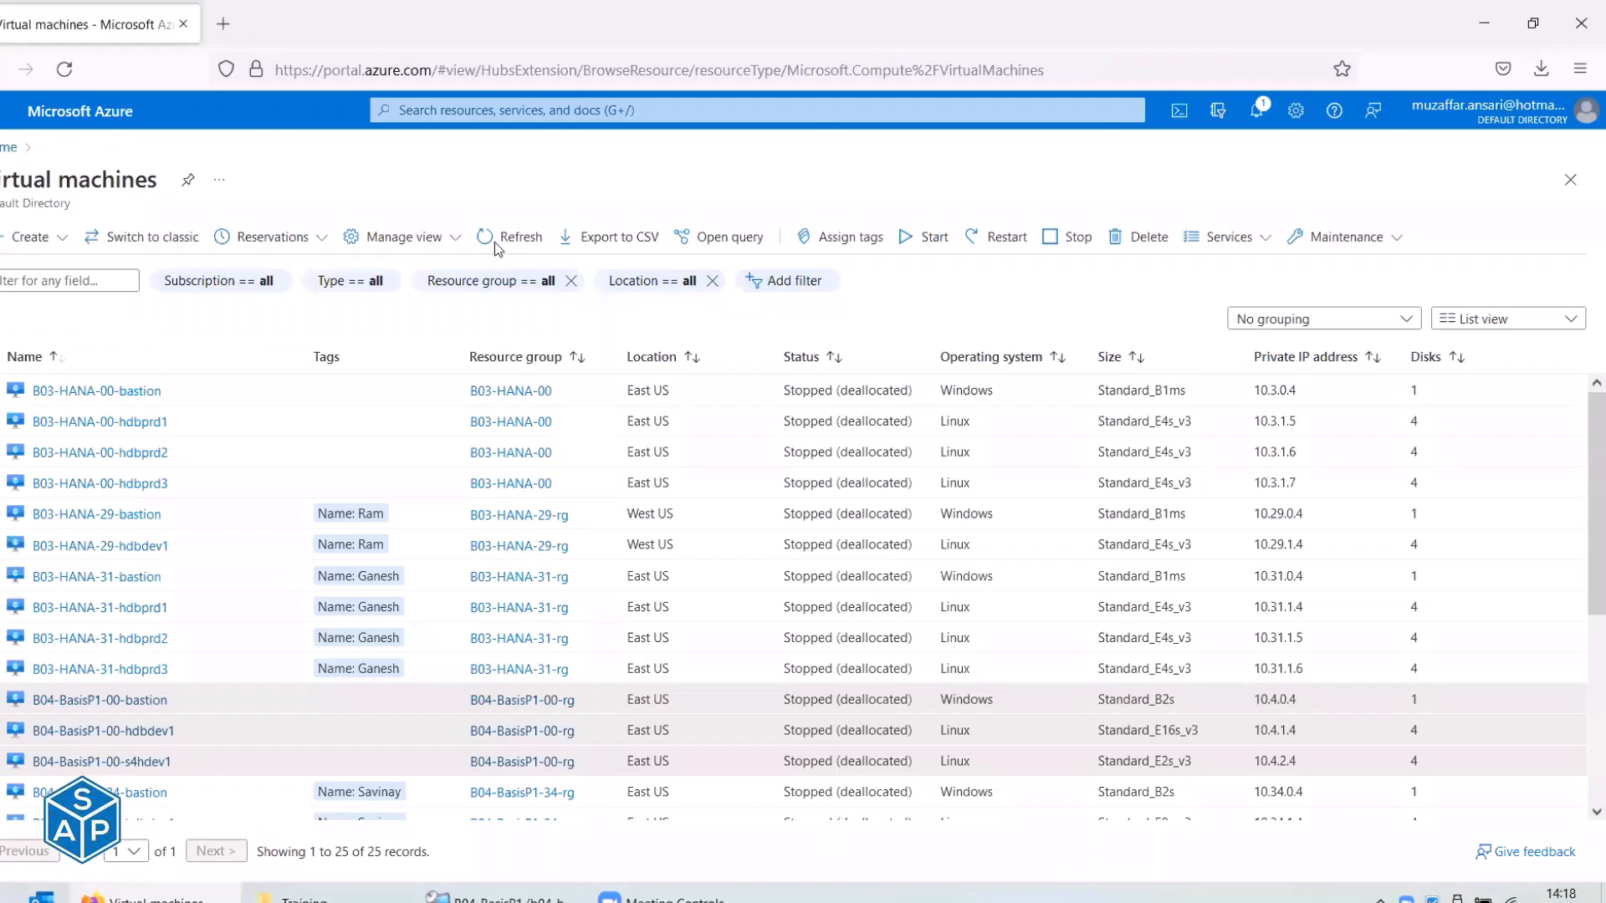
# Refresh the Azure VM list, then launch MTPuTTY from the B04-BasisP1 remote desktop.
pyautogui.click(494, 240)
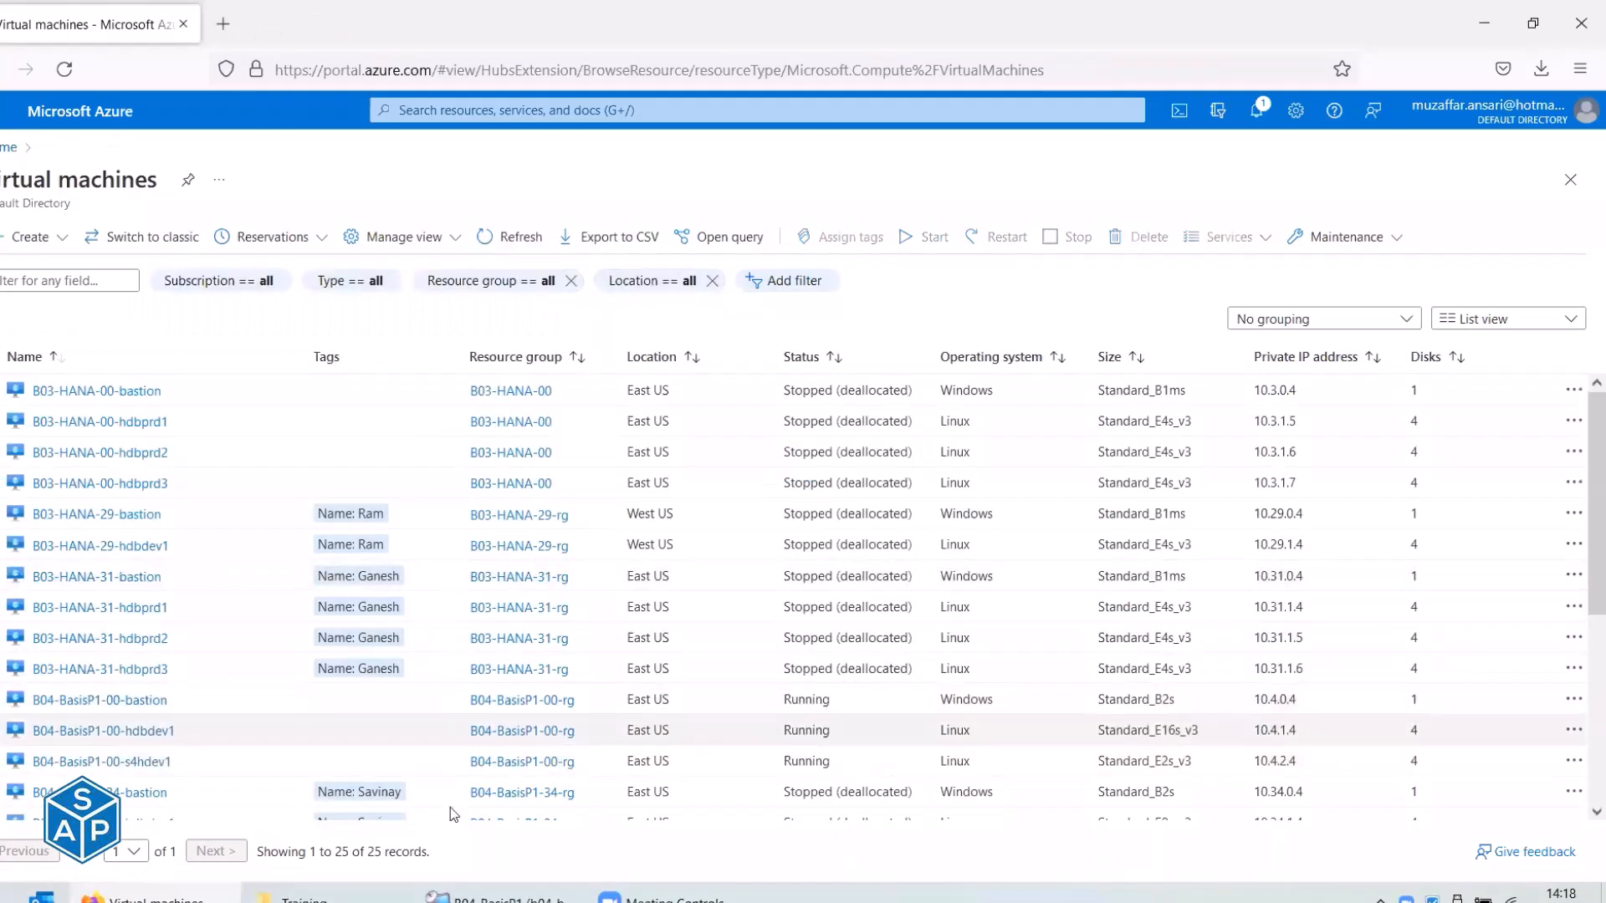
pyautogui.click(500, 897)
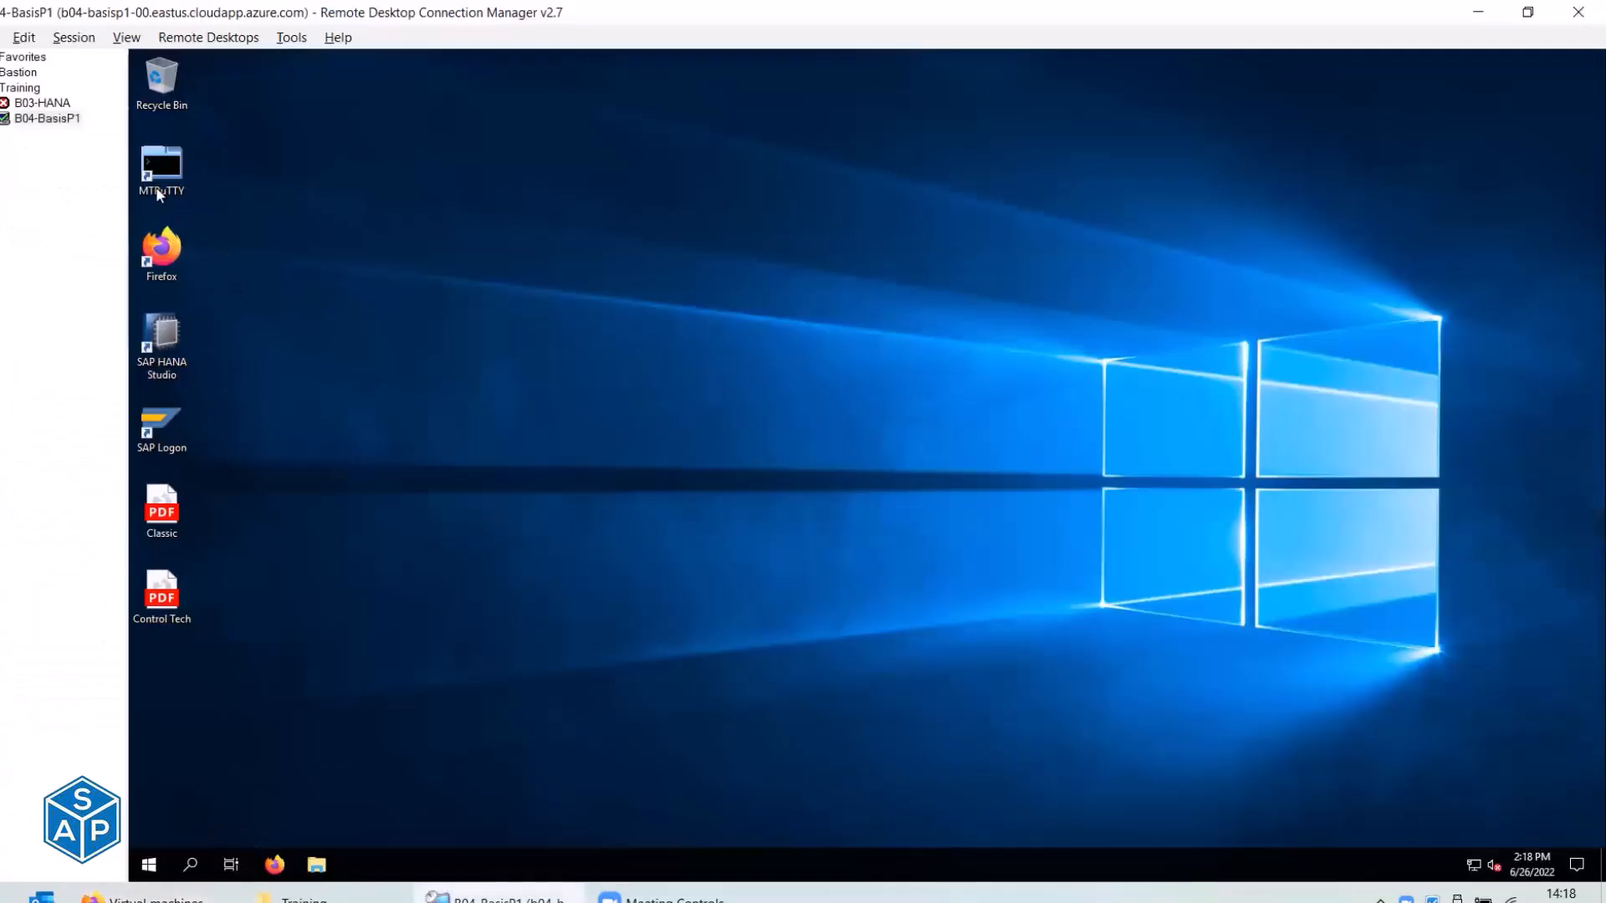
pyautogui.doubleClick(158, 194)
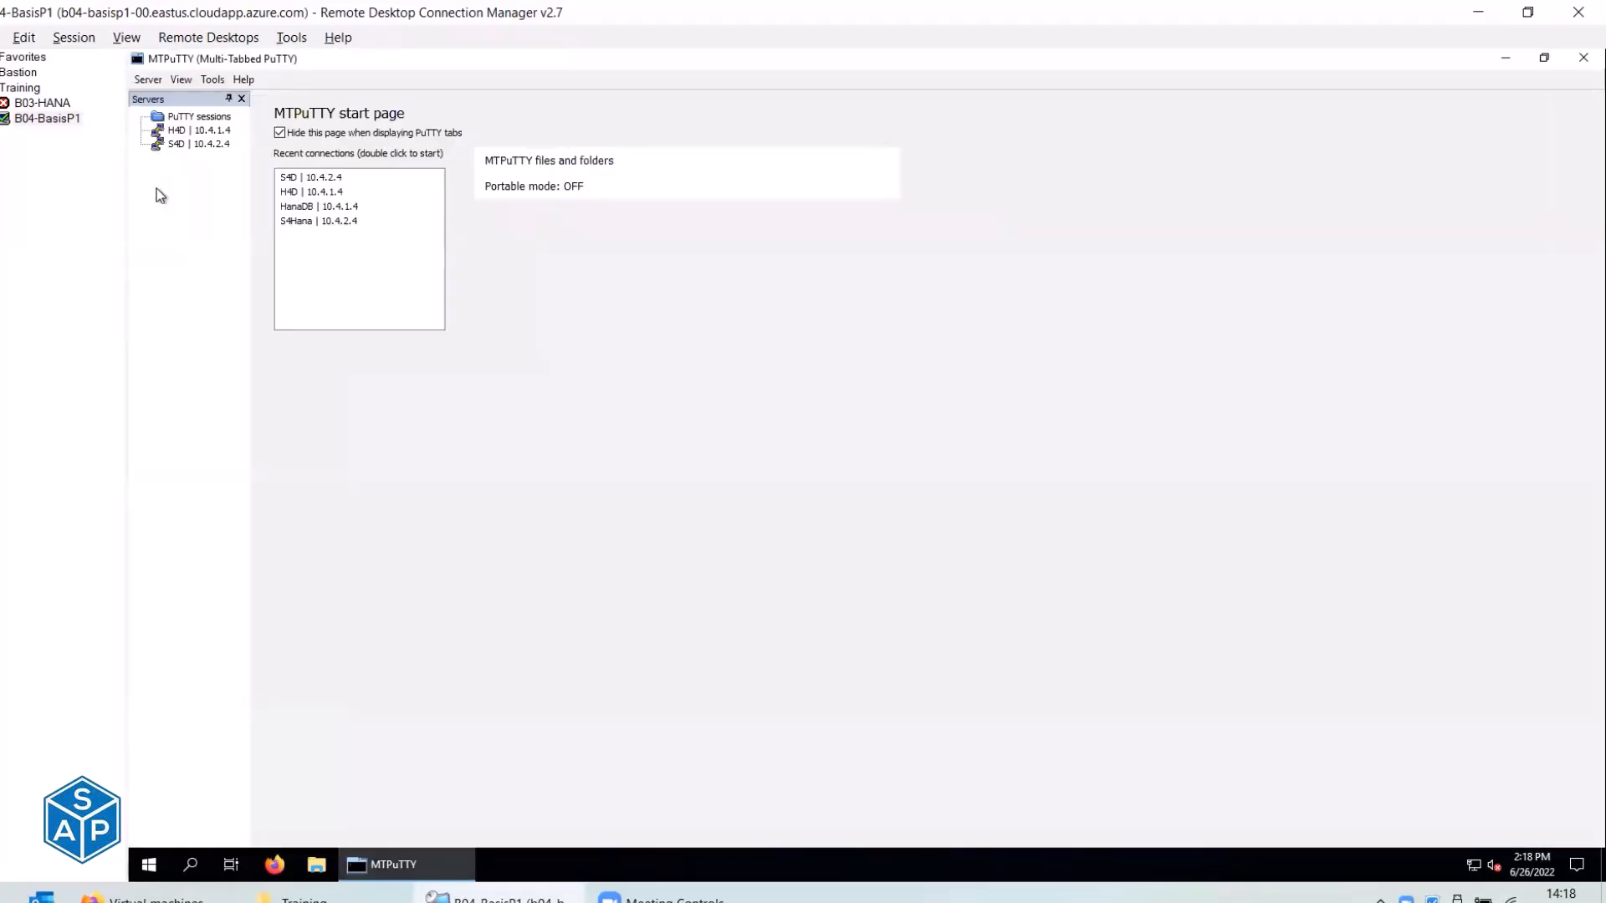
# Open terminal sessions to the H4D and S4D servers, returning to the H4D tab.
pyautogui.click(194, 131)
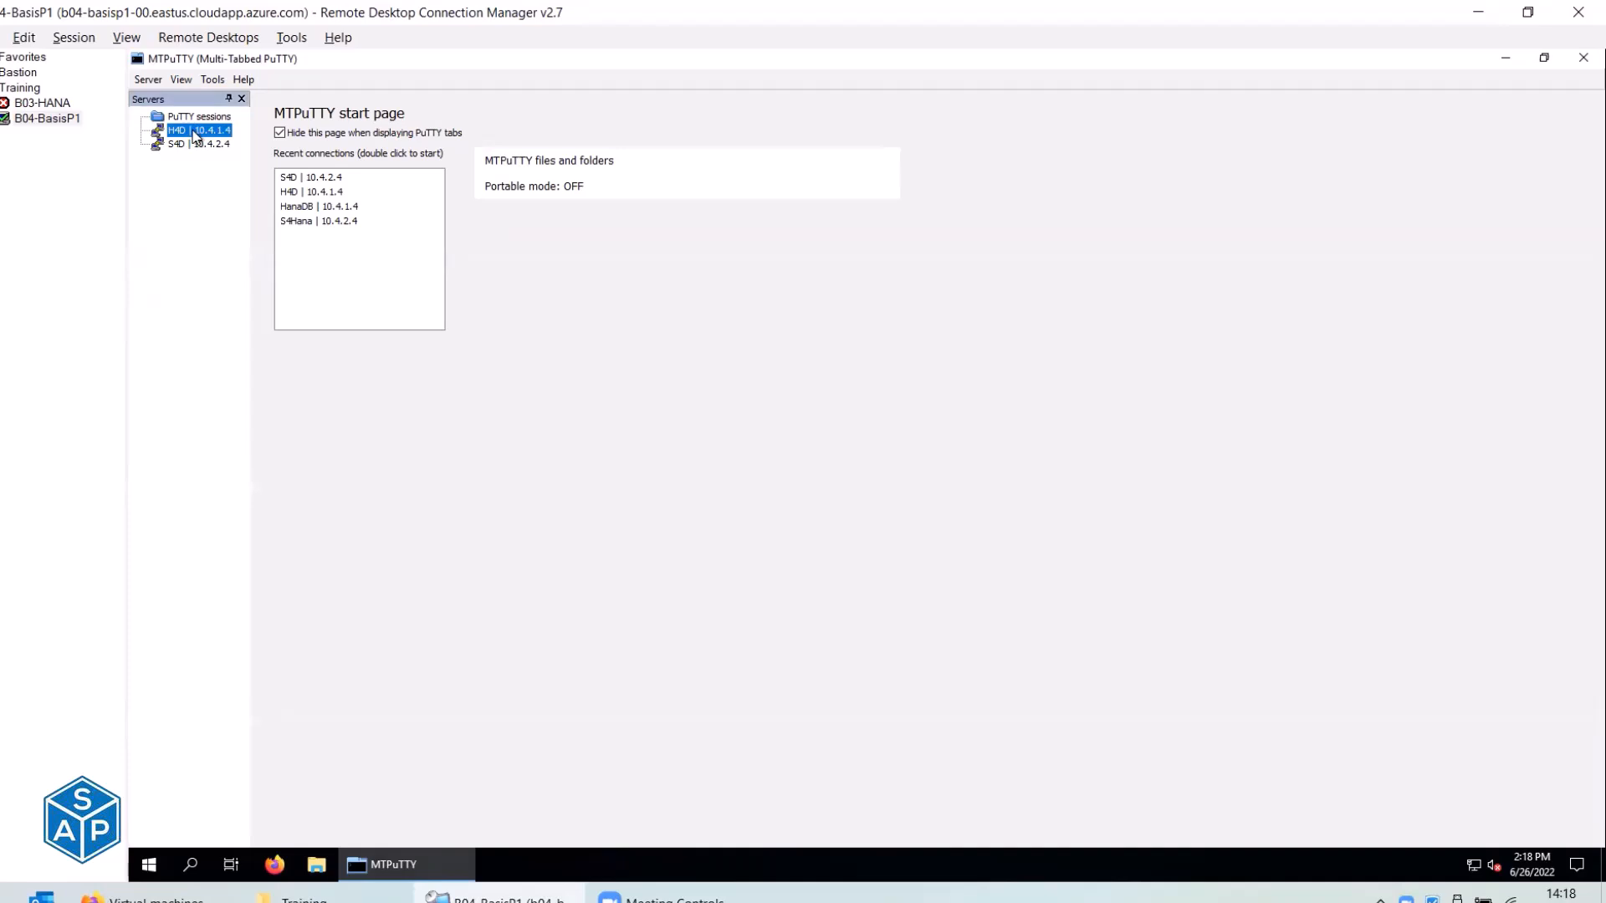
pyautogui.doubleClick(195, 132)
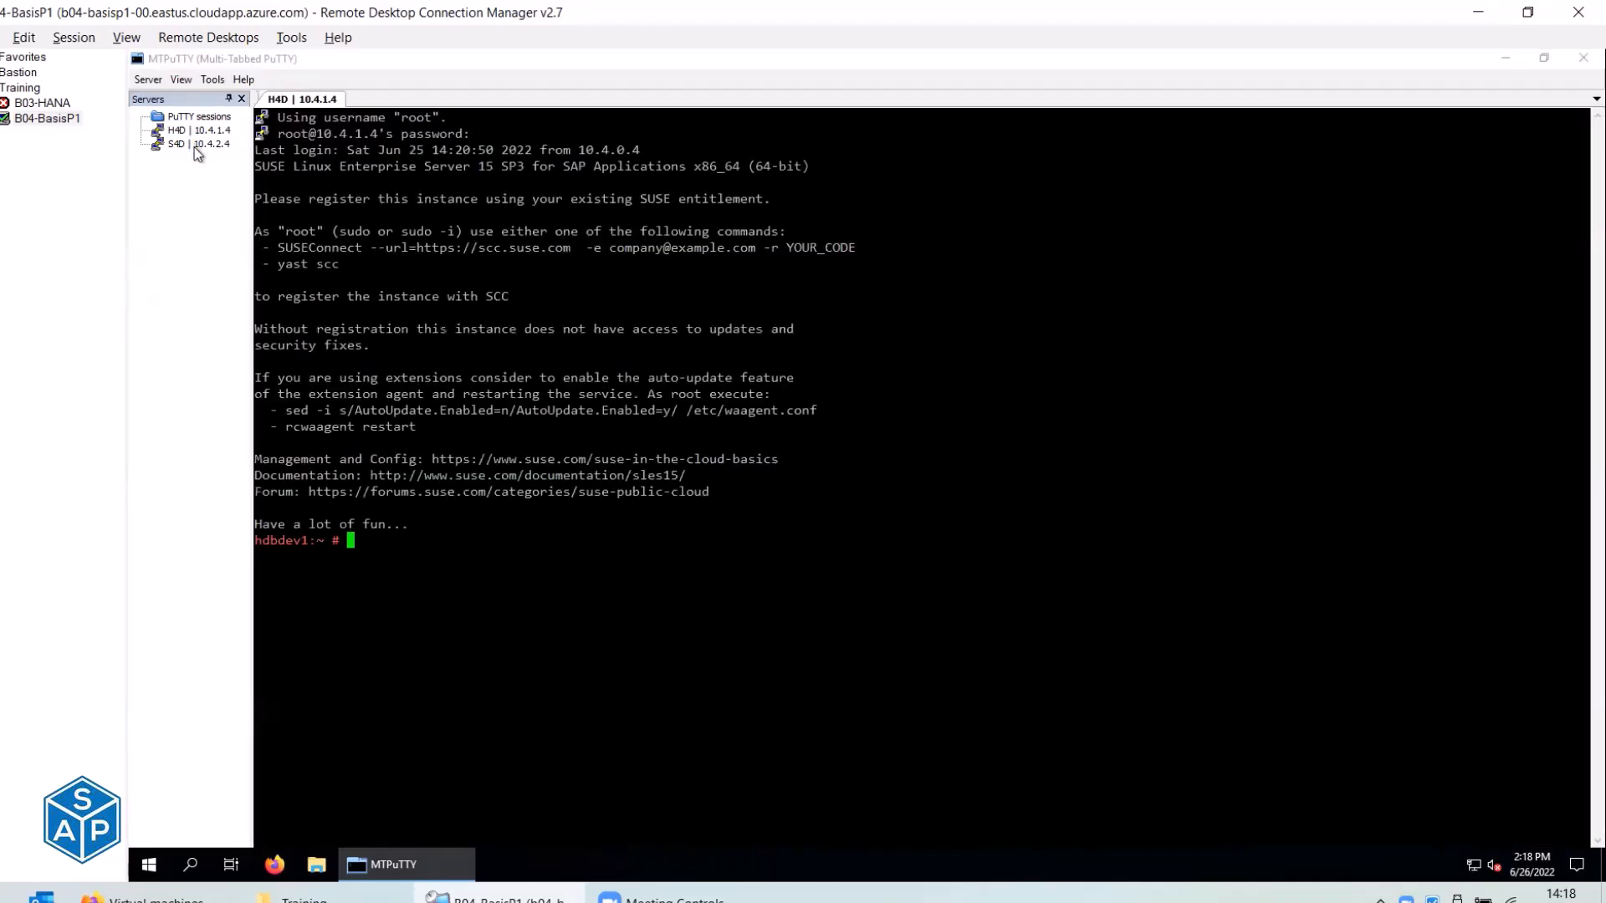
pyautogui.doubleClick(194, 147)
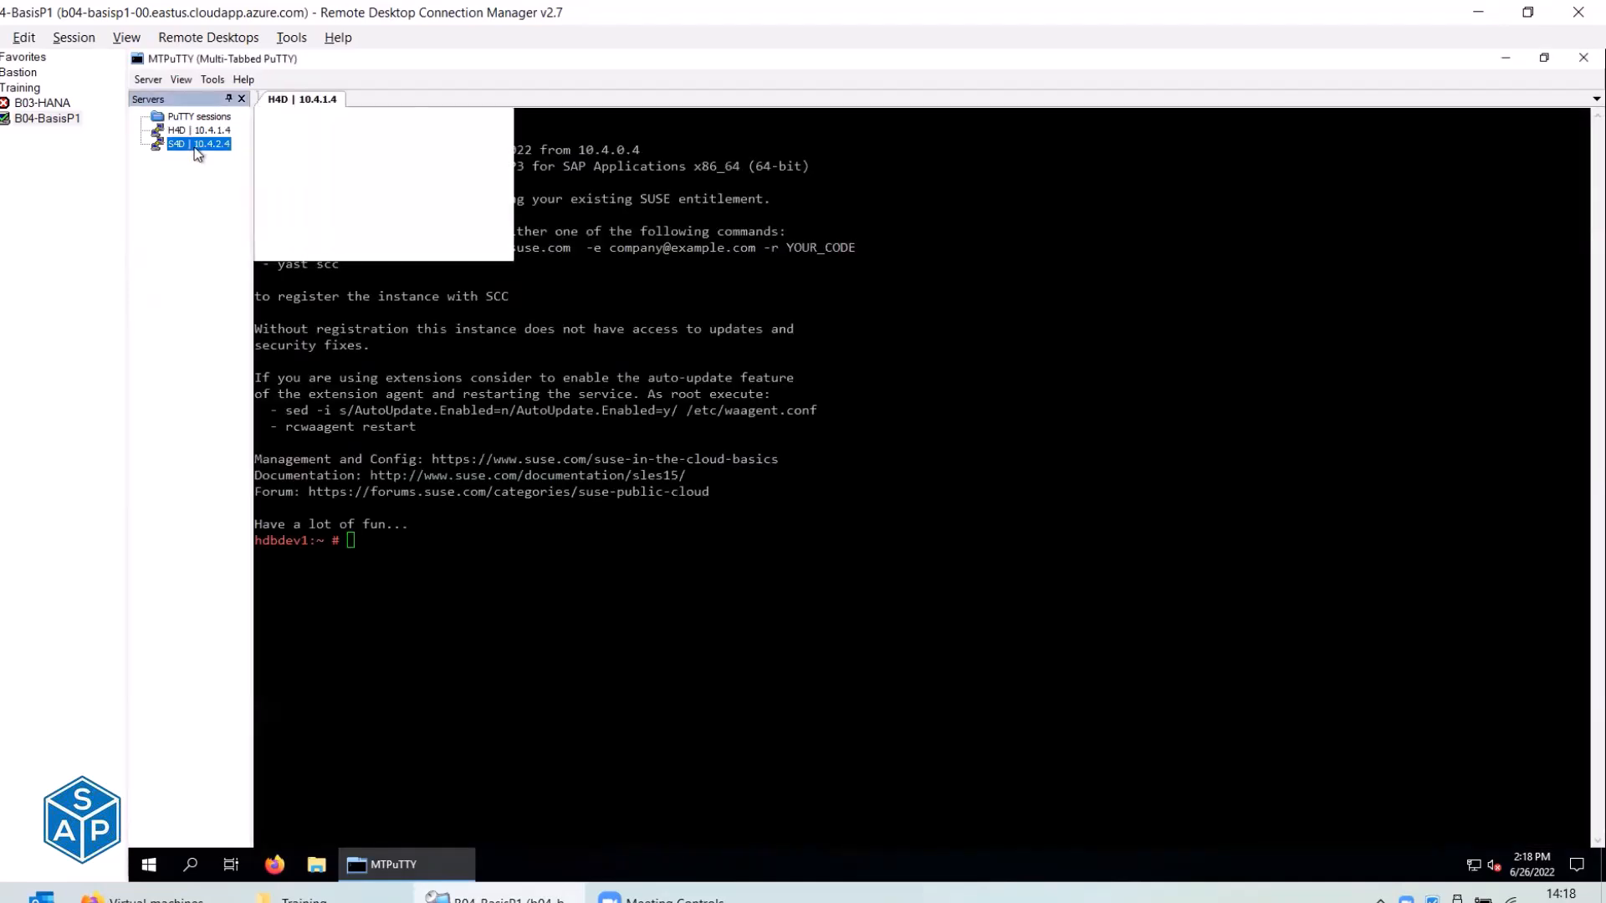
pyautogui.click(276, 100)
# As h4dadm, run sapcontrol -nr 03 -function Start and watch GetProcessList until all processes show GREEN.
pyautogui.write('su - ')
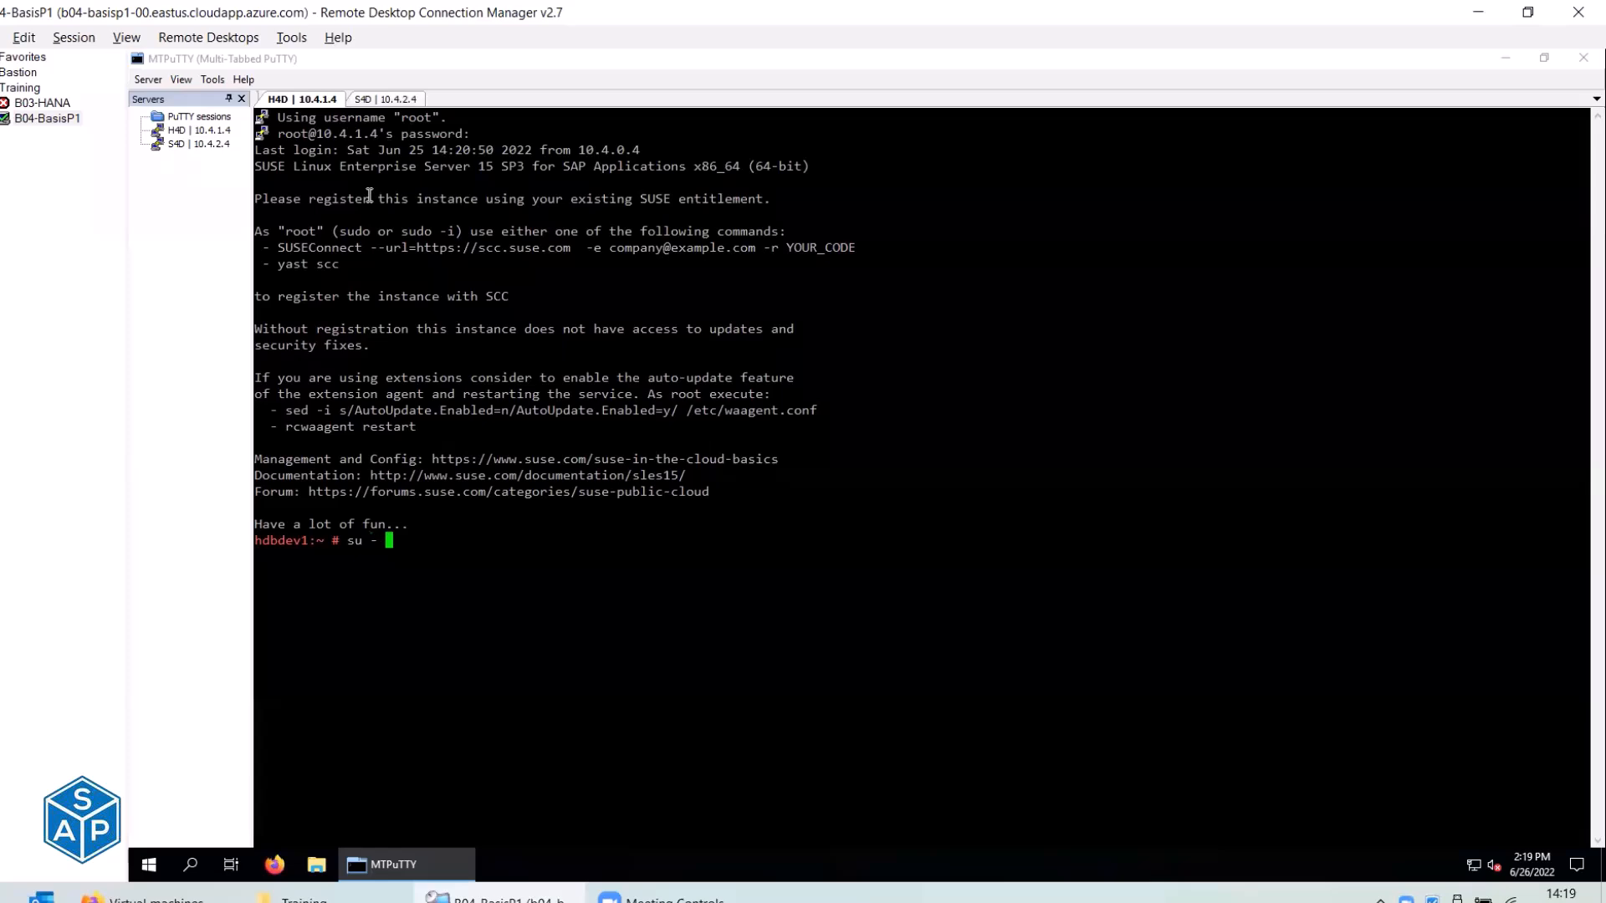
pyautogui.write('h4dadm')
pyautogui.press('Return')
pyautogui.press('Up')
pyautogui.press('Up')
pyautogui.press('Up')
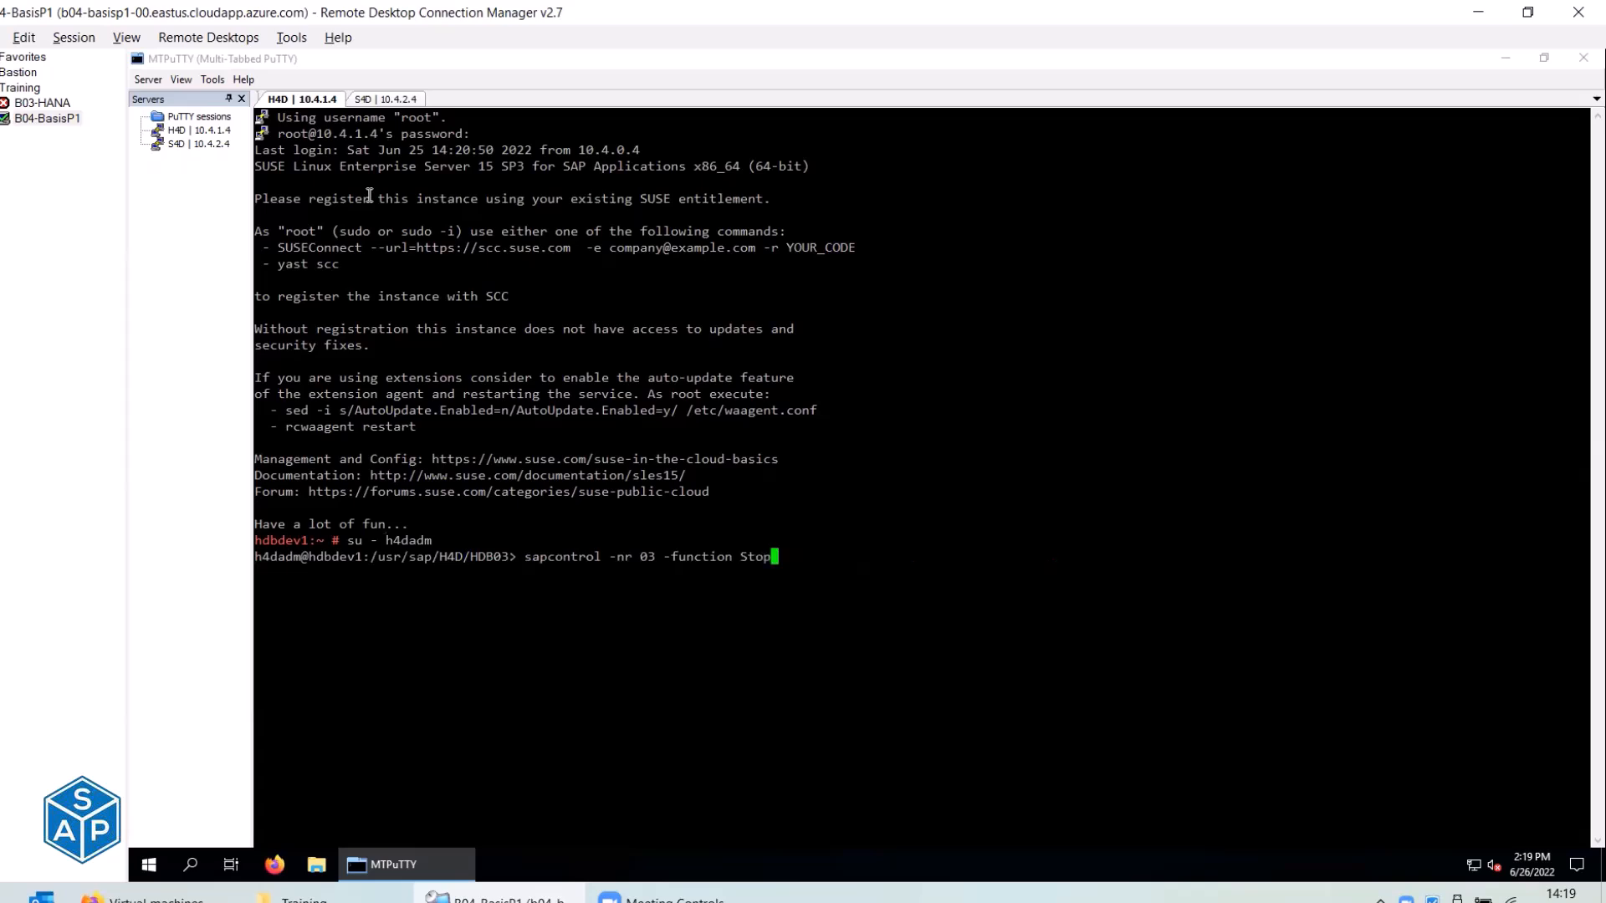
pyautogui.press('BackSpace')
pyautogui.press('BackSpace')
pyautogui.write('art')
pyautogui.press('Return')
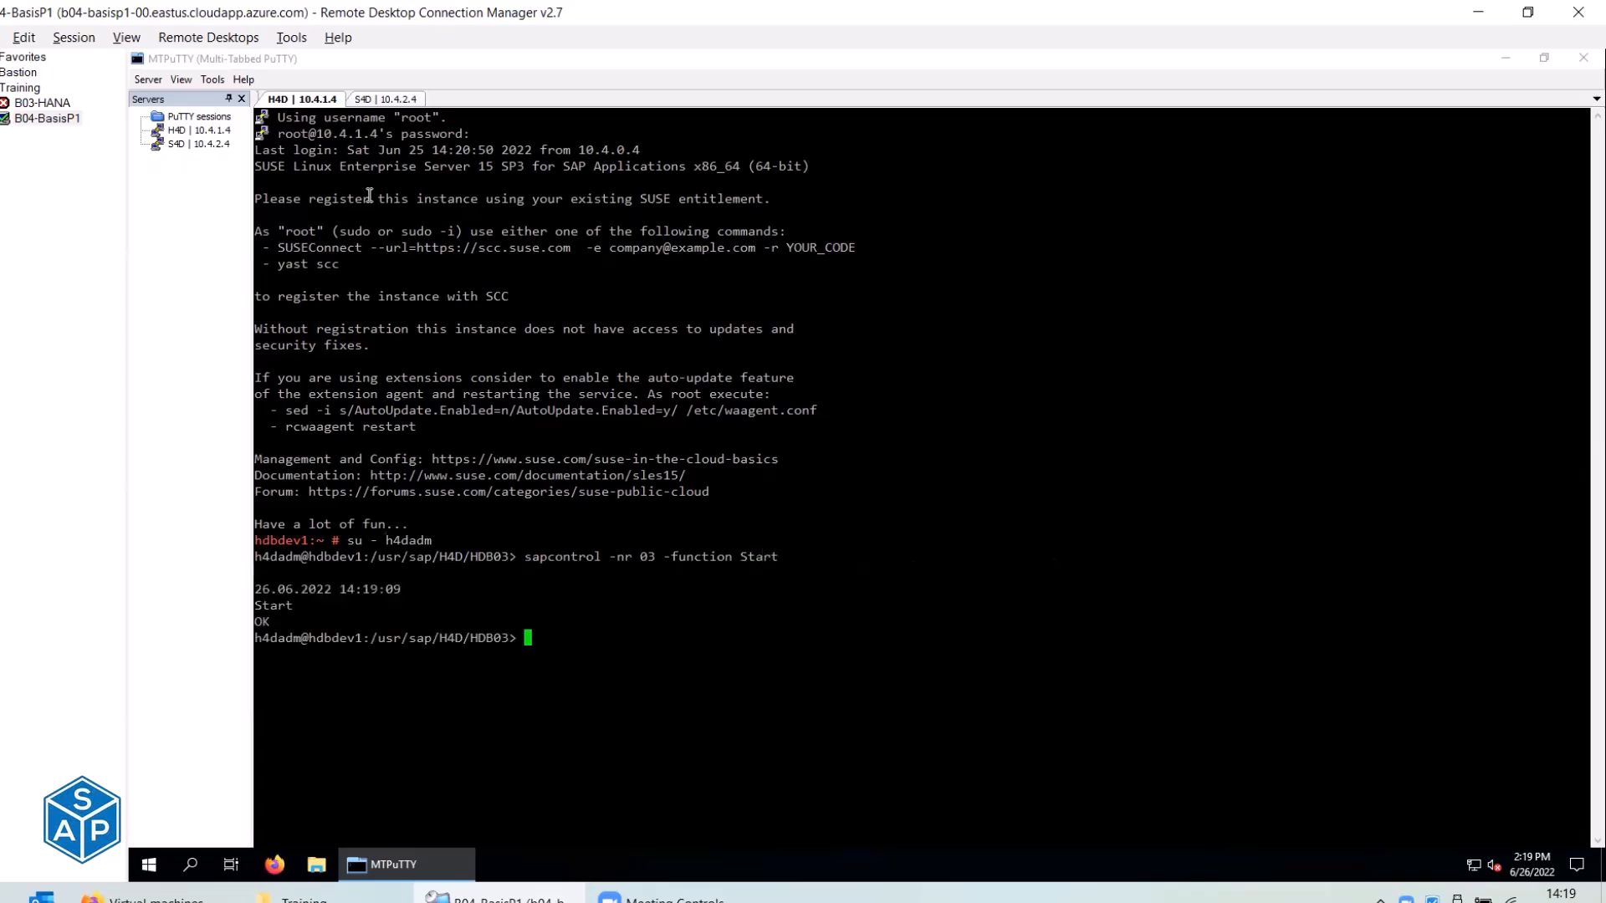
pyautogui.press('Up')
pyautogui.press('Up')
pyautogui.press('Up')
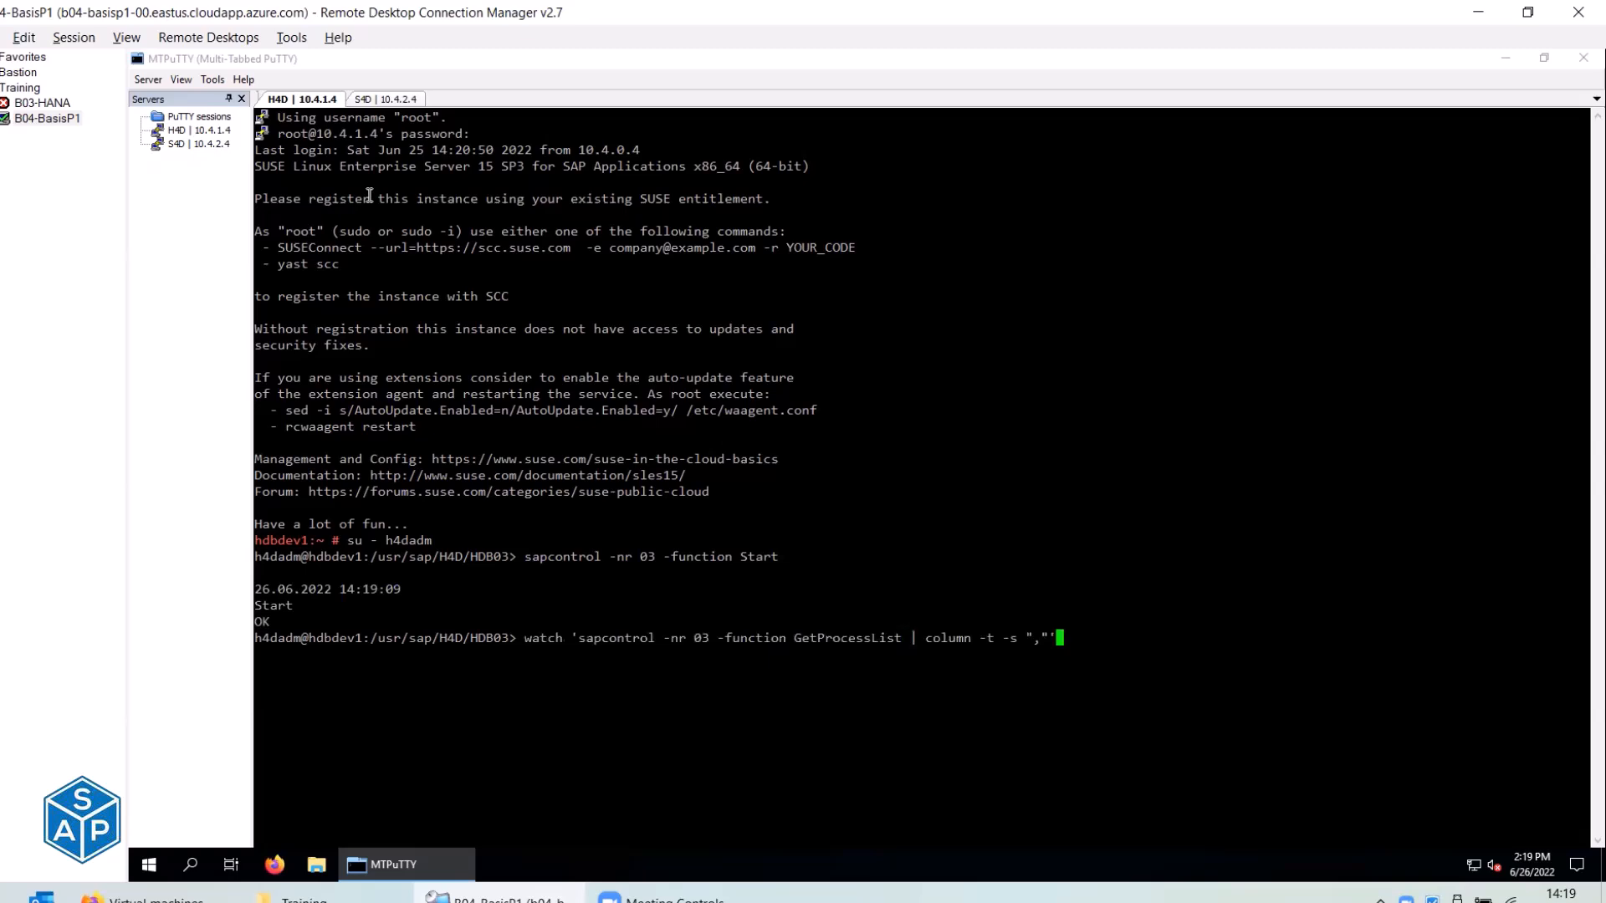
pyautogui.press('Return')
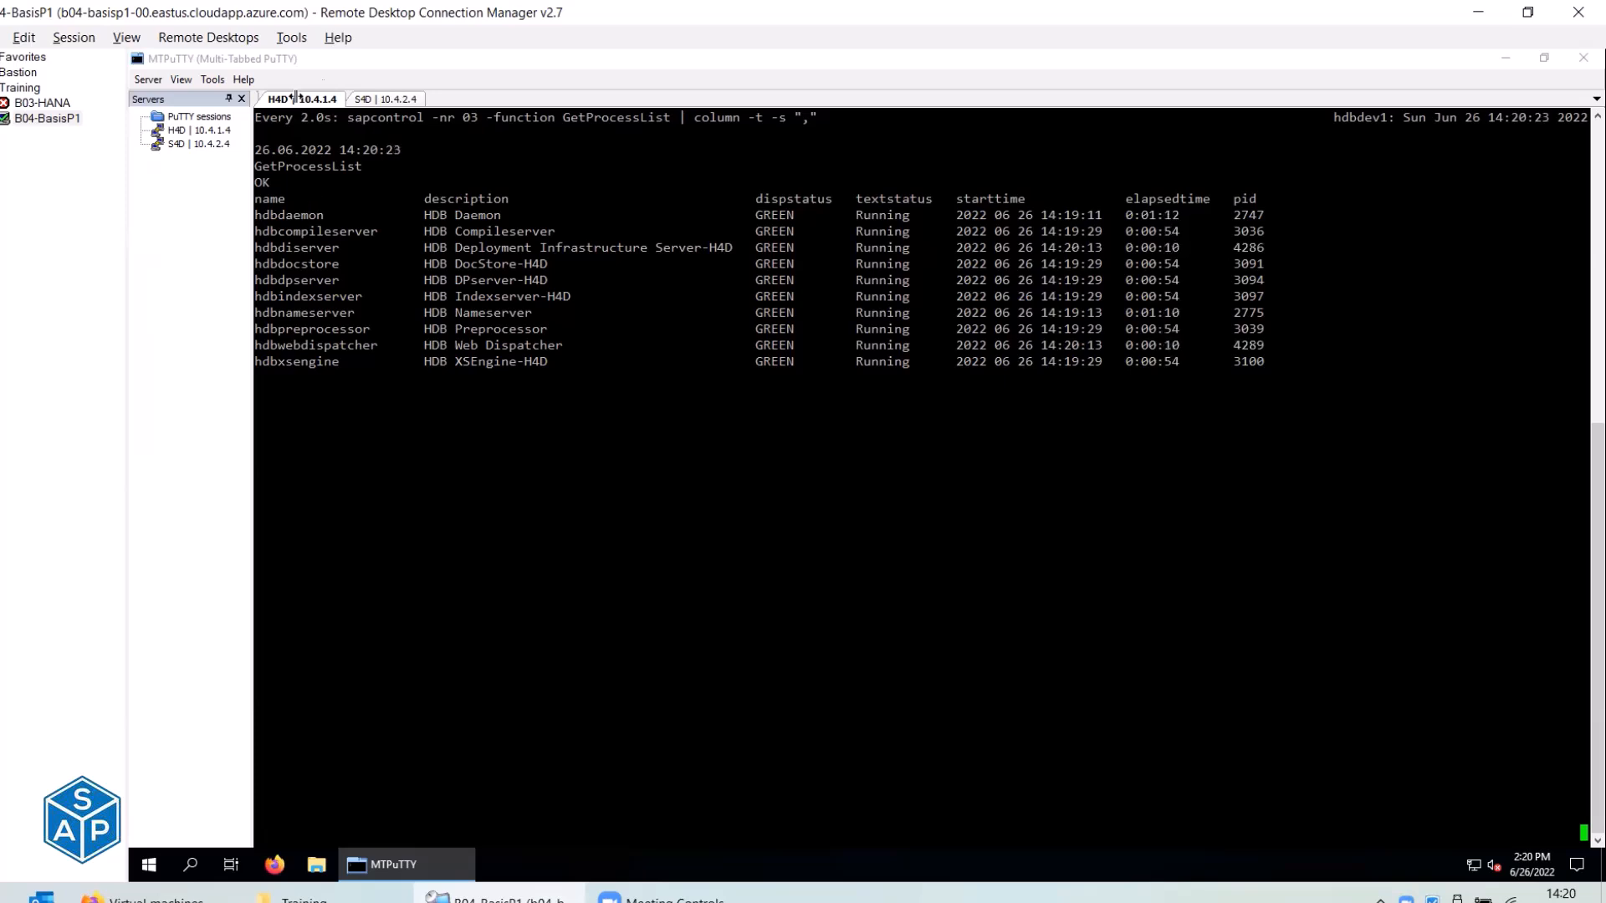
# On the S4D tab, switch to s4dadm and run sapcontrol -nr 00 -function StartSystem.
pyautogui.click(354, 104)
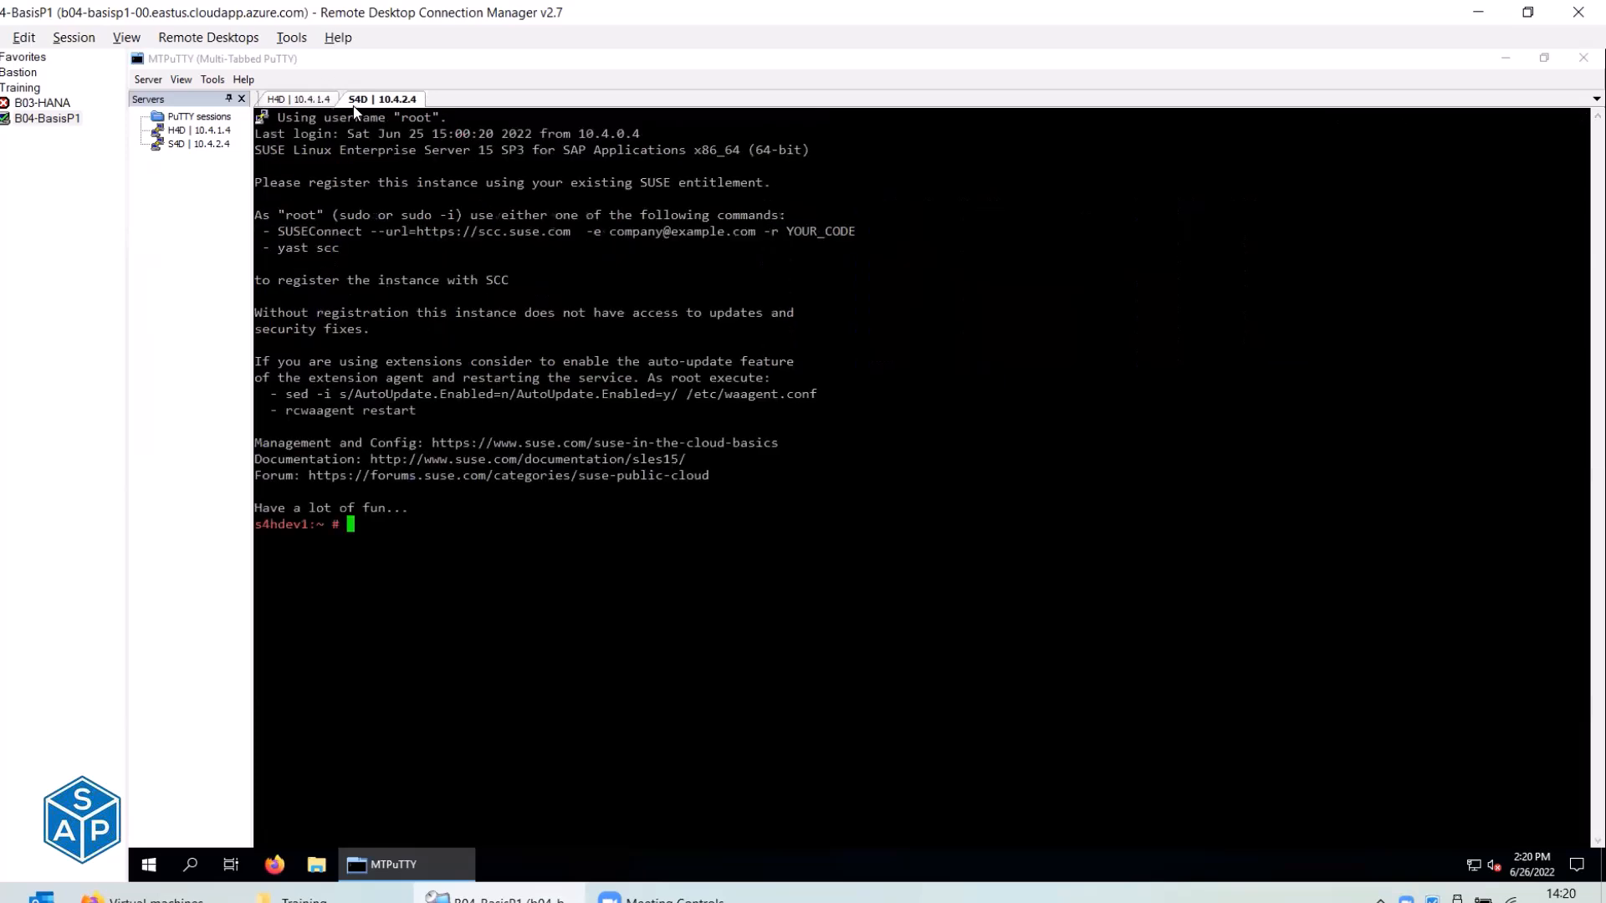
pyautogui.write('su - s4dadm')
pyautogui.press('Return')
pyautogui.write('dpmon pf=/usr/sap/S4D/SYS/profile/S4D_D01_s4hdev1')
pyautogui.press('Up')
pyautogui.press('Up')
pyautogui.press('Up')
pyautogui.press('Up')
pyautogui.press('Up')
pyautogui.press('Up')
pyautogui.press('Up')
pyautogui.press('Down')
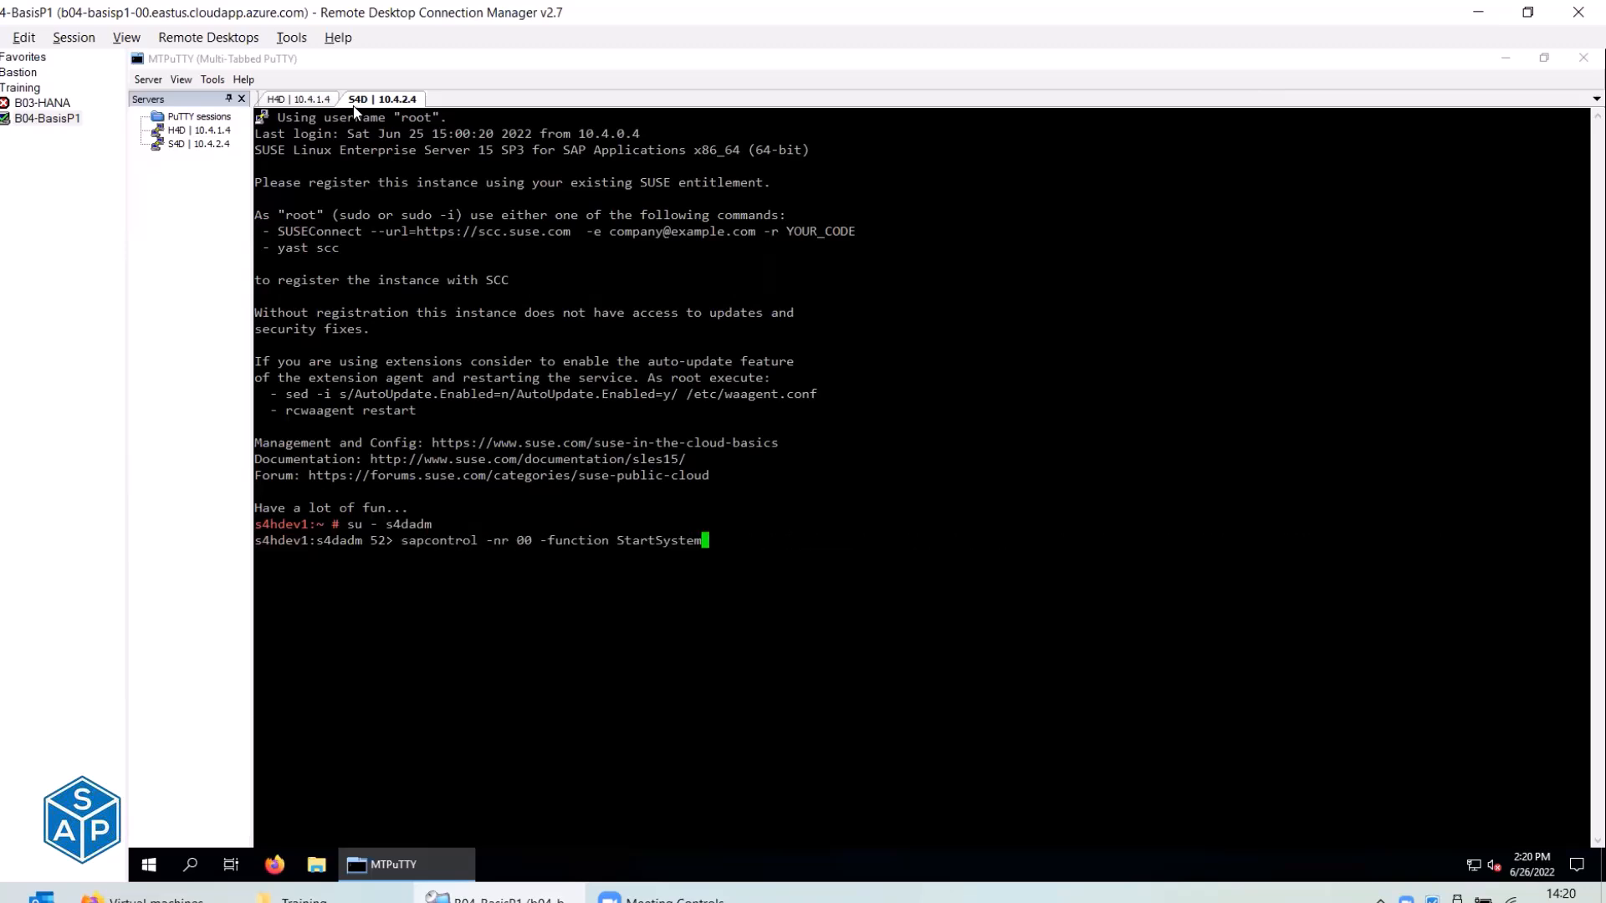
pyautogui.press('Return')
# Watch GetProcessList for S4D instances 00 and 01 as the services come up.
pyautogui.press('Up')
pyautogui.press('Up')
pyautogui.press('Up')
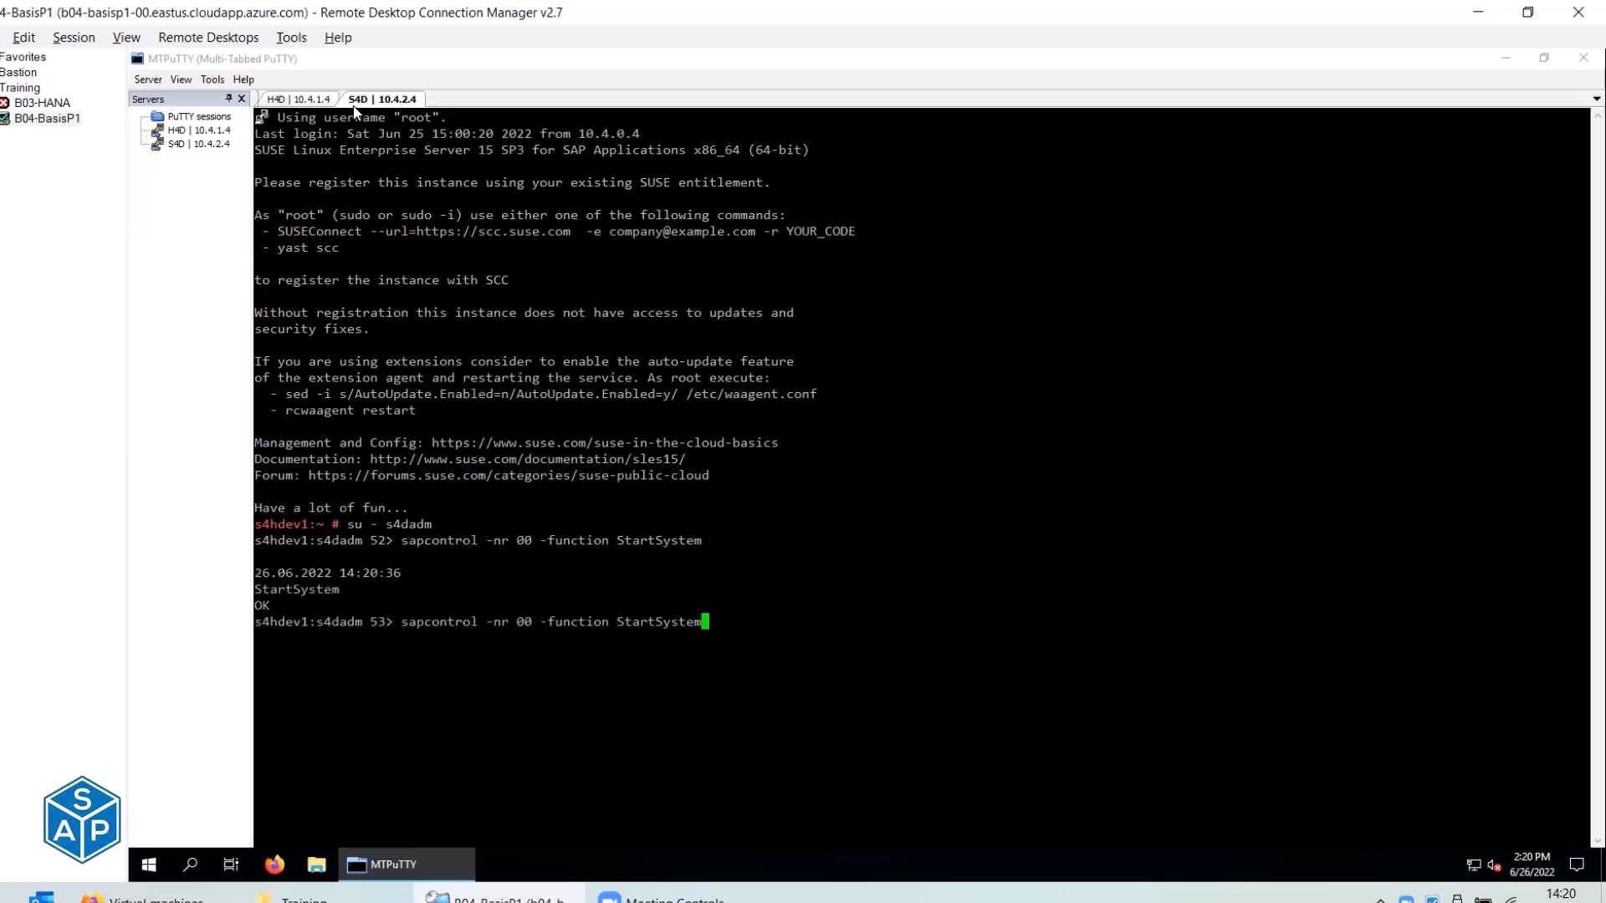
pyautogui.press('Up')
pyautogui.press('Up')
pyautogui.press('Up')
pyautogui.press('Up')
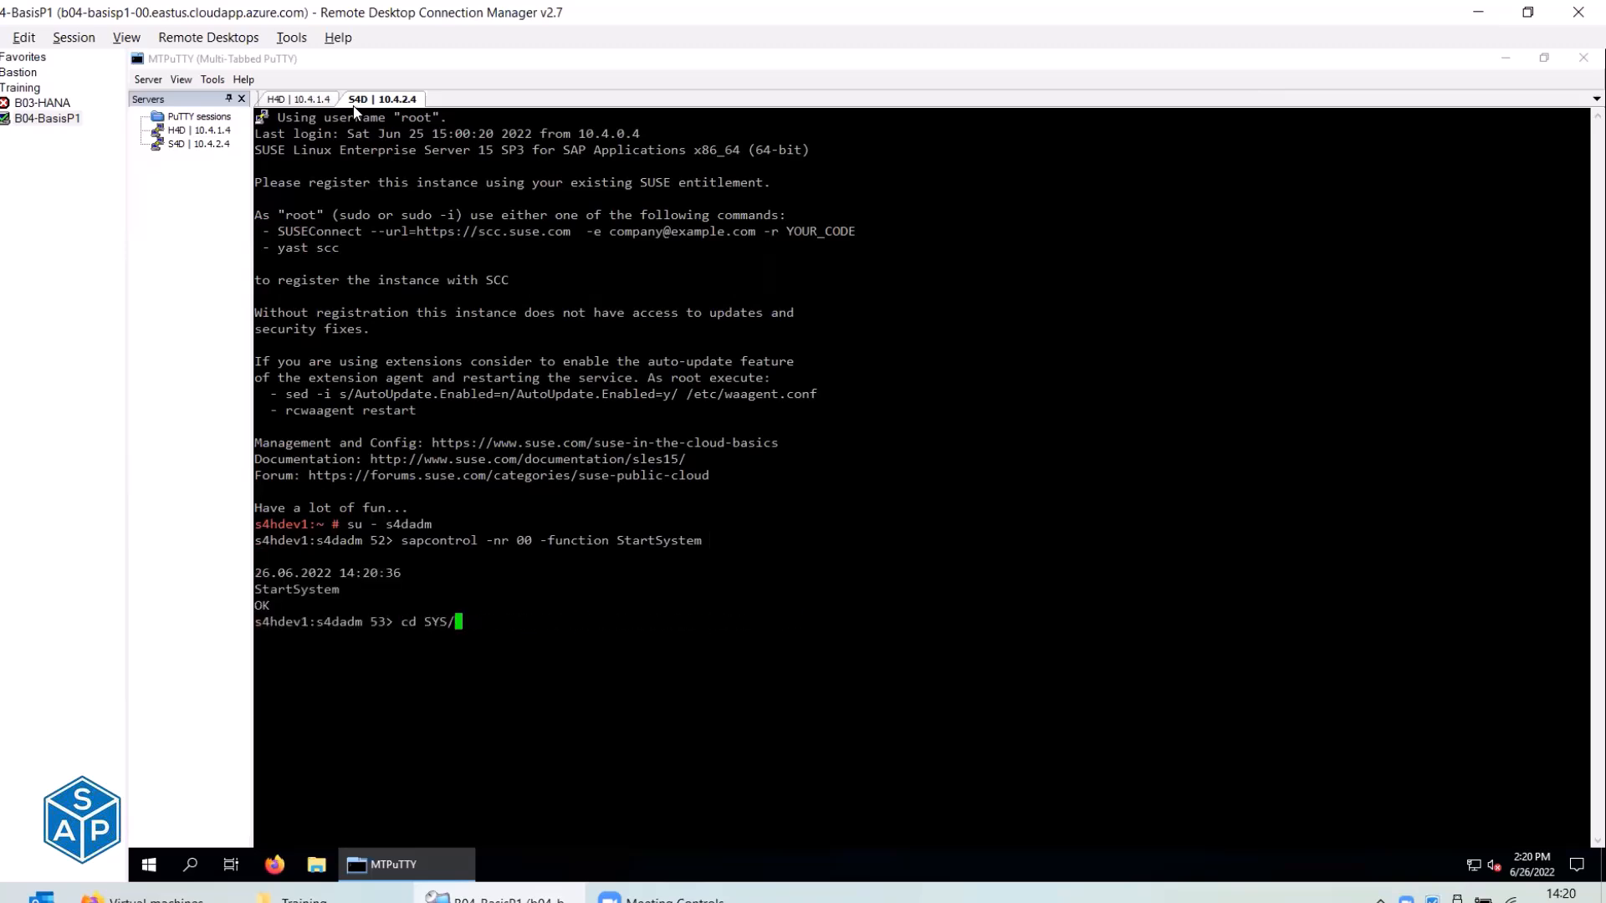
pyautogui.press('Up')
pyautogui.press('Up')
pyautogui.press('Return')
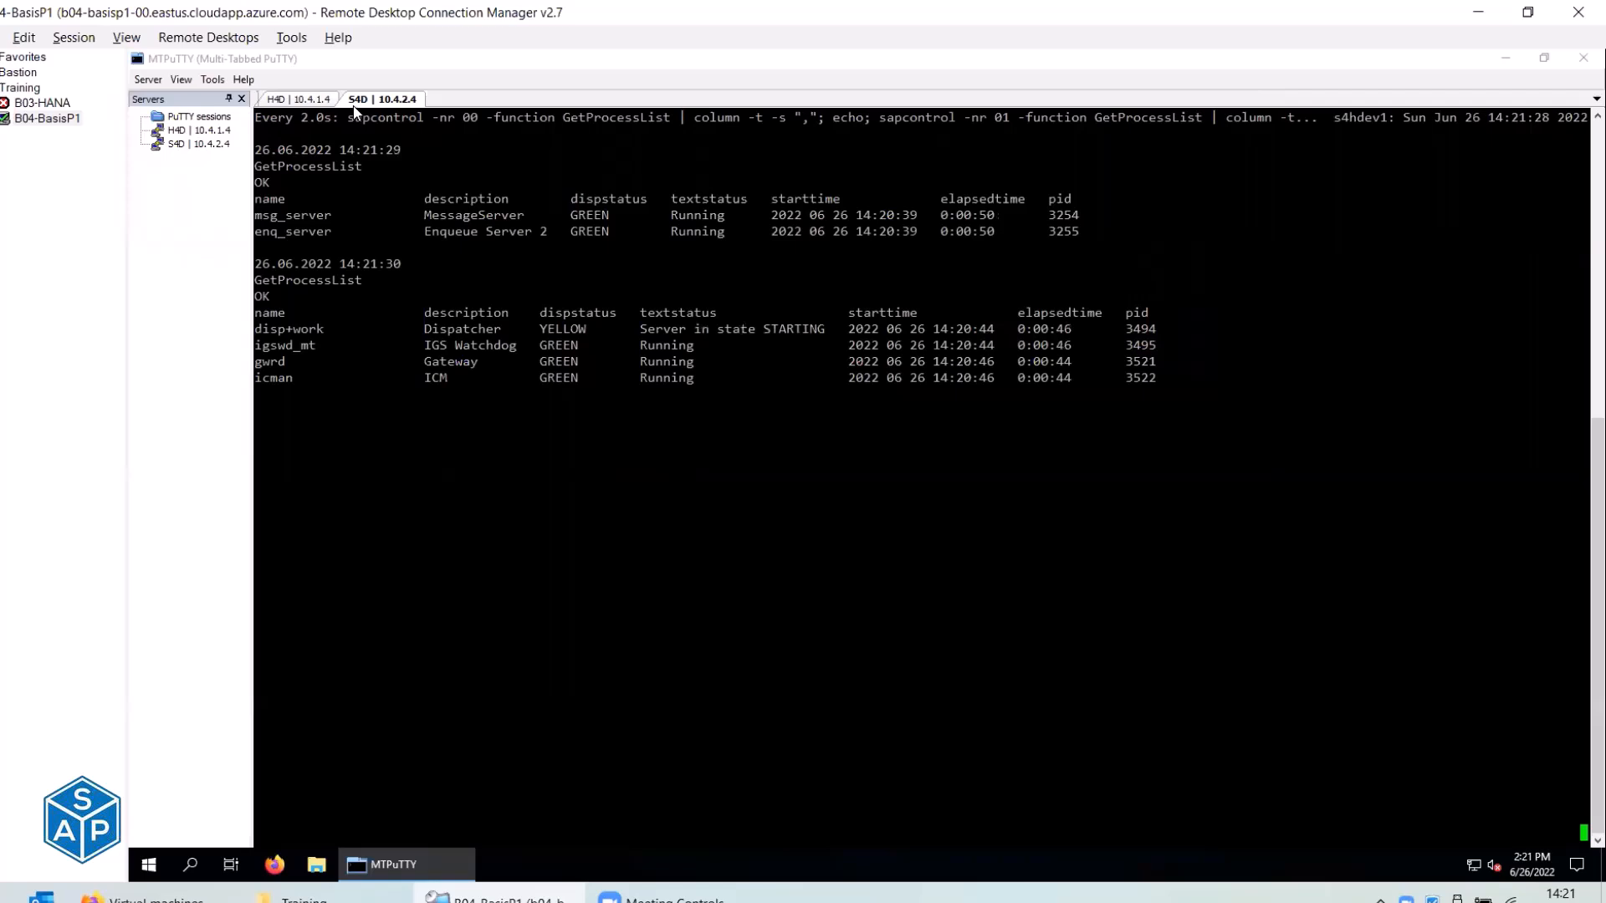
pyautogui.click(190, 218)
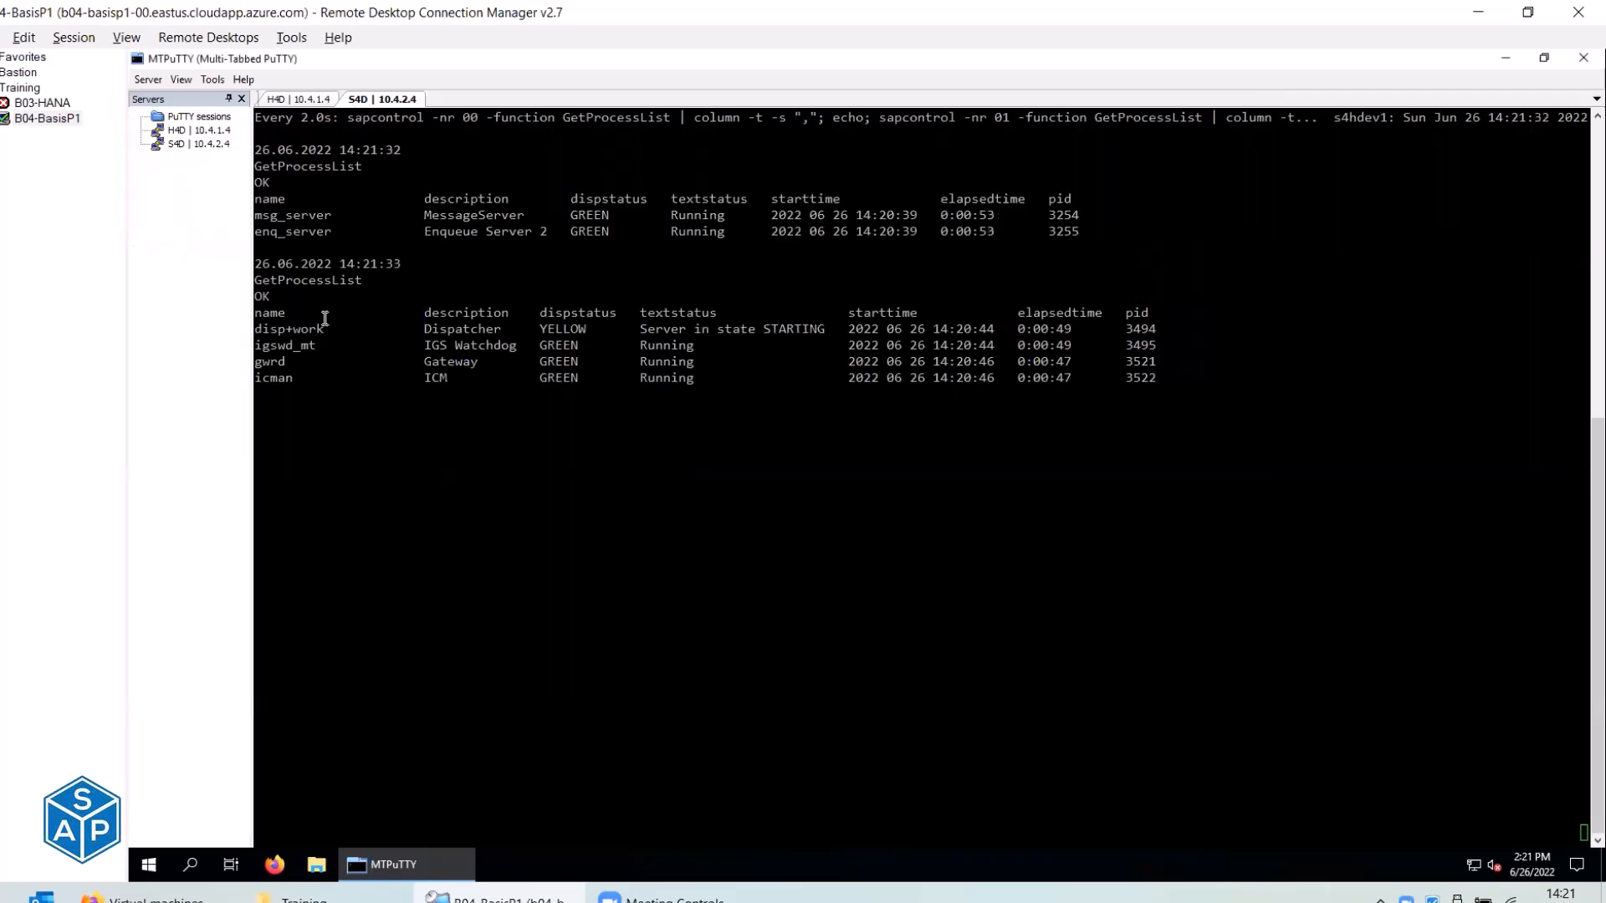
# Connect to SAP S/4HANA 2020 and log on to S4D client 100 with the administrator user and password.
pyautogui.click(424, 866)
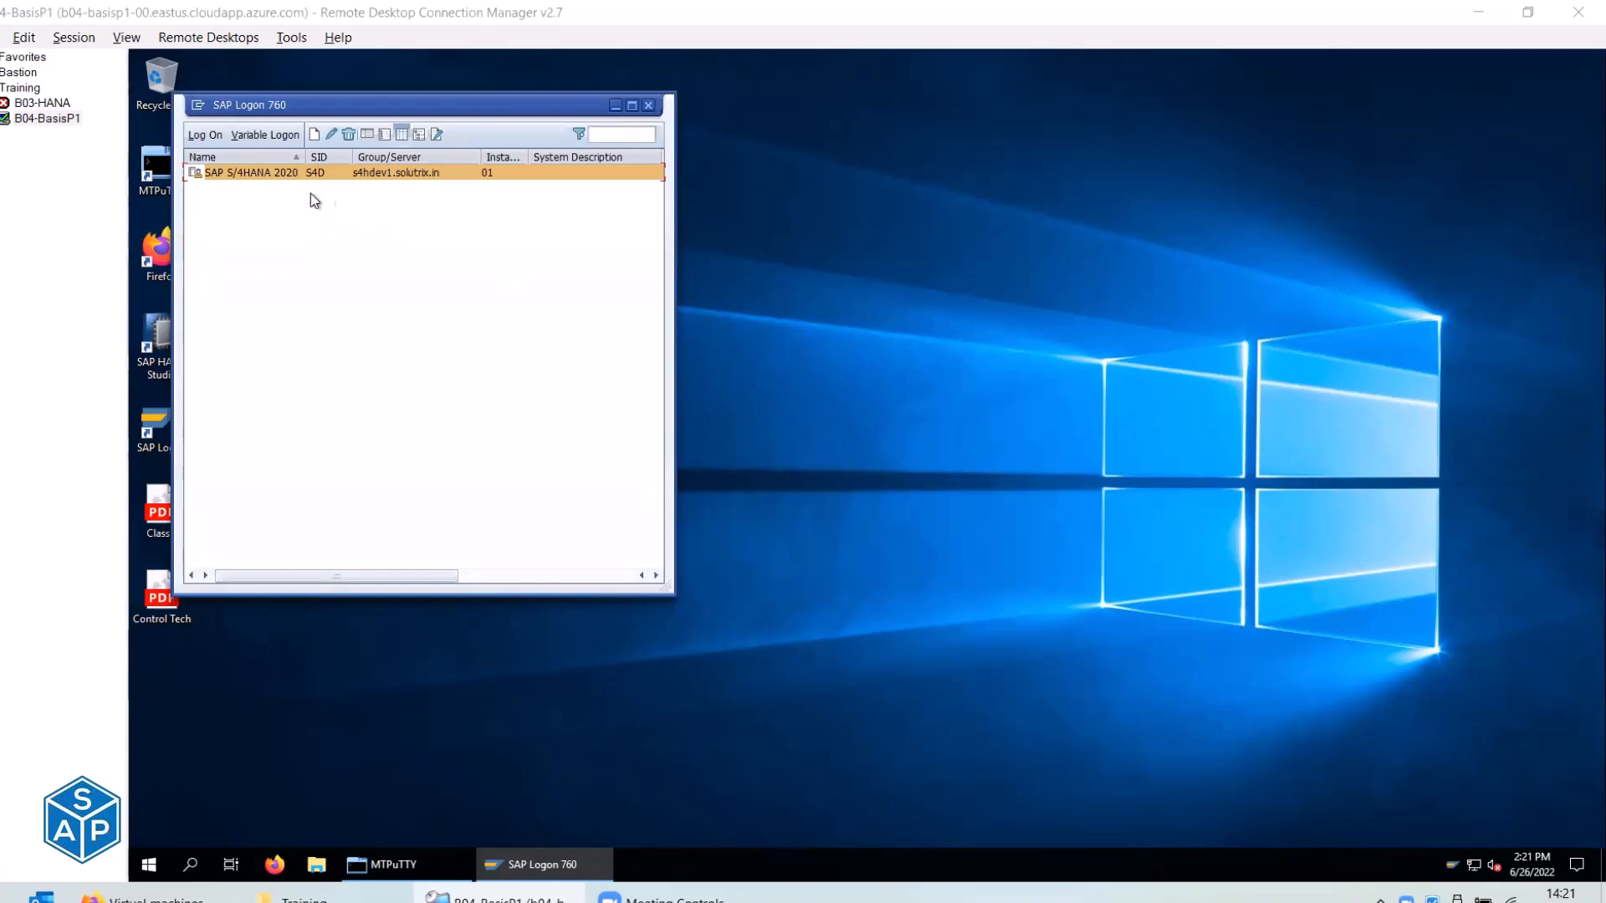
pyautogui.click(253, 171)
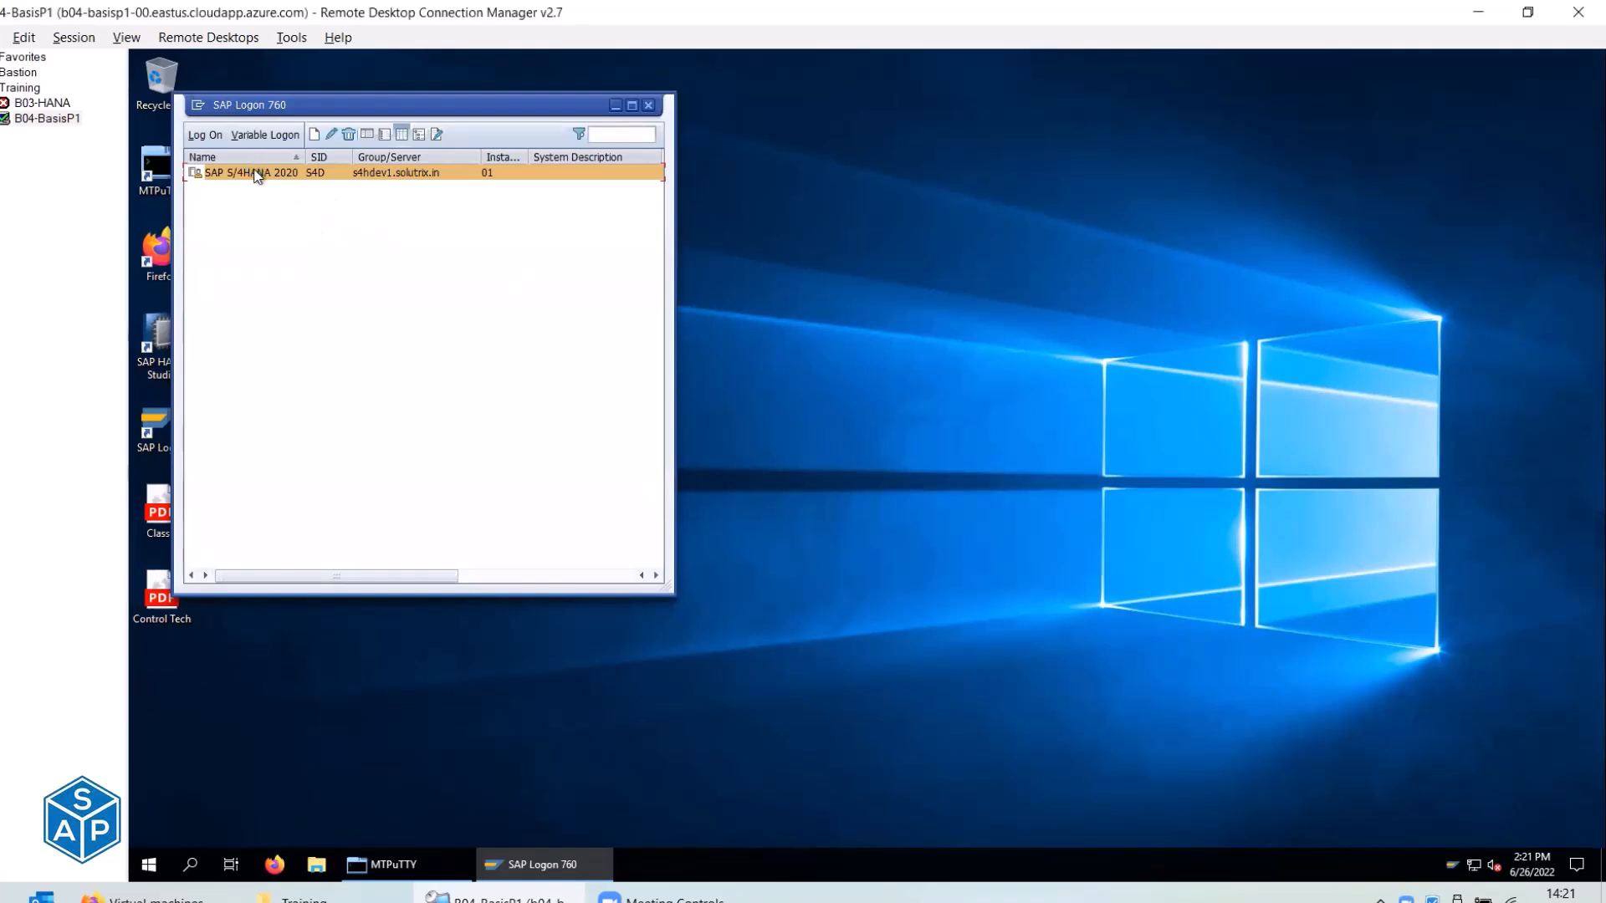
pyautogui.doubleClick(255, 172)
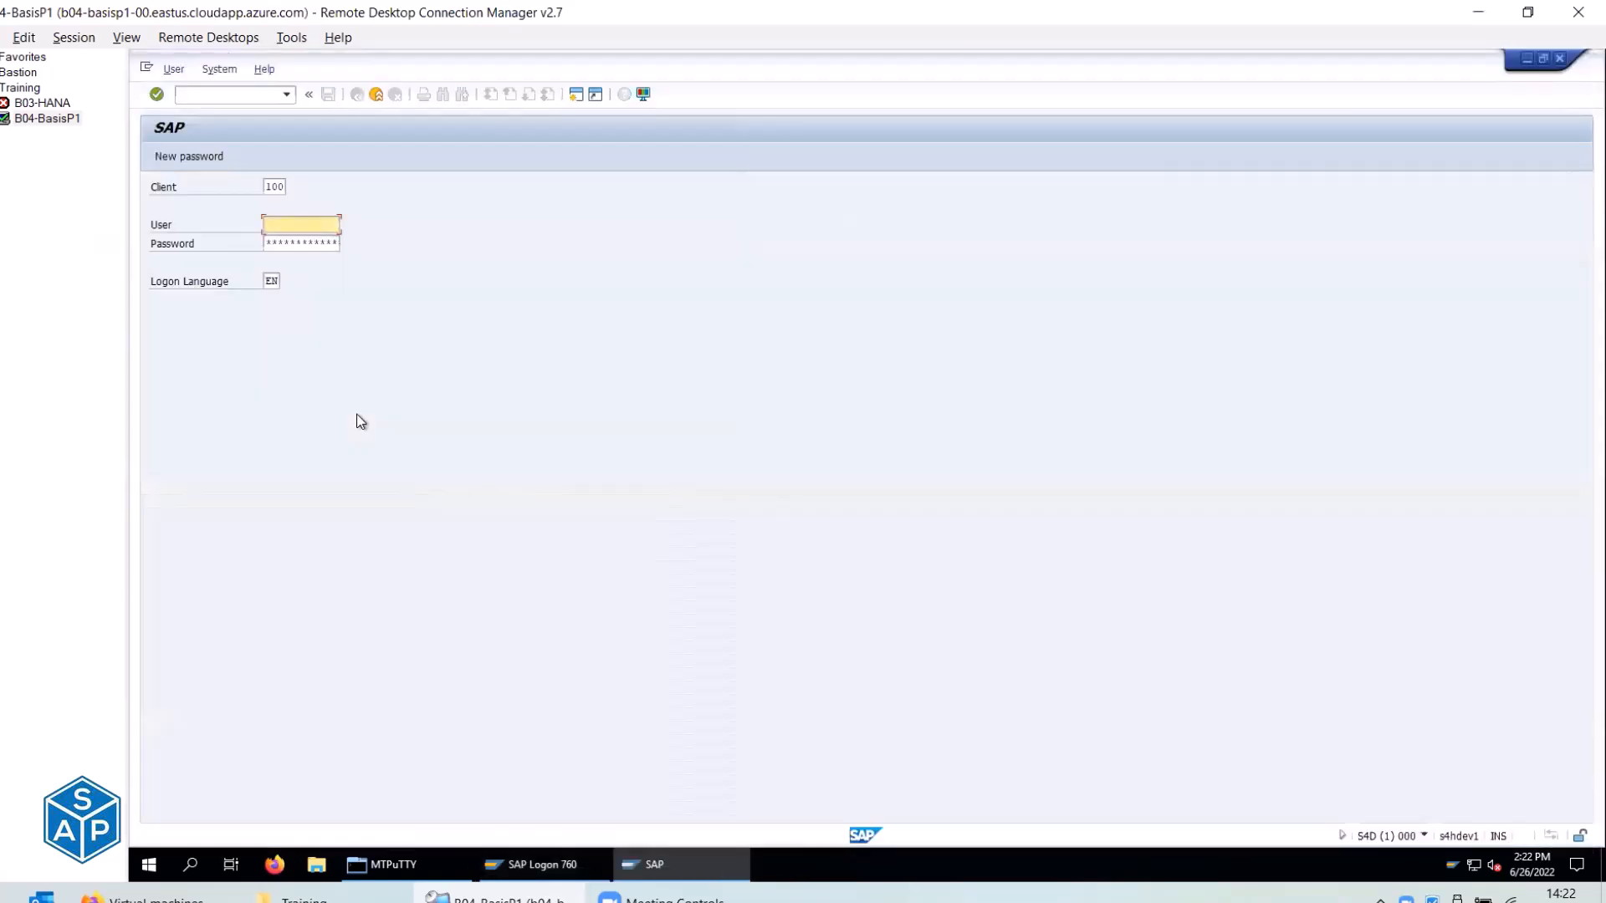
pyautogui.press('Down')
pyautogui.press('Down')
pyautogui.press('Tab')
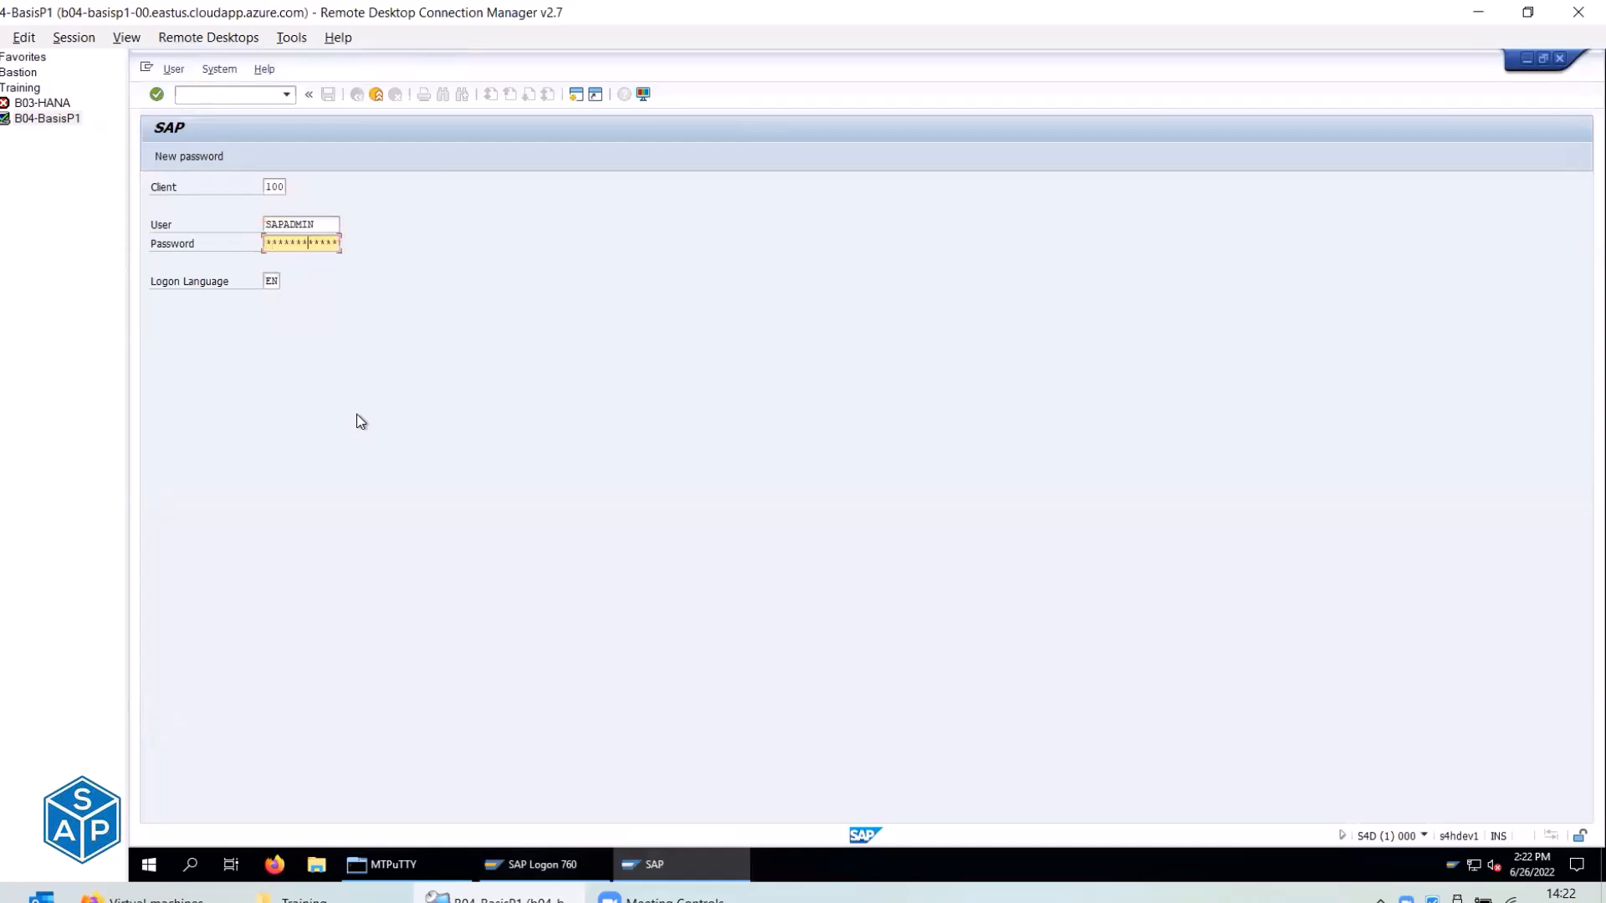
pyautogui.press('Return')
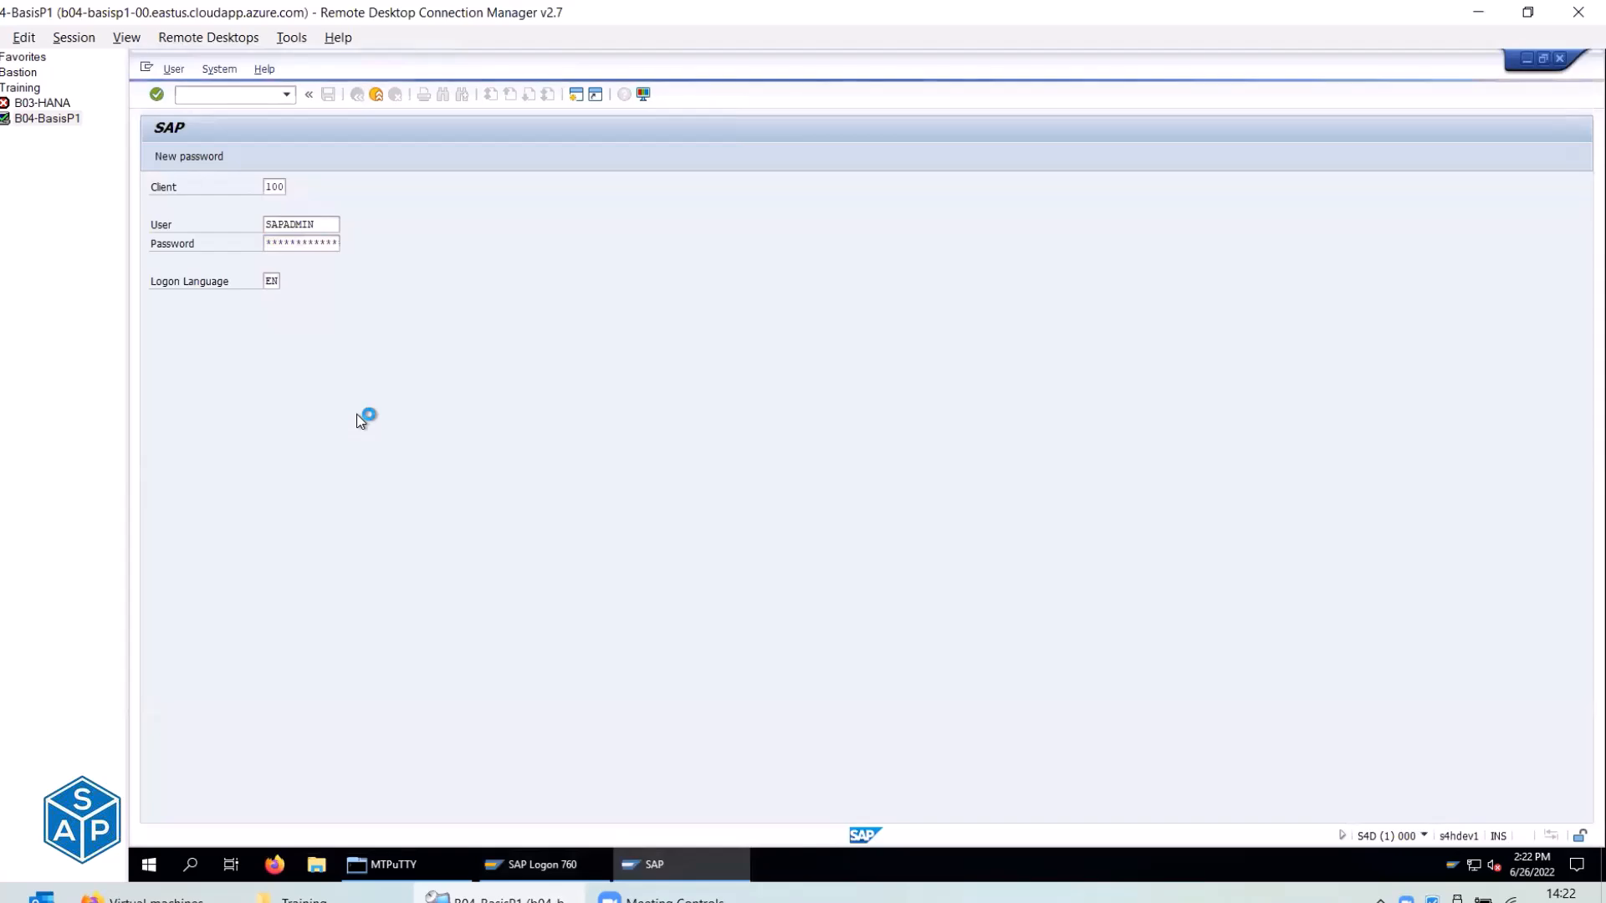
pyautogui.click(351, 894)
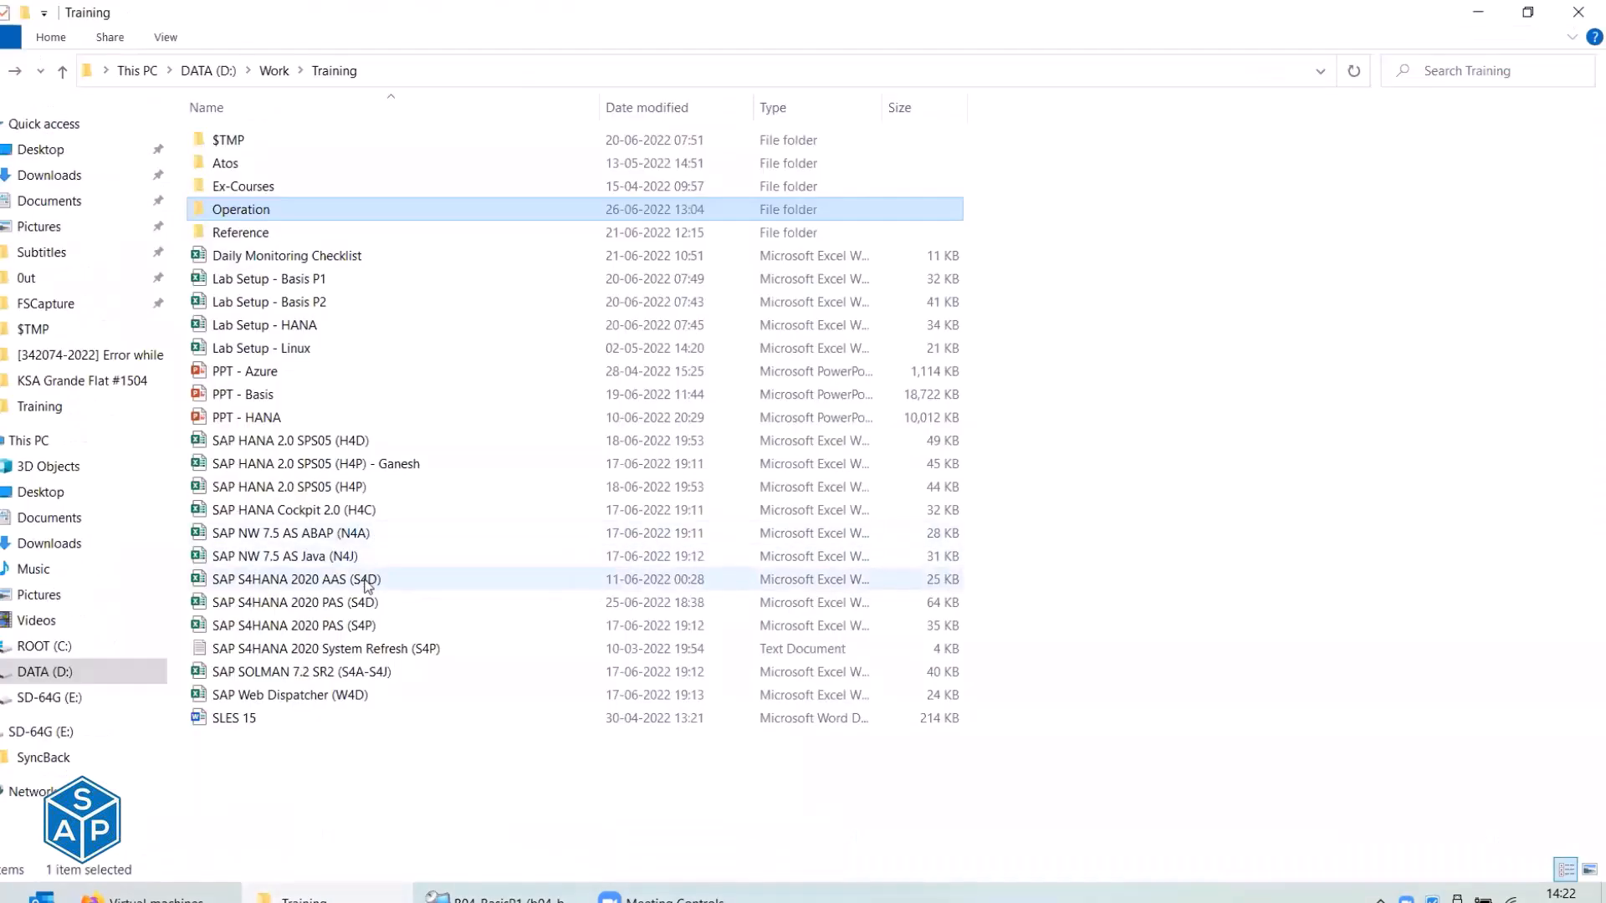
# Open SAP S4HANA 2020 PAS (S4D).xlsx and review the Config sheet's Printers and Time Zone steps.
pyautogui.click(367, 604)
pyautogui.doubleClick(367, 603)
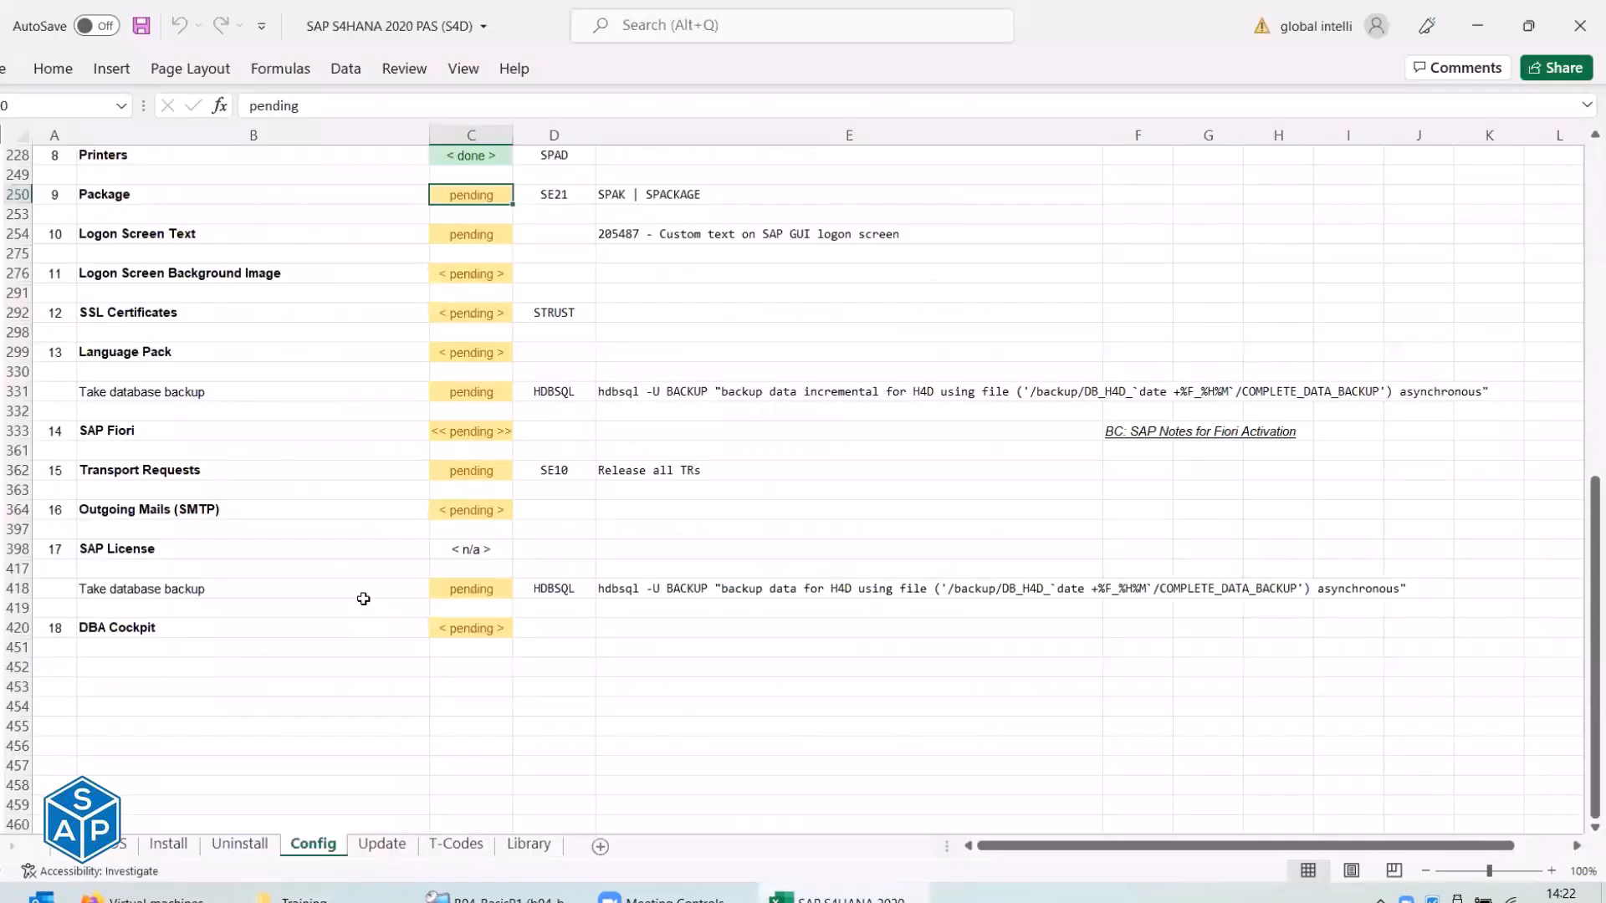
pyautogui.scroll(3, 362, 599)
pyautogui.scroll(1, 281, 547)
pyautogui.click(87, 353)
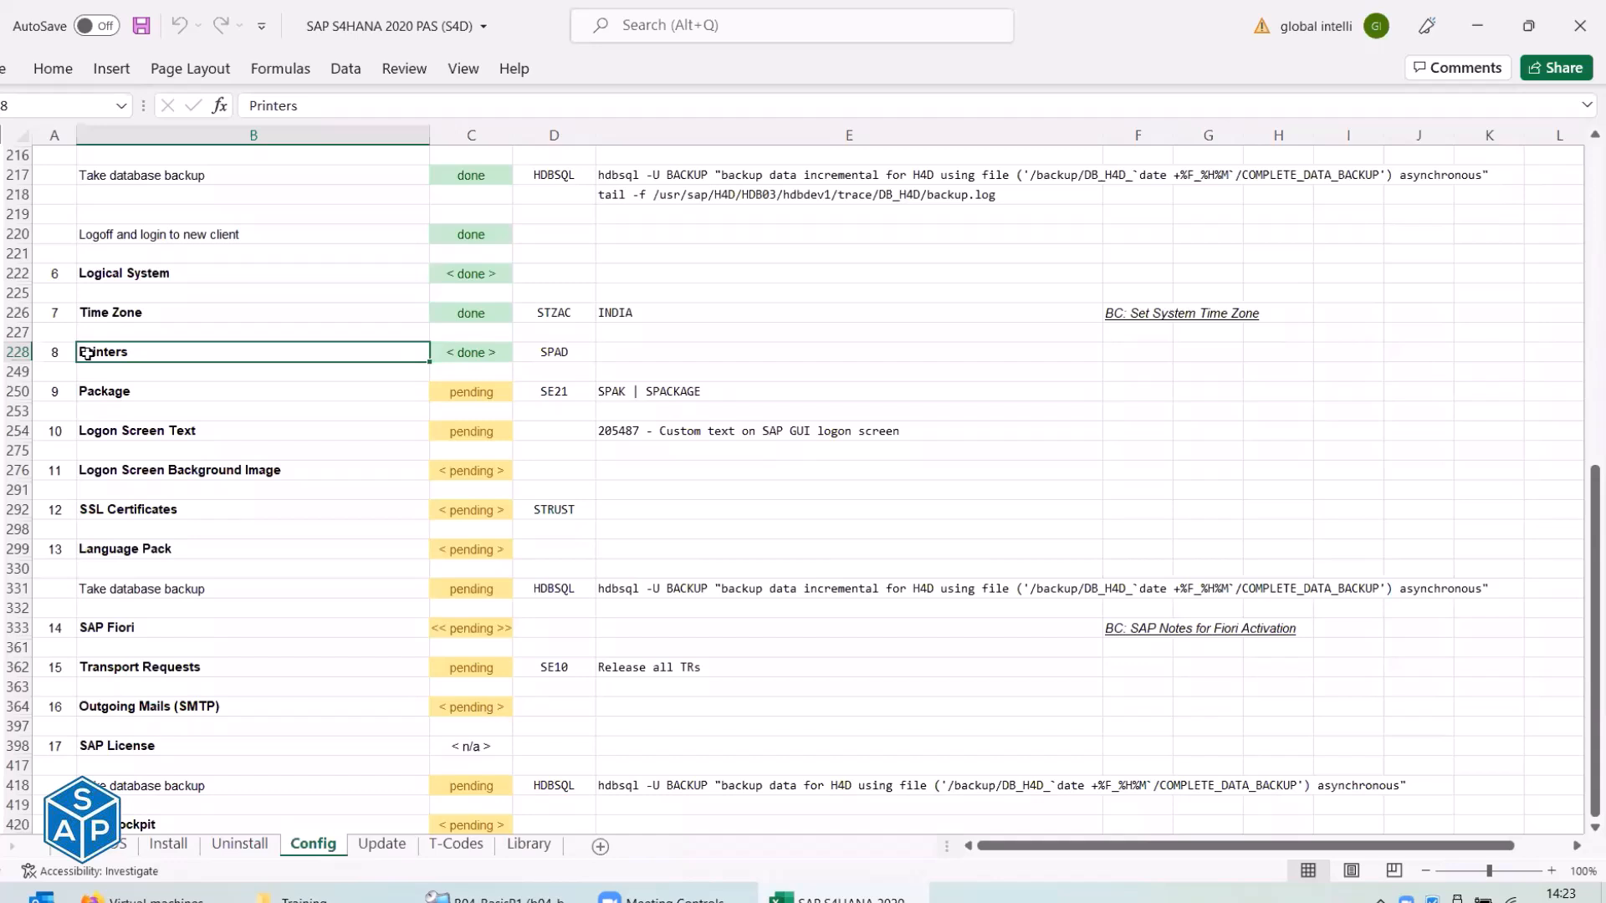
pyautogui.click(119, 312)
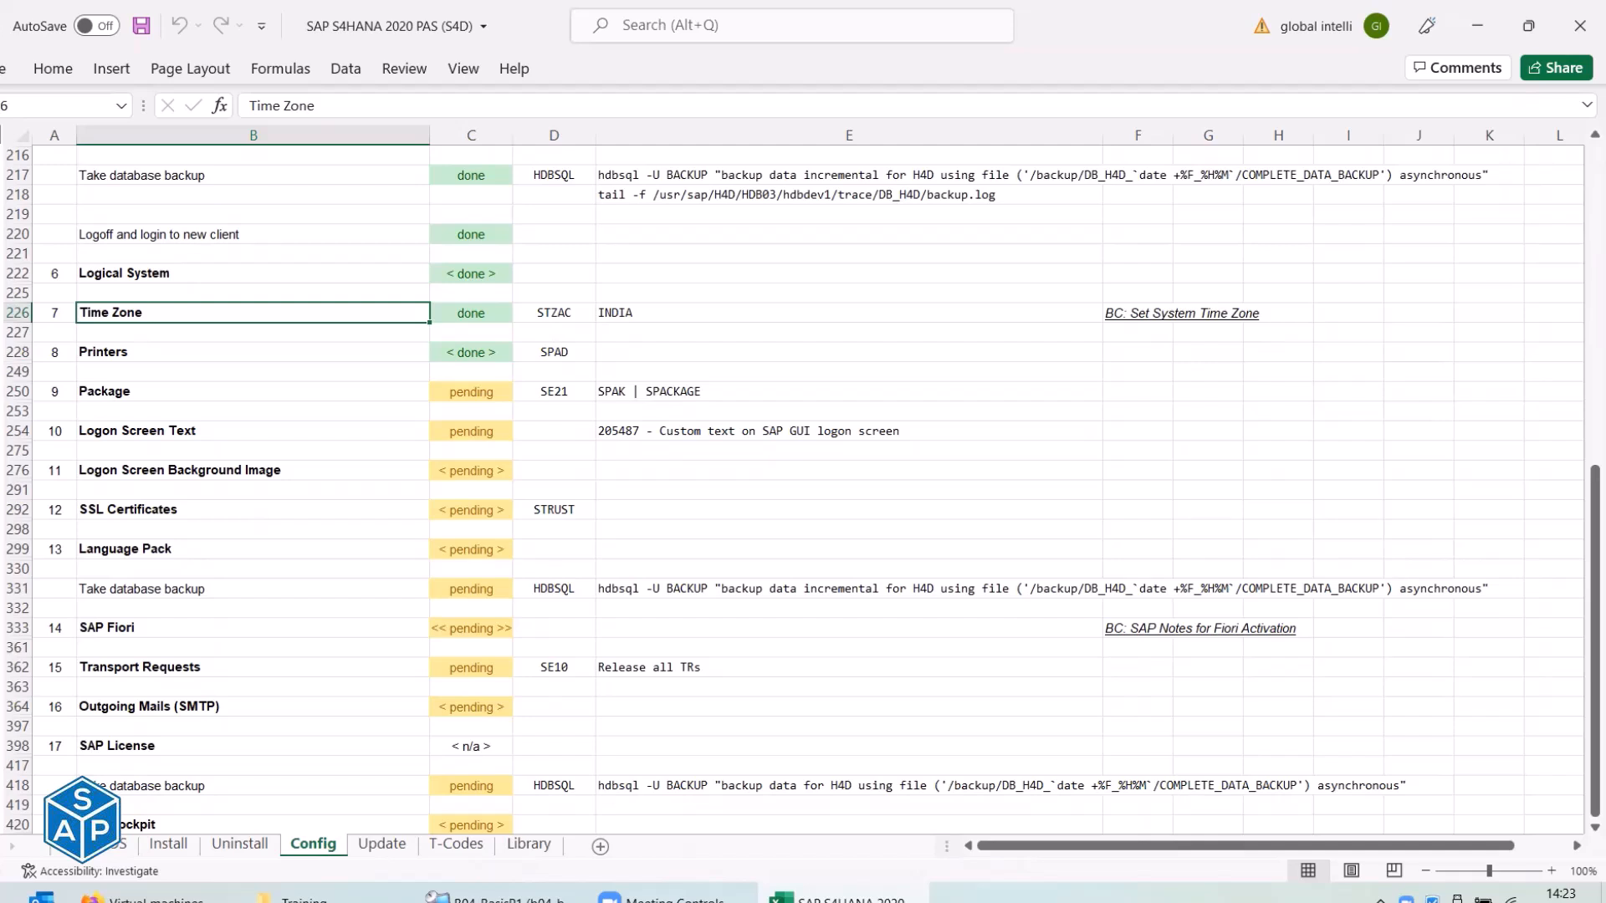
# Expand rows 251-252 under the Package step and select cell D250 holding SE21.
pyautogui.click(1, 410)
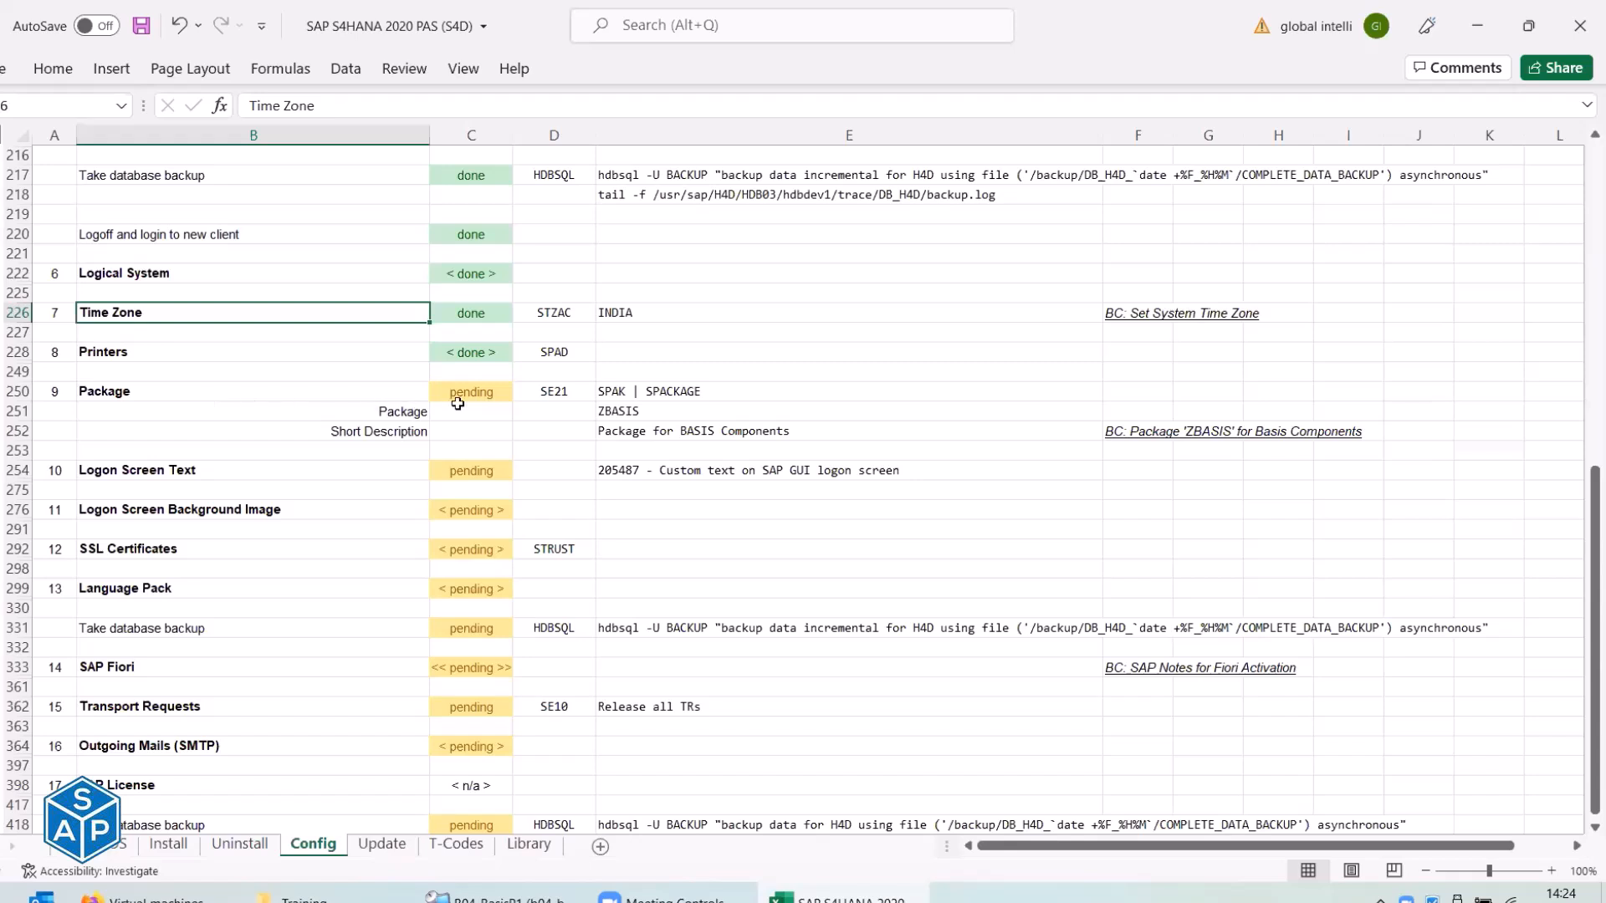
pyautogui.click(552, 391)
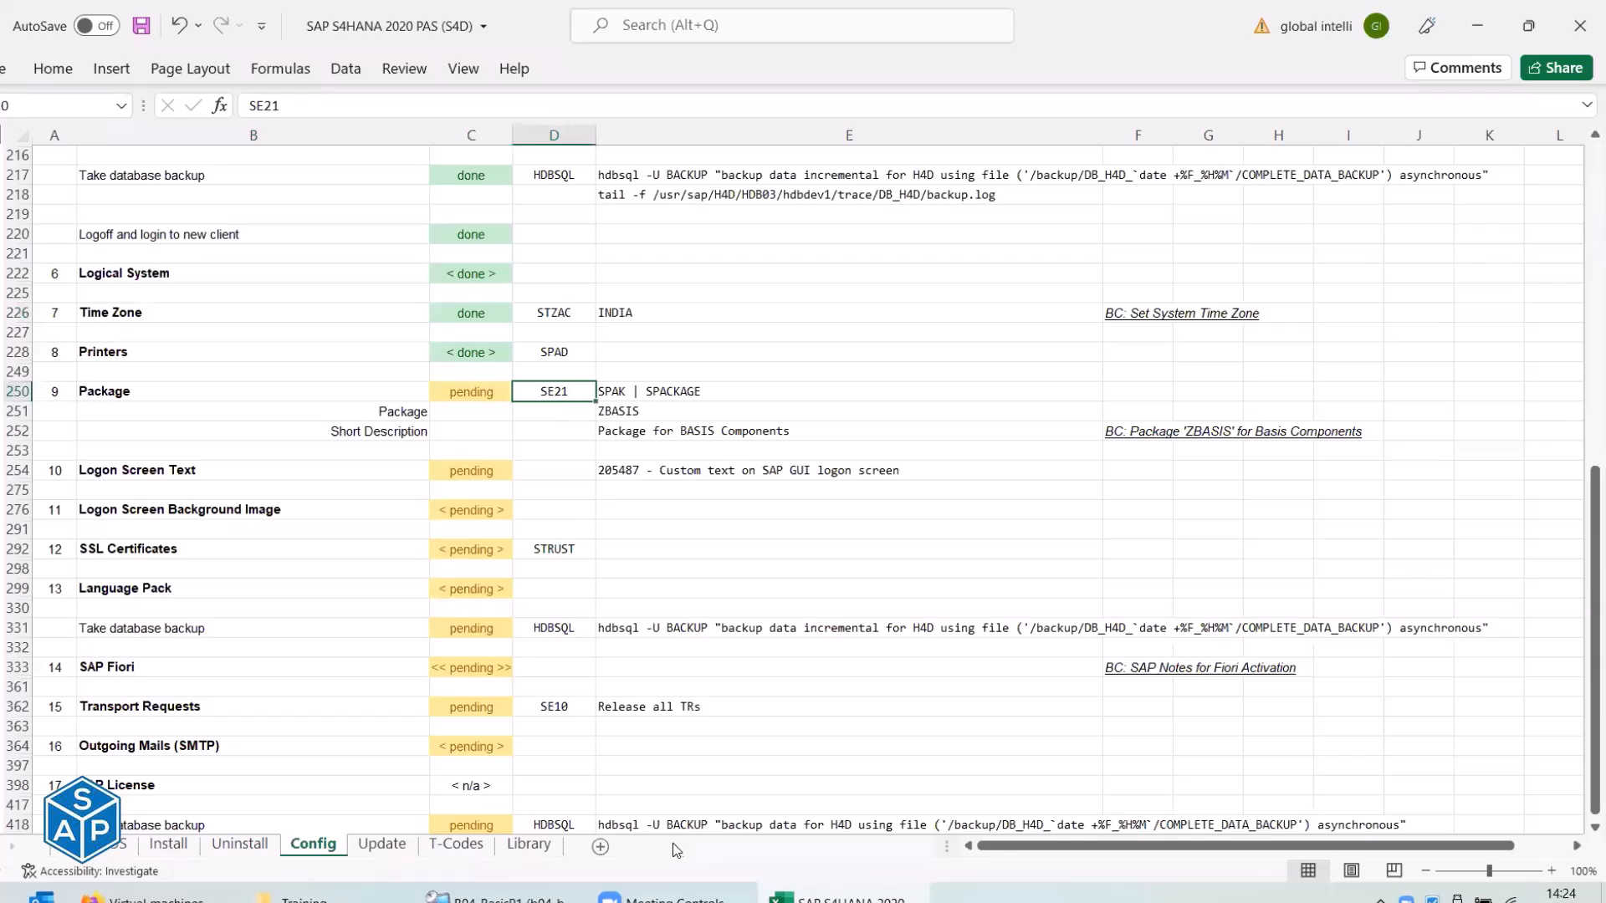
# Read the Package step's transaction codes SE21 and SPAK | SPACKAGE in cells D250:E250.
pyautogui.hotkey('alt', 'Tab')
pyautogui.hotkey('alt', 'Tab')
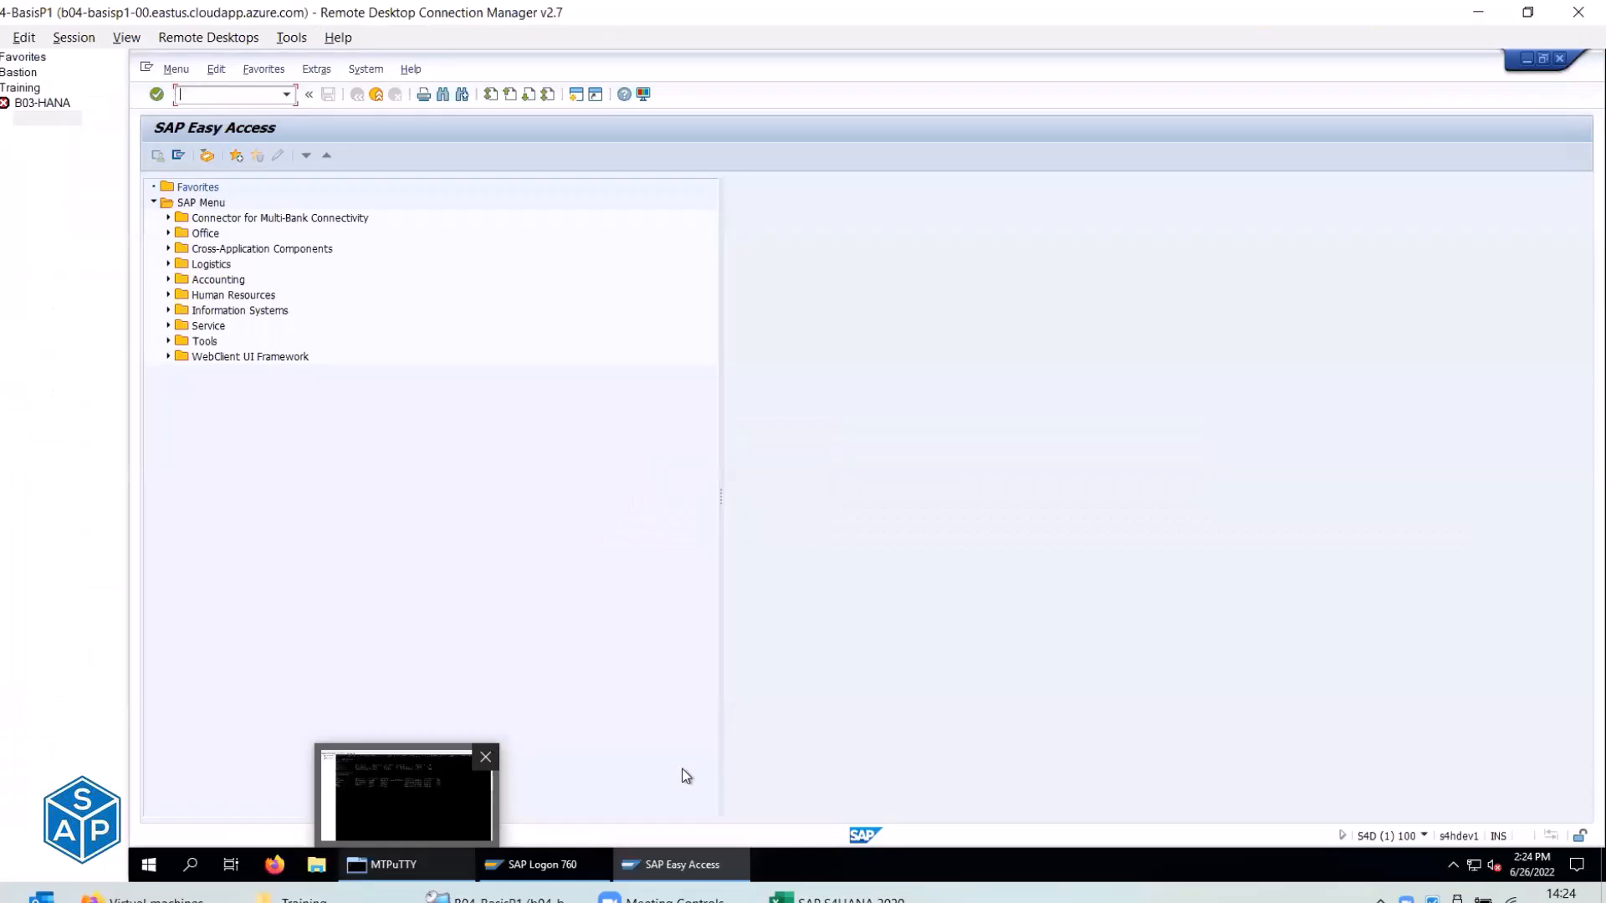
pyautogui.hotkey('alt', 'Tab')
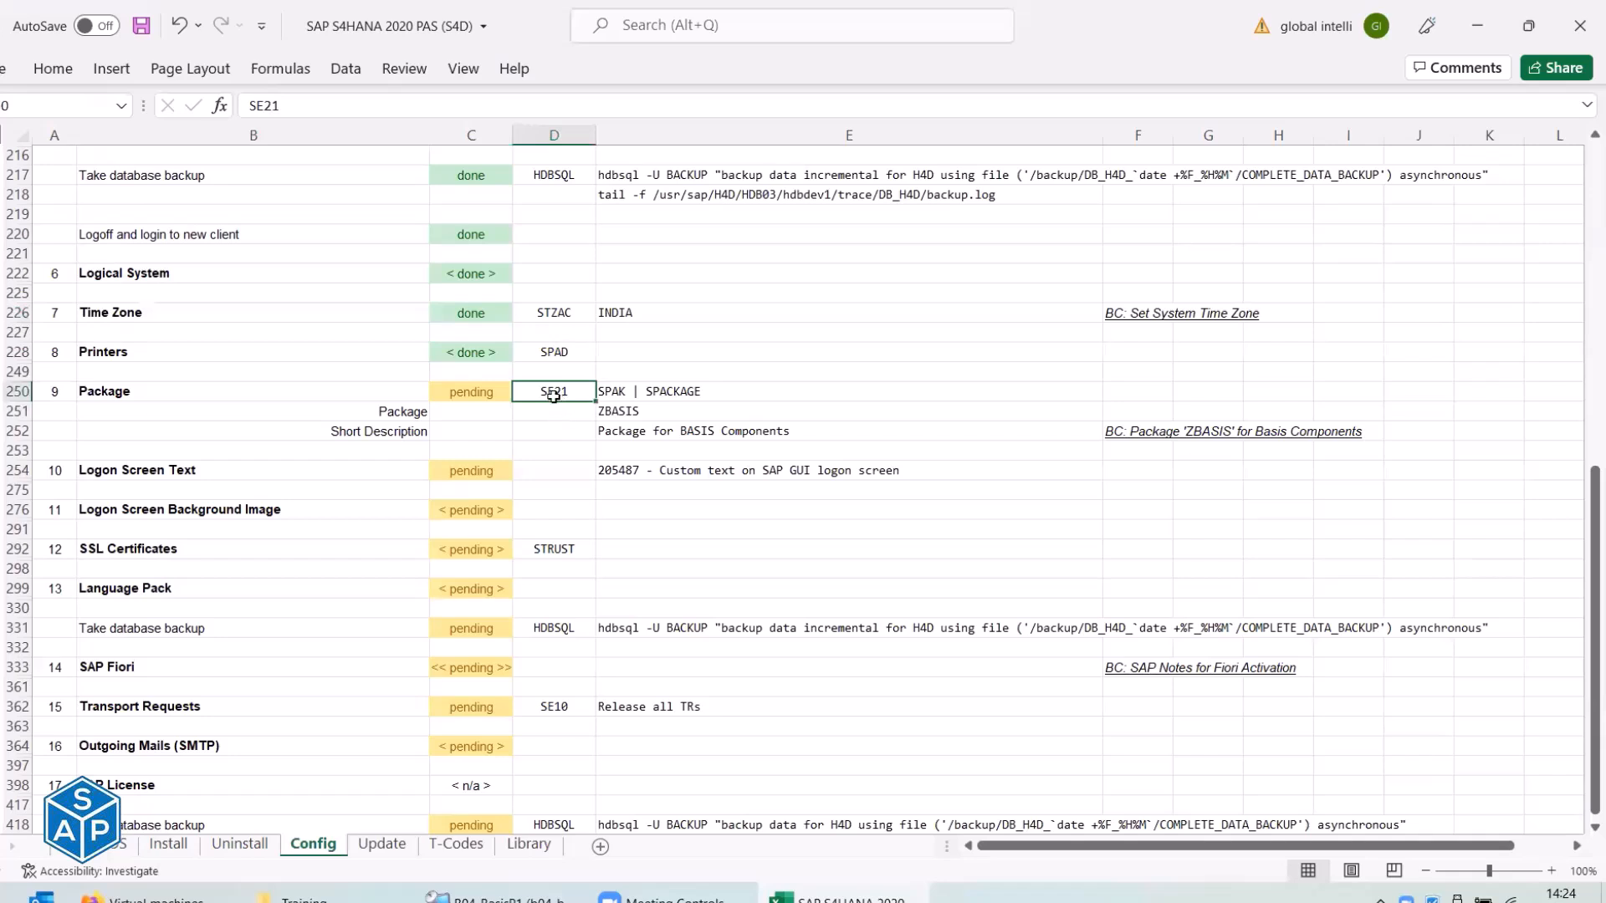
pyautogui.moveTo(578, 389); pyautogui.dragTo(640, 391)
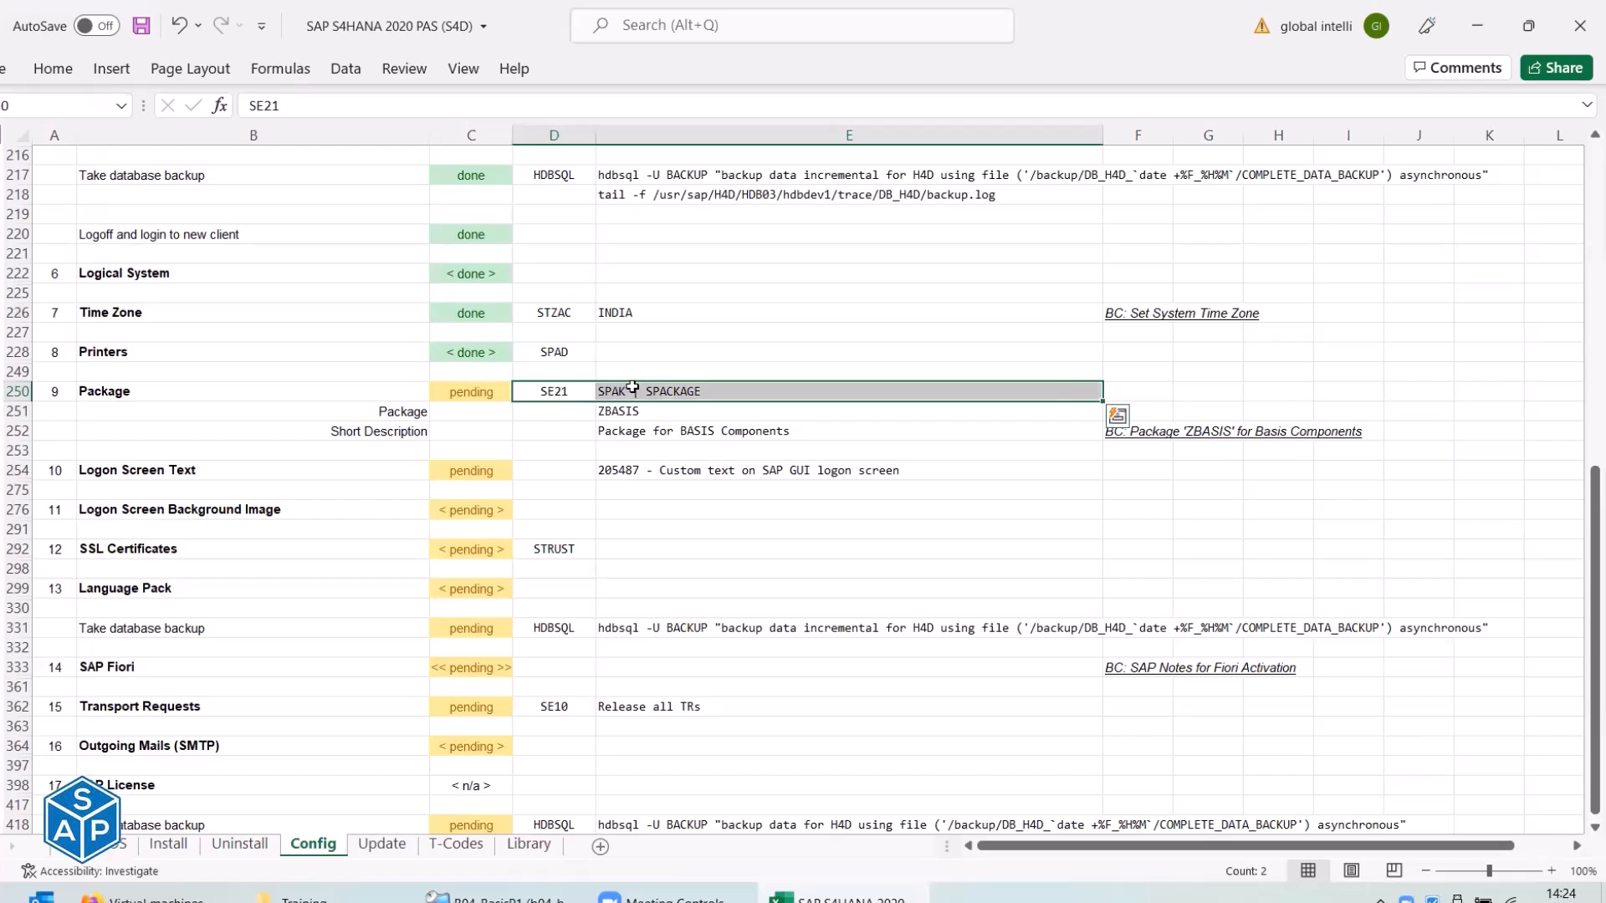
pyautogui.click(577, 391)
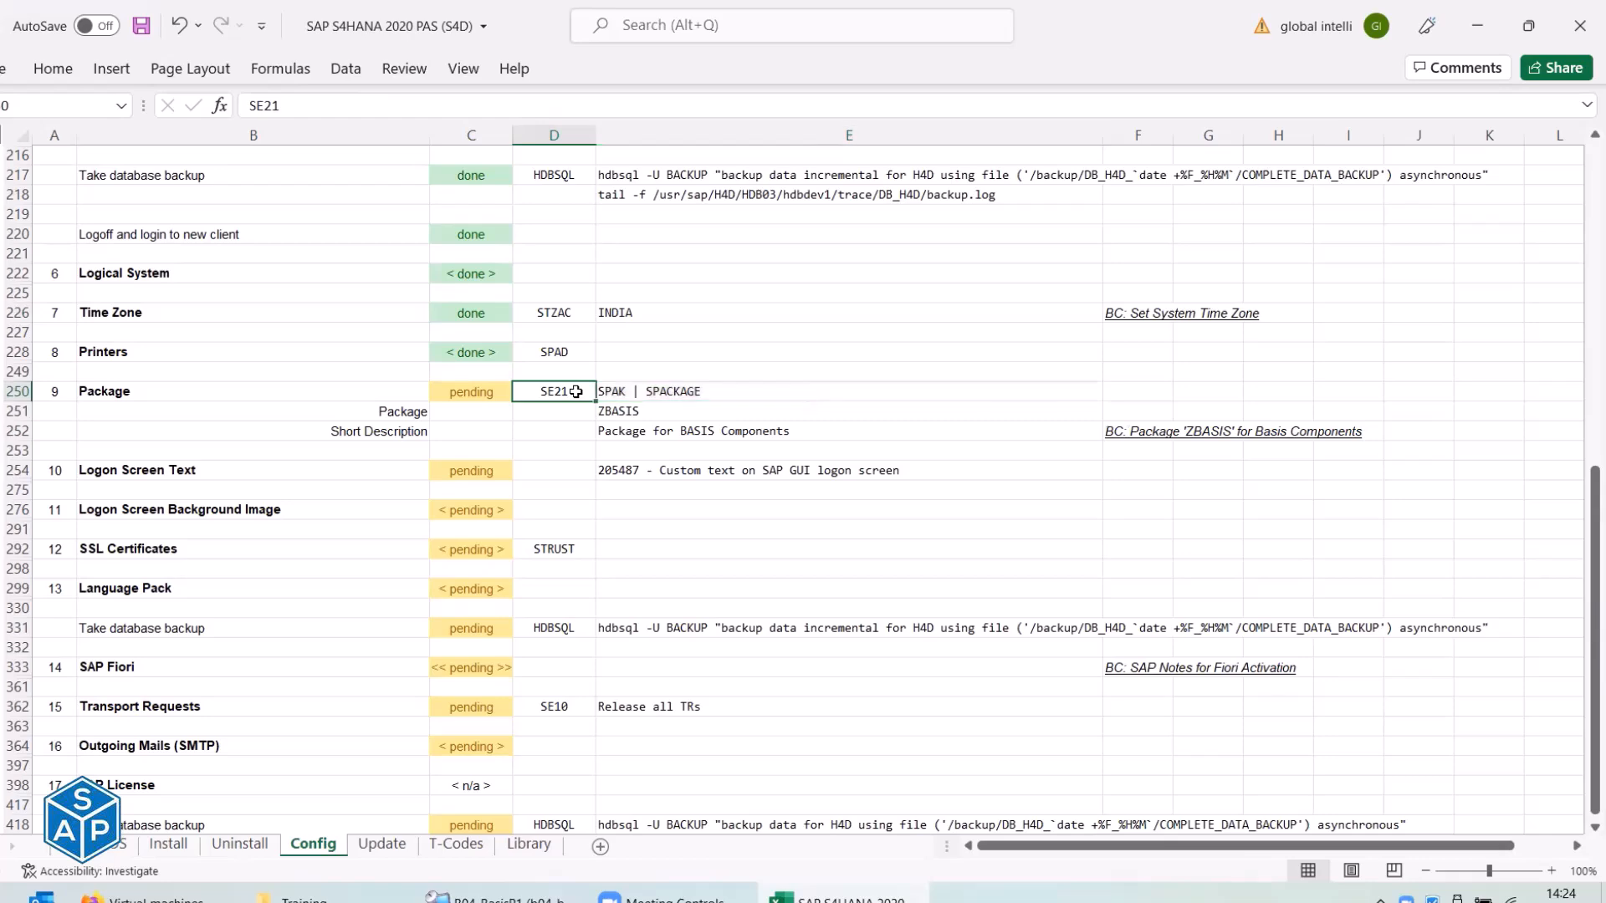
pyautogui.click(609, 393)
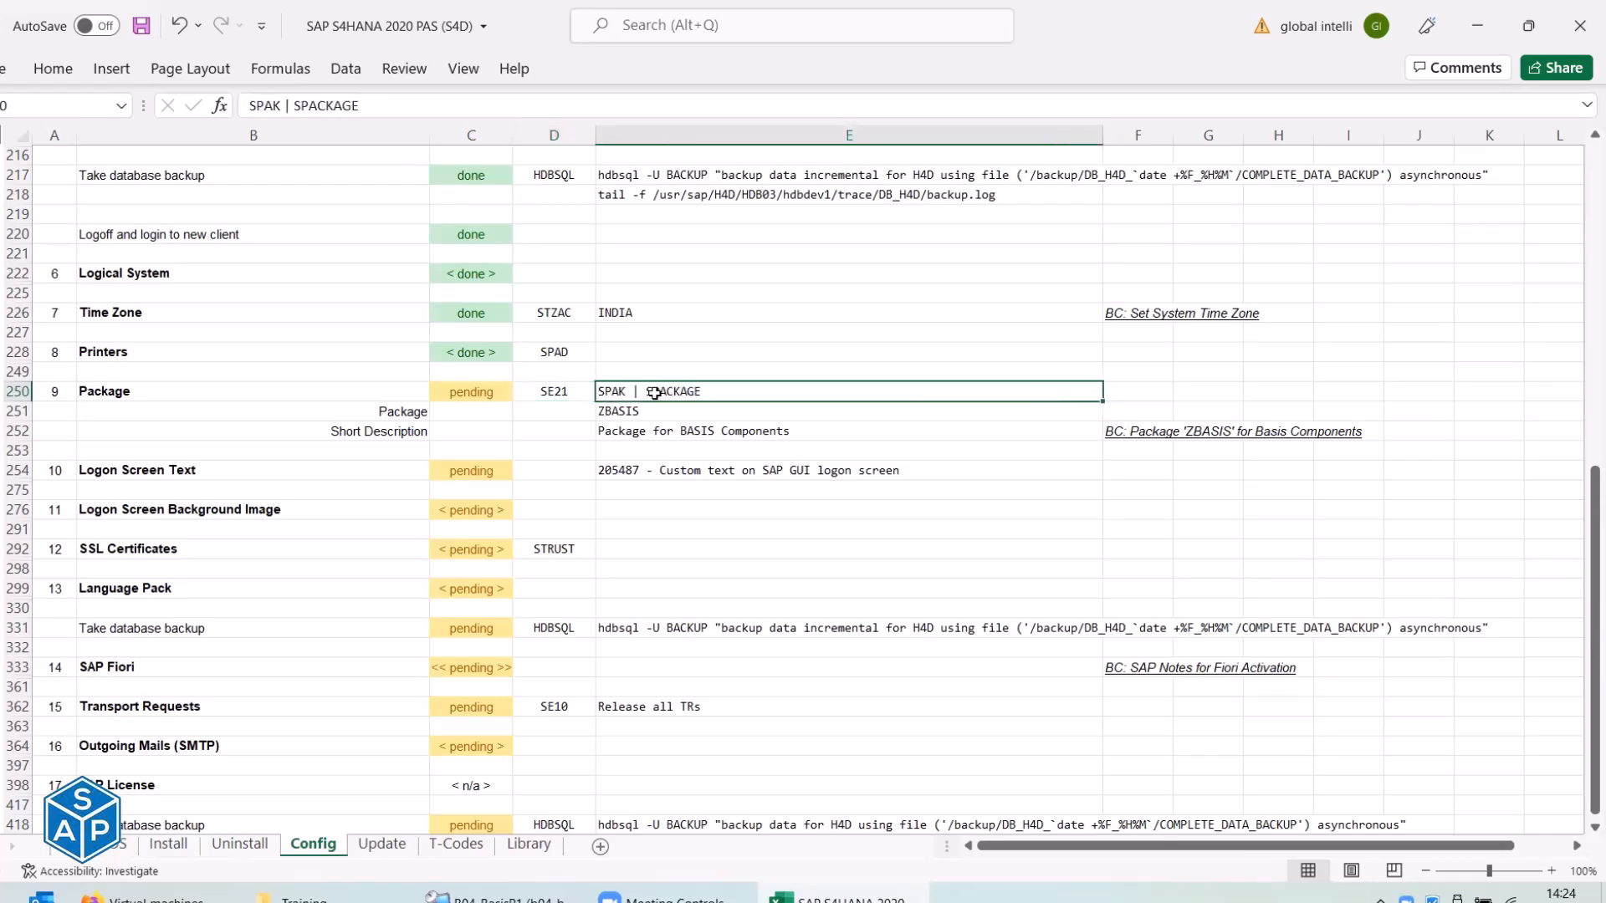
# Open the Package Builder initial screen in SAP with transaction spak.
pyautogui.hotkey('alt', 'Tab')
pyautogui.write('spak')
pyautogui.press('Return')
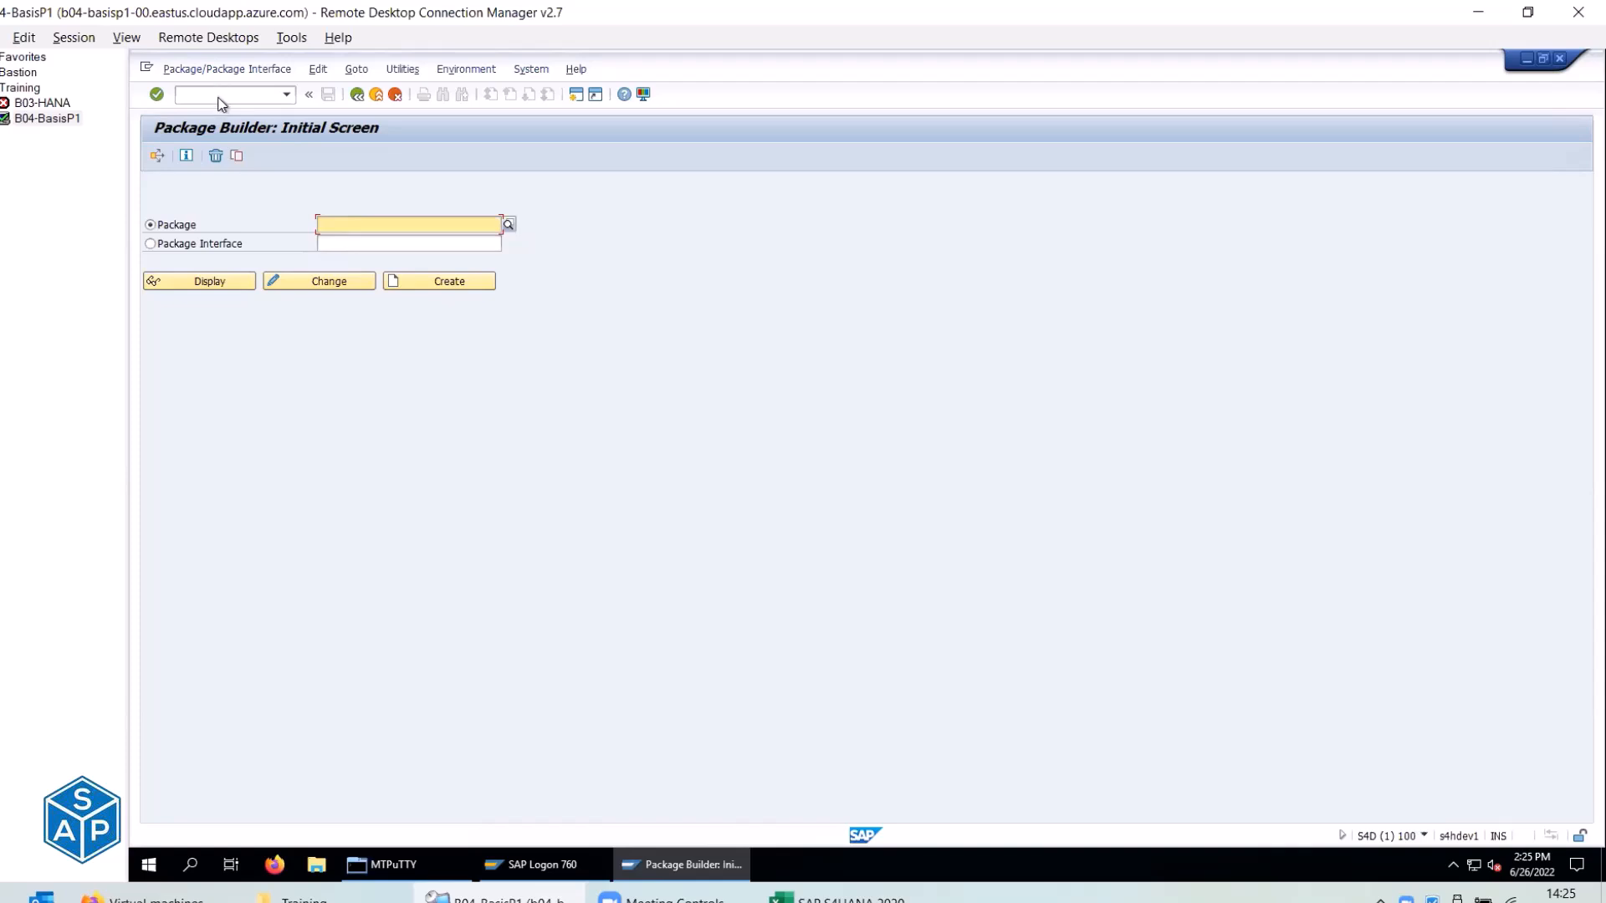
# Confirm from the status-bar system info that the Package Builder runs as transaction SE21.
pyautogui.click(218, 93)
pyautogui.write('/')
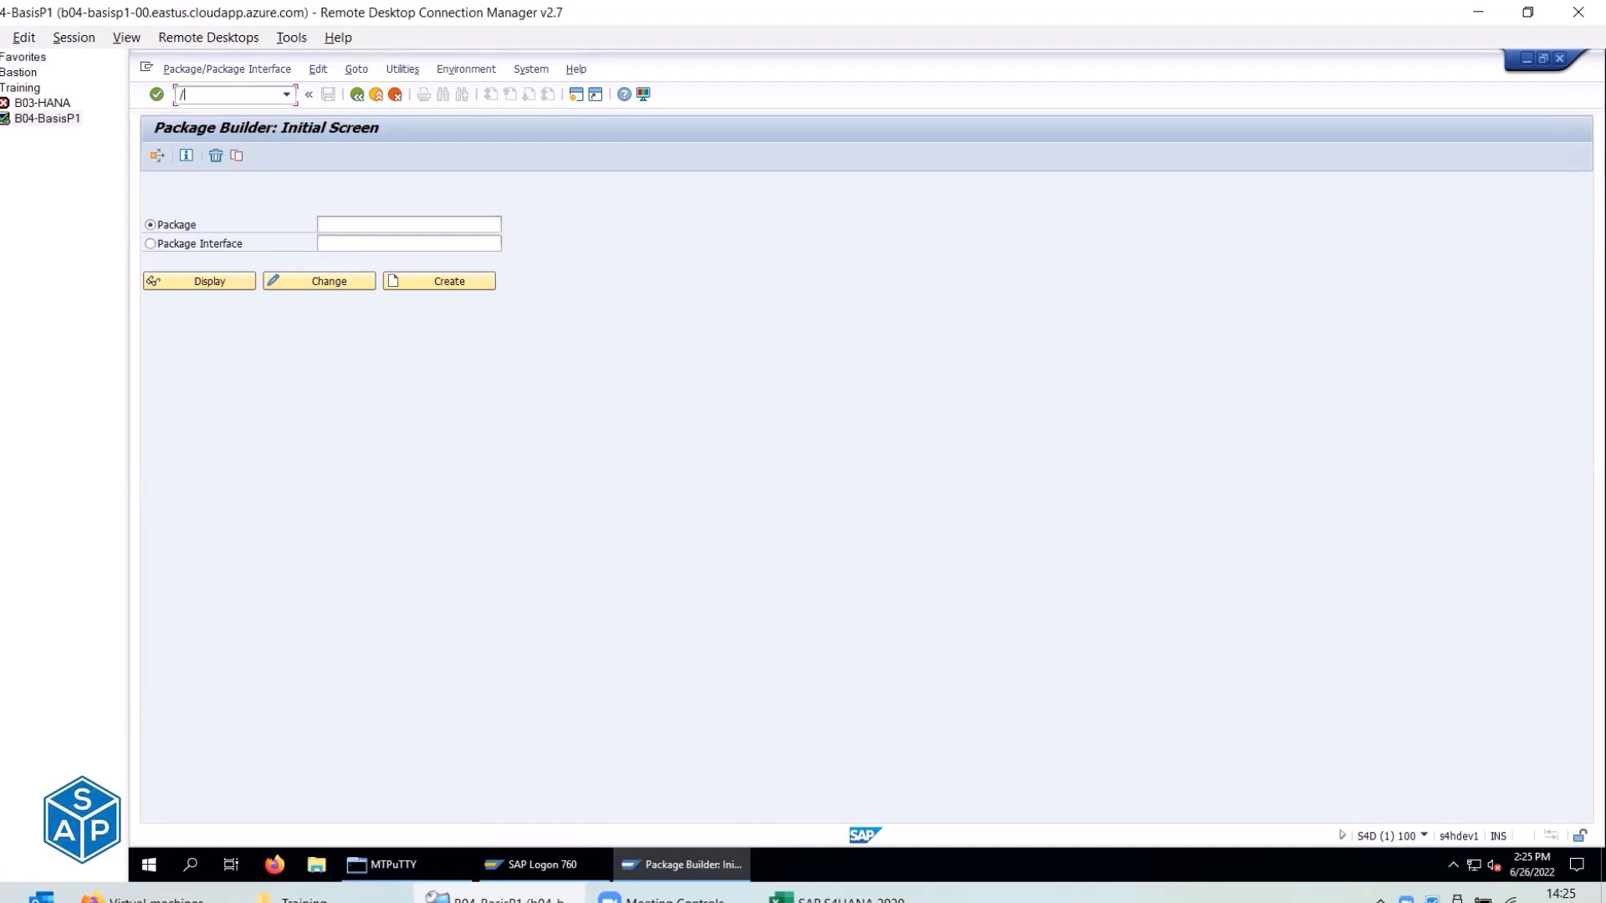
pyautogui.press('BackSpace')
pyautogui.click(1424, 837)
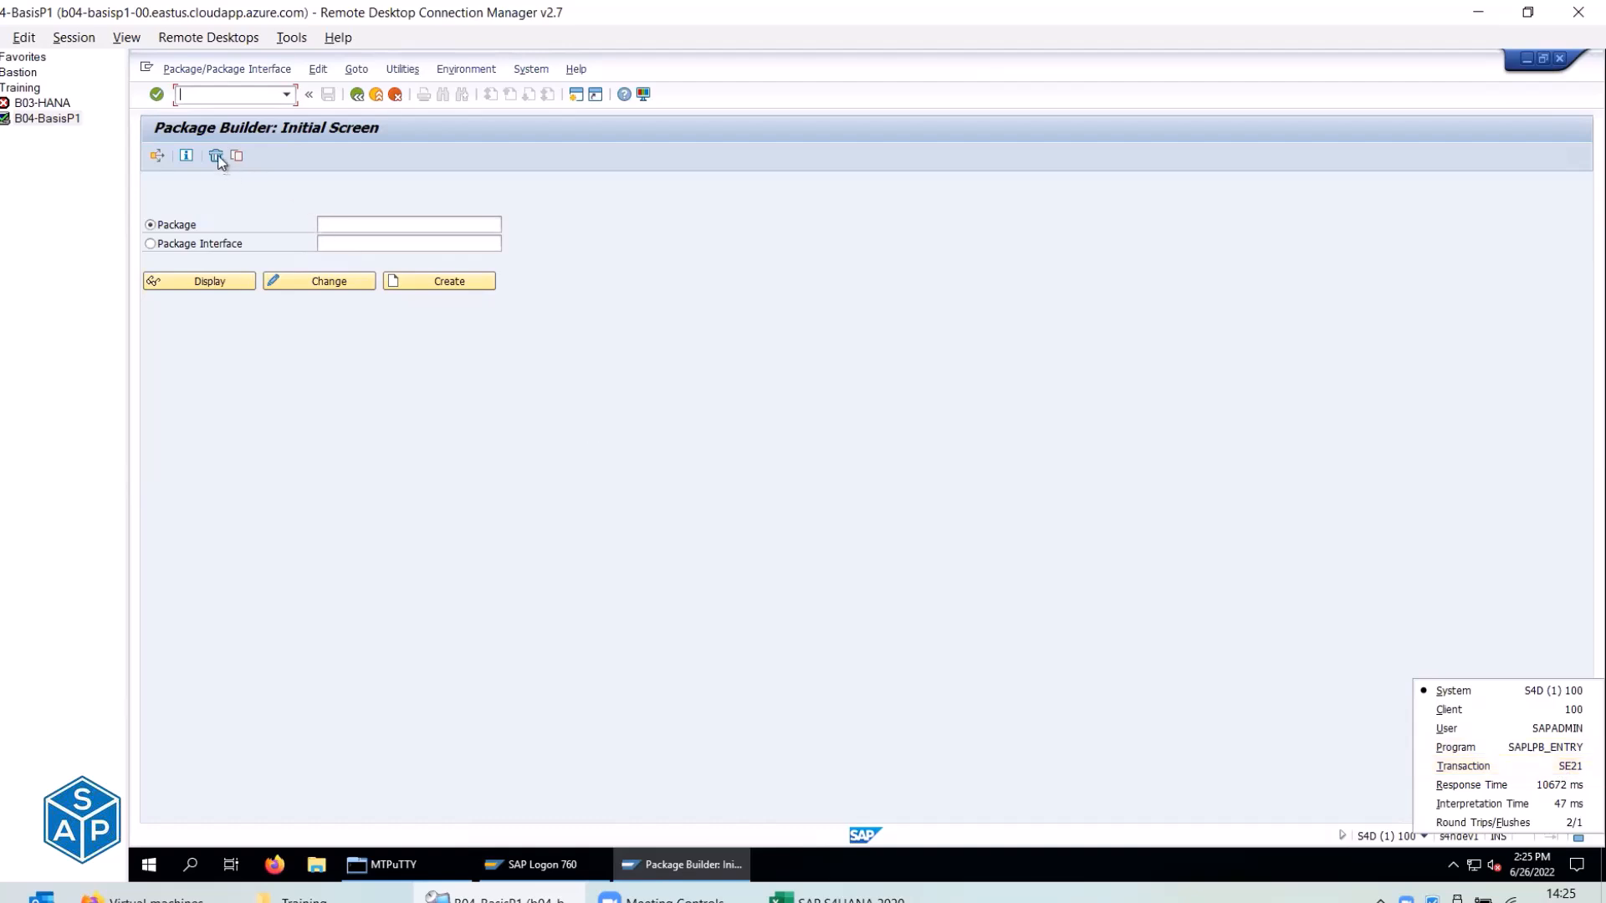
# Open SPAK in a second SAP session with /ospak.
pyautogui.click(227, 94)
pyautogui.write('/')
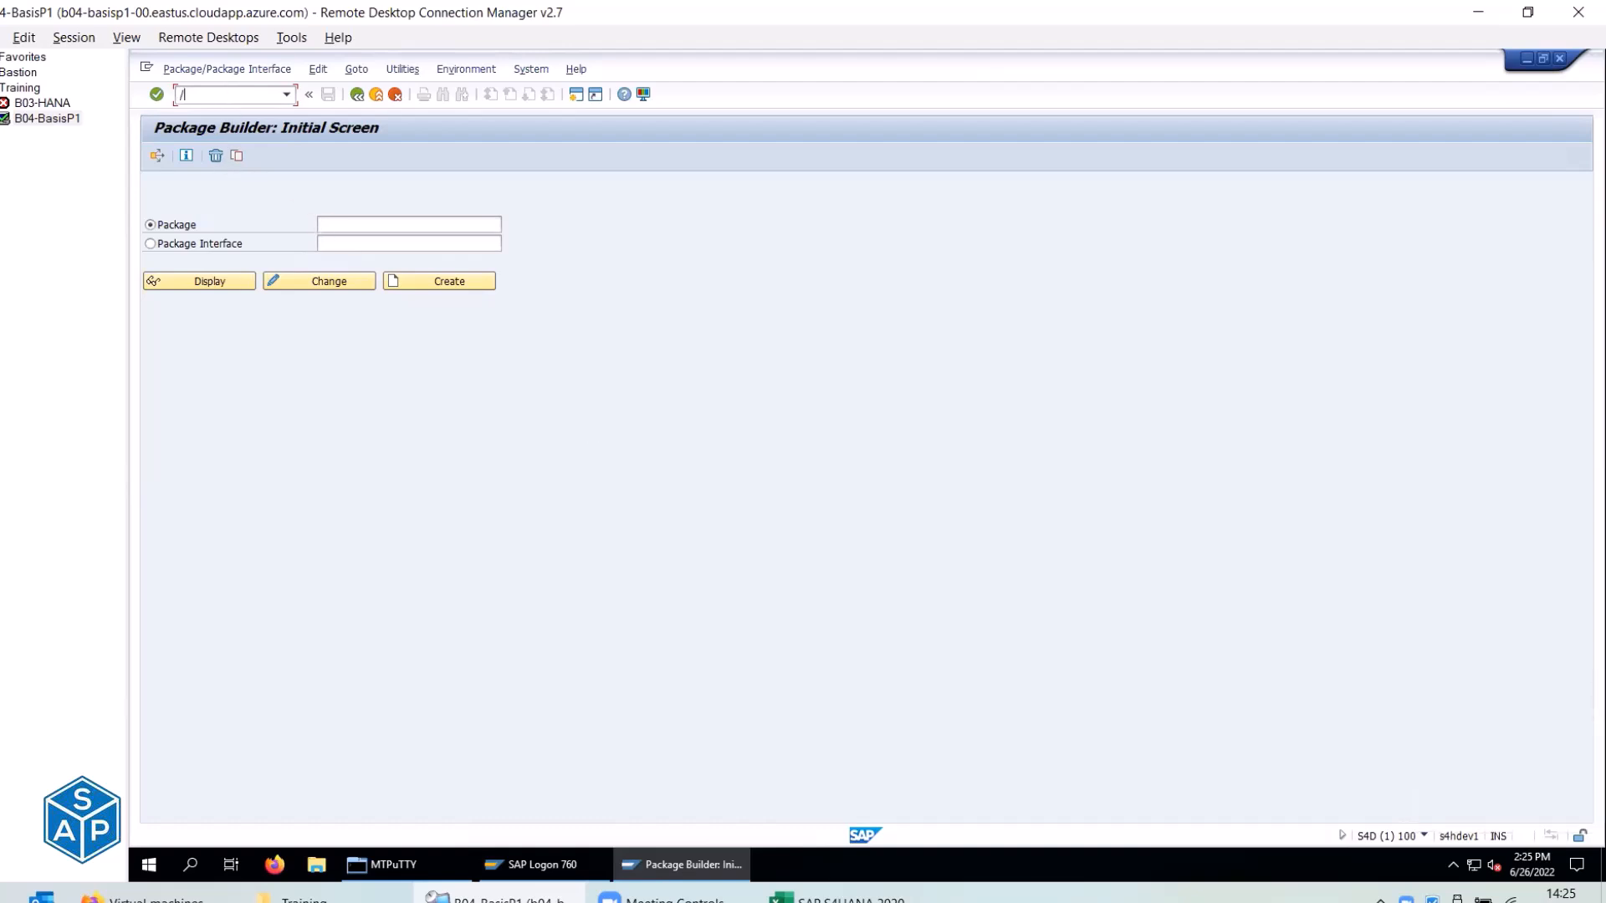
pyautogui.write('ospak')
pyautogui.press('Return')
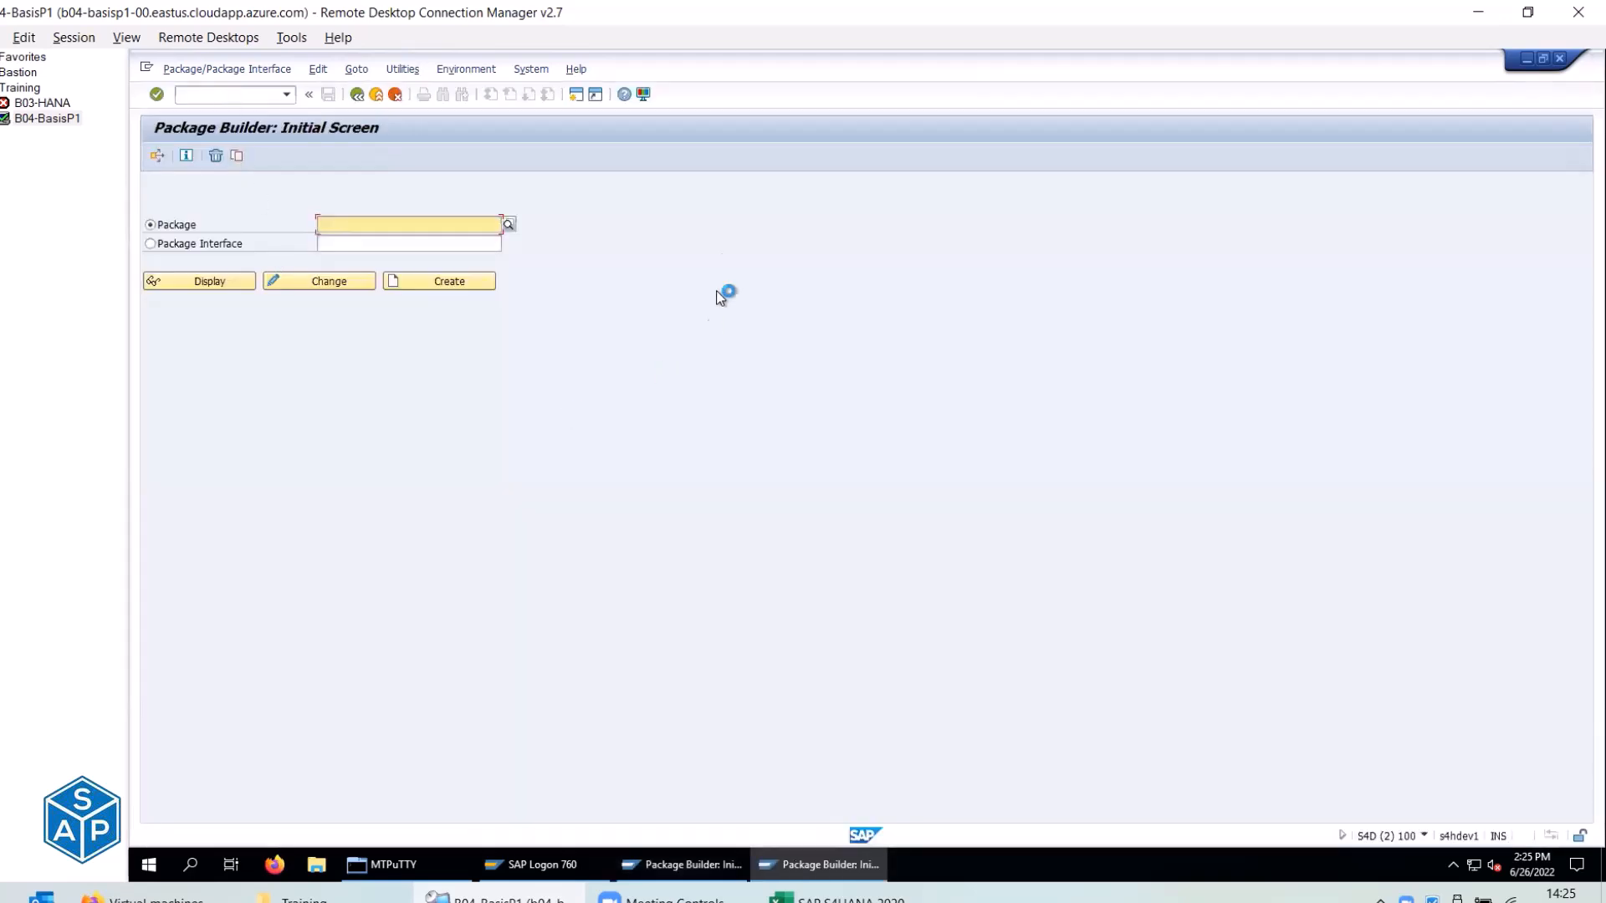
# Check the status-bar transaction details of the first and second Package Builder sessions.
pyautogui.click(669, 864)
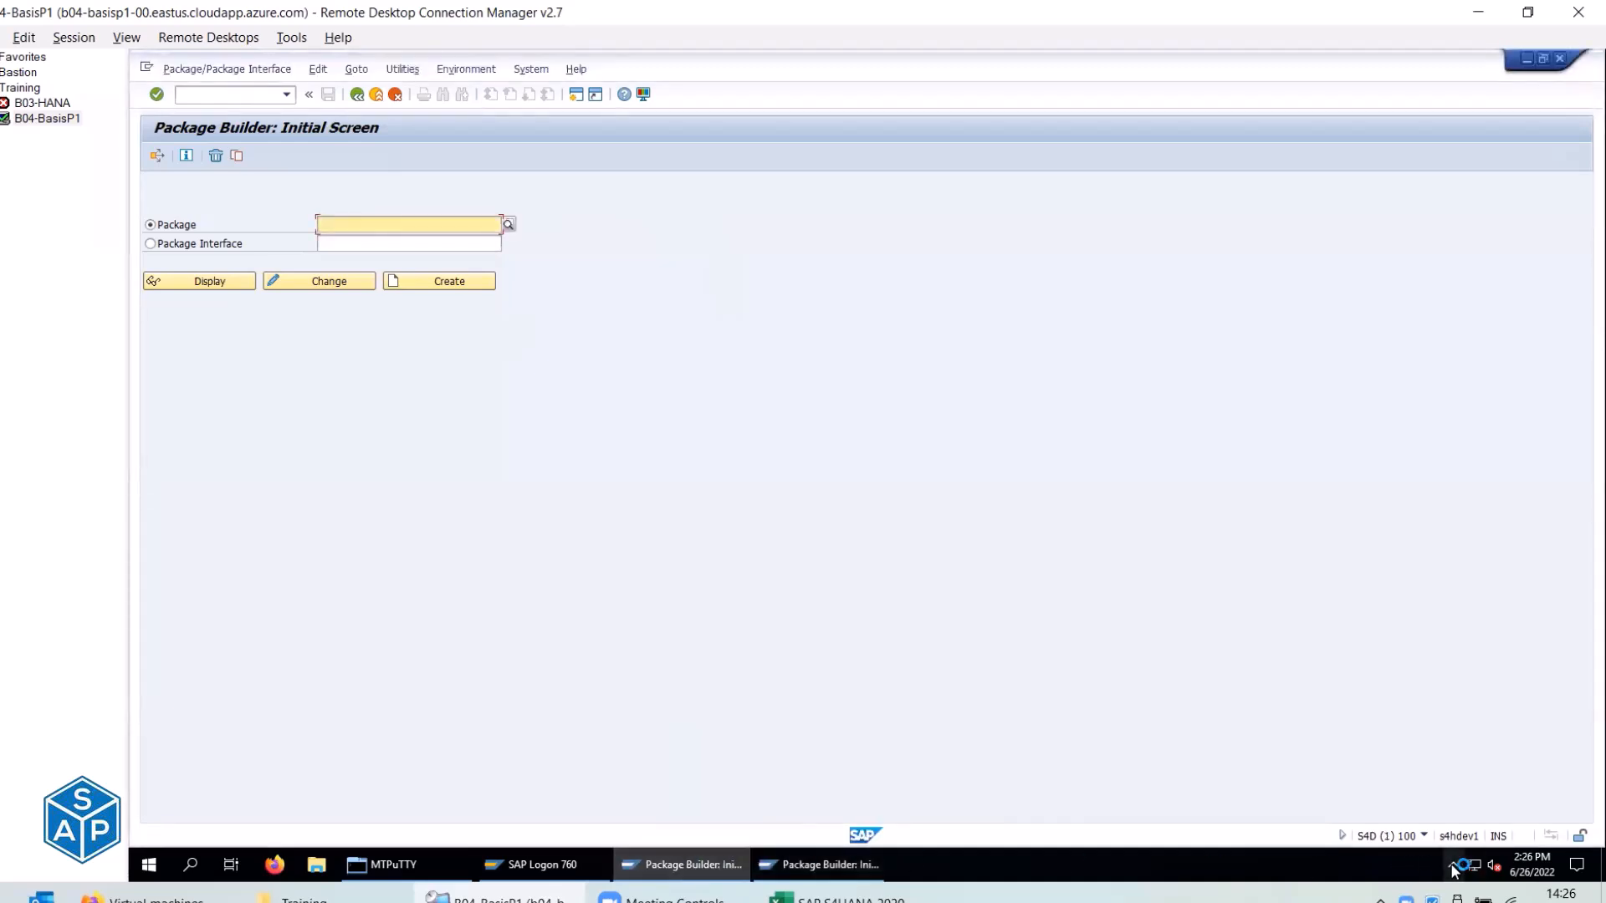
pyautogui.click(1423, 833)
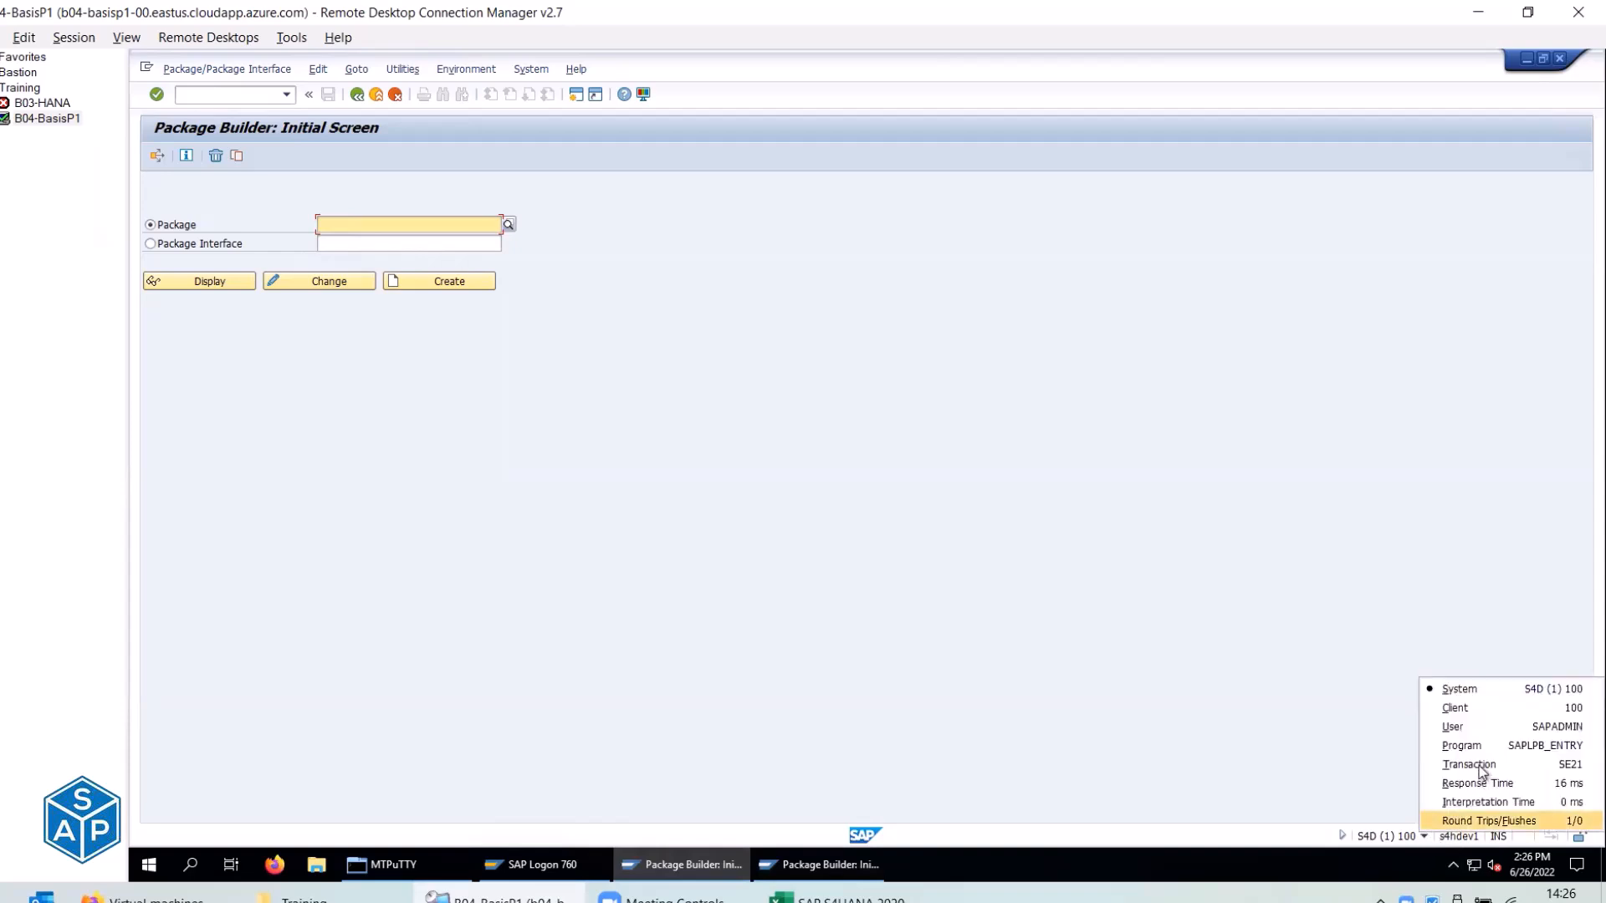
pyautogui.click(877, 867)
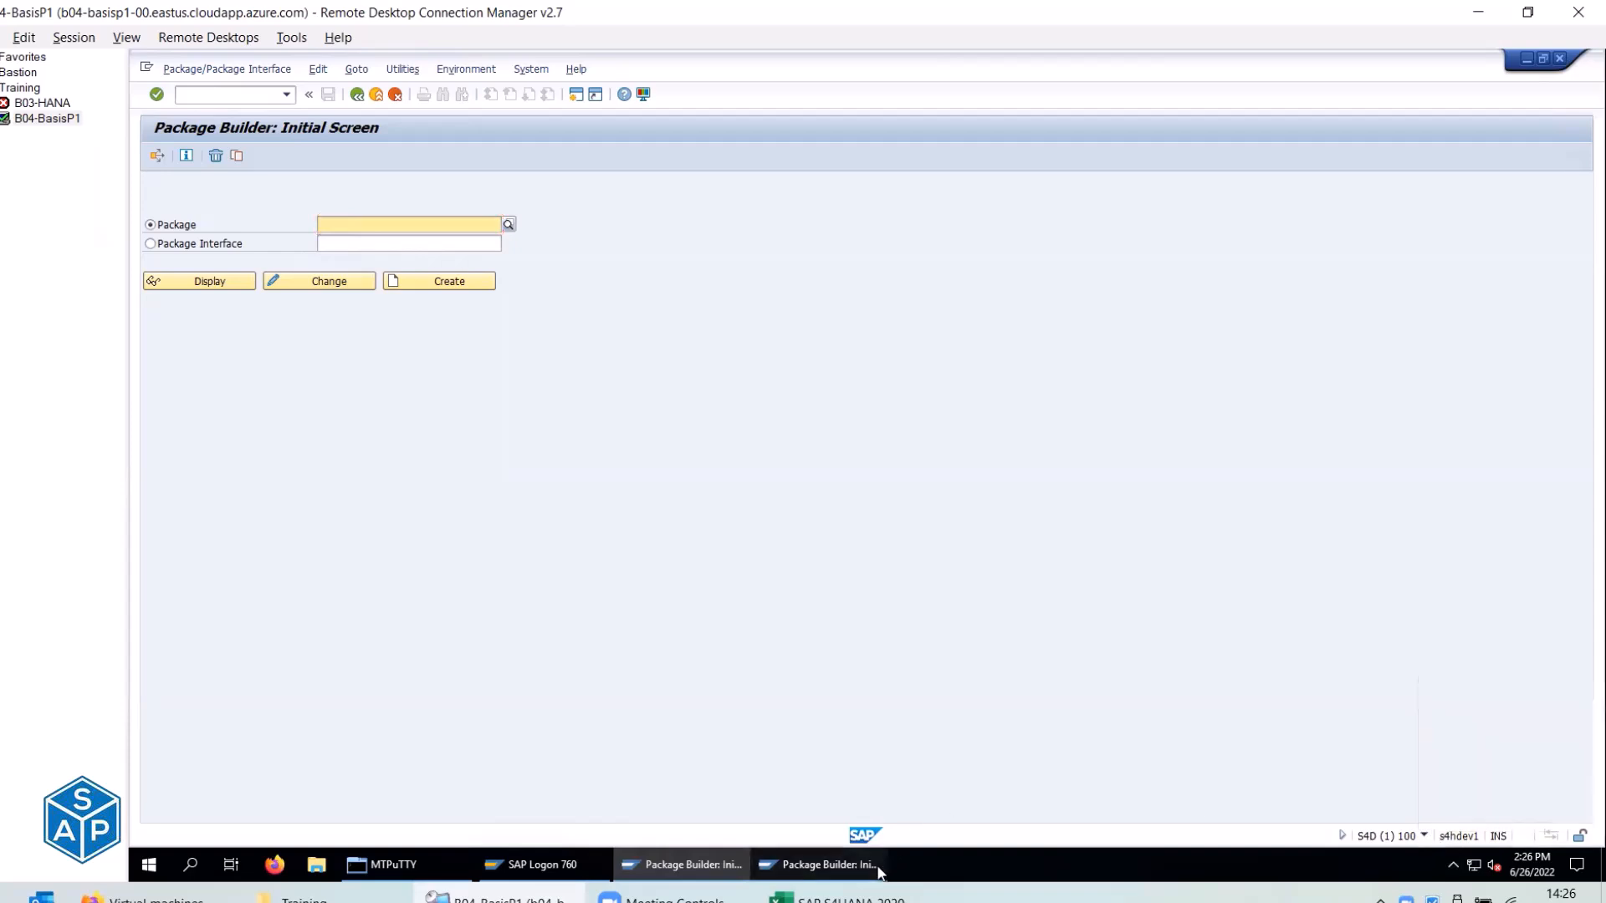
pyautogui.click(1423, 835)
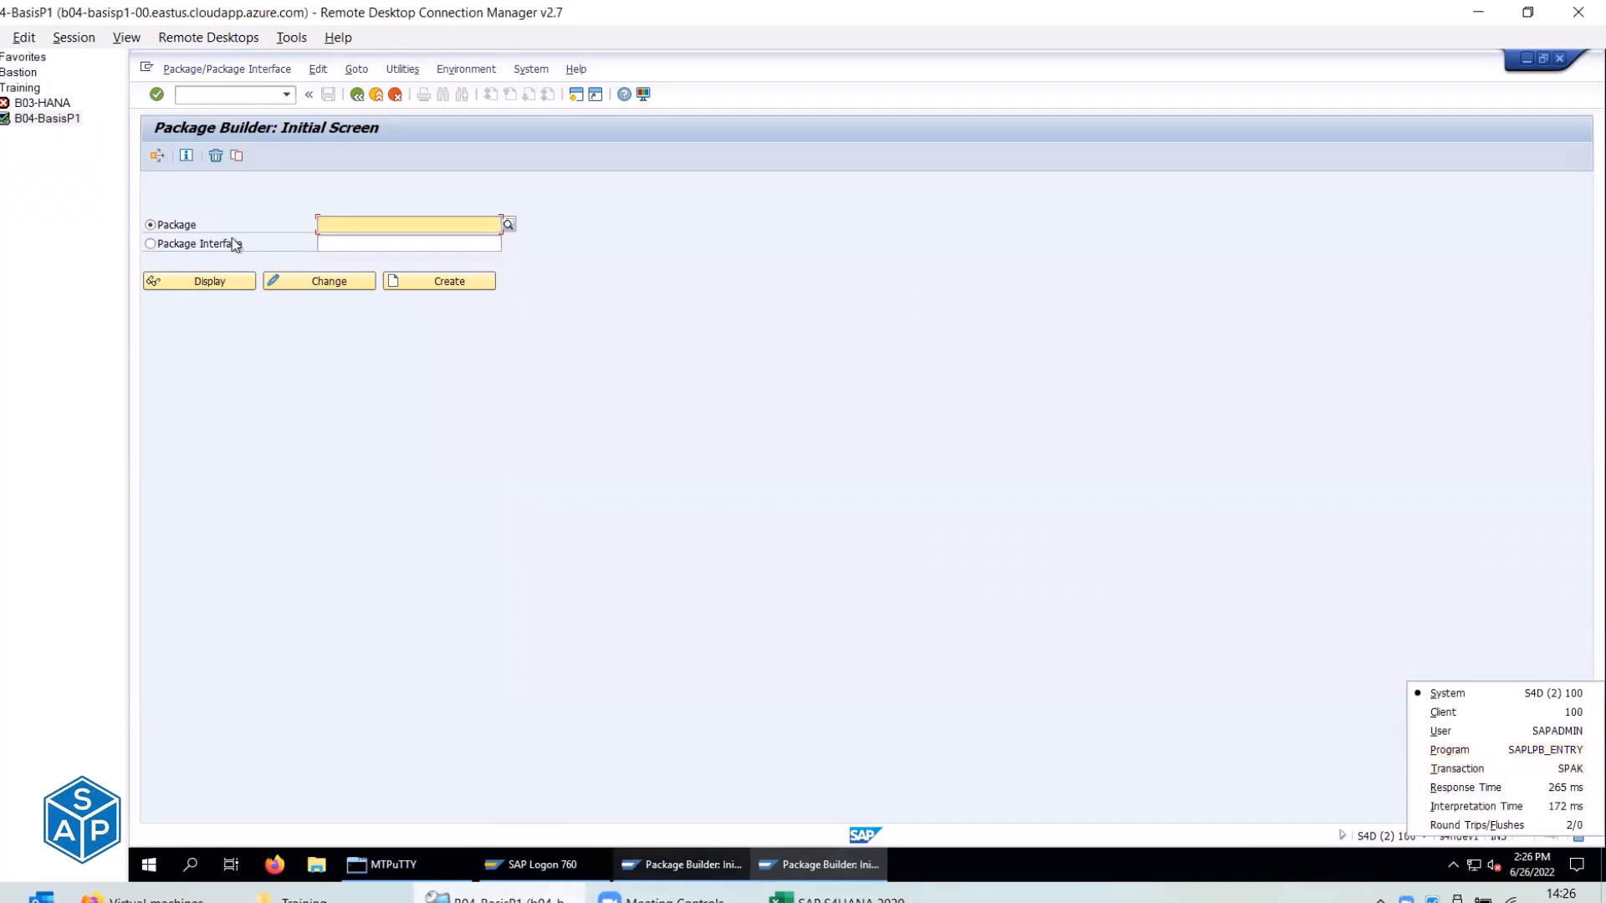
# Open a third Package Builder session with /ospackage.
pyautogui.click(218, 99)
pyautogui.write('/ospackage')
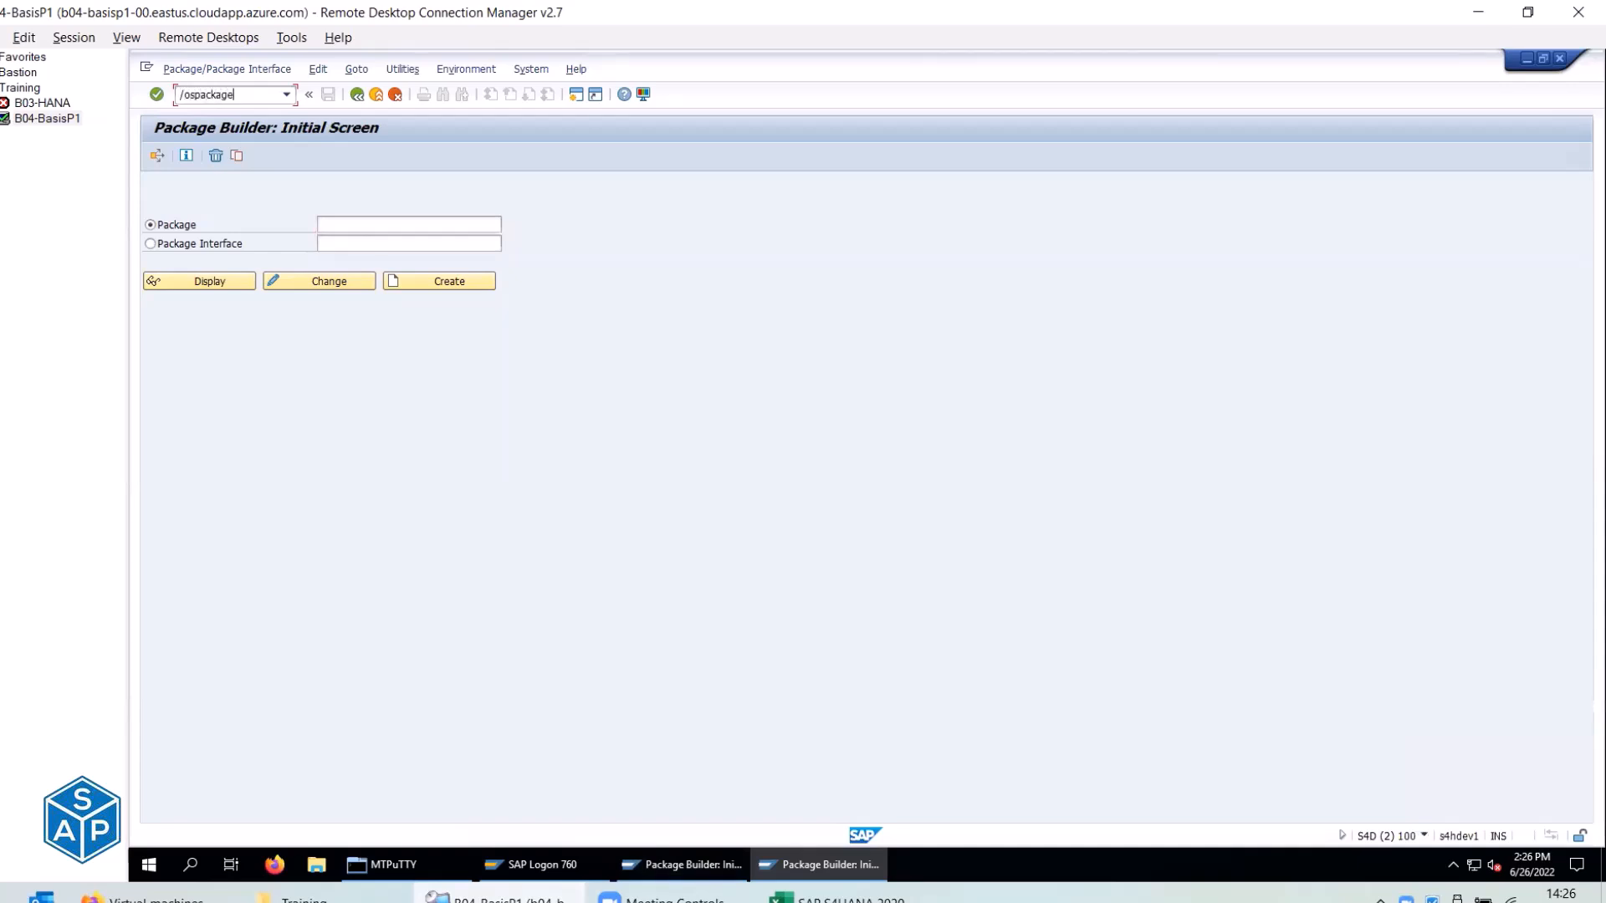
pyautogui.press('Return')
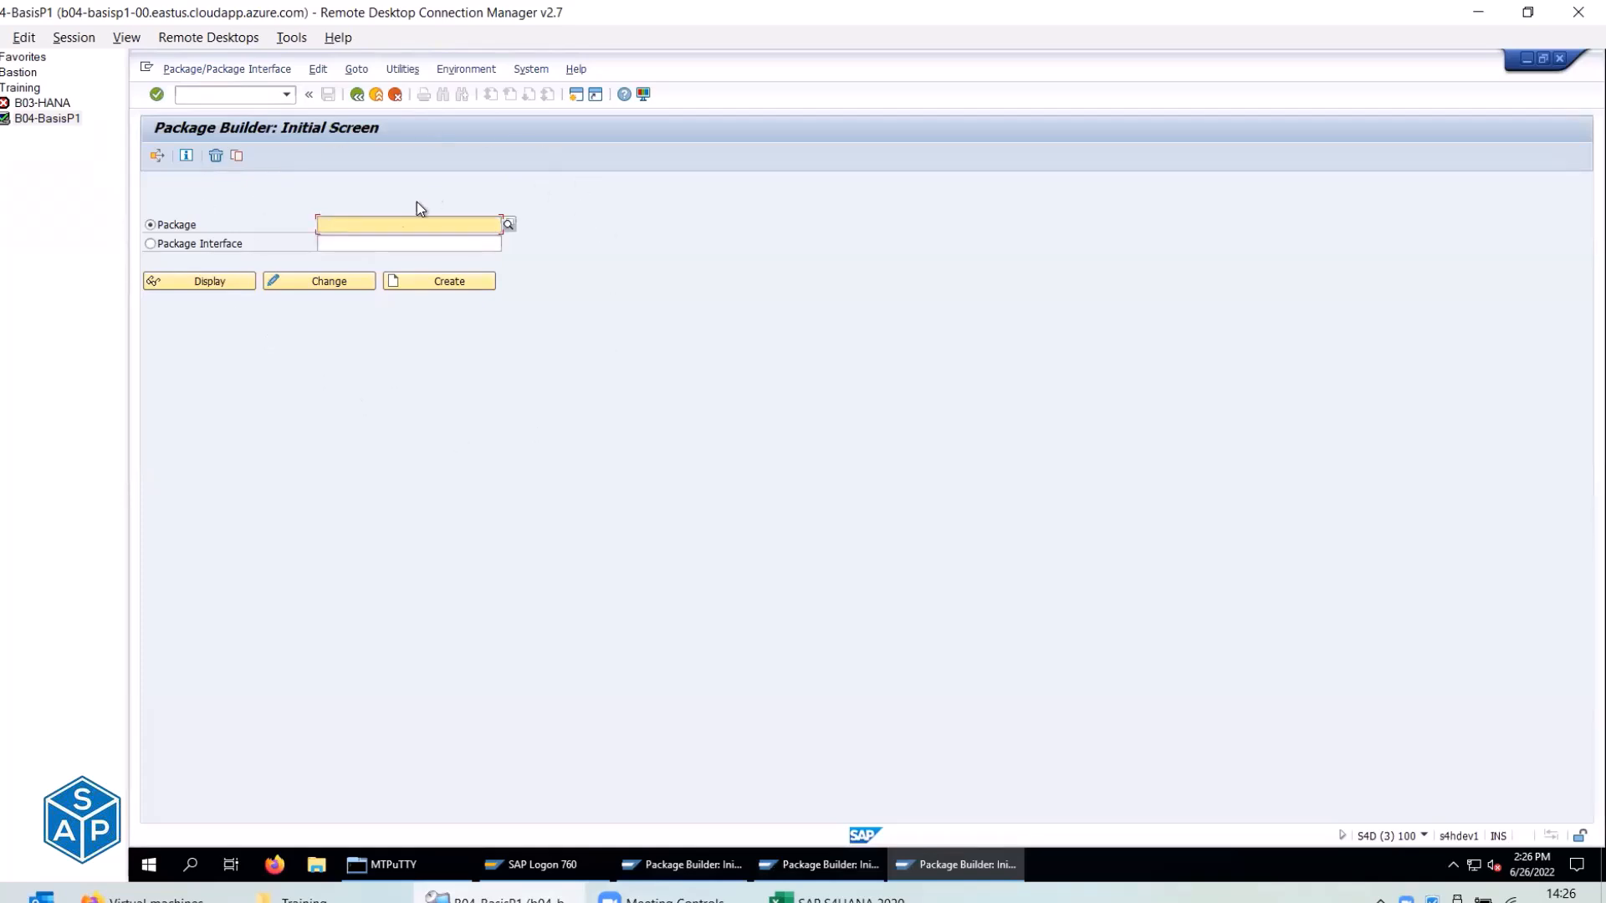
# Verify session 3 runs SPACKAGE, then exit sessions 3 and 2 with two Exit clicks each.
pyautogui.click(1424, 836)
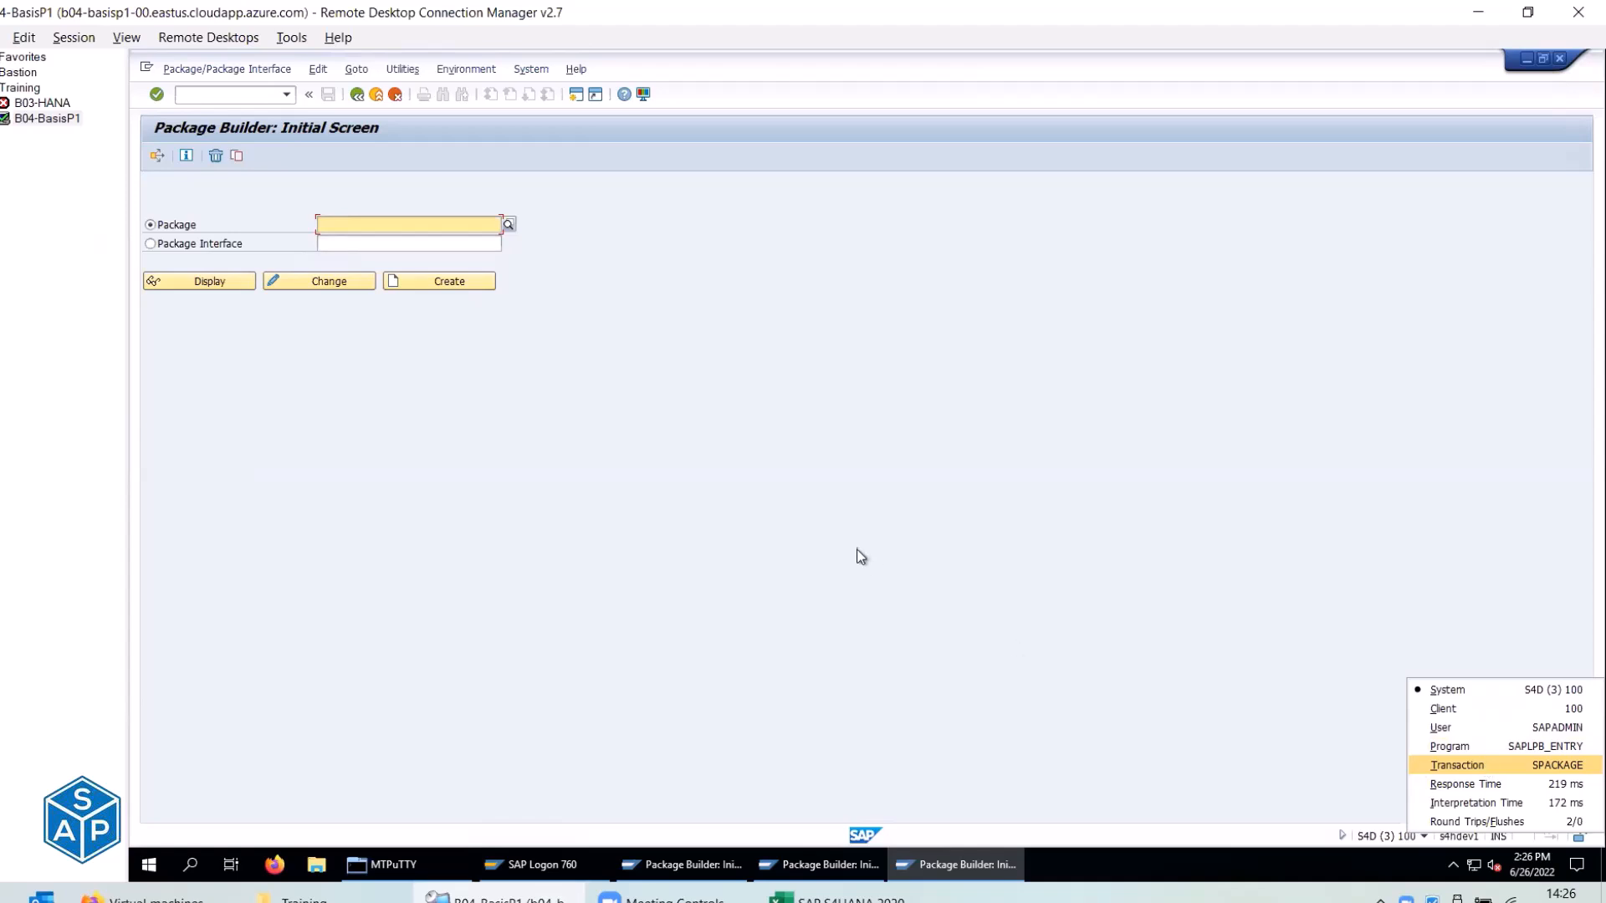
pyautogui.click(378, 95)
pyautogui.click(379, 97)
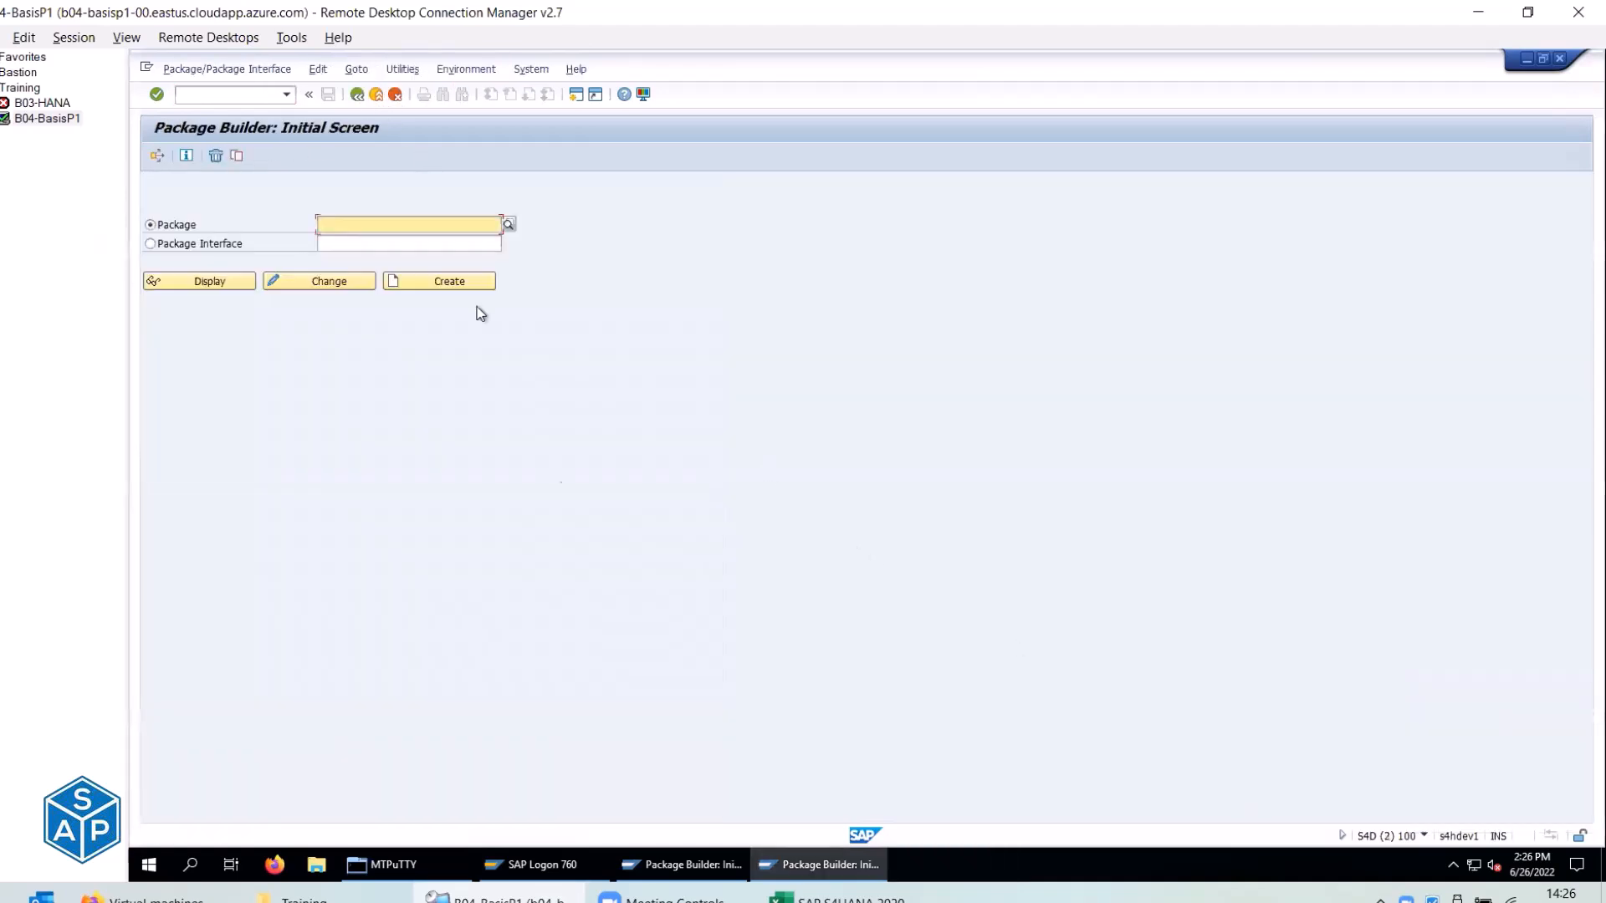
pyautogui.click(378, 96)
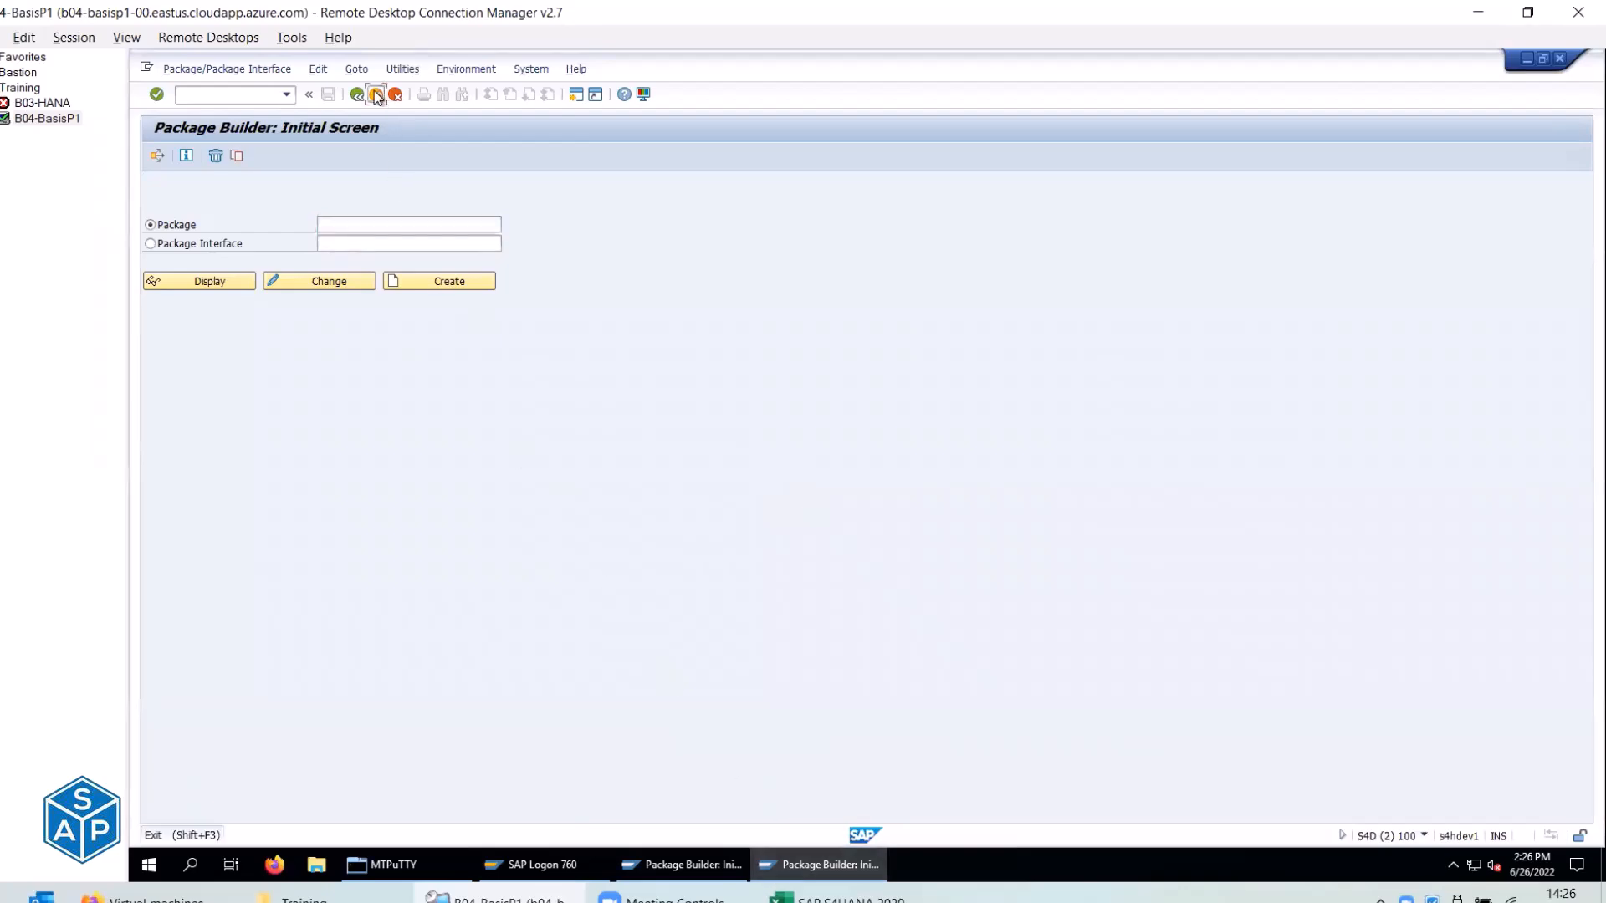
pyautogui.click(377, 96)
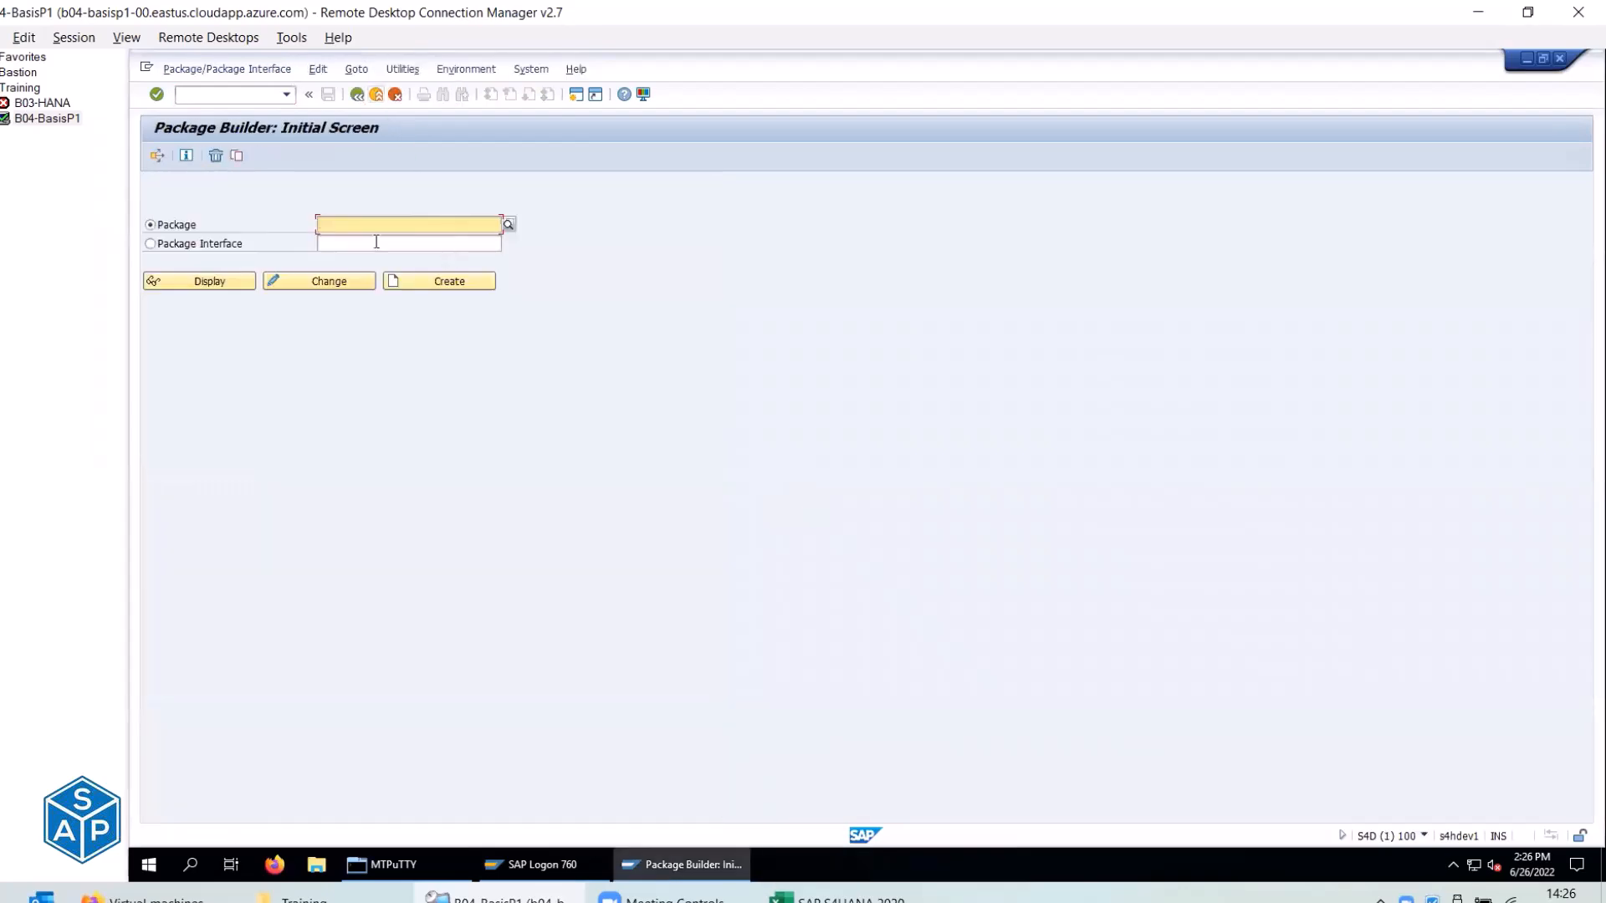
pyautogui.hotkey('alt', 'Tab')
pyautogui.click(559, 390)
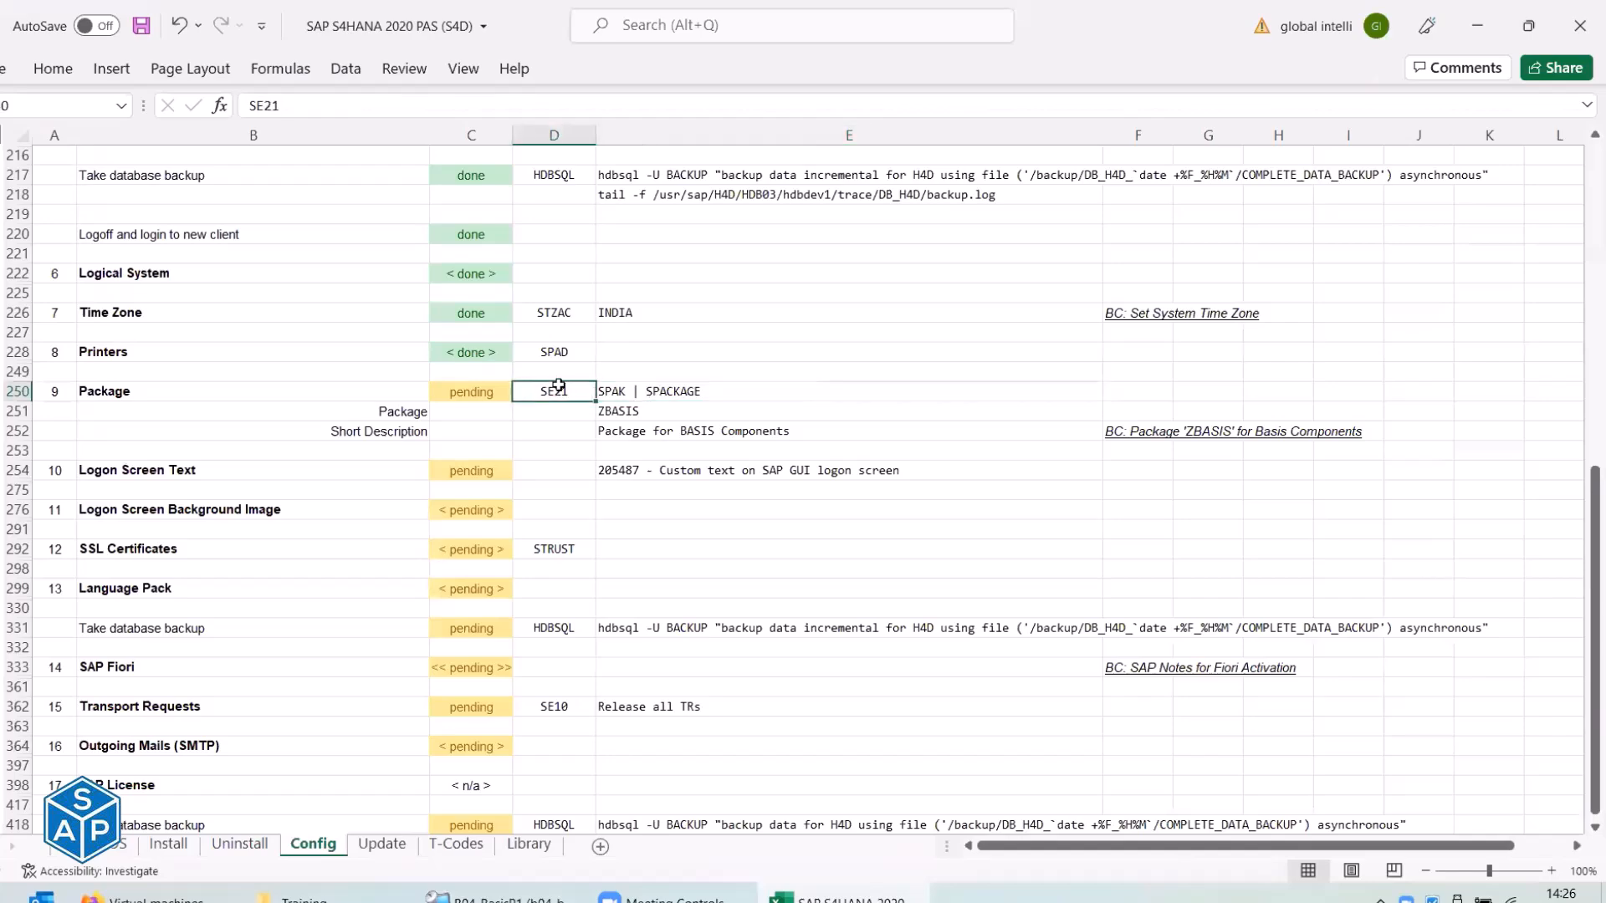
pyautogui.hotkey('alt', 'Tab')
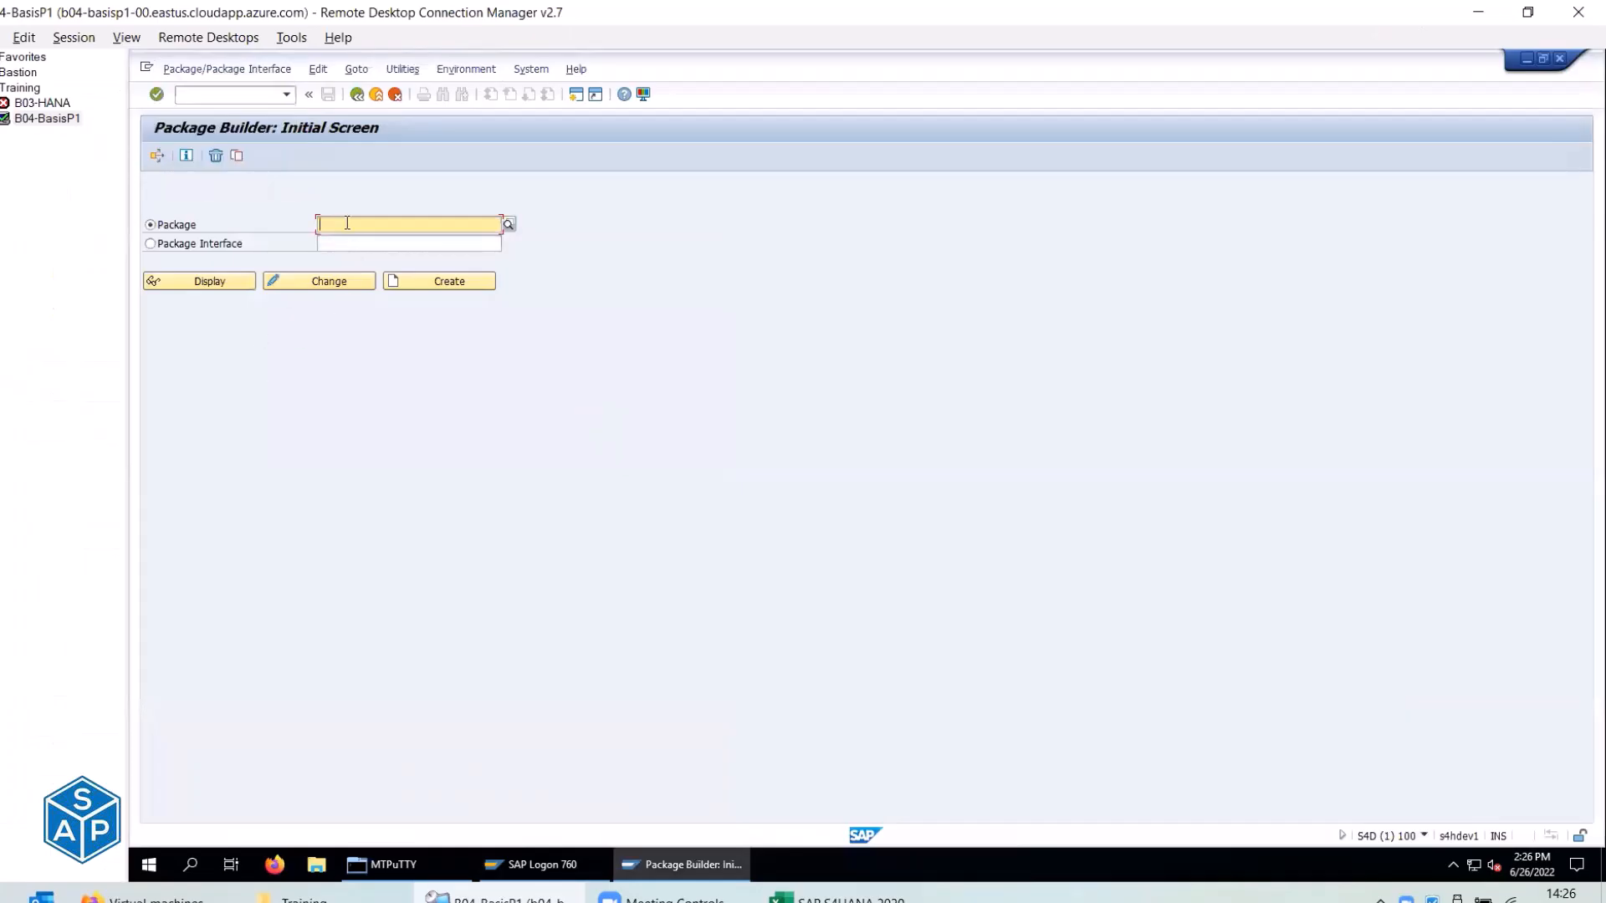
pyautogui.hotkey('alt', 'Tab')
pyautogui.click(646, 411)
pyautogui.hotkey('ctrl', 'c')
pyautogui.hotkey('alt', 'Tab')
pyautogui.hotkey('ctrl', 'v')
pyautogui.click(324, 224)
pyautogui.moveTo(366, 223); pyautogui.dragTo(299, 224)
pyautogui.press('BackSpace')
# Run the package search with default limits from the Package field's F4 help and scroll the results.
pyautogui.click(509, 225)
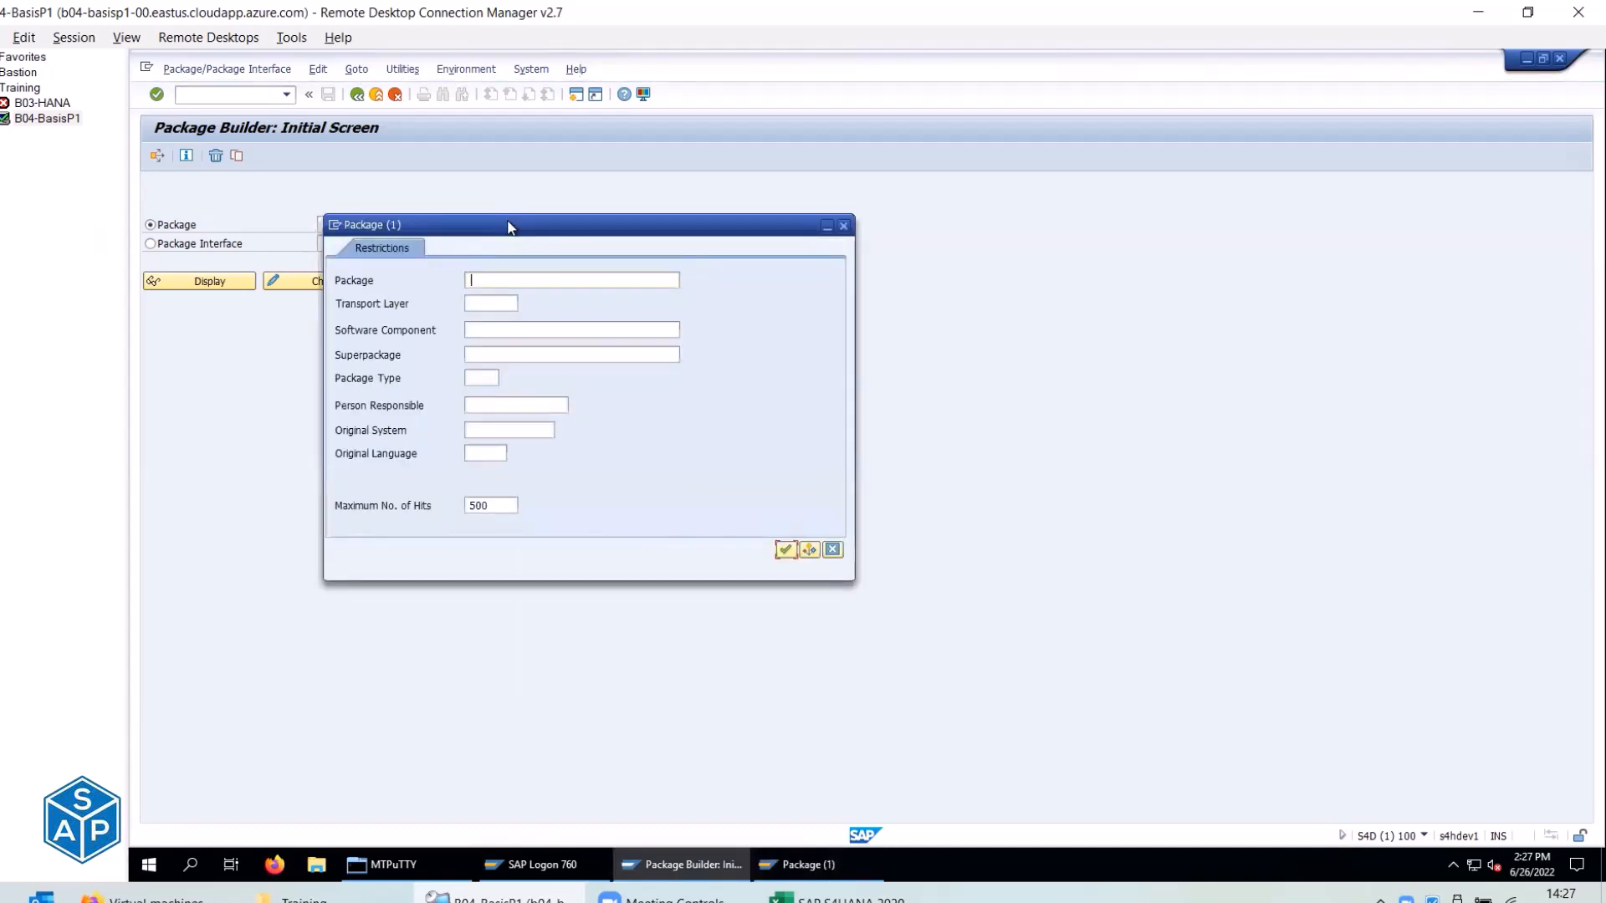
pyautogui.press('Return')
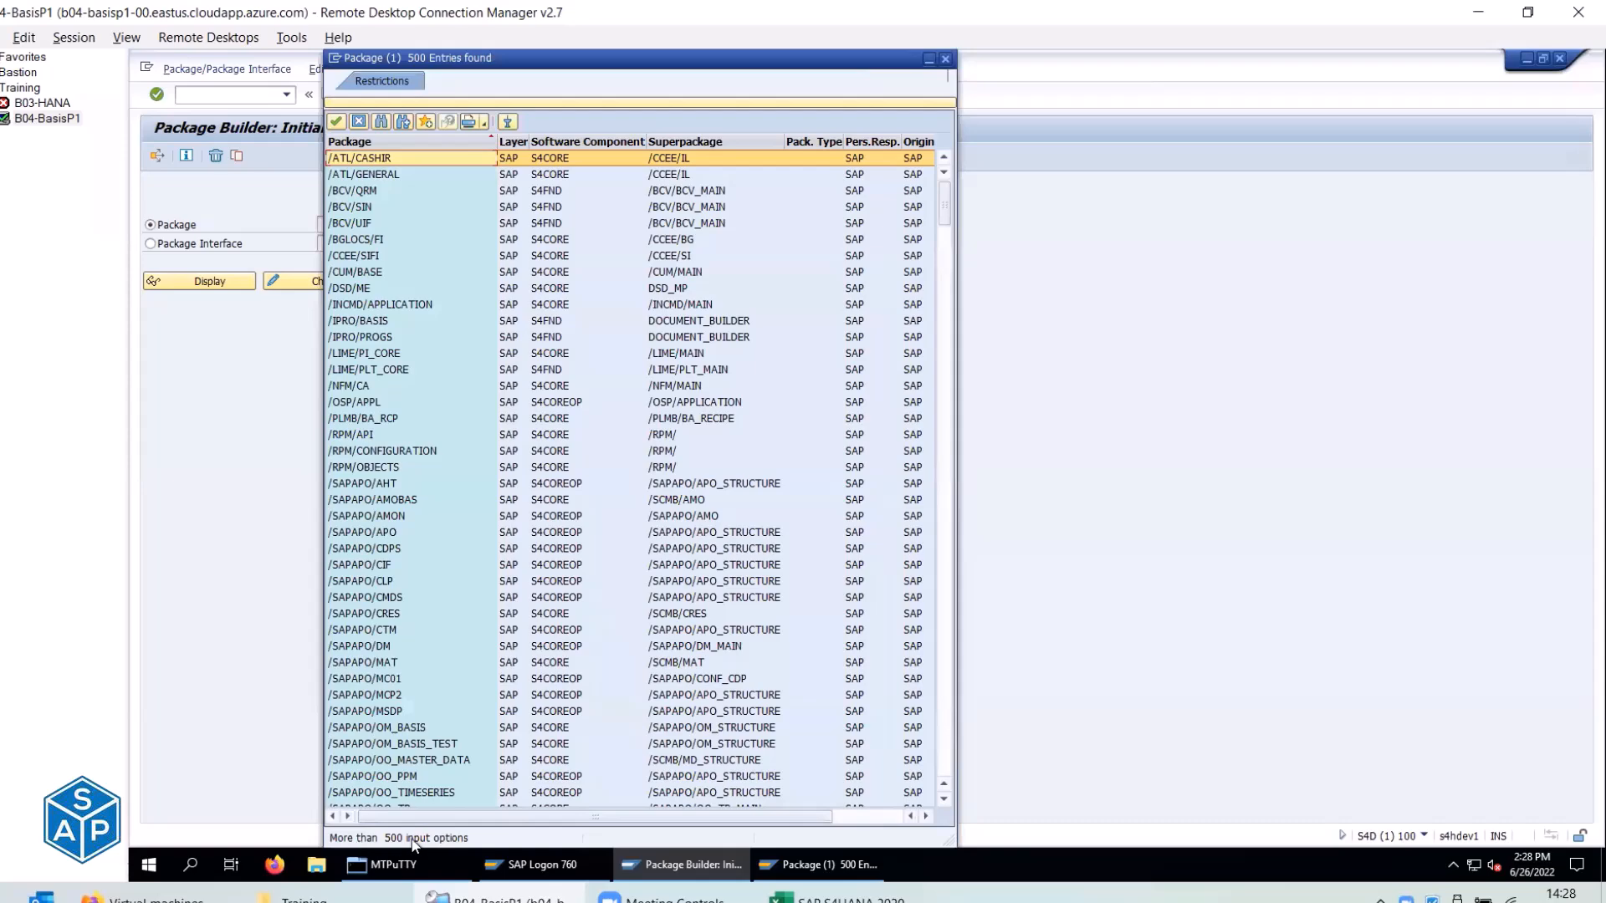
pyautogui.scroll(-5, 451, 327)
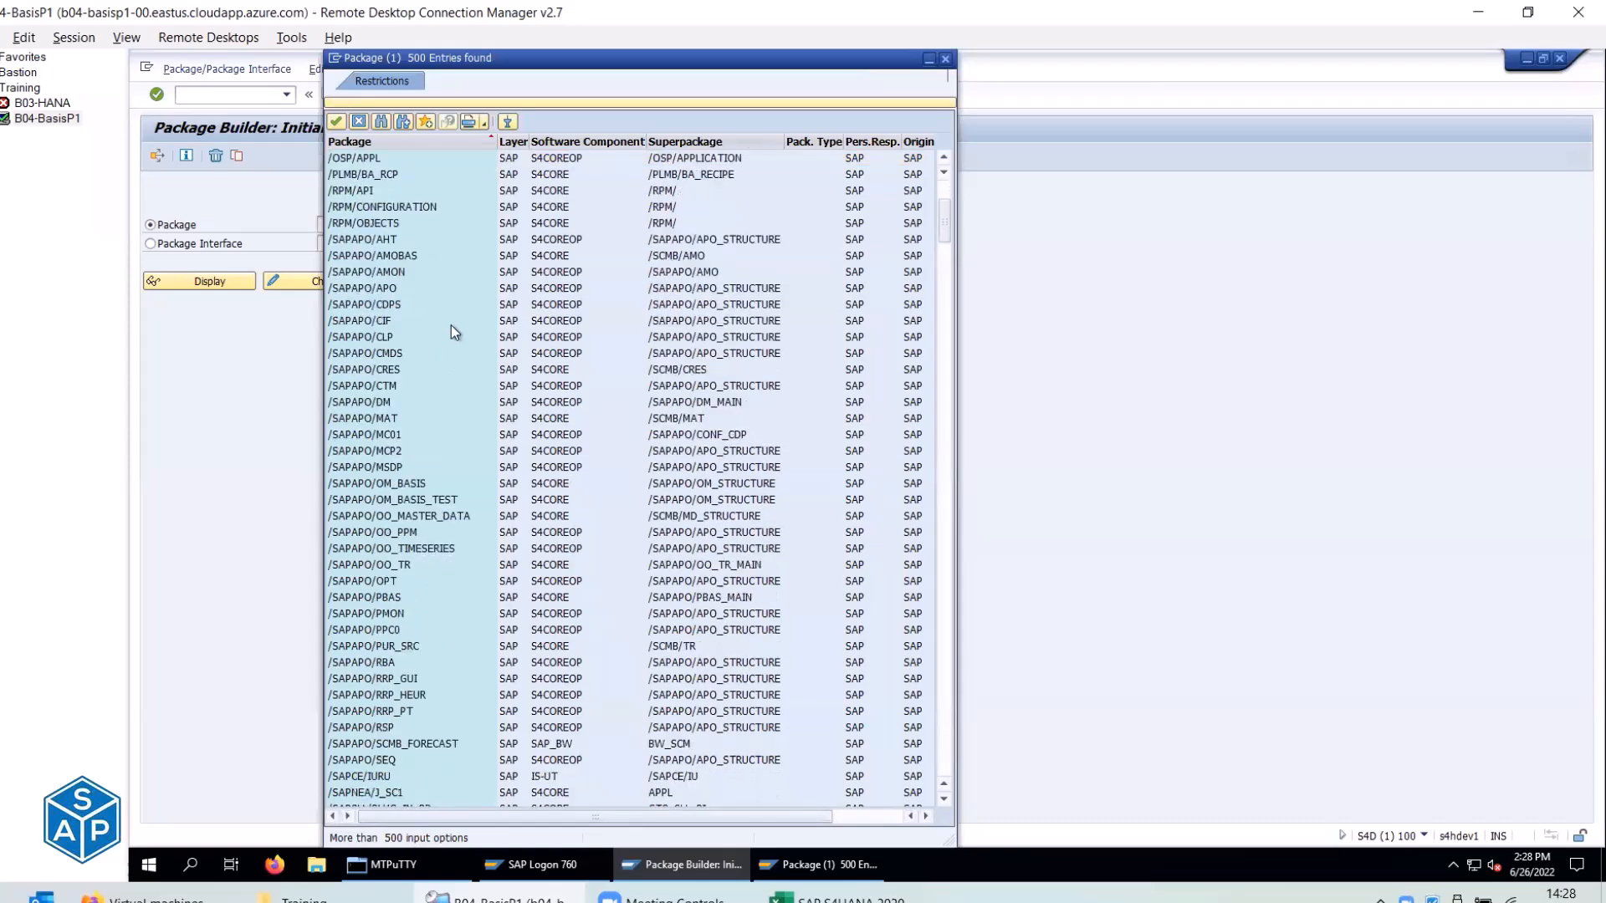
pyautogui.scroll(-20, 451, 330)
pyautogui.scroll(-20, 450, 326)
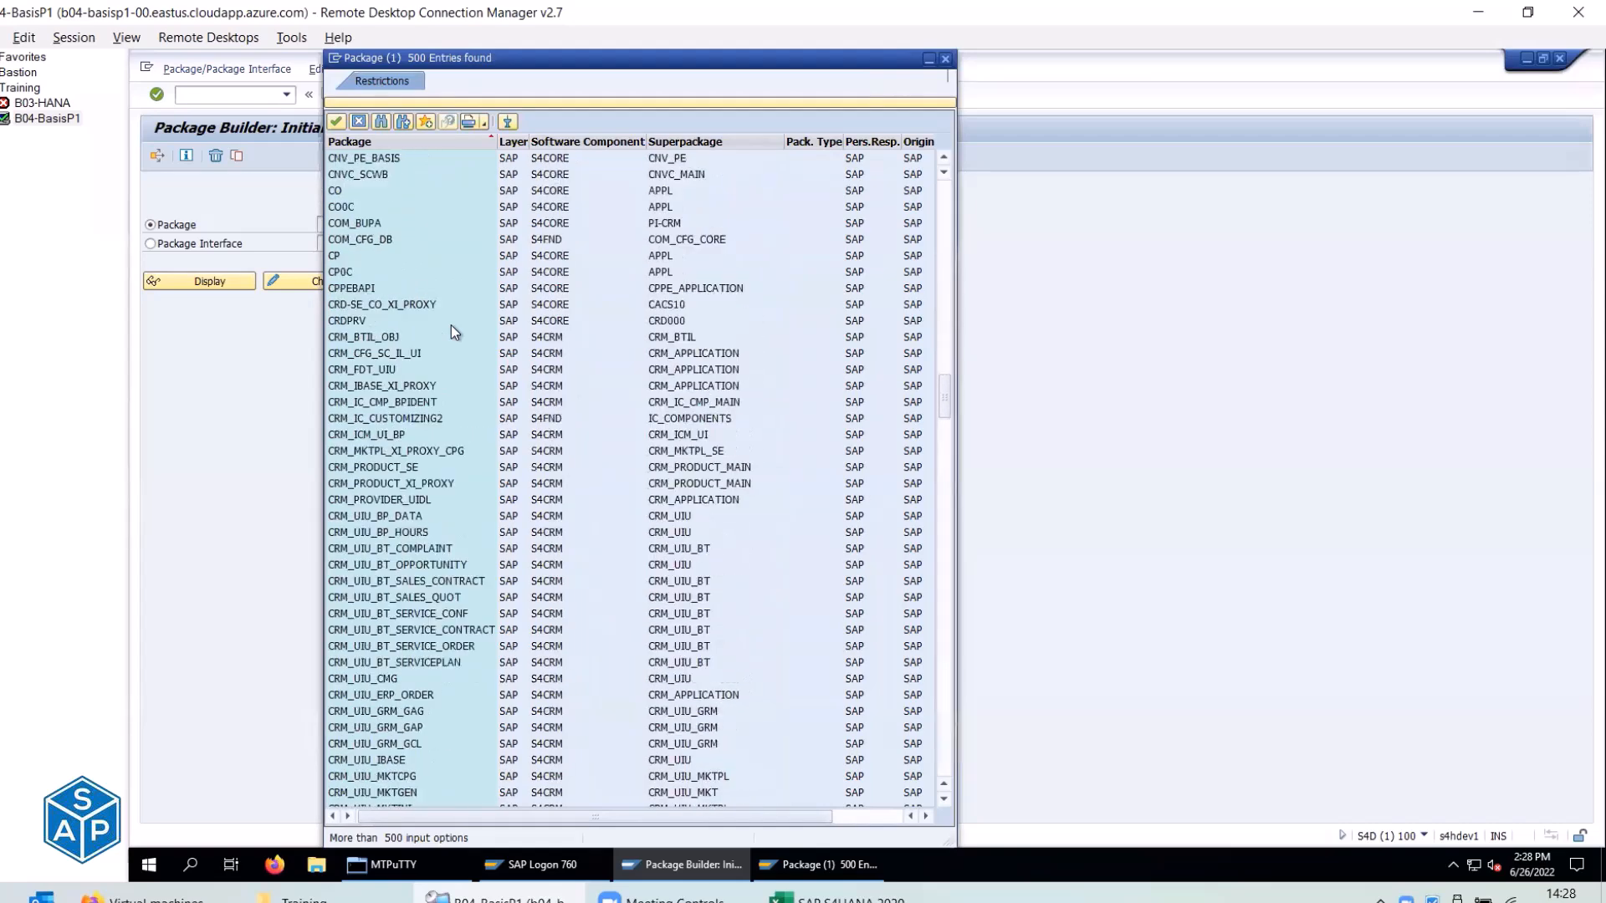
pyautogui.scroll(-20, 450, 330)
pyautogui.scroll(-20, 451, 332)
pyautogui.scroll(-12, 452, 327)
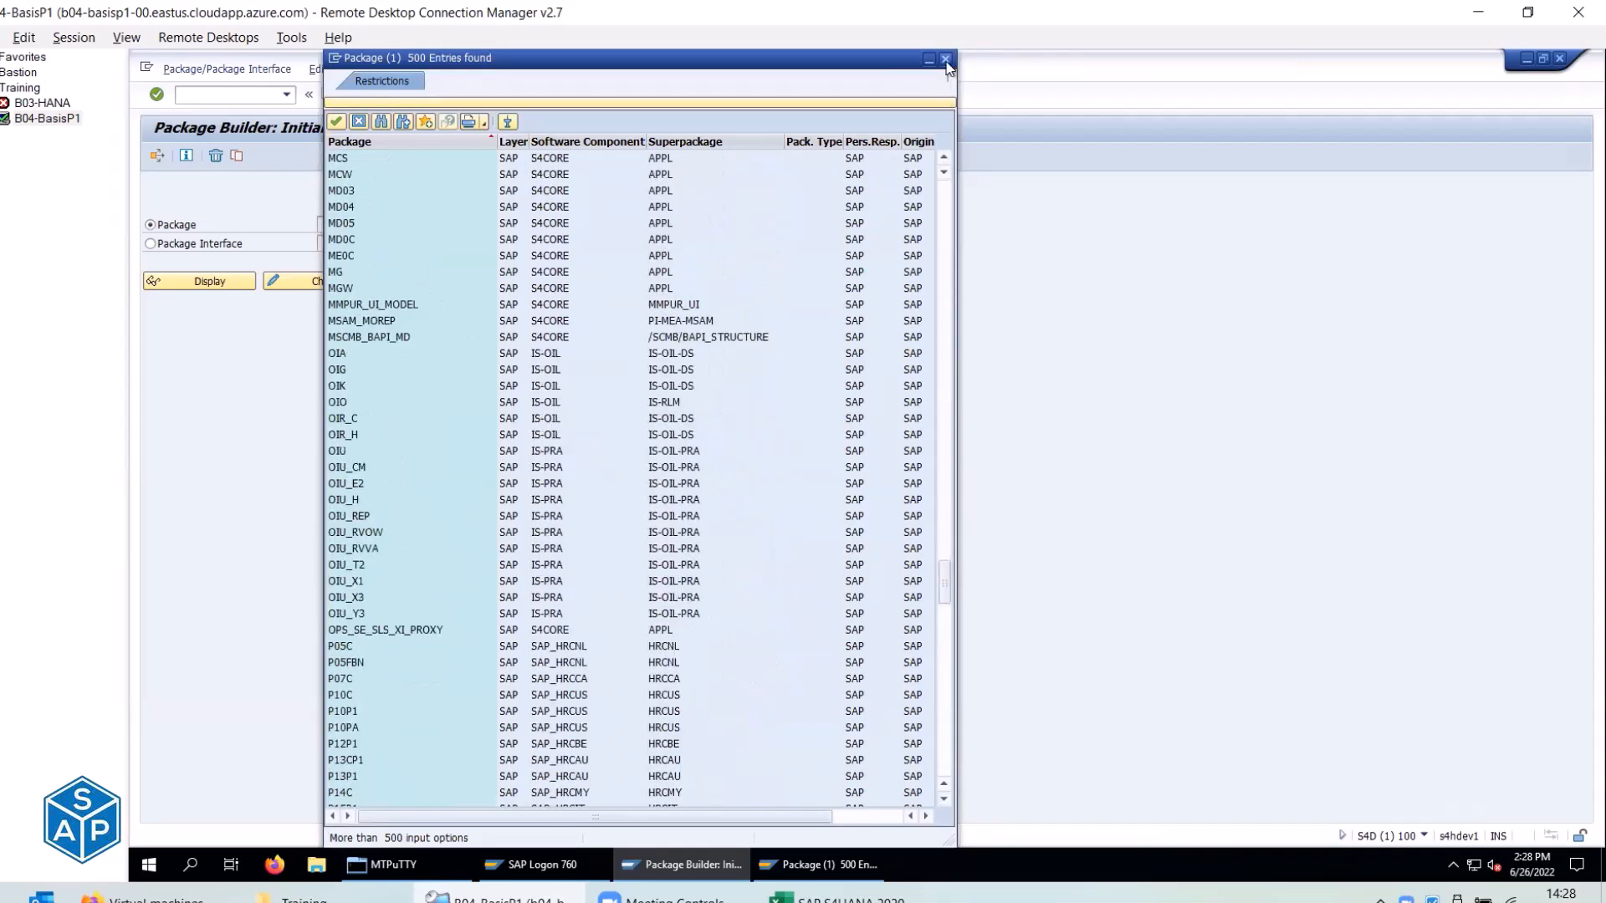
# Rerun the package search with Maximum No. of Hits raised to 5000.
pyautogui.click(944, 59)
pyautogui.click(507, 224)
pyautogui.click(496, 505)
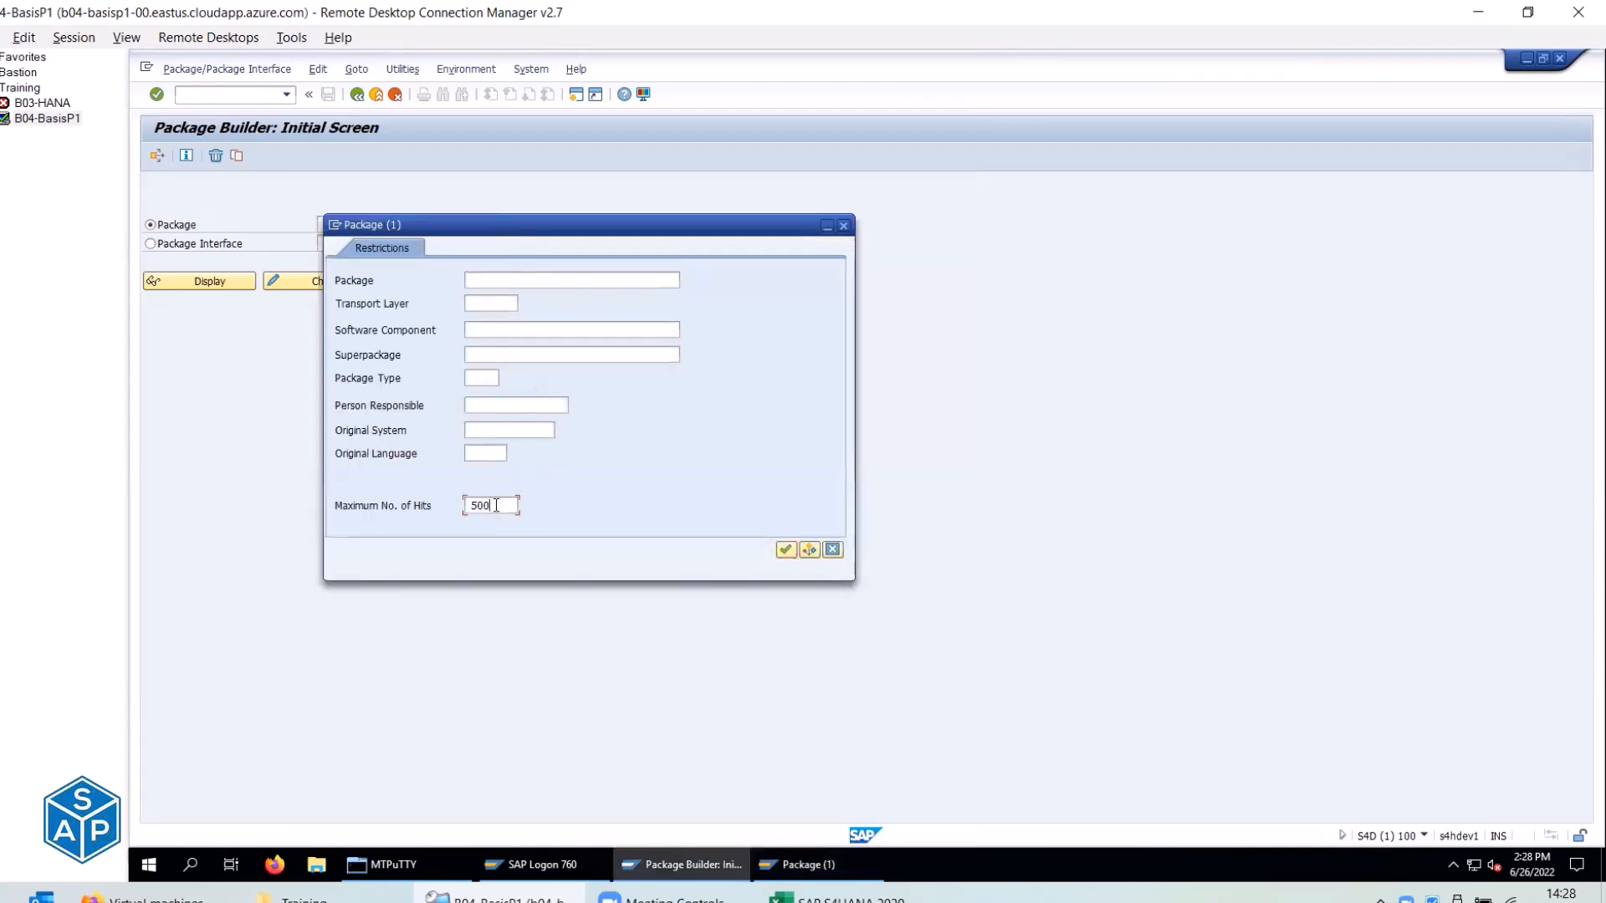
pyautogui.write('0')
pyautogui.click(779, 549)
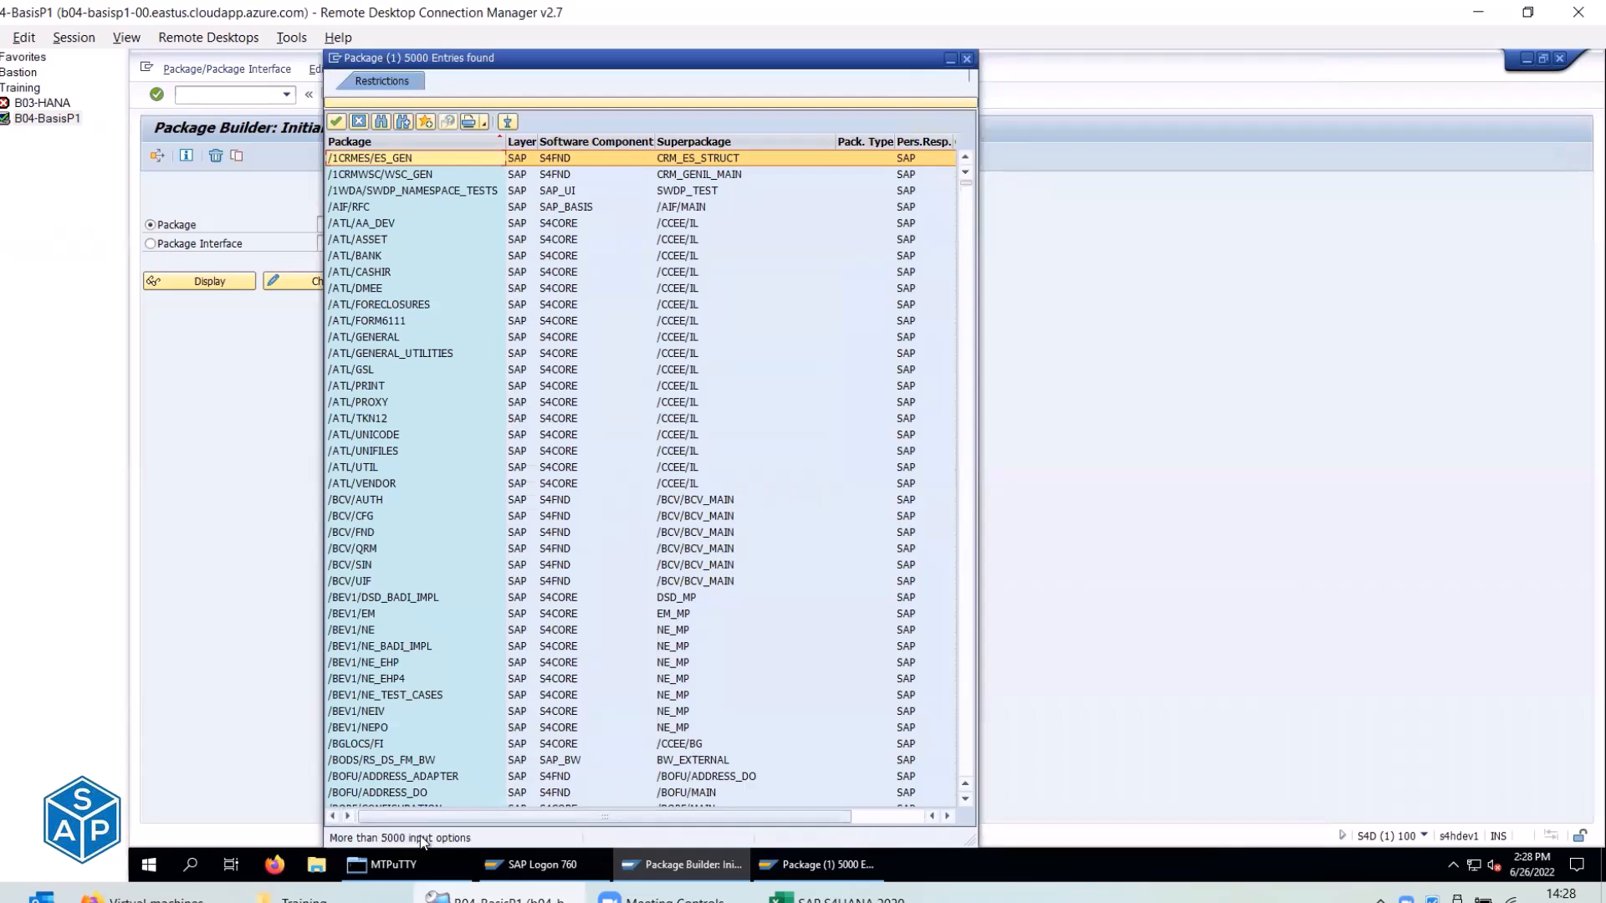
# Rerun the package search with the hit limit raised to 9000.
pyautogui.click(967, 61)
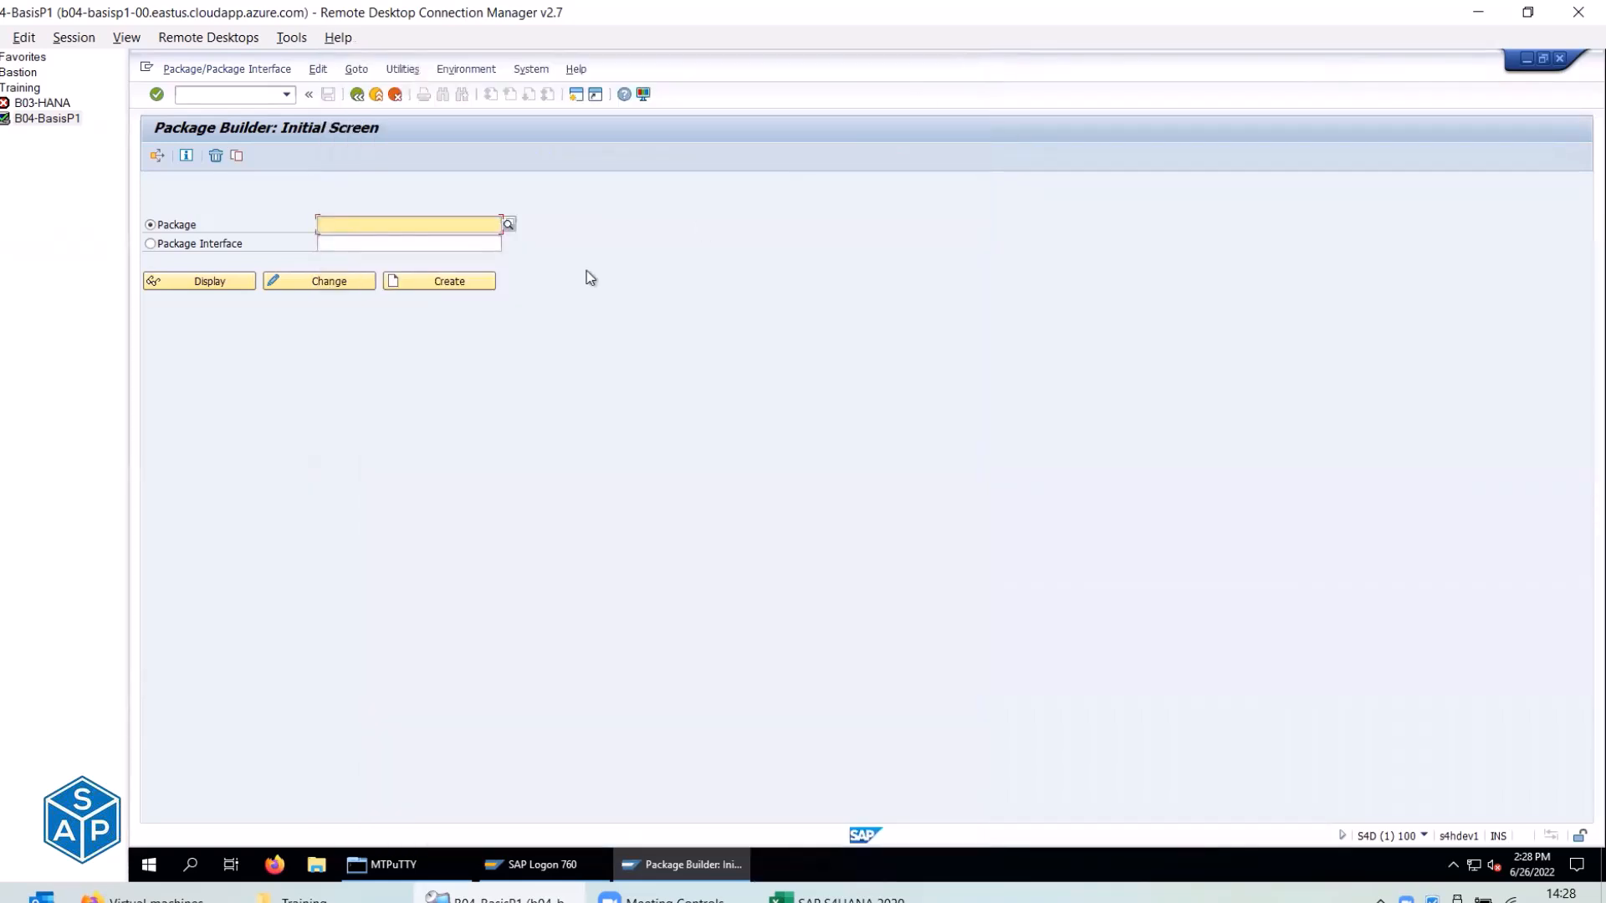
pyautogui.click(508, 225)
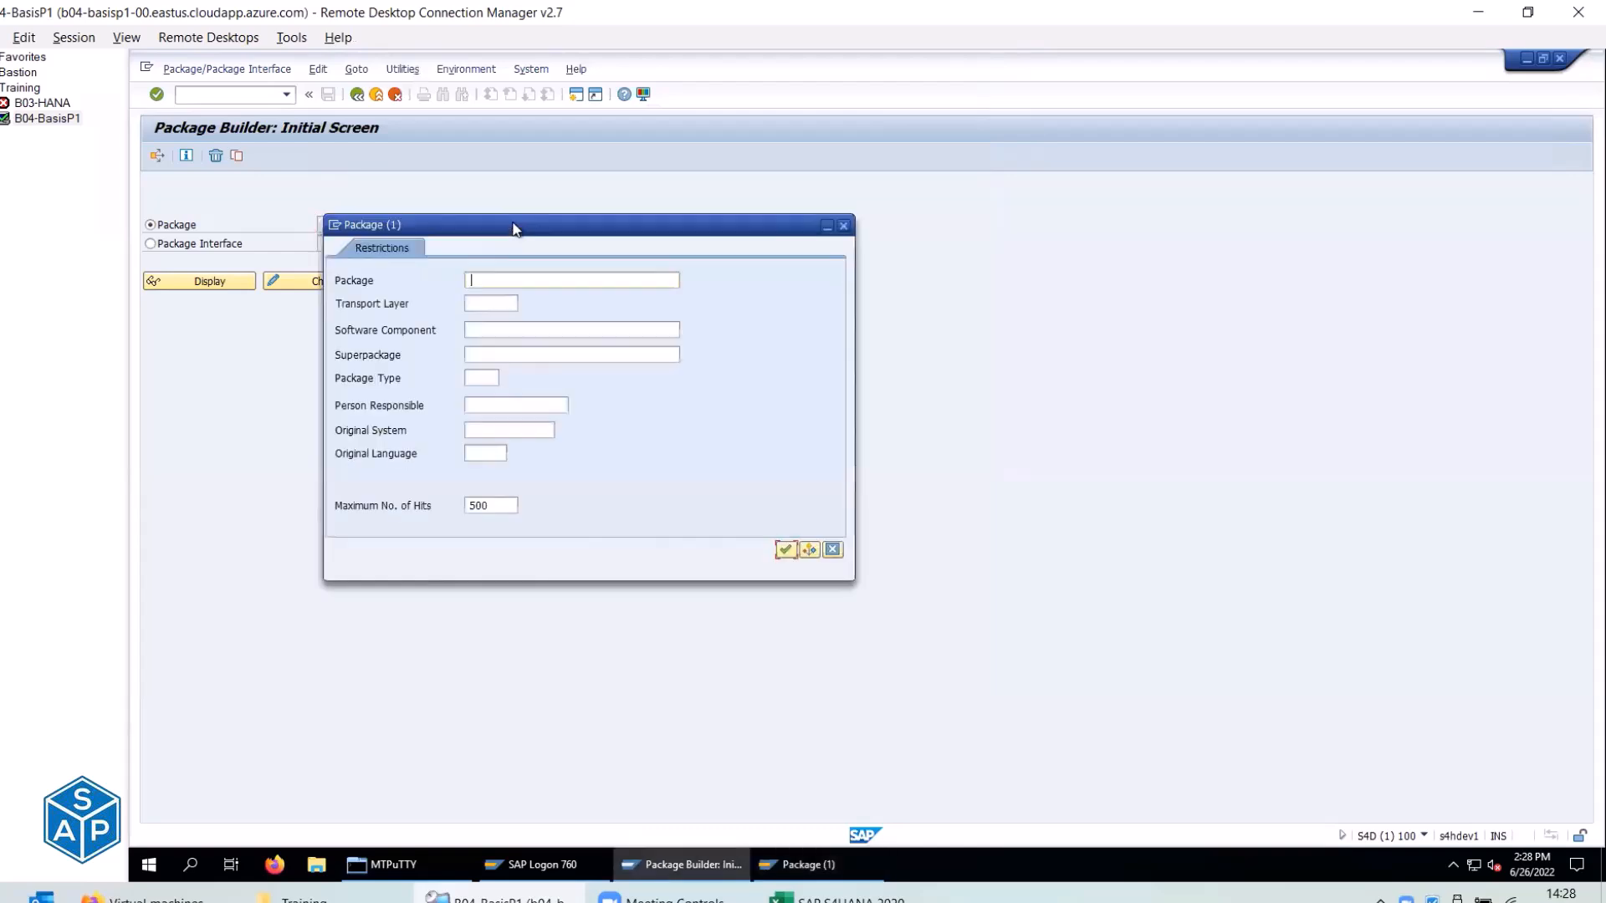
pyautogui.click(501, 509)
pyautogui.write('0')
pyautogui.press('BackSpace')
pyautogui.press('BackSpace')
pyautogui.write('9000')
pyautogui.click(786, 550)
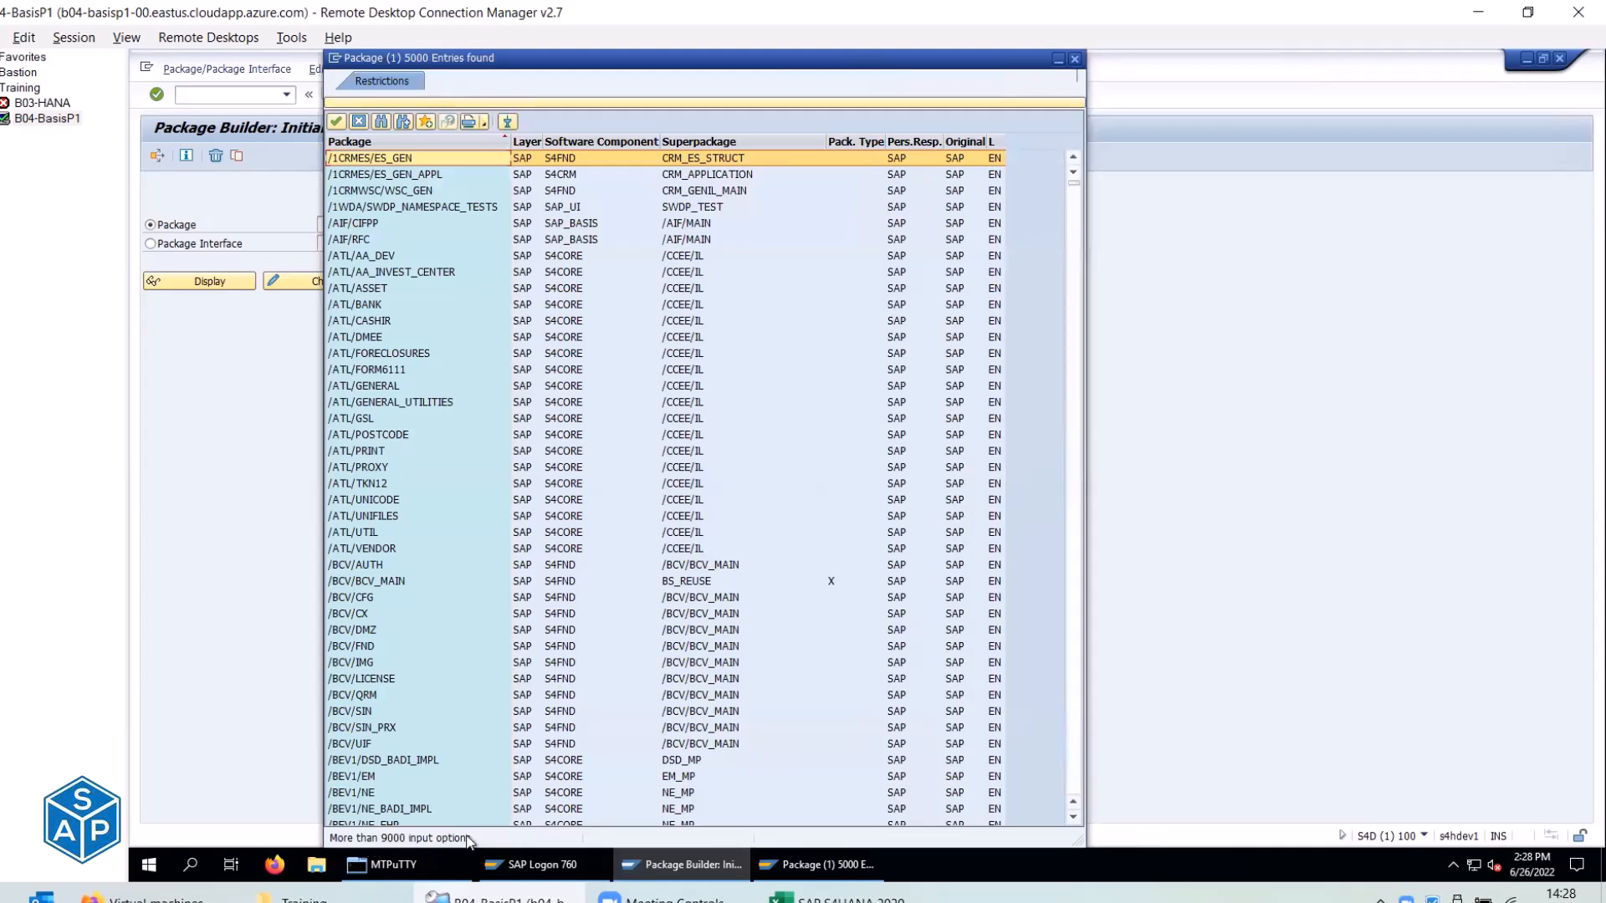
# Show and hide the search restrictions, then scroll through the enlarged package list.
pyautogui.click(745, 102)
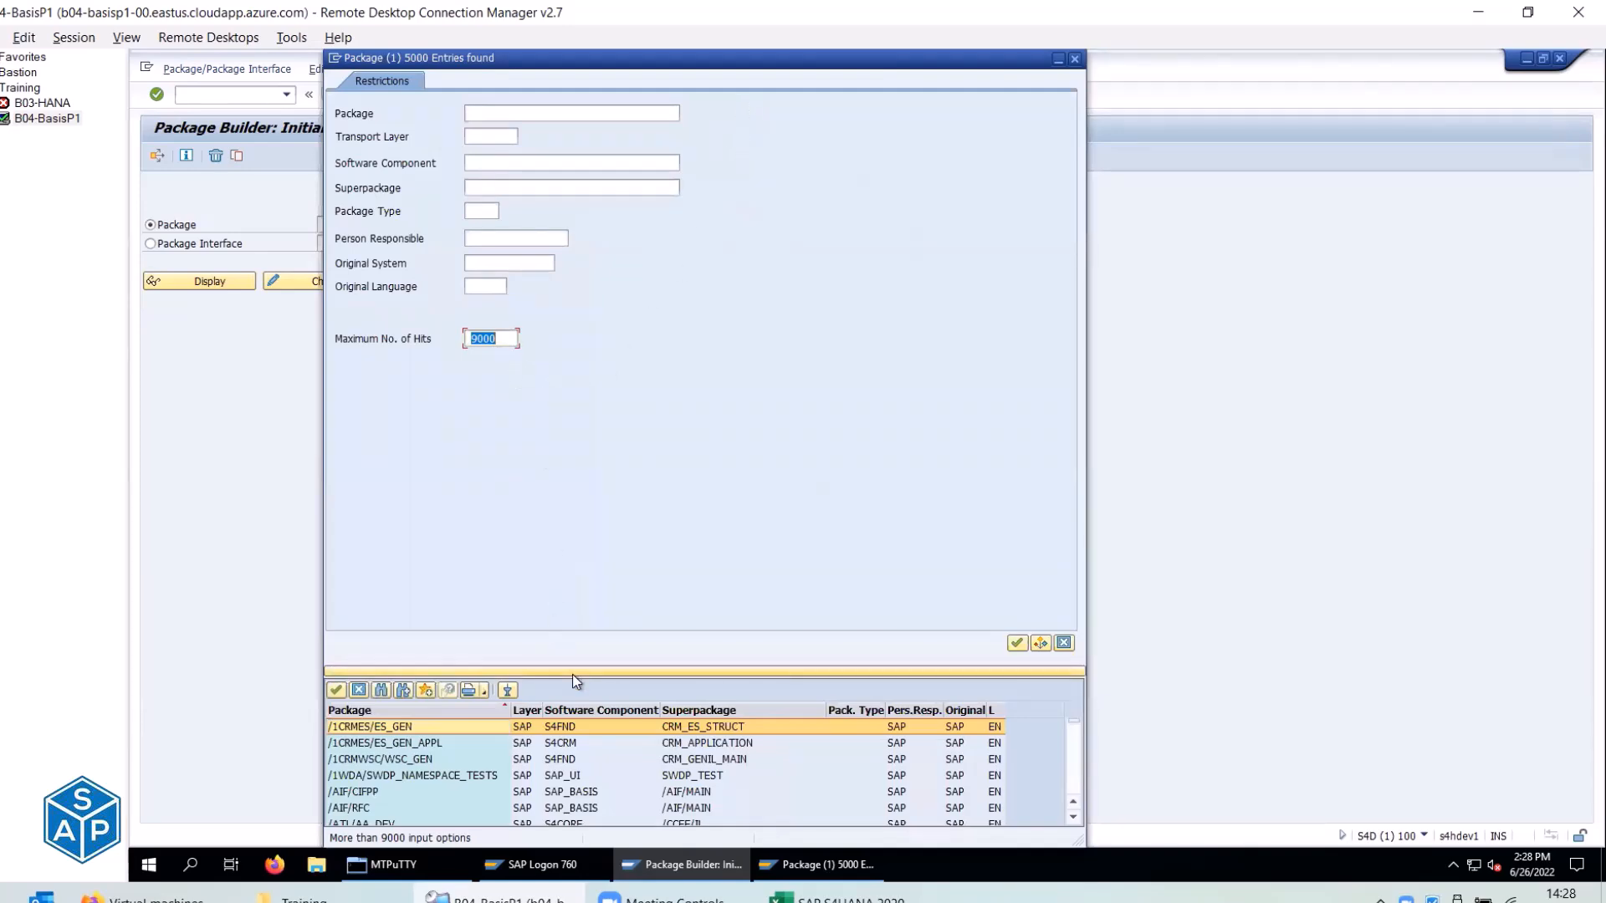
pyautogui.click(572, 674)
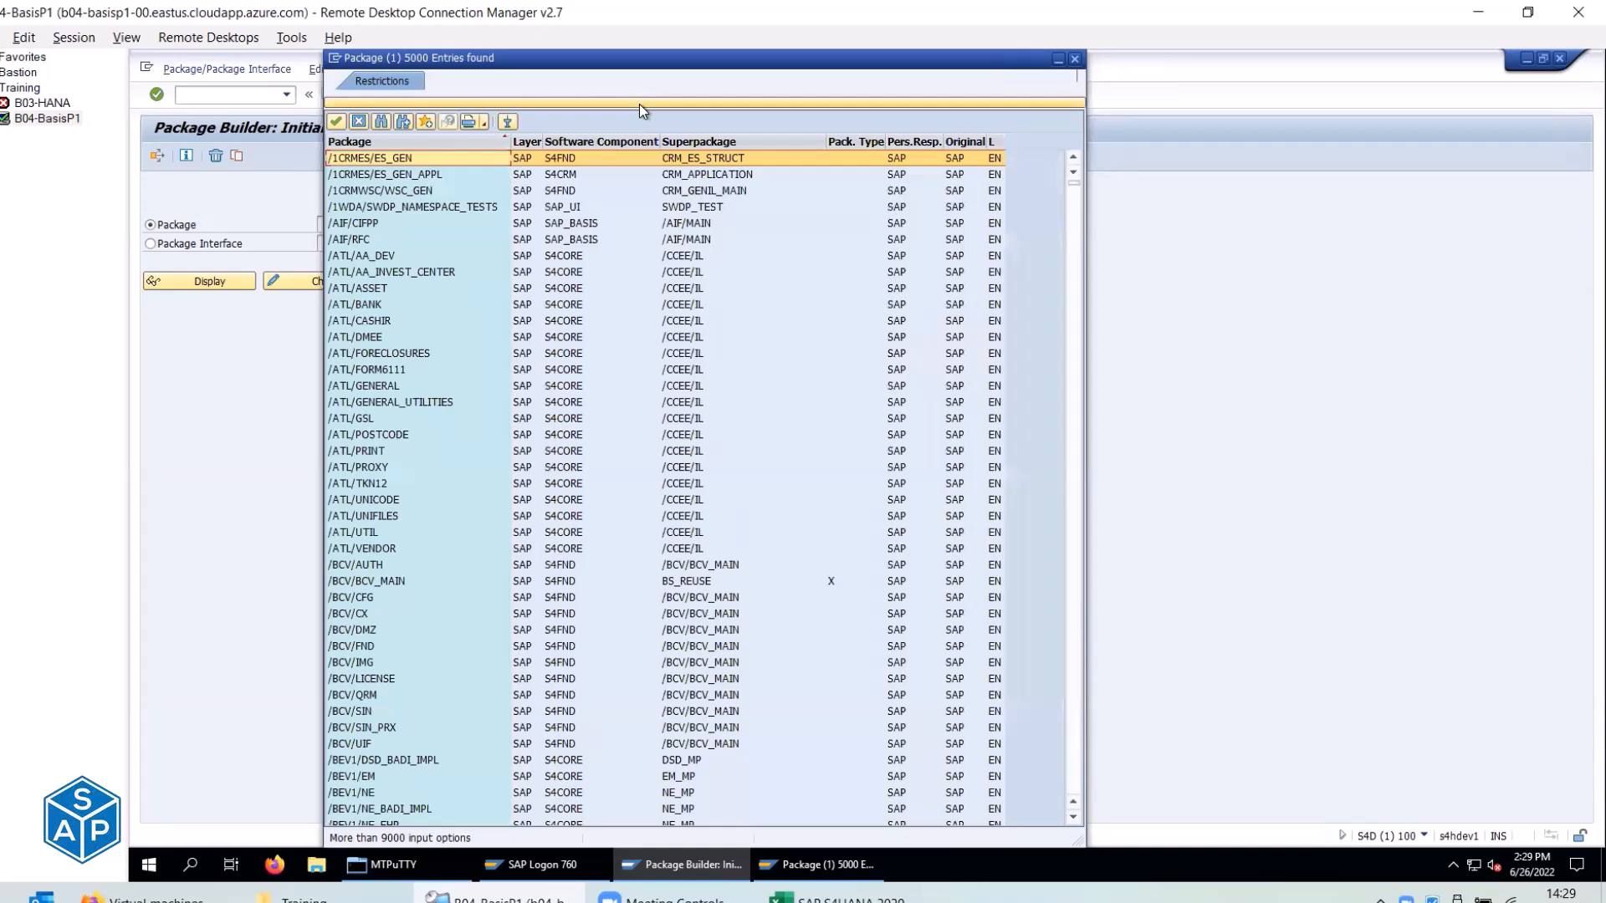
pyautogui.click(639, 104)
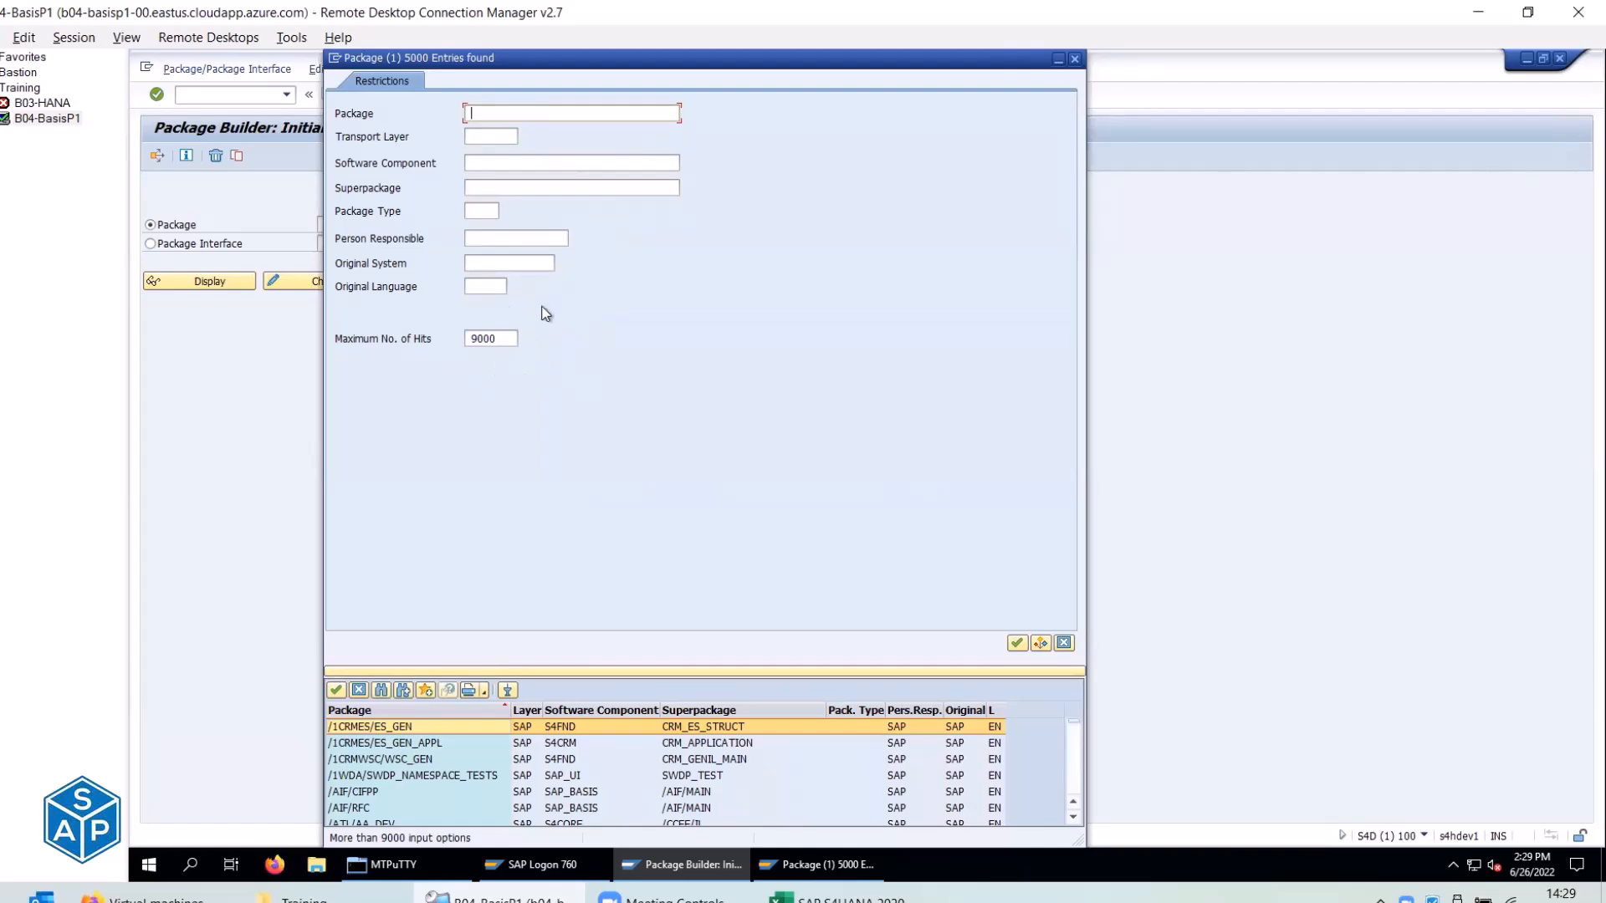
pyautogui.click(680, 671)
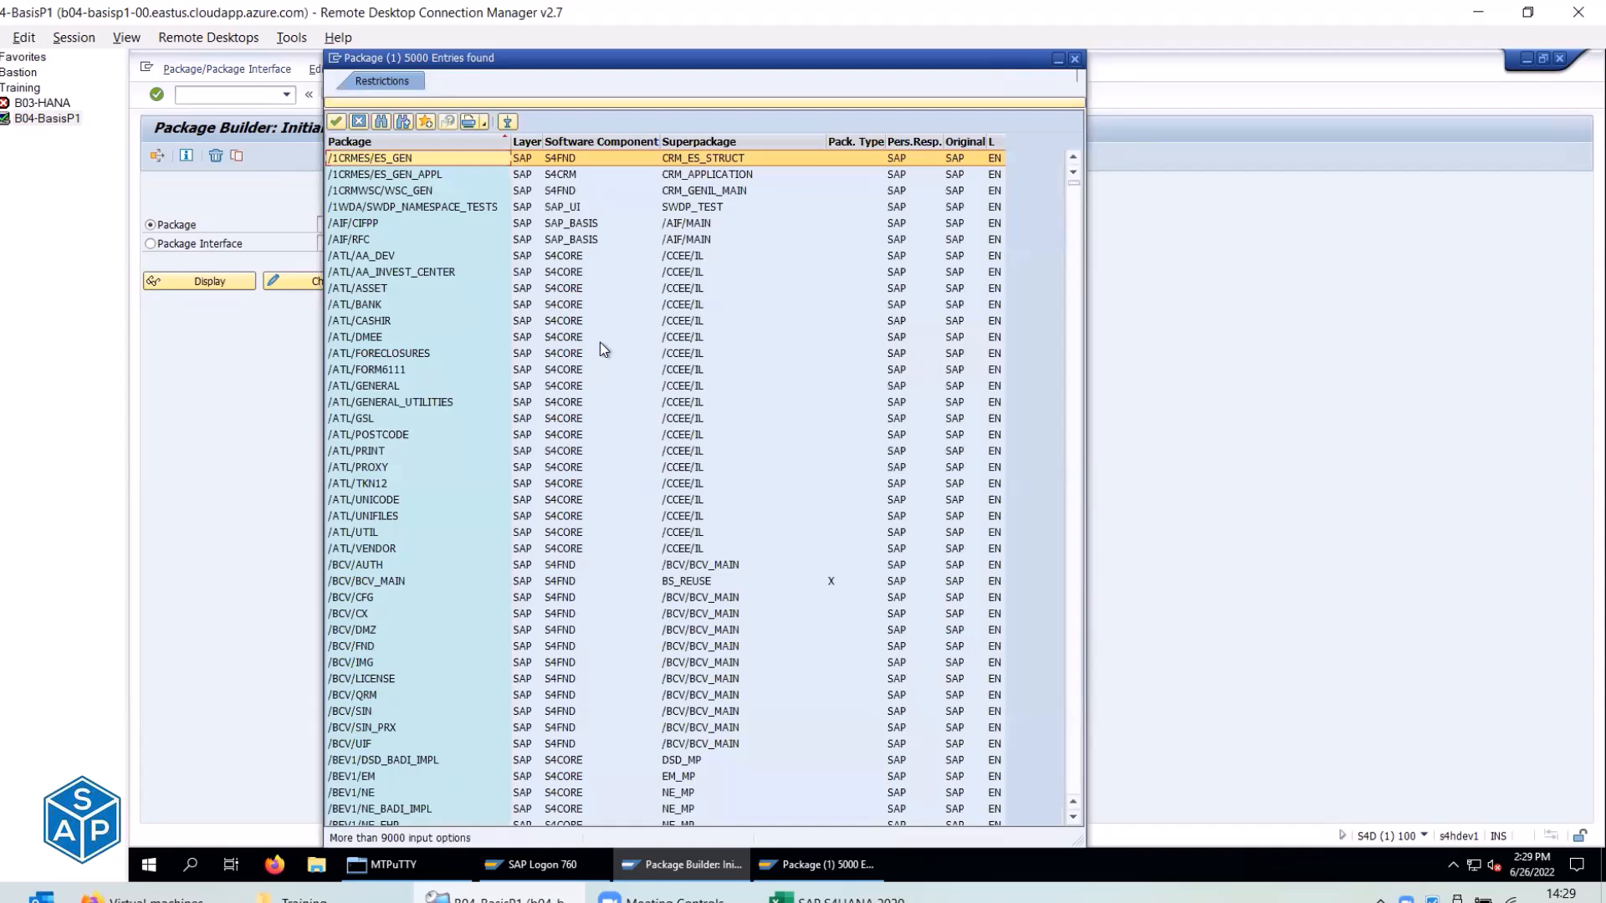
pyautogui.scroll(-13, 600, 343)
pyautogui.scroll(-10, 600, 343)
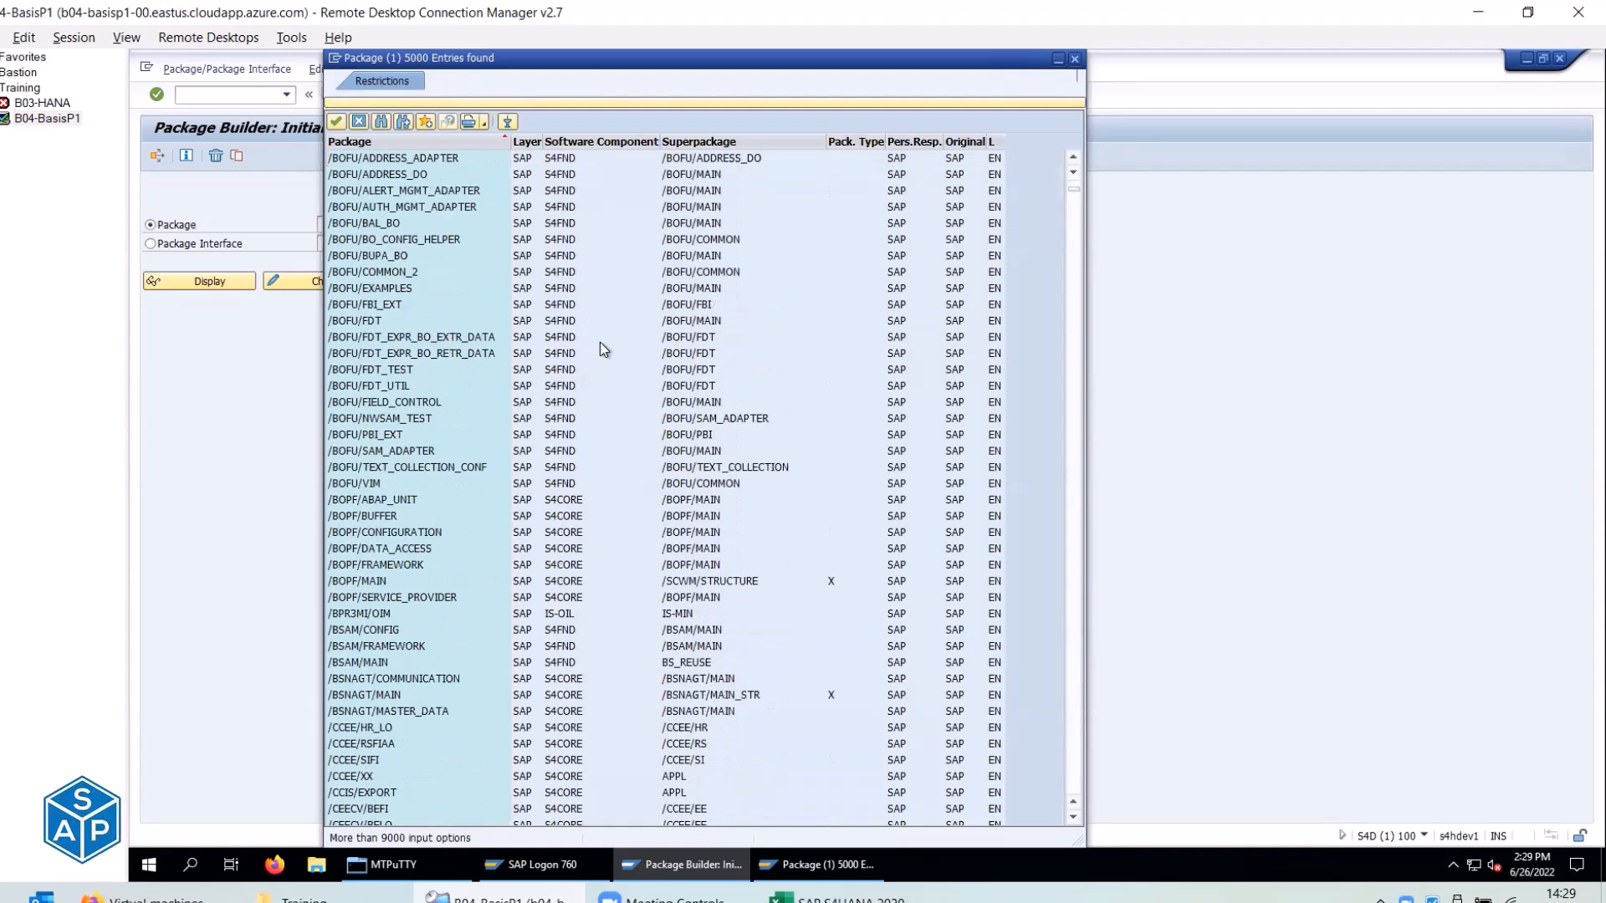
pyautogui.scroll(-16, 600, 343)
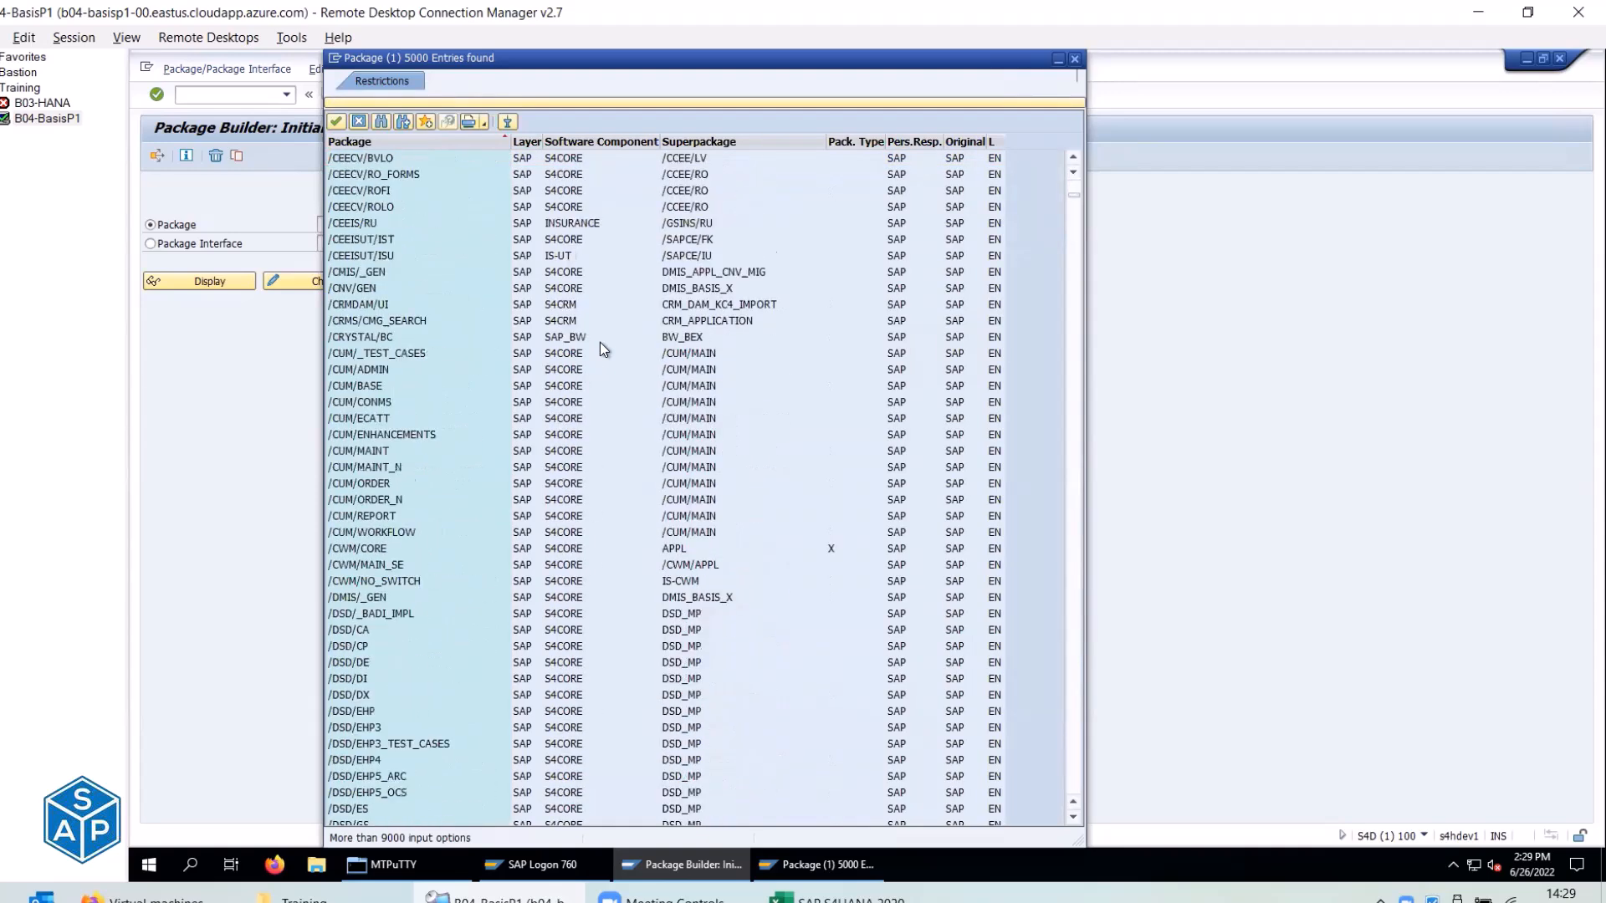
pyautogui.scroll(-20, 600, 342)
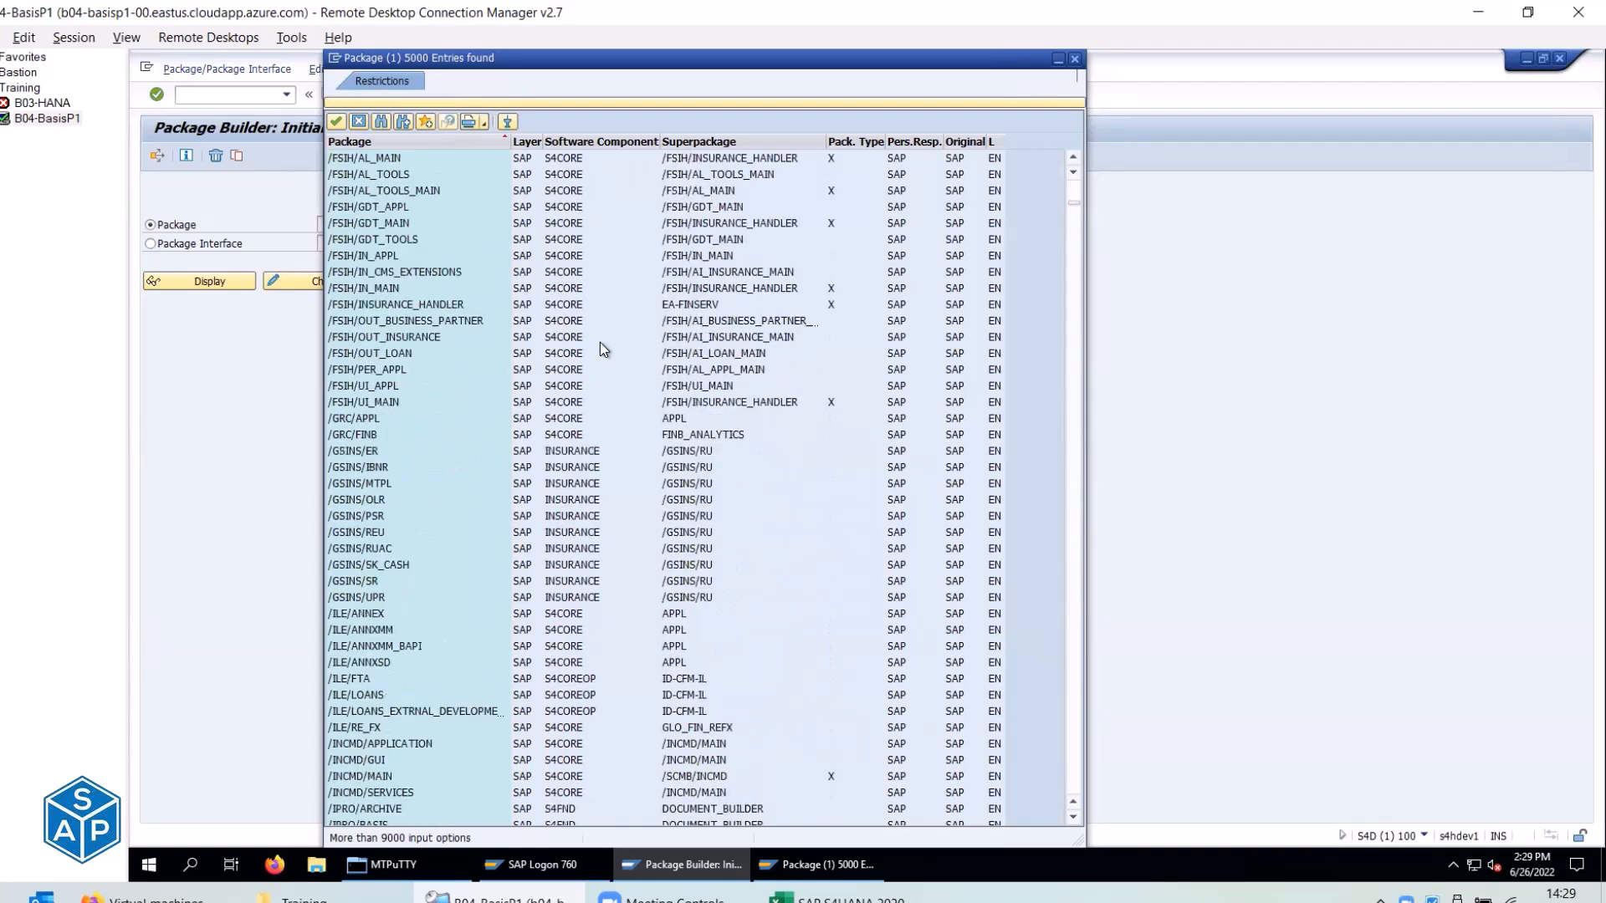
pyautogui.scroll(-20, 599, 342)
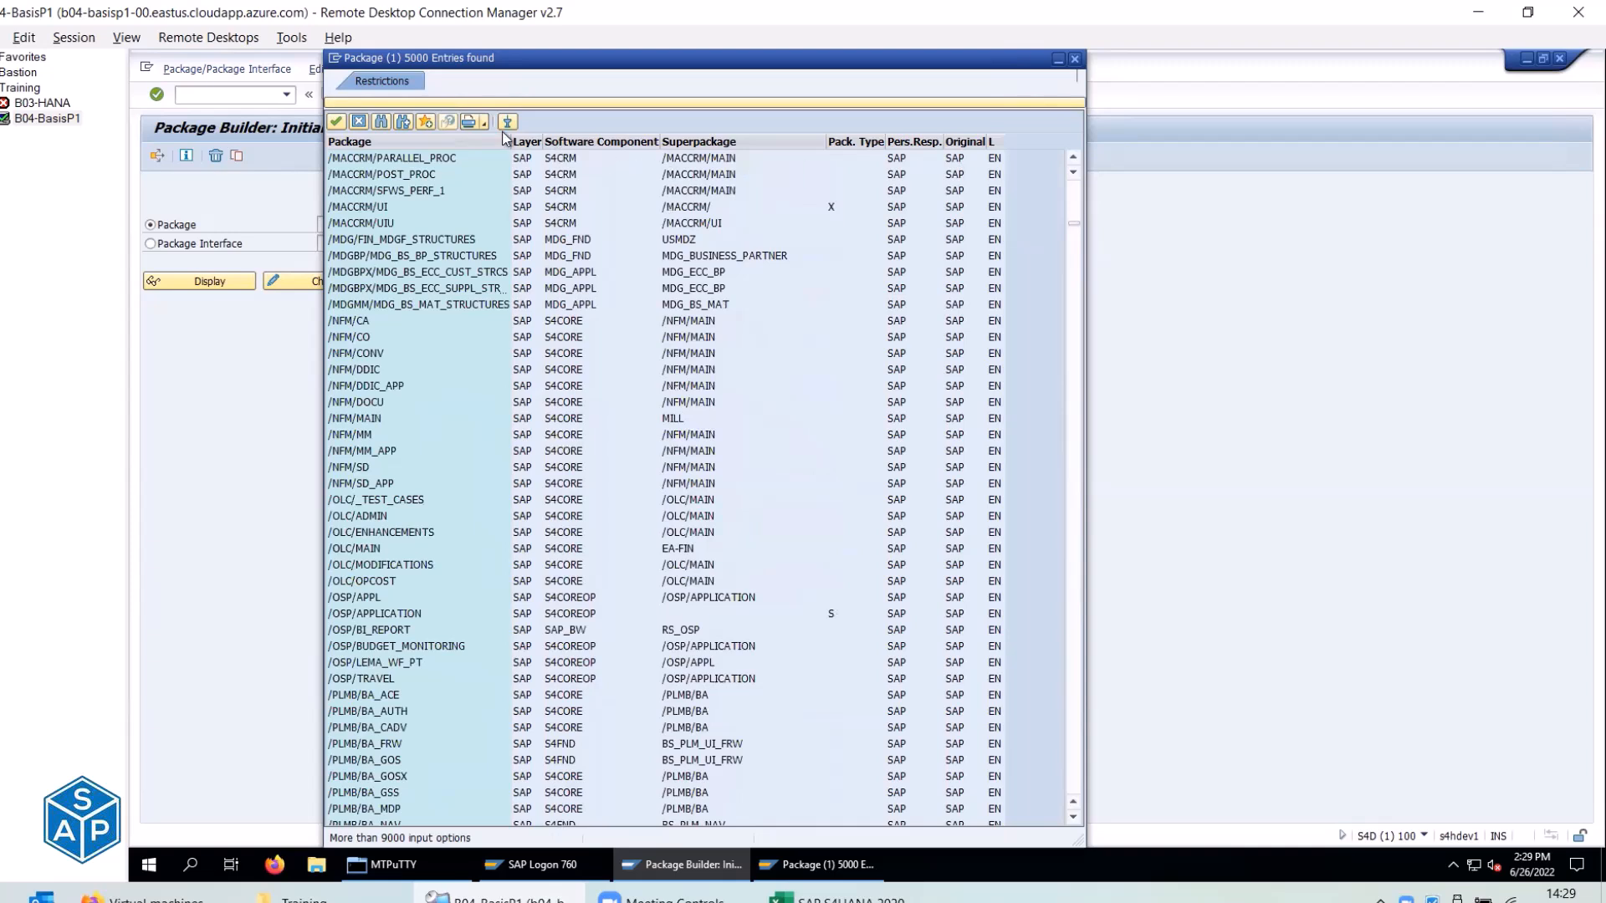
# Restrict the package search to Z*, which returns only Z001.
pyautogui.click(482, 103)
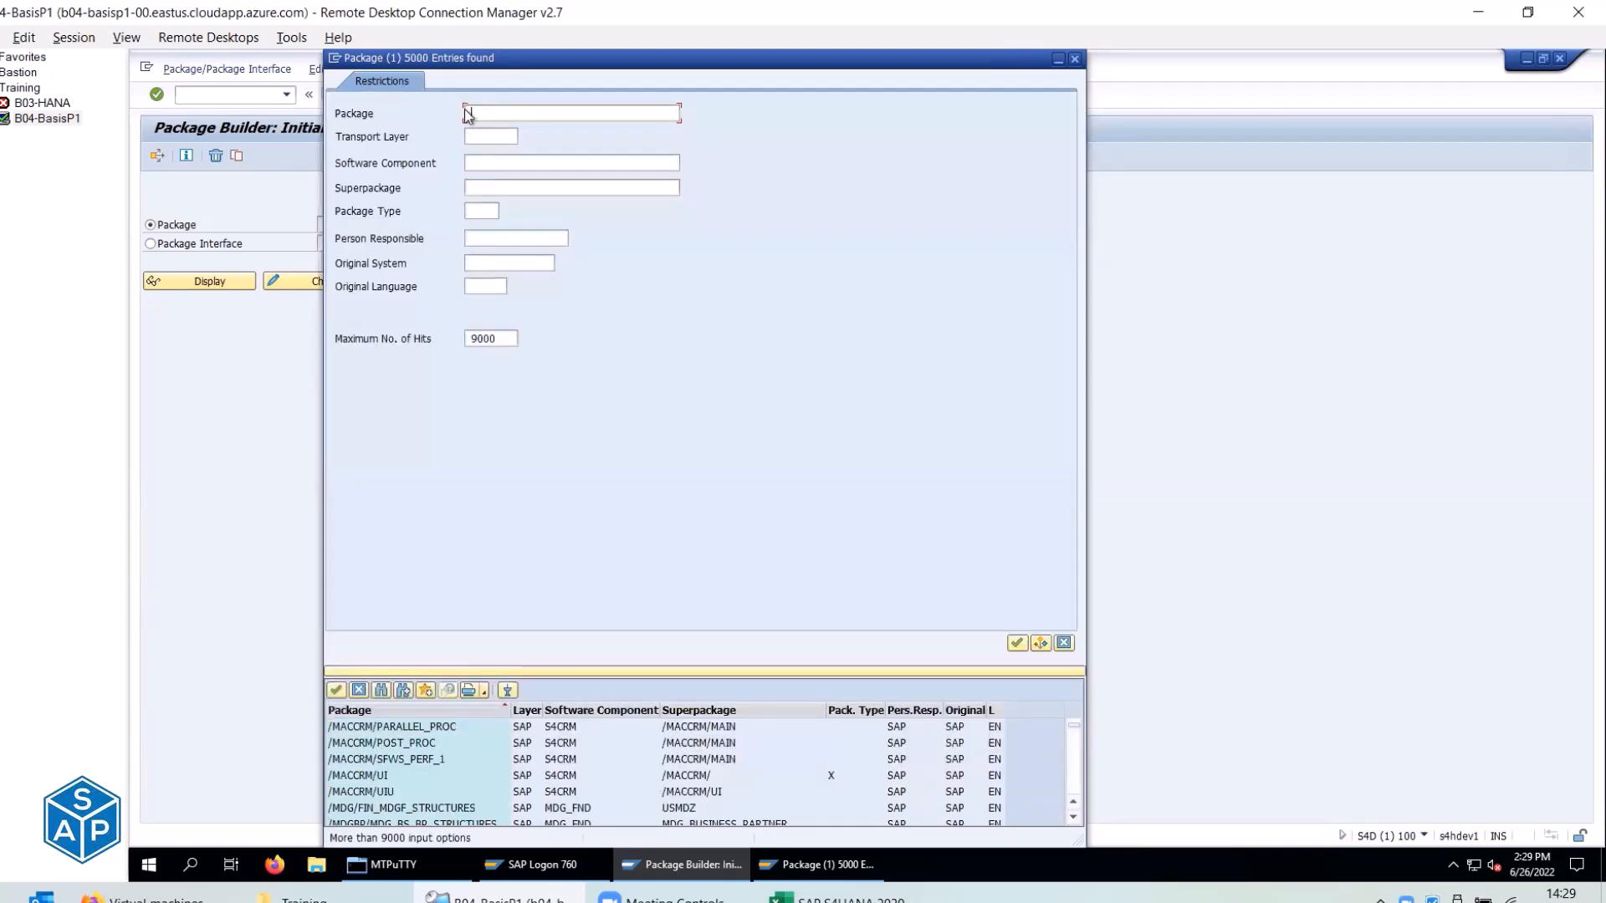
pyautogui.write('Z*')
pyautogui.click(1016, 644)
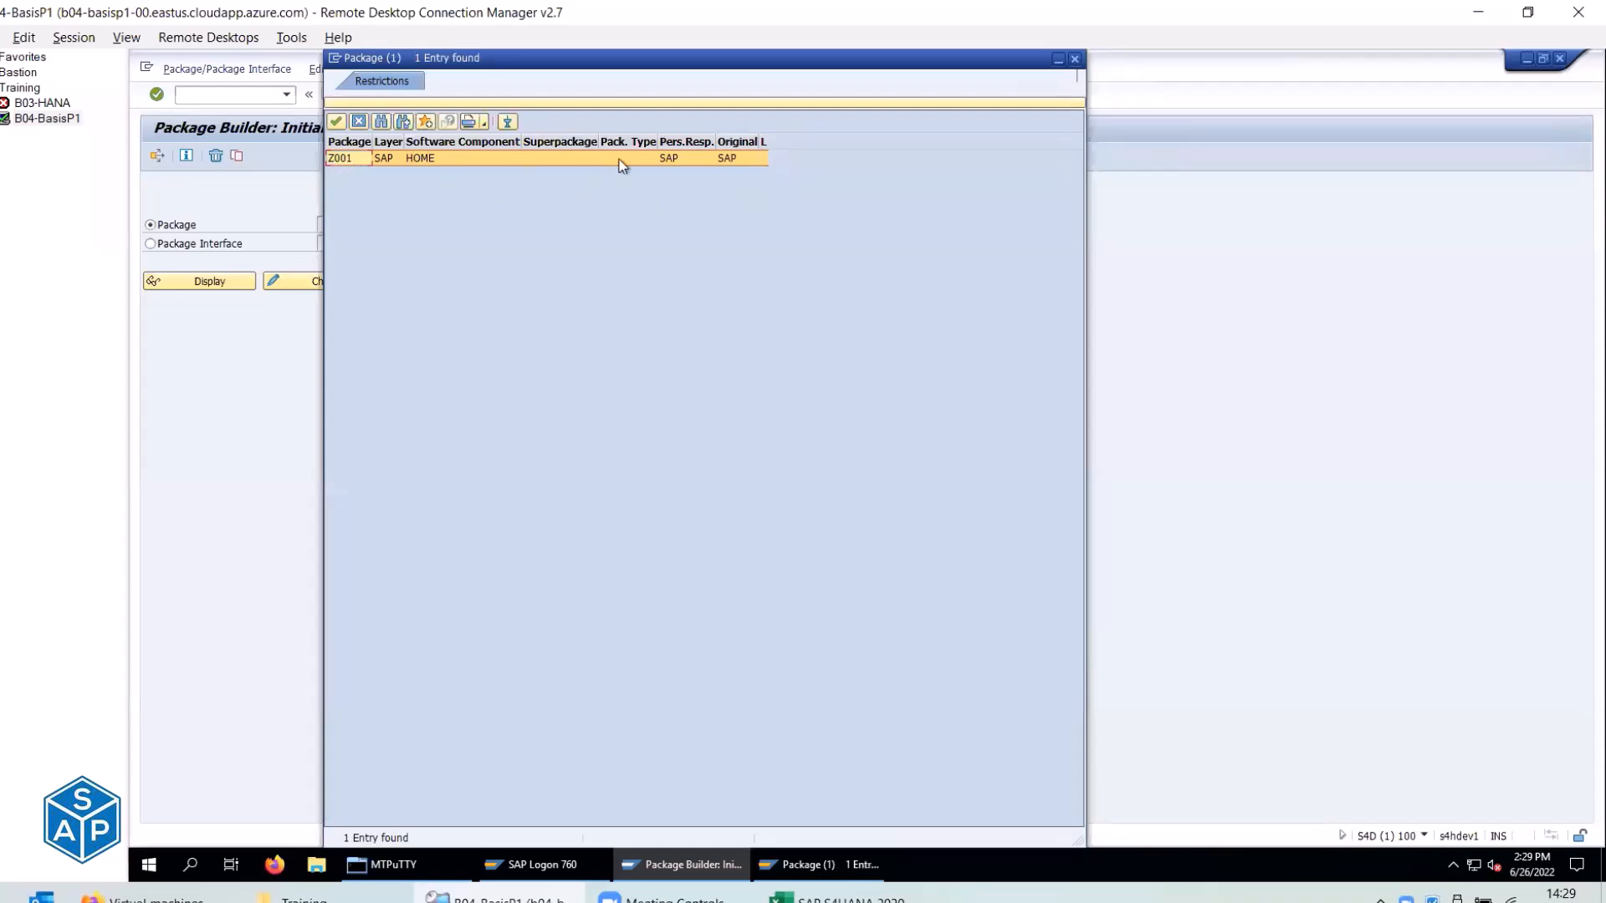
# Close the package hit list and enter ZBASIS as the package name.
pyautogui.click(358, 122)
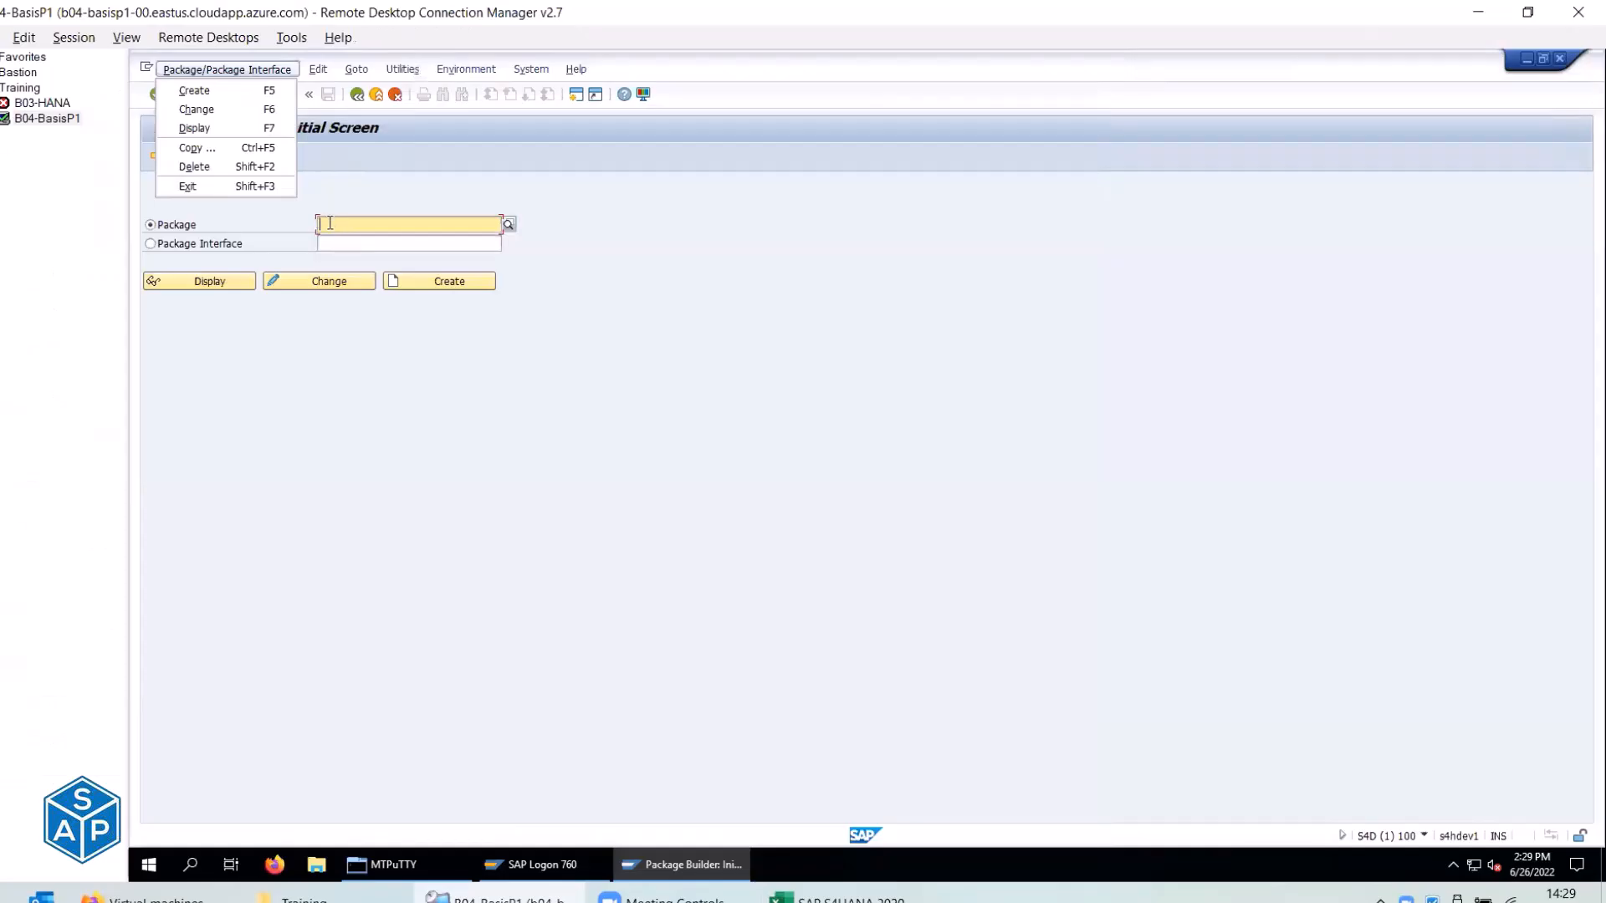
pyautogui.click(330, 224)
pyautogui.write('ZBASIS')
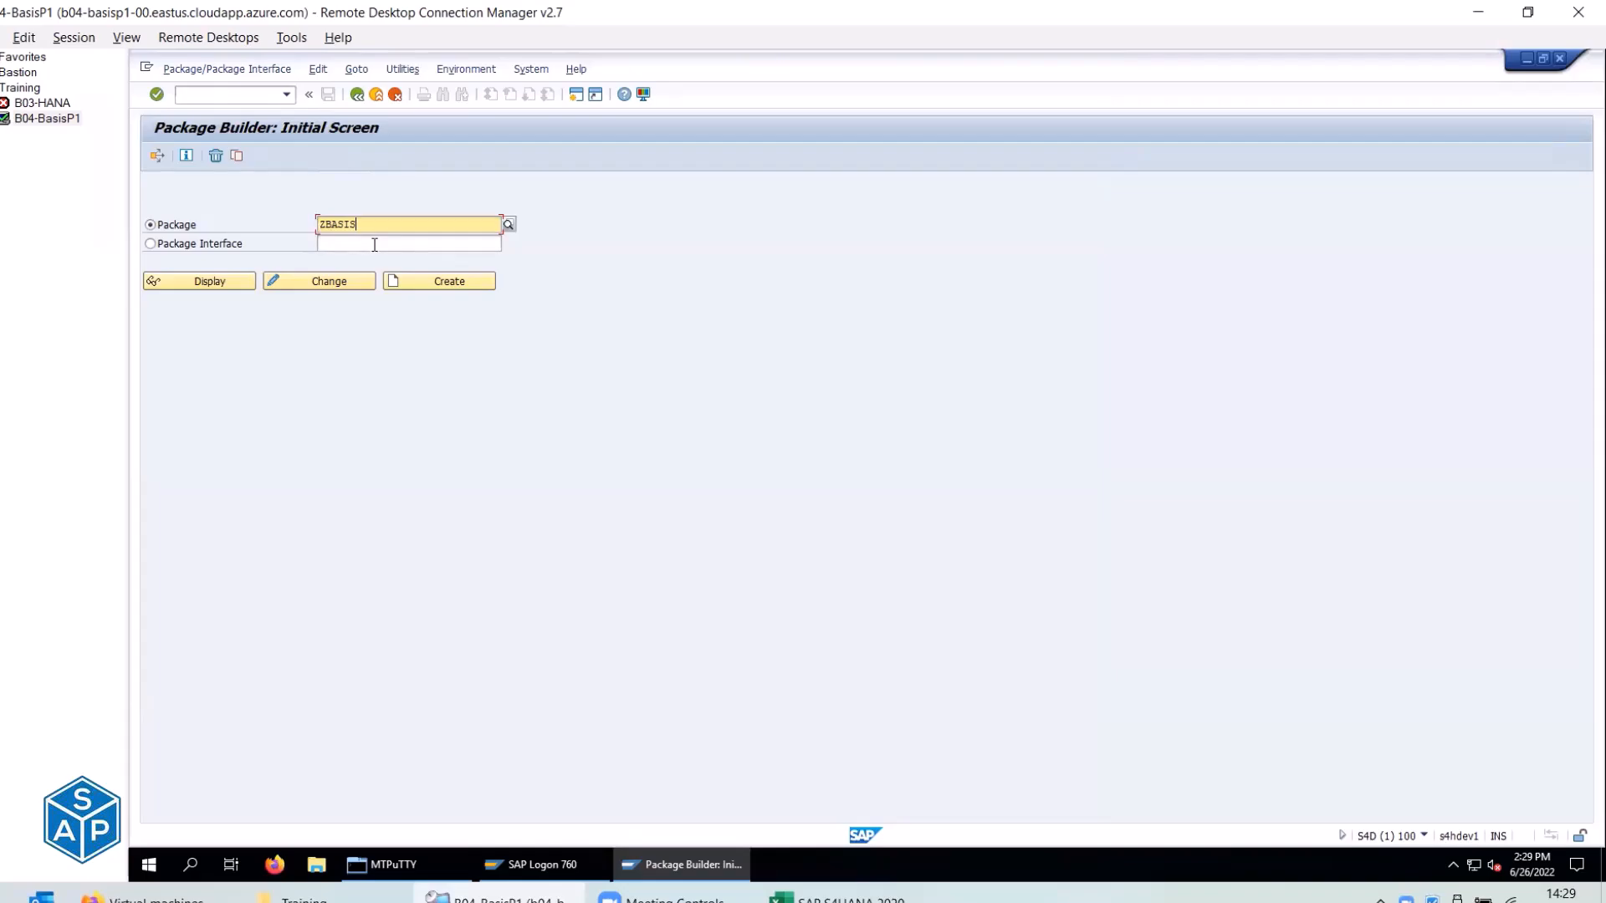
# Check the ZBASIS package name and short description rows in the Excel checklist.
pyautogui.hotkey('alt', 'Tab')
pyautogui.click(381, 411)
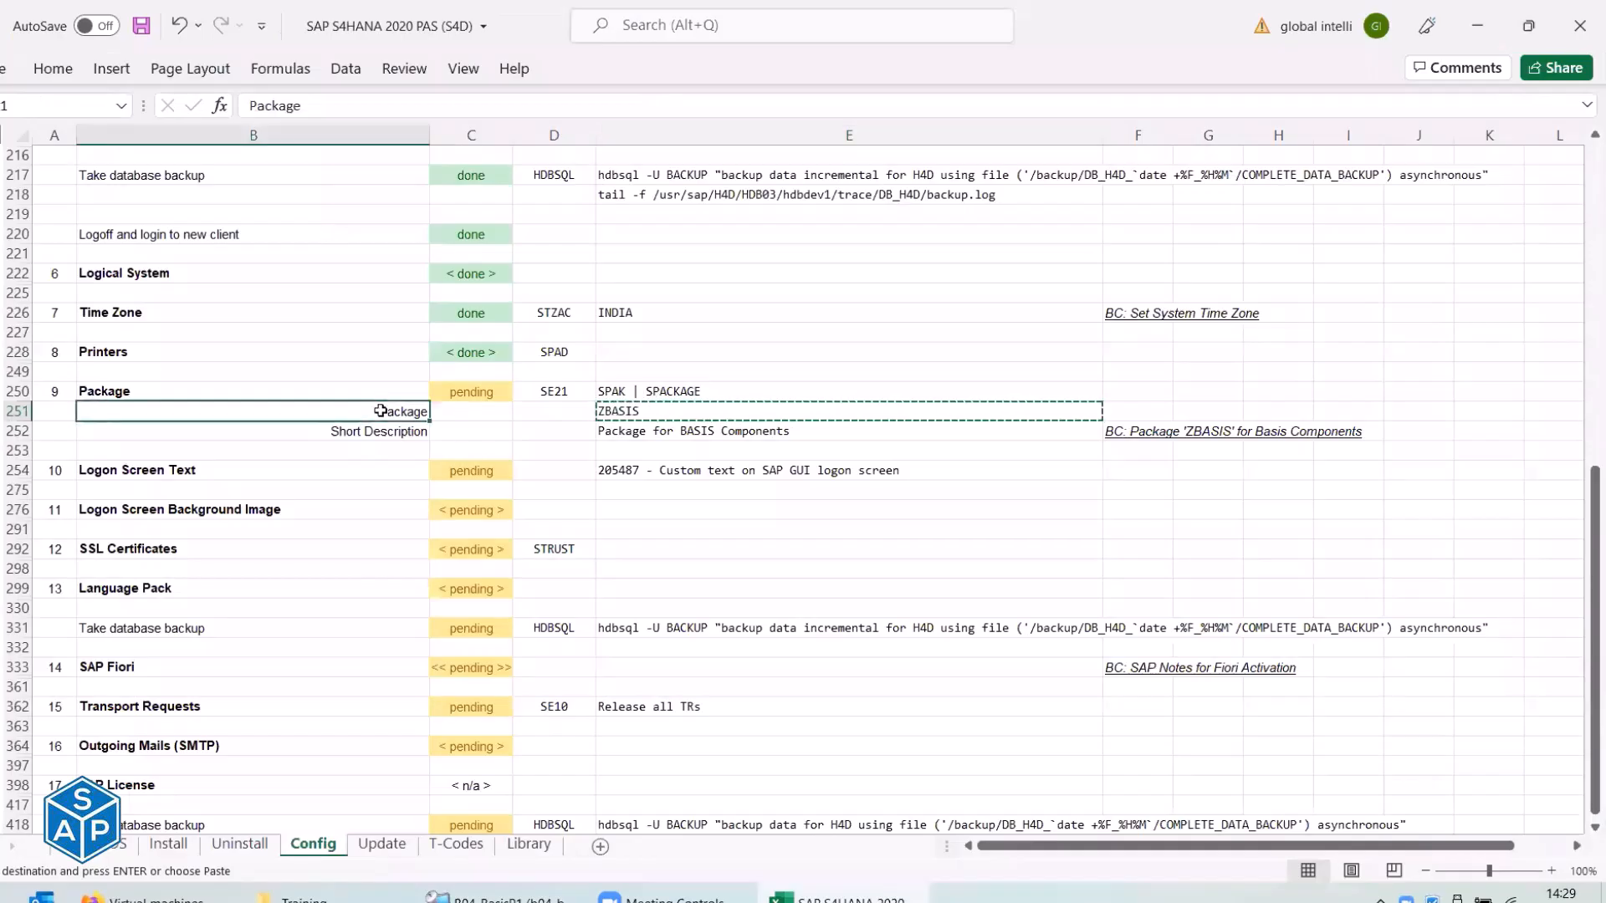
pyautogui.click(629, 411)
pyautogui.click(416, 434)
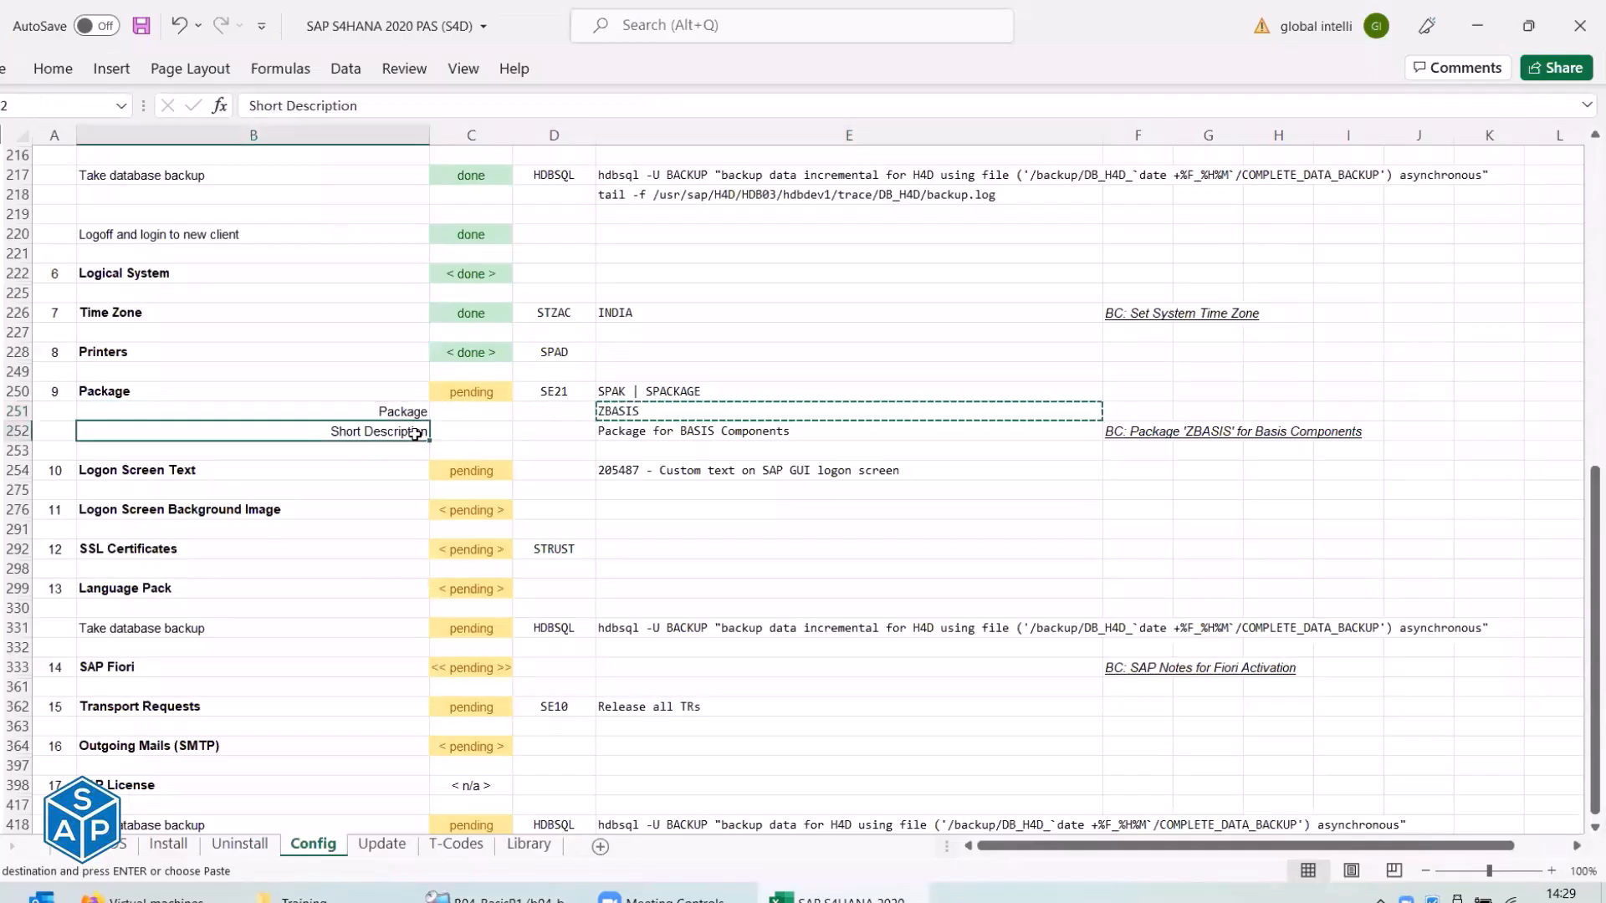
pyautogui.hotkey('alt', 'Tab')
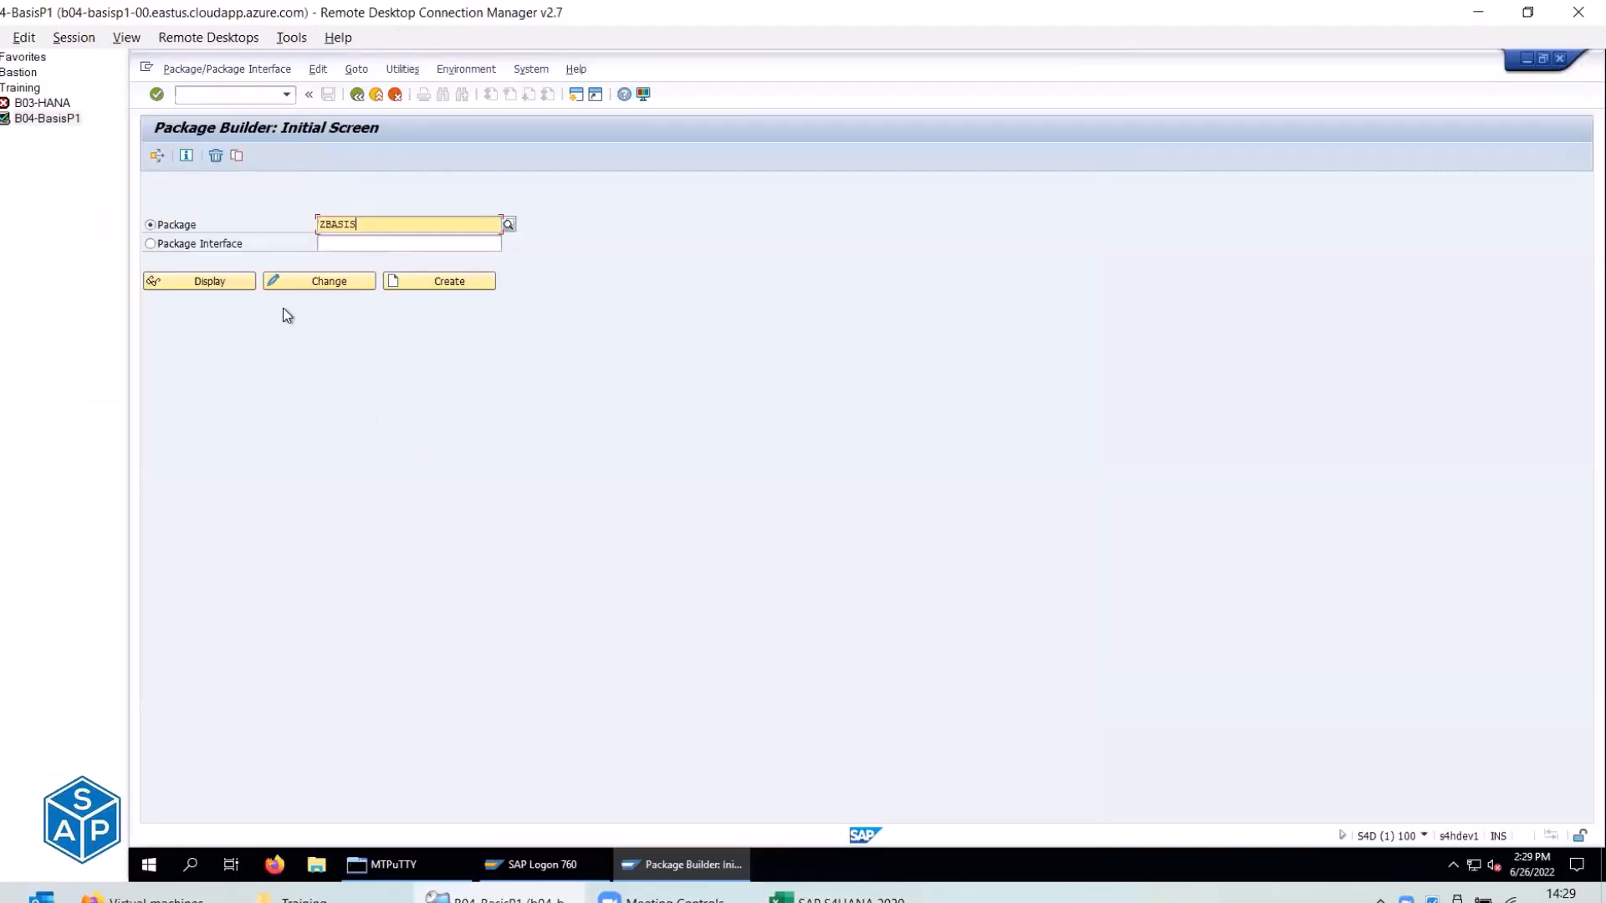
pyautogui.hotkey('alt', 'Tab')
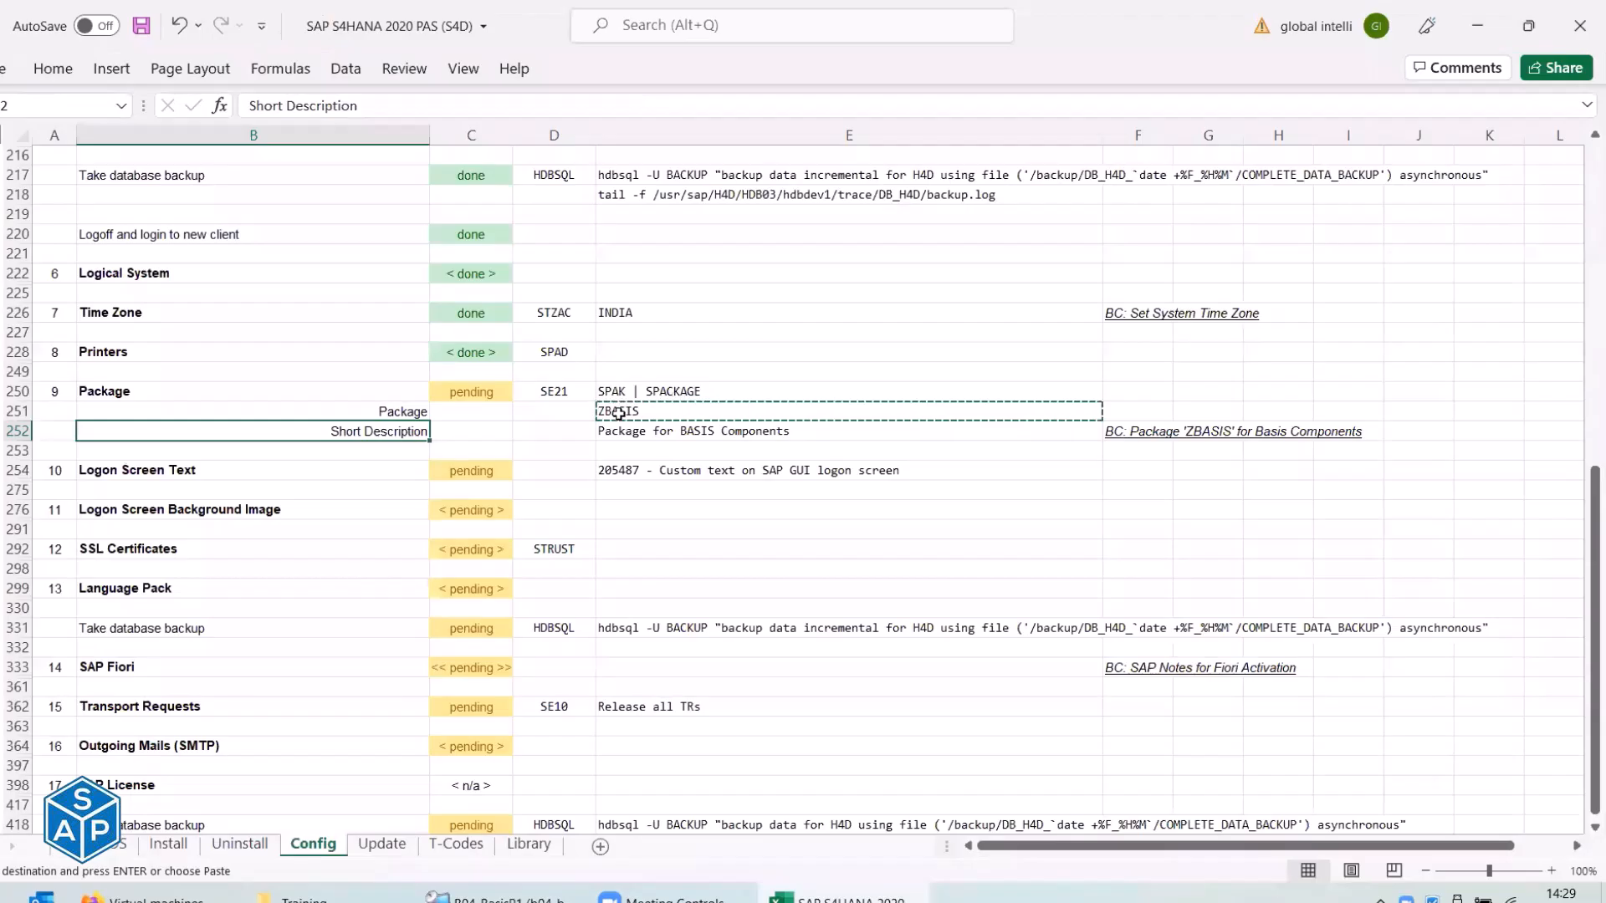
pyautogui.press('Escape')
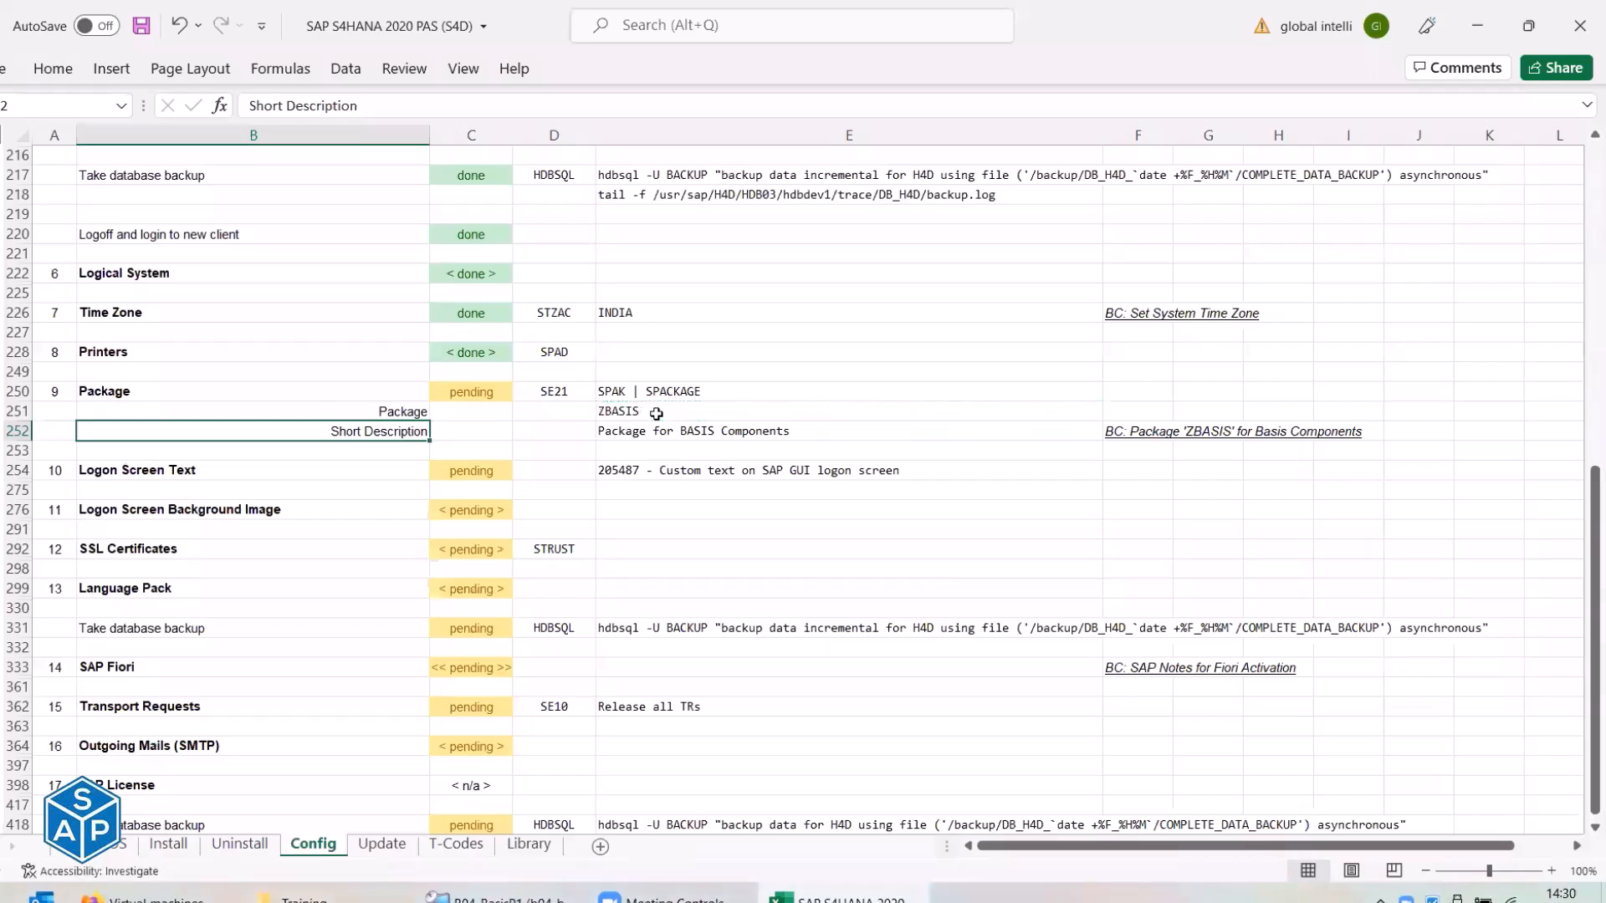
pyautogui.click(655, 413)
pyautogui.hotkey('alt', 'Tab')
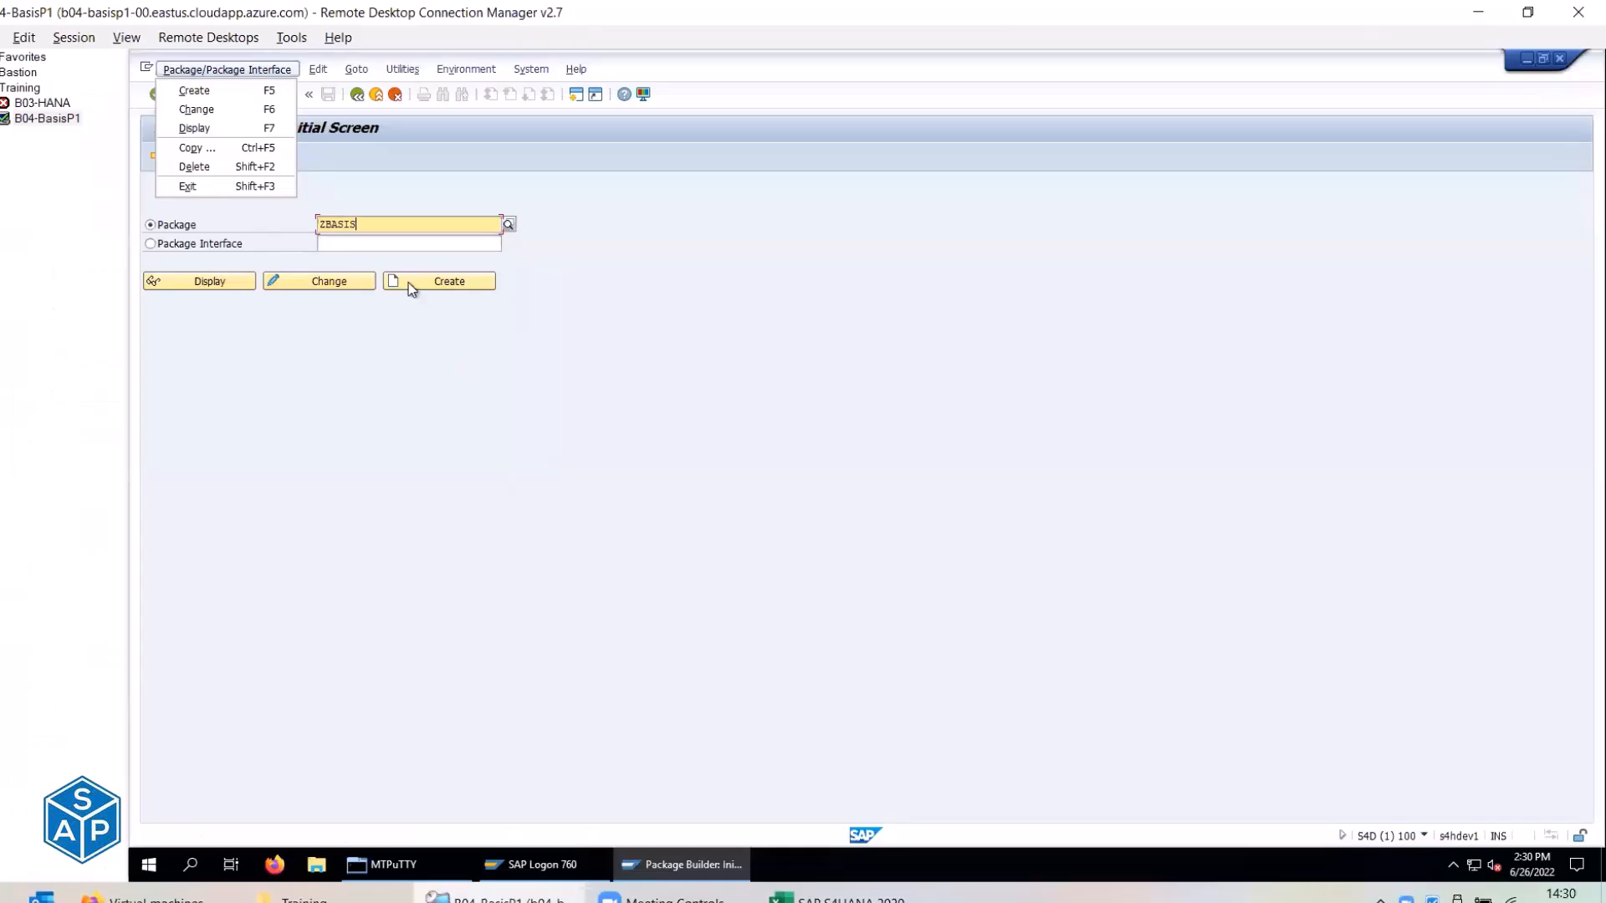
pyautogui.click(412, 285)
# Create package ZBASIS with the short description 'Package for BASIS Components' copied from the checklist.
pyautogui.click(412, 285)
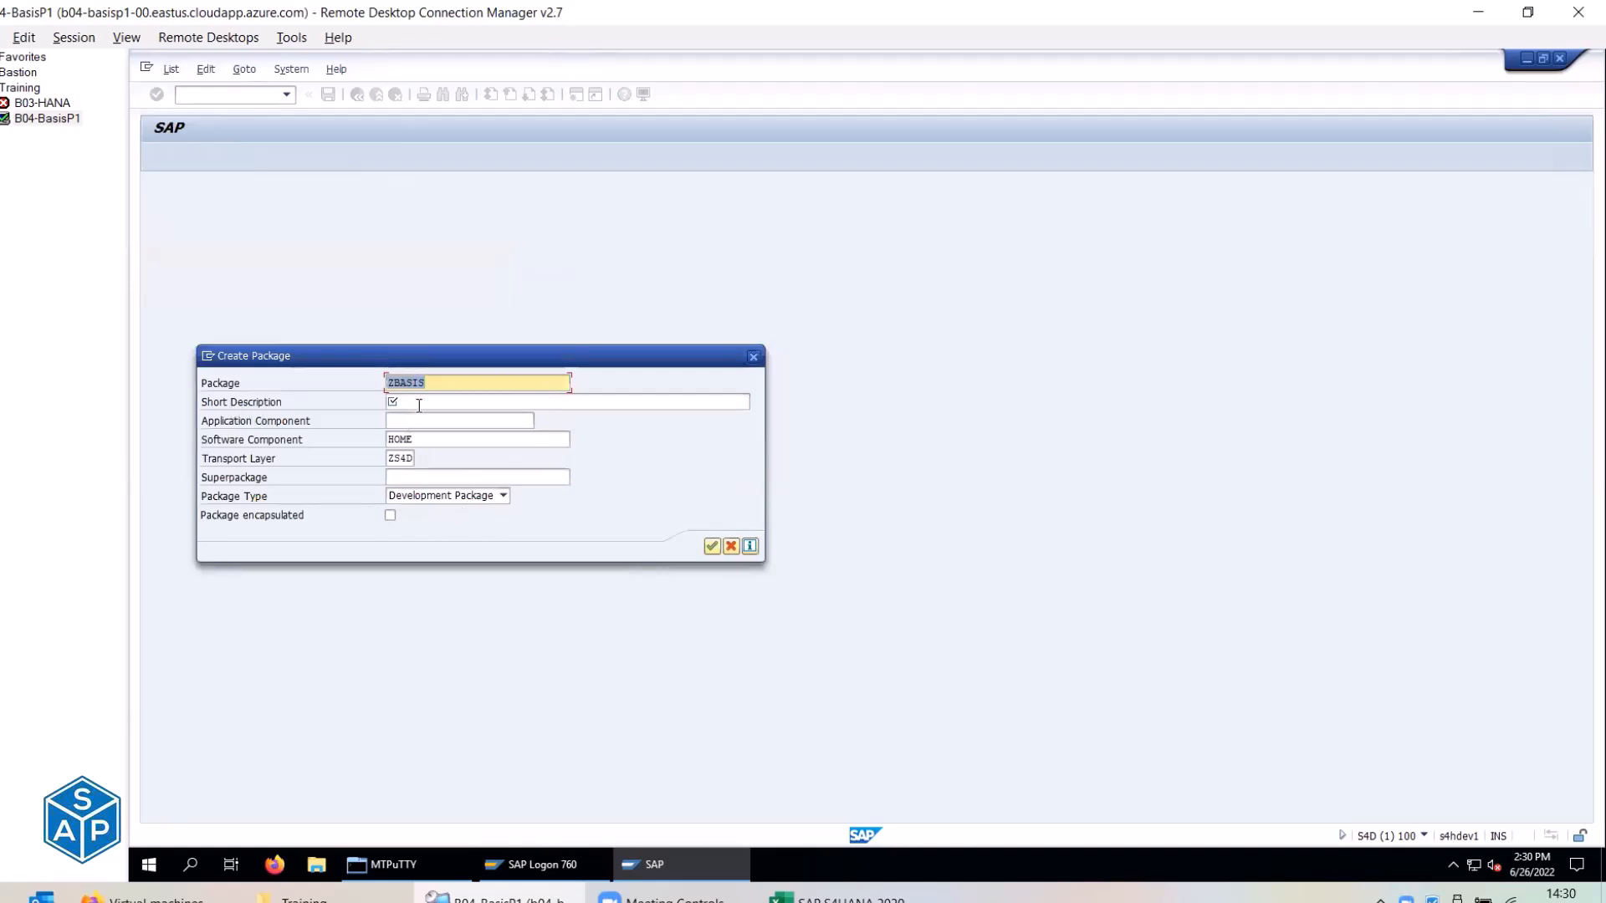
pyautogui.click(419, 405)
pyautogui.click(412, 420)
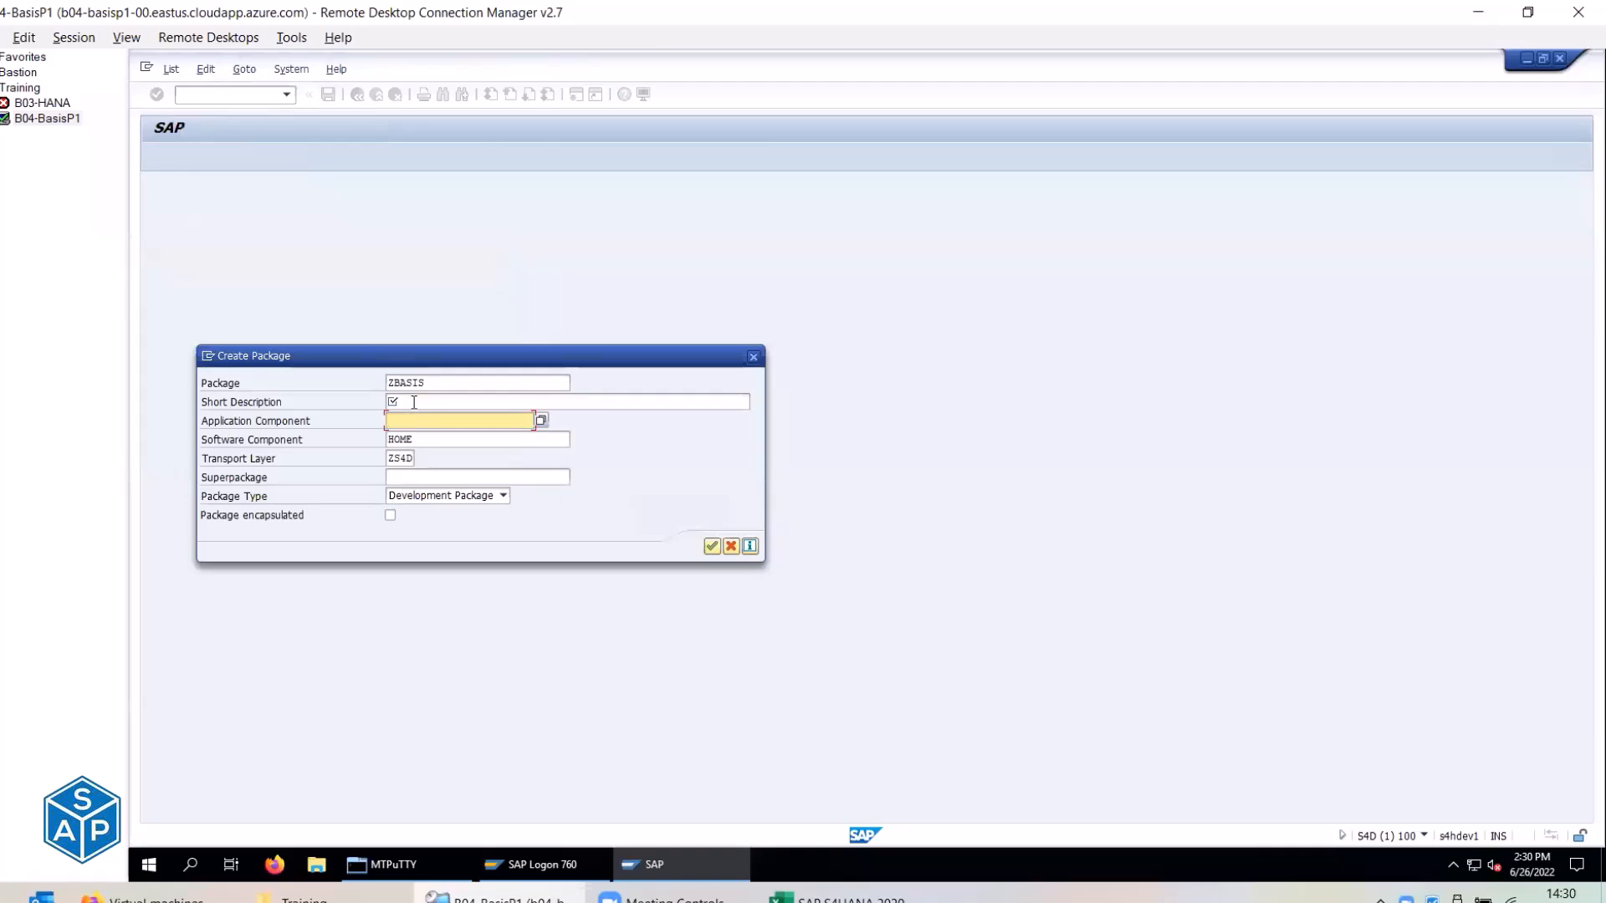
pyautogui.click(414, 403)
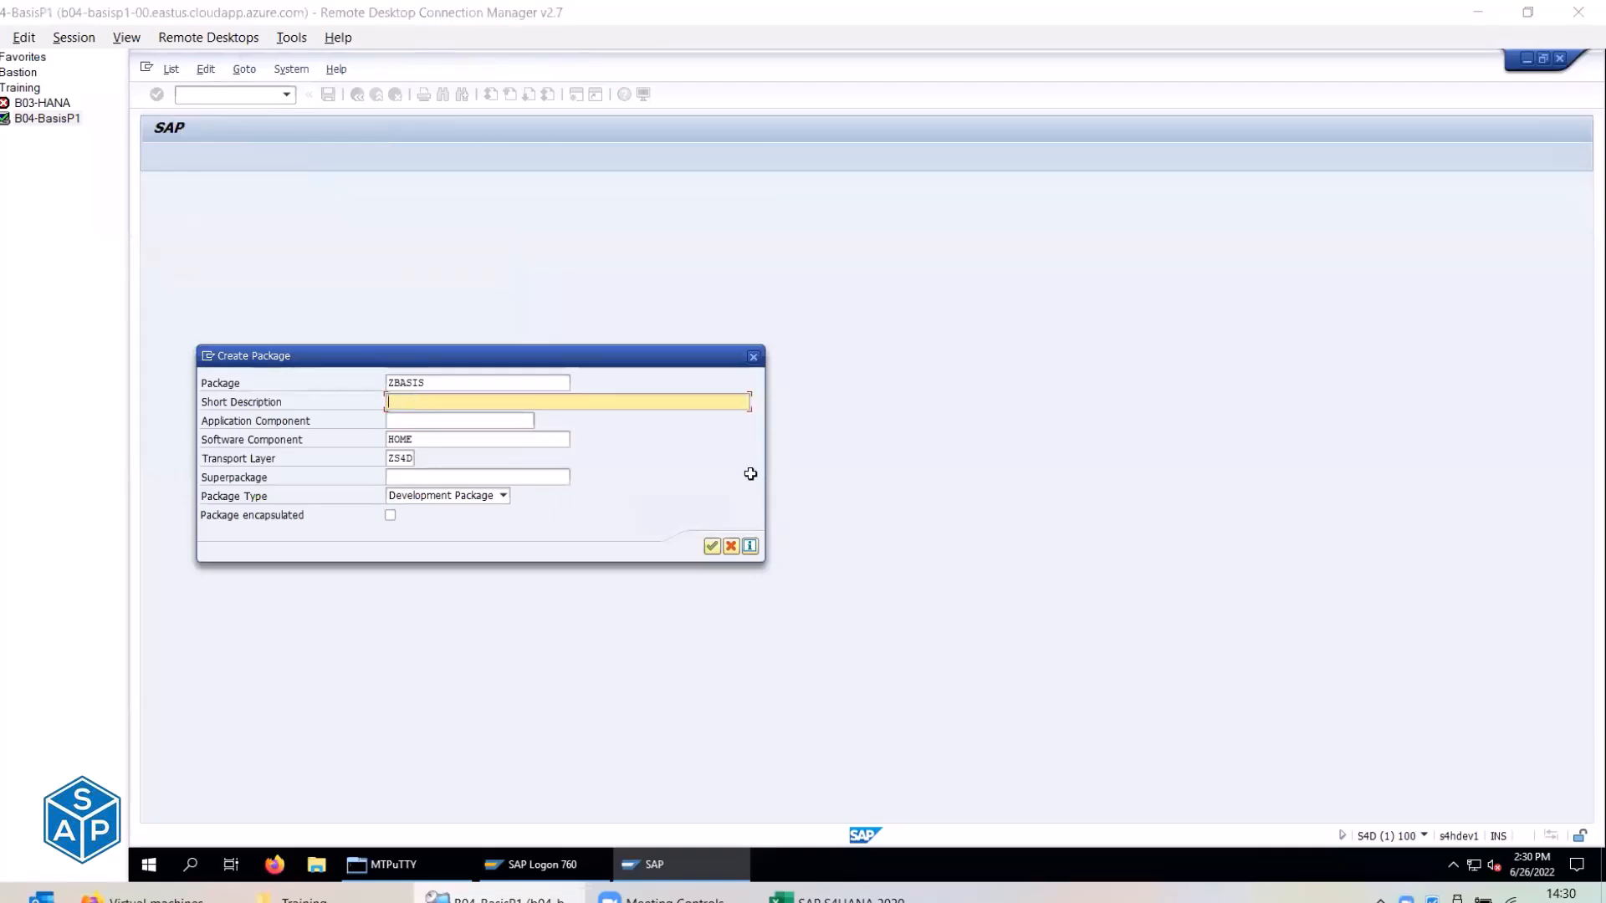
pyautogui.hotkey('alt', 'Tab')
pyautogui.click(710, 430)
pyautogui.hotkey('ctrl', 'c')
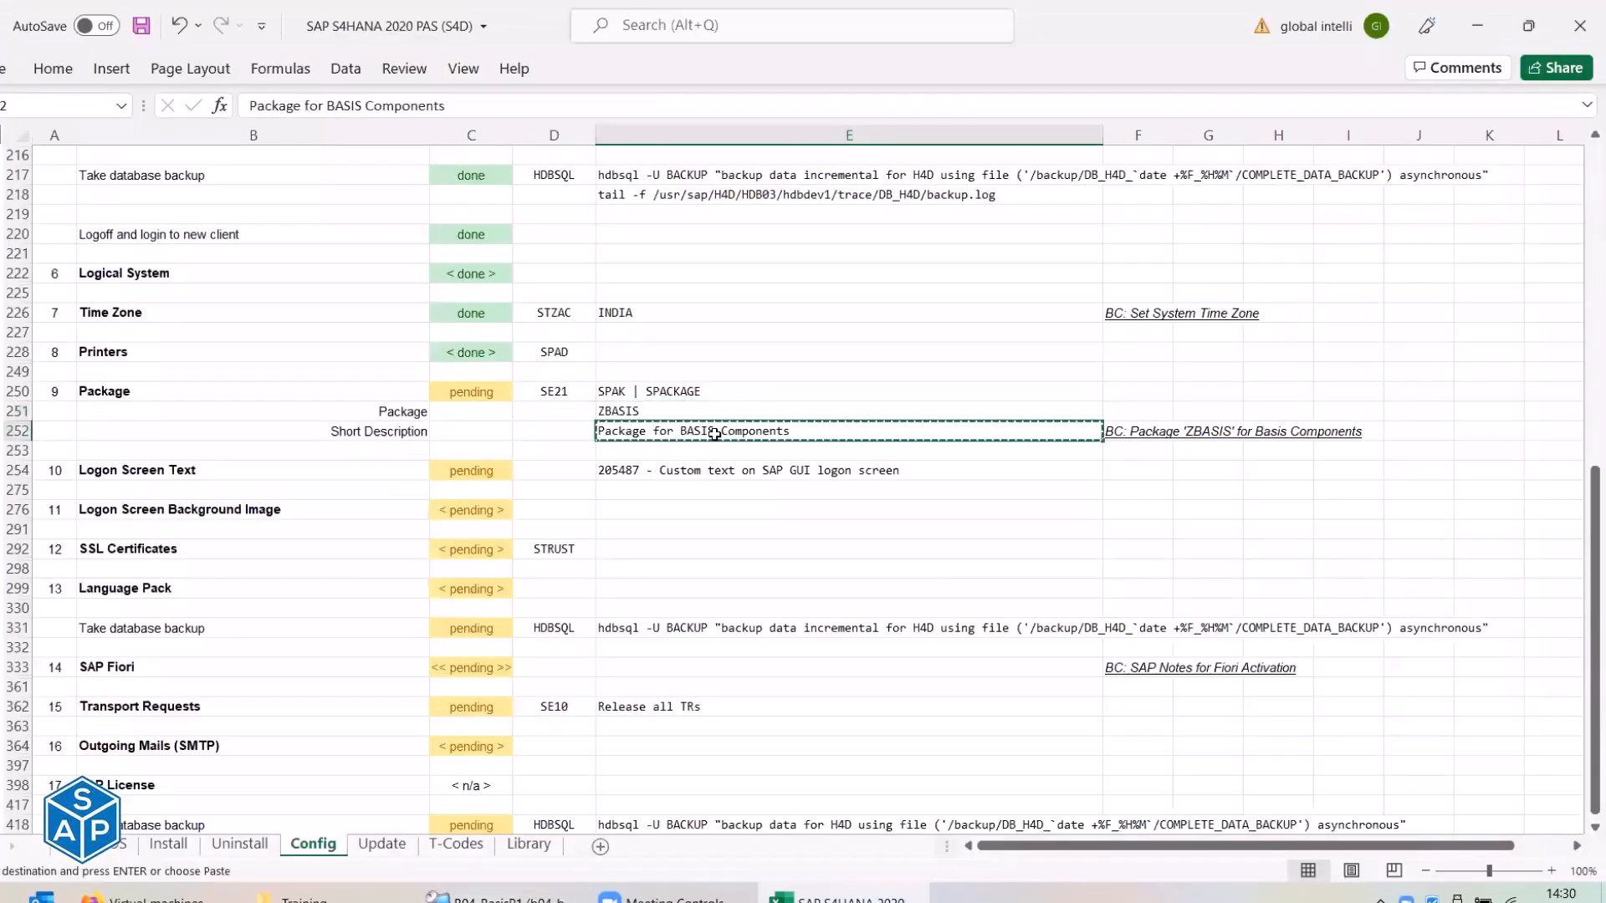
pyautogui.hotkey('alt', 'Tab')
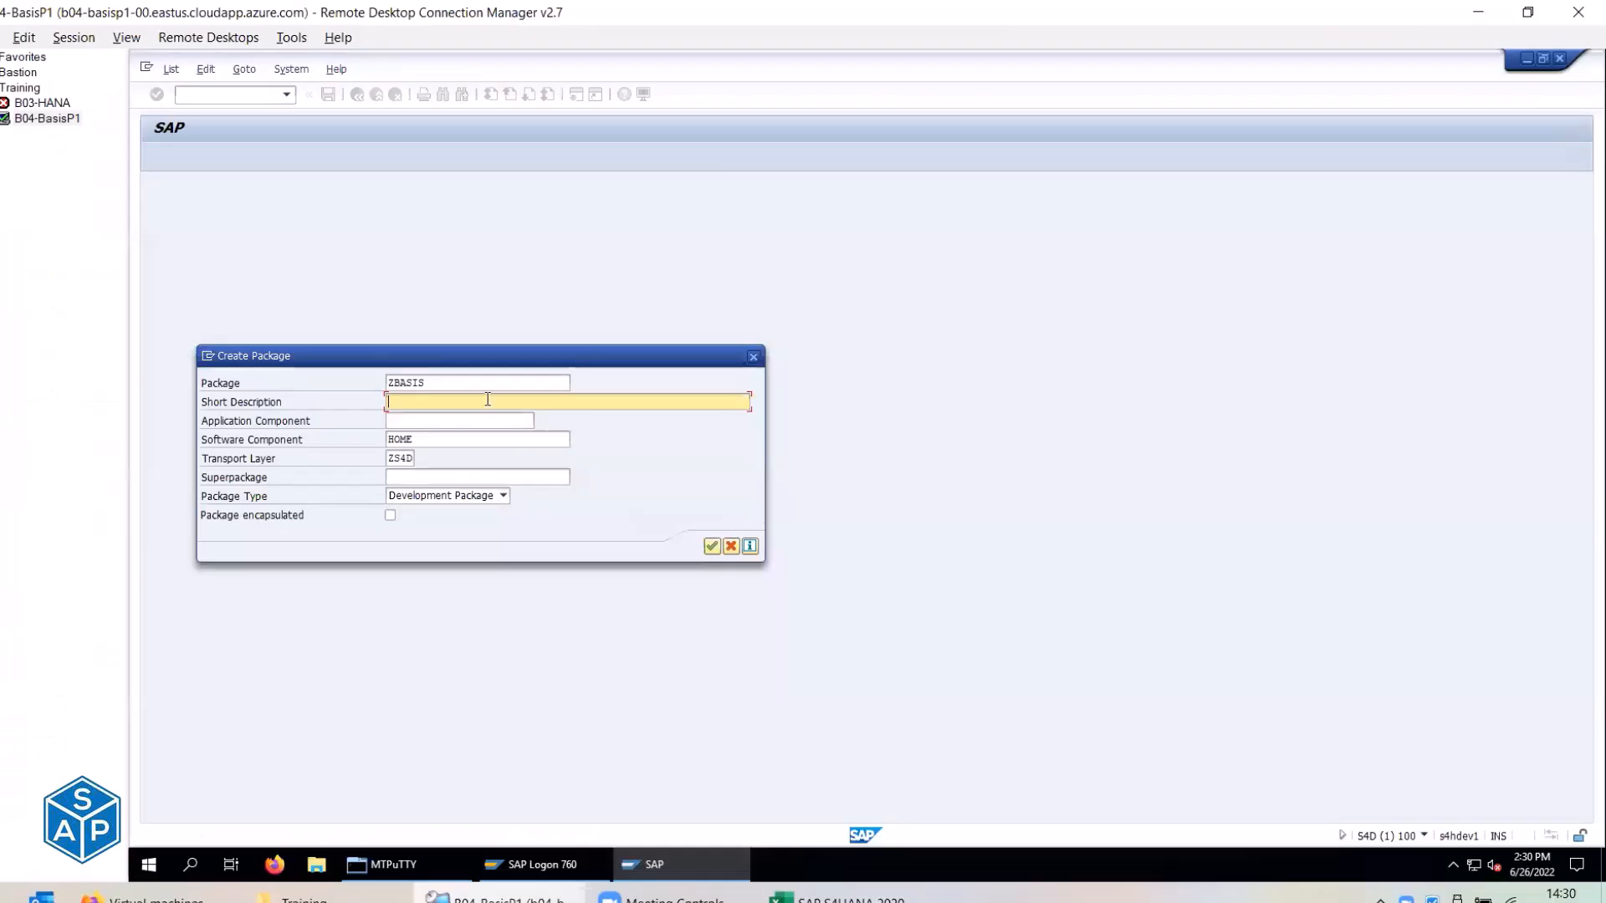
pyautogui.hotkey('ctrl', 'v')
pyautogui.click(710, 546)
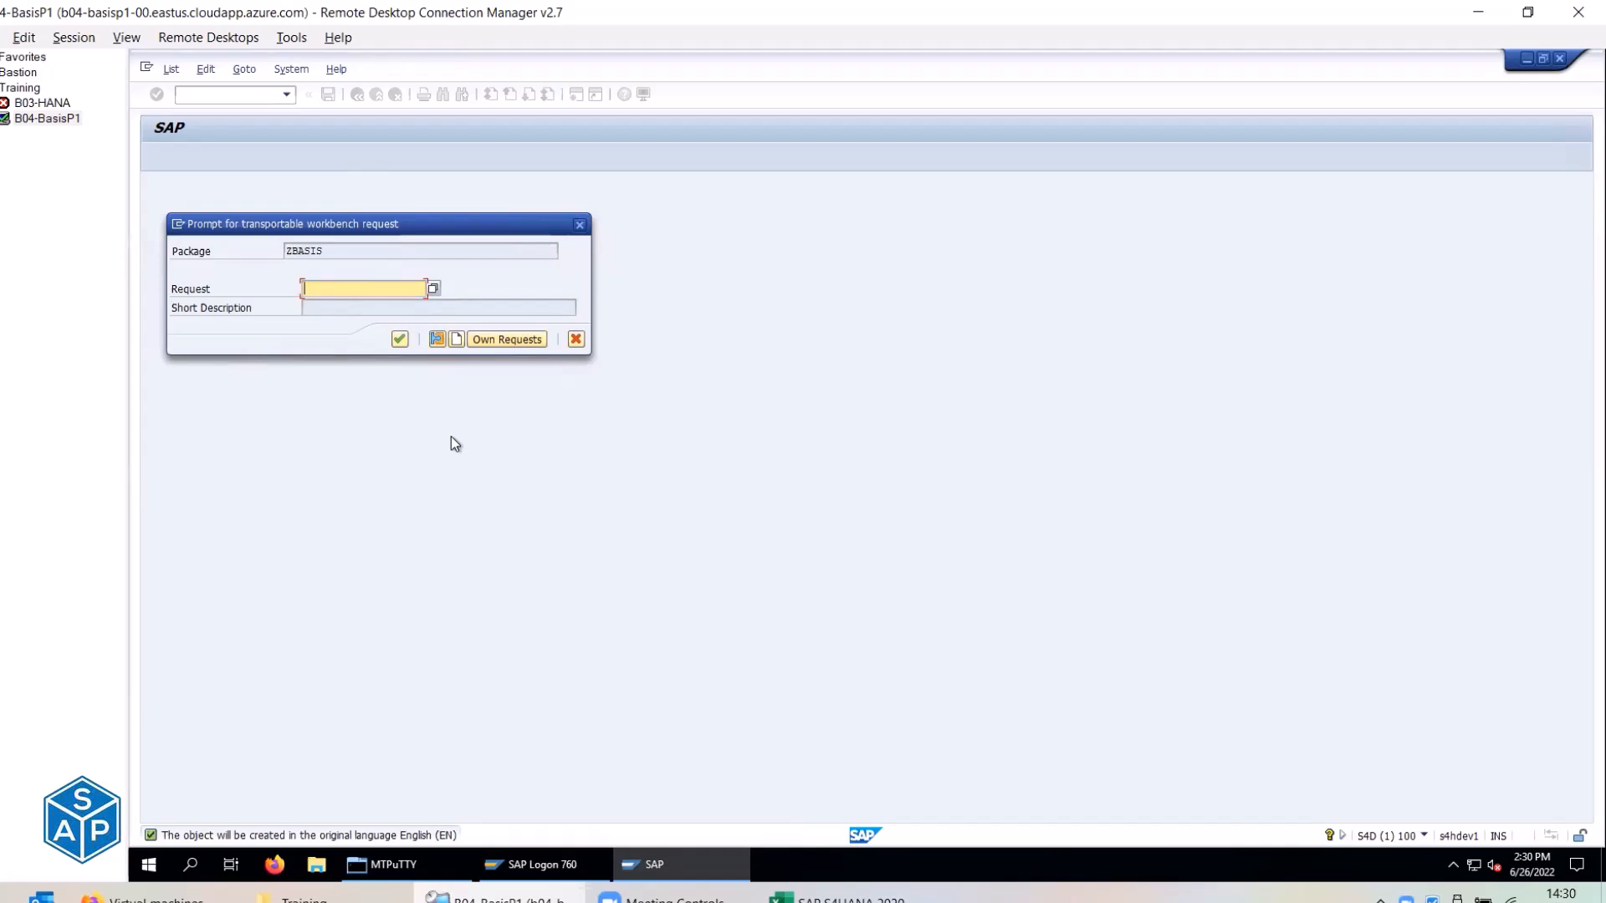
# Create workbench request S4DK900006 described 'BC: Package 'ZBASIS' for Basis Components' and save the package to it.
pyautogui.click(458, 341)
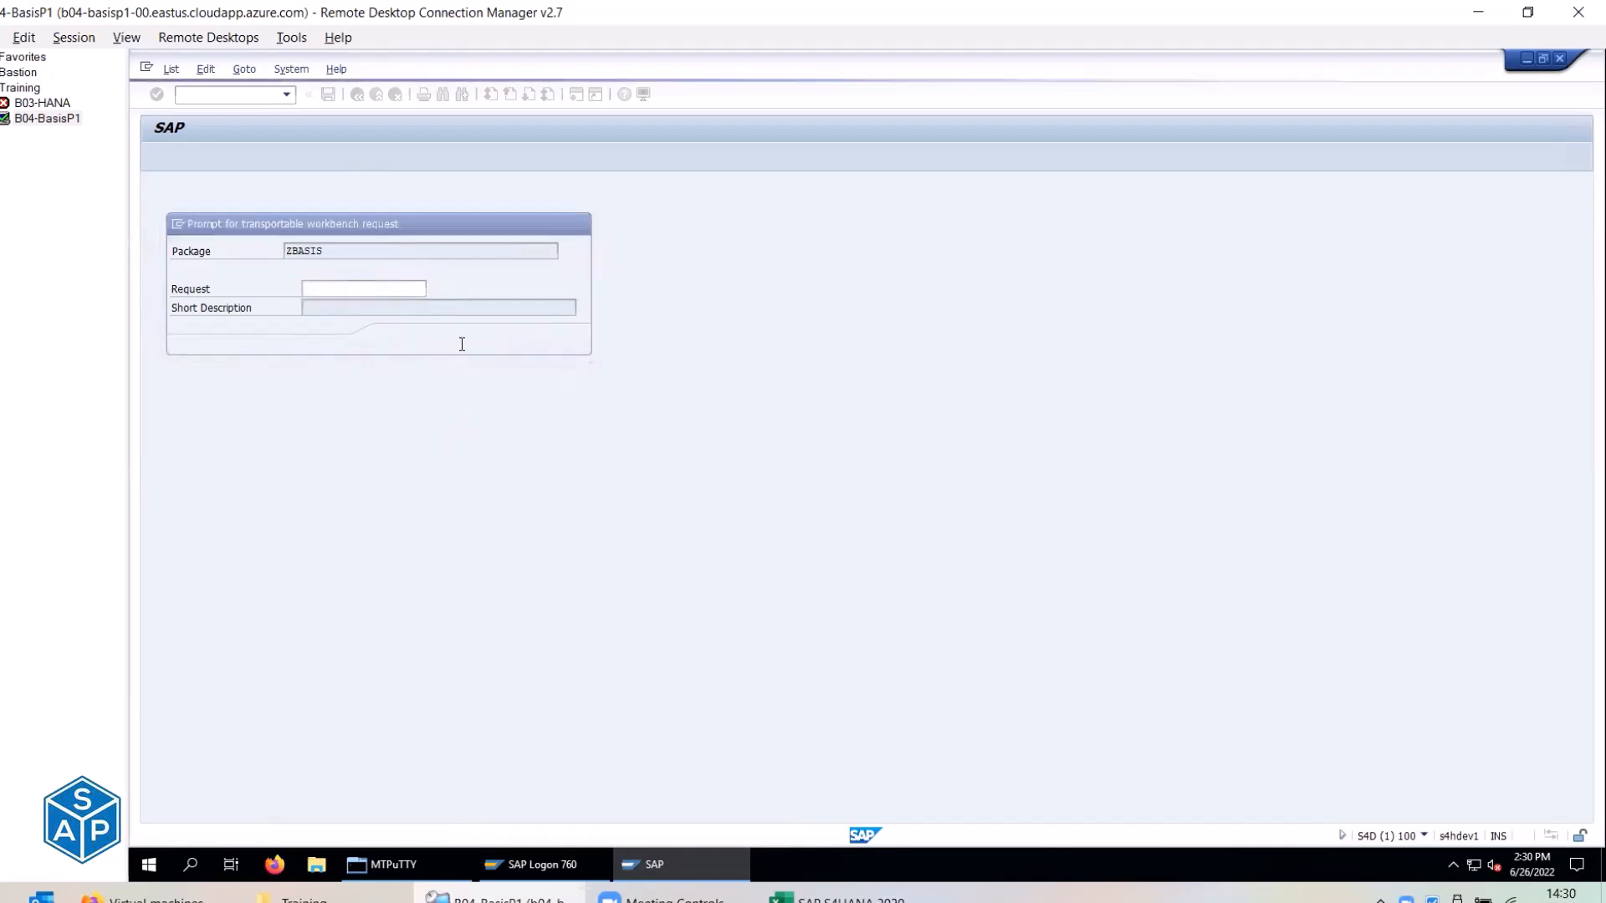
pyautogui.hotkey('alt', 'Tab')
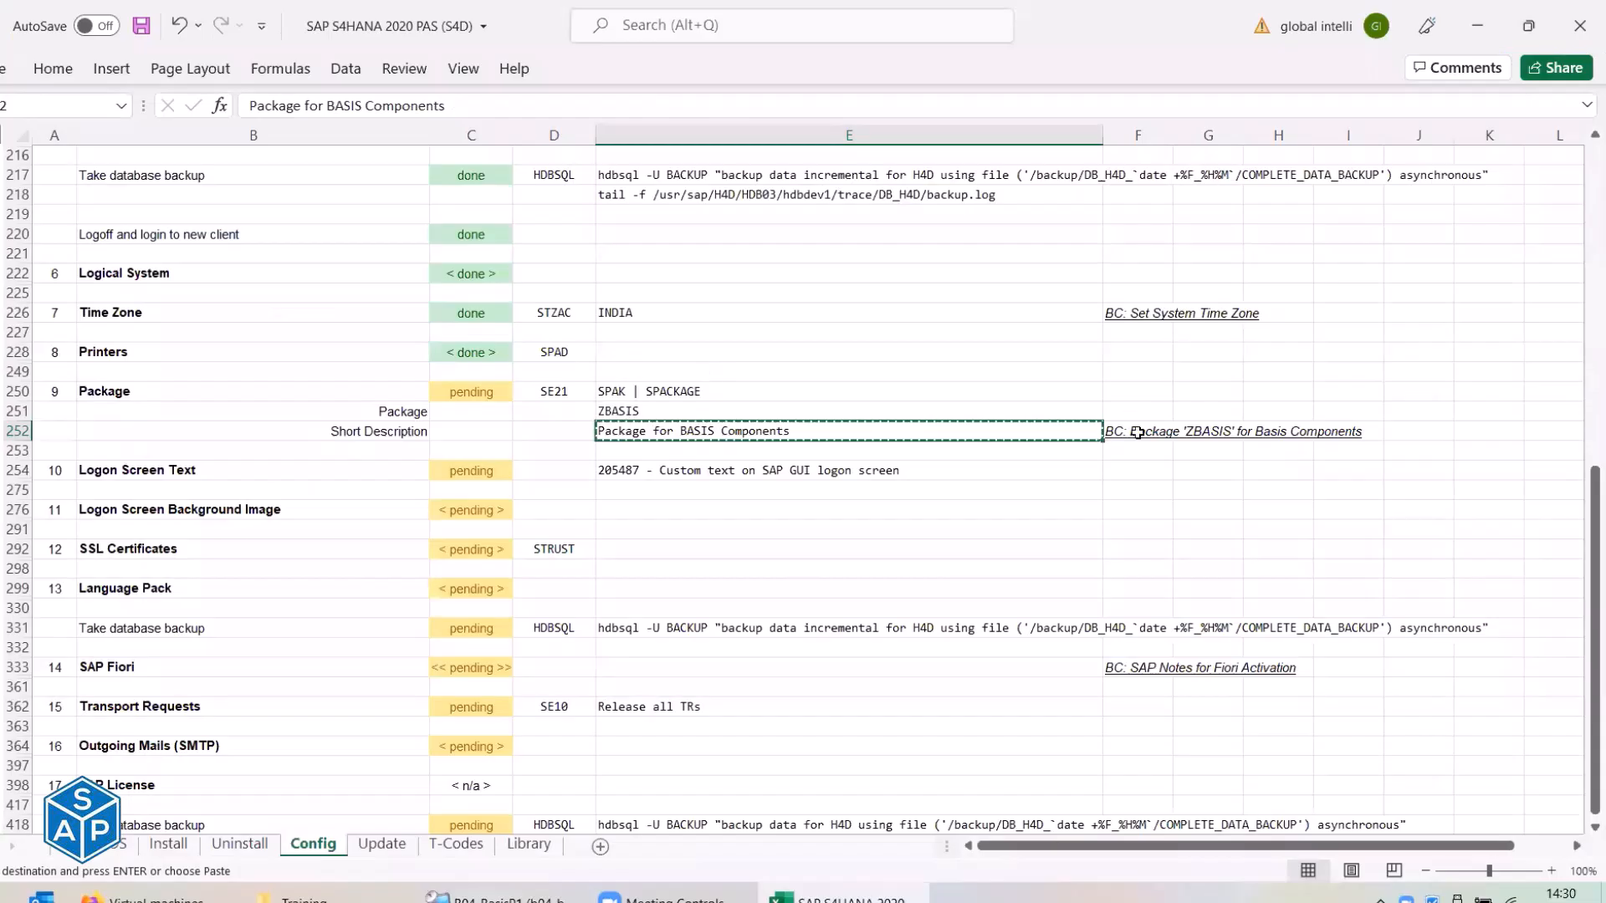
pyautogui.press('Escape')
pyautogui.hotkey('ctrl', 'c')
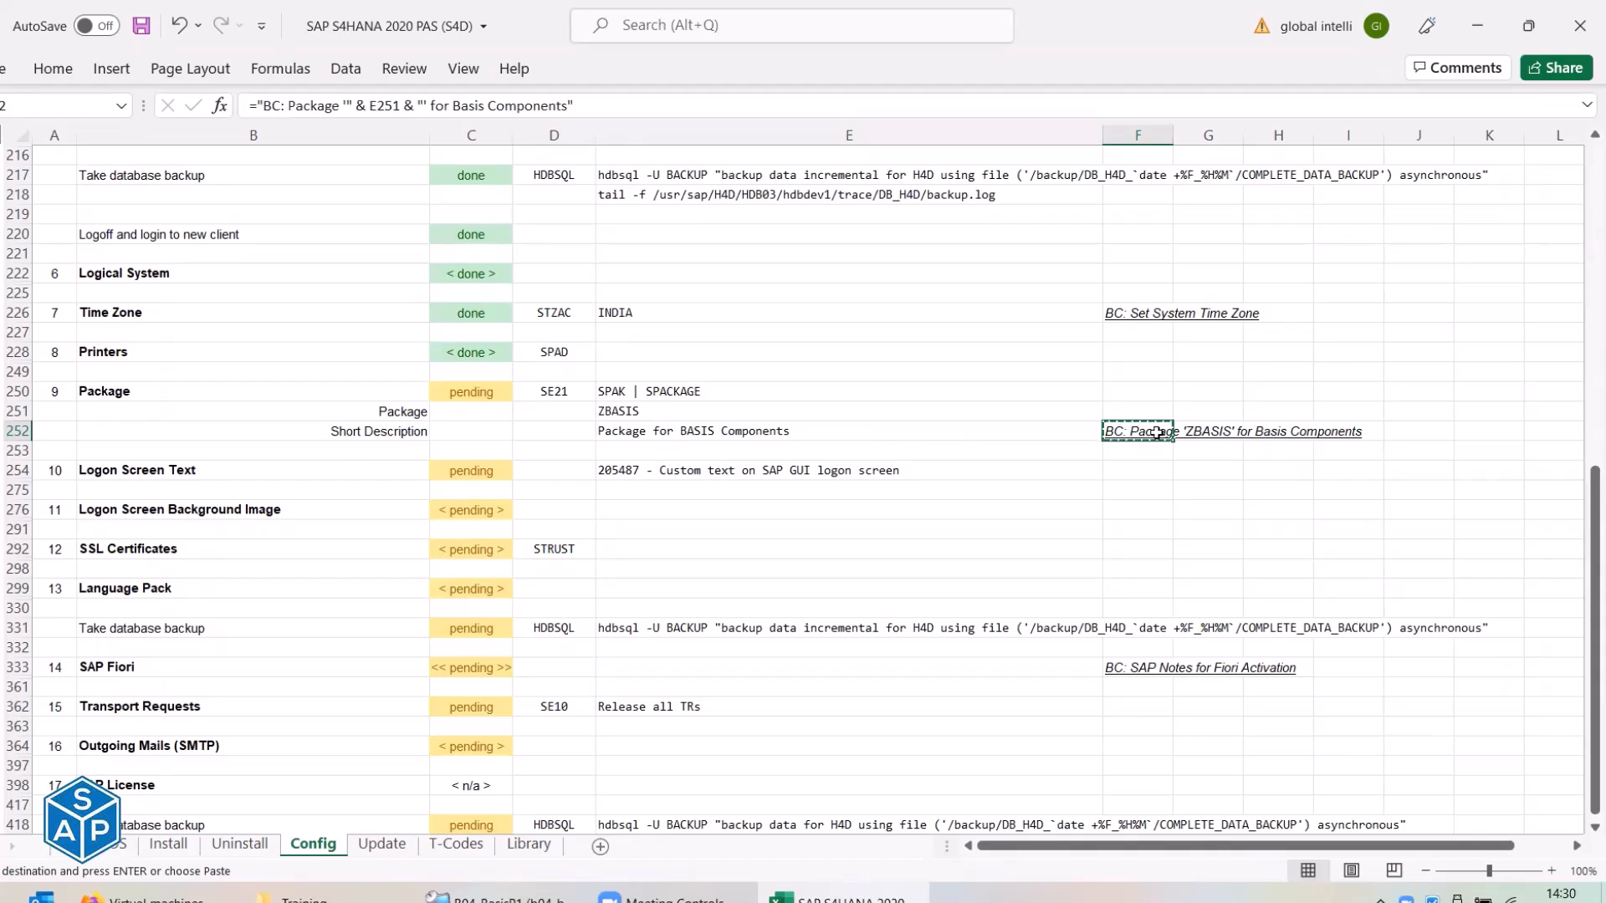
pyautogui.hotkey('alt', 'Tab')
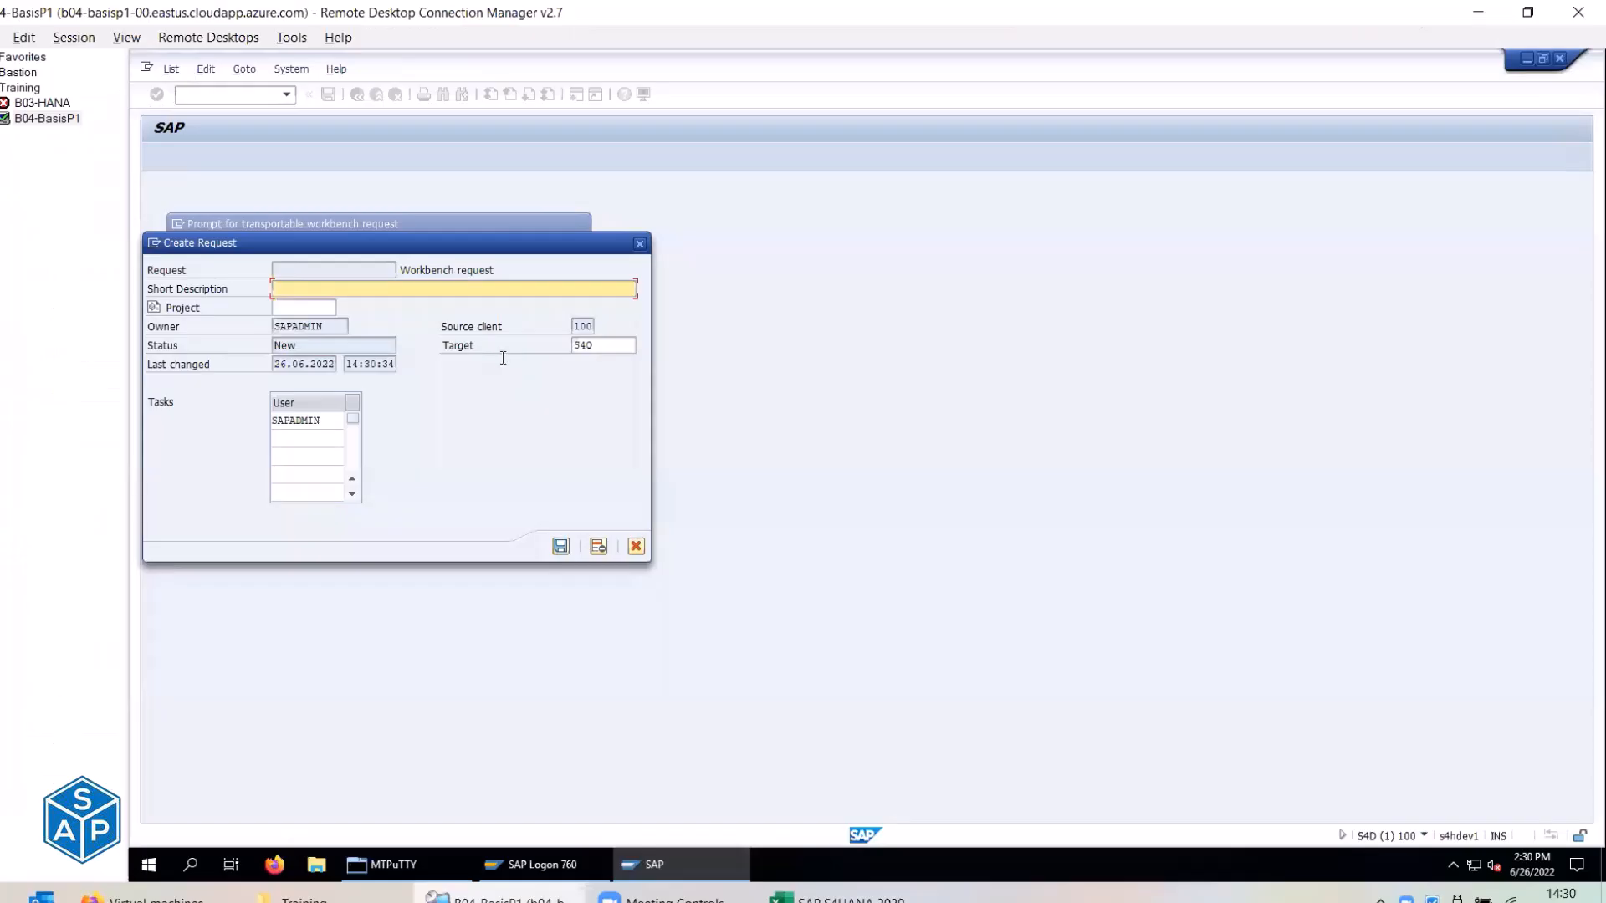
pyautogui.hotkey('ctrl', 'v')
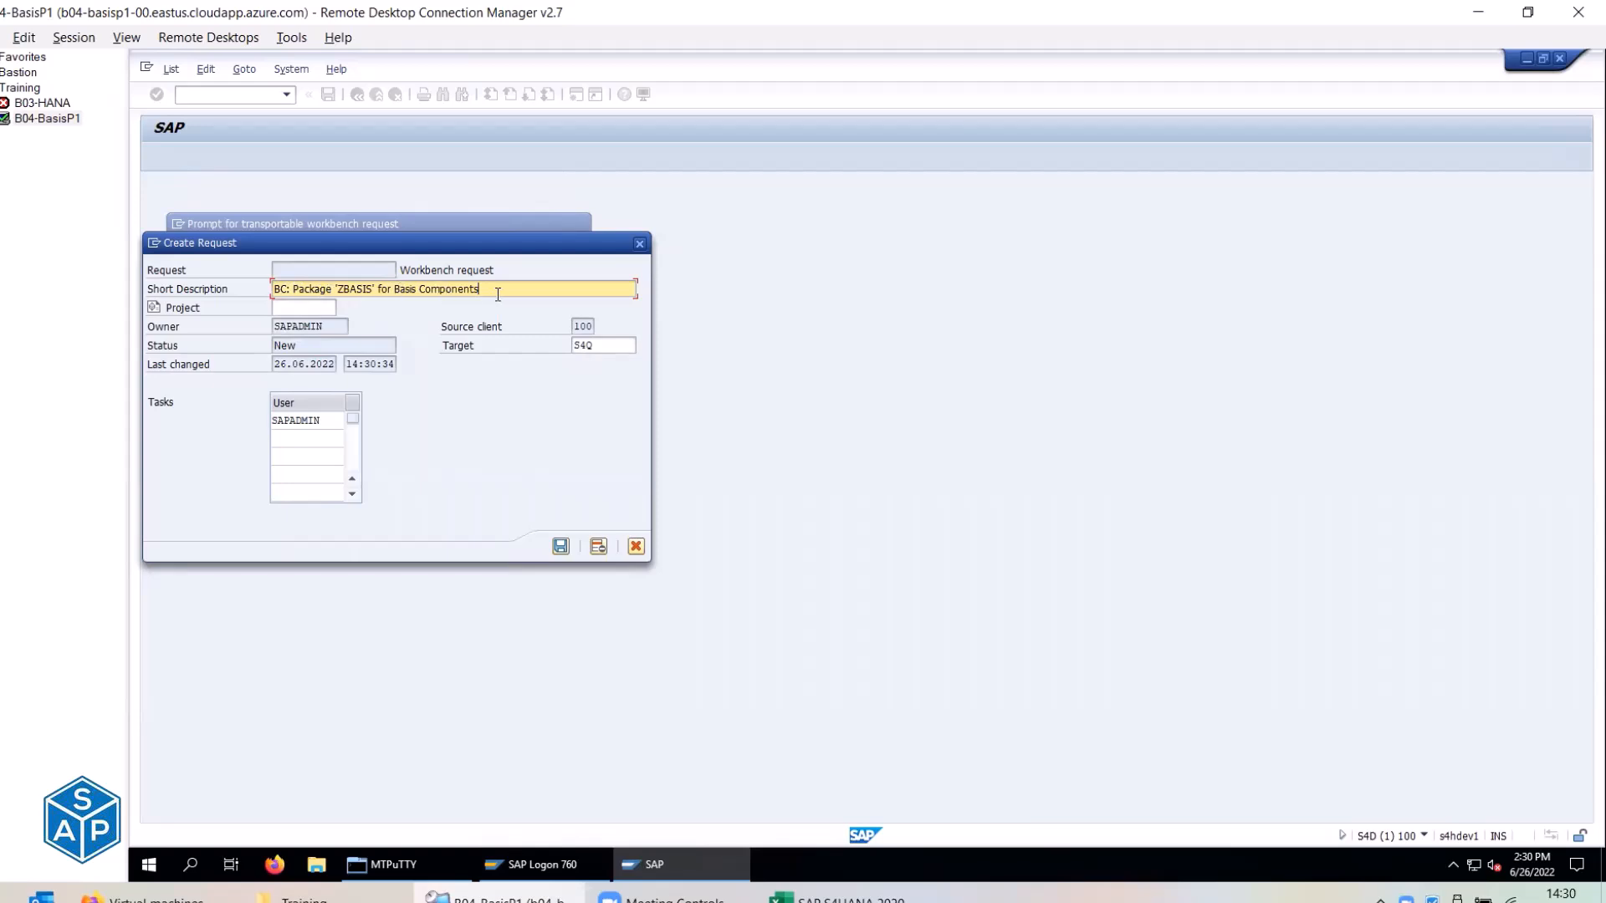
pyautogui.click(560, 547)
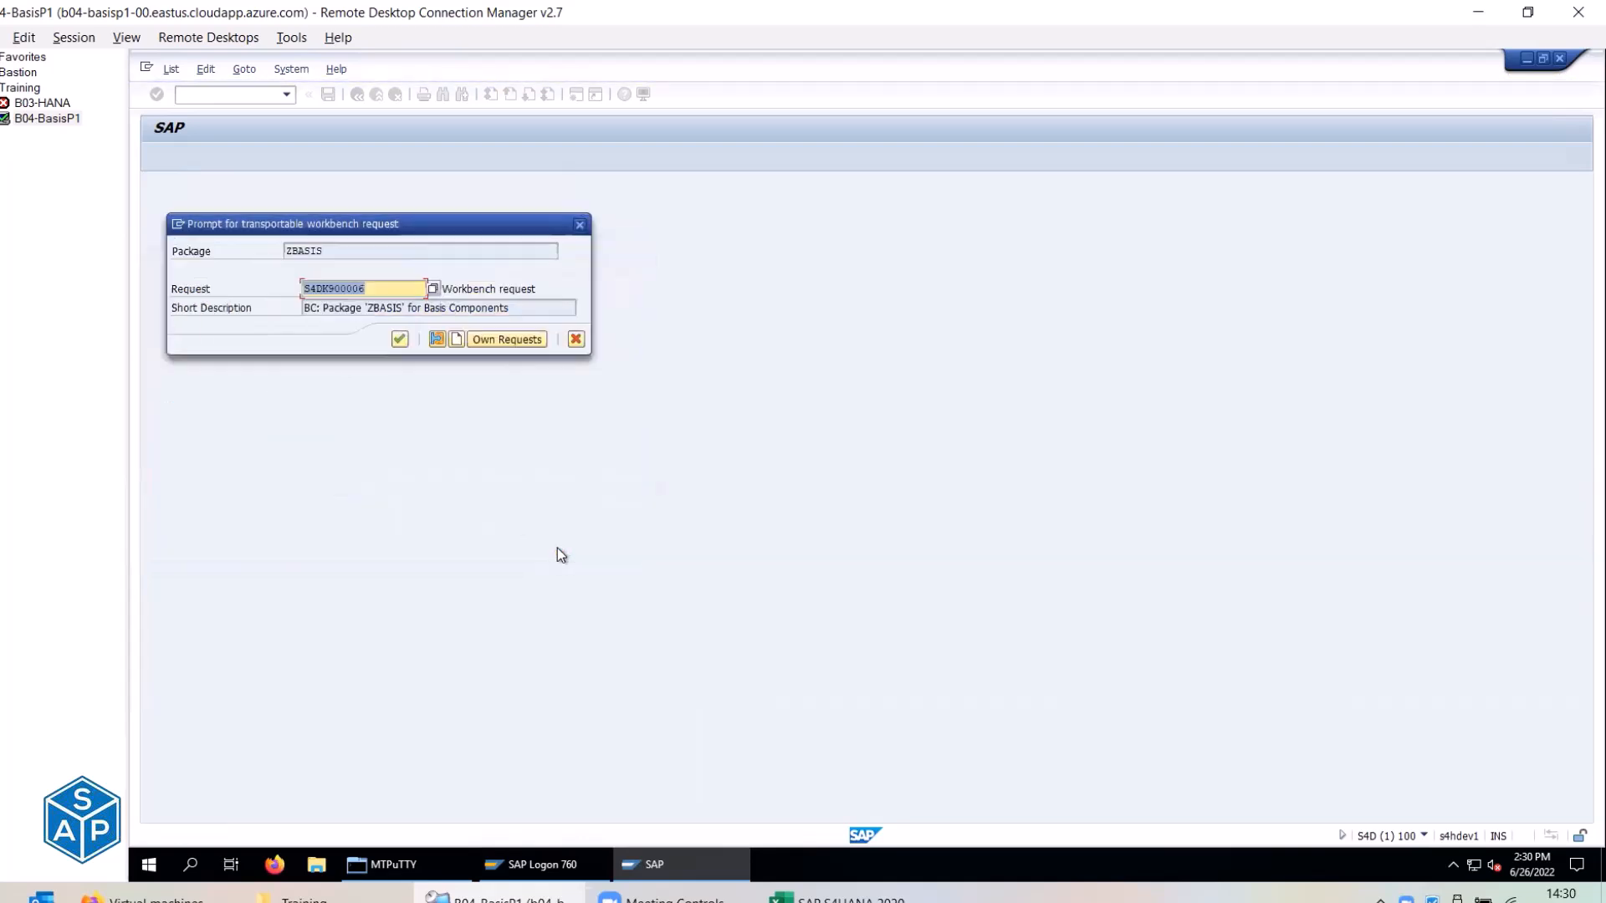
pyautogui.click(362, 289)
pyautogui.moveTo(321, 309); pyautogui.dragTo(506, 308)
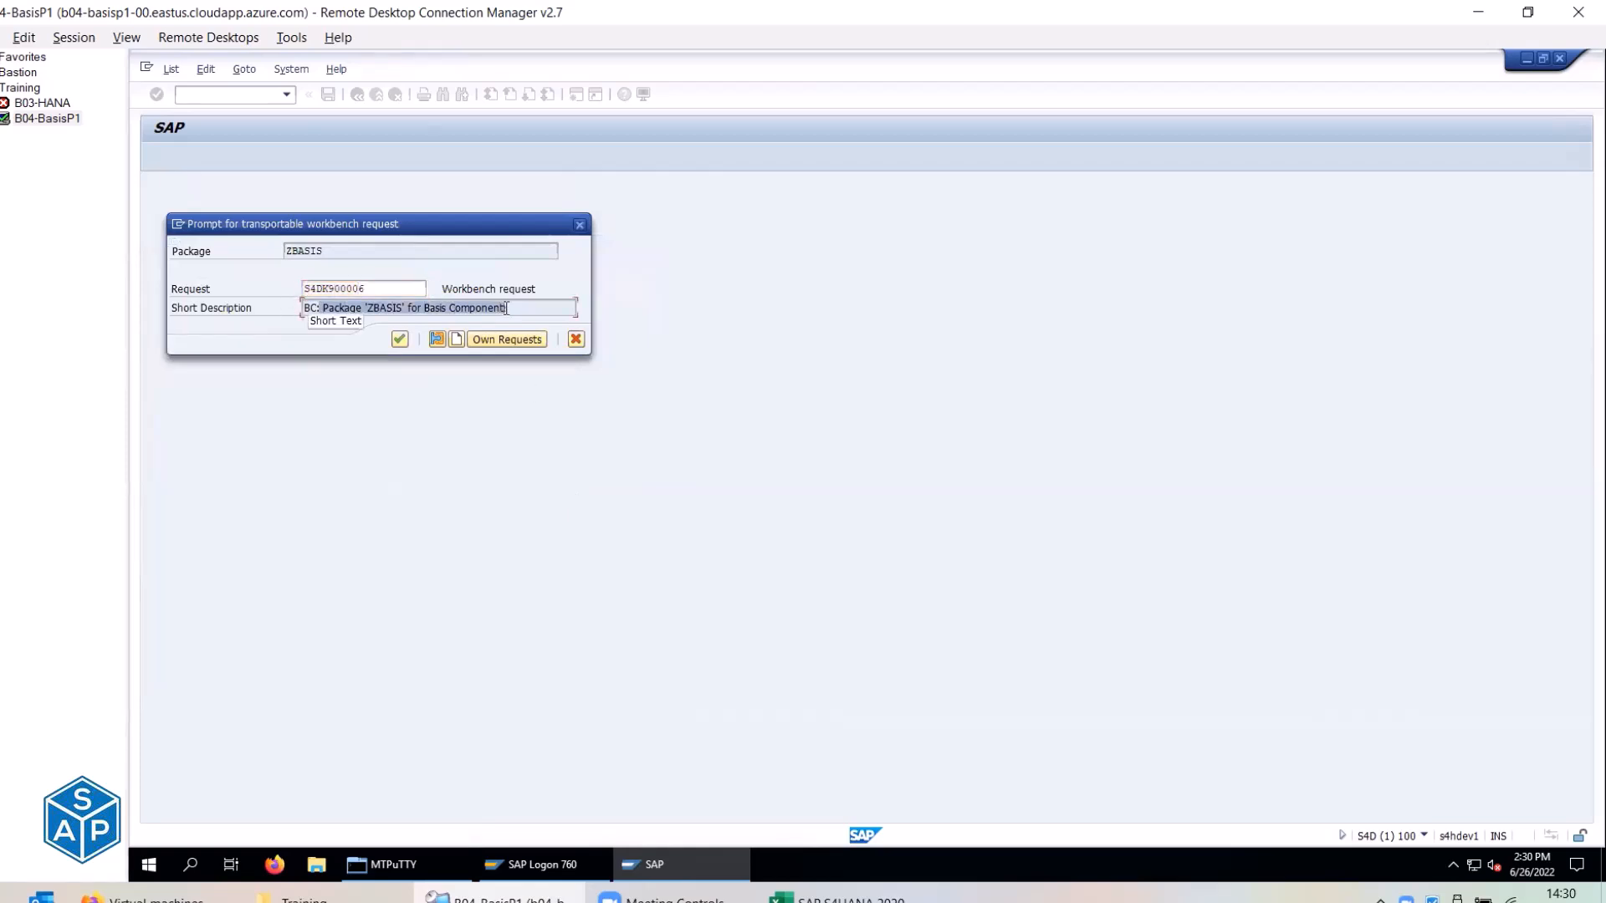
pyautogui.click(399, 338)
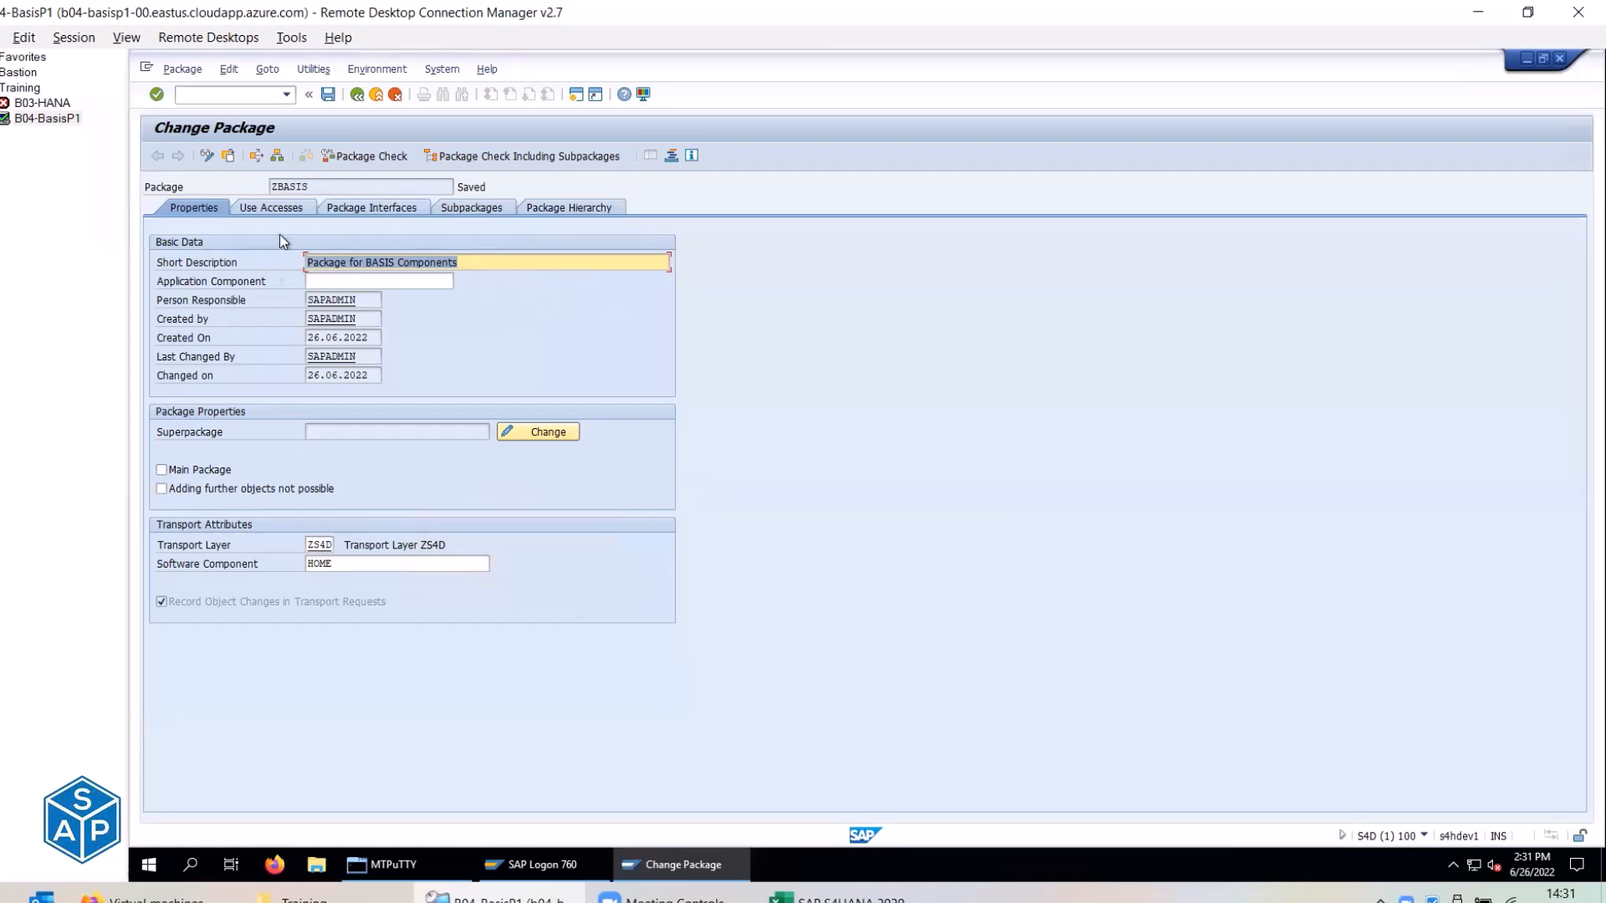
# Search Z* packages from the Package Builder start screen and confirm Z001 and ZBASIS are listed.
pyautogui.moveTo(316, 186); pyautogui.dragTo(231, 180)
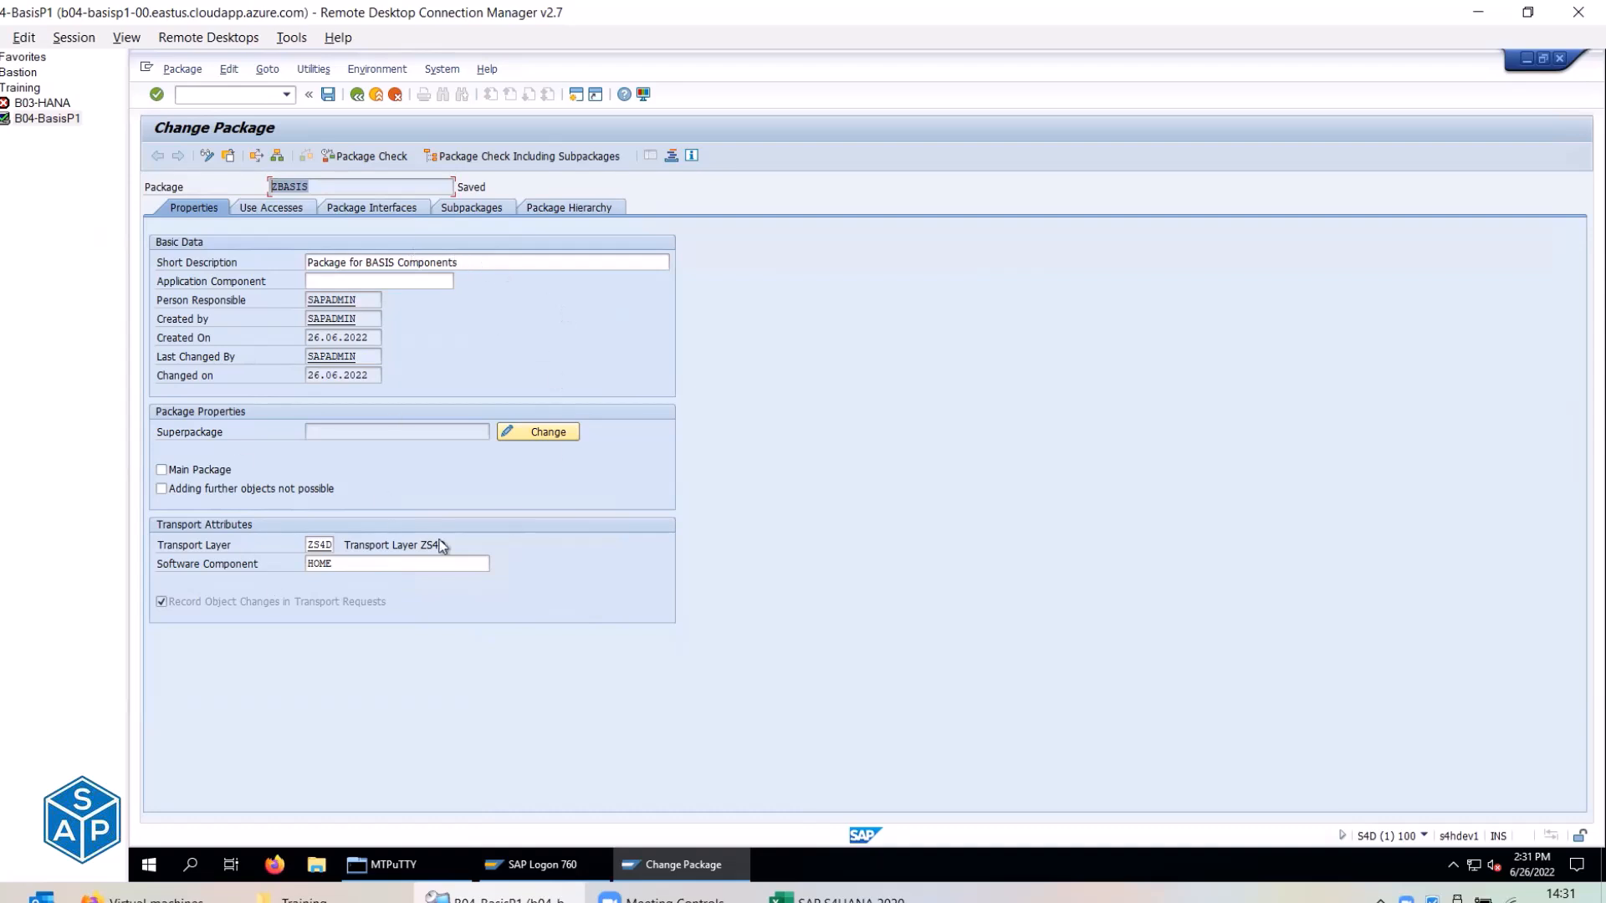
pyautogui.click(357, 95)
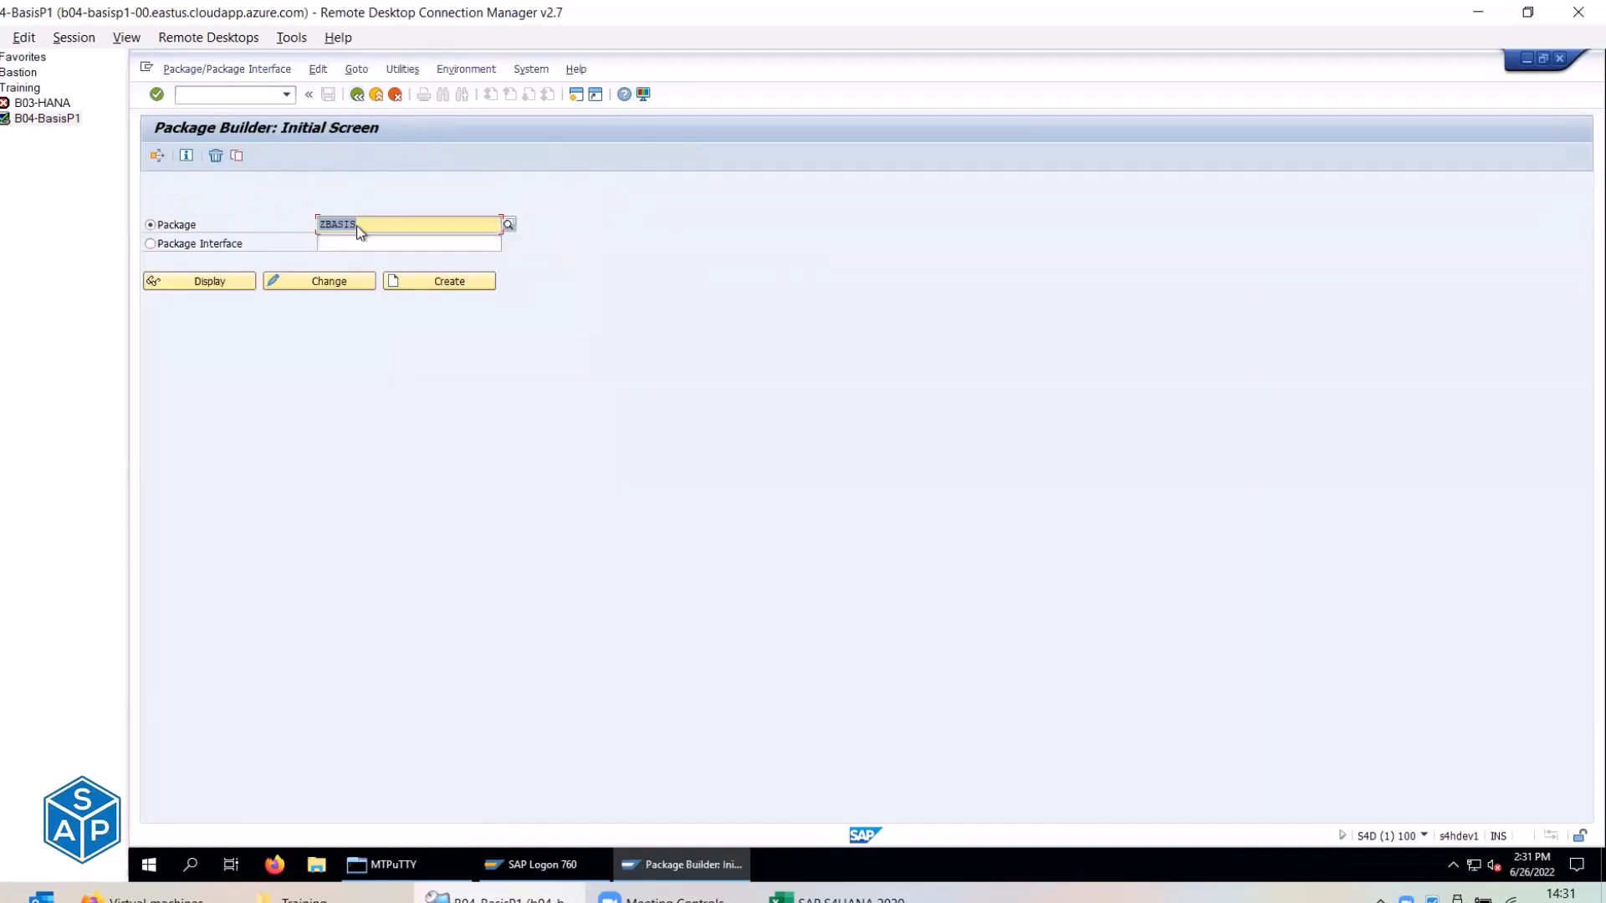
pyautogui.press('BackSpace')
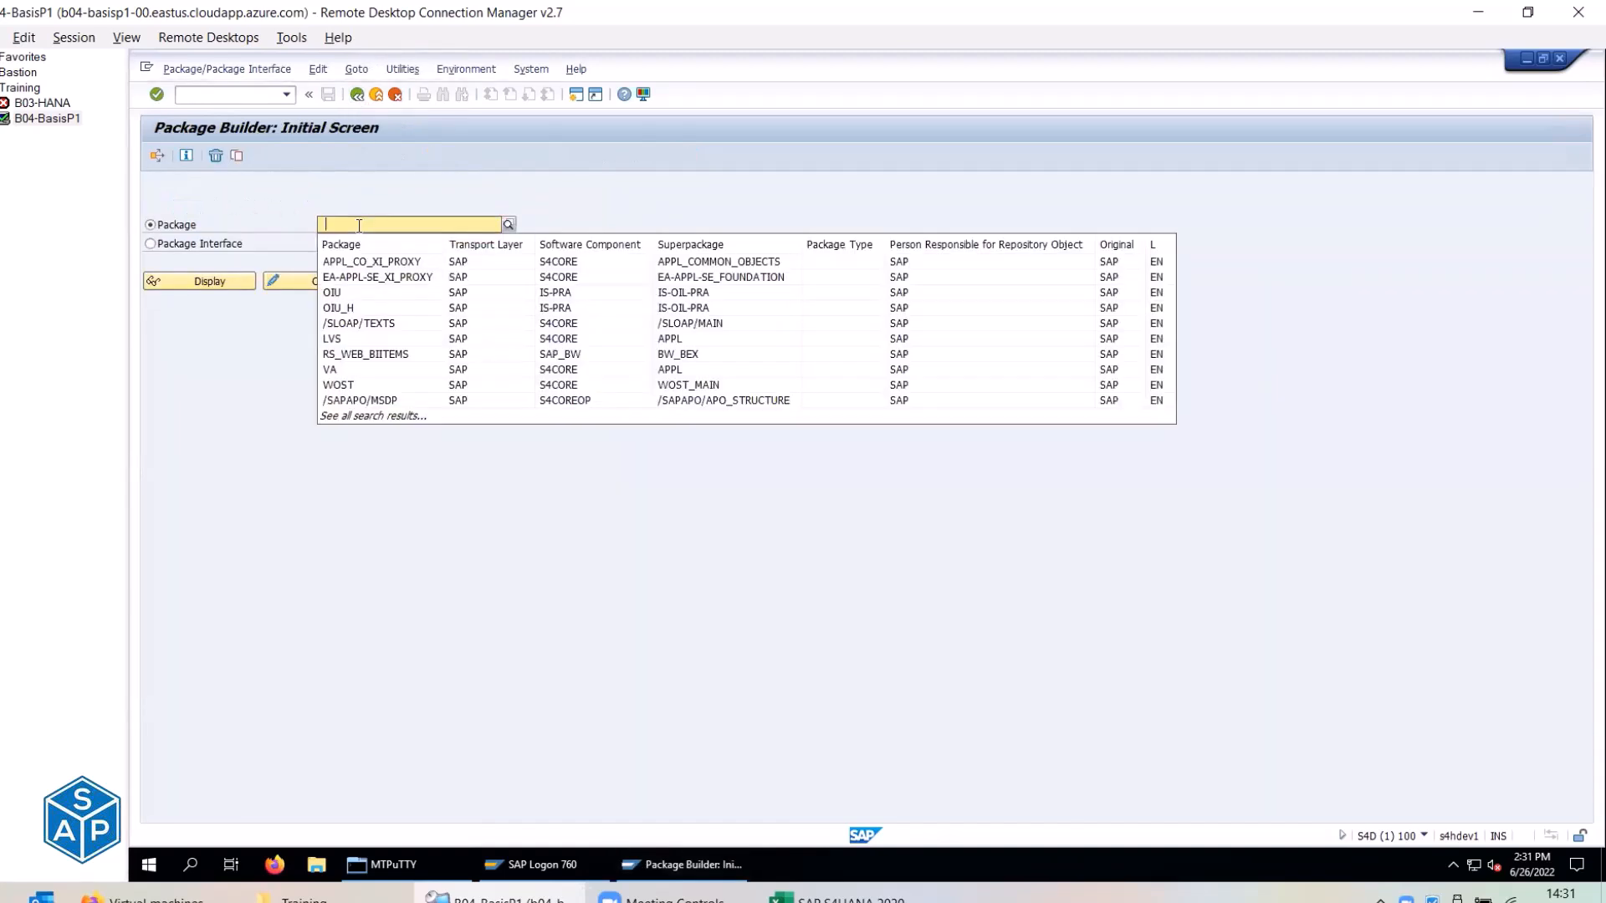
pyautogui.write('Z*')
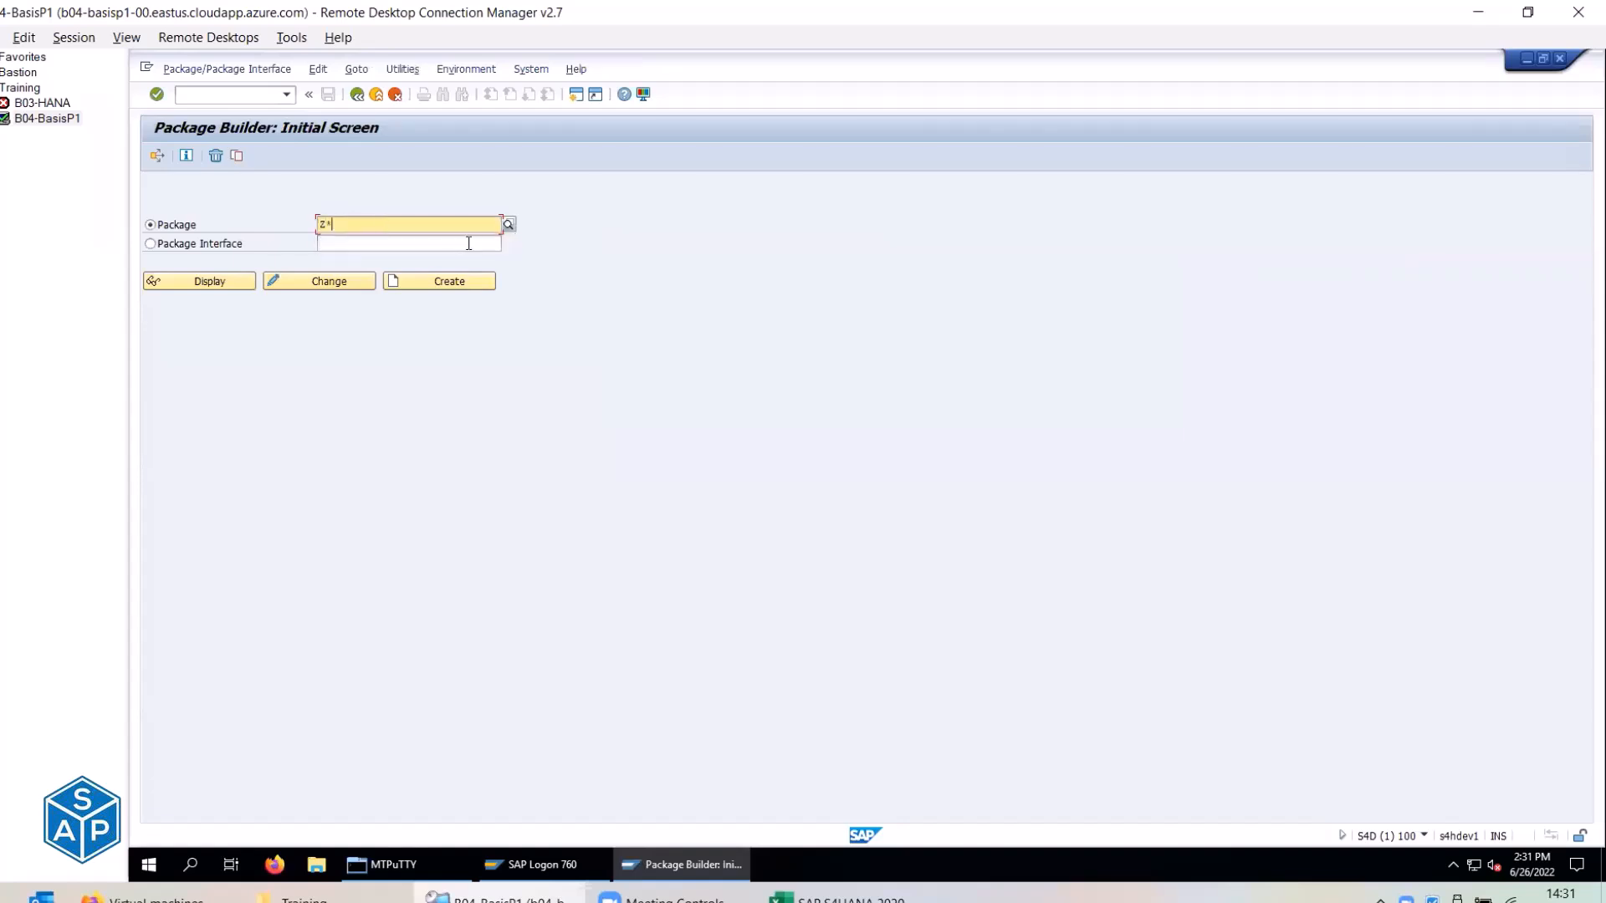
pyautogui.click(507, 224)
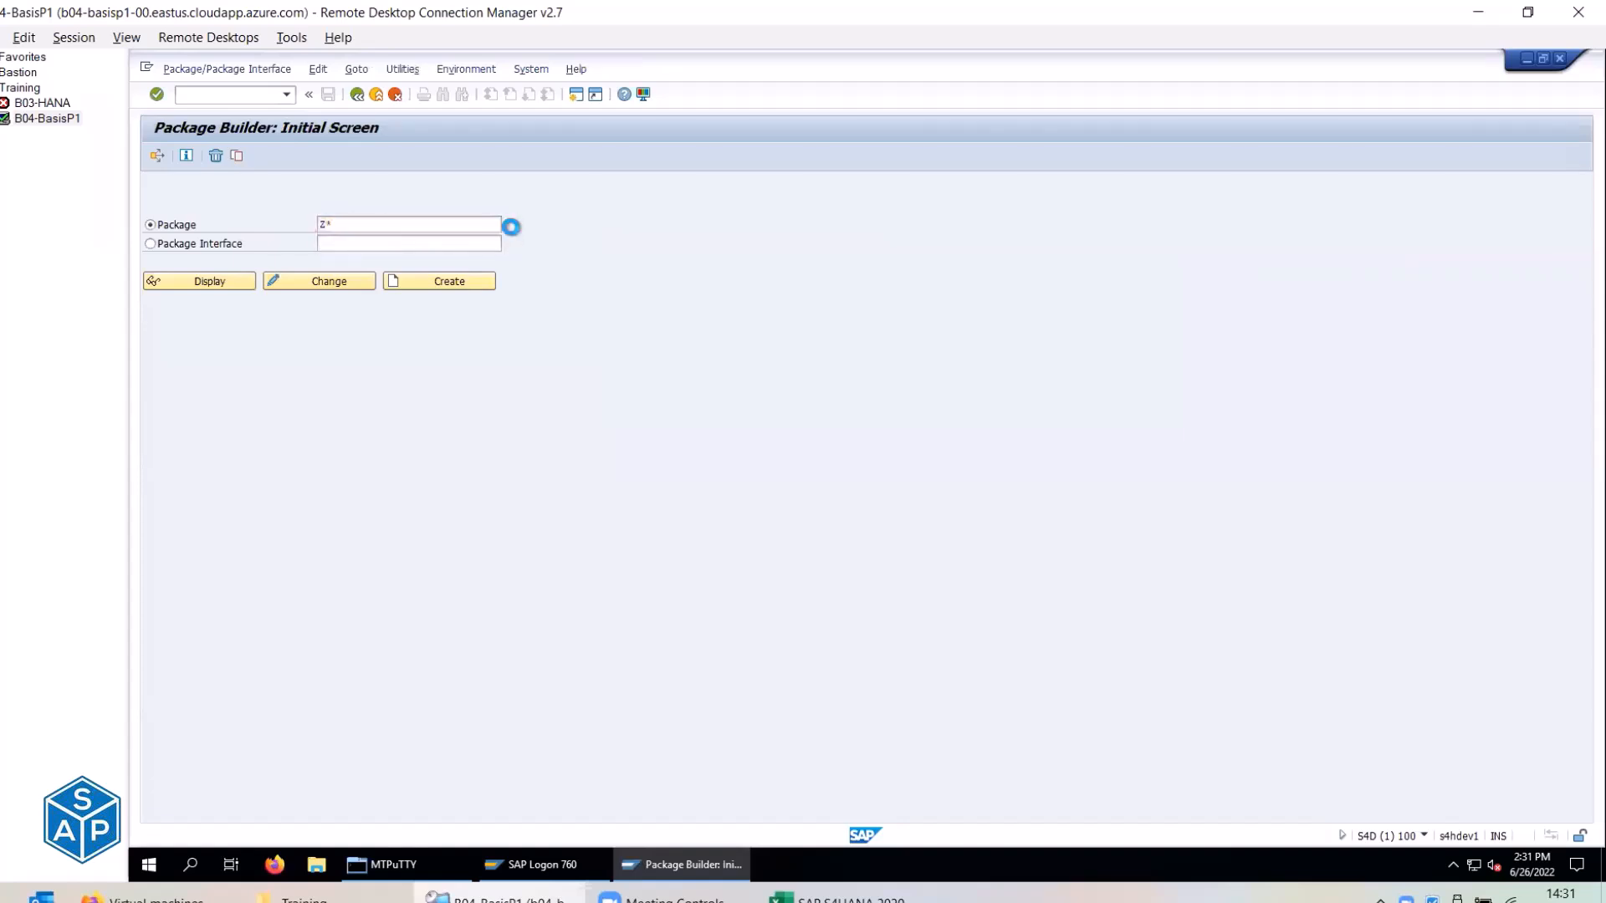
pyautogui.click(354, 176)
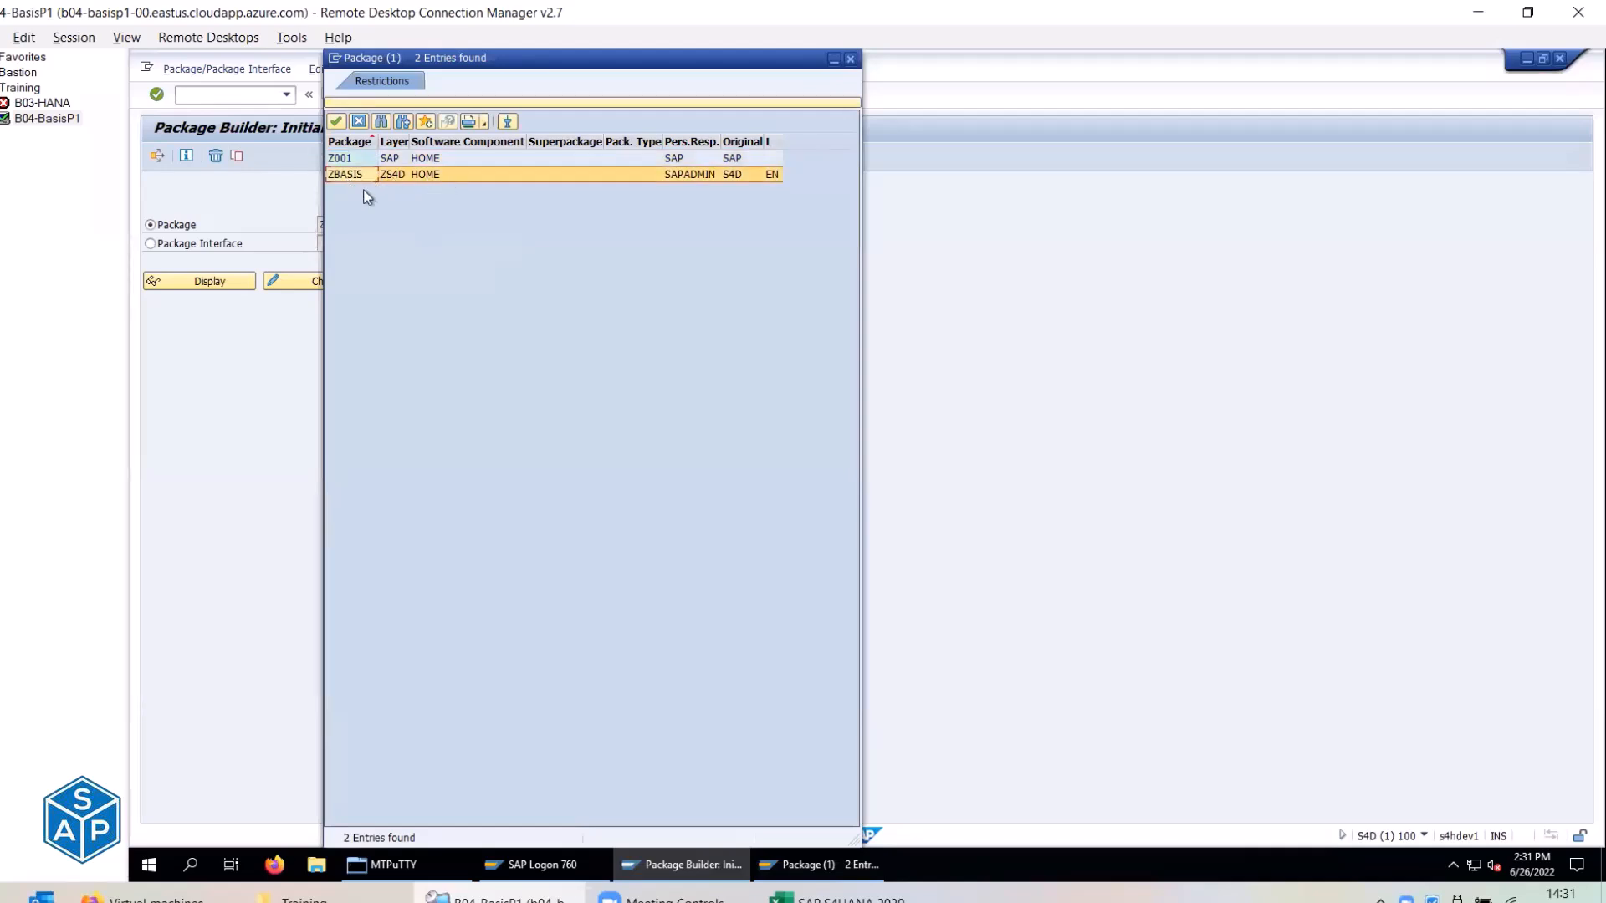
pyautogui.click(850, 59)
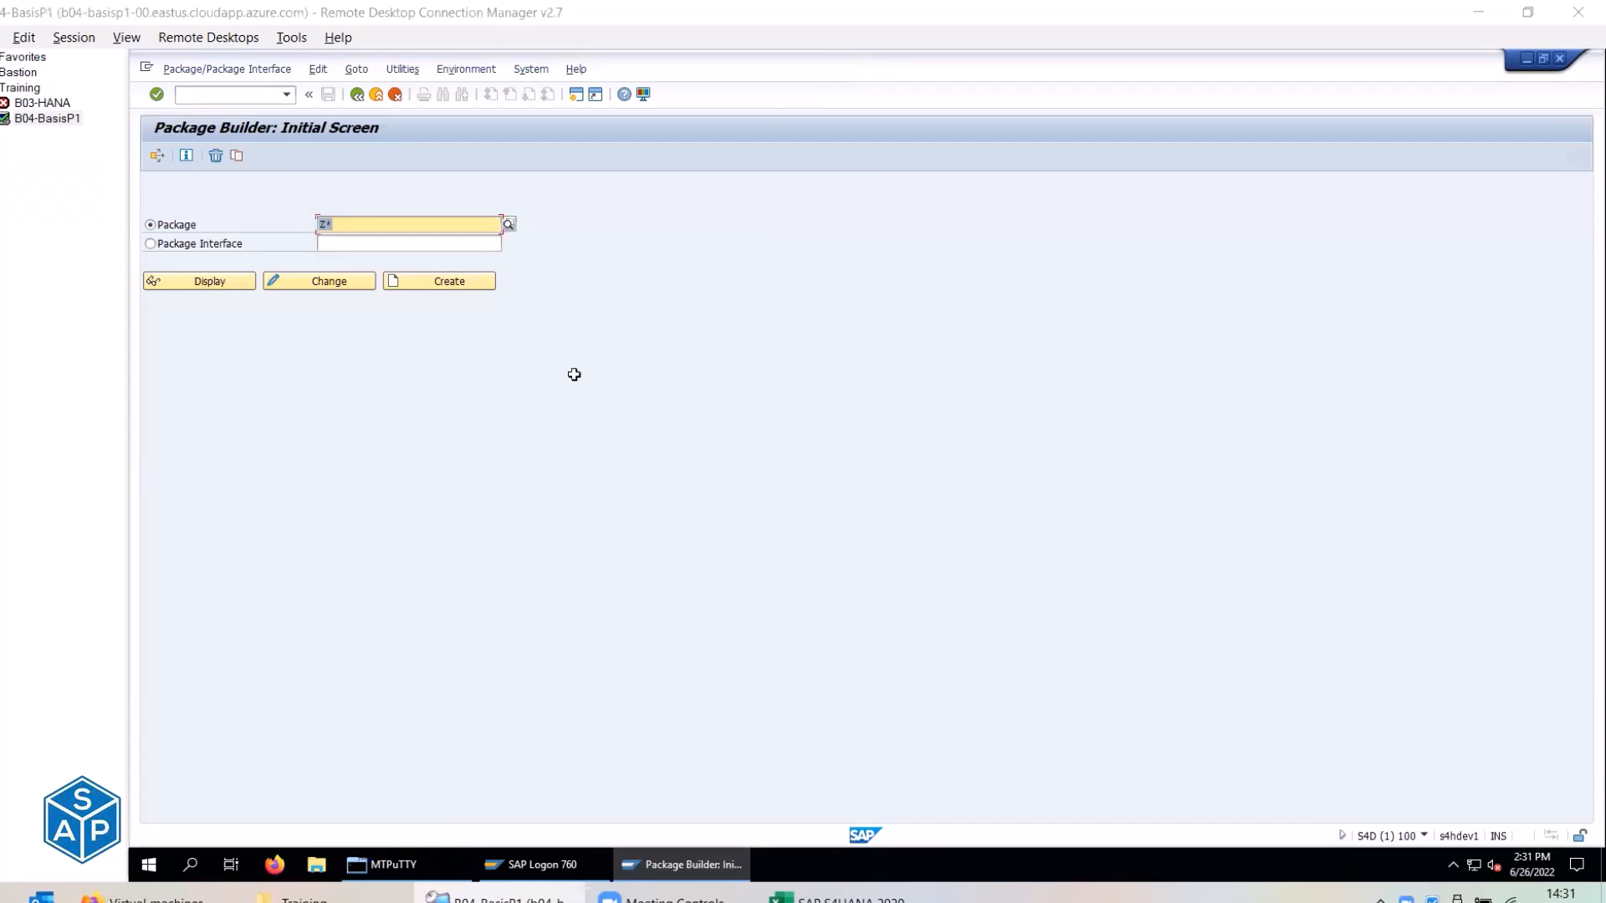
pyautogui.hotkey('alt', 'Tab')
# Enter 'done' in C250, review the ZBASIS details in D250–F252, and collapse rows 251–252.
pyautogui.click(461, 393)
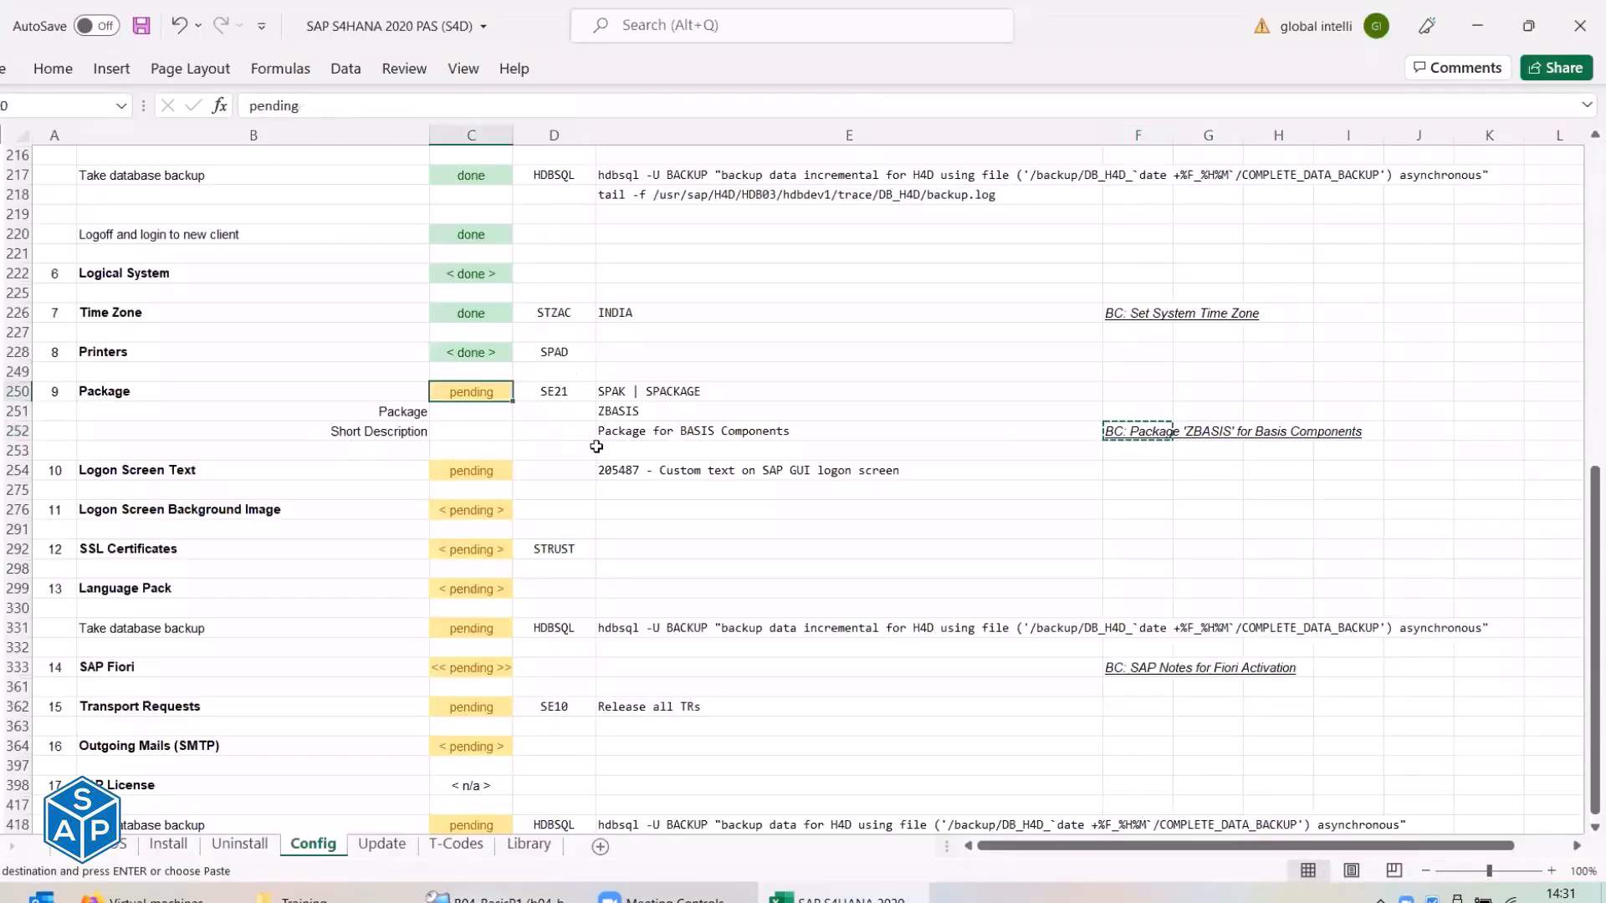
pyautogui.write('done')
pyautogui.press('Return')
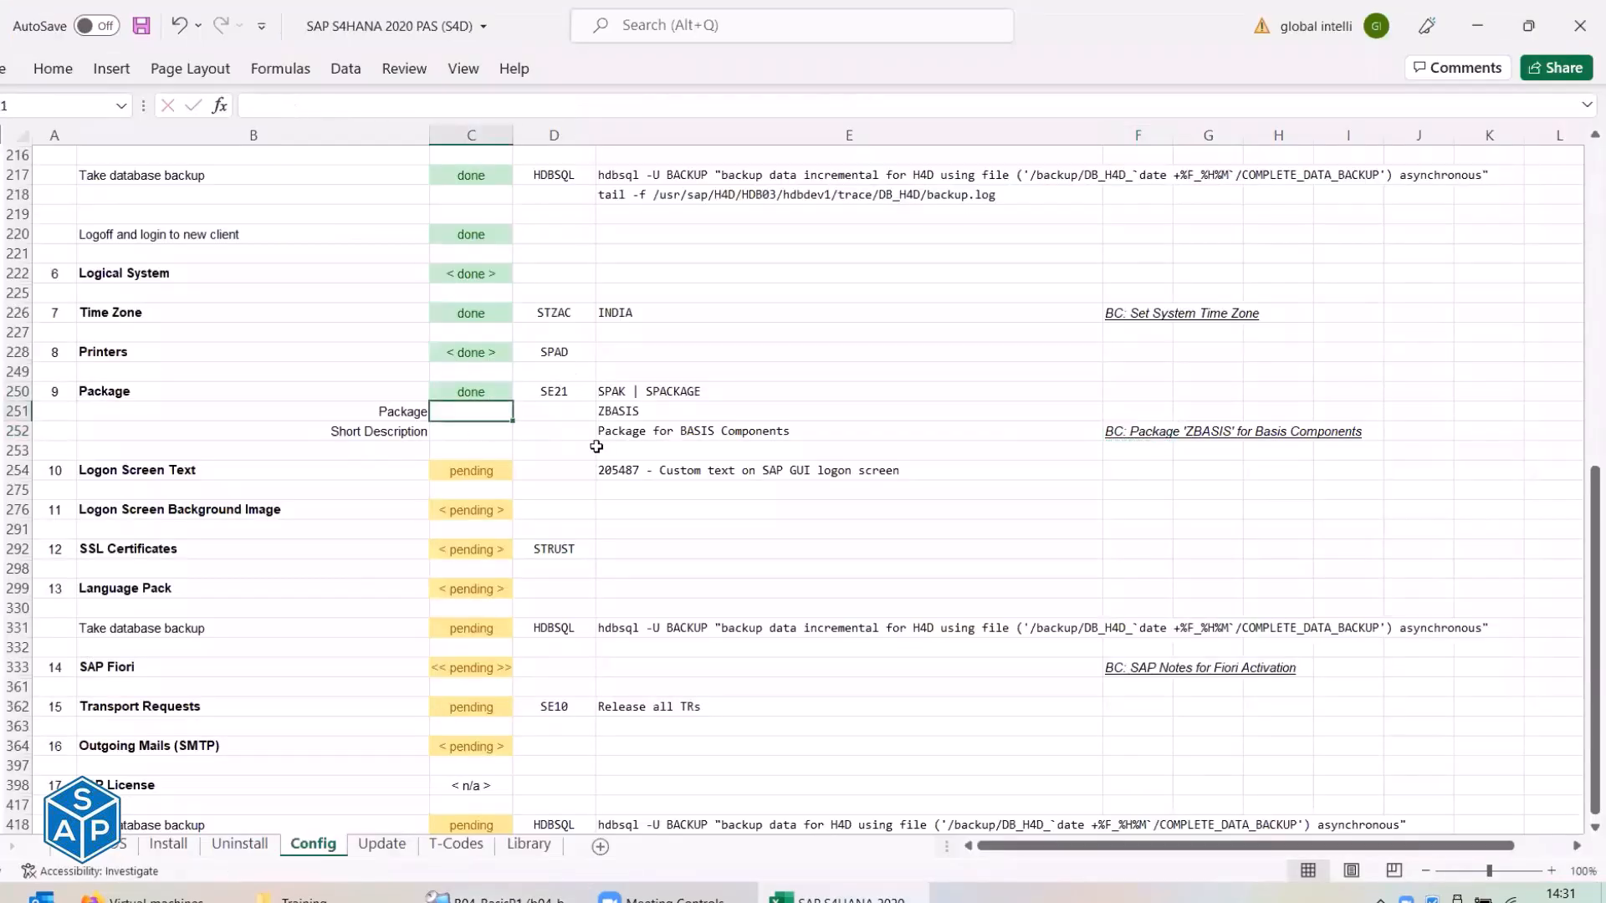
pyautogui.click(558, 391)
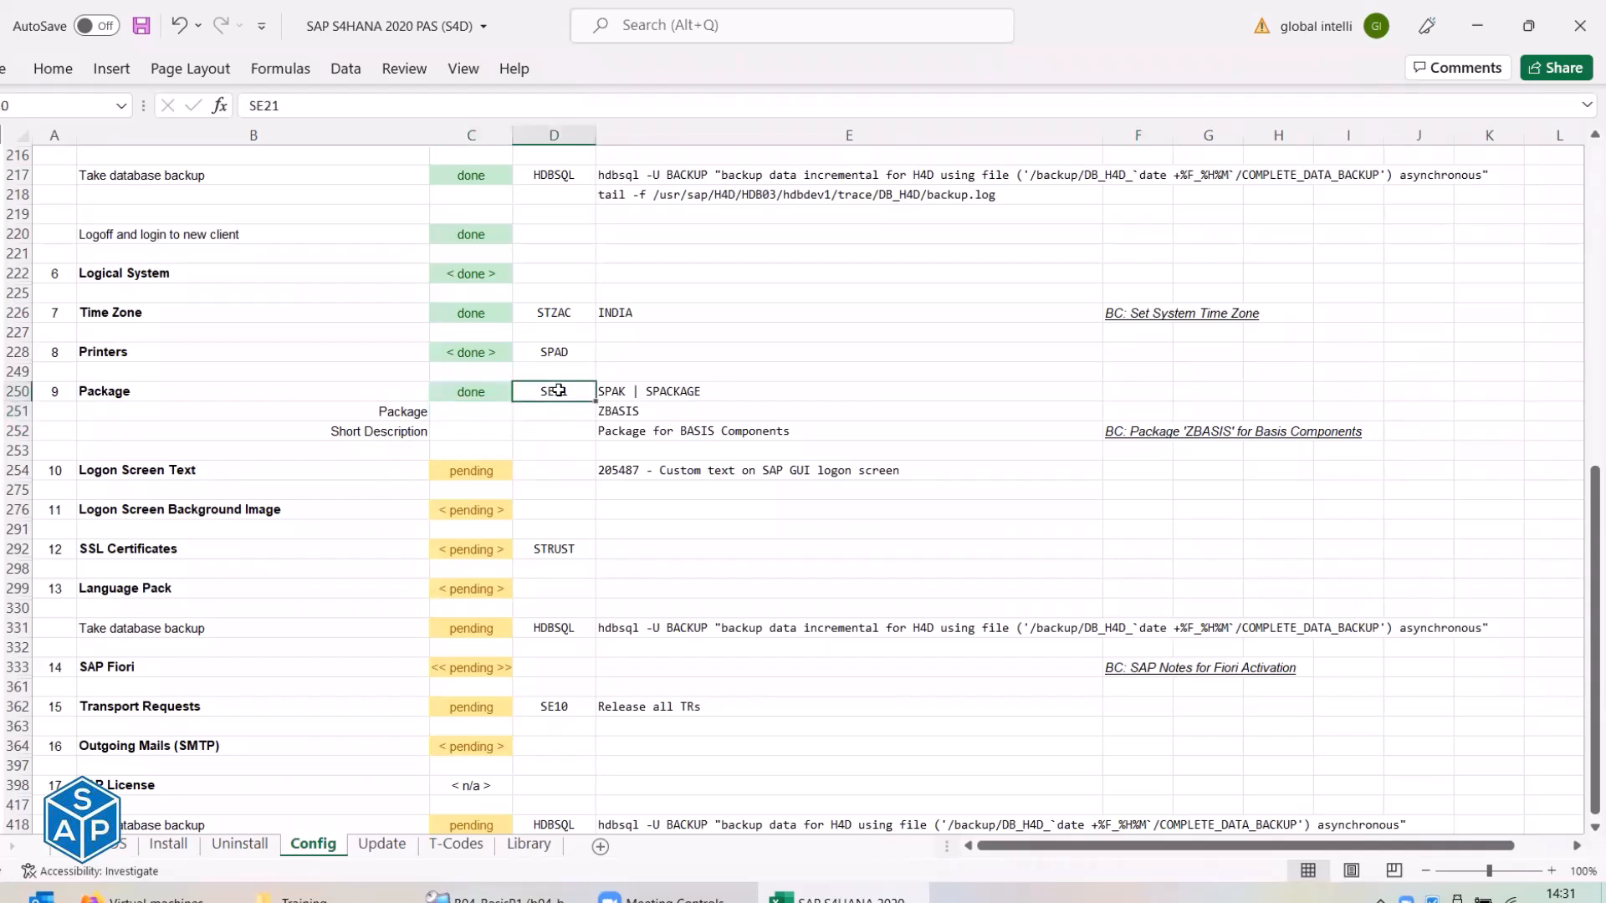
pyautogui.click(621, 411)
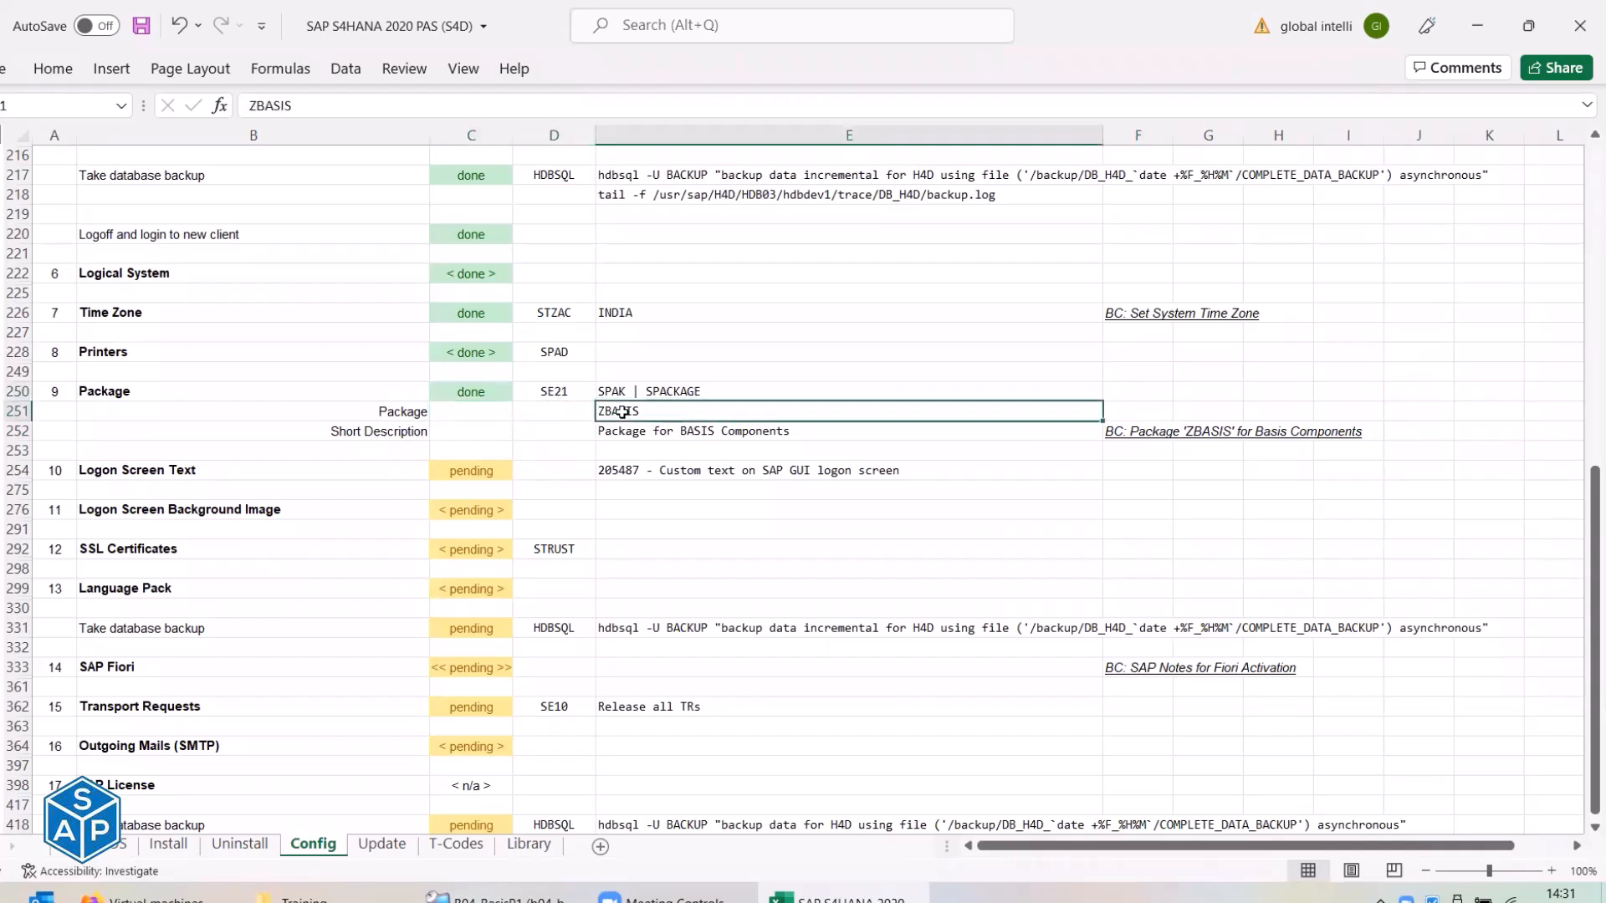
pyautogui.click(660, 433)
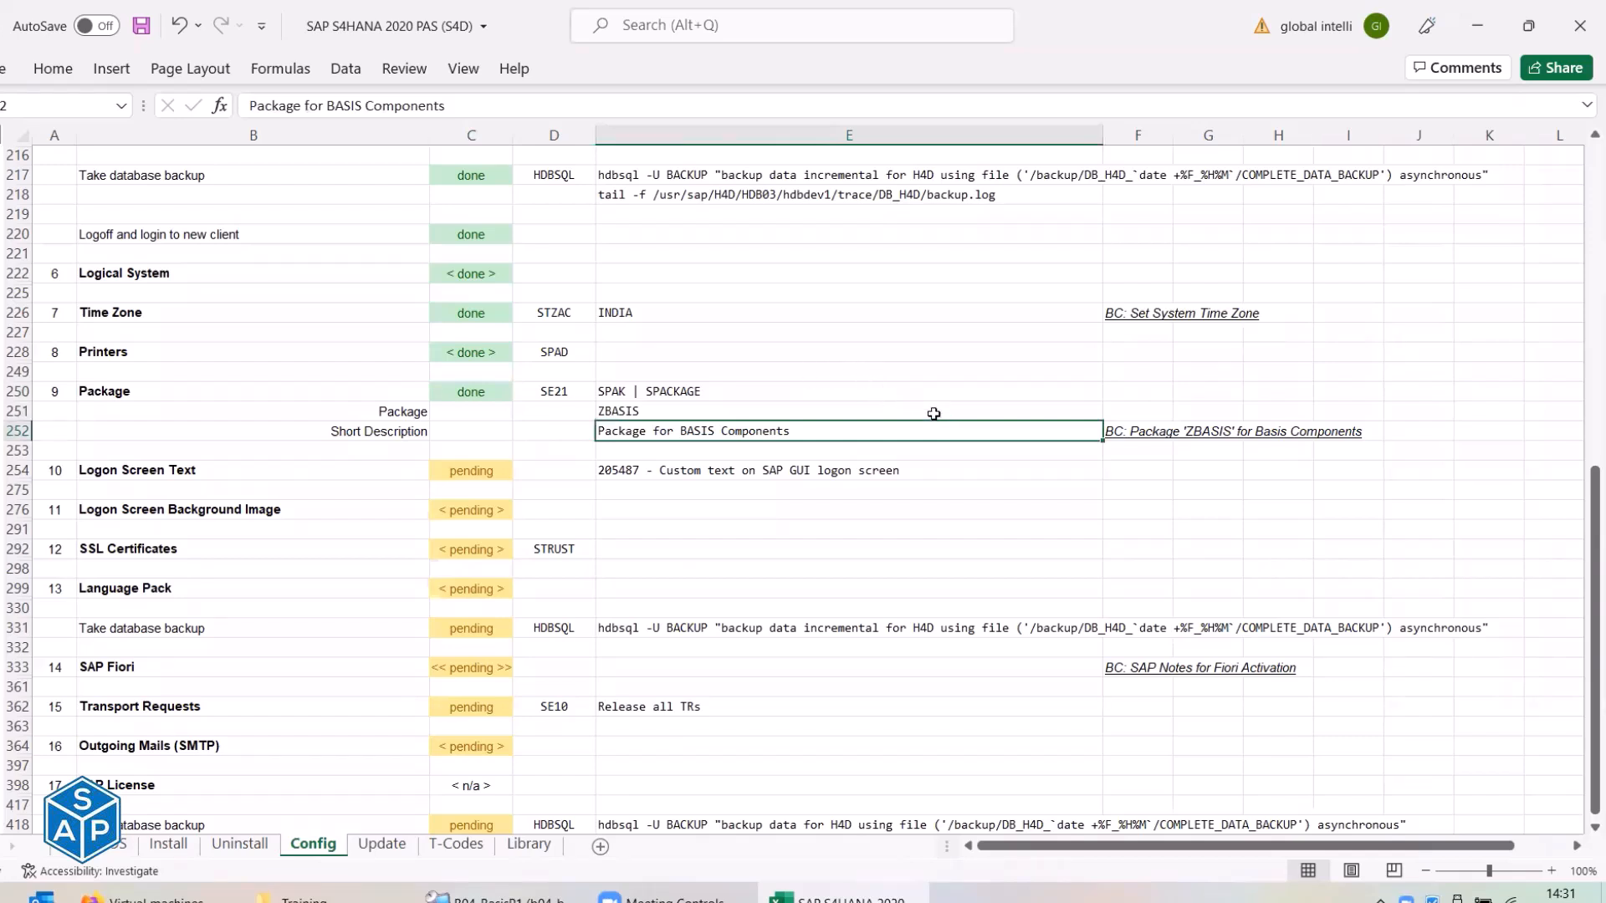
pyautogui.click(1132, 433)
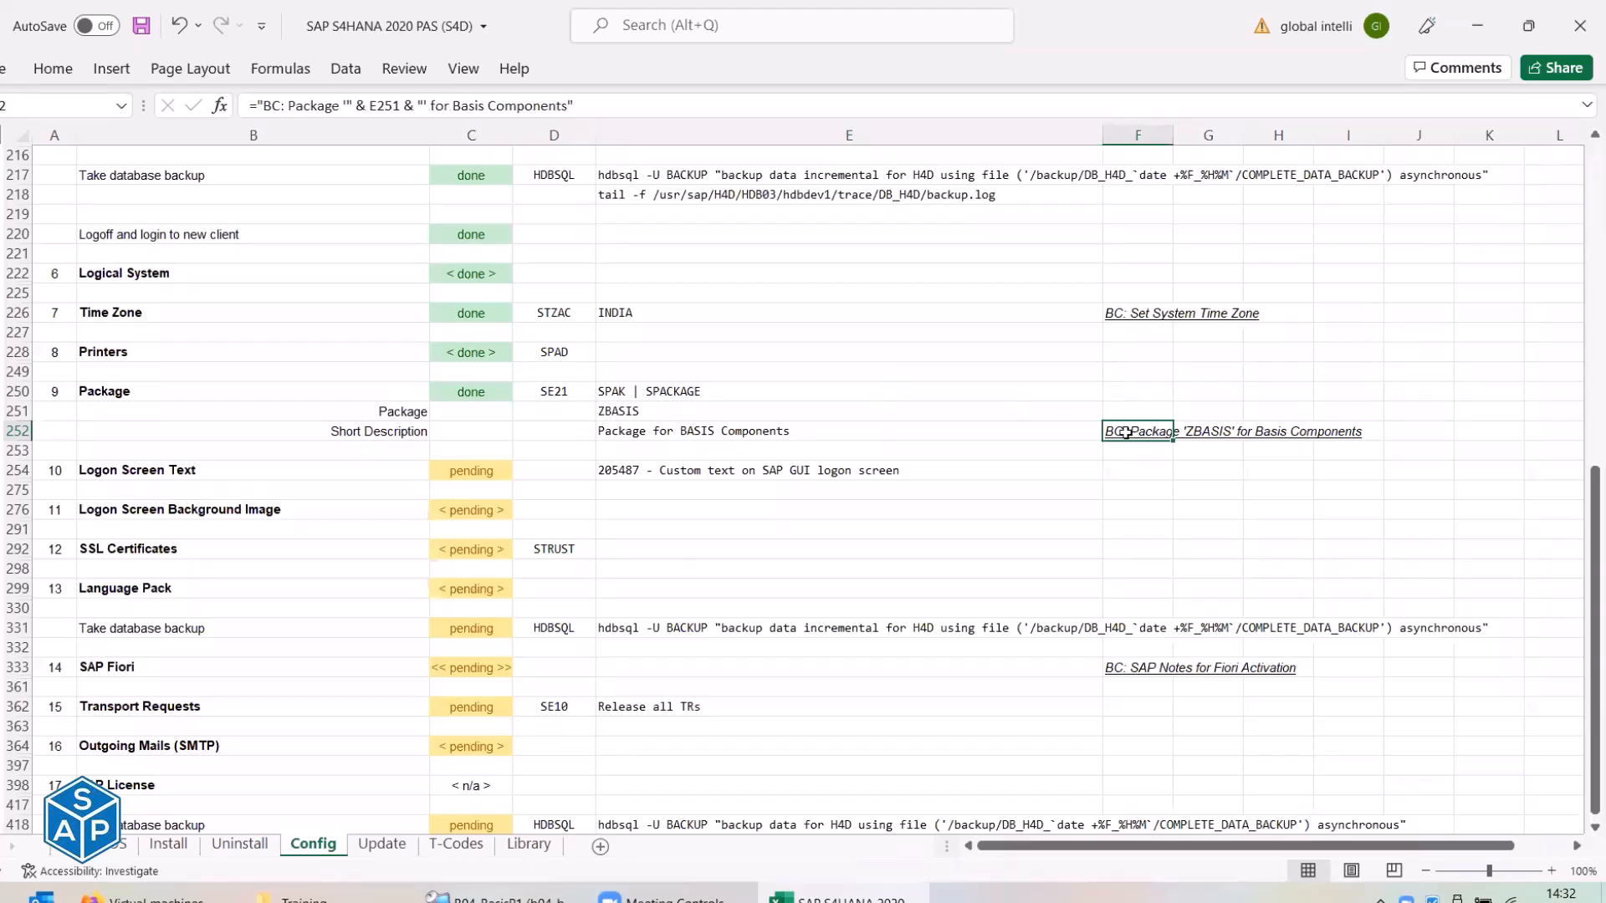
pyautogui.click(2, 451)
pyautogui.hotkey('alt', 'Tab')
# Run /nse10 and display the user's modifiable and released requests with no released-date filter.
pyautogui.click(217, 95)
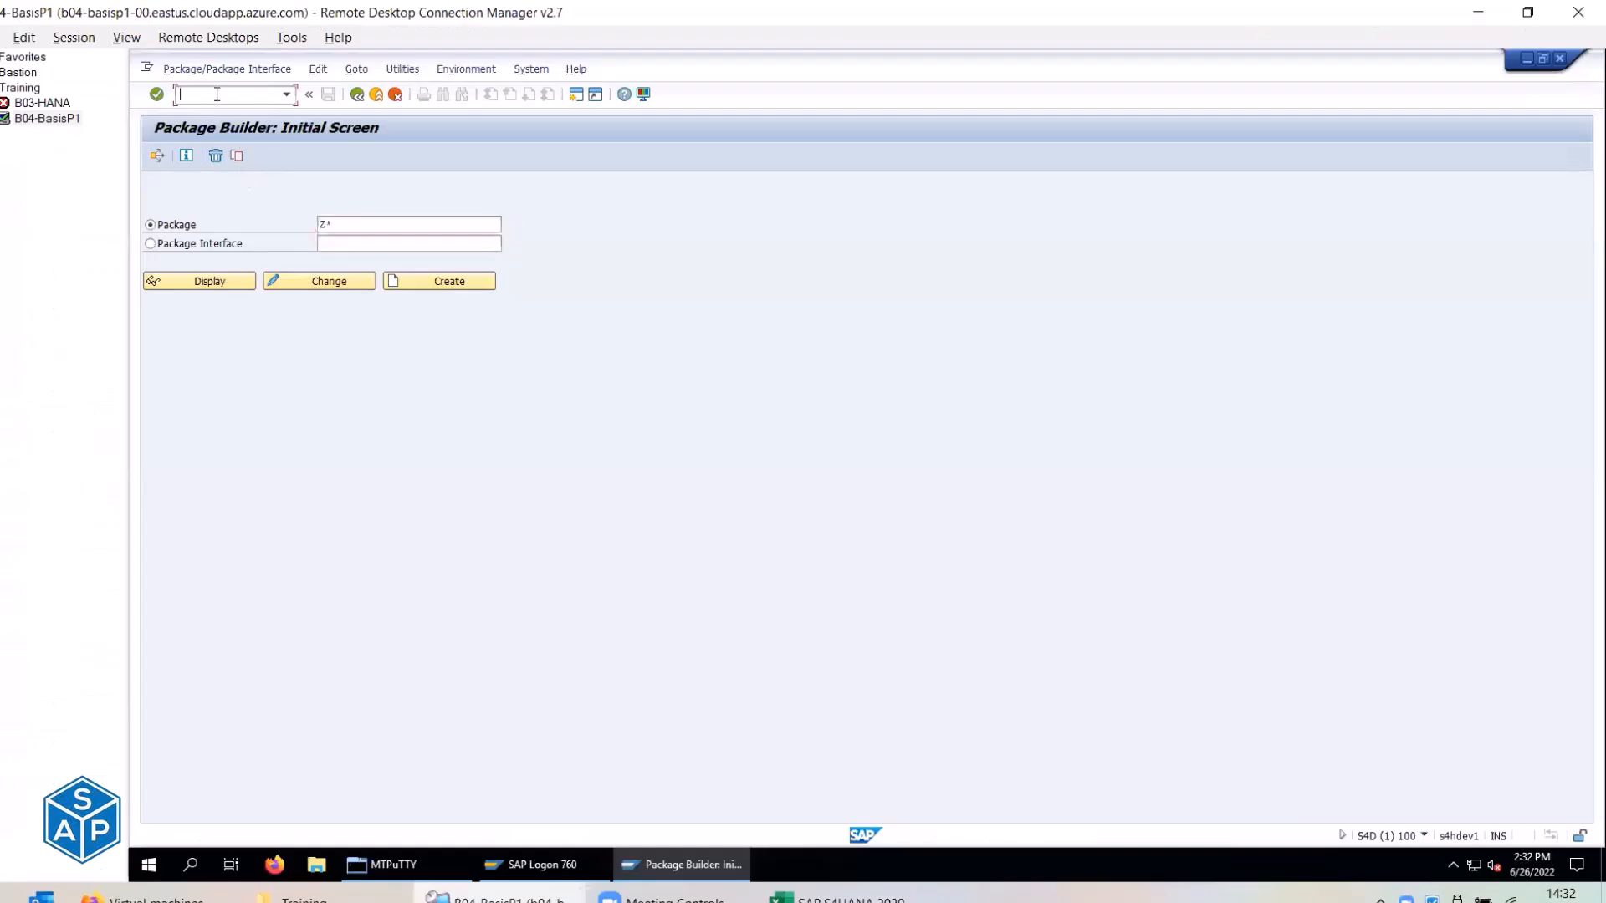
pyautogui.write('/nse10')
pyautogui.press('BackSpace')
pyautogui.press('BackSpace')
pyautogui.write('10')
pyautogui.press('Return')
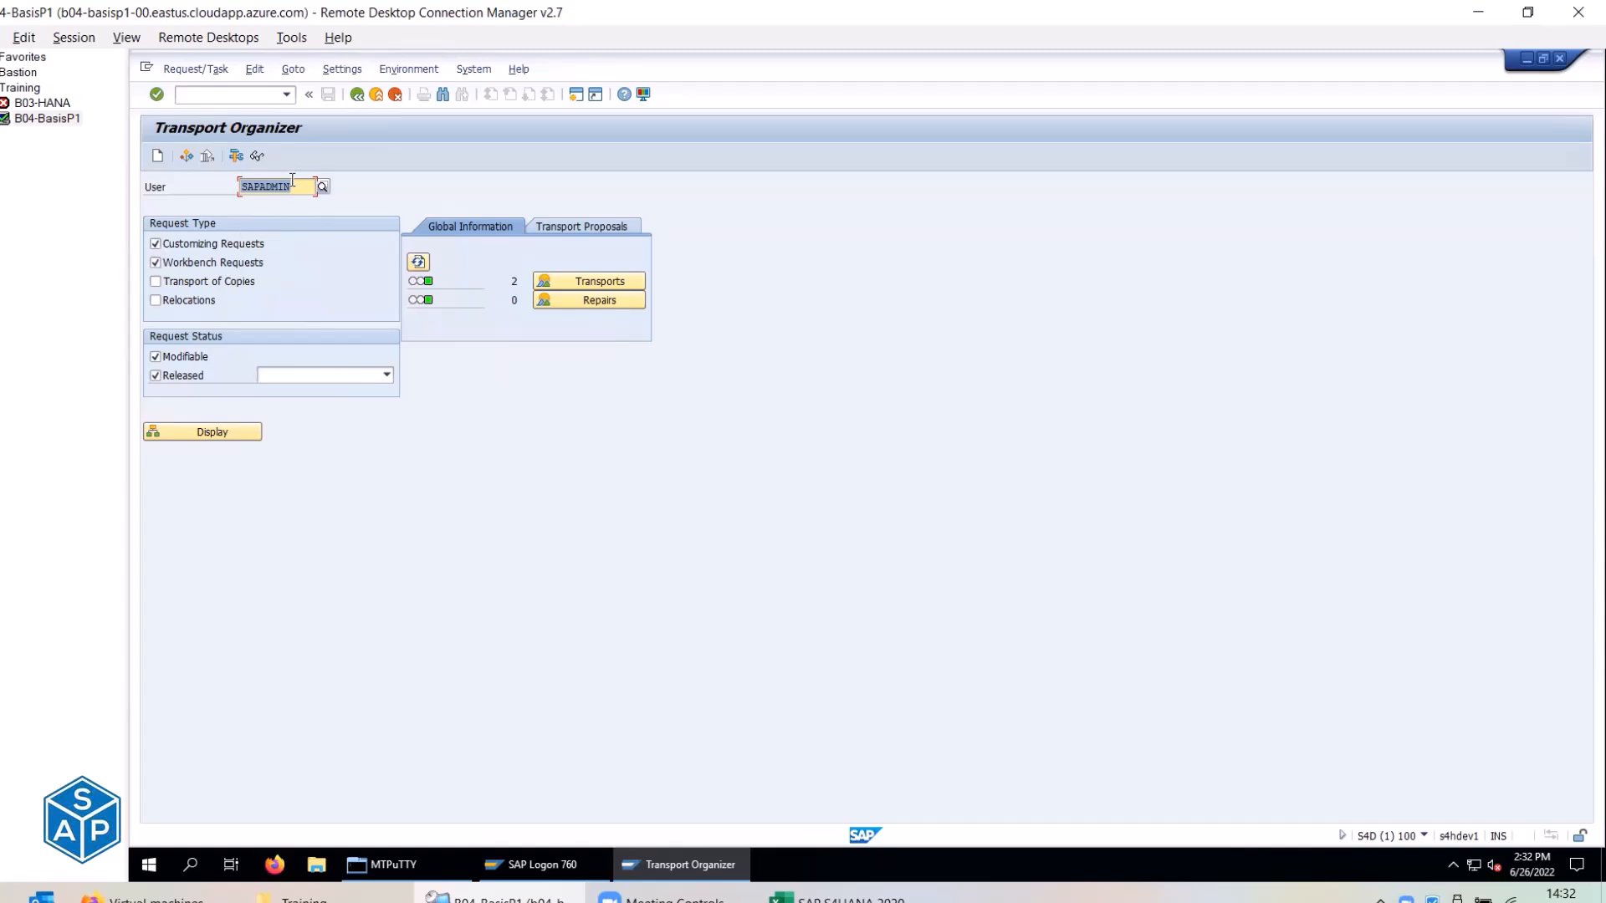
pyautogui.click(243, 188)
pyautogui.click(387, 377)
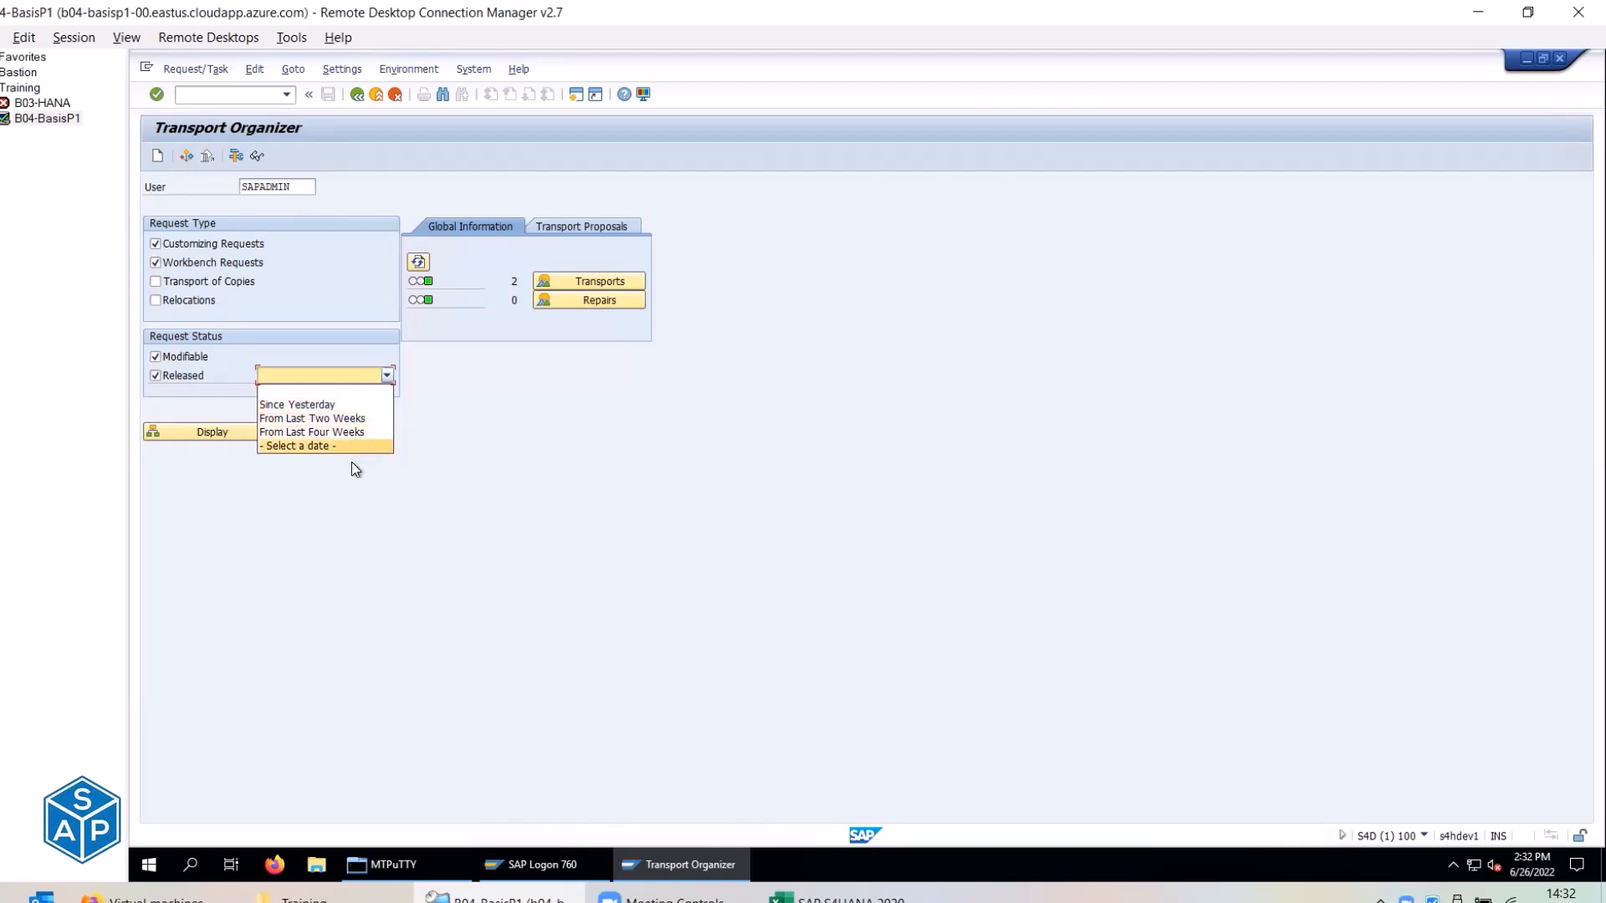
pyautogui.click(319, 499)
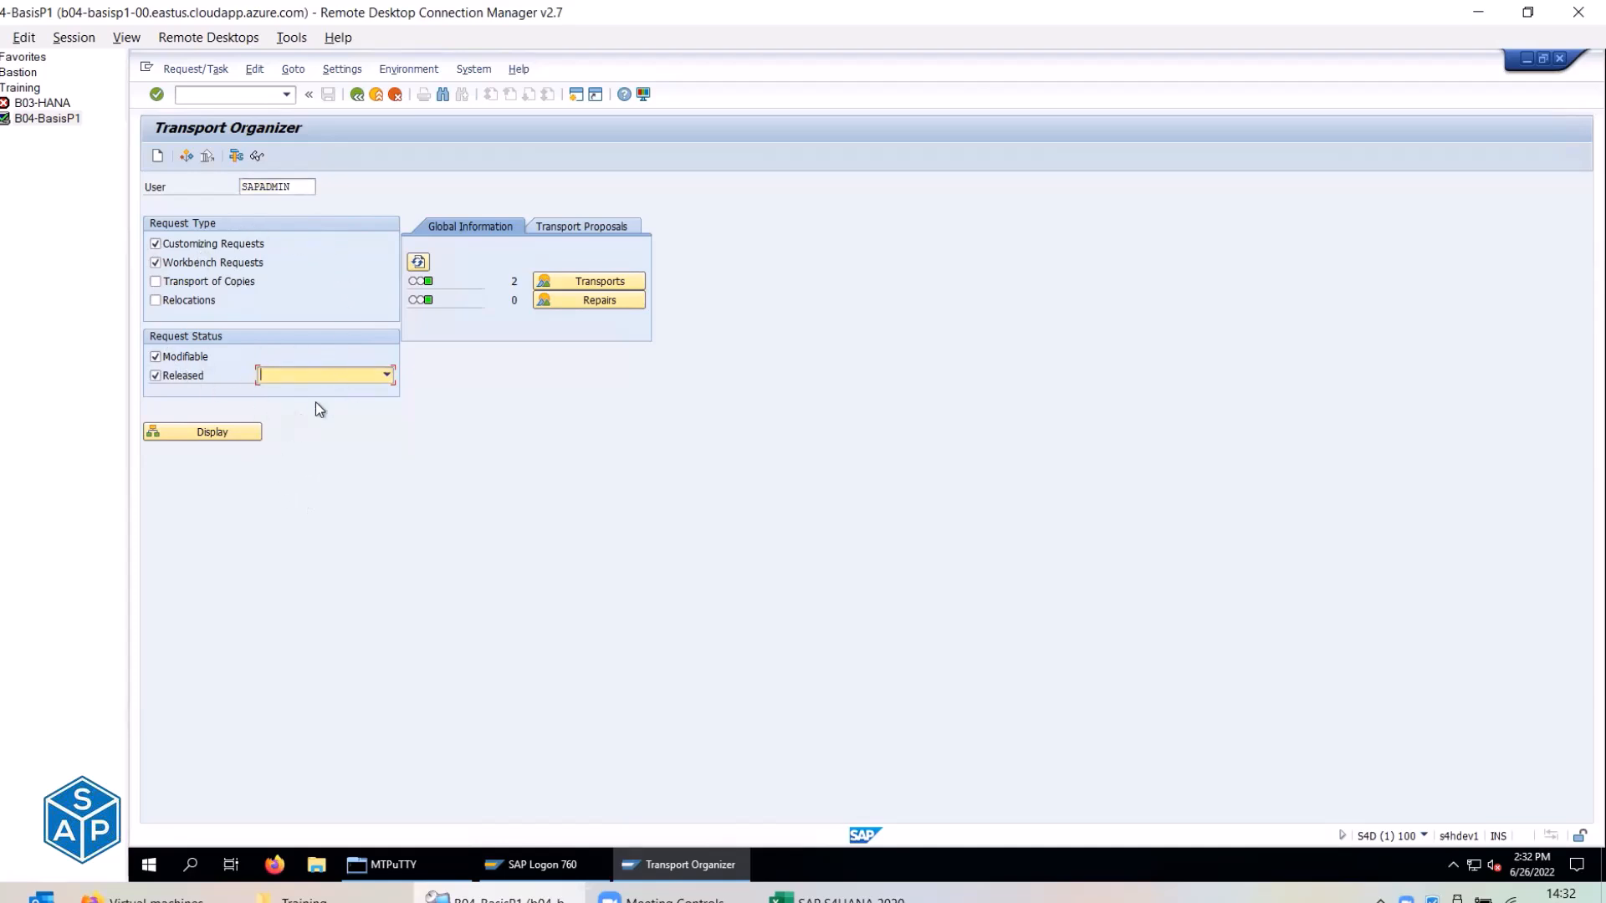
pyautogui.click(211, 433)
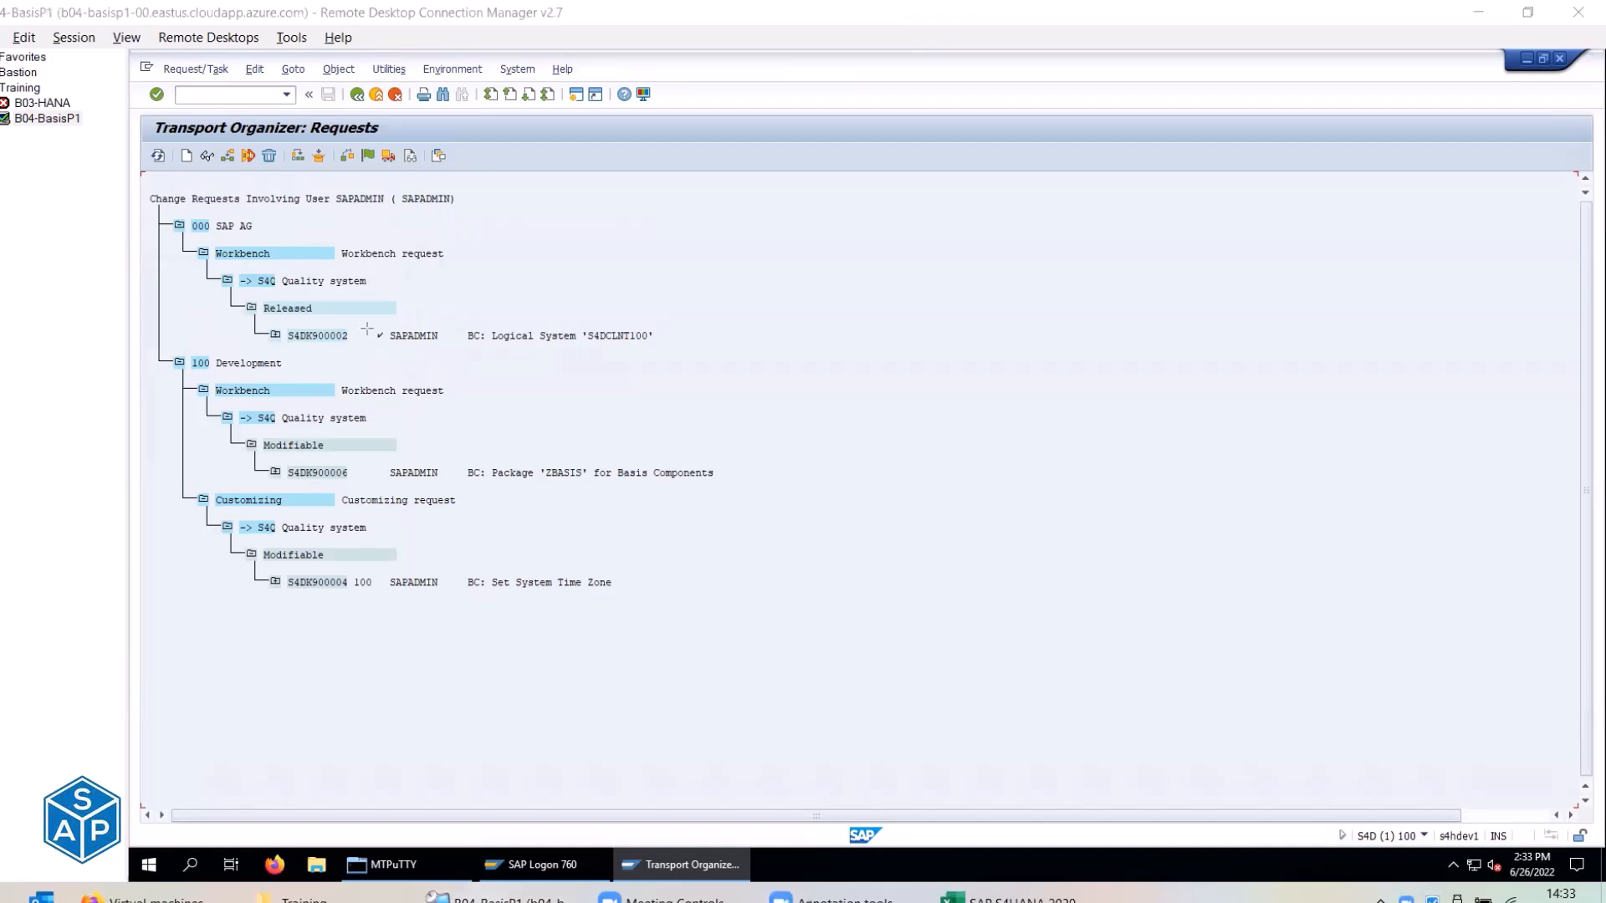
pyautogui.moveTo(367, 327); pyautogui.dragTo(389, 344)
pyautogui.moveTo(186, 212)
pyautogui.mouseDown()
pyautogui.moveTo(244, 268)
pyautogui.moveTo(309, 274)
pyautogui.moveTo(277, 264)
pyautogui.mouseUp()
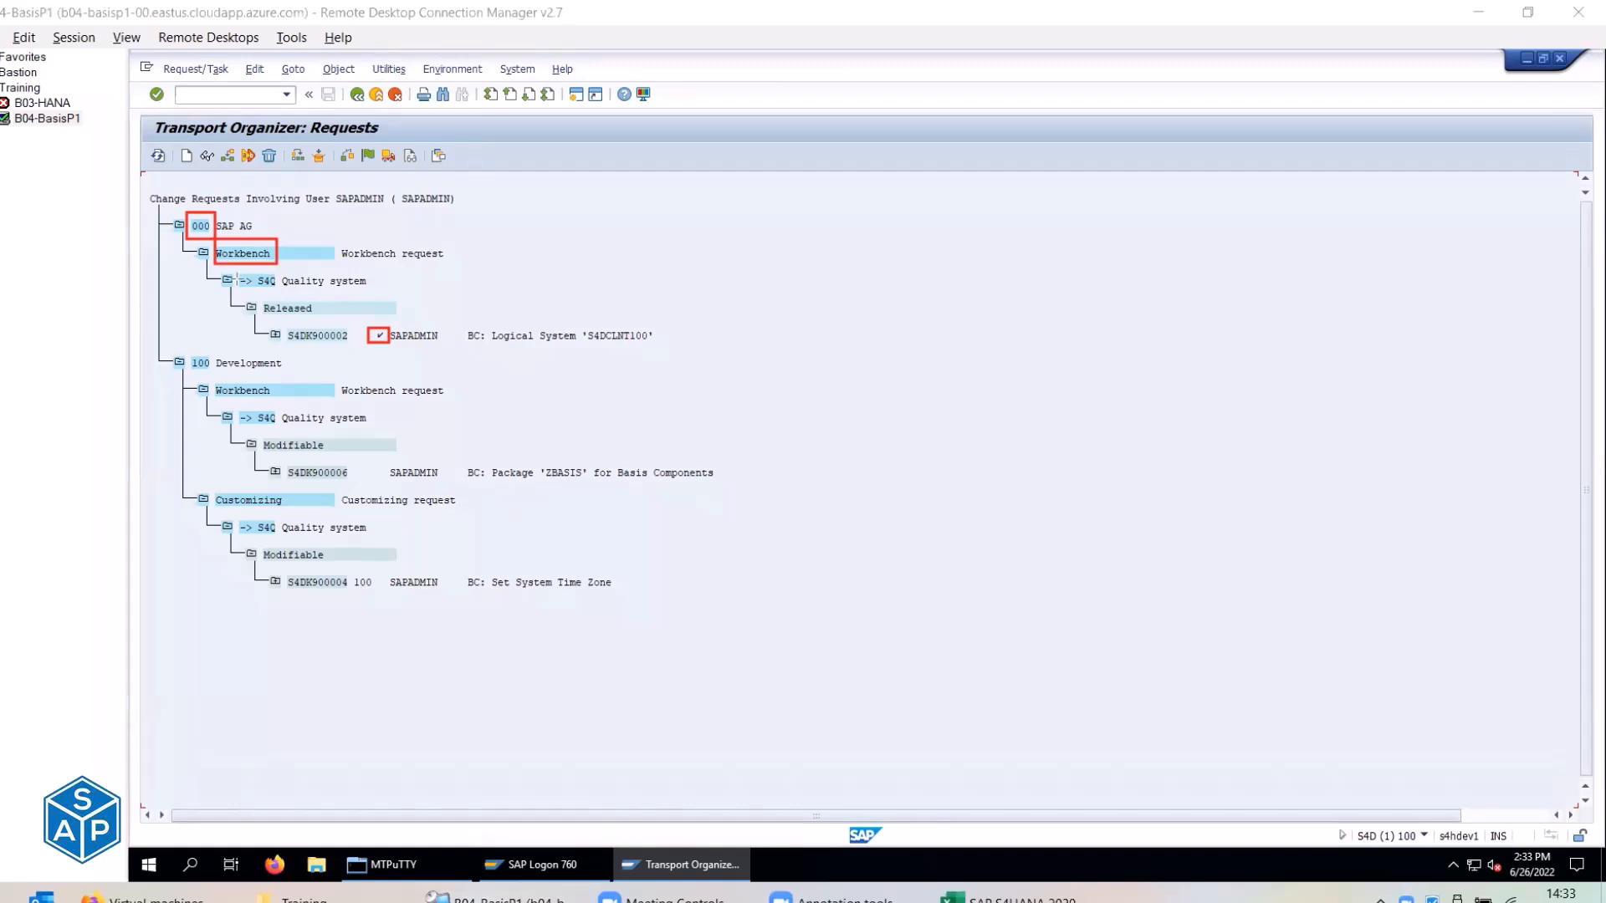
pyautogui.moveTo(233, 269); pyautogui.dragTo(282, 293)
pyautogui.moveTo(282, 323); pyautogui.dragTo(355, 346)
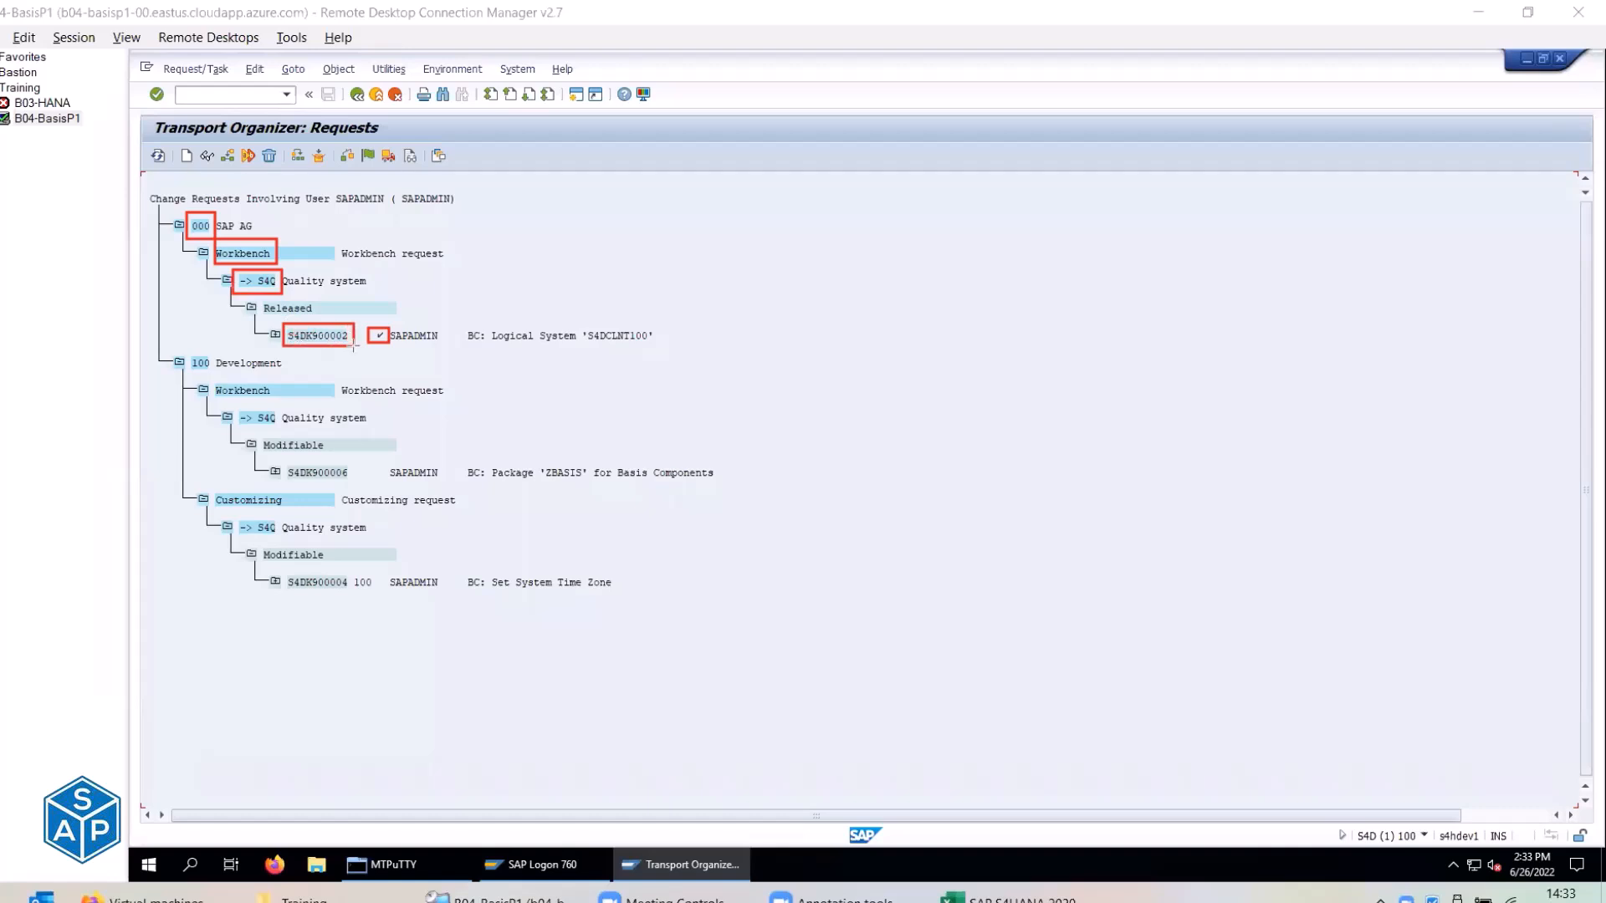
pyautogui.click(274, 334)
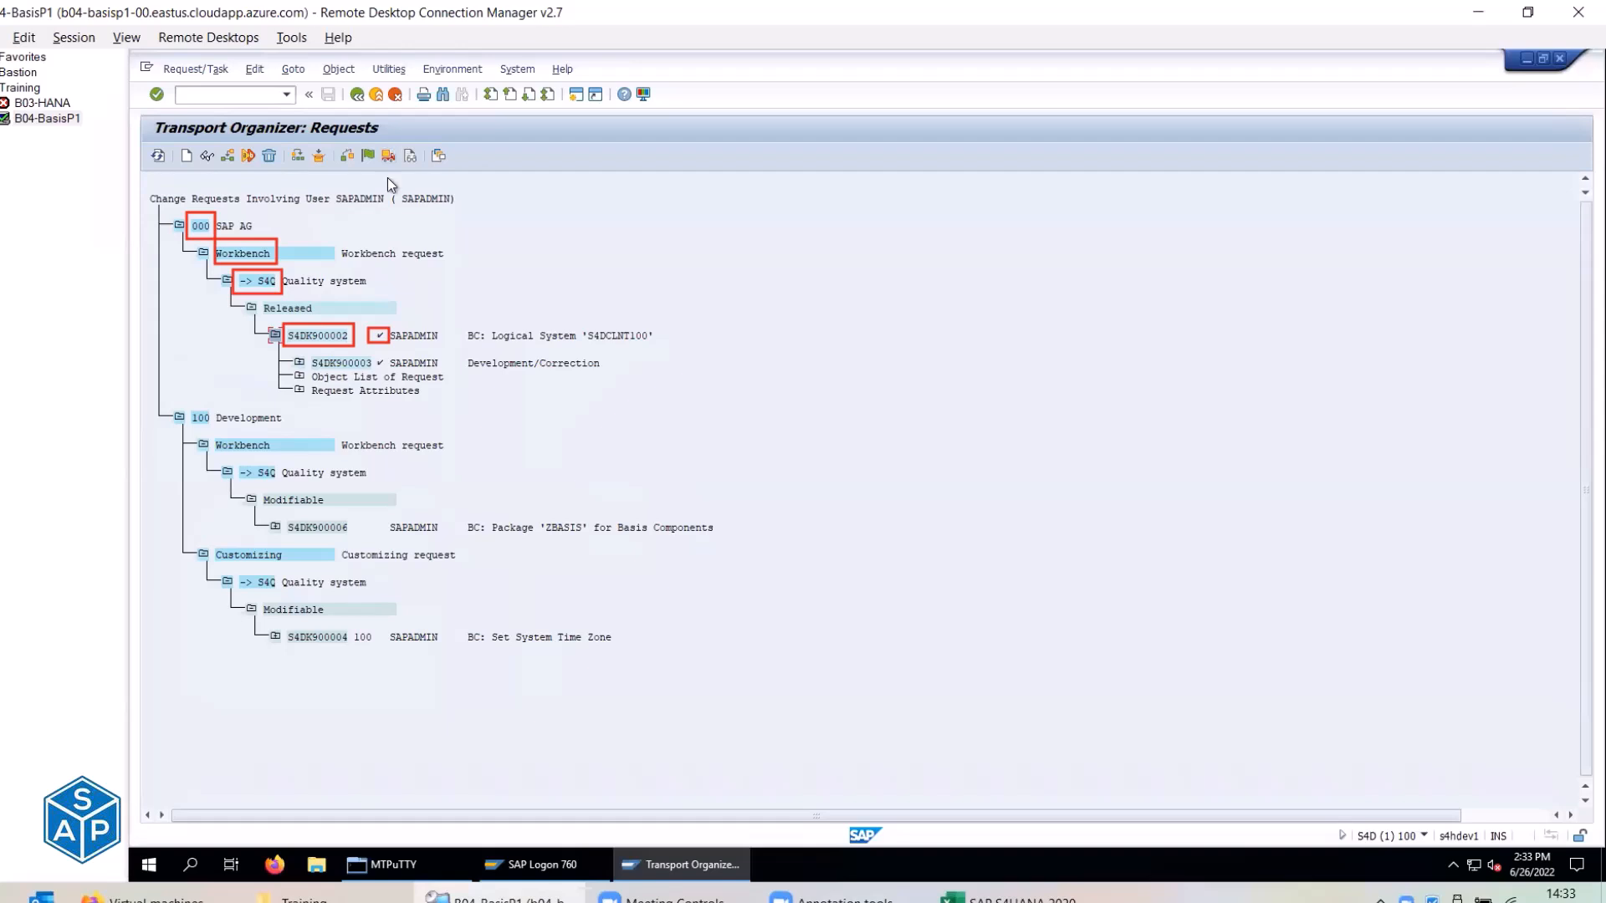
pyautogui.moveTo(311, 356); pyautogui.dragTo(387, 370)
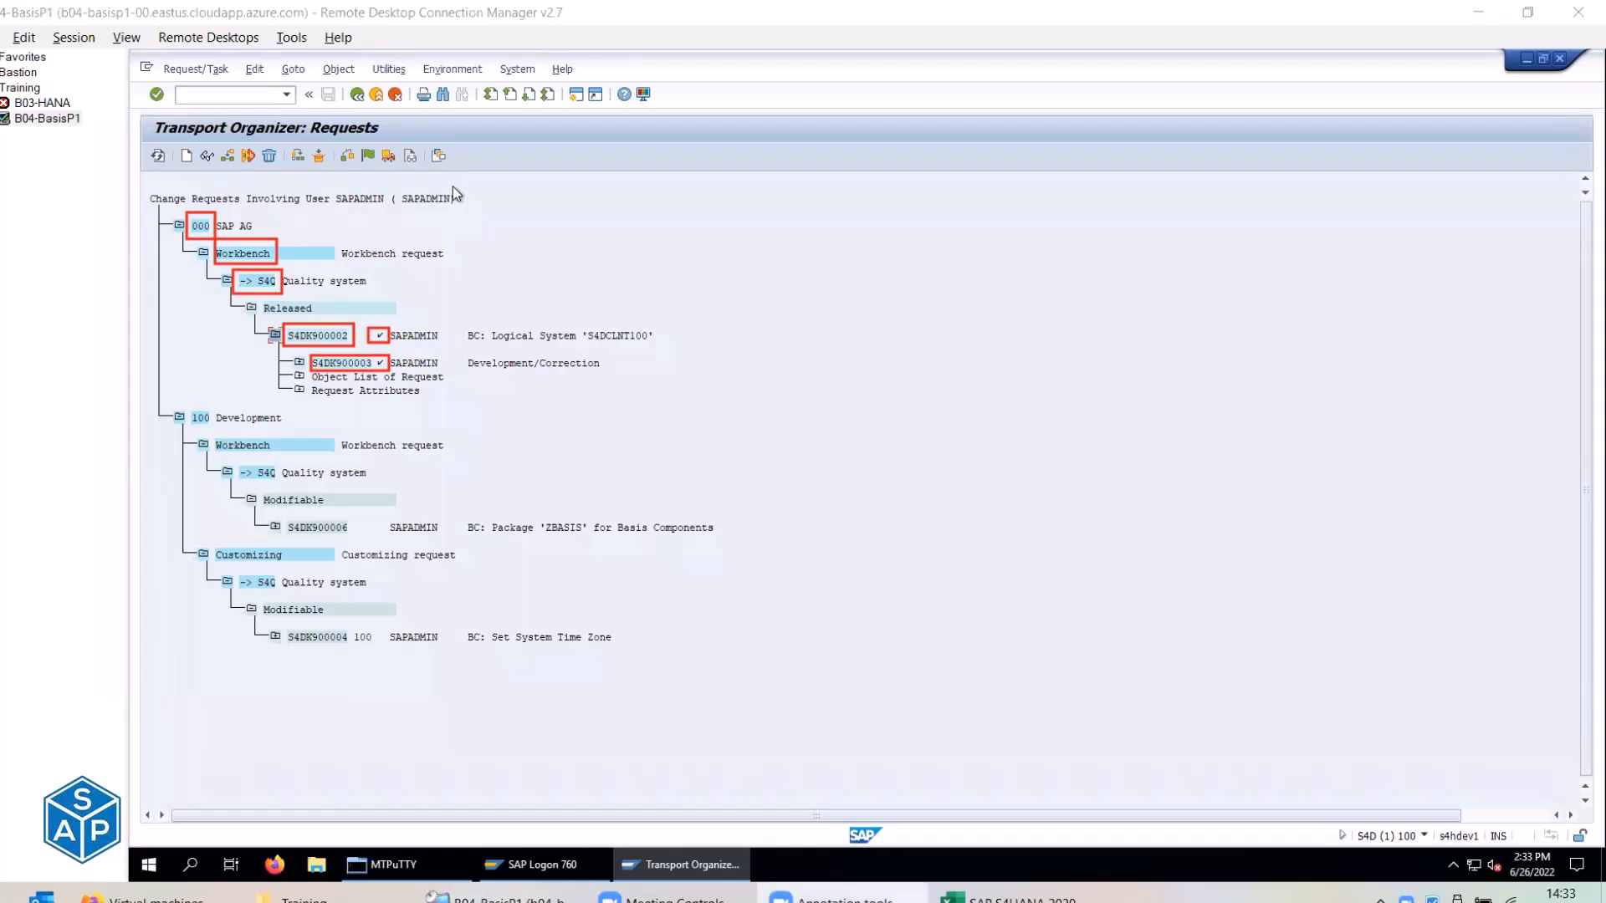
pyautogui.moveTo(186, 405)
pyautogui.mouseDown()
pyautogui.moveTo(219, 430)
pyautogui.moveTo(292, 427)
pyautogui.mouseUp()
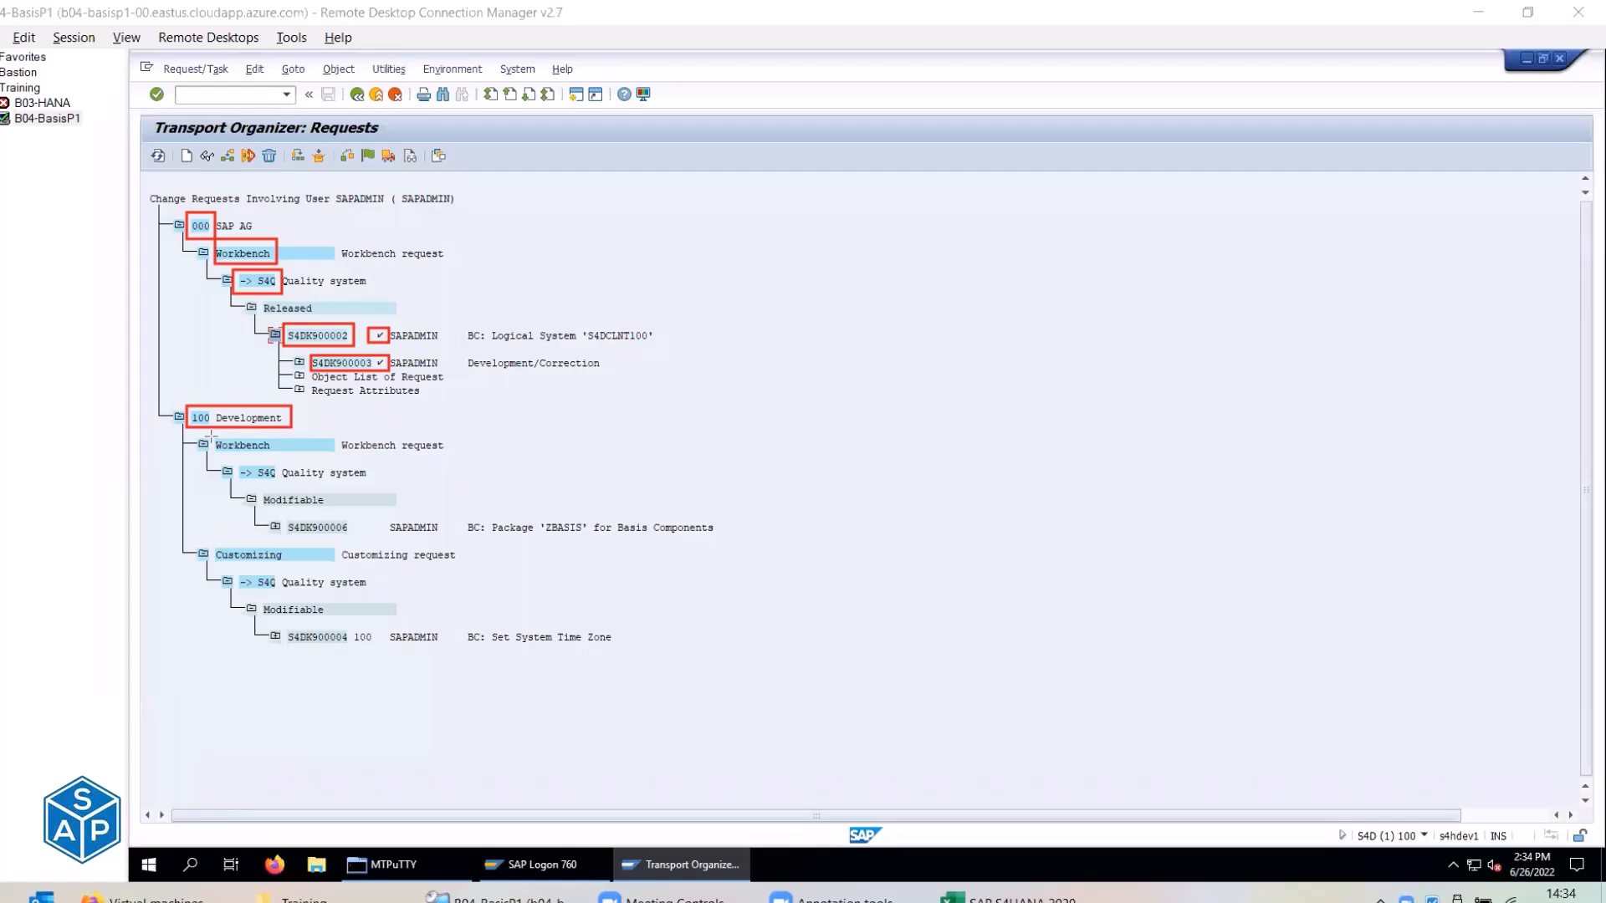
pyautogui.moveTo(212, 432); pyautogui.dragTo(278, 458)
pyautogui.moveTo(209, 541); pyautogui.dragTo(288, 566)
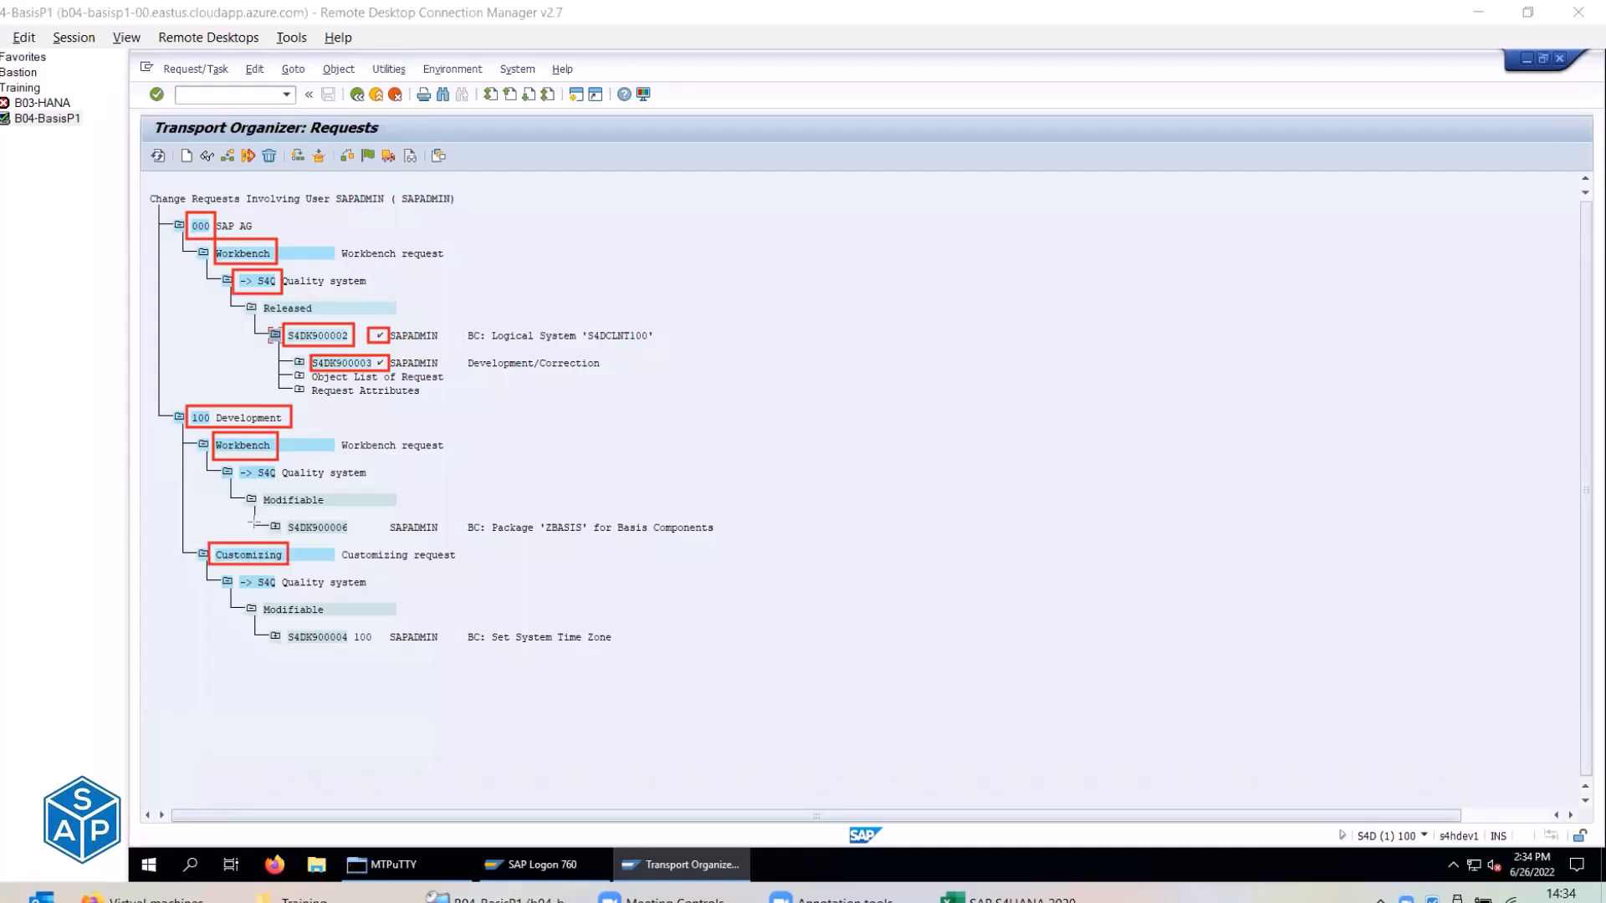
pyautogui.moveTo(239, 464); pyautogui.dragTo(379, 482)
pyautogui.moveTo(234, 573); pyautogui.dragTo(377, 592)
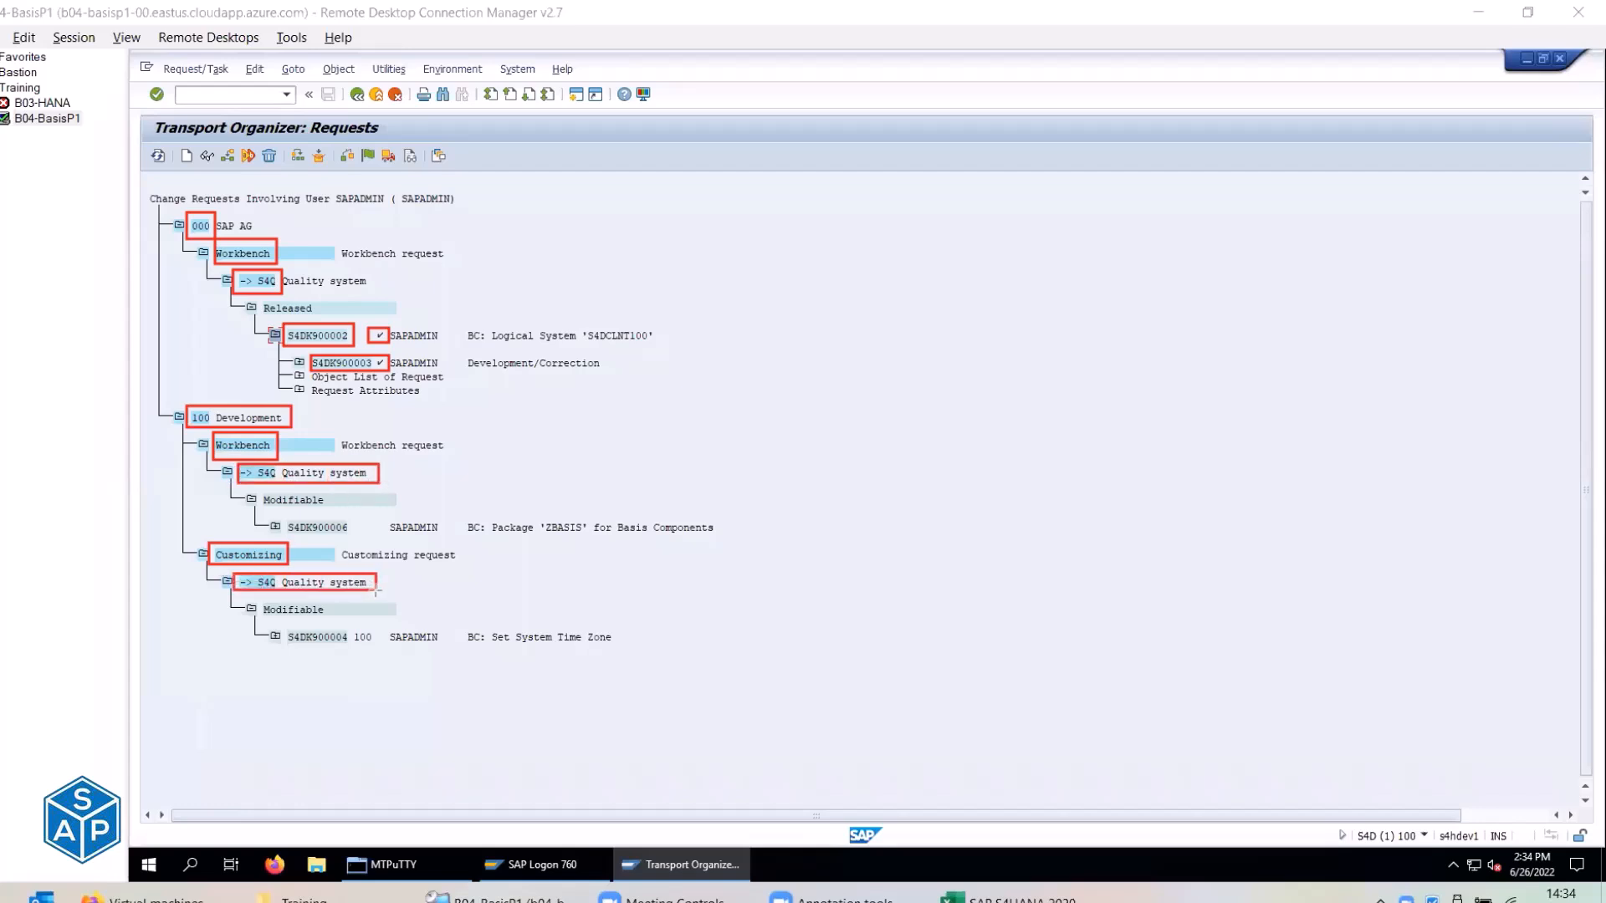
pyautogui.moveTo(255, 489); pyautogui.dragTo(346, 513)
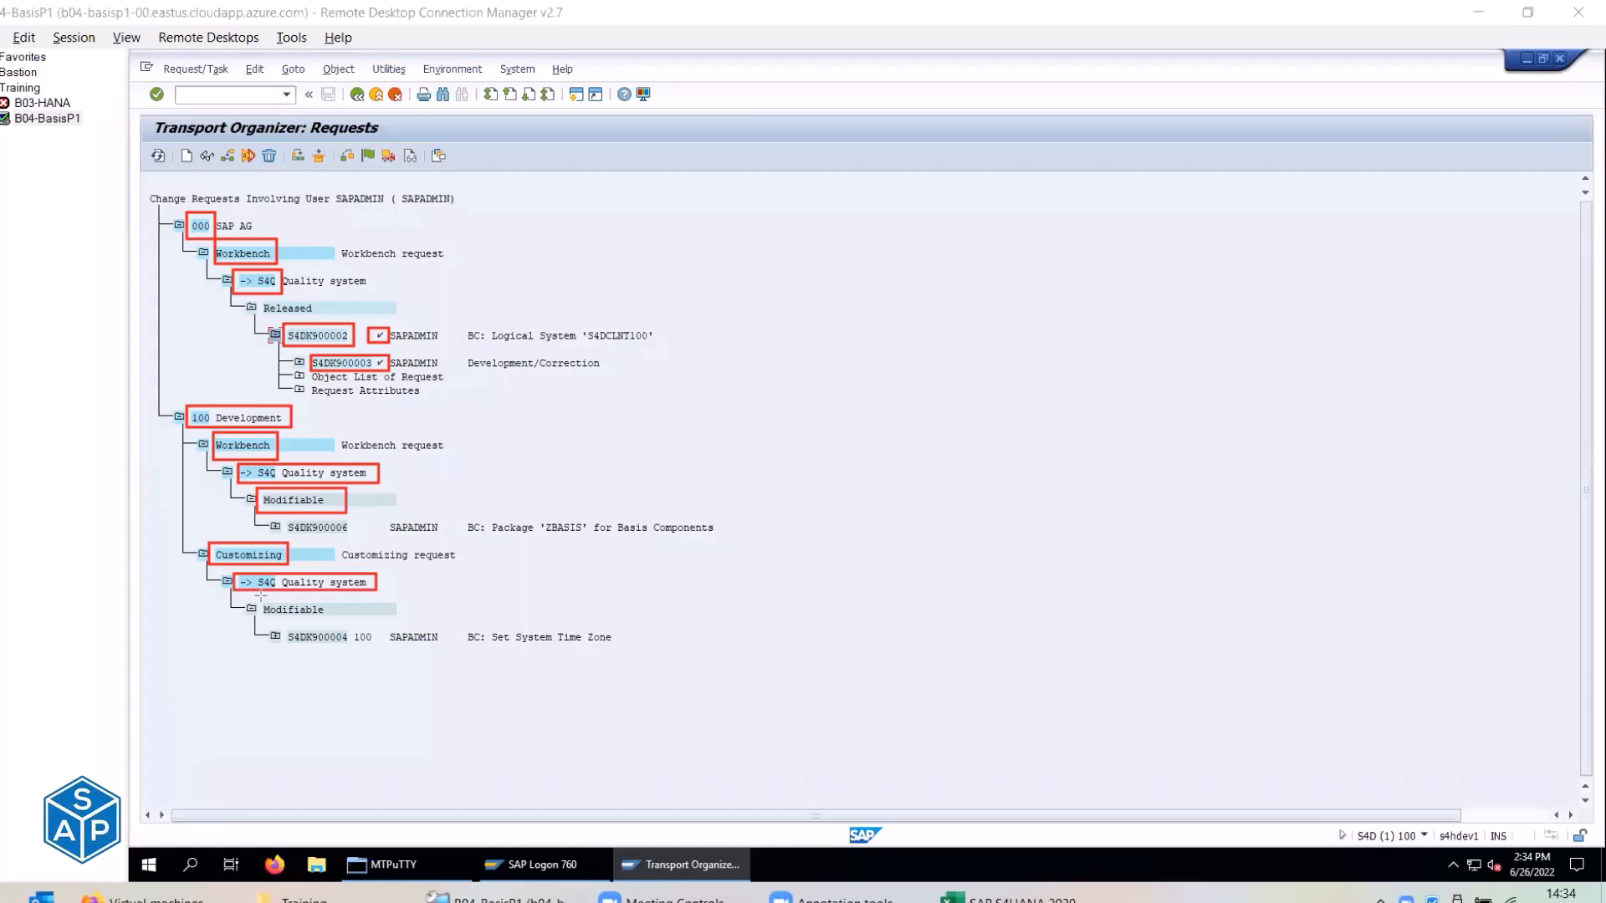
pyautogui.moveTo(258, 598); pyautogui.dragTo(339, 618)
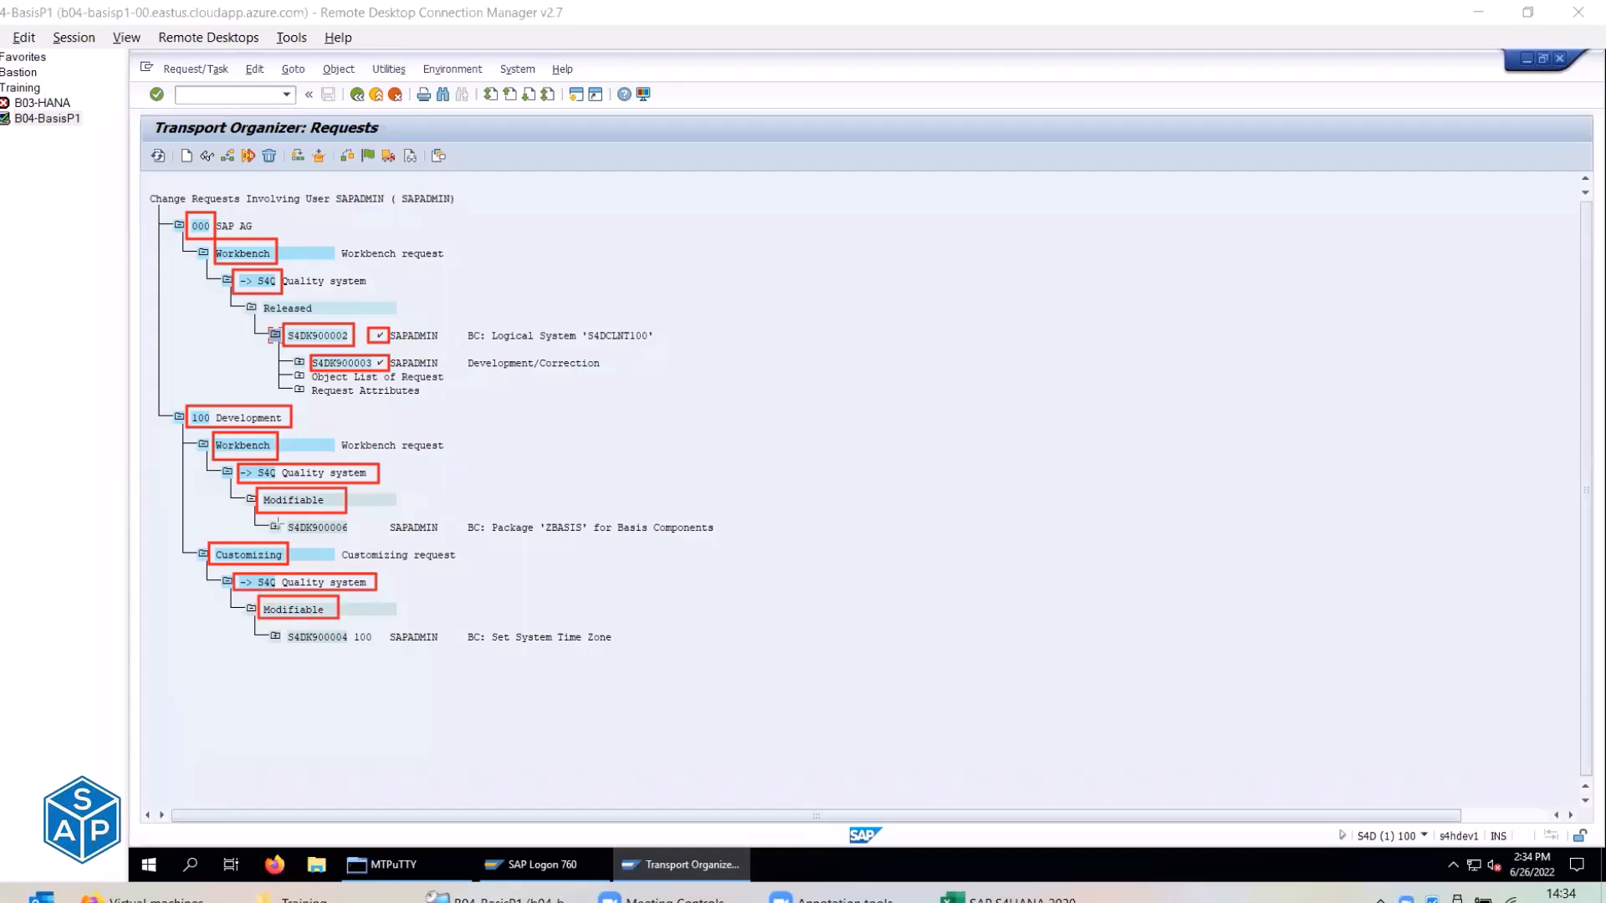
pyautogui.moveTo(284, 516); pyautogui.dragTo(358, 539)
pyautogui.moveTo(280, 624); pyautogui.dragTo(351, 649)
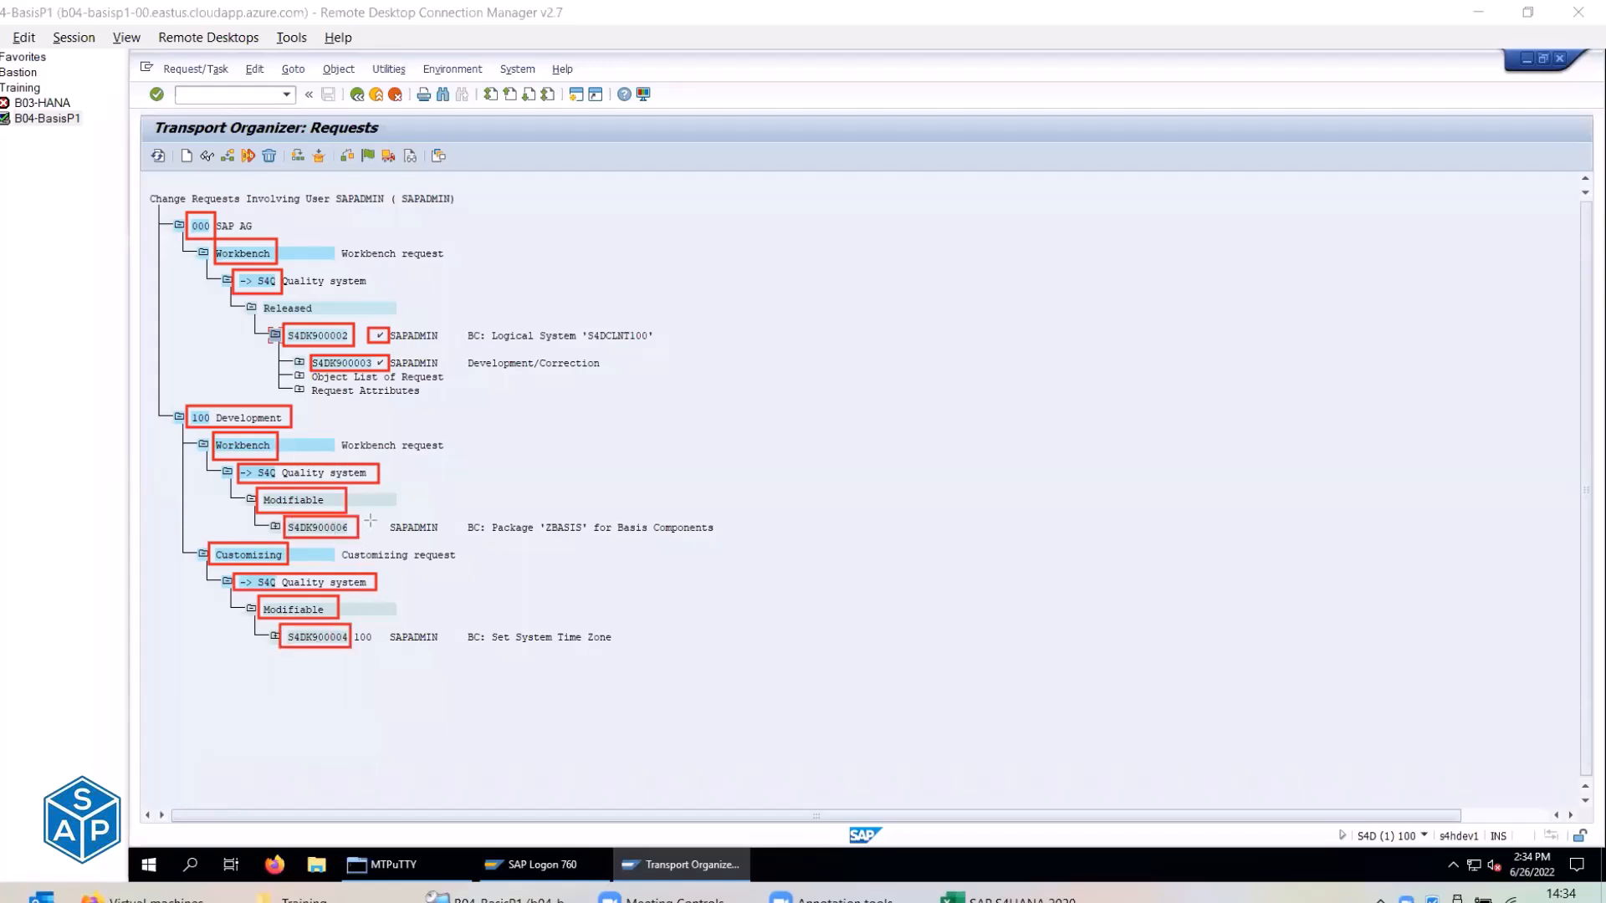
pyautogui.moveTo(368, 516); pyautogui.dragTo(387, 541)
pyautogui.moveTo(365, 625); pyautogui.dragTo(398, 645)
# Clear the screen markup and expand requests S4DK900006 and S4DK900004 to show their tasks.
pyautogui.click(1089, 173)
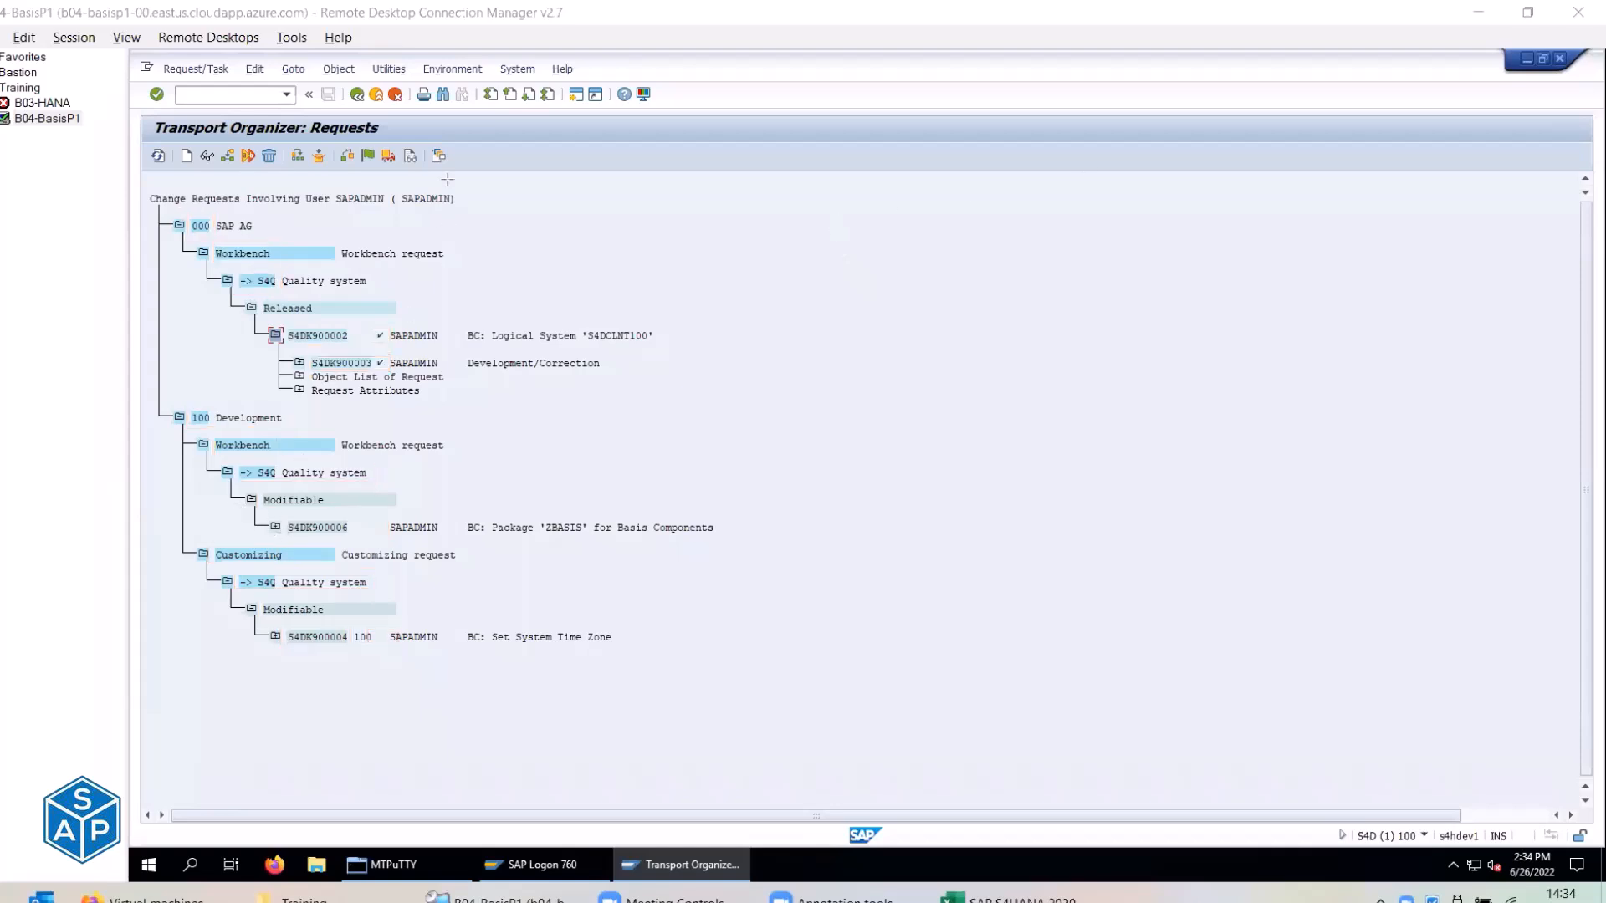
pyautogui.click(274, 527)
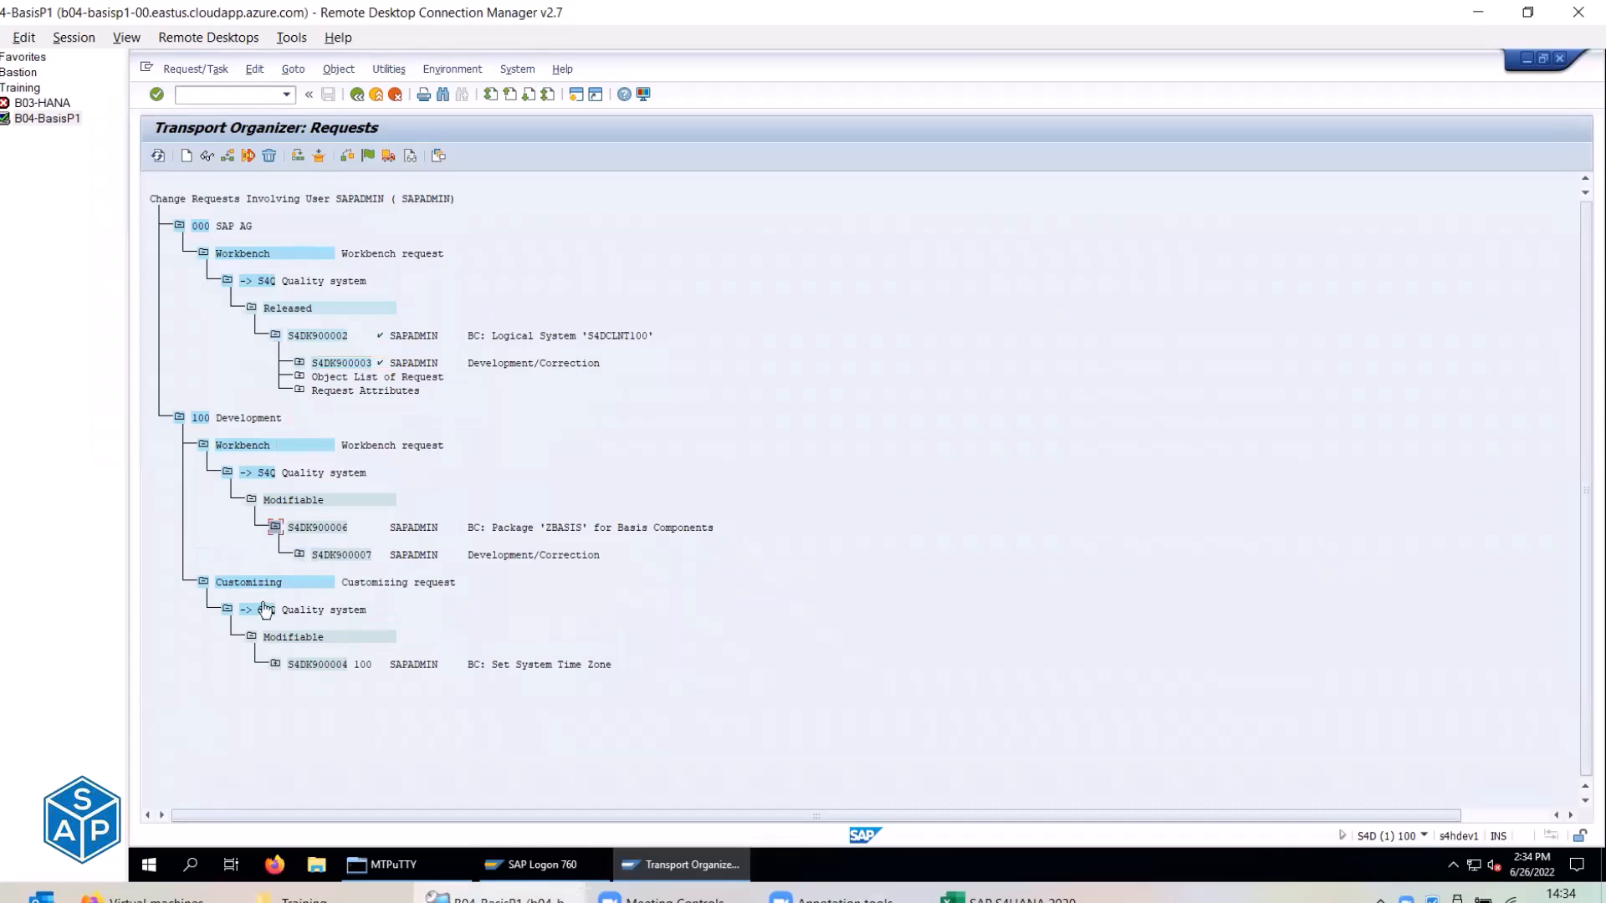
pyautogui.click(275, 664)
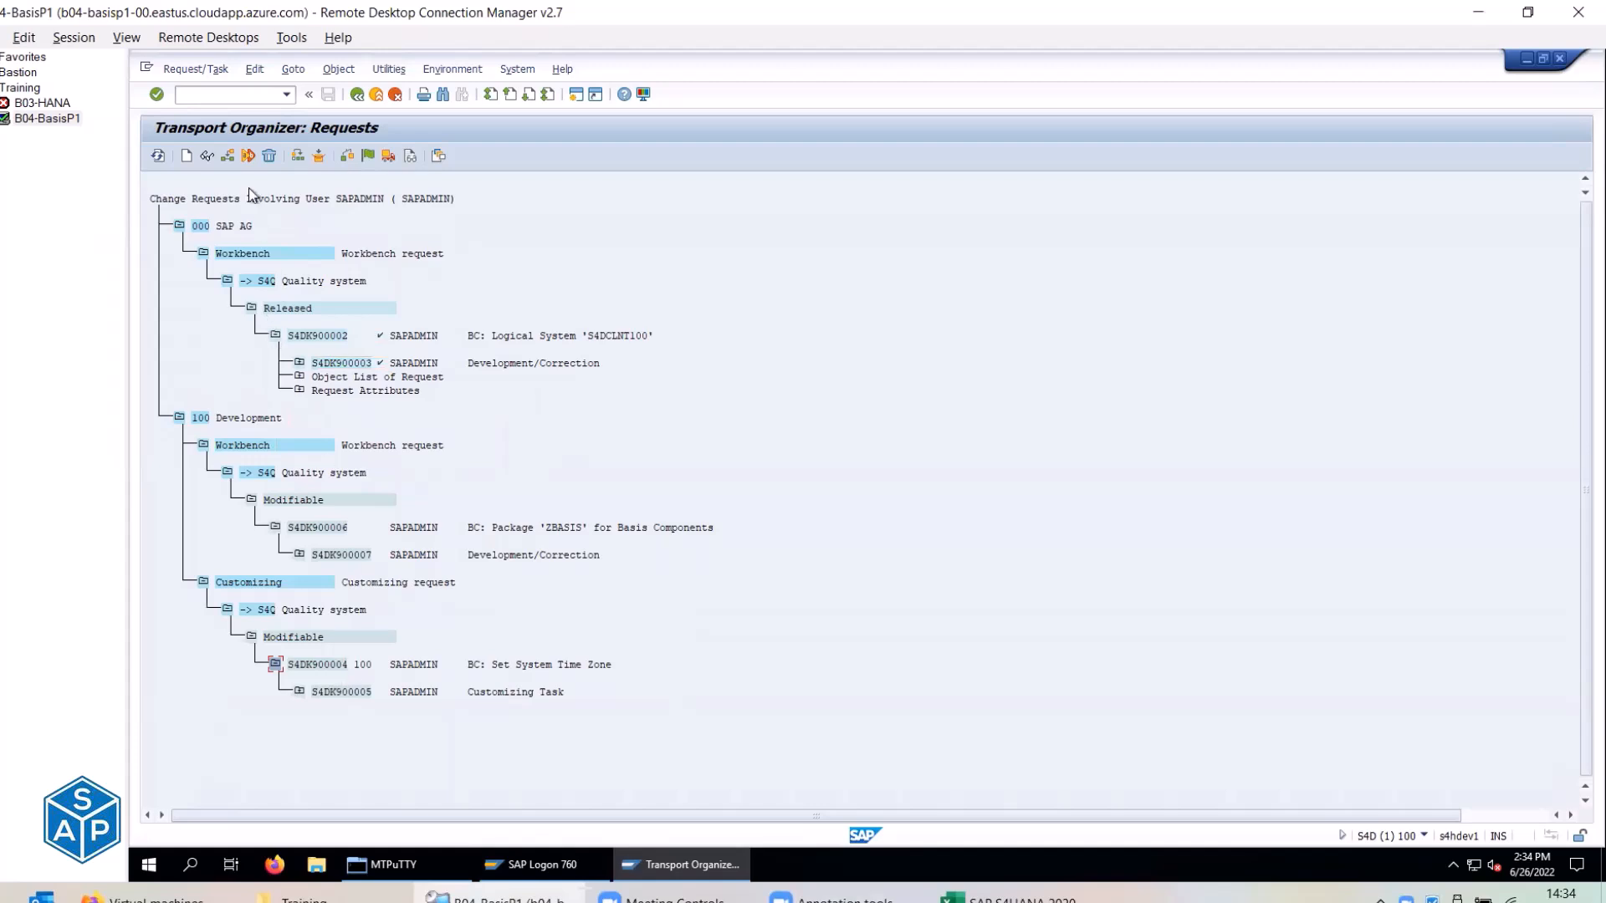
# Run /nstms and open the Import Overview in a separate window.
pyautogui.click(246, 98)
pyautogui.write('/nstms')
pyautogui.press('Return')
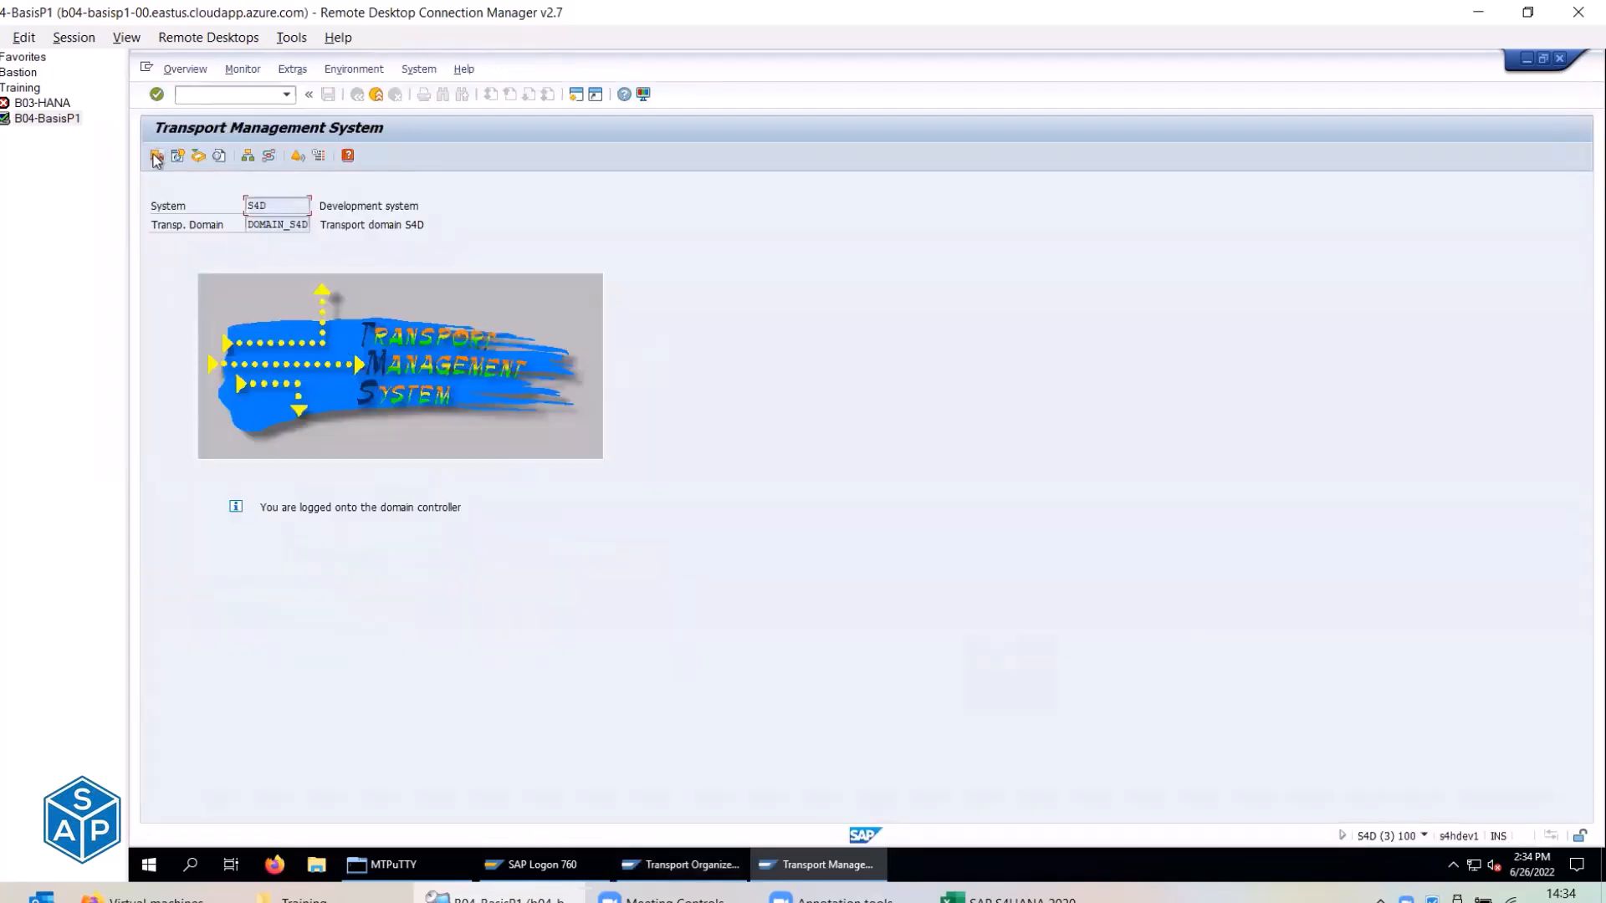
pyautogui.click(155, 158)
pyautogui.click(681, 864)
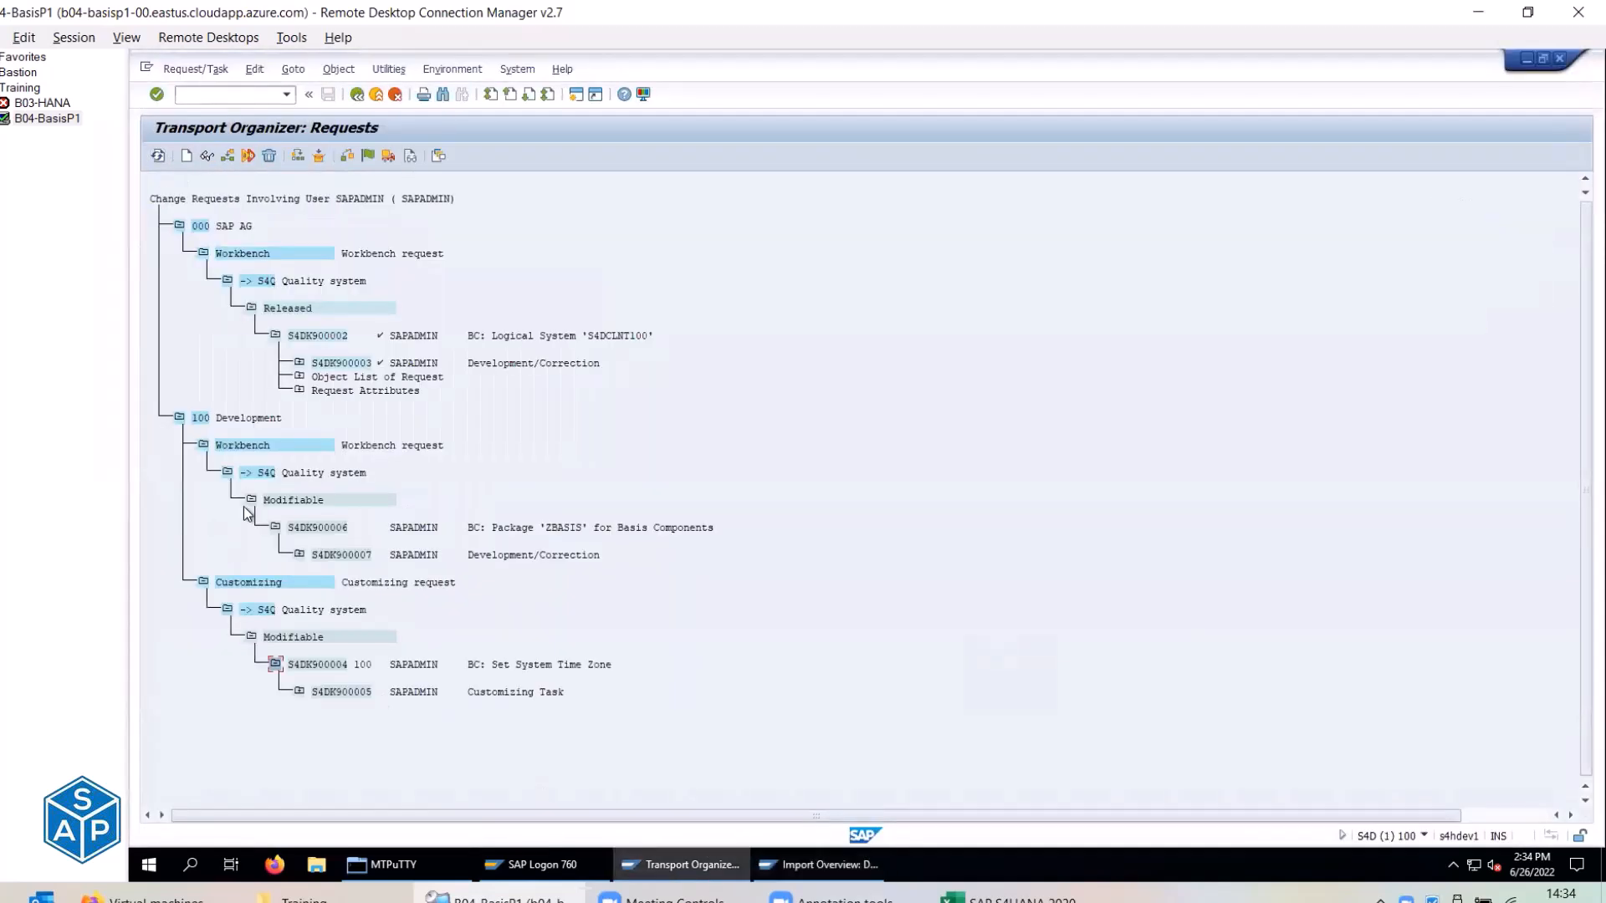
# Open the S4Q import queue and refresh it to list S4DK900002 and client export S4DKT00001.
pyautogui.click(819, 864)
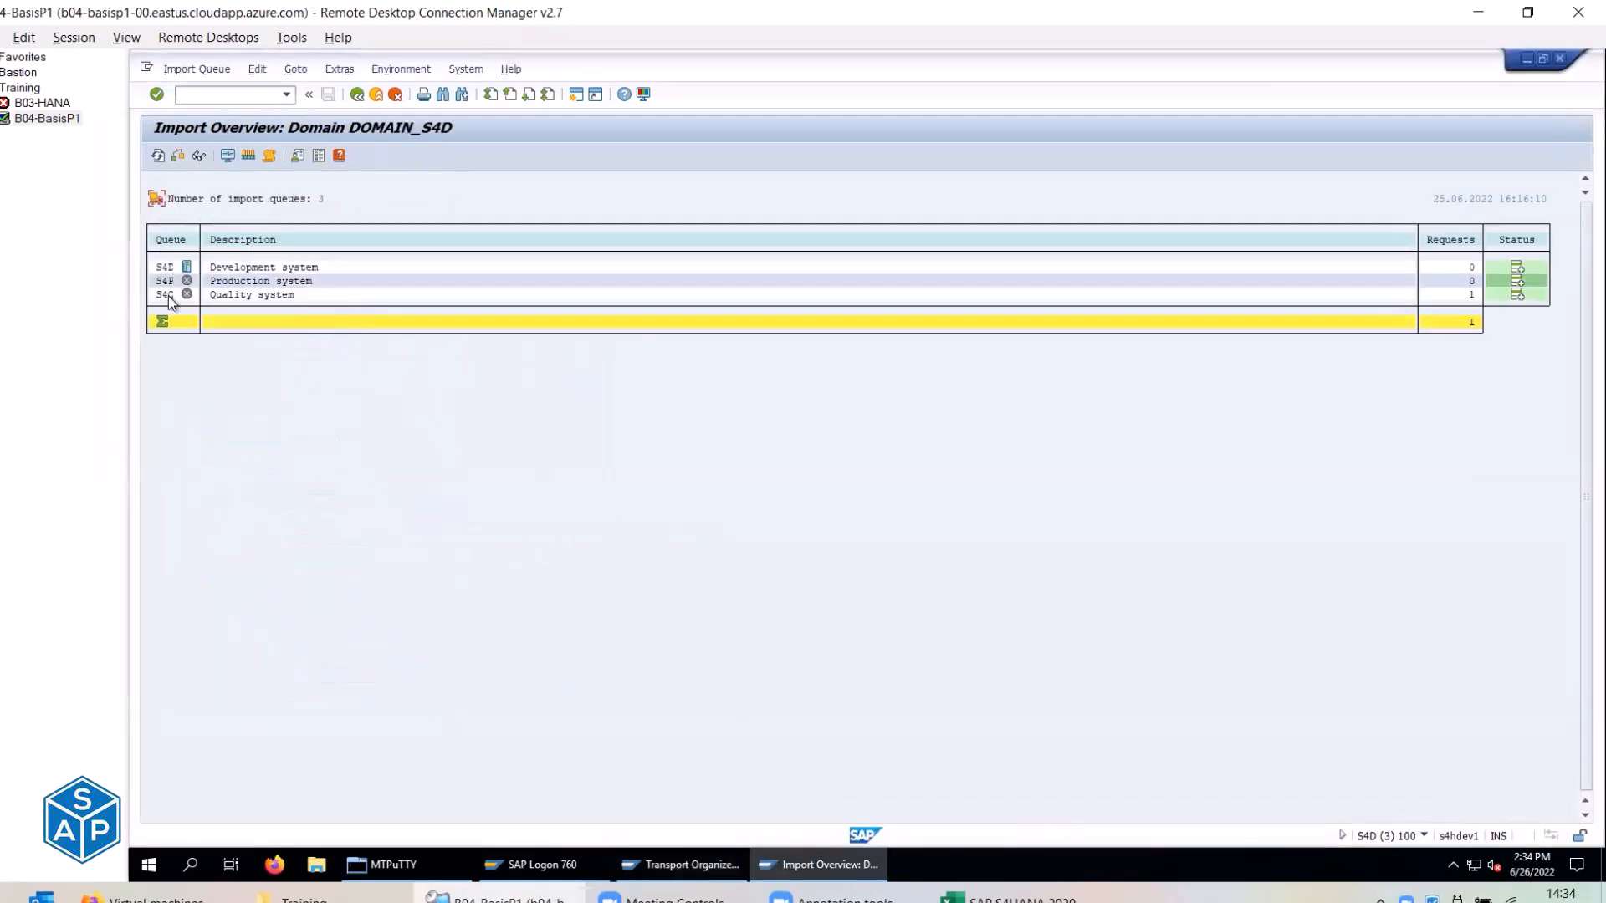
pyautogui.doubleClick(167, 295)
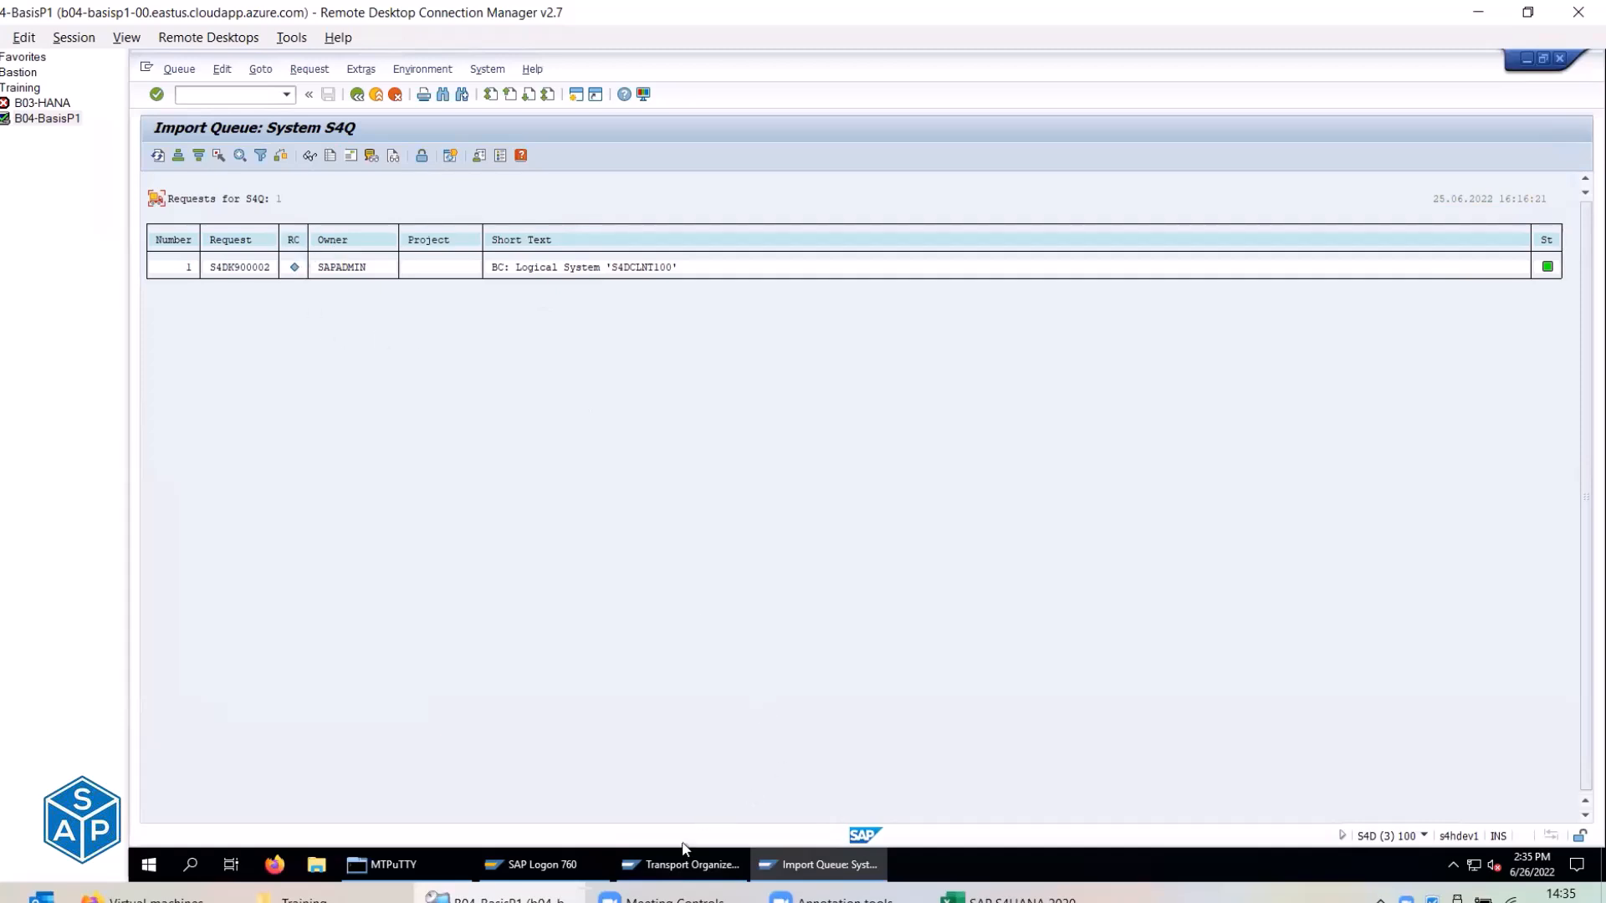
pyautogui.click(681, 863)
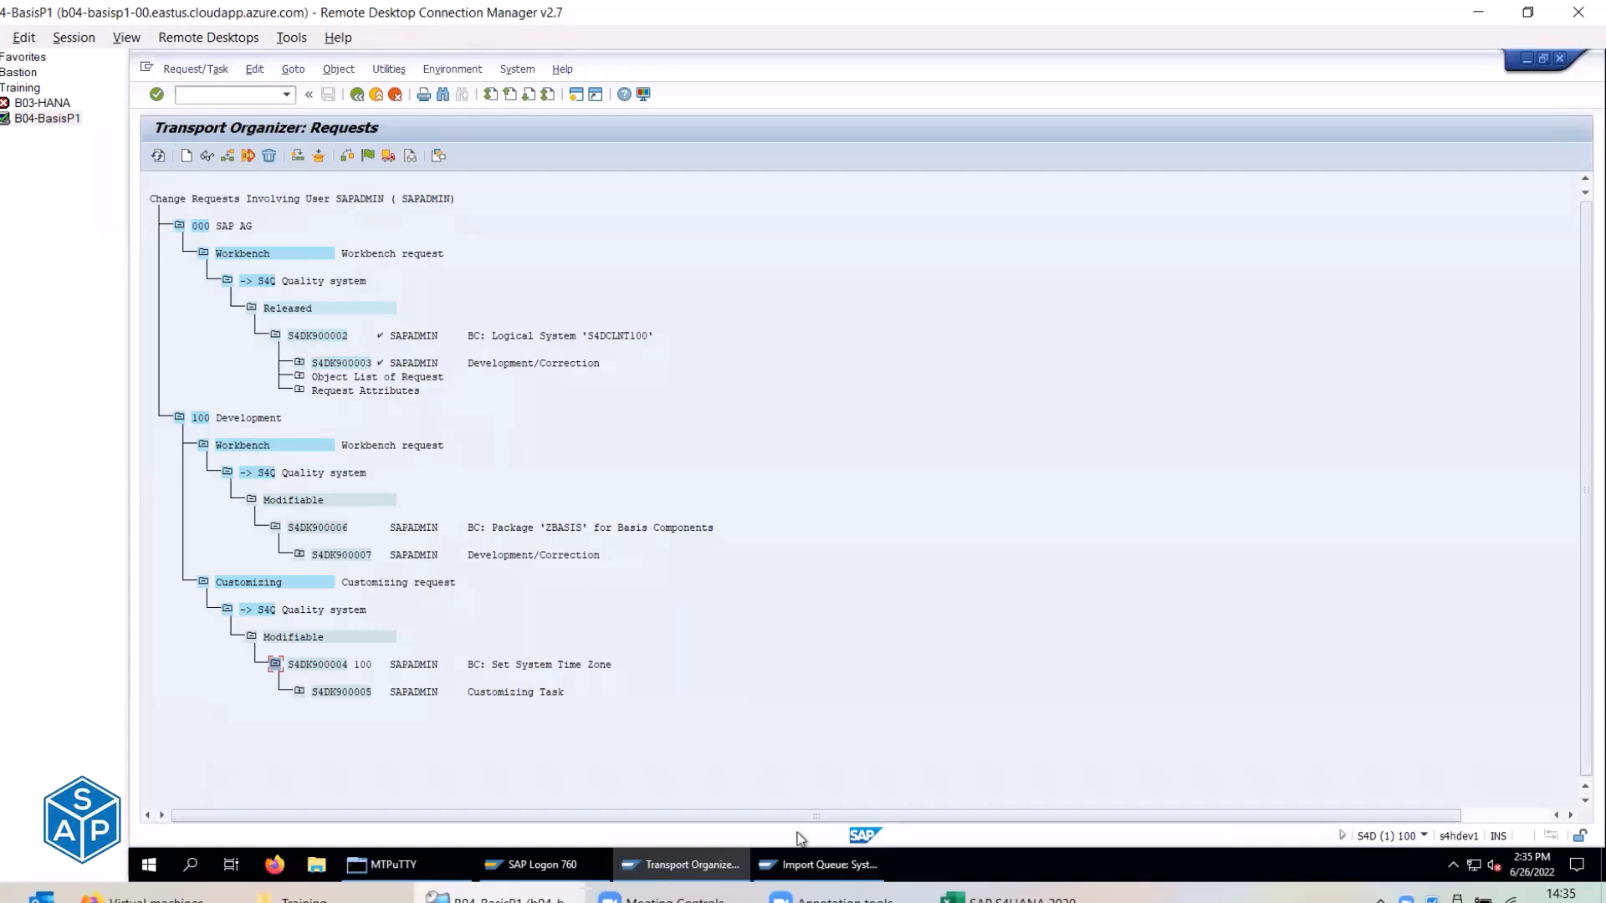
pyautogui.click(821, 864)
pyautogui.click(248, 266)
pyautogui.click(678, 866)
pyautogui.click(821, 864)
pyautogui.click(158, 157)
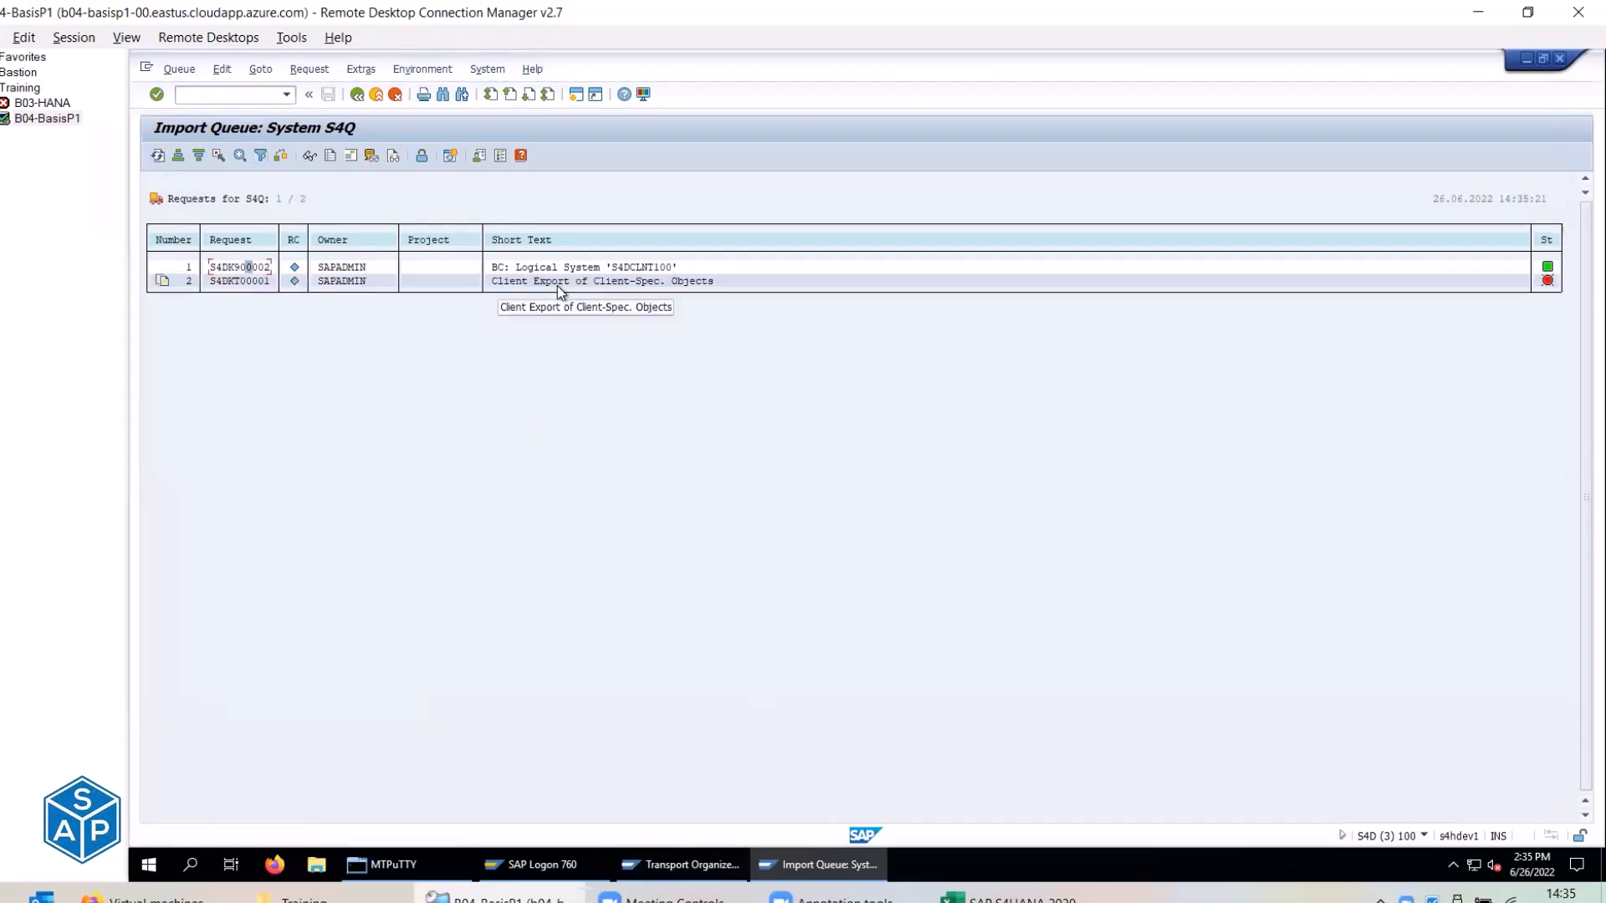
pyautogui.click(544, 284)
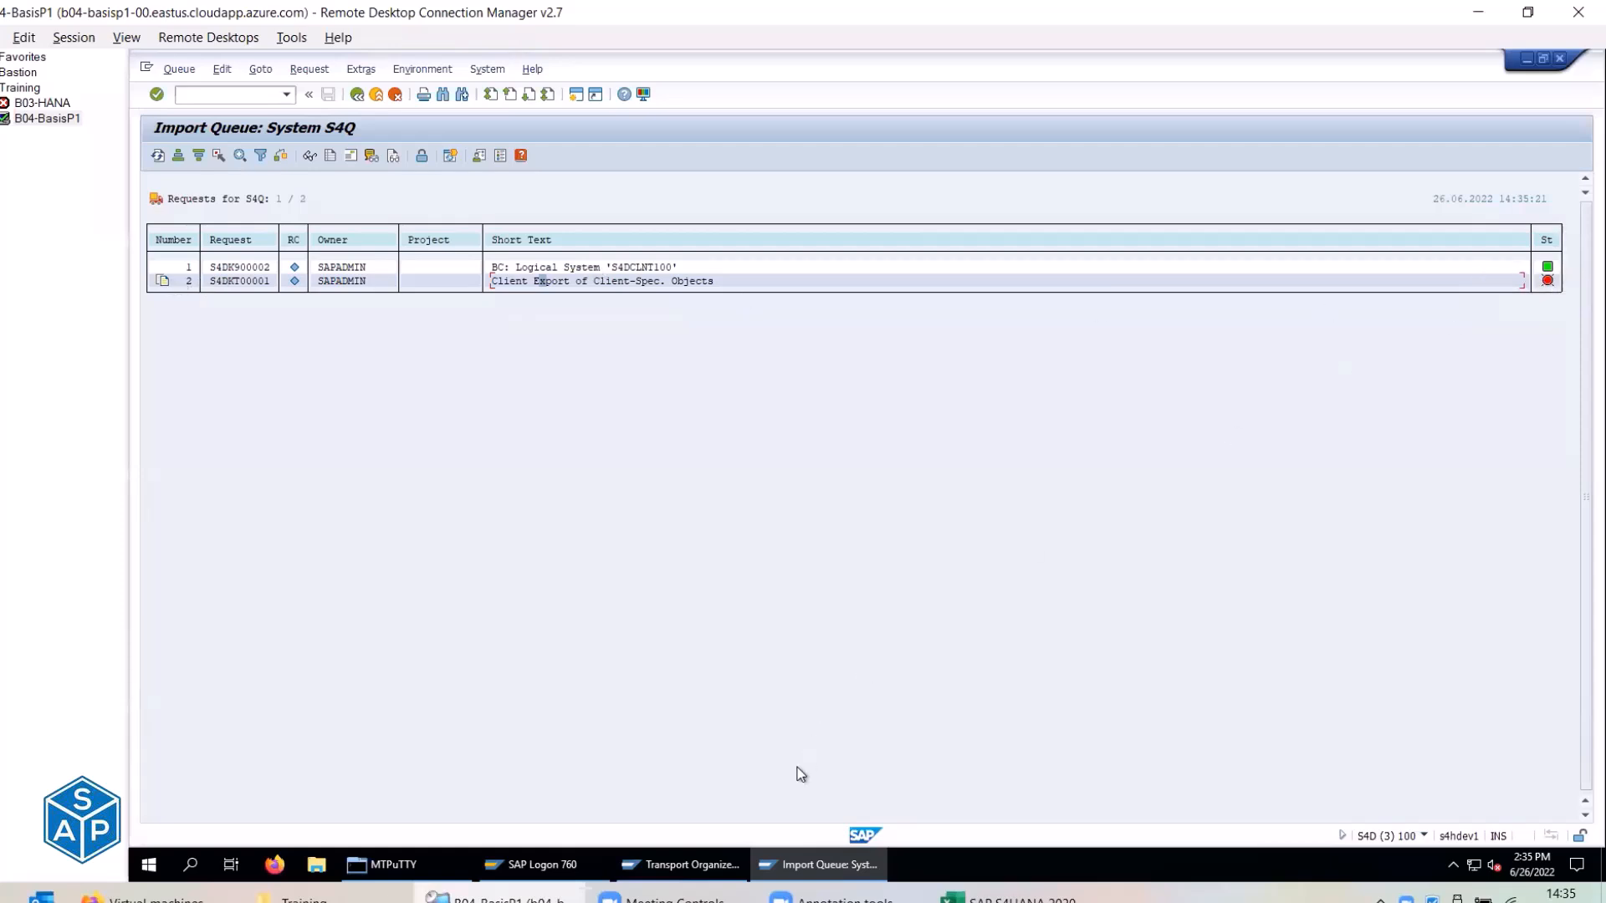
pyautogui.click(163, 155)
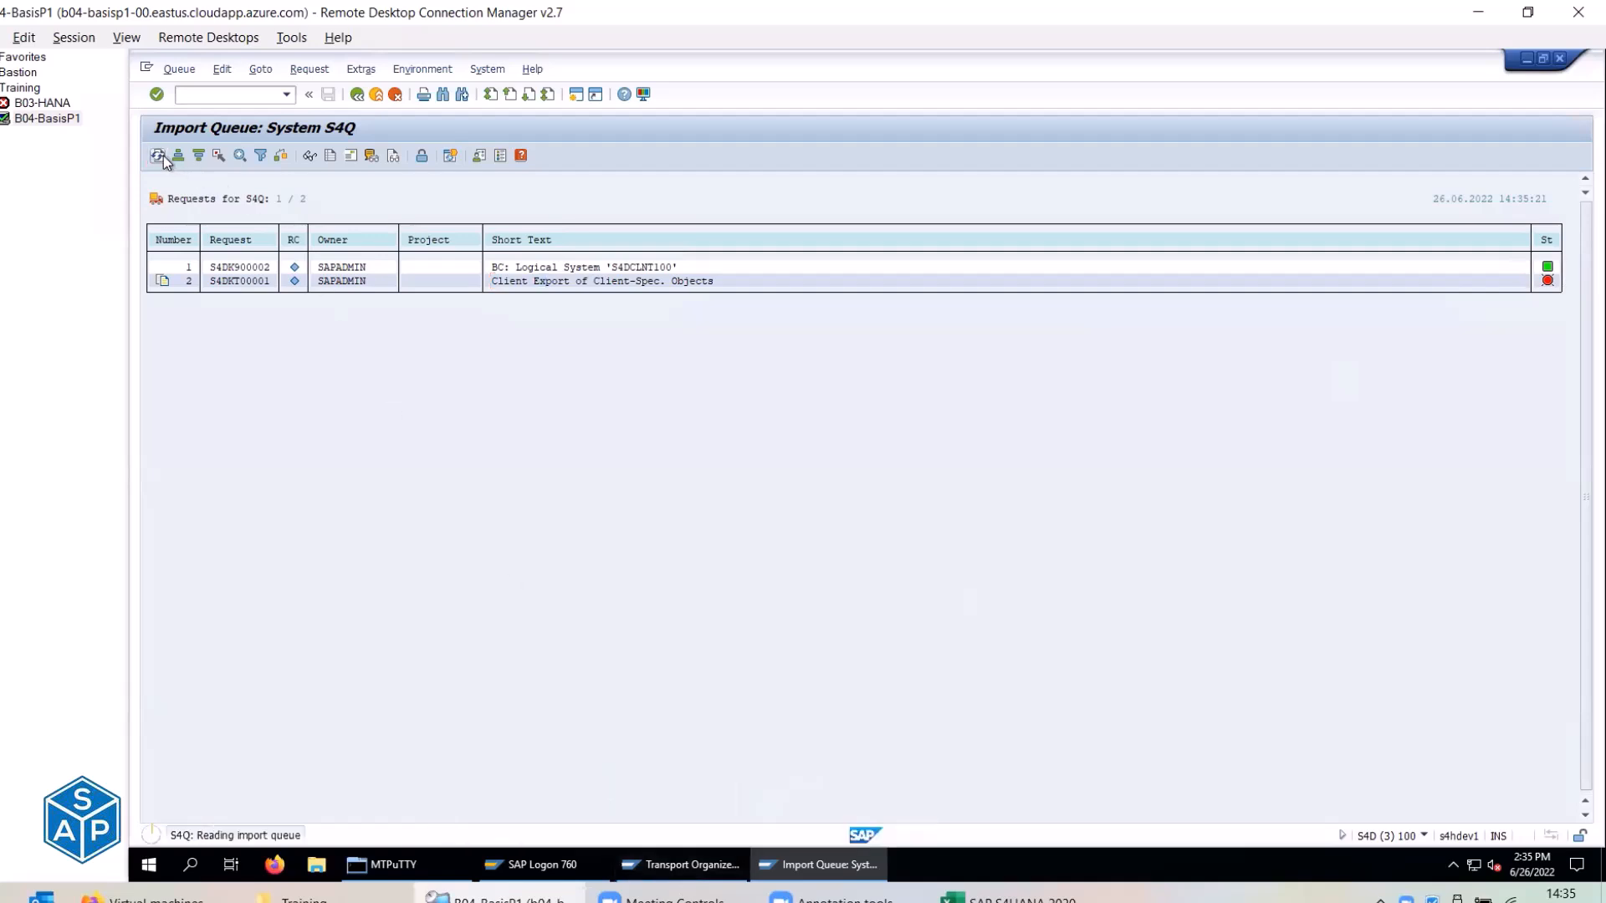
pyautogui.click(680, 864)
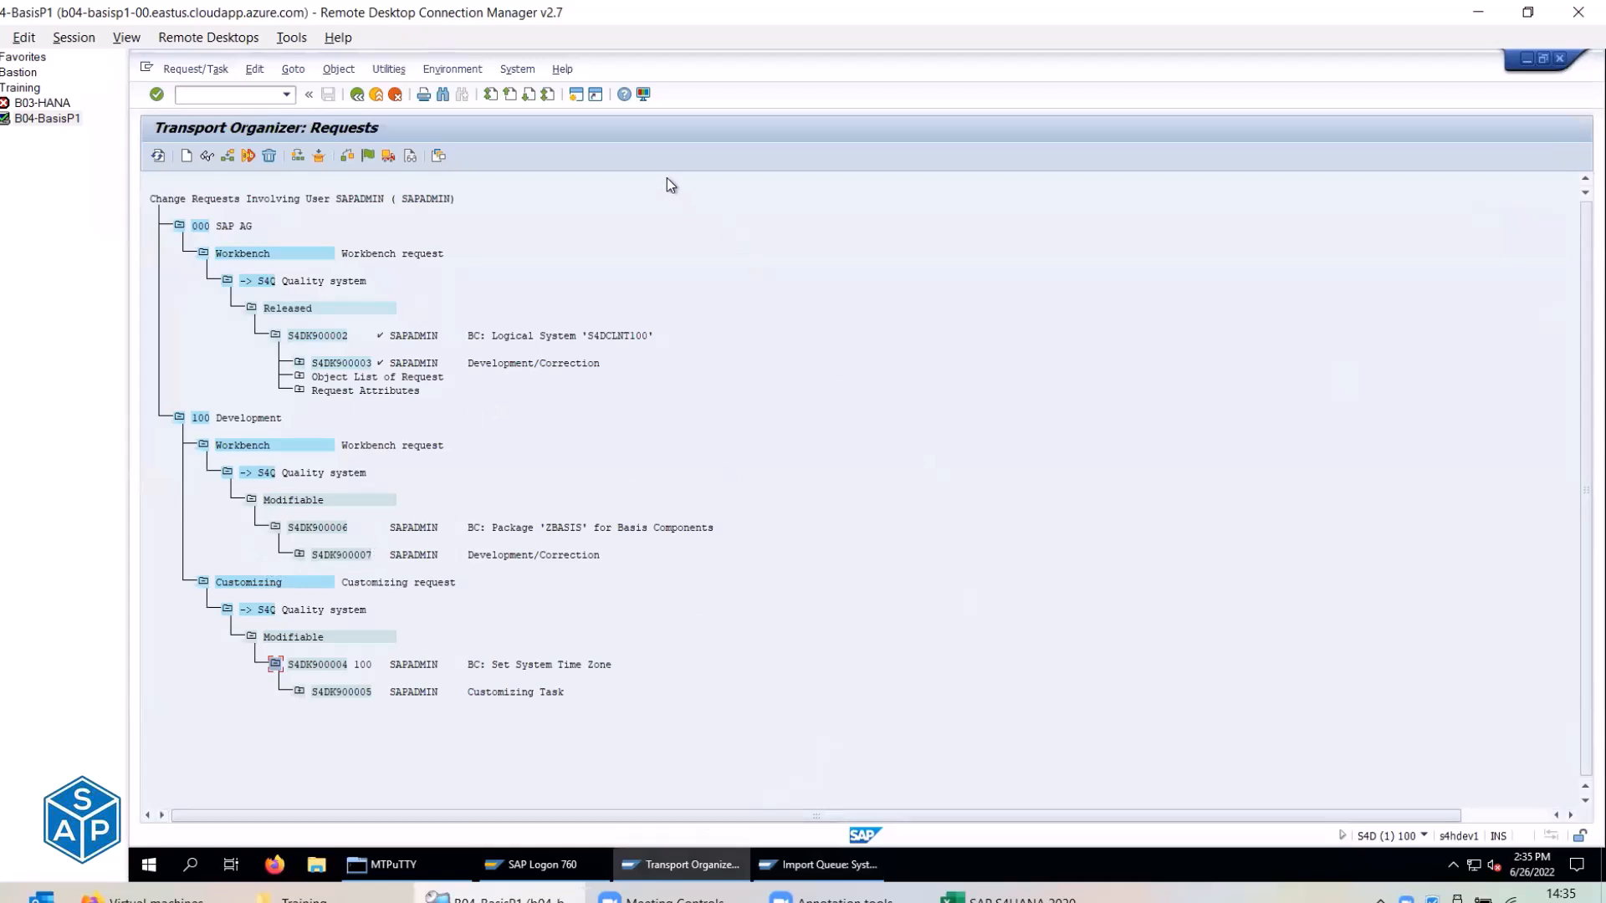
pyautogui.click(299, 553)
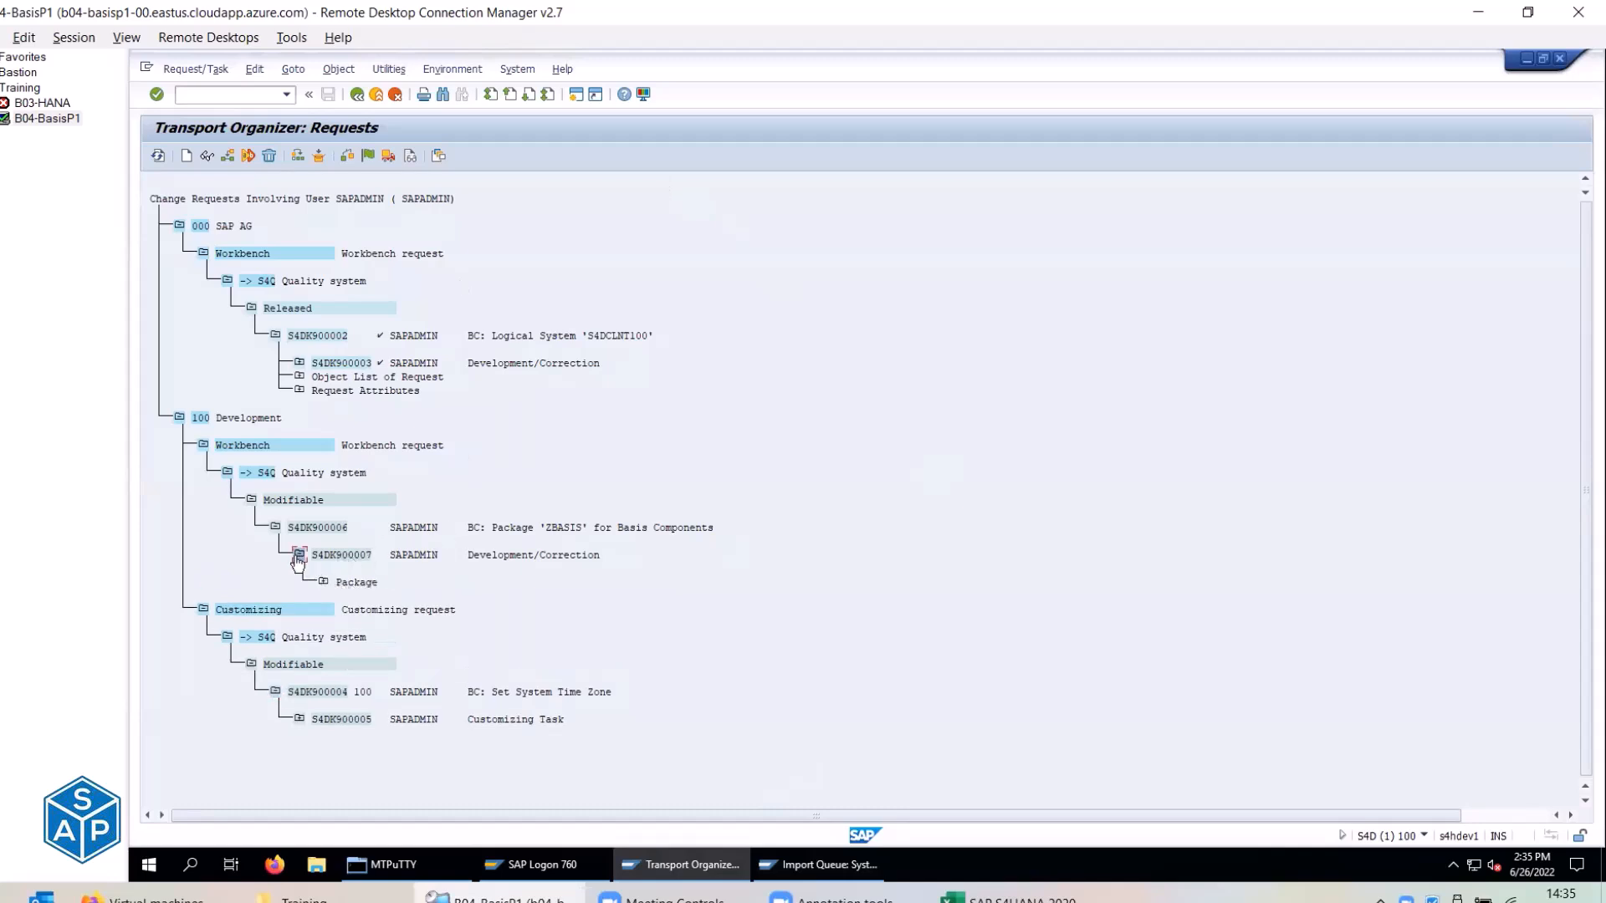
pyautogui.click(298, 554)
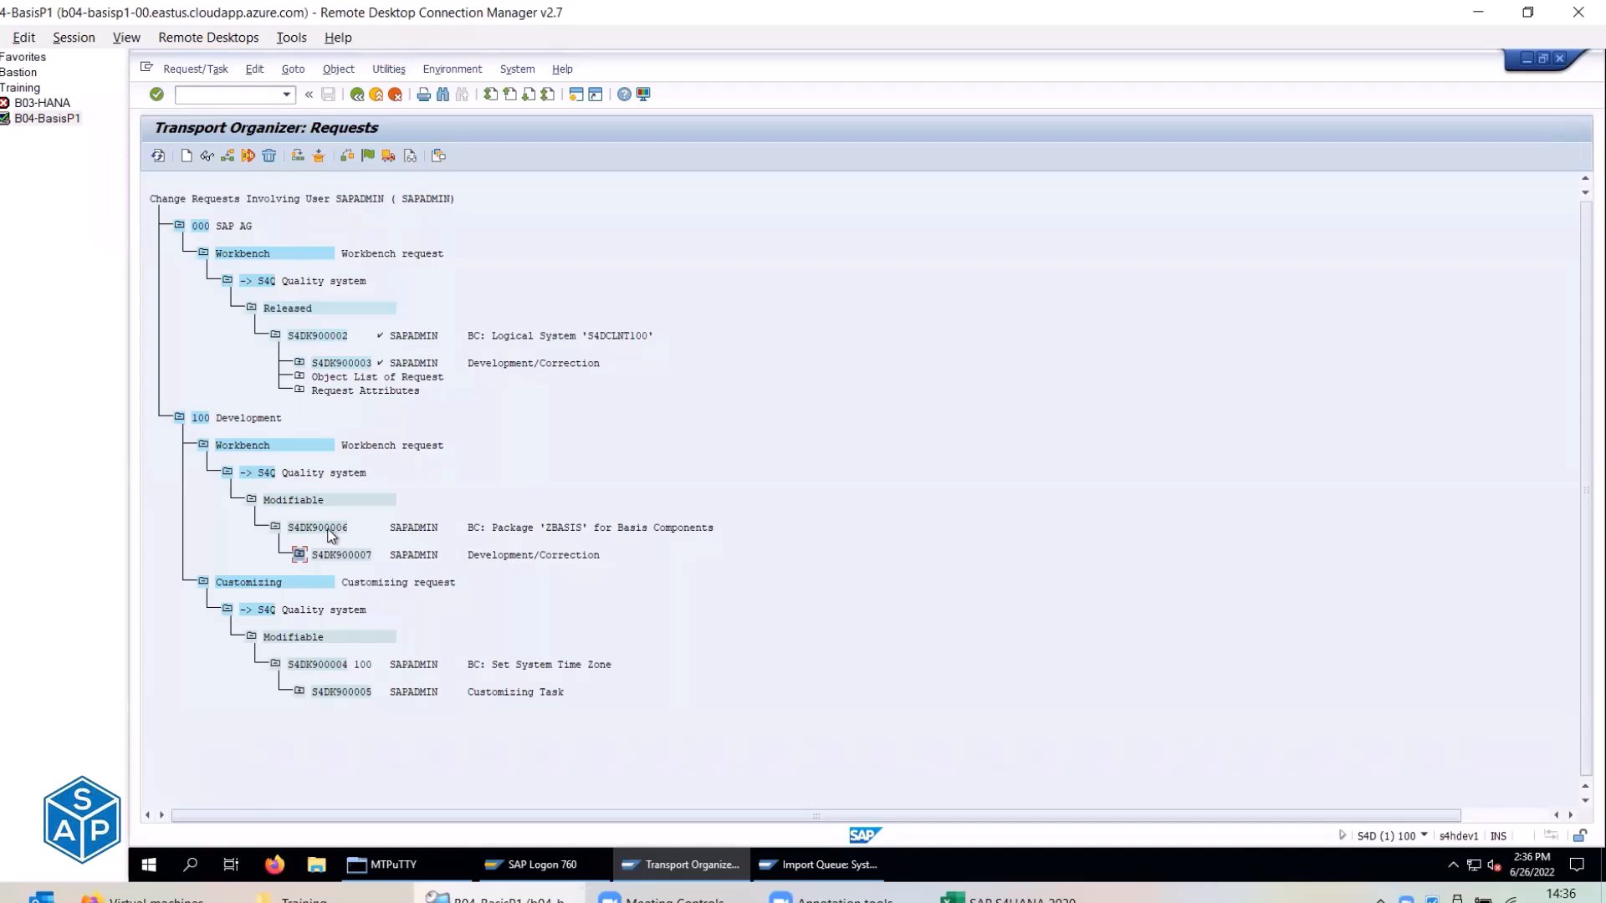
pyautogui.click(329, 531)
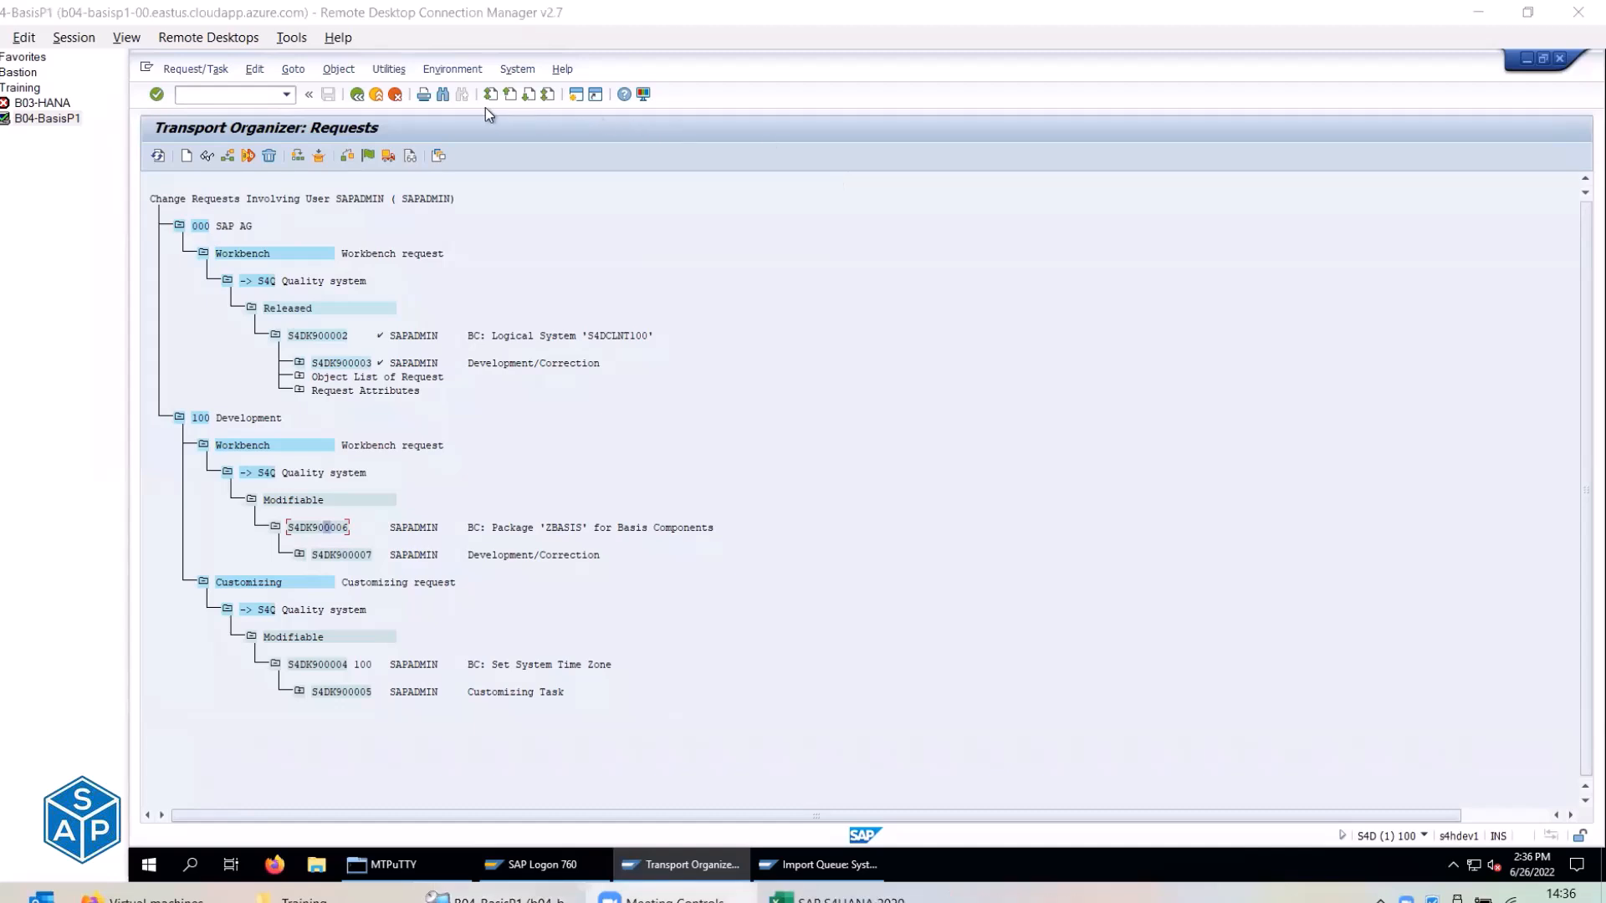
pyautogui.click(388, 159)
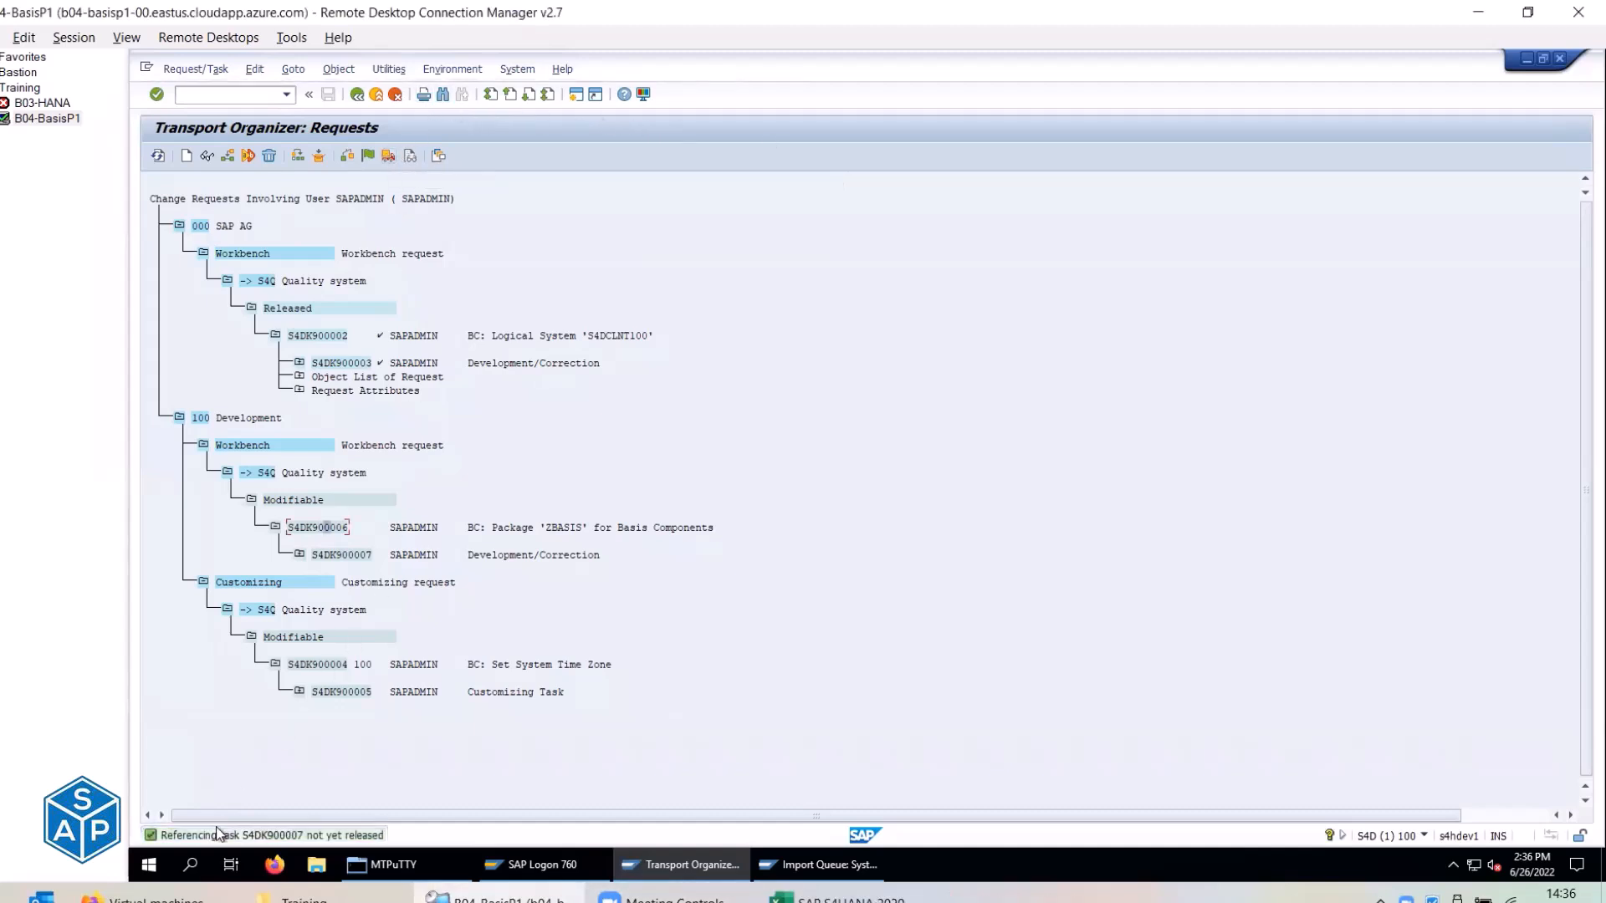
pyautogui.click(227, 835)
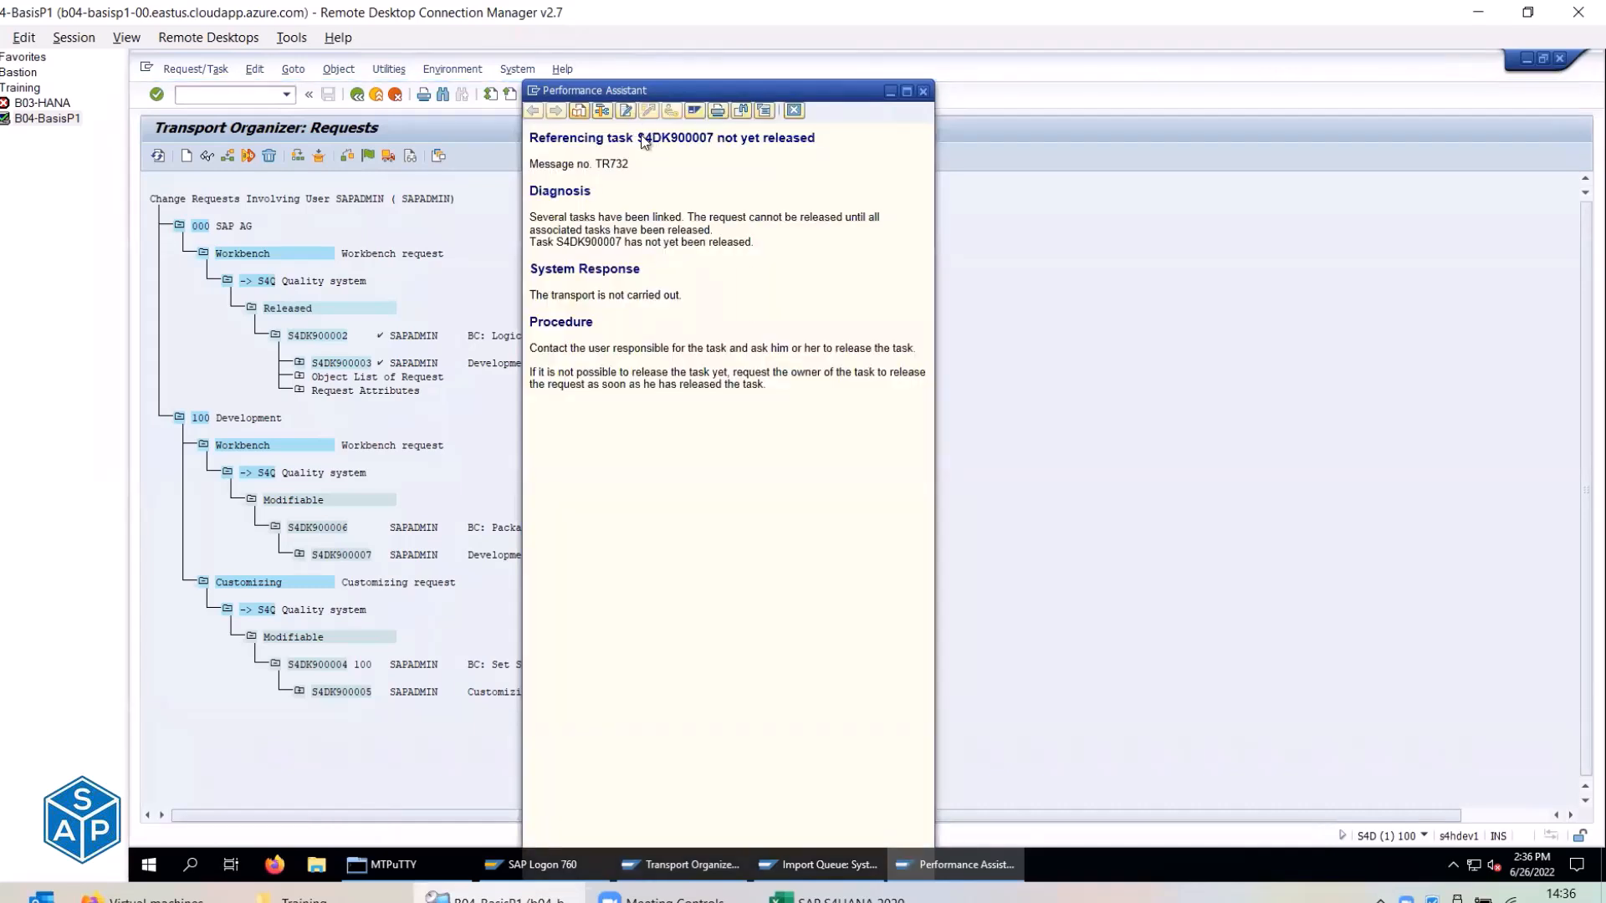
pyautogui.moveTo(638, 139); pyautogui.dragTo(823, 139)
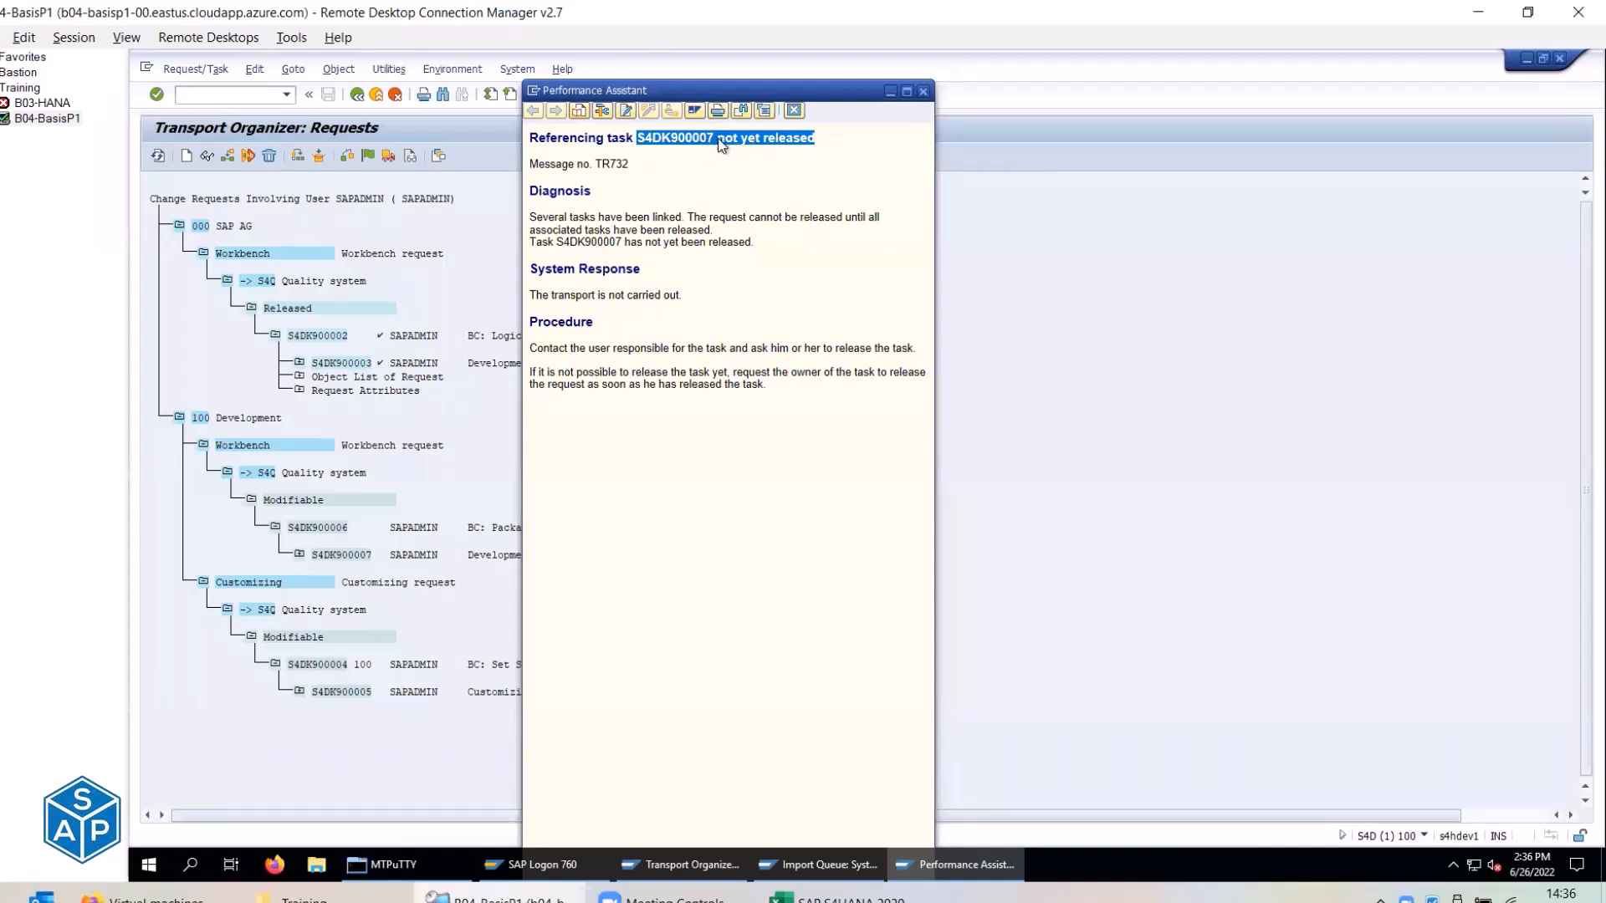
pyautogui.click(923, 91)
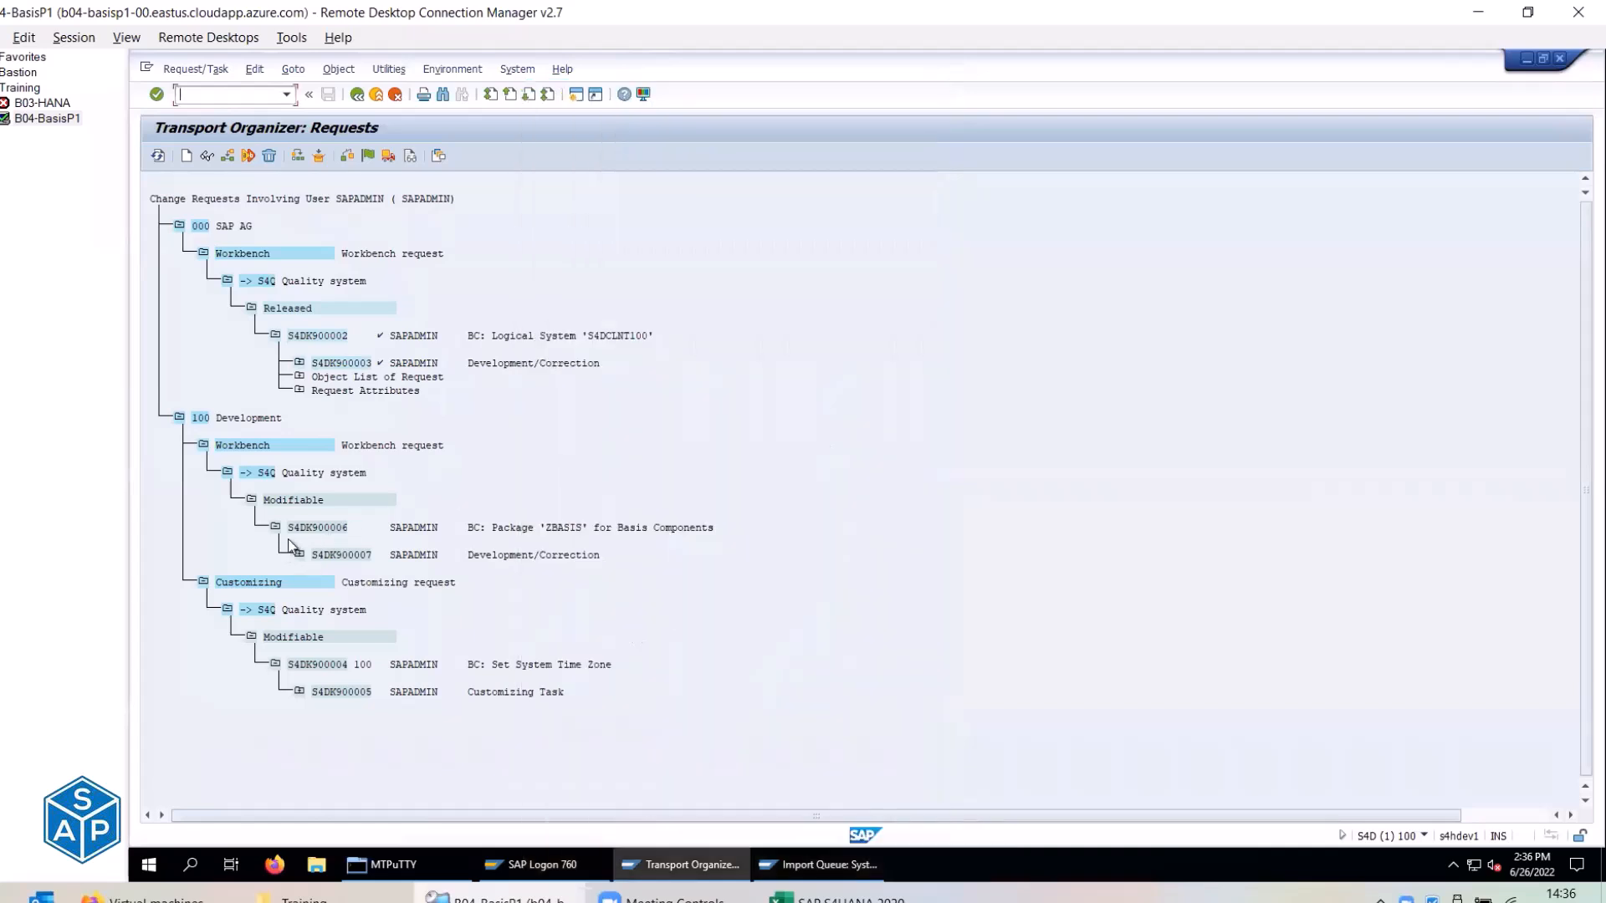
# Release task S4DK900007, then release request S4DK900006 directly to start its export.
pyautogui.click(355, 555)
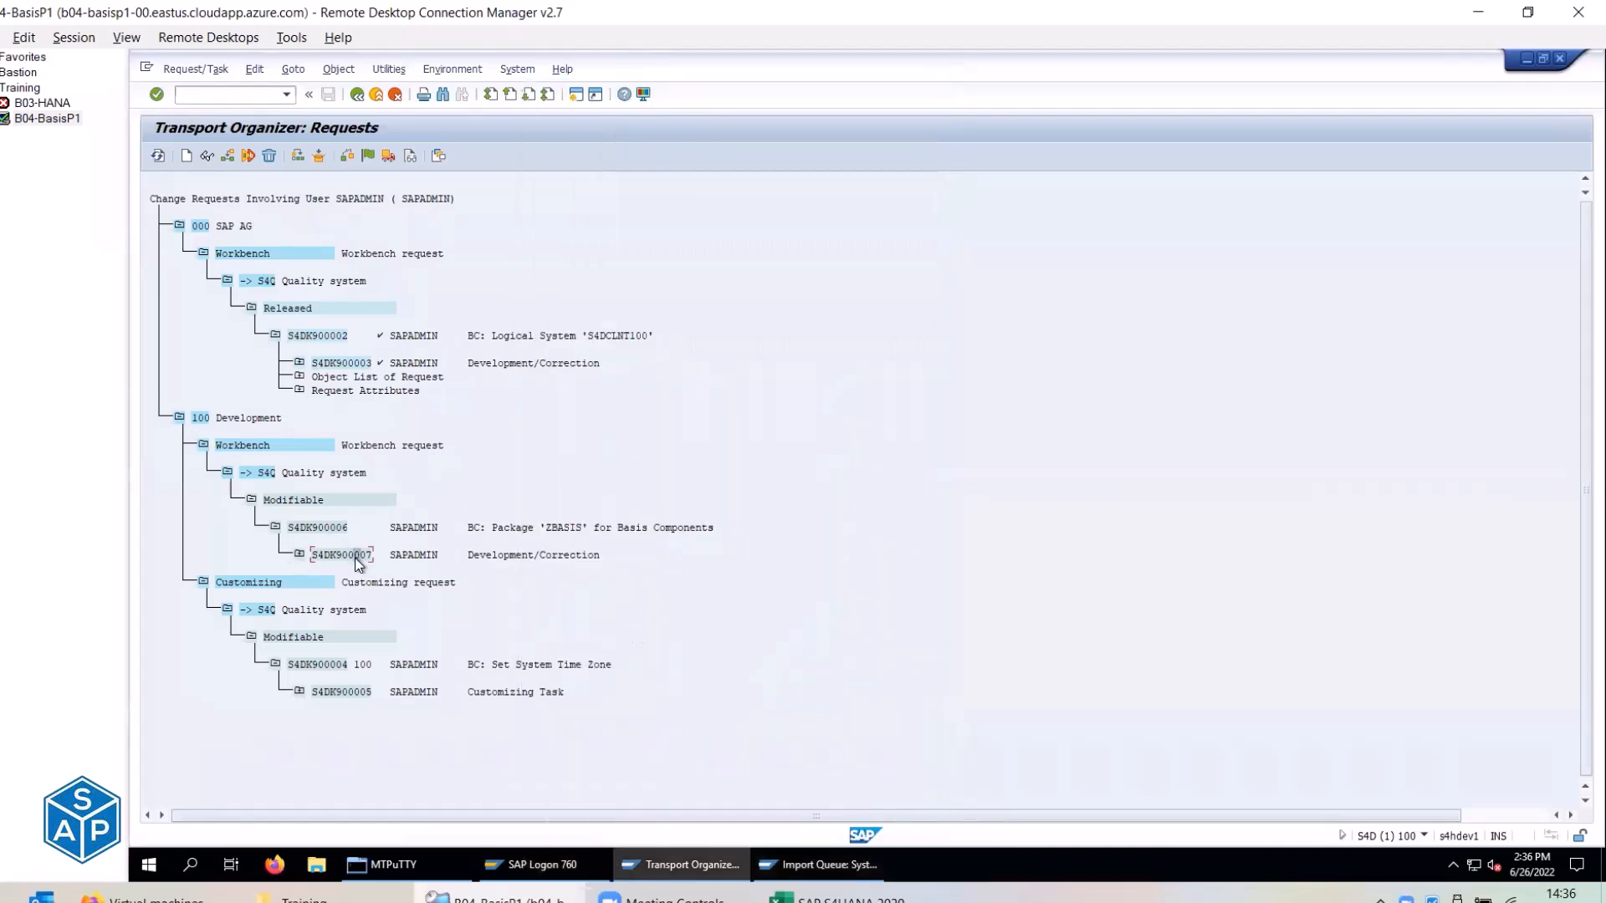
pyautogui.click(390, 155)
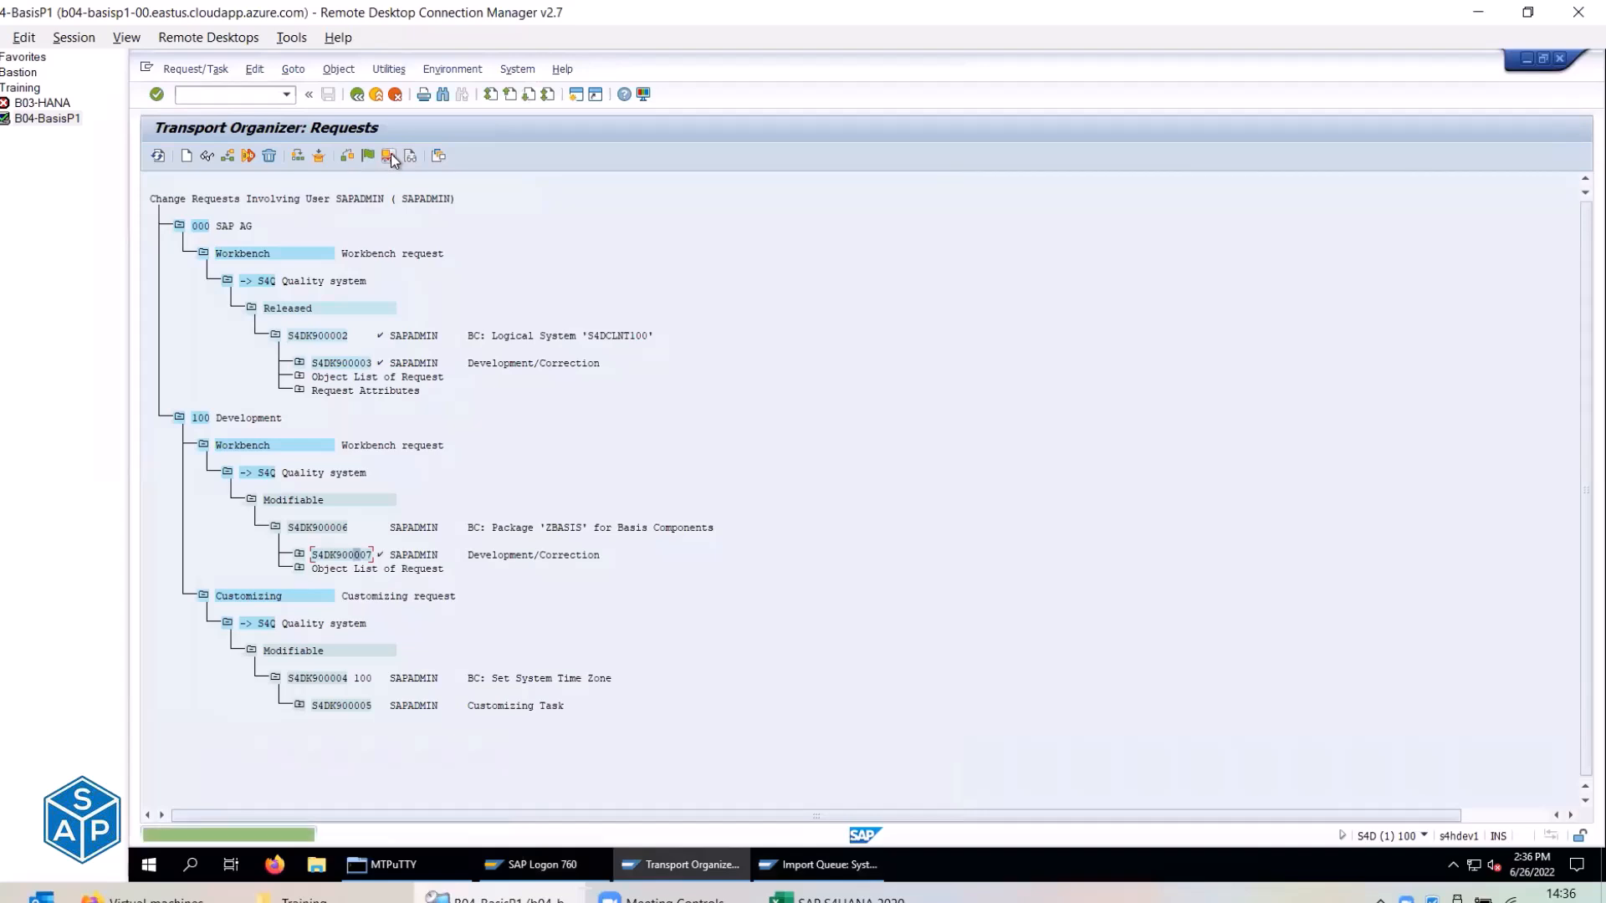
pyautogui.click(336, 527)
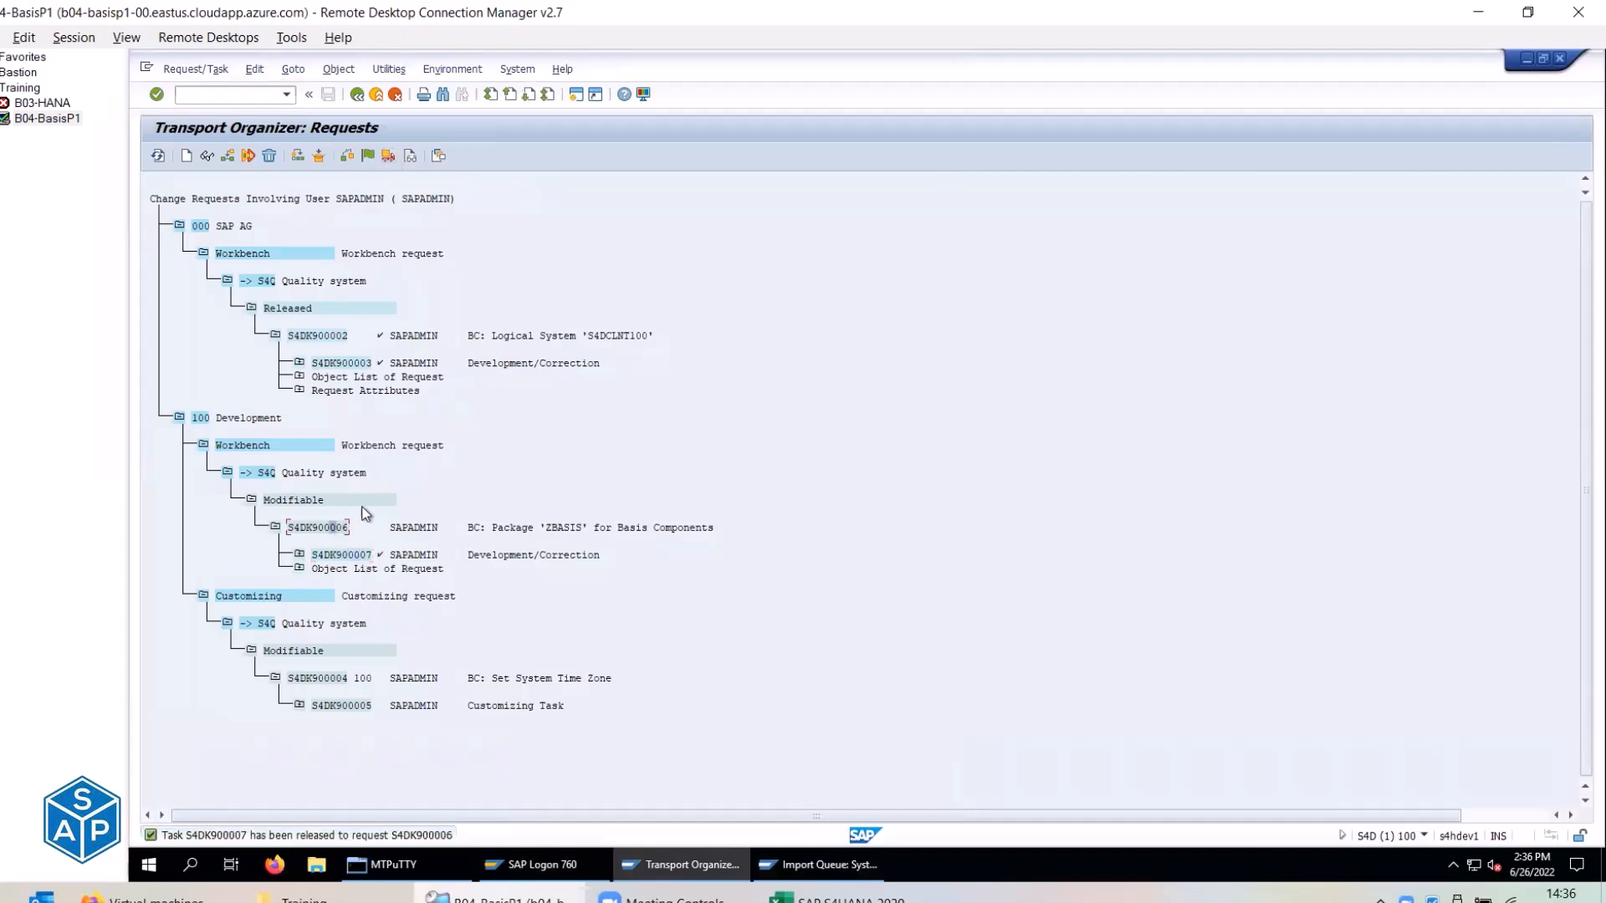
pyautogui.click(385, 158)
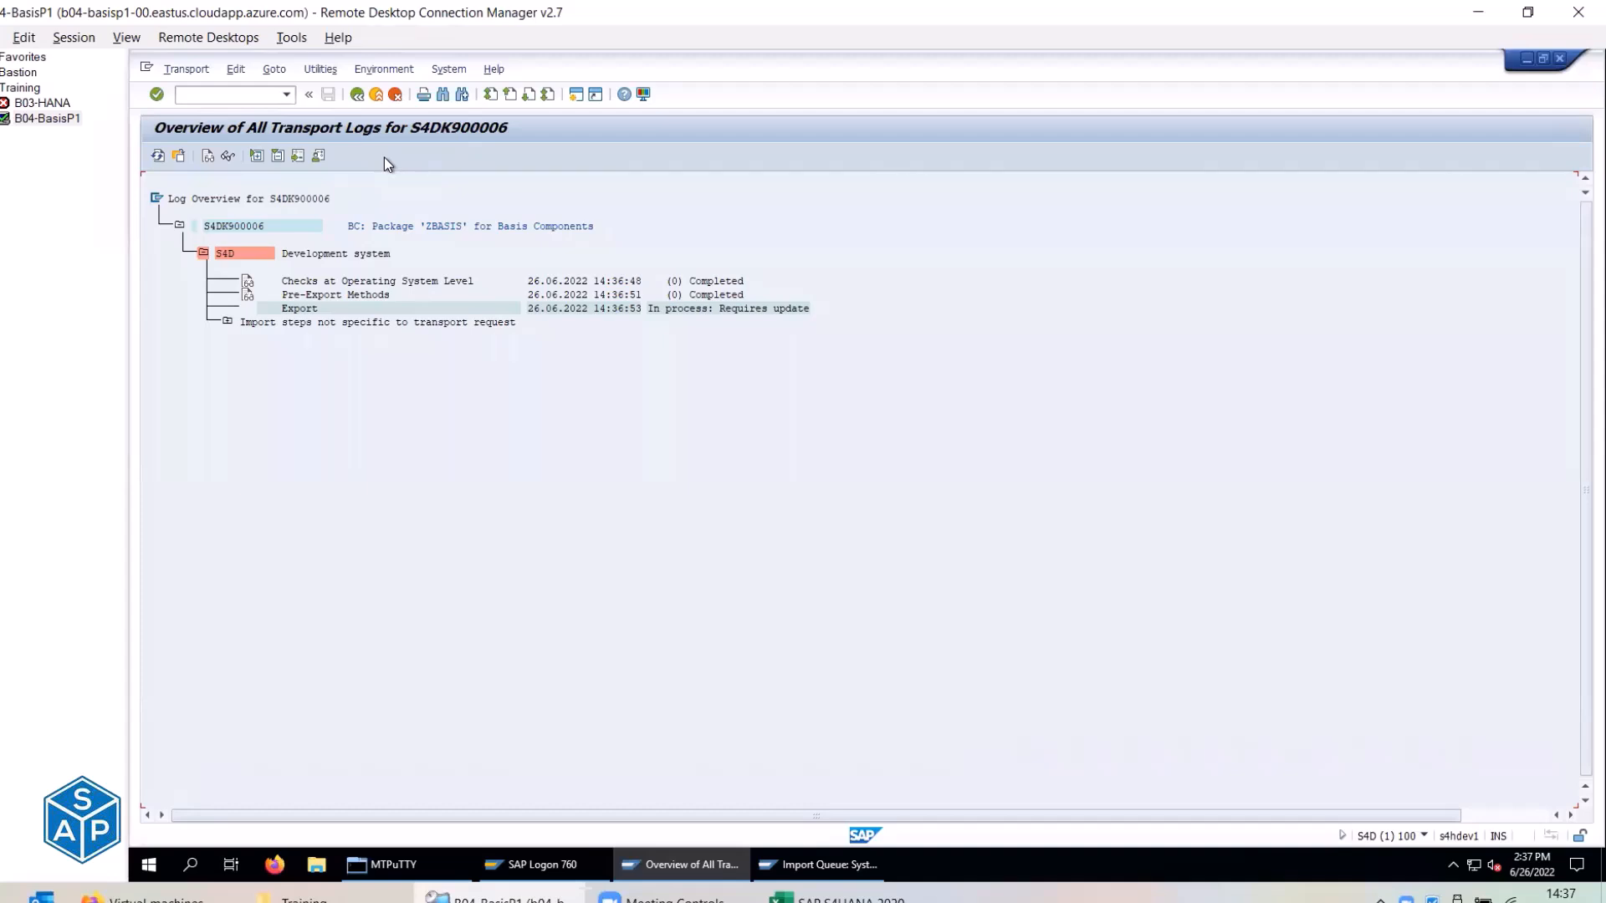
# Refresh the transport log and review the action log for S4DK900006.
pyautogui.click(157, 156)
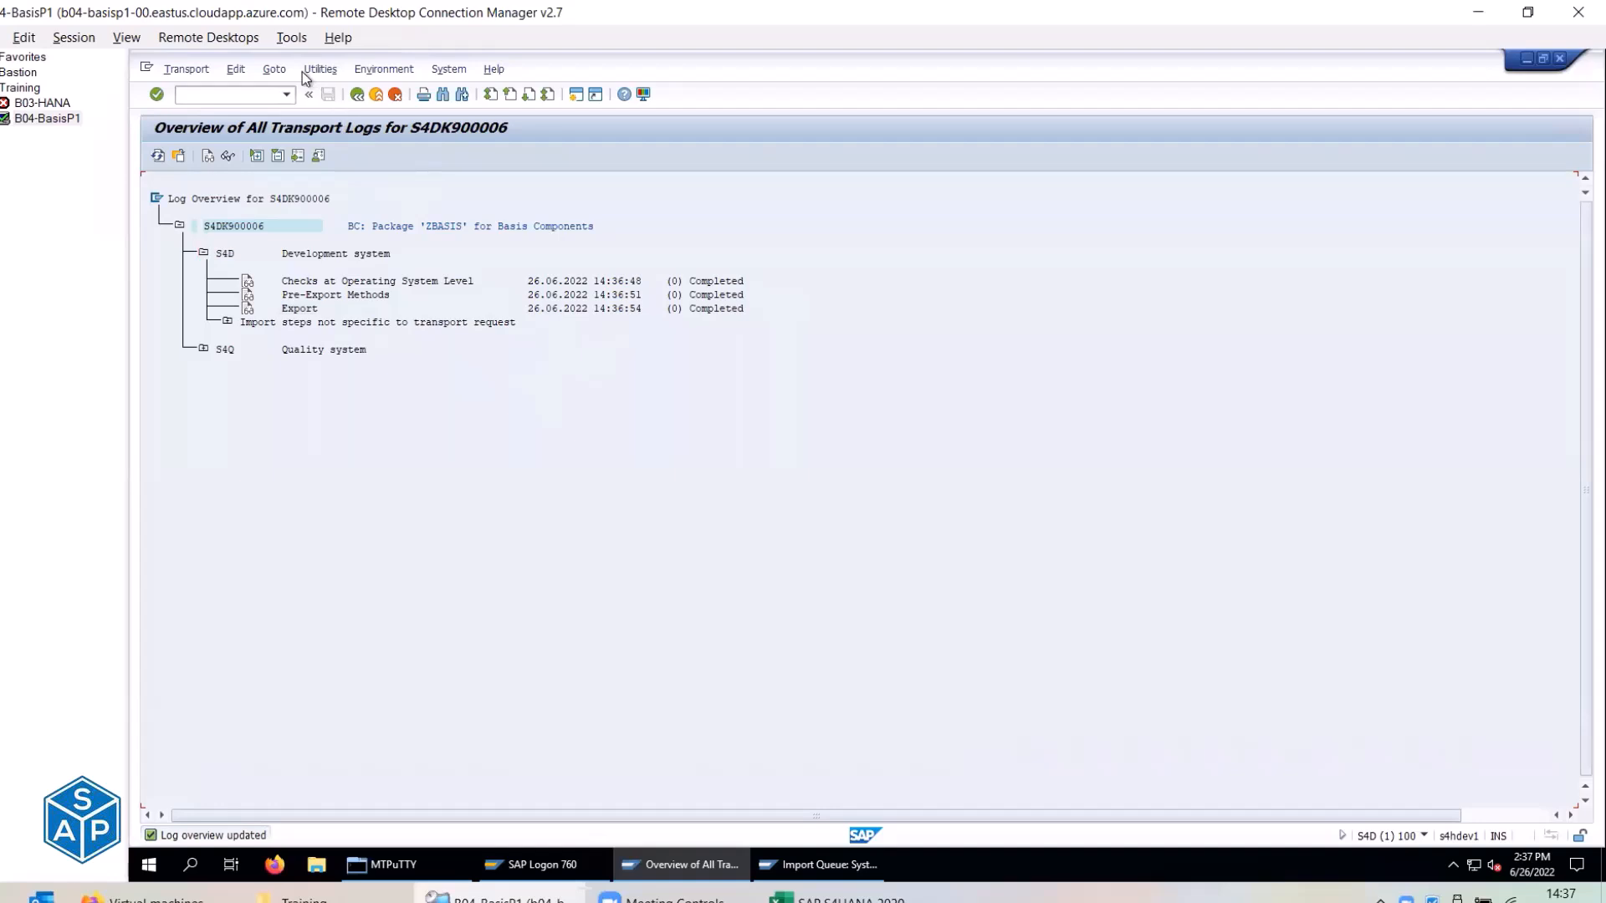
pyautogui.click(274, 69)
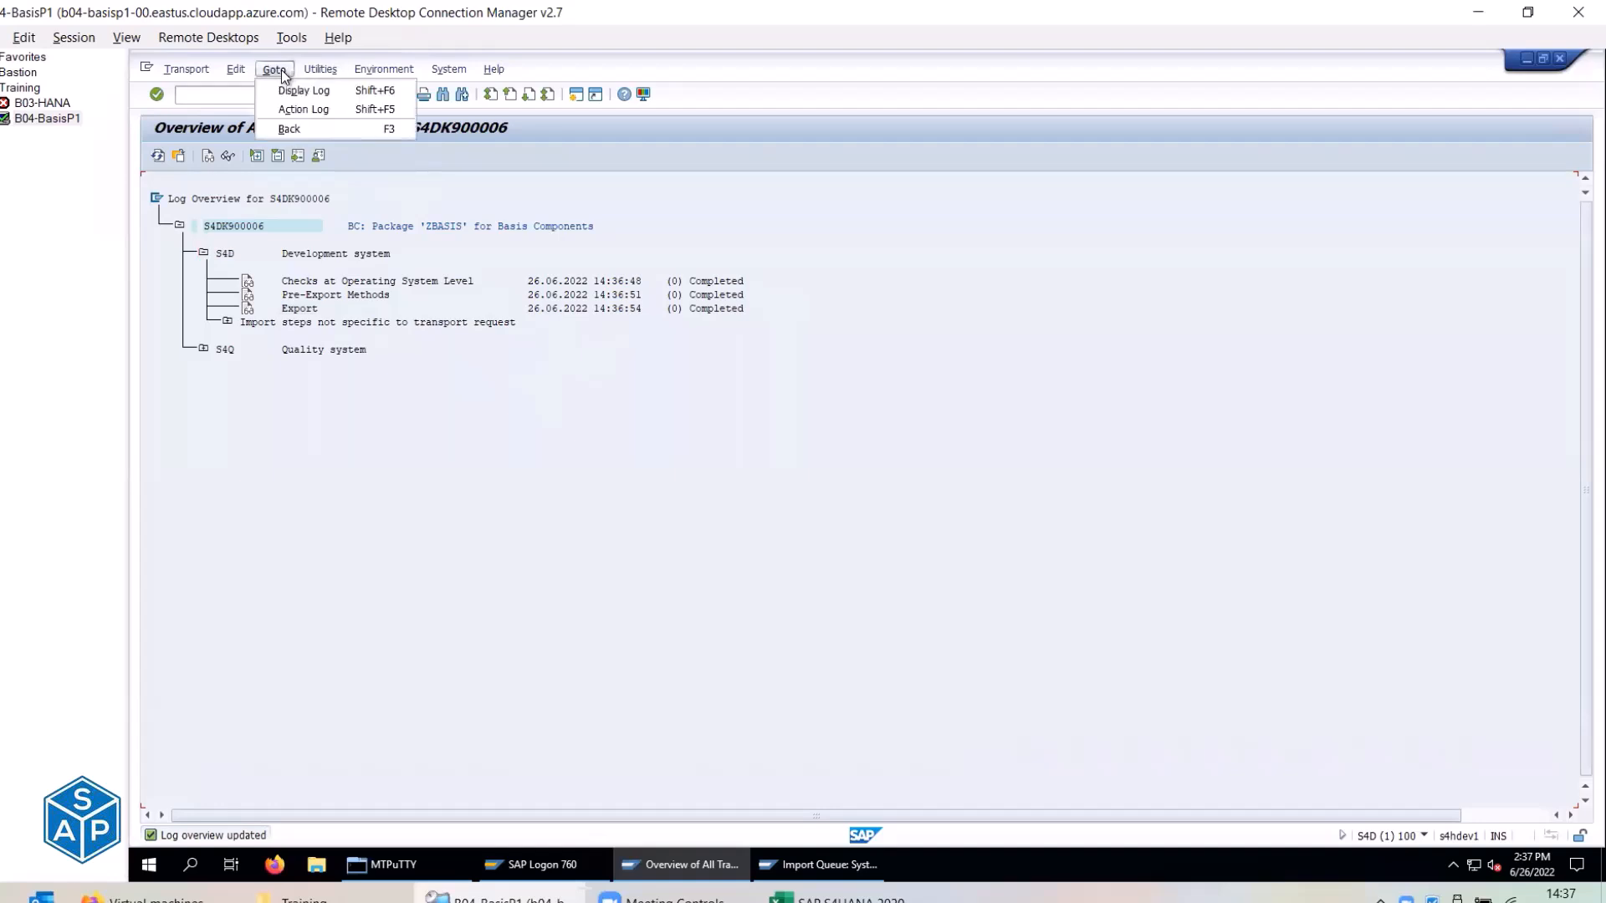
pyautogui.click(303, 109)
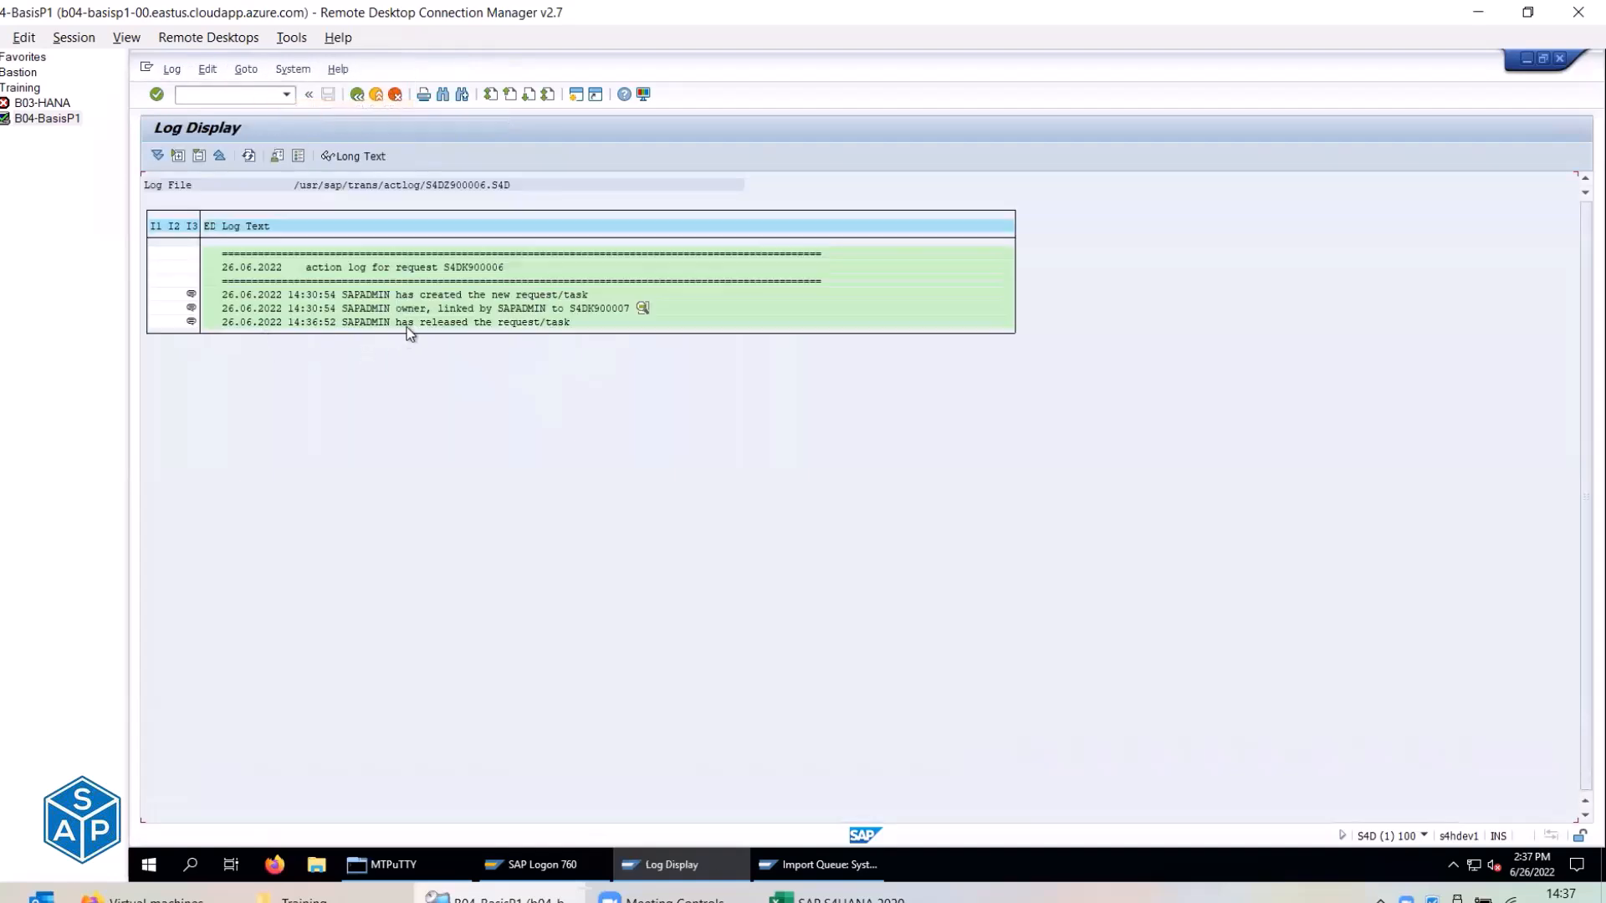
pyautogui.click(357, 95)
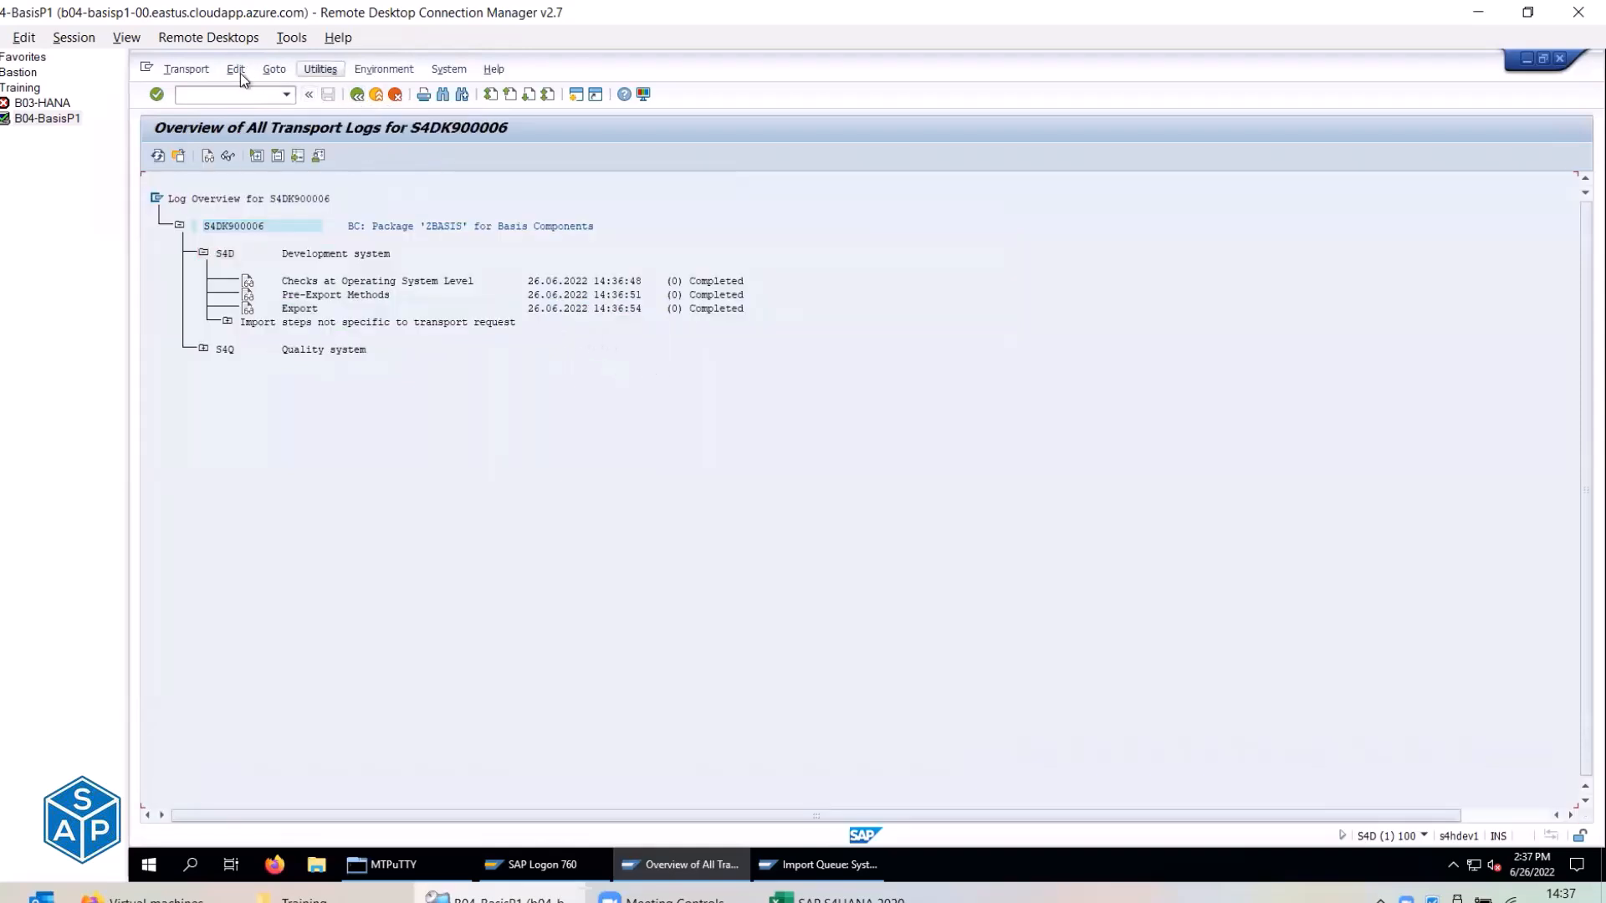
# Browse the Utilities and Environment menus, then return to the request tree showing S4DK900006 released.
pyautogui.click(310, 69)
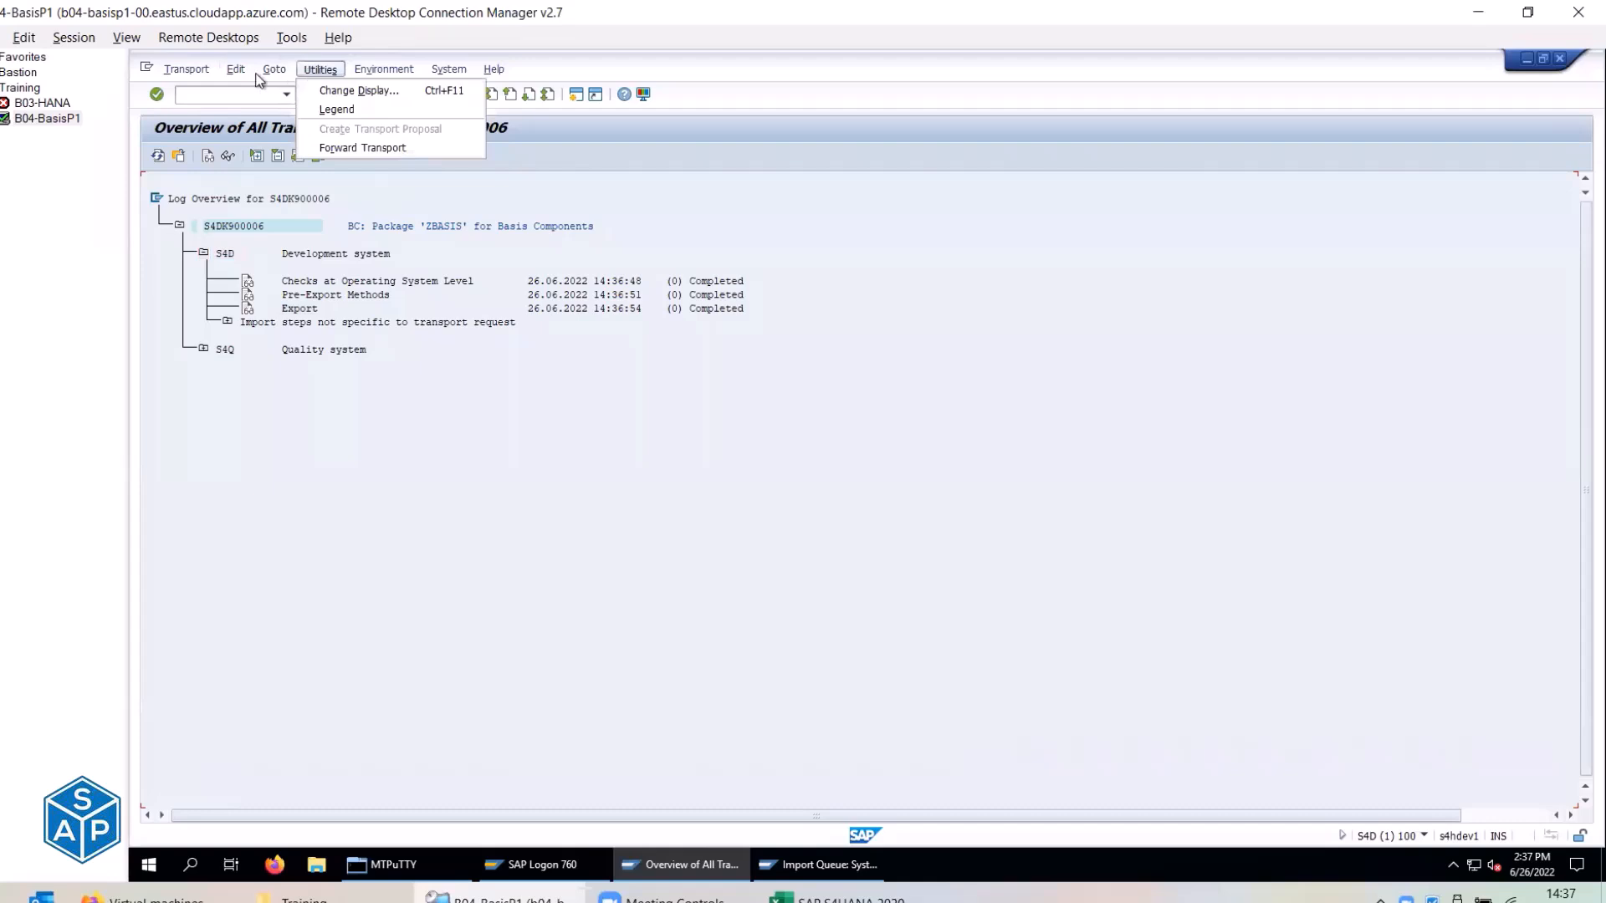
pyautogui.moveTo(261, 74)
pyautogui.click(388, 69)
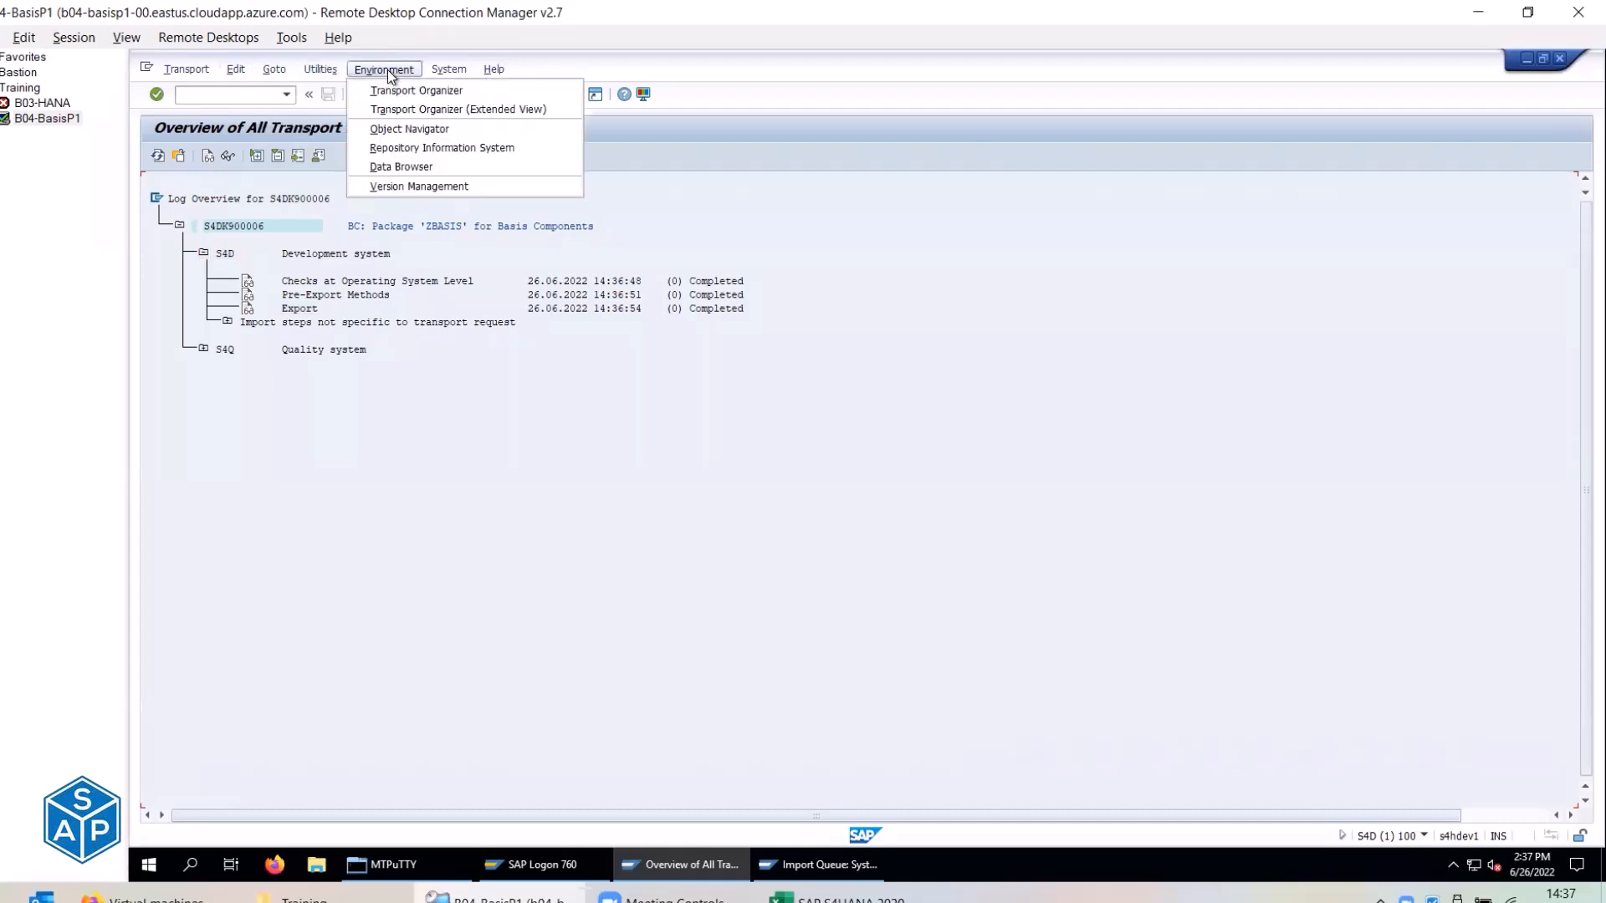
pyautogui.click(450, 463)
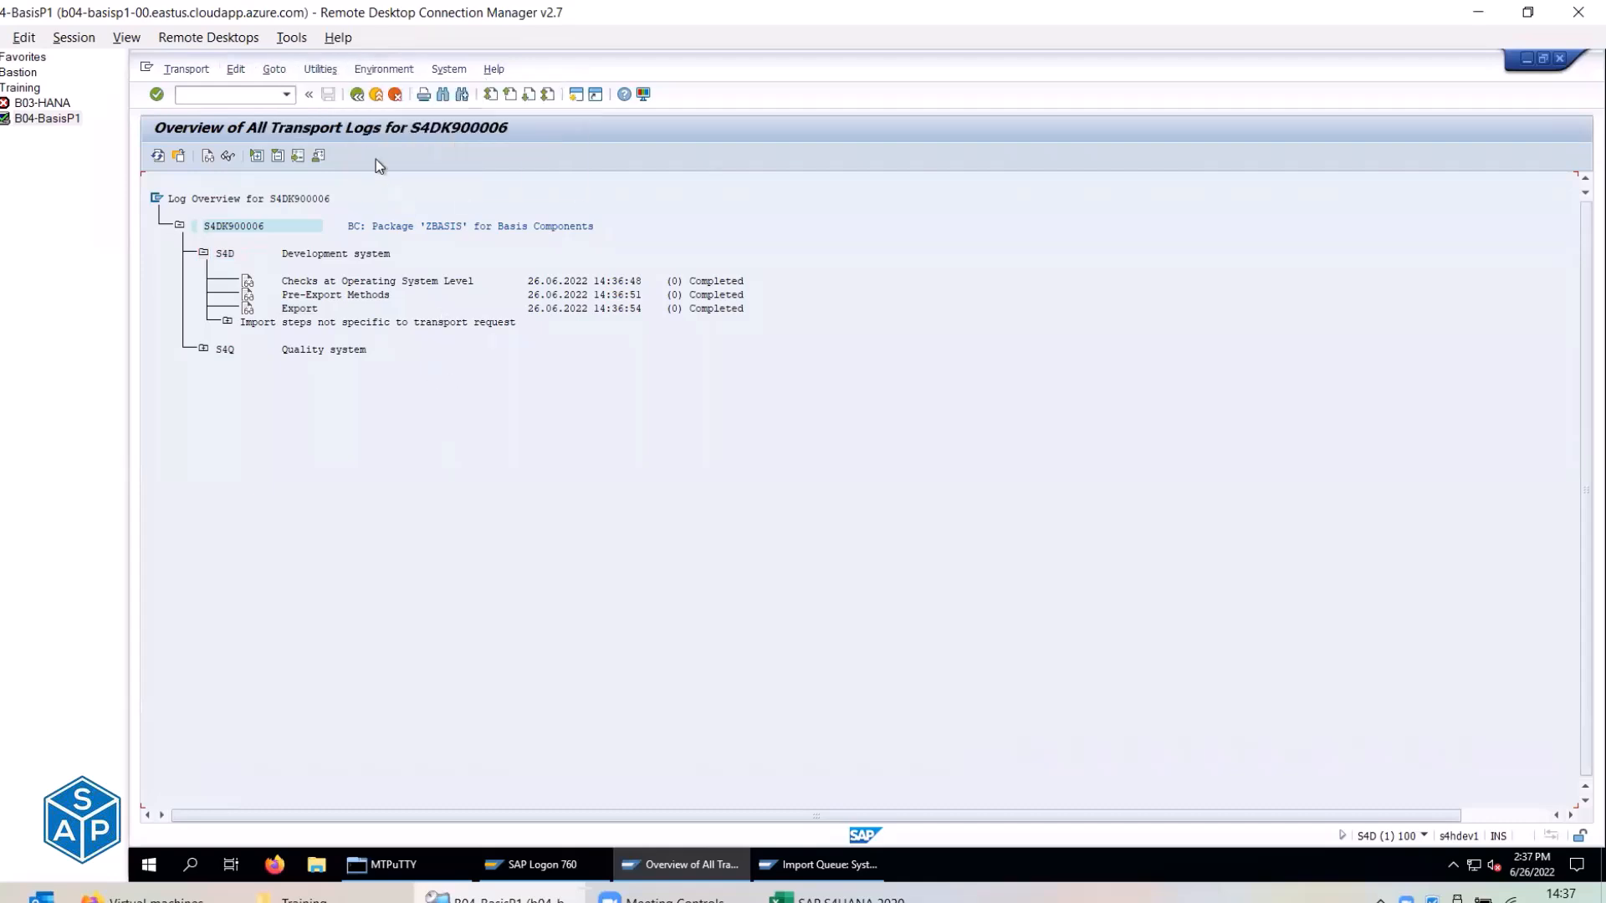
pyautogui.click(356, 93)
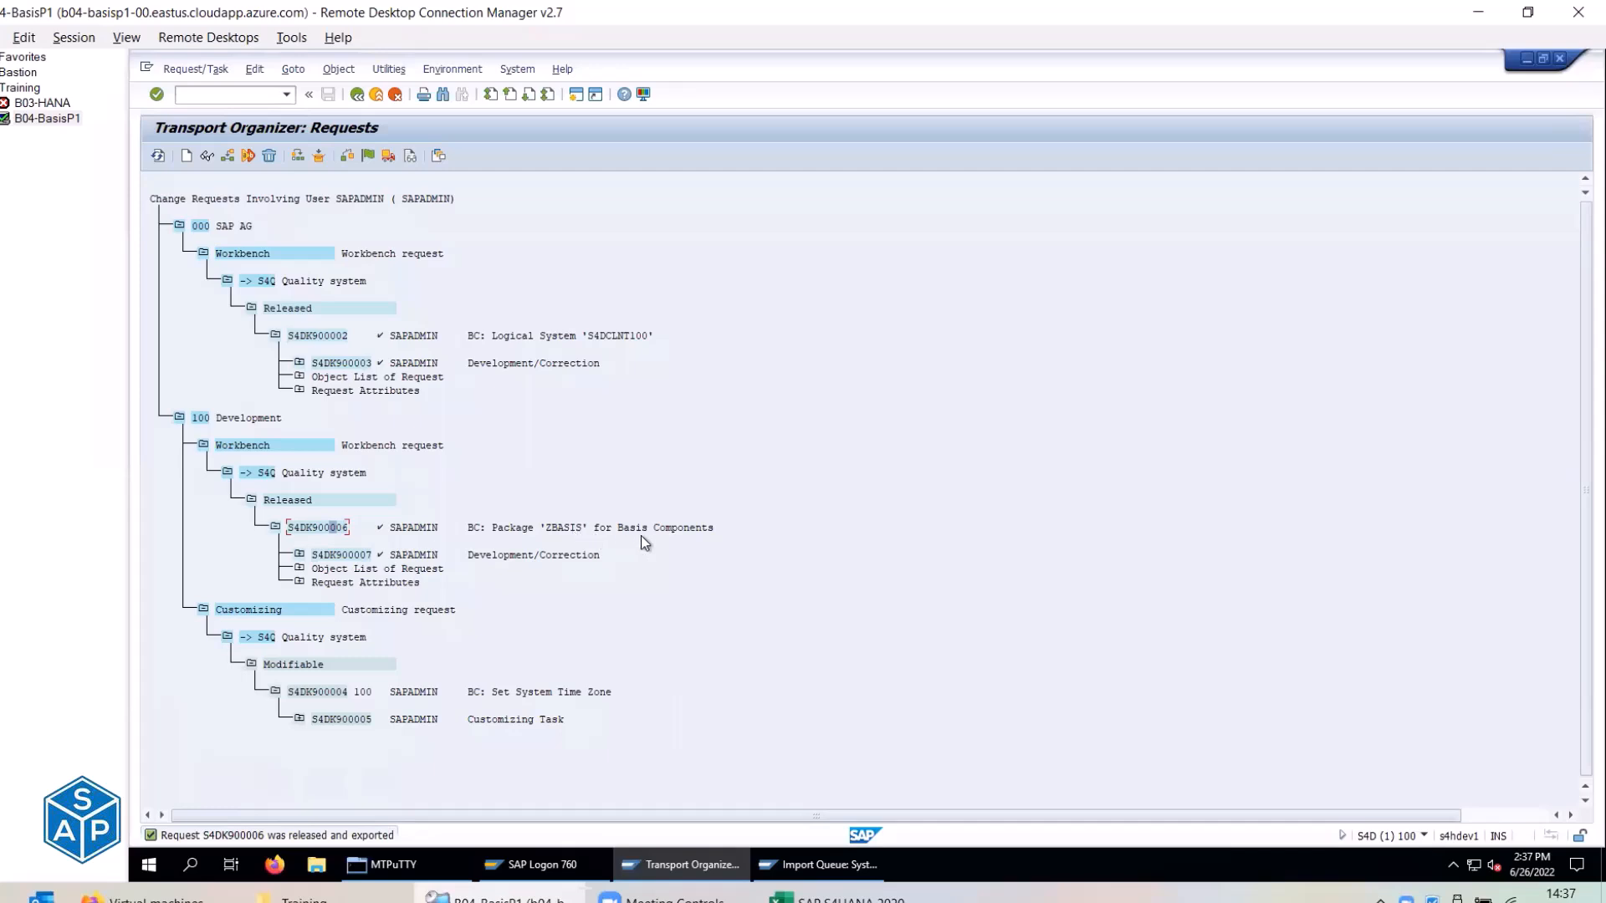
# Refresh the S4Q import queue and mark the ZBASIS package request S4DK900006.
pyautogui.click(824, 865)
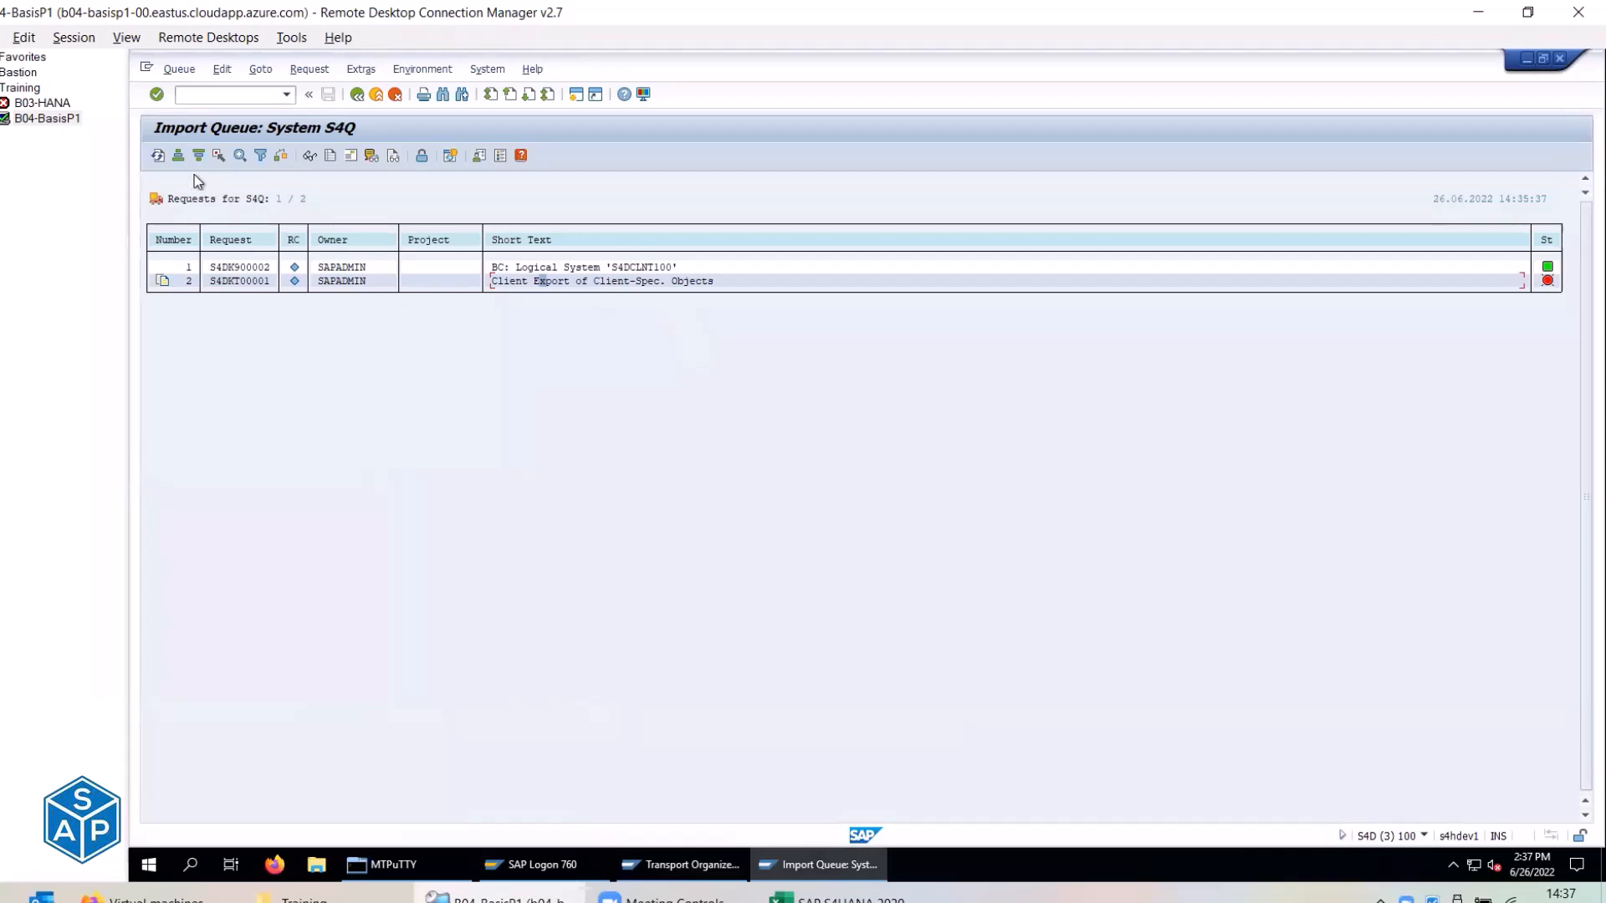
pyautogui.click(157, 157)
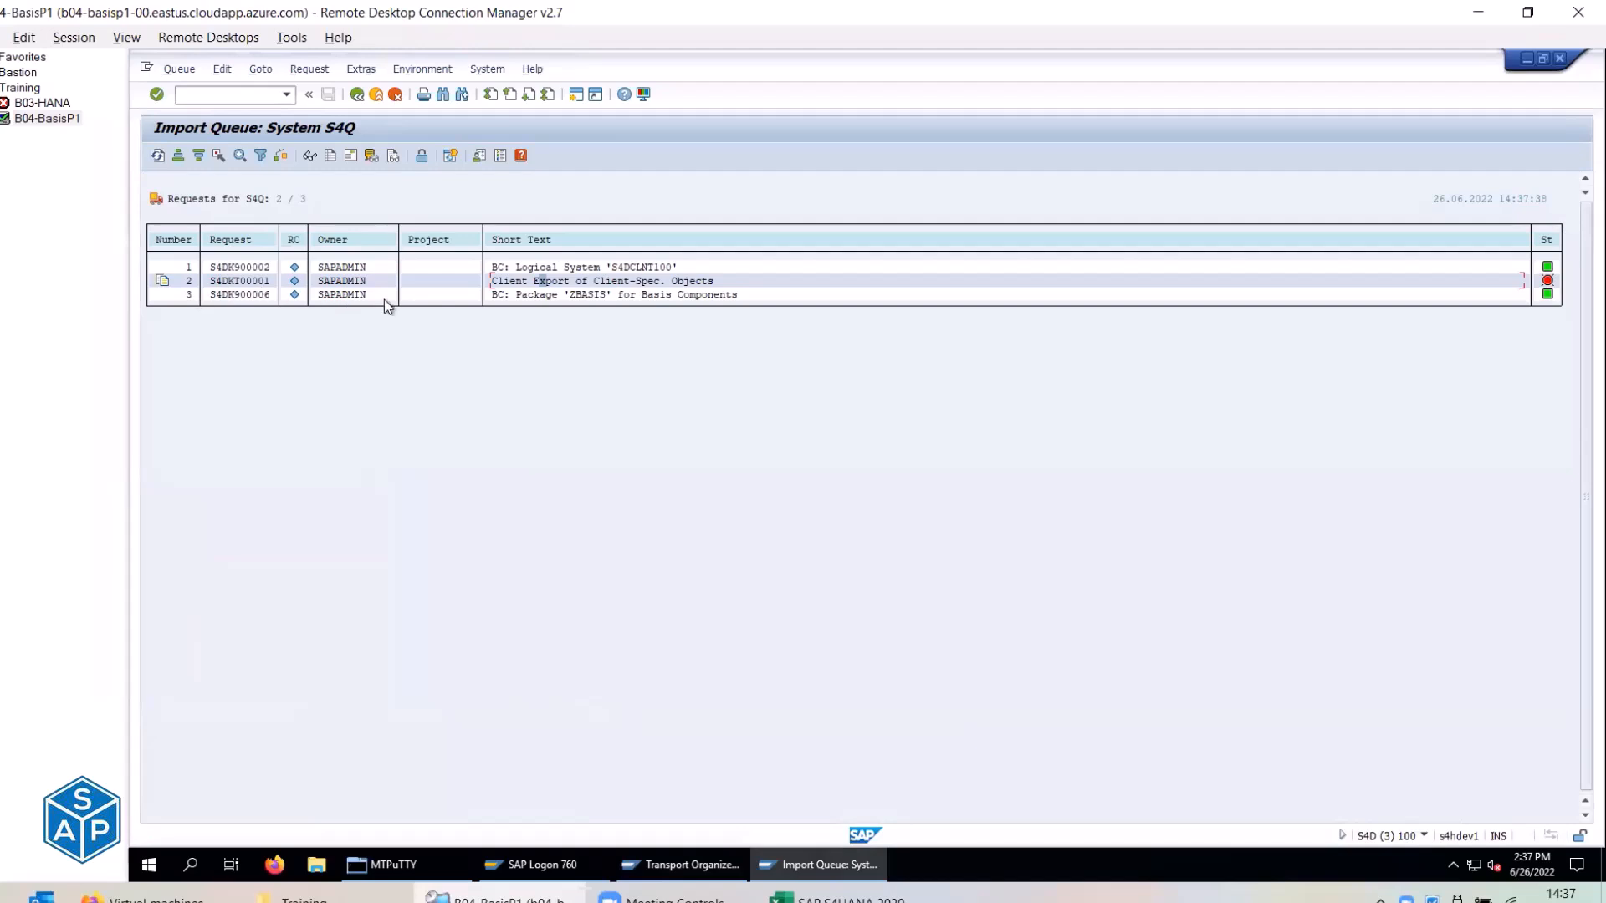
pyautogui.click(294, 296)
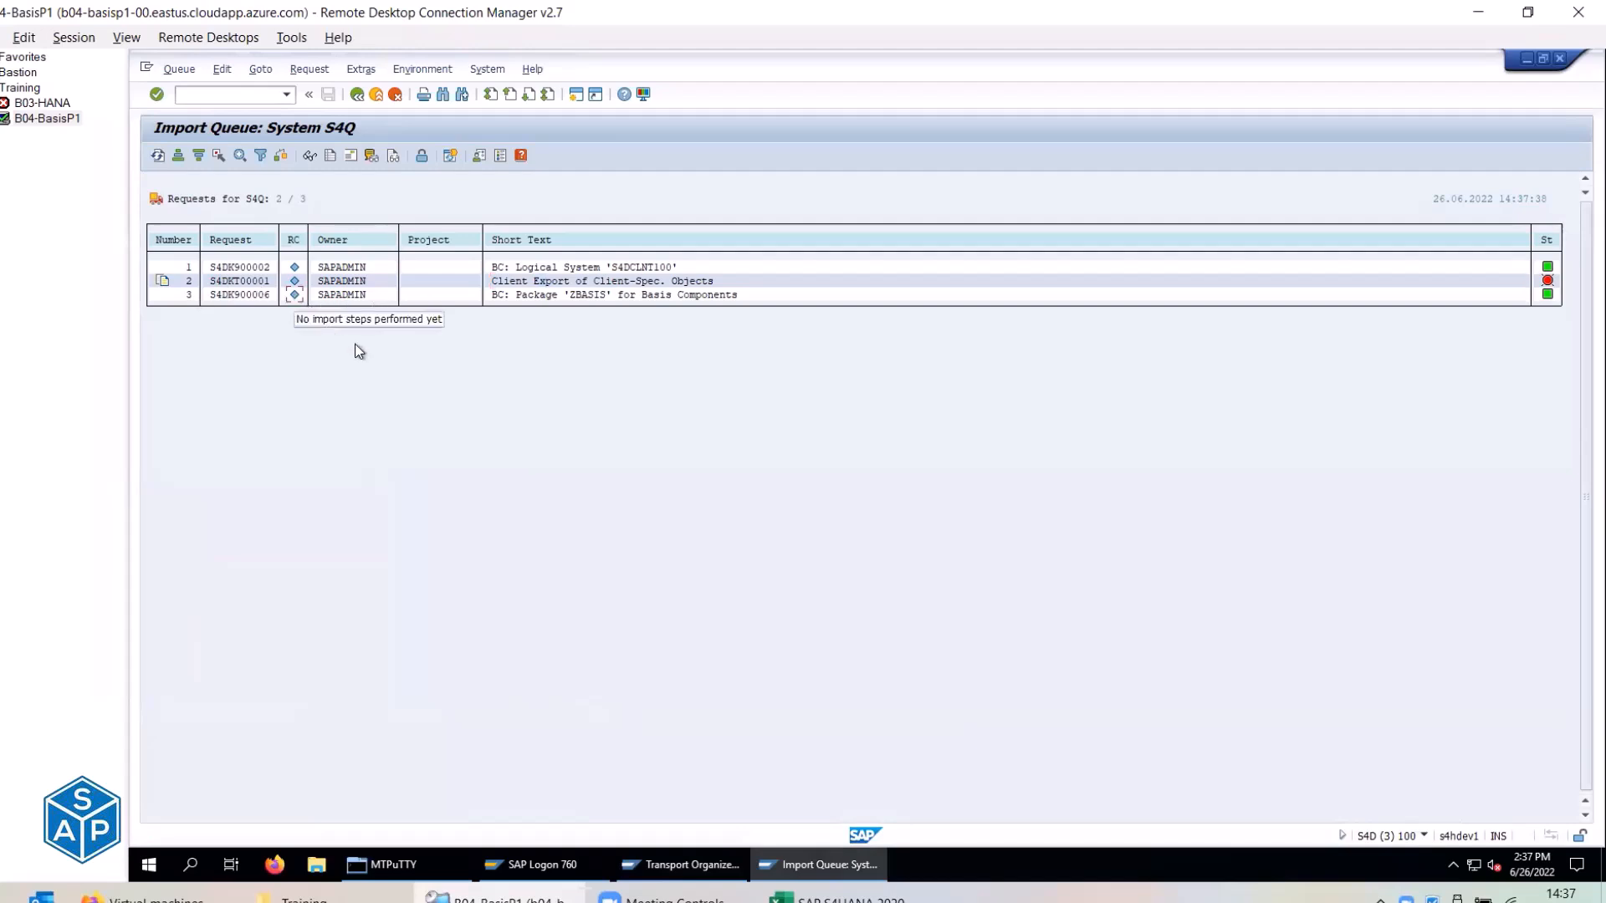
pyautogui.click(217, 157)
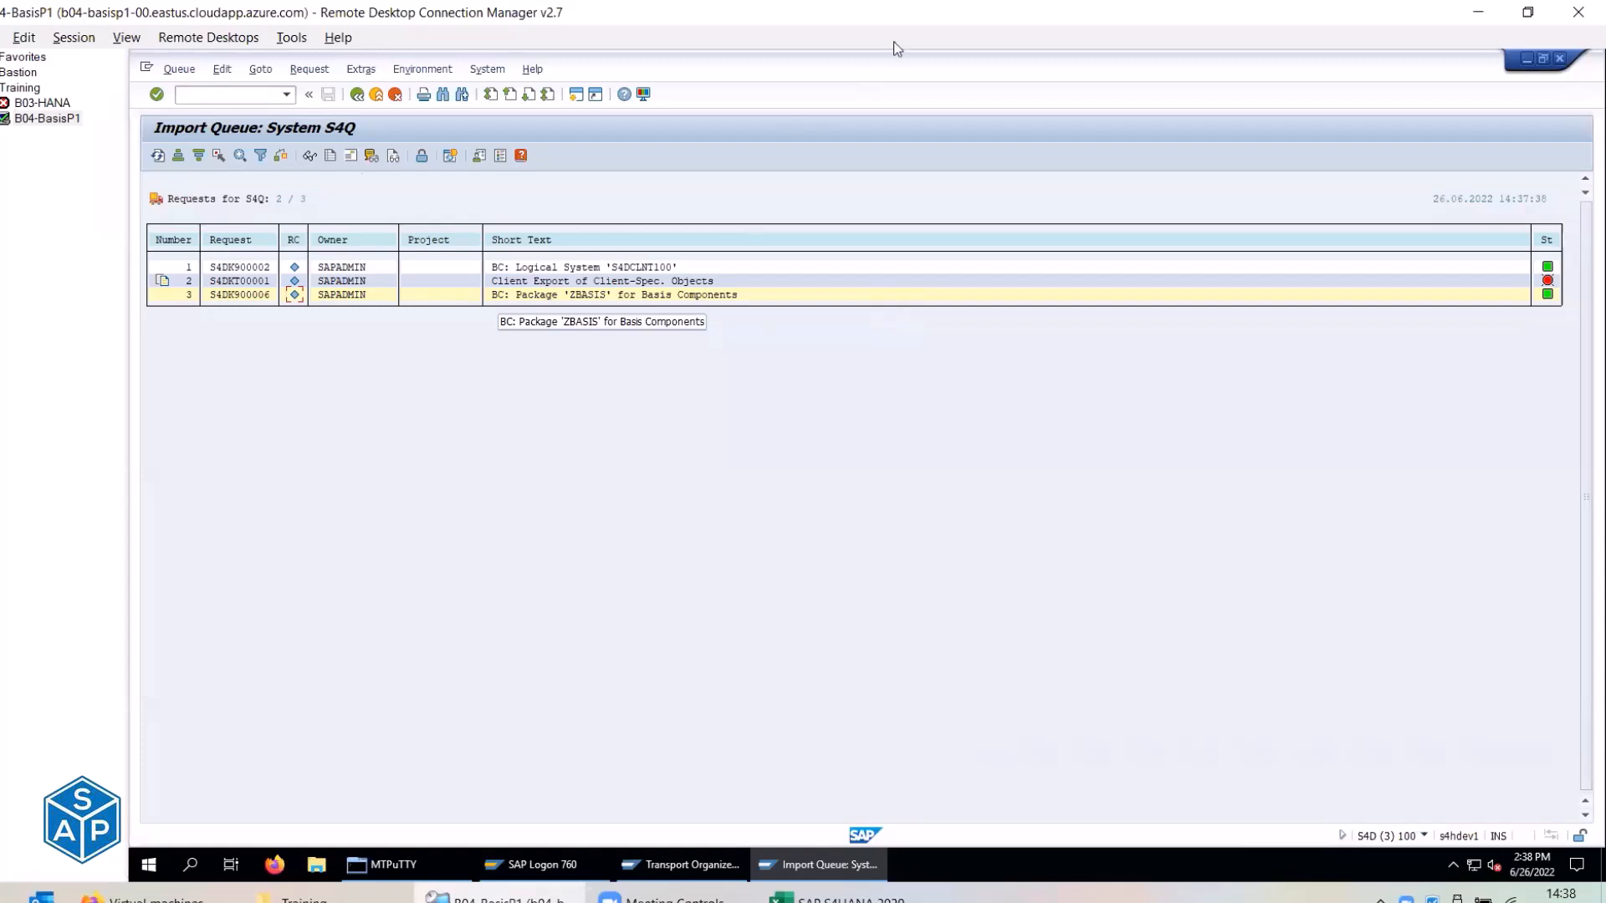
# Return to the Transport Organizer change request list and select customizing task S4DK900005.
pyautogui.moveTo(144, 114)
pyautogui.mouseDown()
pyautogui.moveTo(222, 139)
pyautogui.moveTo(371, 144)
pyautogui.mouseUp()
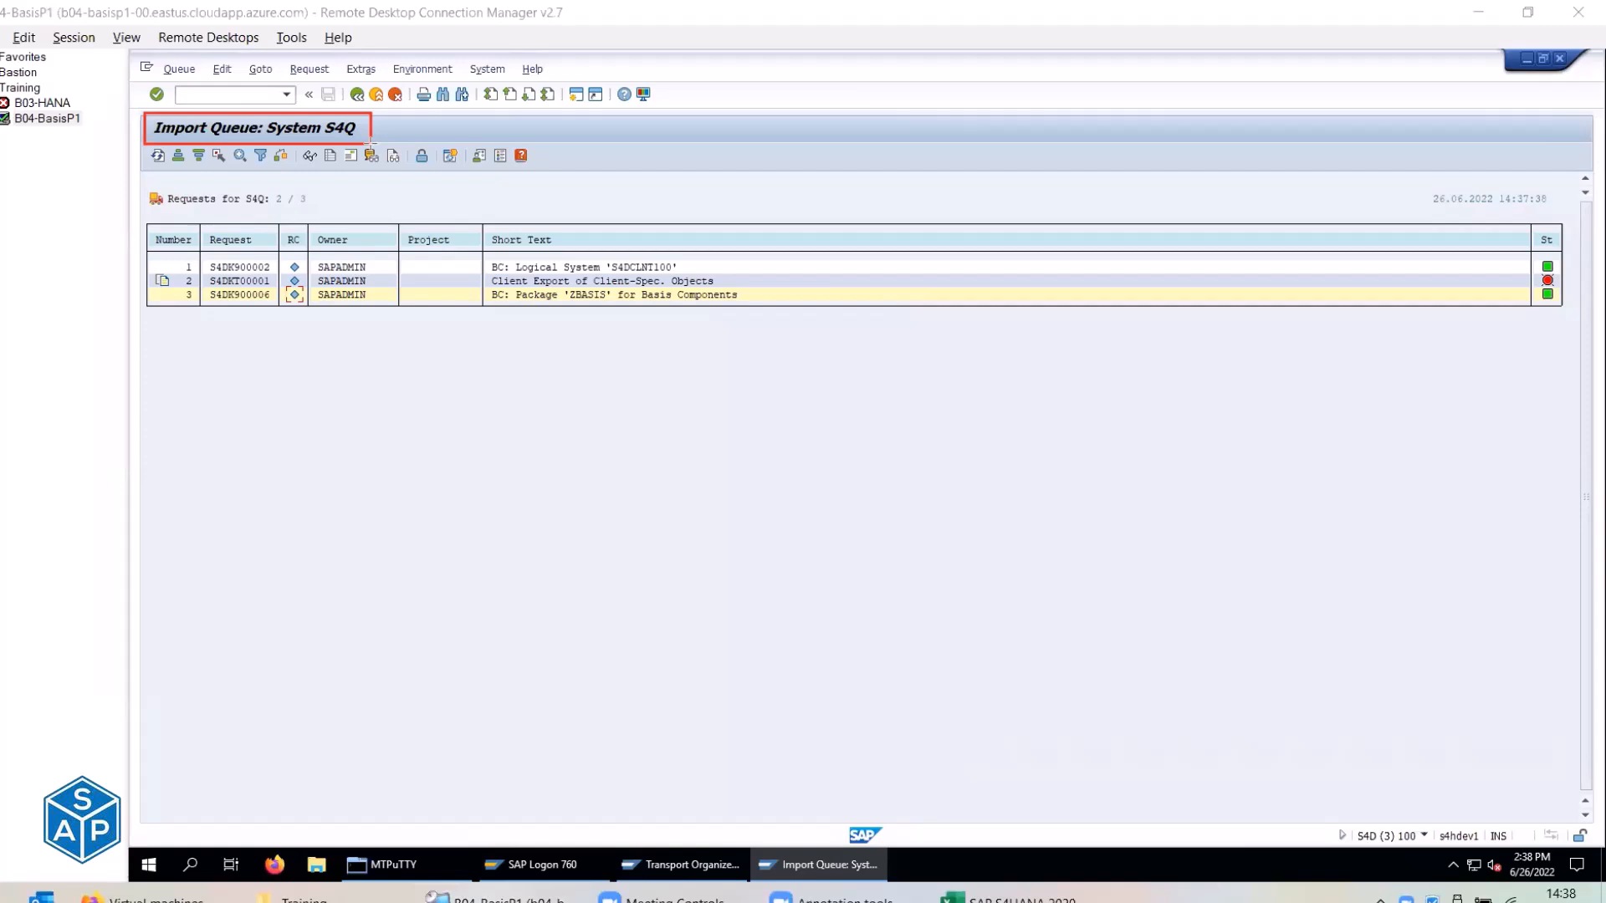
pyautogui.hotkey('ctrl', 'z')
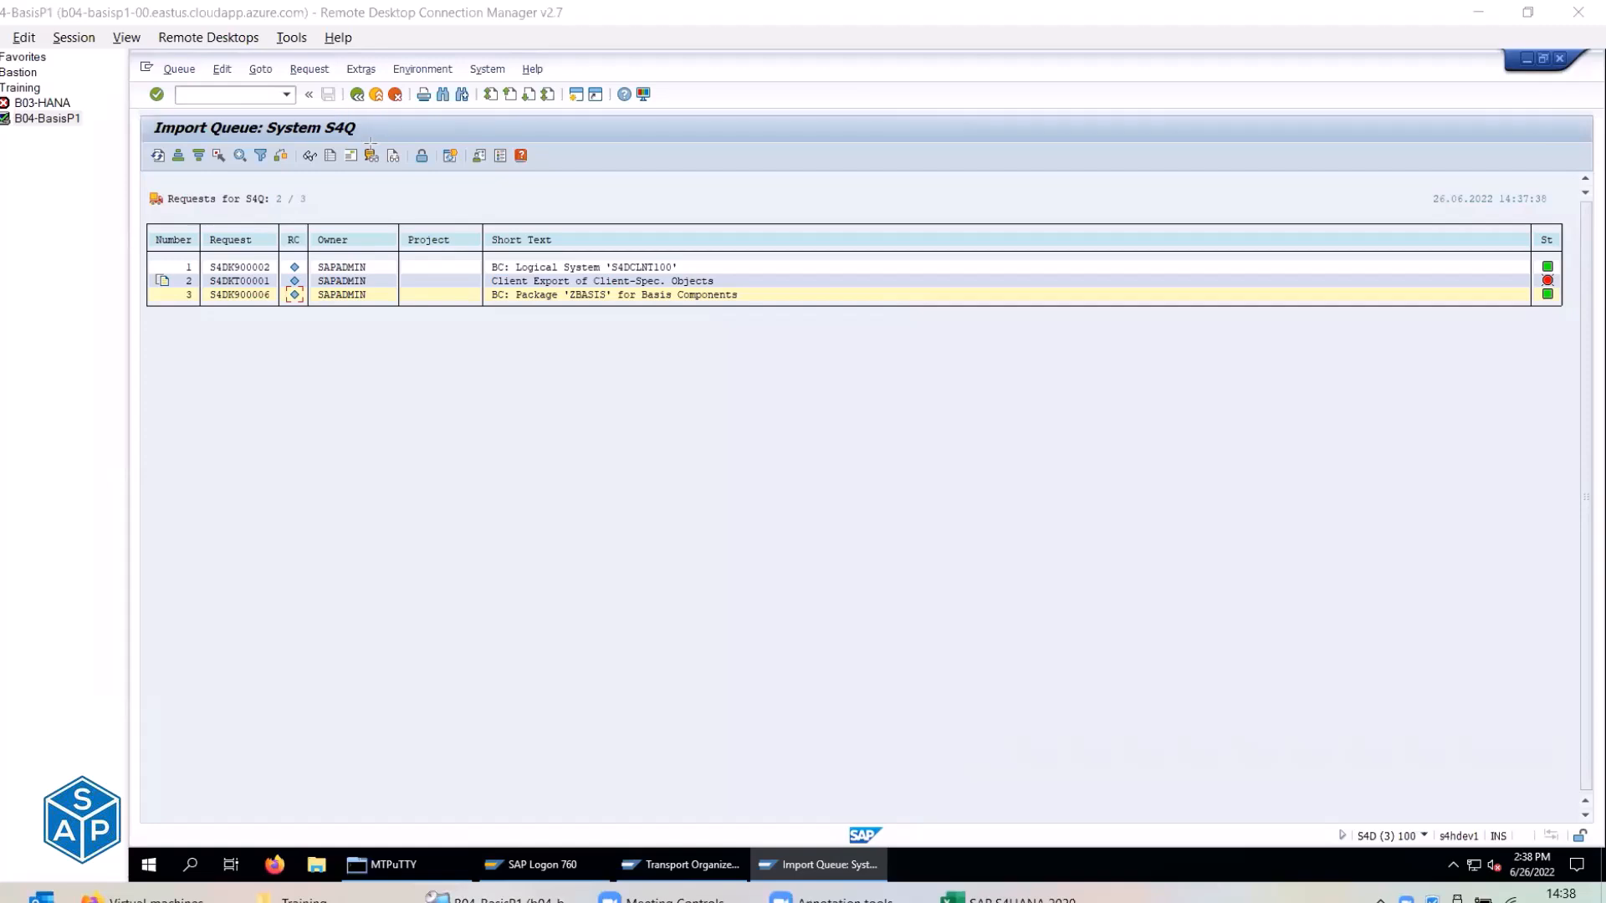
pyautogui.click(661, 867)
pyautogui.click(347, 718)
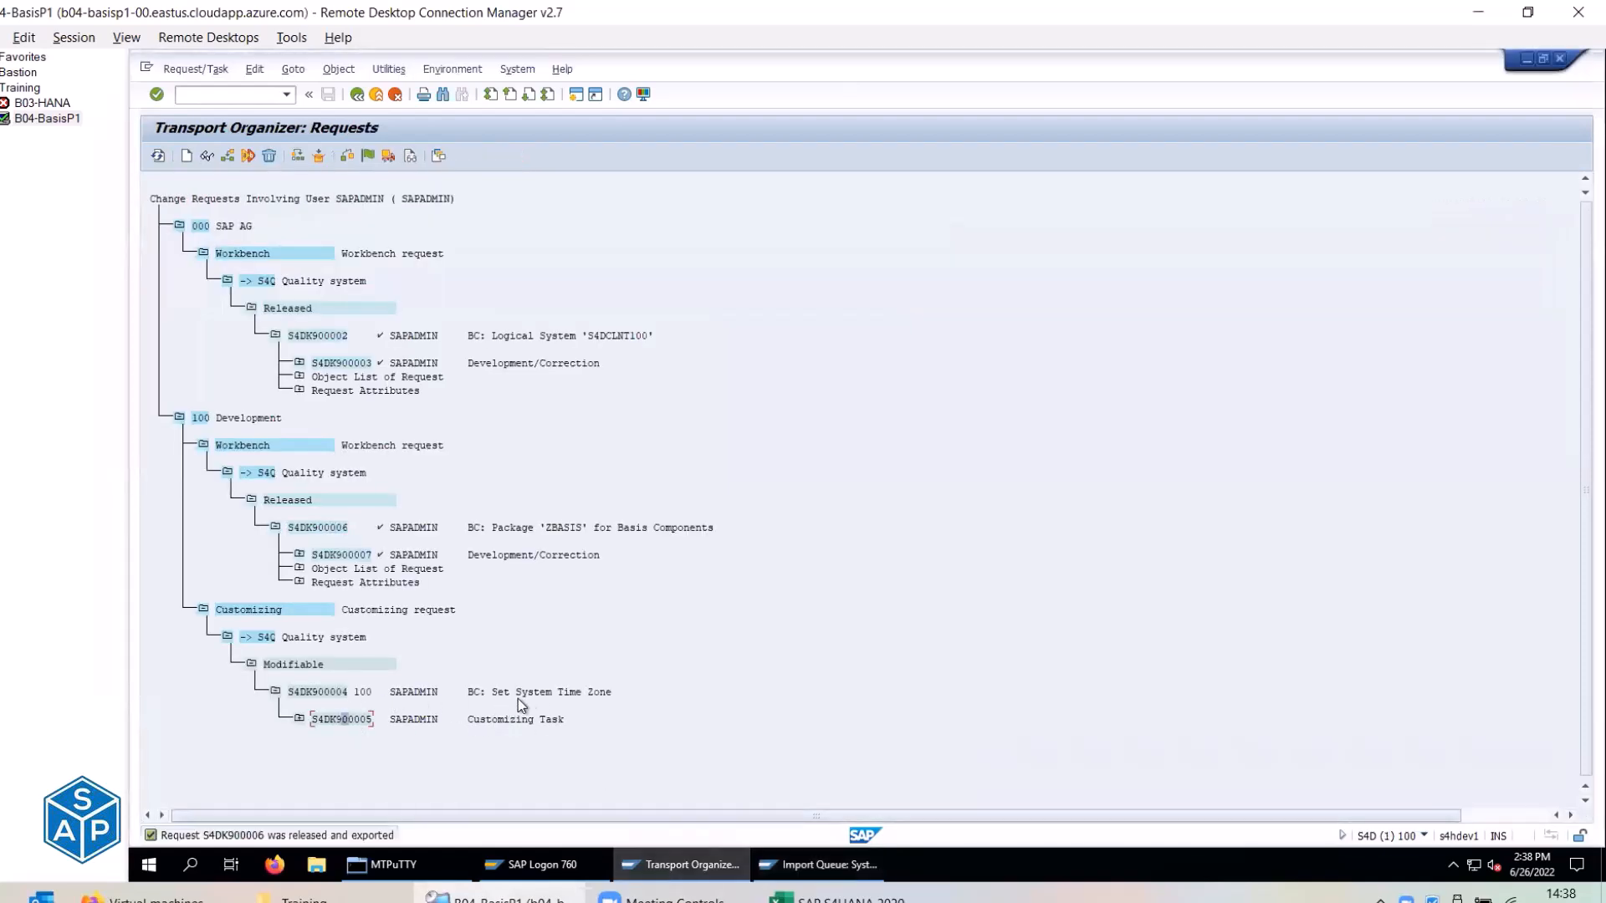
# Release task S4DK900005 and release request S4DK900004 directly, confirming the export in the log.
pyautogui.click(389, 155)
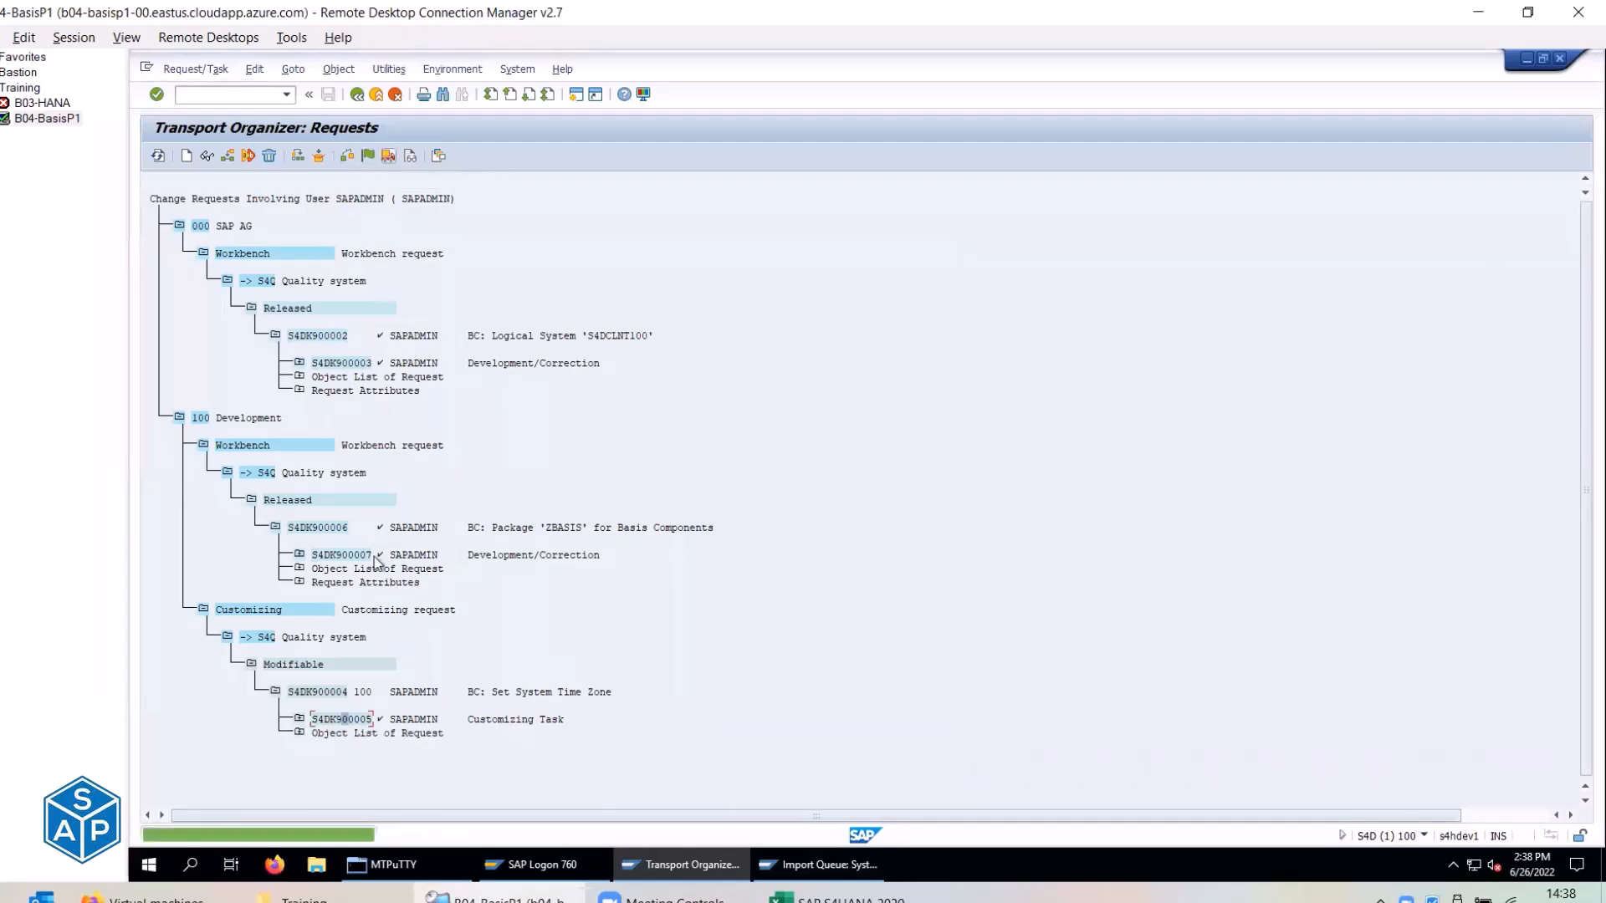
pyautogui.click(317, 690)
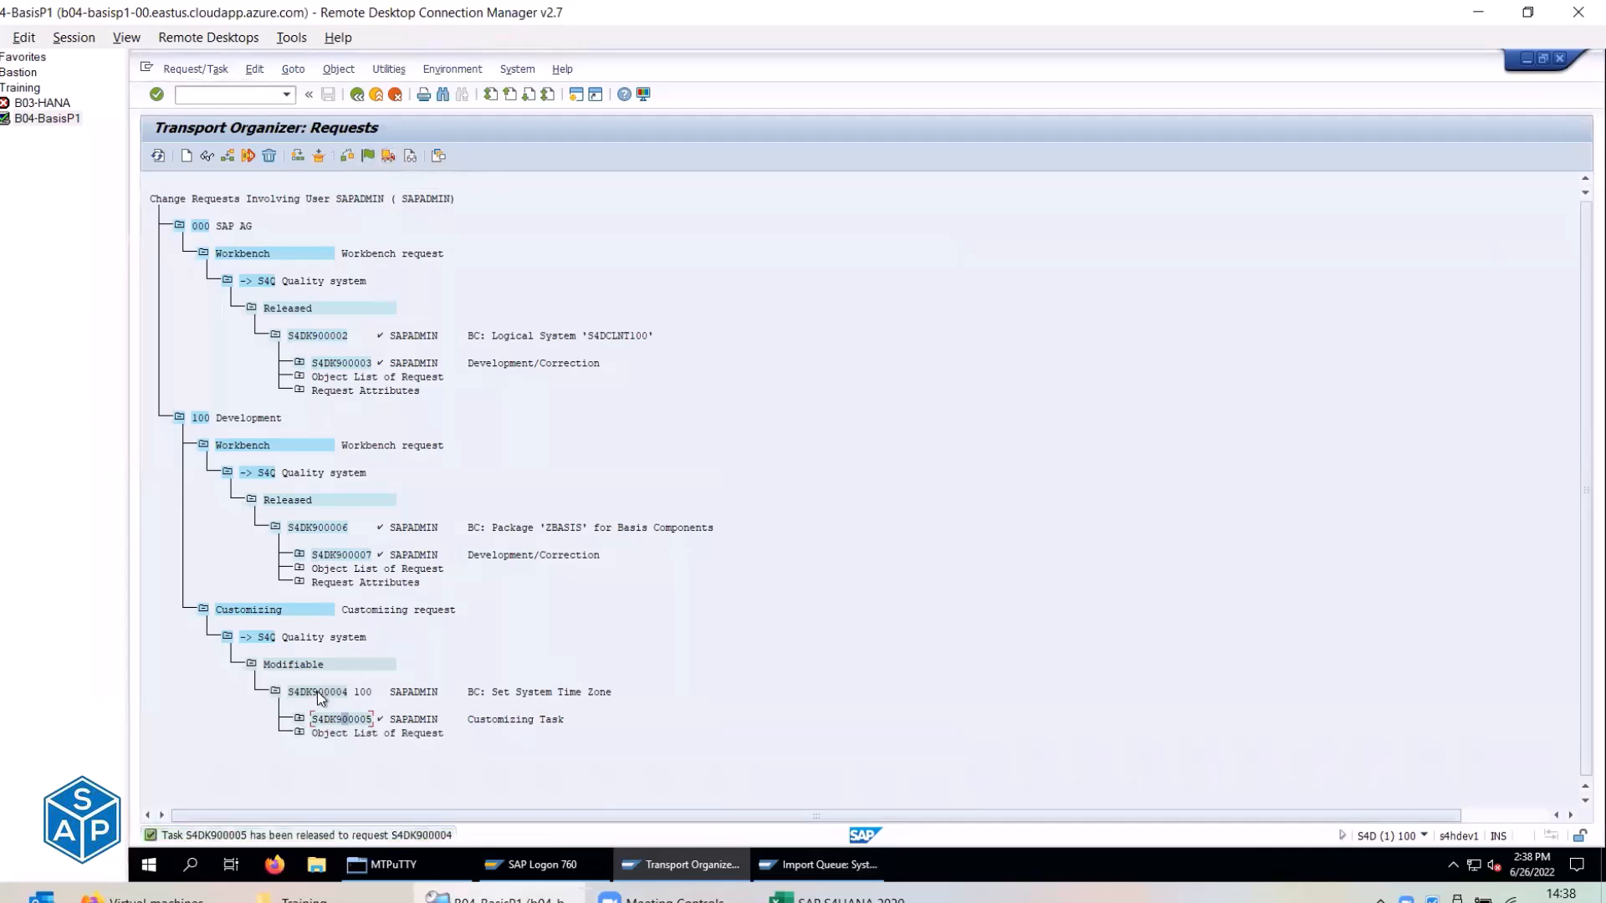
pyautogui.click(389, 156)
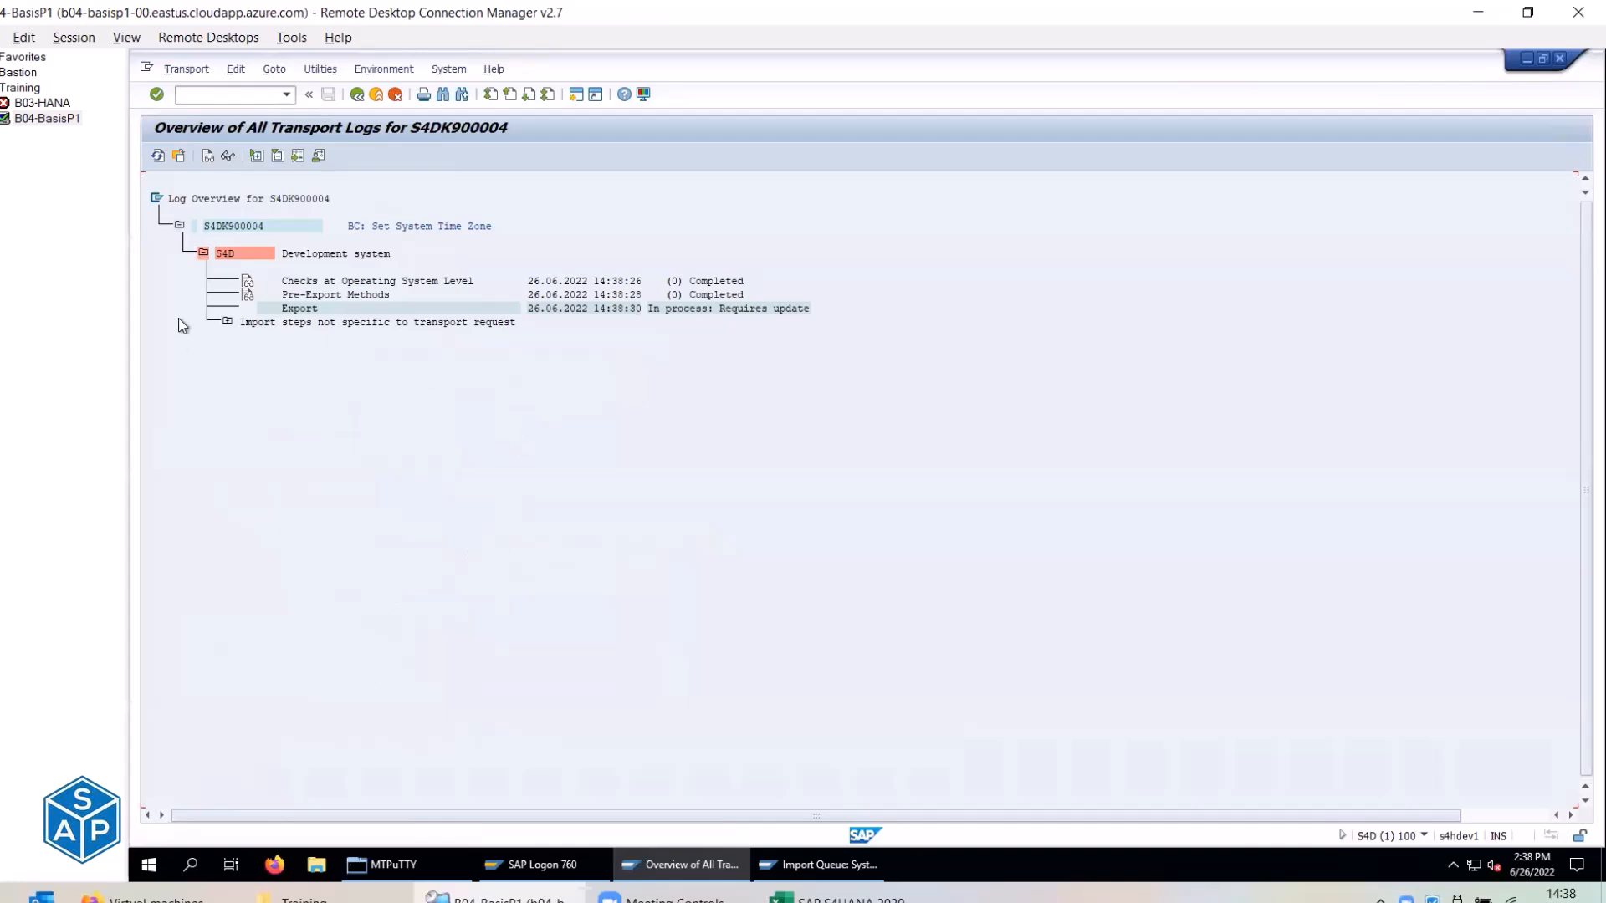
pyautogui.click(156, 157)
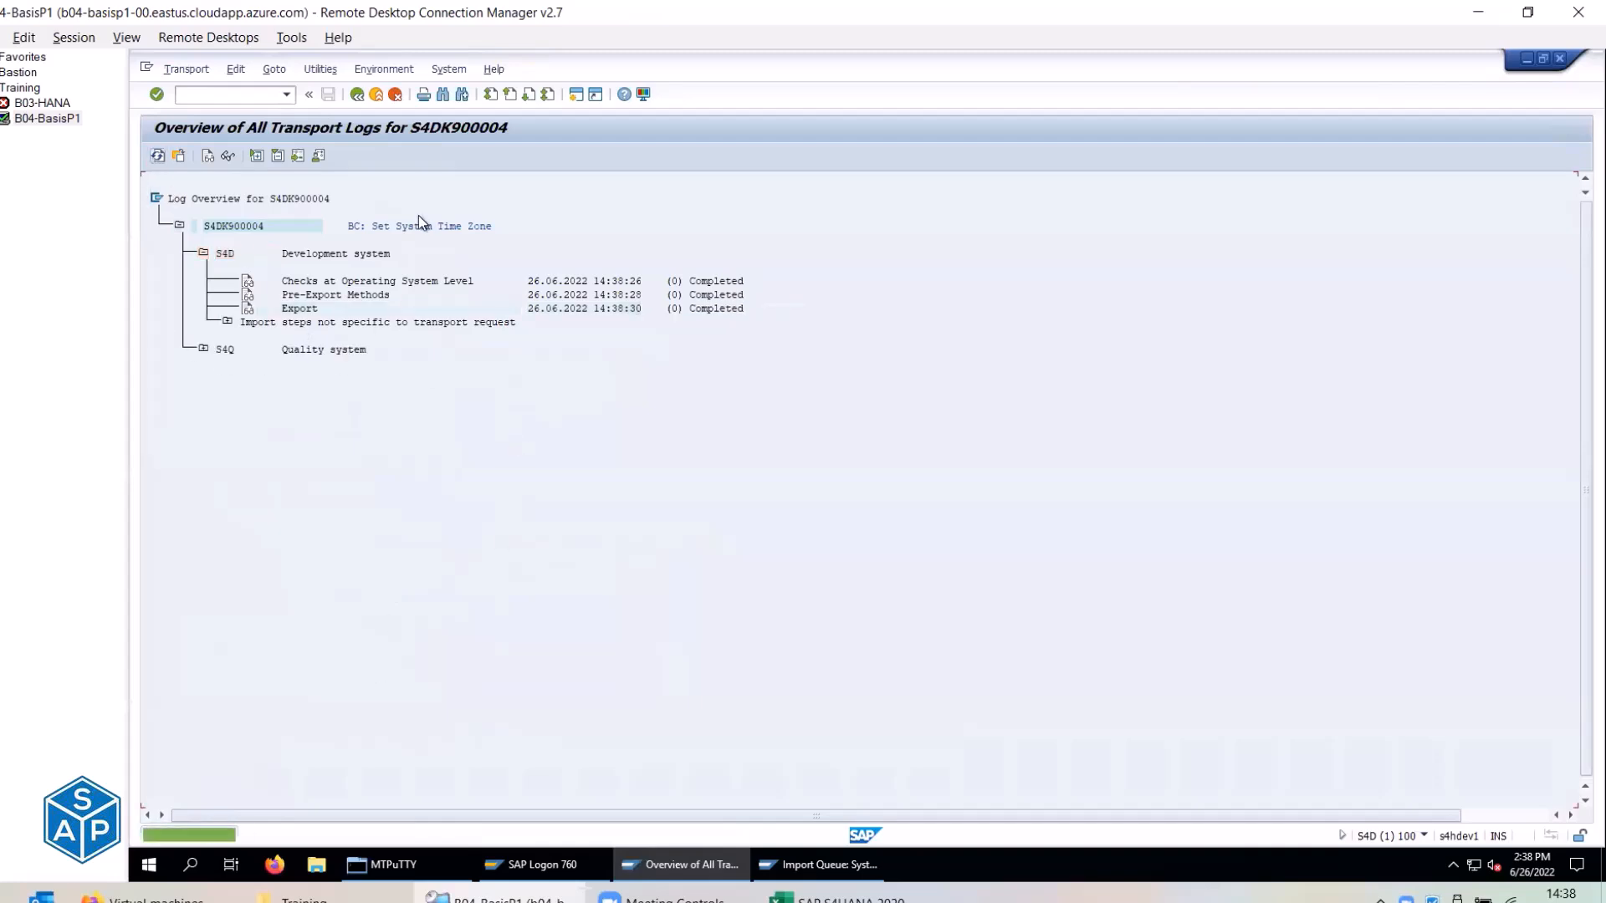
pyautogui.click(361, 99)
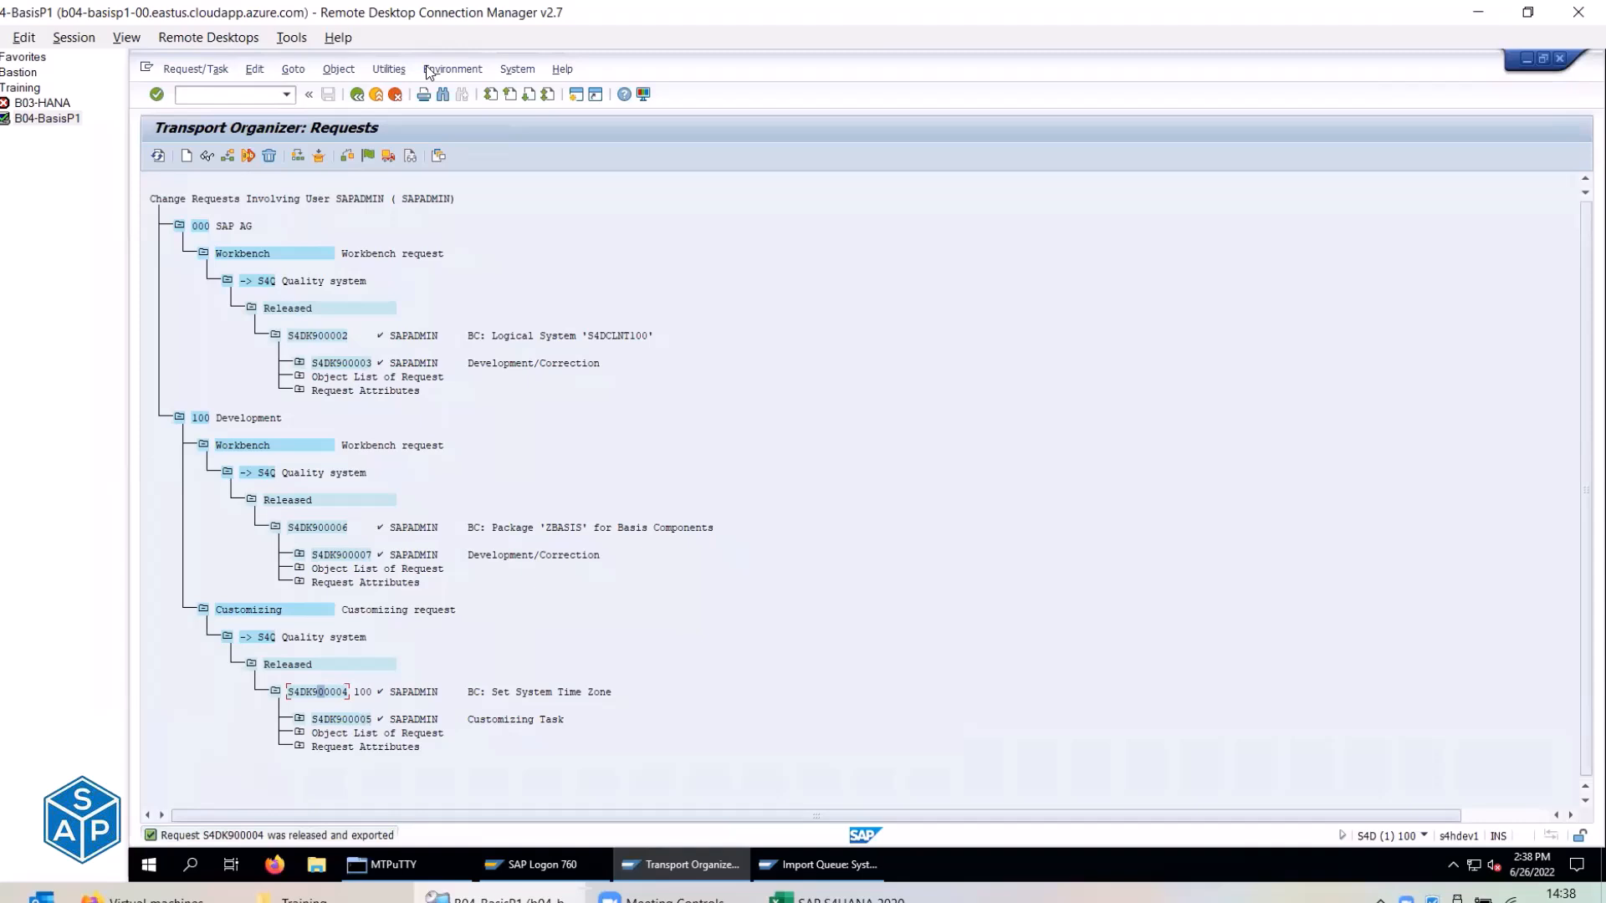
# Mark entries in the request tree and return to the Transport Organizer start screen.
pyautogui.click(564, 43)
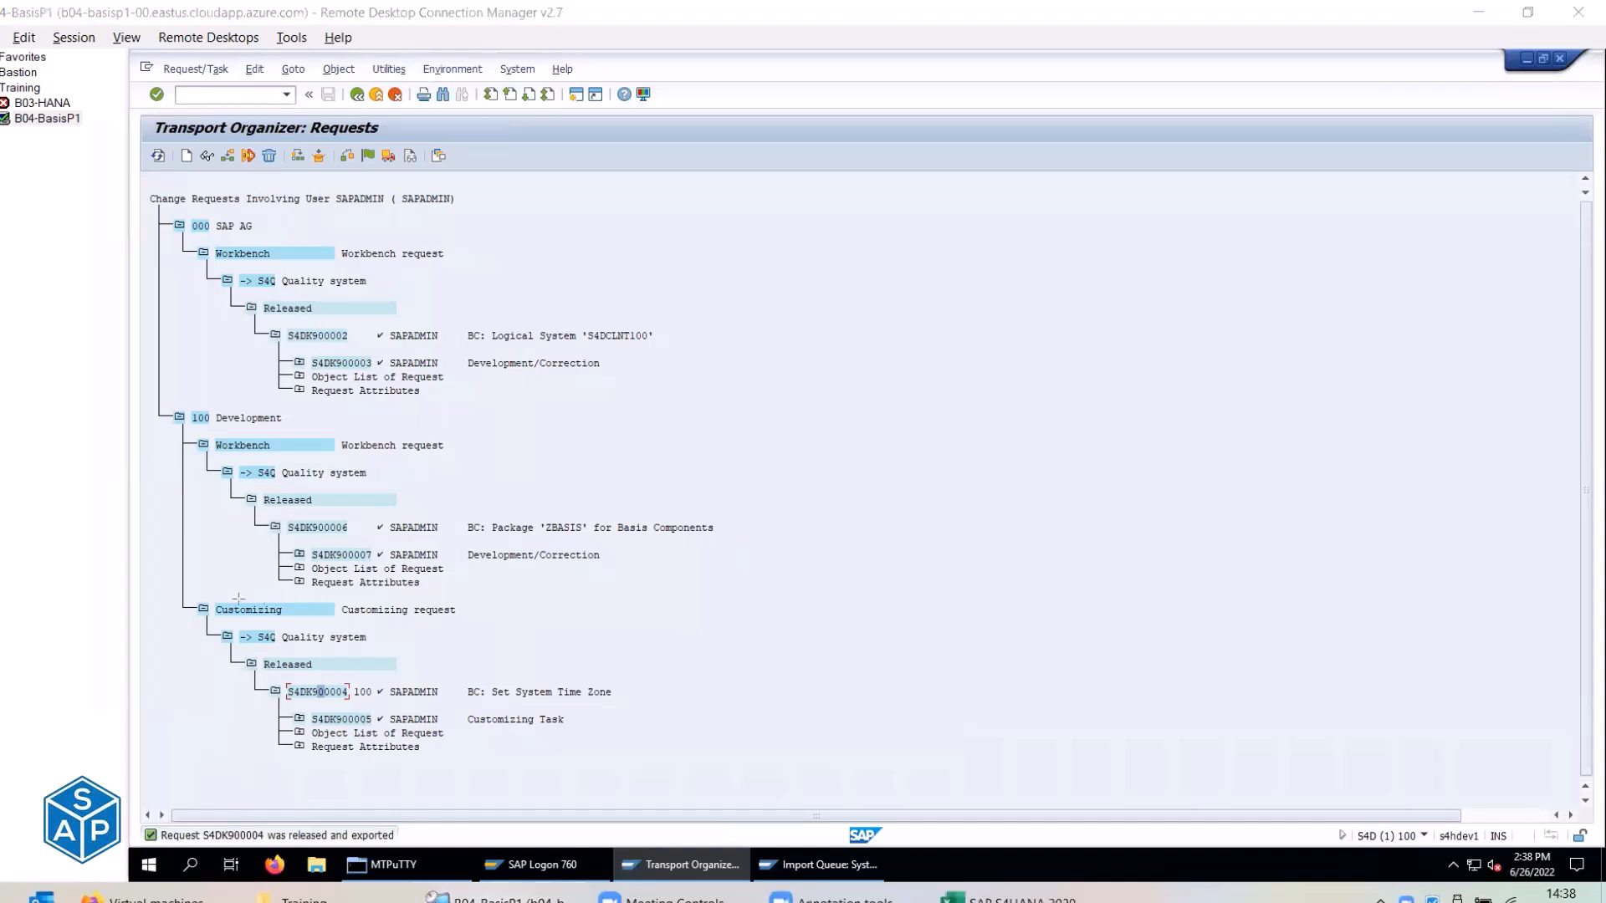
pyautogui.moveTo(256, 489); pyautogui.dragTo(331, 511)
pyautogui.moveTo(258, 648); pyautogui.dragTo(327, 675)
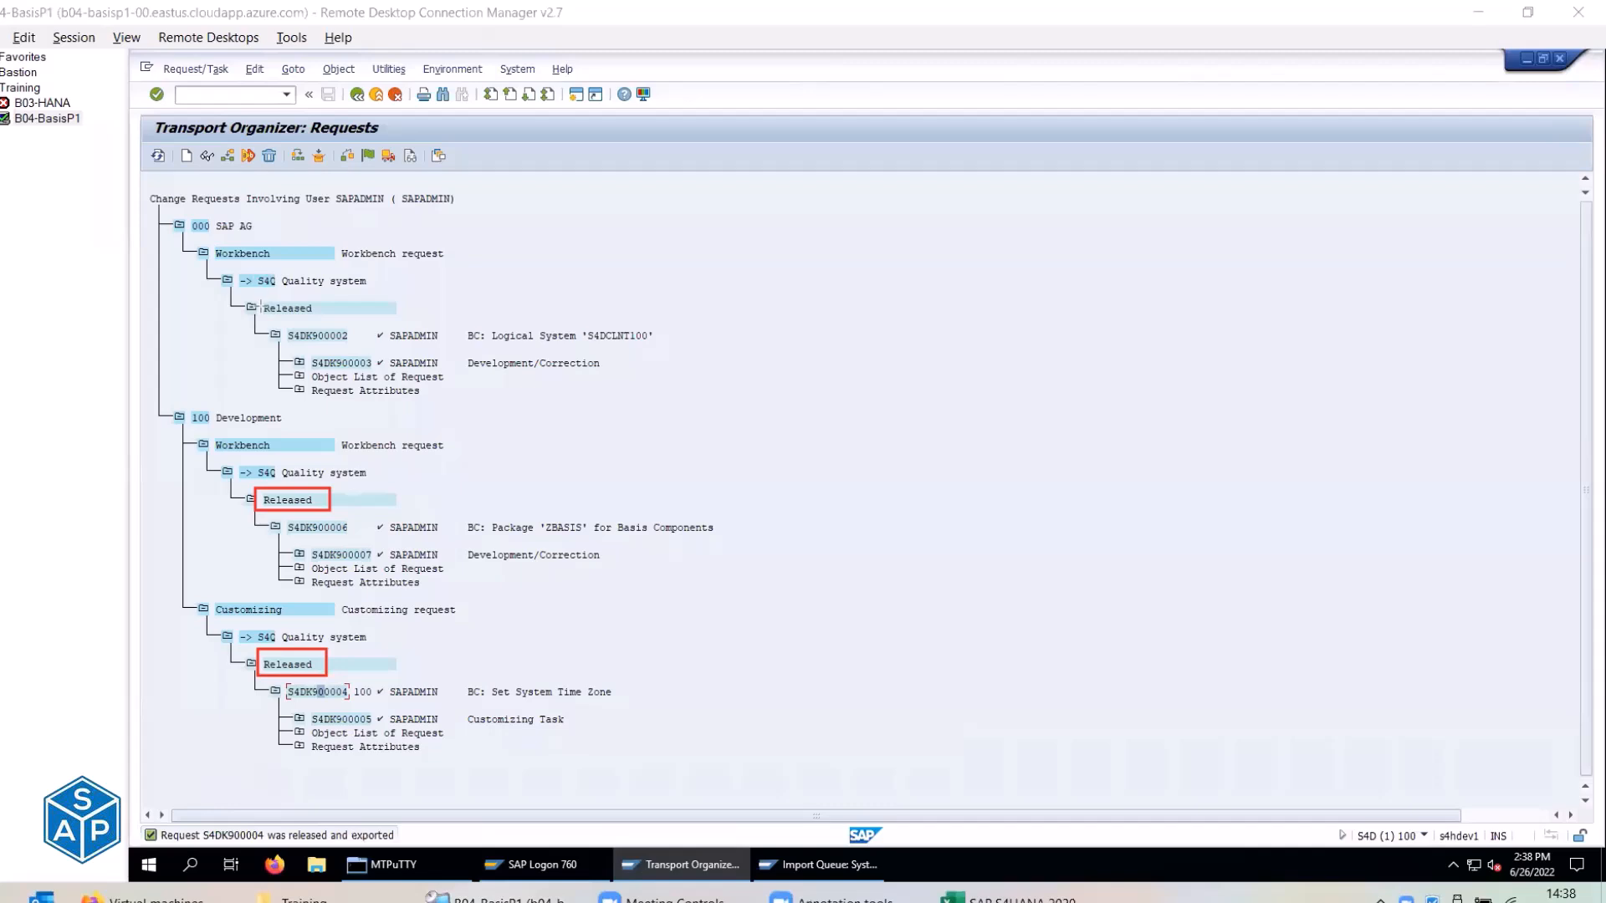
pyautogui.moveTo(258, 296); pyautogui.dragTo(321, 319)
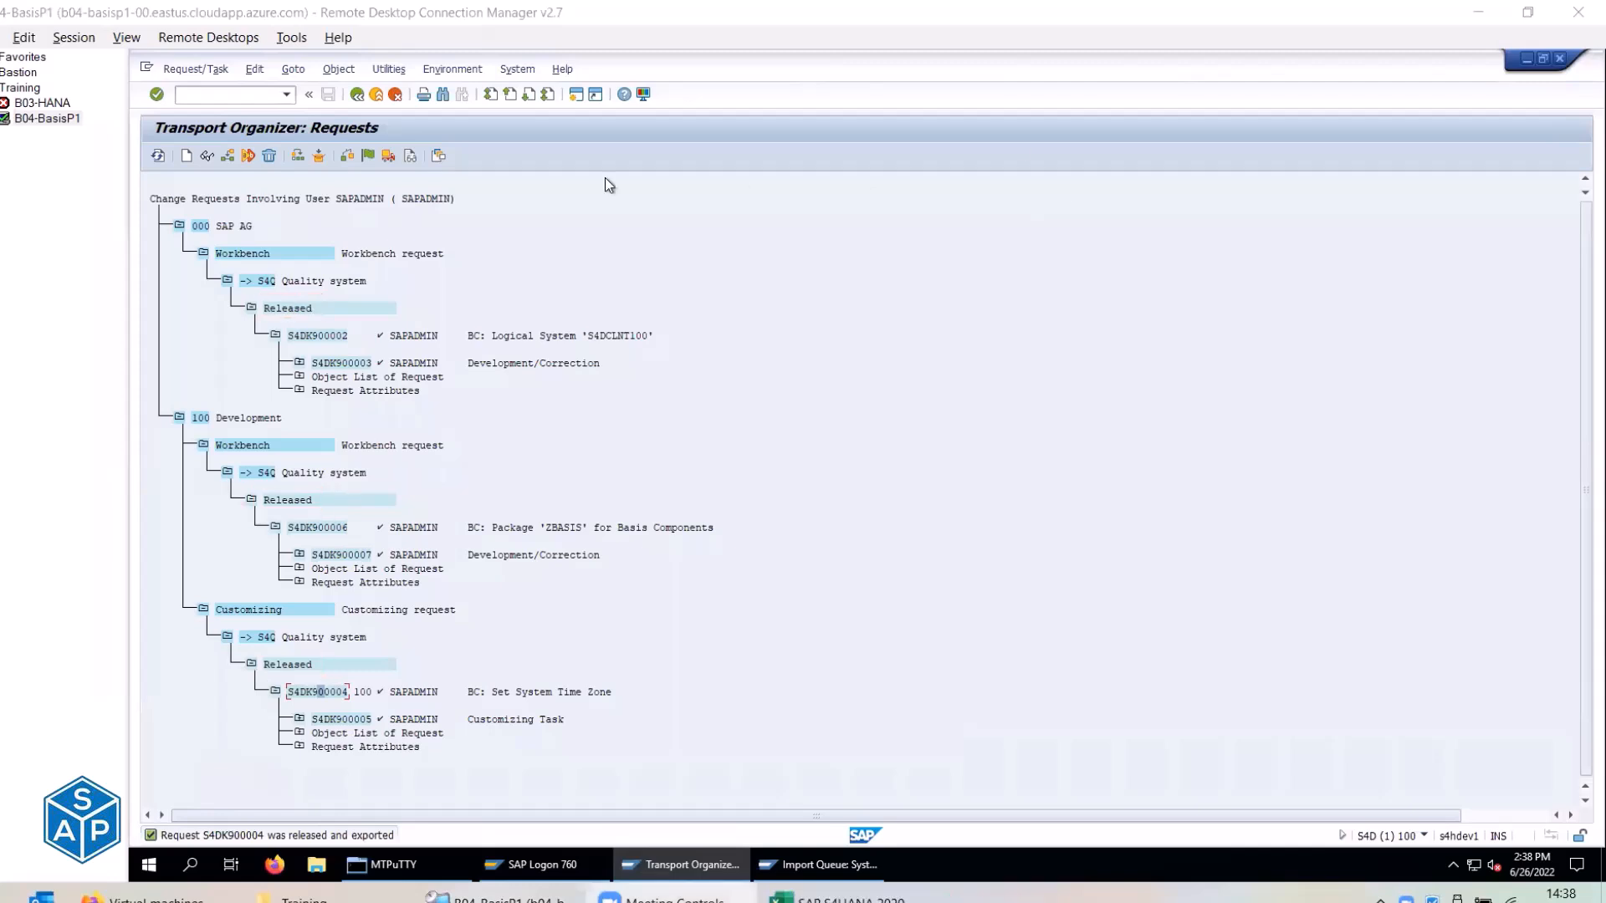
pyautogui.click(359, 138)
# List SAPADMIN's change requests with released ones excluded, then return to the selection screen.
pyautogui.press('F3')
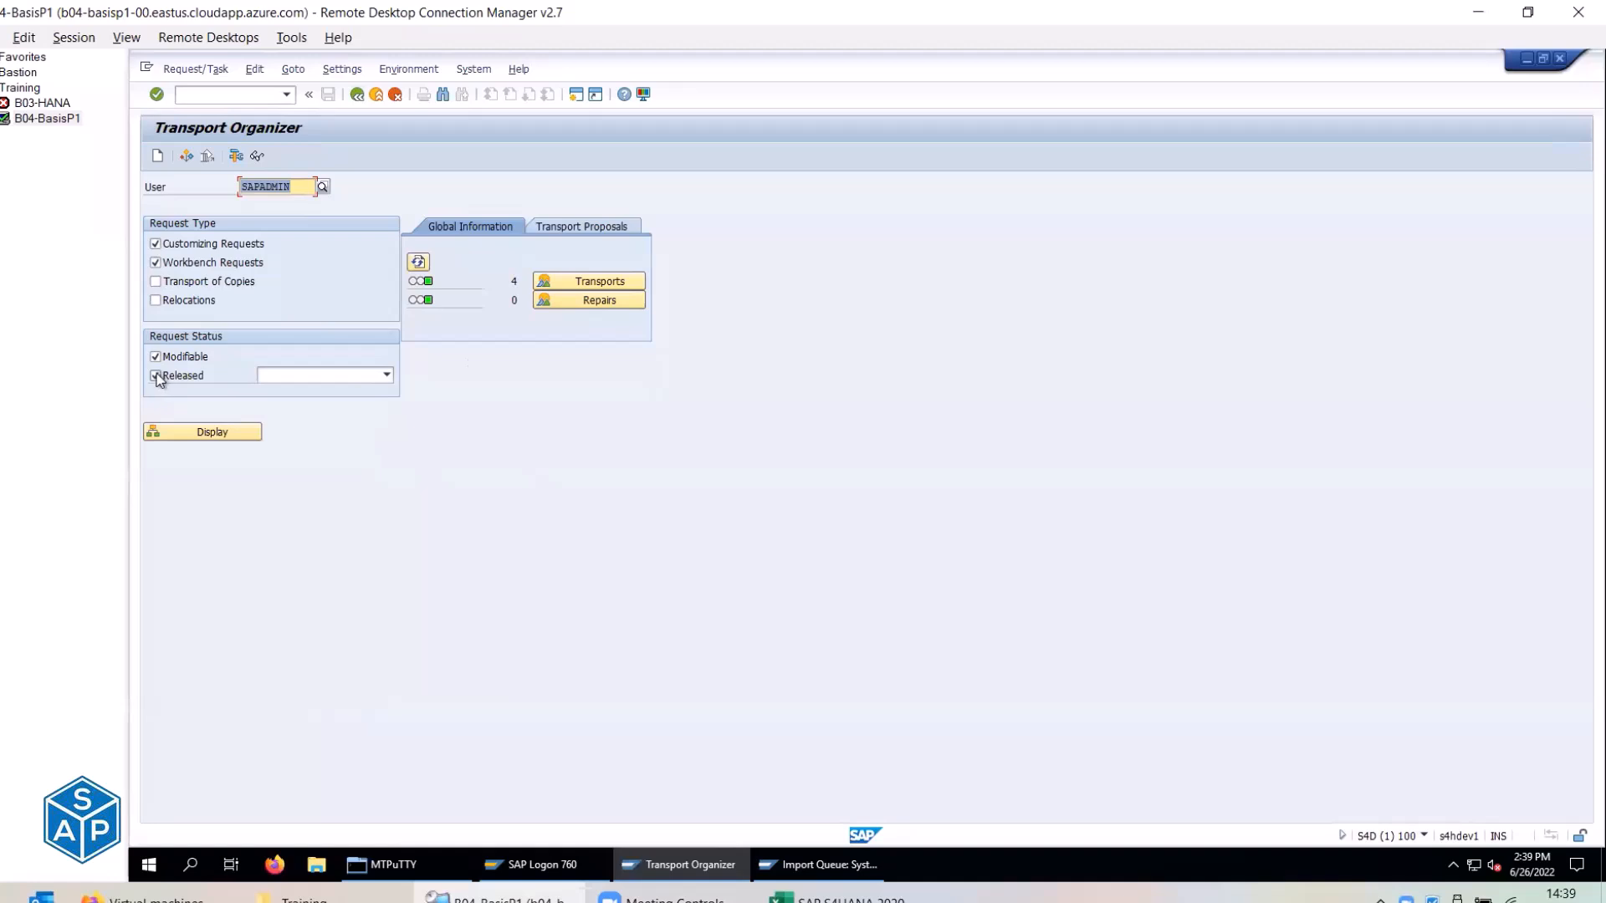
pyautogui.click(156, 376)
pyautogui.click(179, 431)
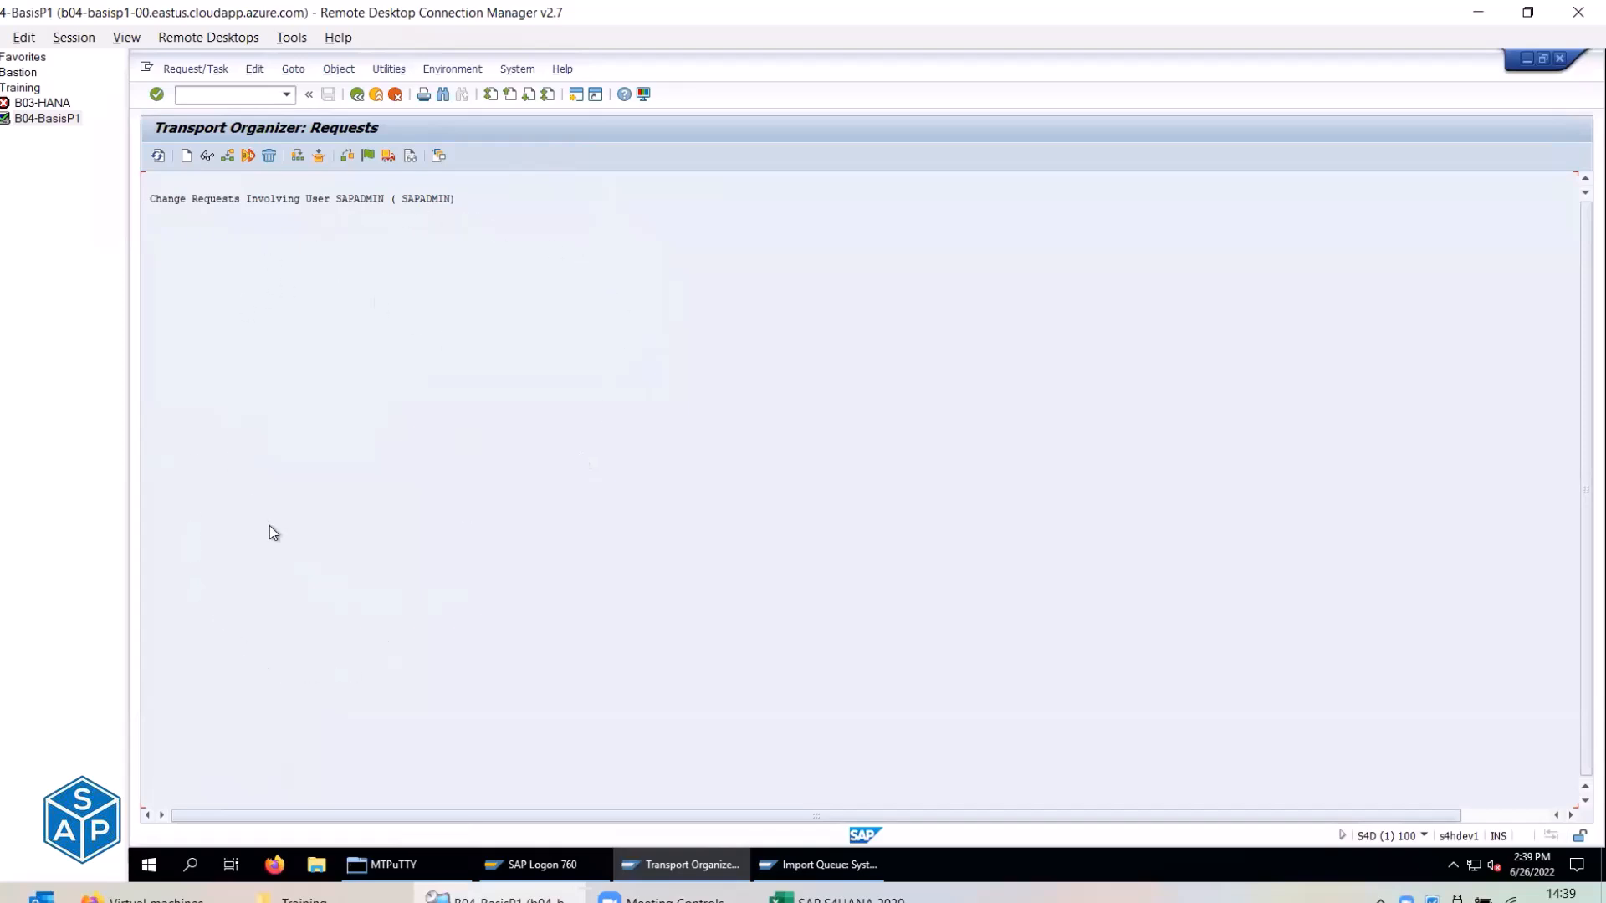
pyautogui.click(357, 95)
# Uncheck Modifiable, check Released, and display only SAPADMIN's released requests.
pyautogui.click(163, 357)
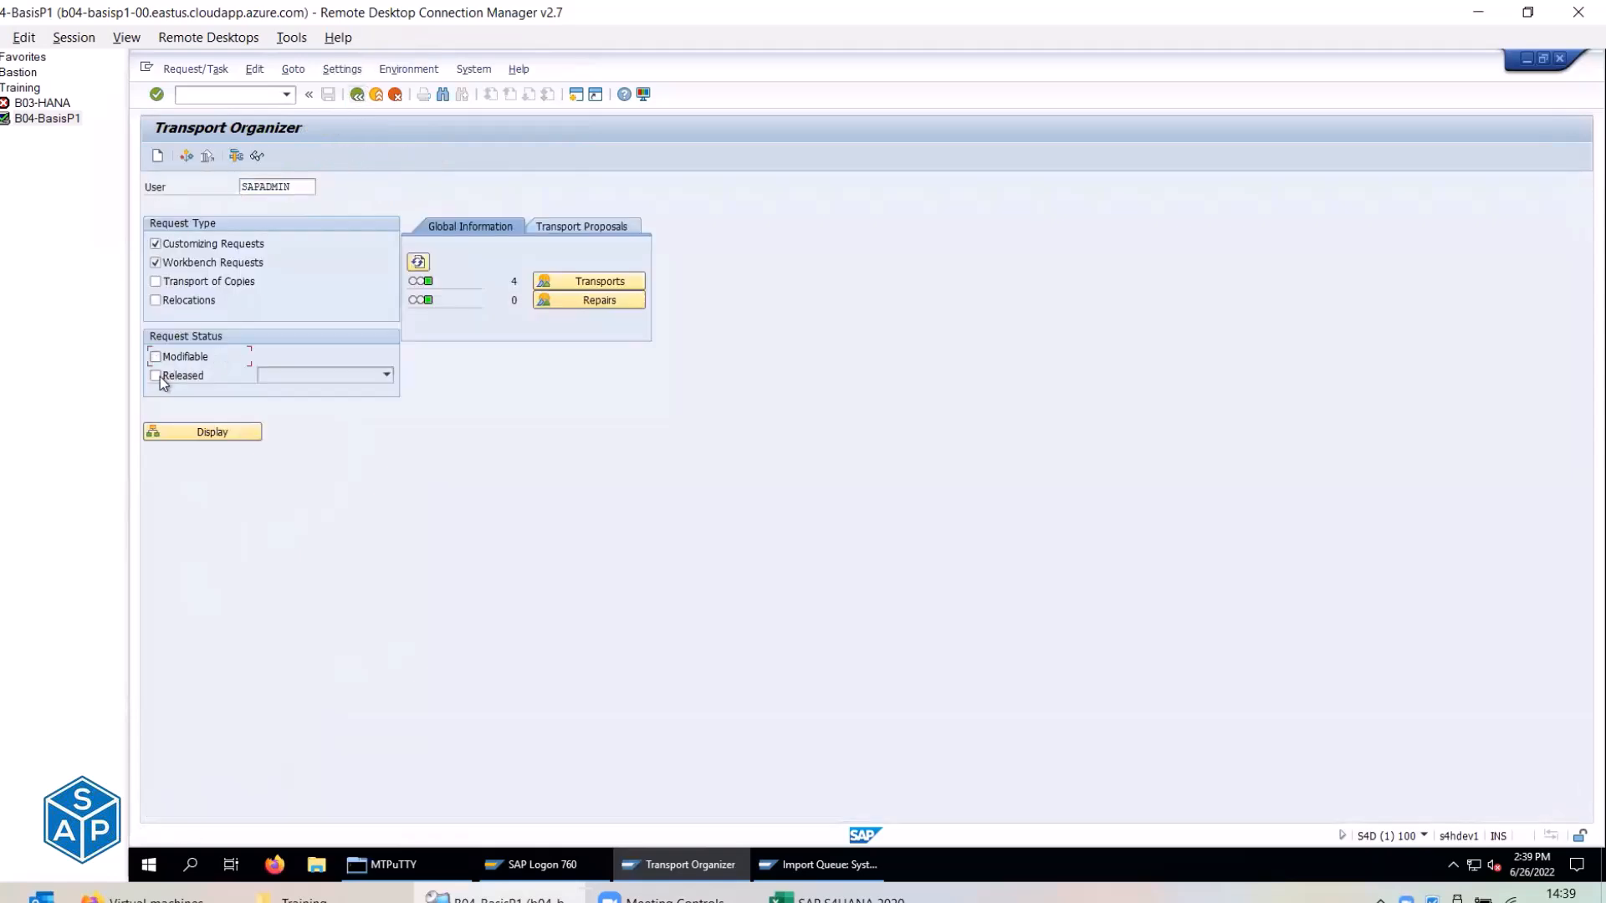
pyautogui.click(156, 375)
pyautogui.click(231, 429)
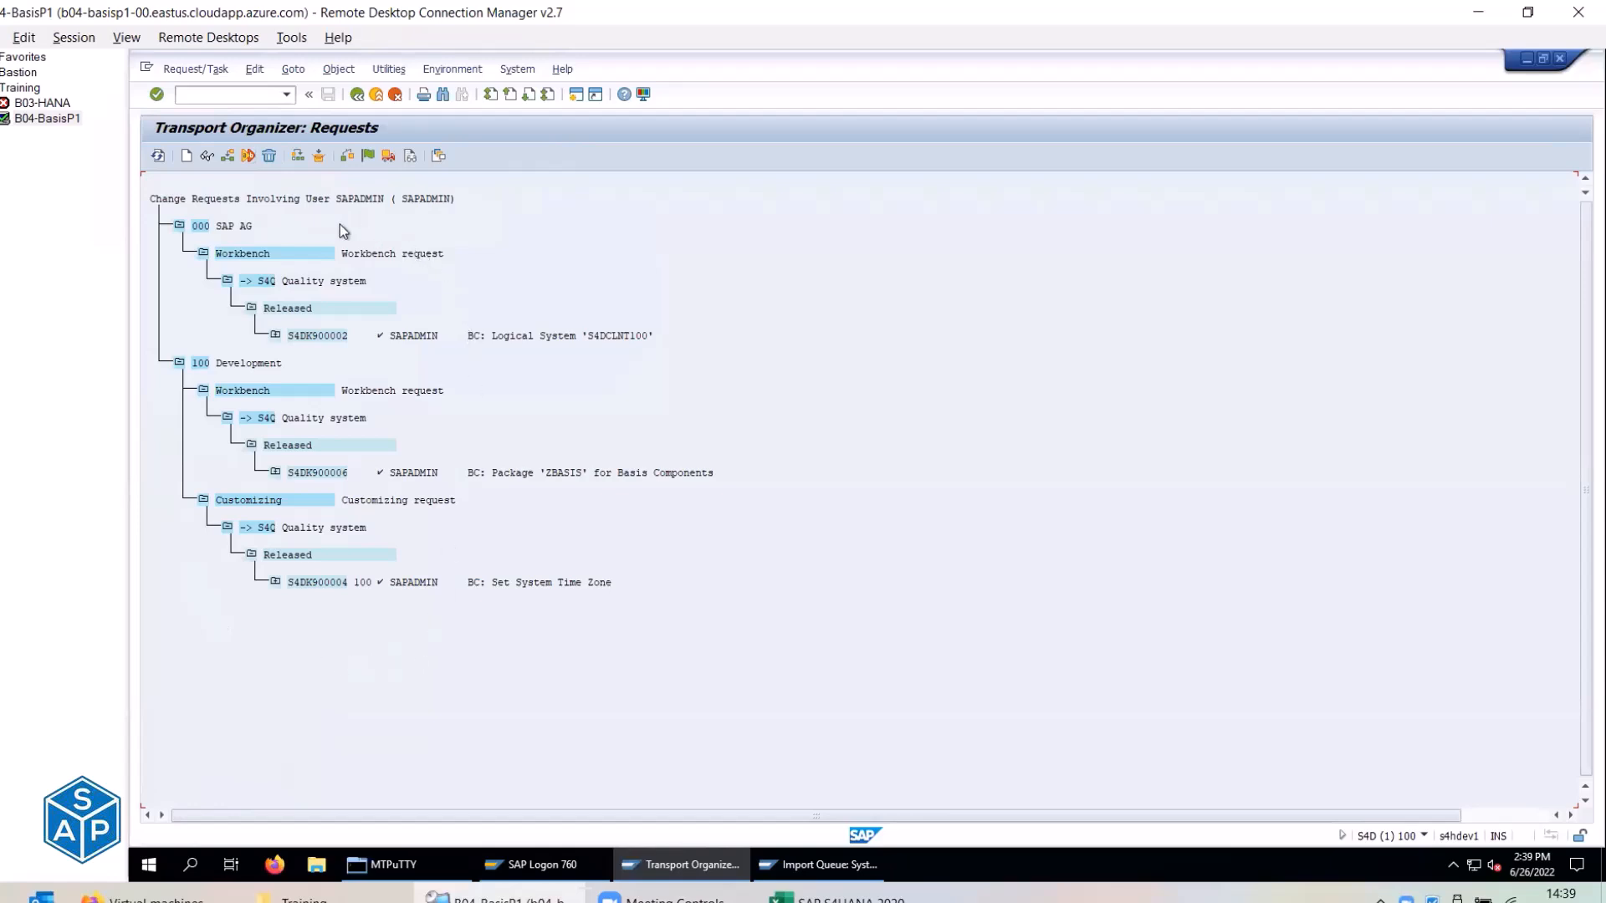
pyautogui.click(357, 94)
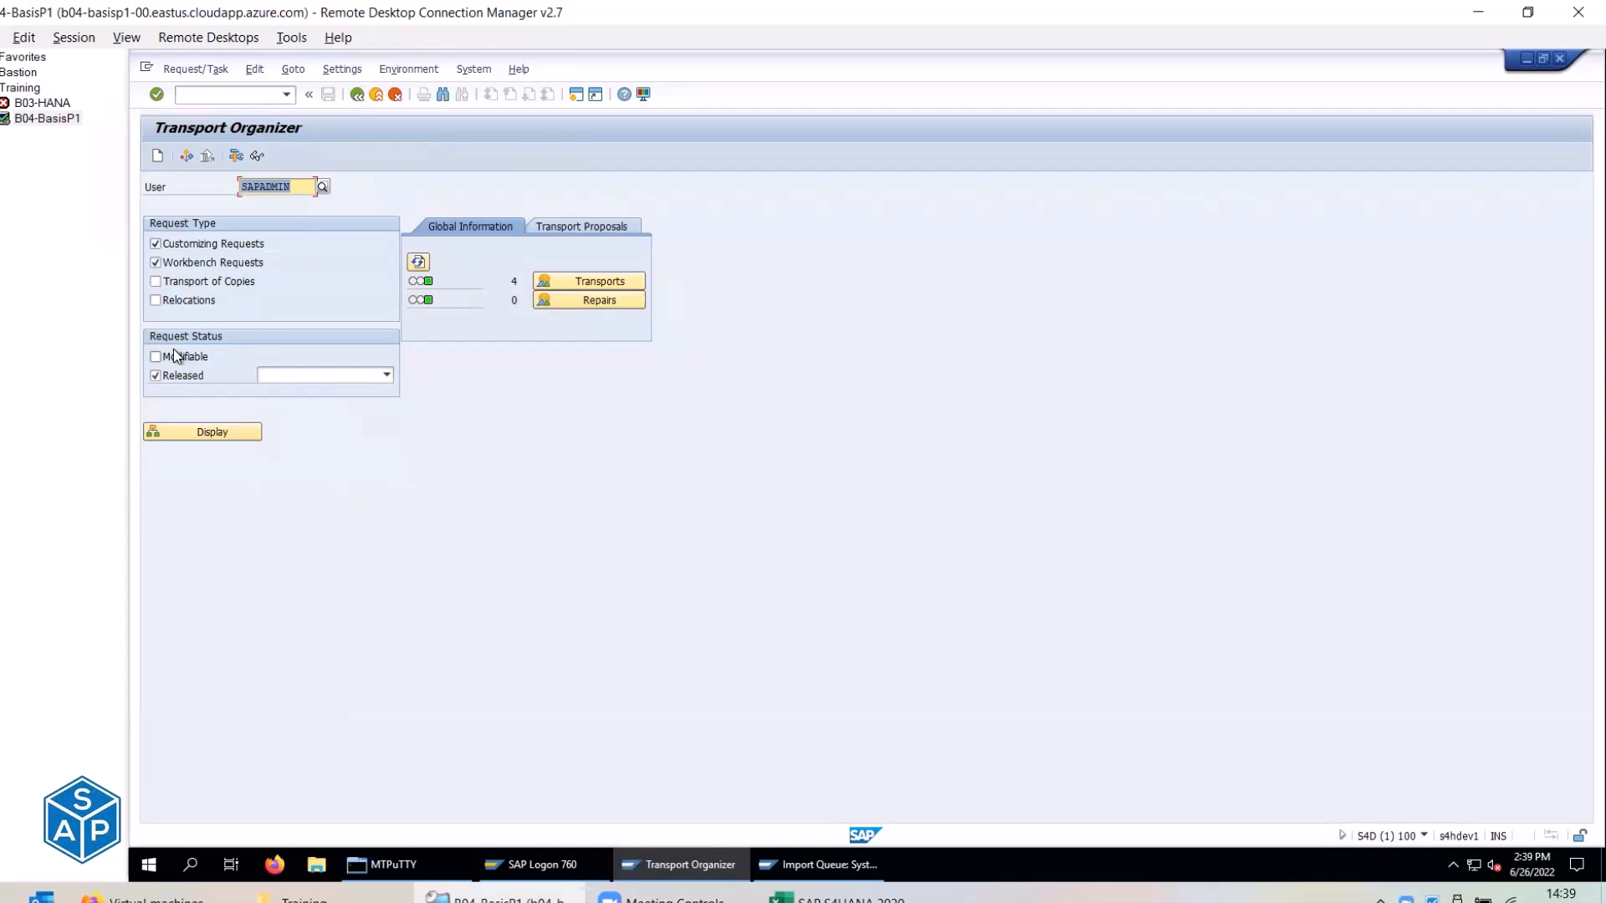
pyautogui.click(190, 435)
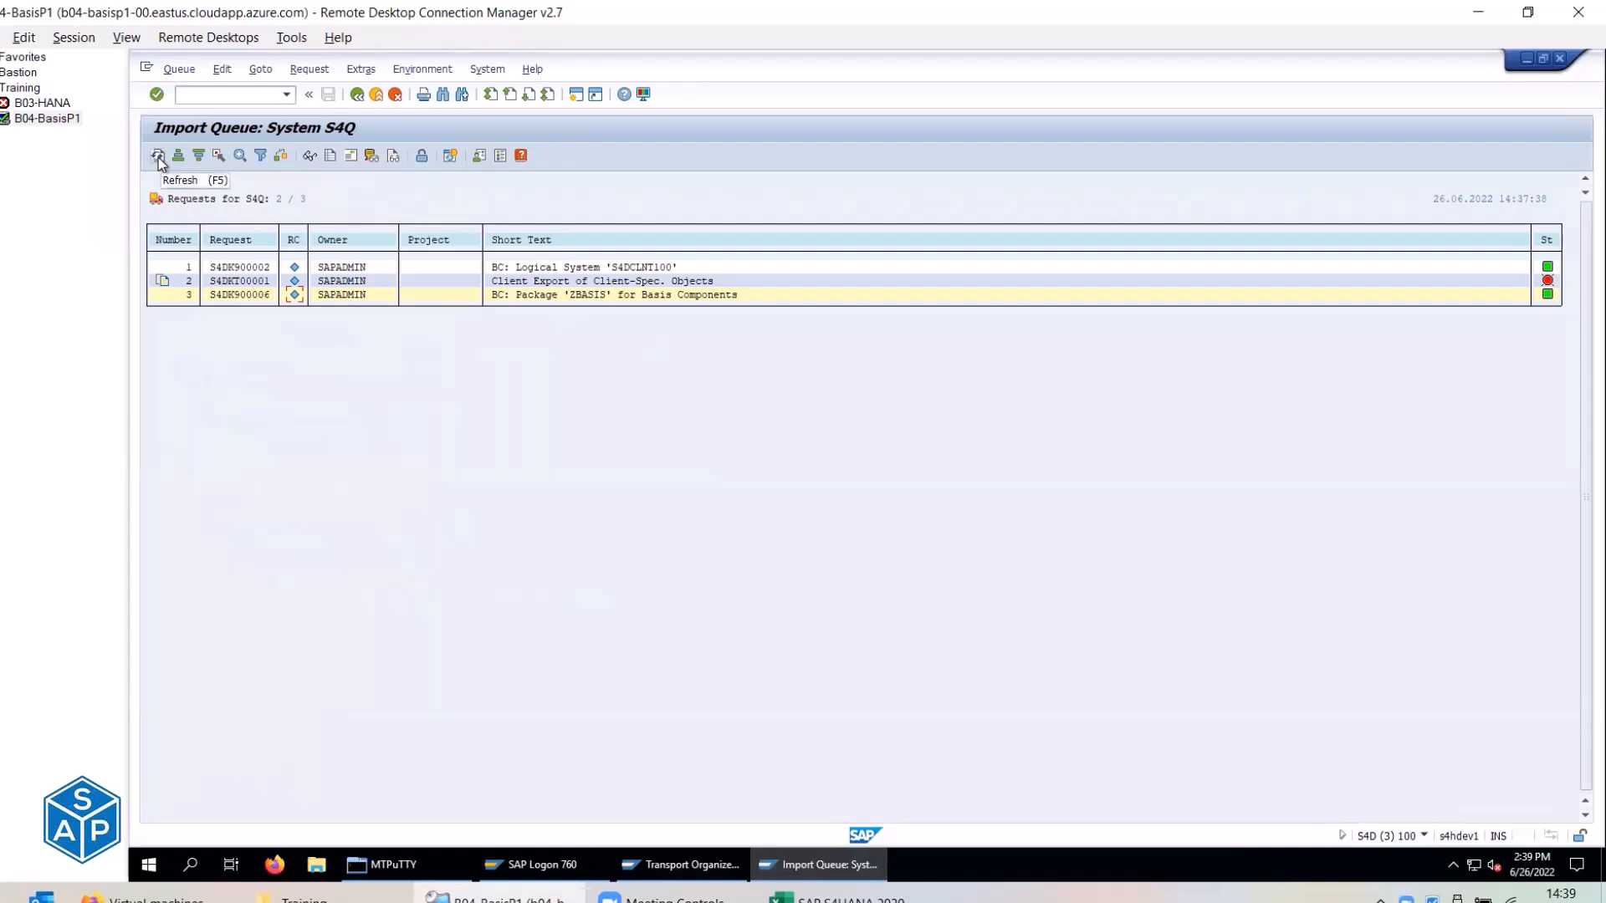
# Refresh the S4Q import queue so S4DK900004 appears, and unmark the ZBASIS request.
pyautogui.click(189, 281)
pyautogui.click(190, 296)
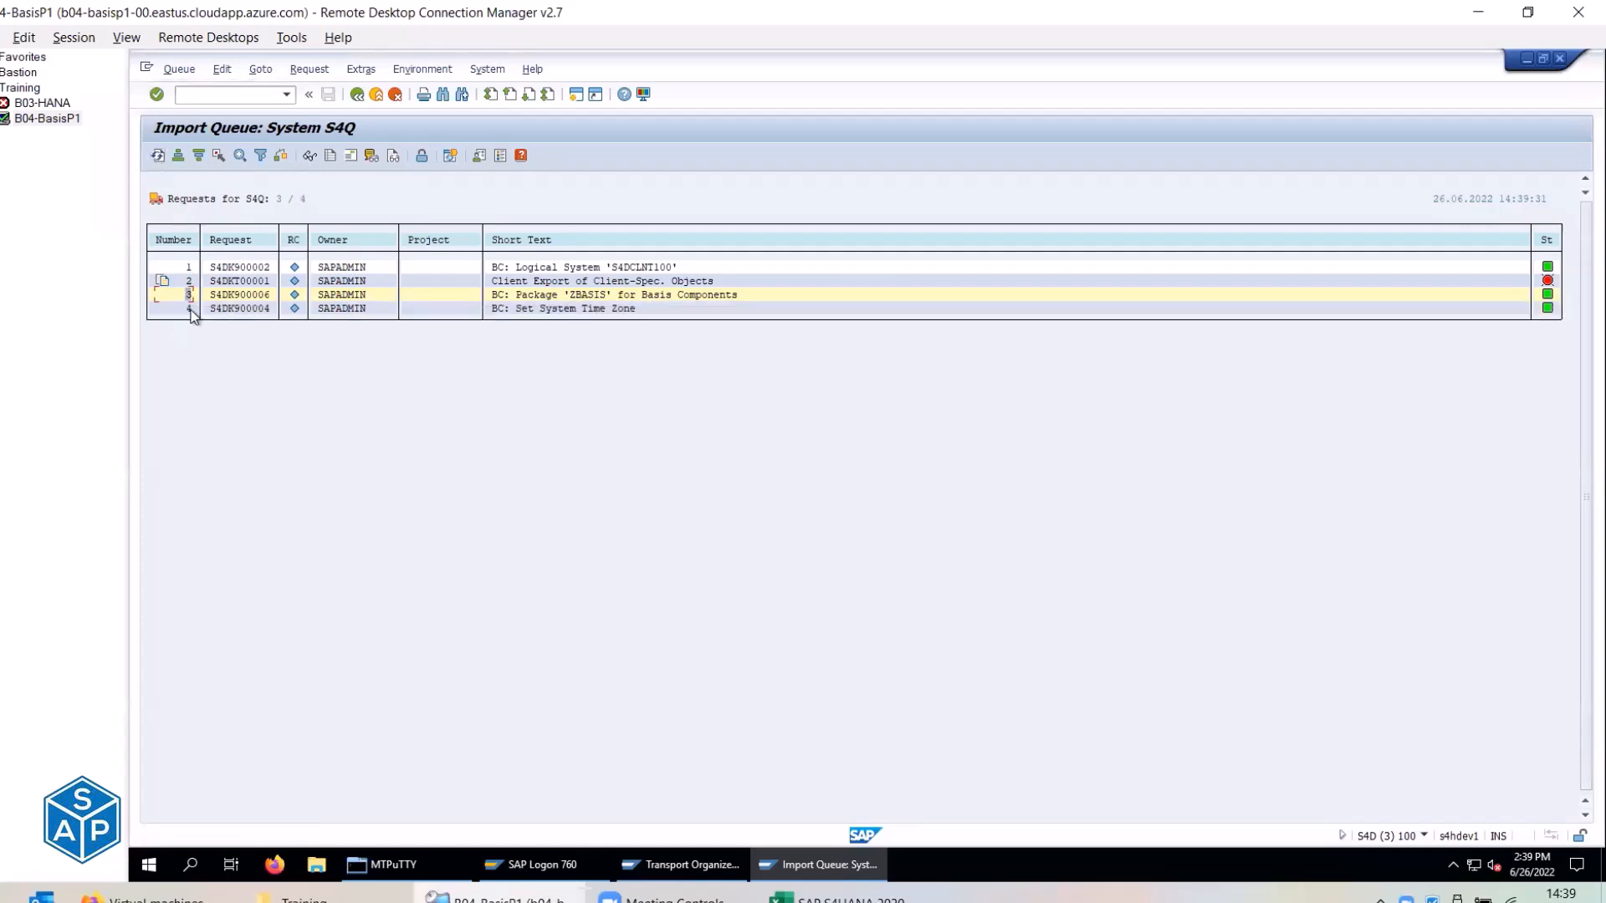
pyautogui.click(192, 309)
pyautogui.click(223, 295)
pyautogui.click(218, 159)
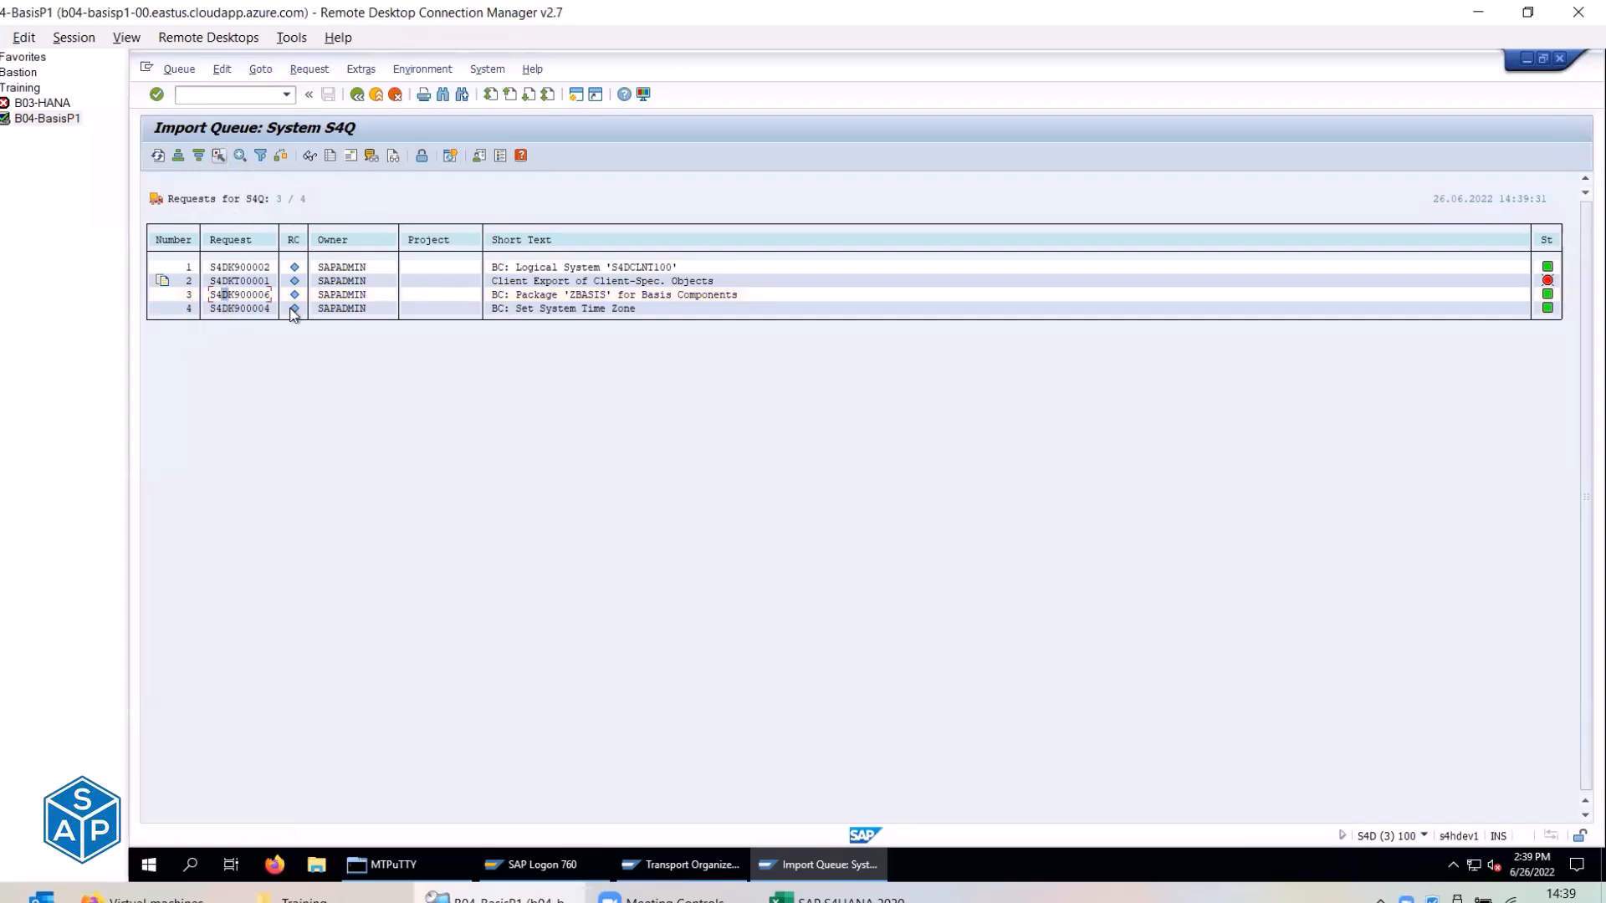
# Inspect row 3's import status and full short text in the S4Q queue.
pyautogui.click(295, 296)
pyautogui.click(266, 296)
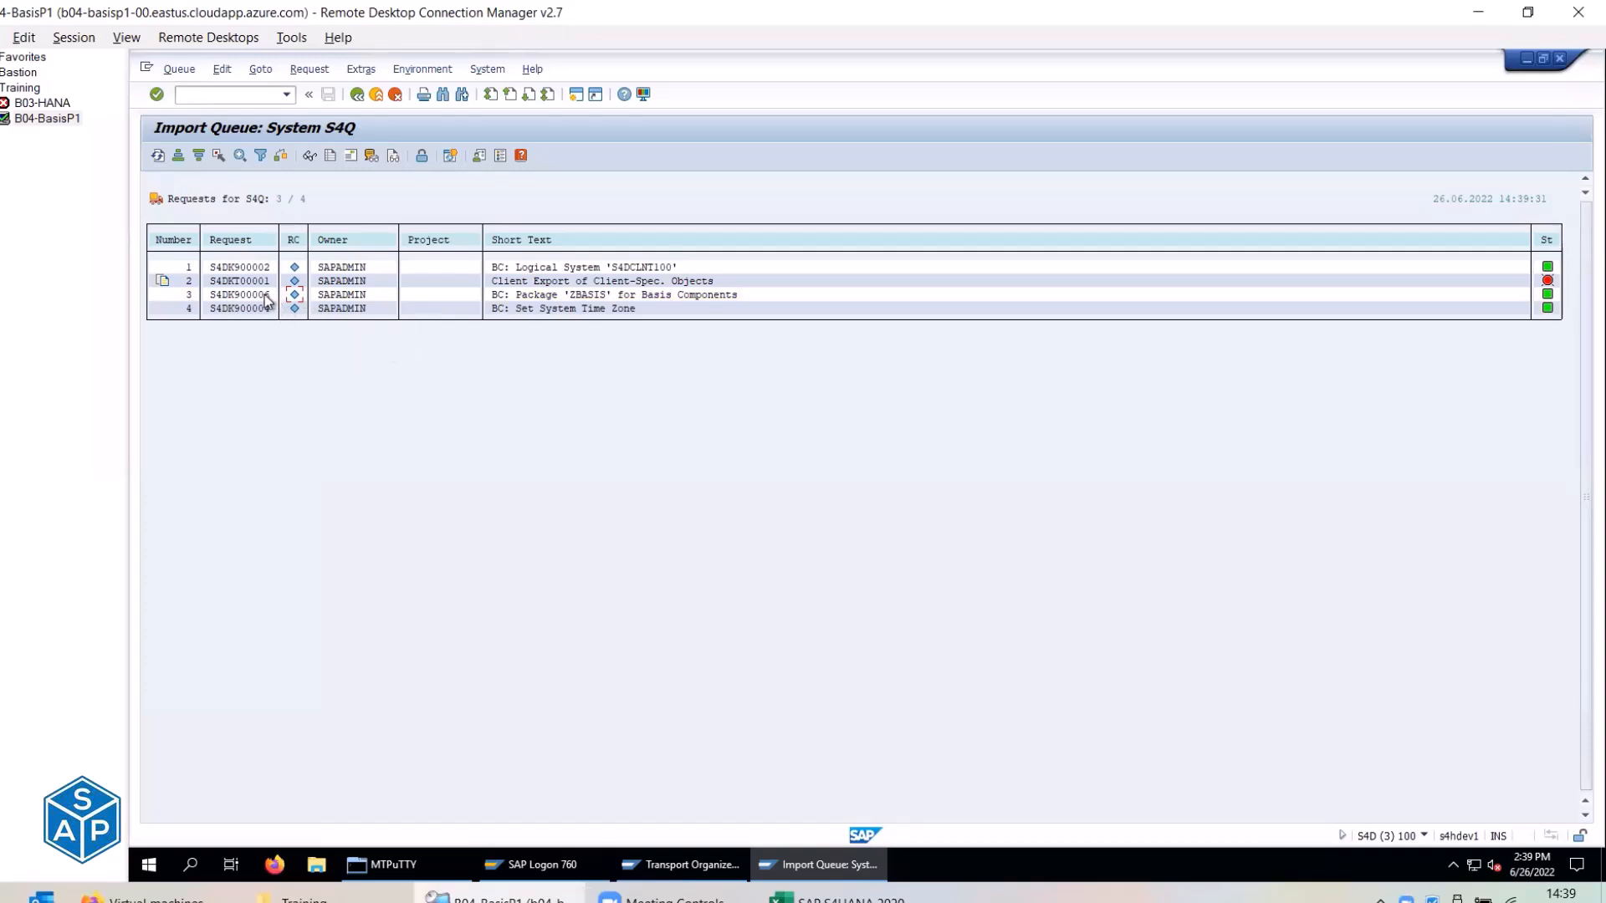
pyautogui.click(600, 294)
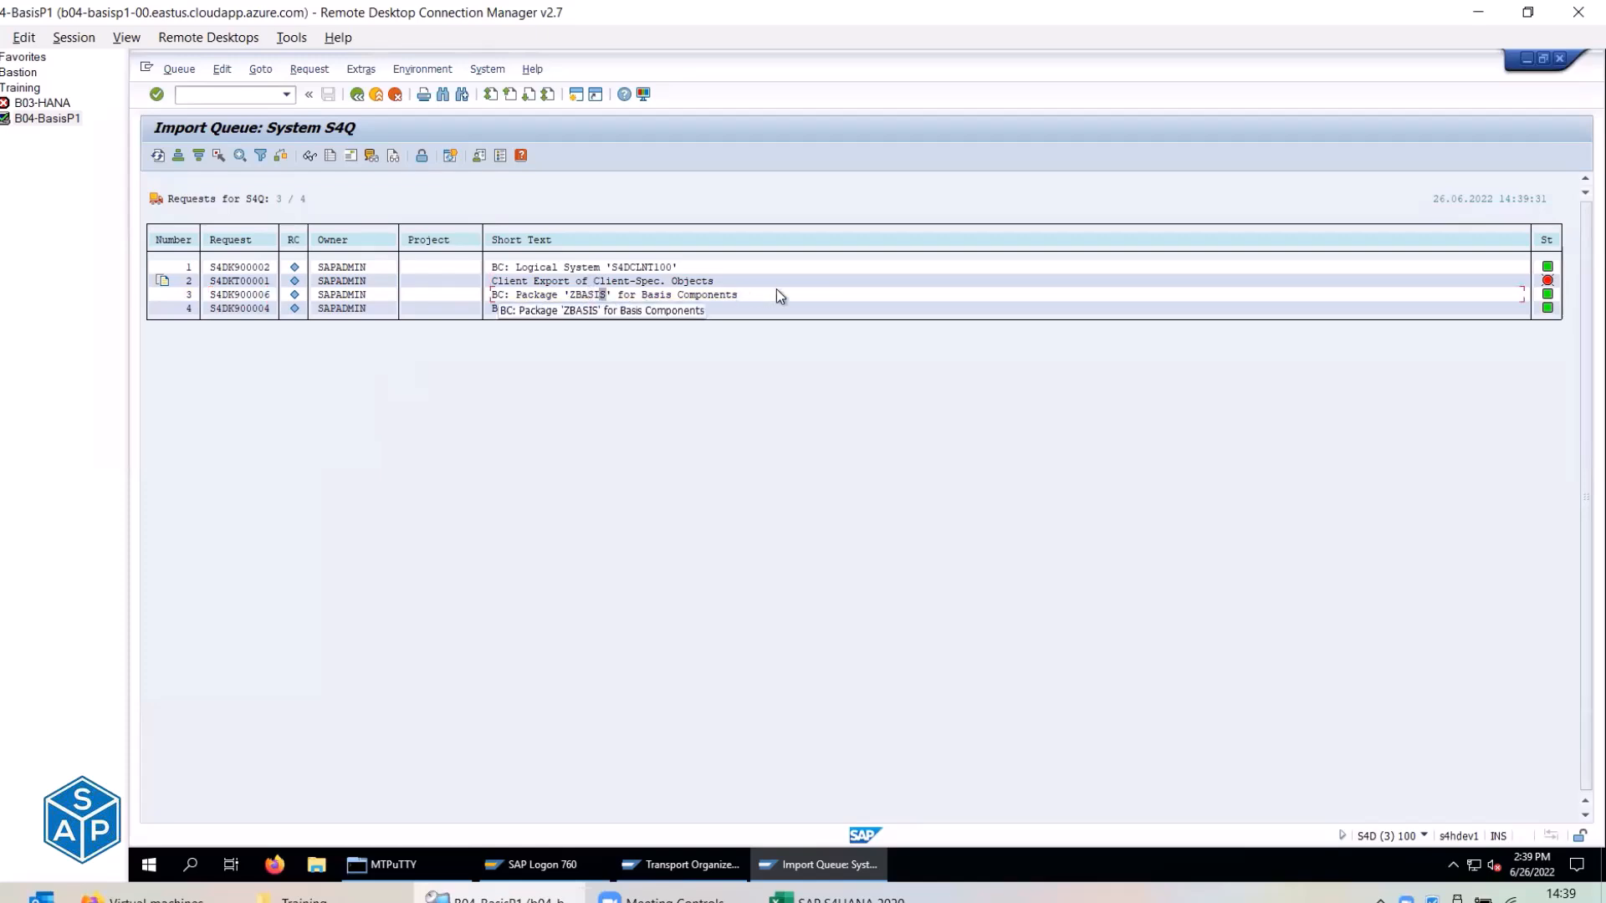
pyautogui.click(1547, 294)
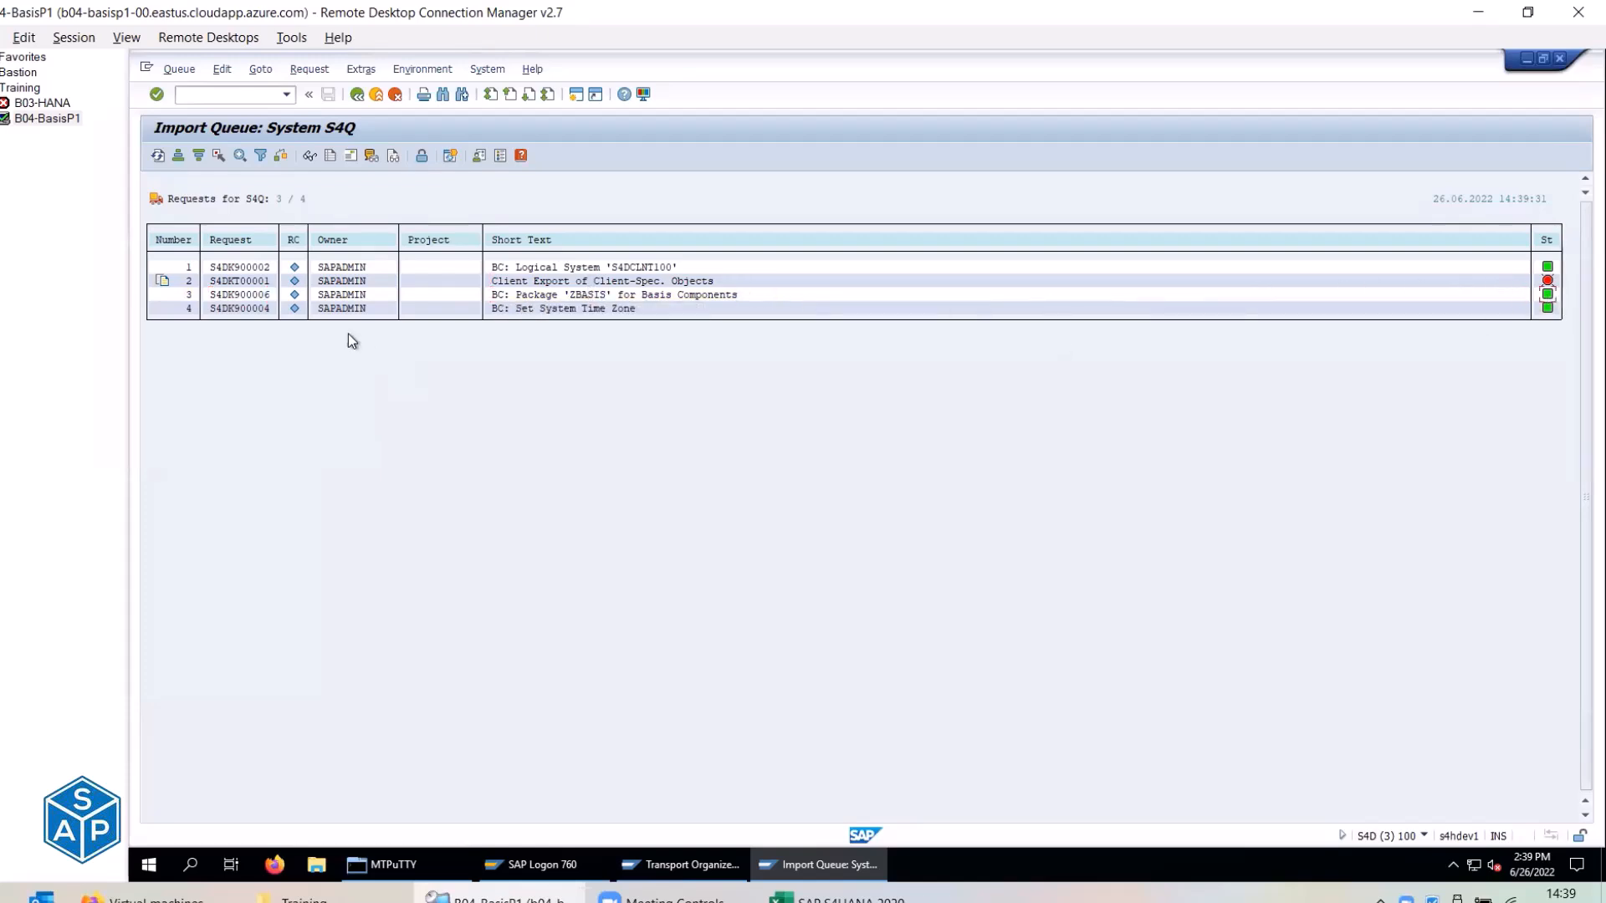
pyautogui.click(297, 296)
# Mark the ZBASIS, time zone S4DK900004 and logical system requests in the S4Q queue.
pyautogui.click(213, 156)
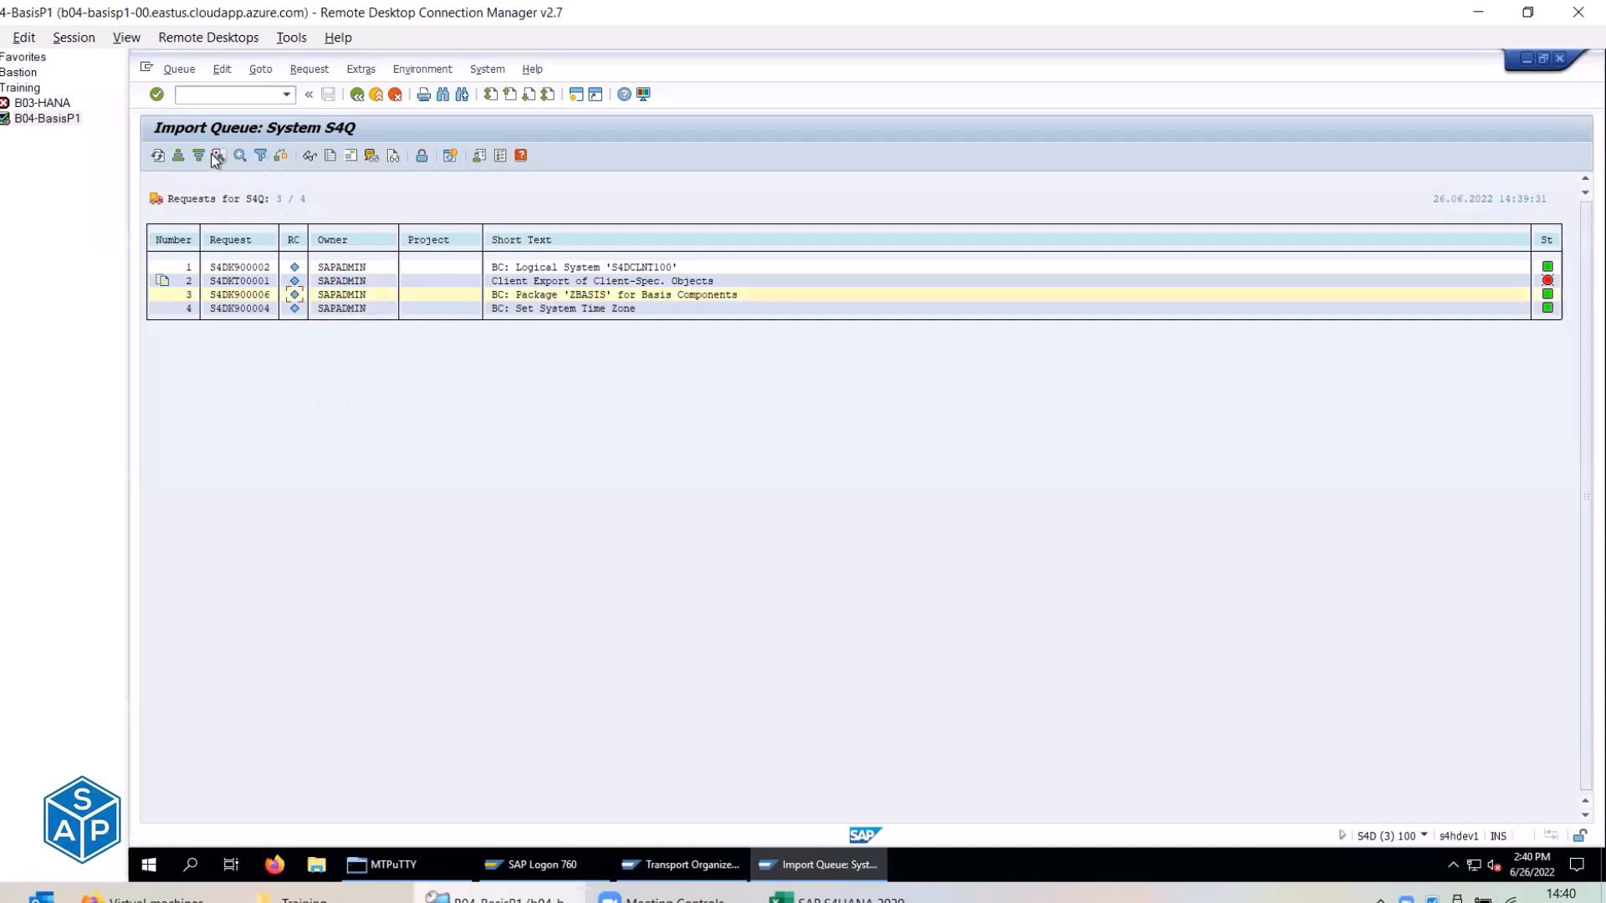
pyautogui.click(295, 309)
pyautogui.click(217, 158)
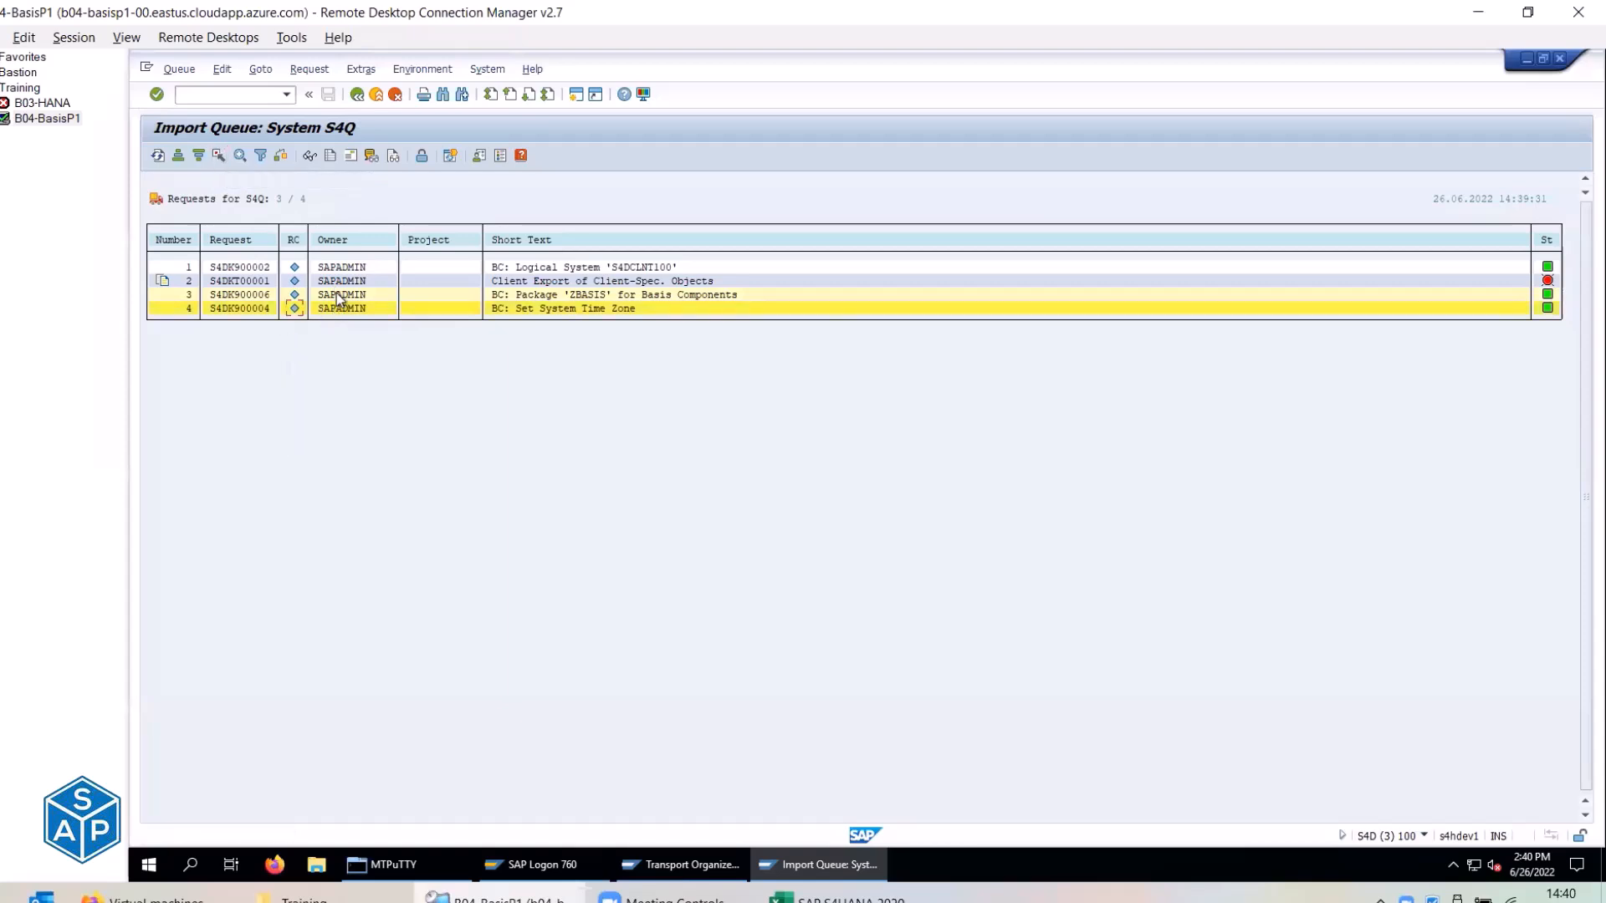
pyautogui.click(294, 267)
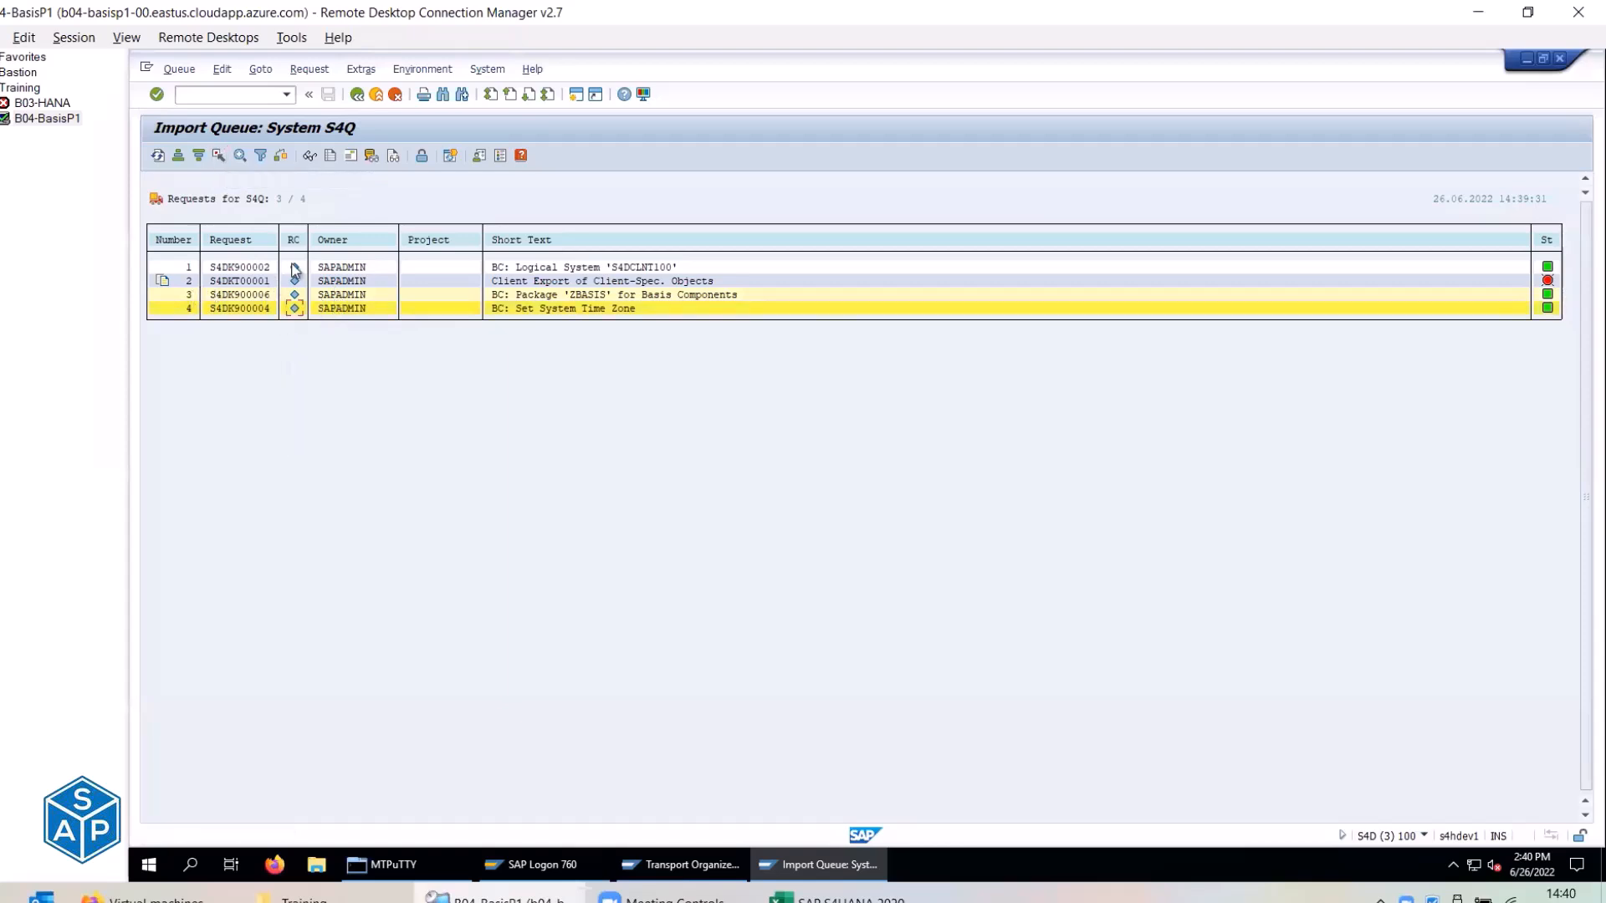
pyautogui.click(218, 158)
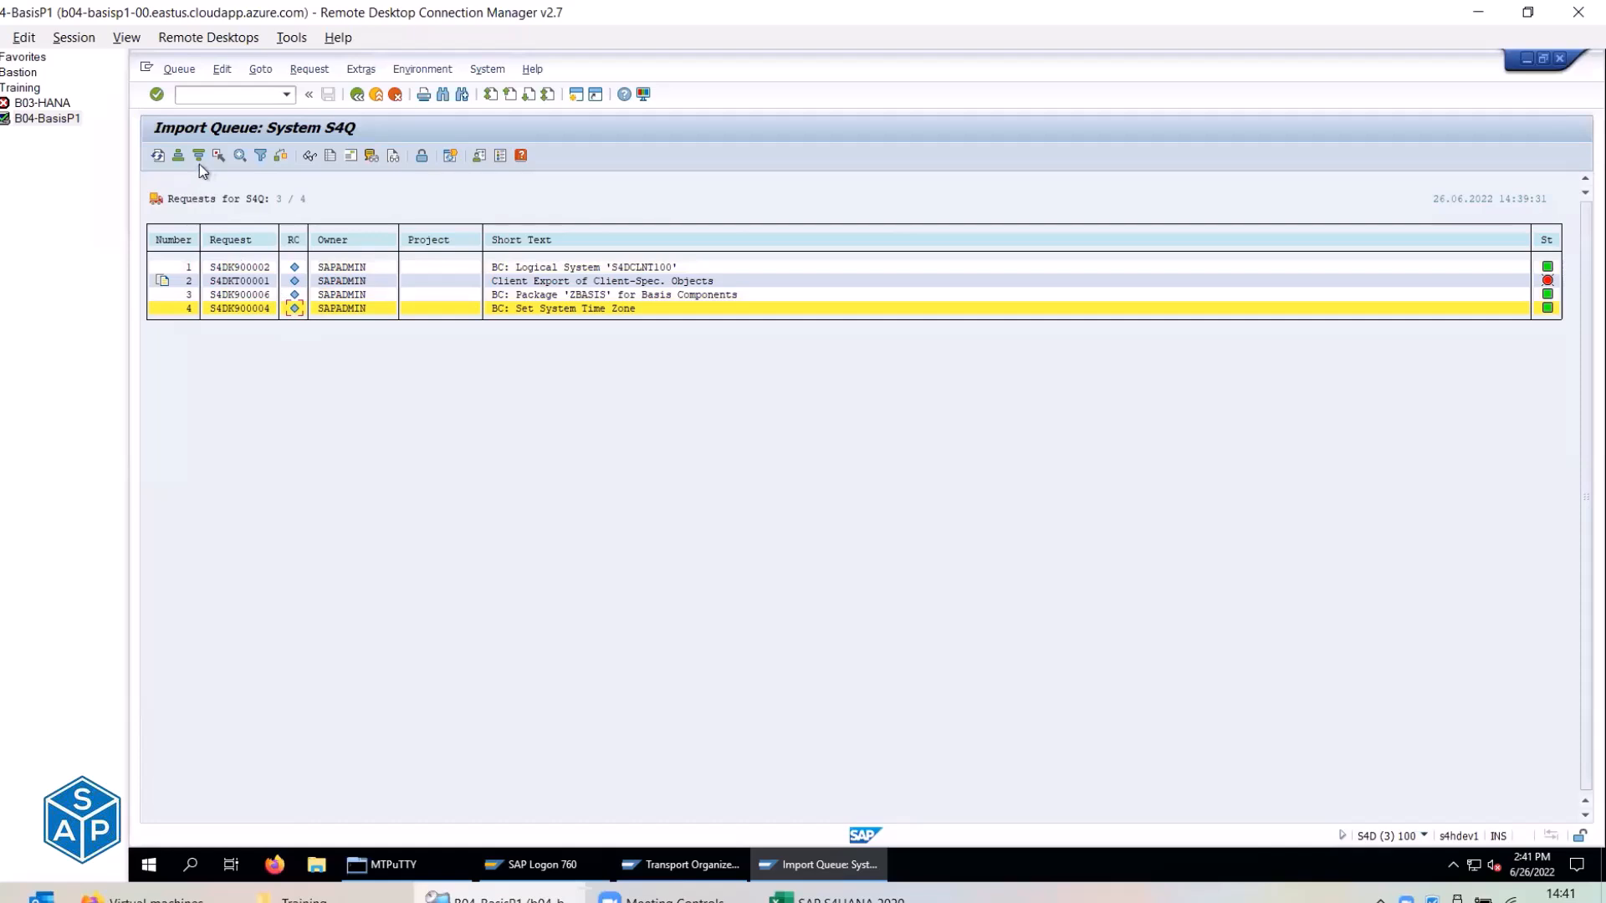
# Unmark the time zone request and bring up the Excel checklist workbook.
pyautogui.click(219, 157)
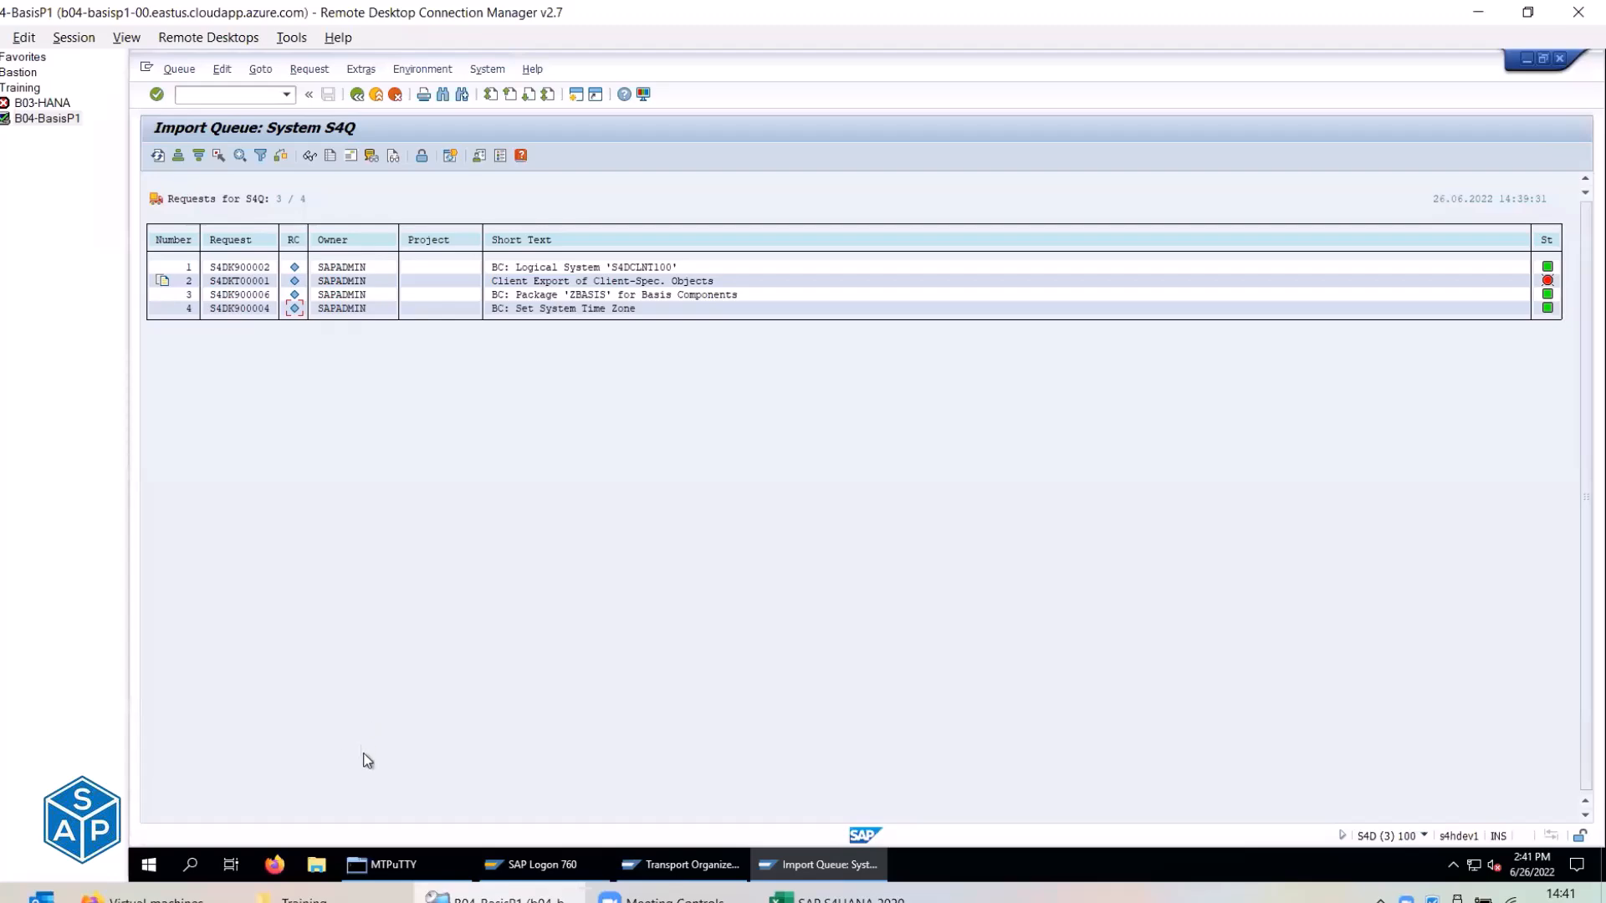
pyautogui.moveTo(535, 864)
pyautogui.click(843, 899)
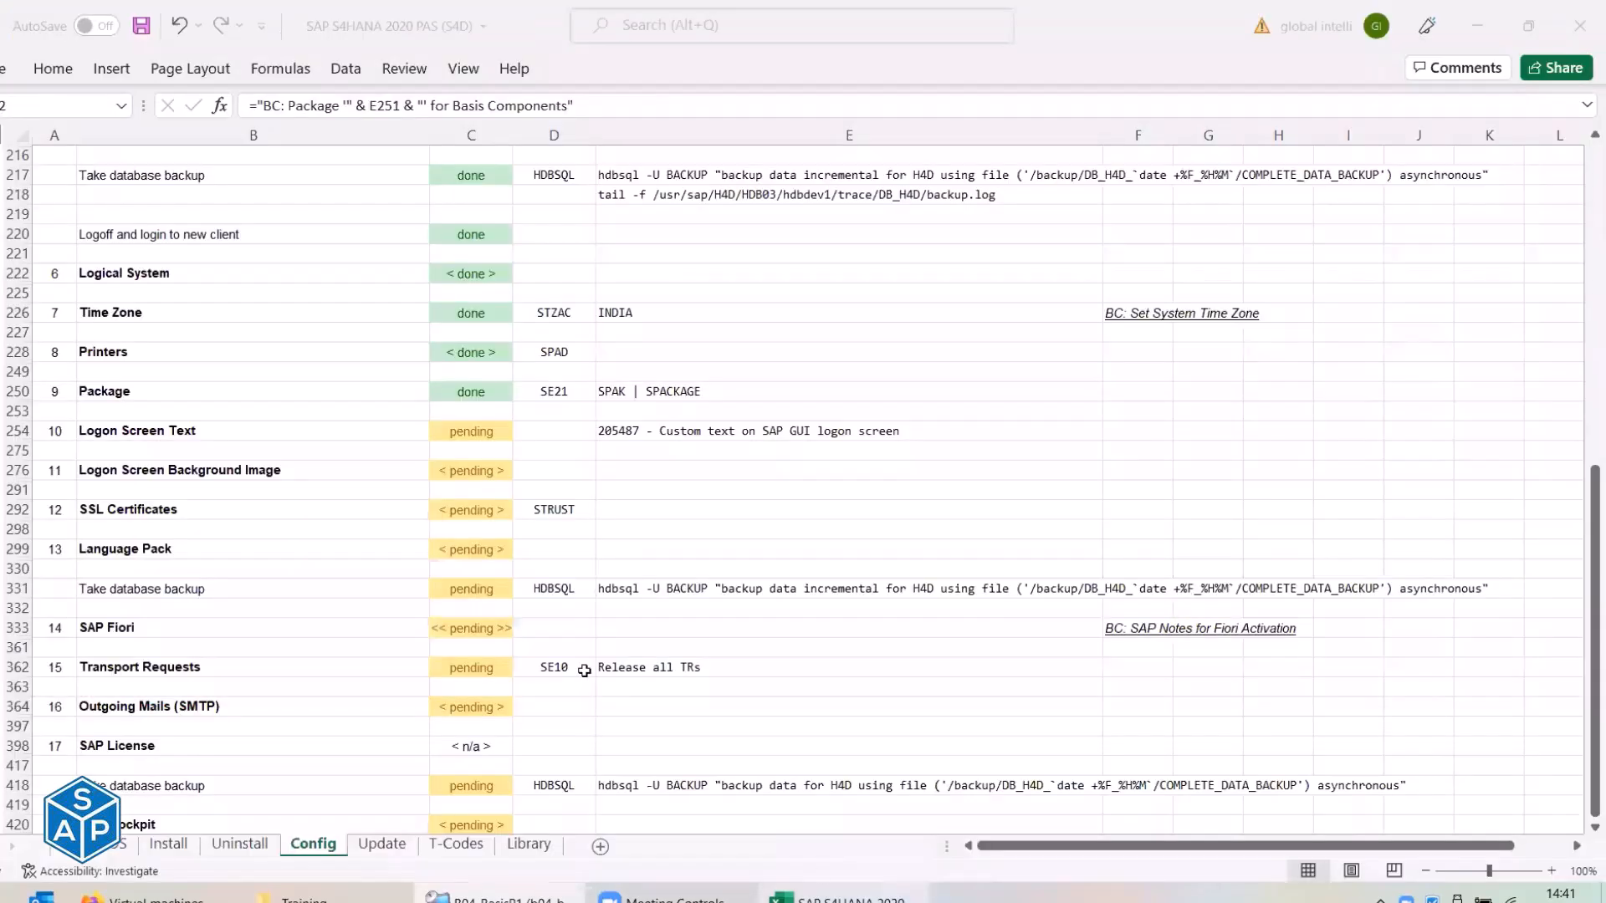
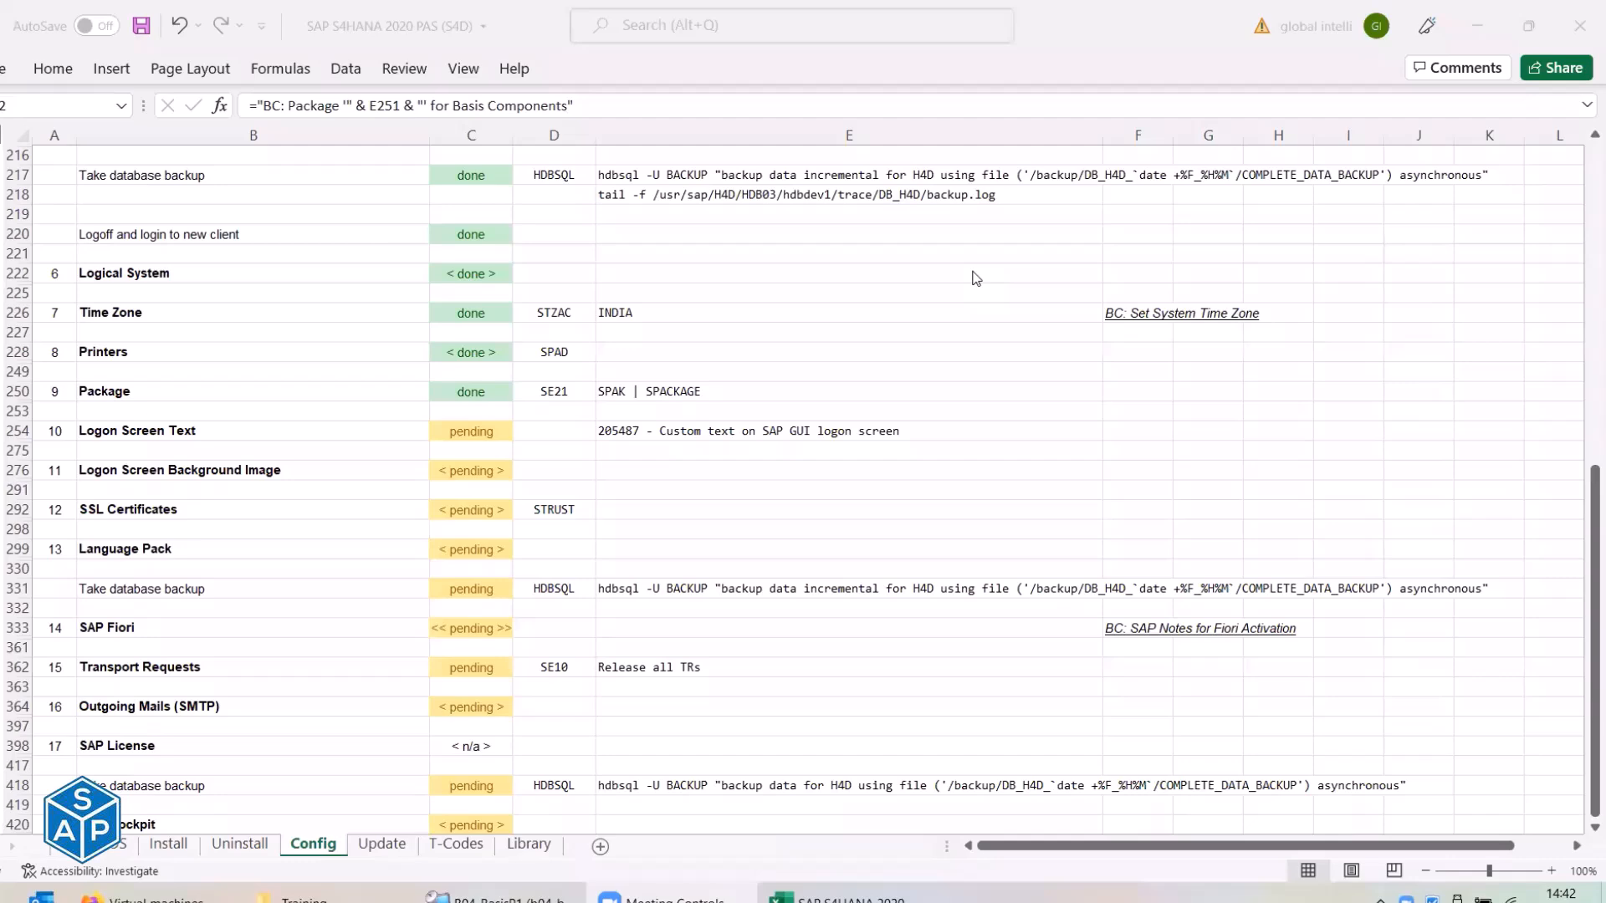
# Return to the S4Q import queue and go over the fourth request, S4DK900004 and the ZBASIS request S4DK900006.
pyautogui.click(993, 779)
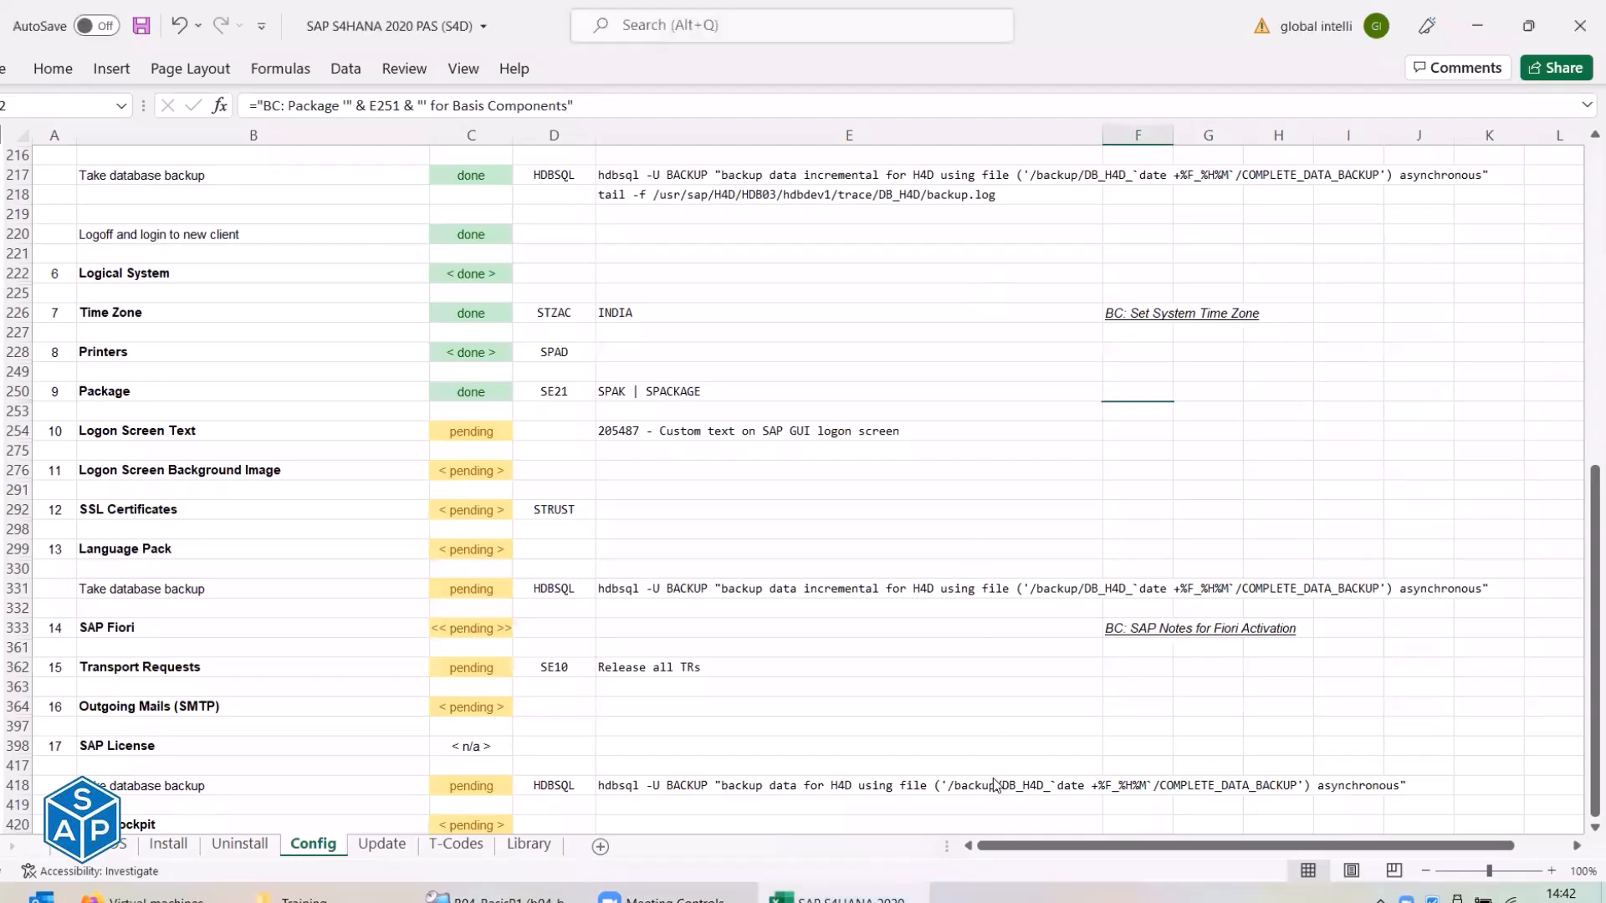
pyautogui.hotkey('alt', 'Tab')
pyautogui.press('Tab')
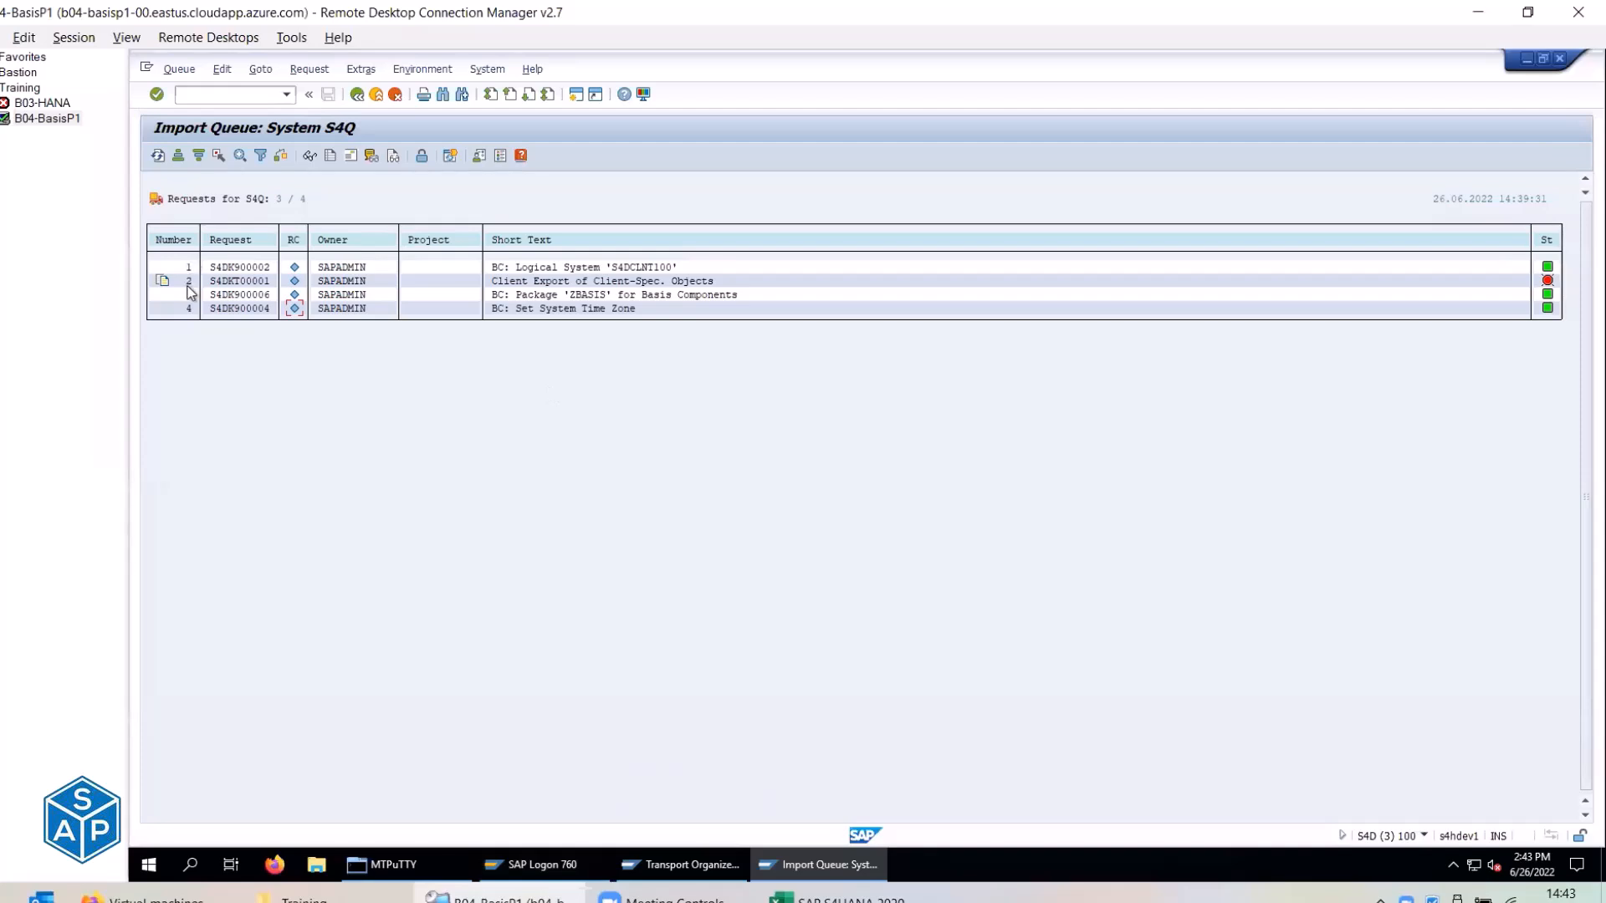
pyautogui.click(189, 311)
pyautogui.click(264, 310)
pyautogui.click(257, 297)
# Check the configuration checklist, then exit the import queue to the TMS start screen.
pyautogui.hotkey('alt', 'Tab')
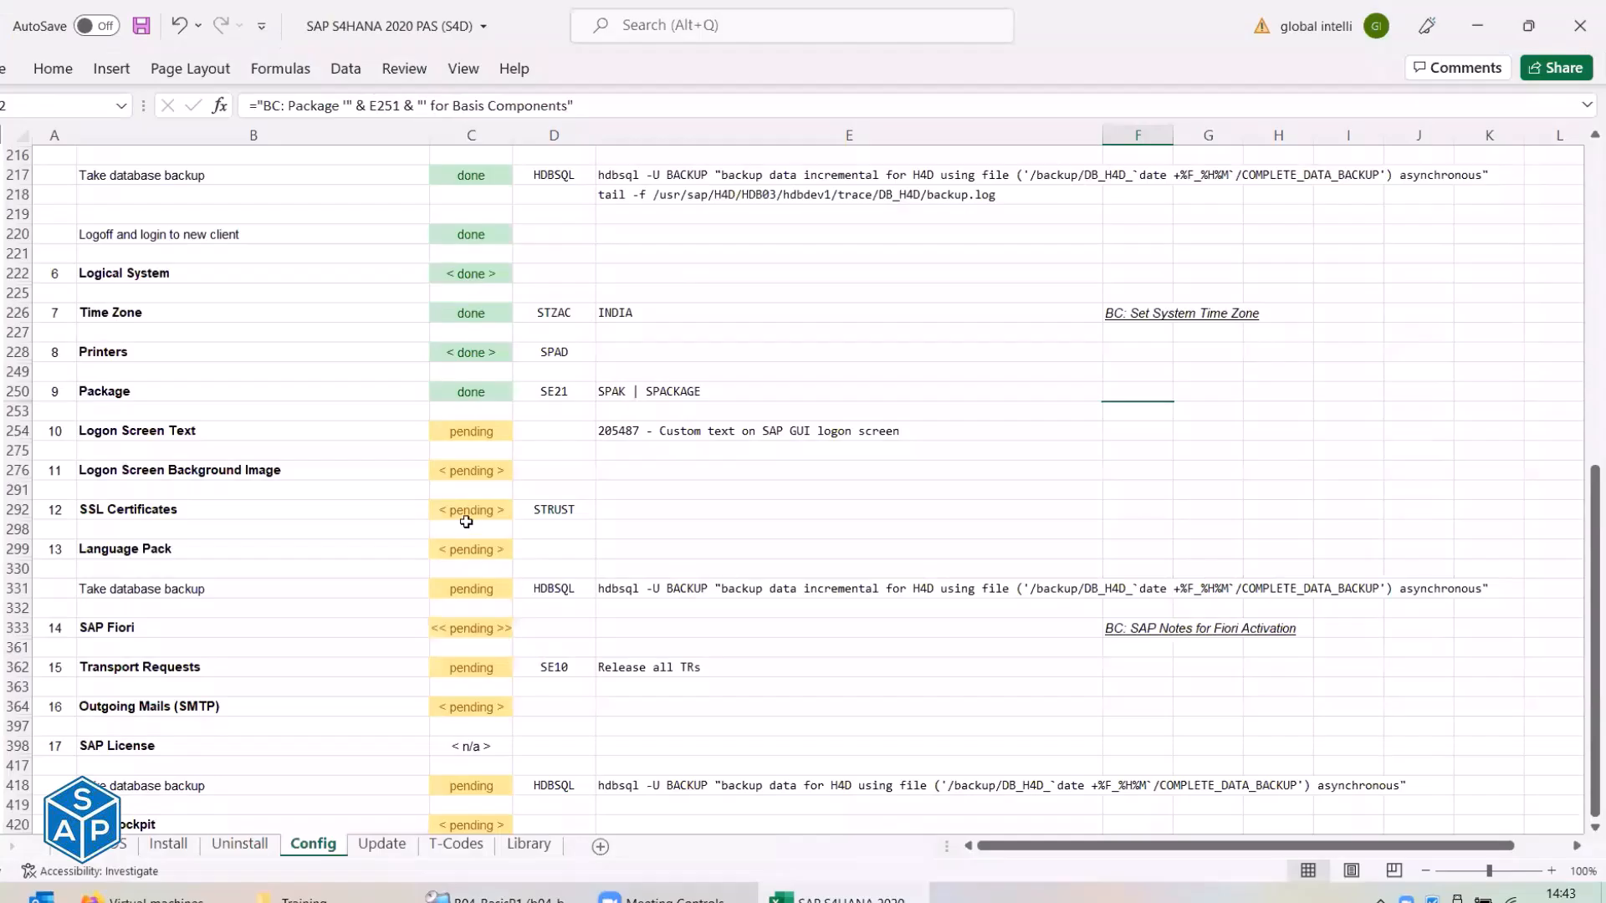
pyautogui.hotkey('alt', 'Tab')
pyautogui.click(377, 94)
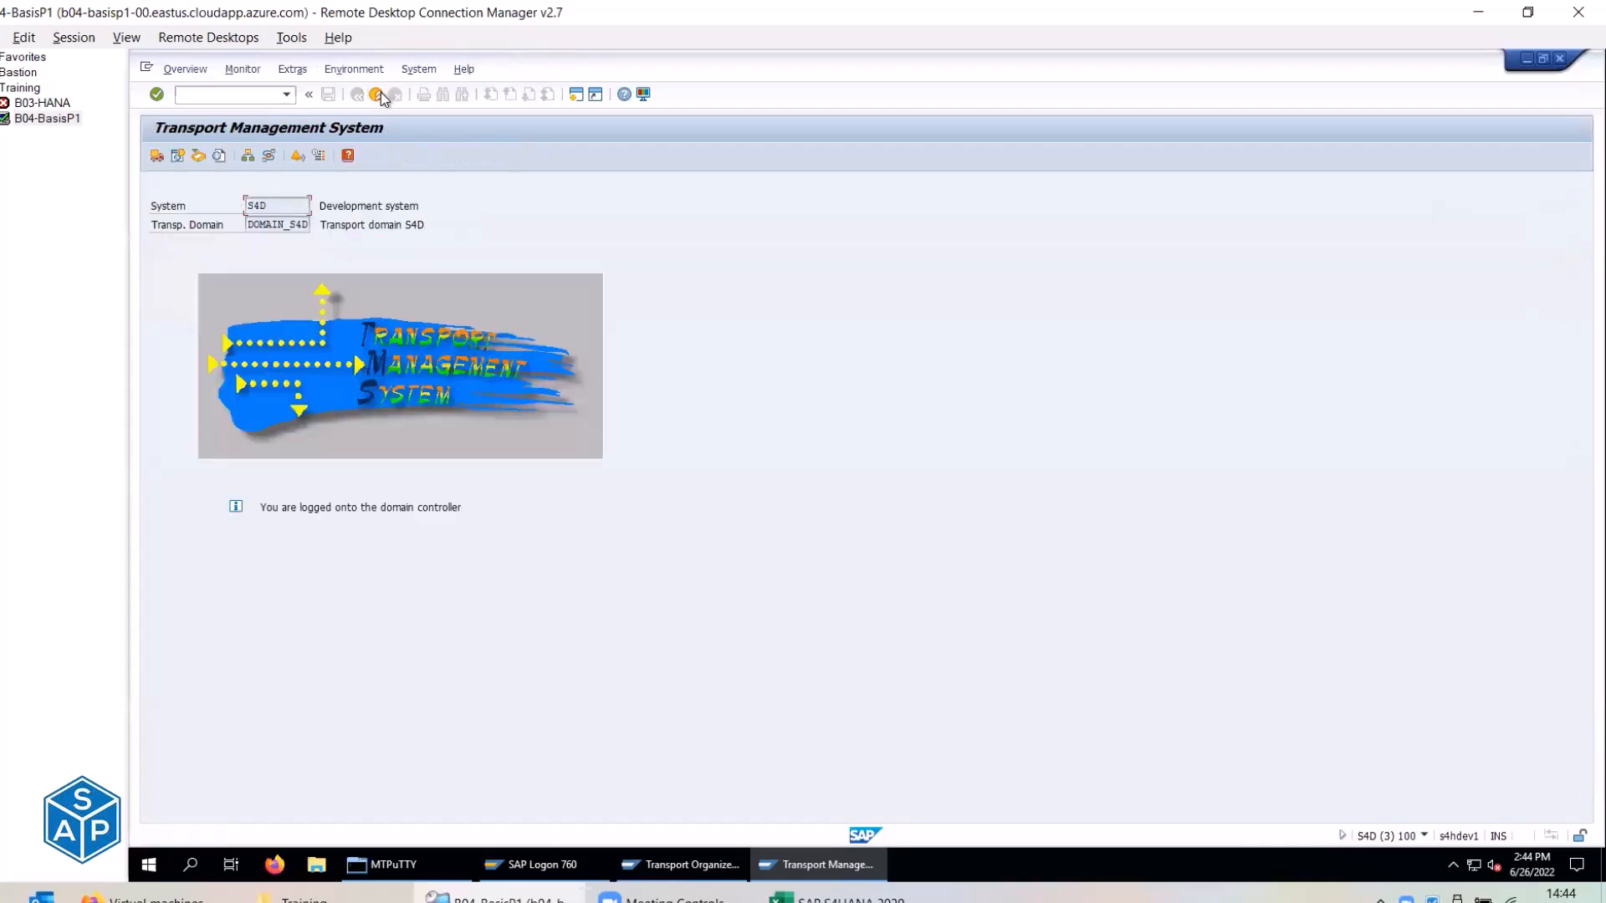
# Exit TMS and expand the Logon Screen Text step's details in the checklist.
pyautogui.click(377, 93)
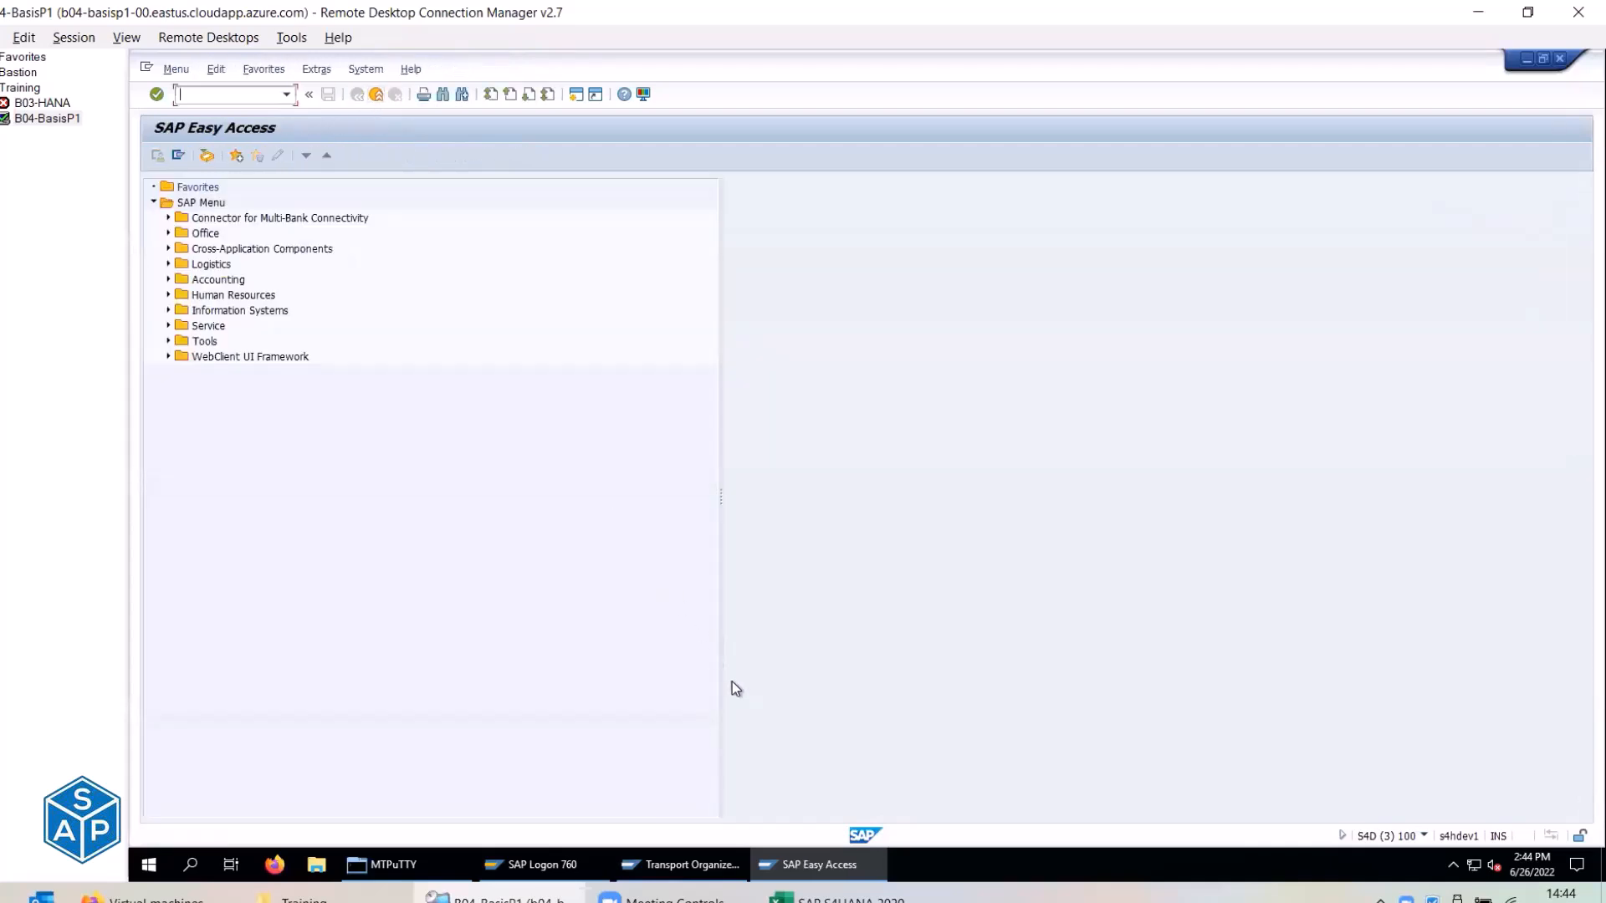
pyautogui.hotkey('alt', 'Tab')
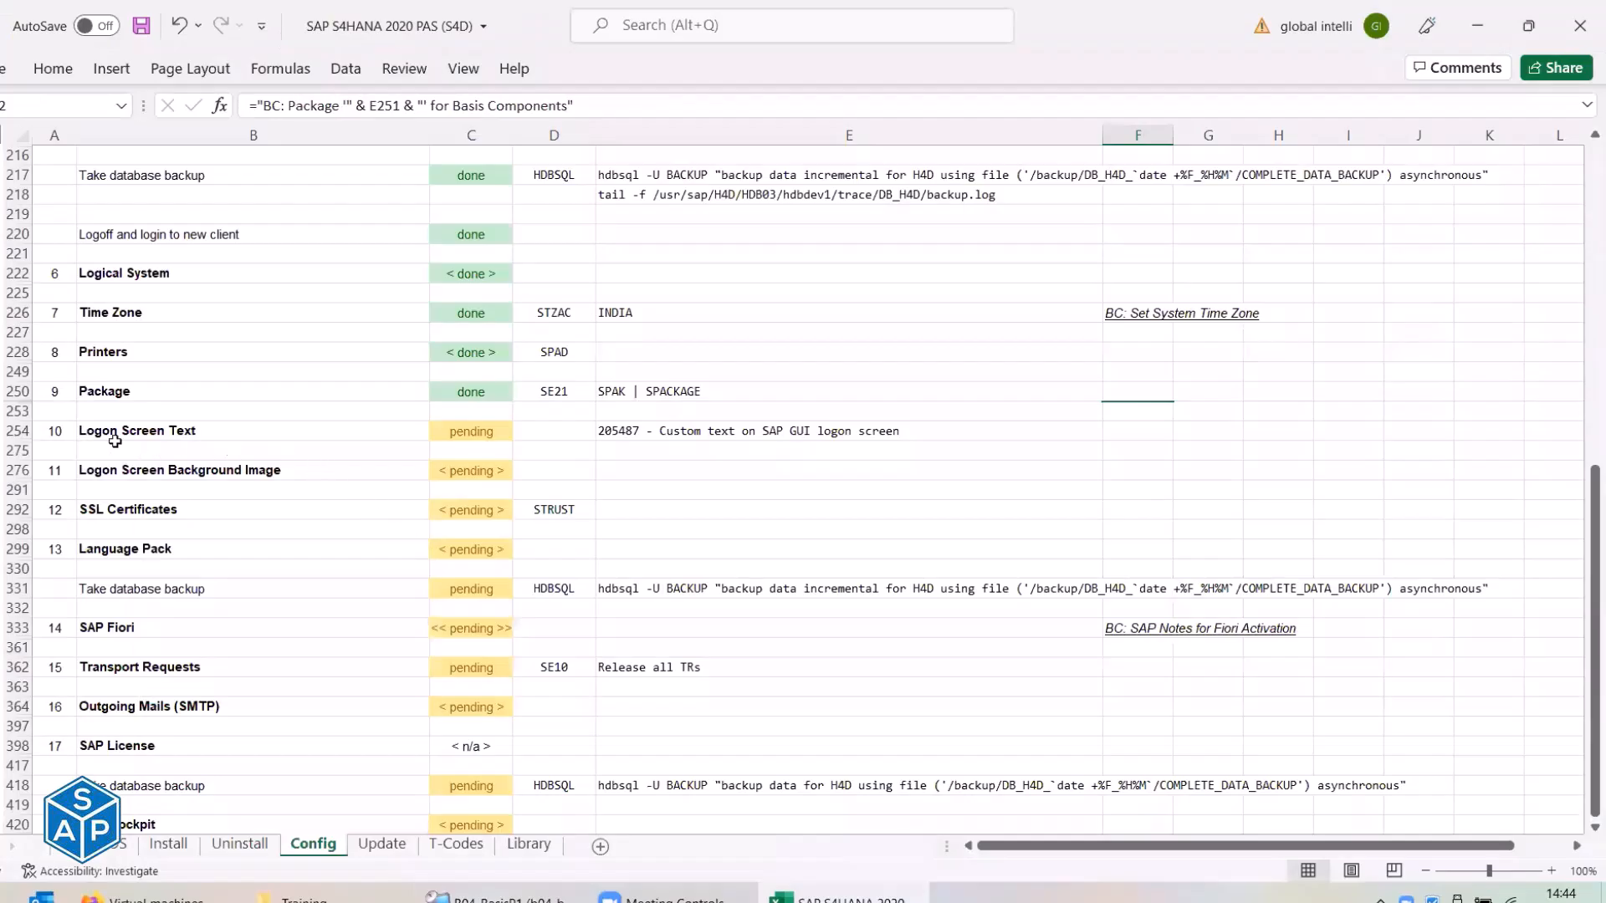
pyautogui.click(84, 431)
pyautogui.click(2, 432)
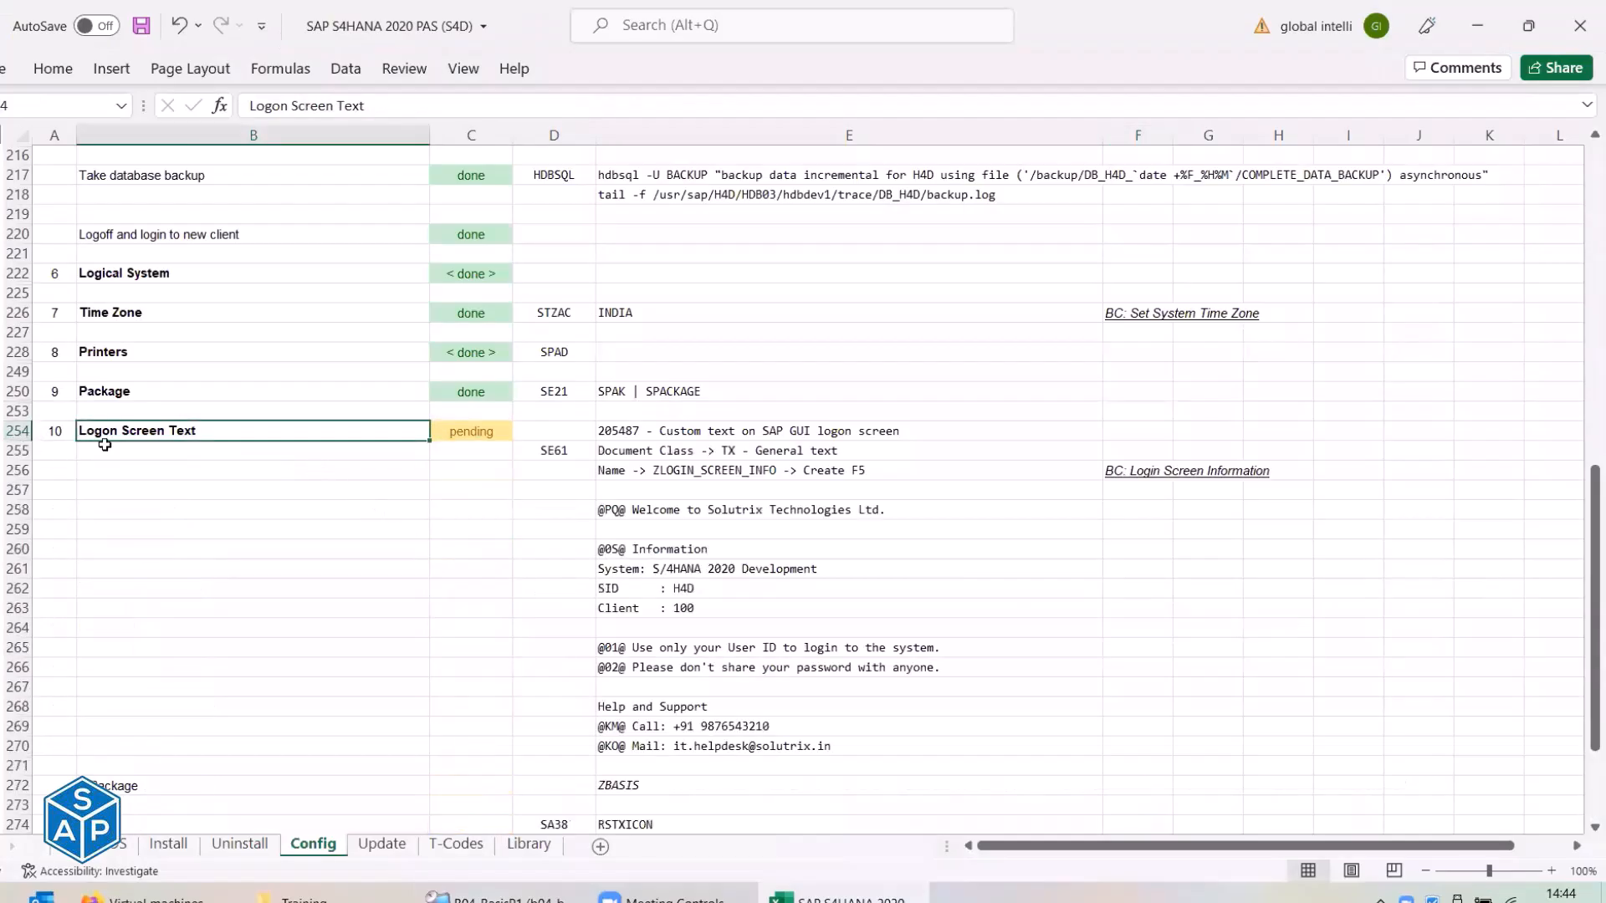
pyautogui.scroll(-4, 111, 450)
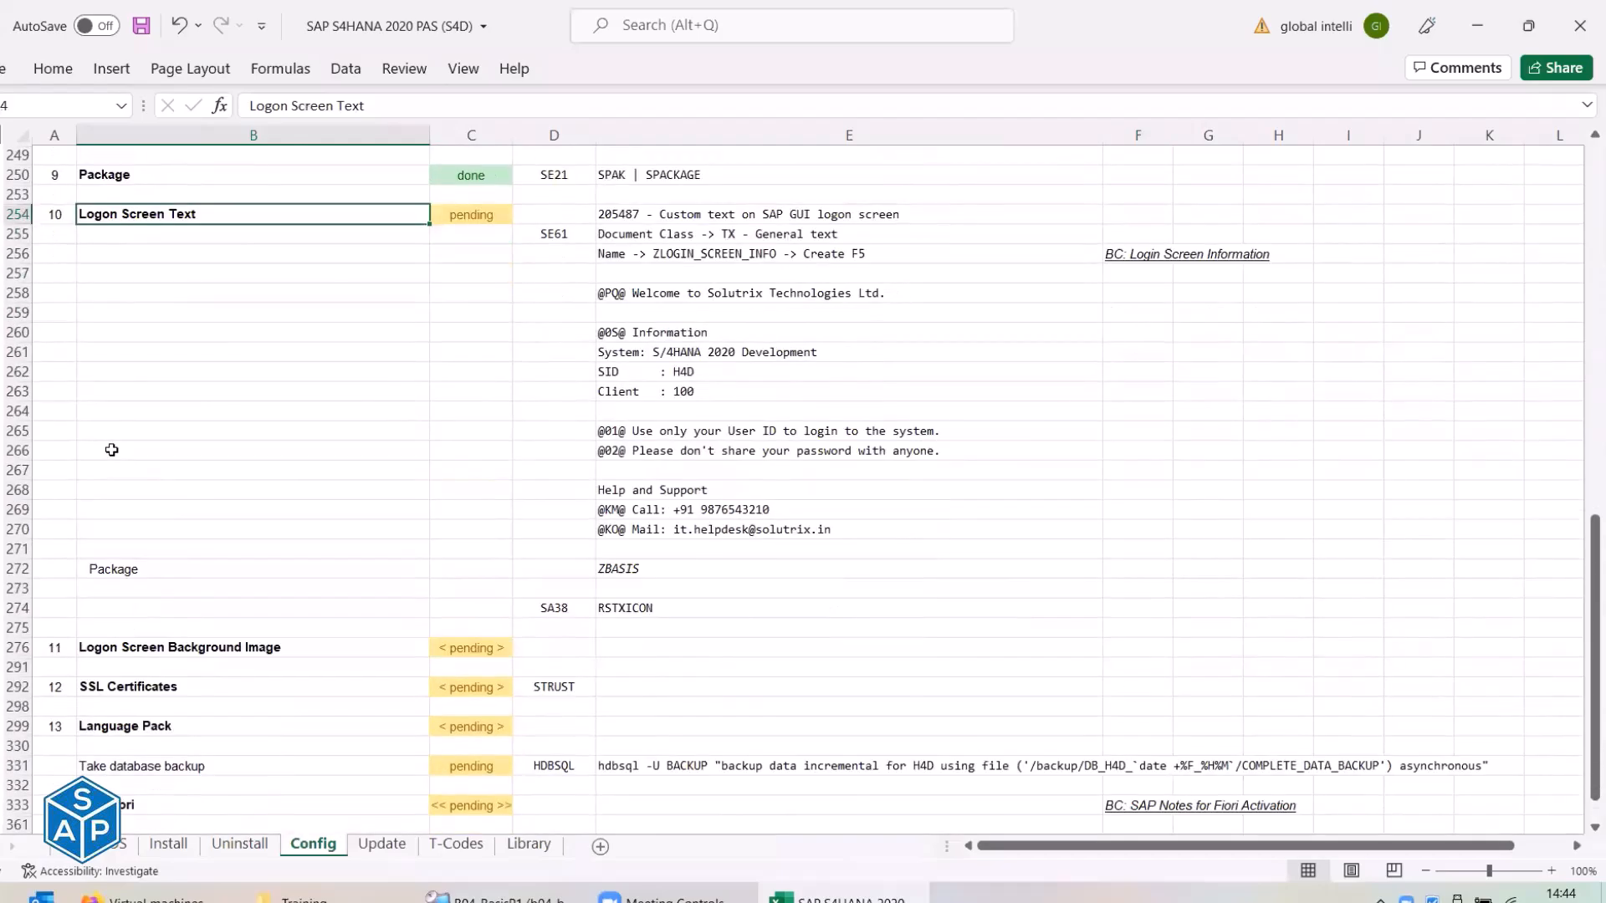
# Close the Transport Organizer session and get back to SAP Easy Access, cancelling a new S/4HANA 2020 logon.
pyautogui.hotkey('alt', 'Tab')
pyautogui.click(649, 866)
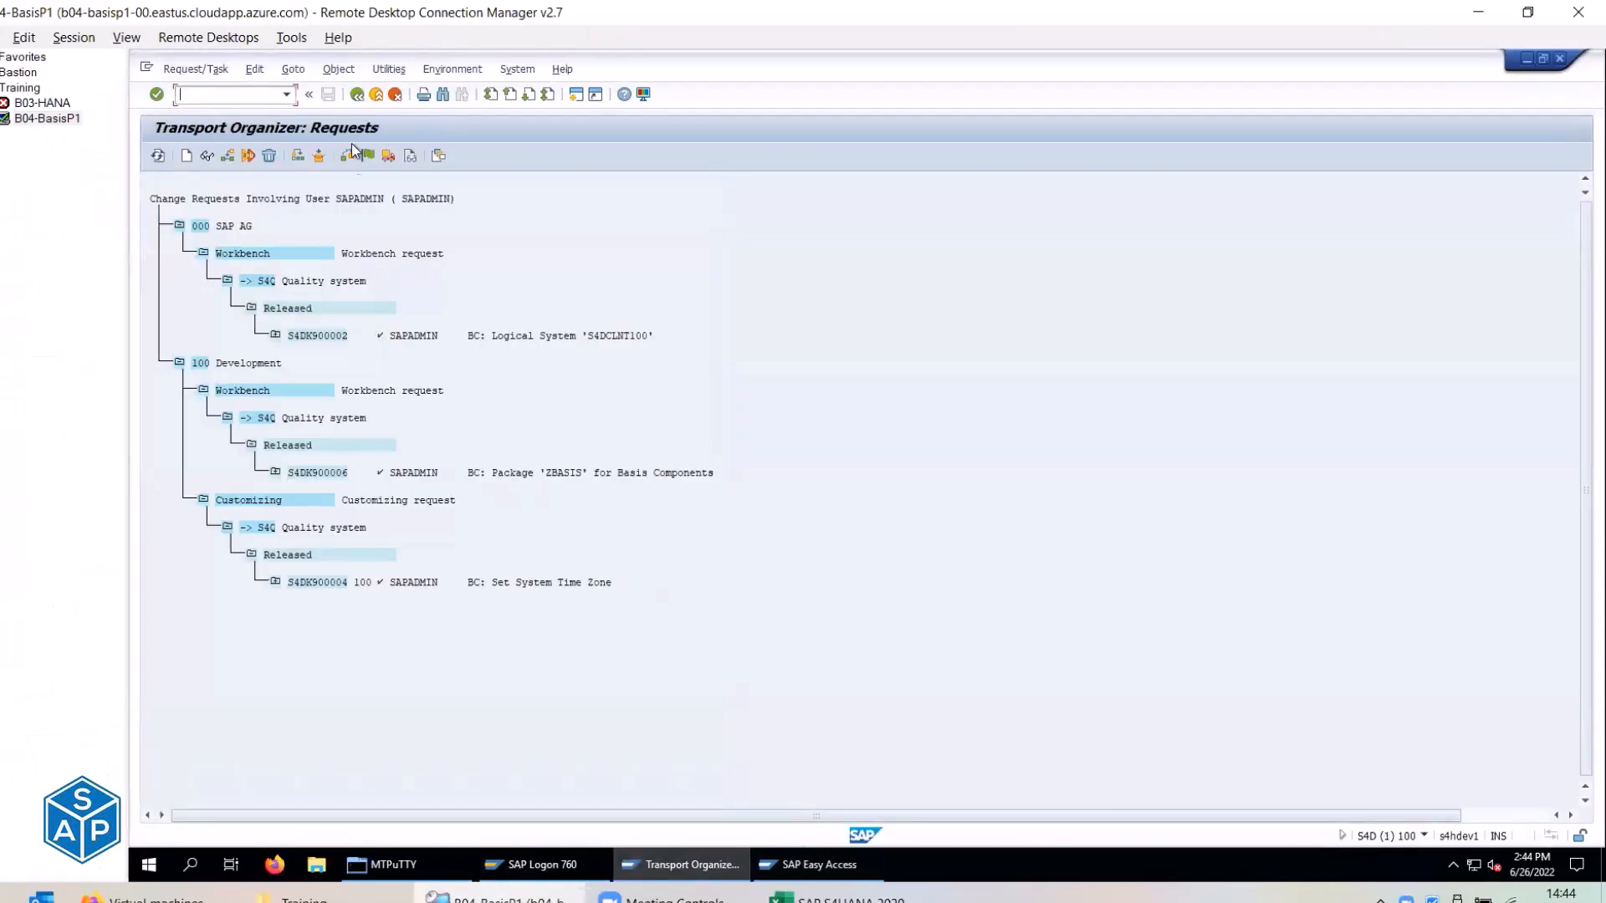
pyautogui.click(376, 94)
pyautogui.click(376, 94)
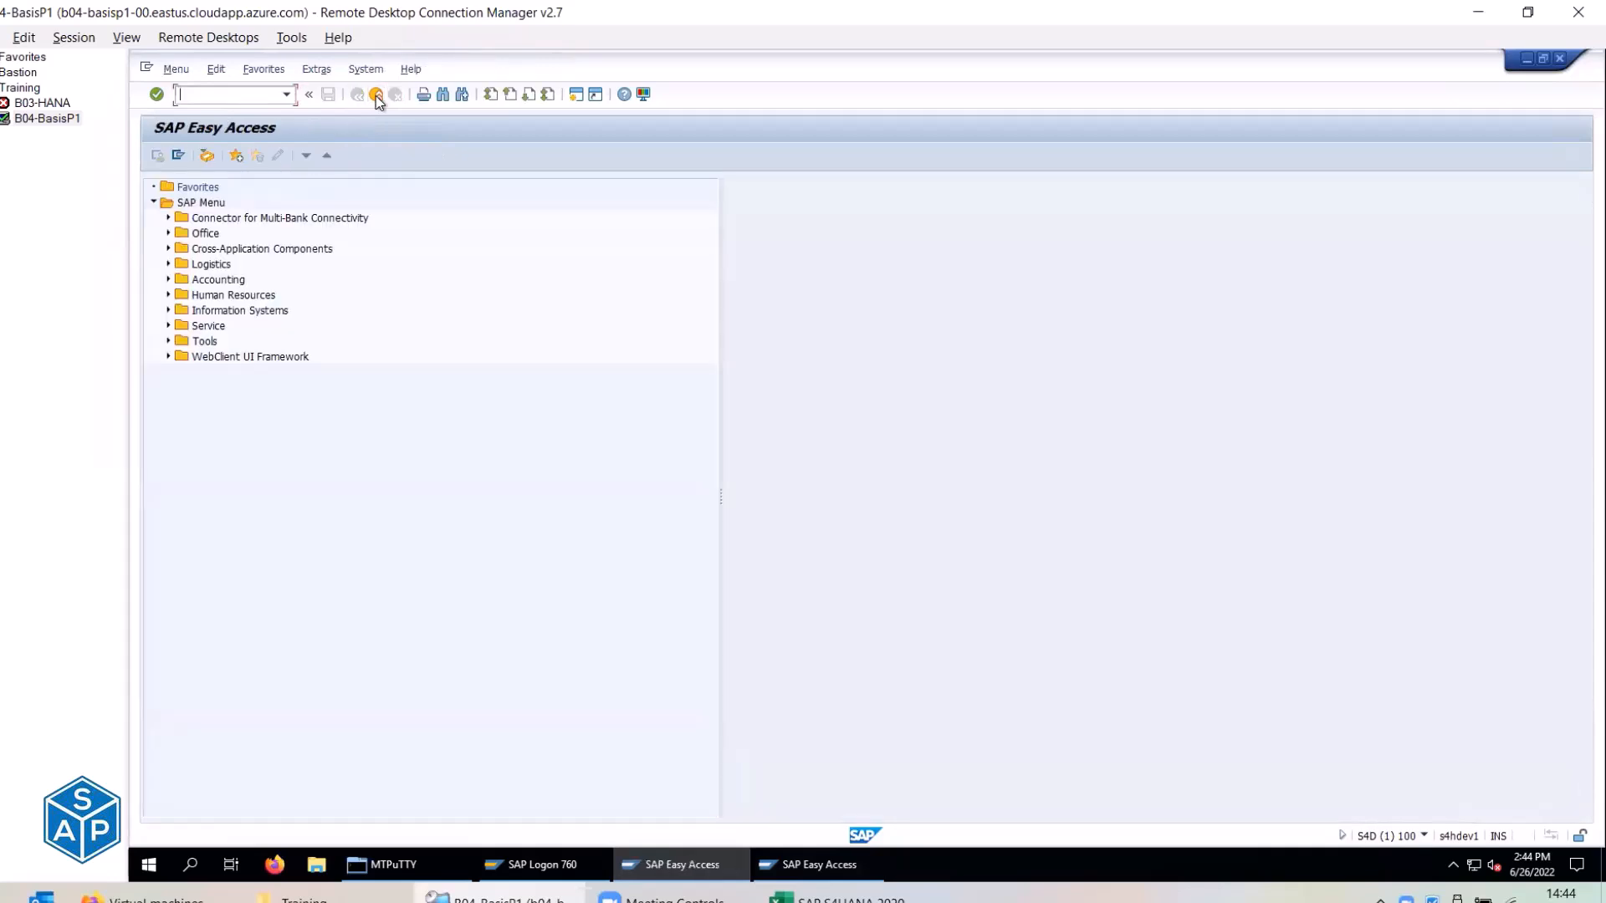
pyautogui.click(539, 866)
pyautogui.doubleClick(272, 168)
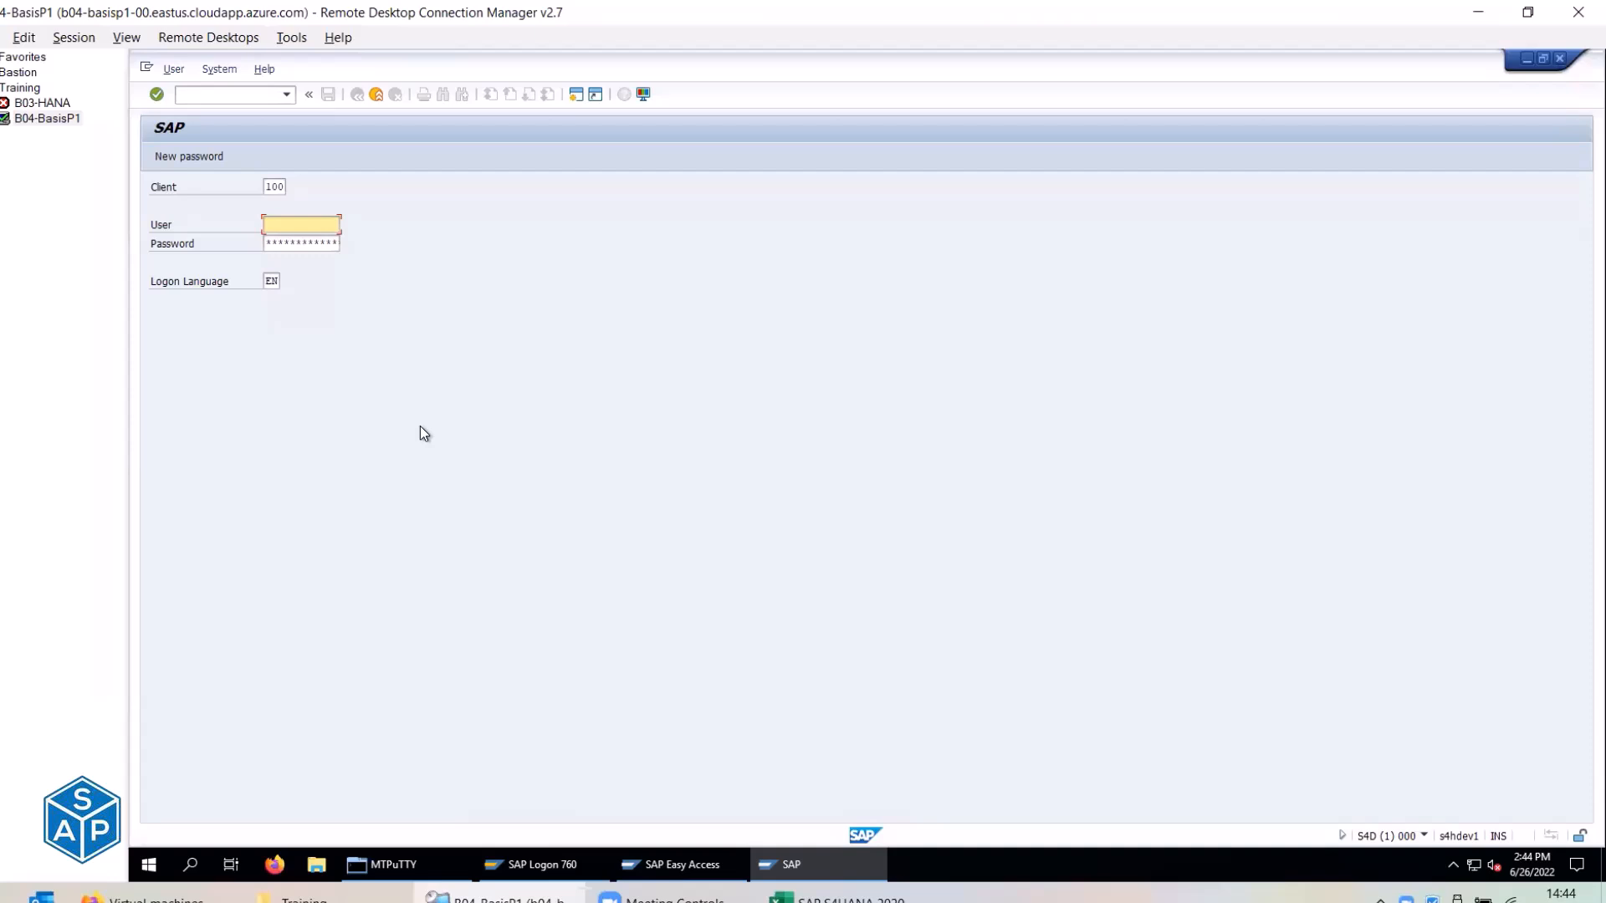
pyautogui.click(376, 94)
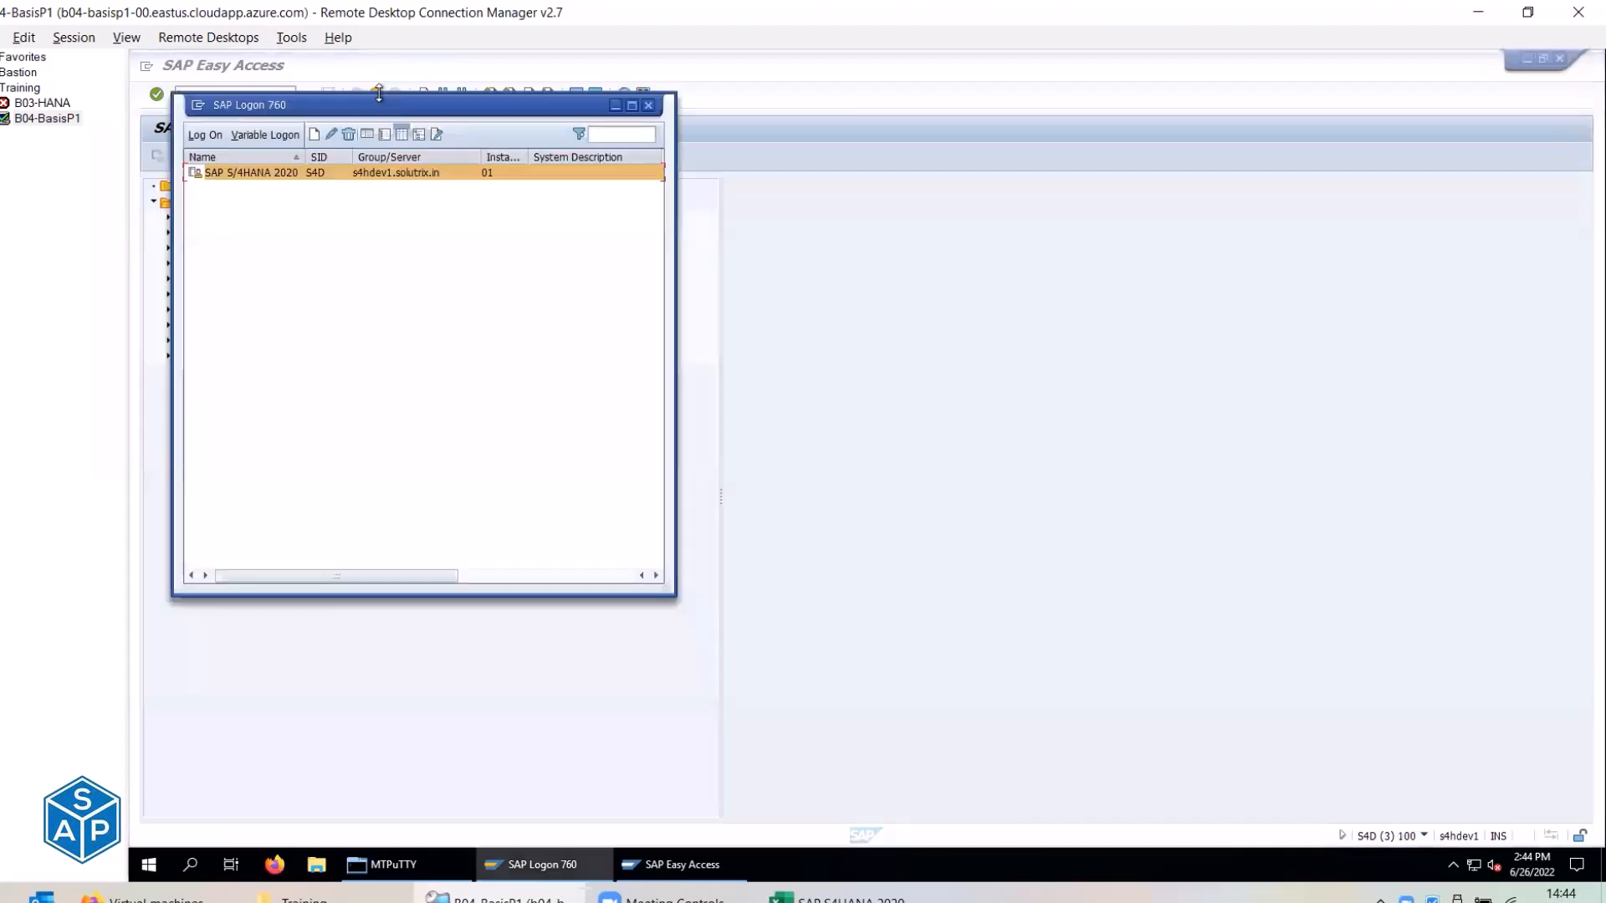
pyautogui.click(817, 388)
# Select logon text note 205487 and the SE61 transaction code in the checklist.
pyautogui.hotkey('alt', 'Tab')
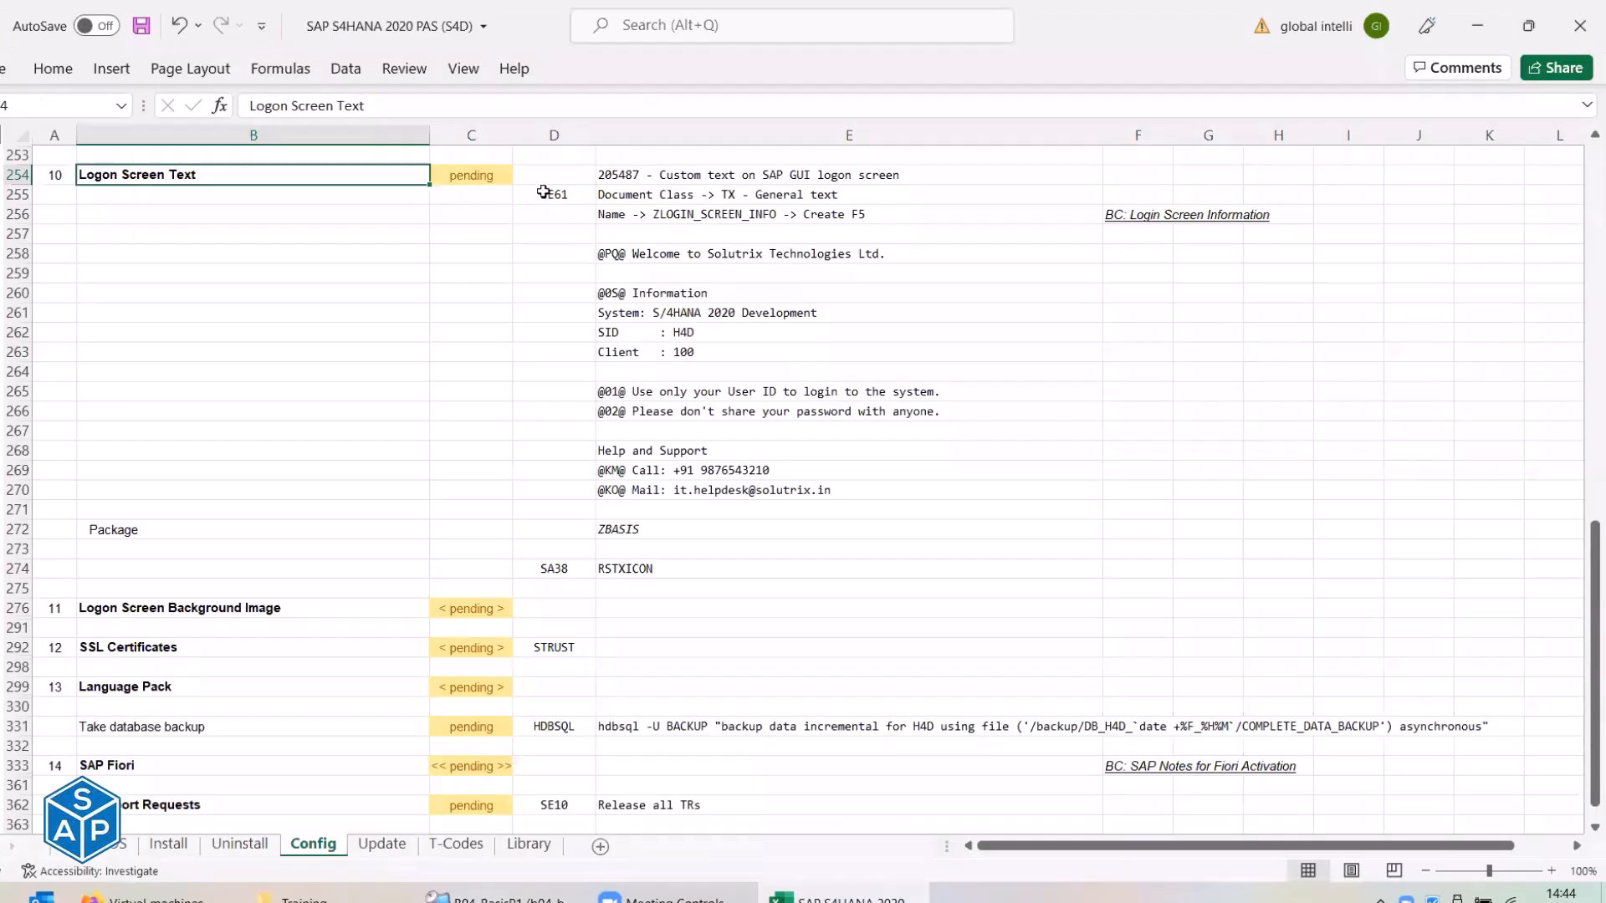
pyautogui.click(634, 174)
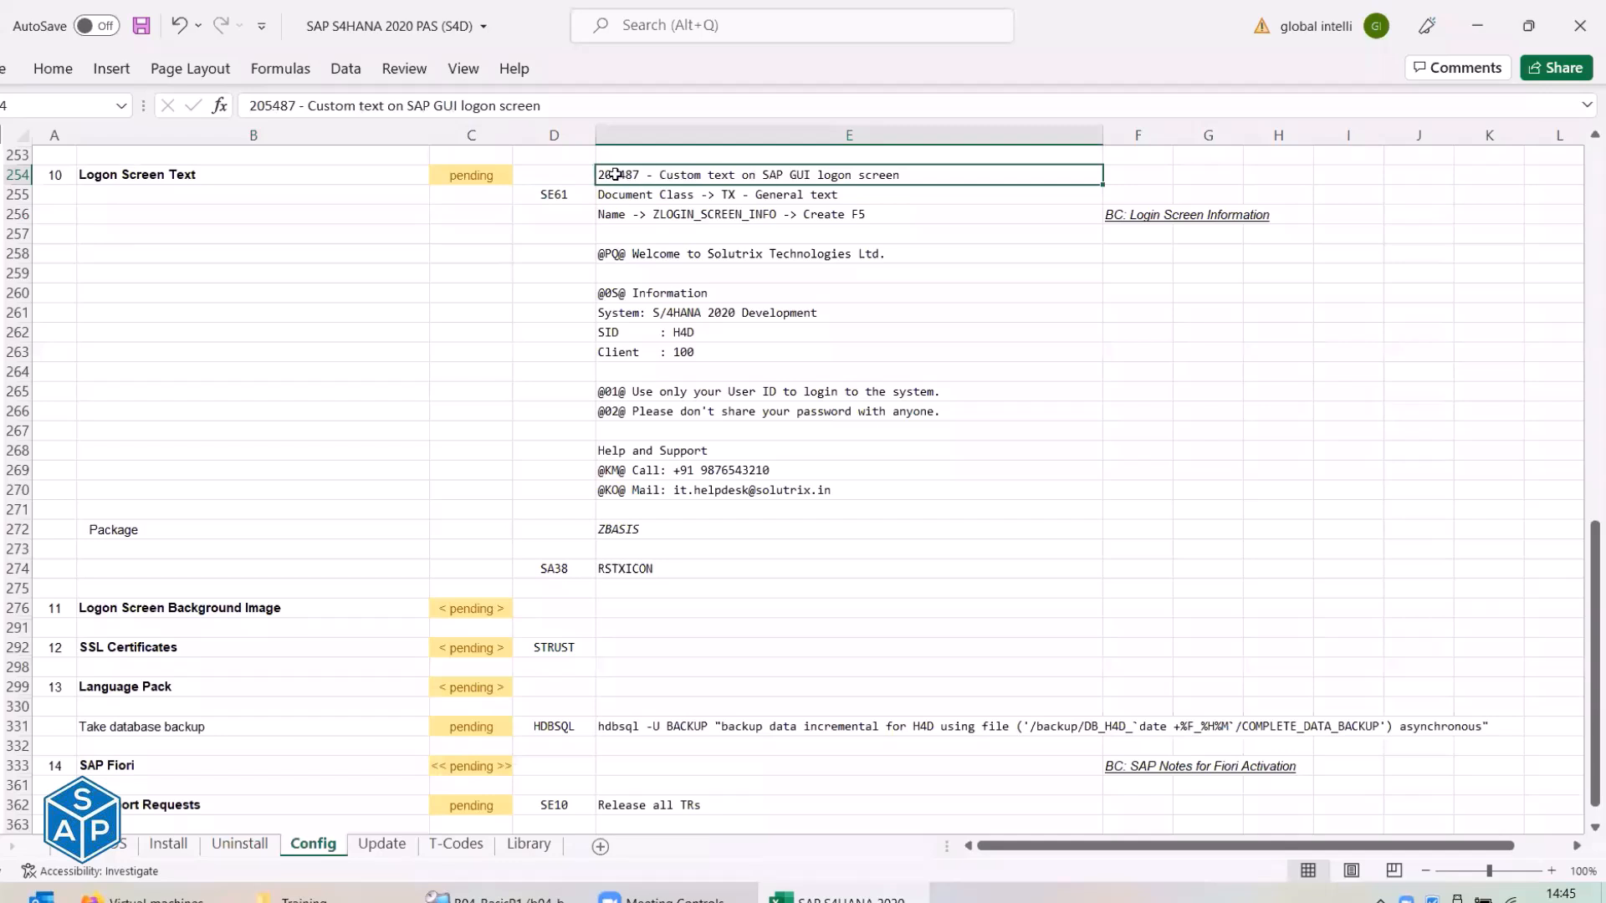
pyautogui.click(571, 194)
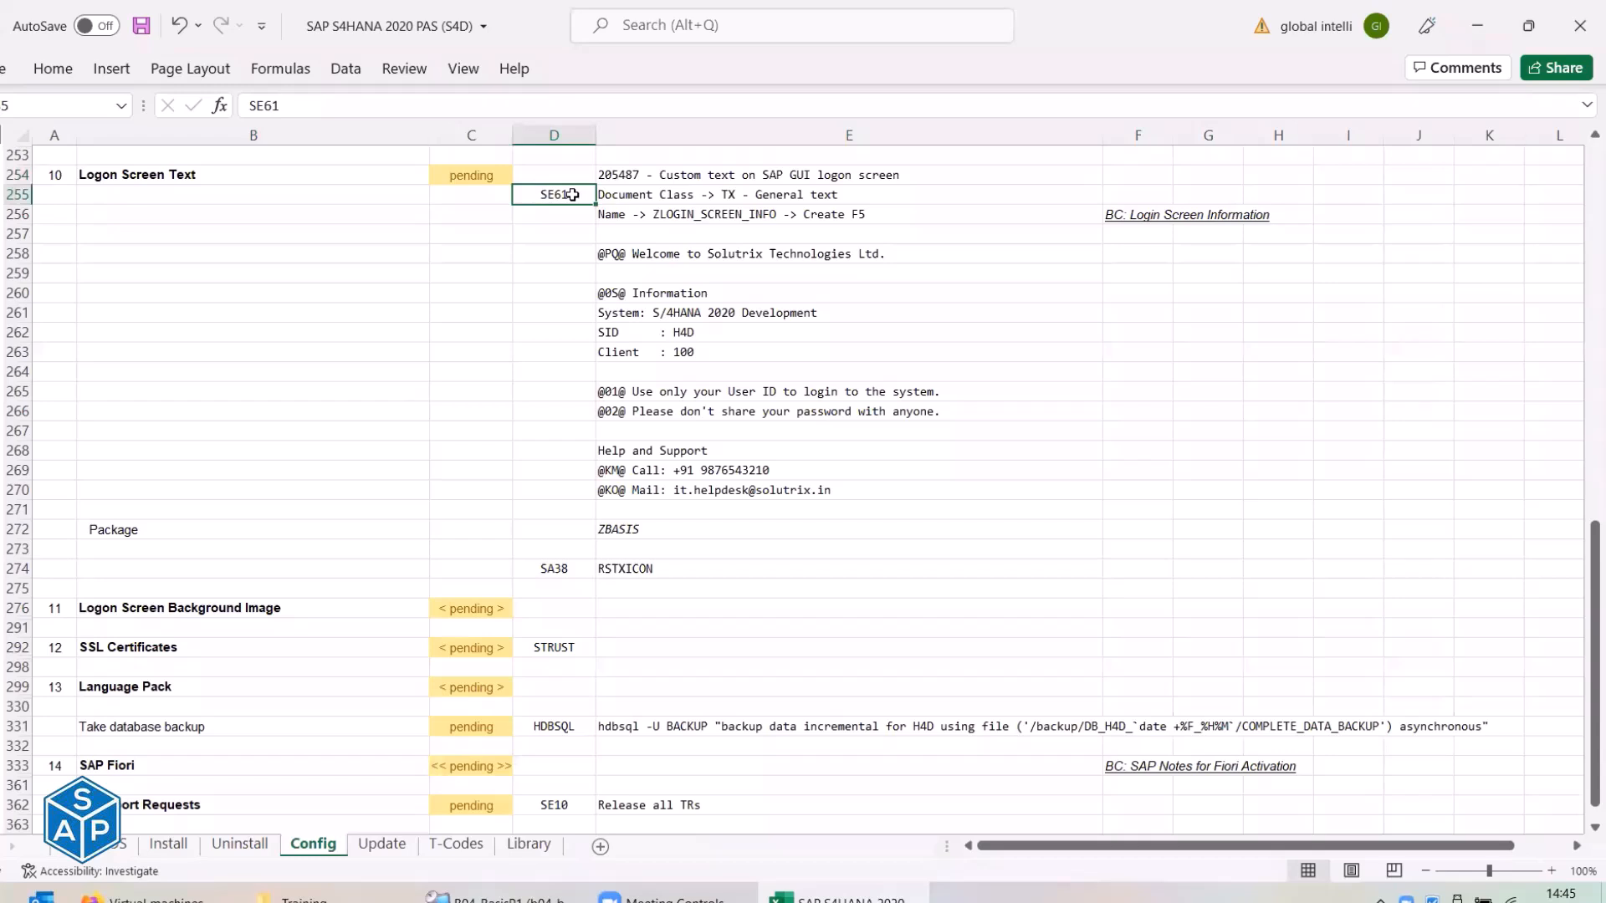
# Copy SE61 from the checklist and run it in SAP.
pyautogui.hotkey('ctrl', 'c')
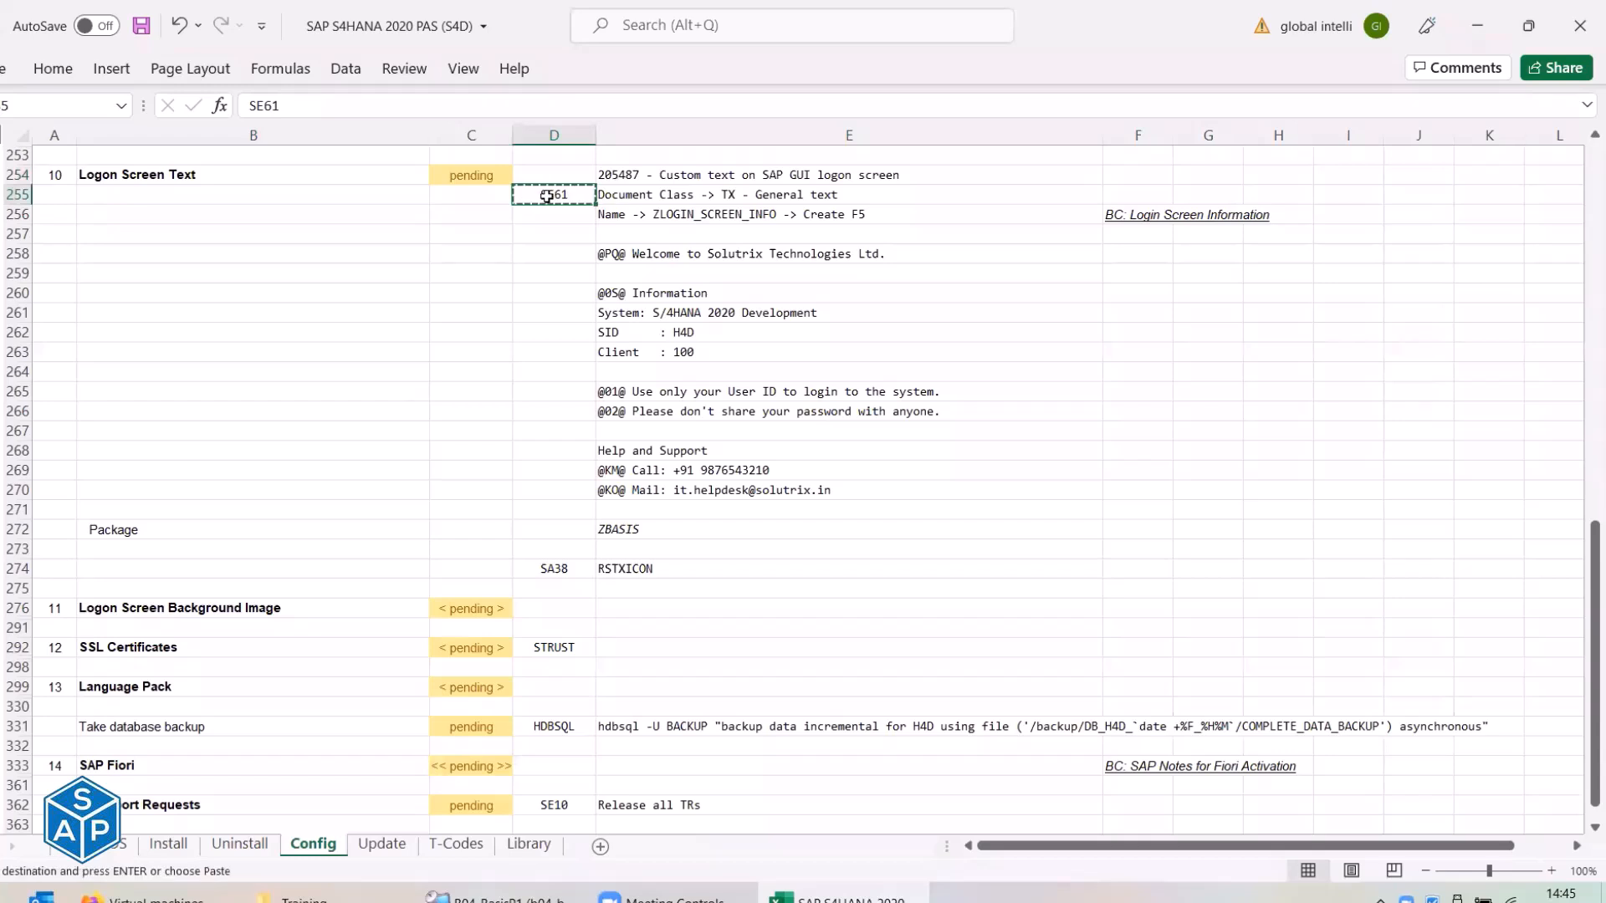
pyautogui.hotkey('alt', 'Tab')
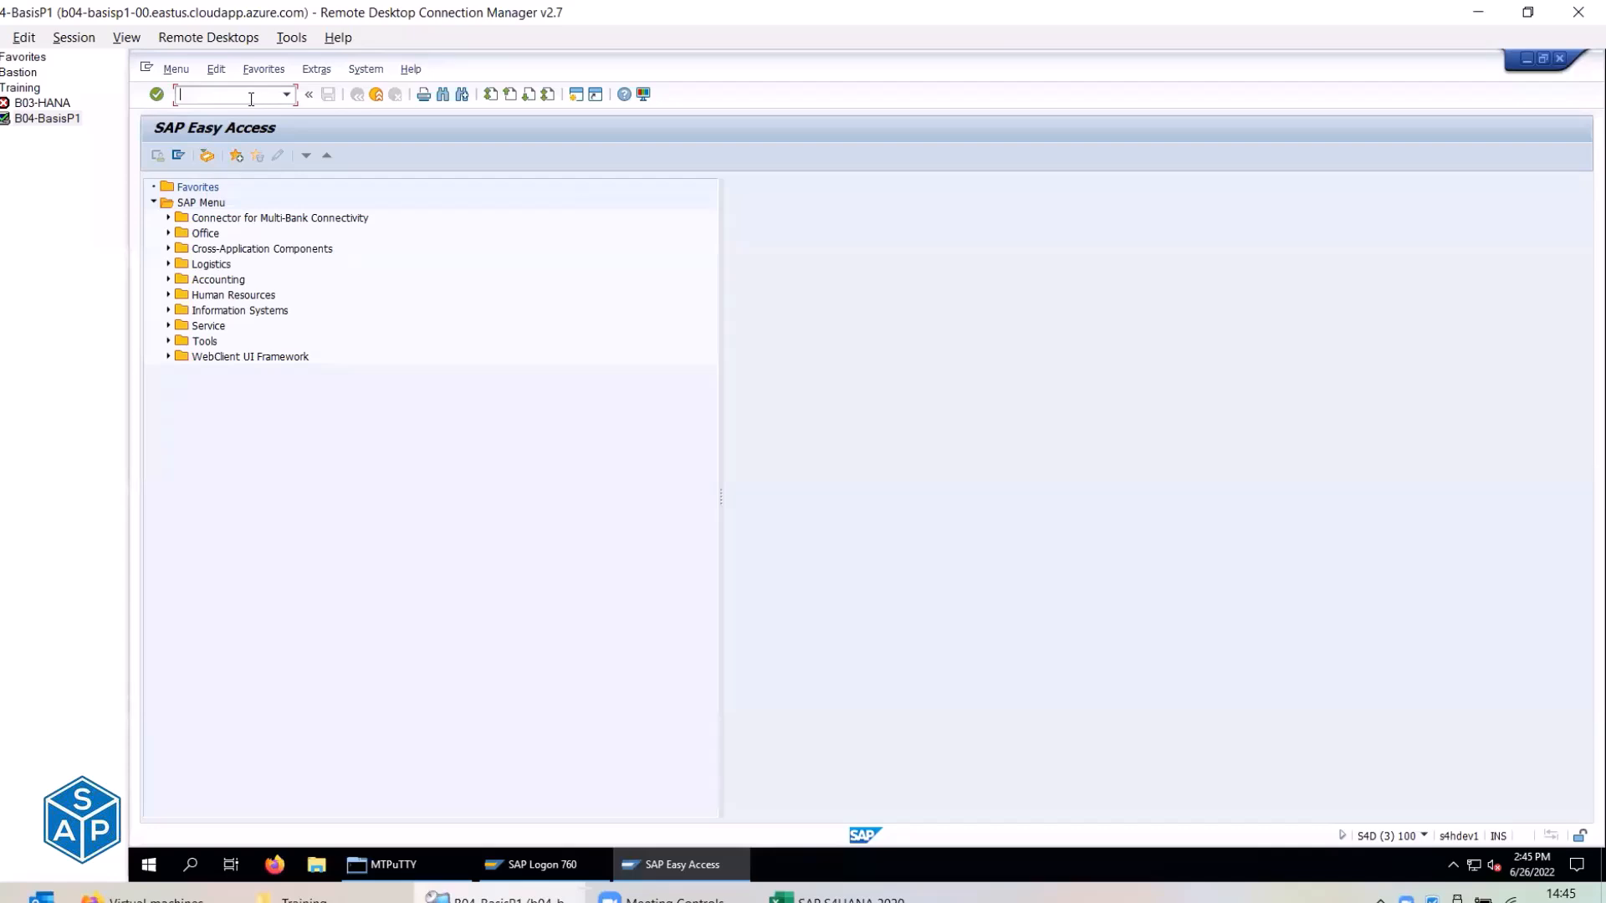
pyautogui.write('se61')
pyautogui.press('Return')
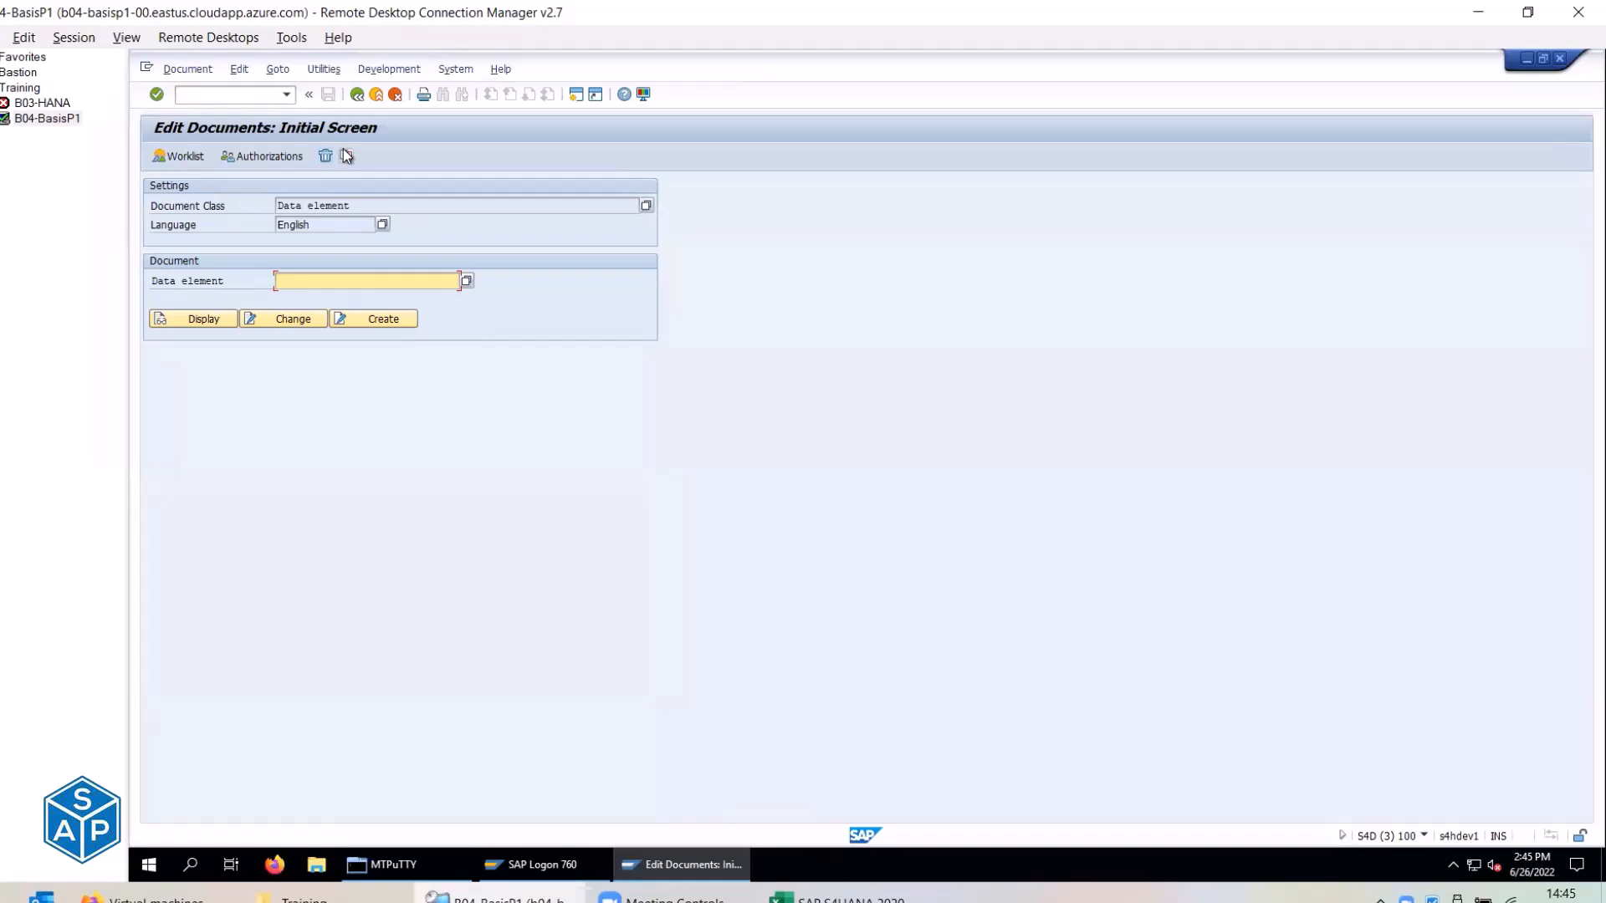
# Change the Document Class from Data element to TX General text.
pyautogui.hotkey('alt', 'Tab')
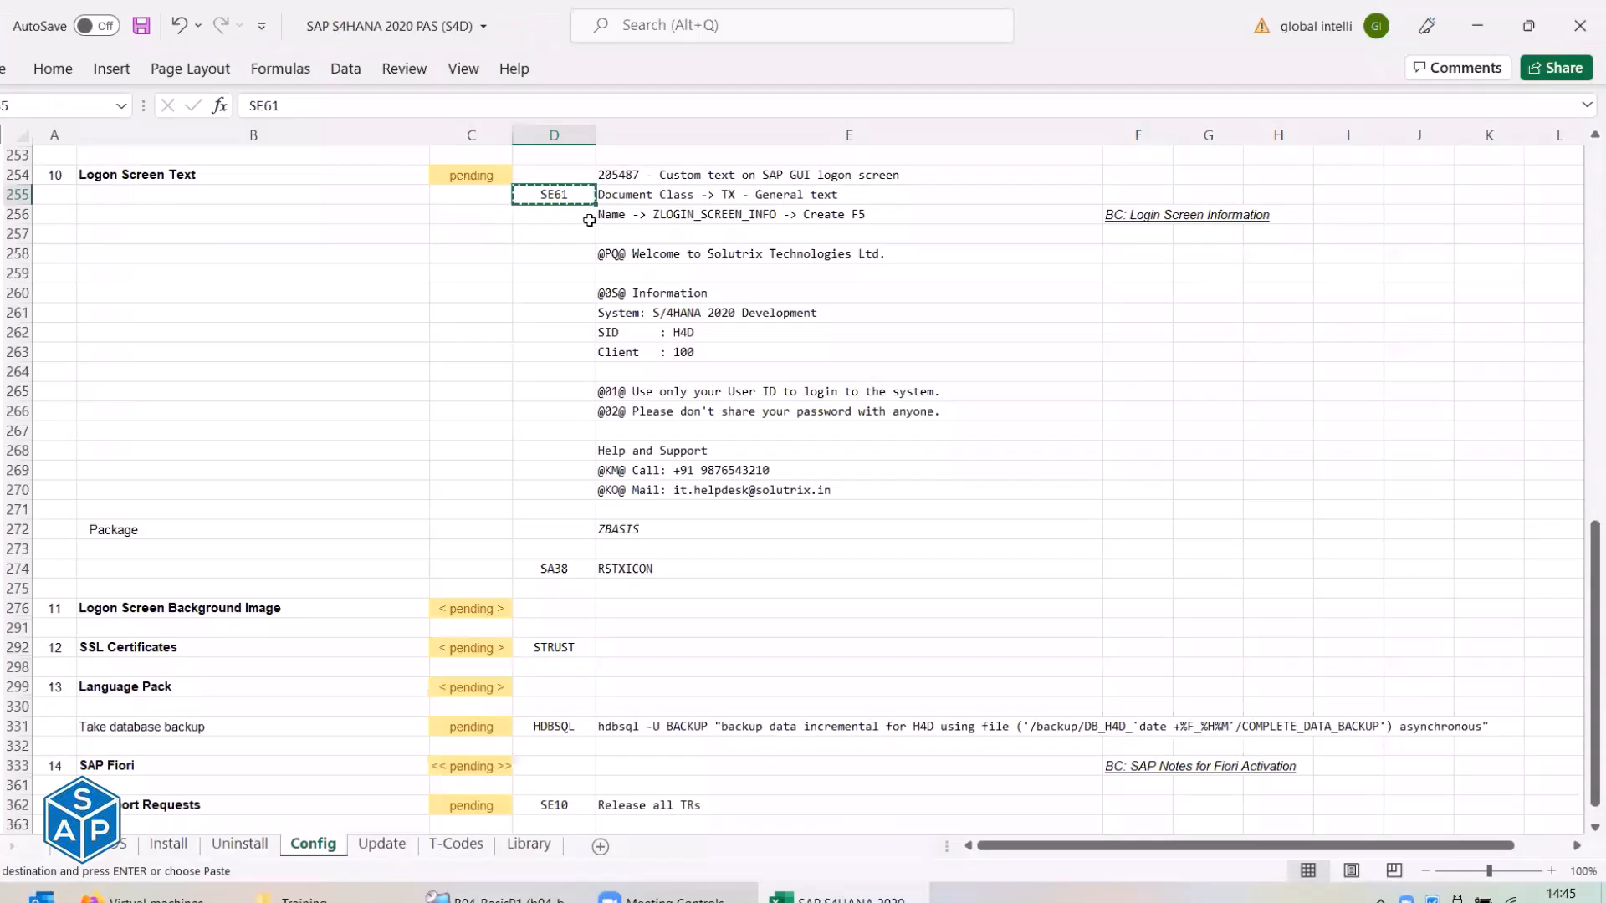
pyautogui.click(642, 199)
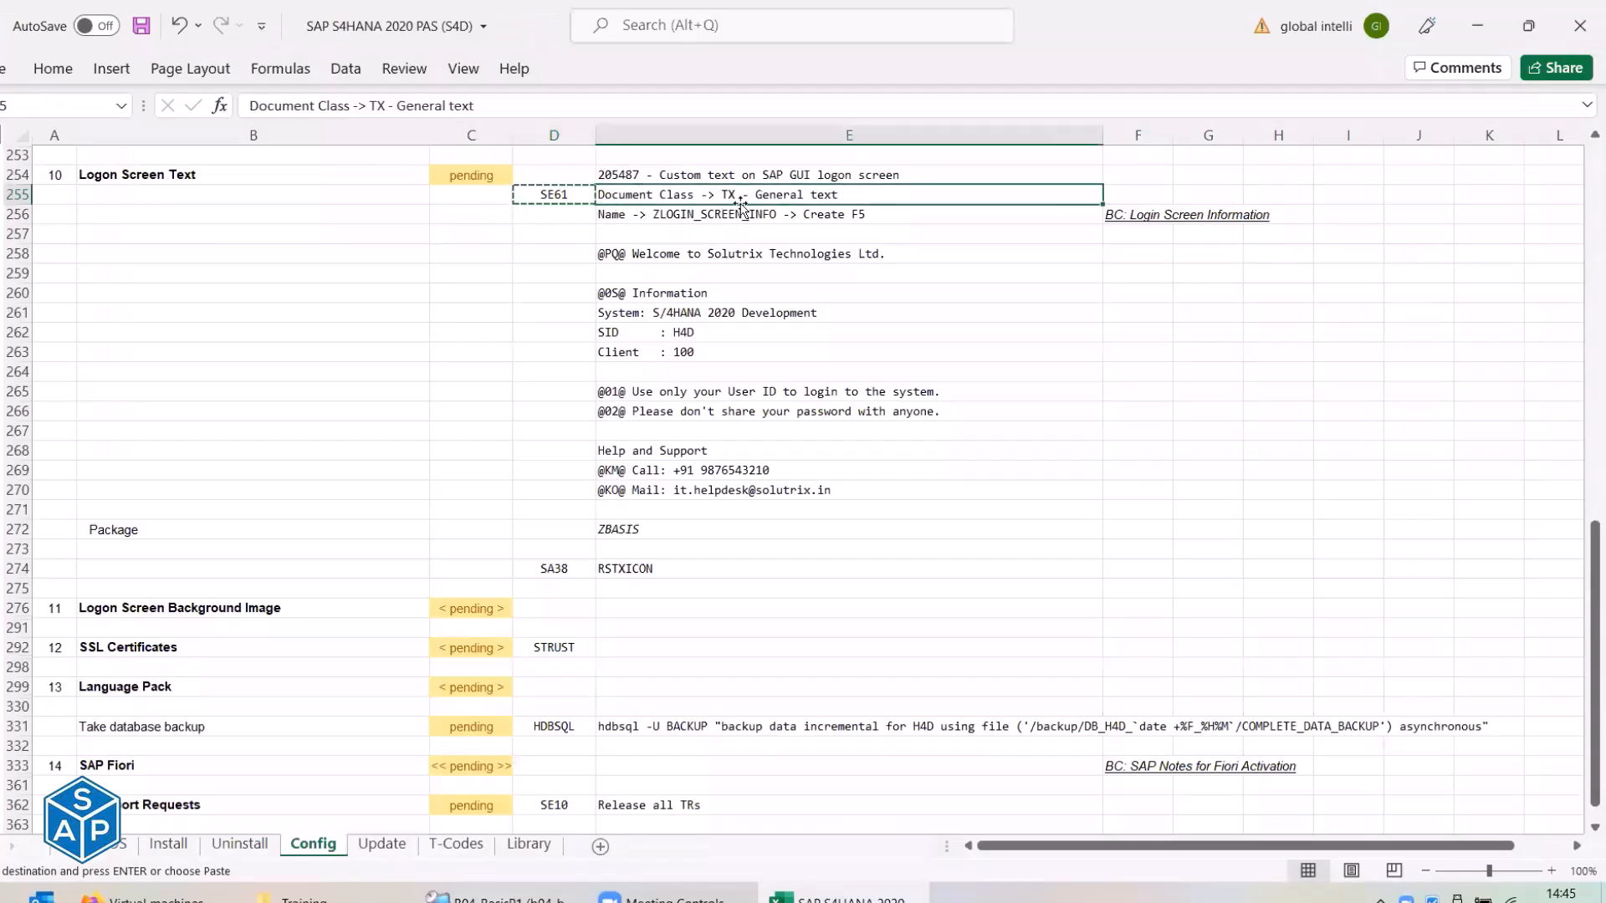
pyautogui.hotkey('alt', 'Tab')
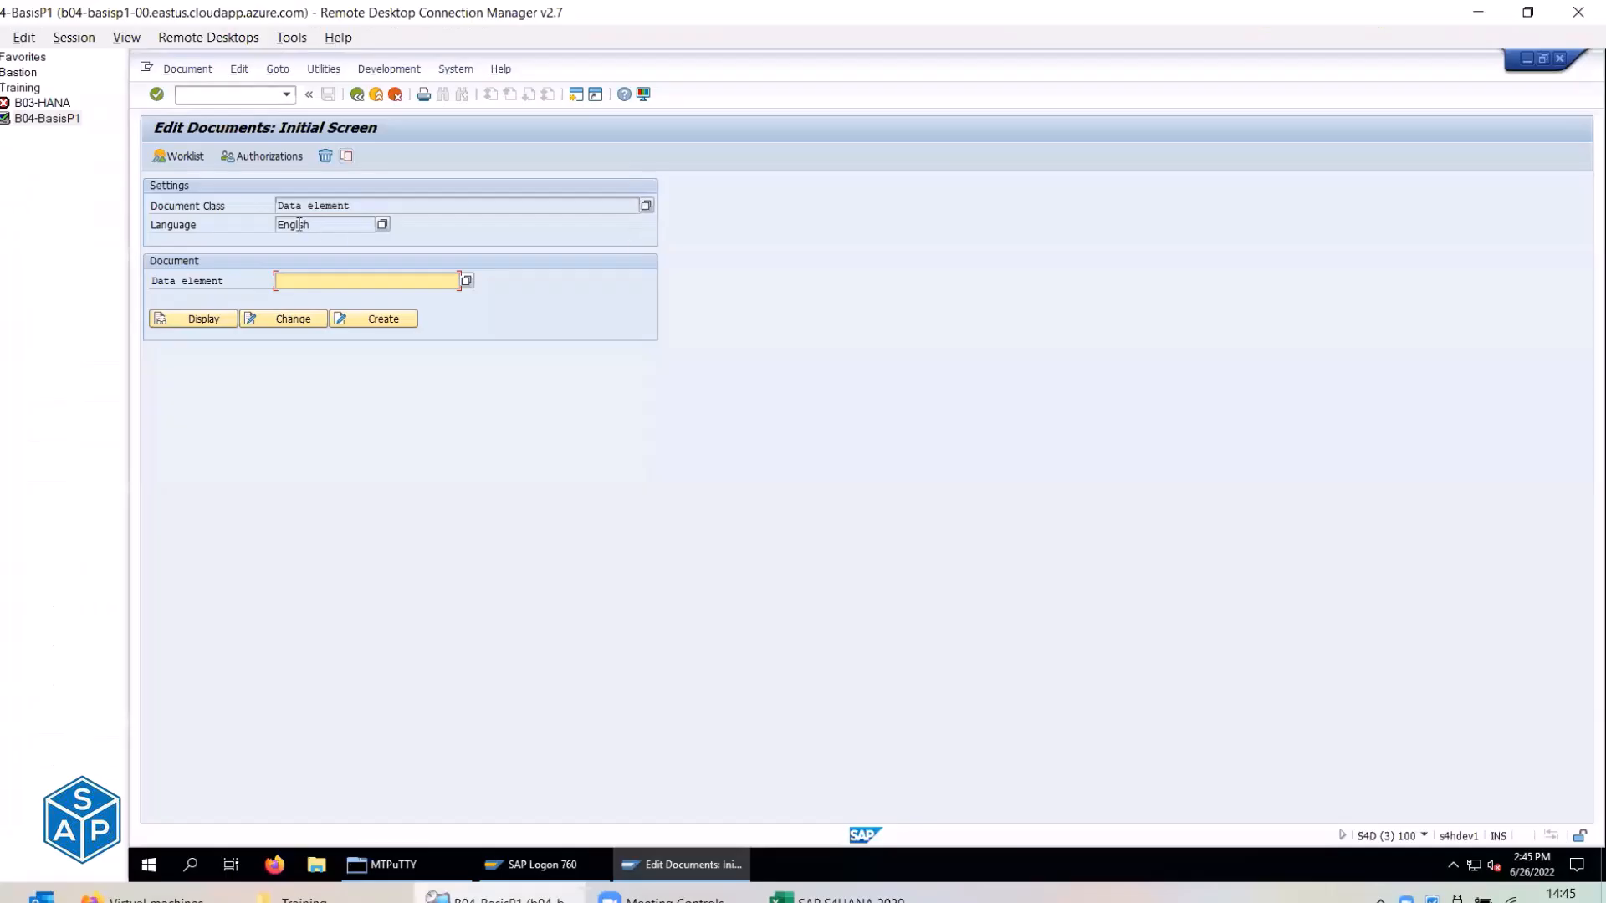
pyautogui.click(156, 209)
pyautogui.moveTo(368, 206); pyautogui.dragTo(247, 204)
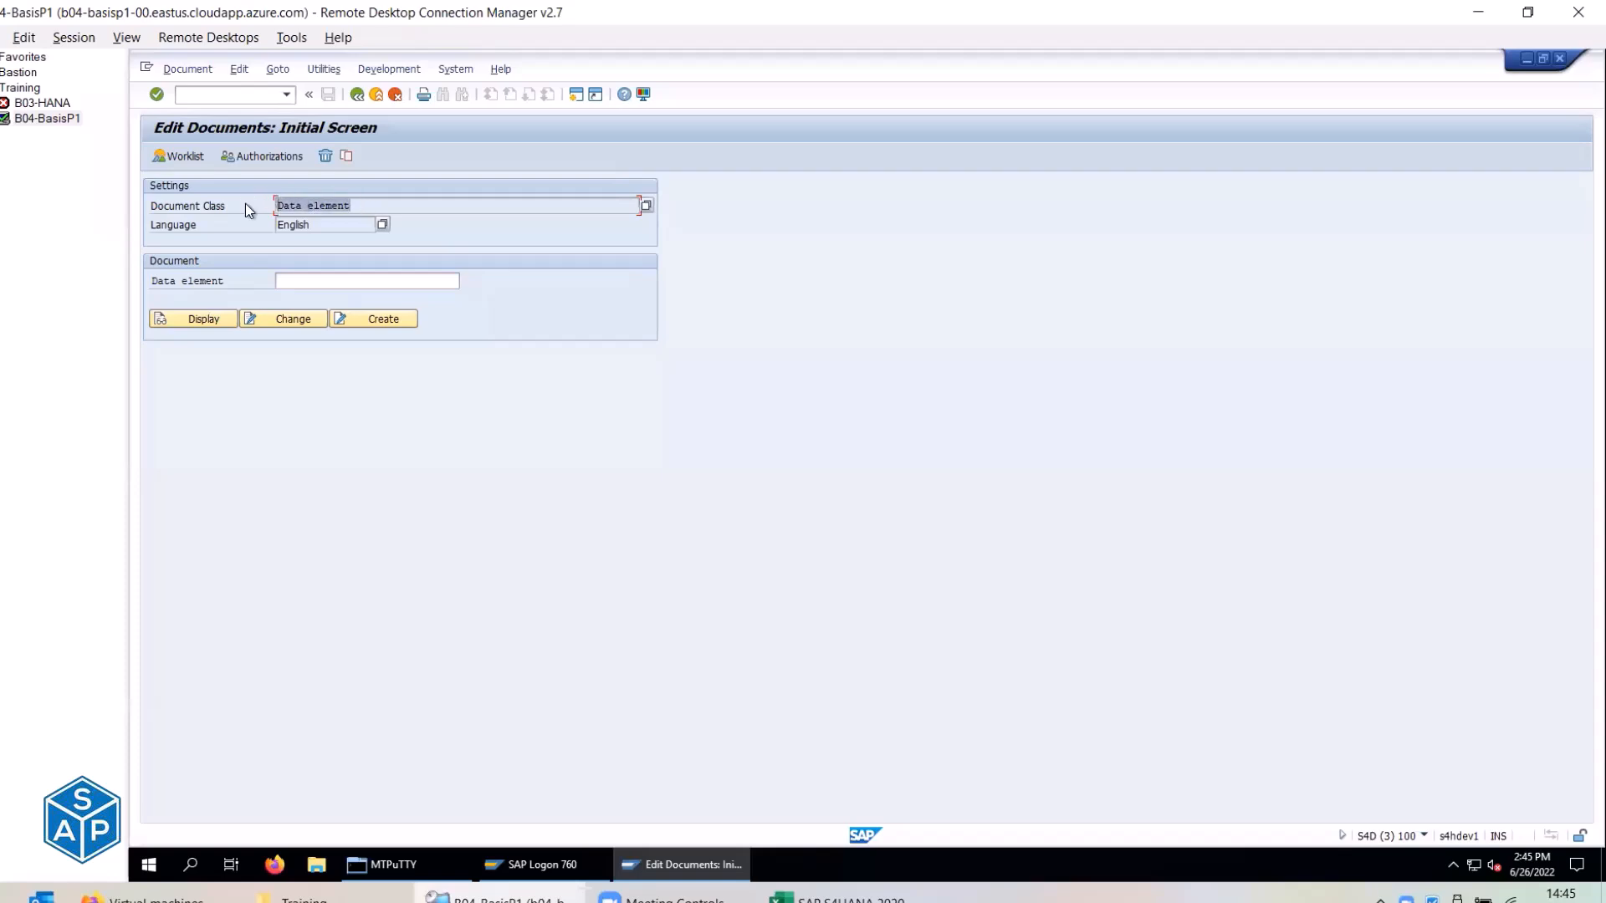
pyautogui.click(646, 206)
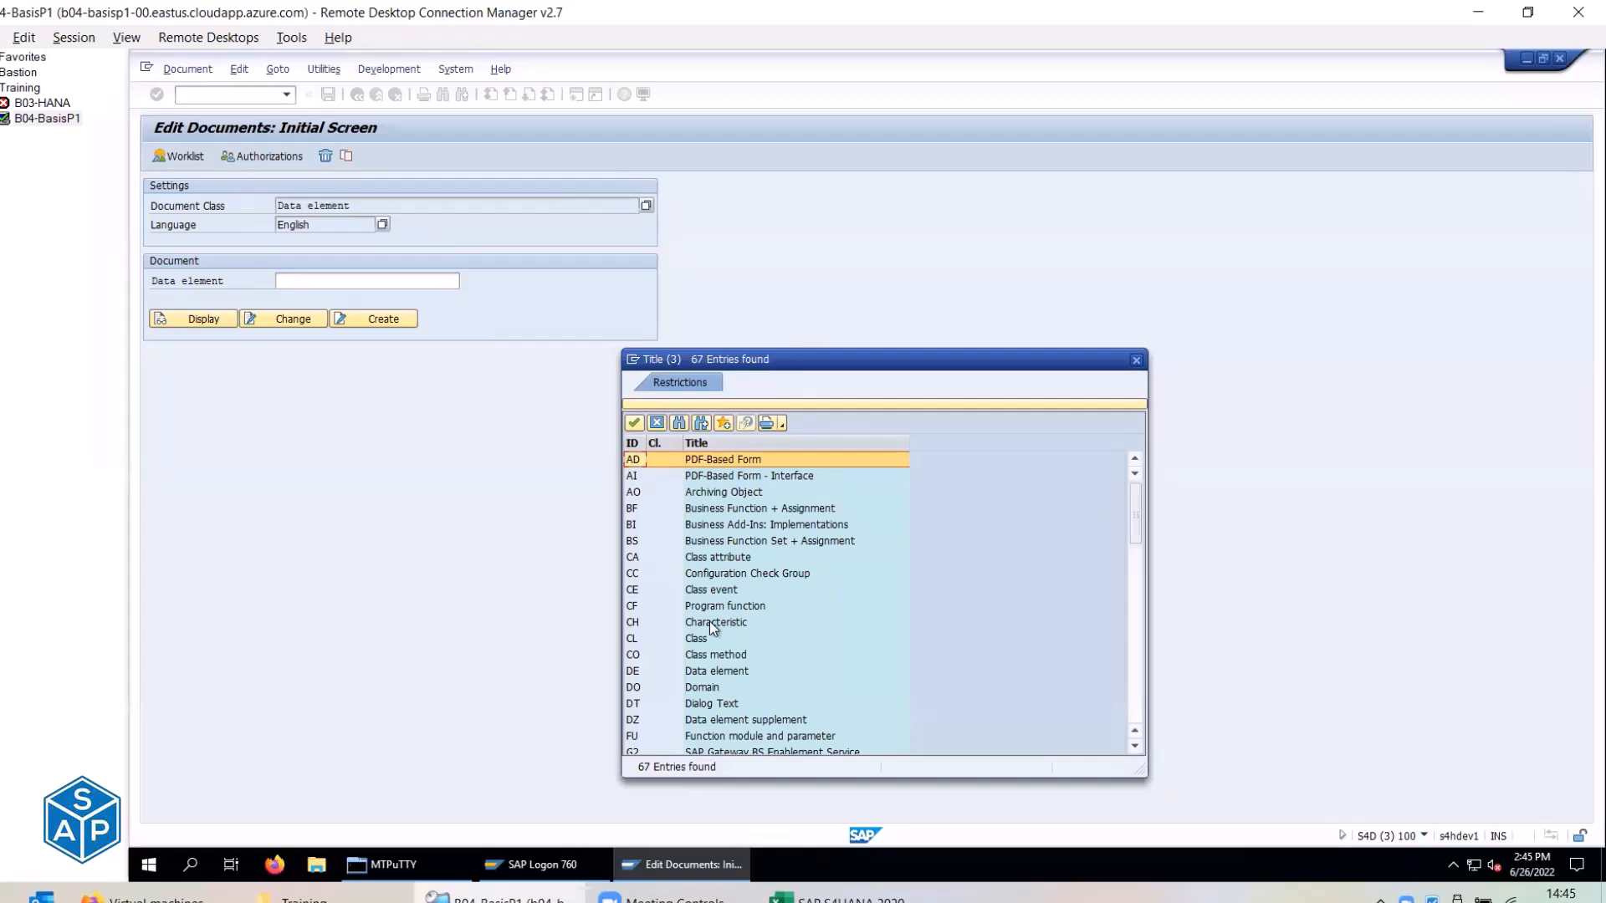
pyautogui.scroll(-10, 712, 580)
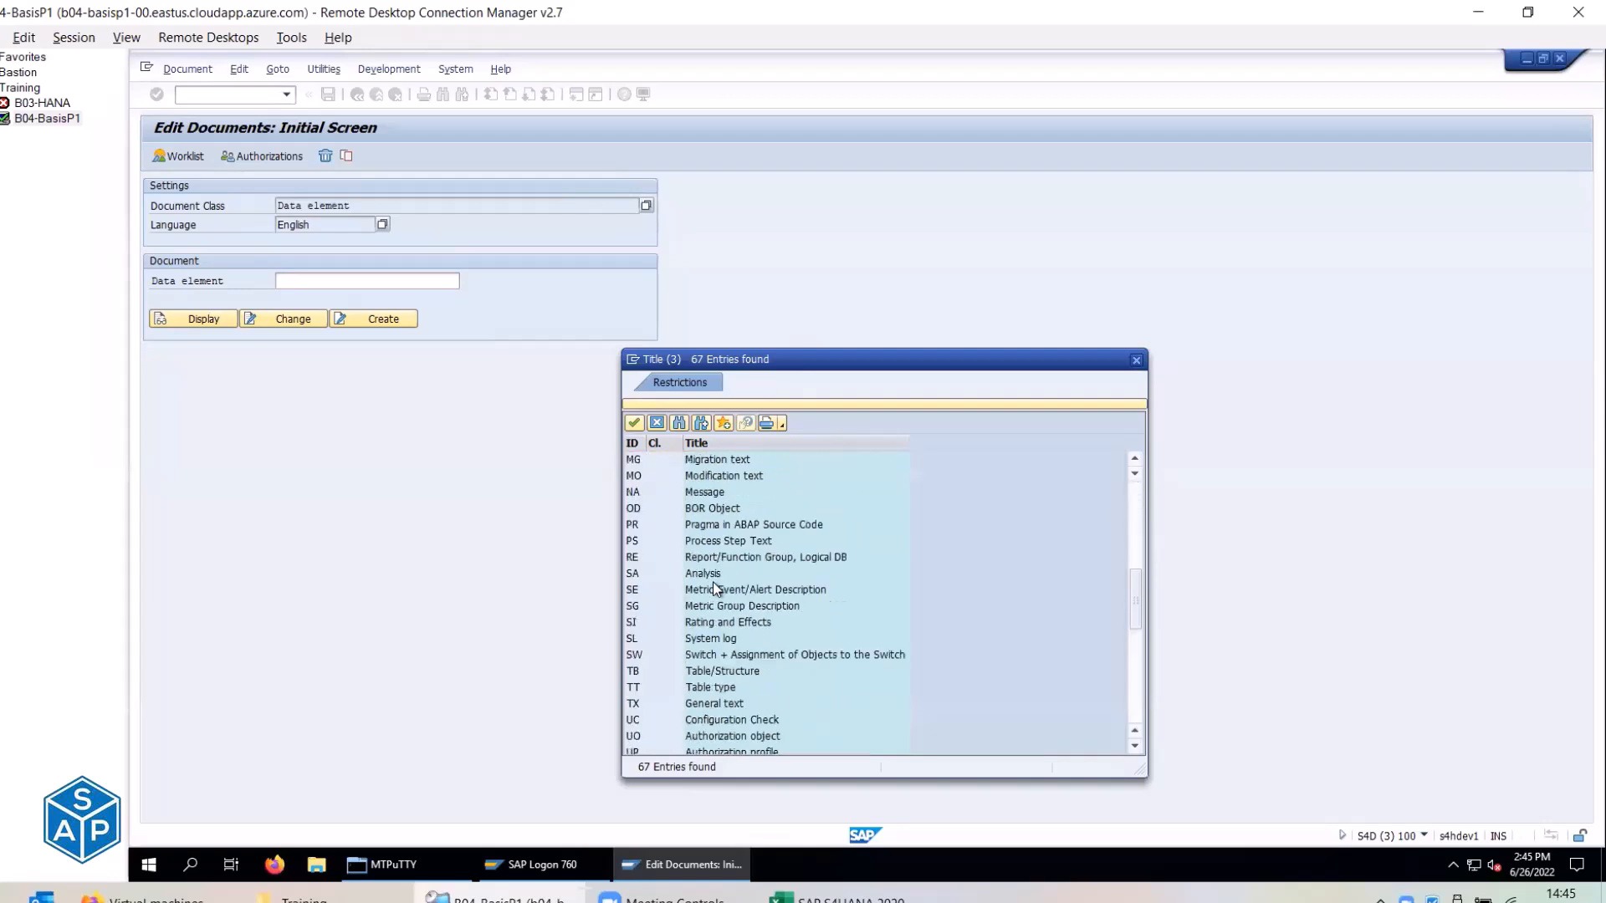
pyautogui.scroll(-1, 712, 580)
pyautogui.click(636, 650)
pyautogui.doubleClick(719, 656)
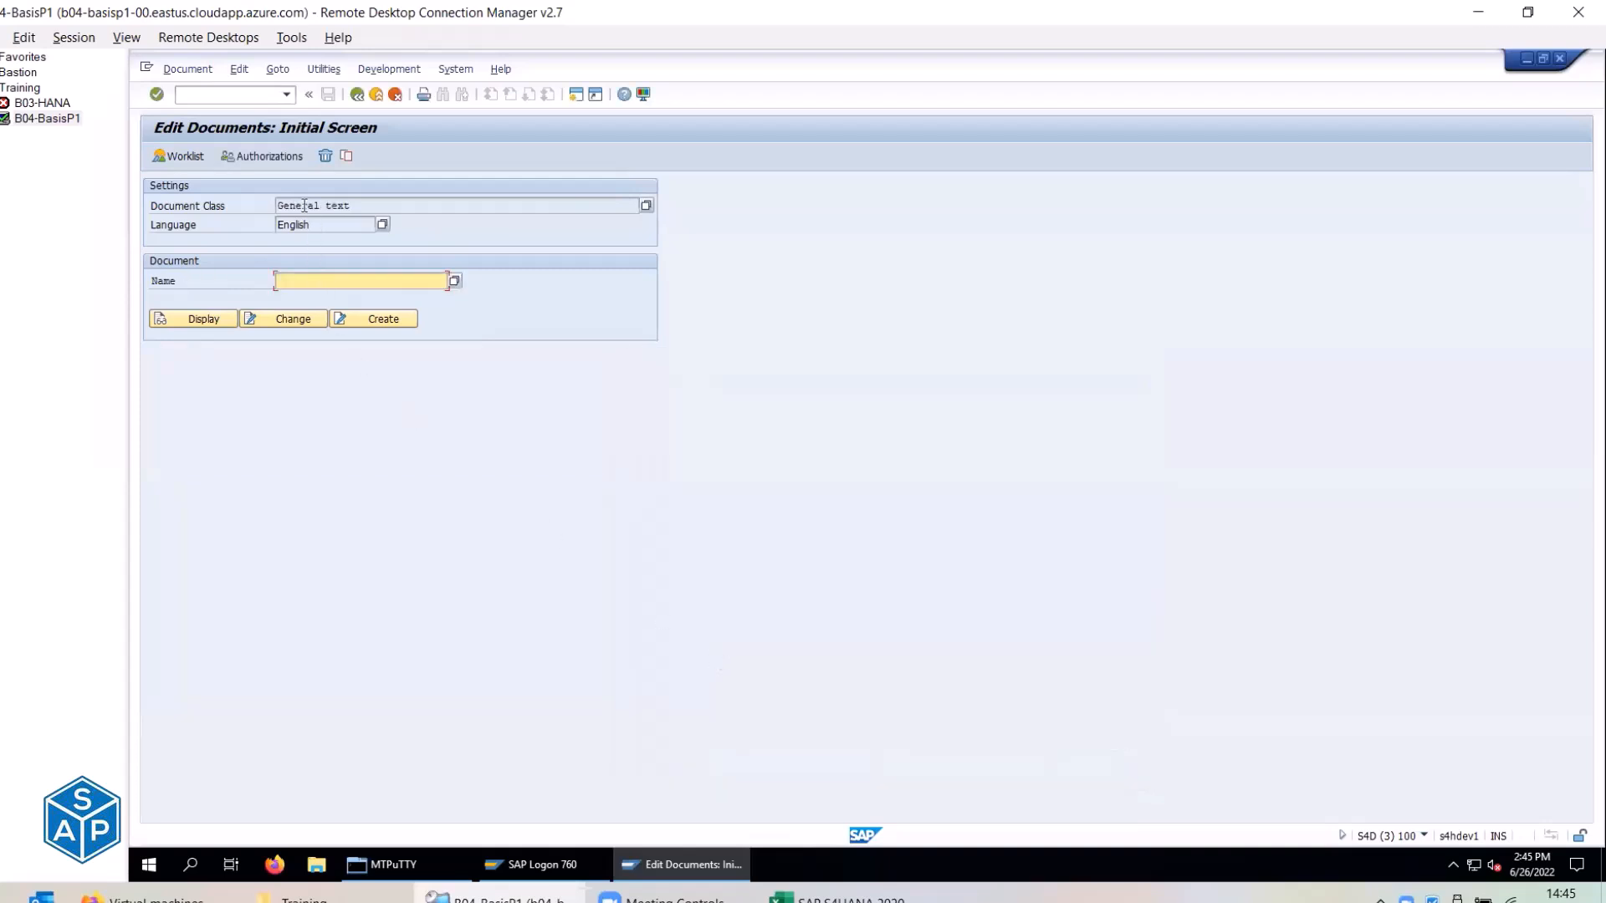
pyautogui.moveTo(355, 205); pyautogui.dragTo(276, 208)
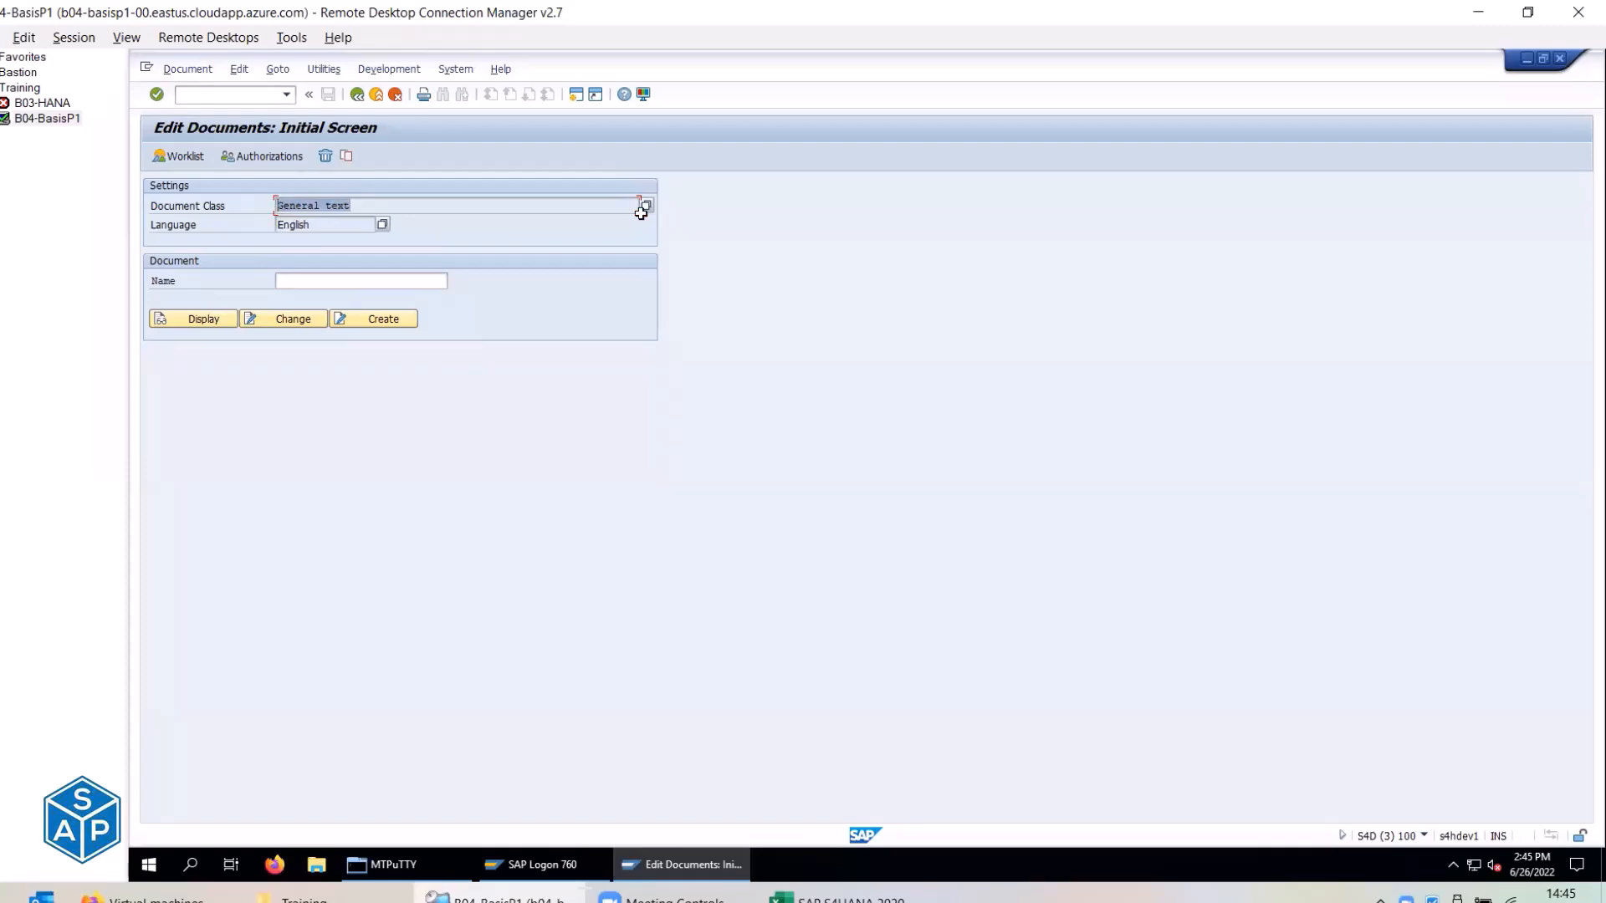
# Copy the text name ZLOGIN_SCREEN_INFO from the checklist note.
pyautogui.hotkey('alt', 'Tab')
pyautogui.click(623, 212)
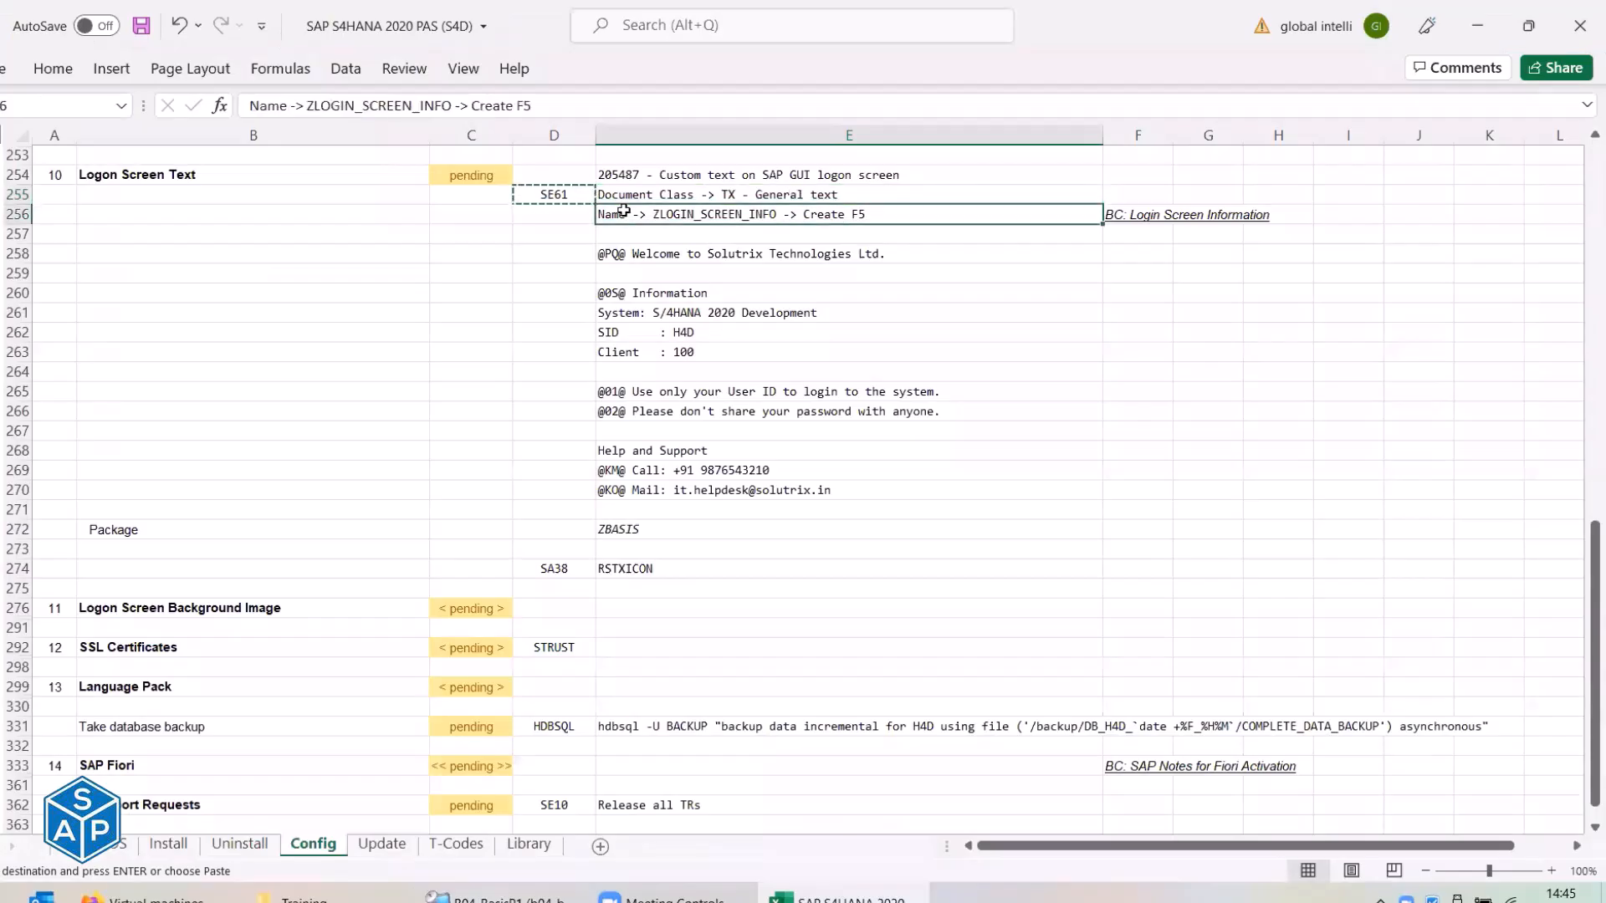
pyautogui.moveTo(308, 105); pyautogui.dragTo(452, 111)
pyautogui.hotkey('ctrl', 'c')
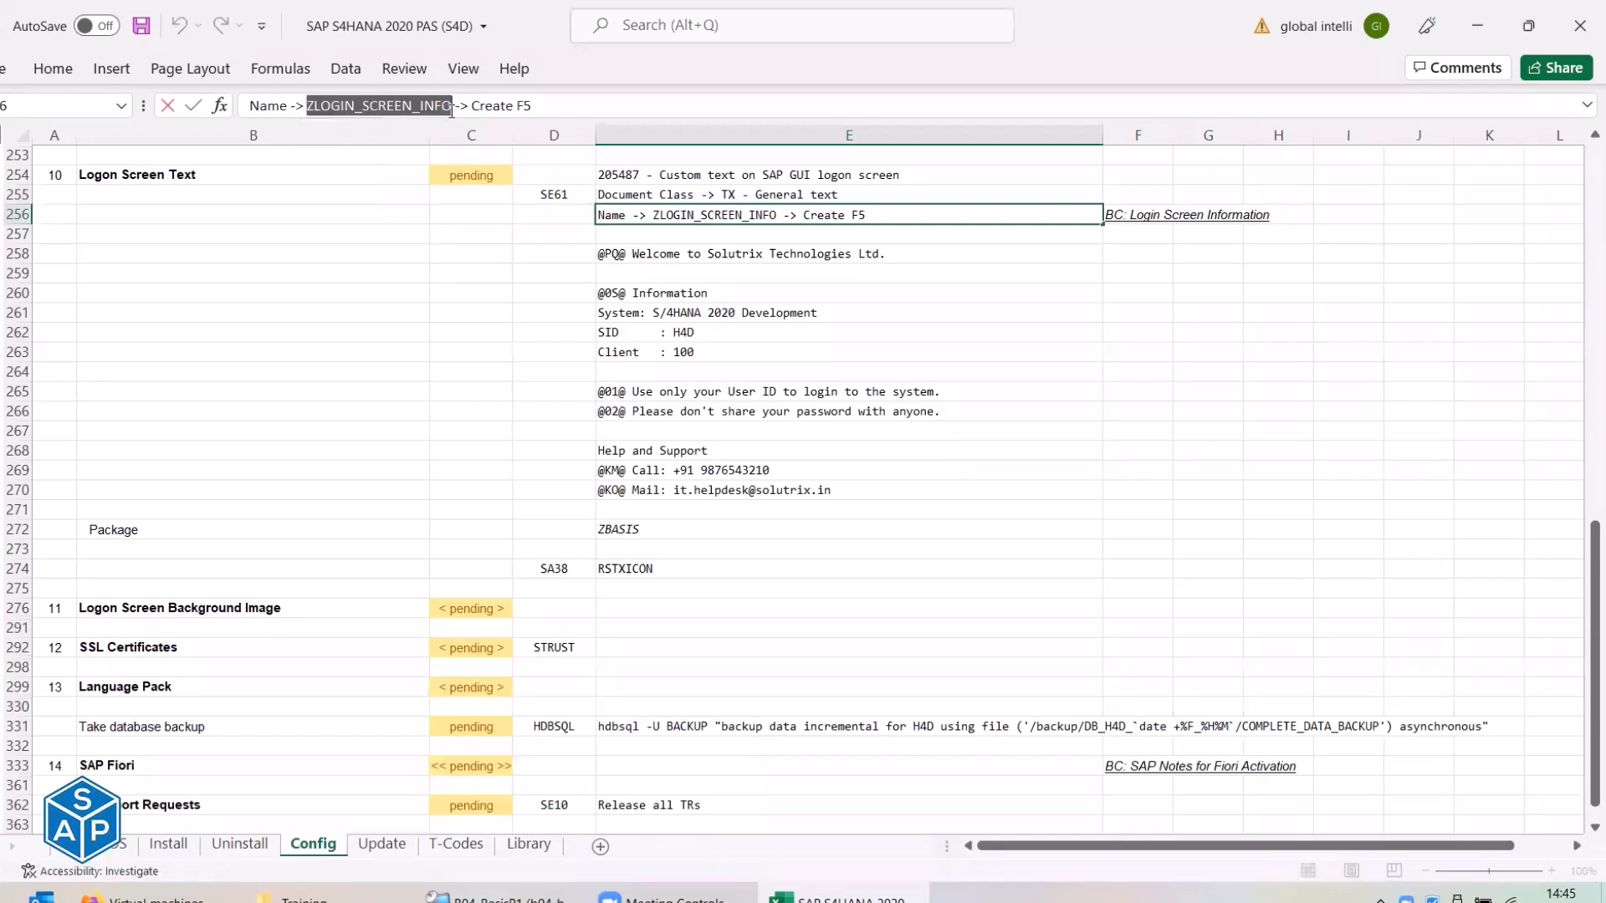
pyautogui.press('Escape')
# Paste ZLOGIN_SCREEN_INFO as the document name and create the English General text document.
pyautogui.hotkey('alt', 'Tab')
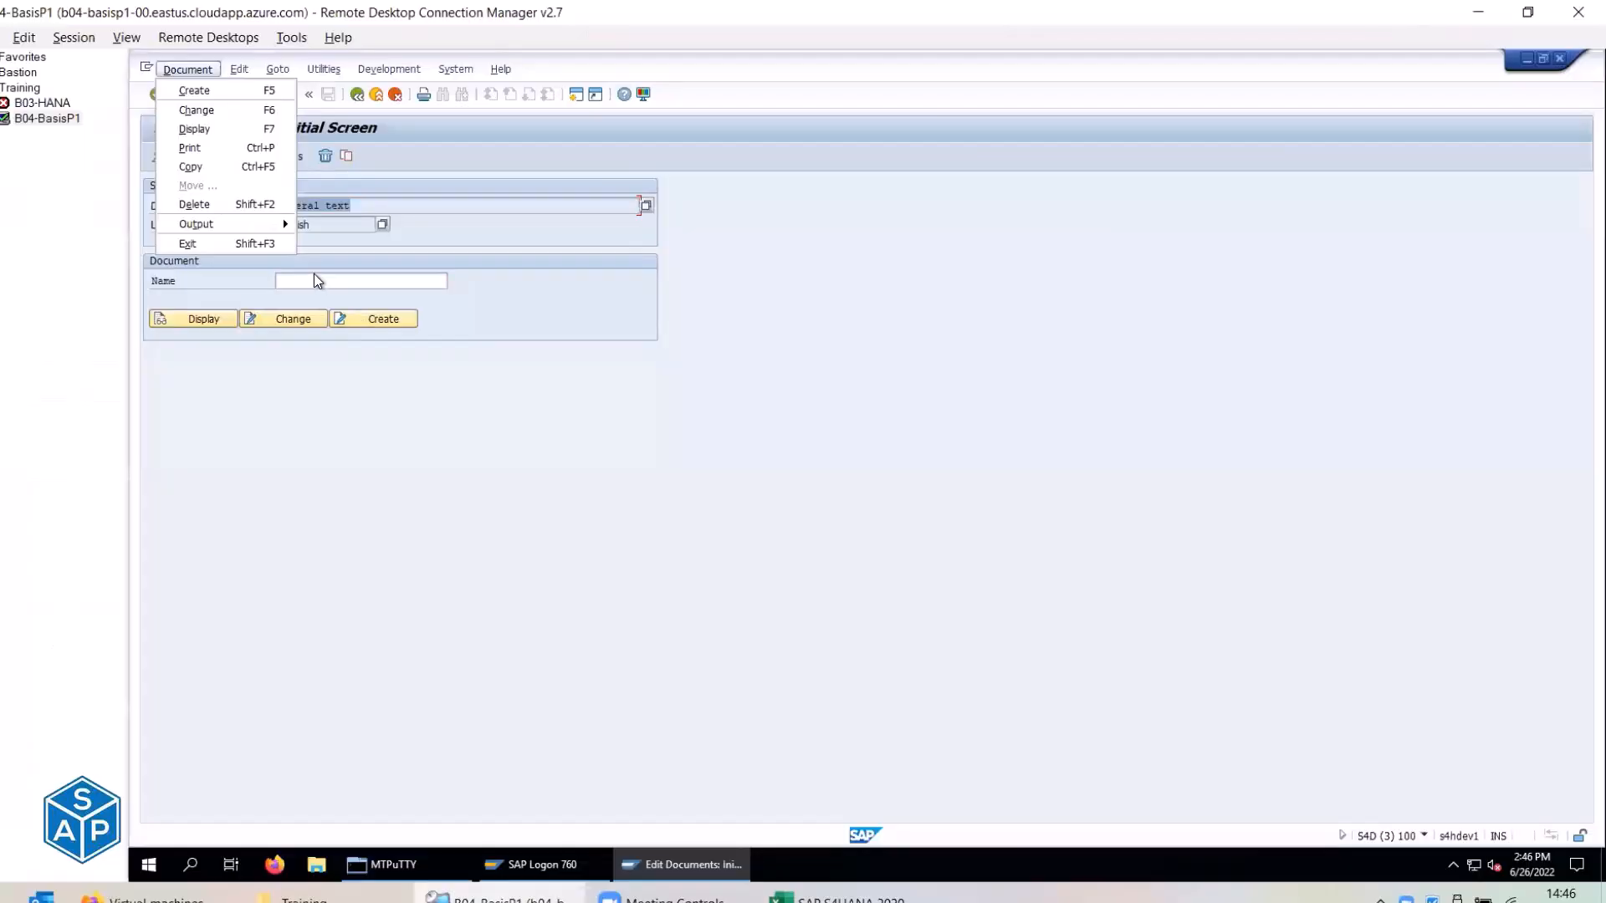
pyautogui.click(315, 279)
pyautogui.hotkey('ctrl', 'v')
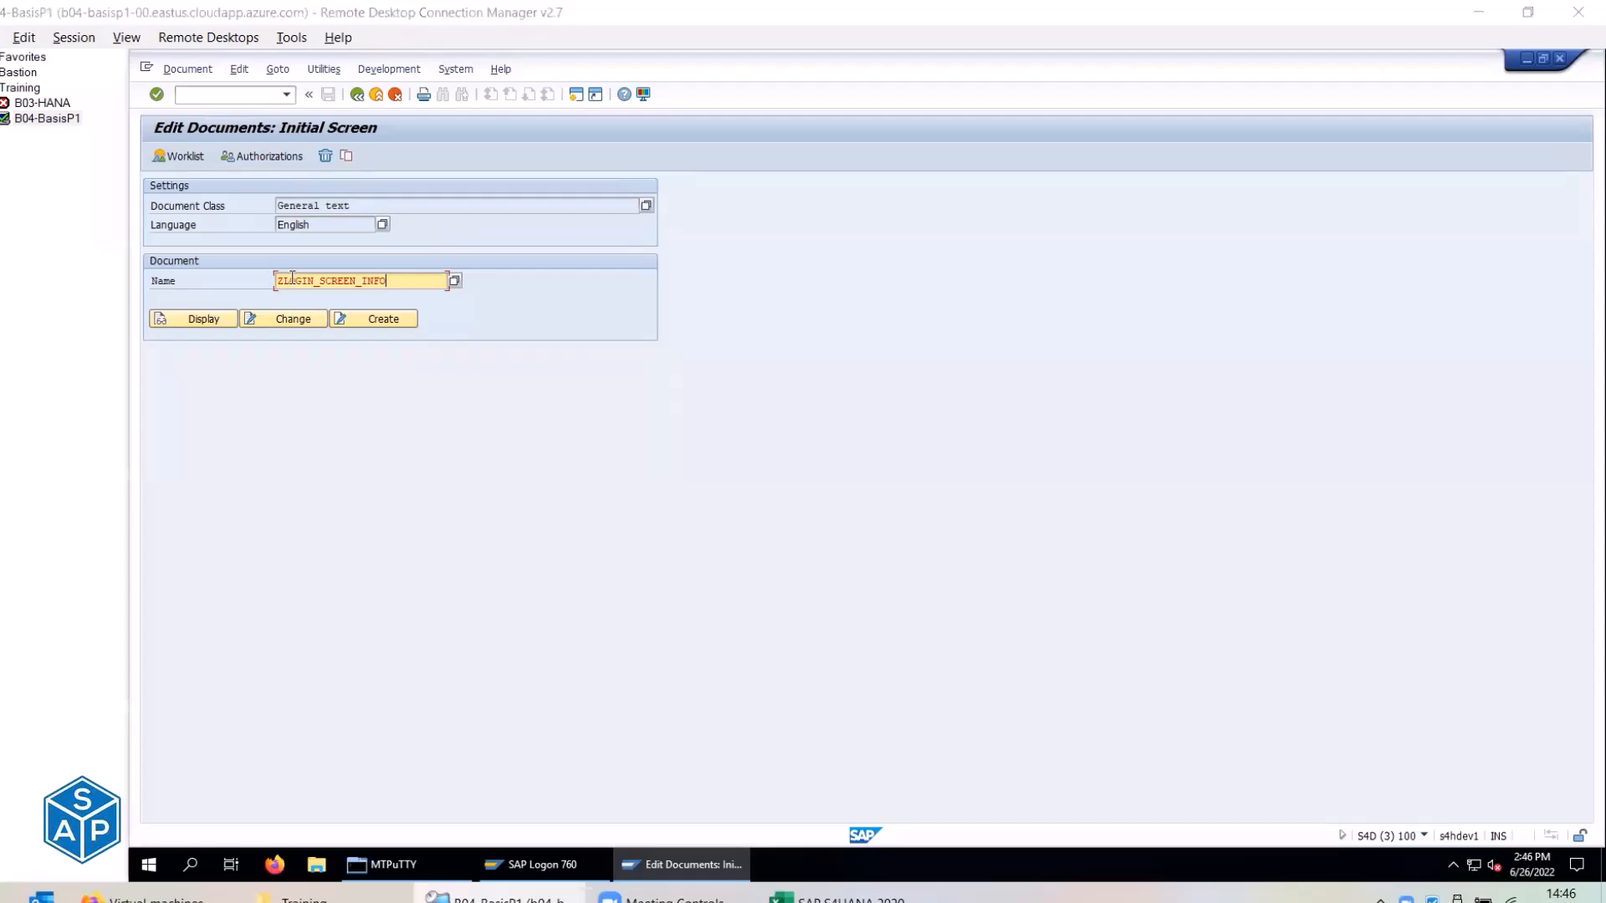
pyautogui.hotkey('alt', 'Tab')
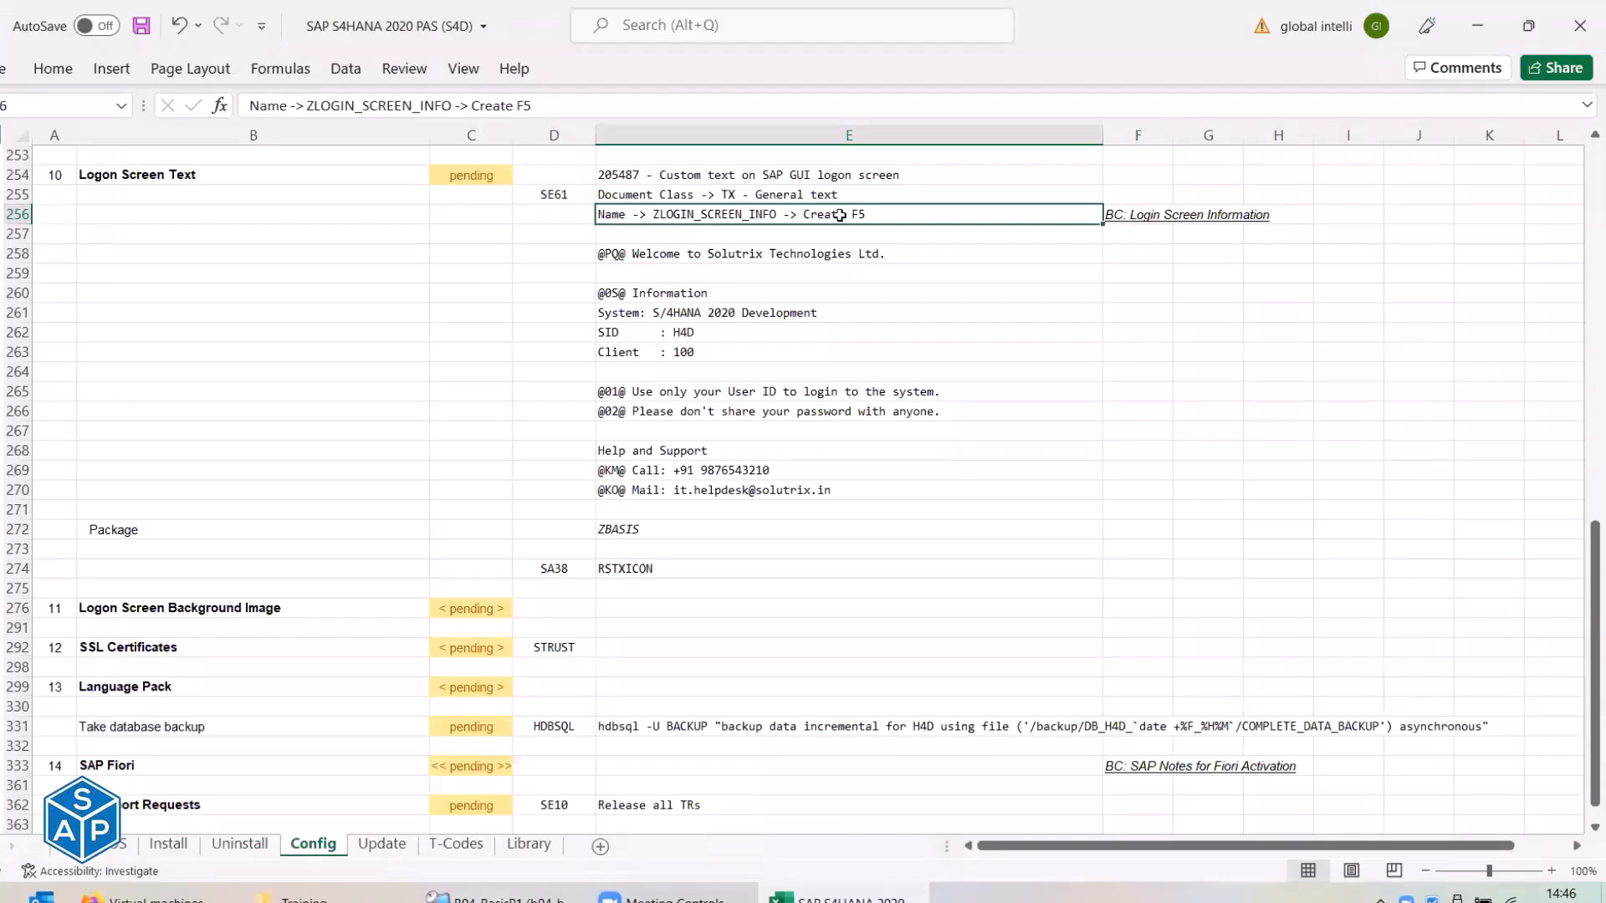
pyautogui.hotkey('alt', 'Tab')
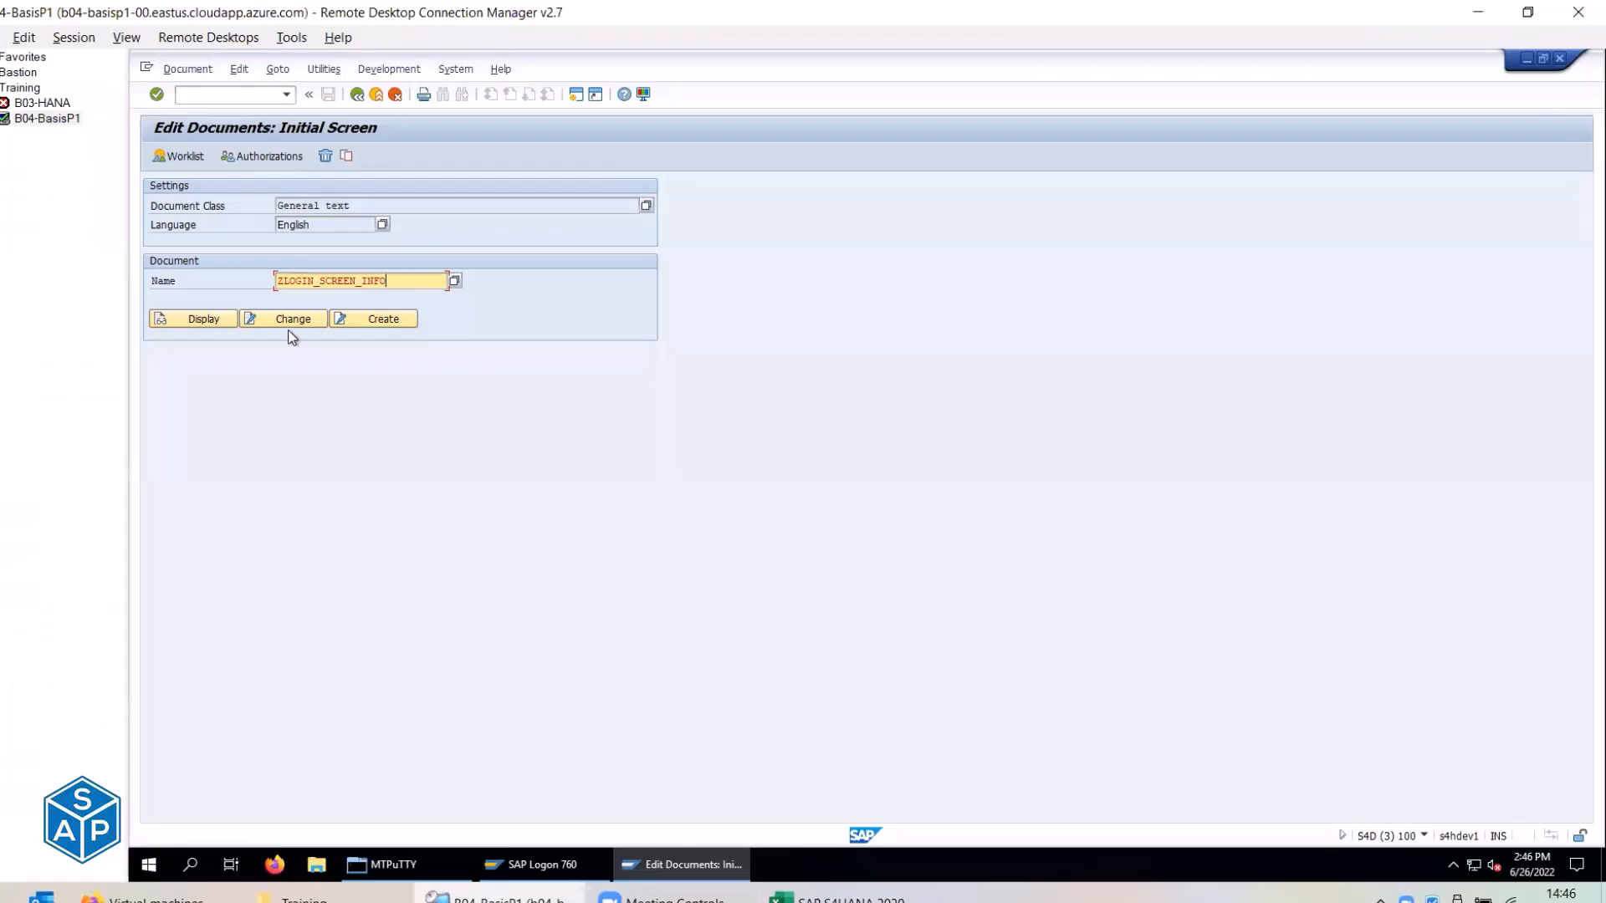
pyautogui.click(374, 323)
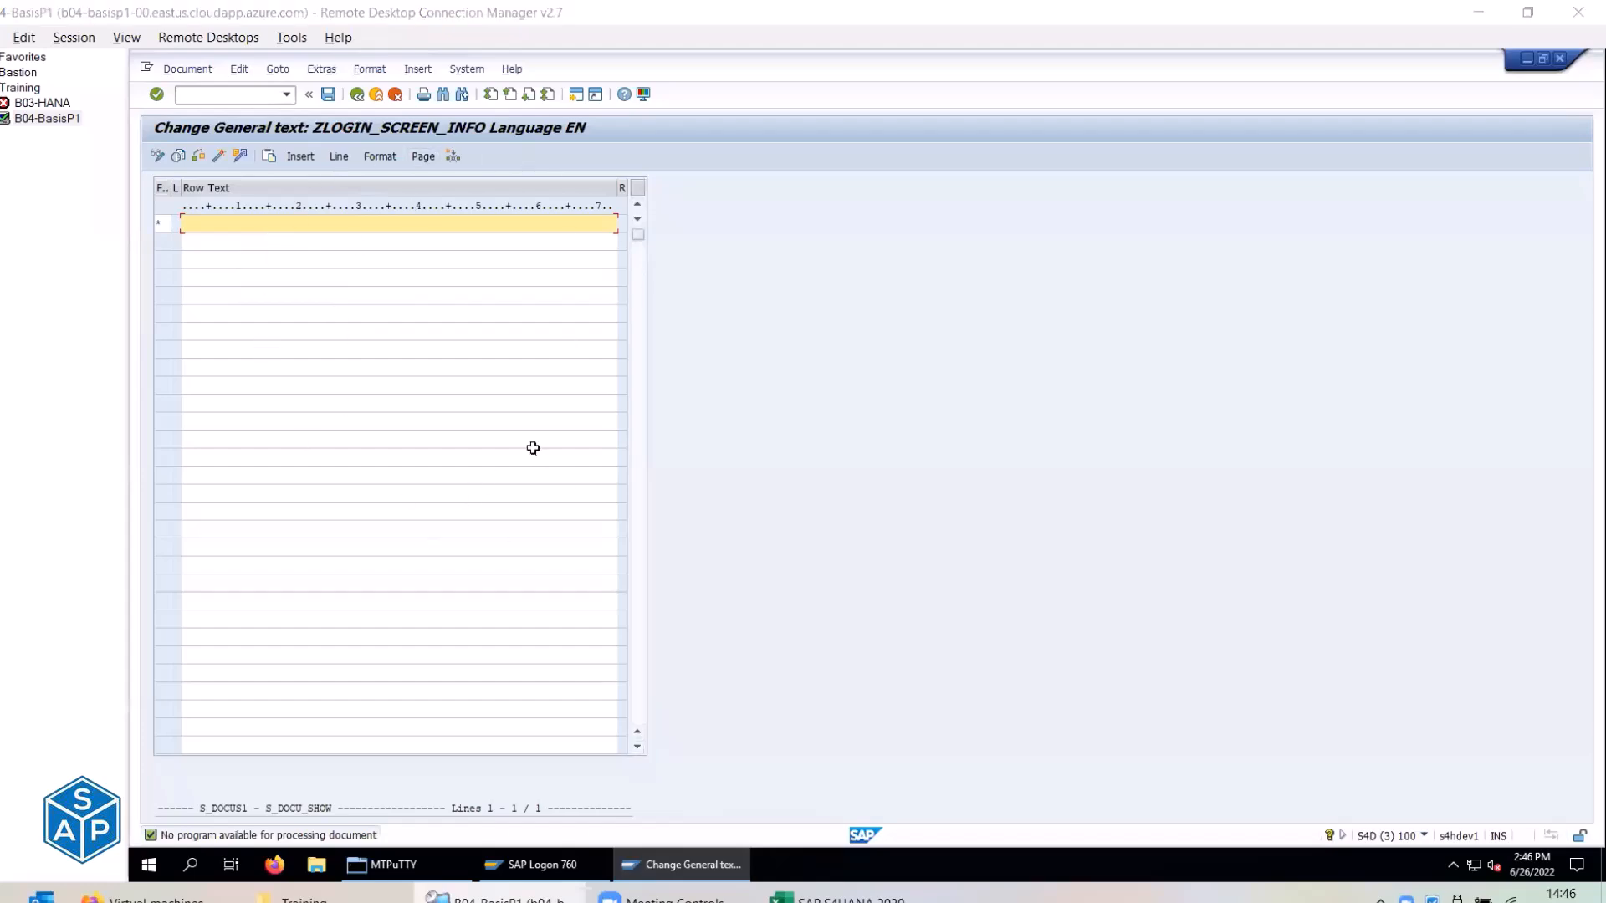
# Copy the logon text from E258:E270, strip its formatting through an unsaved Notepad2 document, and paste it into the editor.
pyautogui.hotkey('alt', 'Tab')
pyautogui.moveTo(656, 256); pyautogui.dragTo(670, 482)
pyautogui.hotkey('ctrl', 'c')
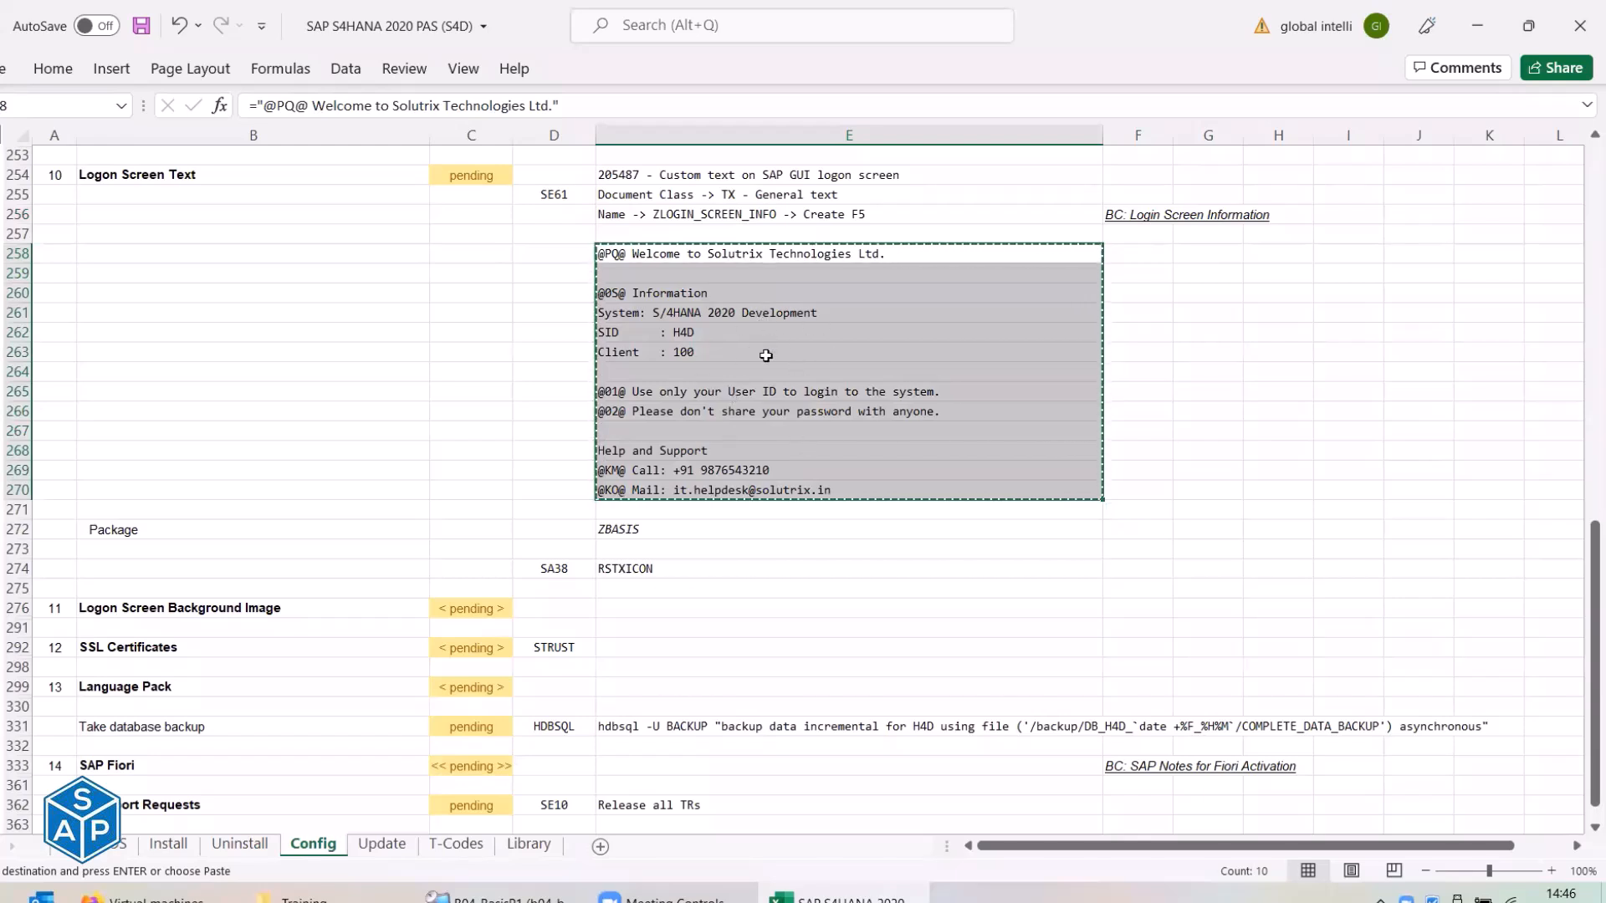
pyautogui.hotkey('alt', 'Tab')
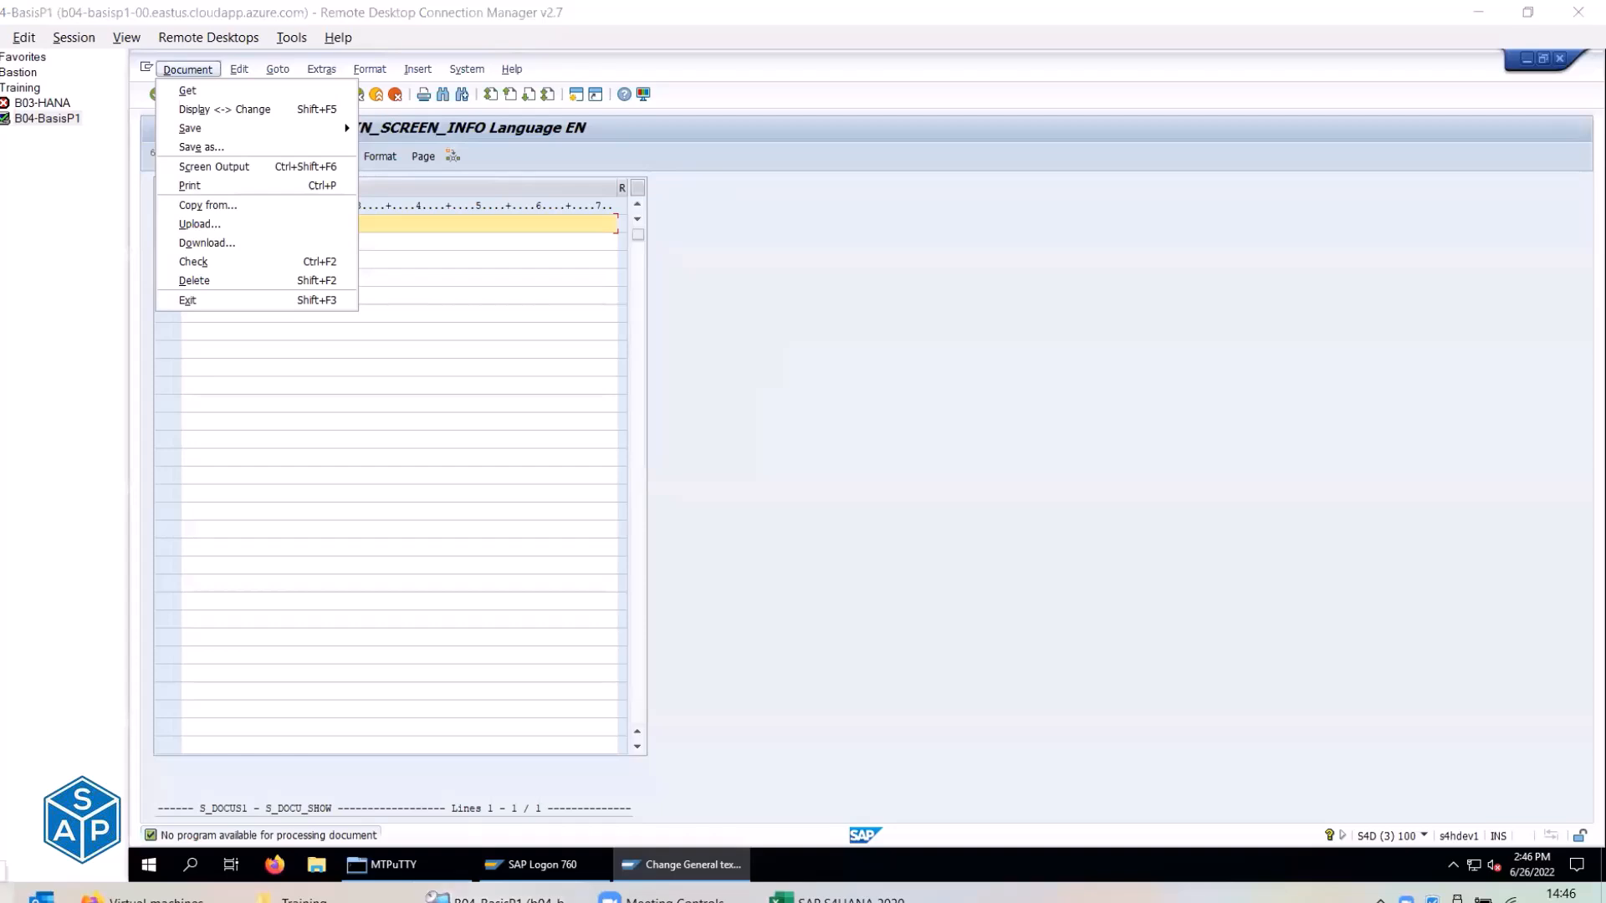
pyautogui.press('super')
pyautogui.click(383, 652)
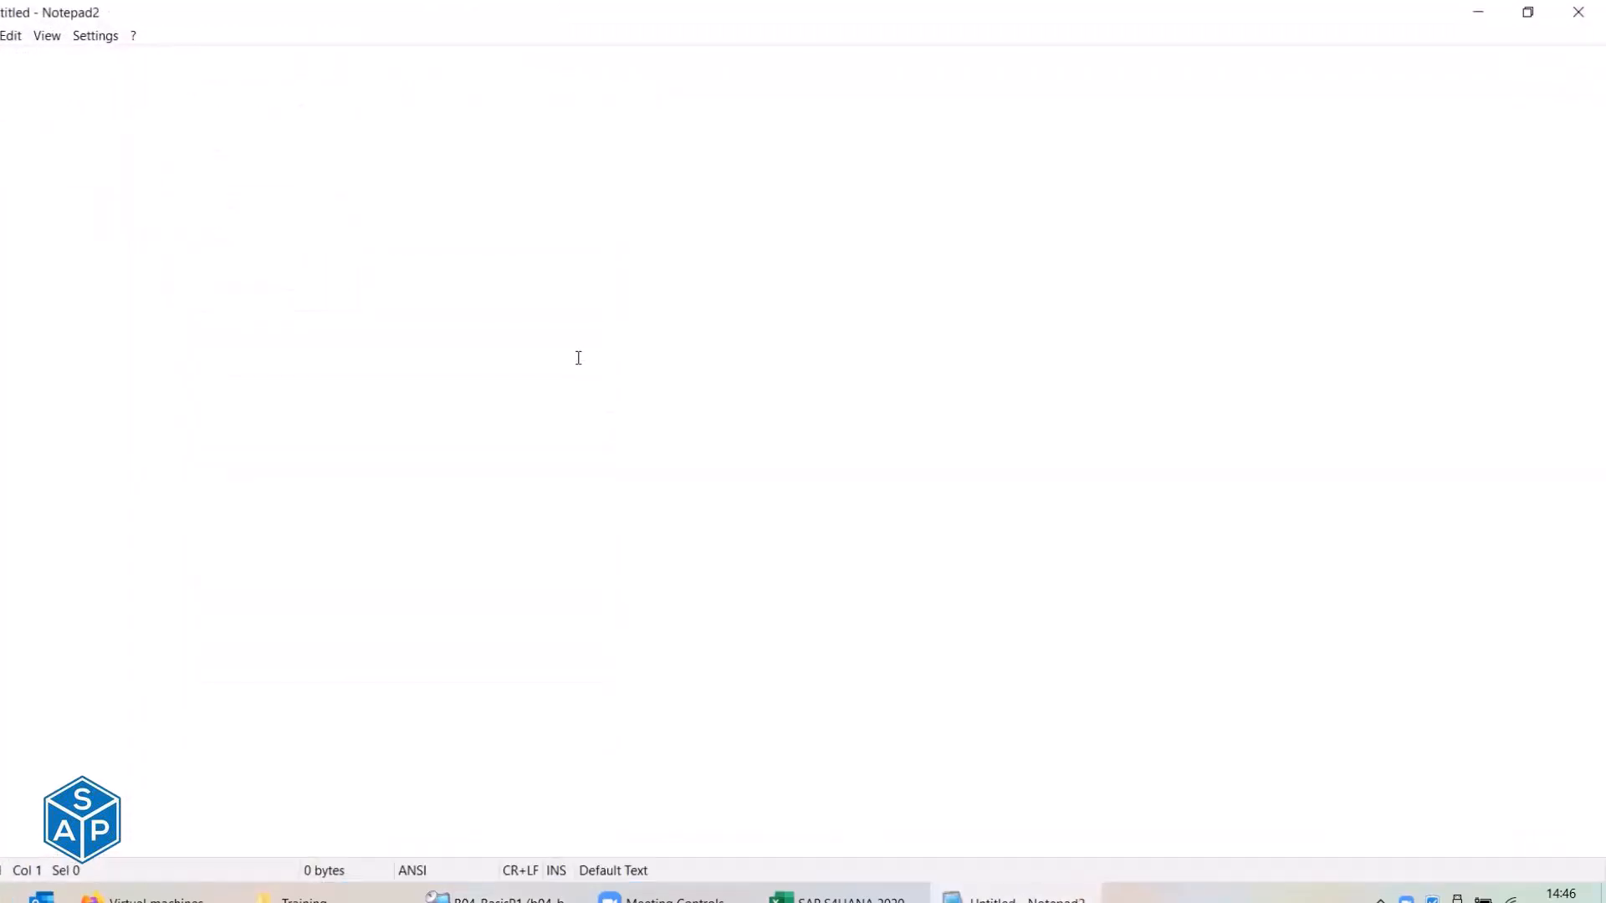
pyautogui.hotkey('ctrl', 'v')
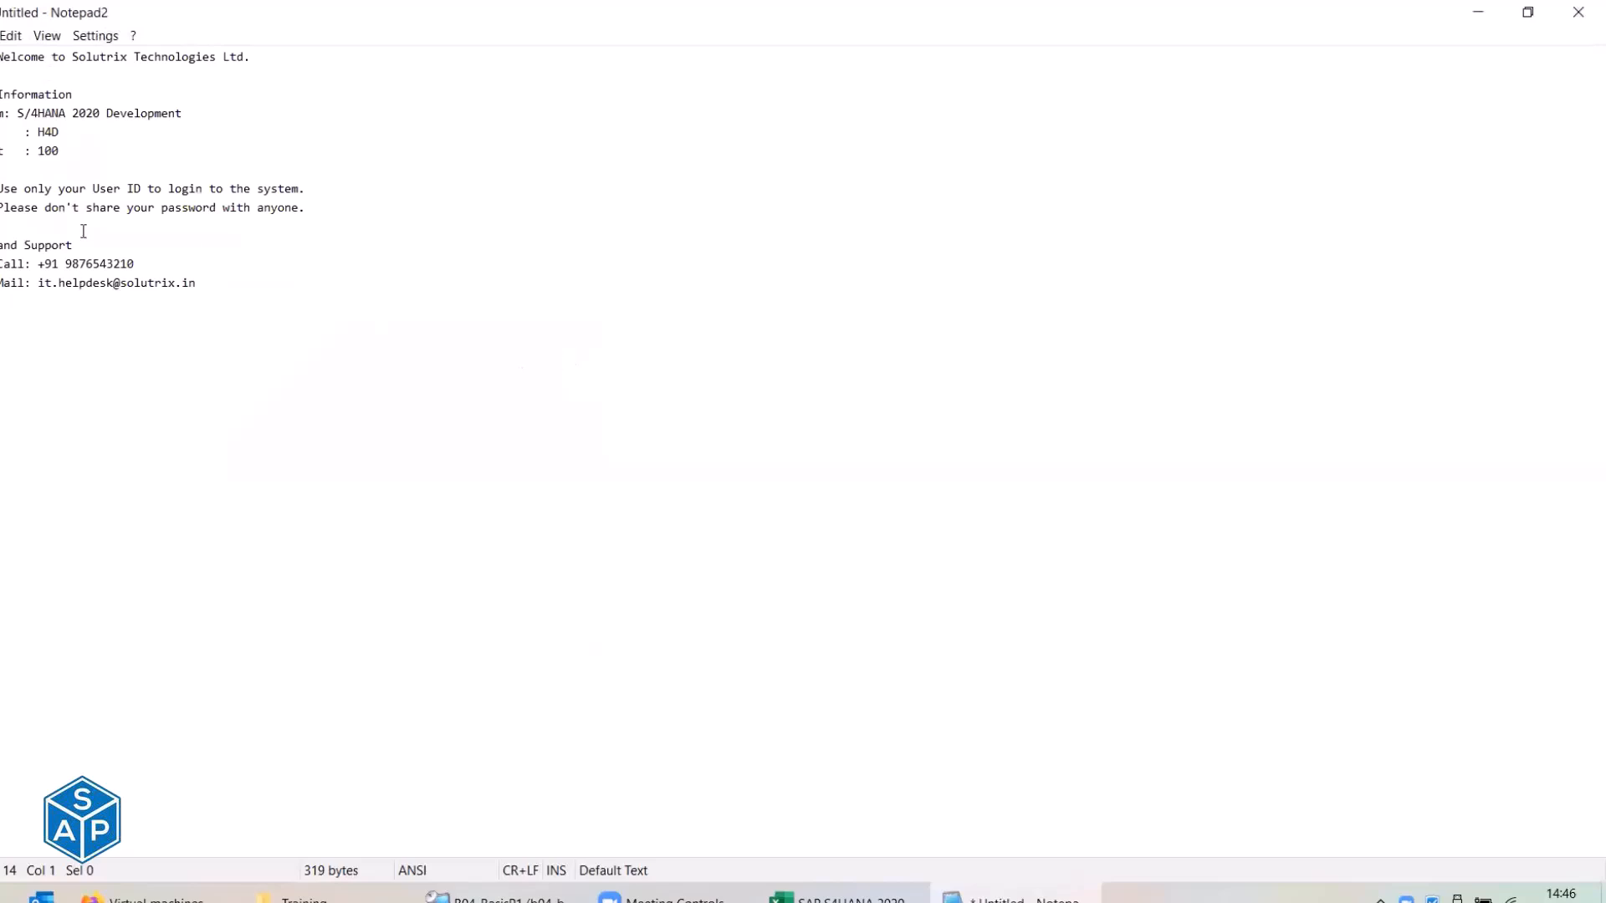
pyautogui.hotkey('ctrl', 'a')
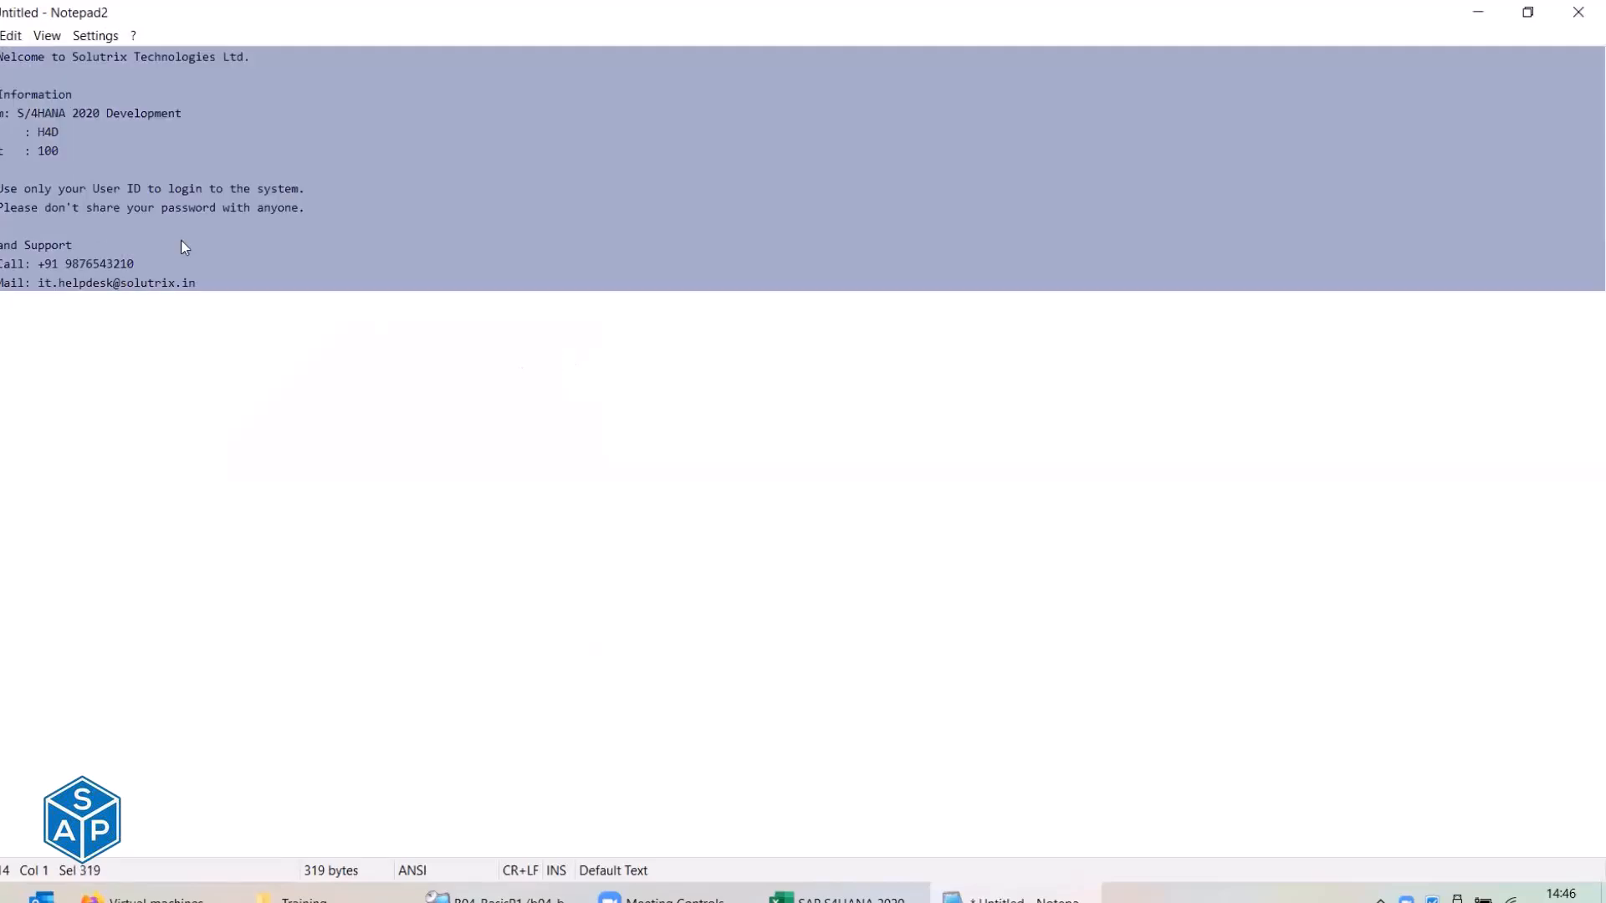
pyautogui.click(1578, 12)
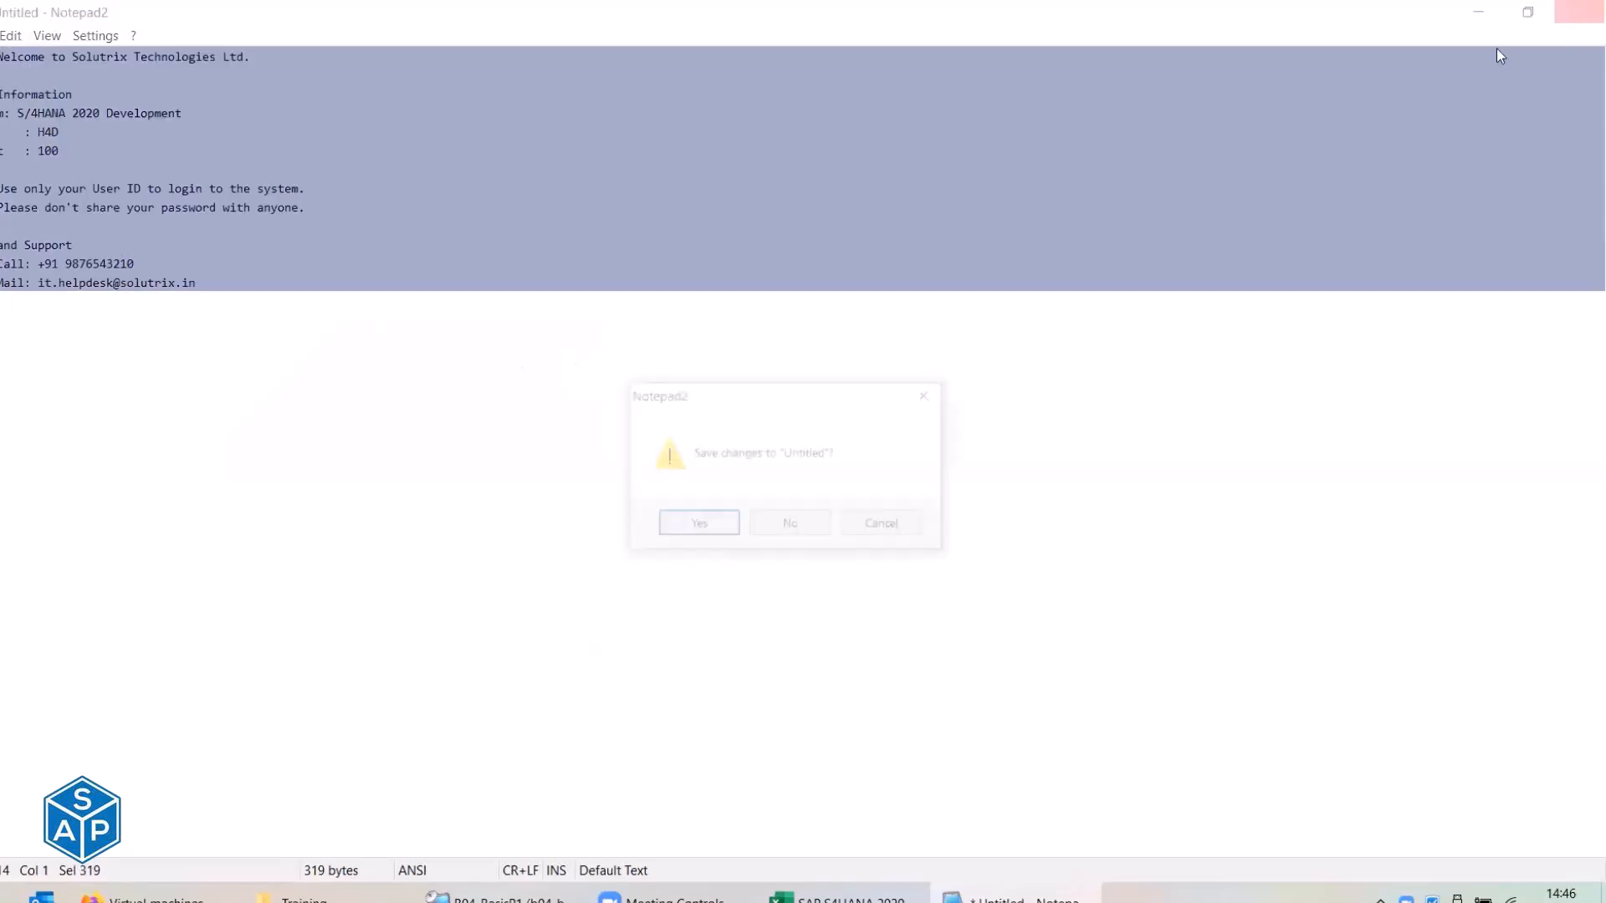
pyautogui.click(798, 533)
pyautogui.click(533, 270)
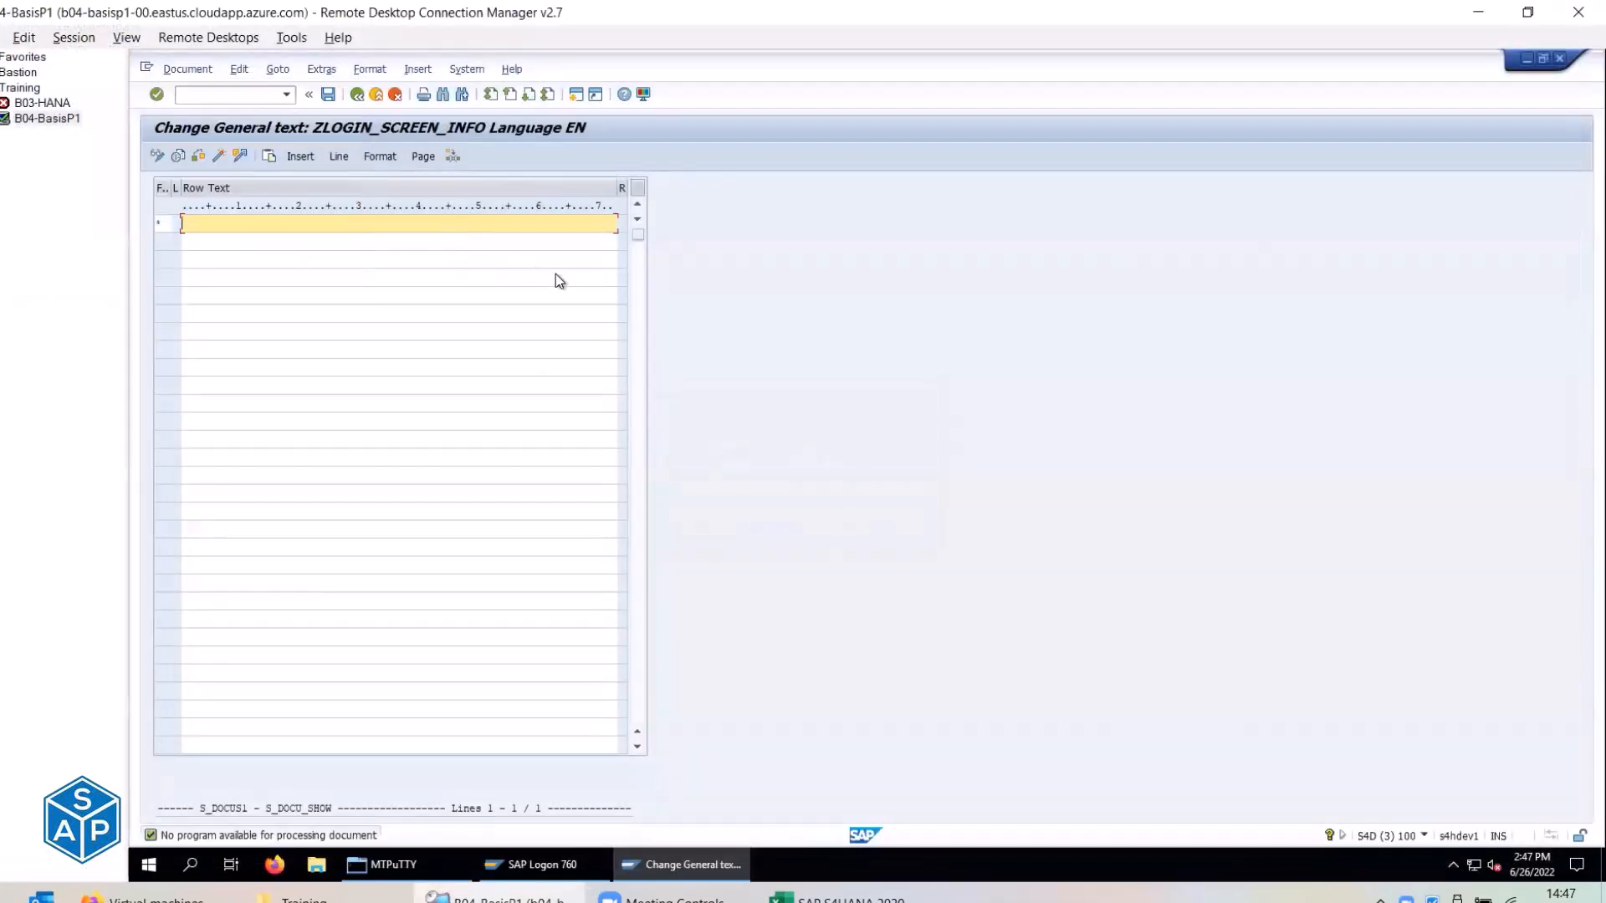
pyautogui.hotkey('ctrl', 'v')
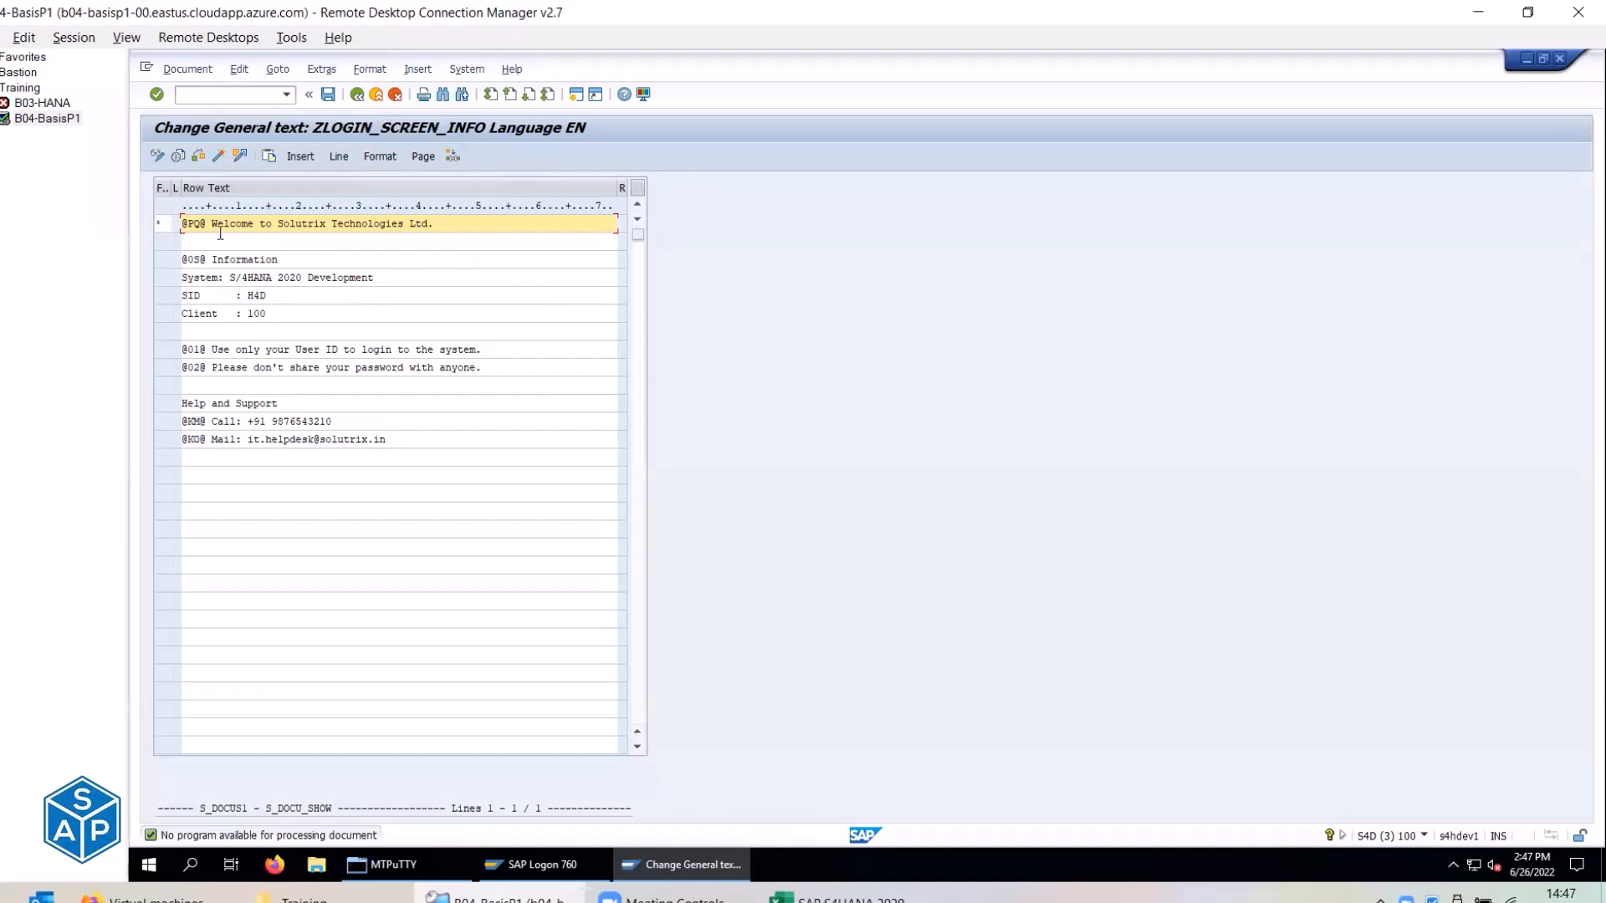
pyautogui.moveTo(205, 225); pyautogui.dragTo(176, 224)
pyautogui.moveTo(212, 227); pyautogui.dragTo(428, 226)
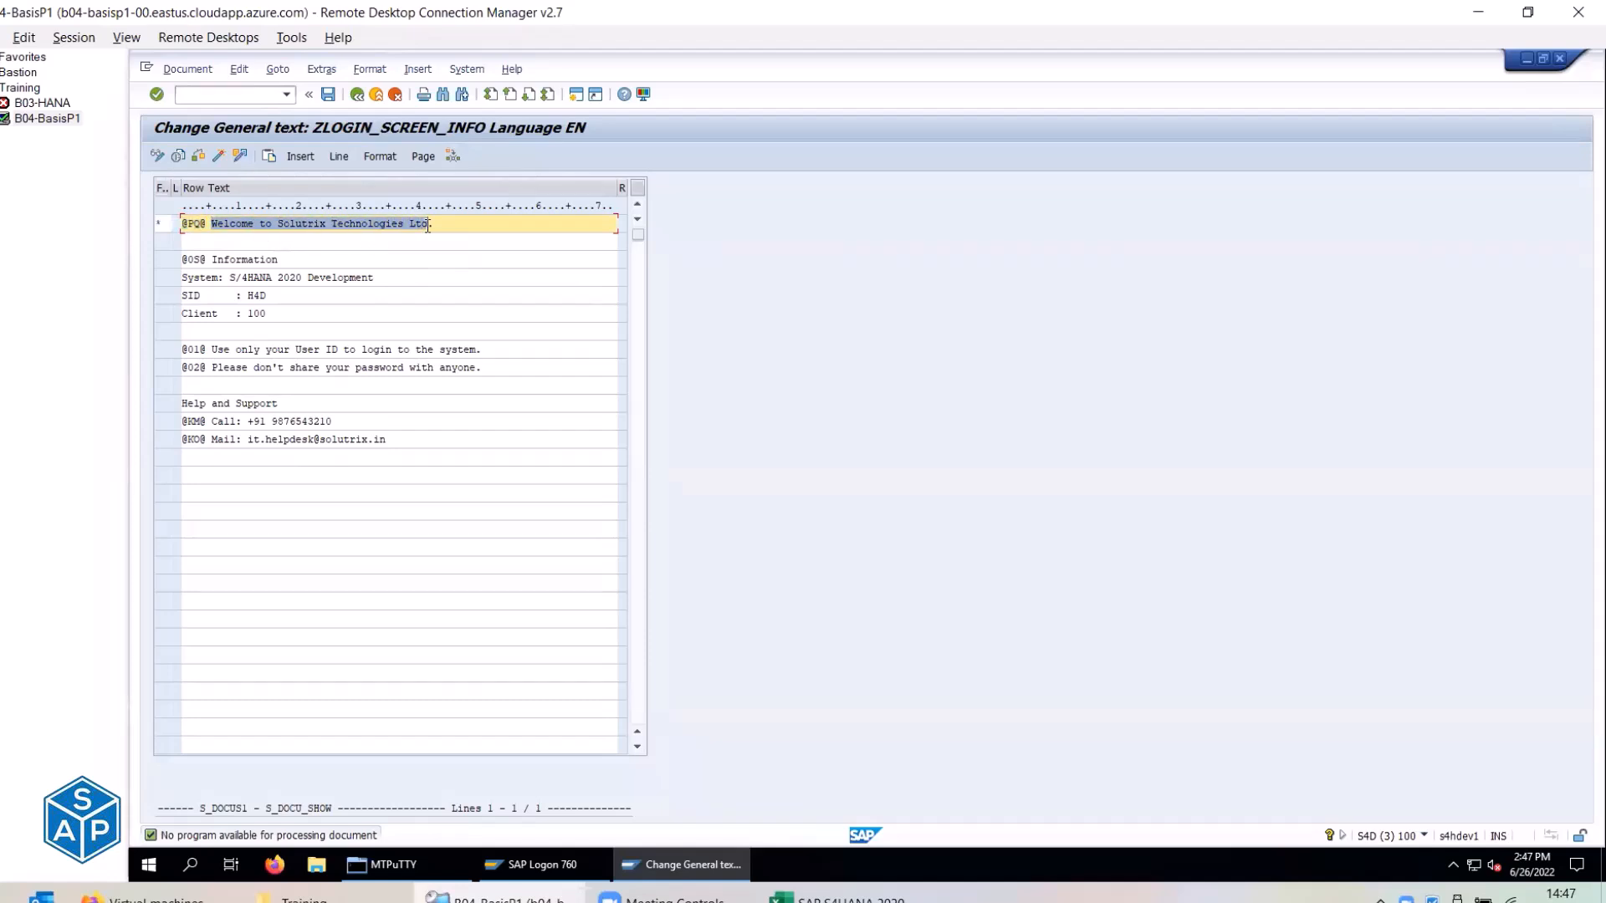
pyautogui.click(229, 227)
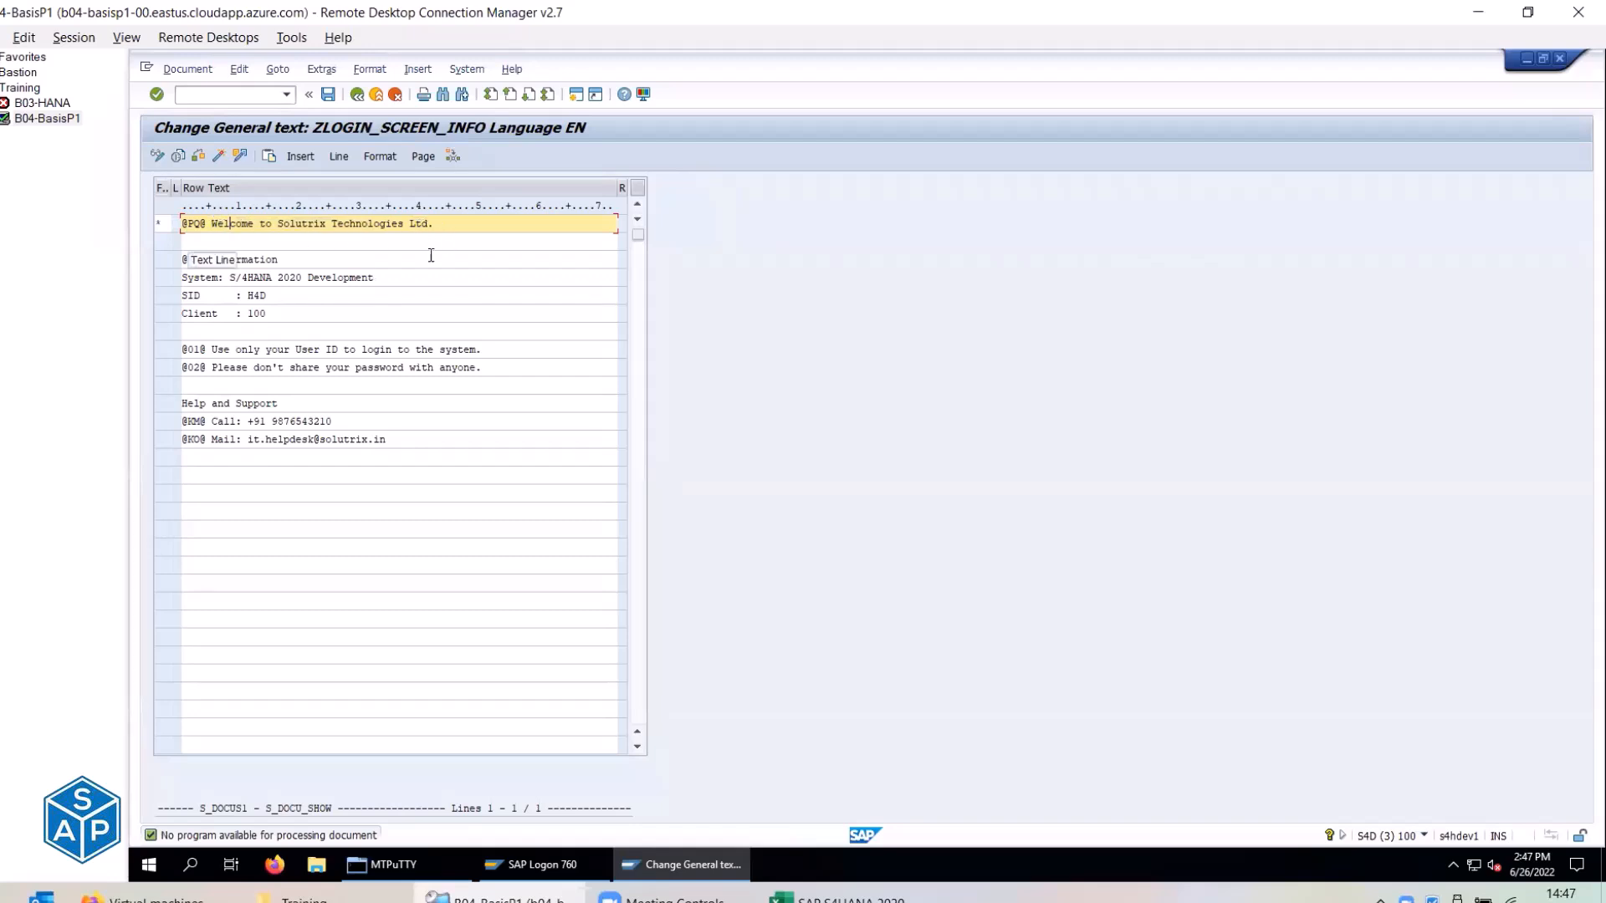
pyautogui.click(293, 260)
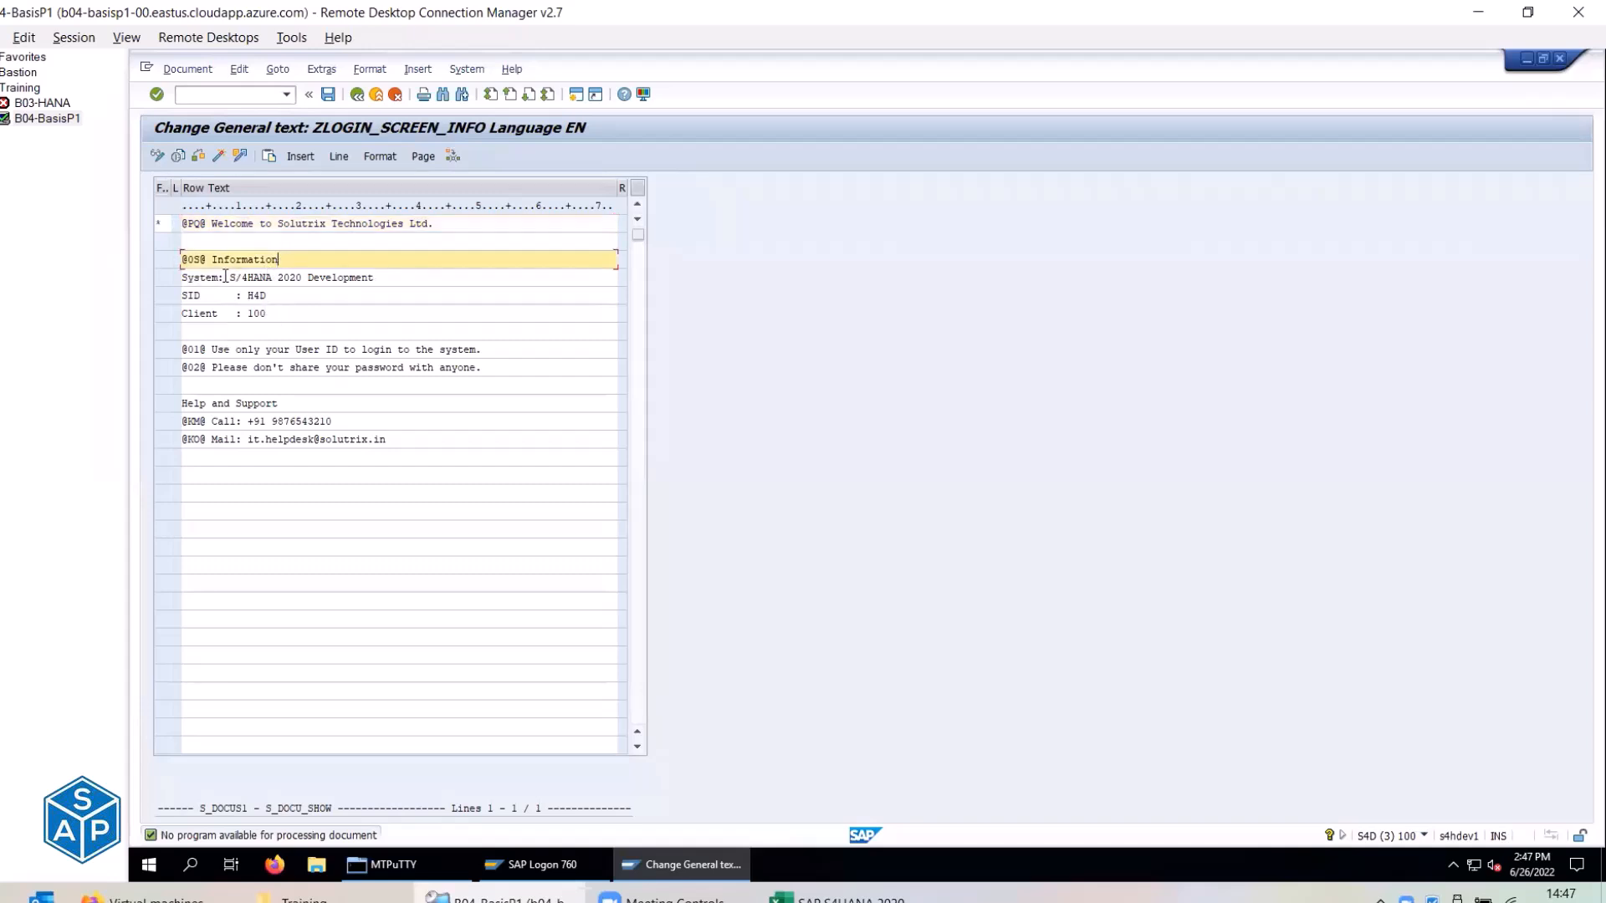
pyautogui.moveTo(232, 277); pyautogui.dragTo(374, 273)
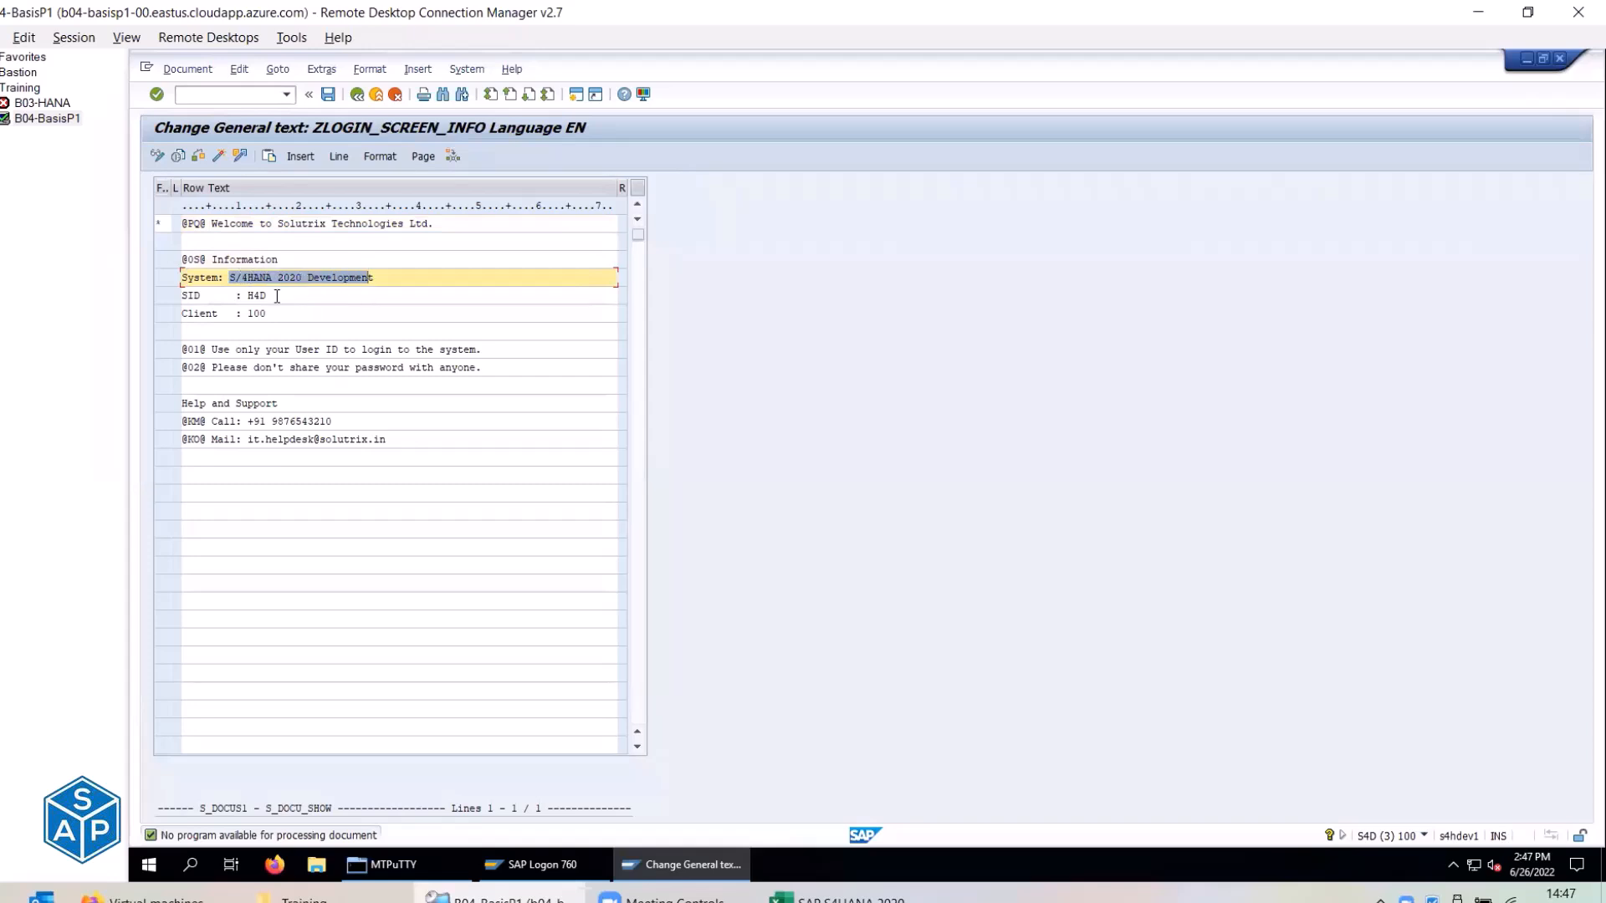
pyautogui.click(277, 295)
pyautogui.click(275, 317)
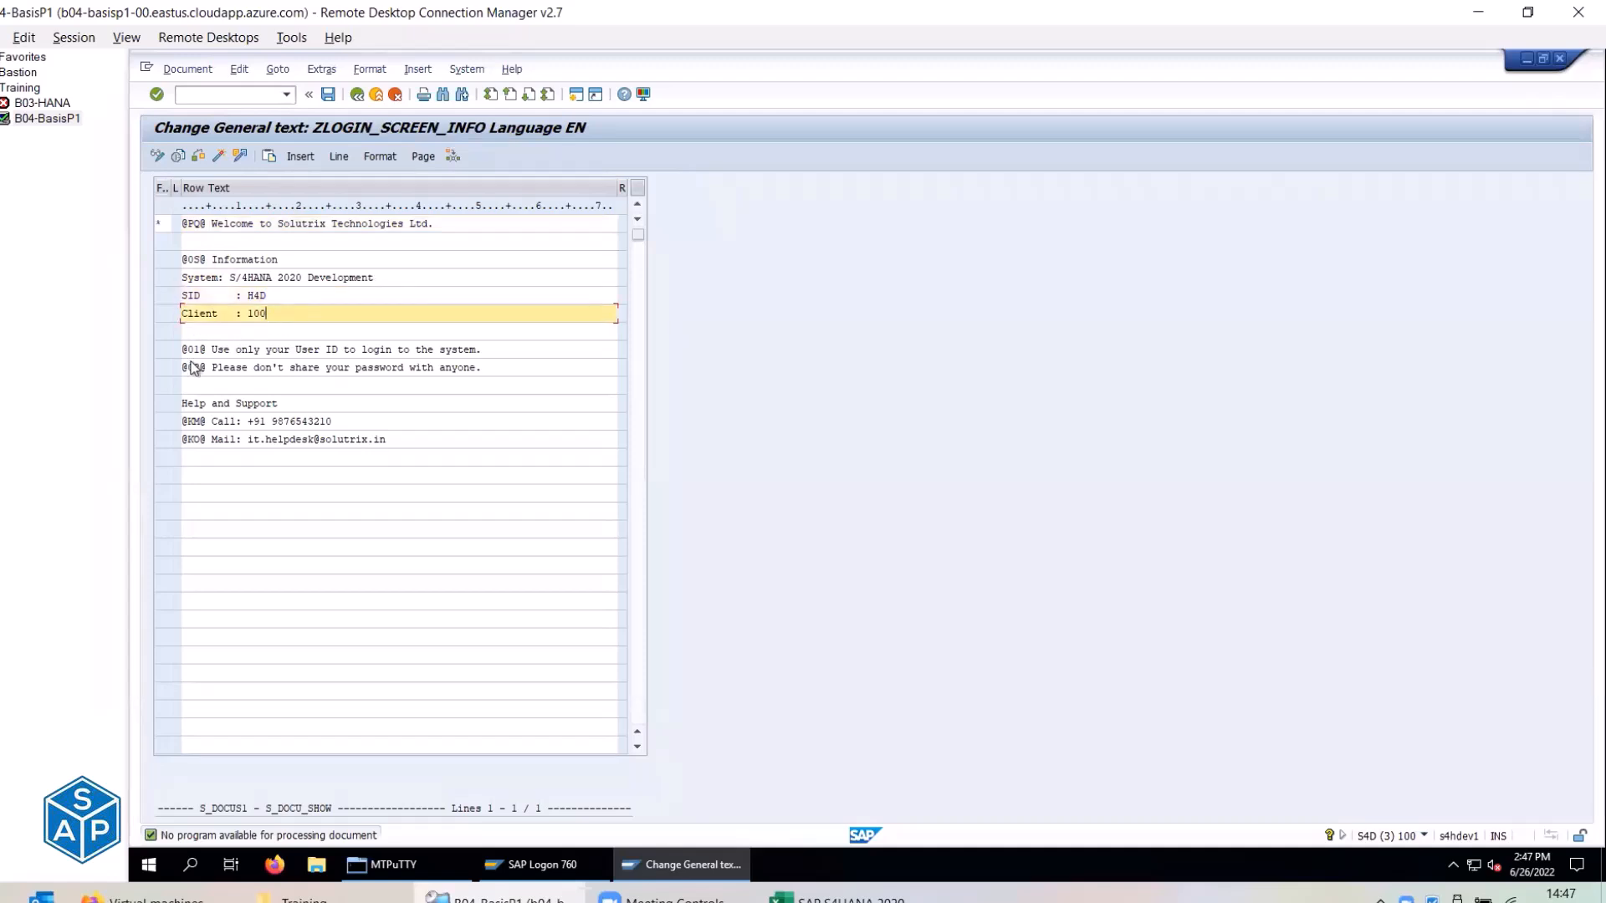
pyautogui.moveTo(212, 349); pyautogui.dragTo(483, 348)
pyautogui.moveTo(216, 368); pyautogui.dragTo(483, 367)
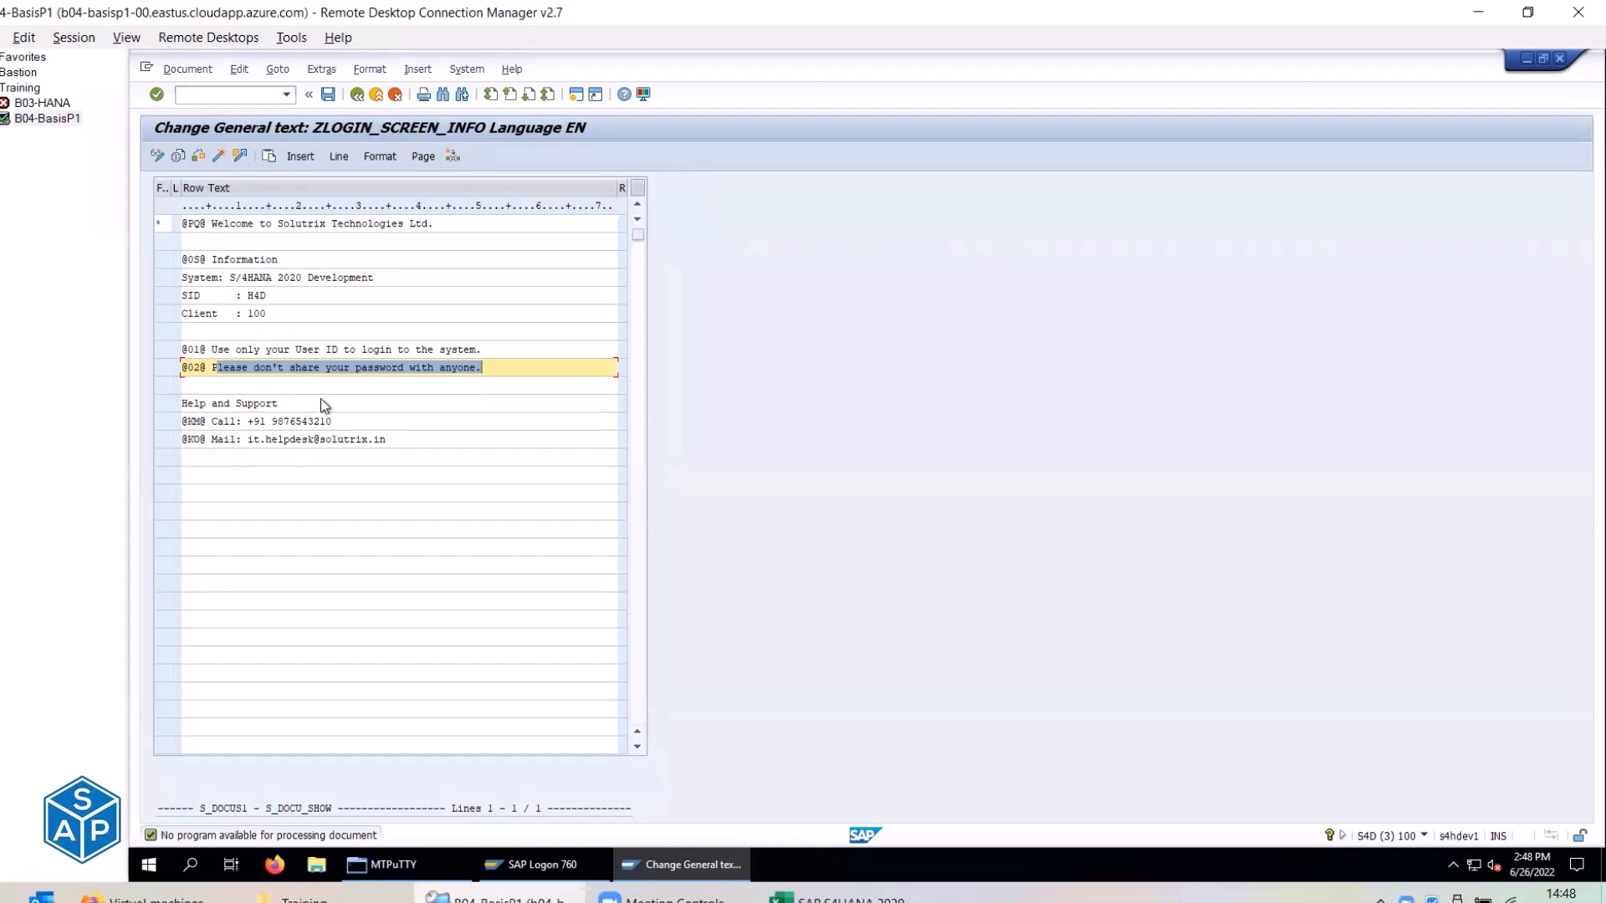
pyautogui.click(165, 225)
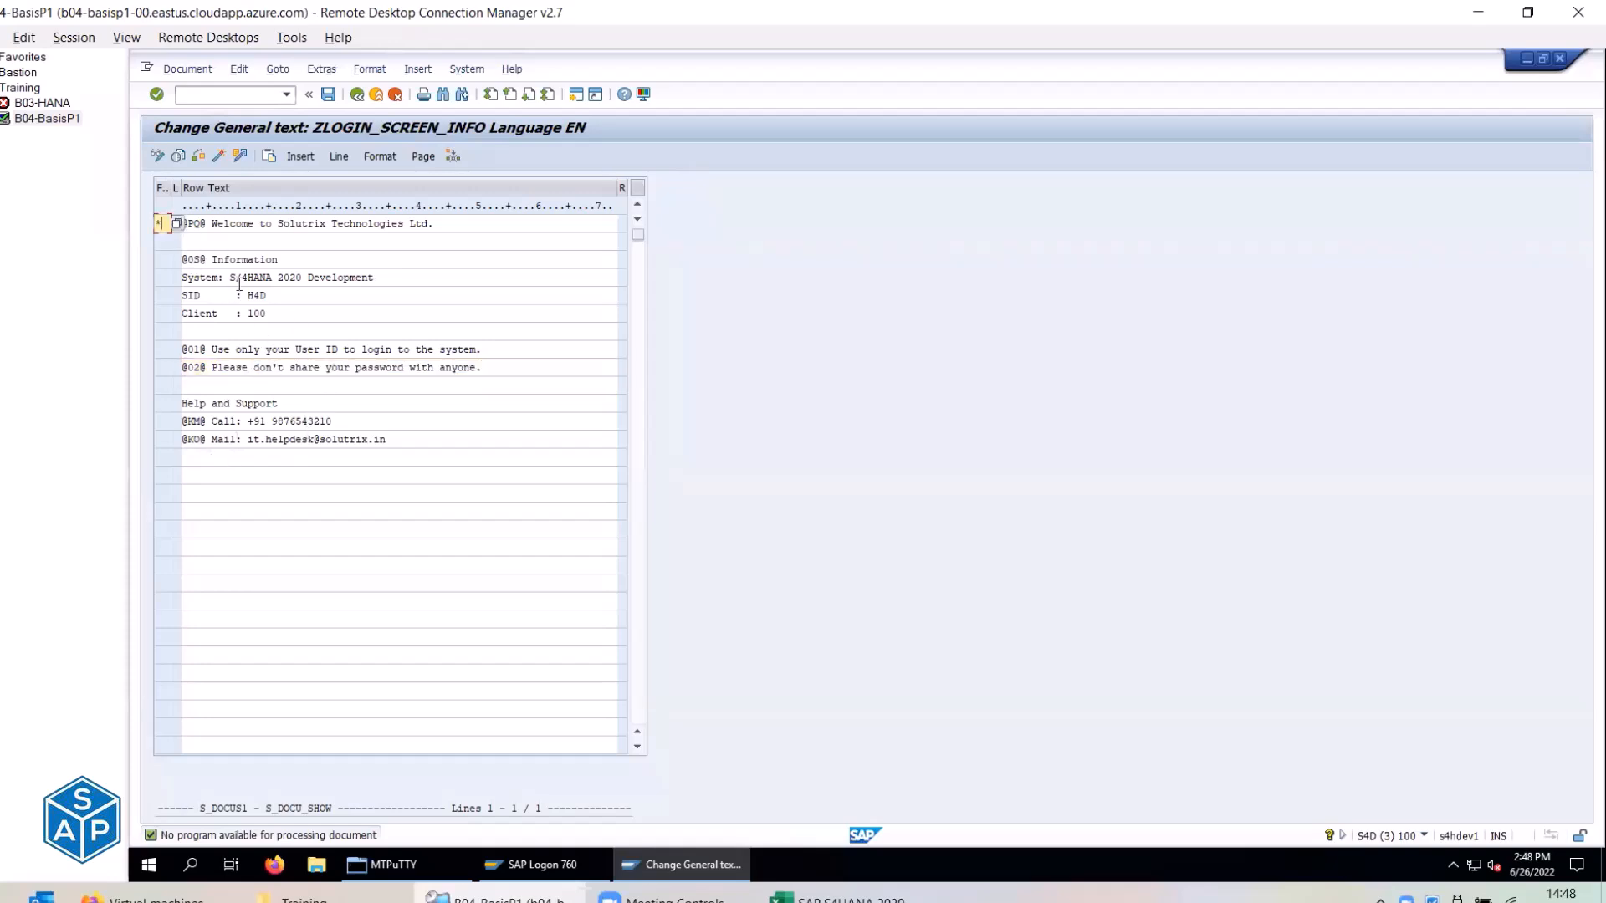
# Set the paragraph format of lines 1 to 3 to '/ Line Feed'.
pyautogui.click(178, 224)
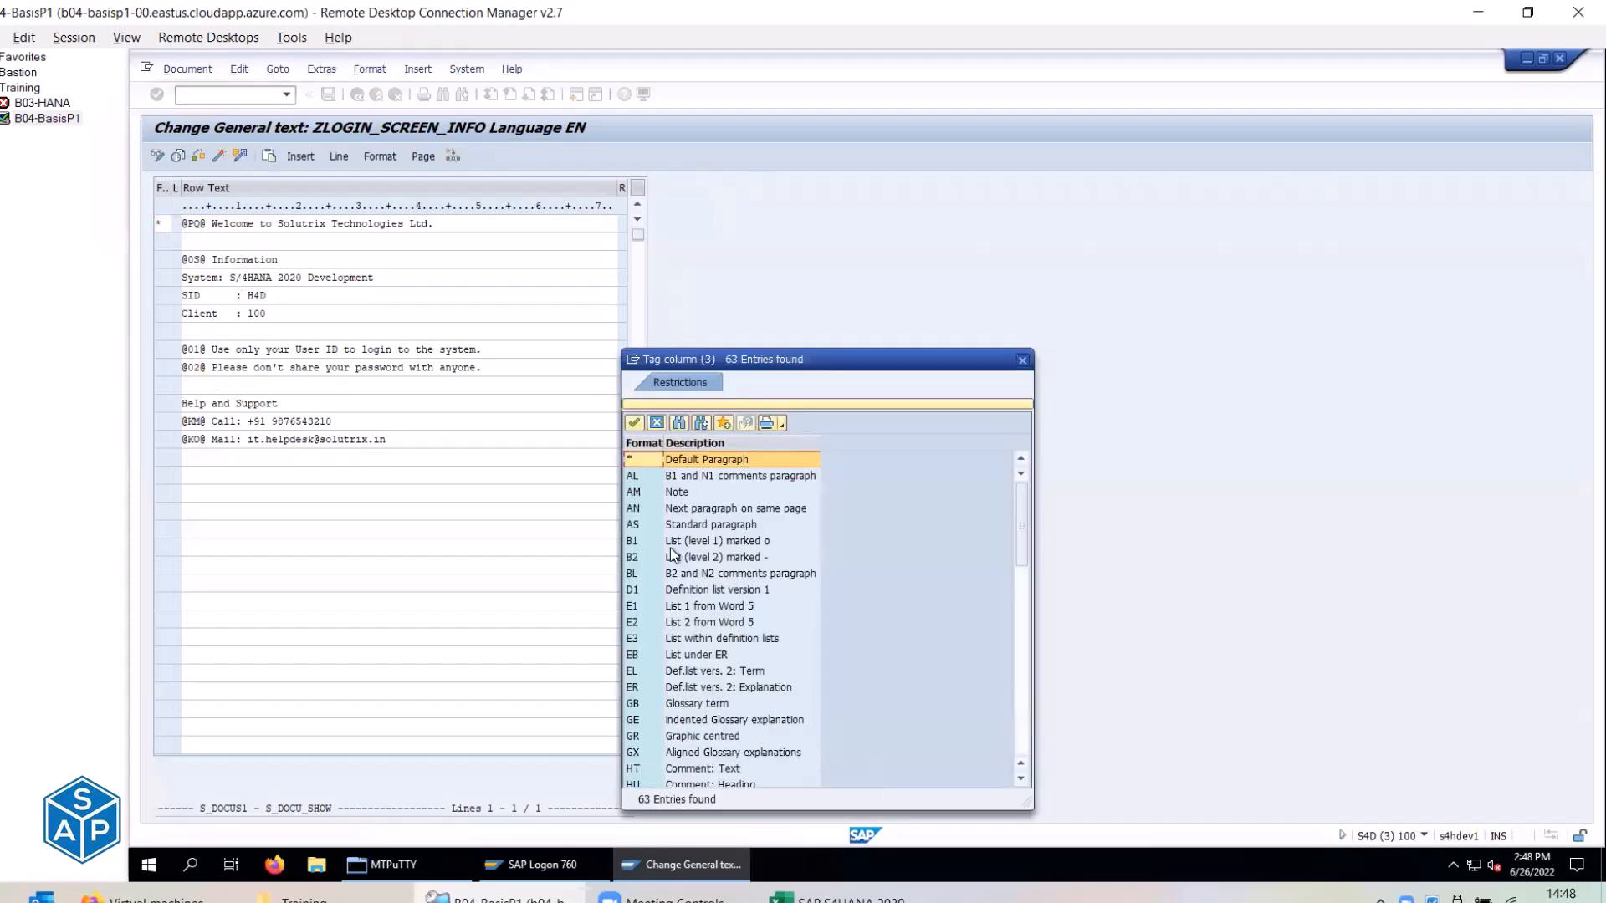
pyautogui.click(702, 460)
pyautogui.scroll(-15, 719, 494)
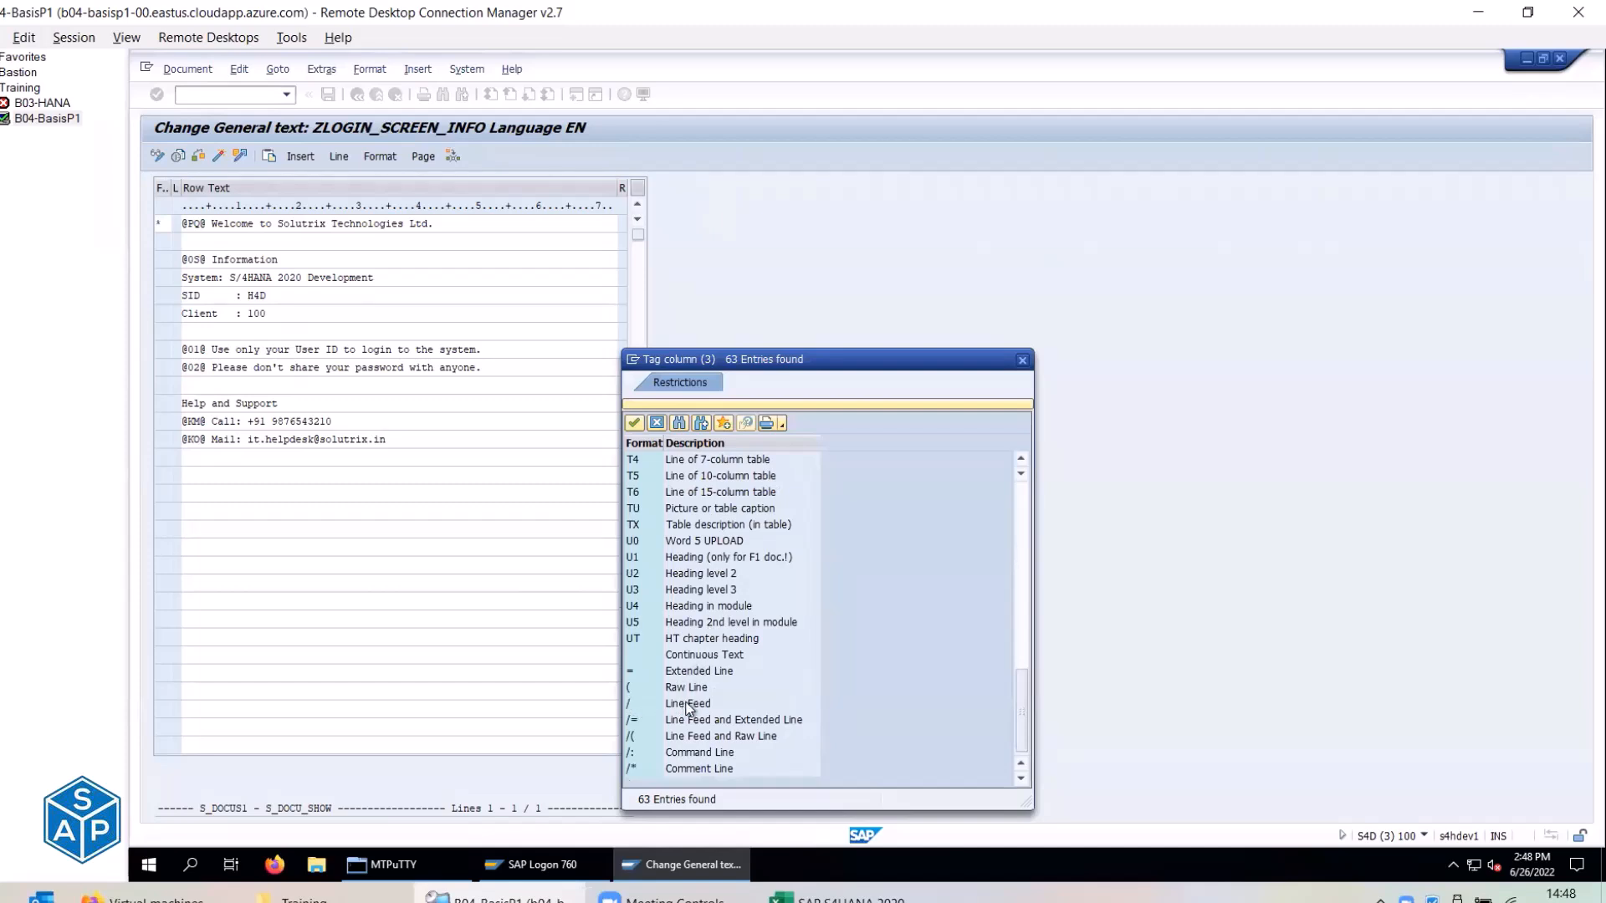
pyautogui.doubleClick(688, 706)
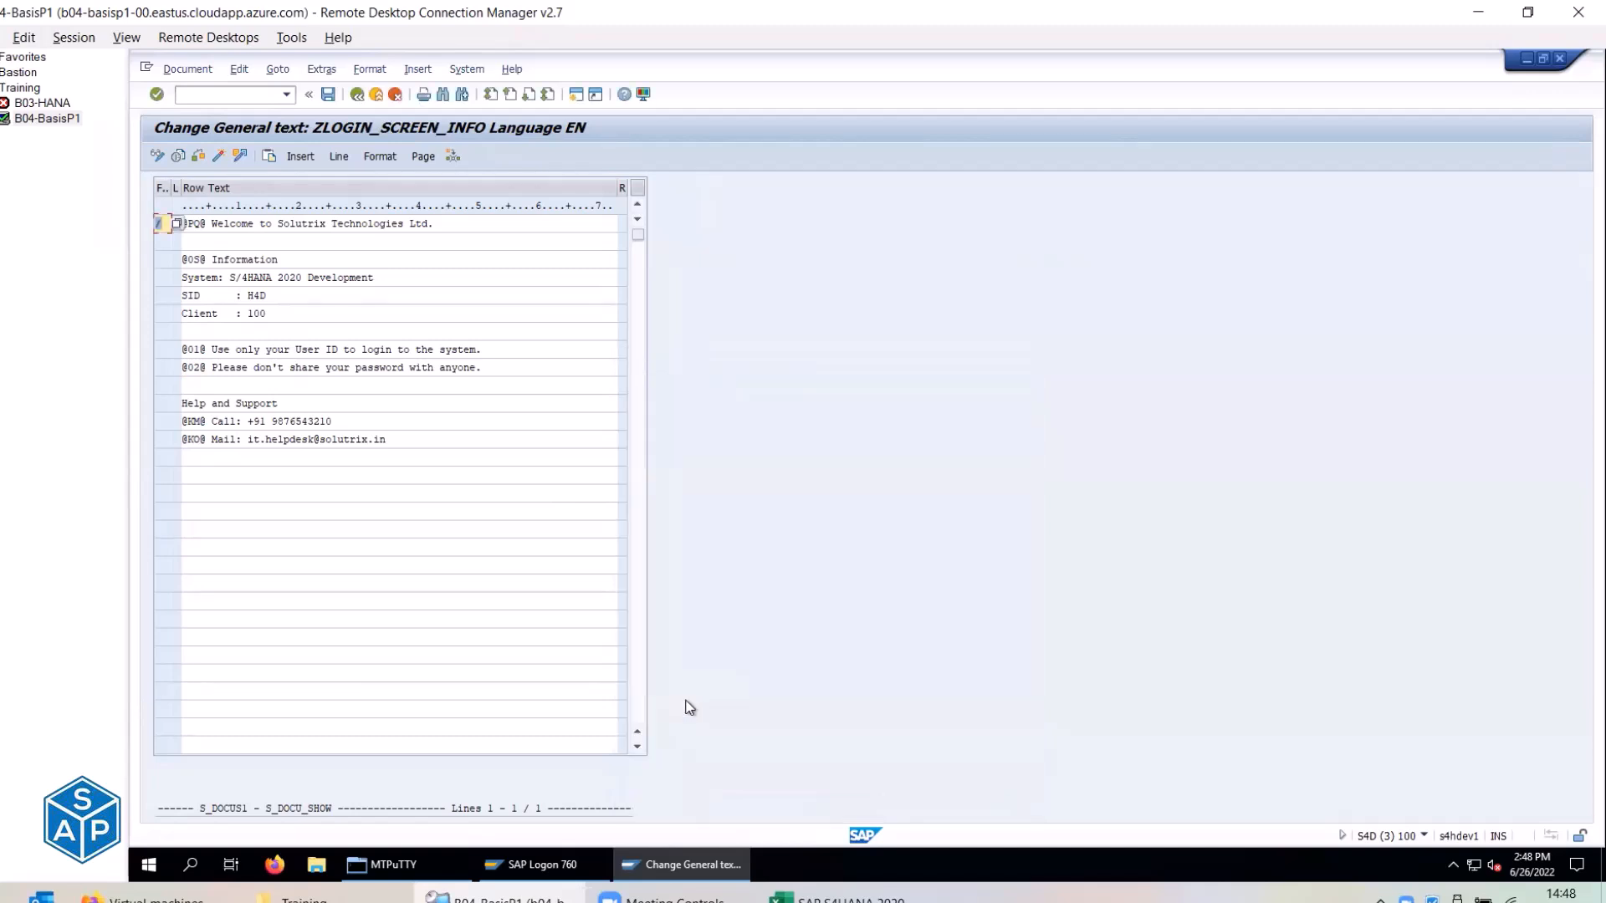
pyautogui.click(164, 243)
pyautogui.click(177, 242)
pyautogui.scroll(-10, 719, 603)
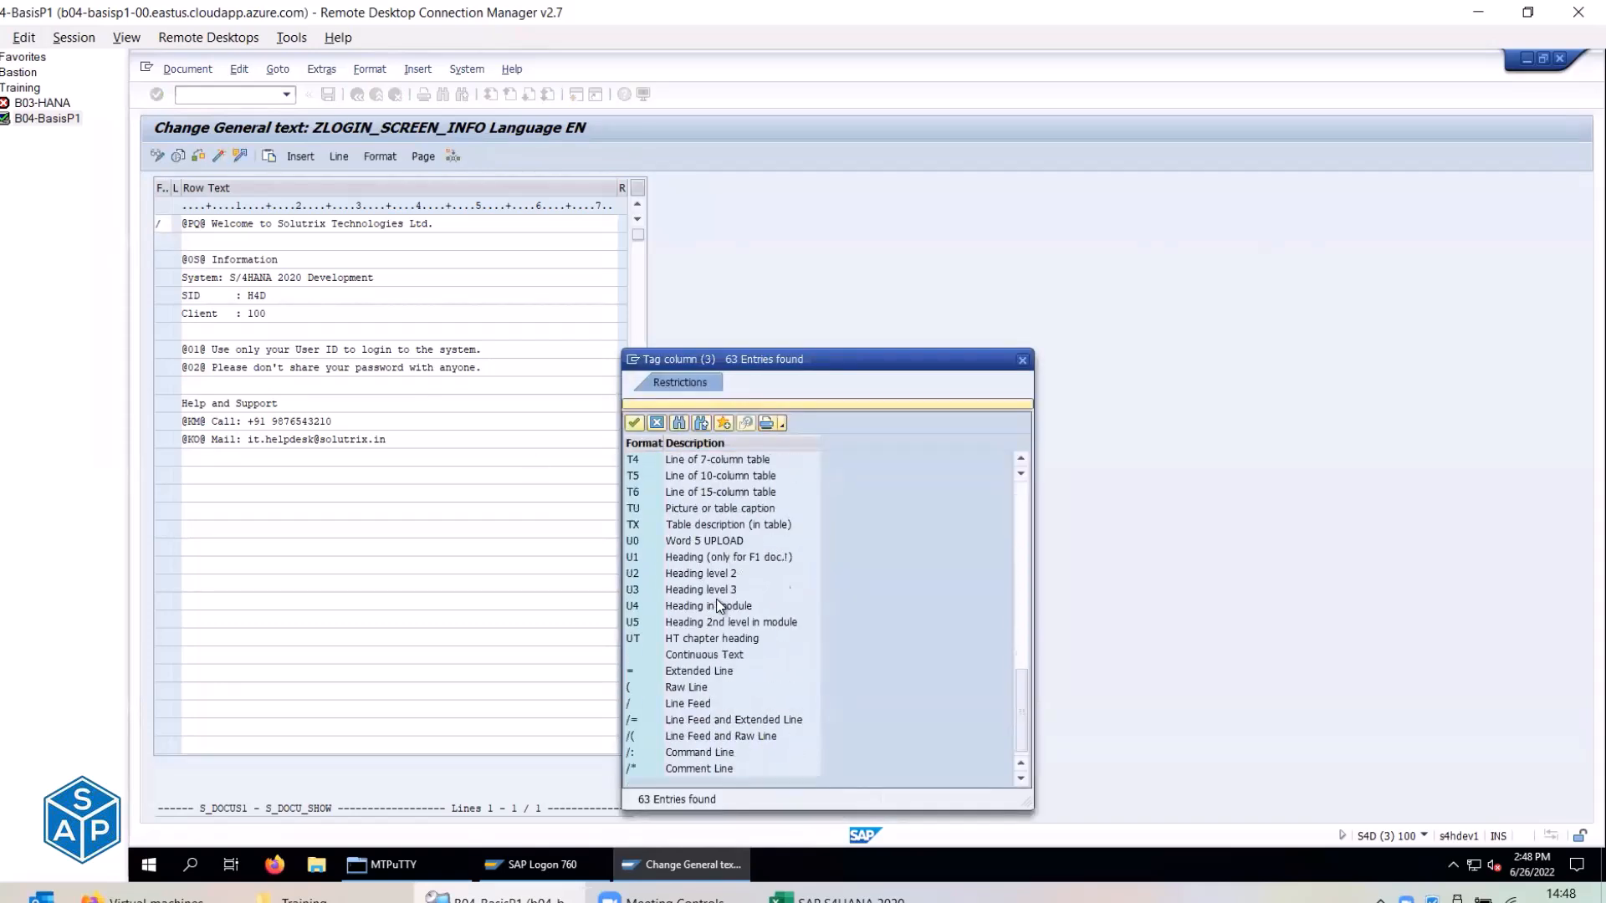
pyautogui.doubleClick(628, 702)
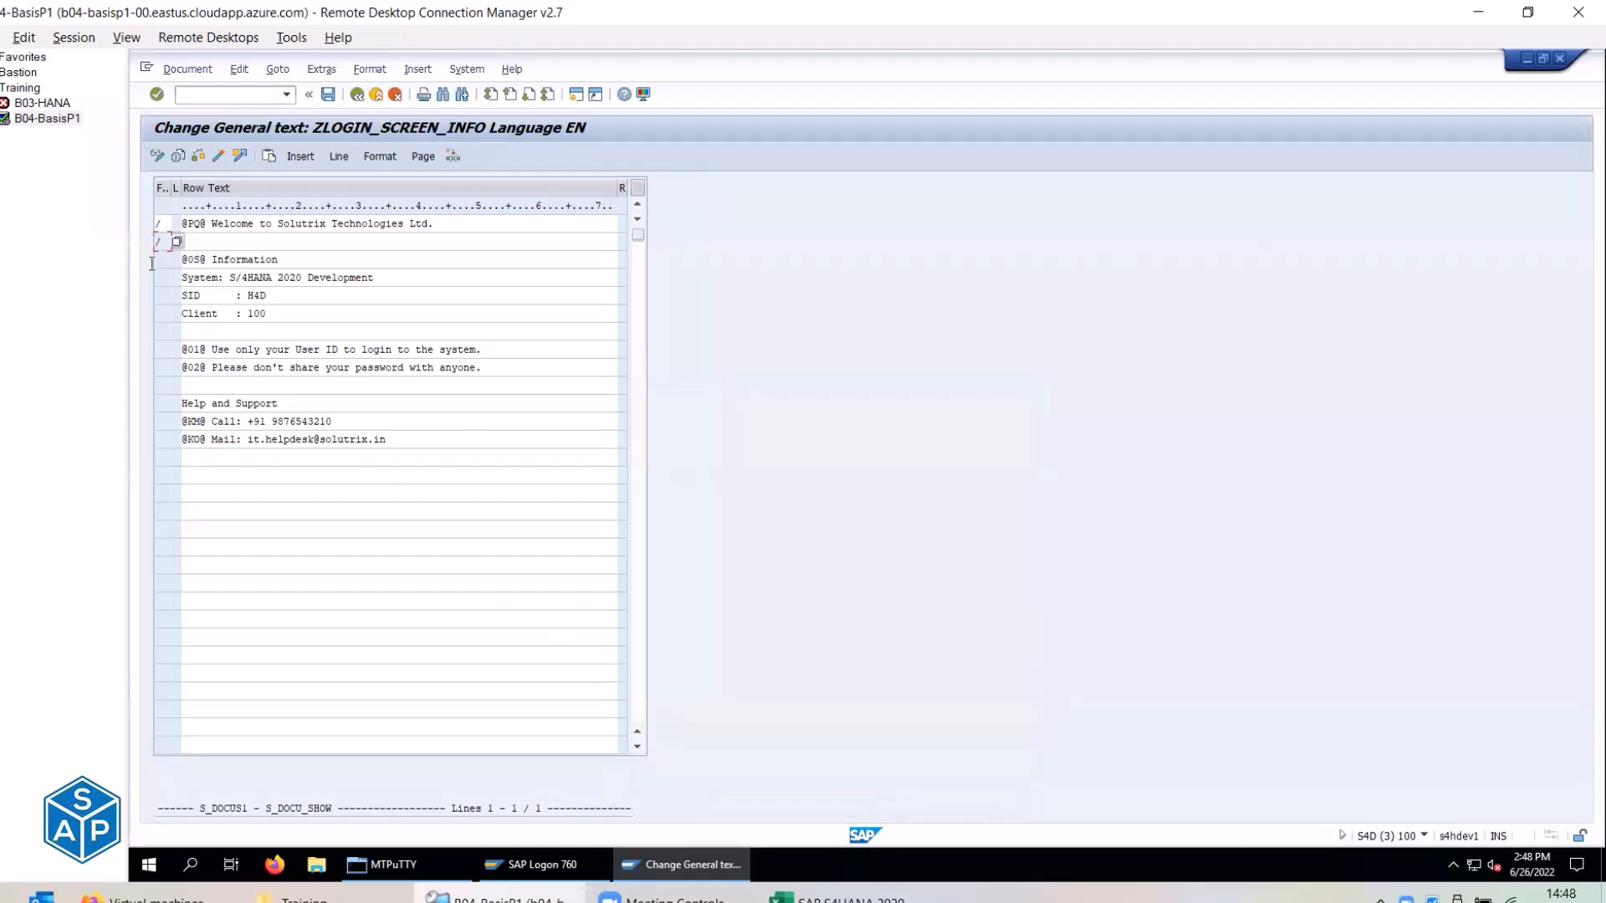
pyautogui.click(162, 258)
pyautogui.click(177, 259)
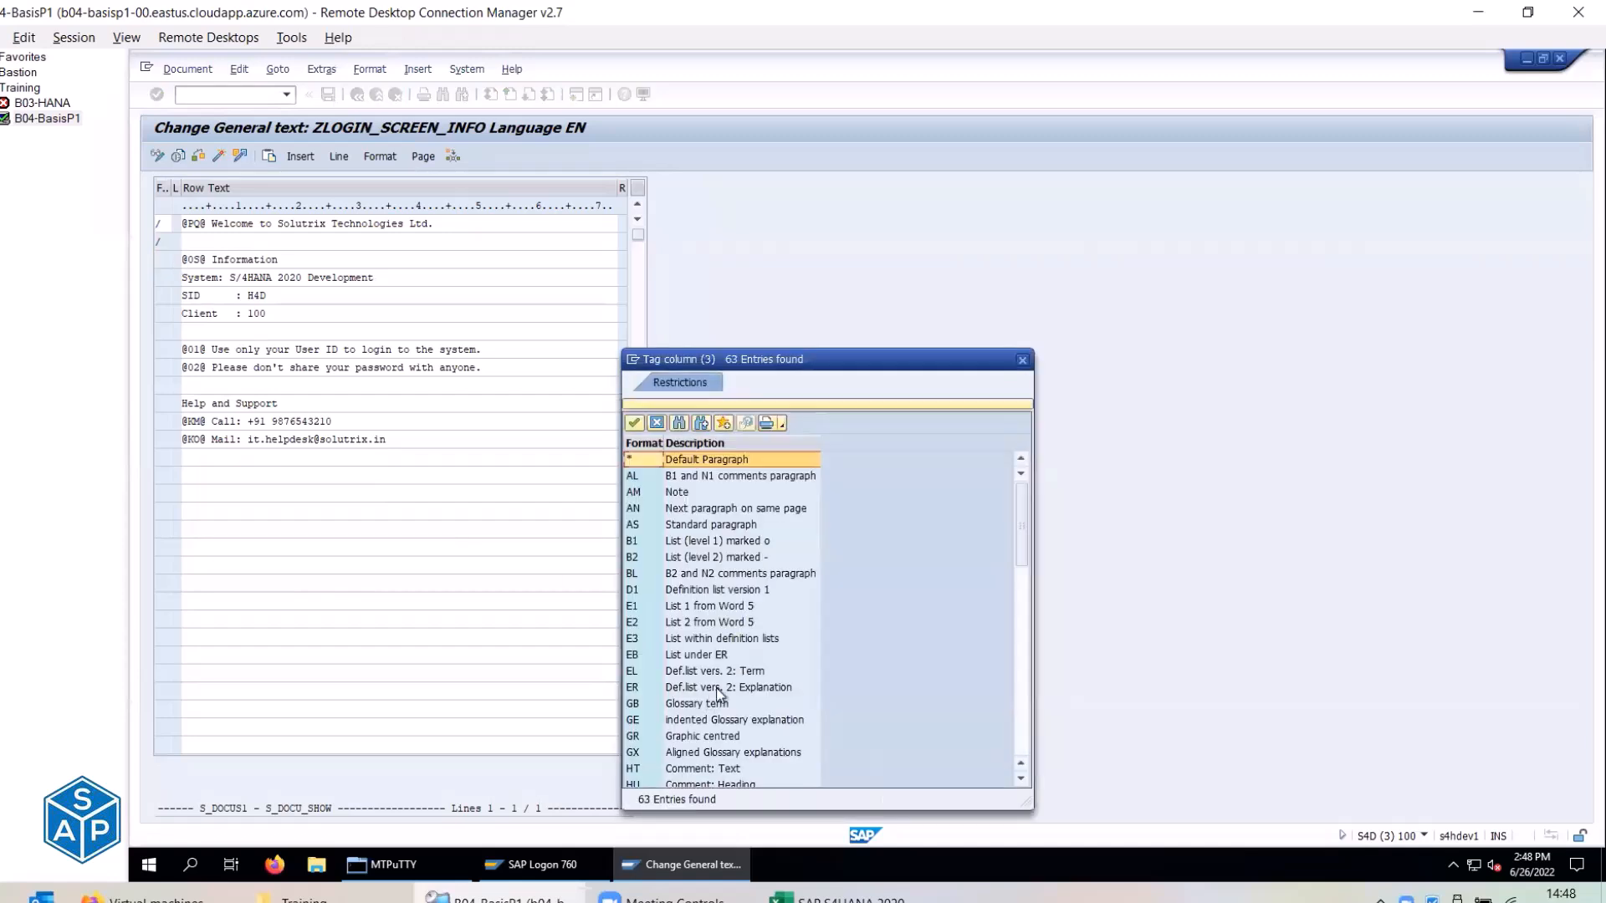
pyautogui.scroll(-9, 716, 692)
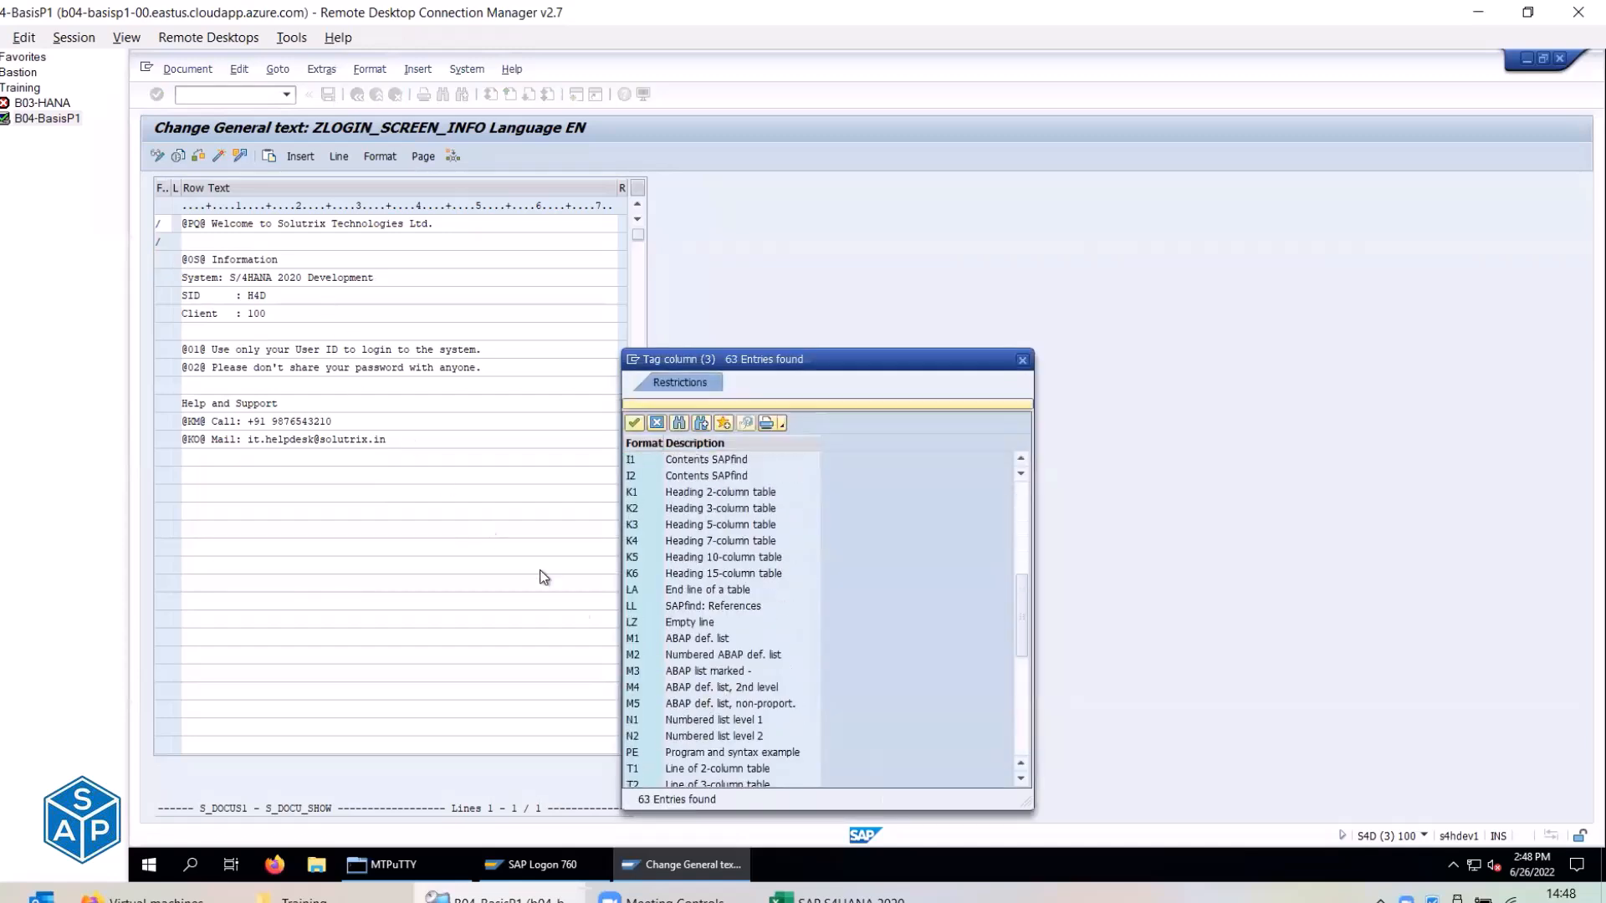
pyautogui.scroll(-8, 657, 718)
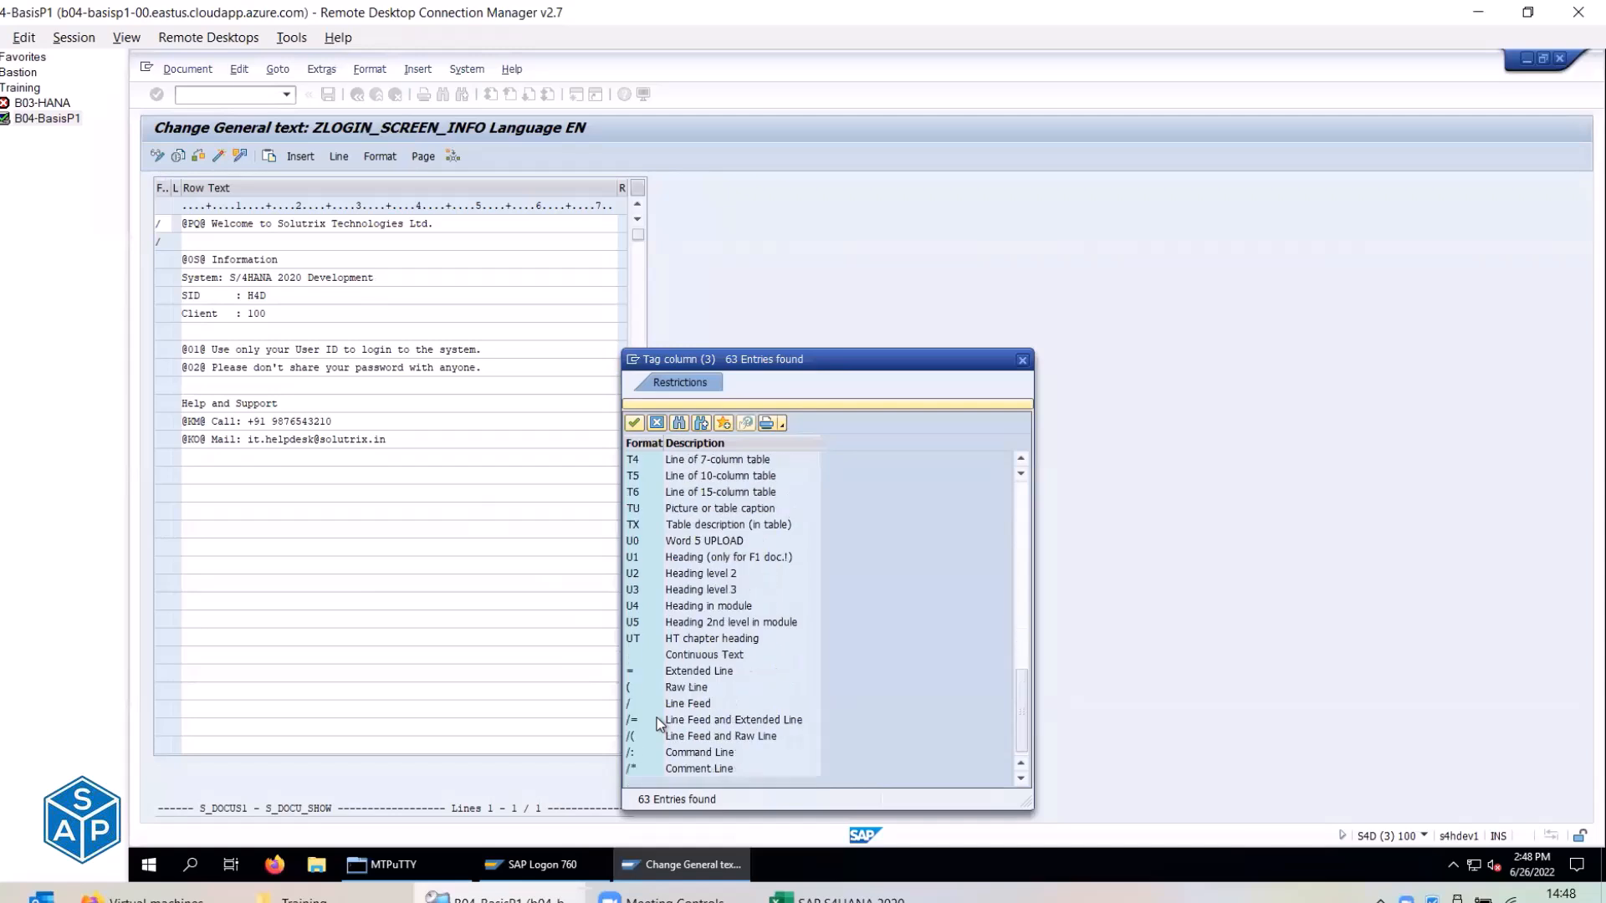
pyautogui.doubleClick(647, 704)
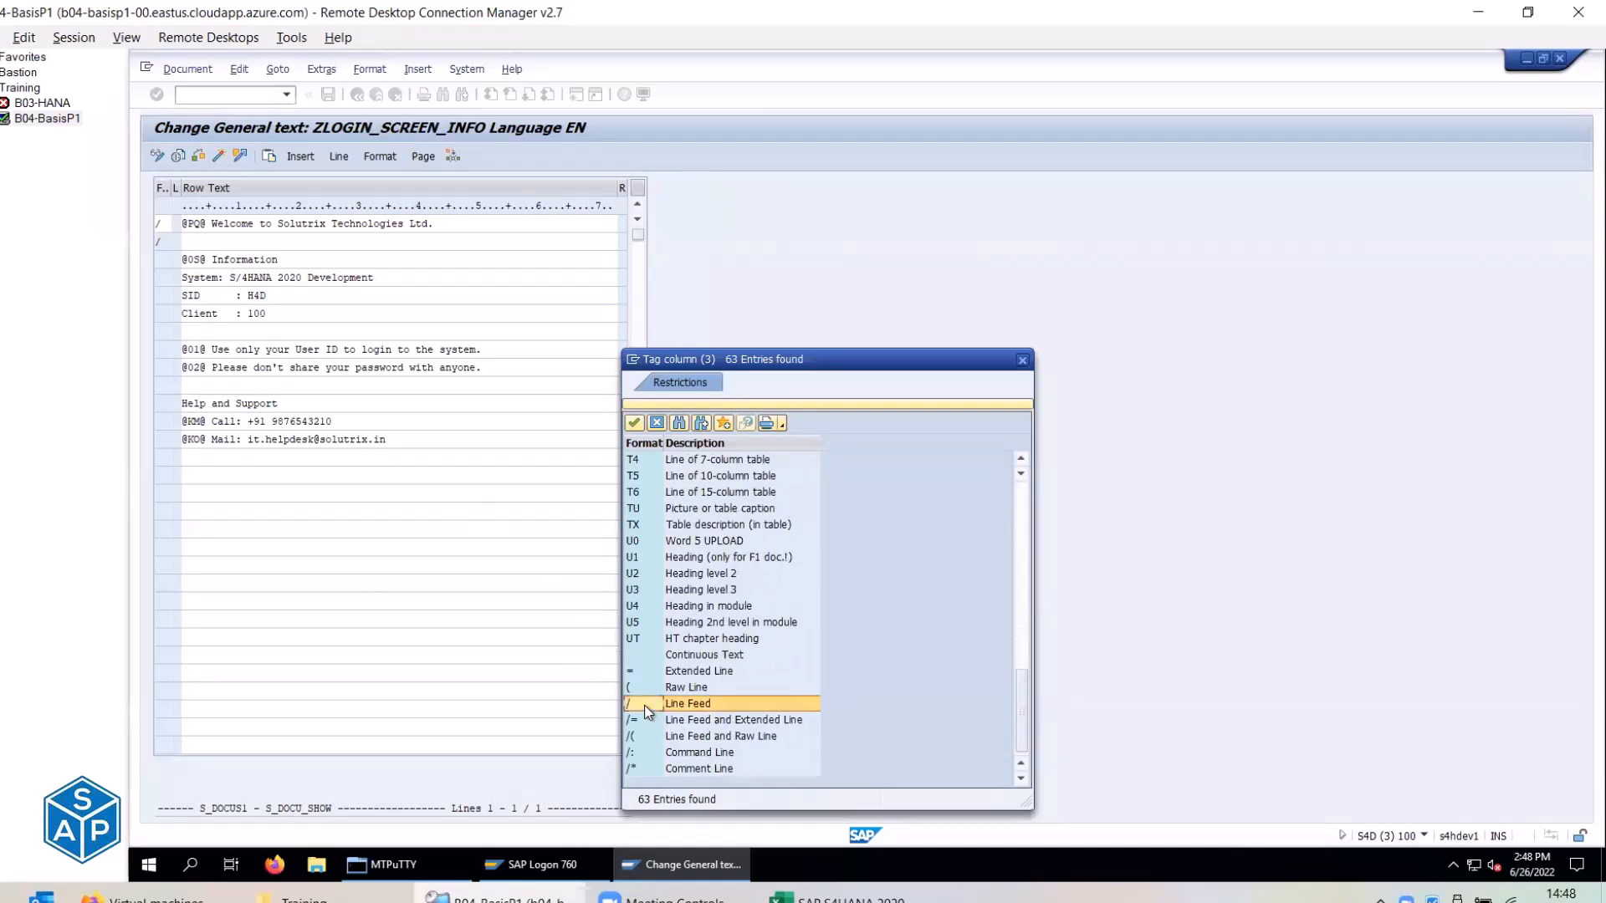
# Set lines 4 and 5 to '/ Line Feed' and bring up the format choices for line 6.
pyautogui.click(167, 276)
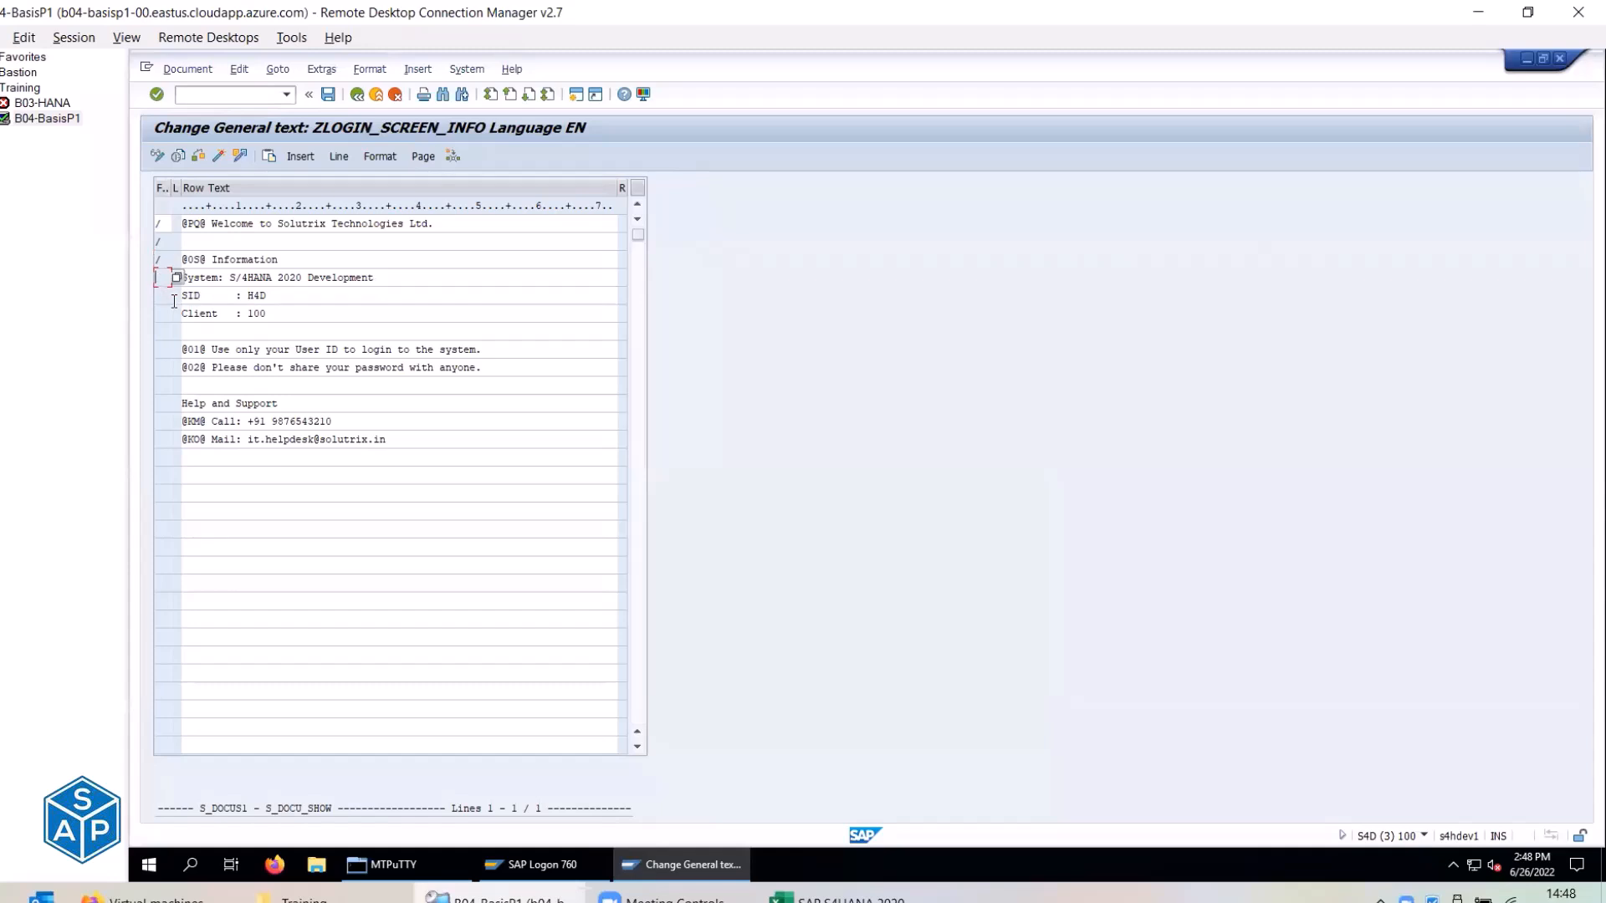
pyautogui.click(176, 278)
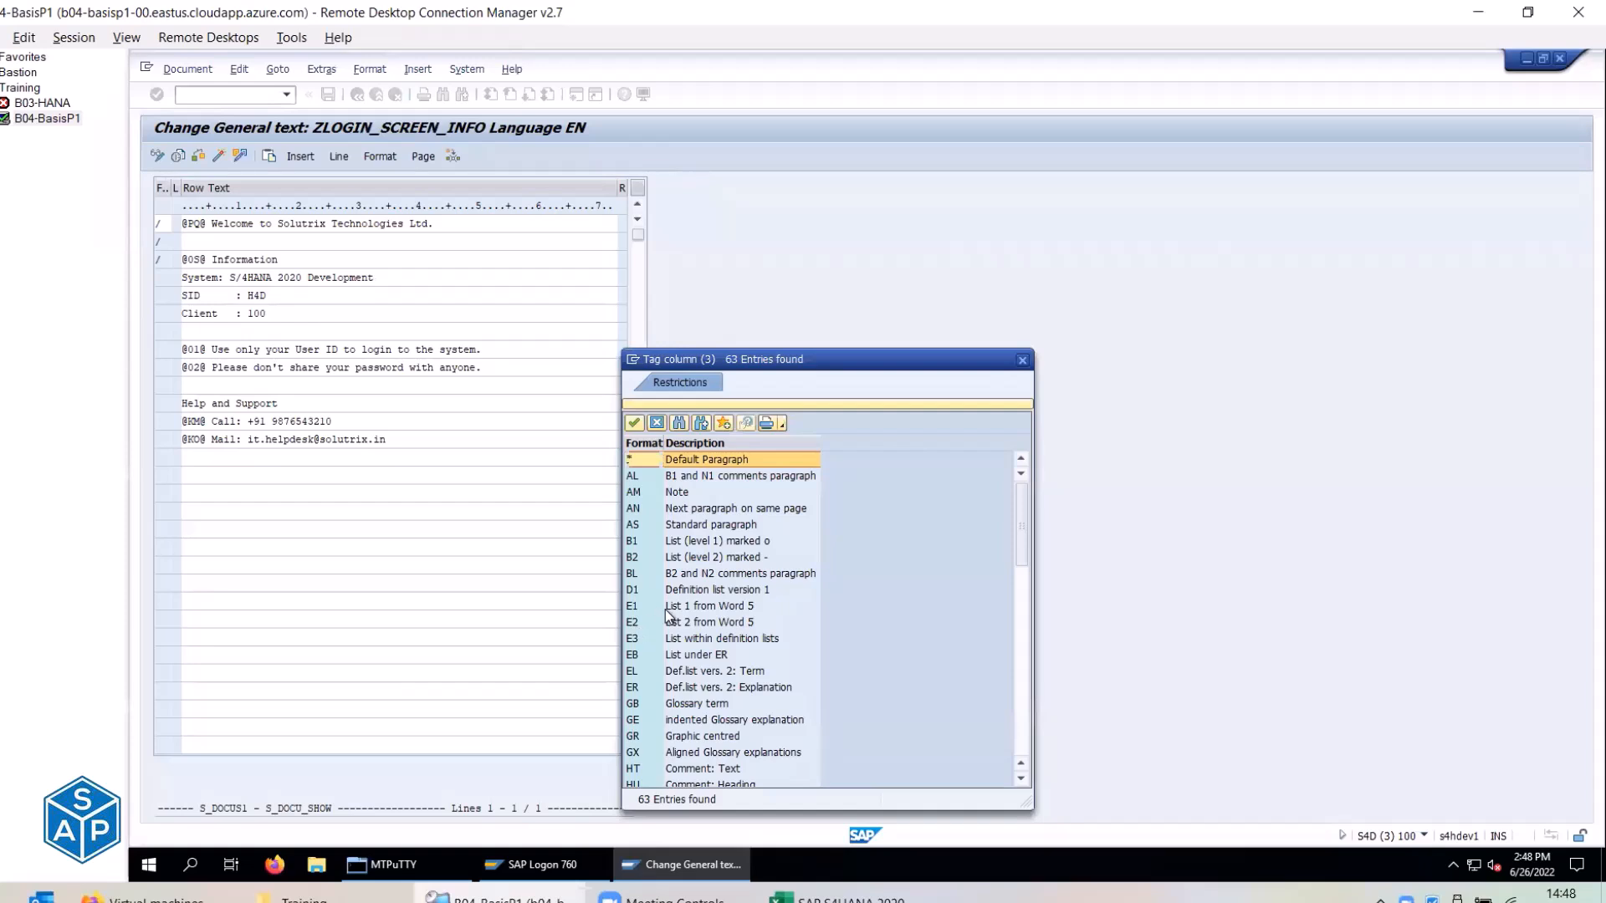
pyautogui.scroll(-10, 667, 614)
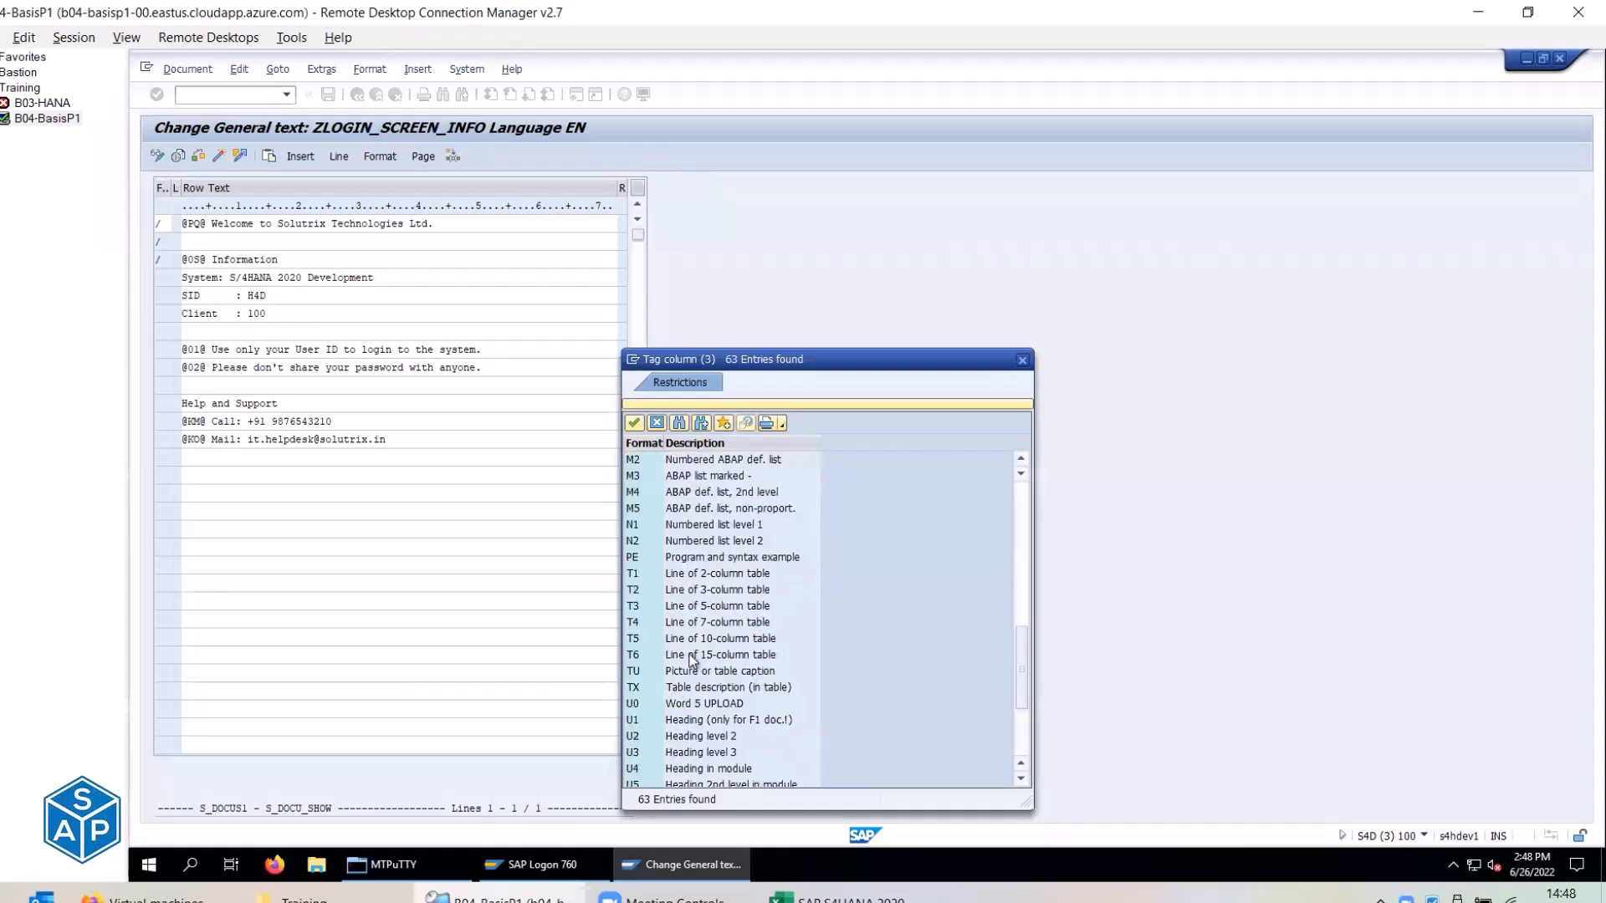
pyautogui.scroll(-4, 691, 661)
pyautogui.doubleClick(635, 705)
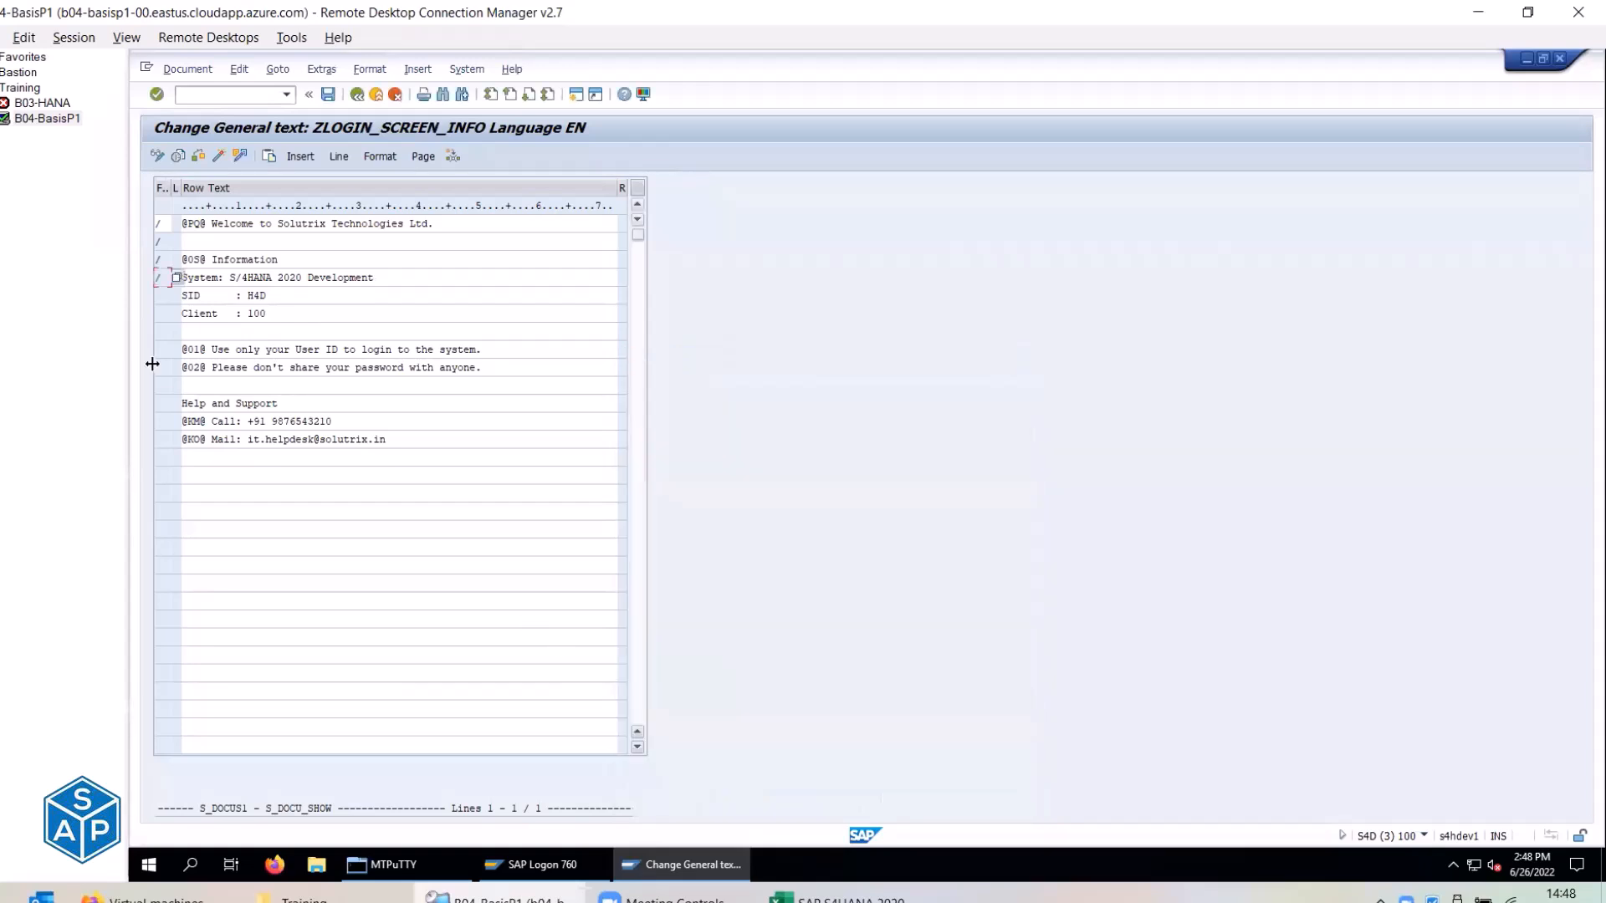
pyautogui.click(167, 296)
pyautogui.click(175, 294)
pyautogui.moveTo(1016, 518); pyautogui.dragTo(1025, 714)
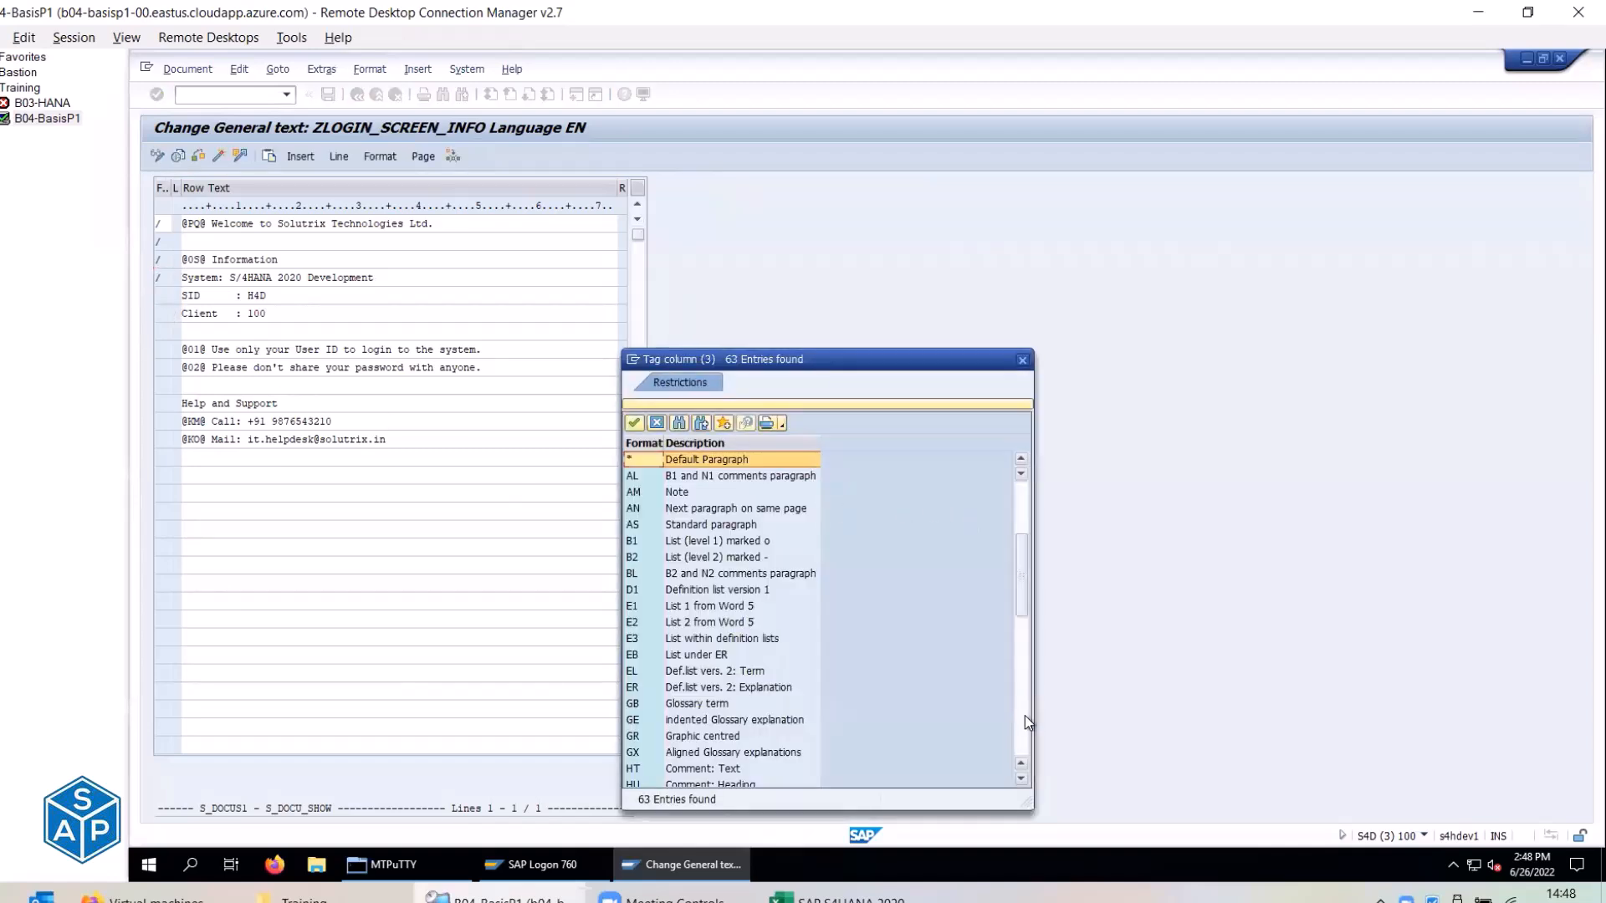
pyautogui.doubleClick(635, 703)
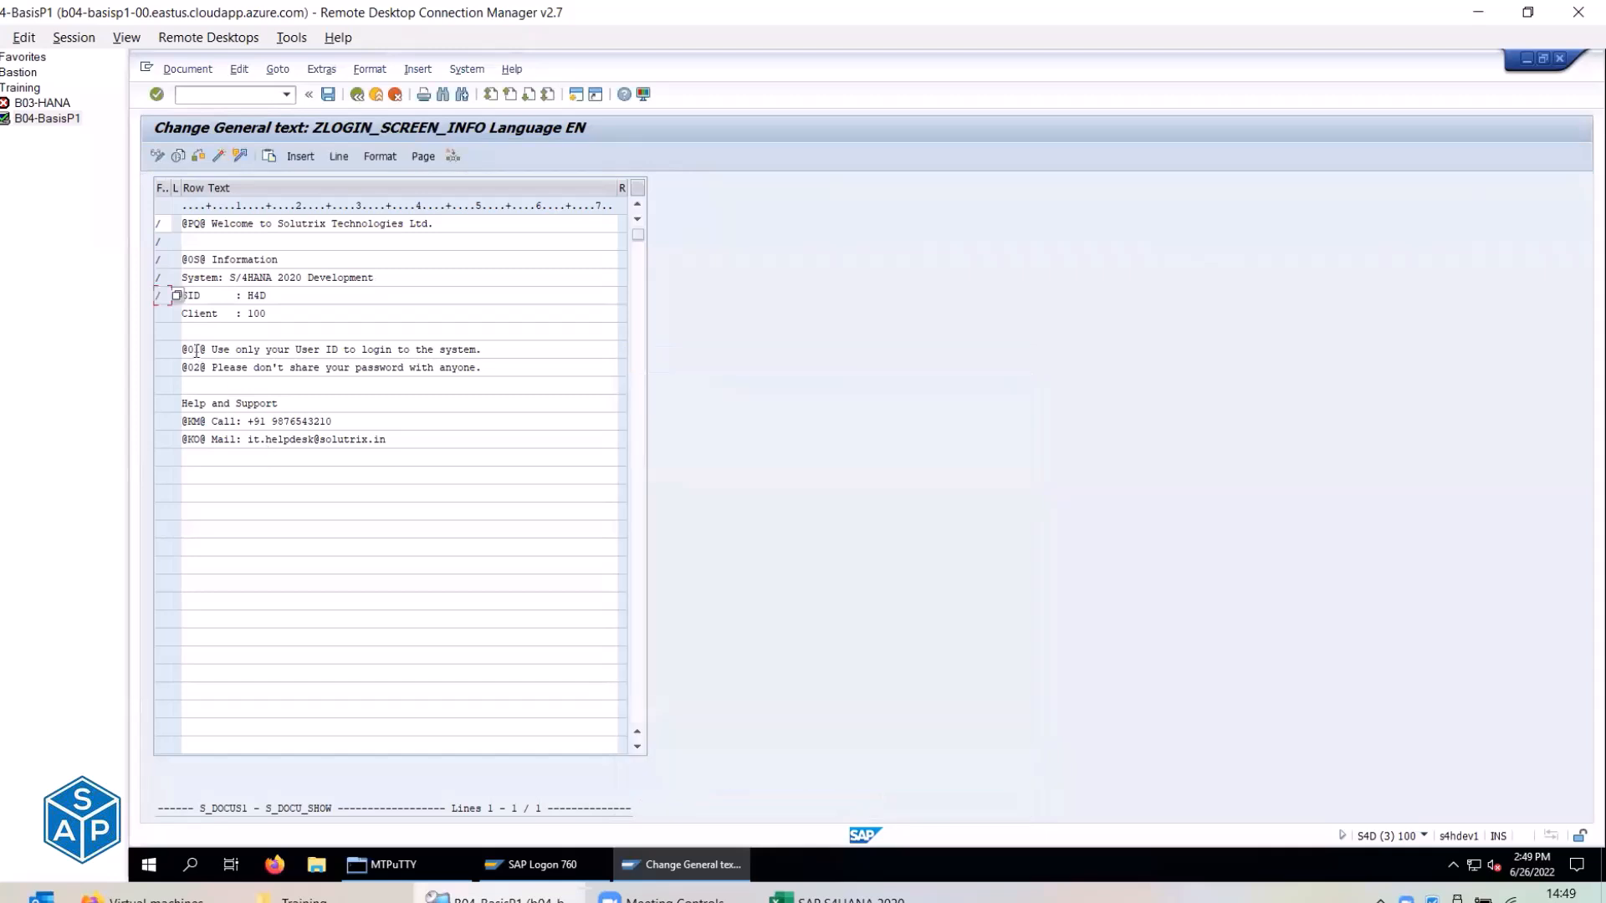
pyautogui.click(165, 316)
pyautogui.click(175, 315)
pyautogui.moveTo(1018, 562); pyautogui.dragTo(1021, 729)
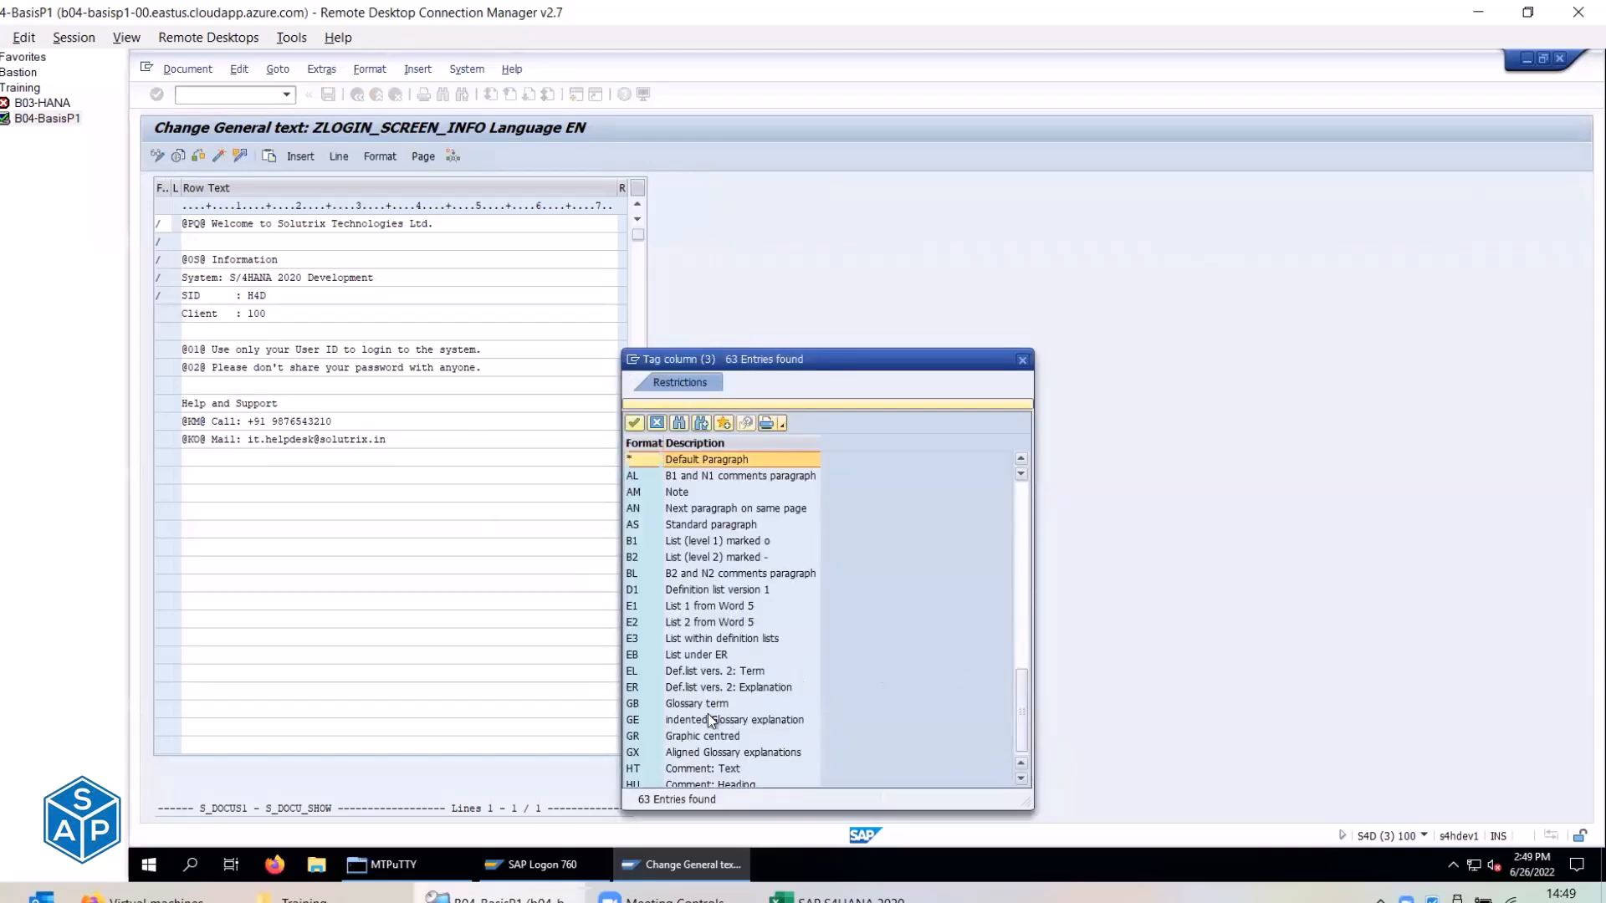
pyautogui.doubleClick(635, 704)
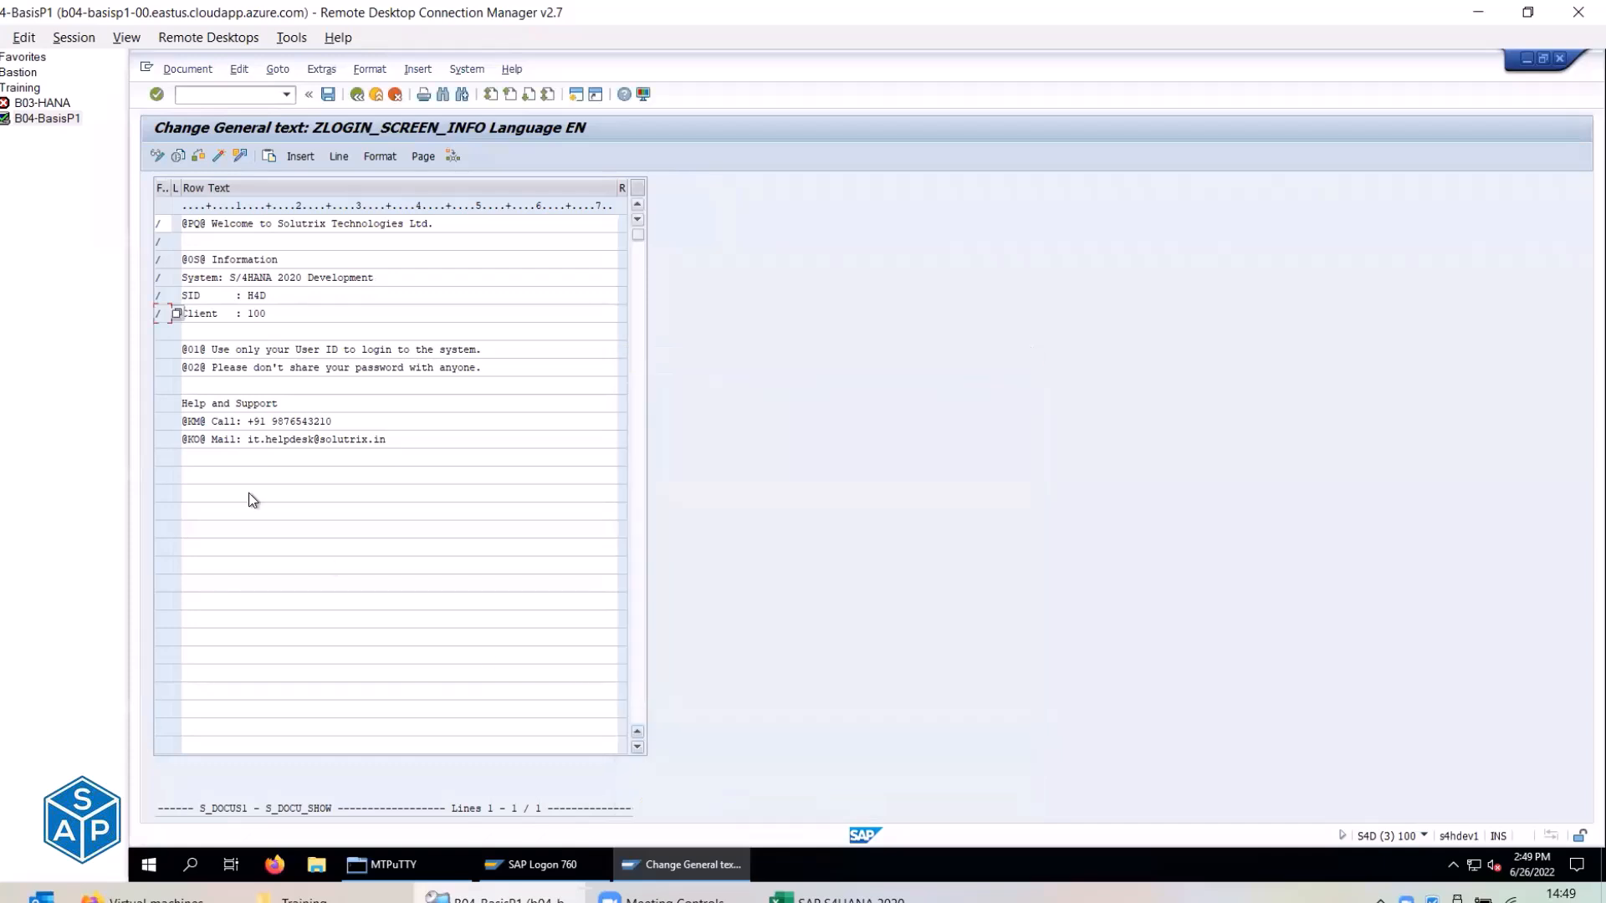
pyautogui.click(173, 333)
pyautogui.scroll(-12, 716, 734)
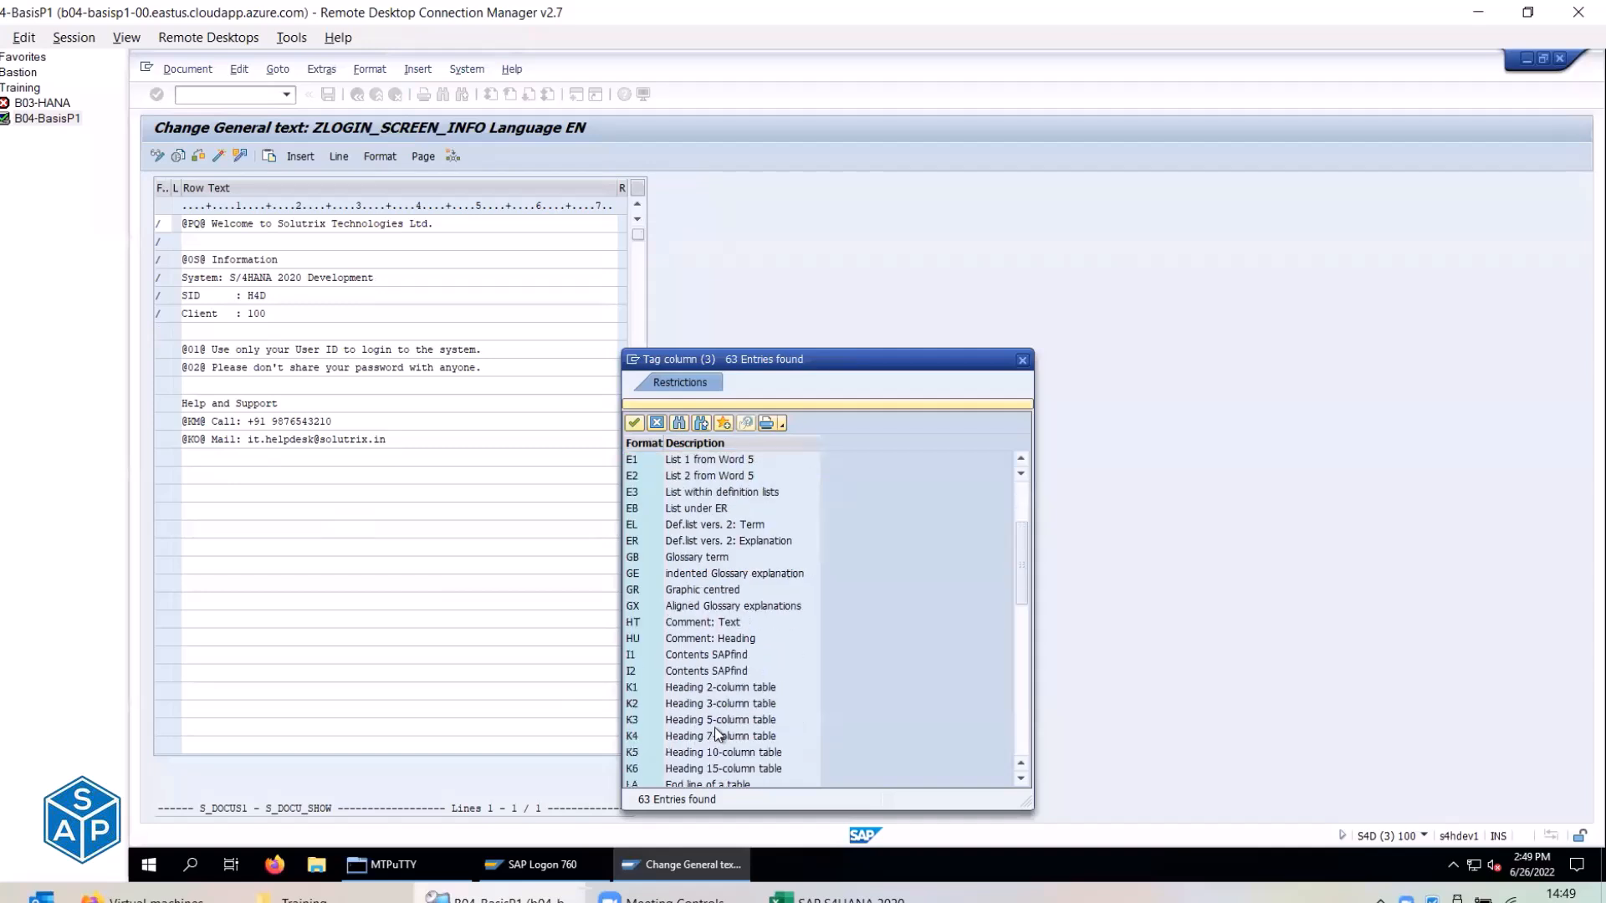
pyautogui.scroll(-3, 716, 733)
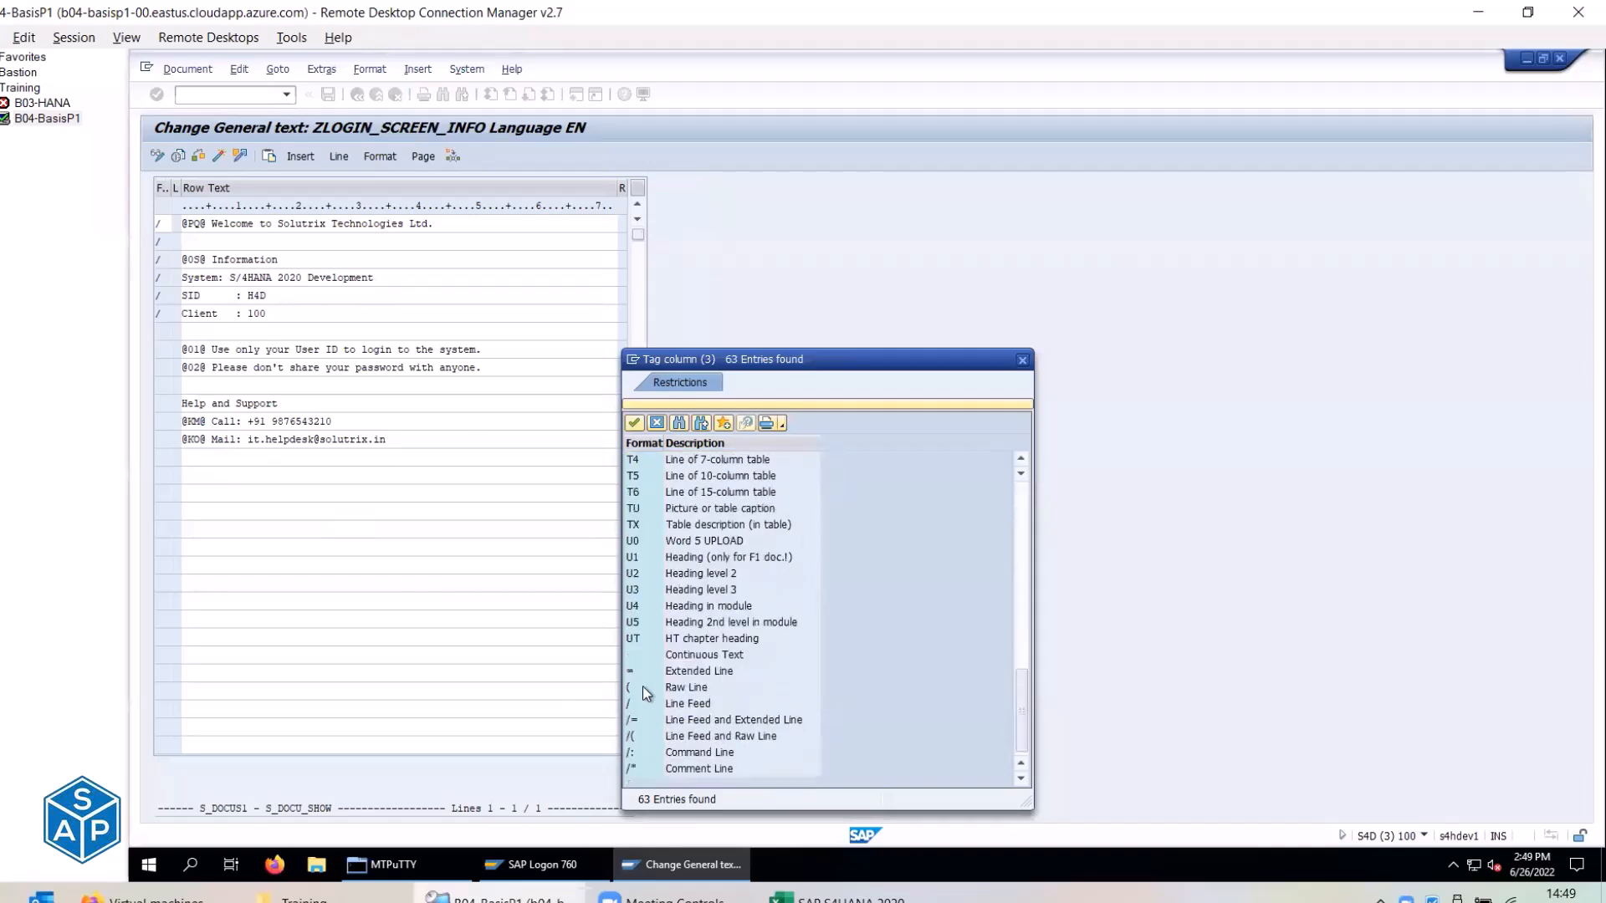
pyautogui.doubleClick(695, 710)
pyautogui.click(175, 350)
pyautogui.click(163, 350)
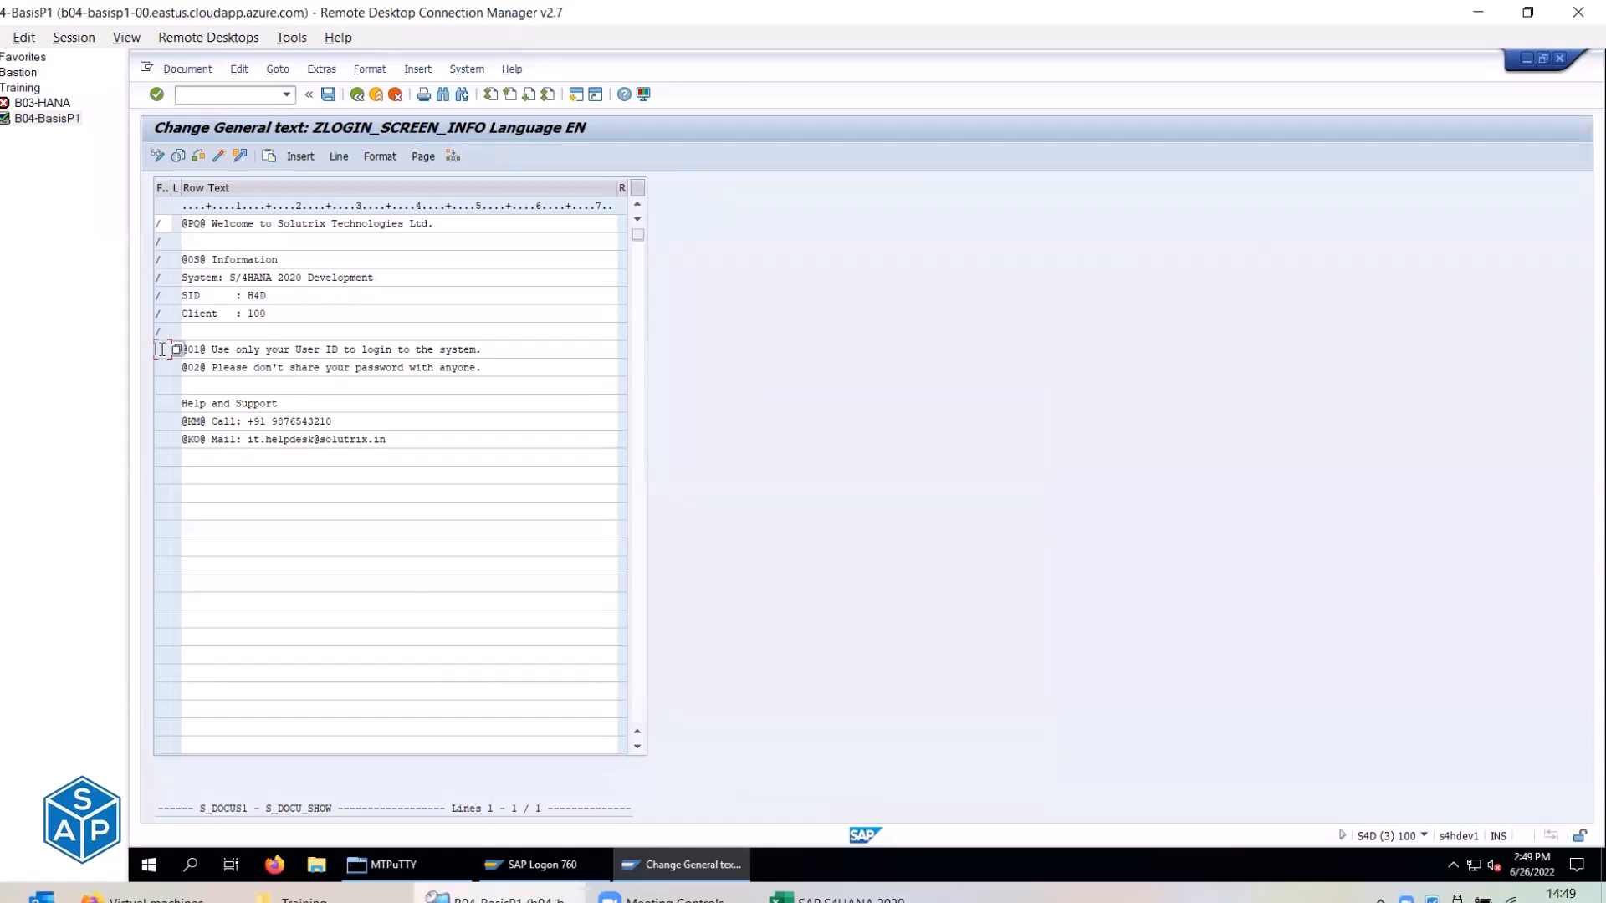
pyautogui.click(174, 349)
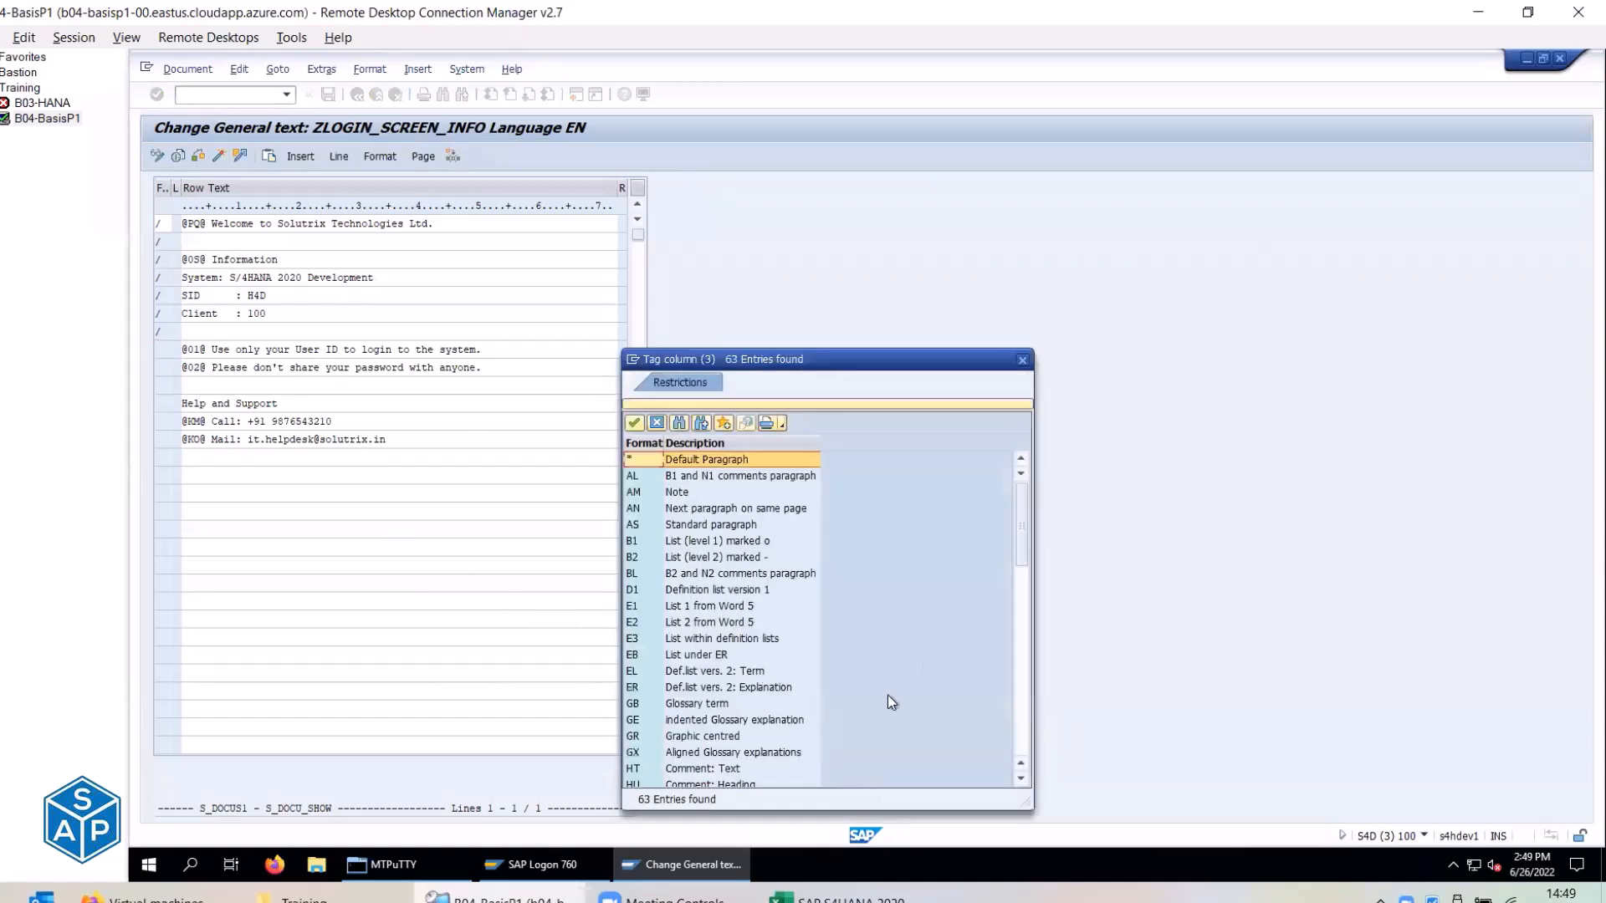
pyautogui.moveTo(1022, 523); pyautogui.dragTo(1044, 715)
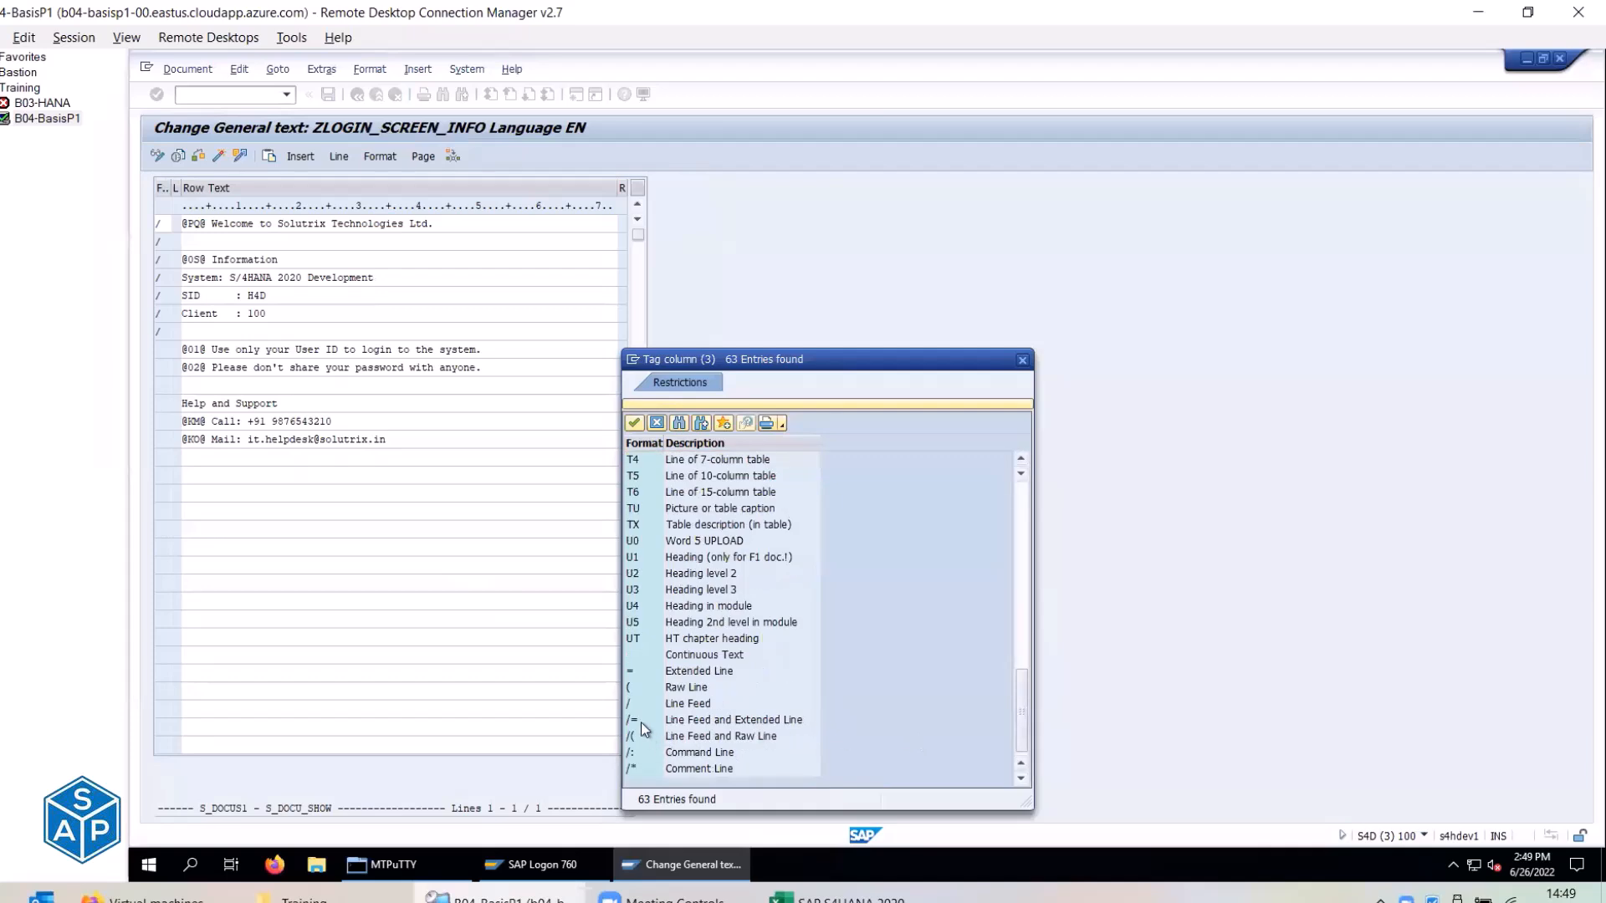
pyautogui.doubleClick(698, 705)
pyautogui.click(162, 368)
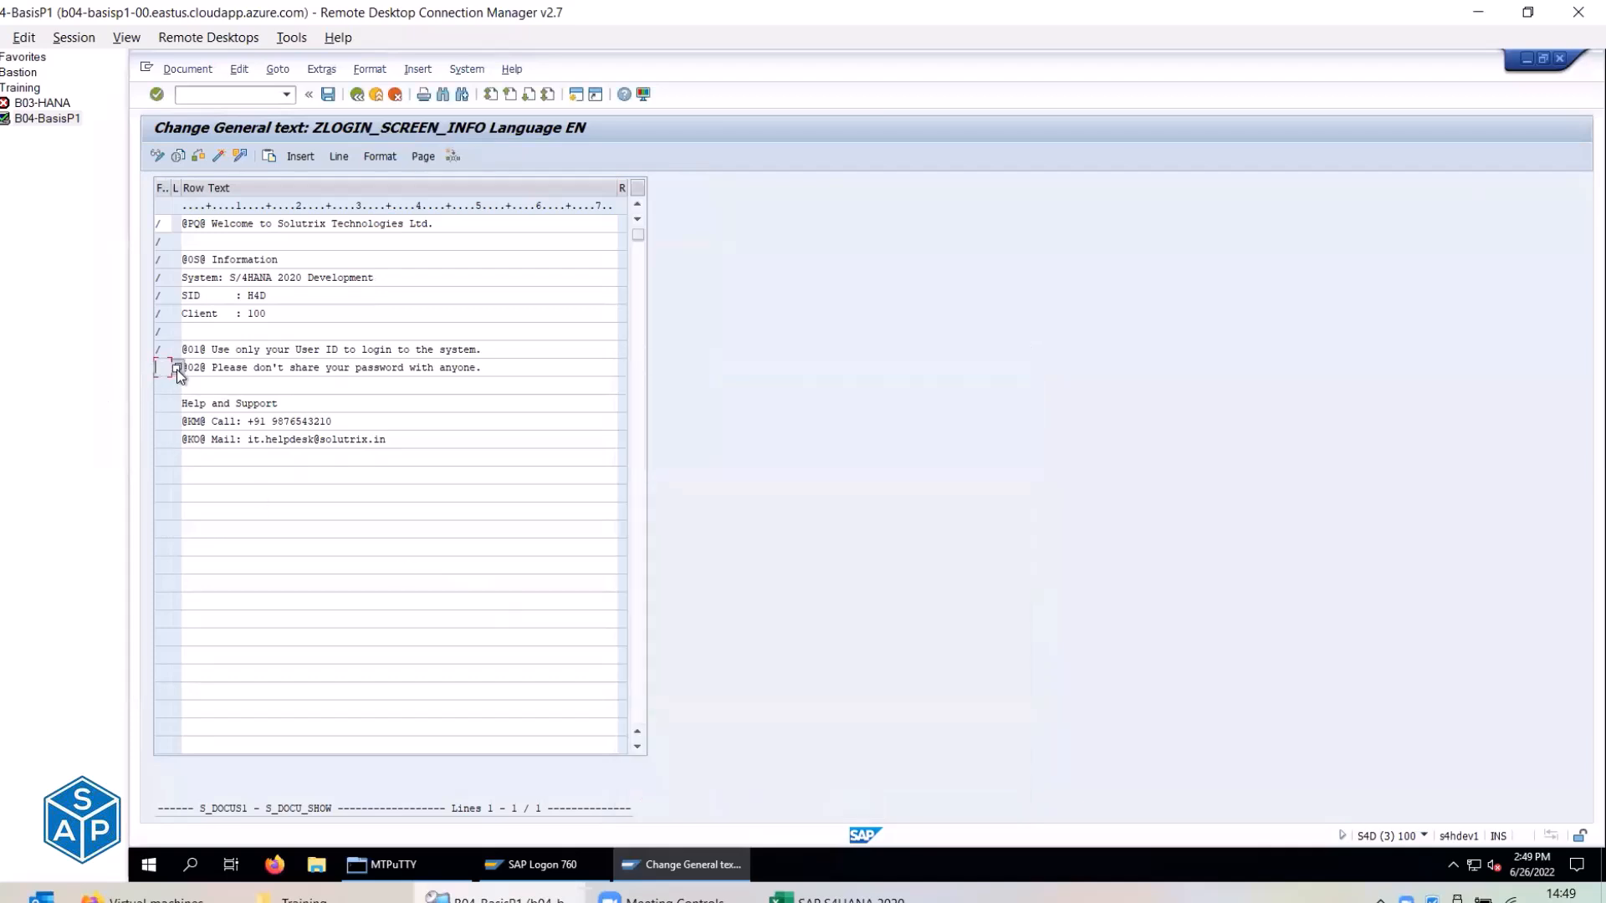
pyautogui.click(177, 369)
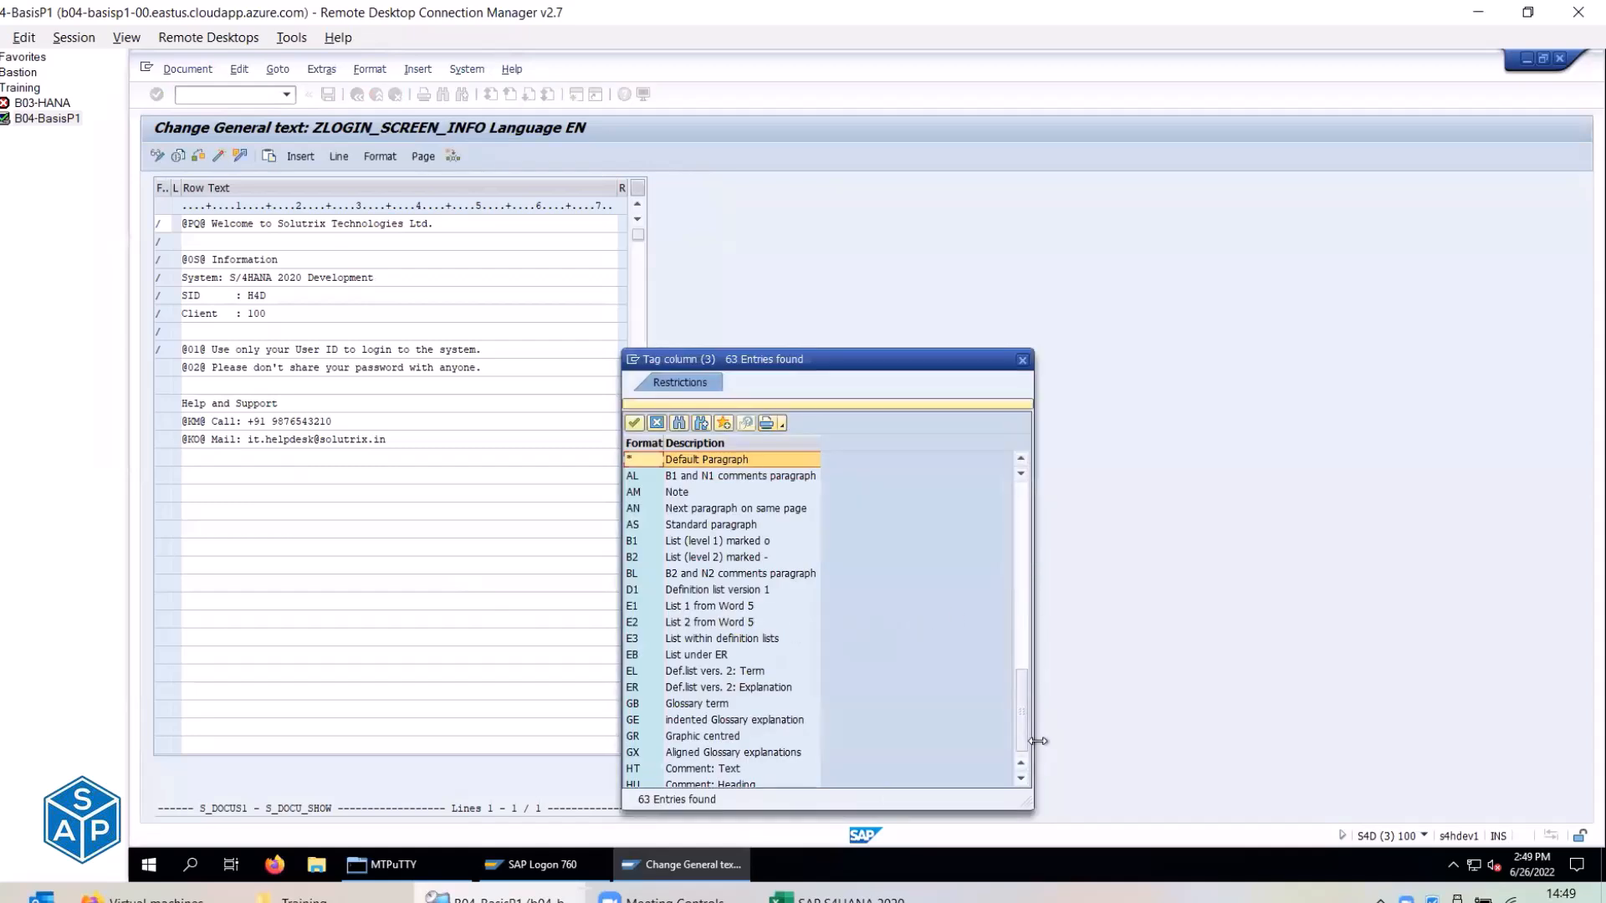
pyautogui.moveTo(1038, 742); pyautogui.dragTo(1039, 746)
pyautogui.doubleClick(642, 703)
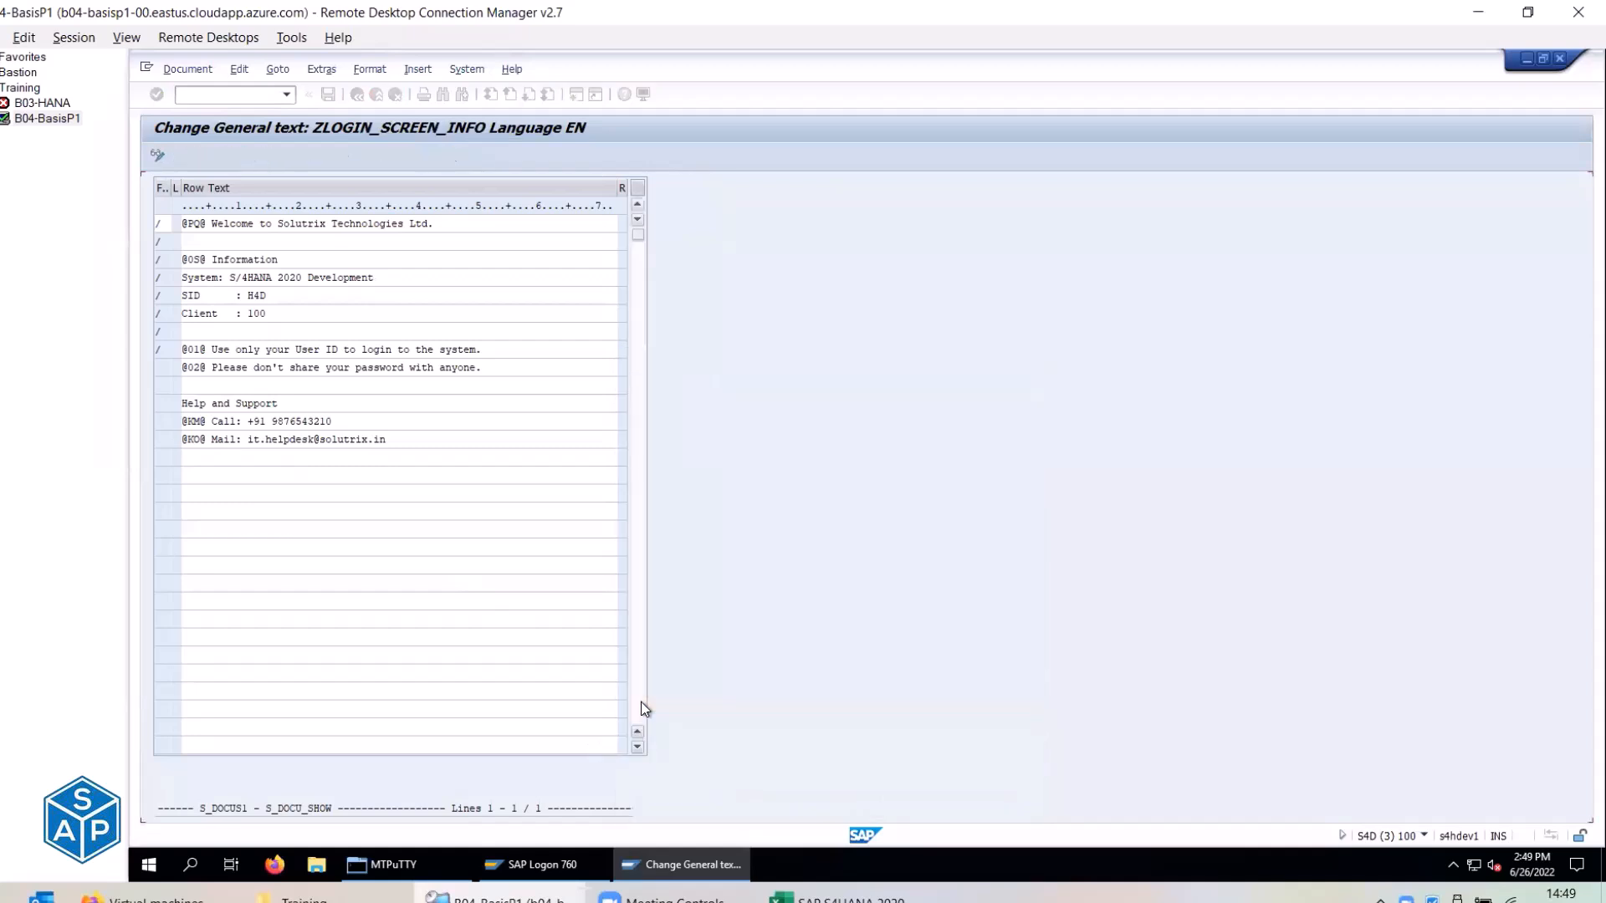
pyautogui.click(162, 384)
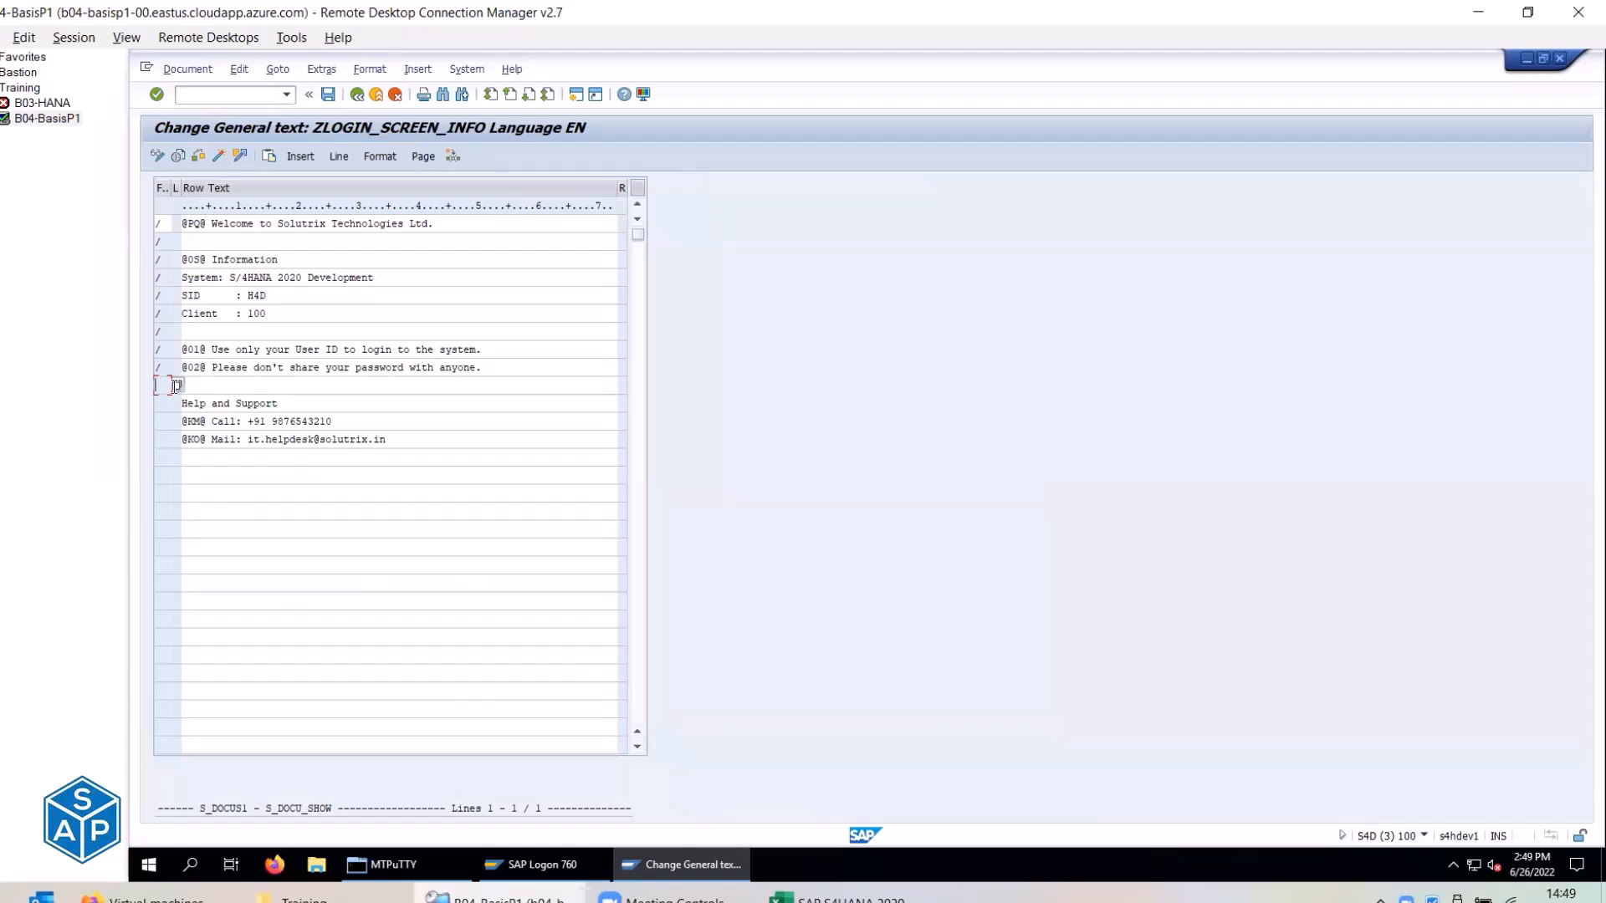
pyautogui.click(176, 384)
pyautogui.scroll(-10, 727, 589)
pyautogui.doubleClick(636, 703)
pyautogui.click(167, 403)
pyautogui.click(178, 401)
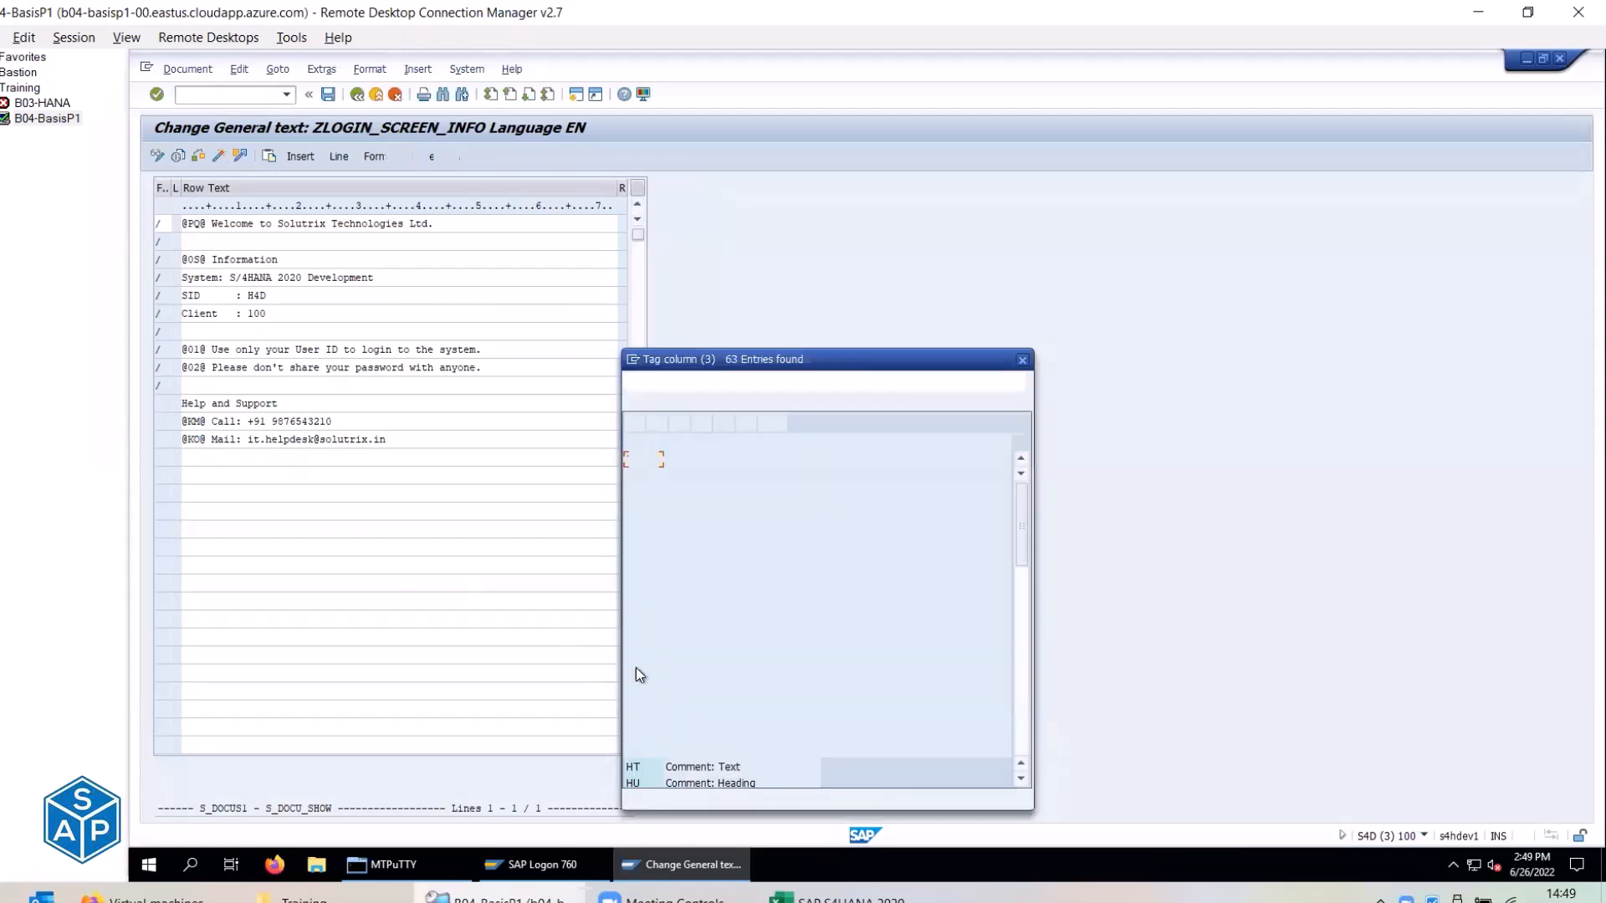
pyautogui.scroll(-14, 735, 652)
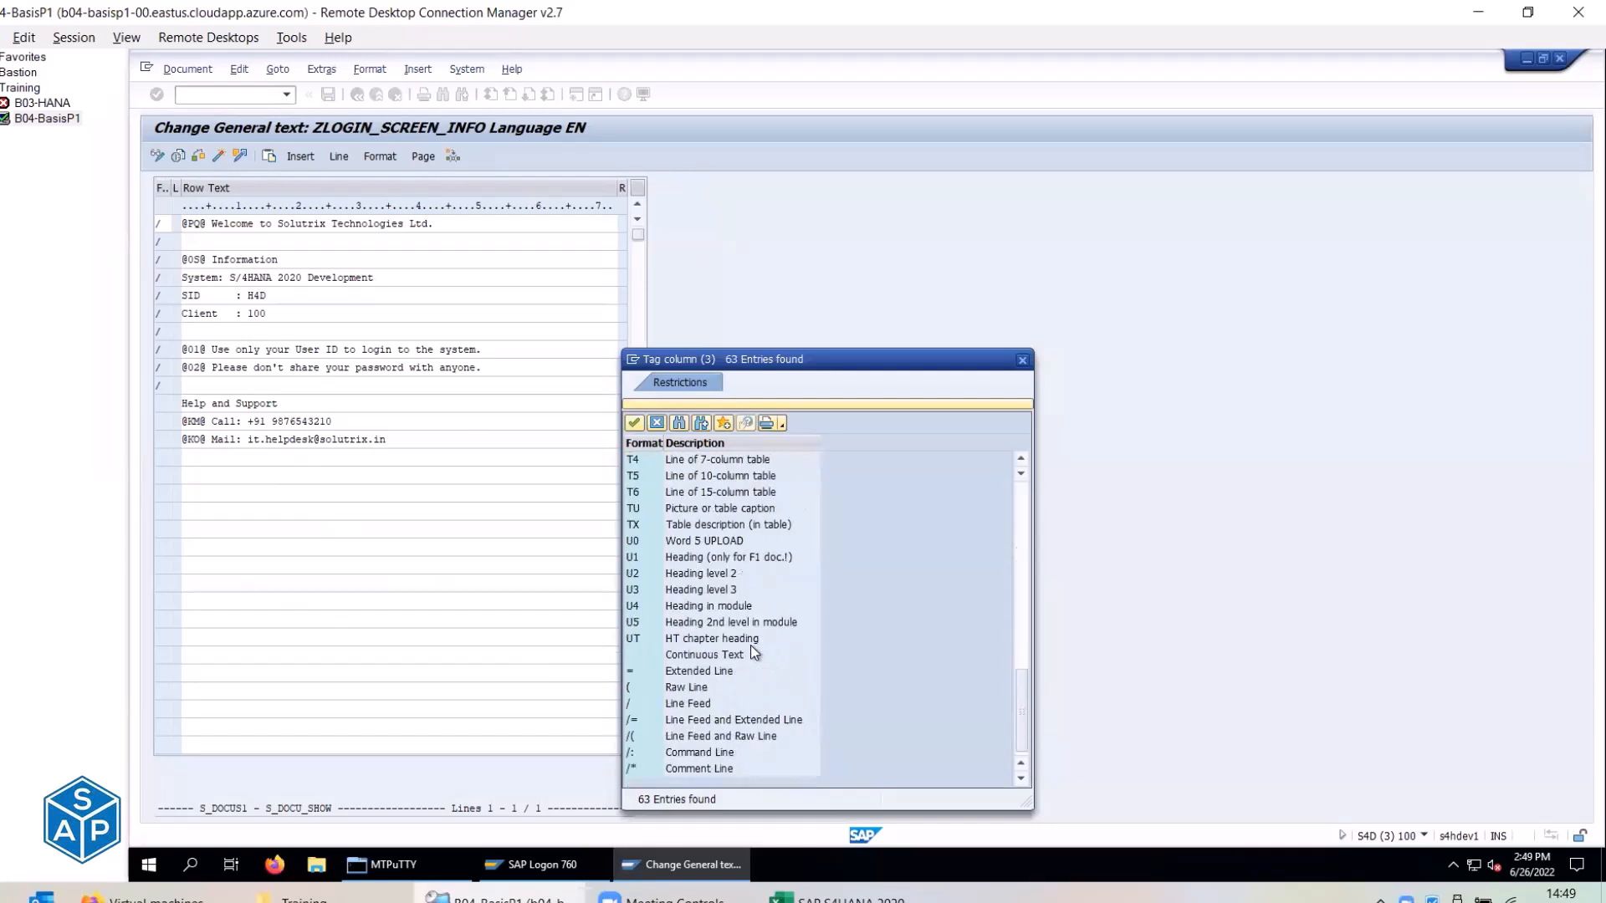
pyautogui.doubleClick(632, 704)
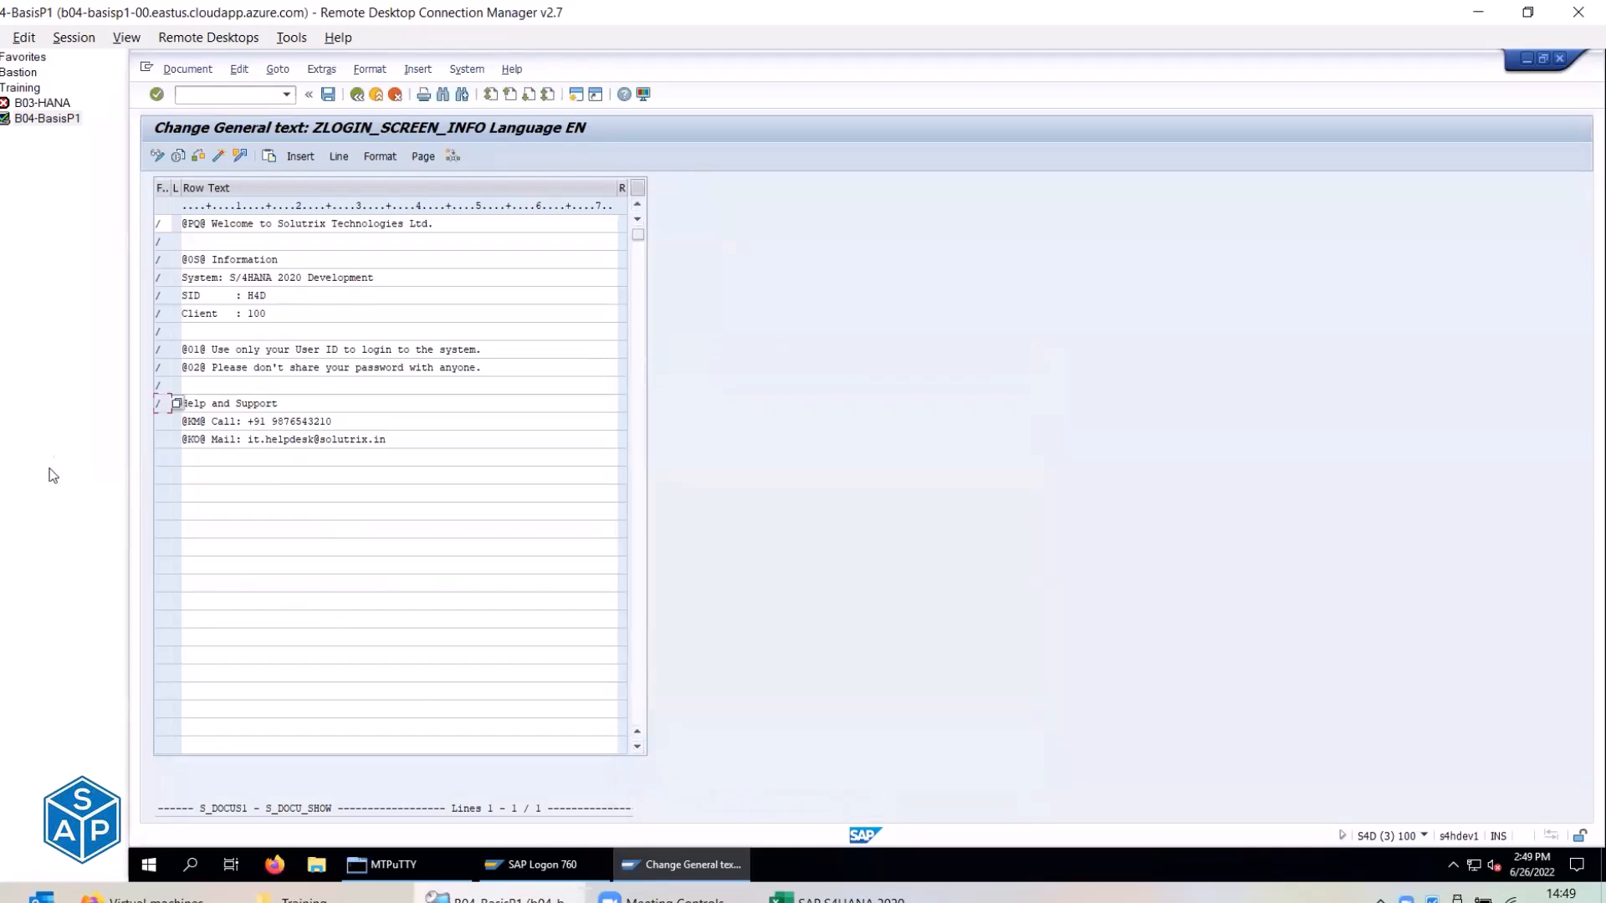
pyautogui.click(168, 421)
pyautogui.click(174, 420)
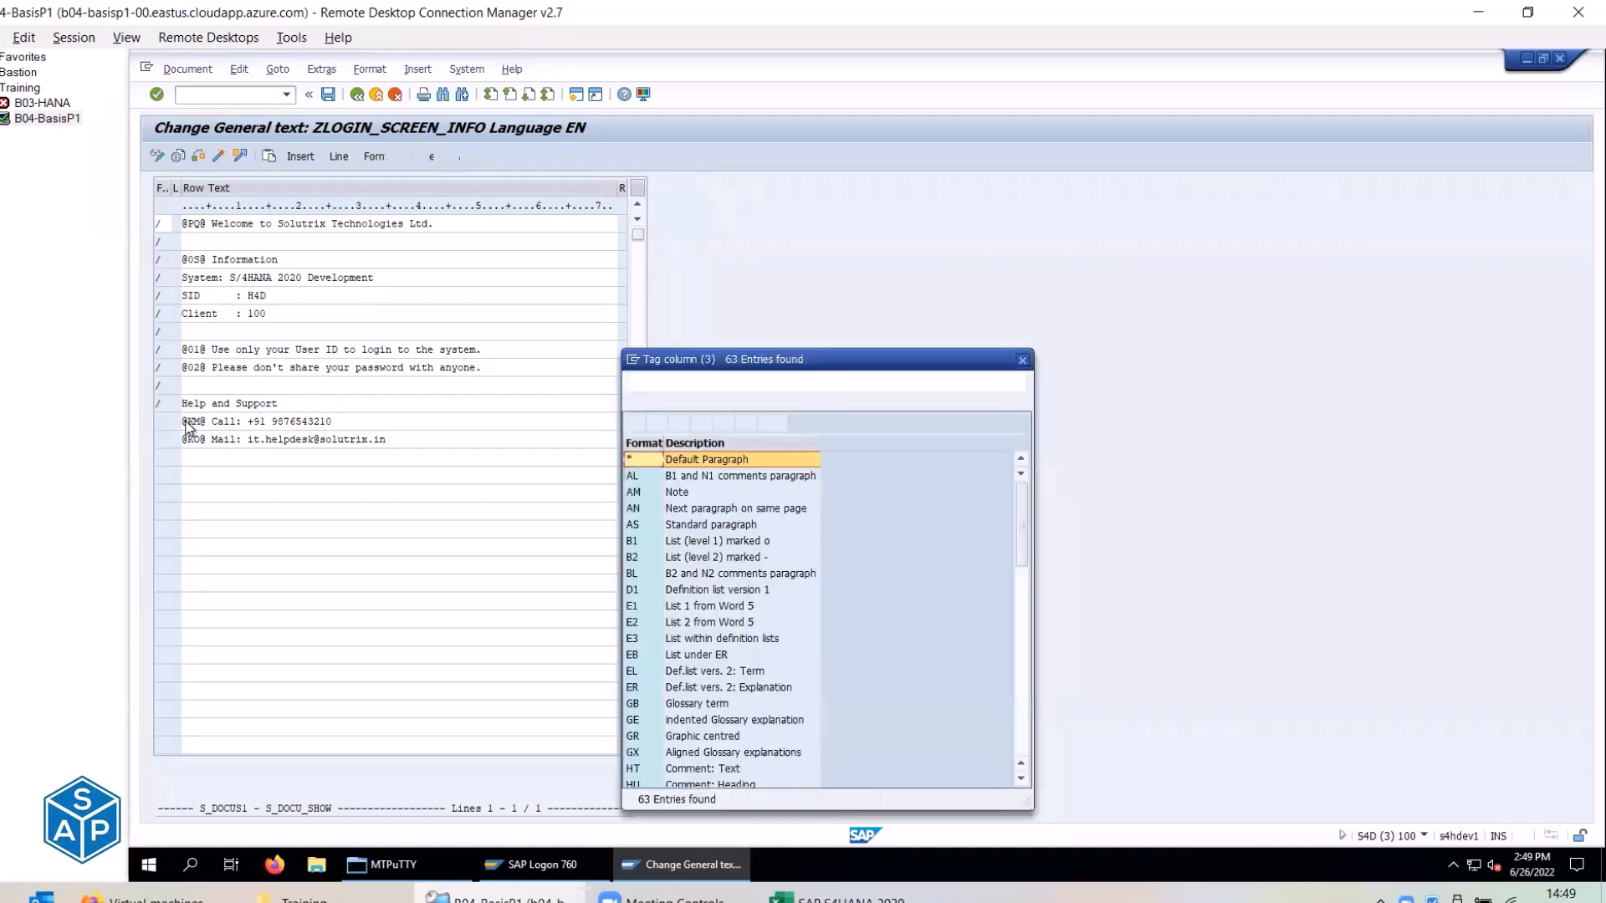
pyautogui.scroll(-10, 672, 679)
pyautogui.scroll(-3, 672, 679)
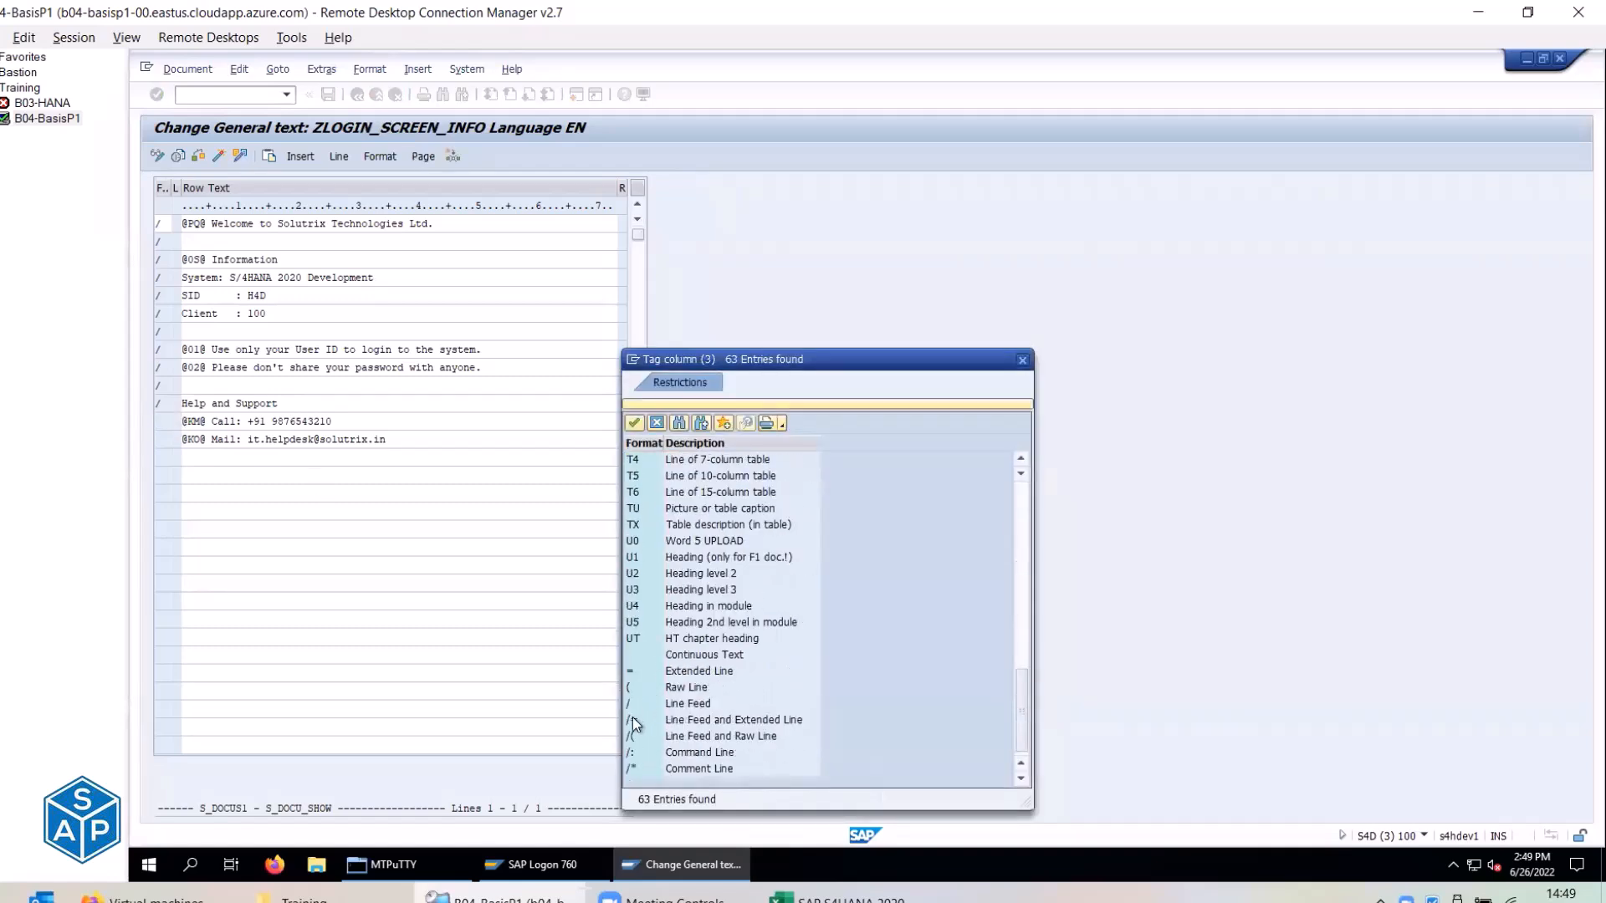
pyautogui.click(629, 703)
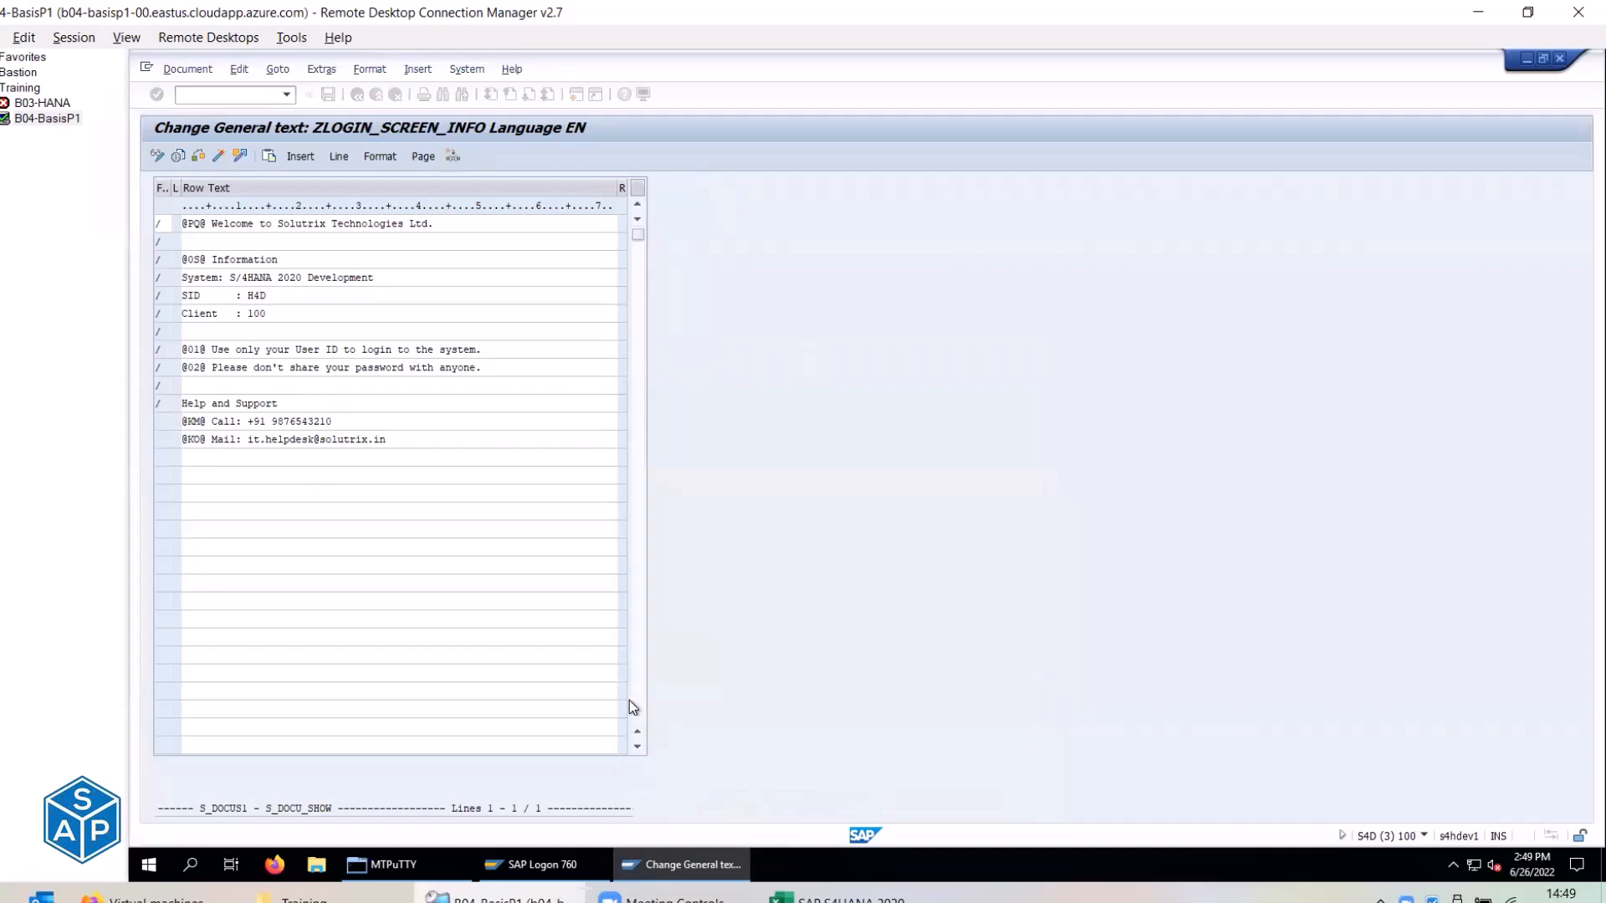
pyautogui.click(164, 440)
pyautogui.click(175, 439)
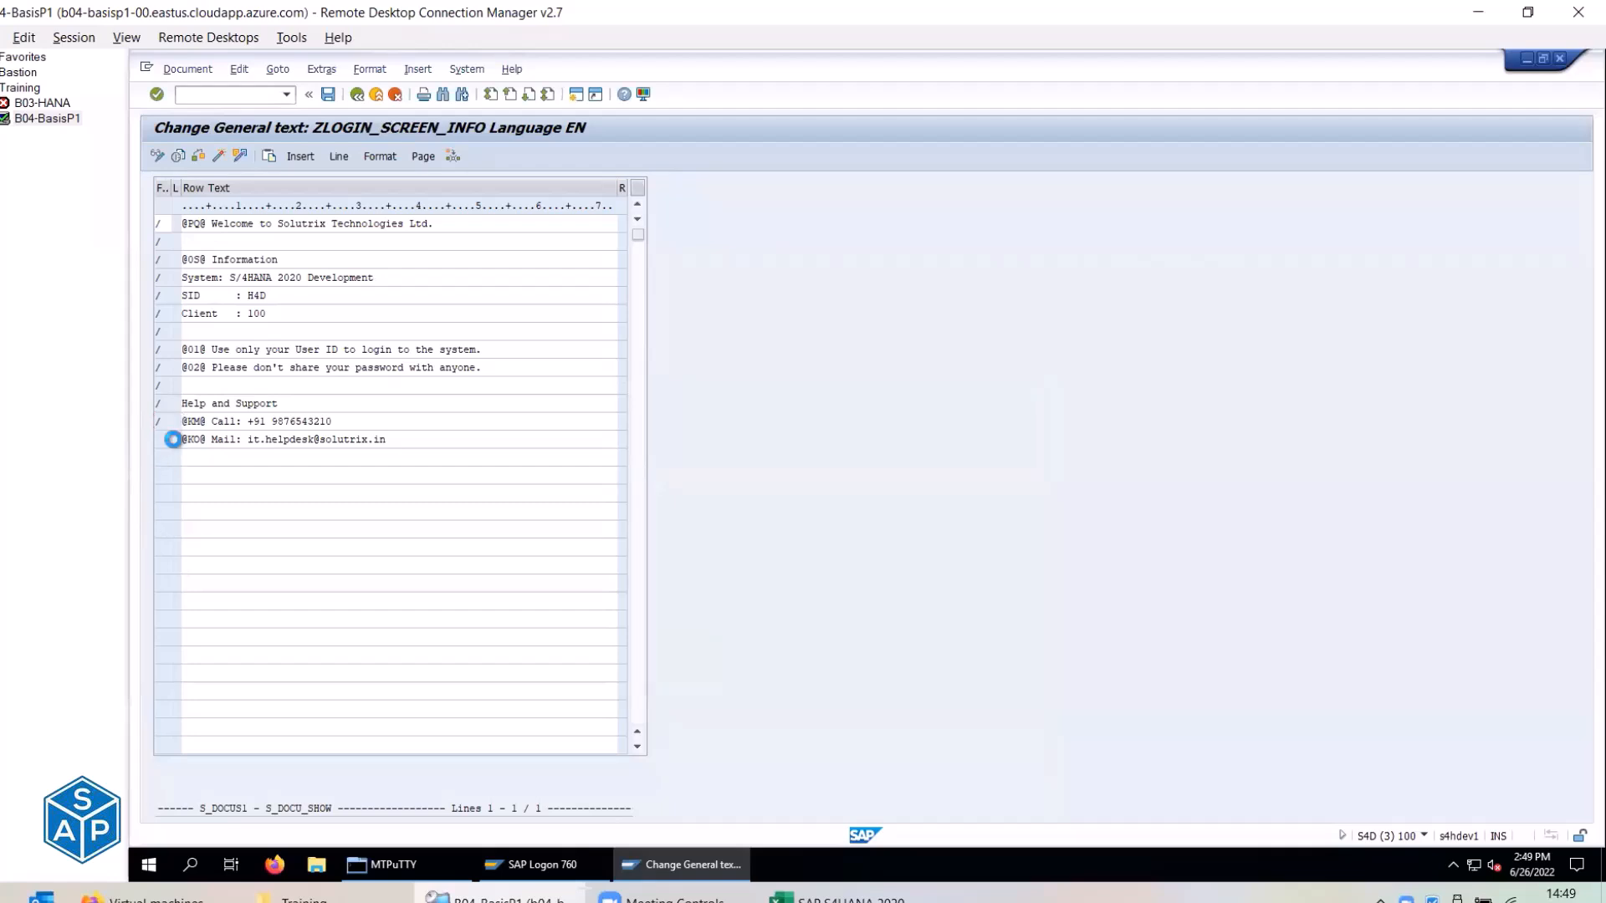
pyautogui.scroll(-10, 714, 649)
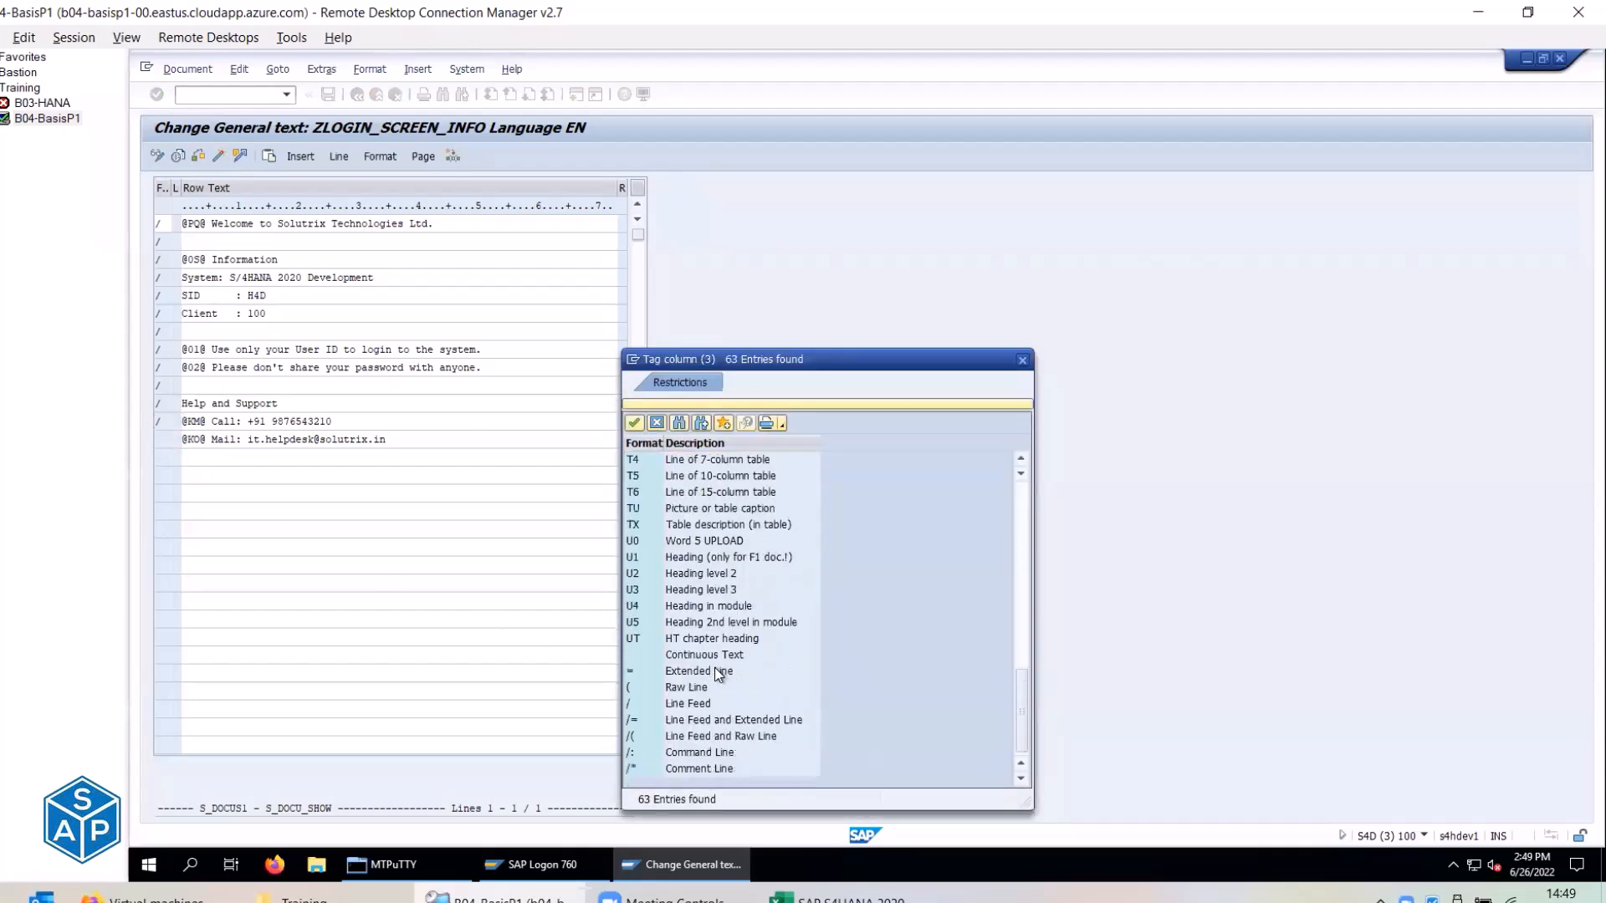
pyautogui.click(673, 705)
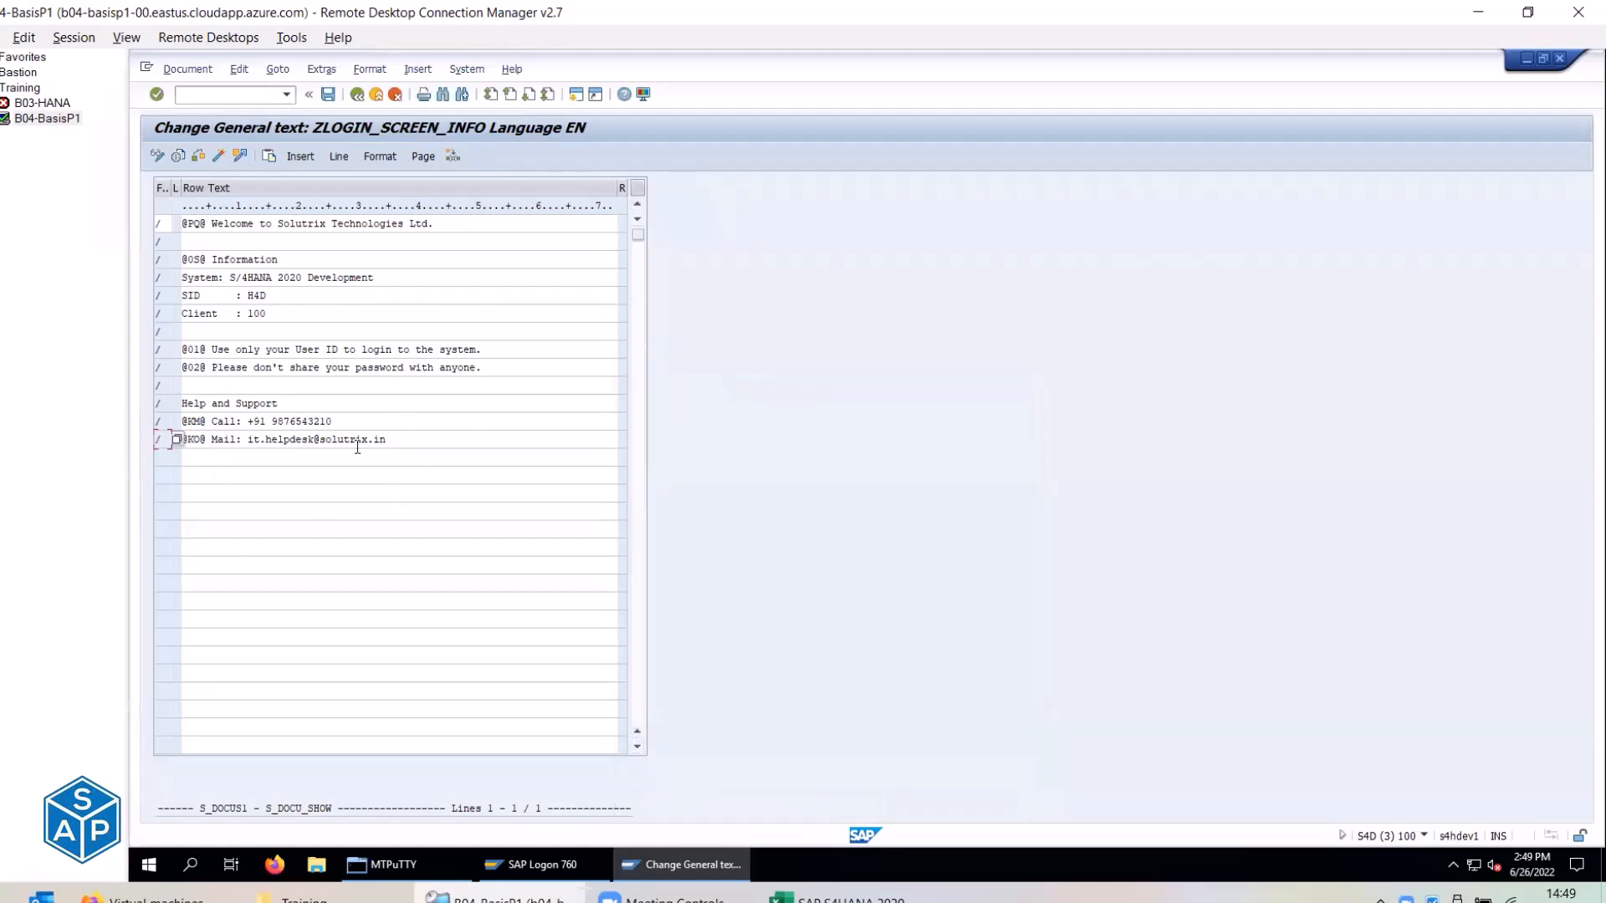
# Save the text and assign it to package ZBASIS, copied from checklist cell E272.
pyautogui.click(327, 97)
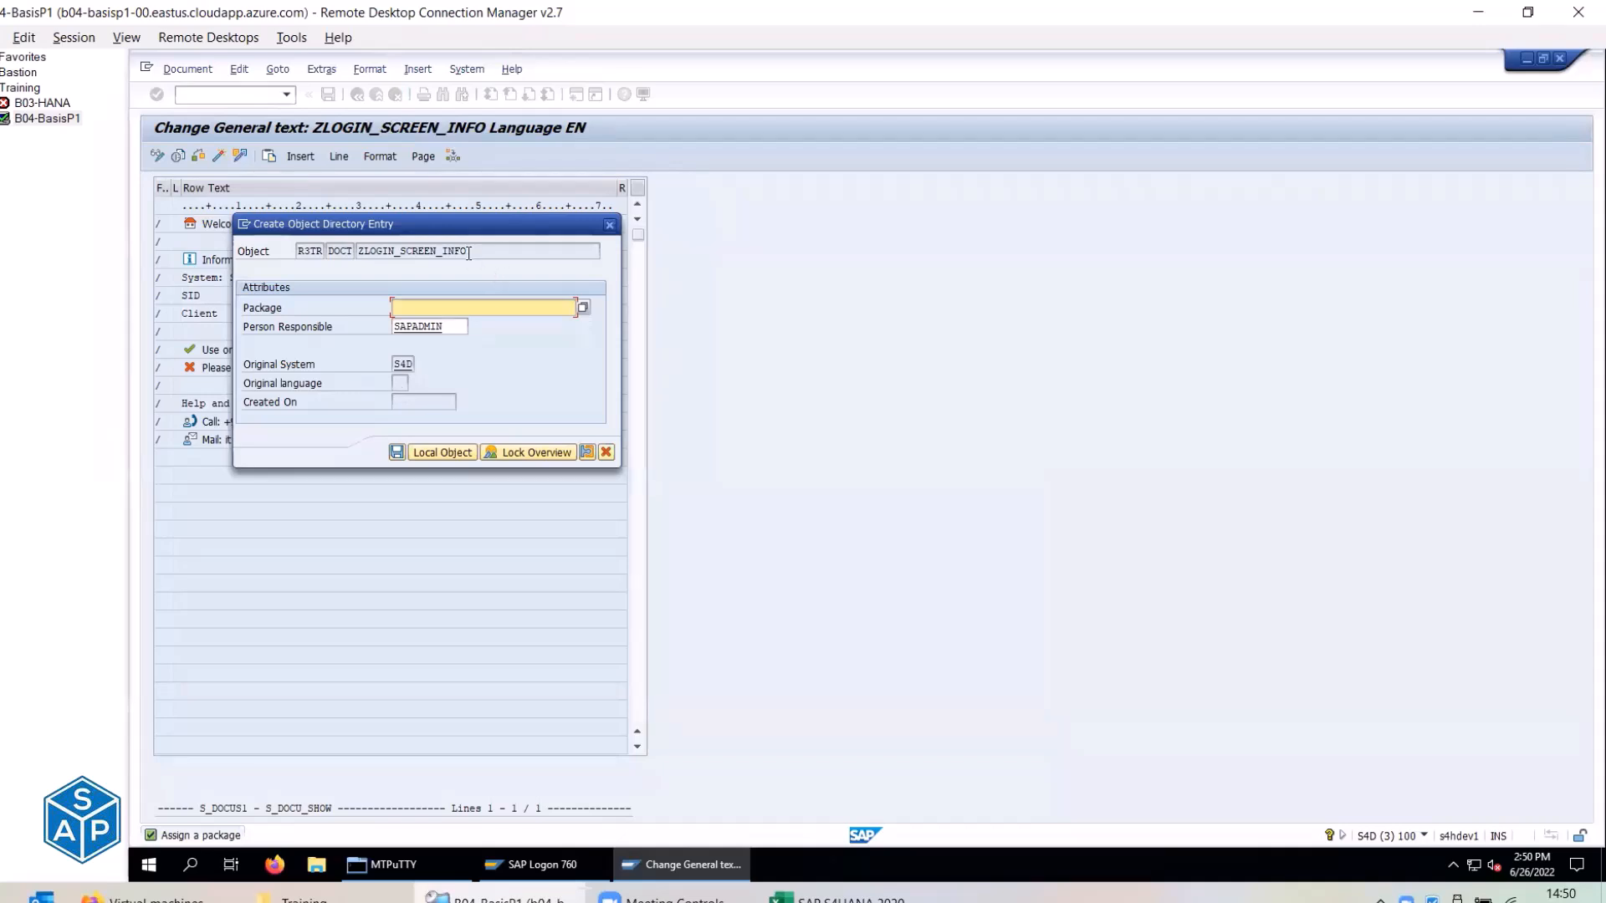
pyautogui.moveTo(468, 253); pyautogui.dragTo(343, 251)
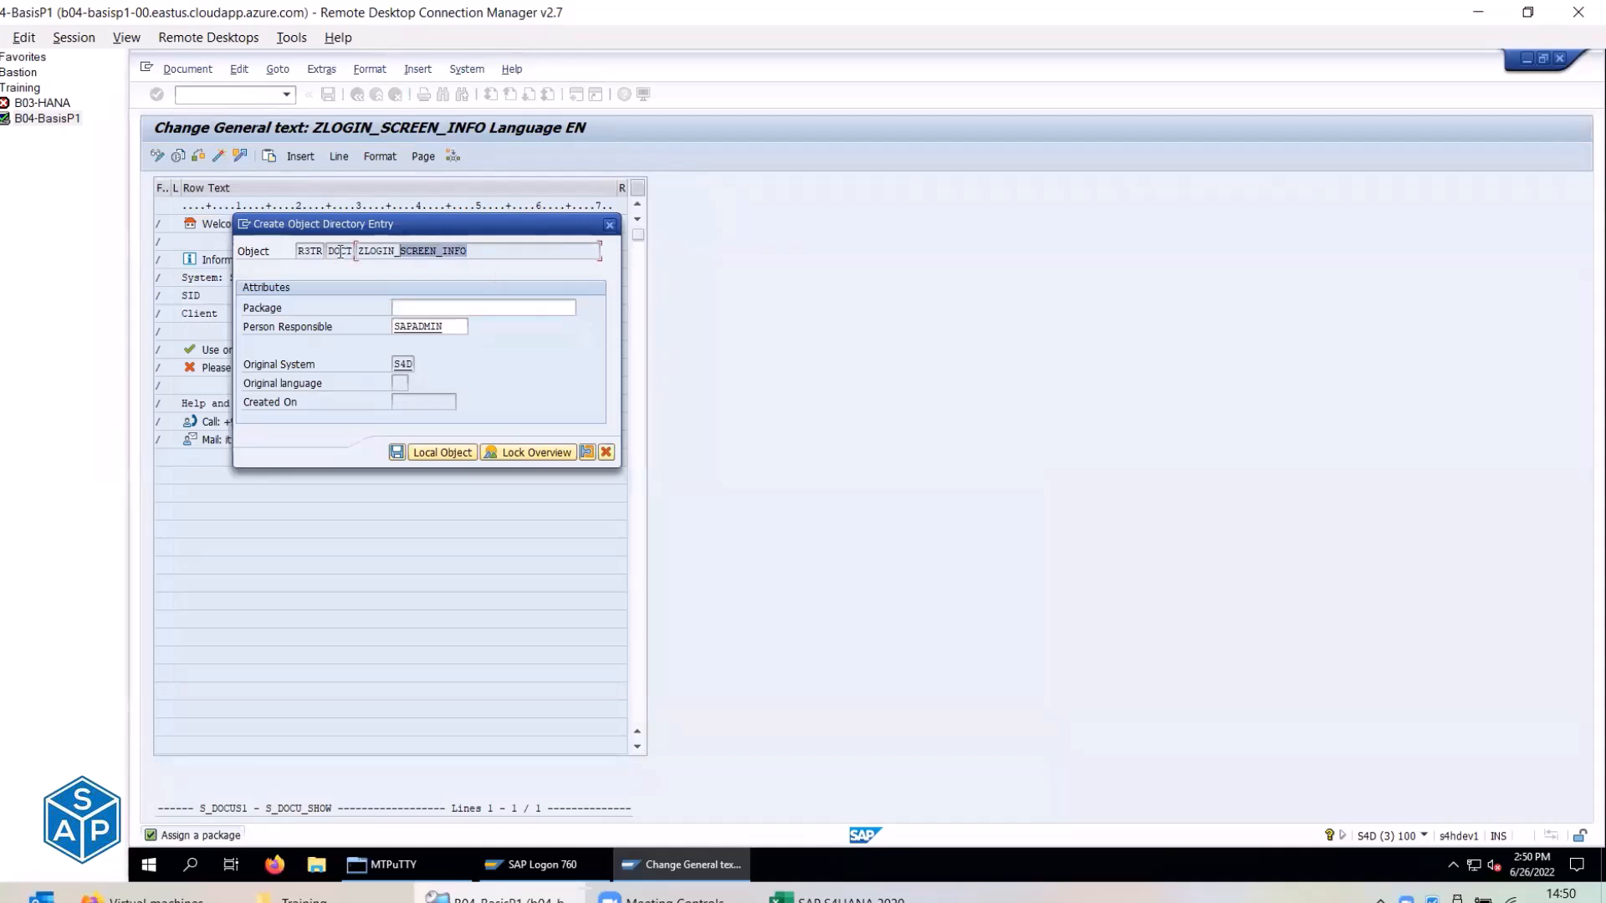
pyautogui.click(439, 308)
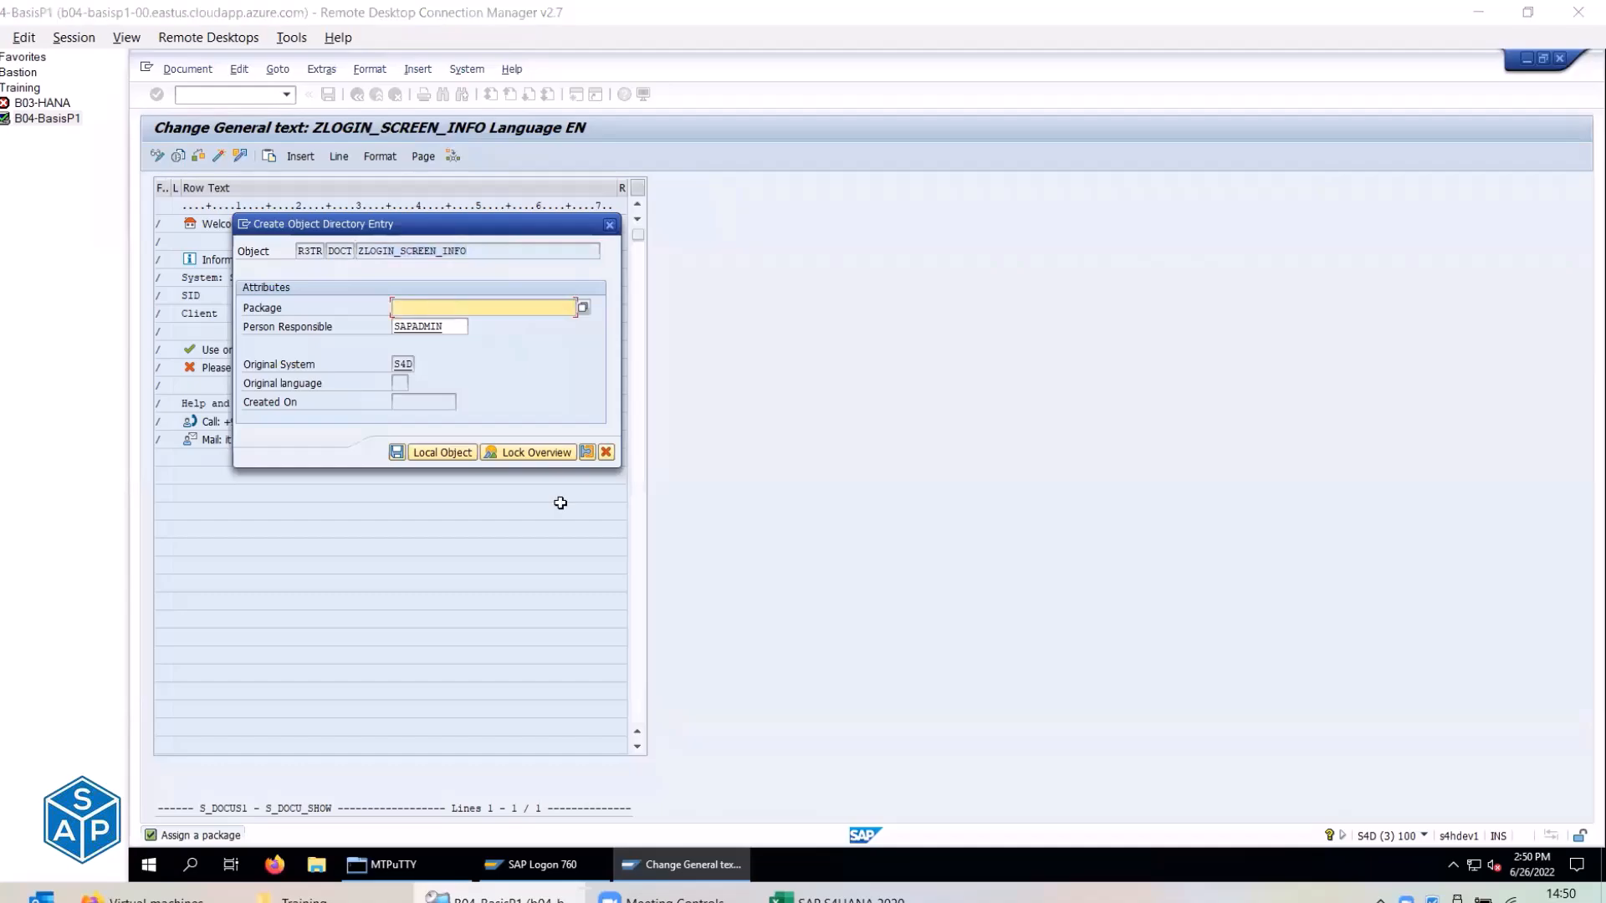
pyautogui.hotkey('alt', 'Tab')
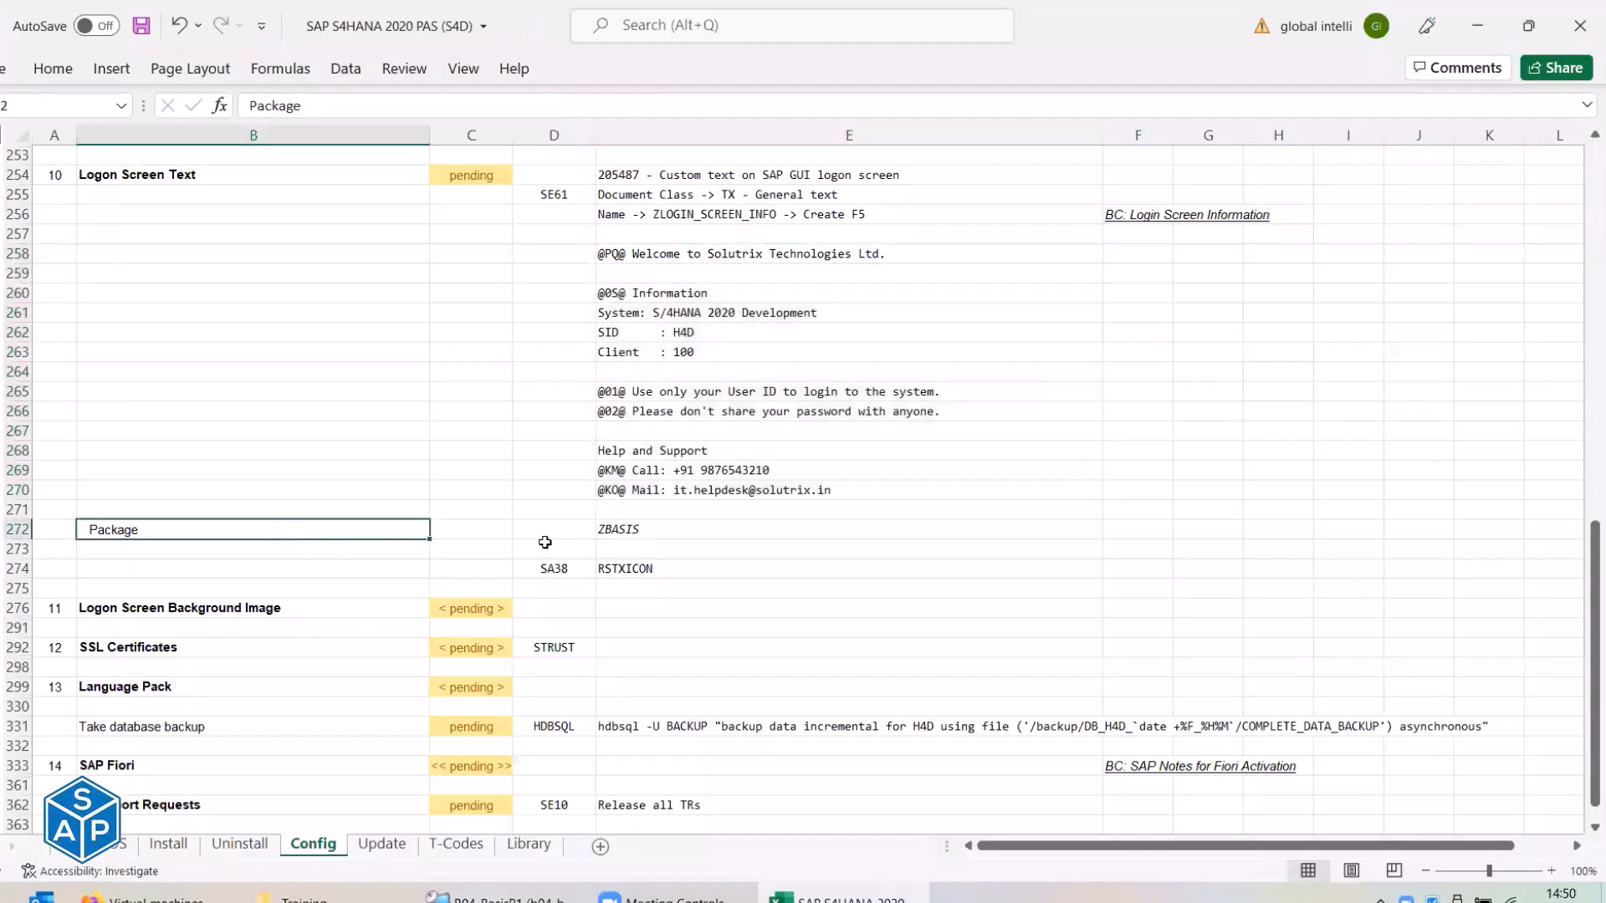
pyautogui.click(651, 528)
pyautogui.hotkey('ctrl', 'c')
pyautogui.hotkey('alt', 'Tab')
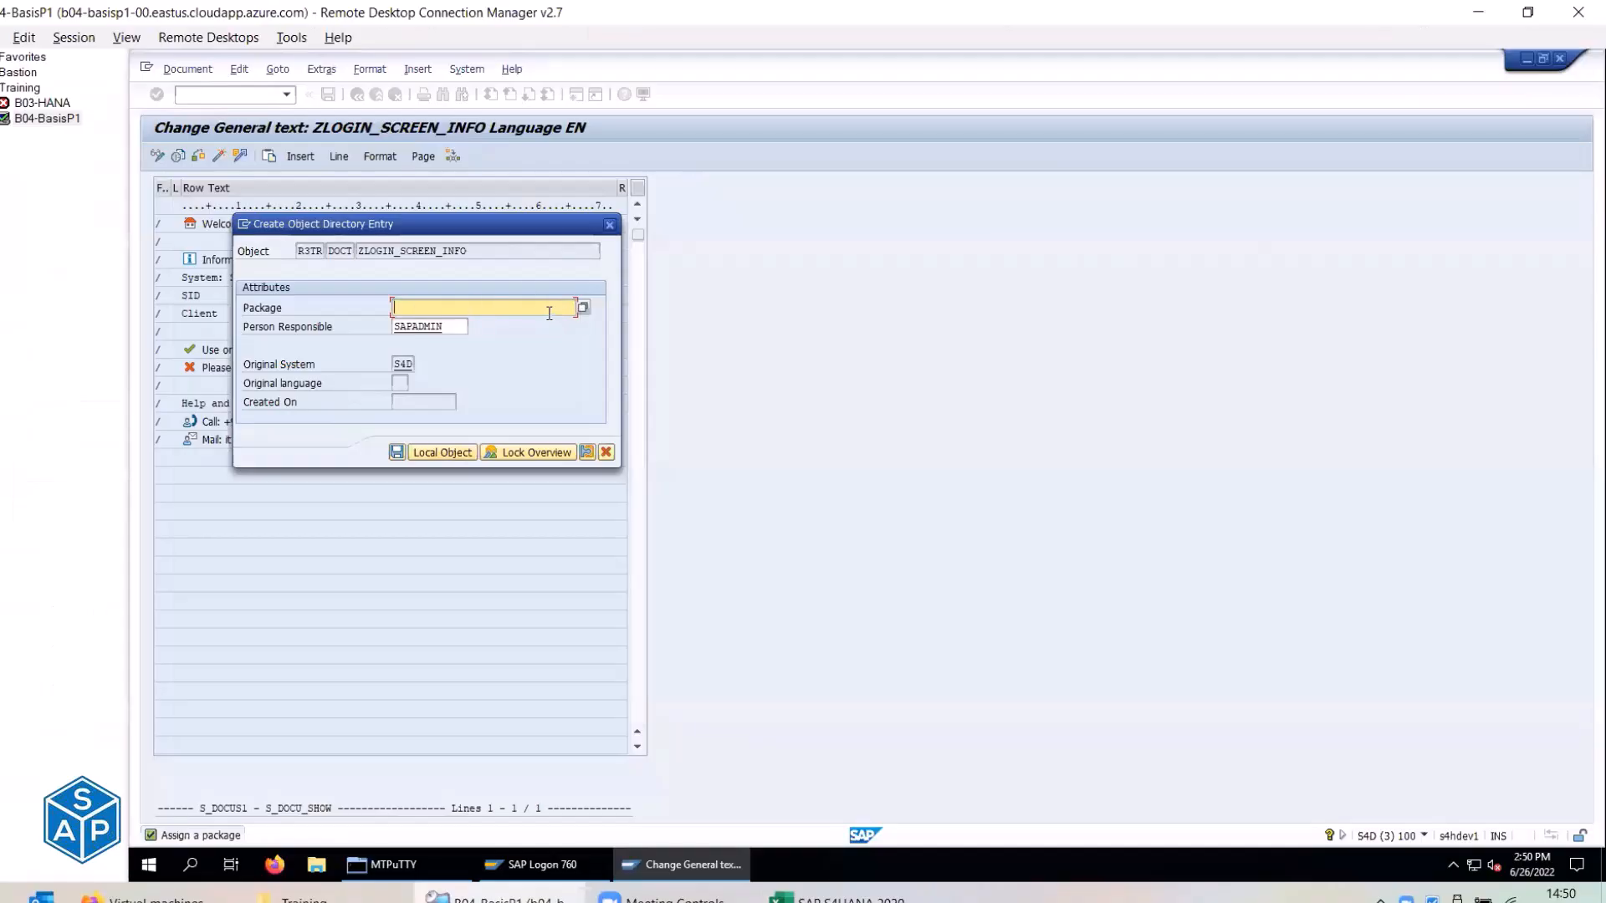
pyautogui.hotkey('ctrl', 'v')
pyautogui.click(396, 452)
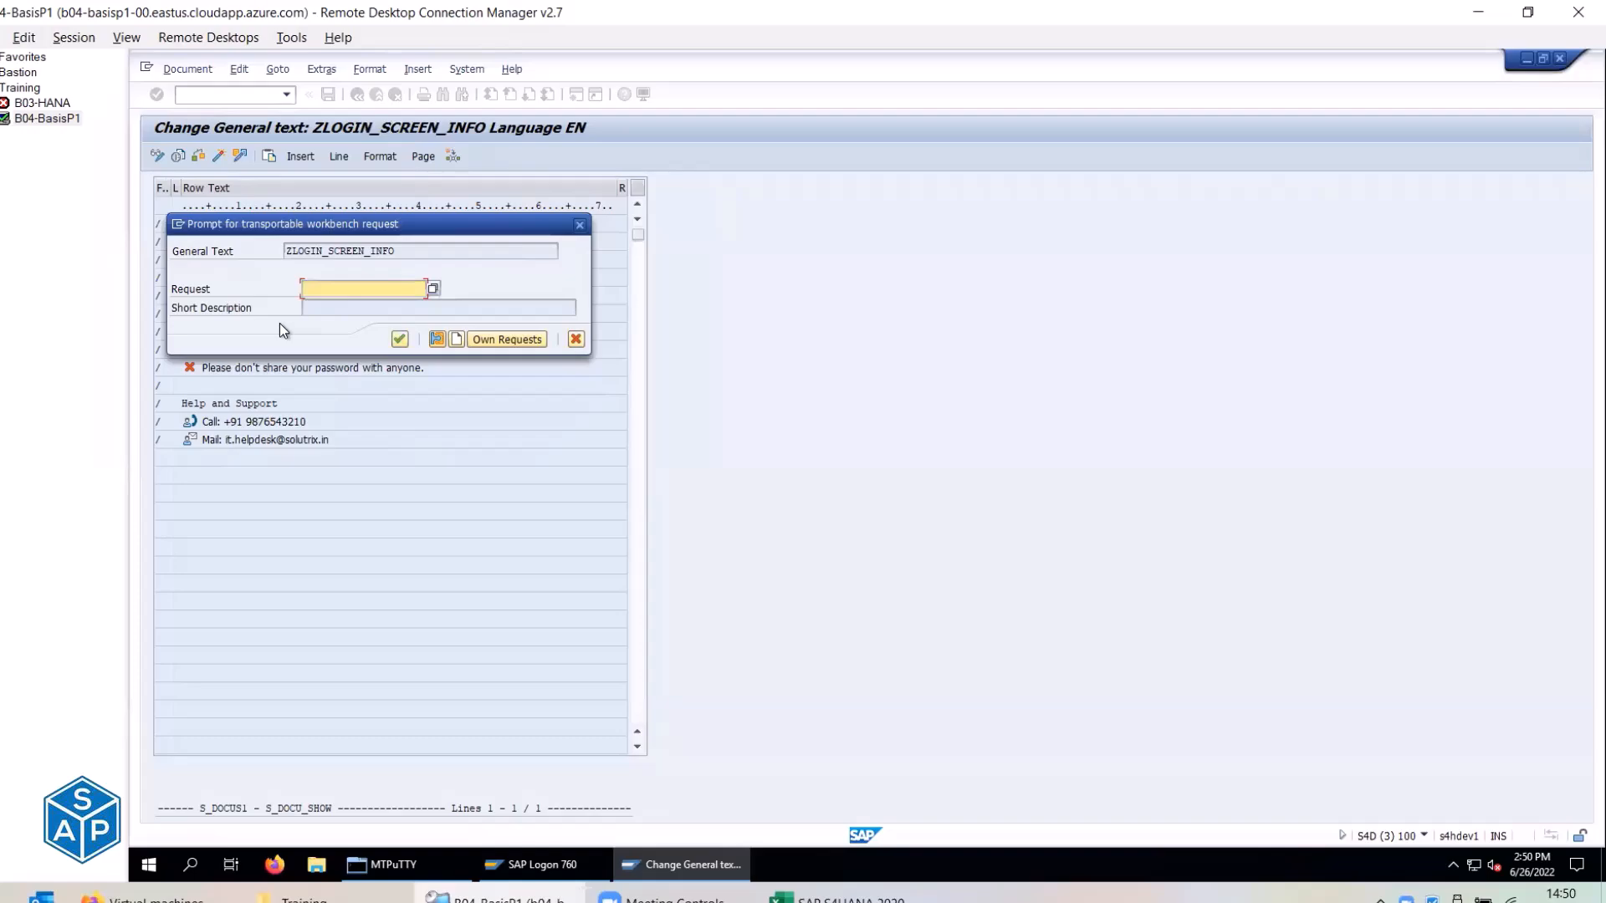
# In Excel, move the 'BC: Login Screen Information' link from F256 to F272, save, and copy it.
pyautogui.hotkey('alt', 'Tab')
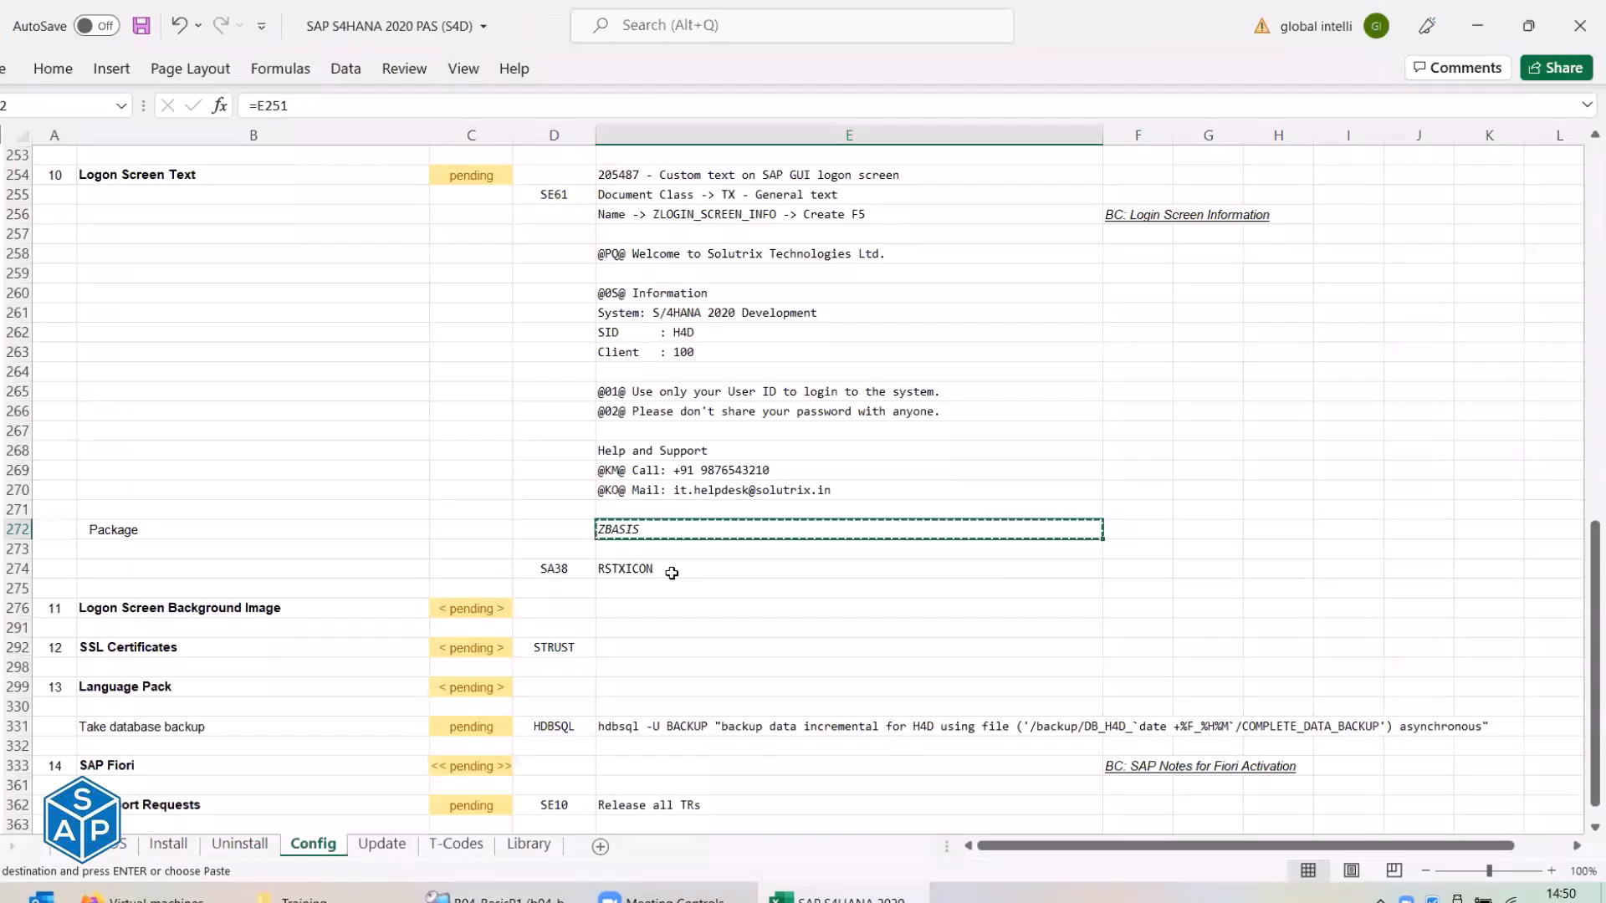
pyautogui.click(1125, 218)
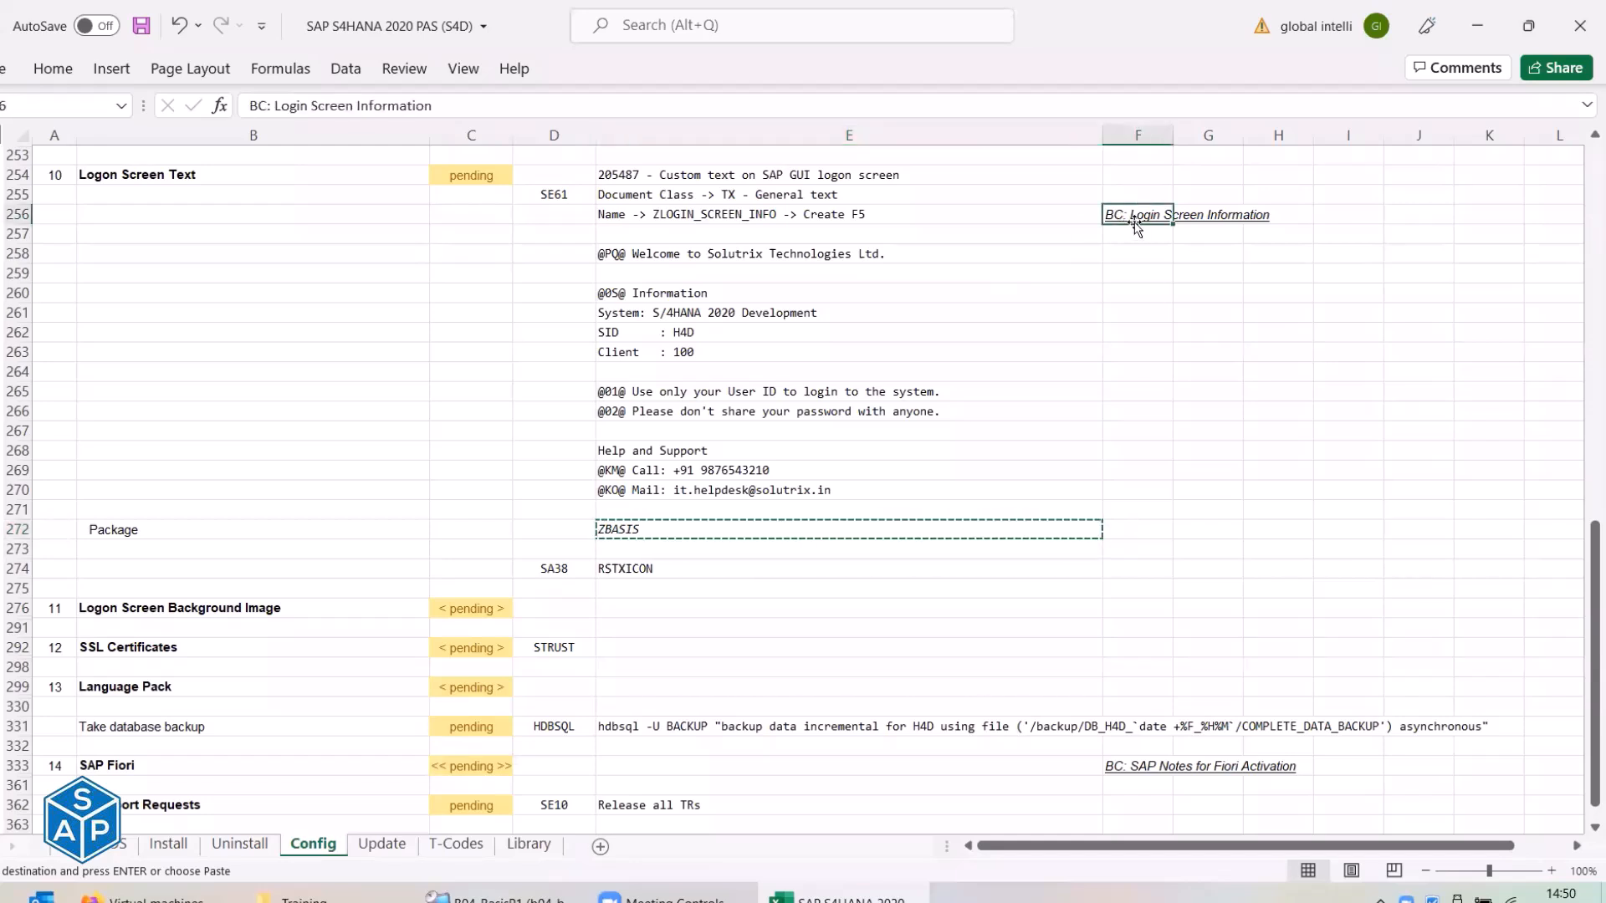
pyautogui.moveTo(1135, 225); pyautogui.dragTo(1154, 523)
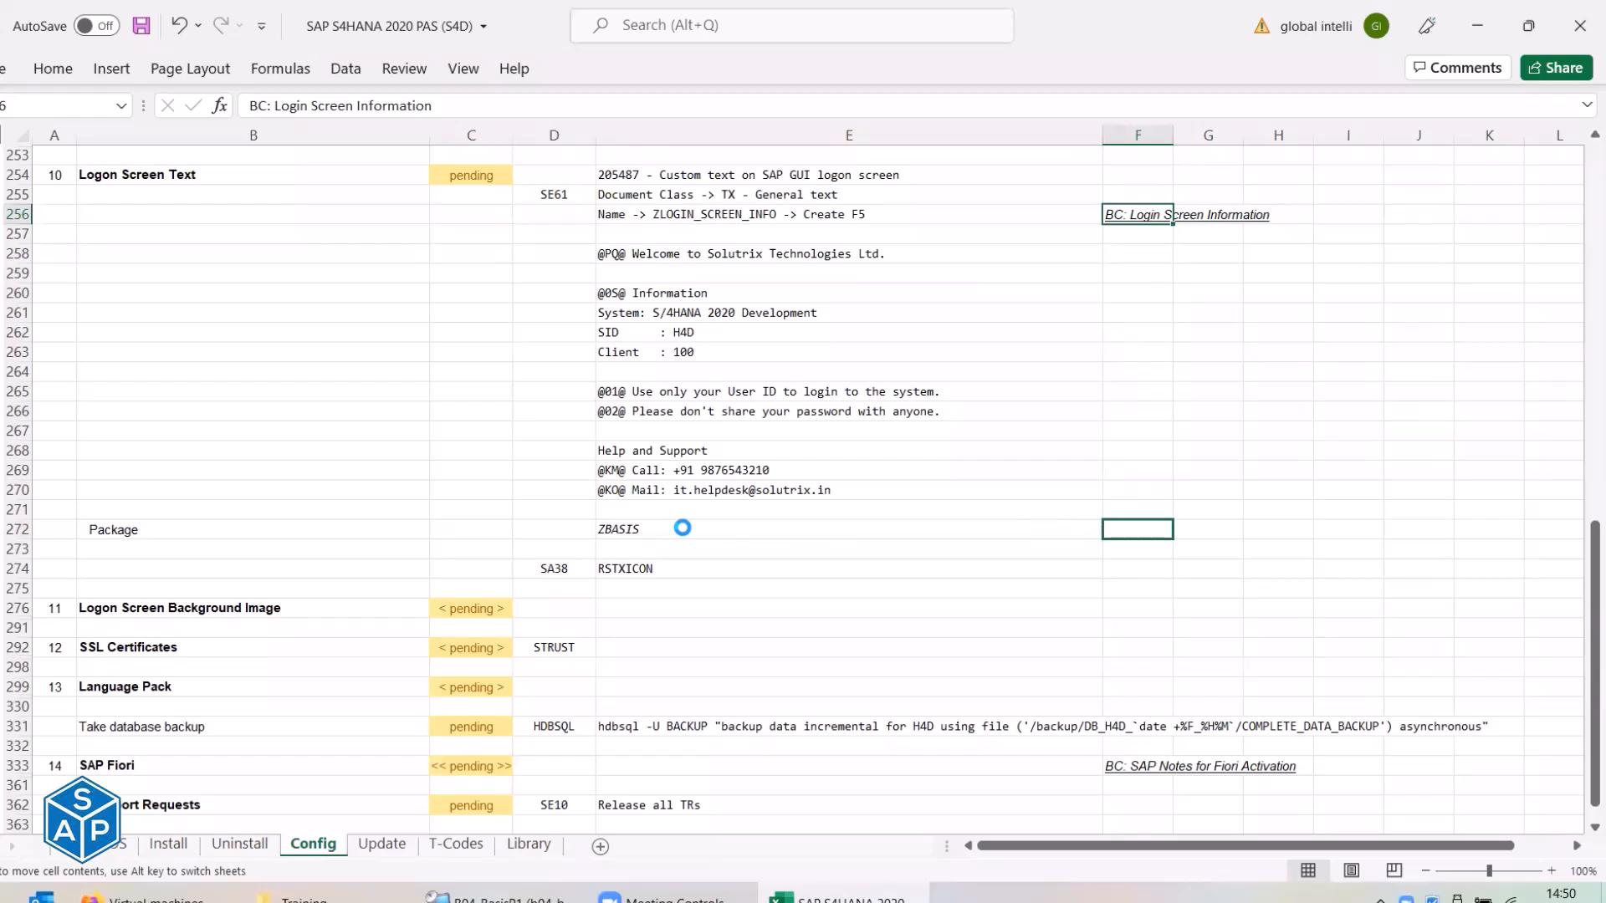
pyautogui.click(148, 26)
pyautogui.click(642, 536)
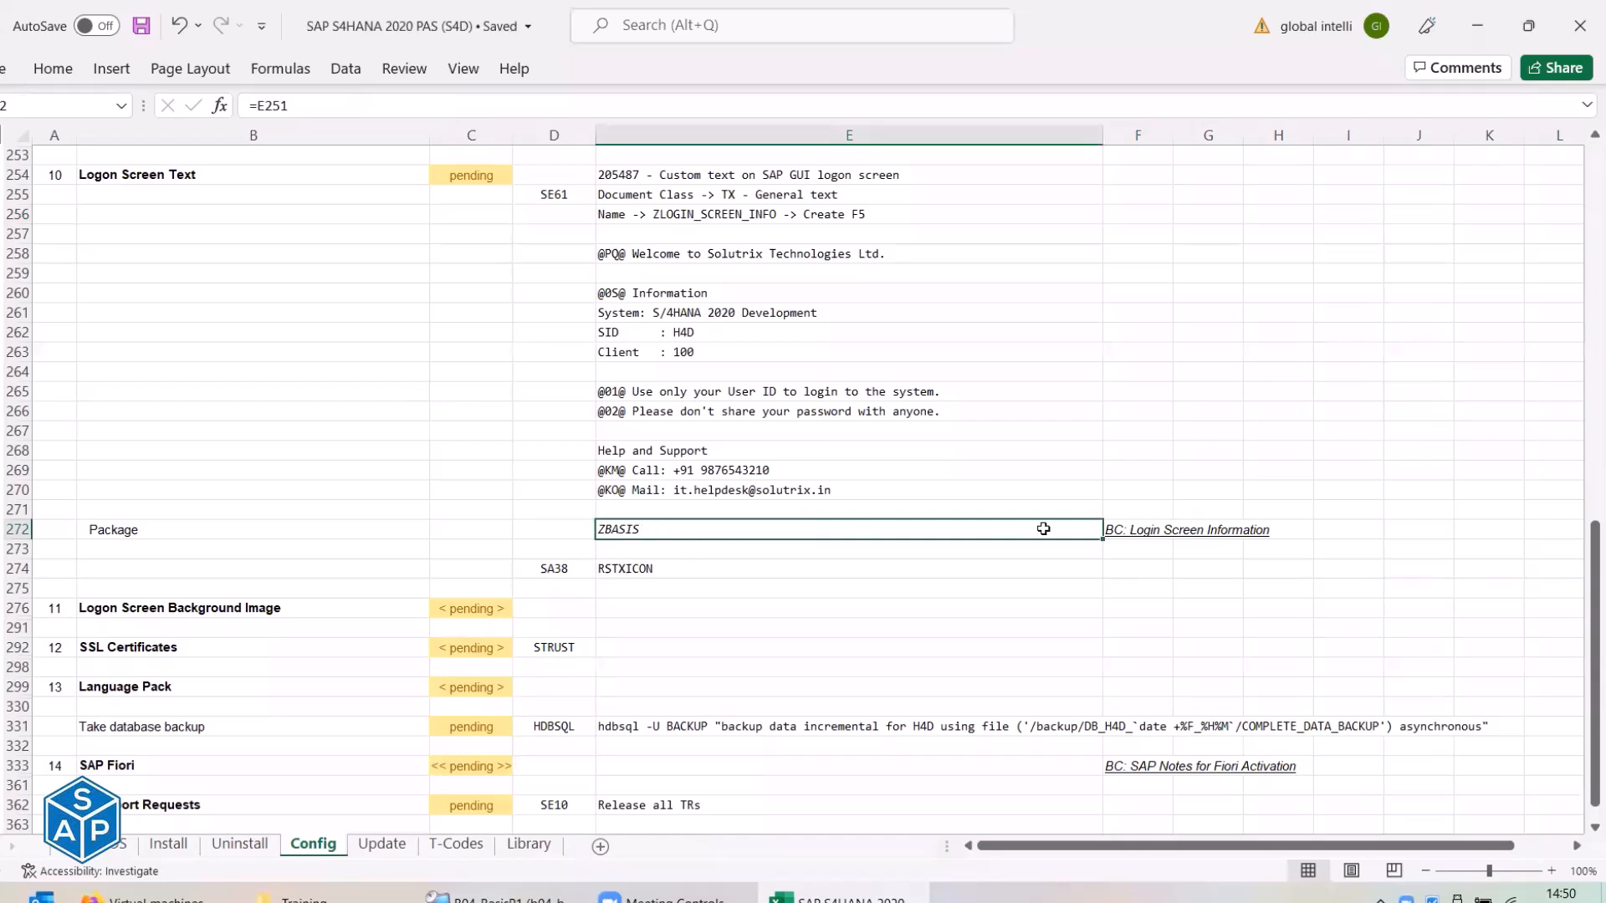
pyautogui.click(1129, 529)
pyautogui.hotkey('ctrl', 'c')
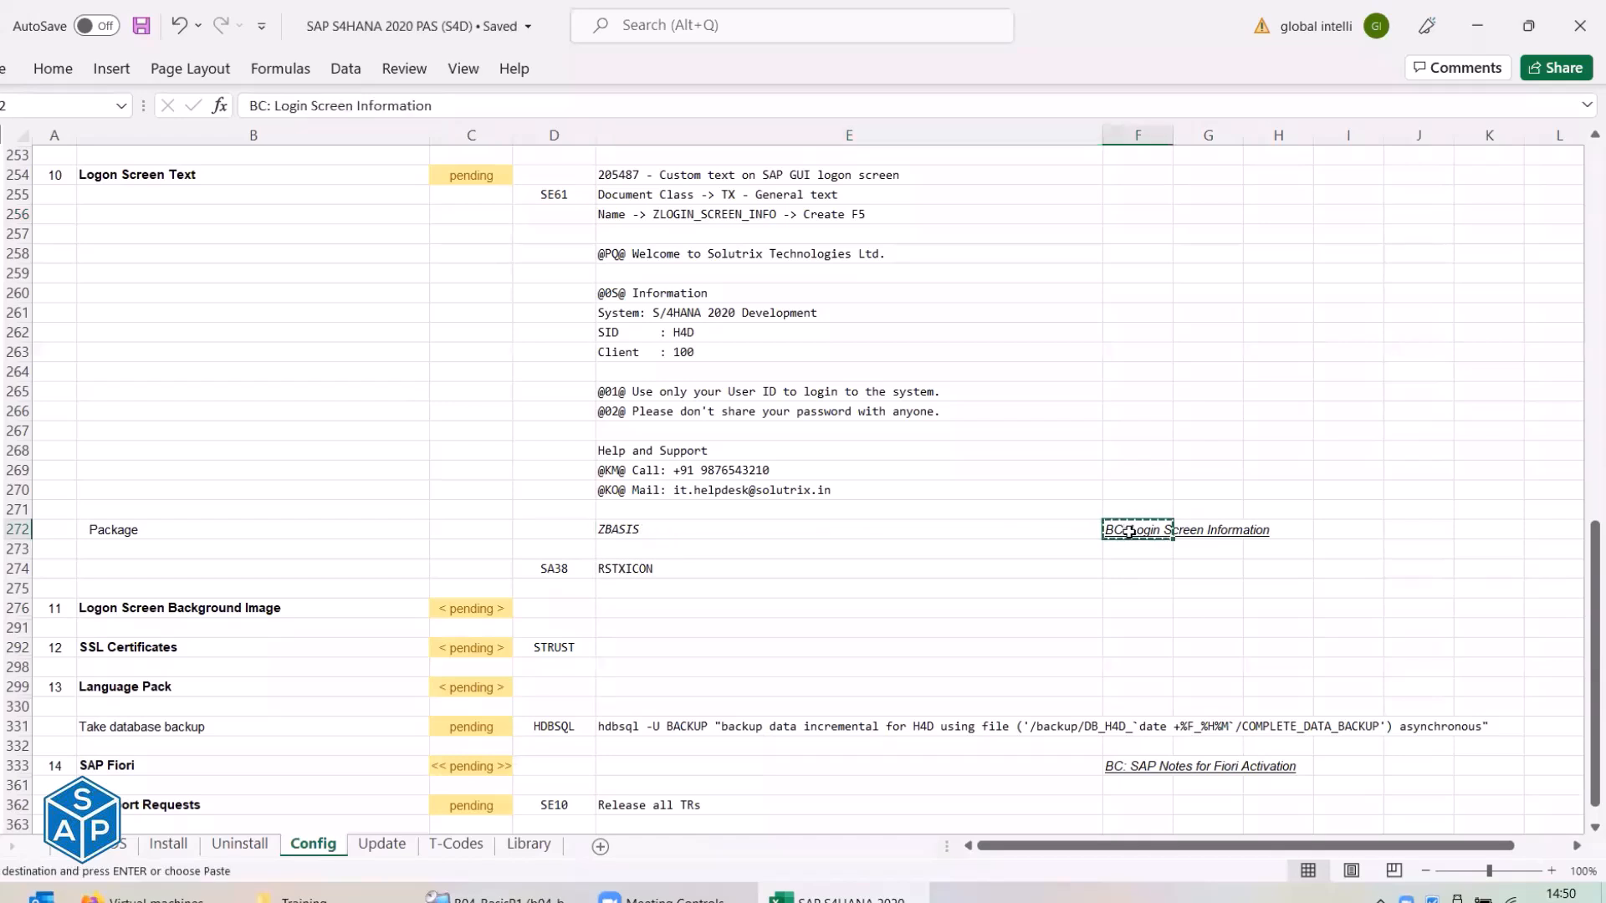
# Back in SAP, check own workbench requests and close the empty list.
pyautogui.hotkey('alt', 'Tab')
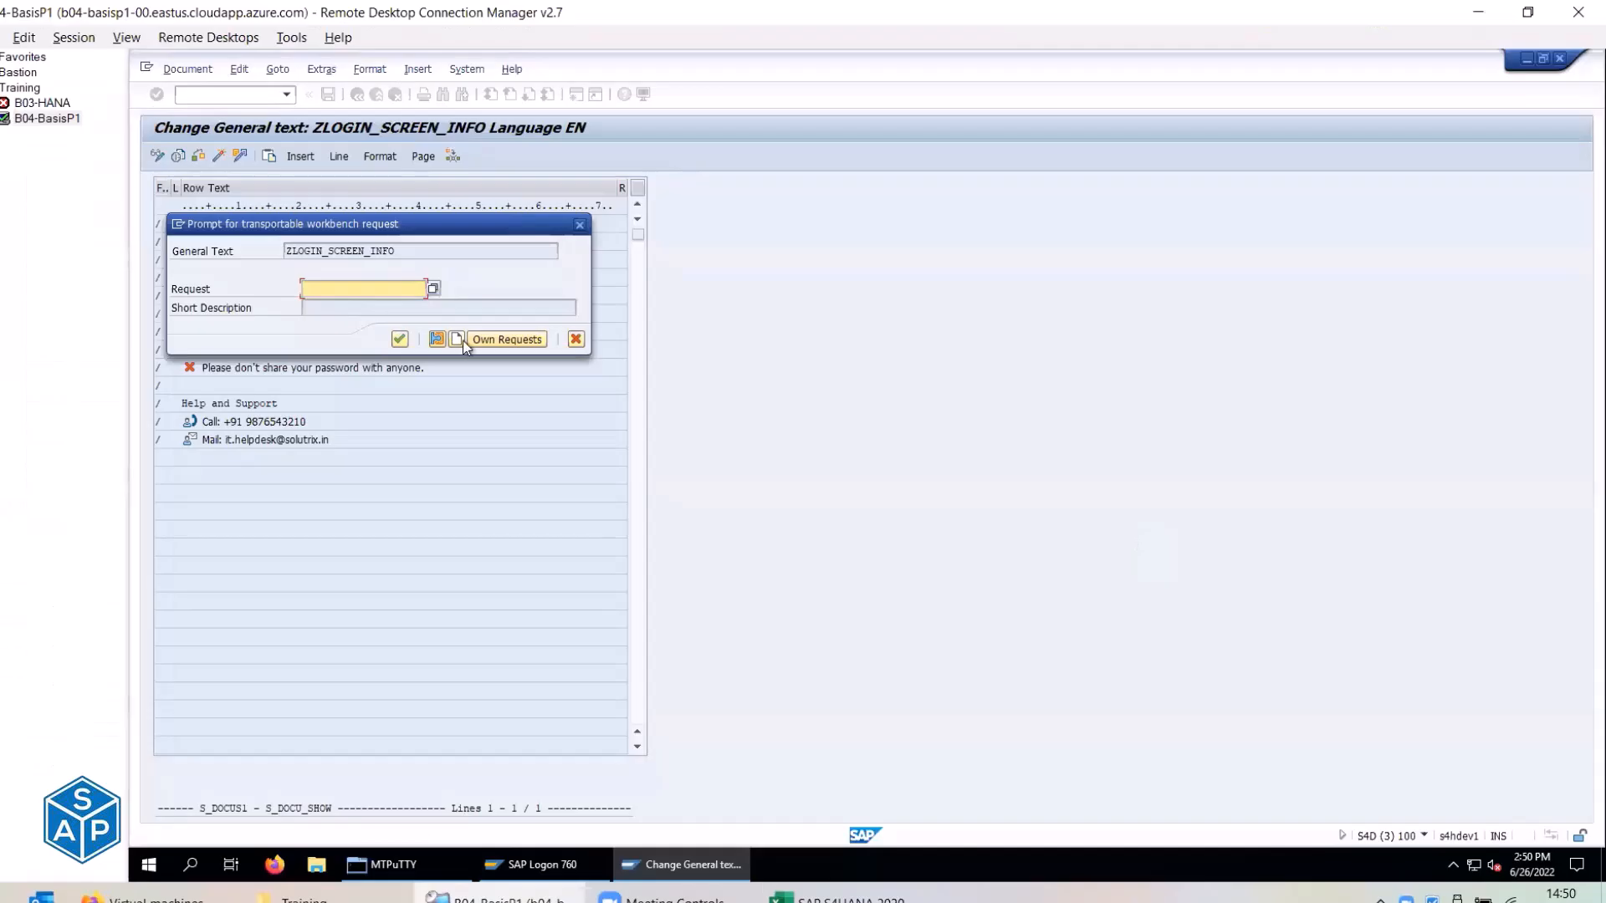
pyautogui.click(432, 289)
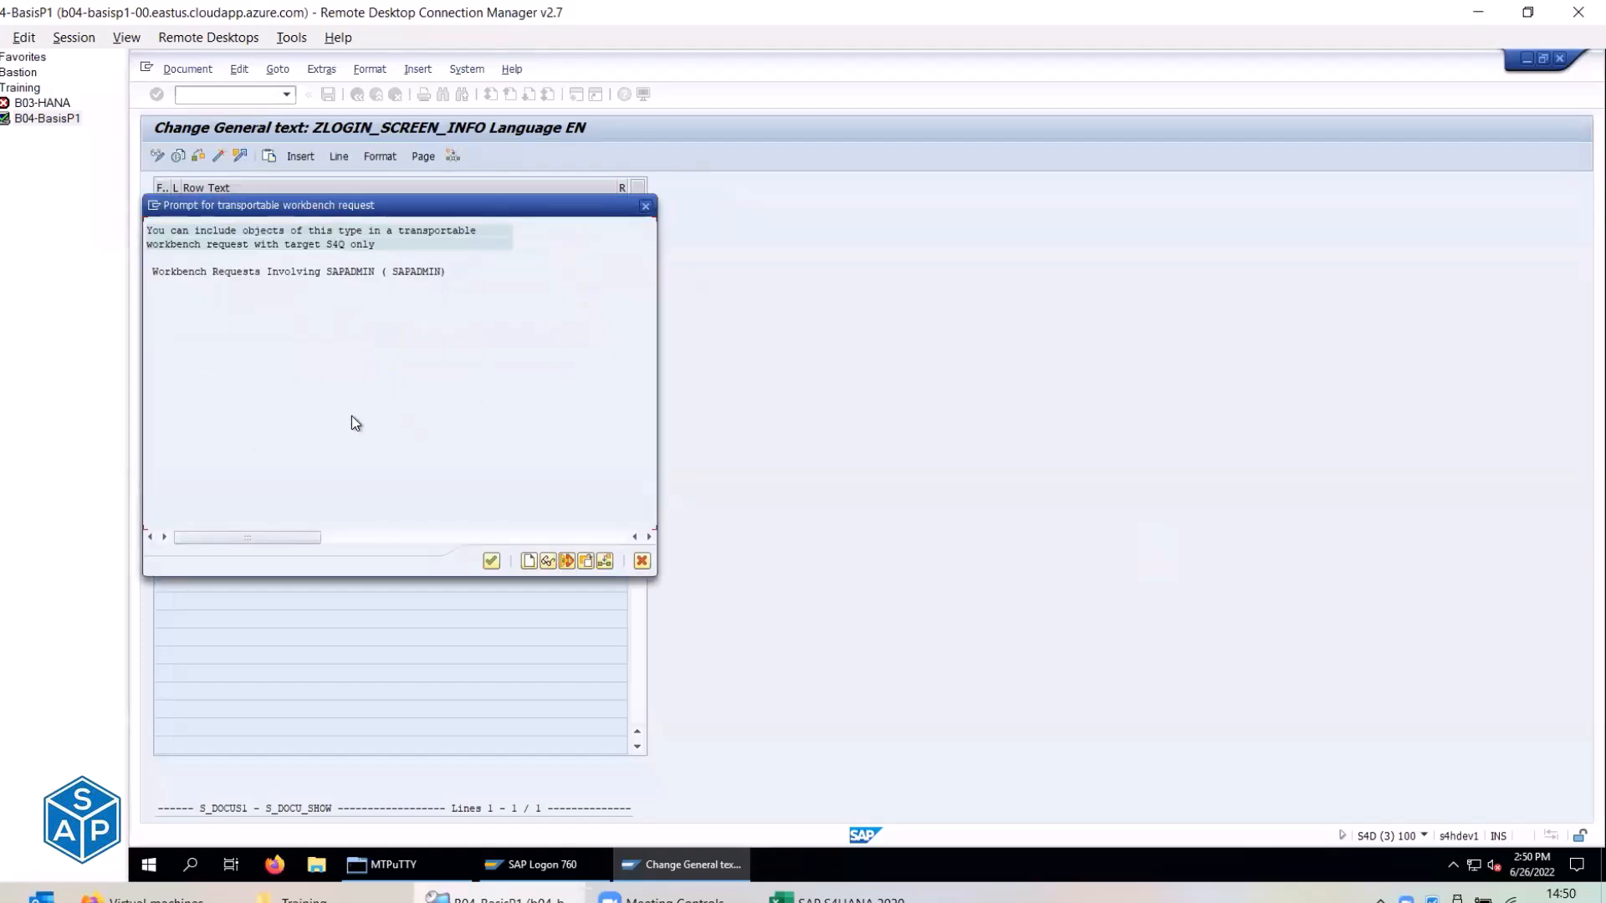
pyautogui.press('Escape')
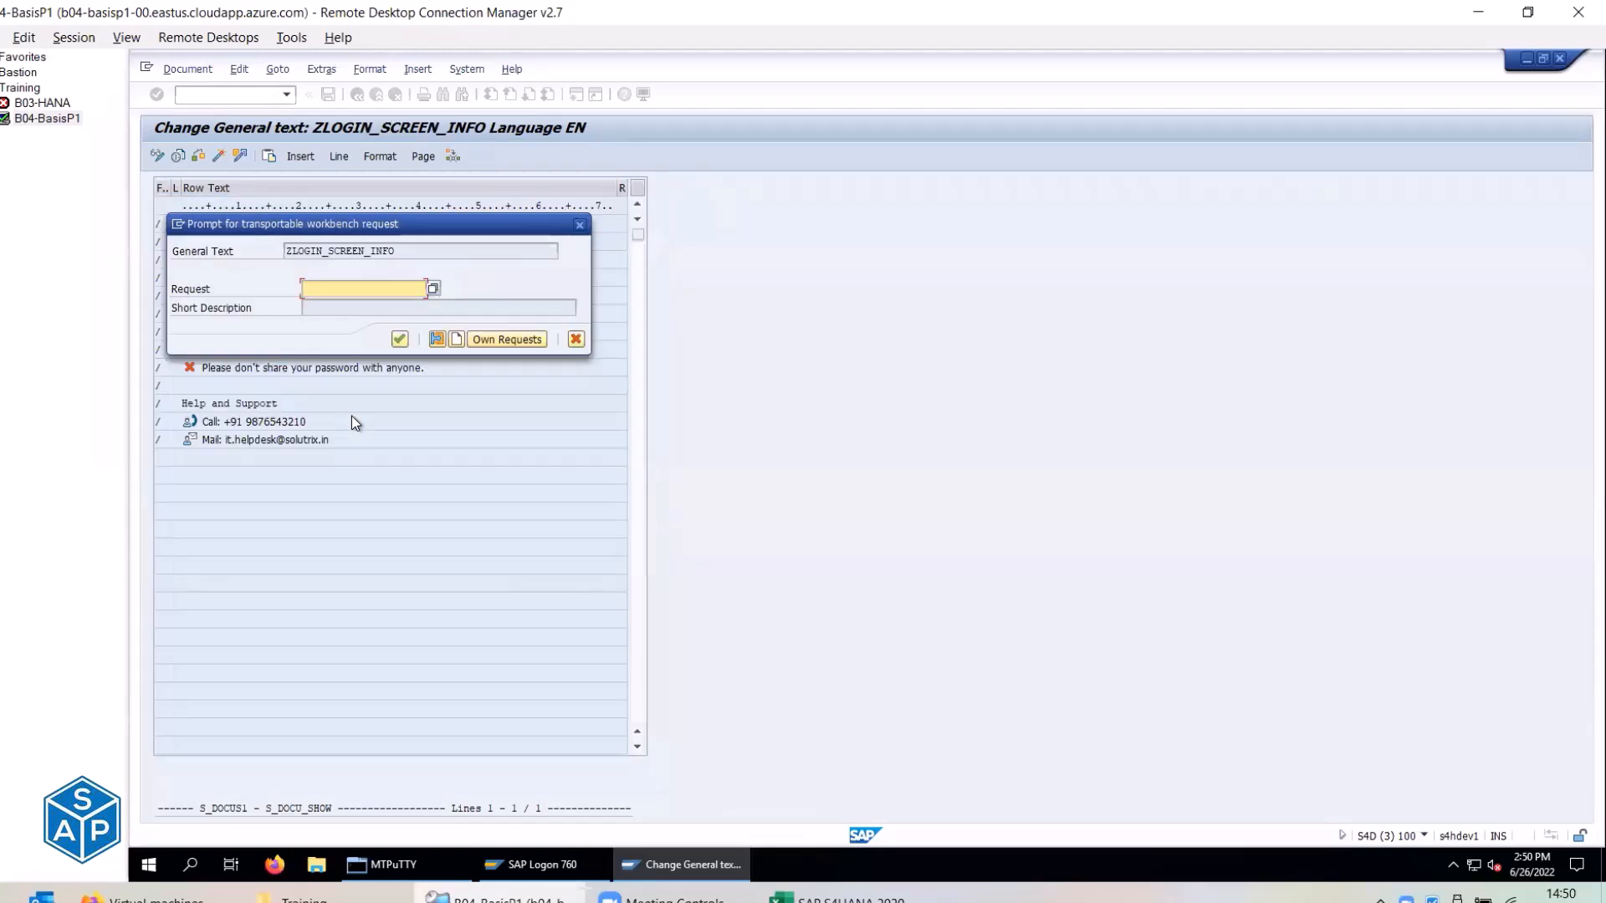
# Create and save workbench request S4DK900008 with short description 'BC: Login Screen Information'.
pyautogui.click(459, 338)
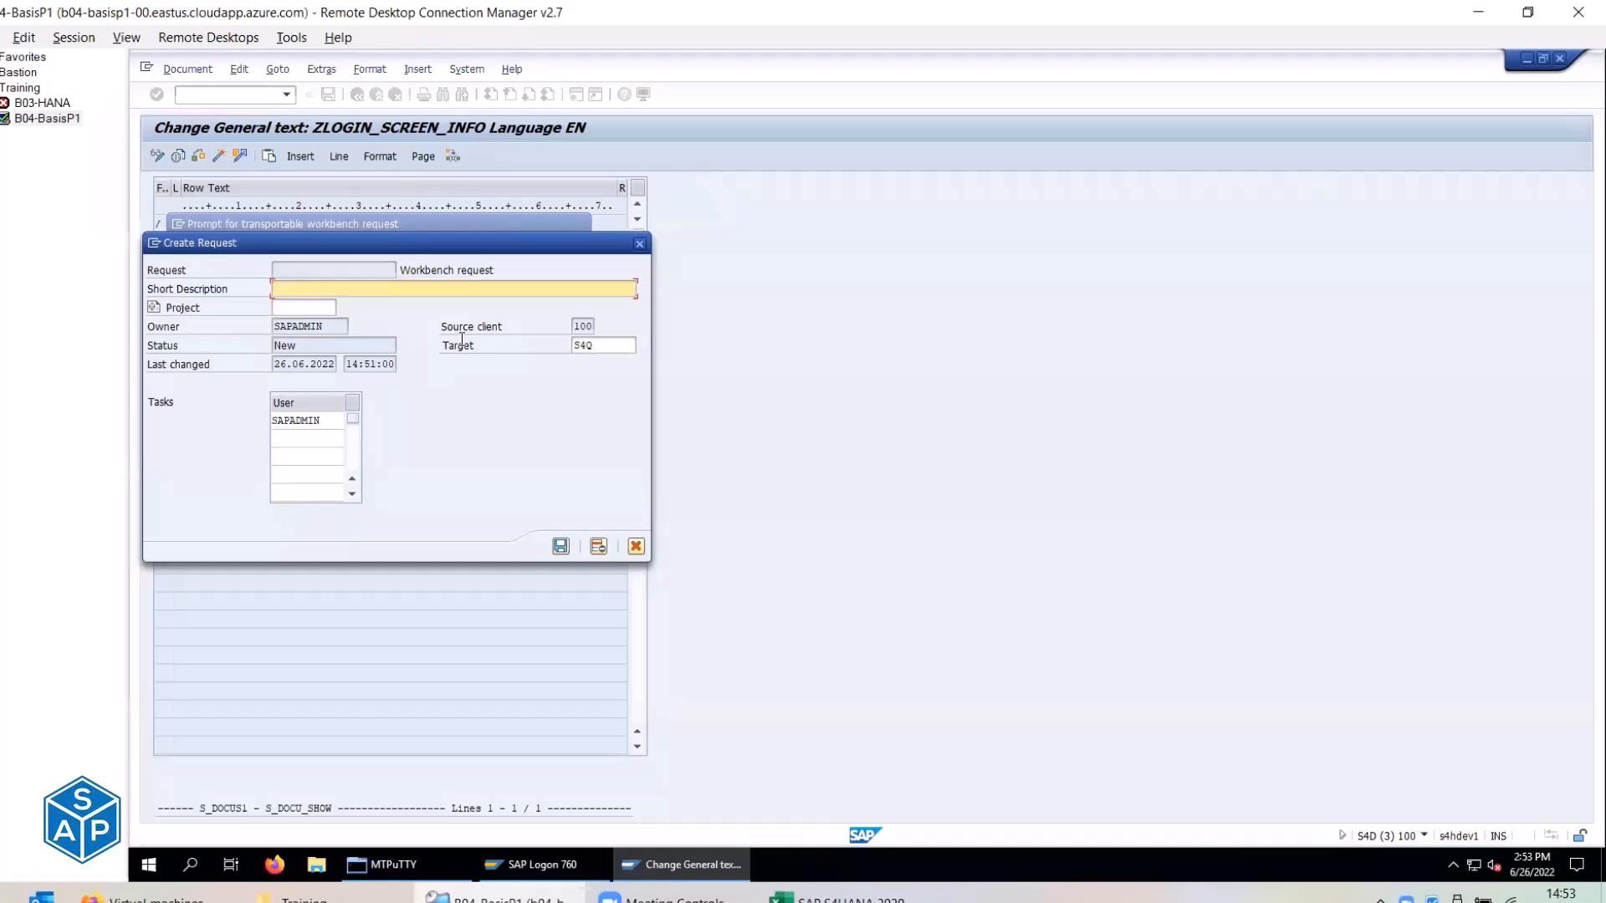
pyautogui.hotkey('ctrl', 'v')
pyautogui.click(561, 547)
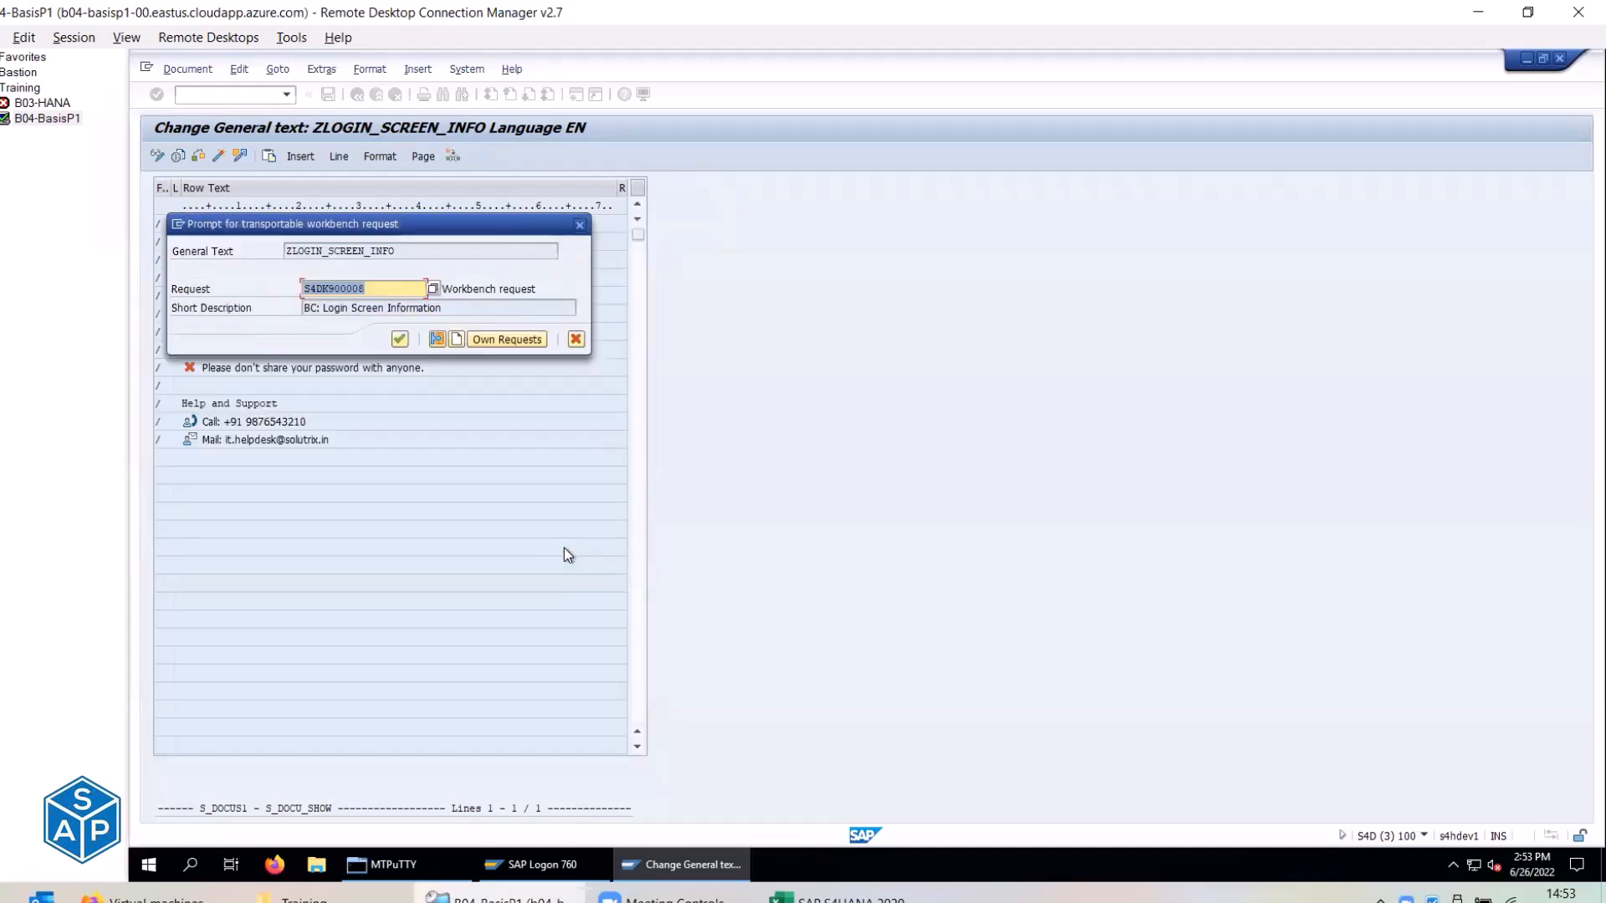
# Confirm request S4DK900008 in the transport prompt so ZLOGIN_SCREEN_INFO is saved.
pyautogui.click(399, 340)
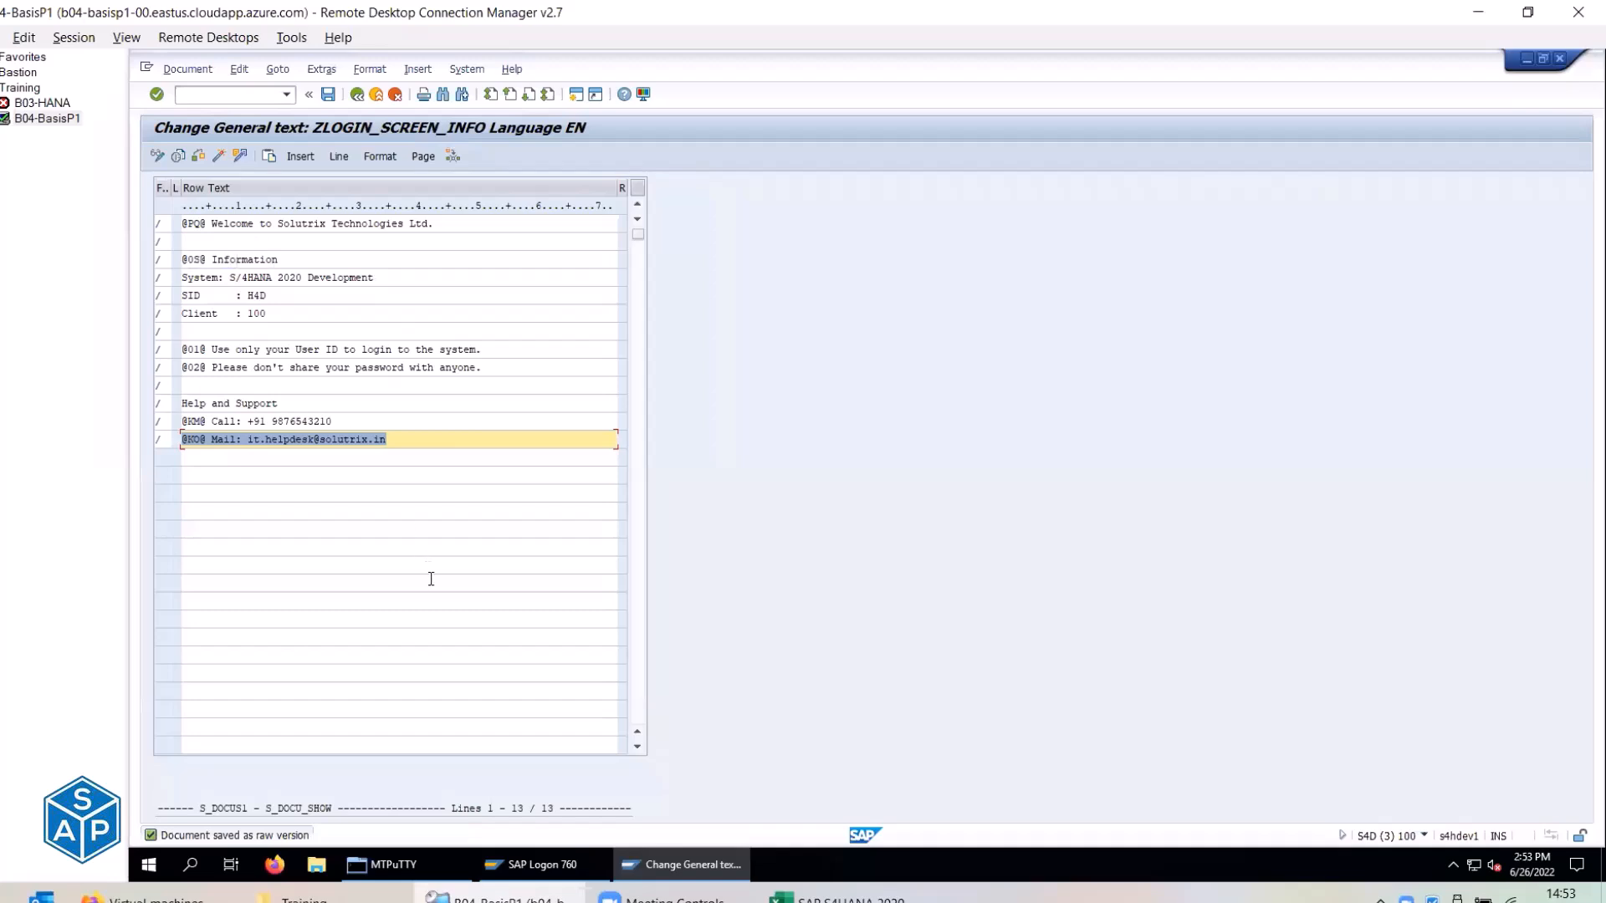
pyautogui.click(177, 156)
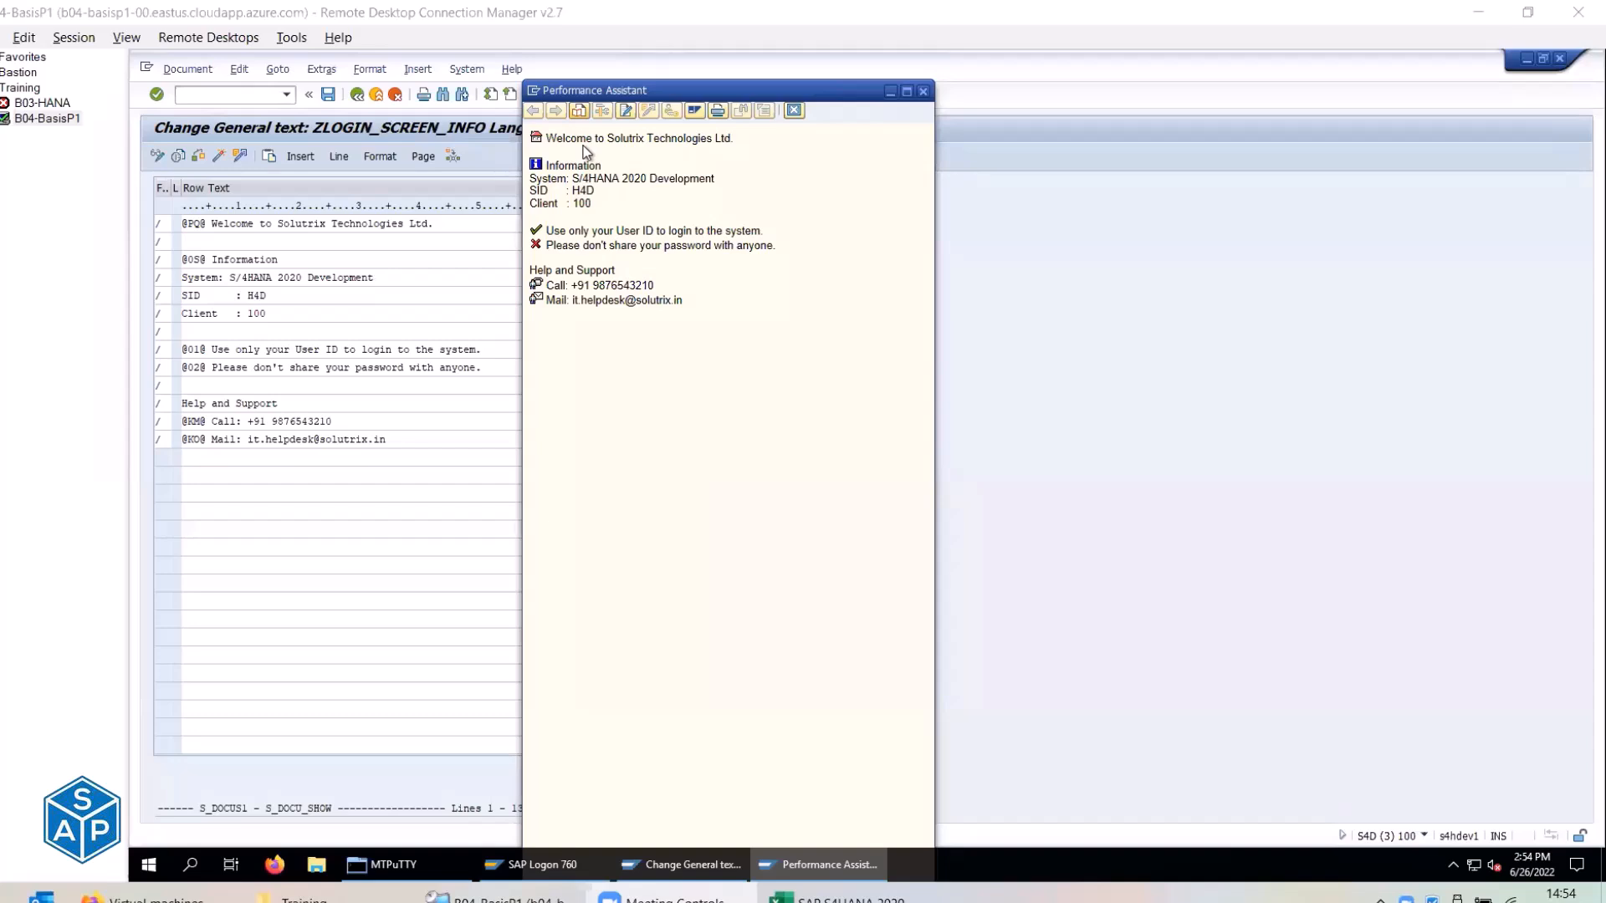
pyautogui.click(923, 90)
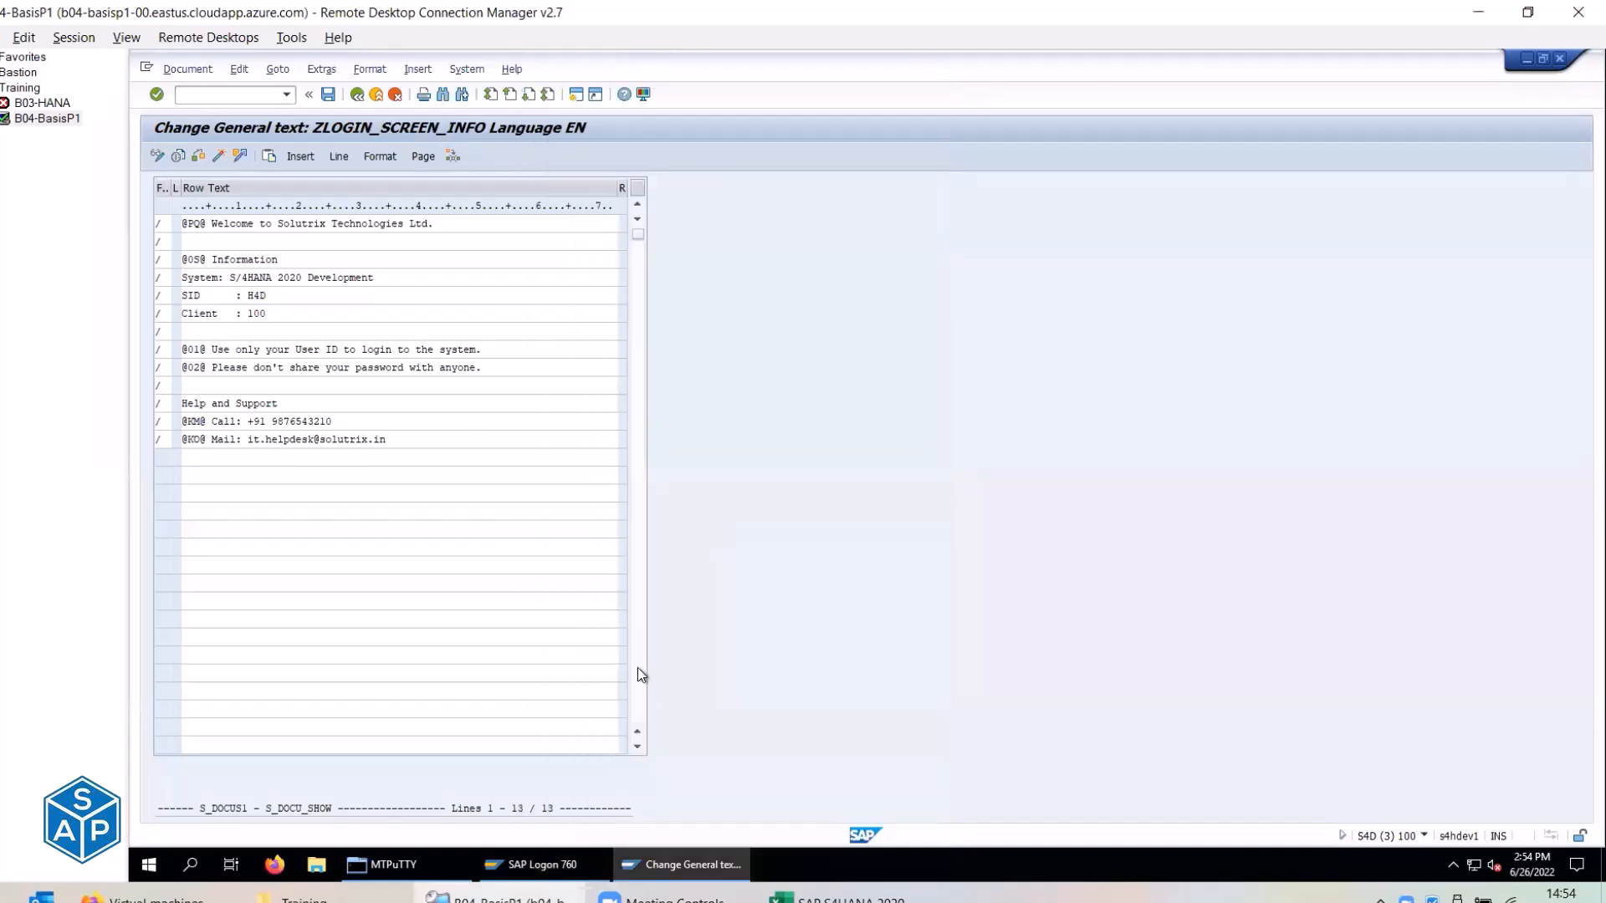
# Open a new S/4HANA 2020 logon screen from SAP Logon and review its Information panel text.
pyautogui.click(552, 865)
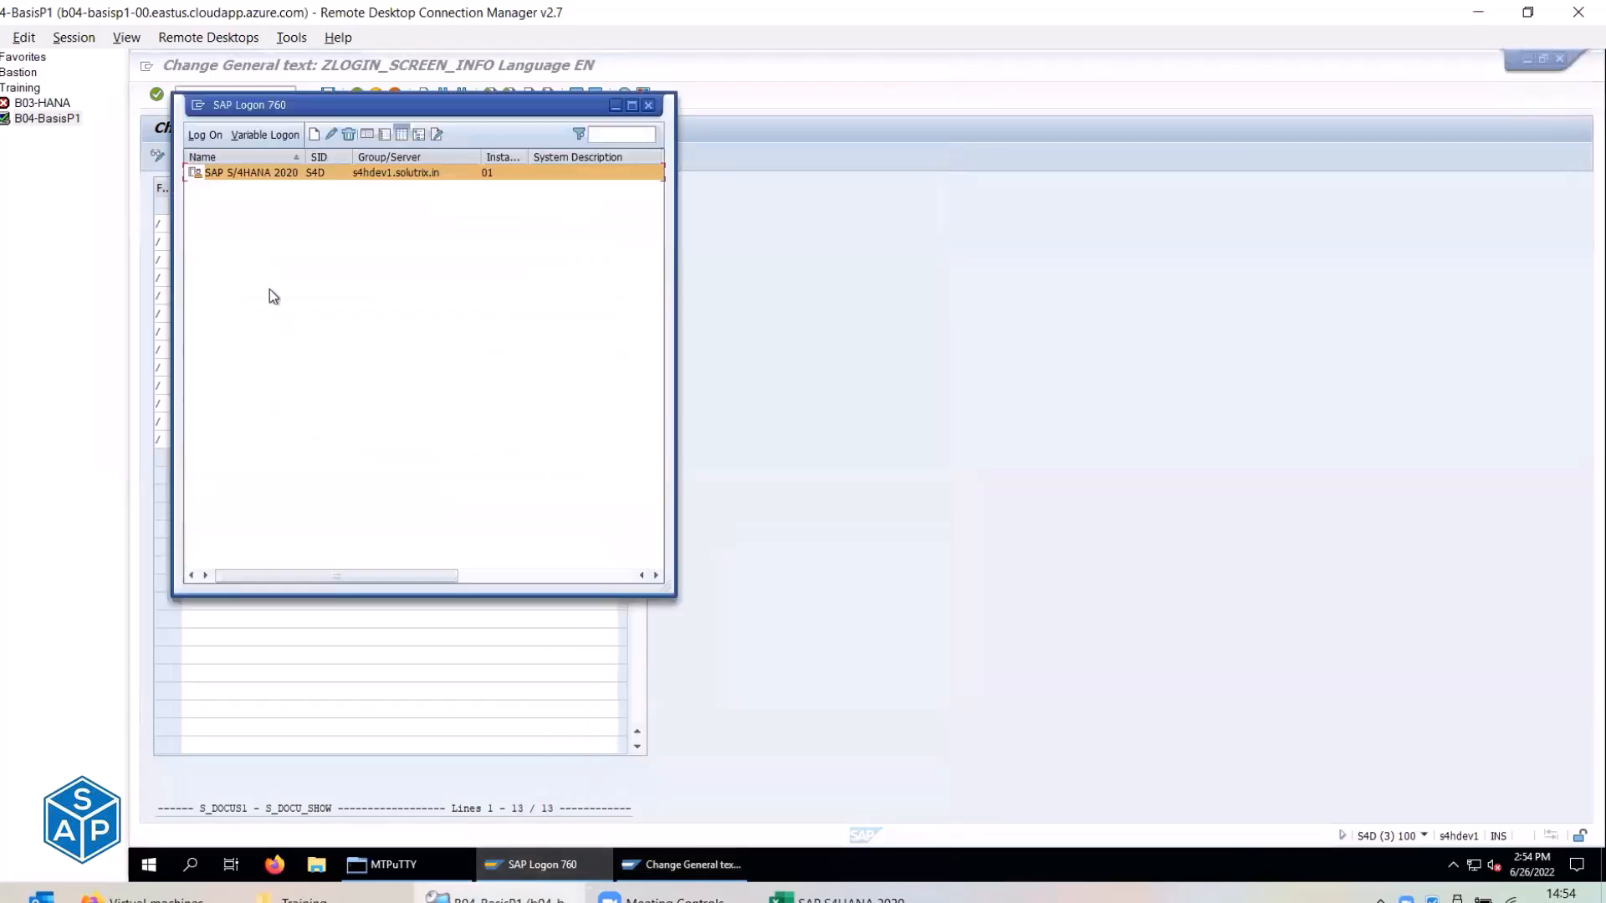
pyautogui.doubleClick(234, 172)
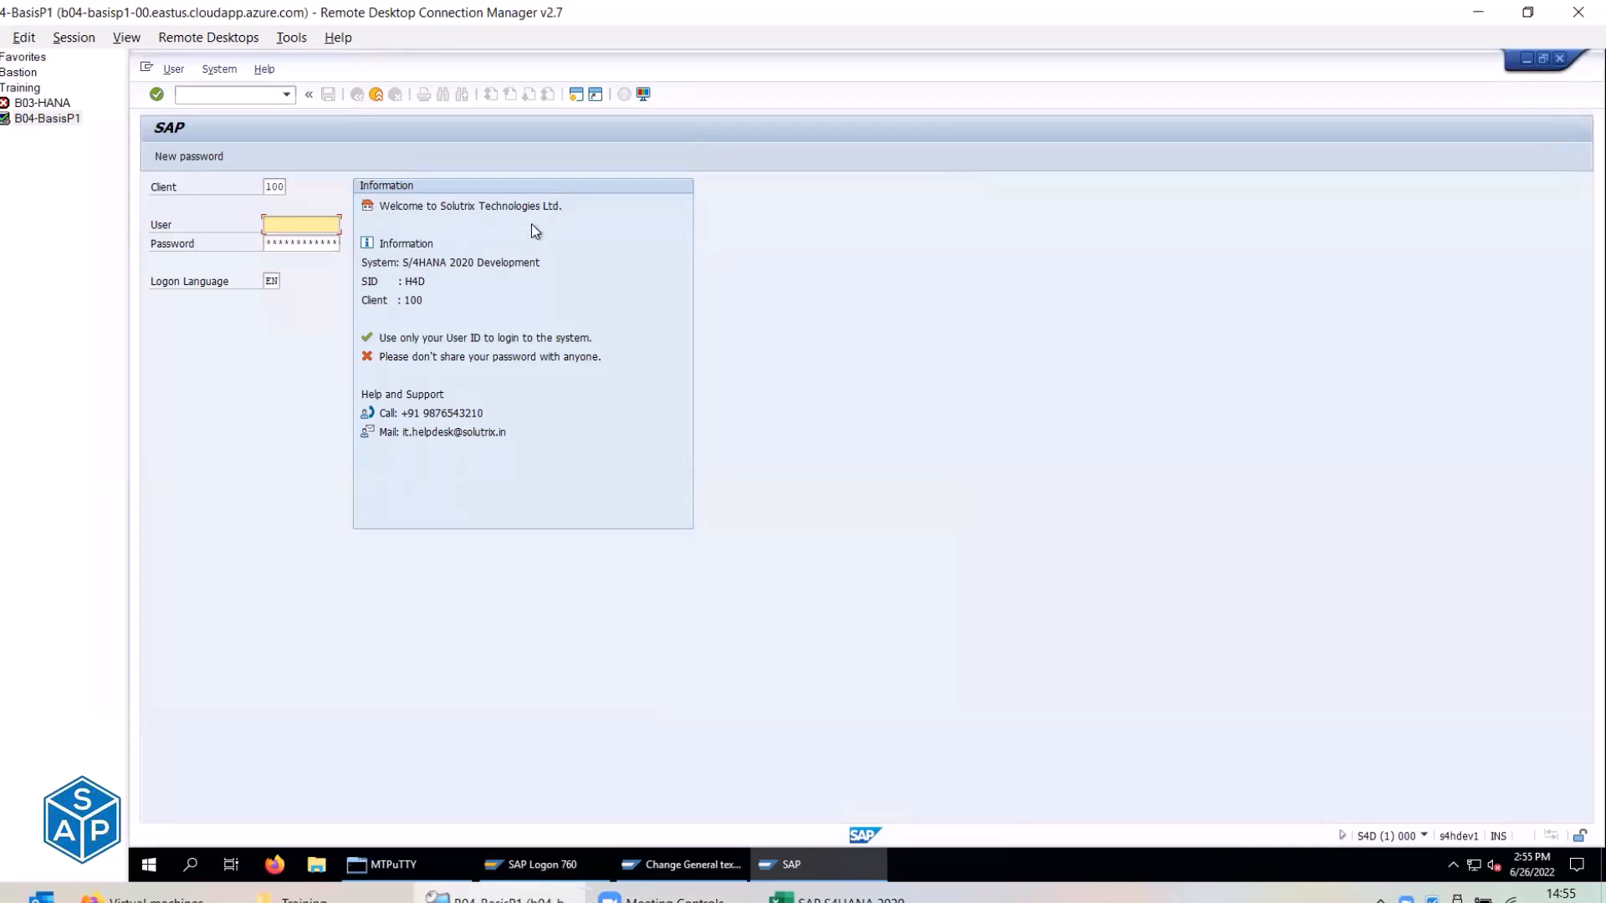
pyautogui.moveTo(402, 262); pyautogui.dragTo(543, 262)
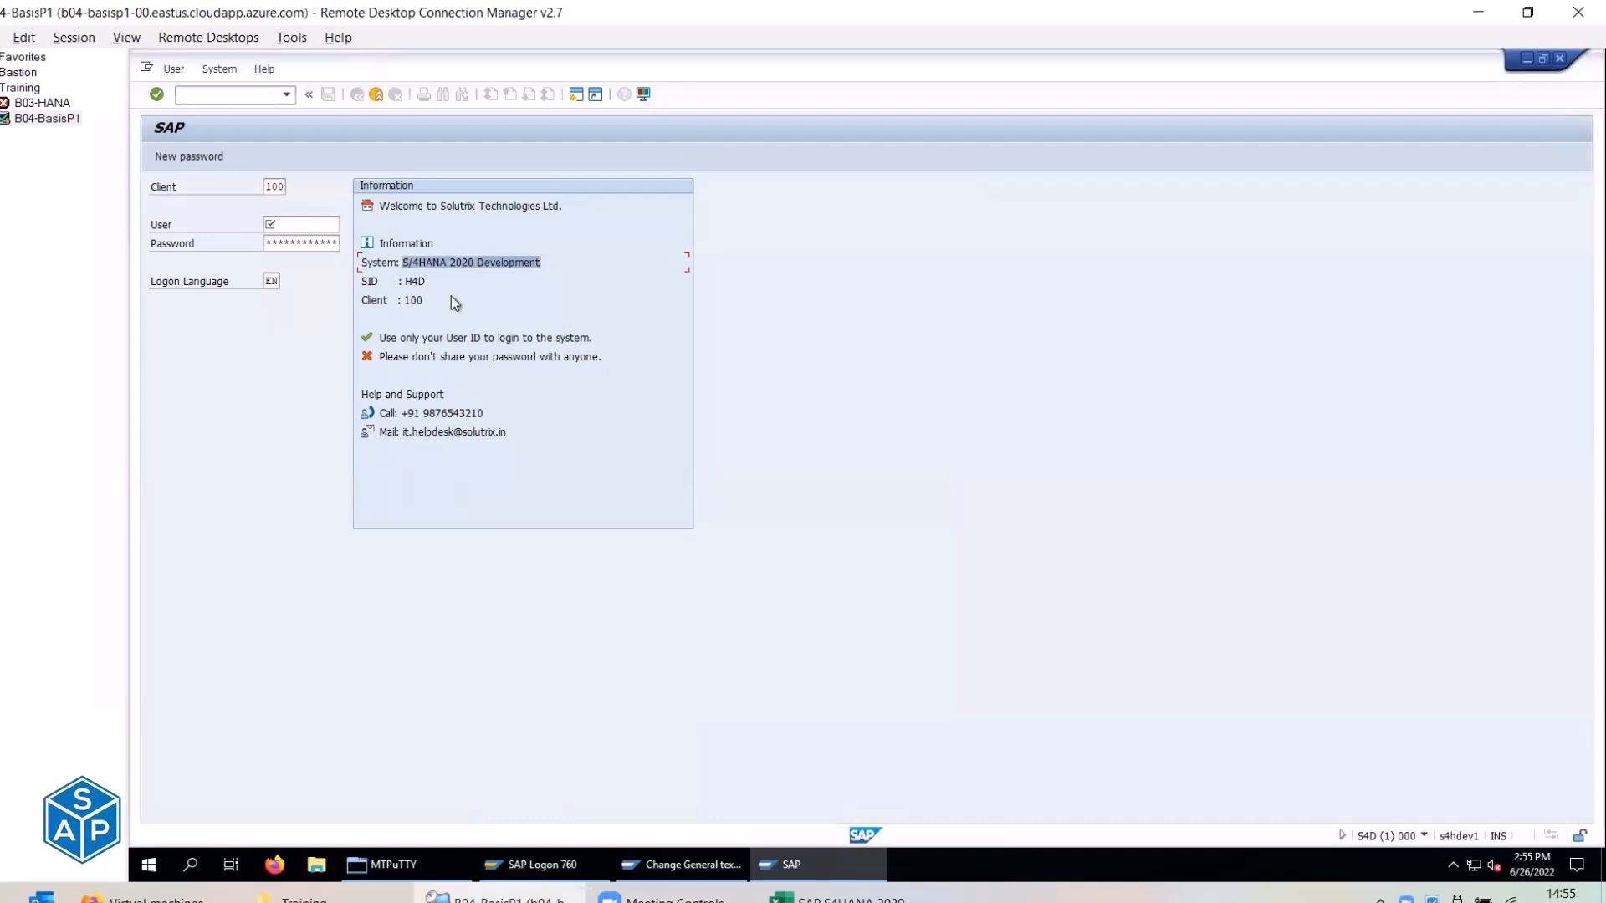
pyautogui.click(419, 299)
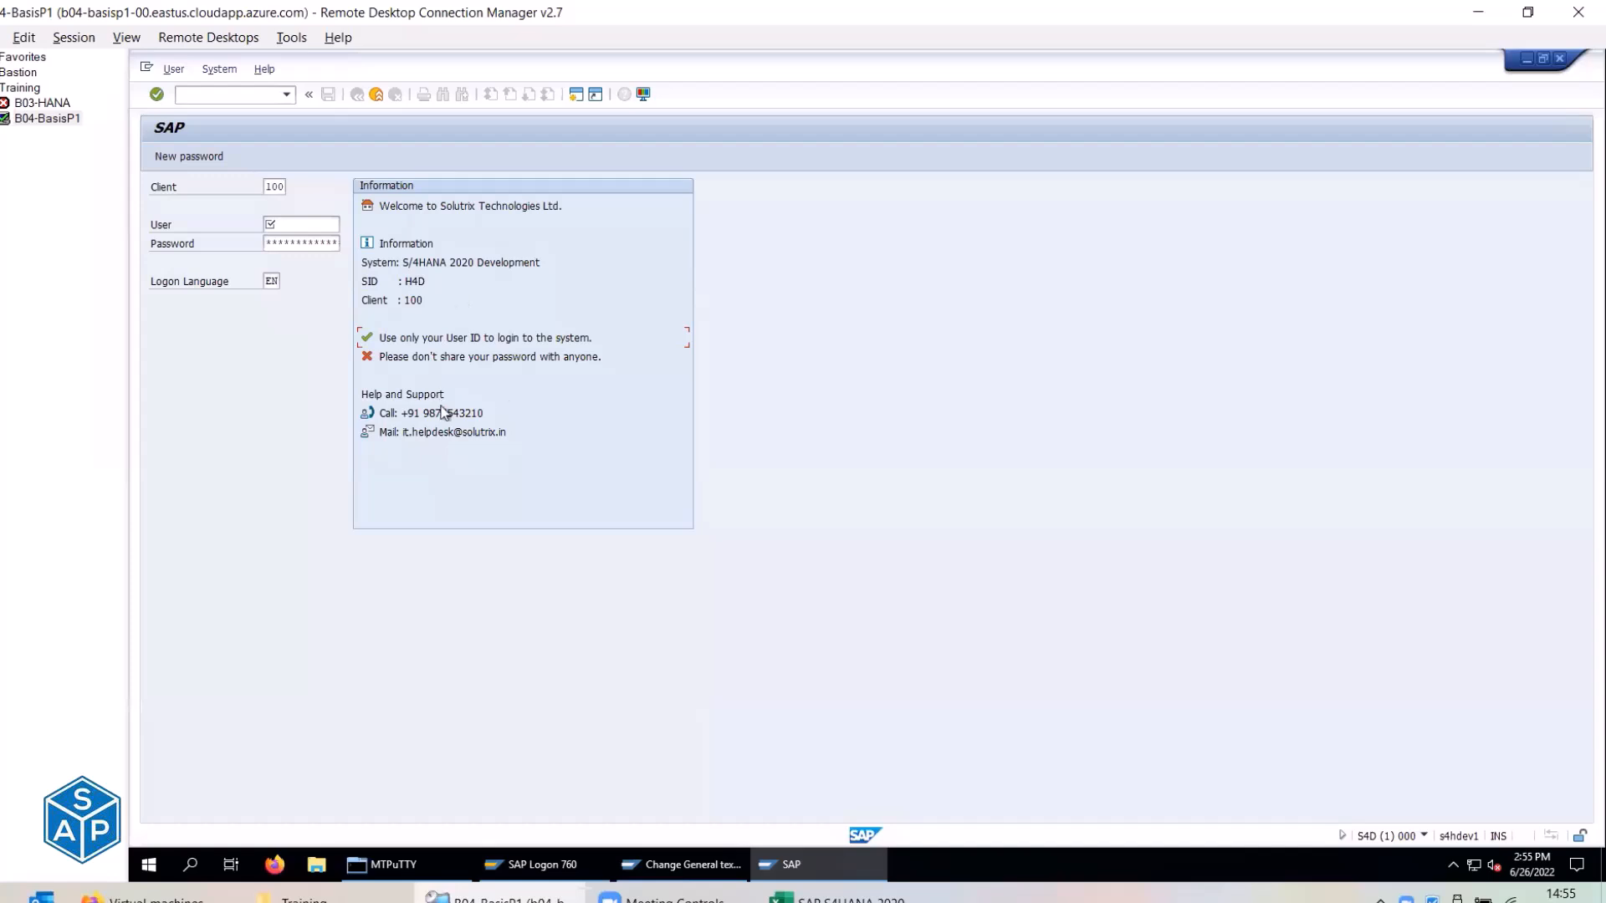
# Log off the test logon screen and exit the Change General text editor.
pyautogui.click(377, 96)
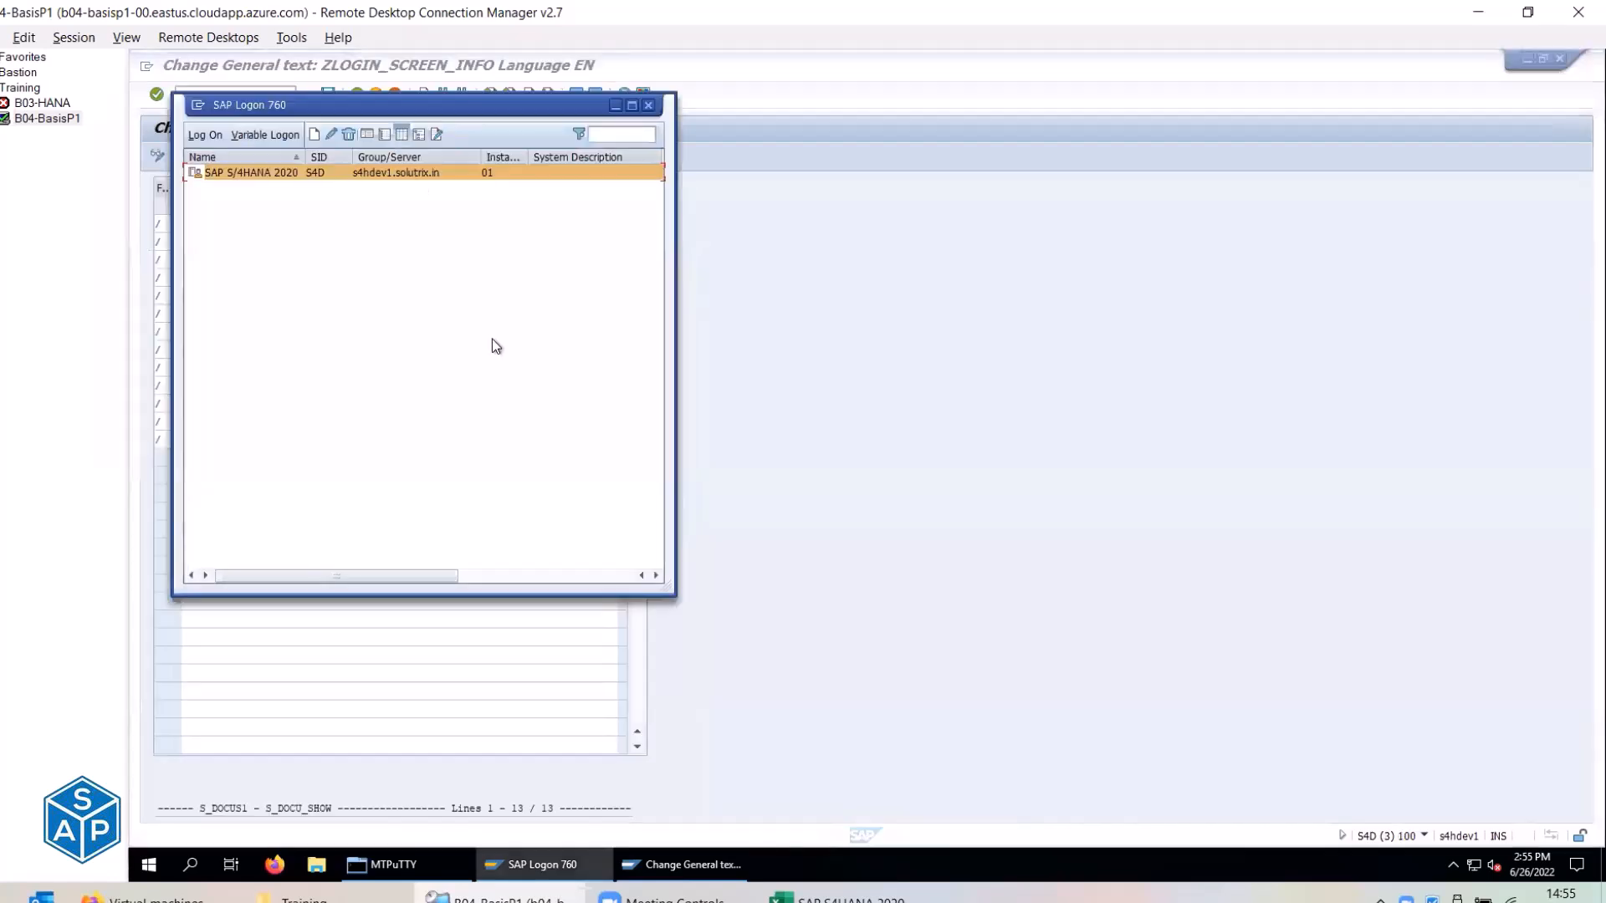
pyautogui.click(761, 332)
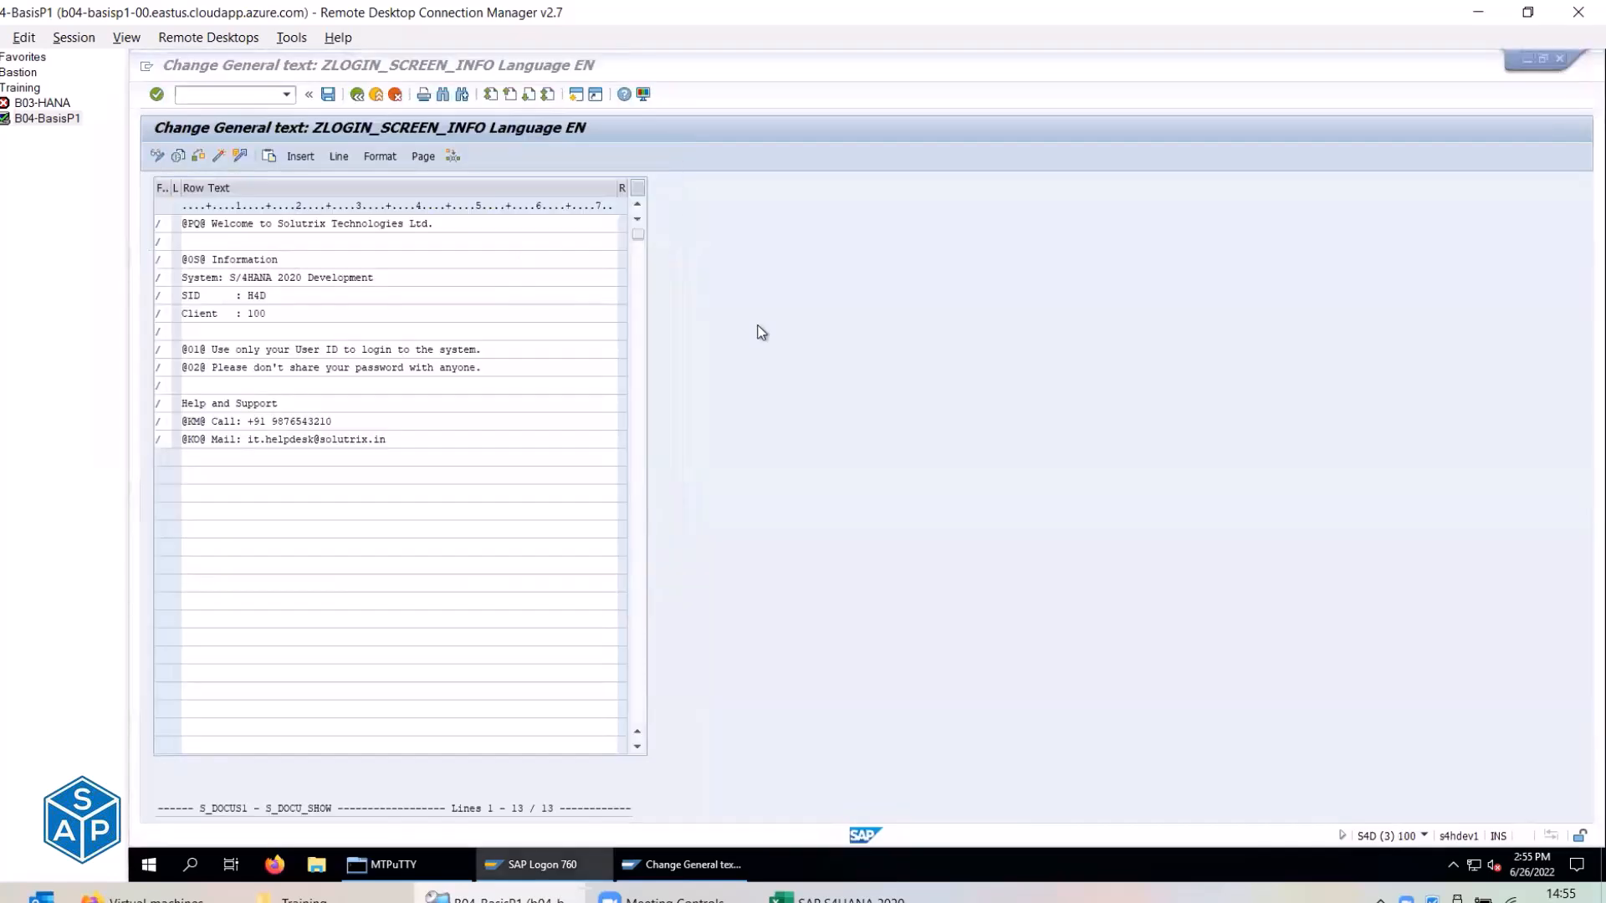
pyautogui.click(376, 95)
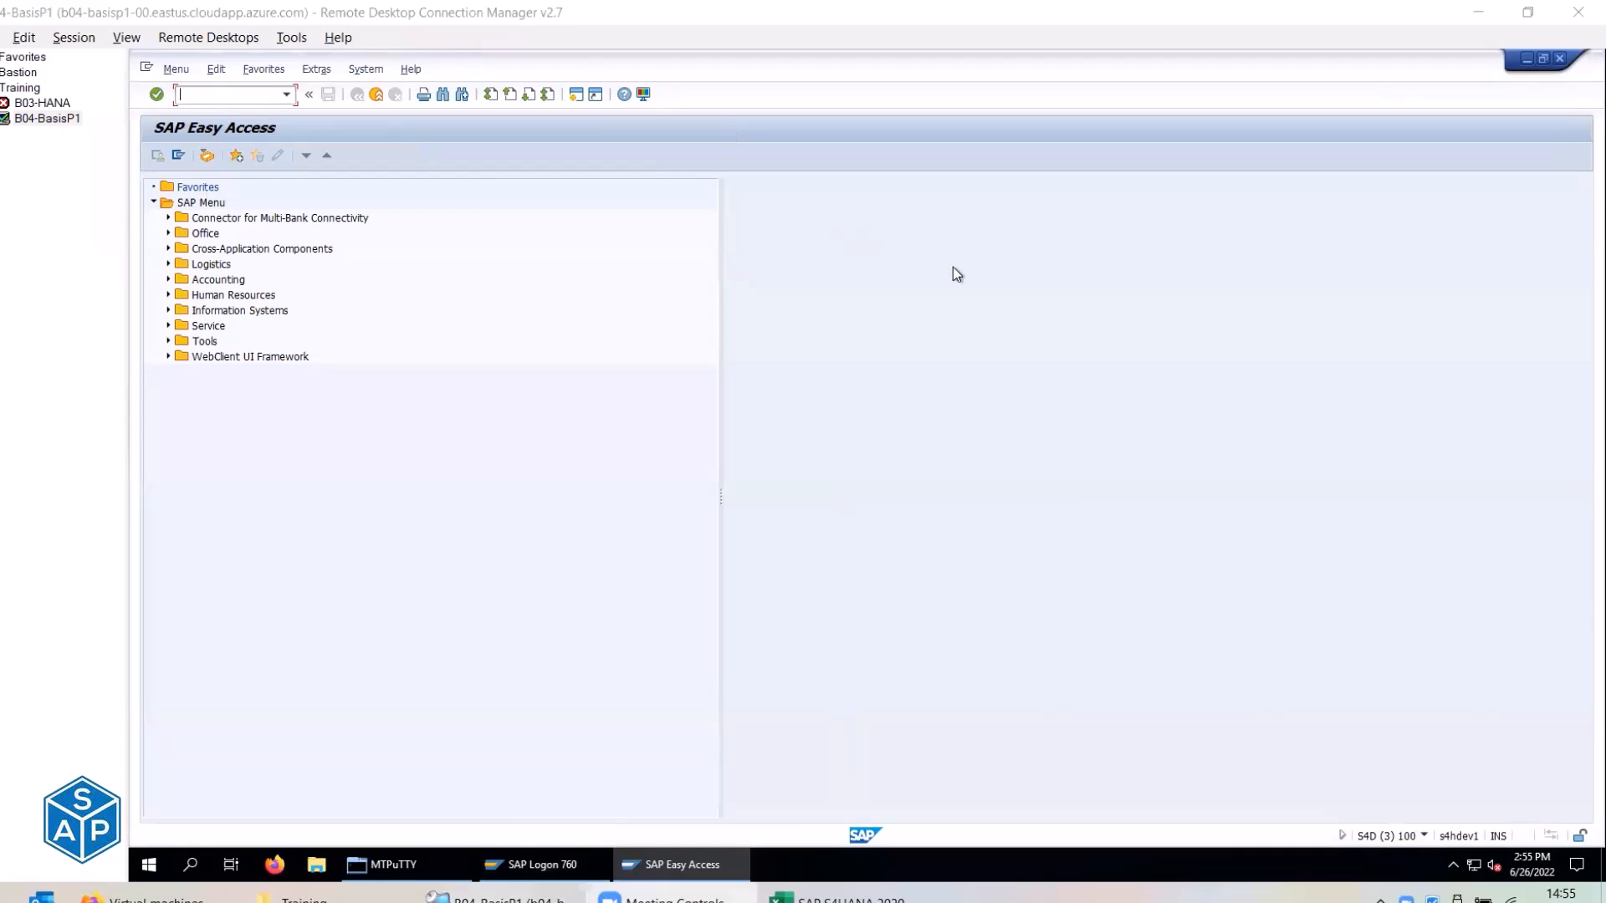
# Open another S/4HANA 2020 logon screen, close it, and return to the main menu.
pyautogui.click(540, 865)
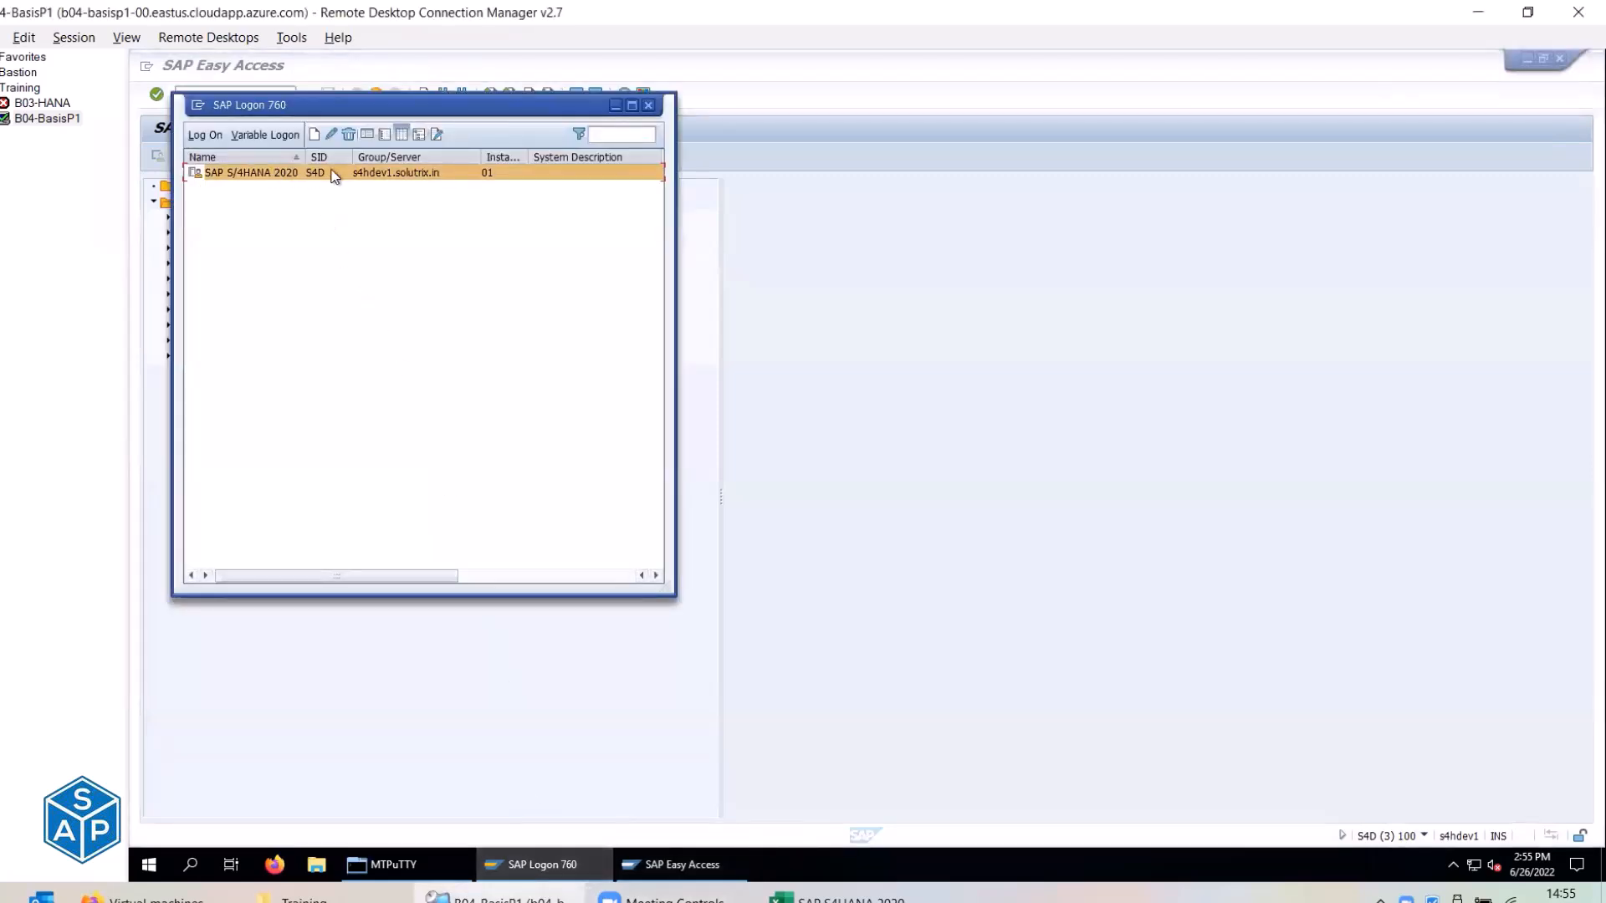
pyautogui.doubleClick(287, 172)
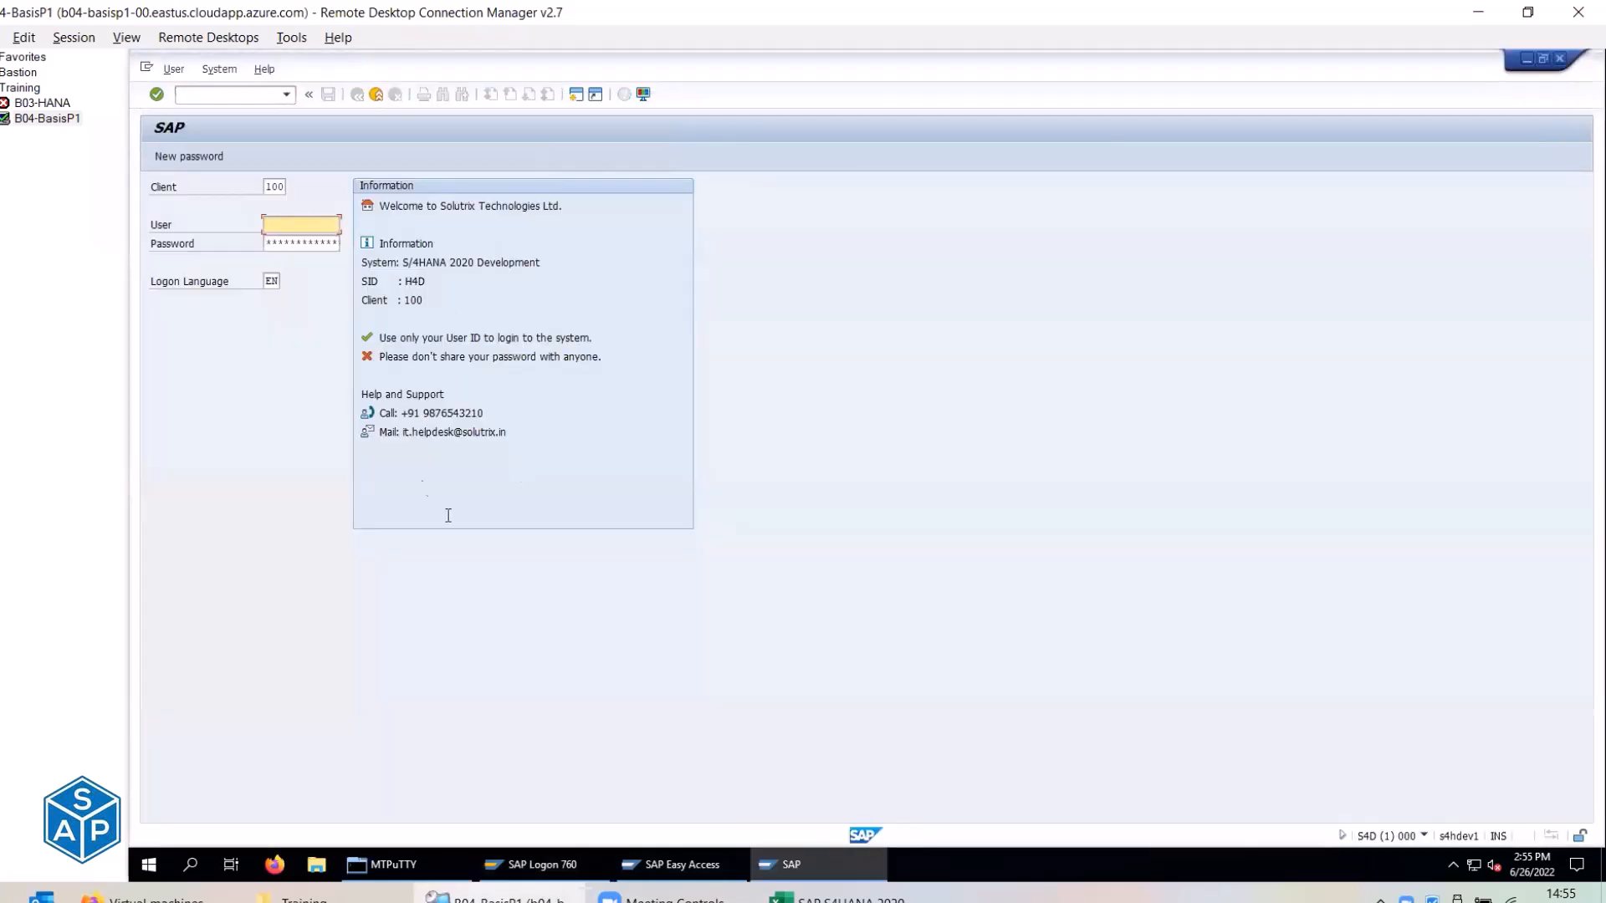
pyautogui.click(376, 94)
pyautogui.click(928, 452)
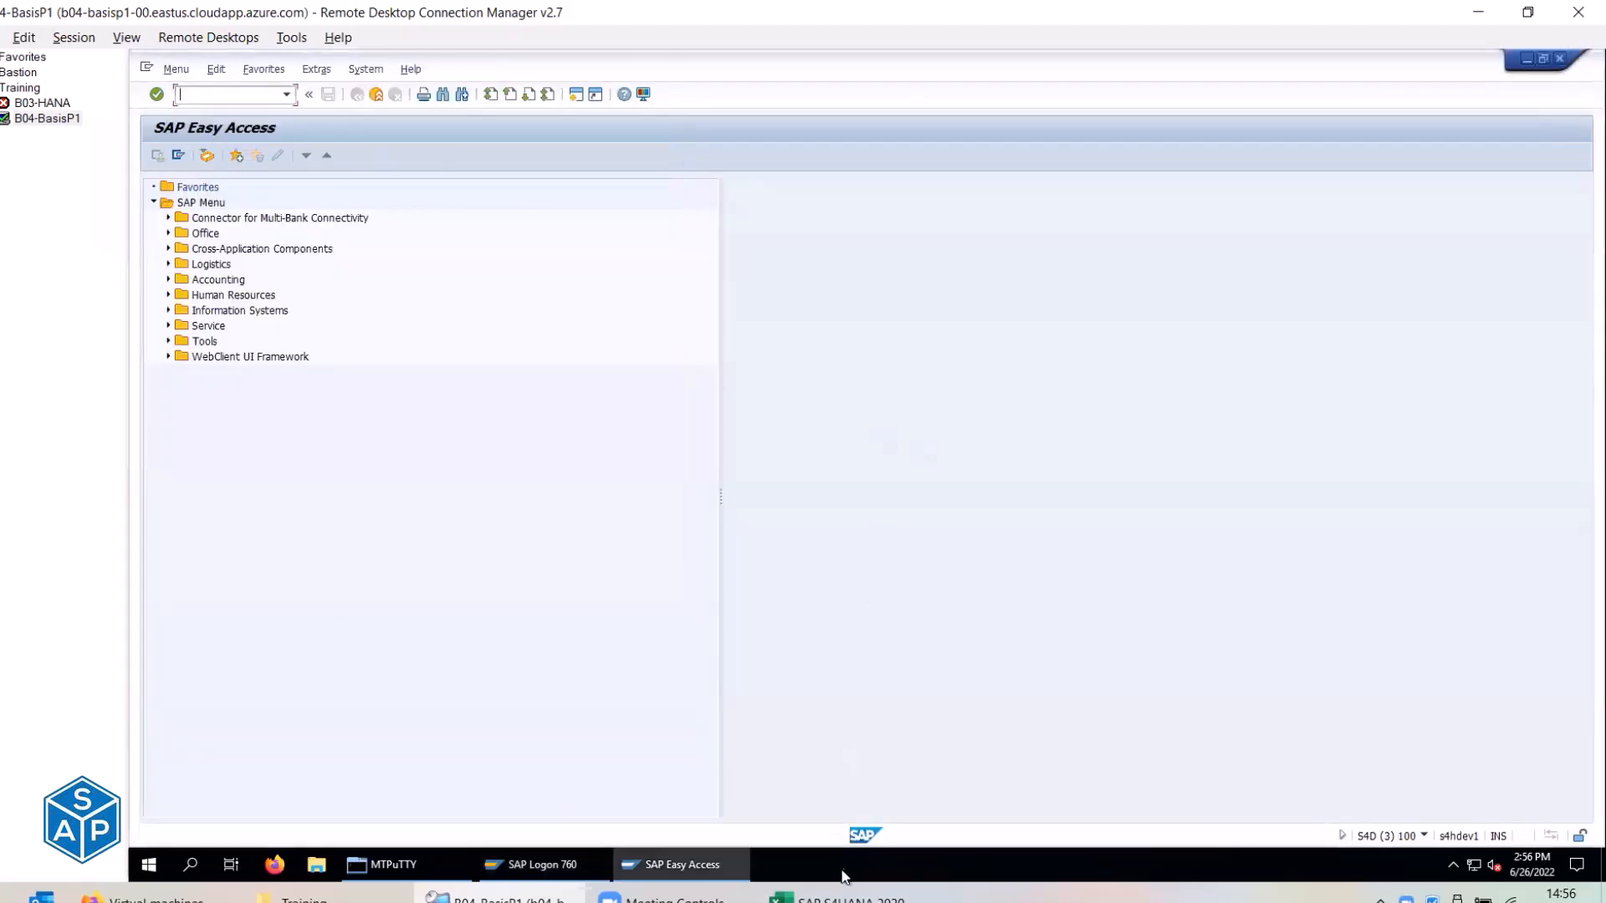
# Mark C255 and C272 as done in the checklist, undoing a stray done in C274.
pyautogui.click(836, 898)
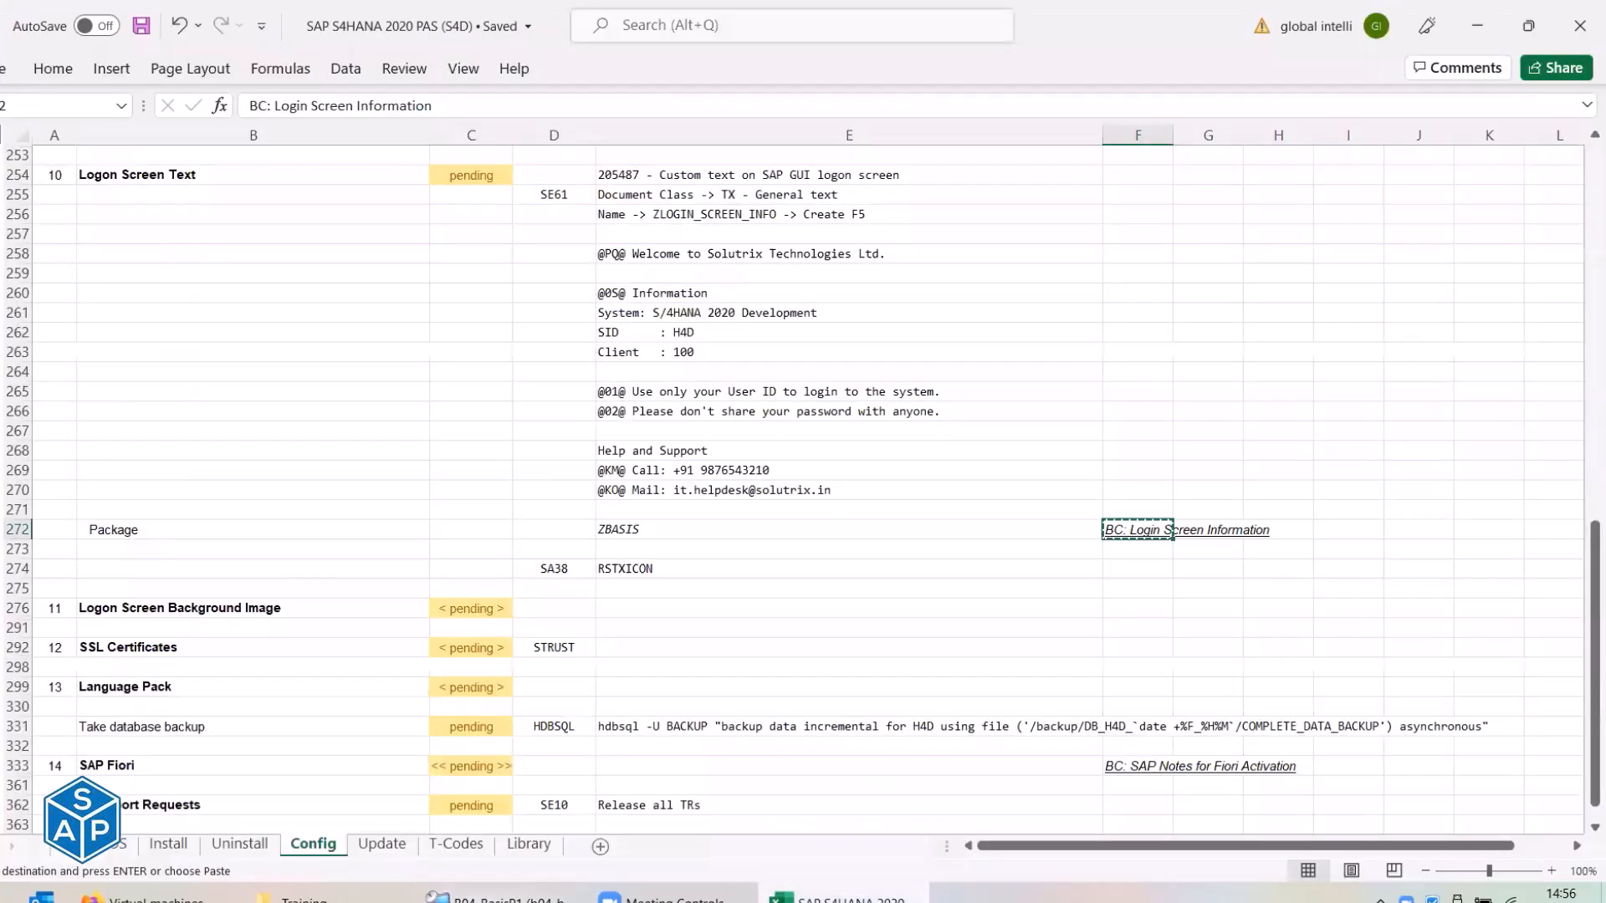
pyautogui.click(474, 196)
pyautogui.write('done')
pyautogui.press('Return')
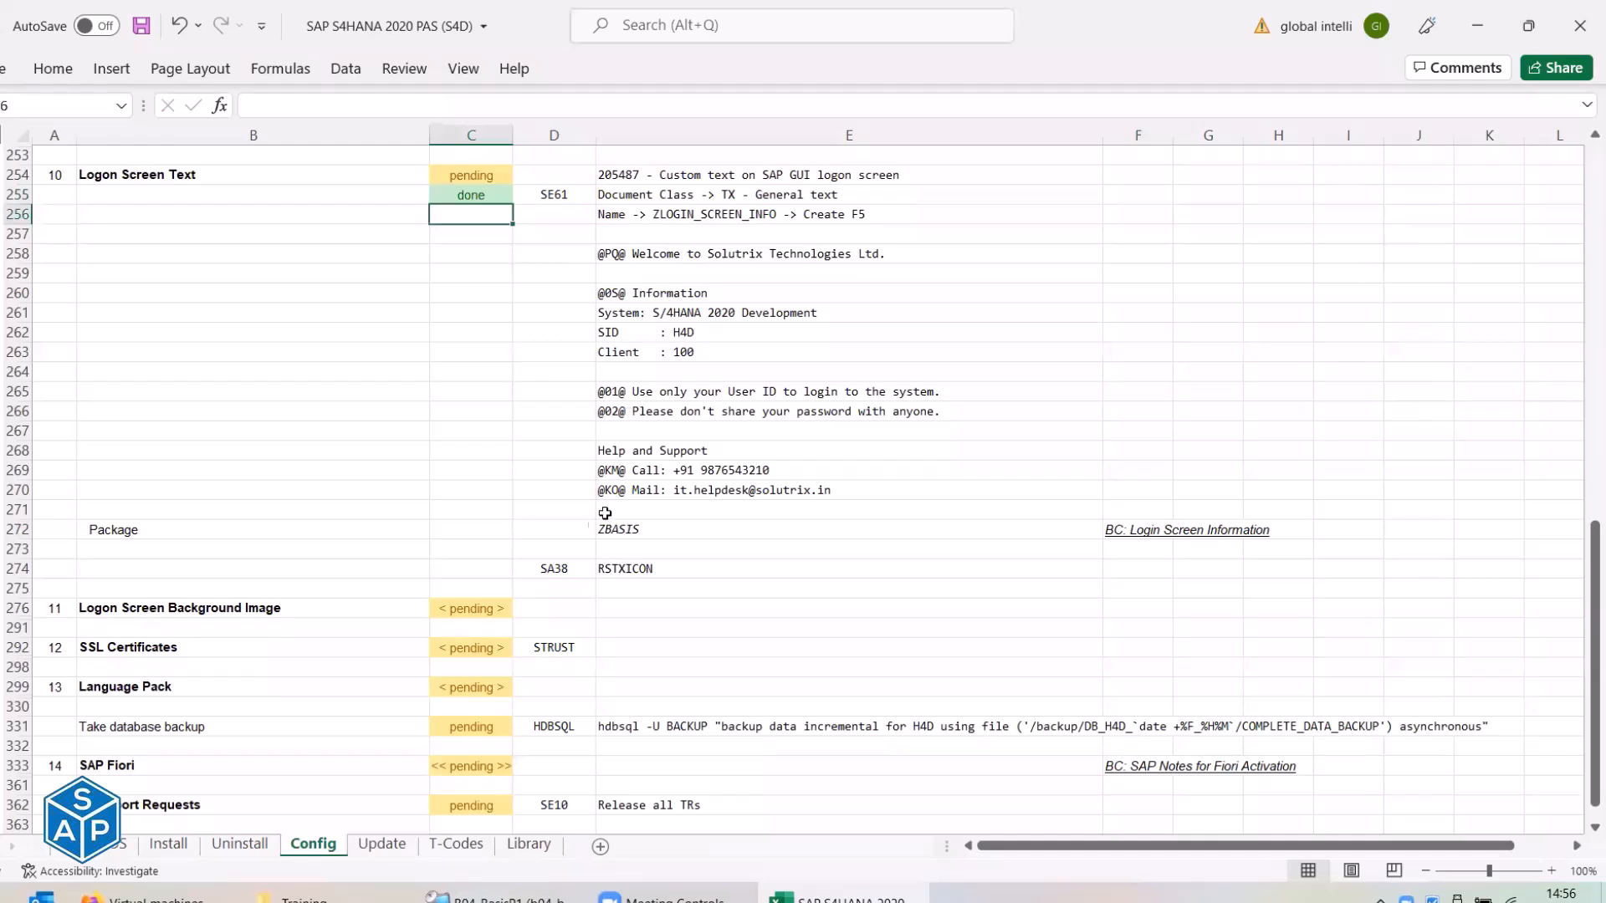
pyautogui.click(494, 566)
pyautogui.write('done')
pyautogui.press('Return')
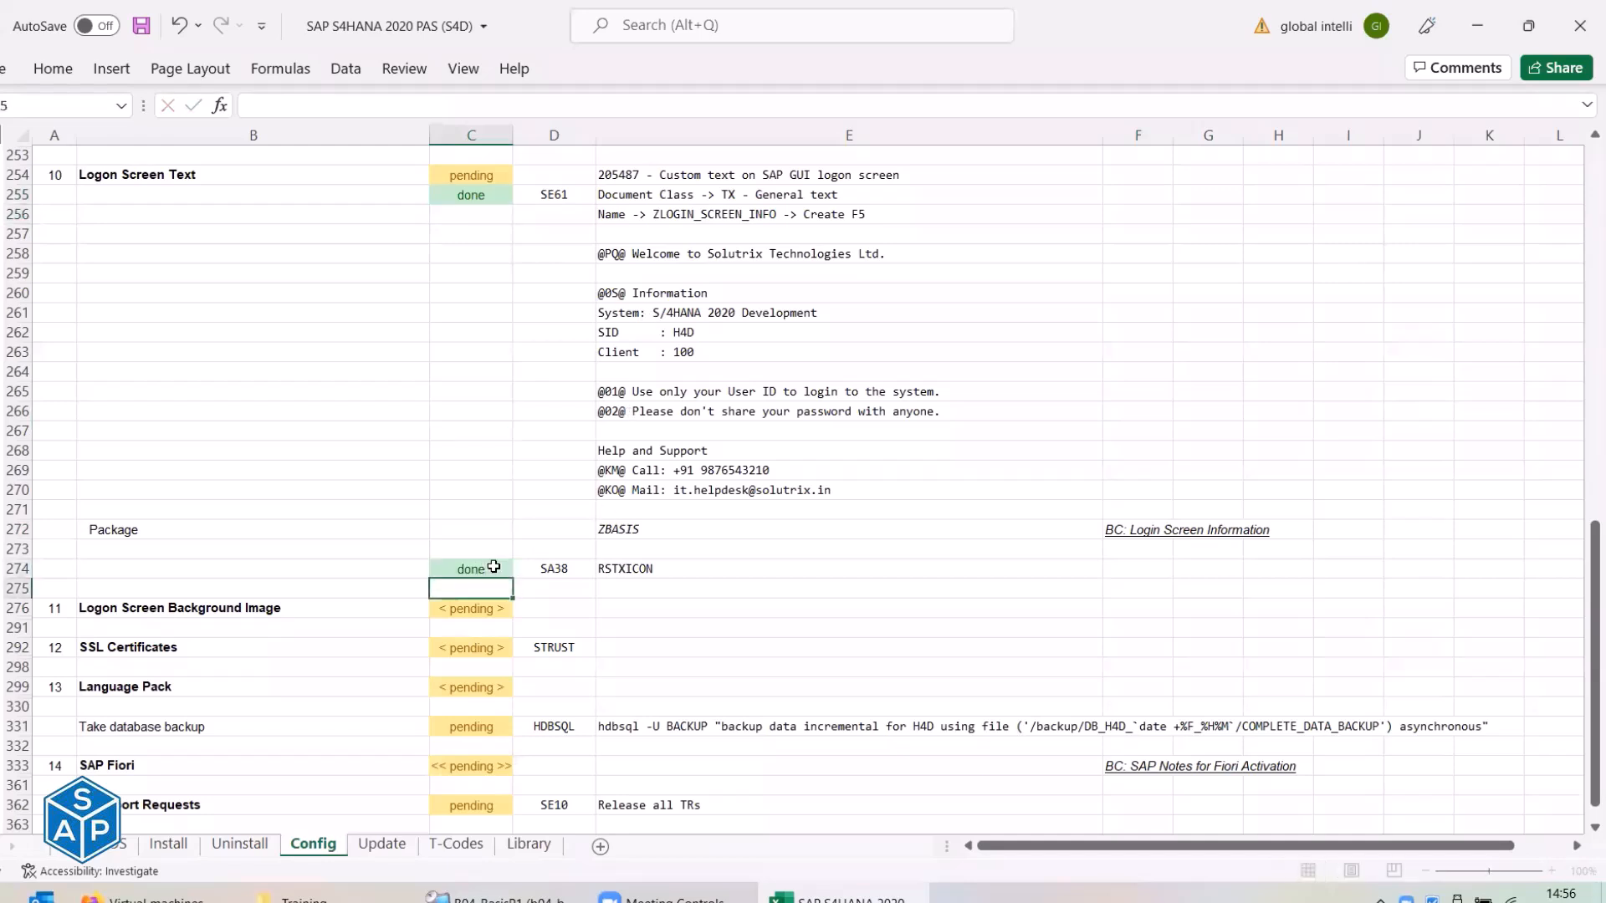
pyautogui.hotkey('ctrl', 'z')
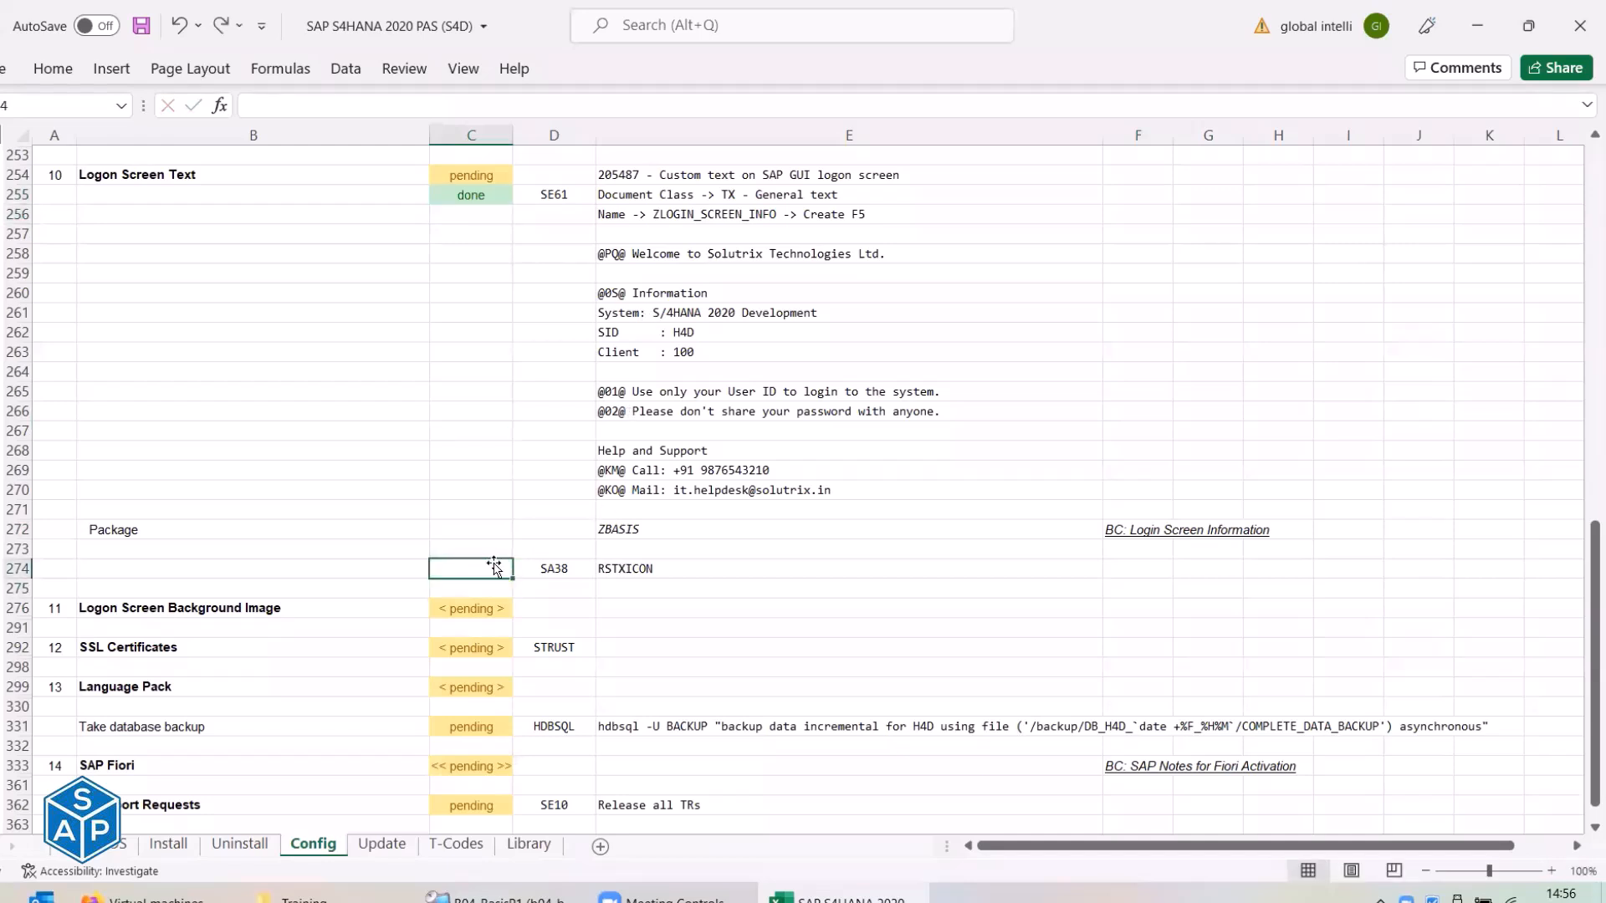
pyautogui.click(487, 532)
pyautogui.write('done')
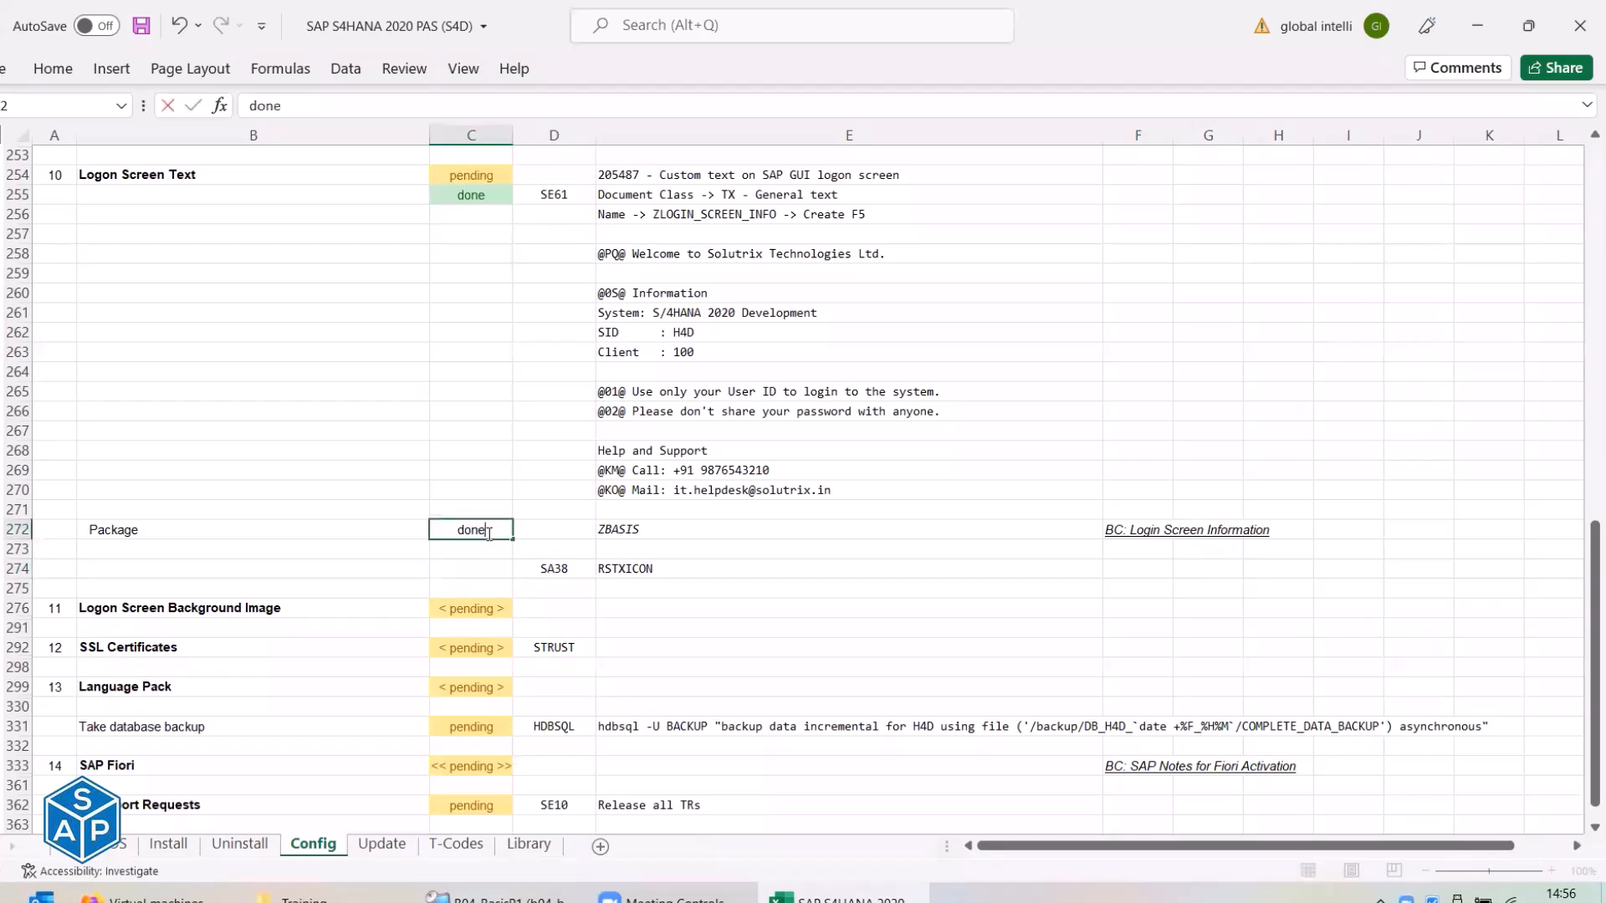
pyautogui.press('Return')
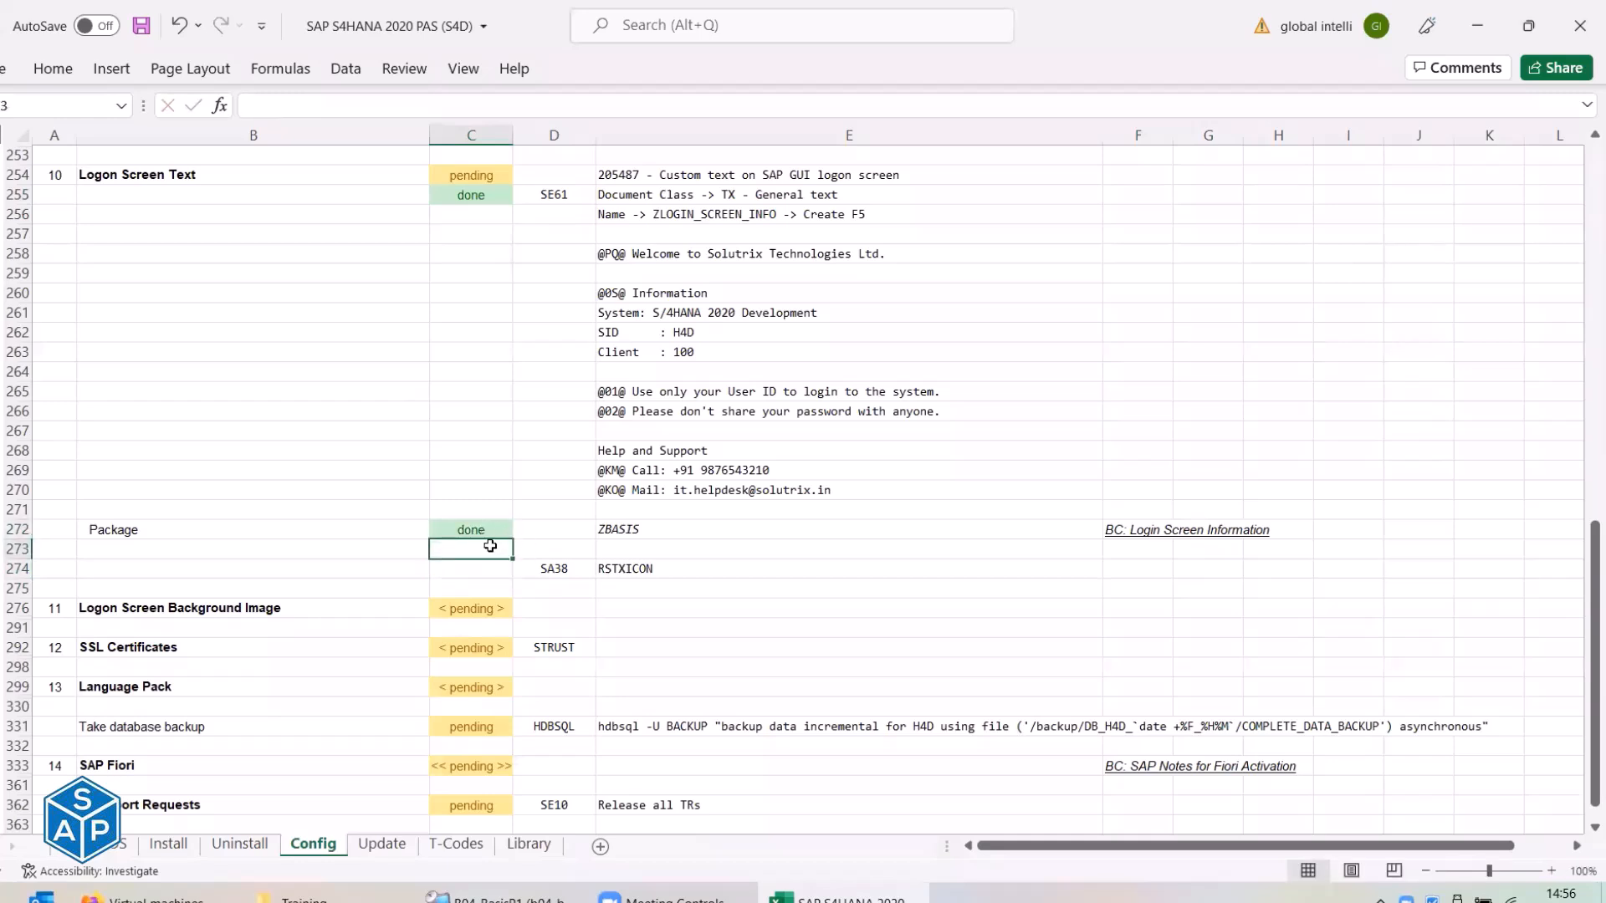
# Copy the C228 status formula into C254 and change its range to C255:C273.
pyautogui.scroll(3, 491, 545)
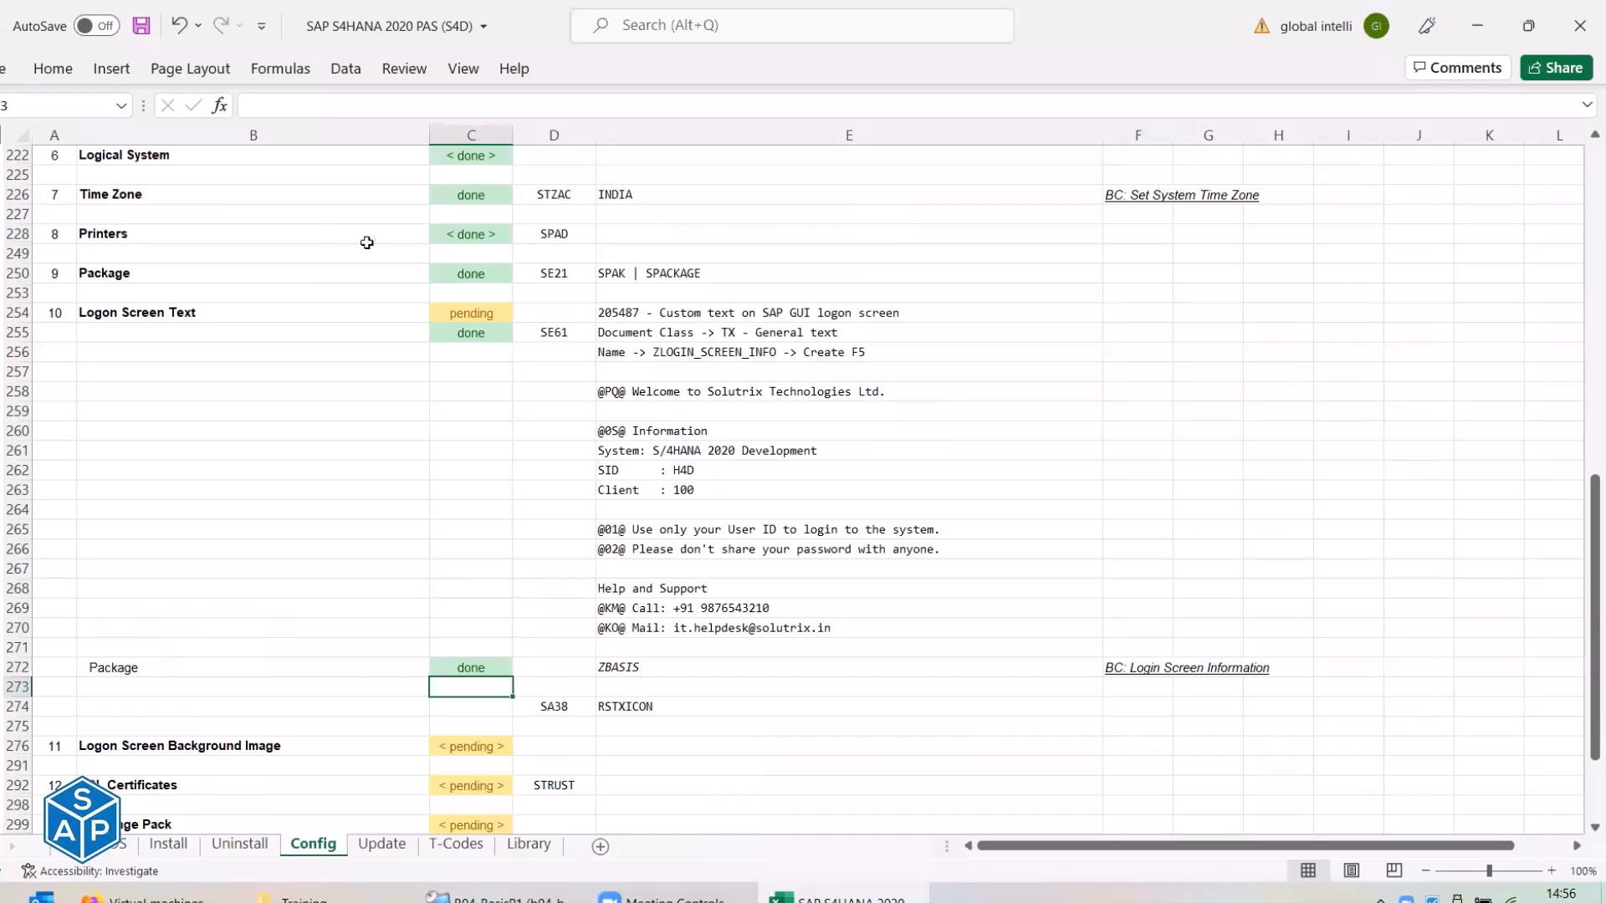
pyautogui.click(456, 236)
pyautogui.hotkey('ctrl', 'c')
pyautogui.click(475, 313)
pyautogui.rightClick(476, 314)
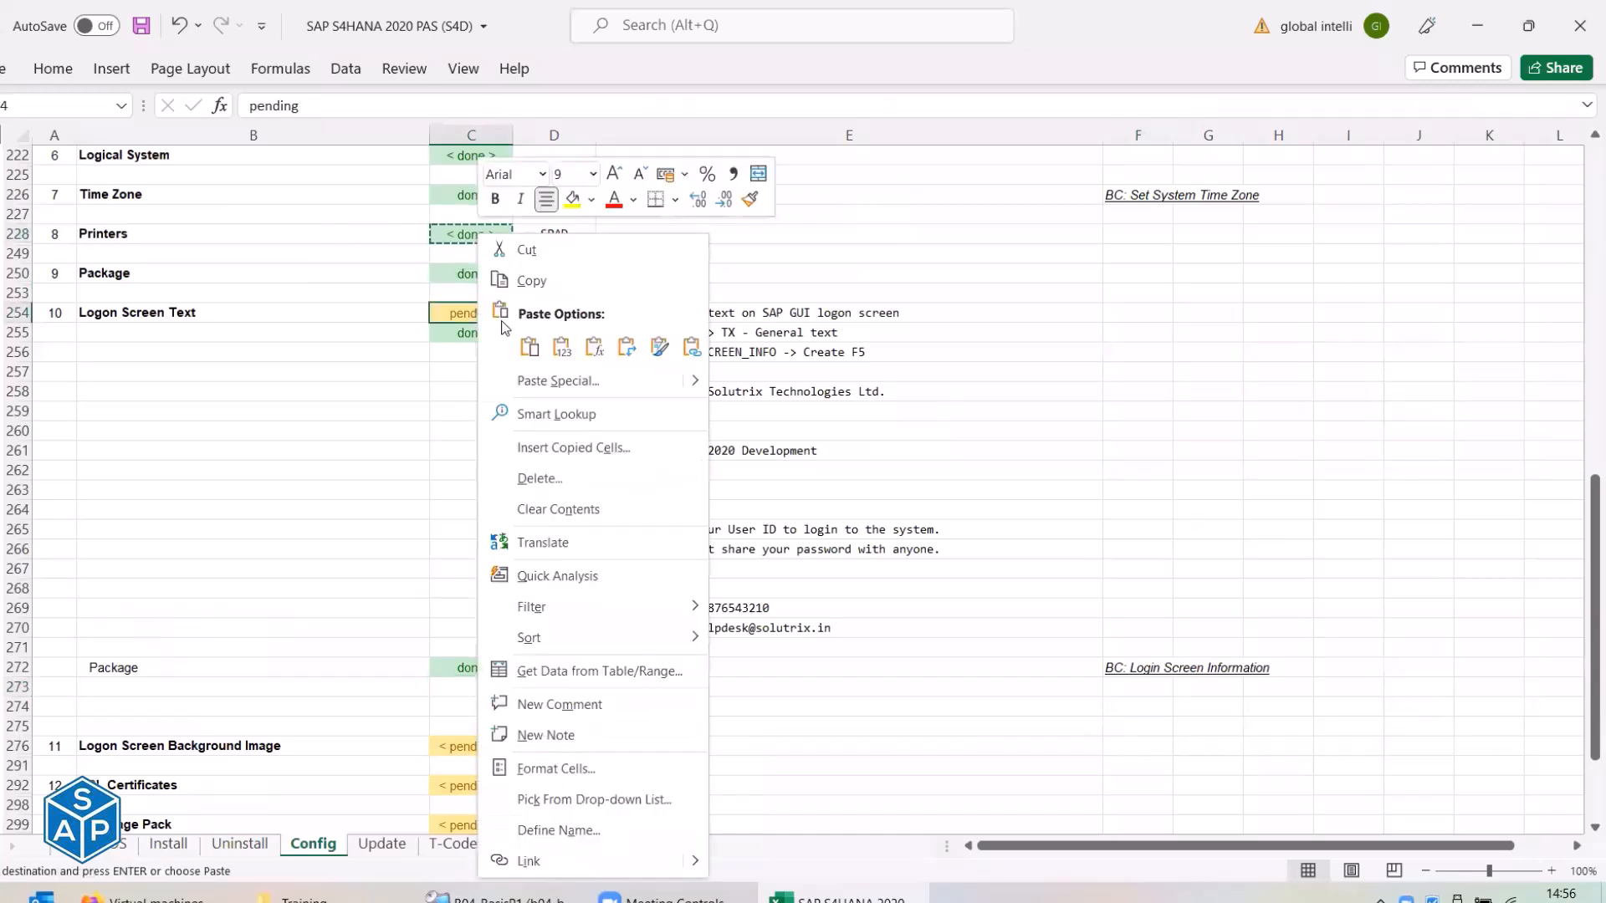
pyautogui.click(594, 346)
pyautogui.scroll(-2, 596, 328)
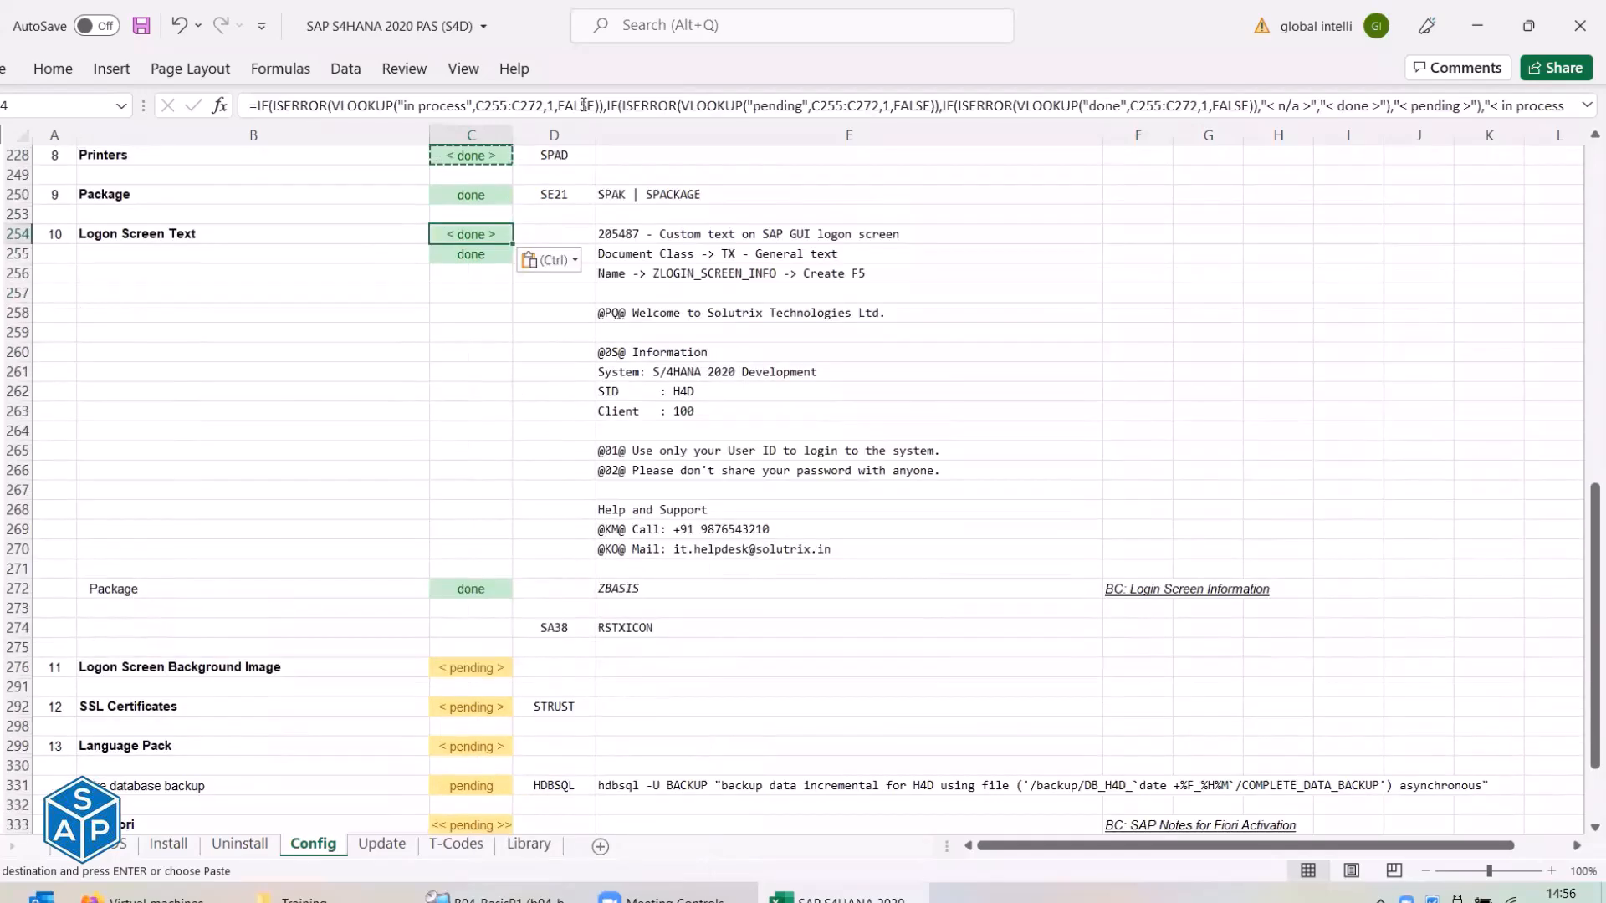
pyautogui.click(581, 105)
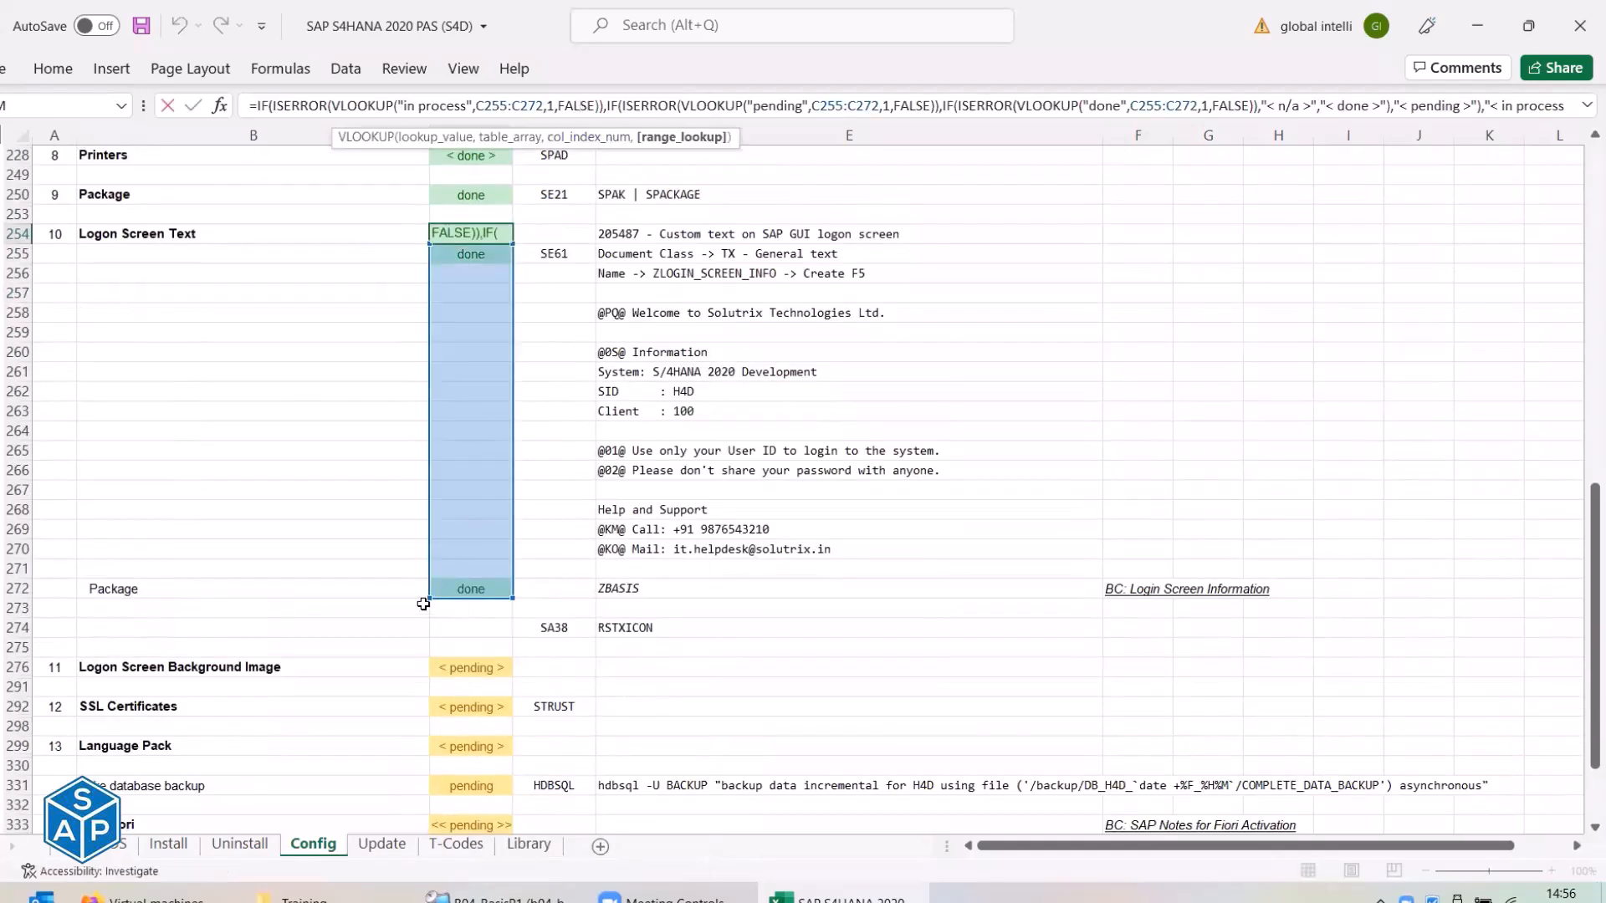
pyautogui.moveTo(425, 595); pyautogui.dragTo(427, 628)
pyautogui.press('Return')
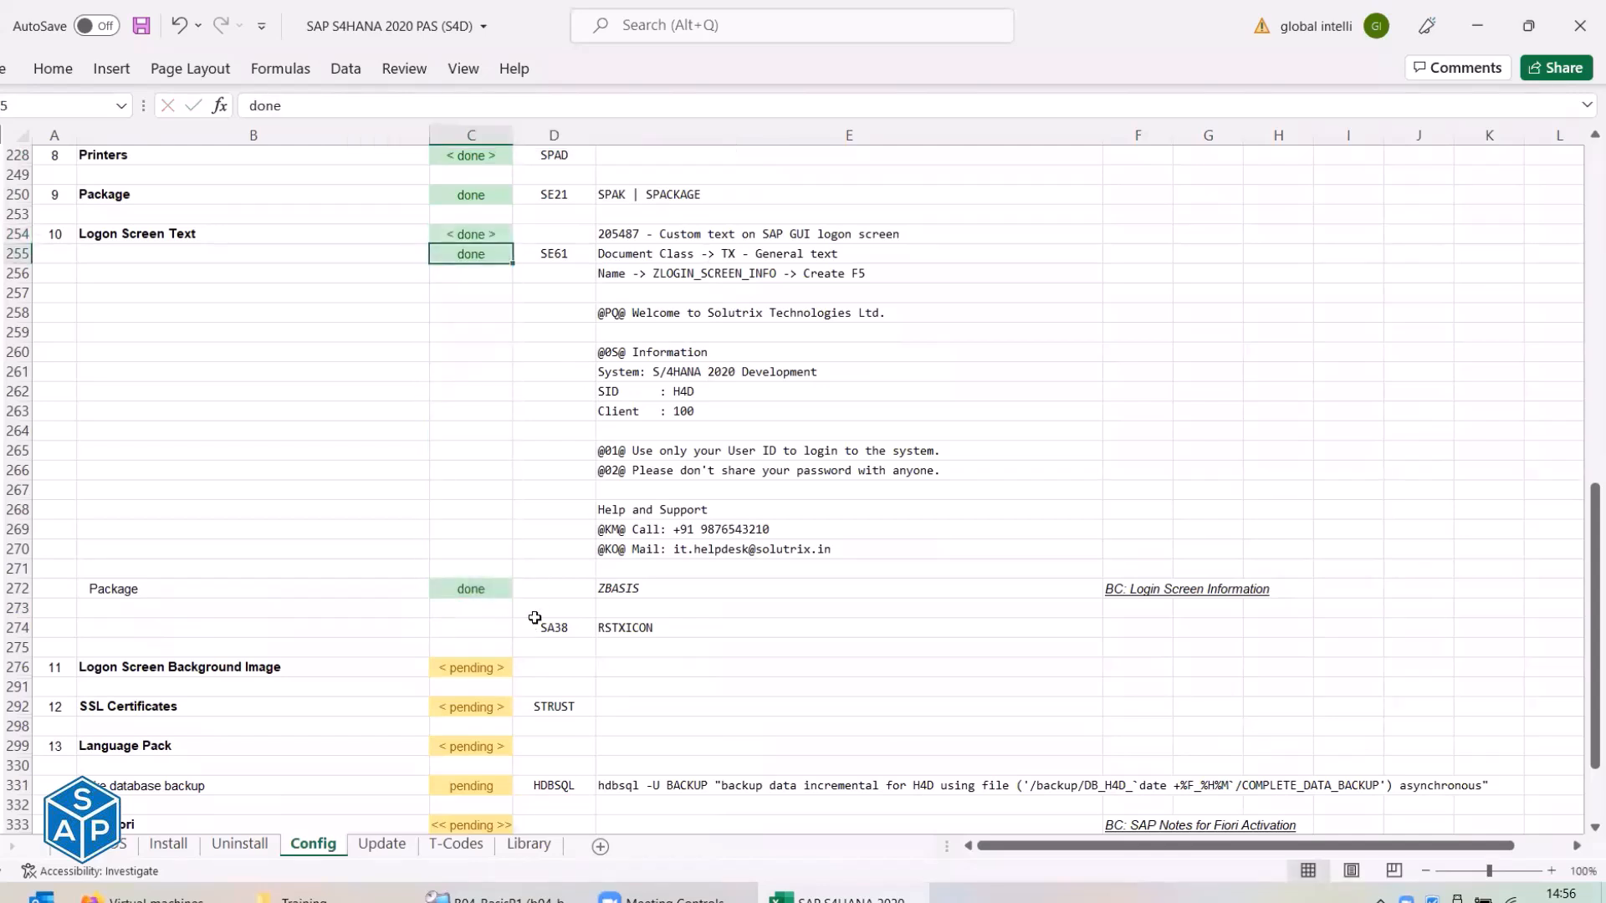
# Set C274 to pending, save the workbook, and return to SAP.
pyautogui.click(488, 629)
pyautogui.write('pending')
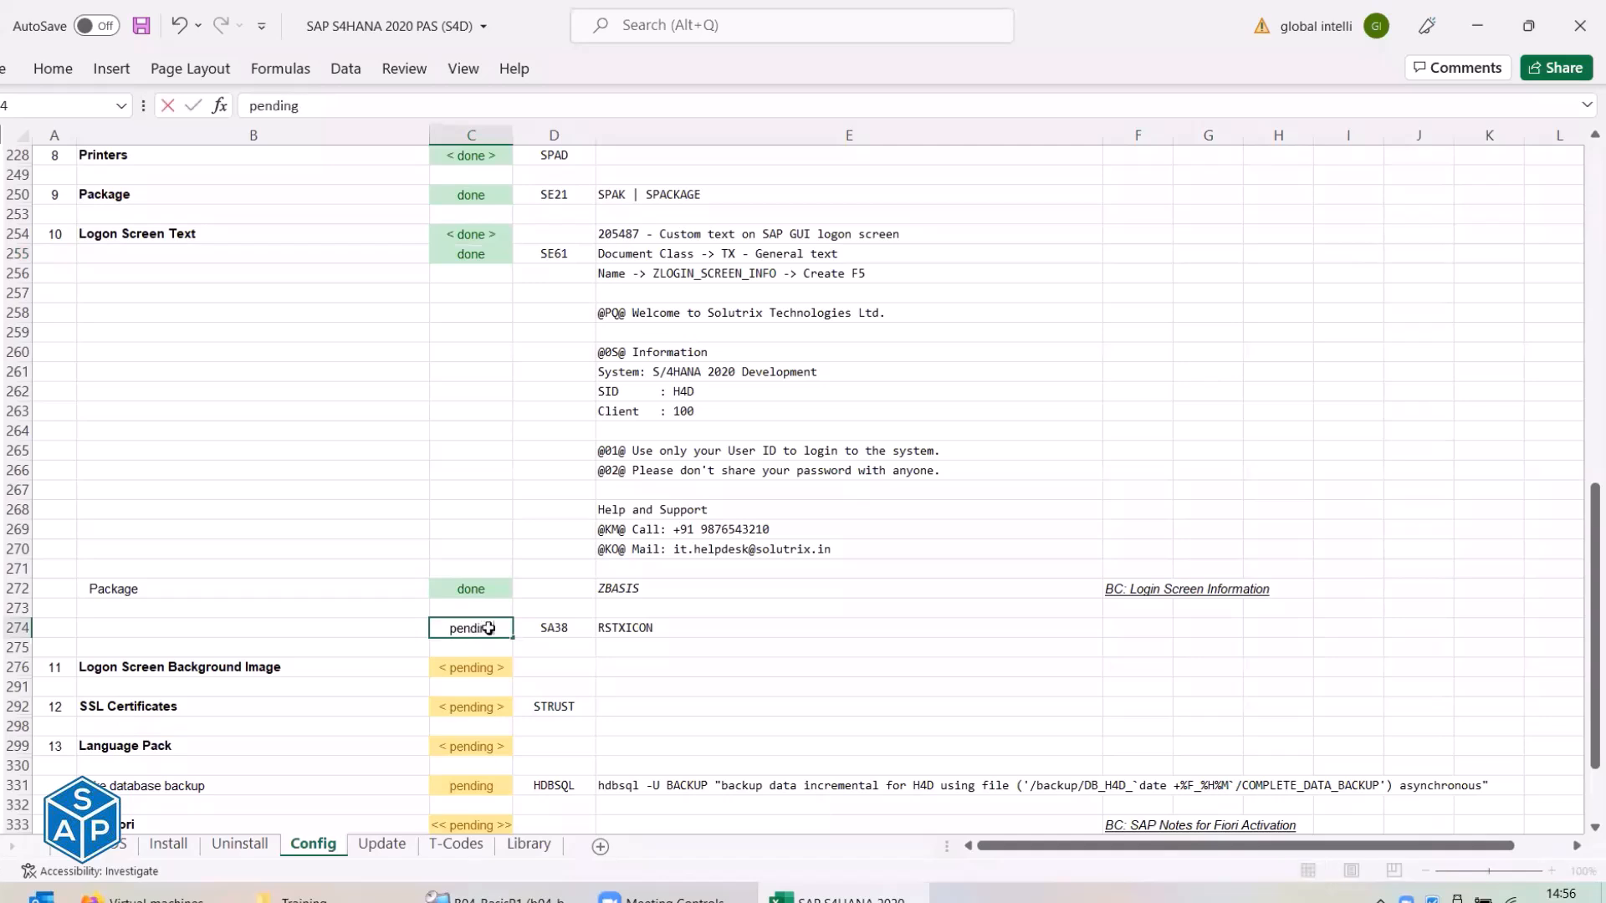
pyautogui.press('Return')
pyautogui.hotkey('ctrl', 's')
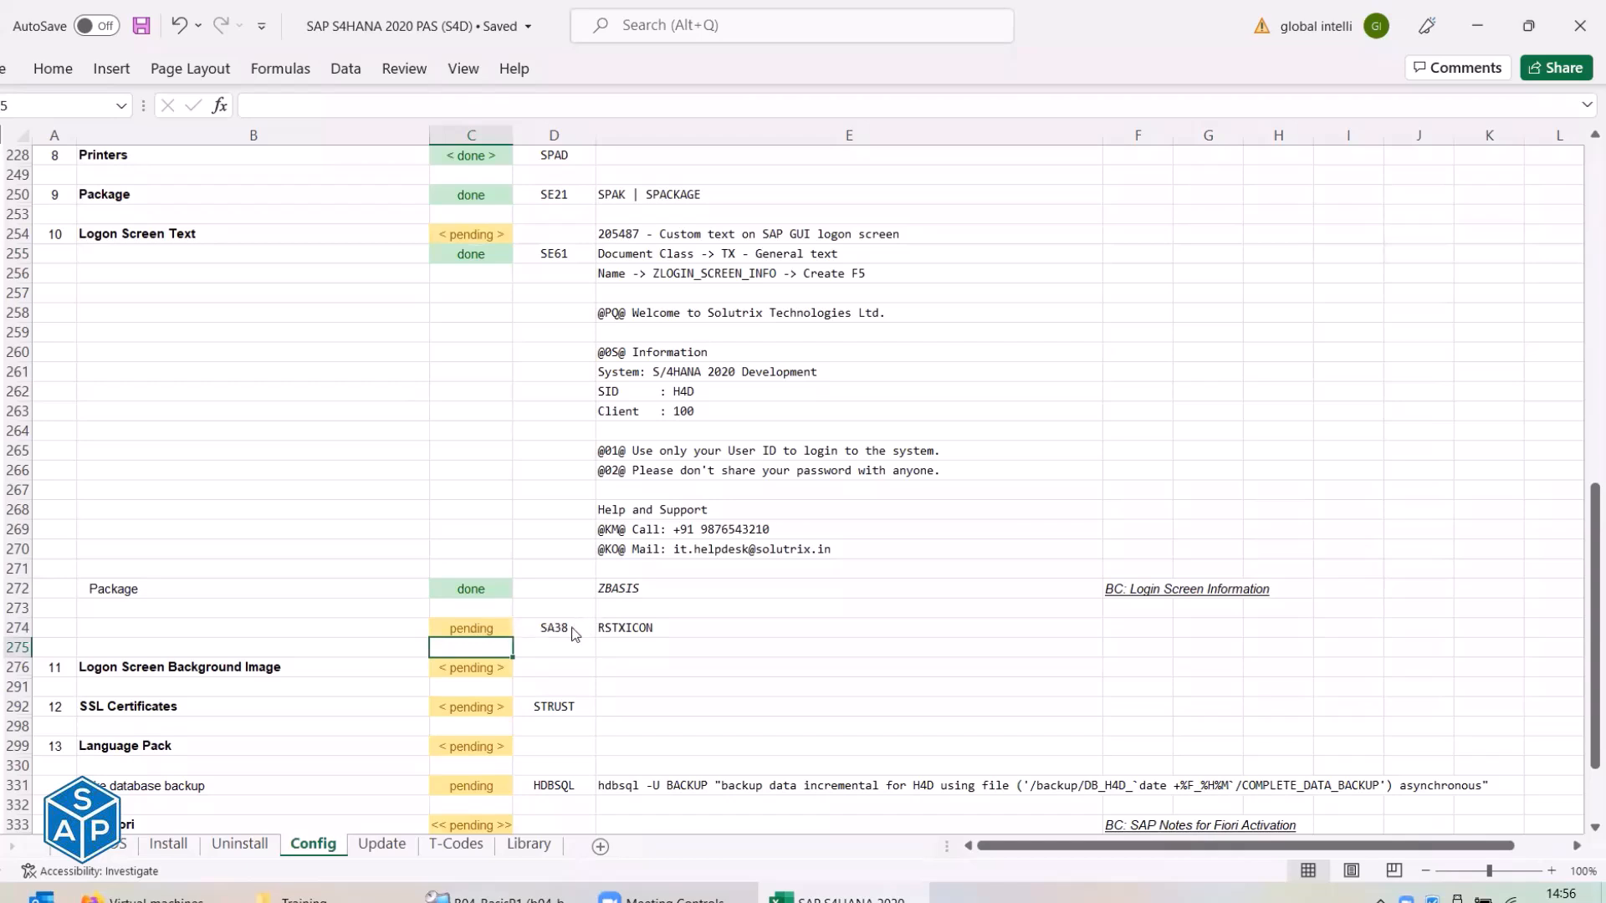
pyautogui.hotkey('alt', 'Tab')
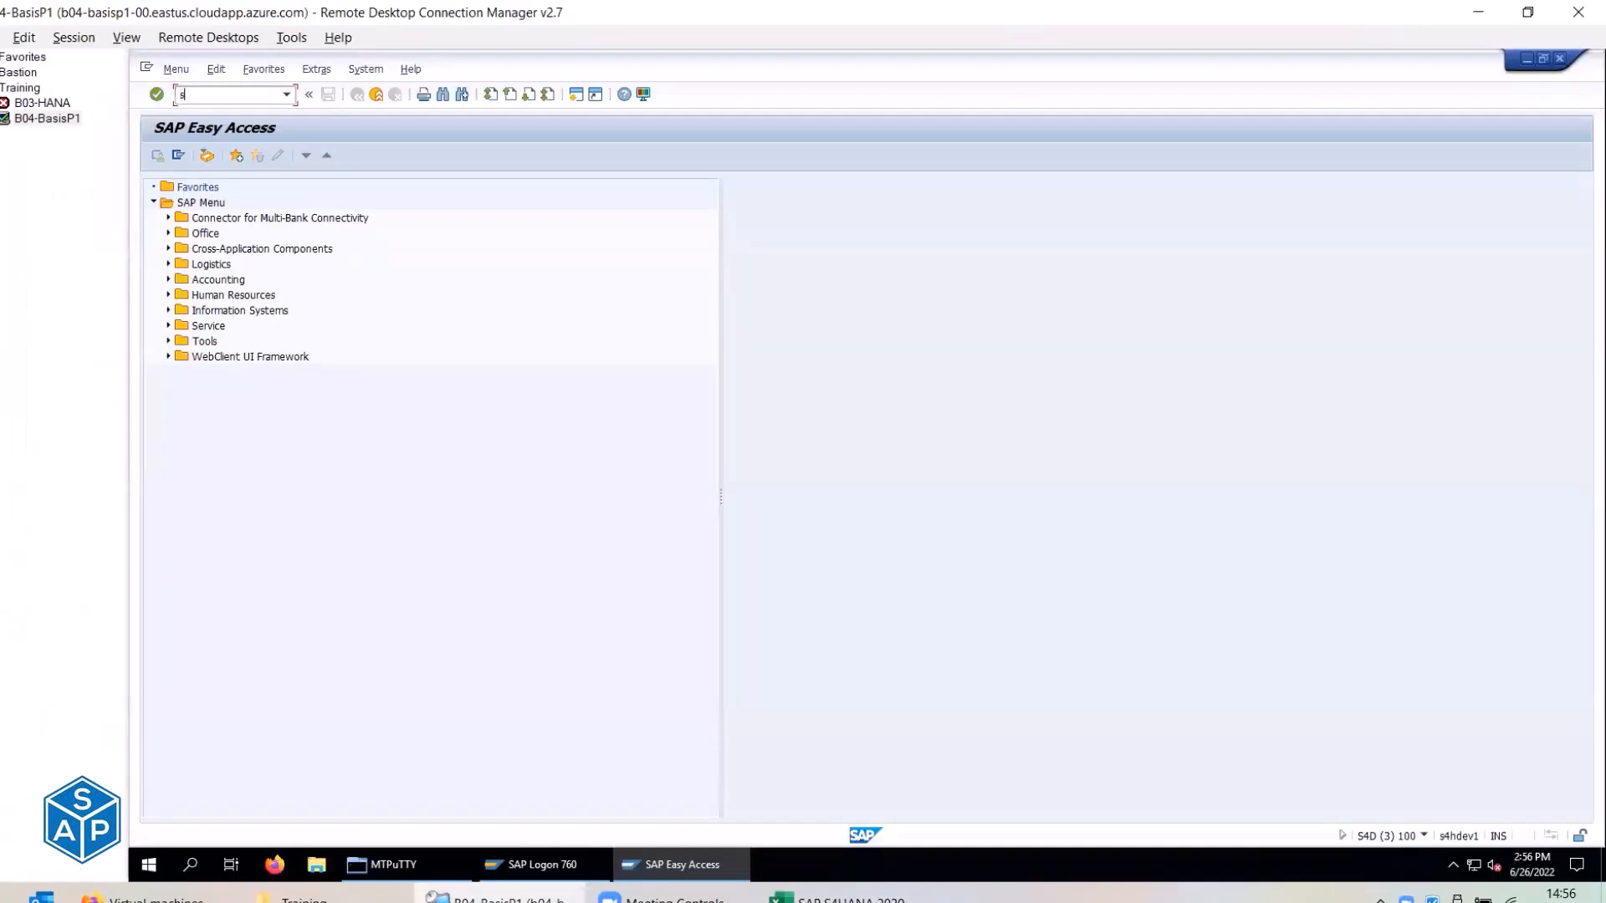
# Open SA38 and enter program RSTXICON, copied from Excel cell E274.
pyautogui.write('sa38')
pyautogui.press('Return')
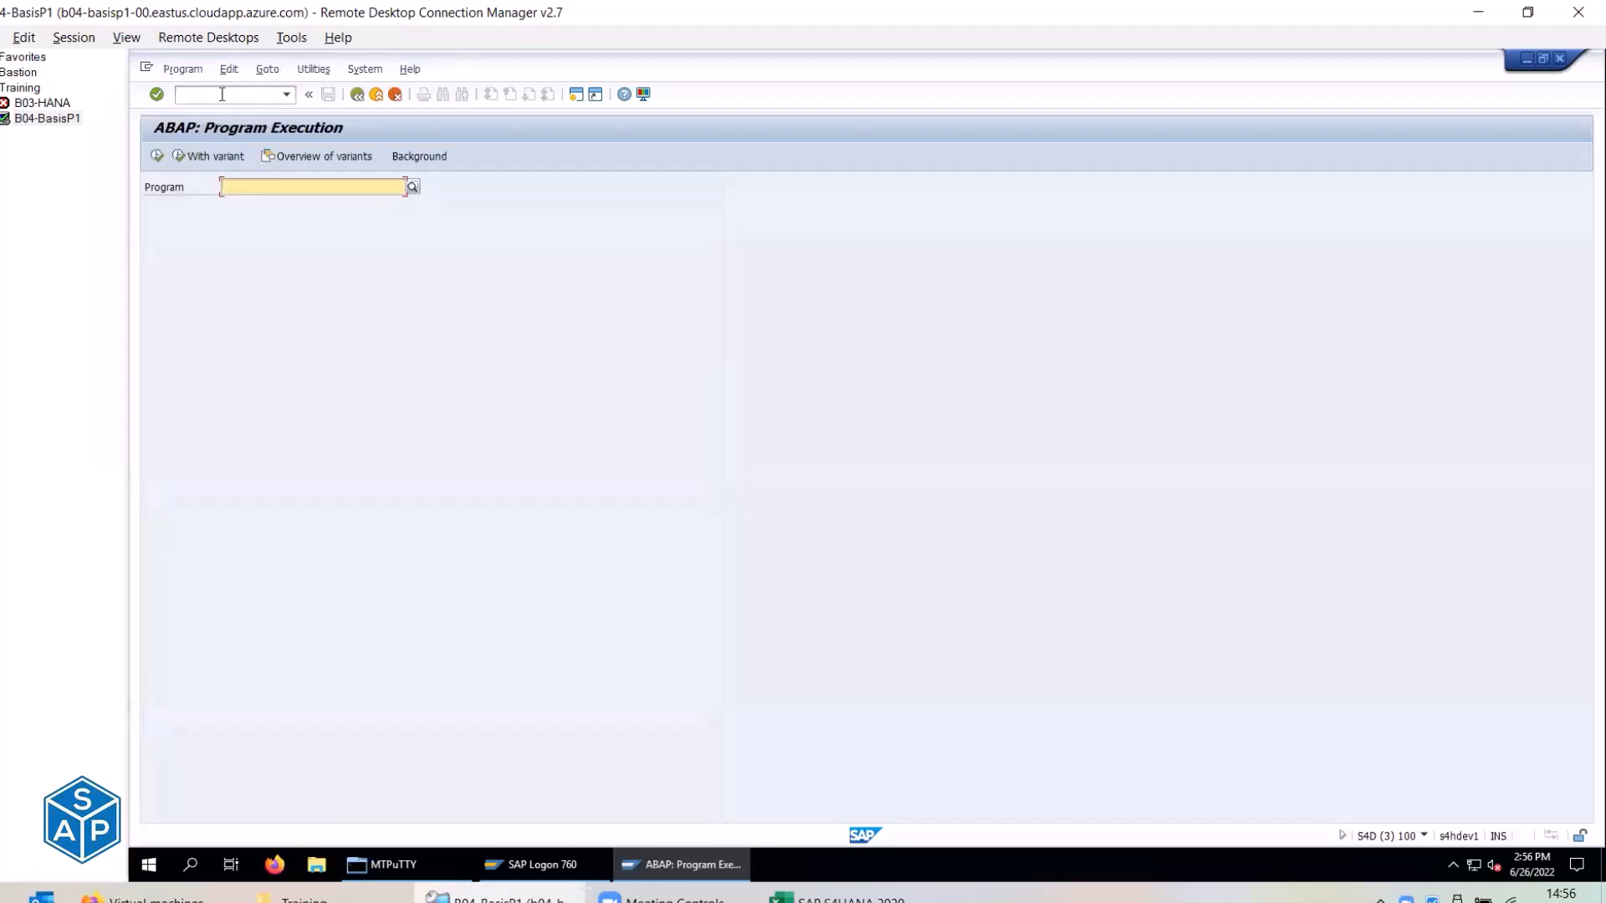
pyautogui.hotkey('alt', 'Tab')
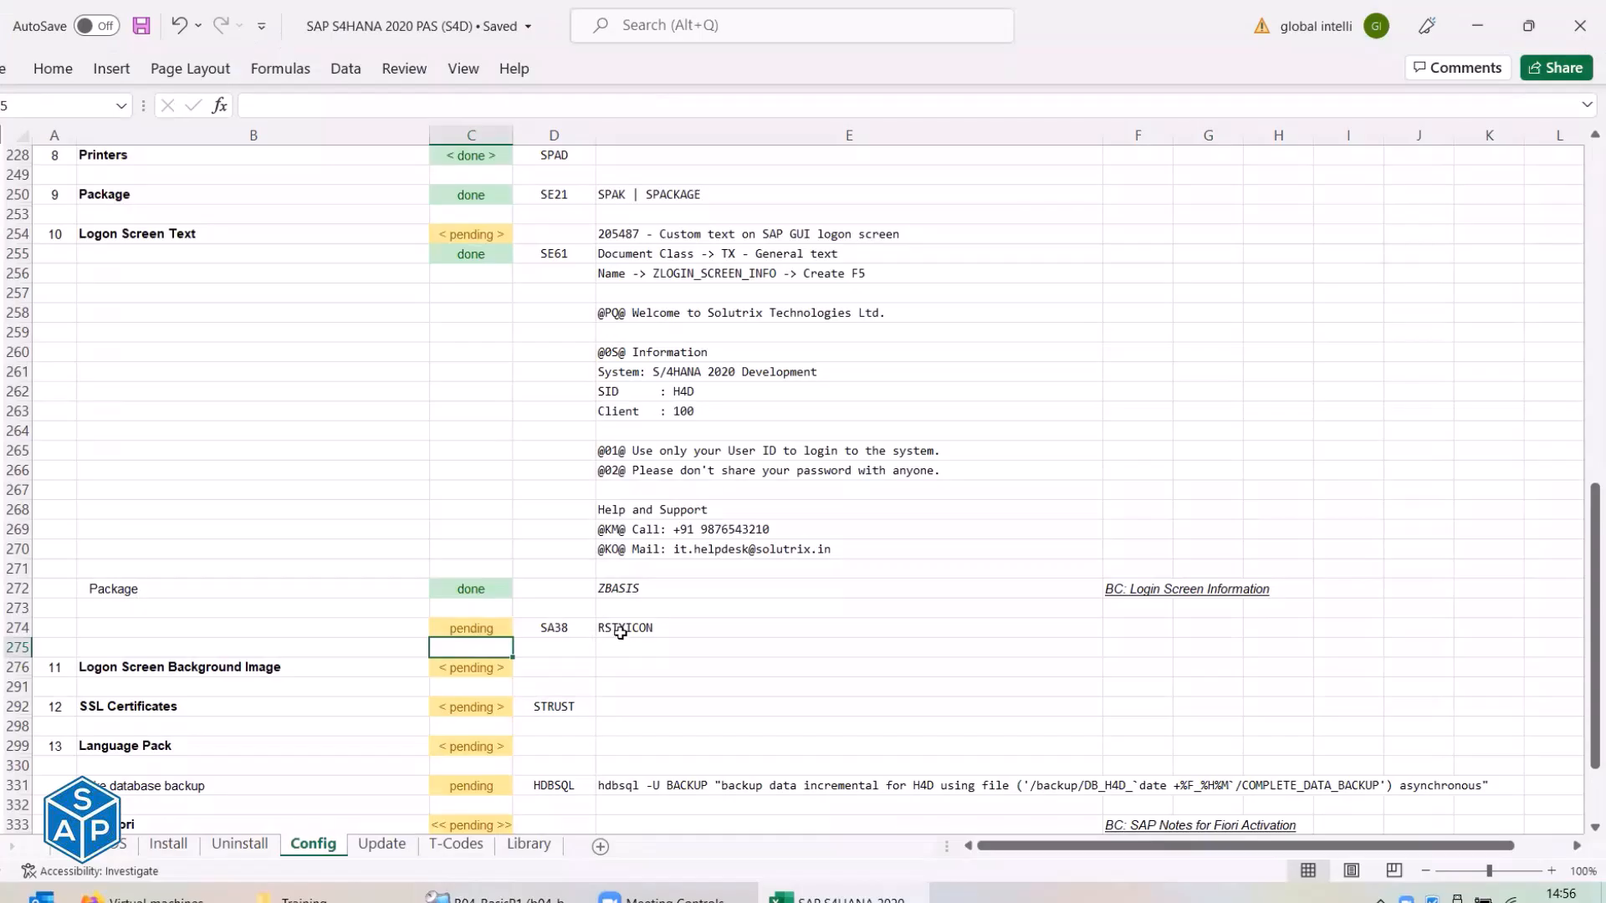
pyautogui.click(711, 629)
pyautogui.hotkey('ctrl', 'c')
pyautogui.hotkey('alt', 'Tab')
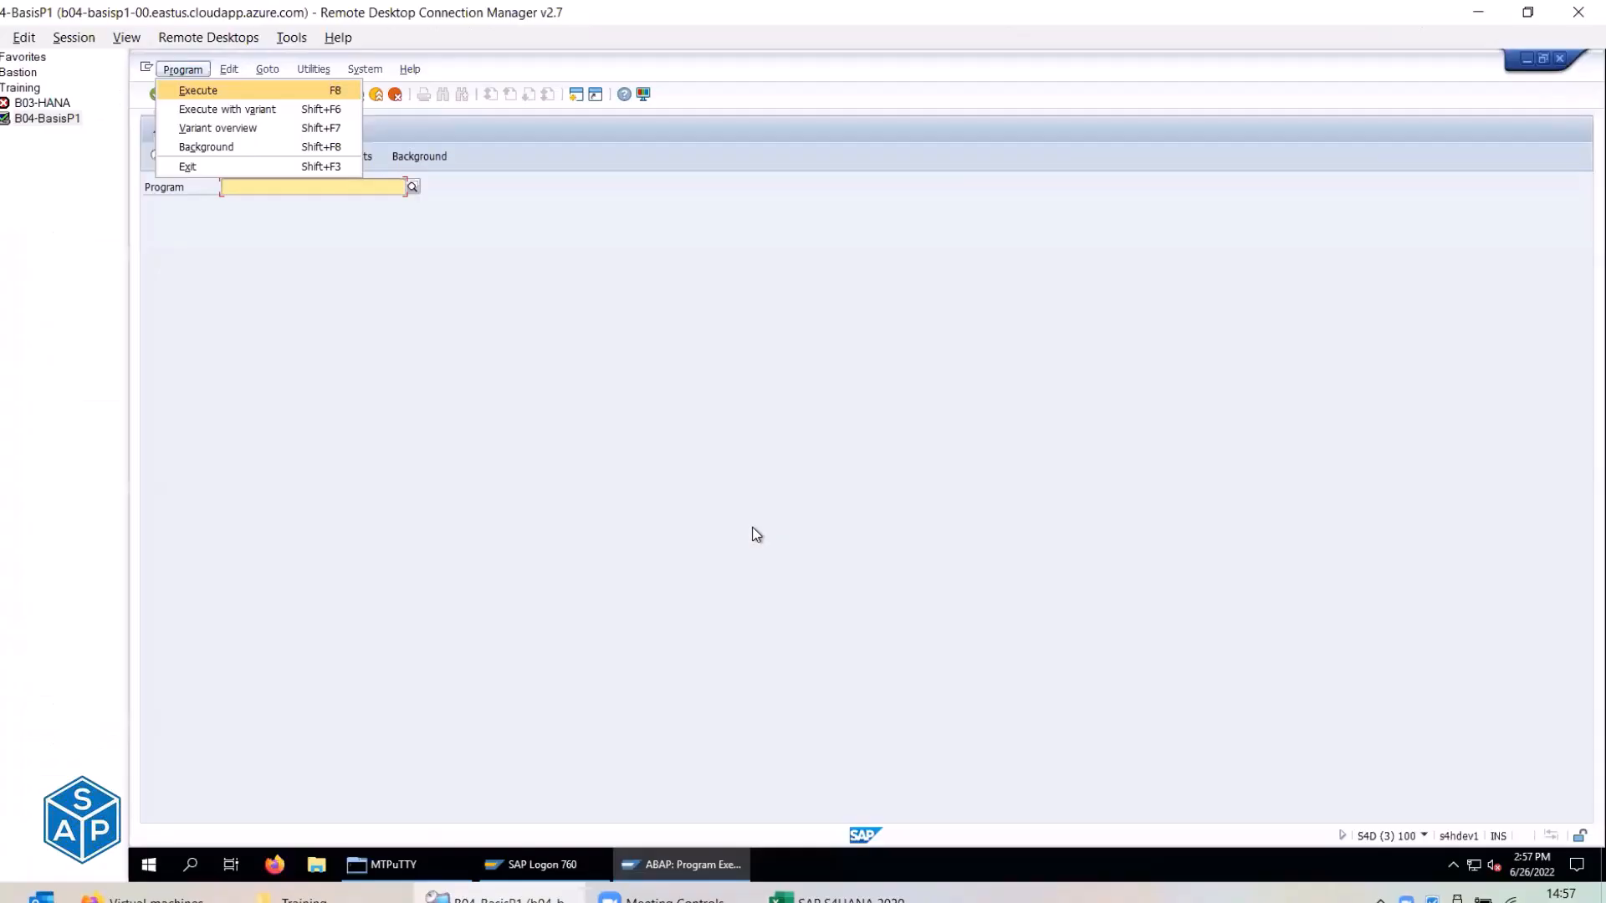
pyautogui.click(336, 184)
pyautogui.hotkey('ctrl', 'v')
# Execute RSTXICON as an ABAP list and inspect the first icon, ICON_DUMMY, and its code.
pyautogui.click(157, 156)
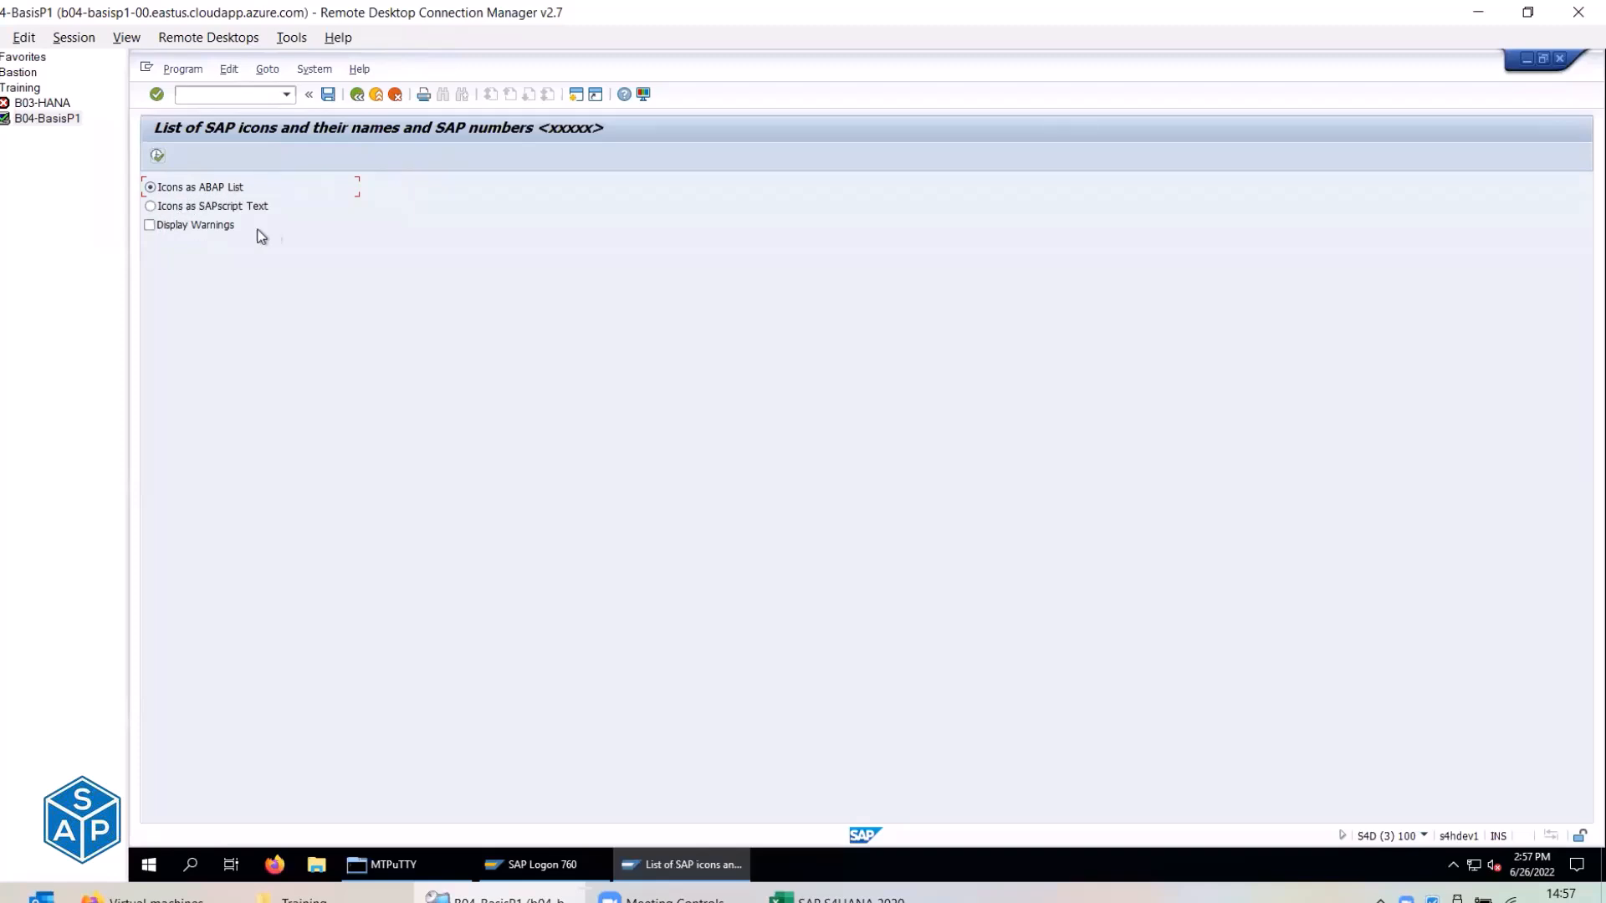
pyautogui.click(158, 156)
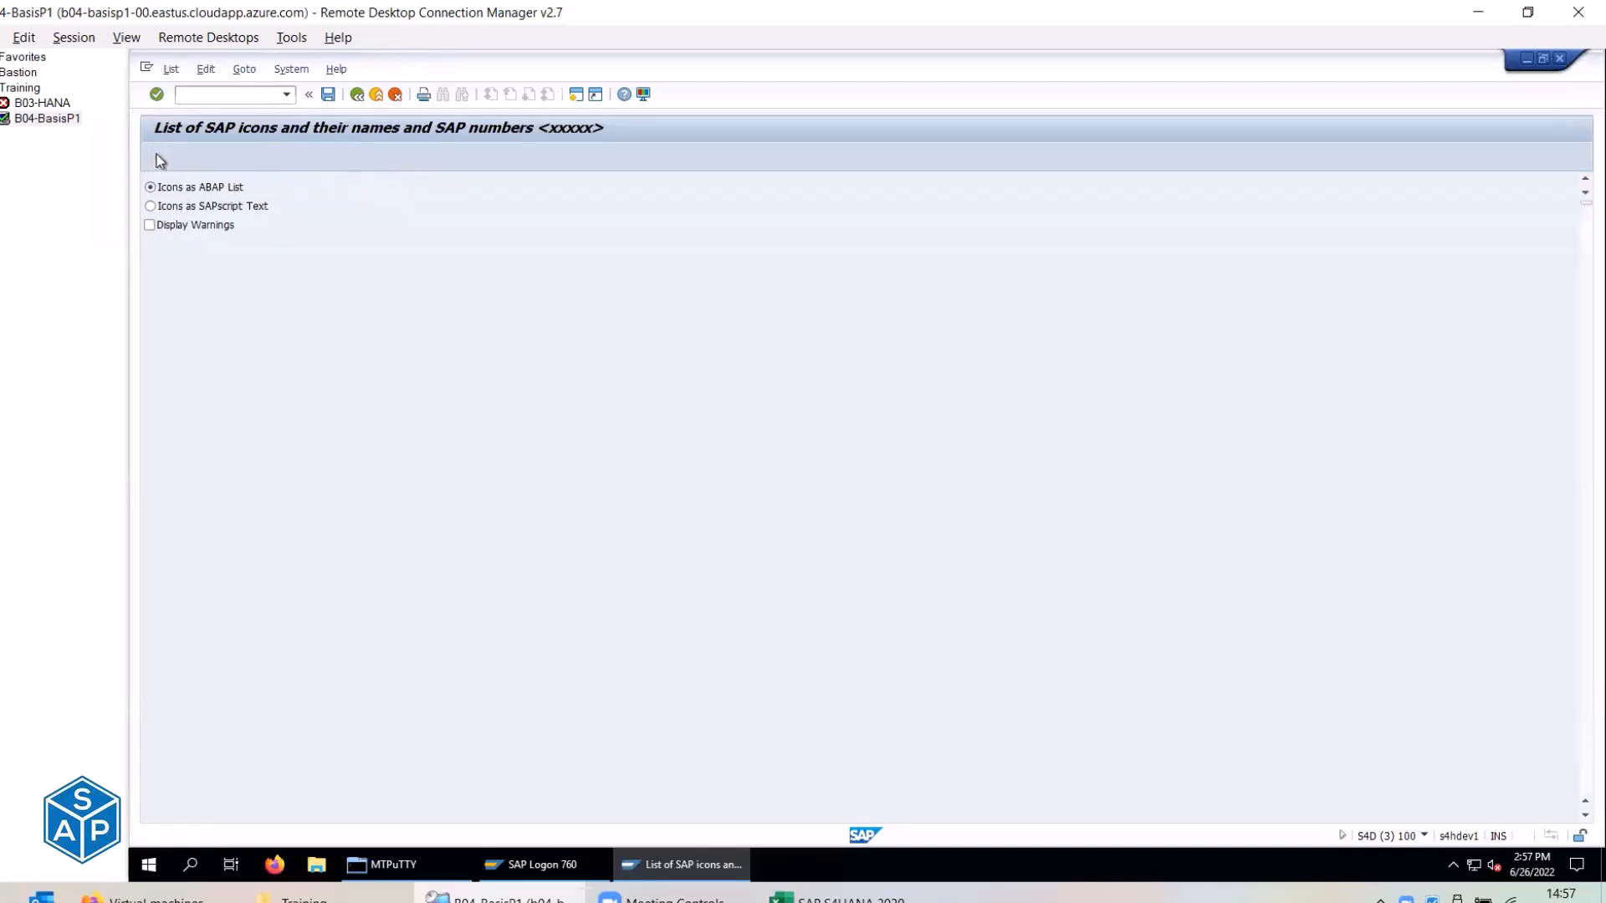
pyautogui.click(153, 229)
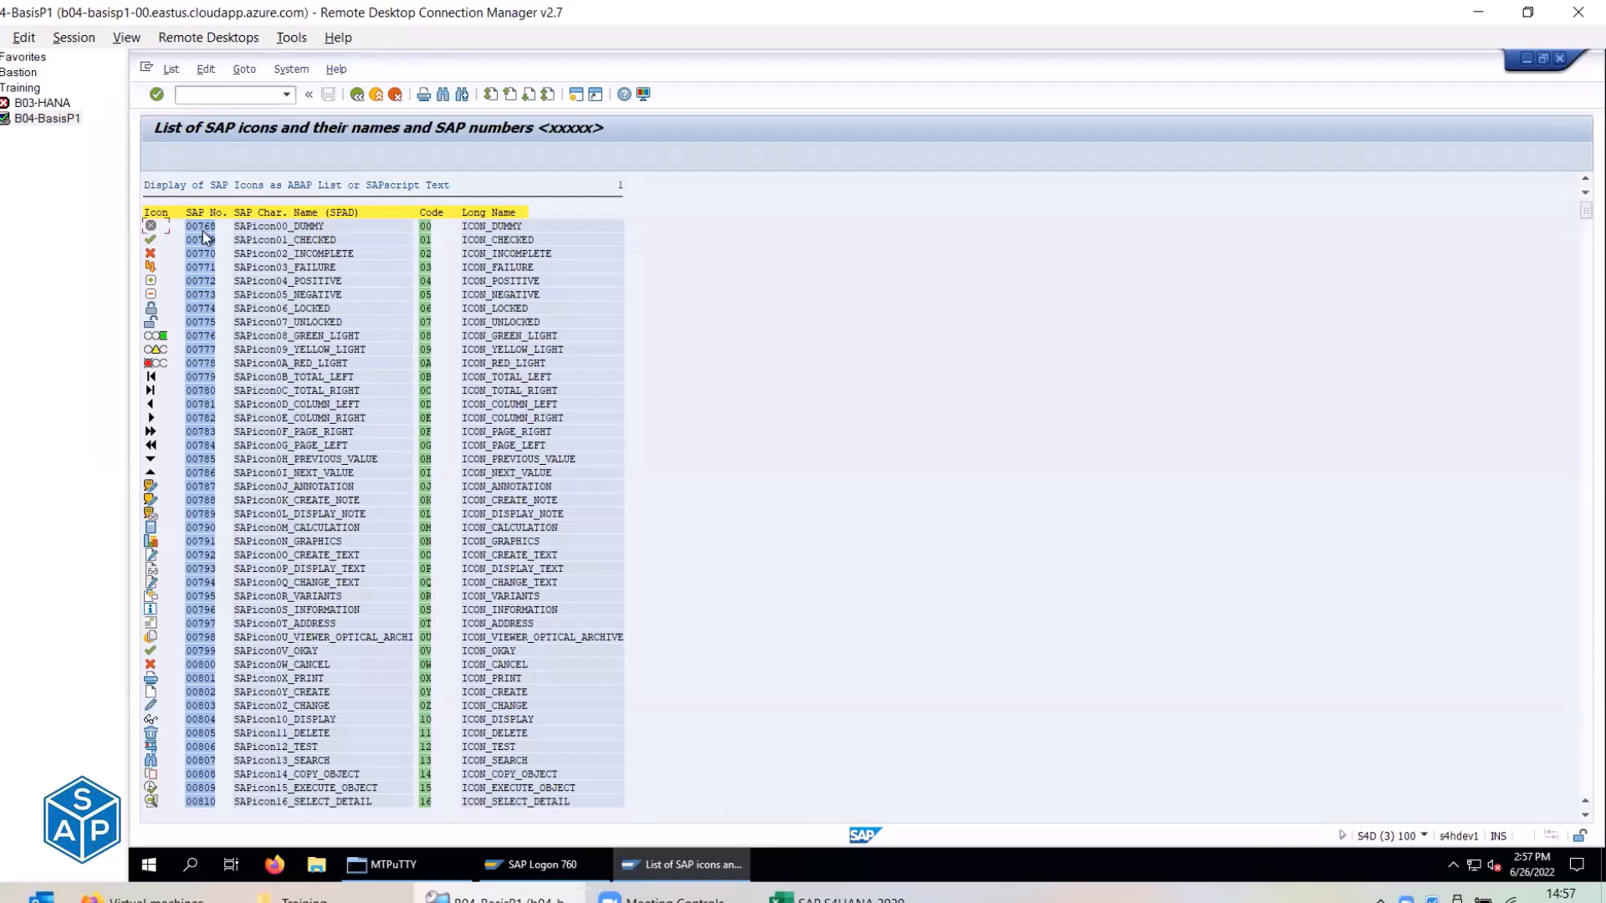
pyautogui.click(431, 224)
# Open ZLOGIN_SCREEN_INFO in change mode via /nse61 and review its 13 logon text lines.
pyautogui.click(150, 735)
pyautogui.click(225, 99)
pyautogui.write('/nse61')
pyautogui.press('Return')
pyautogui.click(311, 325)
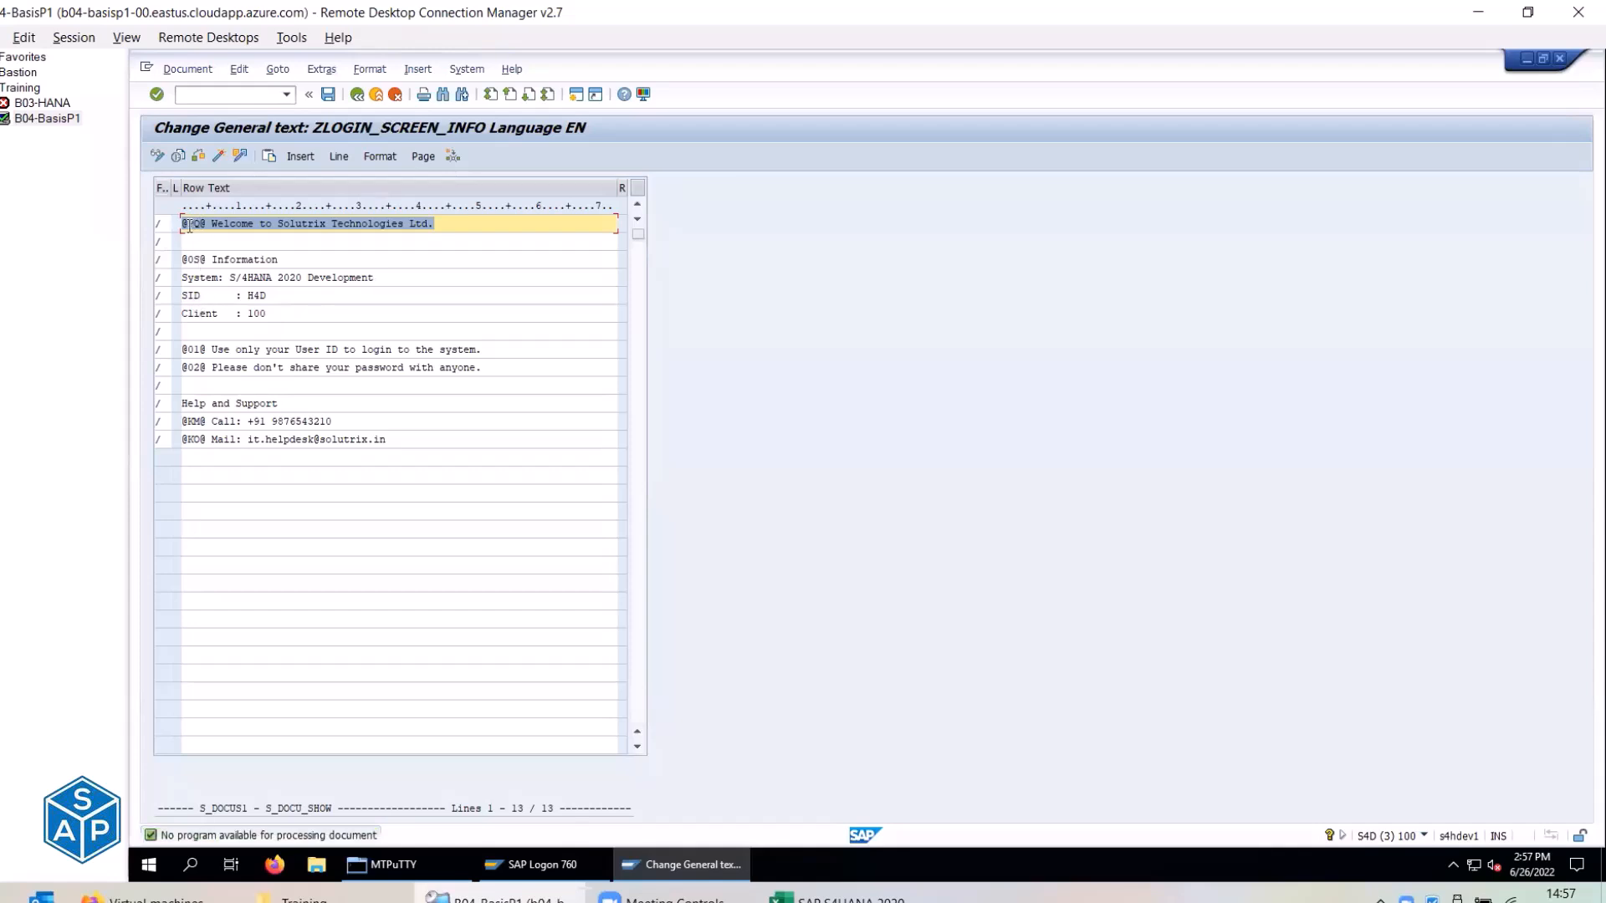
pyautogui.click(189, 225)
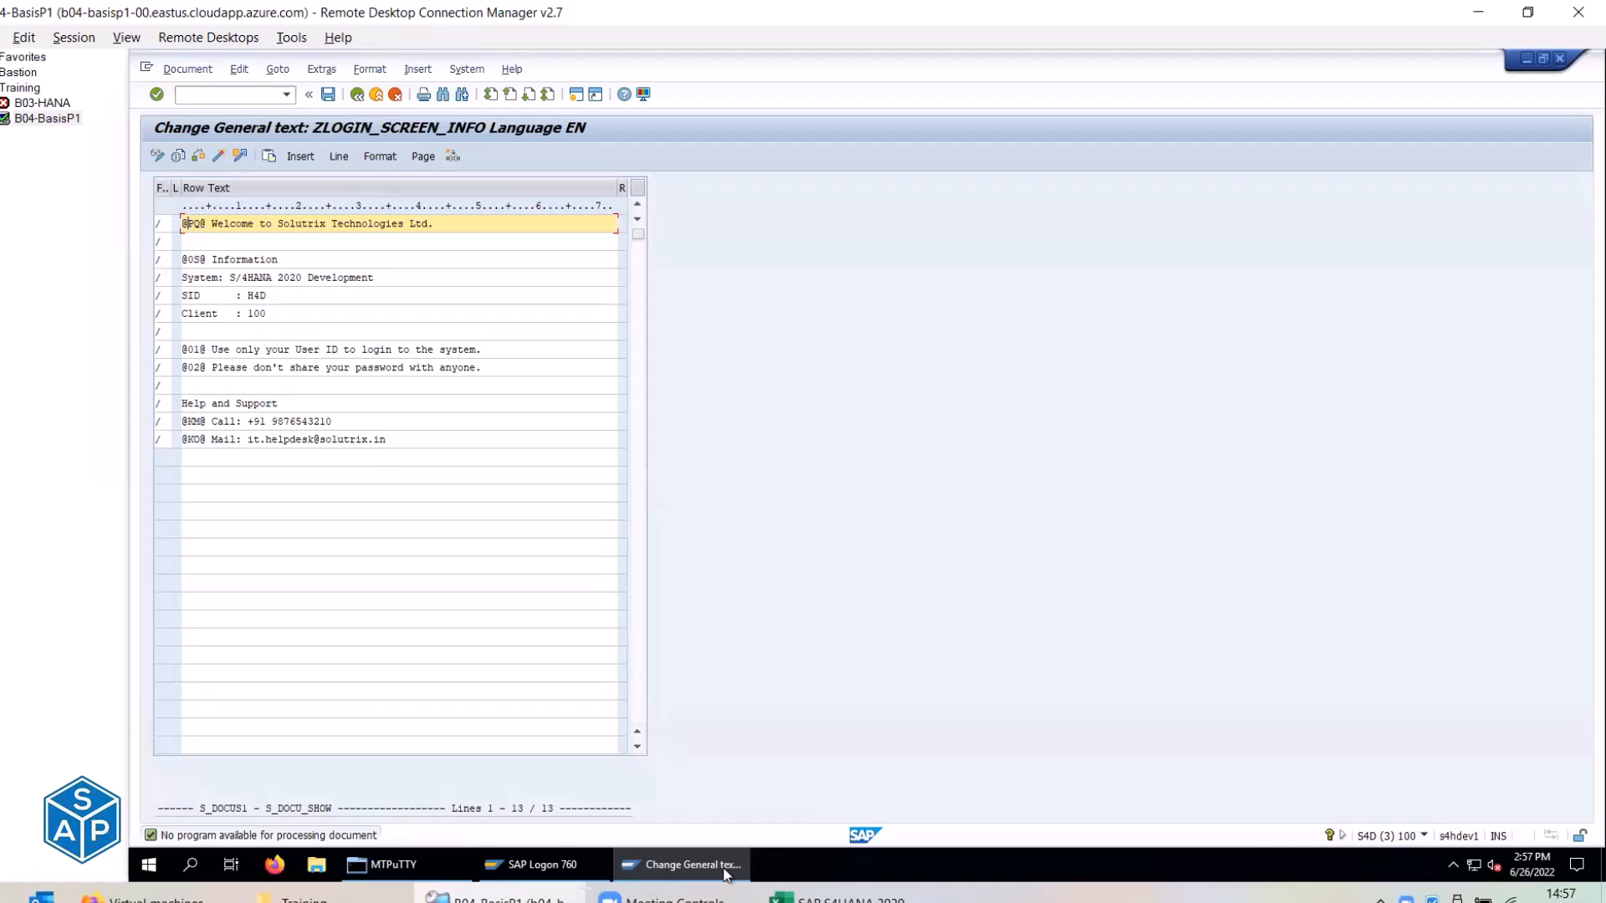
pyautogui.moveTo(700, 876)
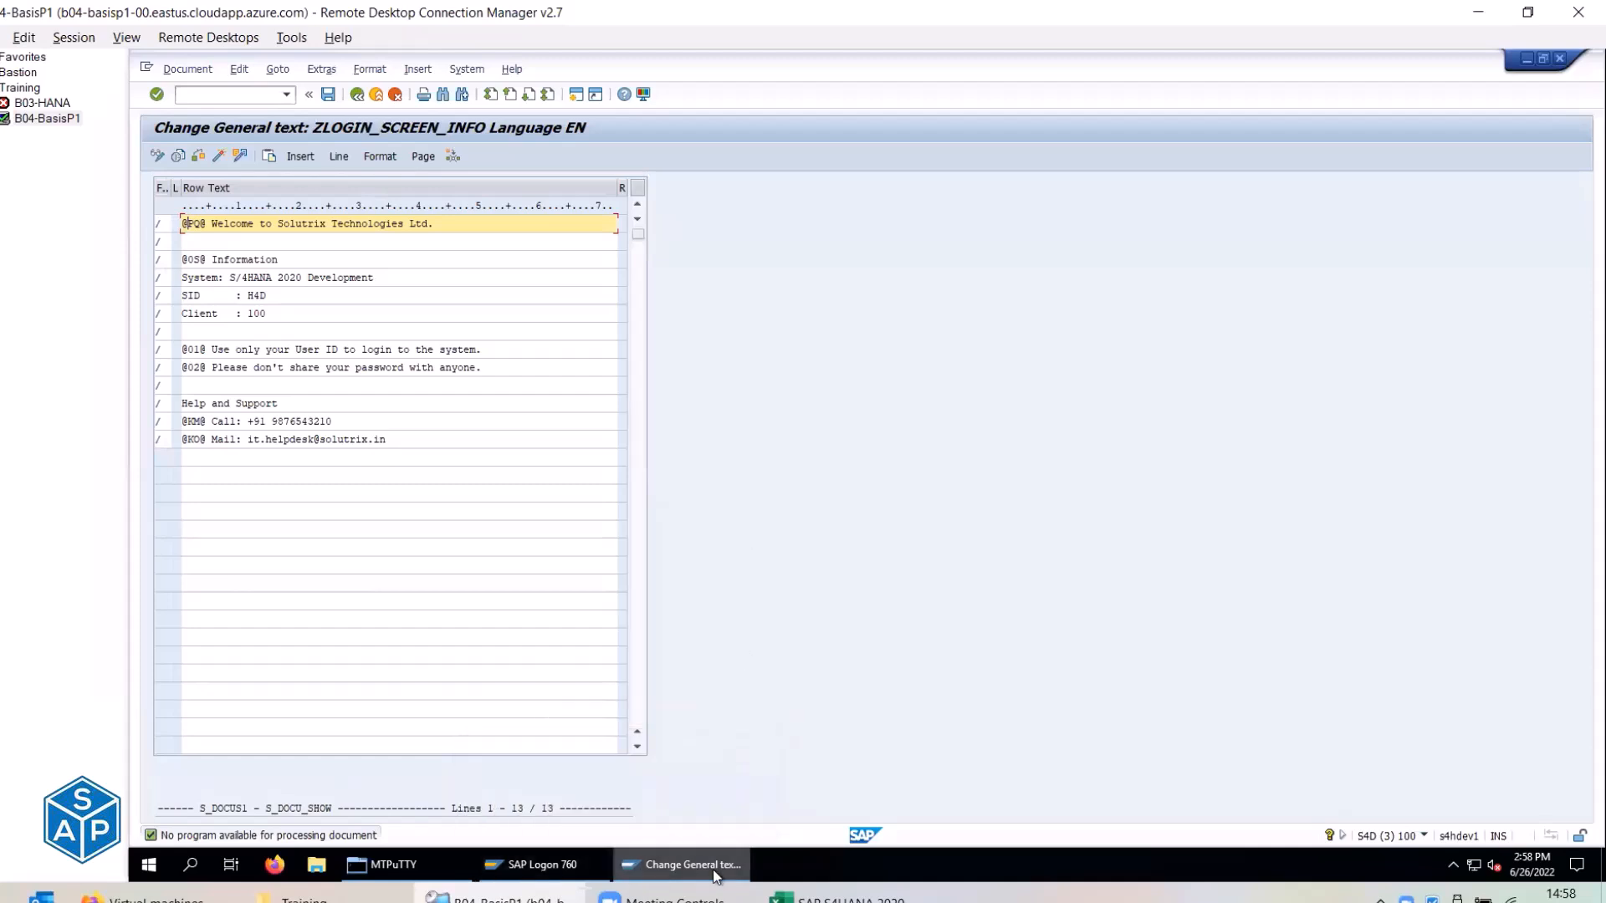
# Leave the editor and rerun RSTXICON through SA38 picked from the transaction history.
pyautogui.click(375, 95)
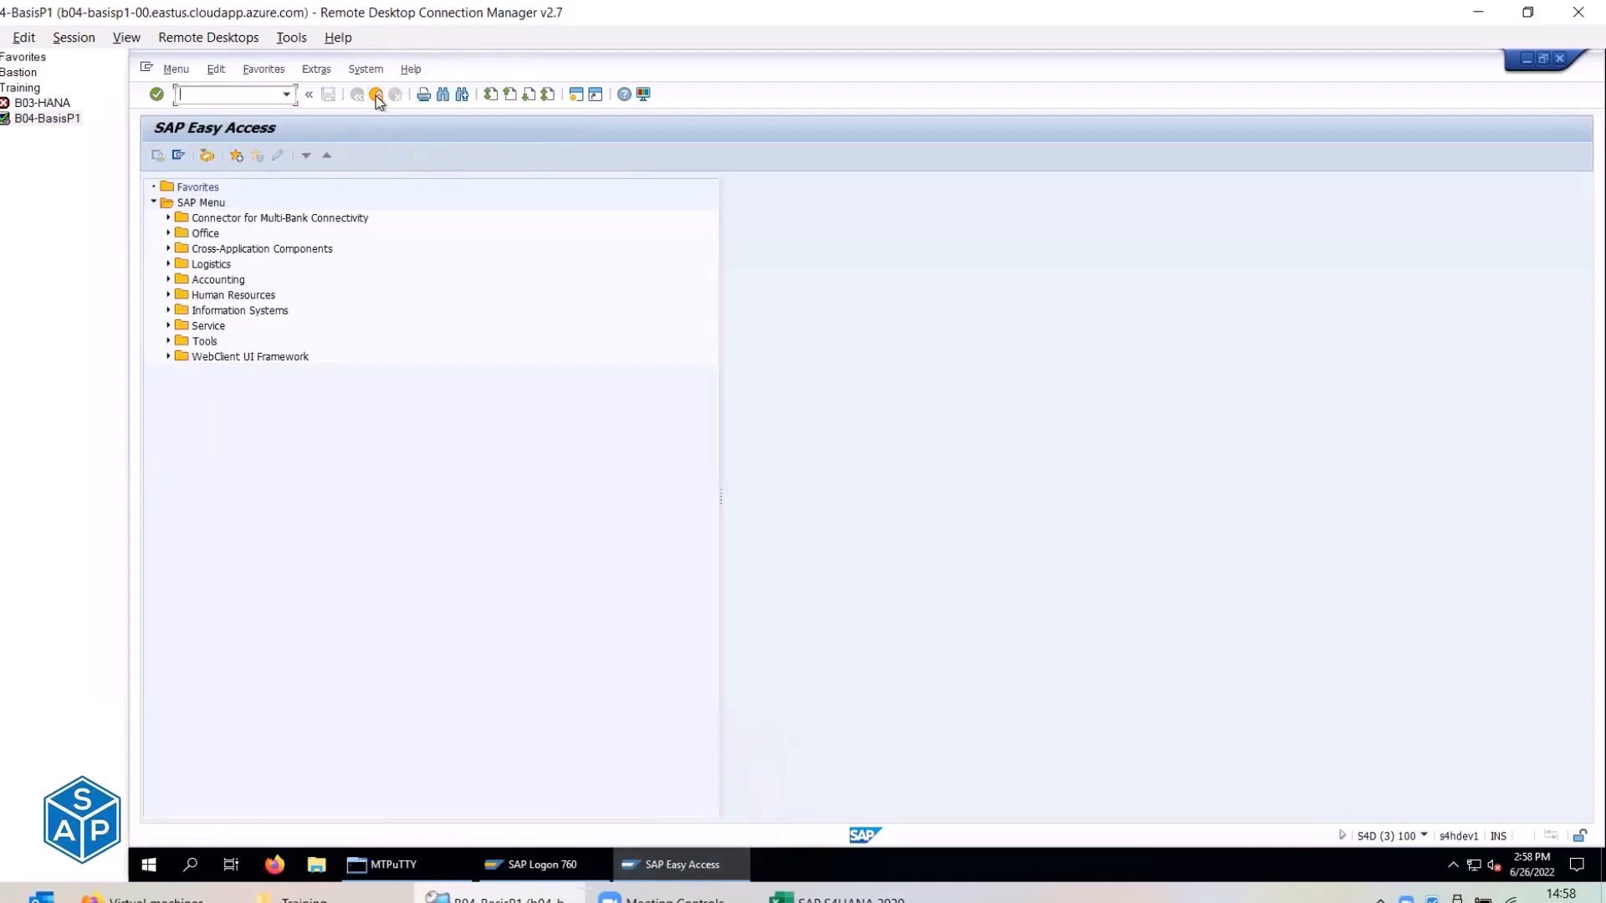
pyautogui.click(286, 95)
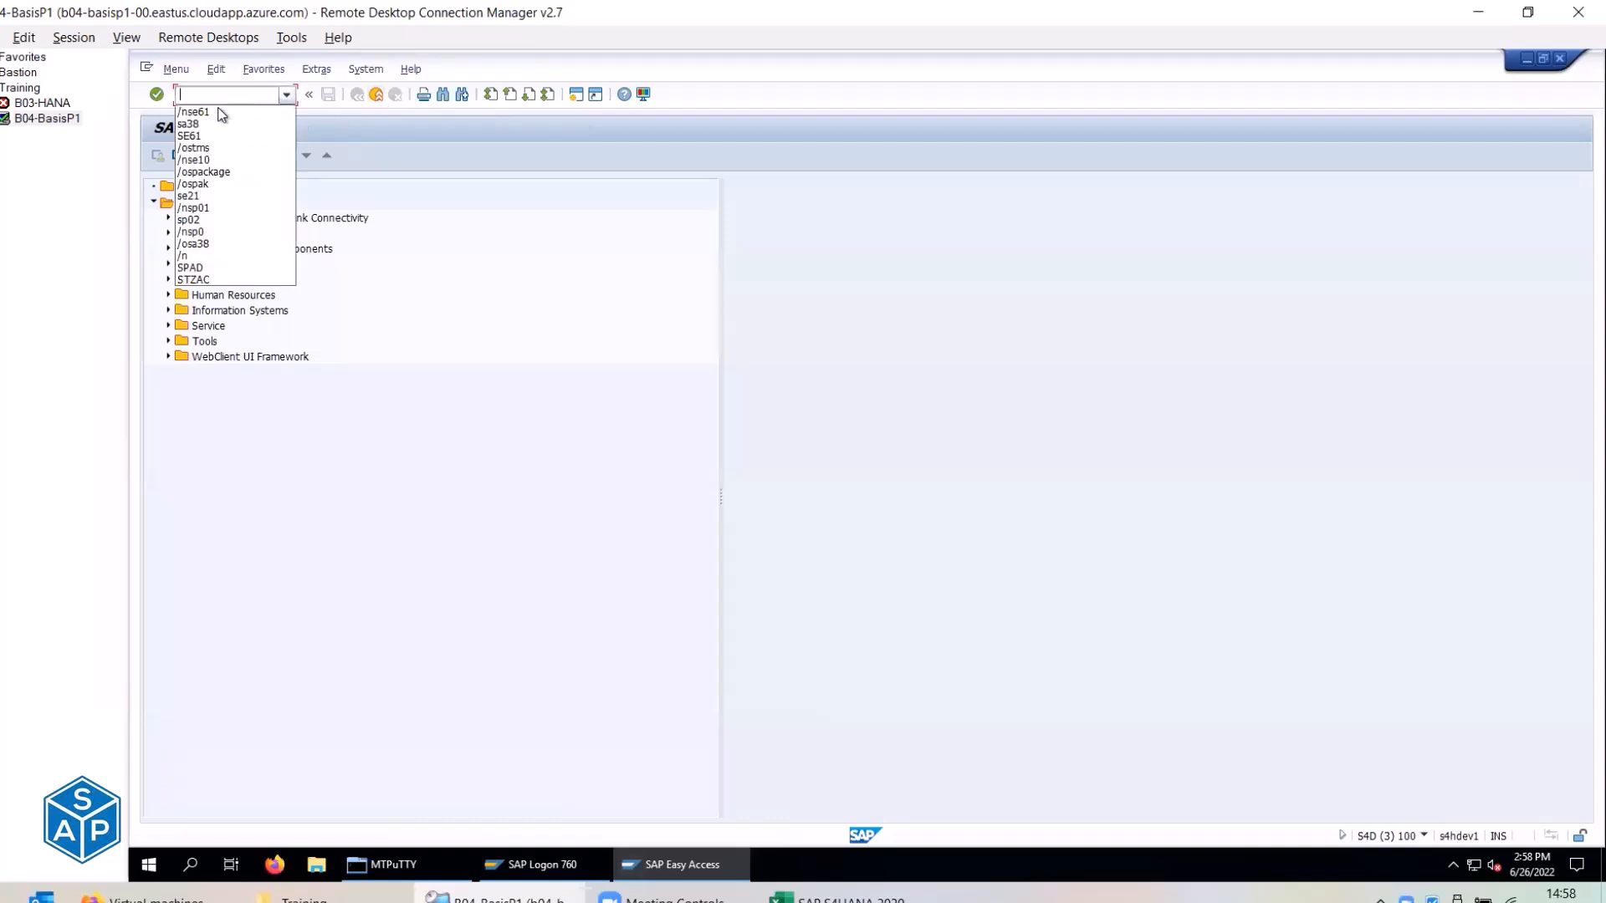
pyautogui.click(211, 123)
pyautogui.press('Return')
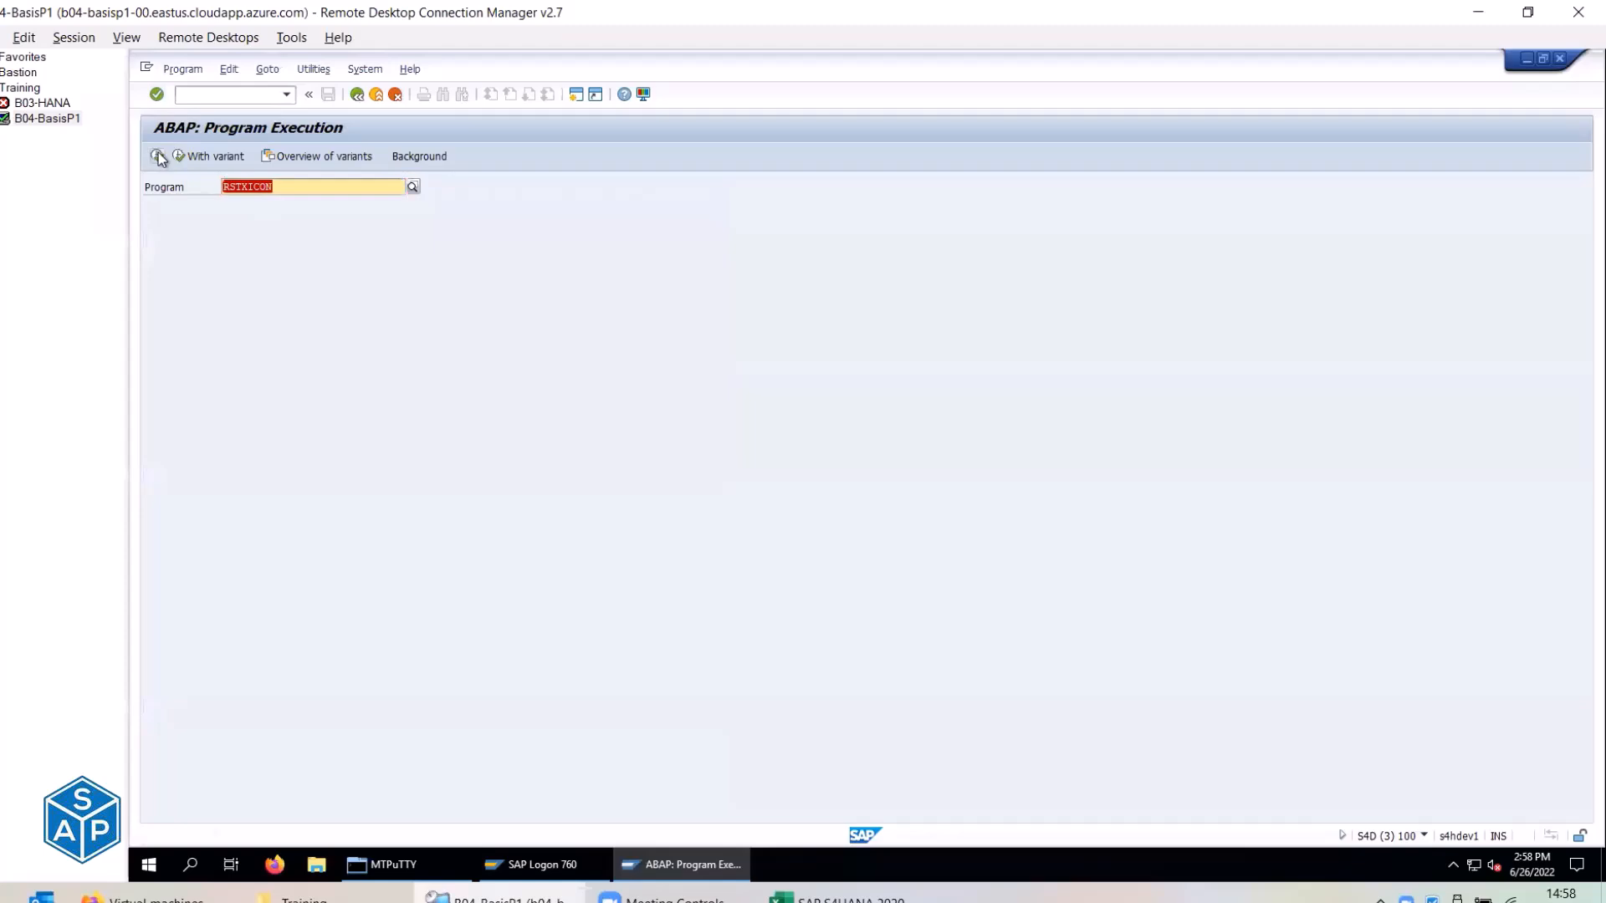
pyautogui.click(158, 156)
pyautogui.click(157, 156)
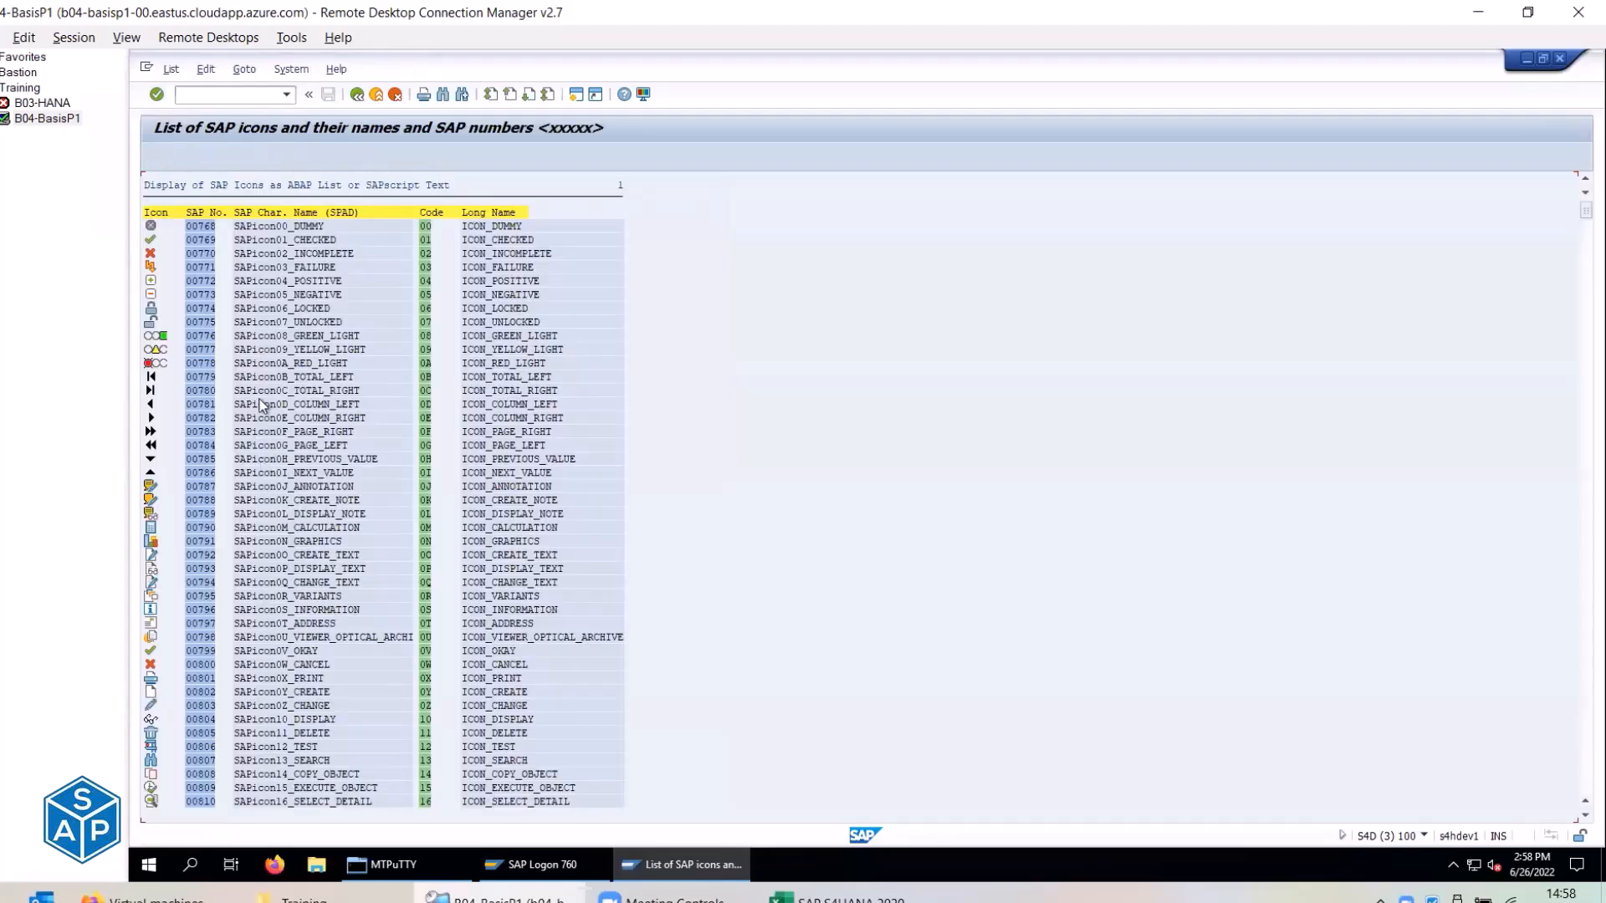
# Scroll through the icon list, then back out to SAP Easy Access.
pyautogui.scroll(-5, 261, 406)
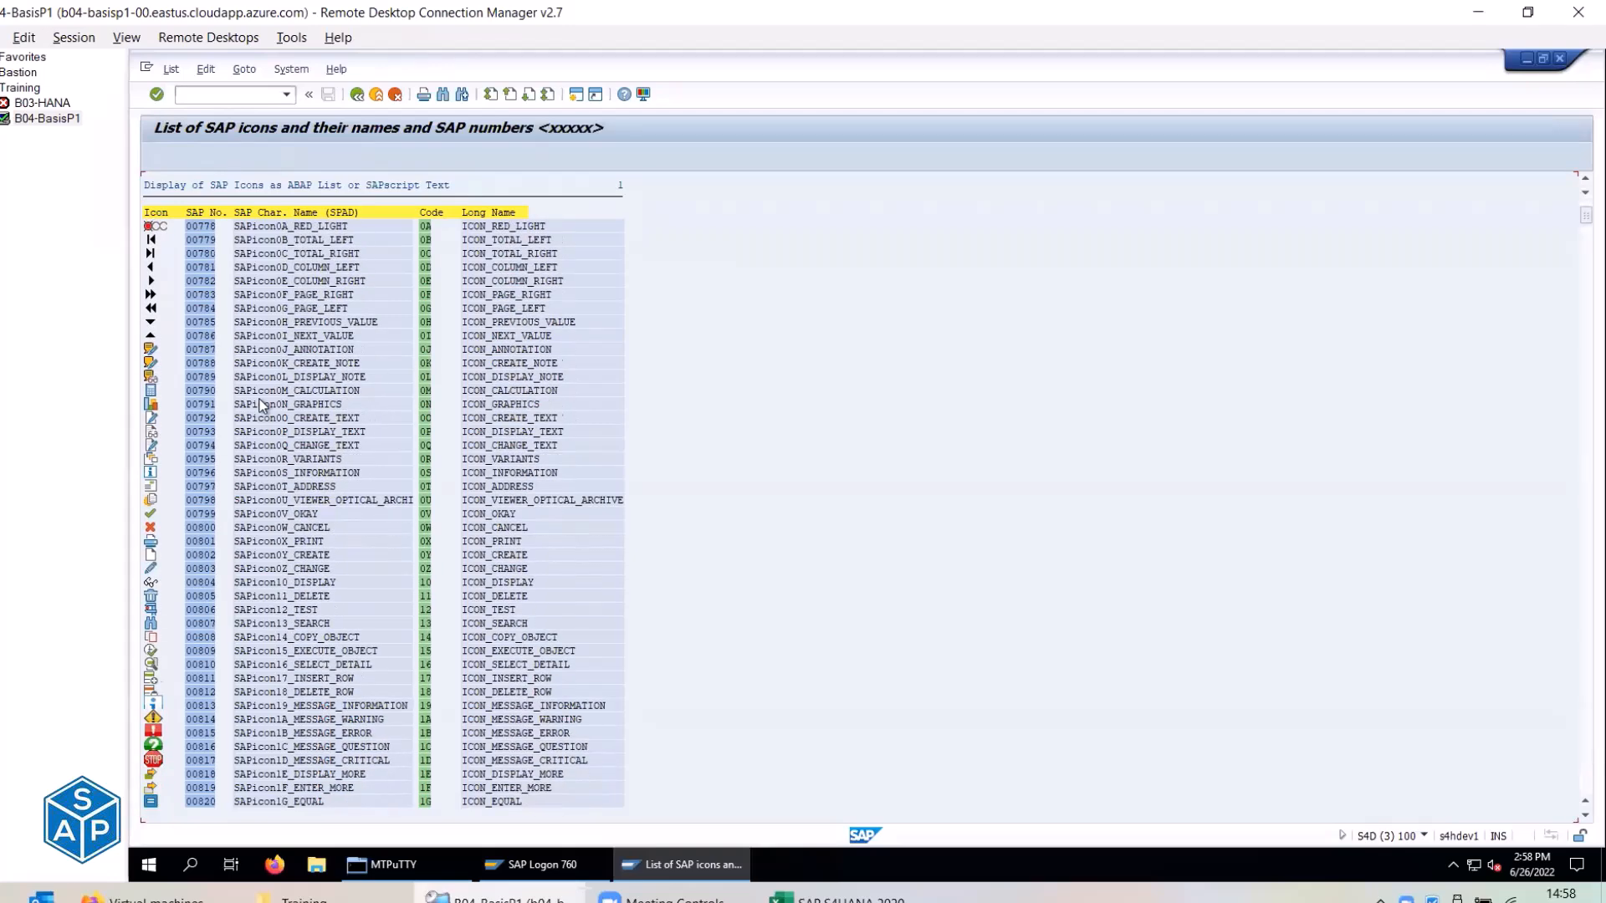
pyautogui.scroll(-5, 261, 406)
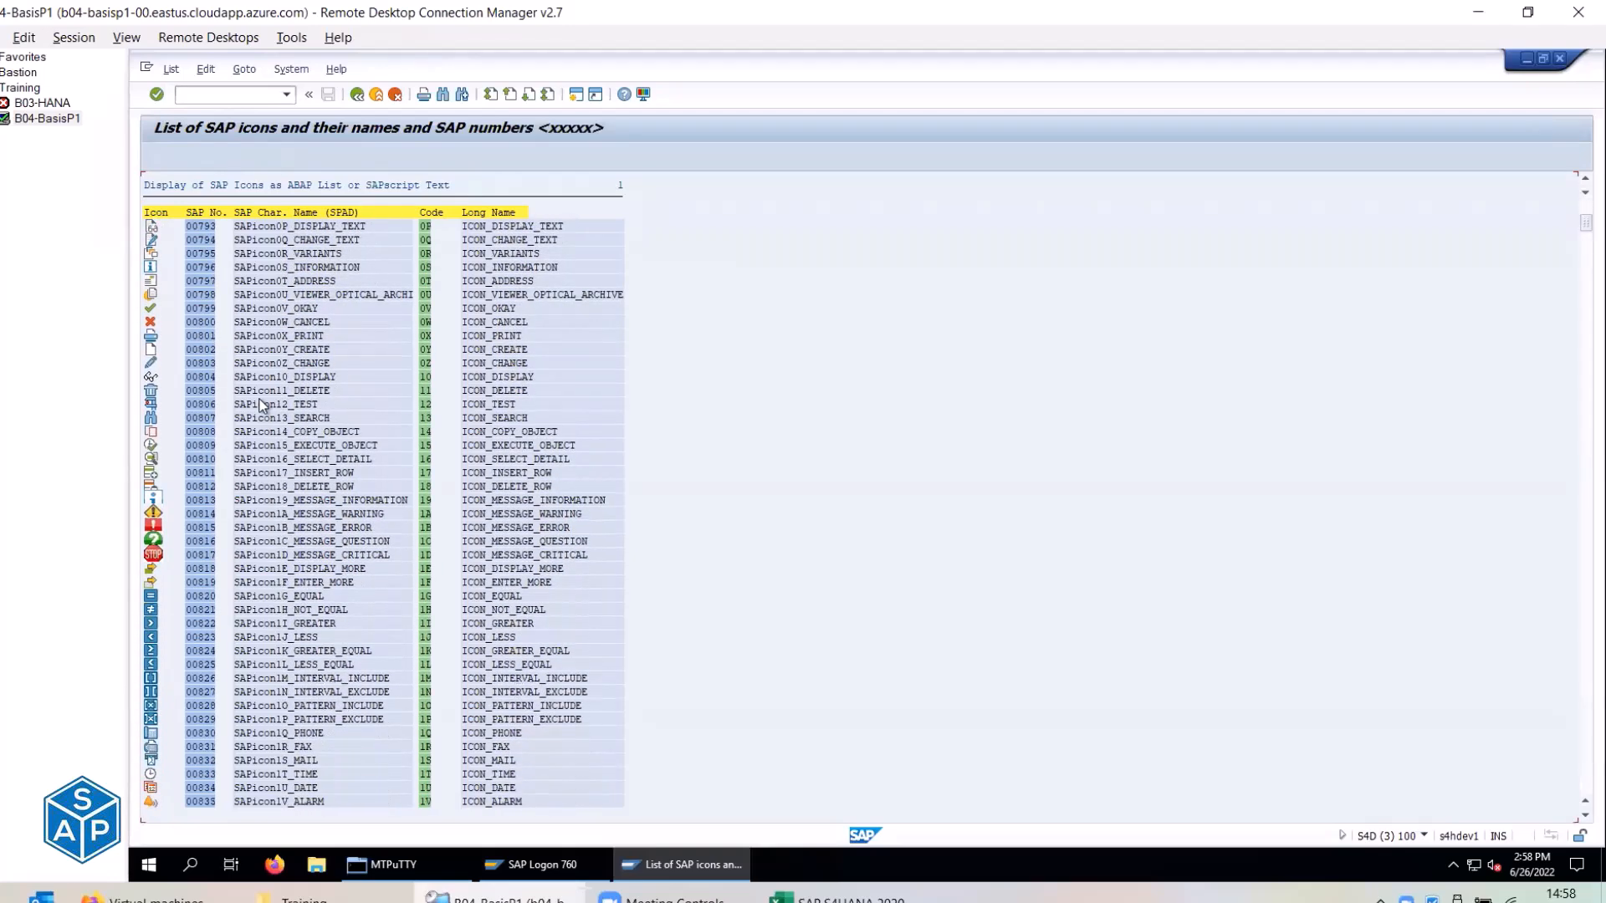
pyautogui.scroll(-4, 262, 406)
pyautogui.scroll(-4, 261, 410)
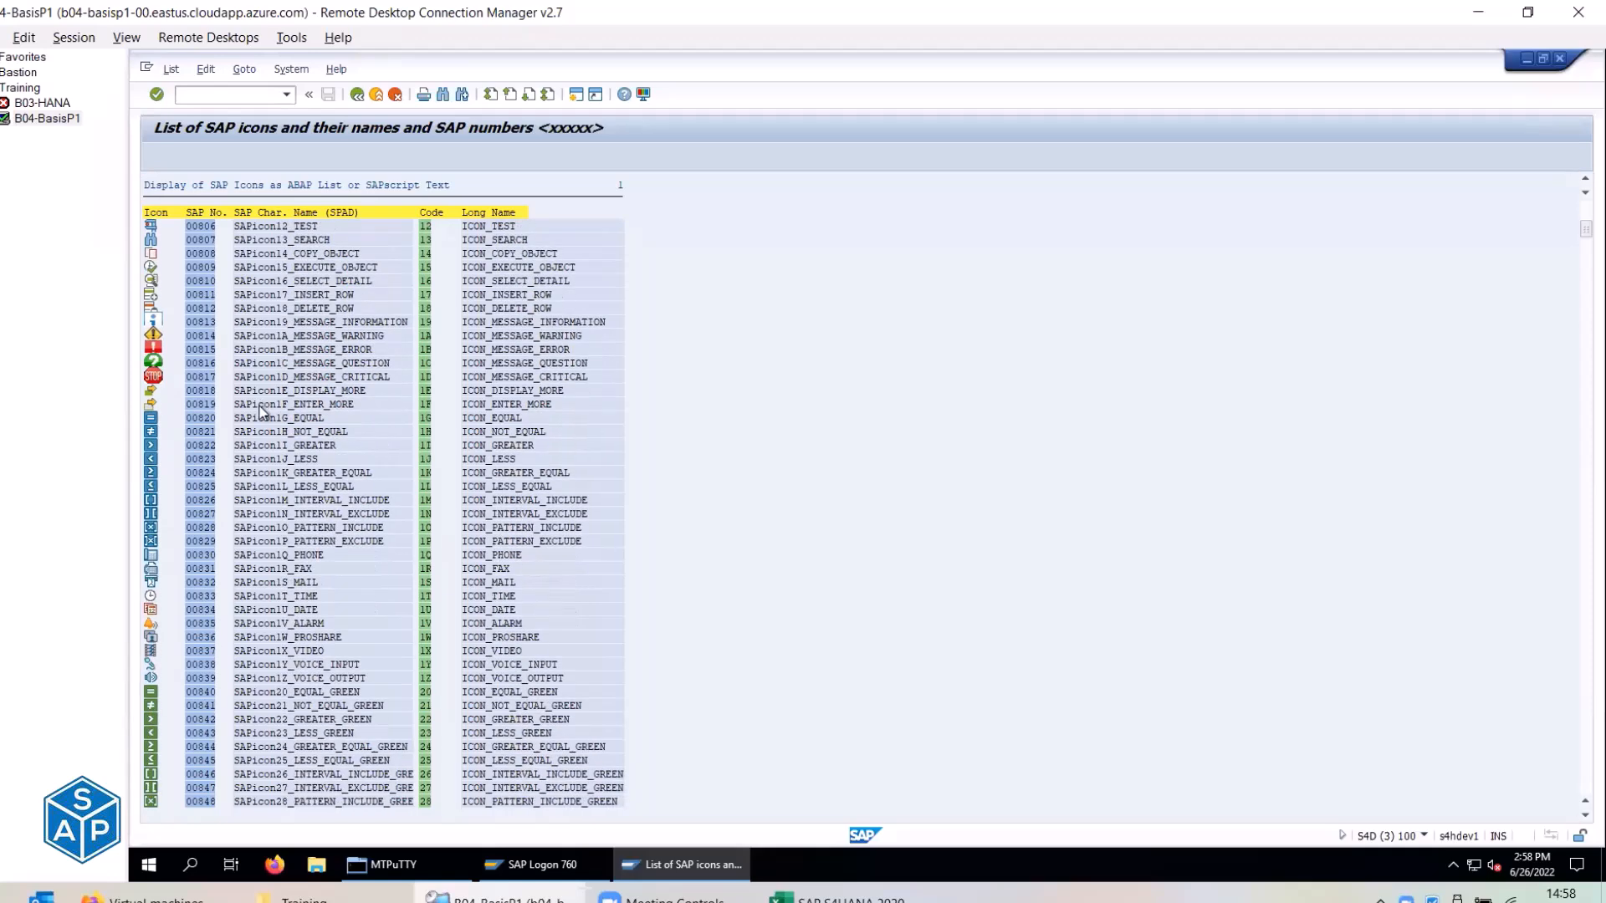
pyautogui.click(378, 94)
pyautogui.click(378, 94)
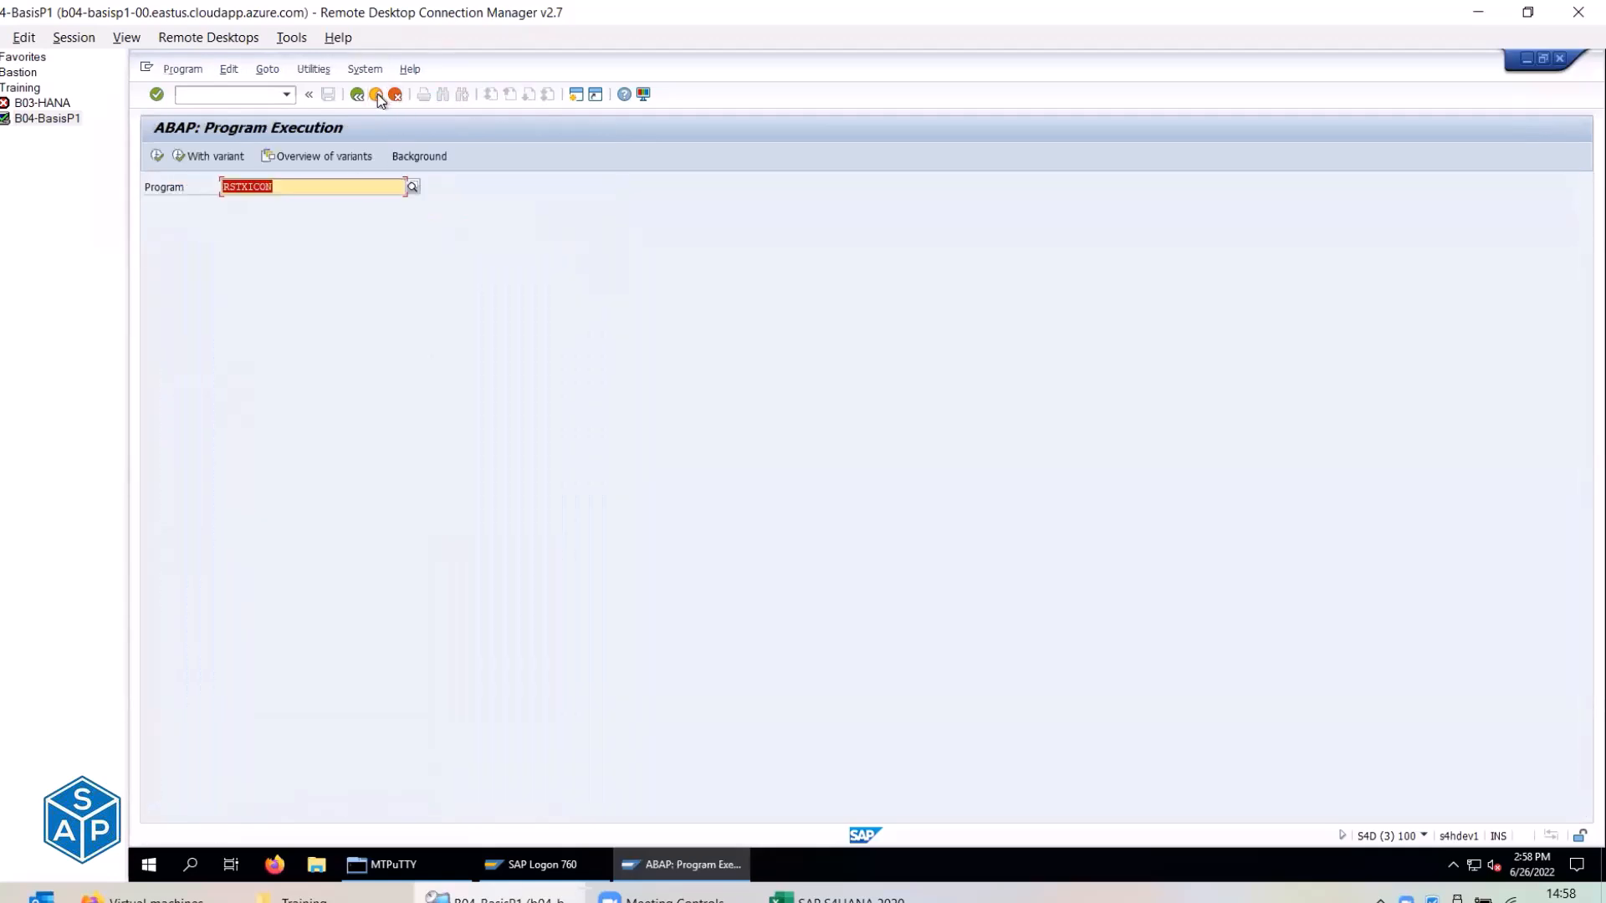
pyautogui.click(378, 95)
# Mark C274 done, collapse Logon Screen Text rows 255–274, and select the Background Image heading.
pyautogui.hotkey('alt', 'Tab')
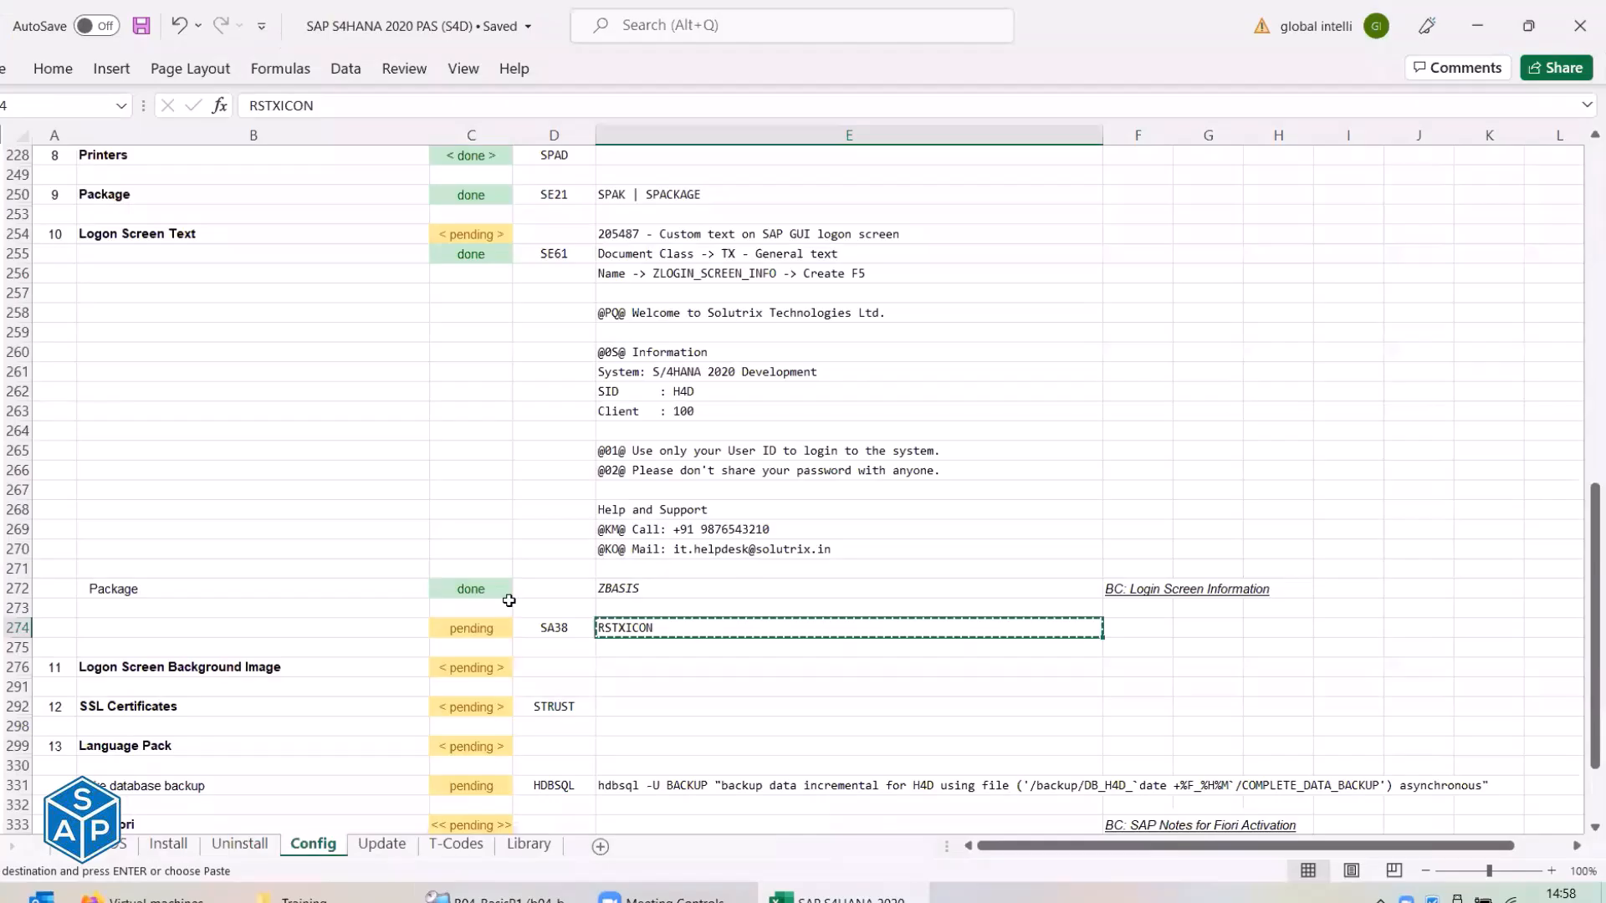
pyautogui.press('Left')
pyautogui.press('Left')
pyautogui.write('done')
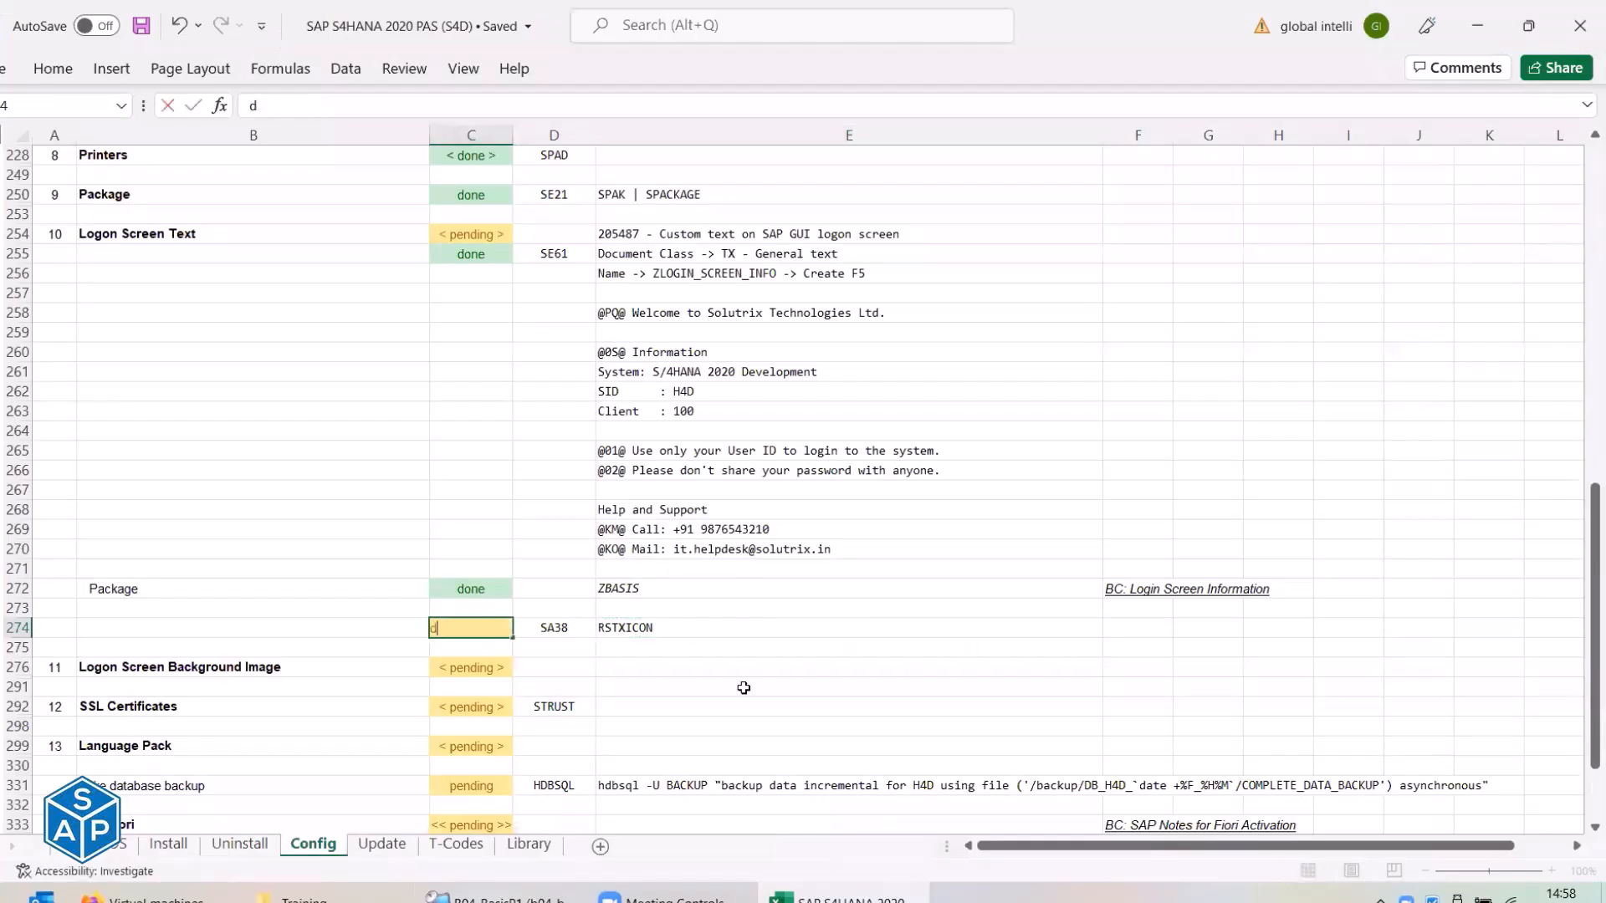
pyautogui.press('Return')
pyautogui.press('Up')
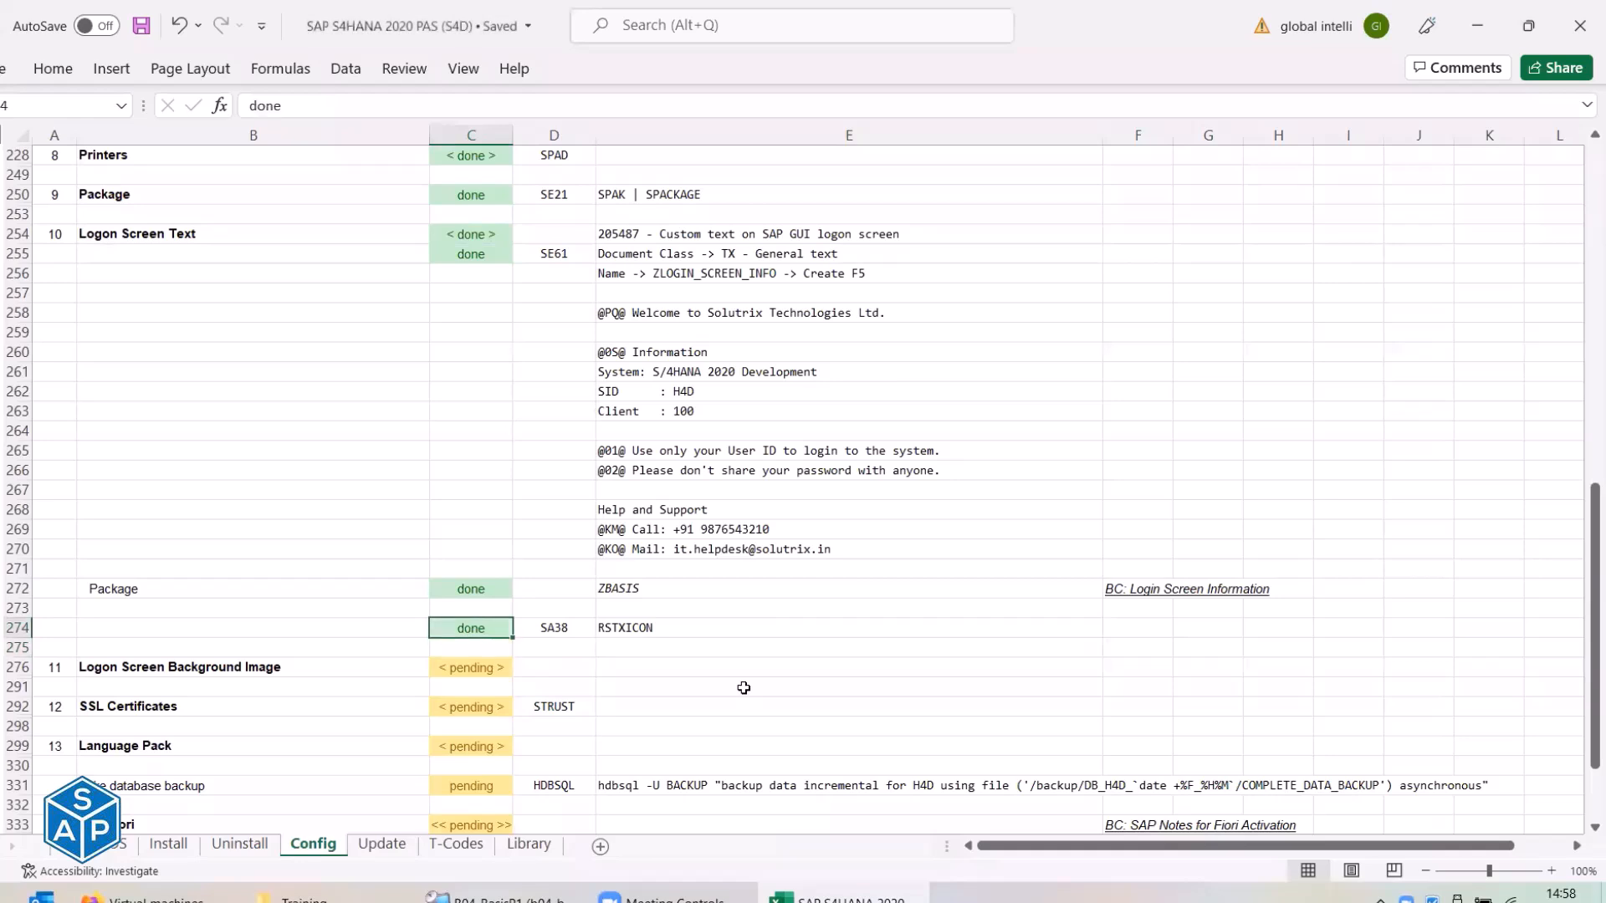
pyautogui.press('Left')
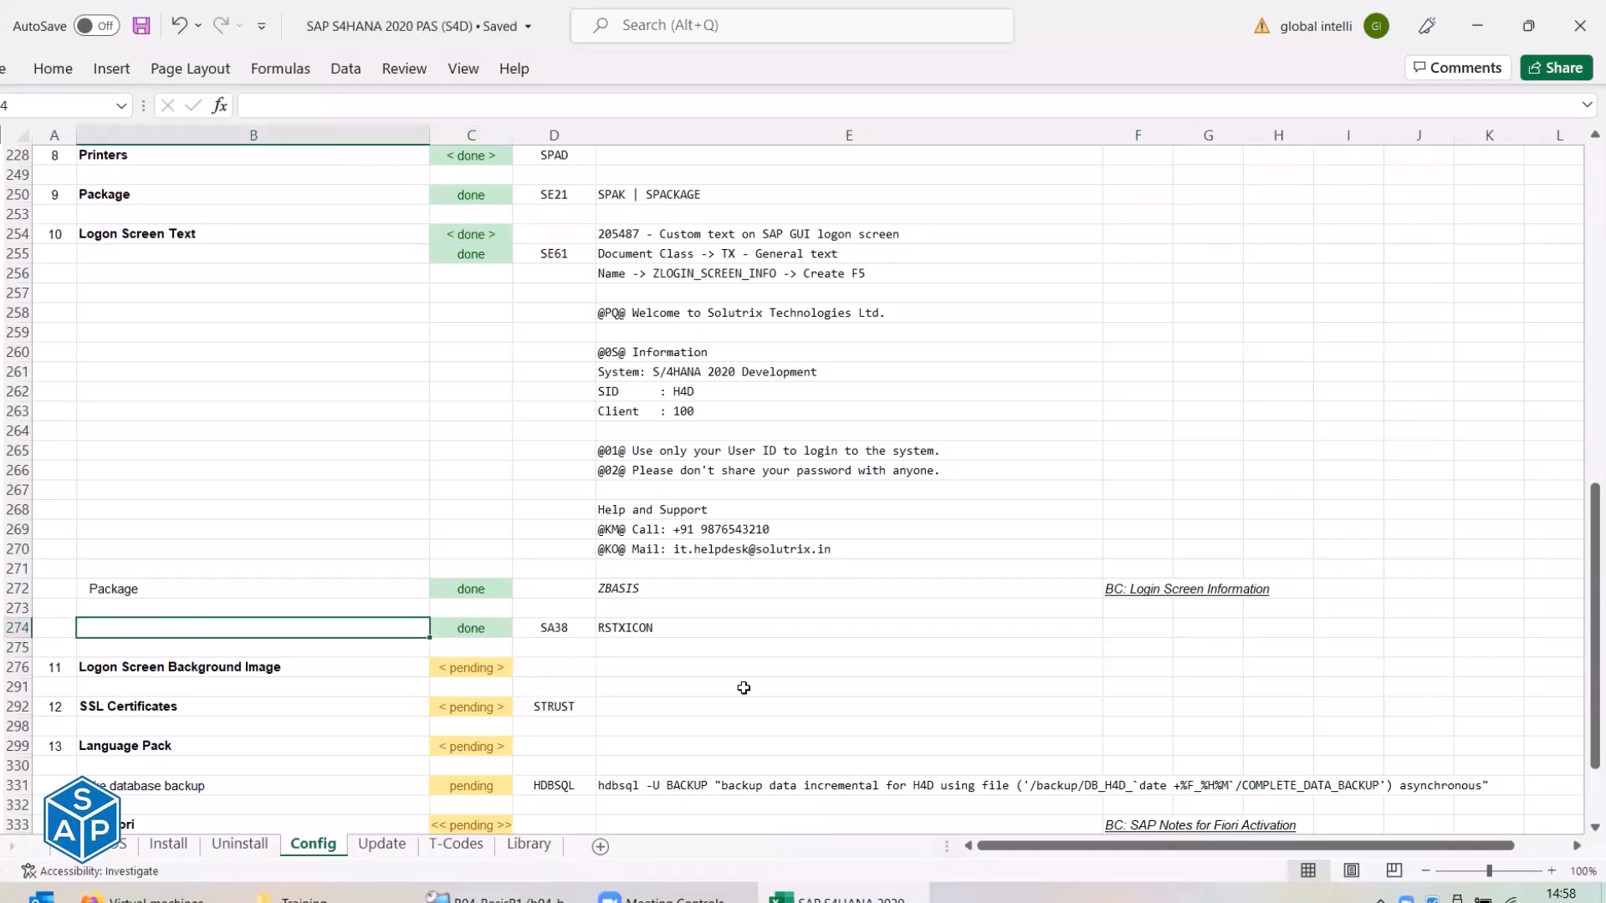
pyautogui.click(2, 234)
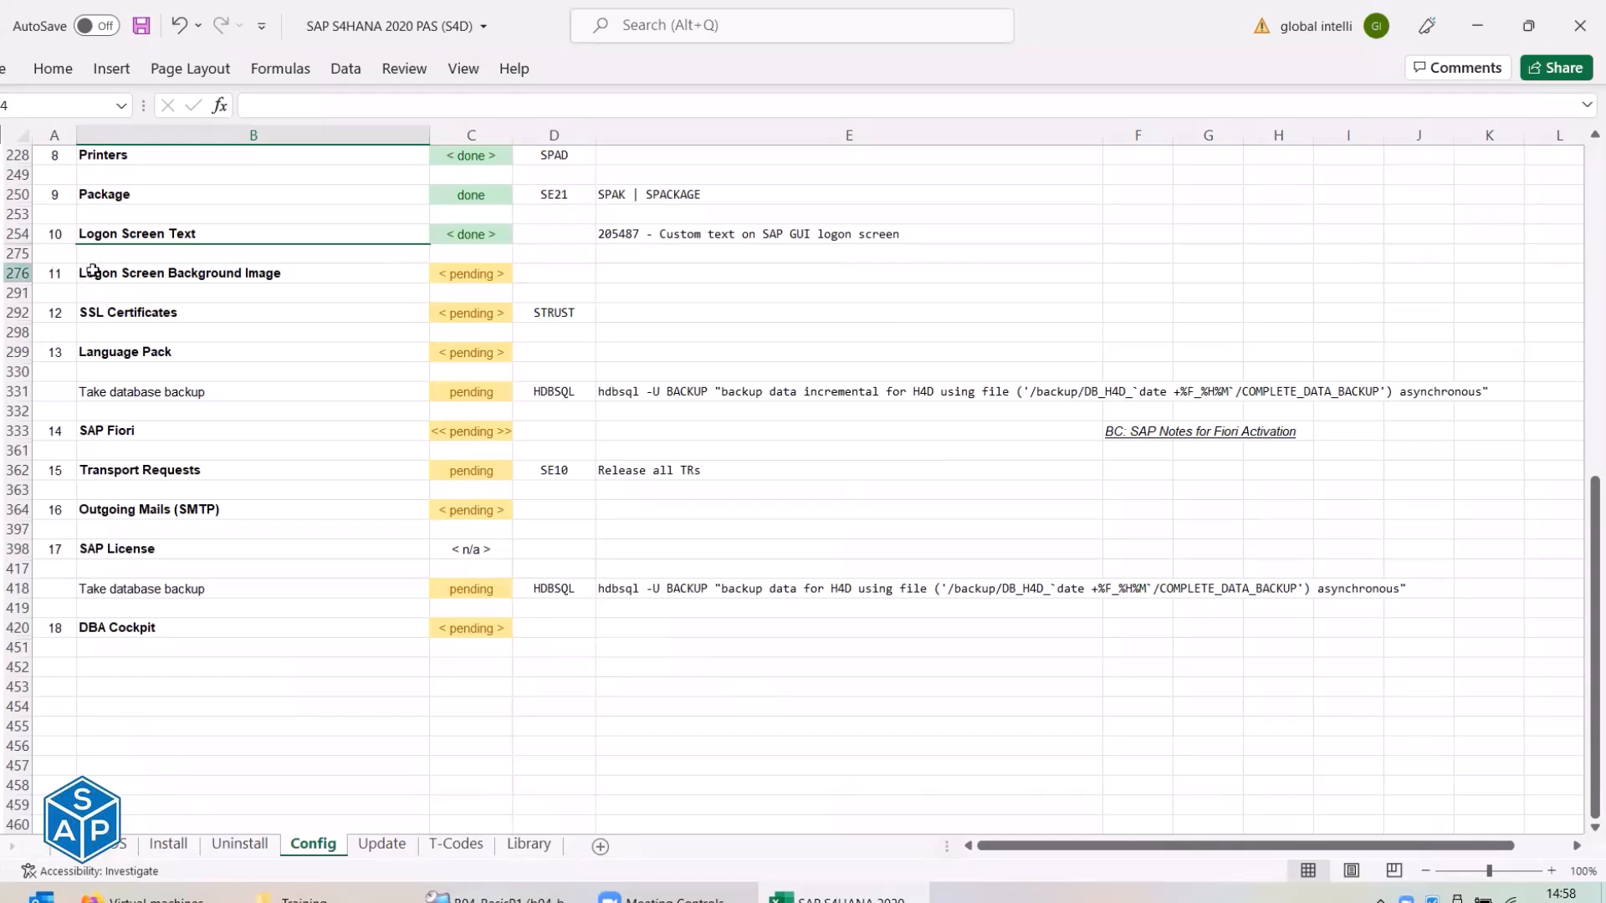
pyautogui.click(135, 269)
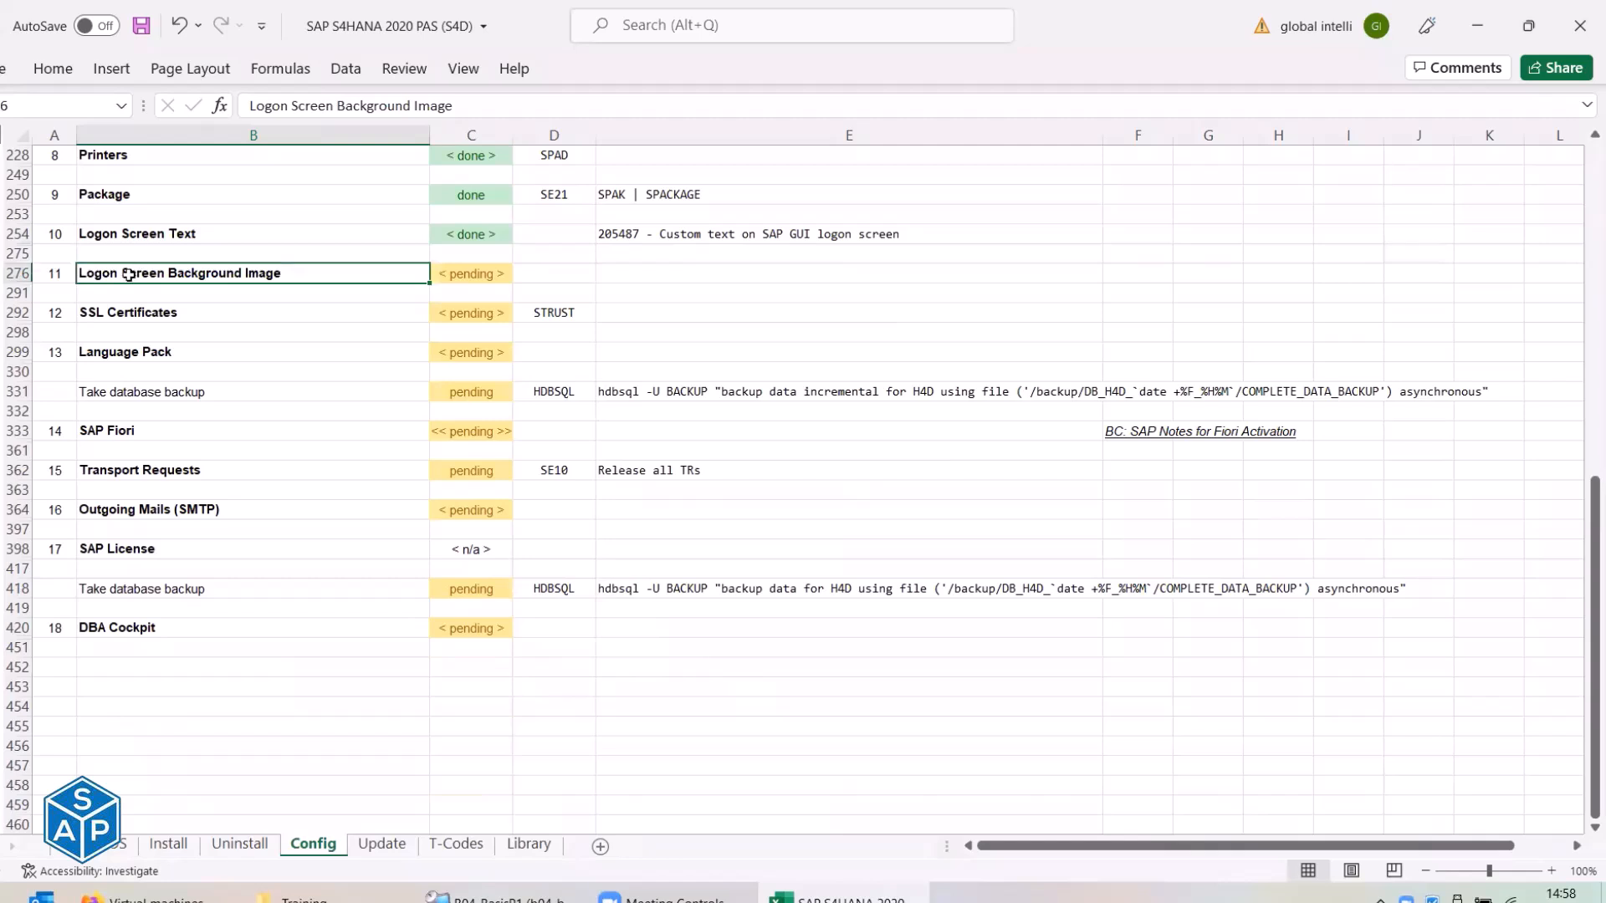
# Dismiss the SAP Menu dropdown and draw a Zoom annotation box around the right pane.
pyautogui.hotkey('alt', 'Tab')
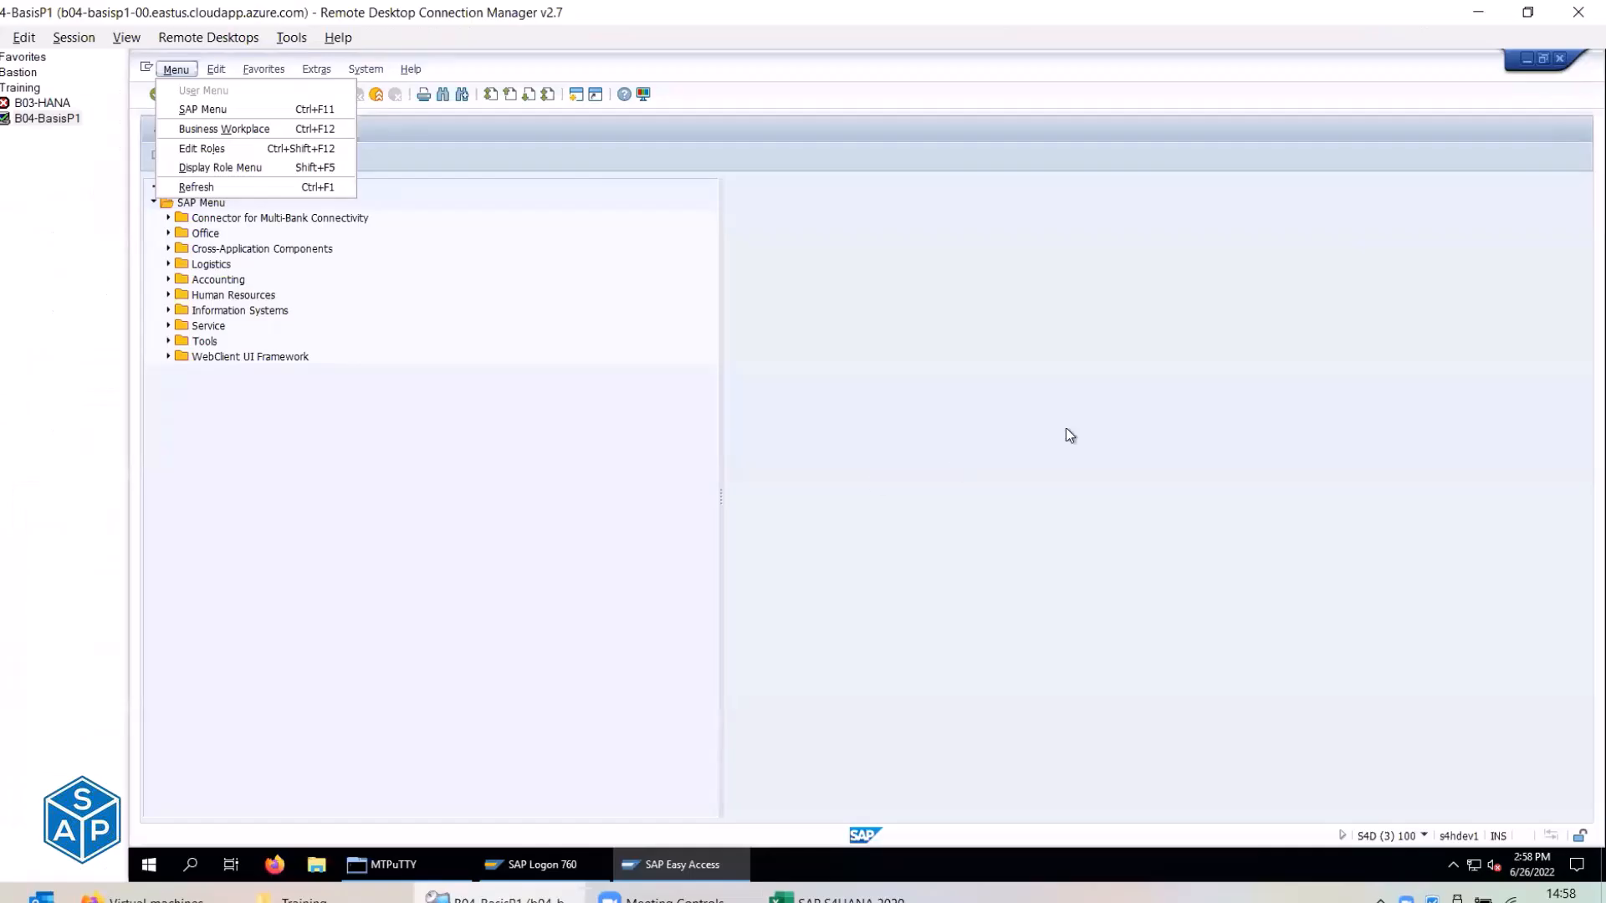
pyautogui.click(1117, 384)
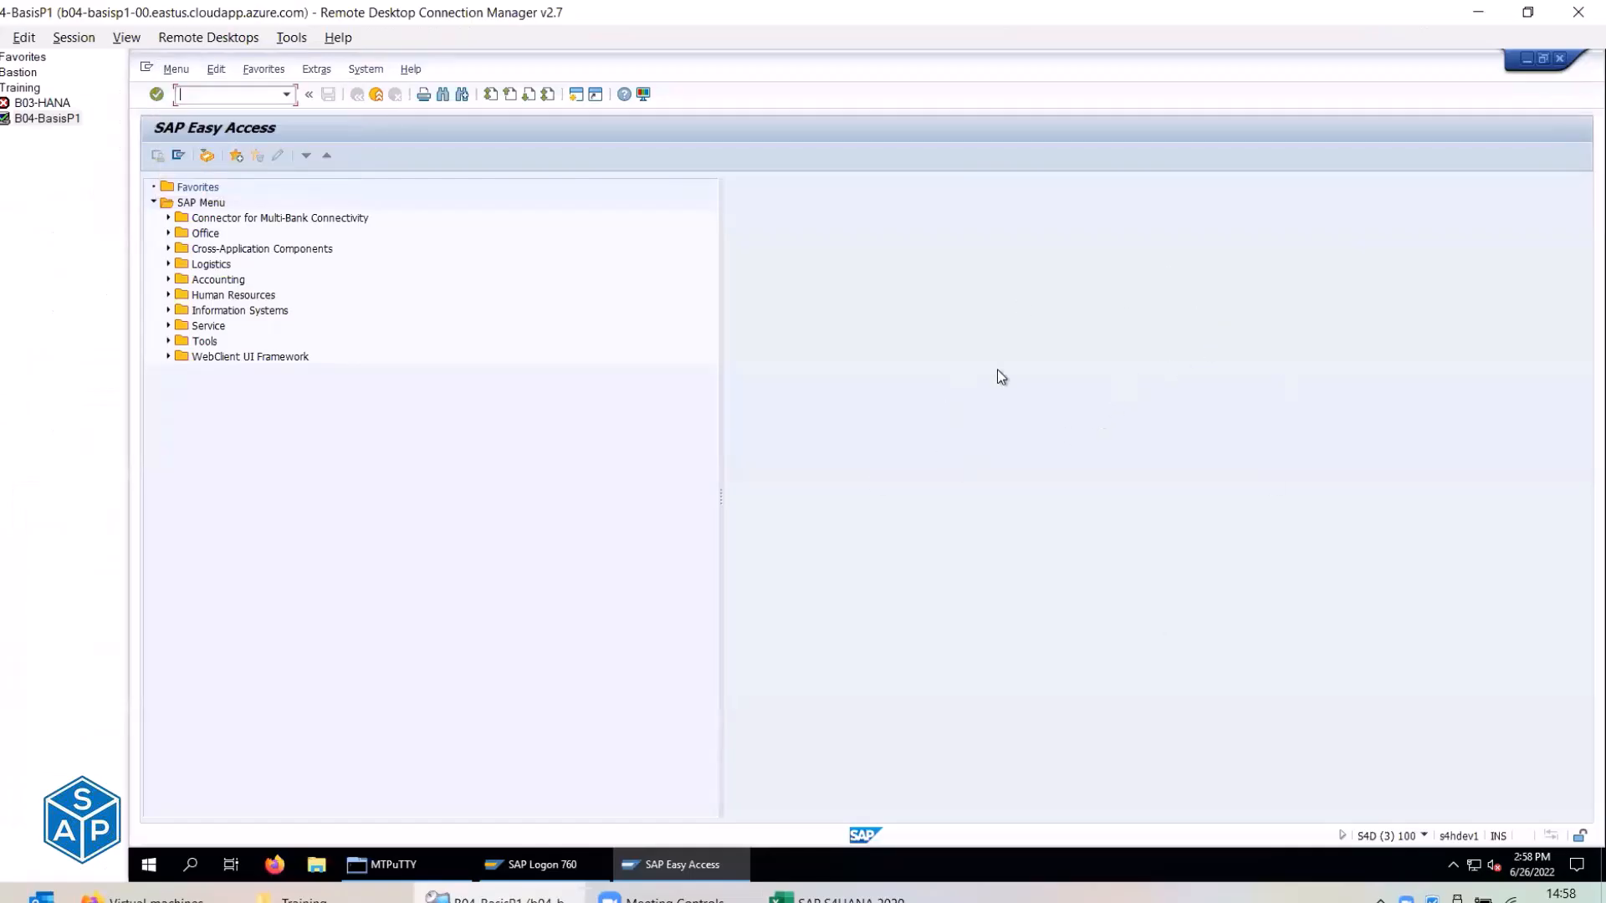
pyautogui.click(810, 49)
pyautogui.moveTo(723, 171)
pyautogui.mouseDown()
pyautogui.moveTo(1114, 579)
pyautogui.moveTo(1467, 783)
pyautogui.moveTo(1592, 818)
pyautogui.mouseUp()
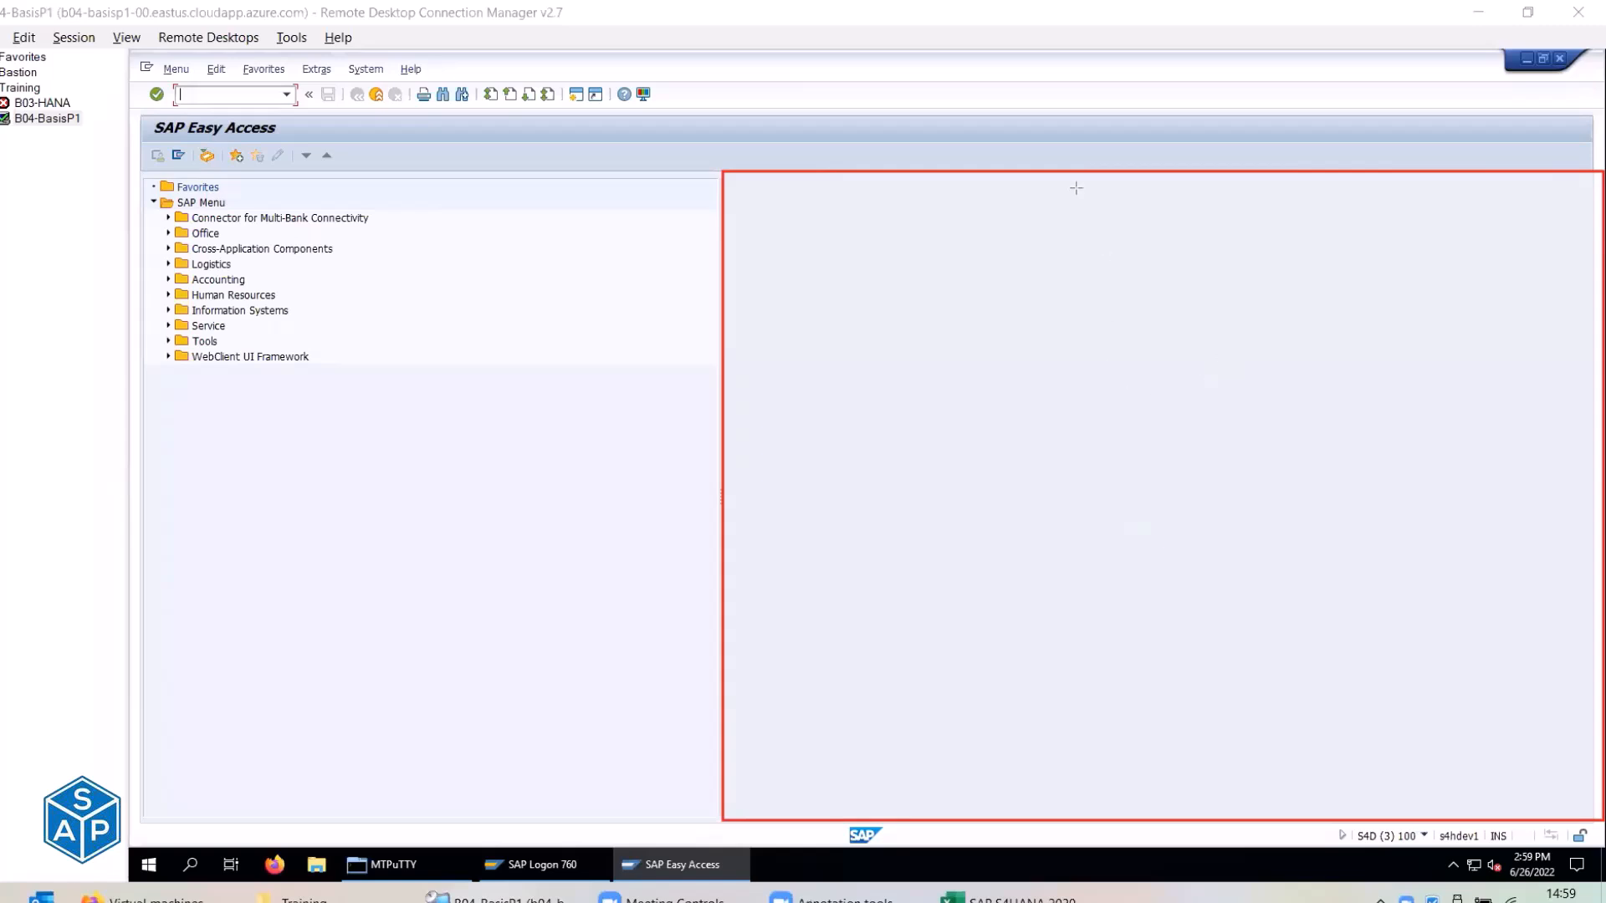
# Clear the annotation and bring the Excel checklist back to the front.
pyautogui.hotkey('ctrl', 'z')
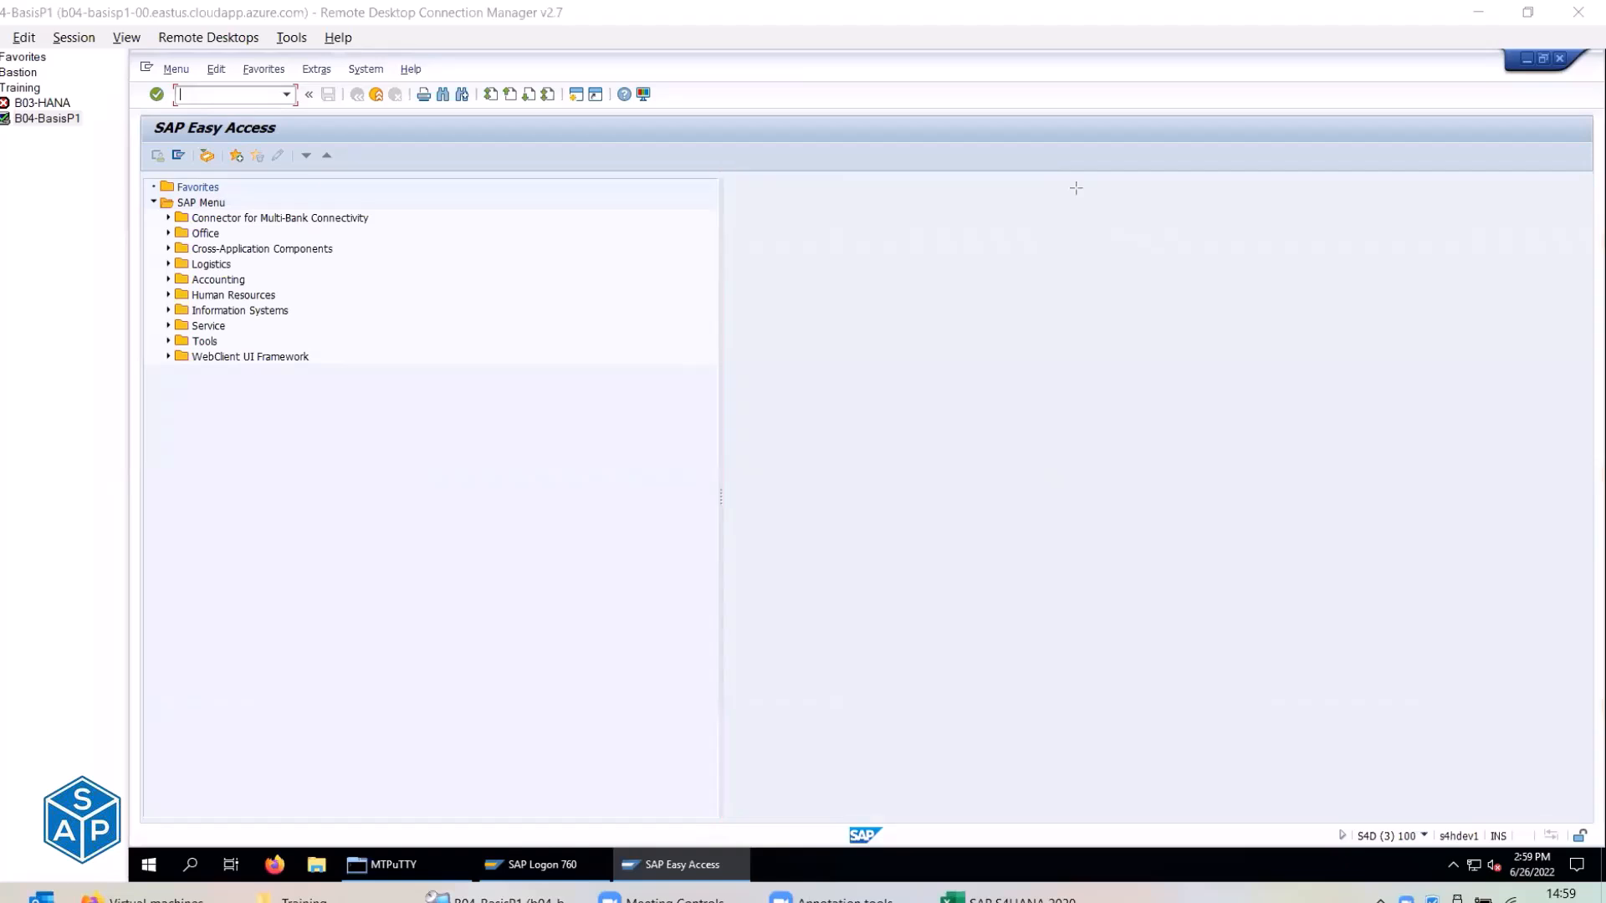
pyautogui.click(1075, 188)
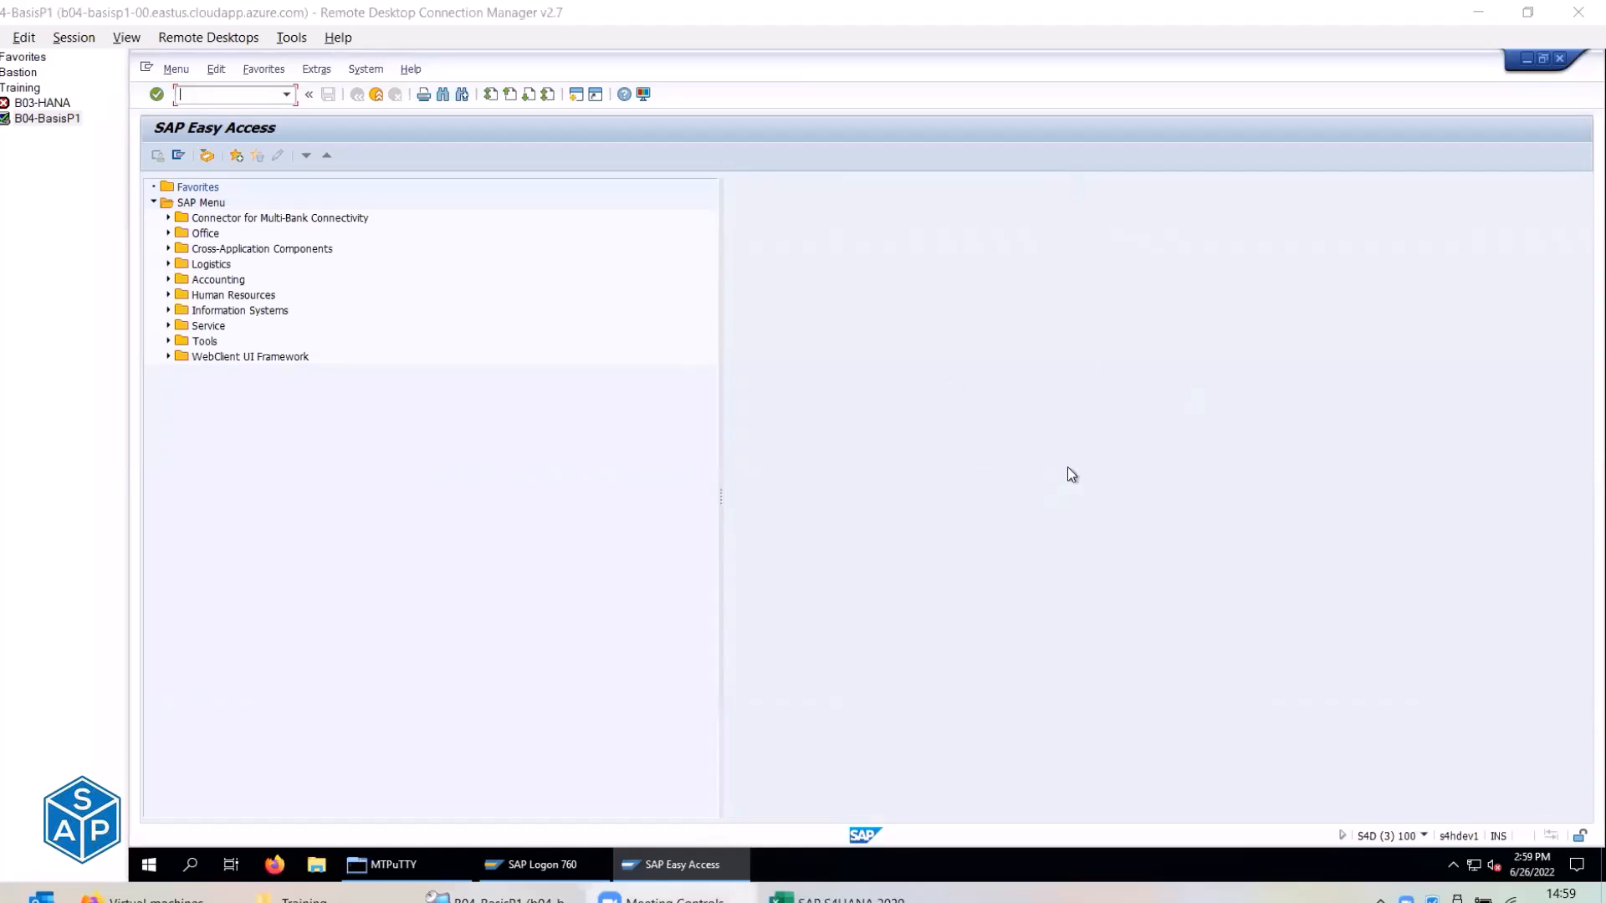
pyautogui.hotkey('alt', 'm')
pyautogui.hotkey('alt', 'Tab')
pyautogui.hotkey('alt', 'Tab')
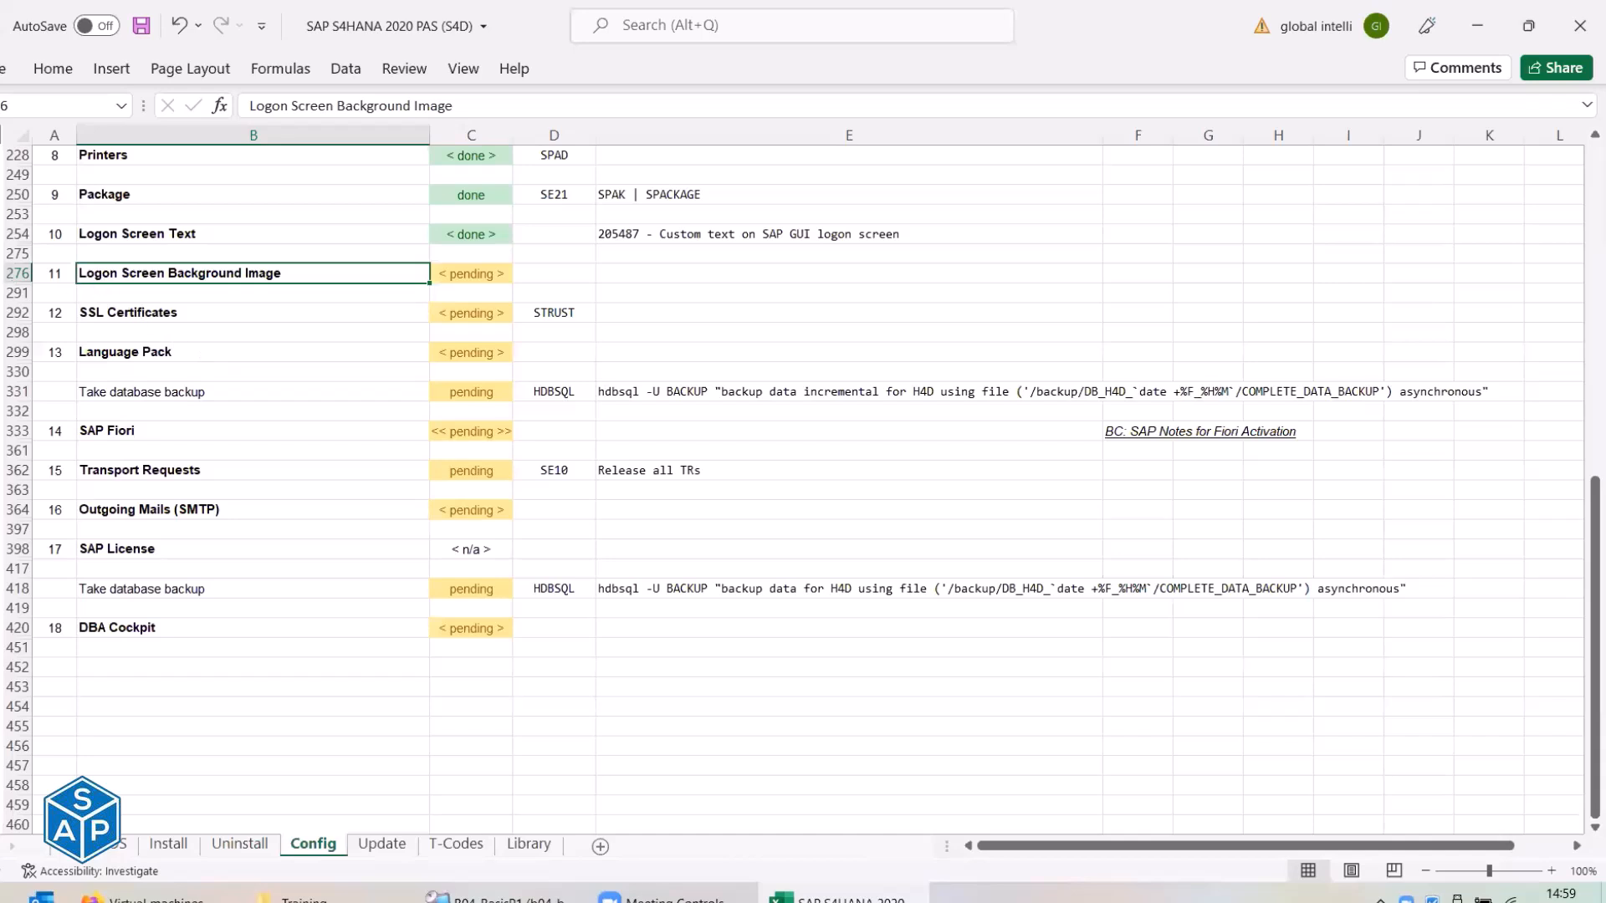
# Expand and review the Logon Screen Background Image detail steps in the checklist.
pyautogui.click(0, 293)
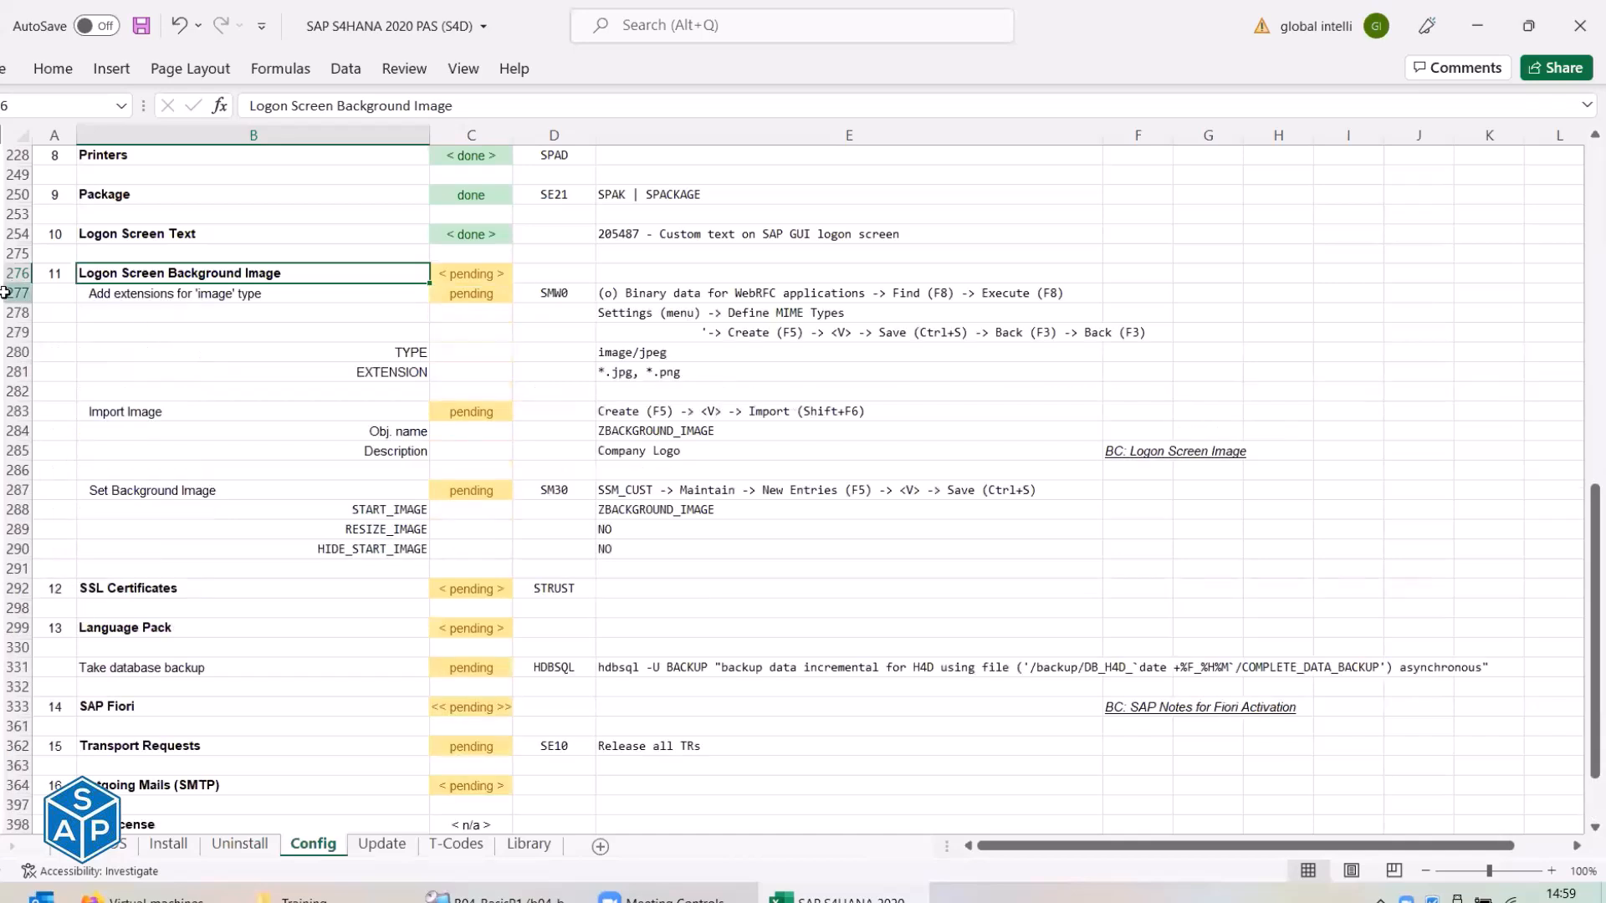
pyautogui.click(276, 293)
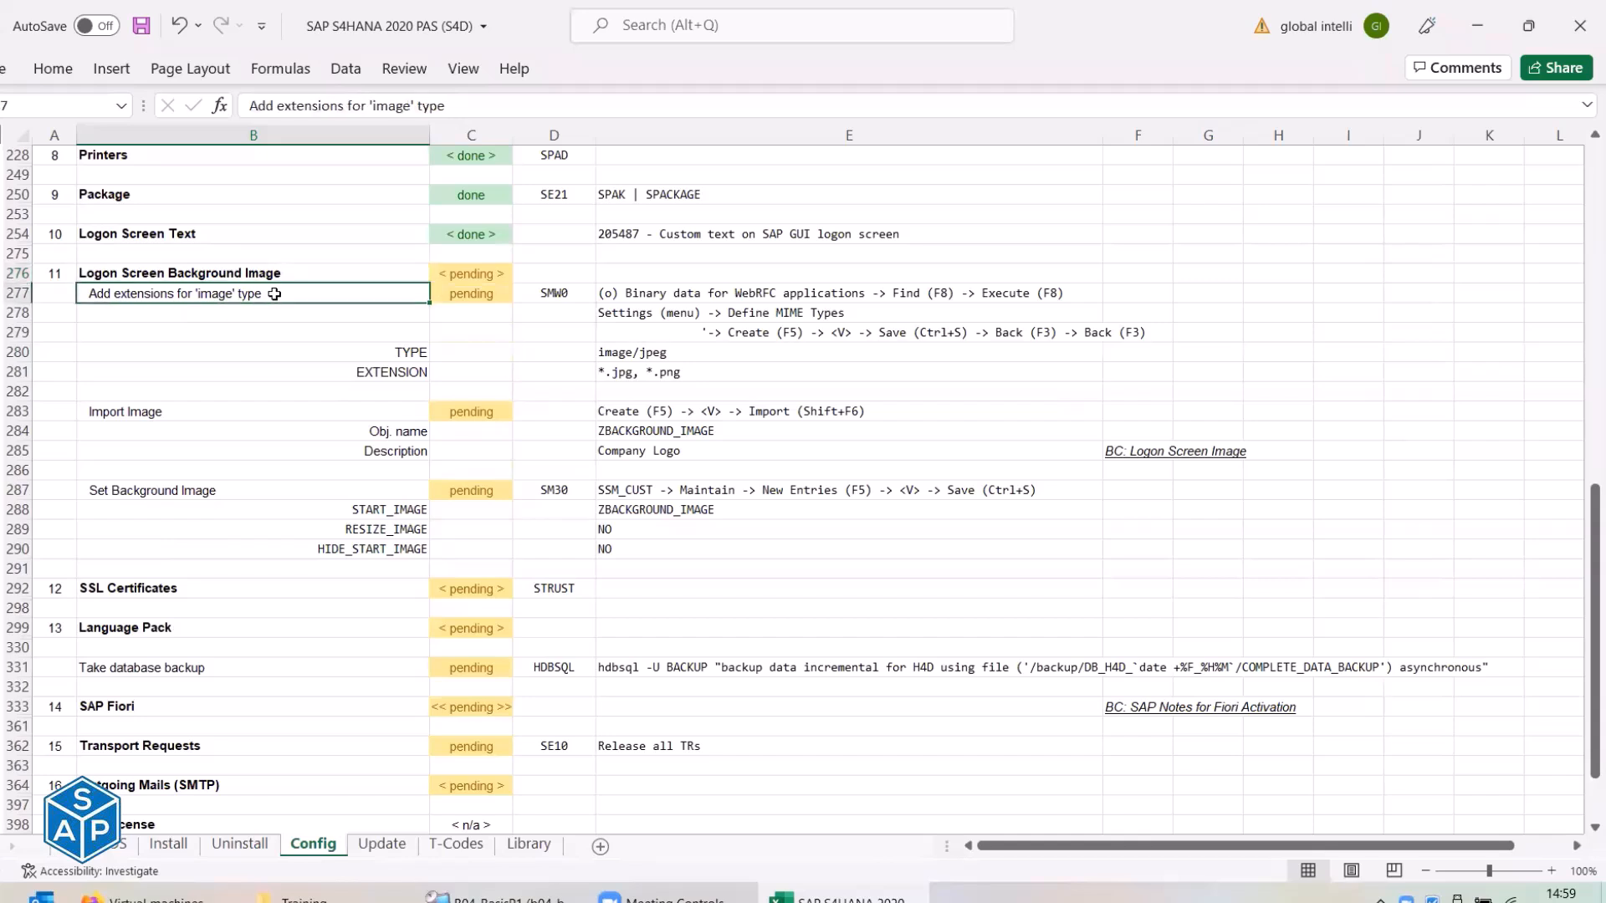
pyautogui.click(201, 415)
pyautogui.click(194, 493)
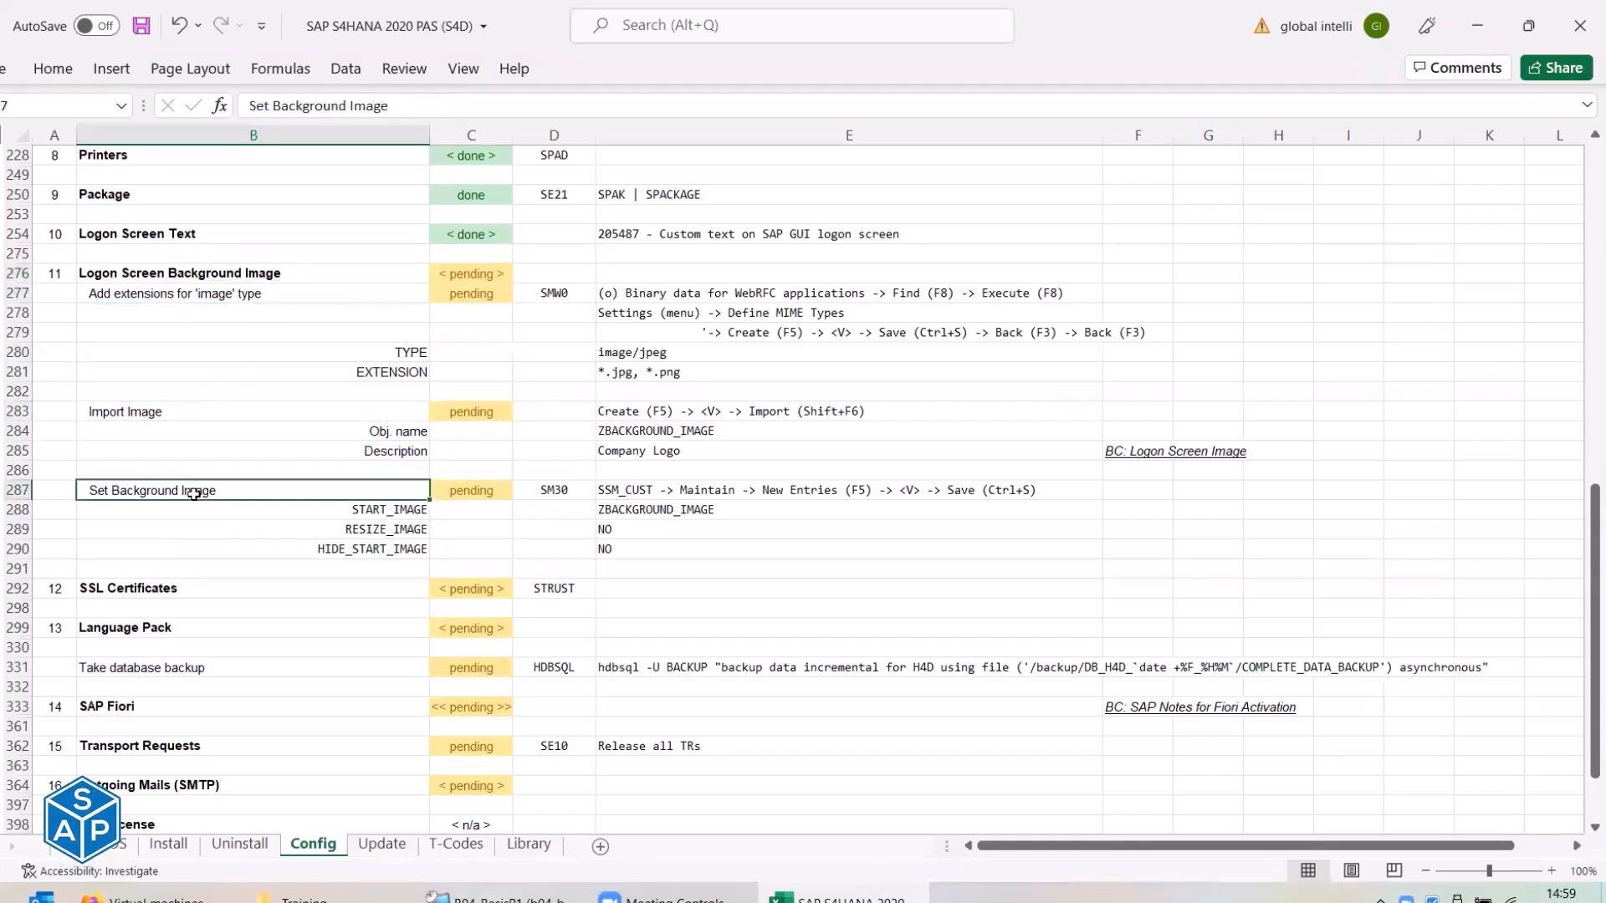
pyautogui.click(147, 295)
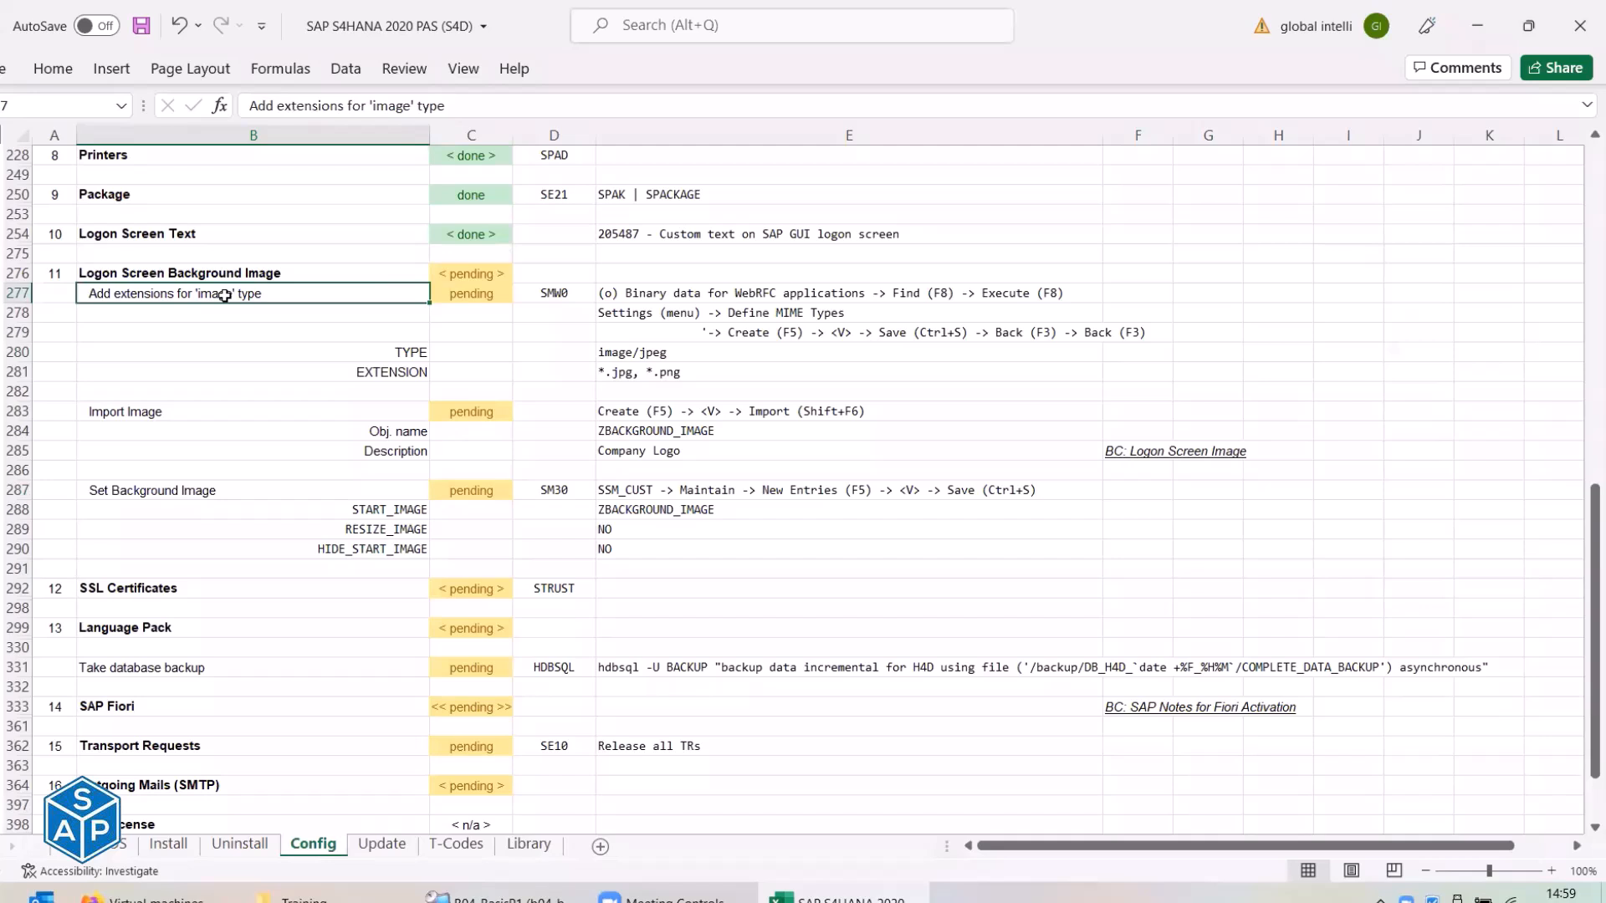
pyautogui.click(159, 412)
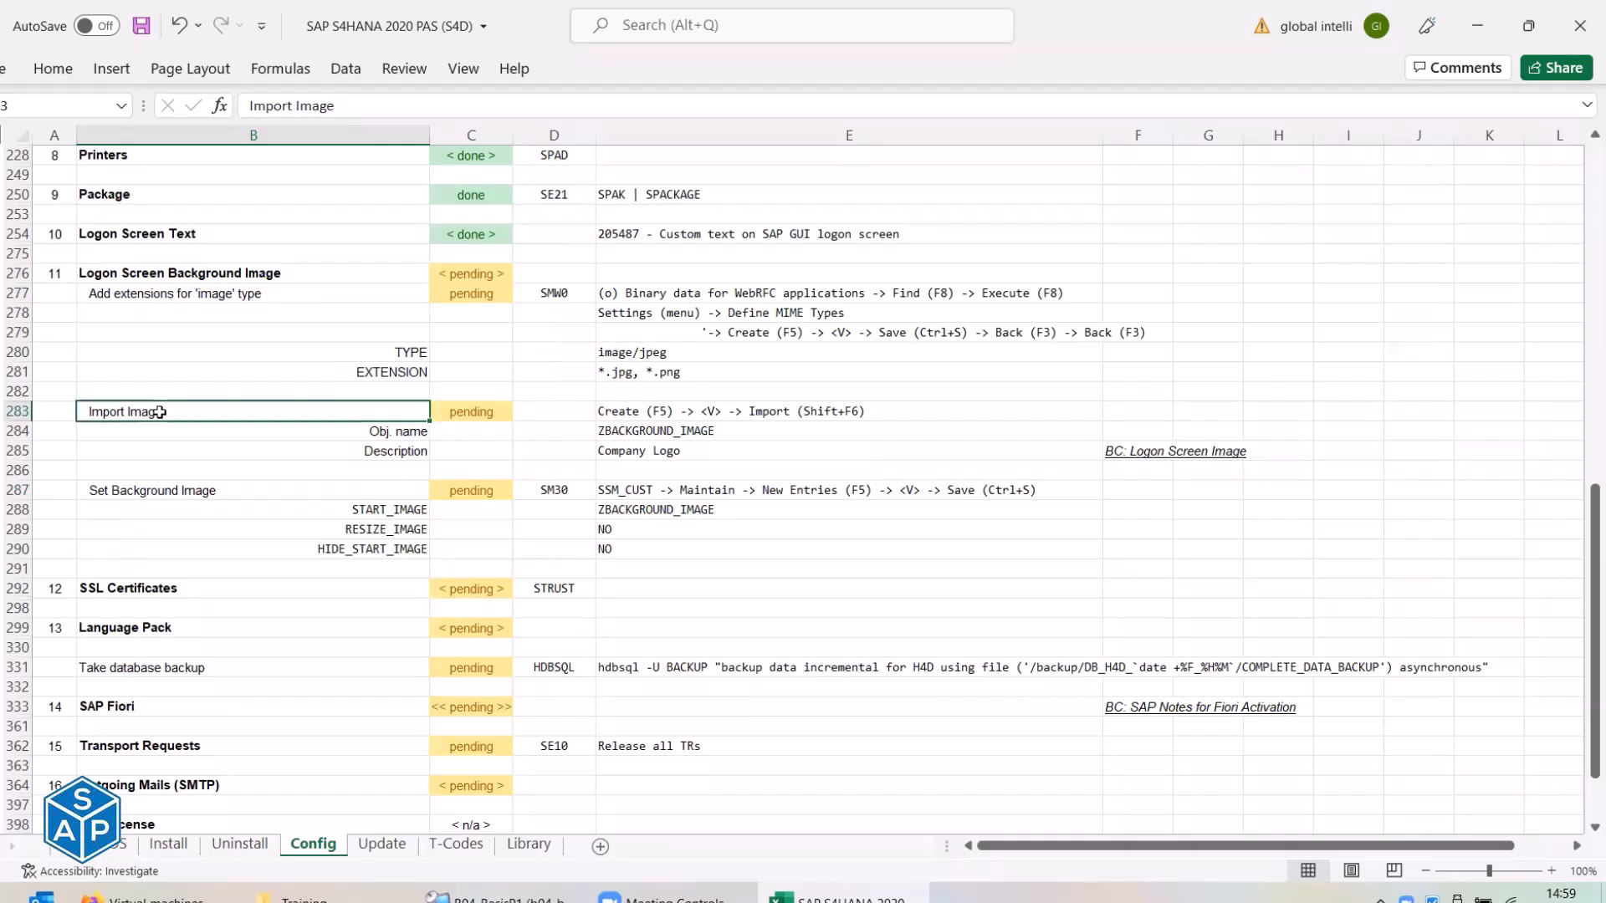
pyautogui.click(156, 494)
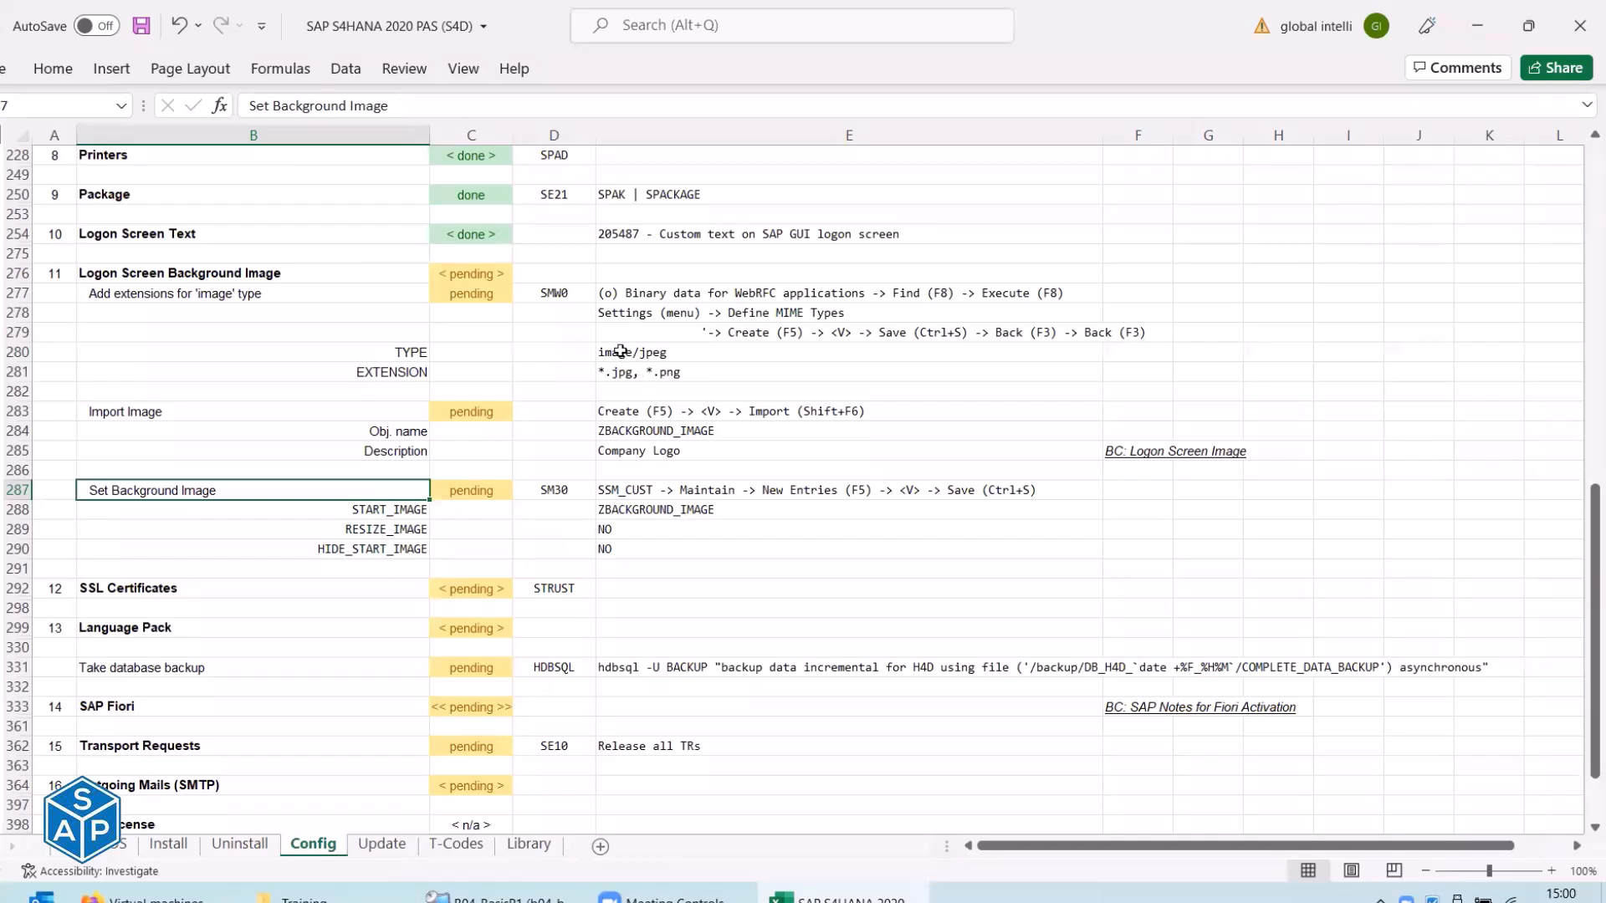
pyautogui.click(286, 295)
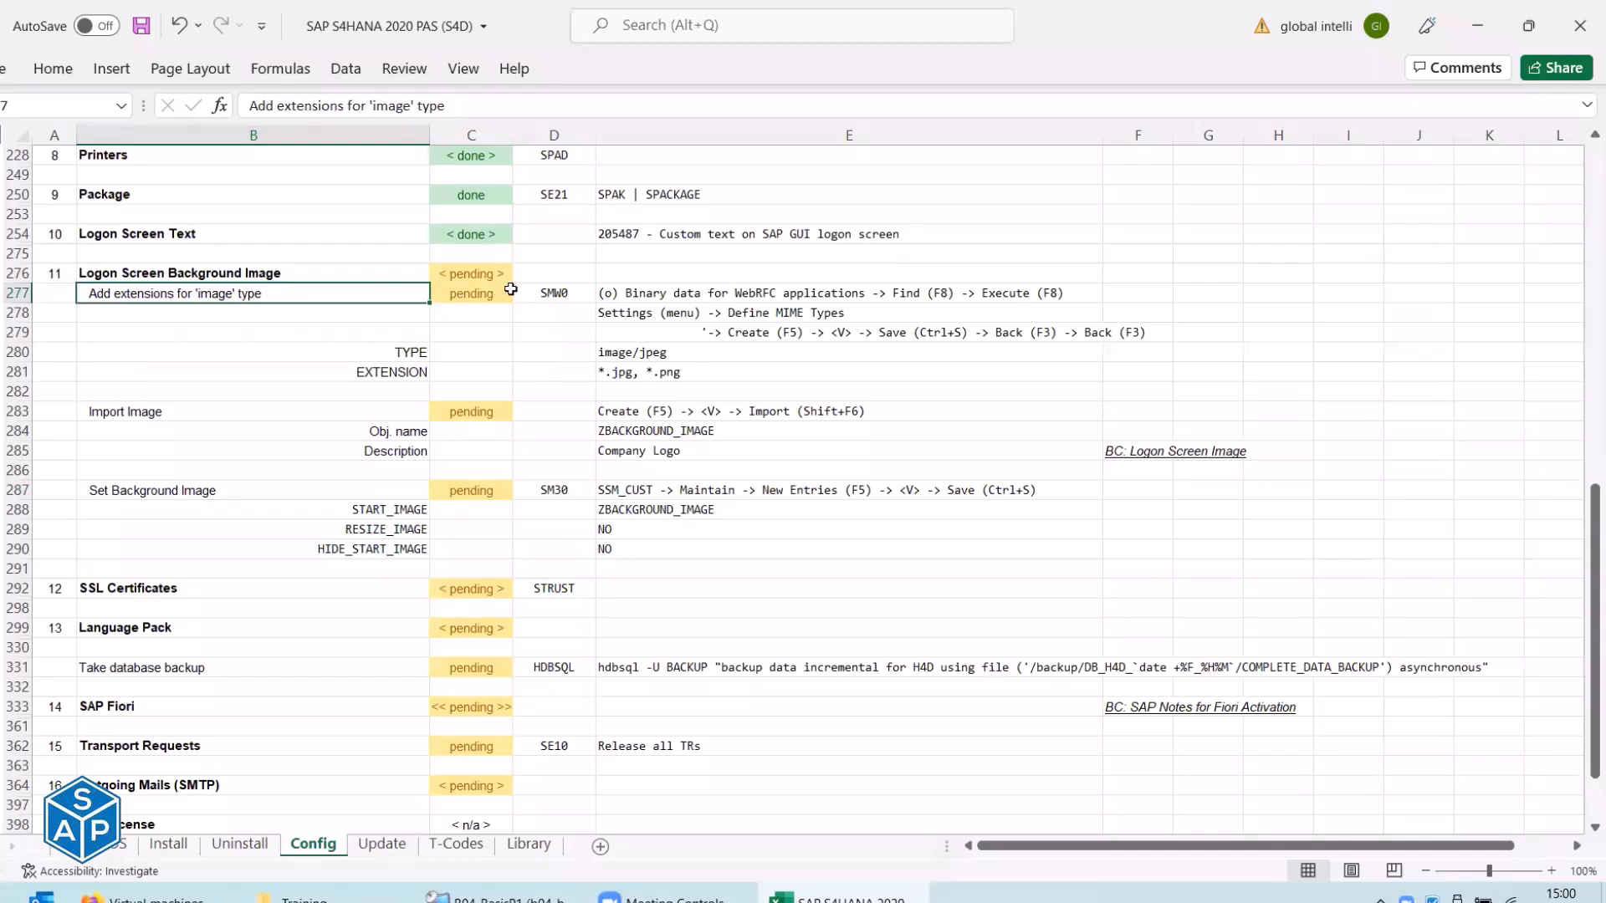
# Copy the SMW0 transaction code from the checklist and run it in SAP.
pyautogui.click(550, 294)
pyautogui.hotkey('ctrl', 'c')
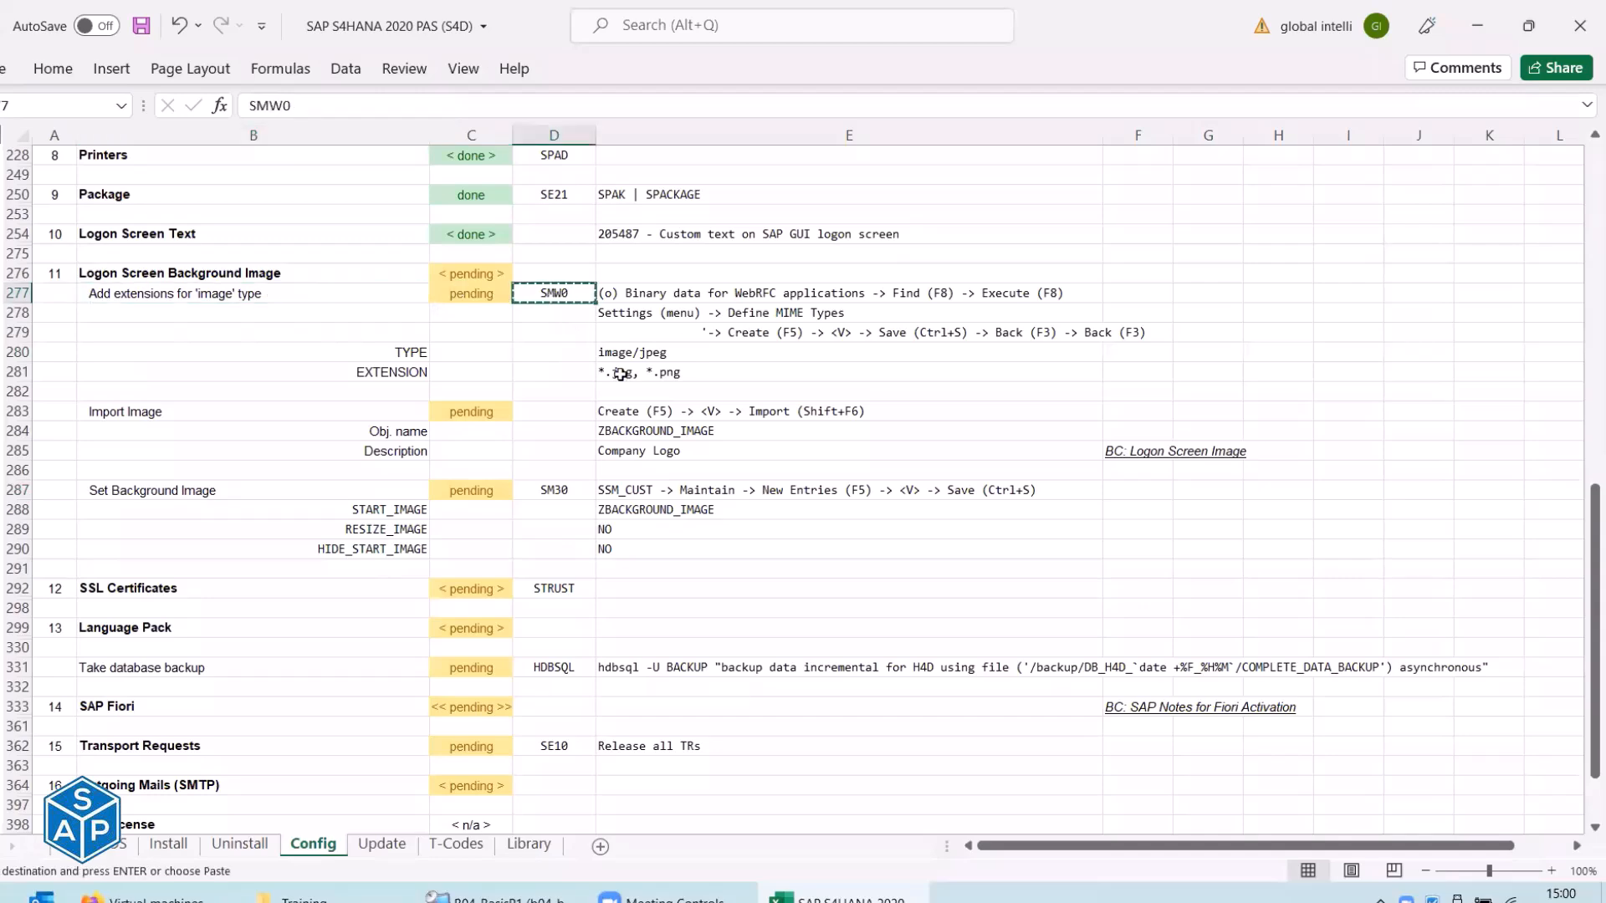
pyautogui.hotkey('alt', 'Tab')
pyautogui.hotkey('ctrl', 'v')
pyautogui.press('Return')
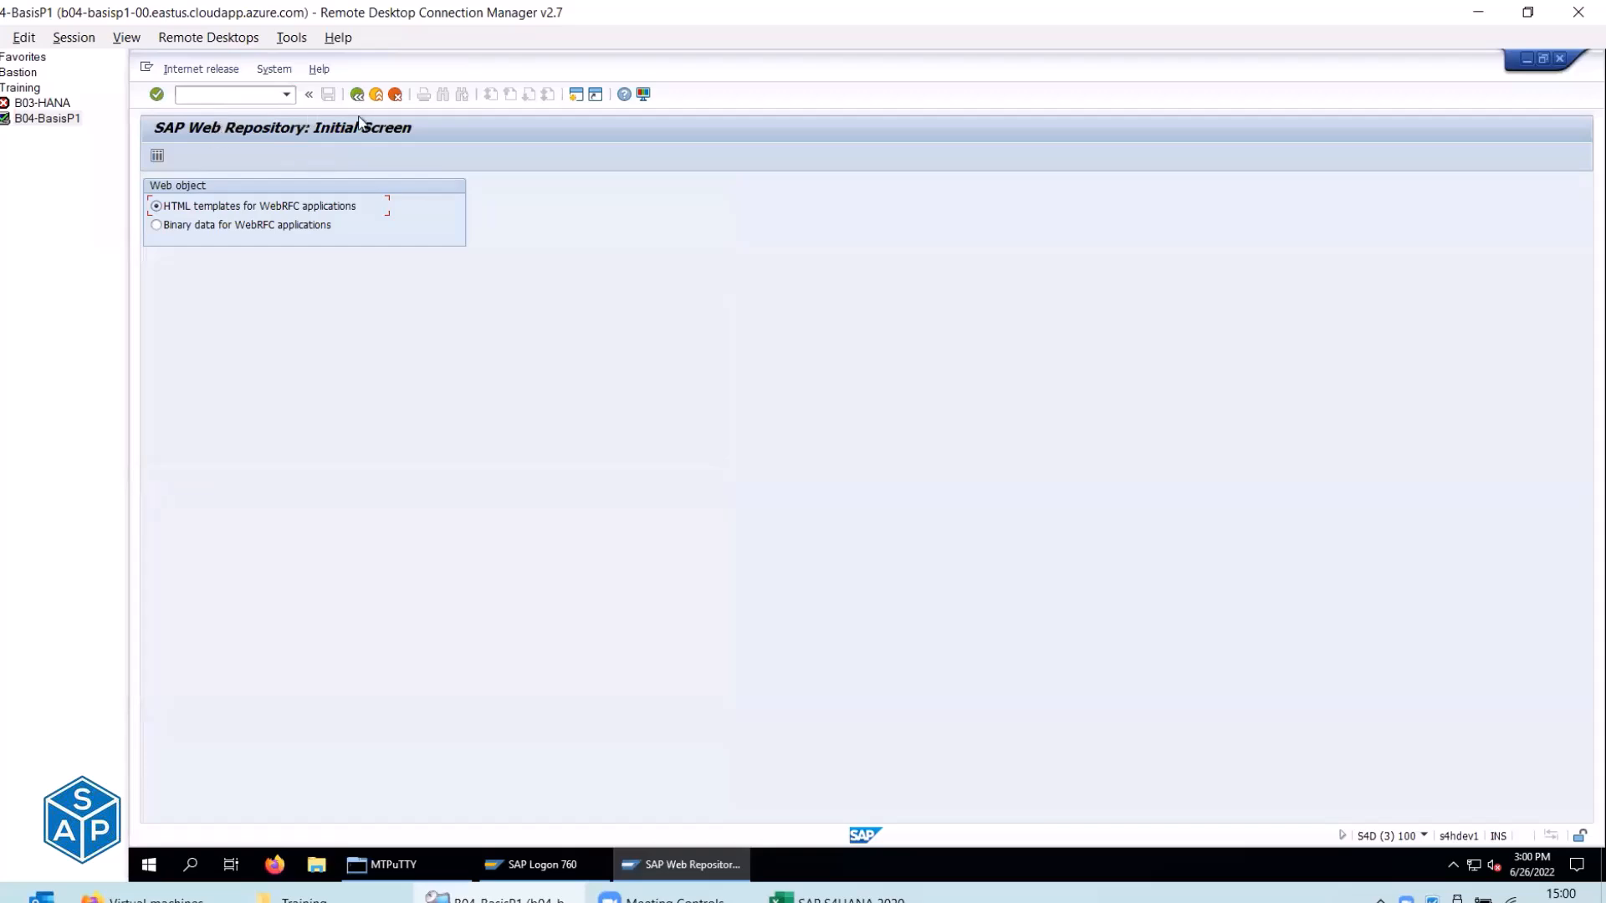
# Choose 'Binary data for WebRFC applications' on the Web Repository screen, per checklist row 277.
pyautogui.hotkey('alt', 'Tab')
pyautogui.click(623, 295)
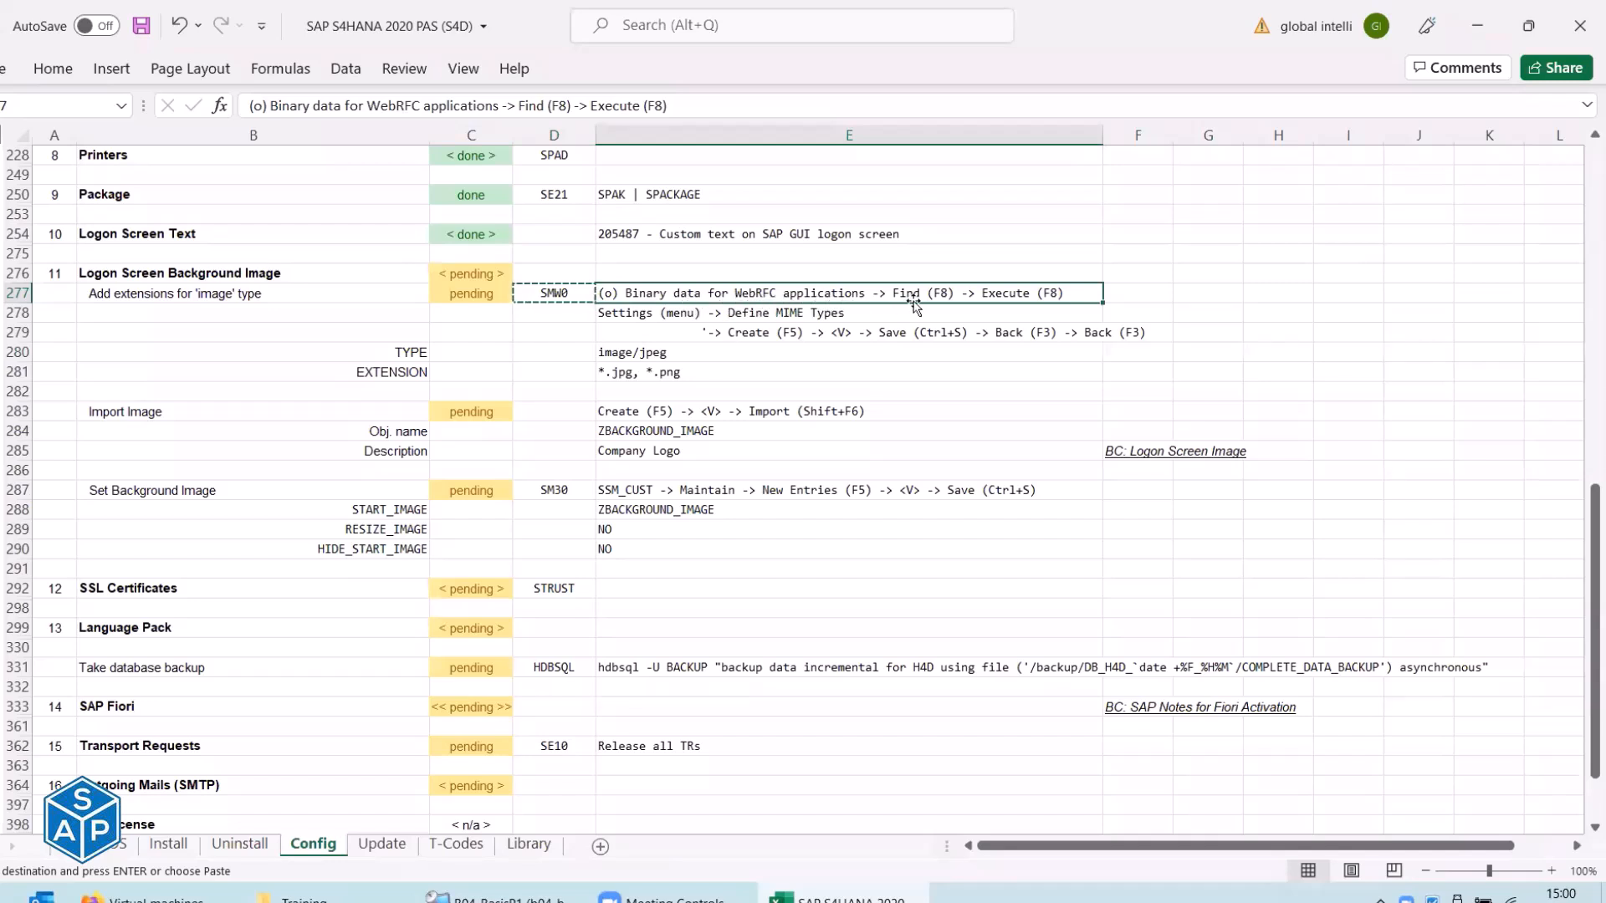
pyautogui.hotkey('alt', 'Tab')
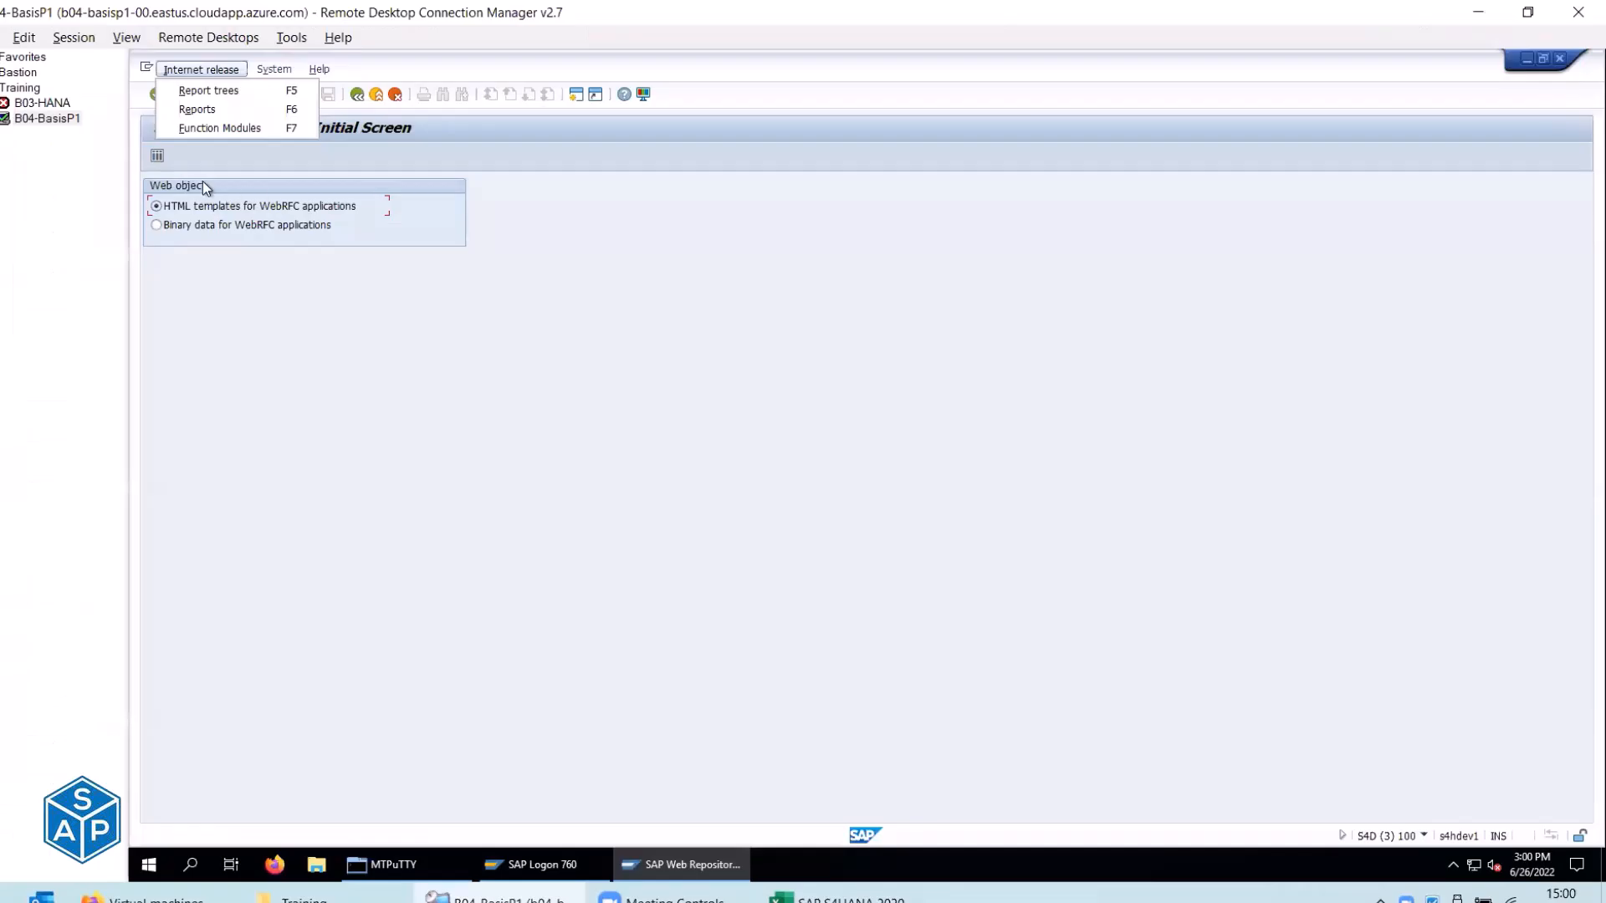
pyautogui.click(183, 295)
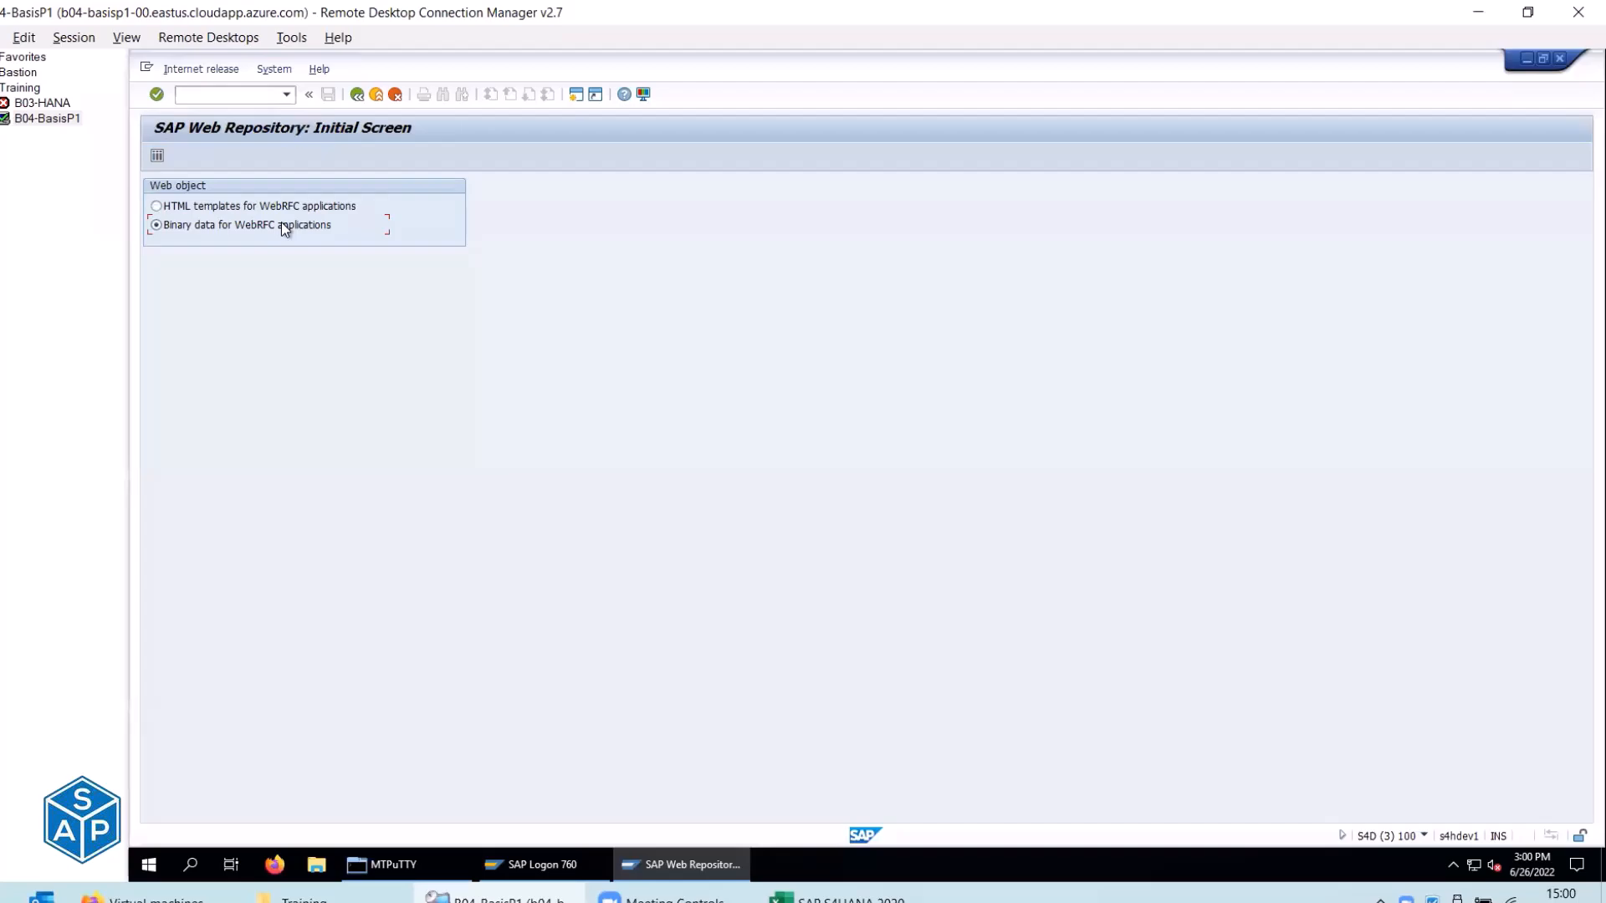
pyautogui.hotkey('alt', 'Tab')
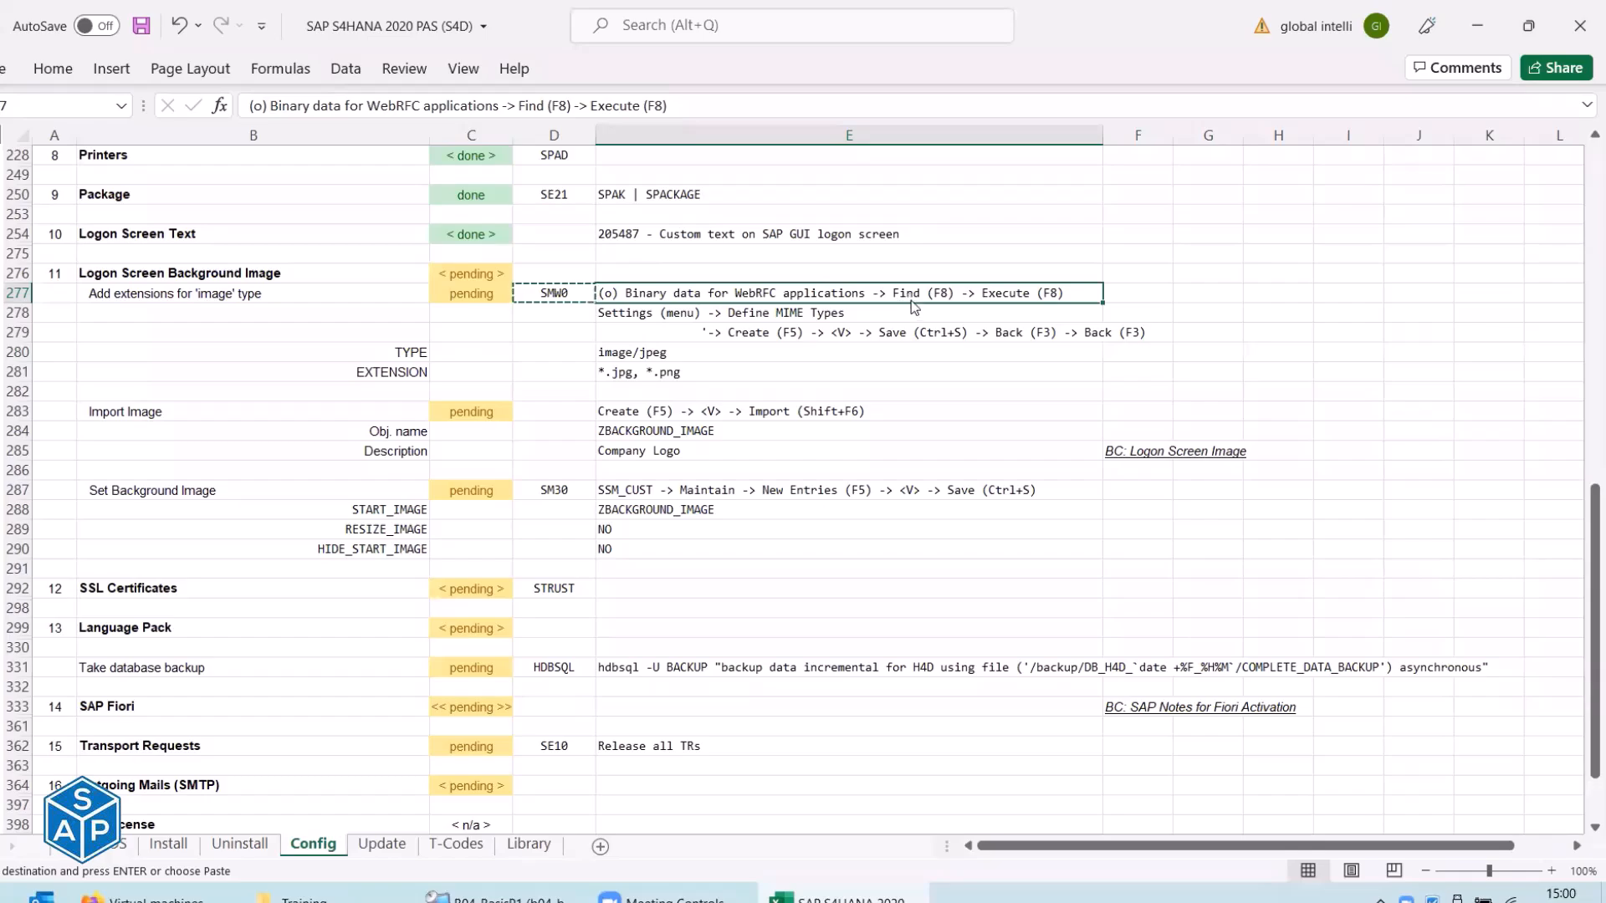
pyautogui.hotkey('alt', 'Tab')
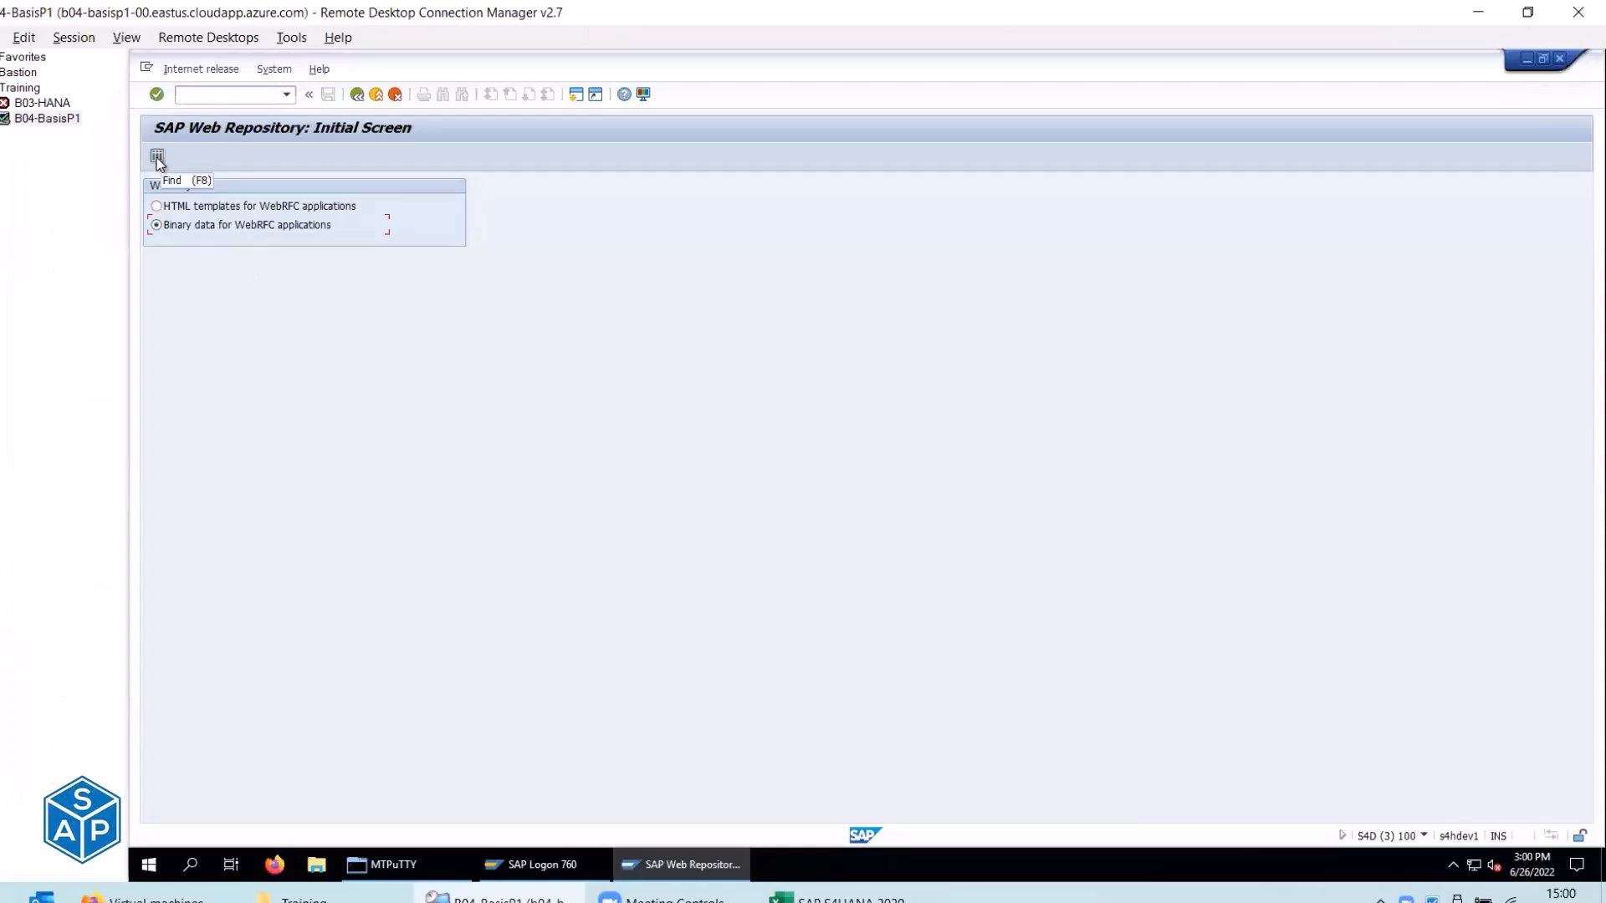
# Run Find and Execute to list all binary data objects, dismissing a stray options popup.
pyautogui.click(157, 157)
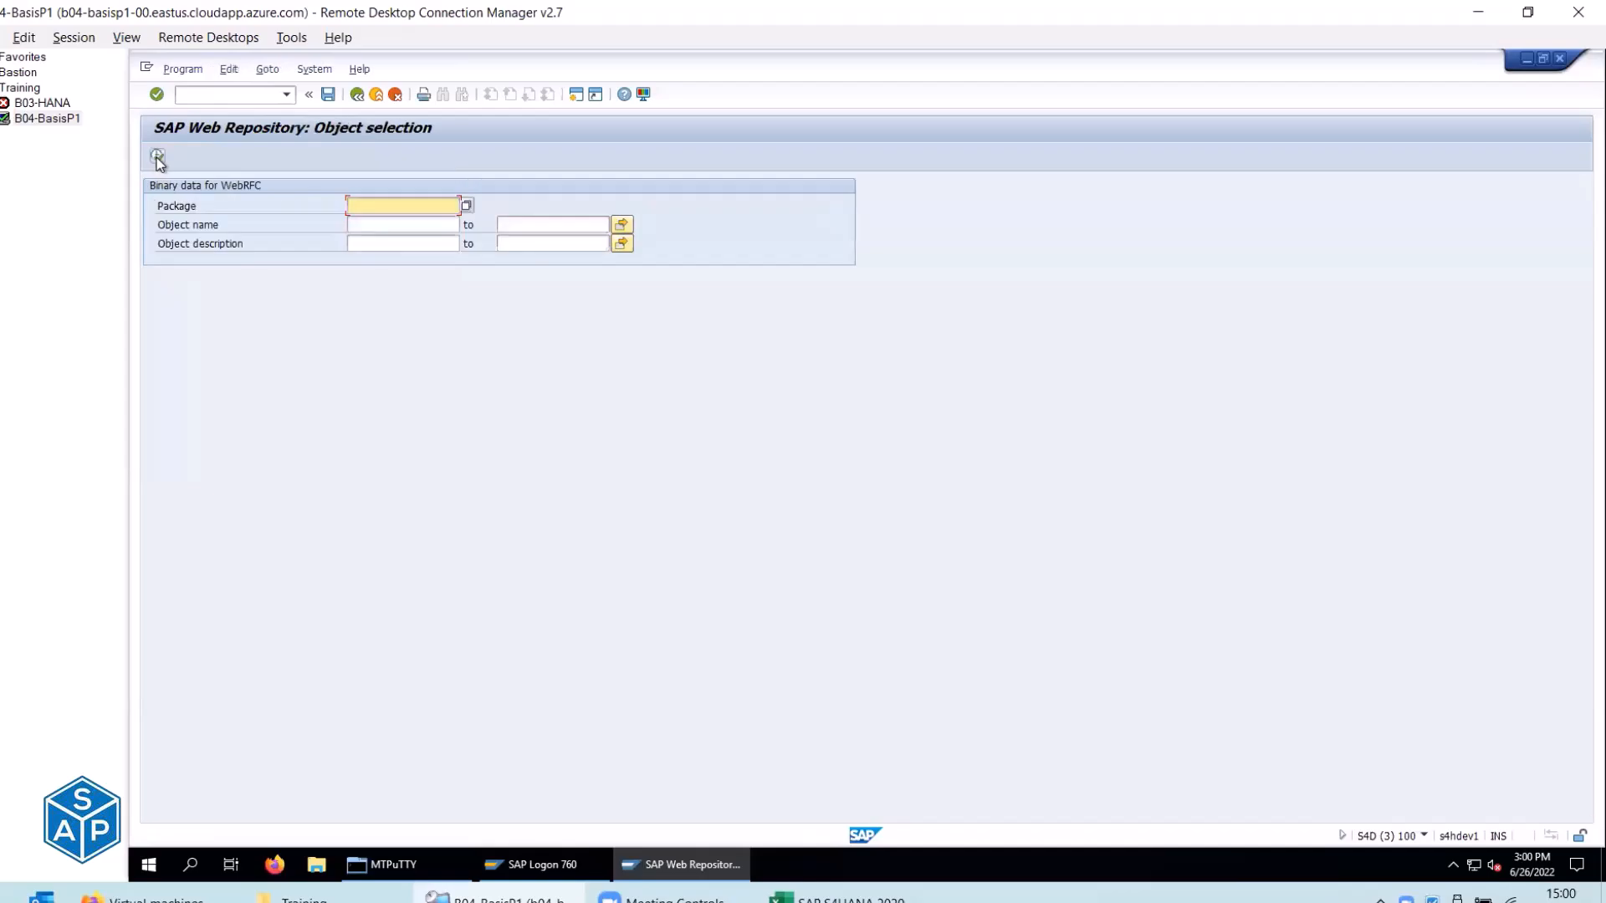
pyautogui.hotkey('alt', 'Tab')
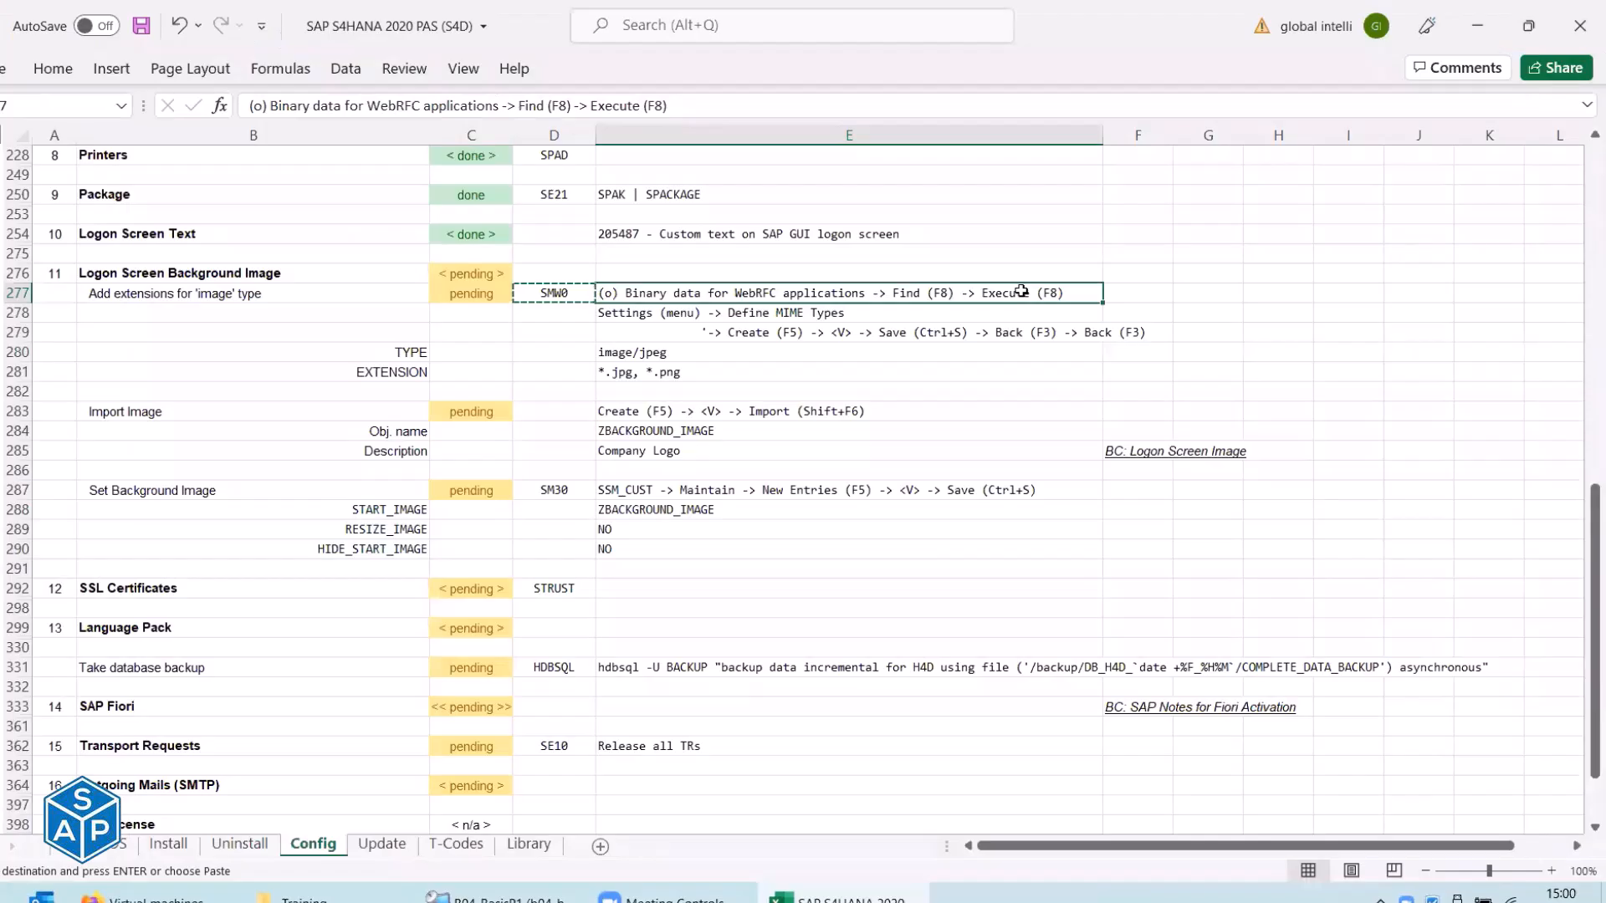
pyautogui.hotkey('alt', 'Tab')
pyautogui.click(221, 392)
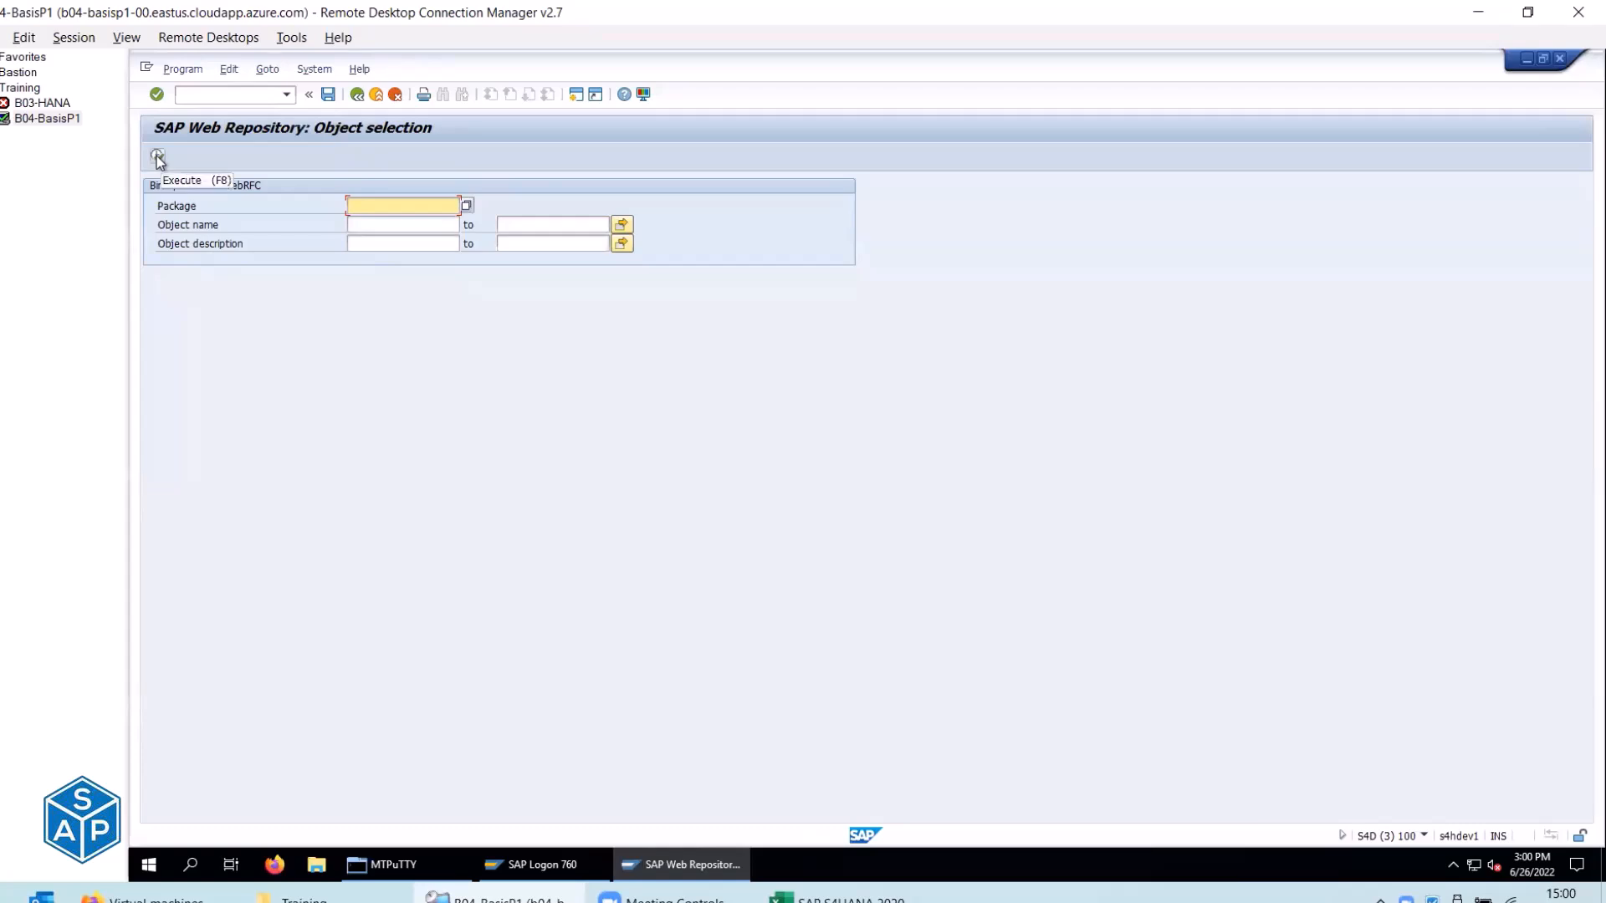
pyautogui.click(158, 157)
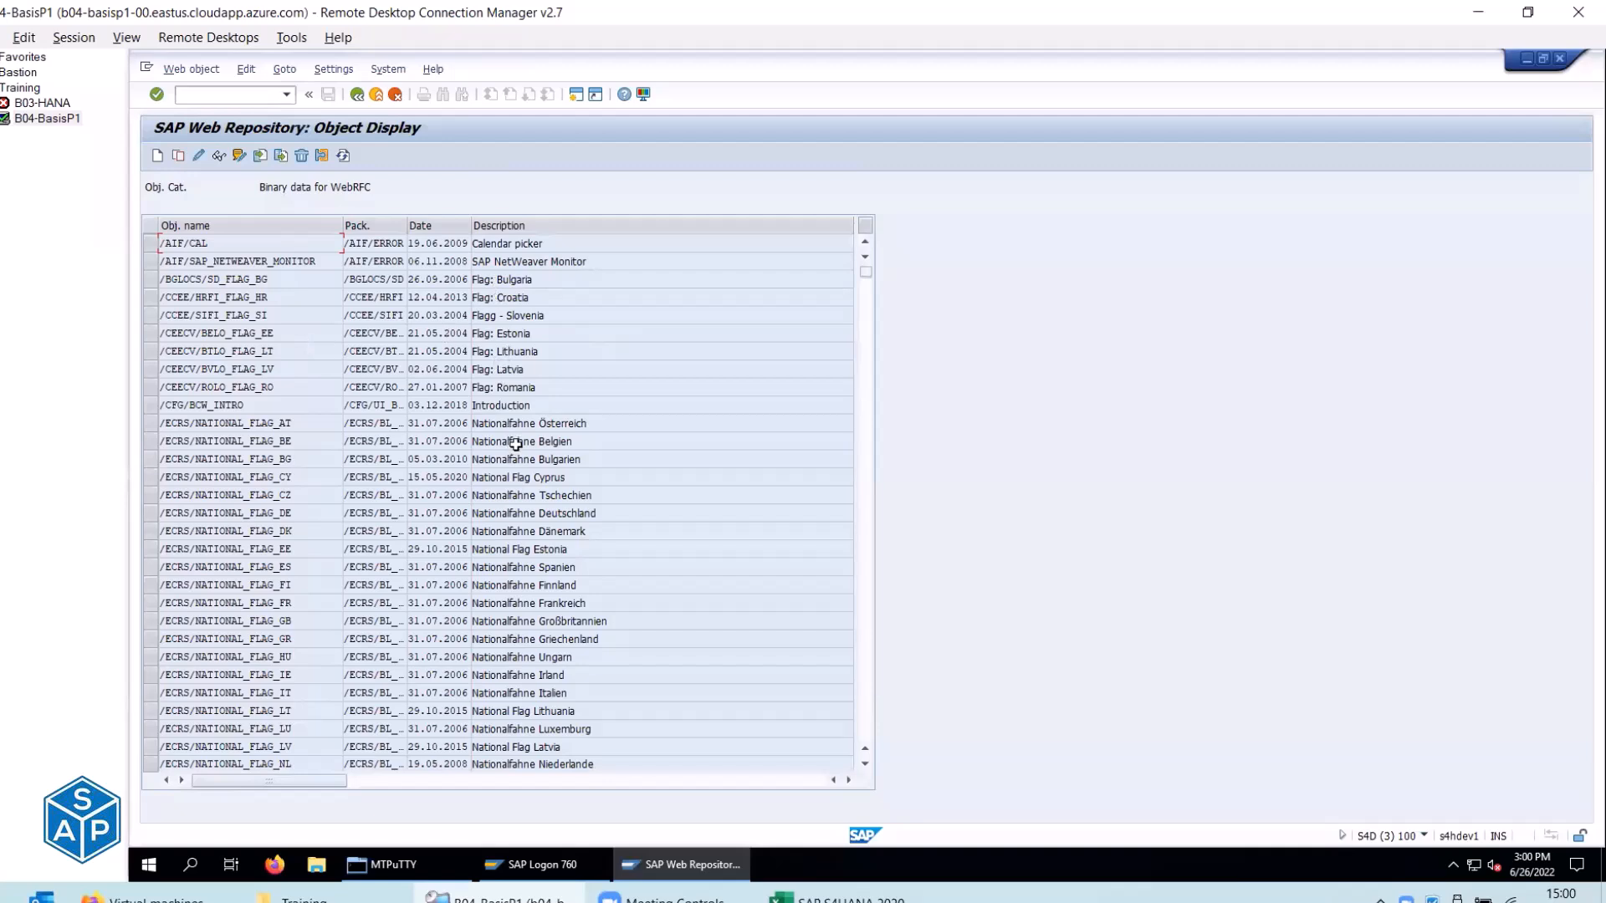
pyautogui.hotkey('alt', 'Tab')
pyautogui.click(718, 316)
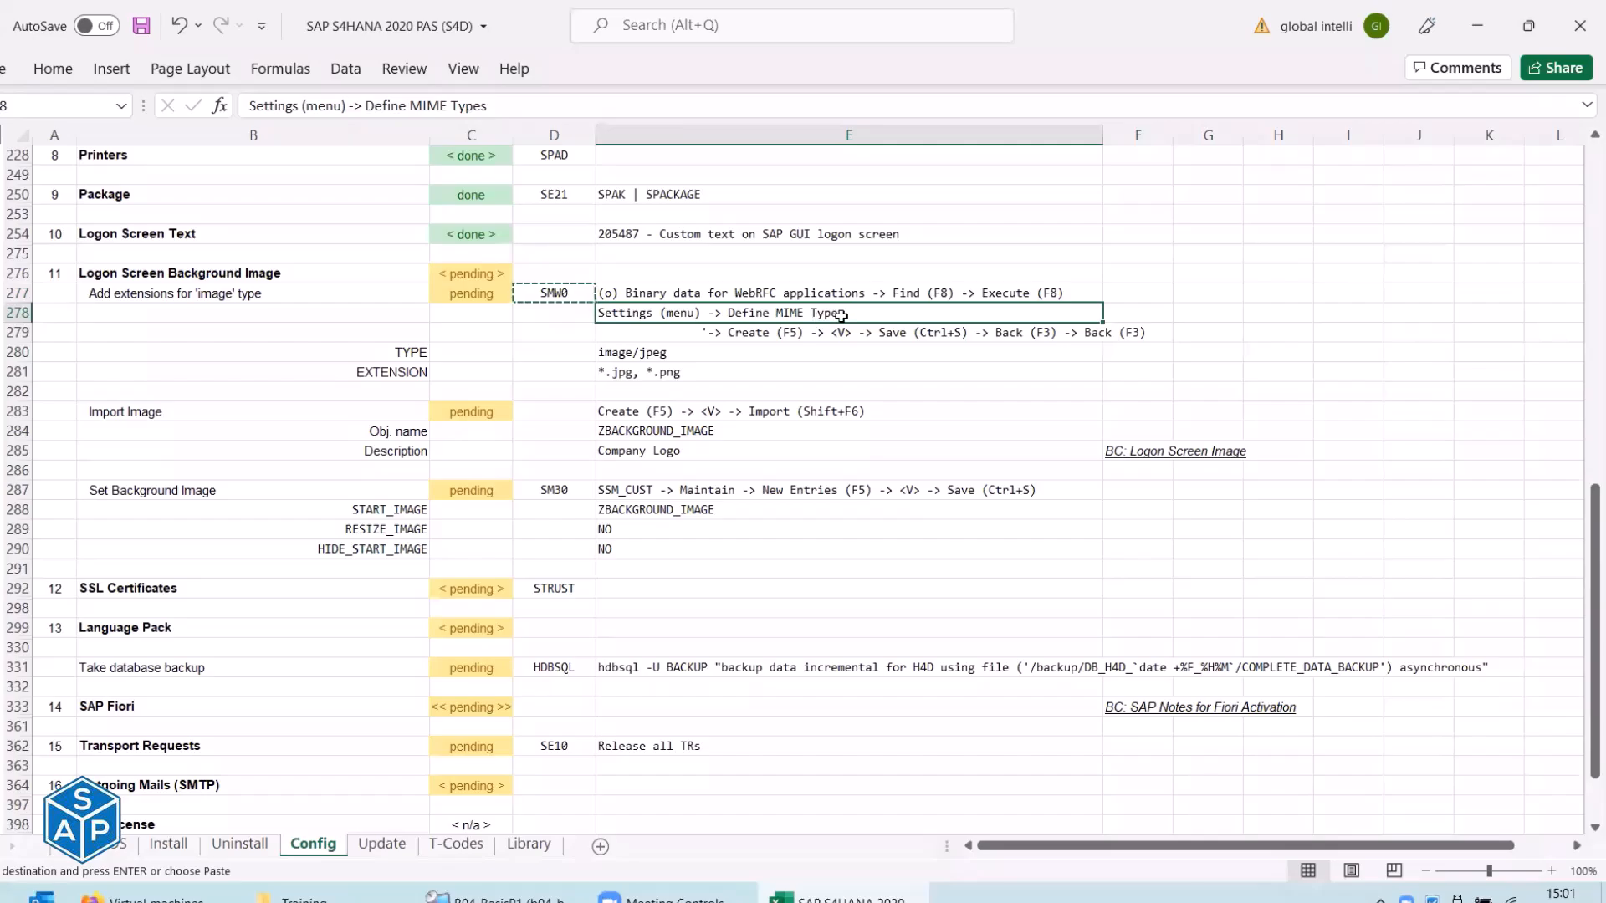
pyautogui.hotkey('alt', 'Tab')
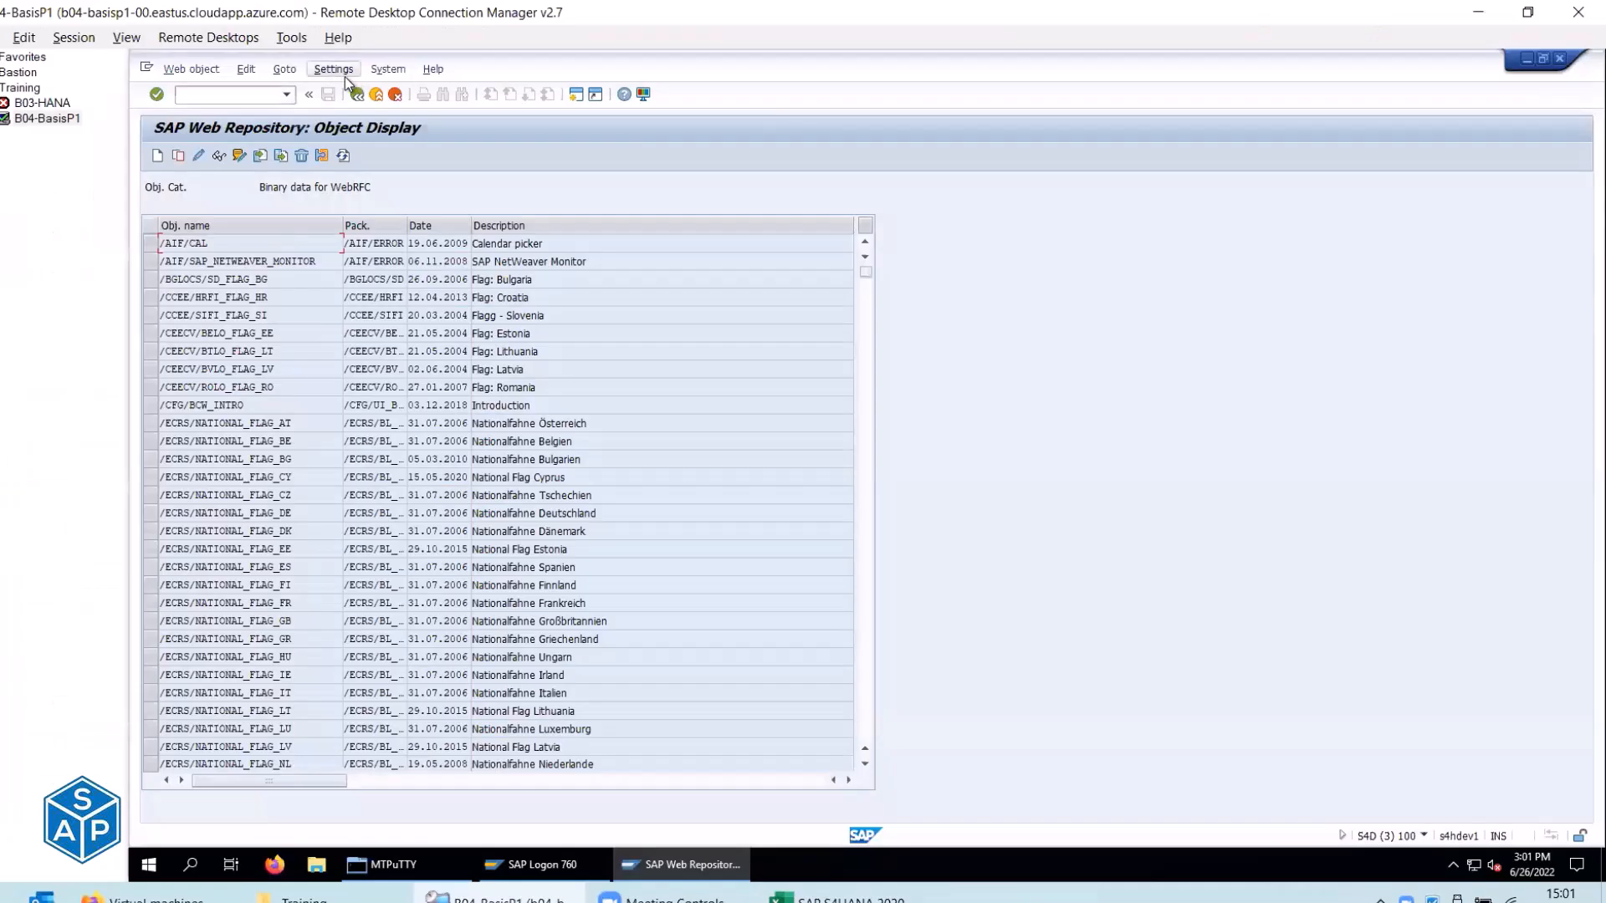
# Open Settings > Define MIME Types and start a new MIME type entry.
pyautogui.click(345, 76)
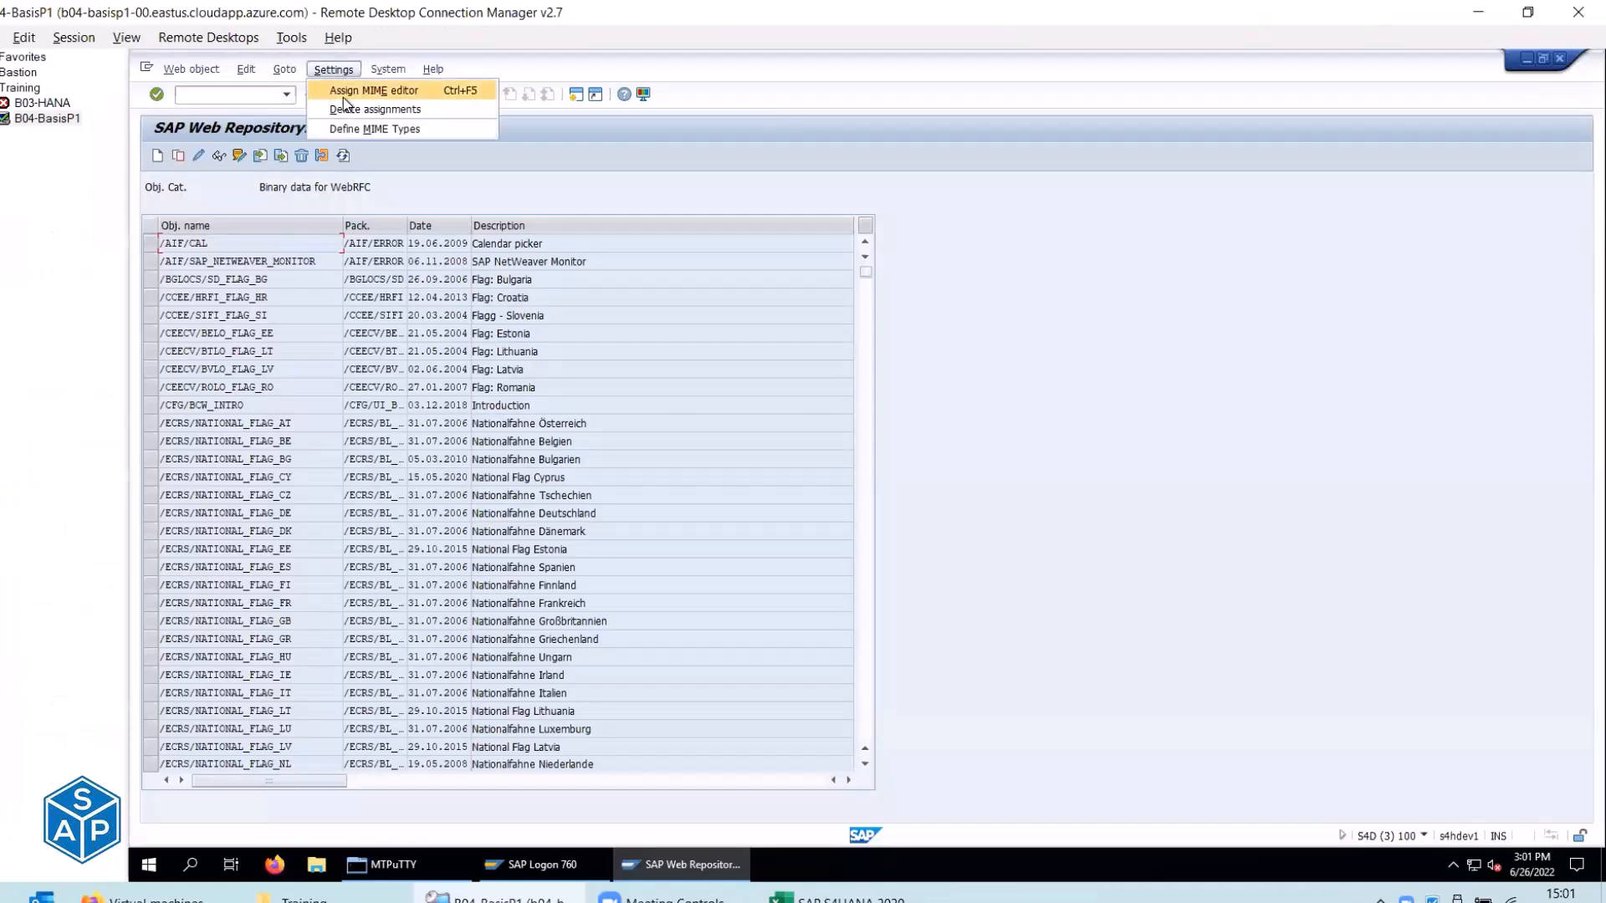
pyautogui.click(410, 130)
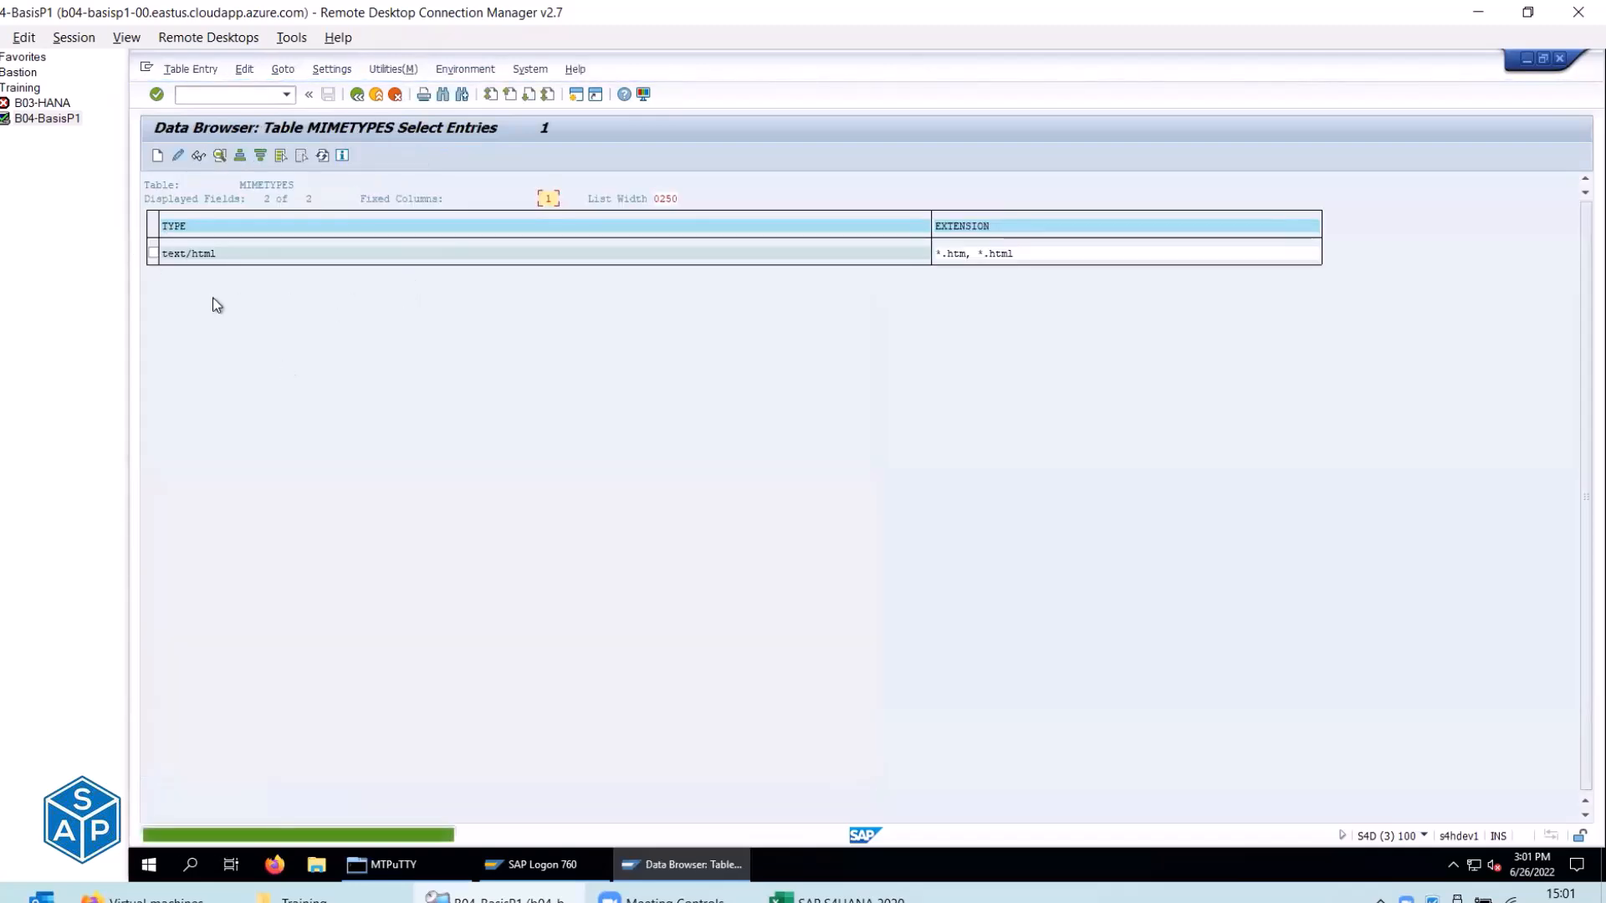
pyautogui.hotkey('alt', 'Tab')
pyautogui.click(776, 334)
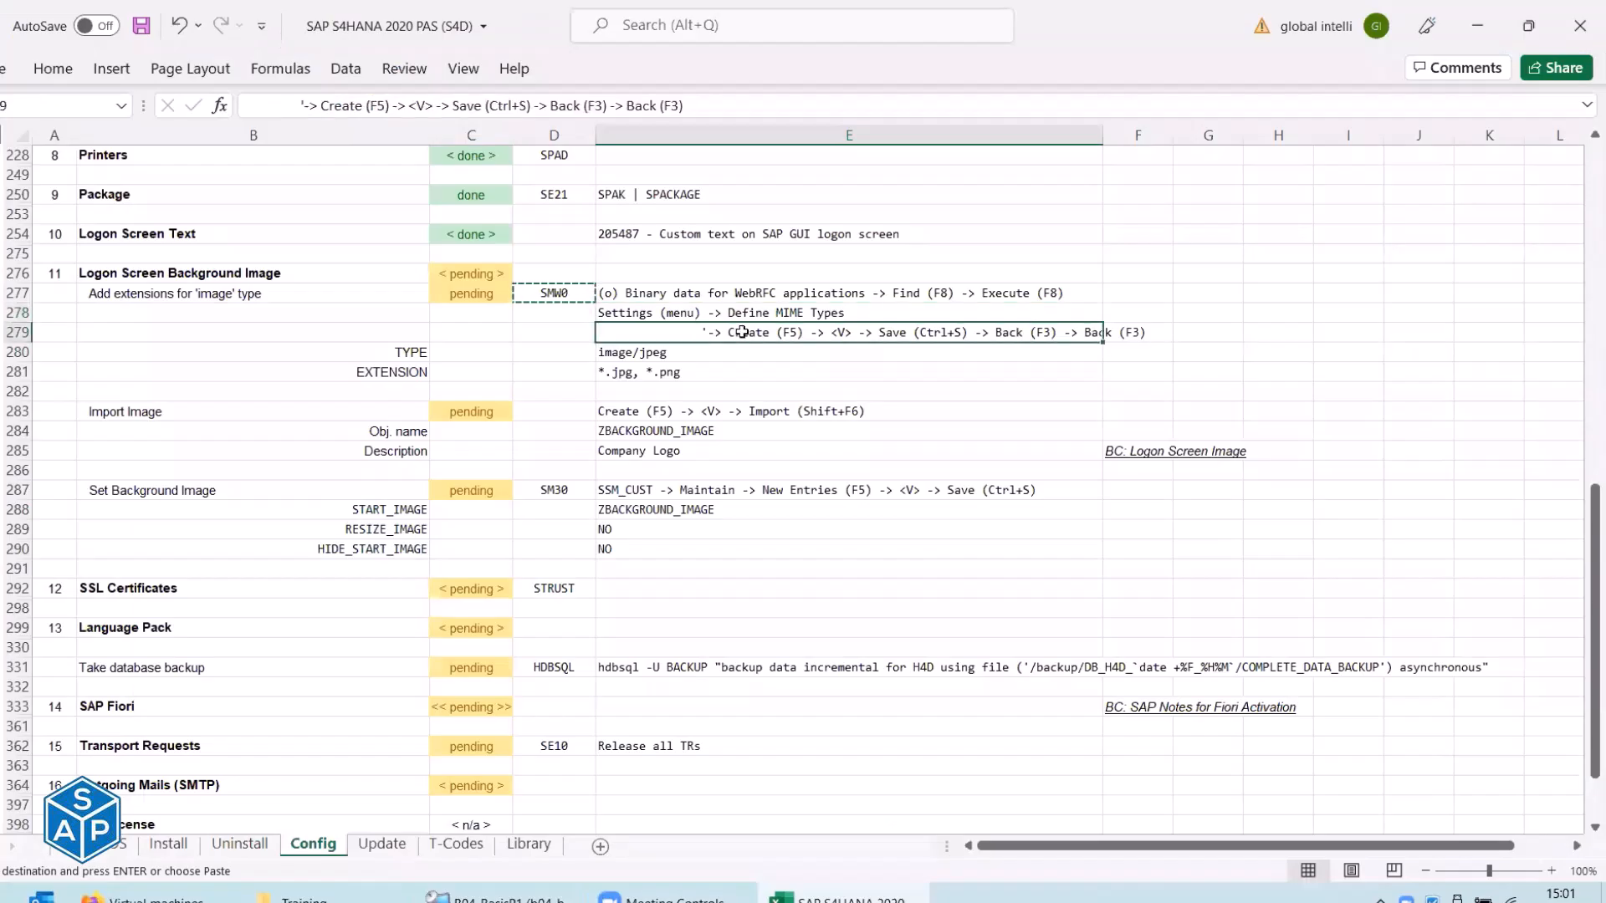
pyautogui.hotkey('alt', 'Tab')
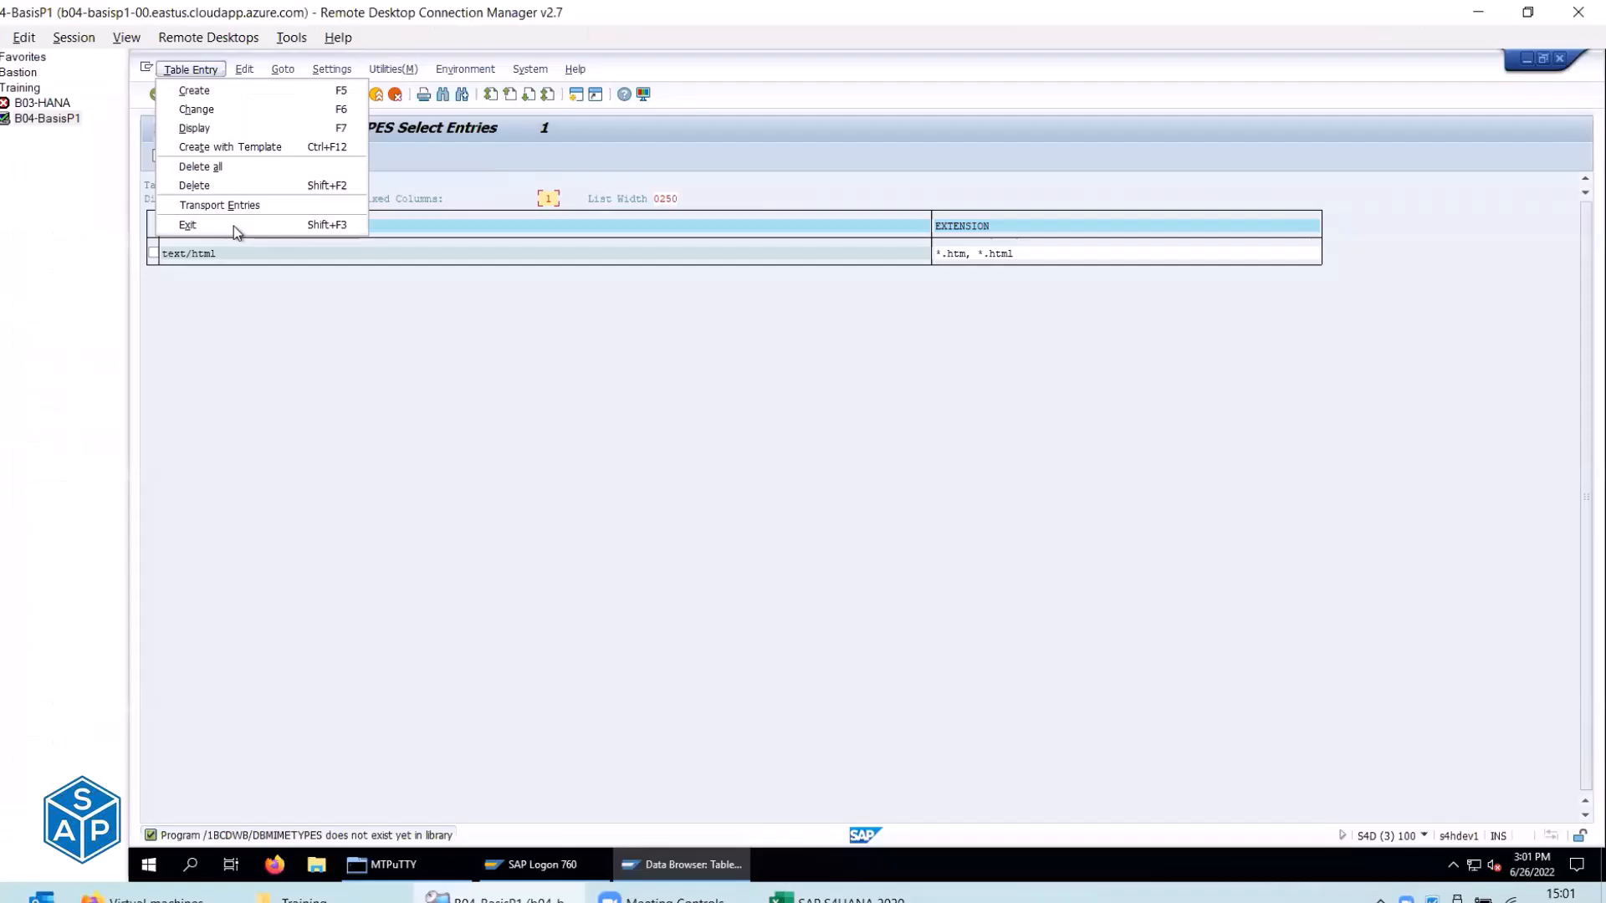
pyautogui.click(221, 353)
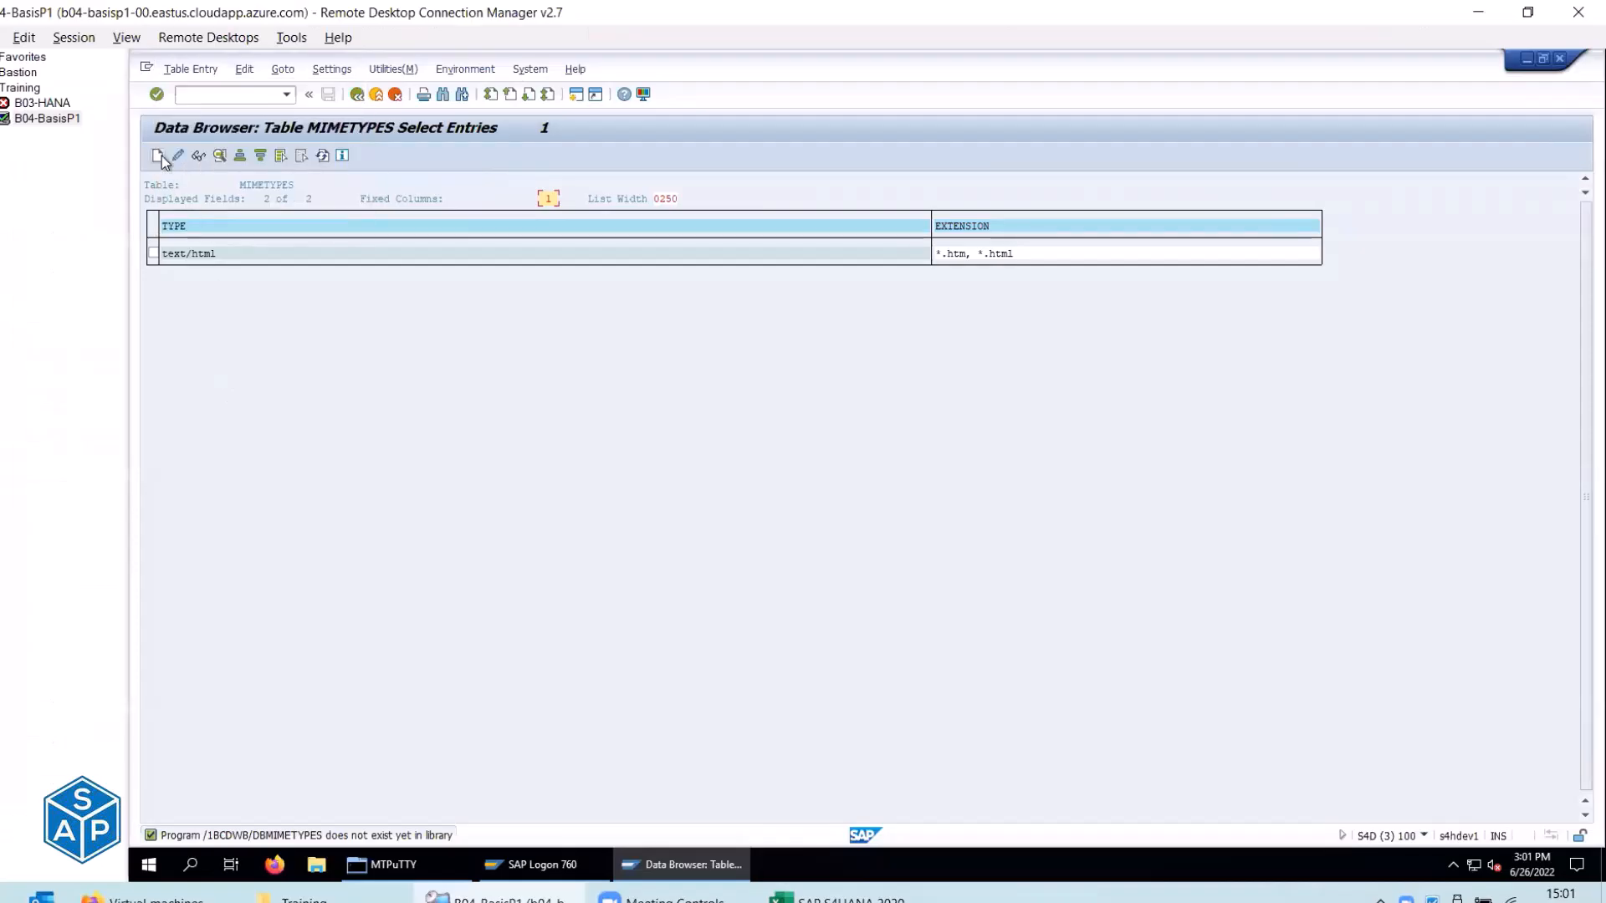
pyautogui.click(159, 157)
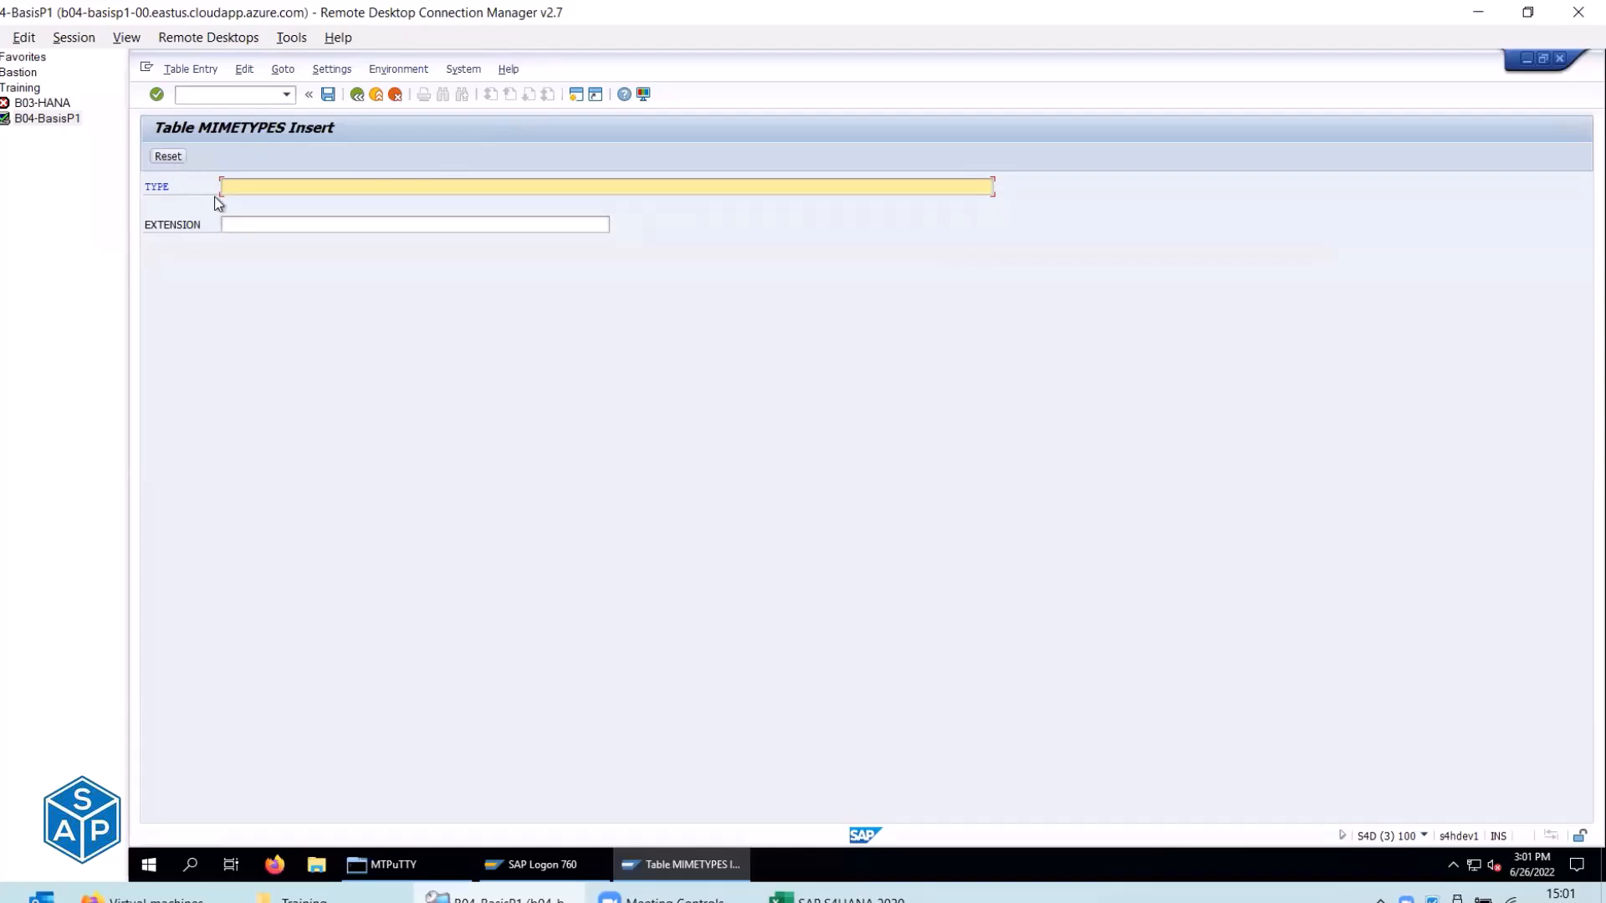
# Paste image/jpeg from checklist cell E280 as the MIME type.
pyautogui.hotkey('alt', 'Tab')
pyautogui.moveTo(412, 351); pyautogui.dragTo(419, 371)
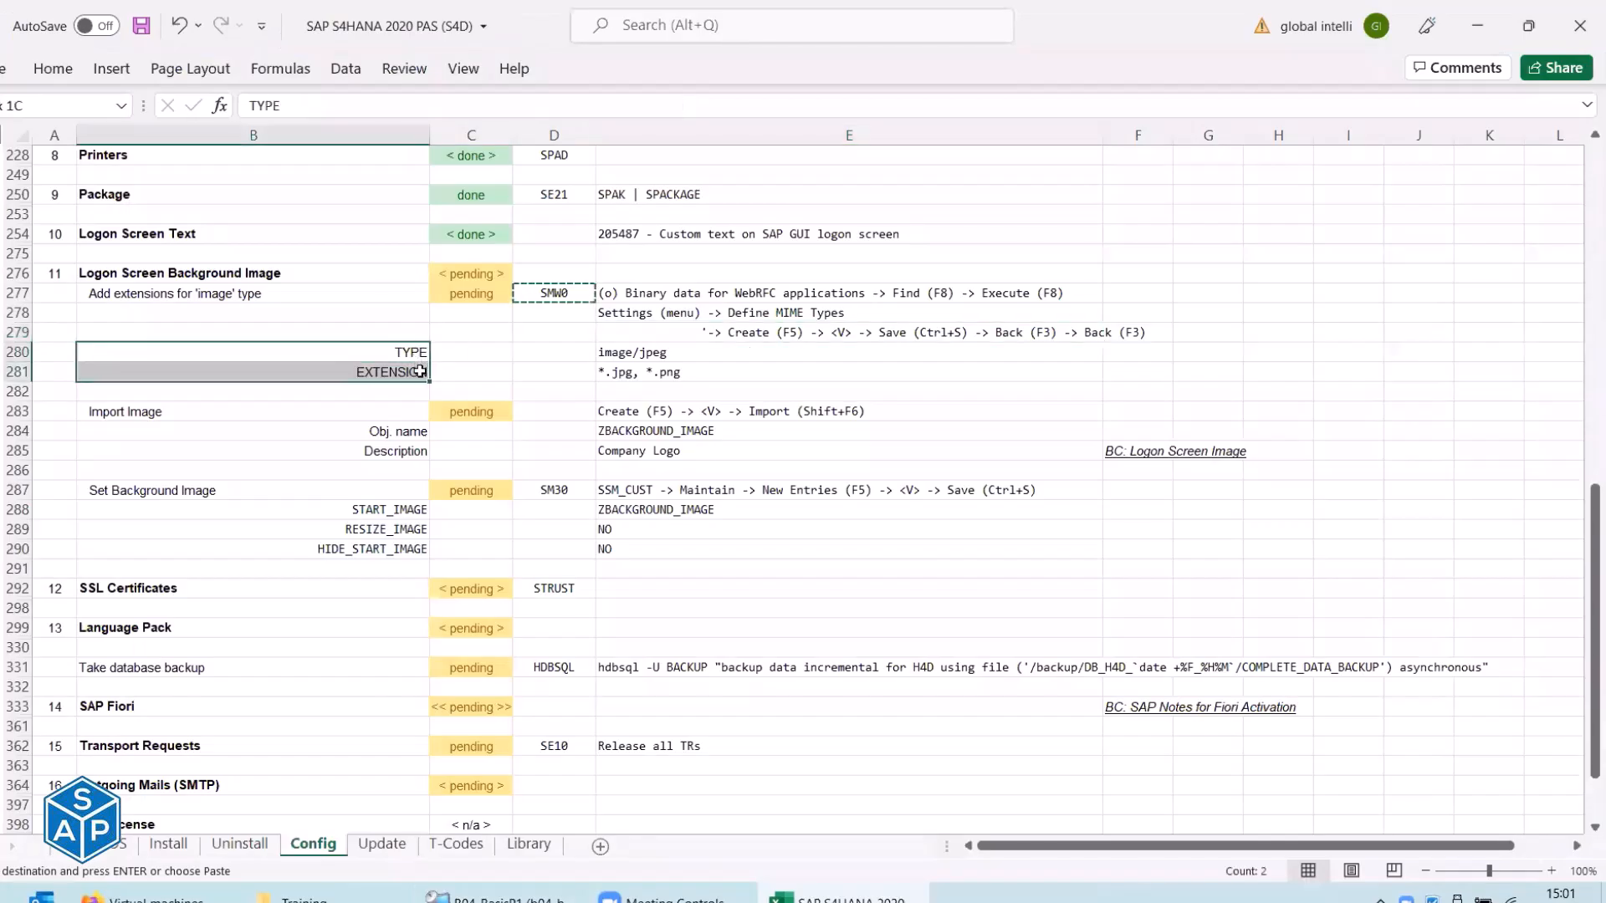
pyautogui.hotkey('alt', 'Tab')
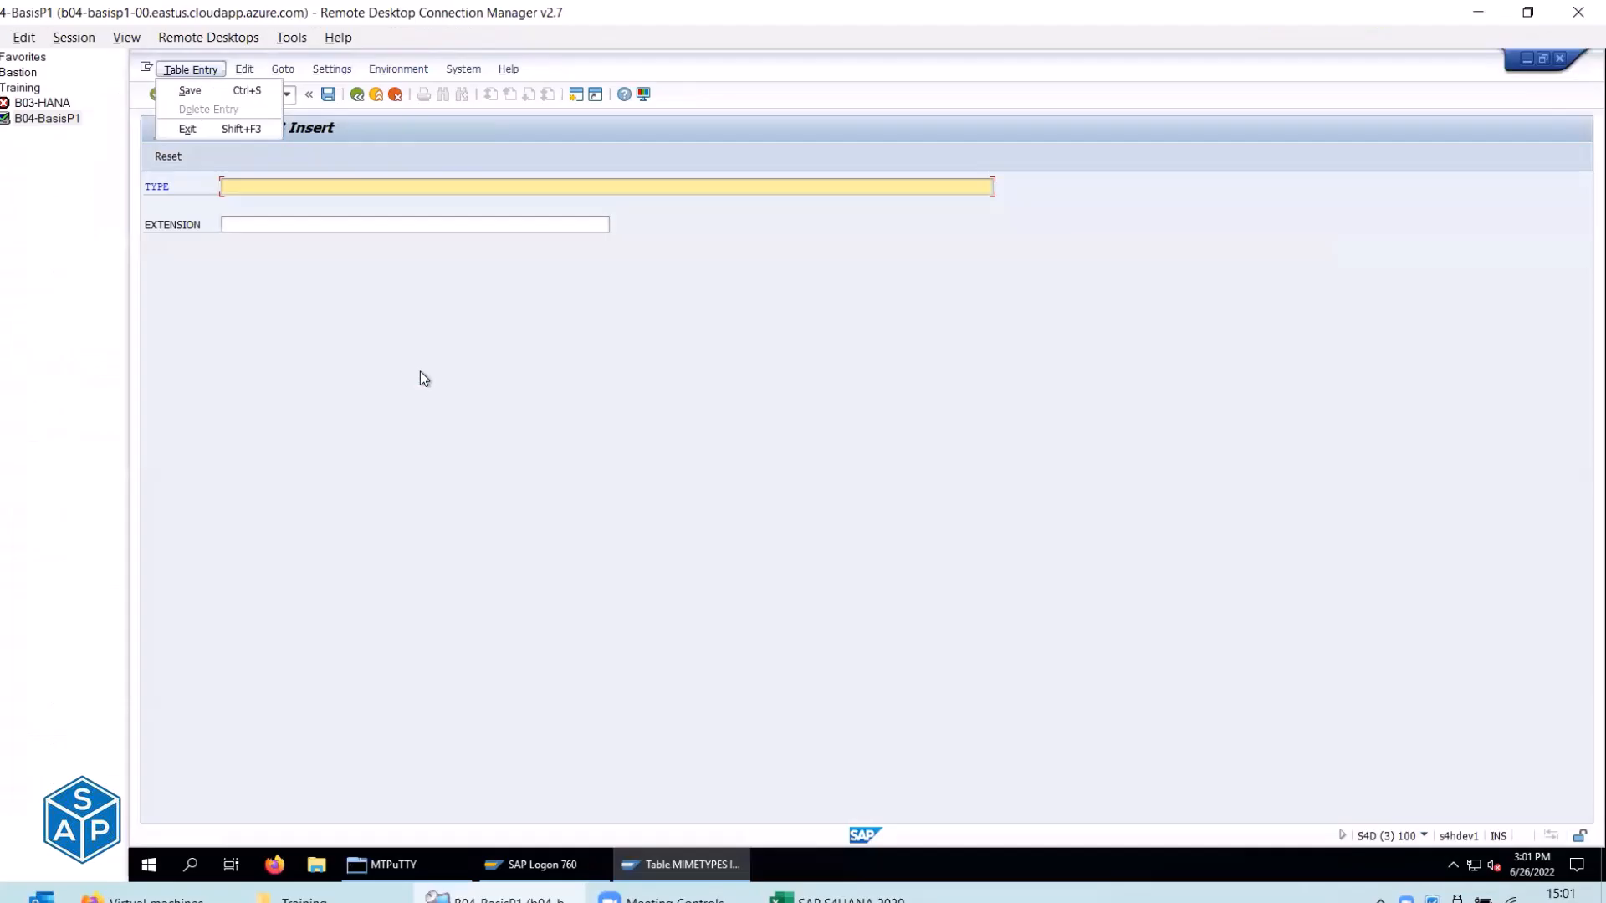
pyautogui.hotkey('alt', 'Tab')
pyautogui.click(620, 351)
pyautogui.hotkey('ctrl', 'c')
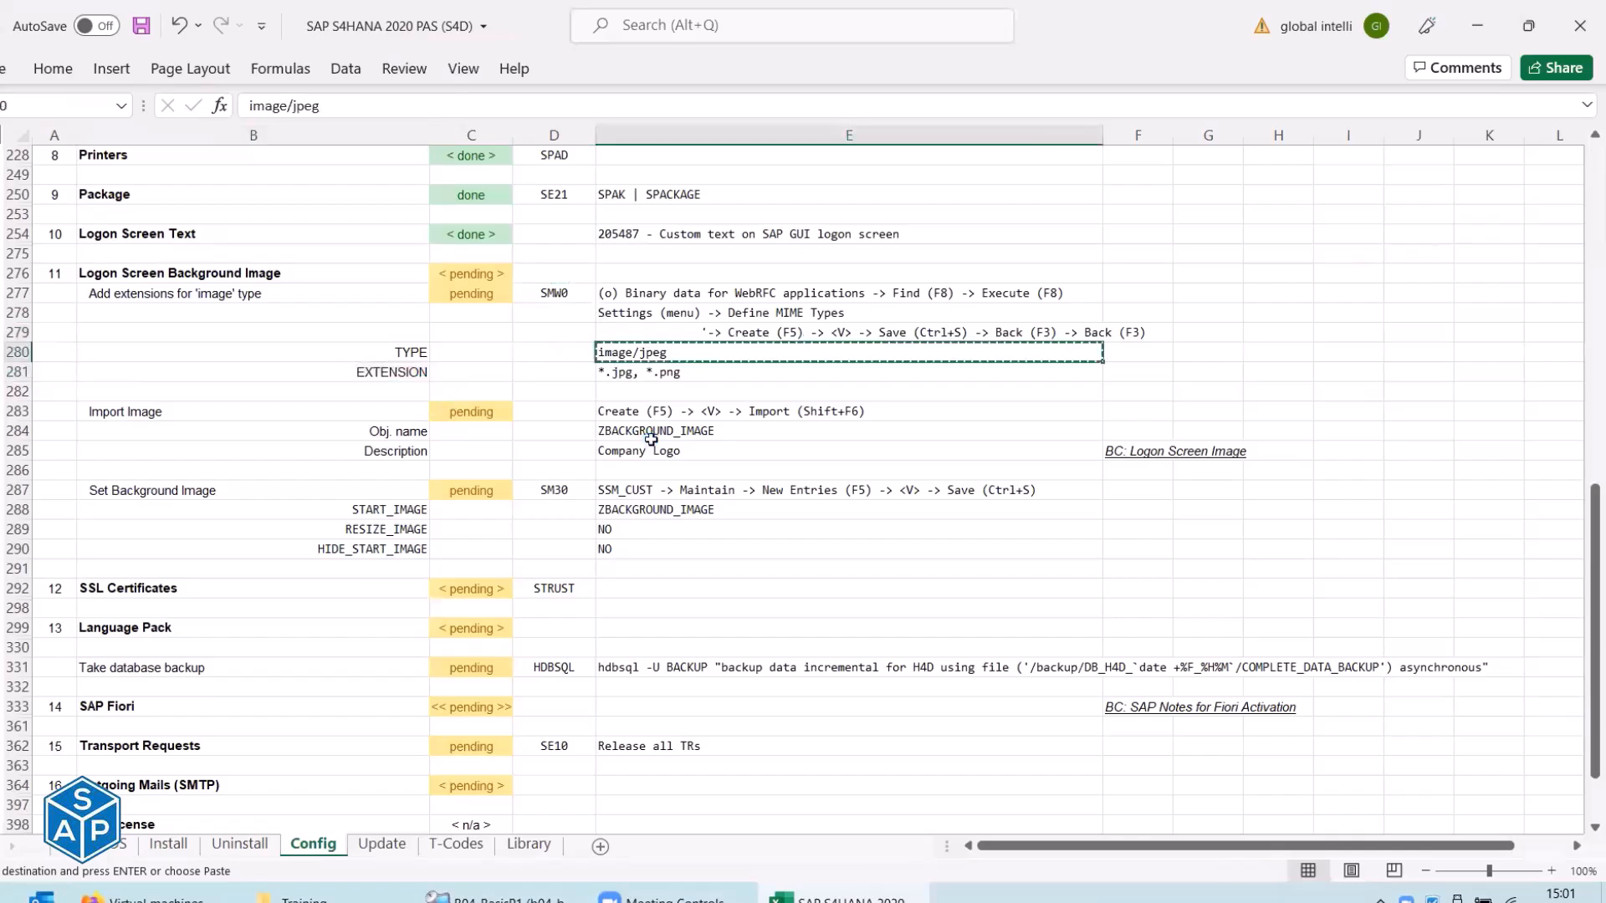
pyautogui.hotkey('alt', 'Tab')
pyautogui.hotkey('ctrl', 'v')
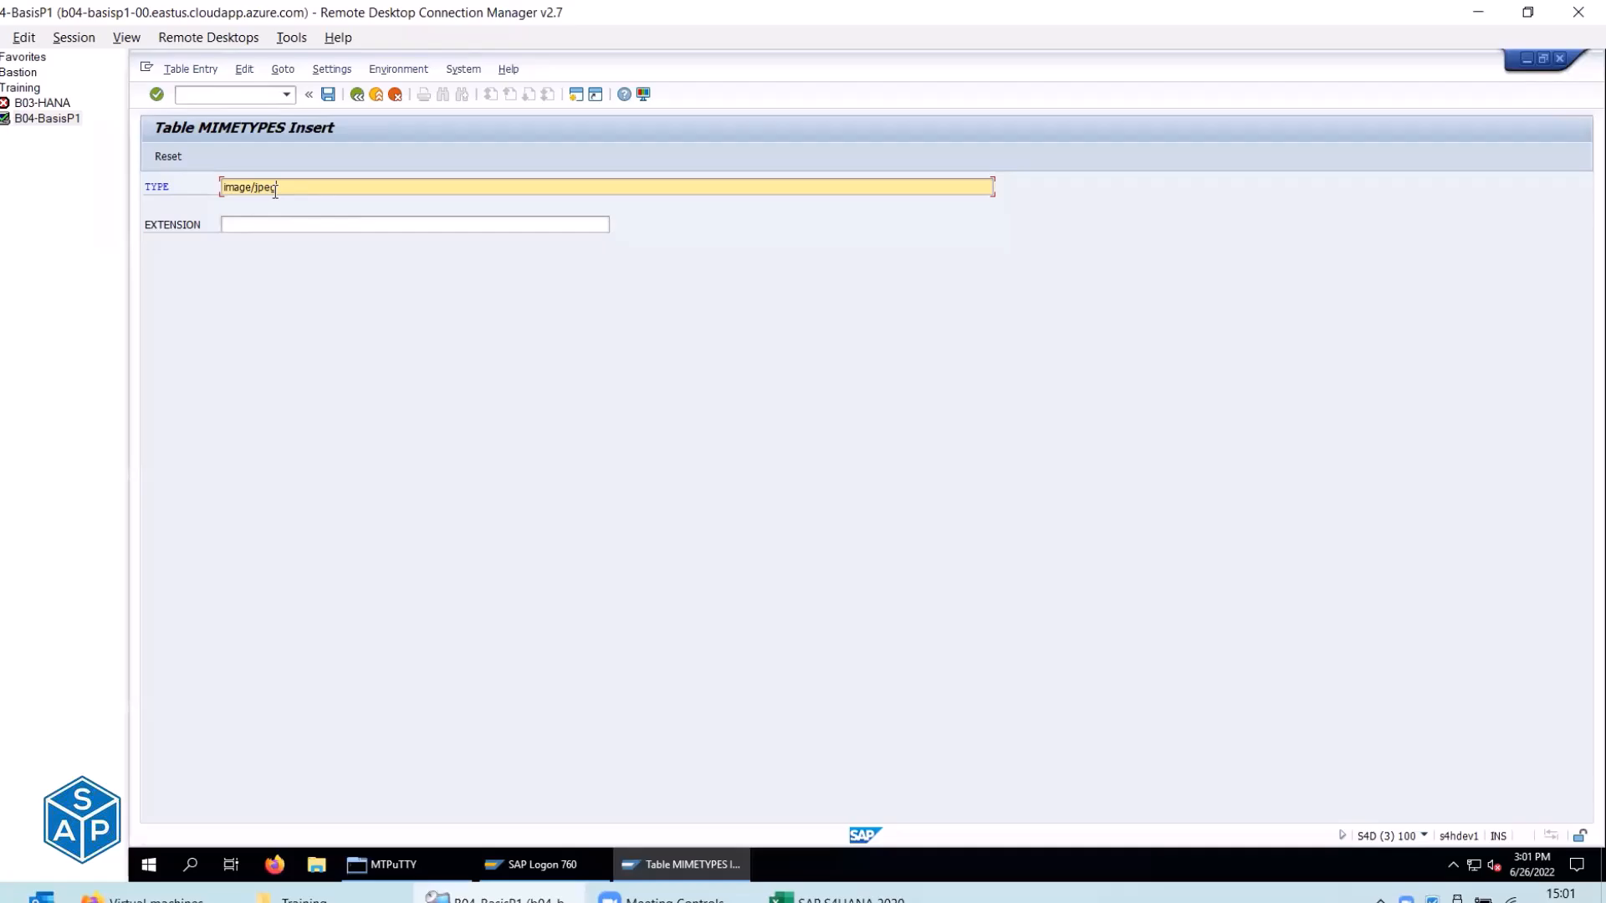
# Paste *.jpg, *.png from E281 as the extensions and save the entry.
pyautogui.hotkey('alt', 'Tab')
pyautogui.click(615, 374)
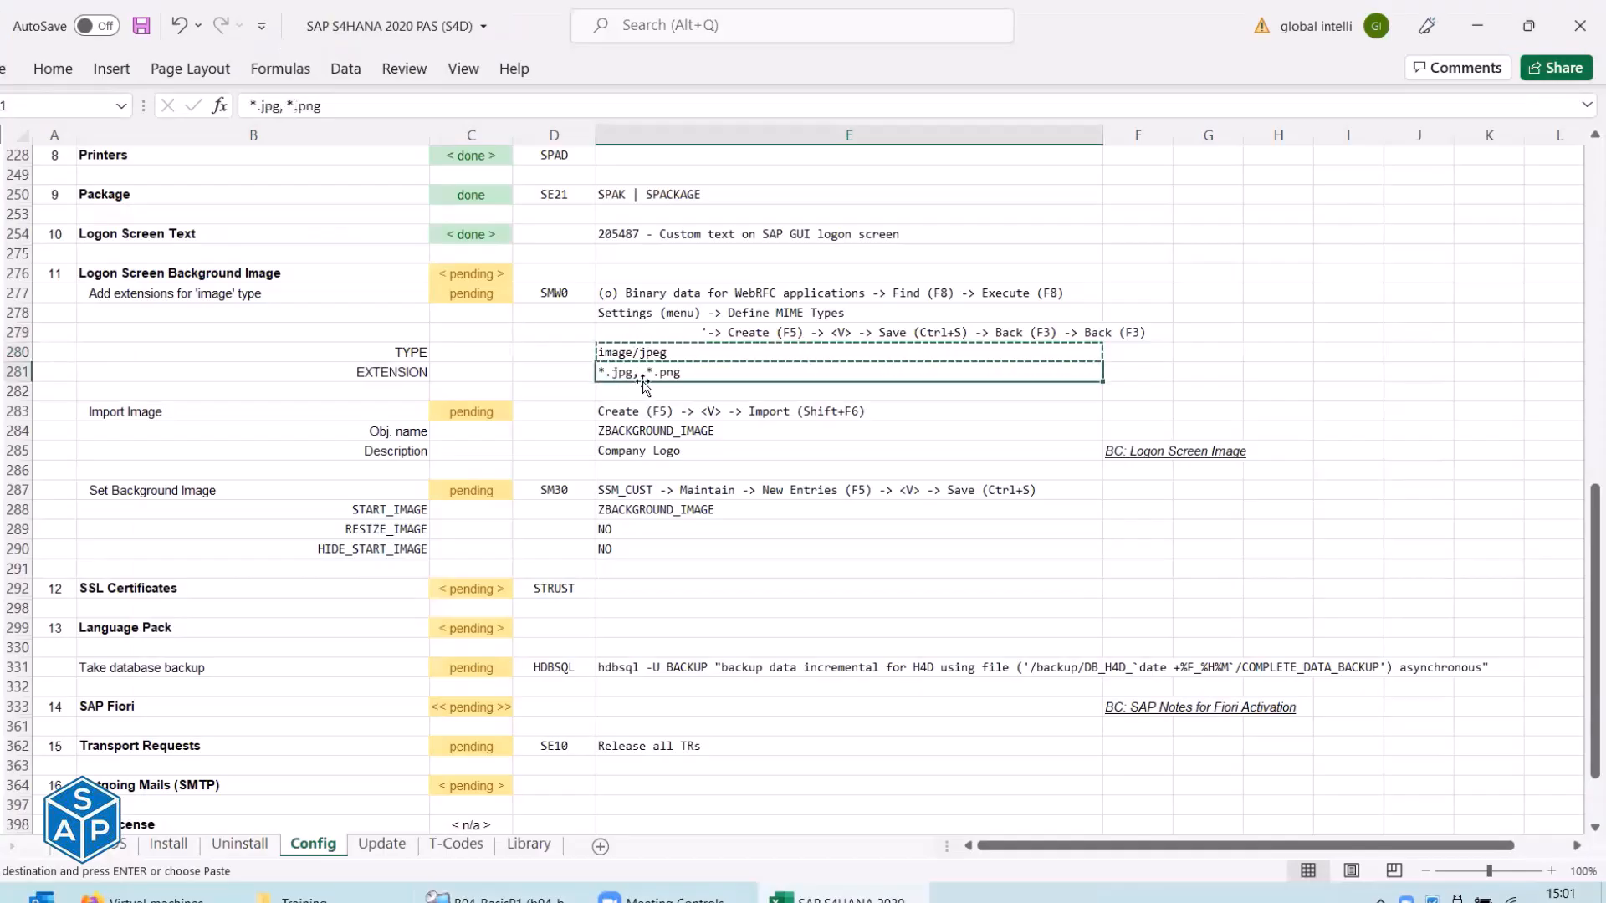
pyautogui.hotkey('ctrl', 'c')
pyautogui.hotkey('alt', 'Tab')
pyautogui.click(318, 224)
pyautogui.hotkey('ctrl', 'v')
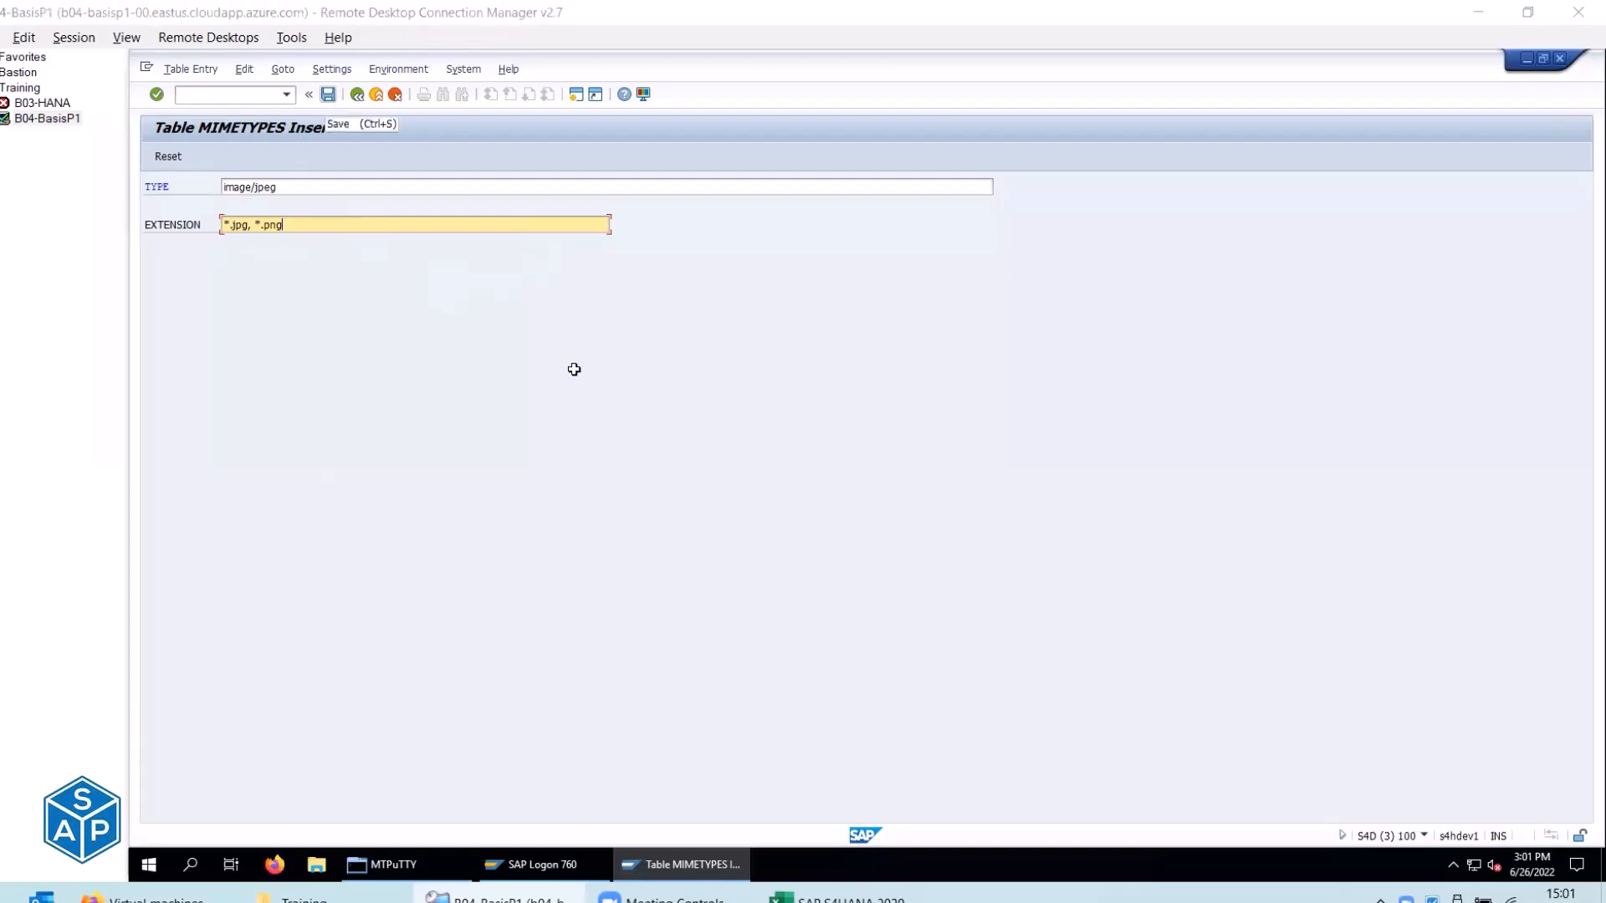
pyautogui.hotkey('alt', 'Tab')
pyautogui.hotkey('alt', 'Tab')
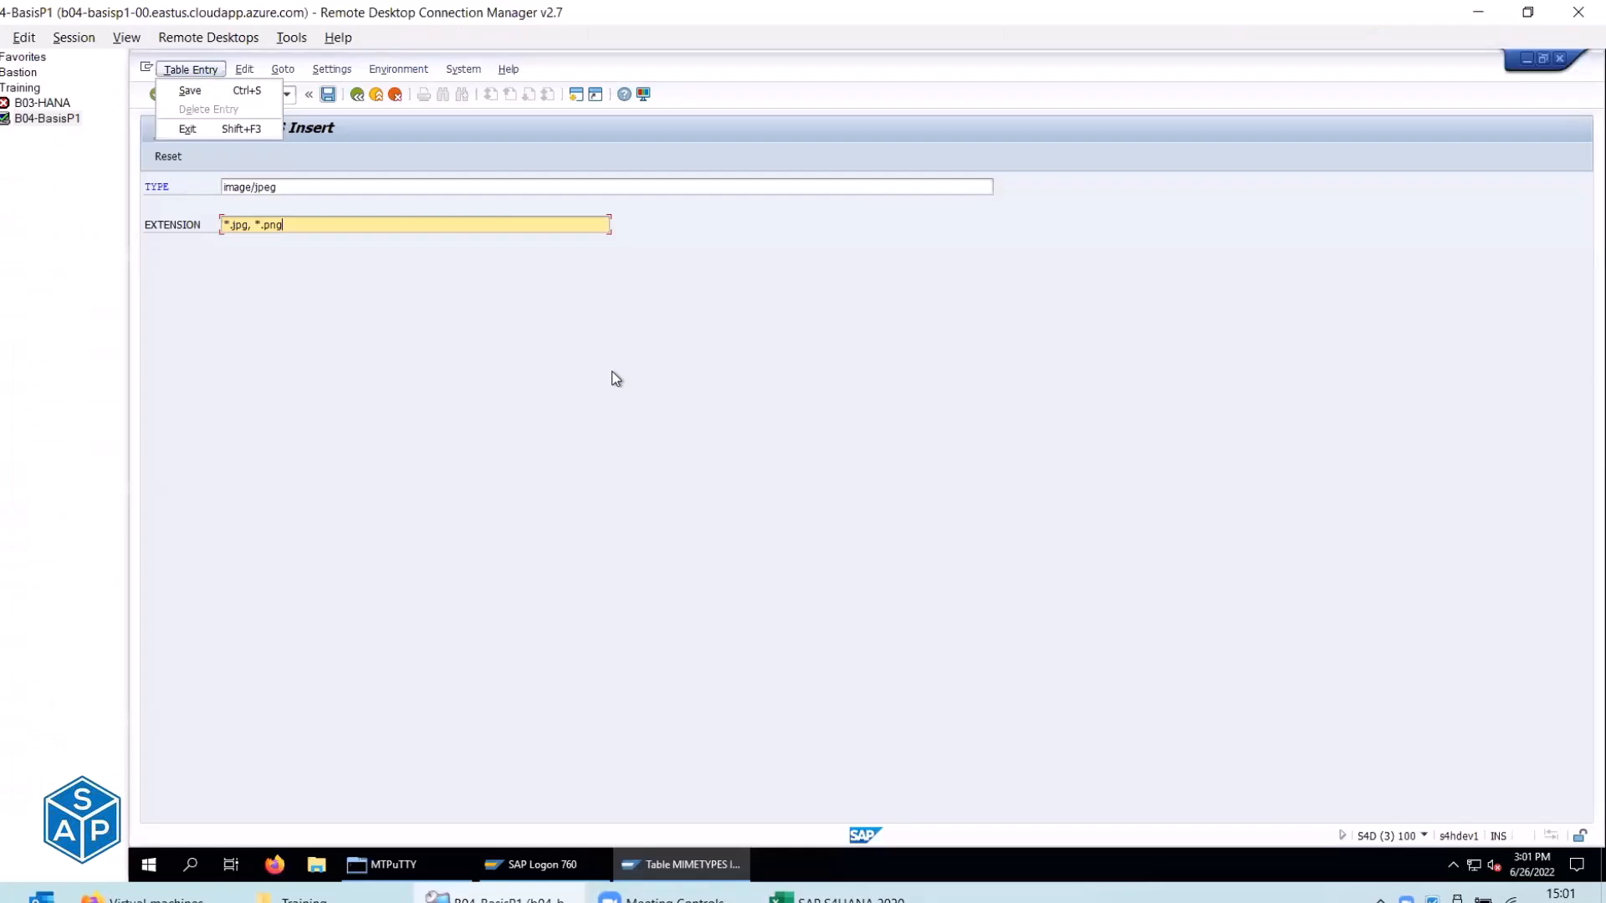
pyautogui.click(327, 94)
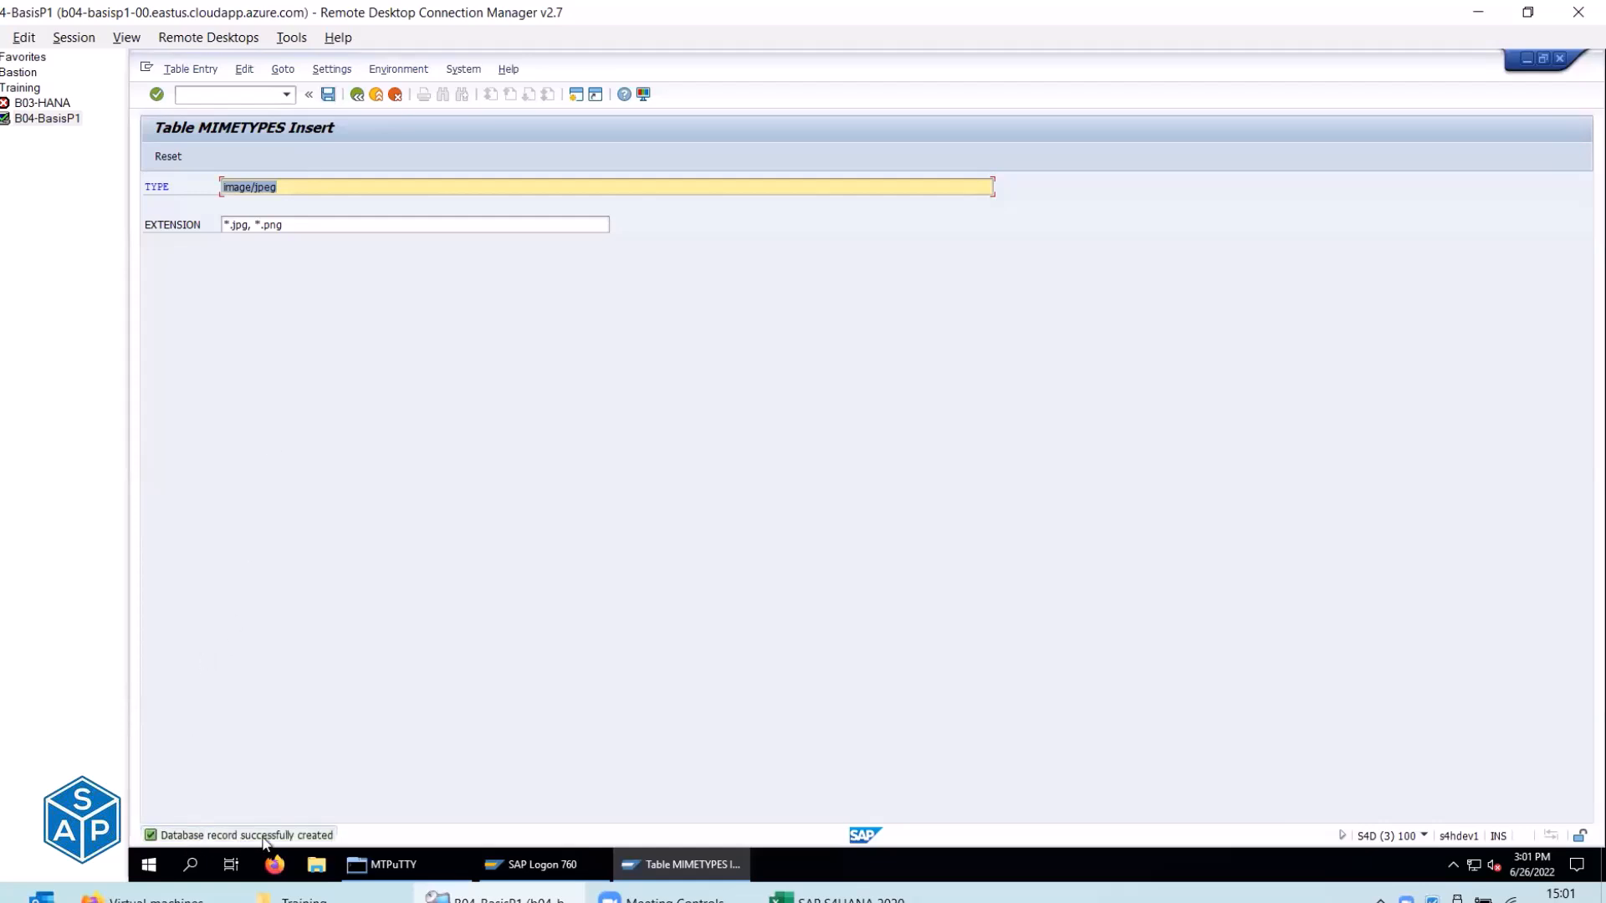
# Mark the extensions step 'done' in the checklist status column.
pyautogui.hotkey('alt', 'Tab')
pyautogui.click(472, 296)
pyautogui.write('done')
pyautogui.press('Return')
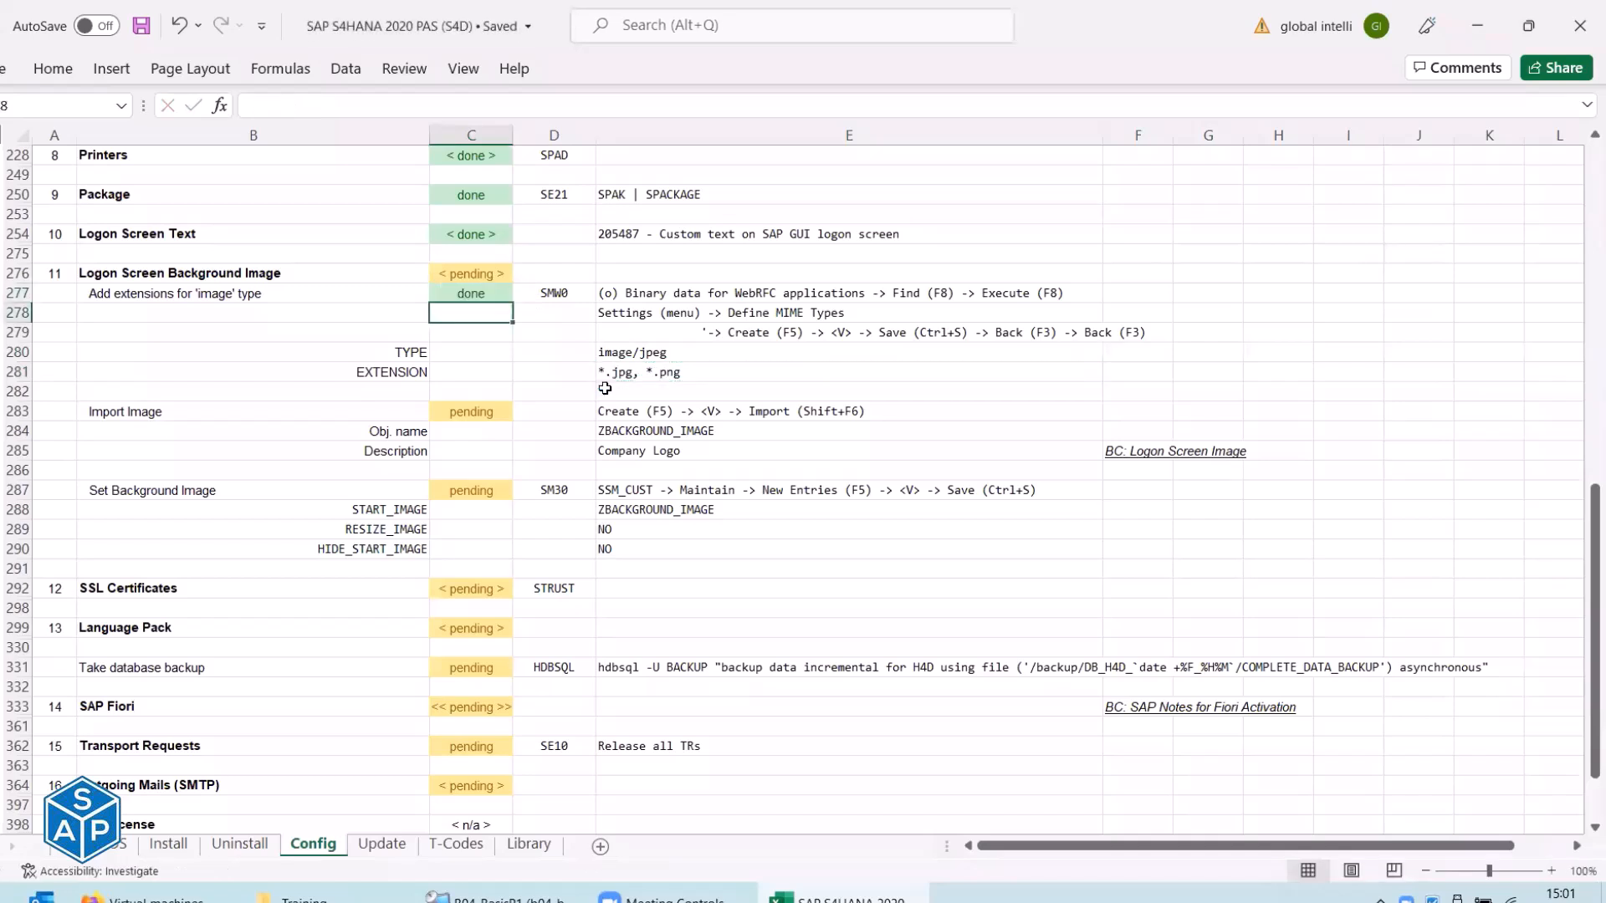
# Go Back twice from the MIMETYPES table to the binary WebRFC list, rechecking the Import Image notes.
pyautogui.click(211, 414)
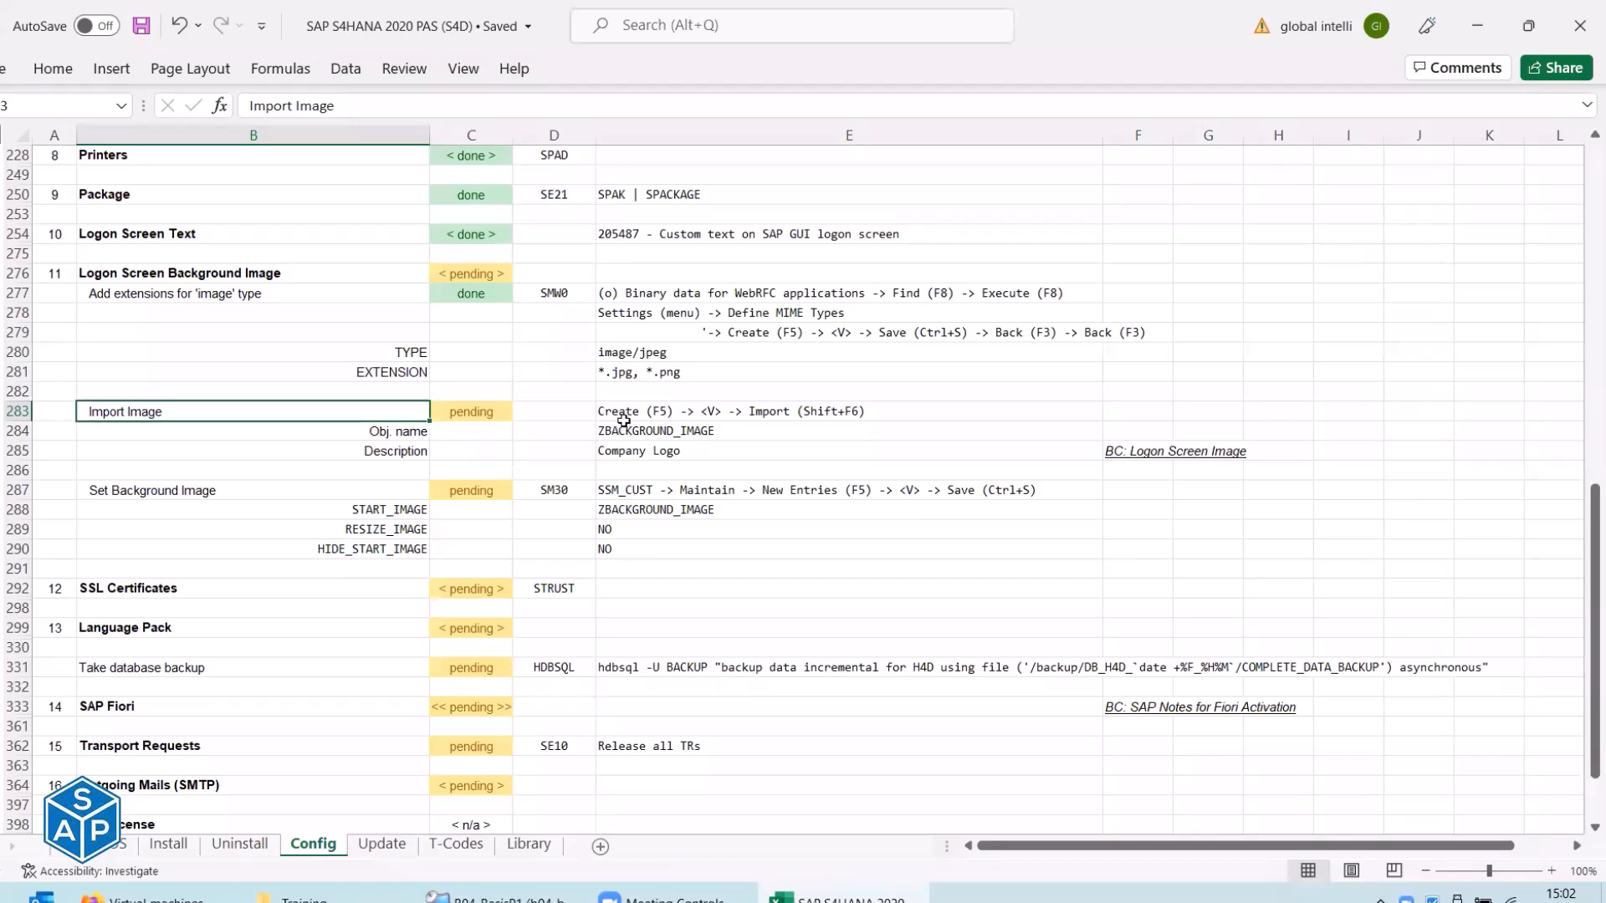
pyautogui.hotkey('alt', 'Tab')
pyautogui.click(362, 343)
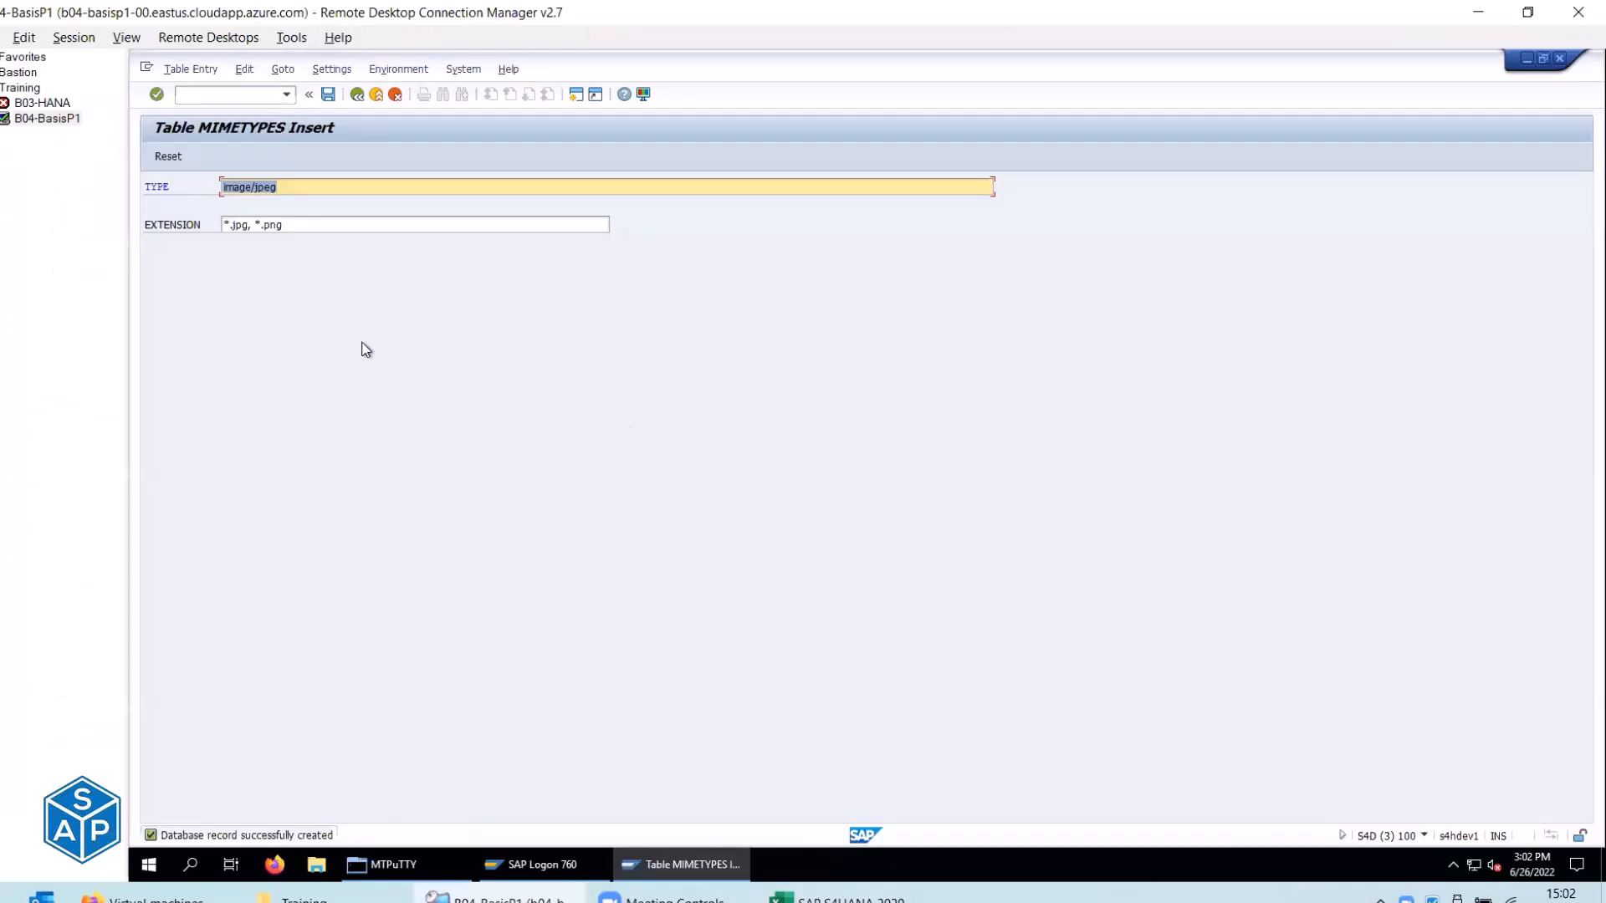
pyautogui.hotkey('alt', 'Tab')
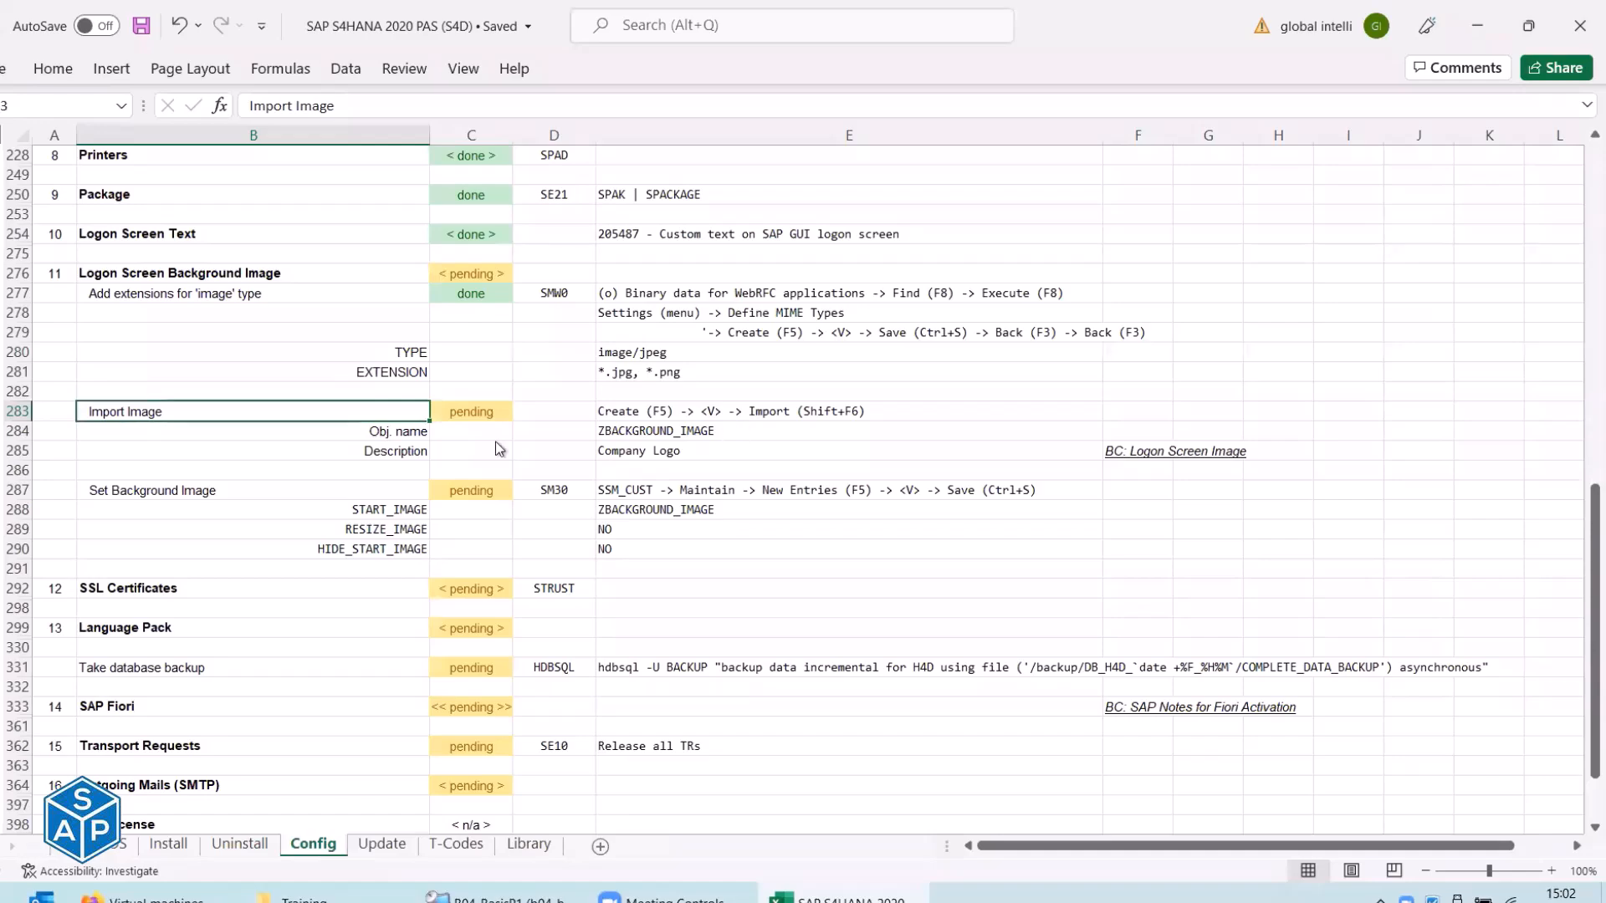
pyautogui.hotkey('alt', 'Tab')
pyautogui.hotkey('alt', 'Tab')
pyautogui.hotkey('alt', 'Tab')
pyautogui.click(356, 94)
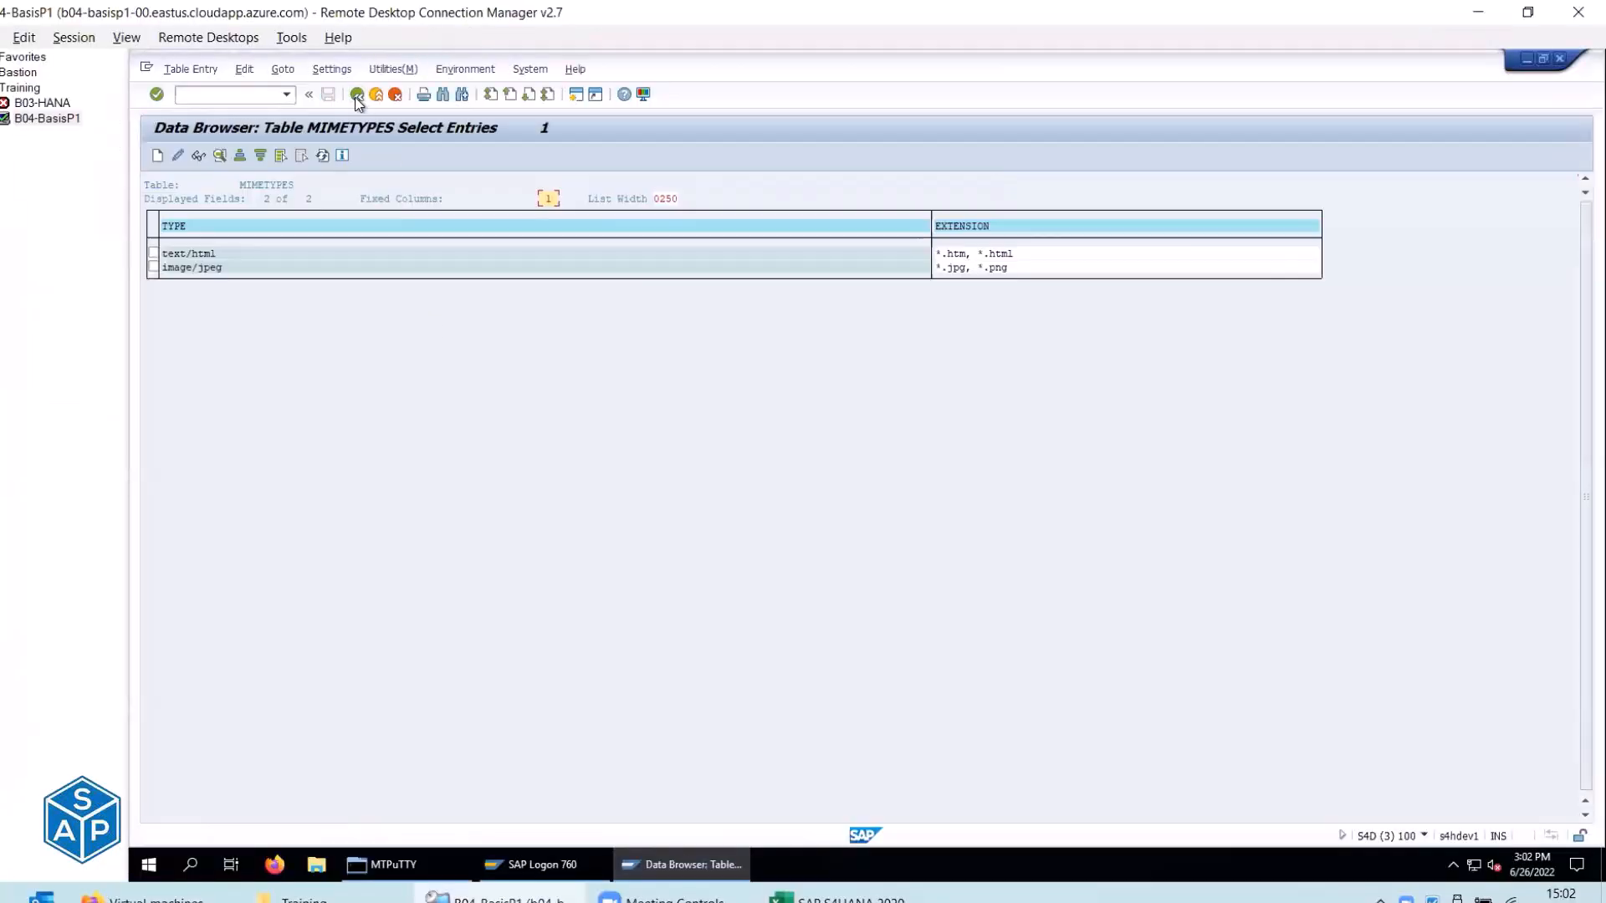
pyautogui.click(357, 94)
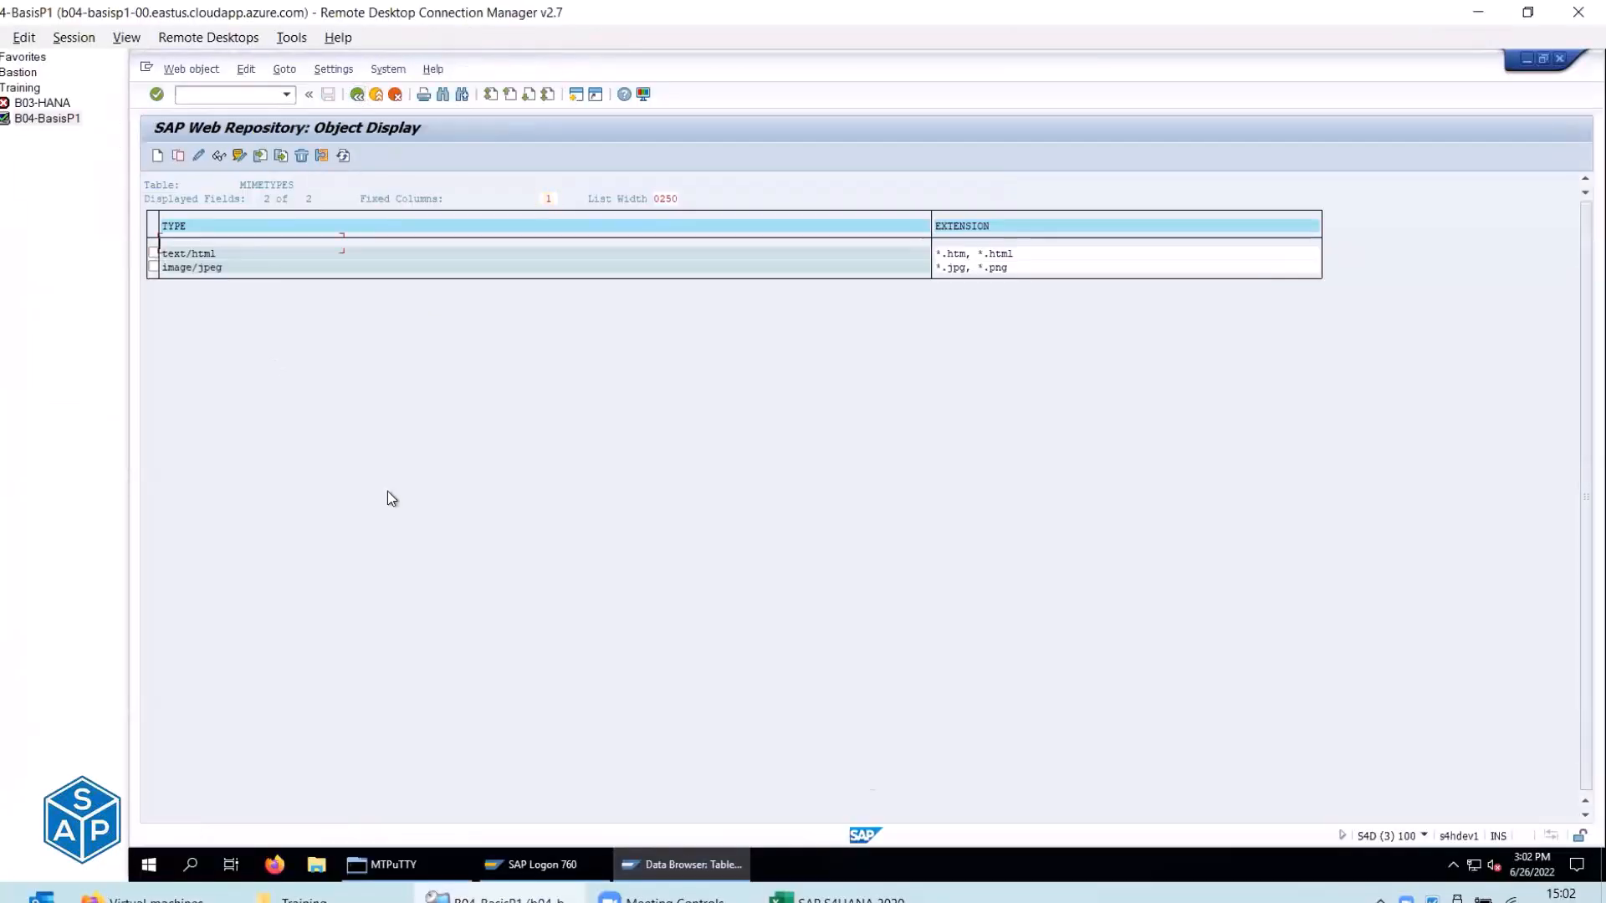
pyautogui.hotkey('alt', 'Tab')
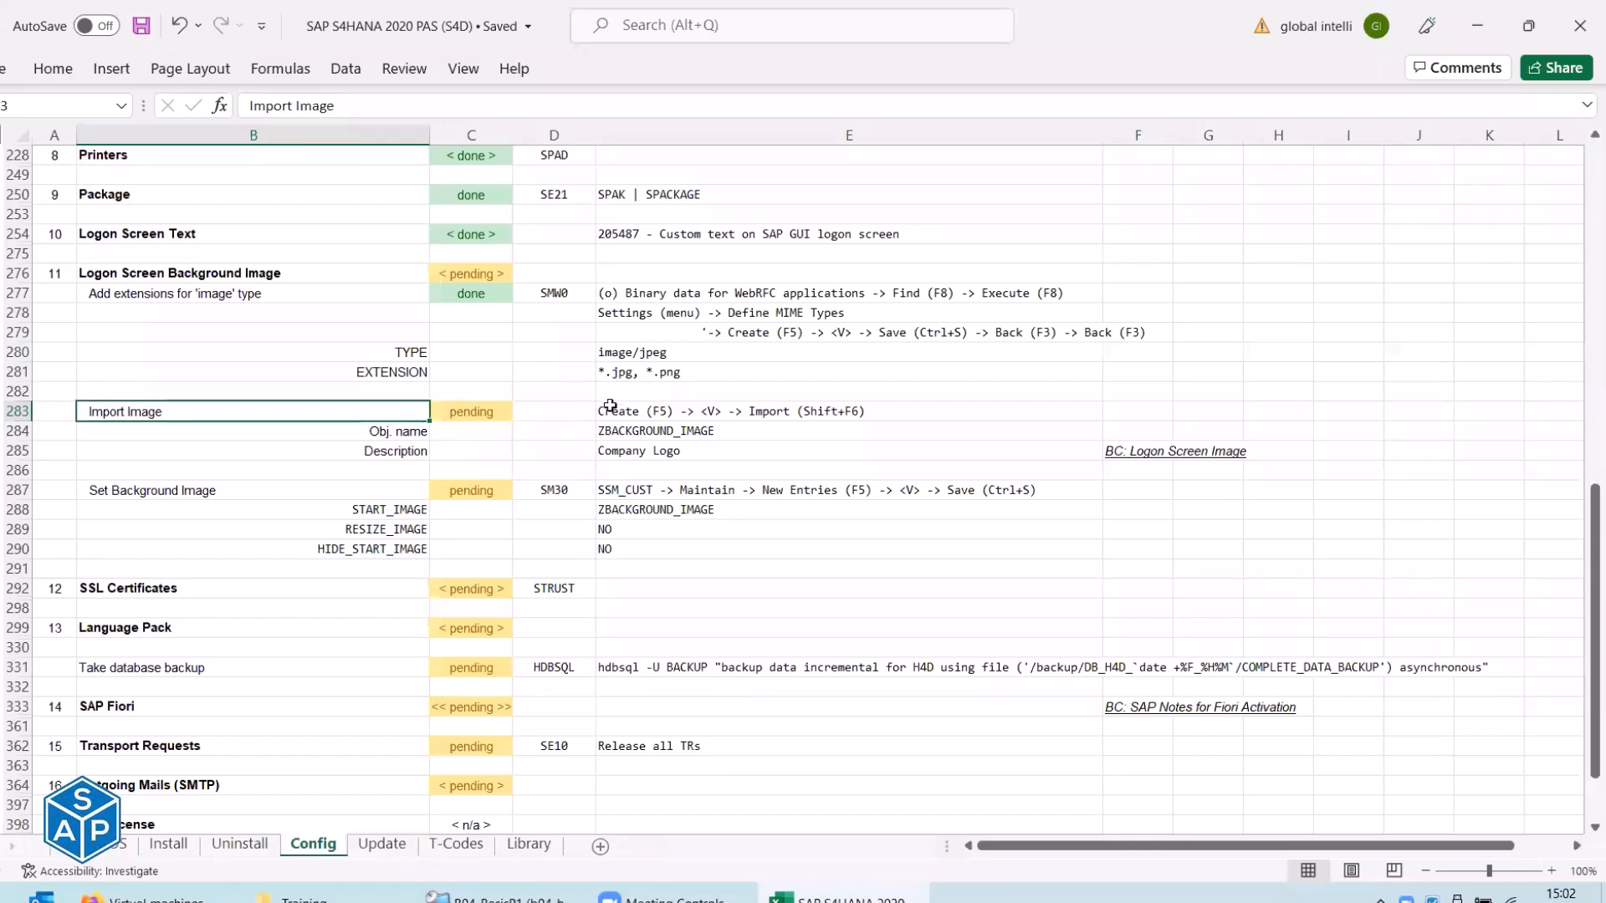
pyautogui.click(685, 415)
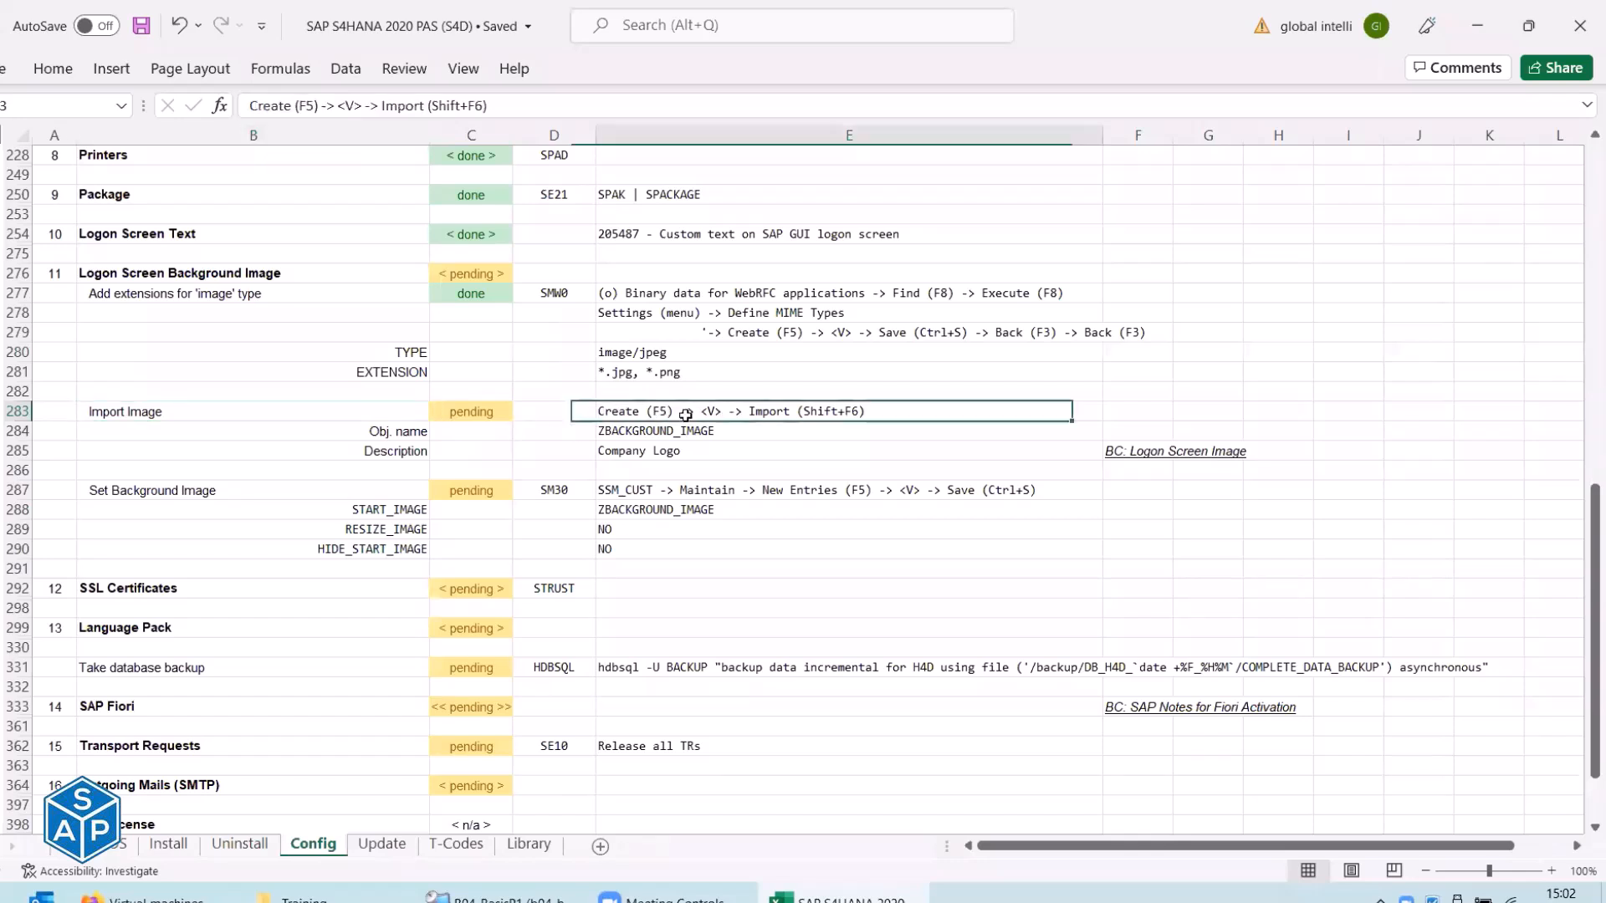
pyautogui.hotkey('alt', 'Tab')
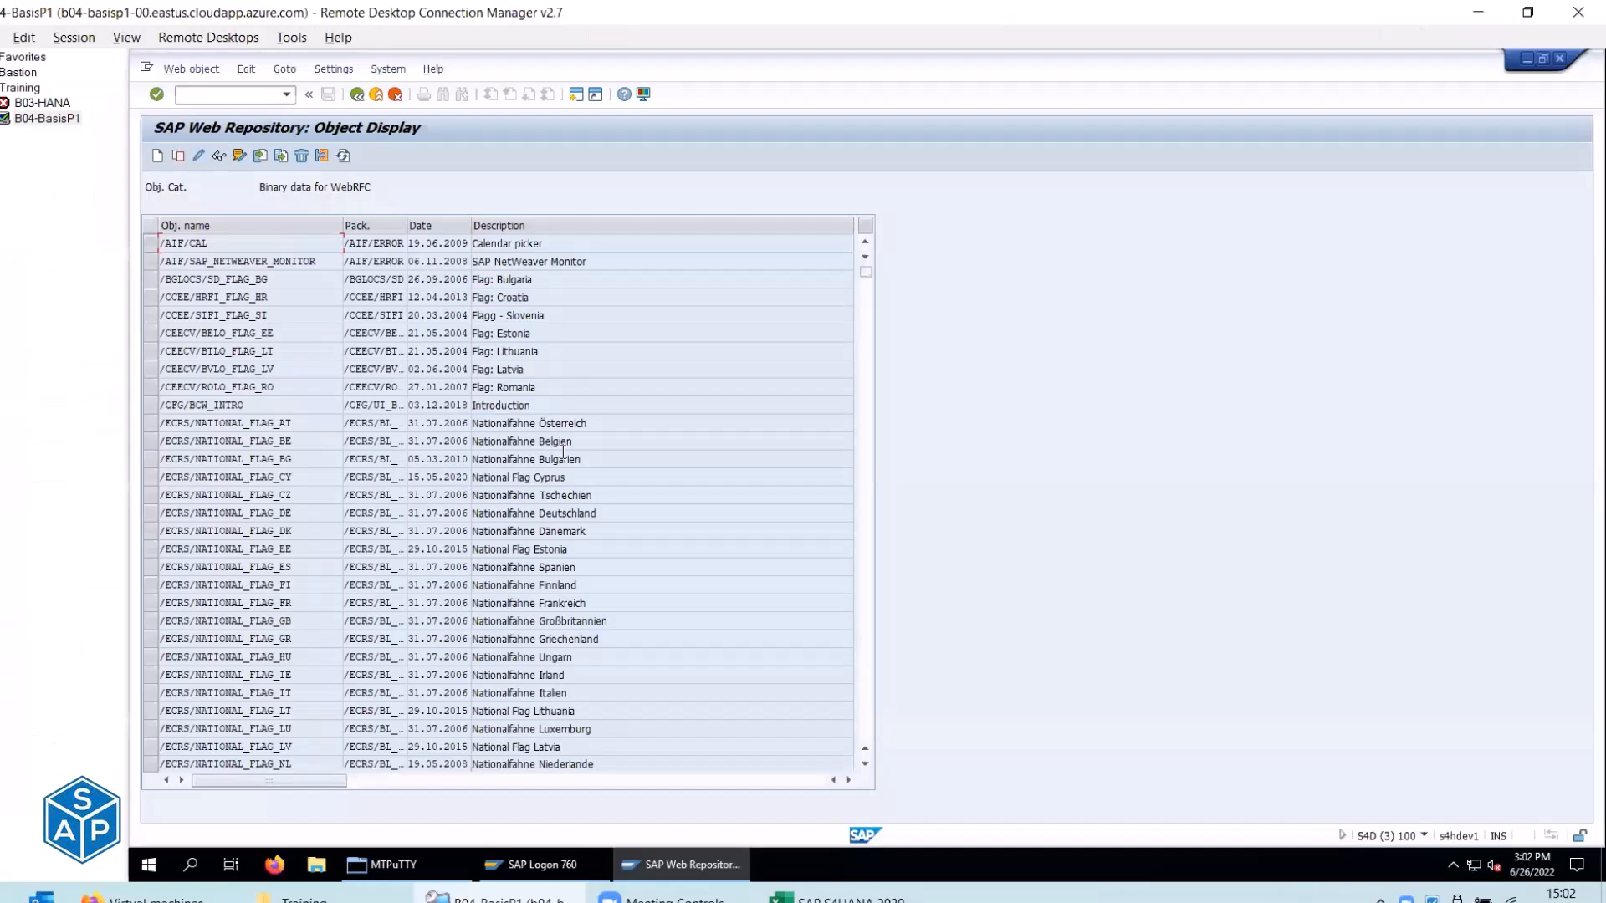
pyautogui.hotkey('alt', 'Tab')
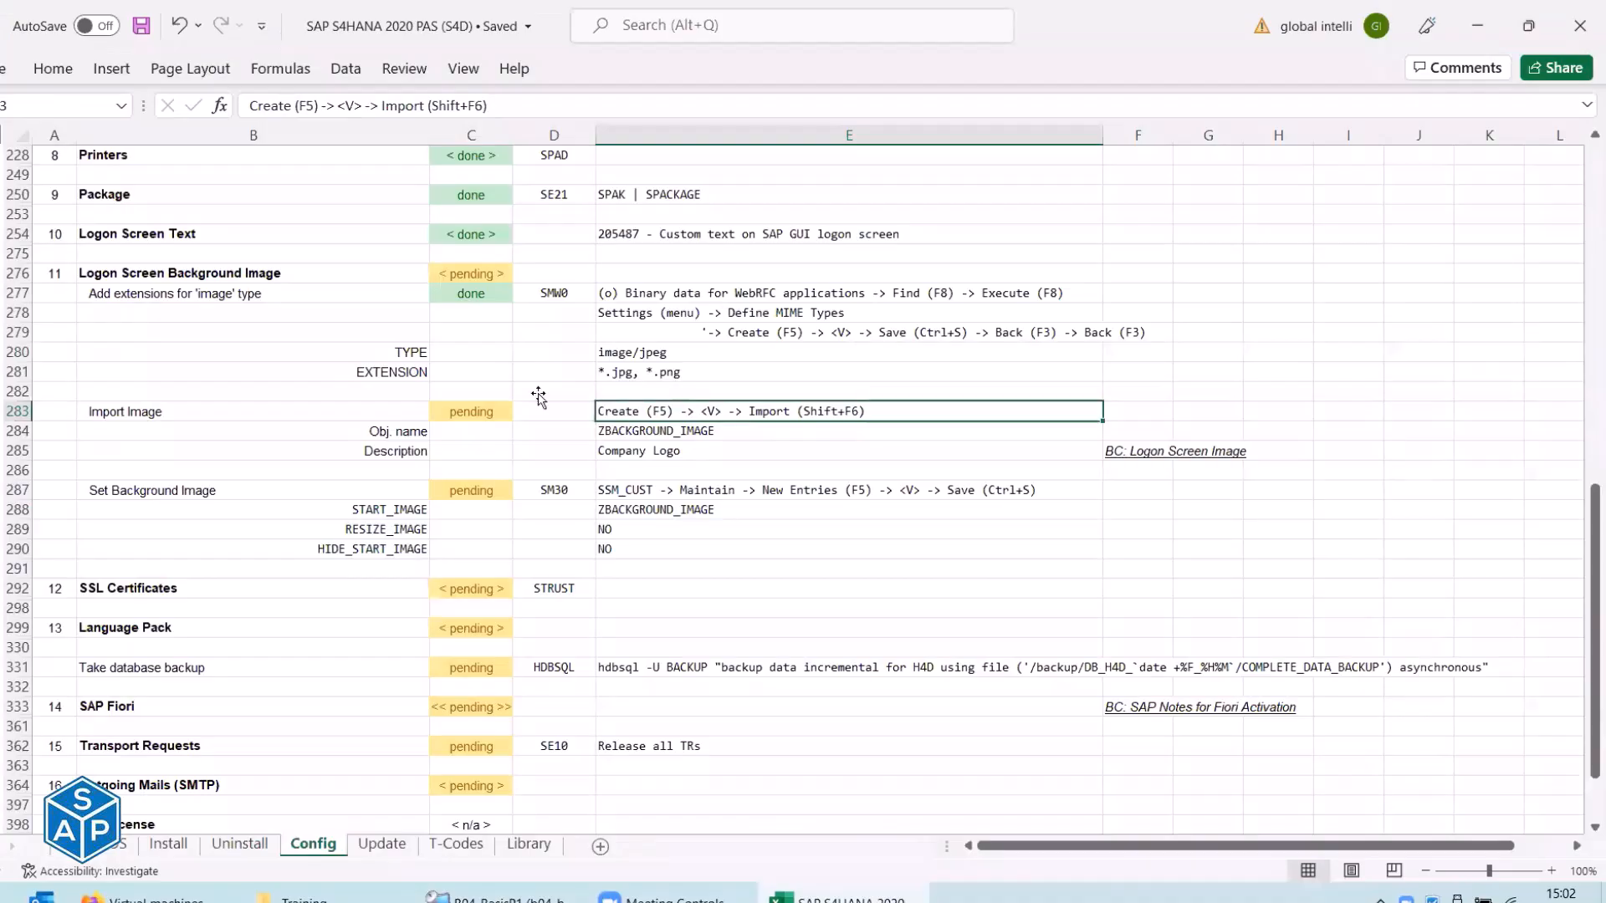
pyautogui.hotkey('alt', 'Tab')
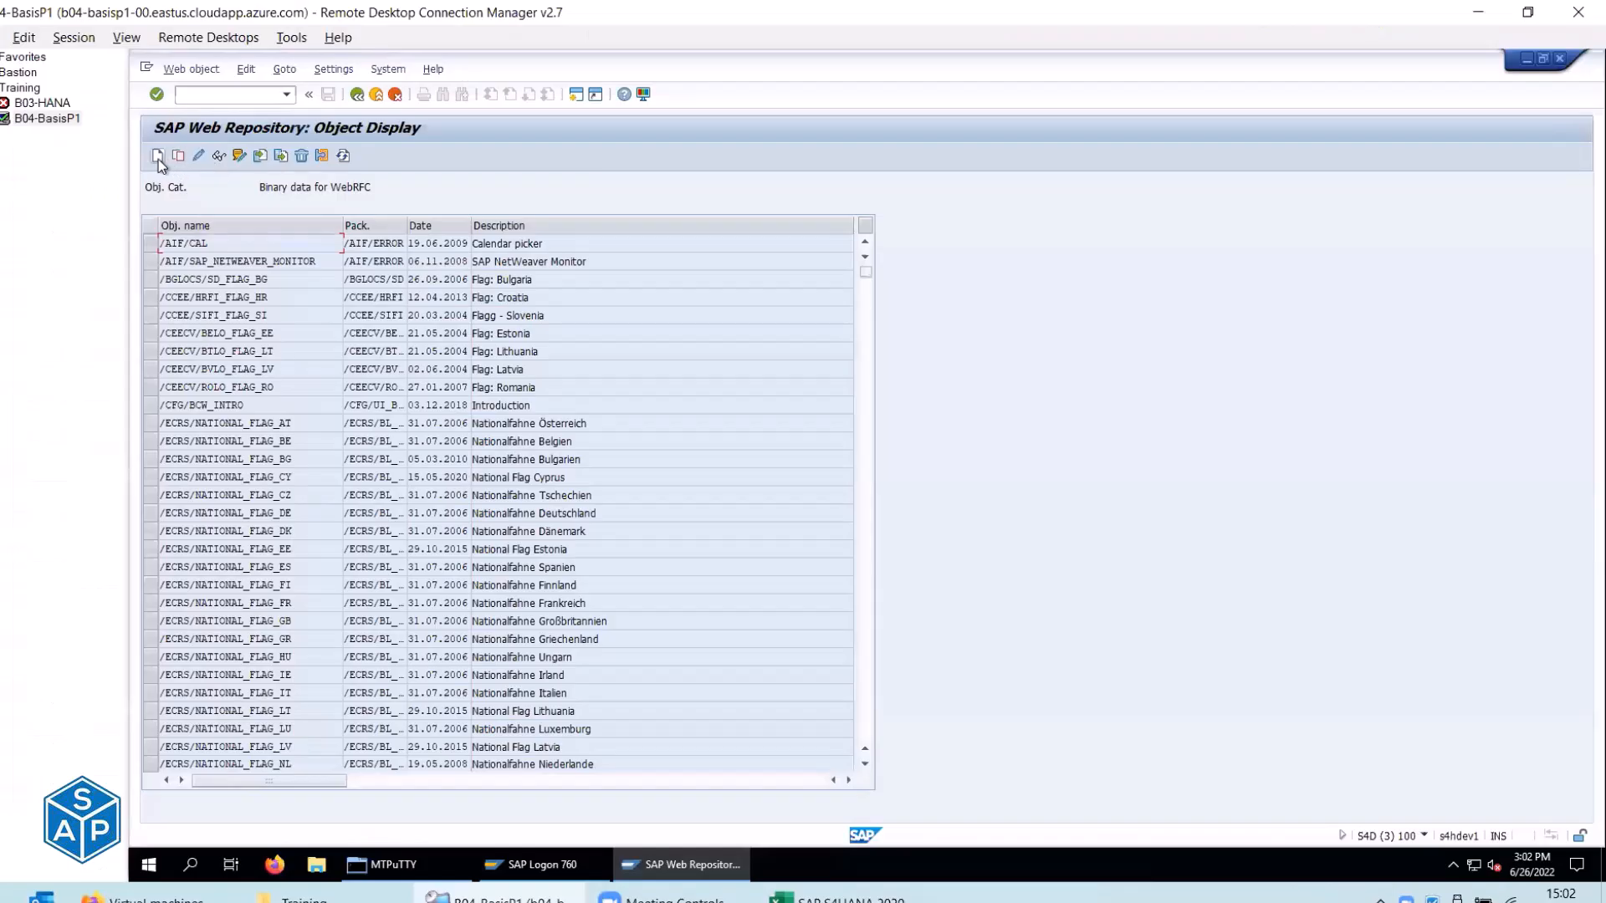
# Create a new web object named ZBACKGROUND_IMAGE, copied from the checklist.
pyautogui.click(158, 158)
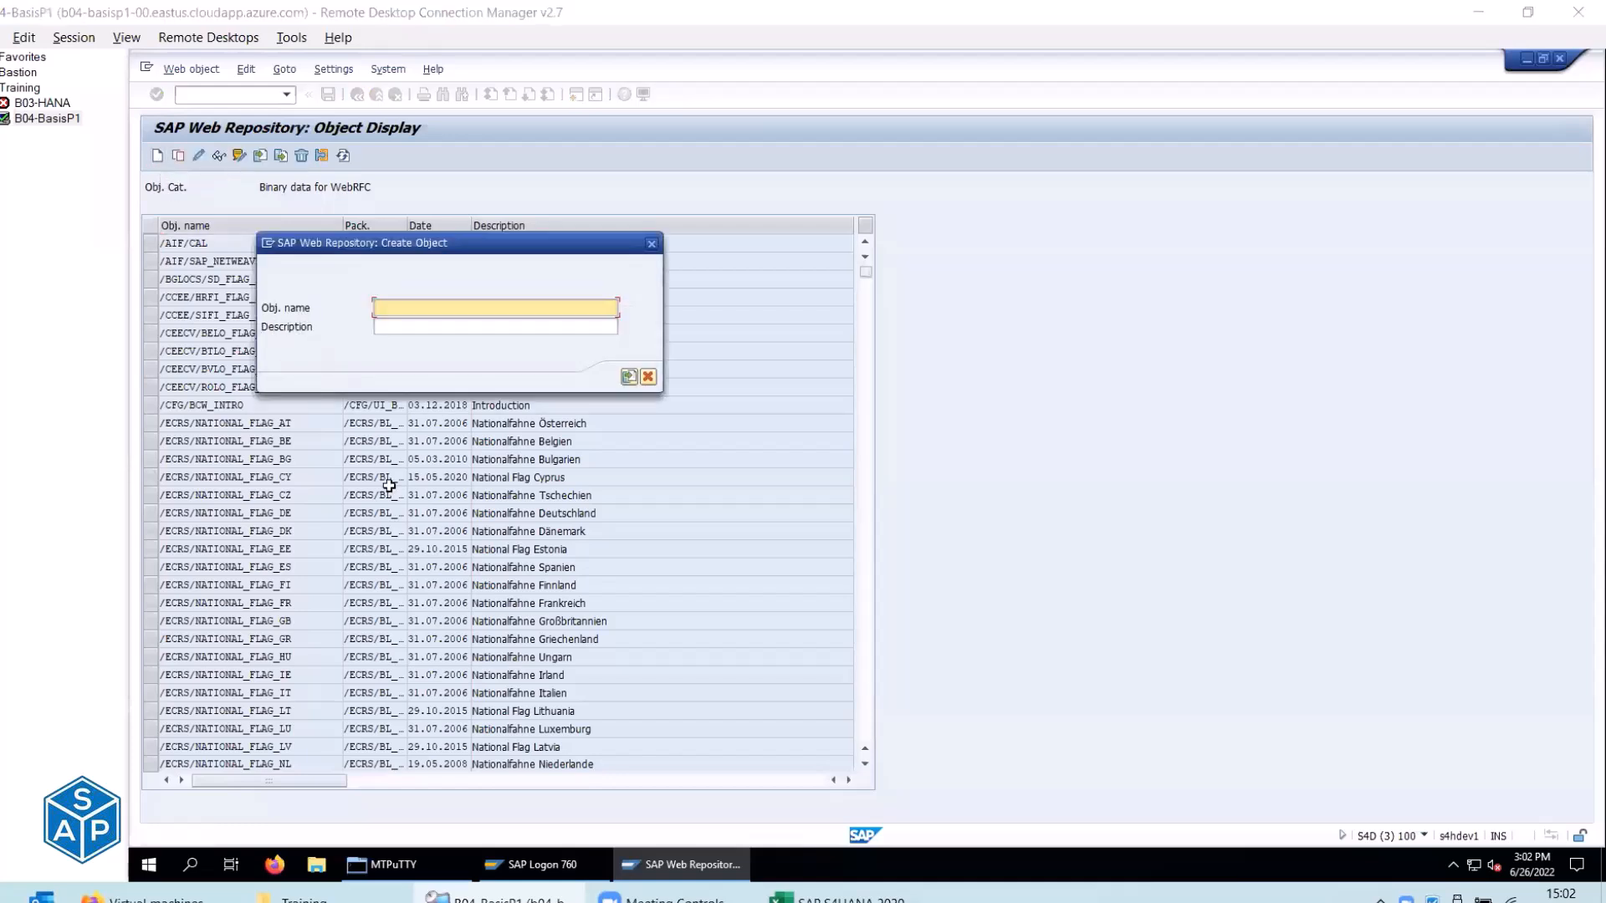
pyautogui.hotkey('alt', 'Tab')
pyautogui.moveTo(372, 428); pyautogui.dragTo(380, 448)
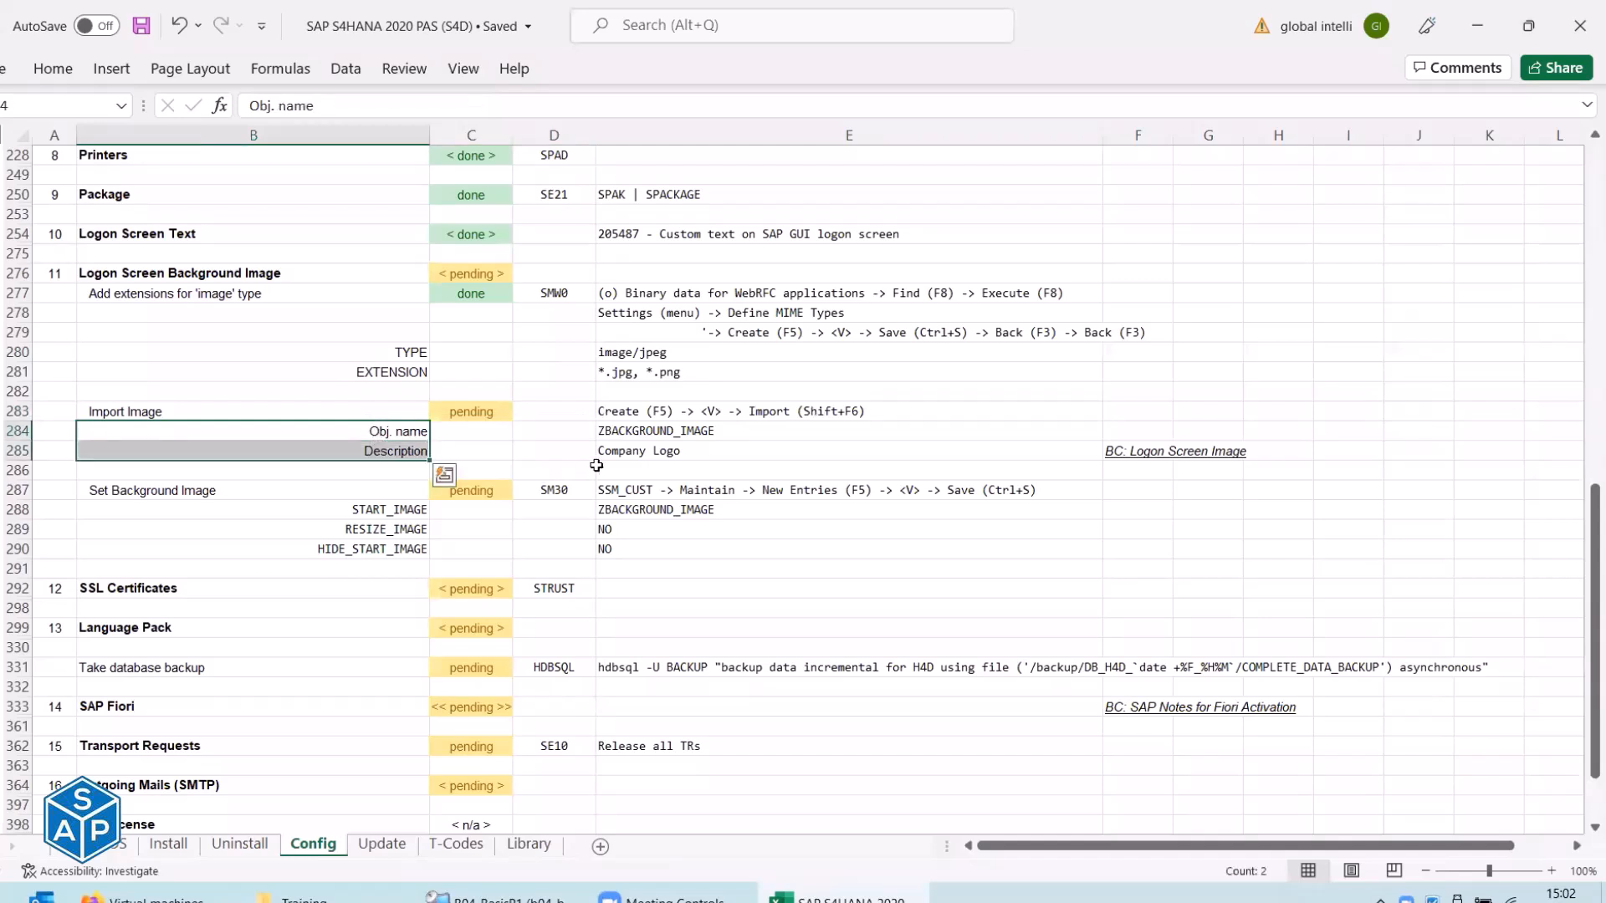
pyautogui.click(633, 432)
pyautogui.hotkey('ctrl', 'c')
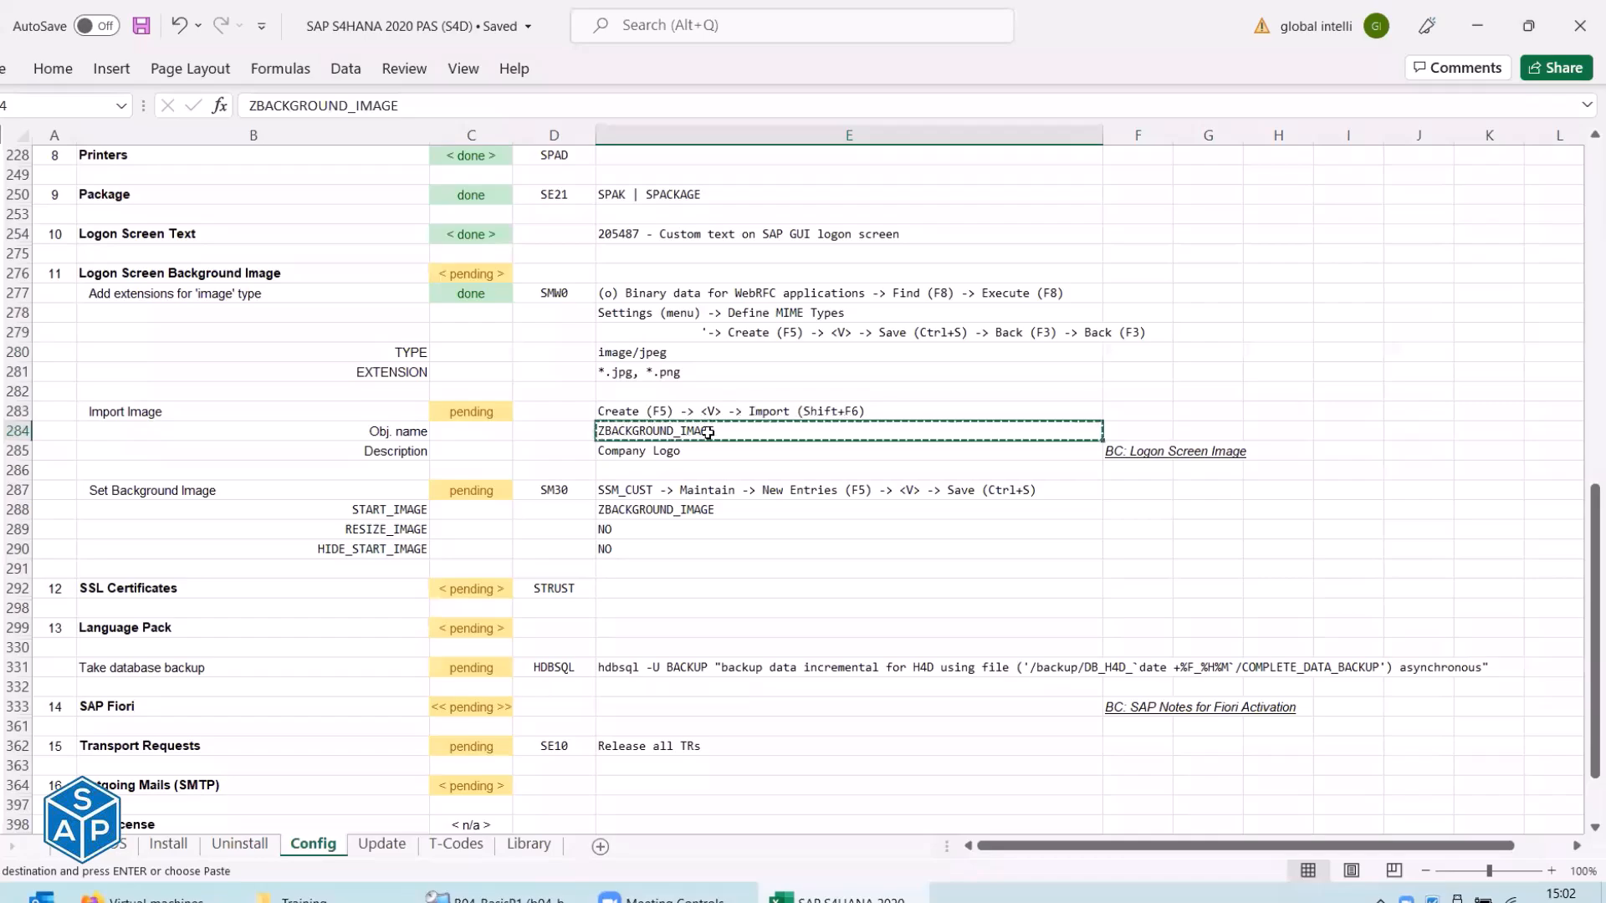
pyautogui.hotkey('alt', 'Tab')
pyautogui.hotkey('ctrl', 'v')
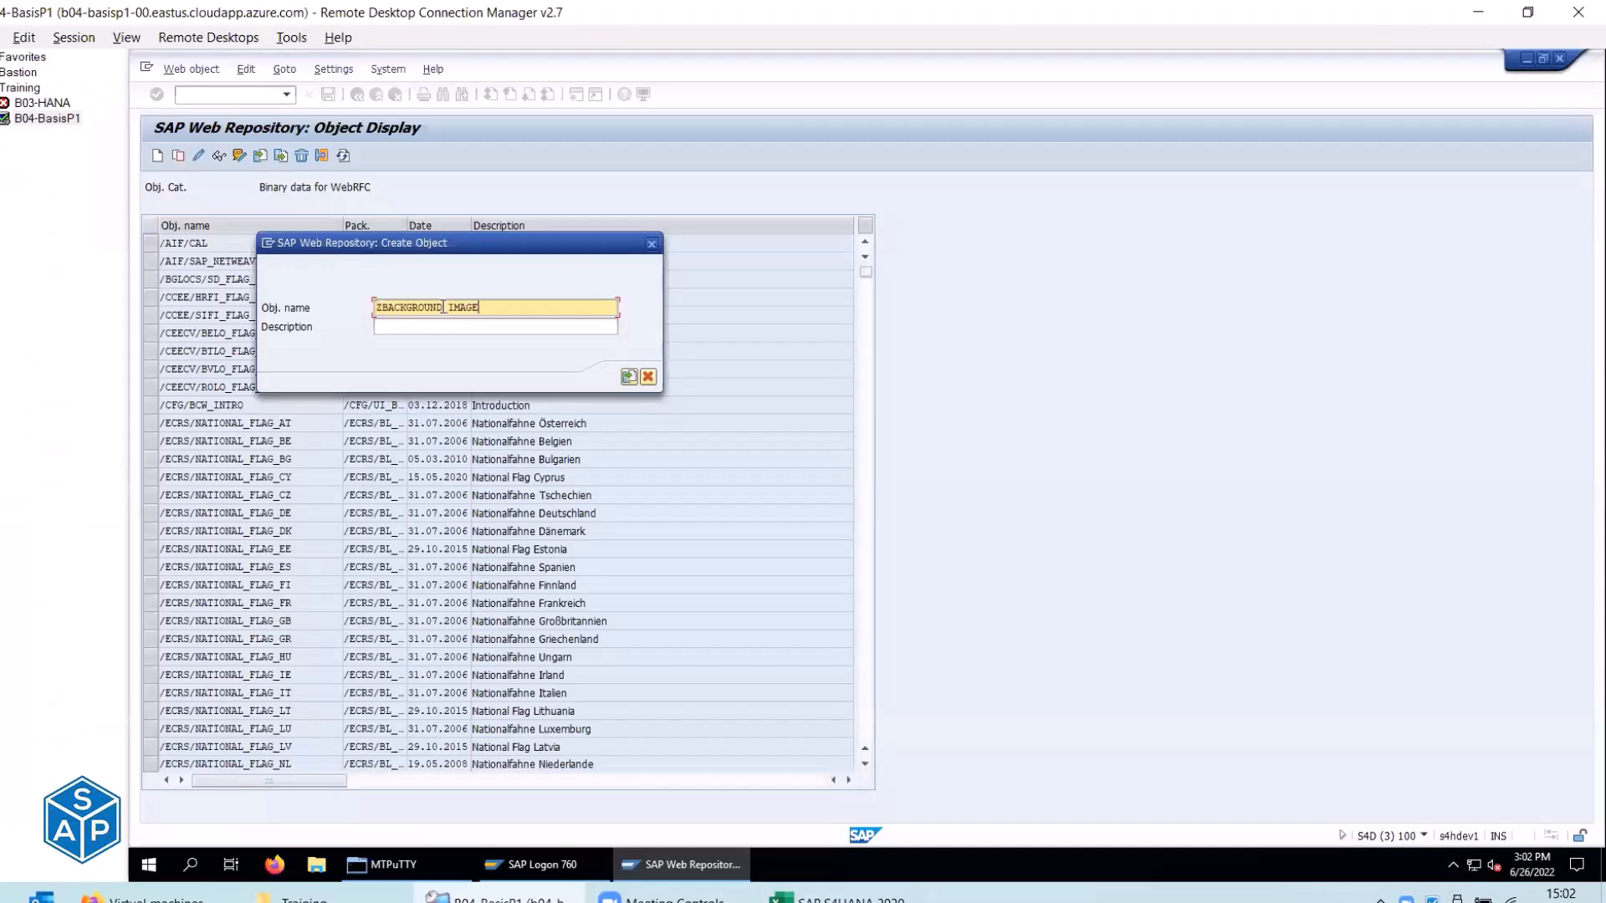
# Enter 'Company Logo' from the checklist as the object description.
pyautogui.click(400, 322)
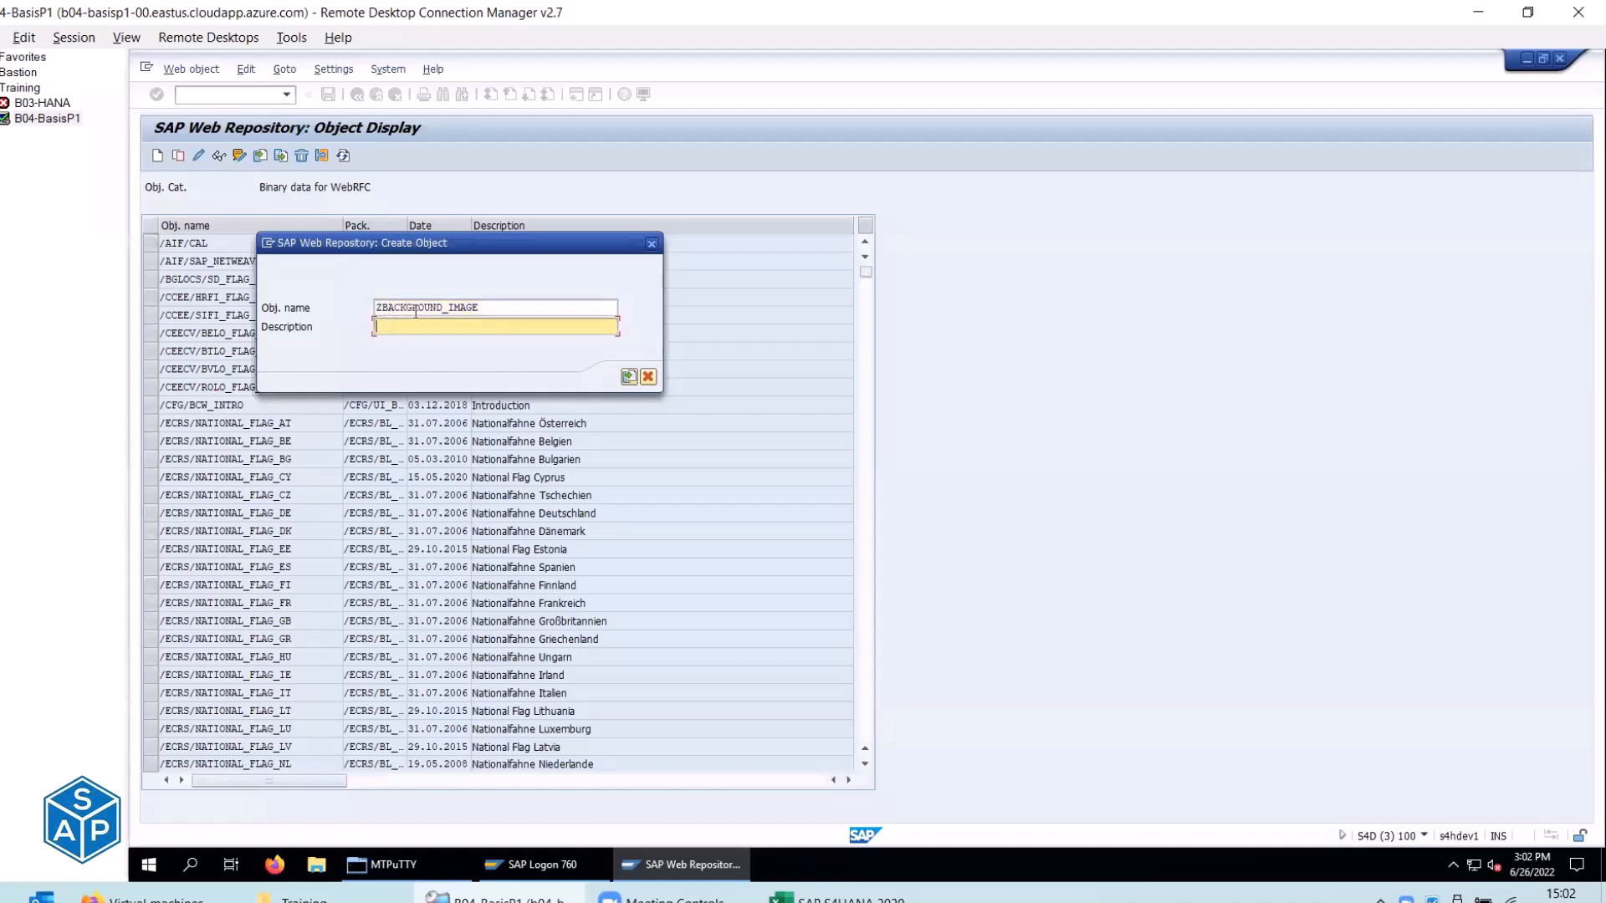
pyautogui.hotkey('alt', 'Tab')
pyautogui.press('Down')
pyautogui.hotkey('ctrl', 'c')
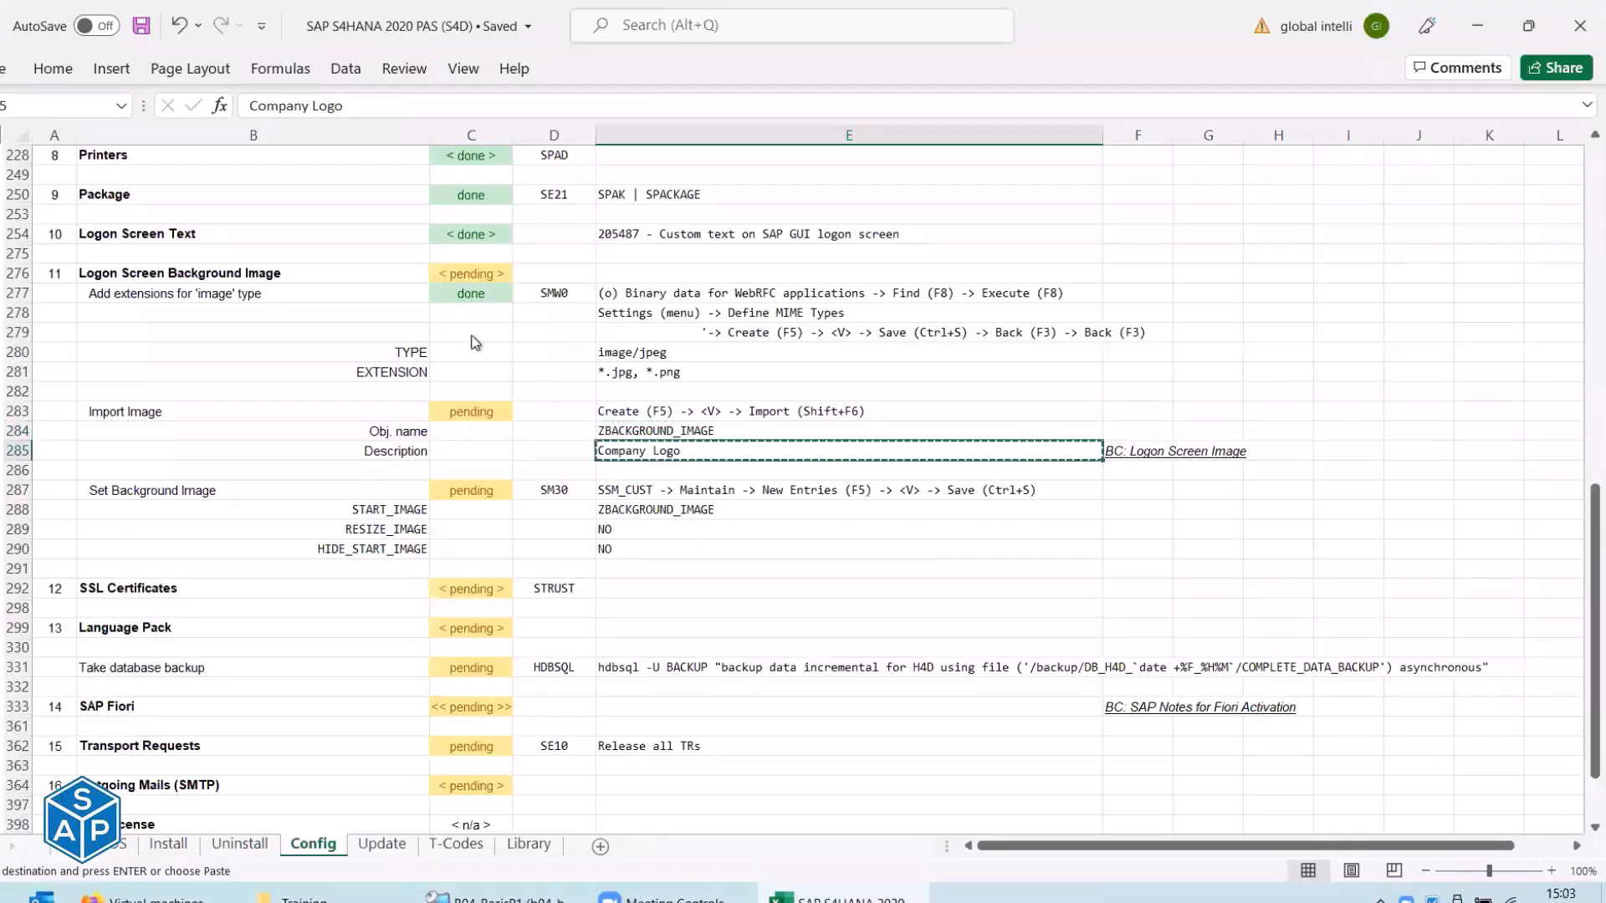
pyautogui.hotkey('alt', 'Tab')
pyautogui.hotkey('ctrl', 'v')
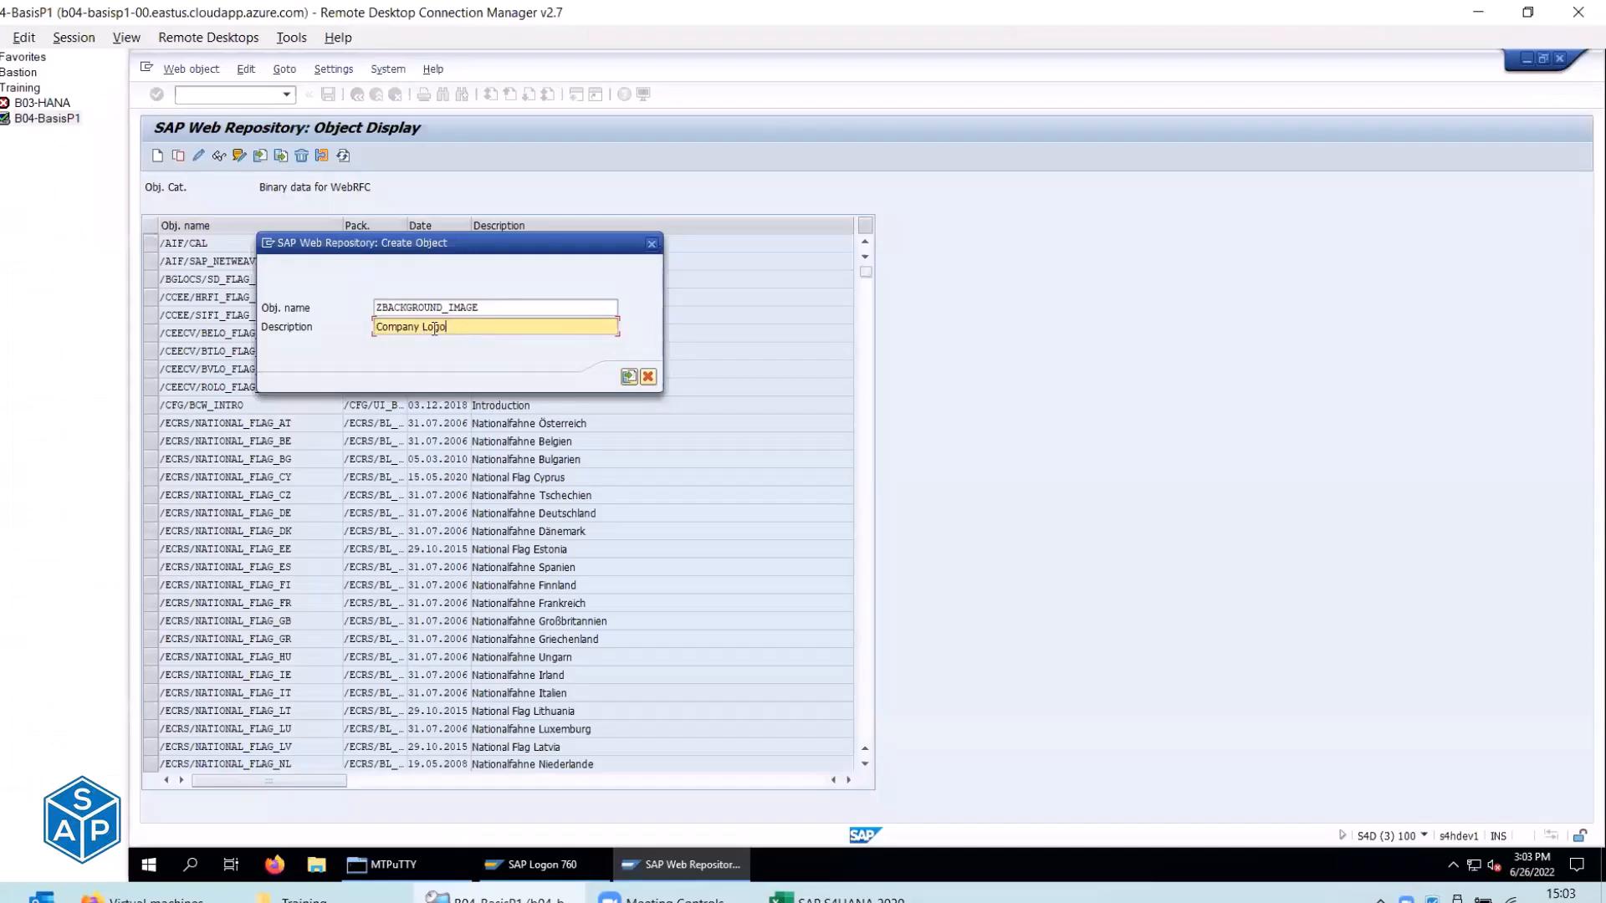
# Start the image import and bring File Explorer forward to locate the logo.
pyautogui.hotkey('alt', 'Tab')
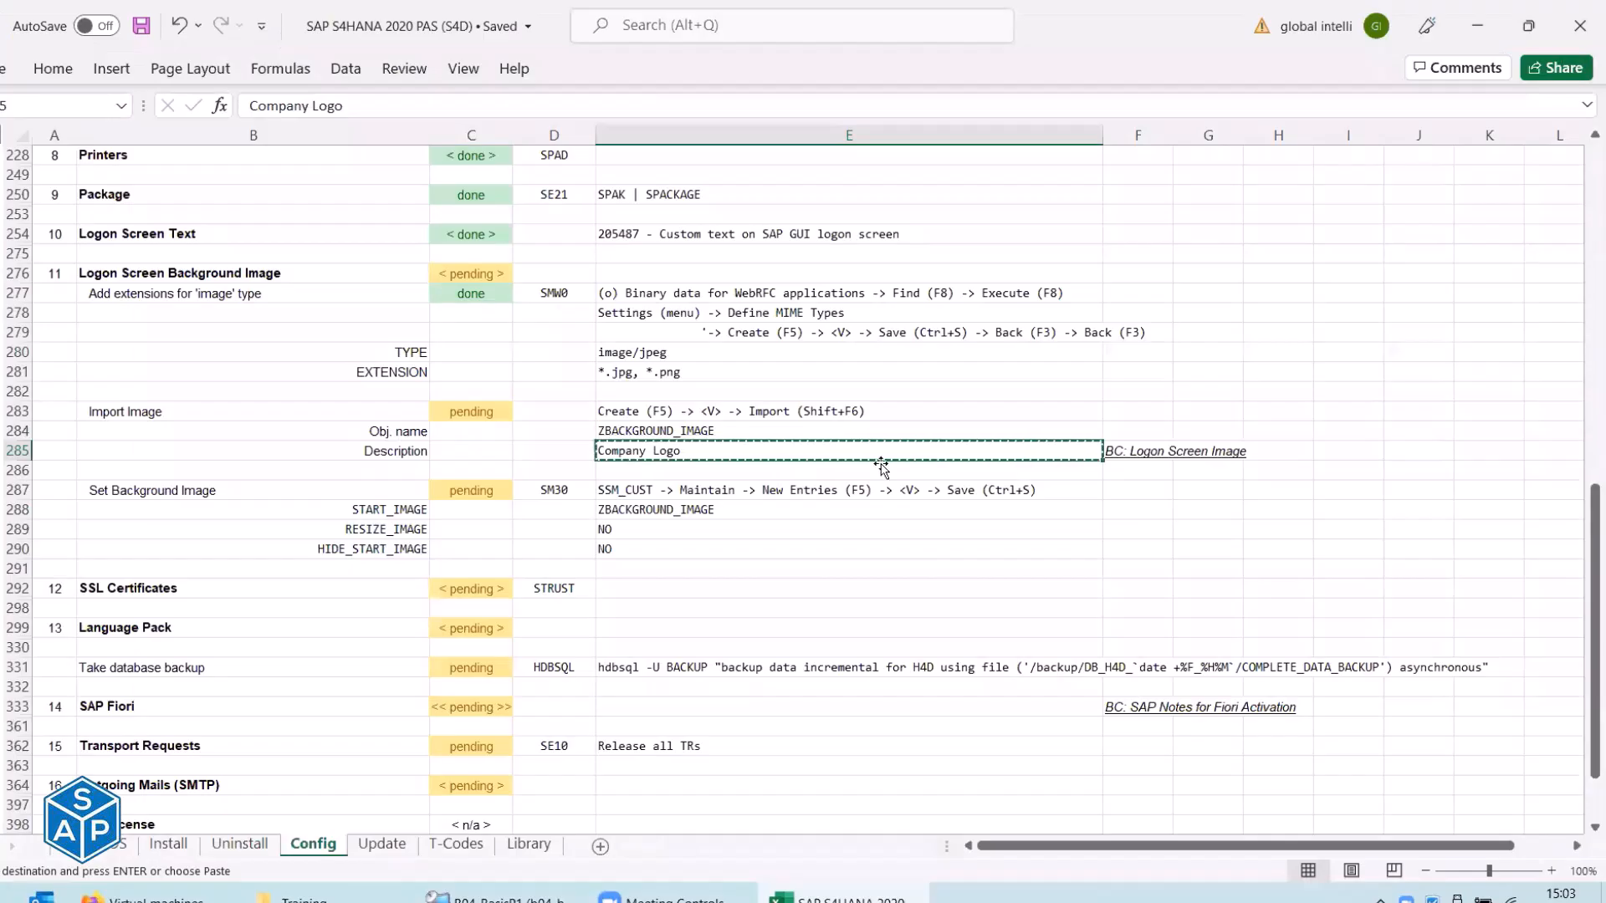
pyautogui.click(660, 410)
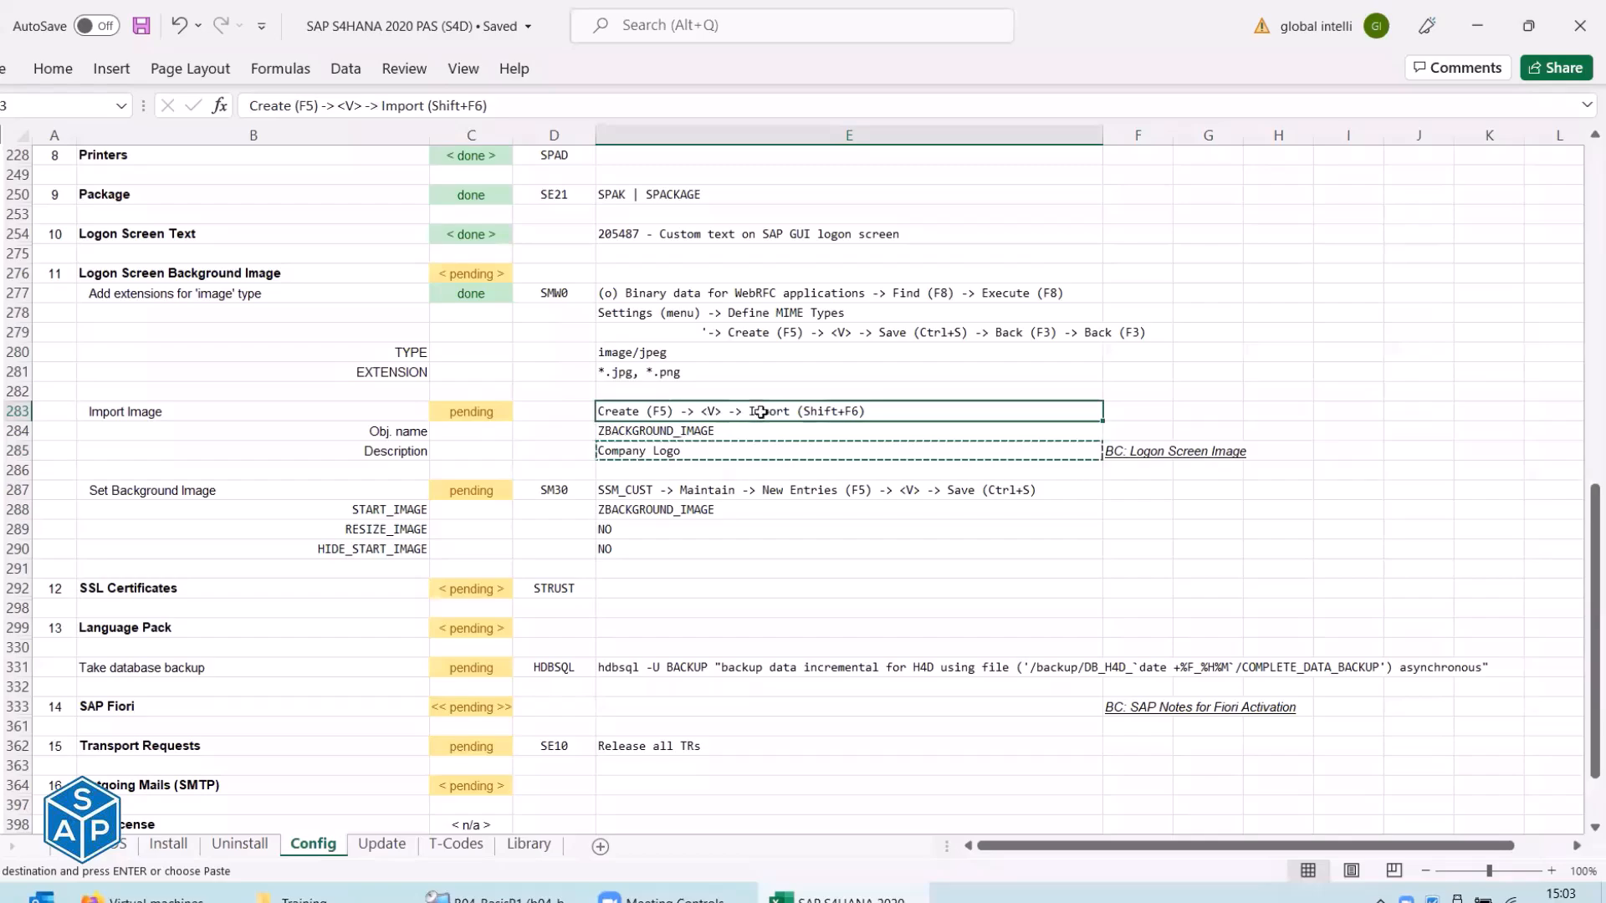
pyautogui.hotkey('alt', 'Tab')
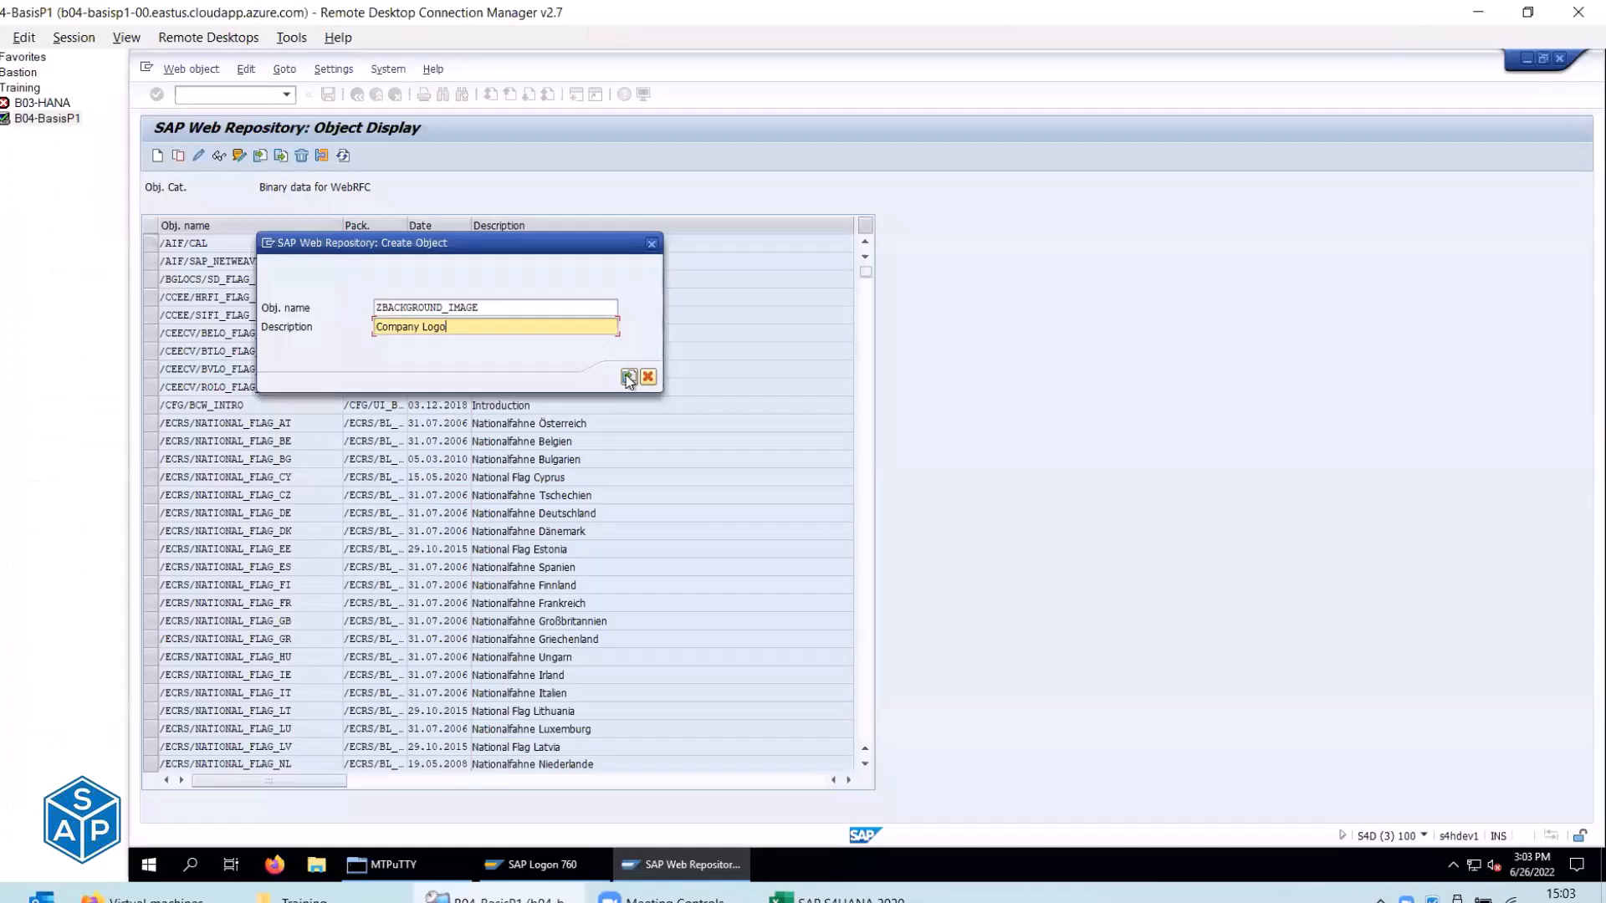
pyautogui.click(629, 377)
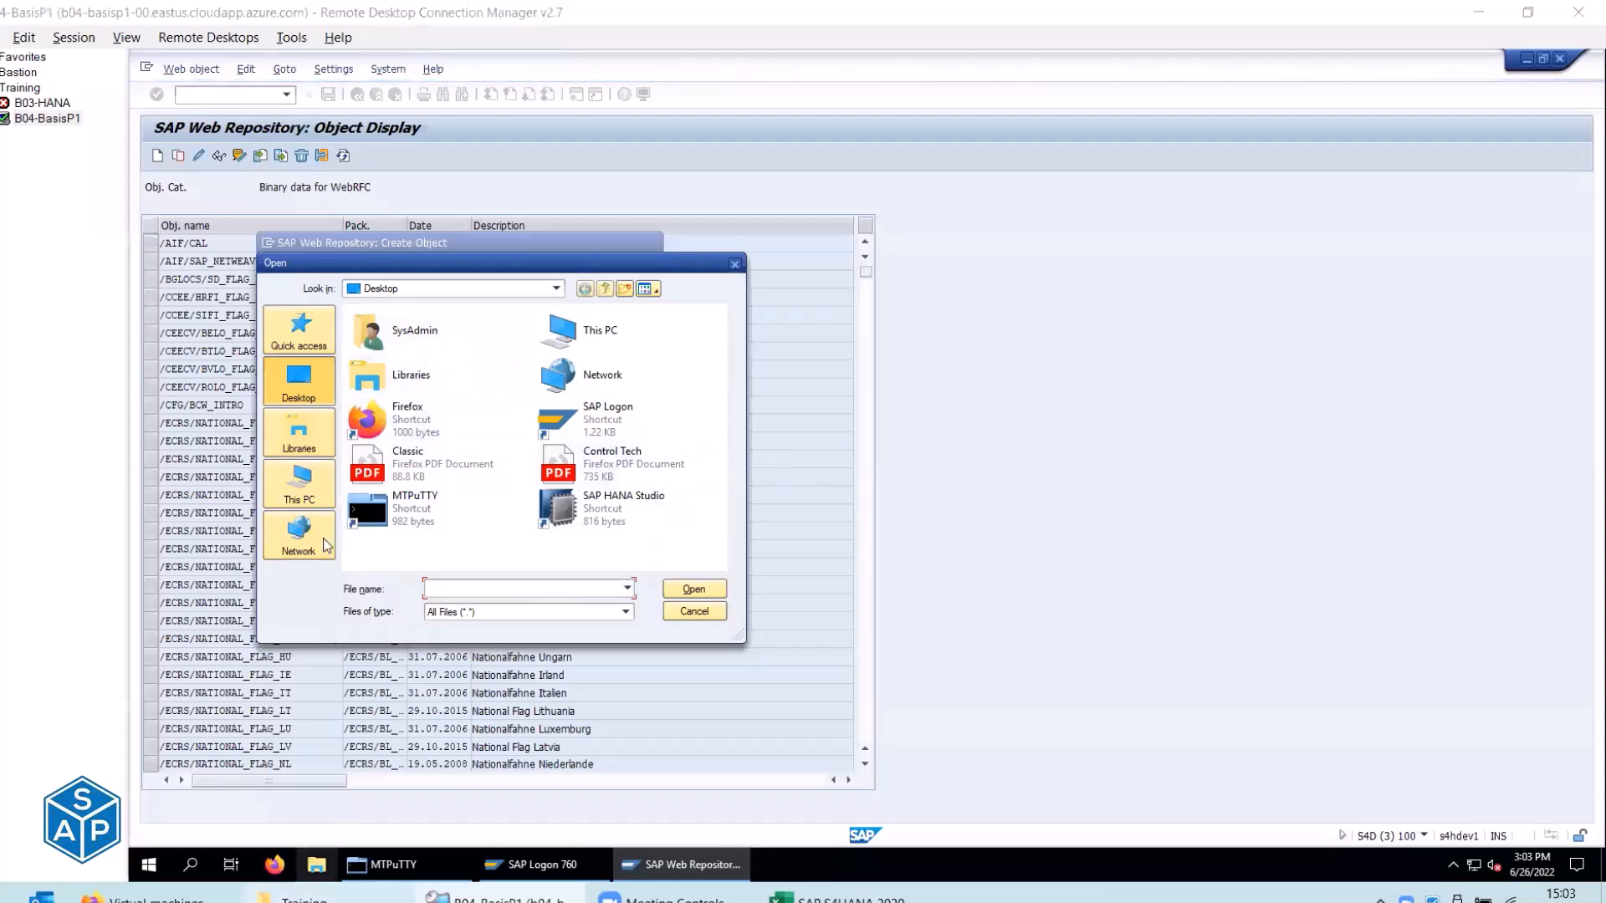
pyautogui.click(306, 898)
# Navigate File Explorer to the Training\Operation\Logo folder.
pyautogui.click(258, 238)
pyautogui.doubleClick(259, 239)
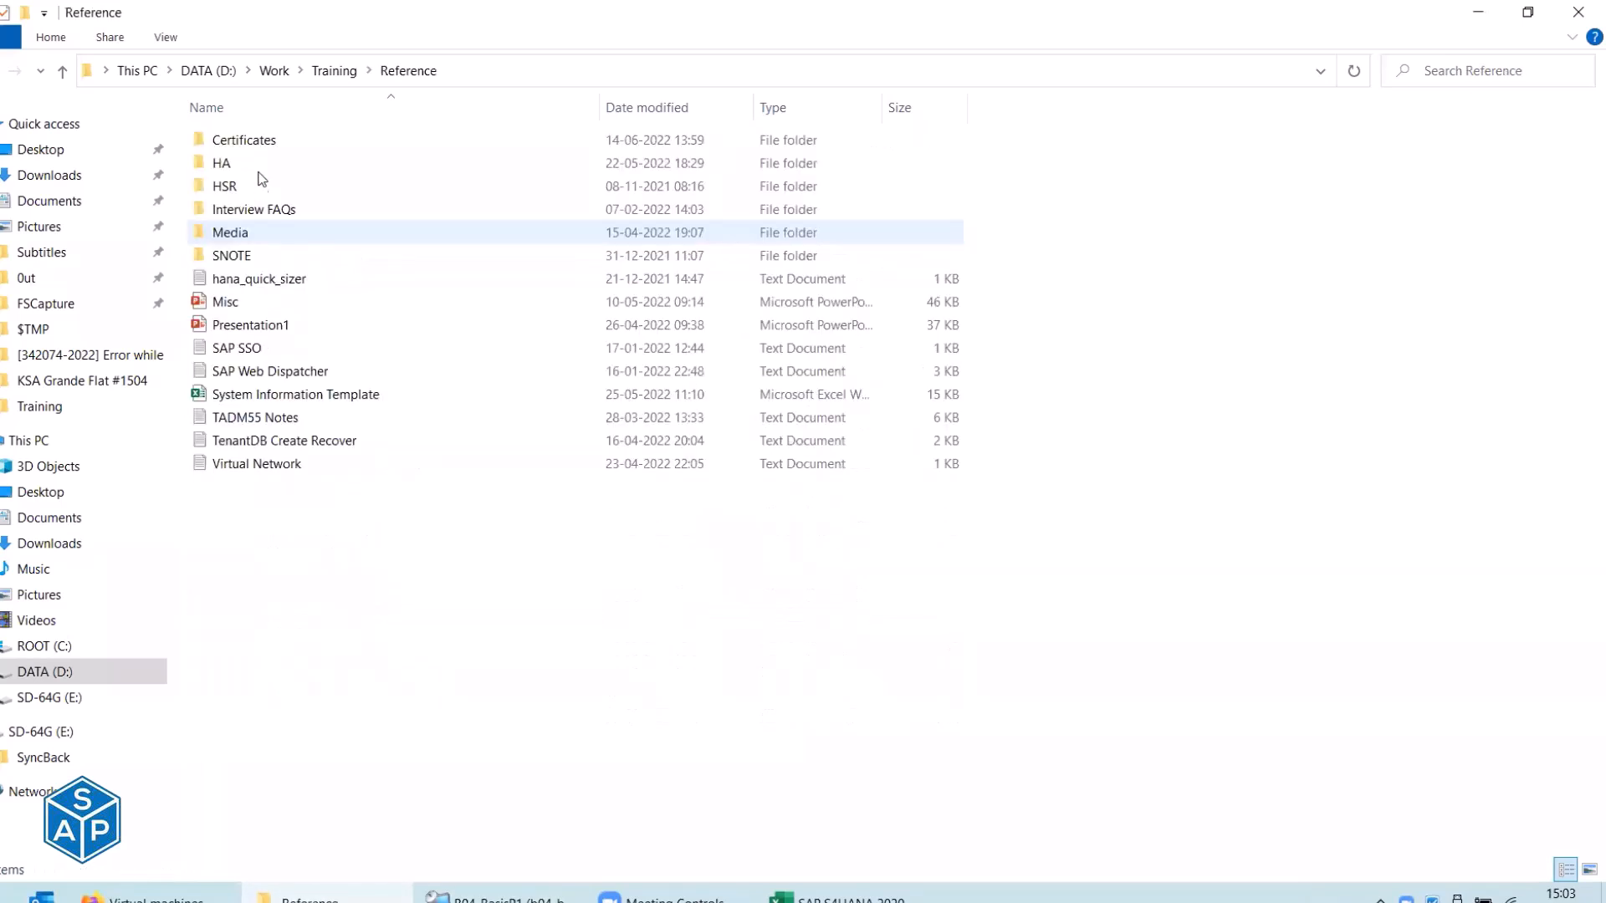
pyautogui.doubleClick(259, 238)
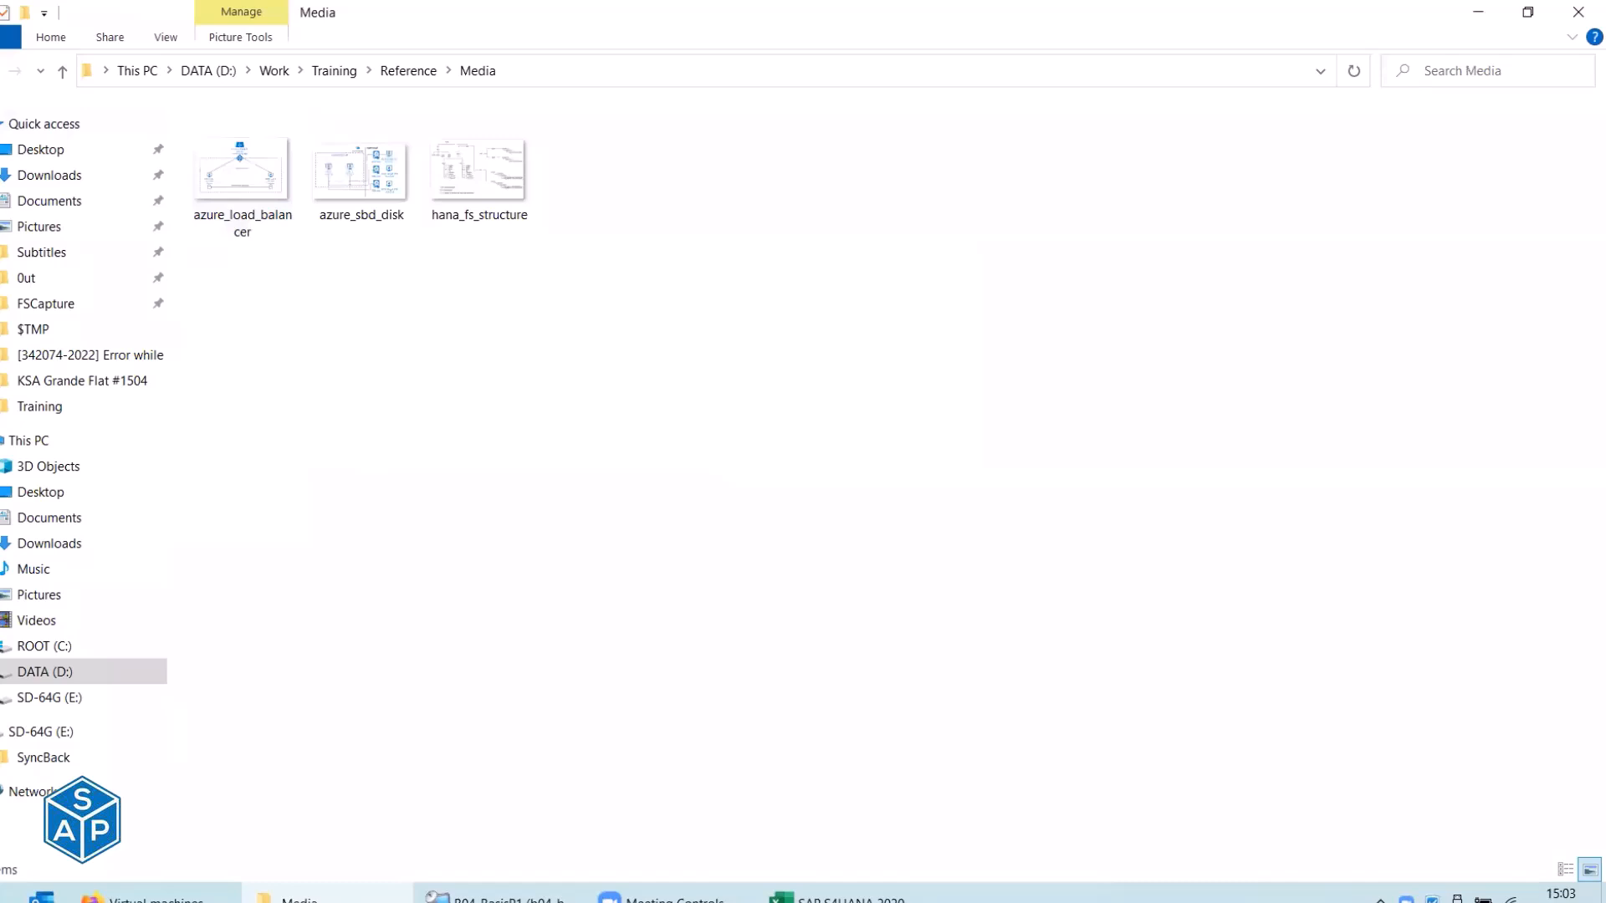
pyautogui.hotkey('alt', 'Left')
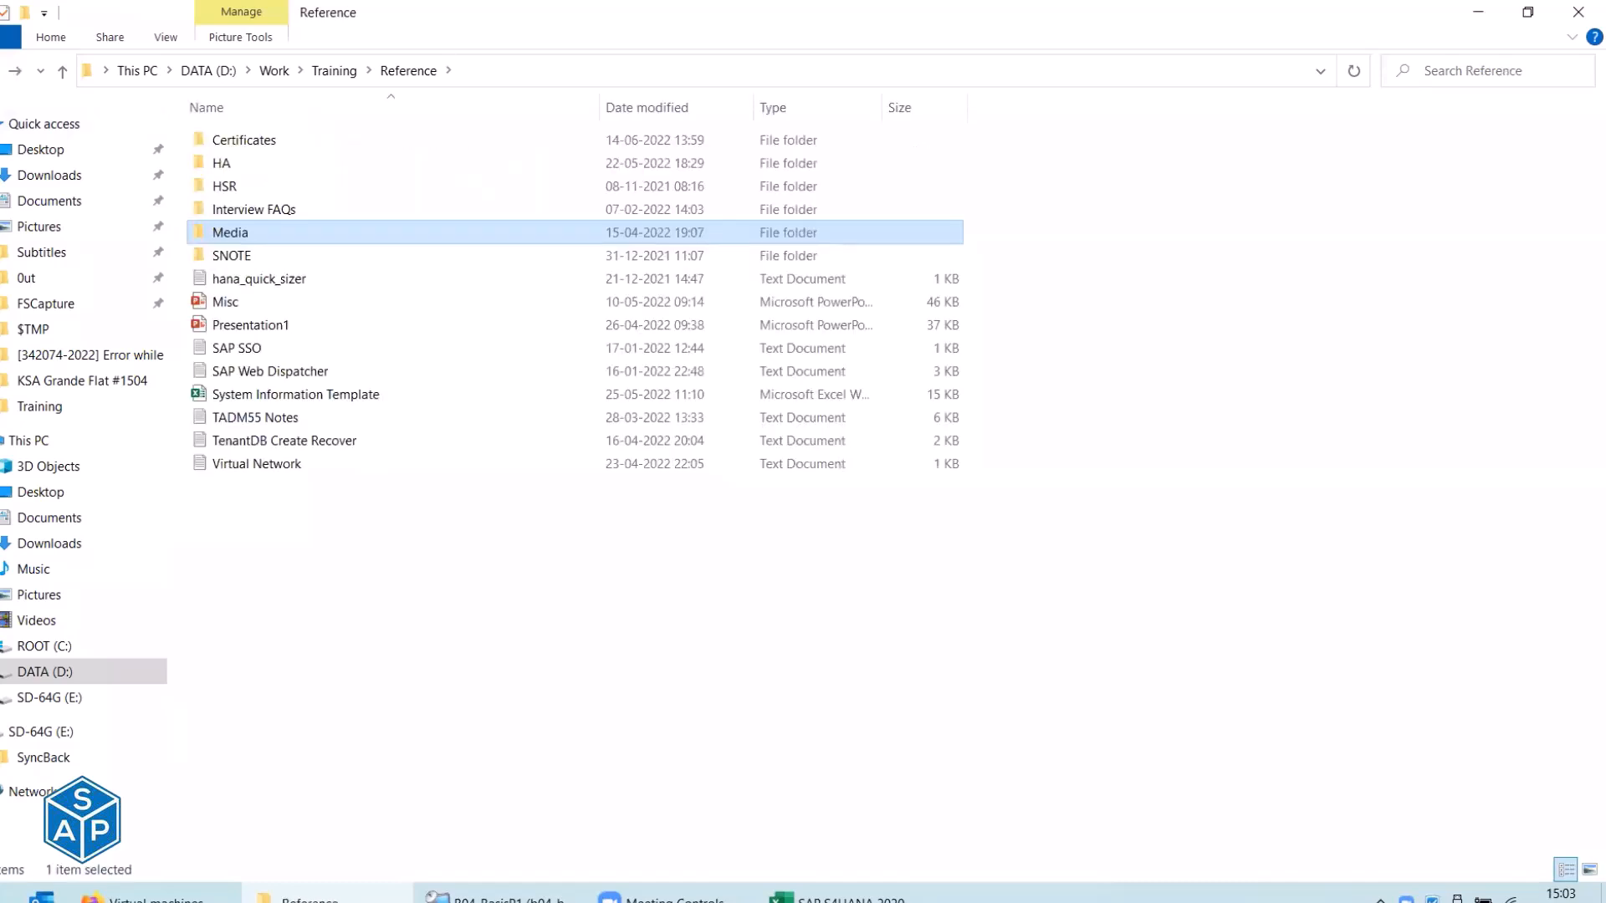
pyautogui.hotkey('alt', 'Left')
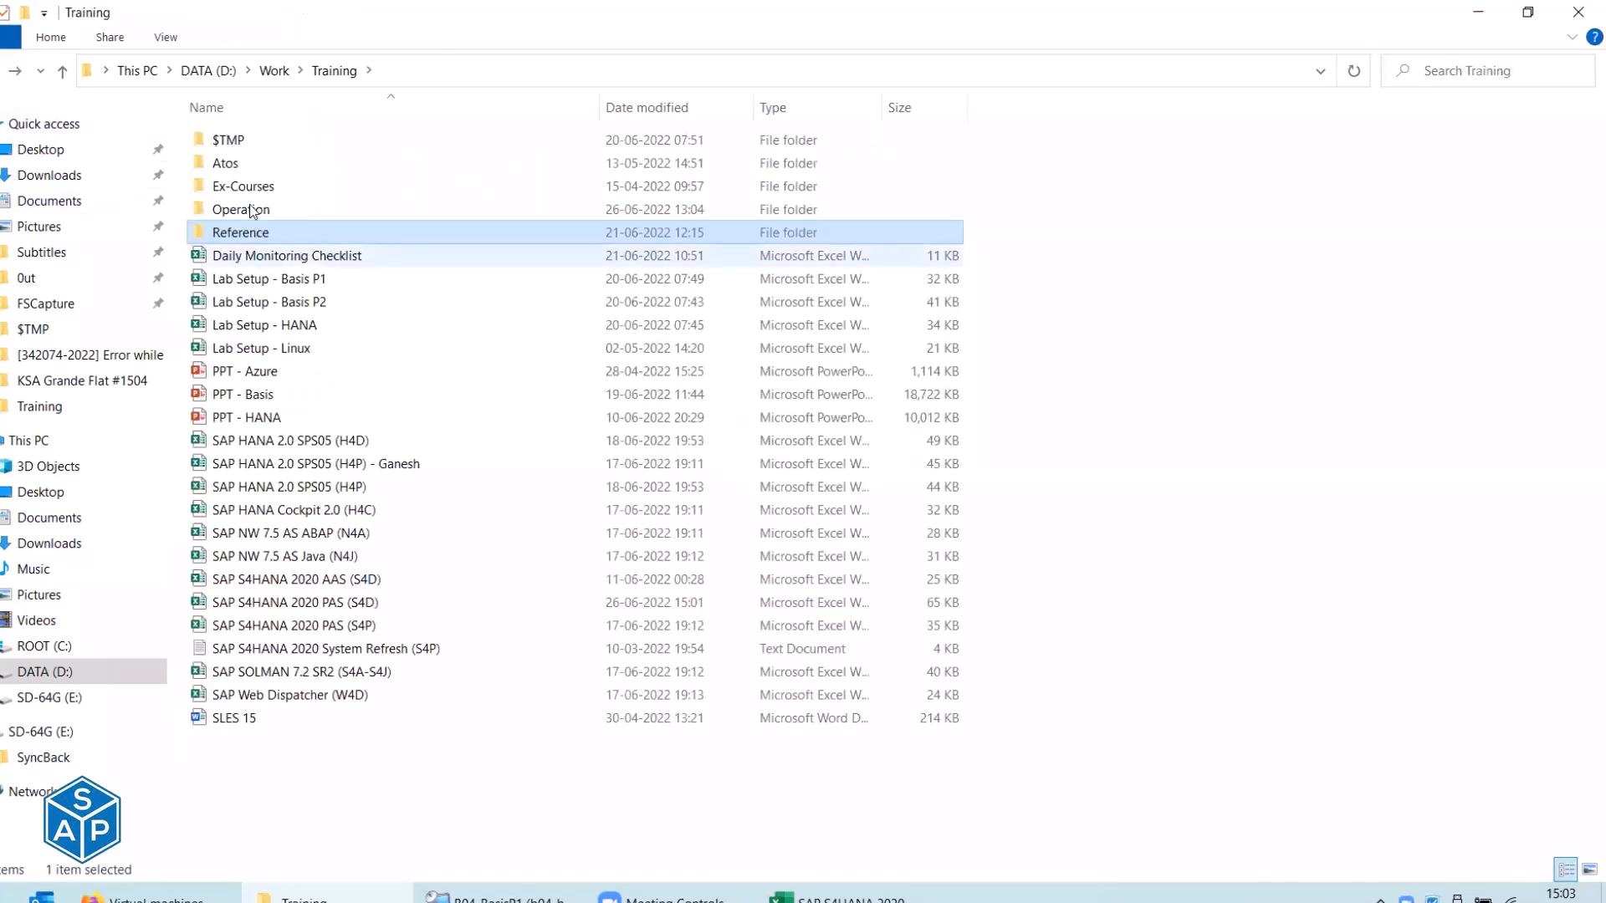
pyautogui.doubleClick(246, 212)
pyautogui.doubleClick(233, 140)
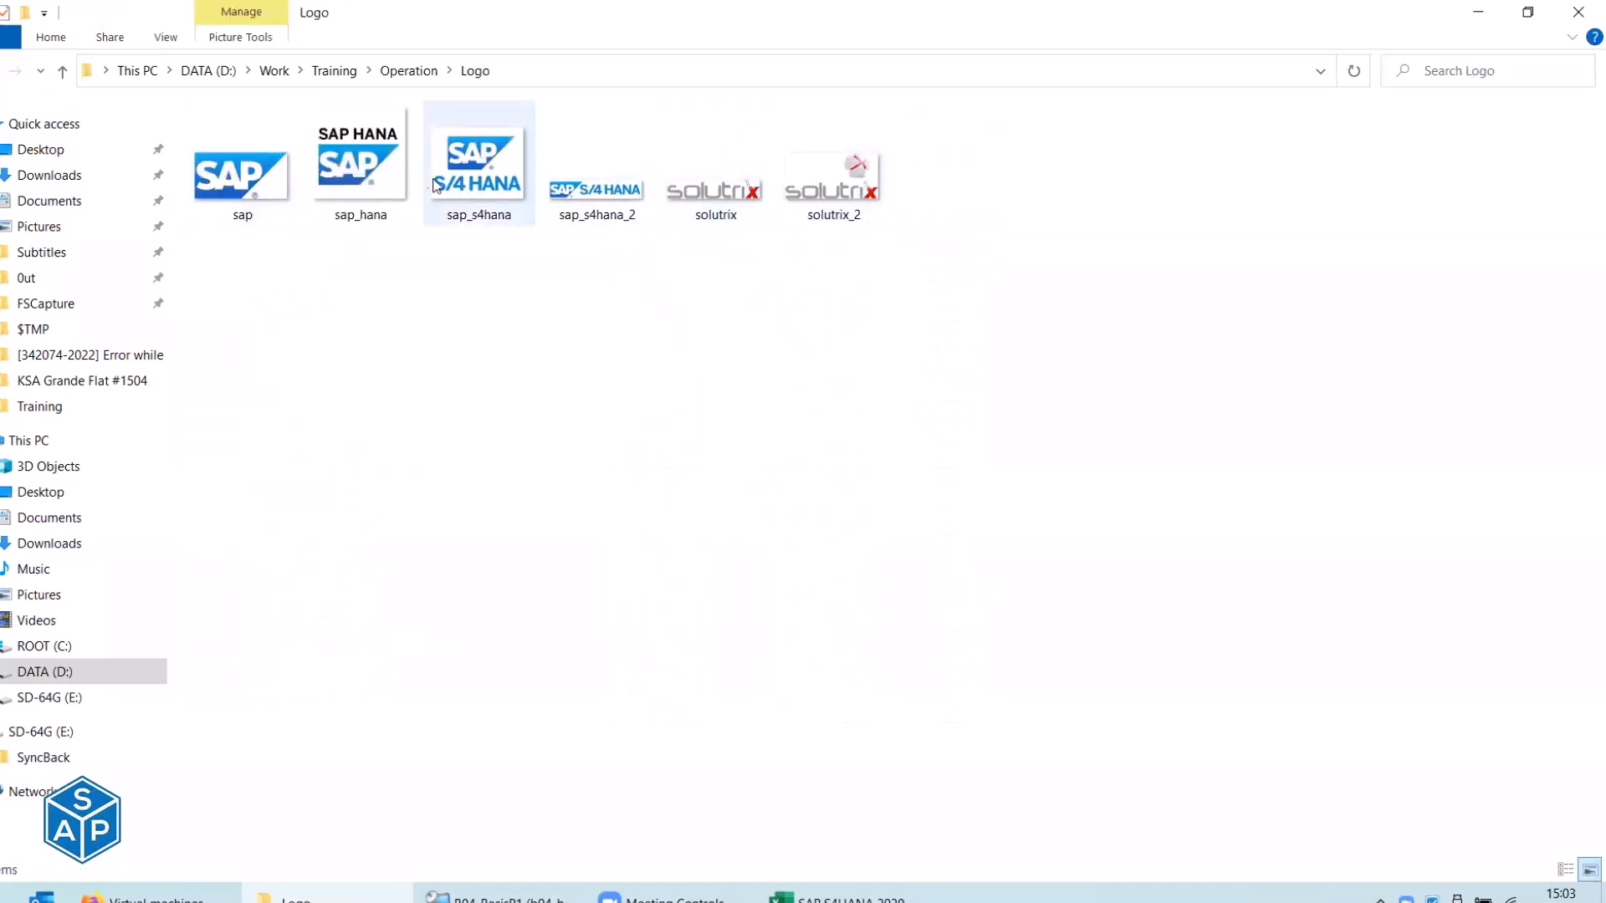
# Preview the solutrix and solutrix_2 logo images.
pyautogui.doubleClick(701, 187)
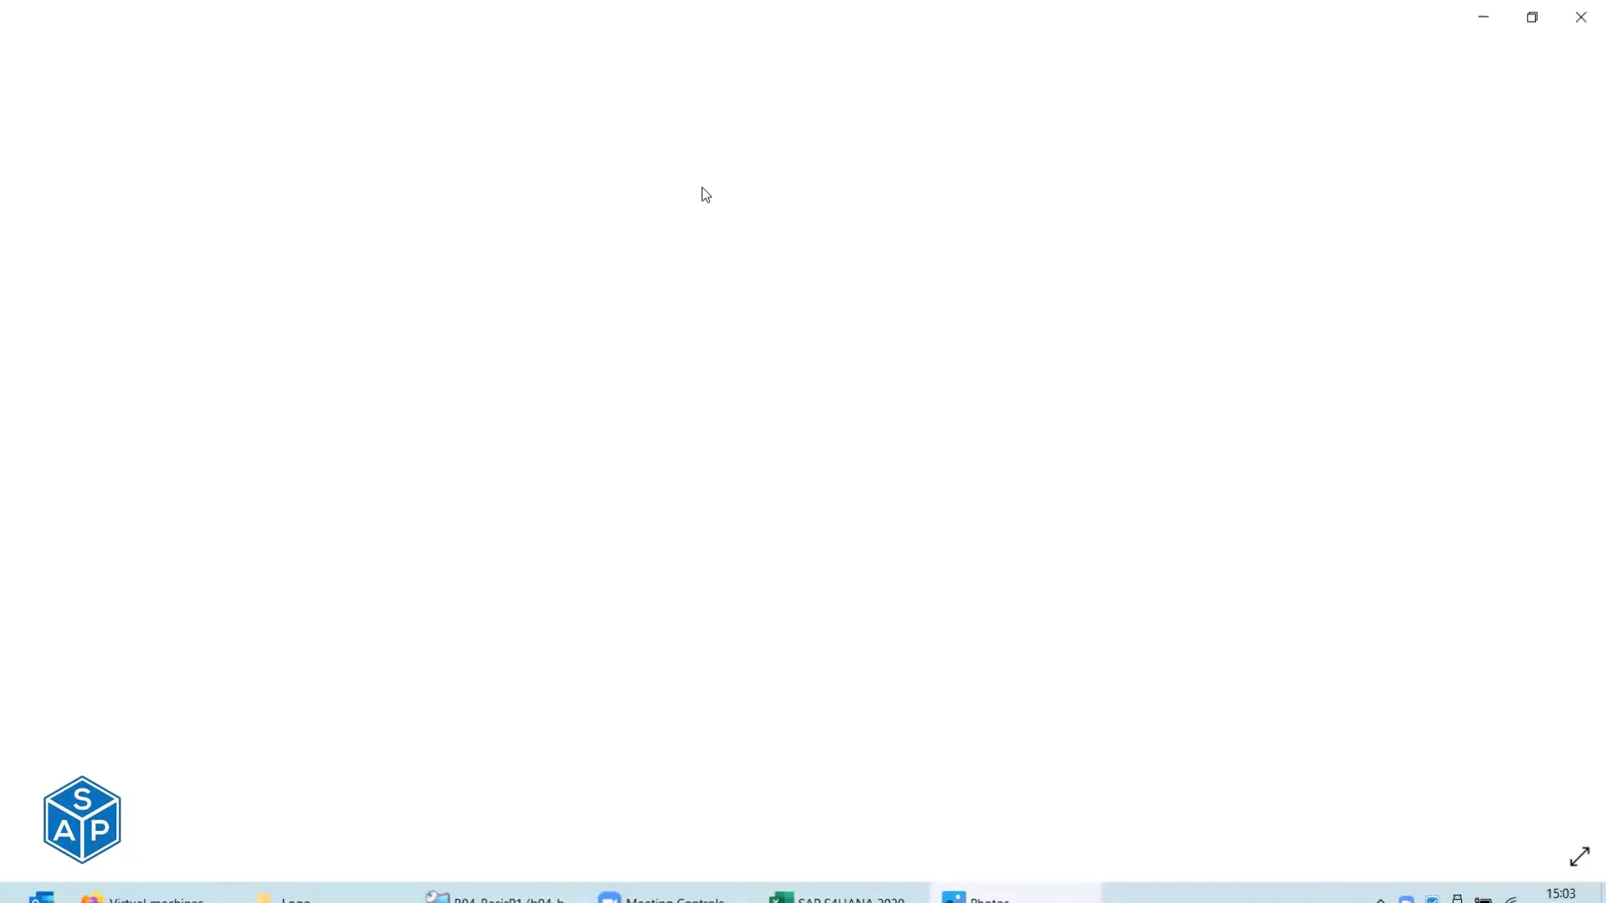
pyautogui.press('Right')
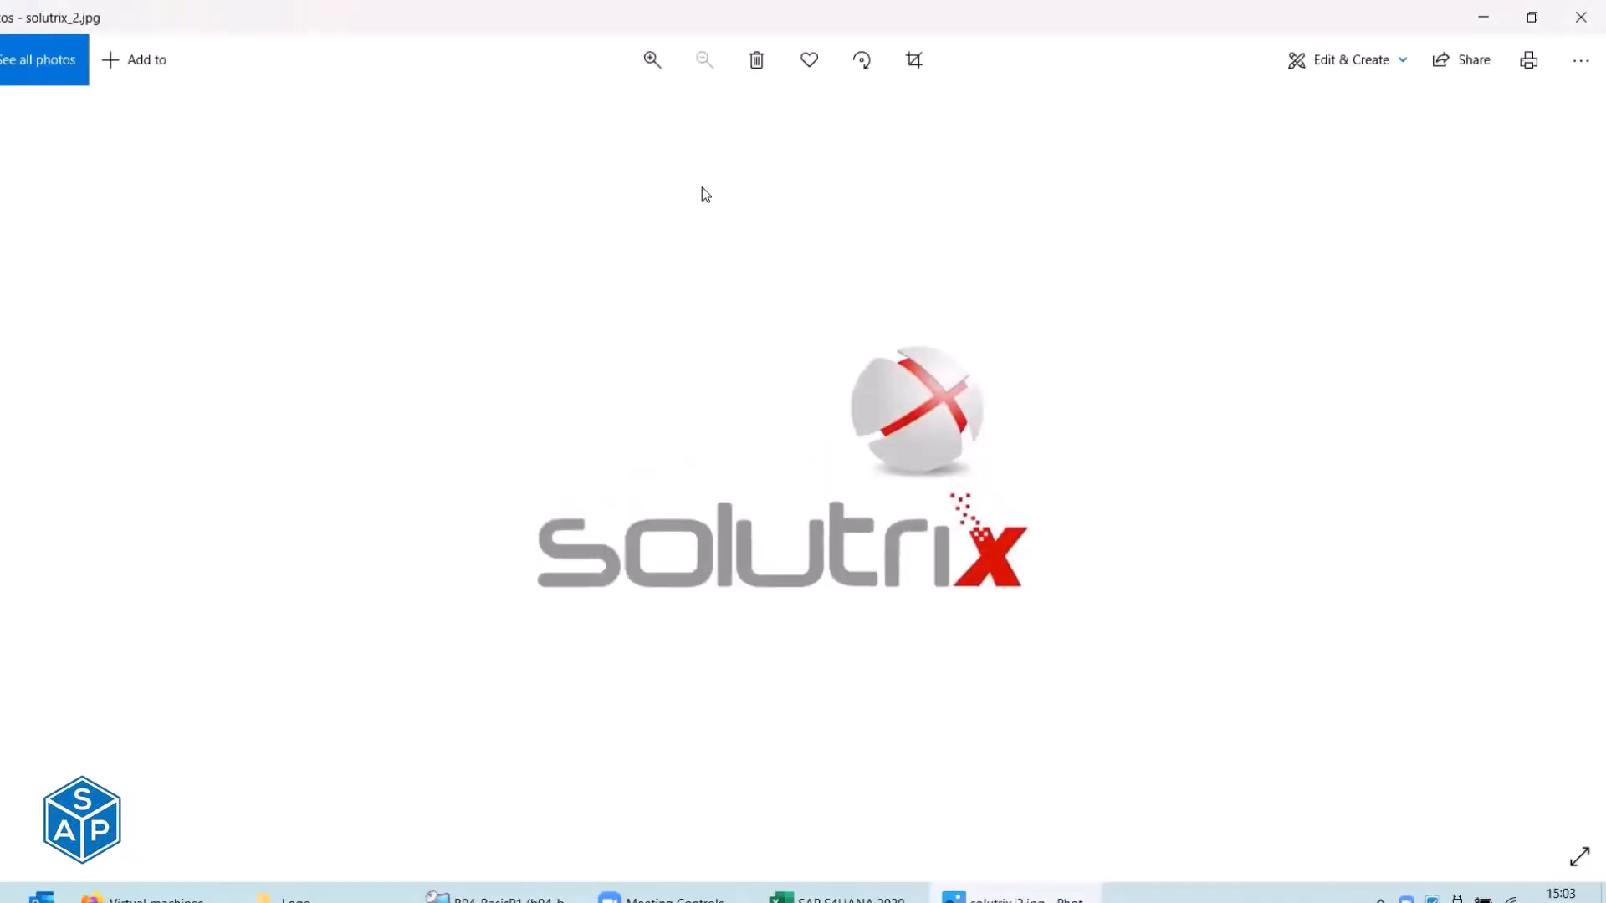
pyautogui.press('Left')
pyautogui.press('Right')
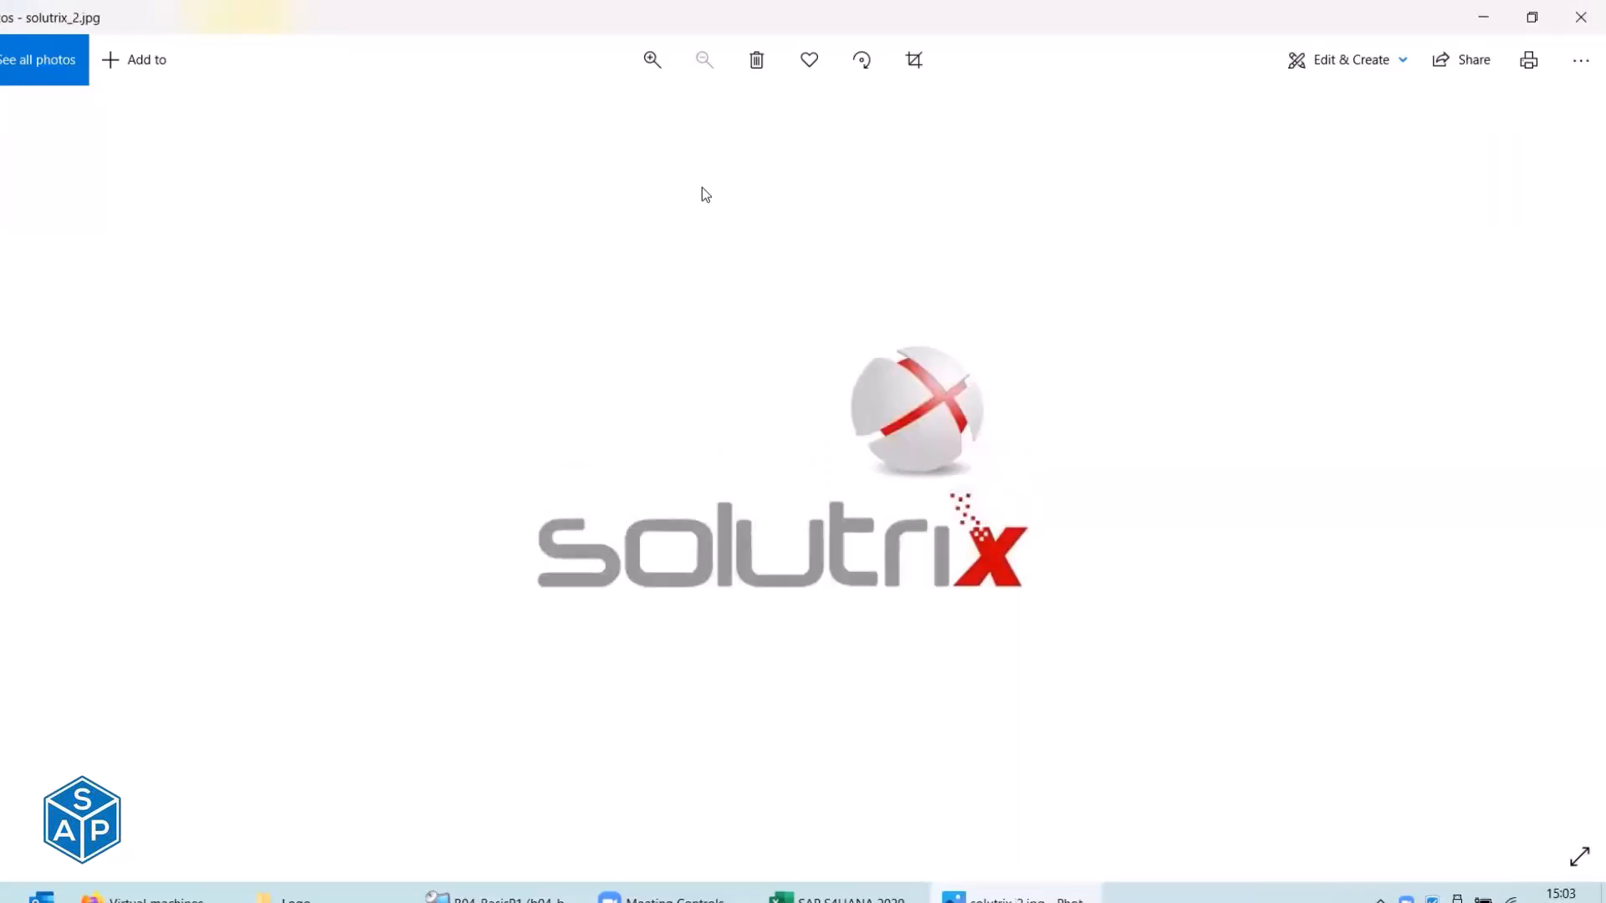
pyautogui.click(1580, 17)
pyautogui.click(851, 174)
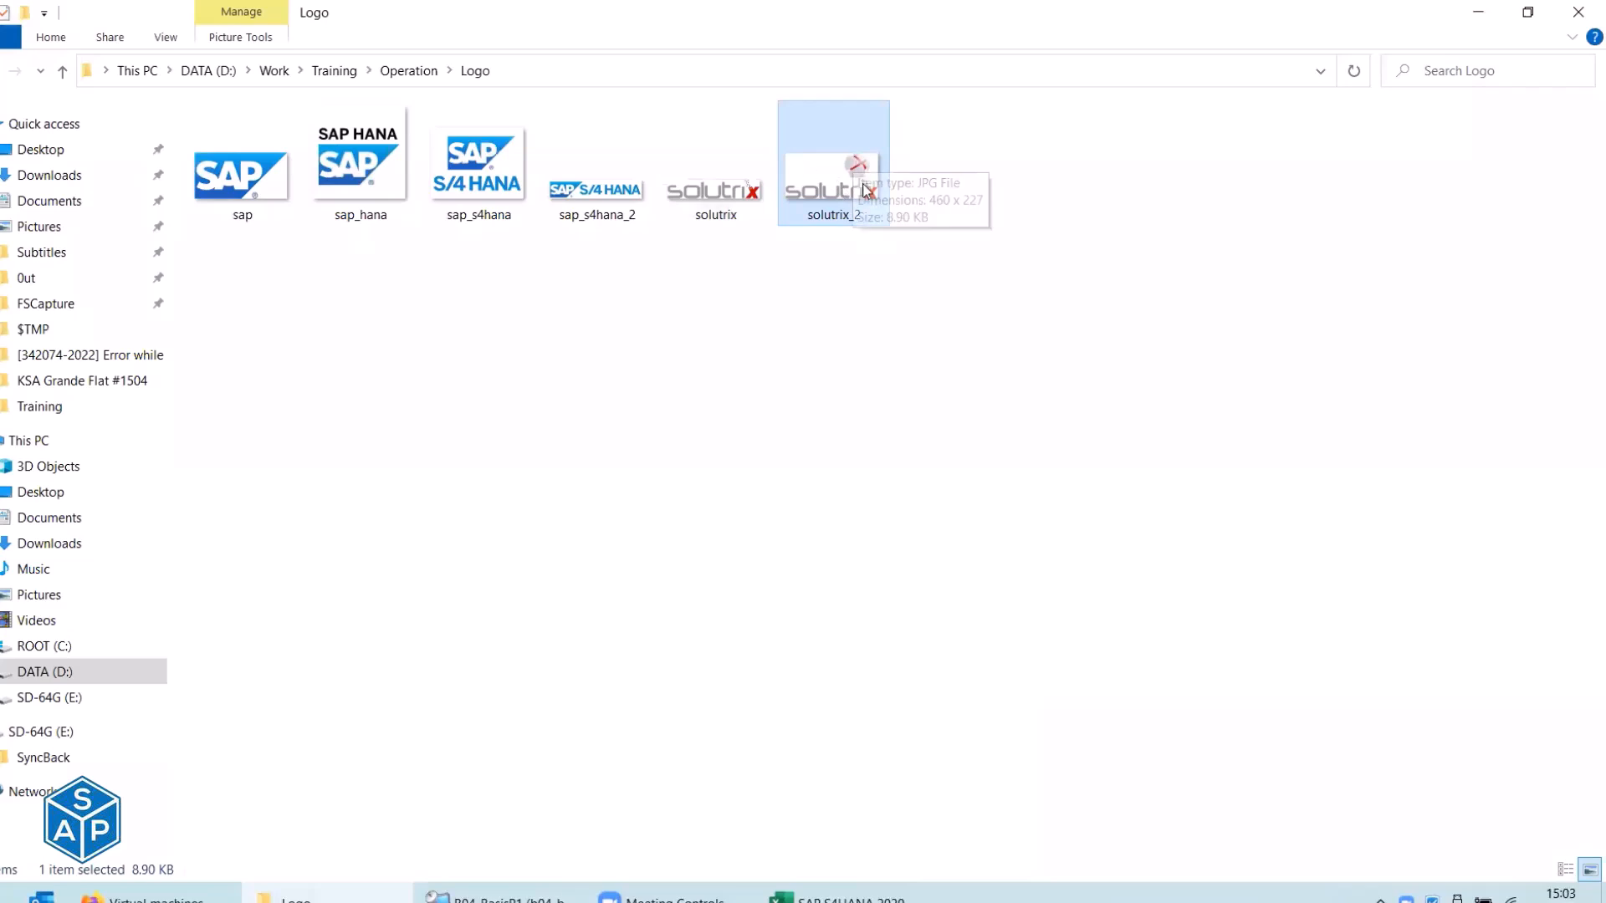
pyautogui.doubleClick(818, 177)
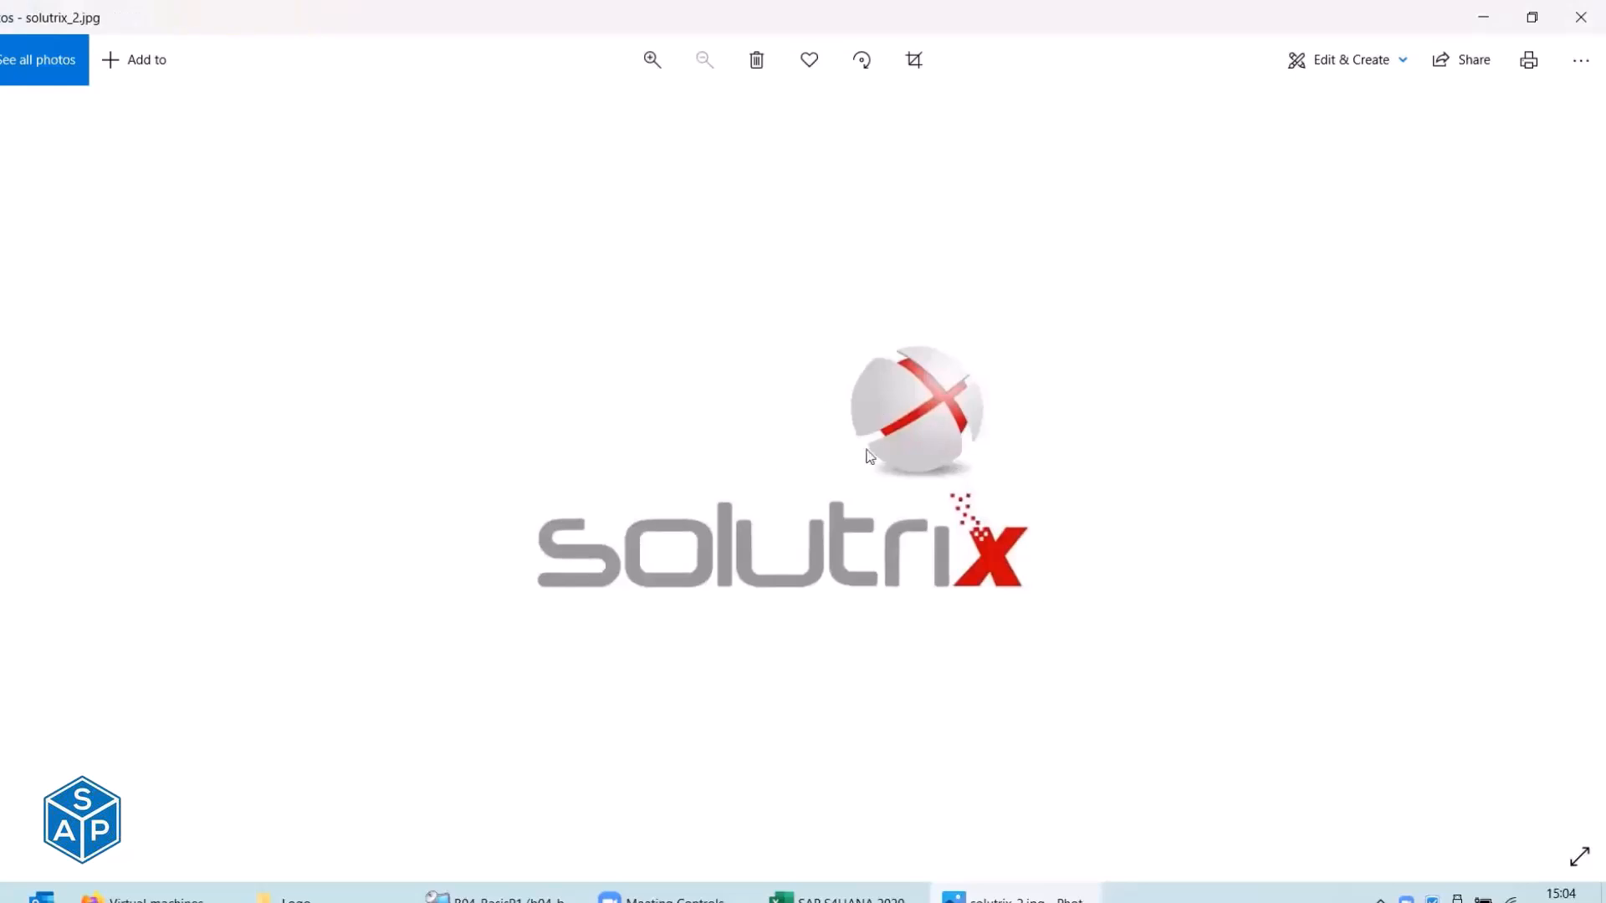
pyautogui.click(1580, 17)
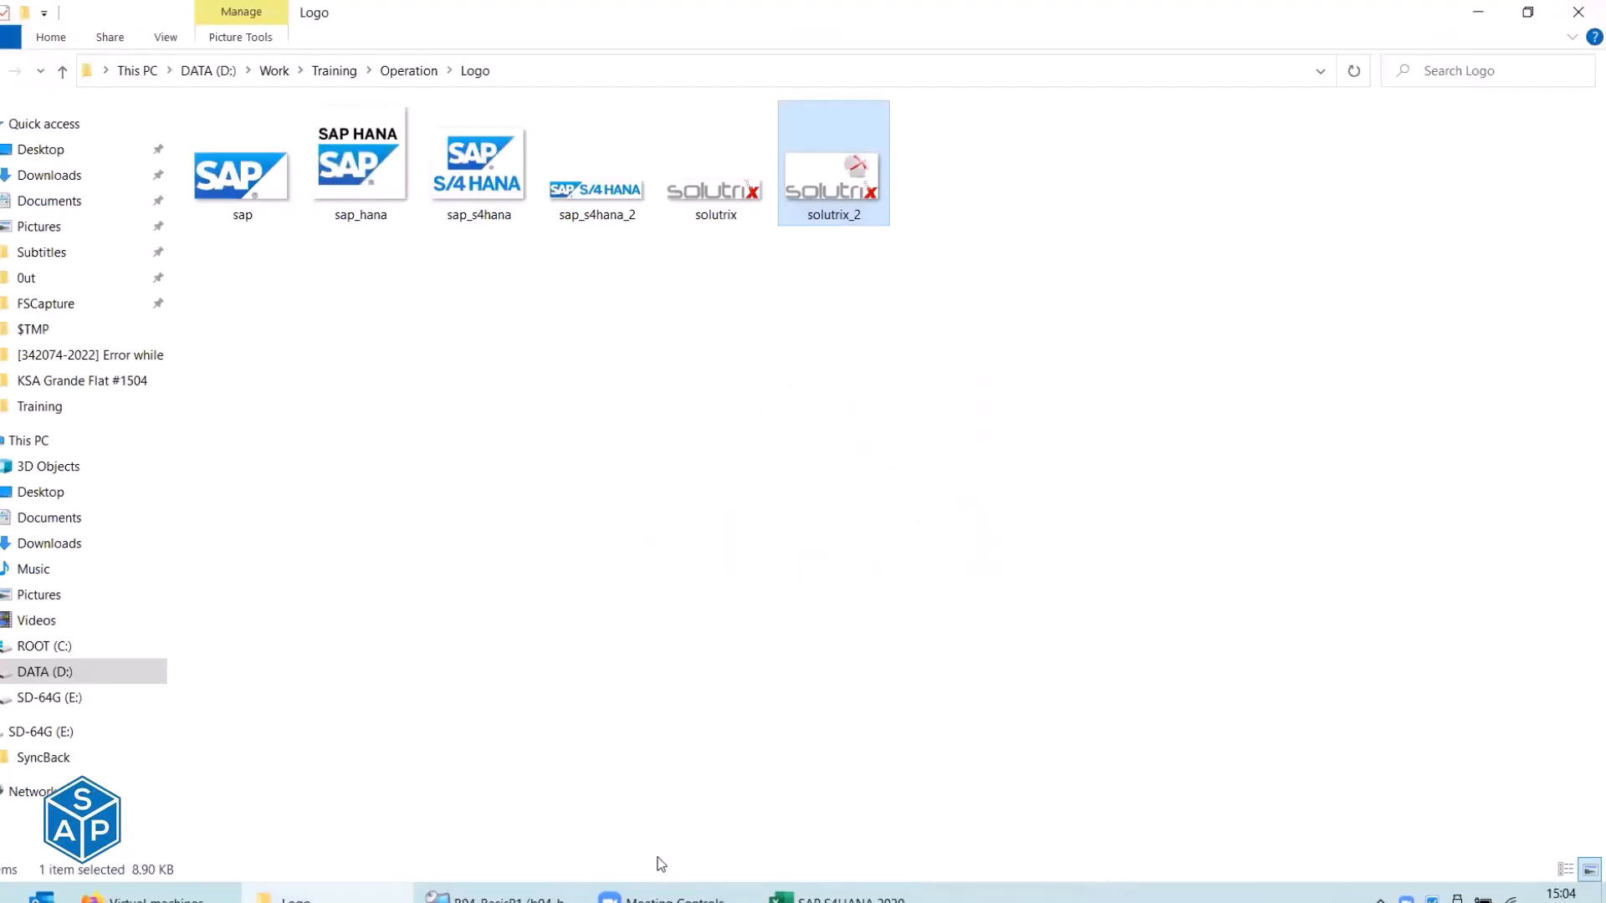
pyautogui.click(535, 896)
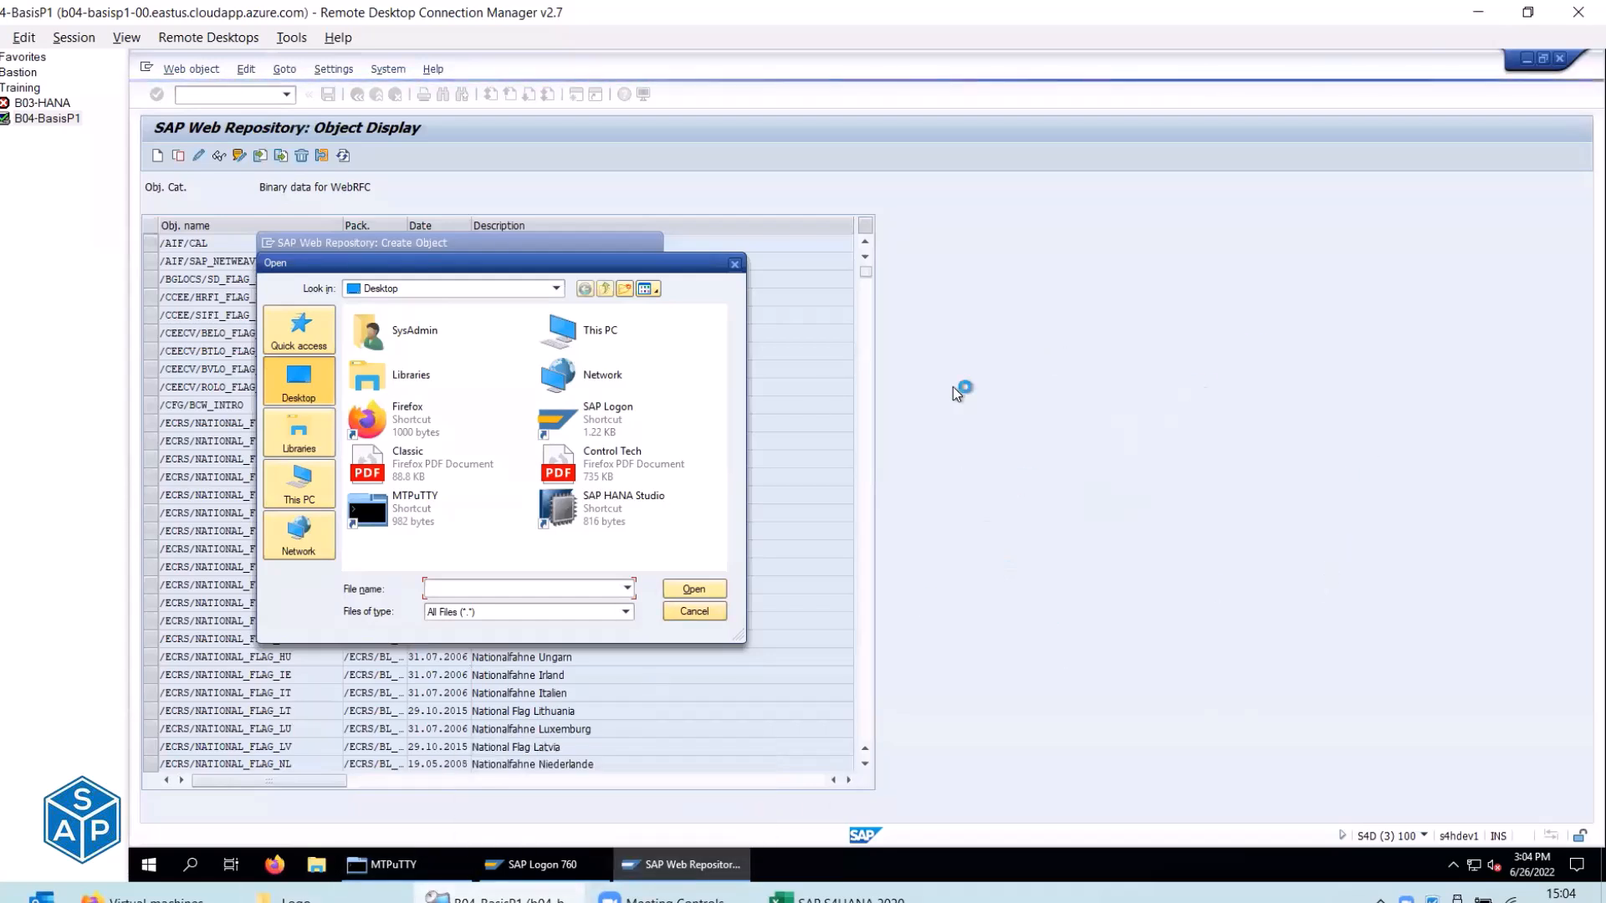
# Check the solutrix JPG's properties (10.0 KB) and return to the remote SAP session.
pyautogui.hotkey('alt', 'Tab')
pyautogui.click(740, 201)
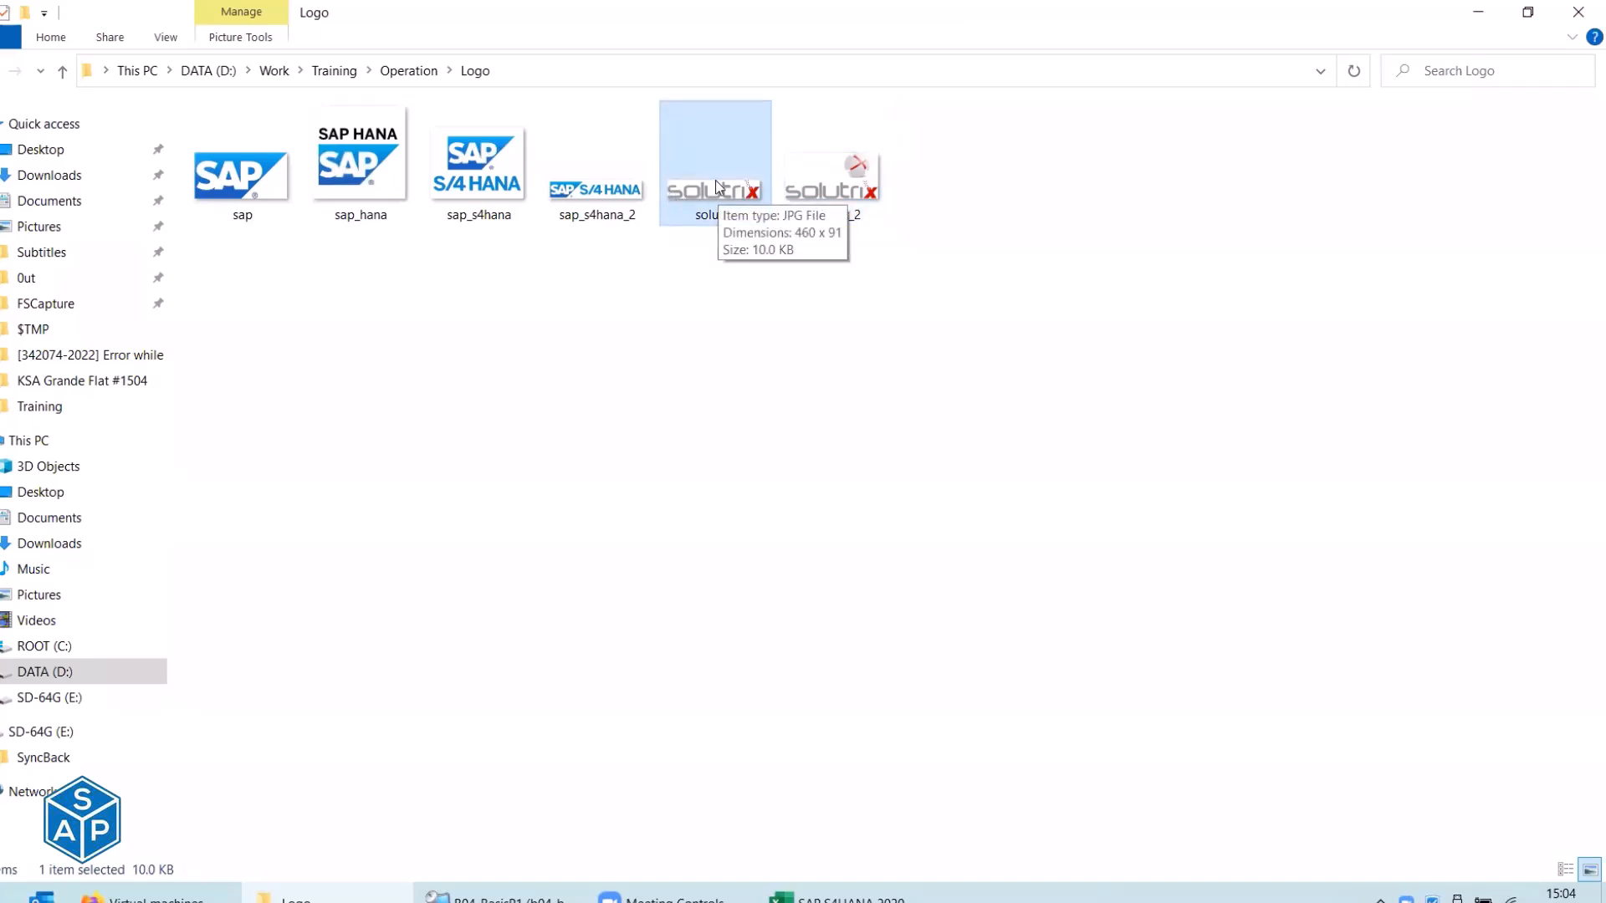
pyautogui.doubleClick(695, 202)
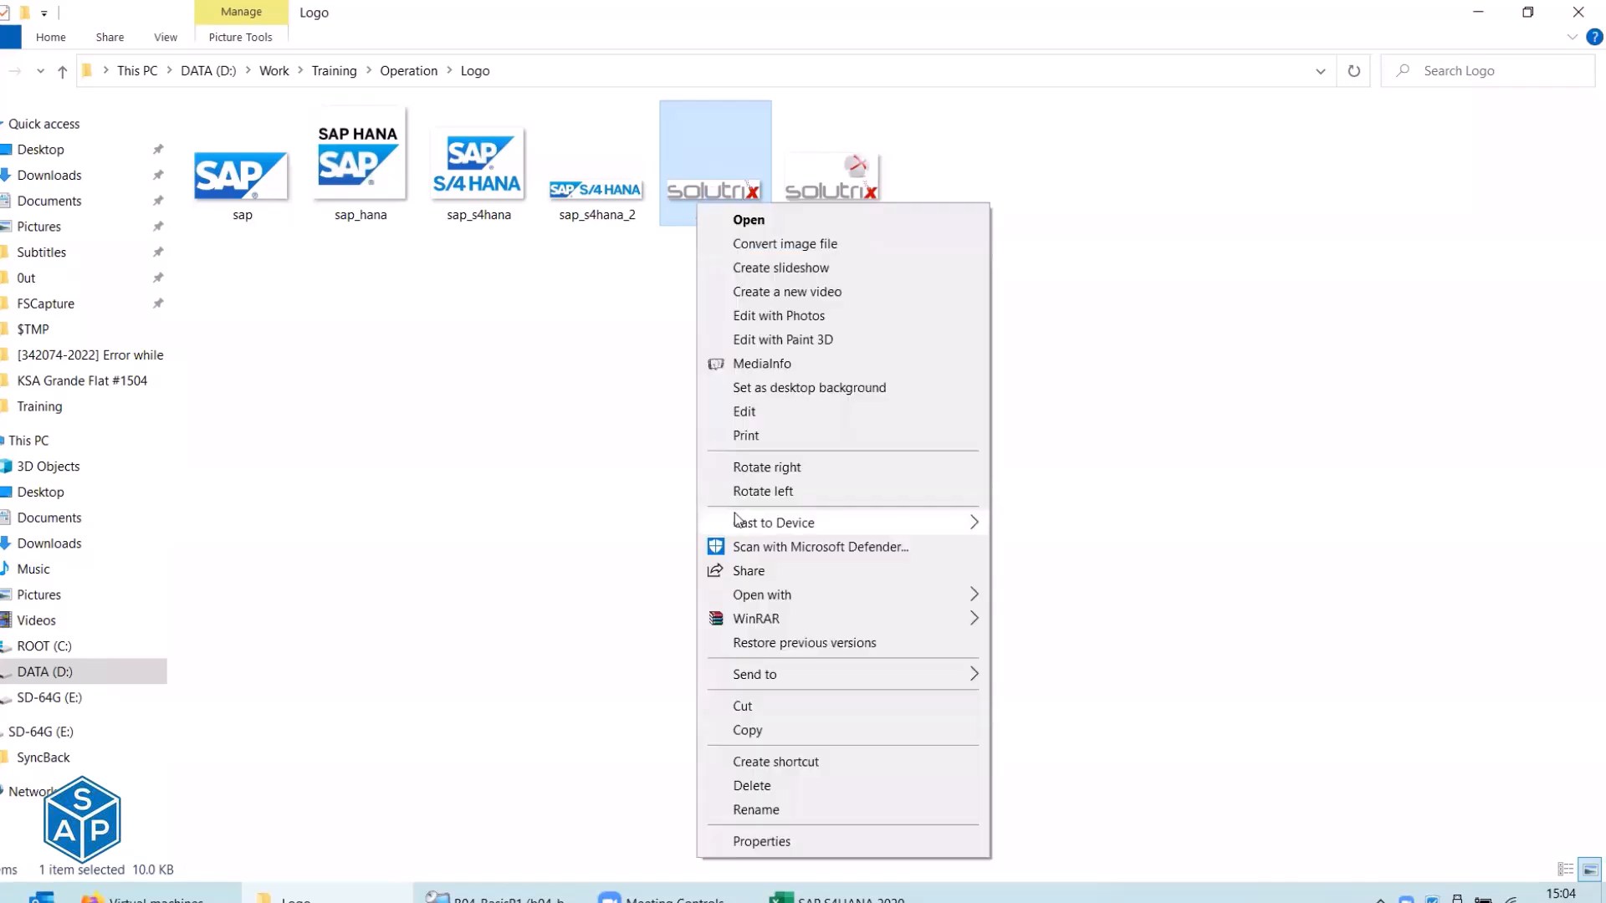
pyautogui.click(757, 841)
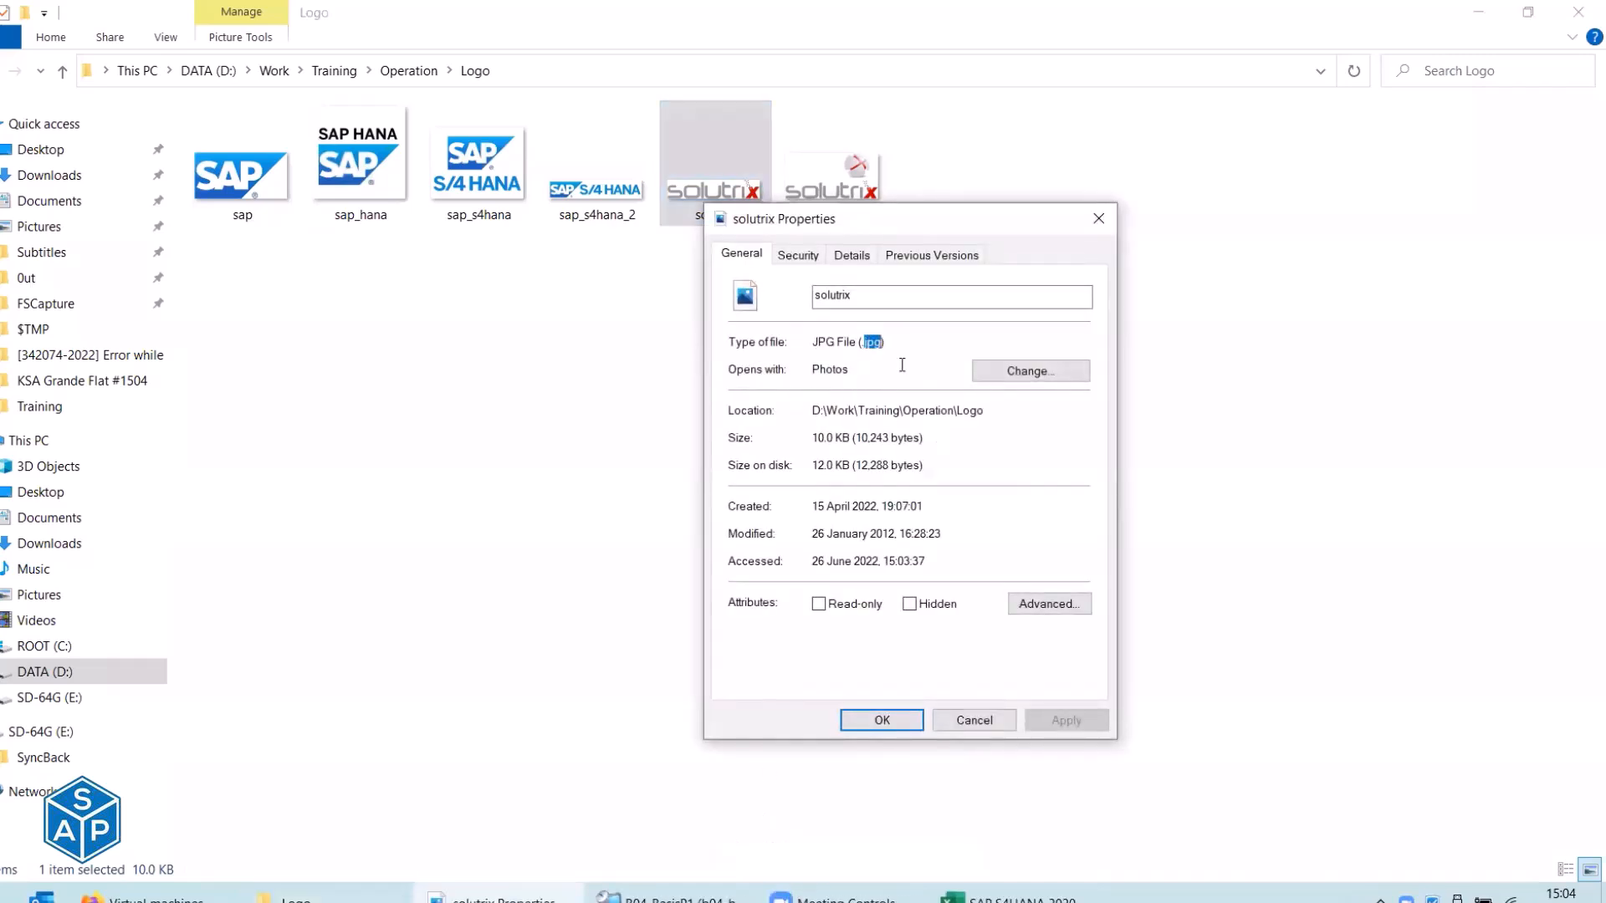
pyautogui.click(957, 724)
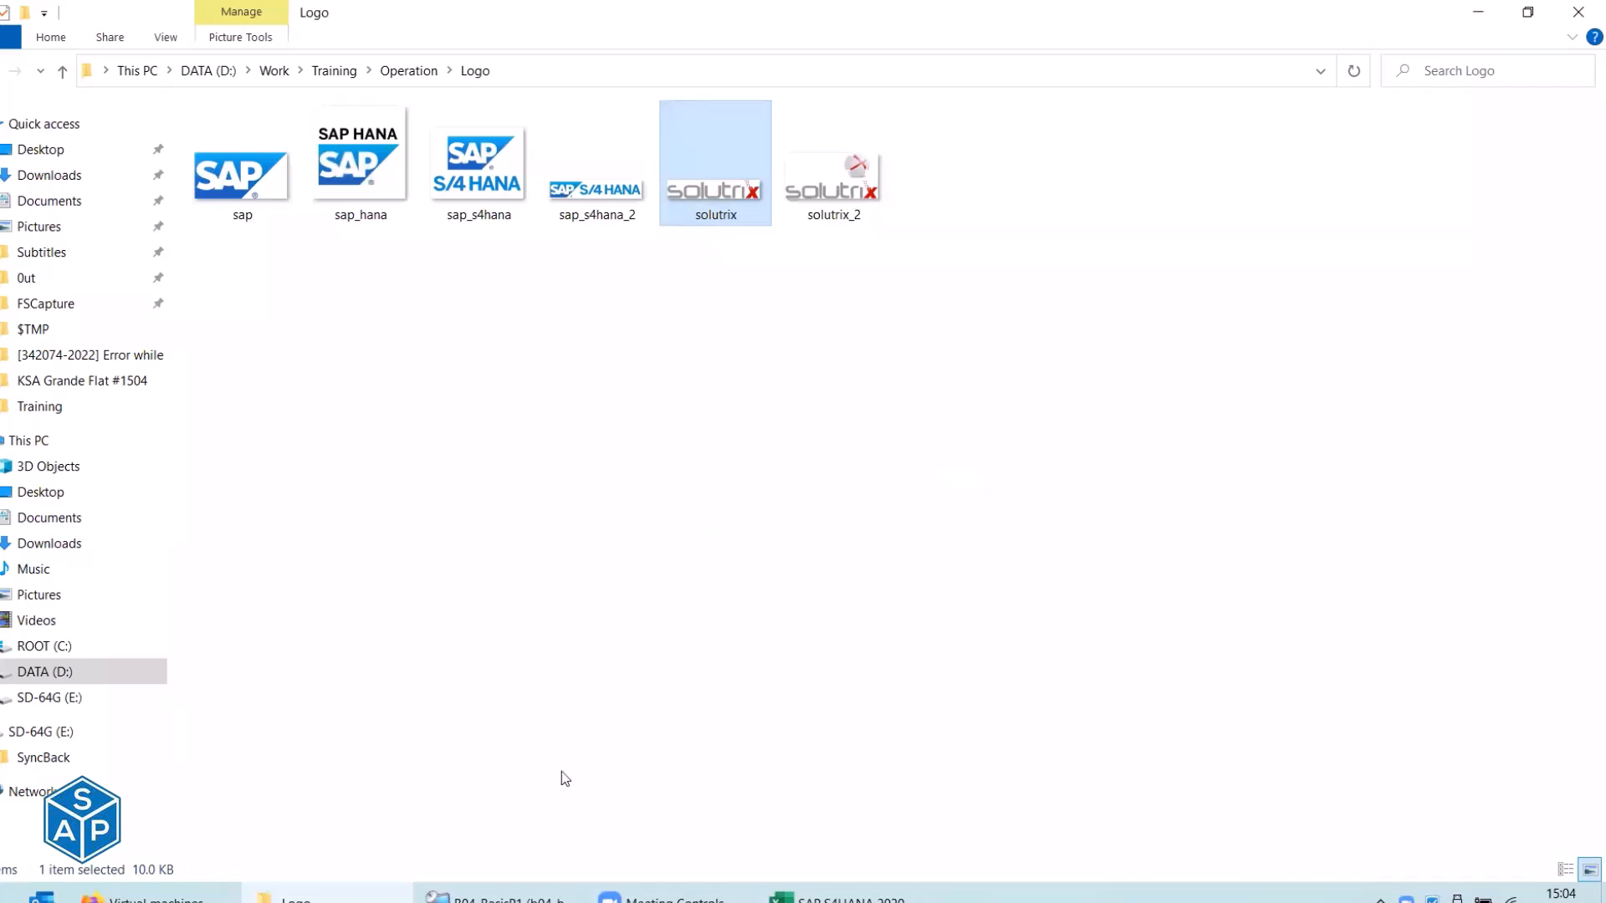
pyautogui.click(501, 897)
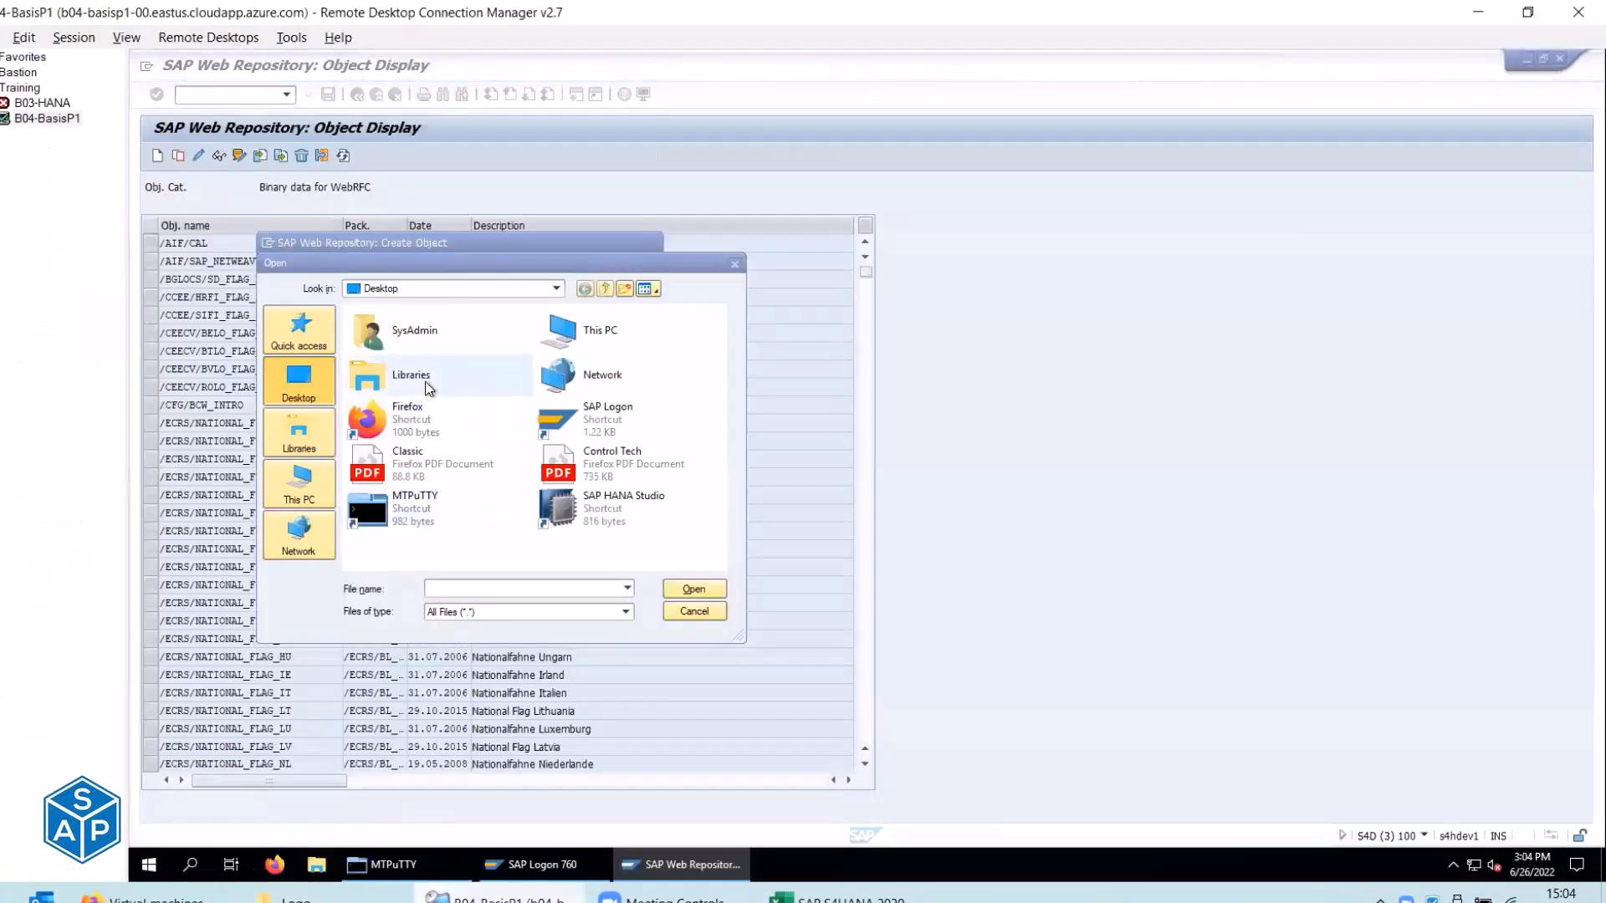
# Paste the solutrix logo into the remote machine's Downloads folder.
pyautogui.press('super+e')
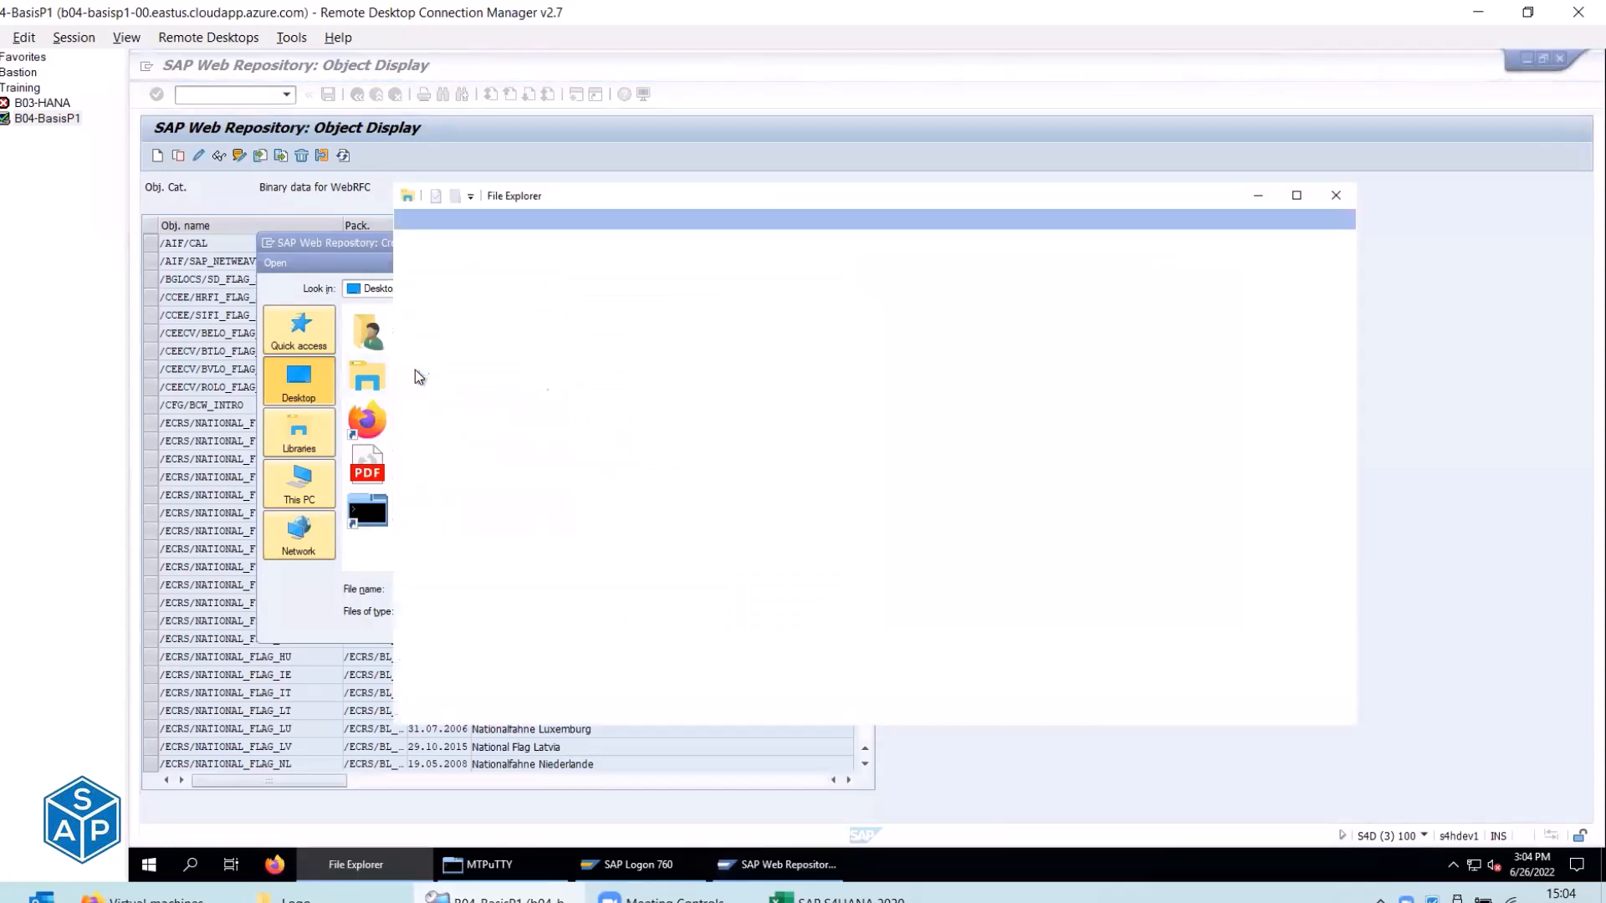
pyautogui.click(464, 324)
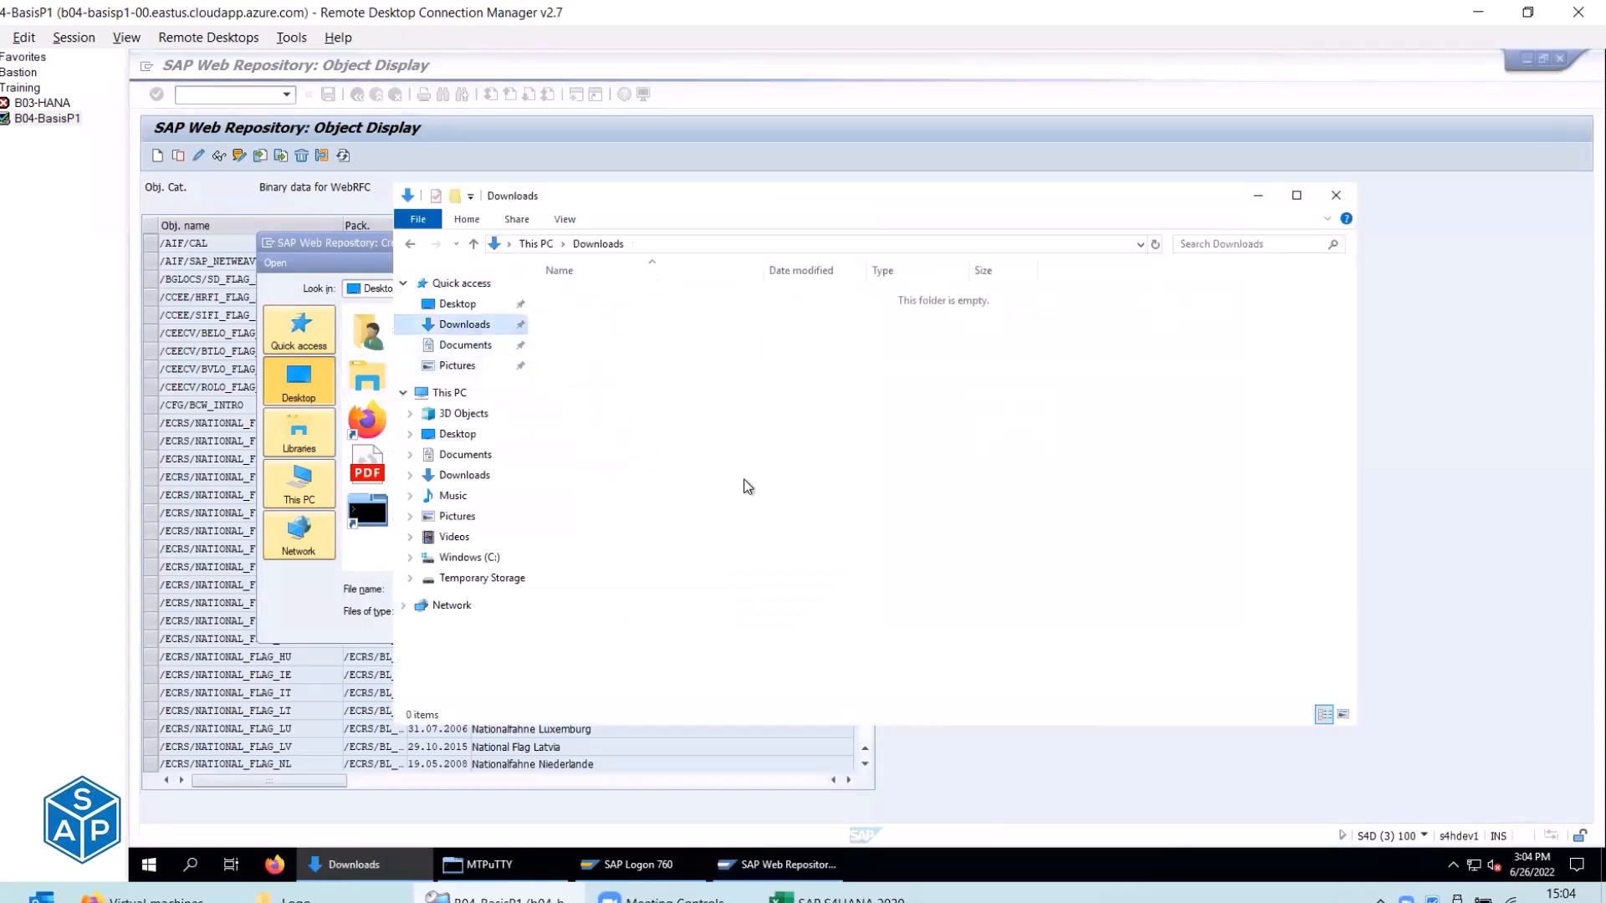
pyautogui.rightClick(734, 427)
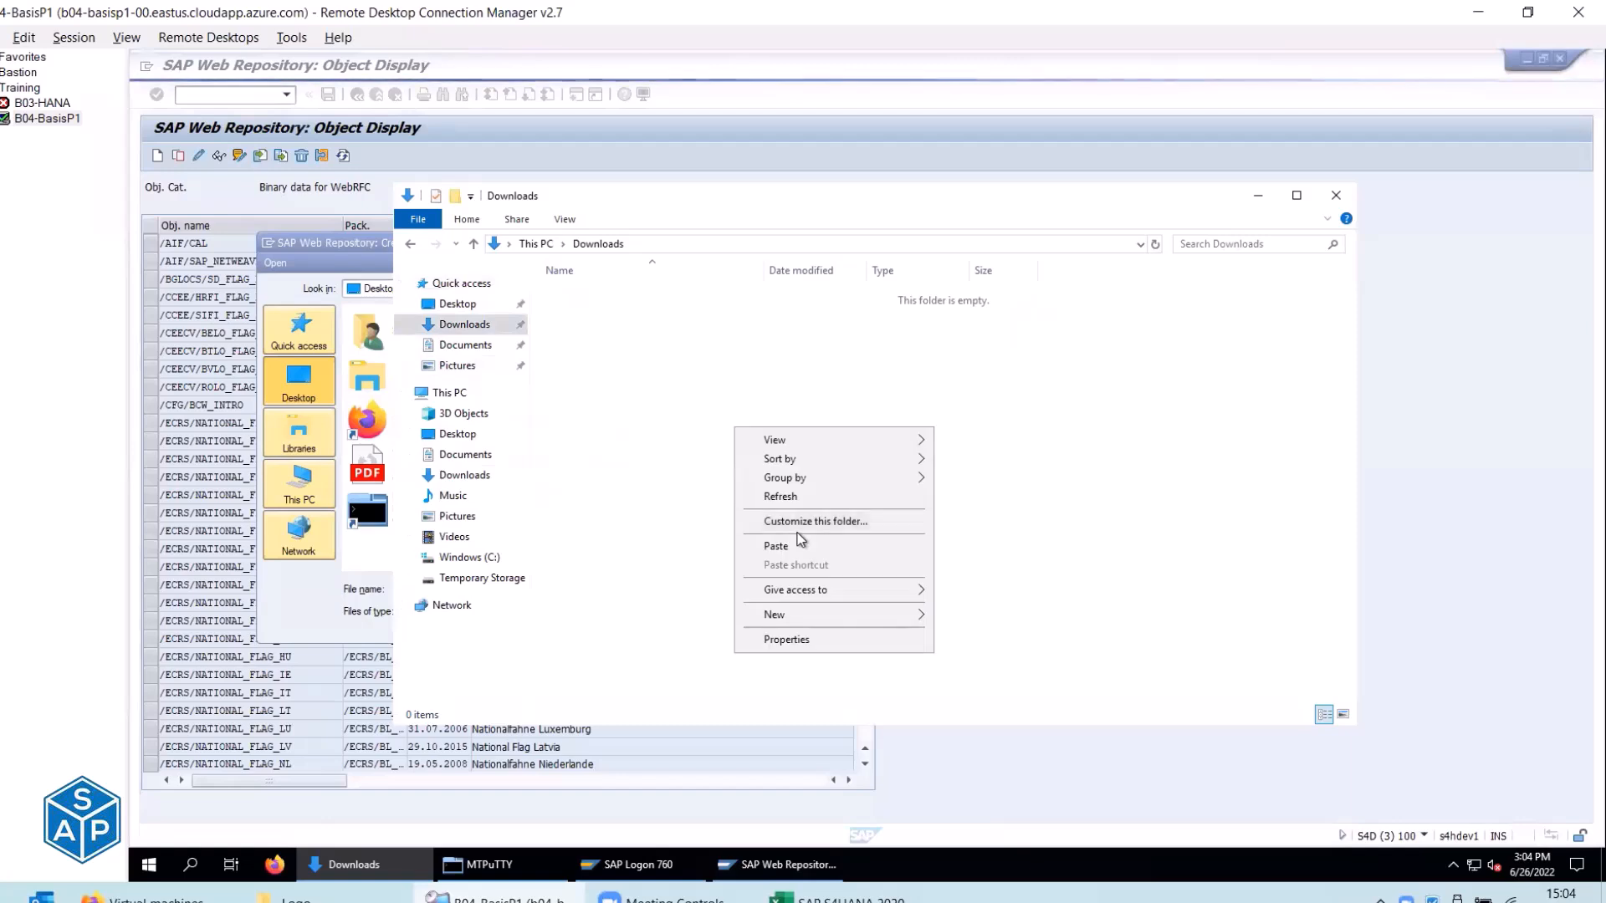
pyautogui.click(778, 546)
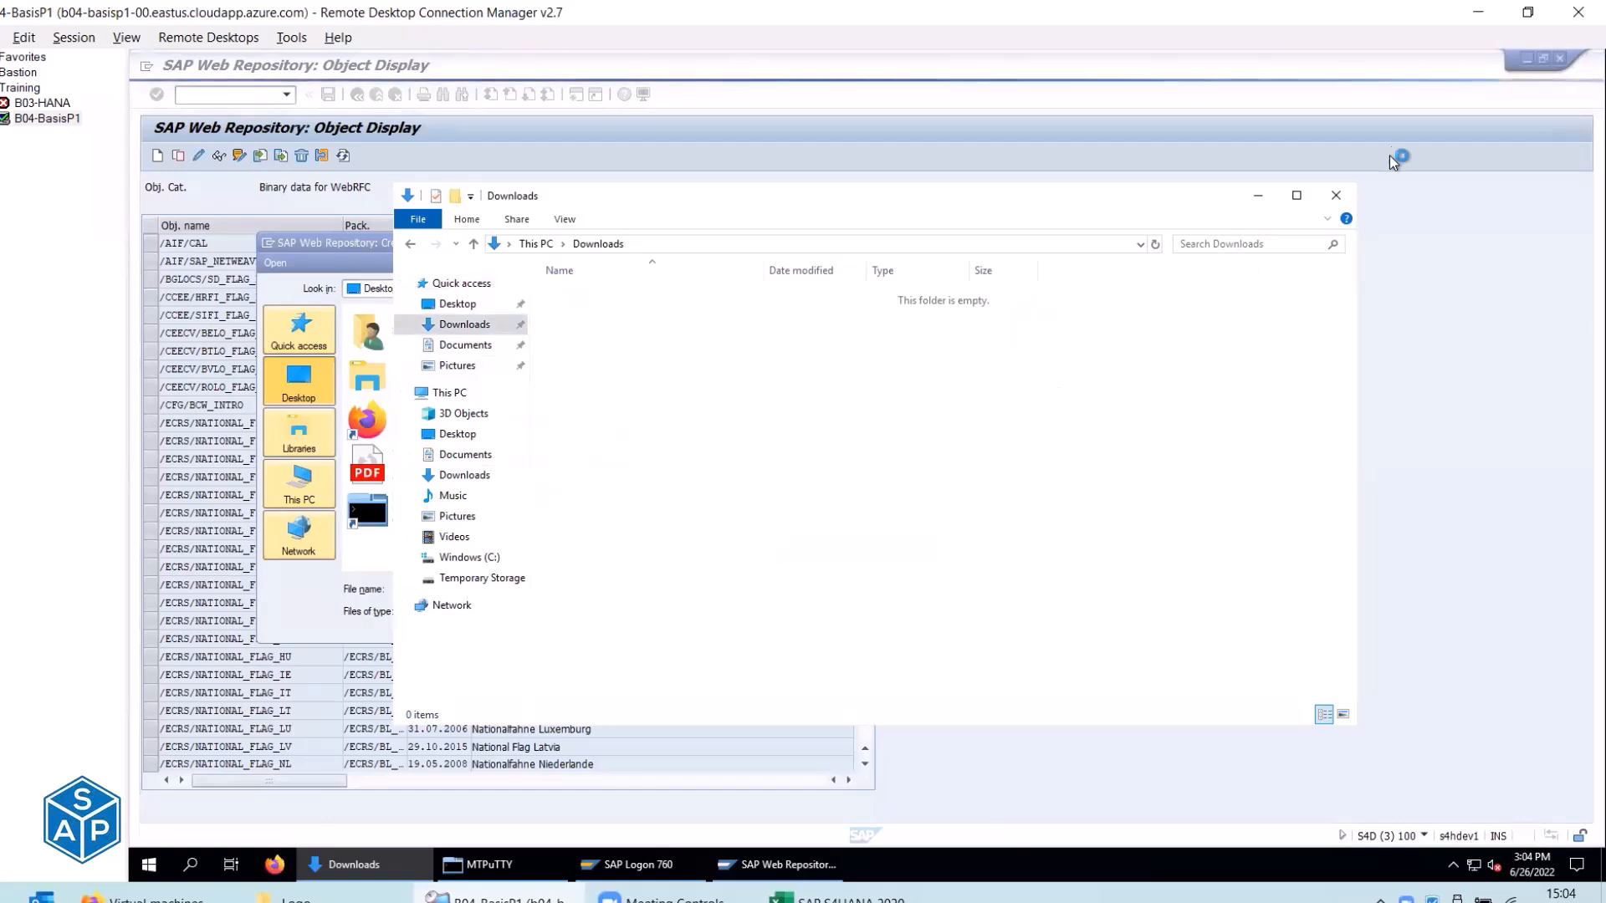
pyautogui.click(1532, 66)
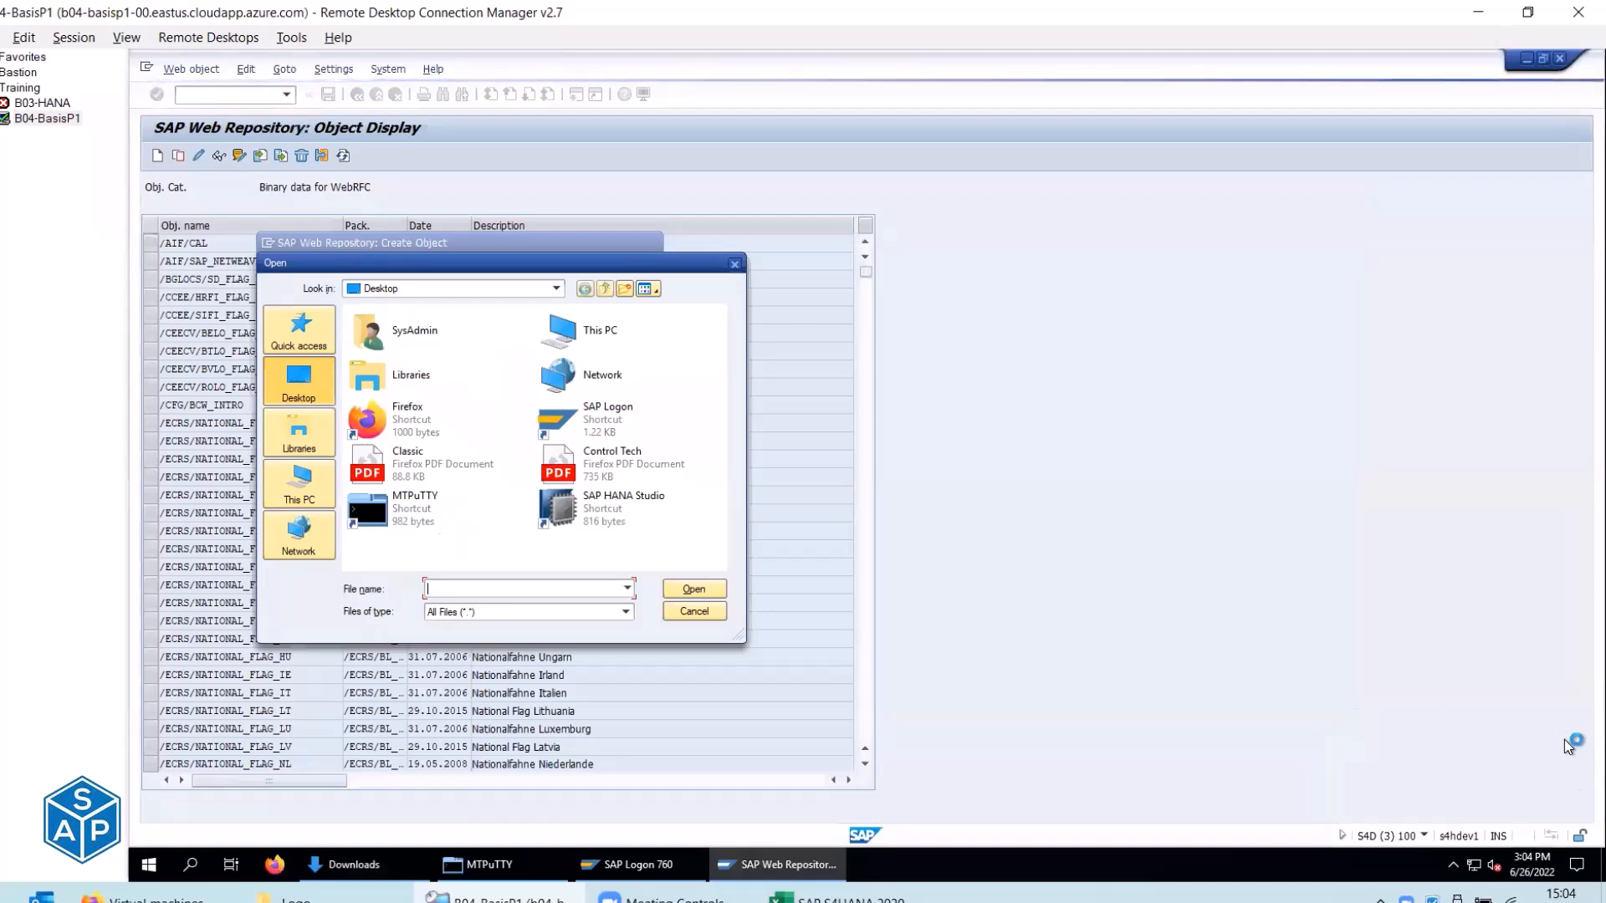
# Paste the Classic and Control Tech PDFs from the desktop into Downloads and preview solutrix.
pyautogui.click(1598, 866)
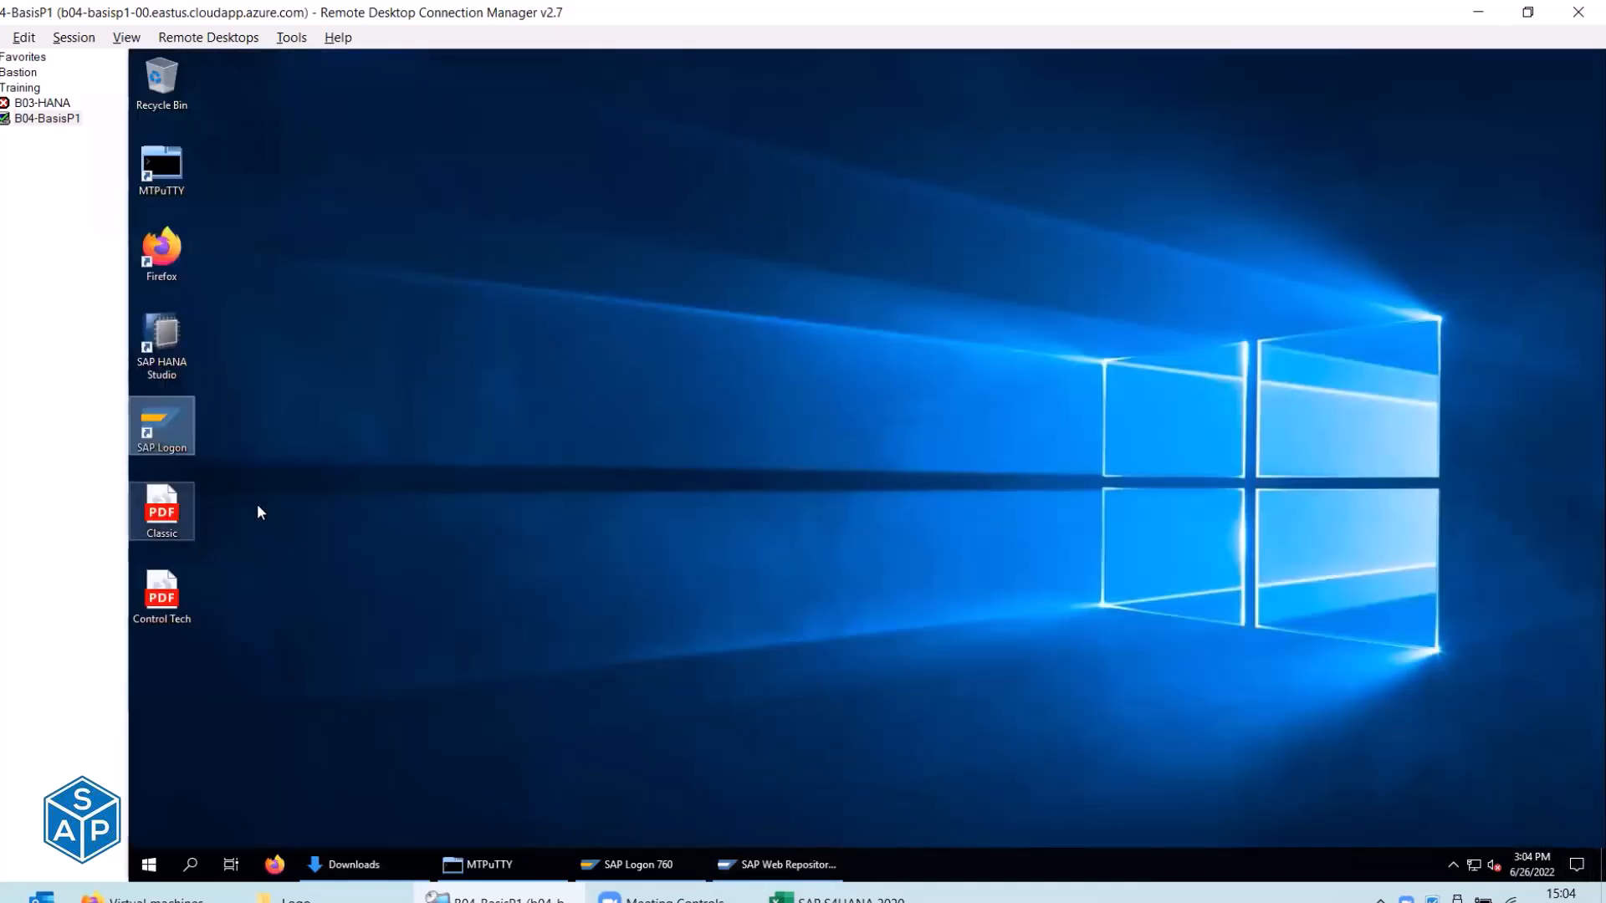
pyautogui.moveTo(256, 488); pyautogui.dragTo(159, 620)
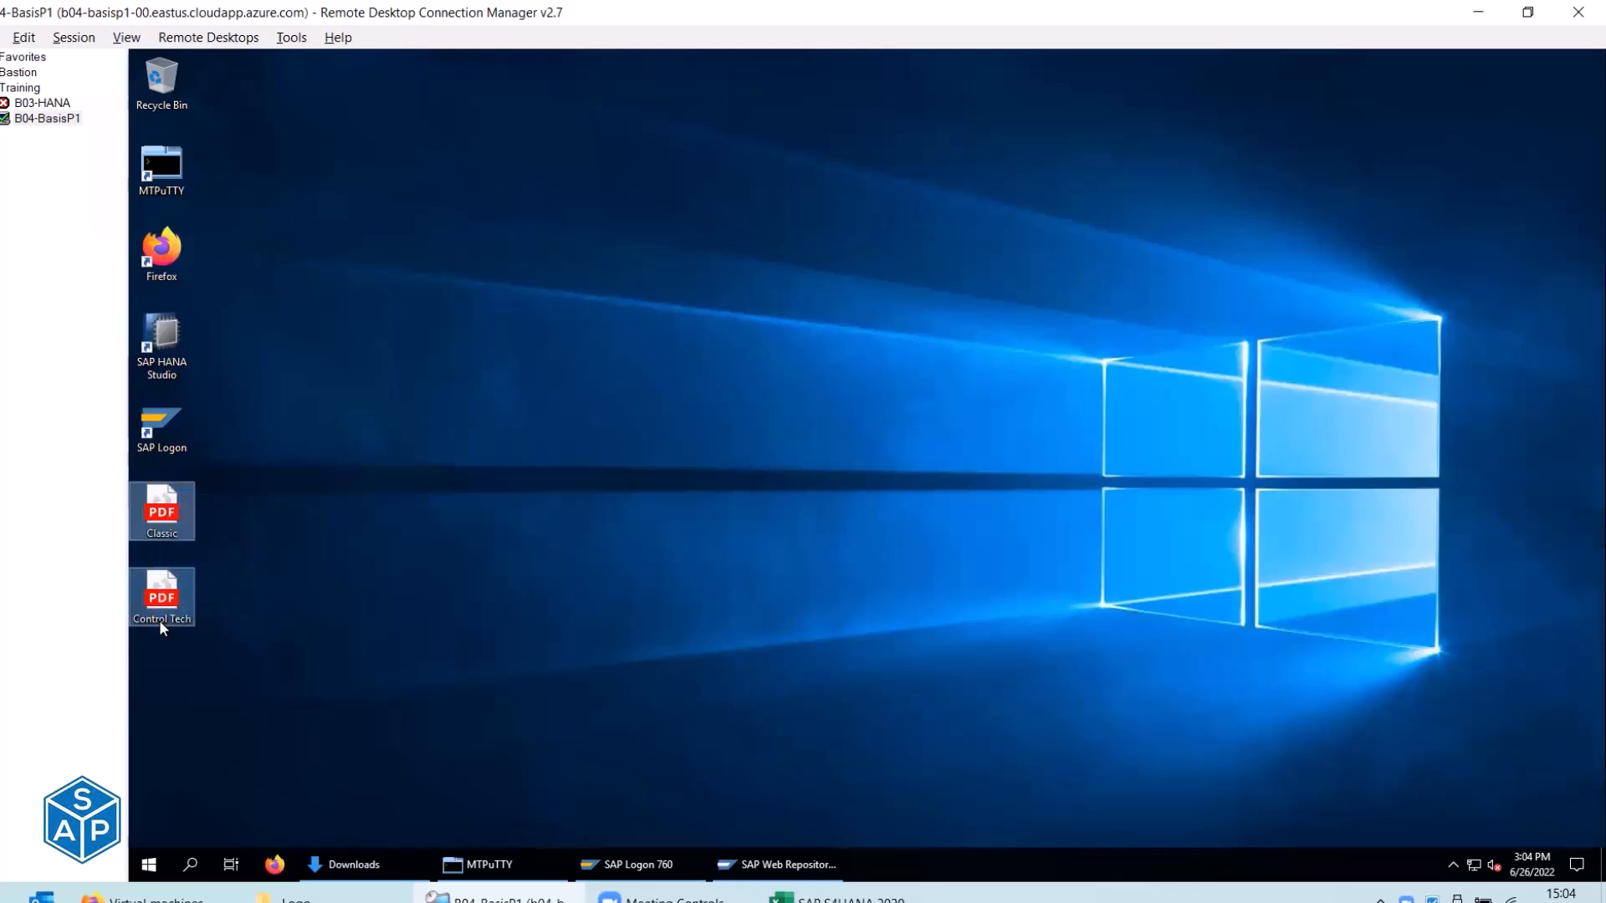
pyautogui.click(349, 866)
pyautogui.rightClick(740, 419)
pyautogui.click(804, 540)
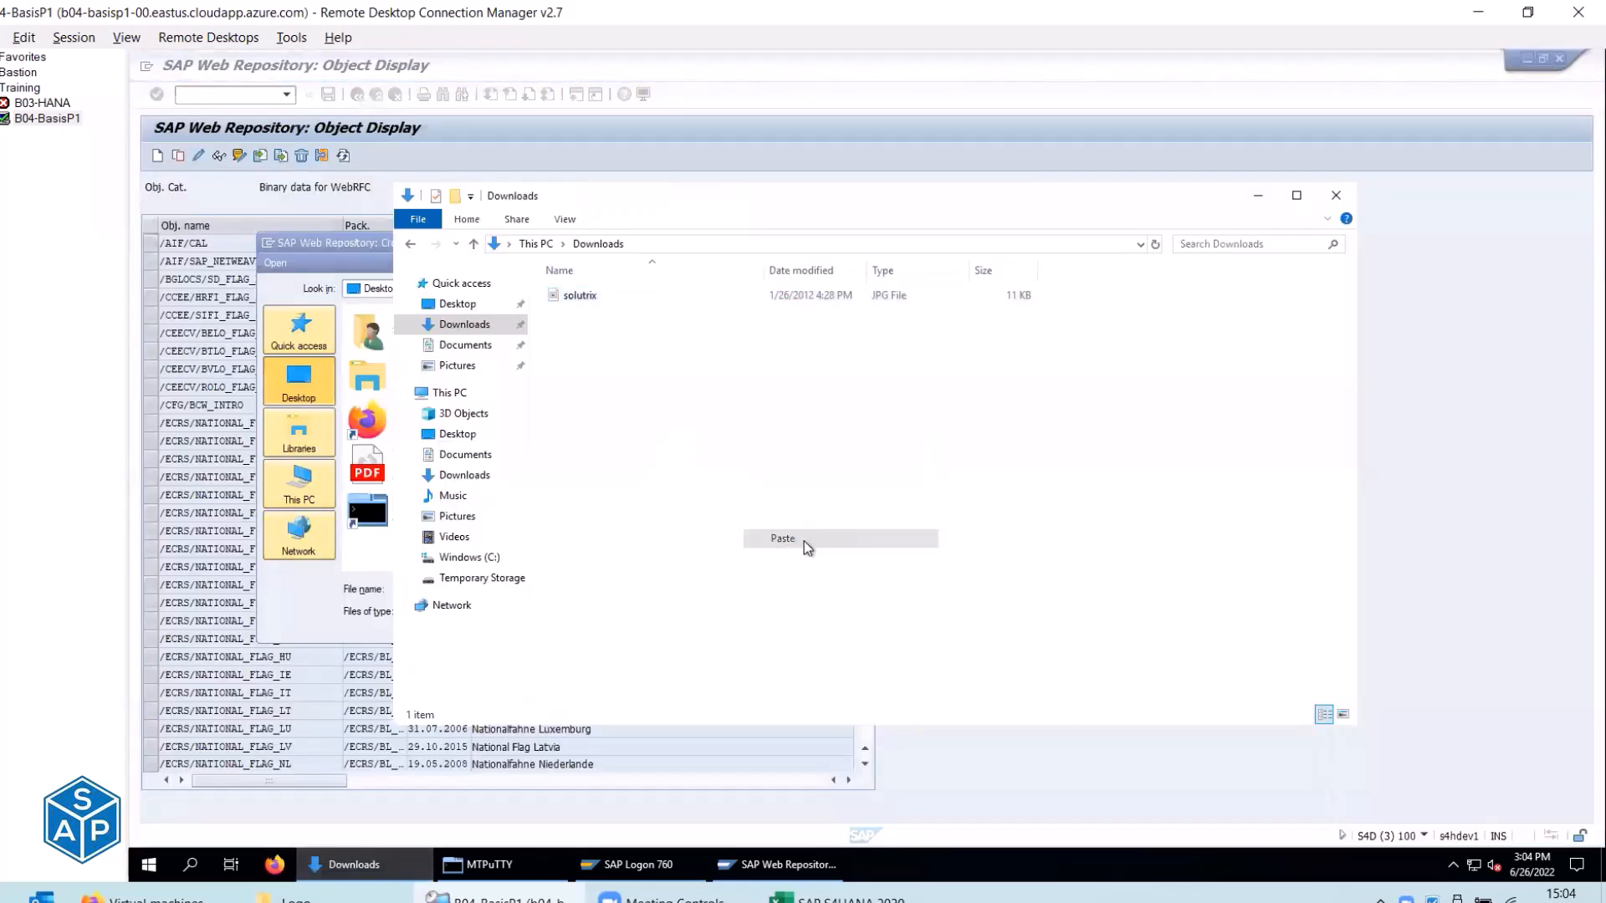
pyautogui.doubleClick(580, 296)
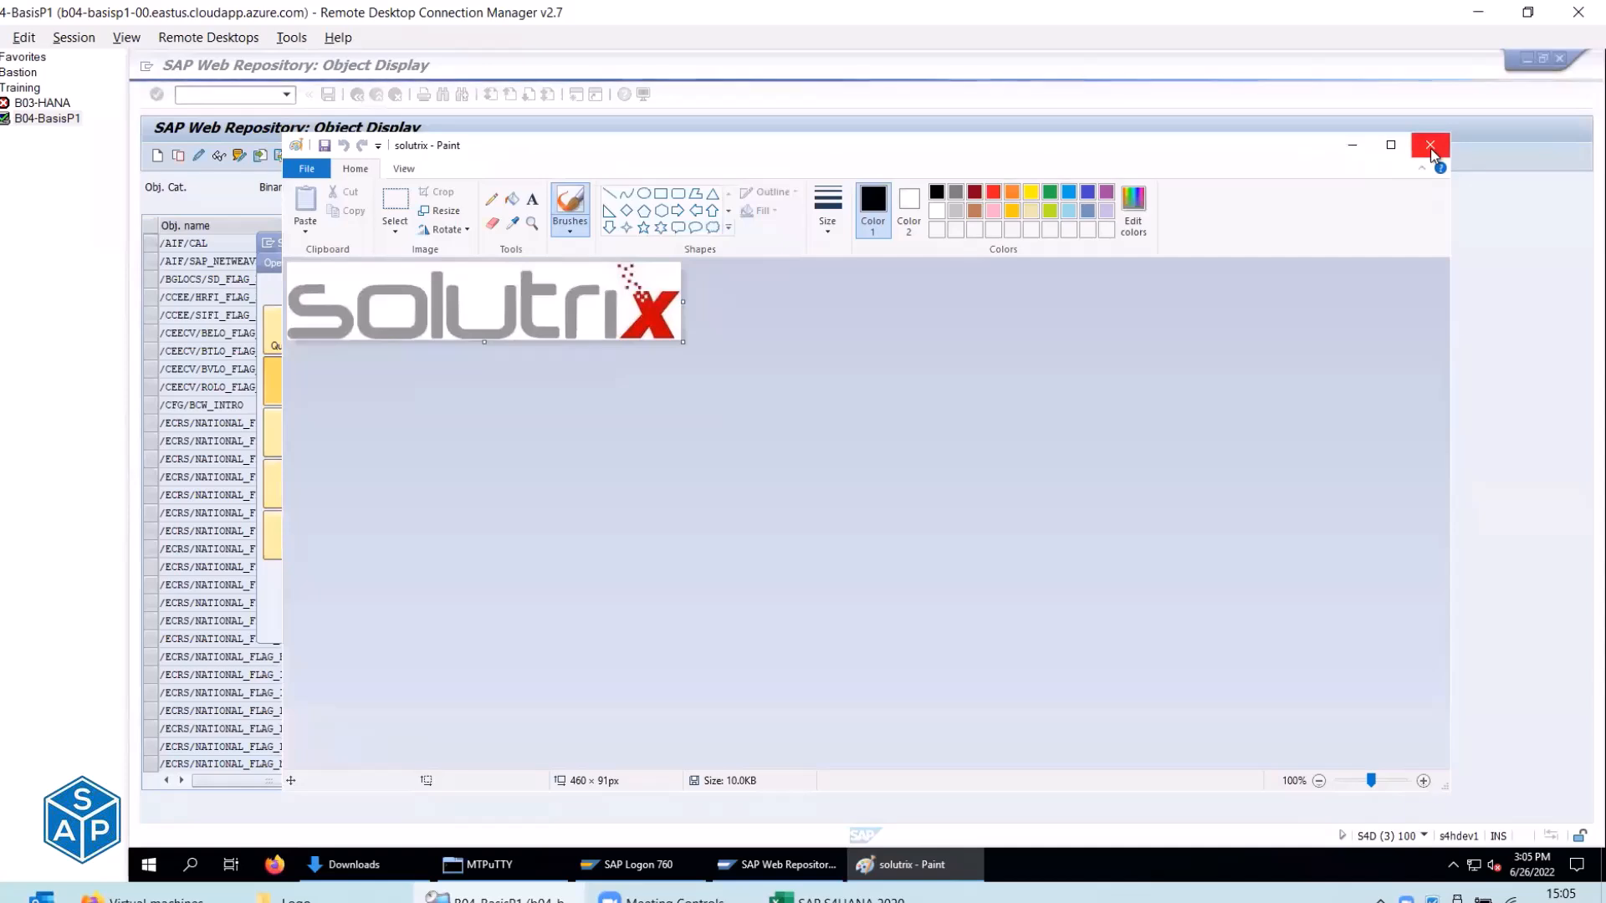
pyautogui.click(1430, 148)
# Pick solutrix.jpg from This PC > Downloads, allow file access, and confirm creating ZBACKGROUND_IMAGE.
pyautogui.click(1242, 197)
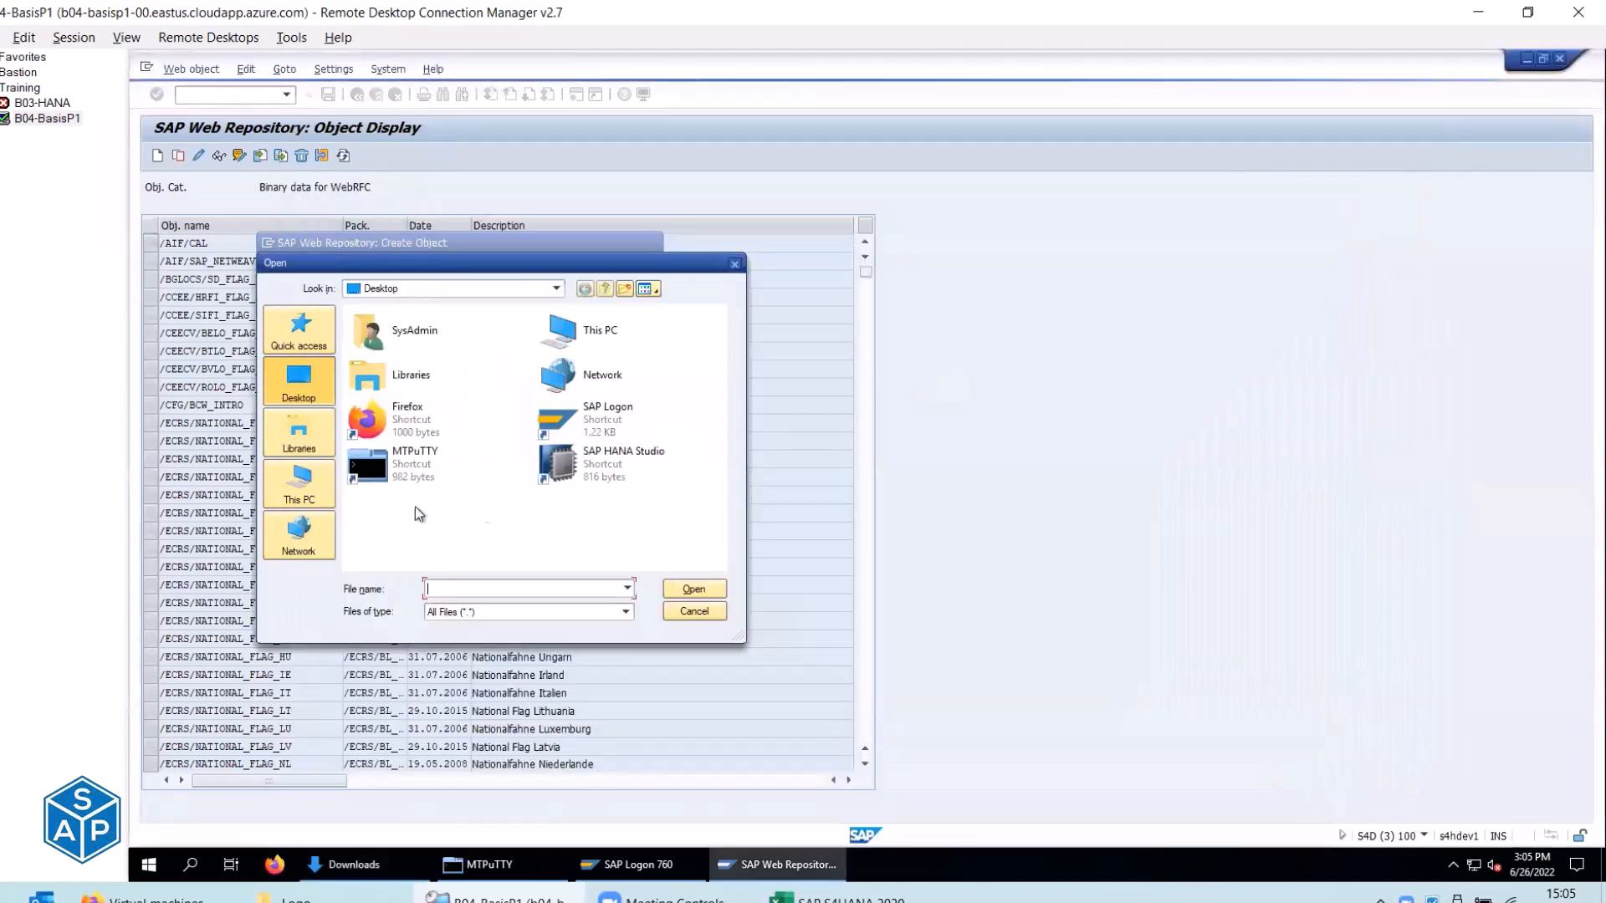
pyautogui.click(281, 449)
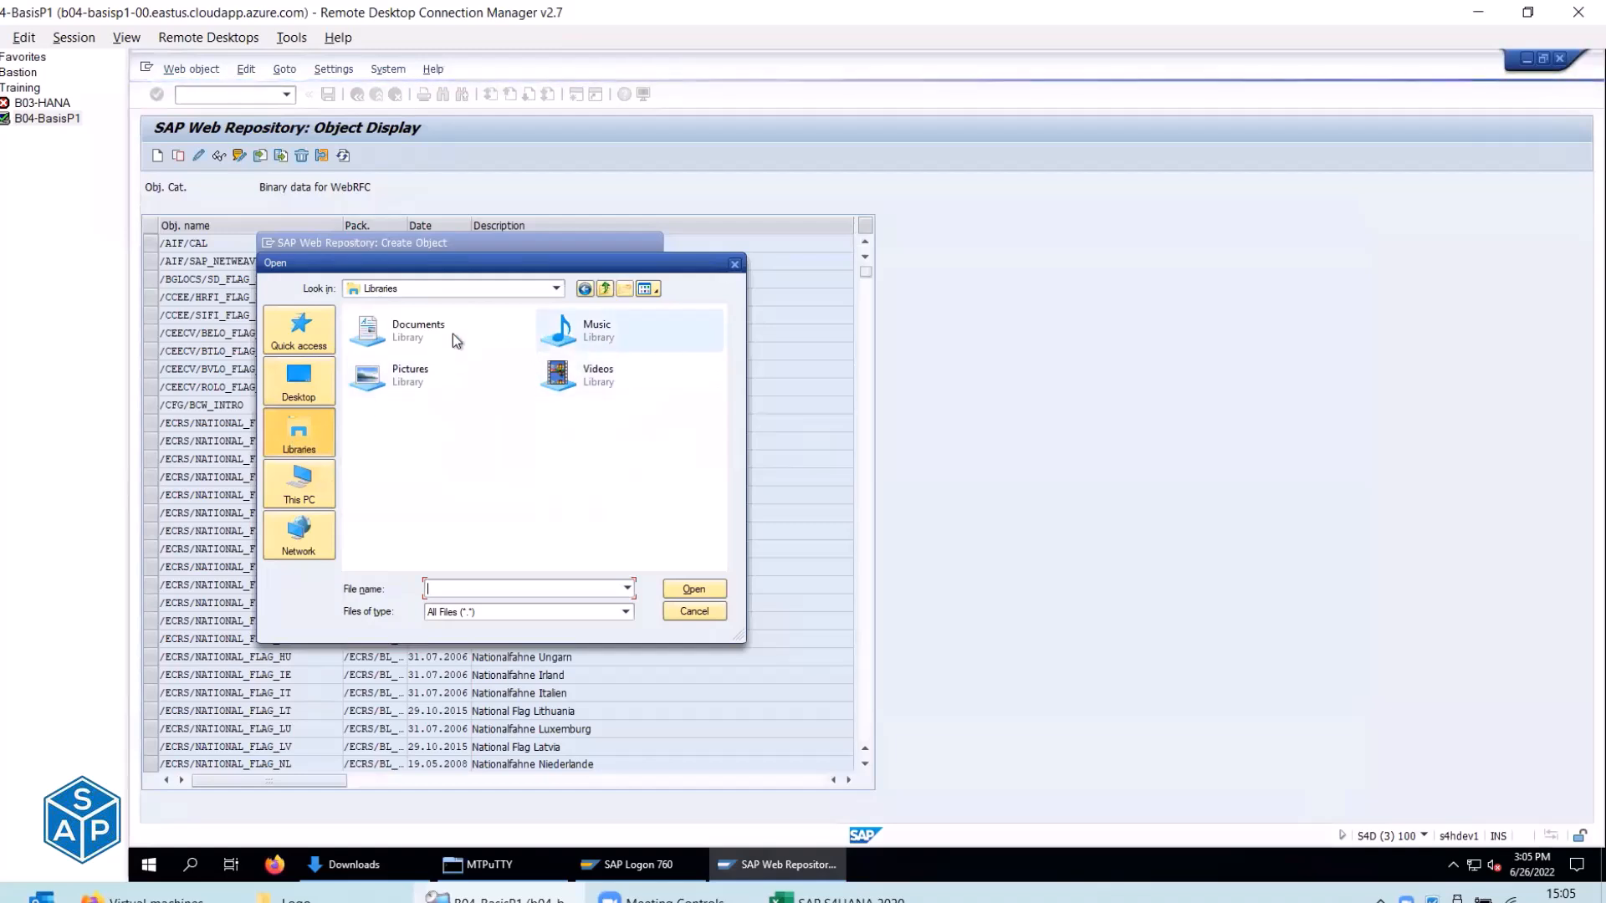
pyautogui.click(324, 491)
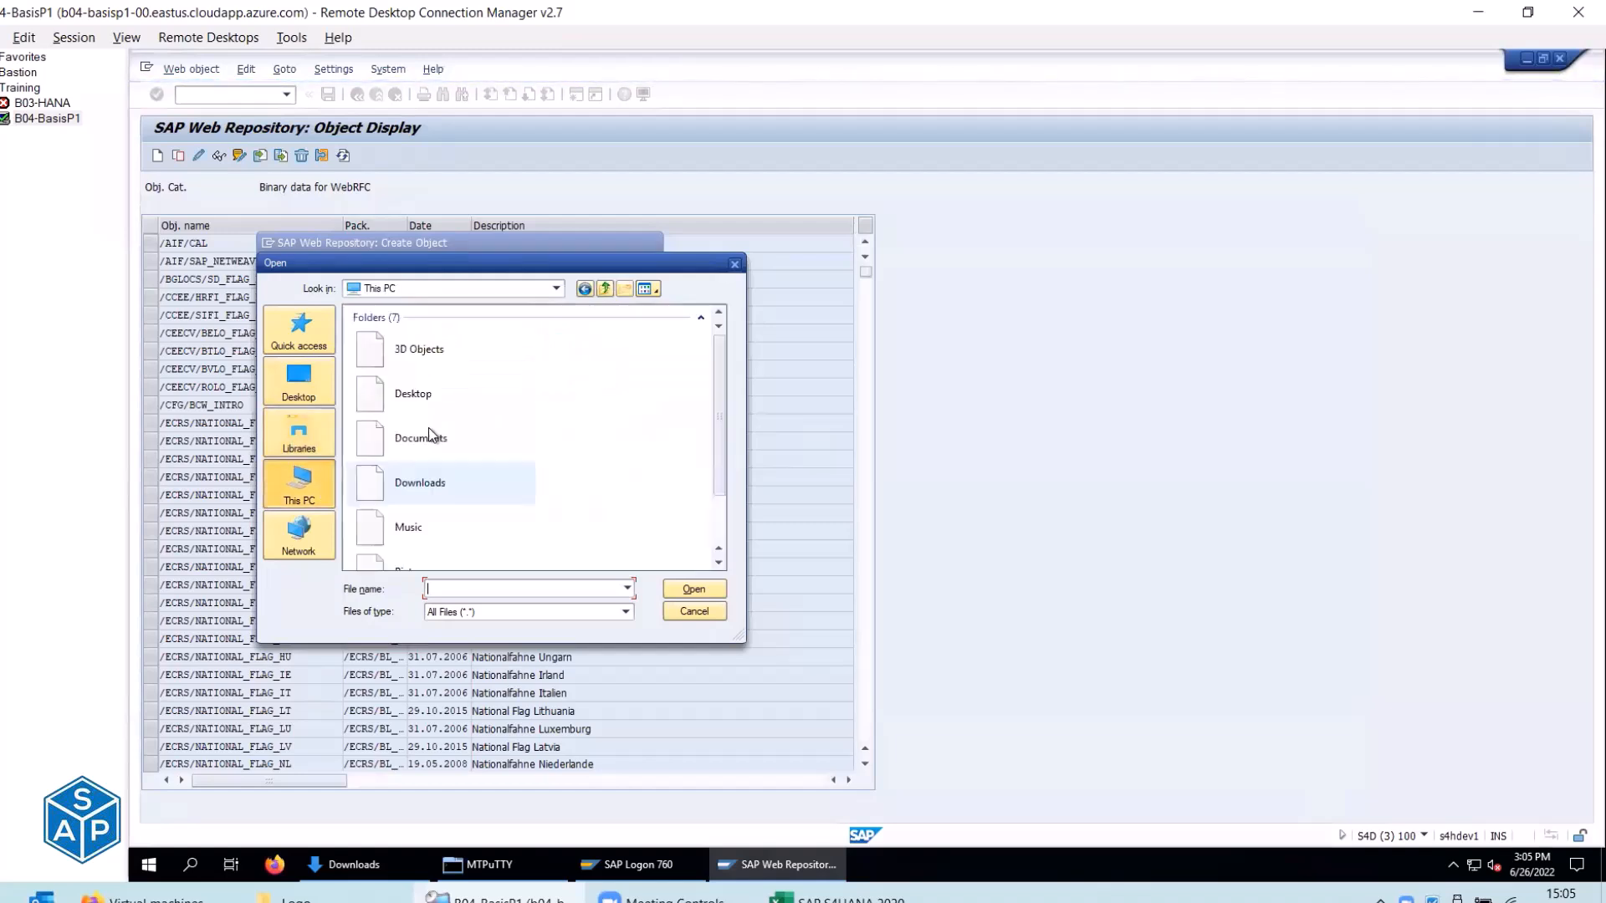
pyautogui.doubleClick(443, 480)
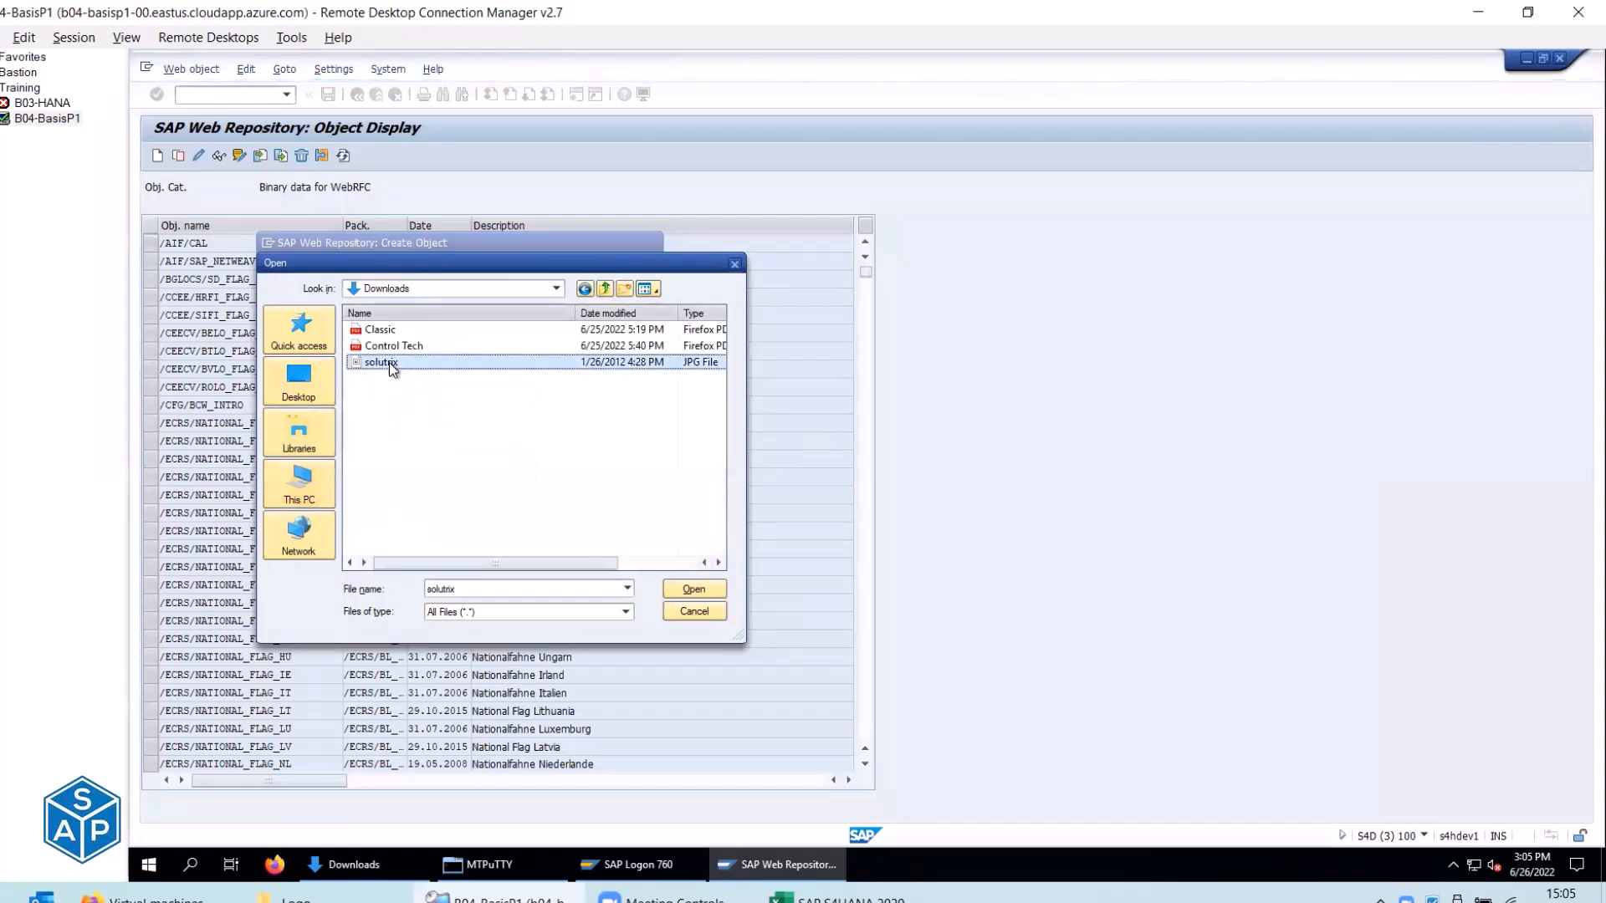
pyautogui.doubleClick(389, 363)
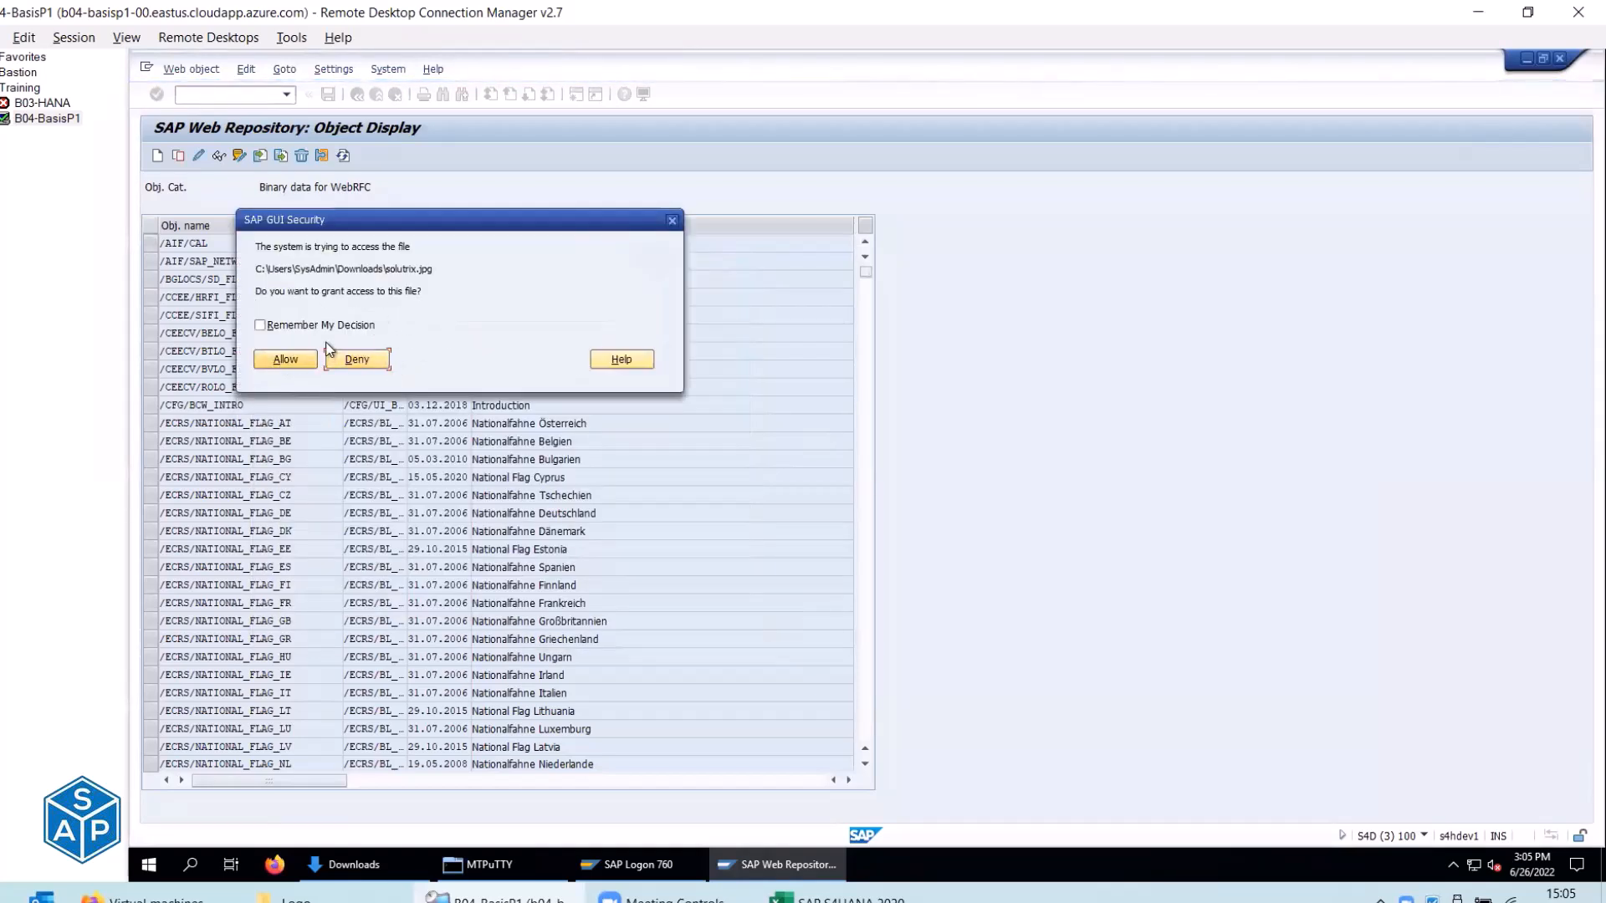
pyautogui.click(304, 358)
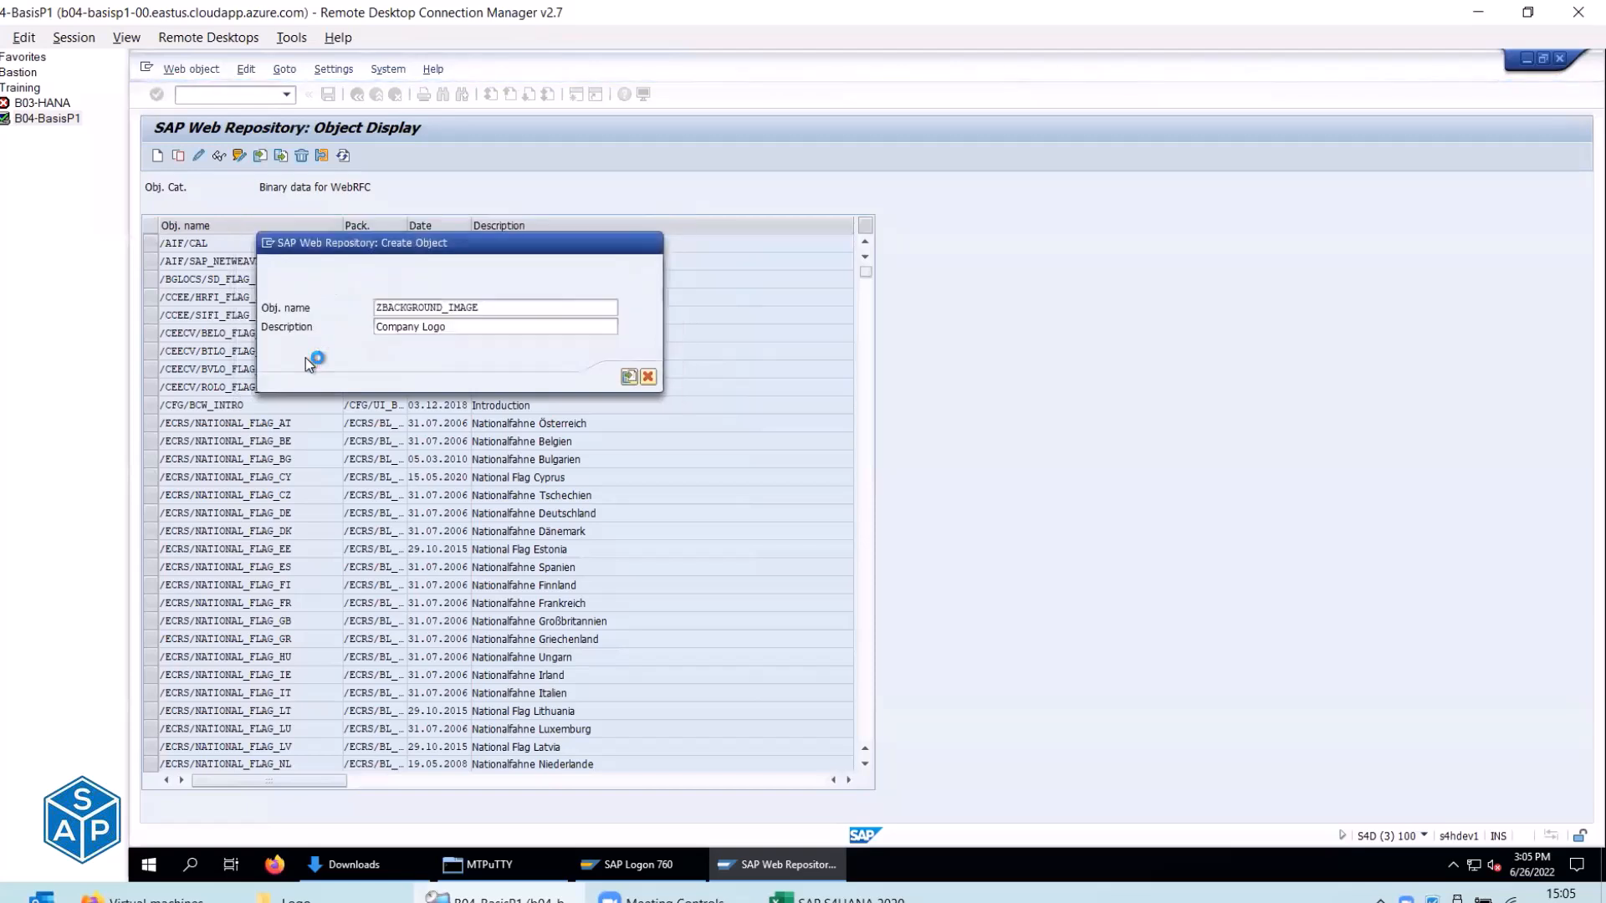
pyautogui.press('Return')
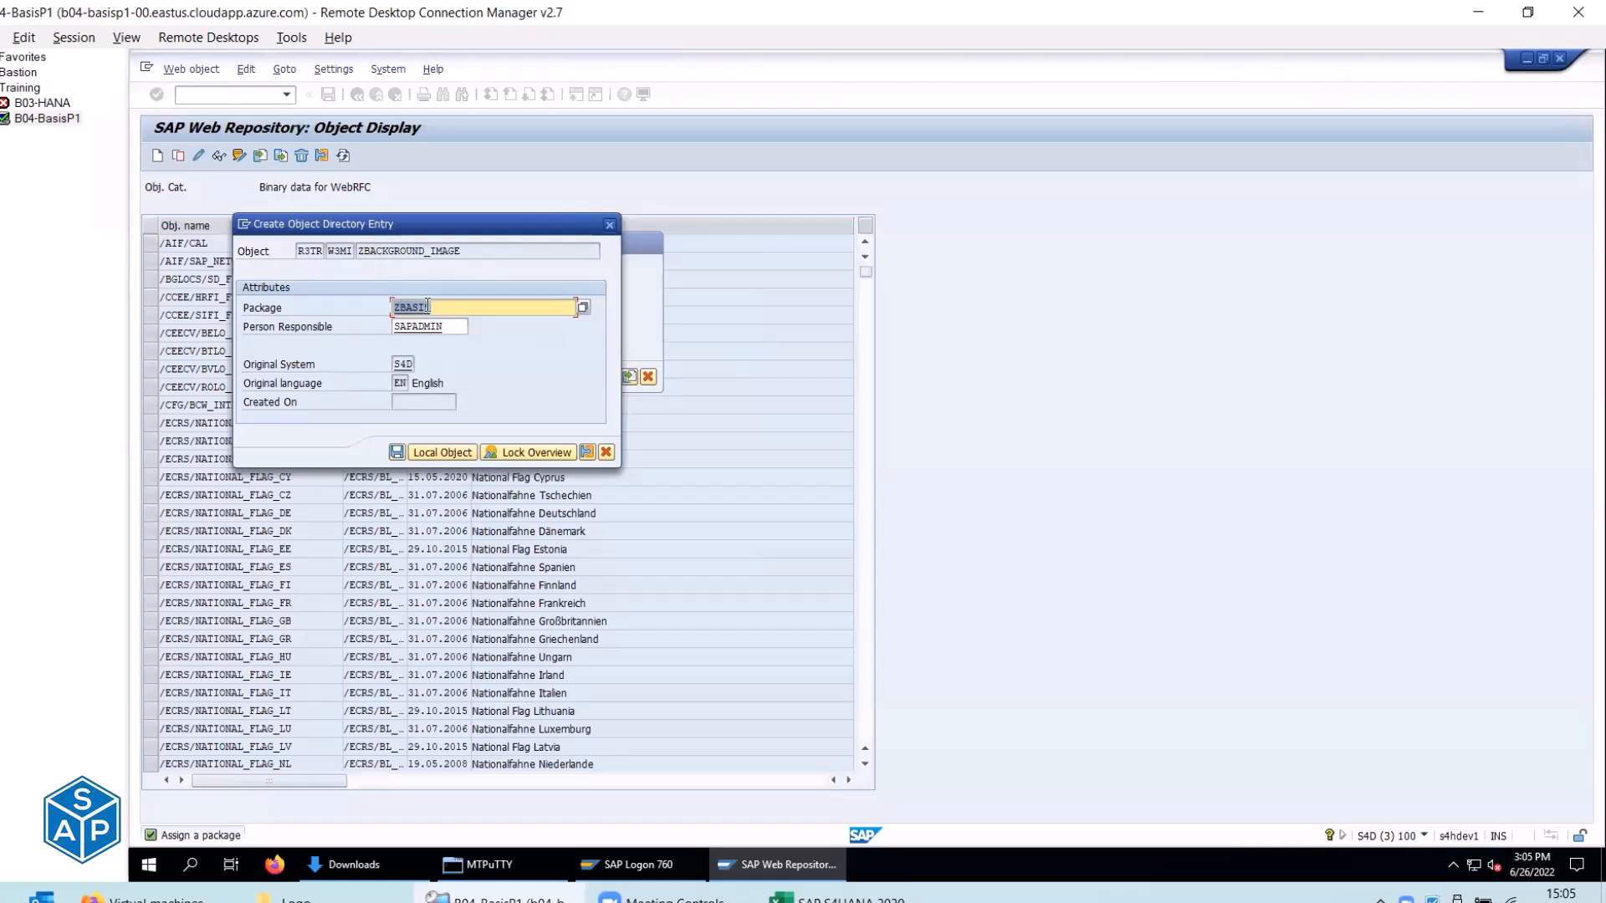
# Save the directory entry to package ZBASIS and review transport request S4DK900008's description.
pyautogui.click(397, 453)
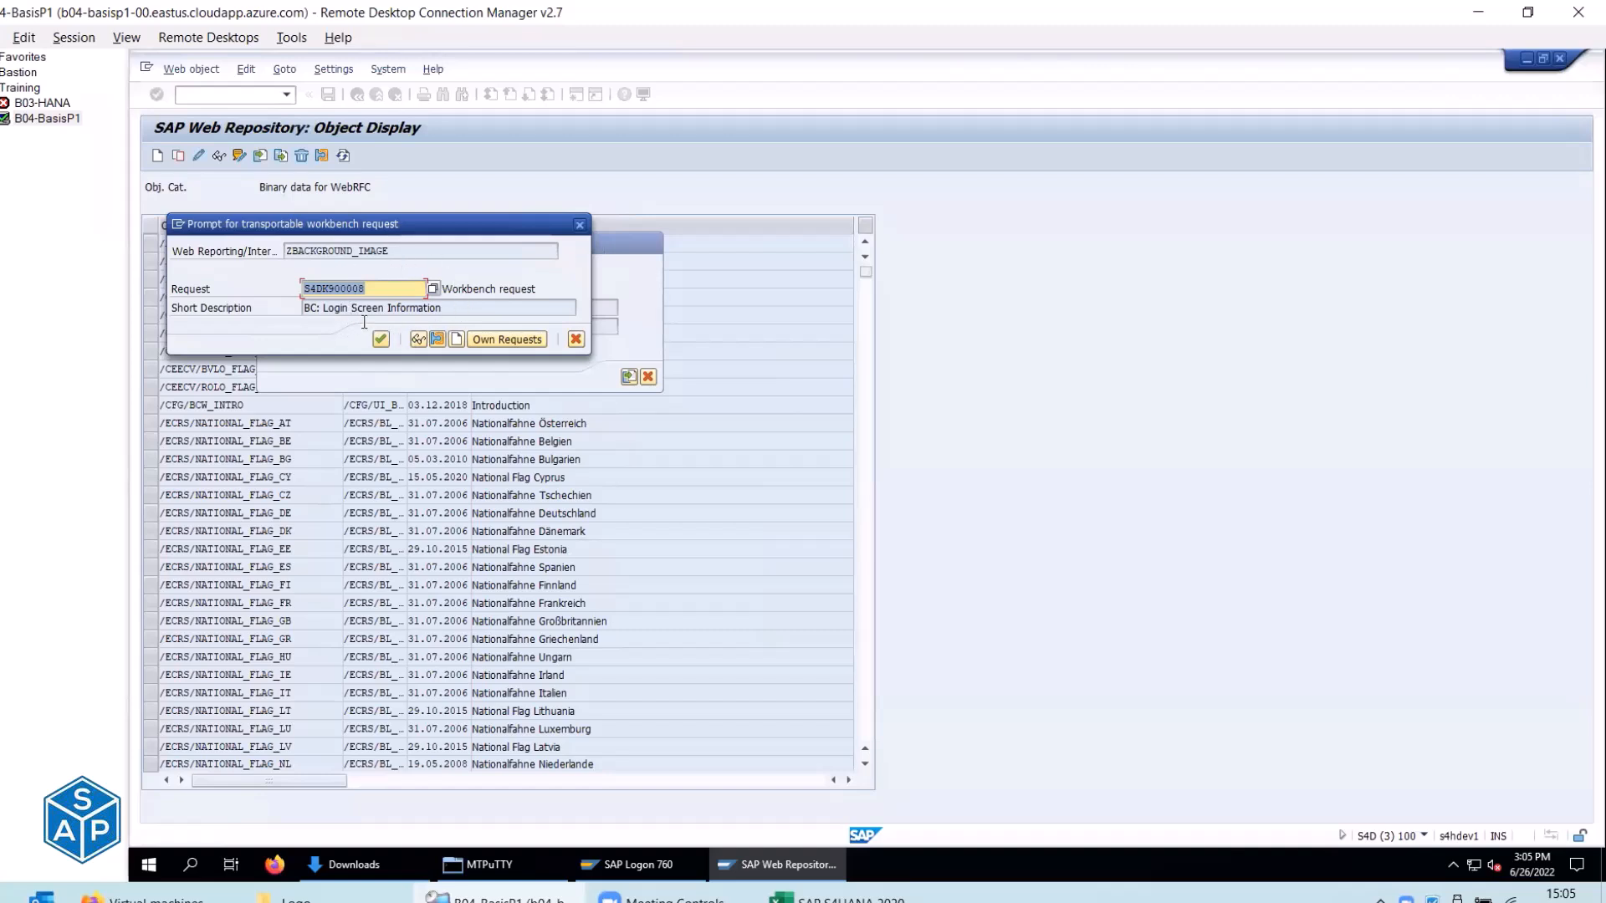
pyautogui.moveTo(322, 307); pyautogui.dragTo(444, 308)
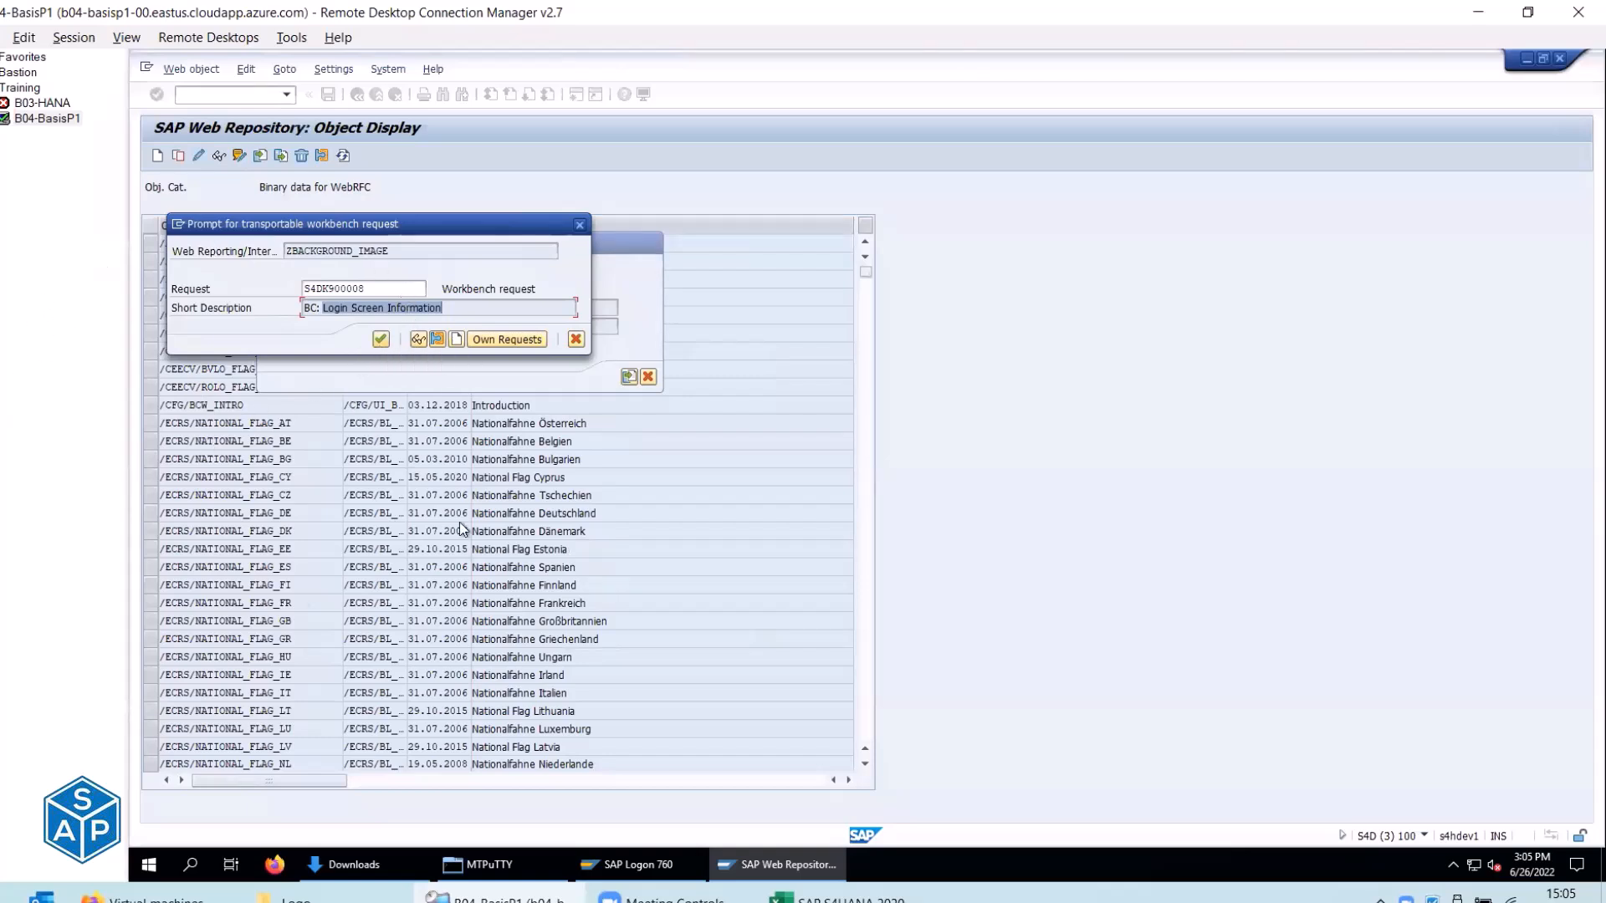
pyautogui.doubleClick(312, 286)
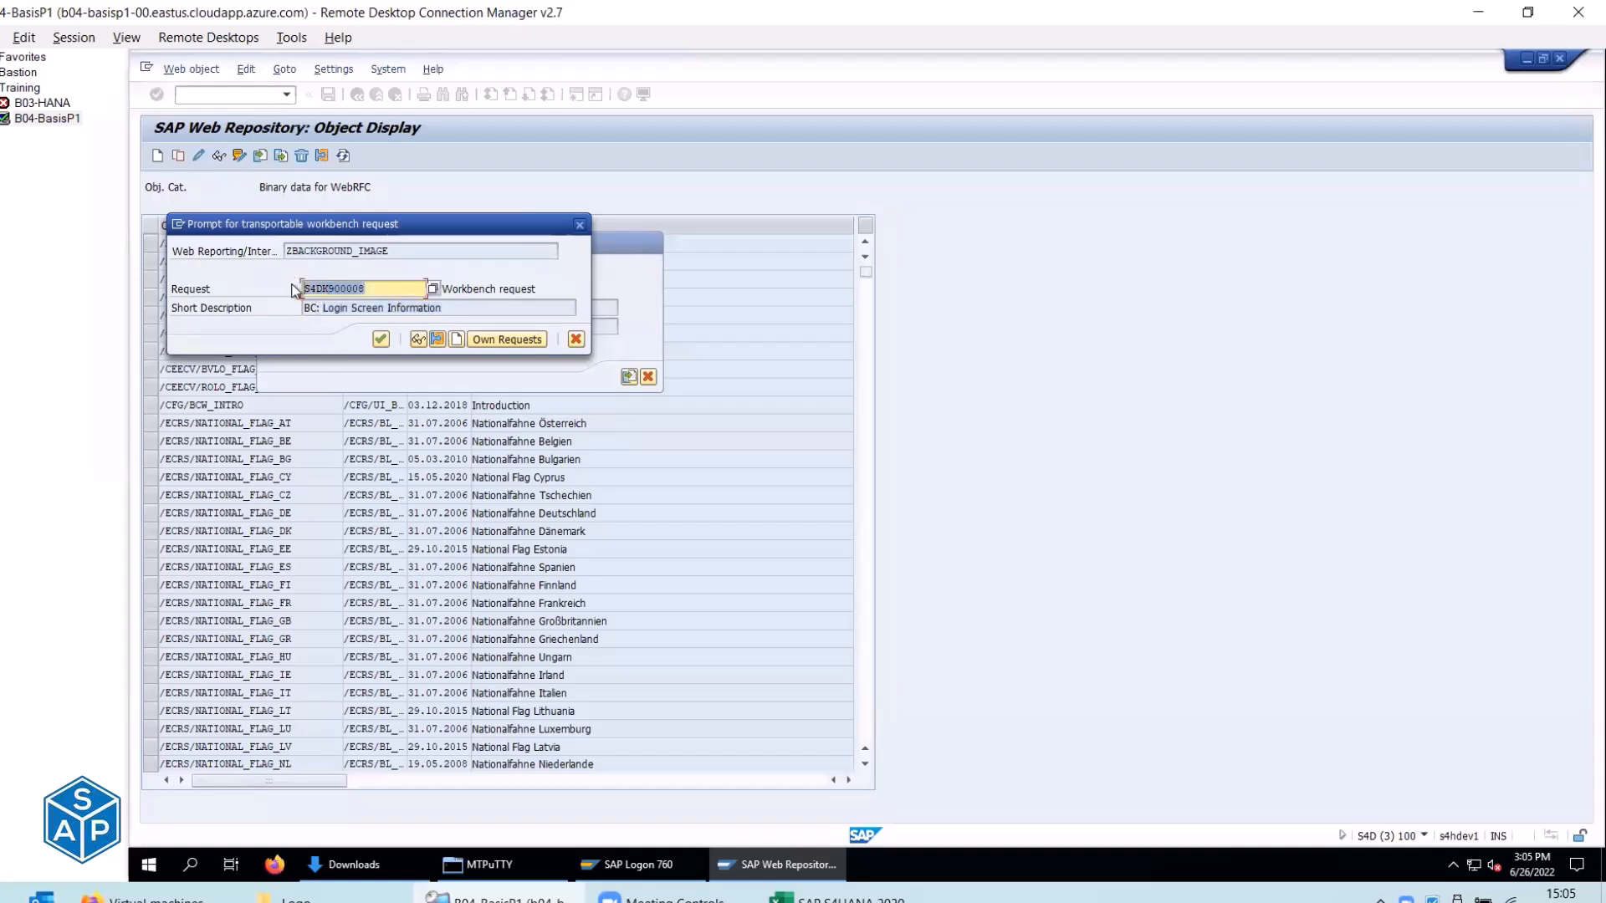
pyautogui.moveTo(468, 307); pyautogui.dragTo(283, 310)
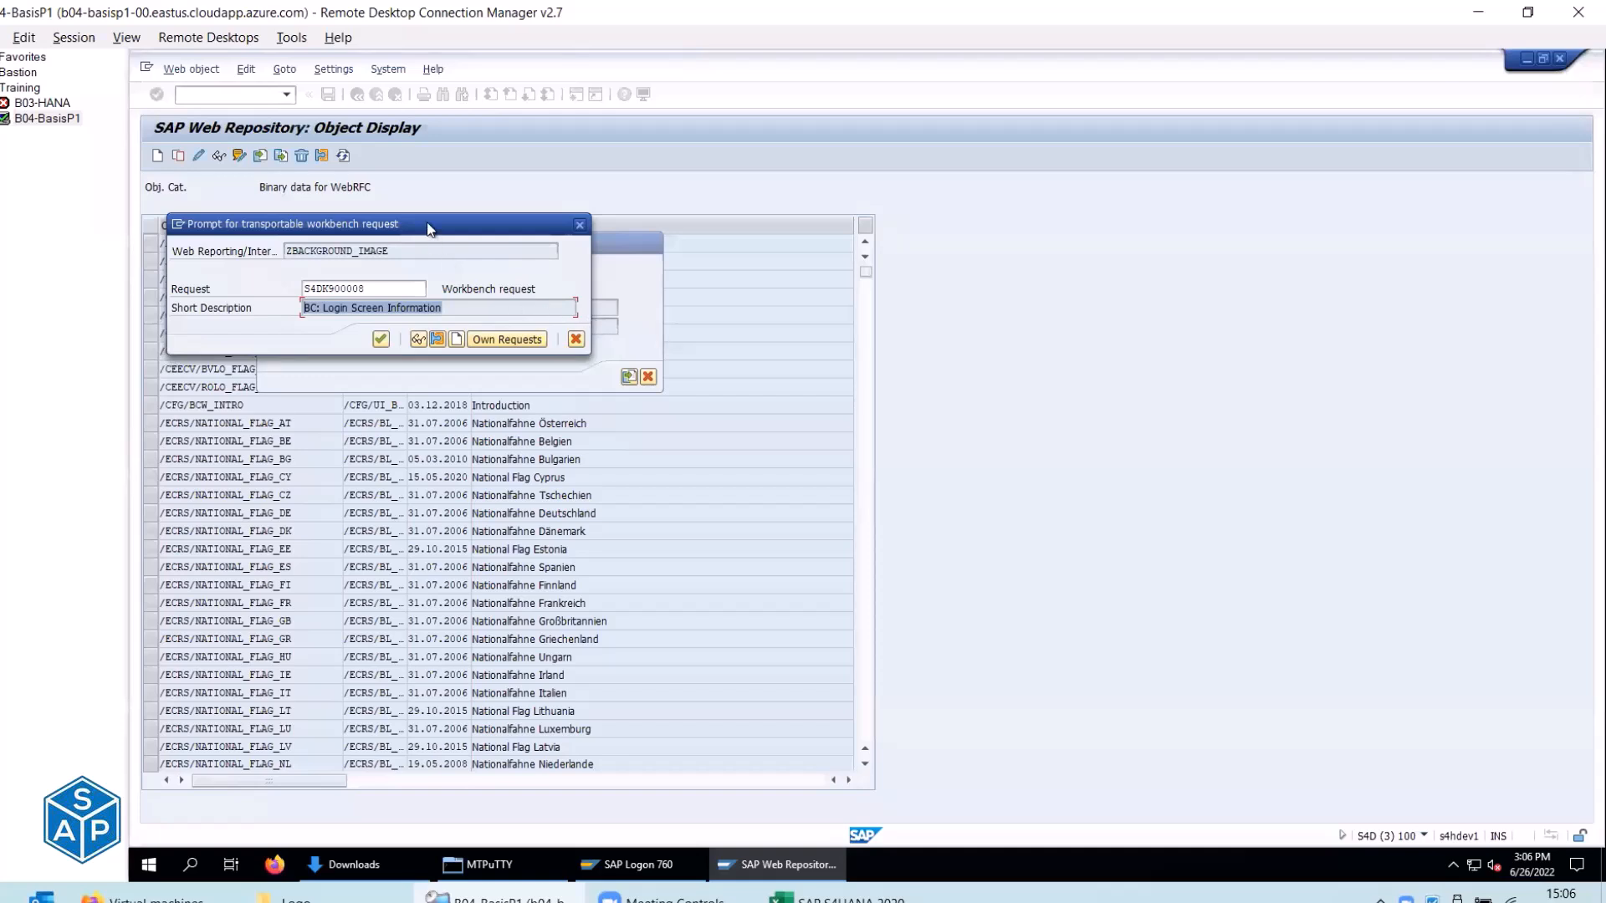
# Create workbench request 'BC: Logon Screen Image' and assign ZBACKGROUND_IMAGE to it.
pyautogui.click(456, 340)
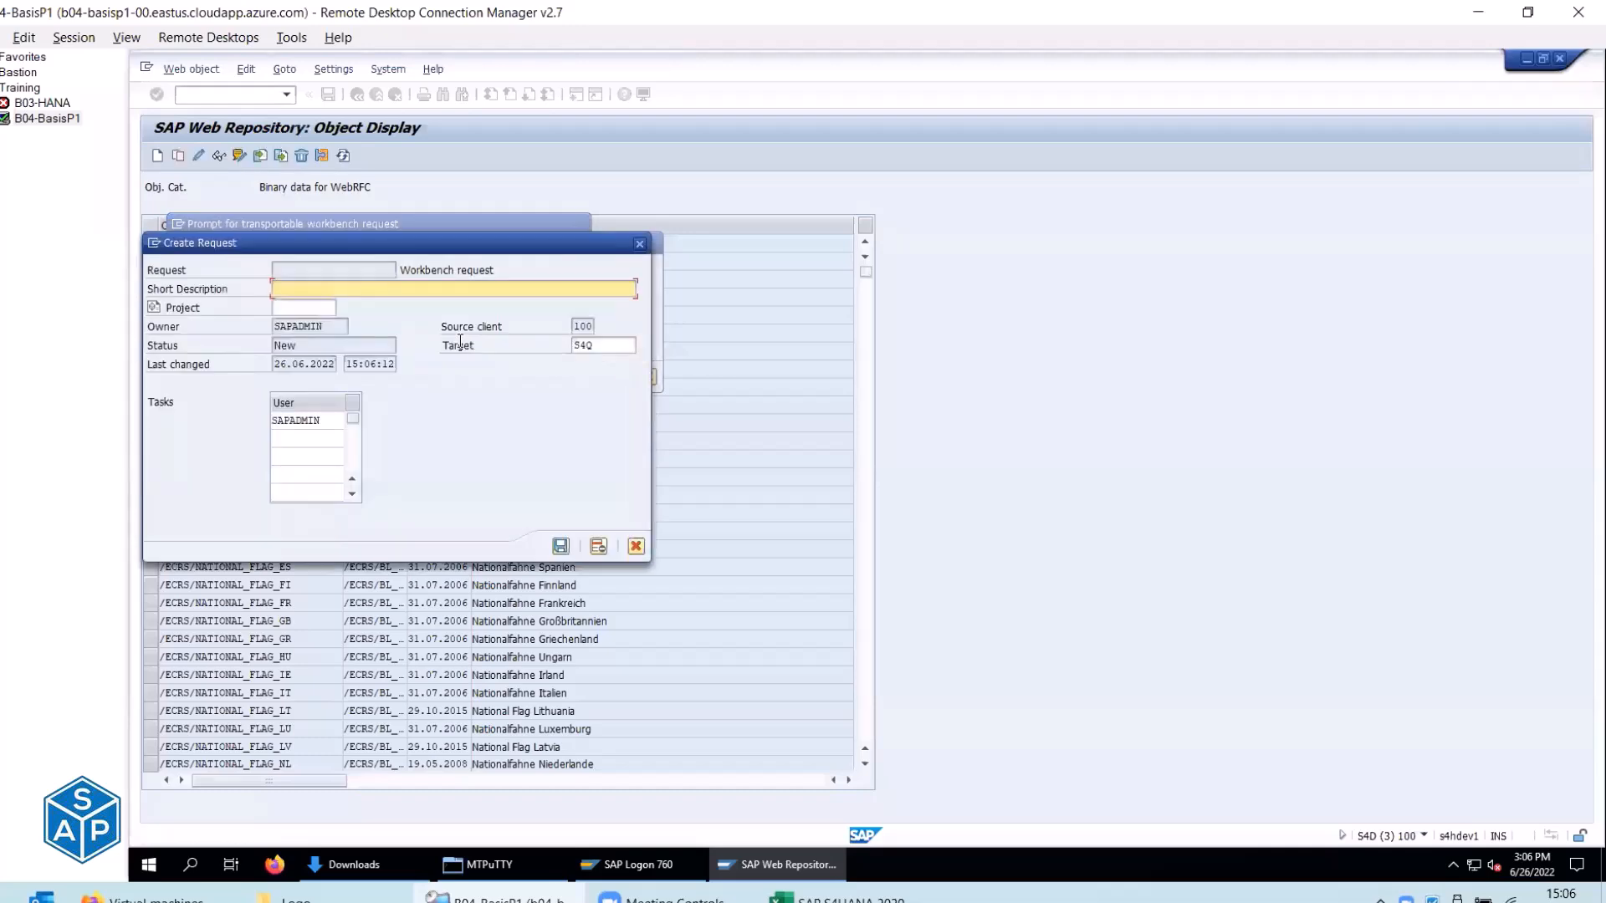
pyautogui.hotkey('alt', 'Tab')
pyautogui.hotkey('alt', 'Tab')
pyautogui.hotkey('alt', 'Tab')
pyautogui.hotkey('alt', 'Tab')
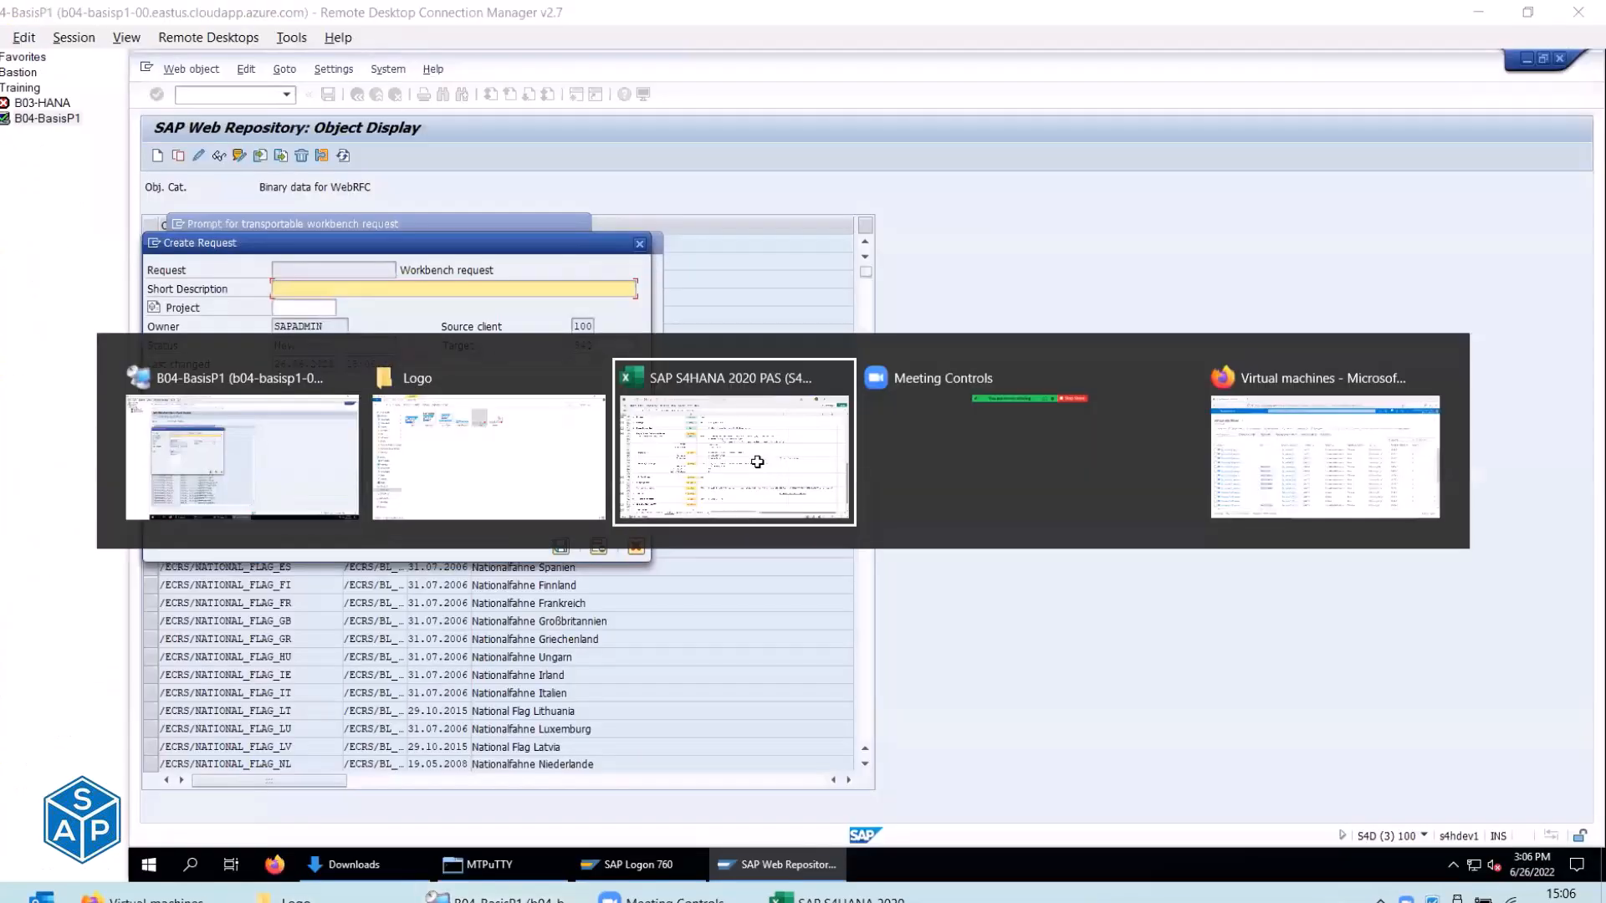
pyautogui.click(1114, 451)
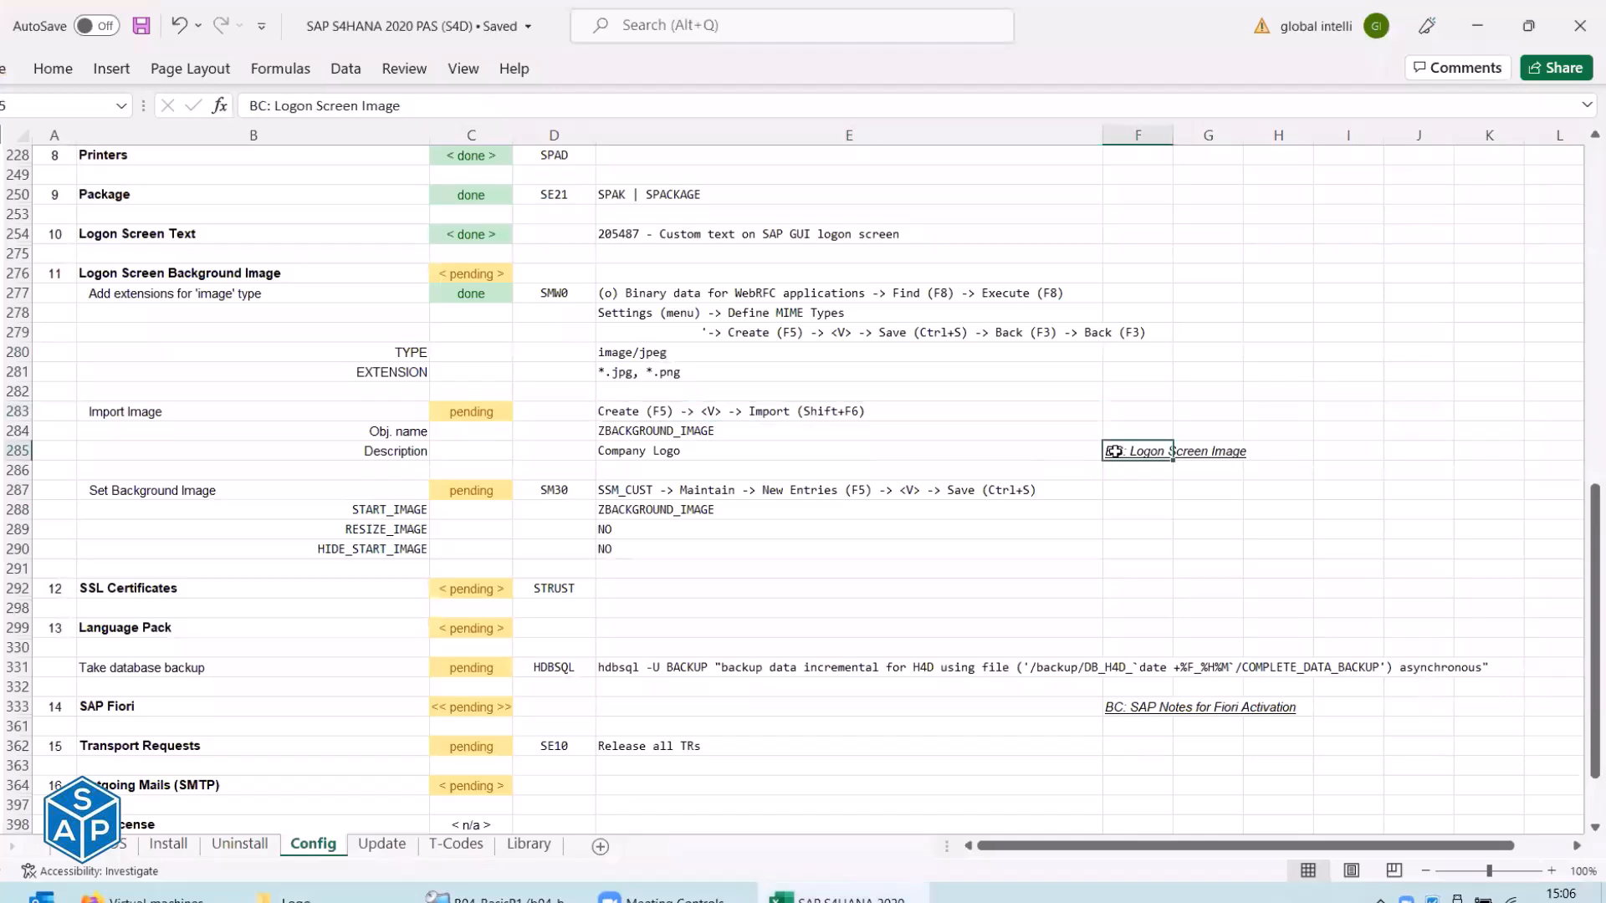
pyautogui.hotkey('alt', 'Tab')
pyautogui.write('BC: Logon Screen Image')
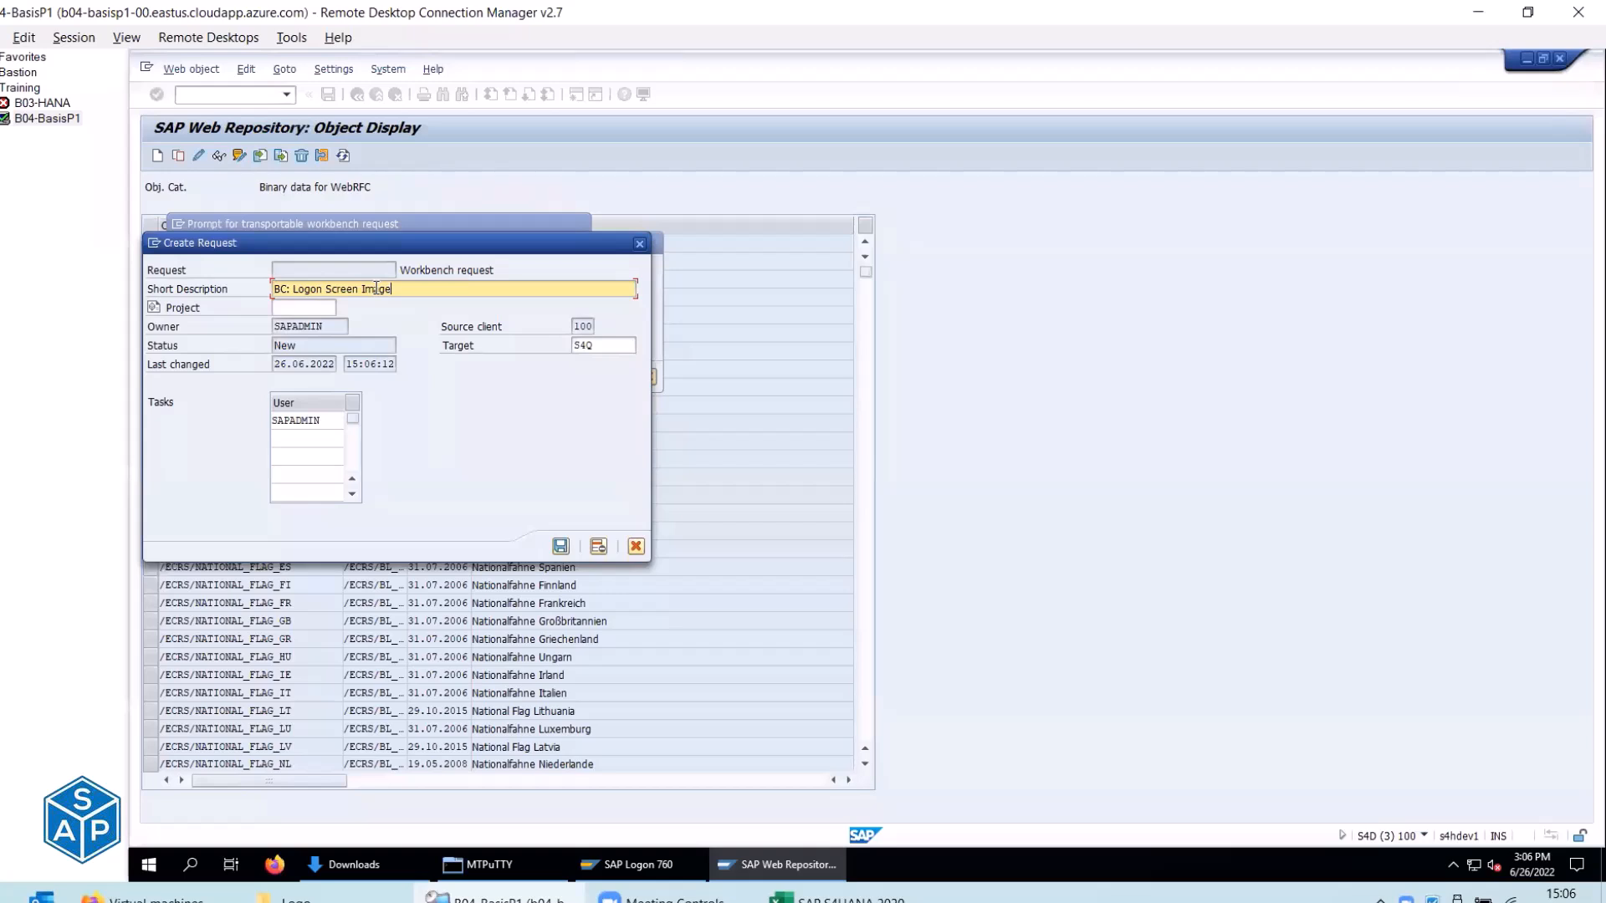
pyautogui.click(560, 546)
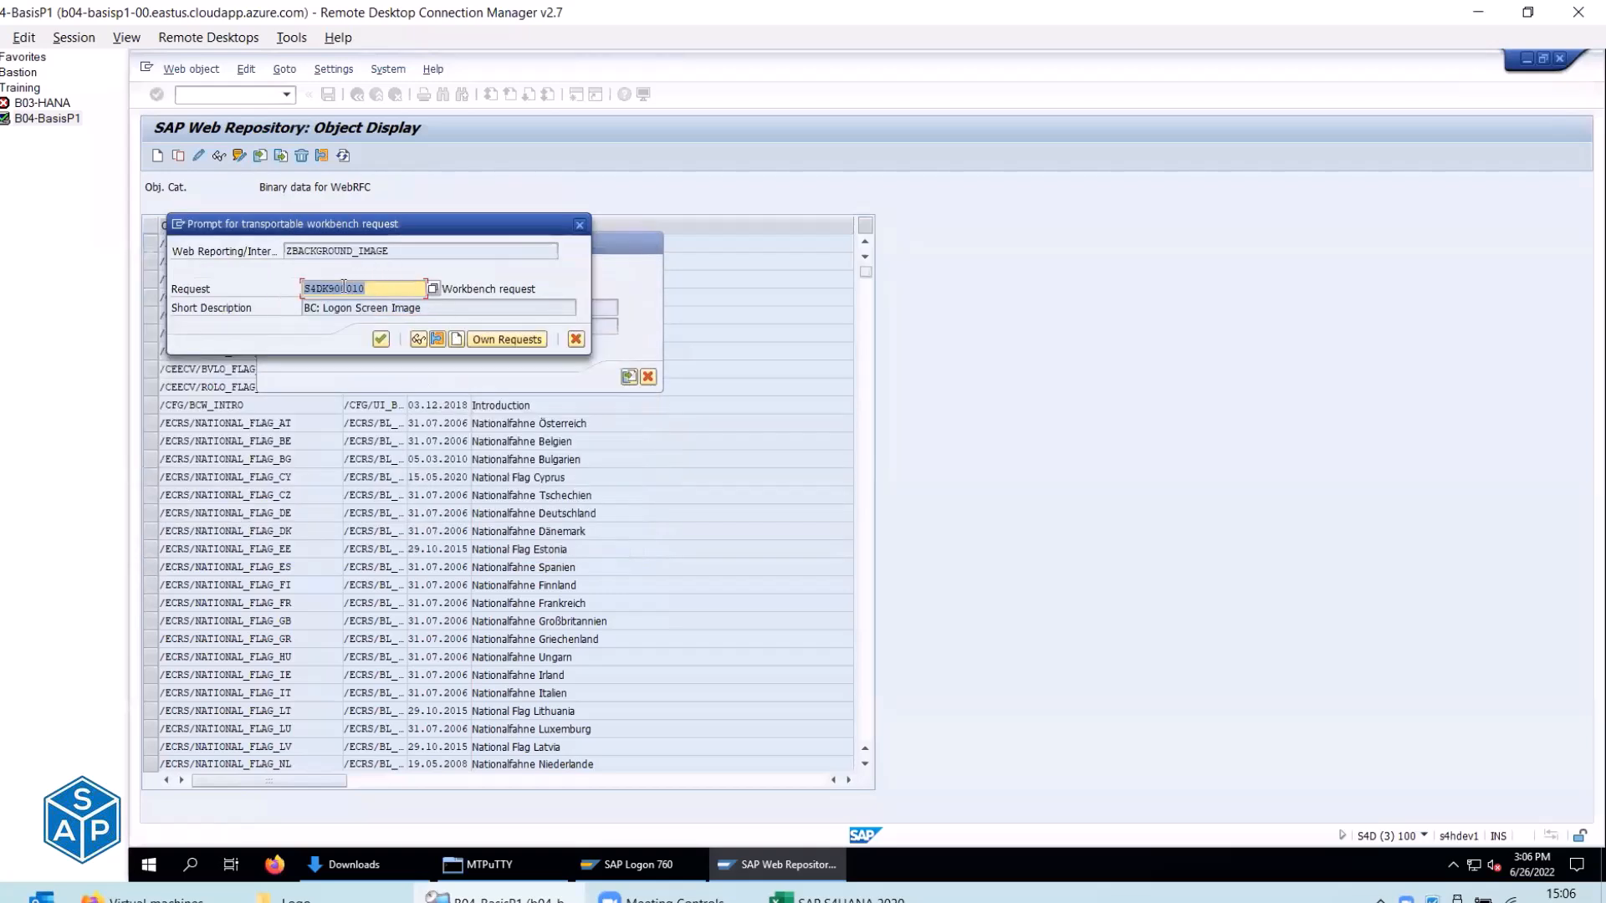
pyautogui.moveTo(333, 308); pyautogui.dragTo(379, 349)
pyautogui.click(378, 341)
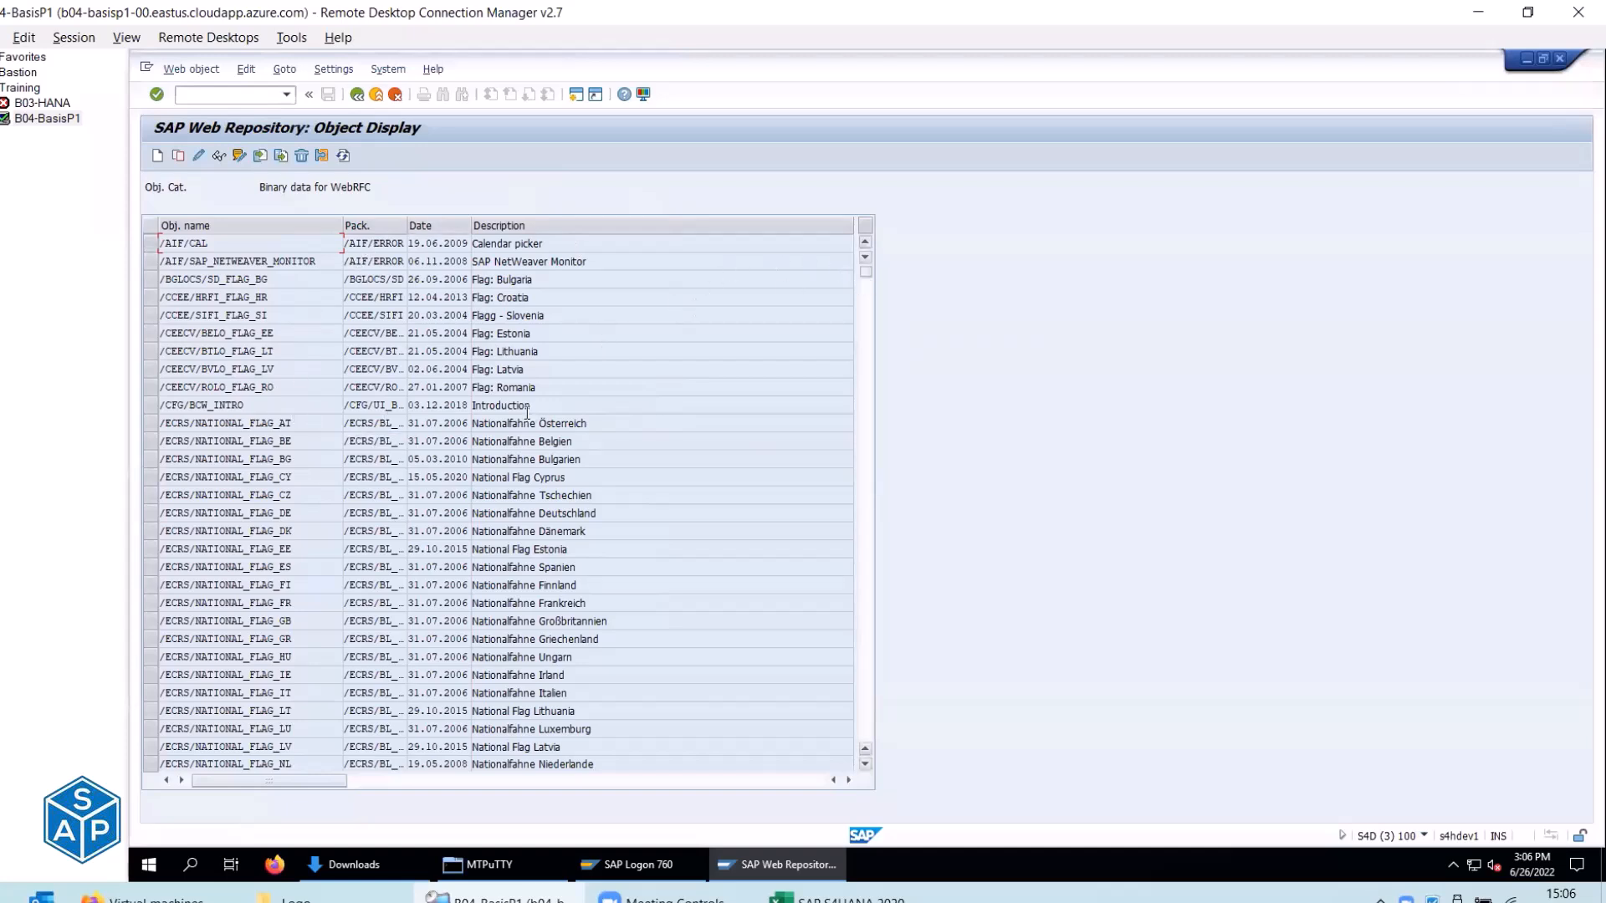
# Scroll to the end of the SMW0 object list and select ZBACKGROUND_IMAGE.
pyautogui.scroll(-20, 527, 411)
pyautogui.scroll(-15, 537, 444)
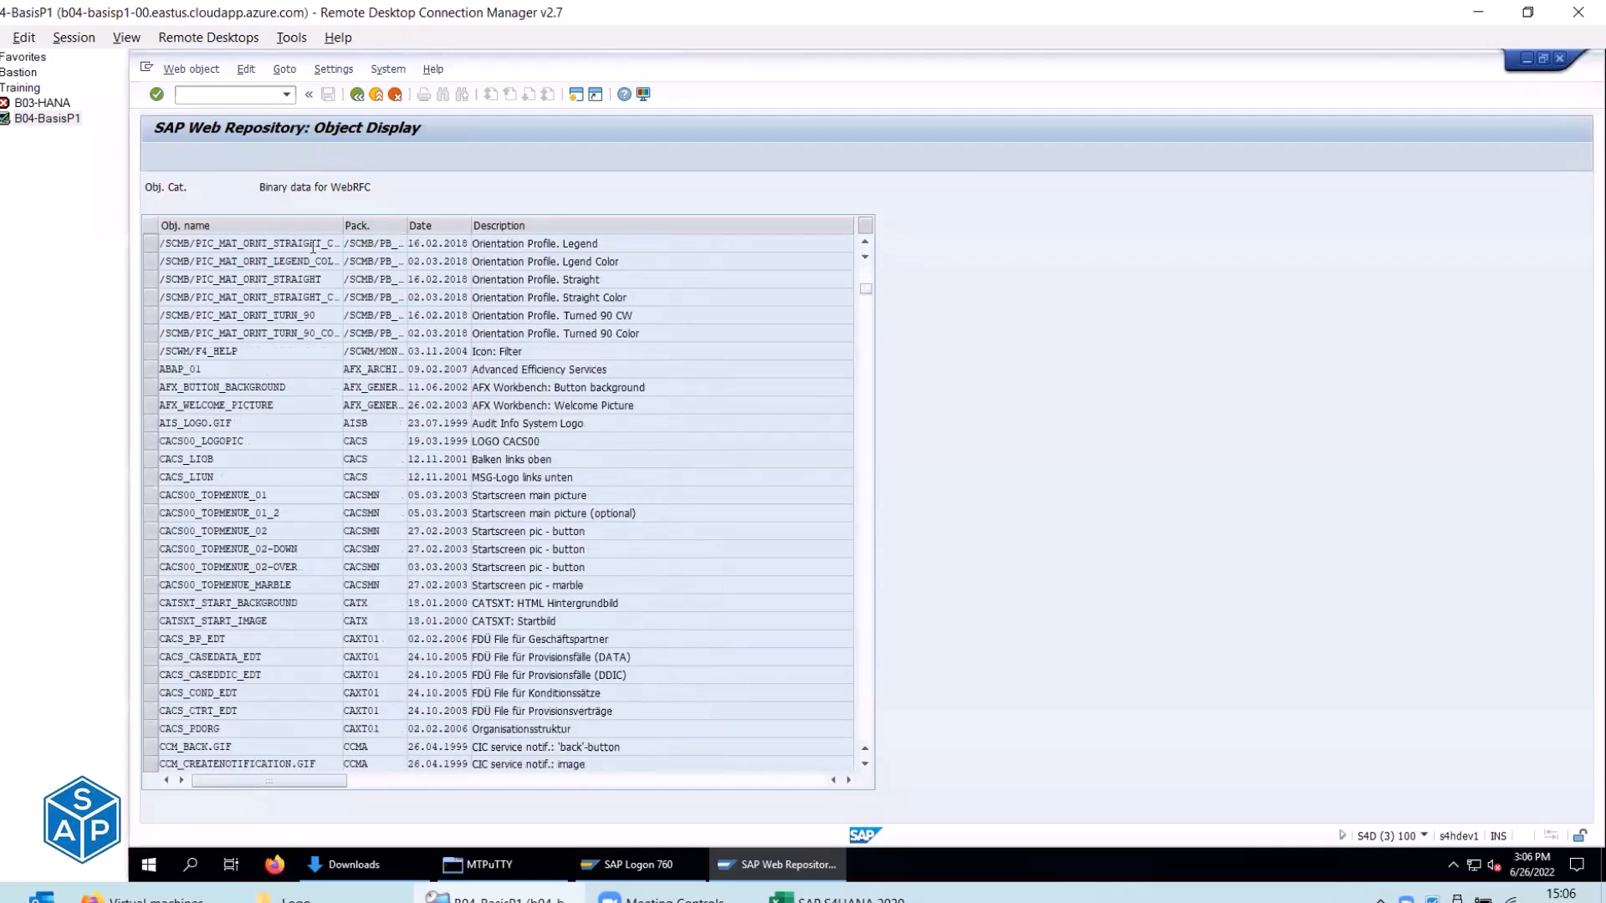
pyautogui.scroll(-8, 763, 303)
pyautogui.moveTo(867, 296); pyautogui.dragTo(875, 693)
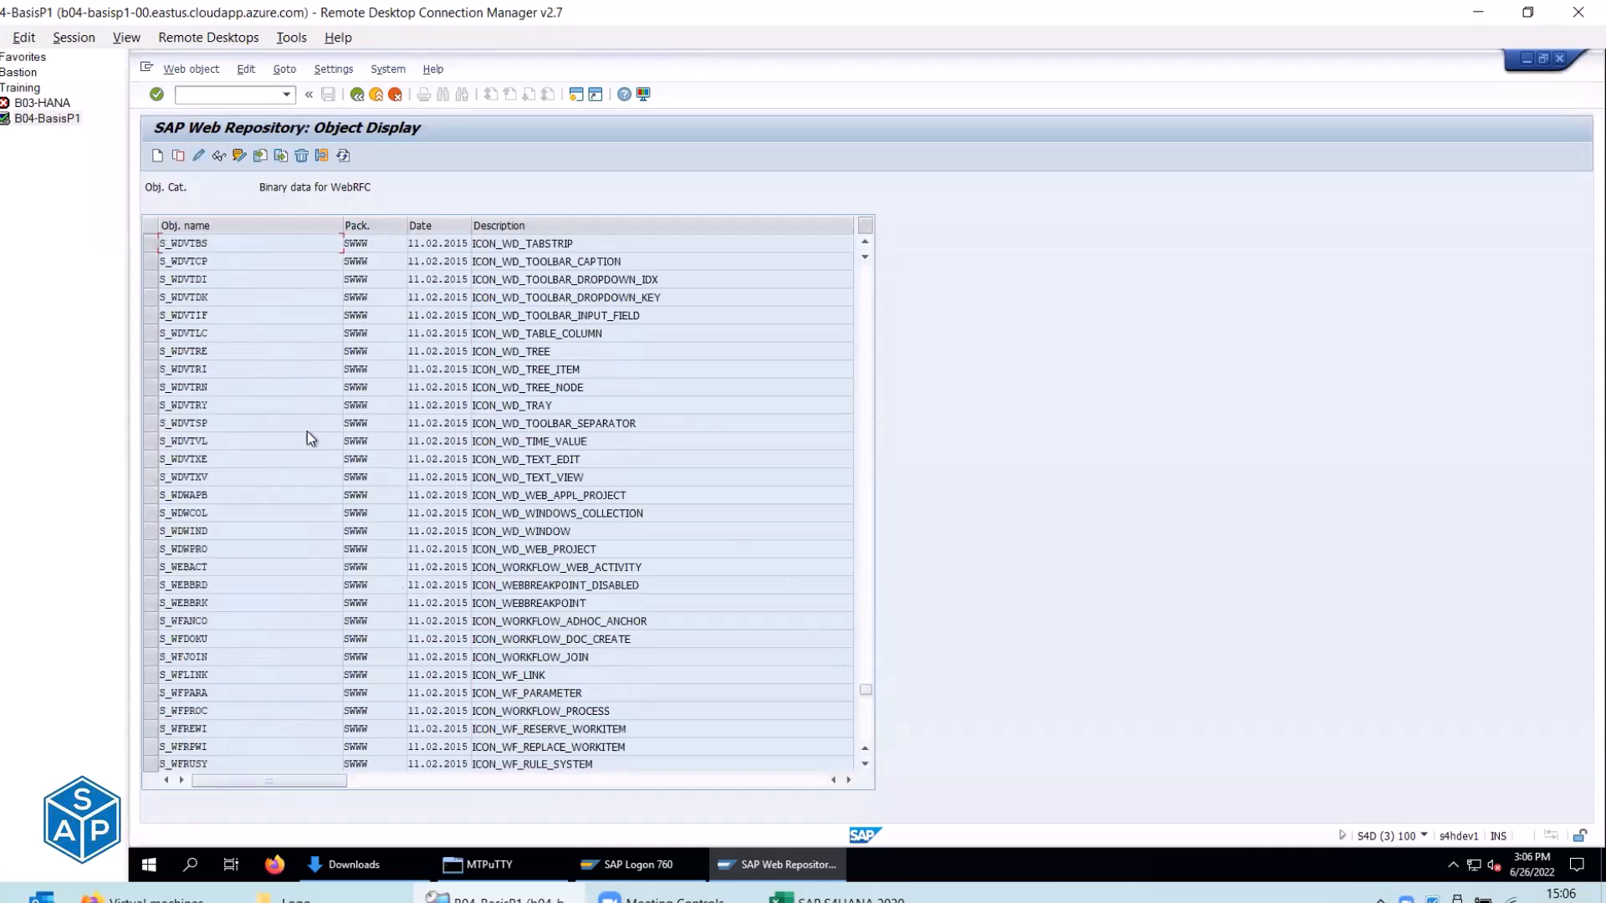
pyautogui.scroll(-20, 308, 430)
pyautogui.scroll(-20, 331, 434)
pyautogui.scroll(-20, 336, 438)
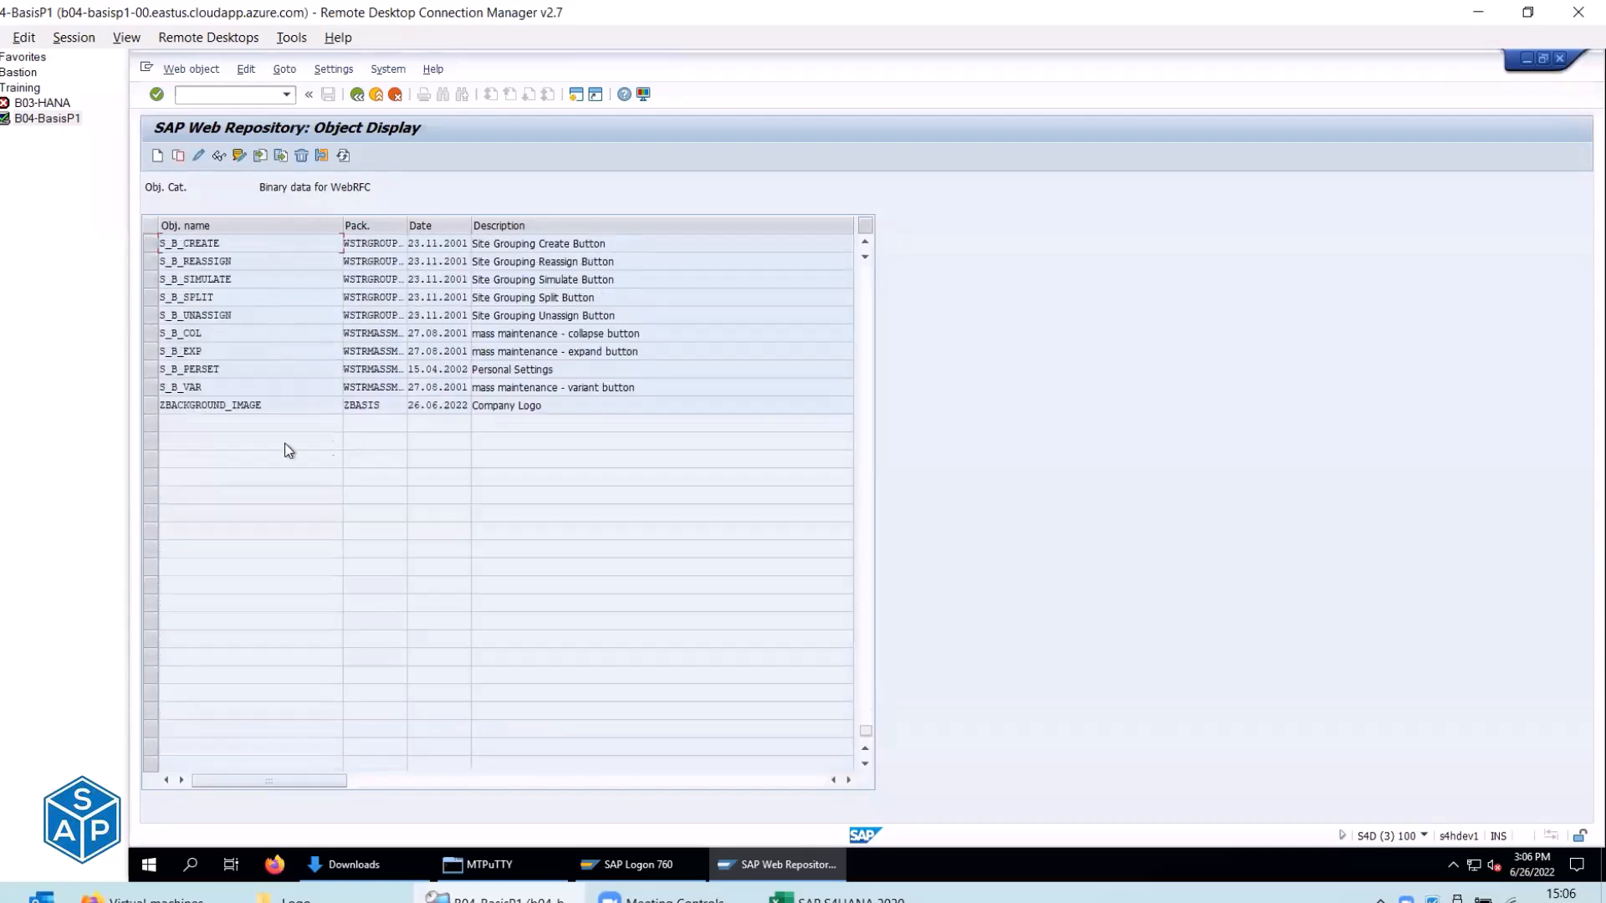
pyautogui.click(164, 411)
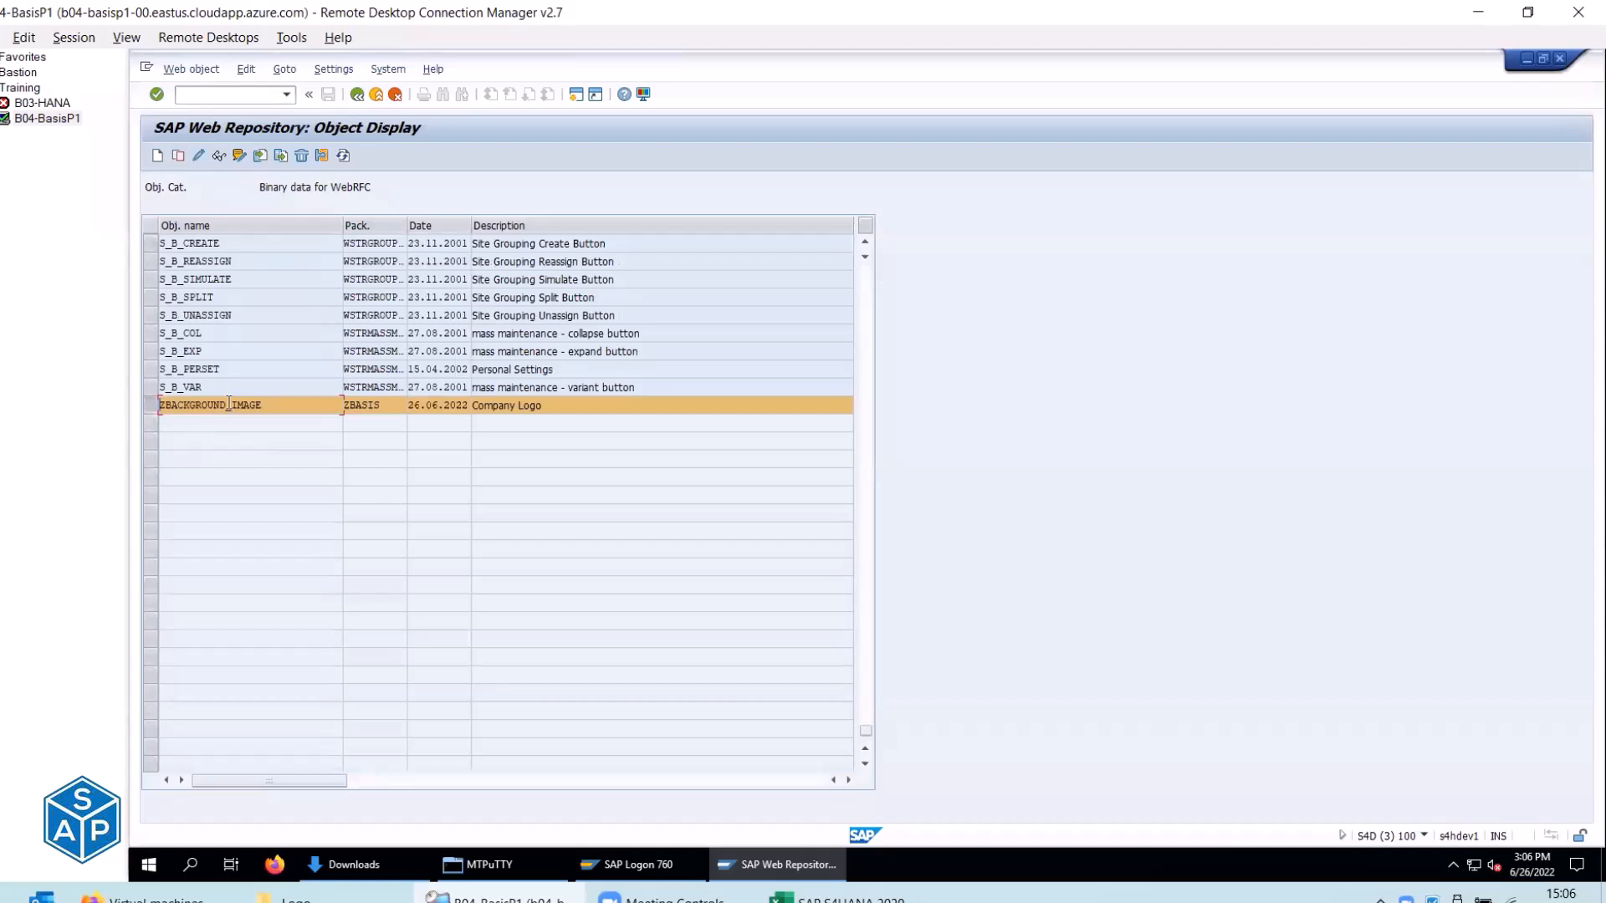
# Mark the Import Image step as done in checklist cell C283.
pyautogui.hotkey('alt', 'Tab')
pyautogui.click(466, 412)
pyautogui.write('done')
pyautogui.press('Return')
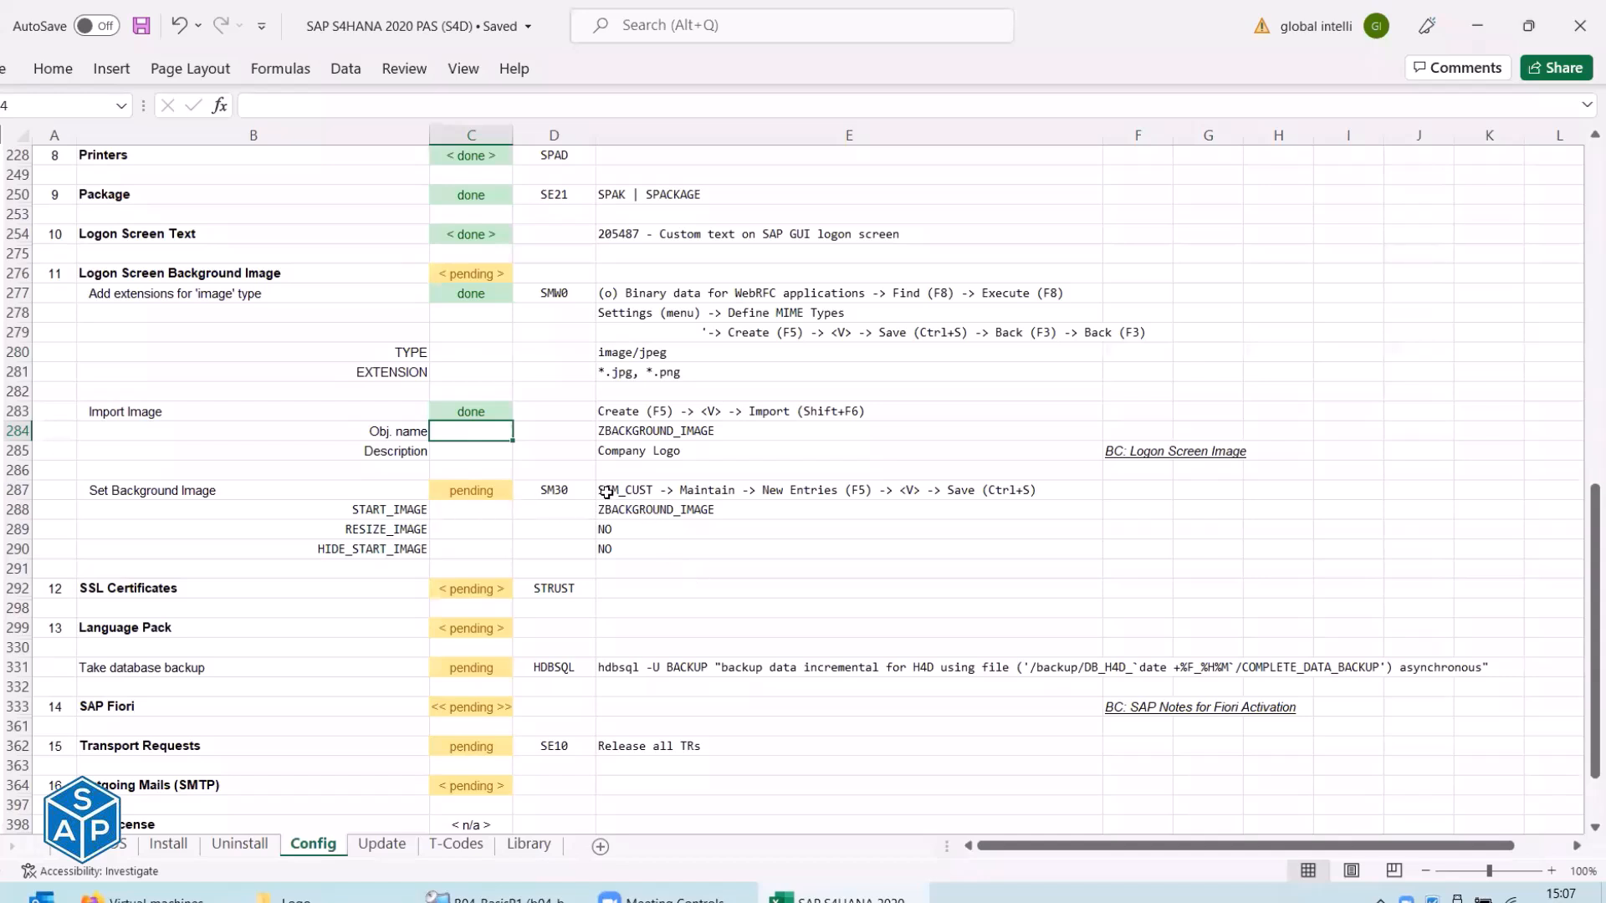
# Run transaction /nSM30 using the code copied from the checklist.
pyautogui.click(545, 494)
pyautogui.hotkey('ctrl', 'c')
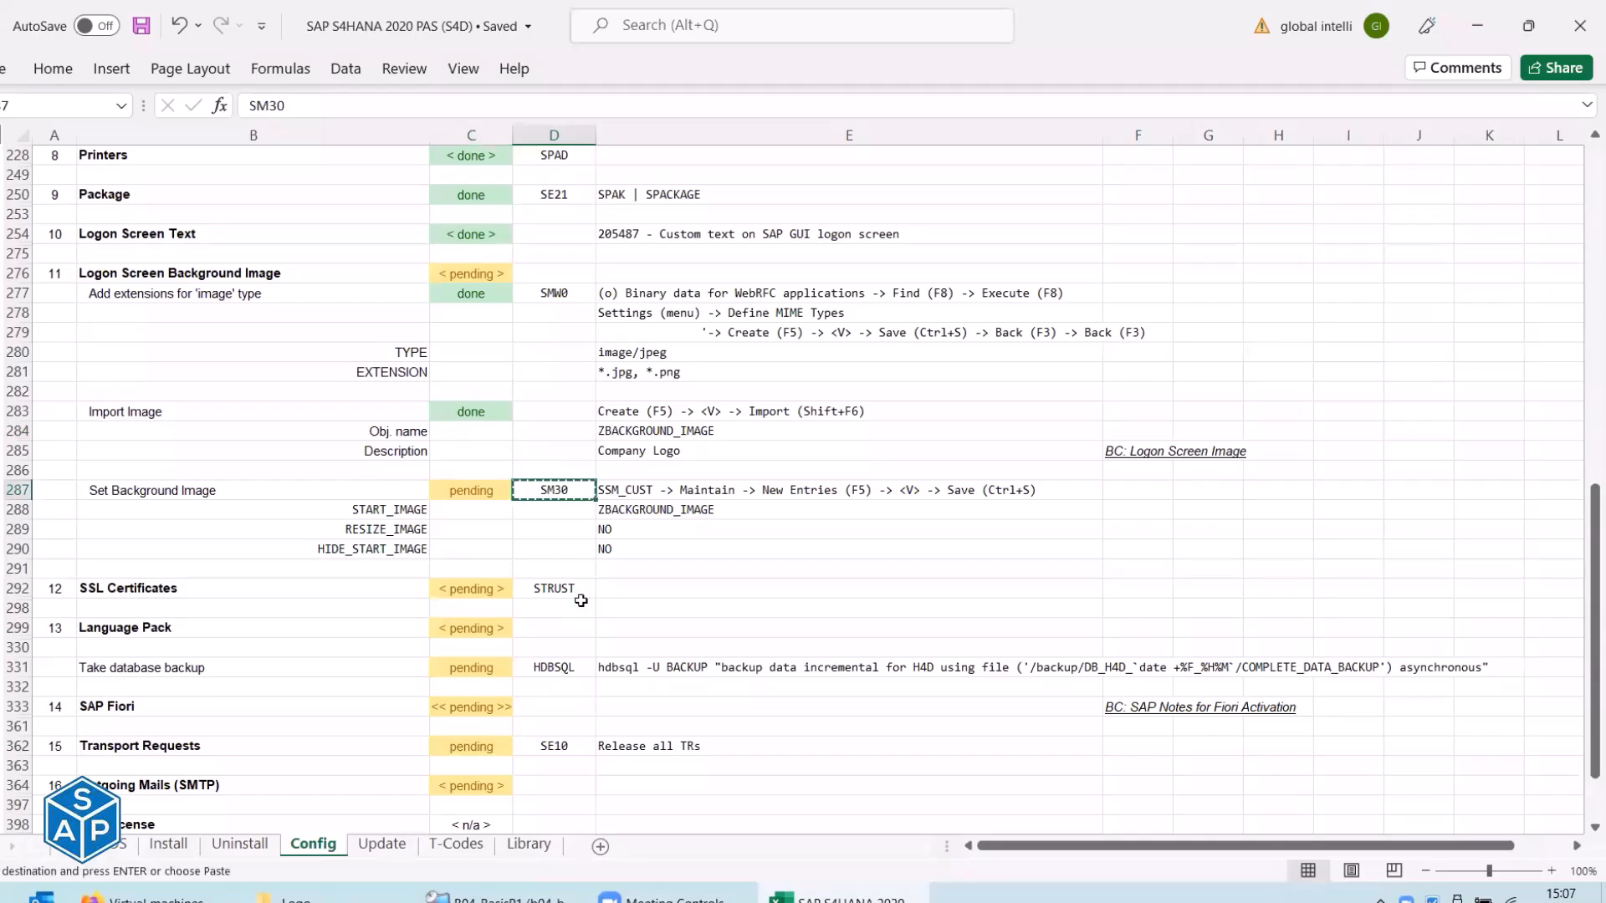
pyautogui.hotkey('alt', 'Tab')
pyautogui.click(483, 179)
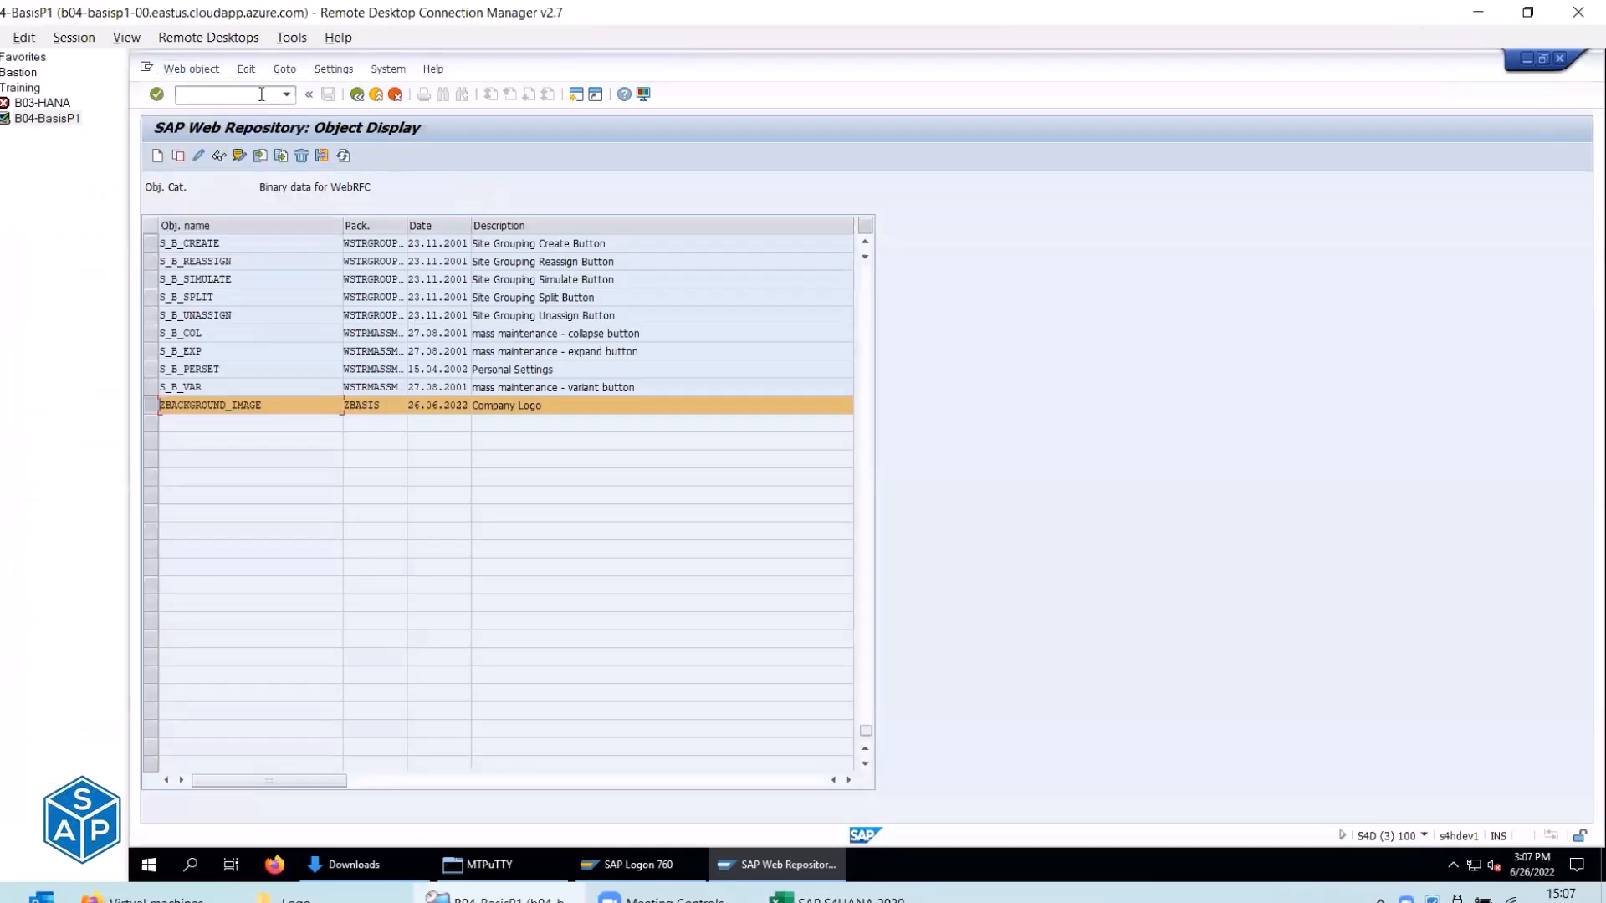
pyautogui.write('/n')
pyautogui.hotkey('ctrl', 'v')
pyautogui.press('Return')
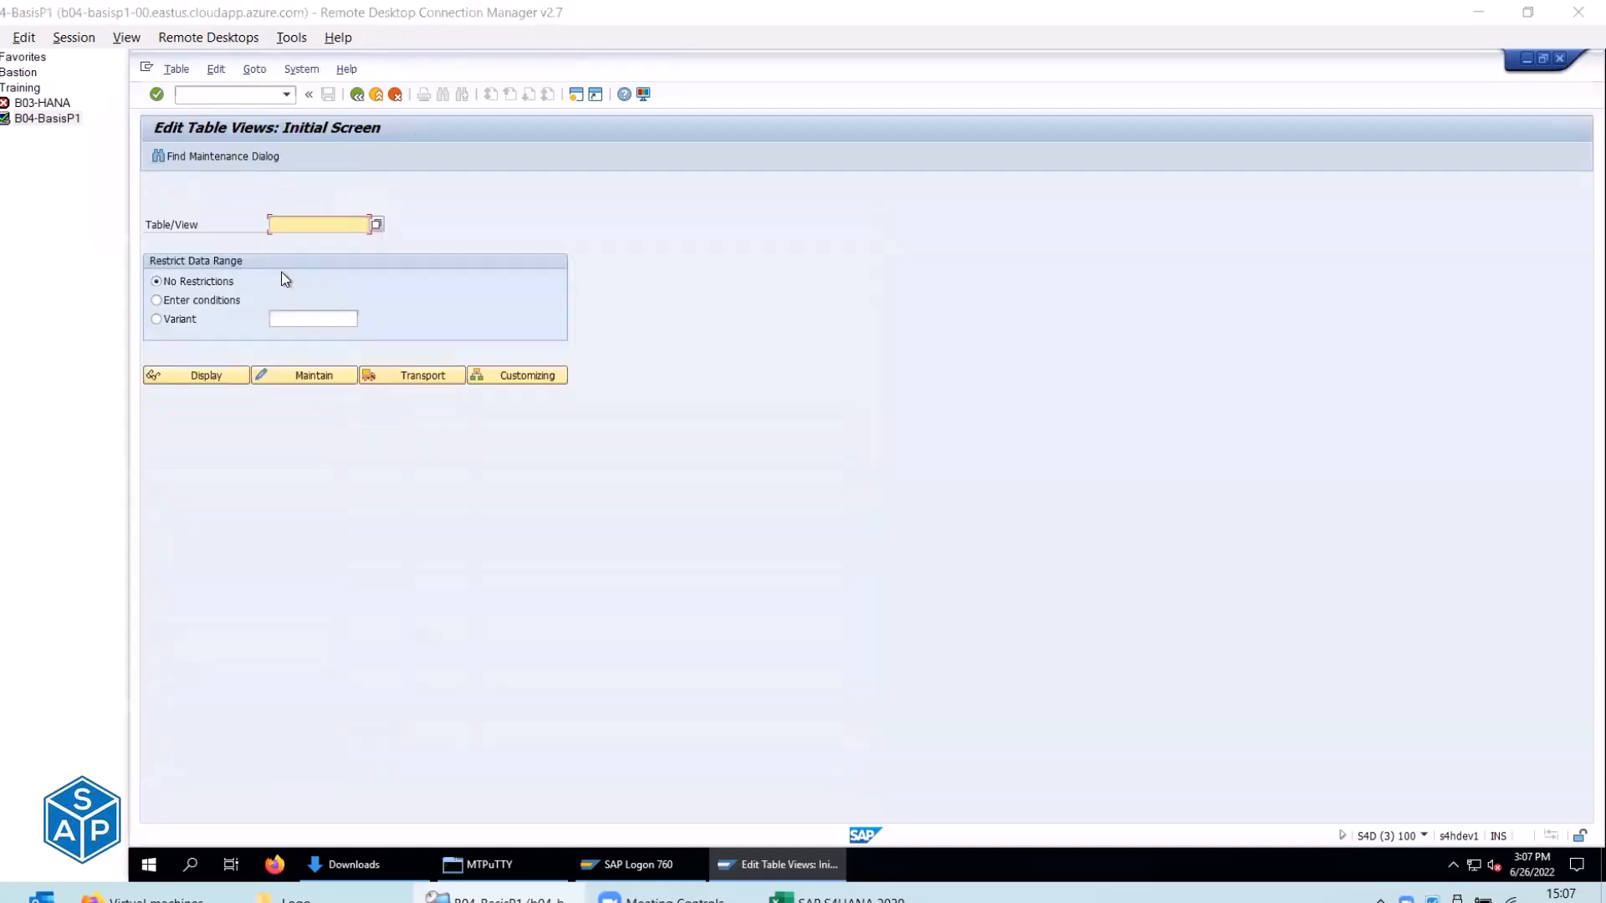
# Enter table SSM_CUST in SM30 and start maintaining it.
pyautogui.hotkey('alt', 'Tab')
pyautogui.moveTo(317, 105); pyautogui.dragTo(237, 101)
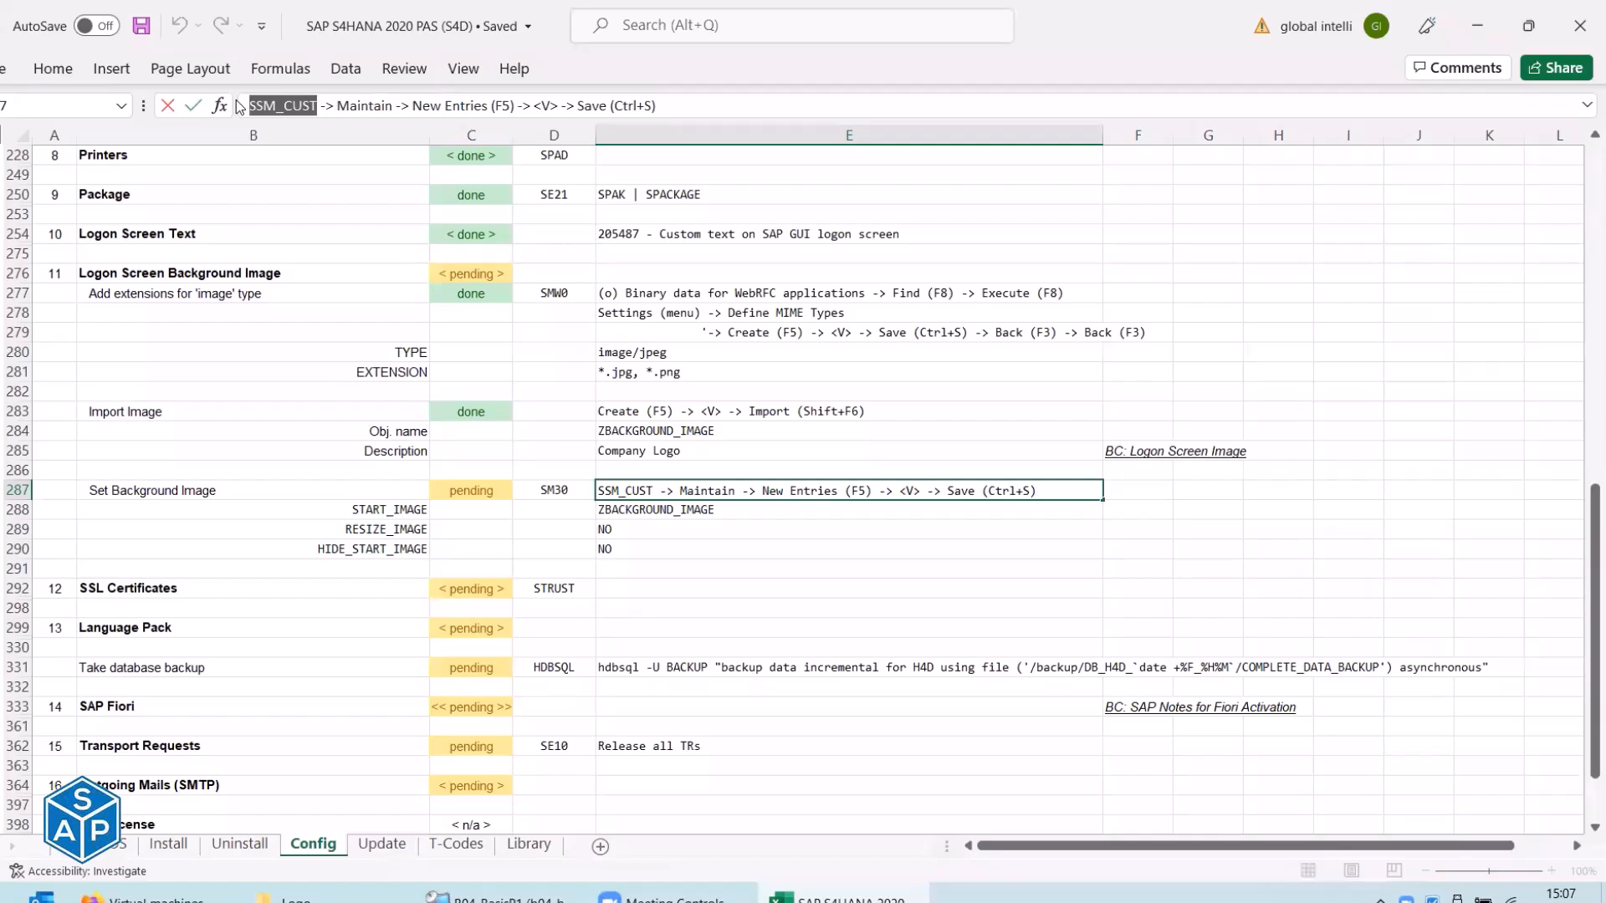
pyautogui.press('Escape')
pyautogui.hotkey('alt', 'Tab')
pyautogui.click(302, 225)
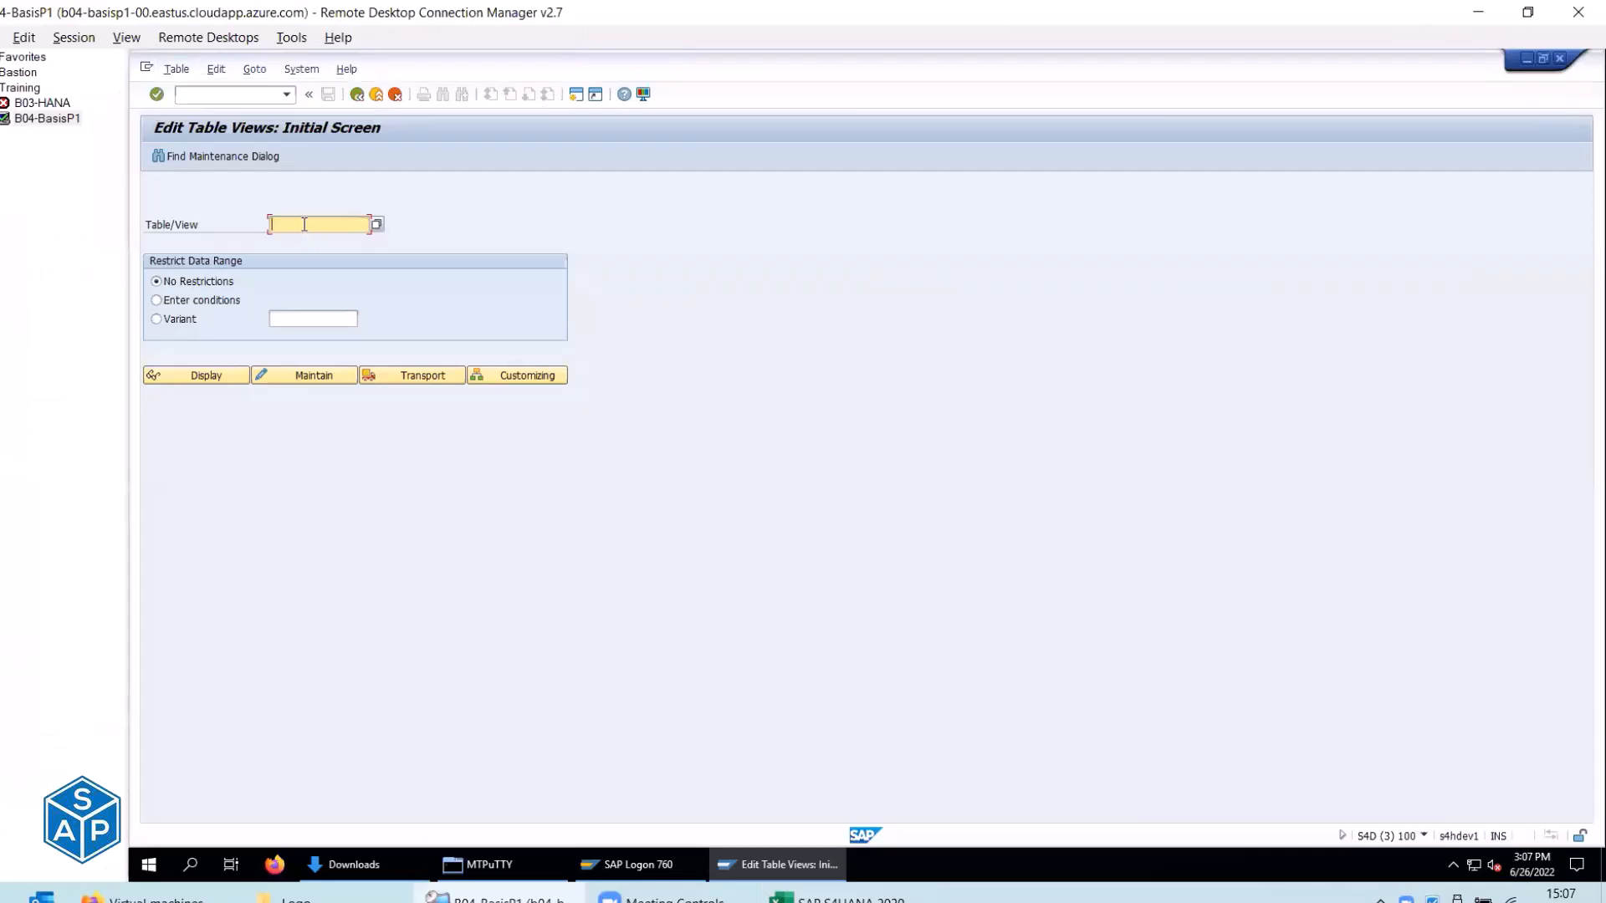
pyautogui.hotkey('ctrl', 'v')
pyautogui.hotkey('alt', 'Tab')
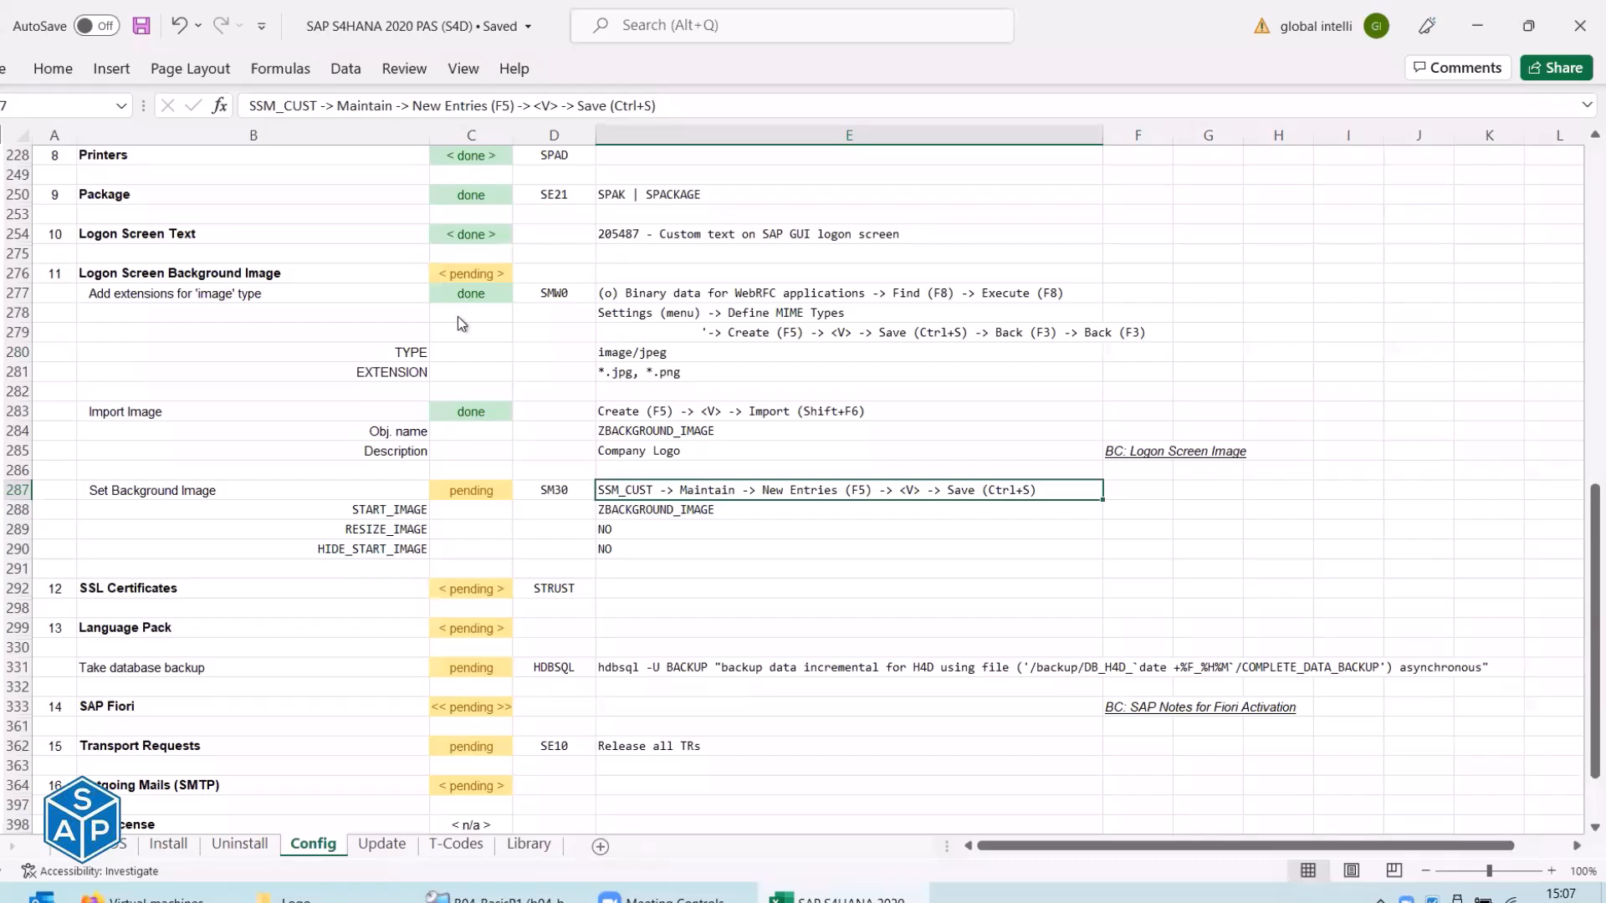
pyautogui.hotkey('alt', 'Tab')
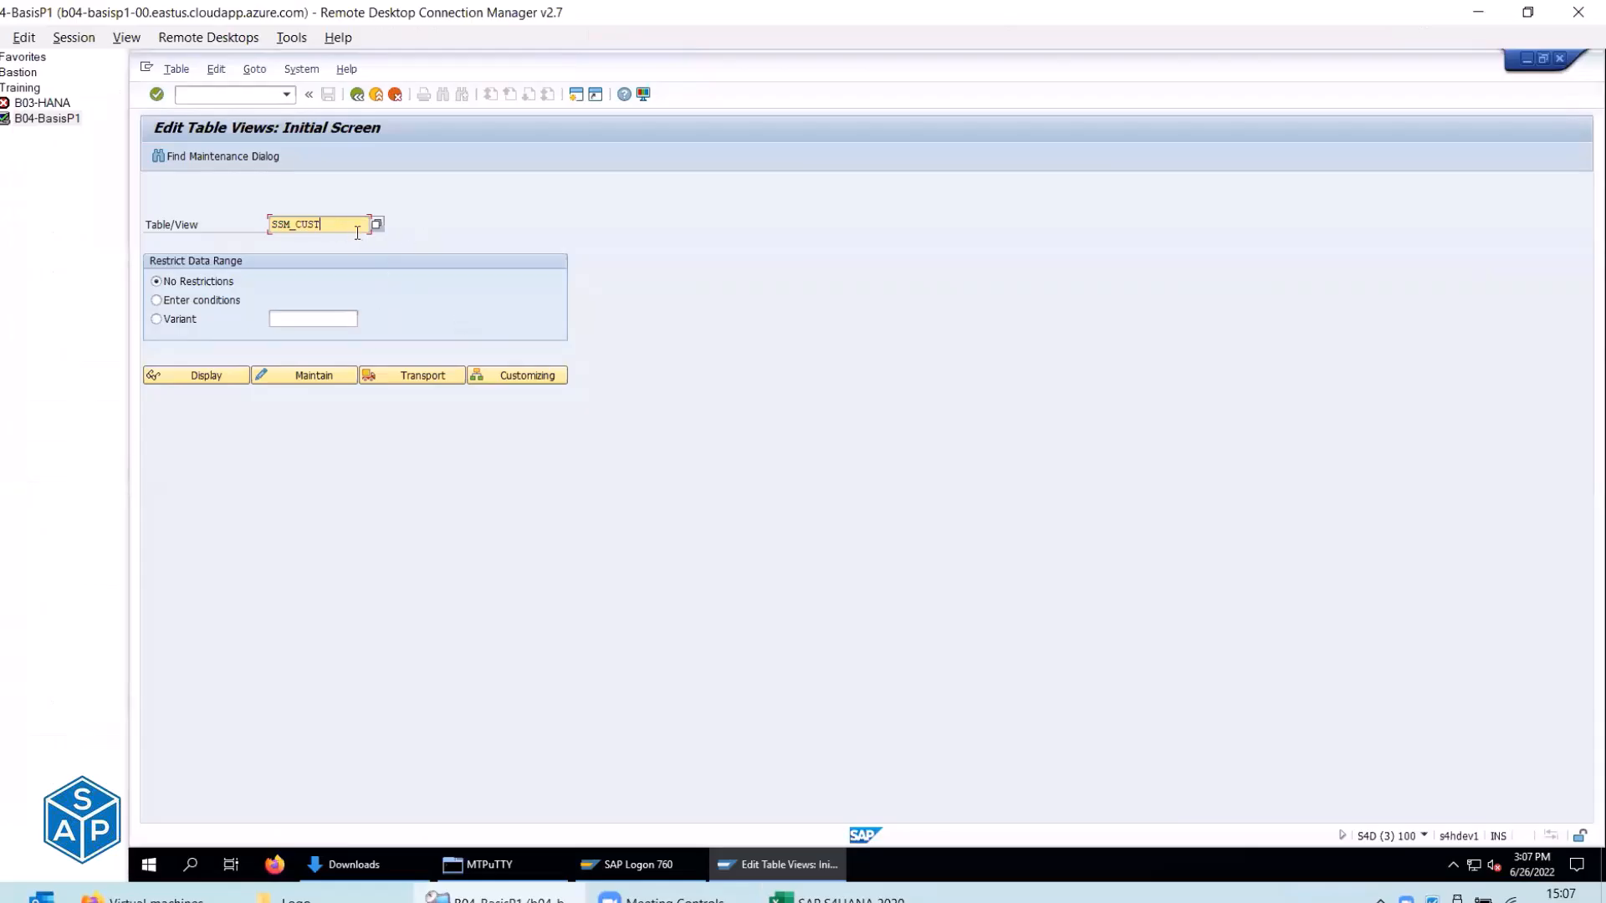
pyautogui.click(310, 374)
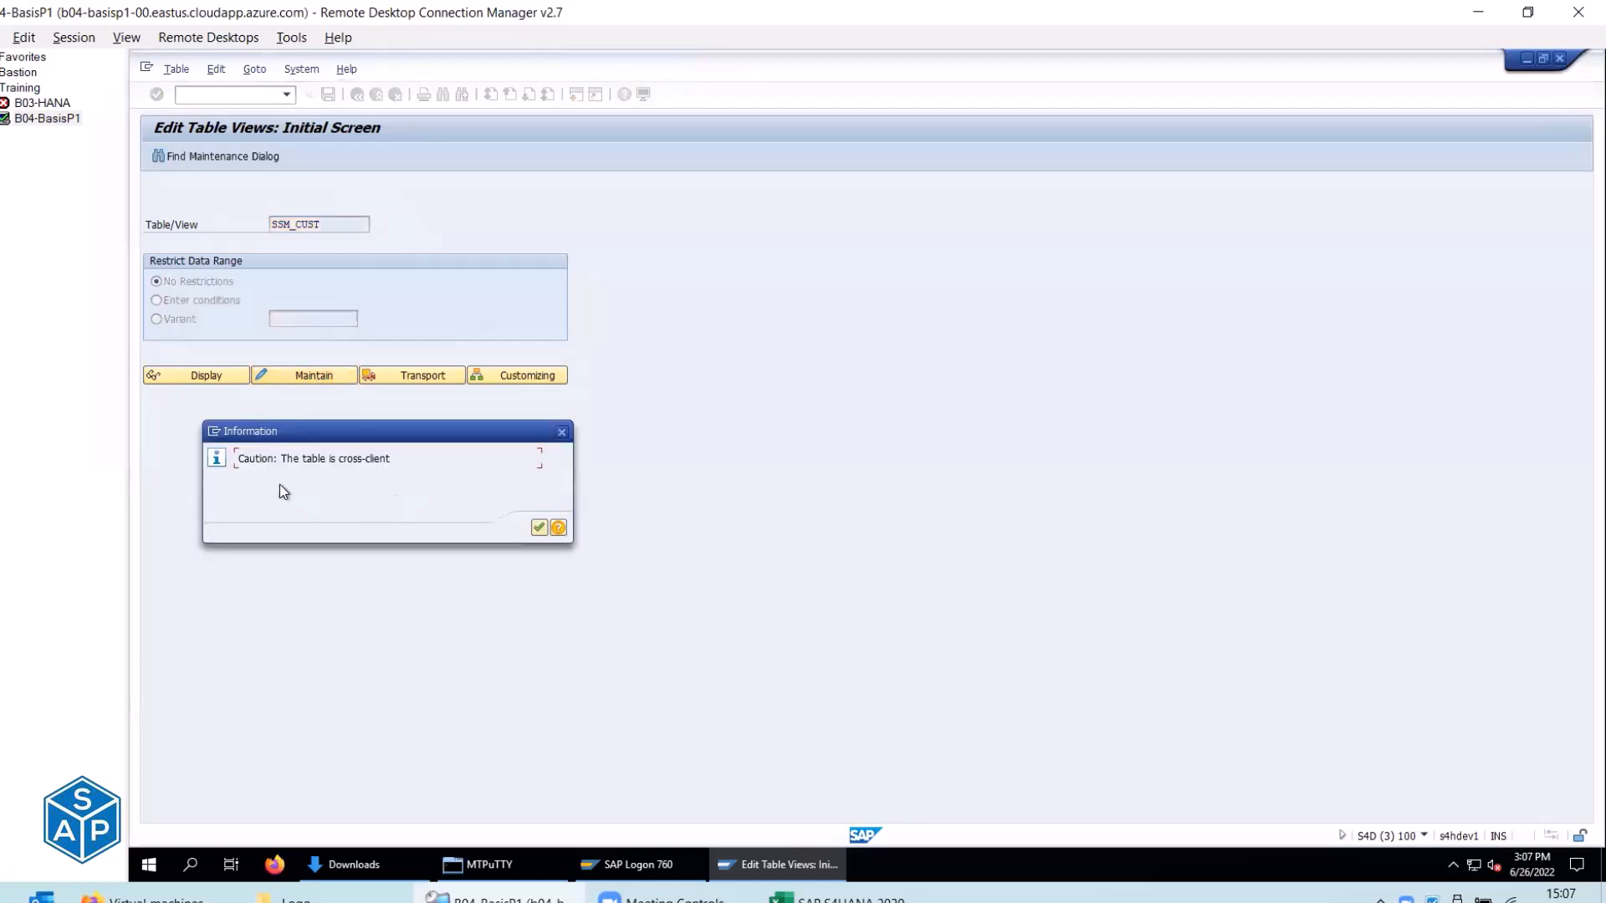
# Acknowledge the cross-client notice and start new entries in SSM_CUST.
pyautogui.click(538, 528)
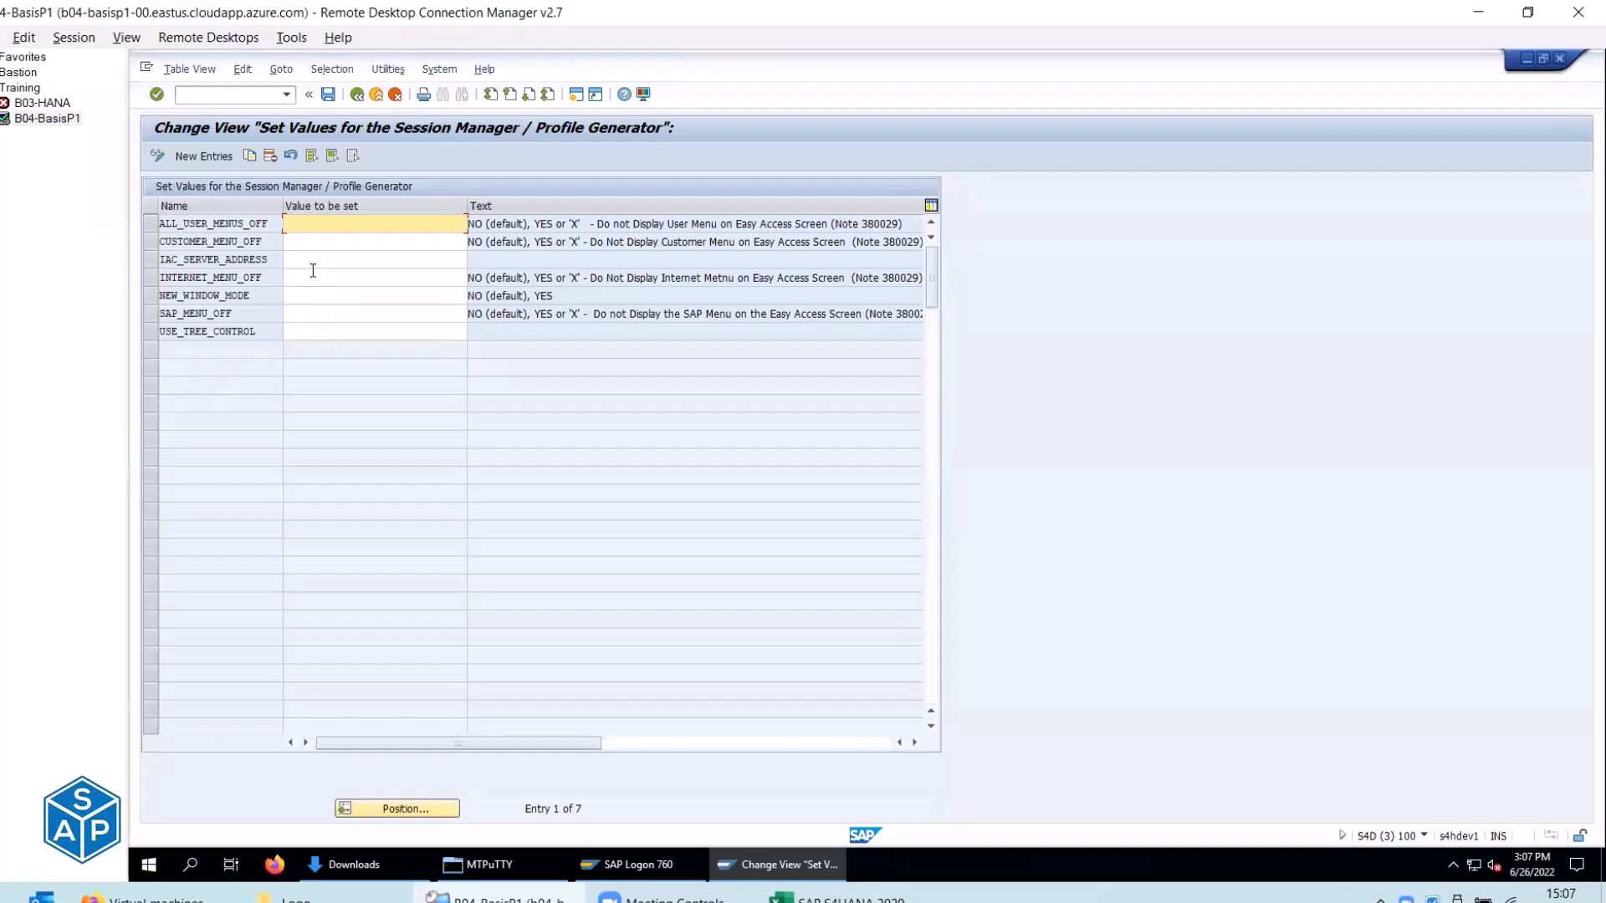
pyautogui.hotkey('alt', 'Tab')
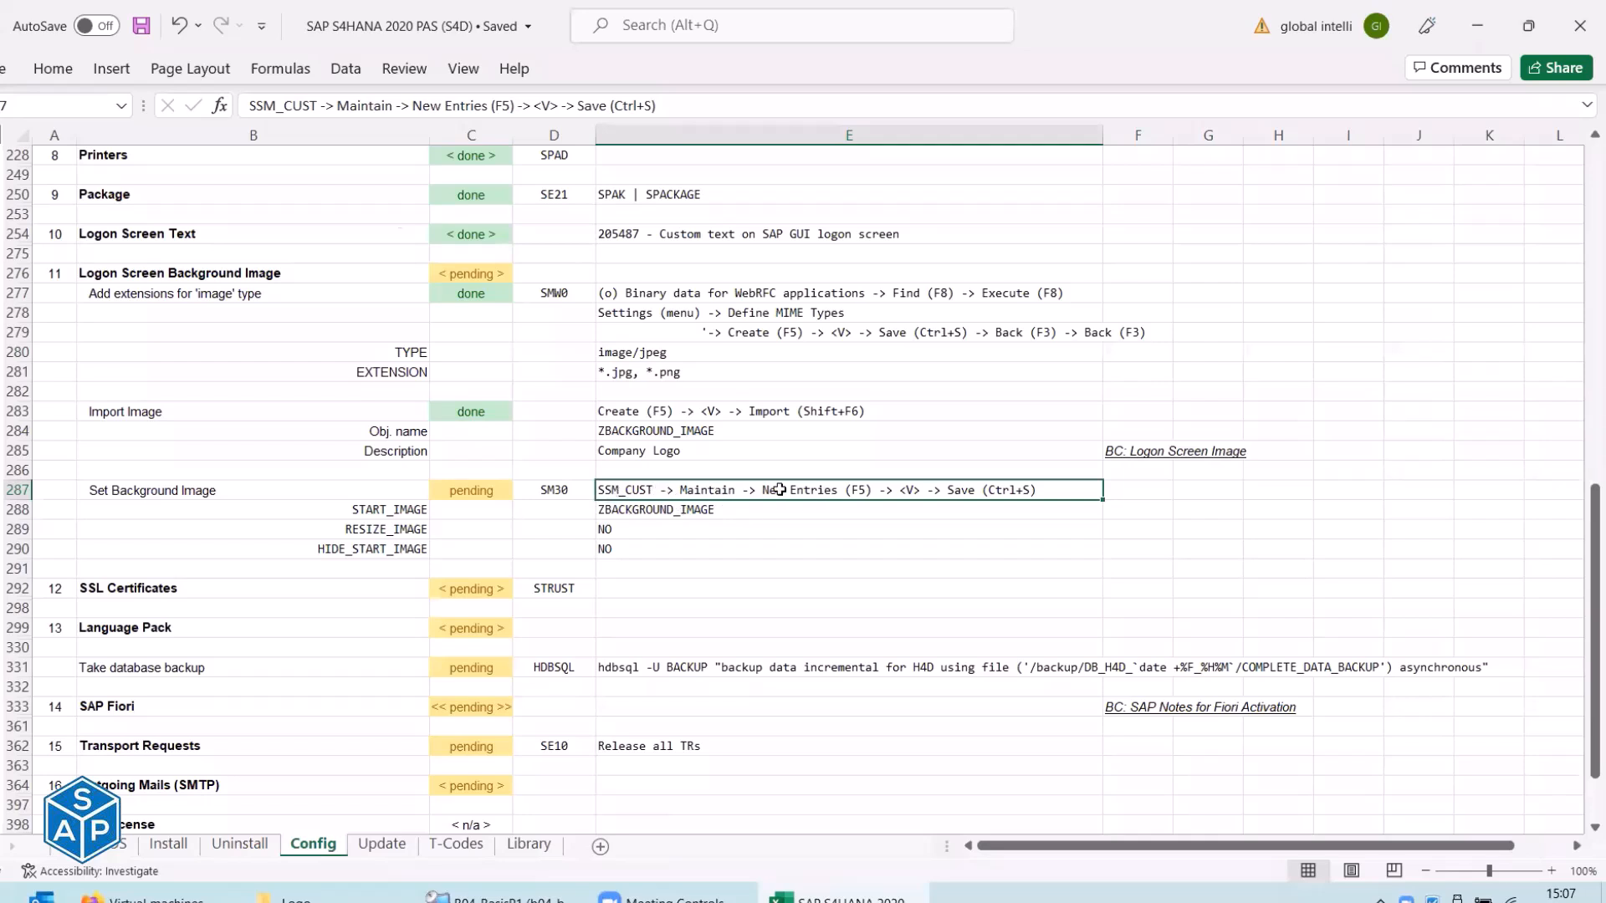
pyautogui.hotkey('alt', 'Tab')
pyautogui.click(199, 158)
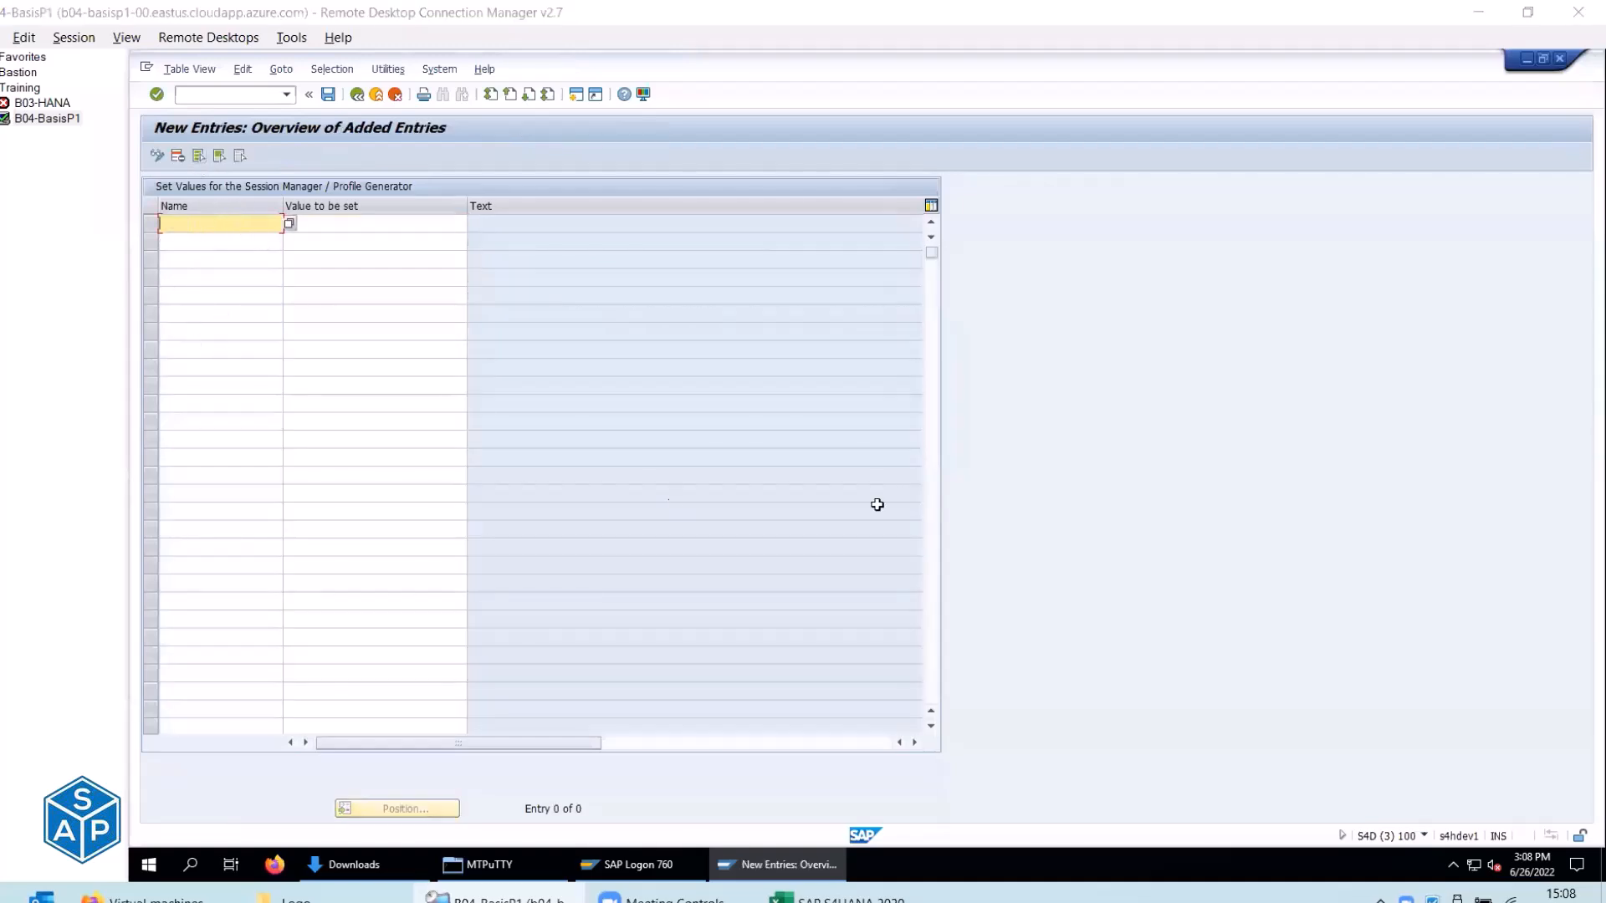
# Add the first entry START_IMAGE with value ZBACKGROUND_IMAGE.
pyautogui.hotkey('alt', 'Tab')
pyautogui.click(380, 511)
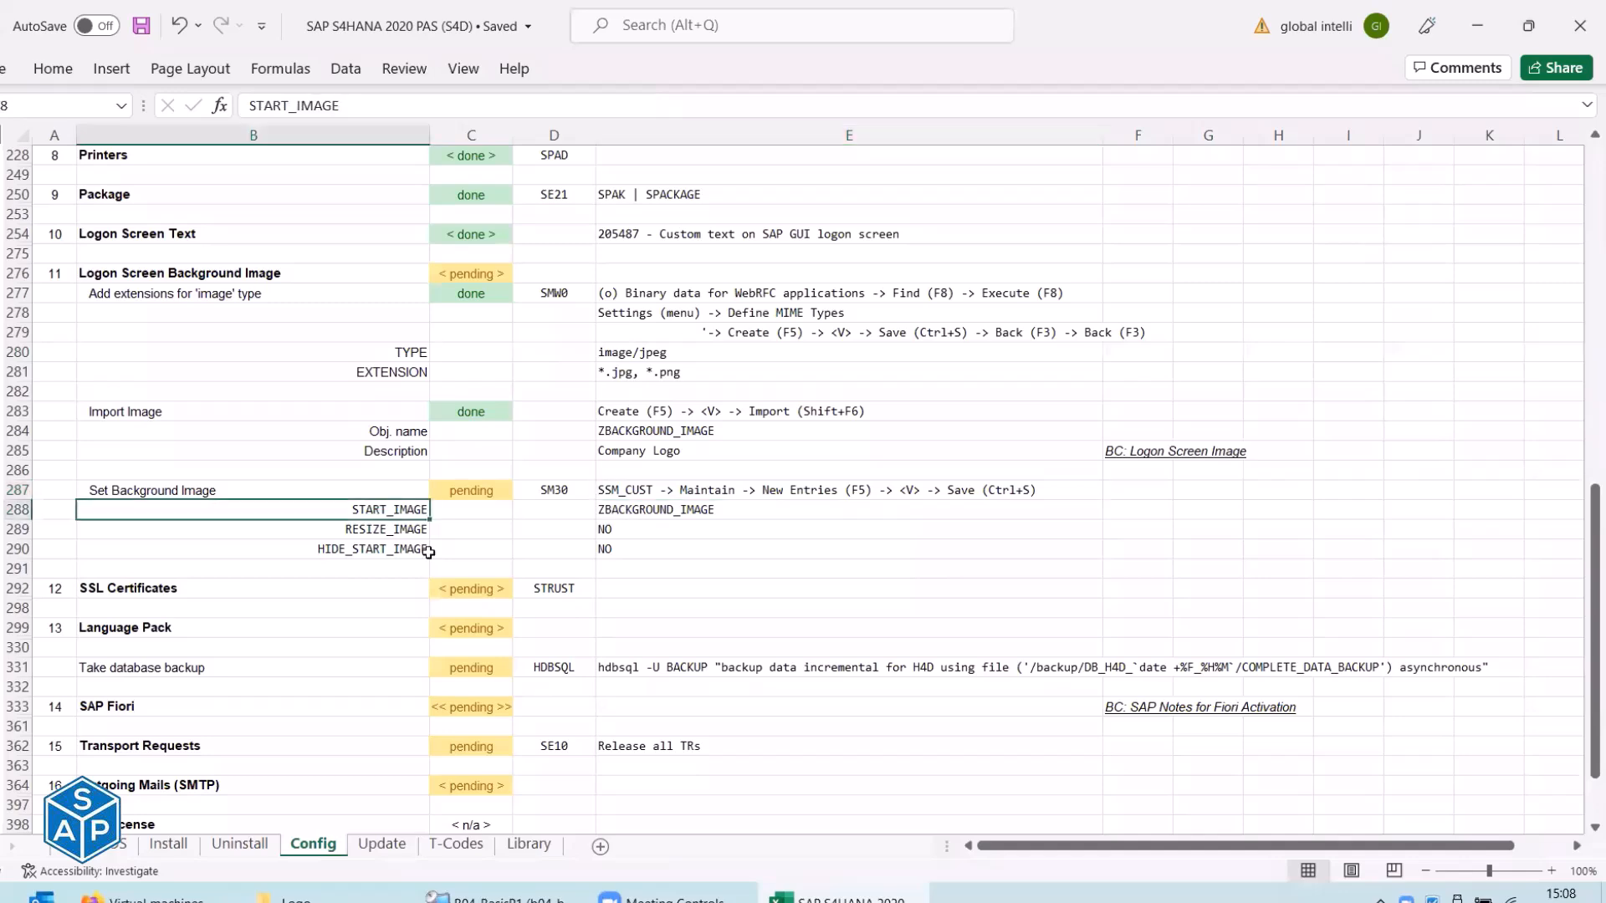
pyautogui.hotkey('ctrl', 'c')
pyautogui.hotkey('alt', 'Tab')
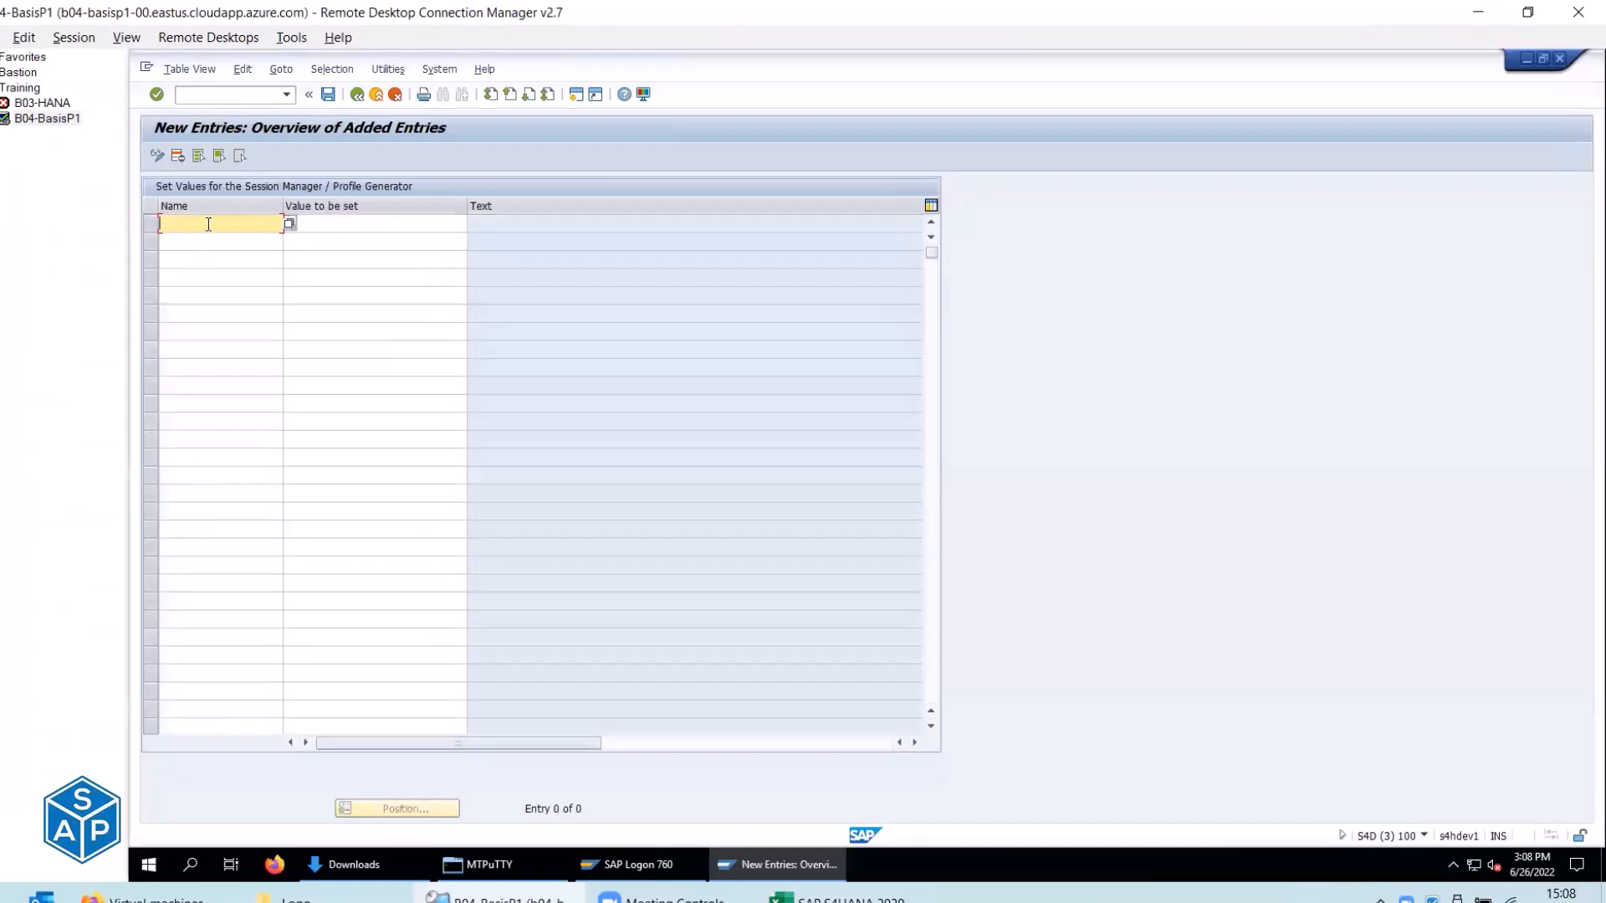
pyautogui.hotkey('ctrl', 'v')
pyautogui.click(334, 224)
pyautogui.hotkey('alt', 'Tab')
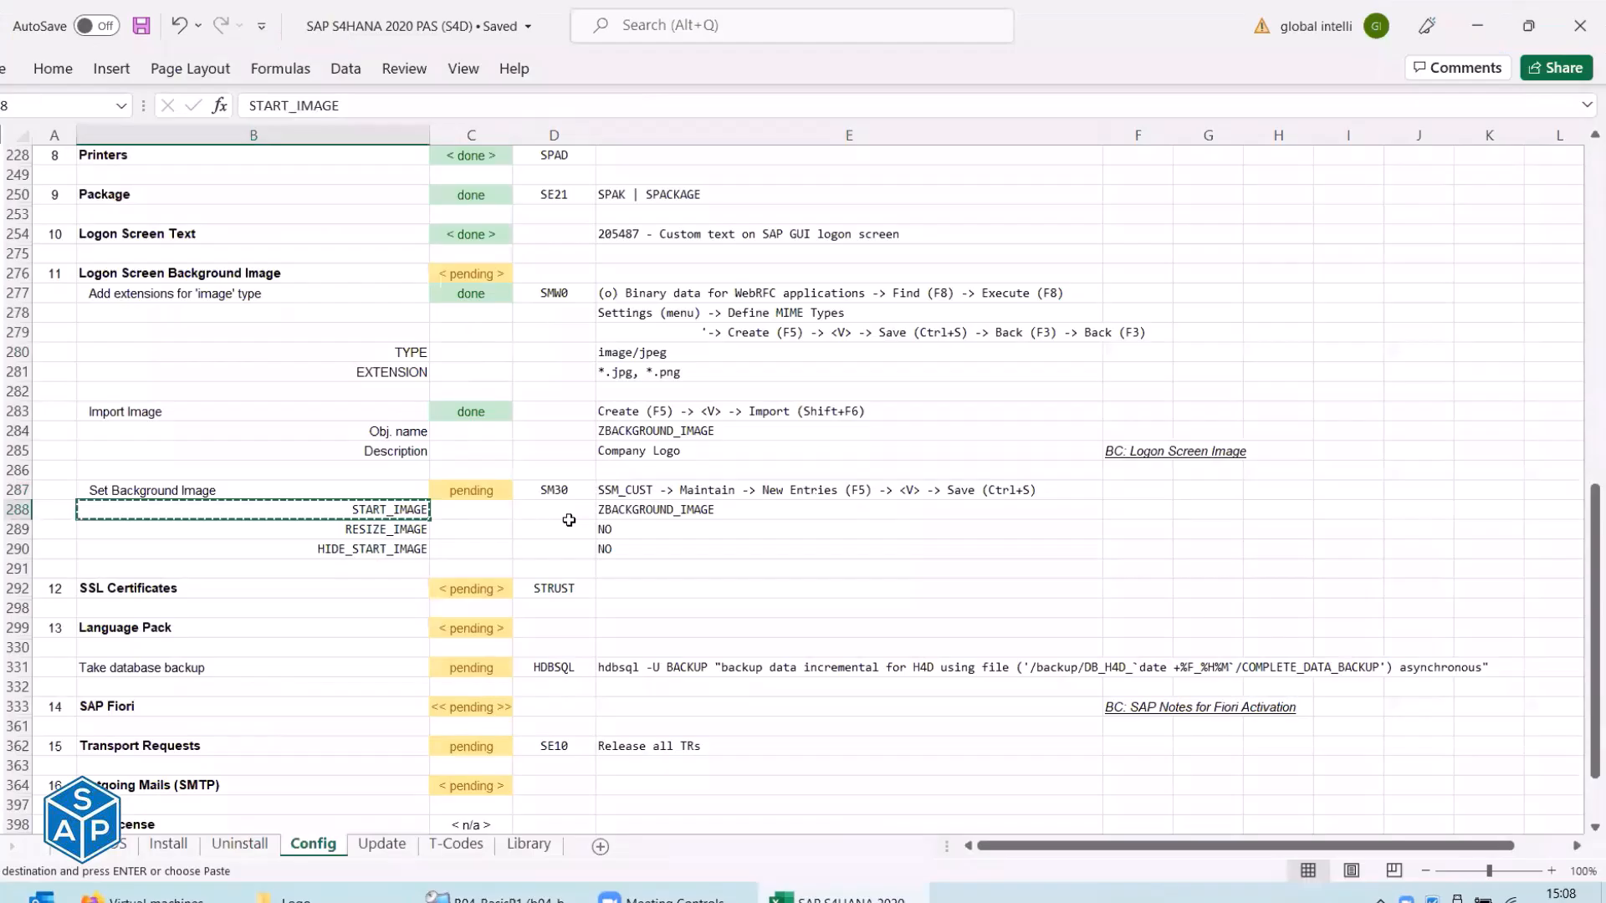
pyautogui.click(626, 508)
pyautogui.hotkey('ctrl', 'c')
pyautogui.hotkey('alt', 'Tab')
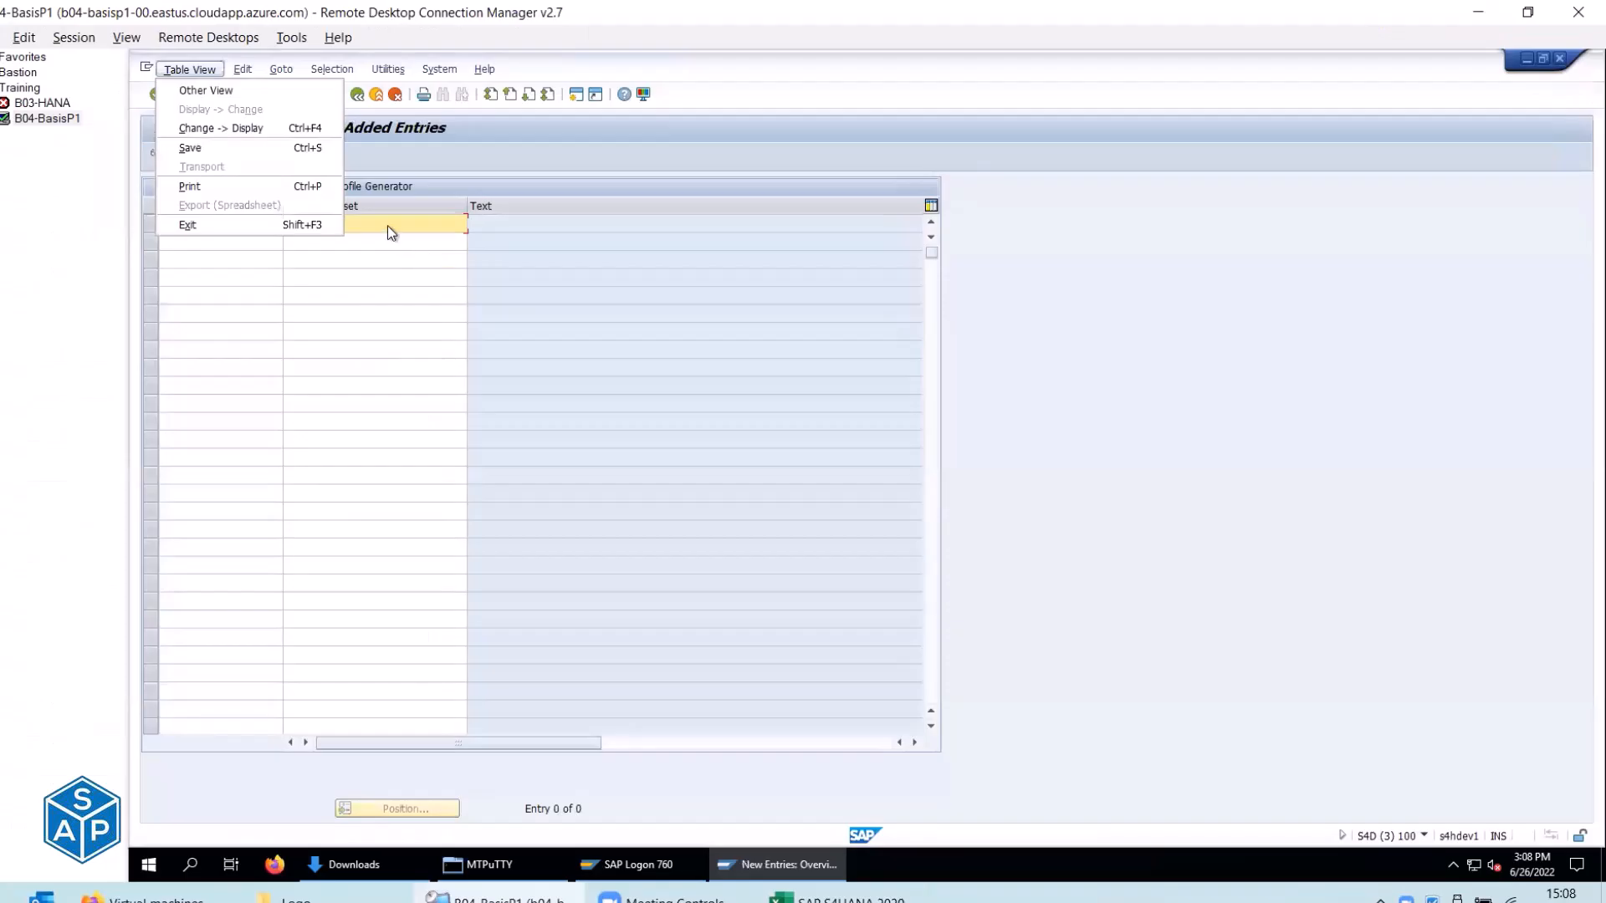
pyautogui.click(388, 224)
pyautogui.hotkey('ctrl', 'v')
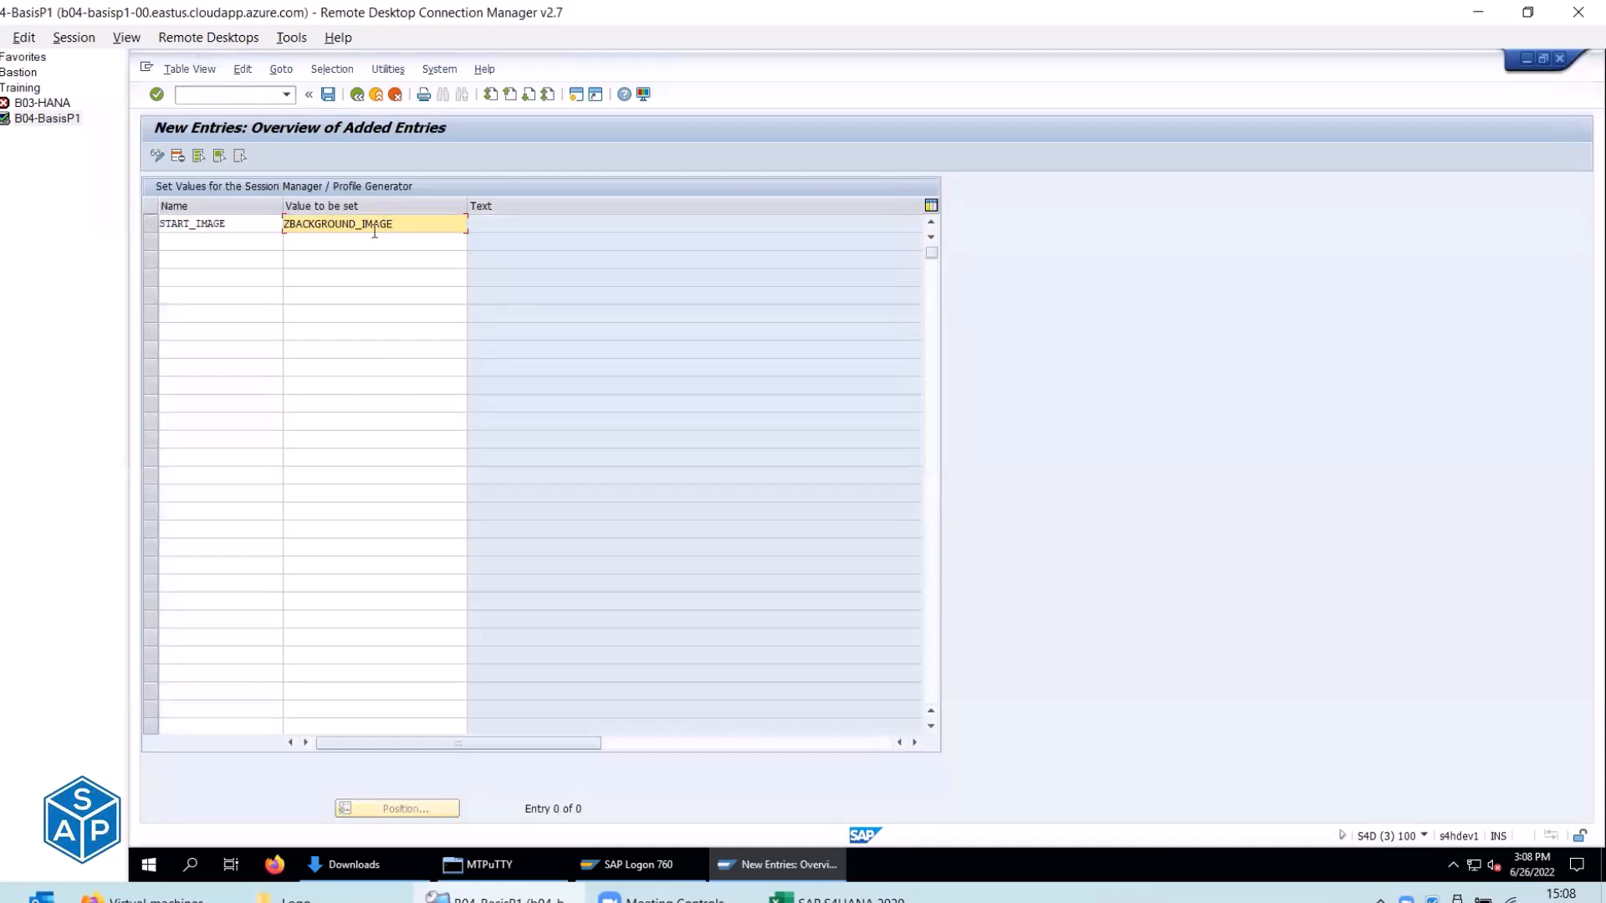
# Add the second entry RESIZE_IMAGE with value NO.
pyautogui.hotkey('alt', 'Tab')
pyautogui.click(397, 530)
pyautogui.hotkey('ctrl', 'c')
pyautogui.hotkey('alt', 'Tab')
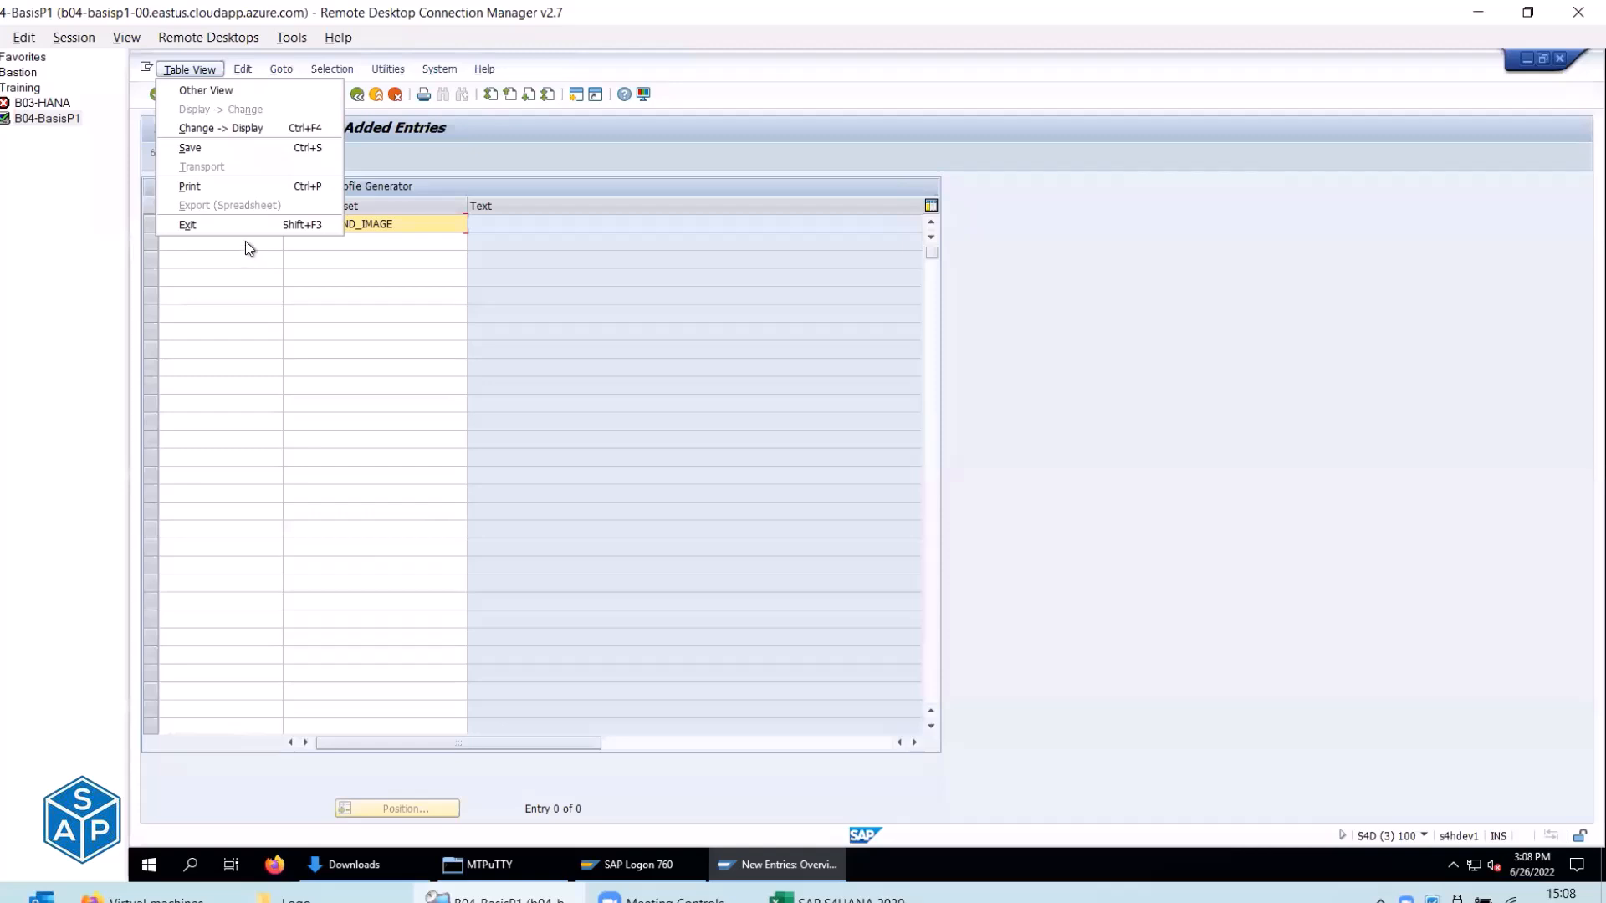
pyautogui.click(220, 243)
pyautogui.hotkey('ctrl', 'v')
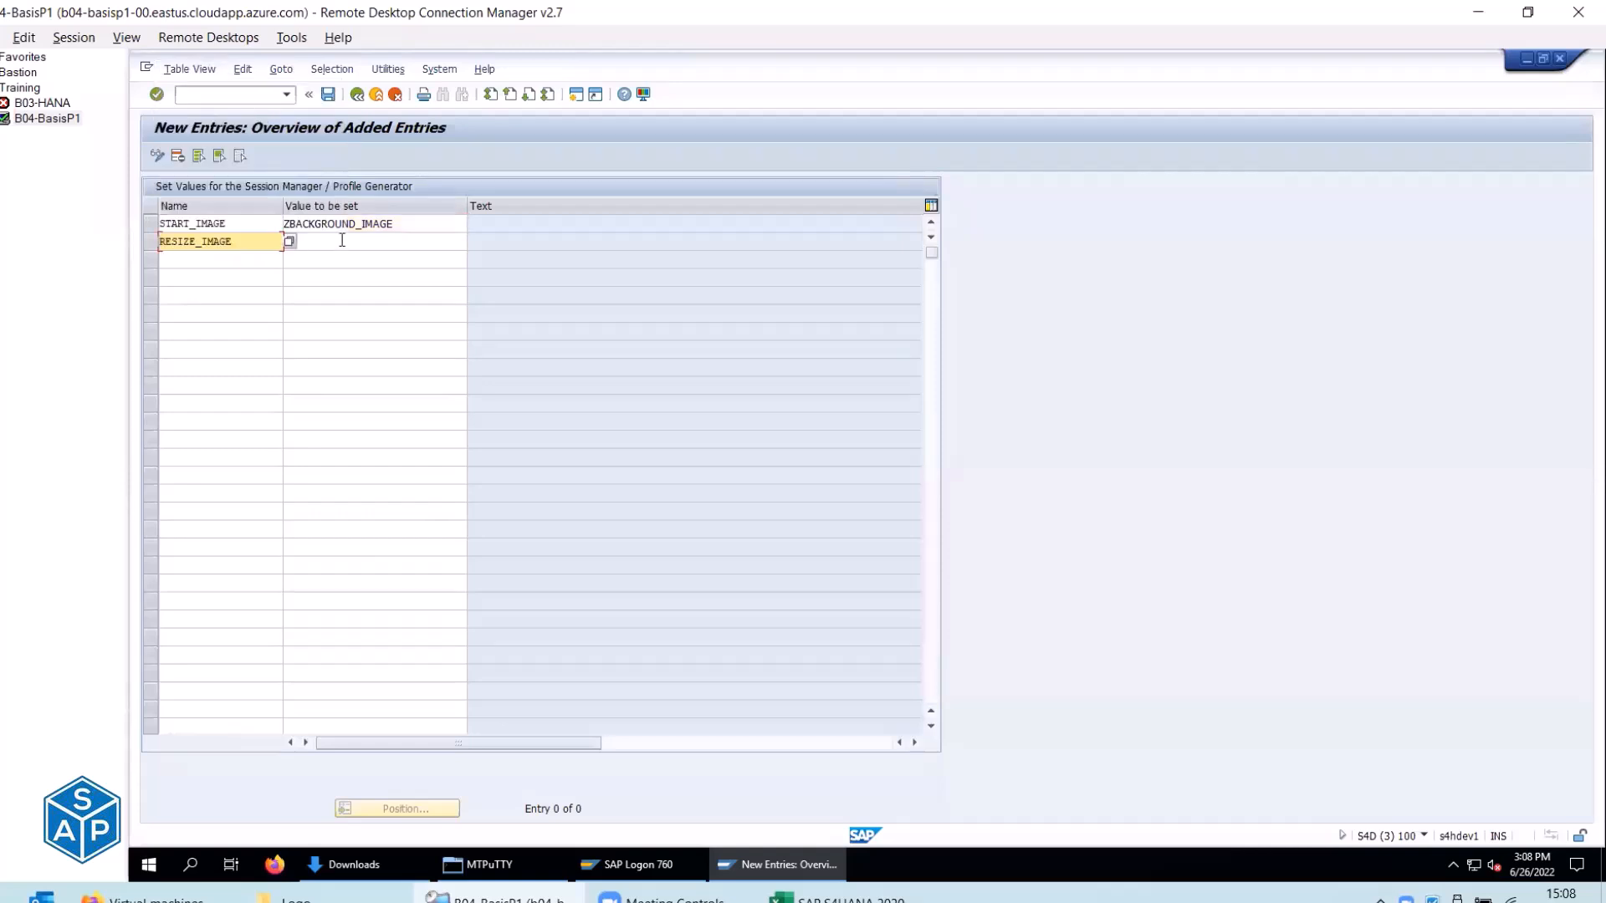
pyautogui.click(339, 243)
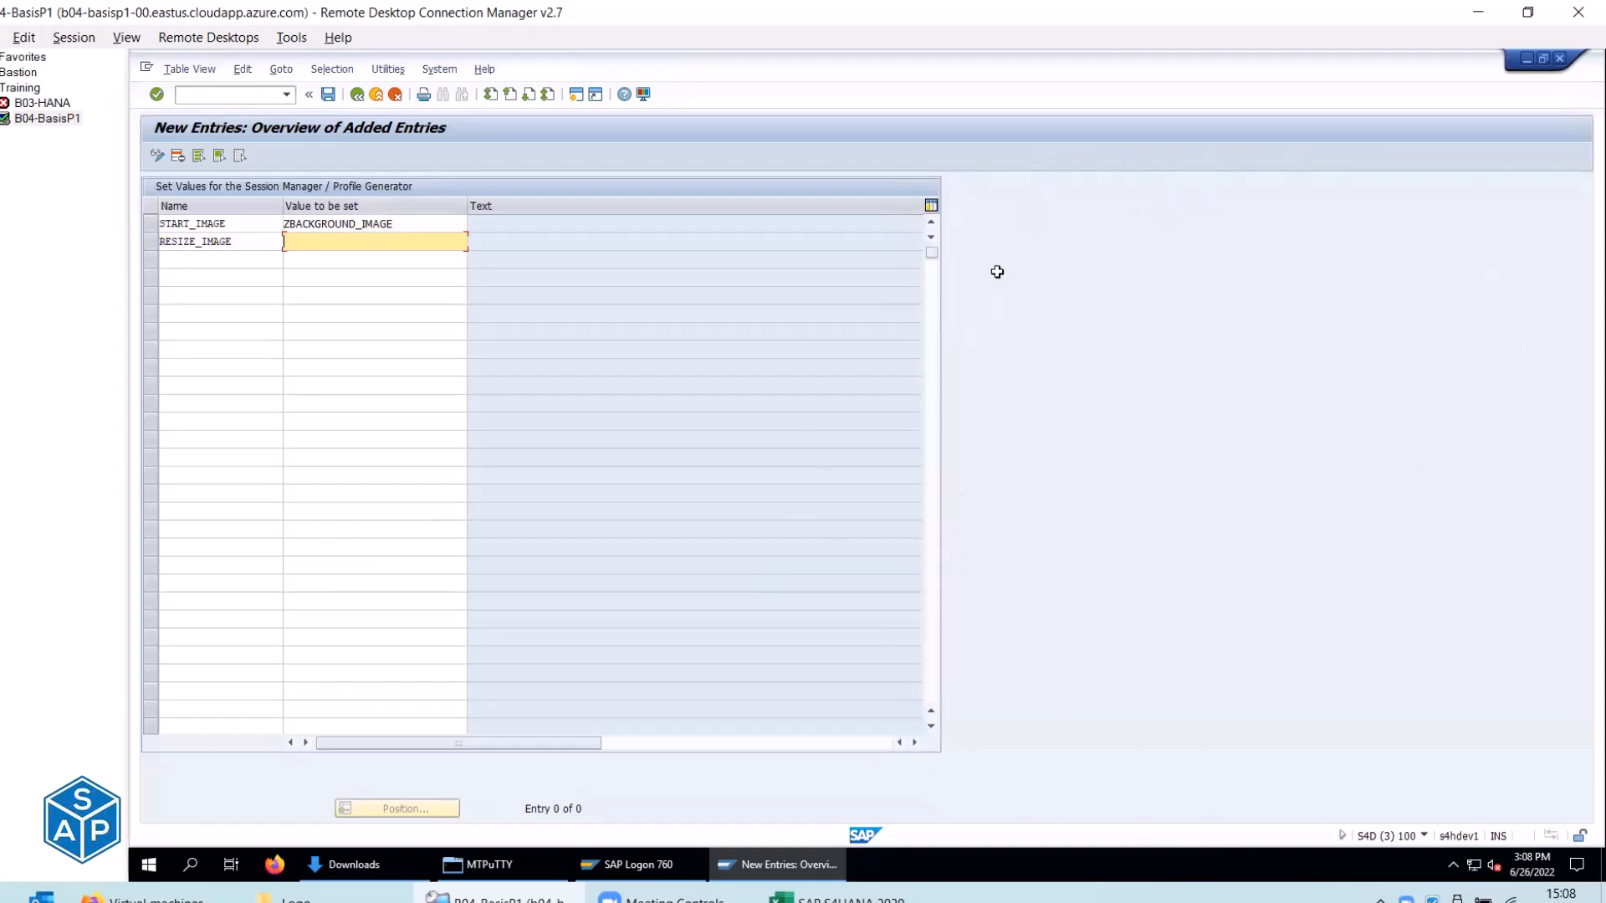
pyautogui.hotkey('alt', 'Tab')
pyautogui.click(634, 528)
pyautogui.hotkey('alt', 'Tab')
pyautogui.hotkey('ctrl', 'v')
# Add HIDE_START_IMAGE with value NO as the third entry and save.
pyautogui.hotkey('alt', 'Tab')
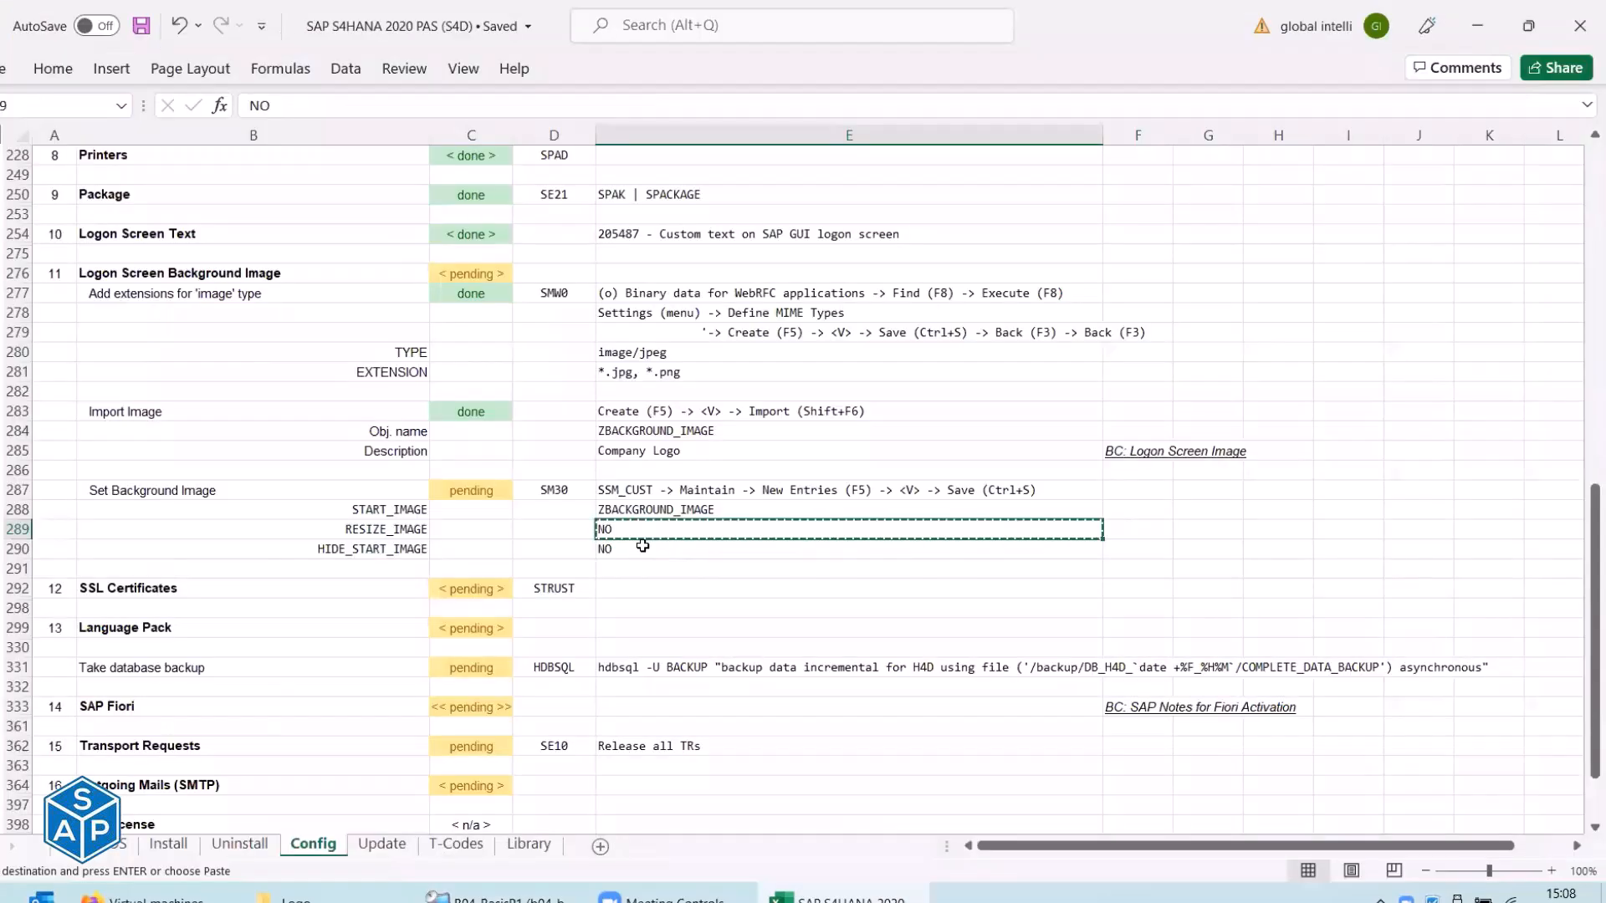
pyautogui.click(370, 544)
pyautogui.hotkey('ctrl', 'c')
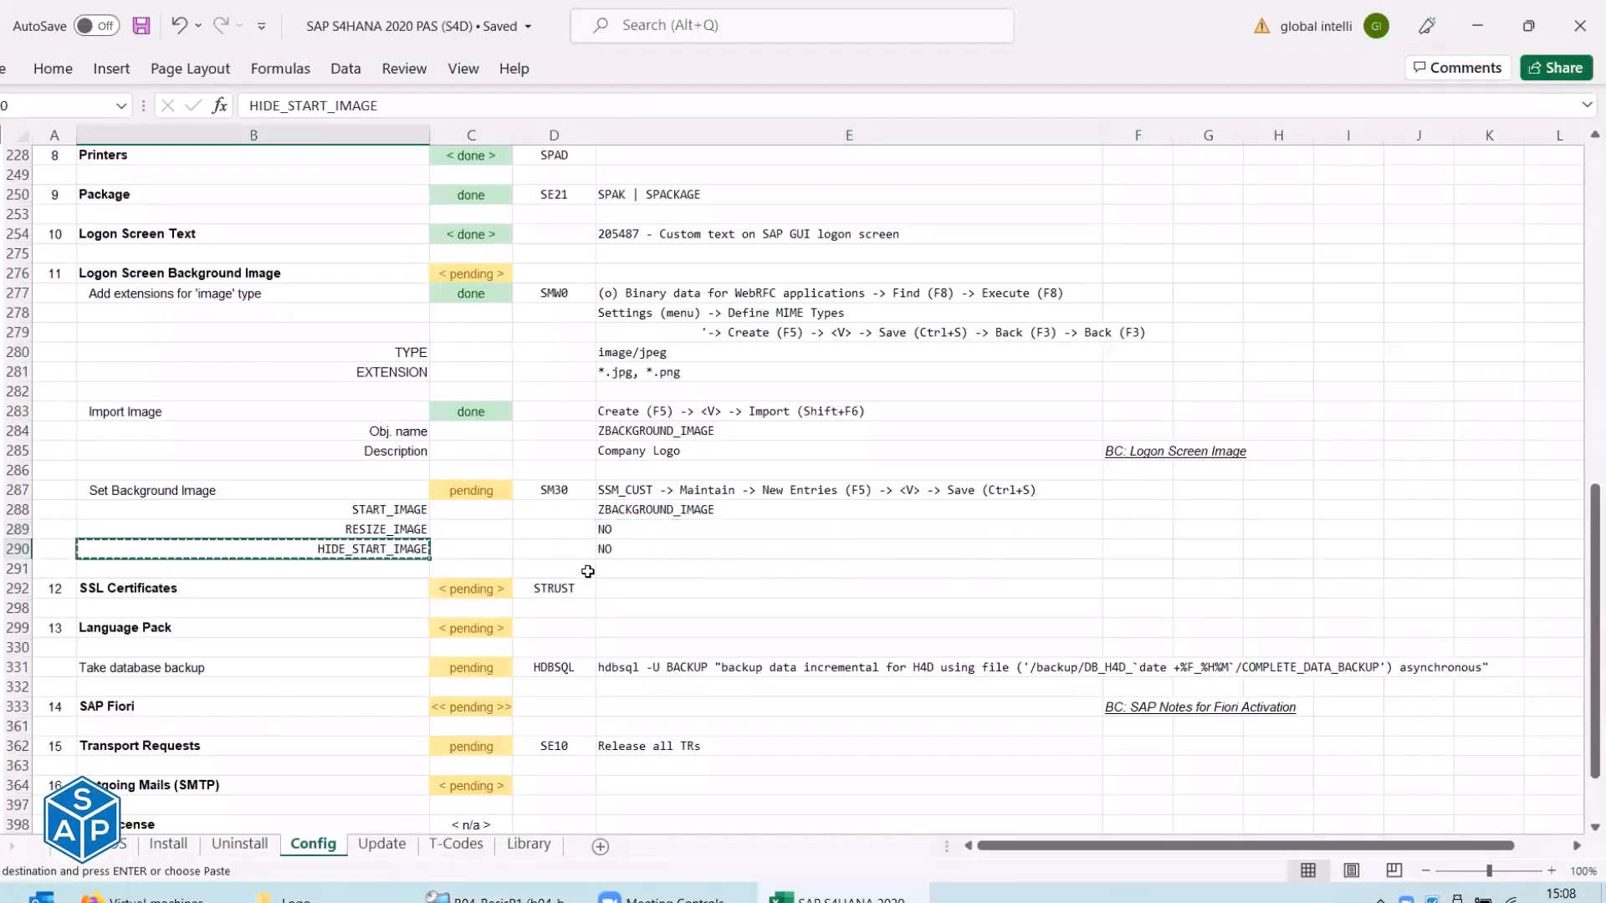
pyautogui.hotkey('alt', 'Tab')
pyautogui.hotkey('ctrl', 'v')
pyautogui.click(372, 259)
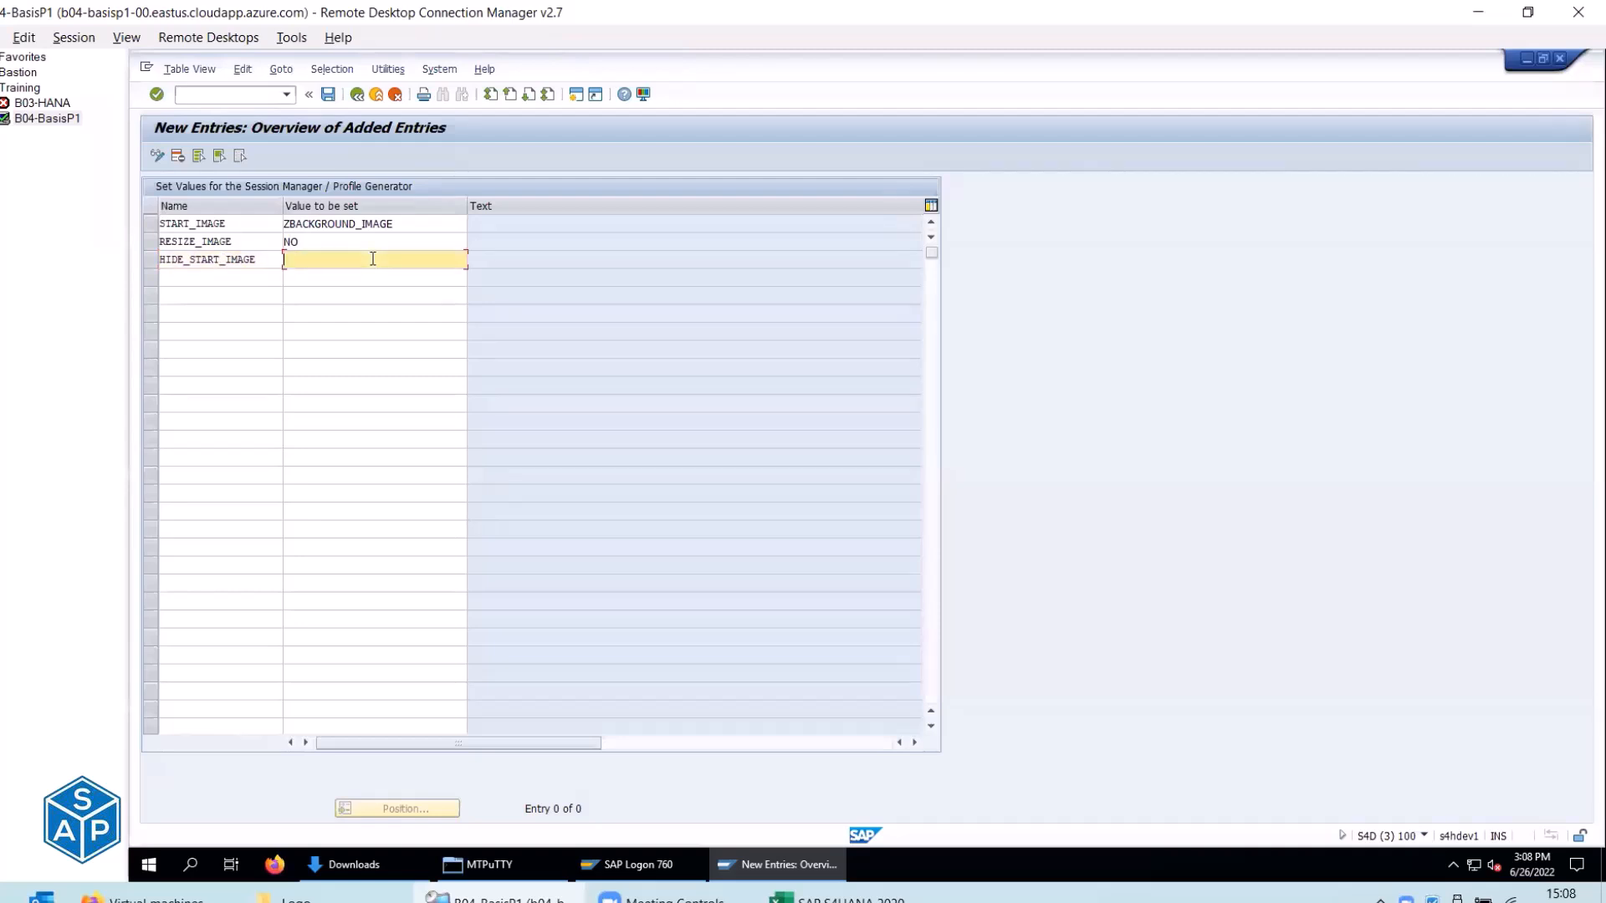
pyautogui.hotkey('alt', 'Tab')
pyautogui.hotkey('alt', 'Tab')
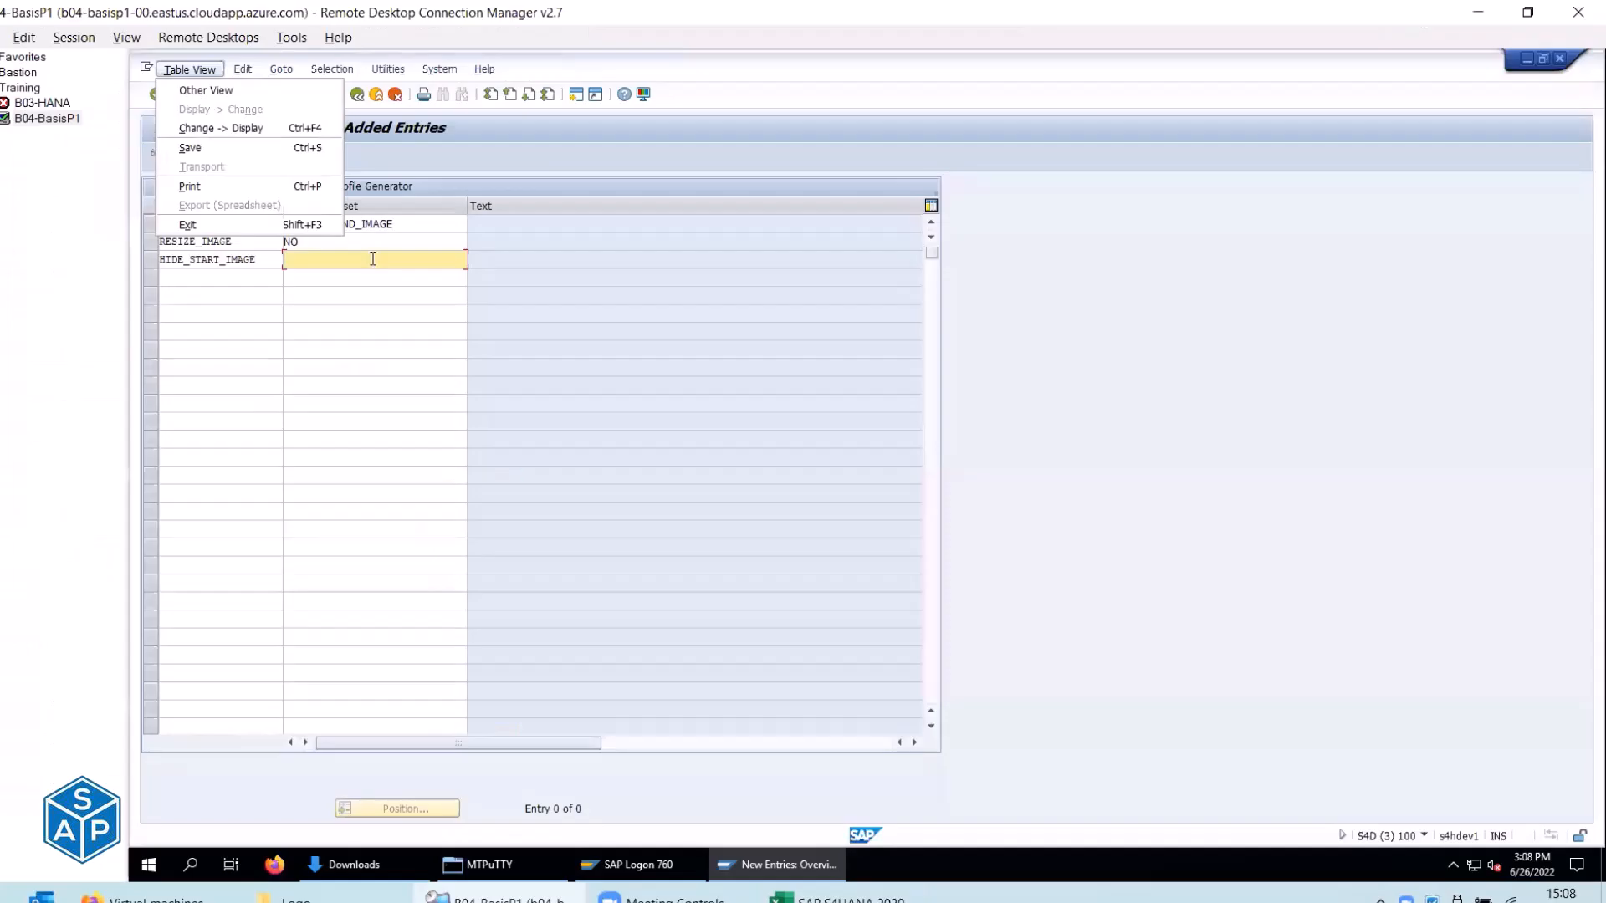
pyautogui.press('Escape')
pyautogui.write('NO')
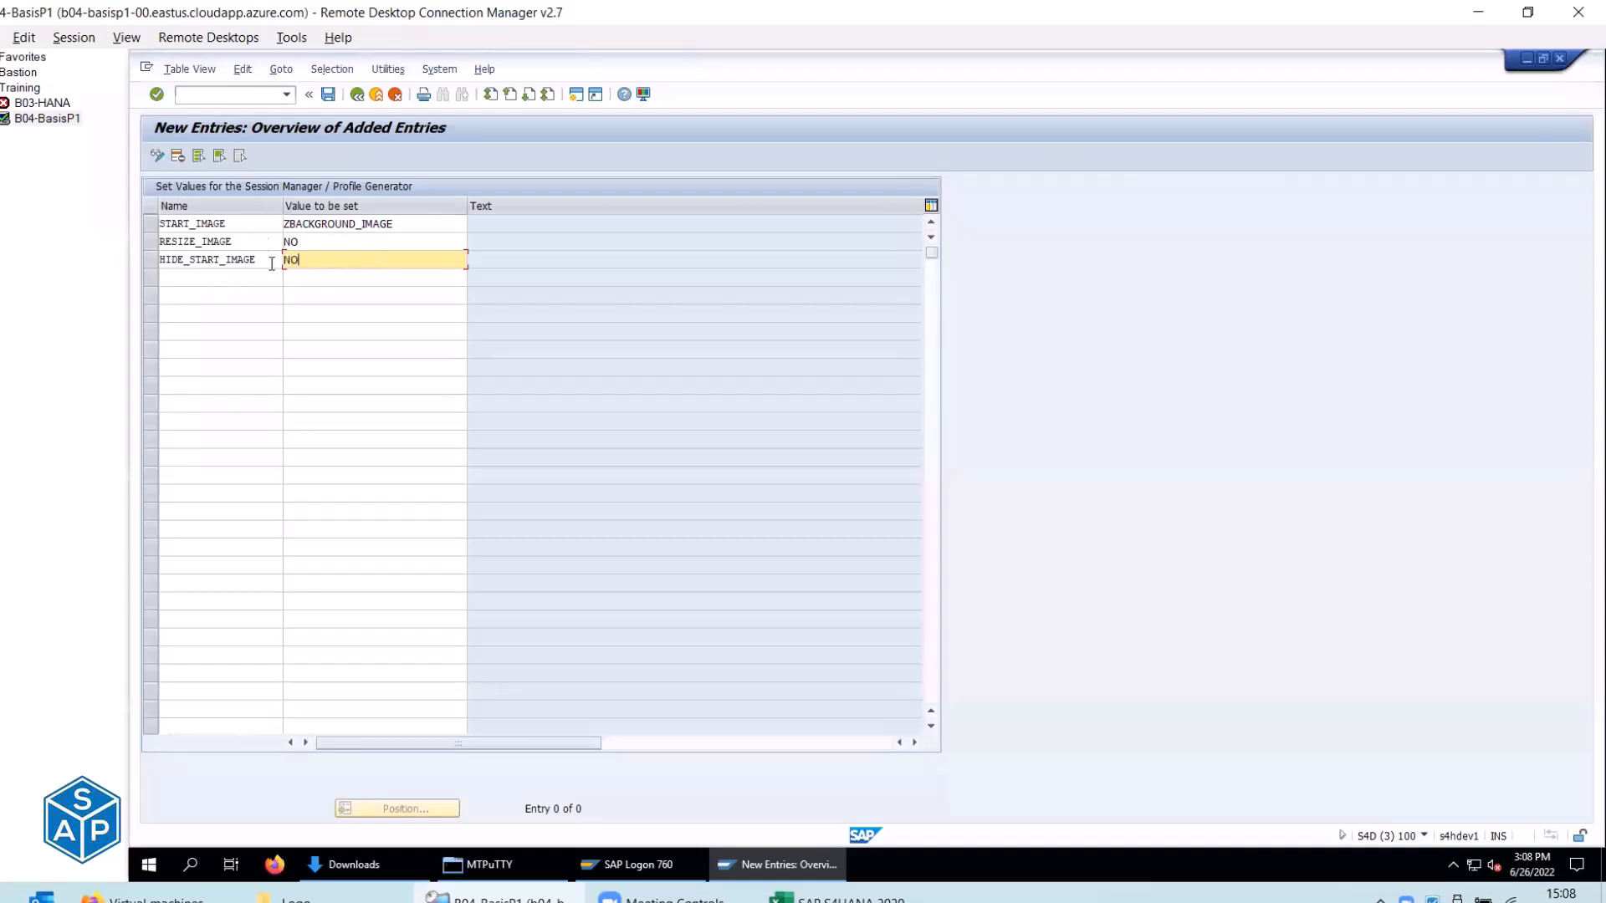
pyautogui.hotkey('alt', 'Tab')
pyautogui.hotkey('alt', 'Tab')
pyautogui.click(328, 94)
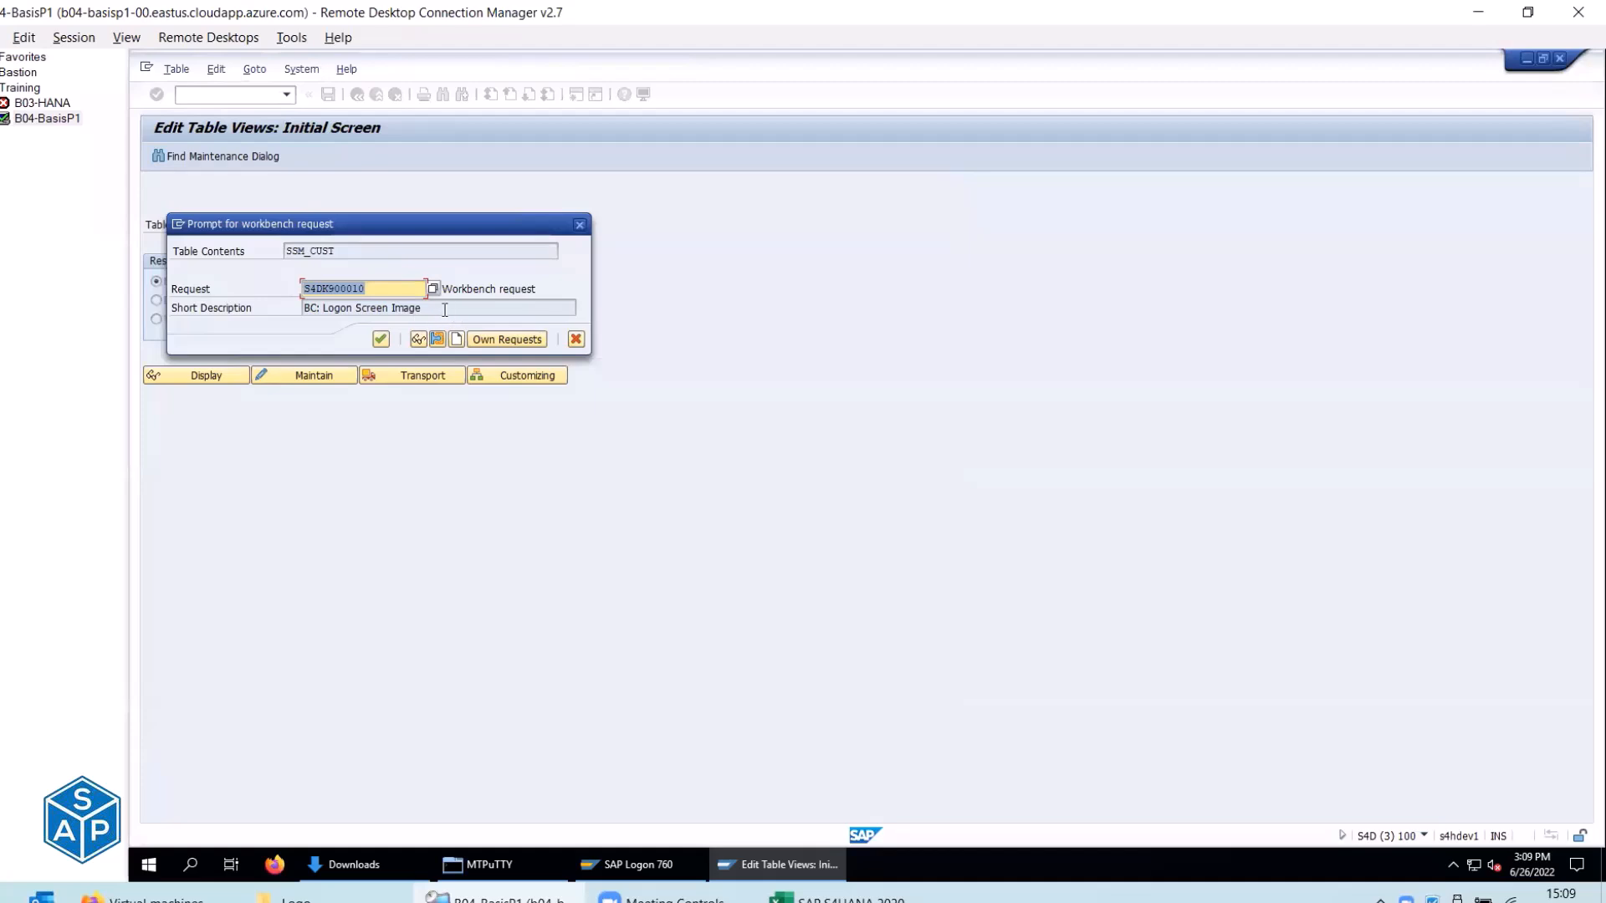
# Save the entries under the BC: Logon Screen Image workbench request.
pyautogui.moveTo(422, 308); pyautogui.dragTo(302, 314)
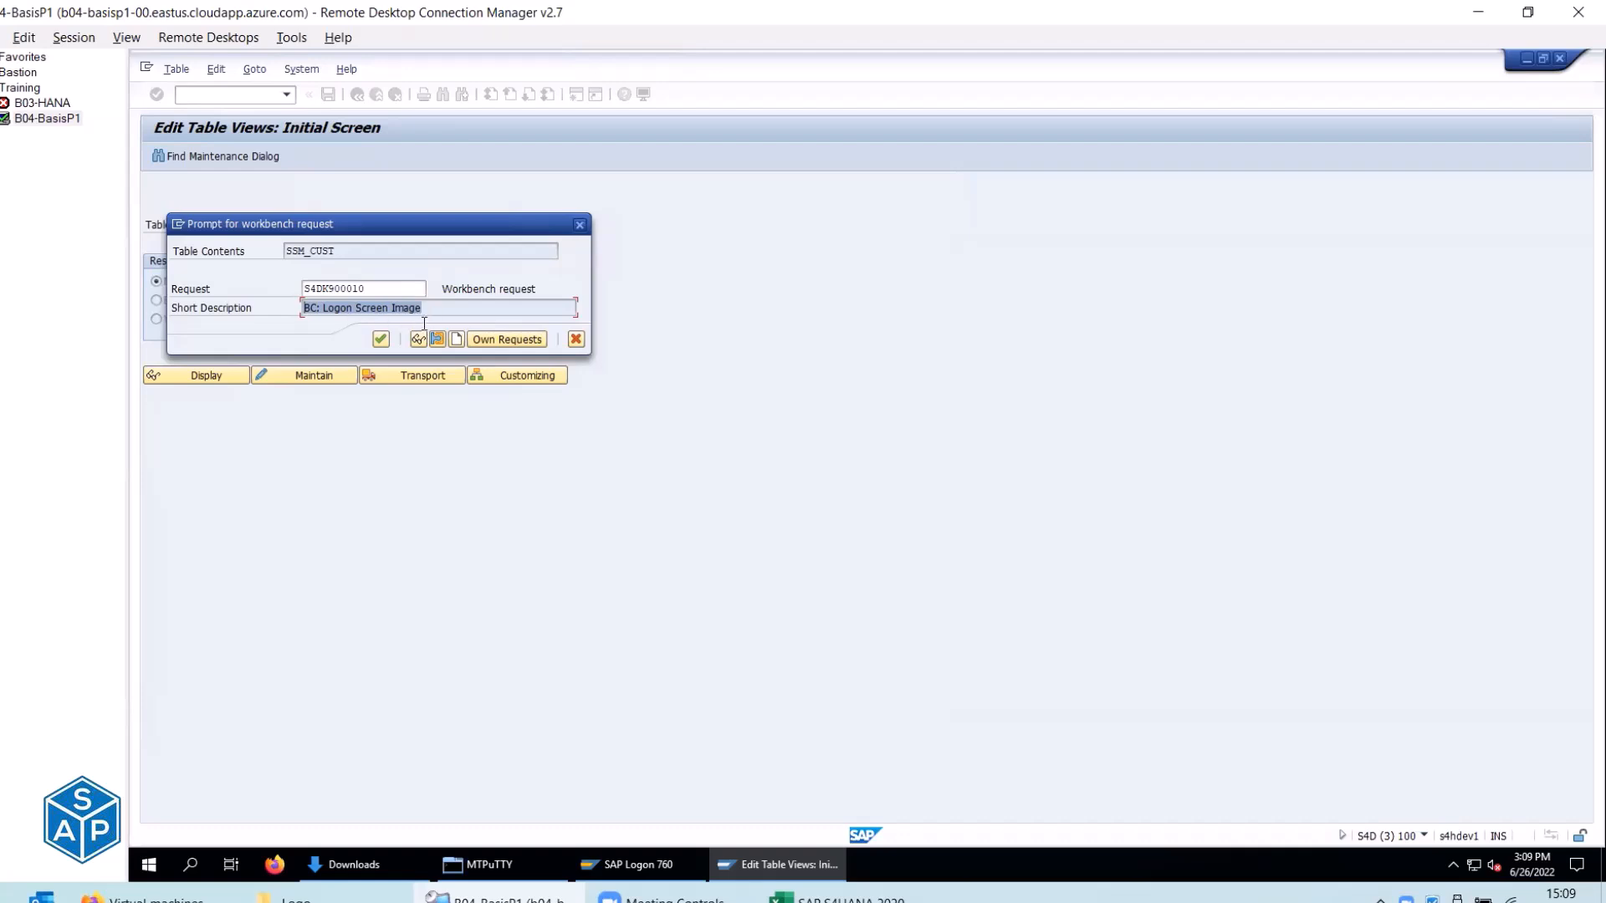
pyautogui.click(379, 339)
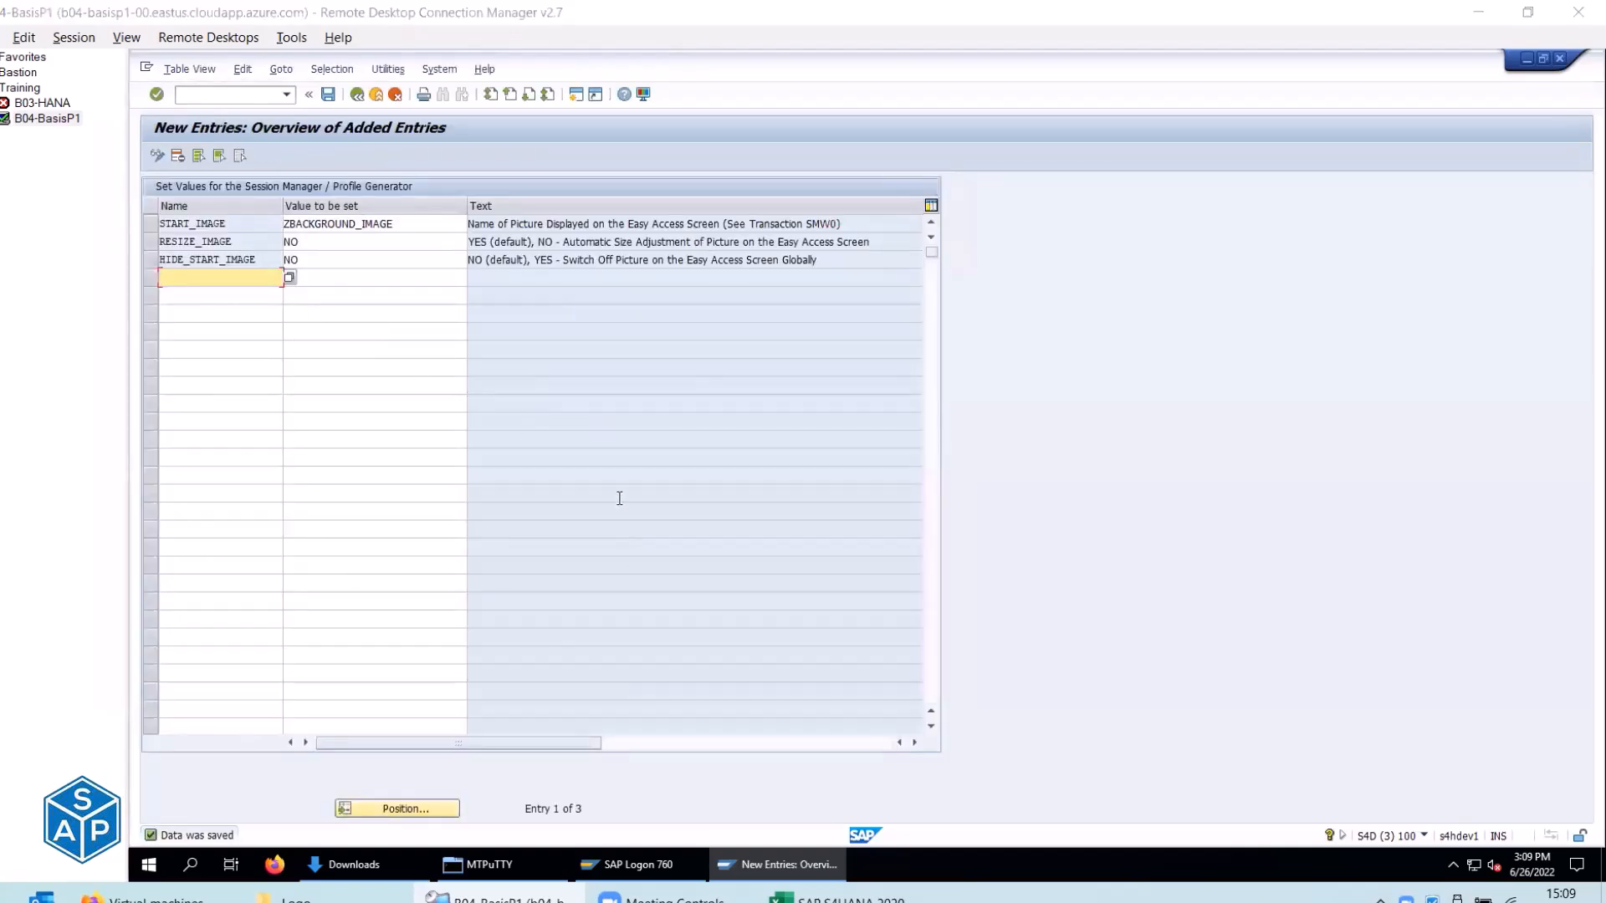
pyautogui.hotkey('alt', 'Tab')
# Mark Set Background Image done in cell C287 and save the checklist workbook.
pyautogui.moveTo(190, 413); pyautogui.dragTo(1112, 446)
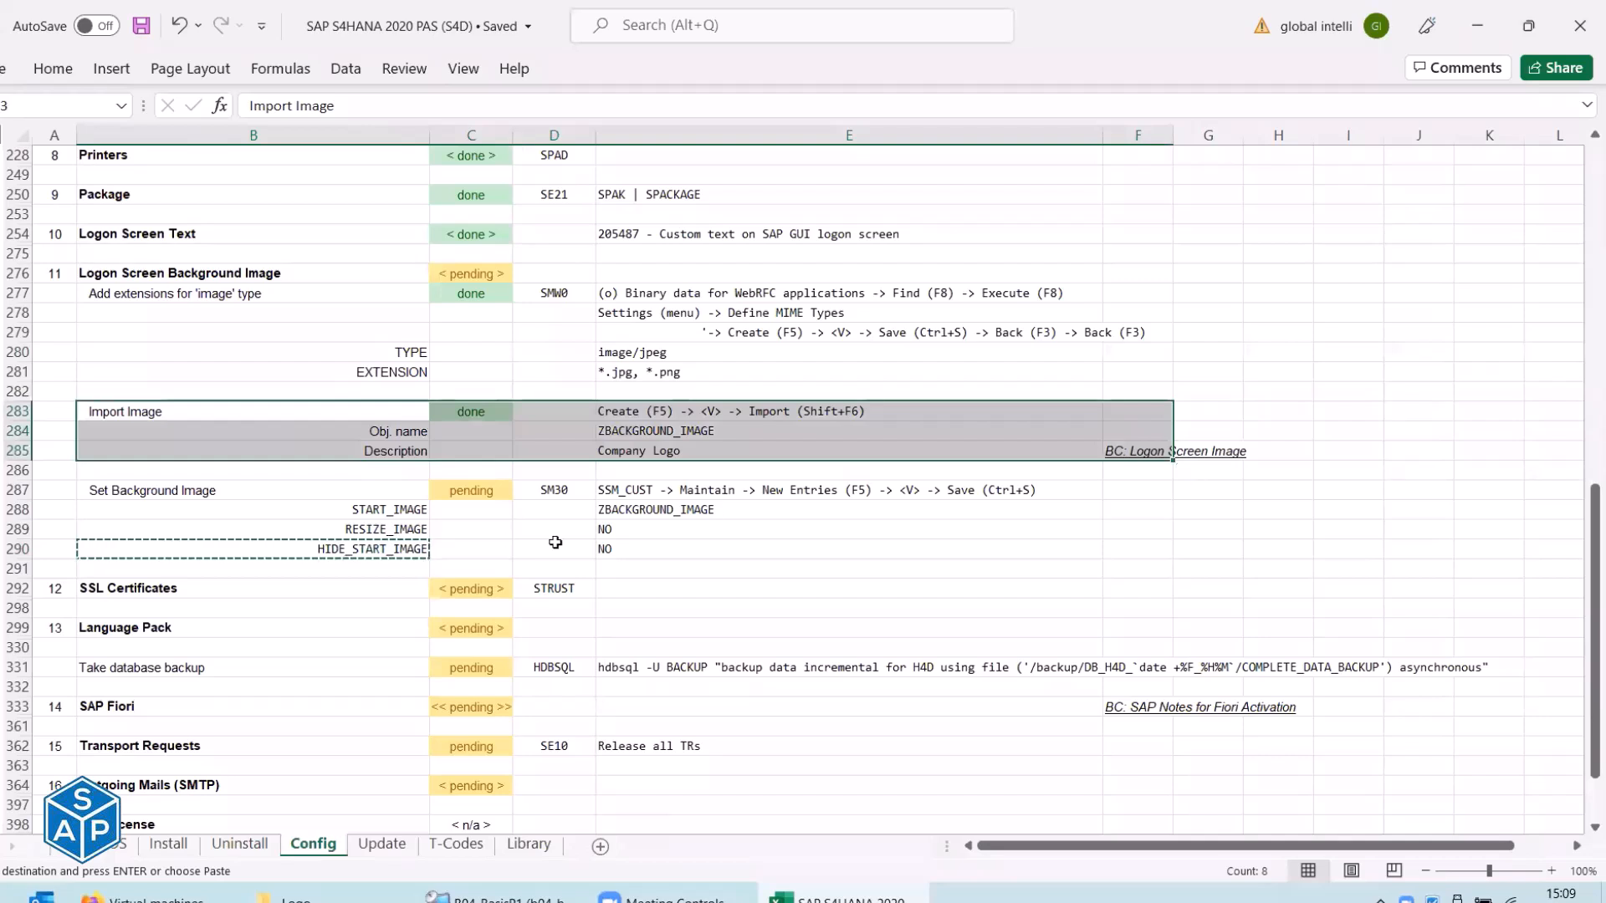
pyautogui.click(499, 489)
pyautogui.write('done')
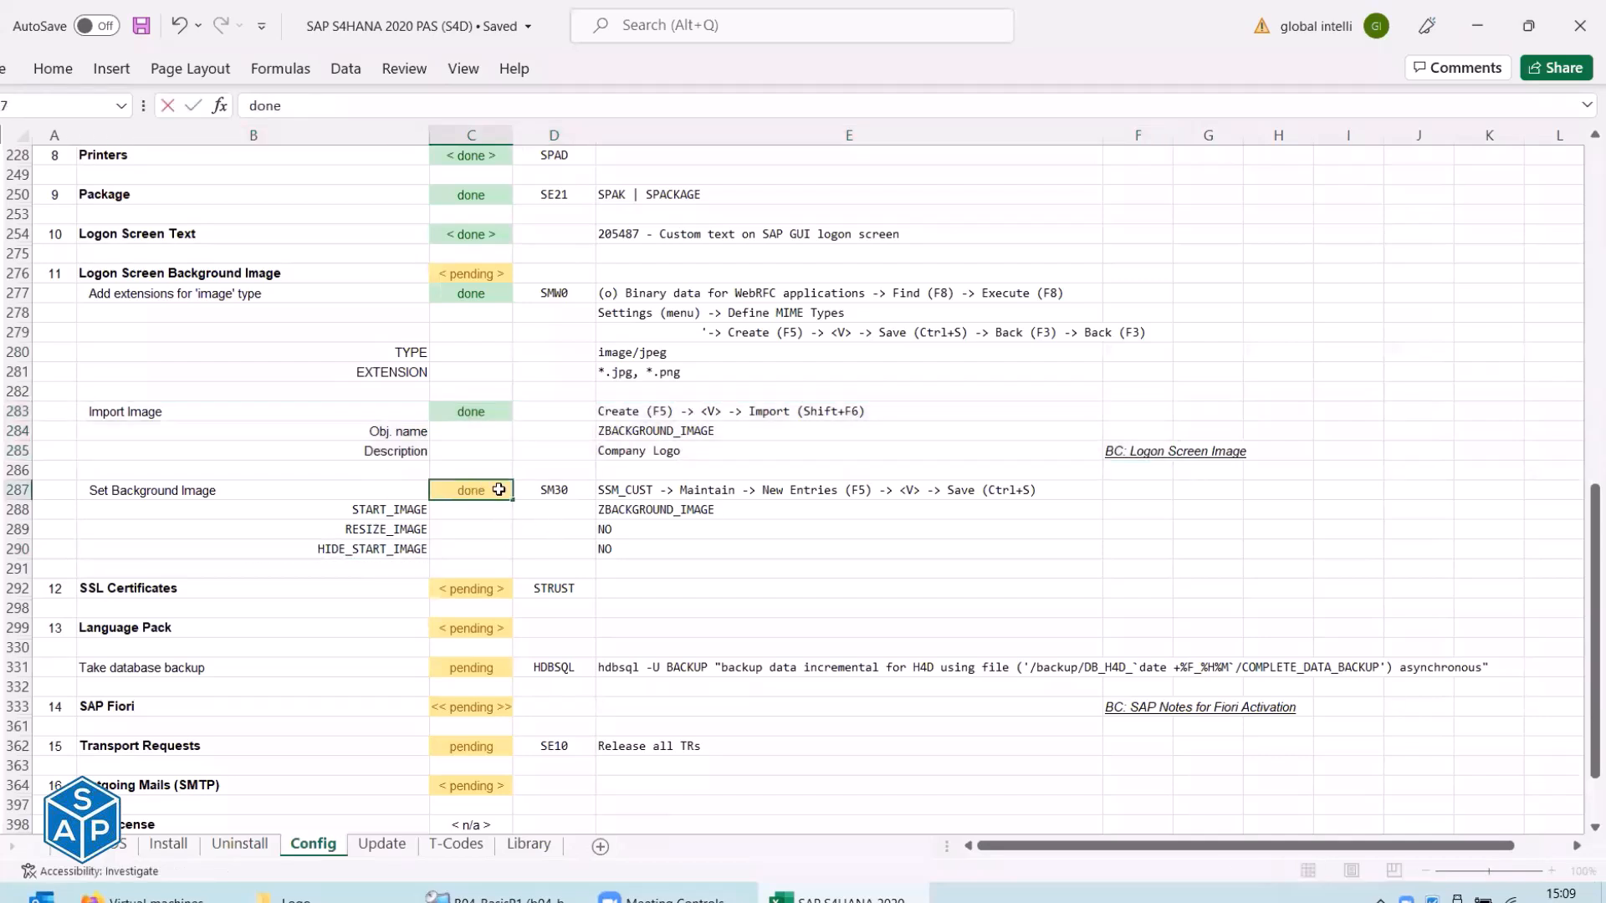
pyautogui.press('Return')
pyautogui.hotkey('ctrl', 's')
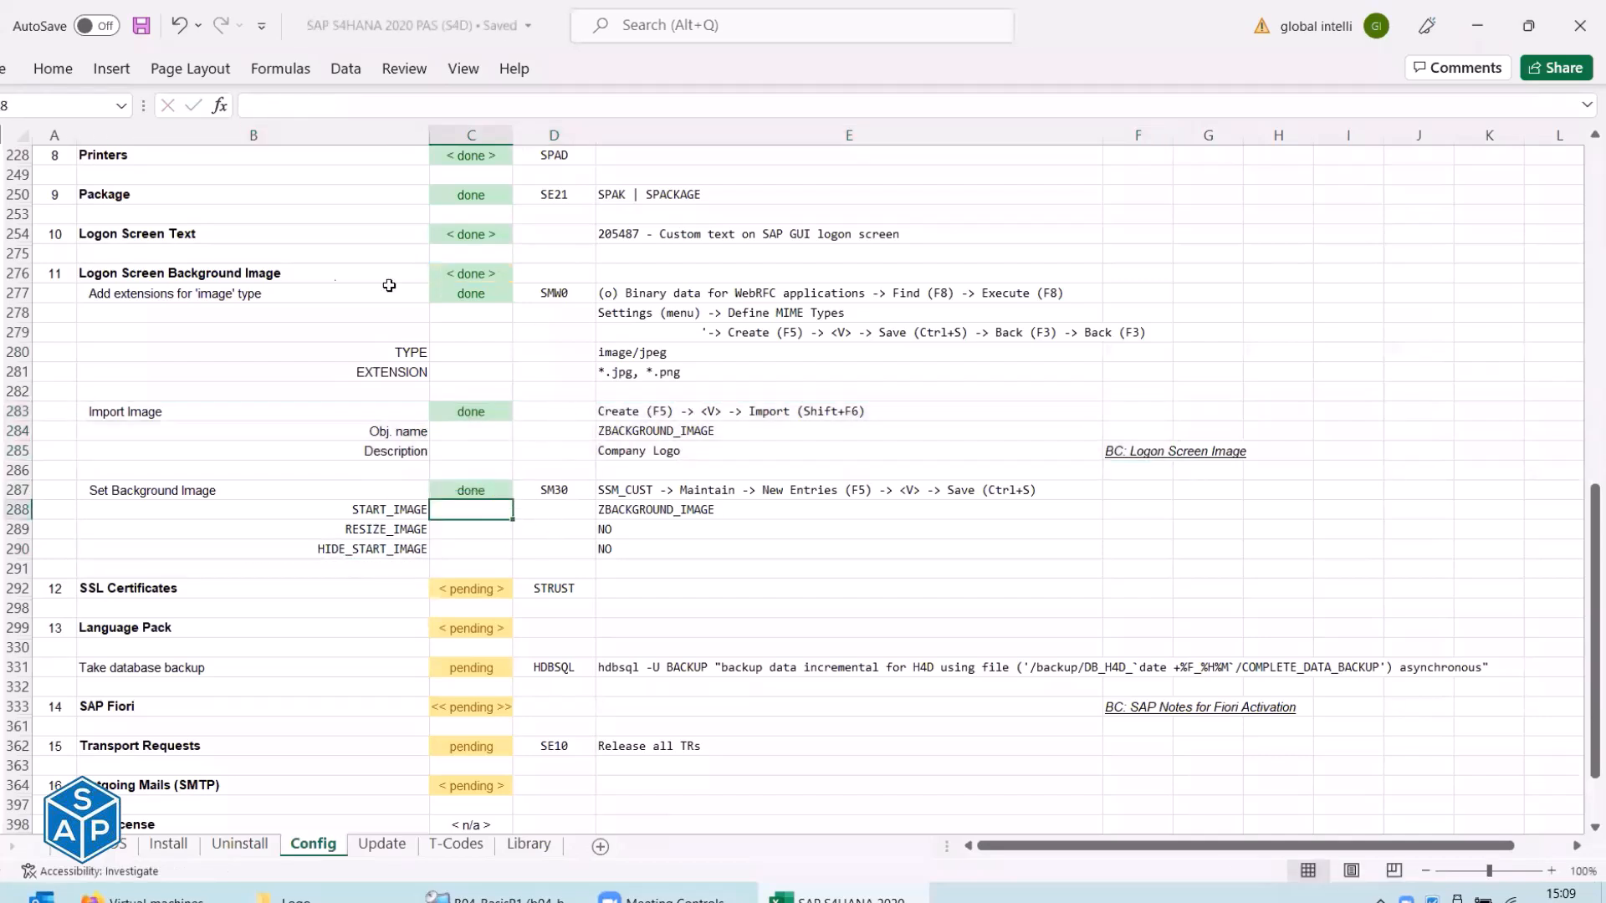
pyautogui.click(117, 272)
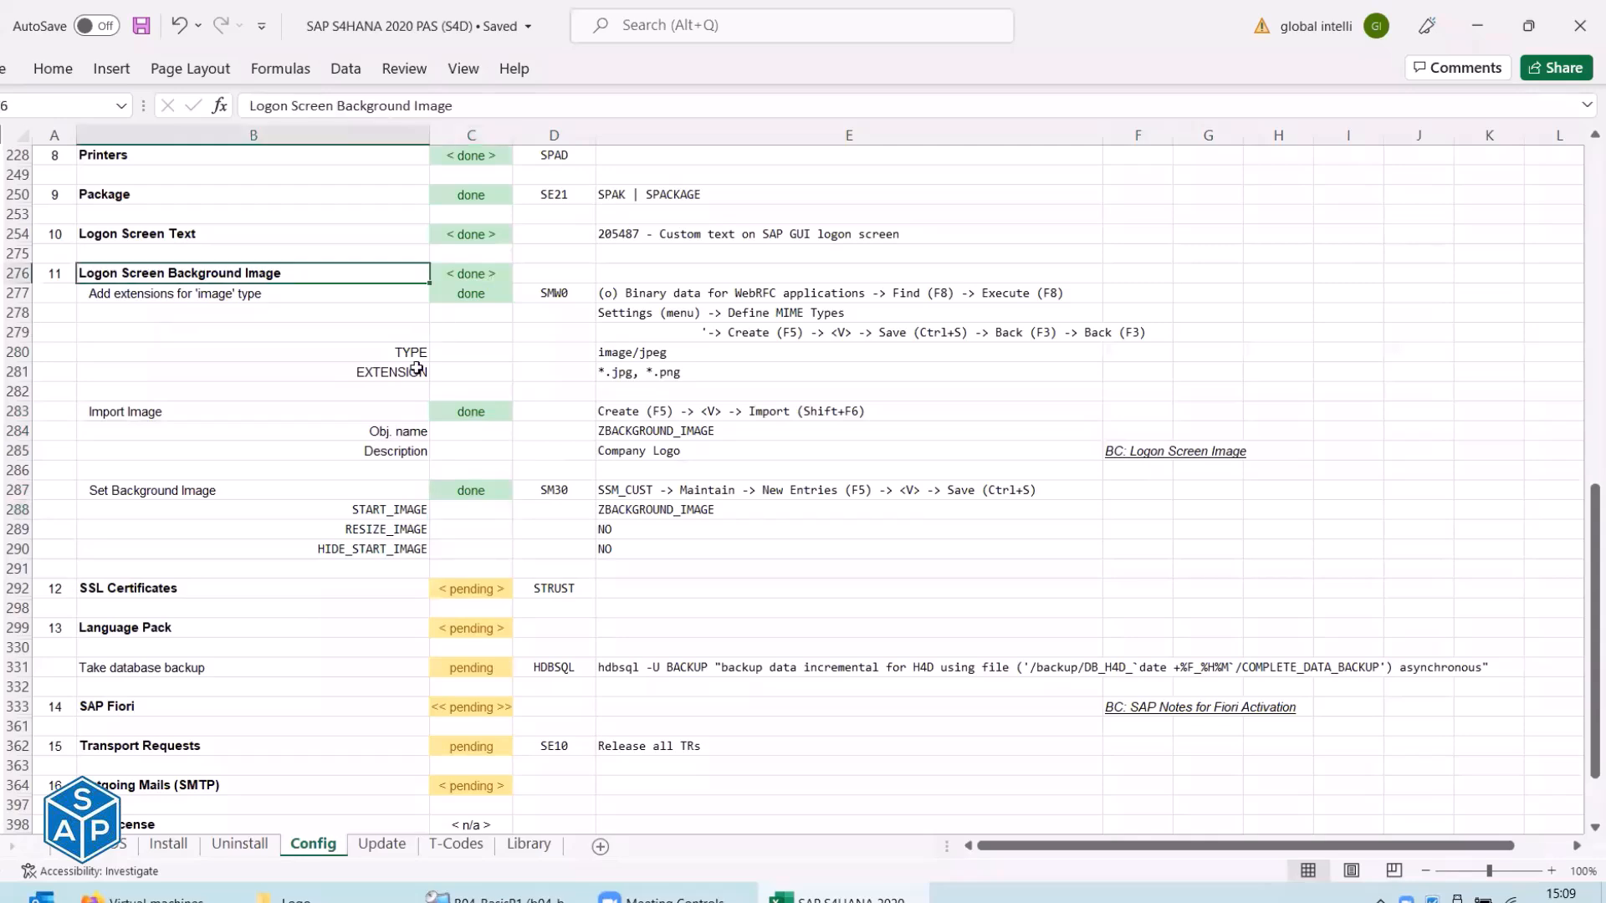
pyautogui.hotkey('alt', 'Tab')
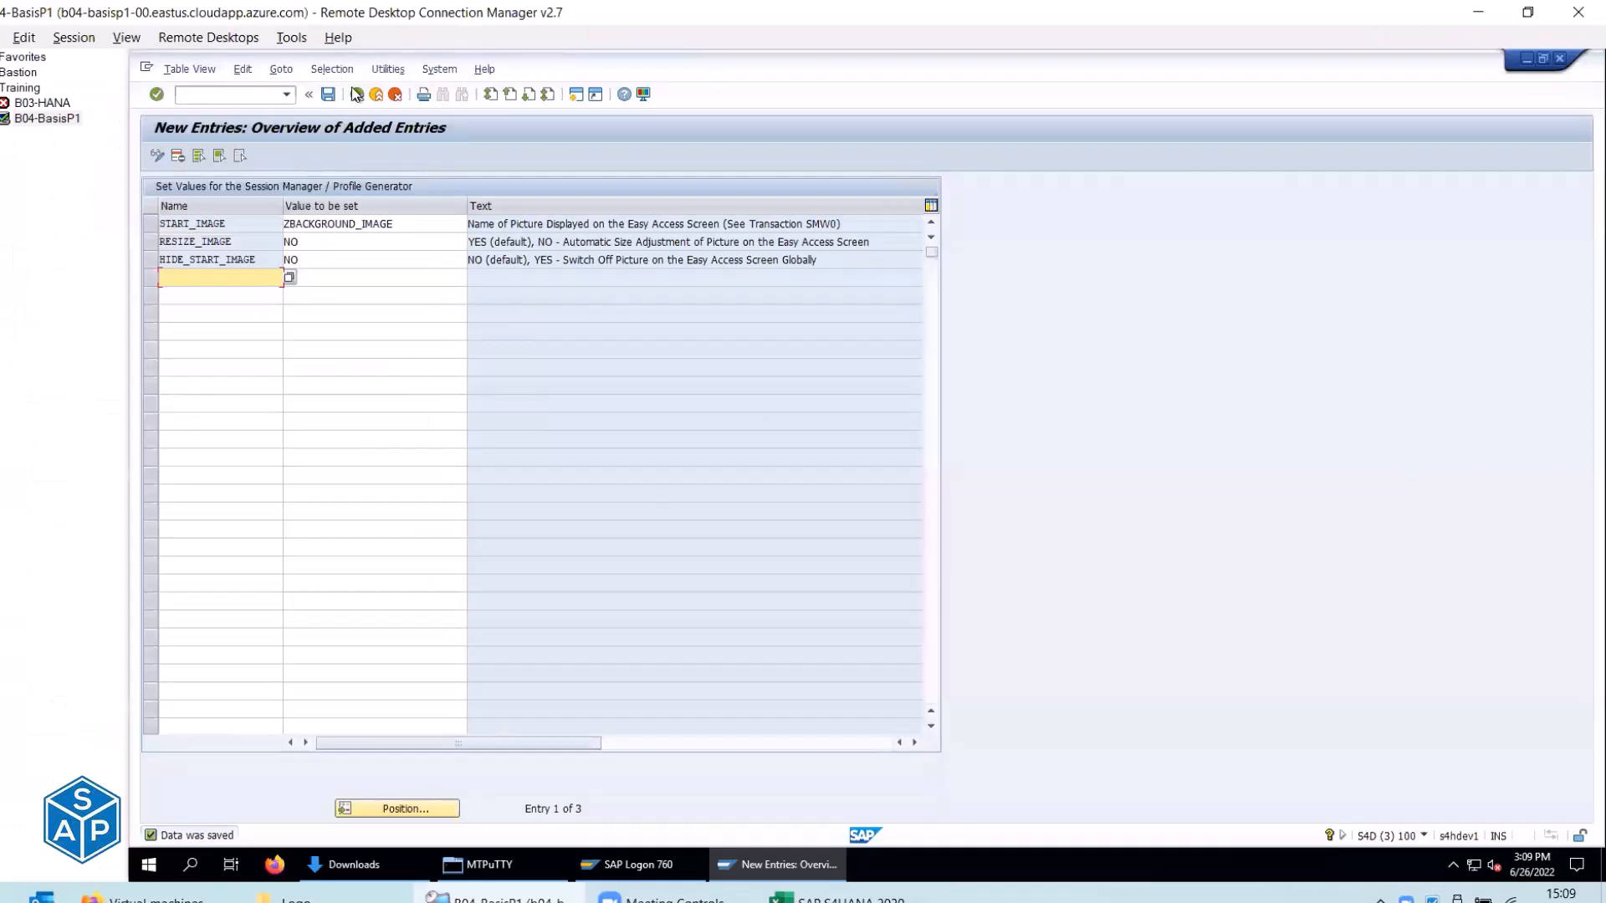
# Log off the SAP session and reopen the SAP S/4HANA 2020 logon screen.
pyautogui.click(380, 95)
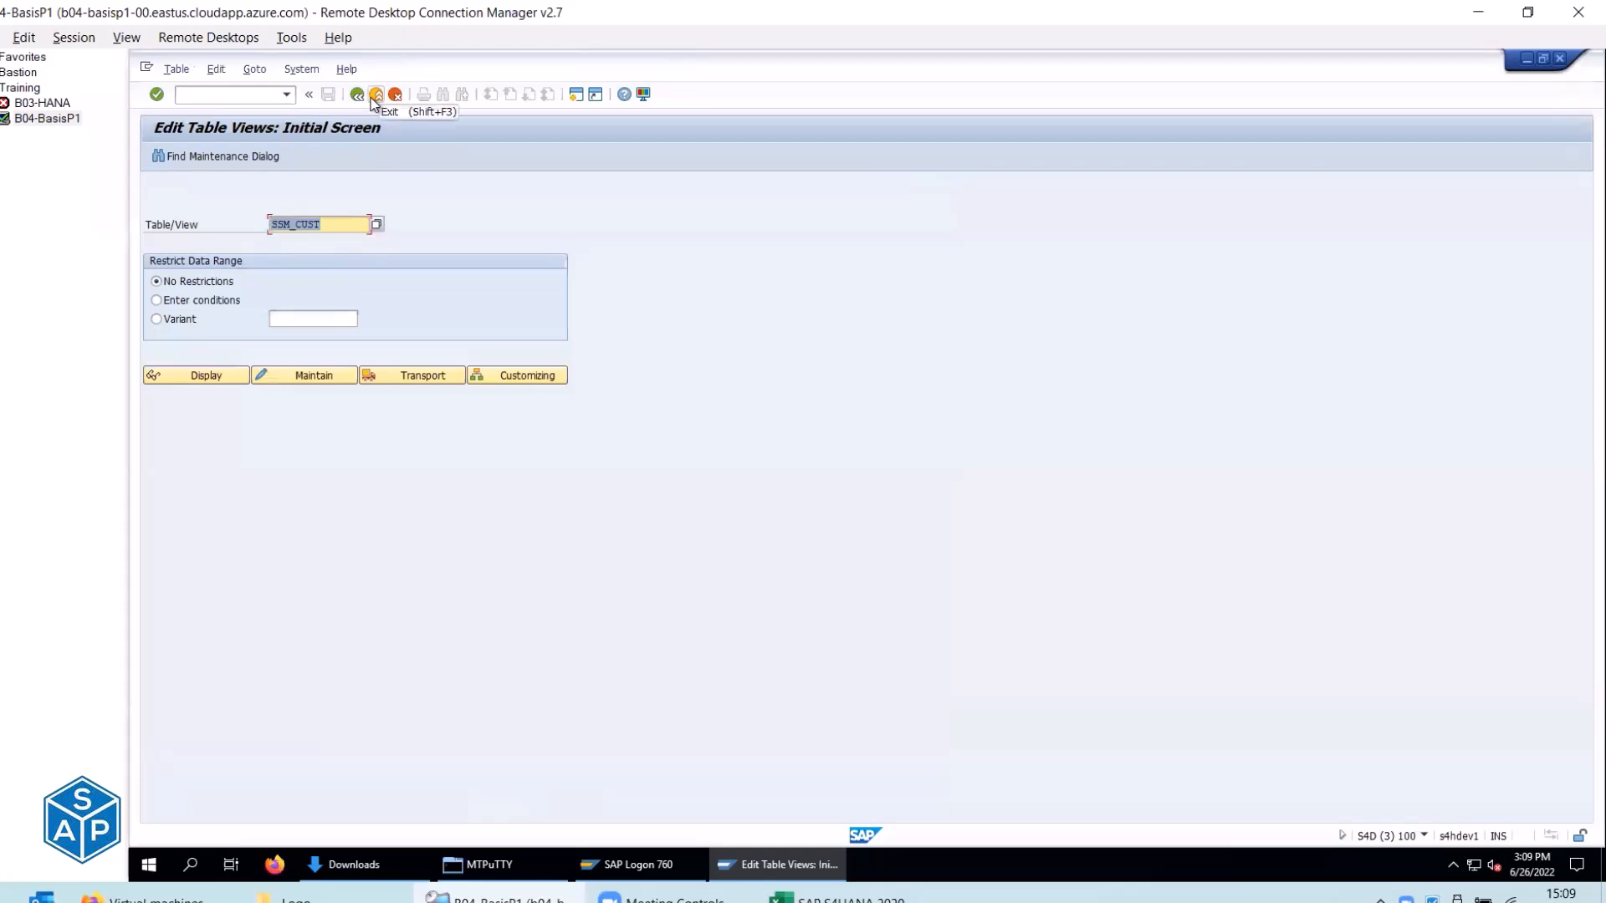
pyautogui.click(374, 98)
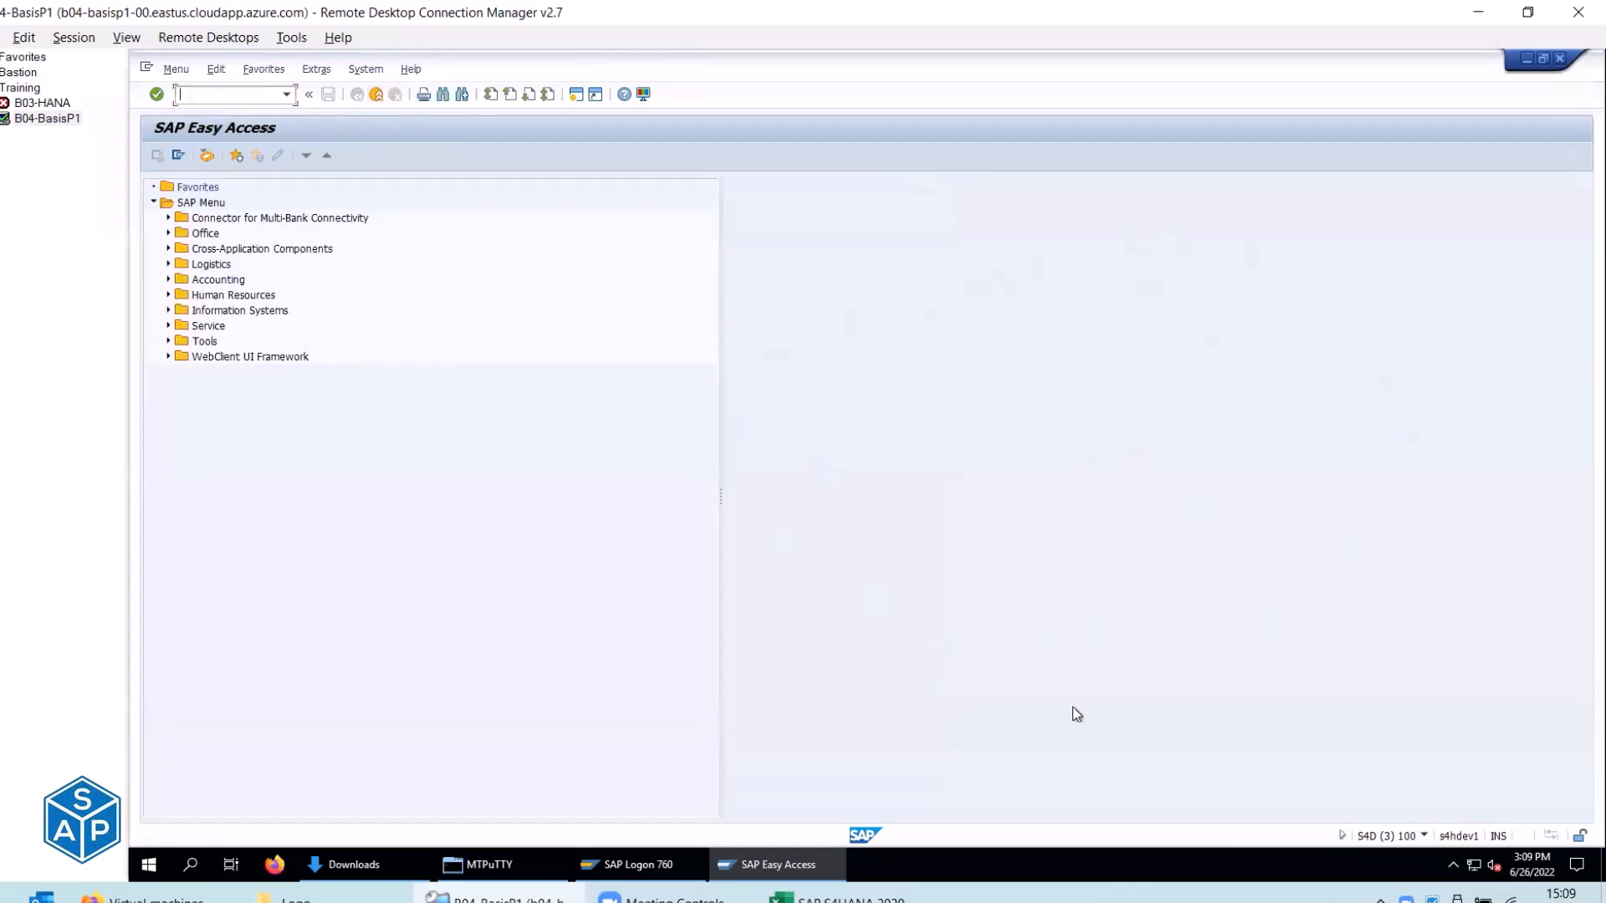
pyautogui.click(376, 95)
pyautogui.click(310, 368)
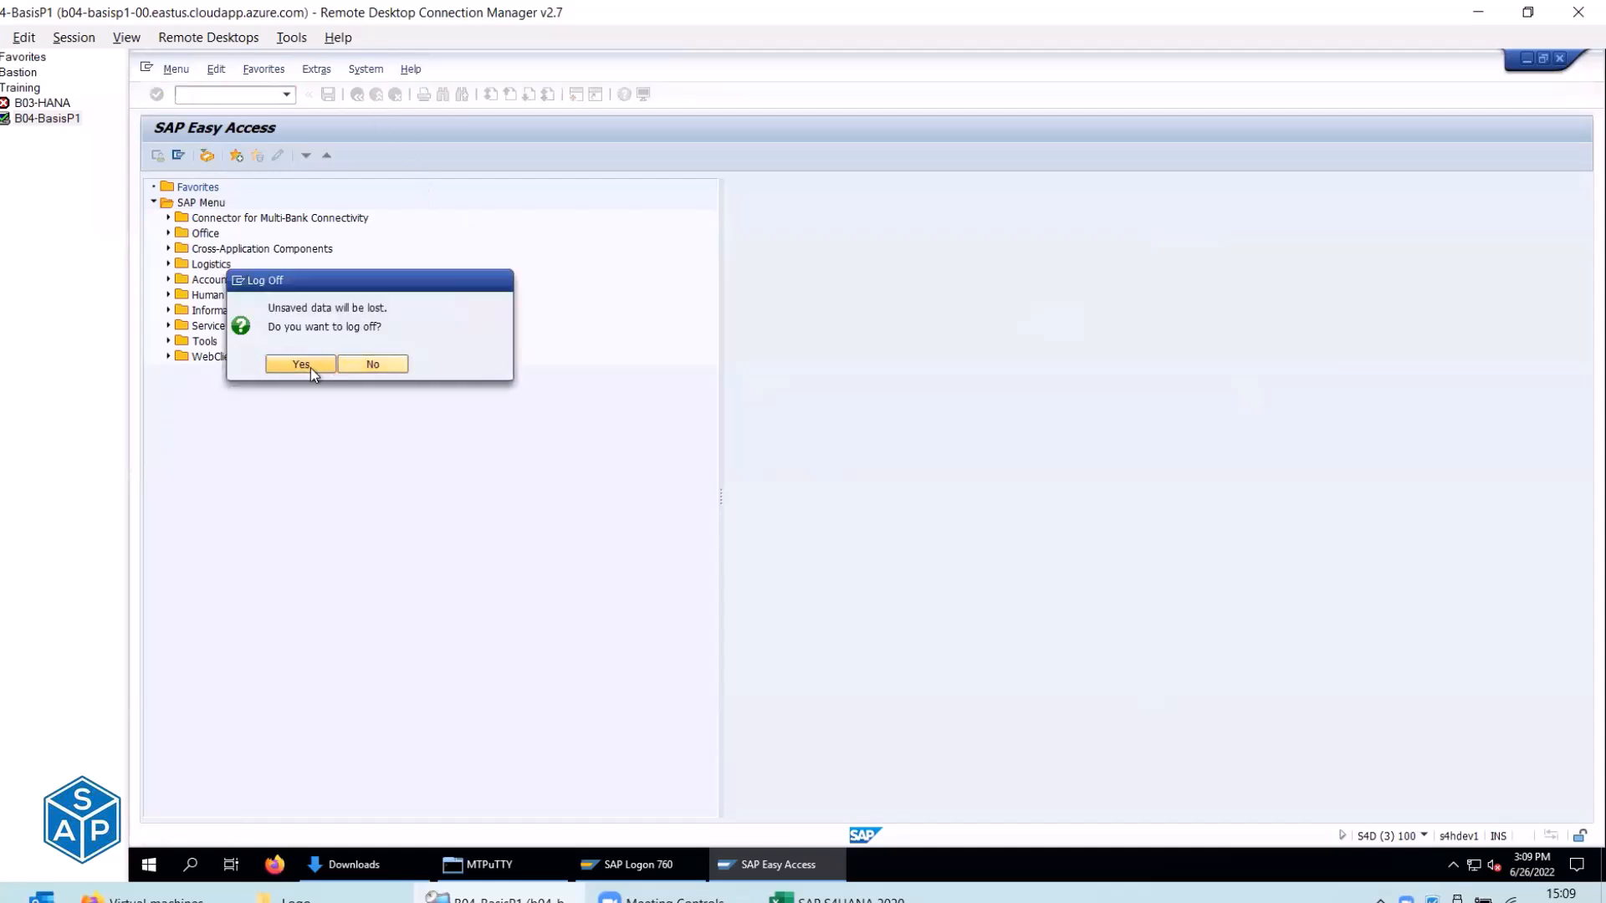
pyautogui.click(639, 871)
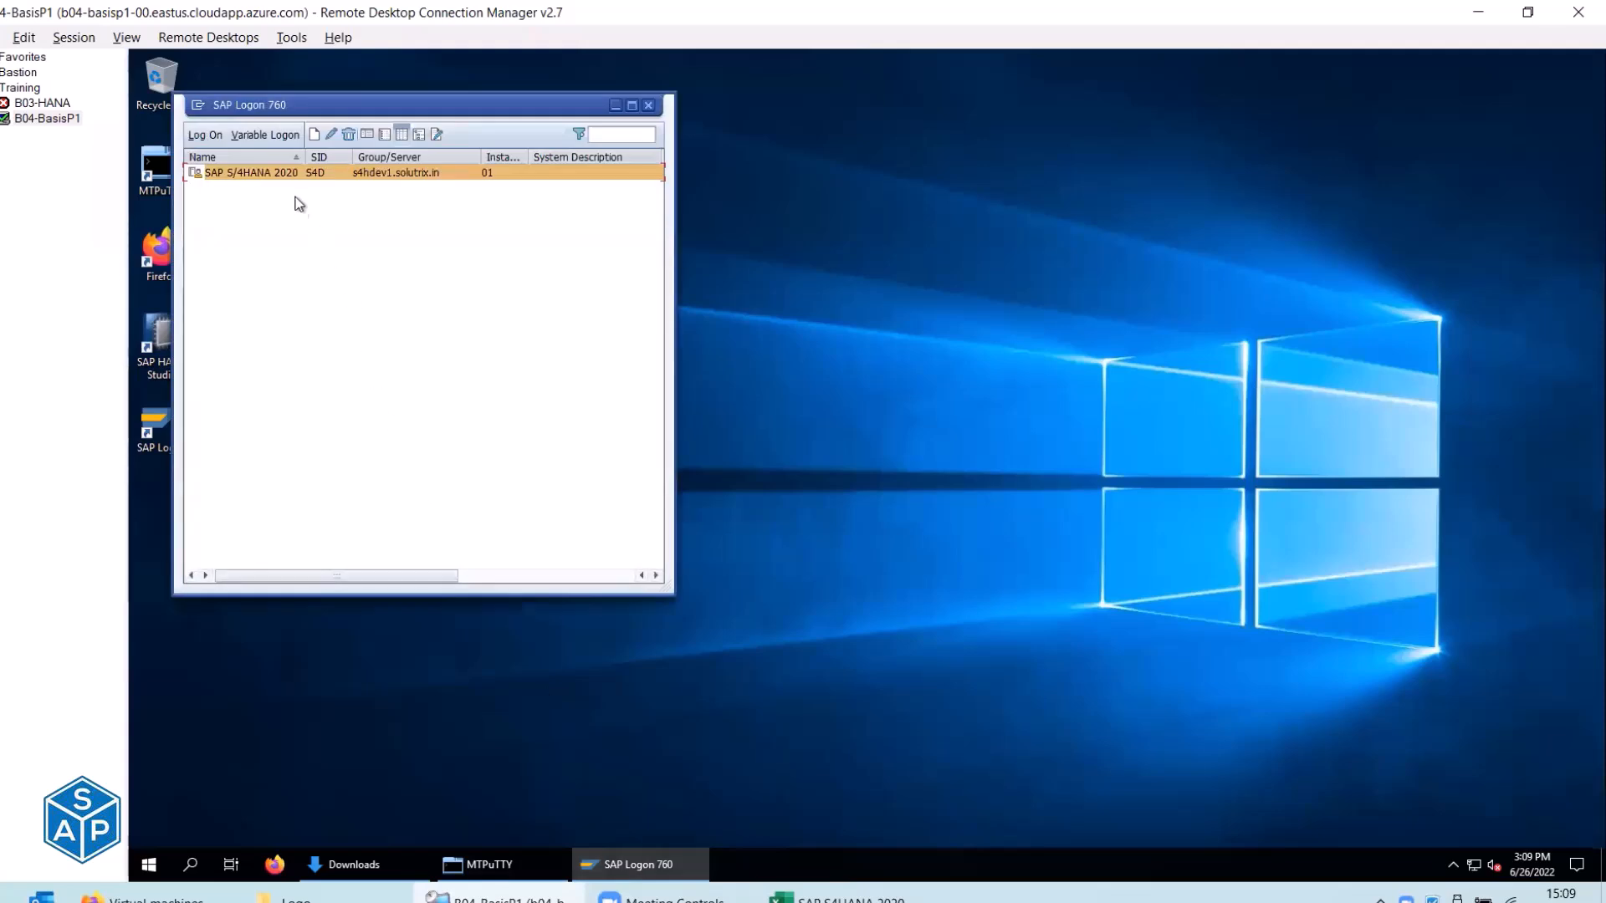
pyautogui.click(276, 173)
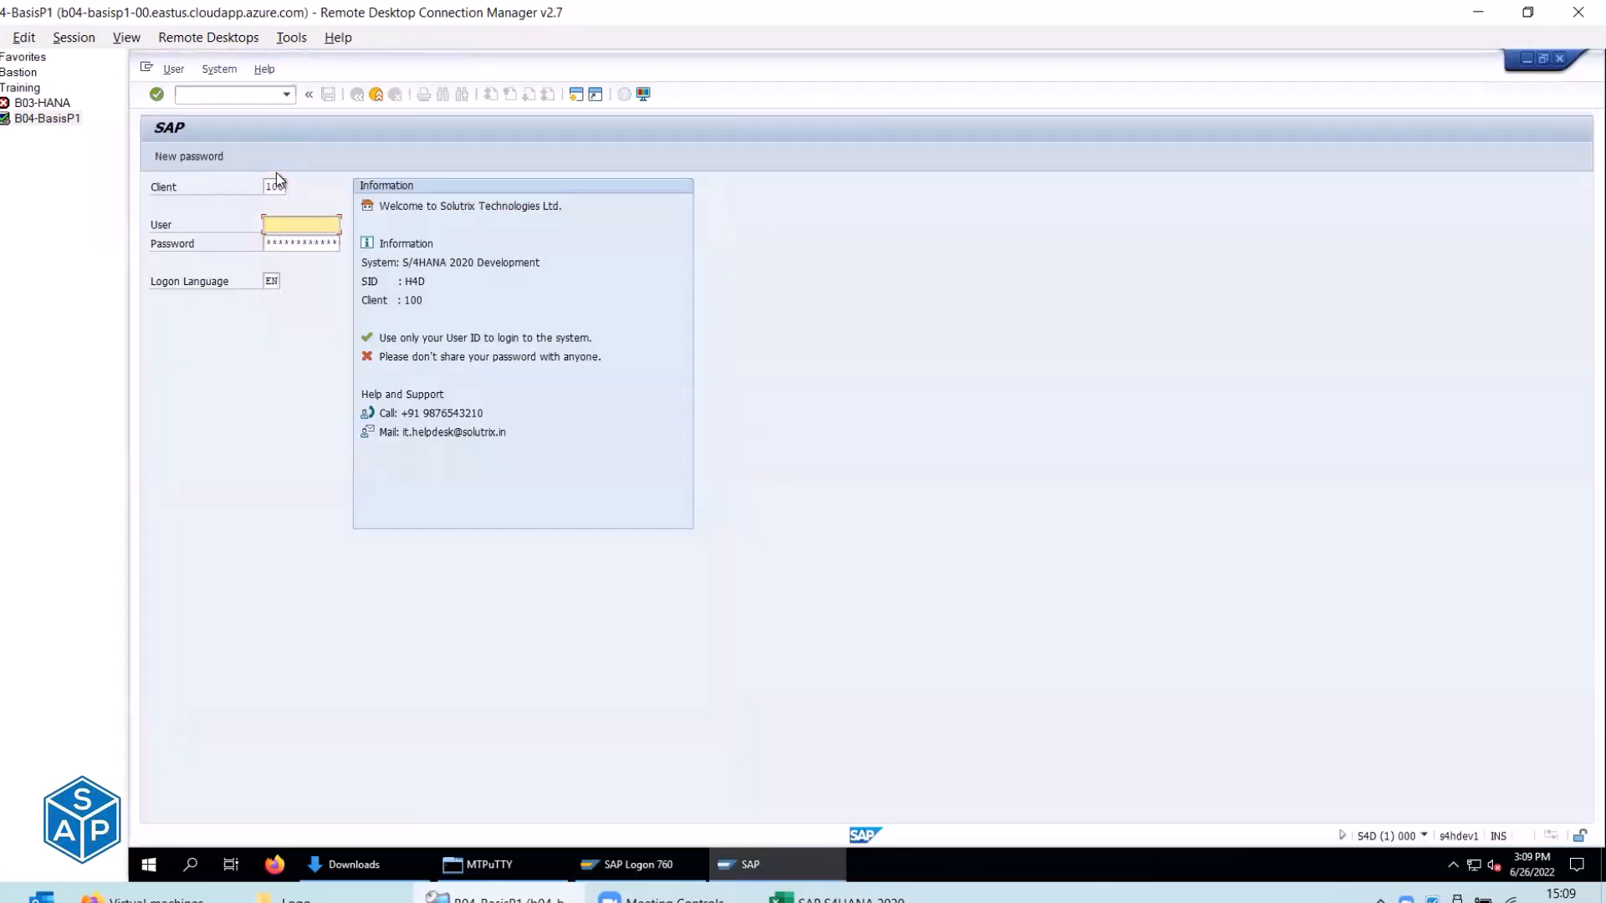
# Log on with the suggested user ID and the account password.
pyautogui.press('Tab')
pyautogui.write('*')
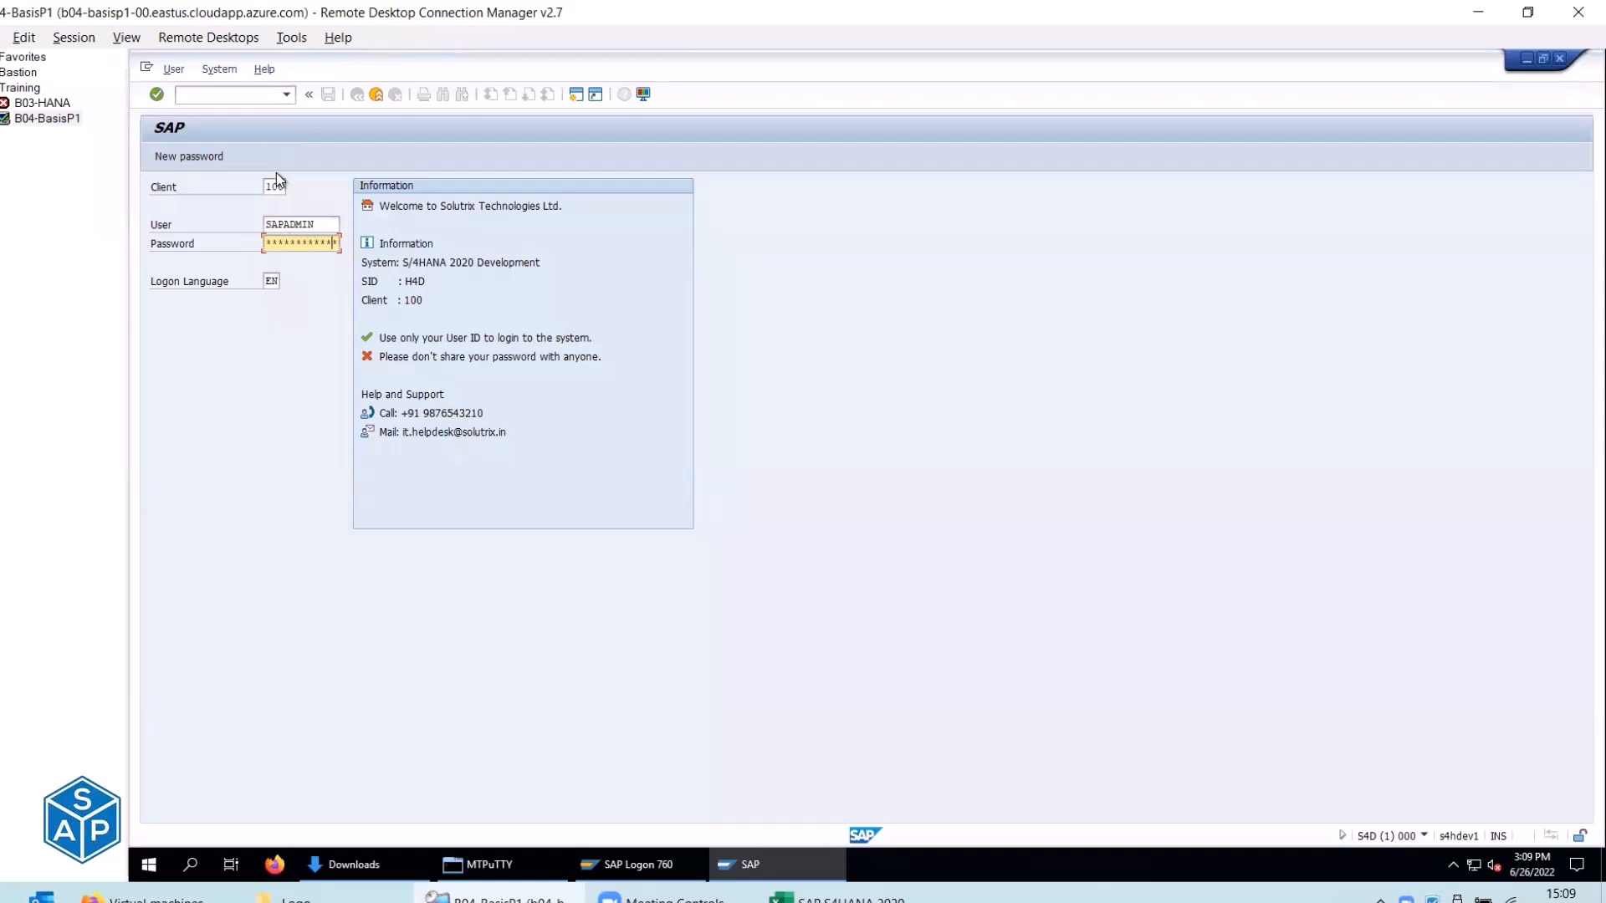
pyautogui.press('Return')
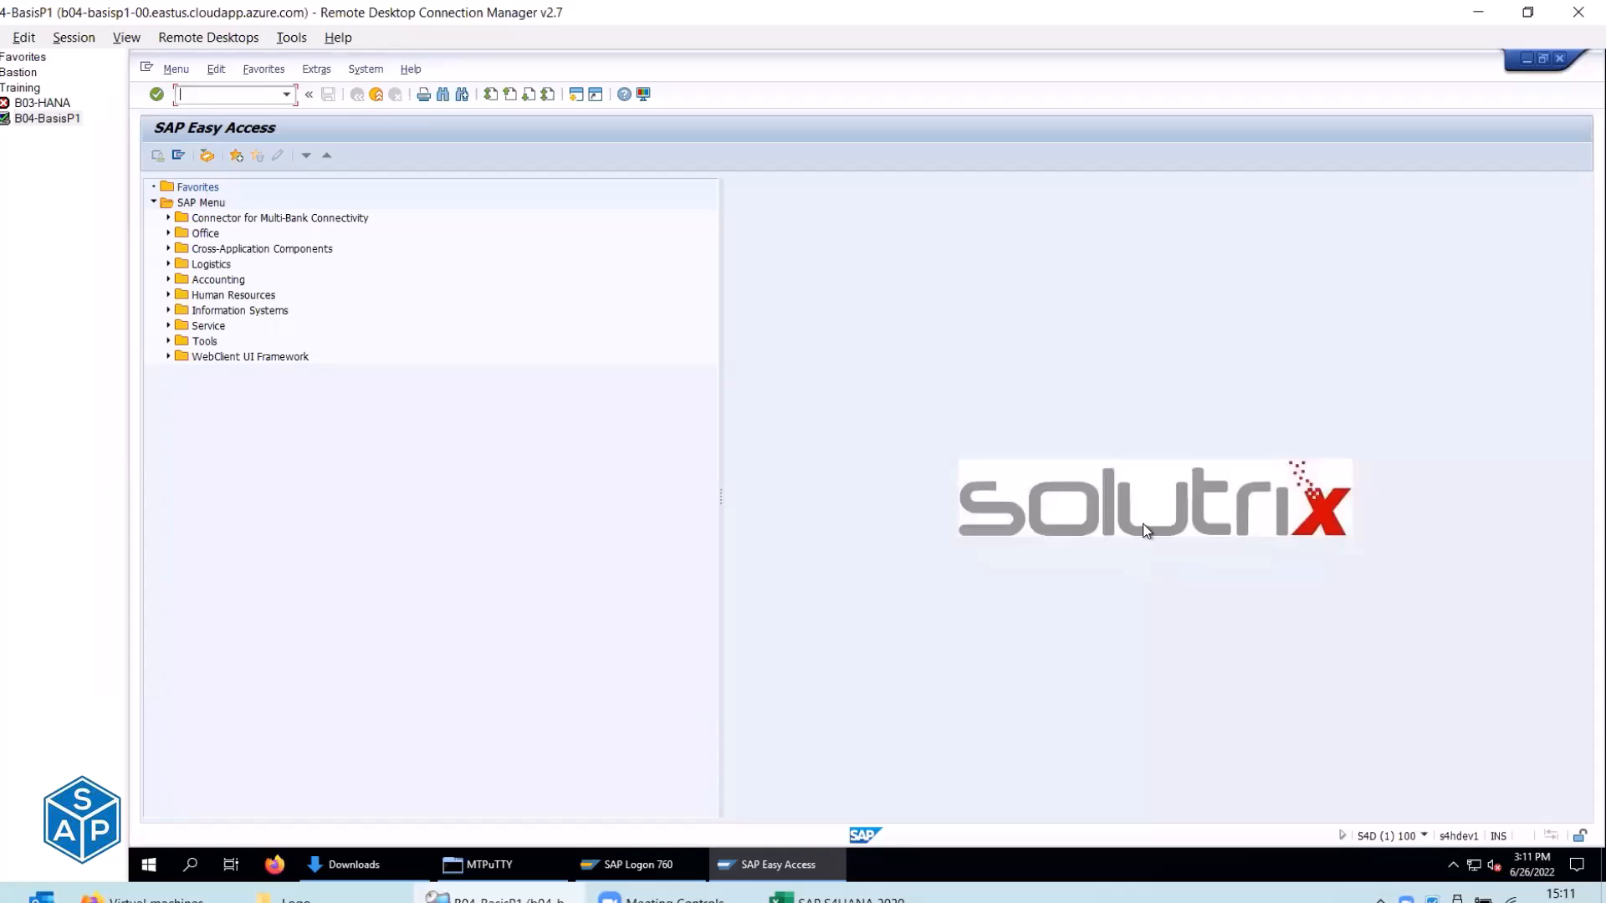
# Collapse the Logon Screen Background Image rows and expand the SSL Certificates section at B292.
pyautogui.hotkey('alt', 'Tab')
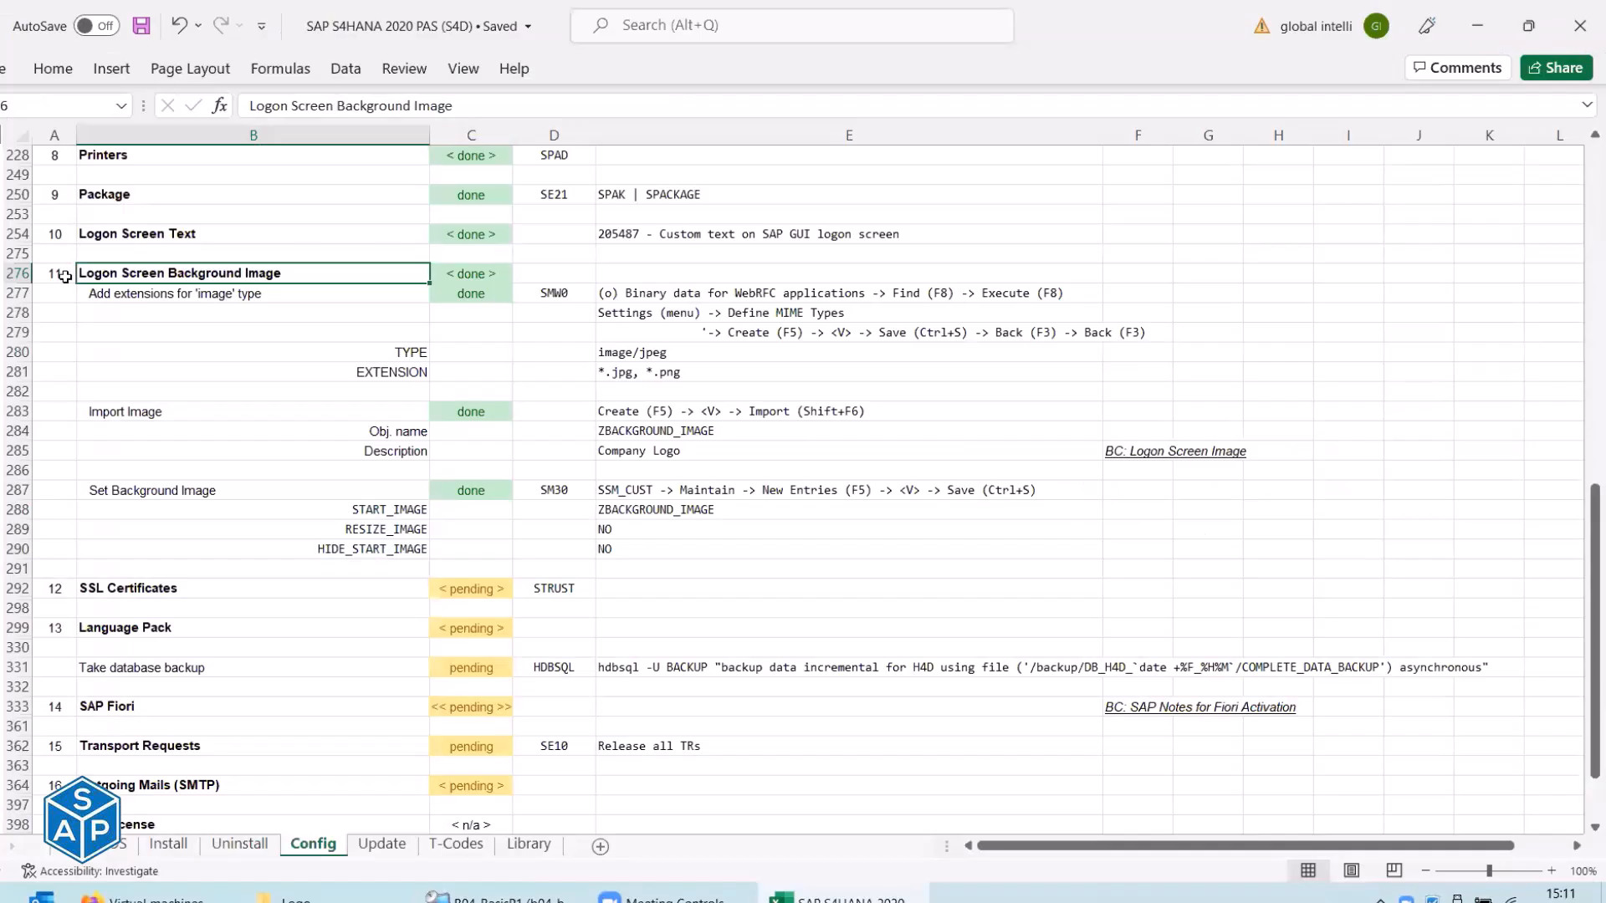
pyautogui.hotkey('alt', 'a')
pyautogui.press('h')
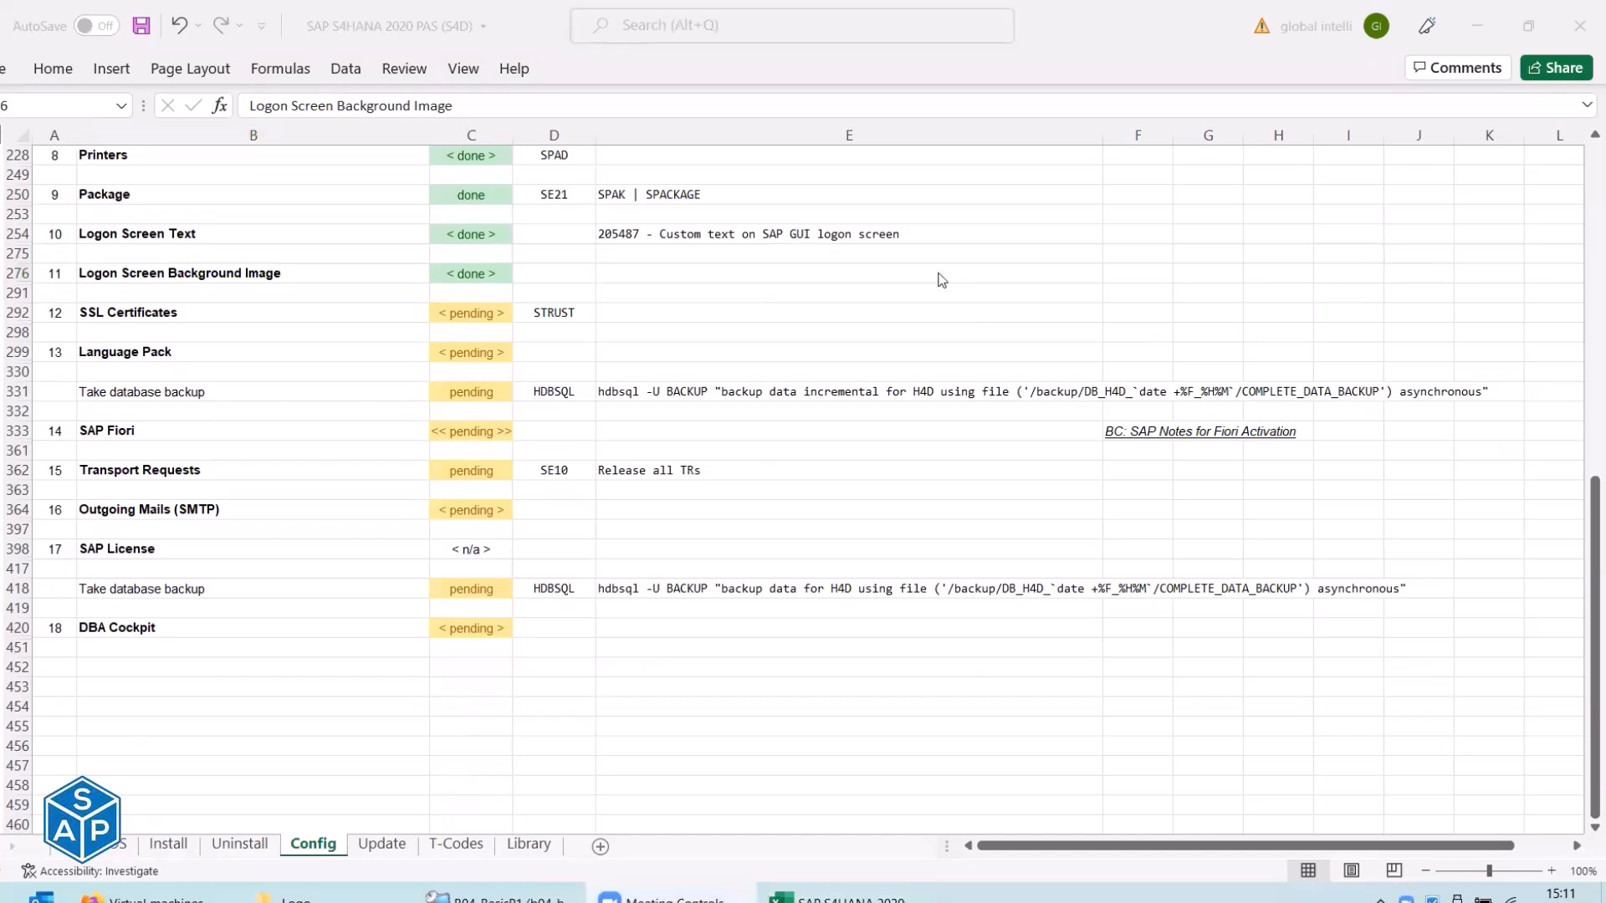
pyautogui.click(88, 314)
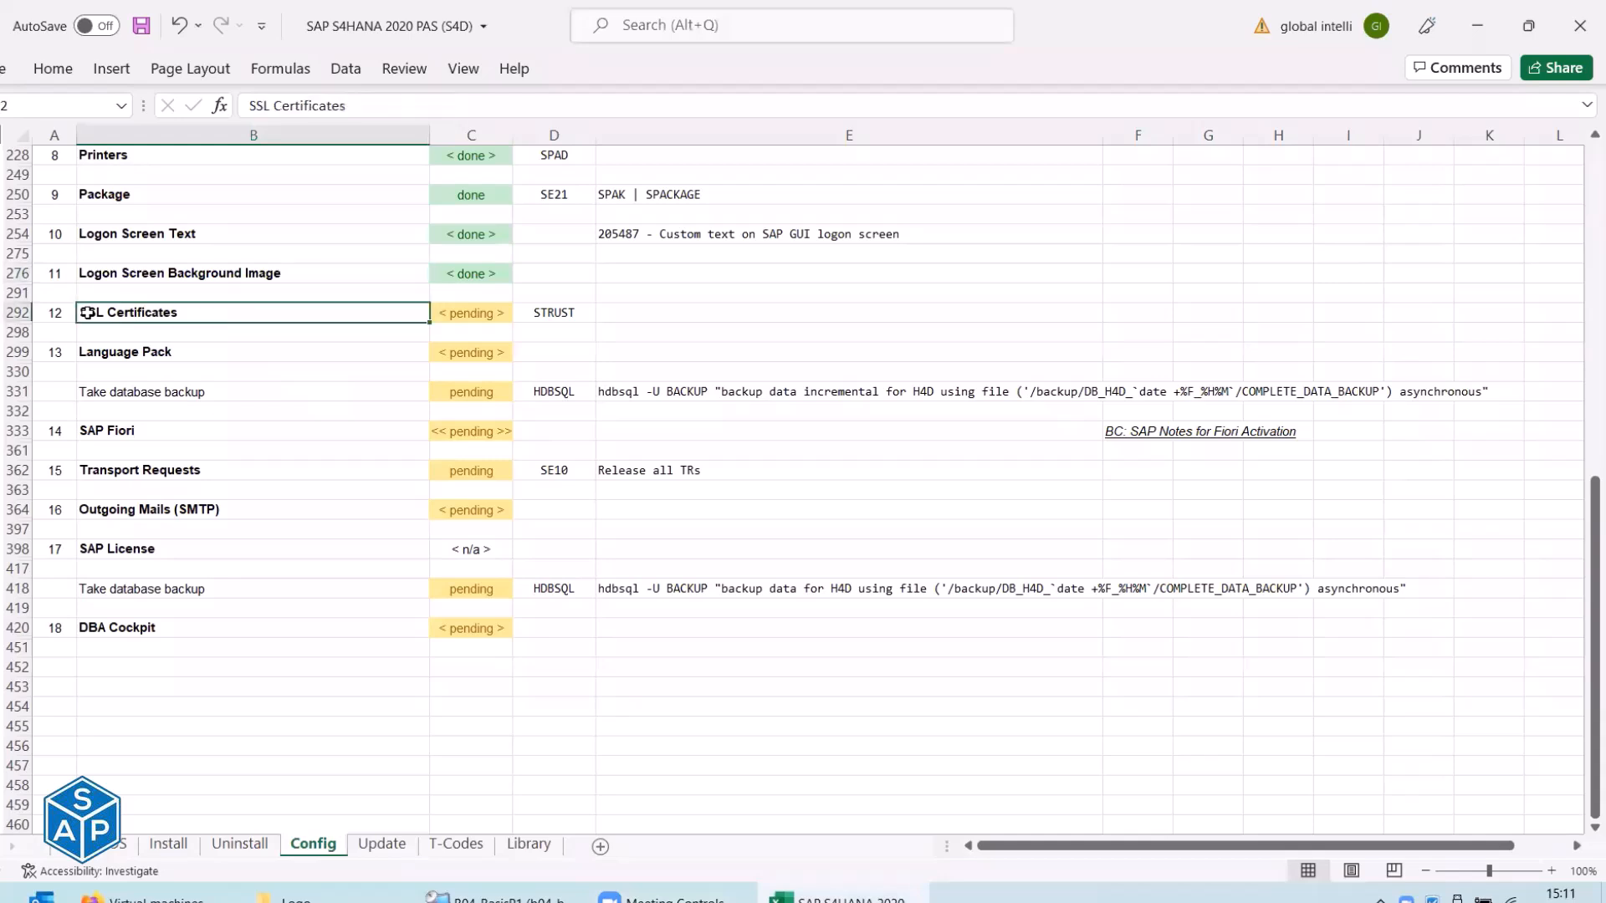
pyautogui.click(1, 332)
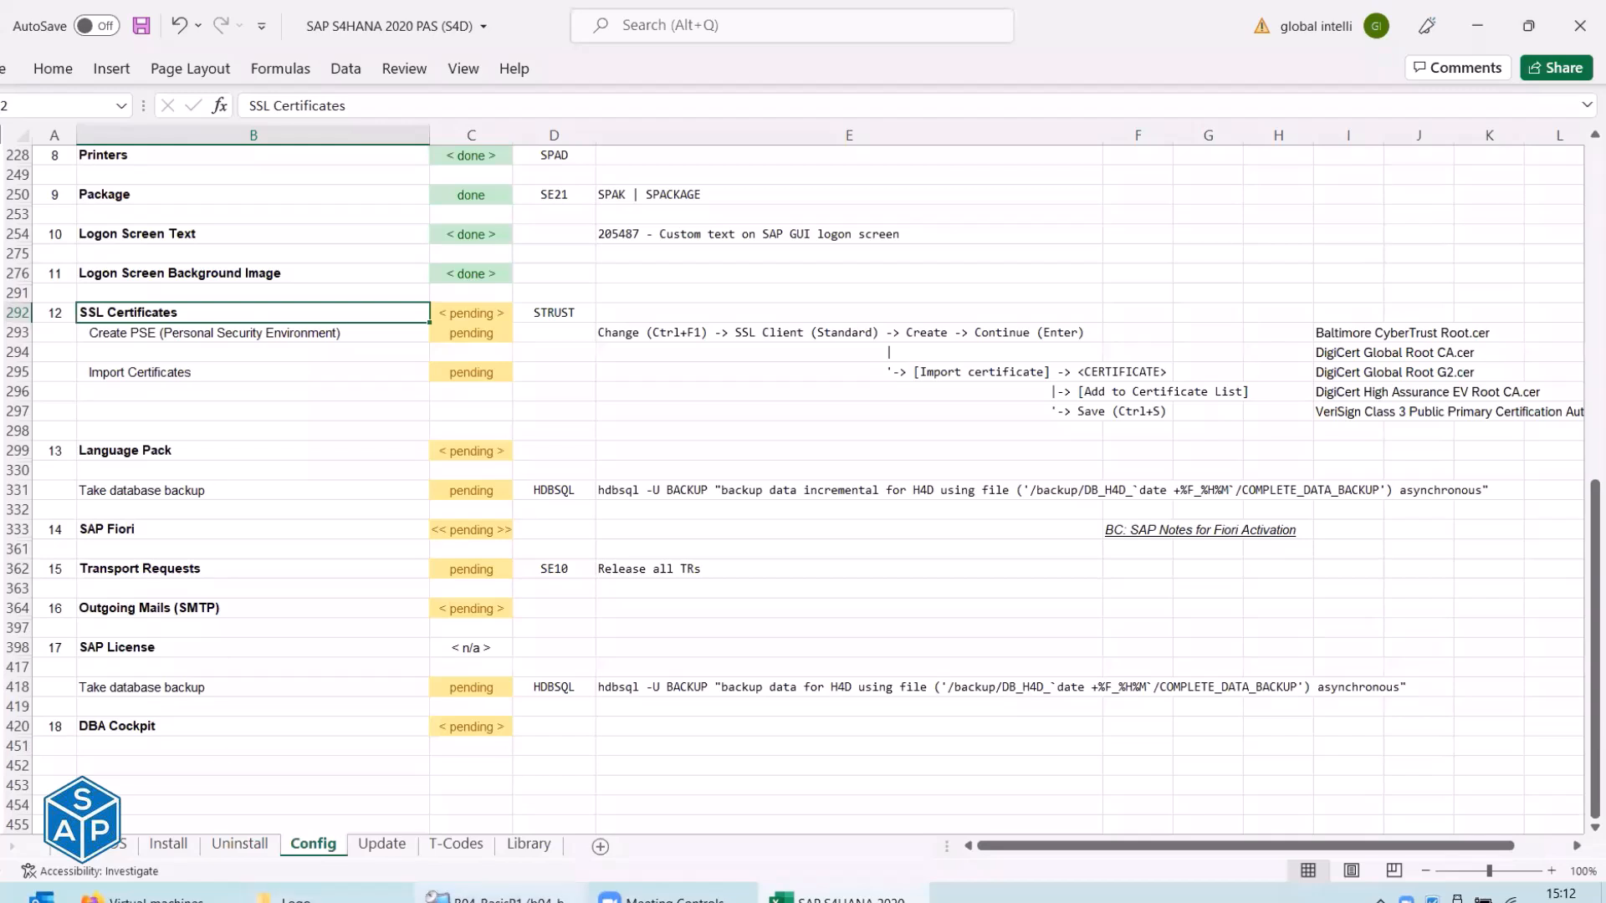
# Open the gate-e.com website in Firefox and skim the homepage.
pyautogui.click(493, 897)
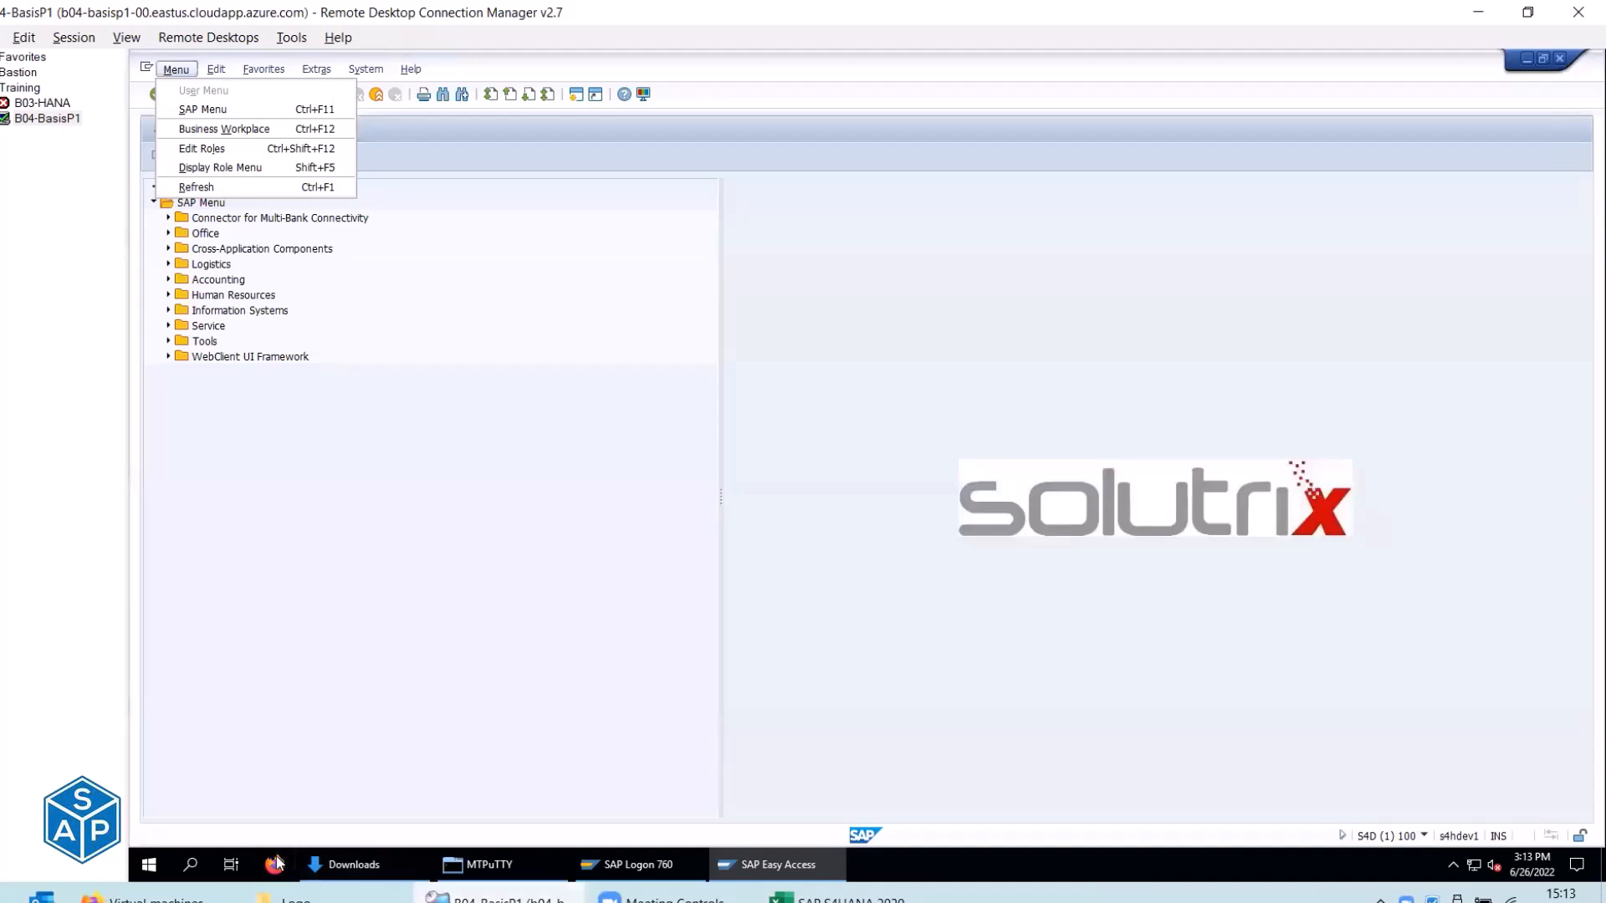
pyautogui.click(276, 861)
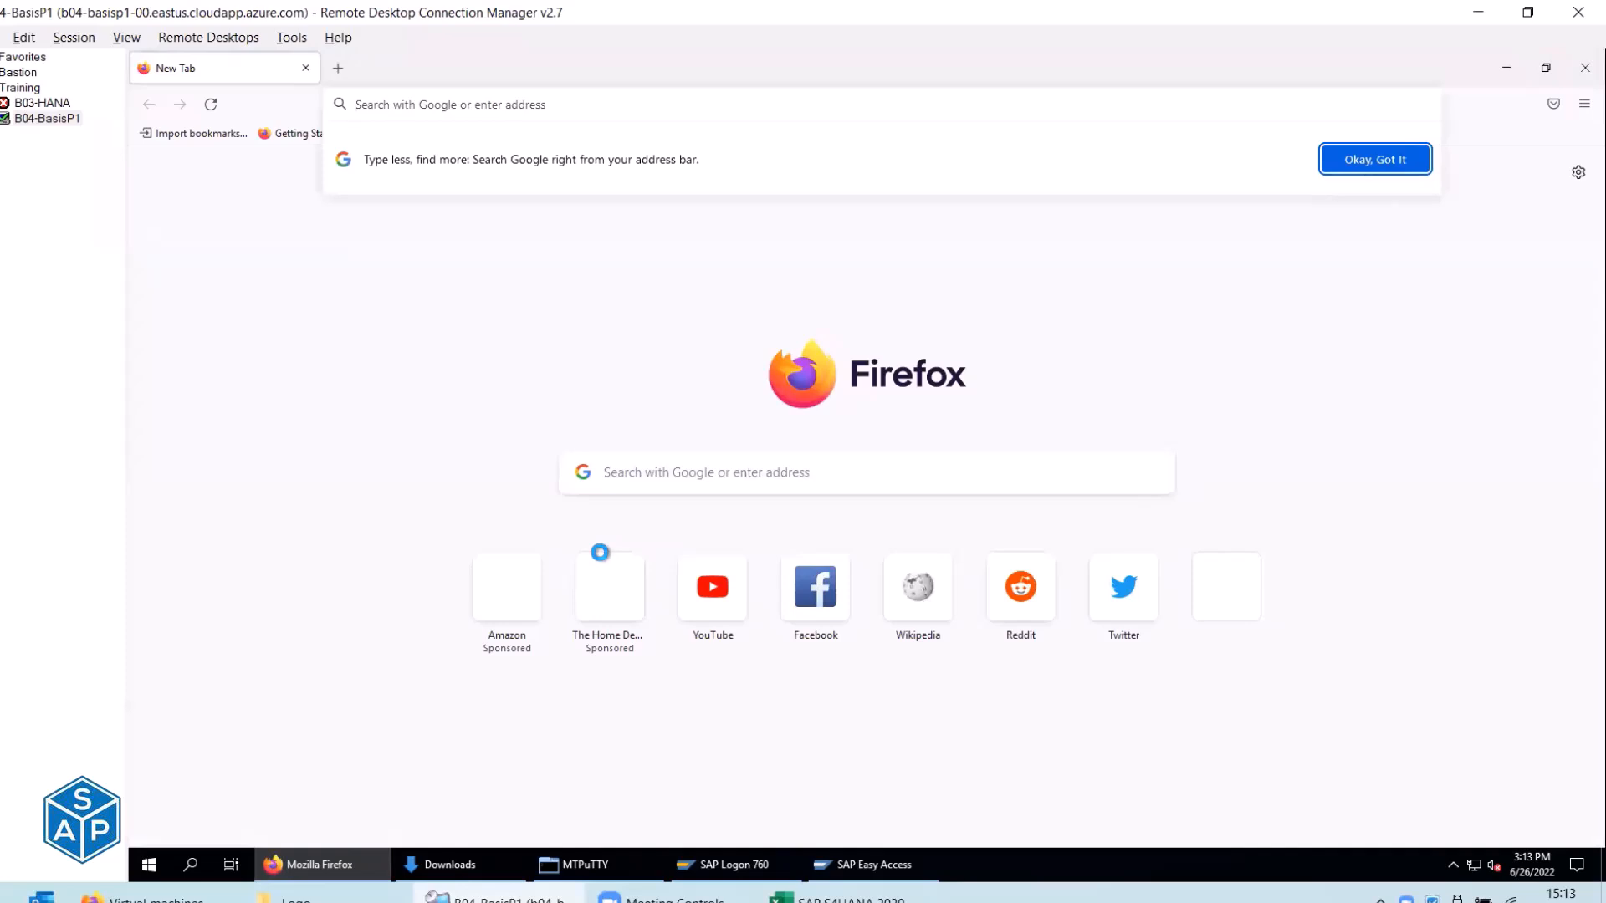
pyautogui.write('gat')
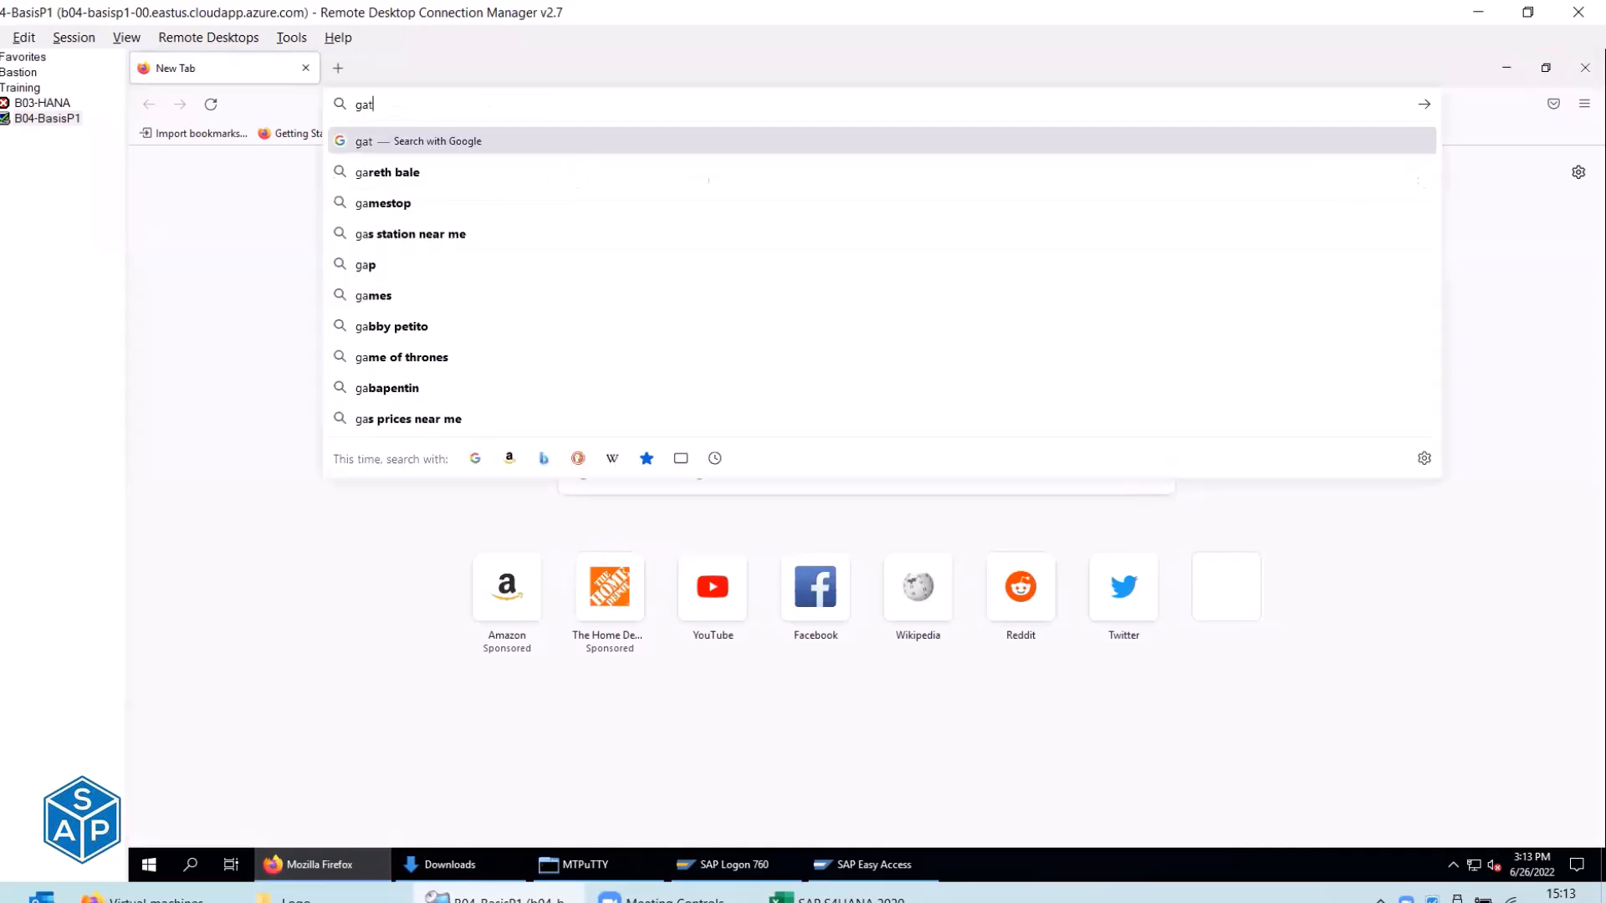
pyautogui.write('e-e')
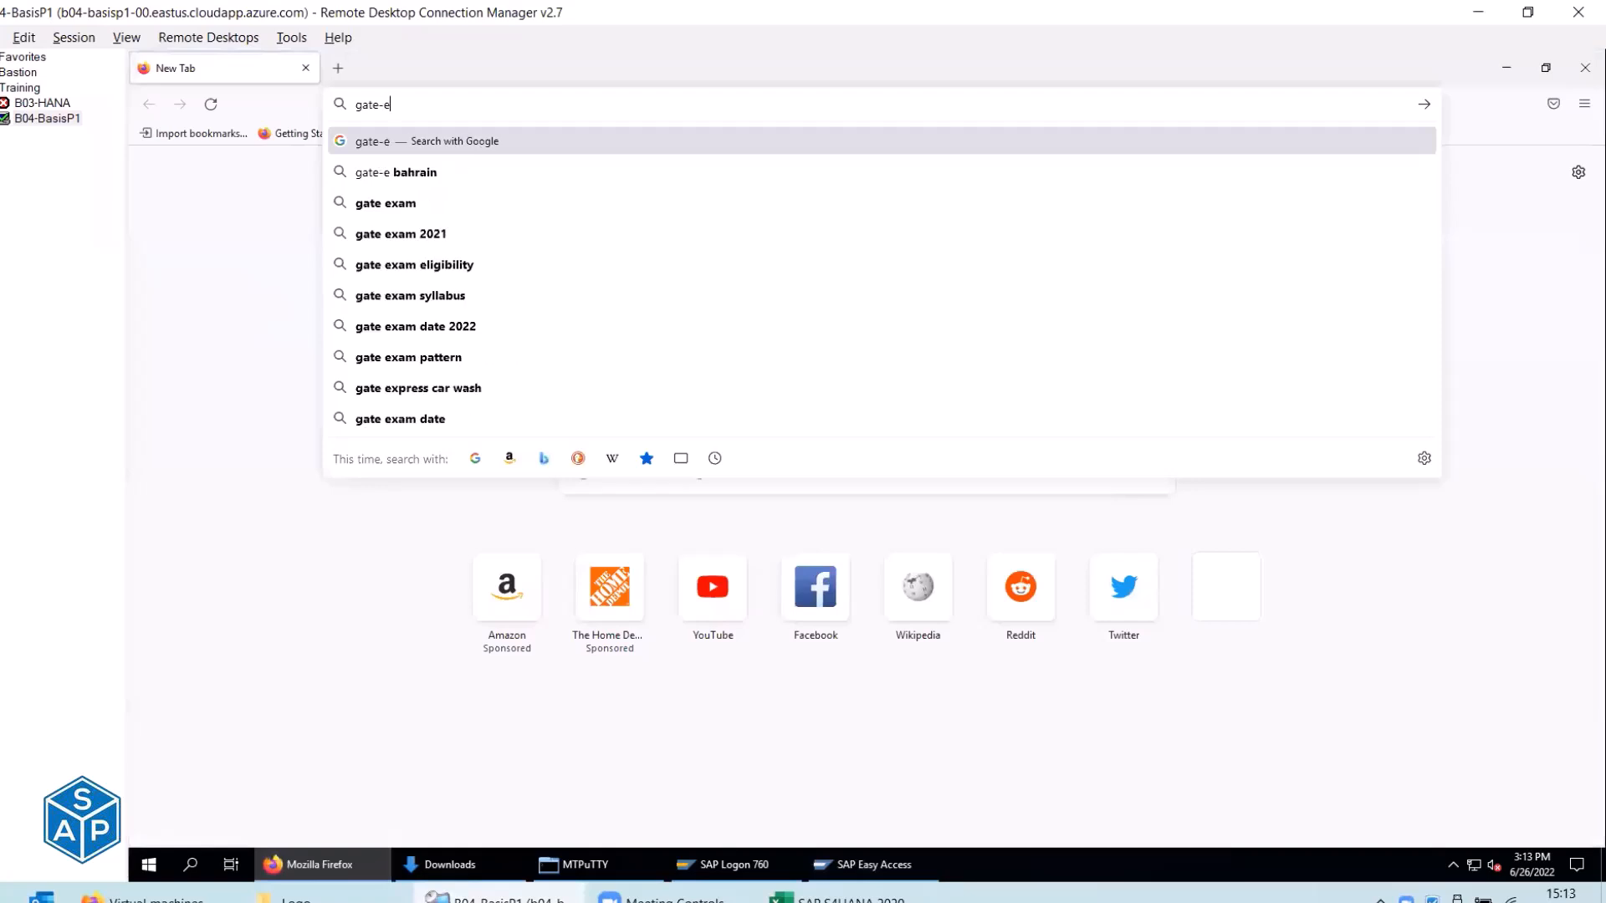
pyautogui.hotkey('ctrl', 'Return')
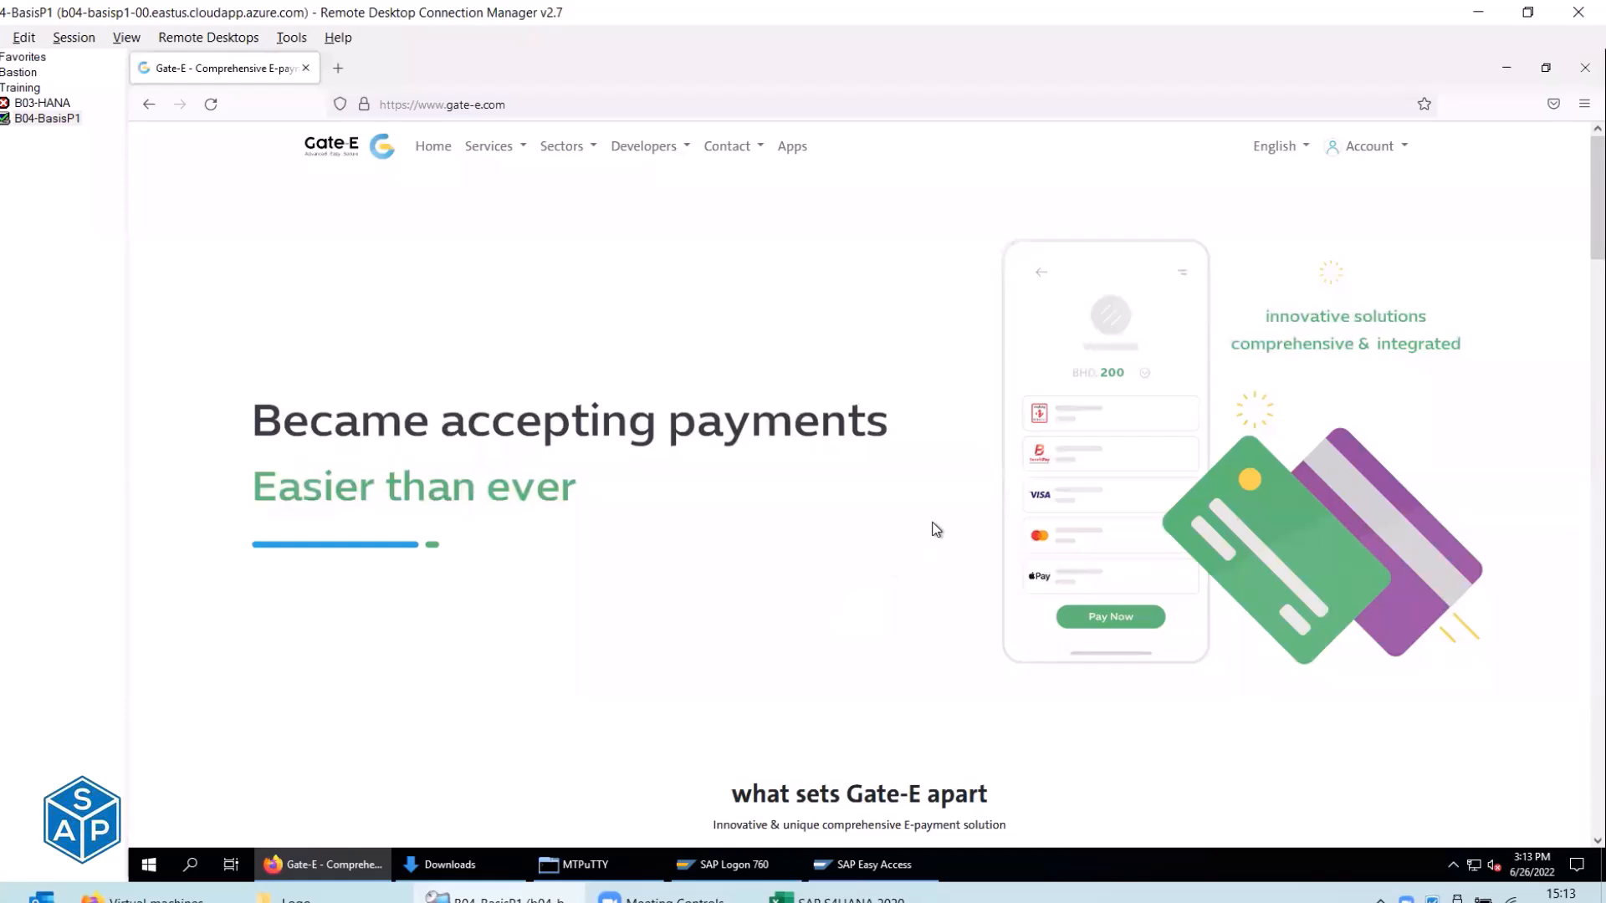
pyautogui.scroll(-4, 935, 529)
pyautogui.scroll(-6, 935, 529)
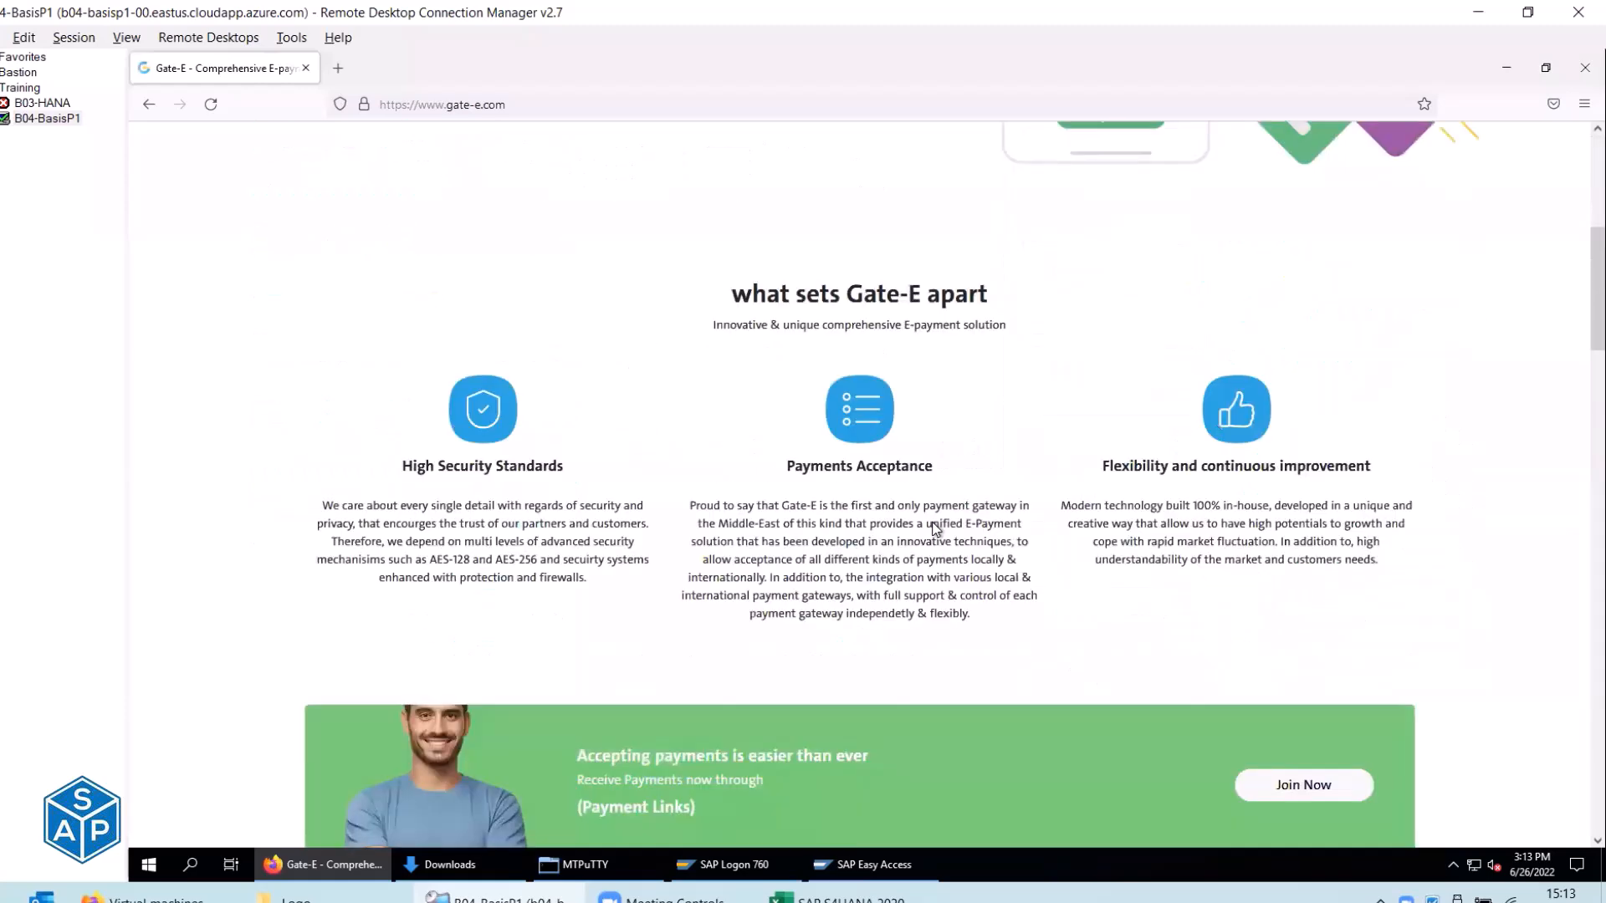
pyautogui.scroll(10, 935, 528)
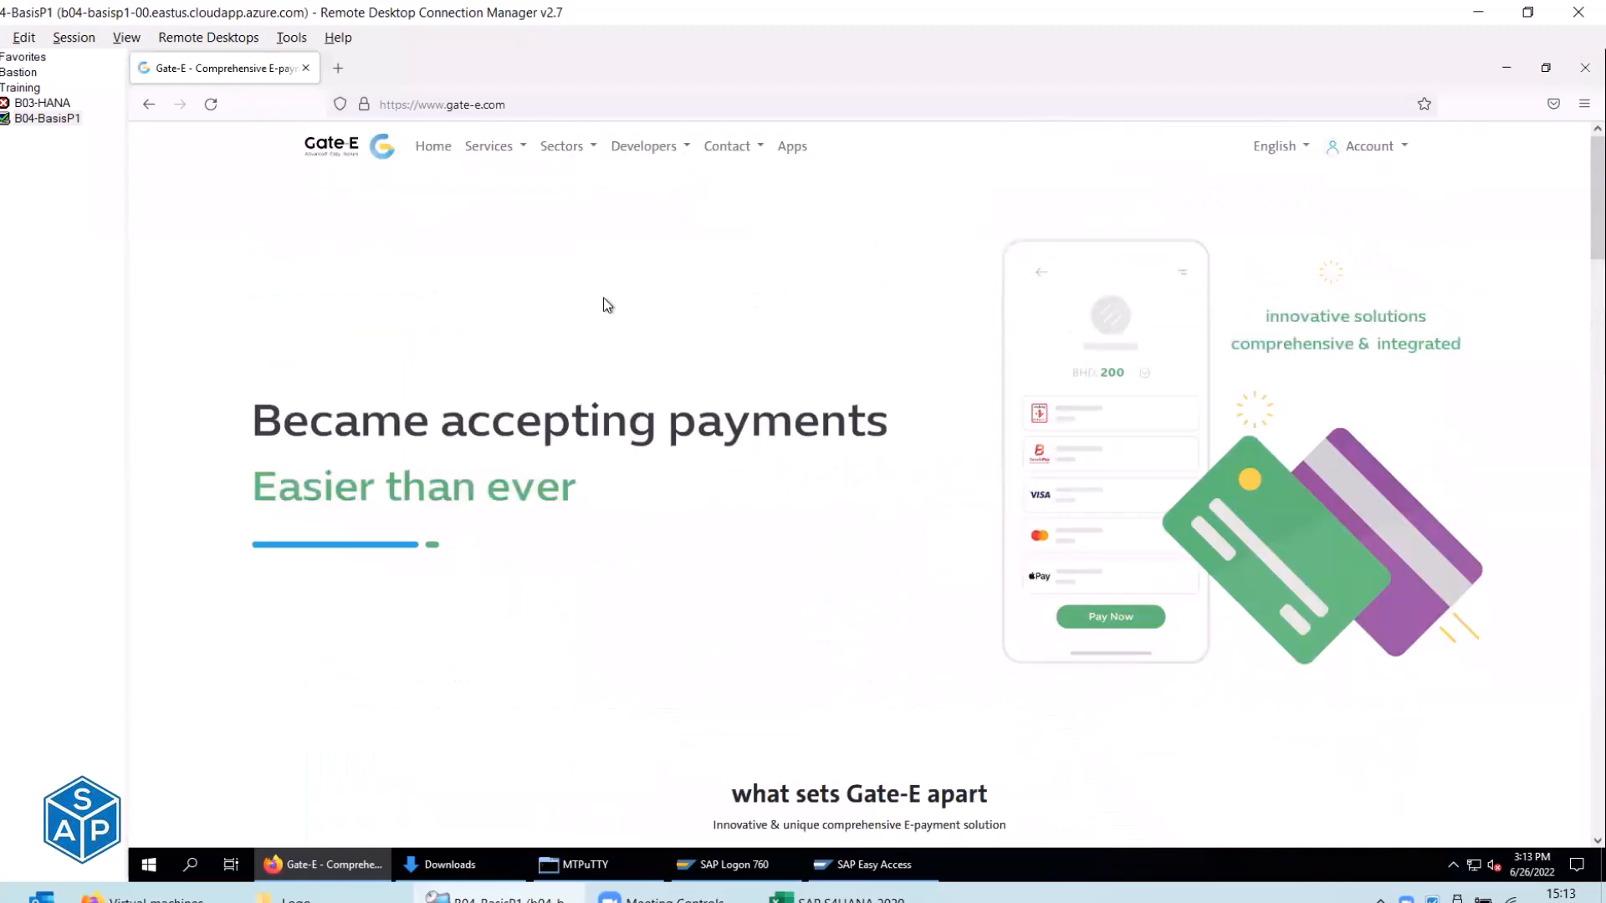
# Navigate to support.sap.com.
pyautogui.click(464, 106)
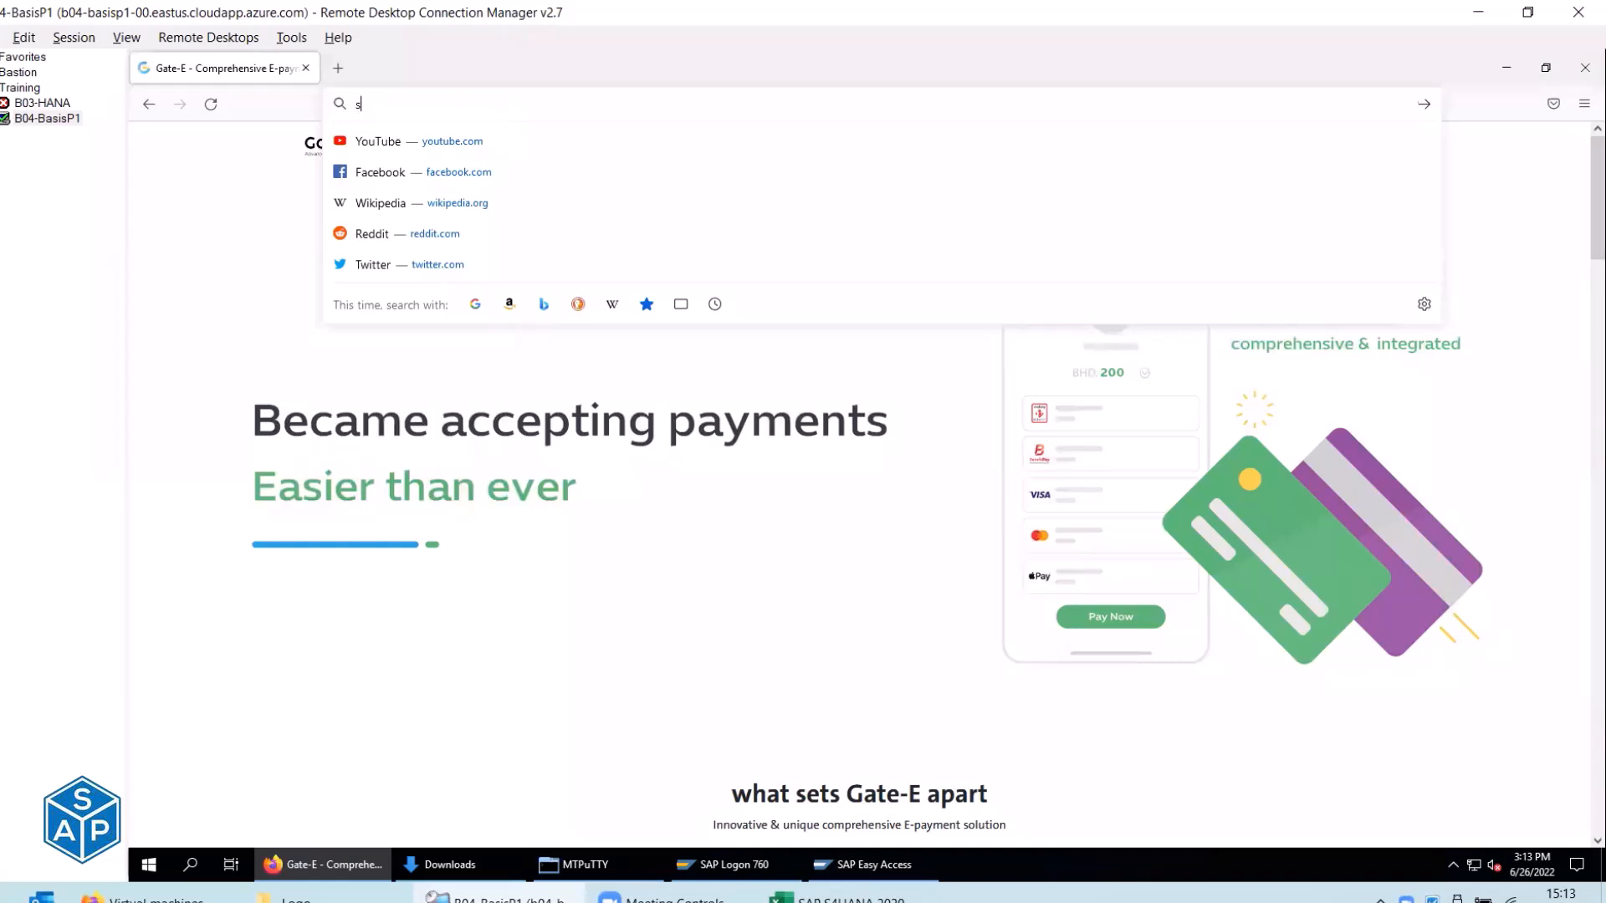
pyautogui.write('suppo')
pyautogui.write('rt.sap')
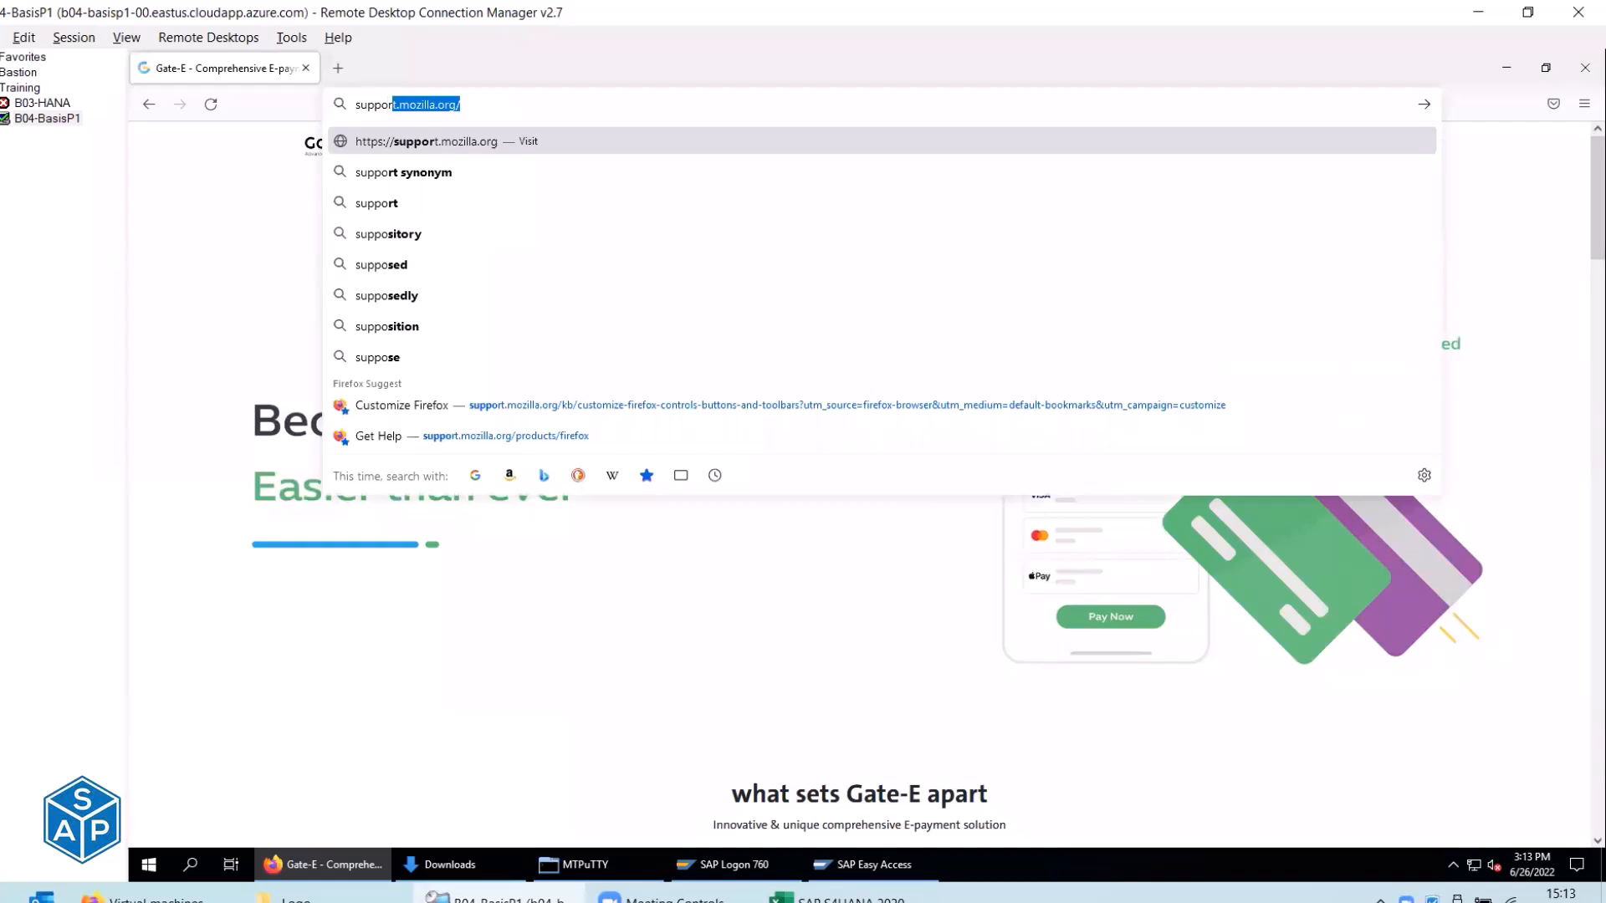
pyautogui.write('.com')
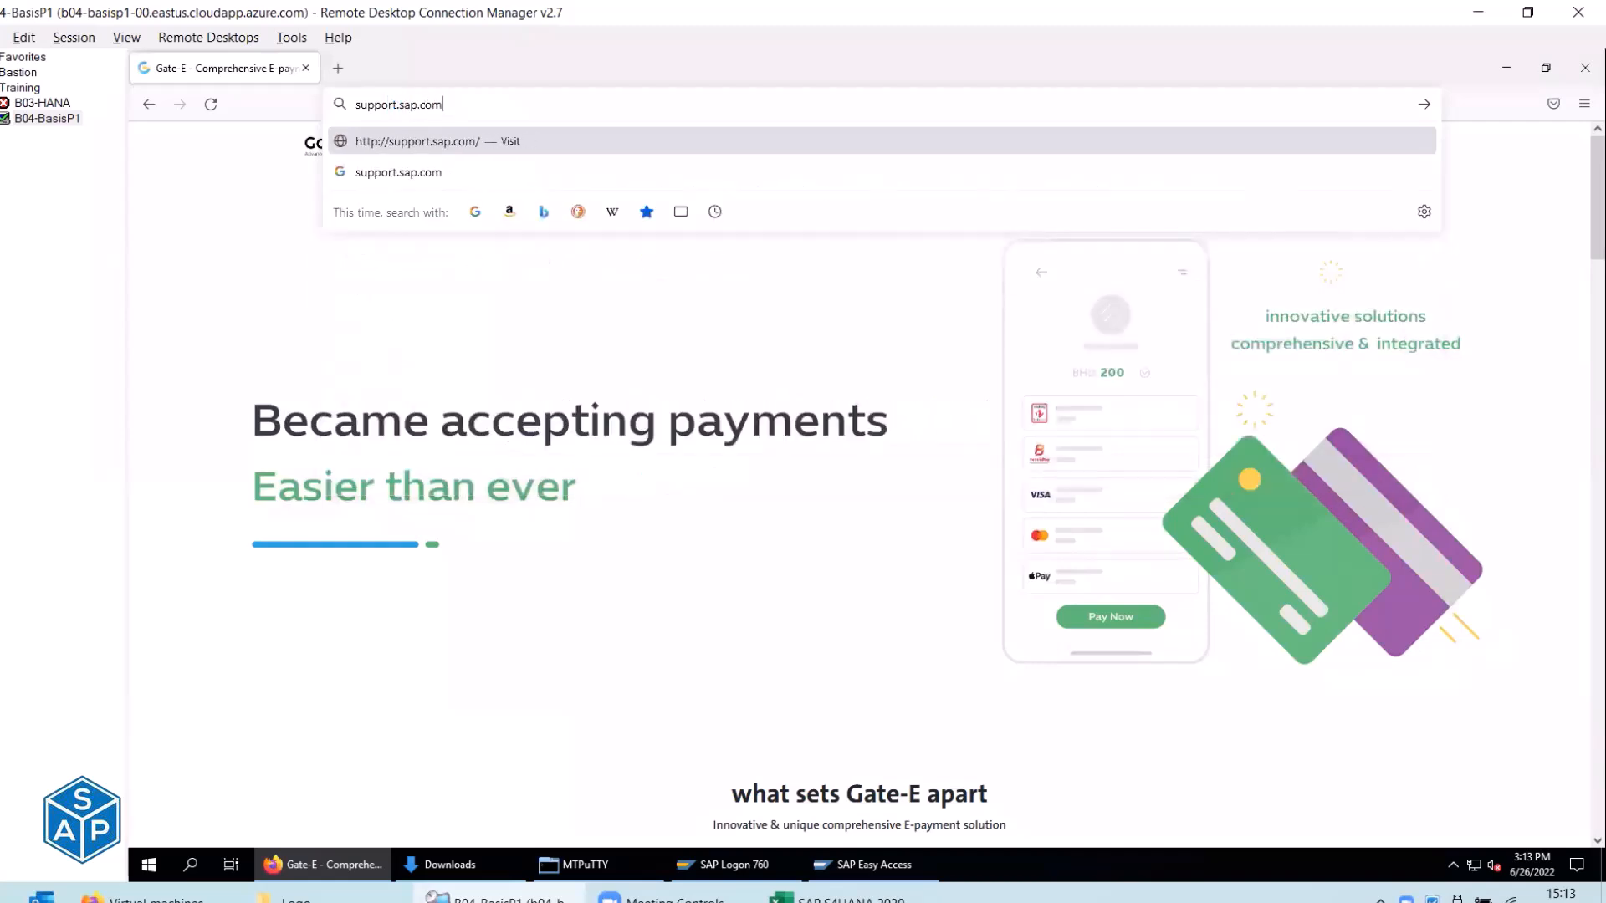
pyautogui.press('Return')
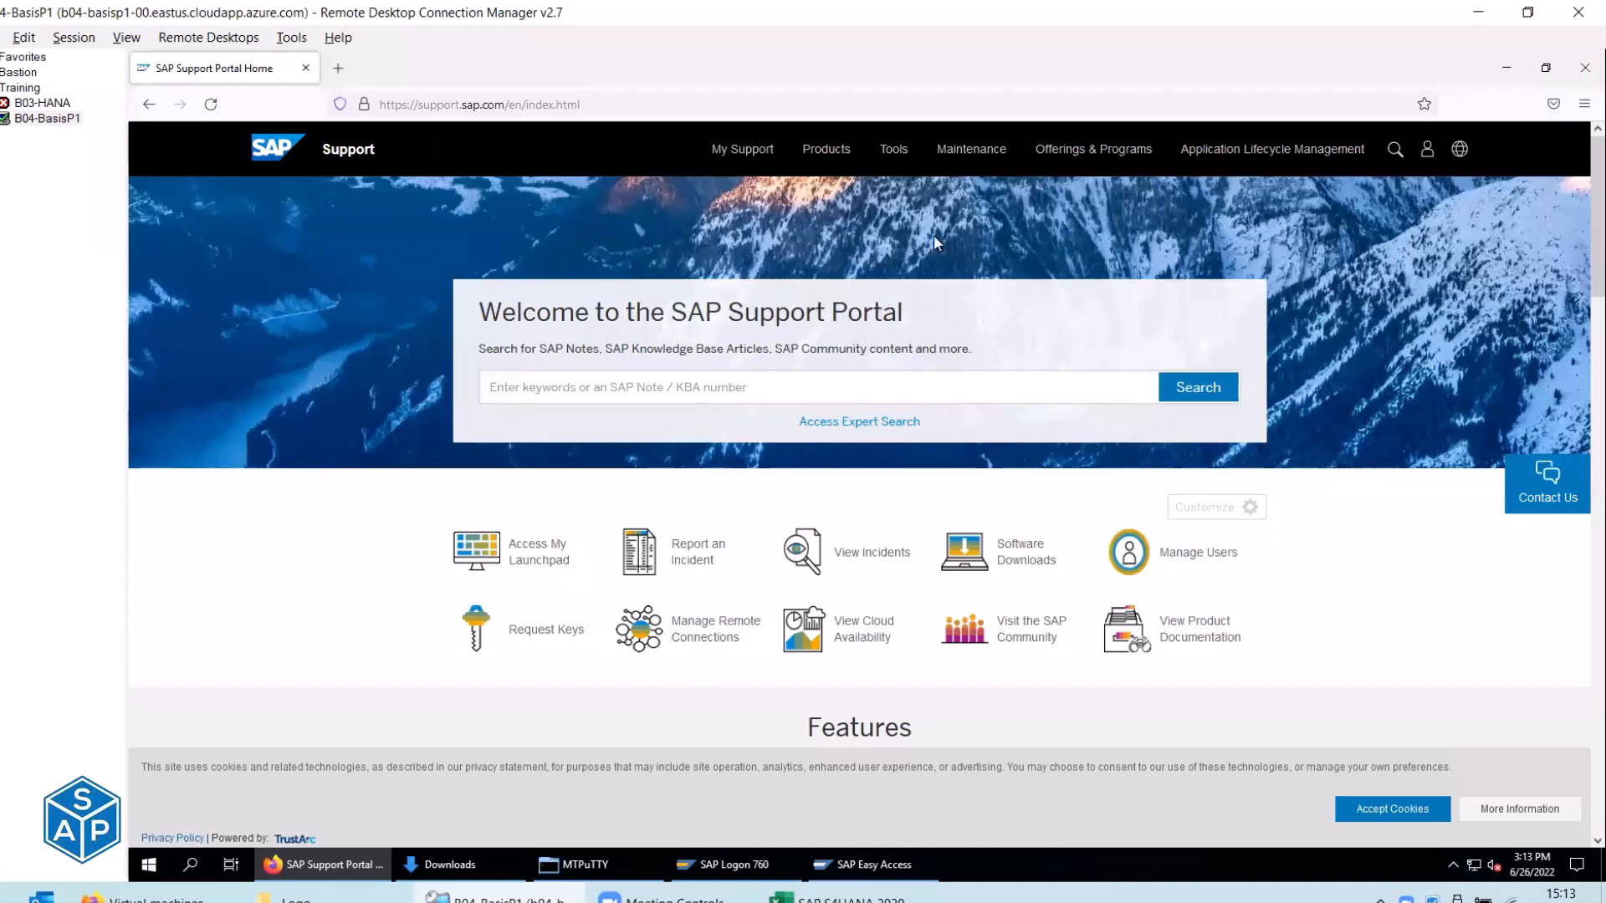
pyautogui.click(340, 105)
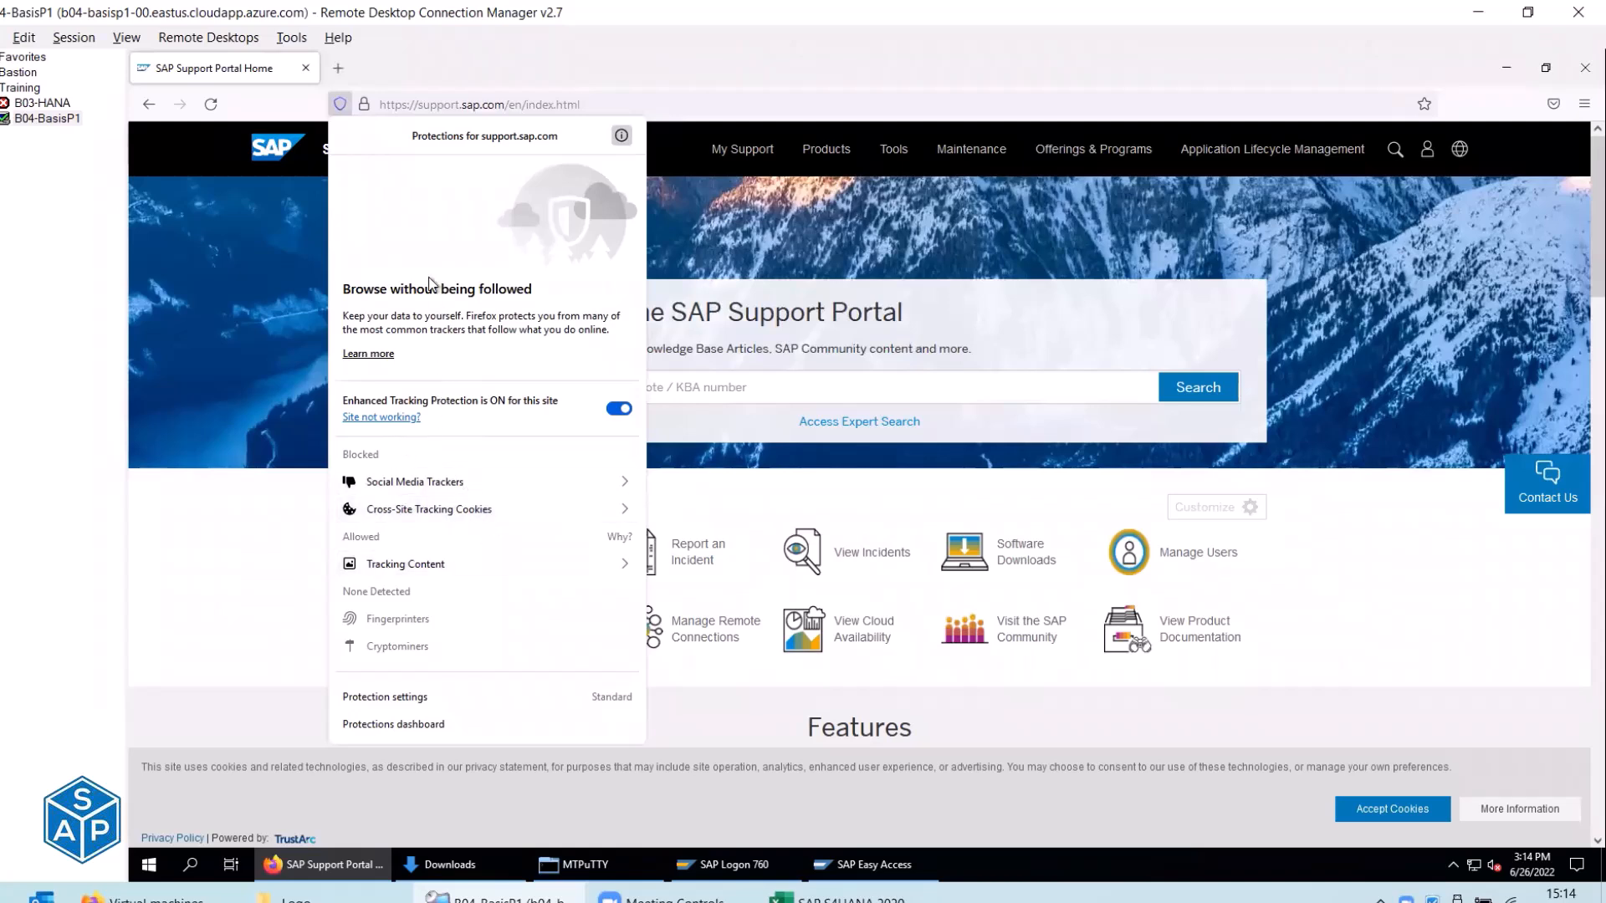
pyautogui.click(338, 105)
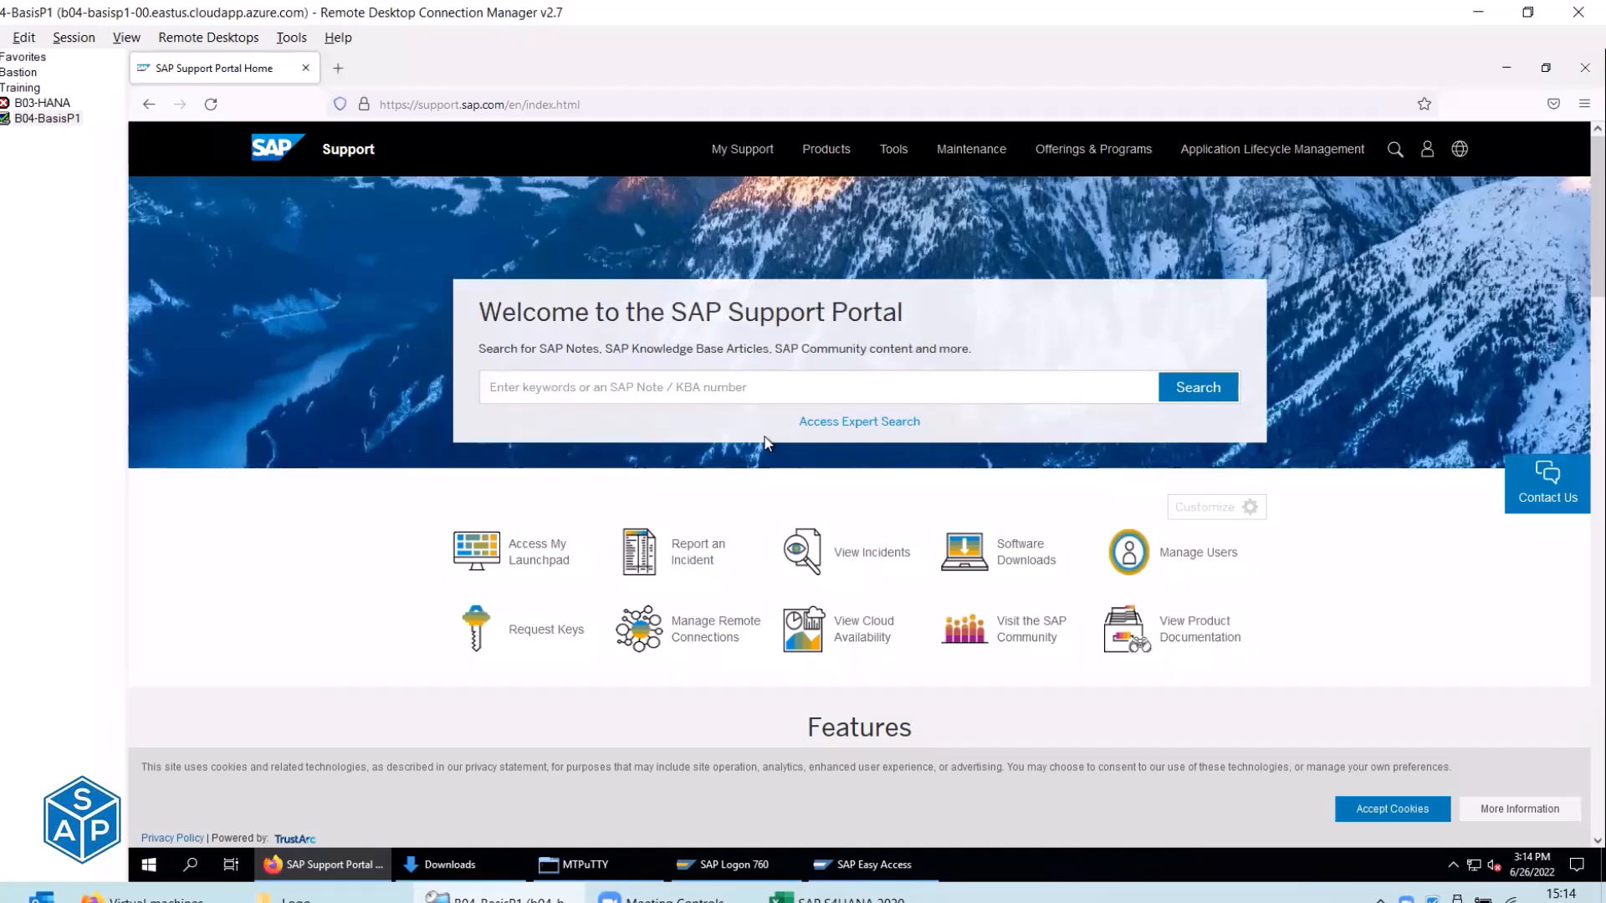
pyautogui.click(441, 103)
# Load gmail in Firefox, review tracking protection on the Google sign-in page, then return to Excel.
pyautogui.write('gmail')
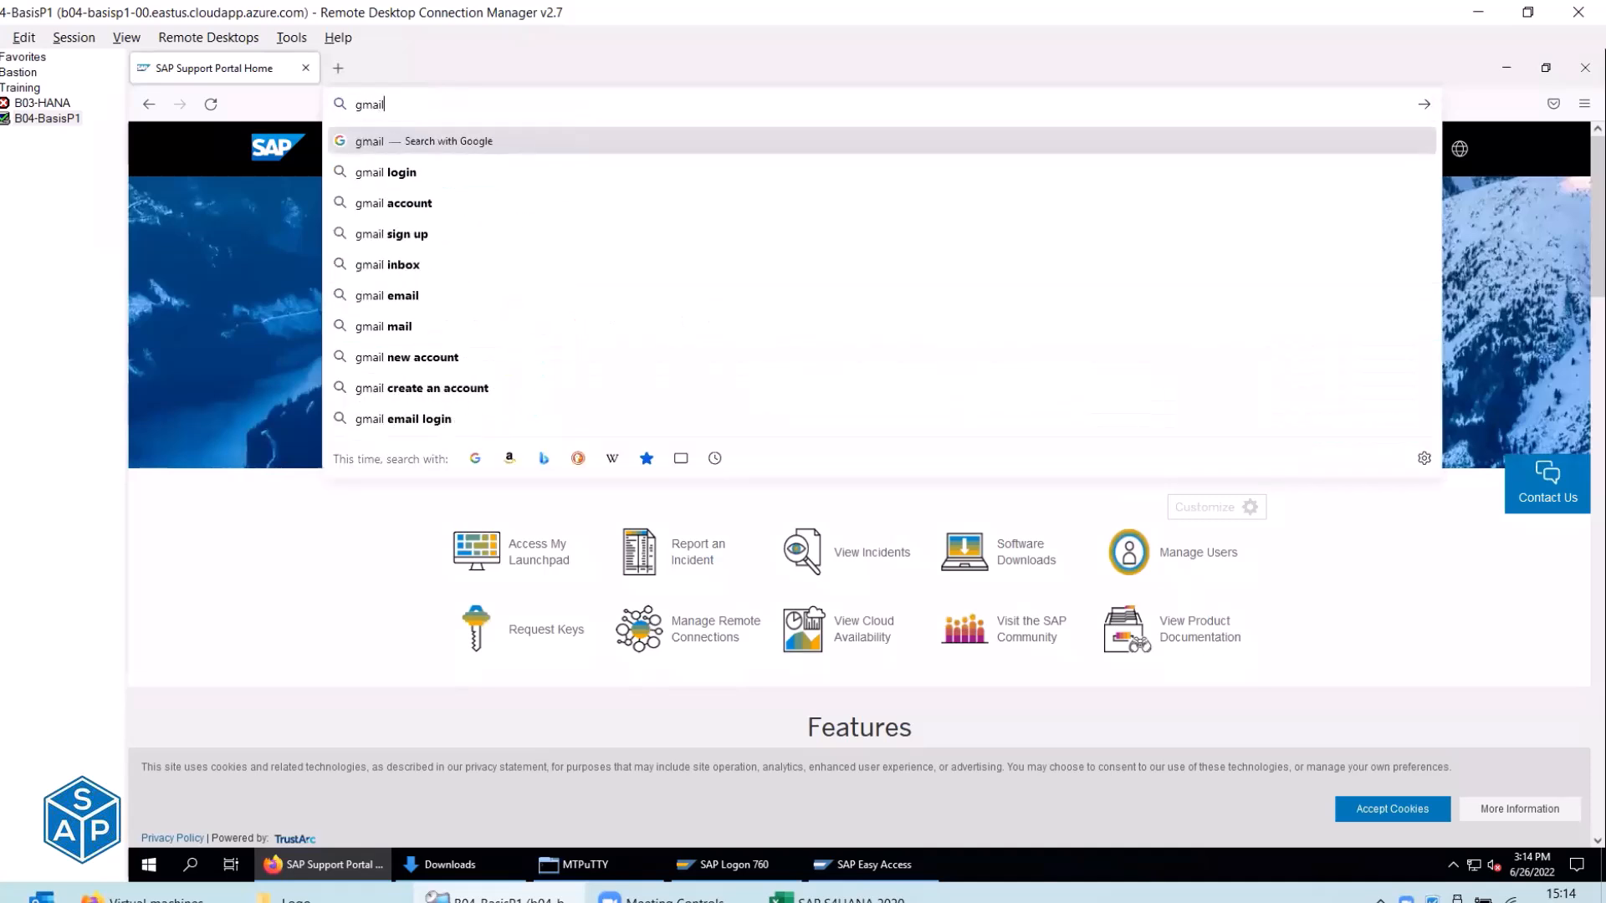
pyautogui.press('Return')
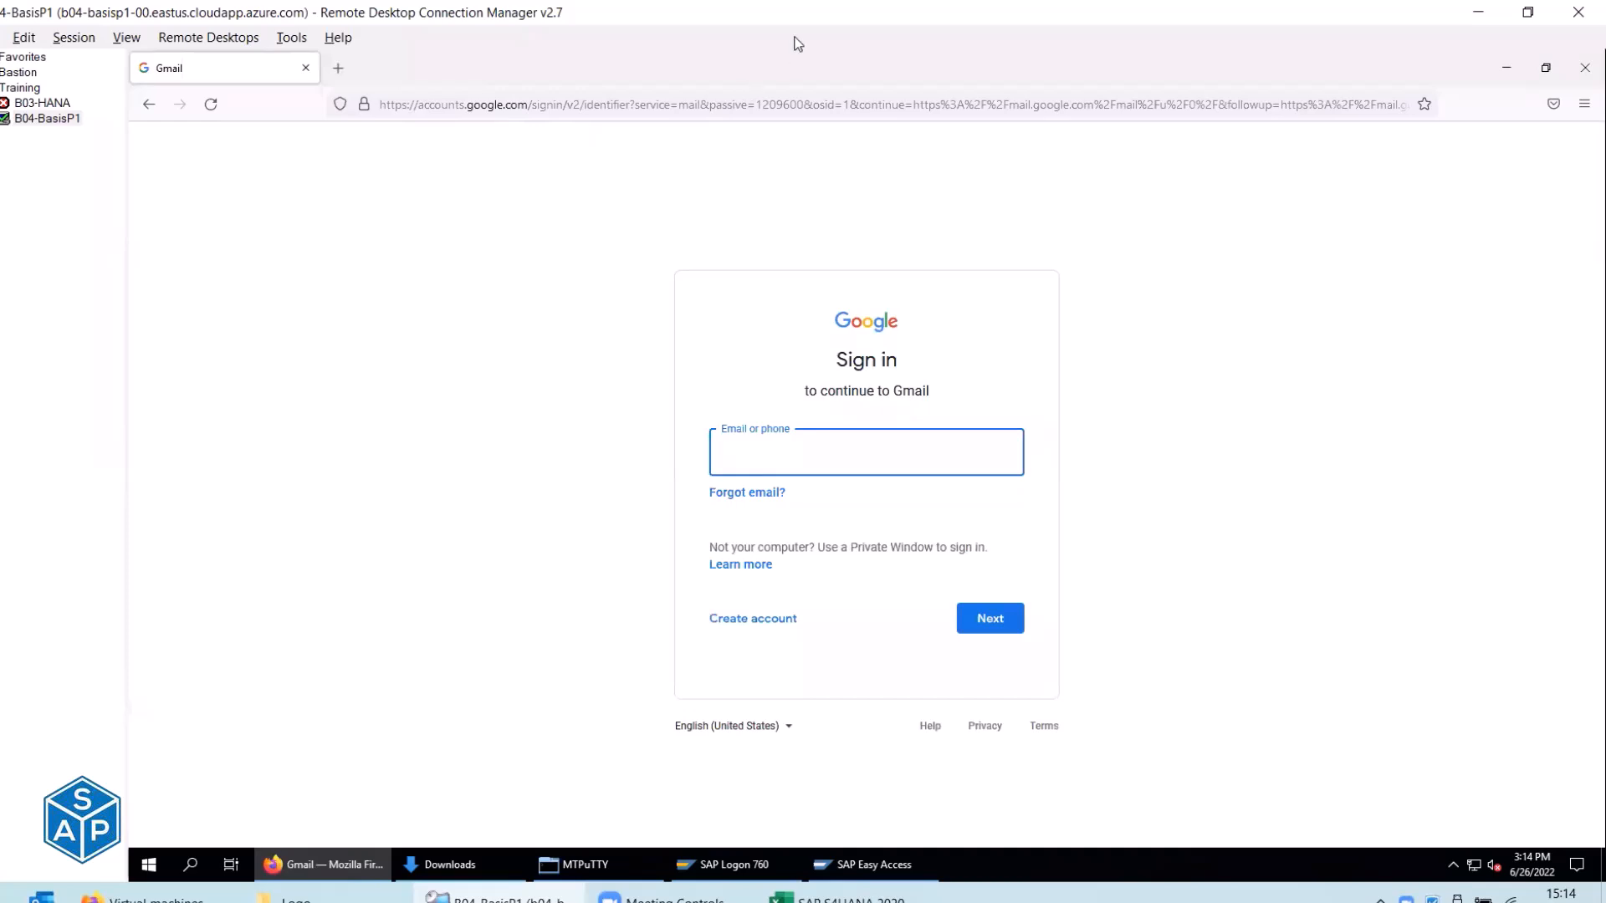
pyautogui.click(340, 103)
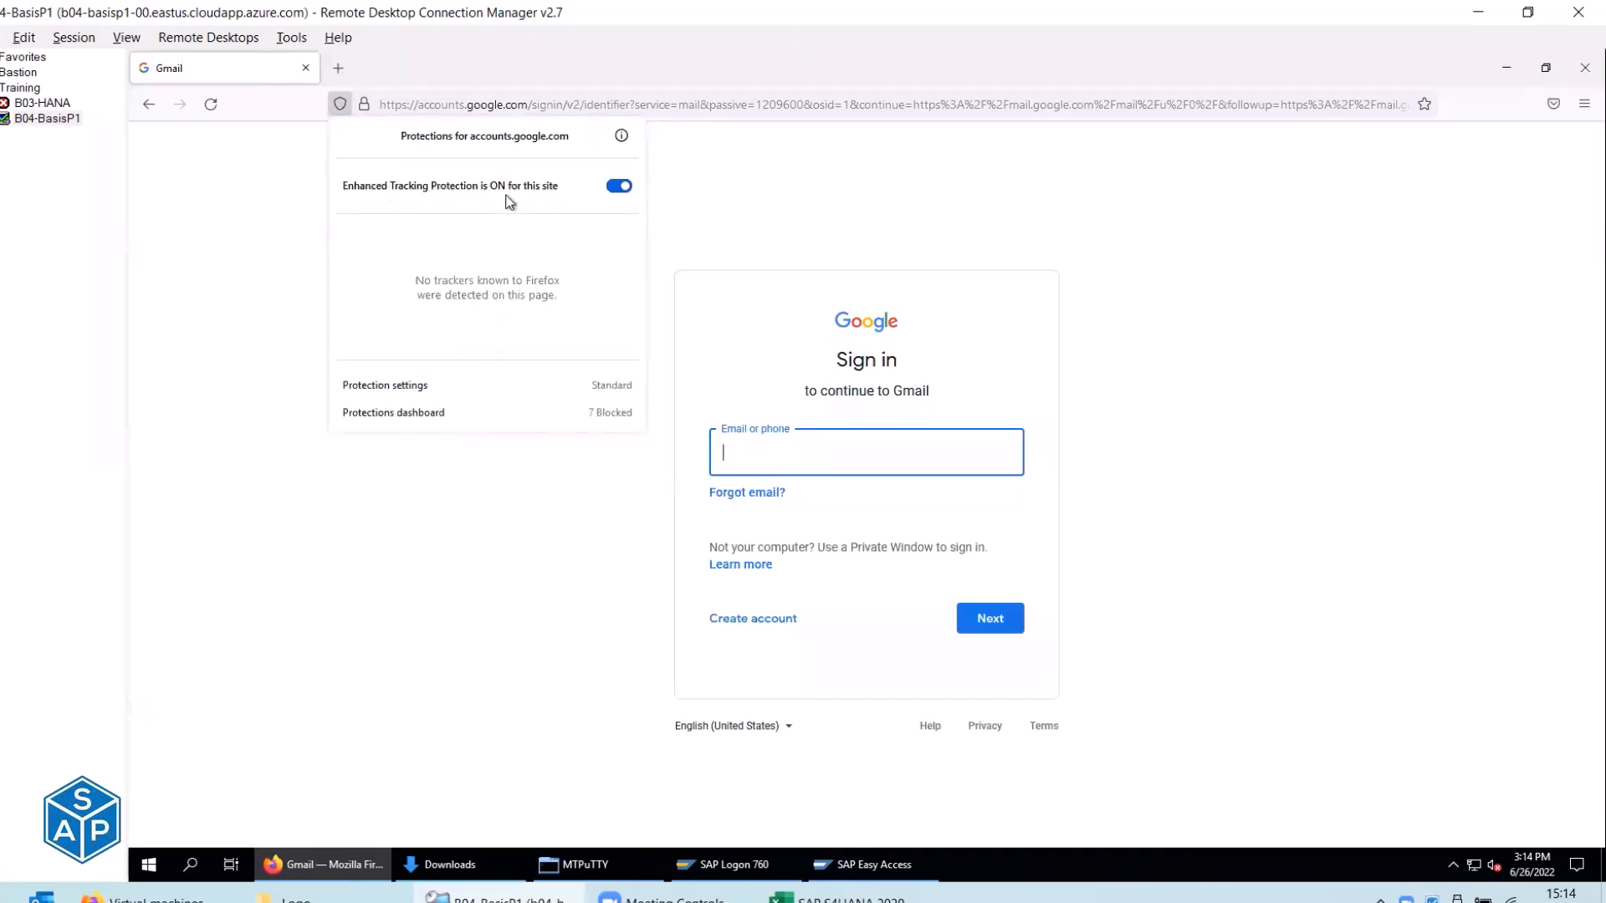
pyautogui.click(749, 208)
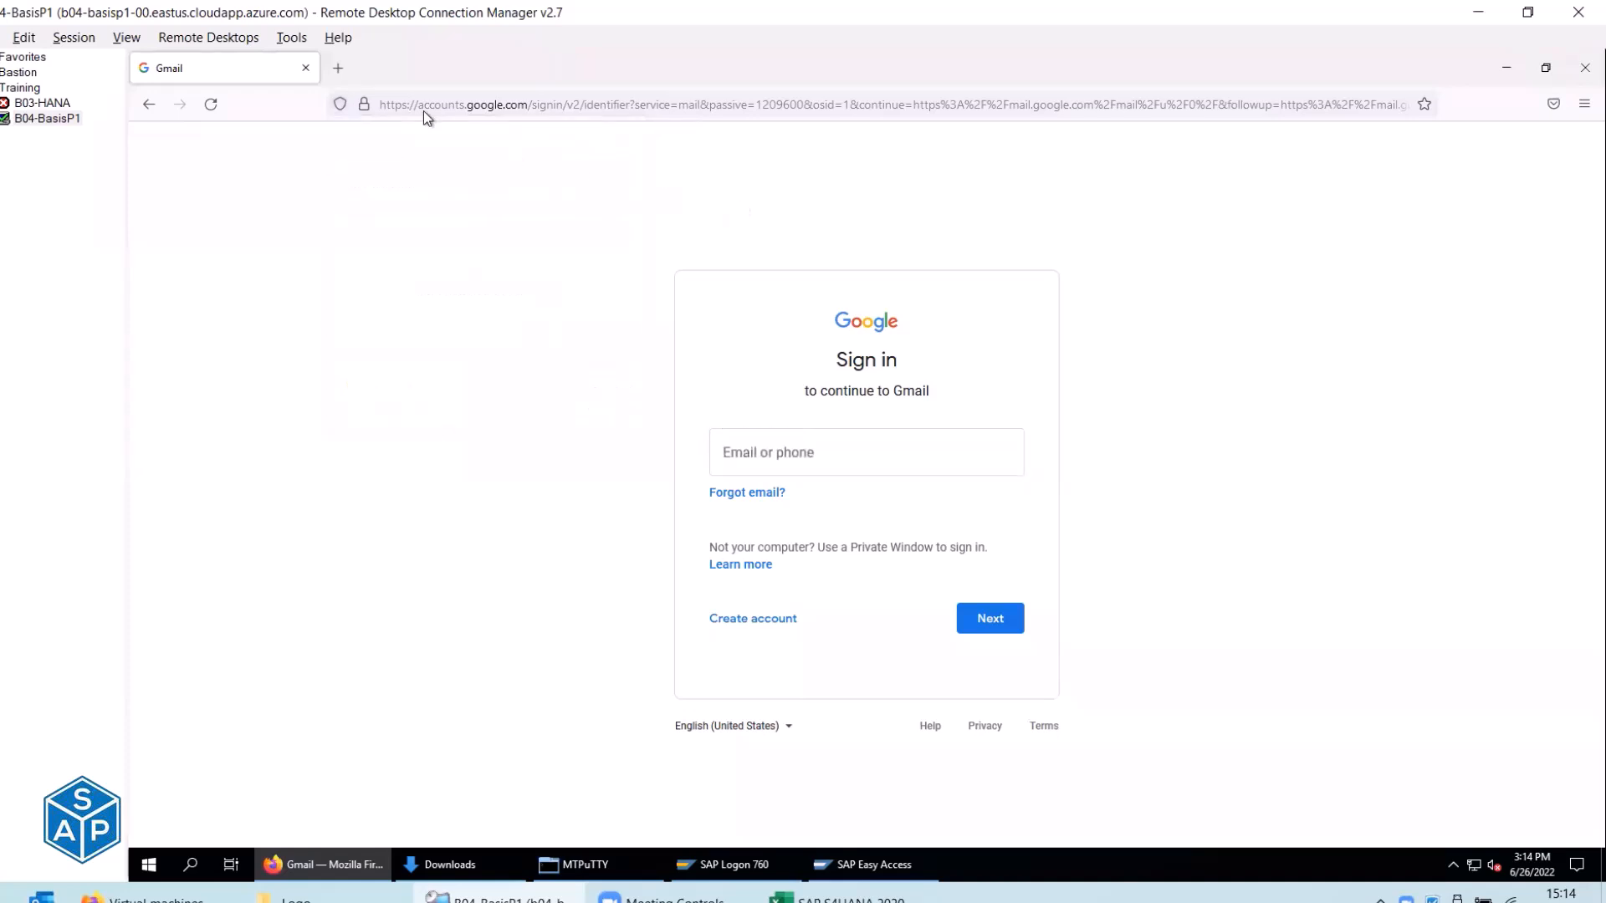
pyautogui.click(424, 110)
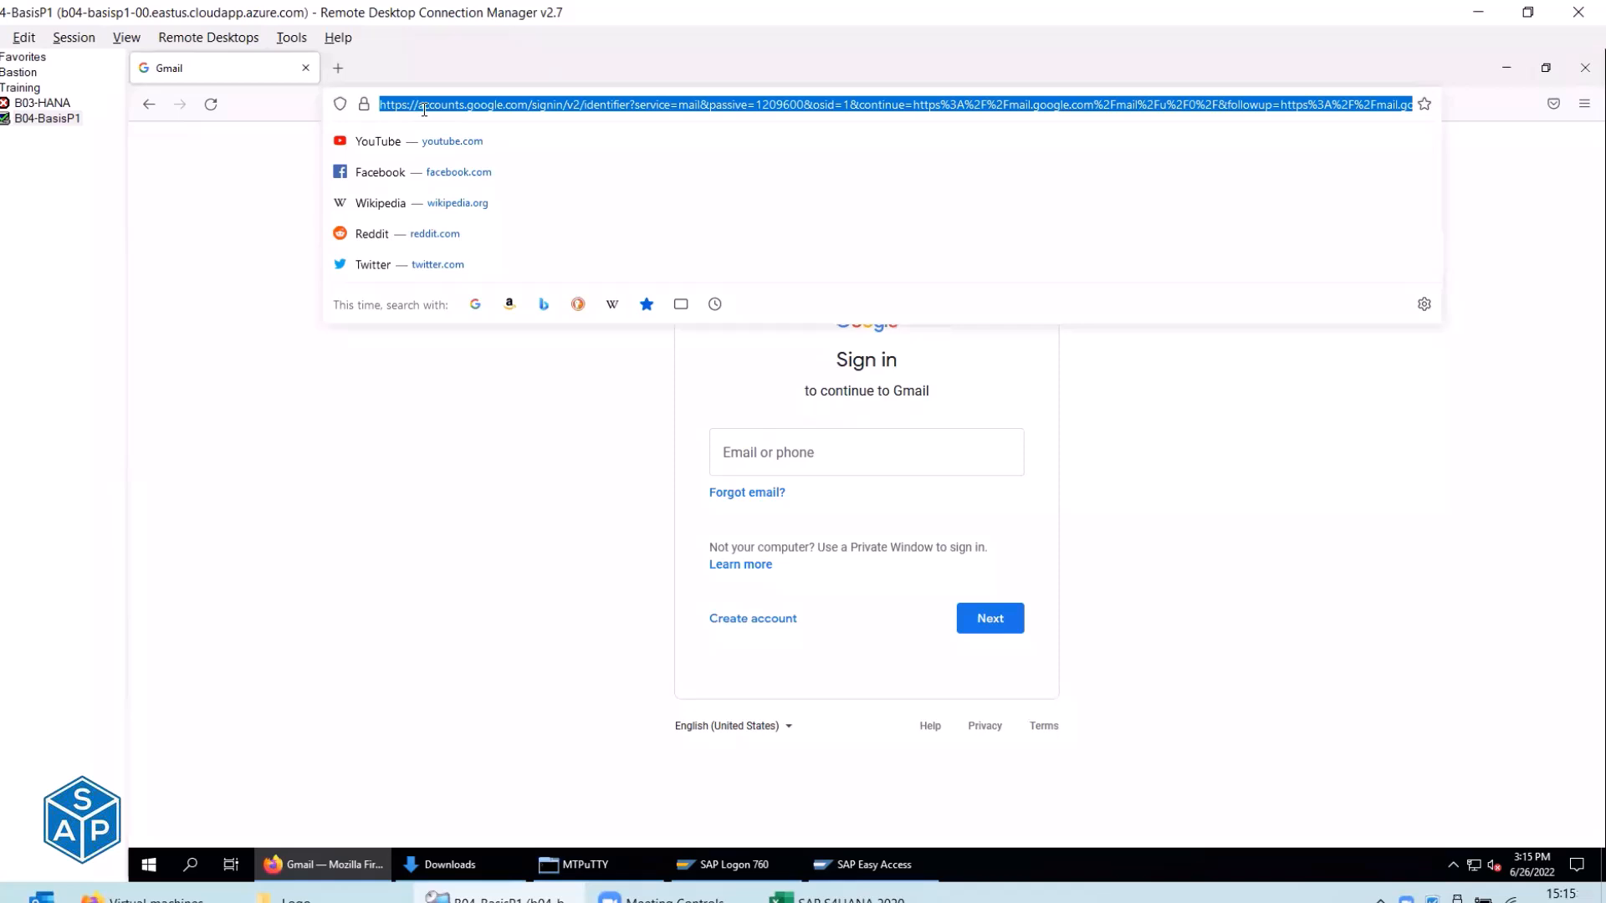
pyautogui.click(507, 418)
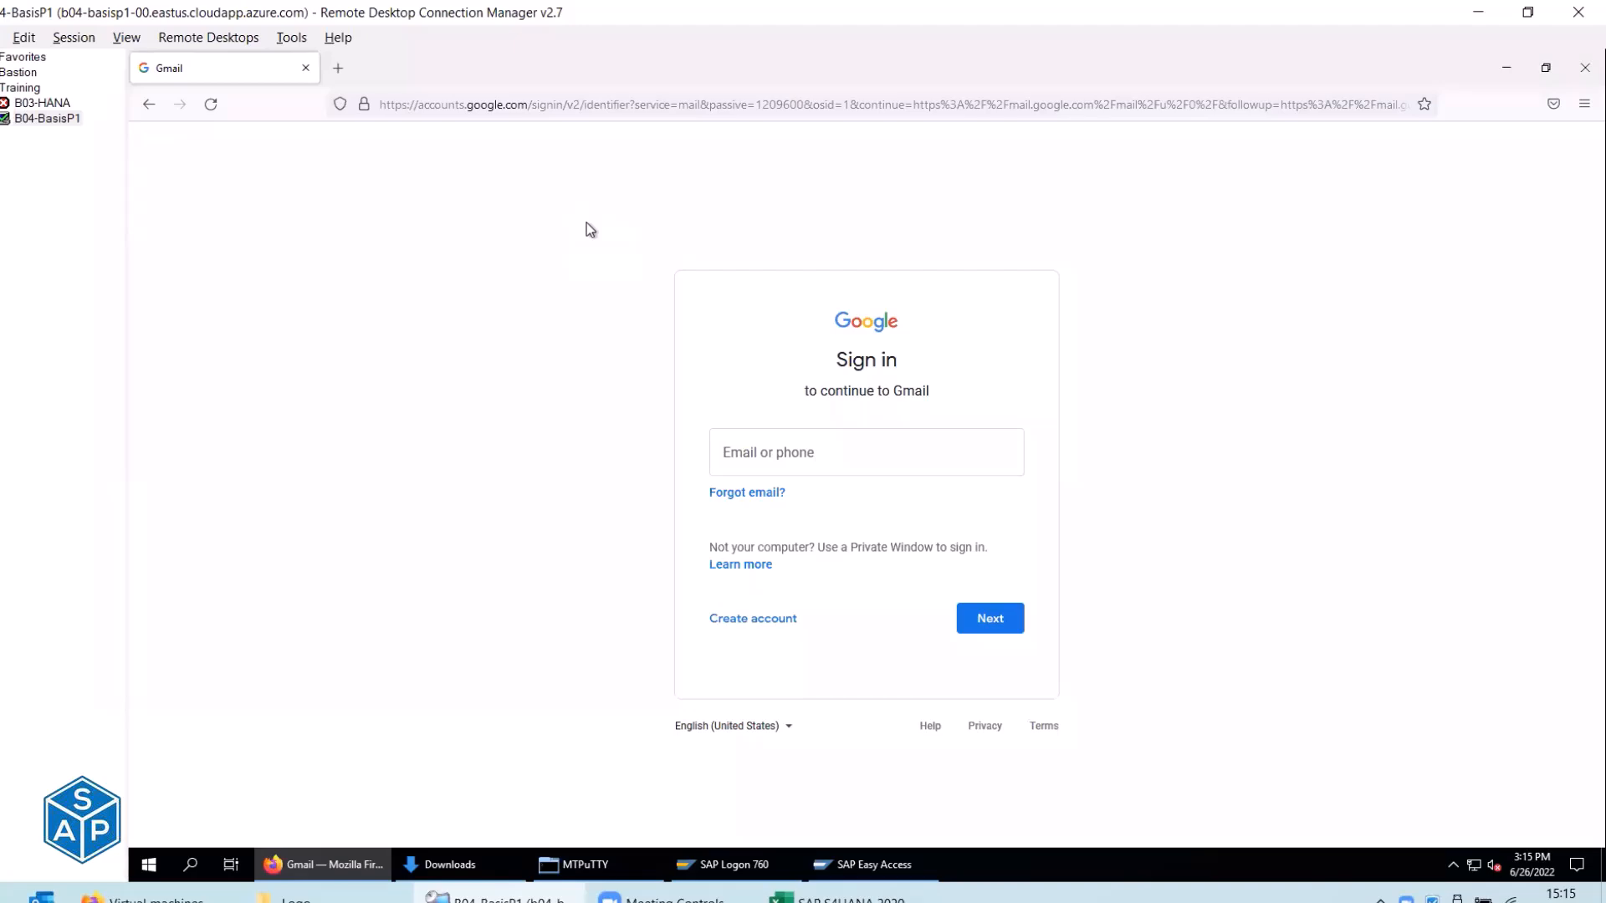
pyautogui.click(840, 899)
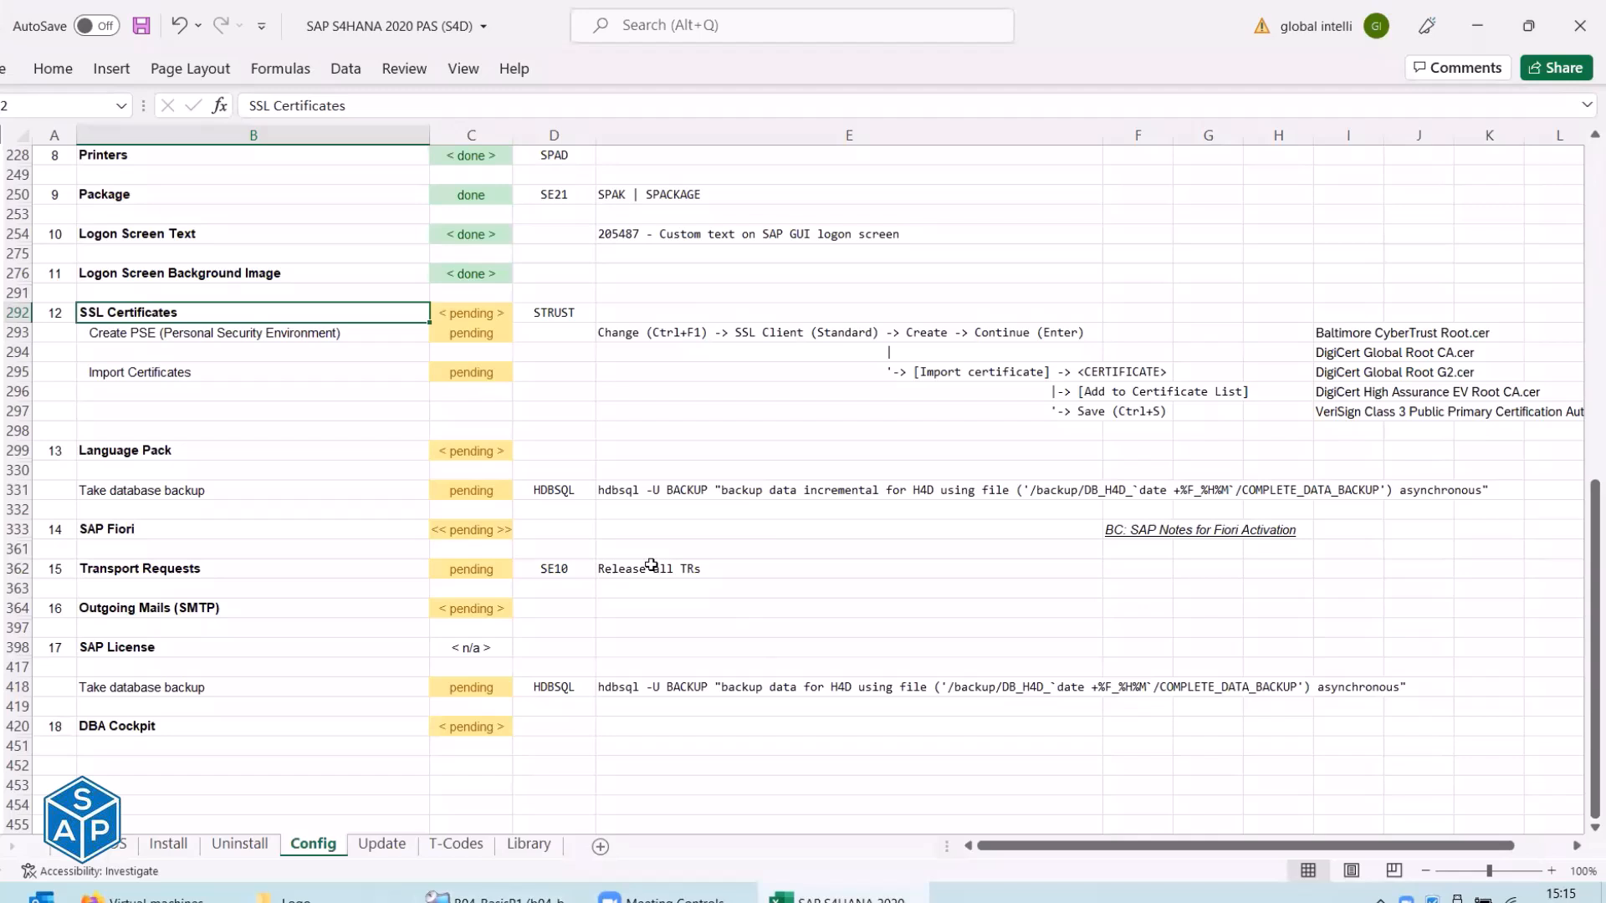
# Check the meeting controls, then go back to the B04-BasisP1 remote desktop showing Gmail sign-in.
pyautogui.click(699, 63)
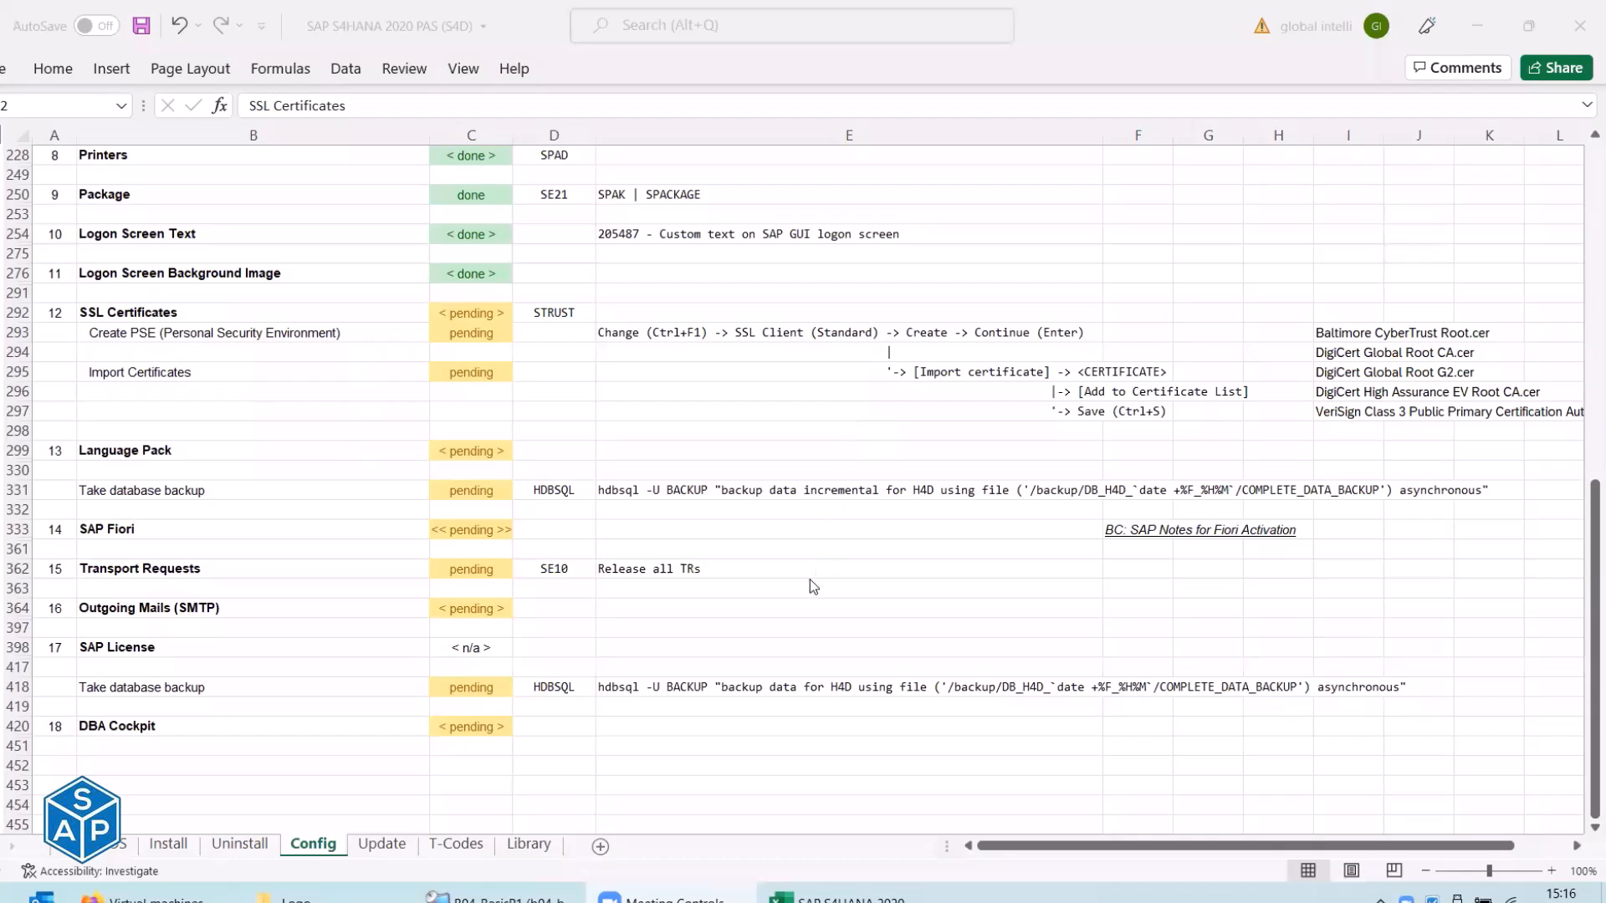
pyautogui.click(495, 894)
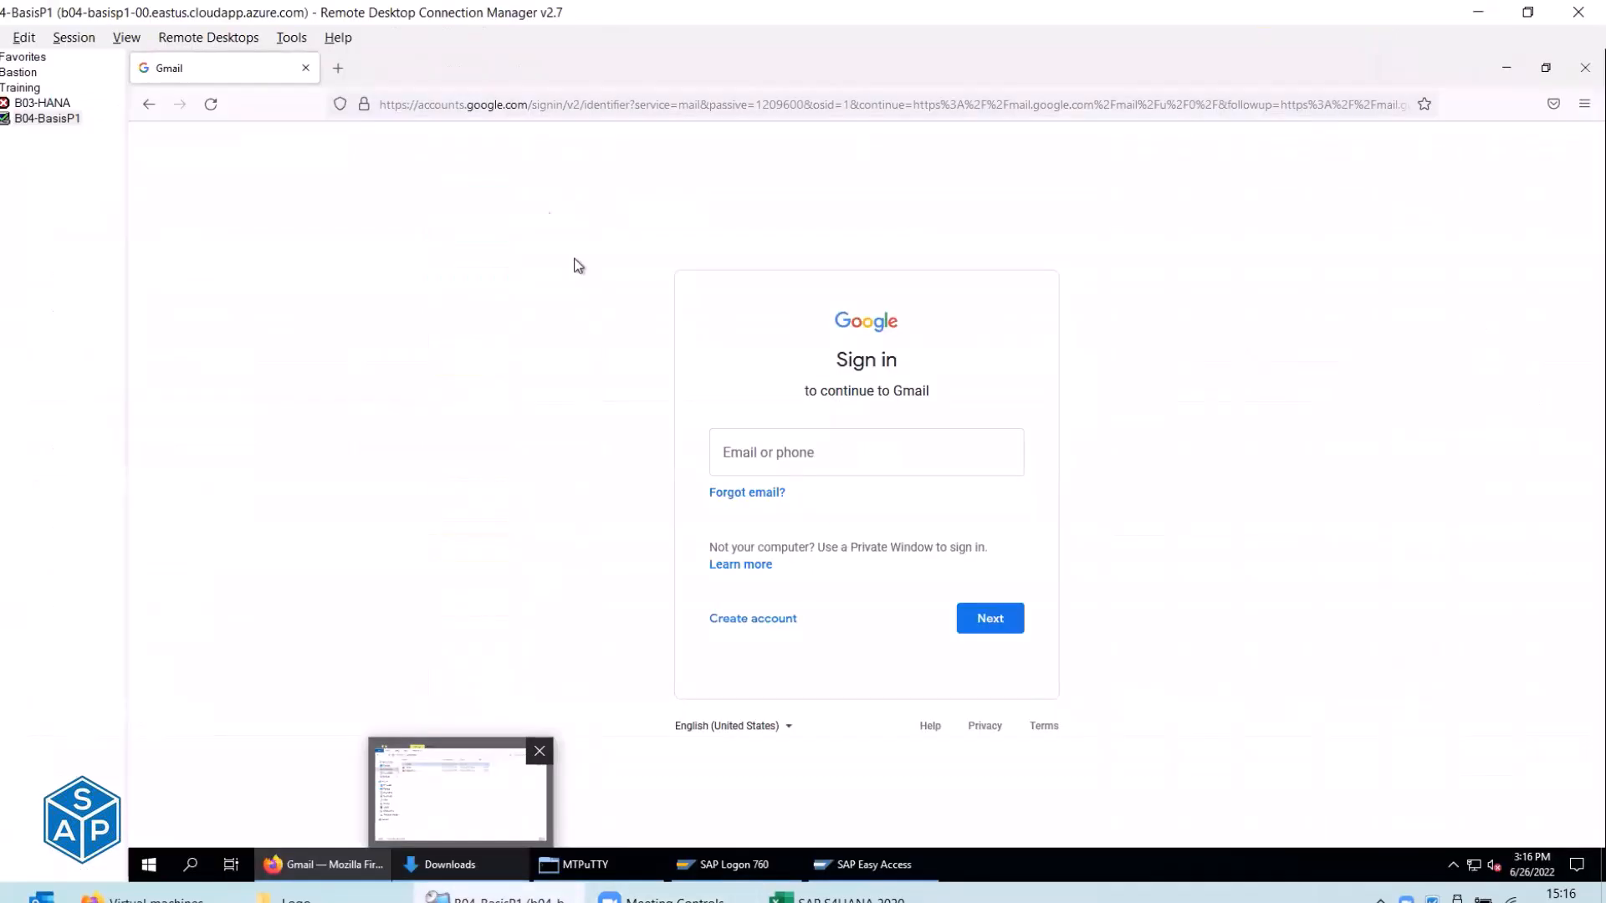
# In the MTPuTTY session, stop the process-list watch and log out of s4dadm back to root.
pyautogui.click(614, 872)
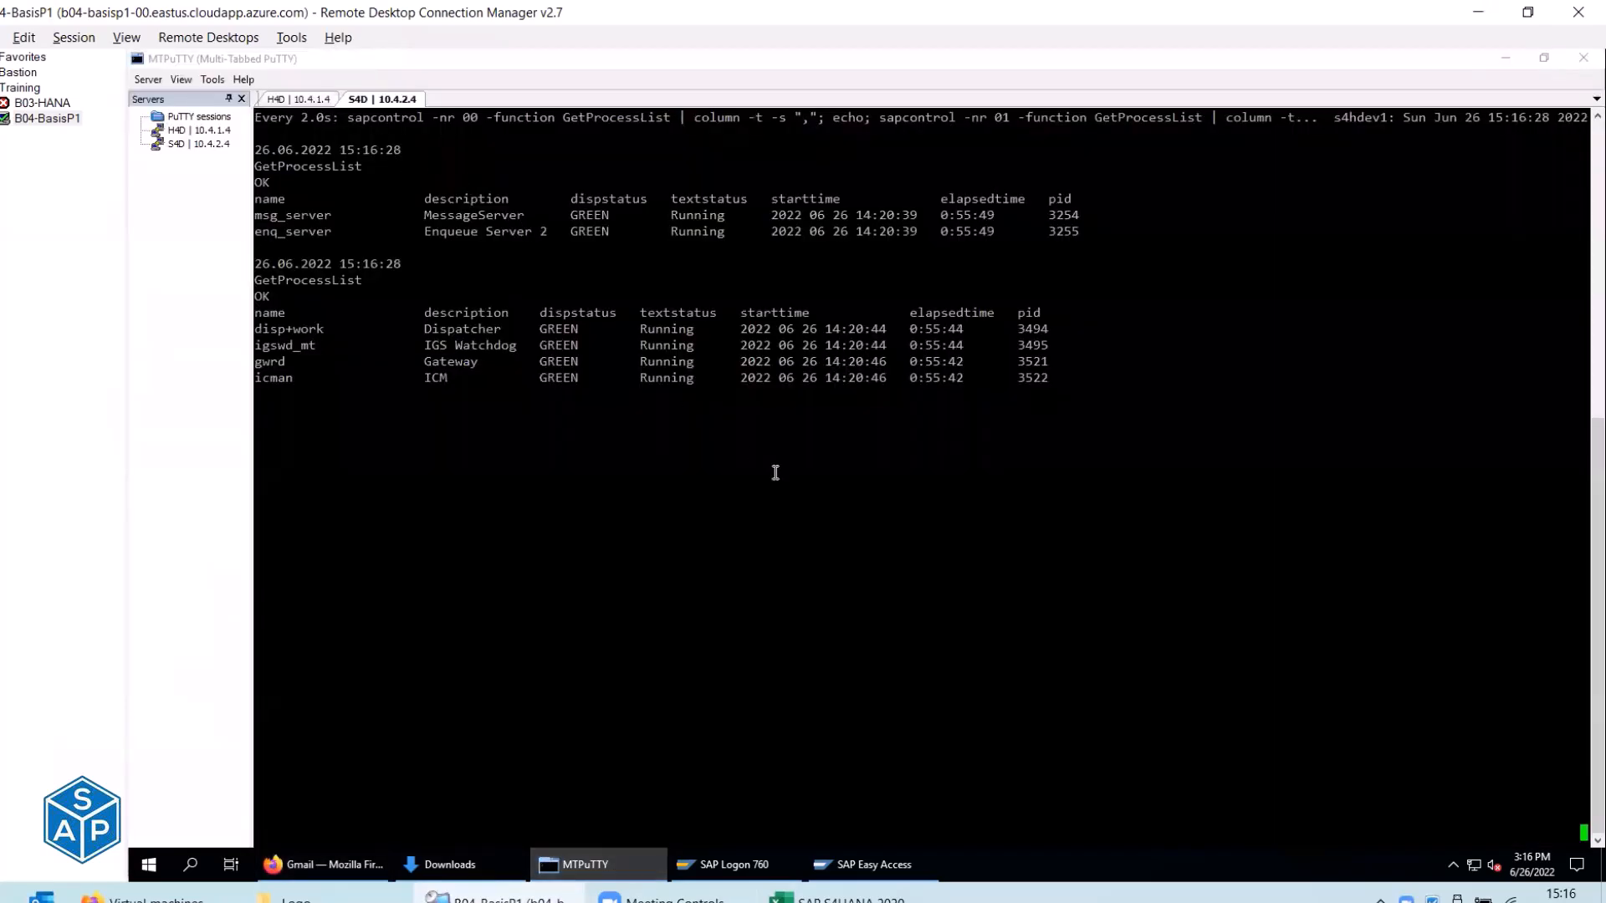
pyautogui.hotkey('ctrl', 'c')
pyautogui.write('c')
pyautogui.press('BackSpace')
pyautogui.hotkey('ctrl', 'd')
# Change into the /pkgs/SWPM20SP07_7 installer folder.
pyautogui.write('cd /')
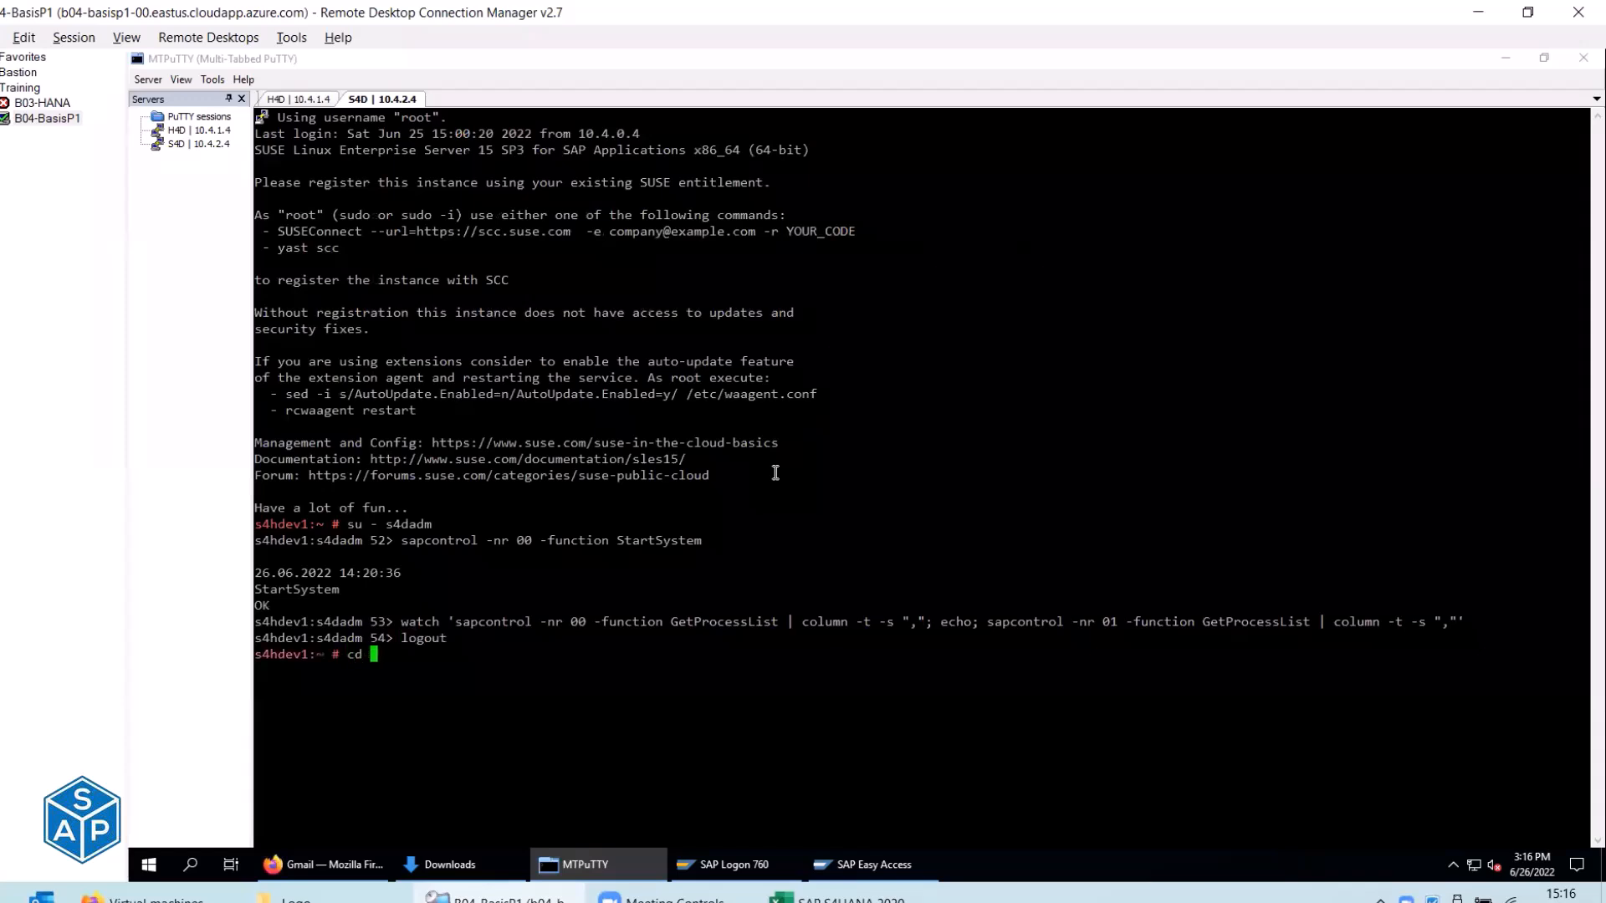
pyautogui.write('tmp/')
pyautogui.press('BackSpace')
pyautogui.press('BackSpace')
pyautogui.press('BackSpace')
pyautogui.press('BackSpace')
pyautogui.press('BackSpace')
pyautogui.write('/pkgs/s')
pyautogui.press('Tab')
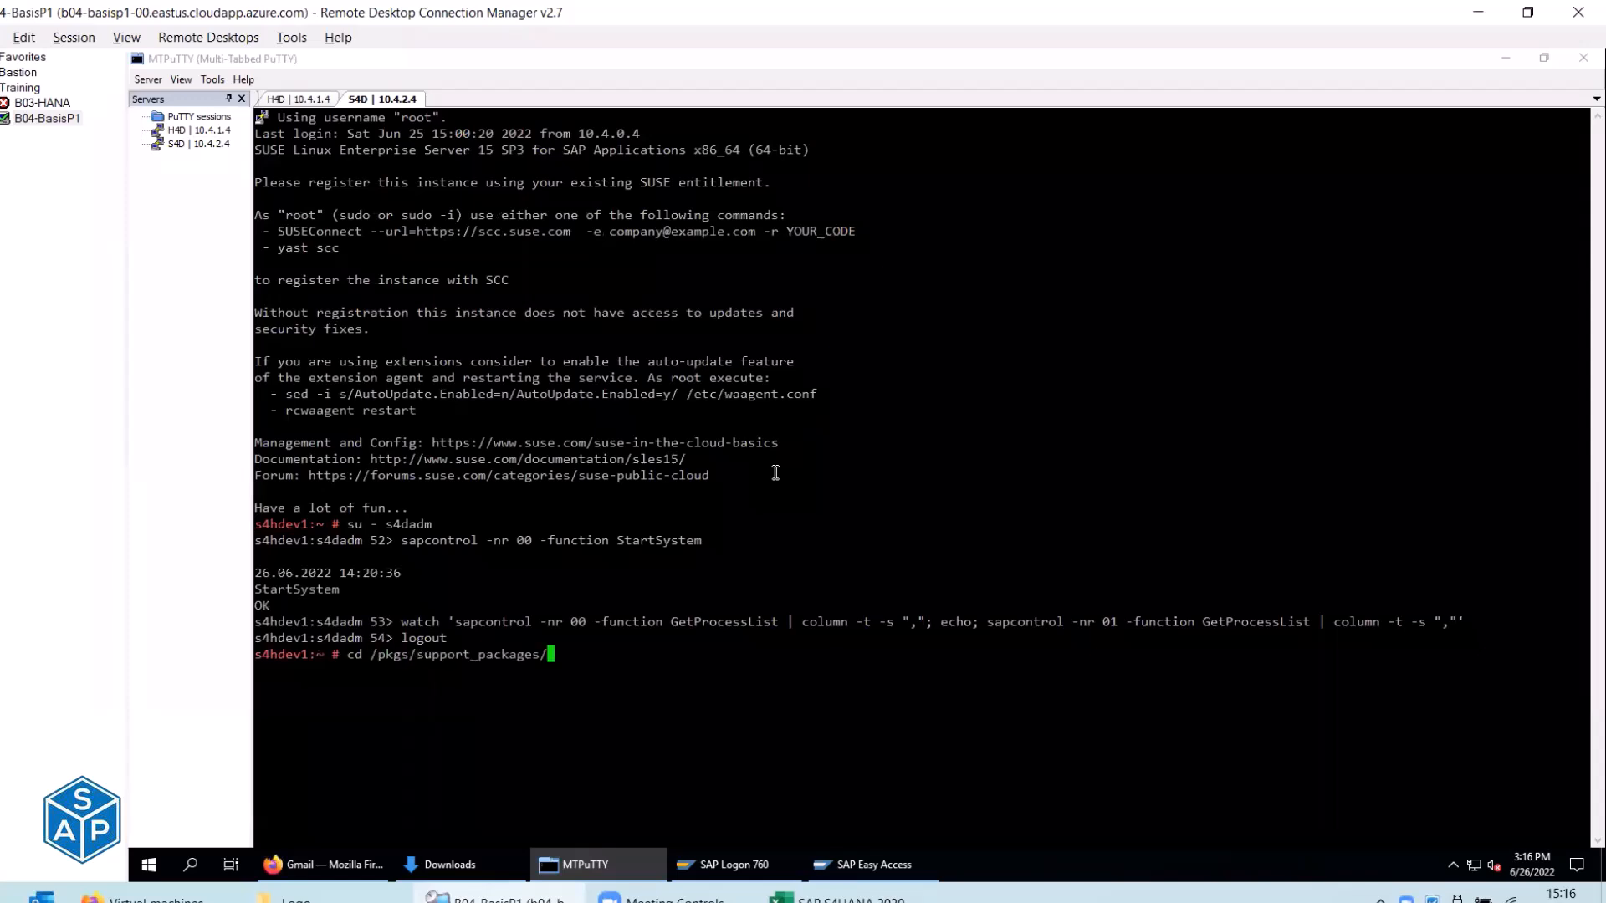
pyautogui.press('BackSpace')
pyautogui.press('BackSpace')
pyautogui.press('BackSpace')
pyautogui.press('BackSpace')
pyautogui.press('BackSpace')
pyautogui.press('BackSpace')
pyautogui.press('BackSpace')
pyautogui.press('BackSpace')
pyautogui.press('BackSpace')
pyautogui.press('BackSpace')
pyautogui.press('BackSpace')
pyautogui.press('BackSpace')
pyautogui.press('BackSpace')
pyautogui.press('BackSpace')
pyautogui.press('BackSpace')
pyautogui.press('BackSpace')
pyautogui.press('BackSpace')
pyautogui.write('SW')
pyautogui.press('Tab')
pyautogui.press('Return')
# List the folder, start ./sapinst and select the GUI address it prints.
pyautogui.write('ls')
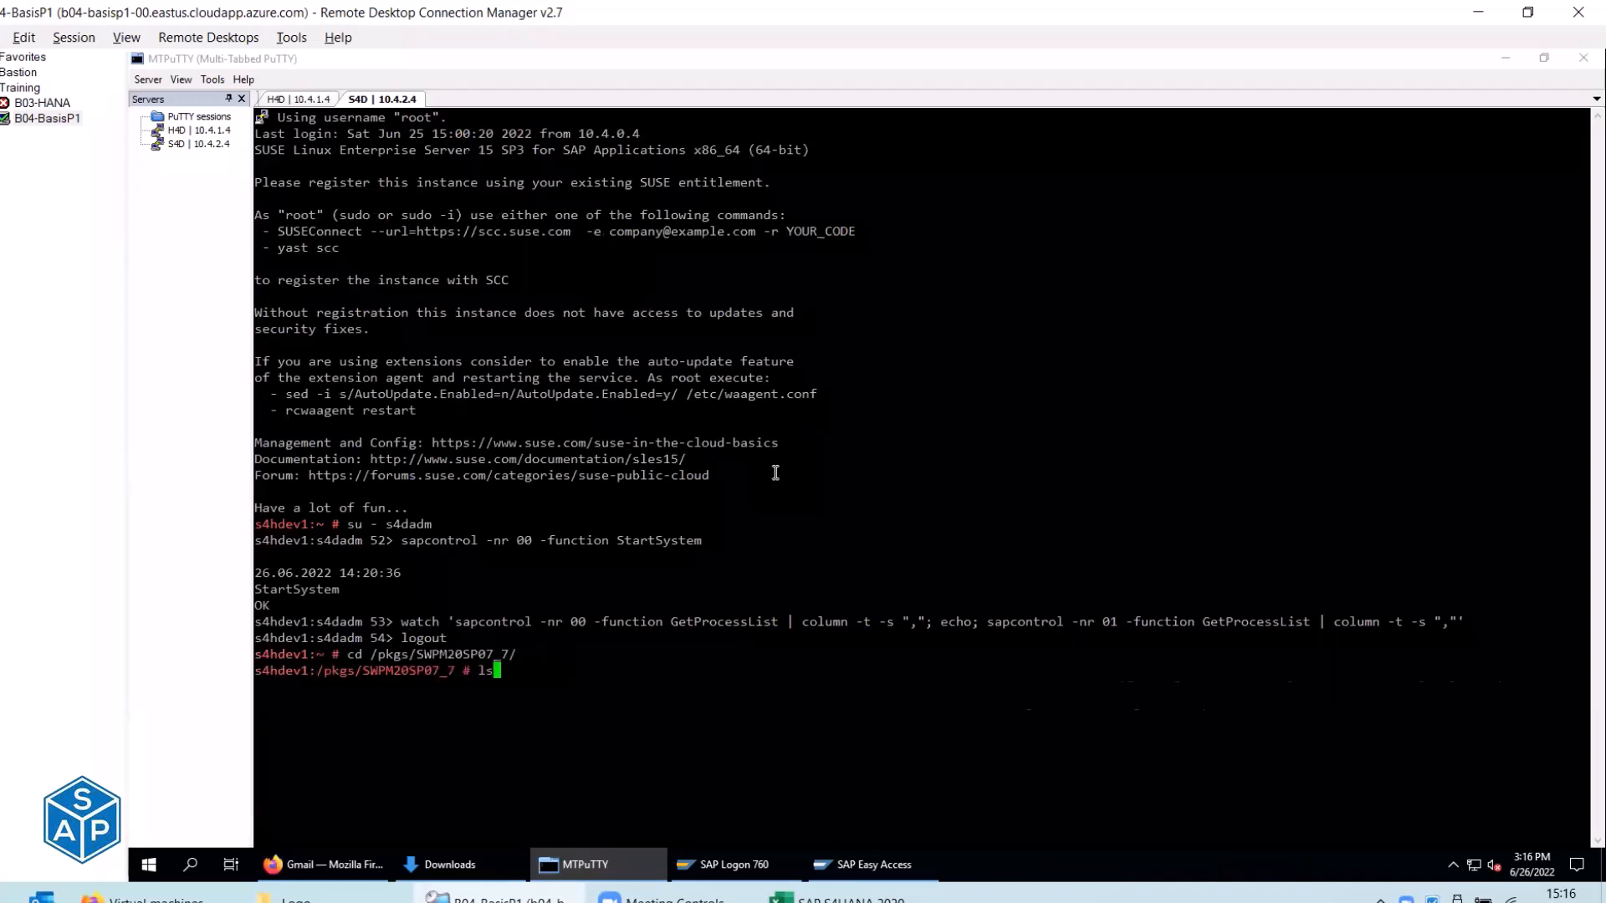
pyautogui.press('Return')
pyautogui.write('./sapinst')
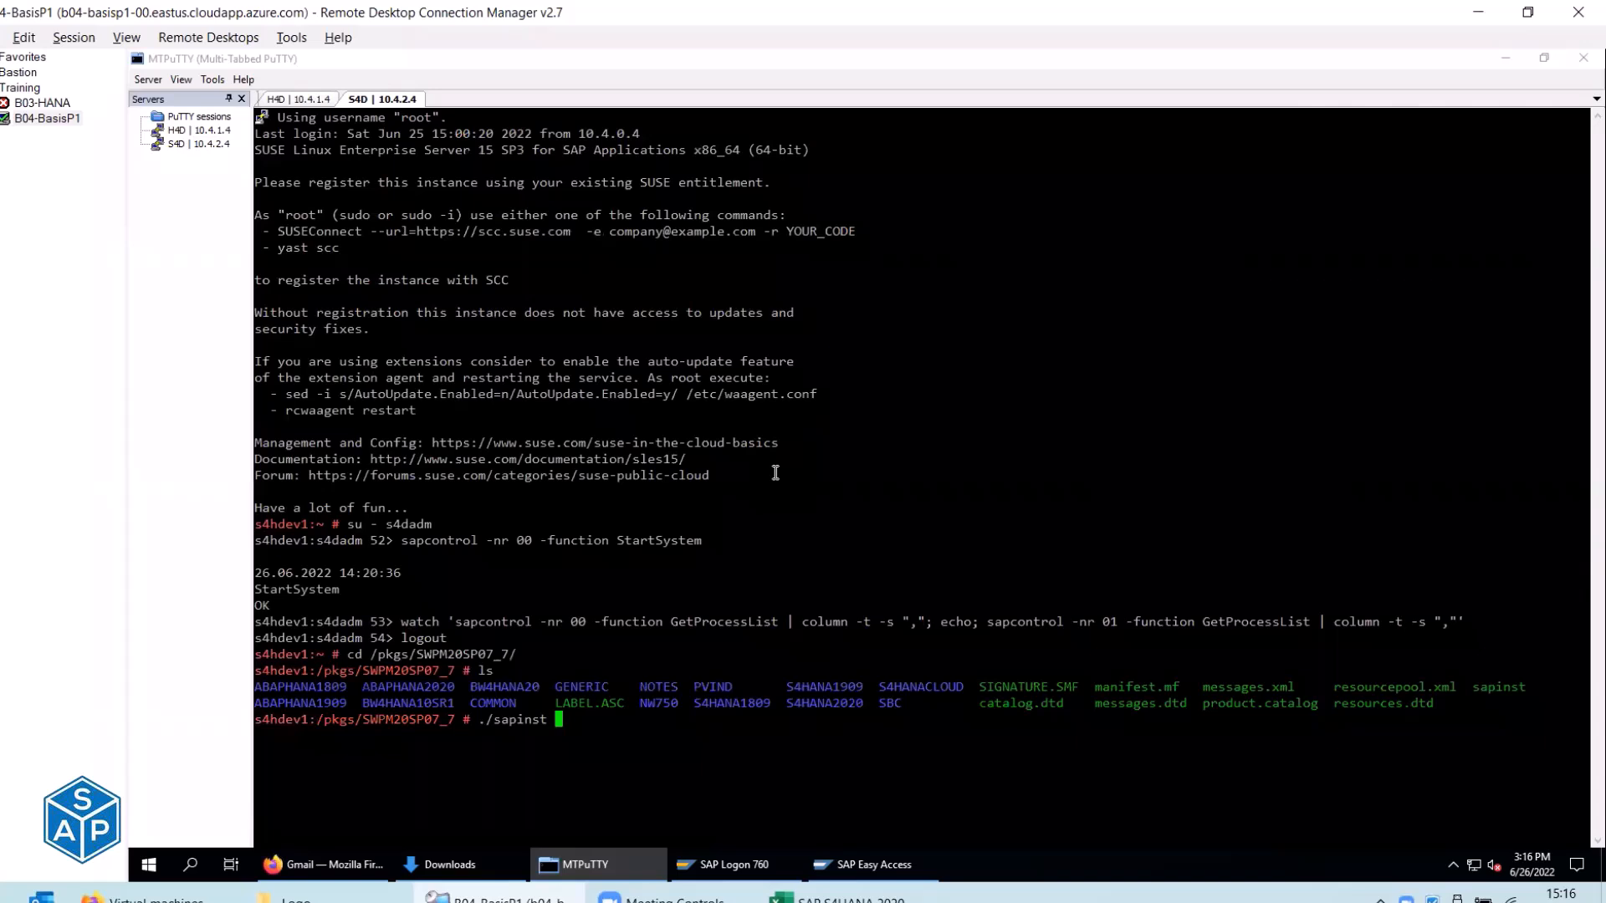
pyautogui.press('Return')
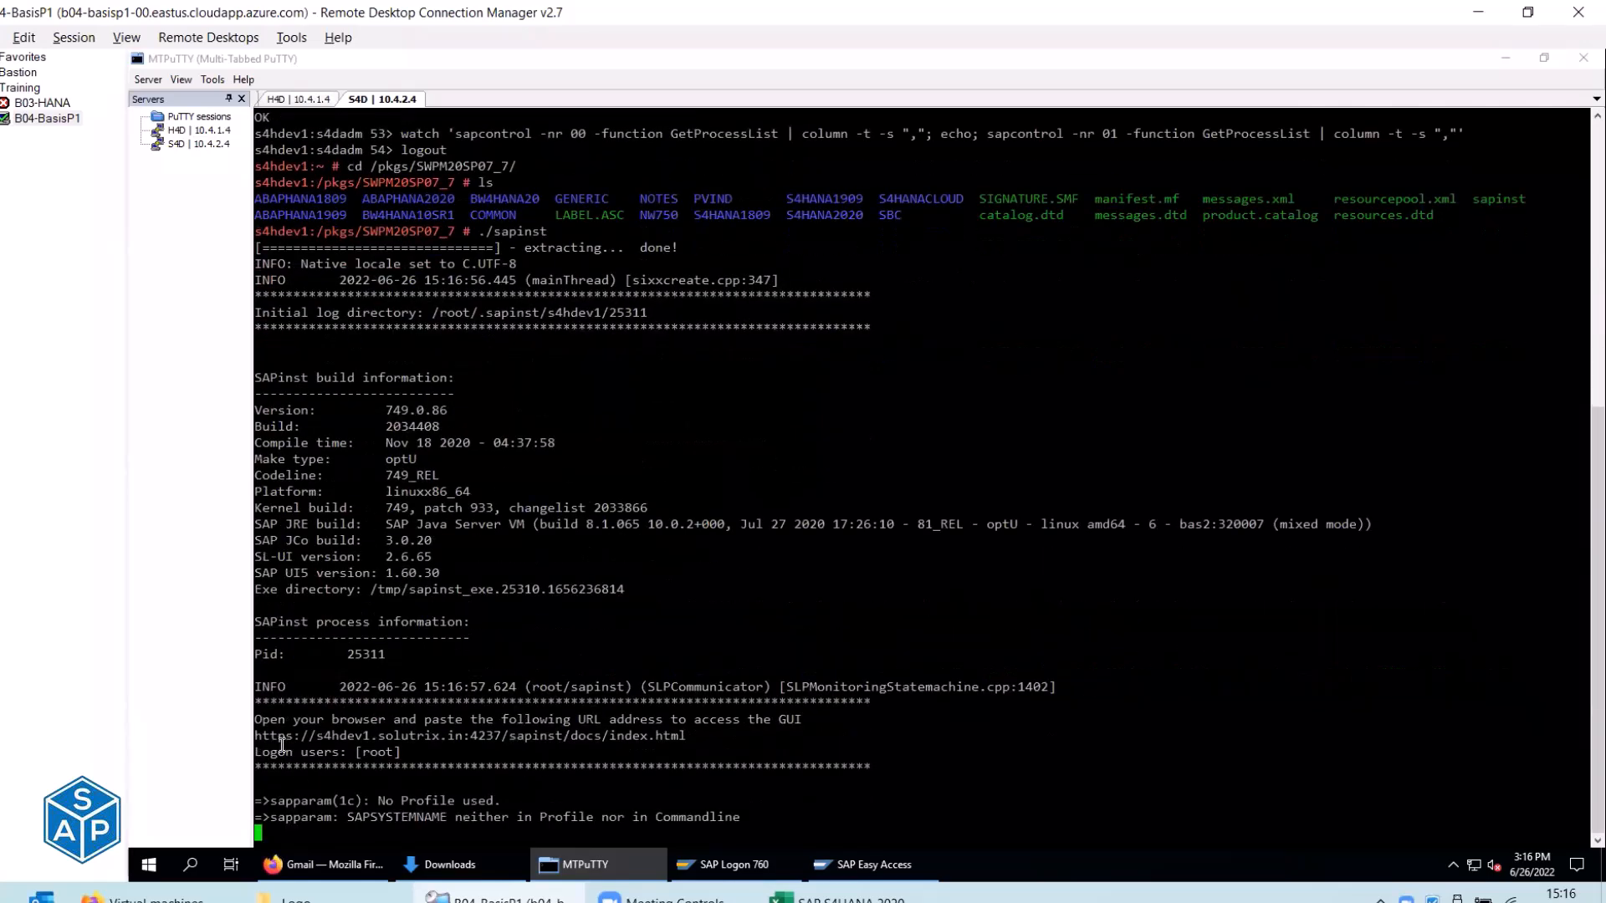
pyautogui.moveTo(257, 721); pyautogui.dragTo(673, 722)
# Open the pasted sapinst GUI address in Firefox and sign in to Software Provisioning Manager.
pyautogui.click(327, 864)
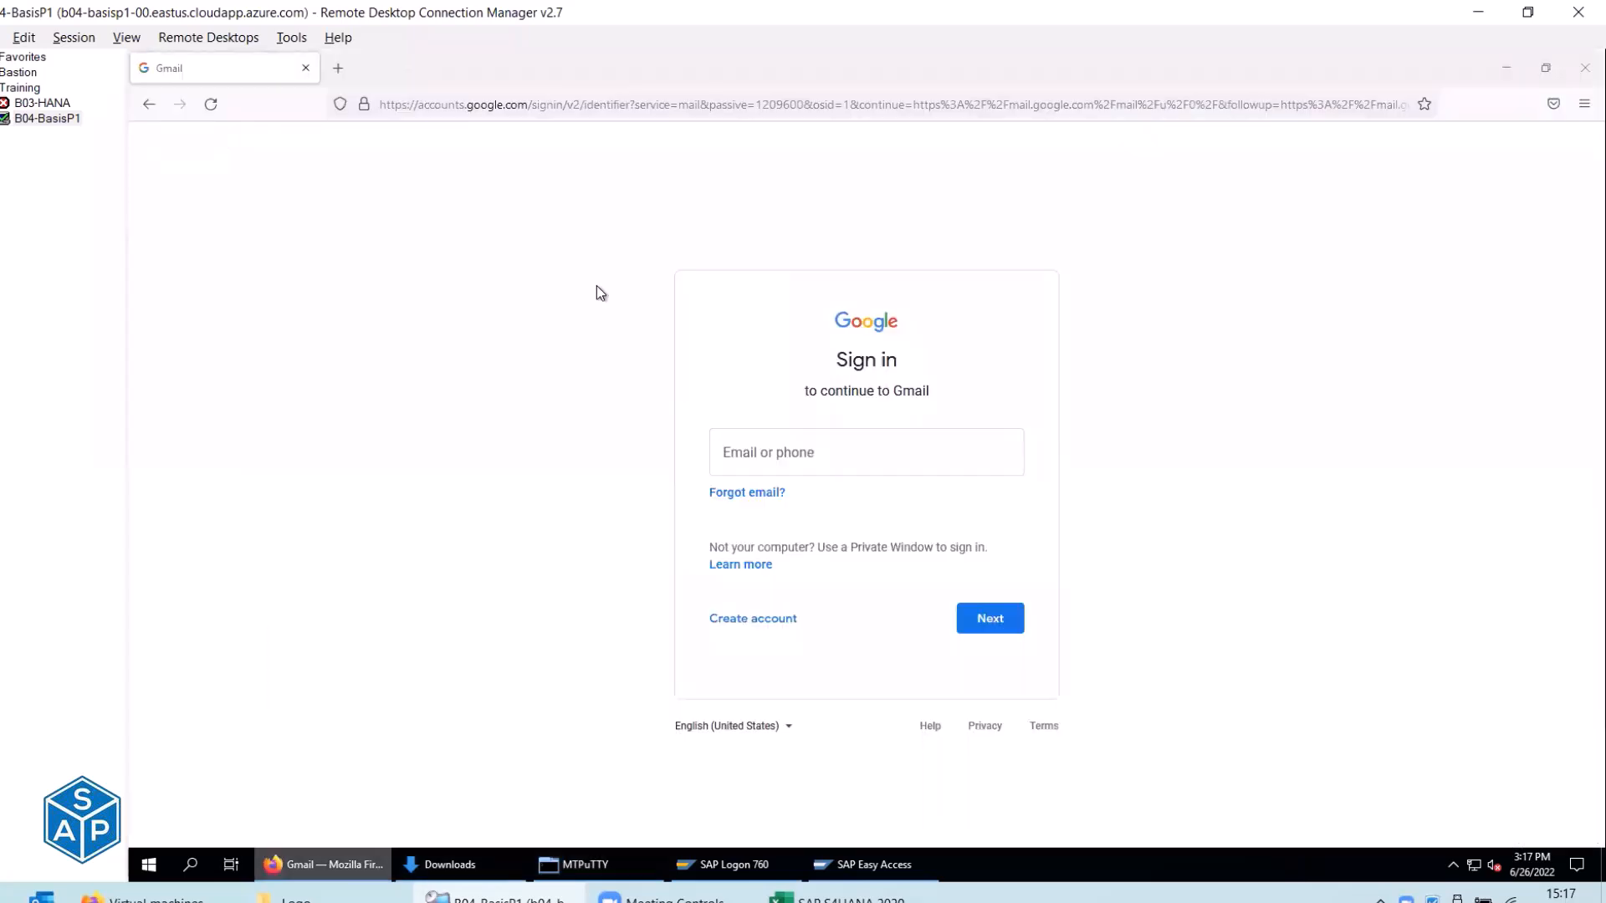
pyautogui.click(441, 107)
pyautogui.hotkey('ctrl', 'v')
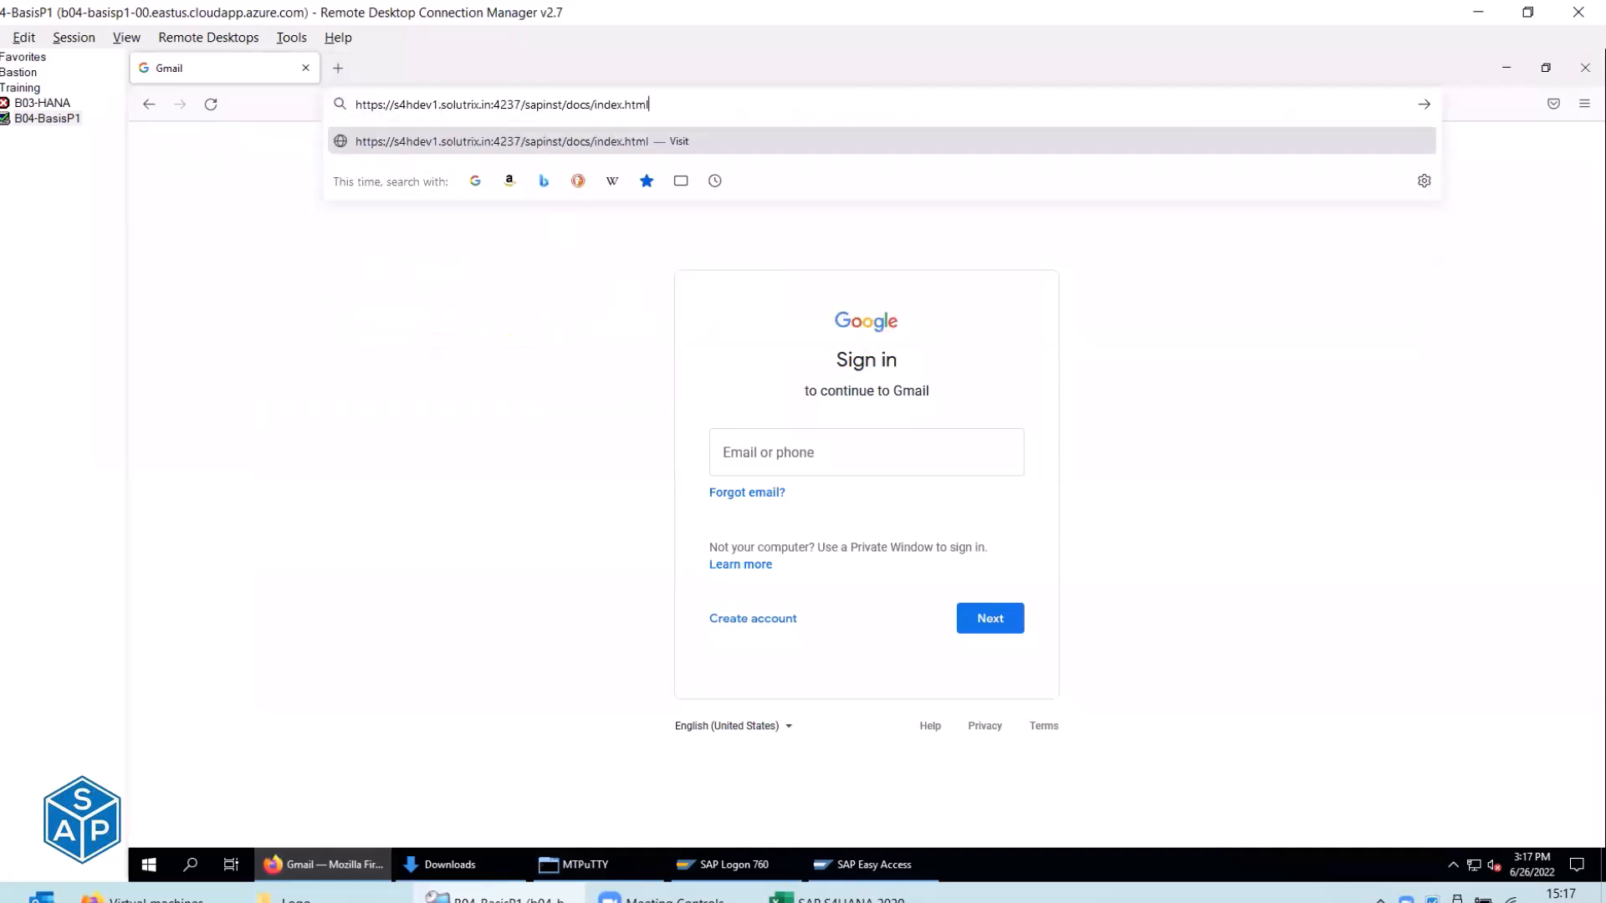
pyautogui.press('Return')
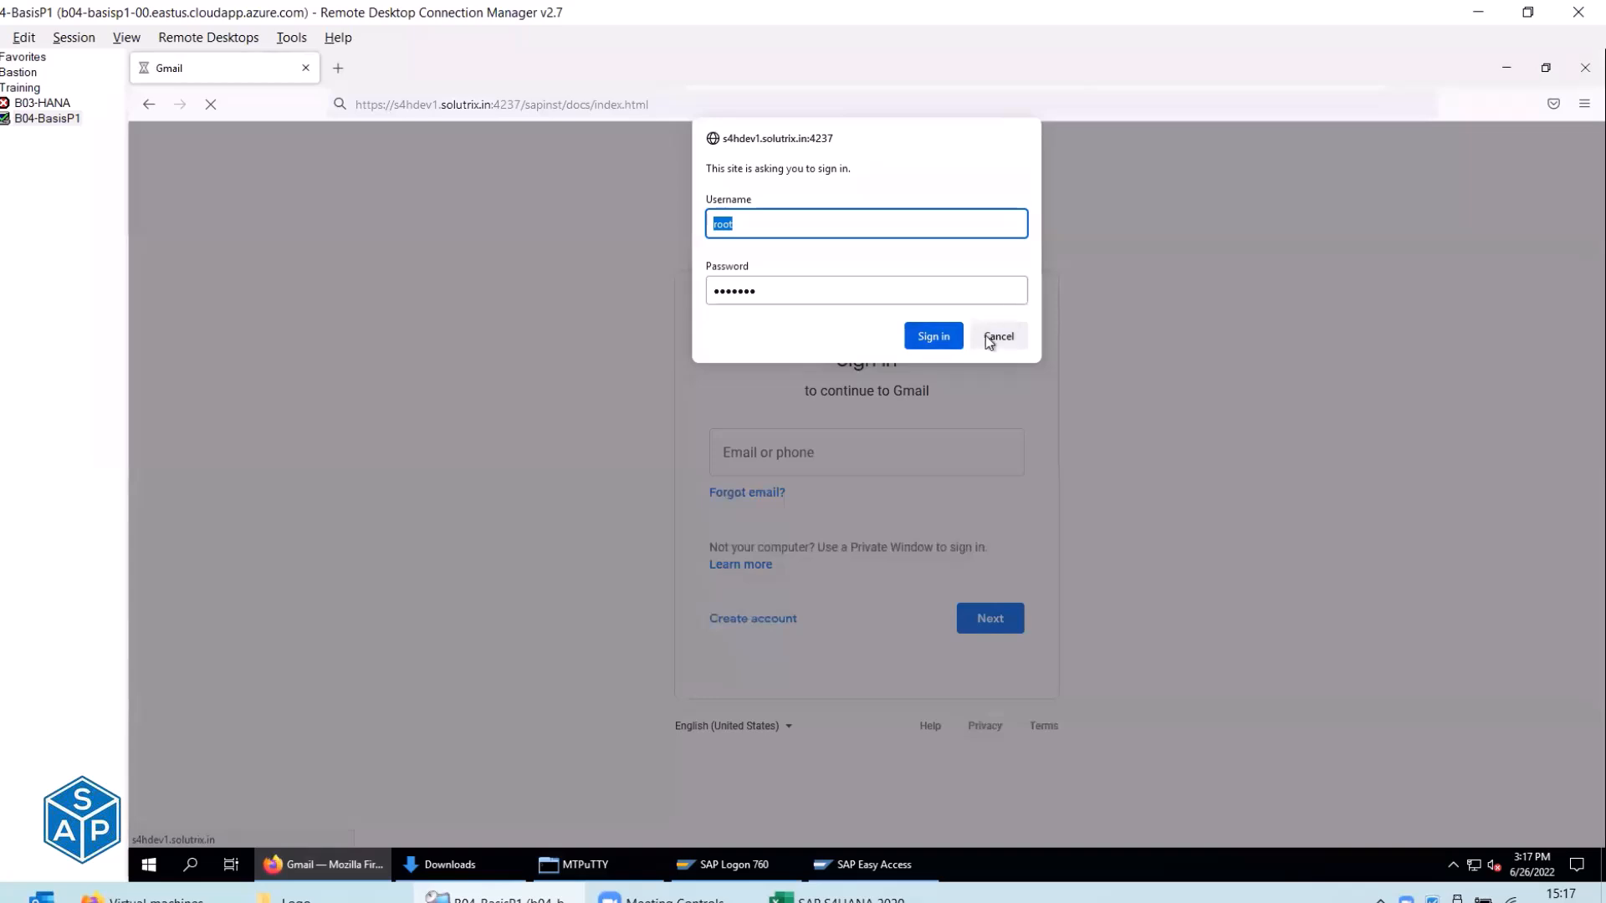
pyautogui.click(990, 341)
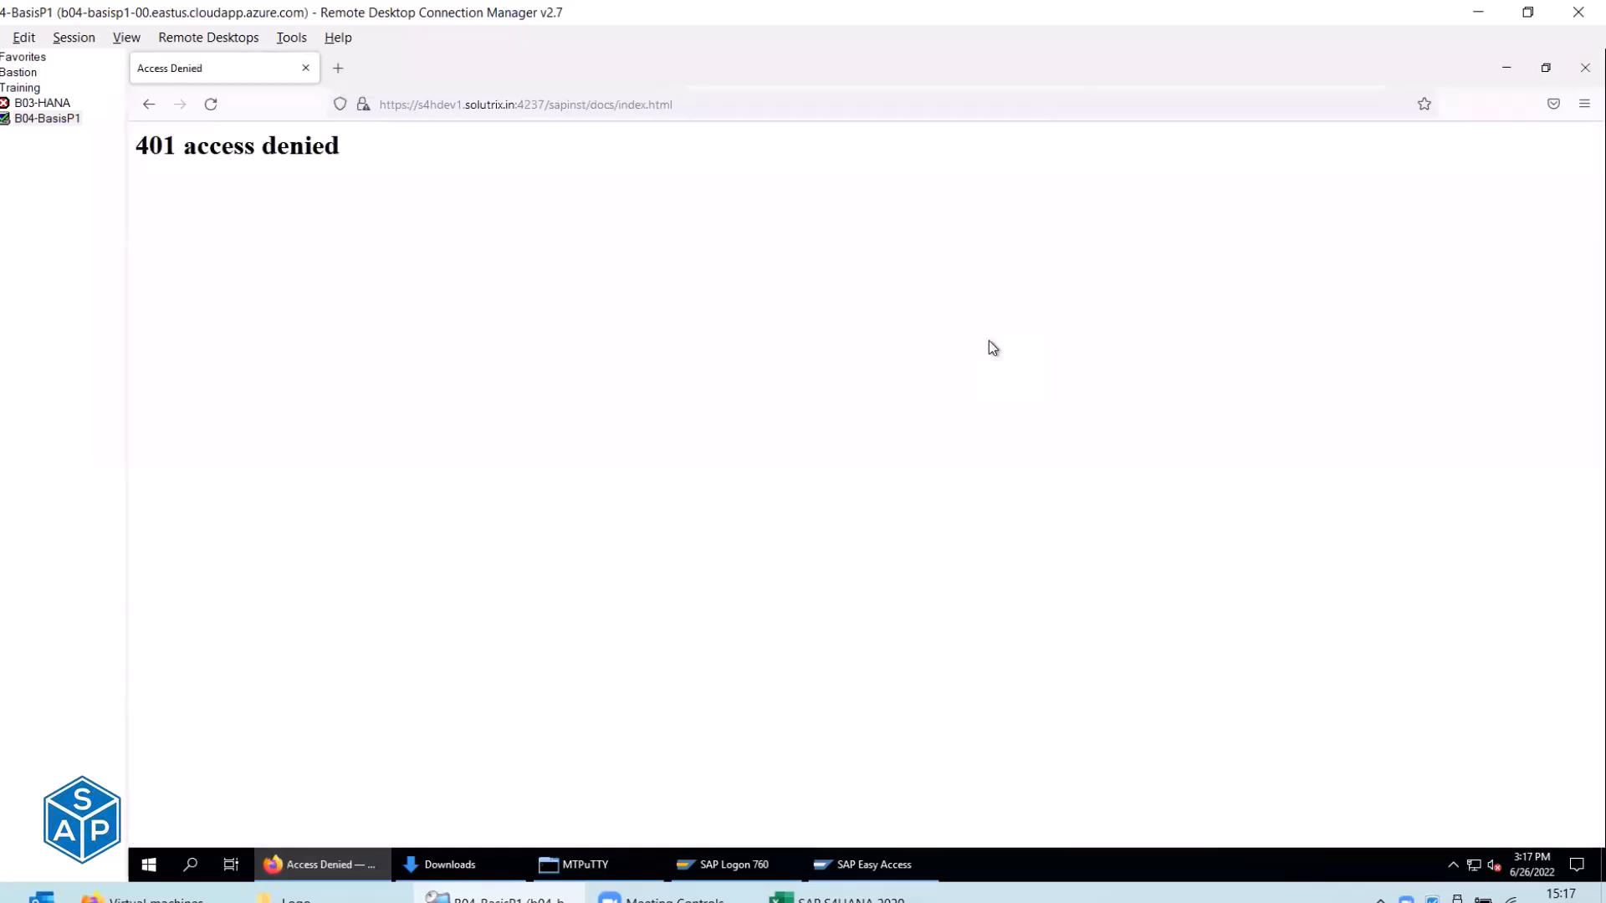
pyautogui.click(338, 68)
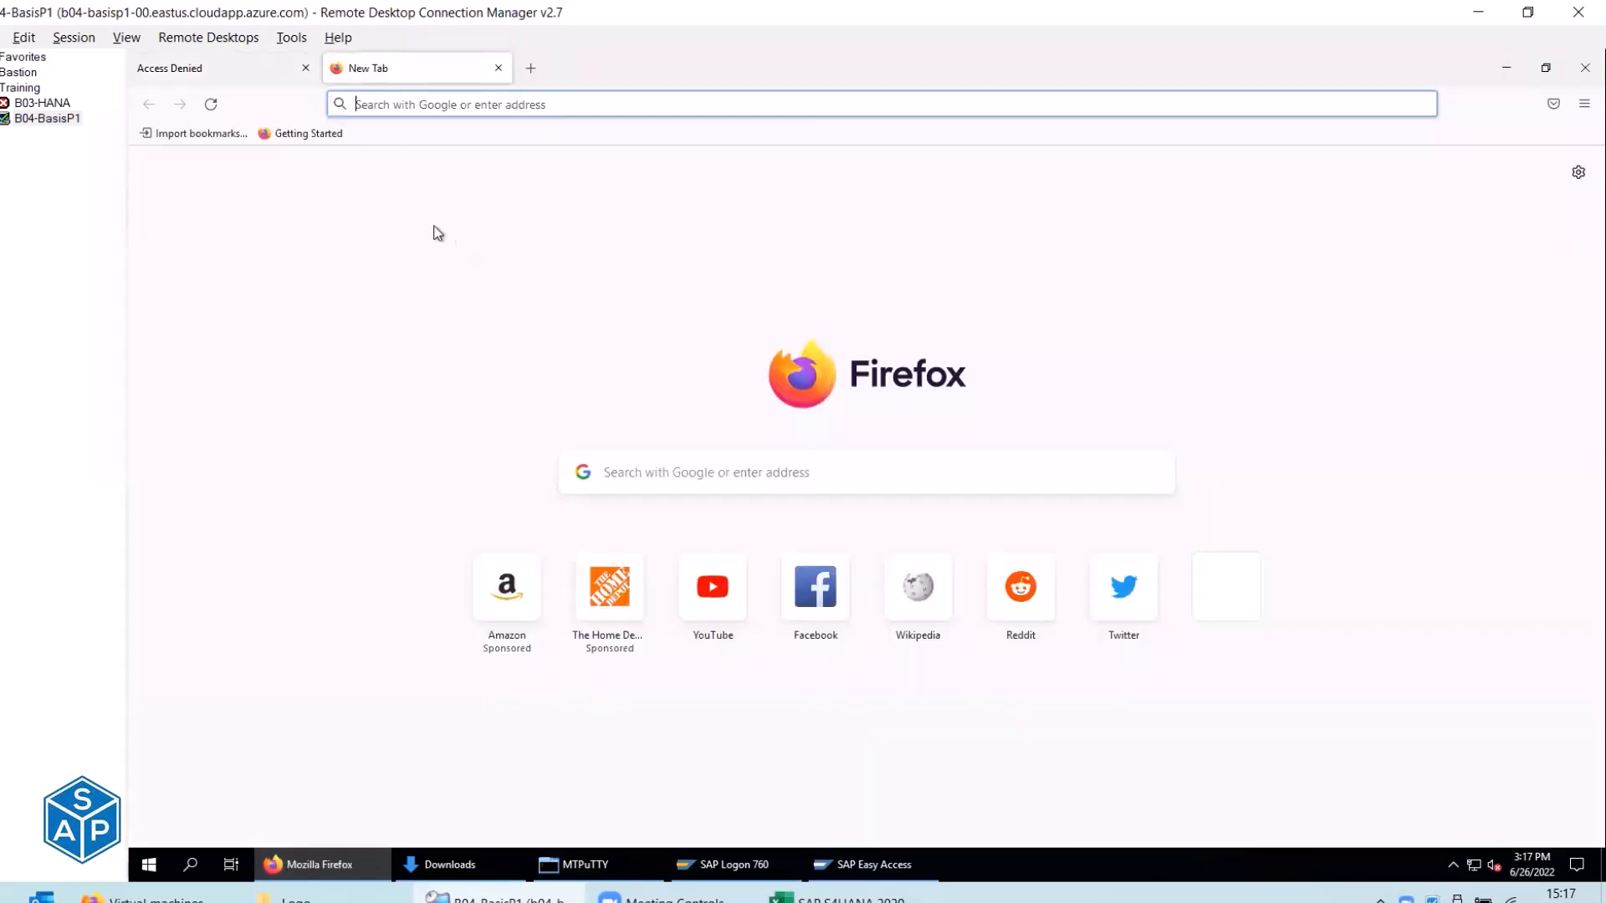
pyautogui.hotkey('ctrl', 'v')
pyautogui.click(306, 68)
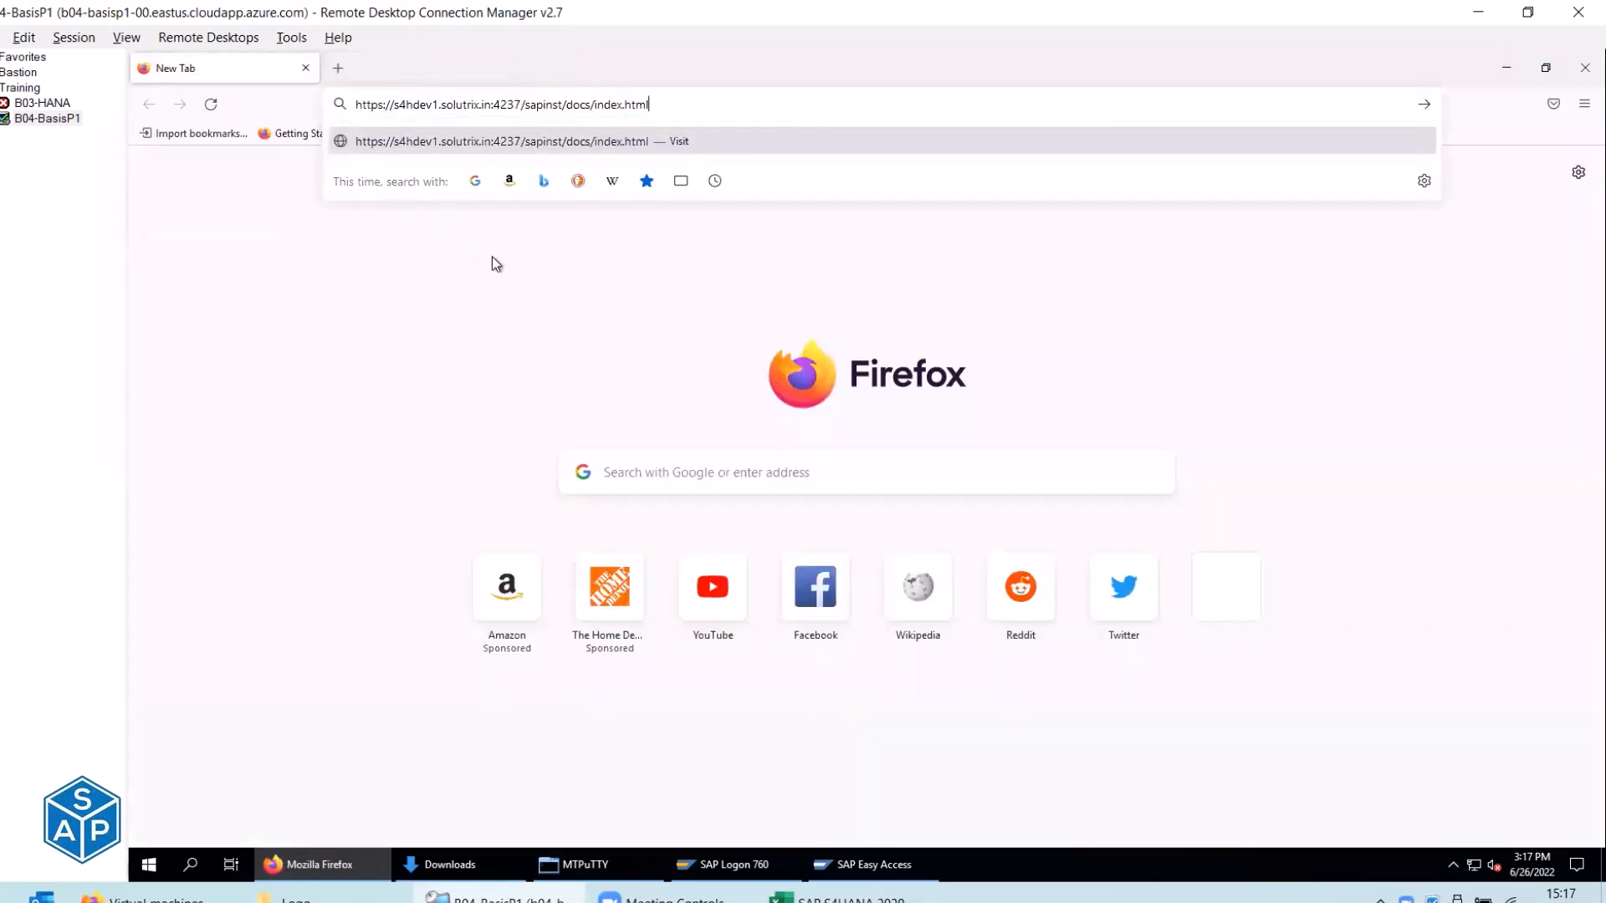
pyautogui.press('Return')
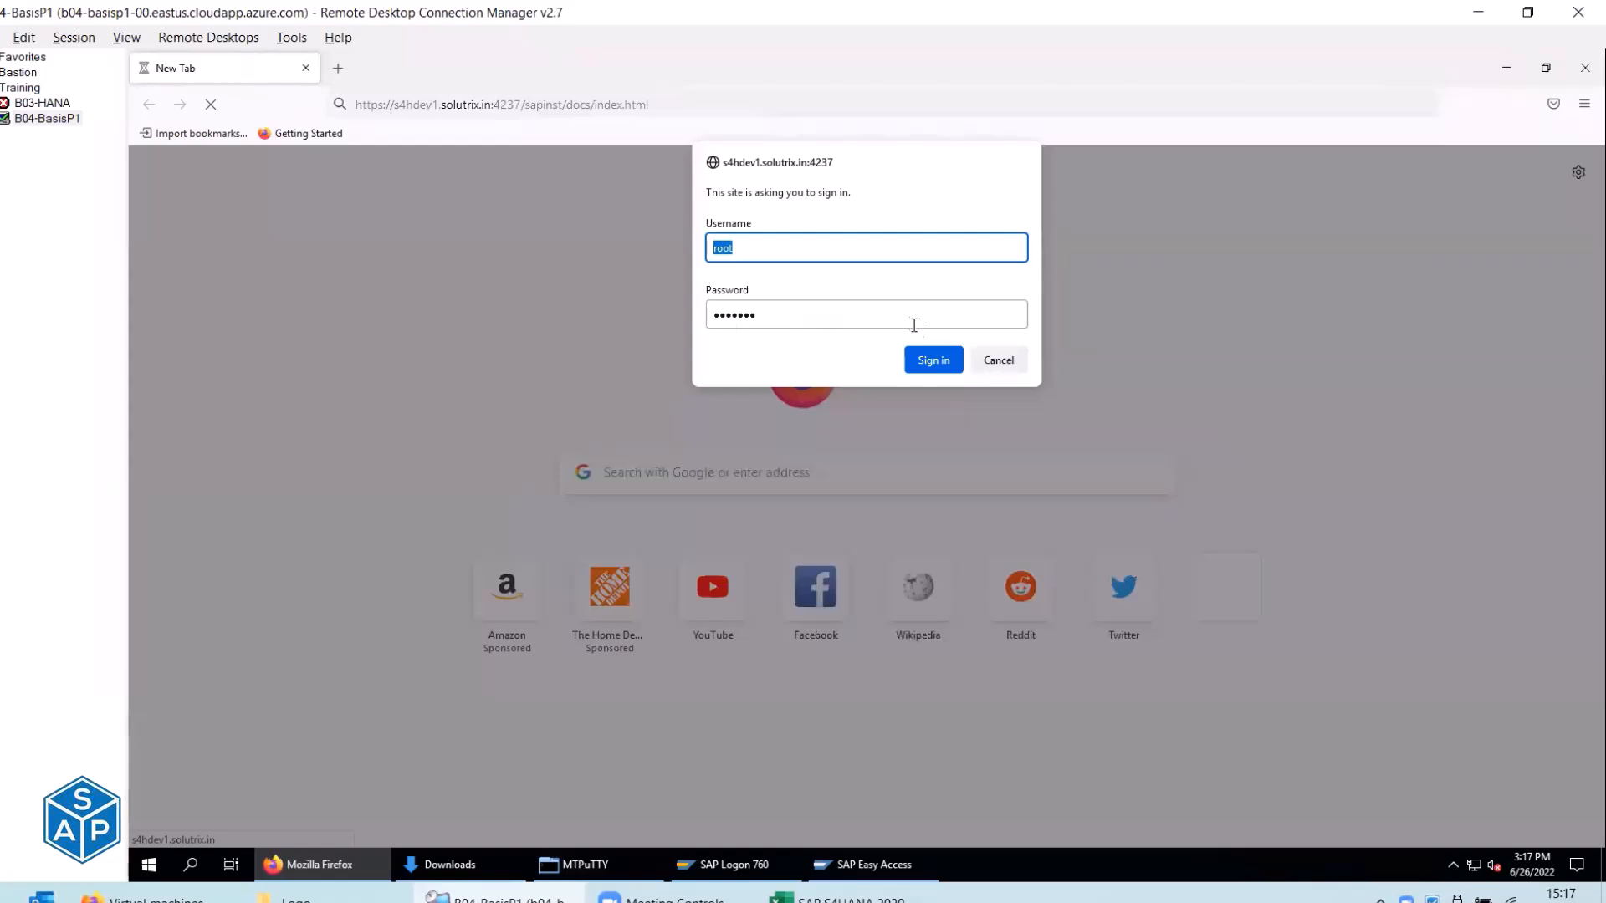
pyautogui.click(933, 365)
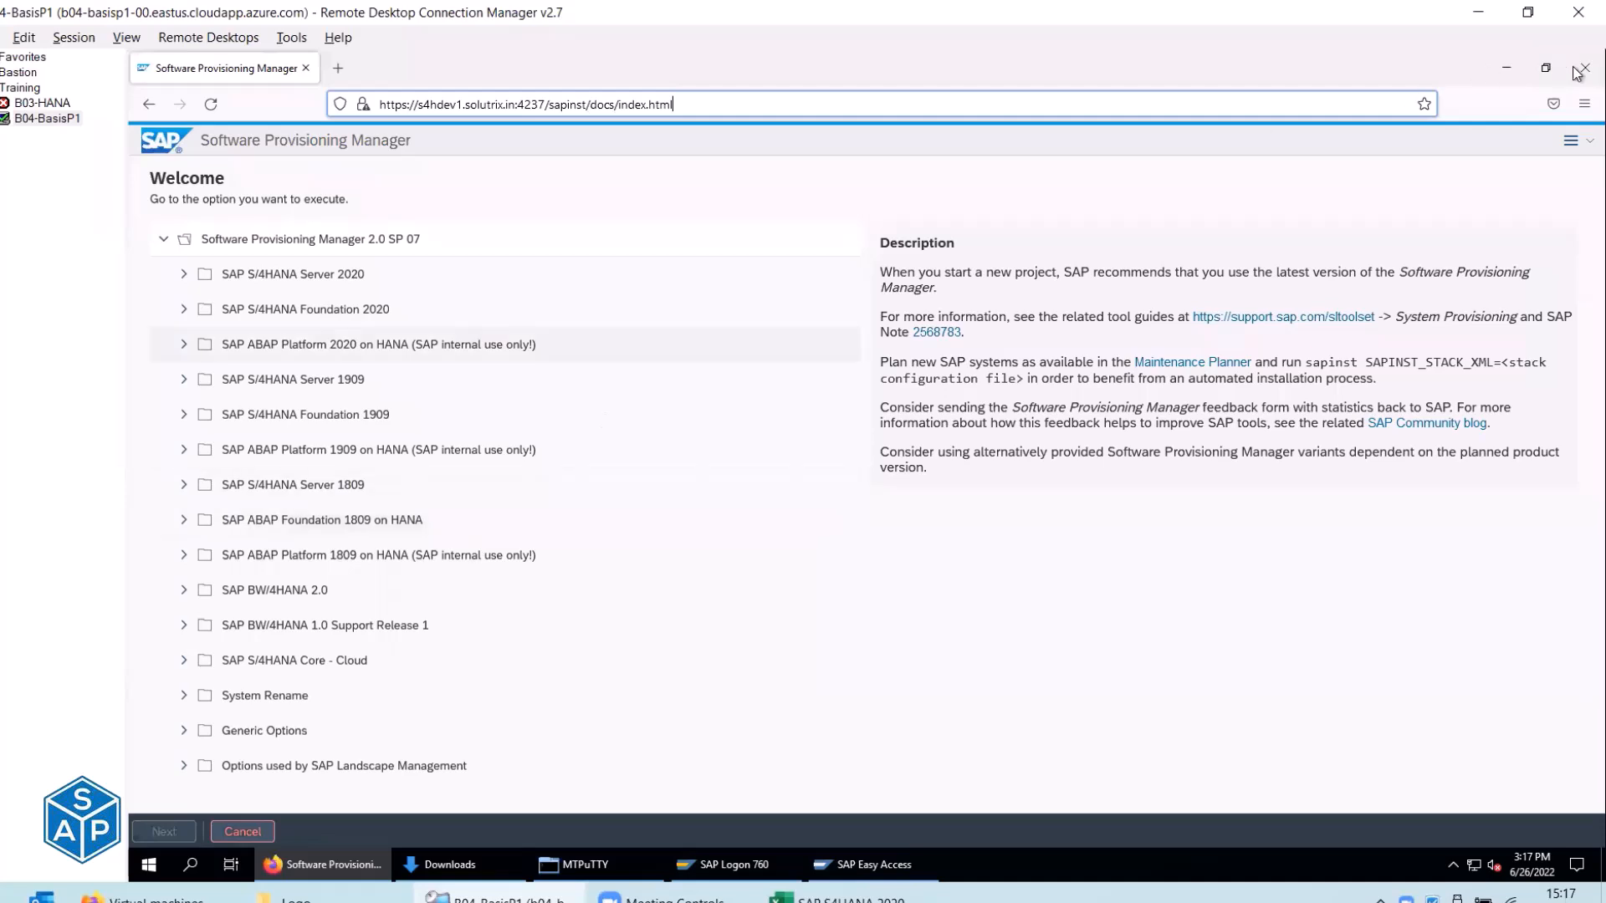
# Cancel the provisioning session, confirm exit, and close the Firefox window.
pyautogui.click(1572, 140)
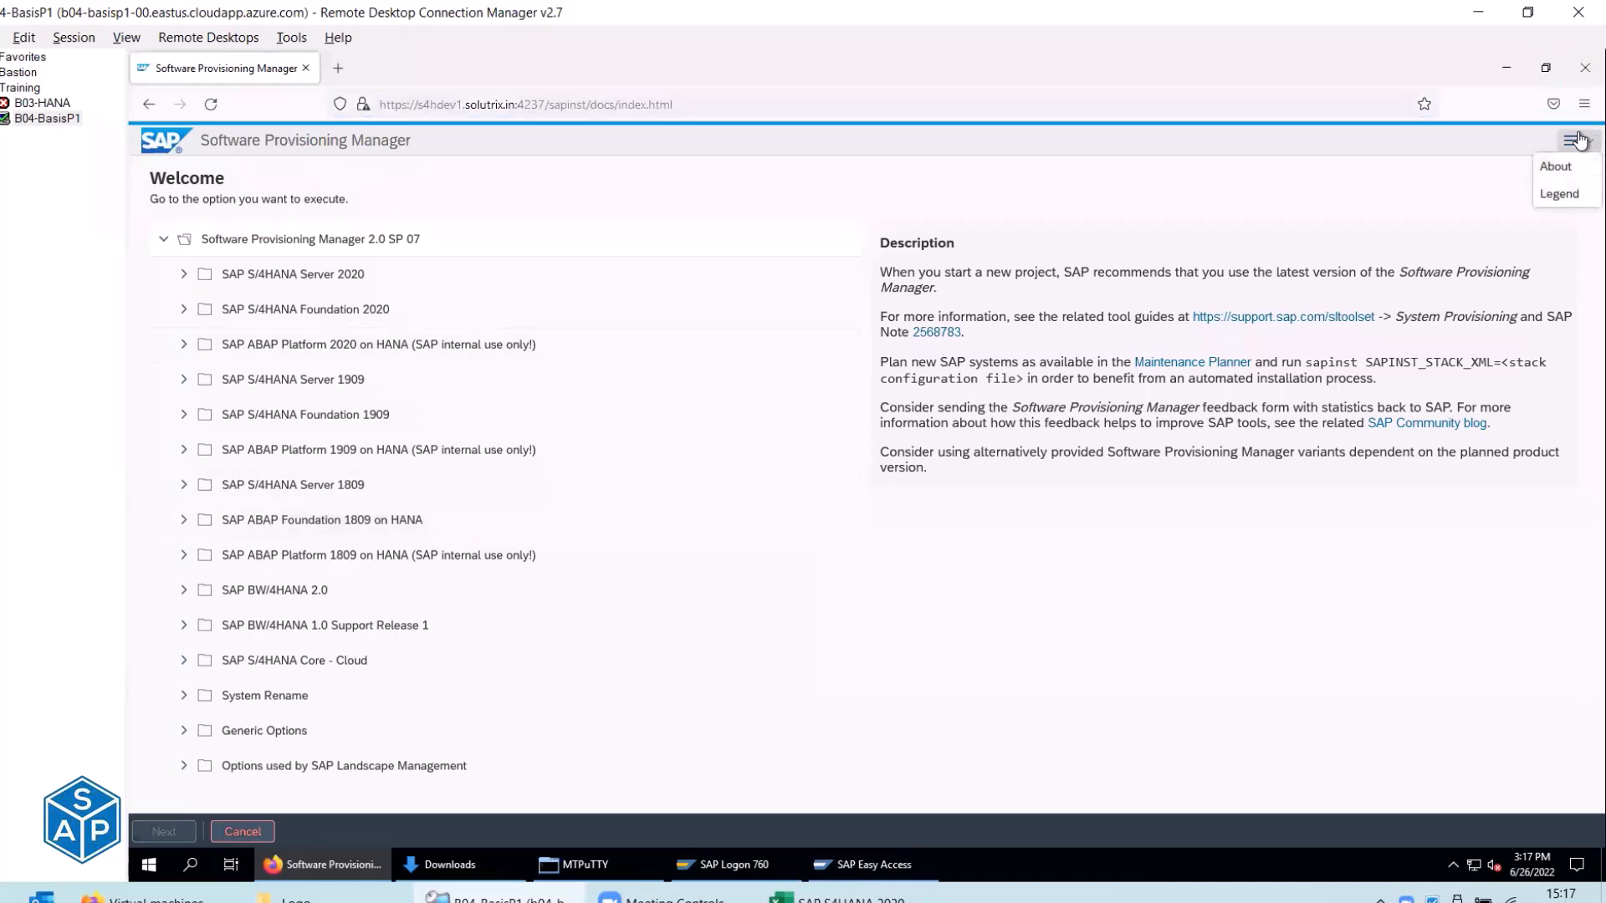
pyautogui.click(238, 832)
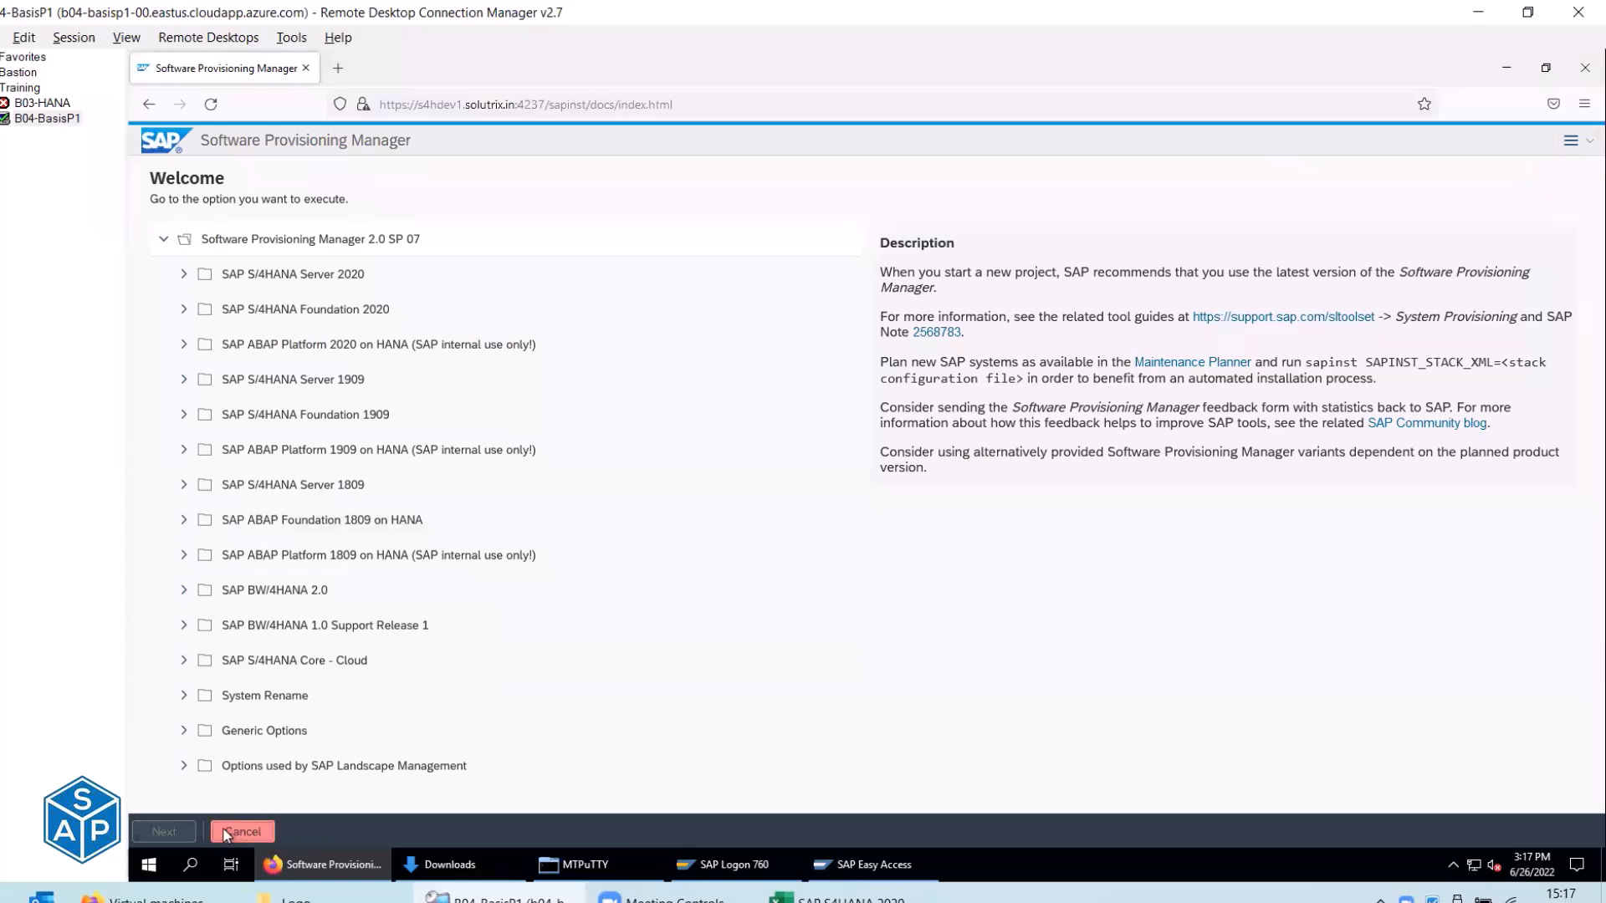
pyautogui.click(935, 574)
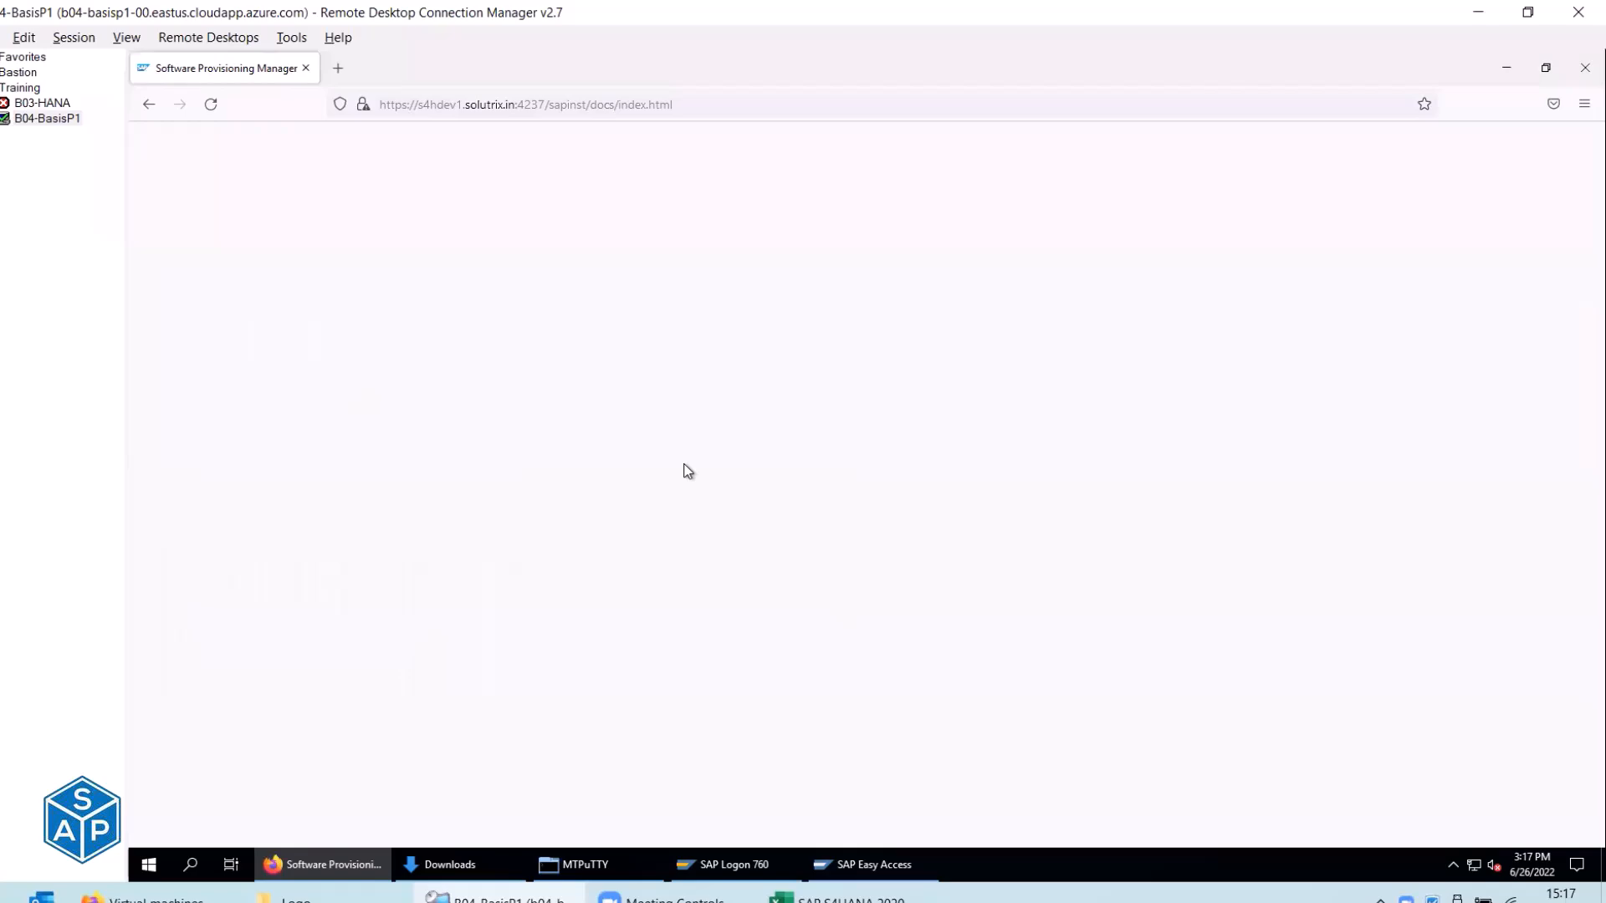
pyautogui.click(1576, 77)
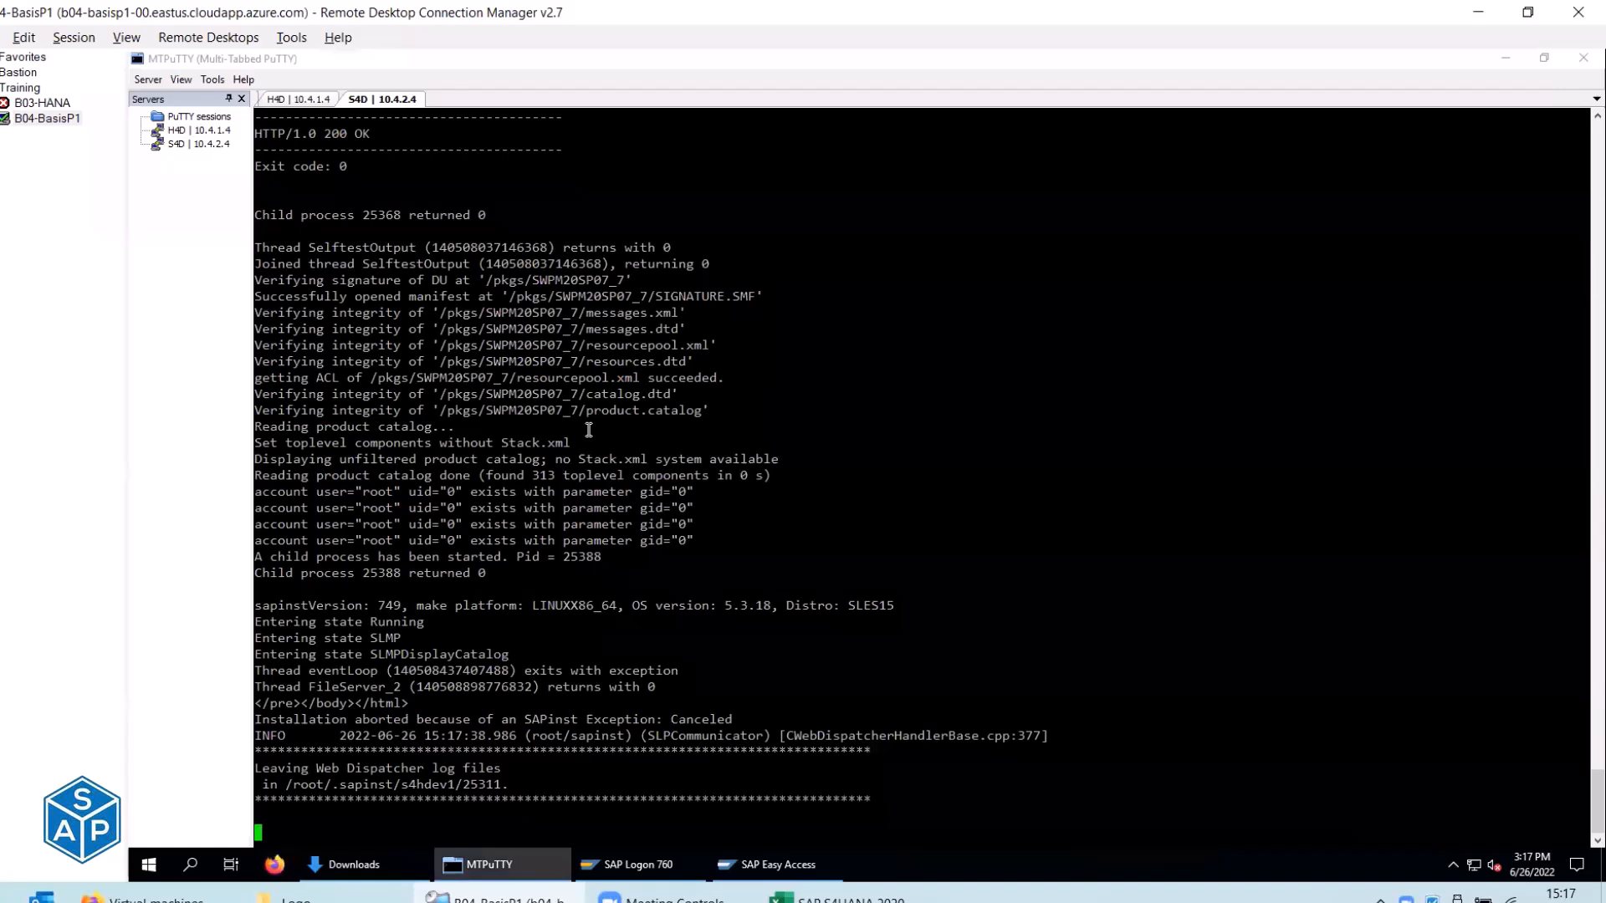
# Send repeated Ctrl+C interrupts in the S4D terminal until sapinst reports SIGINT termination.
pyautogui.hotkey('ctrl', 'c')
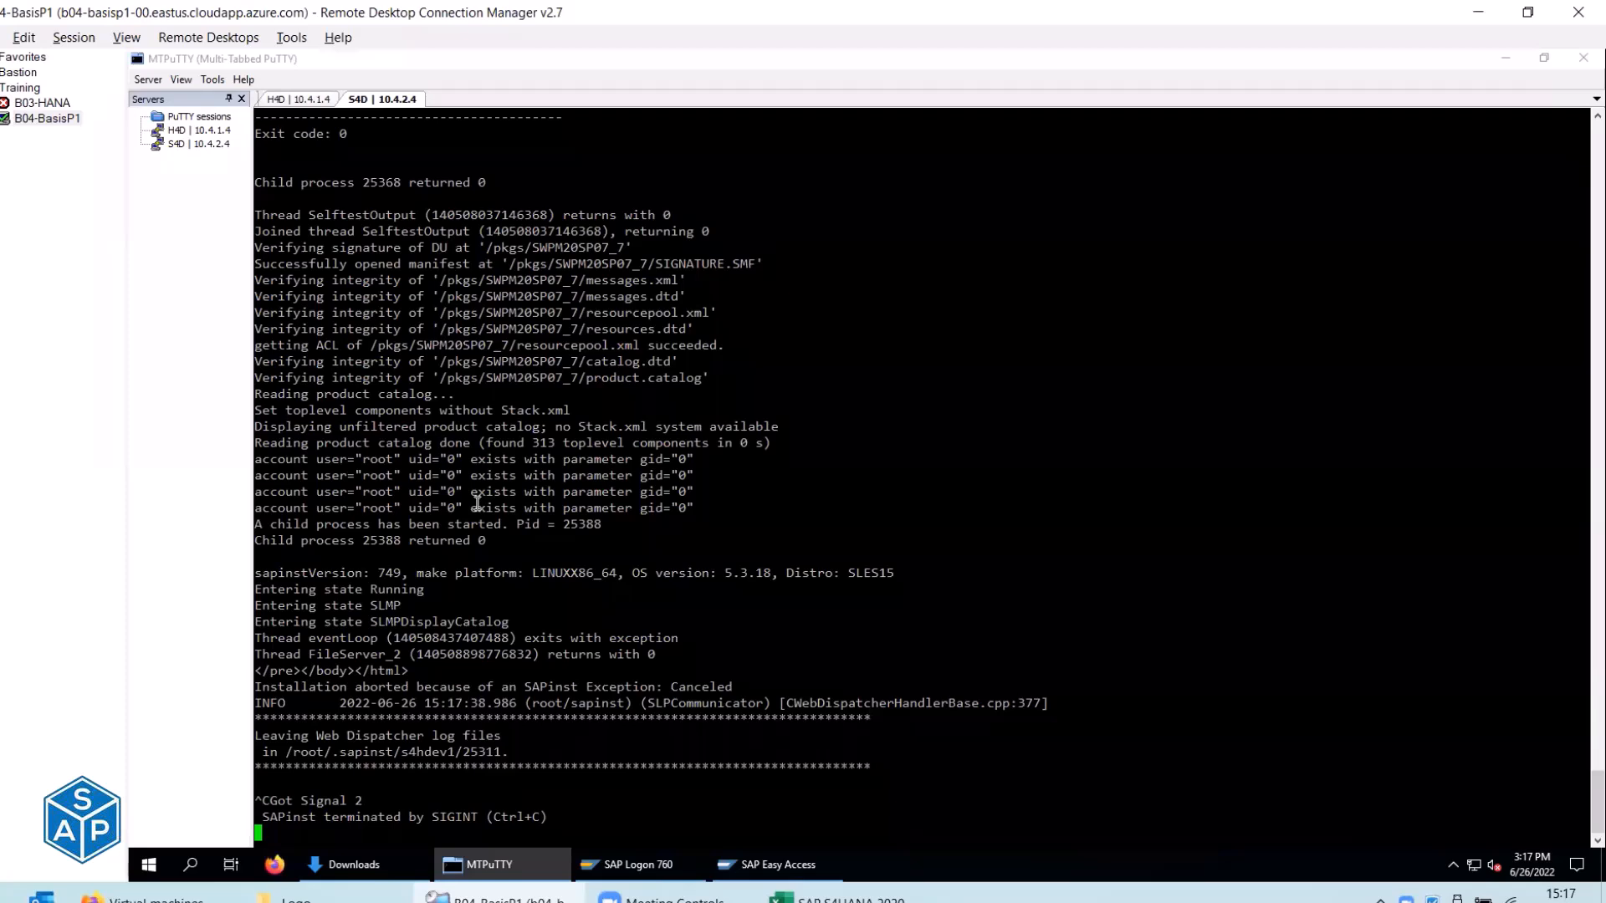
pyautogui.press('Return')
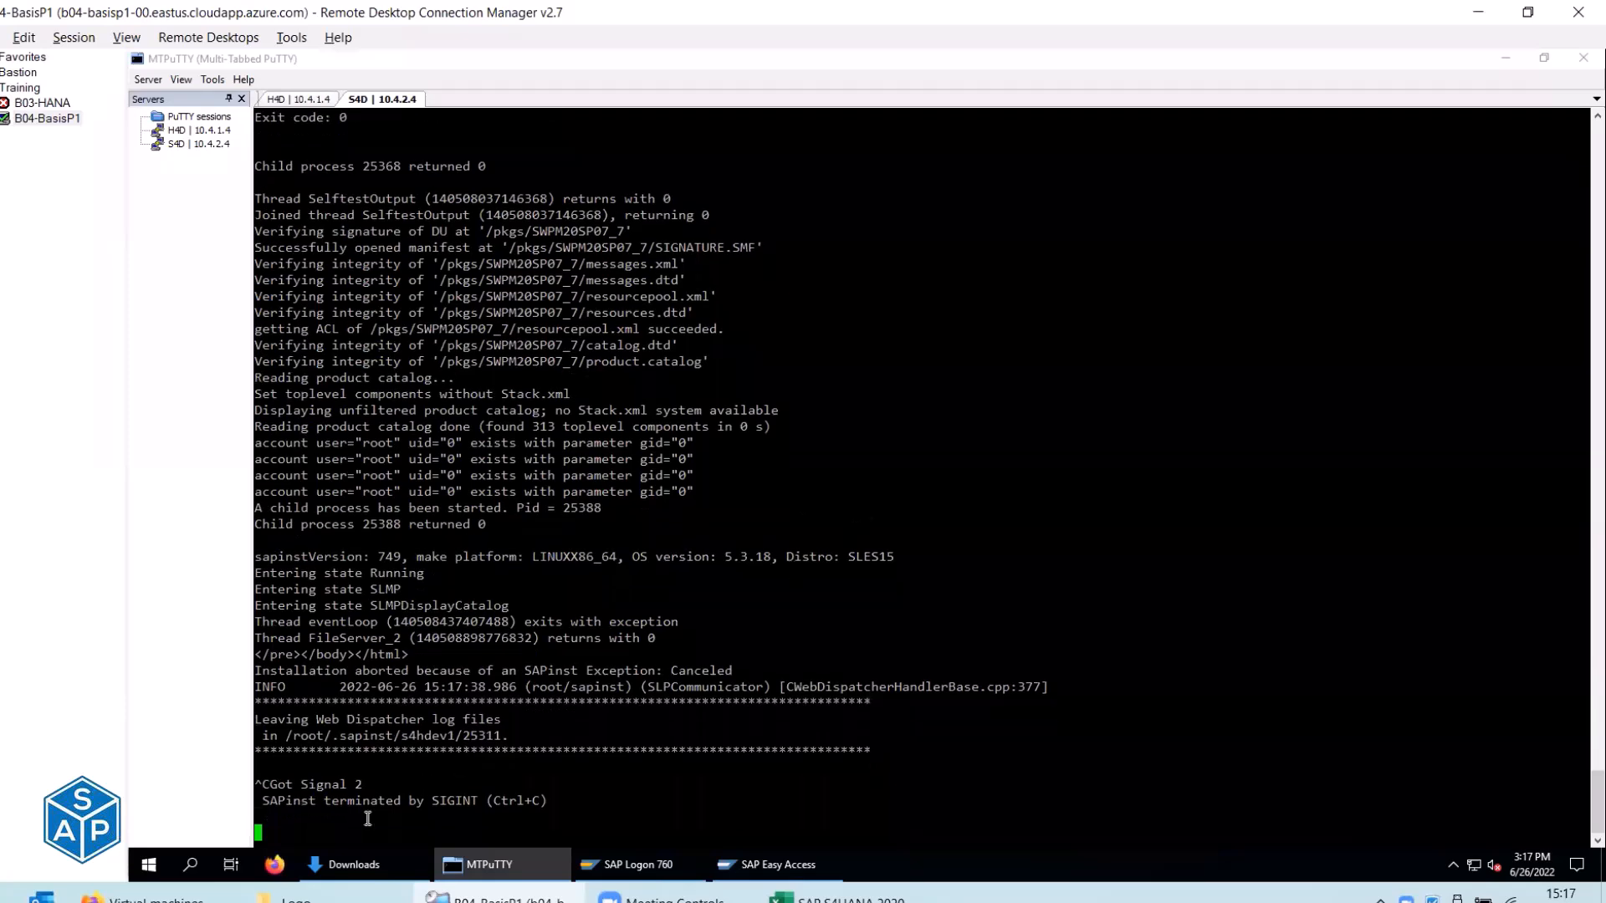
pyautogui.hotkey('ctrl', 'c')
pyautogui.press('Return')
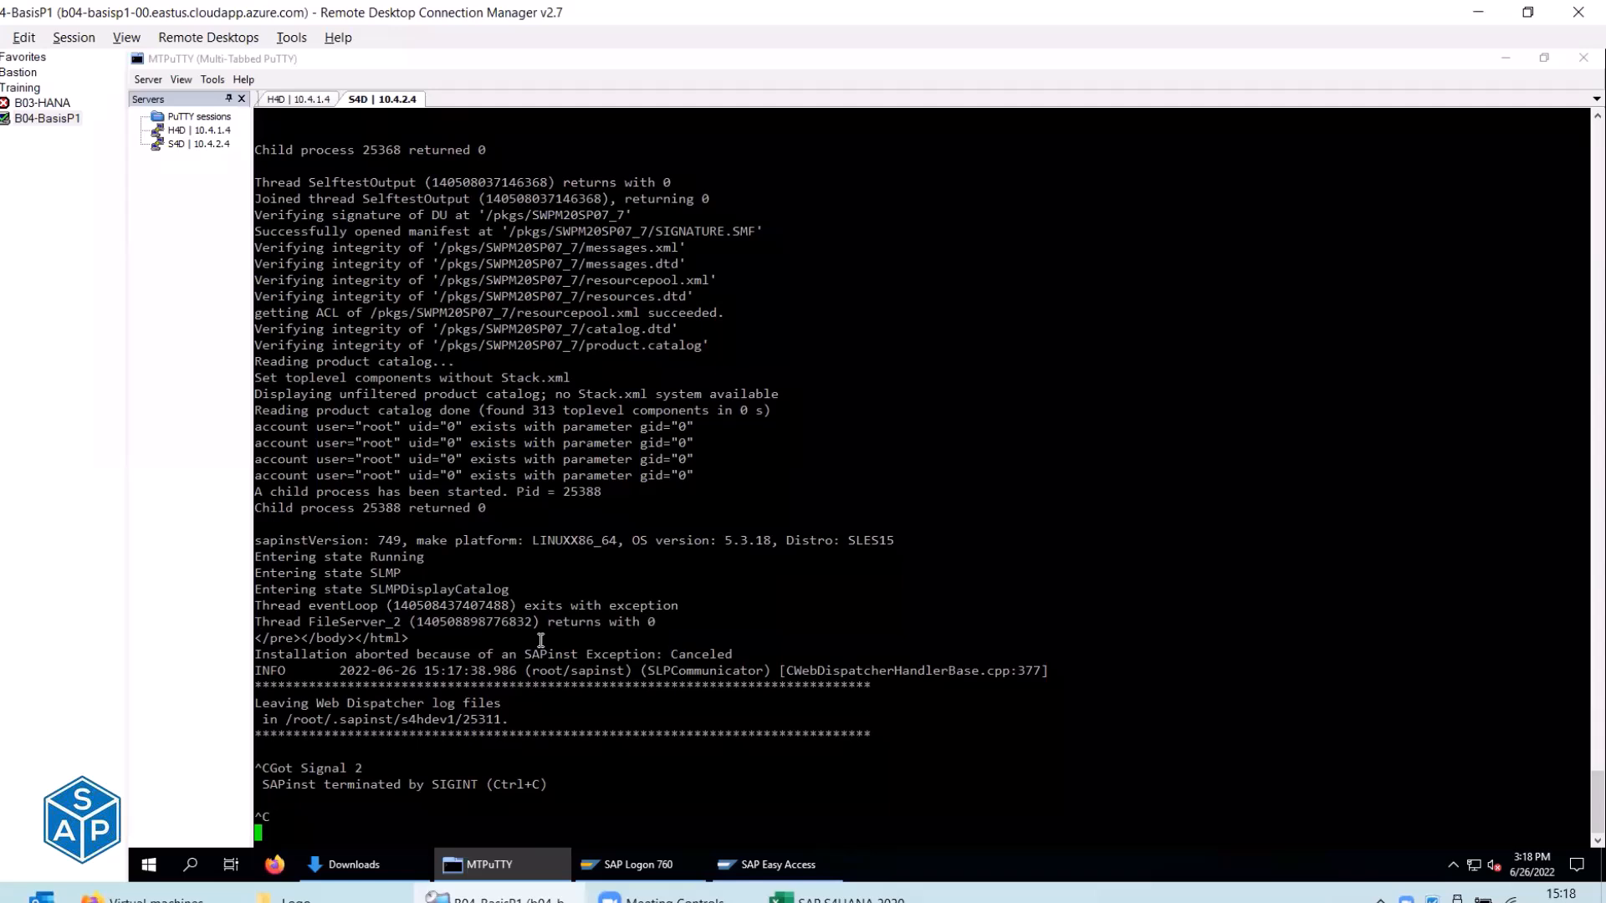
pyautogui.press('Return')
pyautogui.press('Return')
pyautogui.press('Return')
pyautogui.press('Return')
pyautogui.press('Return')
pyautogui.hotkey('ctrl', 'c')
pyautogui.hotkey('ctrl', 'c')
pyautogui.hotkey('ctrl', 'c')
pyautogui.hotkey('ctrl', 'c')
pyautogui.hotkey('ctrl', 'c')
pyautogui.hotkey('ctrl', 'c')
pyautogui.hotkey('ctrl', 'c')
pyautogui.press('Return')
pyautogui.press('Return')
pyautogui.press('Return')
pyautogui.press('Return')
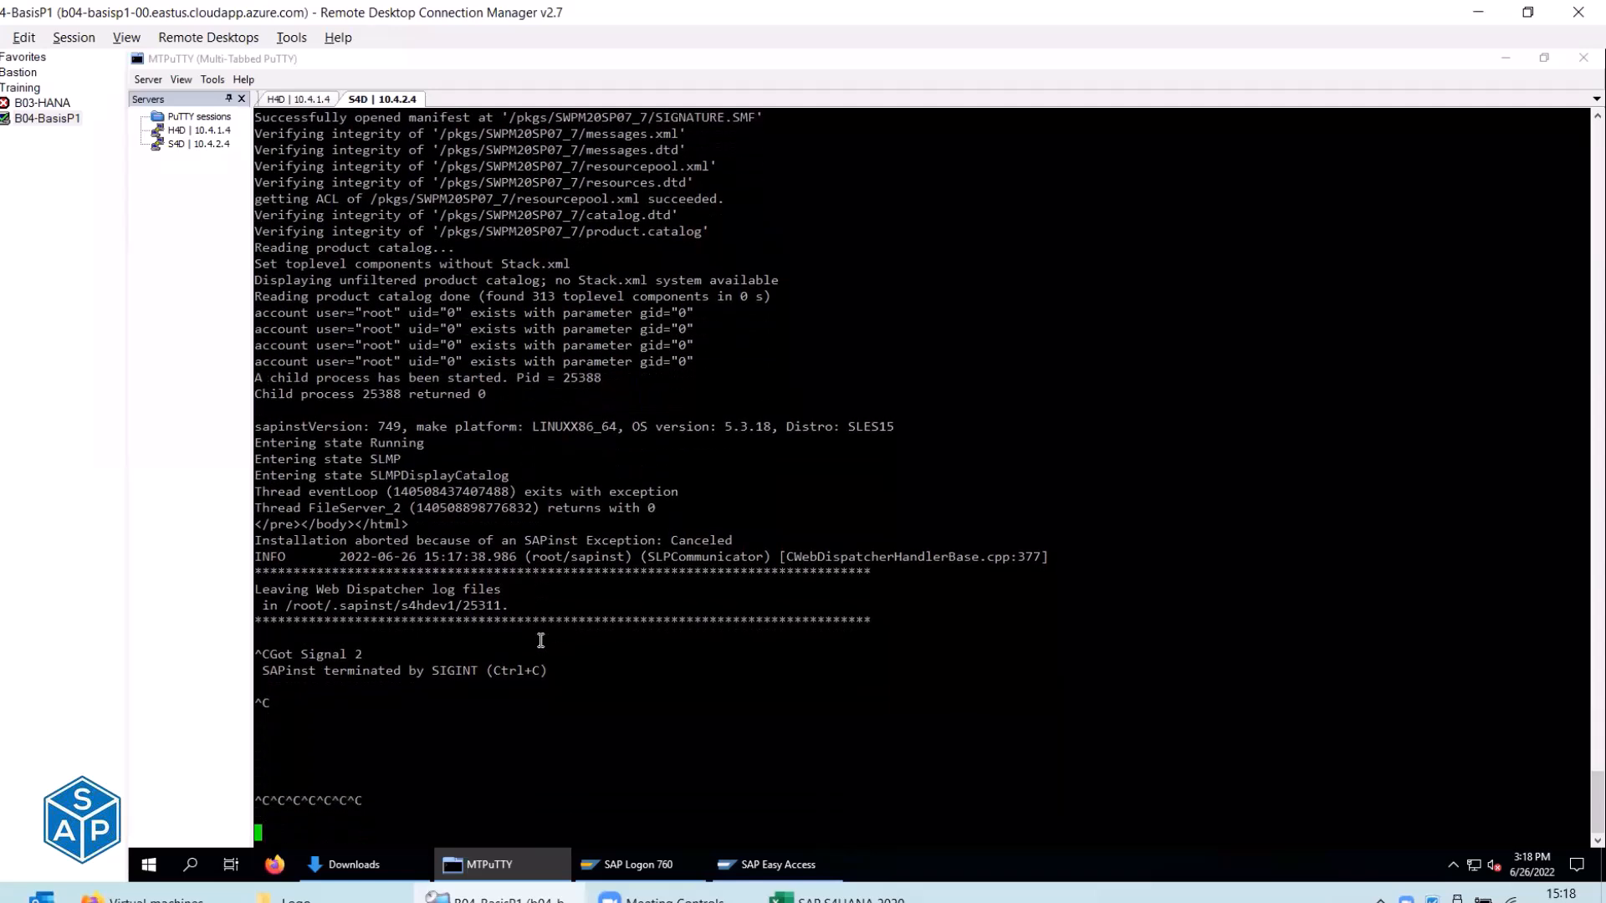
# In a duplicated S4D tab, list sapinst processes with ps -ef | grep sapinst and kill 25310.
pyautogui.rightClick(369, 98)
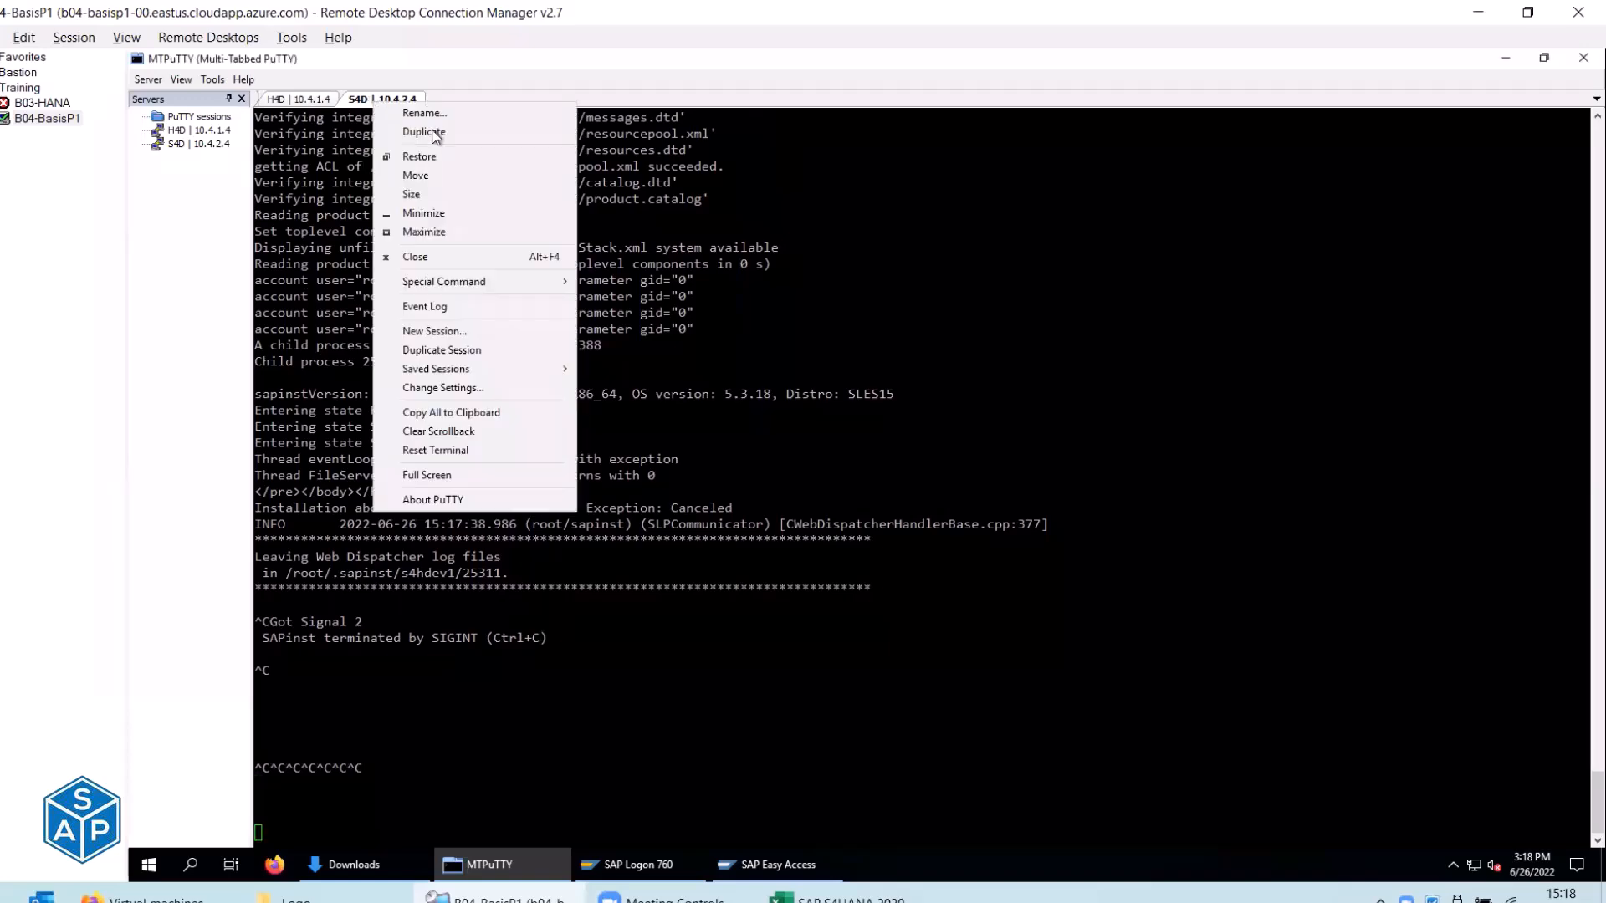
pyautogui.click(435, 134)
pyautogui.write('ps -ef | grep sapinst')
pyautogui.press('Return')
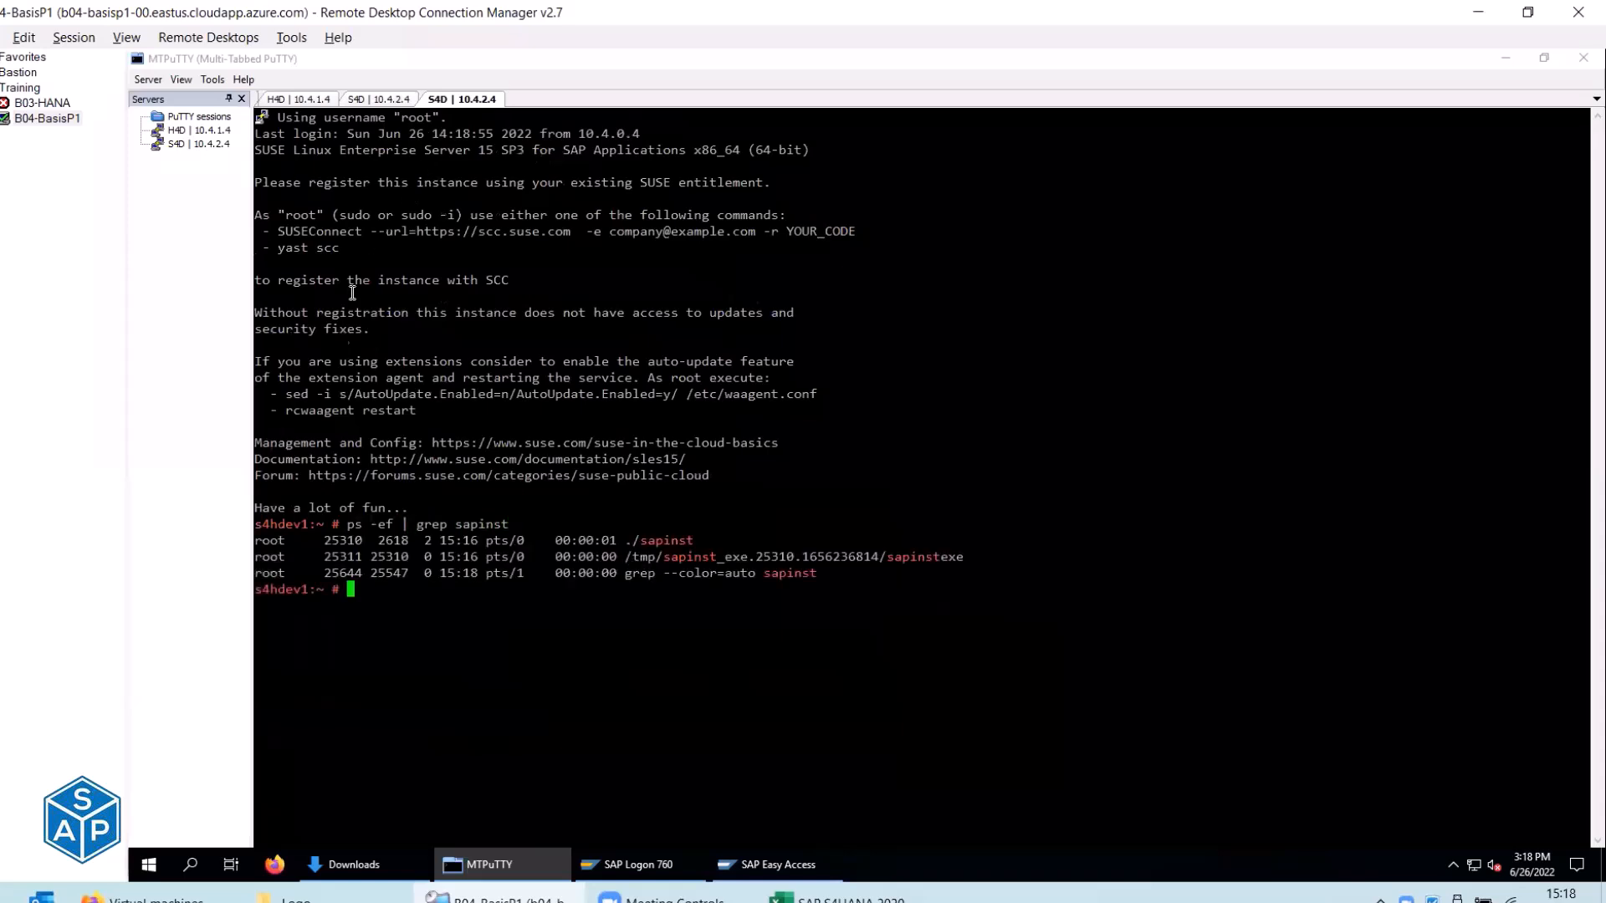
pyautogui.doubleClick(333, 540)
pyautogui.write('kill')
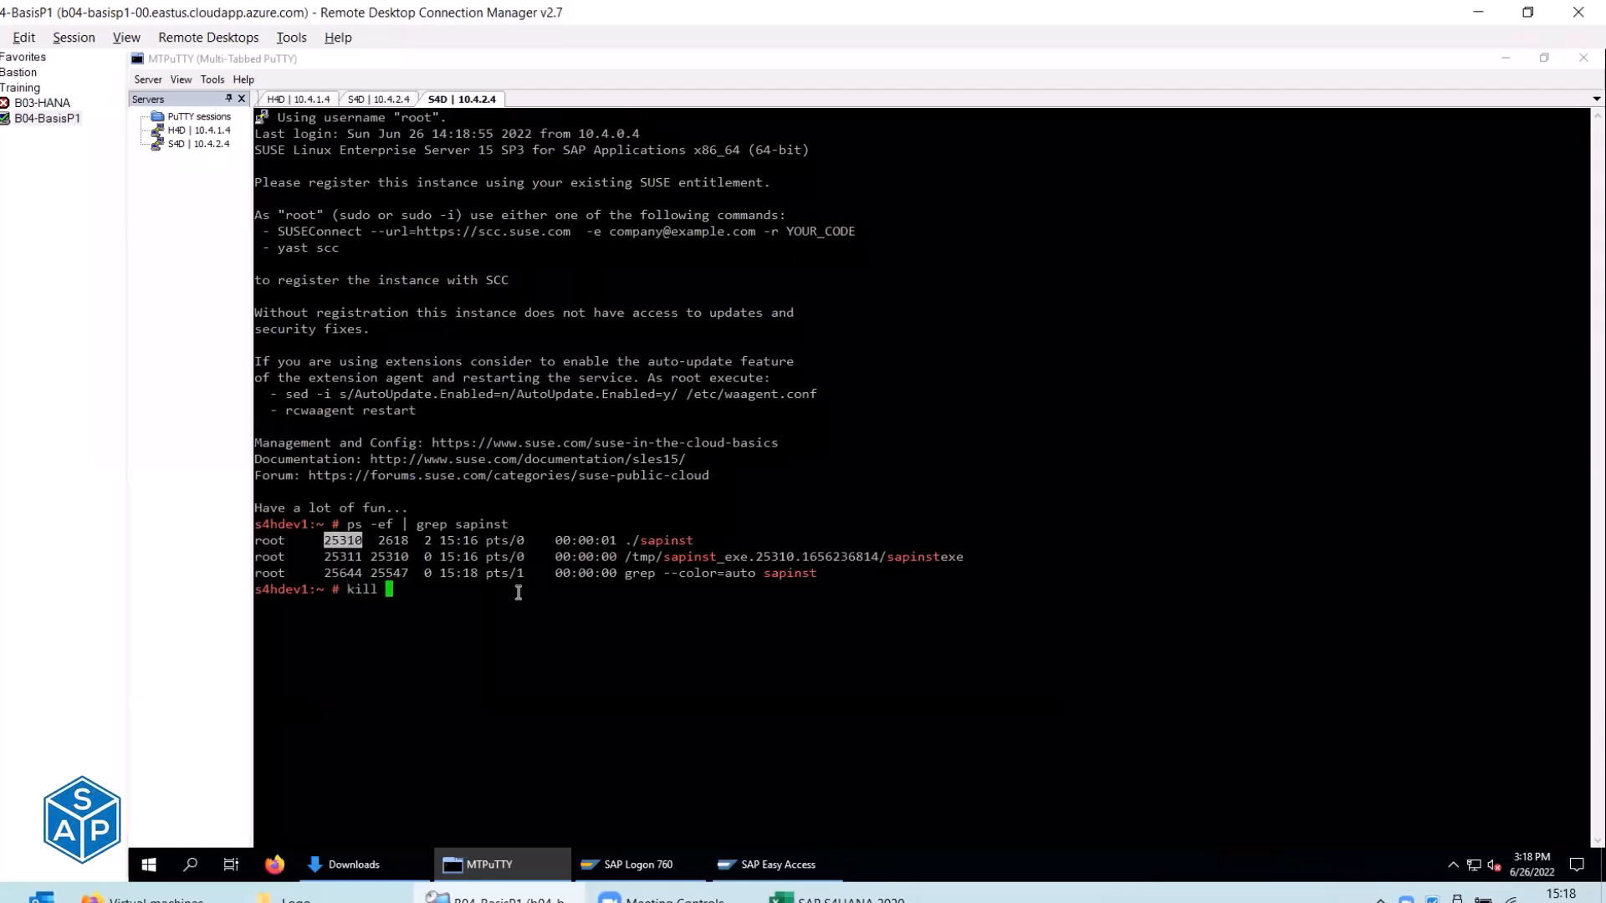
pyautogui.rightClick(607, 659)
pyautogui.press('Return')
# In the original session, return home, switch to the s4dadm user and clear the screen.
pyautogui.click(393, 99)
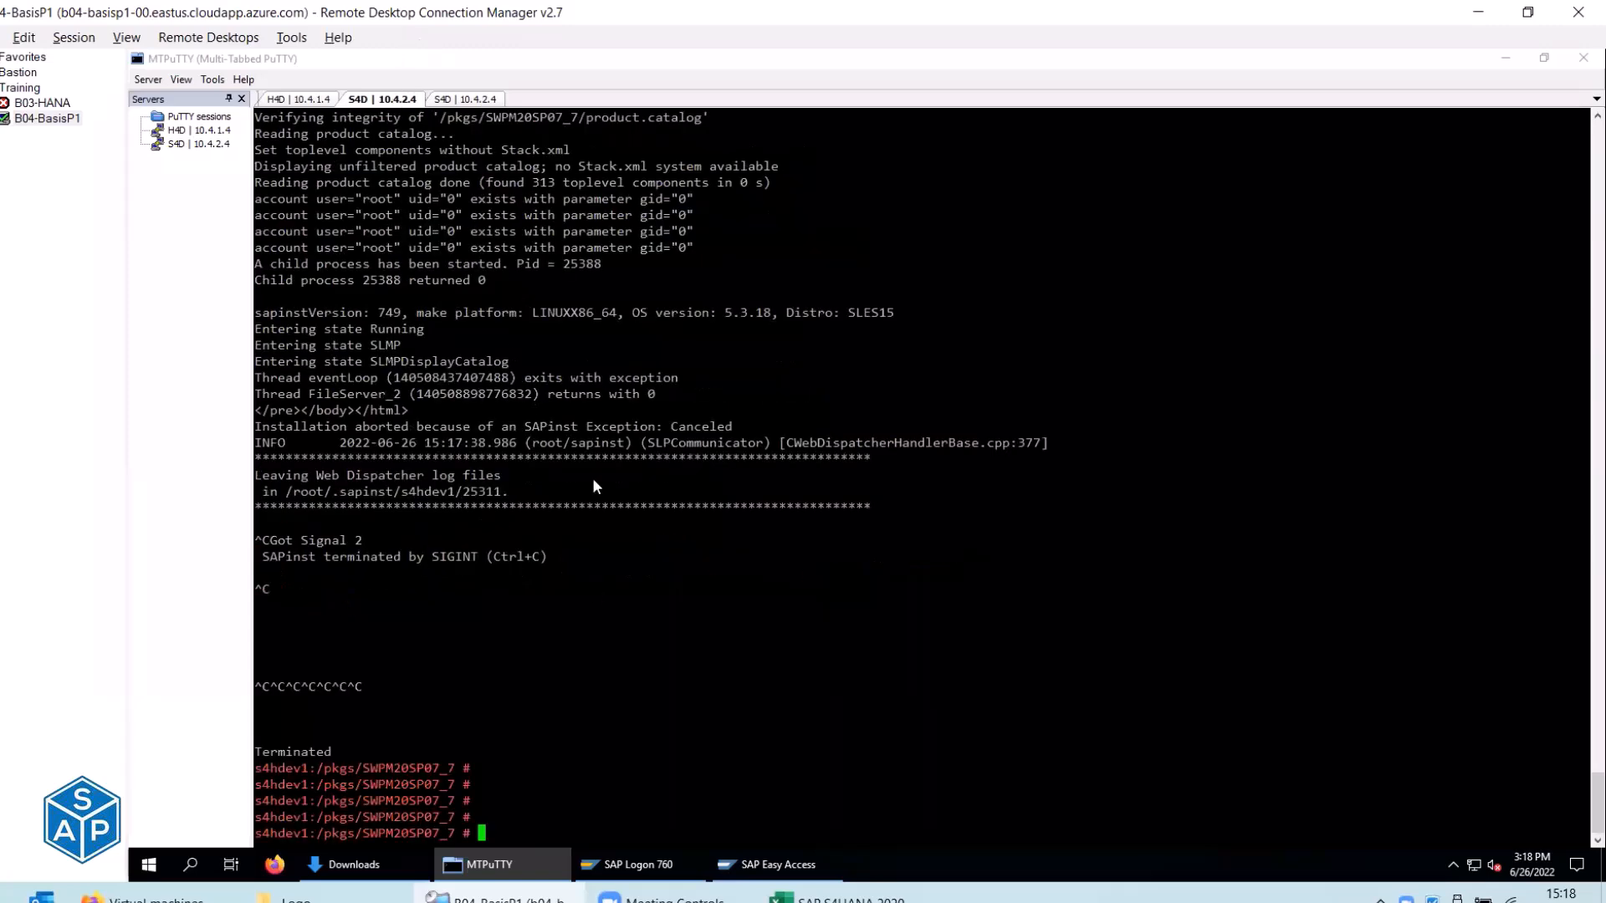
pyautogui.write('cd')
pyautogui.press('Return')
pyautogui.write('./sapinst')
pyautogui.press('Up')
pyautogui.press('Up')
pyautogui.press('Up')
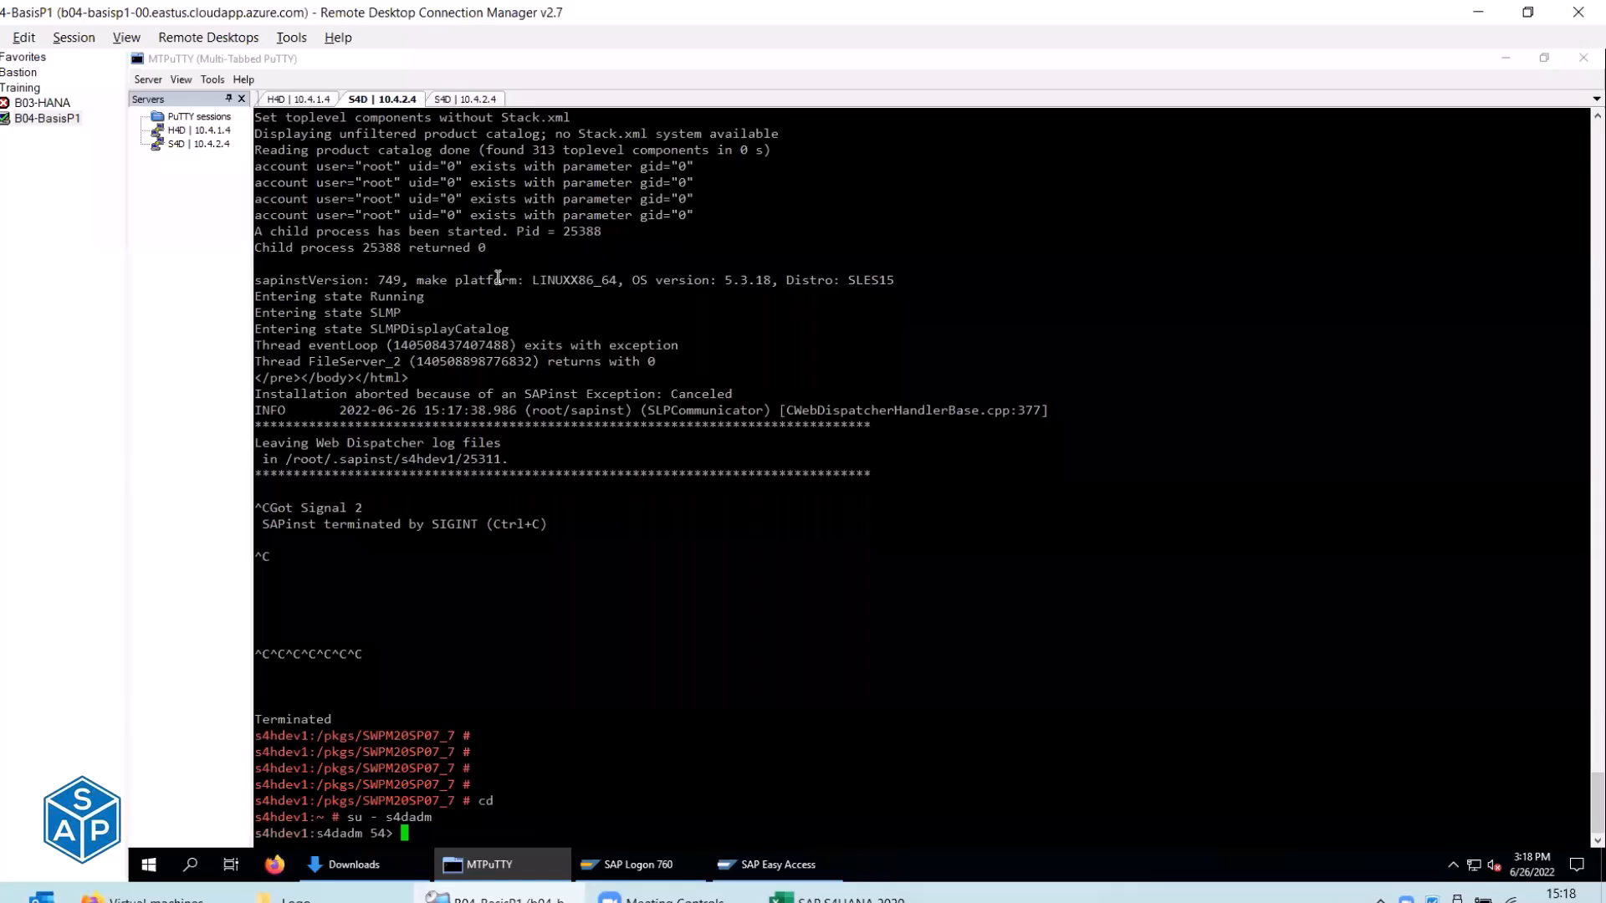
pyautogui.hotkey('ctrl', 'l')
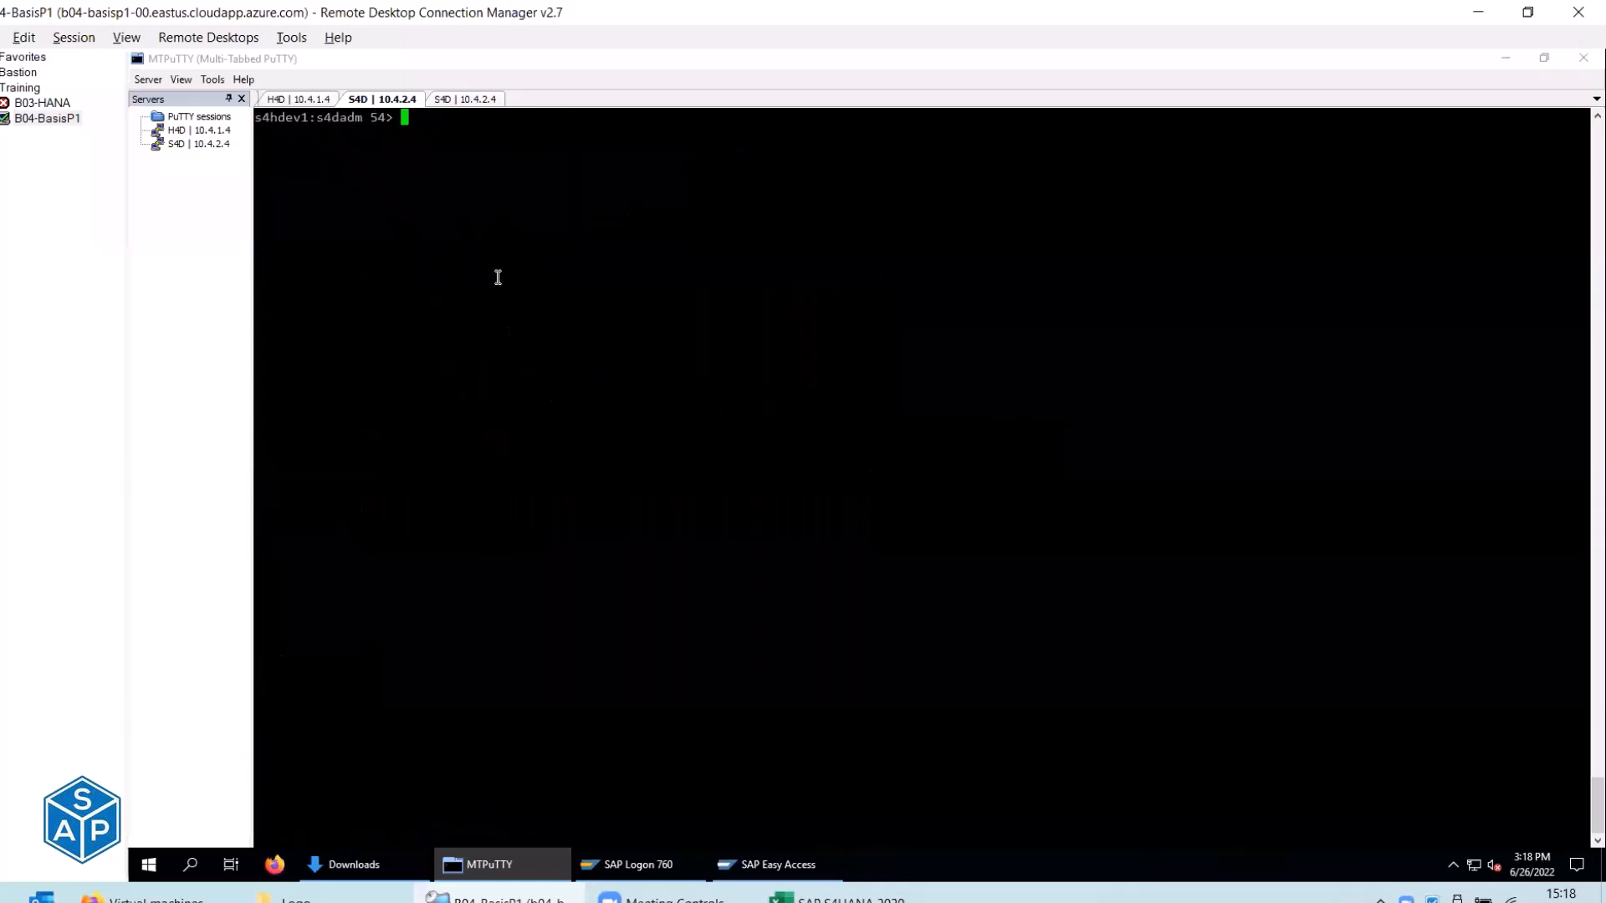
# Recheck the remaining processes in the duplicate tab and run killall sapinst.
pyautogui.click(464, 99)
pyautogui.press('Up')
pyautogui.press('Up')
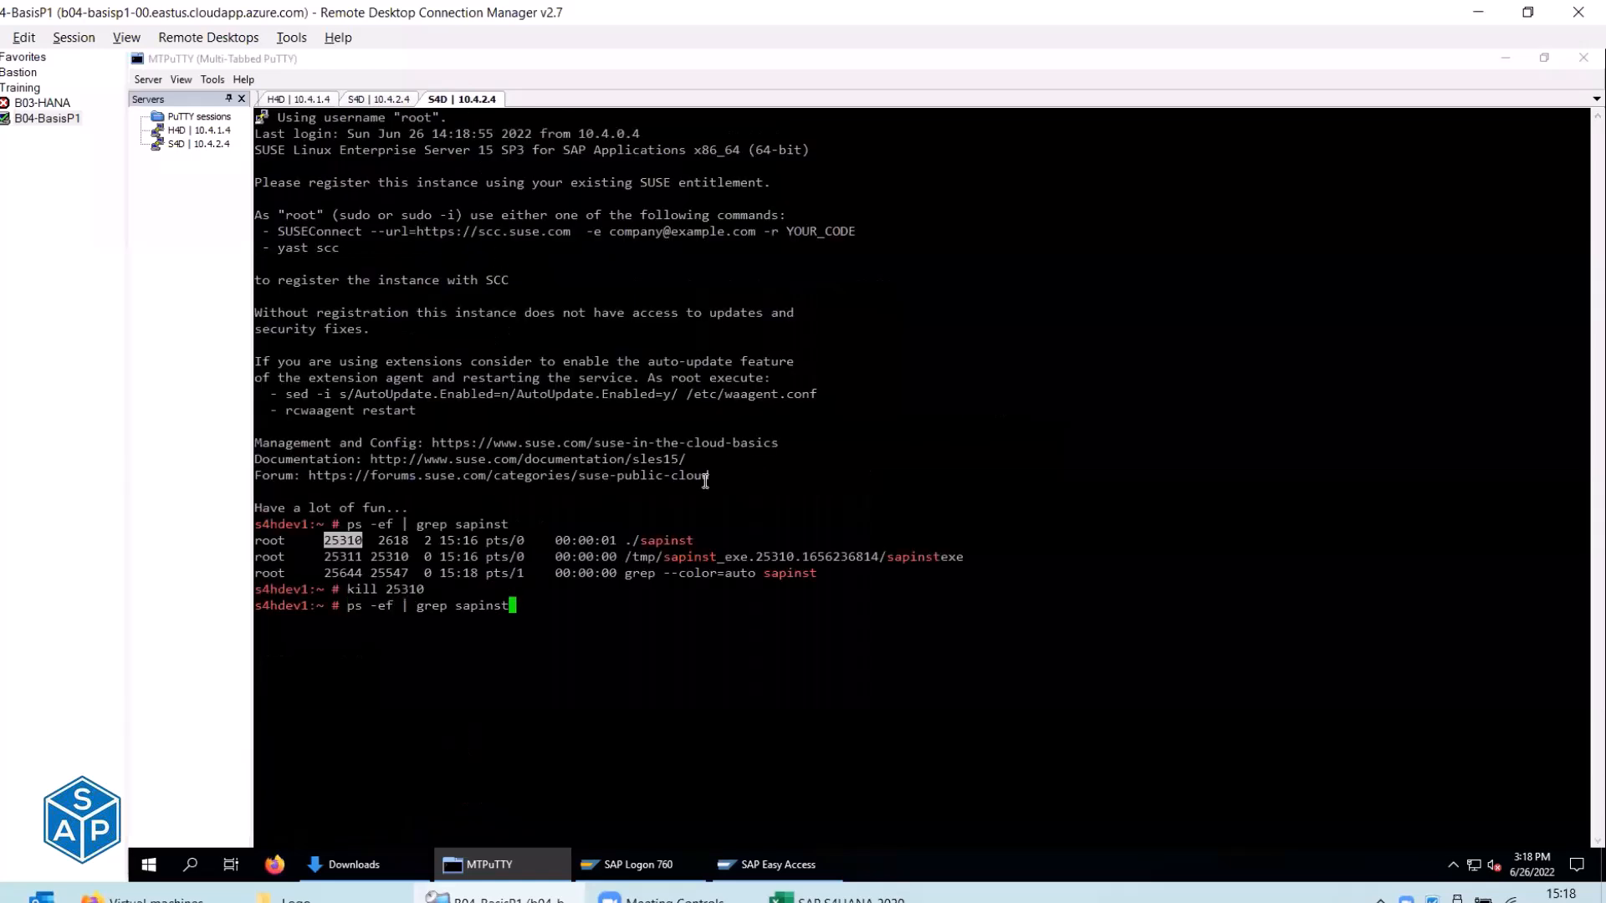
pyautogui.press('Return')
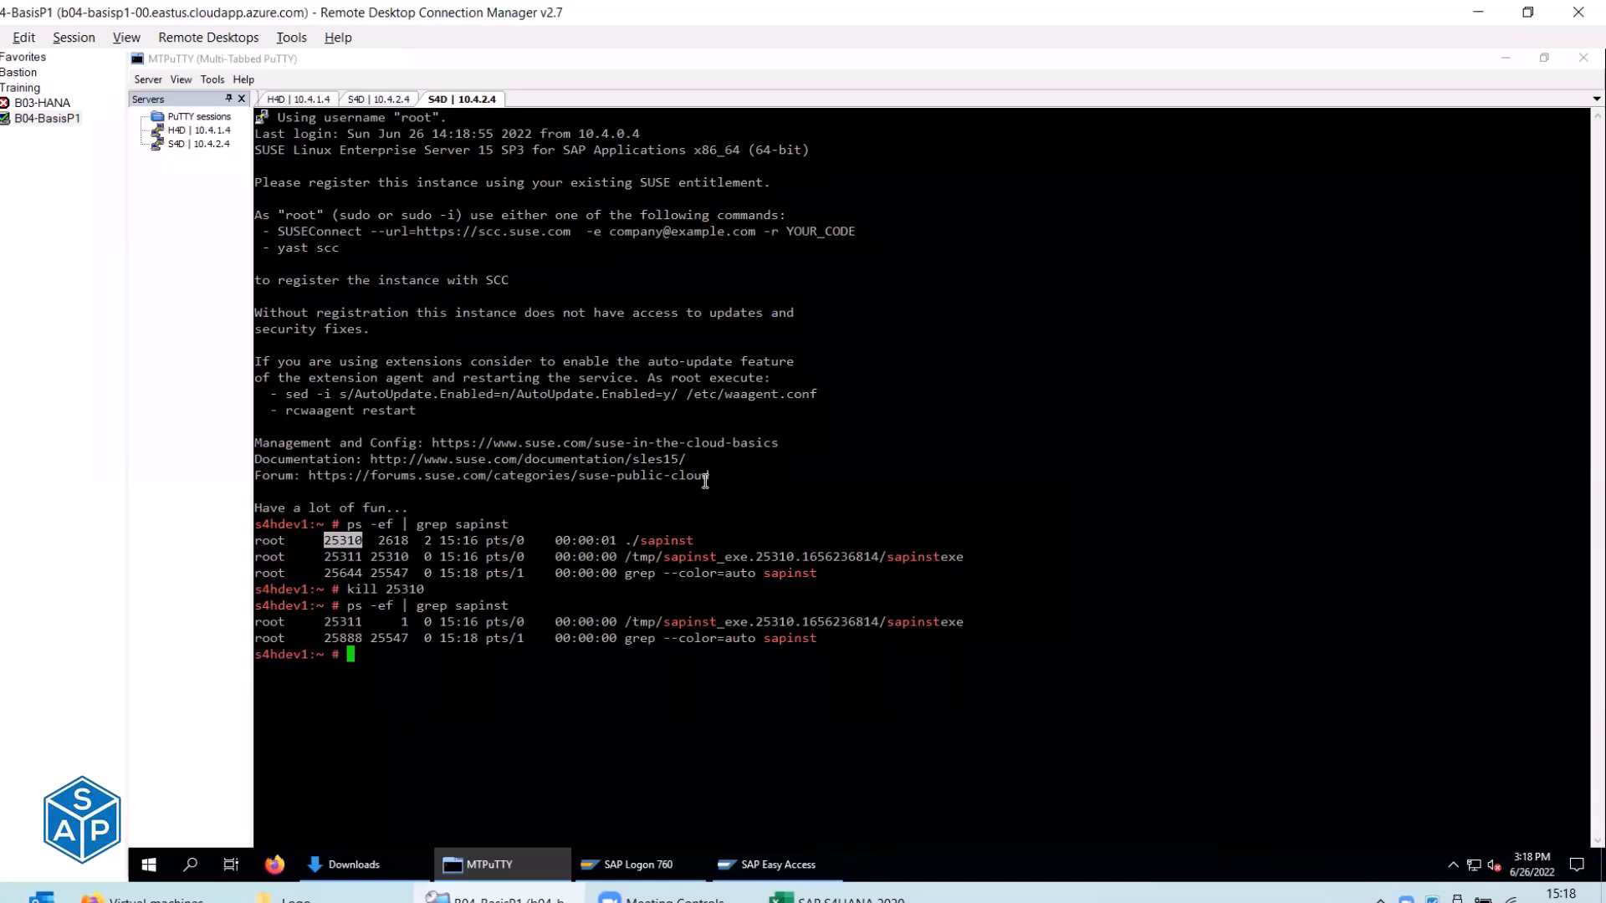
pyautogui.write('killall')
pyautogui.doubleClick(661, 541)
pyautogui.rightClick(660, 541)
pyautogui.press('Left')
pyautogui.press('Left')
pyautogui.press('Left')
pyautogui.press('Left')
pyautogui.press('Left')
pyautogui.press('Left')
pyautogui.press('Left')
pyautogui.press('BackSpace')
pyautogui.press('BackSpace')
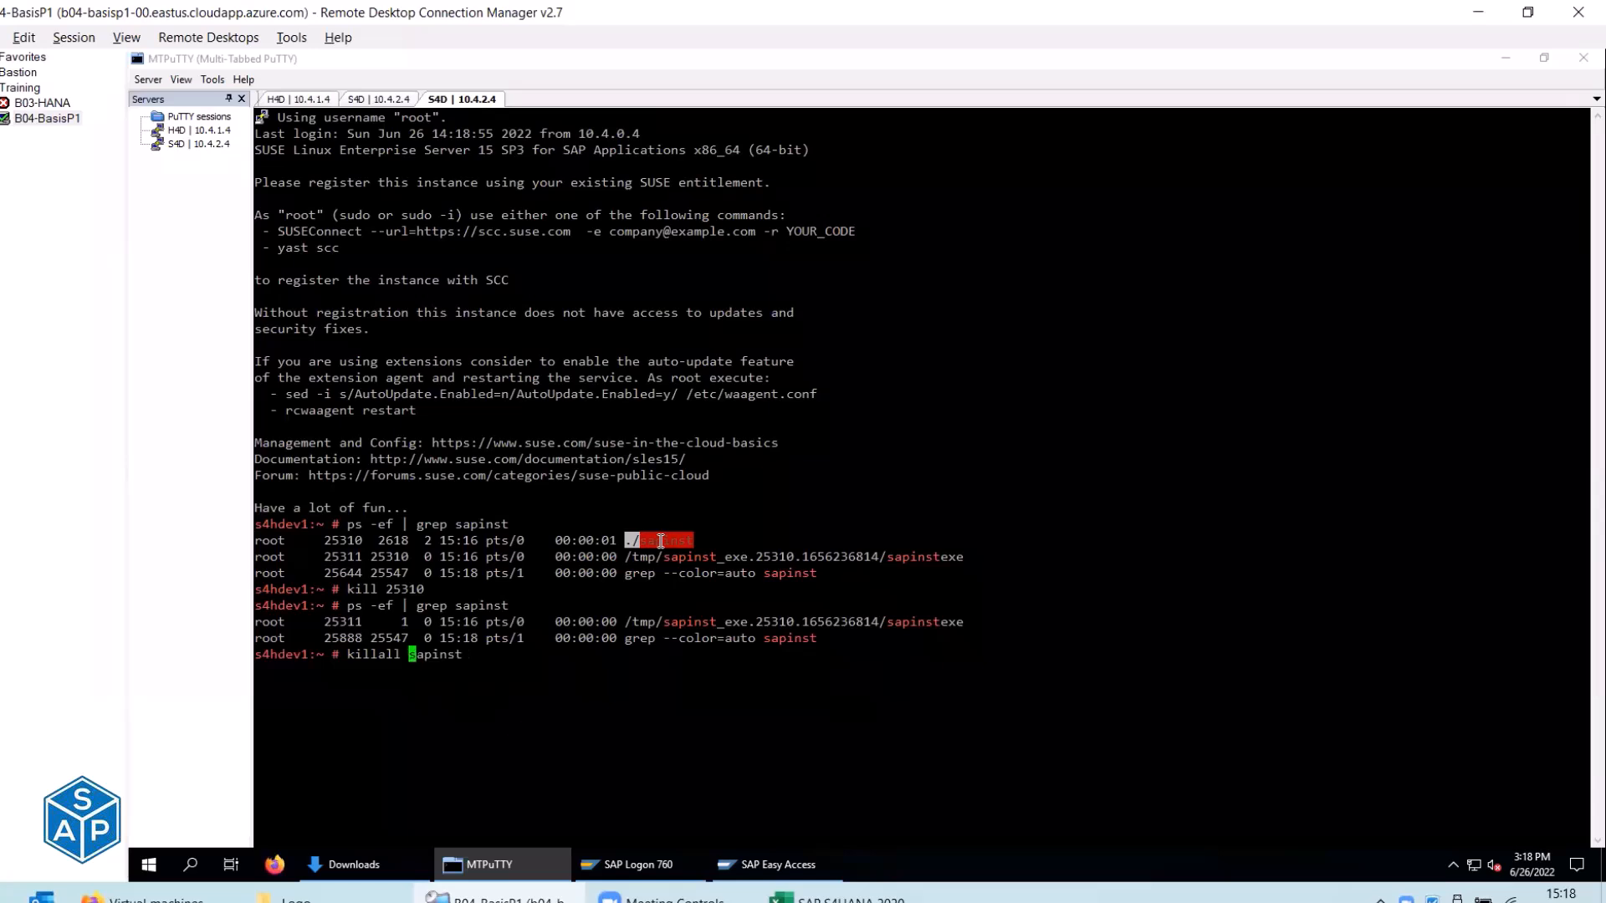
pyautogui.press('Return')
# Run killall sapinstexe, confirm no sapinst processes remain, and close the duplicate root session.
pyautogui.press('Up')
pyautogui.press('Up')
pyautogui.press('Return')
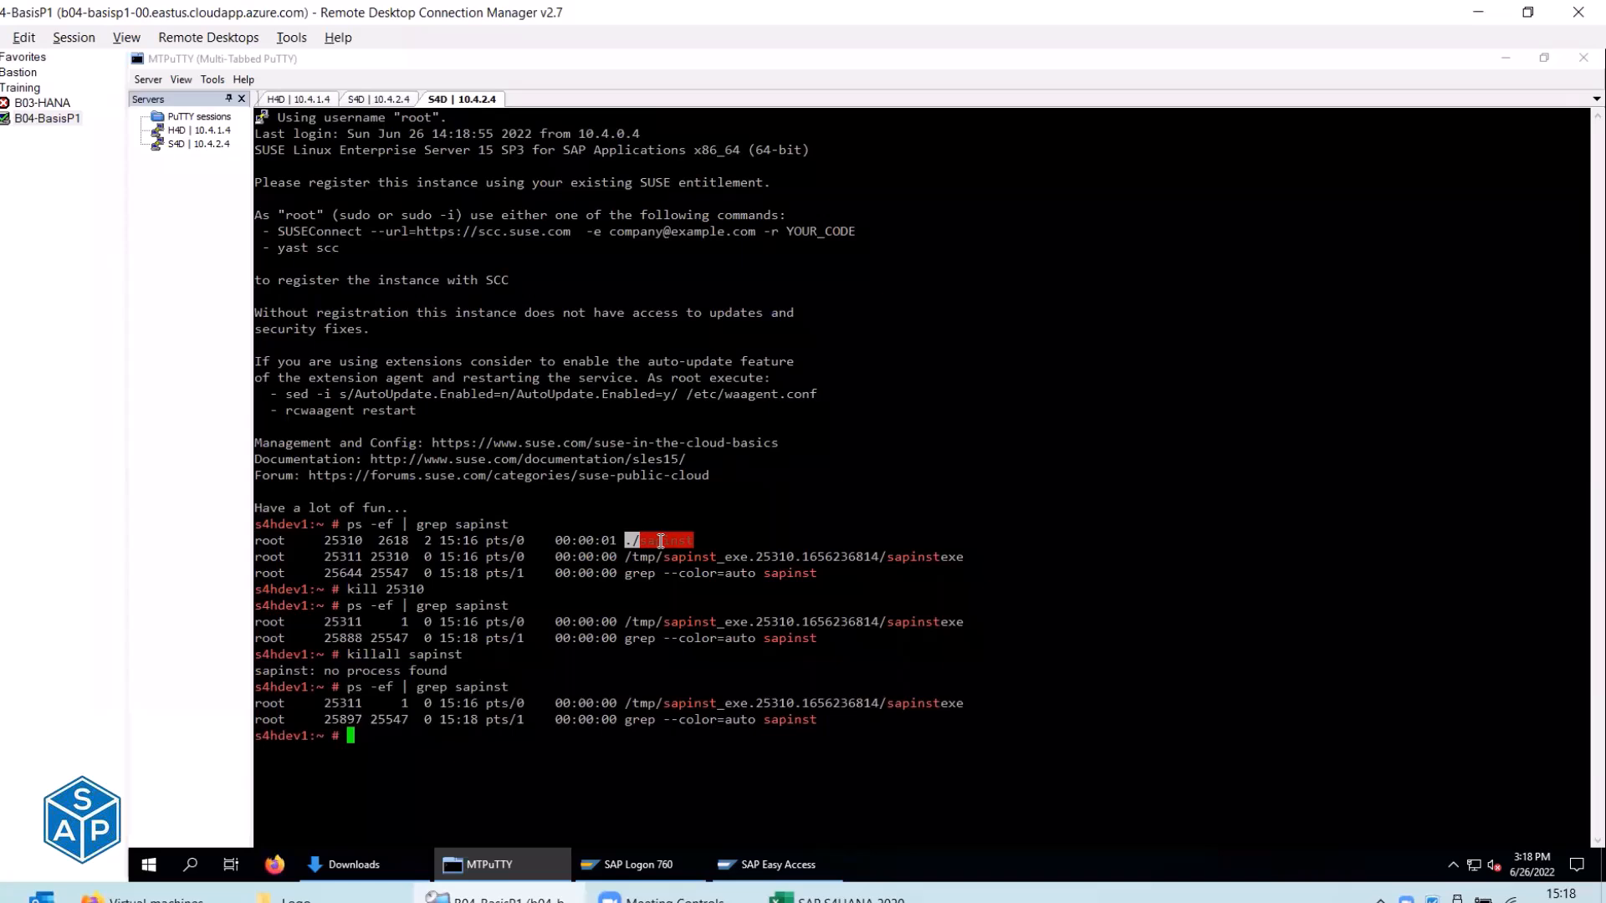
pyautogui.press('Up')
pyautogui.press('Up')
pyautogui.write('exe')
pyautogui.press('Return')
pyautogui.press('Up')
pyautogui.press('Up')
pyautogui.press('Return')
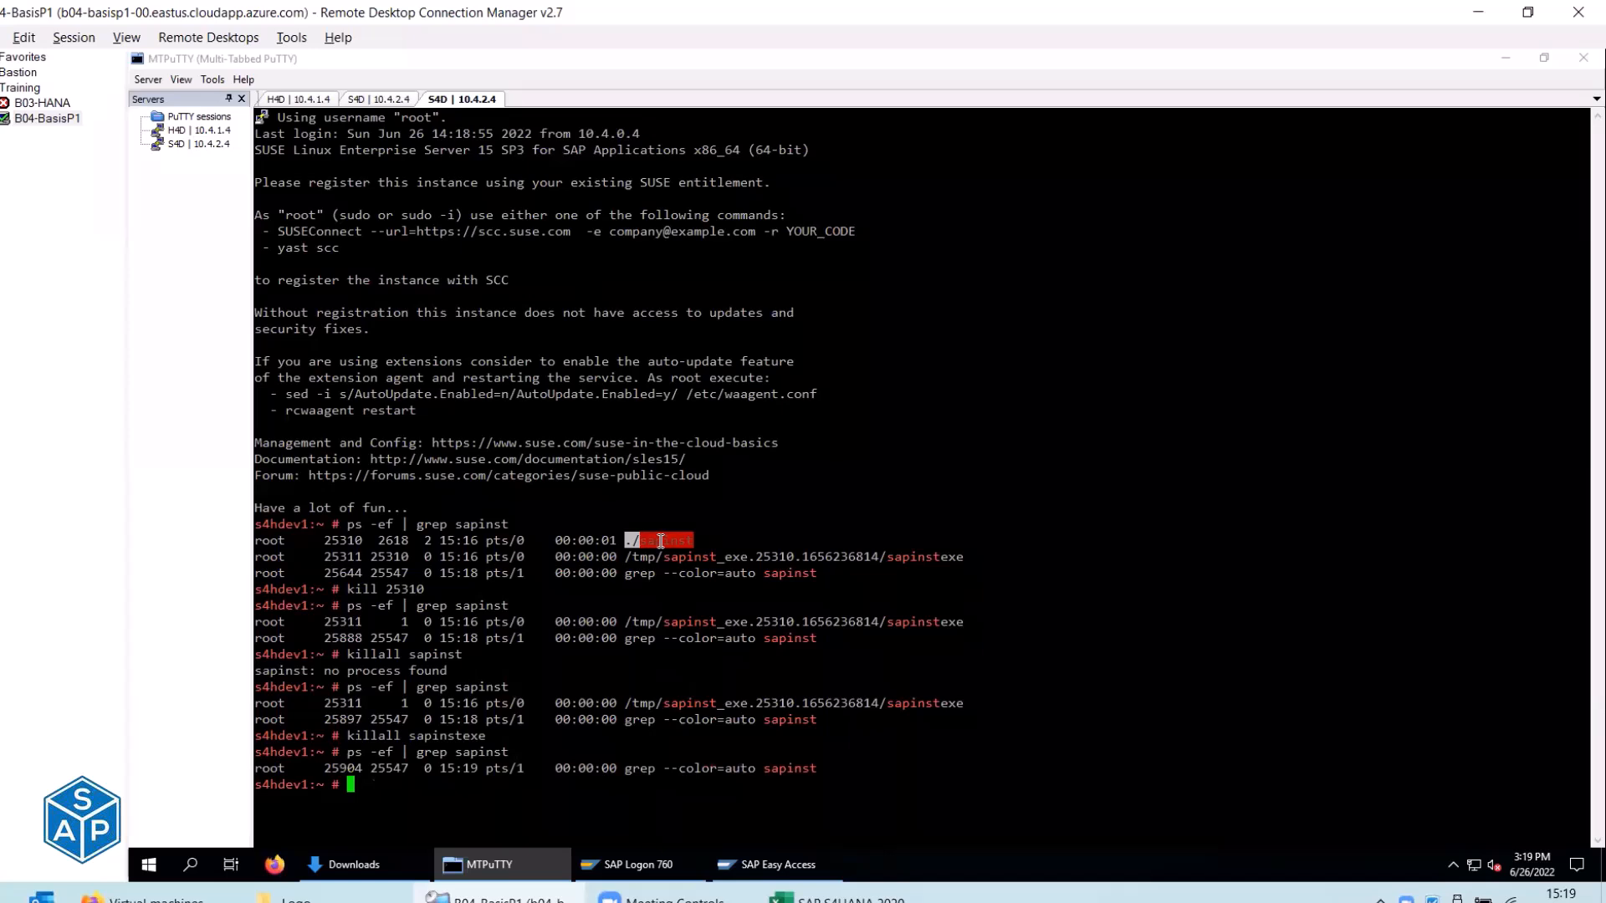
pyautogui.hotkey('ctrl', 'l')
pyautogui.hotkey('ctrl', 'd')
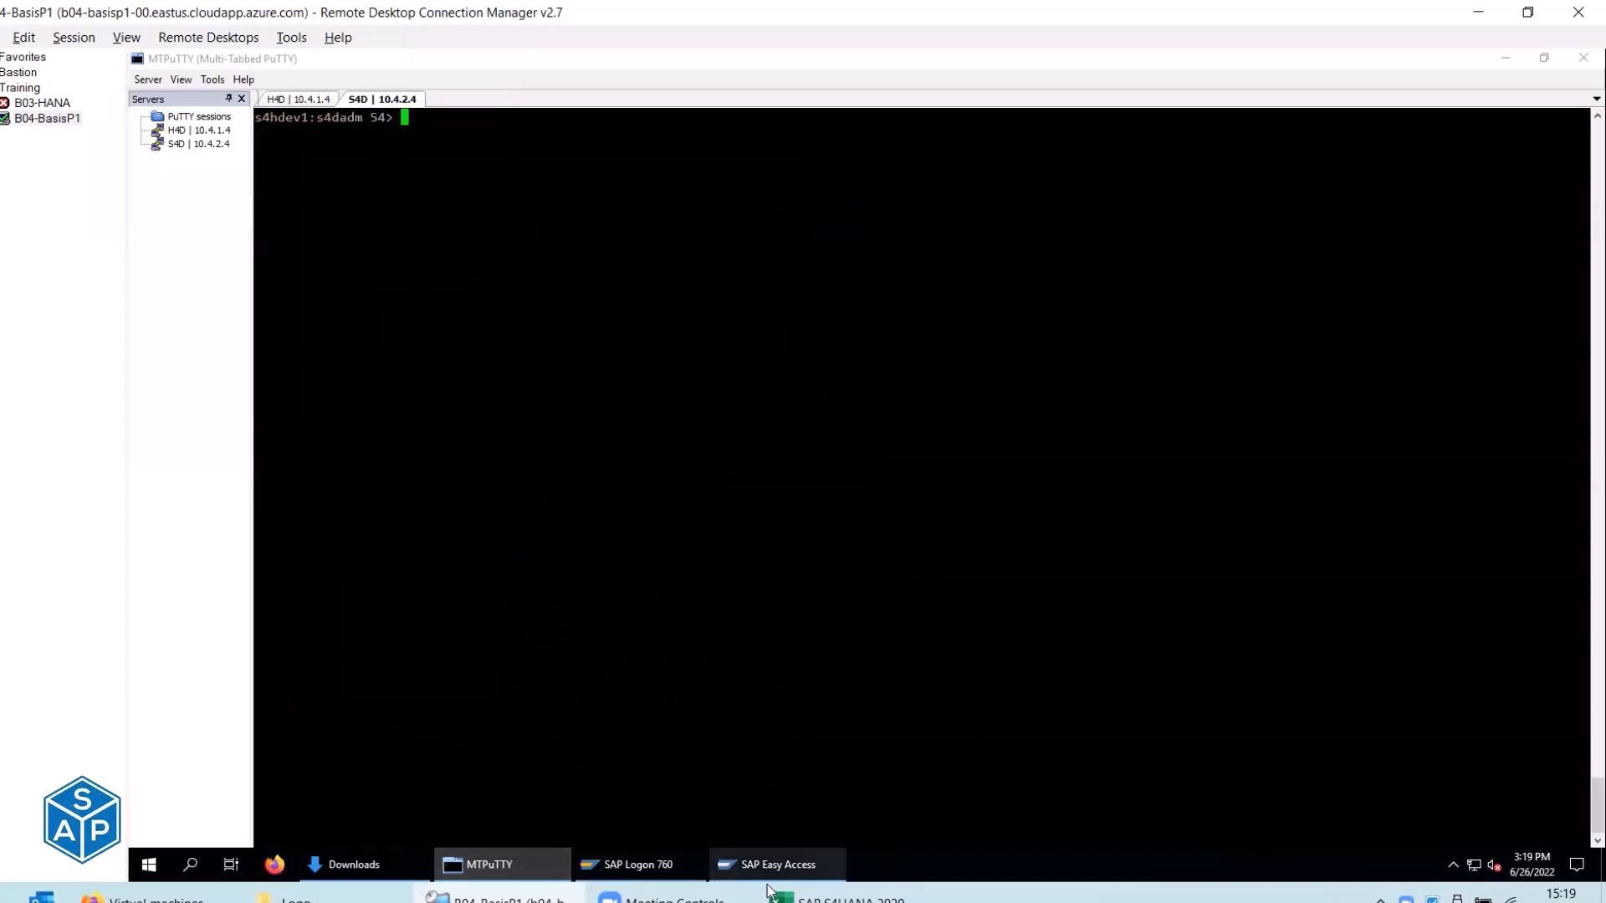
pyautogui.moveTo(770, 877)
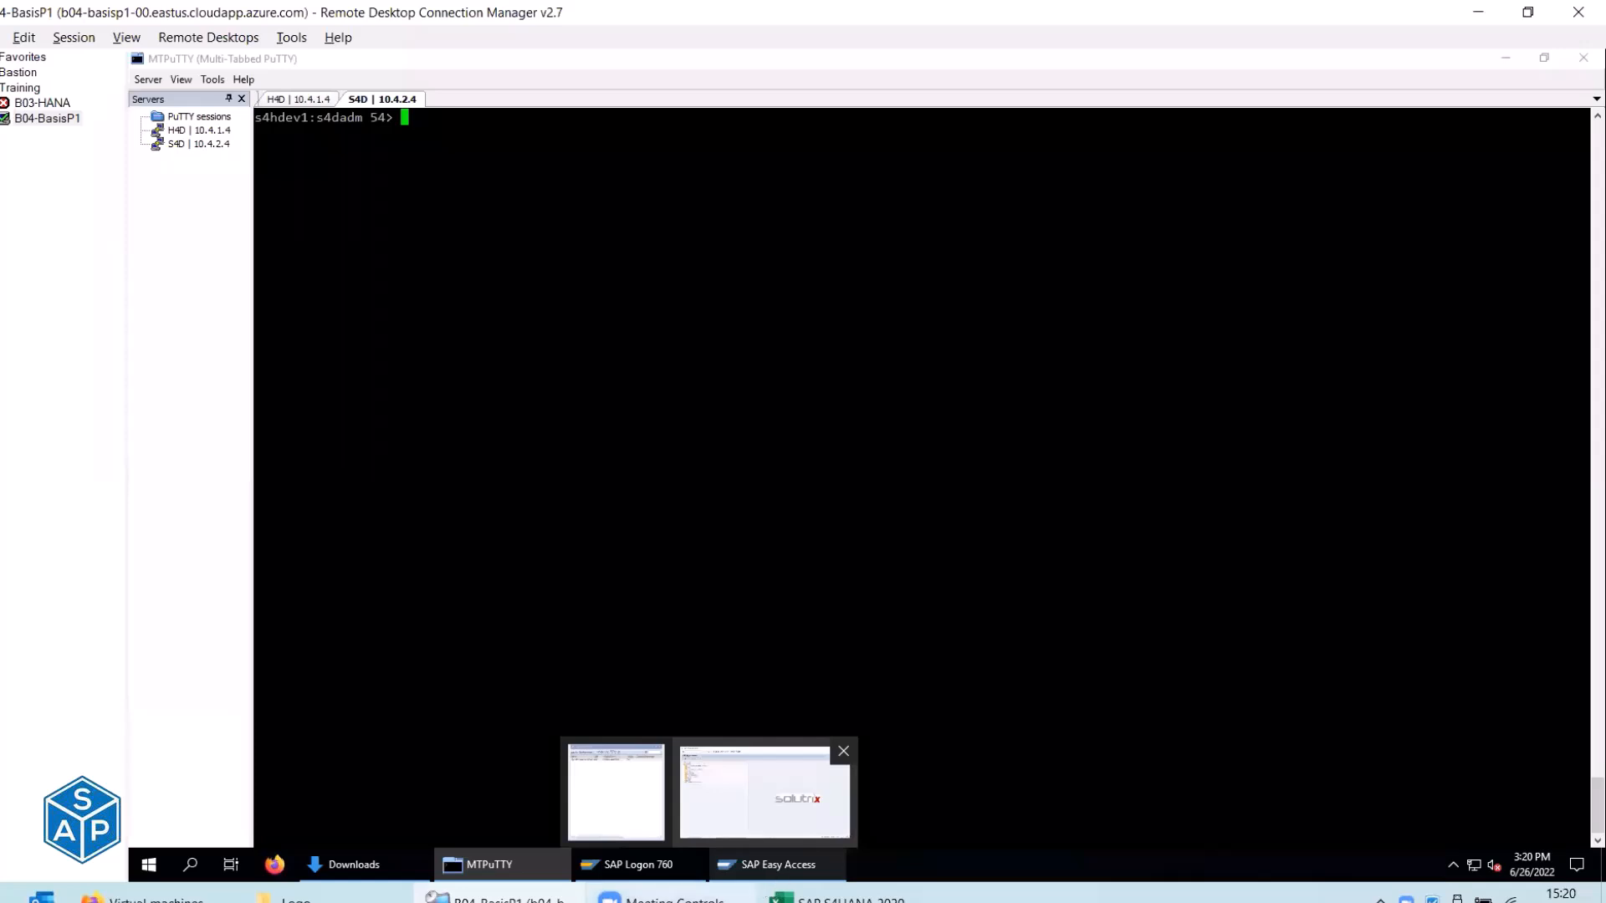
# Open the Azure portal Home in a new browser tab.
pyautogui.moveTo(367, 869)
pyautogui.click(149, 898)
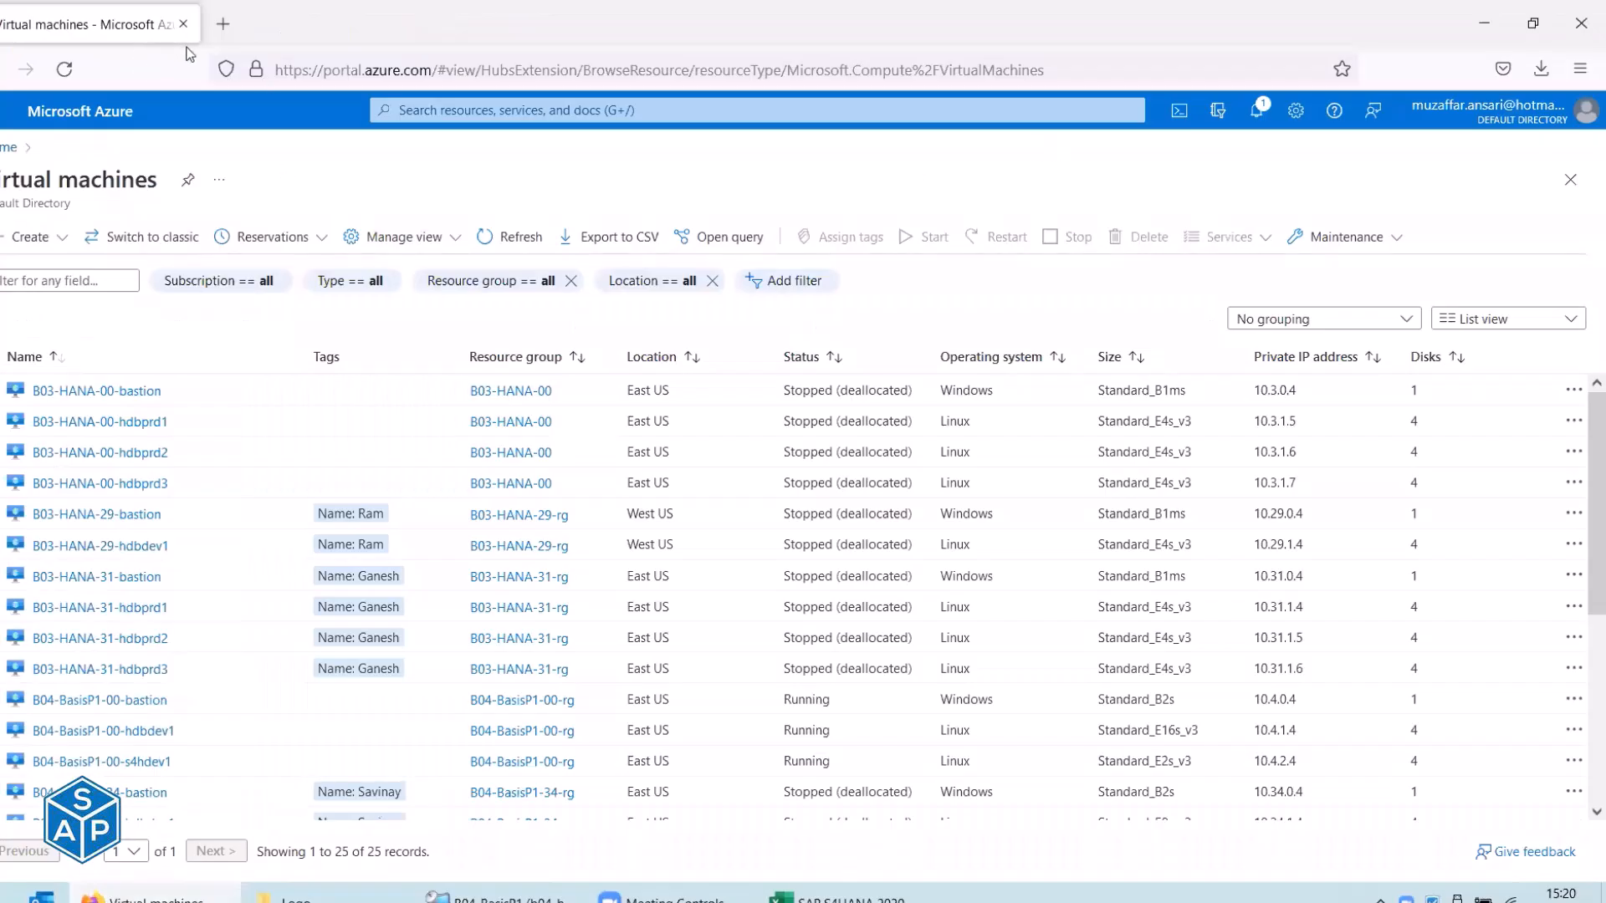
pyautogui.rightClick(6, 153)
pyautogui.click(67, 164)
pyautogui.click(269, 25)
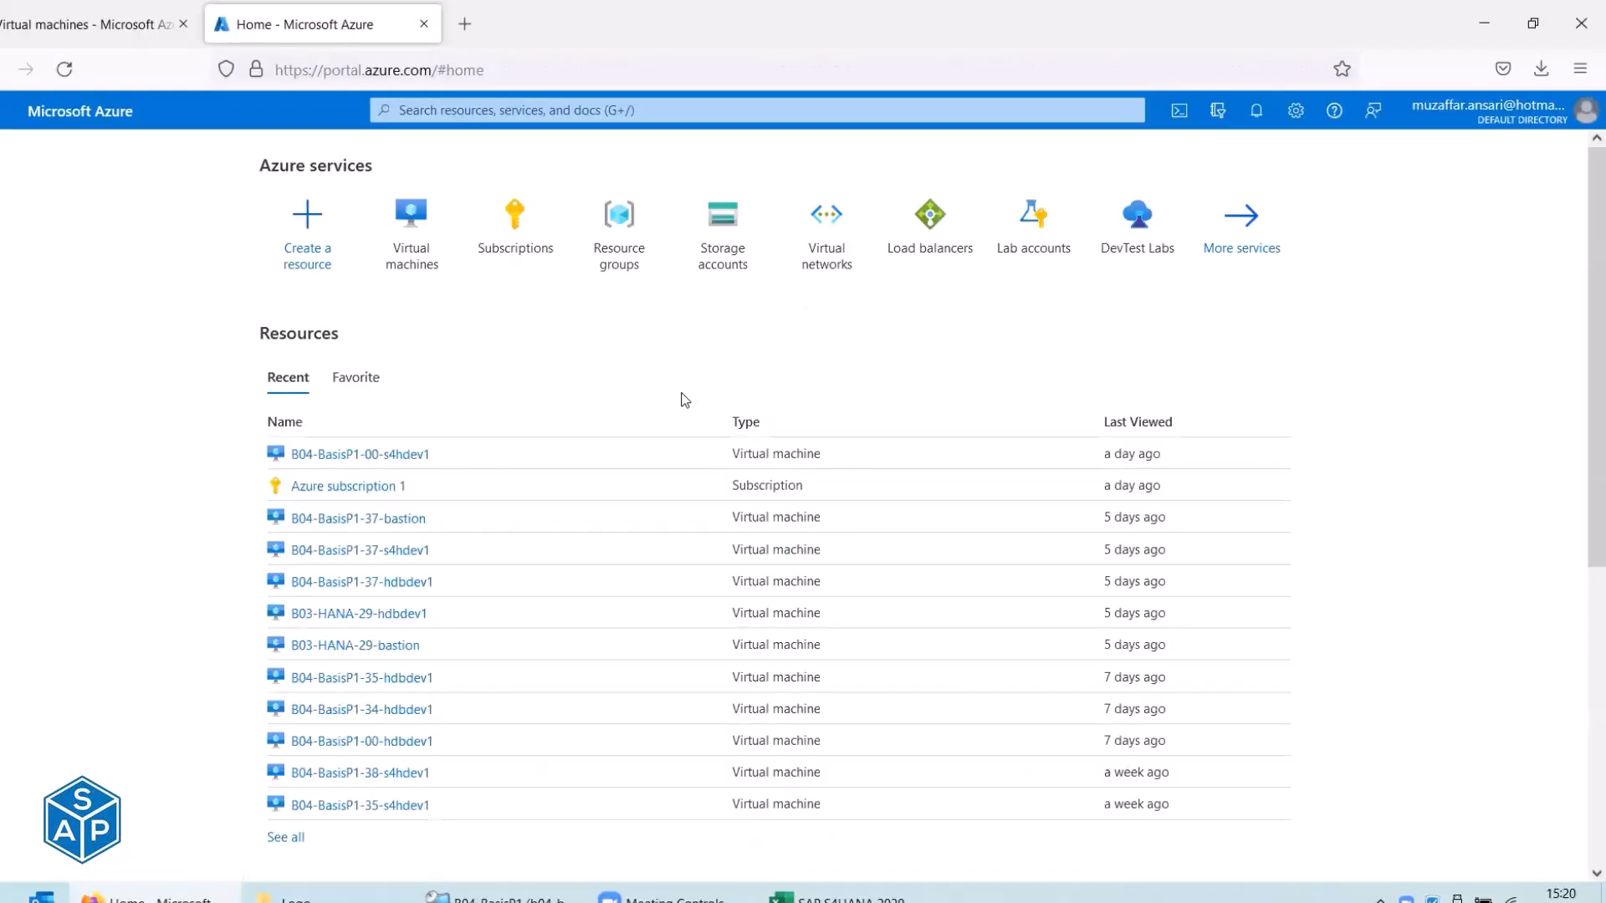
# Search 'certifie' in the portal and open the App Service Certificates list.
pyautogui.click(424, 110)
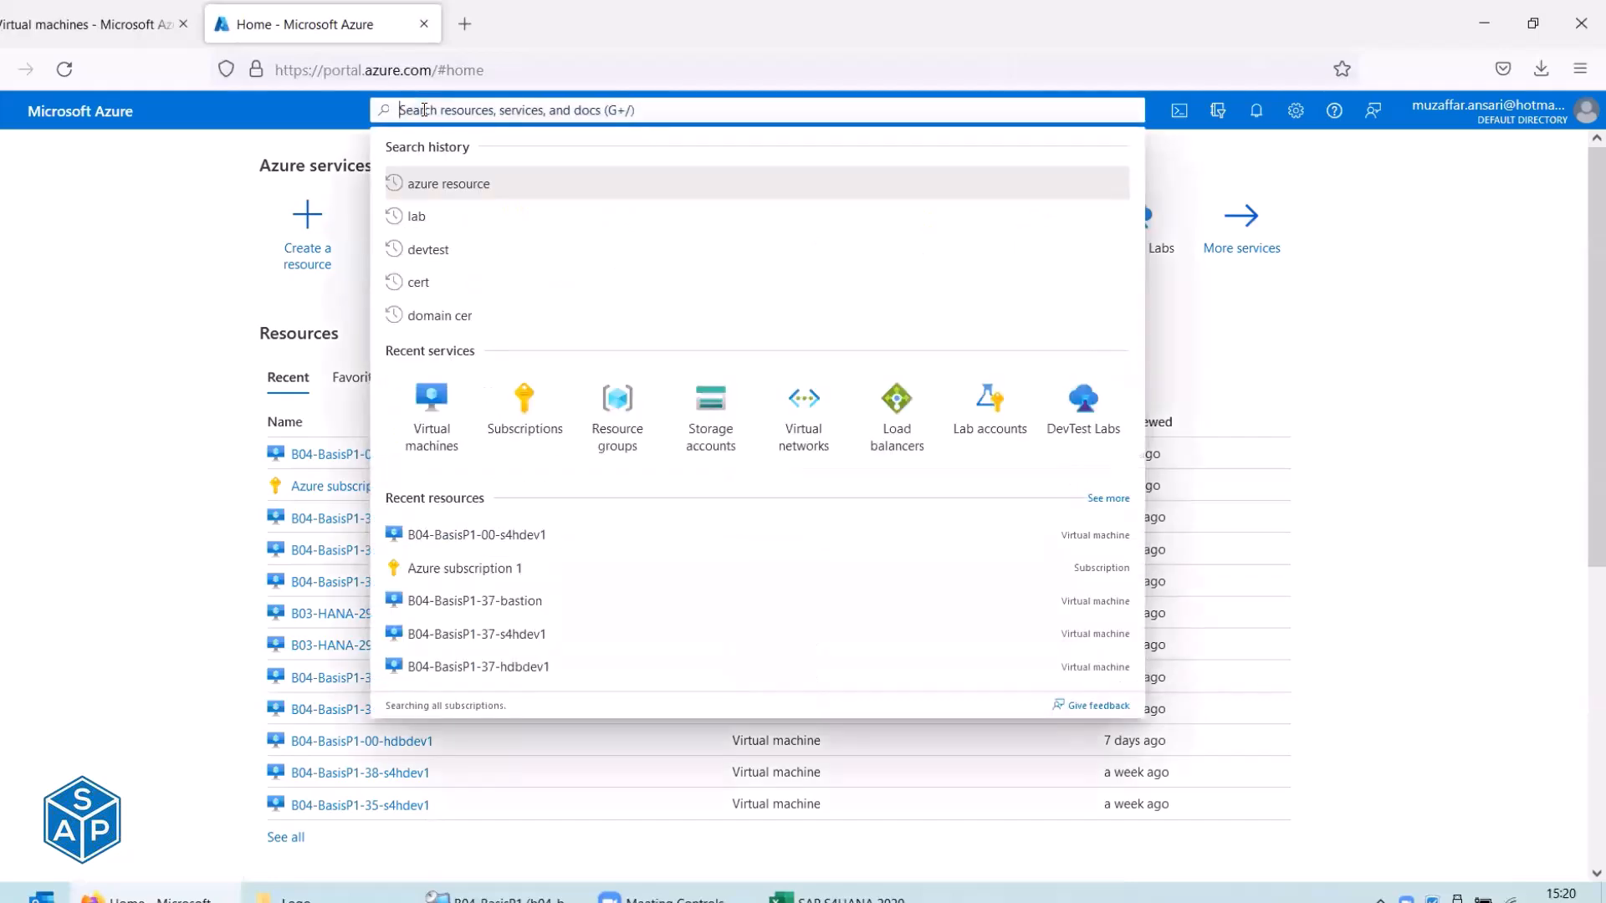
pyautogui.write('certifie')
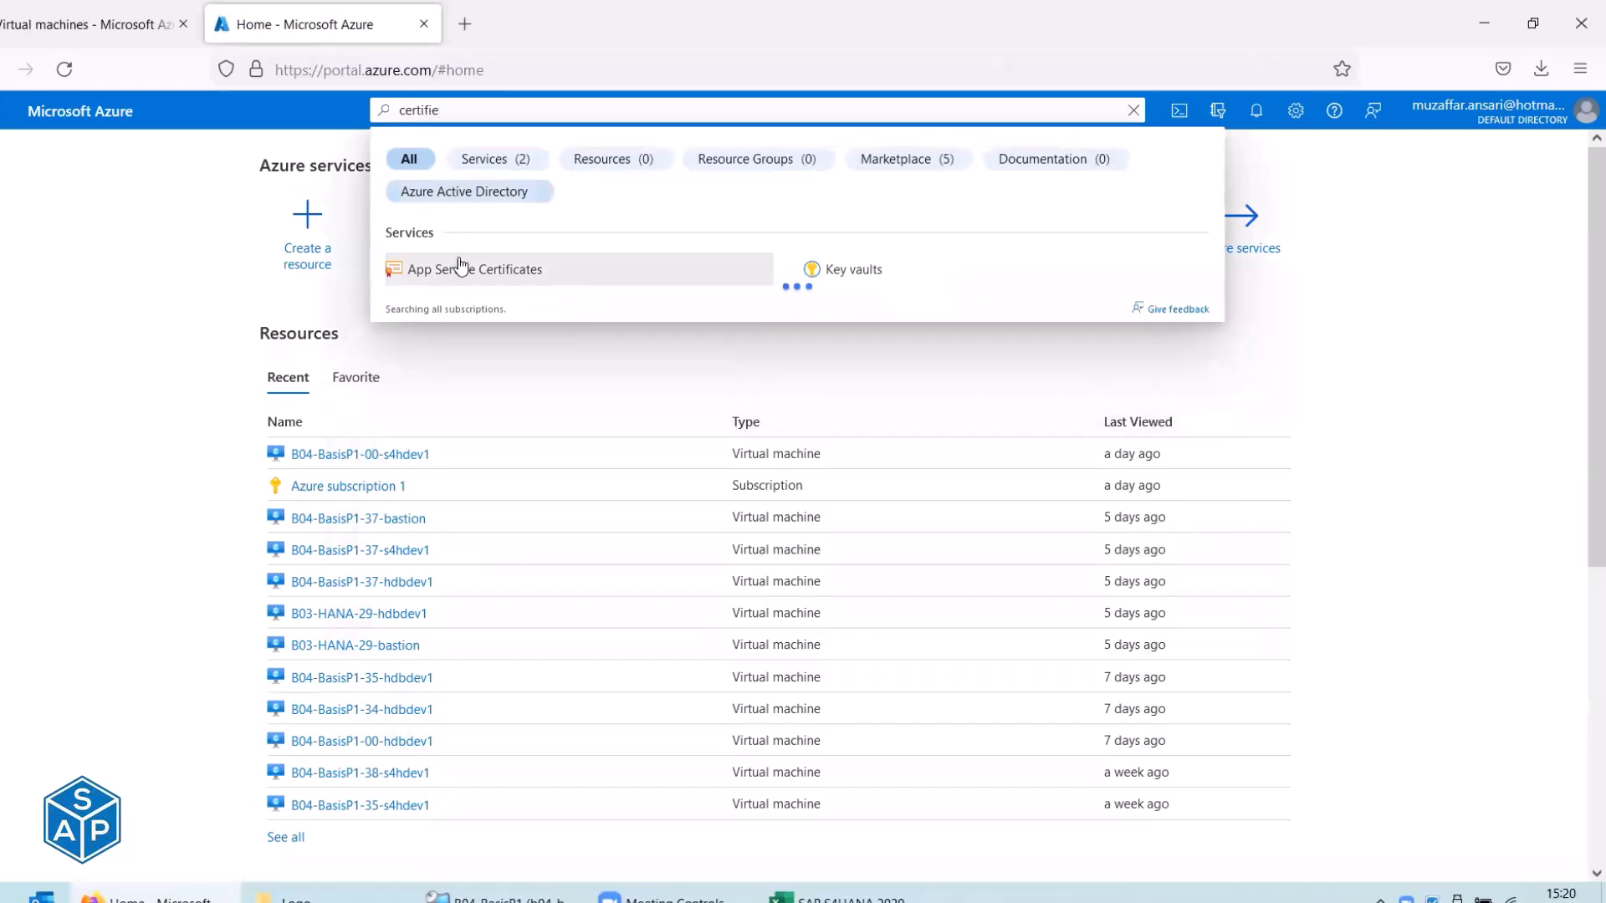
pyautogui.click(469, 275)
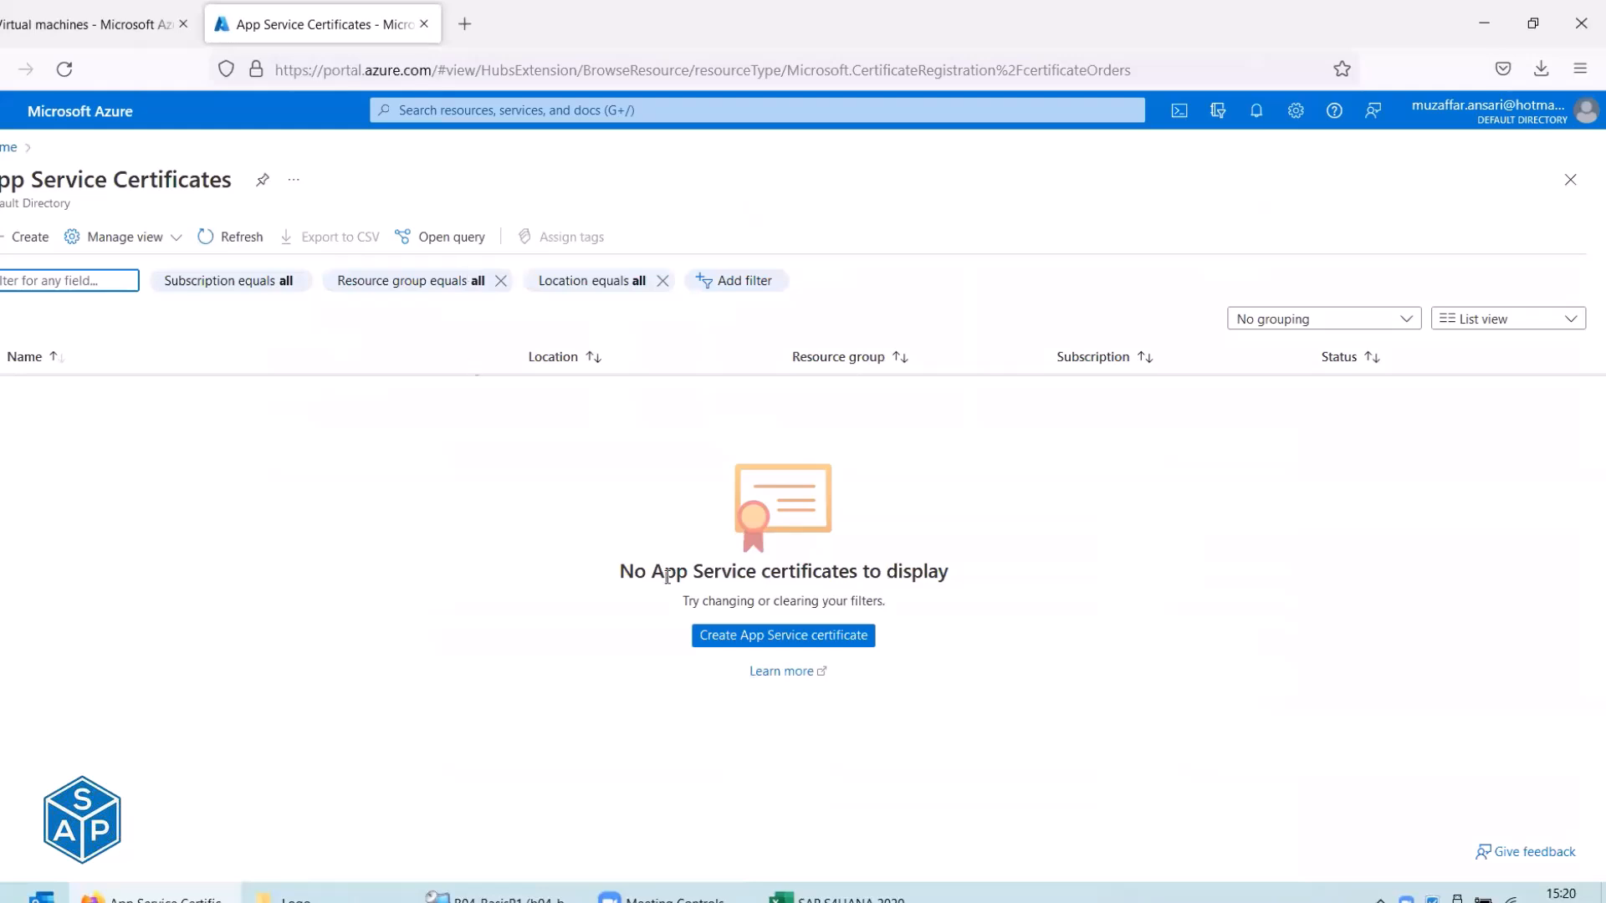
pyautogui.moveTo(633, 571); pyautogui.dragTo(969, 581)
# Start a Standard-SKU App Service certificate, check resource groups, then select the hostname and certificate name fields.
pyautogui.click(969, 581)
pyautogui.click(29, 242)
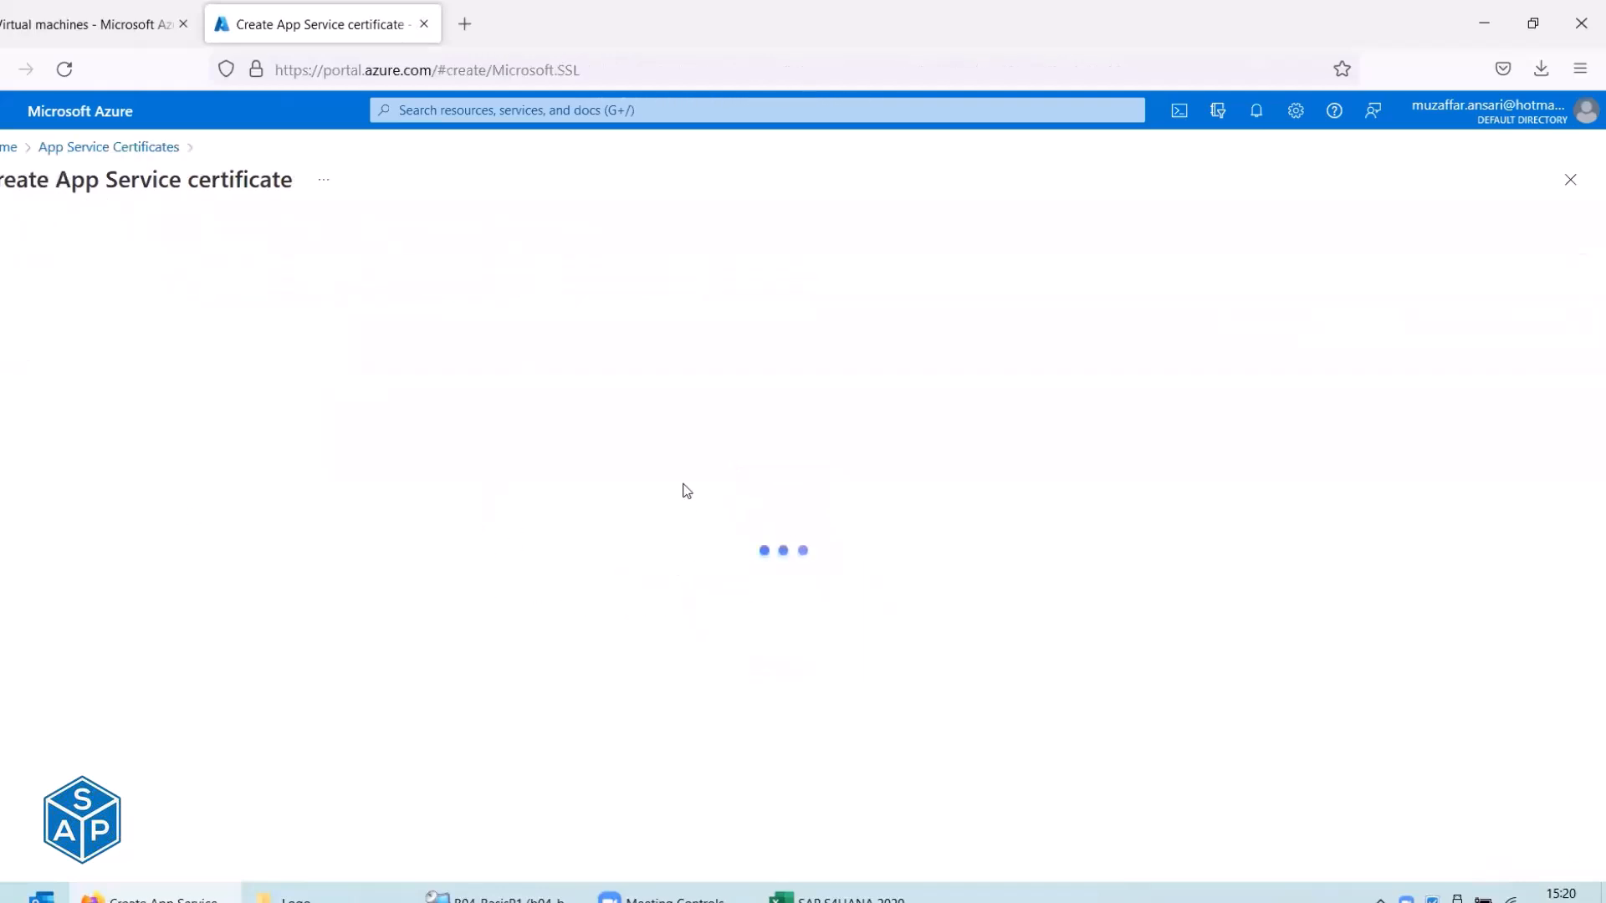
pyautogui.scroll(-3, 685, 491)
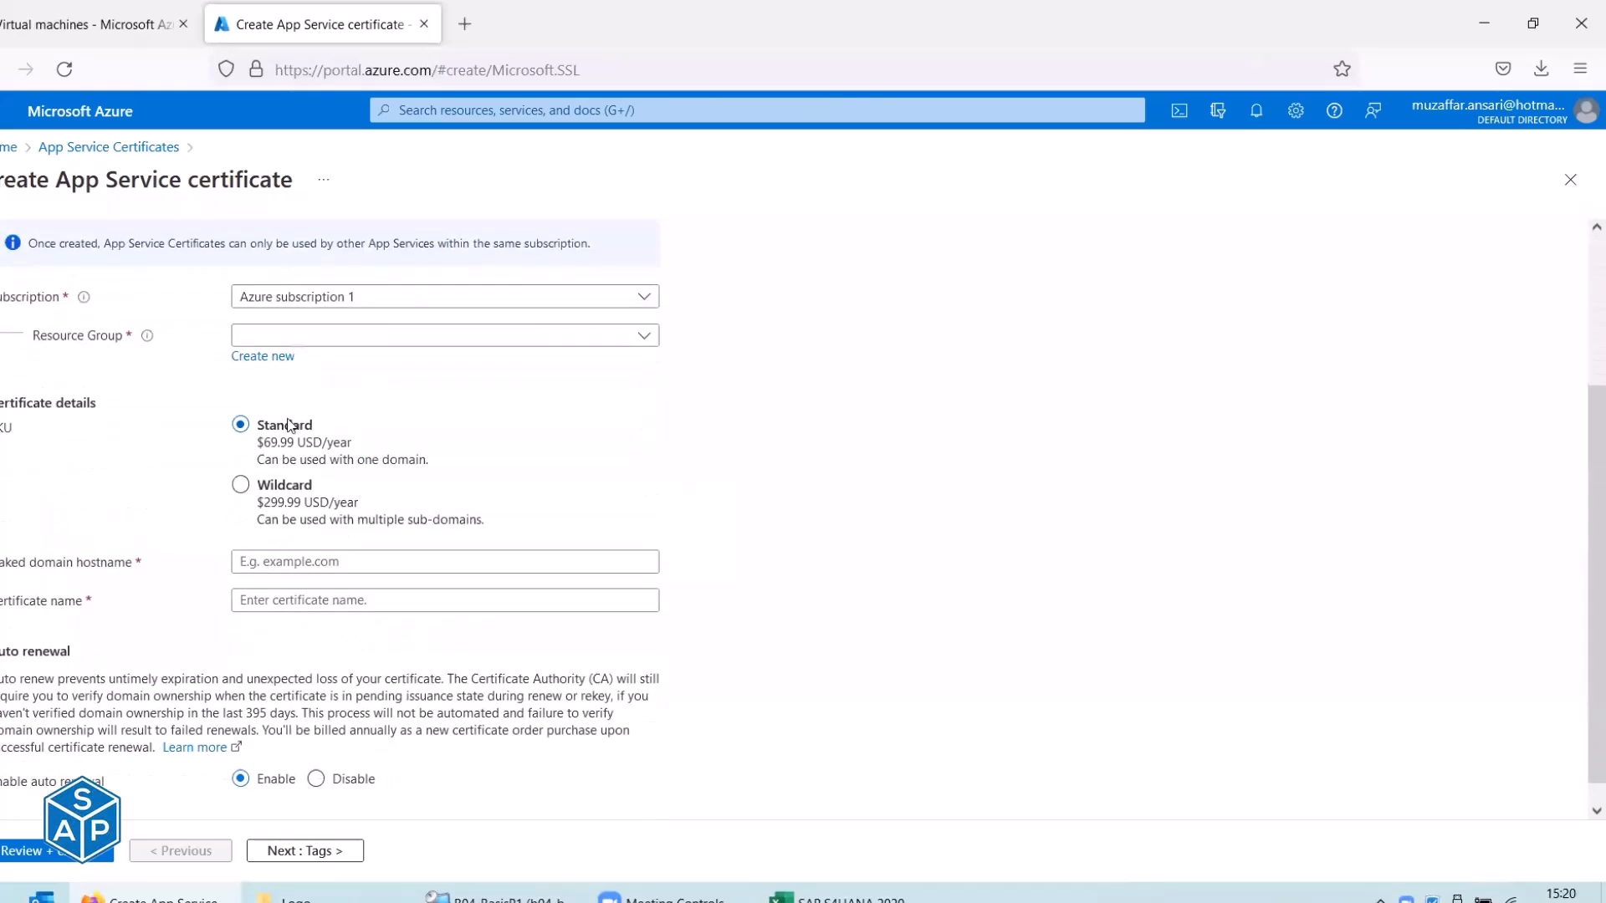
pyautogui.click(314, 337)
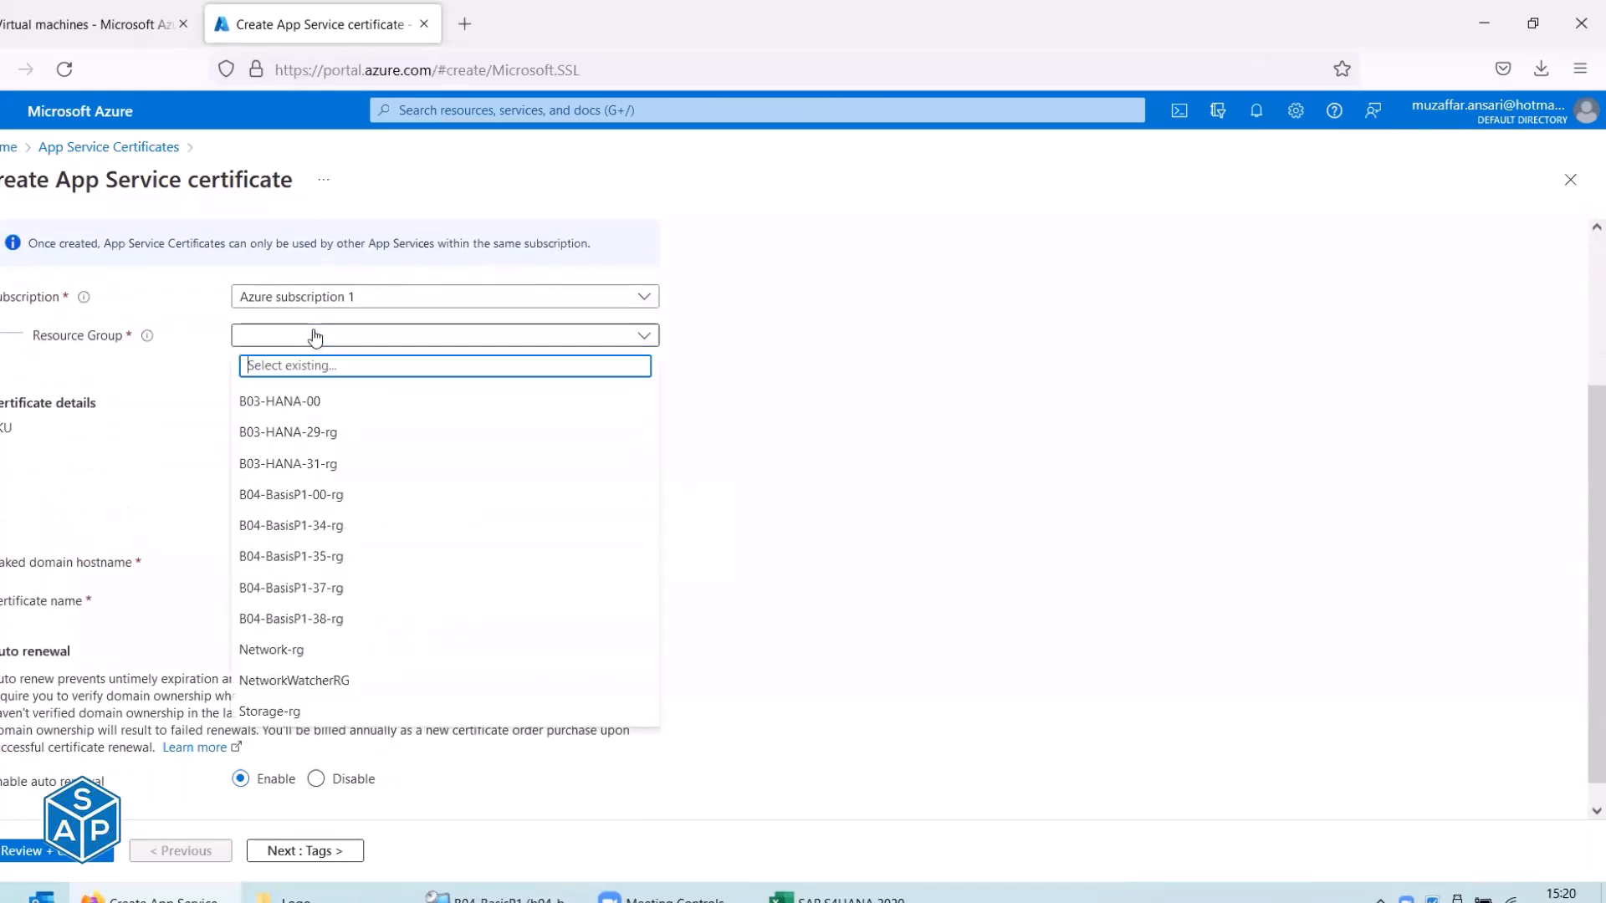
pyautogui.click(768, 393)
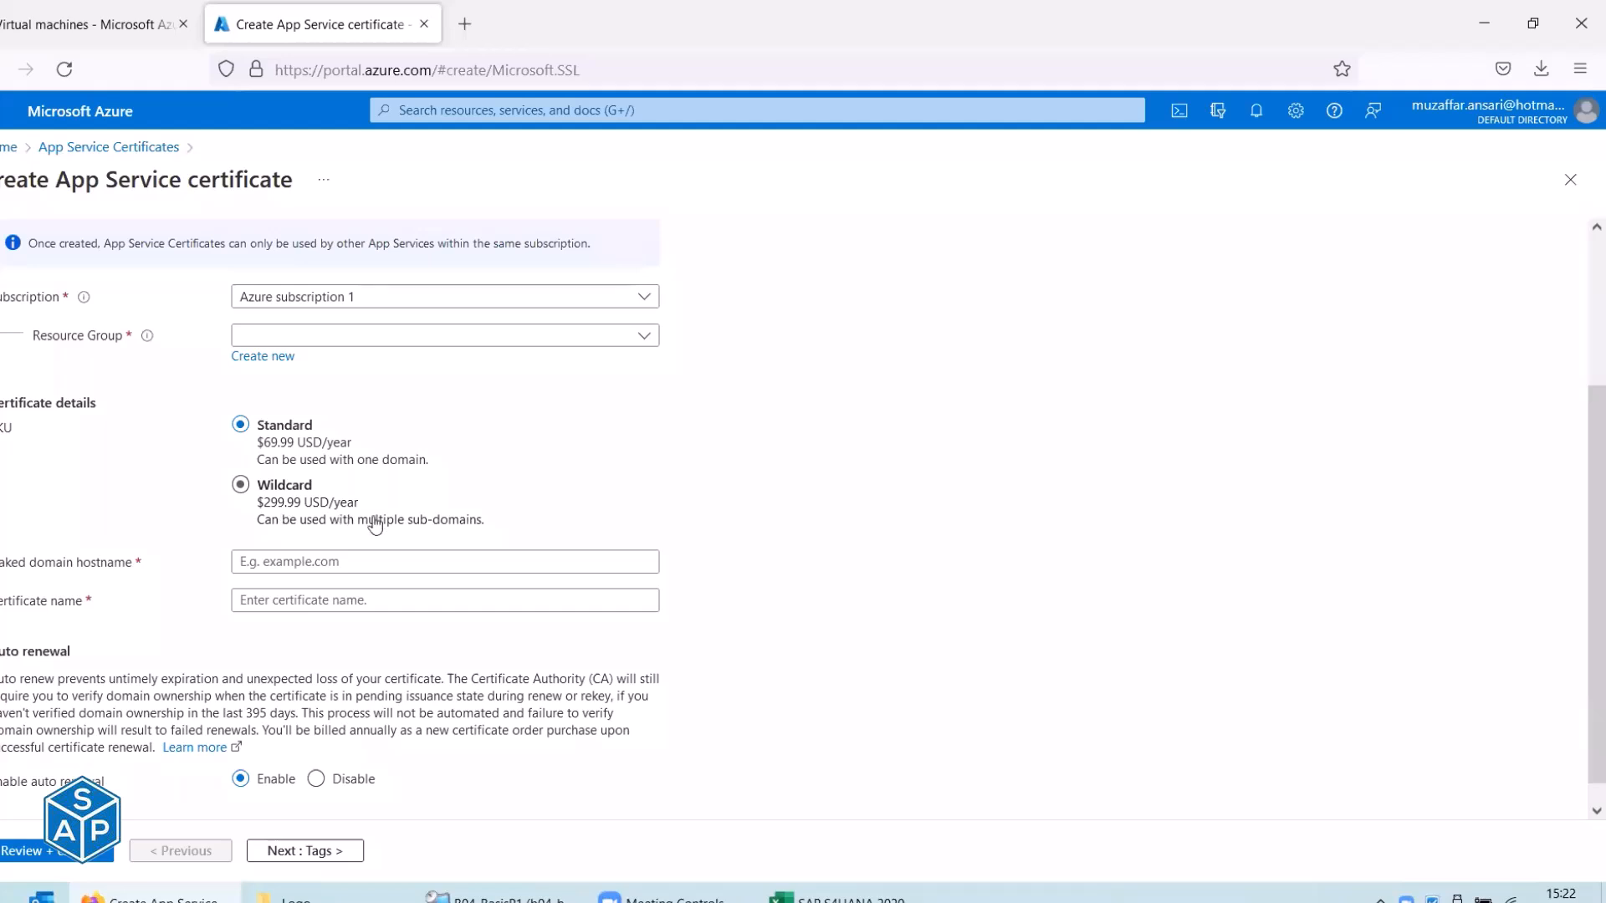
pyautogui.click(276, 560)
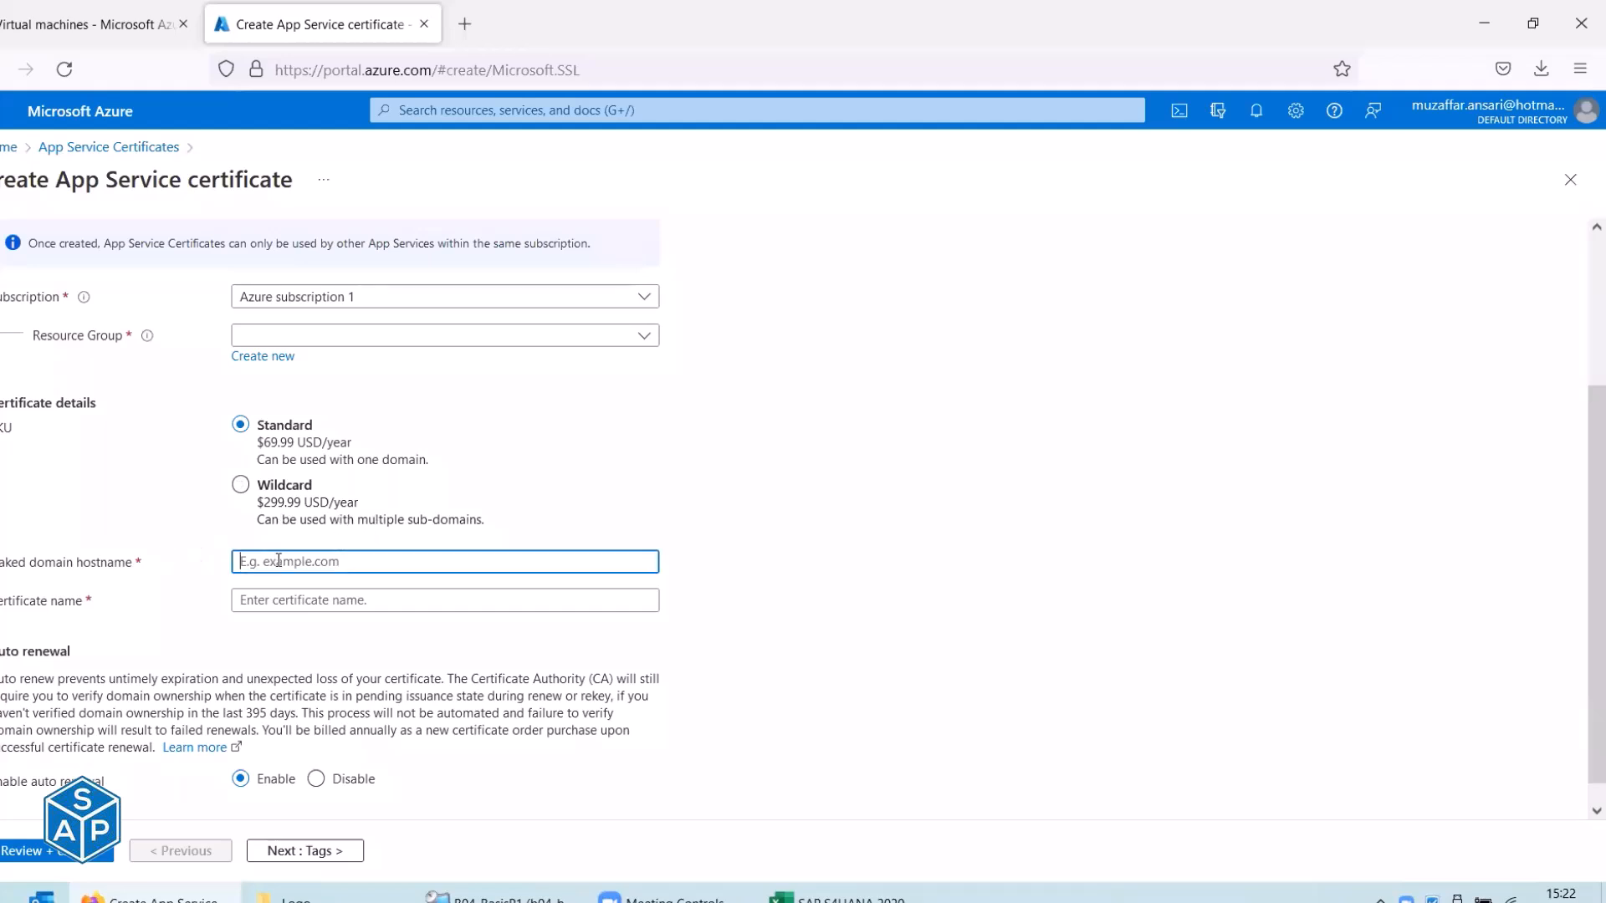
pyautogui.click(293, 600)
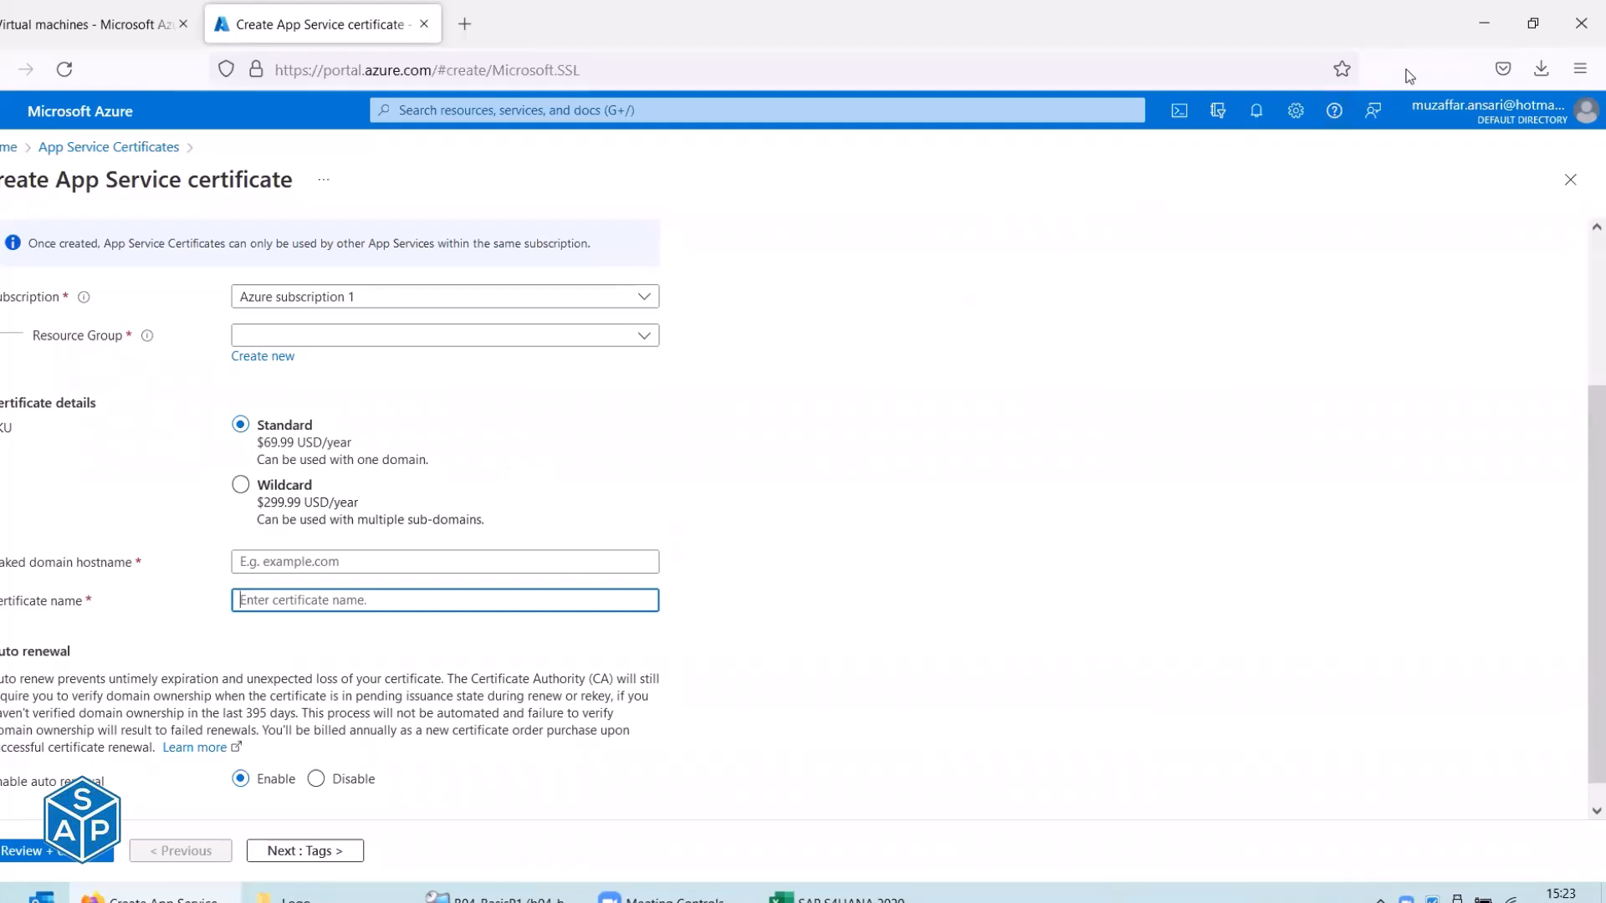
# On the remote desktop, navigate from the Logo folder up to Training and open Reference.
pyautogui.hotkey('alt', 'Tab')
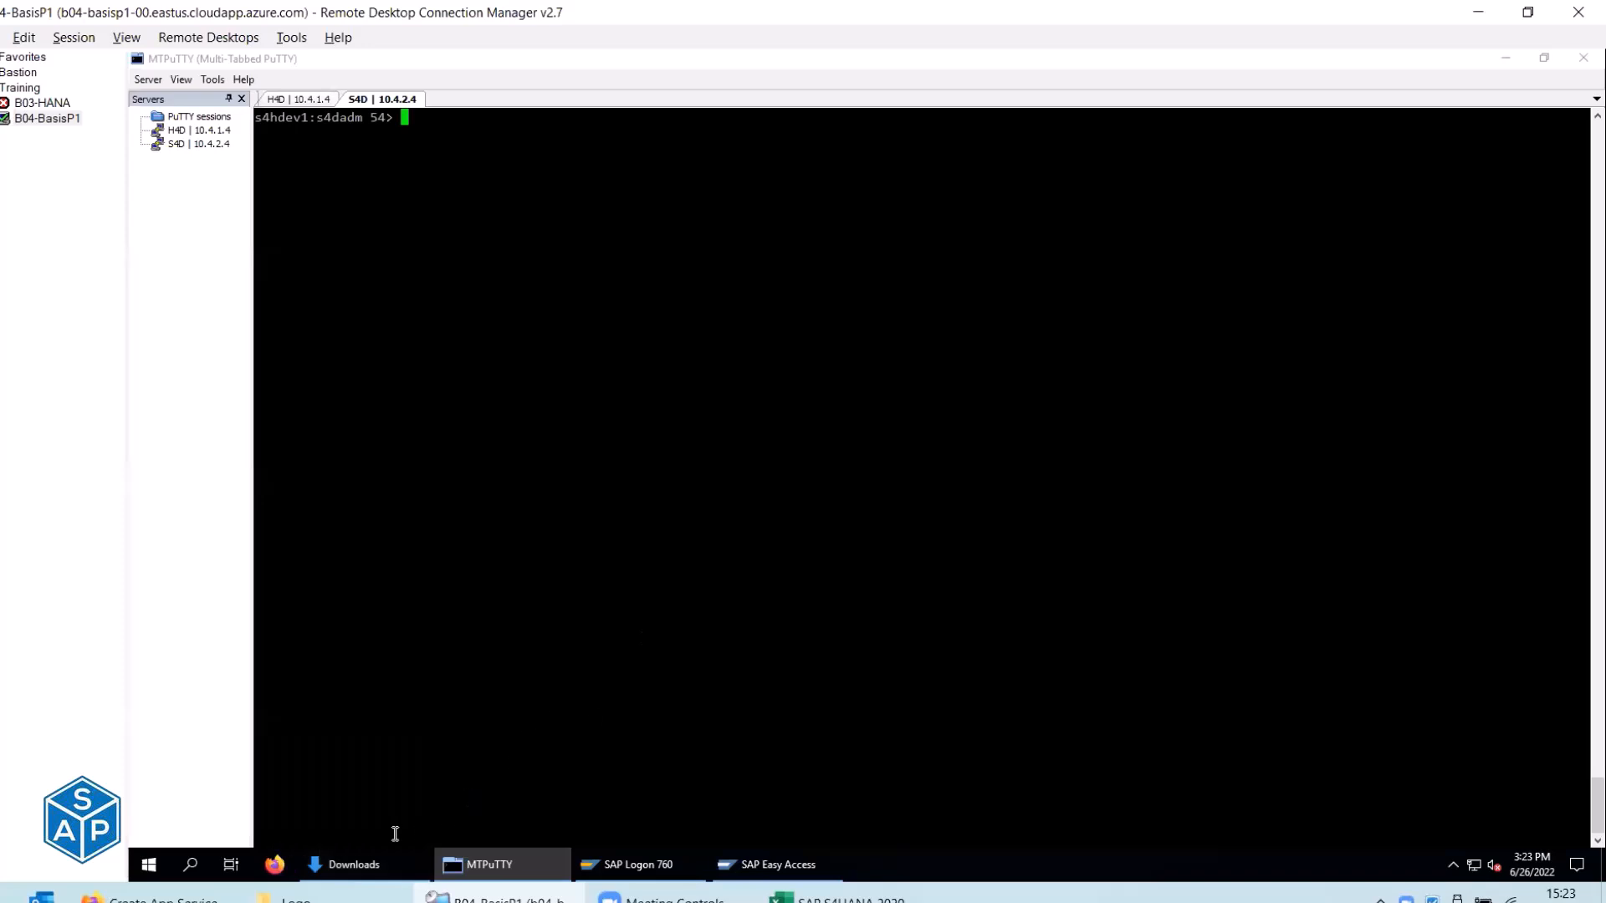
pyautogui.click(293, 896)
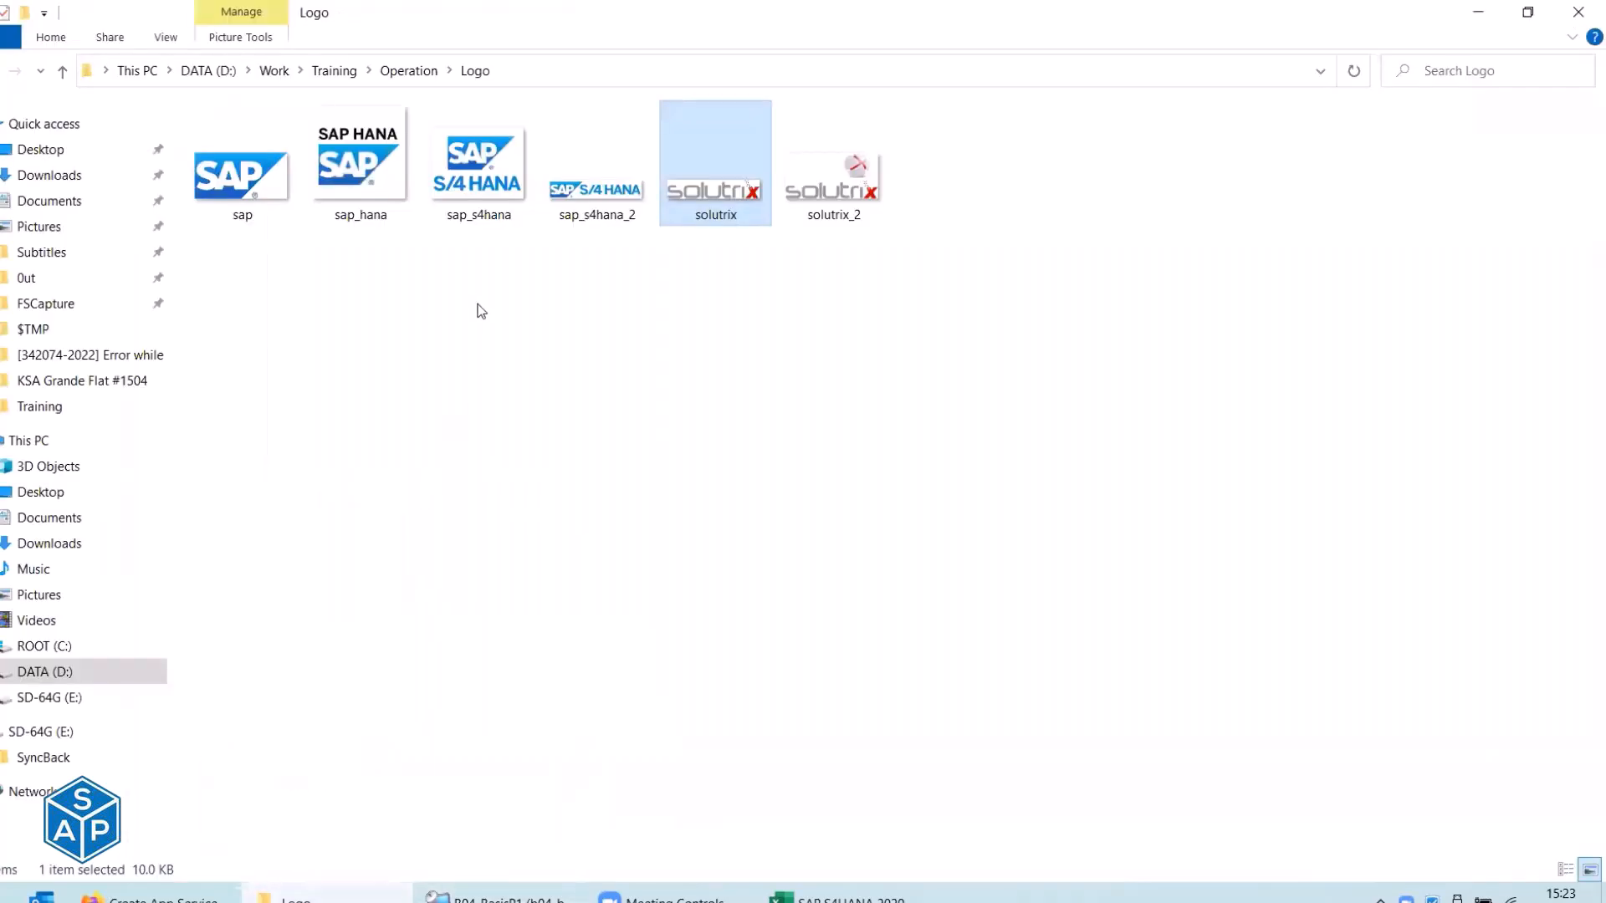
pyautogui.click(414, 80)
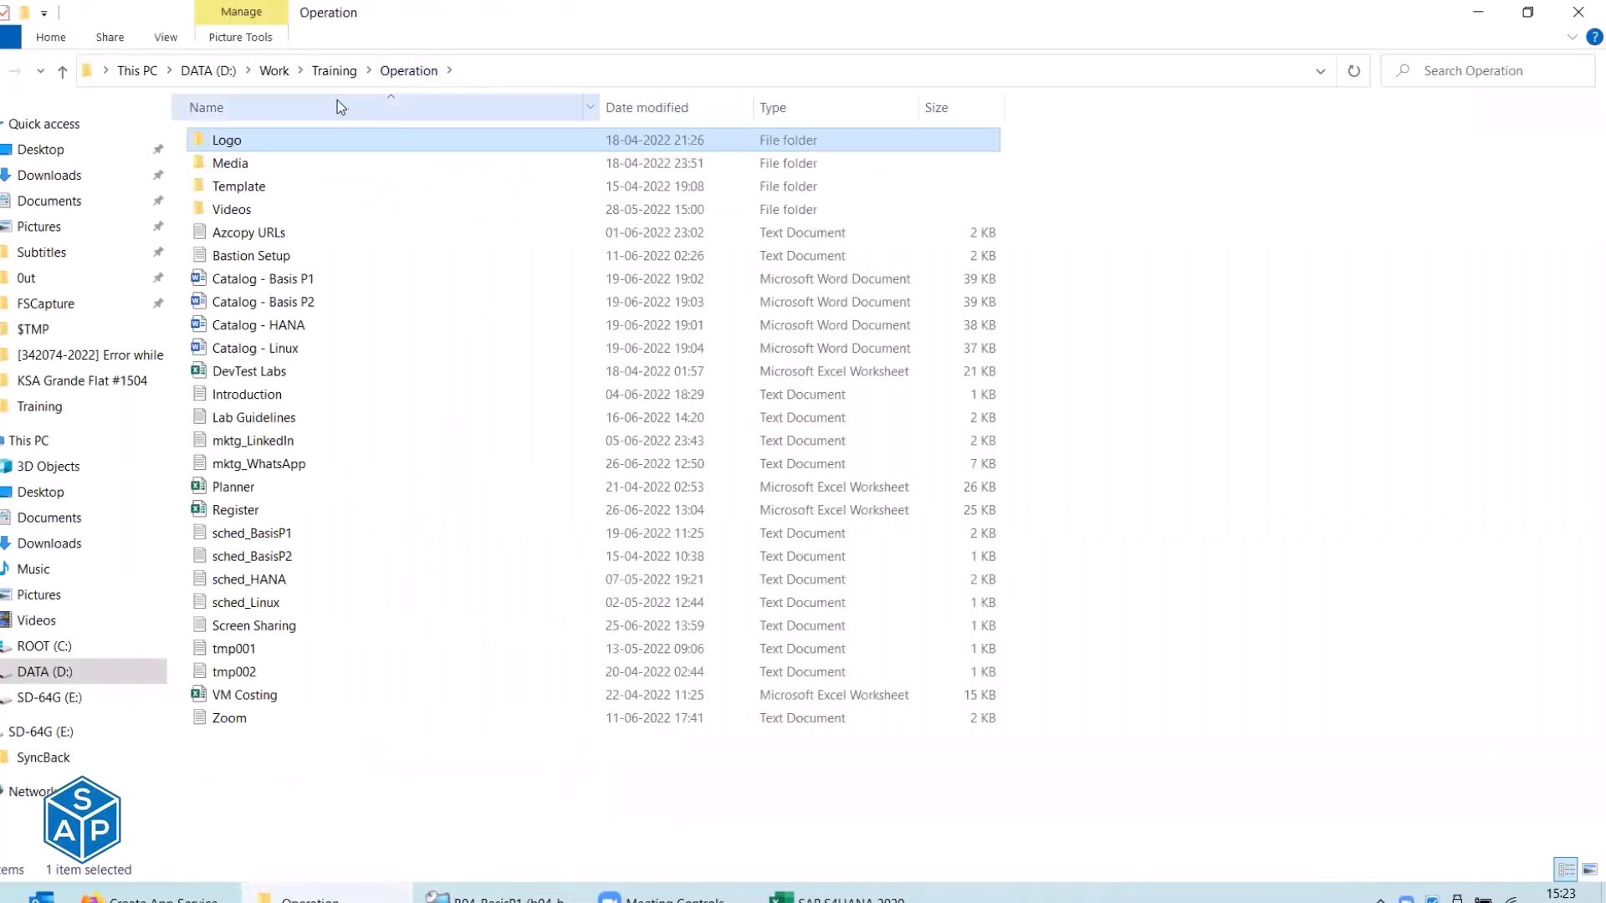
pyautogui.click(335, 72)
pyautogui.click(240, 238)
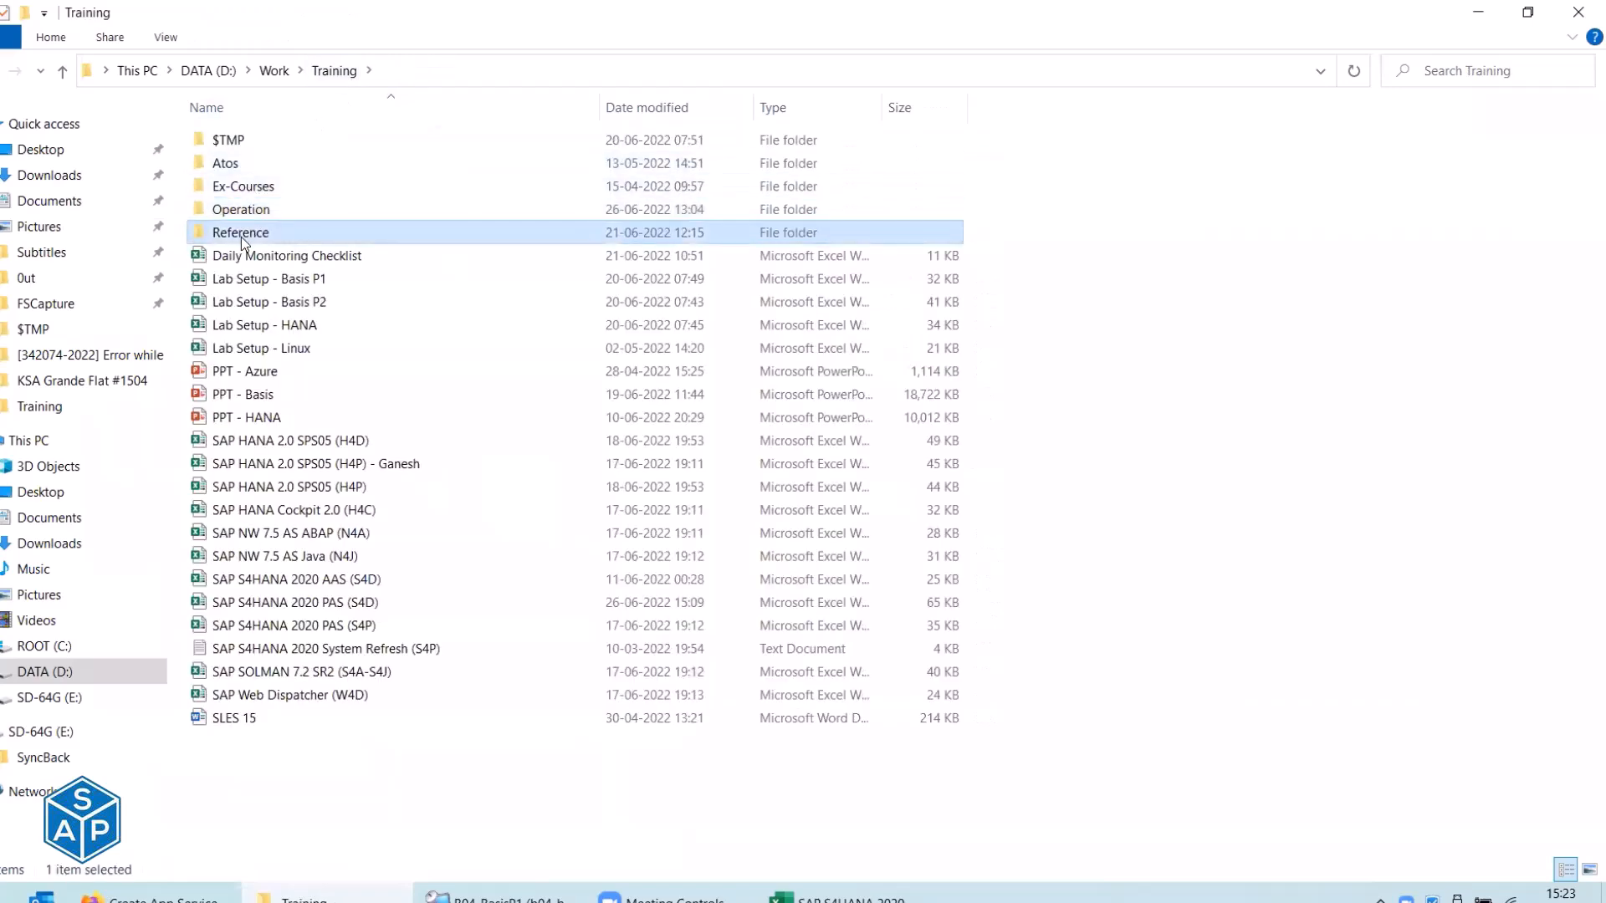
pyautogui.doubleClick(241, 238)
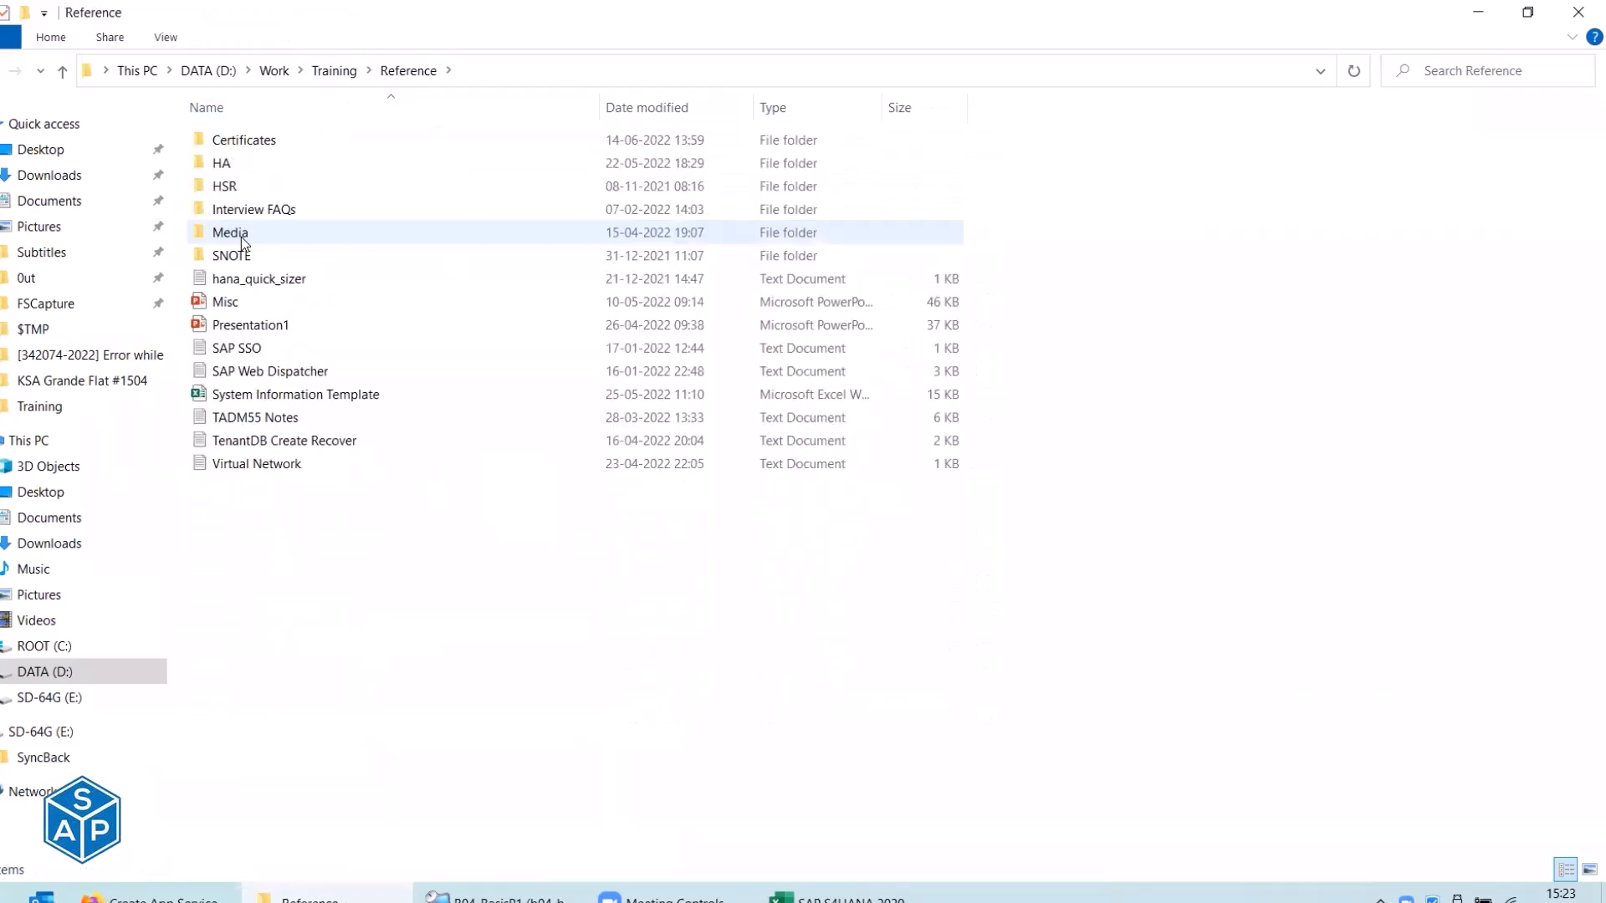
# Detour through the Operation and Logo folders, then reopen Reference and refresh its listing.
pyautogui.click(2, 70)
pyautogui.click(202, 209)
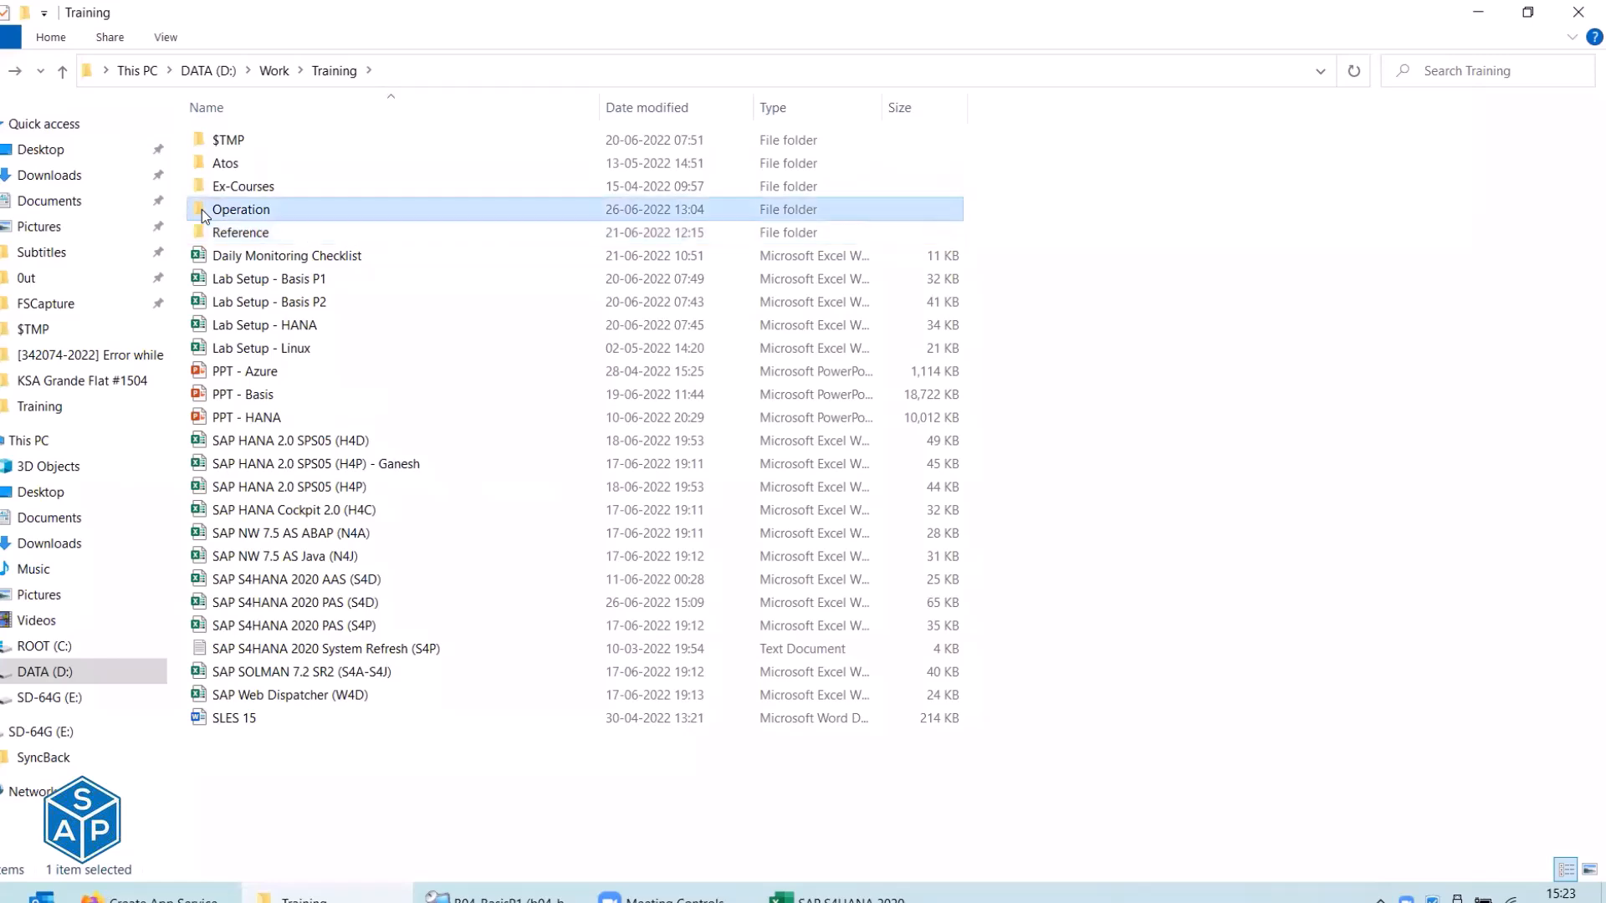
pyautogui.click(224, 214)
pyautogui.press('Escape')
pyautogui.doubleClick(224, 214)
pyautogui.click(238, 139)
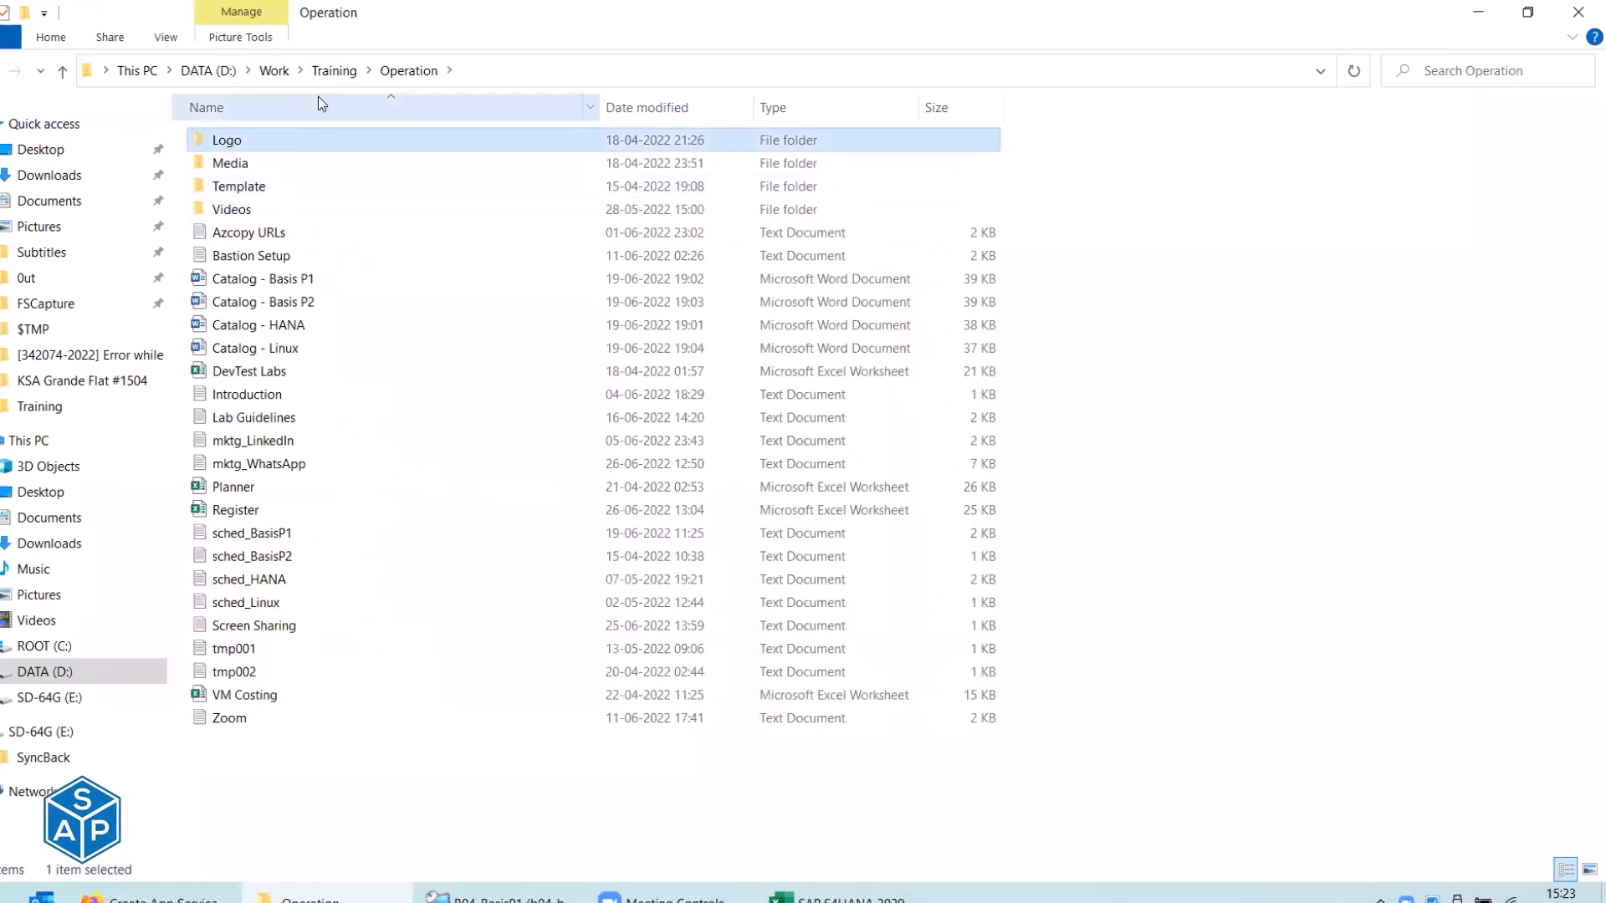
pyautogui.click(332, 72)
pyautogui.doubleClick(247, 233)
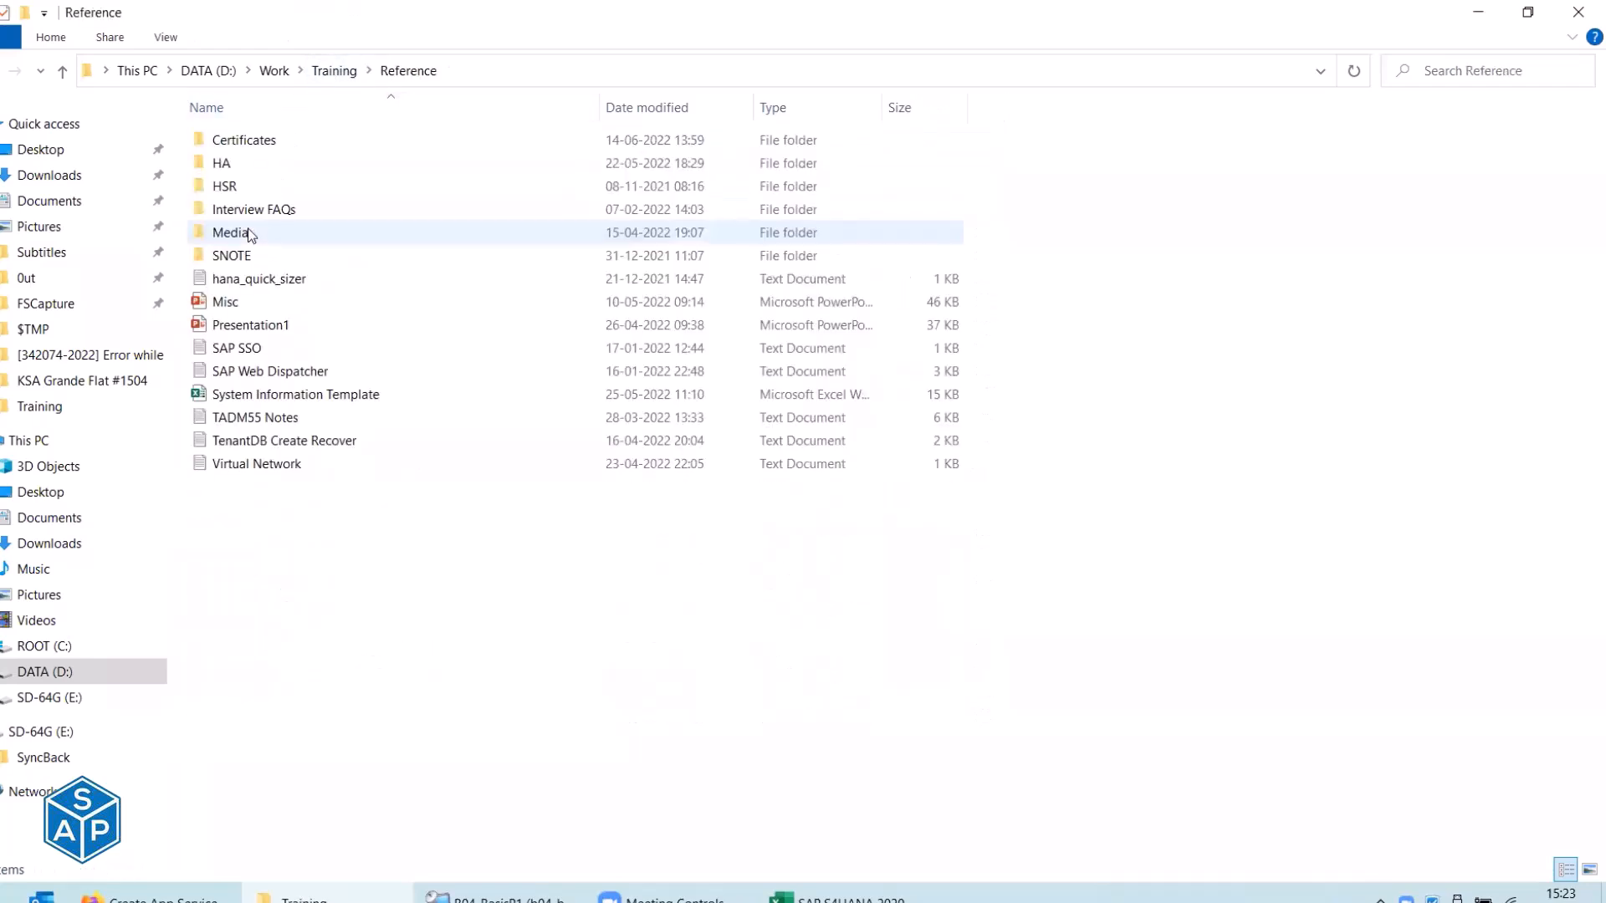
pyautogui.hotkey('ctrl', 'v')
pyautogui.rightClick(378, 574)
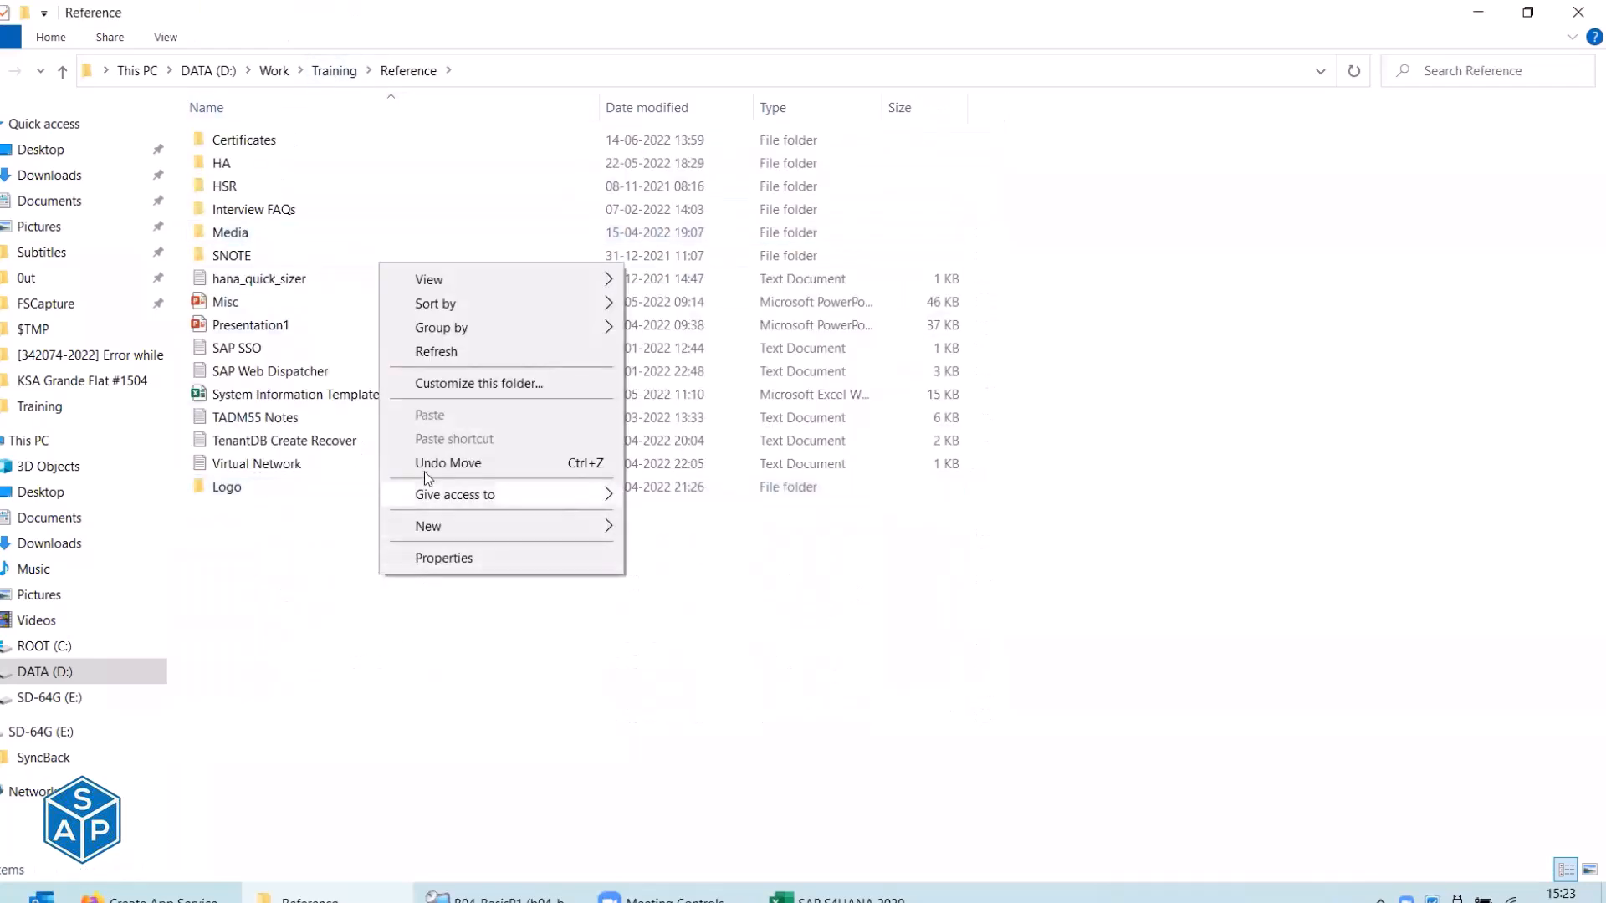
pyautogui.click(430, 352)
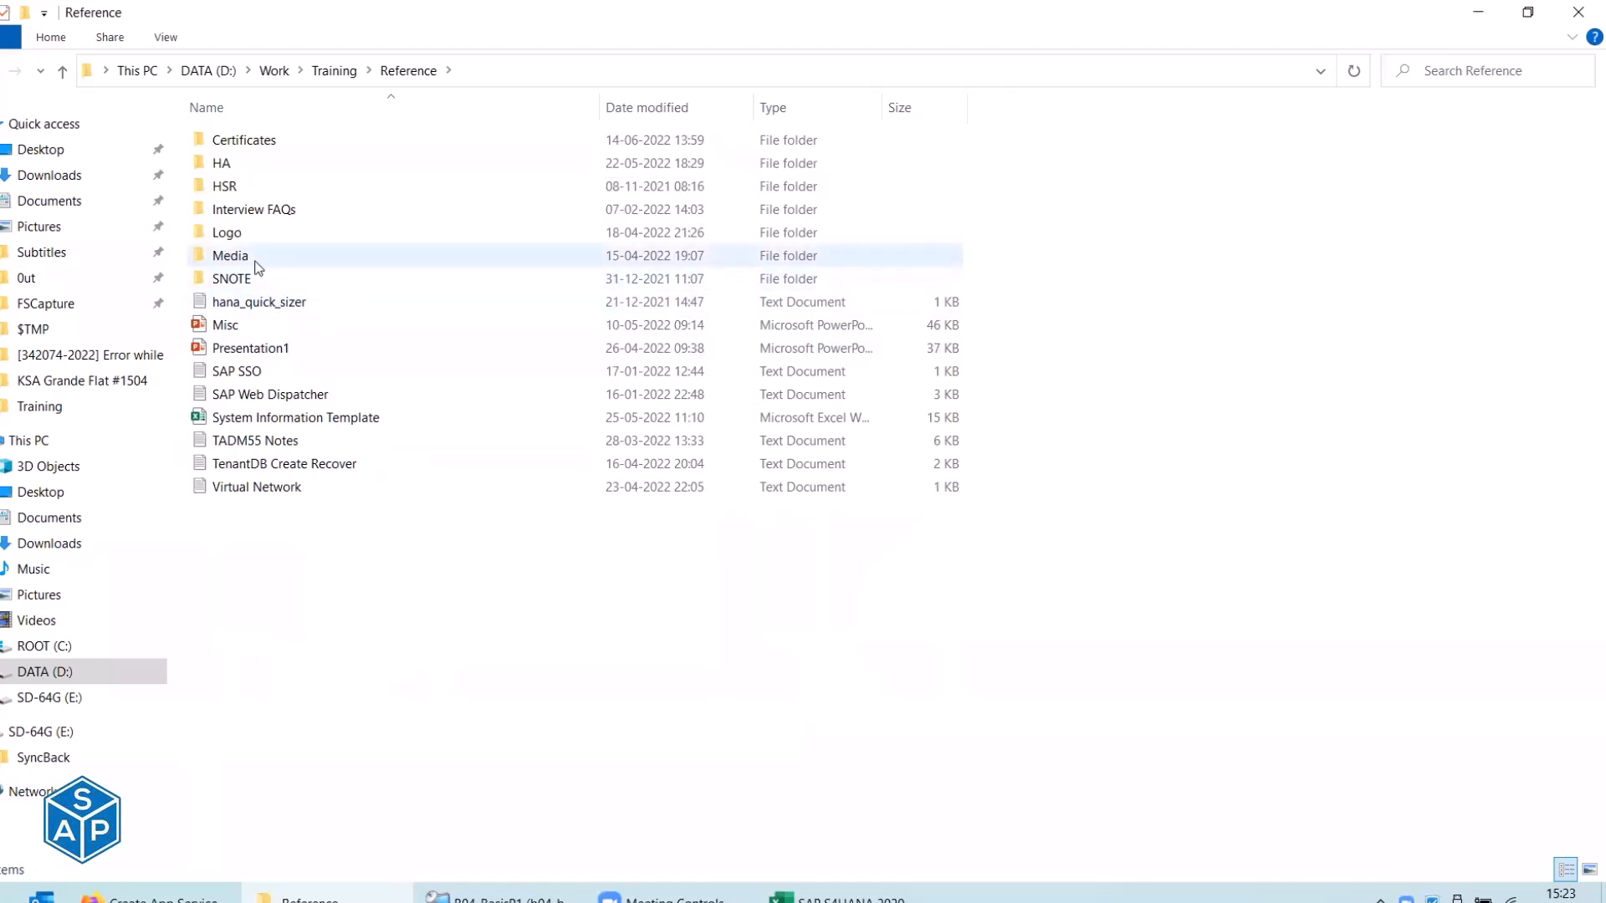
# Open the Certificates folder and view, then close, the Baltimore CyberTrust Root certificate.
pyautogui.doubleClick(250, 141)
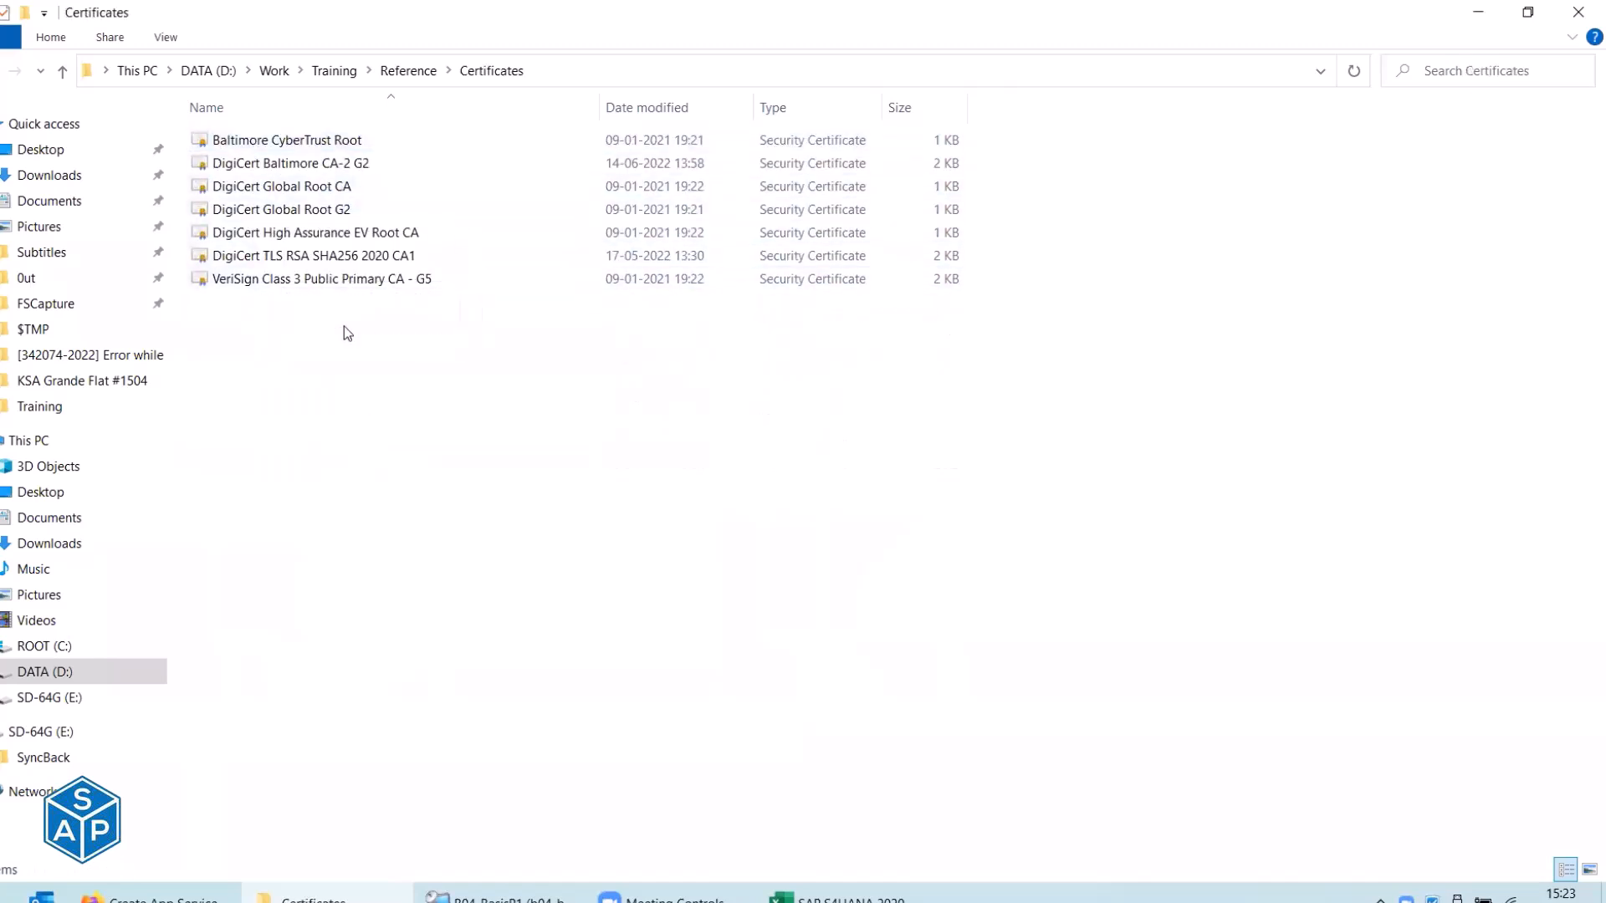
pyautogui.doubleClick(297, 142)
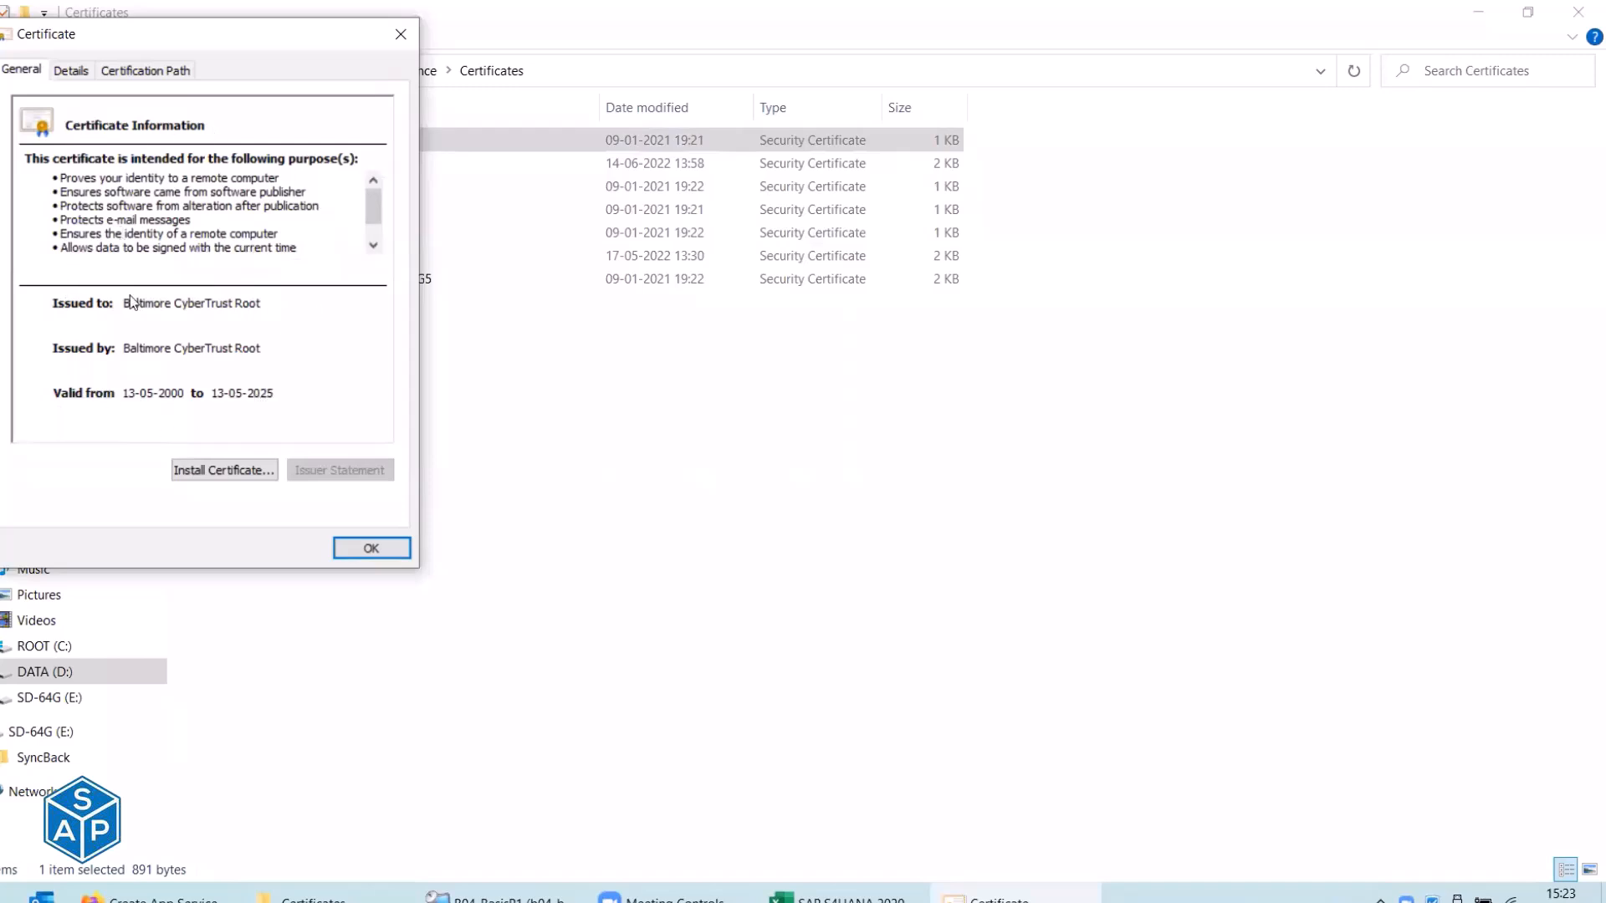
pyautogui.click(401, 34)
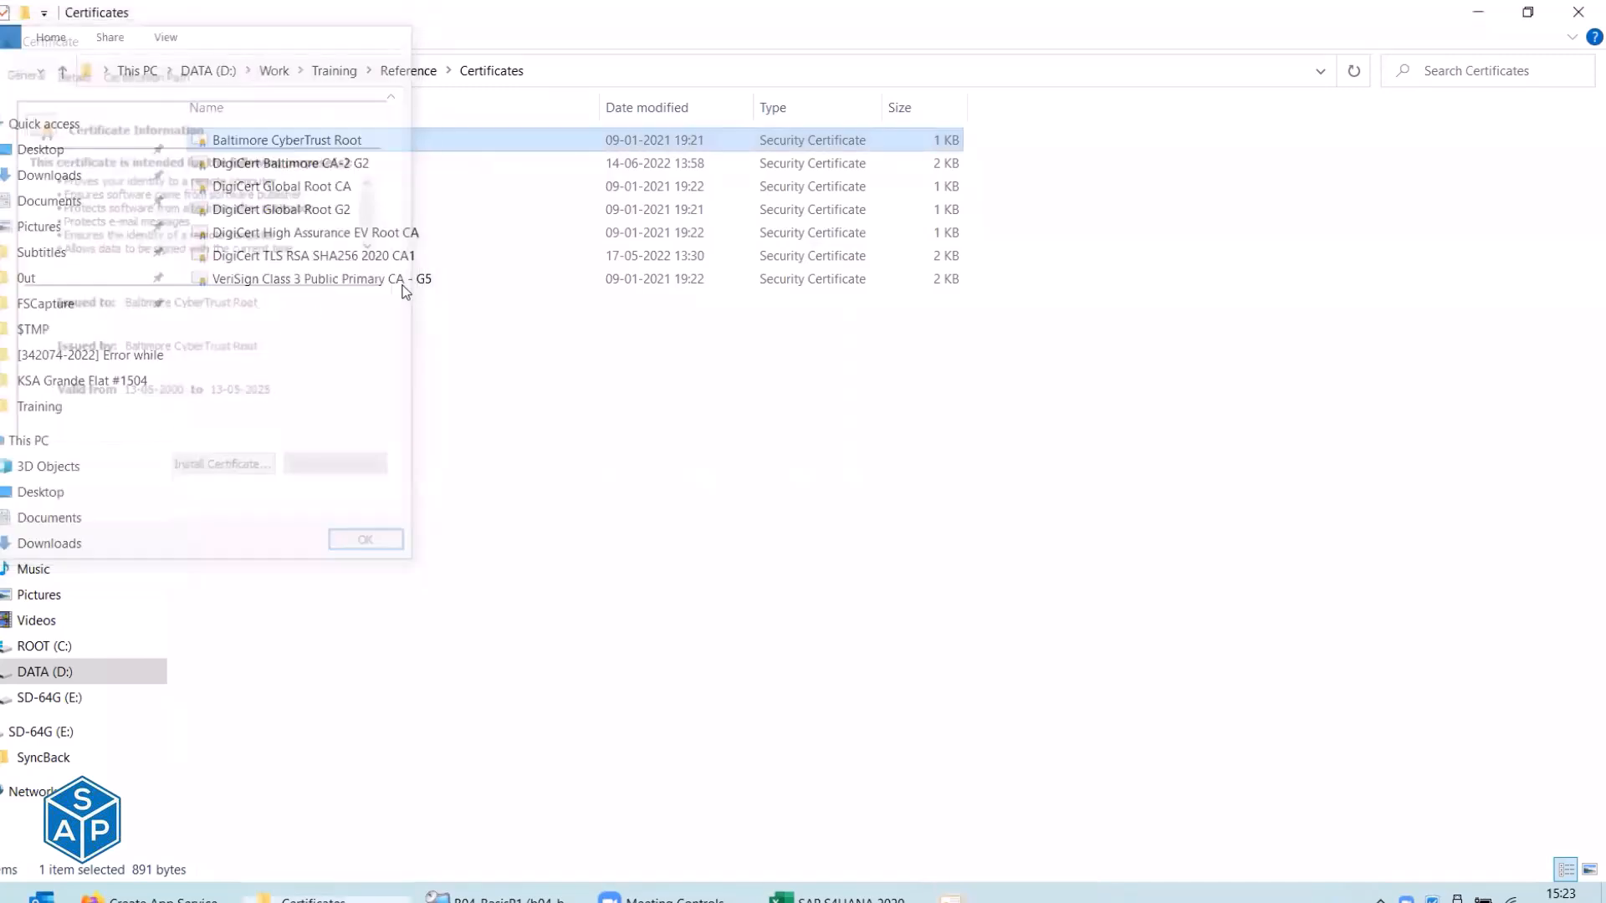
# Select the DigiCert and VeriSign files, discard the certificate form, and close the App Service Certificates tab.
pyautogui.moveTo(403, 413); pyautogui.dragTo(223, 139)
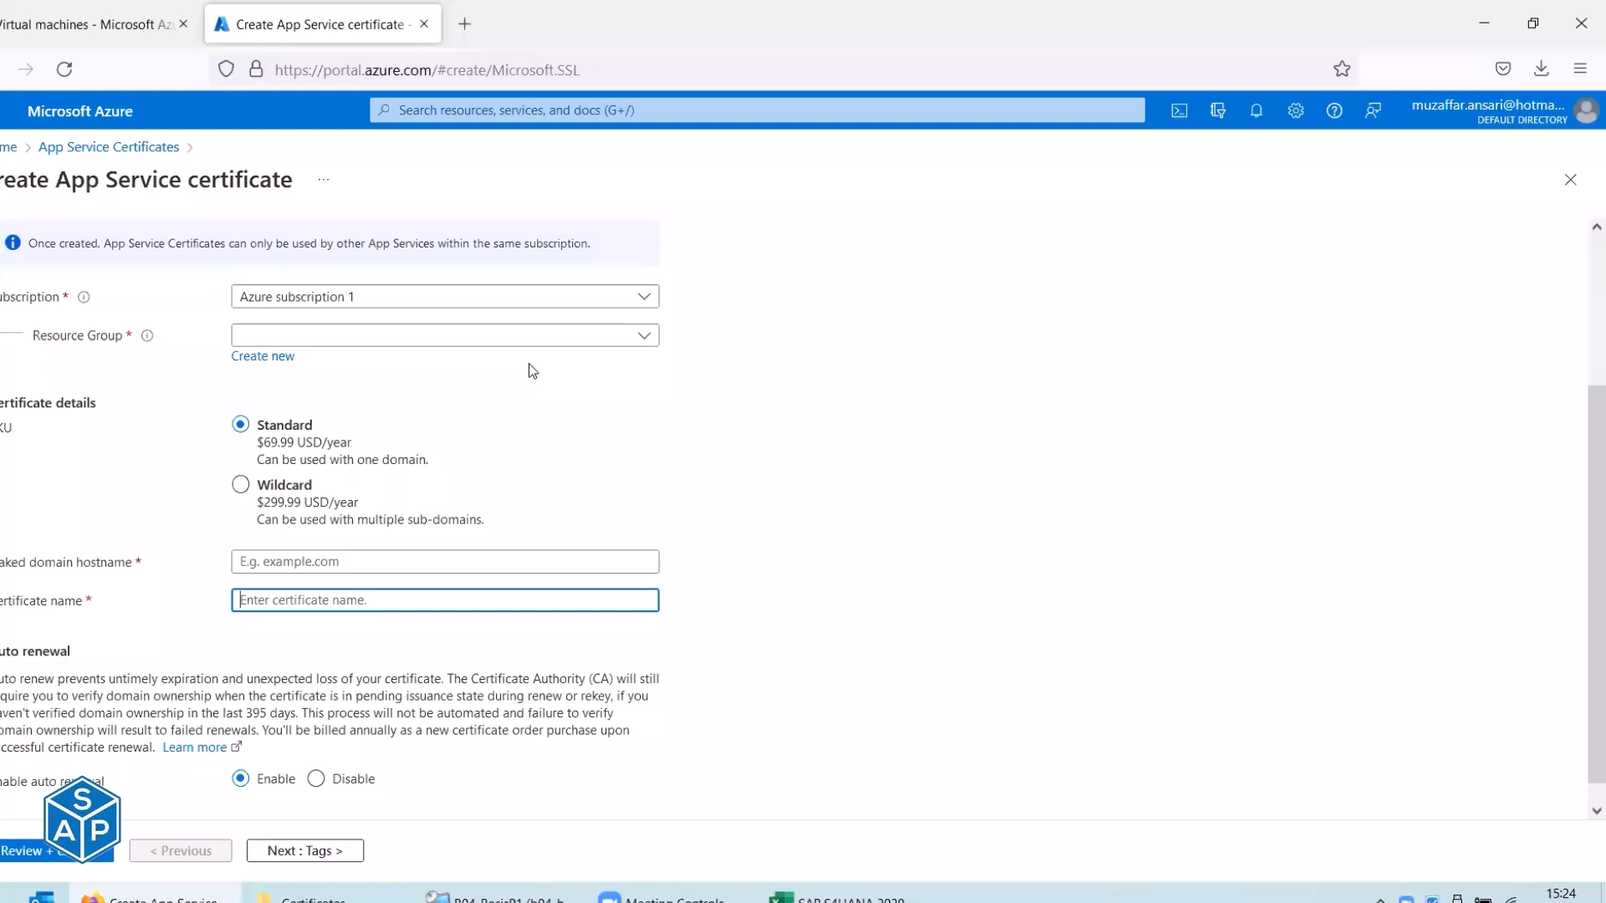
pyautogui.click(1570, 180)
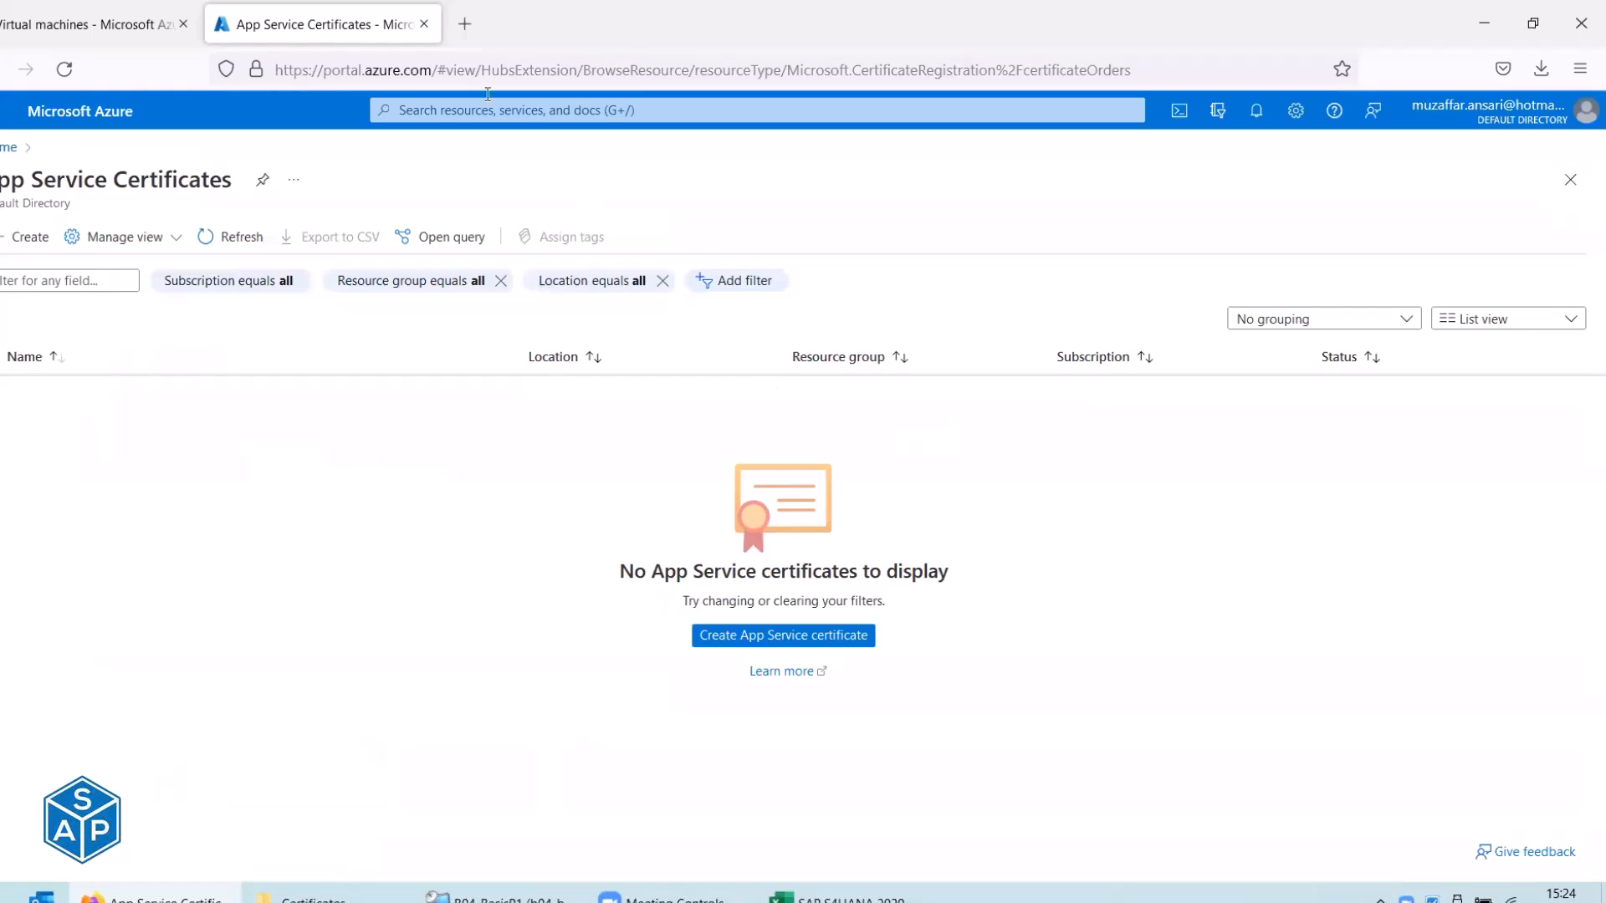
pyautogui.click(424, 23)
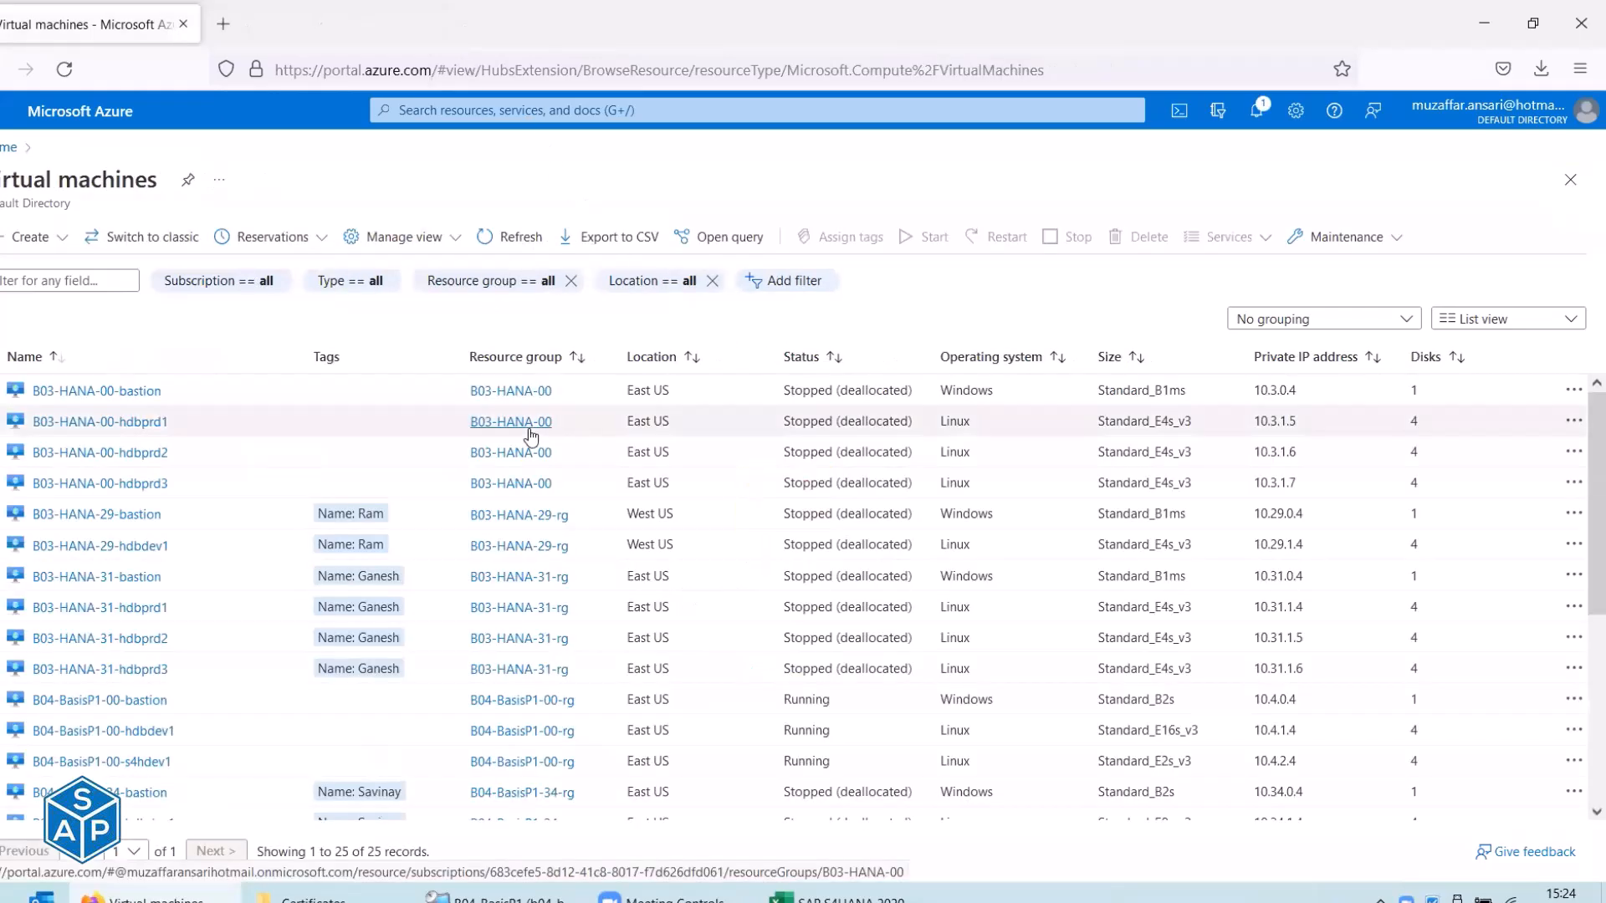
pyautogui.hotkey('alt', 'Tab')
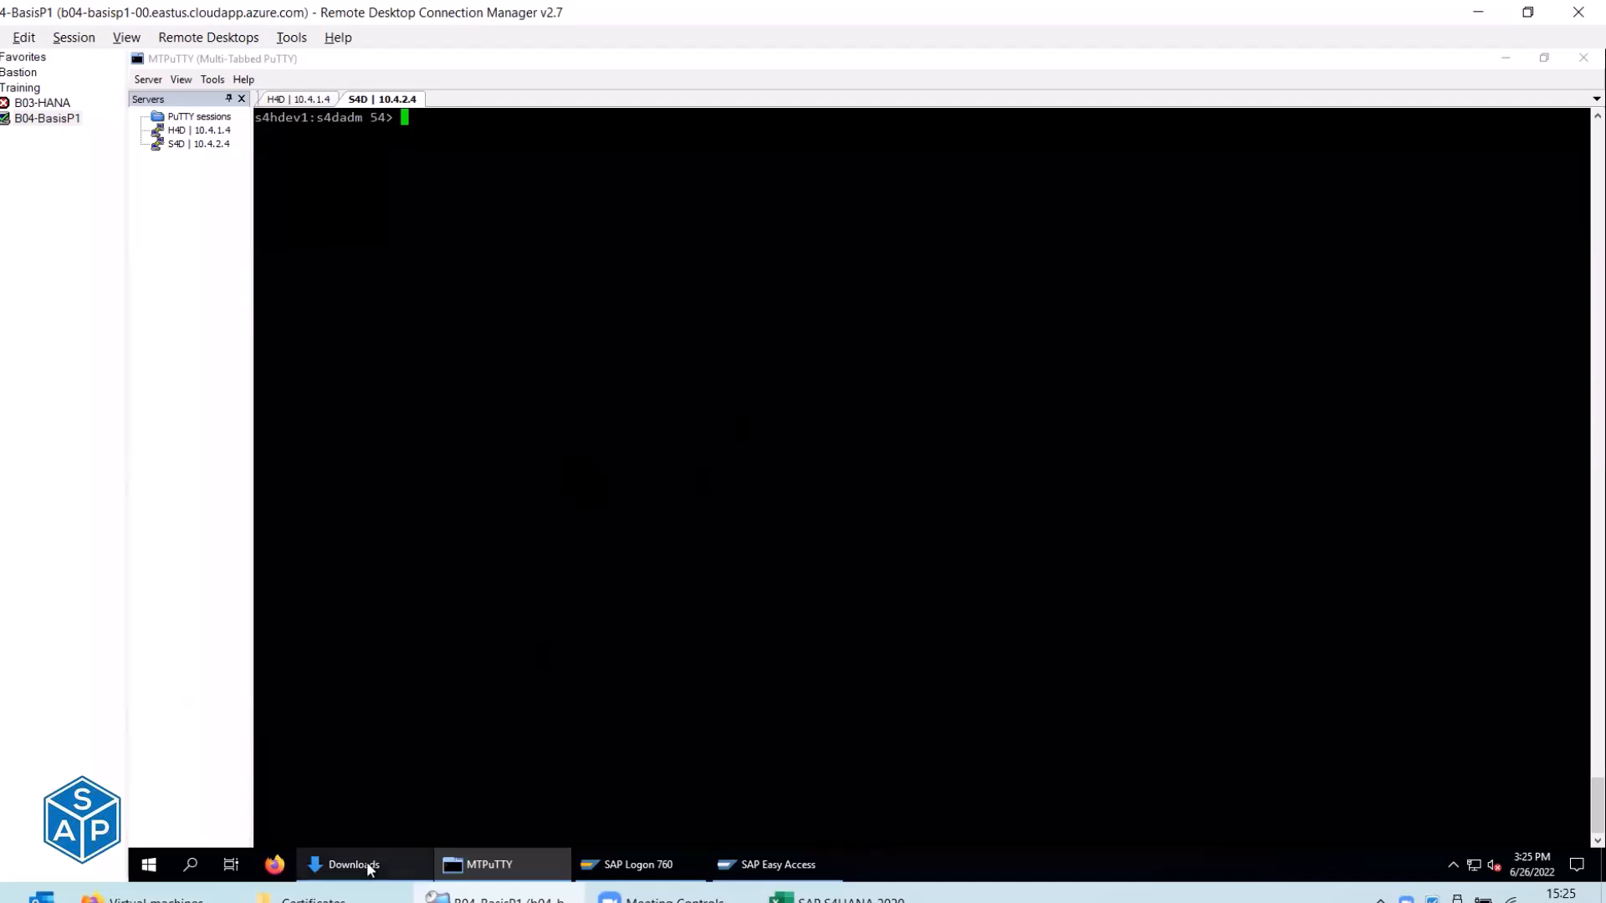
# In the Excel checklist, select the five certificate file names in I293:I297, then cell I295.
pyautogui.hotkey('alt', 'Tab')
pyautogui.hotkey('alt', 'Tab')
pyautogui.hotkey('alt', 'Tab')
pyautogui.hotkey('alt', 'Tab')
pyautogui.hotkey('alt', 'Tab')
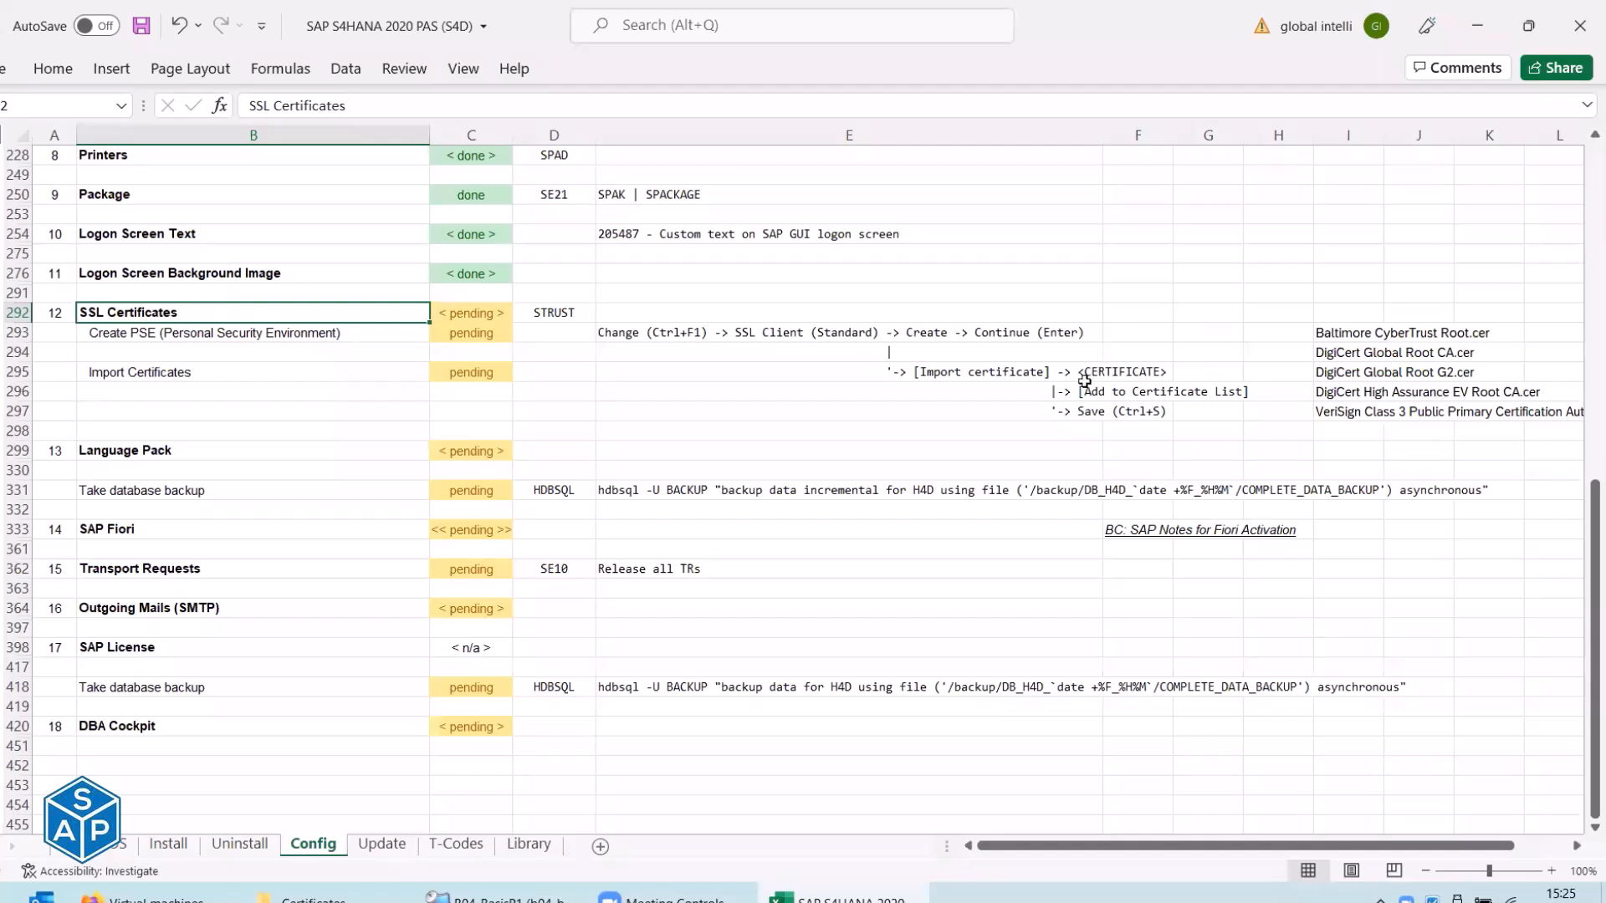
pyautogui.moveTo(1330, 333); pyautogui.dragTo(1342, 414)
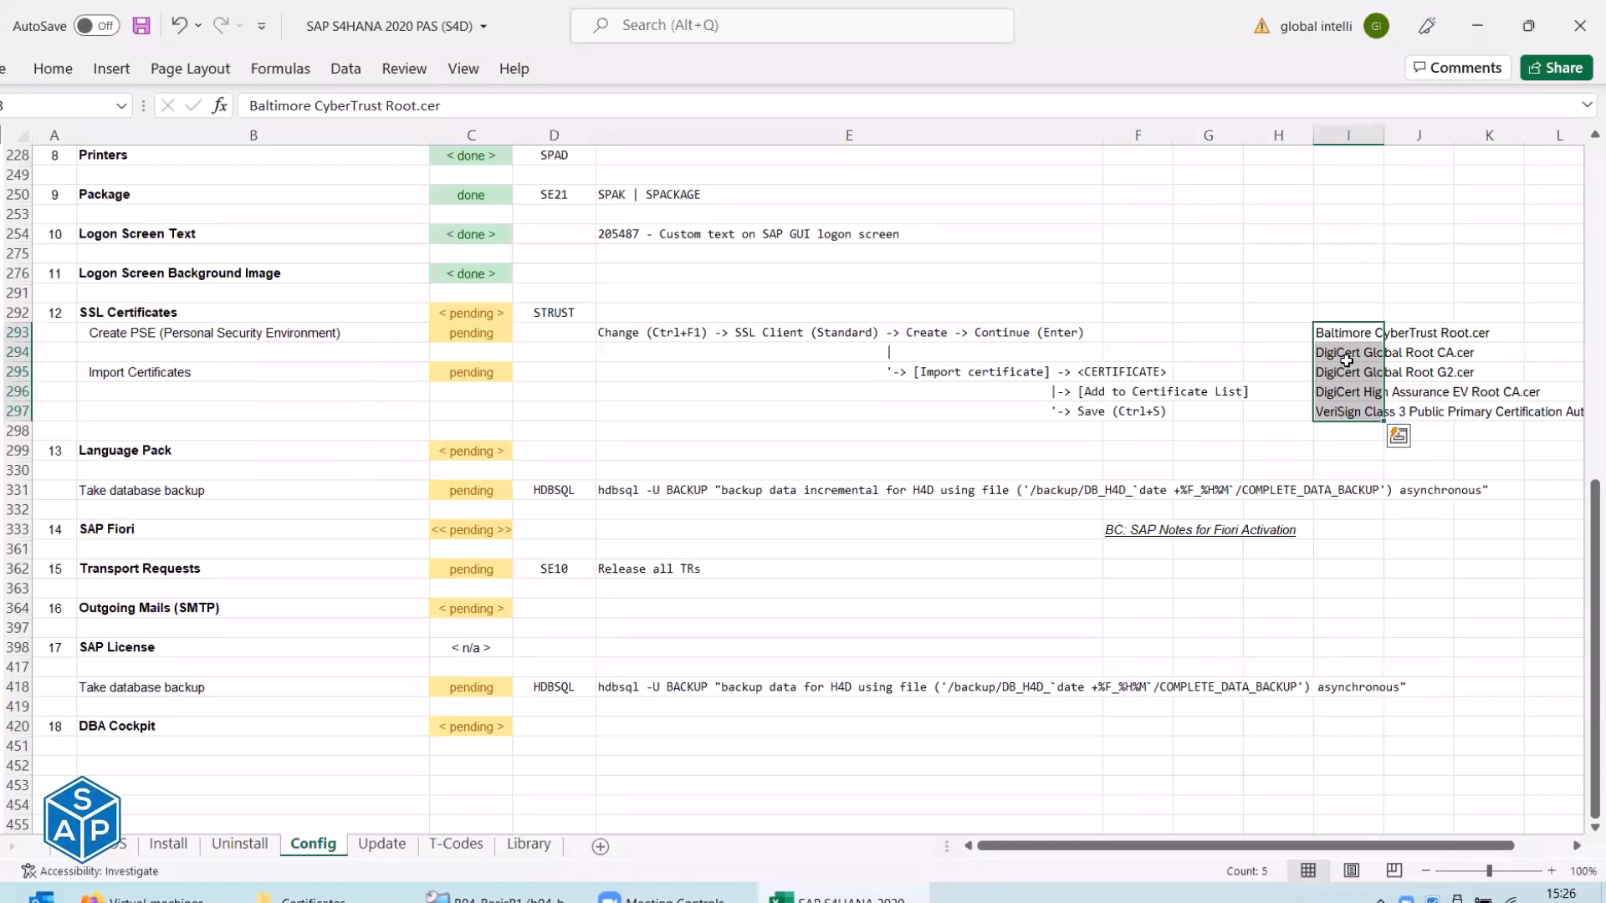
pyautogui.click(1346, 372)
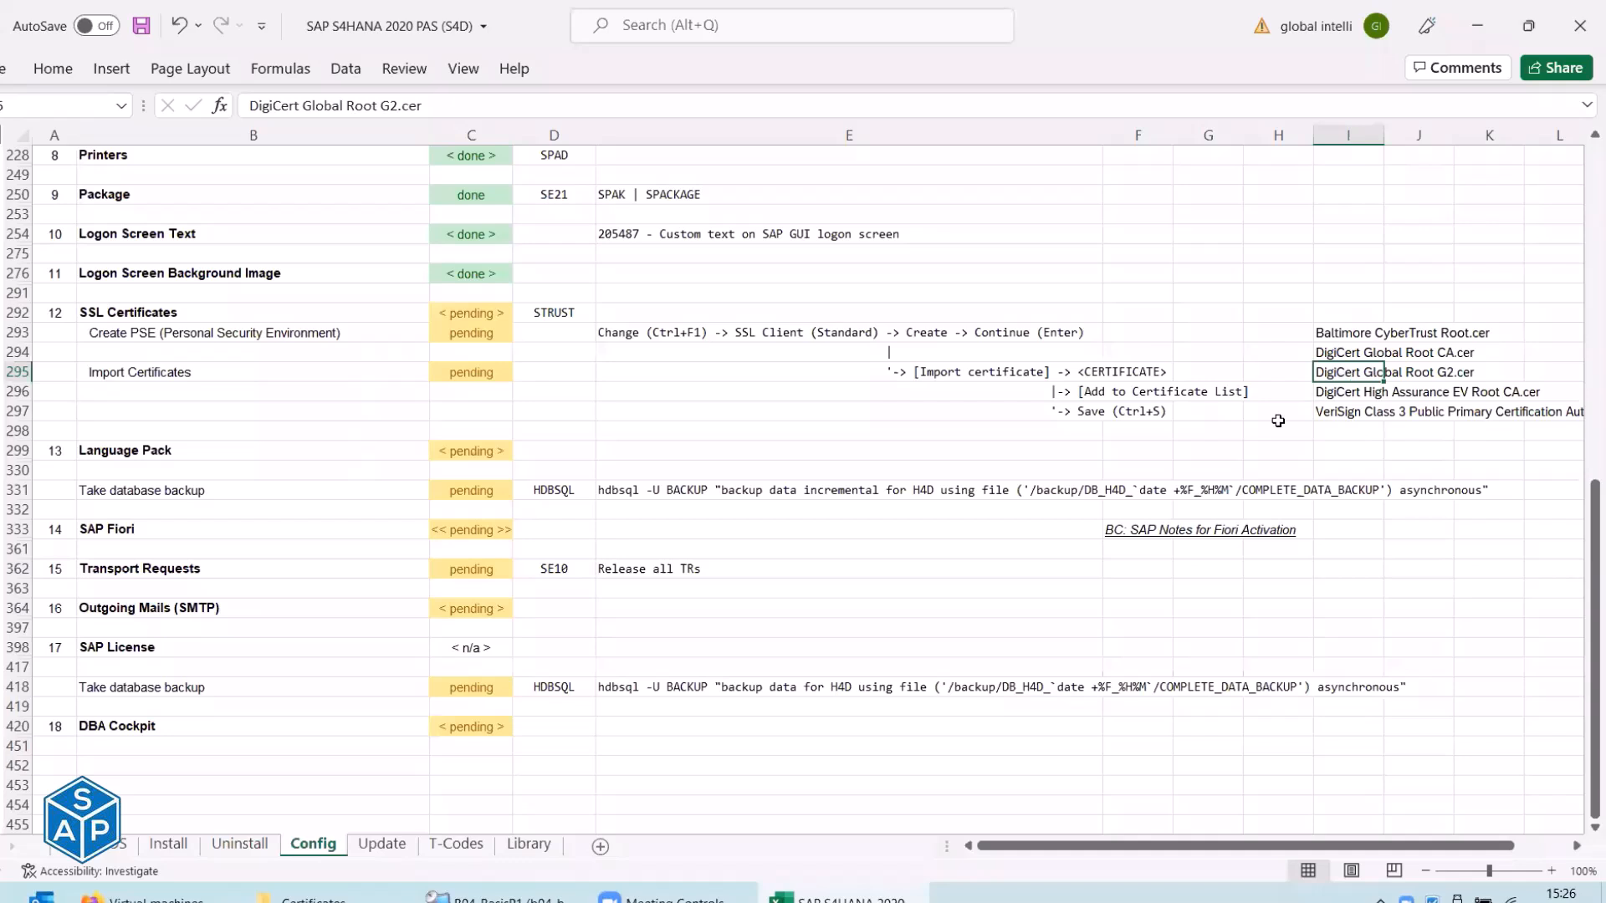
# Open SM59 and select the HTTP Connections to External Server group.
pyautogui.hotkey('alt', 'Tab')
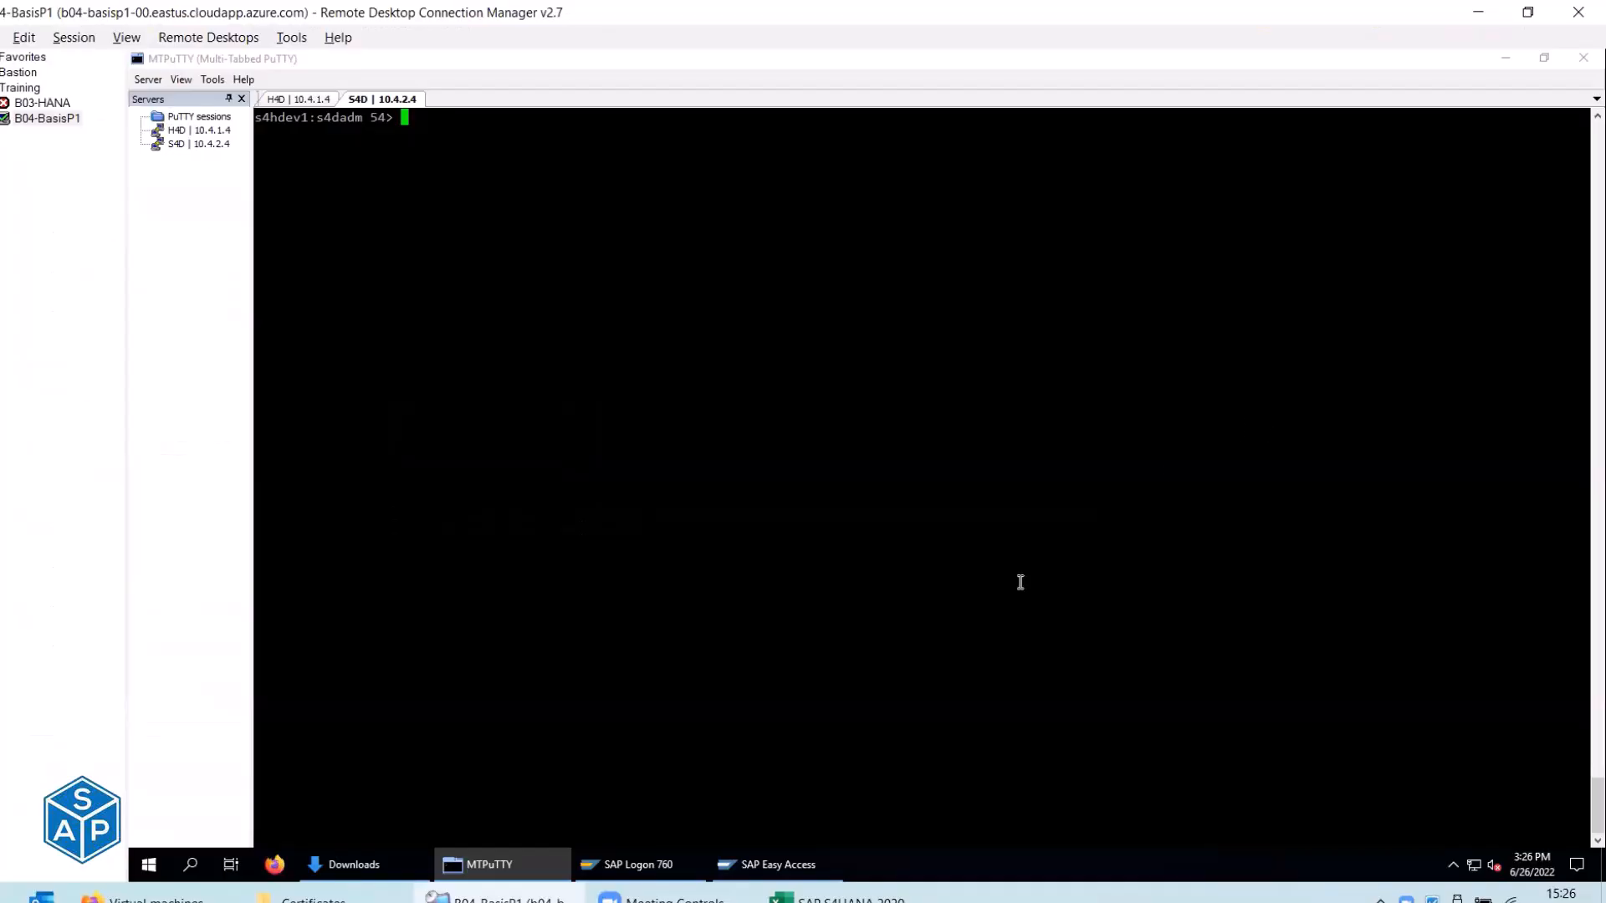
pyautogui.click(741, 866)
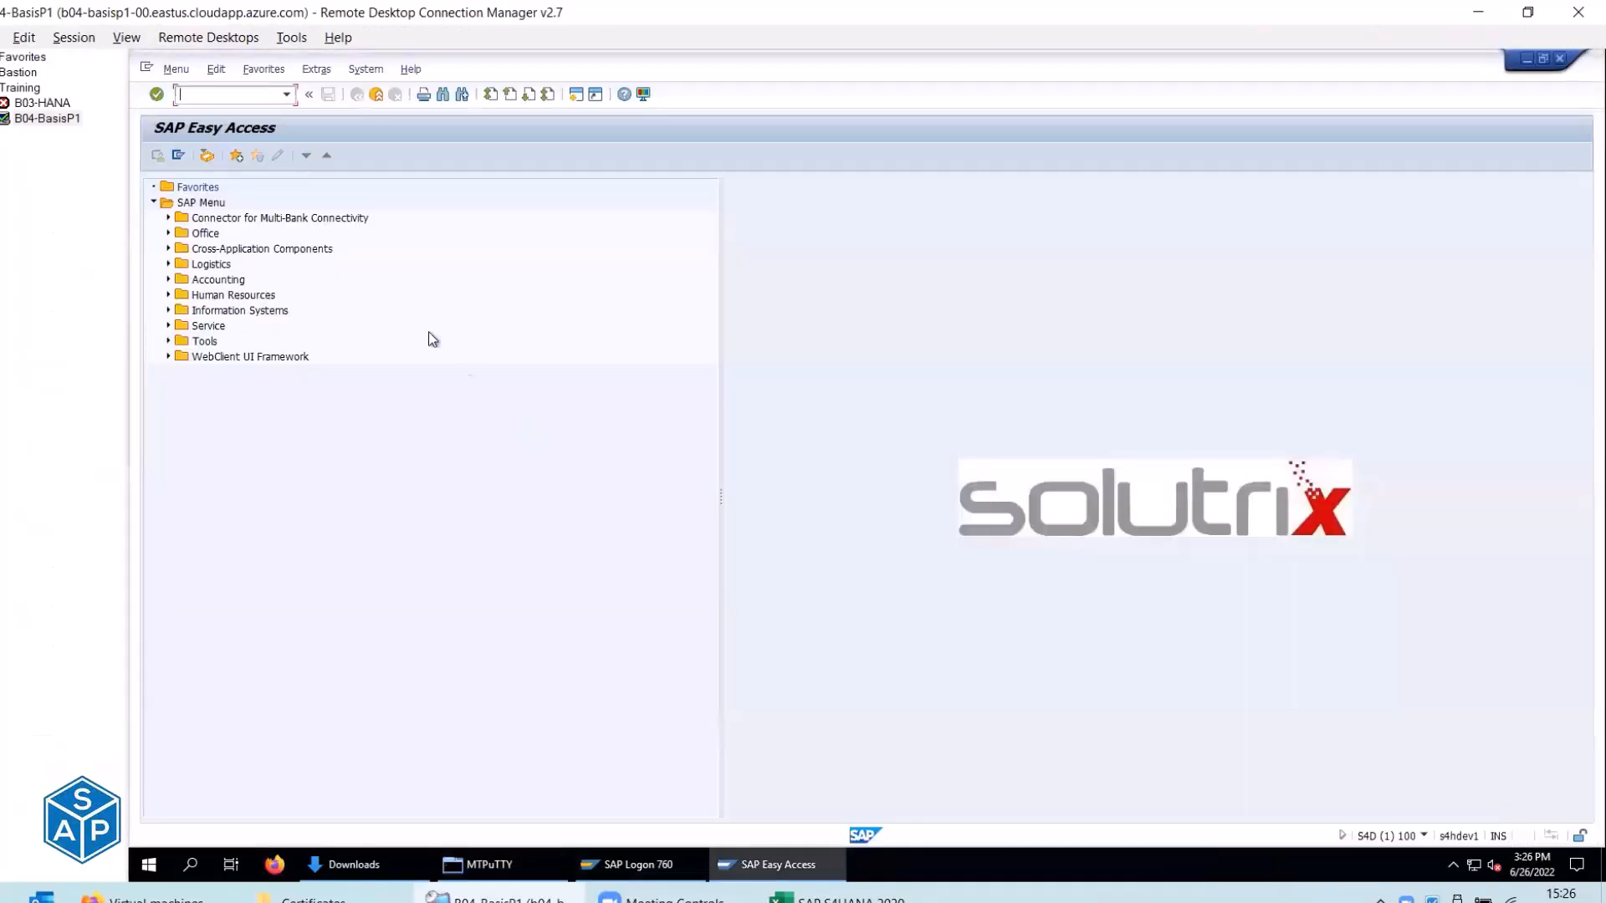
pyautogui.write('sm59')
pyautogui.press('Return')
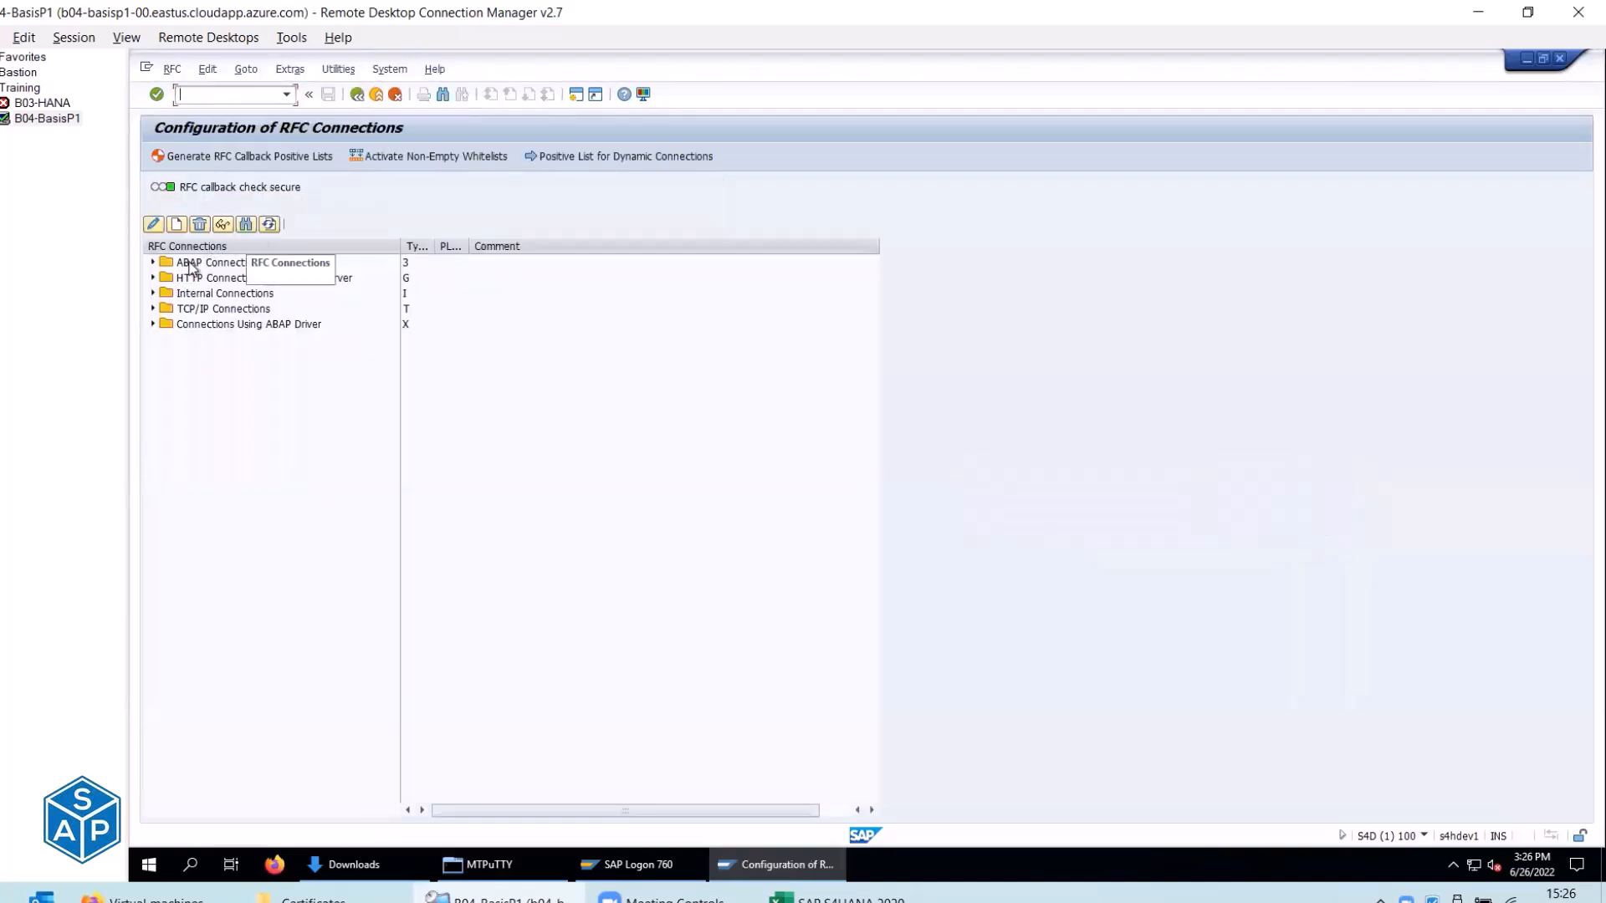
pyautogui.click(153, 277)
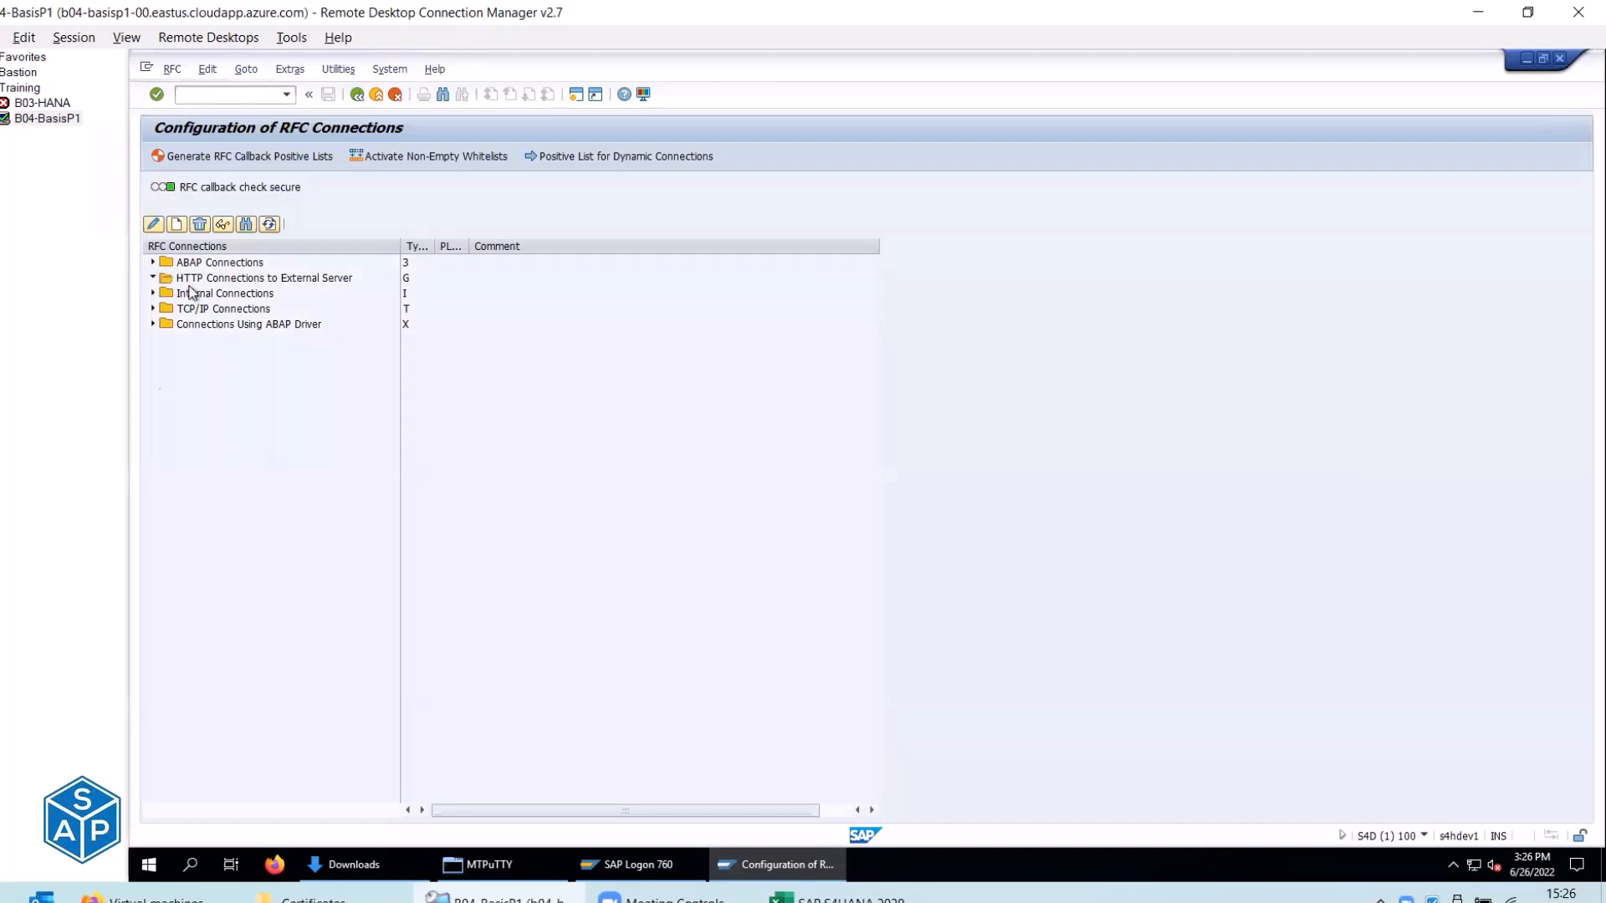
pyautogui.click(234, 279)
# Create a new RFC destination TEST_CERT of connection type G (HTTP to external server).
pyautogui.click(178, 223)
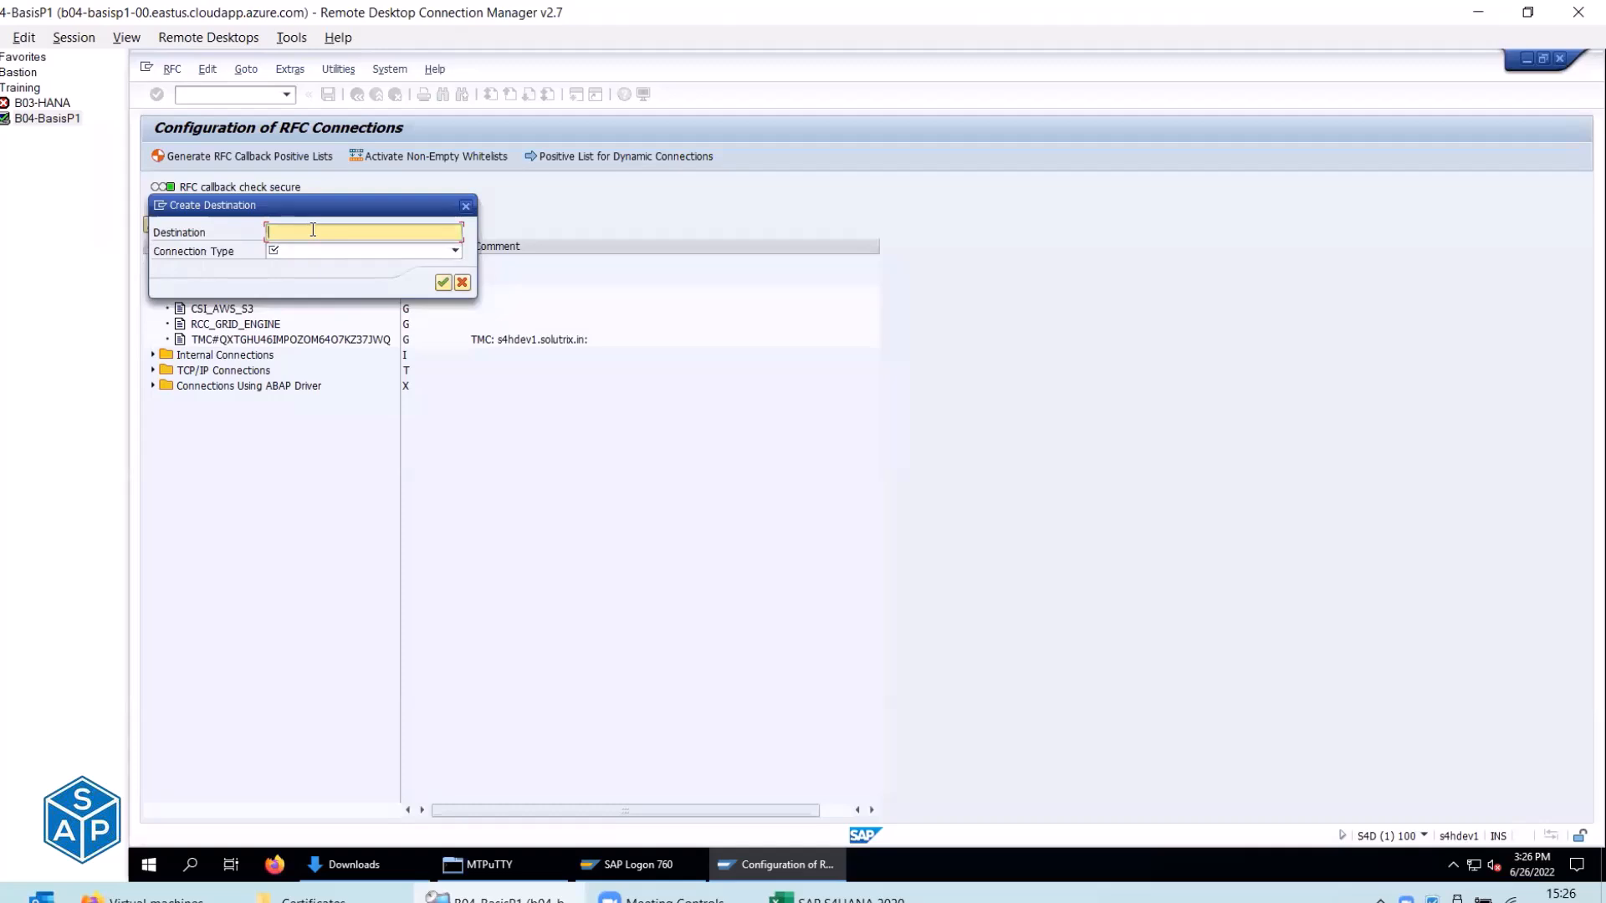
pyautogui.write('HTTP')
pyautogui.press('BackSpace')
pyautogui.press('BackSpace')
pyautogui.press('BackSpace')
pyautogui.press('BackSpace')
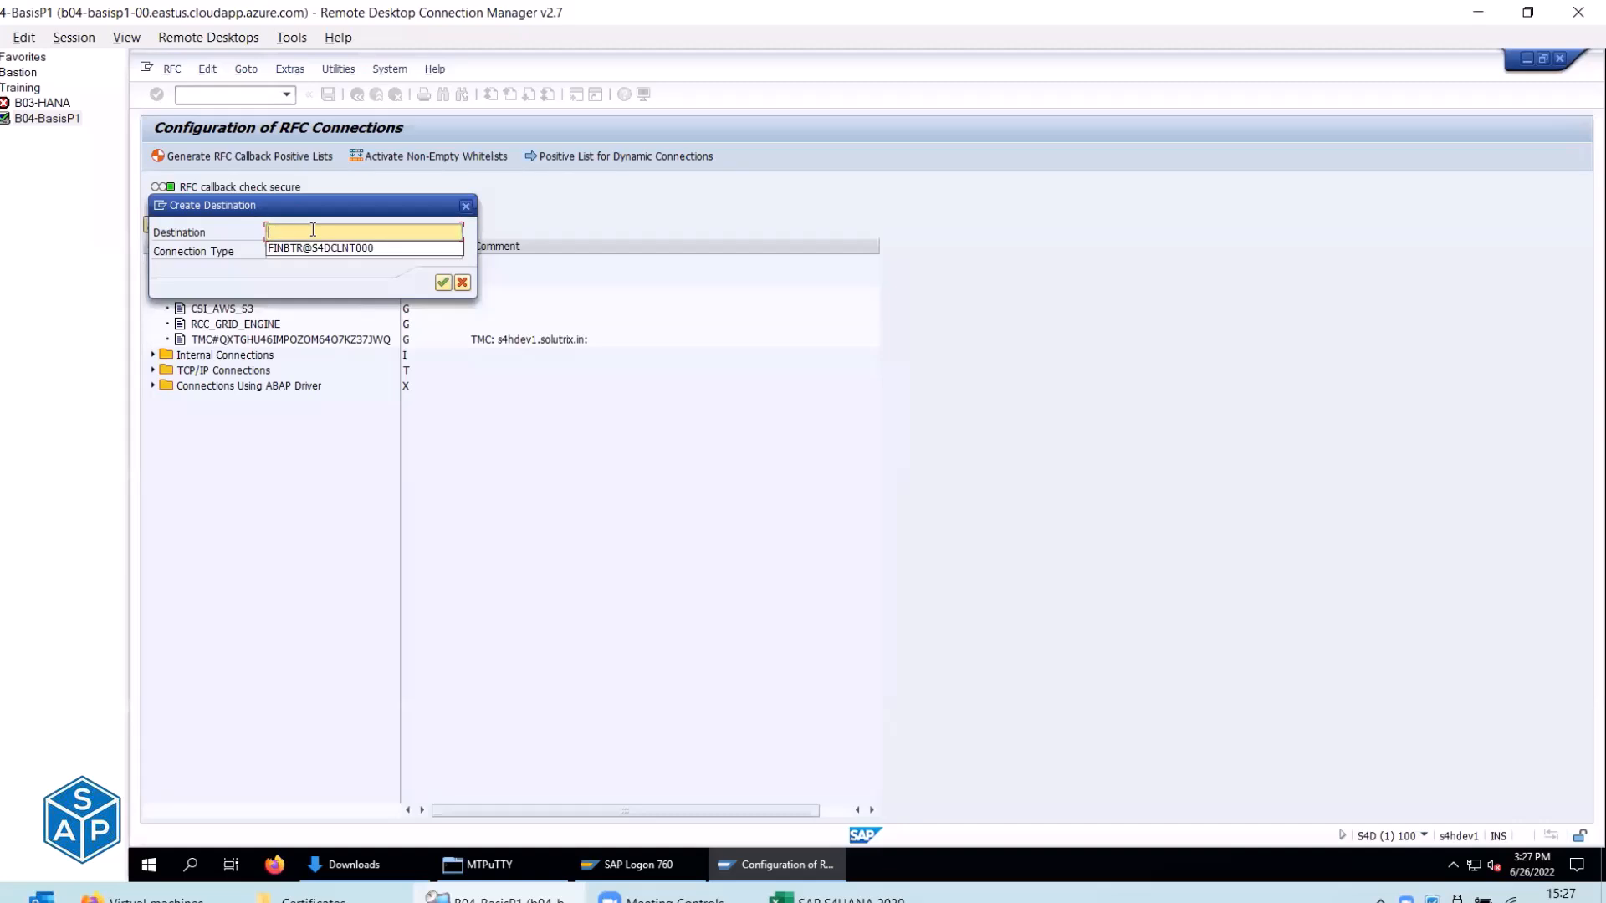
pyautogui.write('CER')
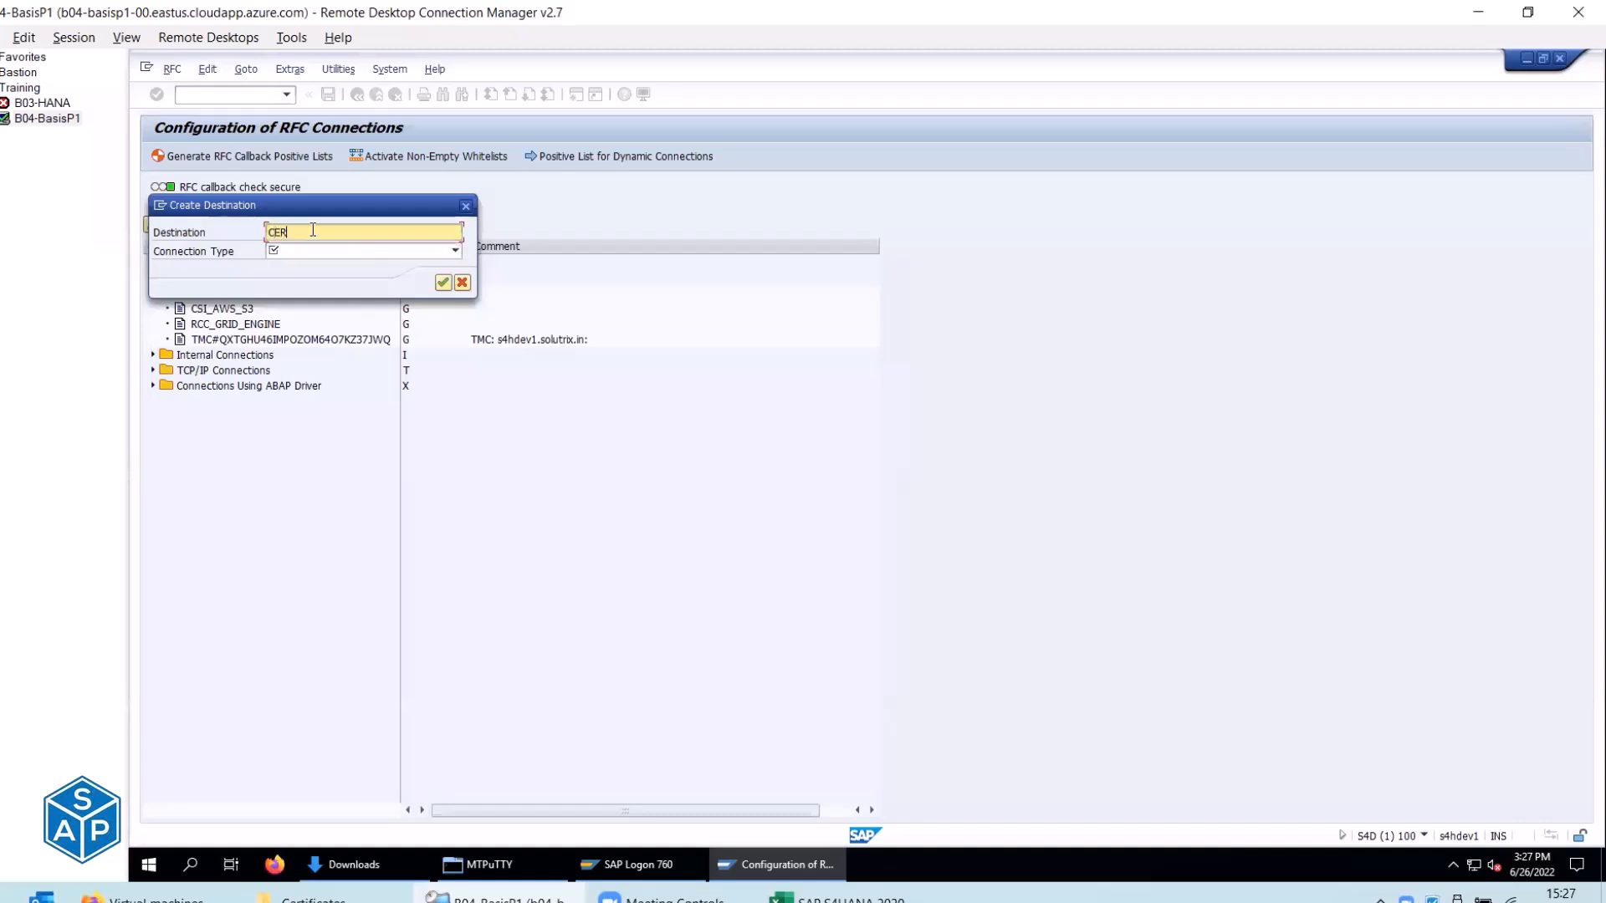
pyautogui.write('T_TE')
pyautogui.press('BackSpace')
pyautogui.press('BackSpace')
pyautogui.press('BackSpace')
pyautogui.write('T')
pyautogui.write('TEST')
pyautogui.write('_')
pyautogui.click(332, 254)
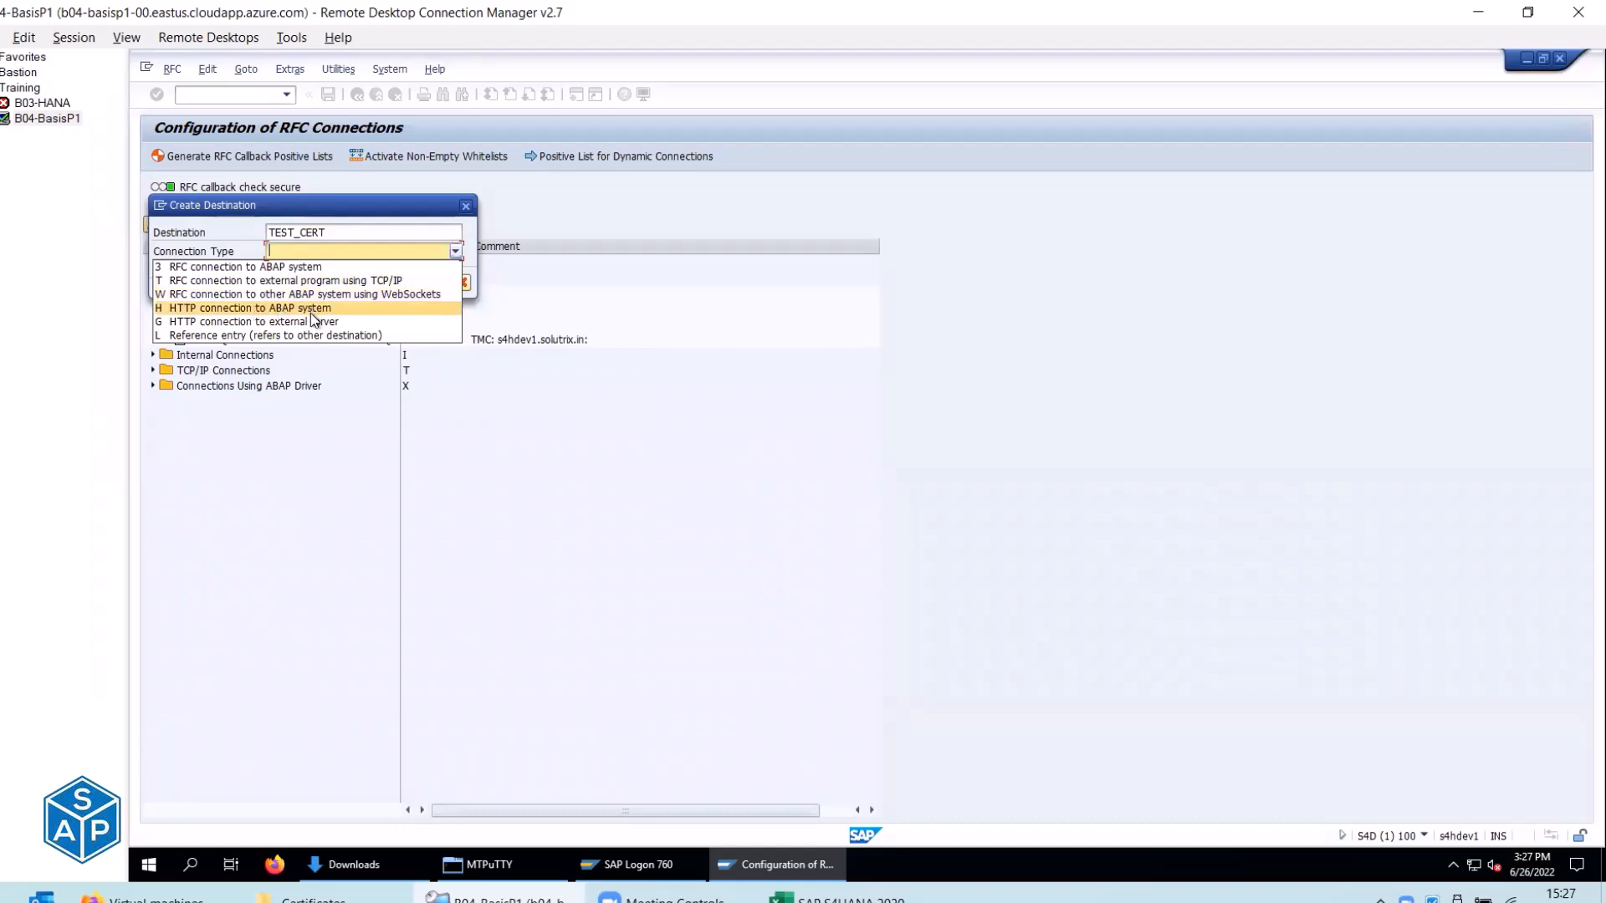
pyautogui.click(312, 322)
pyautogui.click(448, 284)
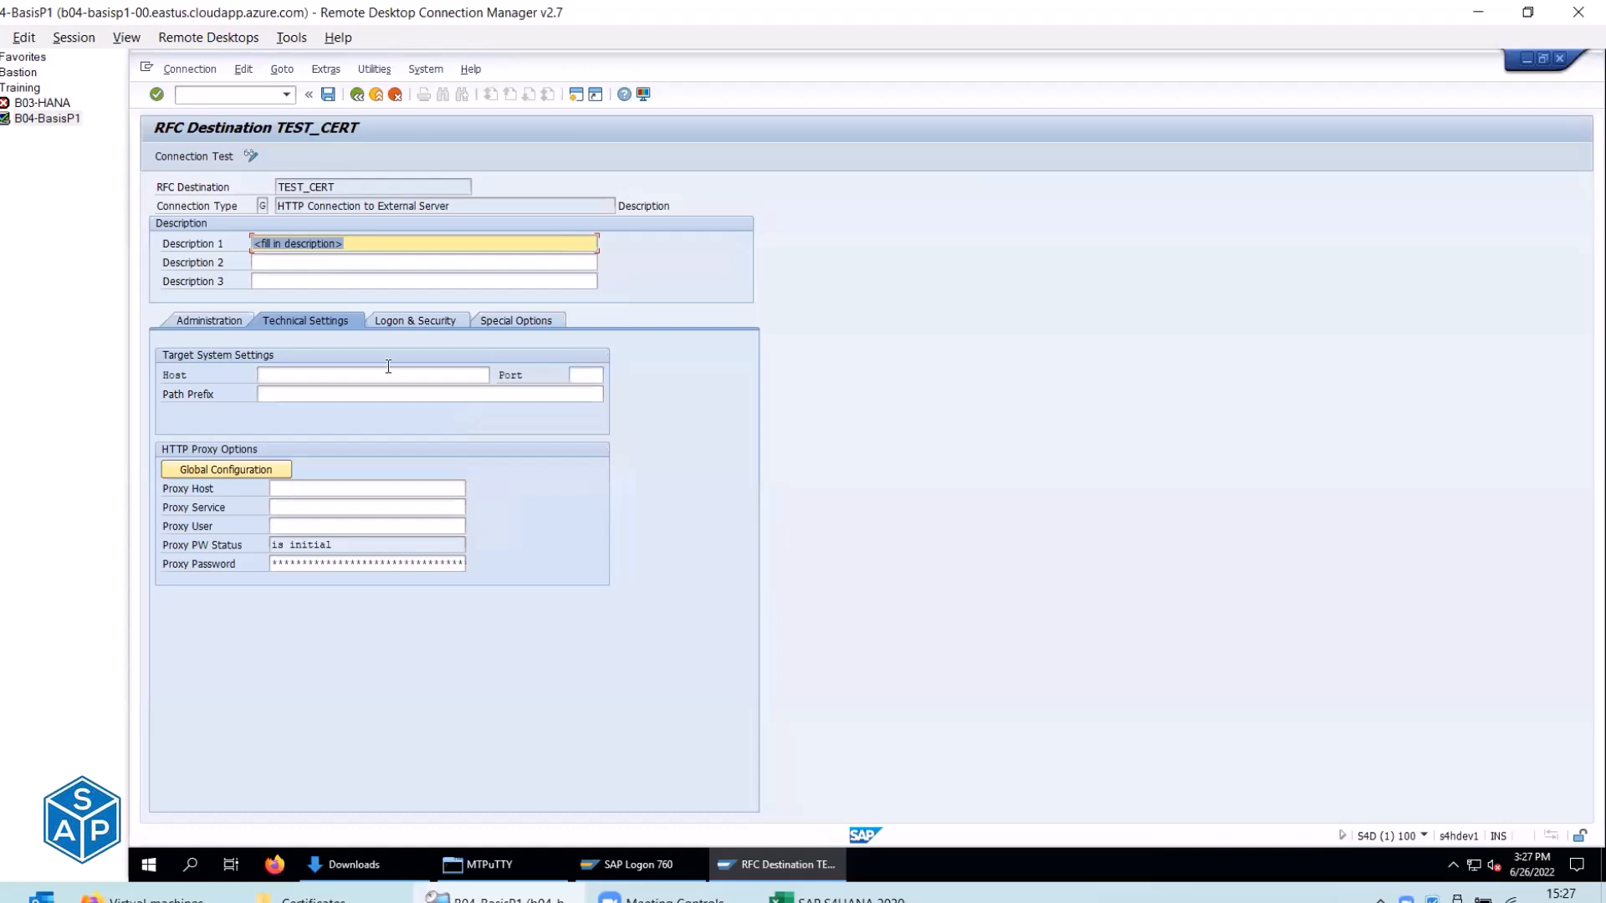
# Set target host support.sap.com and port 443, then save TEST_CERT.
pyautogui.click(349, 380)
pyautogui.write('support.sap.com')
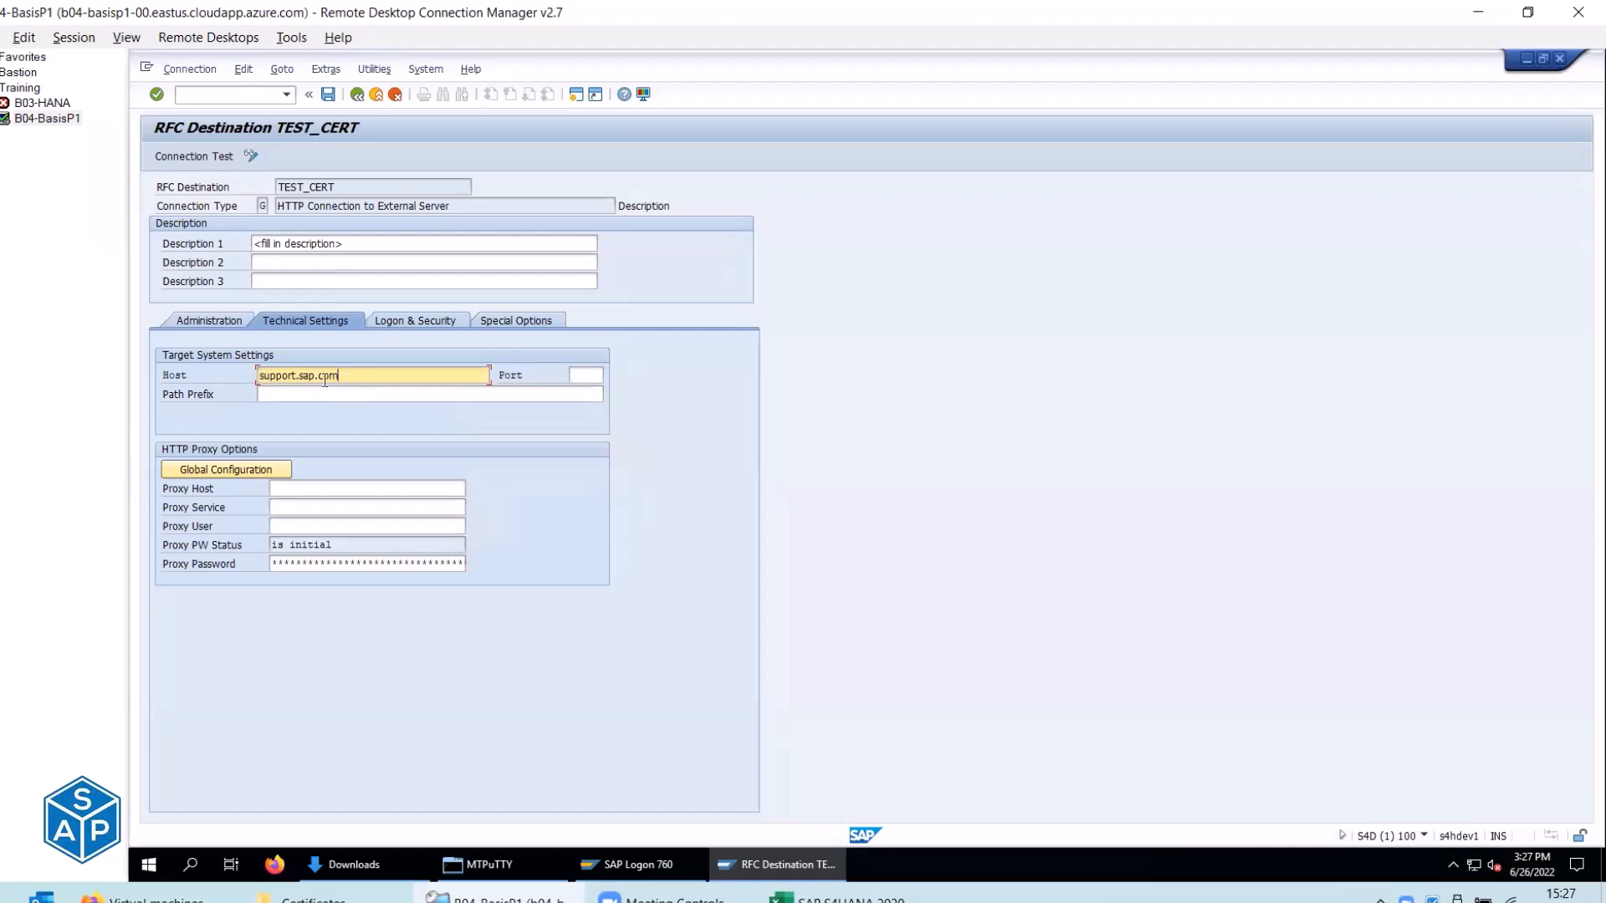
pyautogui.click(572, 378)
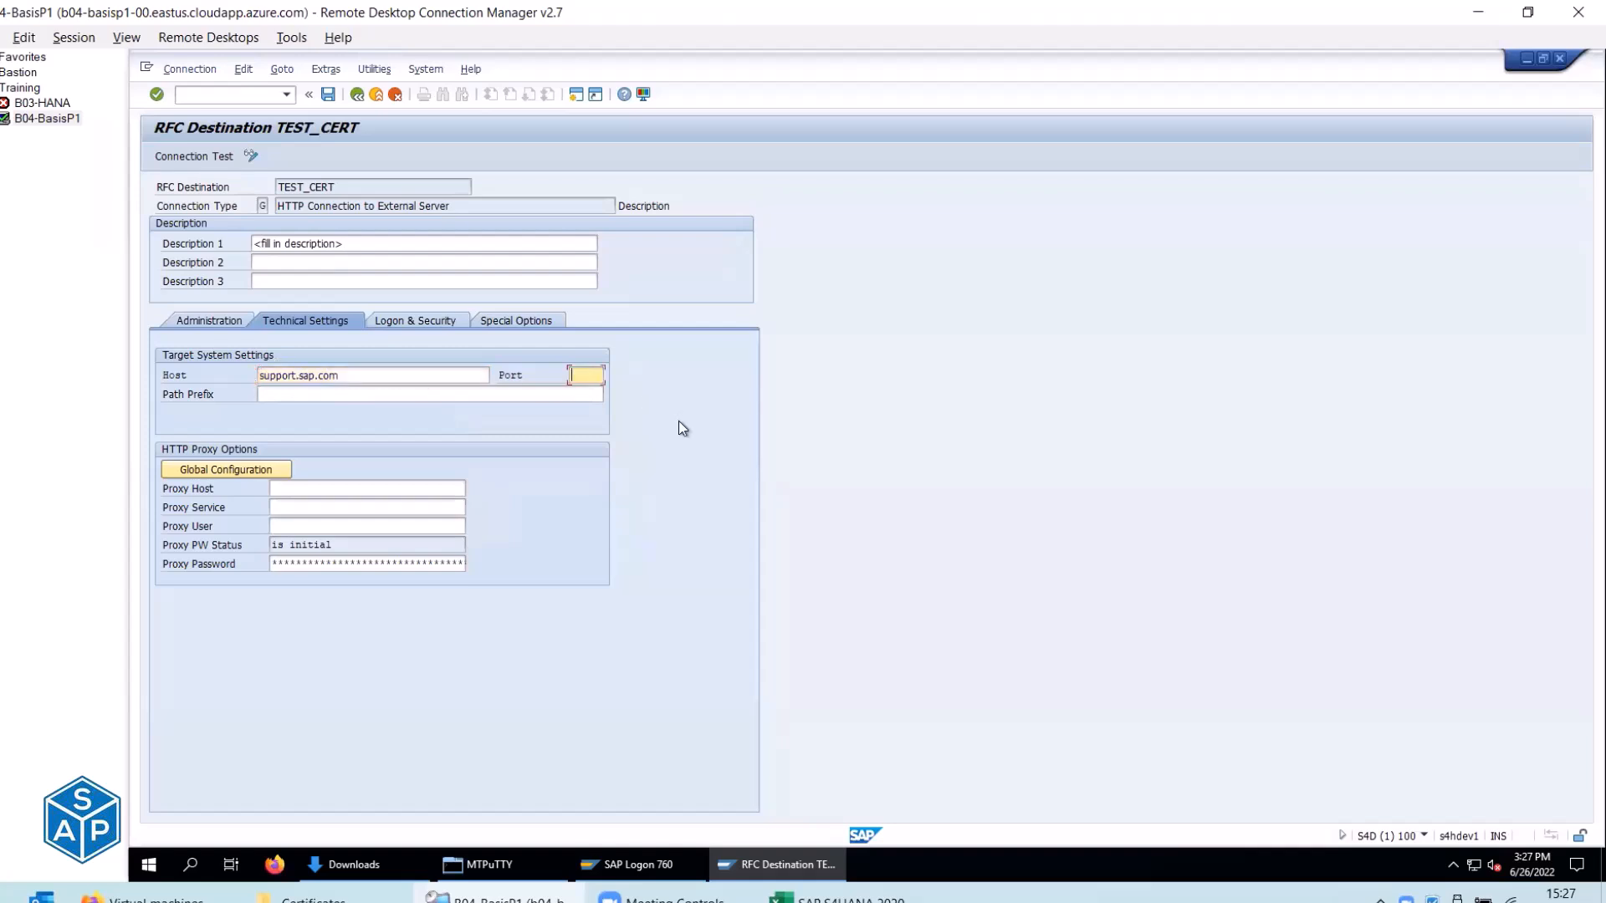
pyautogui.write('443')
pyautogui.click(328, 94)
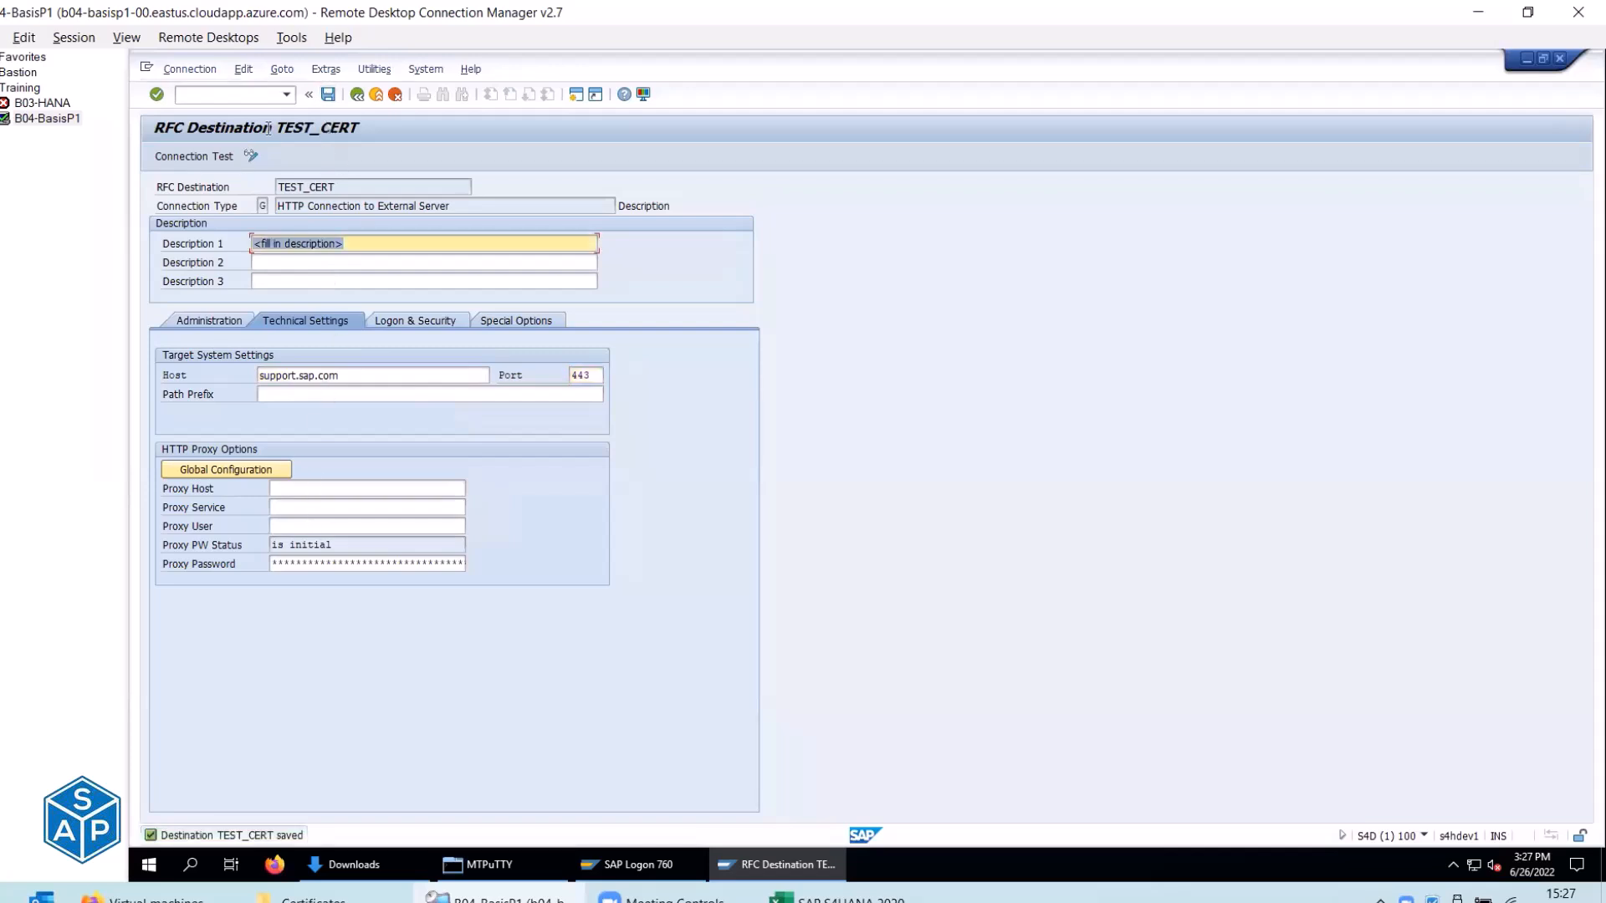
pyautogui.click(208, 157)
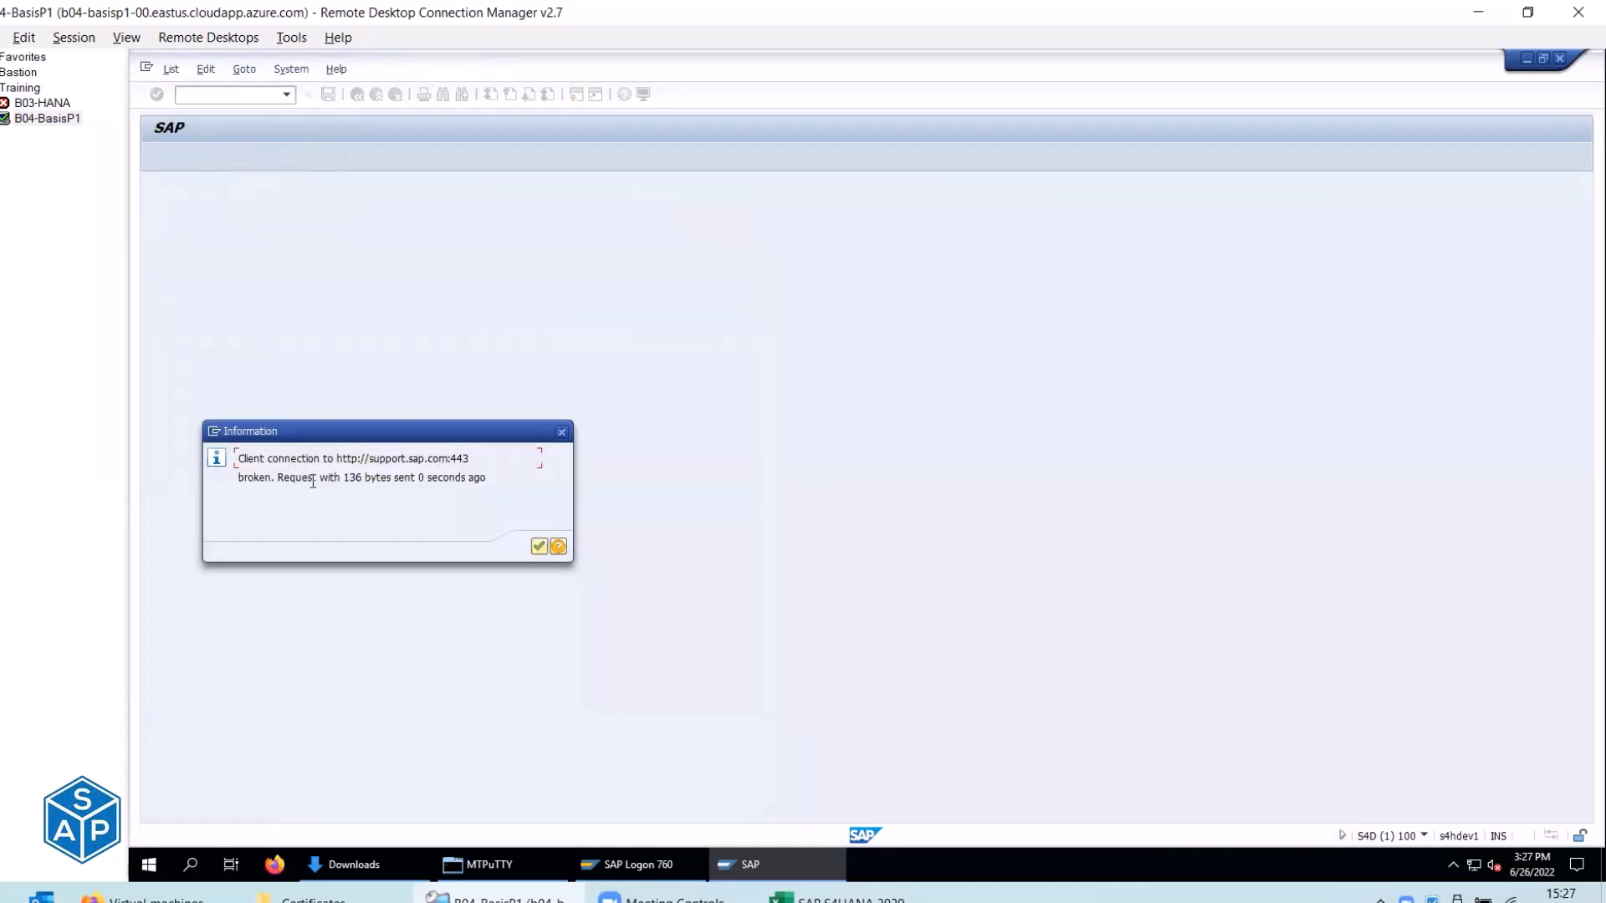
pyautogui.click(558, 548)
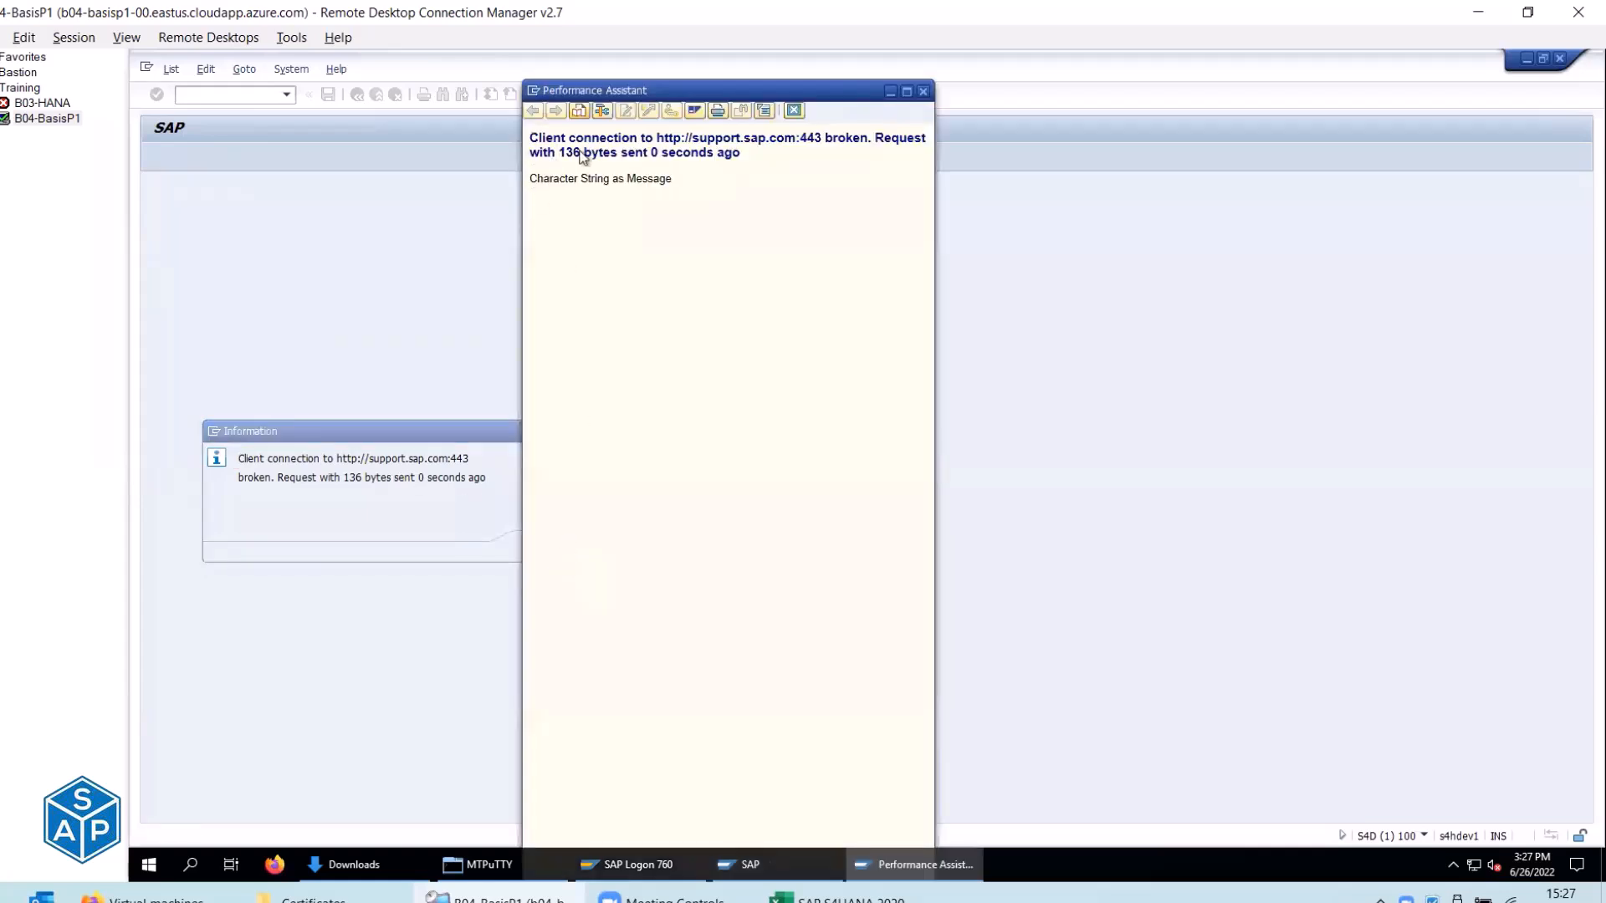
pyautogui.click(924, 91)
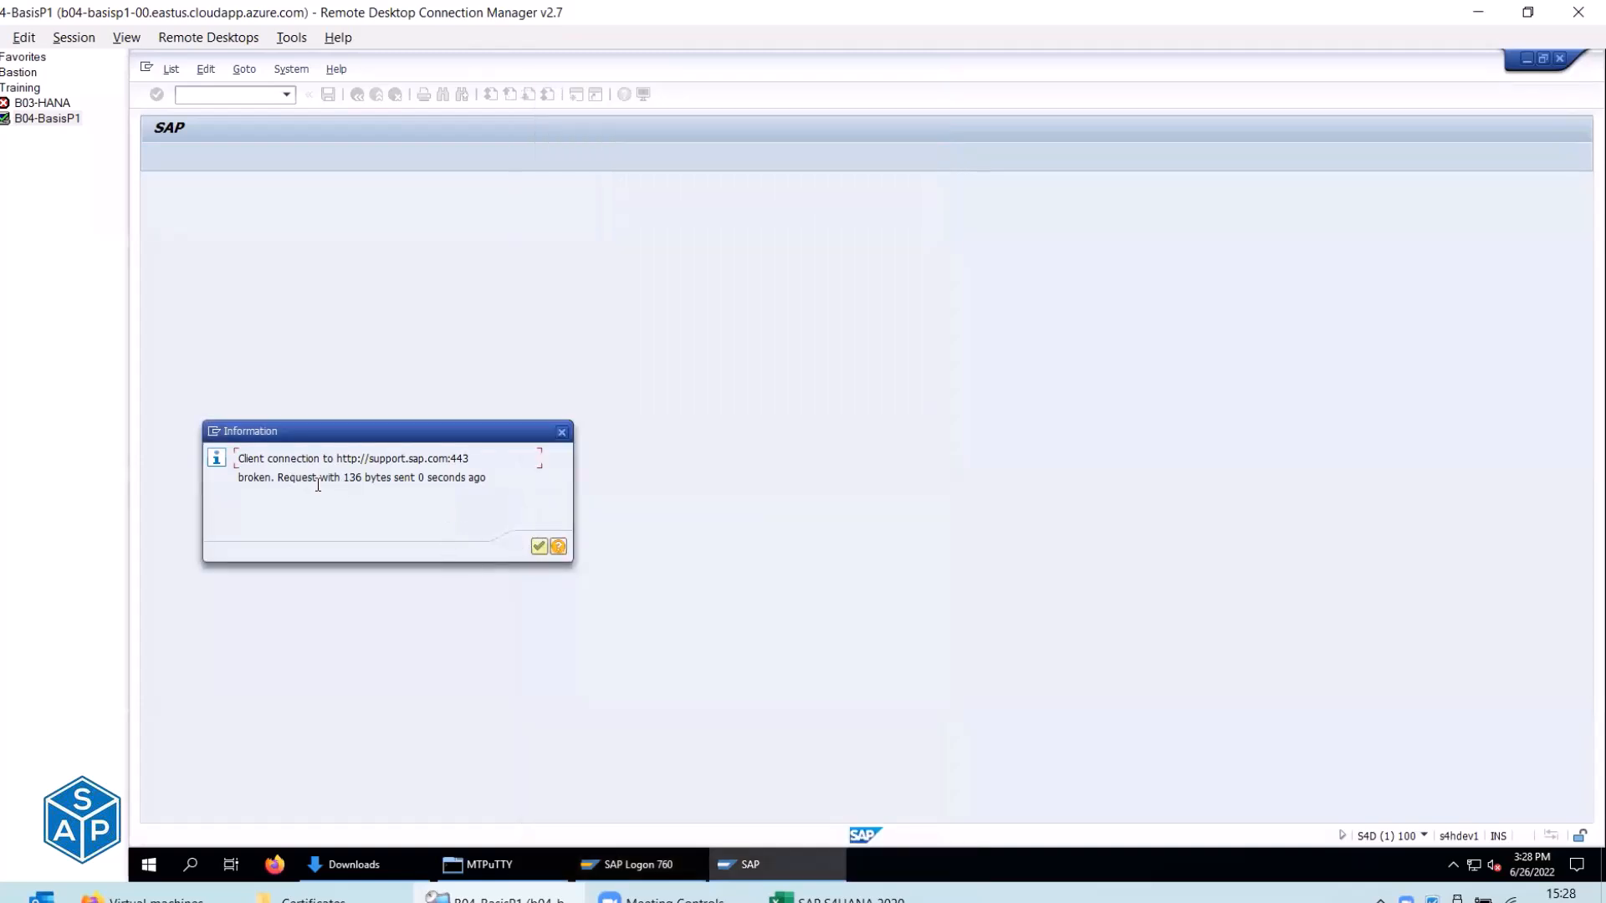
pyautogui.click(535, 547)
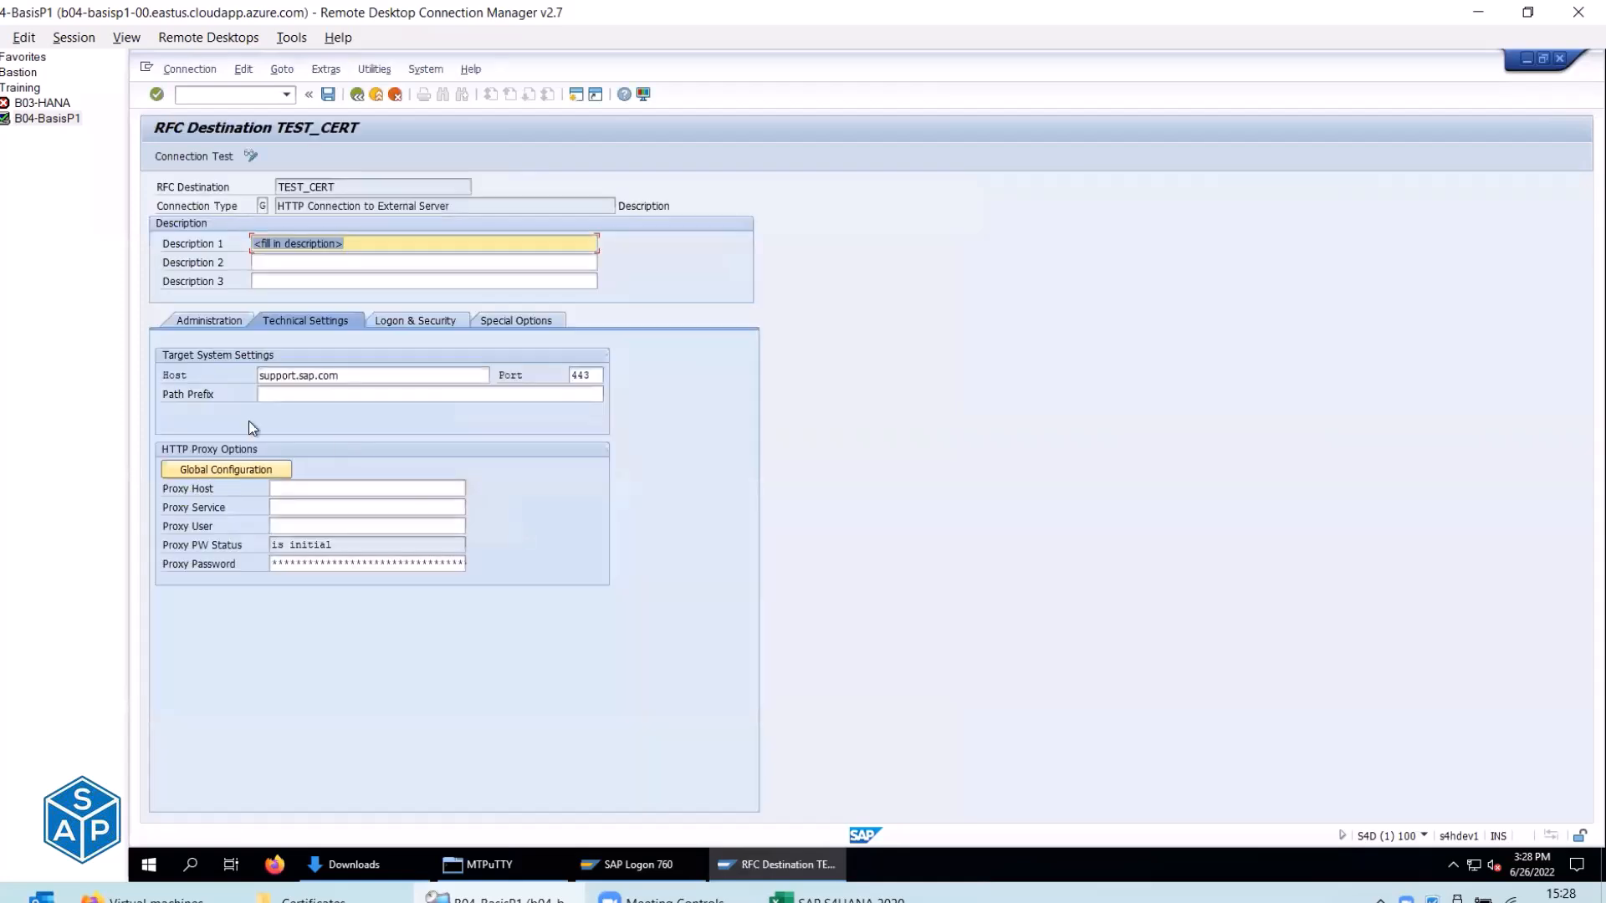
pyautogui.click(278, 396)
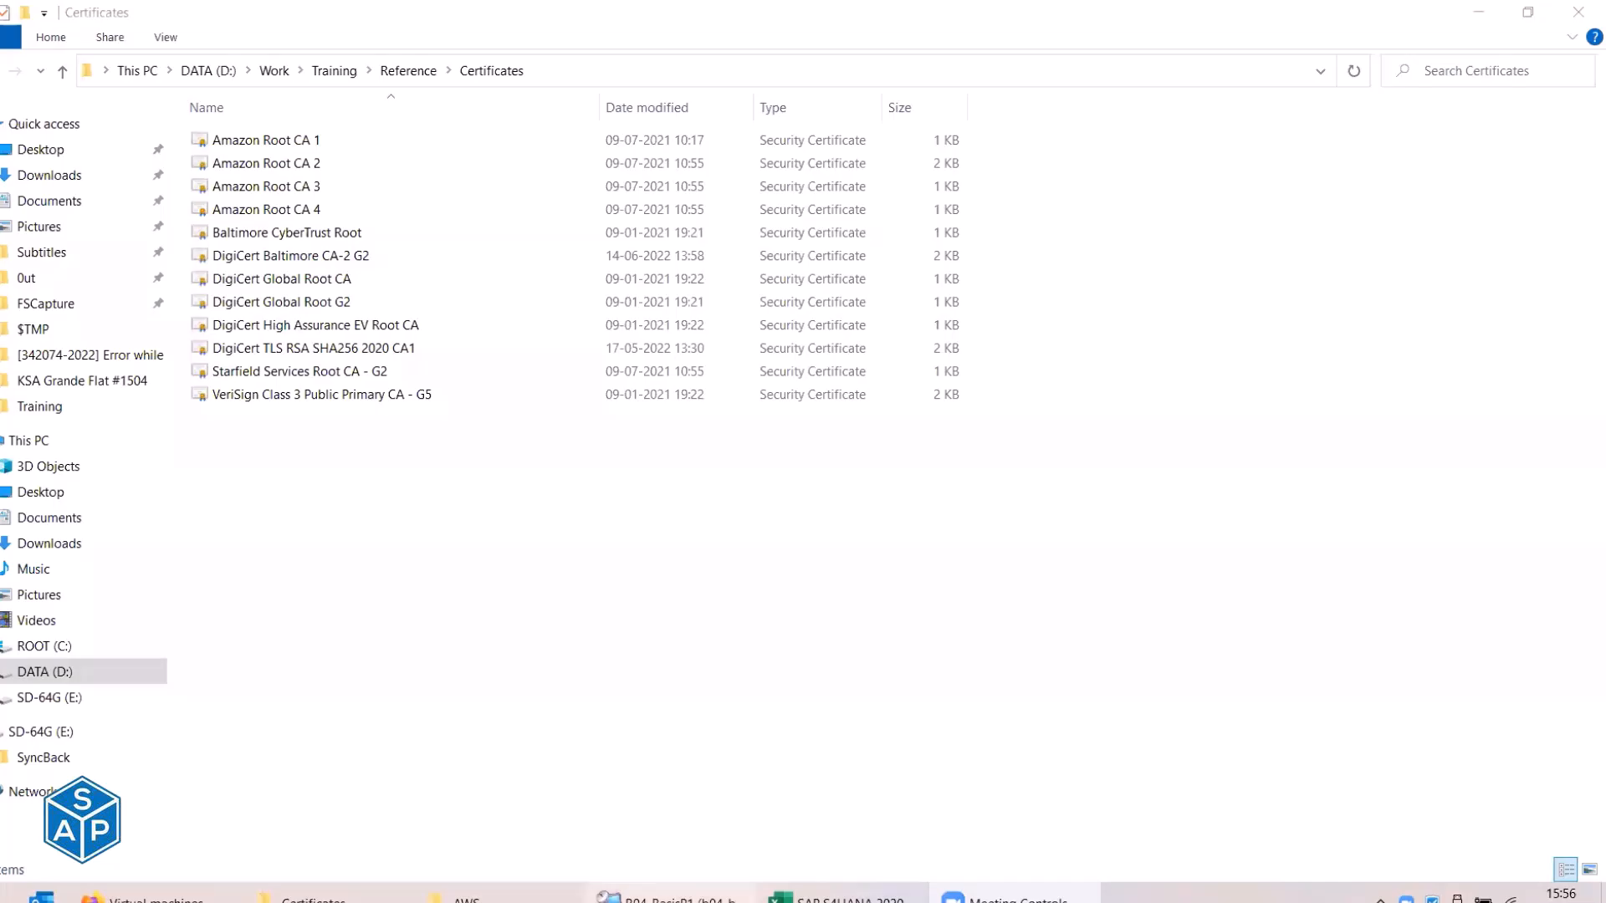
# Bring the B04-BasisP1 remote SAP session back to the front.
pyautogui.click(679, 898)
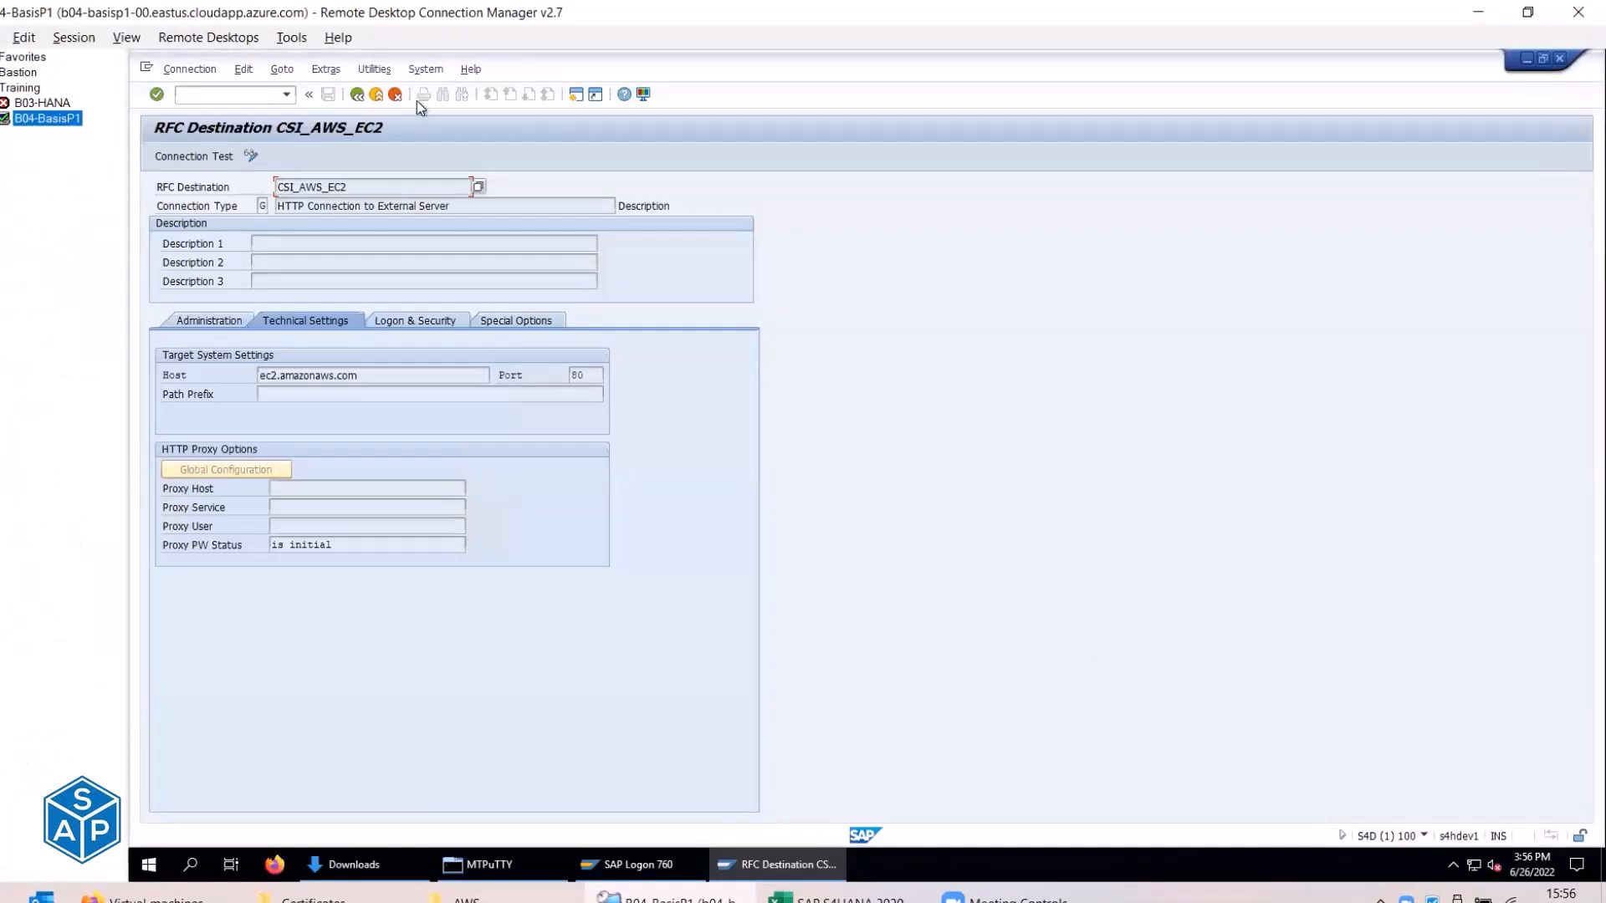
# Exit twice to SAP Easy Access and rerun transaction sm59.
pyautogui.click(377, 99)
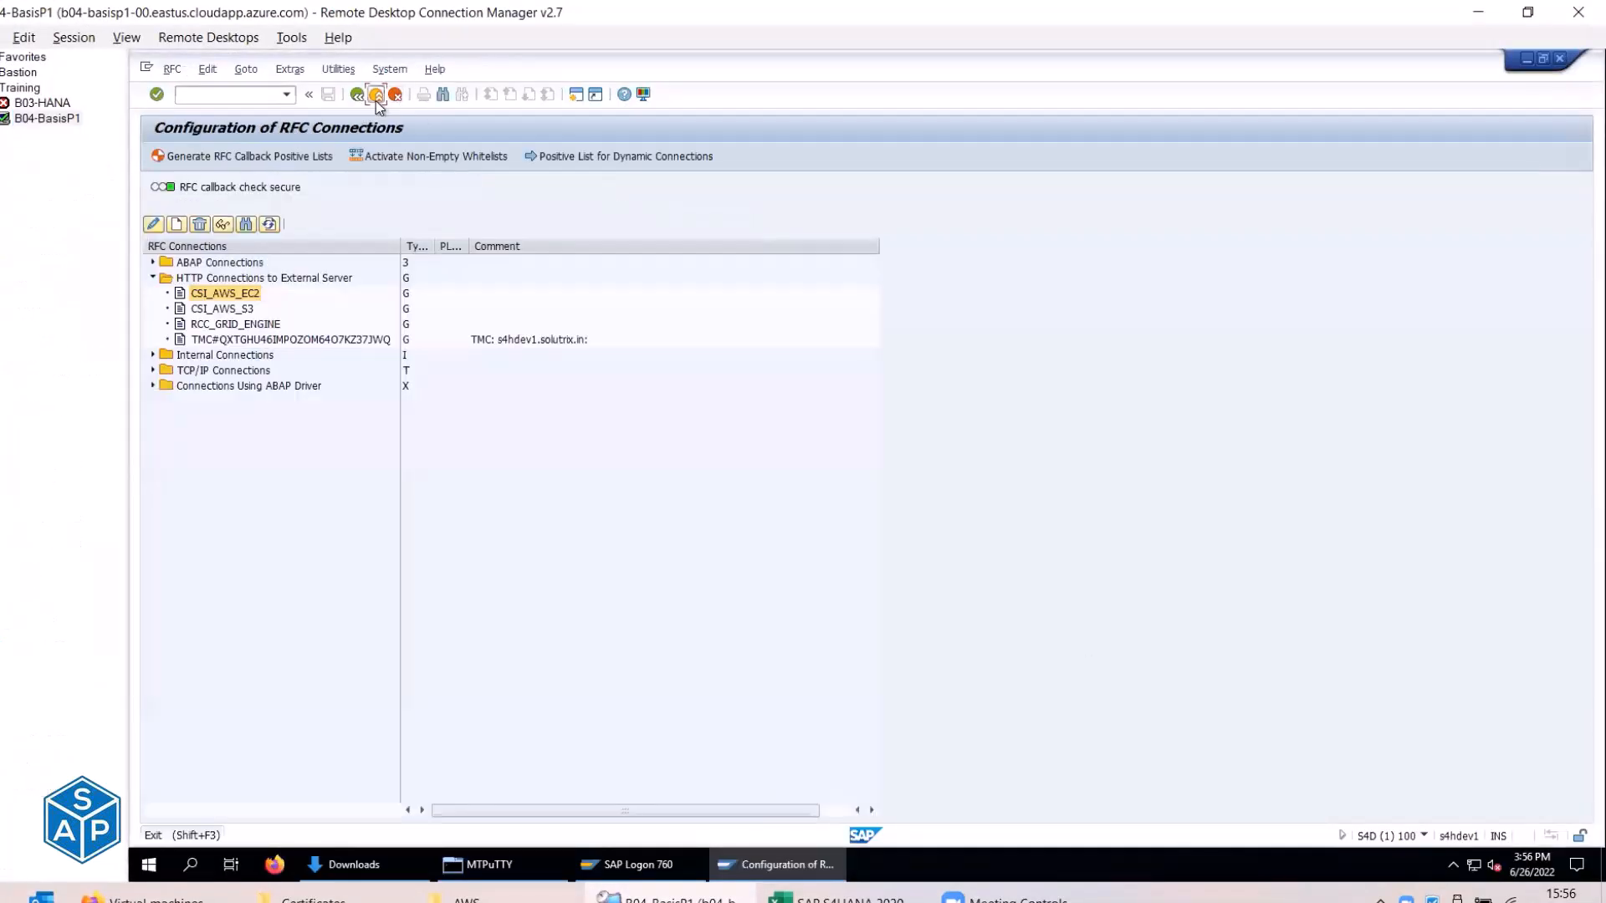
pyautogui.click(376, 100)
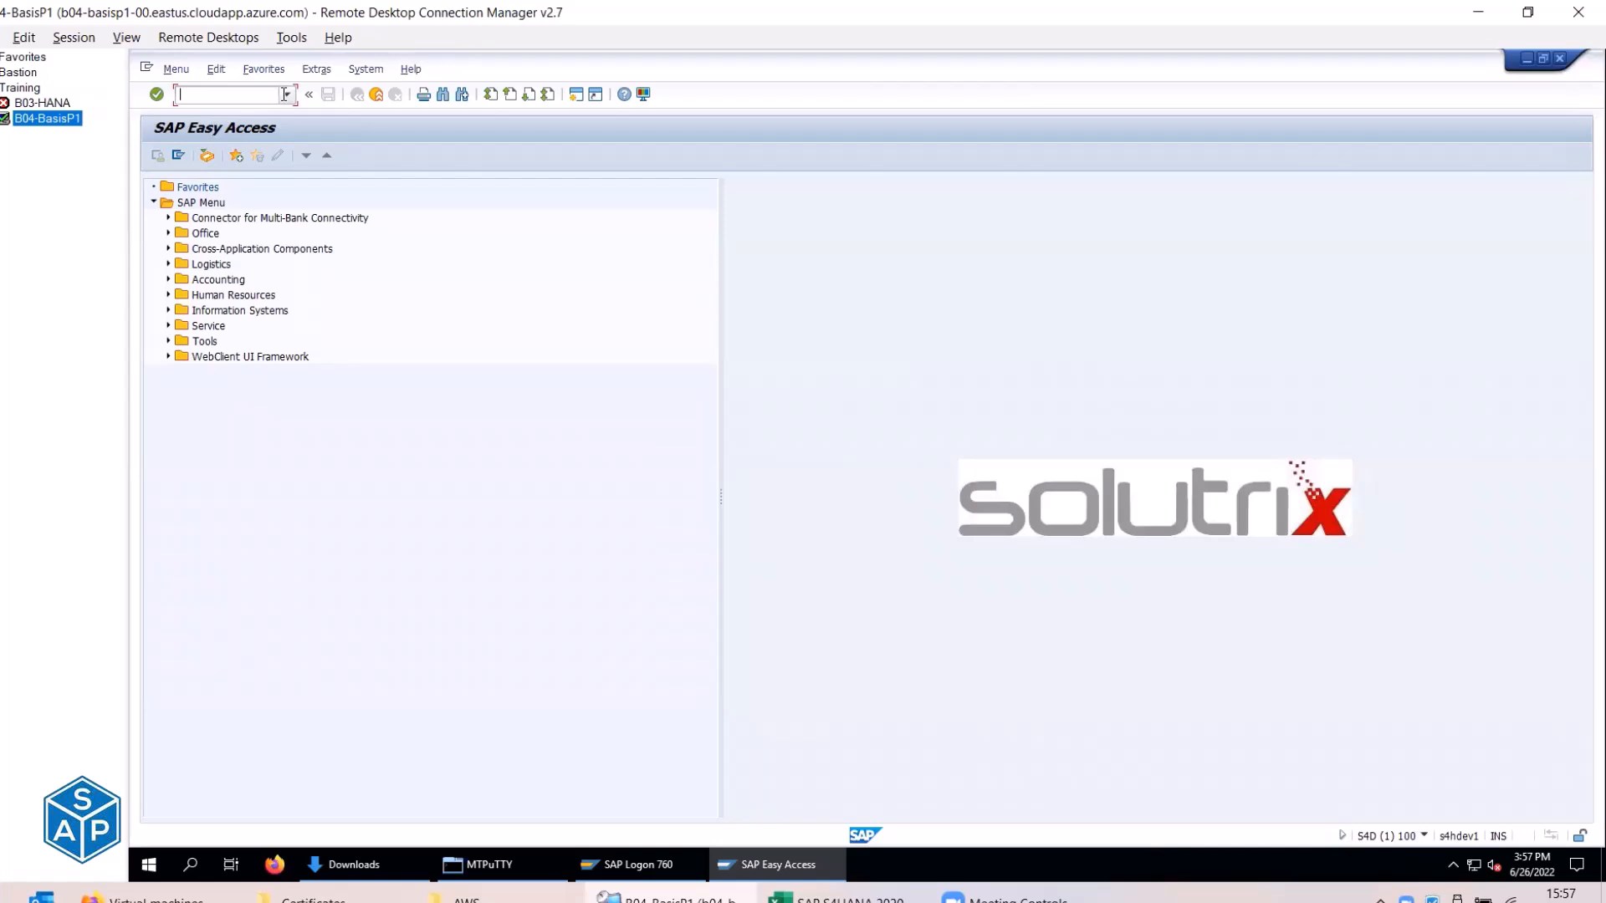
pyautogui.click(232, 96)
pyautogui.write('sm59')
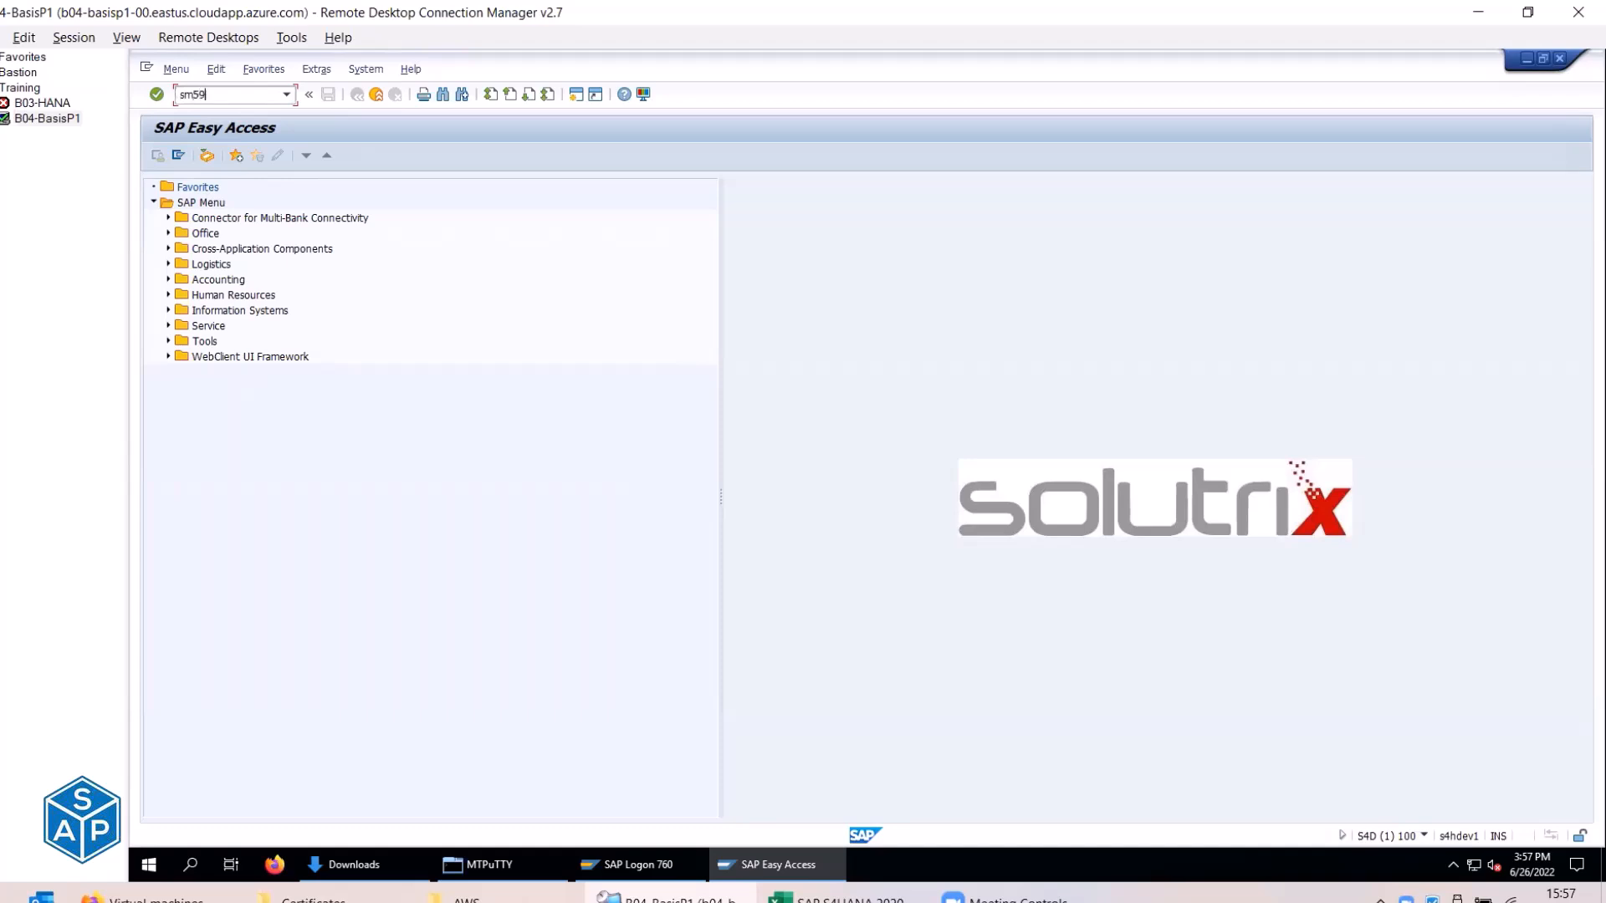
pyautogui.press('Return')
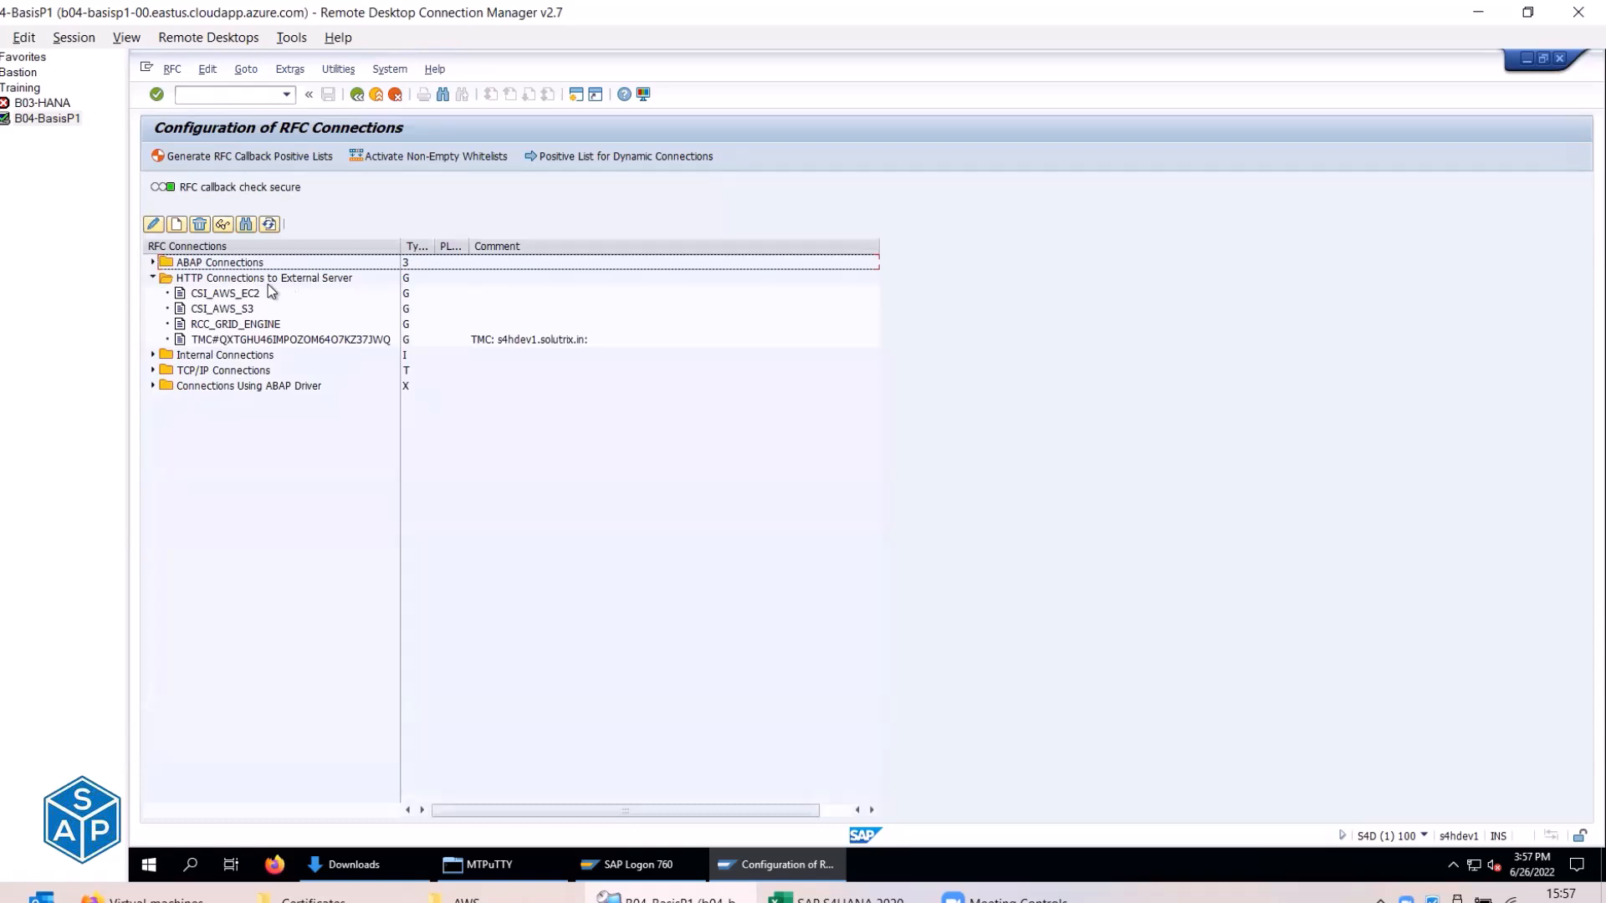
# Open the CSI_AWS_EC2 destination (ec2.amazonaws.com, port 80) from the external HTTP connections.
pyautogui.click(246, 293)
pyautogui.click(241, 311)
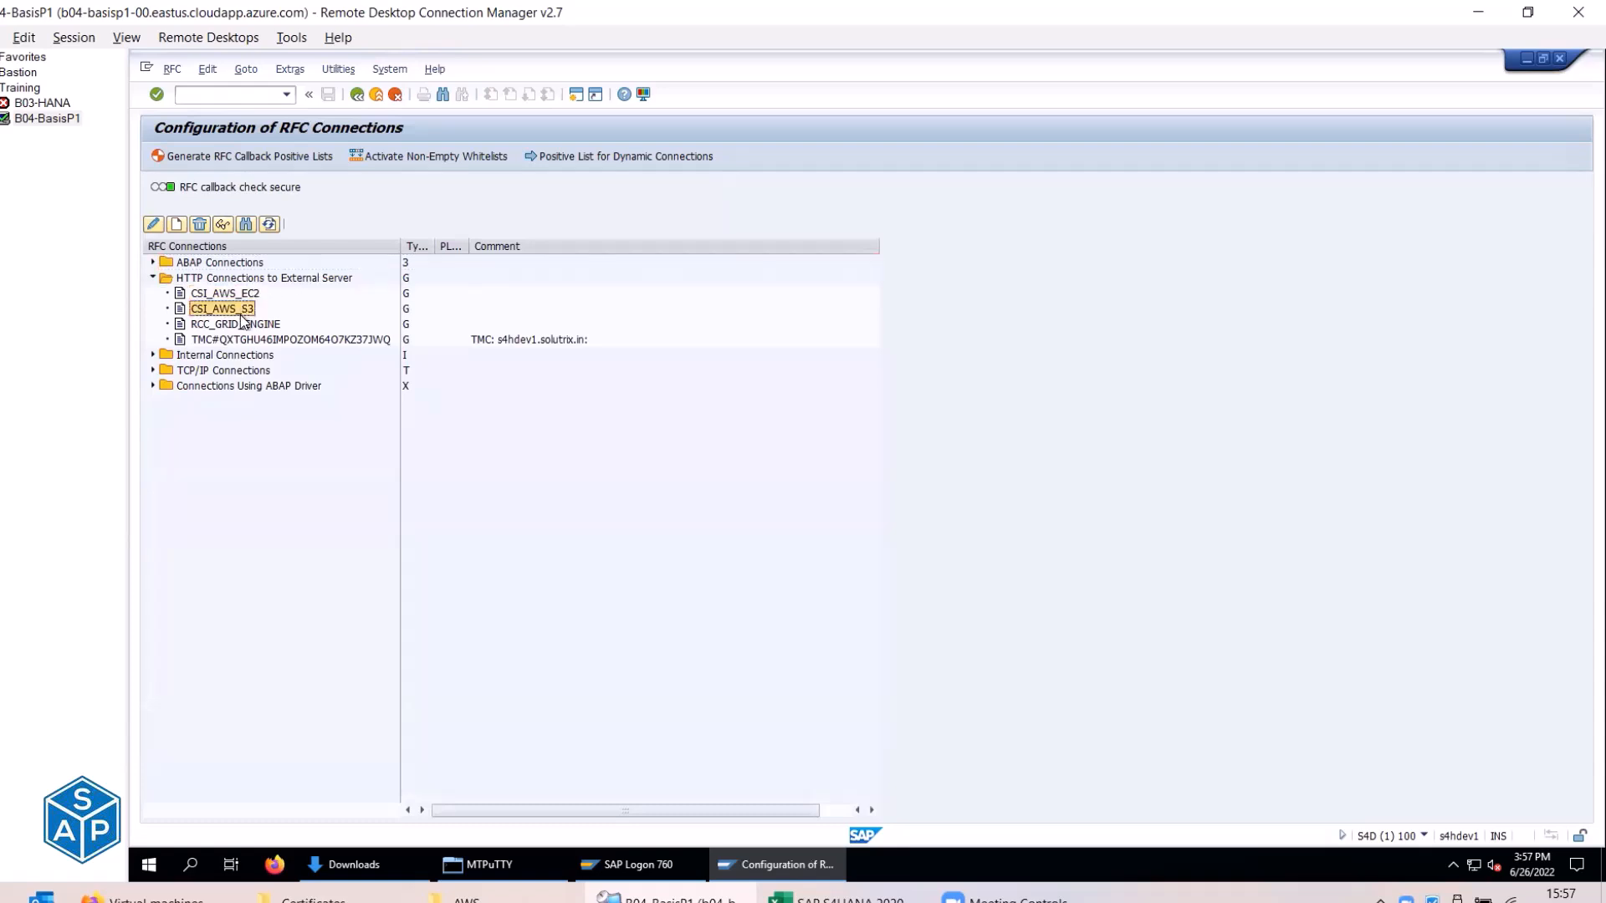
pyautogui.click(222, 294)
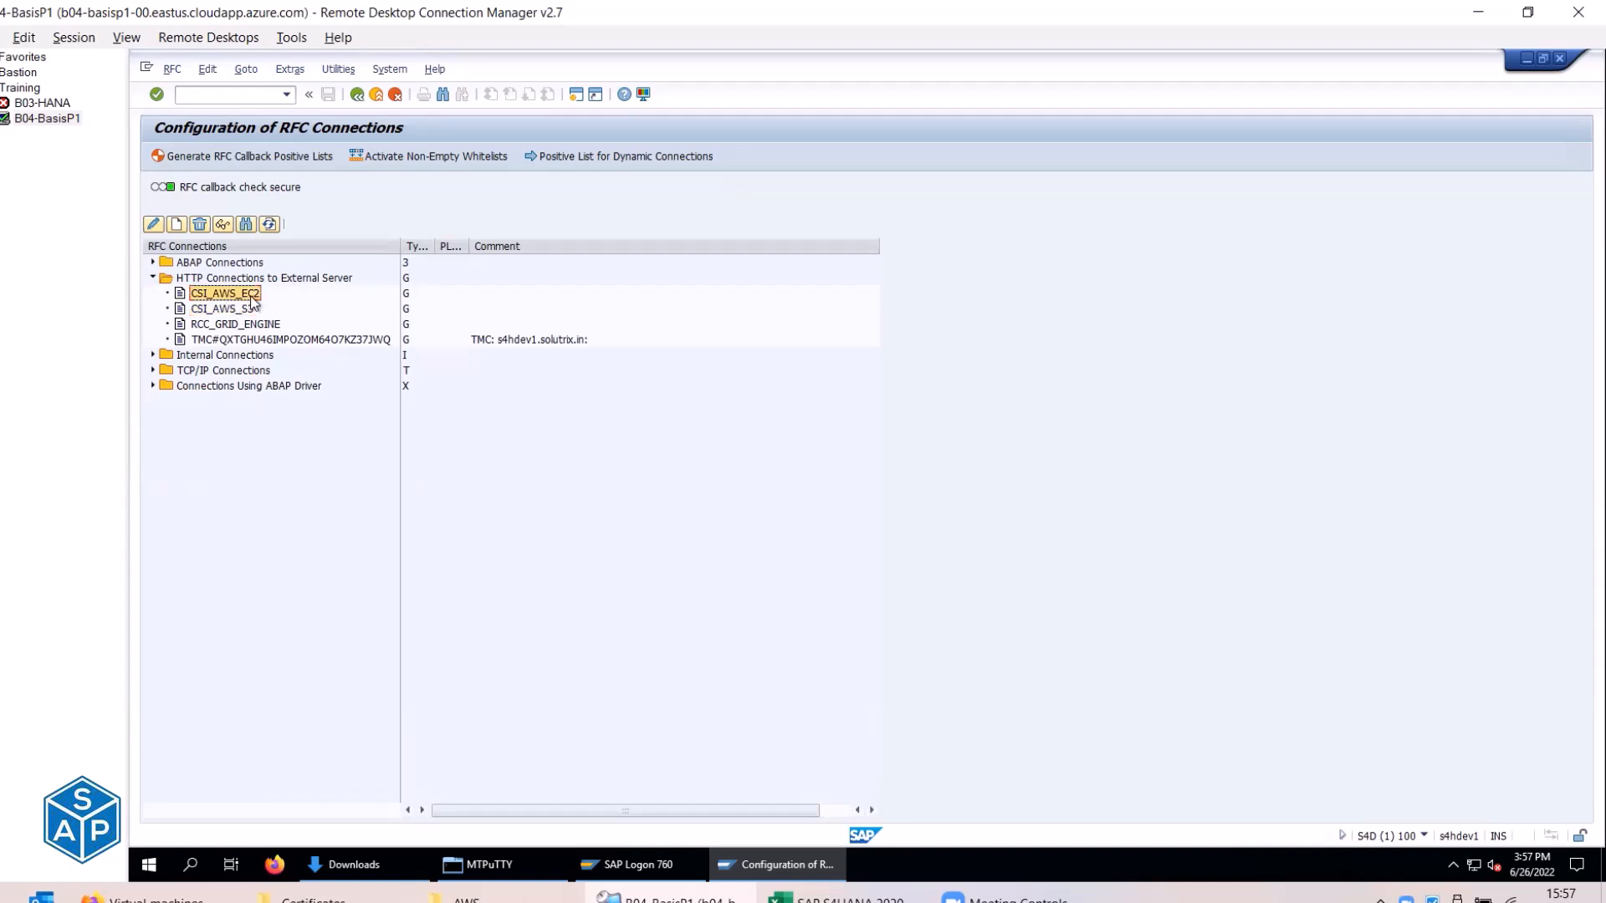
pyautogui.click(246, 310)
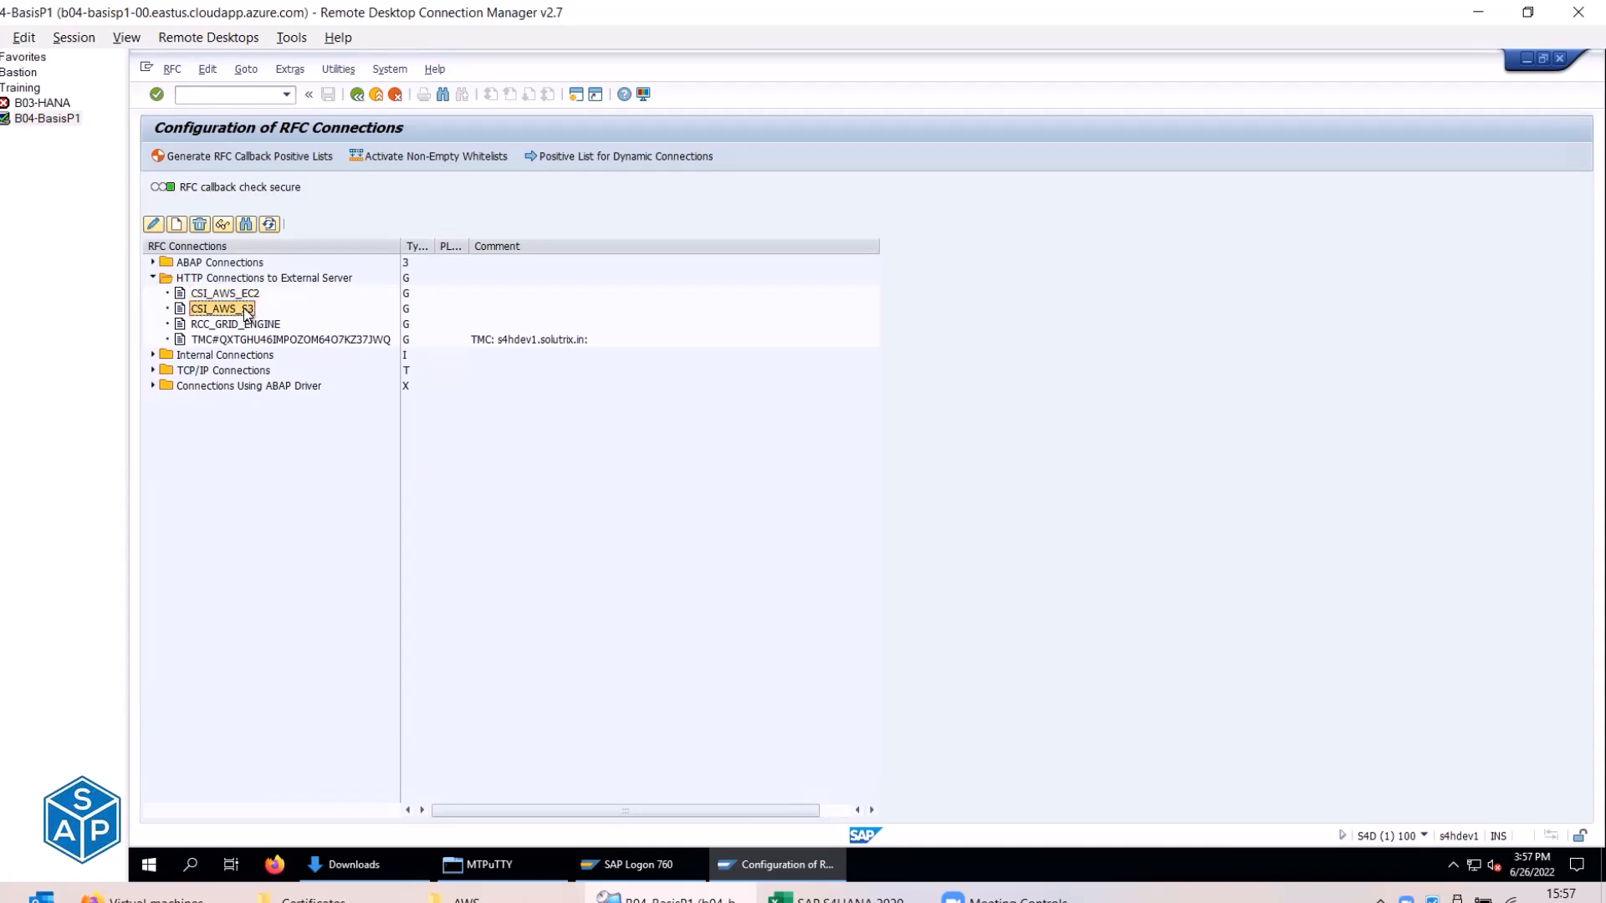
pyautogui.click(254, 295)
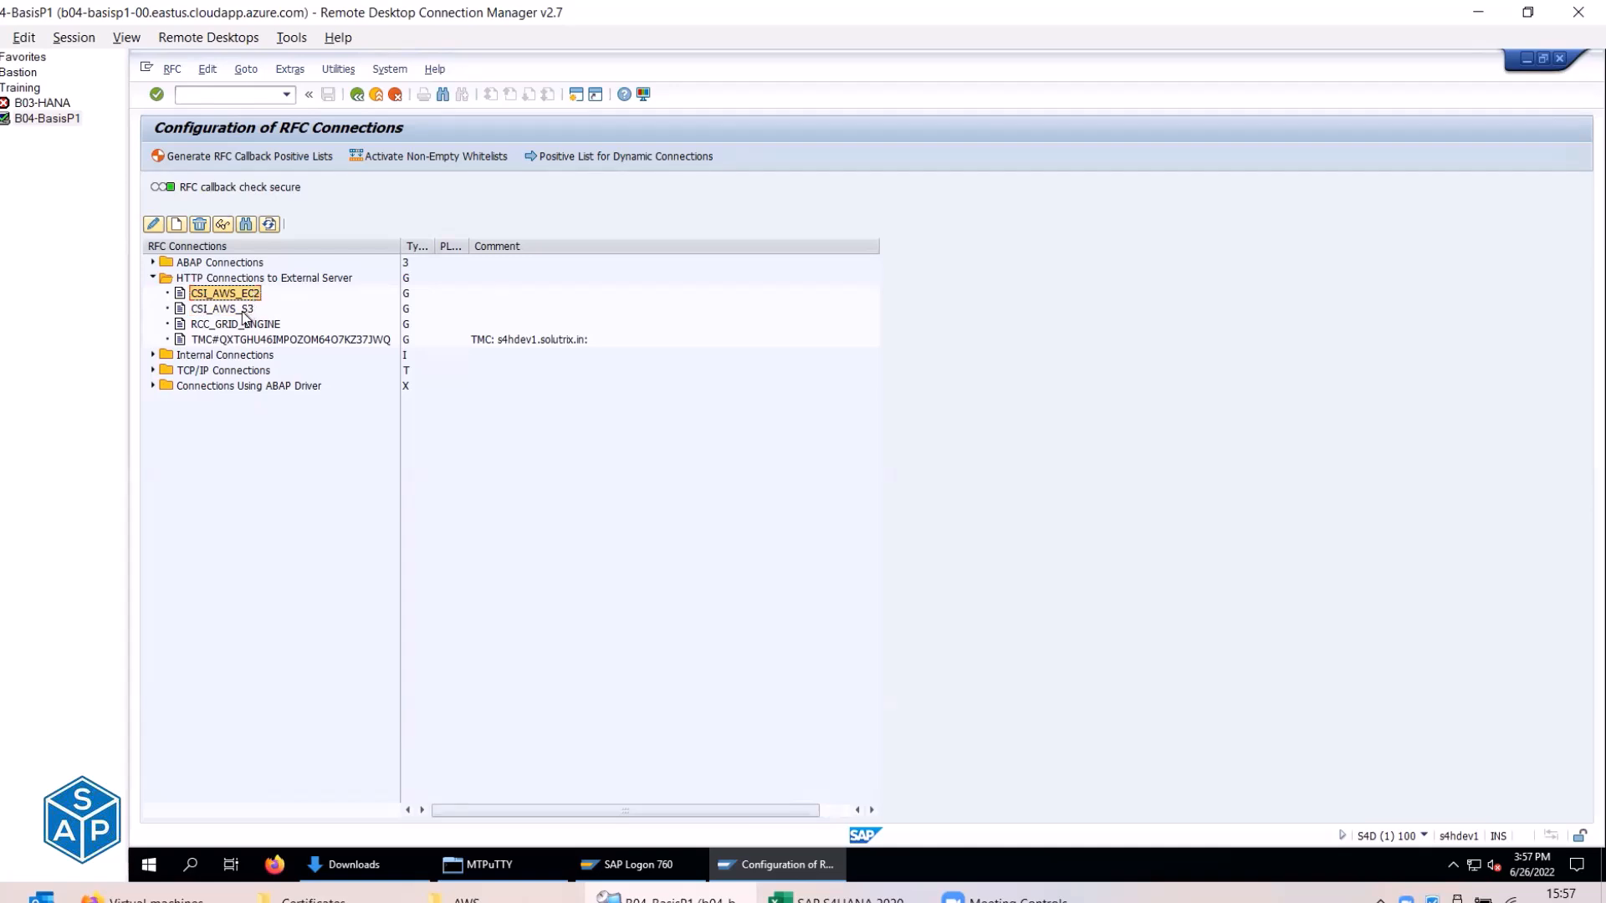
pyautogui.click(243, 311)
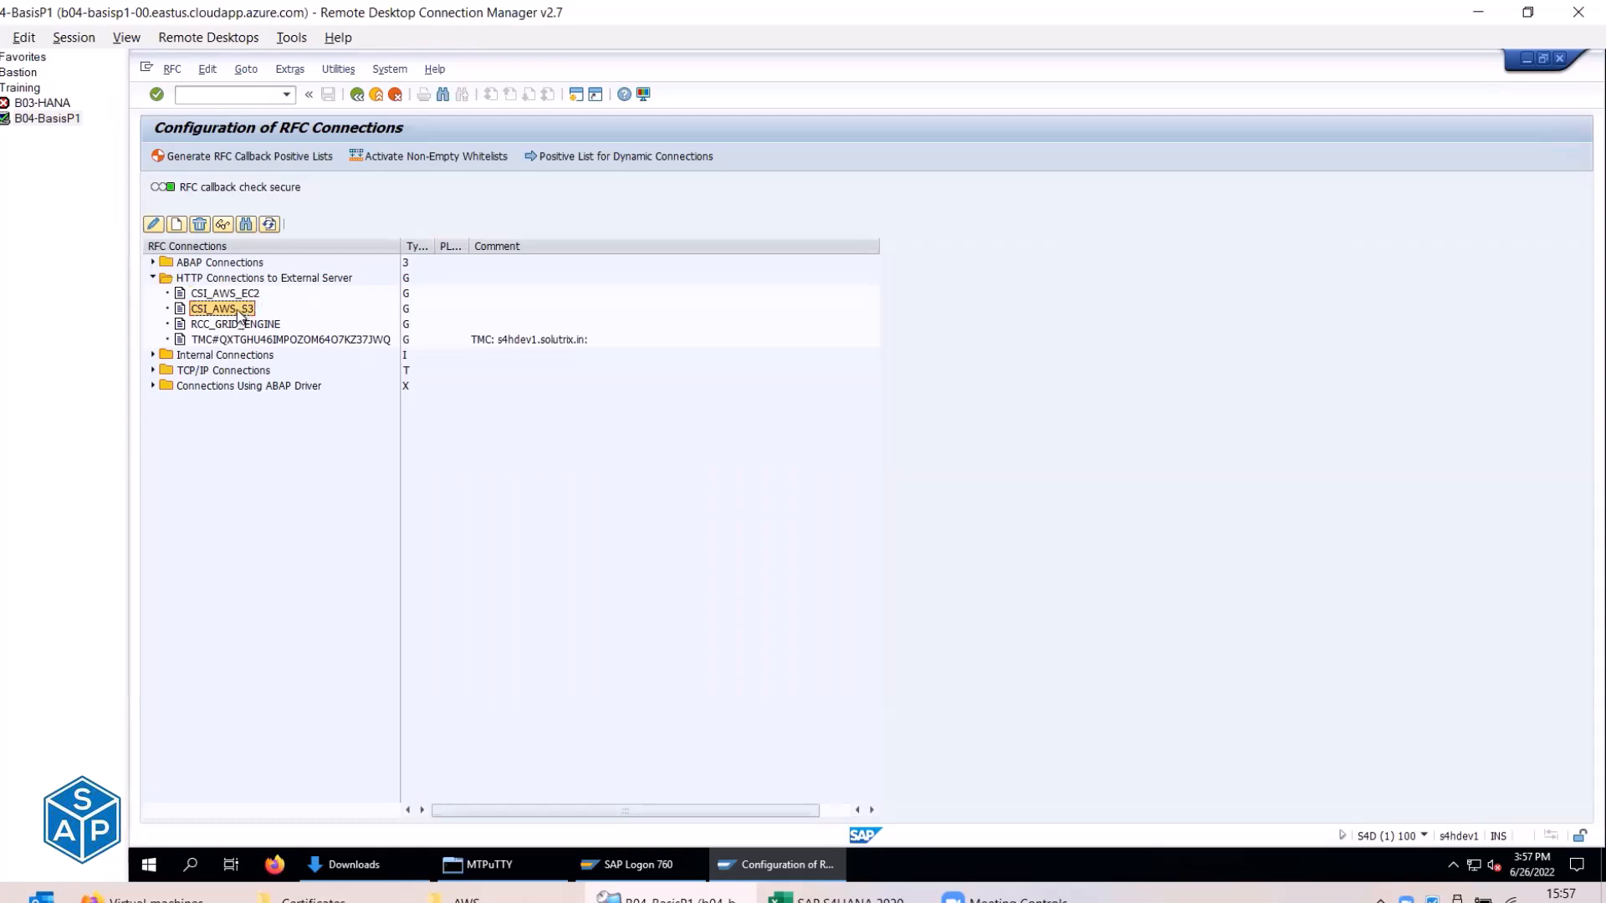
pyautogui.doubleClick(238, 292)
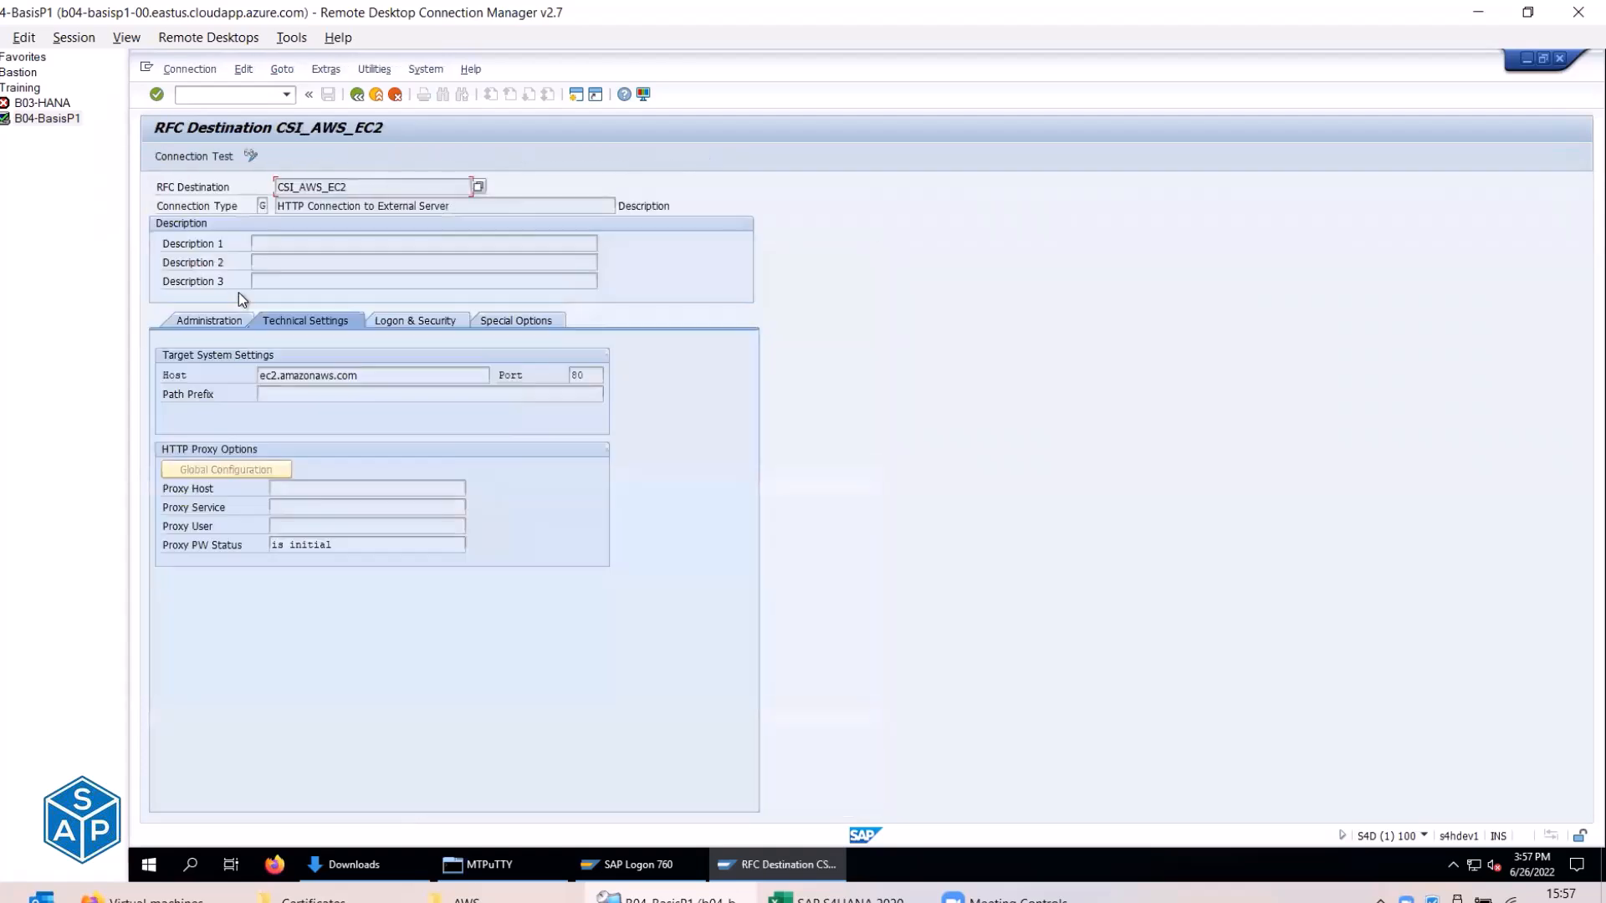
# Run the CSI_AWS_EC2 connection test and highlight the SSSLERR_CLIENT_CERT_UNTRUSTED handshake error lines.
pyautogui.click(208, 158)
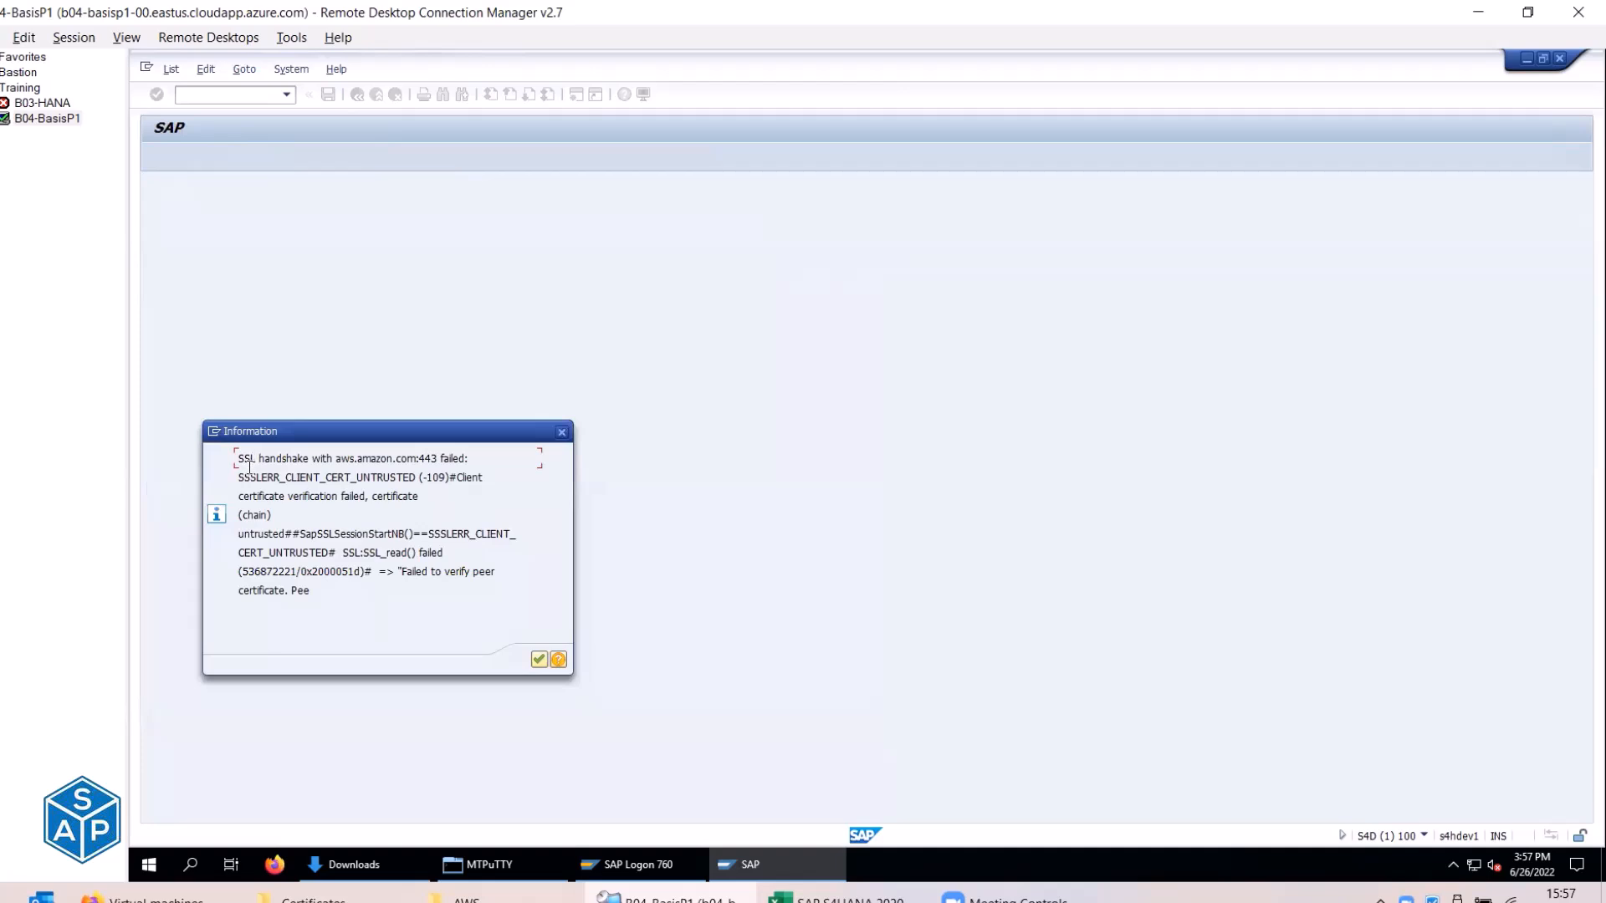
pyautogui.moveTo(237, 459); pyautogui.dragTo(474, 461)
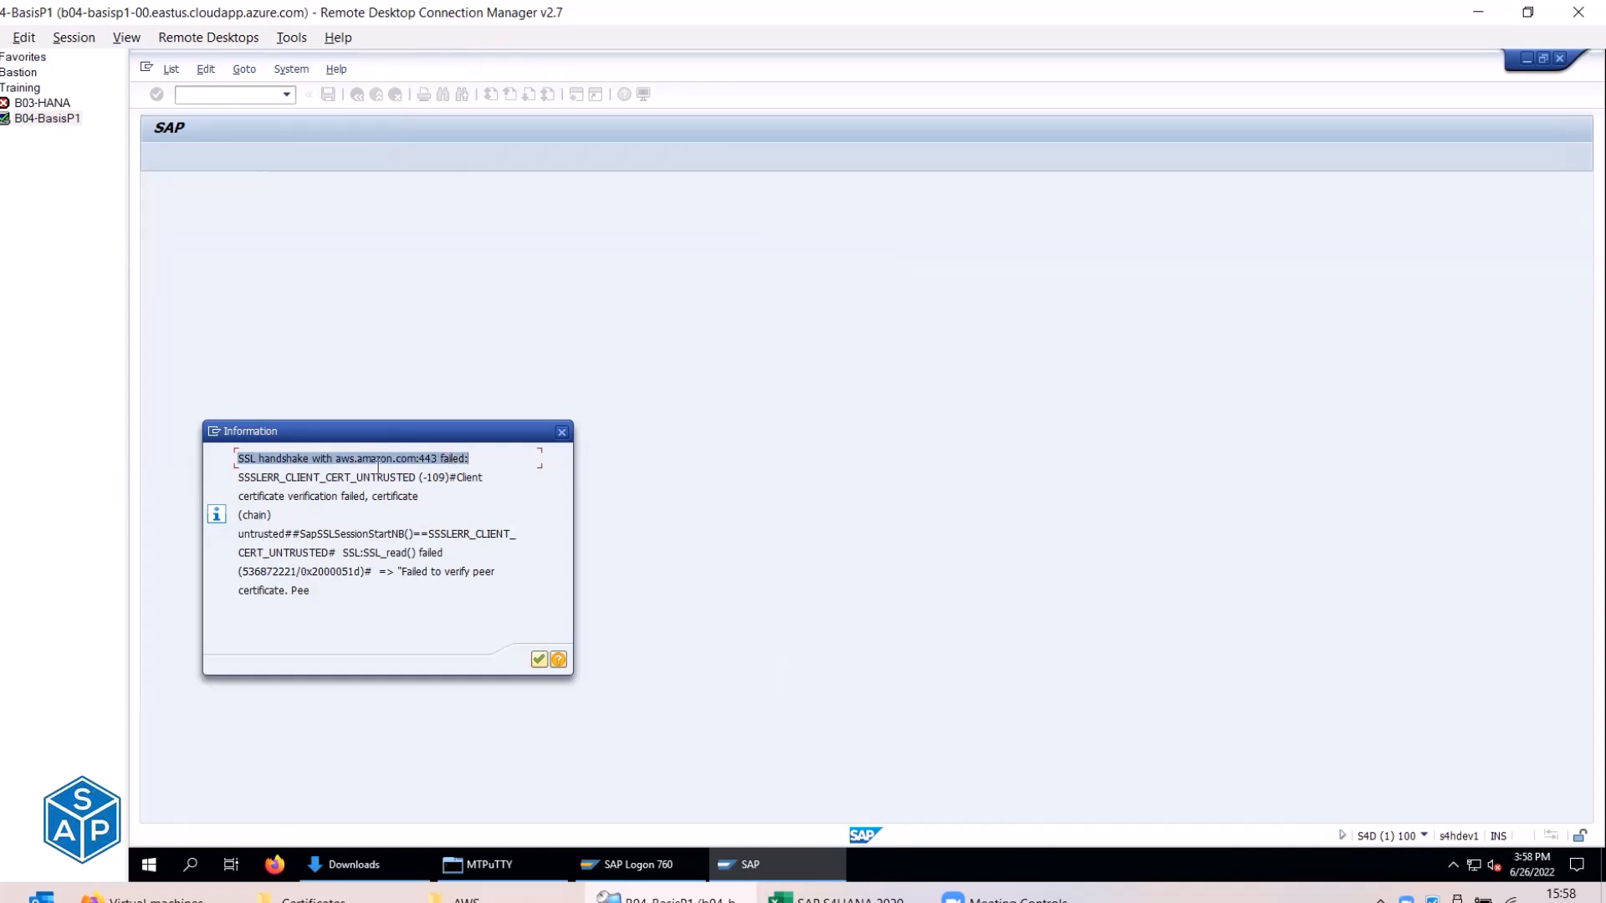
pyautogui.moveTo(239, 479); pyautogui.dragTo(419, 483)
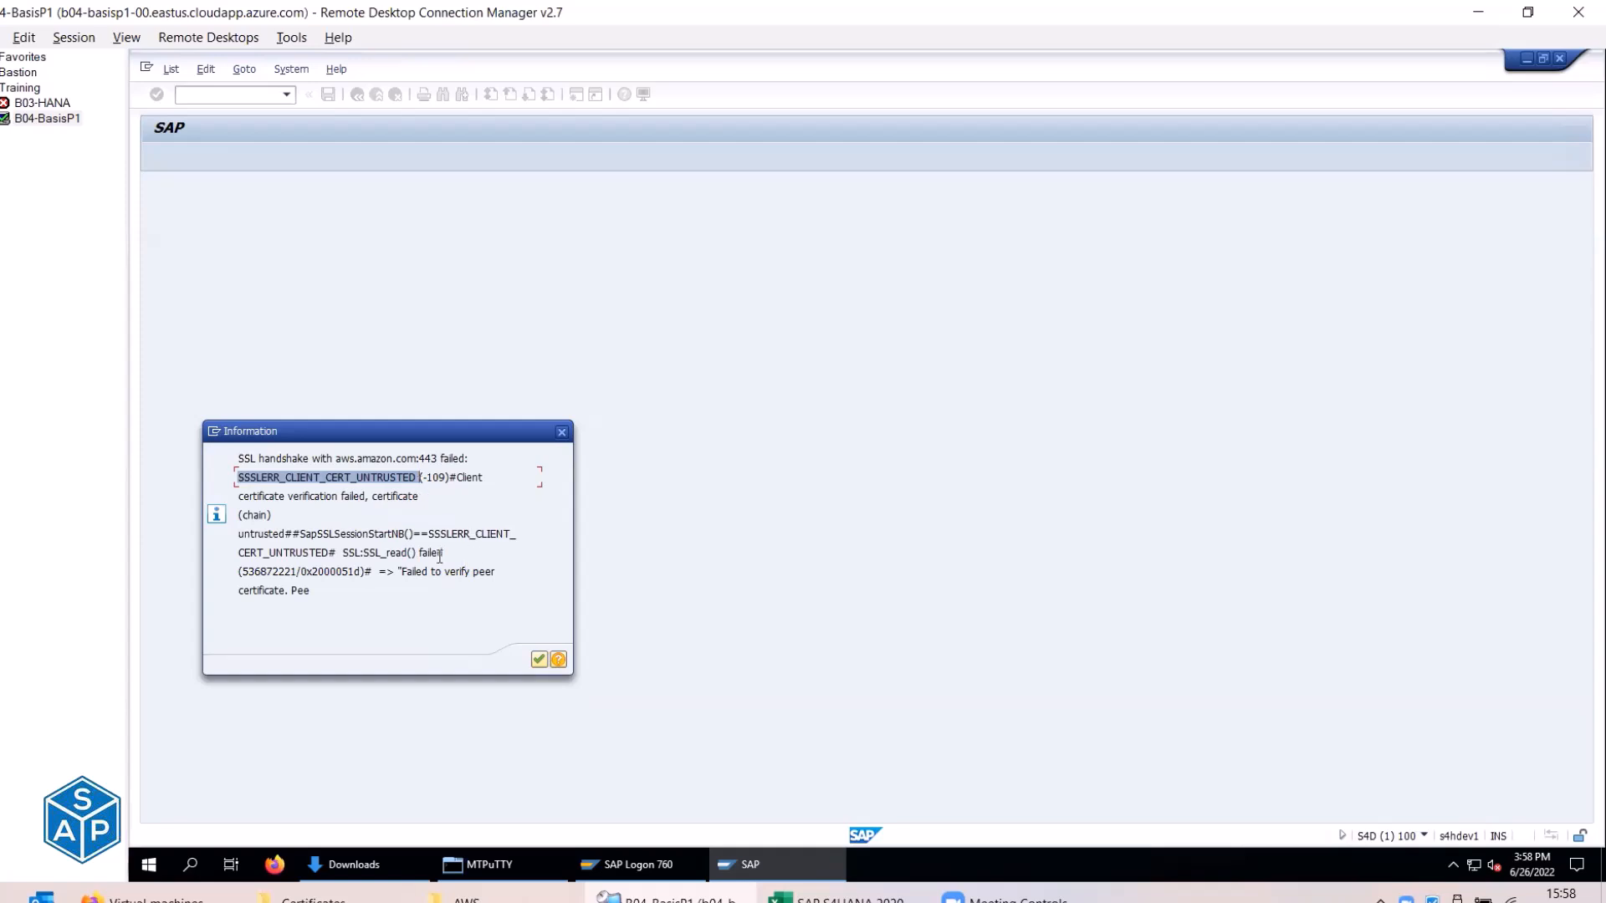
pyautogui.moveTo(238, 496); pyautogui.dragTo(417, 496)
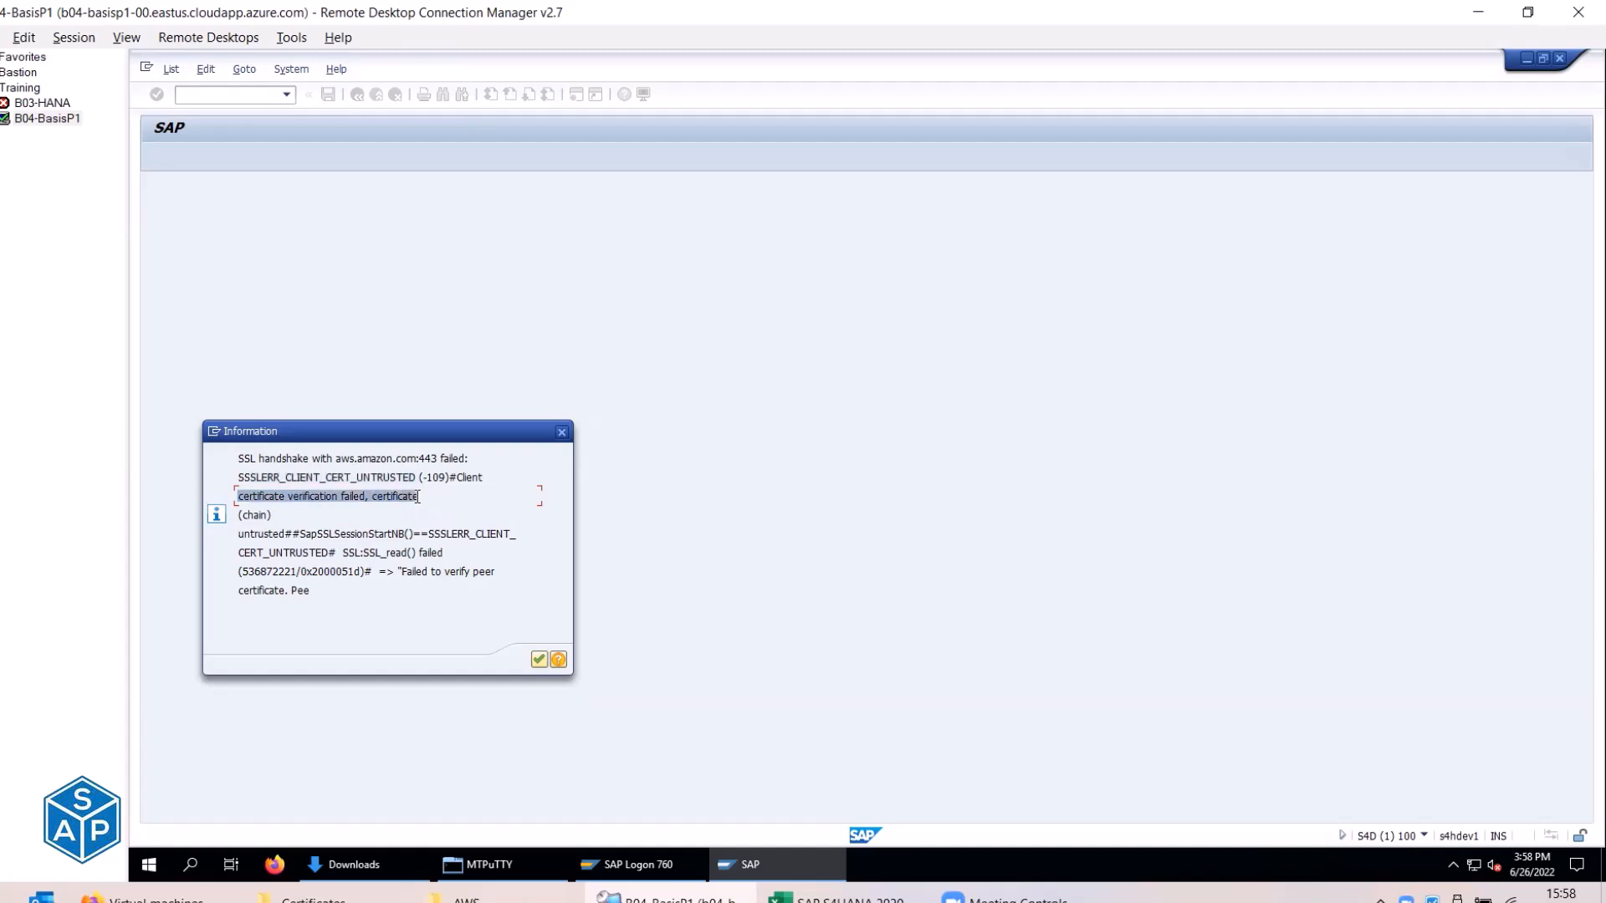
pyautogui.doubleClick(432, 555)
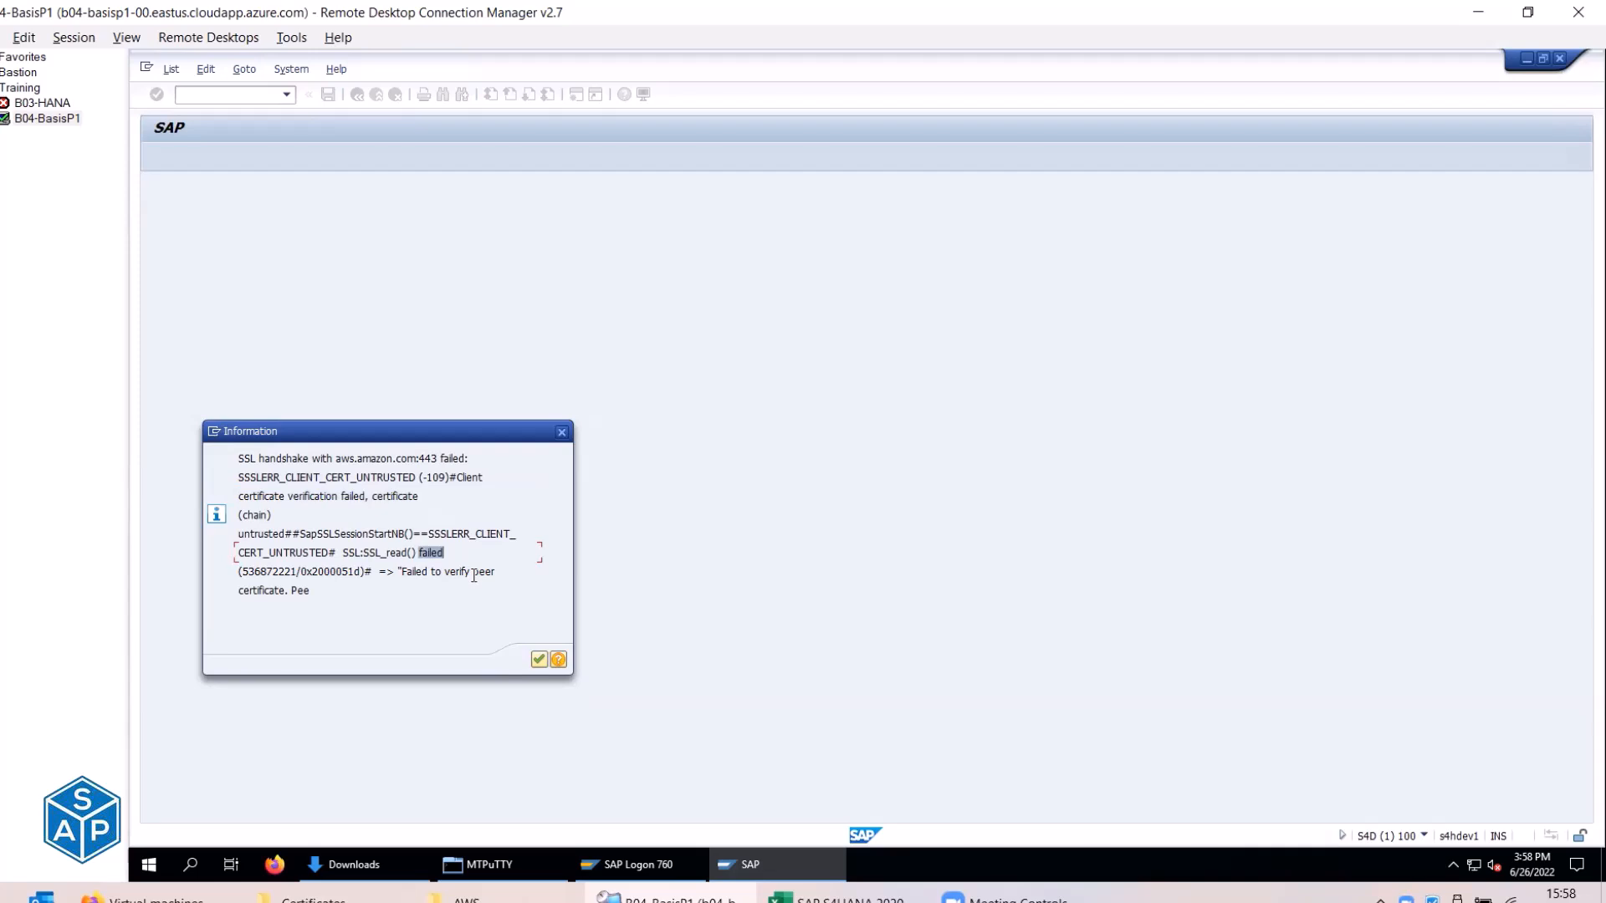
# Review the SSL error's detailed help, dismiss the error, and return to Excel.
pyautogui.click(557, 661)
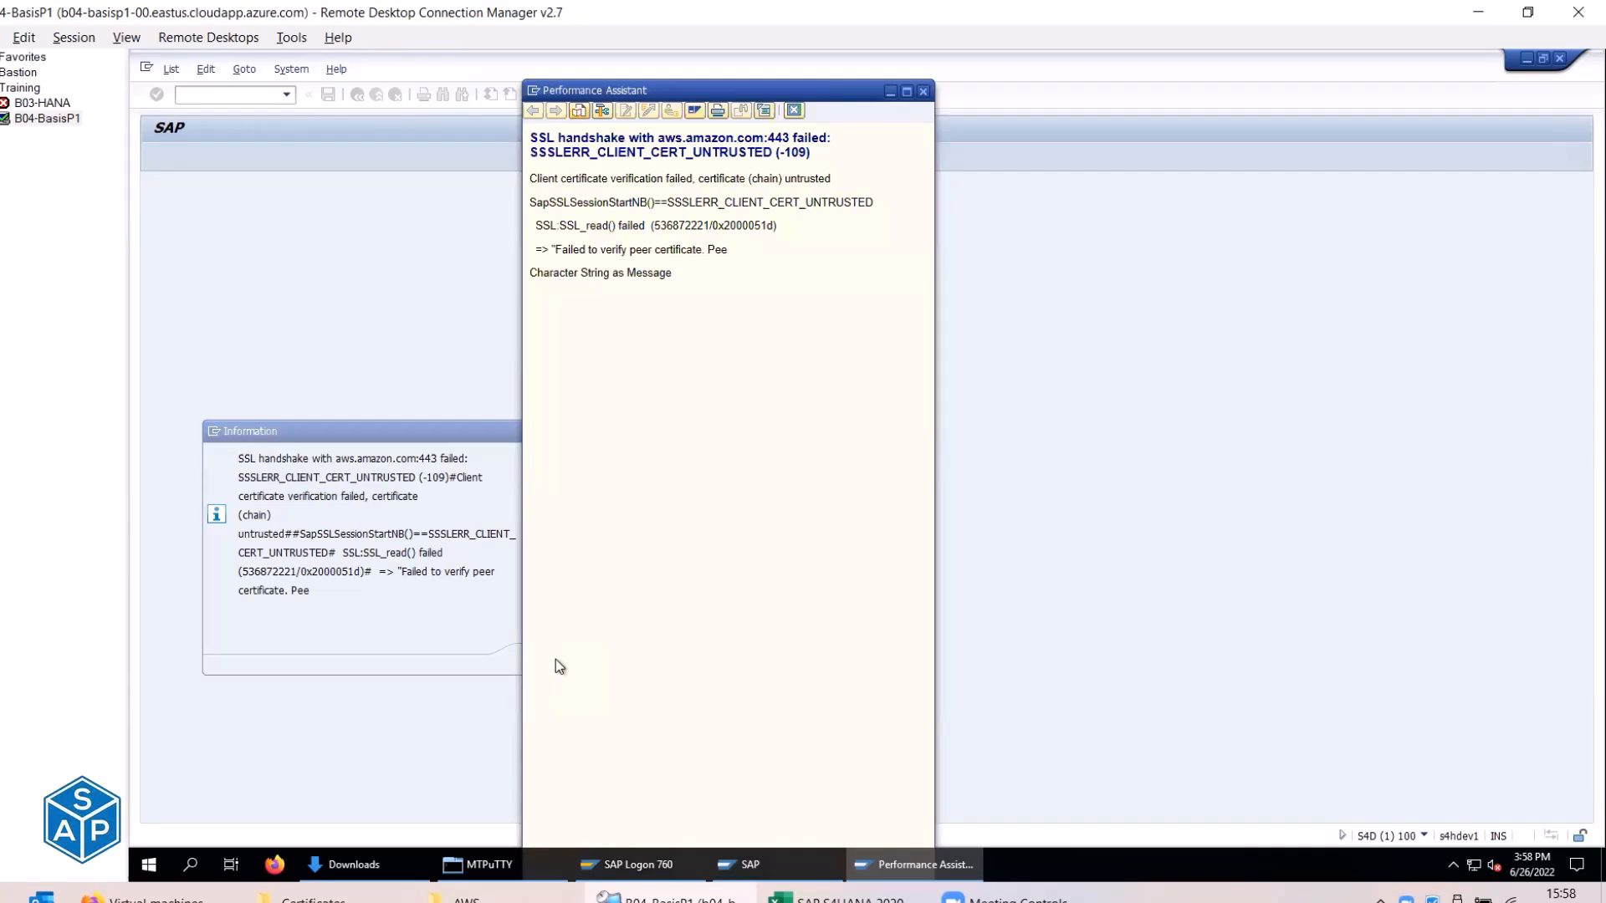
pyautogui.click(923, 90)
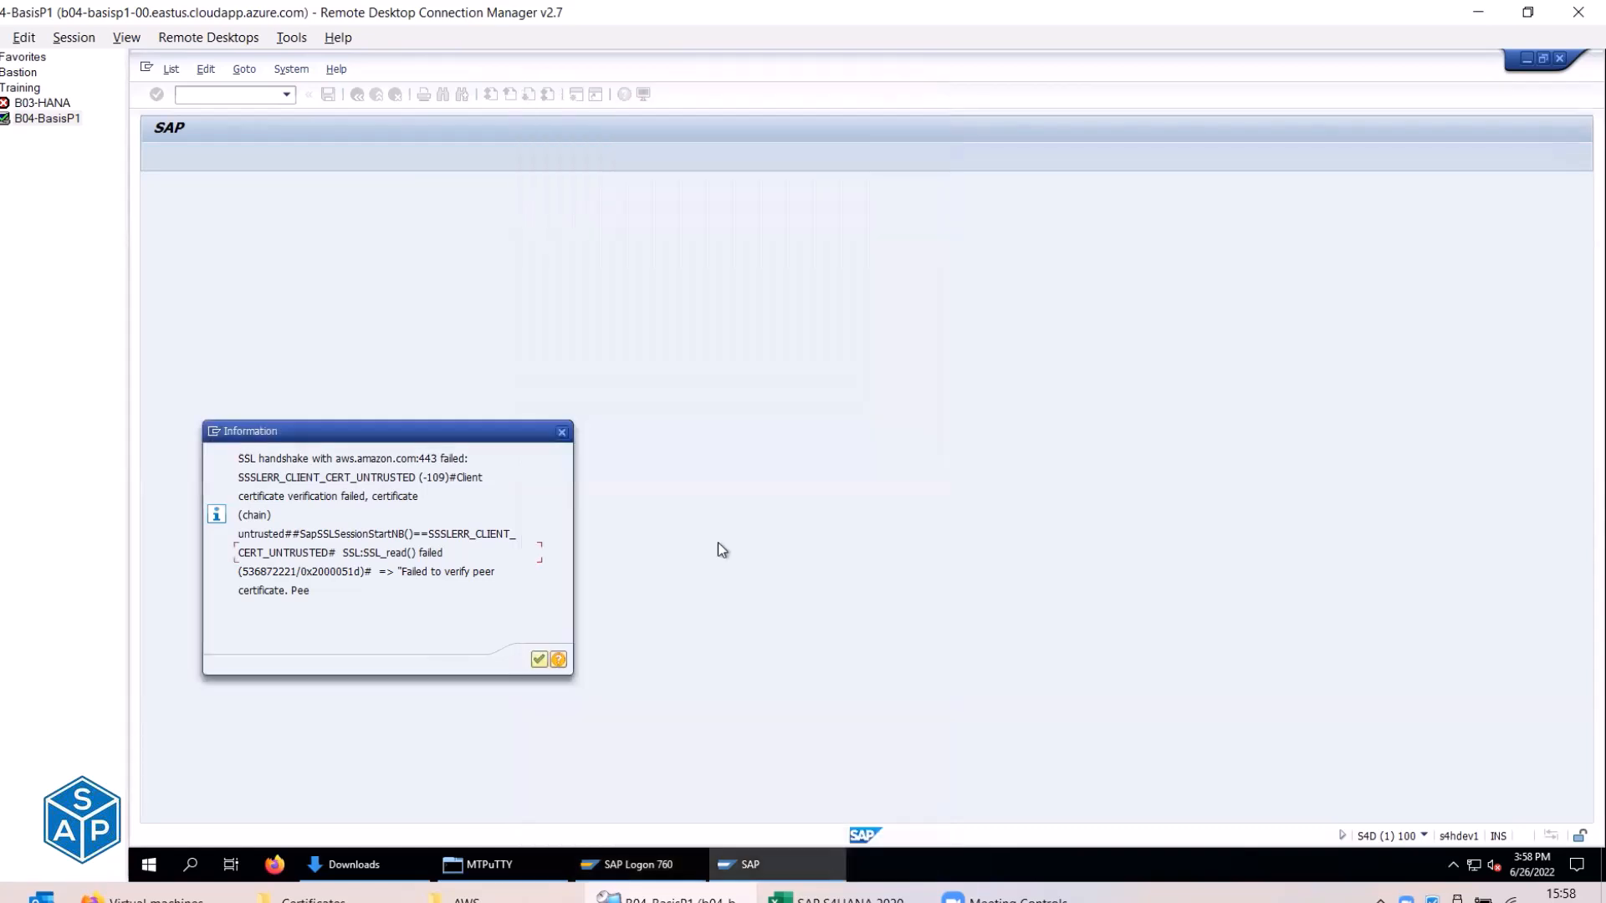
pyautogui.click(540, 663)
pyautogui.click(843, 899)
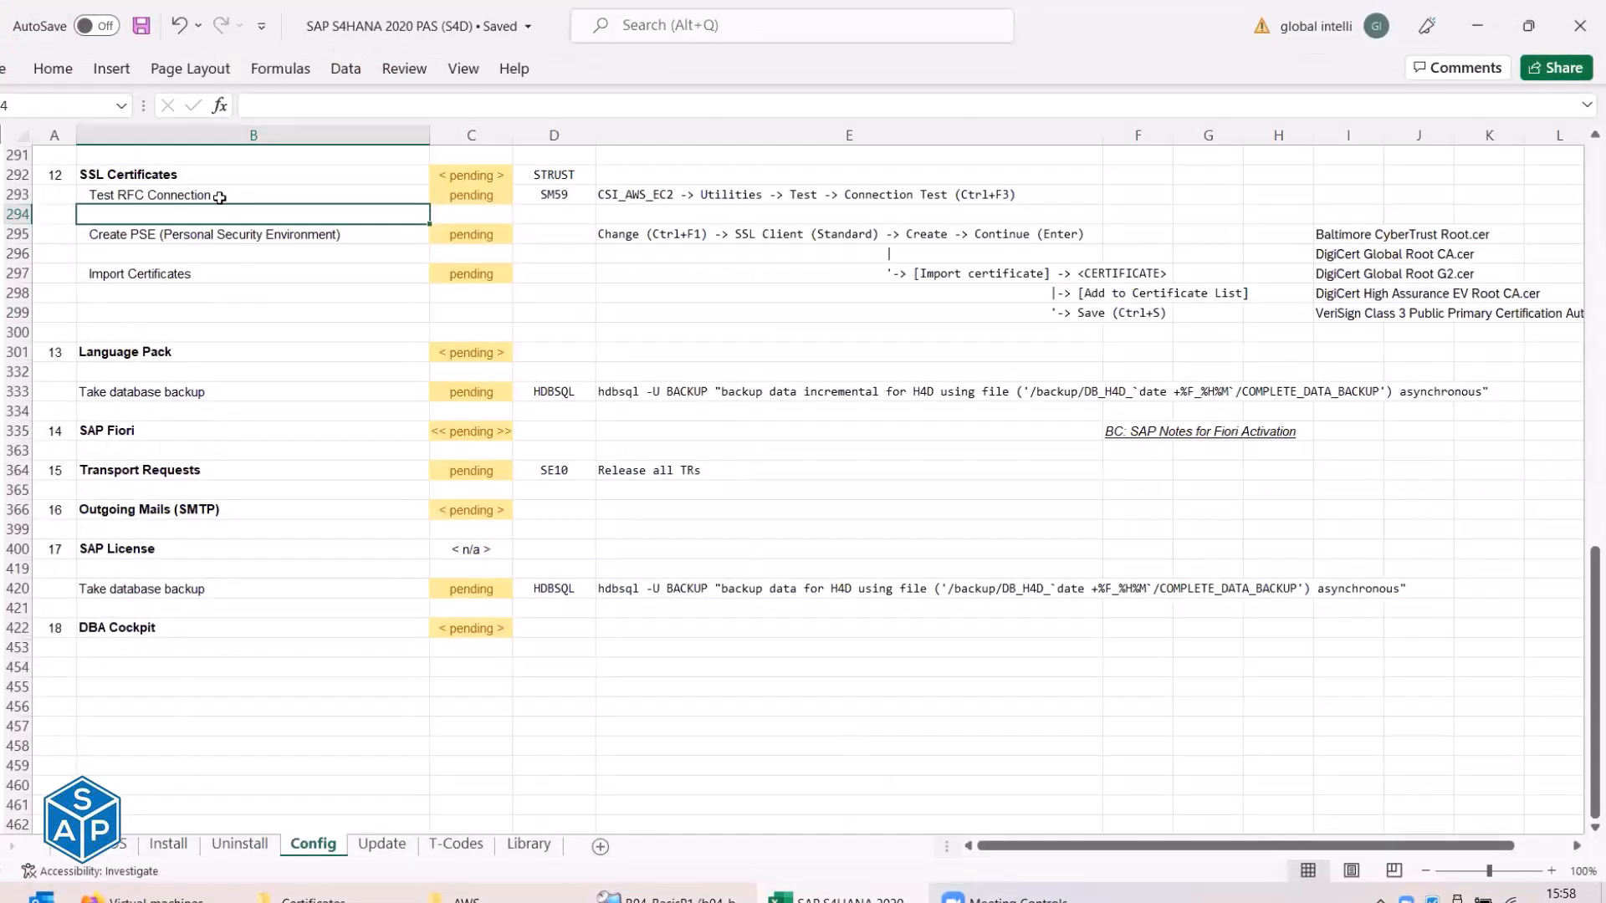
# Select E293, then copy the 'HTTP Connection to External Server' label from CSI_AWS_EC2 in SAP.
pyautogui.click(222, 197)
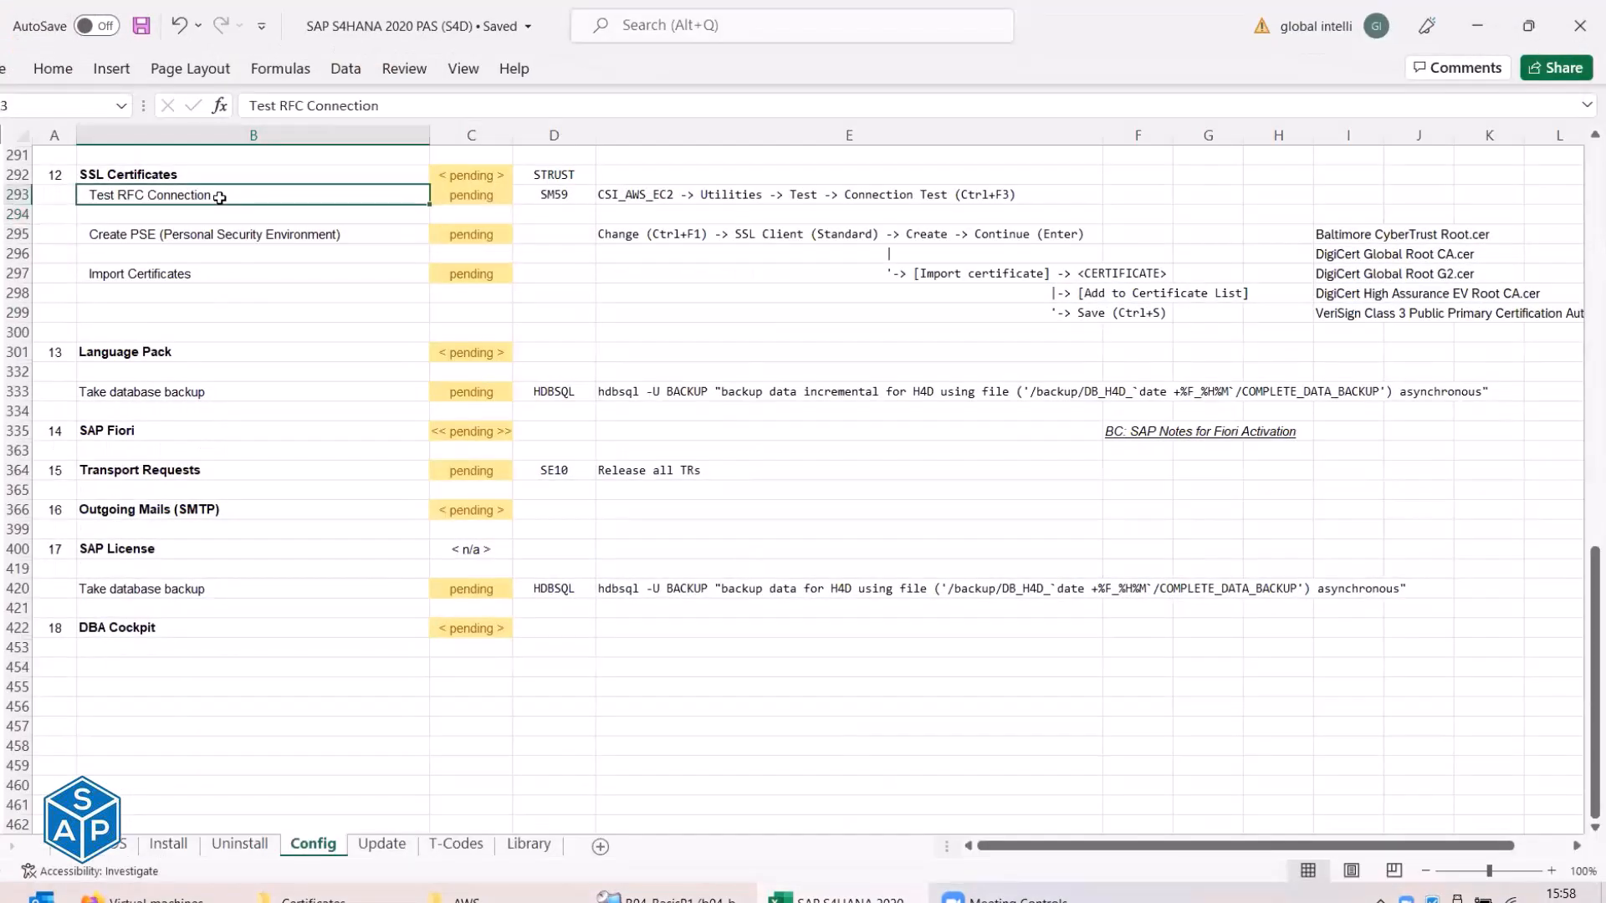
pyautogui.click(552, 199)
pyautogui.click(625, 199)
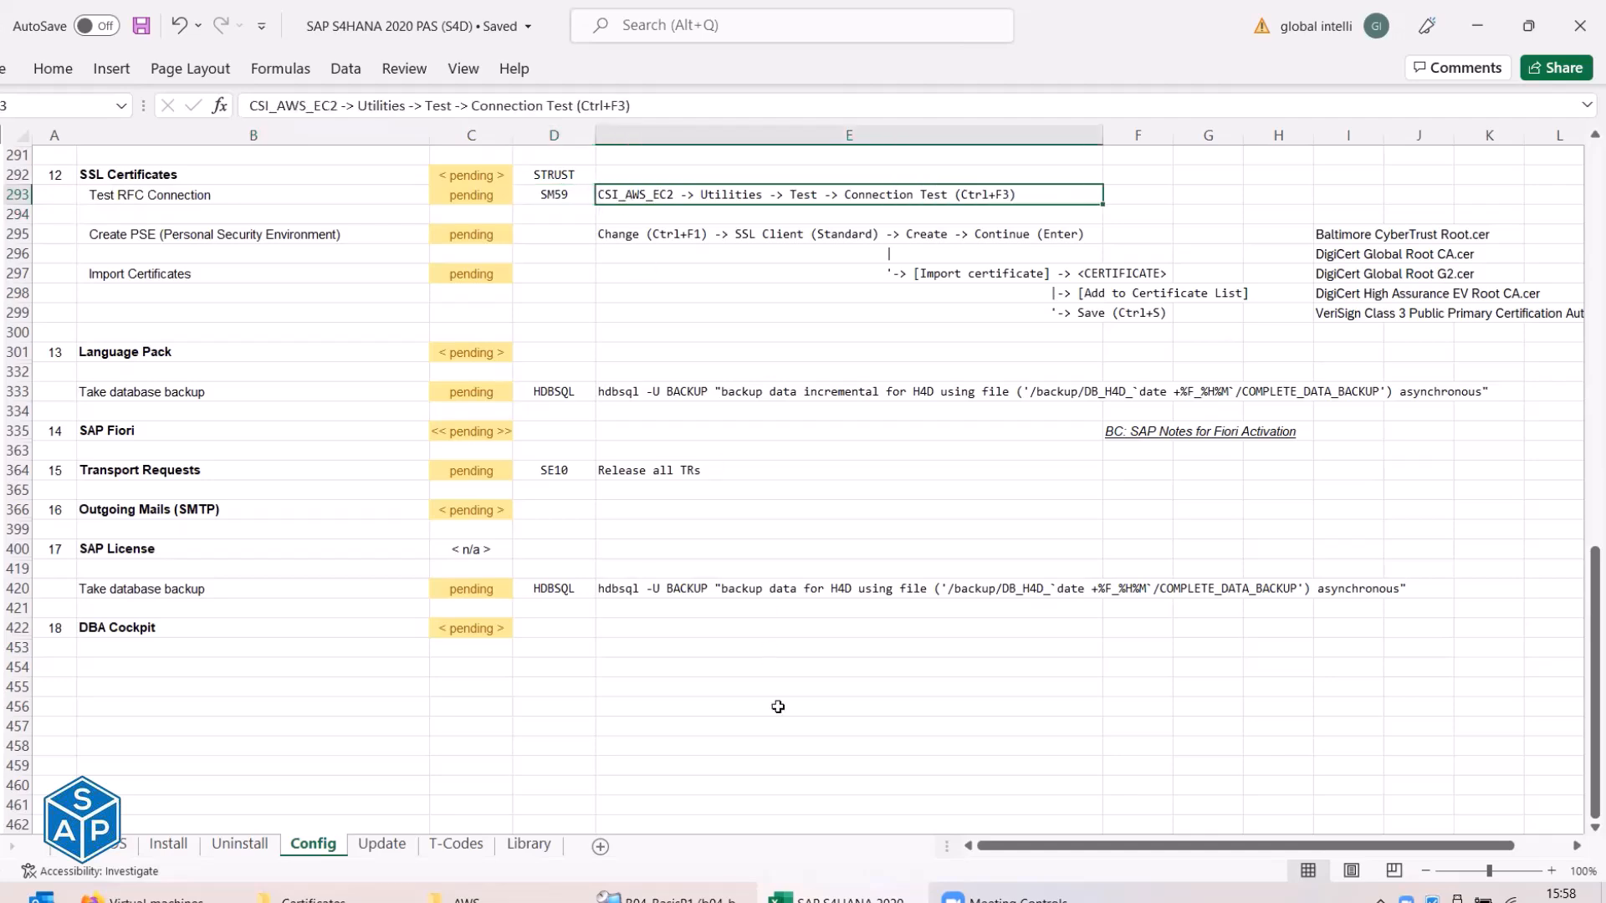
pyautogui.click(830, 899)
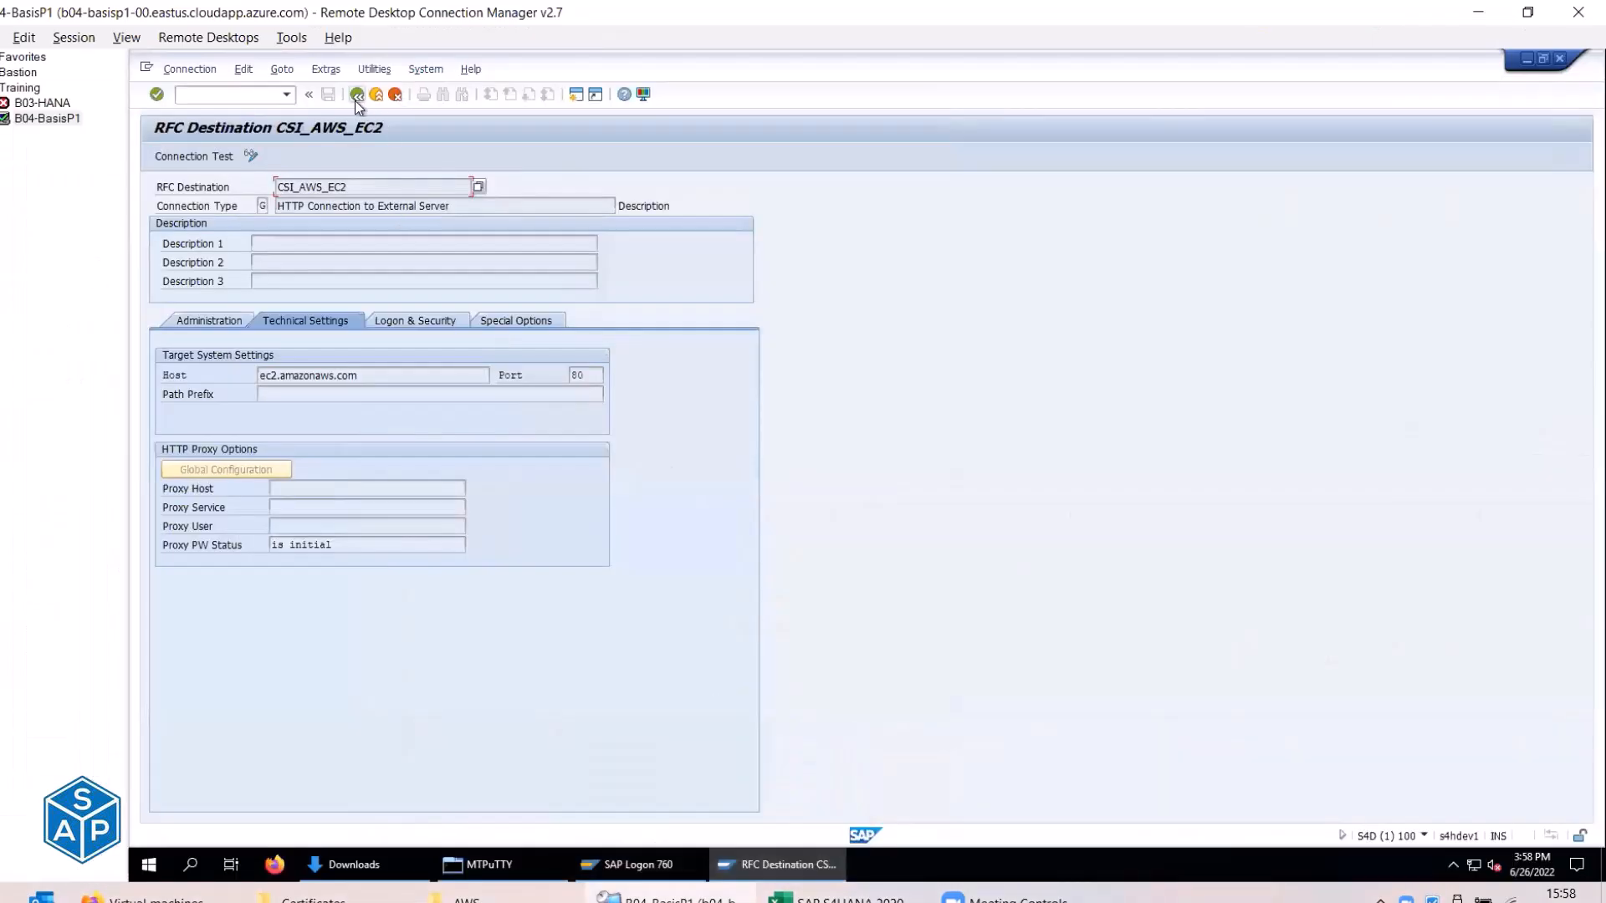
pyautogui.click(356, 96)
pyautogui.click(204, 281)
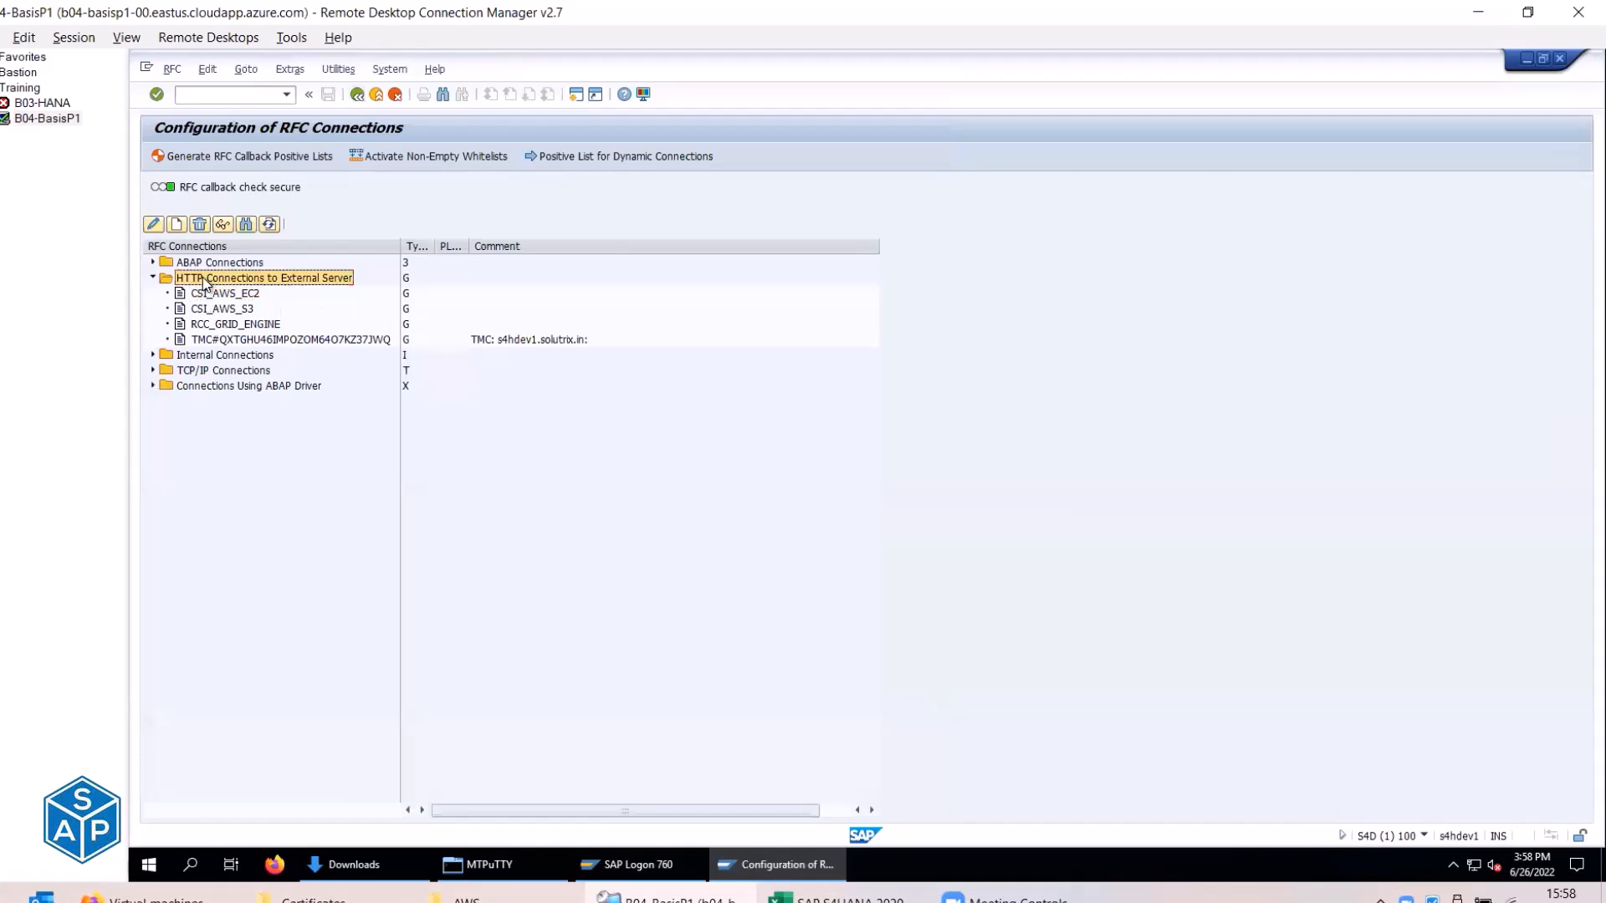
pyautogui.doubleClick(251, 282)
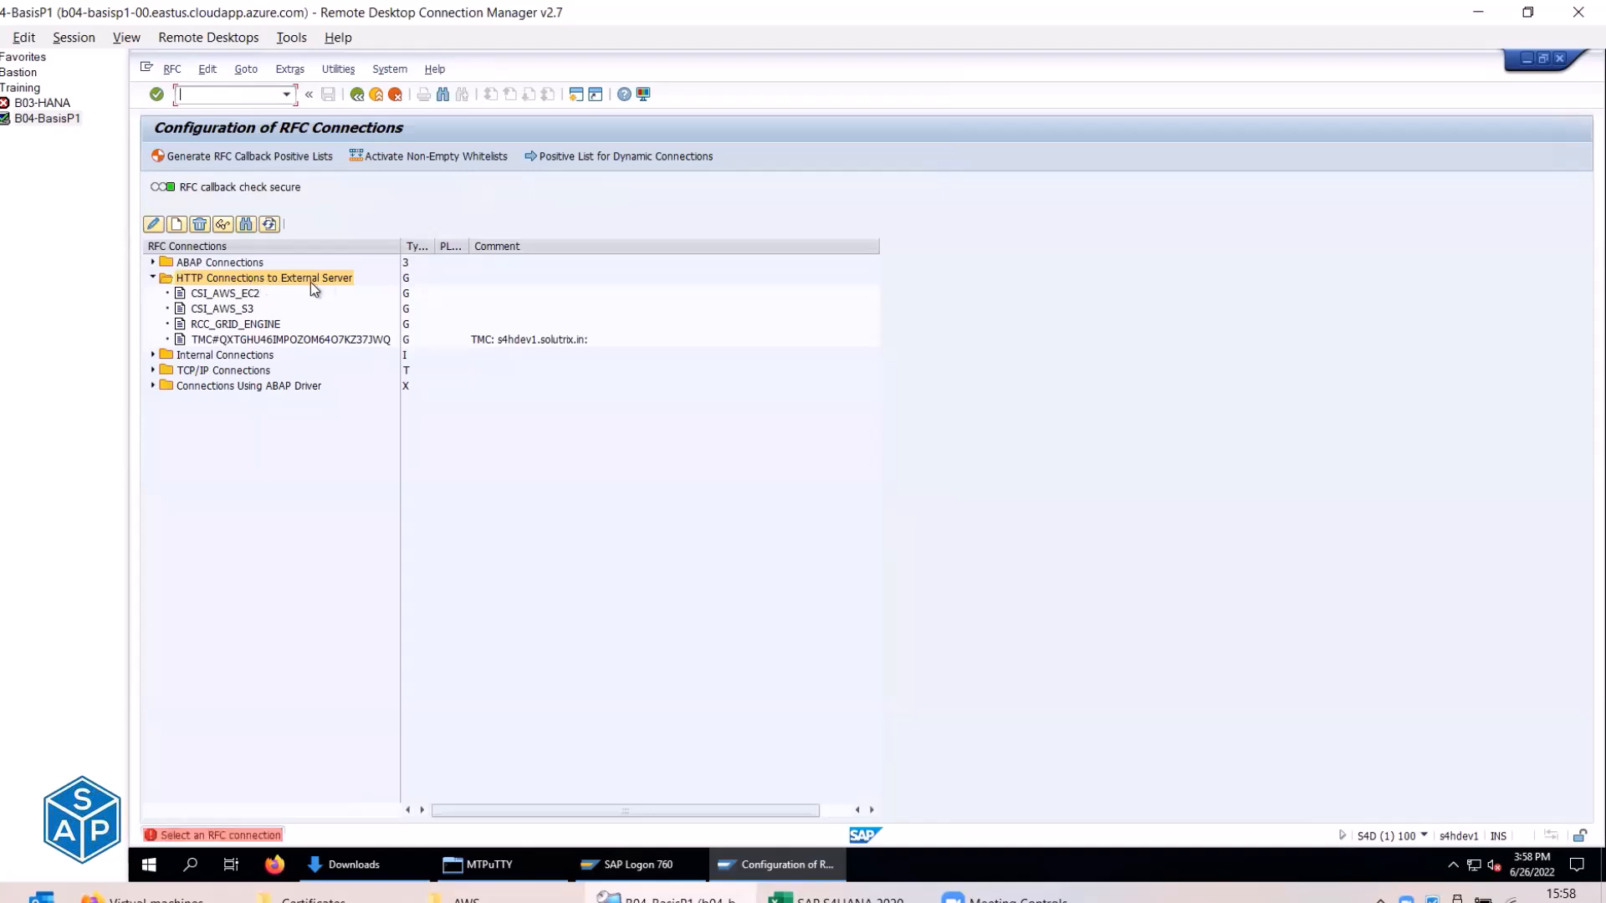
pyautogui.doubleClick(240, 294)
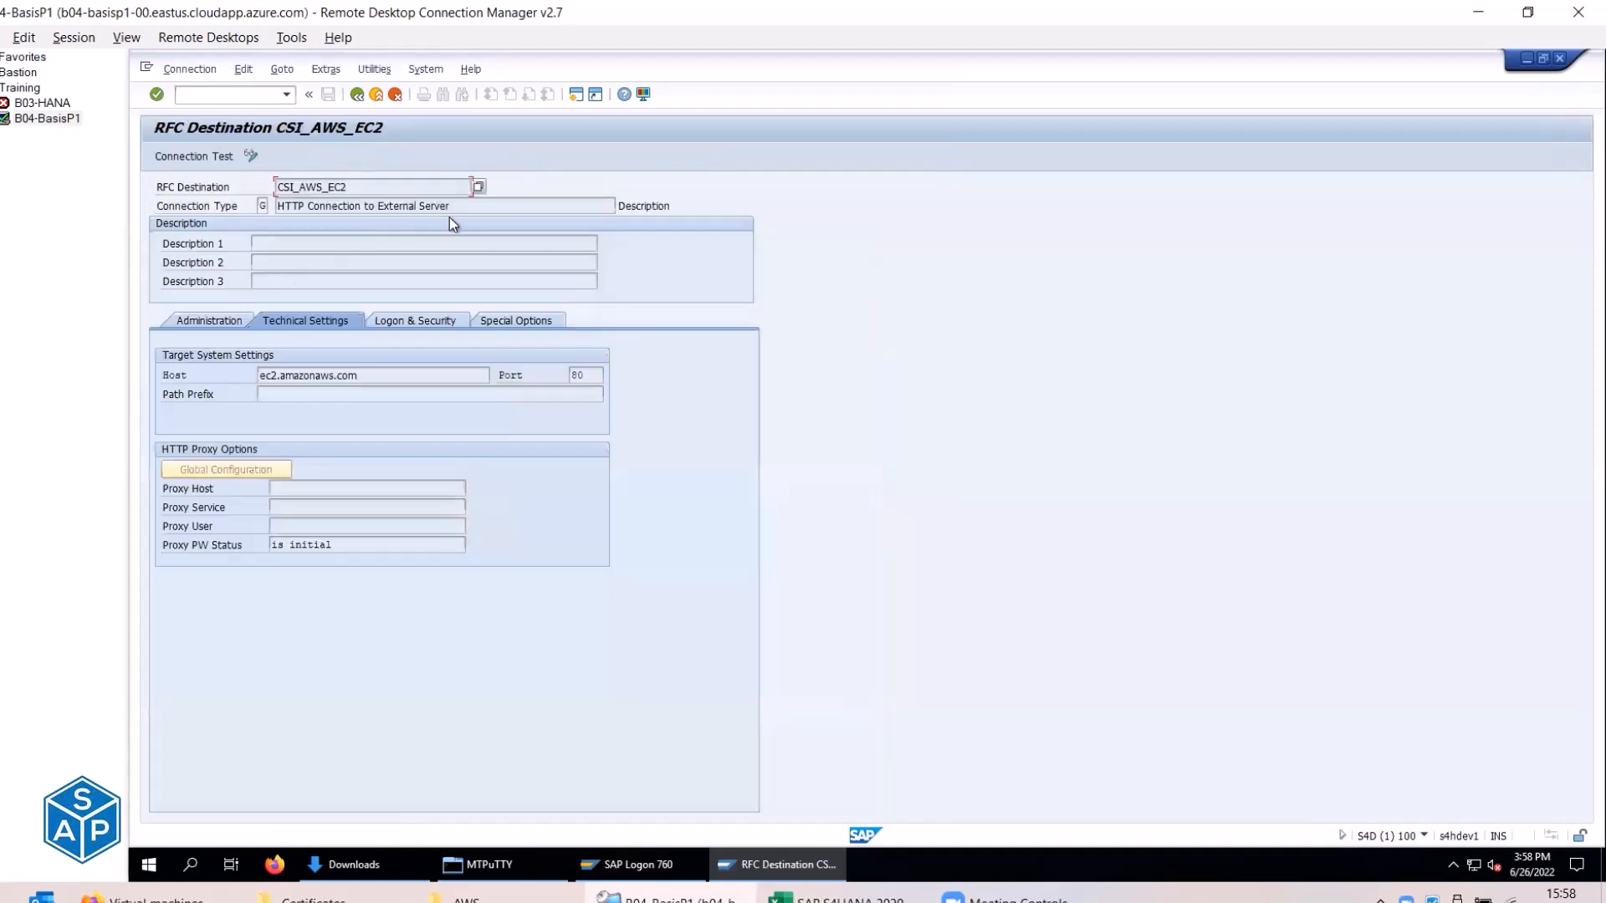
pyautogui.click(465, 208)
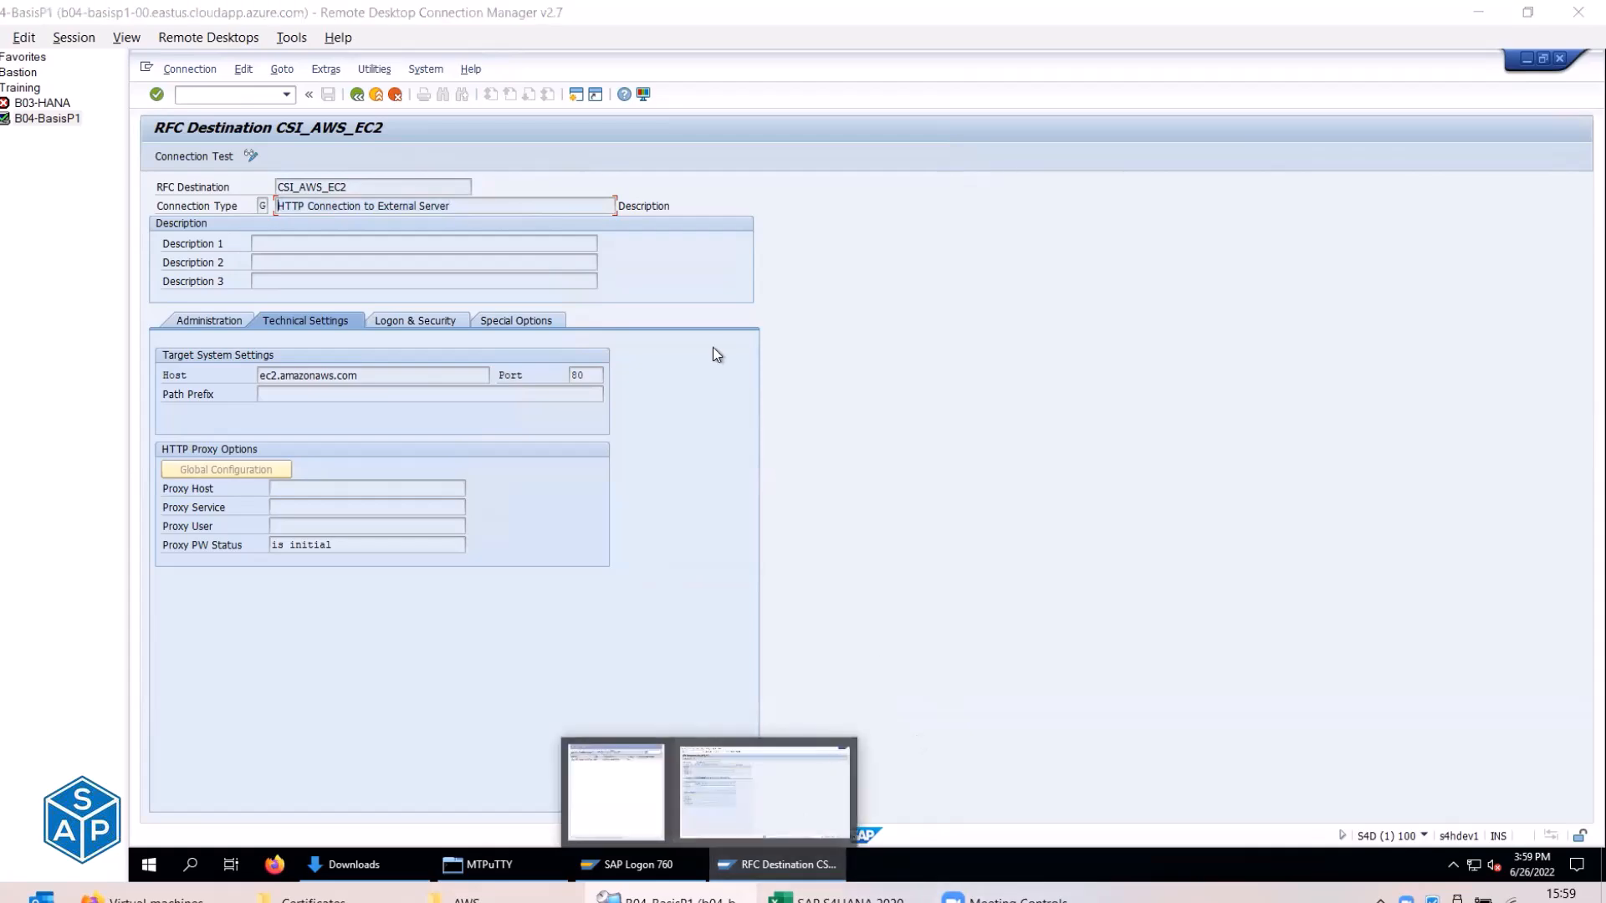
# Prefix E293 with 'HTTP Connection to External Server ->' and save the workbook.
pyautogui.click(836, 897)
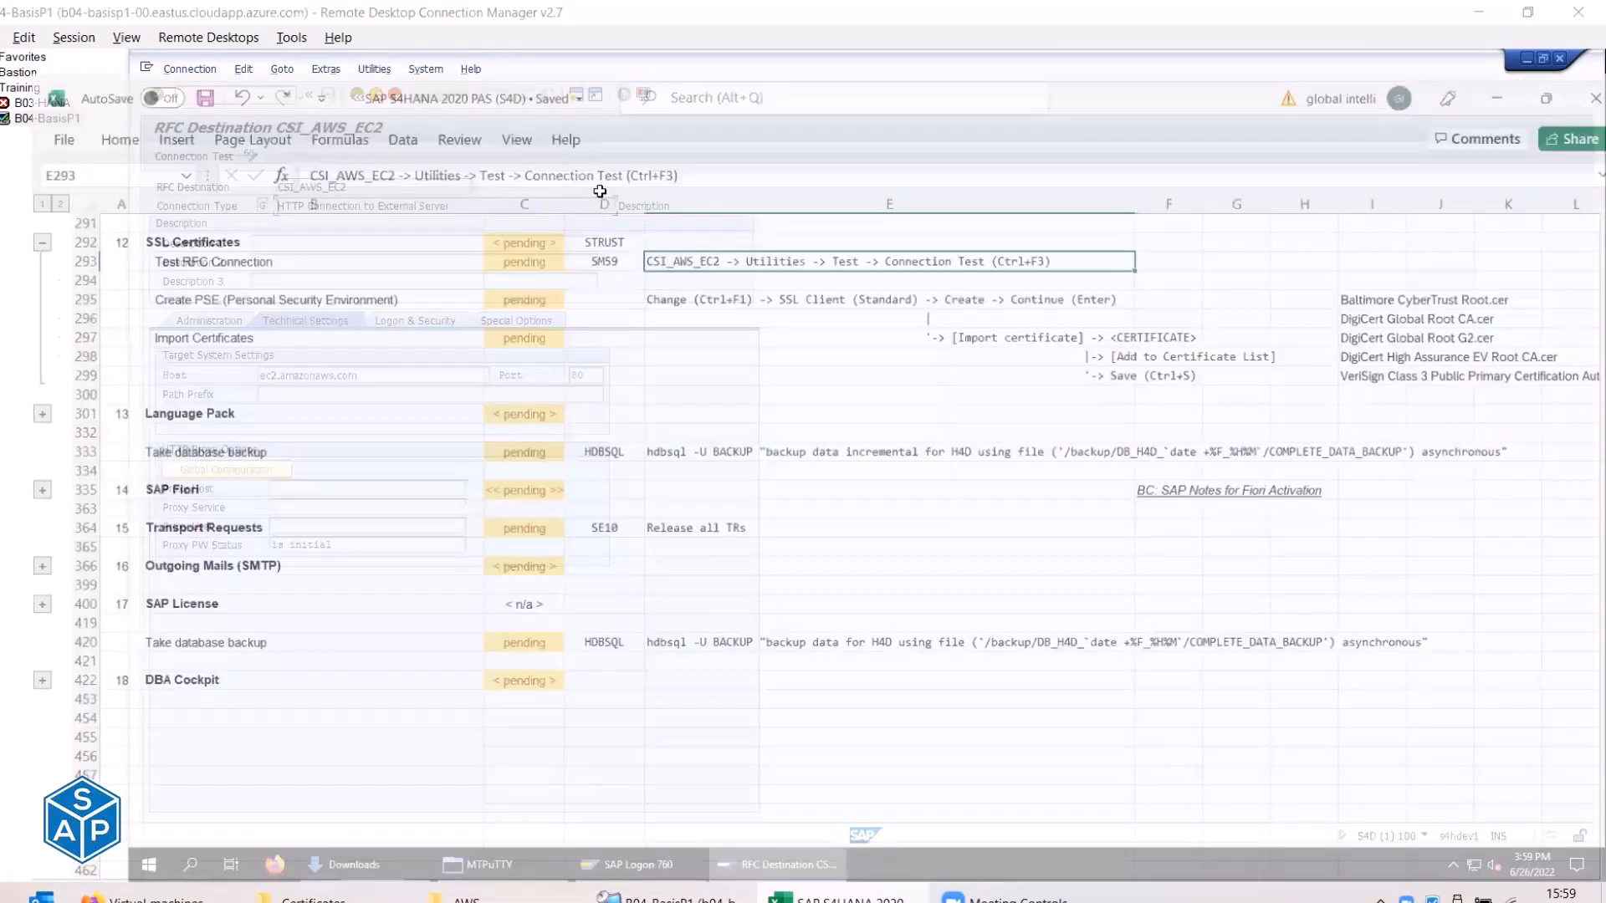
pyautogui.doubleClick(600, 193)
pyautogui.write('HTTP Connection to External Server')
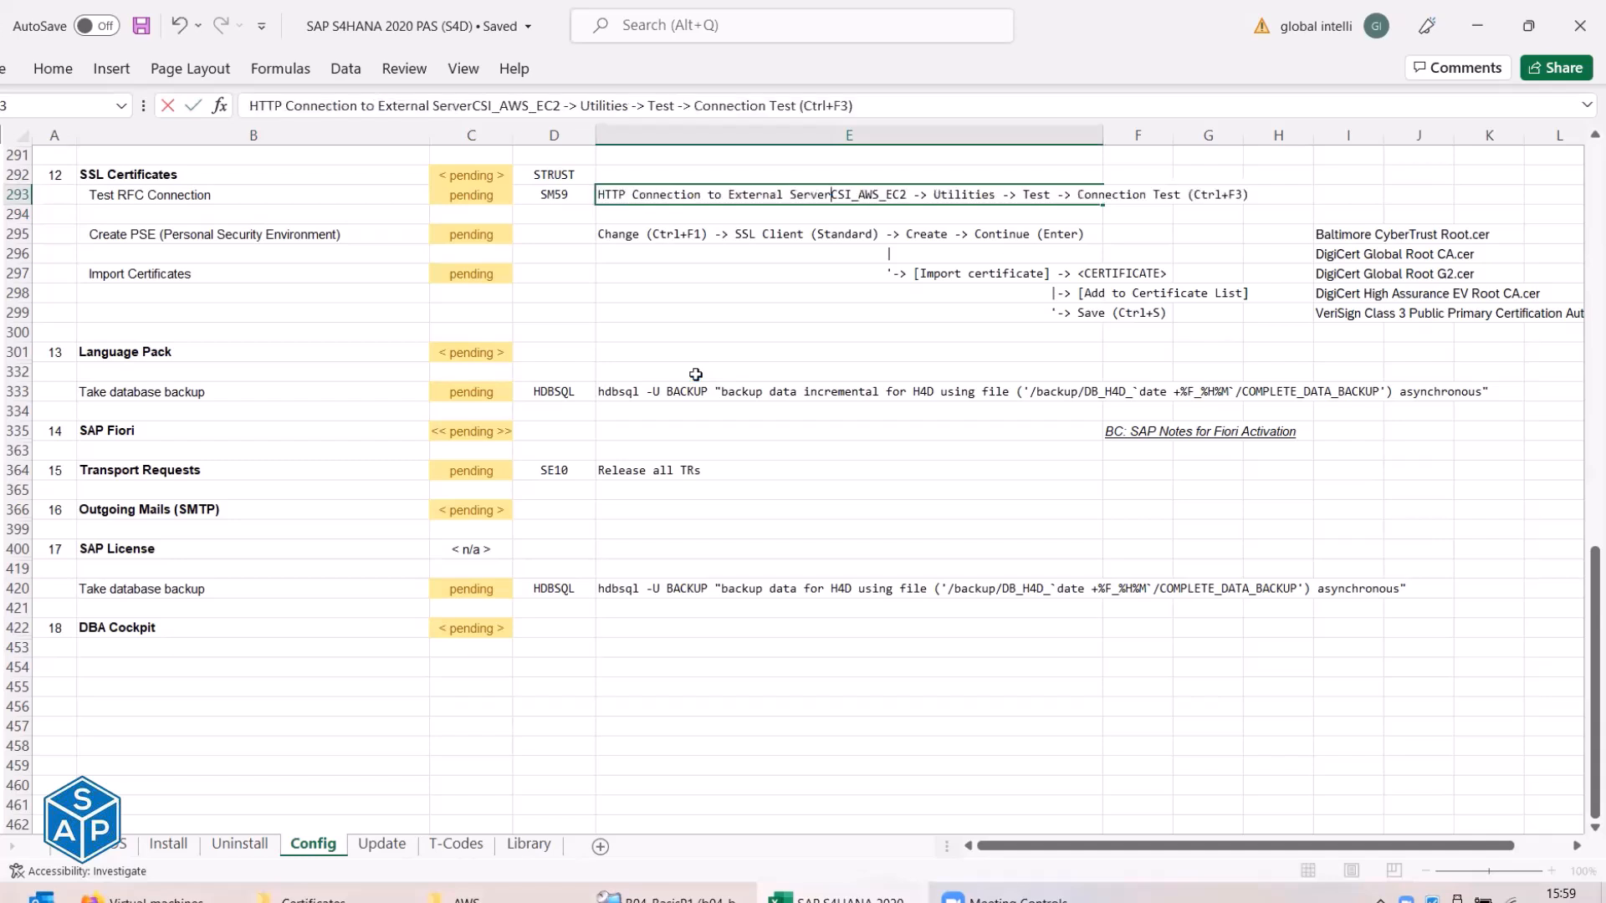
pyautogui.write('->')
pyautogui.press('Return')
pyautogui.hotkey('ctrl', 's')
pyautogui.press('Up')
pyautogui.press('Left')
pyautogui.click(638, 198)
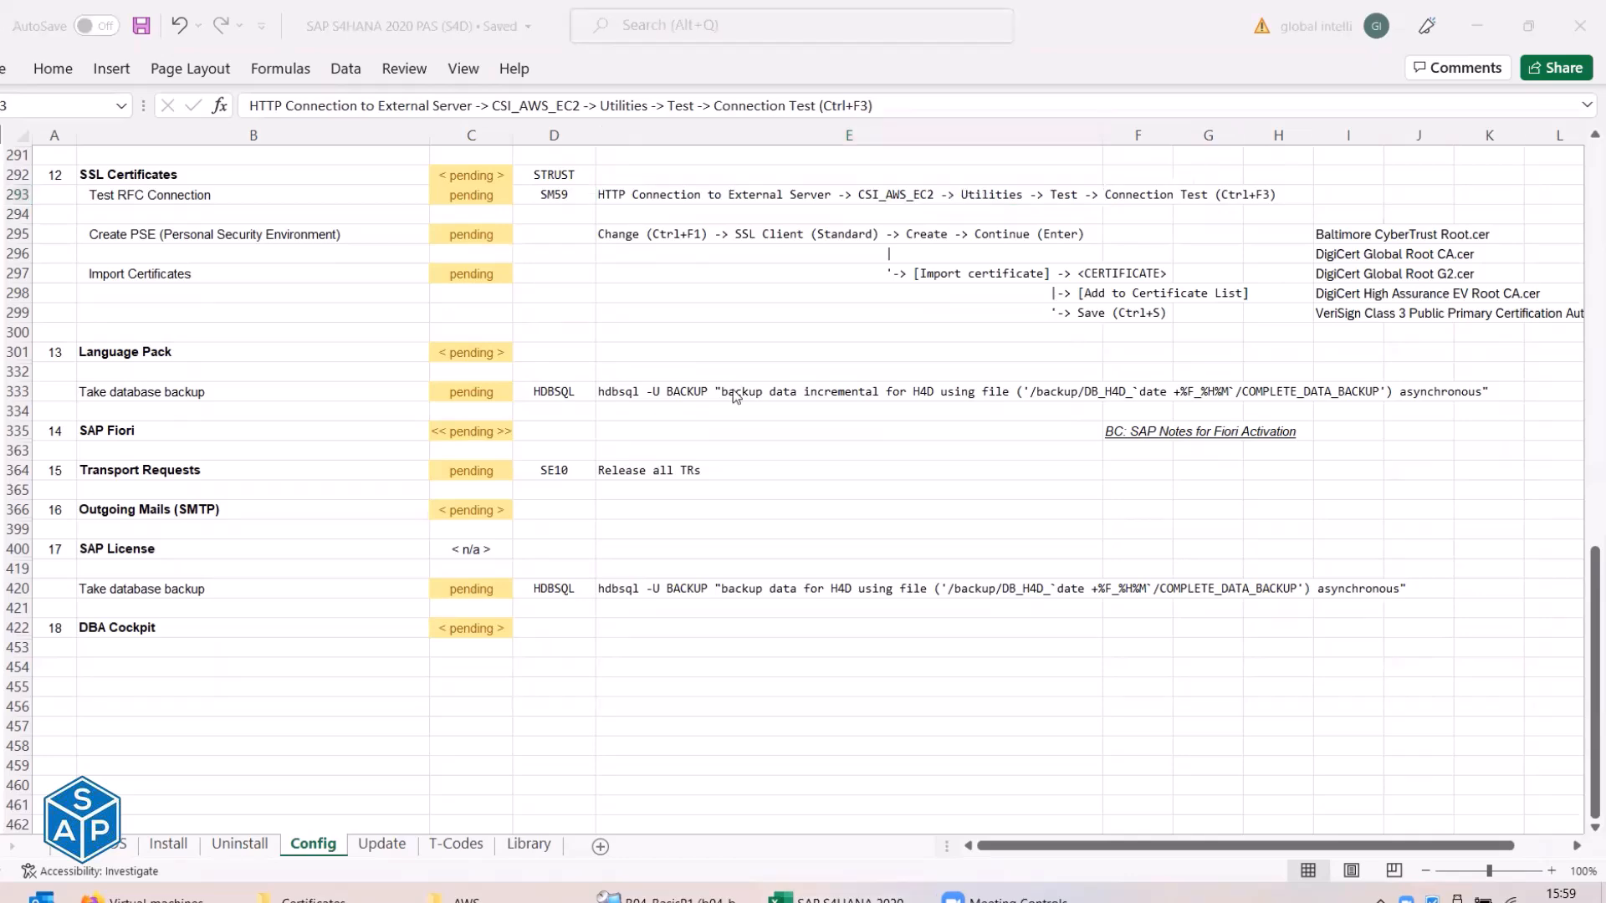
# Remove 'Utilities -> Test -> ' from the E293 path and save the workbook.
pyautogui.hotkey('alt', 'Tab')
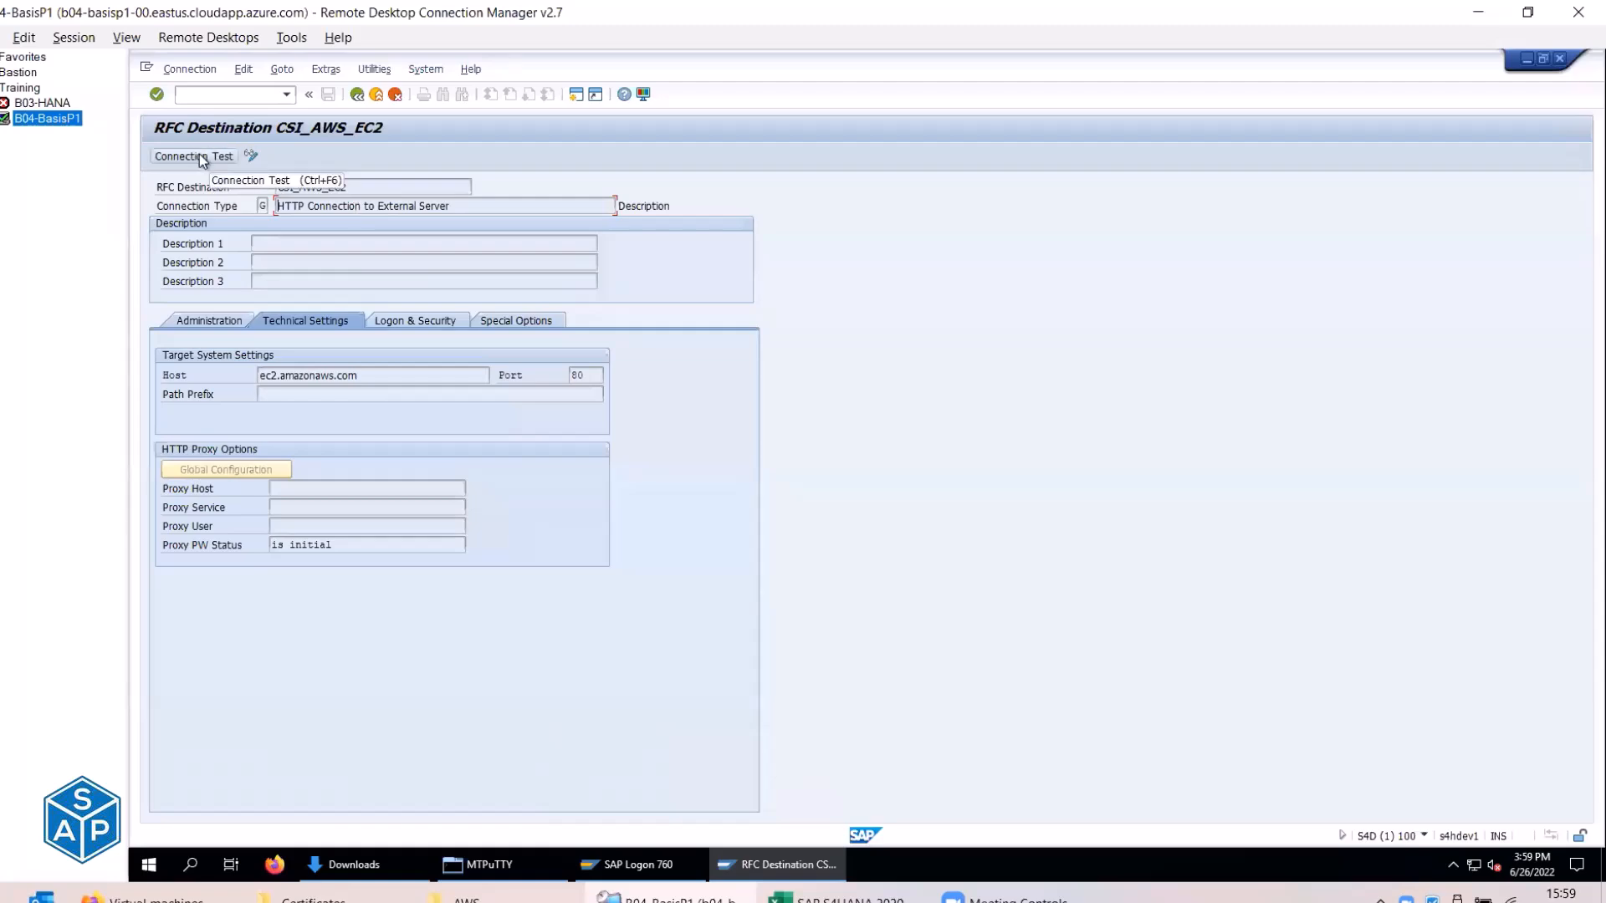
pyautogui.hotkey('alt', 'Tab')
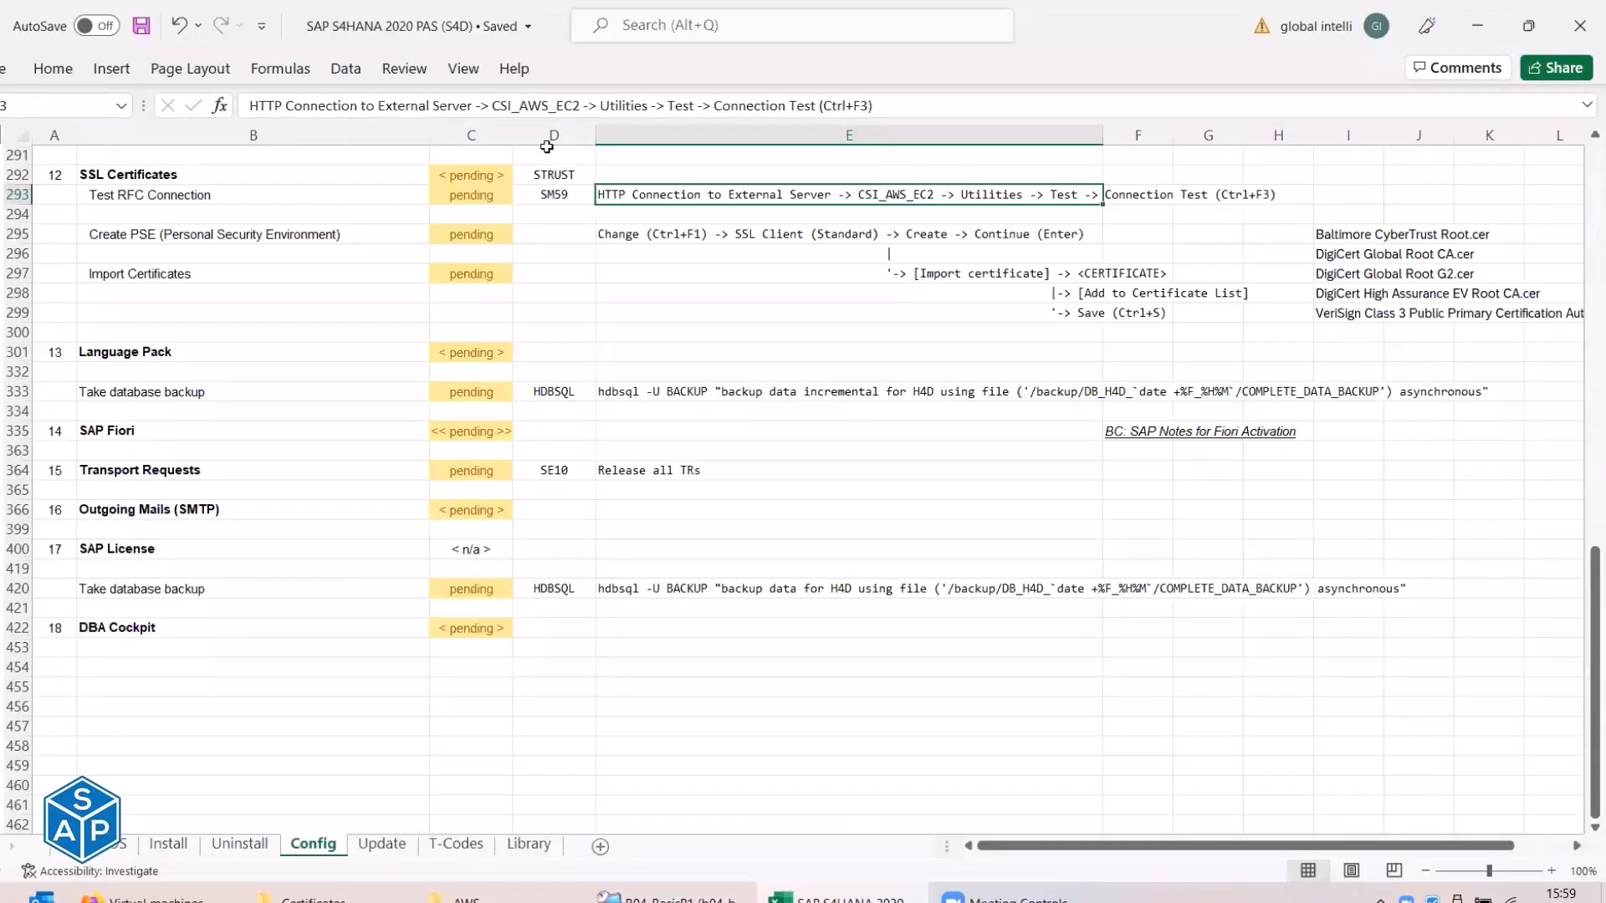
pyautogui.click(603, 106)
pyautogui.hotkey('shift', 'Right')
pyautogui.hotkey('shift', 'Right')
pyautogui.hotkey('shift', 'Right')
pyautogui.hotkey('shift', 'Right')
pyautogui.hotkey('shift', 'Right')
pyautogui.hotkey('shift', 'Right')
pyautogui.hotkey('shift', 'Right')
pyautogui.hotkey('shift', 'Right')
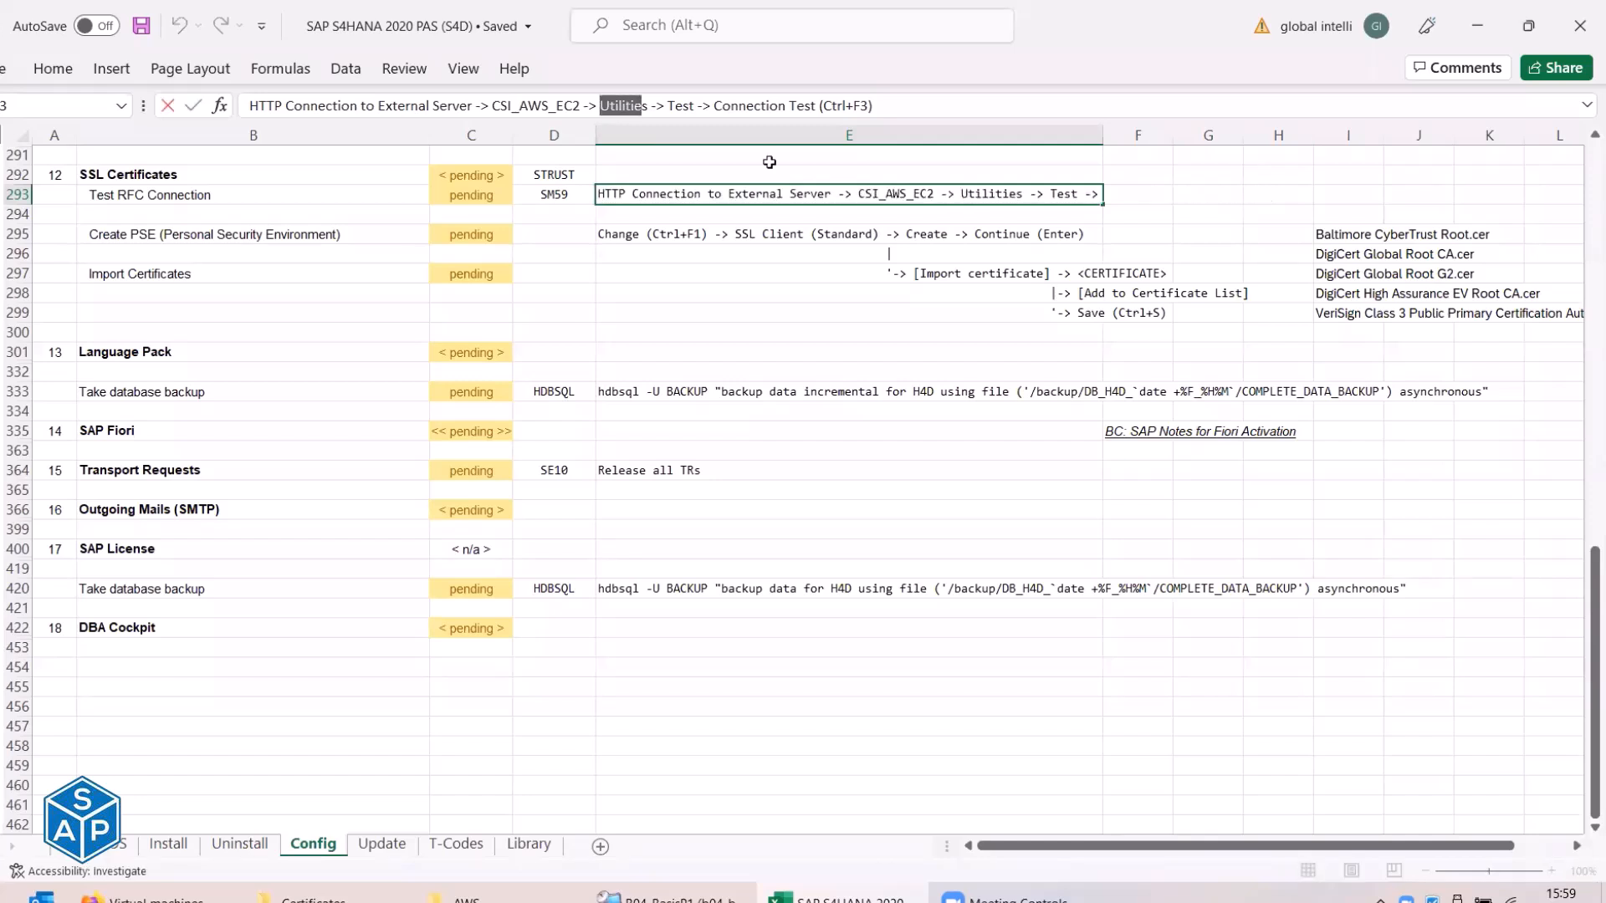
pyautogui.hotkey('shift', 'Right')
pyautogui.hotkey('shift', 'Right')
pyautogui.hotkey('shift', 'Right')
pyautogui.hotkey('shift', 'Right')
pyautogui.hotkey('shift', 'Right')
pyautogui.hotkey('shift', 'Right')
pyautogui.hotkey('shift', 'Right')
pyautogui.hotkey('shift', 'Right')
pyautogui.hotkey('shift', 'Right')
pyautogui.hotkey('shift', 'Right')
pyautogui.hotkey('shift', 'Right')
pyautogui.hotkey('shift', 'Right')
pyautogui.hotkey('shift', 'Right')
pyautogui.press('BackSpace')
pyautogui.press('Return')
pyautogui.hotkey('ctrl', 's')
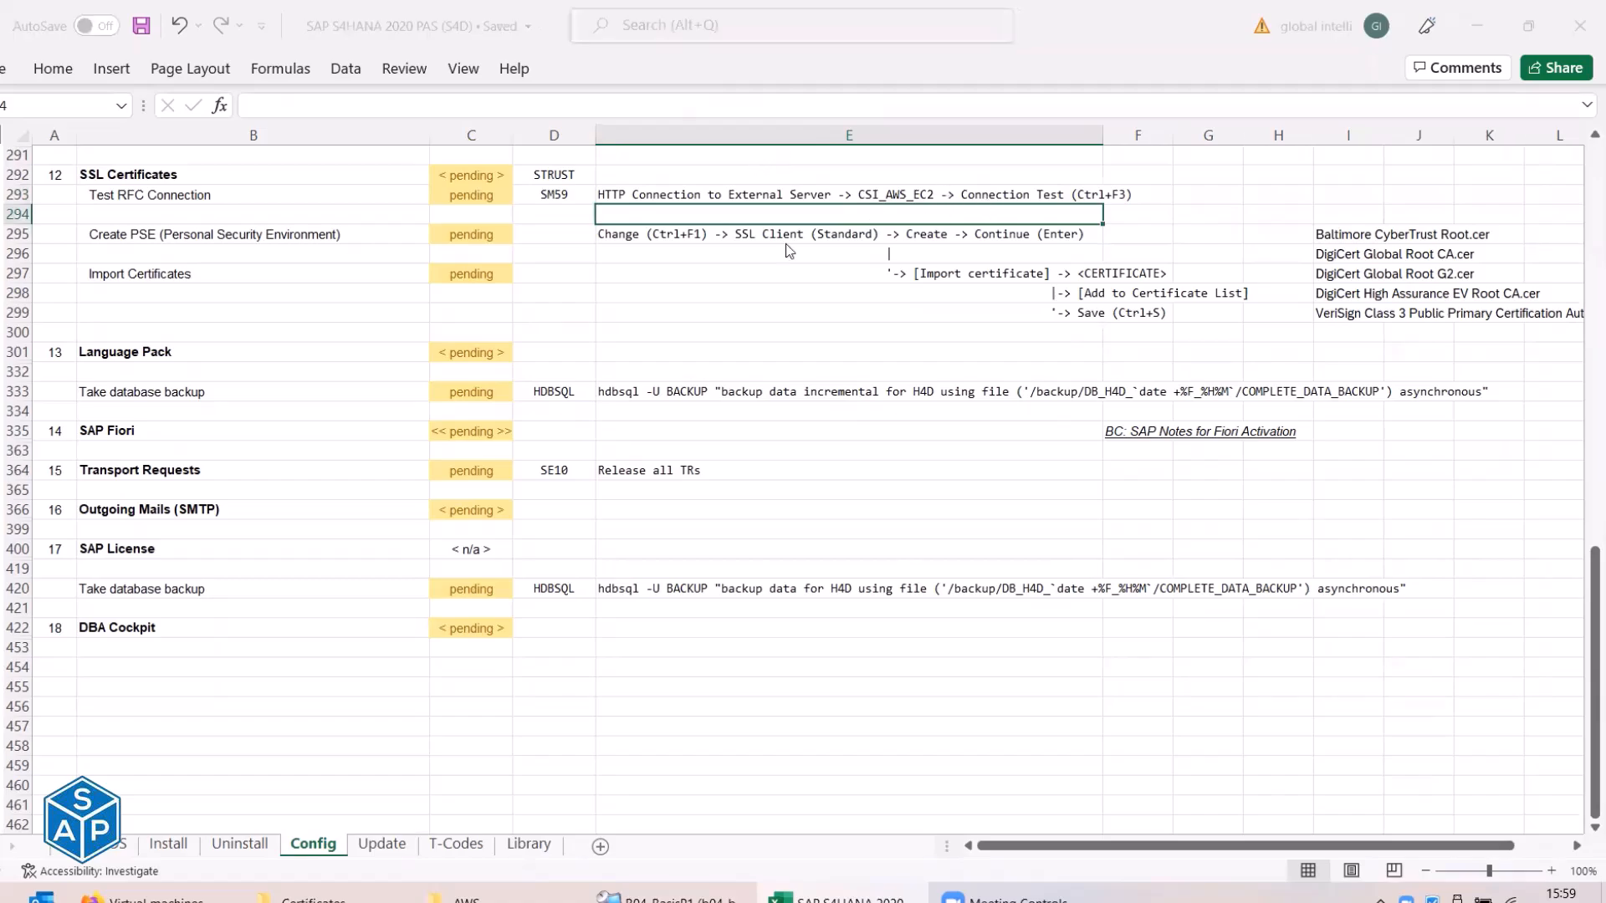
# Change the E293 shortcut from Ctrl+F3 to Ctrl+F6.
pyautogui.hotkey('alt', 'Tab')
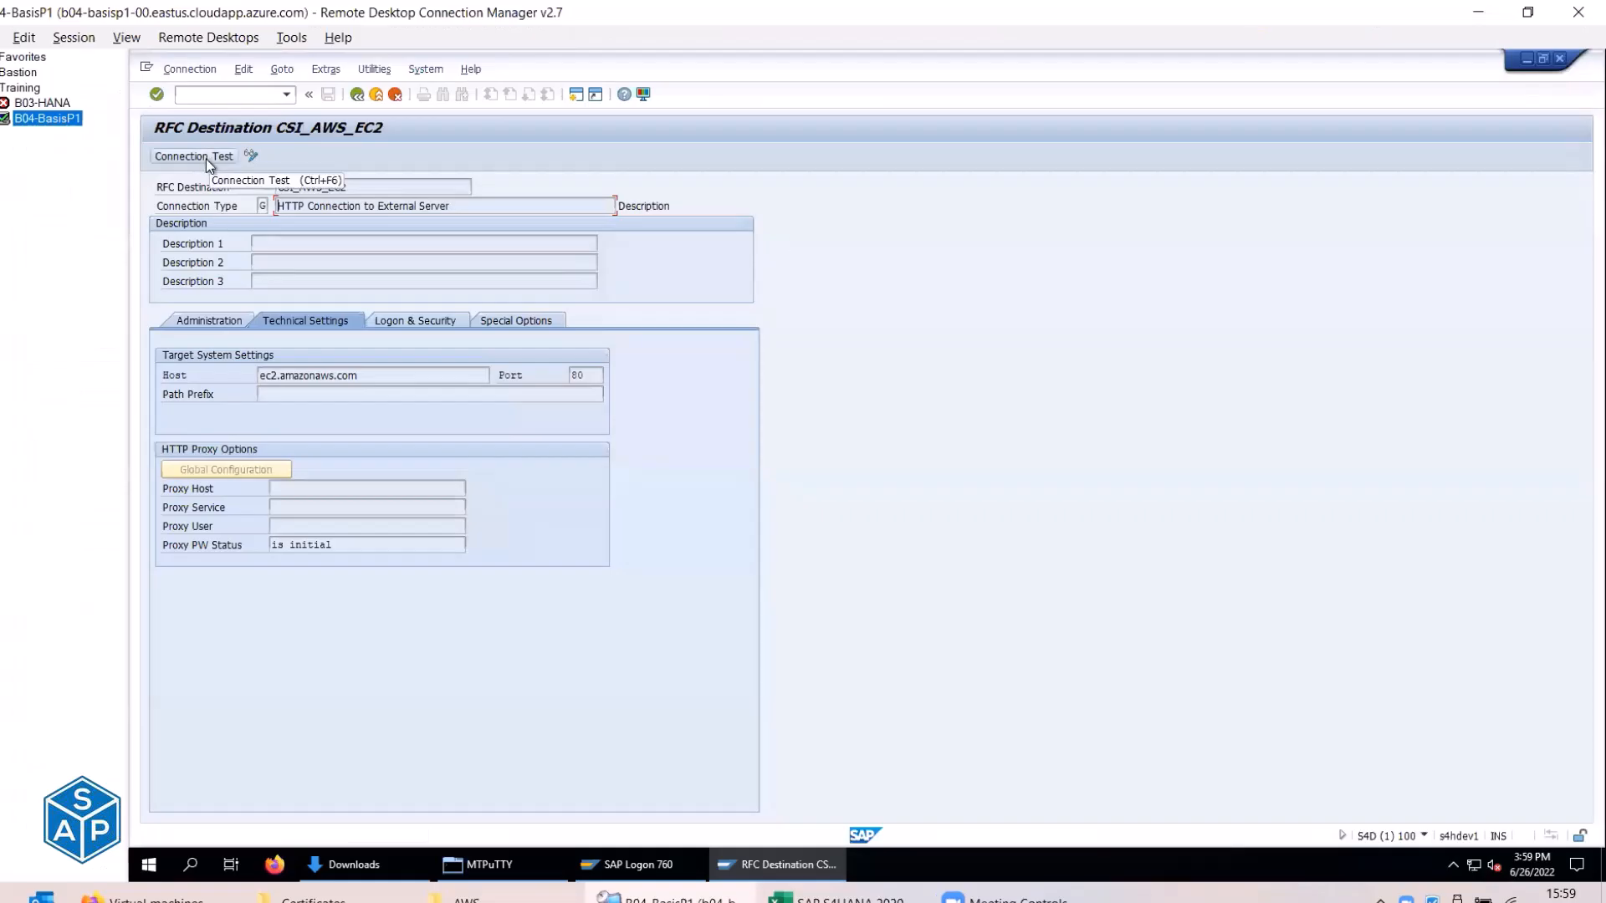
pyautogui.hotkey('alt', 'Tab')
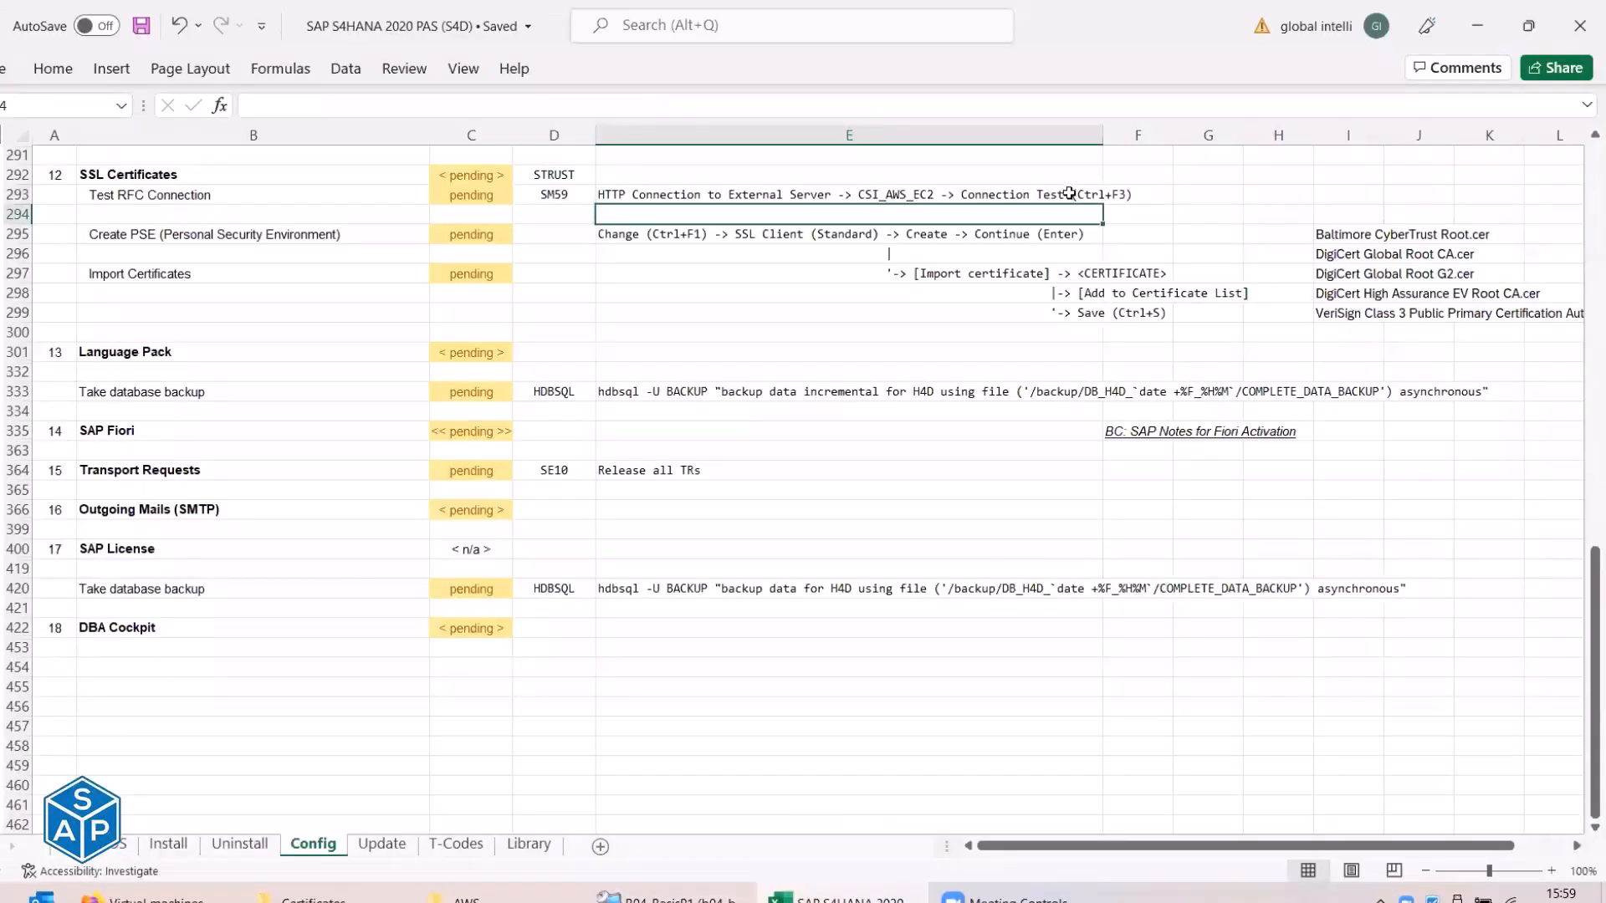
pyautogui.click(720, 192)
pyautogui.click(753, 110)
pyautogui.moveTo(752, 110); pyautogui.dragTo(747, 110)
pyautogui.write('6')
pyautogui.press('Return')
pyautogui.hotkey('alt', 'Tab')
pyautogui.click(374, 70)
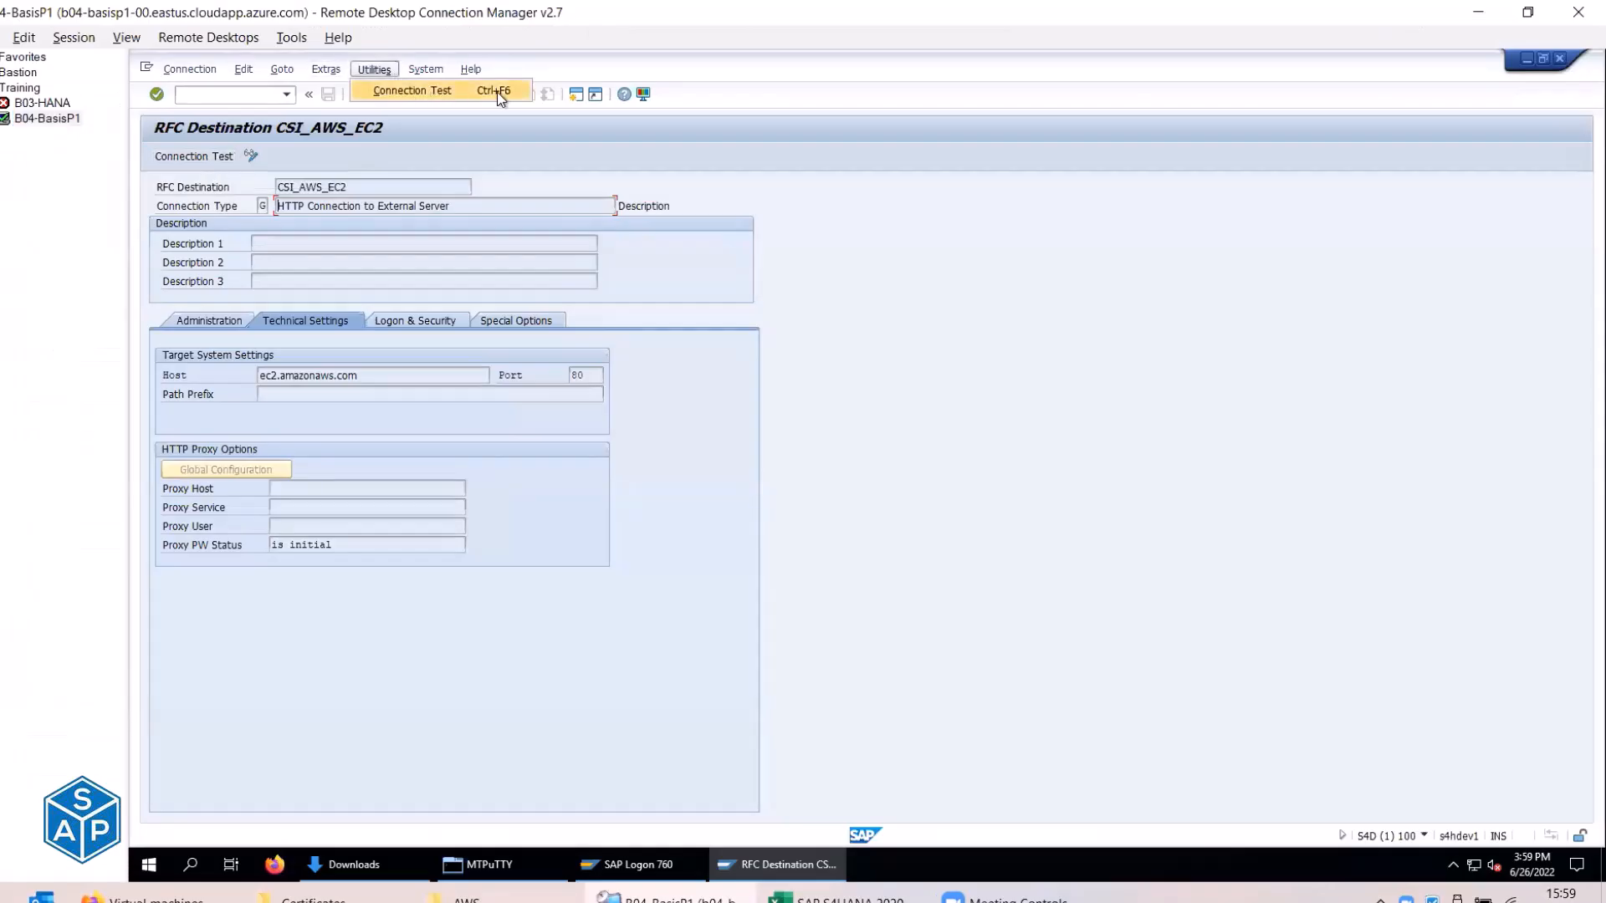
# Rerun the CSI_AWS_EC2 connection test, dismiss the SSL handshake failure, and exit the destination.
pyautogui.click(555, 172)
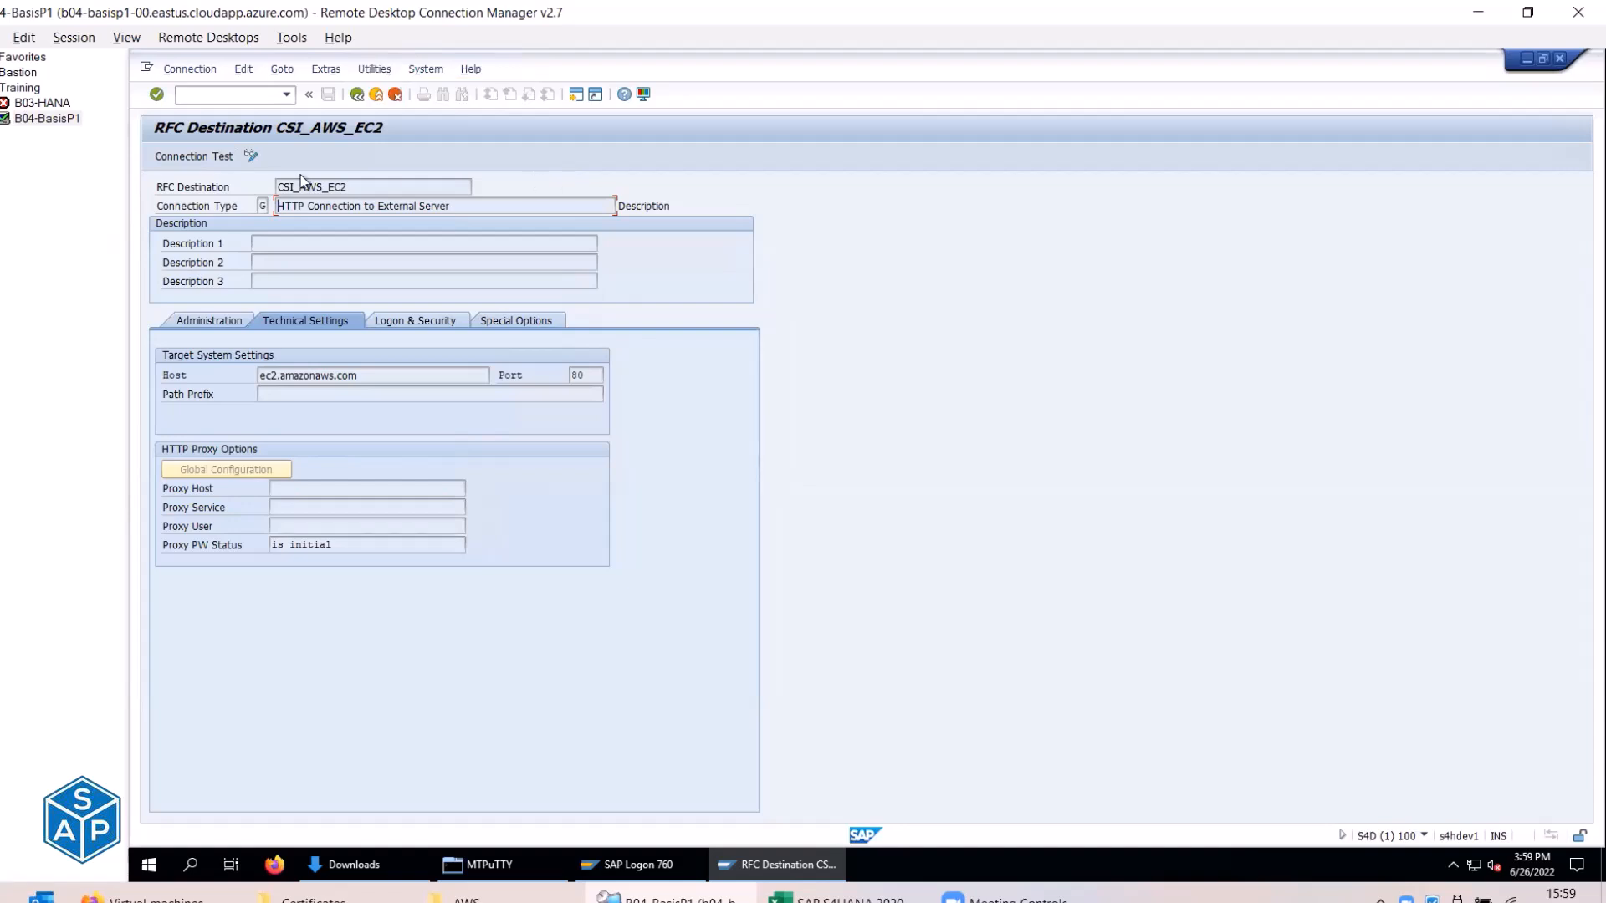
pyautogui.click(194, 156)
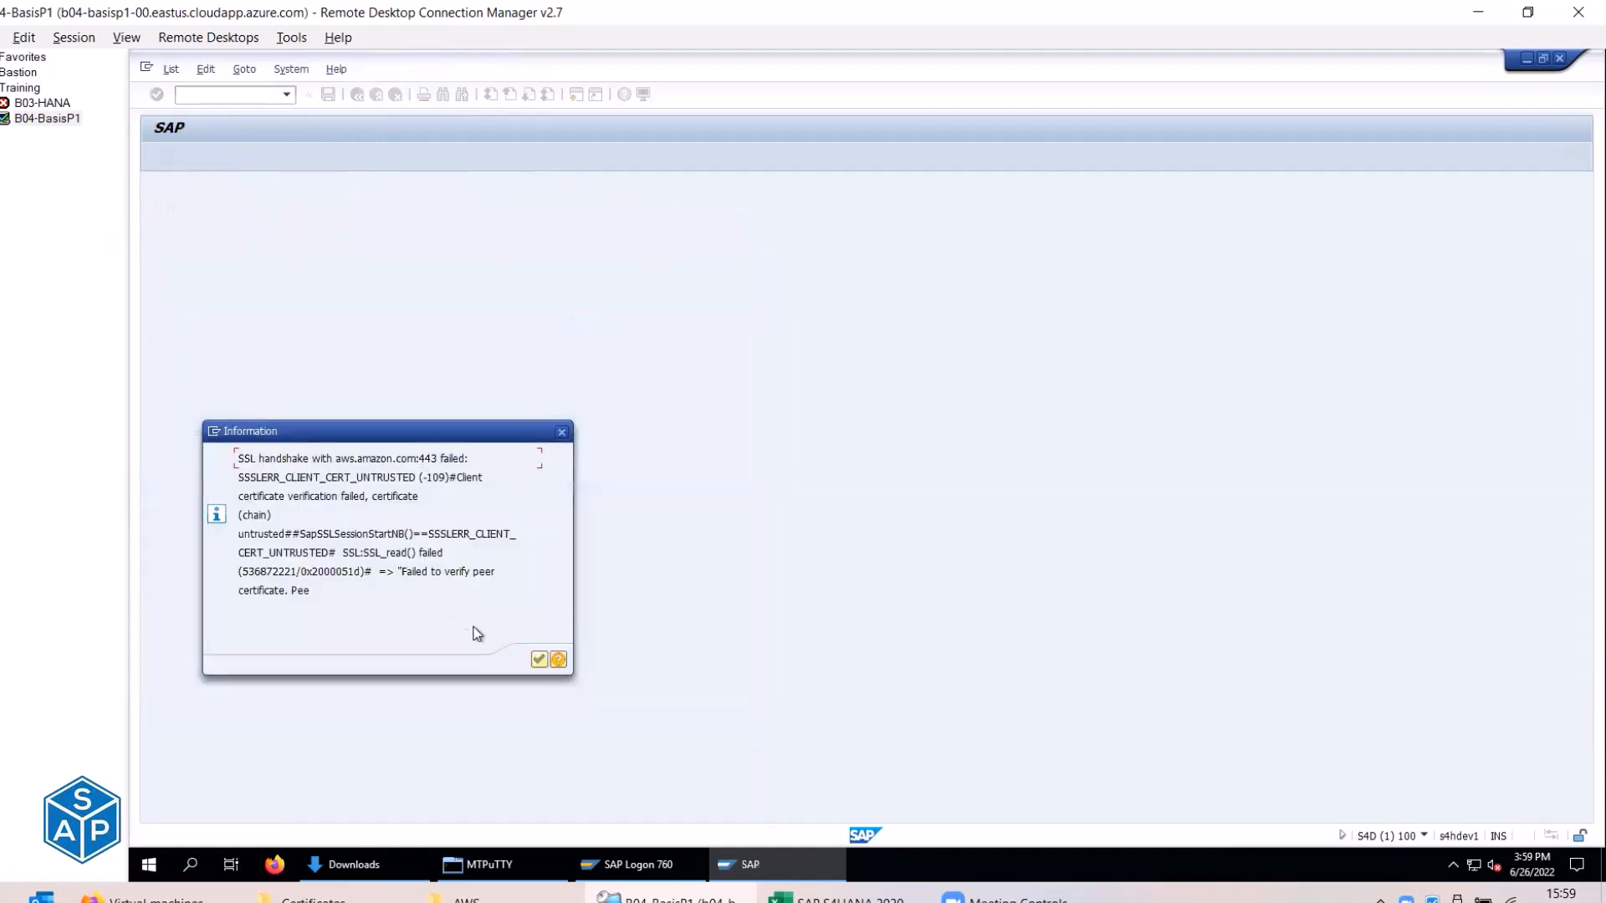
pyautogui.click(538, 659)
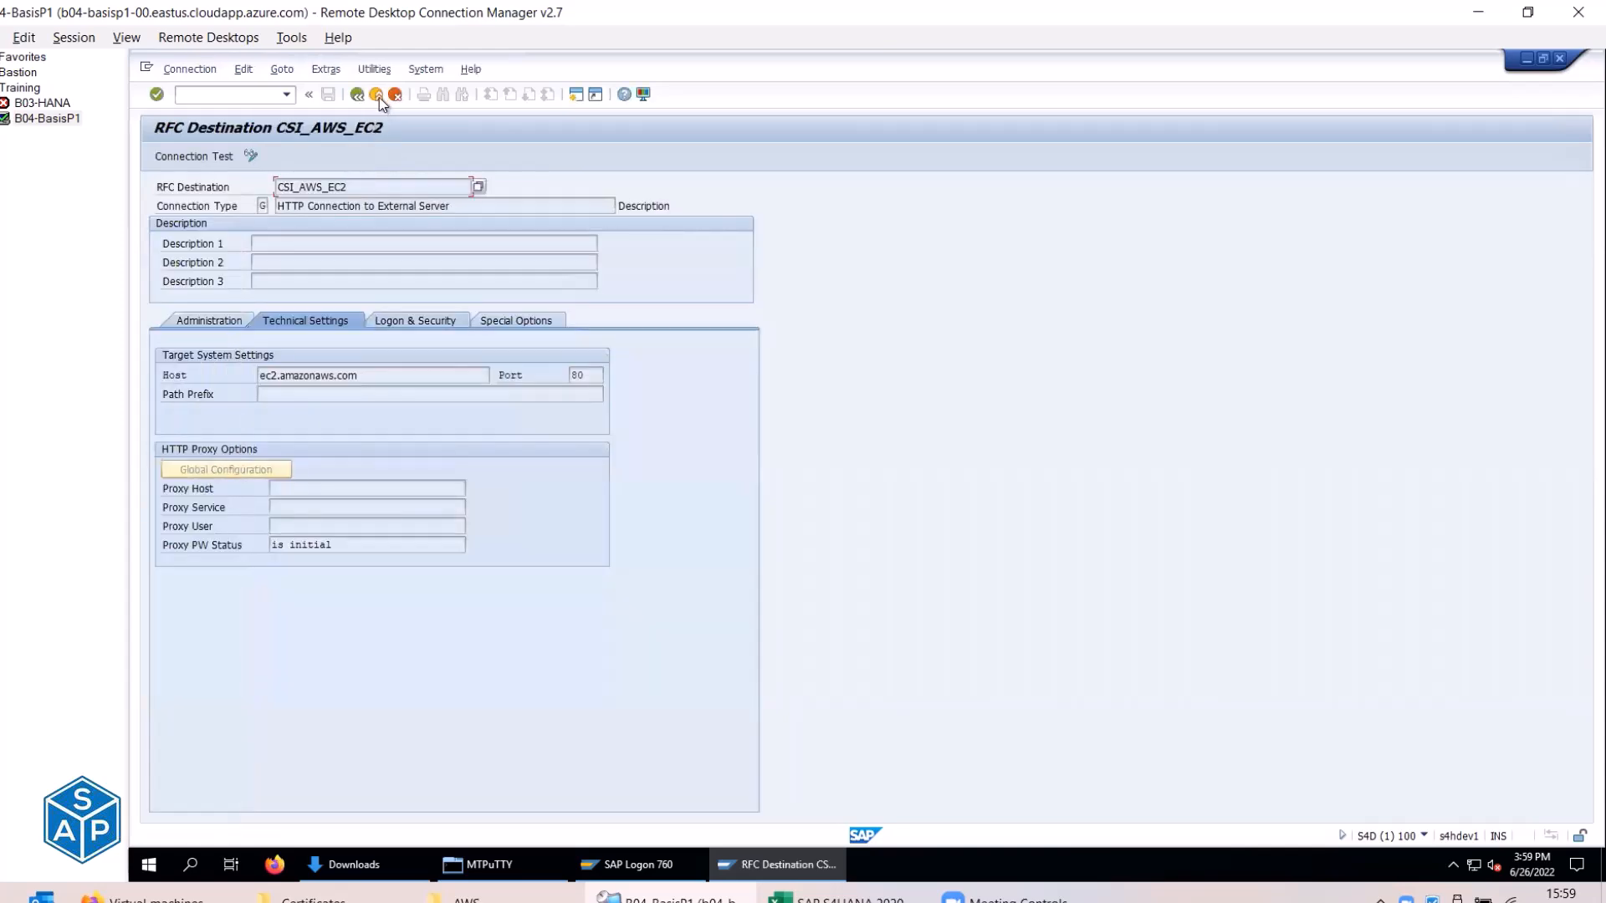
pyautogui.click(376, 94)
# Begin entering the 'done' status for Test RFC Connection in Excel.
pyautogui.hotkey('alt', 'Tab')
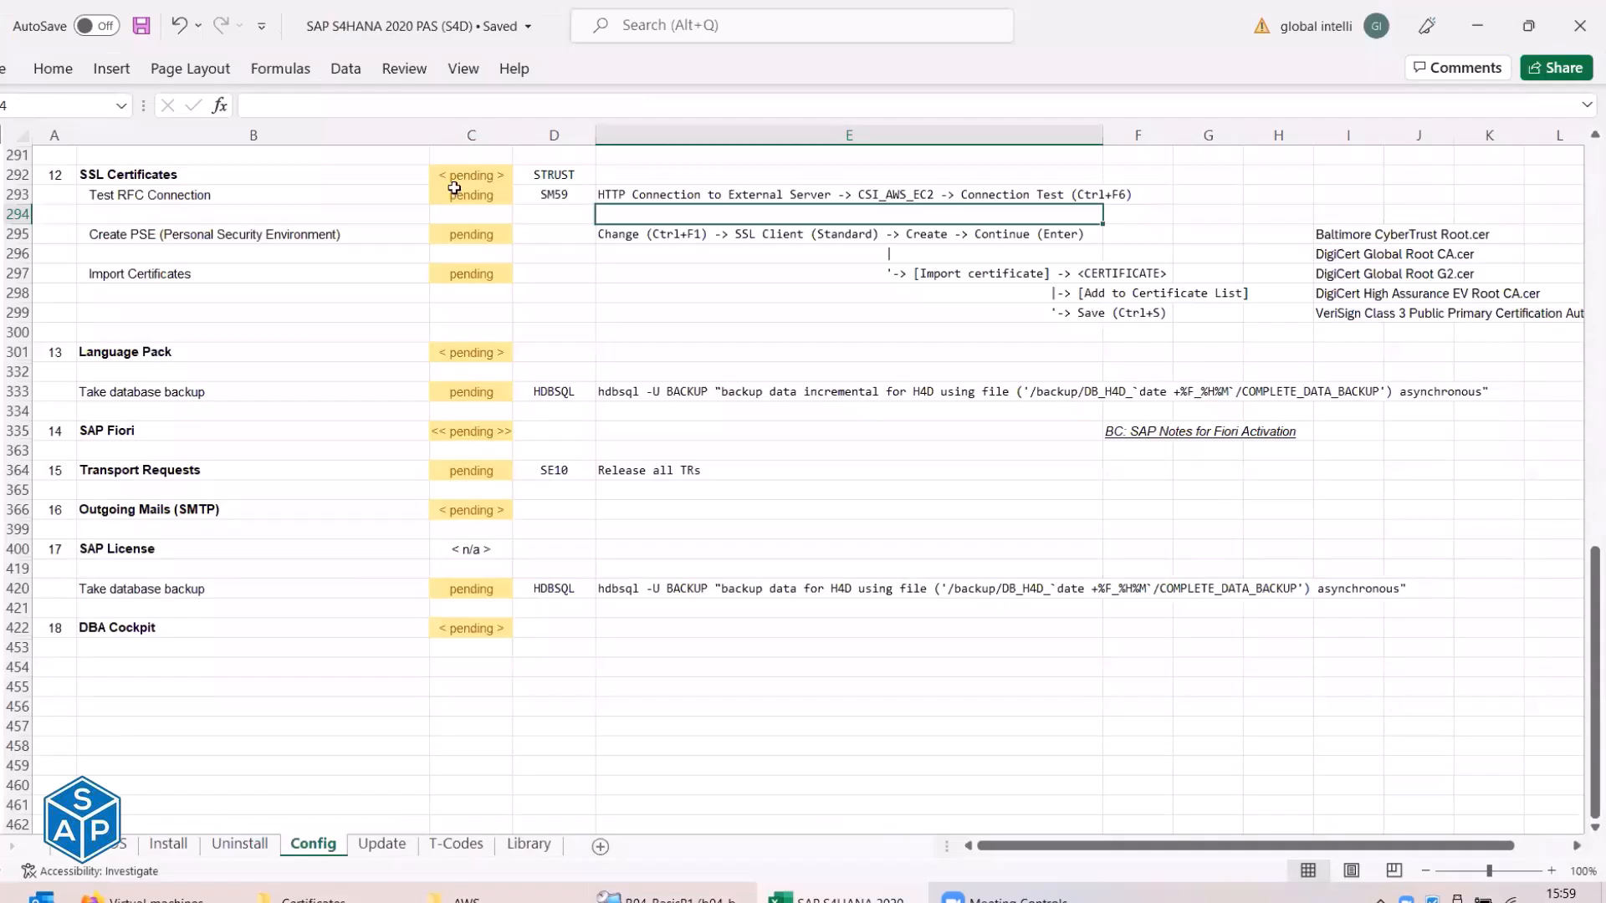
pyautogui.write('dn')
pyautogui.press('BackSpace')
# Mark Test RFC Connection as done and close the stray File Explorer window.
pyautogui.write('one')
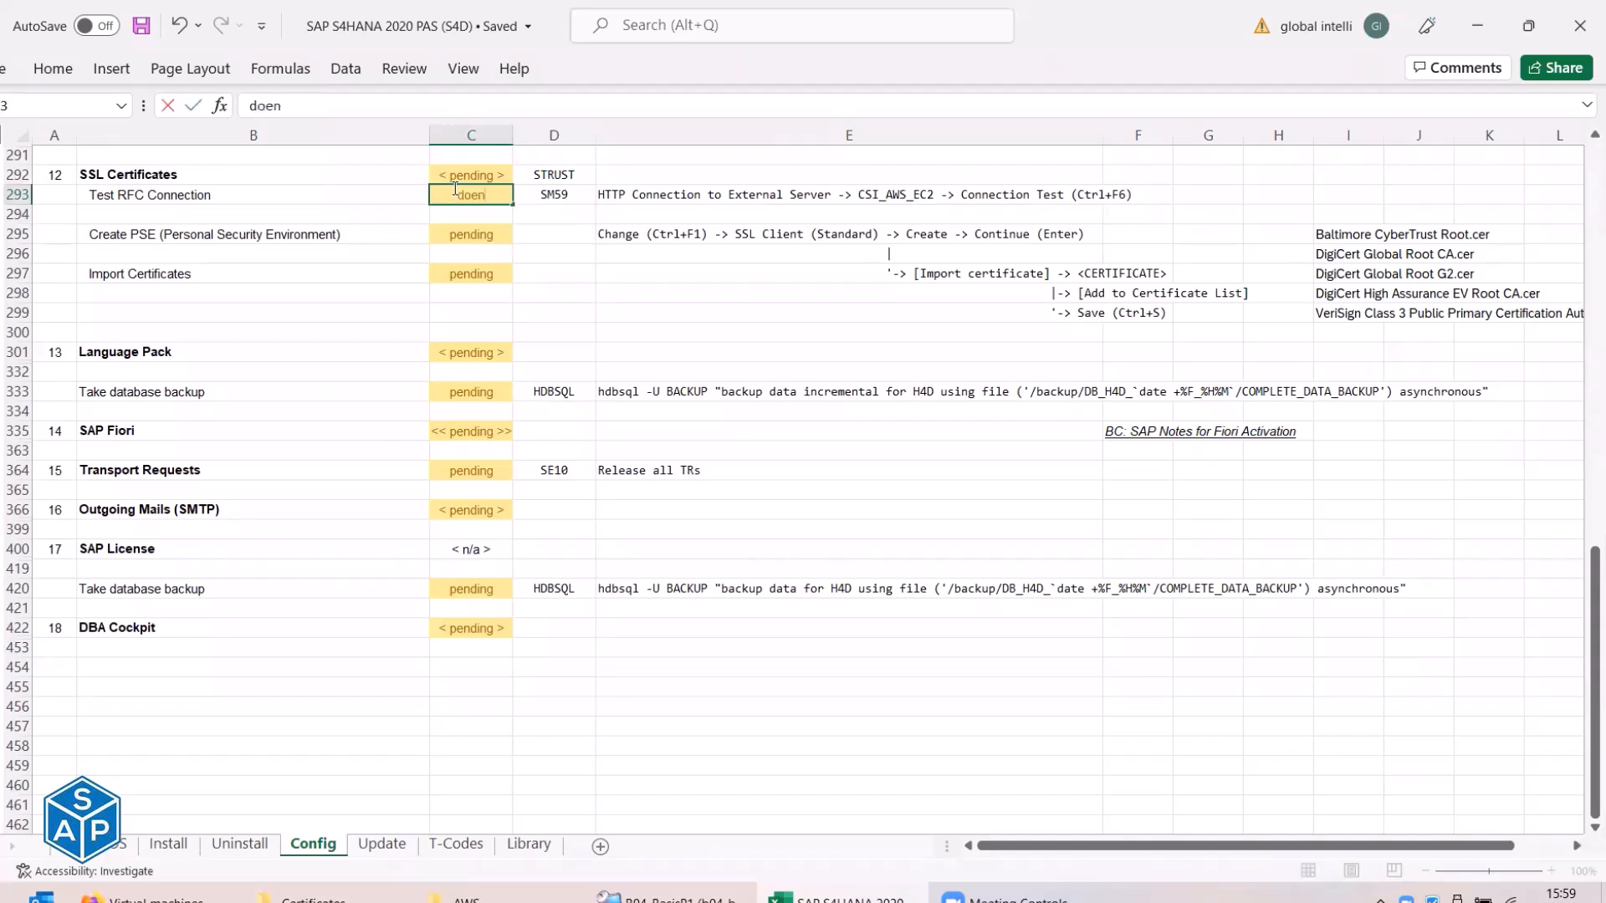
pyautogui.press('Return')
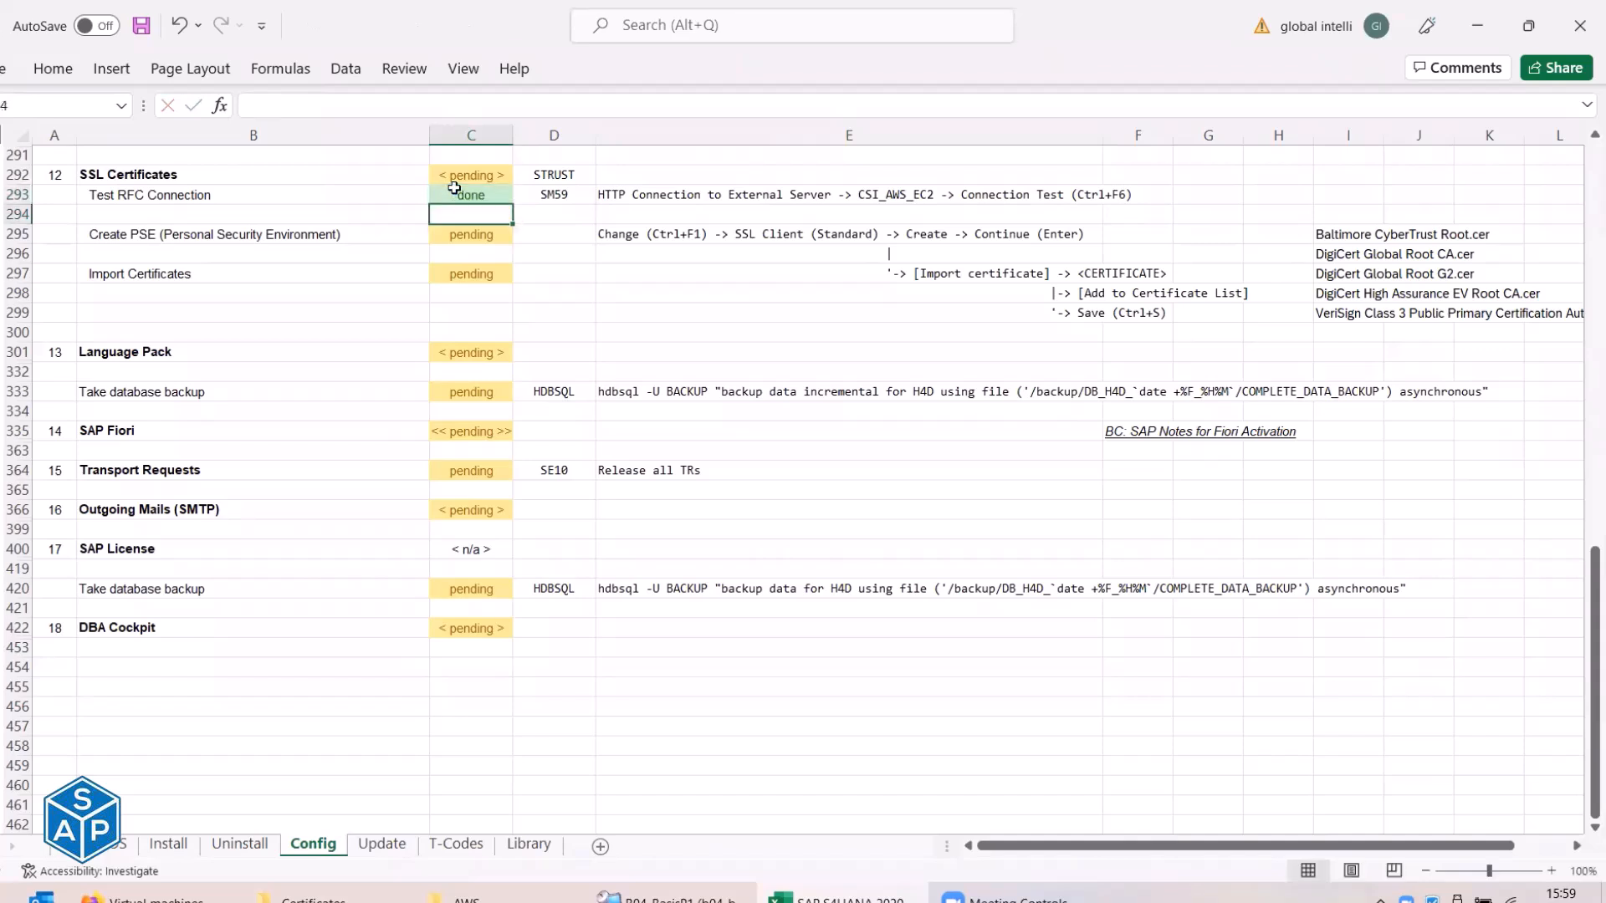
pyautogui.click(299, 233)
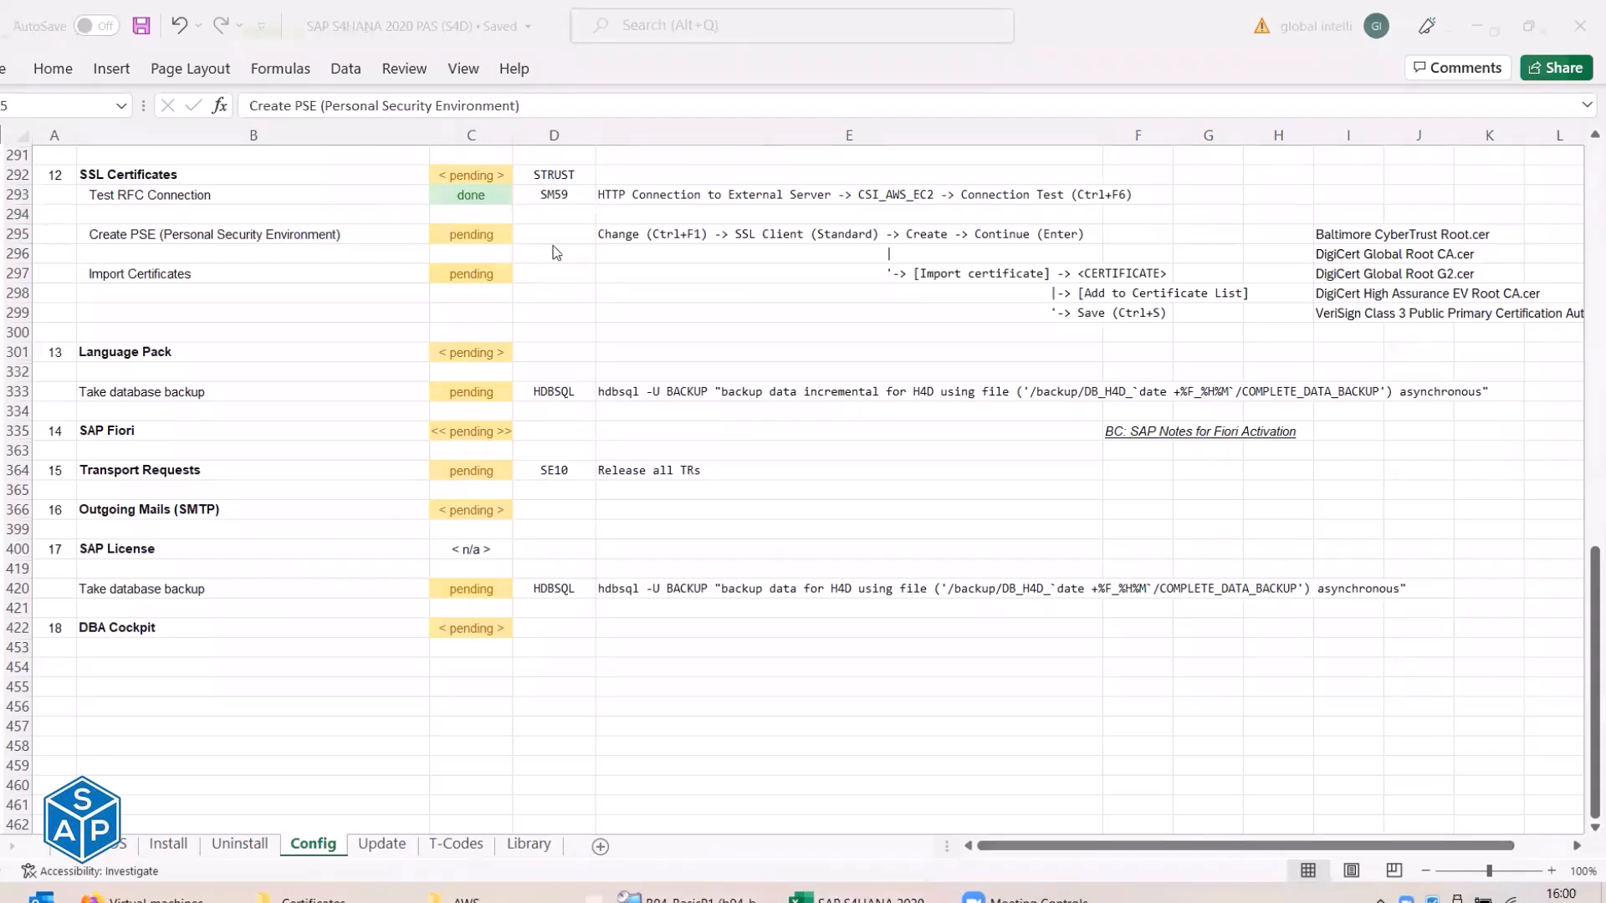
pyautogui.click(1577, 15)
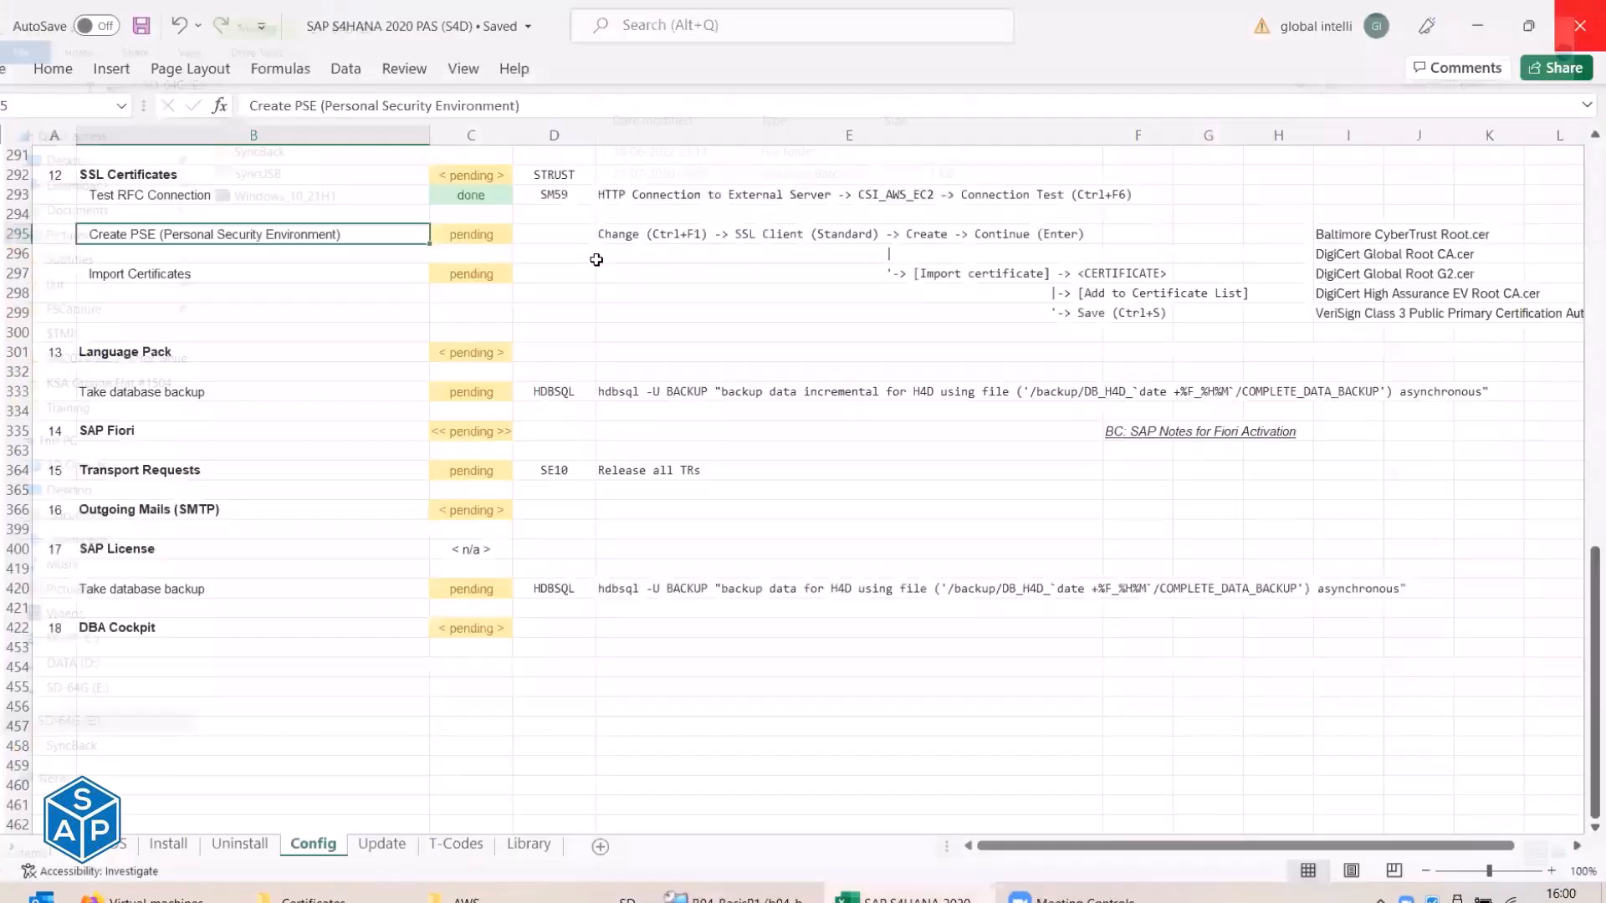
# Move STRUST from D292 to D295 as a pasted value and save the workbook.
pyautogui.click(554, 173)
pyautogui.click(552, 234)
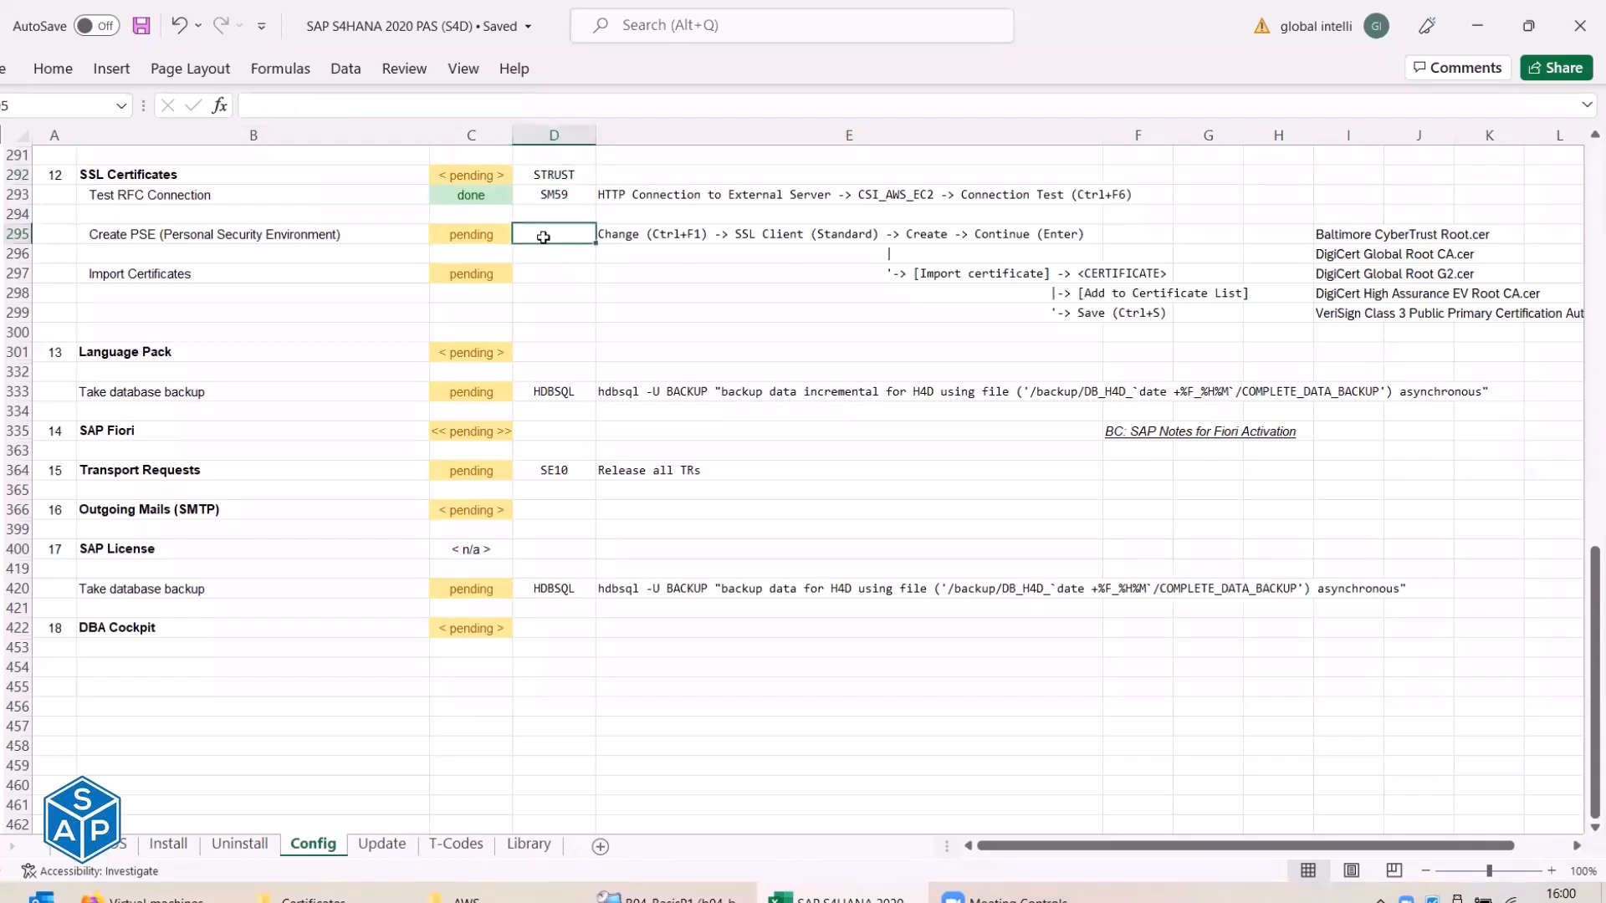
pyautogui.write('strus')
pyautogui.press('Escape')
pyautogui.click(562, 179)
pyautogui.hotkey('ctrl', 'c')
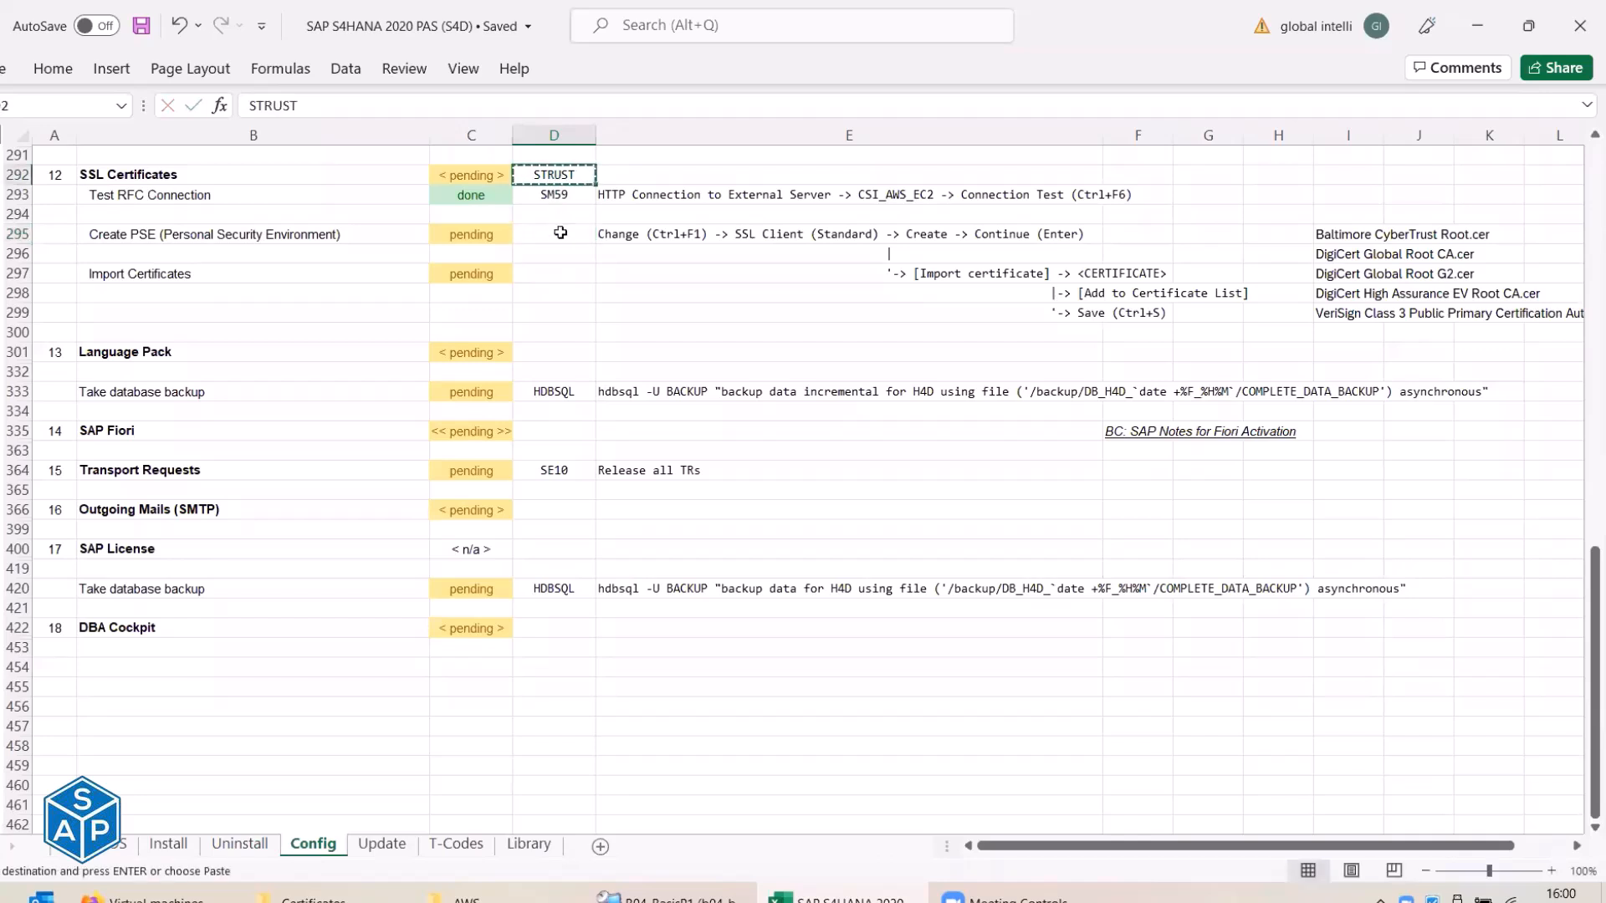
pyautogui.rightClick(557, 234)
pyautogui.click(645, 346)
pyautogui.click(565, 176)
pyautogui.press('Delete')
pyautogui.hotkey('ctrl', 's')
# Copy STRUST from D295 for use in the SAP session.
pyautogui.click(558, 233)
pyautogui.hotkey('ctrl', 'c')
pyautogui.hotkey('alt', 'Tab')
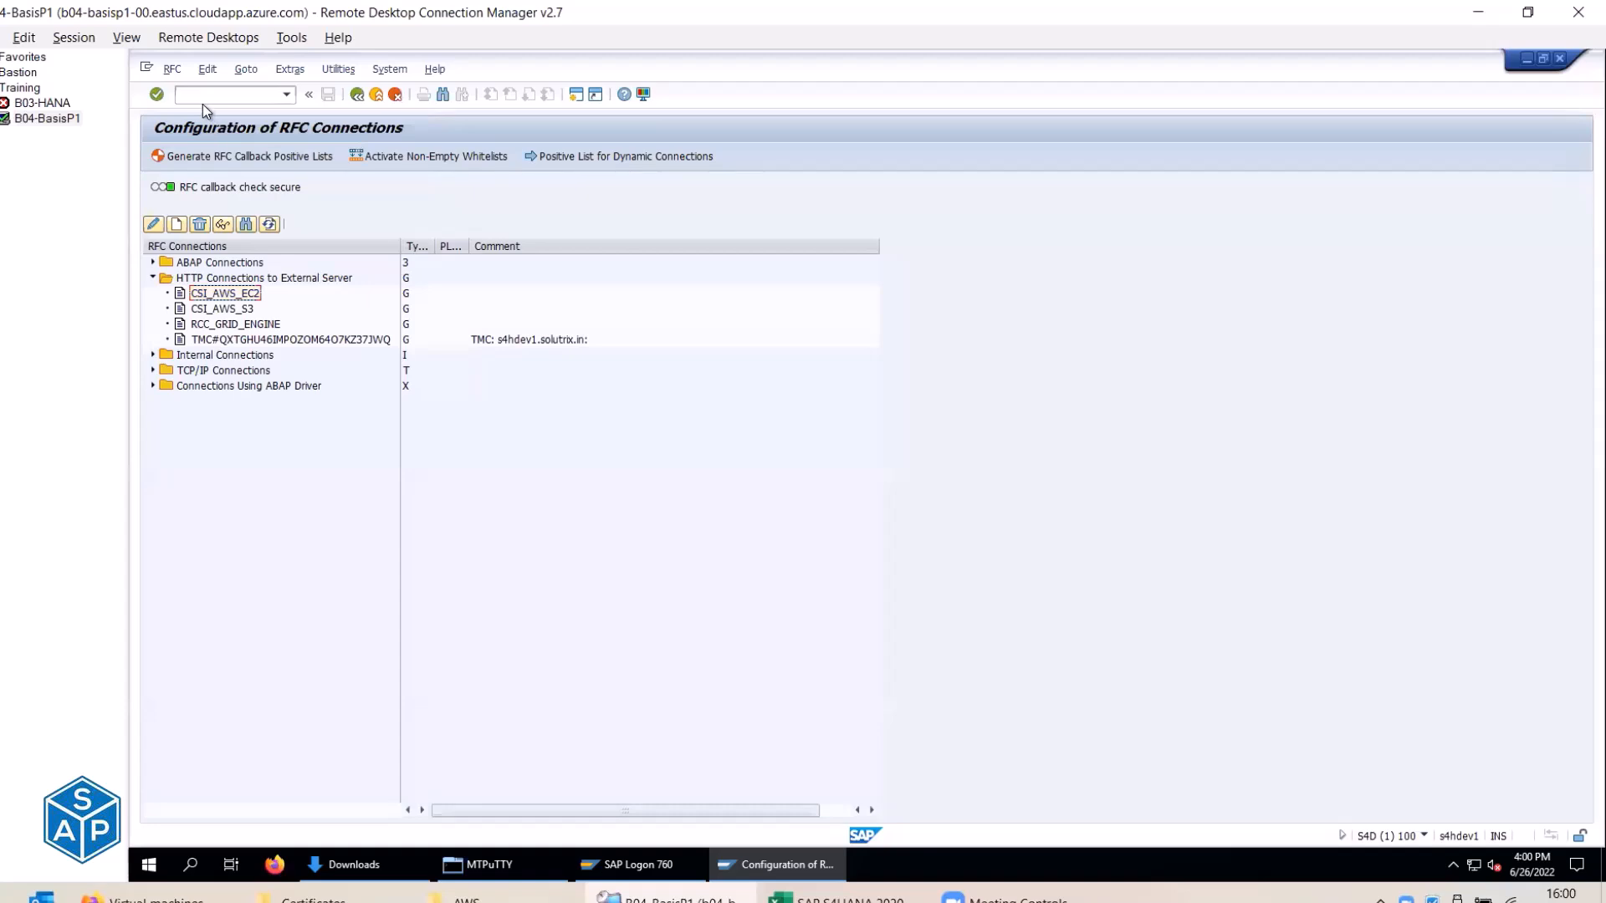
# Launch transaction /nSTRUST and check the Create PSE path in E295.
pyautogui.click(217, 93)
pyautogui.write('/n')
pyautogui.hotkey('ctrl', 'v')
pyautogui.press('Return')
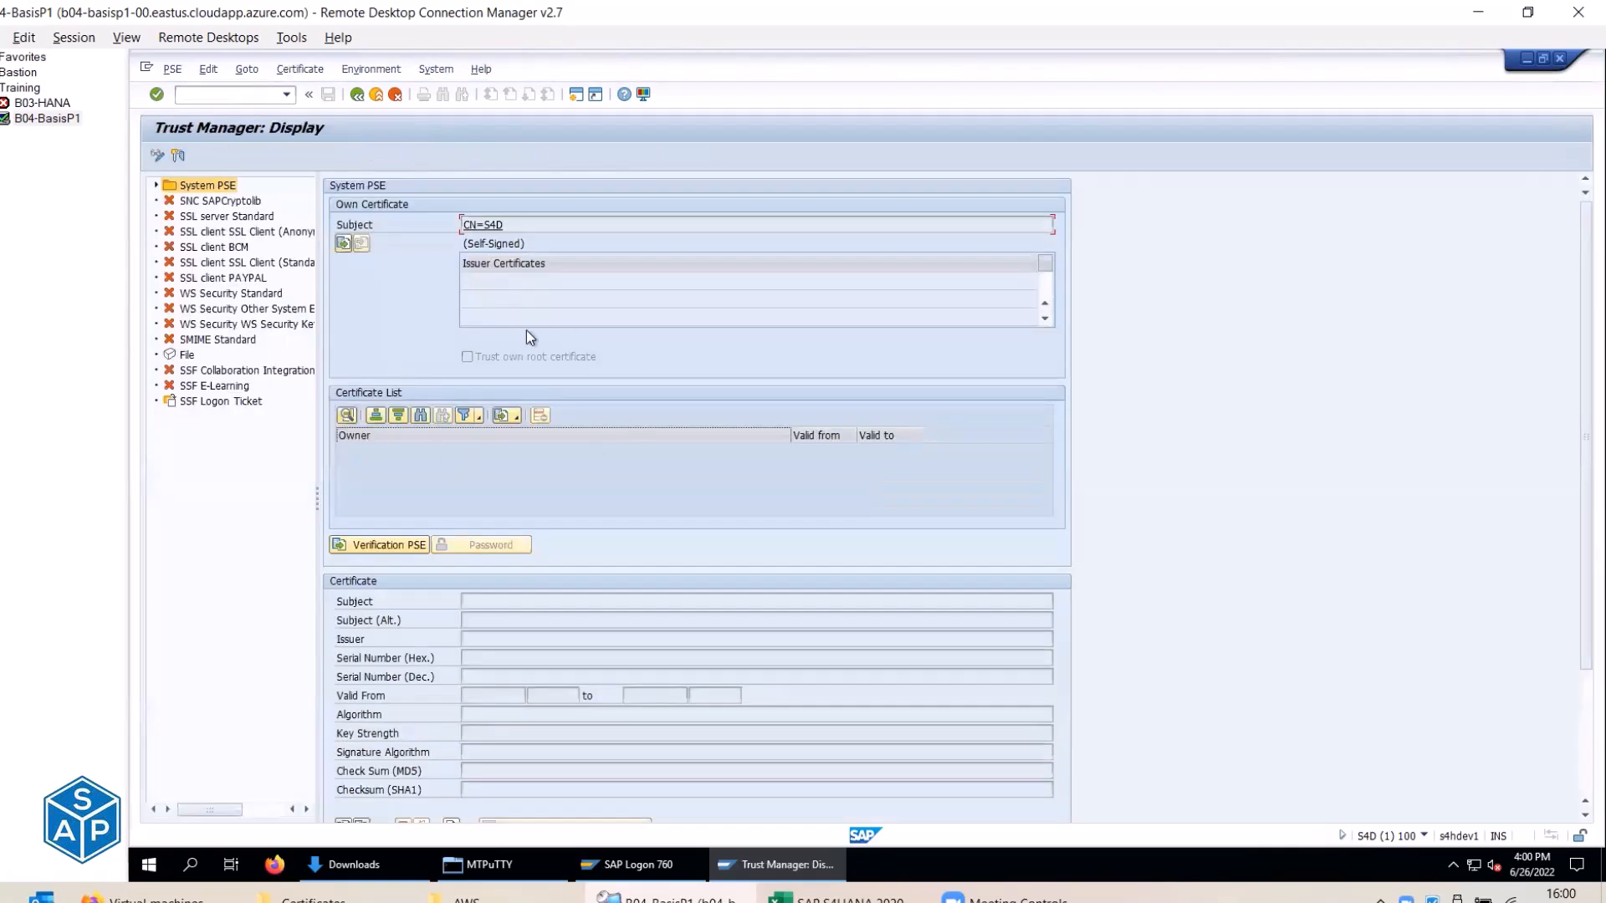
pyautogui.hotkey('alt', 'Tab')
pyautogui.click(634, 238)
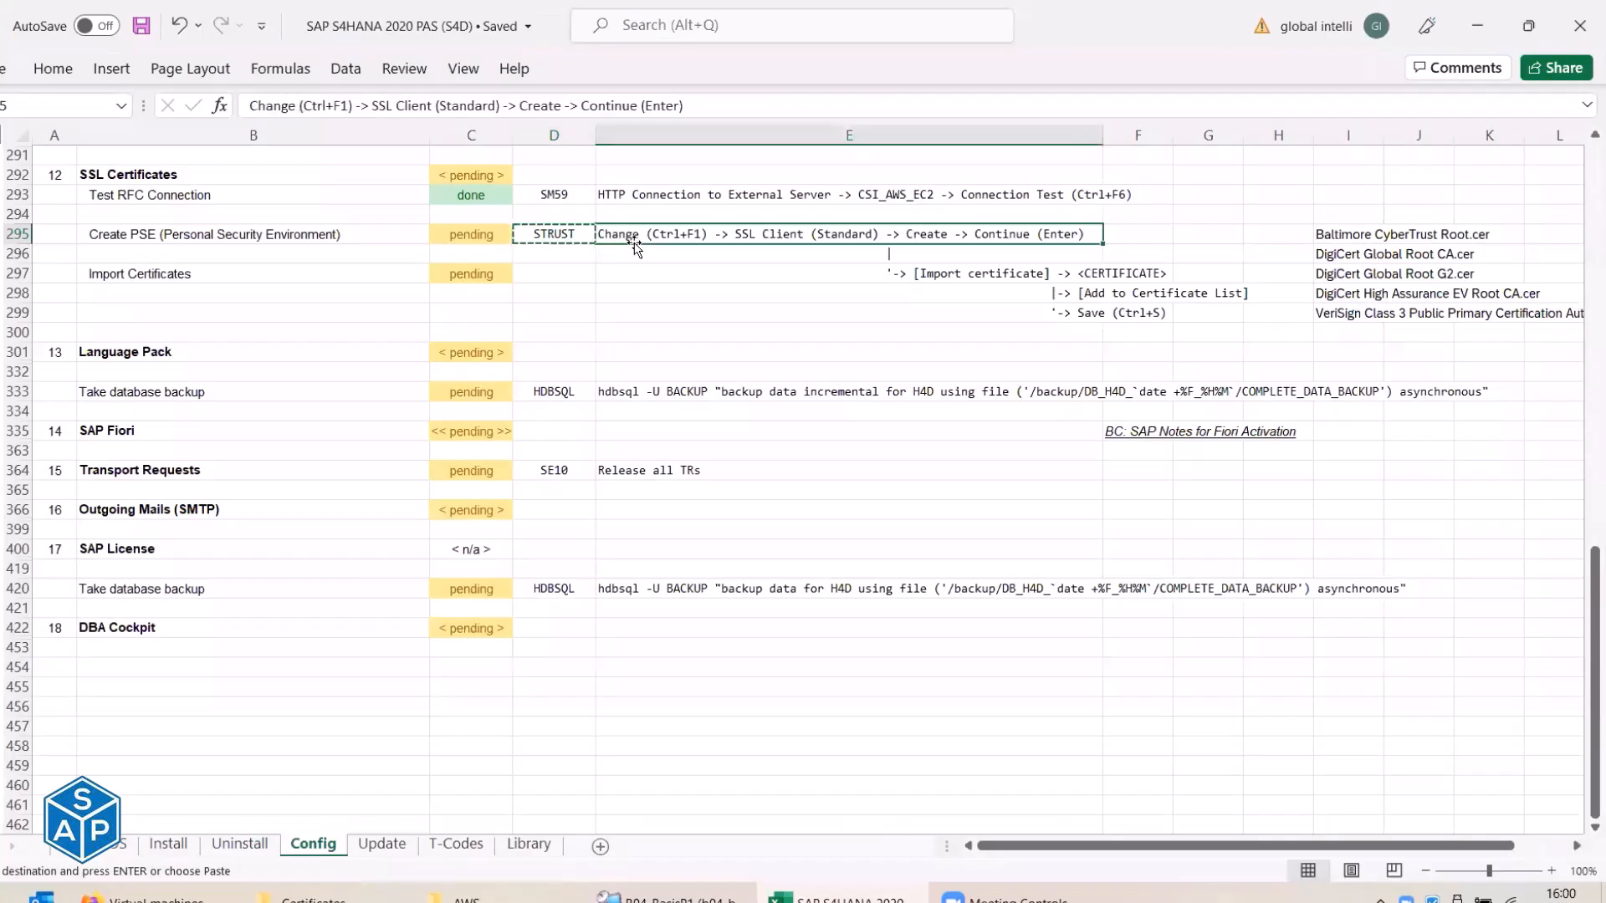
pyautogui.hotkey('alt', 'Tab')
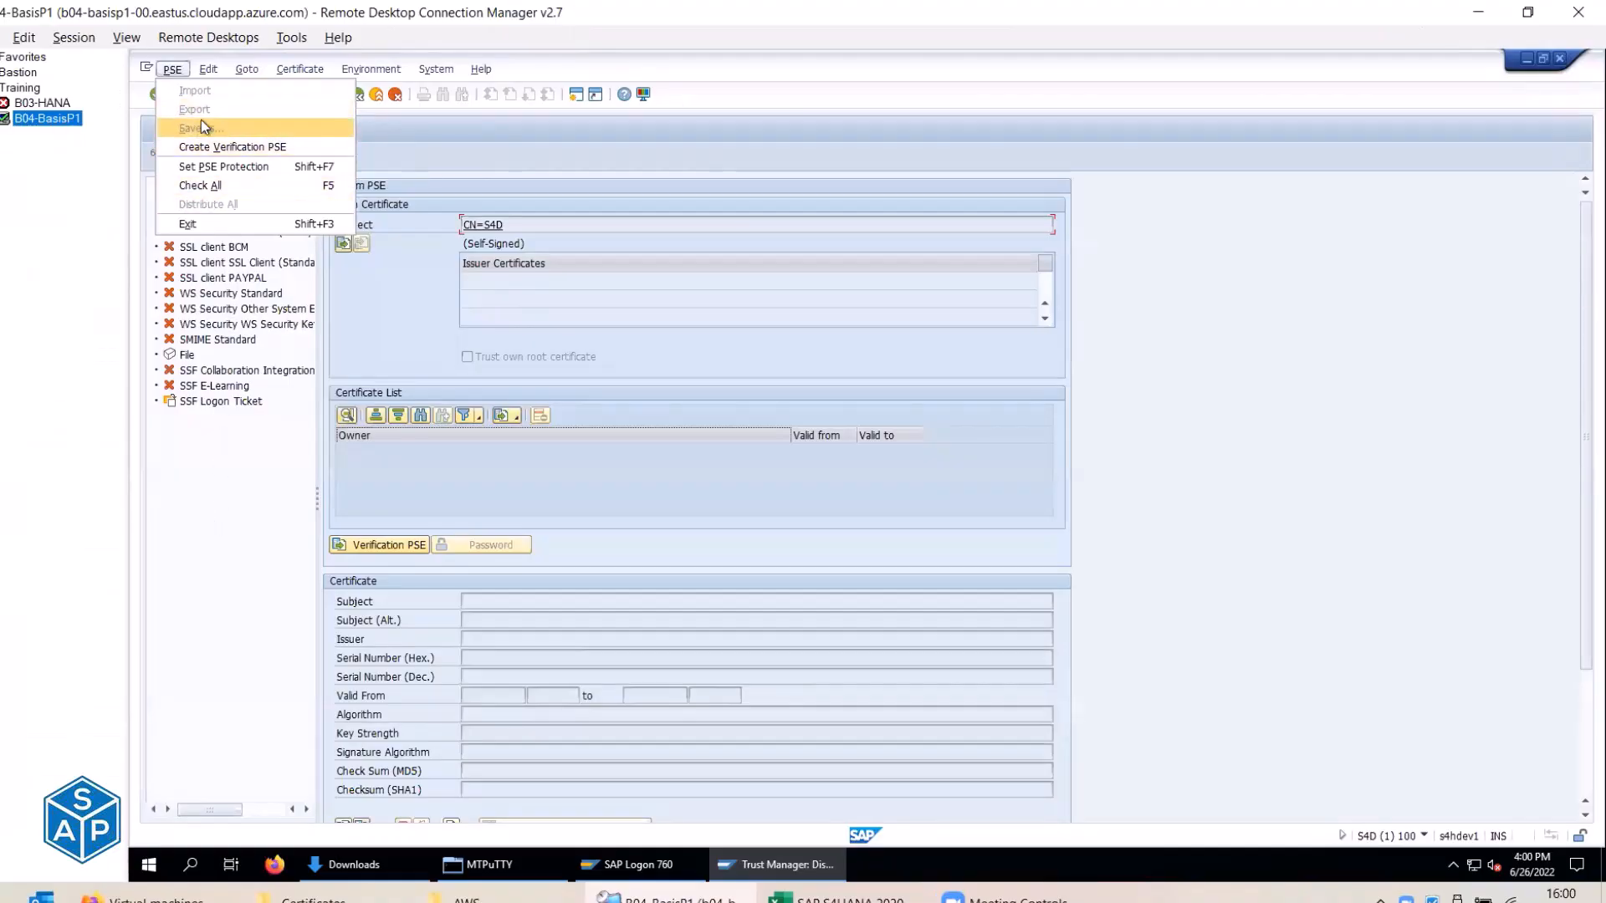
pyautogui.click(193, 563)
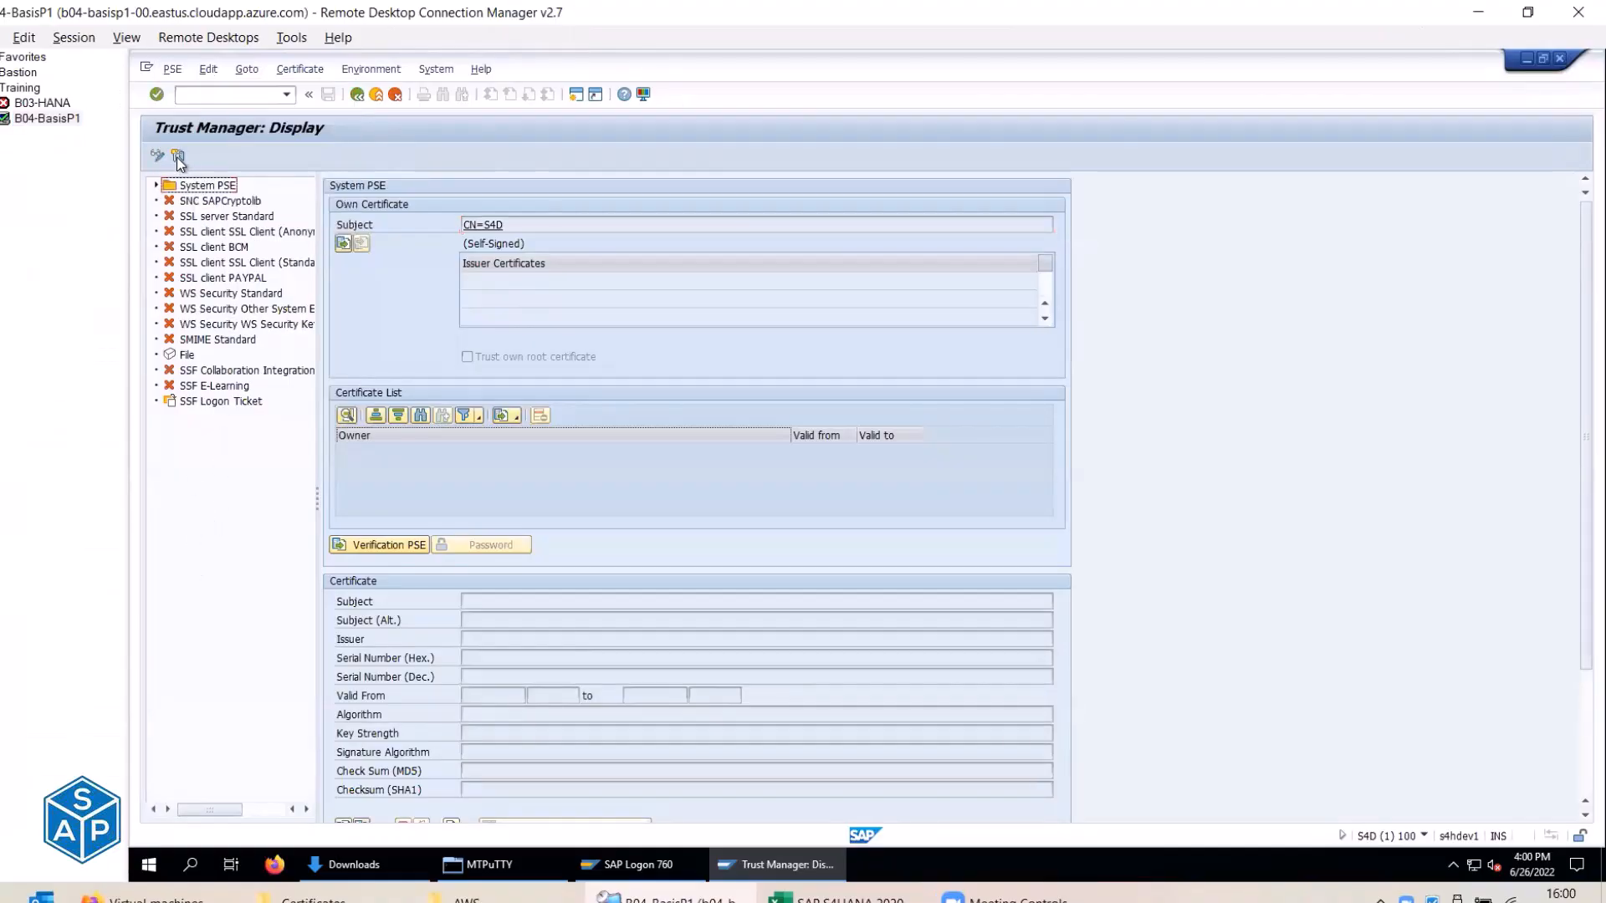
# Put Trust Manager in change mode and select the SSL client SSL Client (Standard) PSE.
pyautogui.click(156, 158)
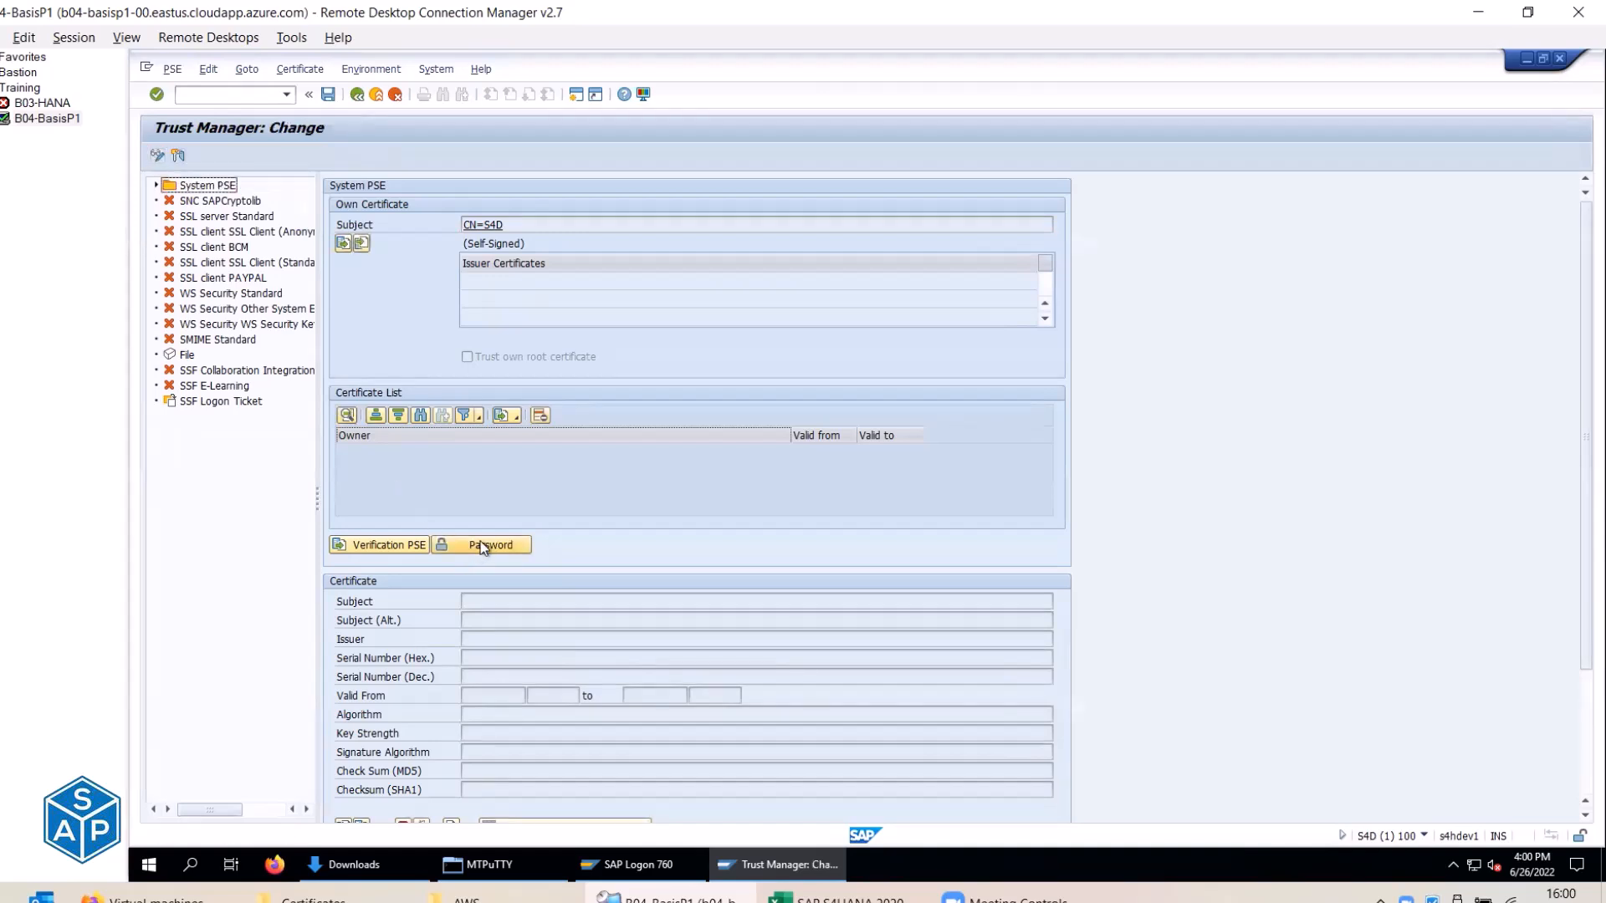
pyautogui.click(156, 158)
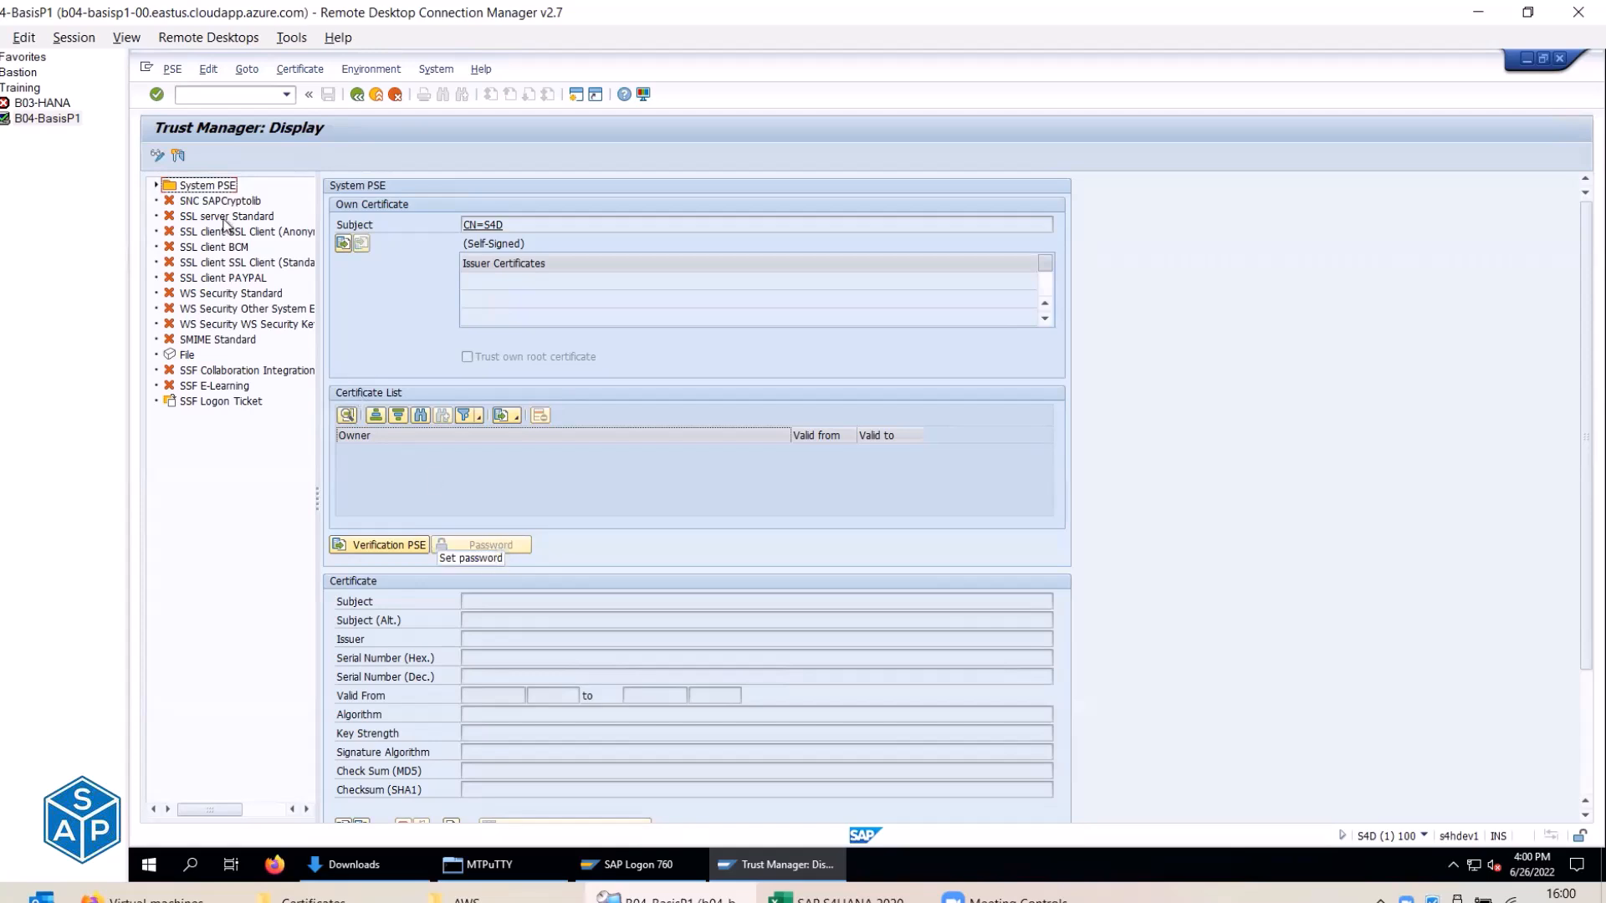
pyautogui.click(156, 158)
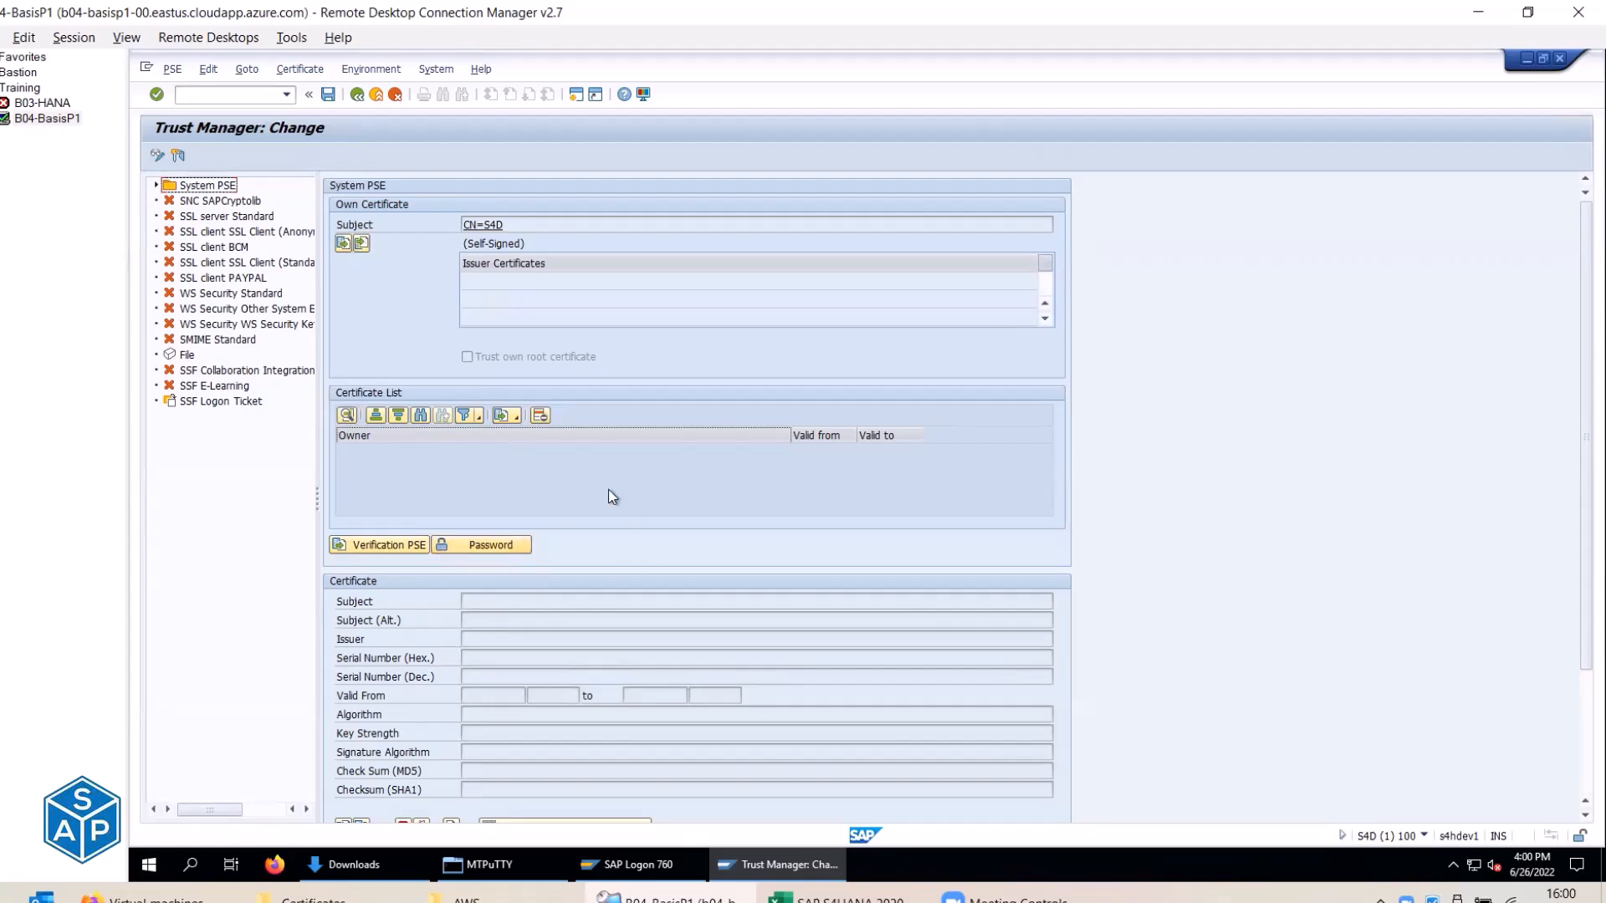
pyautogui.hotkey('alt', 'Tab')
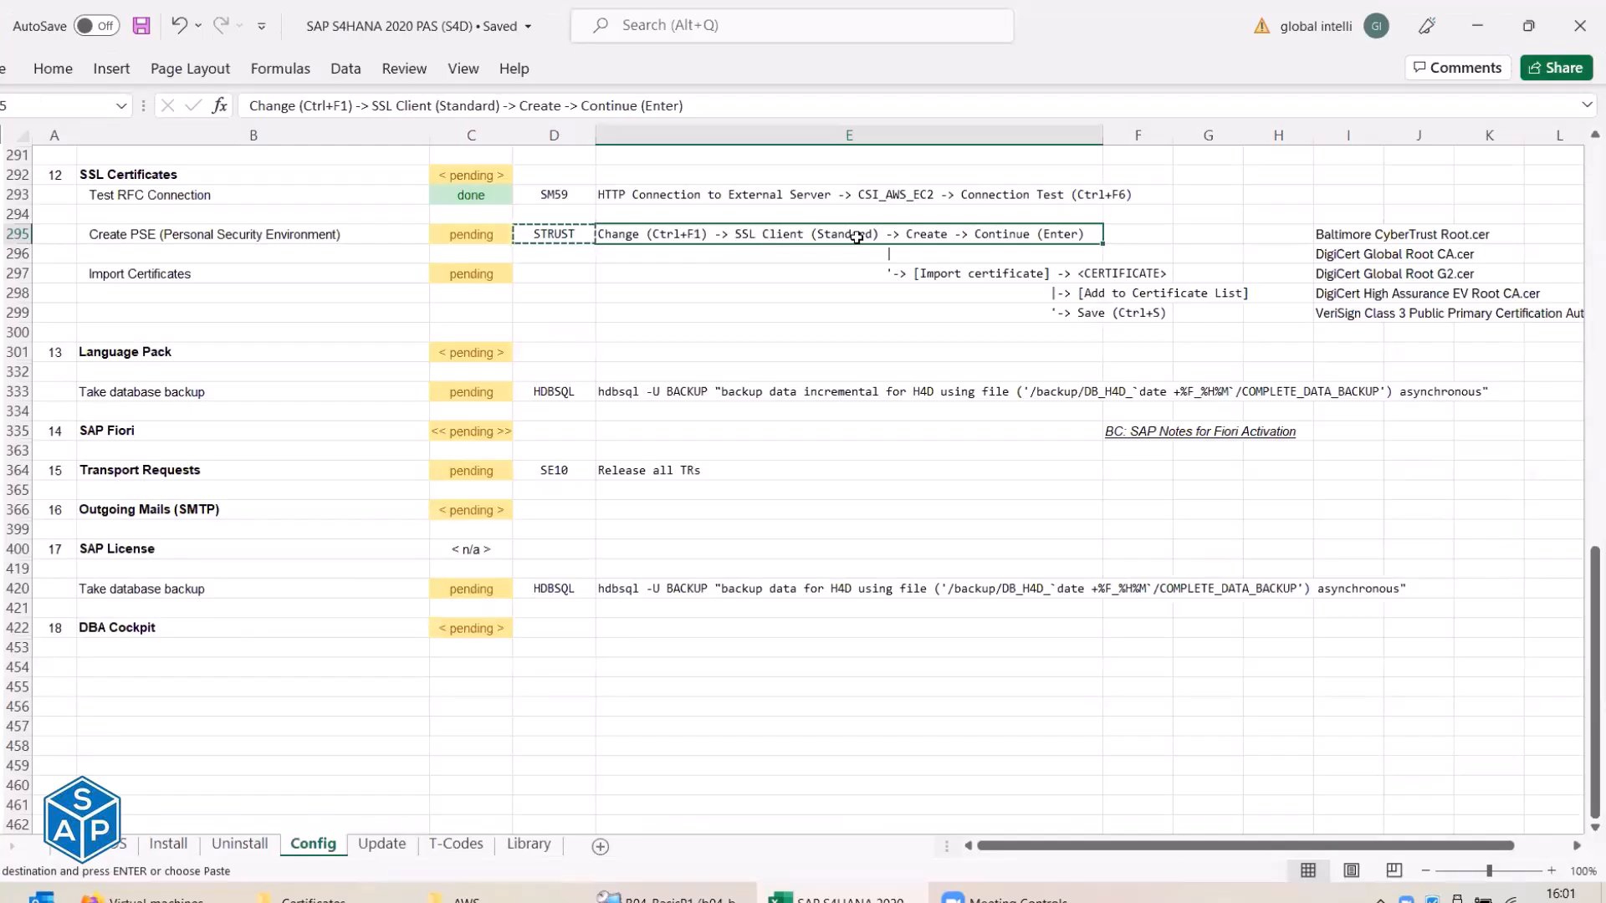
pyautogui.hotkey('alt', 'Tab')
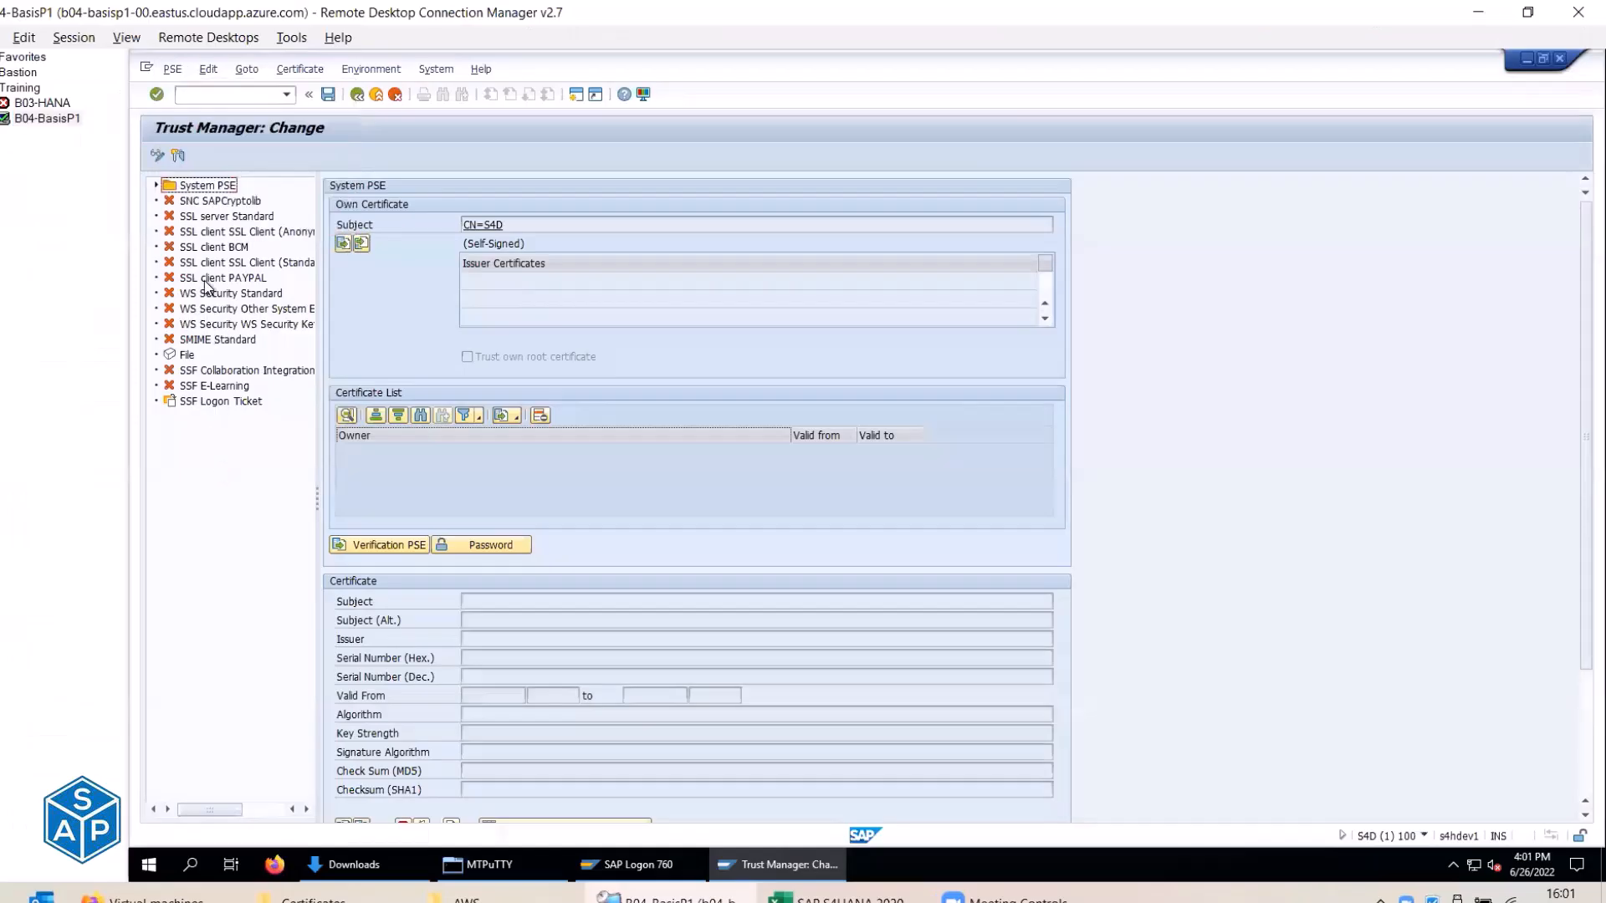
pyautogui.click(204, 264)
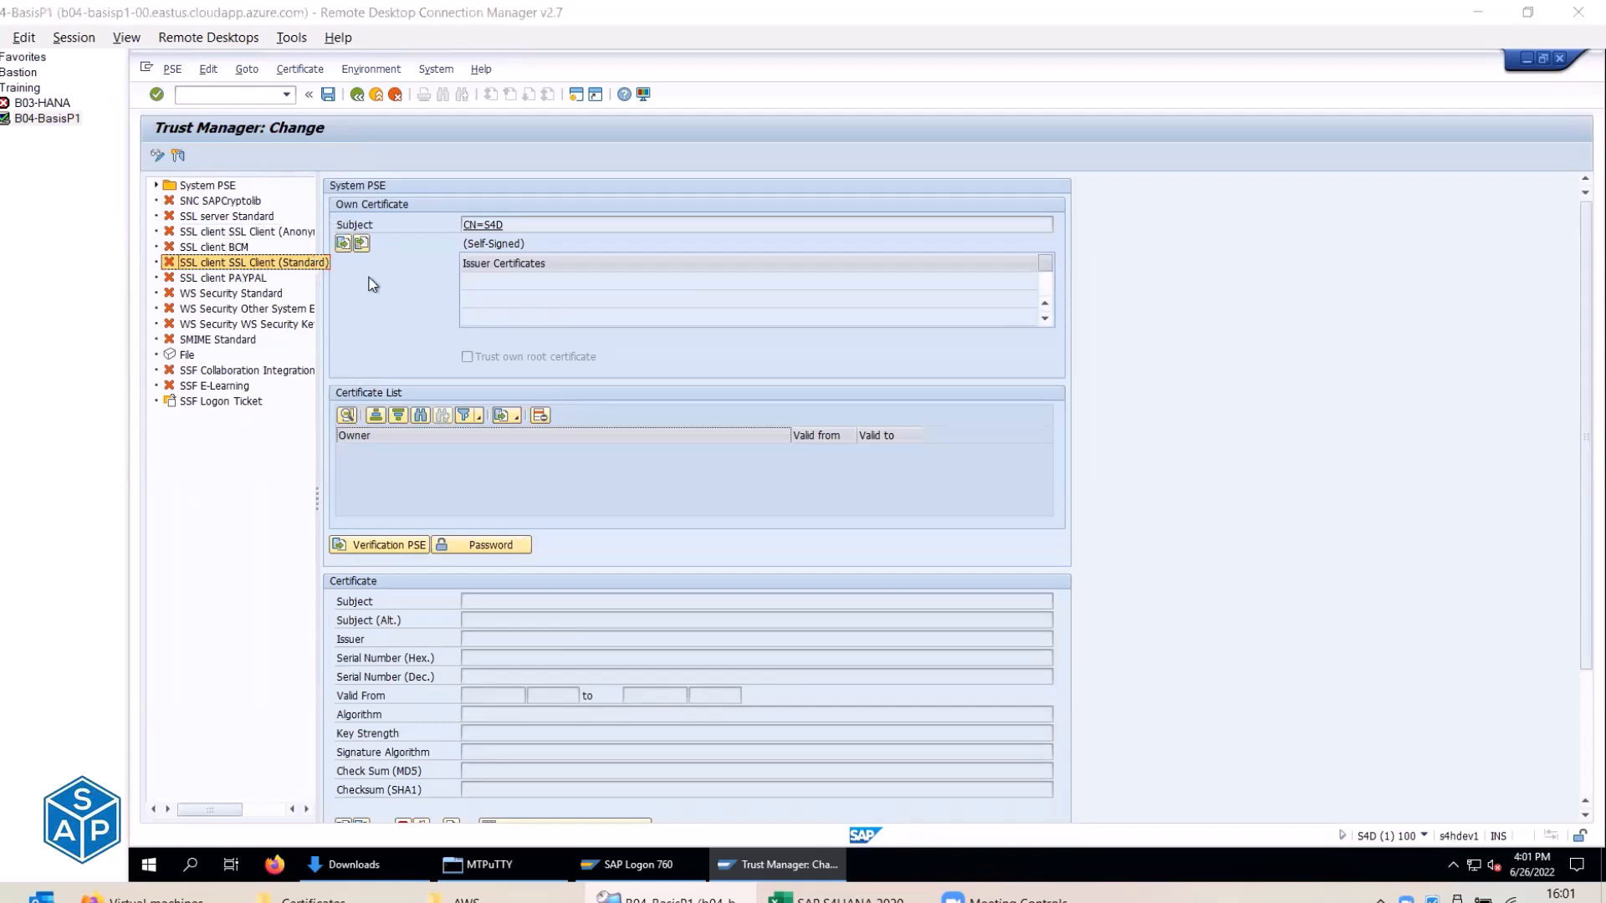
pyautogui.hotkey('alt', 'Tab')
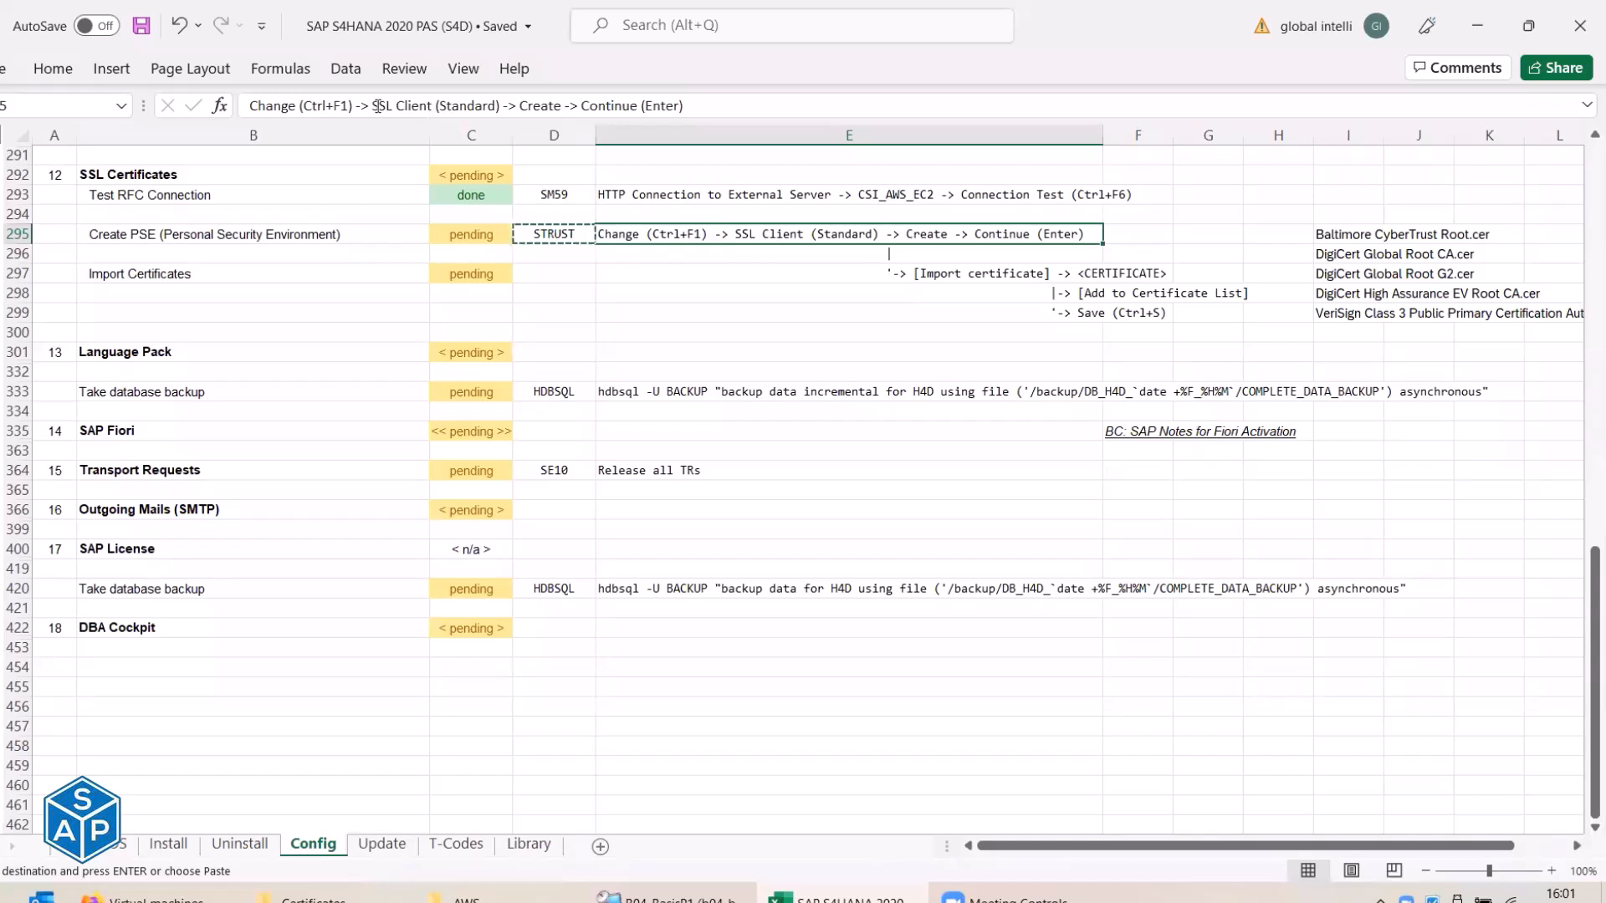
# Make E295 read 'SSL client SSL Client (Standard)' and save the workbook.
pyautogui.moveTo(374, 104); pyautogui.dragTo(436, 109)
pyautogui.hotkey('ctrl', 'c')
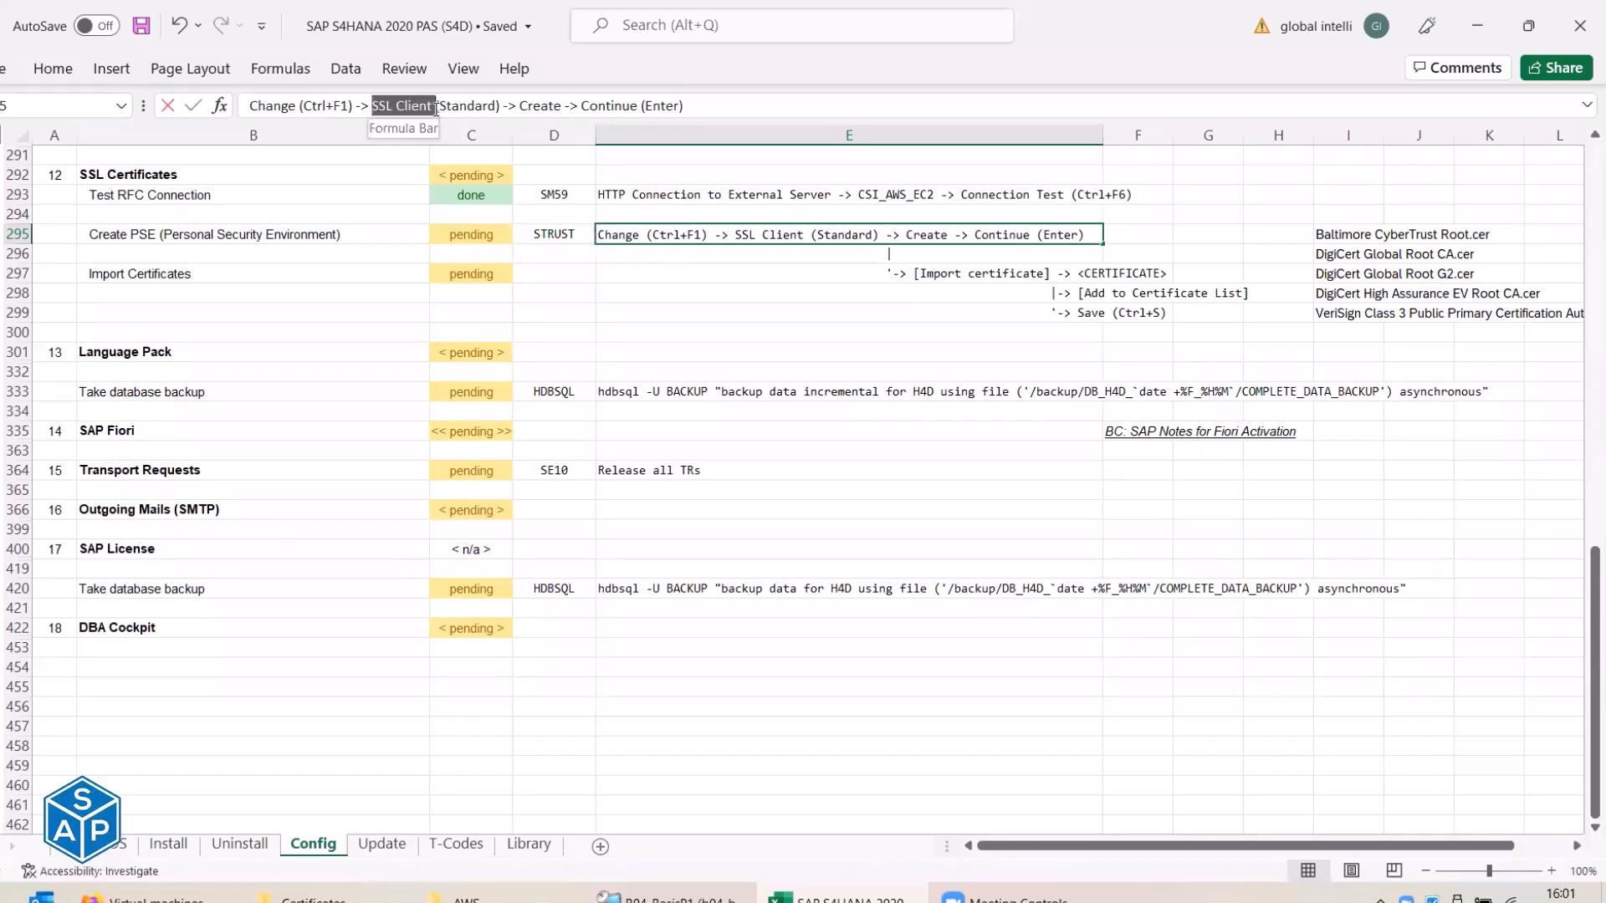
pyautogui.click(374, 107)
pyautogui.hotkey('ctrl', 'v')
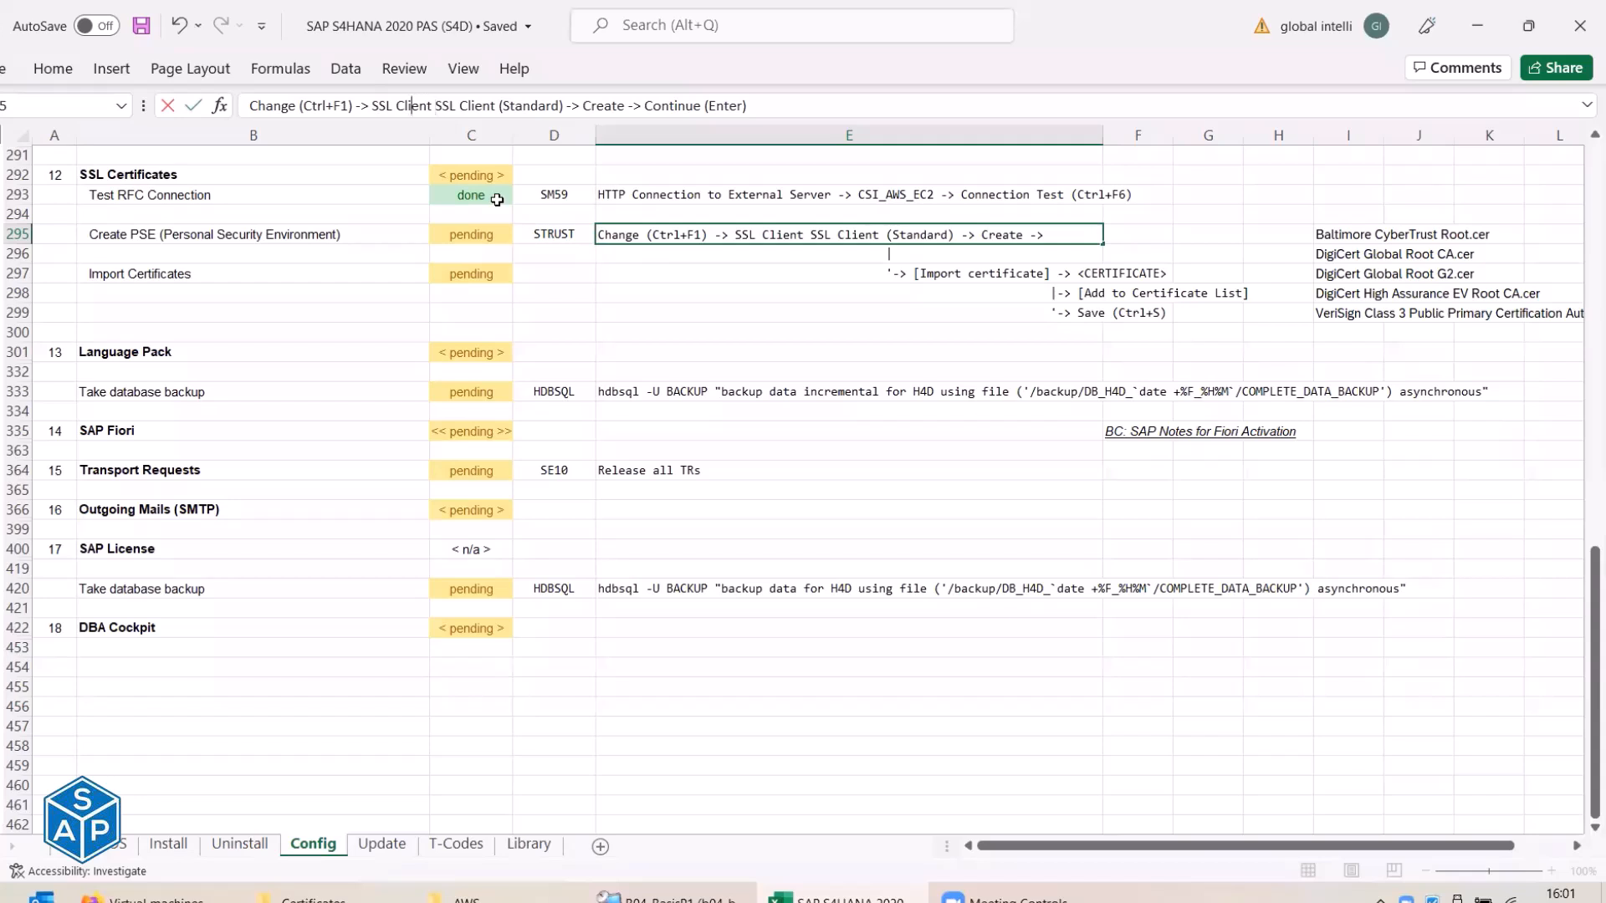
pyautogui.click(402, 106)
pyautogui.press('BackSpace')
pyautogui.write('c')
pyautogui.press('Return')
pyautogui.press('Up')
pyautogui.hotkey('ctrl', 's')
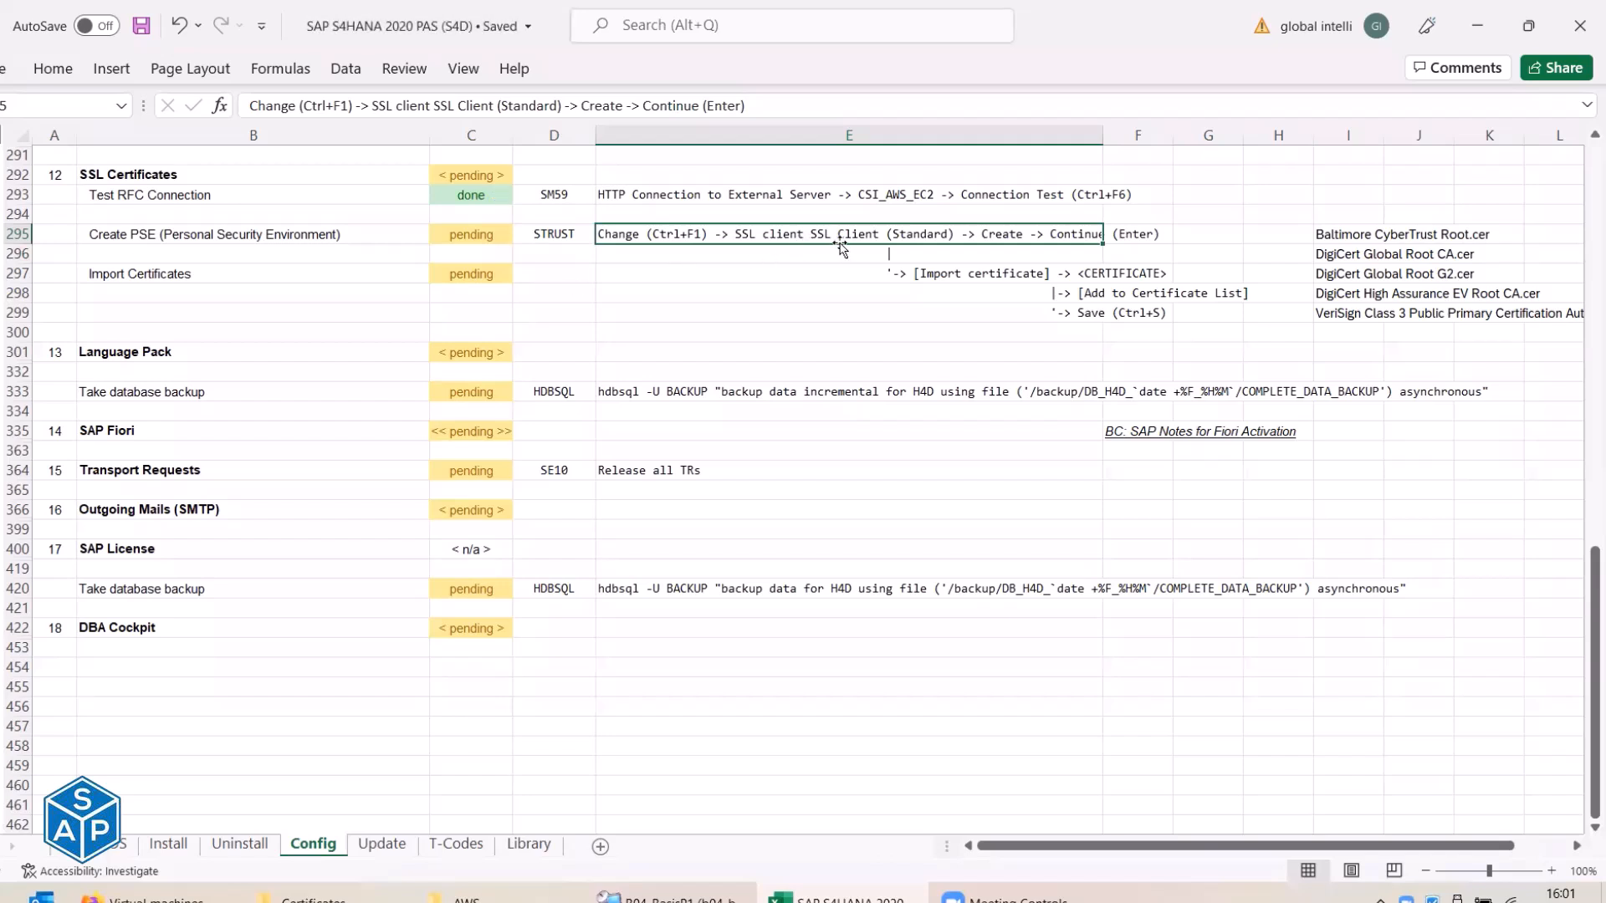
# After checking the entry name in SAP, add 'Rt. Clk.' after (Standard) in E295 and save.
pyautogui.hotkey('alt', 'Tab')
pyautogui.click(207, 259)
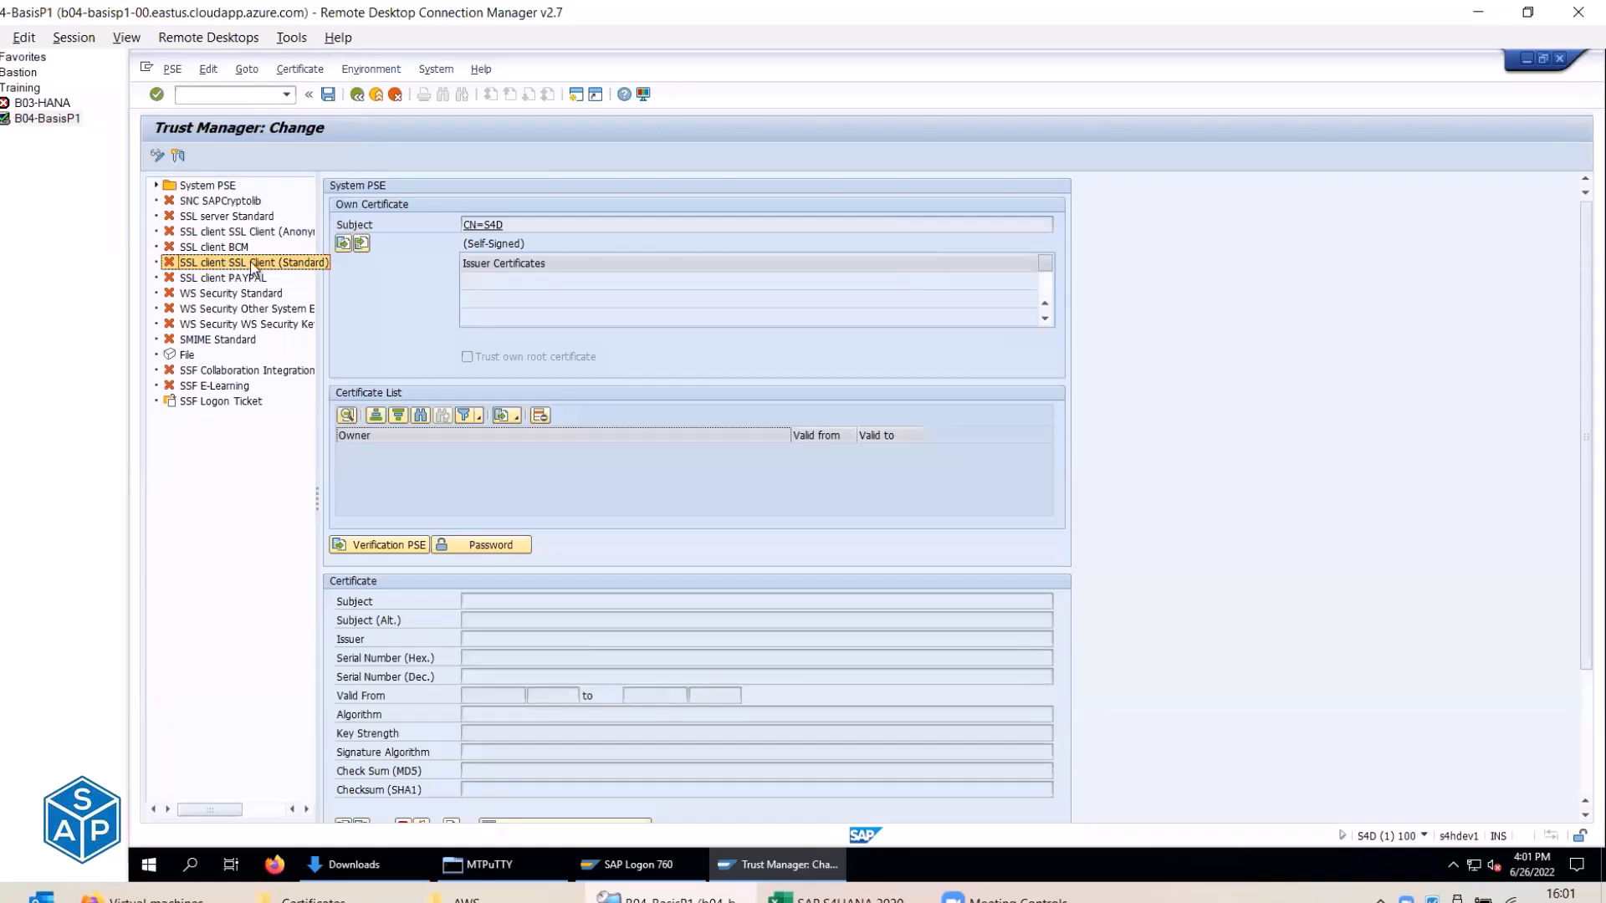
pyautogui.hotkey('alt', 'Tab')
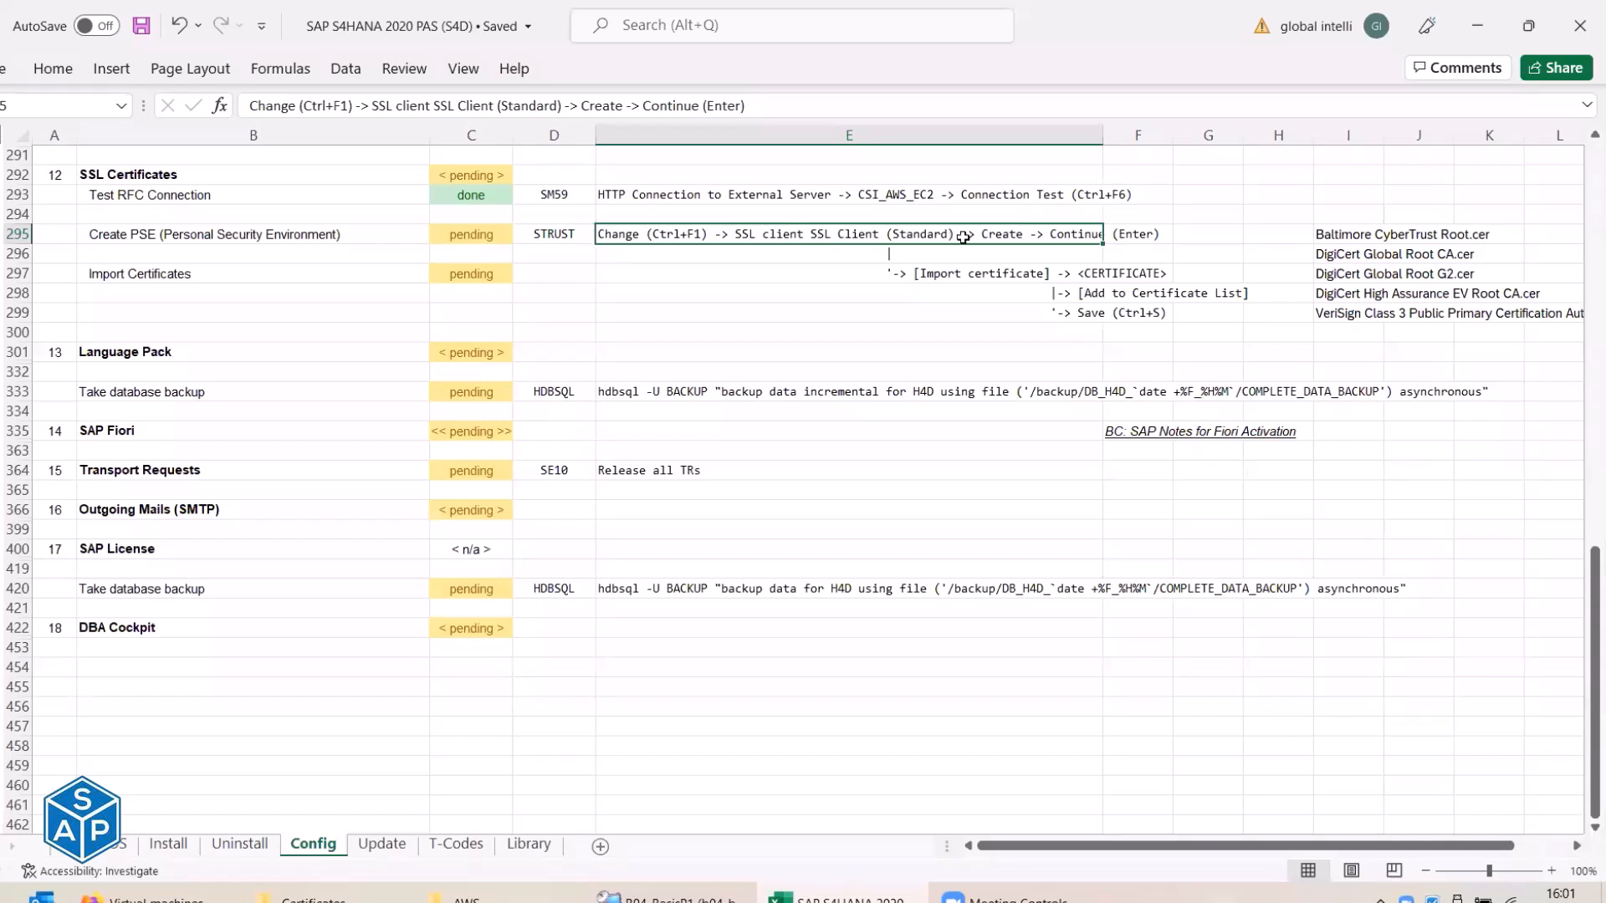
pyautogui.click(561, 110)
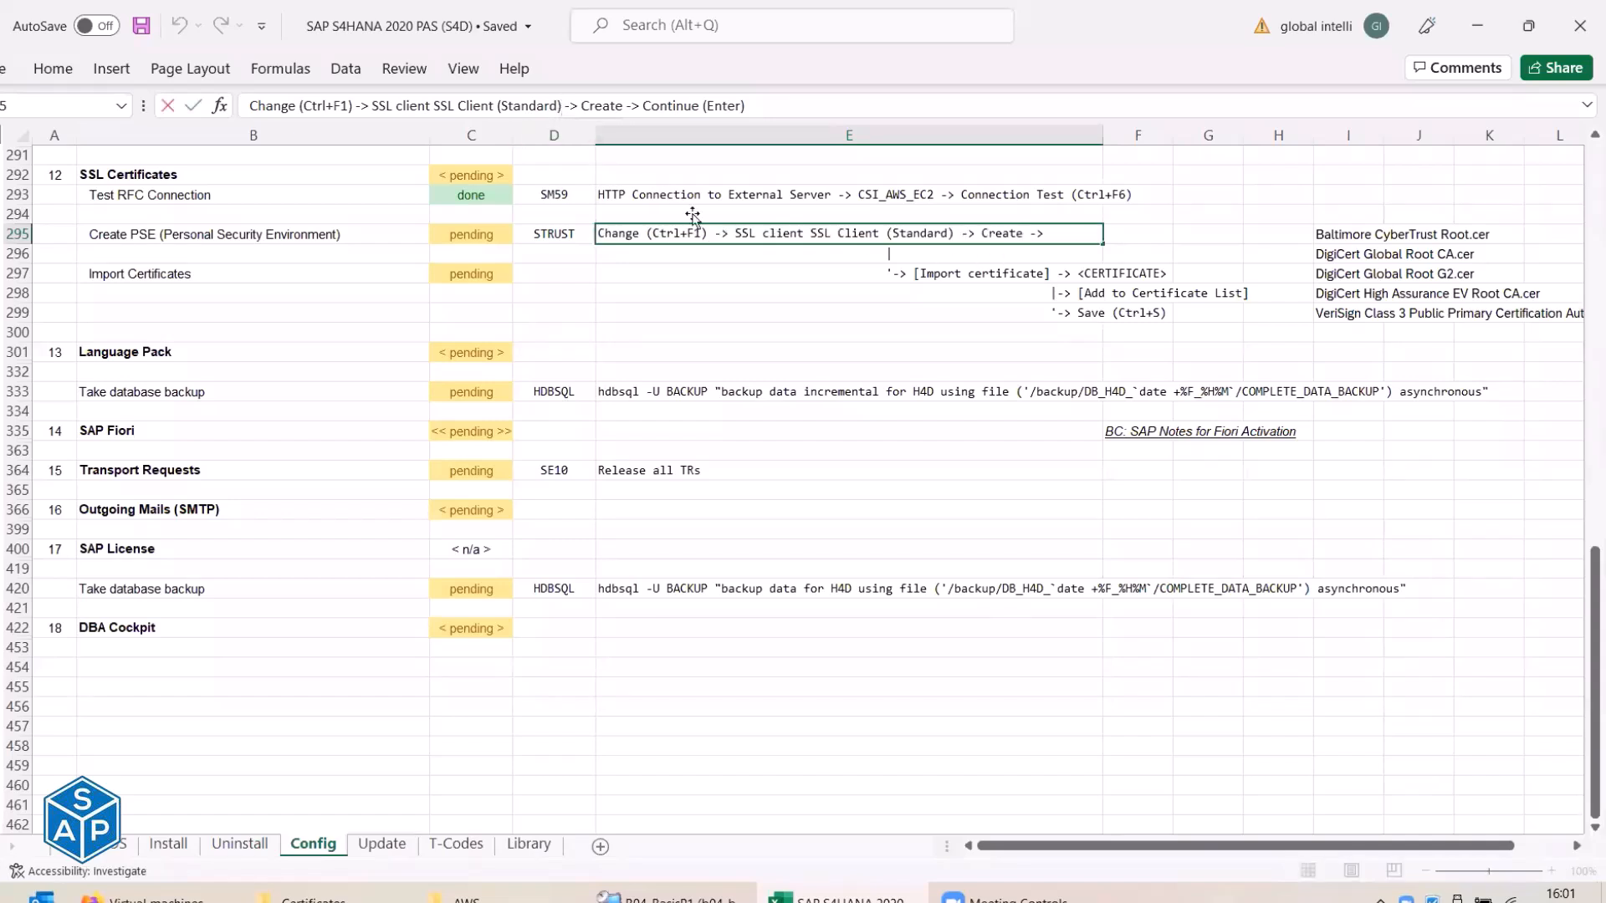
pyautogui.write('Rt. C')
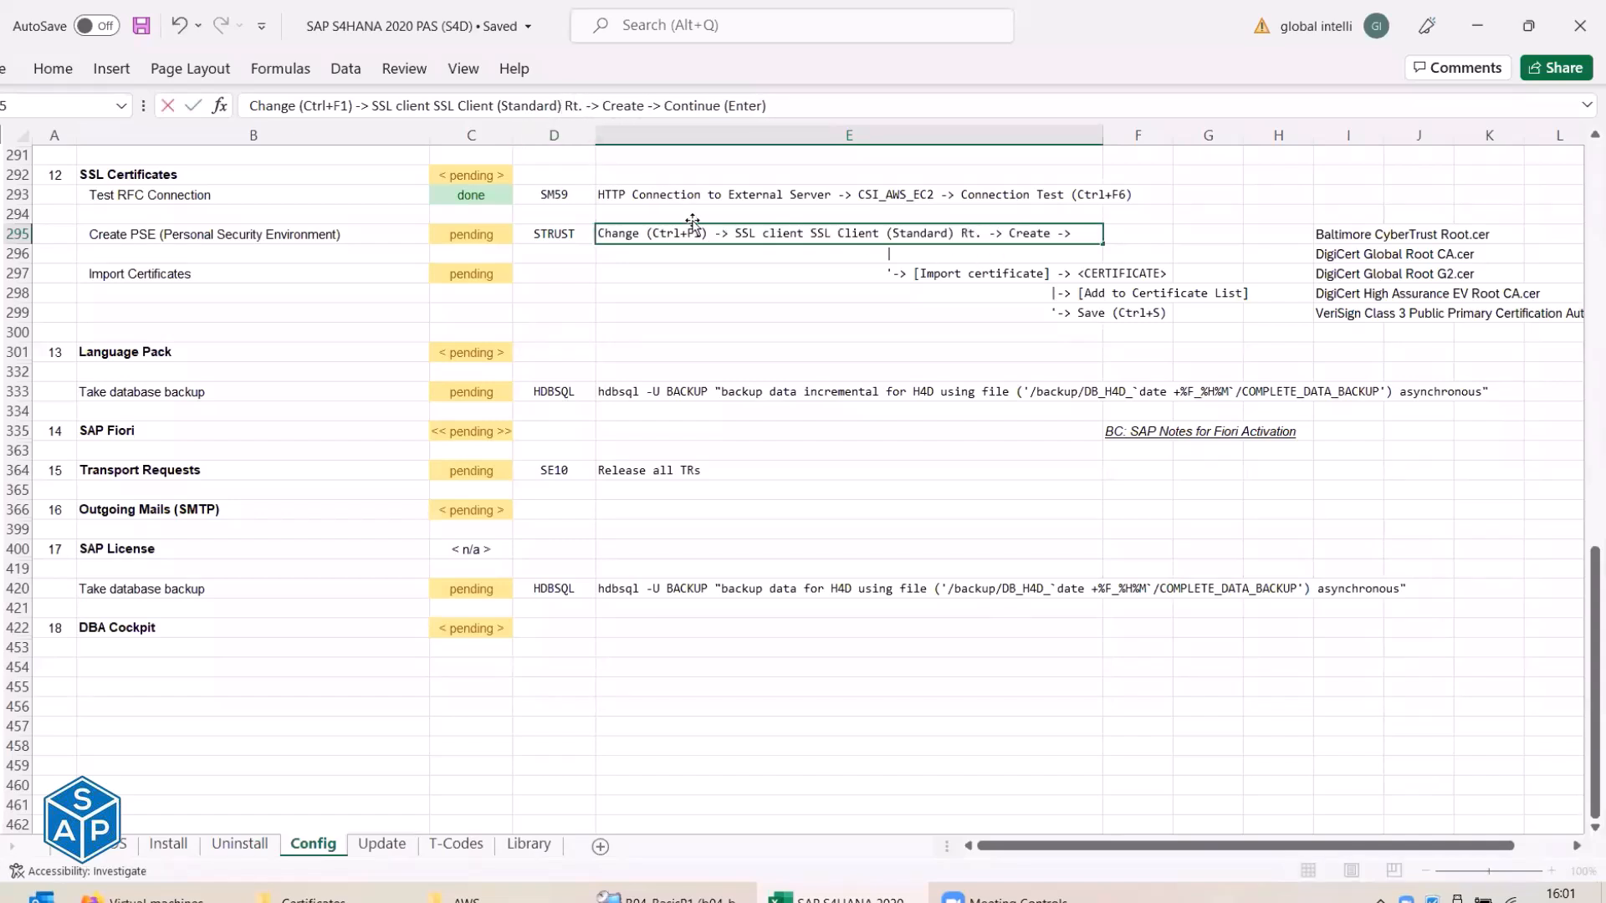
pyautogui.write('lk.')
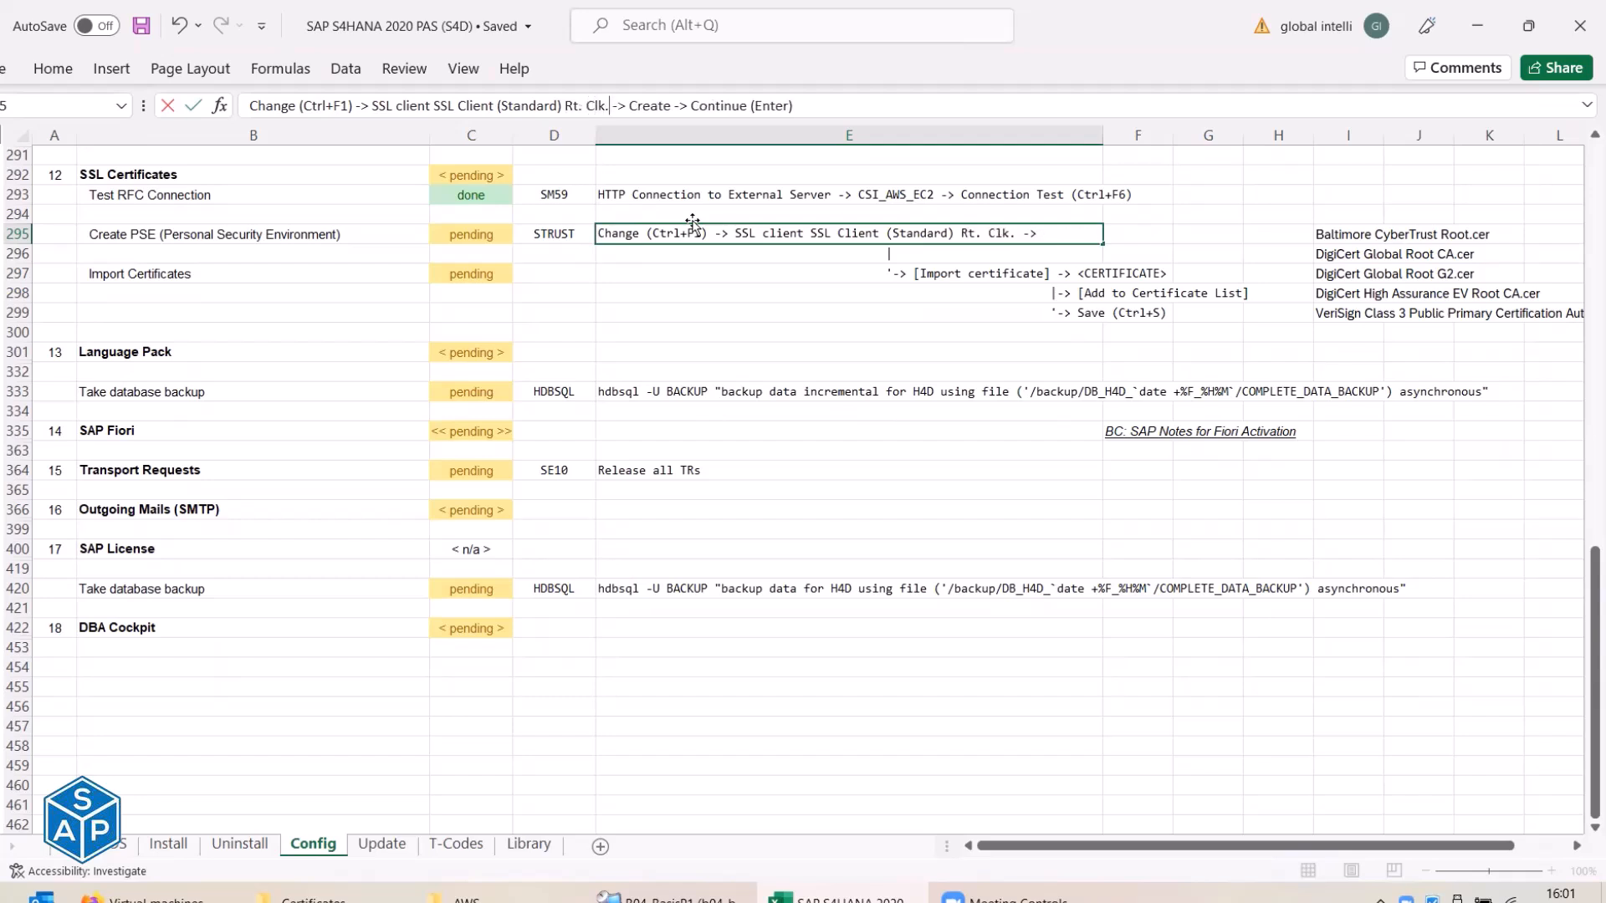
pyautogui.press('Return')
pyautogui.hotkey('ctrl', 's')
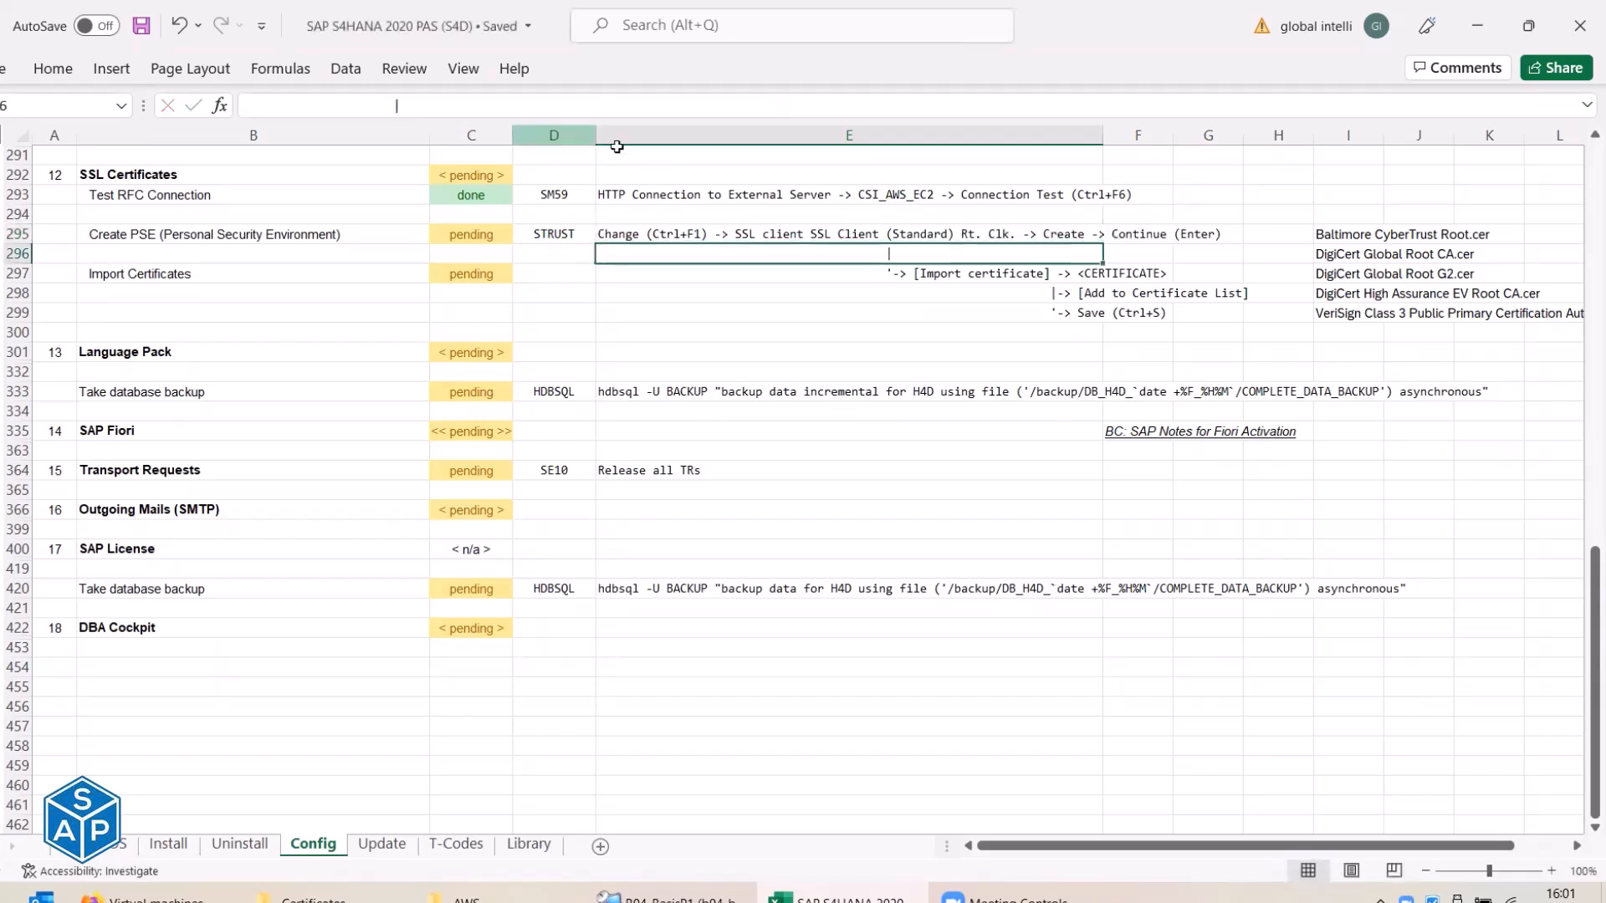
# Put the note in brackets so E295 shows '[Rt. Clk.]'.
pyautogui.click(874, 236)
pyautogui.click(565, 106)
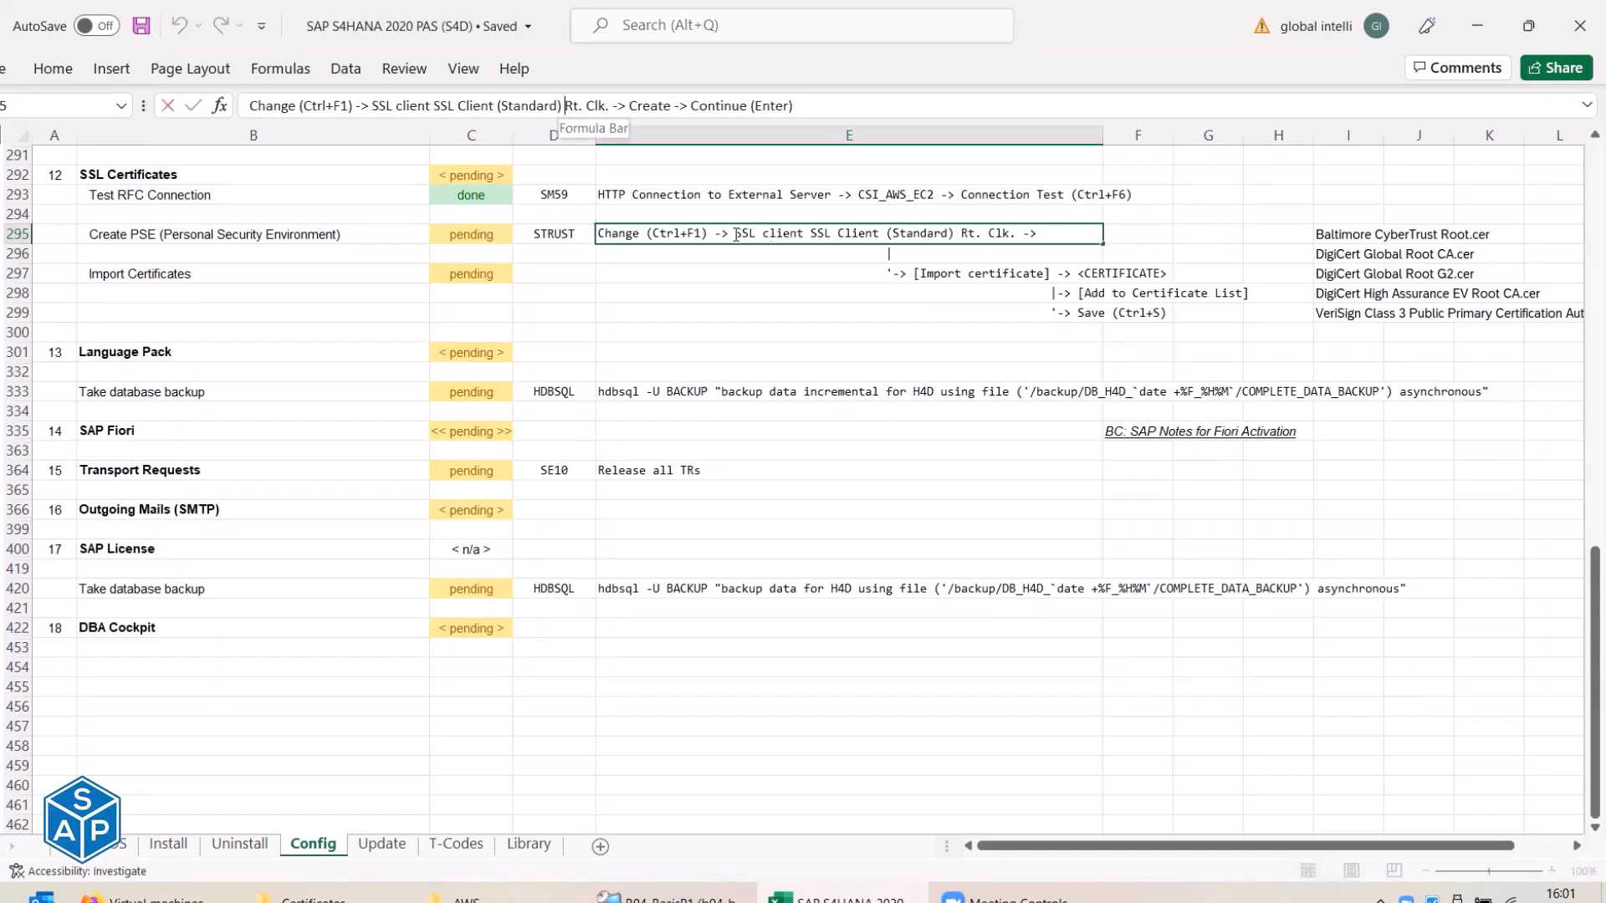
pyautogui.write('[')
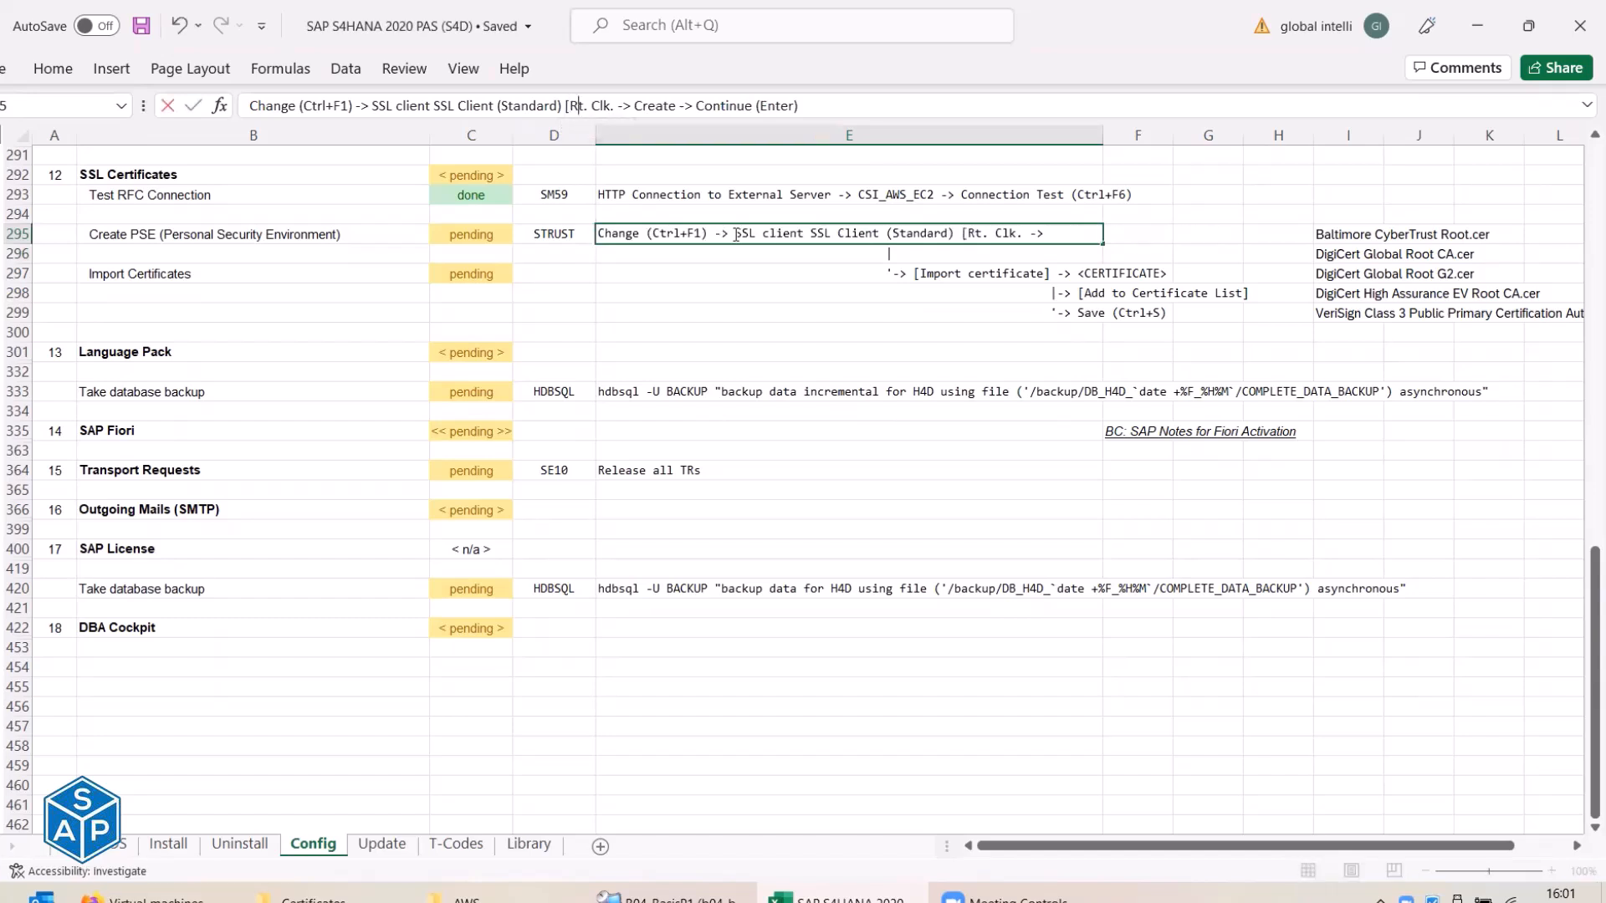
pyautogui.write(']')
pyautogui.press('Return')
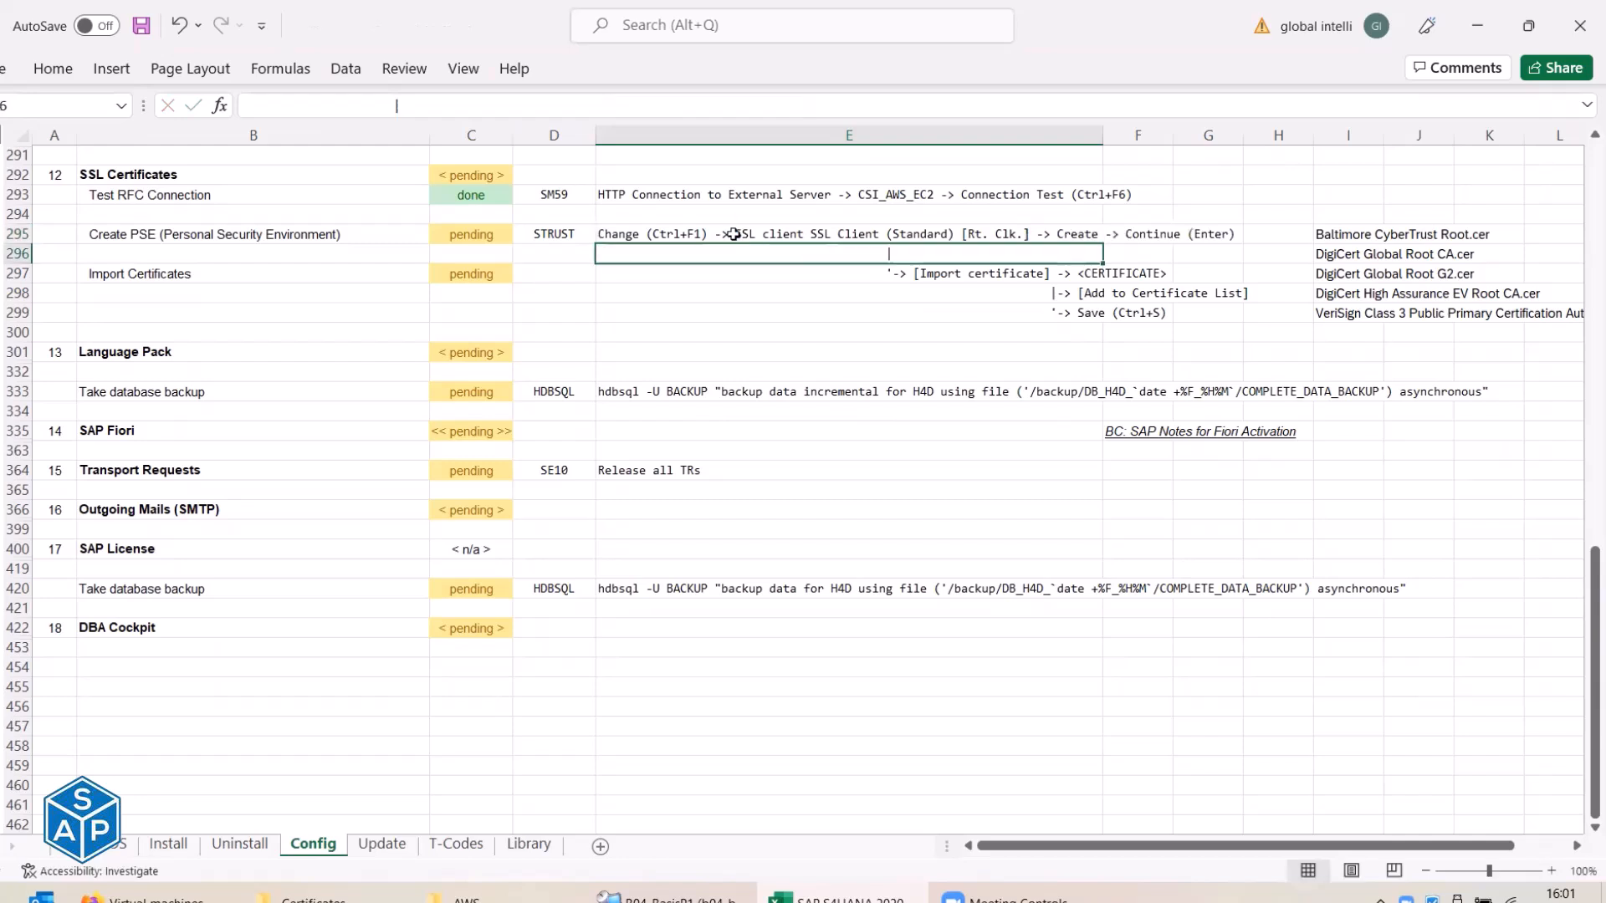
pyautogui.click(732, 240)
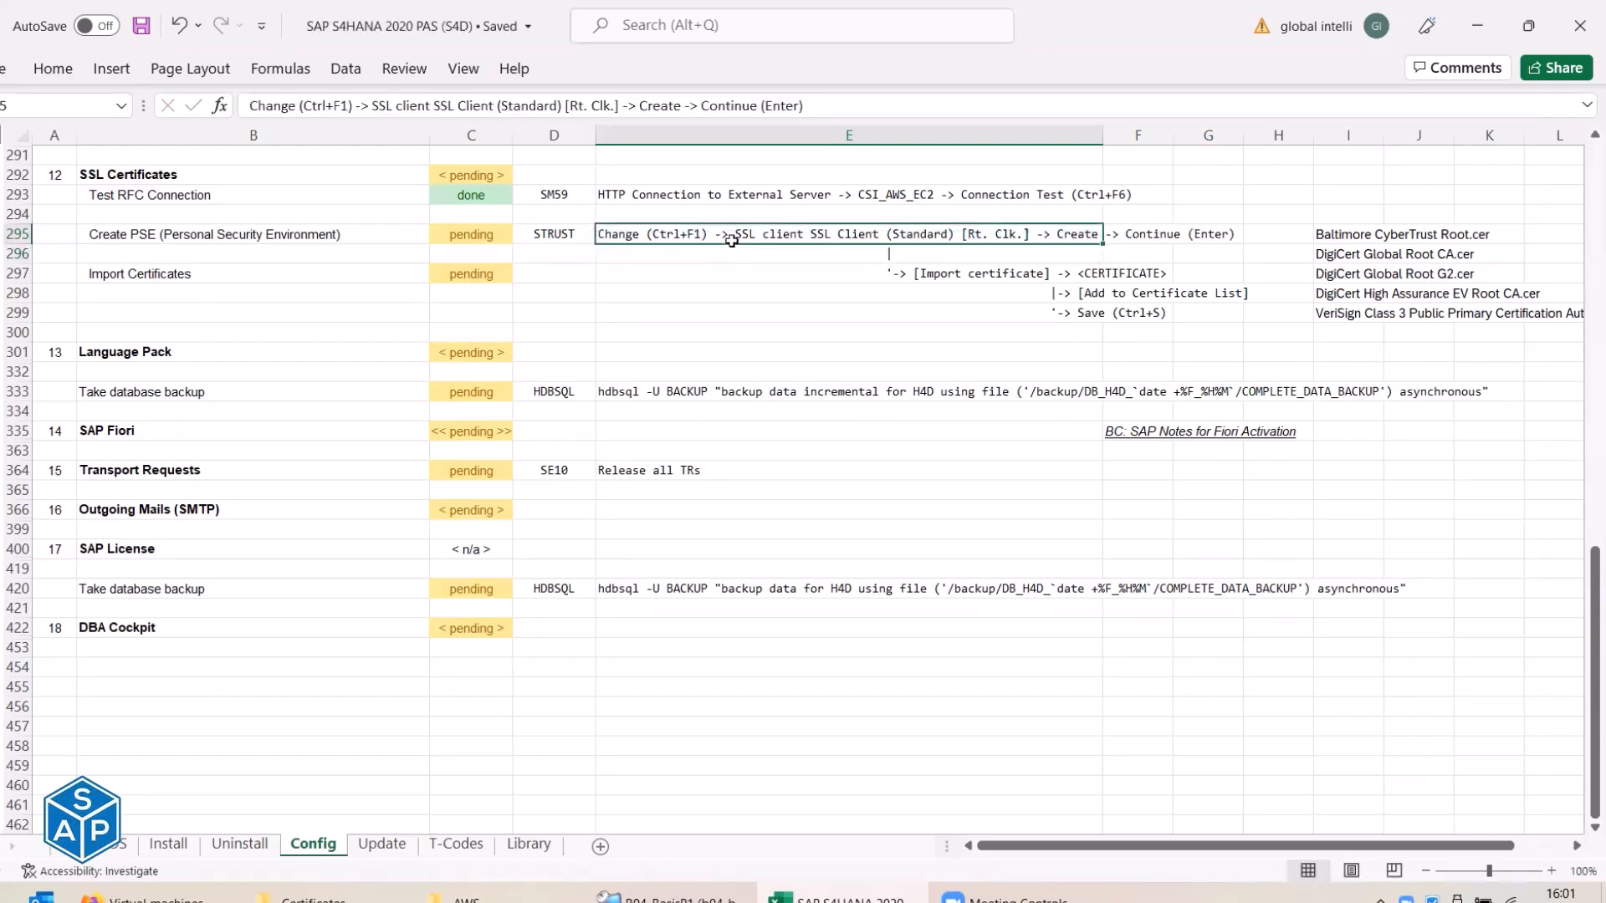
# Create the SSL client SSL Client (Standard) PSE, accepting the default RSA 2048 and SHA256 settings.
pyautogui.hotkey('alt', 'Tab')
pyautogui.rightClick(230, 265)
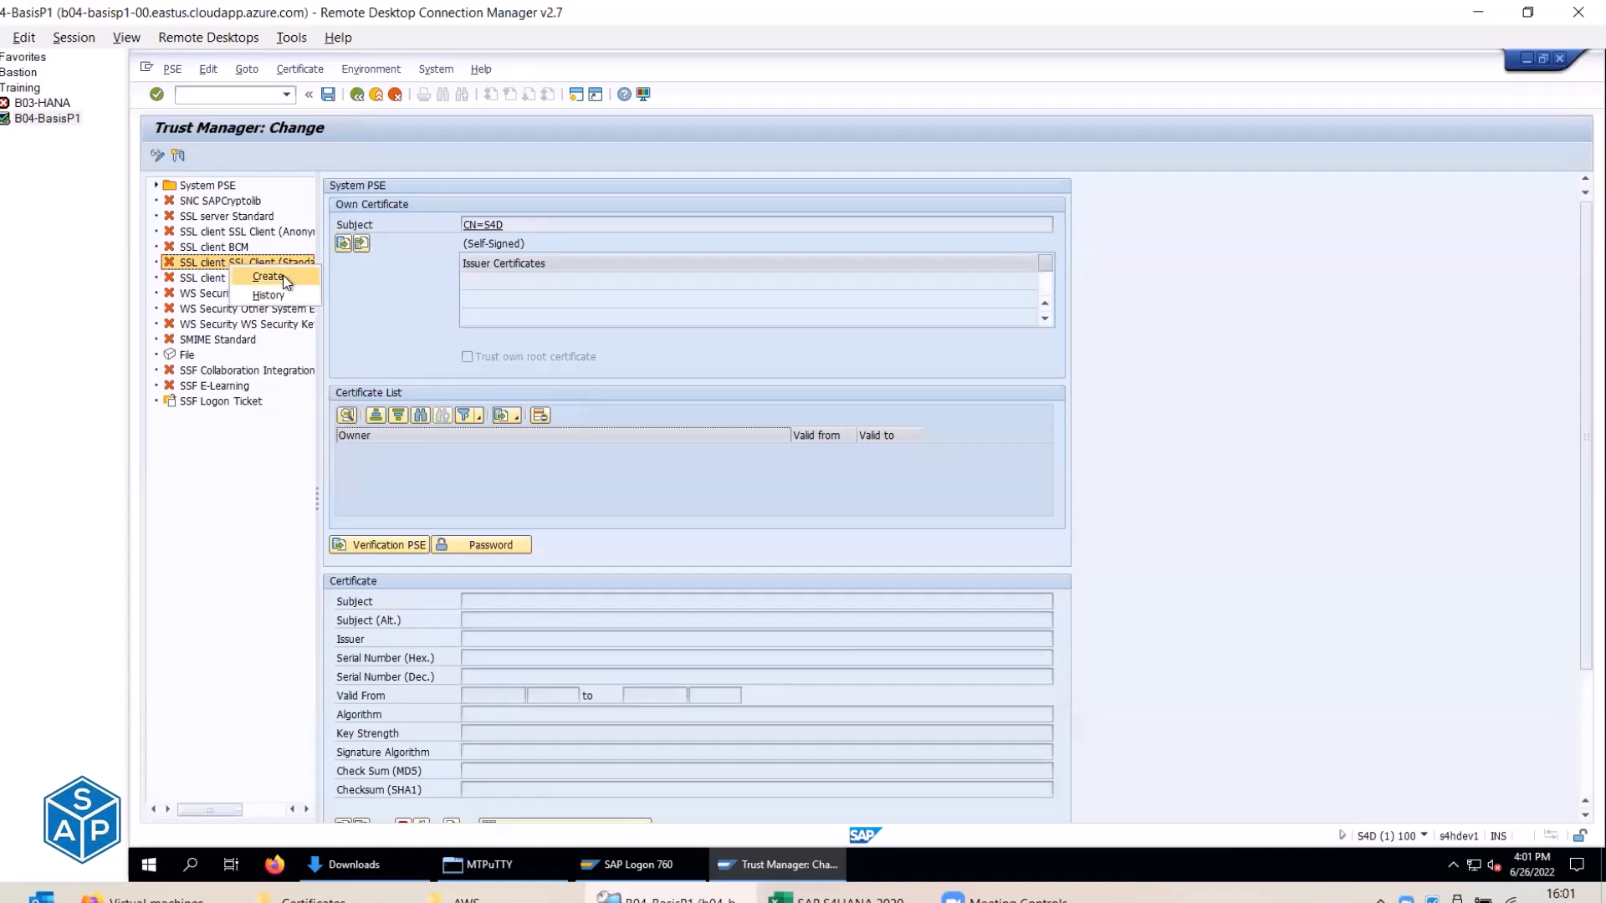
pyautogui.click(285, 279)
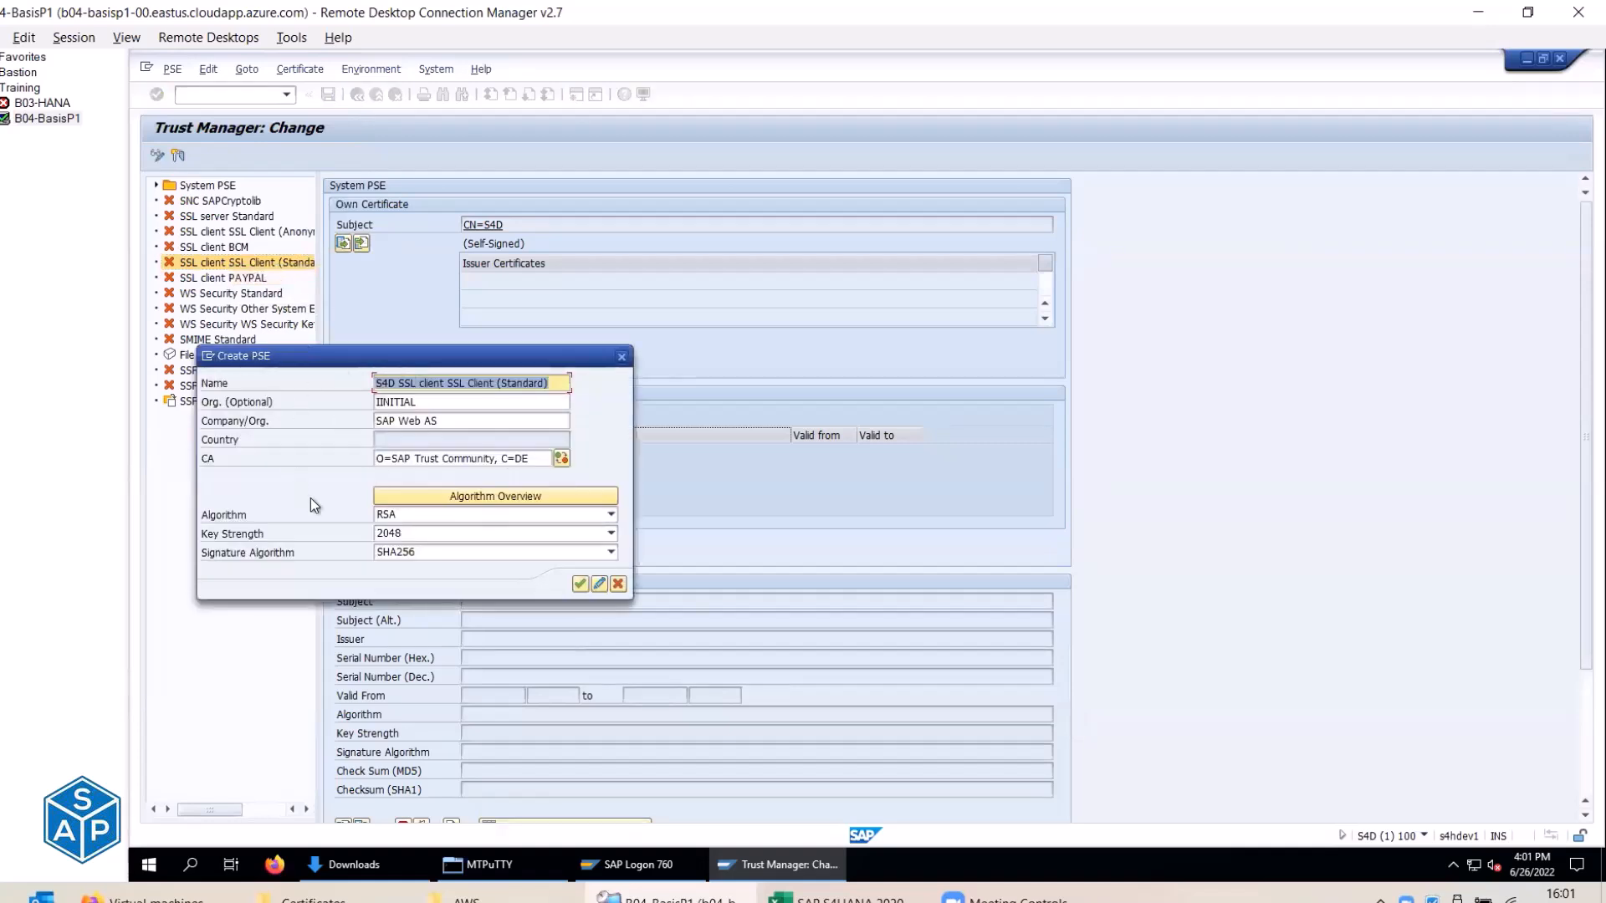
pyautogui.click(580, 585)
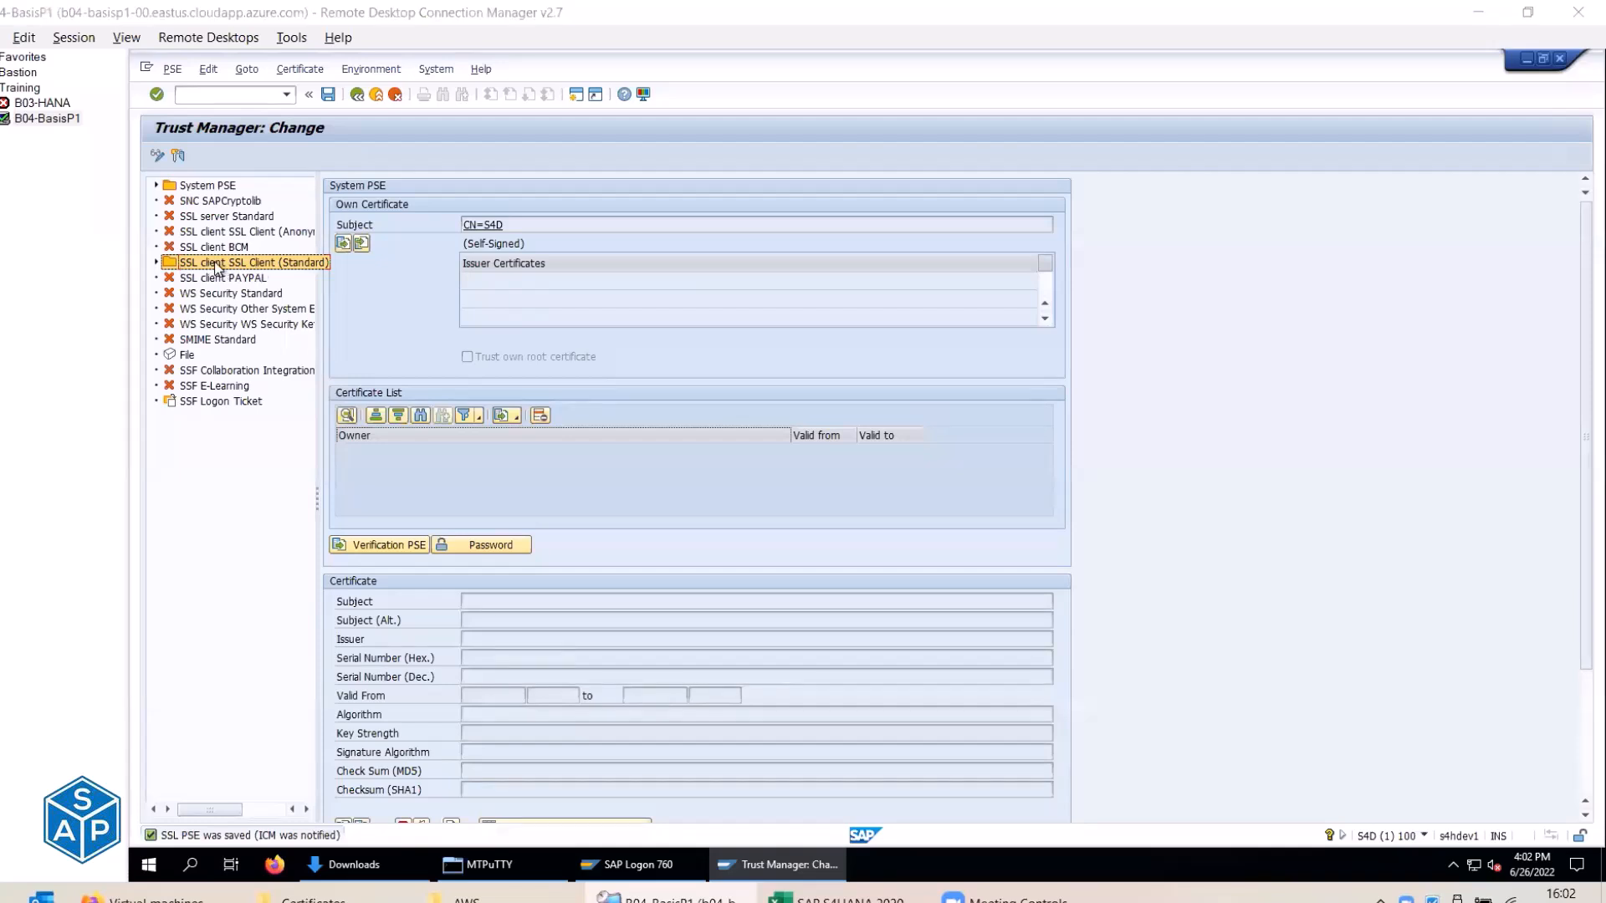
pyautogui.hotkey('alt', 'Tab')
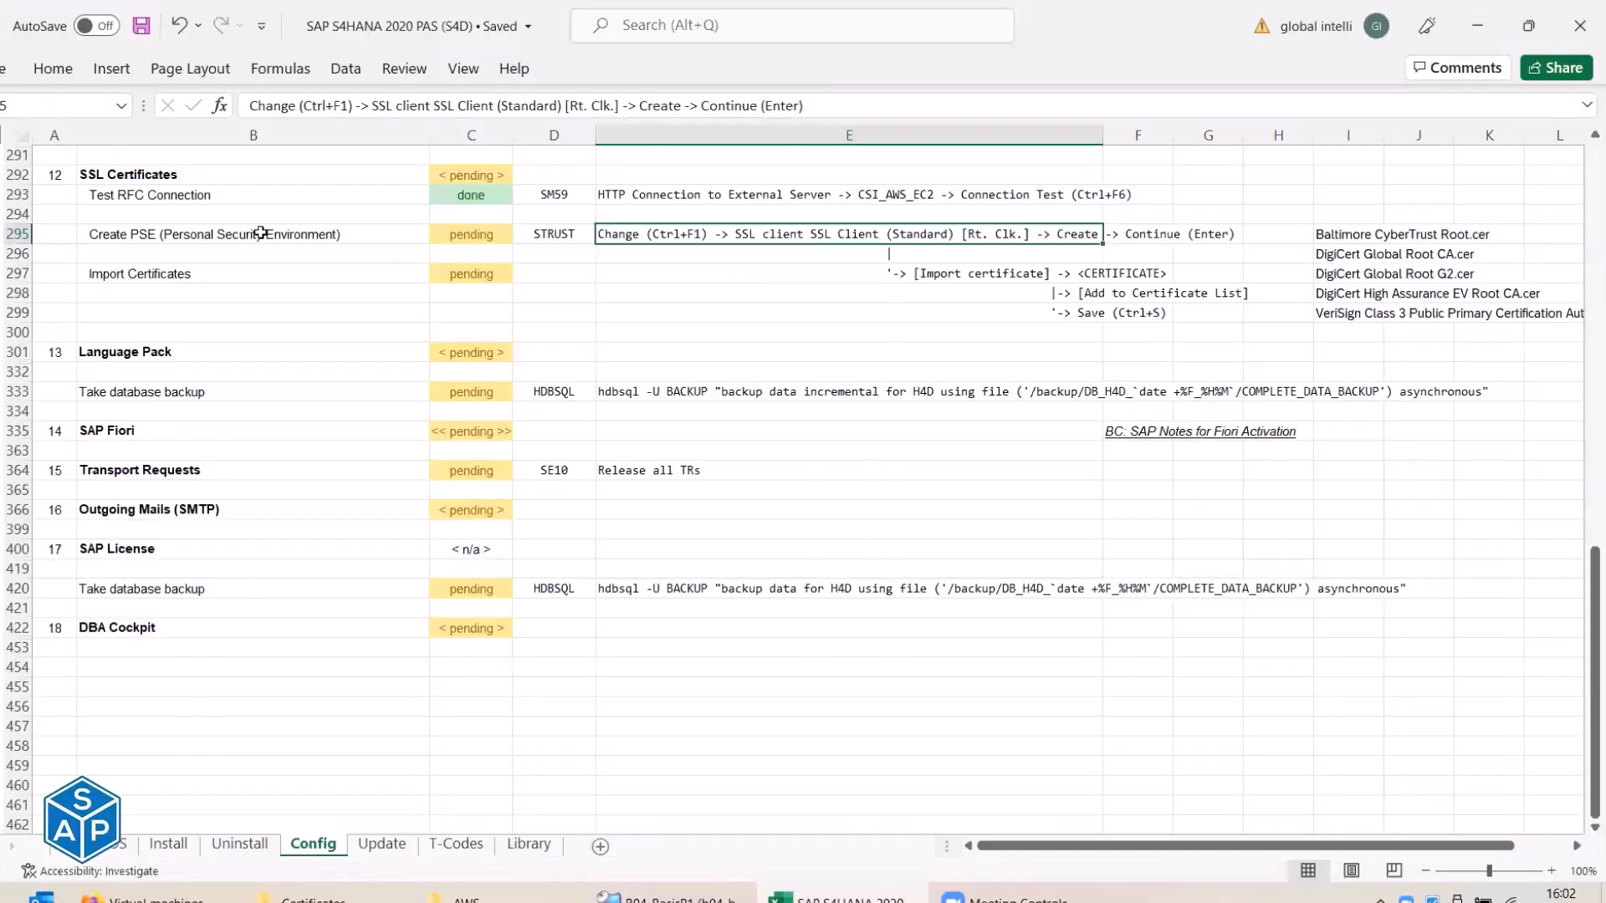
pyautogui.click(179, 236)
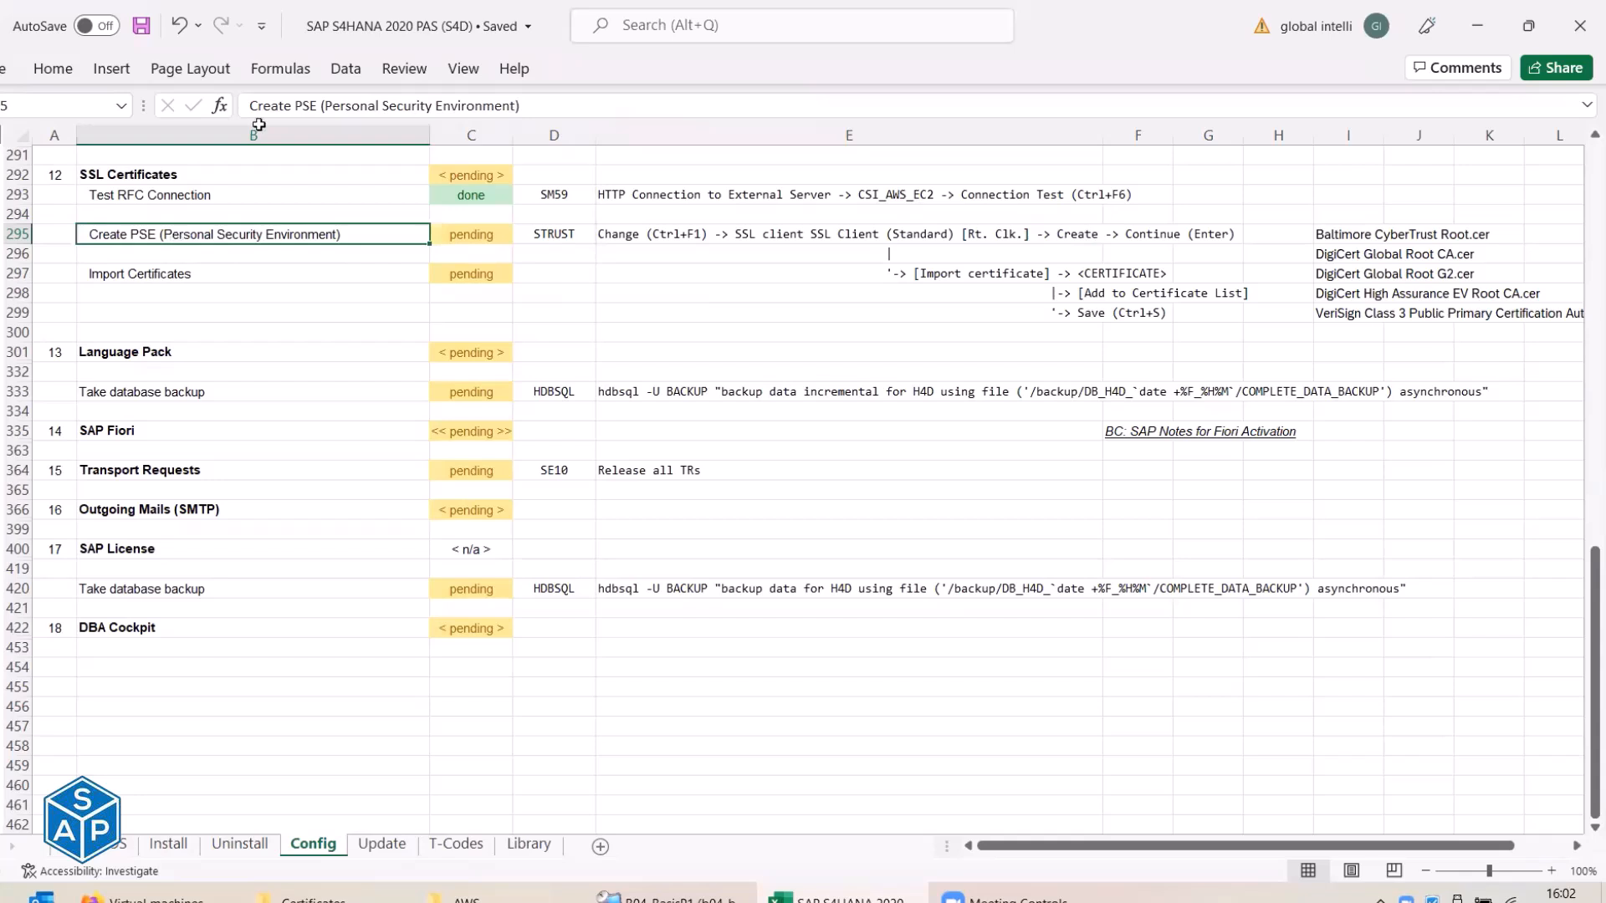
pyautogui.hotkey('alt', 'Tab')
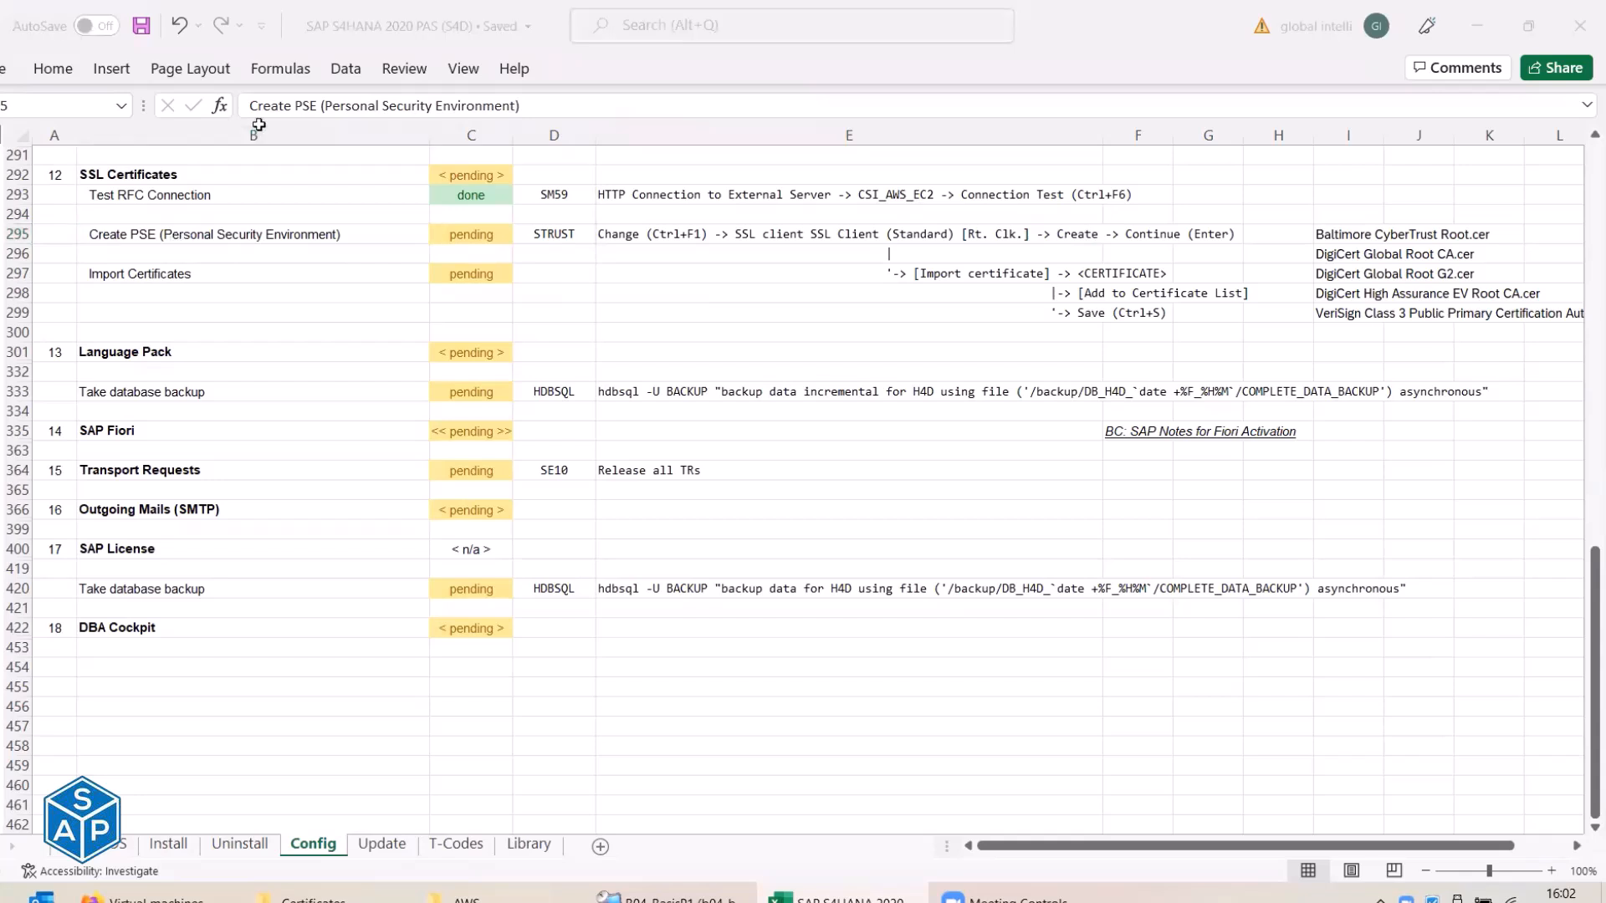
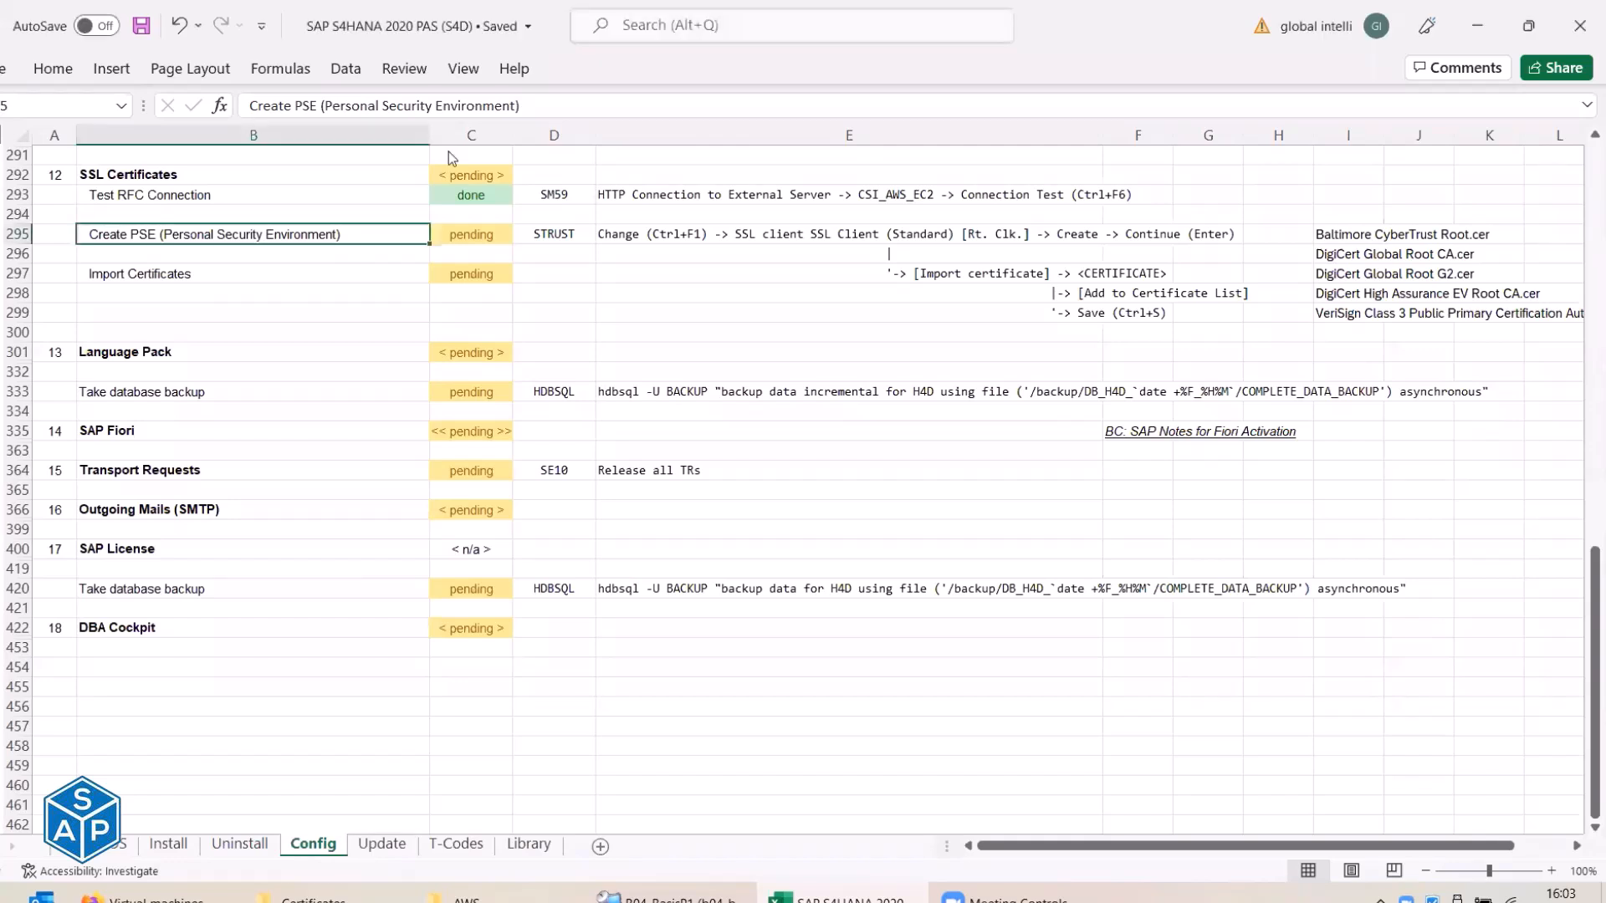
# Compare the SAP Trust Manager with the checklist's Import Certificates step and its certificate file names.
pyautogui.hotkey('alt', 'Tab')
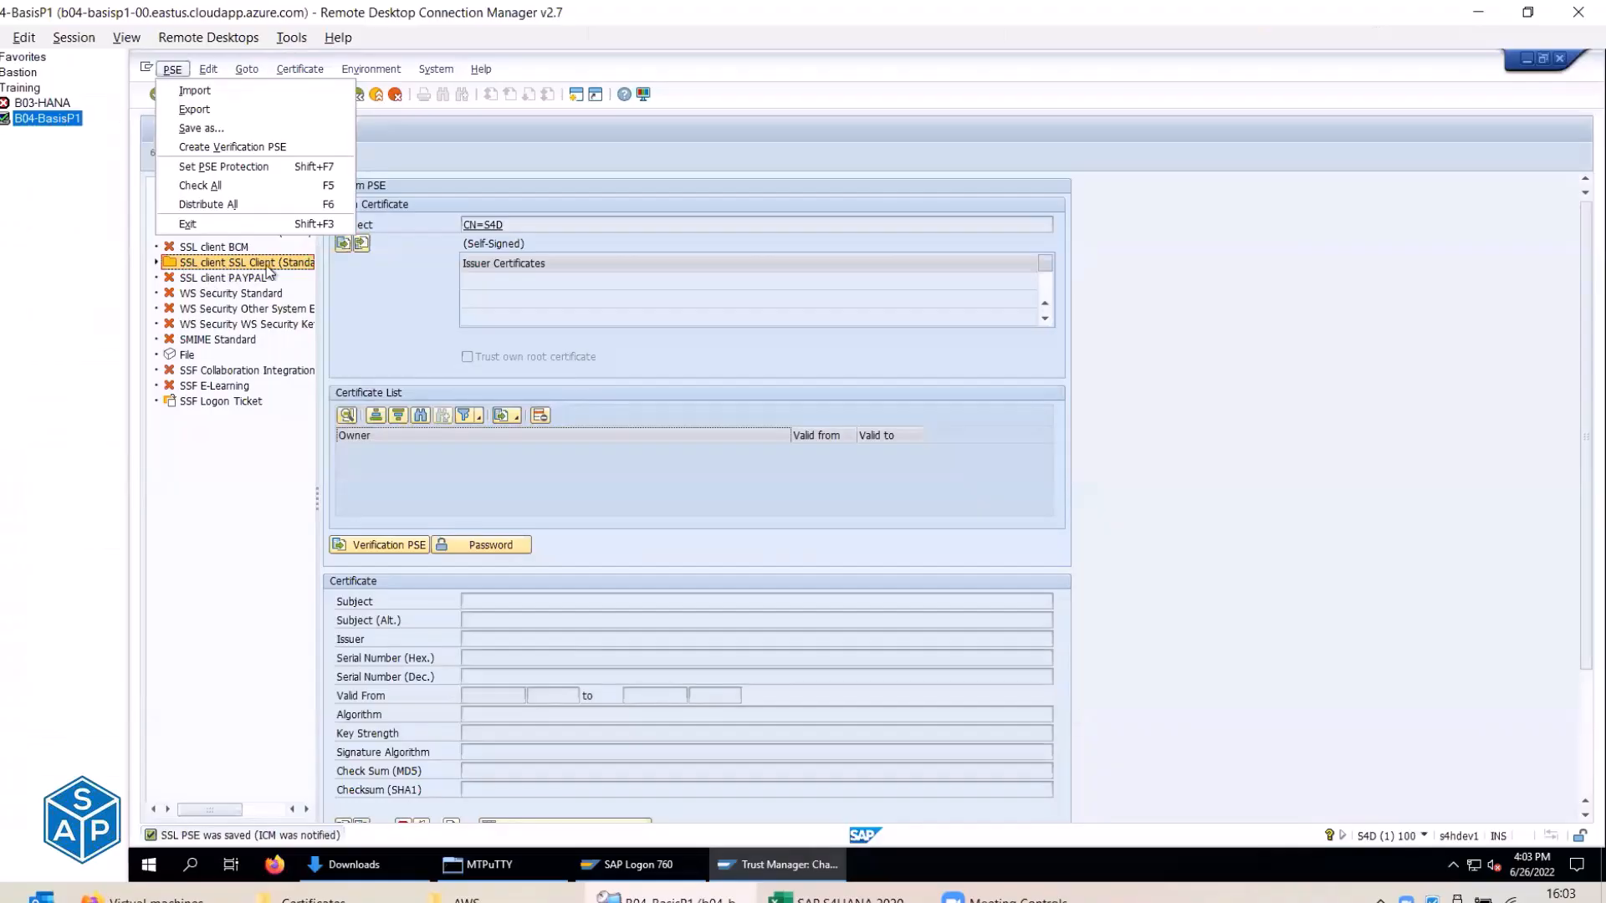
pyautogui.hotkey('alt', 'Tab')
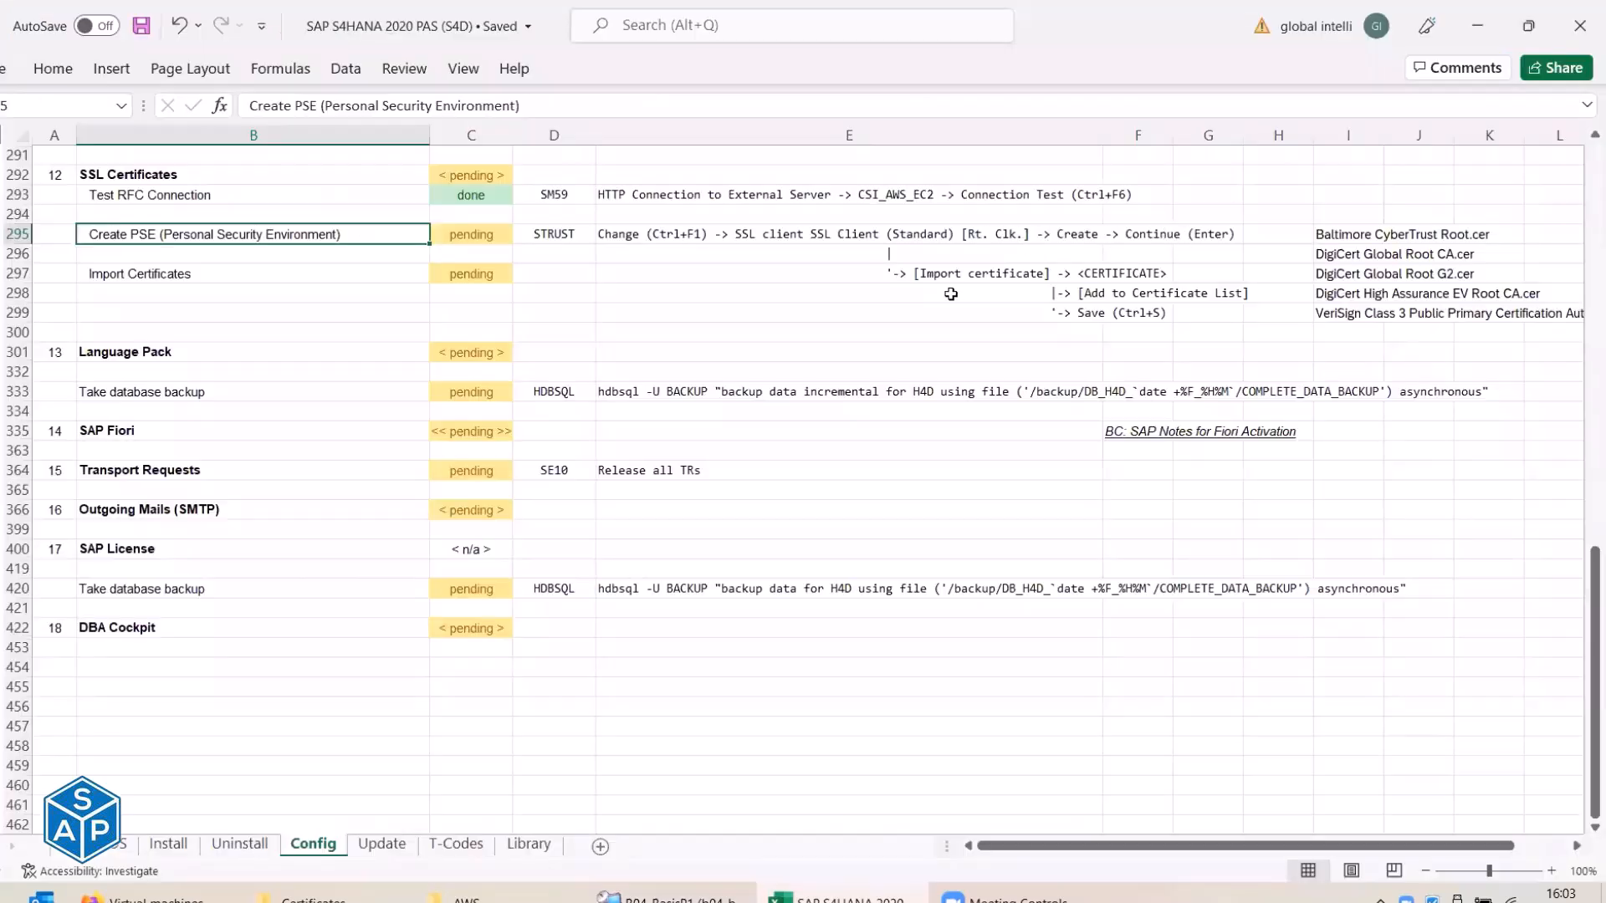
pyautogui.hotkey('alt', 'Tab')
pyautogui.hotkey('alt', 'Tab')
pyautogui.click(240, 273)
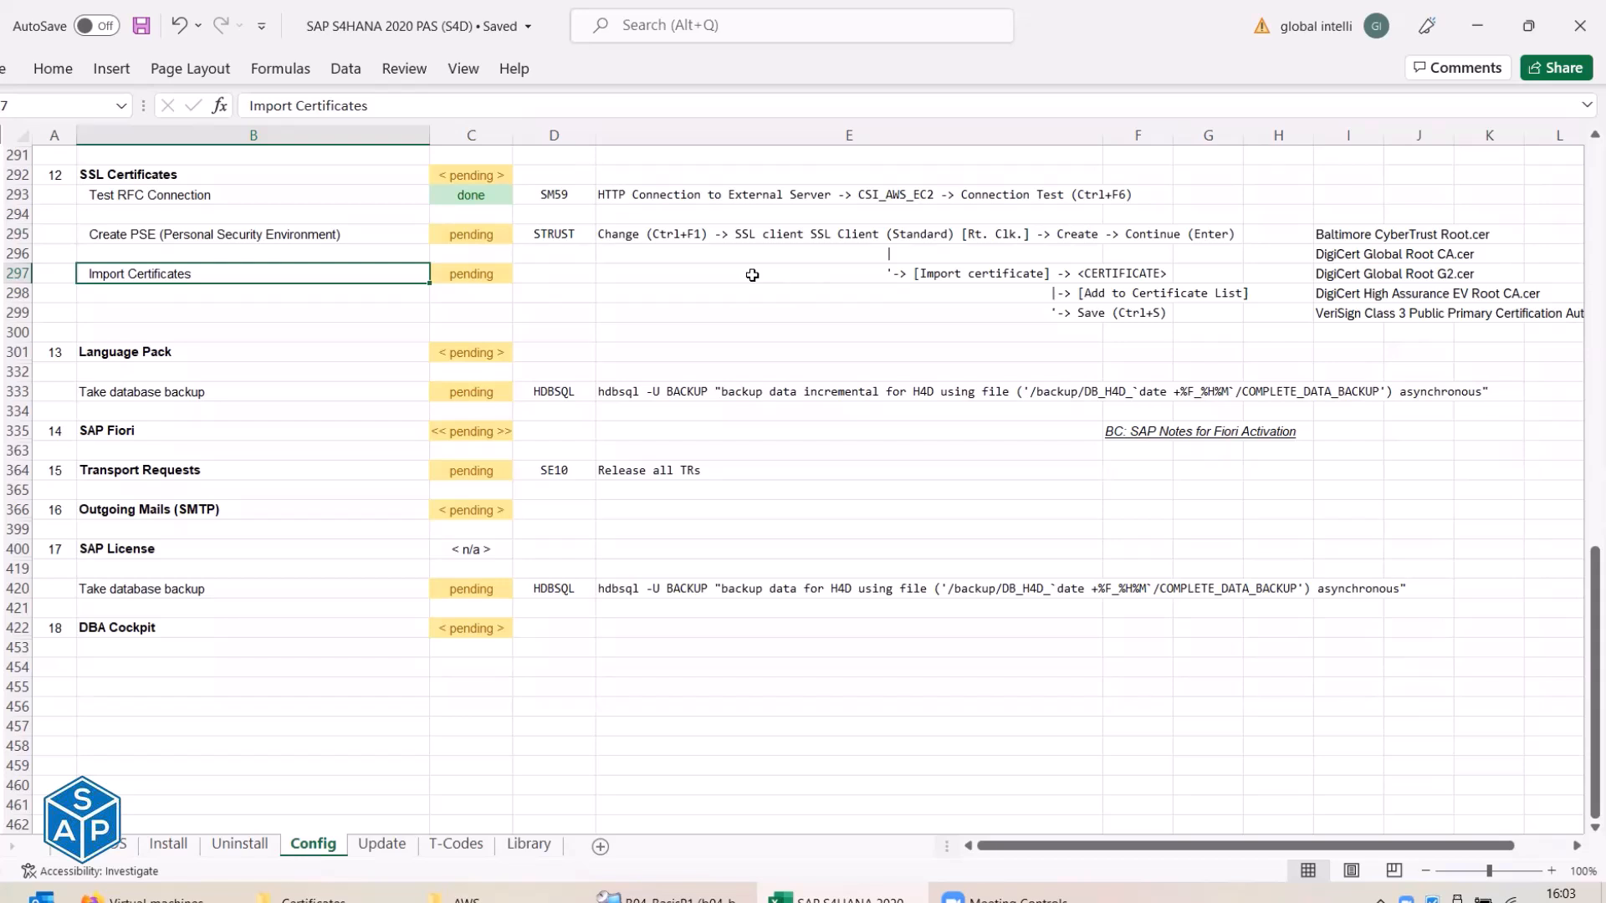
pyautogui.moveTo(1346, 235); pyautogui.dragTo(1349, 304)
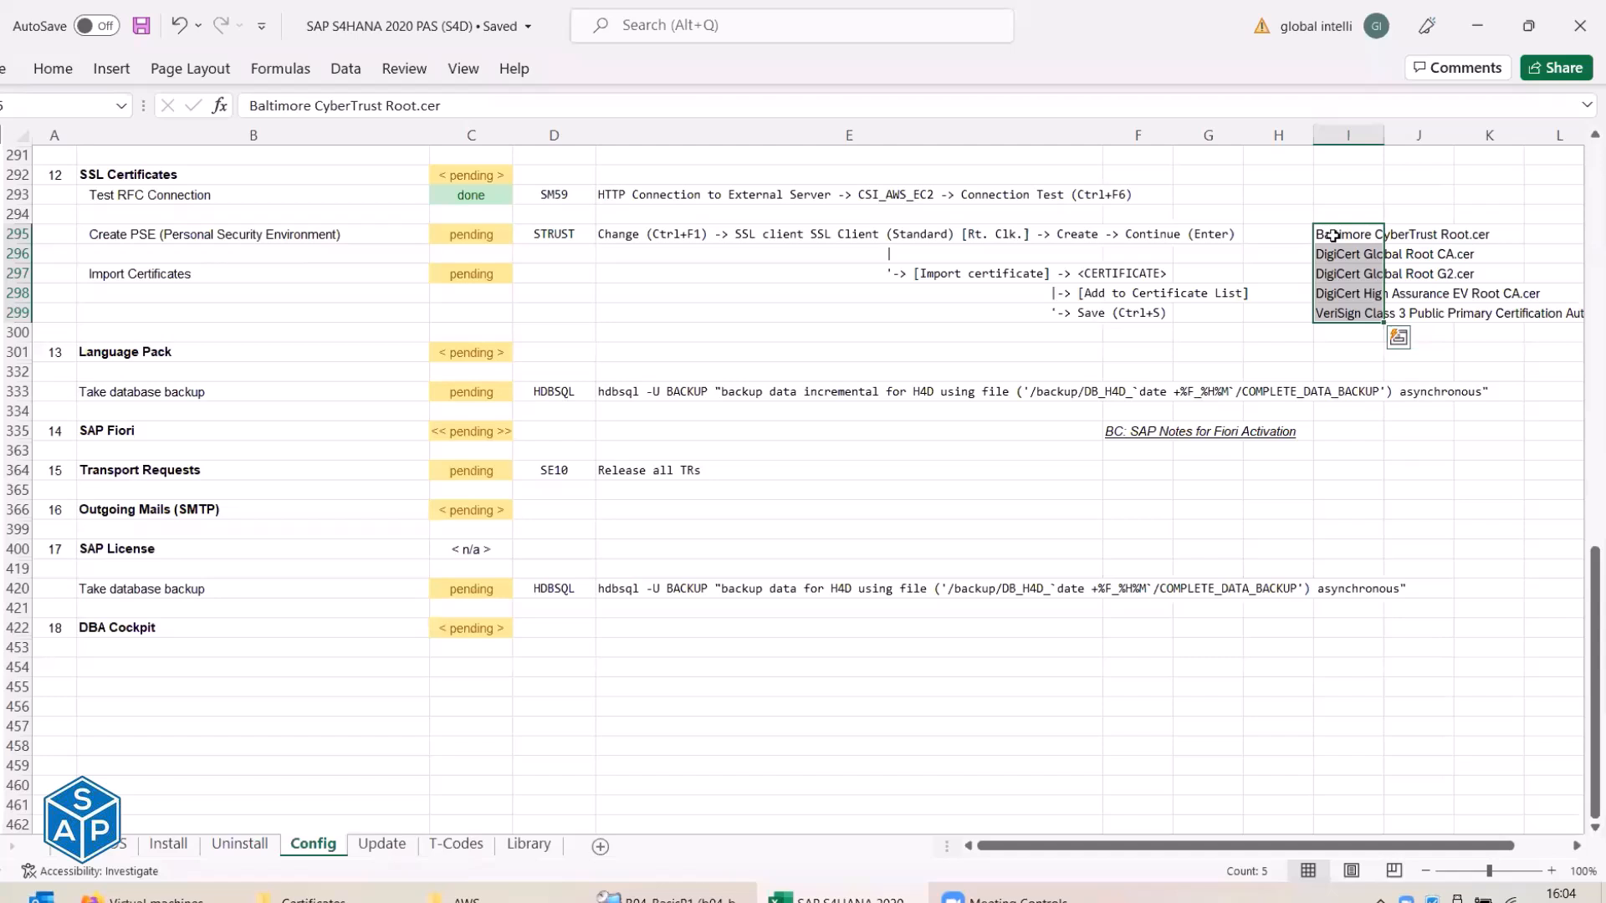
# Close the AWS folder and copy the Amazon Root CA 1 file name from the Certificates folder.
pyautogui.click(500, 900)
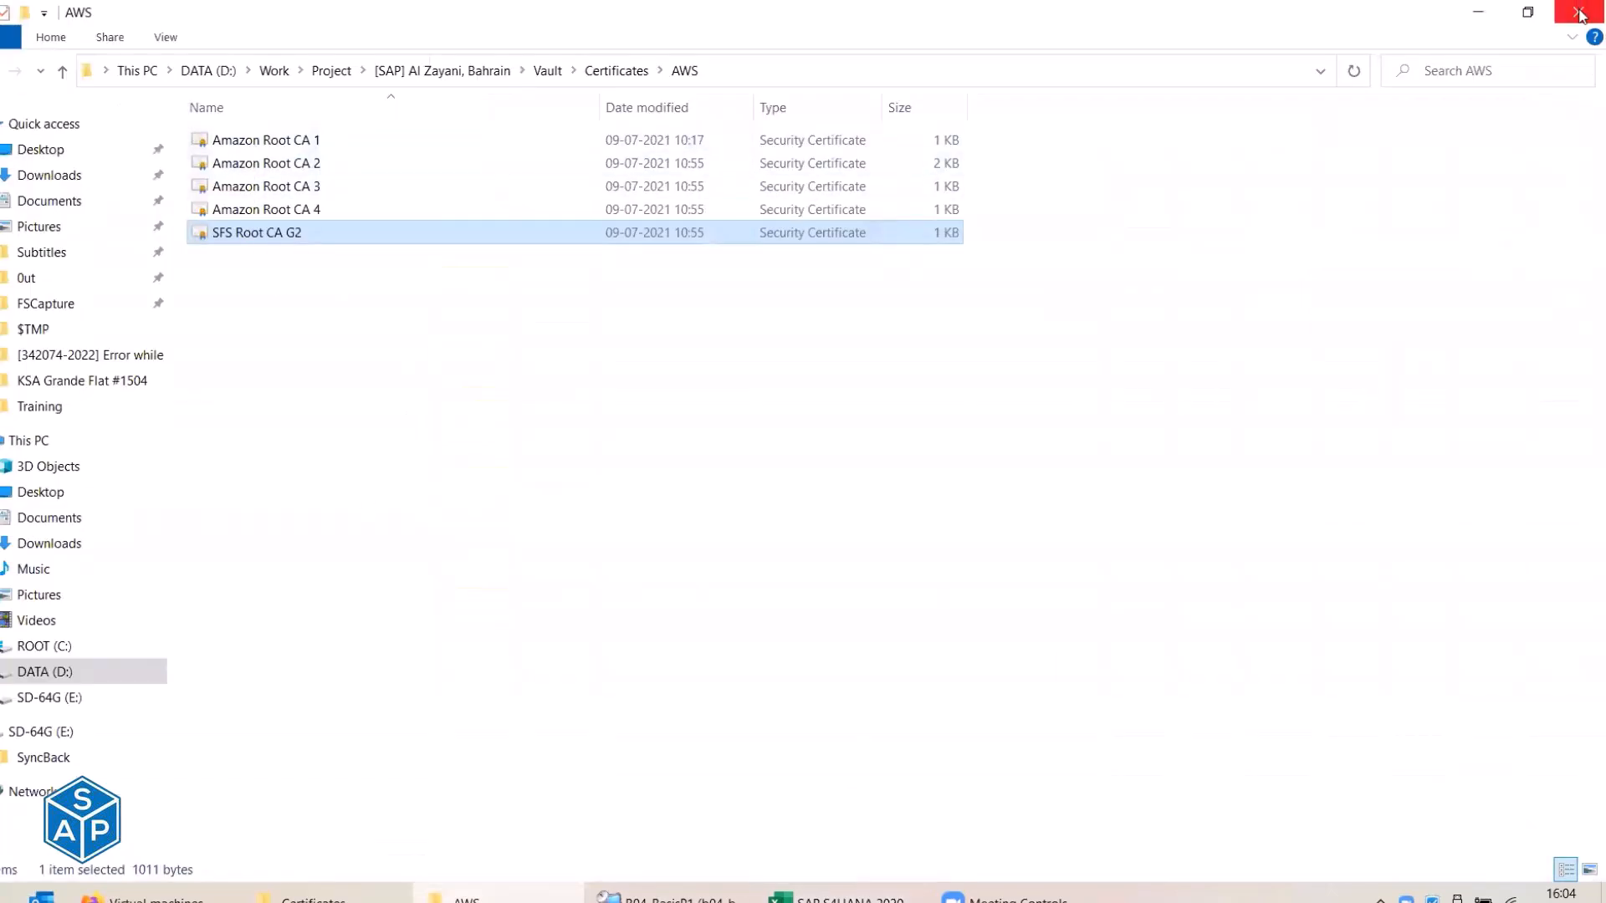
pyautogui.click(1579, 14)
pyautogui.click(322, 898)
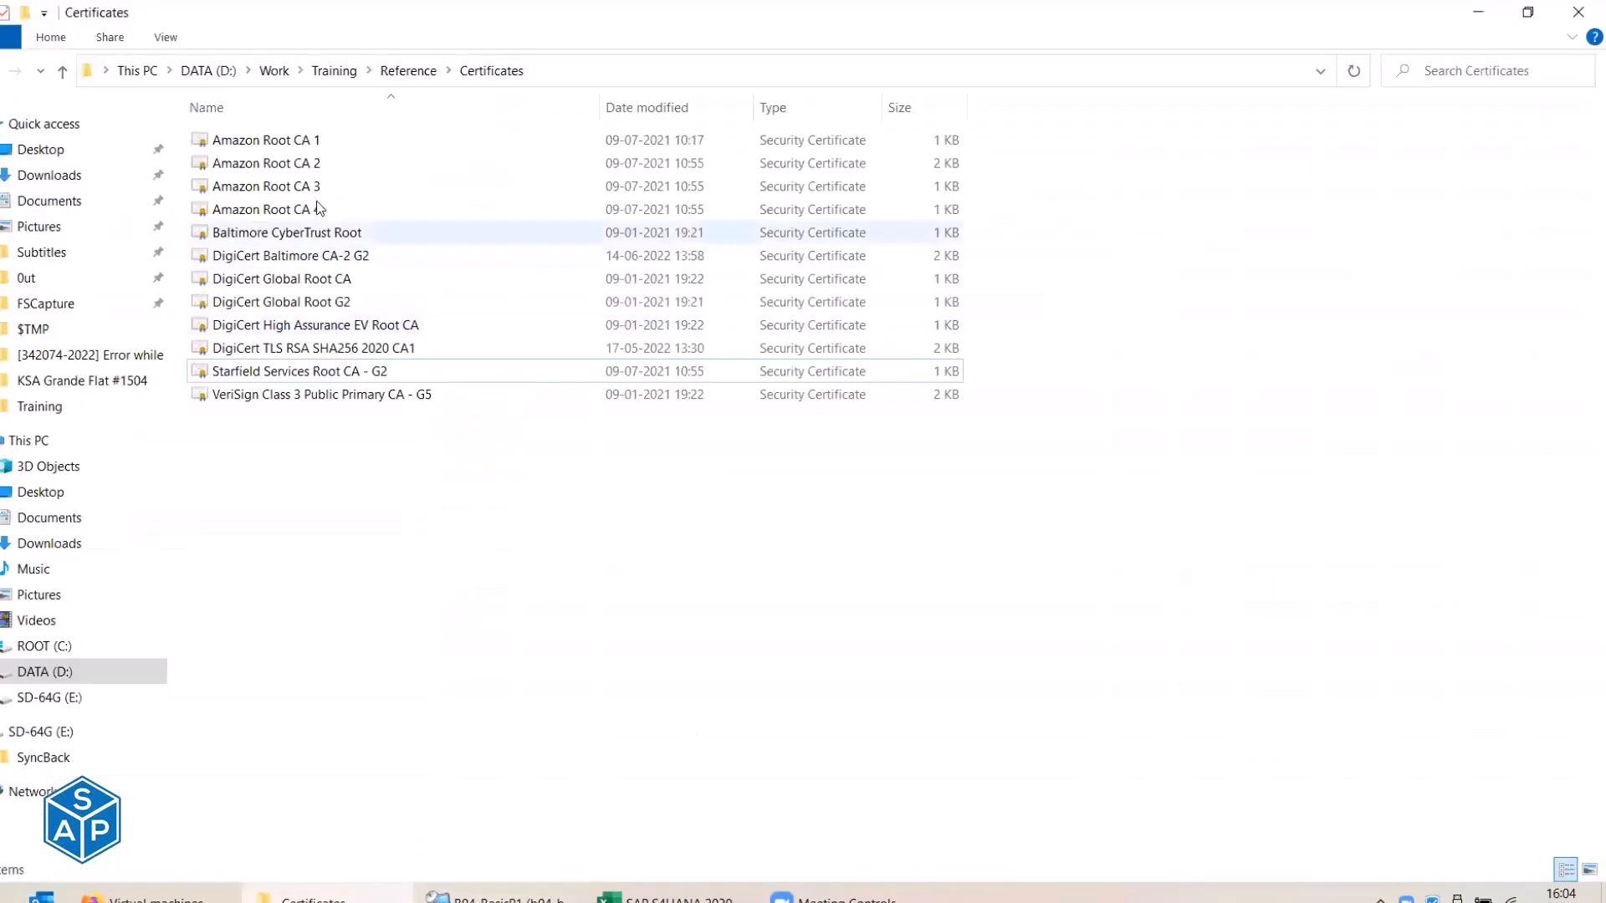
pyautogui.click(287, 146)
pyautogui.click(285, 144)
pyautogui.hotkey('ctrl', 'c')
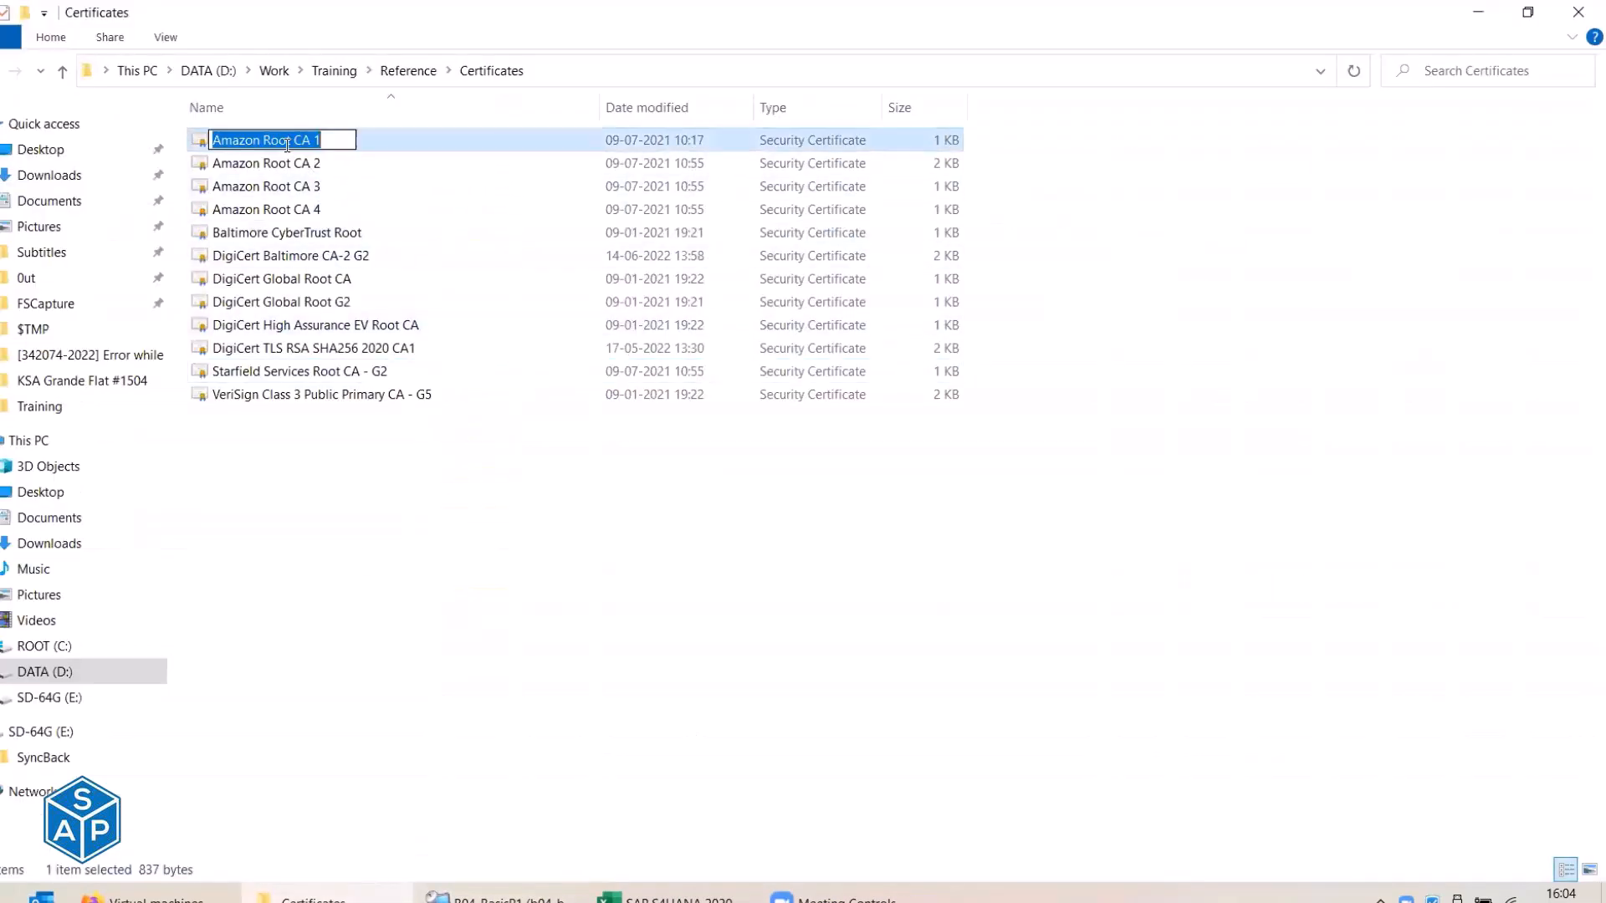
pyautogui.press('Escape')
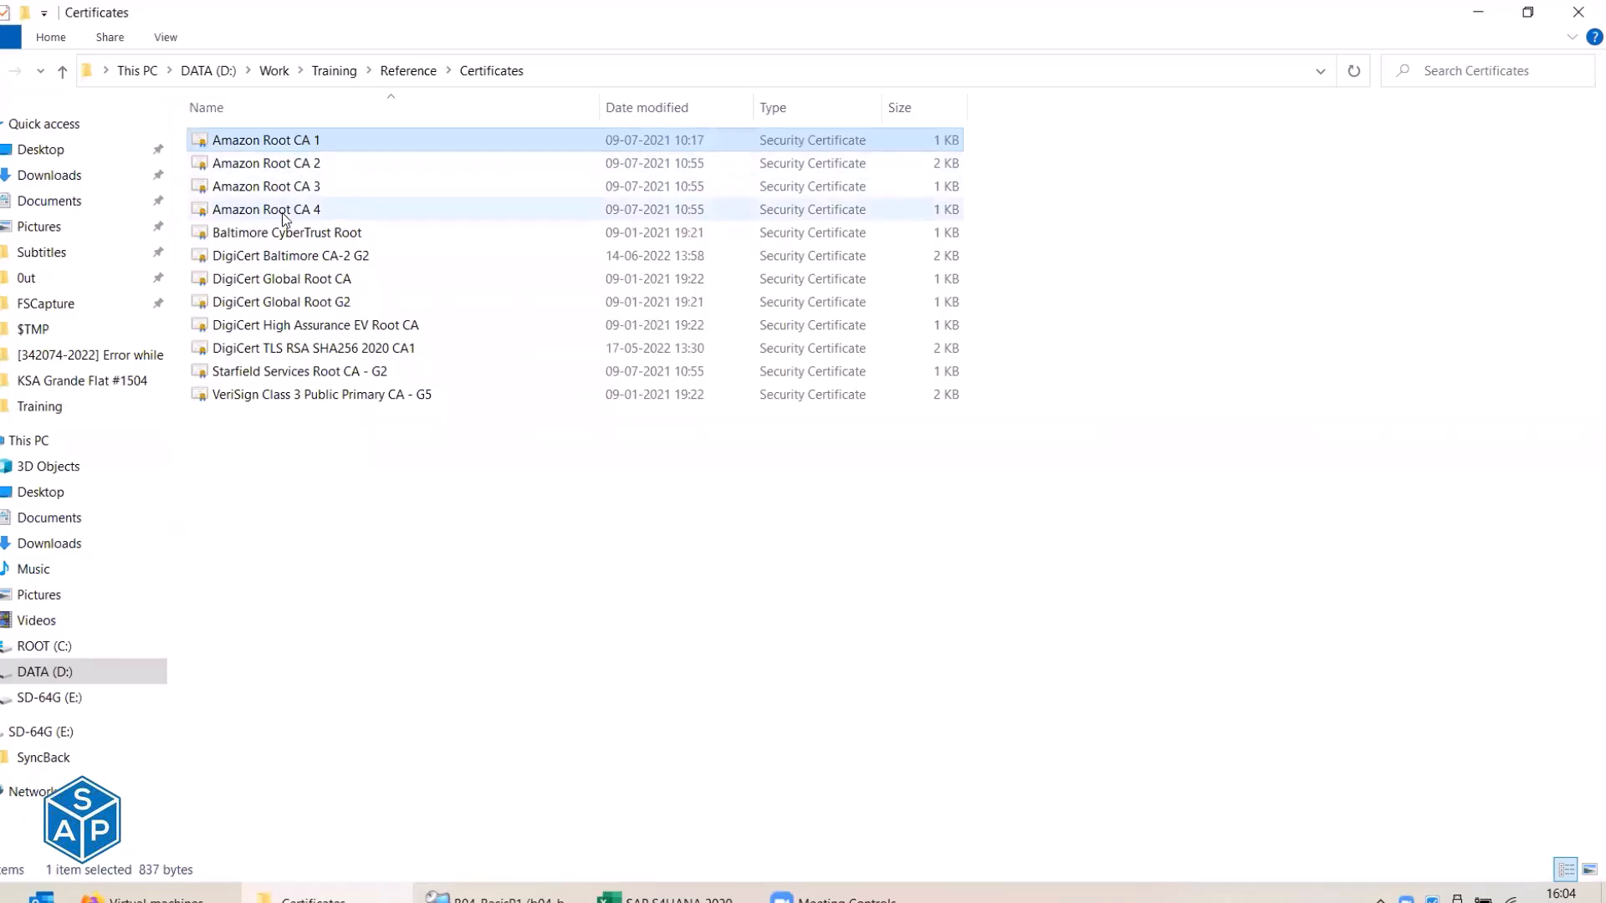
# Enter Amazon Root CA 1 in I291 and Amazon Root CA 2 in I292.
pyautogui.hotkey('alt', 'Tab')
pyautogui.doubleClick(1338, 157)
pyautogui.hotkey('ctrl', 'v')
pyautogui.press('Return')
pyautogui.press('F2')
pyautogui.hotkey('ctrl', 'v')
pyautogui.press('BackSpace')
pyautogui.write('2')
pyautogui.press('Return')
# Enter Amazon Root CA 3 and 4 in I293:I294 and save the workbook.
pyautogui.write('2')
pyautogui.press('BackSpace')
pyautogui.hotkey('ctrl', 'v')
pyautogui.press('BackSpace')
pyautogui.write('3')
pyautogui.press('Return')
pyautogui.press('F2')
pyautogui.hotkey('ctrl', 'v')
pyautogui.press('BackSpace')
pyautogui.write('4')
pyautogui.press('Return')
pyautogui.hotkey('ctrl', 's')
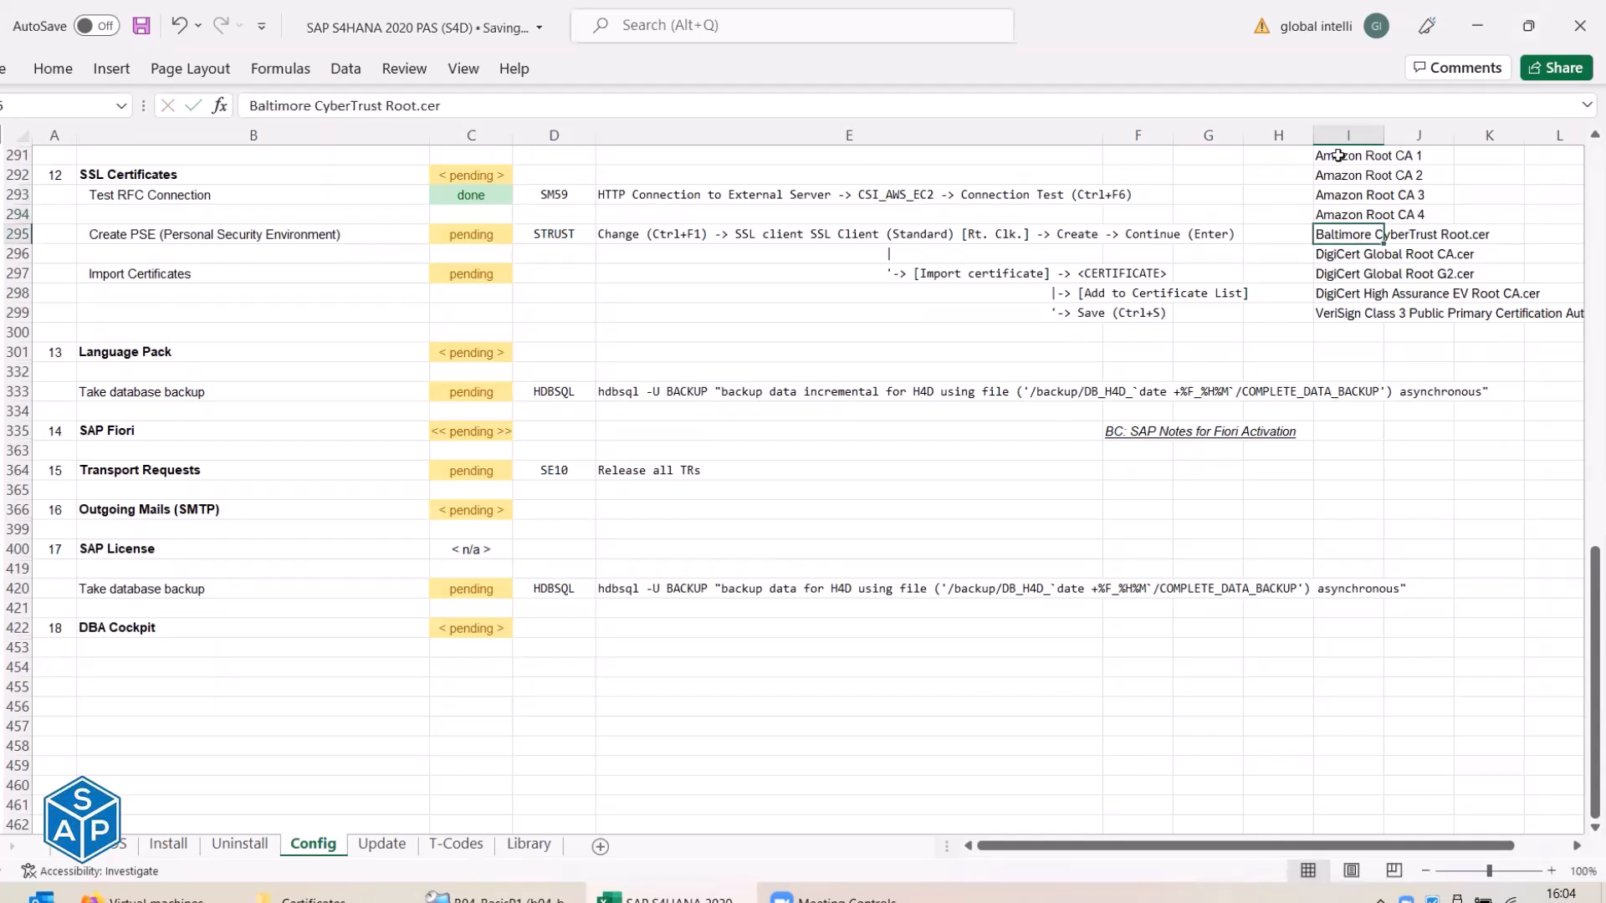
pyautogui.moveTo(1340, 236); pyautogui.dragTo(1340, 314)
pyautogui.click(1348, 160)
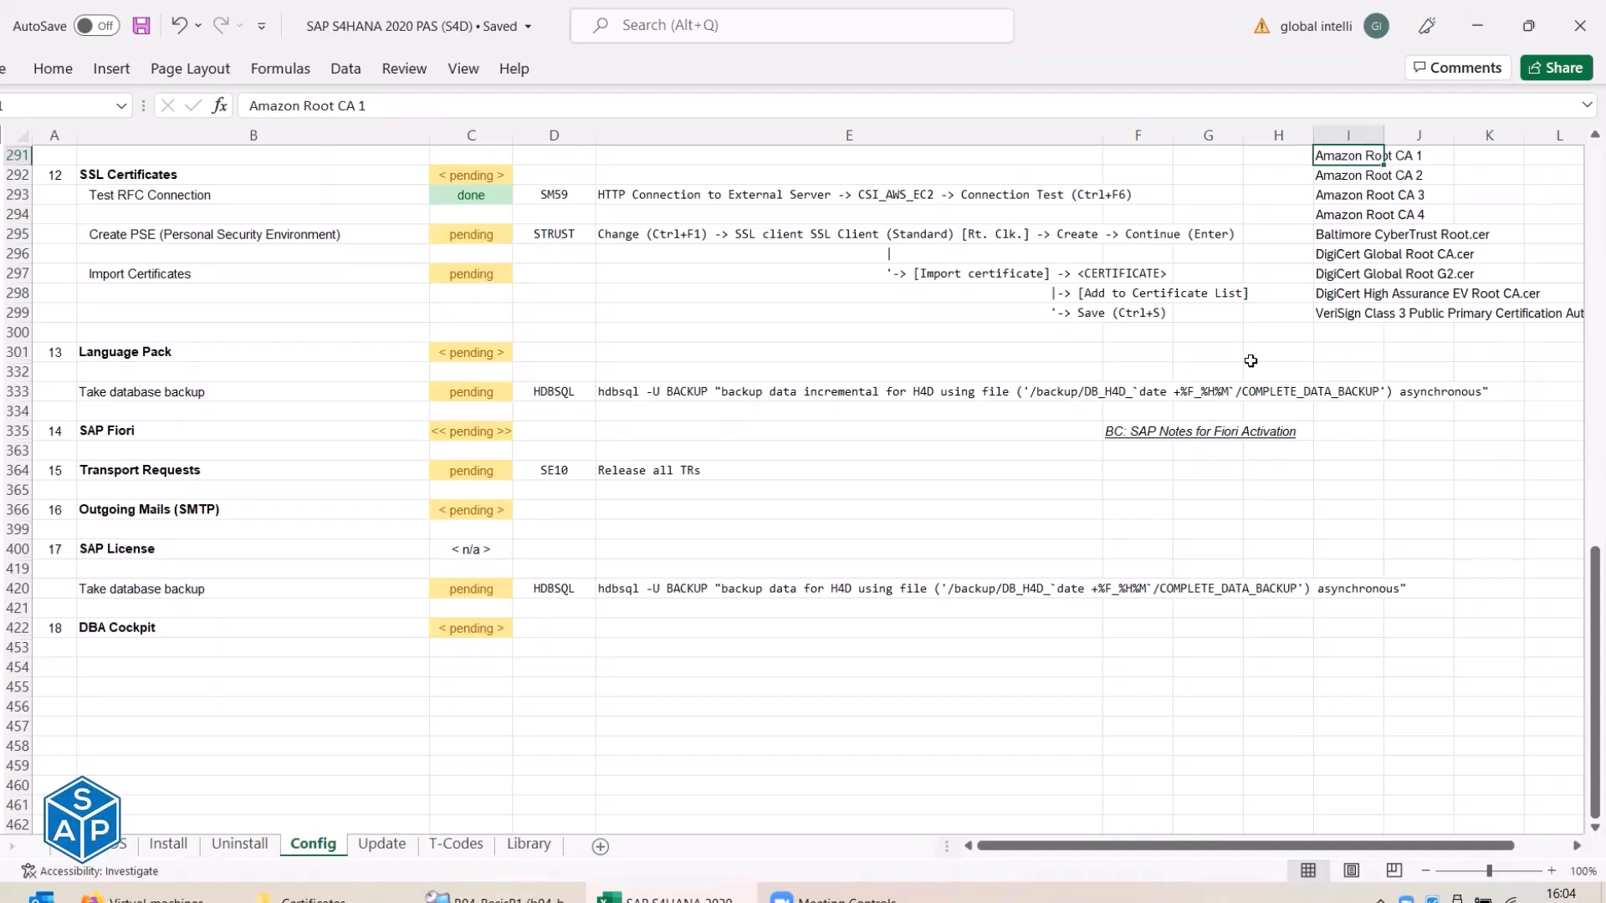
# Type 'done' as the Create PSE status, then review the Import Certificates rows in E297.
pyautogui.moveTo(1330, 158); pyautogui.dragTo(1330, 207)
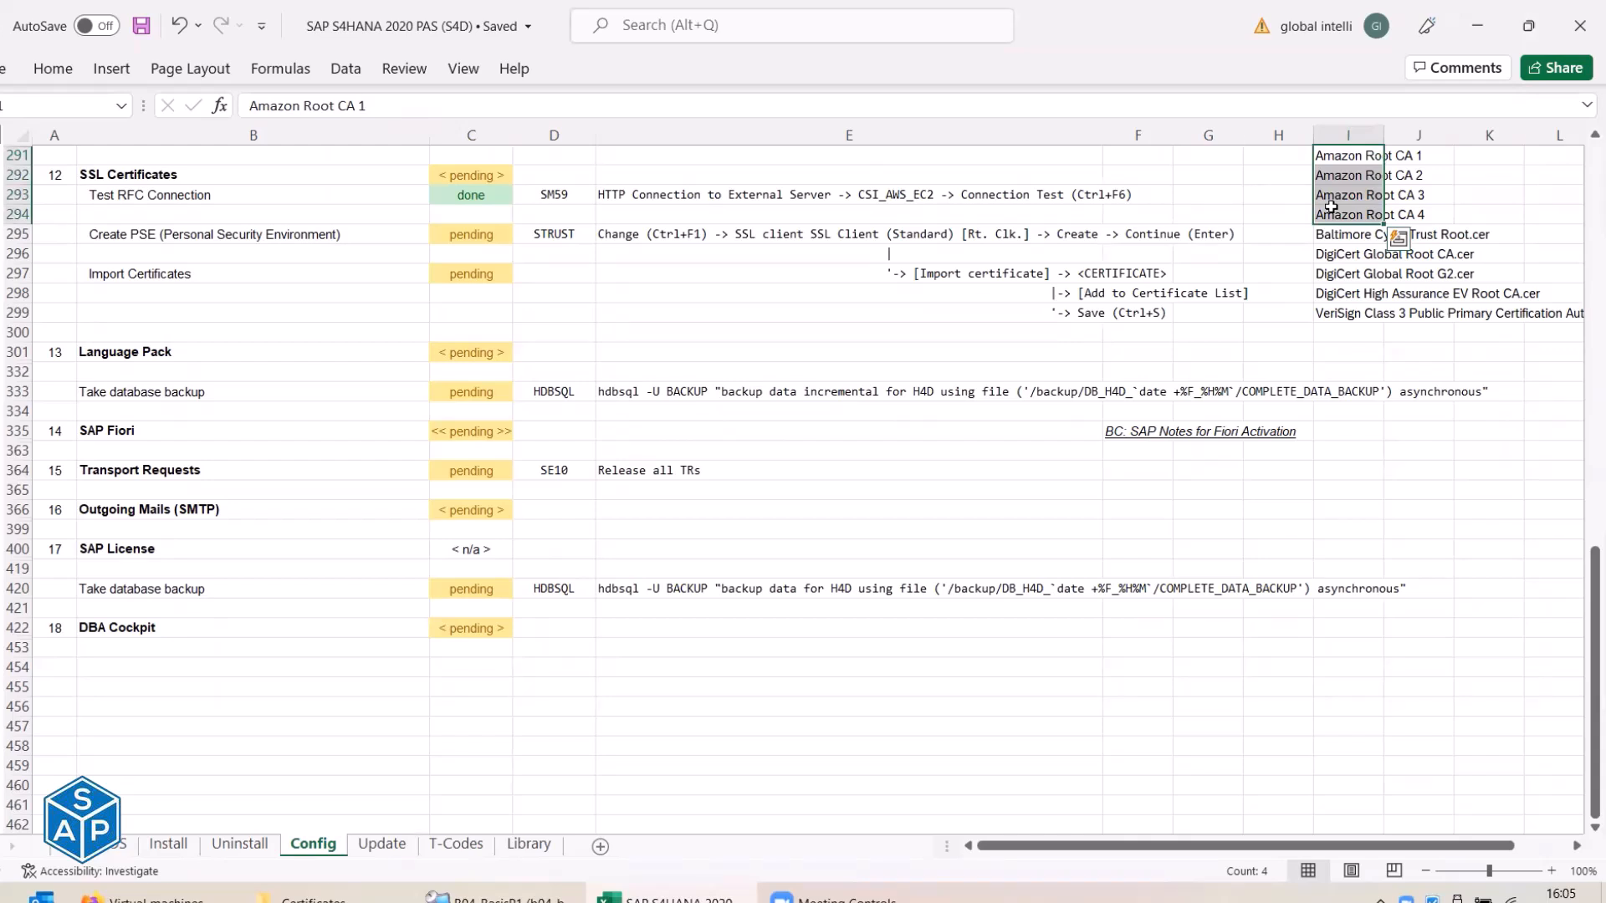
pyautogui.click(558, 234)
pyautogui.click(451, 239)
pyautogui.write('done')
pyautogui.press('Return')
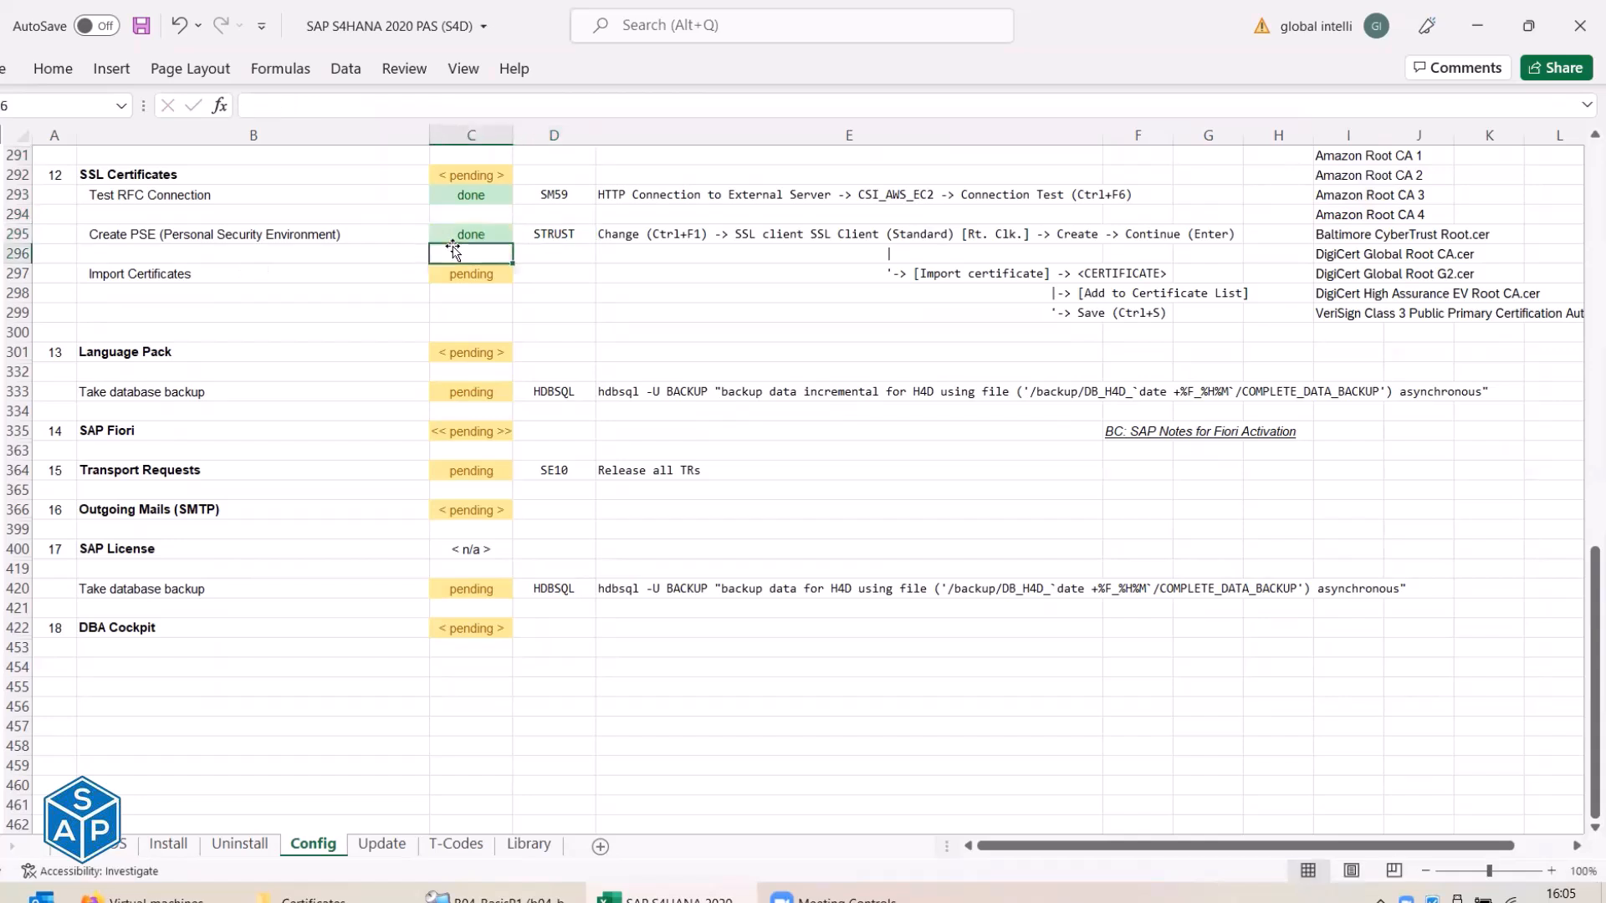
pyautogui.click(471, 273)
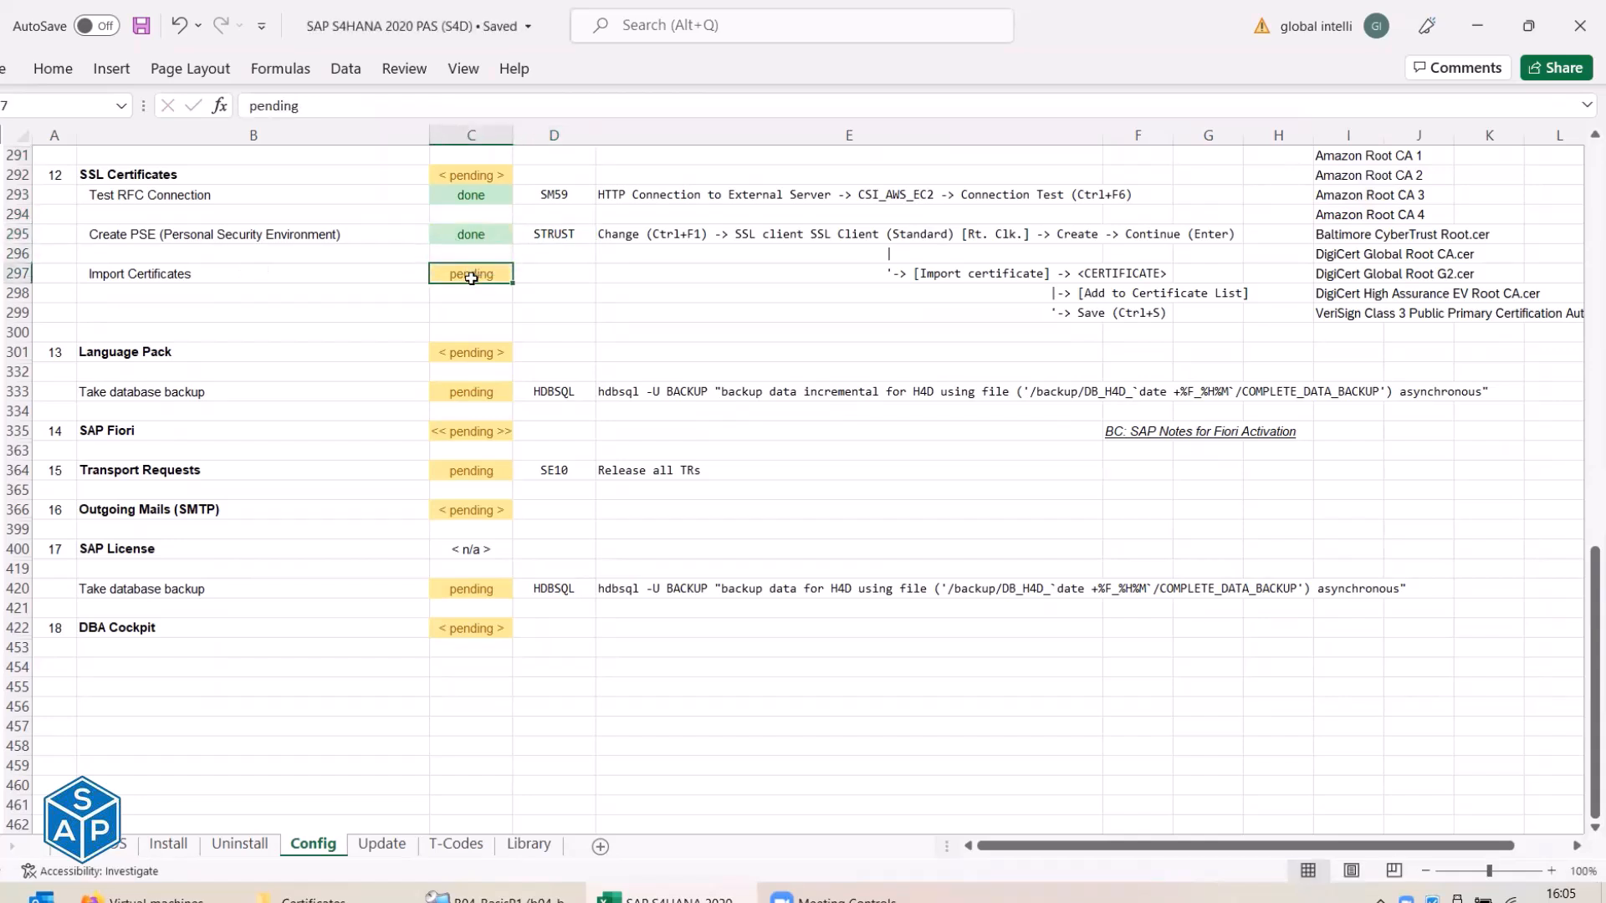
pyautogui.click(831, 279)
pyautogui.hotkey('alt', 'Tab')
pyautogui.hotkey('alt', 'Tab')
pyautogui.hotkey('alt', 'Tab')
pyautogui.press('Tab')
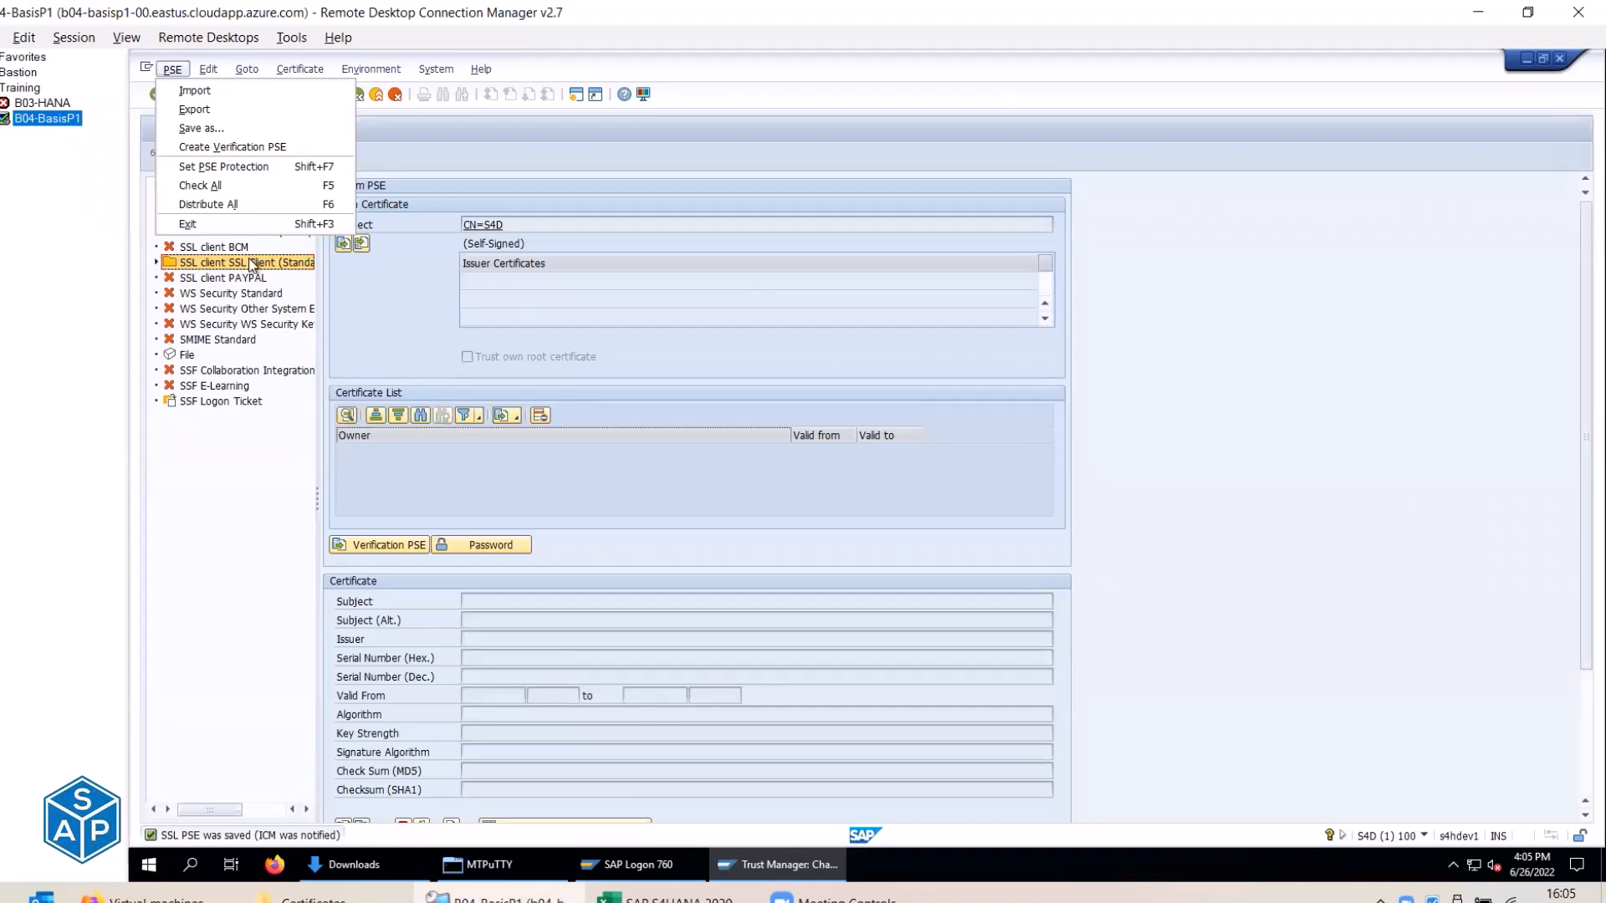
# Expand the SSL Client (Standard) PSE and start an Import certificate with a file browse.
pyautogui.click(250, 265)
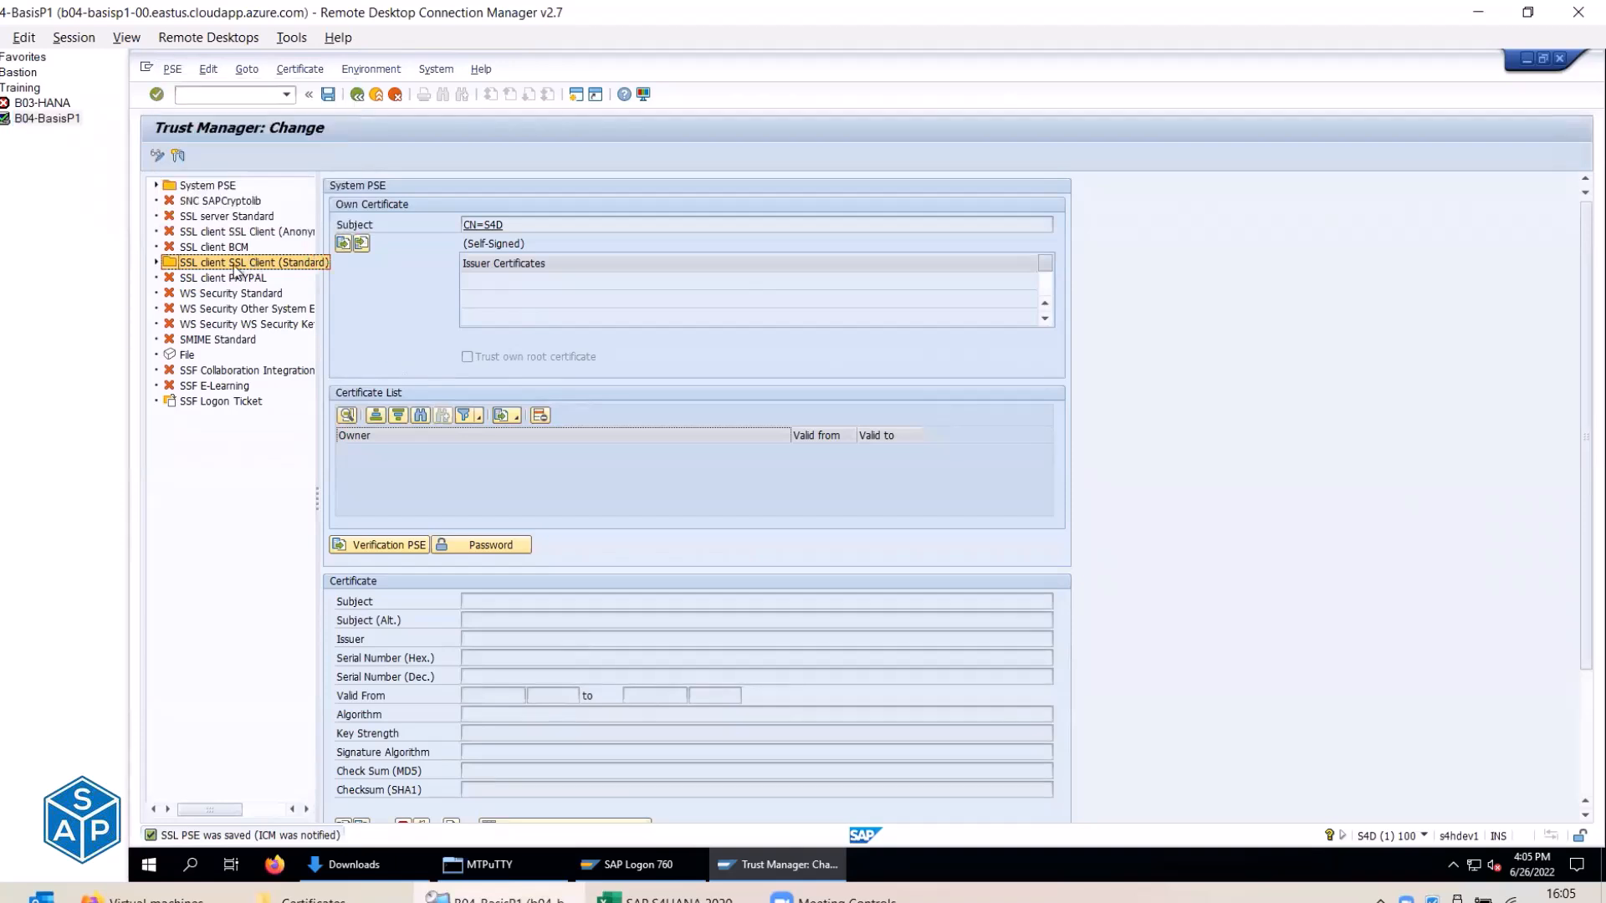
pyautogui.doubleClick(251, 264)
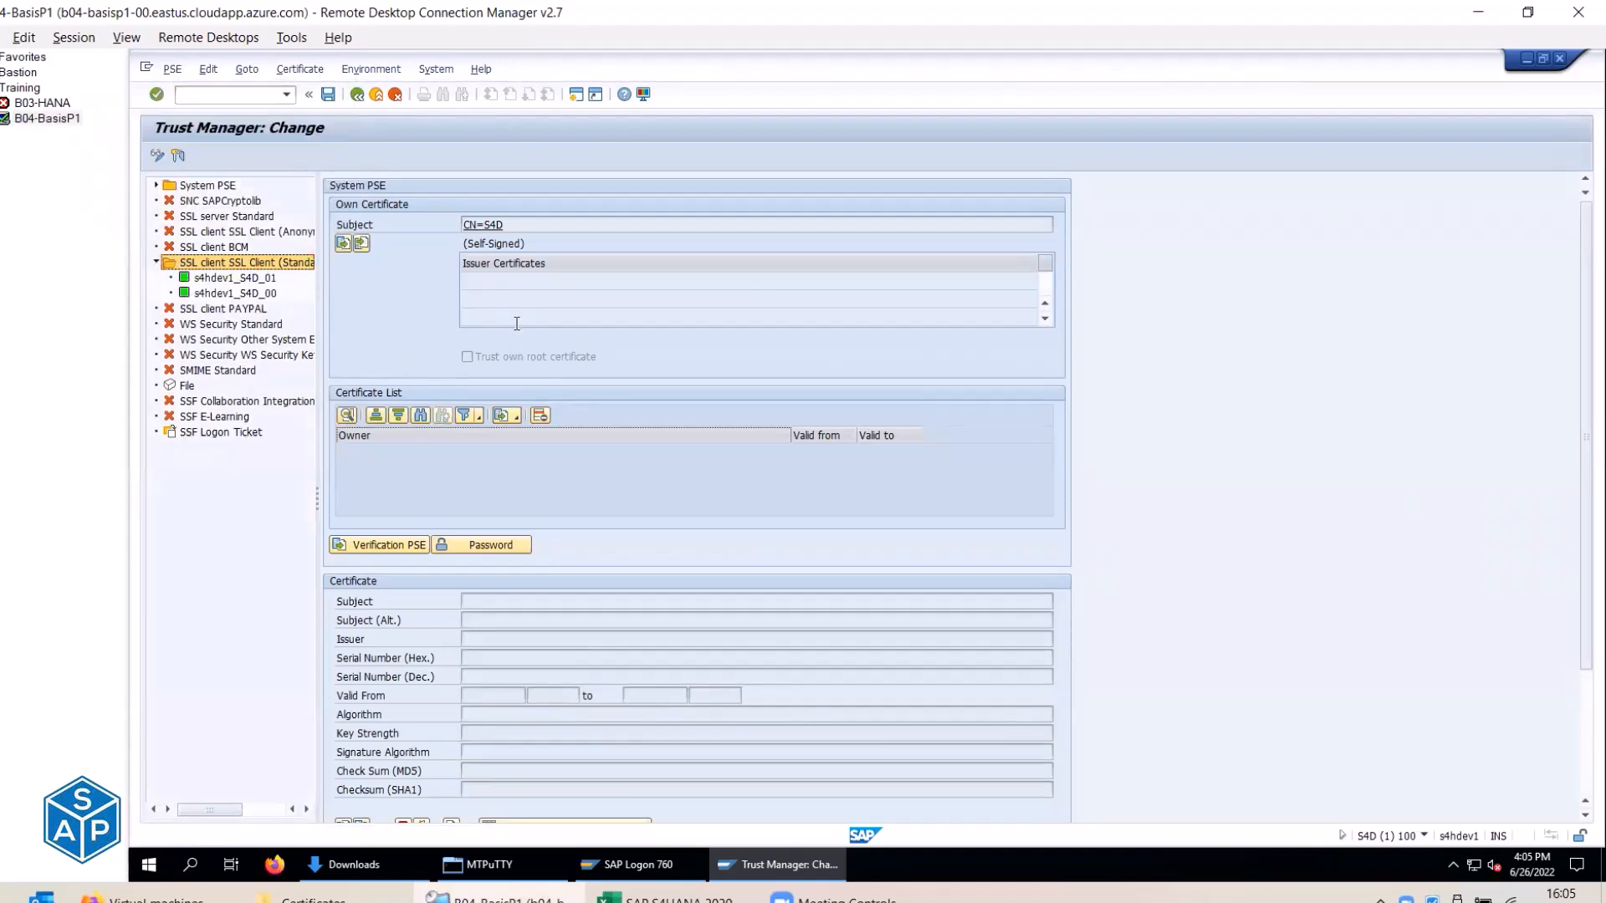
pyautogui.scroll(-3, 516, 324)
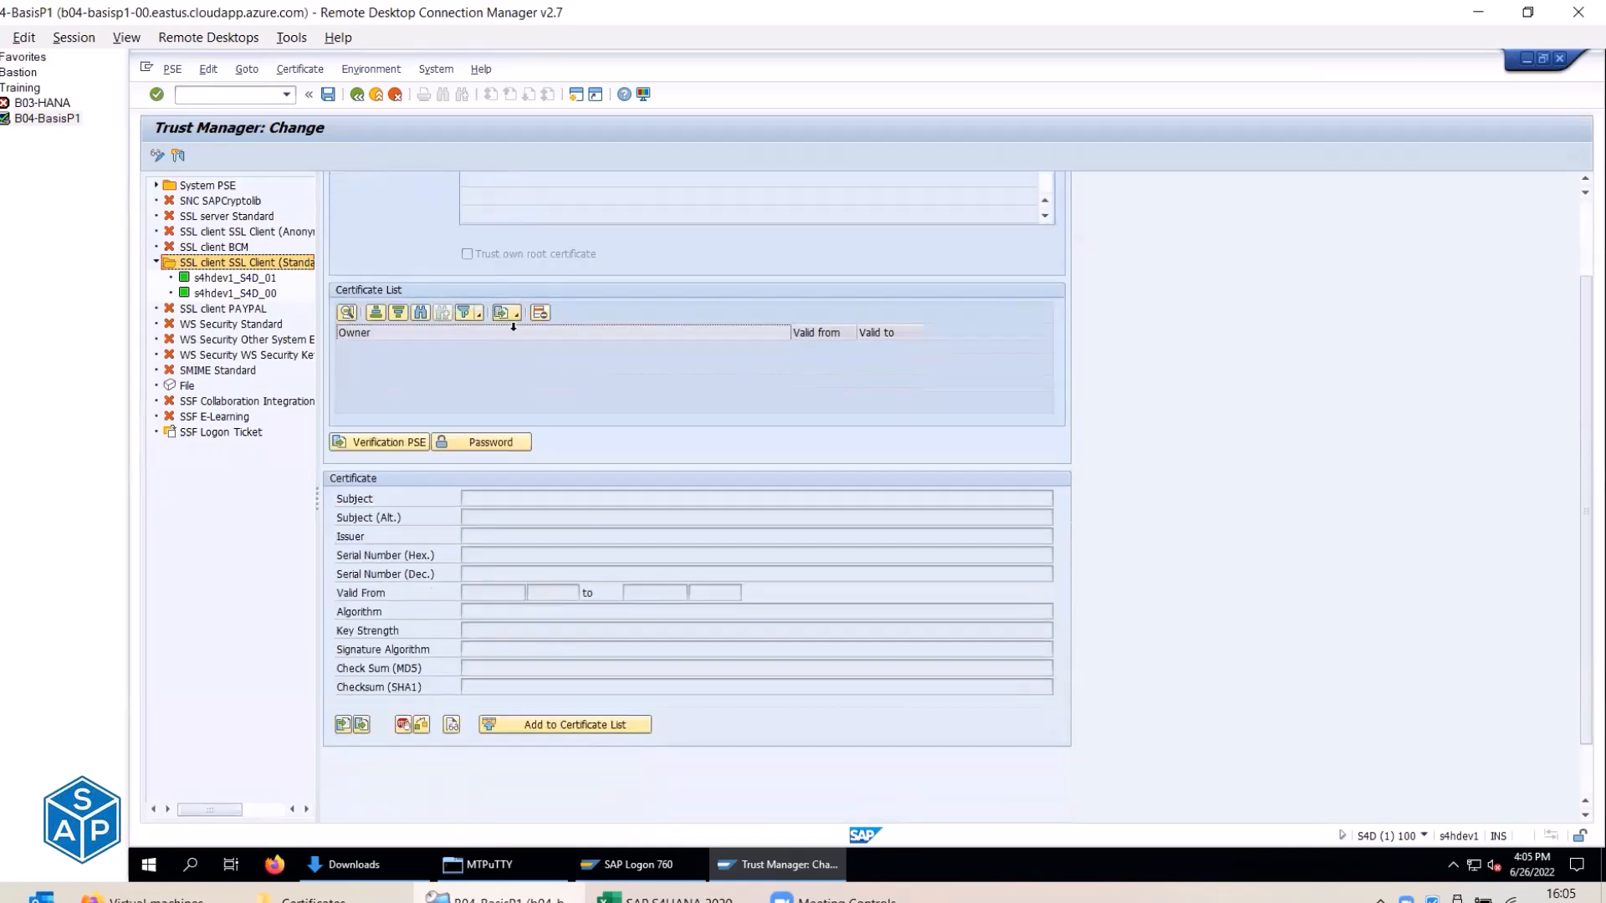
pyautogui.click(343, 724)
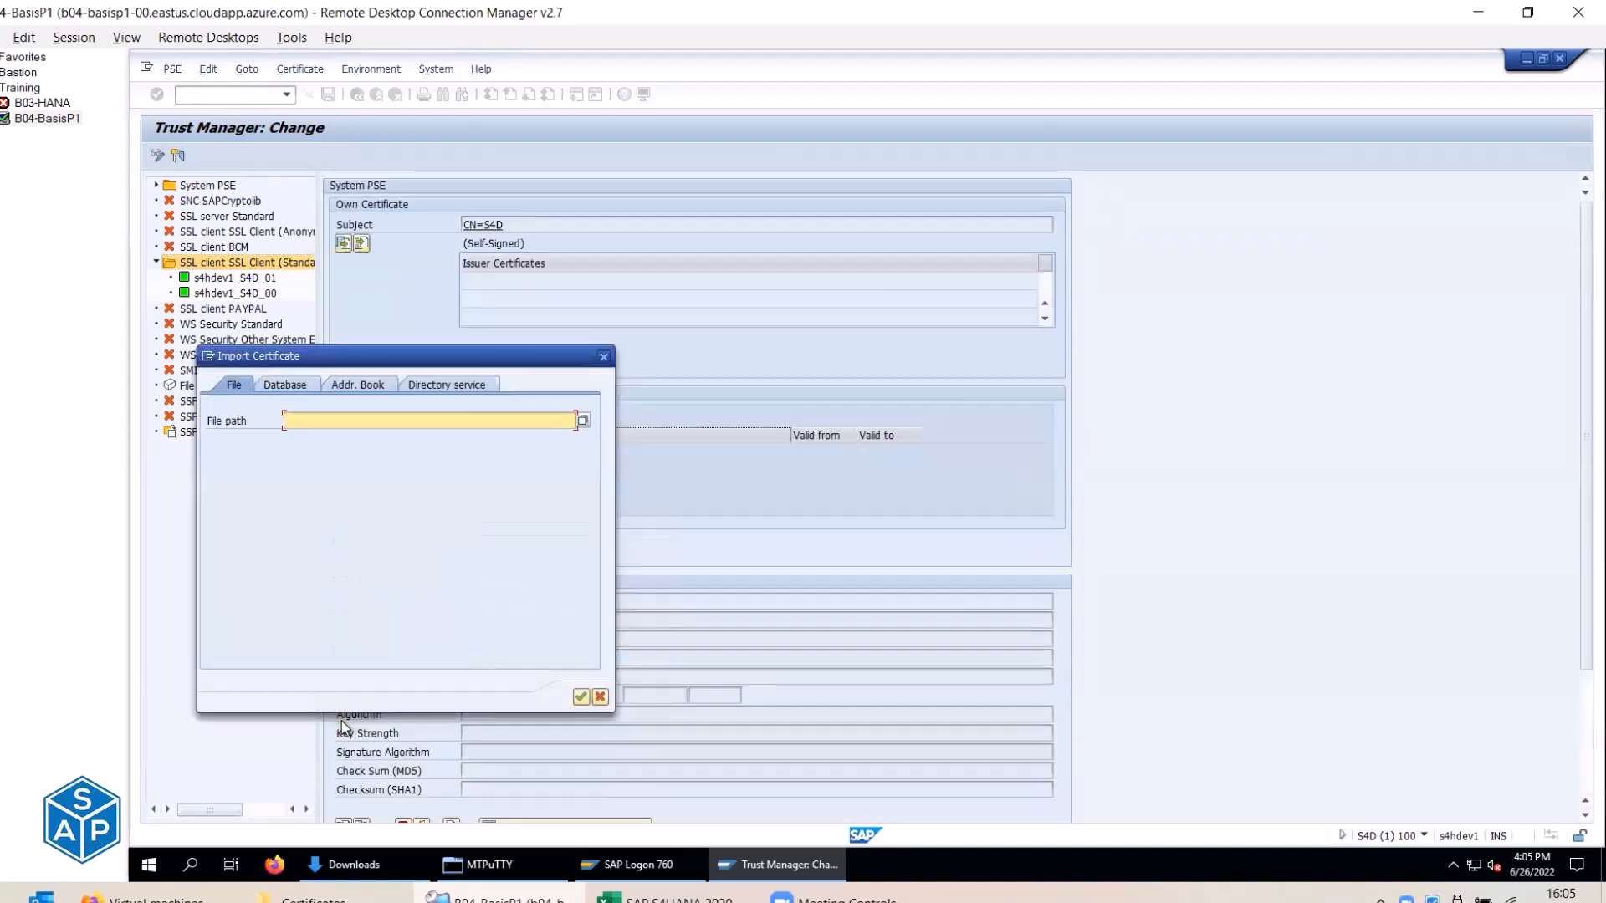
pyautogui.click(583, 420)
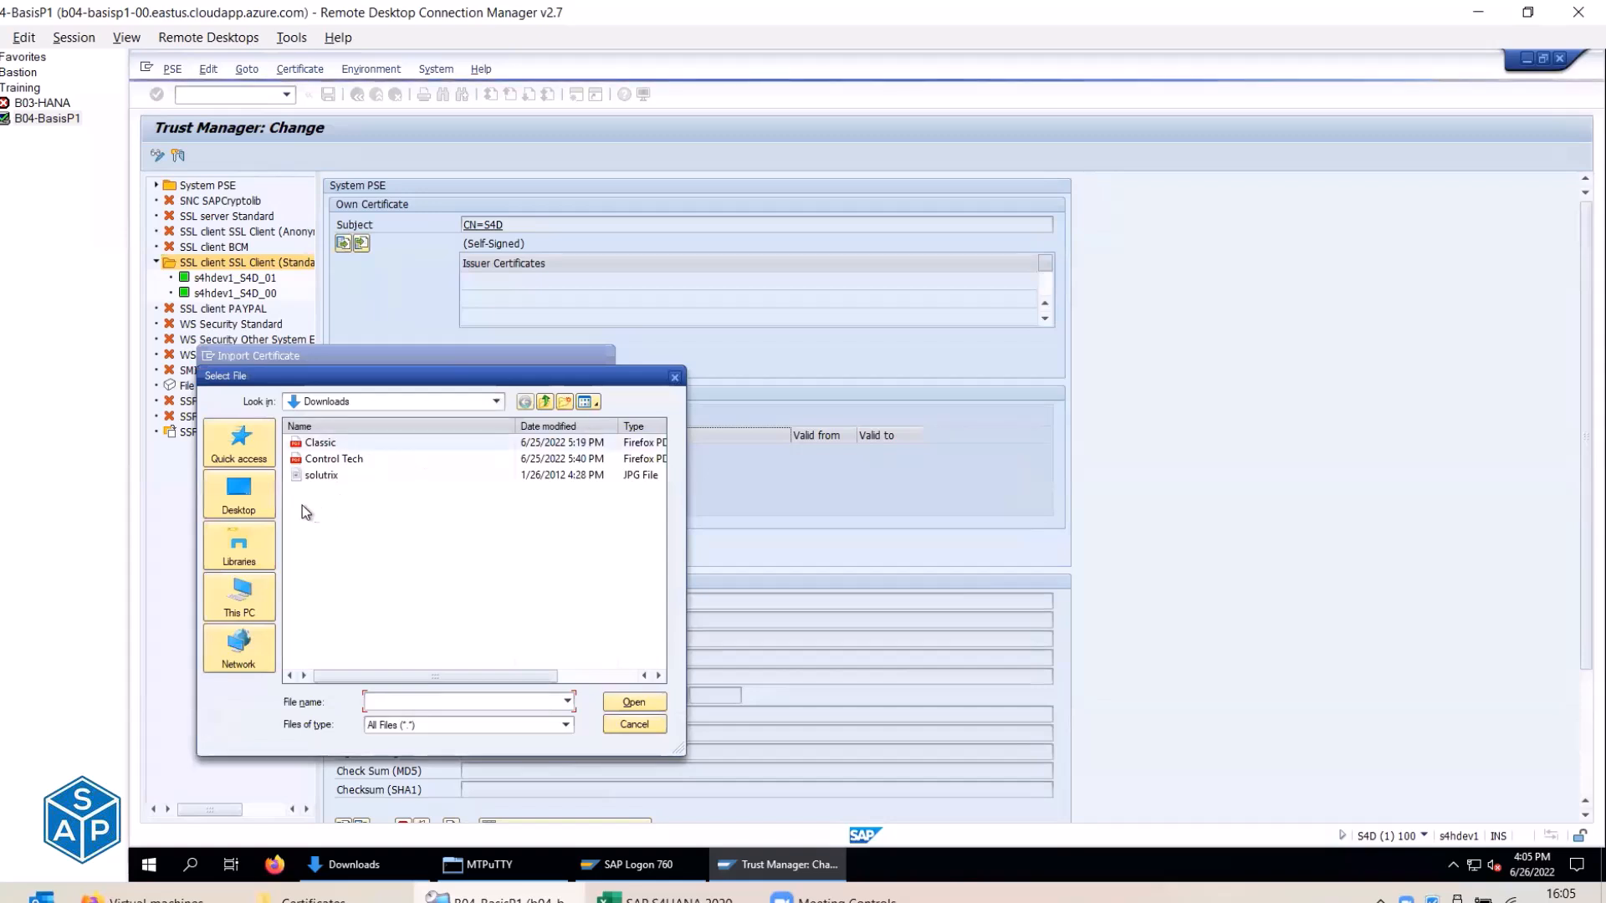
# Cancel the file selection, which only reaches Downloads, and bring up the local Certificates folder.
pyautogui.click(496, 401)
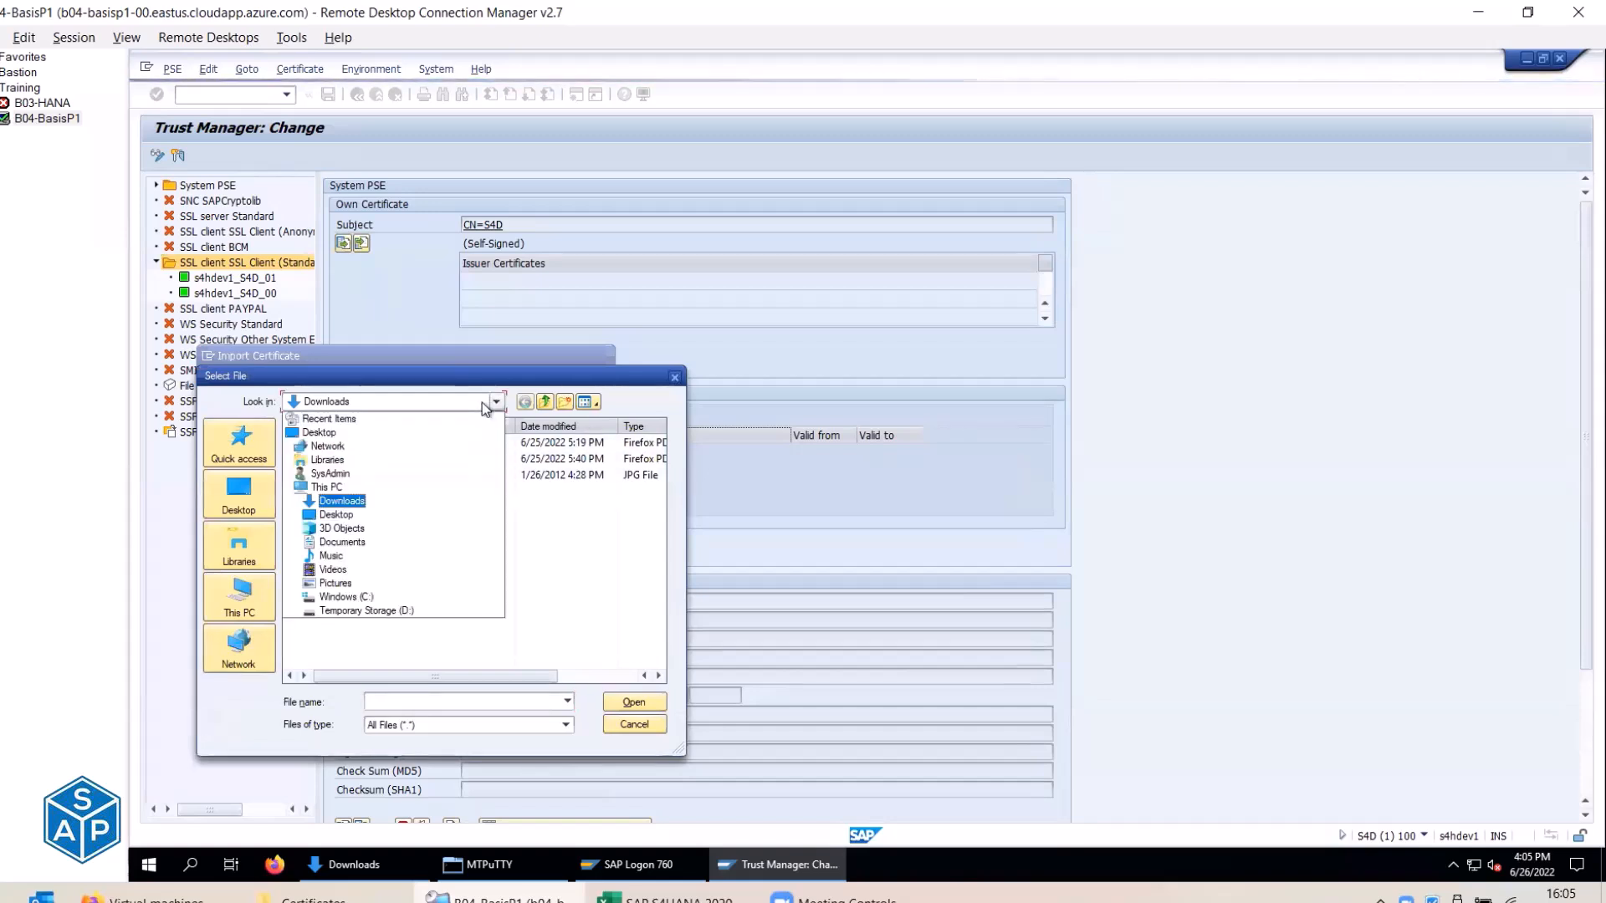
pyautogui.click(619, 393)
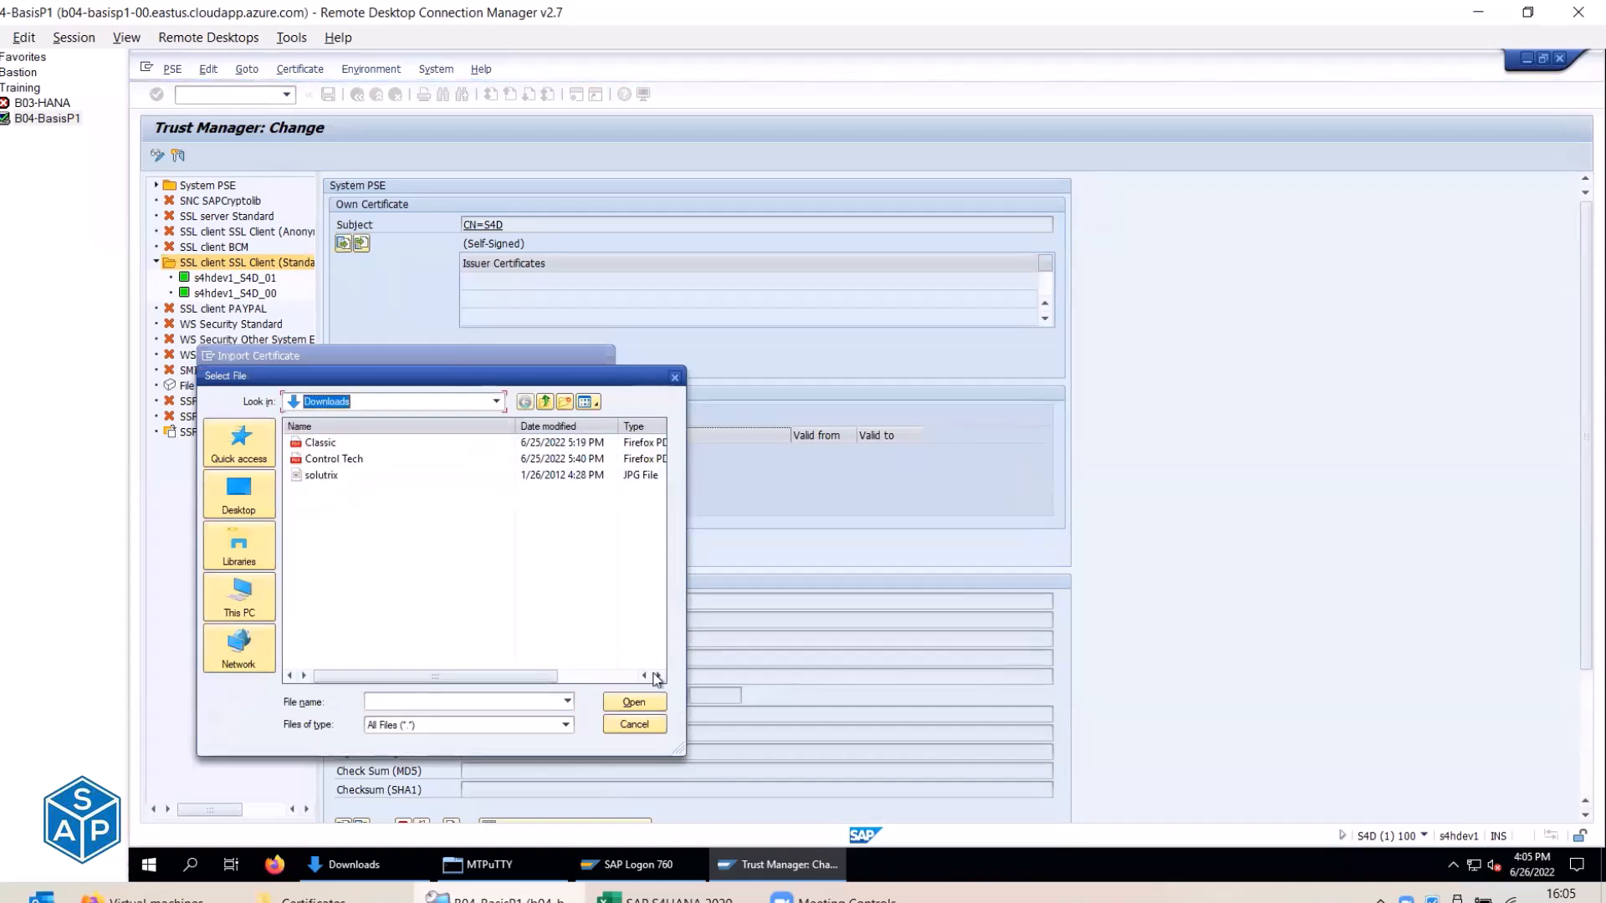
pyautogui.click(633, 724)
pyautogui.click(314, 896)
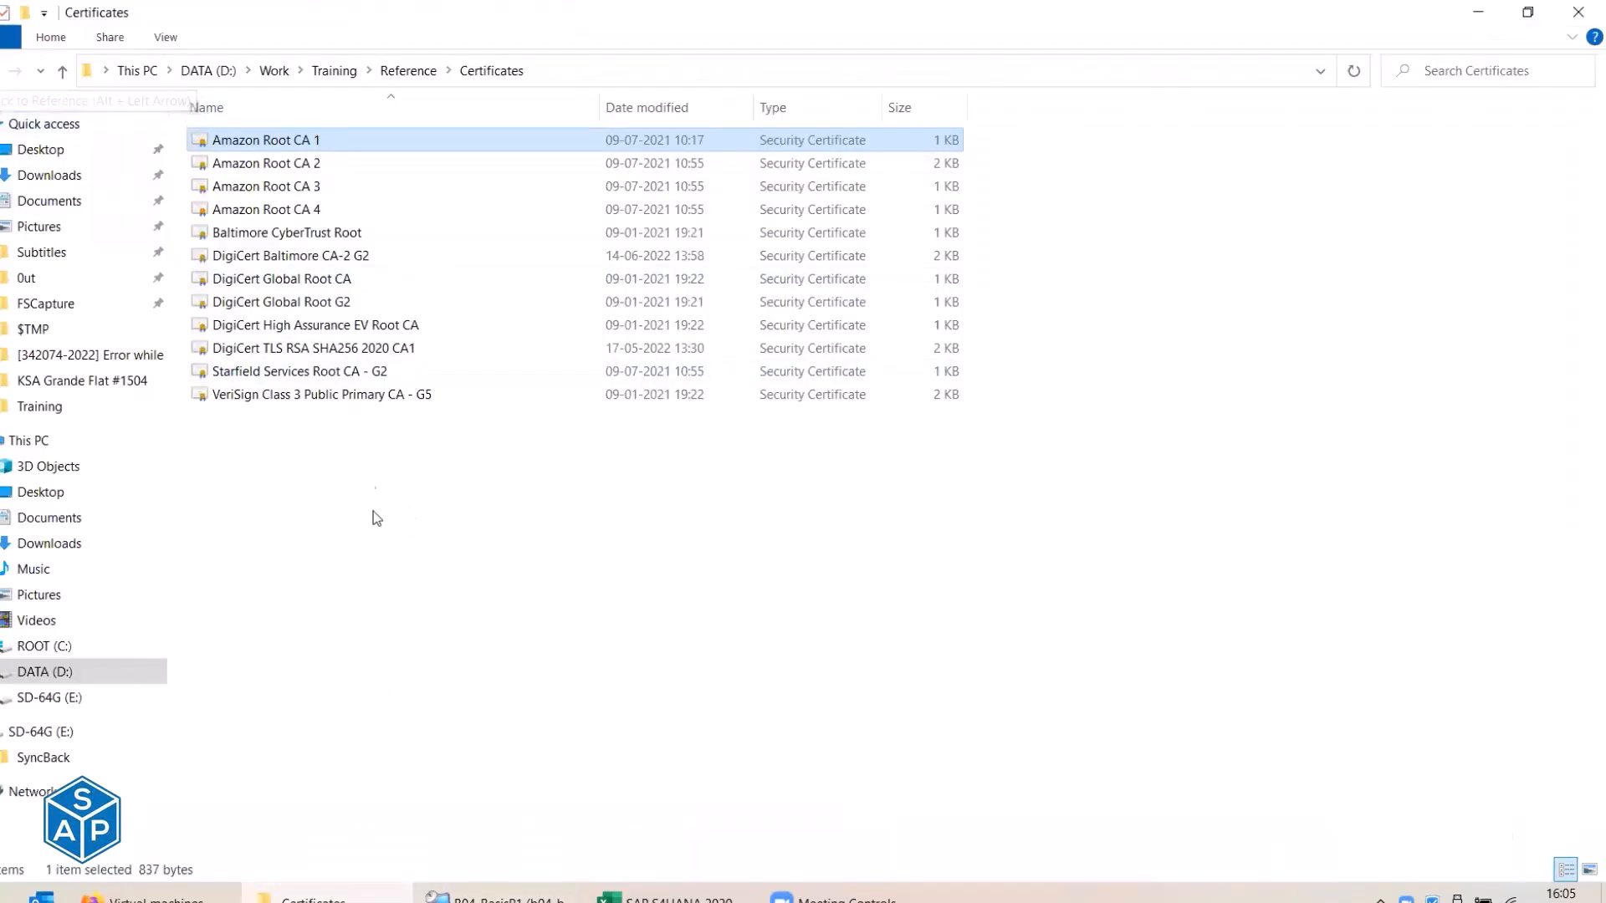
# Copy the twelve-file Certificates folder from Reference into the remote server's Downloads folder.
pyautogui.hotkey('ctrl', 'a')
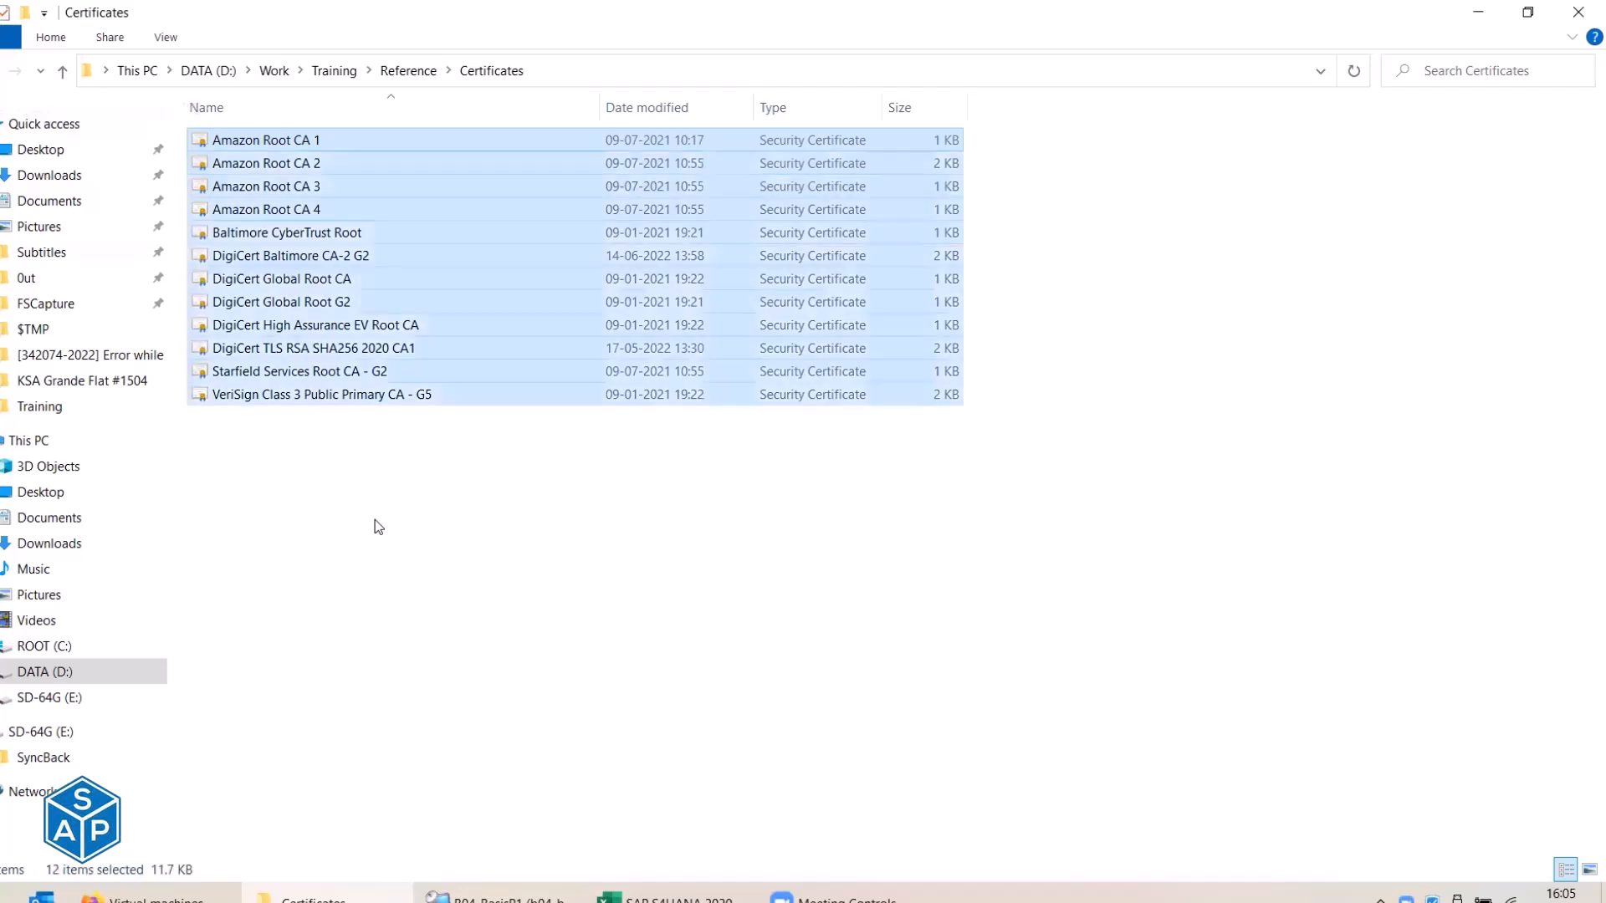
pyautogui.click(408, 70)
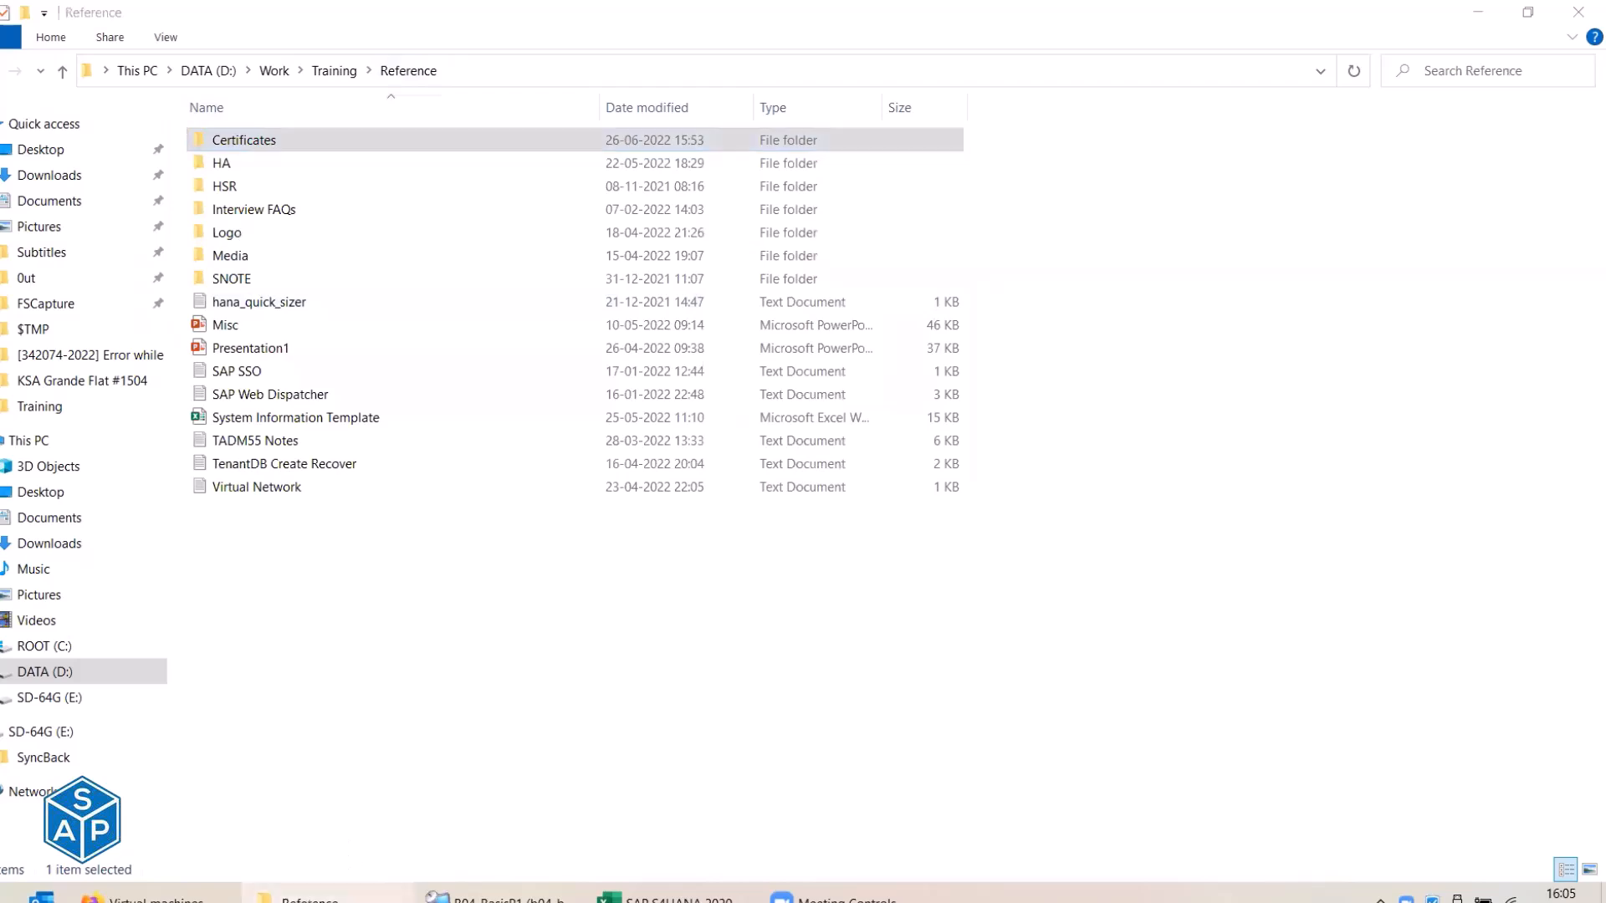
pyautogui.click(344, 896)
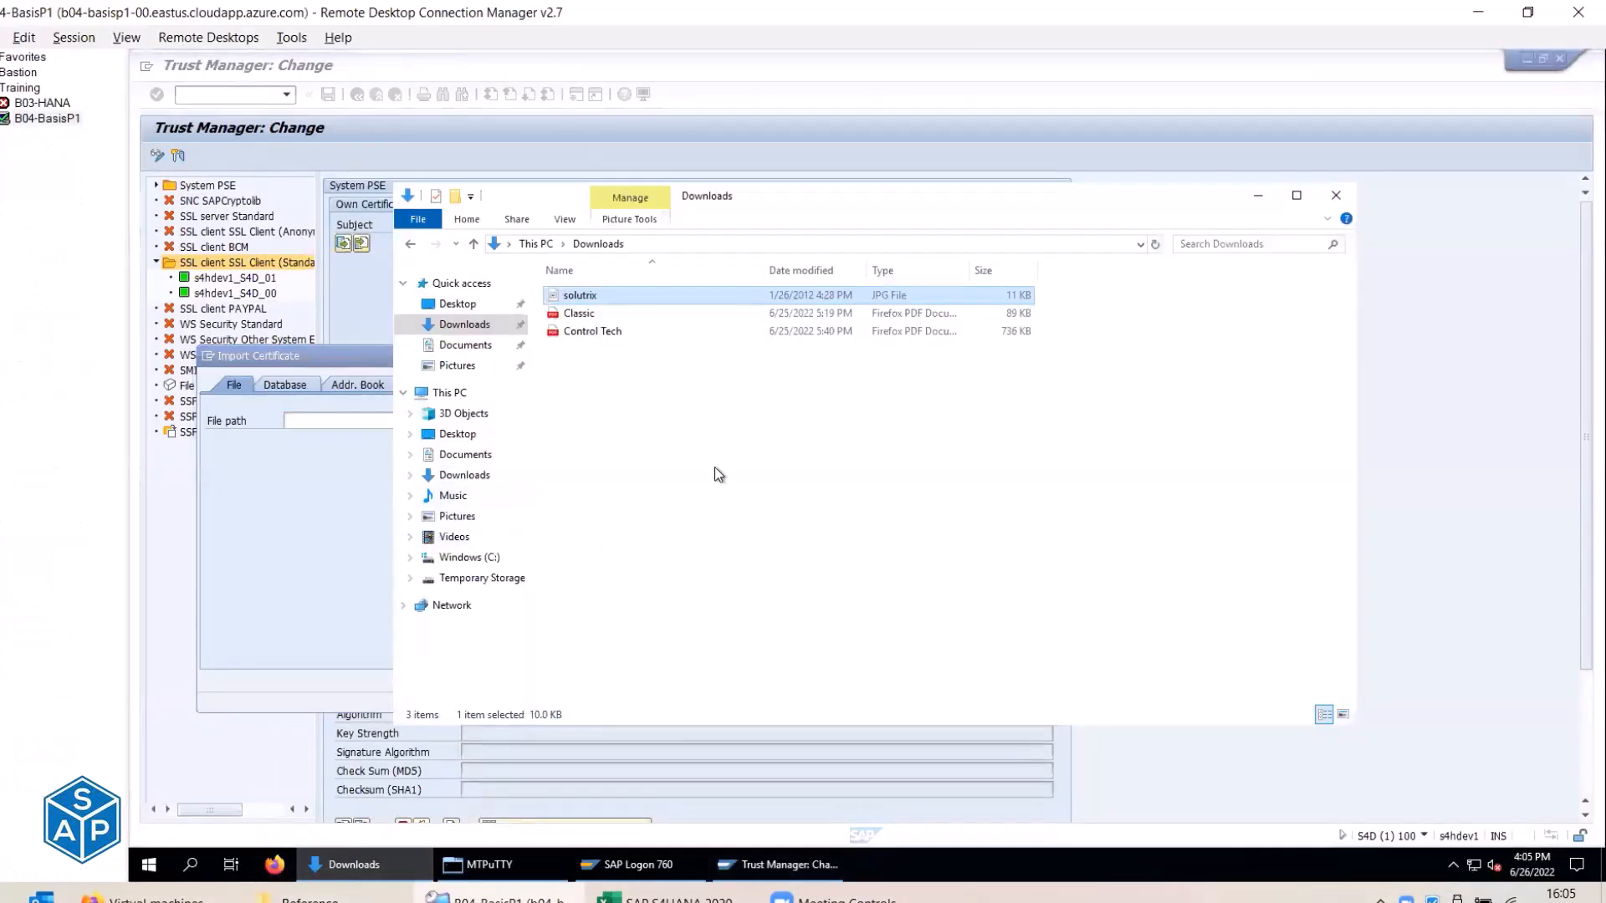
pyautogui.click(714, 466)
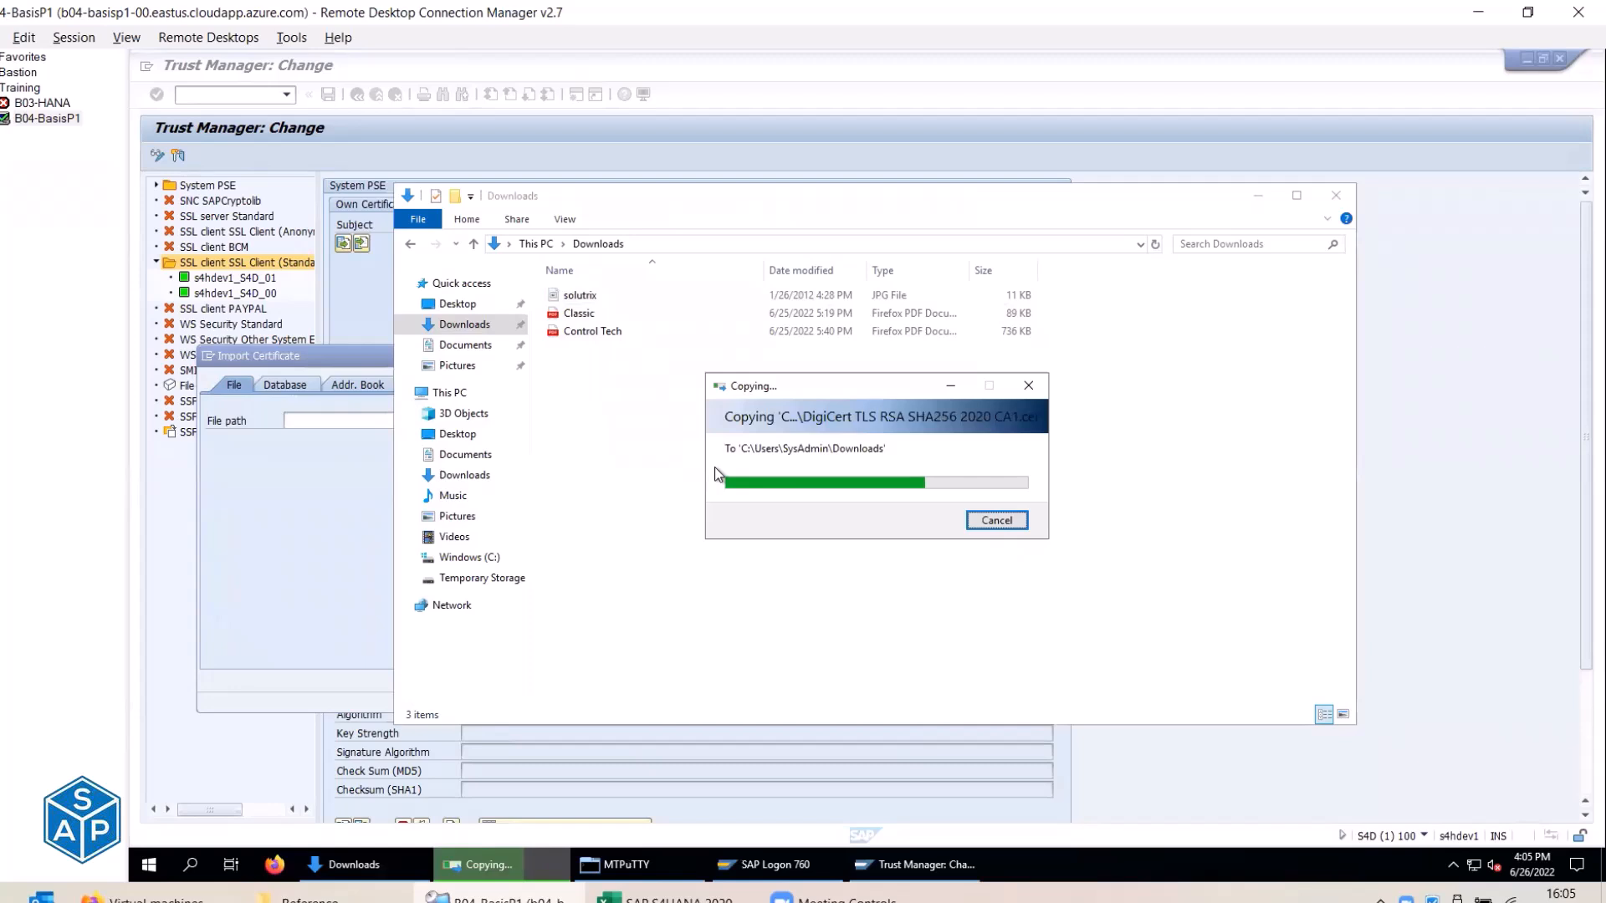
# Import Amazon Root CA 1 from the copied Certificates folder, allowing SAP access to the file.
pyautogui.click(1321, 197)
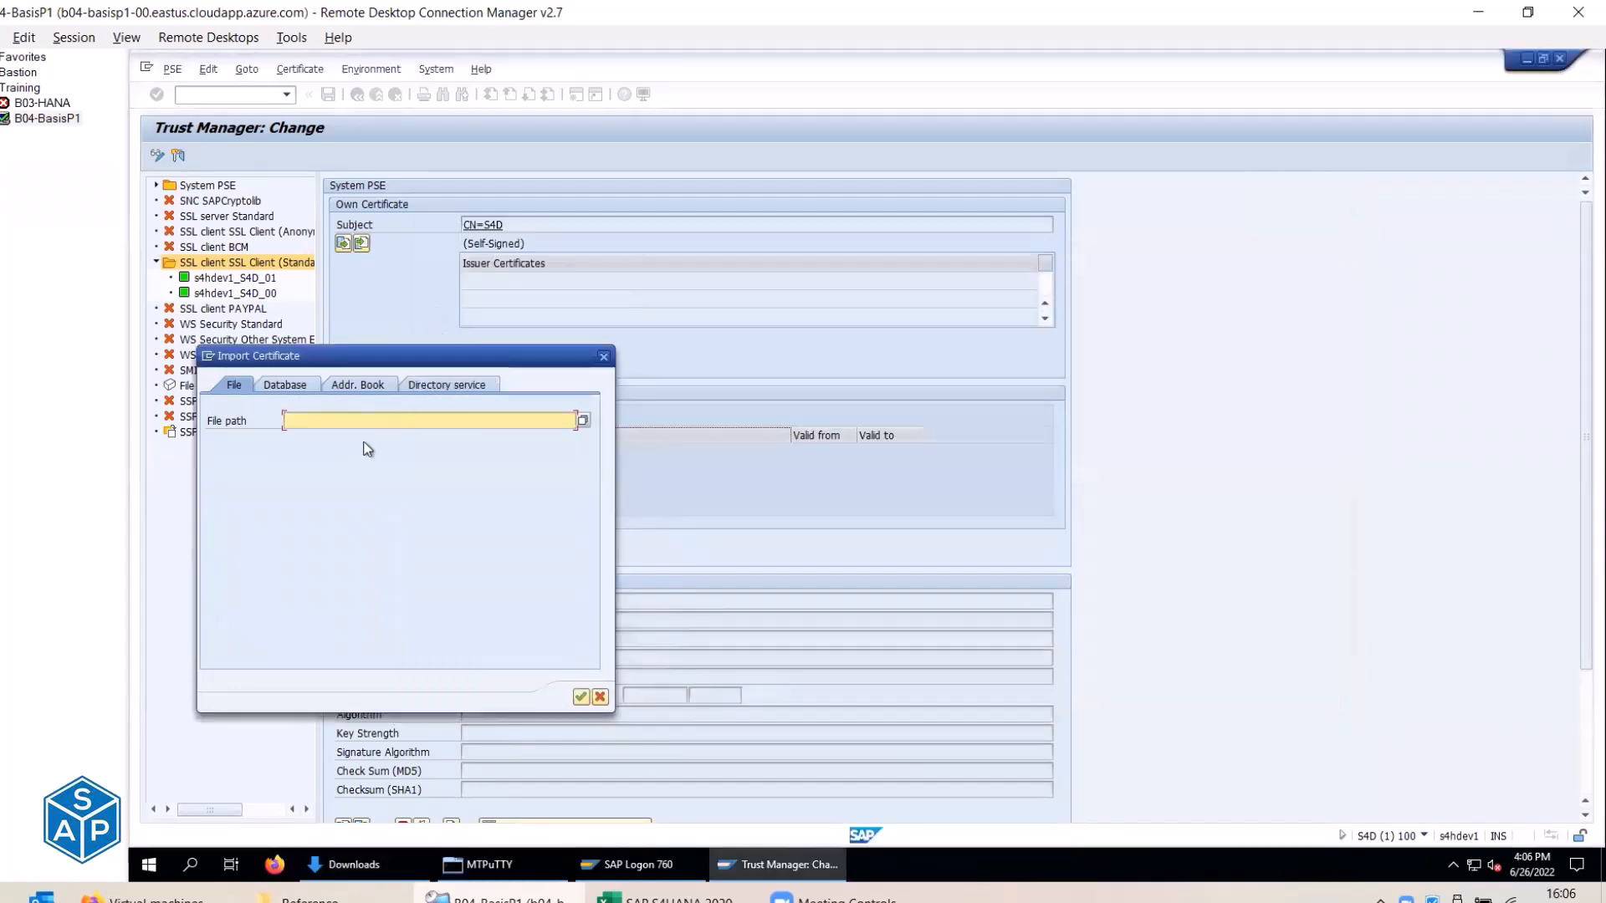
pyautogui.click(583, 421)
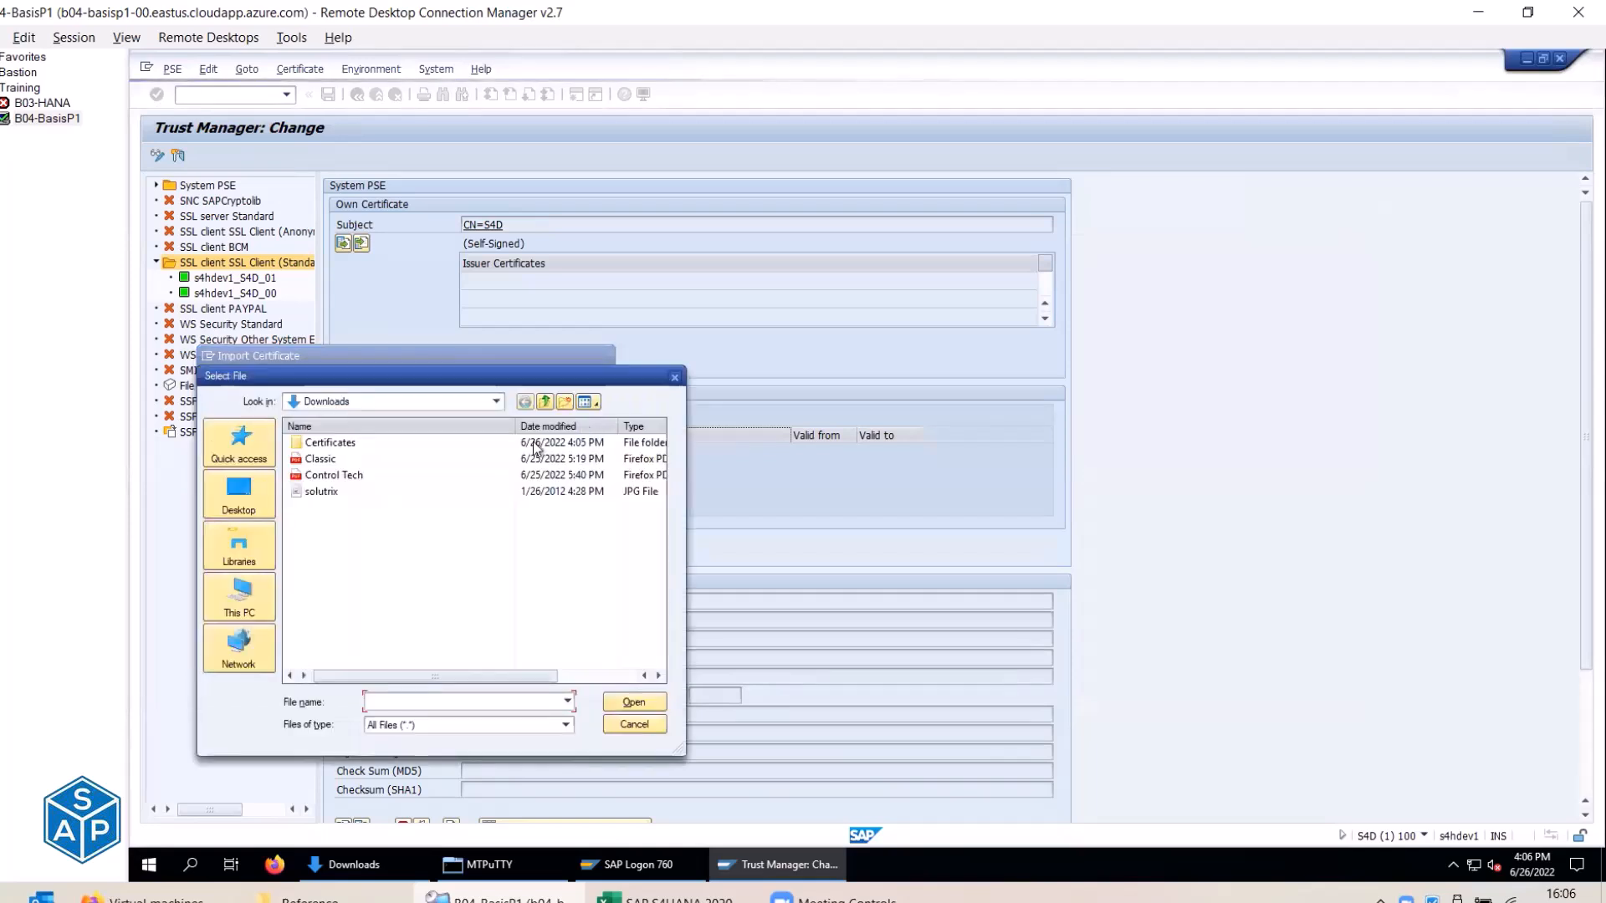
pyautogui.doubleClick(326, 443)
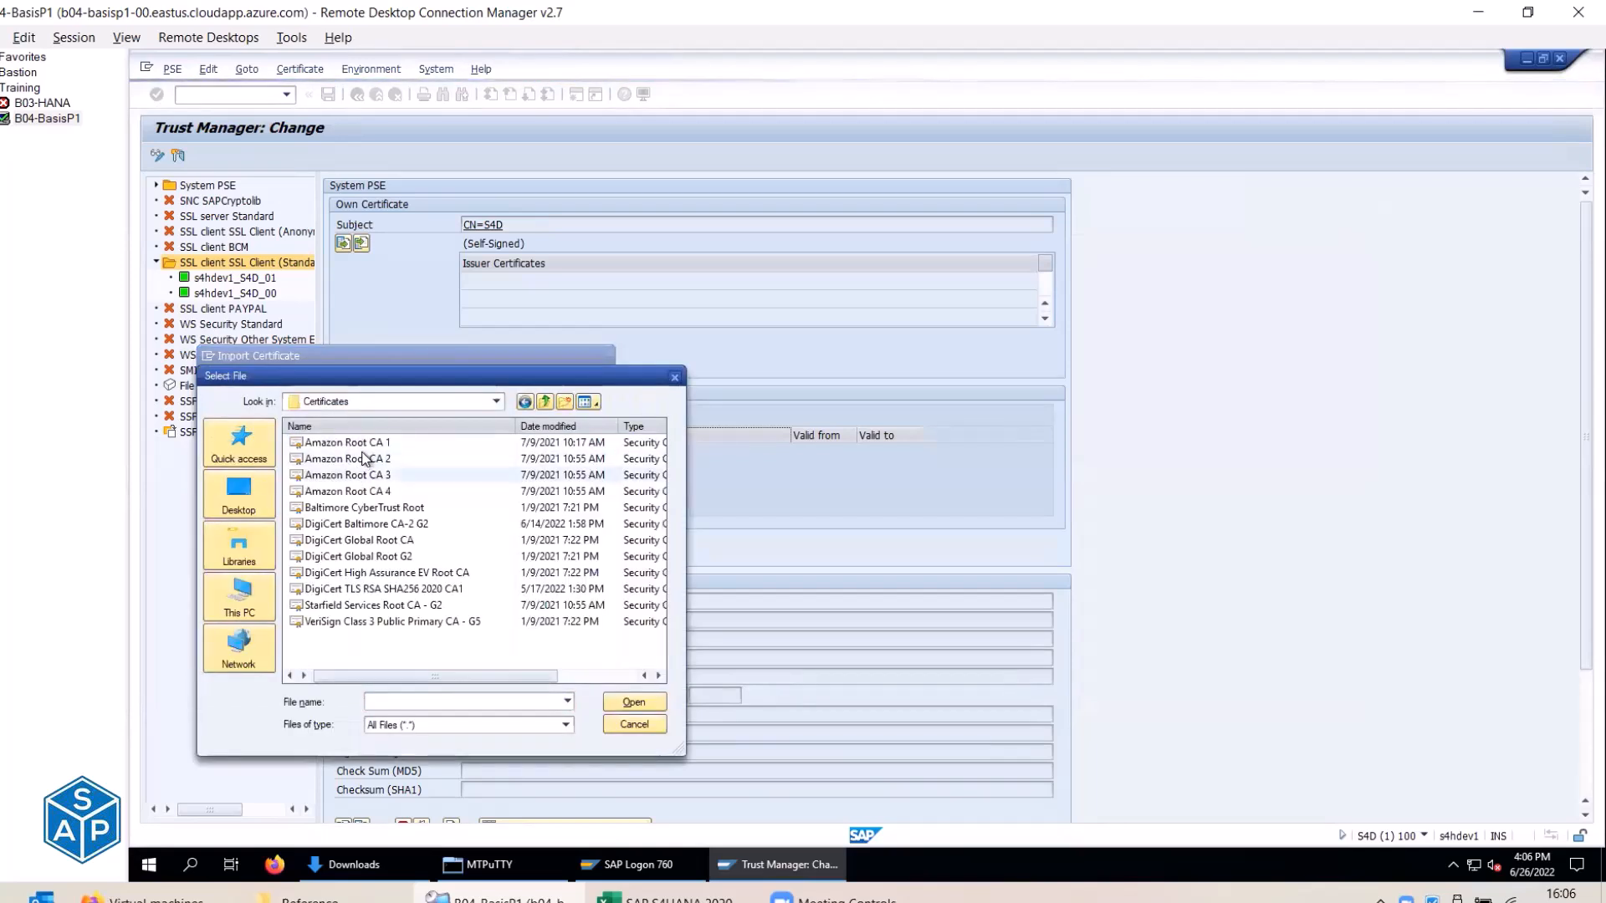
pyautogui.click(364, 442)
pyautogui.click(634, 703)
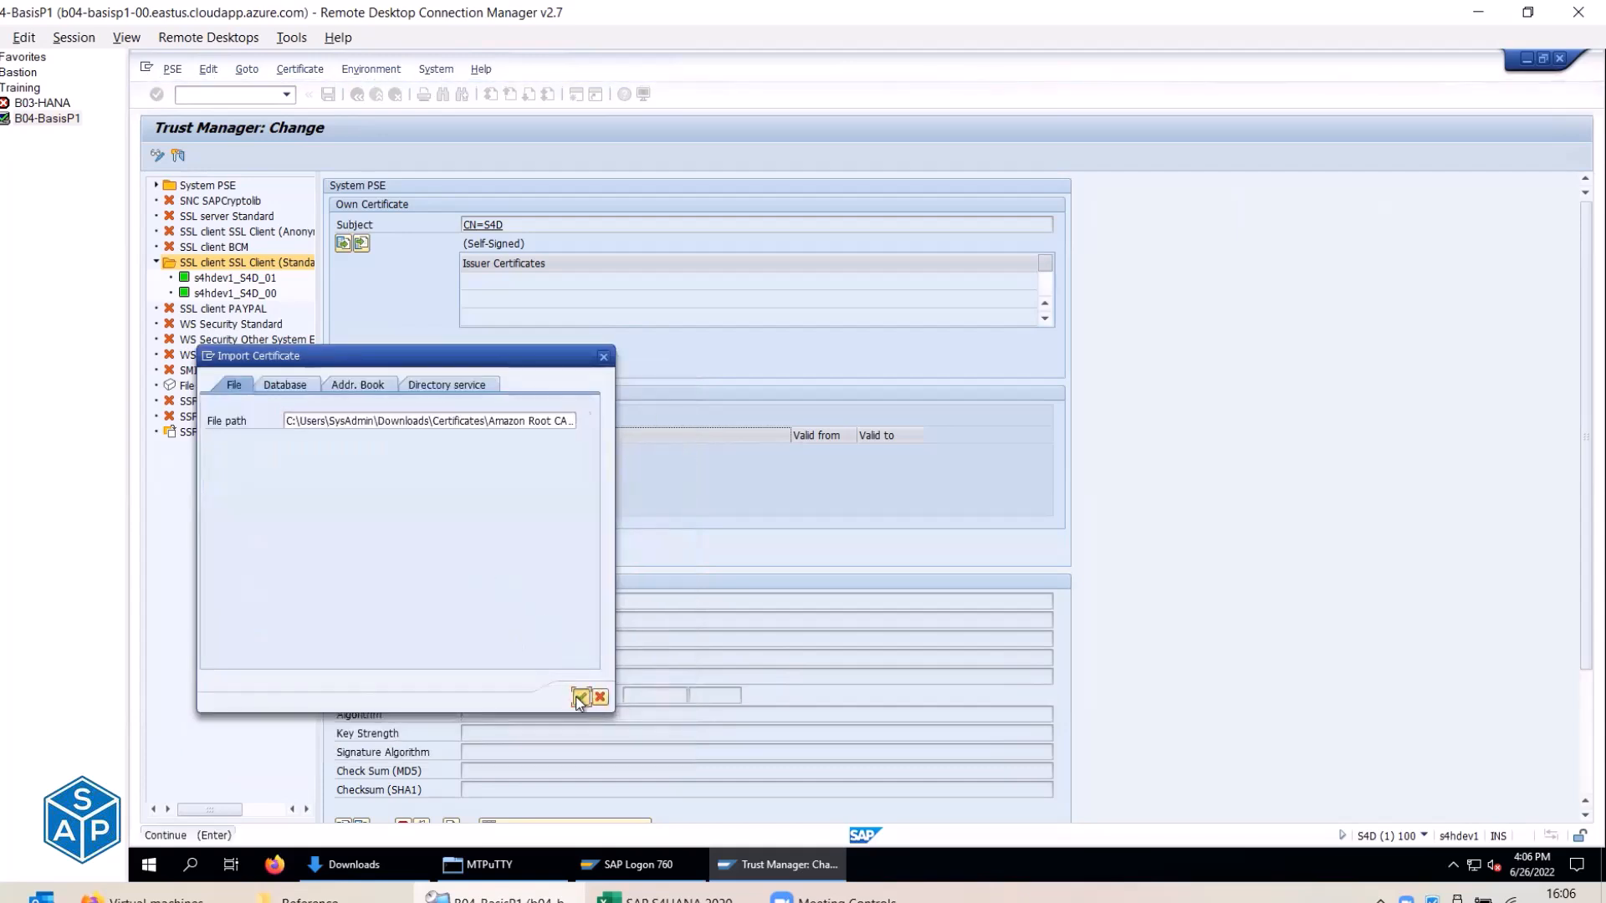
pyautogui.click(580, 697)
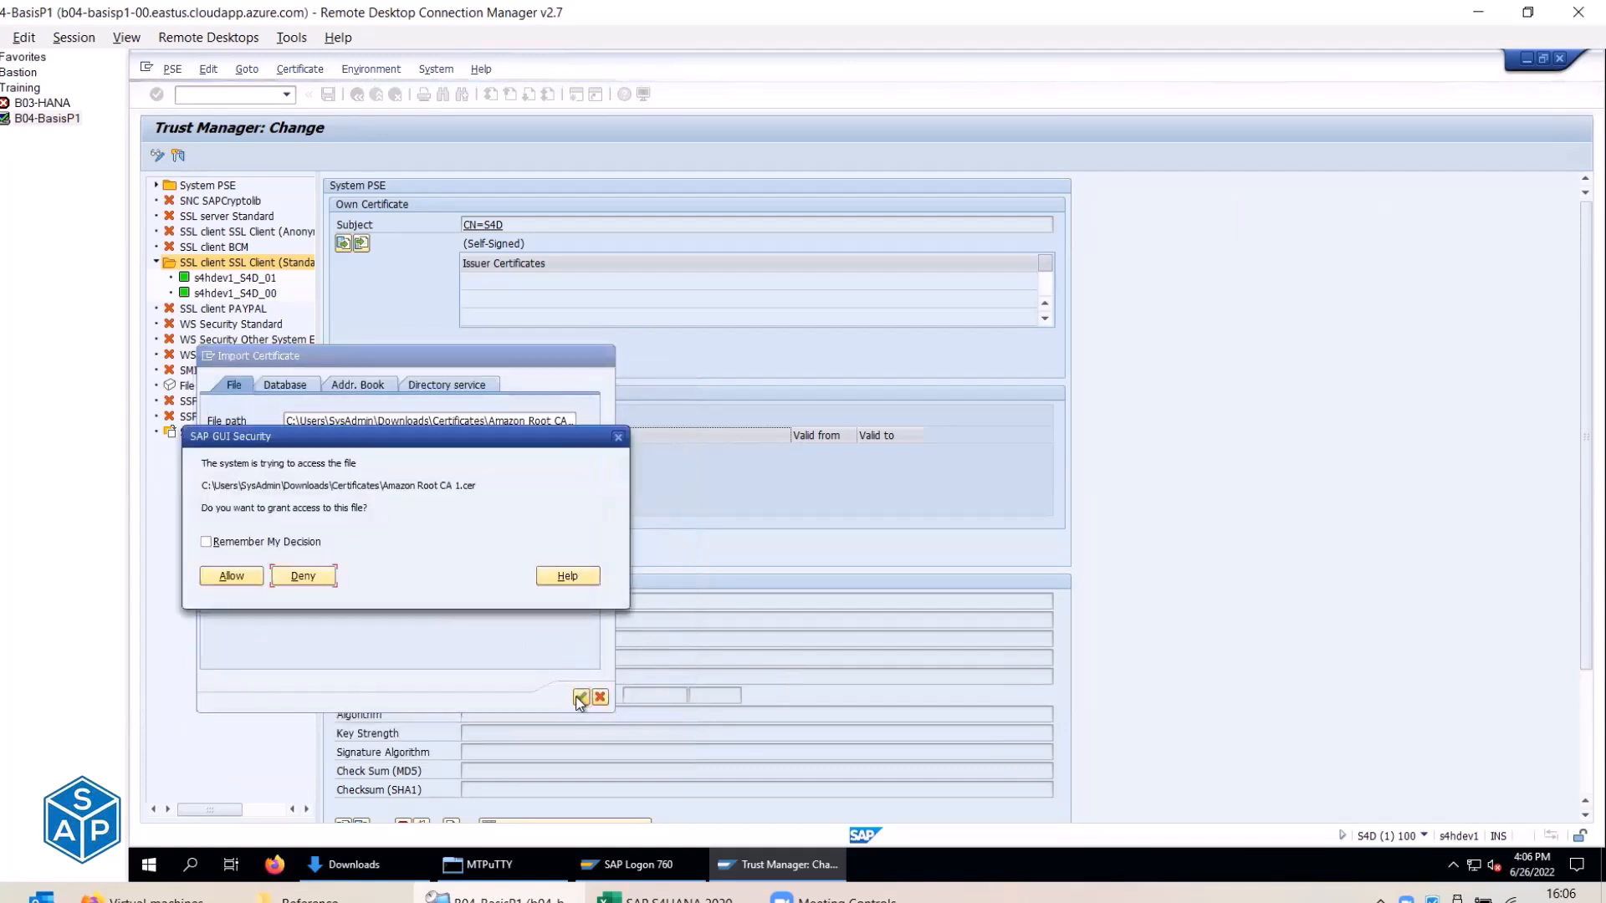
pyautogui.click(232, 576)
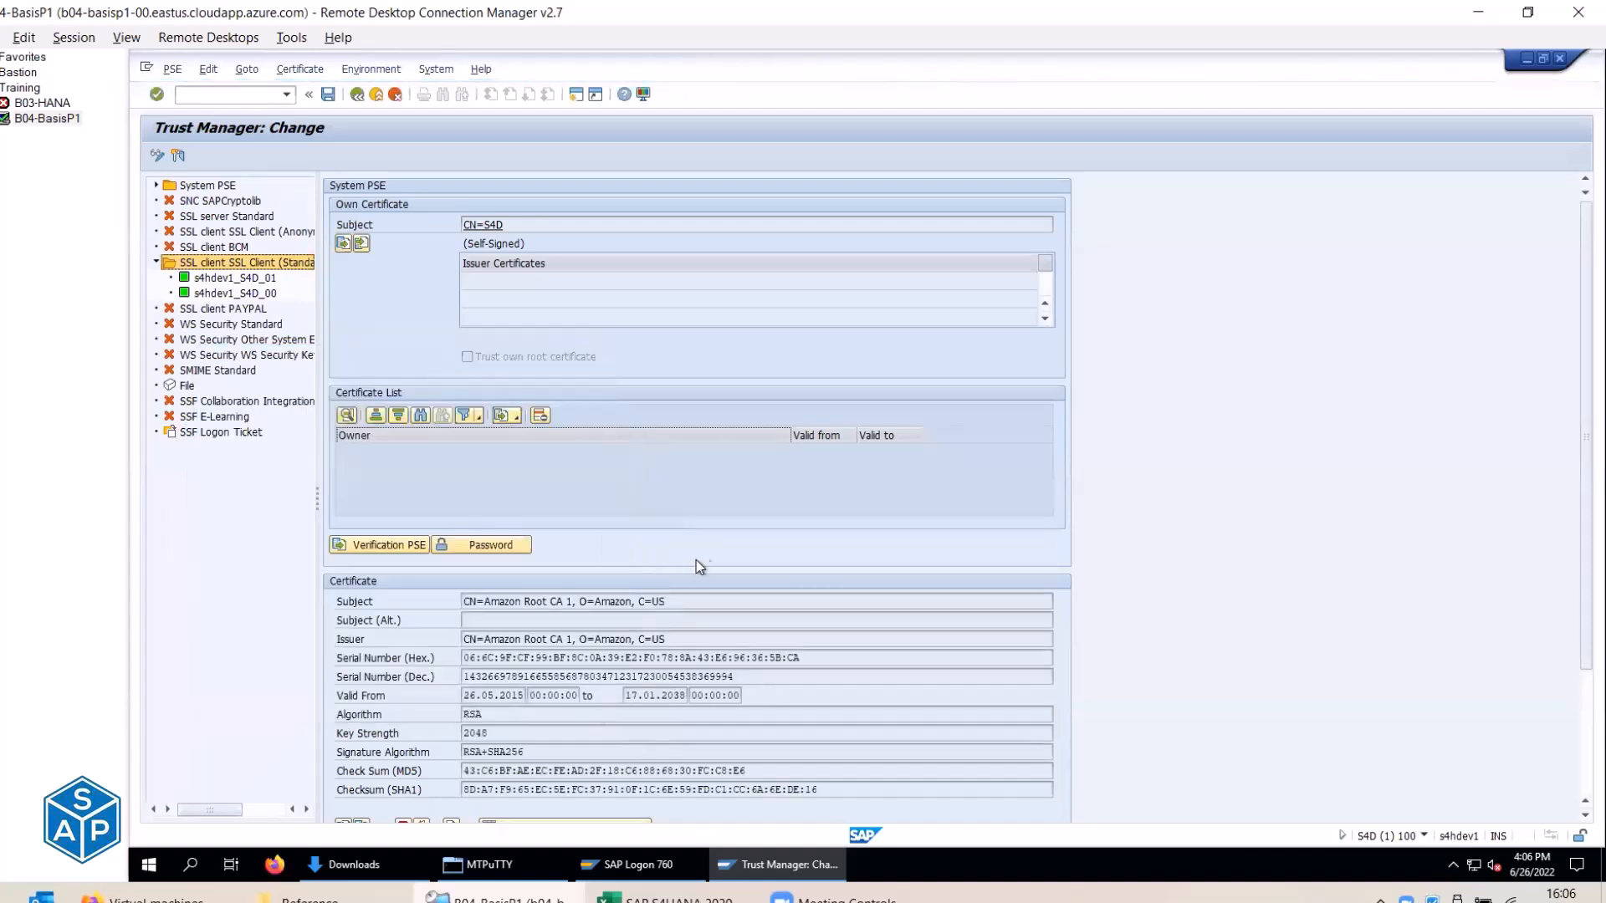
# Review the certificate's subject, issuer, serial numbers, validity dates and RSA 2048 key.
pyautogui.scroll(-1, 727, 570)
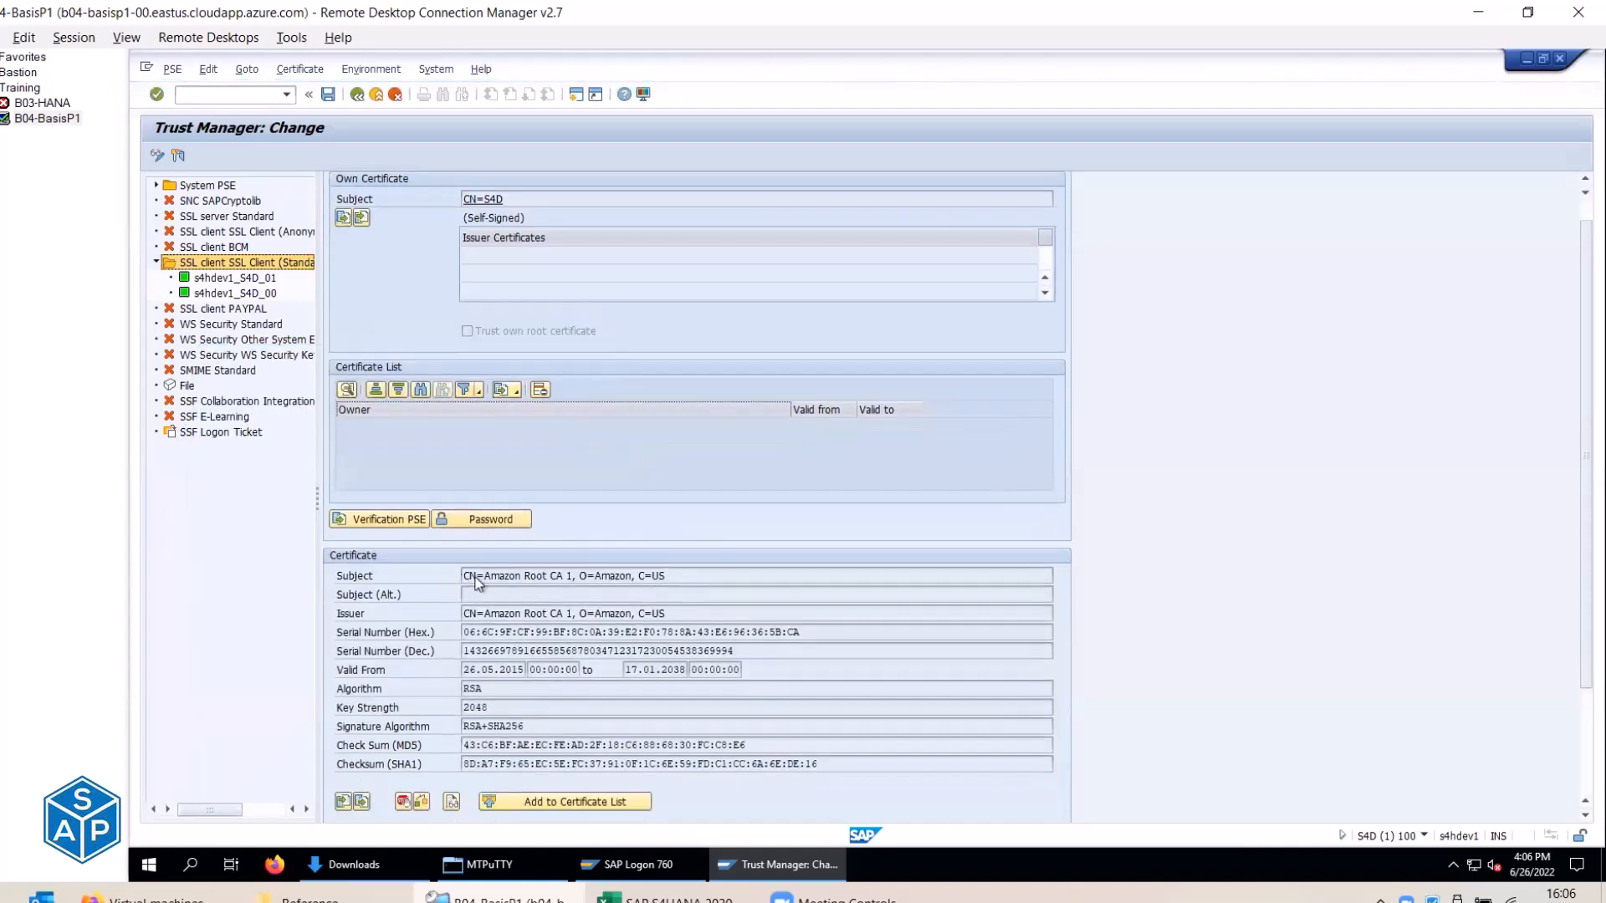
pyautogui.moveTo(478, 576); pyautogui.dragTo(653, 576)
pyautogui.moveTo(477, 613); pyautogui.dragTo(666, 613)
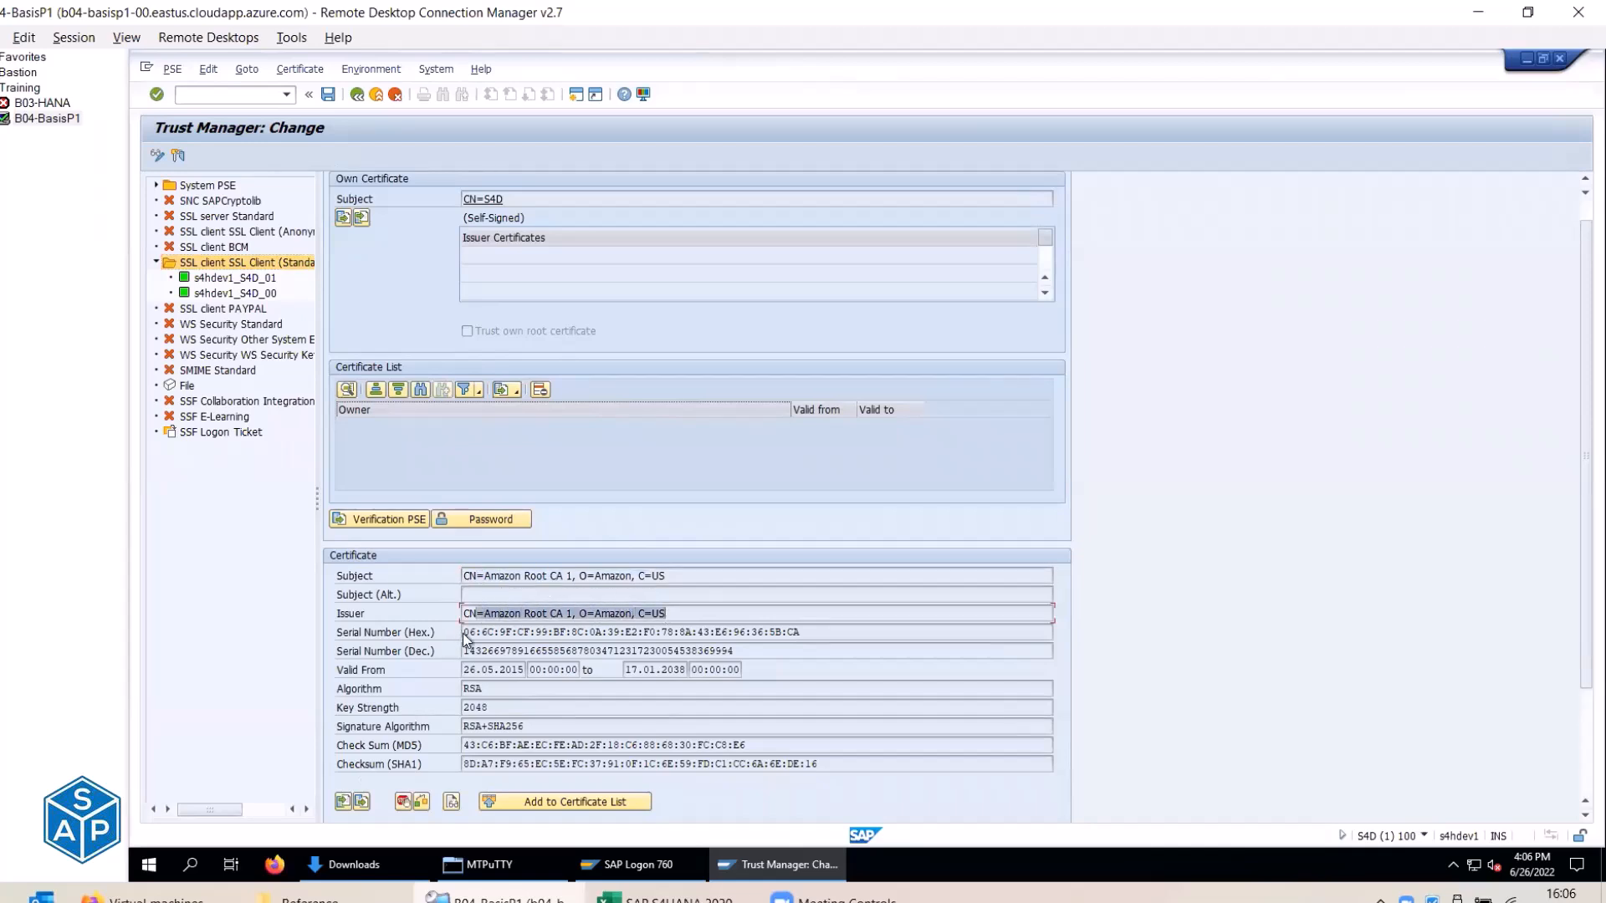
pyautogui.moveTo(465, 632); pyautogui.dragTo(638, 633)
pyautogui.moveTo(476, 651); pyautogui.dragTo(635, 650)
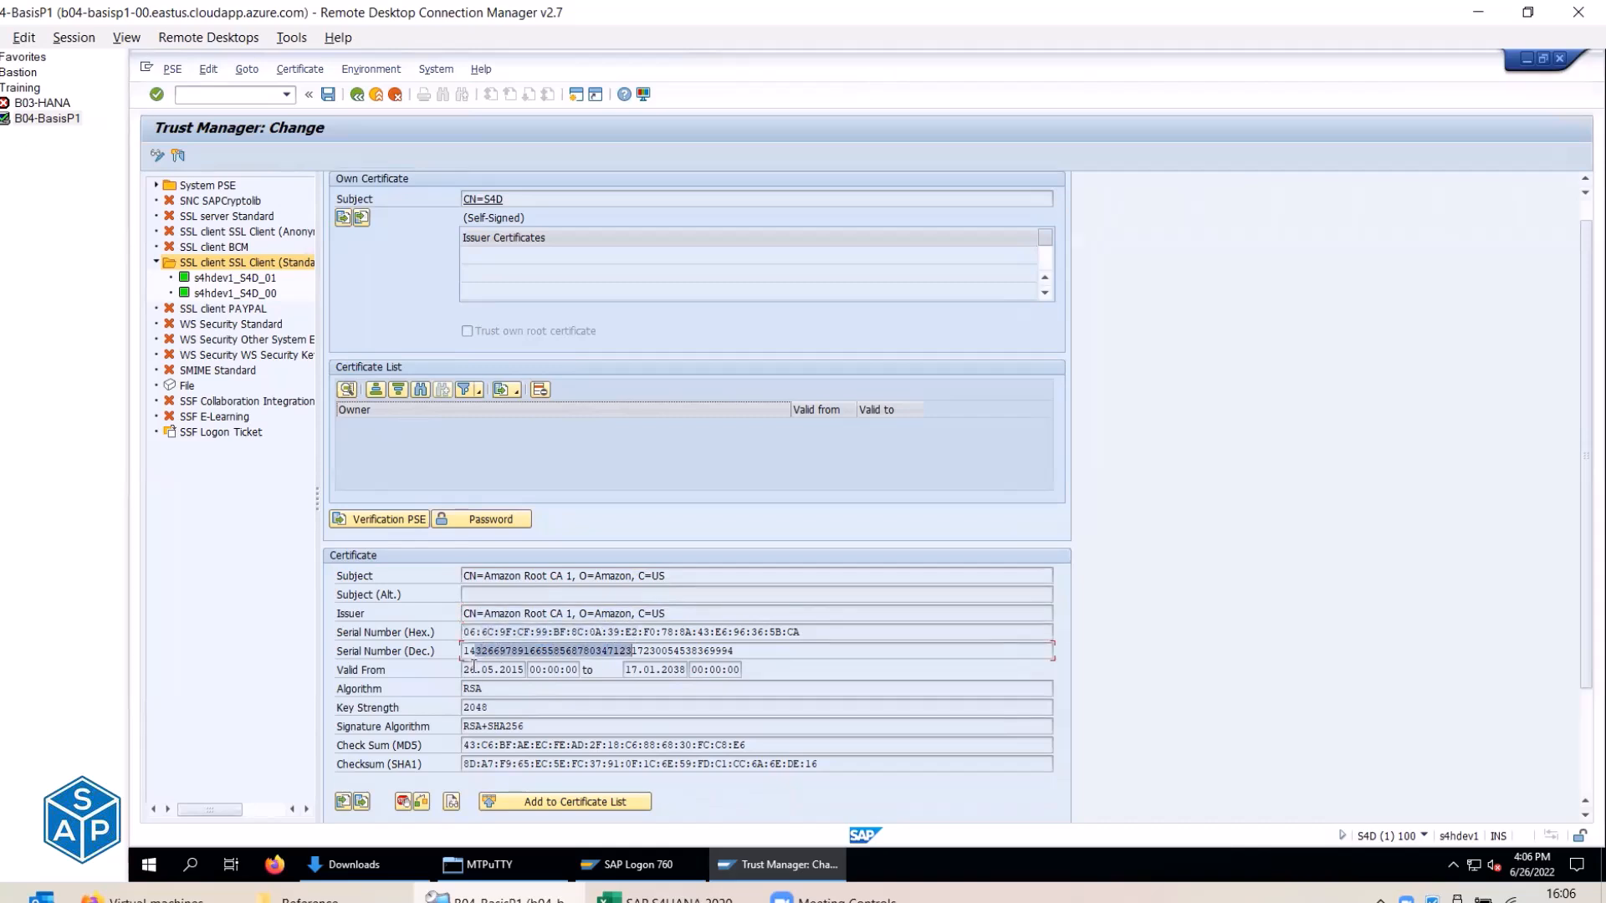
pyautogui.moveTo(473, 669); pyautogui.dragTo(524, 669)
pyautogui.moveTo(687, 669); pyautogui.dragTo(638, 669)
pyautogui.moveTo(495, 688); pyautogui.dragTo(457, 707)
pyautogui.doubleClick(457, 707)
pyautogui.scroll(-1, 527, 622)
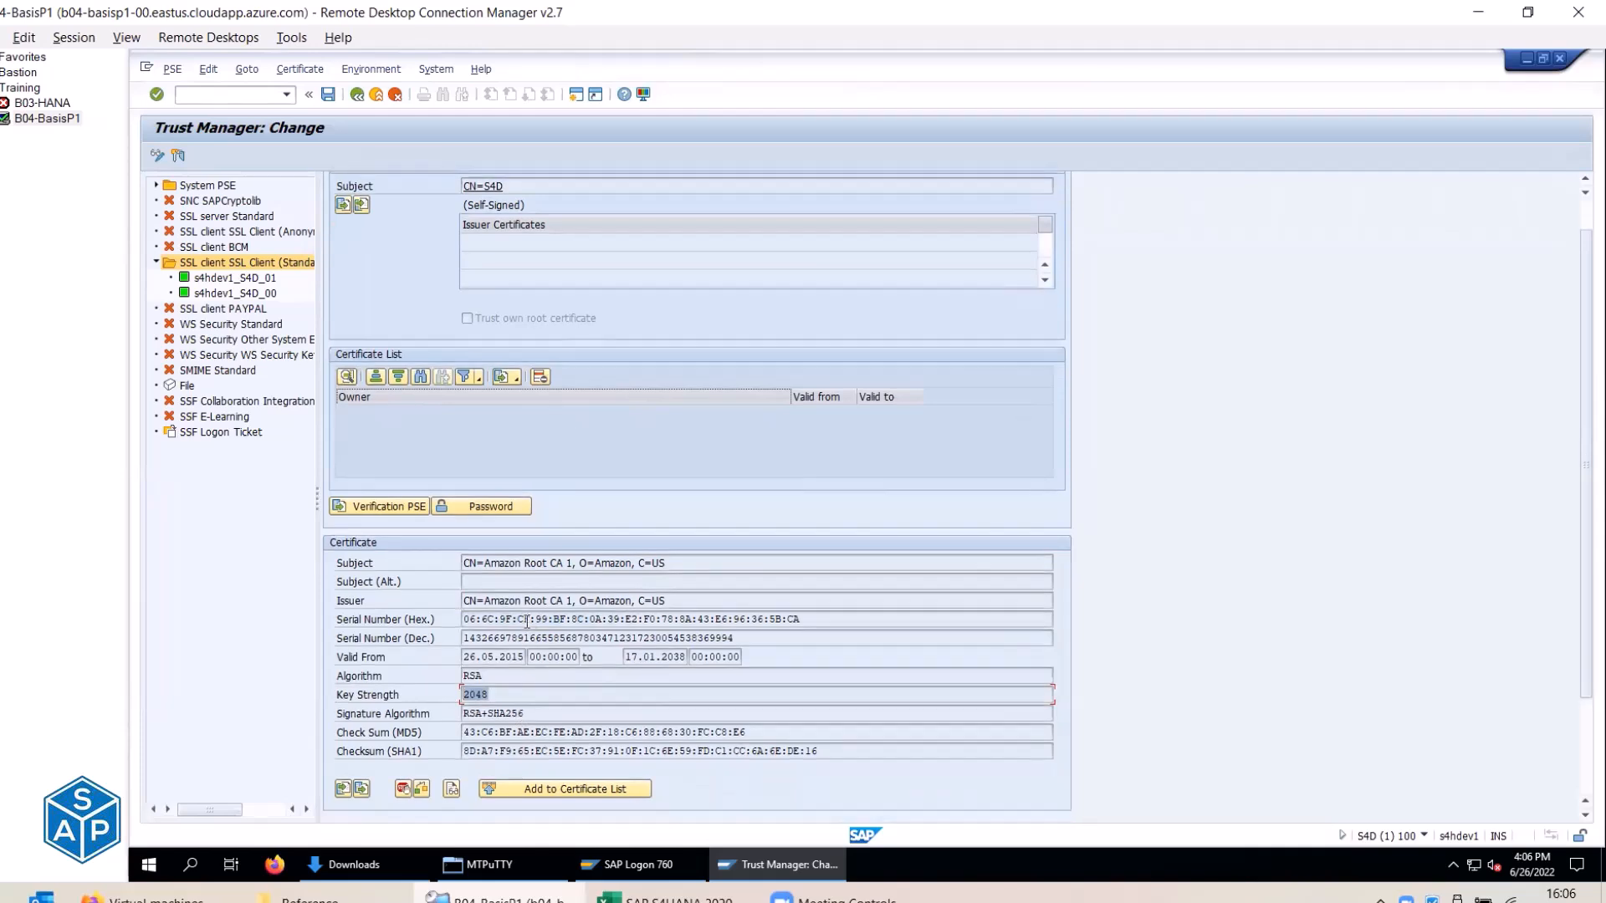
pyautogui.scroll(-1, 527, 622)
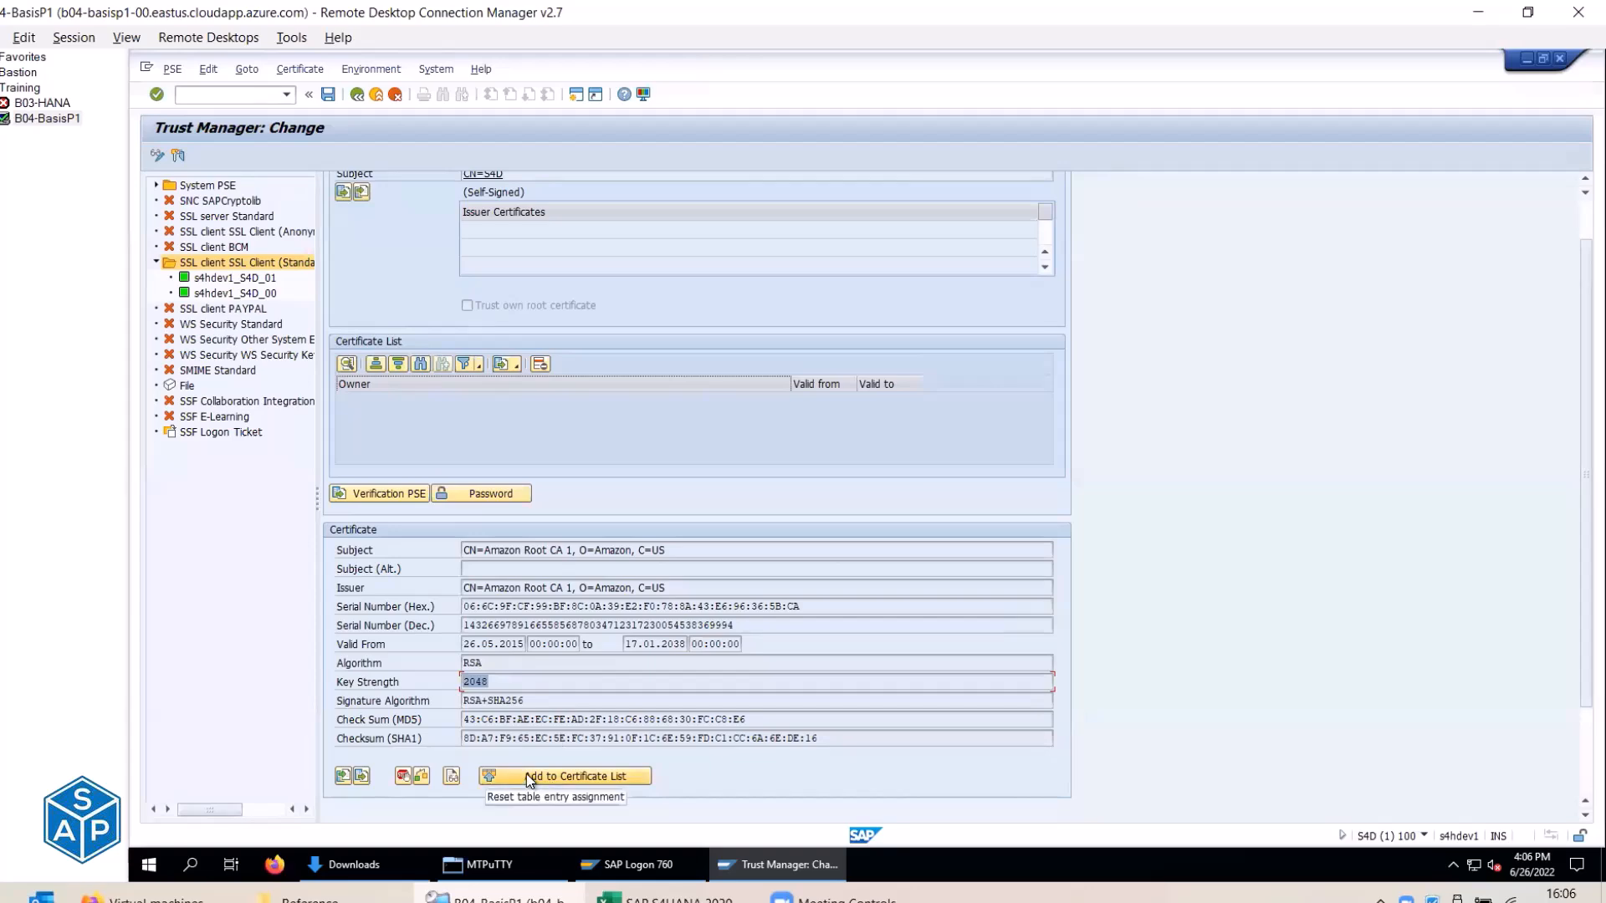
# Check the checklist's next step, Add to Certificate List.
pyautogui.hotkey('alt', 'Tab')
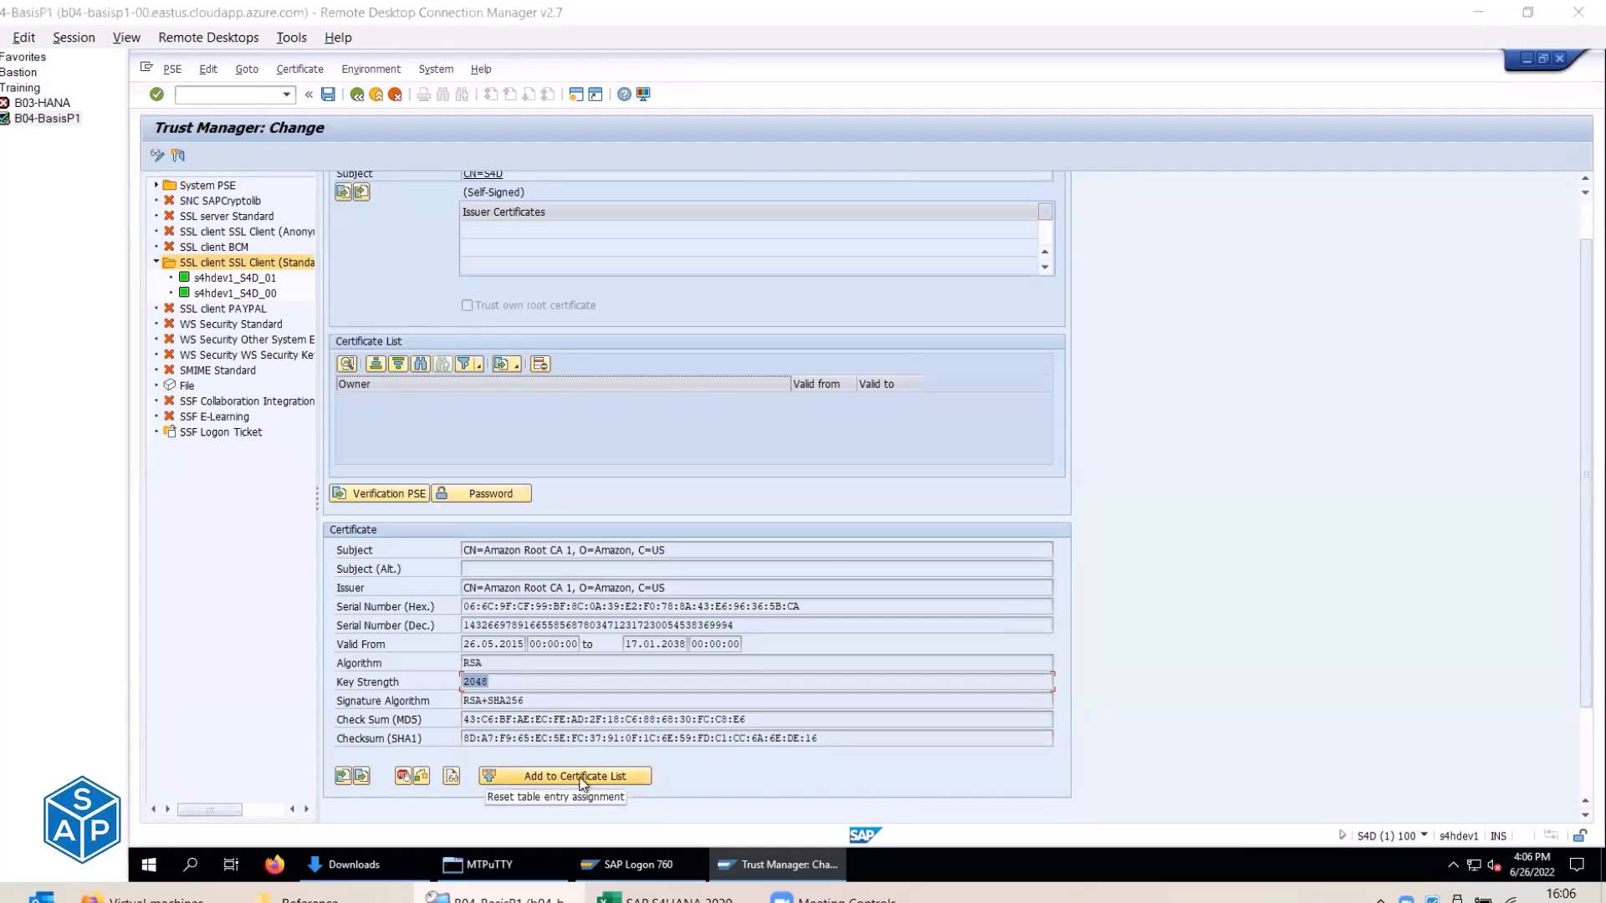
pyautogui.hotkey('alt', 'Tab')
pyautogui.hotkey('alt', 'Tab')
pyautogui.hotkey('alt', 'Tab')
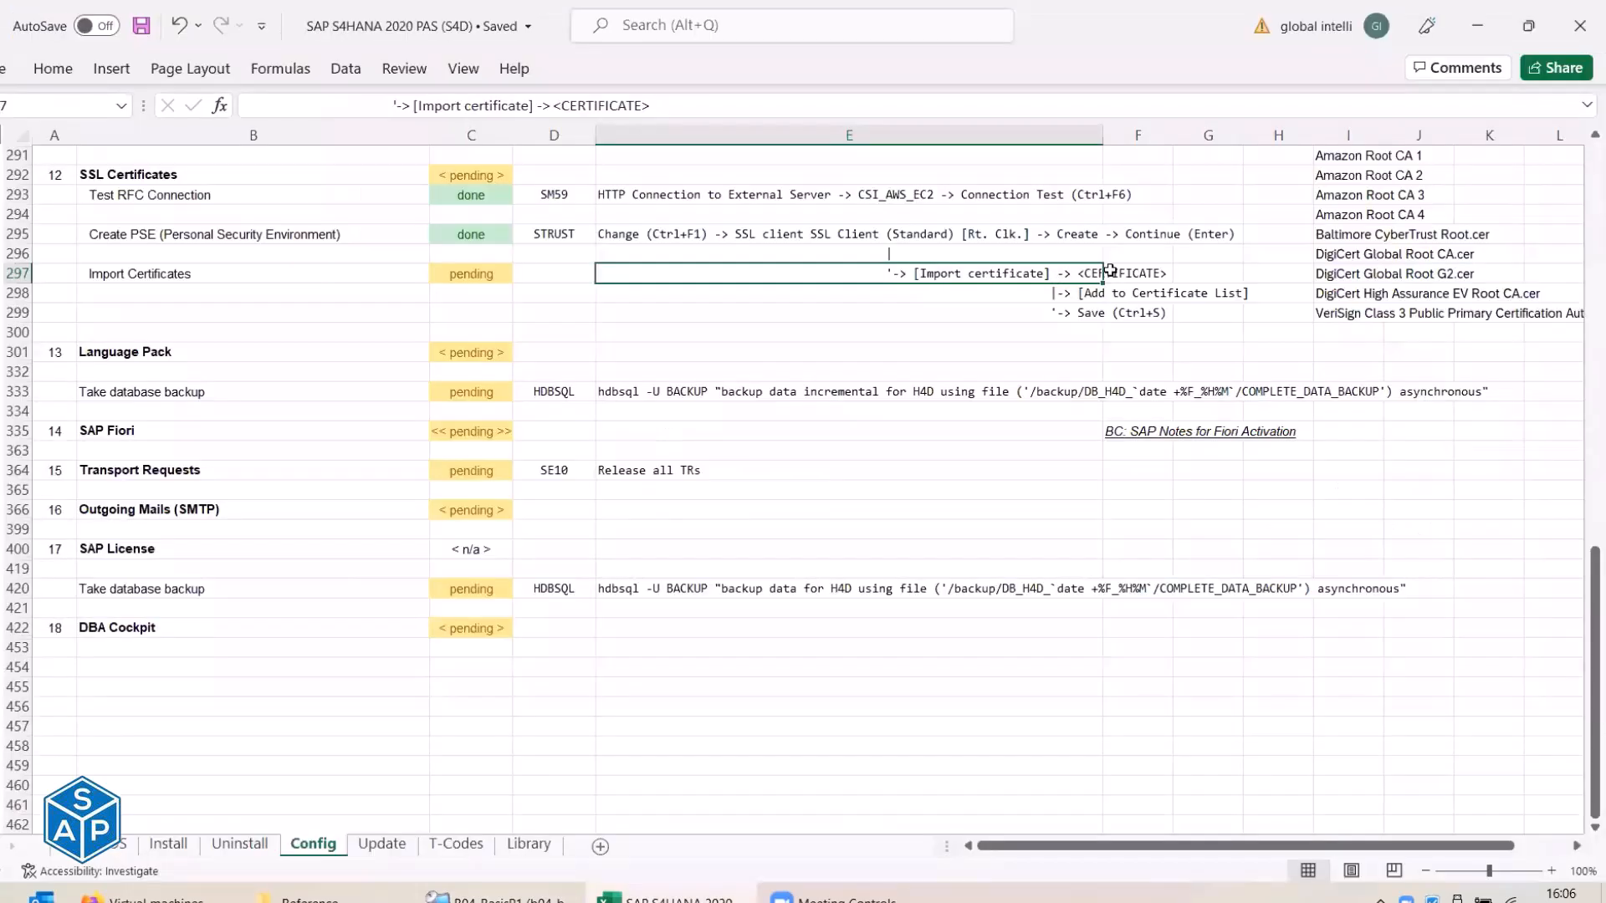
pyautogui.click(1085, 293)
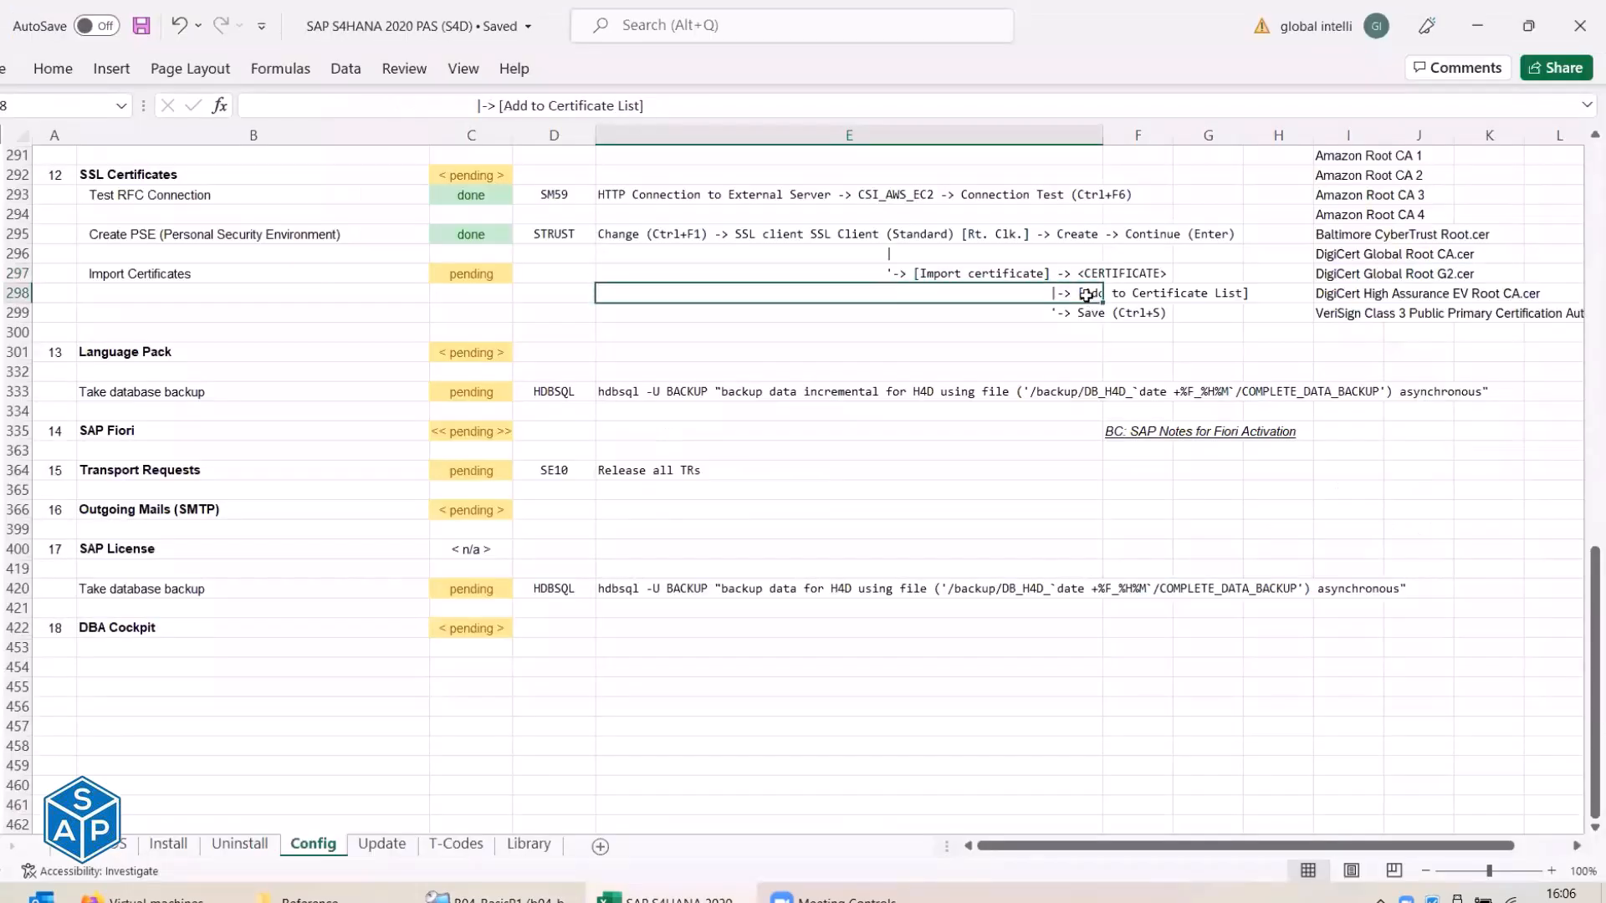
pyautogui.moveTo(1079, 299); pyautogui.dragTo(1220, 295)
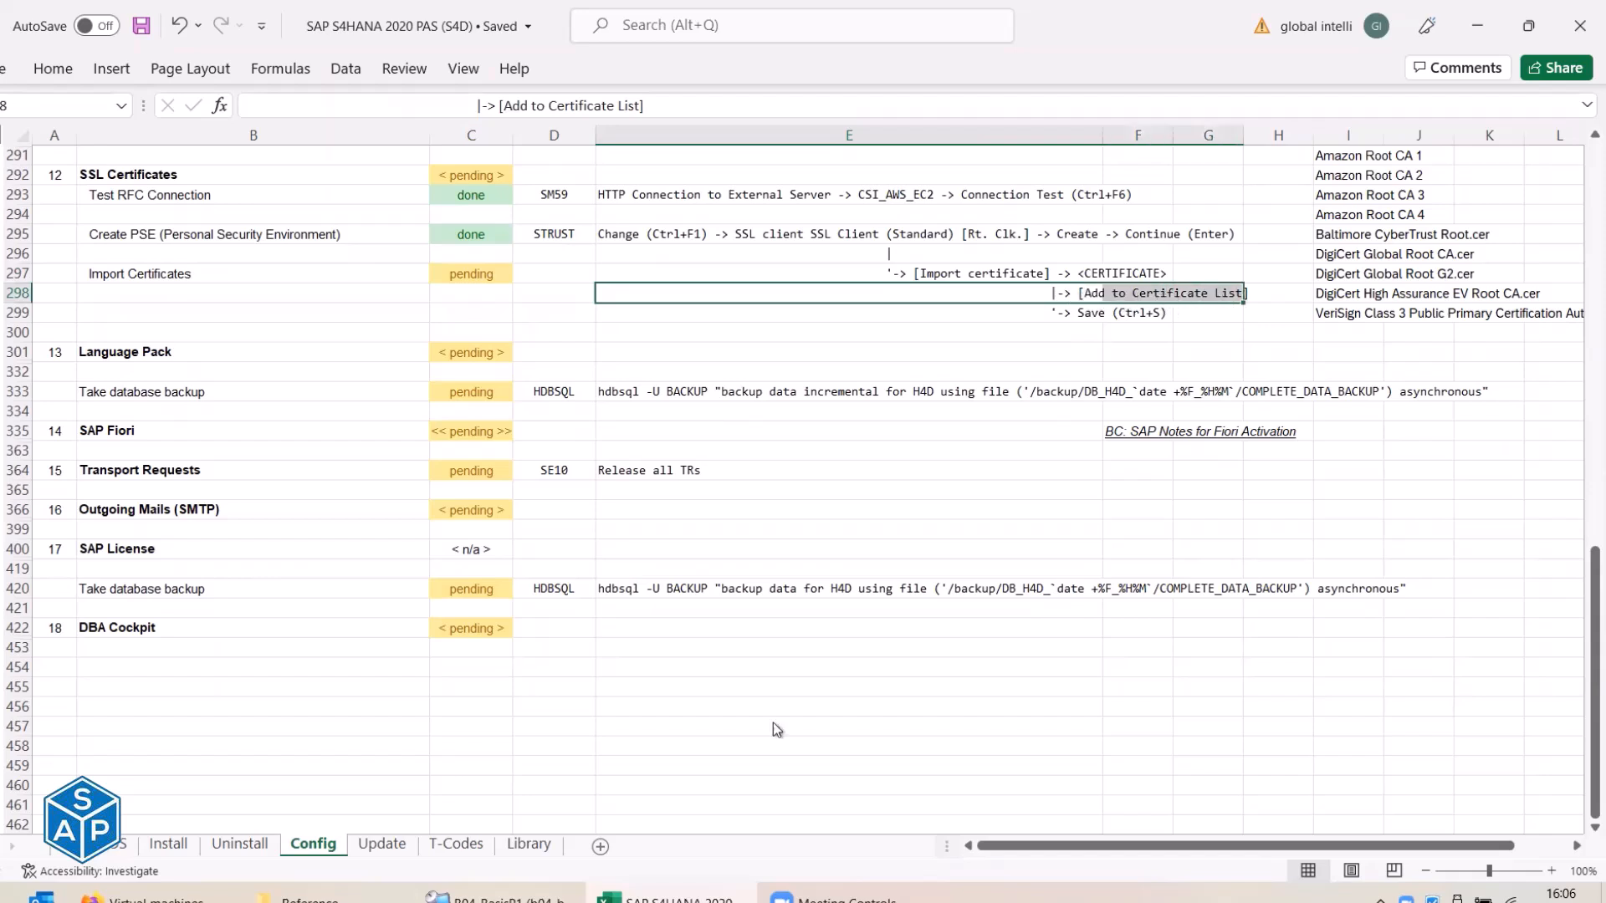
pyautogui.hotkey('alt', 'Tab')
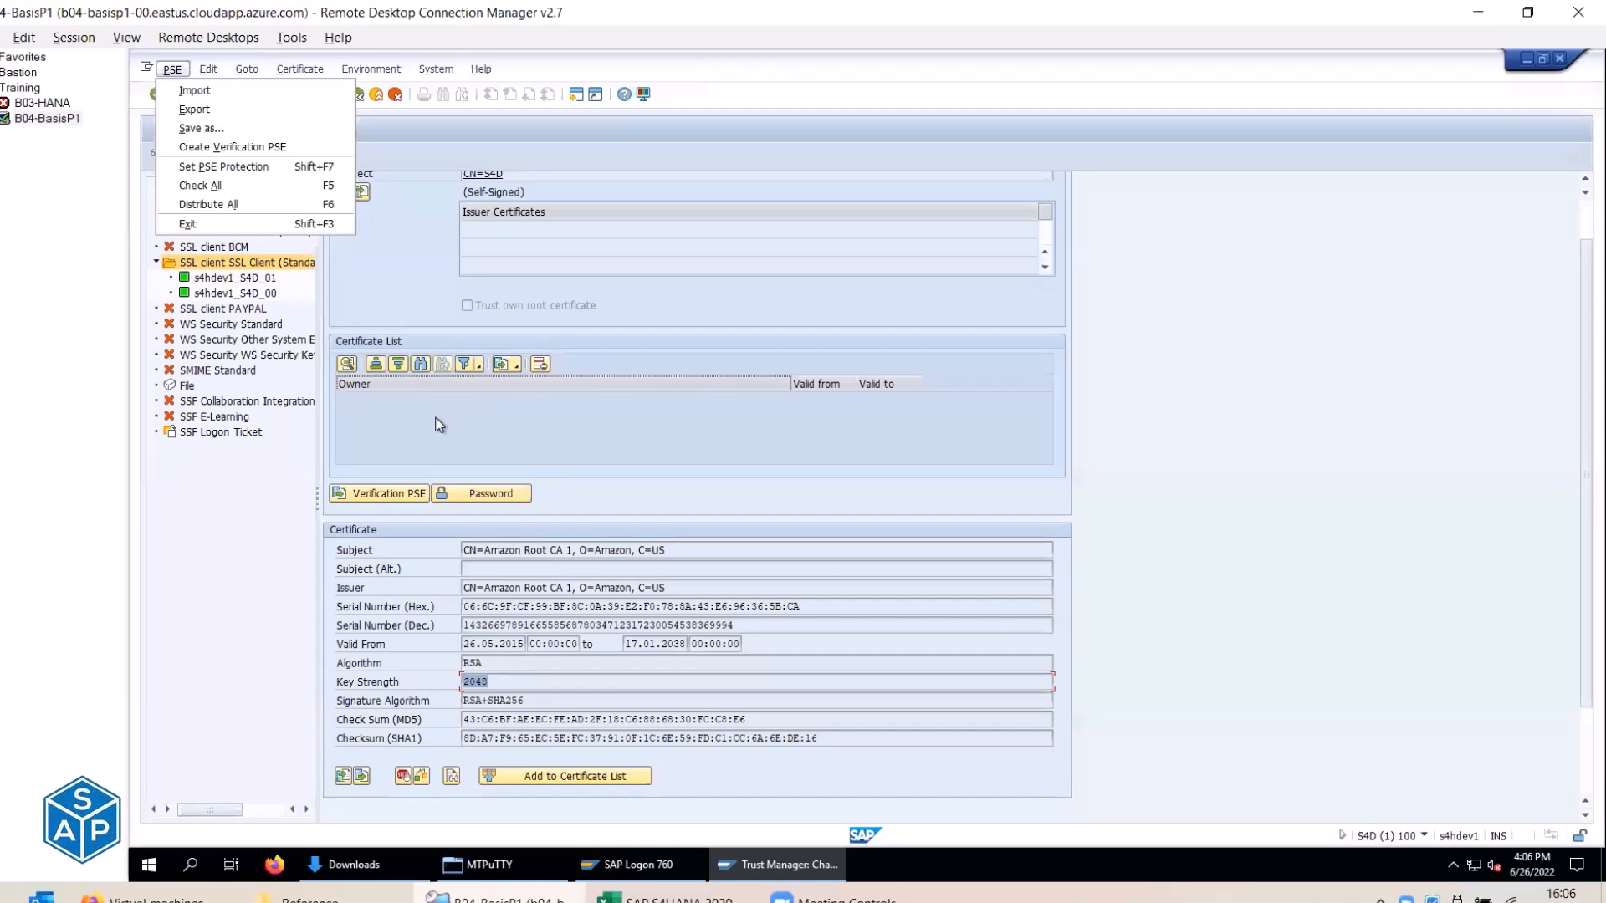
# Add Amazon Root CA 1 to the certificate list, save the PSE, and enter /osm59.
pyautogui.click(403, 435)
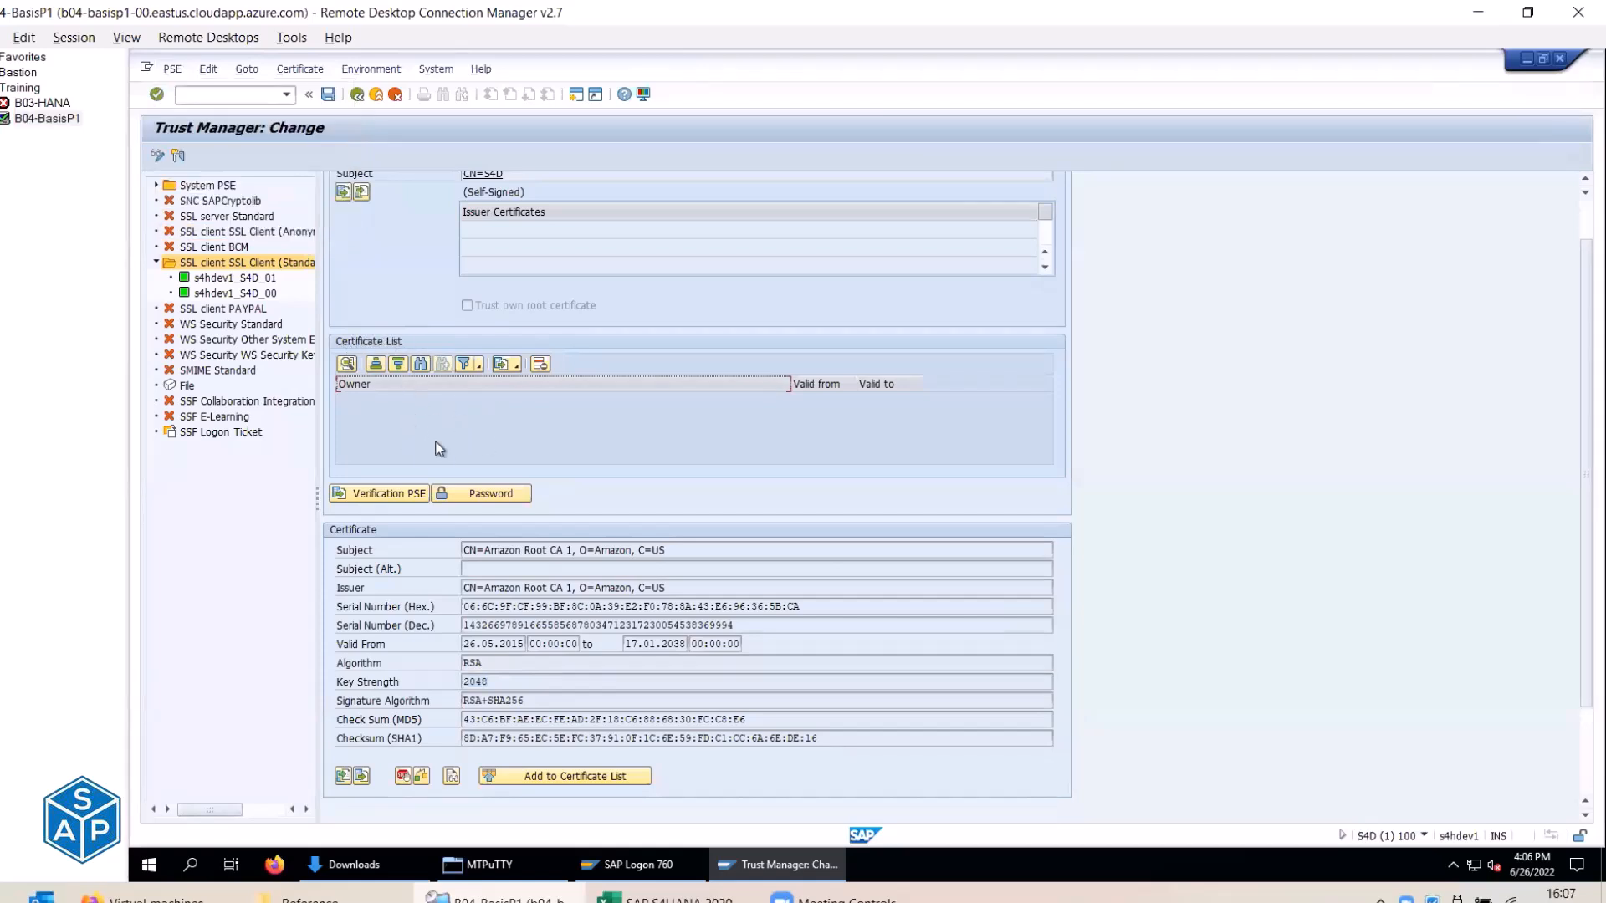
pyautogui.click(559, 778)
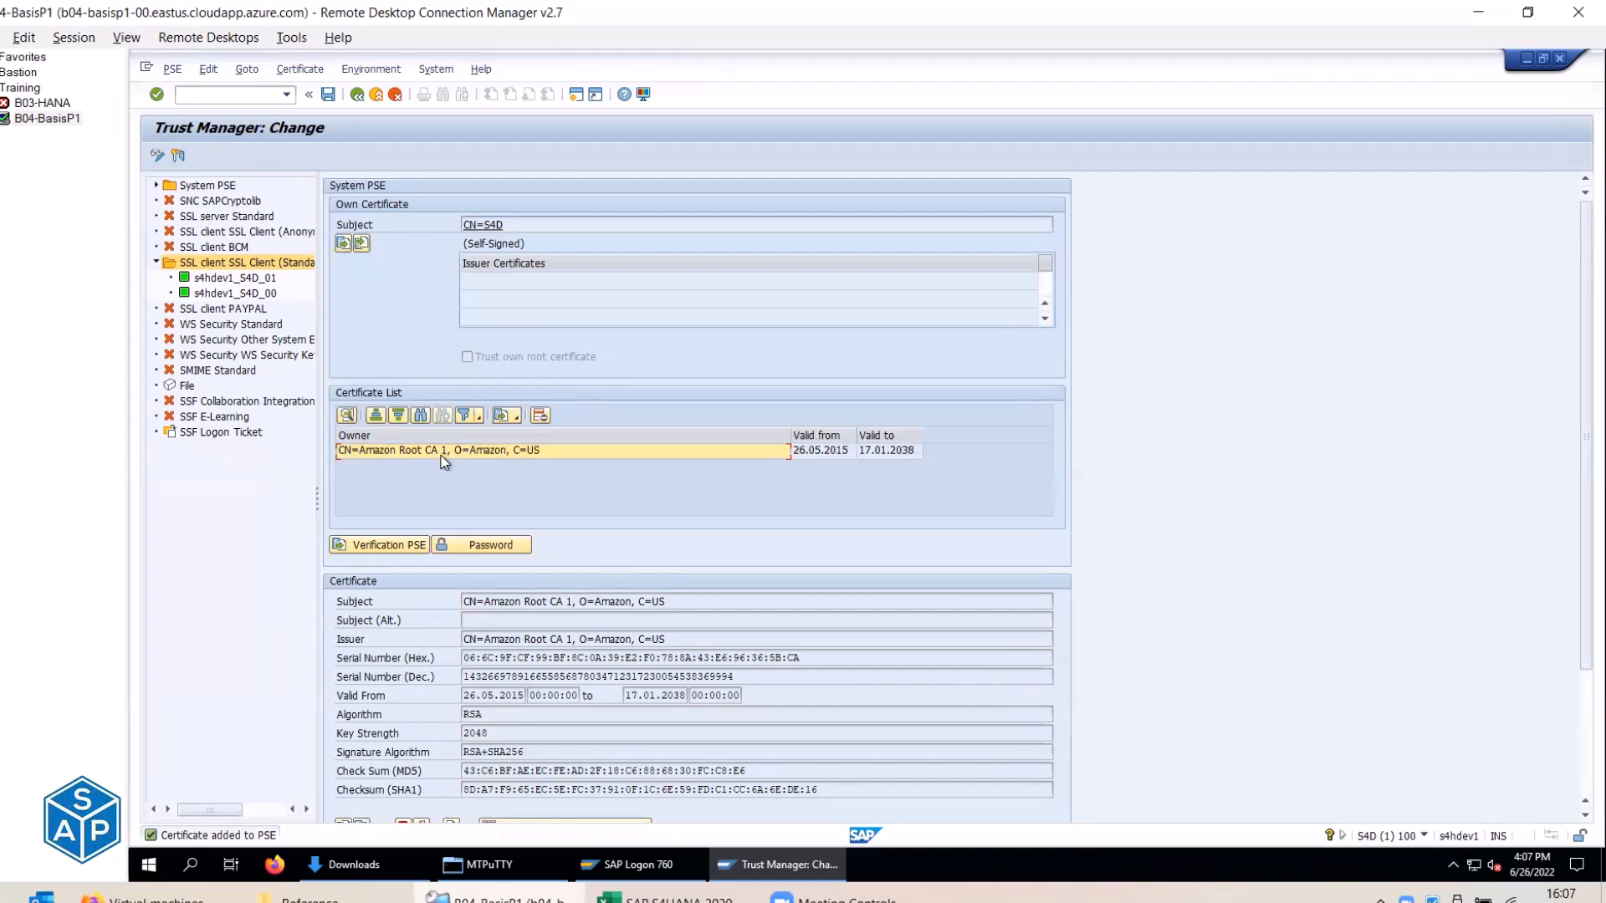
pyautogui.hotkey('alt', 'Tab')
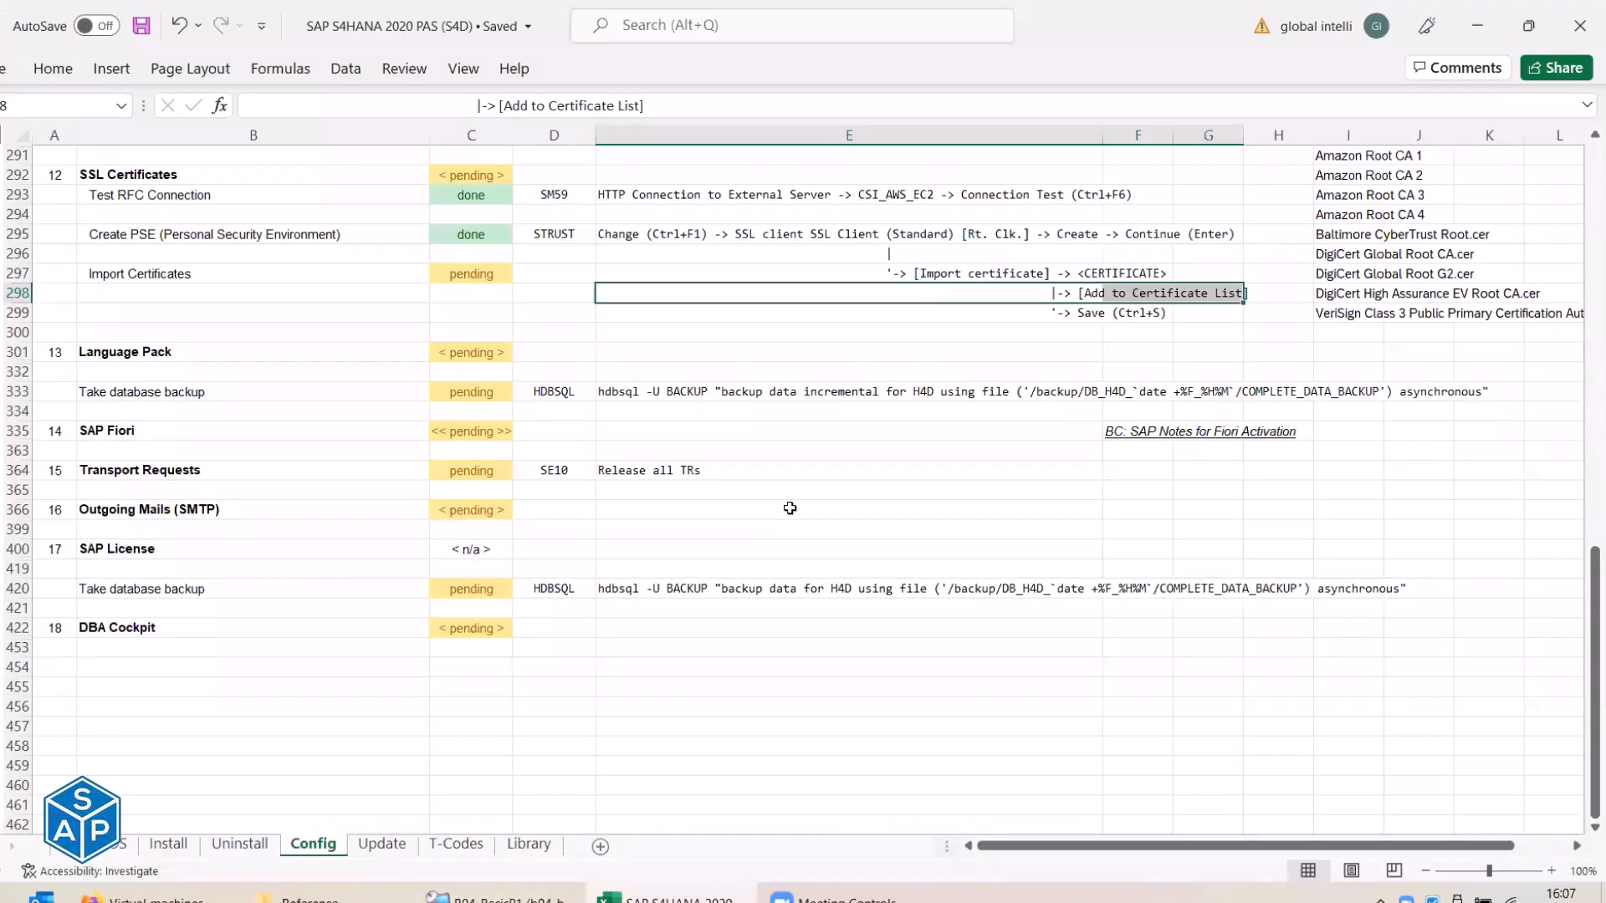
pyautogui.hotkey('alt', 'Tab')
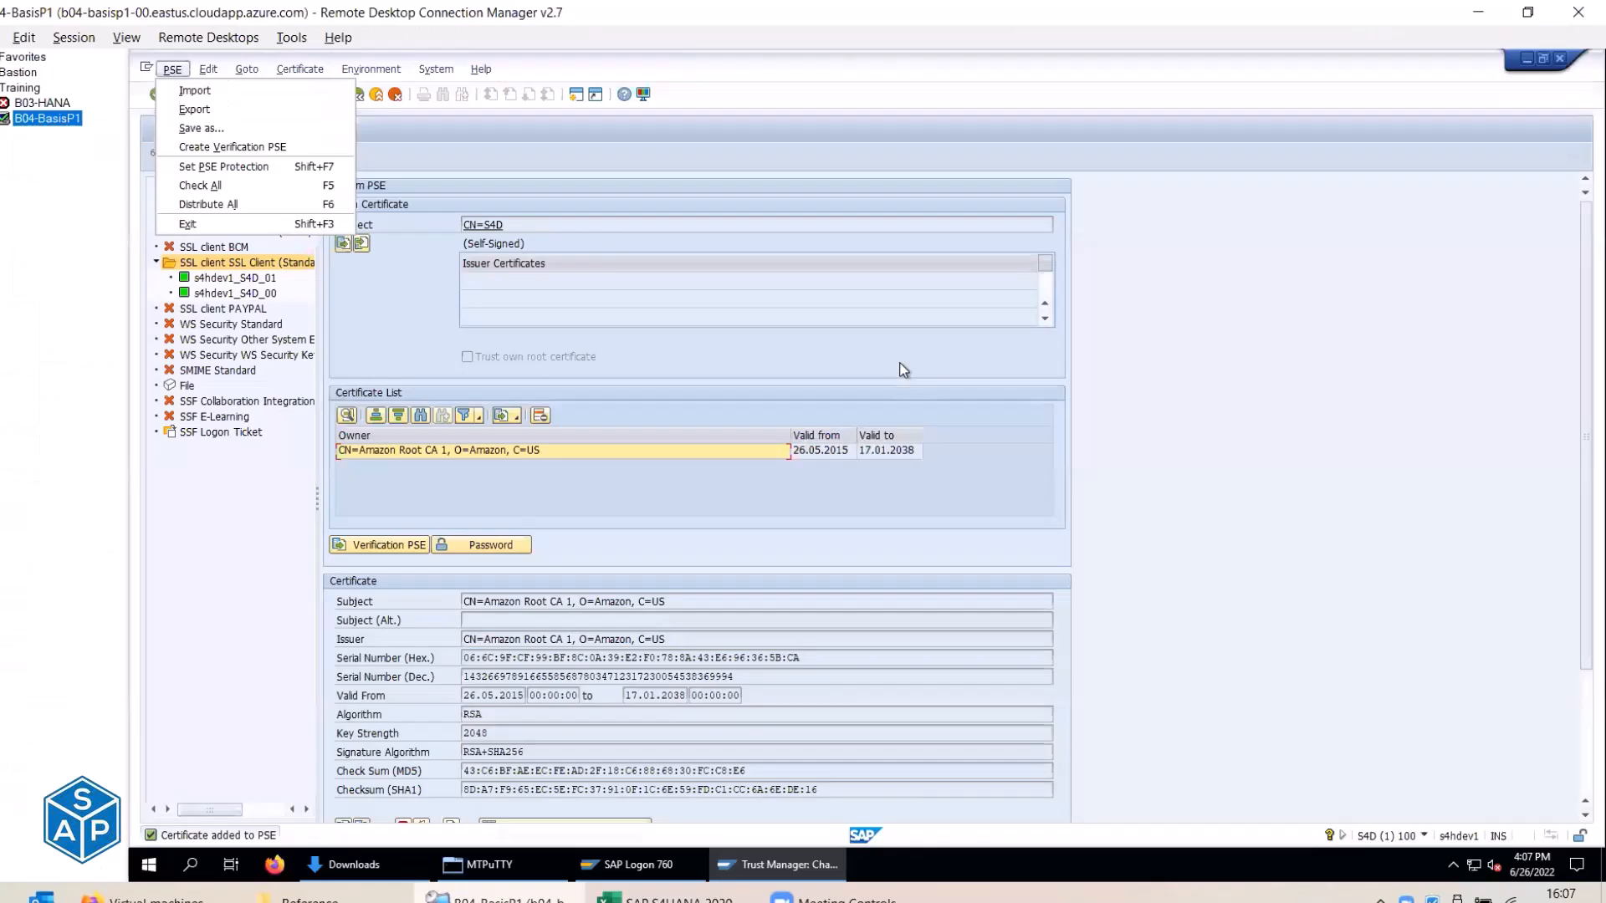
pyautogui.click(724, 365)
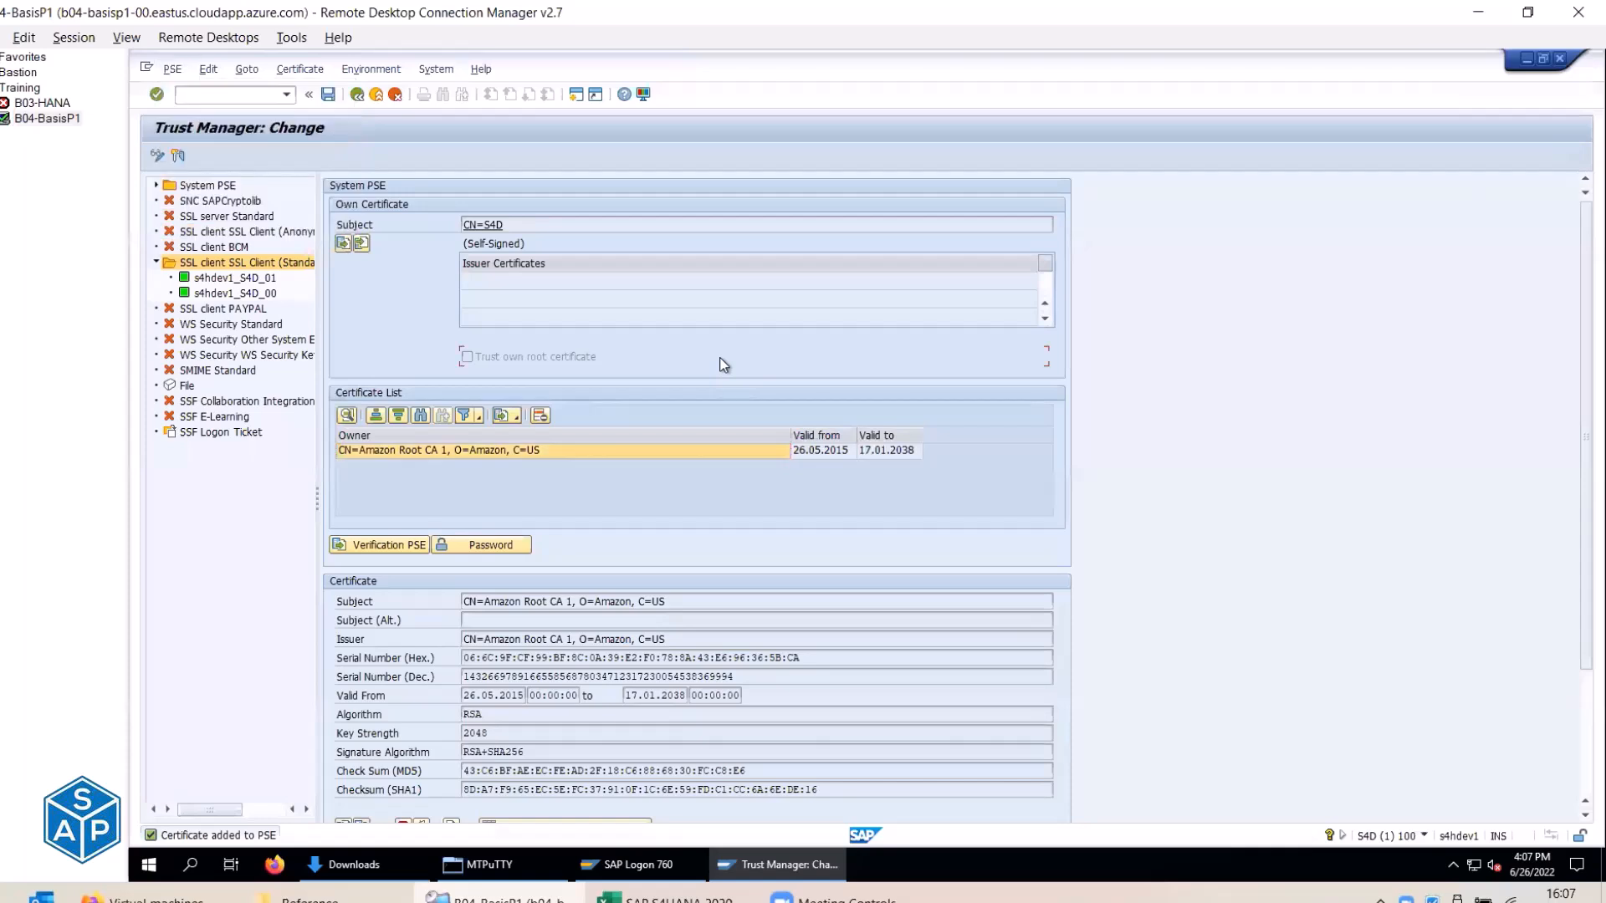
pyautogui.click(328, 95)
pyautogui.click(183, 94)
pyautogui.write('/o')
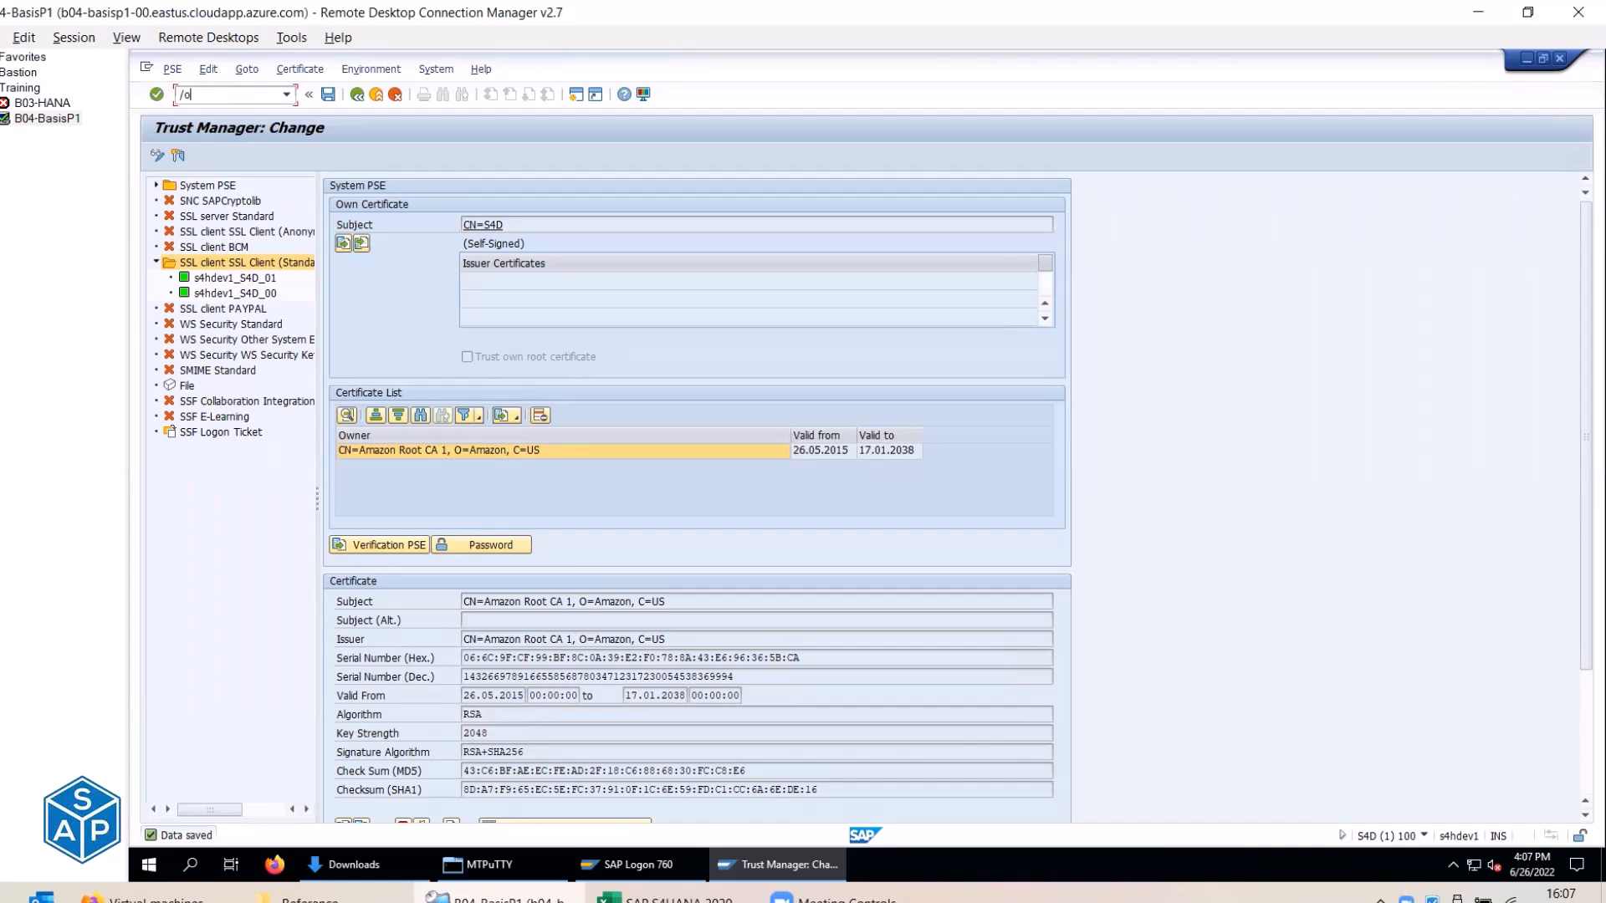
pyautogui.write('sm59')
# In SM59, open CSI_AWS_EC2 under HTTP Connections to External Server and run its Connection Test.
pyautogui.press('Return')
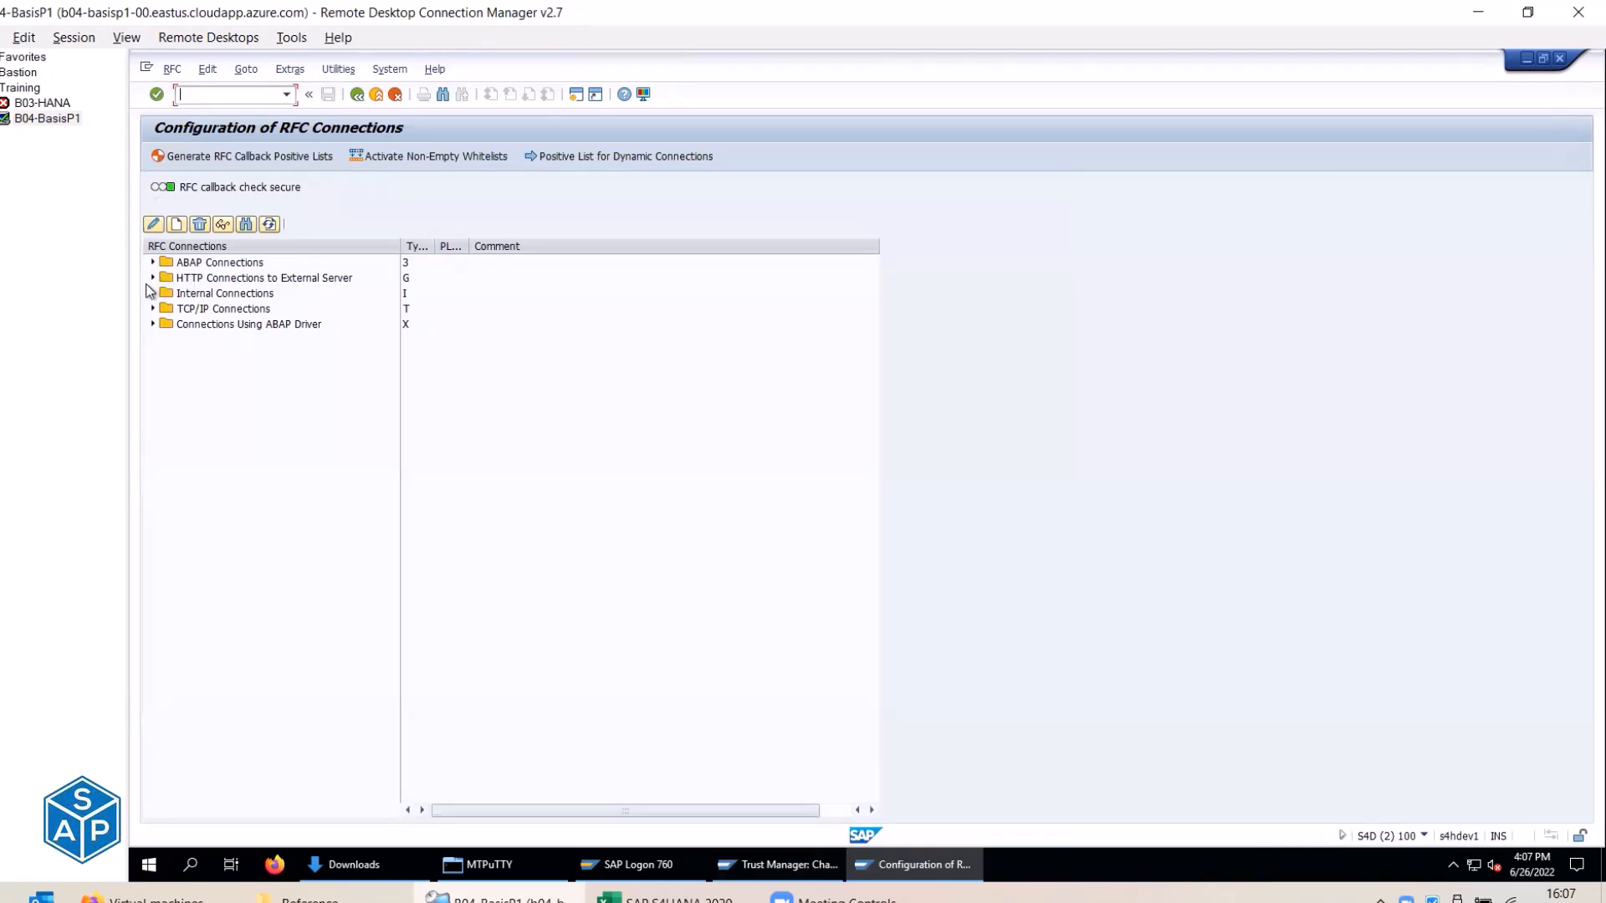
pyautogui.click(152, 278)
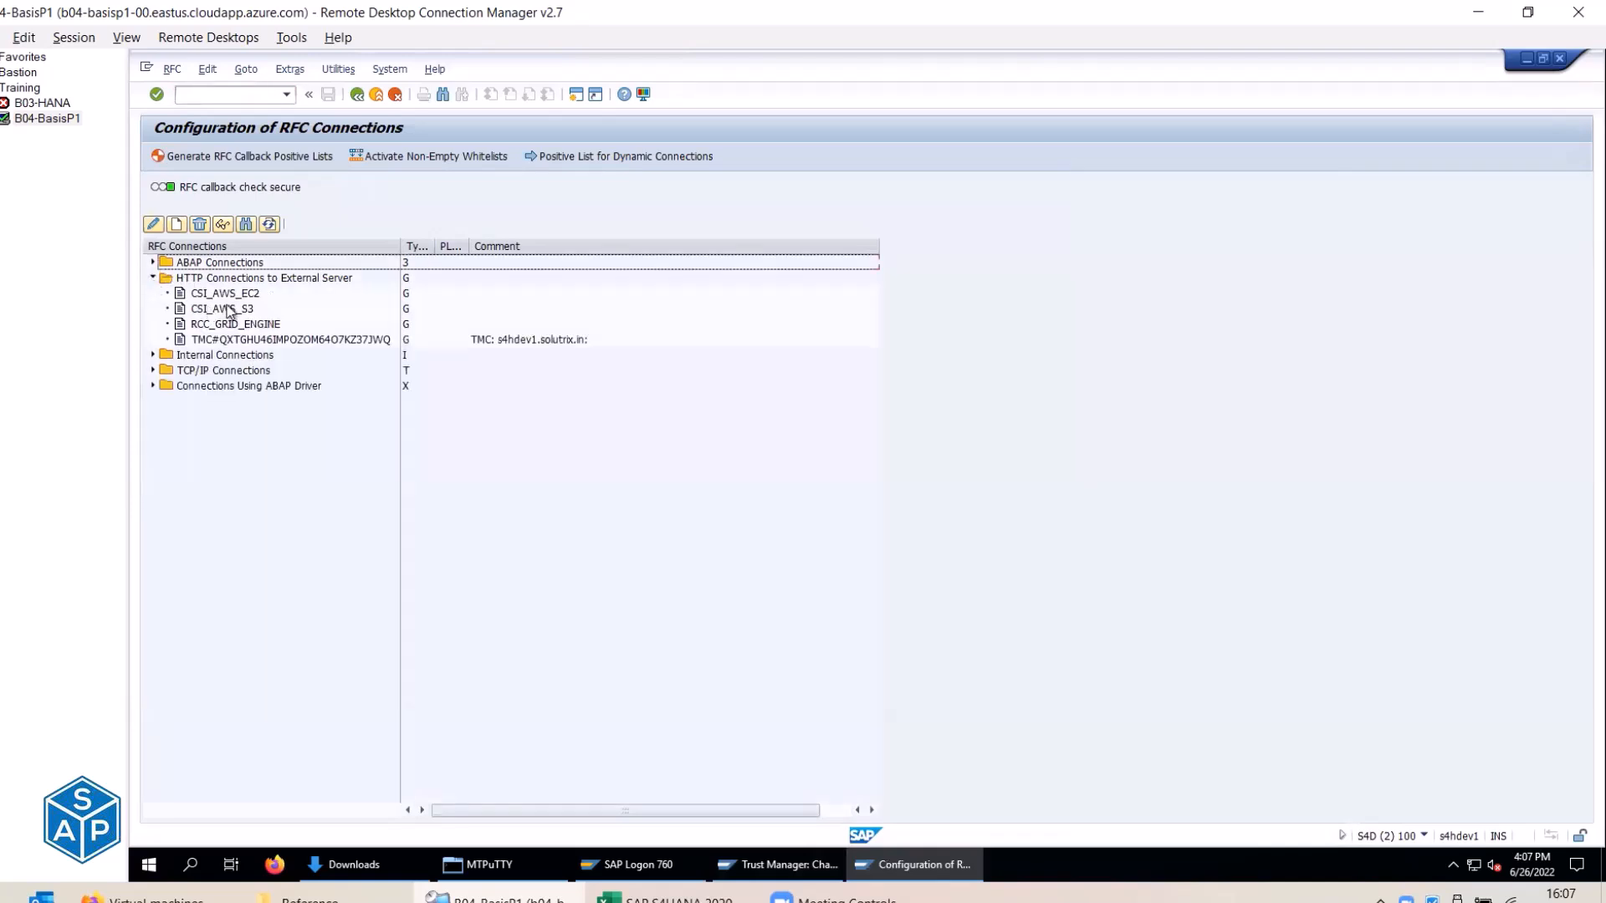
pyautogui.doubleClick(192, 293)
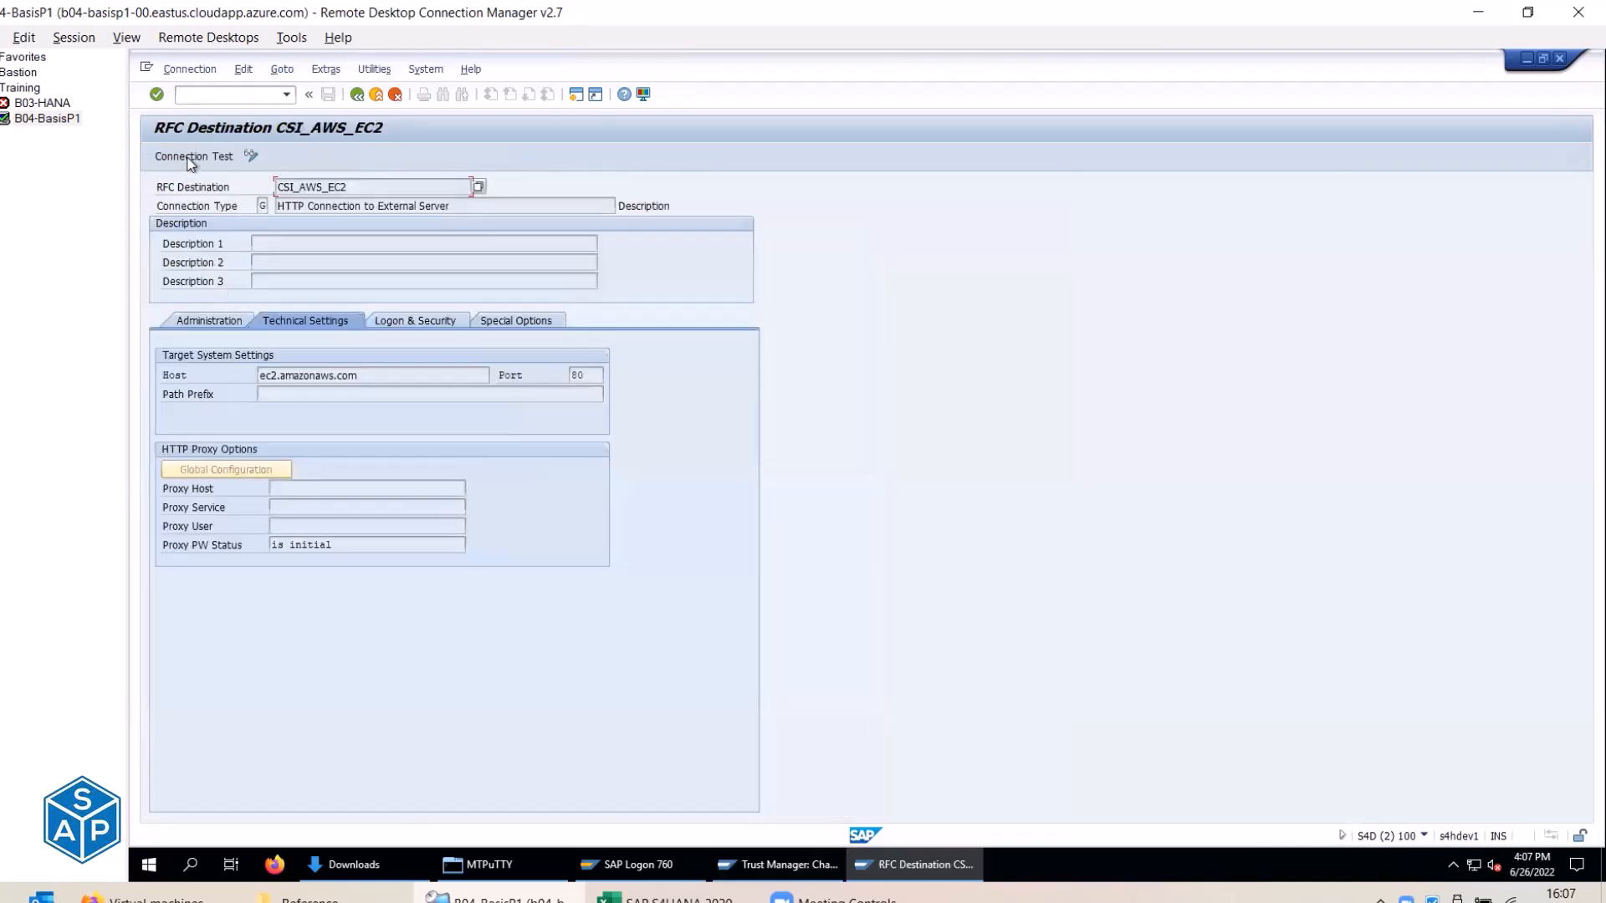
pyautogui.click(188, 158)
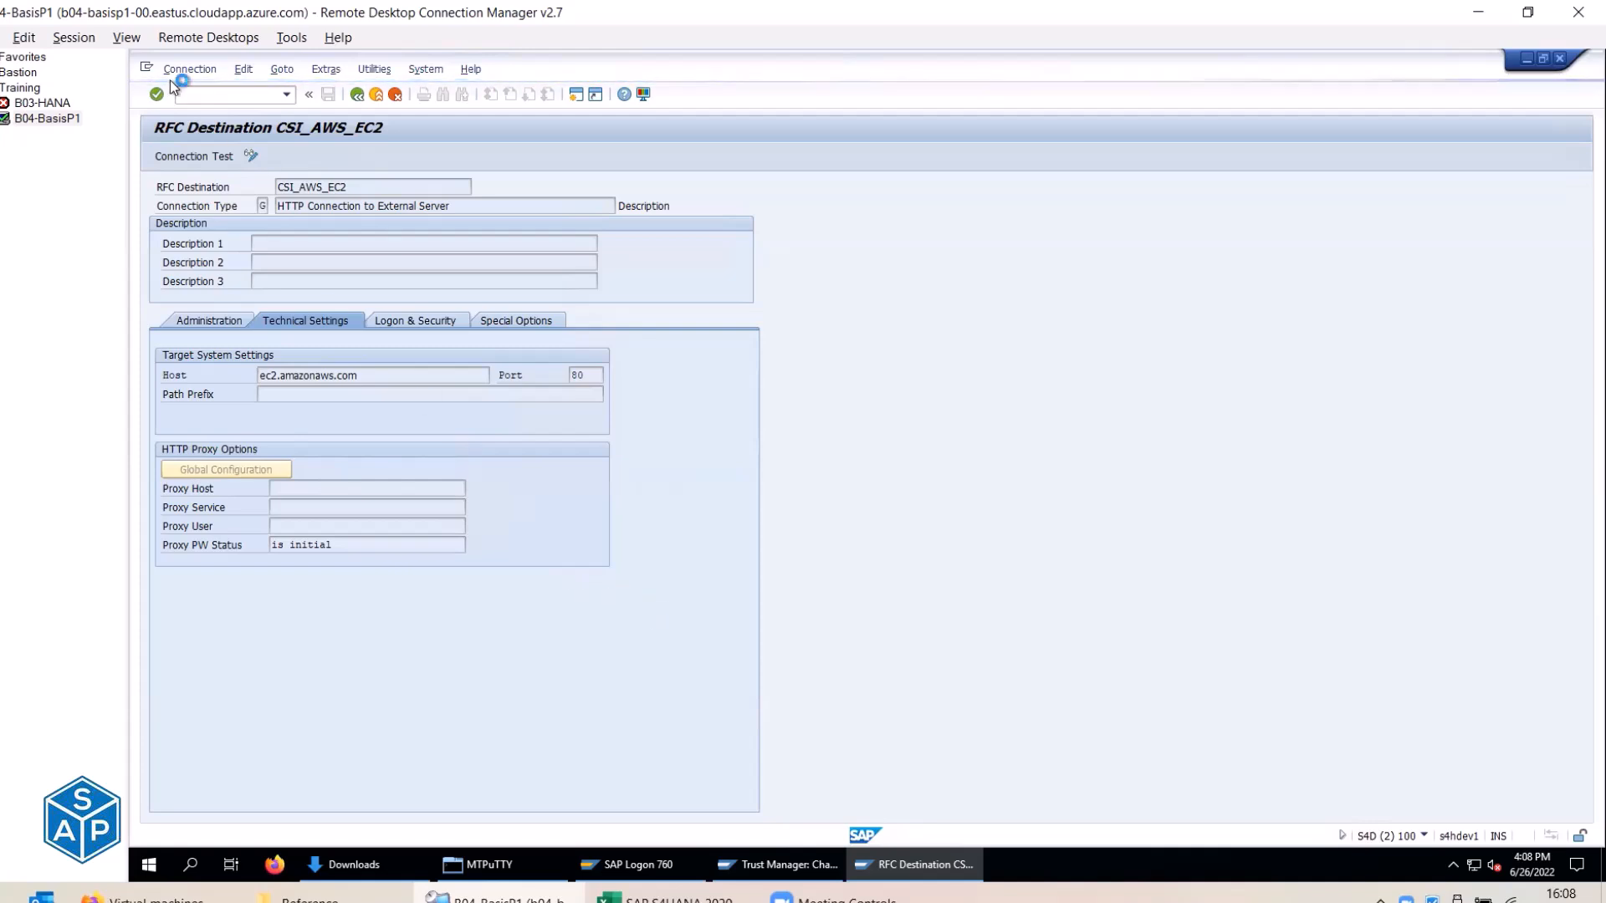
# In a new session, run SM59 and test CSI_AWS_S3, which fails the SSL handshake.
pyautogui.click(146, 70)
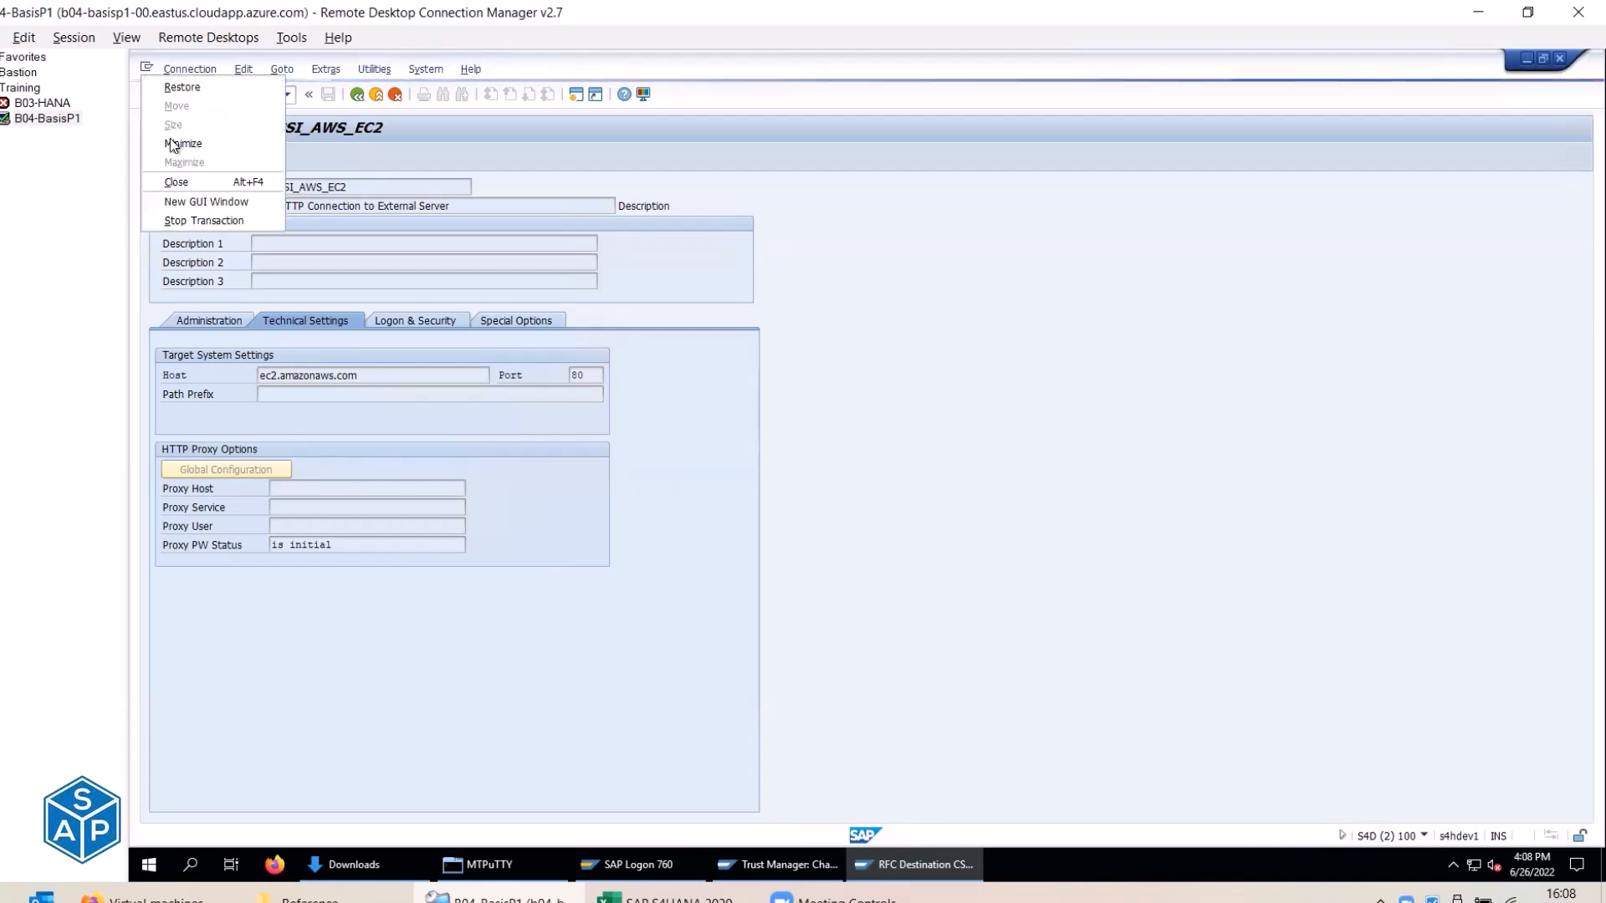
pyautogui.click(194, 201)
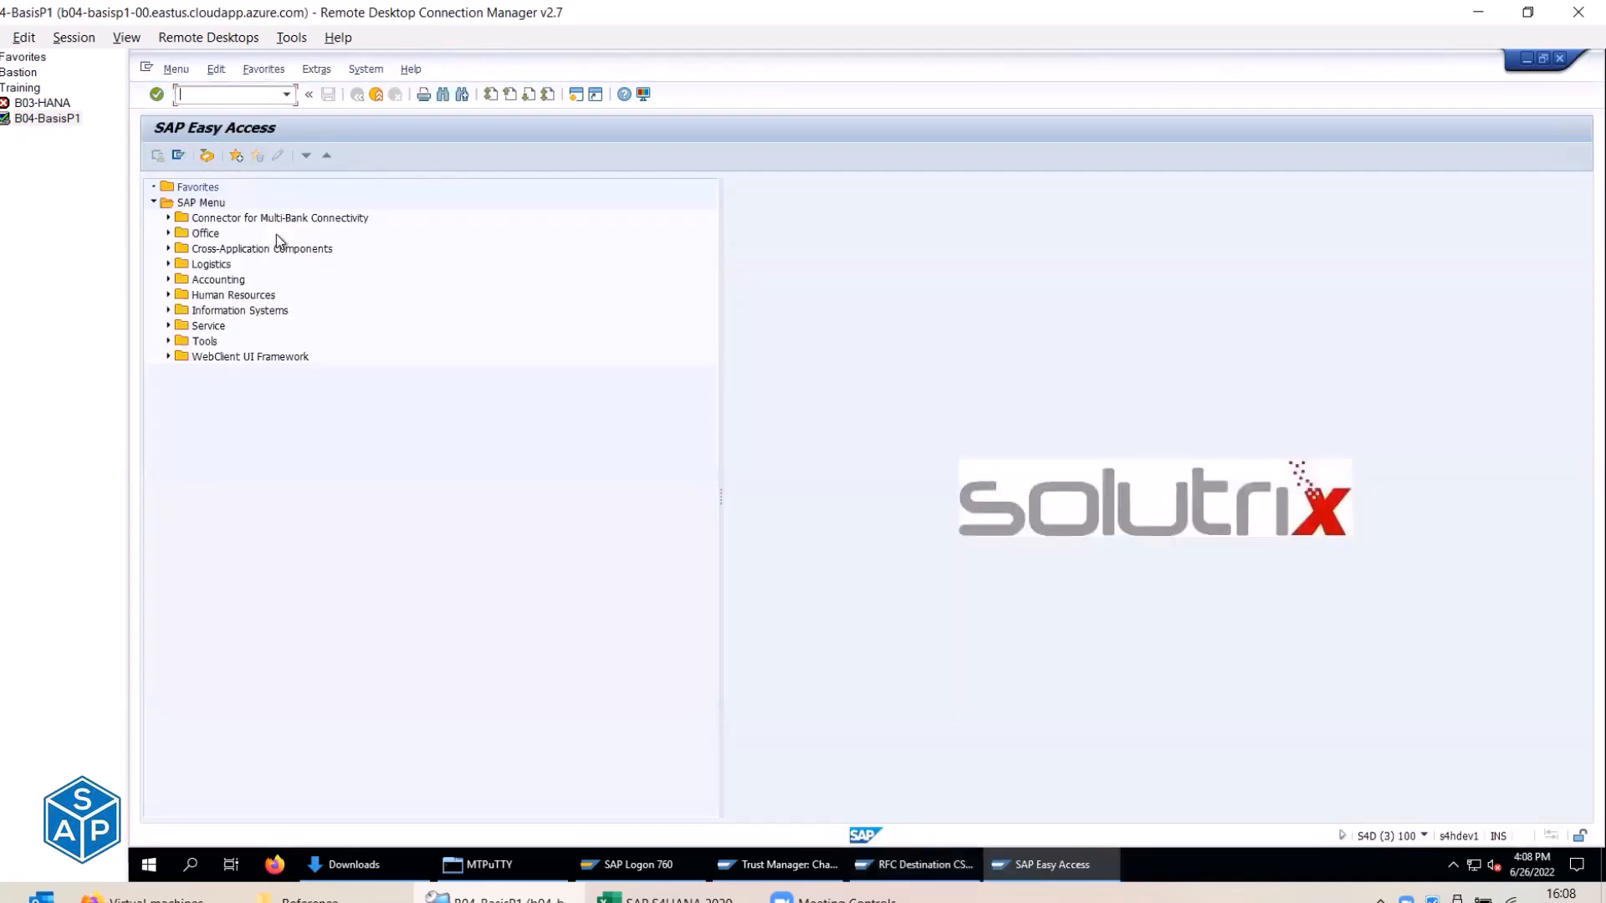
pyautogui.write('sm59')
pyautogui.press('Return')
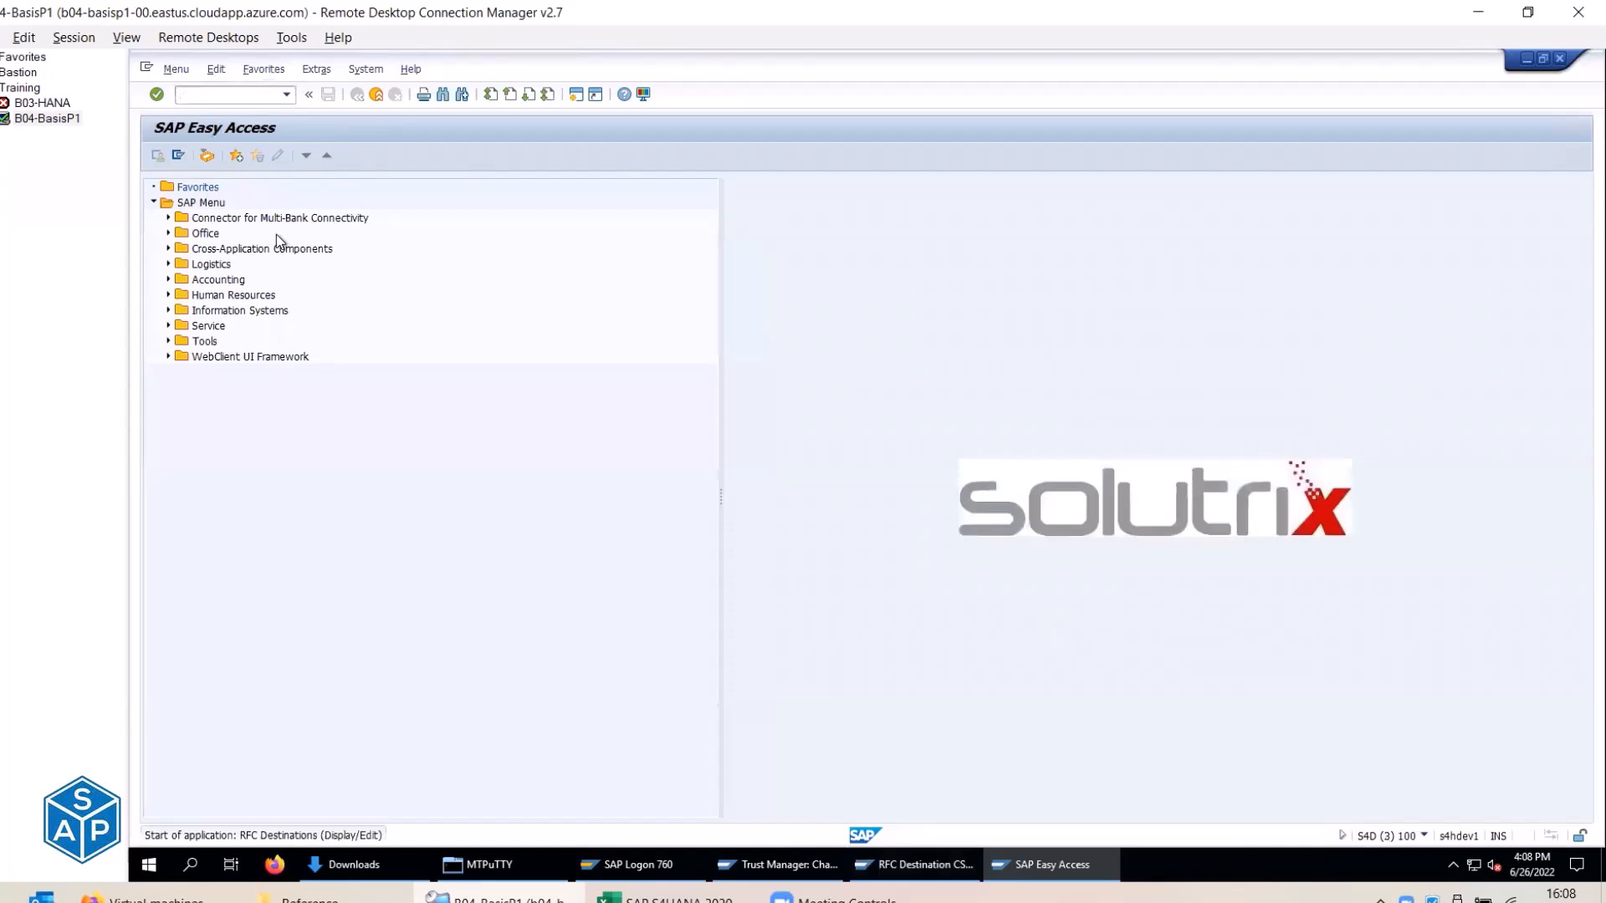
pyautogui.click(153, 278)
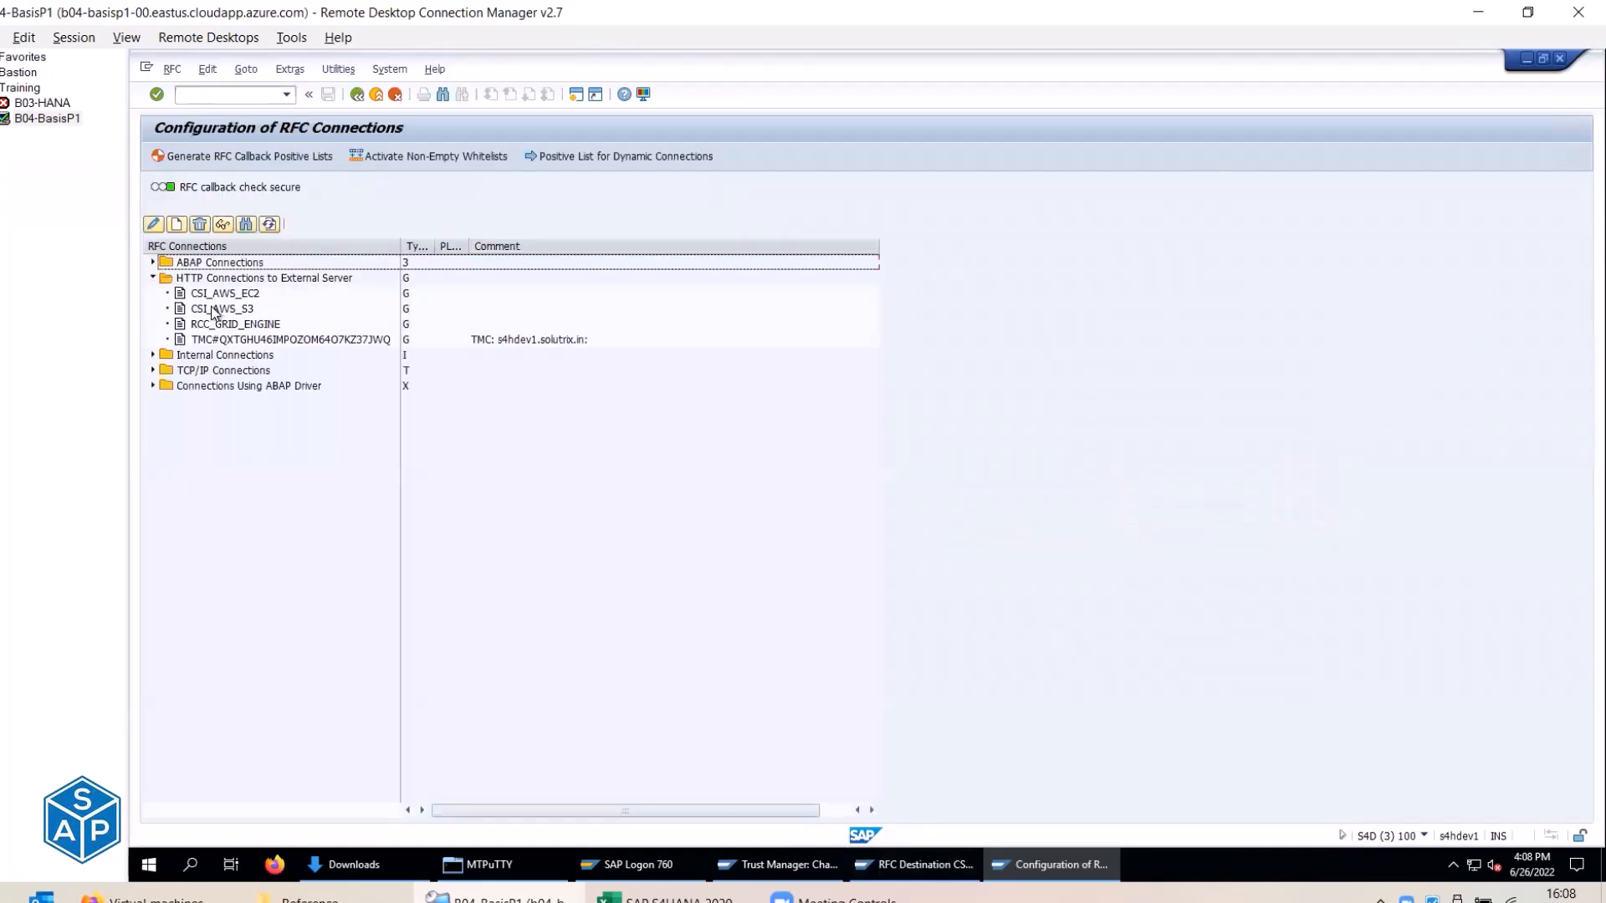
pyautogui.doubleClick(229, 310)
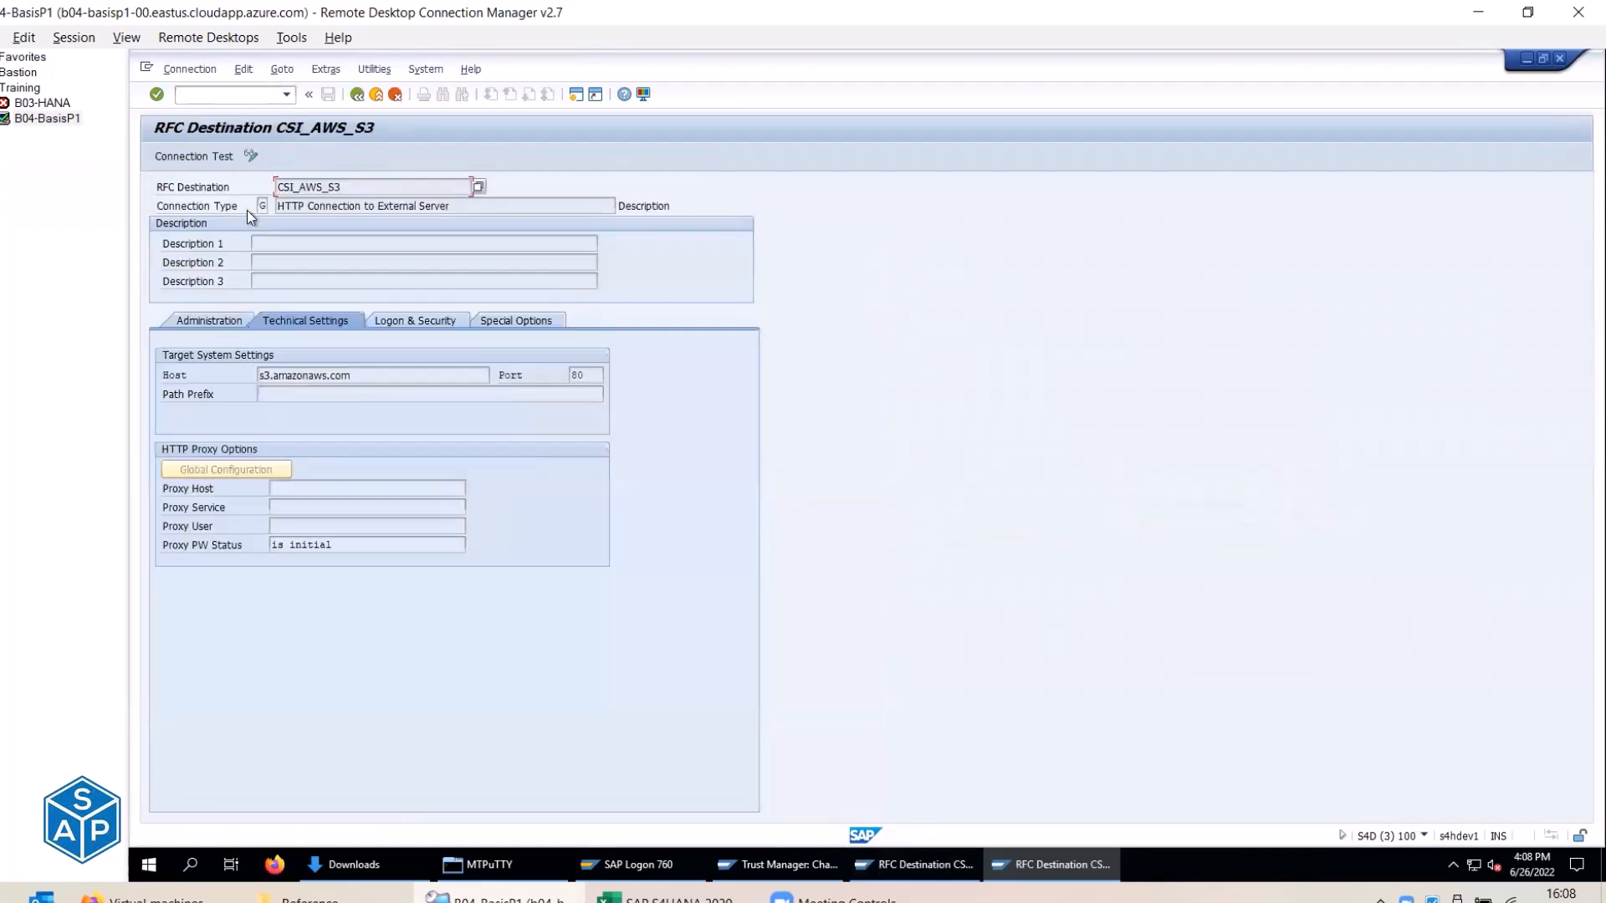
pyautogui.click(191, 159)
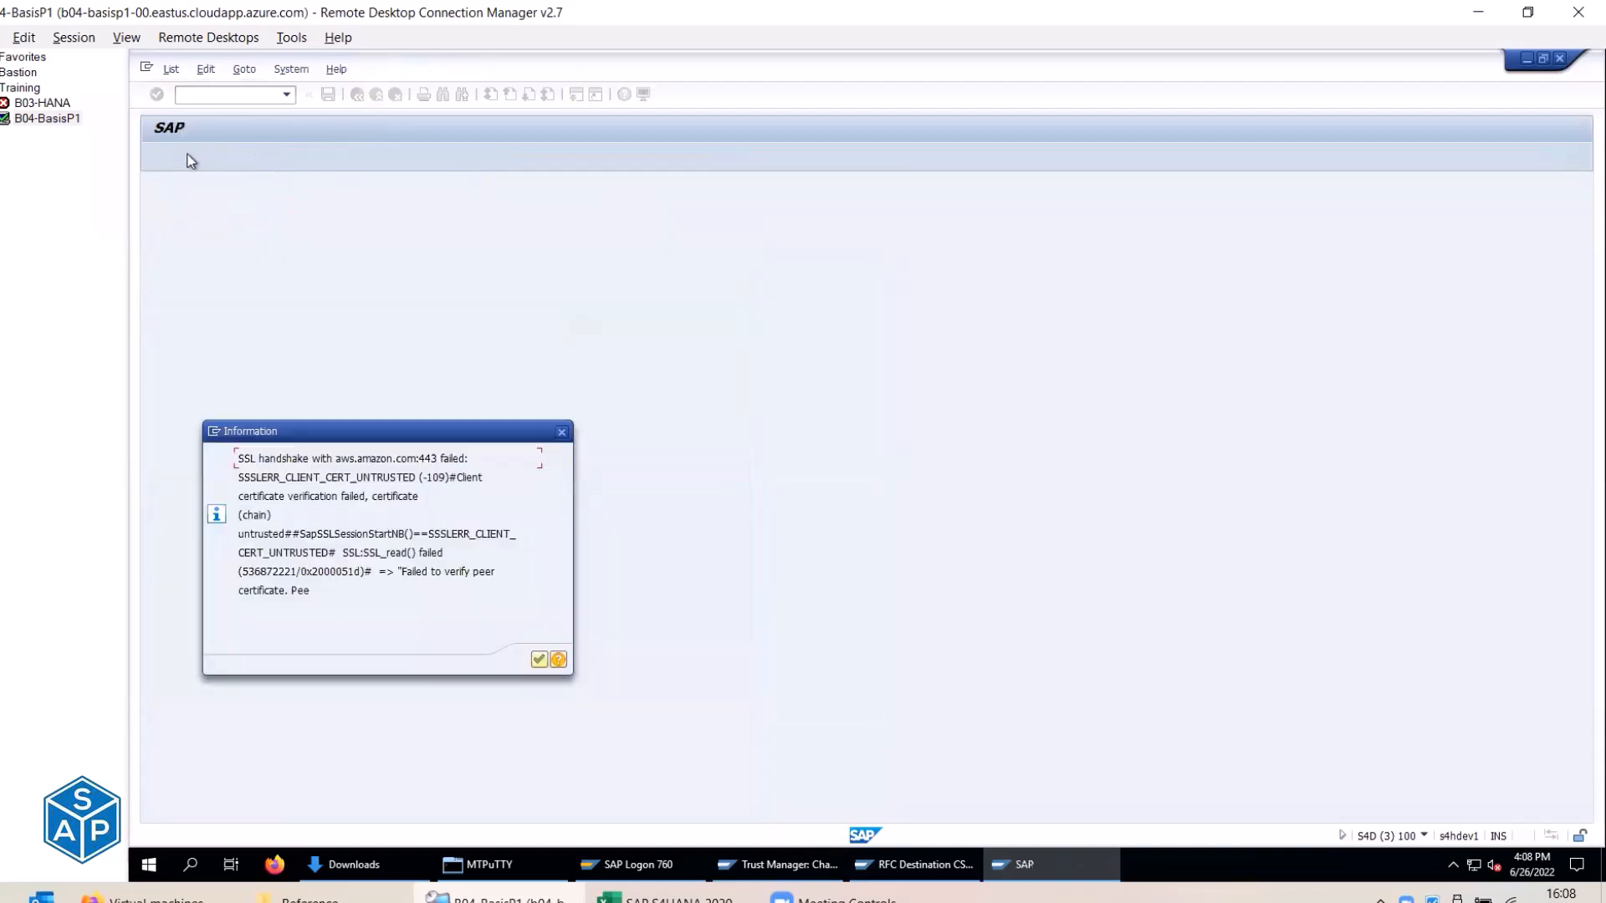
pyautogui.click(539, 661)
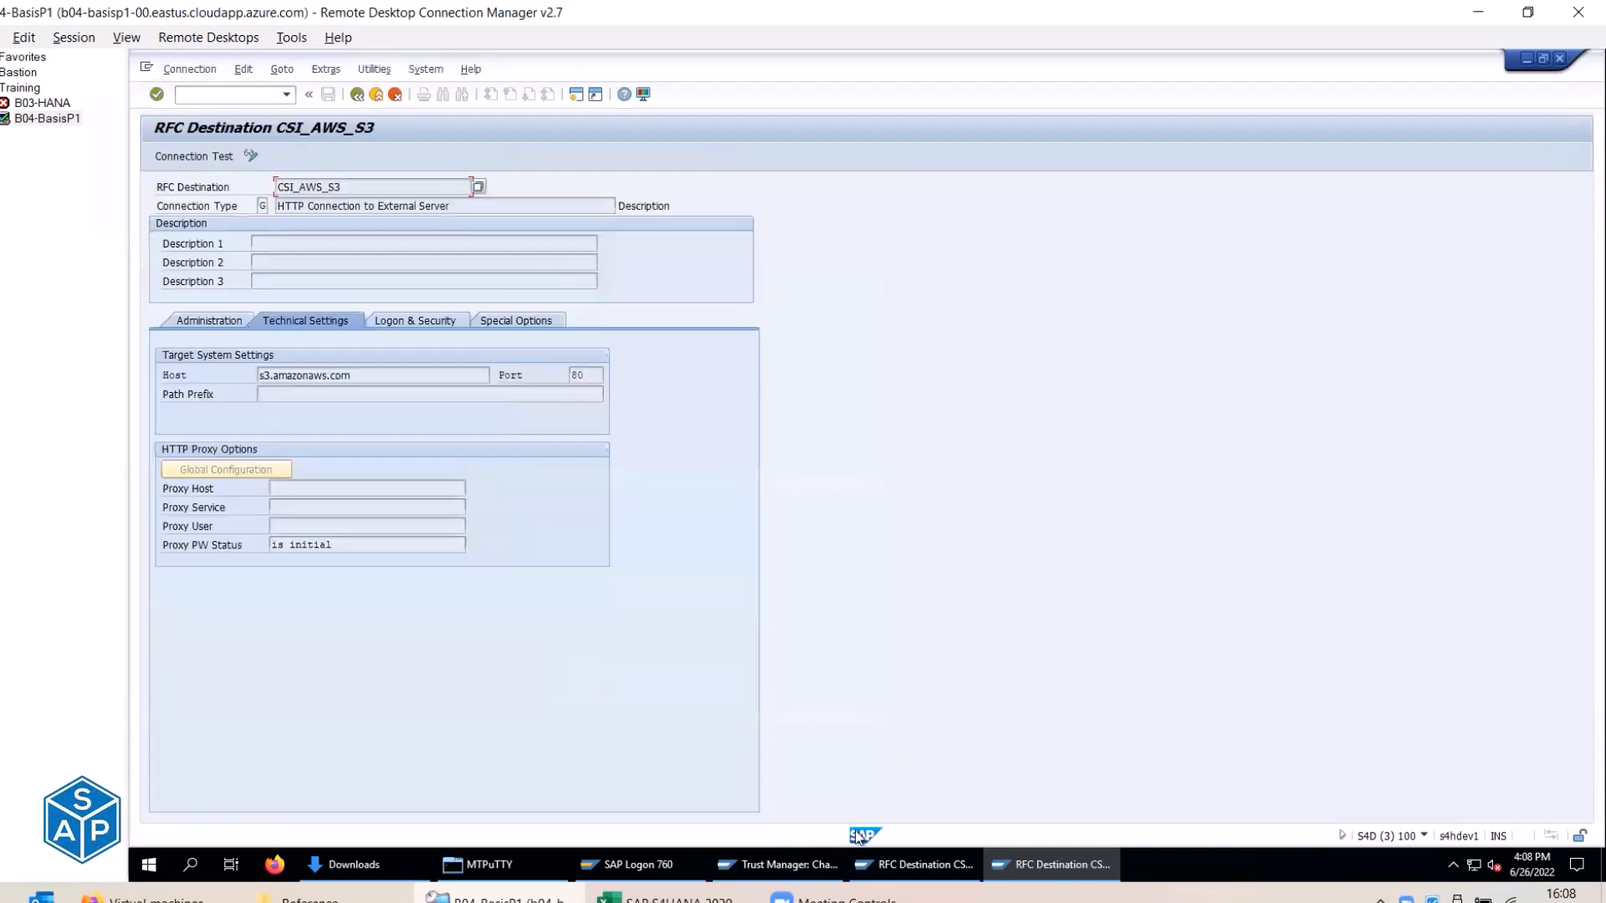
pyautogui.click(916, 864)
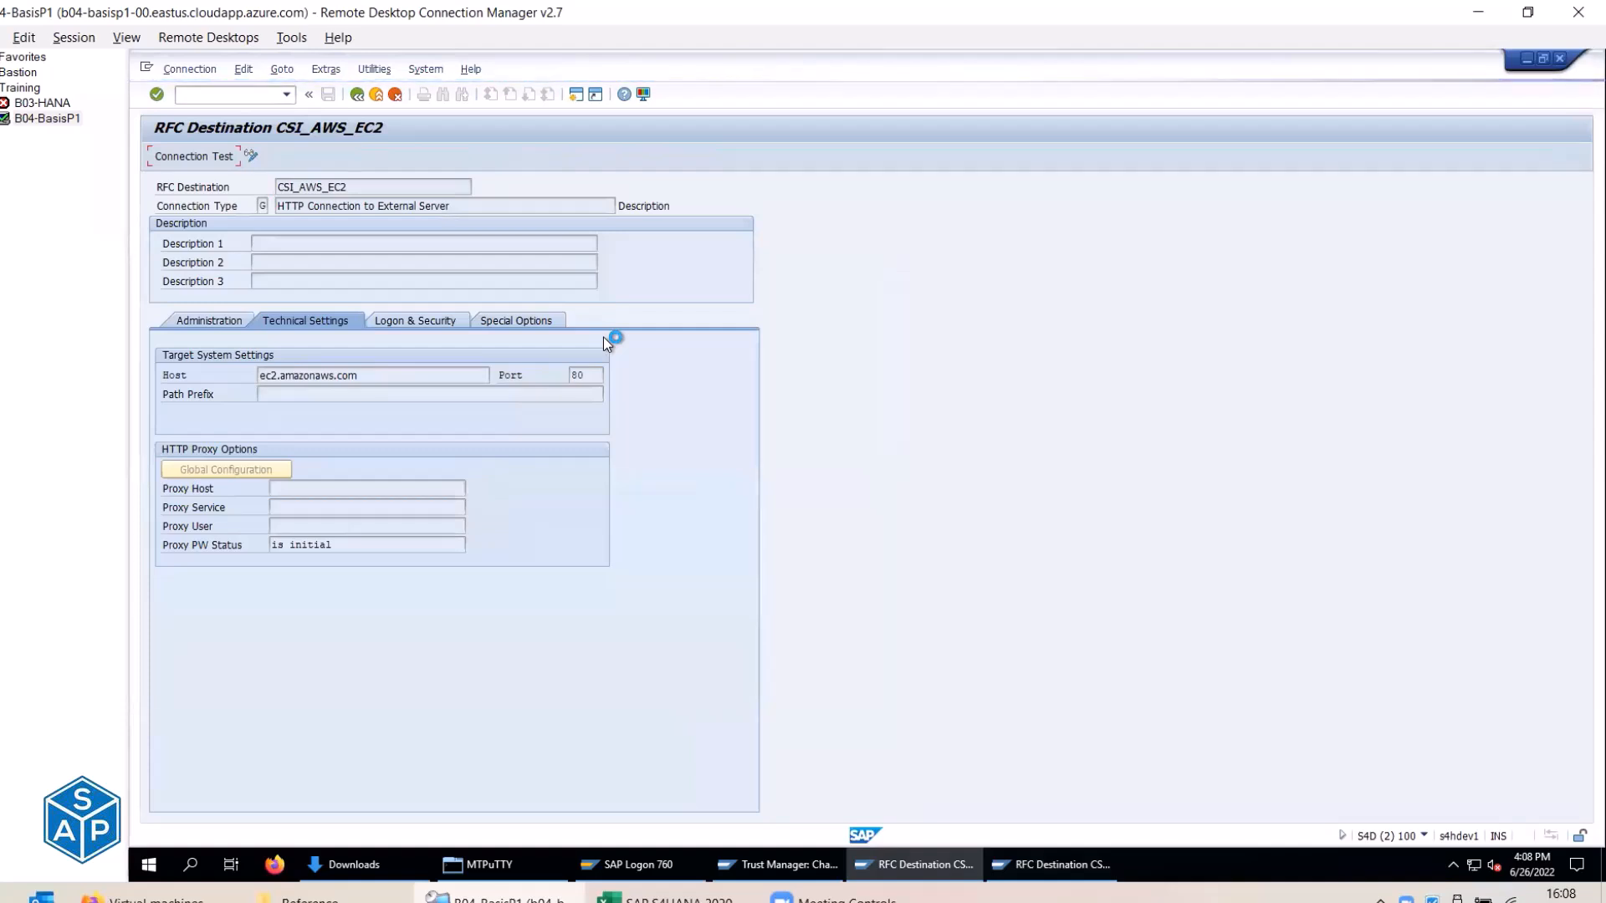
# Rerun SM59 and test CSI_AWS_EC2, dismissing the untrusted-certificate failure and going back.
pyautogui.click(147, 67)
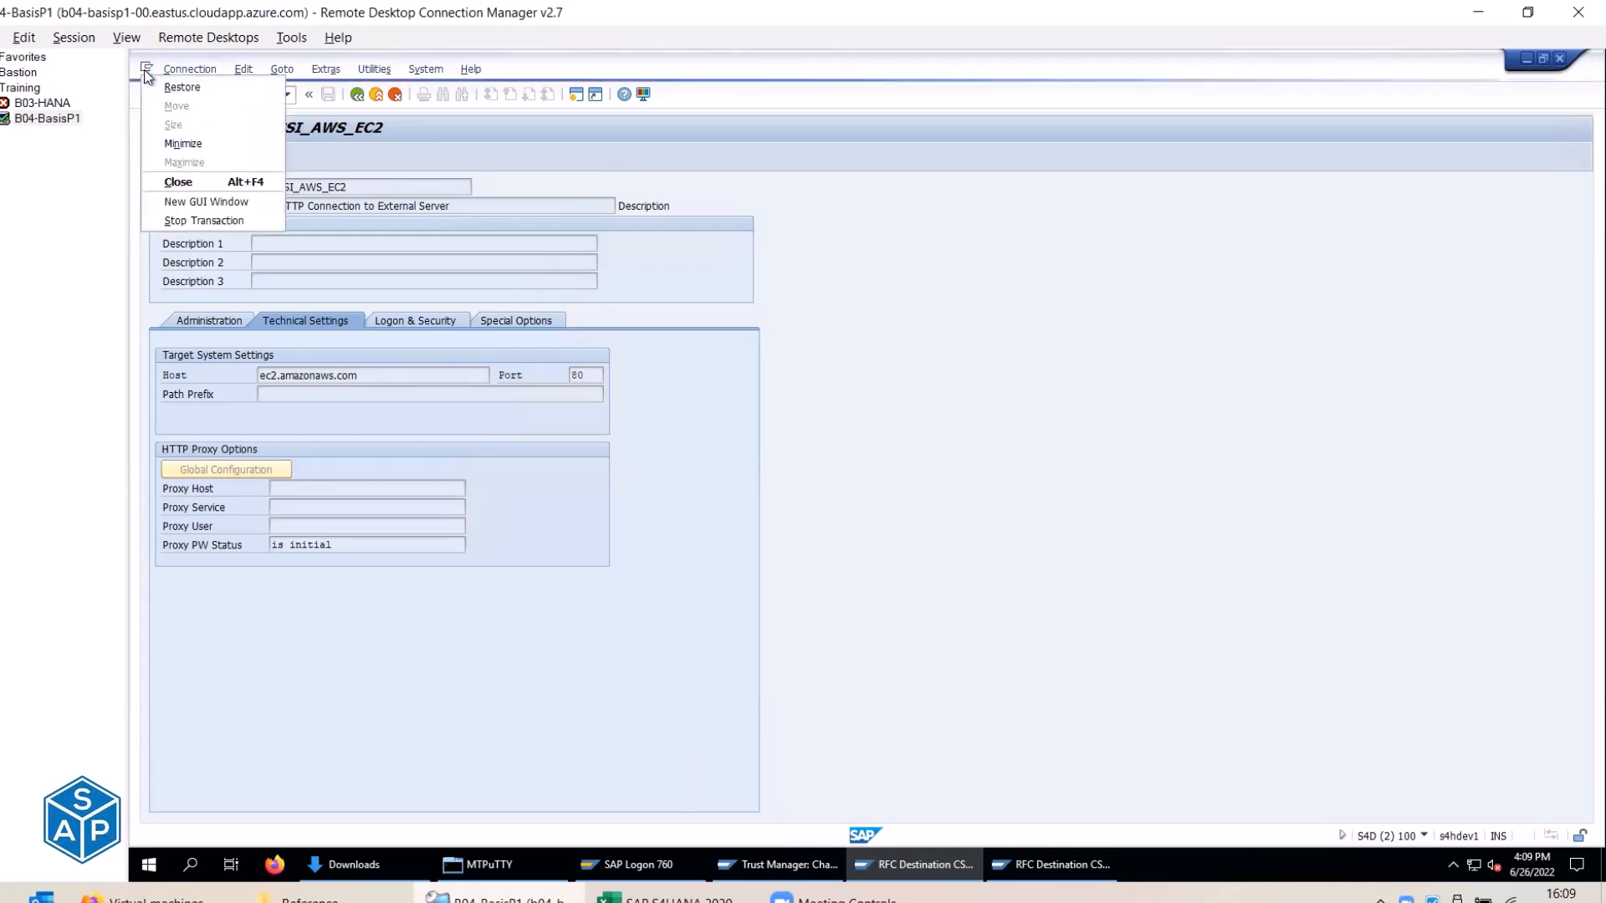
pyautogui.click(178, 219)
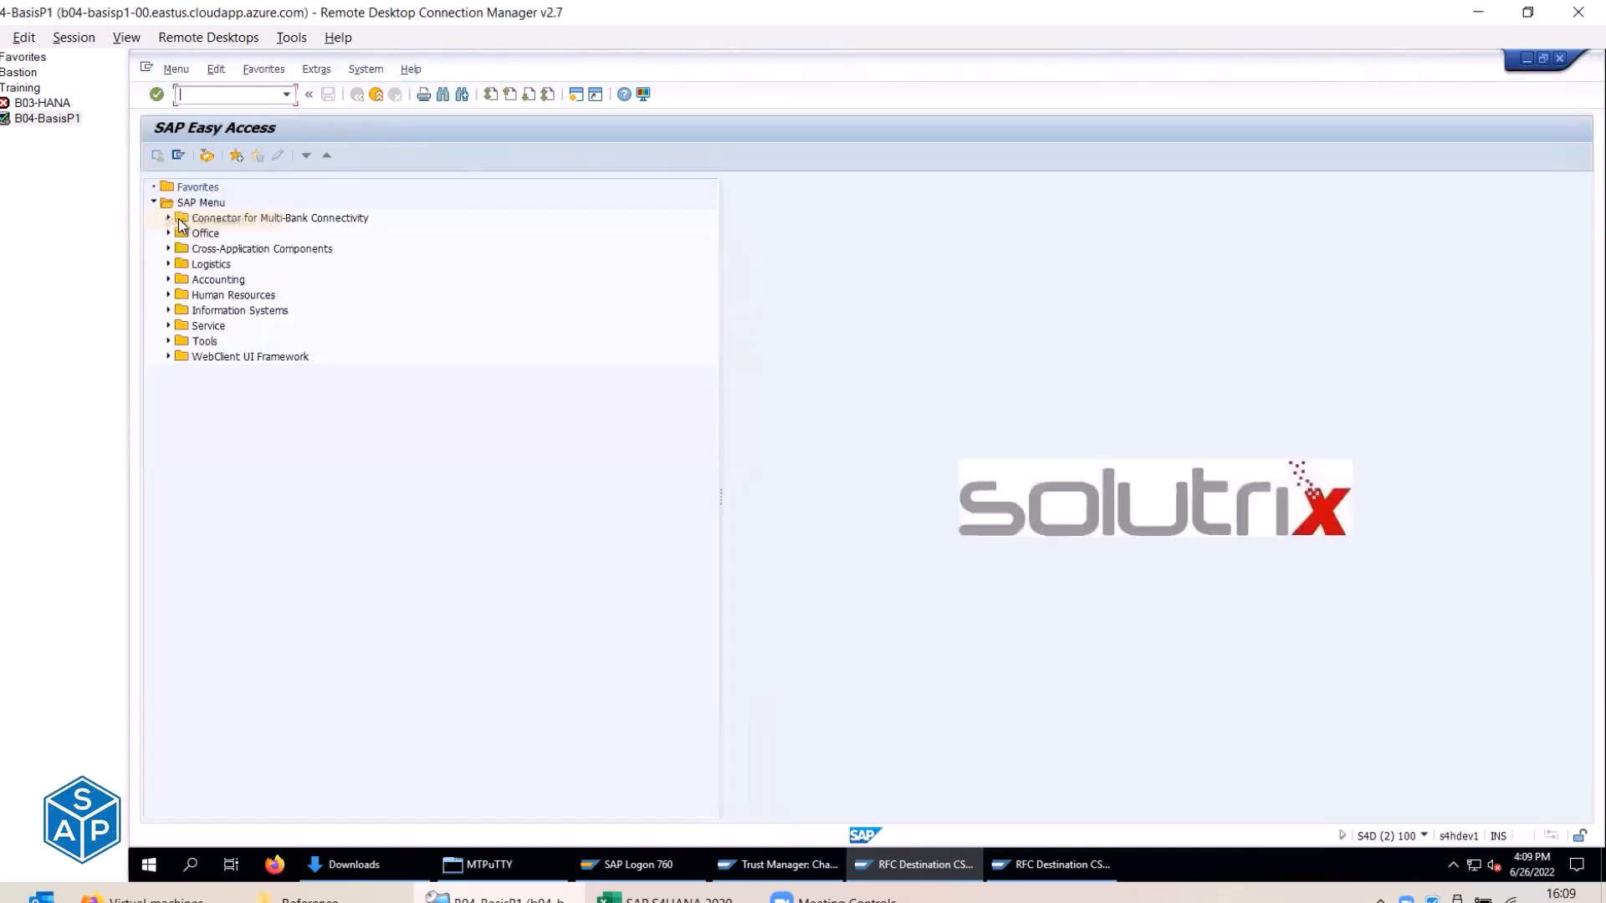
pyautogui.click(286, 95)
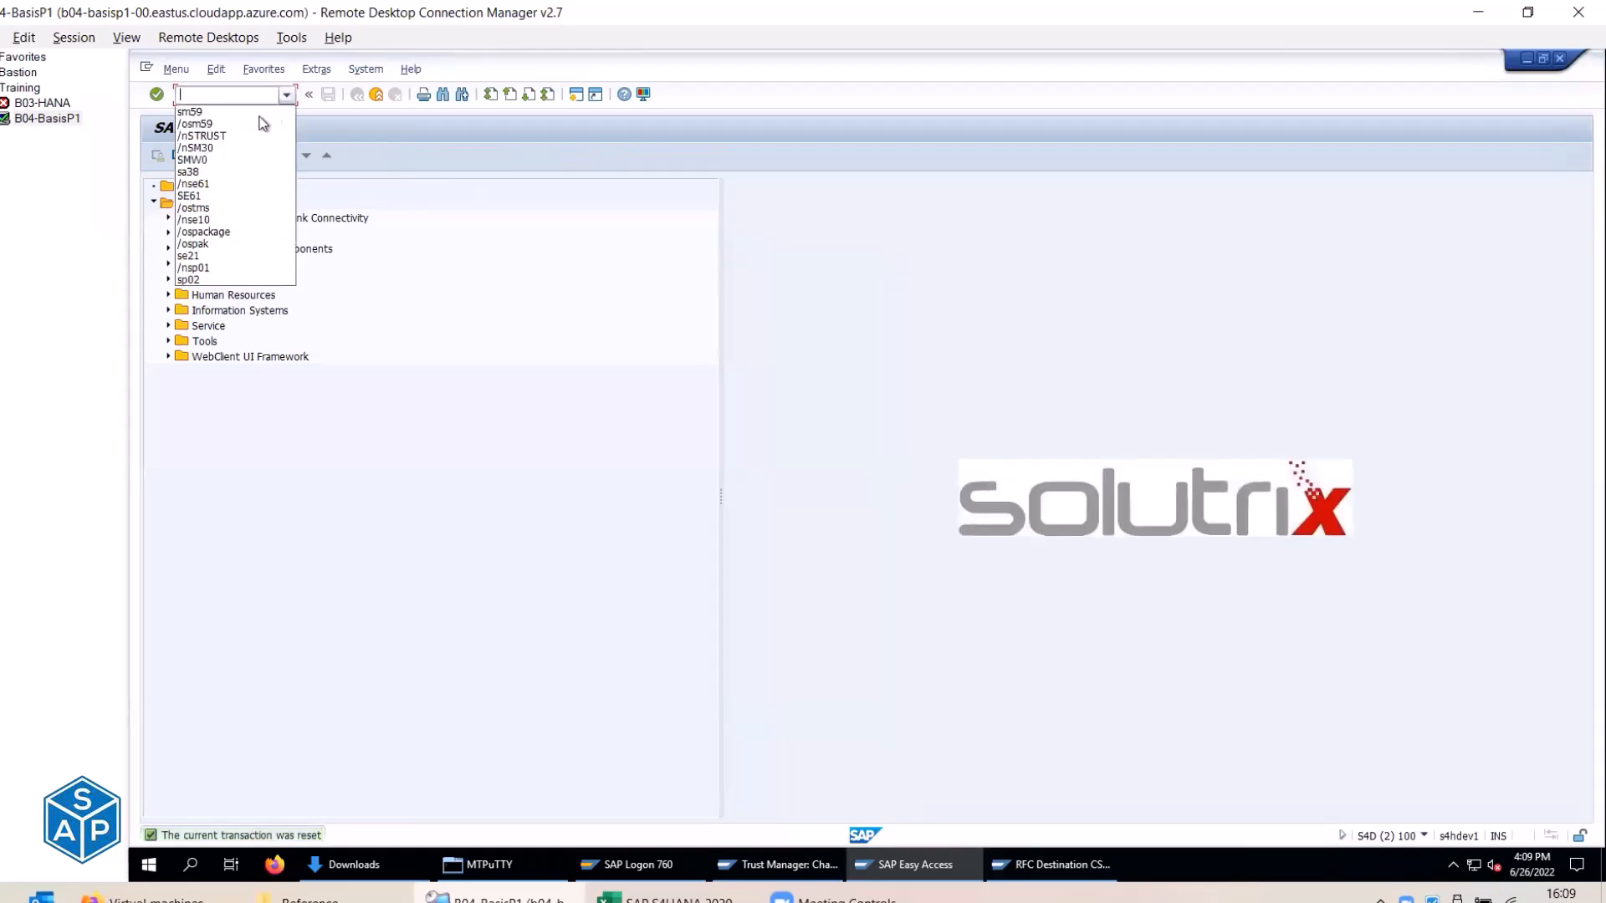
pyautogui.click(205, 111)
pyautogui.press('Return')
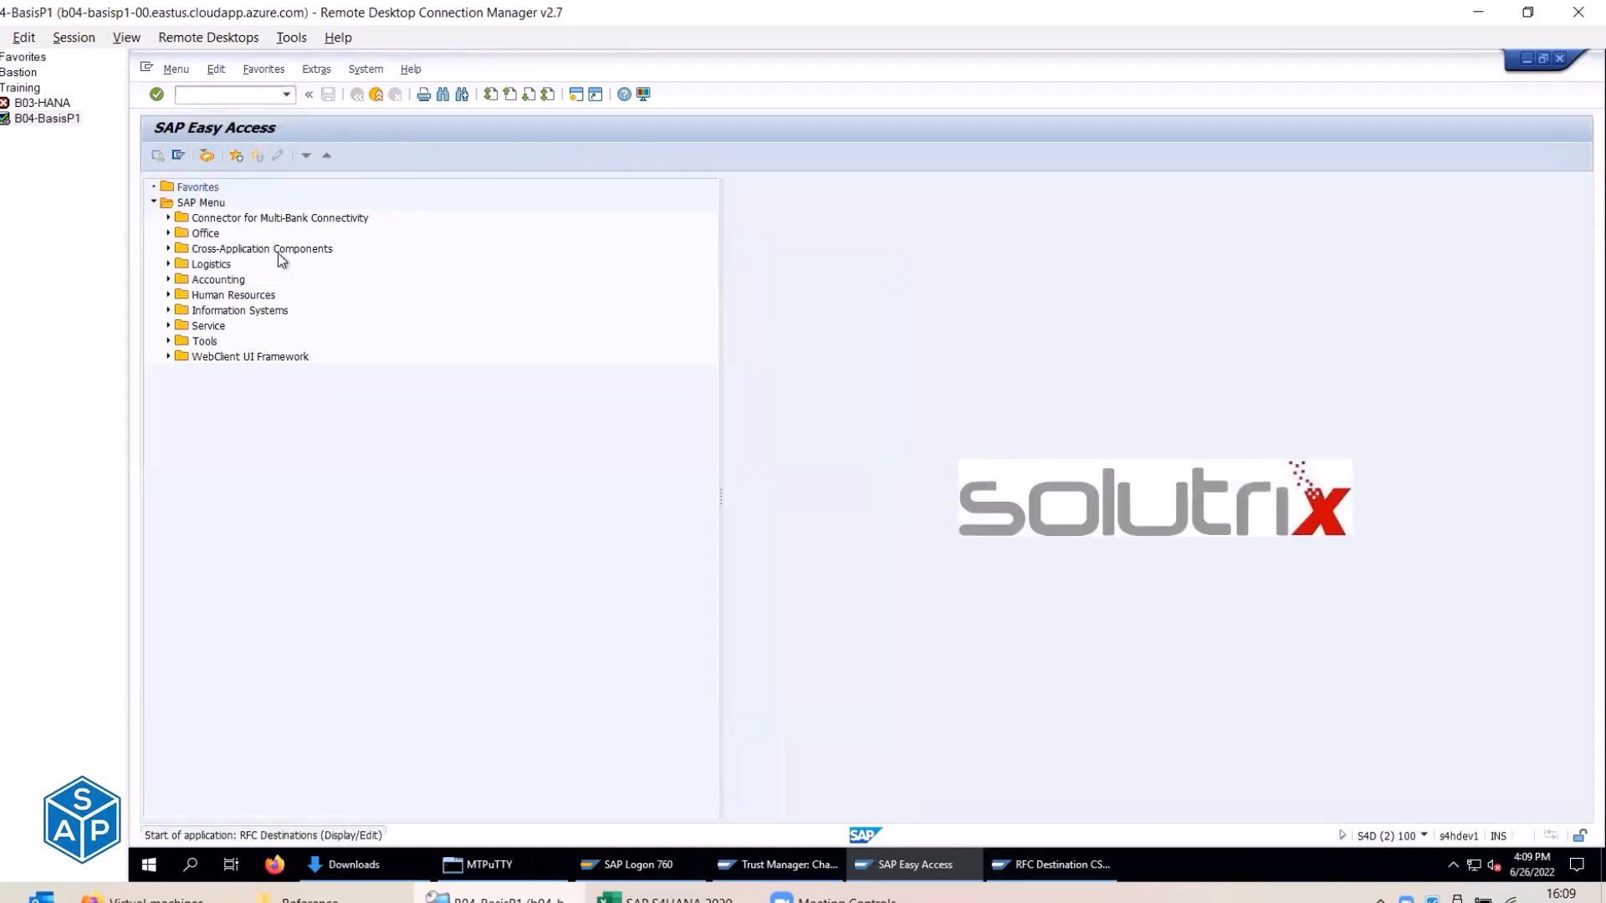
pyautogui.click(152, 262)
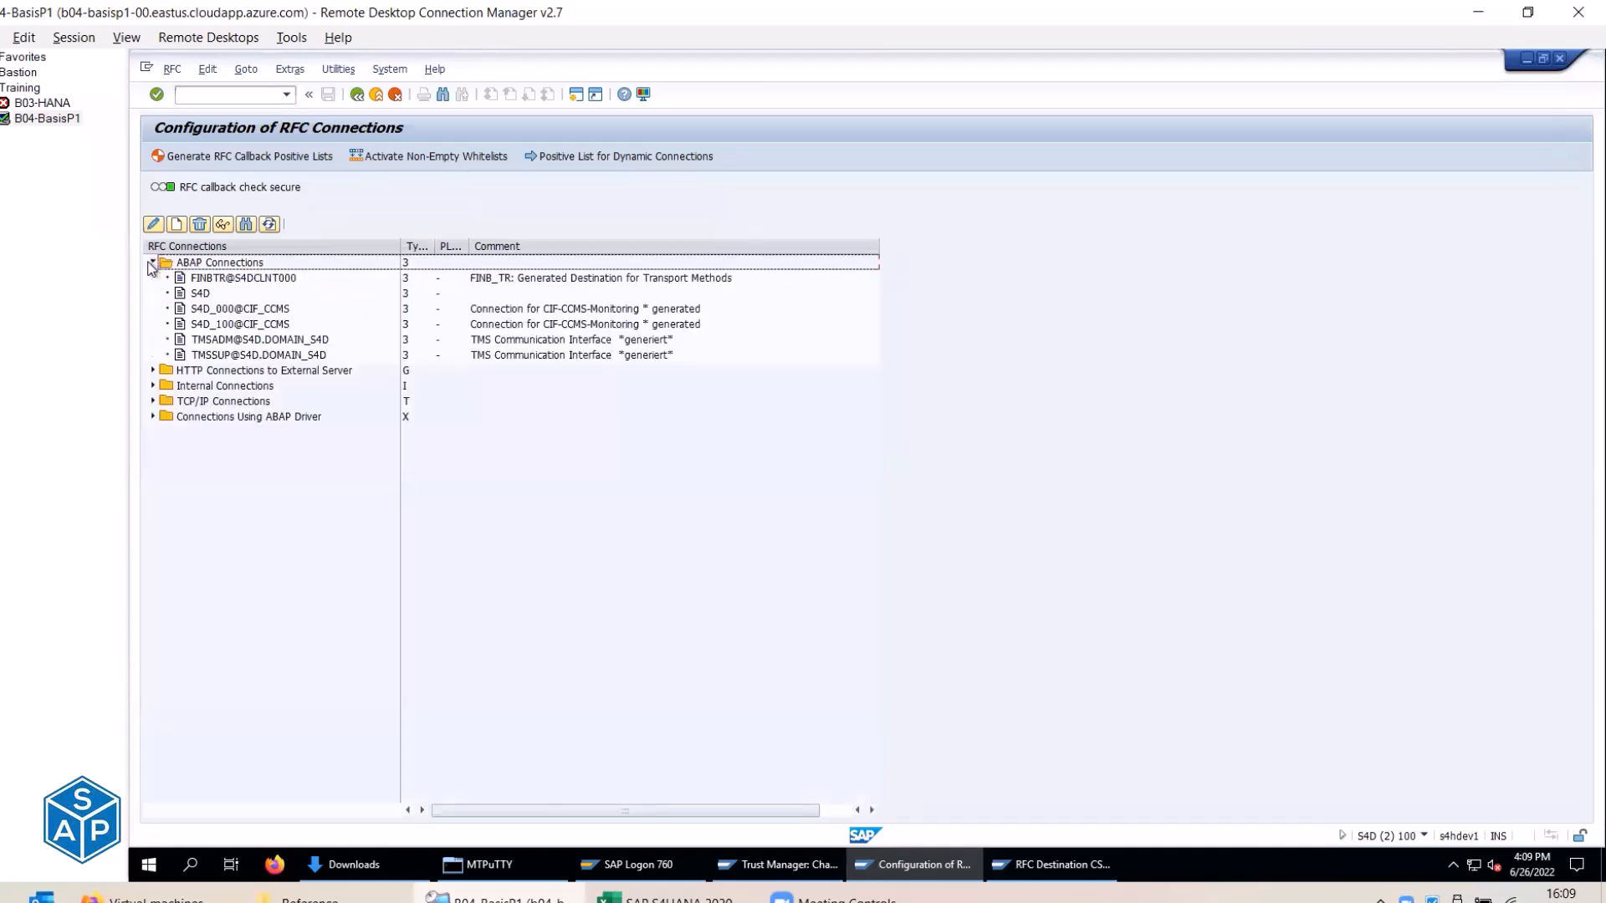
pyautogui.click(152, 262)
pyautogui.click(150, 279)
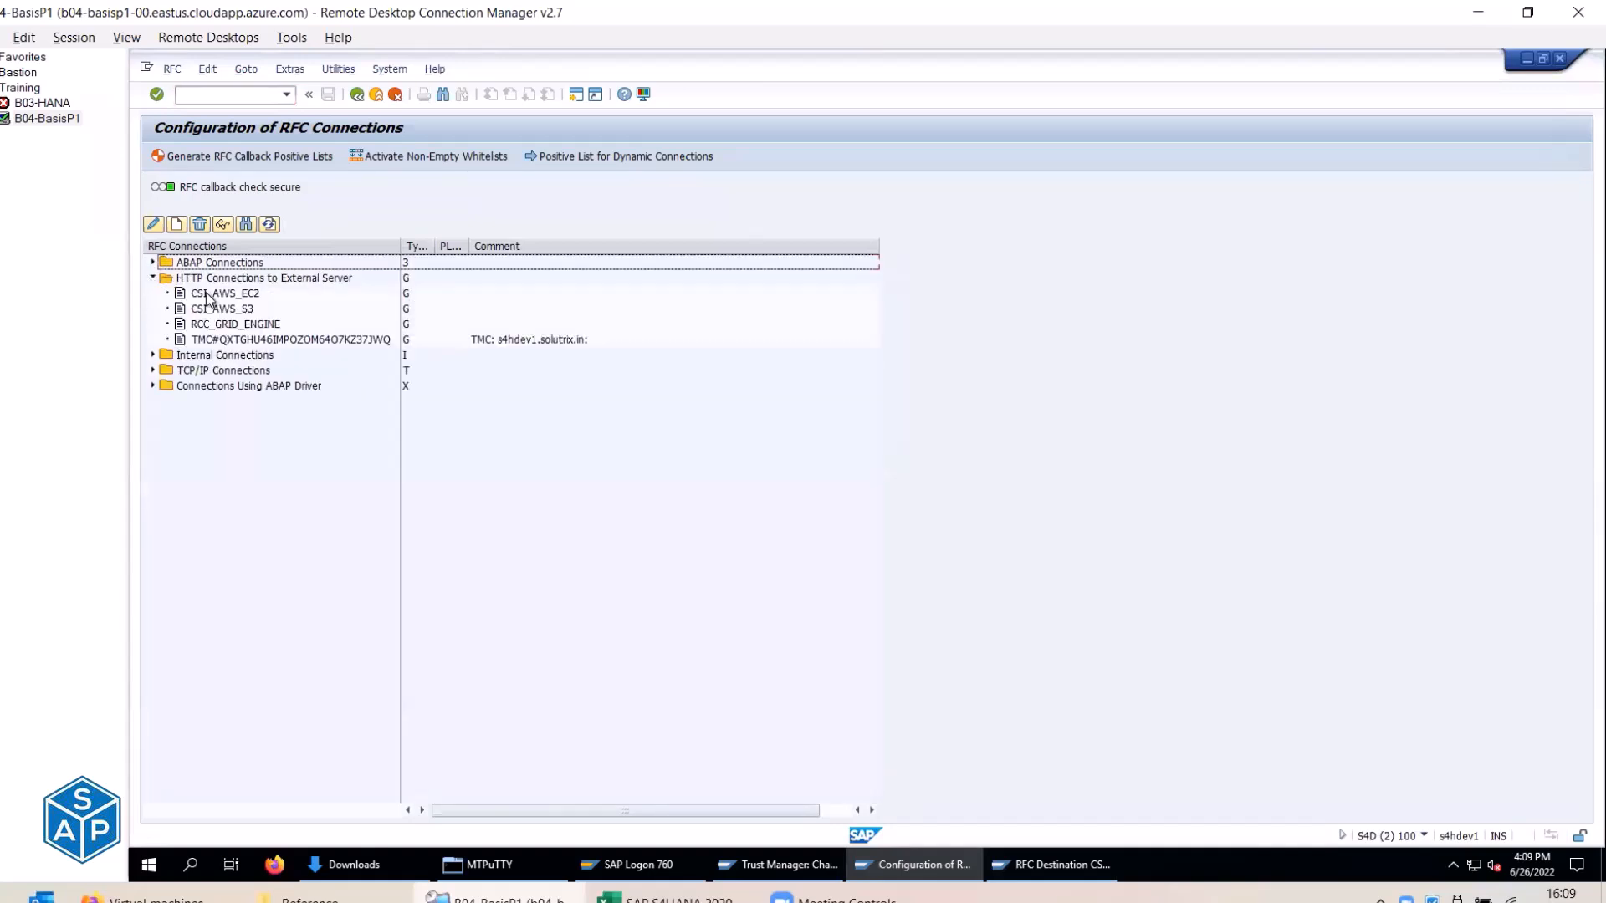
pyautogui.doubleClick(206, 294)
pyautogui.click(184, 157)
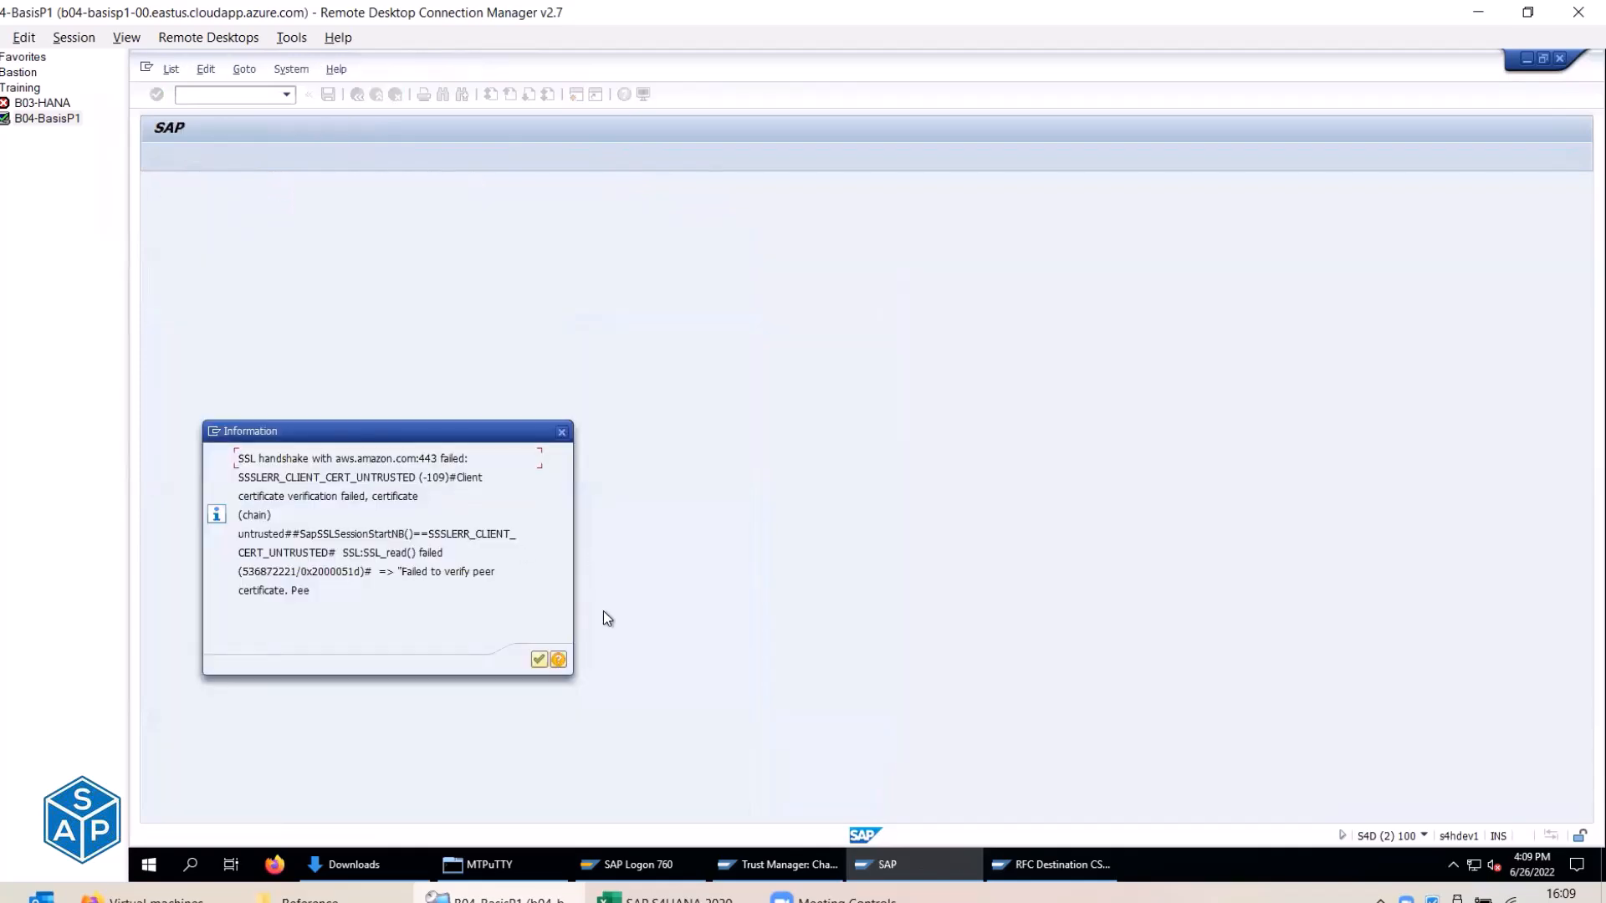
pyautogui.press('Return')
pyautogui.click(1051, 864)
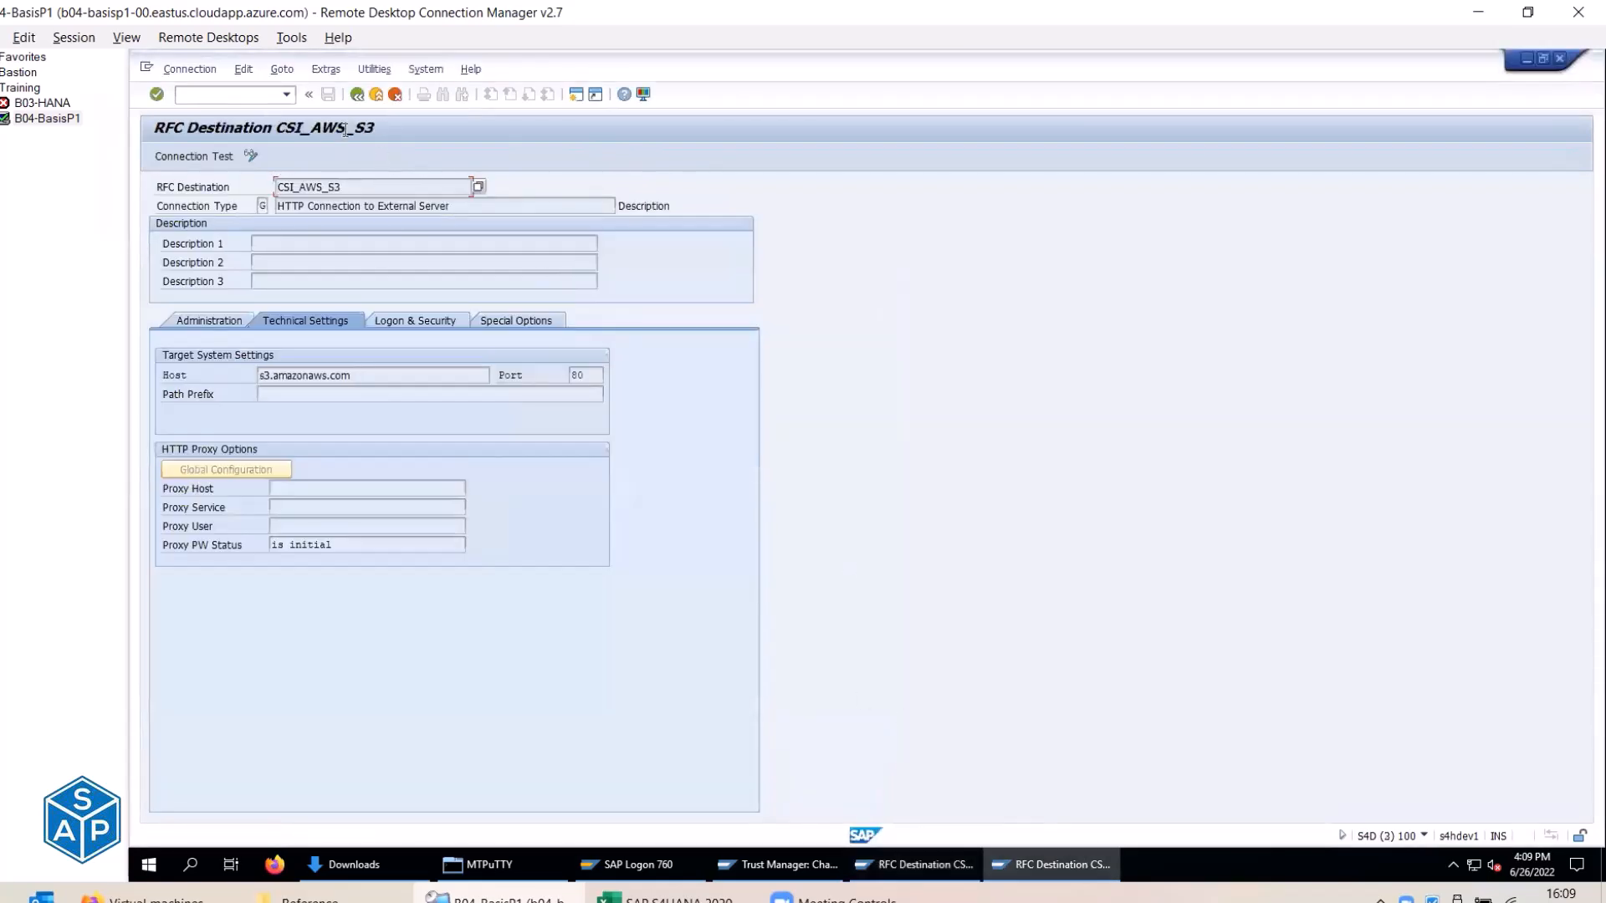
pyautogui.click(377, 95)
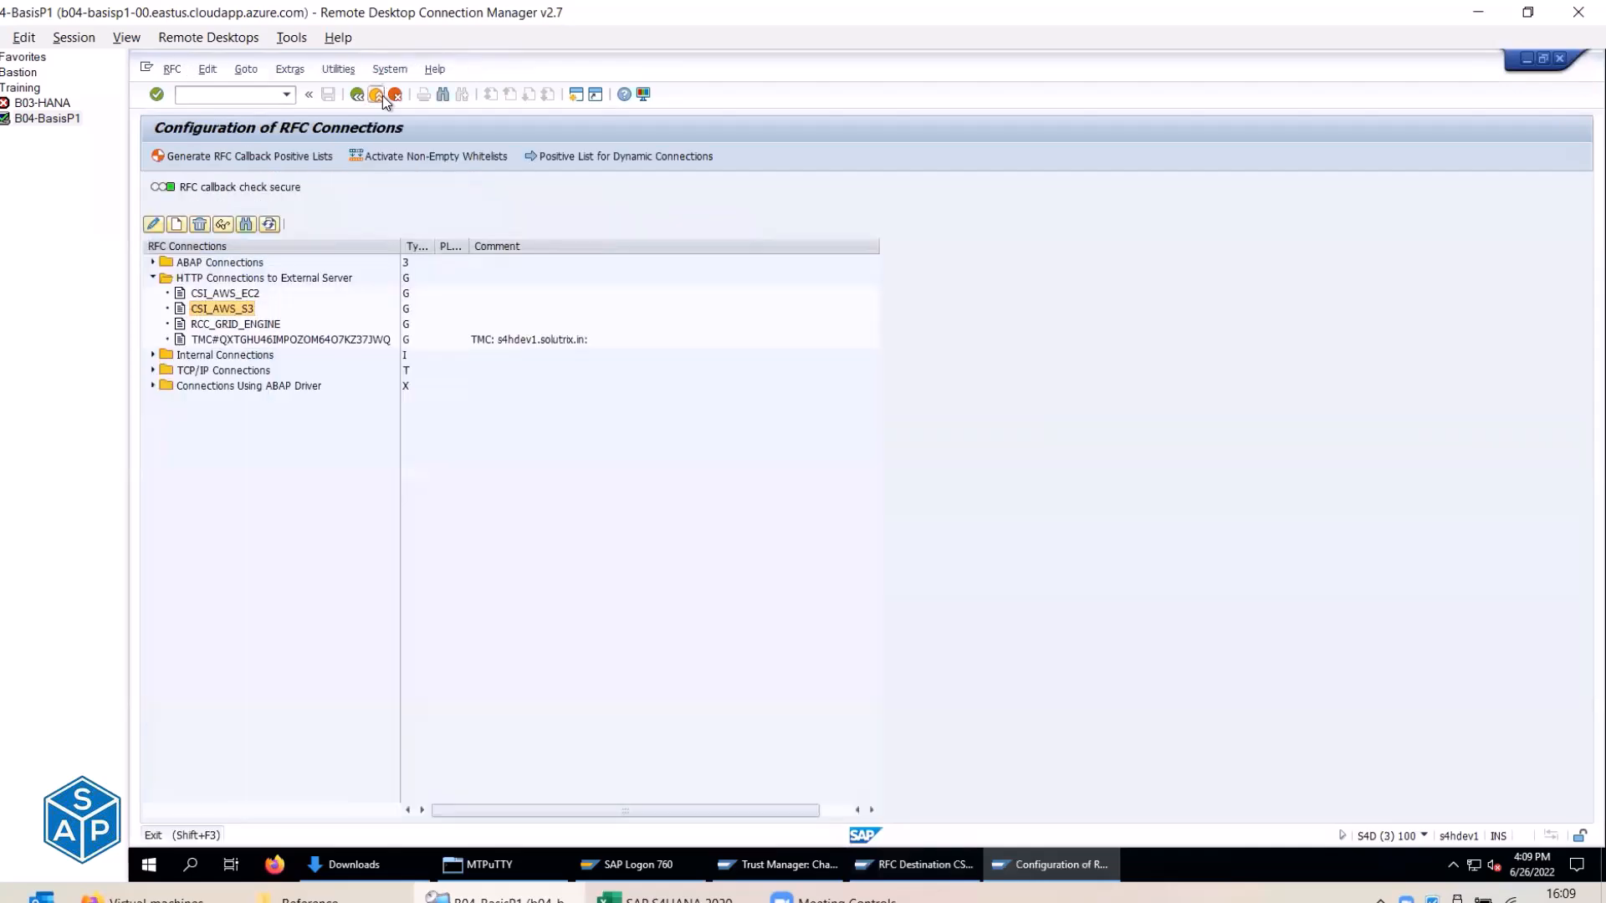
pyautogui.click(383, 96)
# Import Amazon Root CA 2 into the SSL client PSE, add it to the certificate list, and save.
pyautogui.click(383, 96)
pyautogui.click(773, 863)
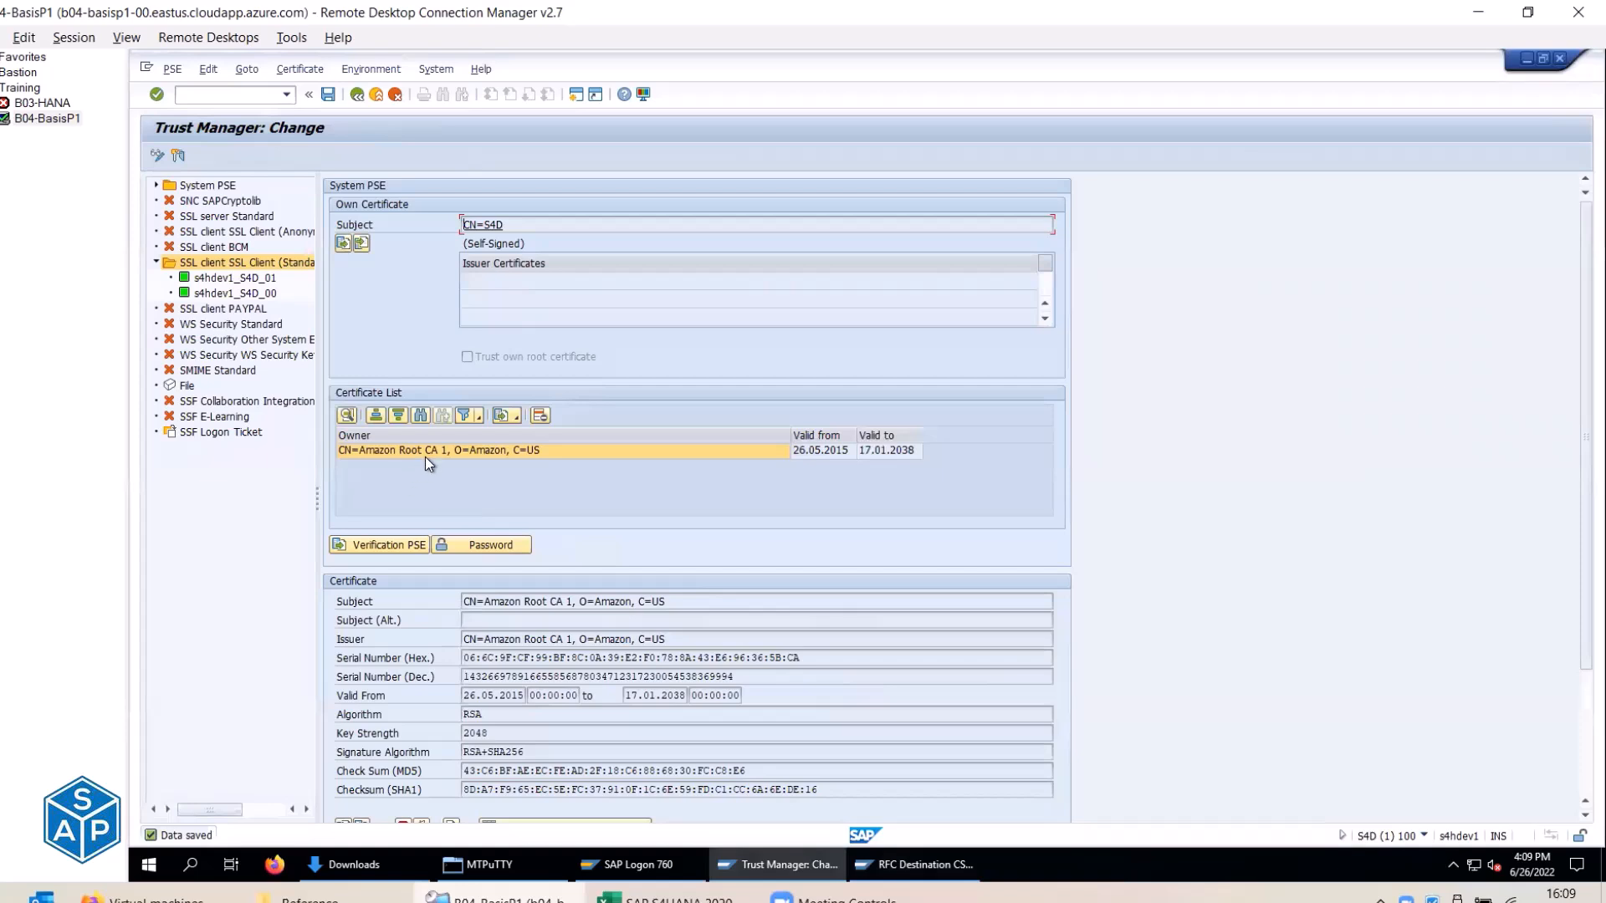
pyautogui.scroll(-1, 353, 794)
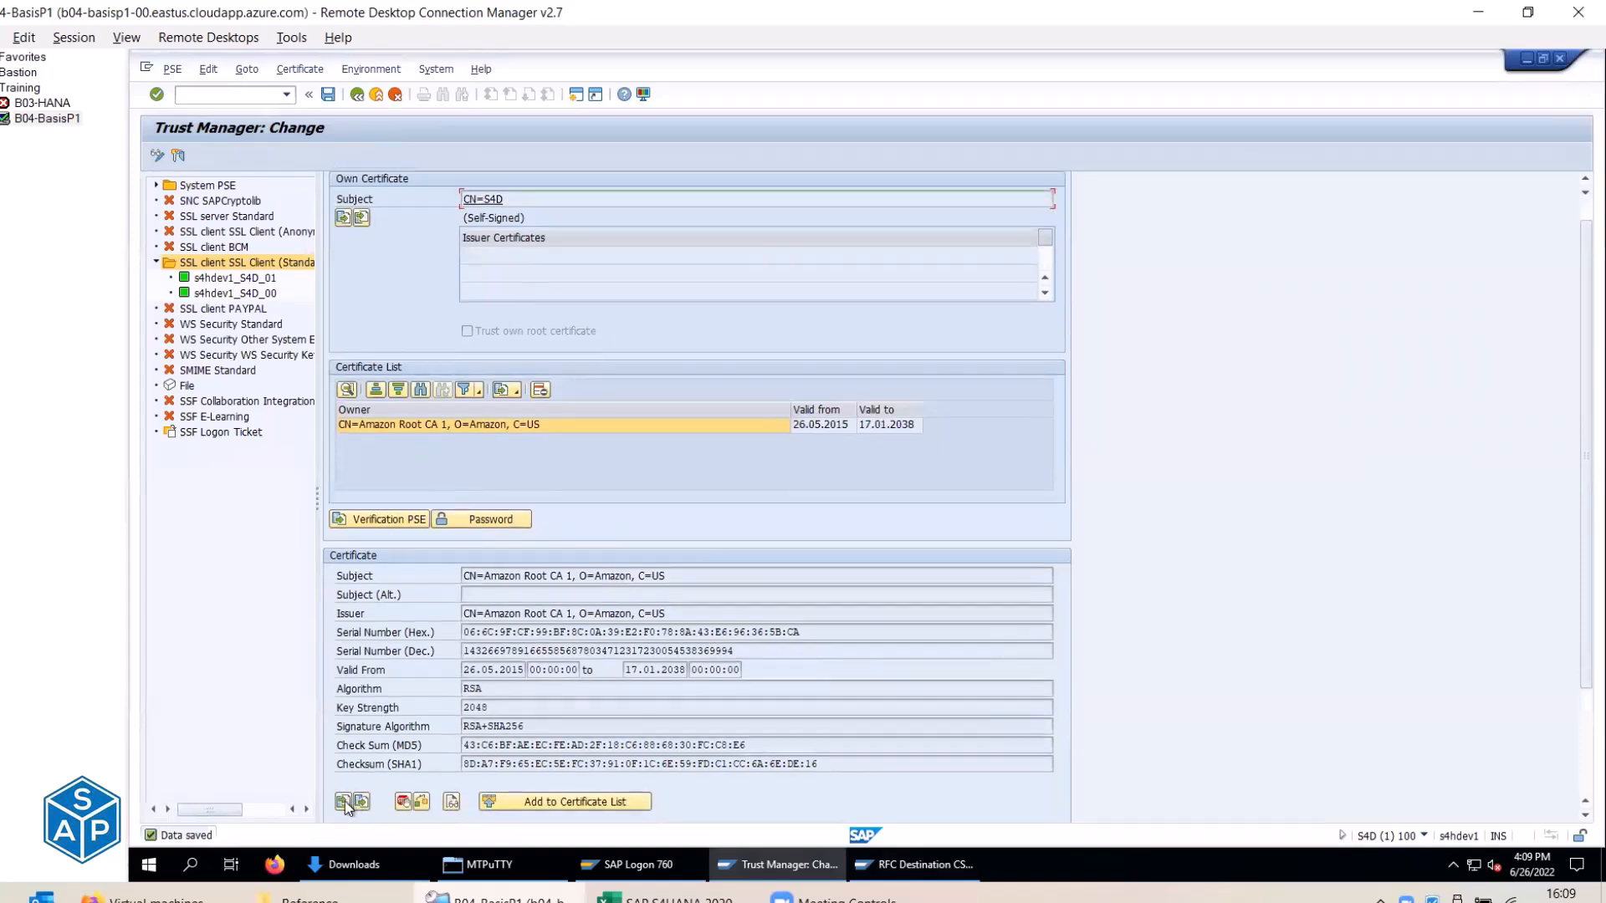
pyautogui.click(344, 801)
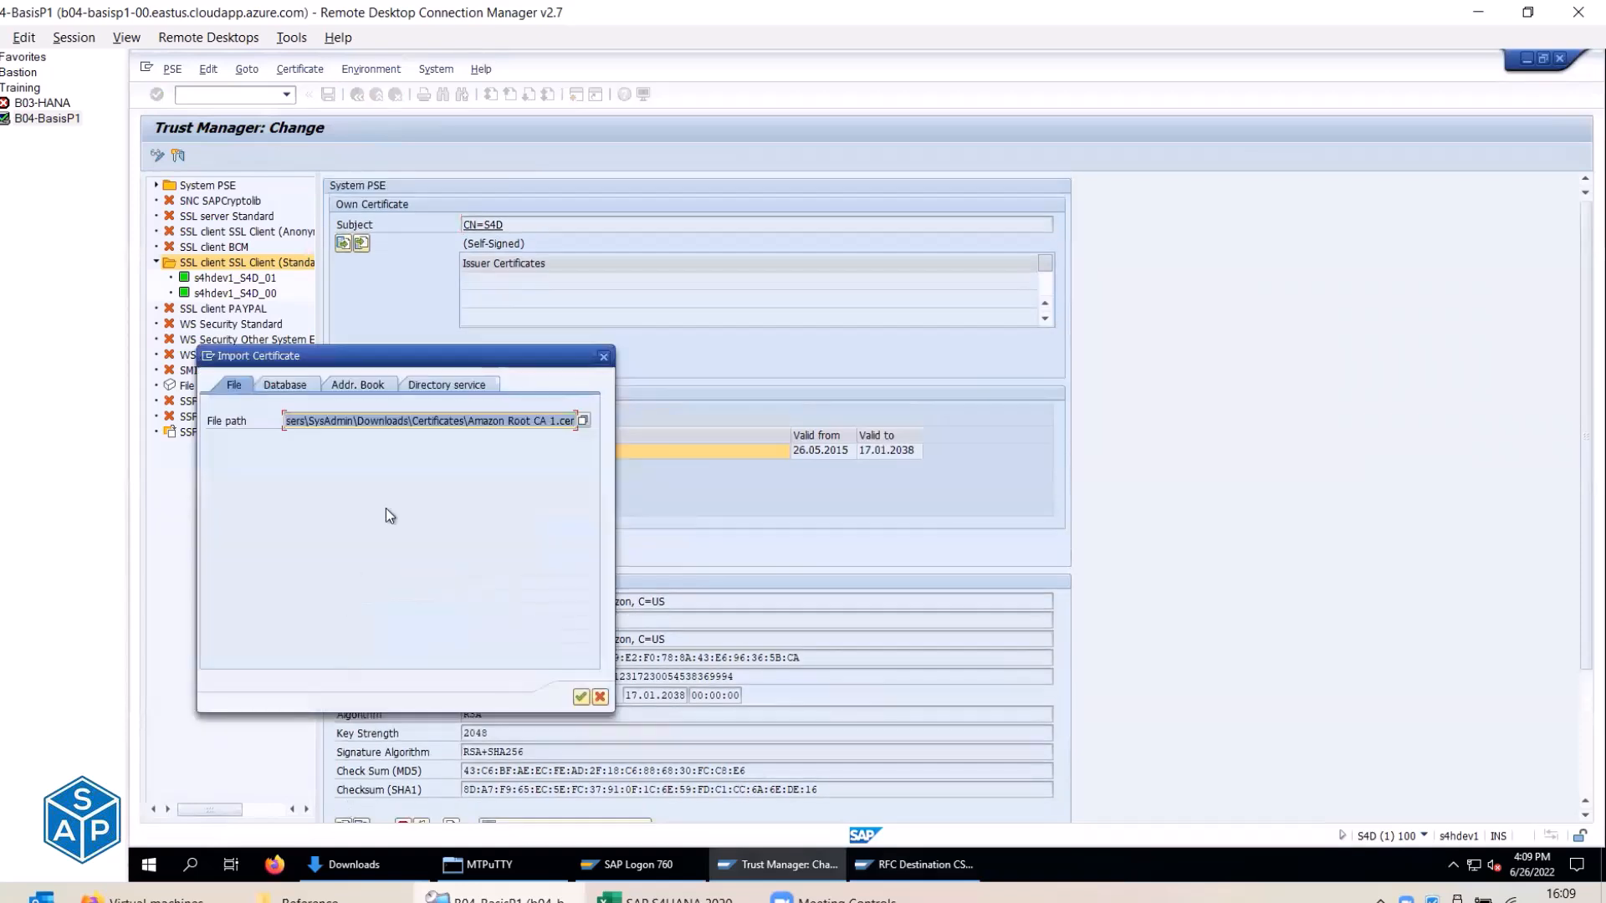
pyautogui.click(583, 424)
pyautogui.doubleClick(388, 458)
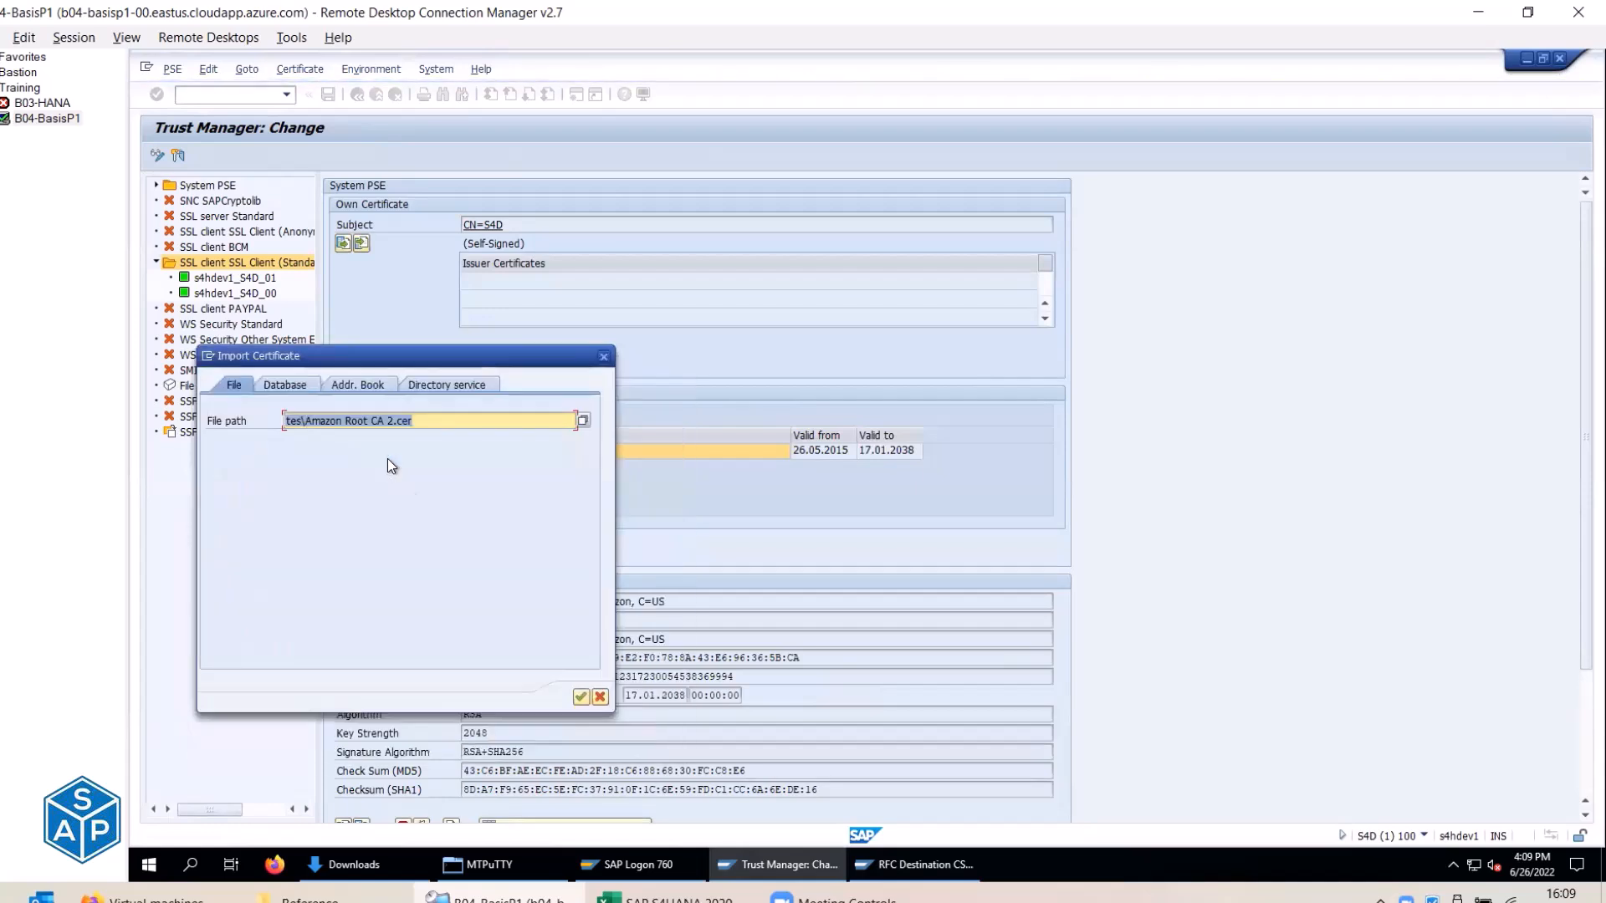
pyautogui.click(580, 697)
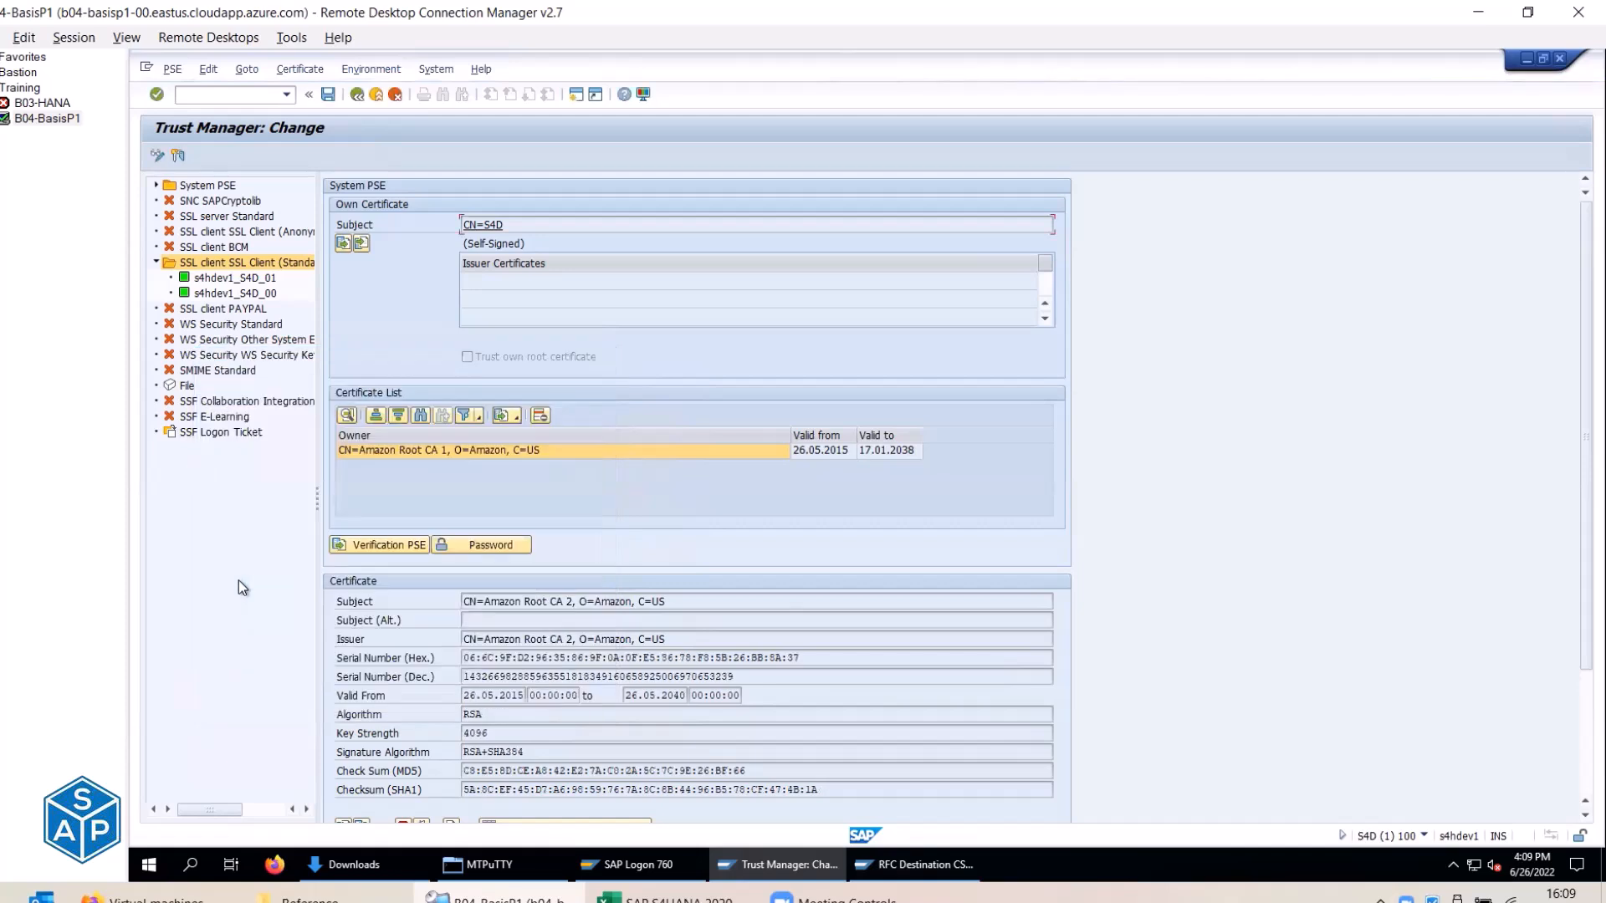
pyautogui.moveTo(546, 602); pyautogui.dragTo(574, 603)
pyautogui.scroll(-2, 575, 605)
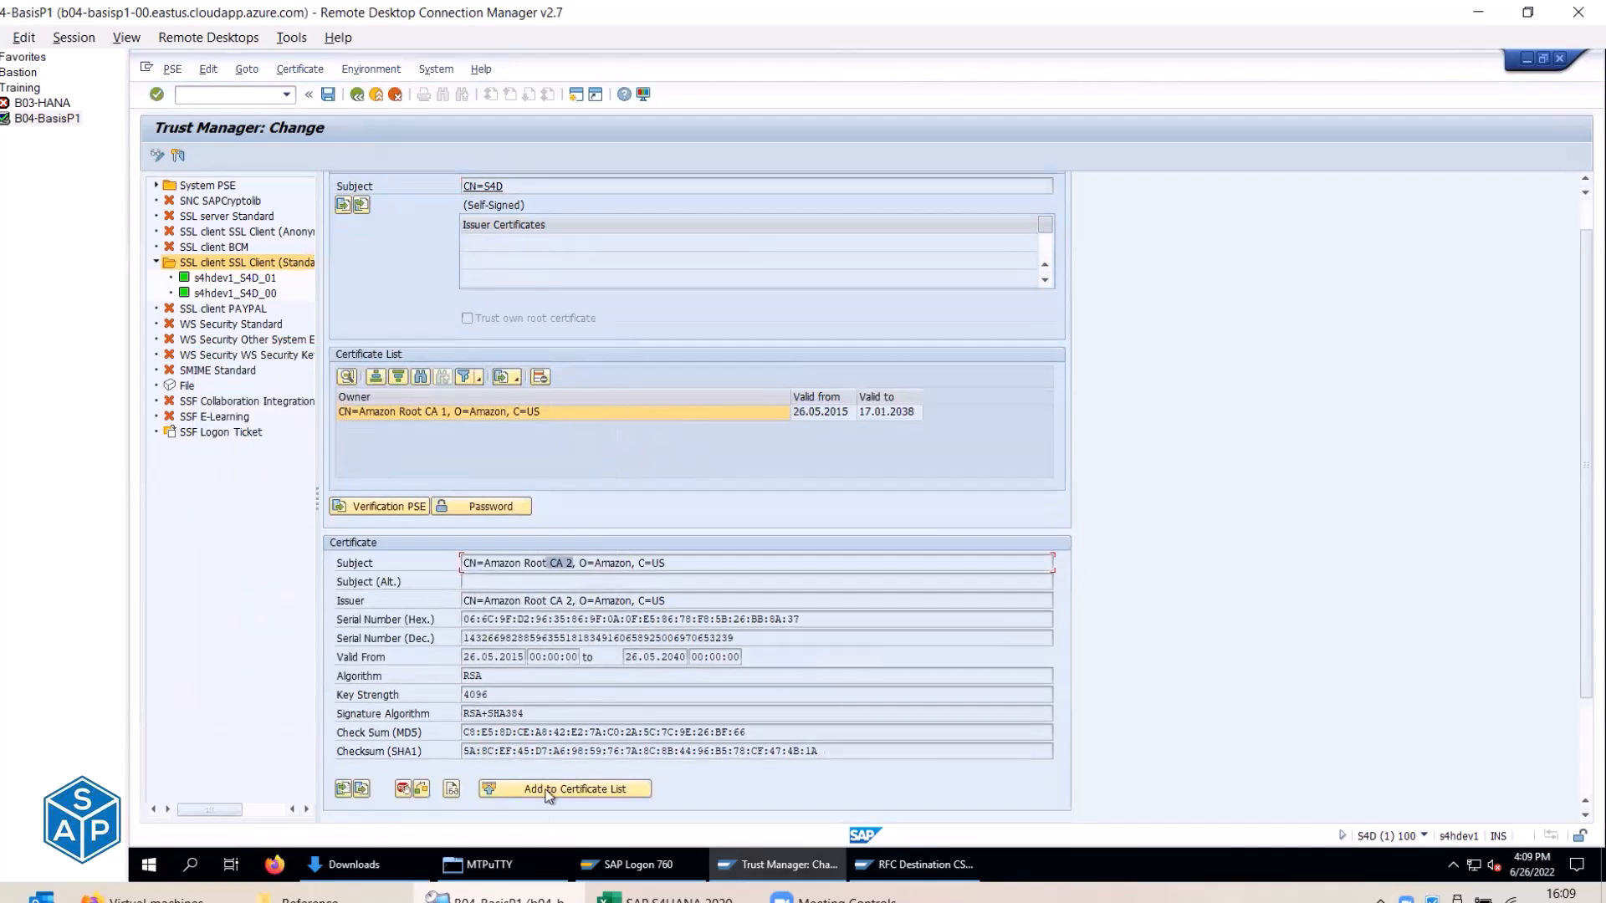
pyautogui.click(549, 789)
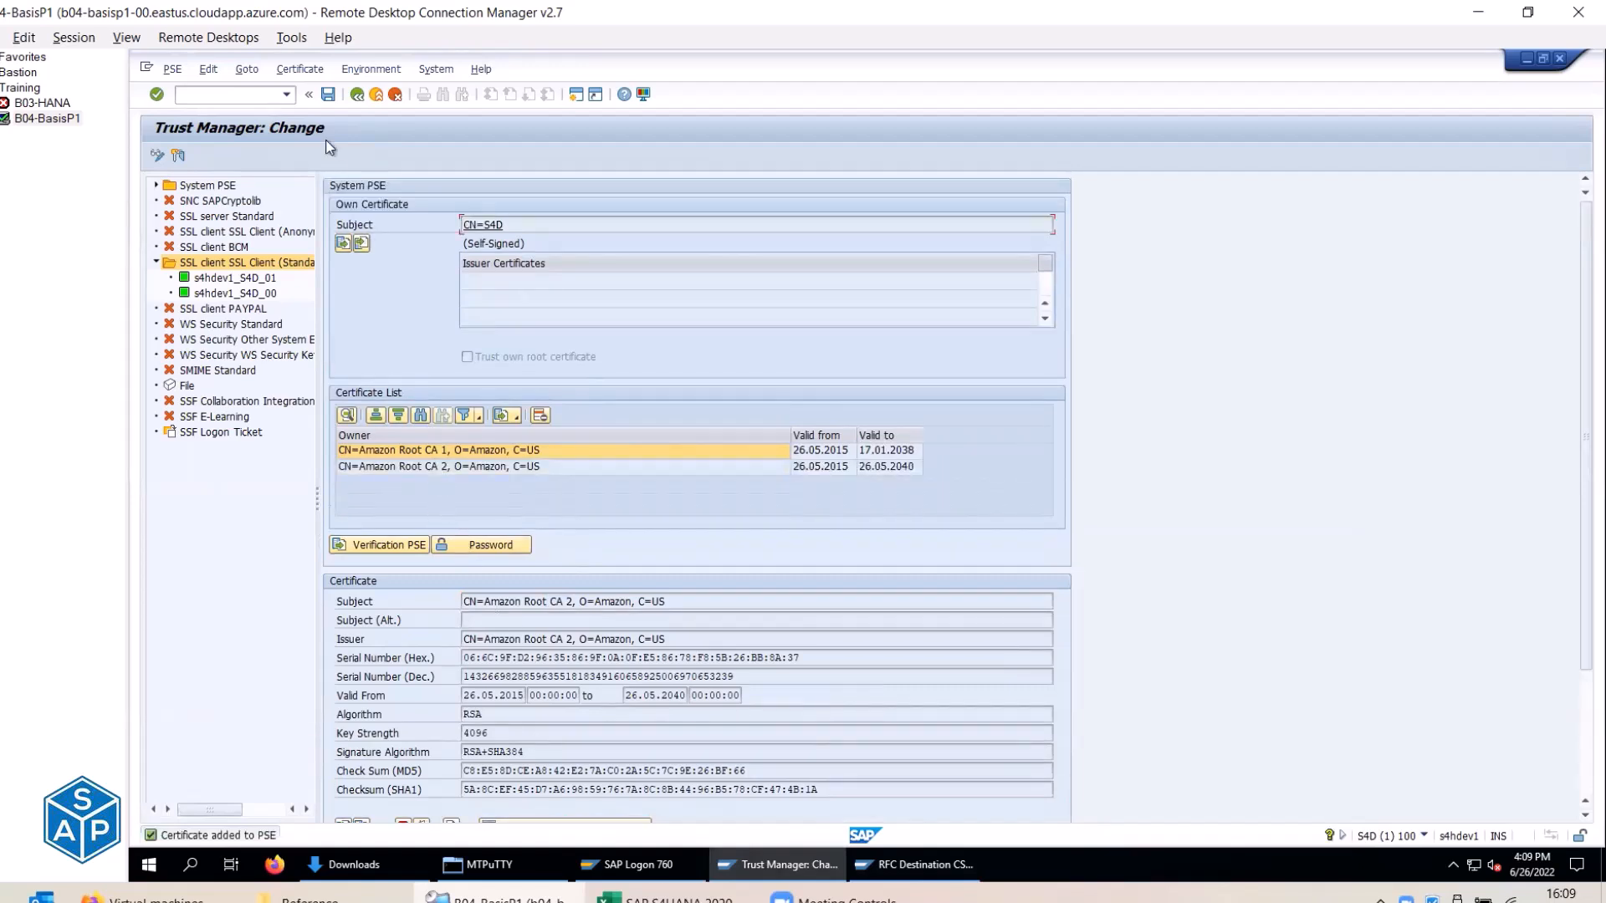
pyautogui.click(328, 96)
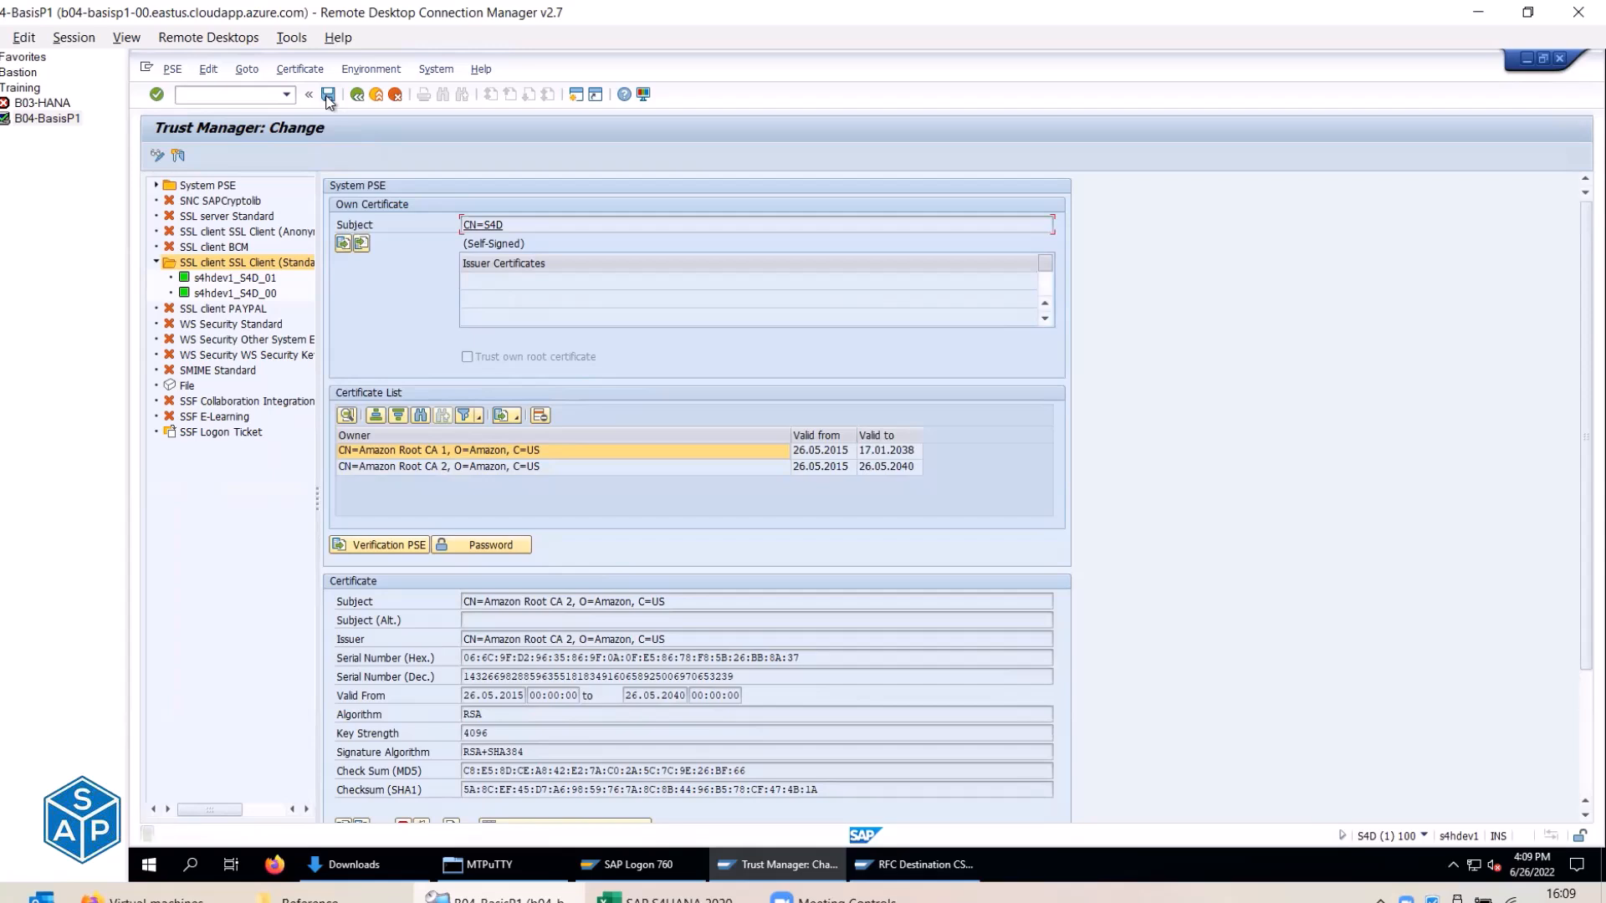
# Re-test the CSI_AWS_EC2 connection in SM59, which still fails the SSL check.
pyautogui.click(912, 869)
pyautogui.click(374, 94)
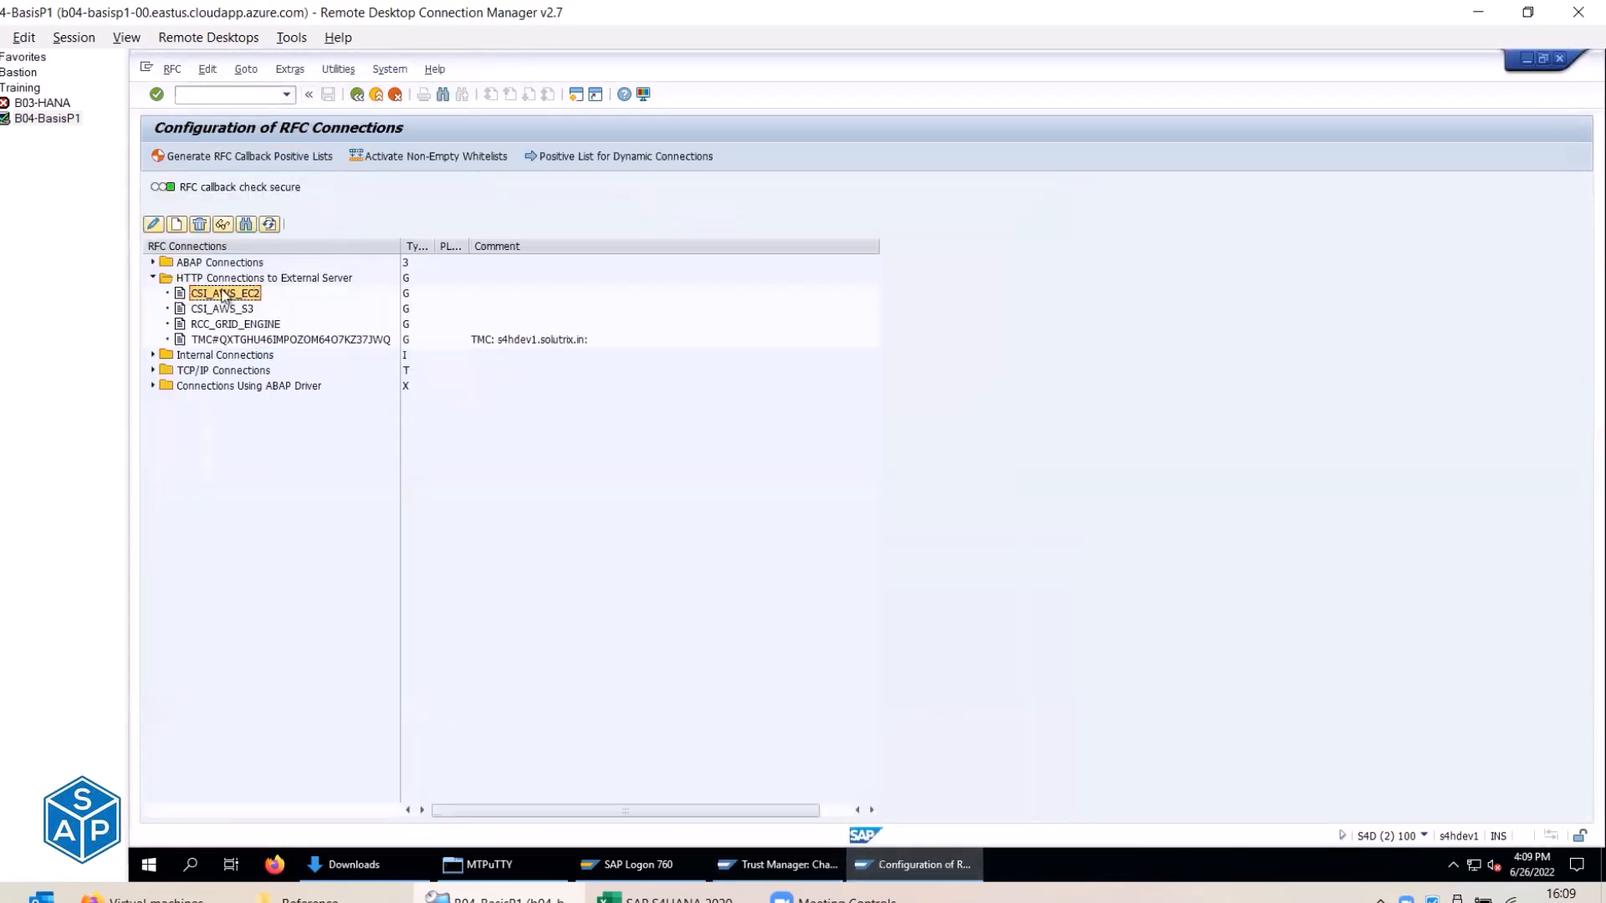
pyautogui.doubleClick(224, 295)
pyautogui.click(182, 160)
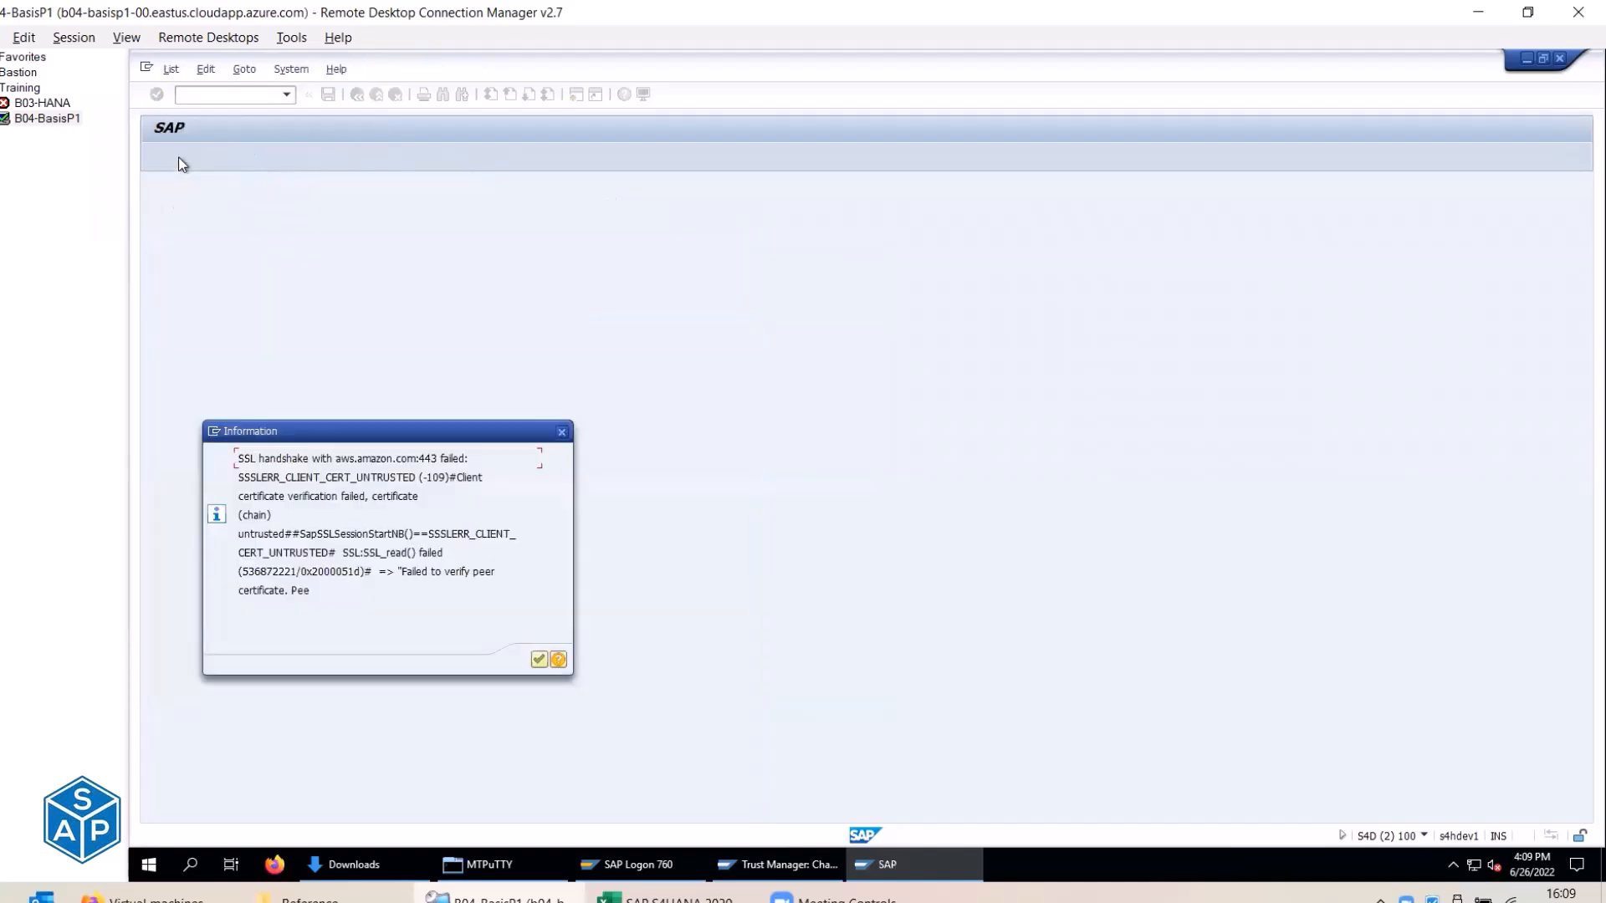
pyautogui.press('Return')
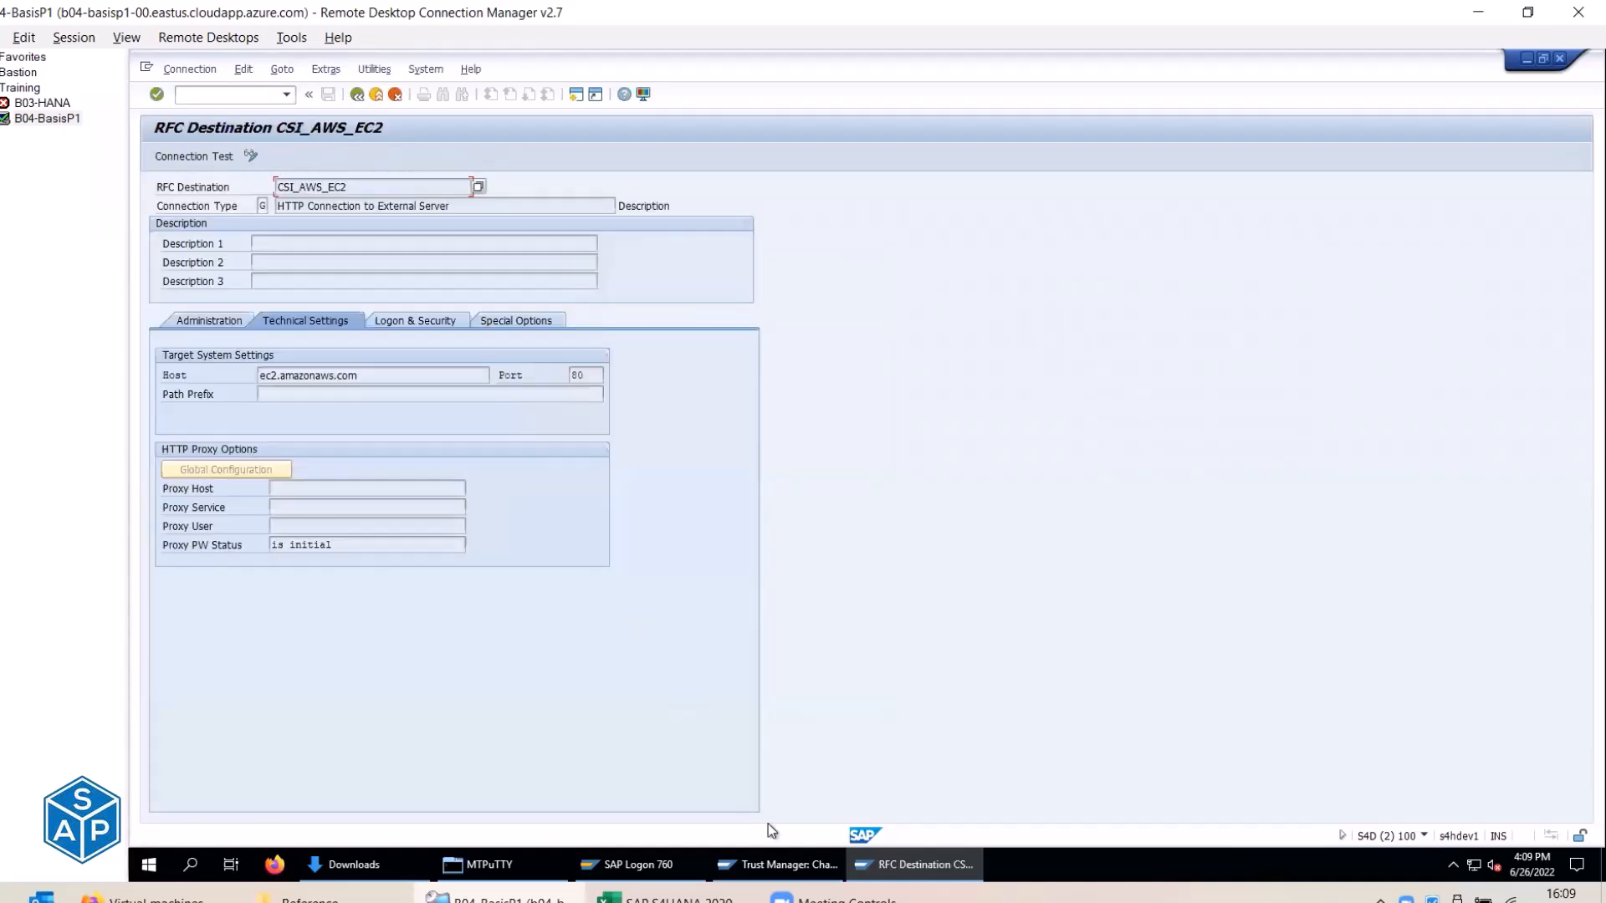
pyautogui.click(787, 865)
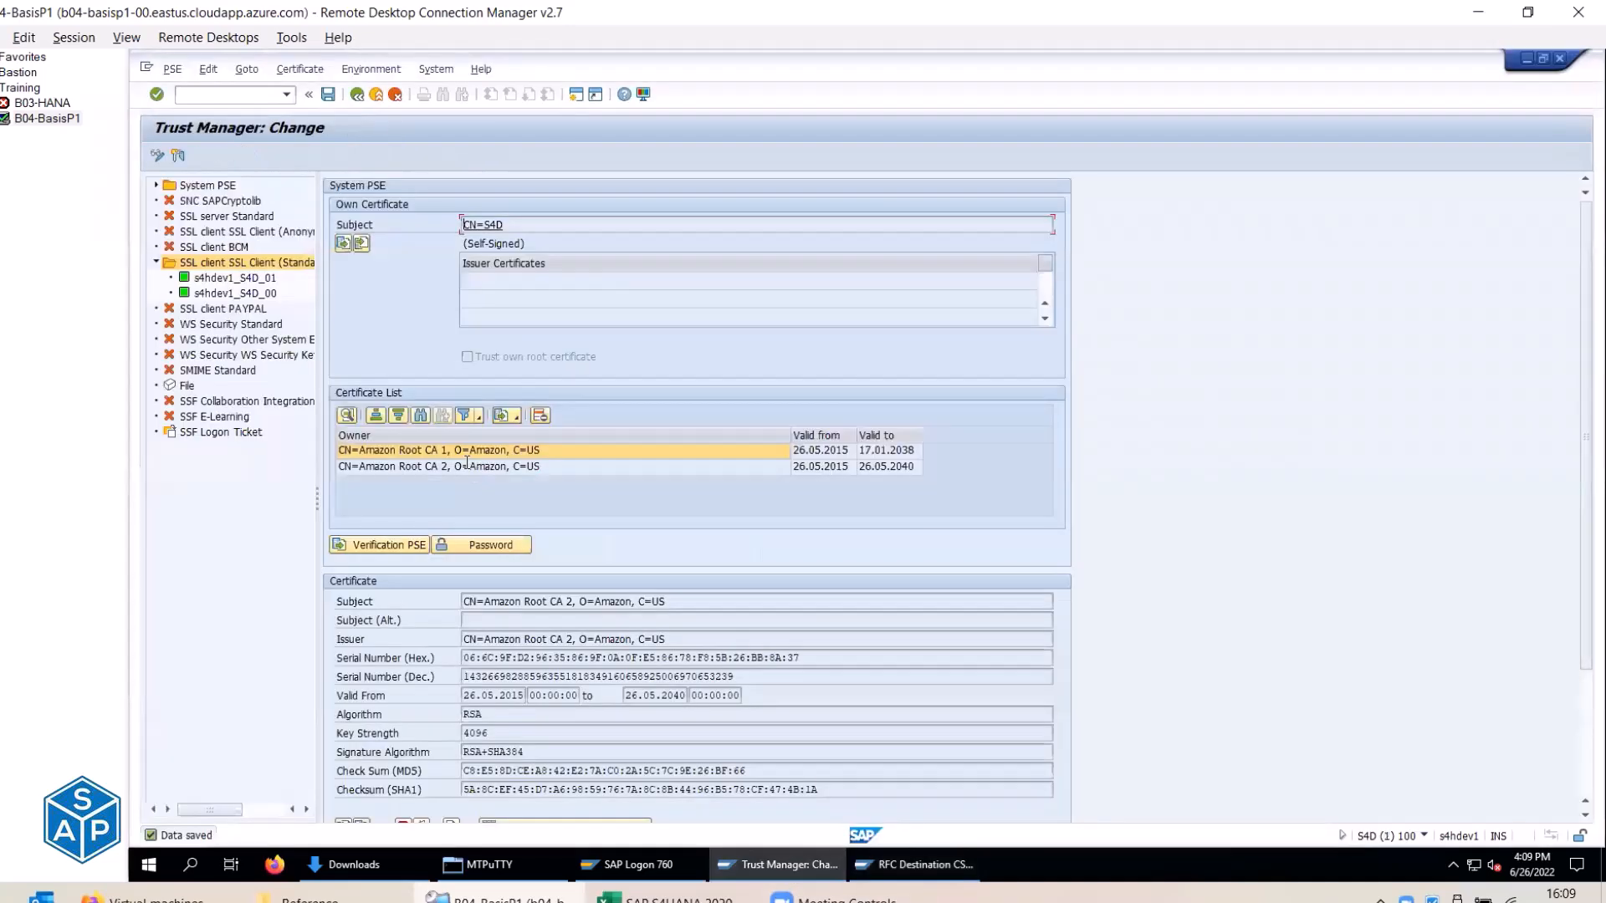
# Import the Amazon Root CA 3 certificate file into the PSE certificate list and save the PSE.
pyautogui.click(384, 544)
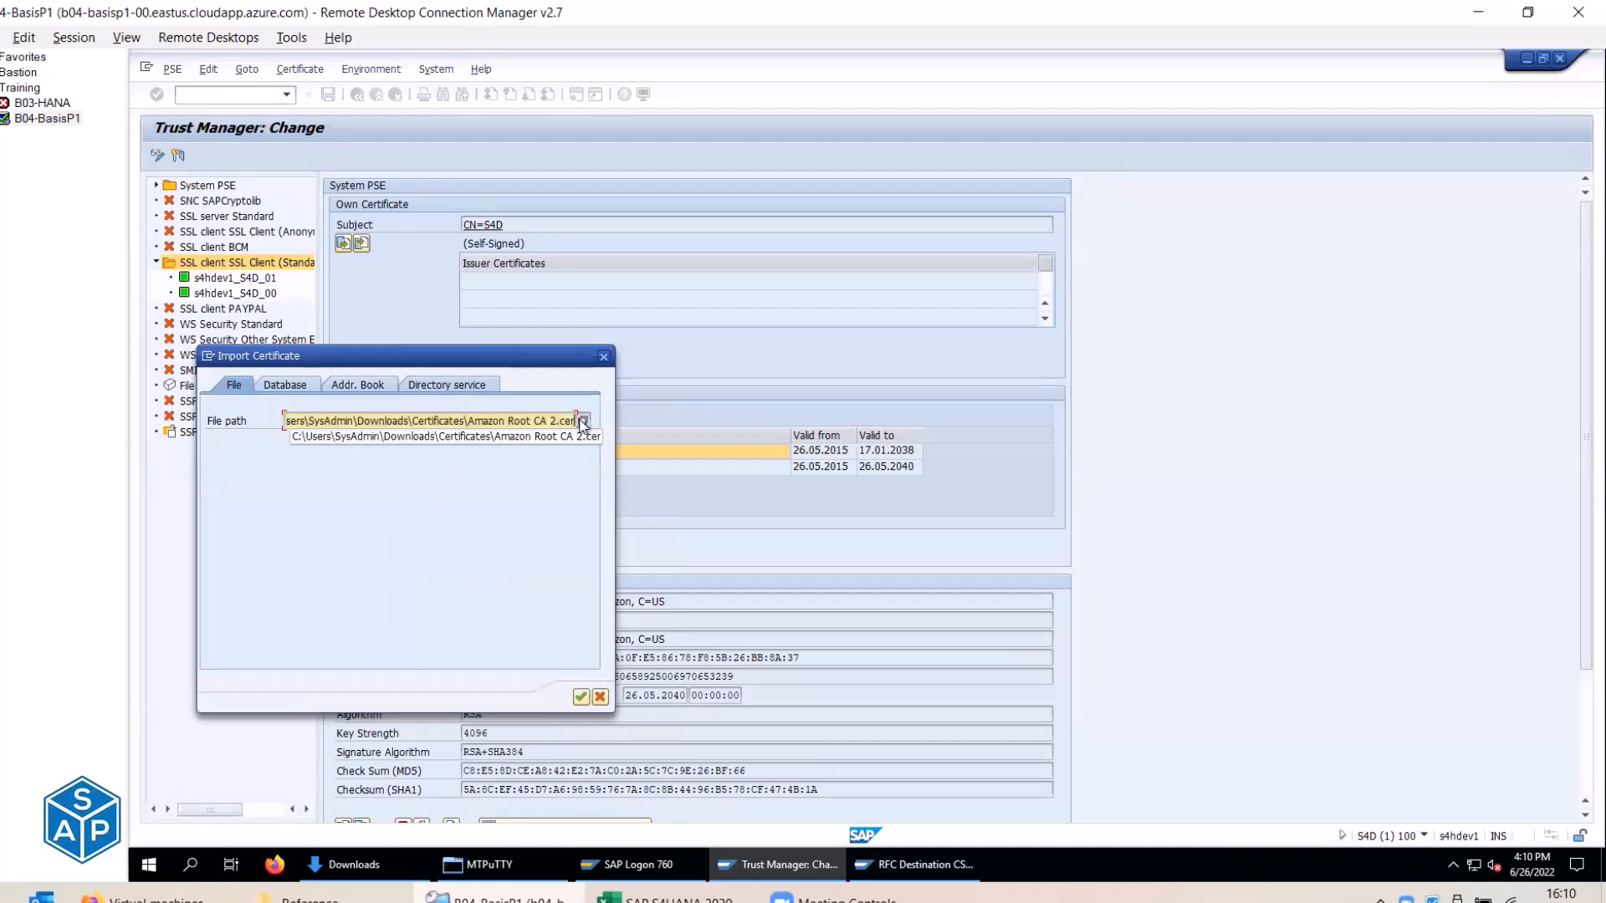
pyautogui.click(583, 420)
pyautogui.doubleClick(389, 475)
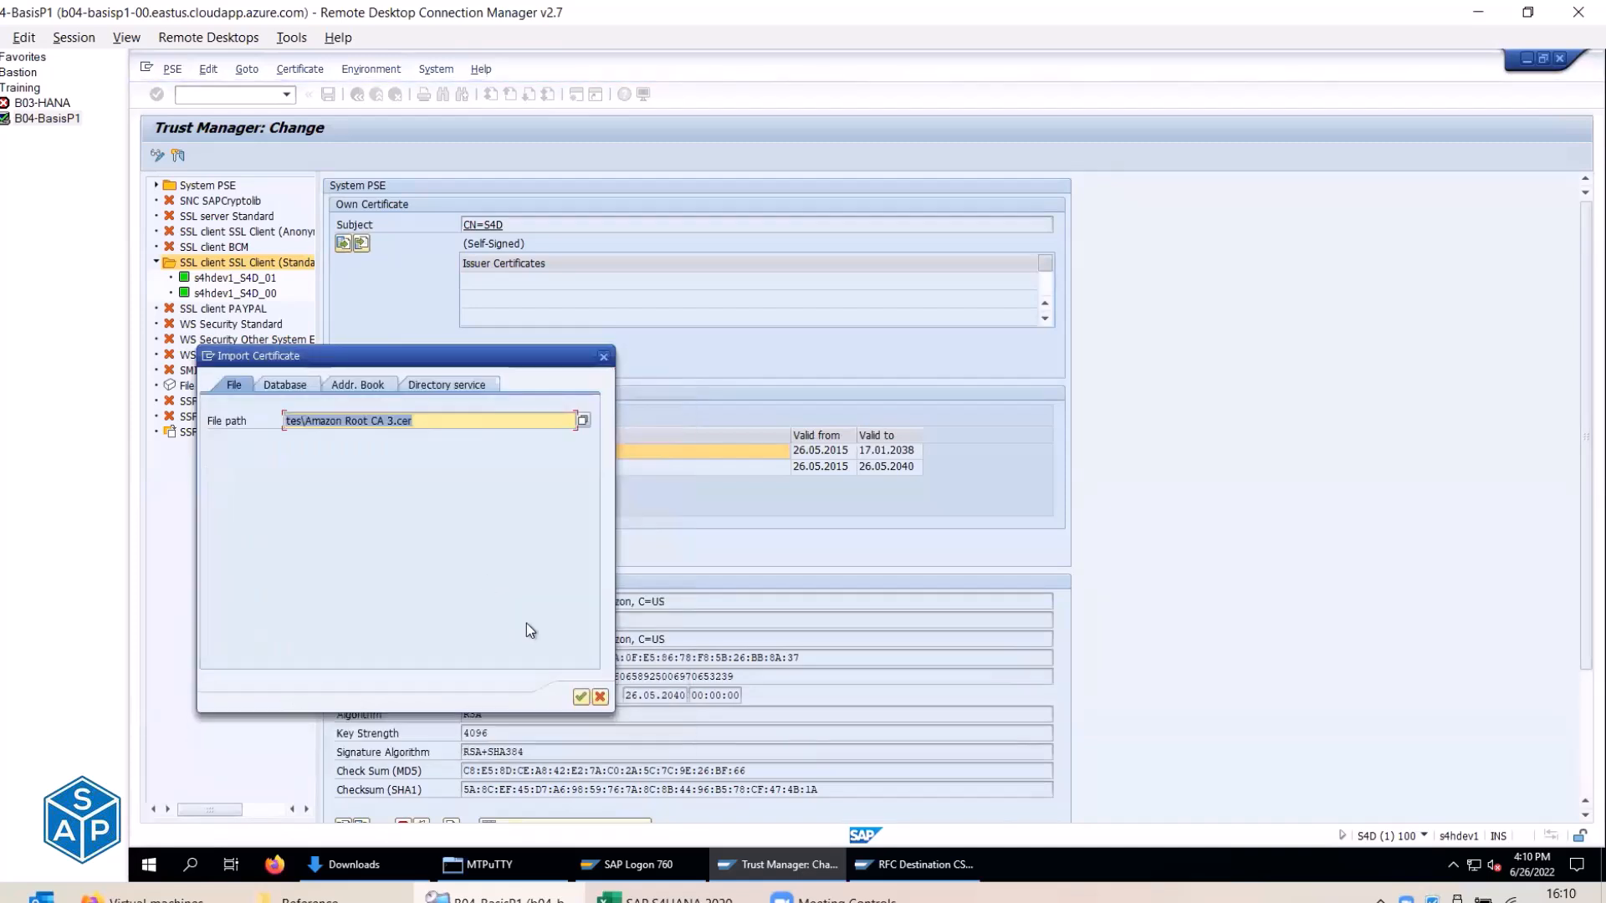
pyautogui.click(581, 696)
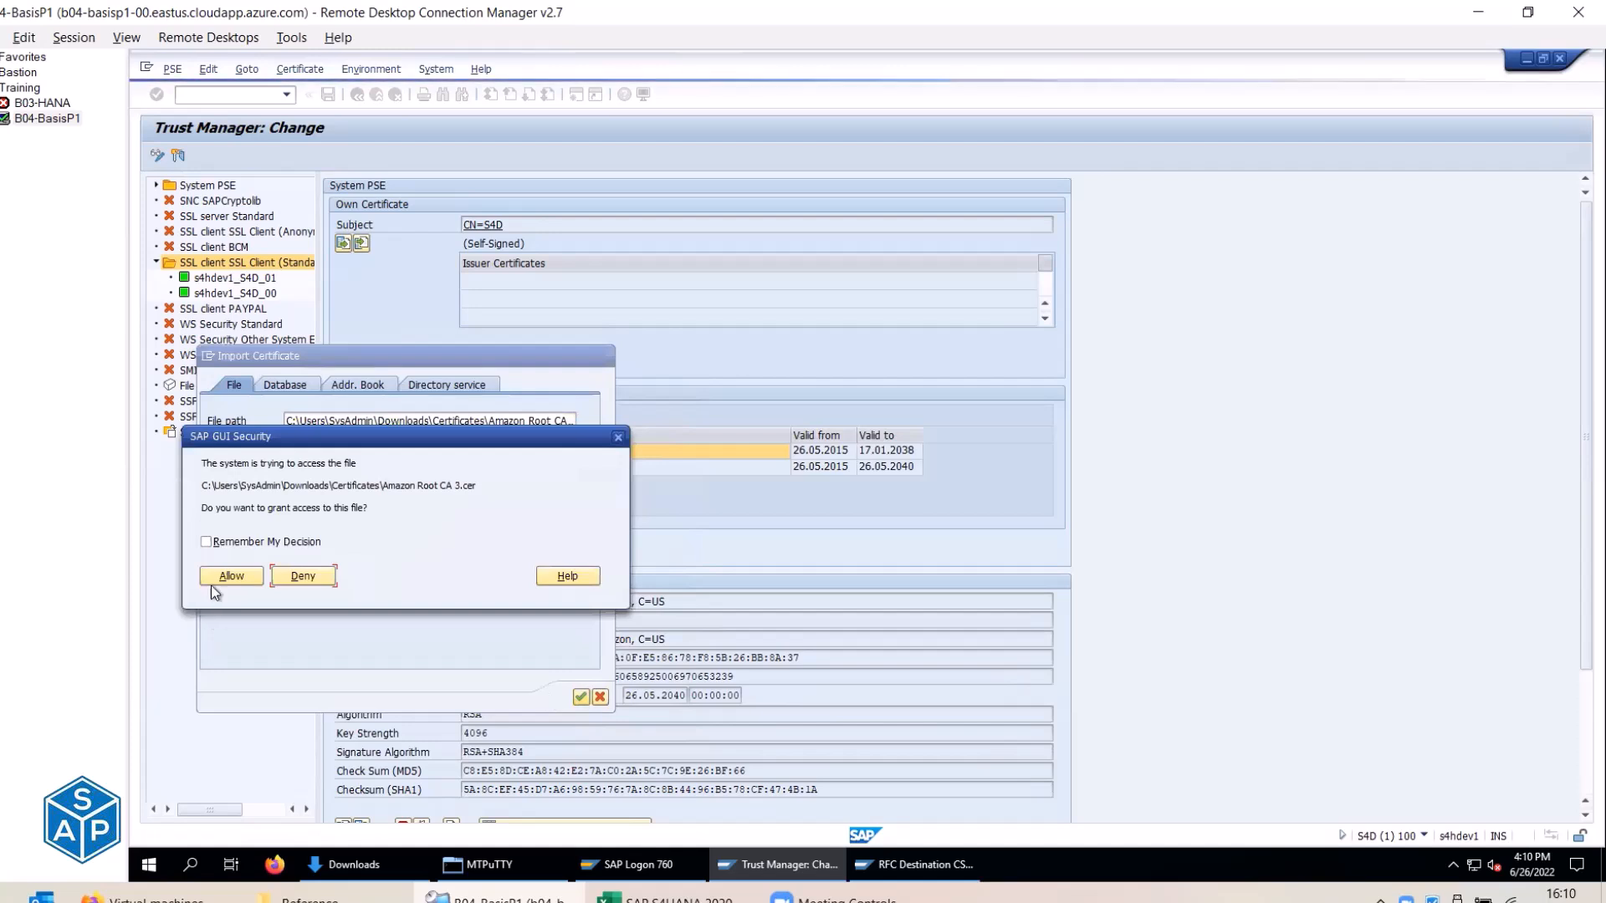
pyautogui.click(224, 575)
pyautogui.moveTo(542, 604); pyautogui.dragTo(595, 606)
pyautogui.scroll(-1, 509, 799)
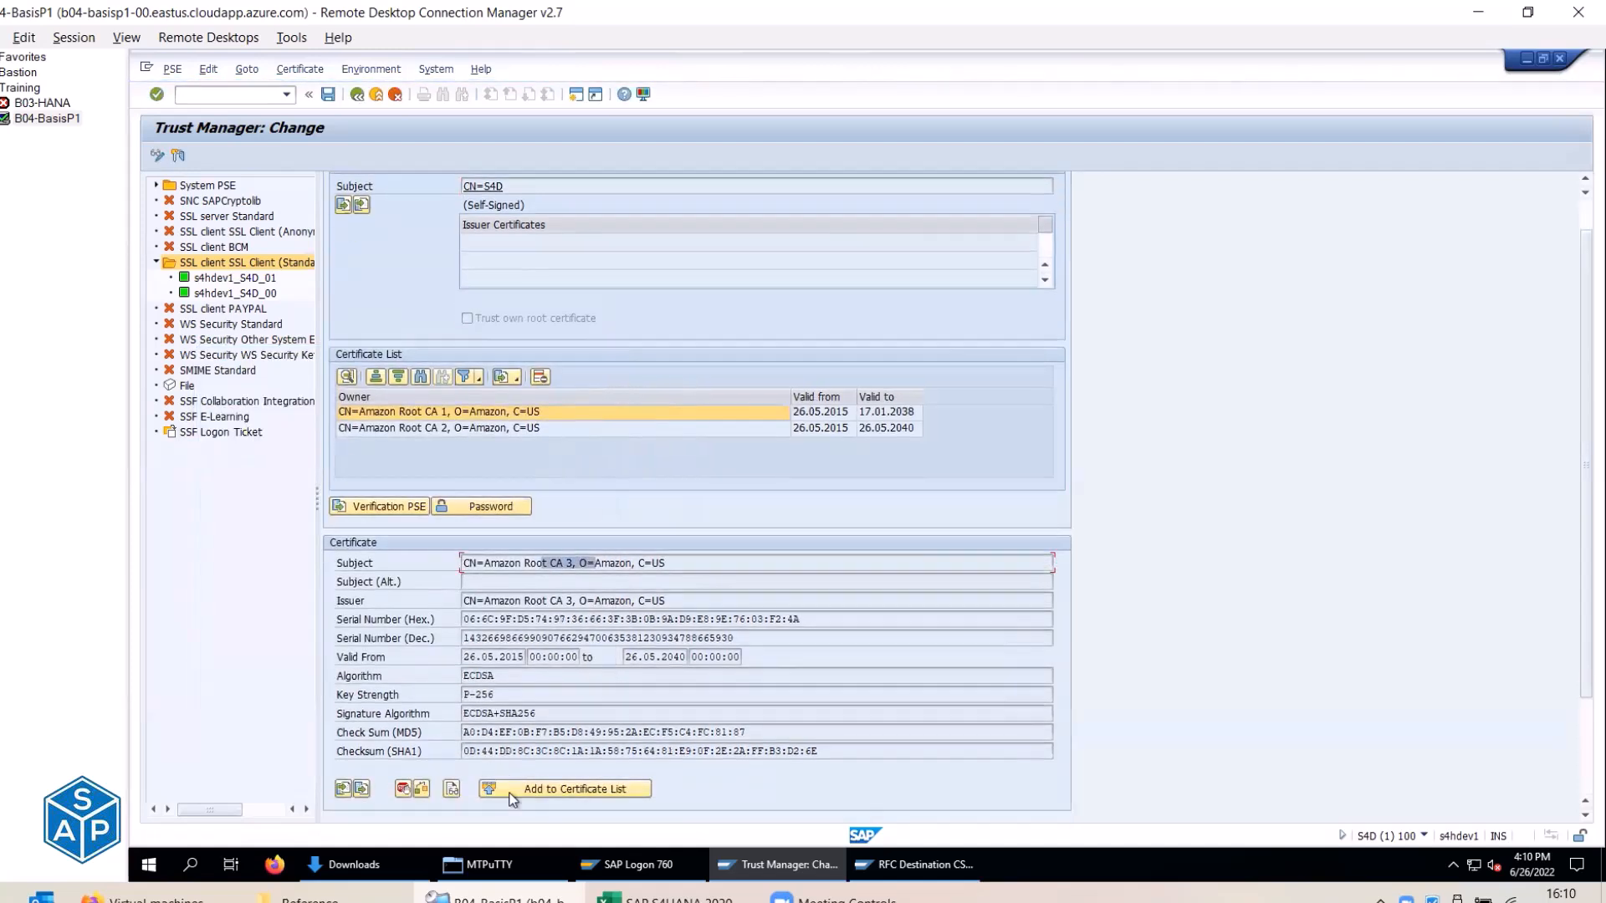
pyautogui.click(509, 797)
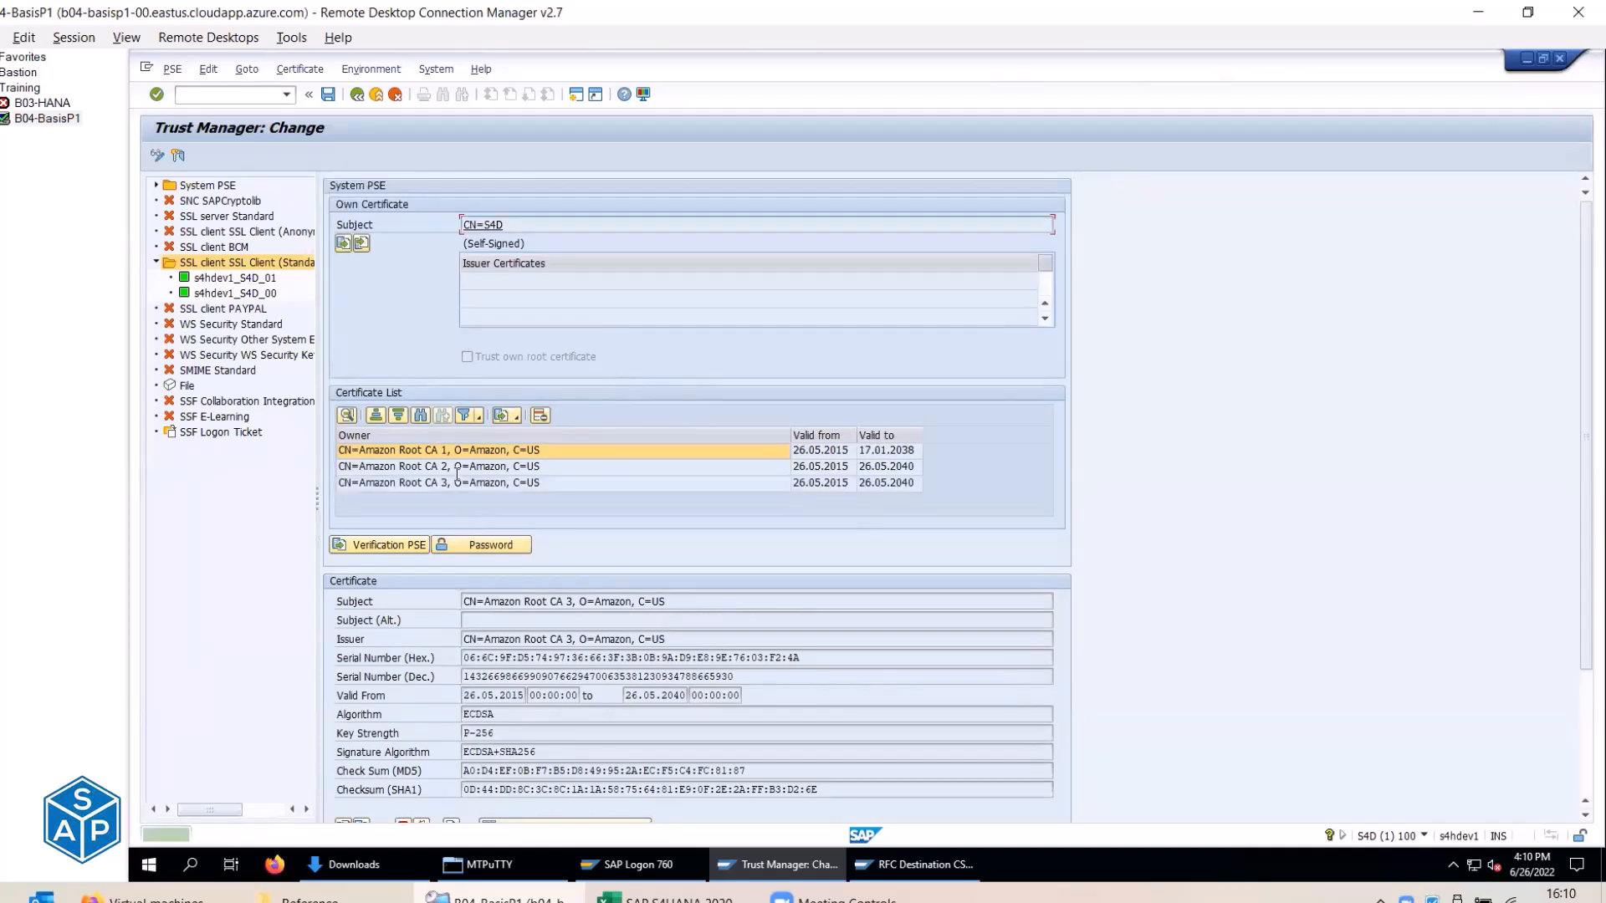
pyautogui.click(328, 96)
# Retest the CSI_AWS_EC2 connection, dismiss the information message, and return to Trust Manager.
pyautogui.click(888, 873)
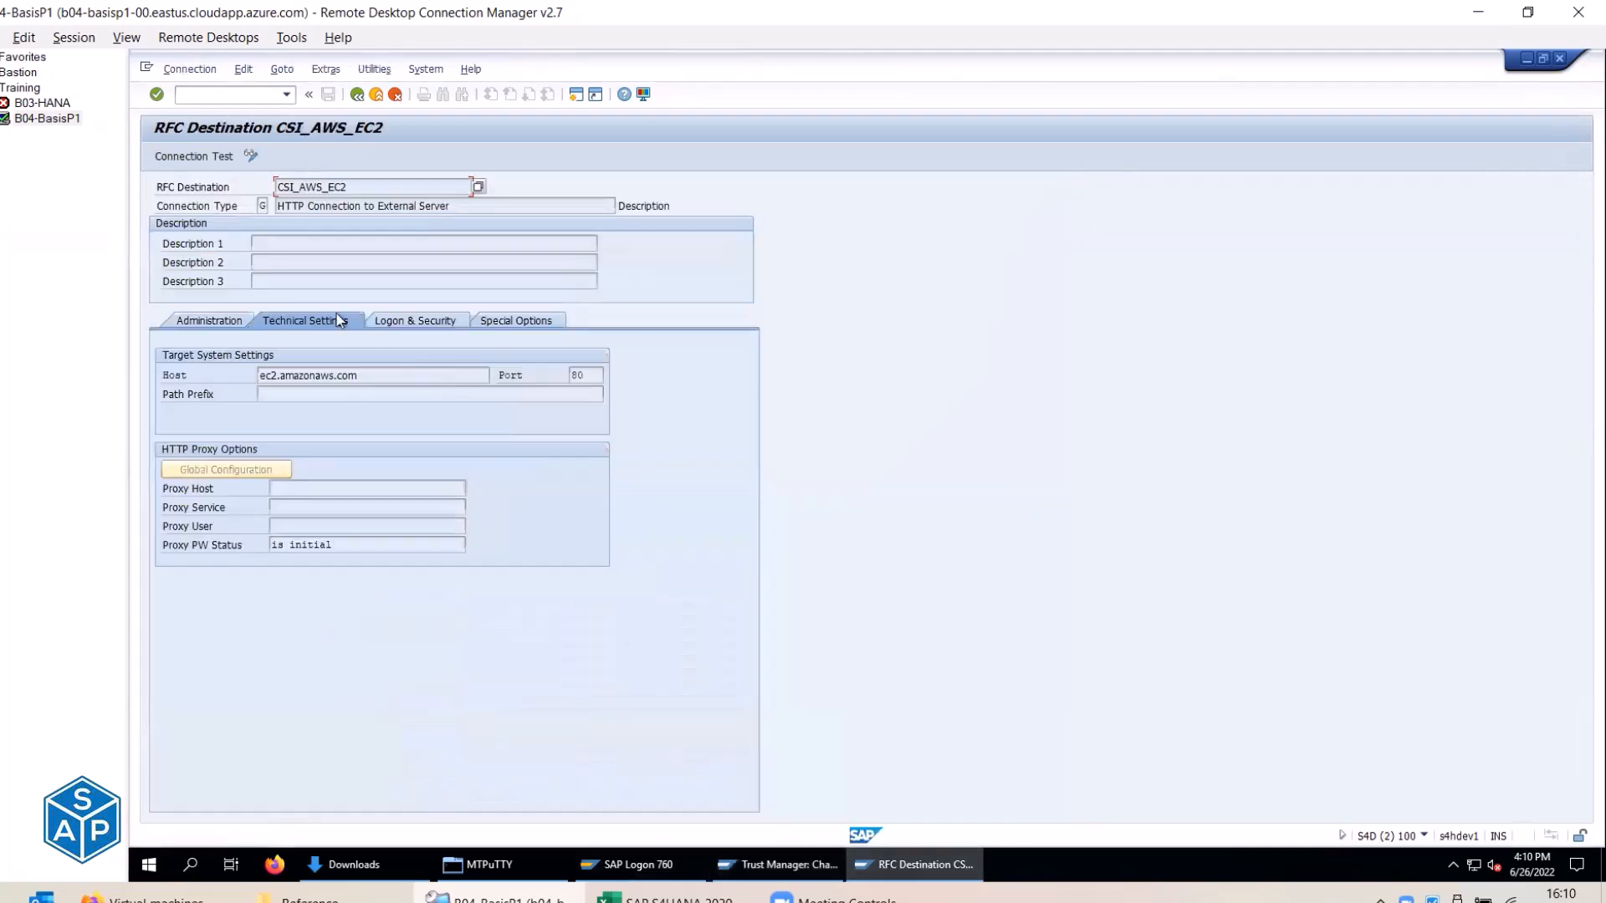
pyautogui.click(190, 157)
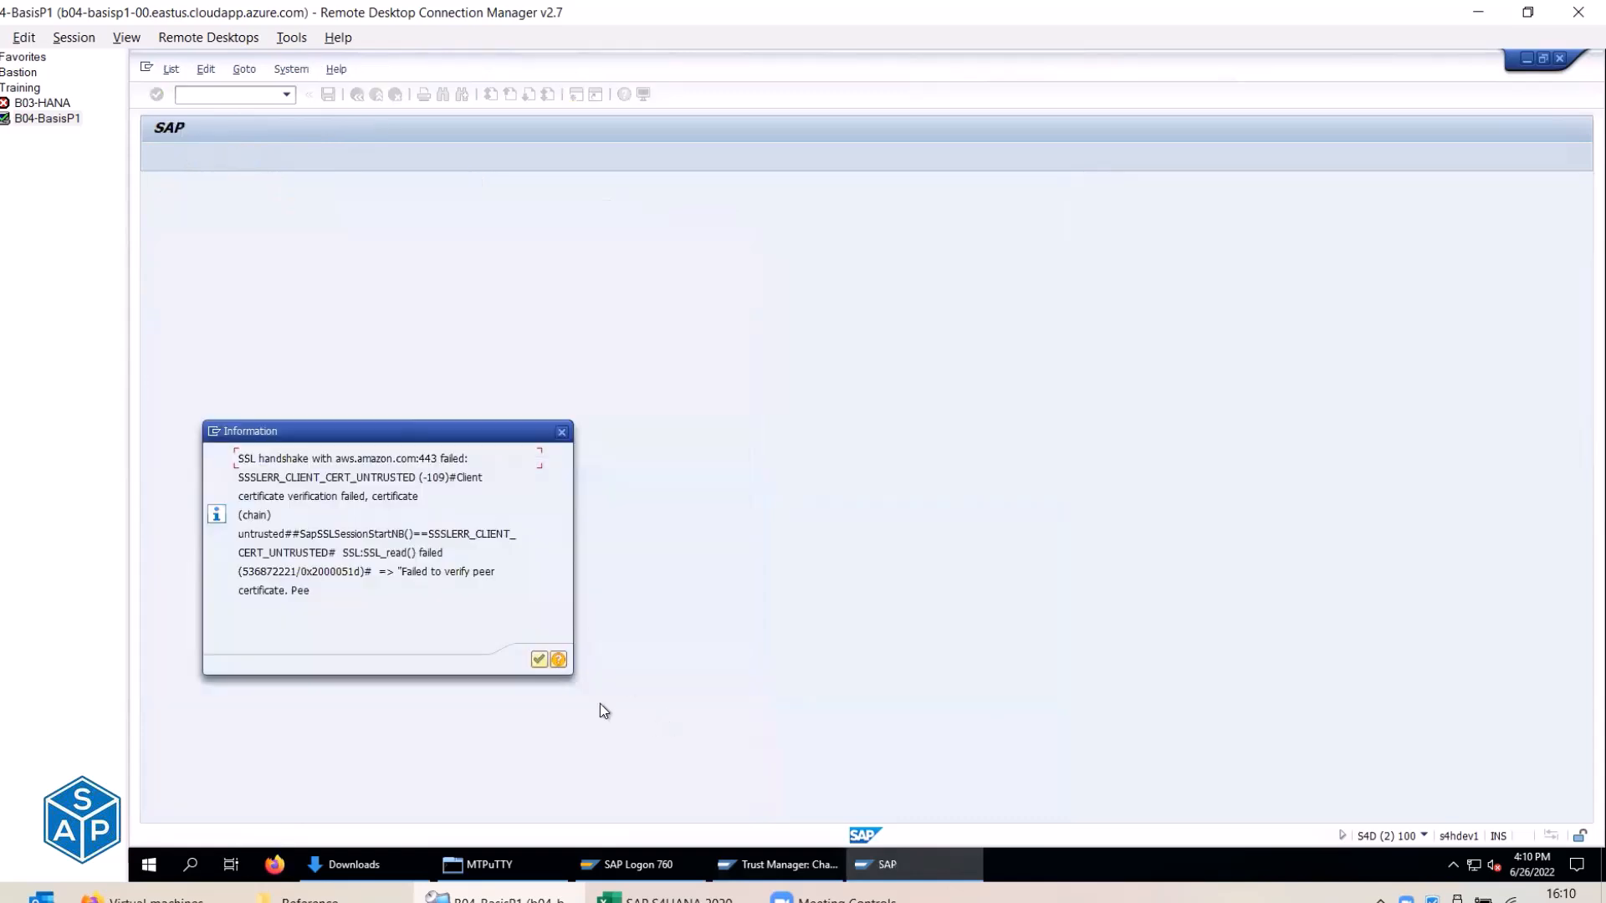
pyautogui.press('Return')
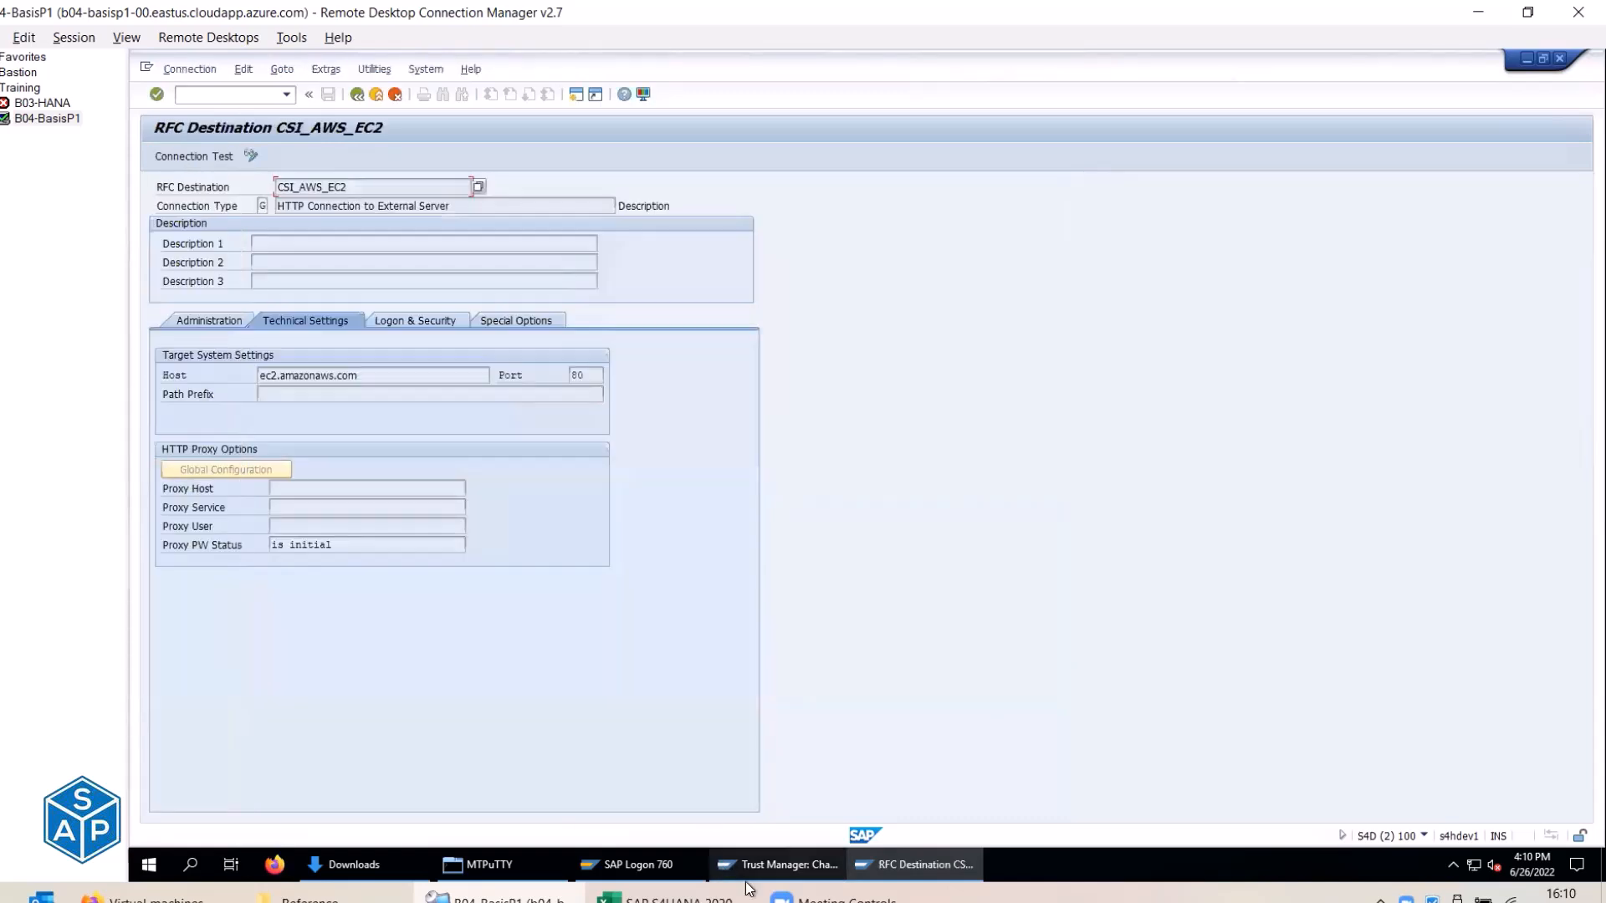
pyautogui.click(744, 870)
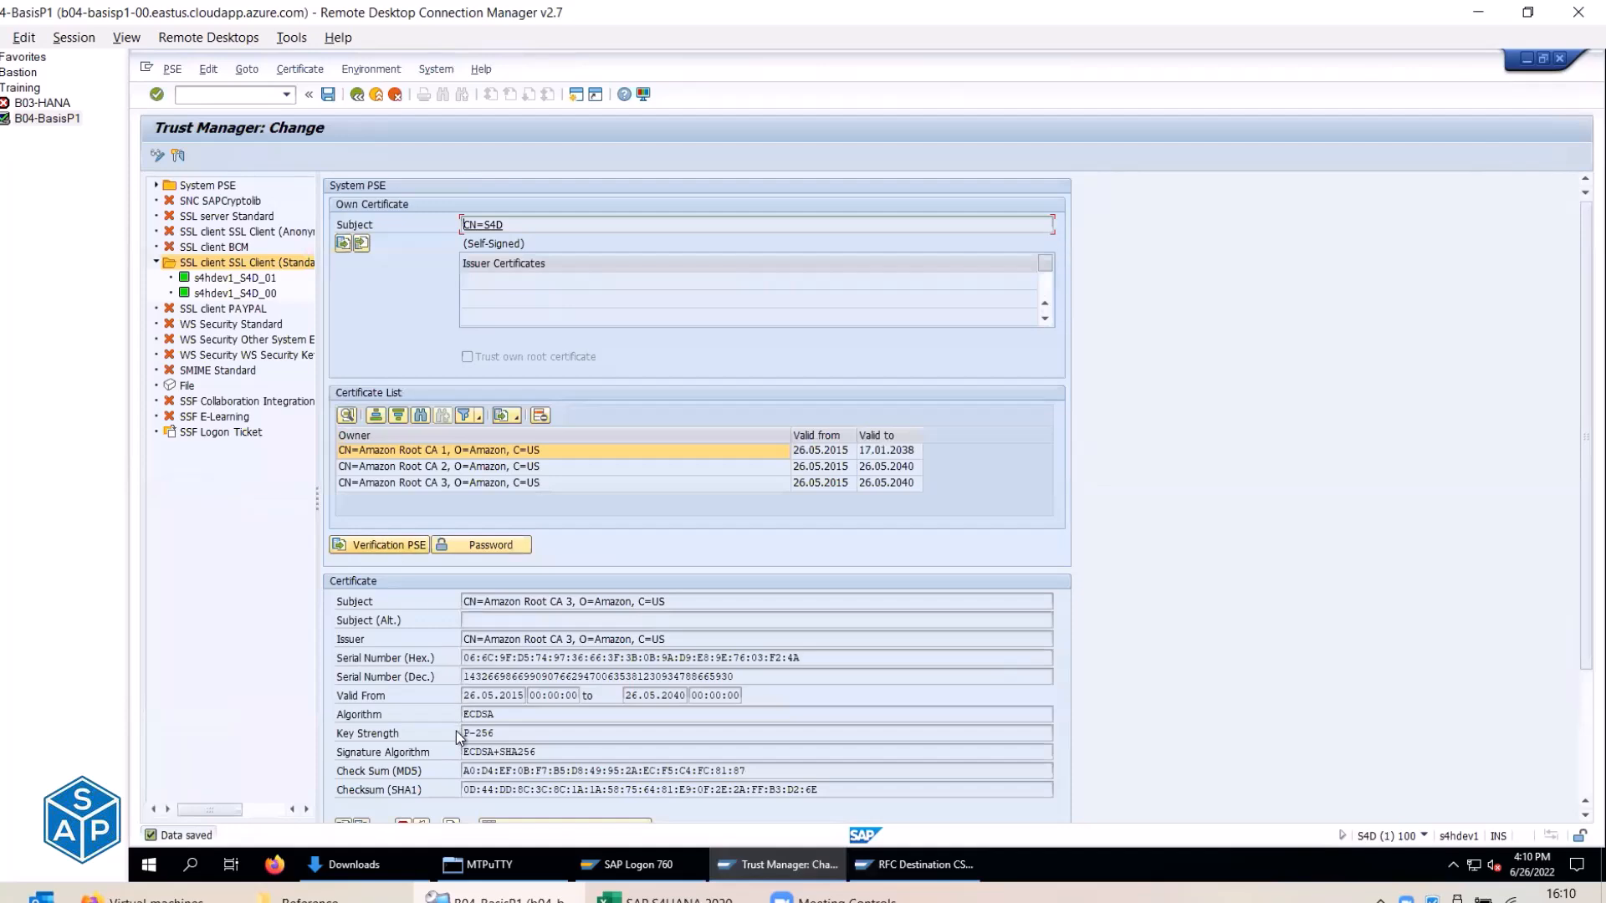
# Import Amazon Root CA 4 into the System PSE certificate list, save, and return to CSI_AWS_EC2.
pyautogui.scroll(-1, 428, 753)
pyautogui.click(342, 788)
pyautogui.click(583, 421)
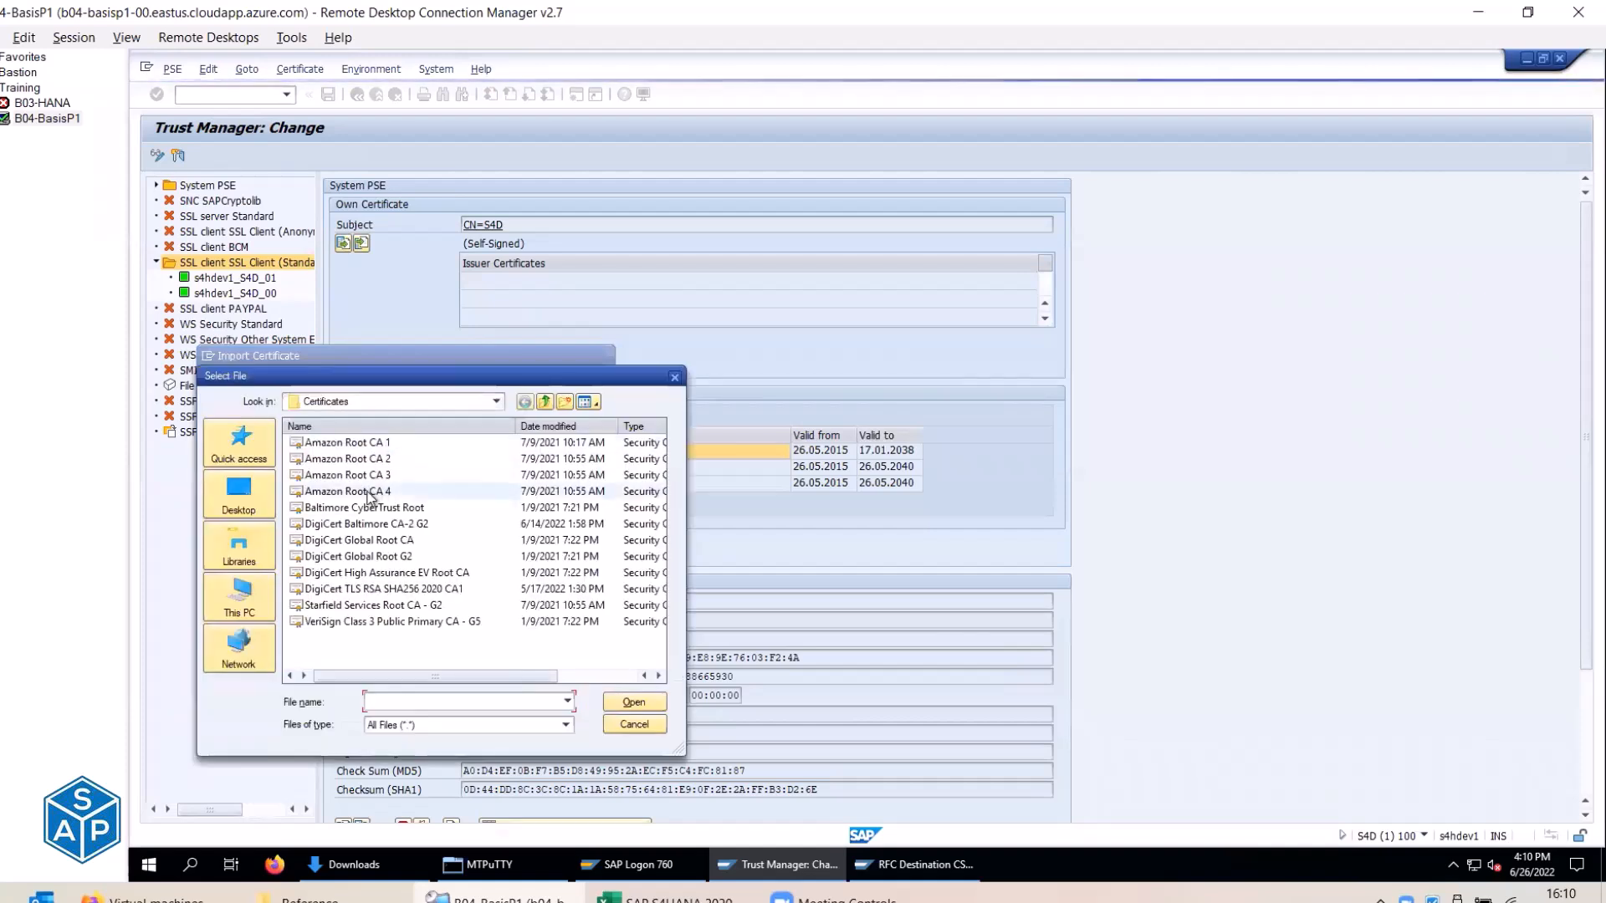
pyautogui.doubleClick(369, 492)
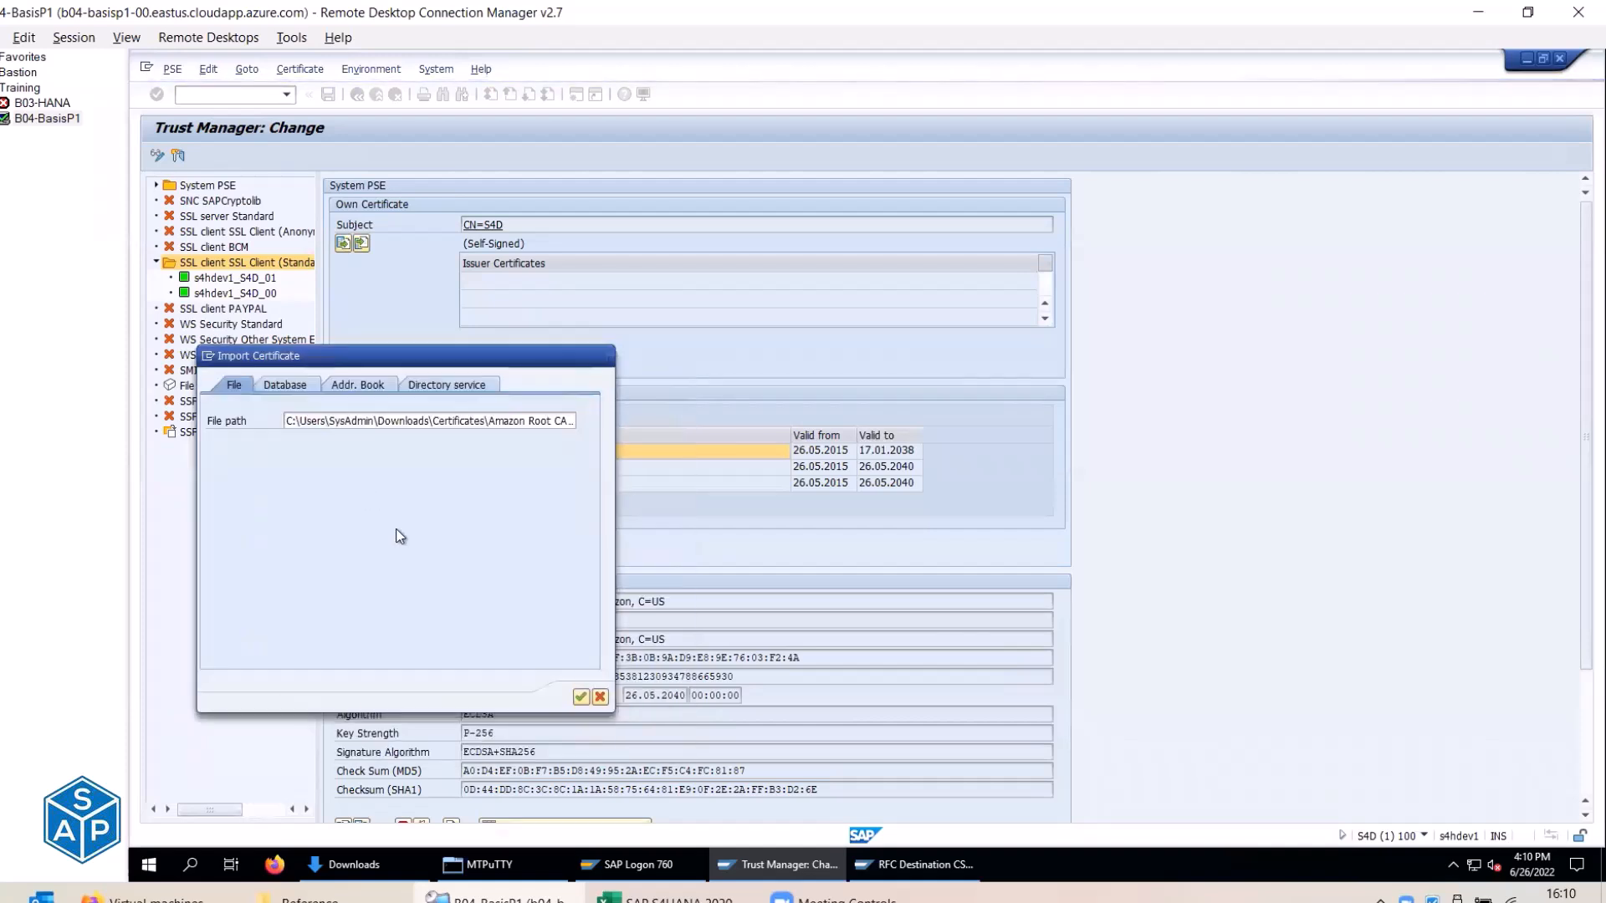
pyautogui.click(578, 697)
pyautogui.click(248, 578)
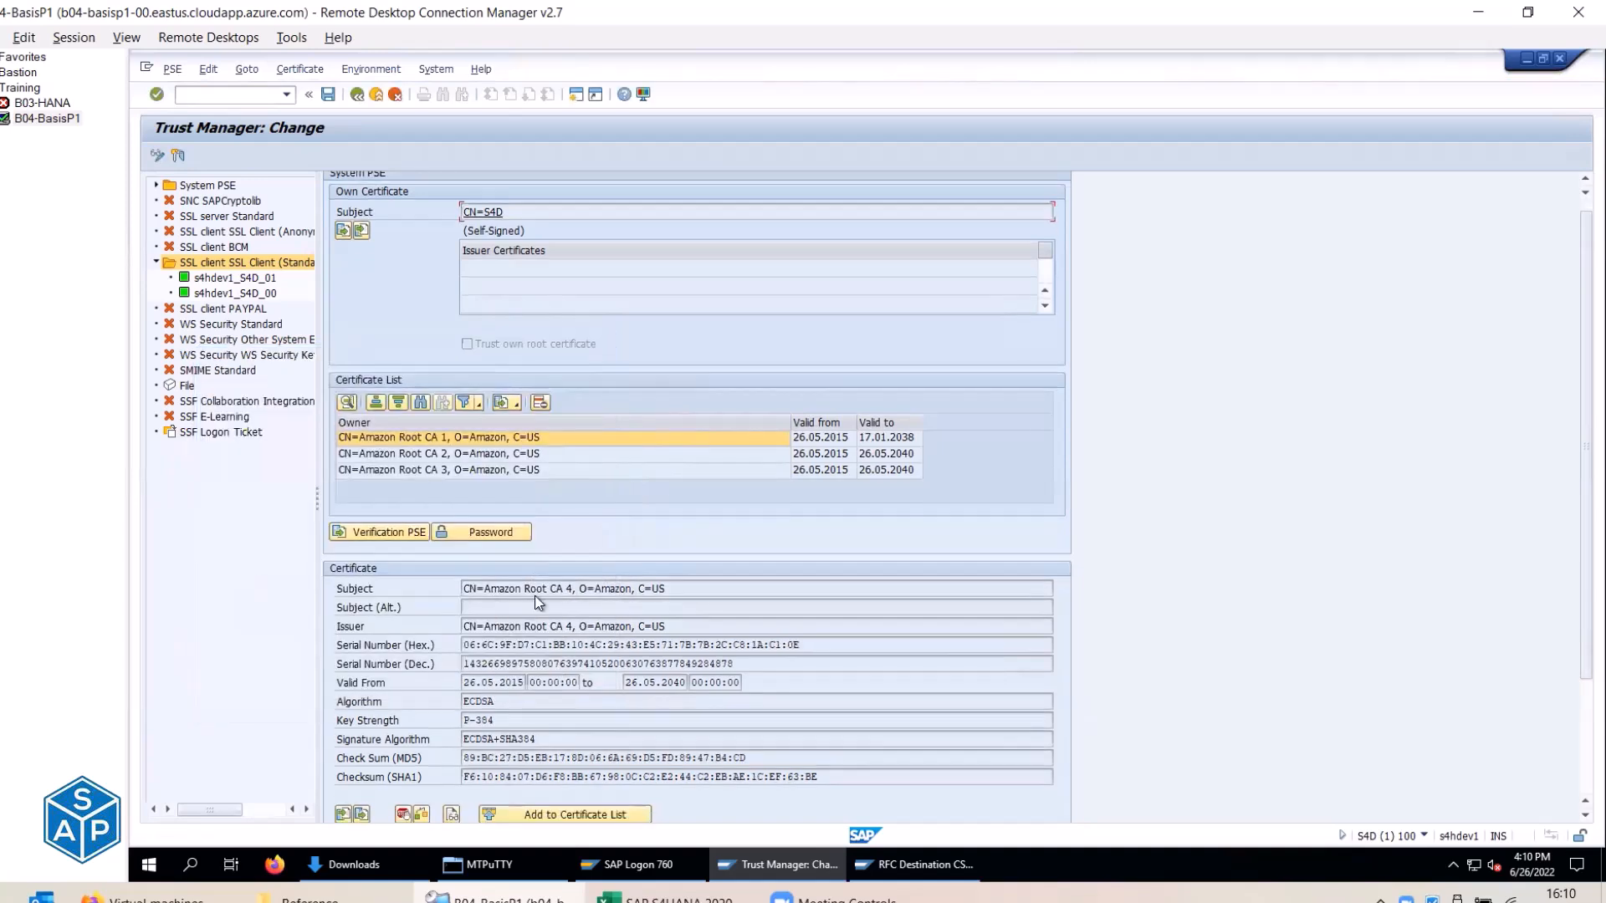
pyautogui.click(565, 814)
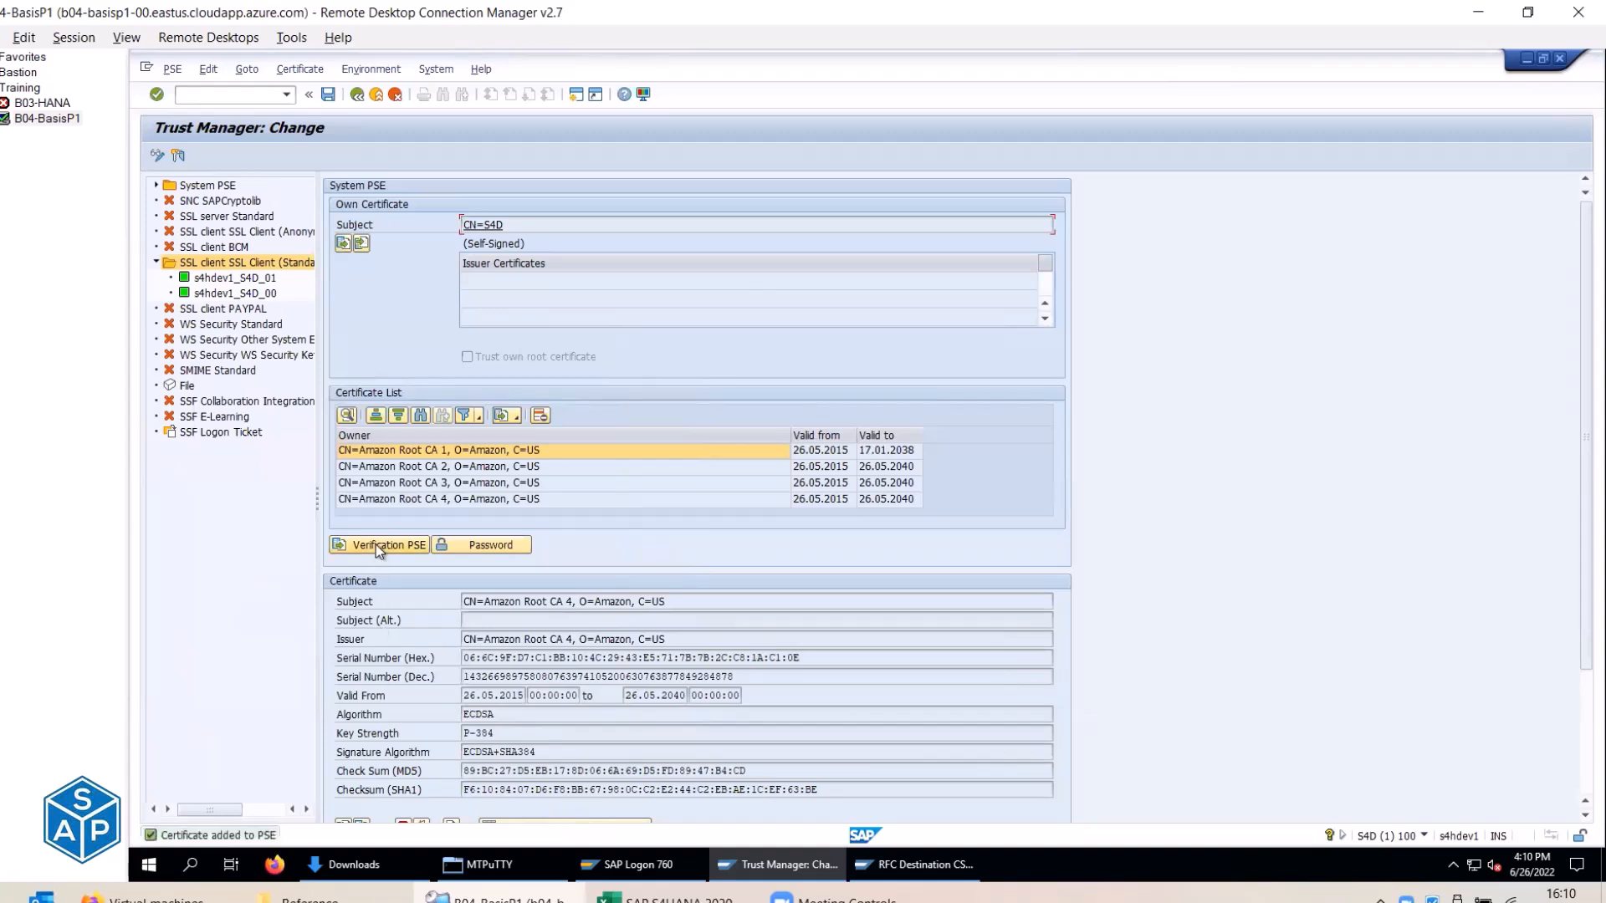
pyautogui.click(326, 97)
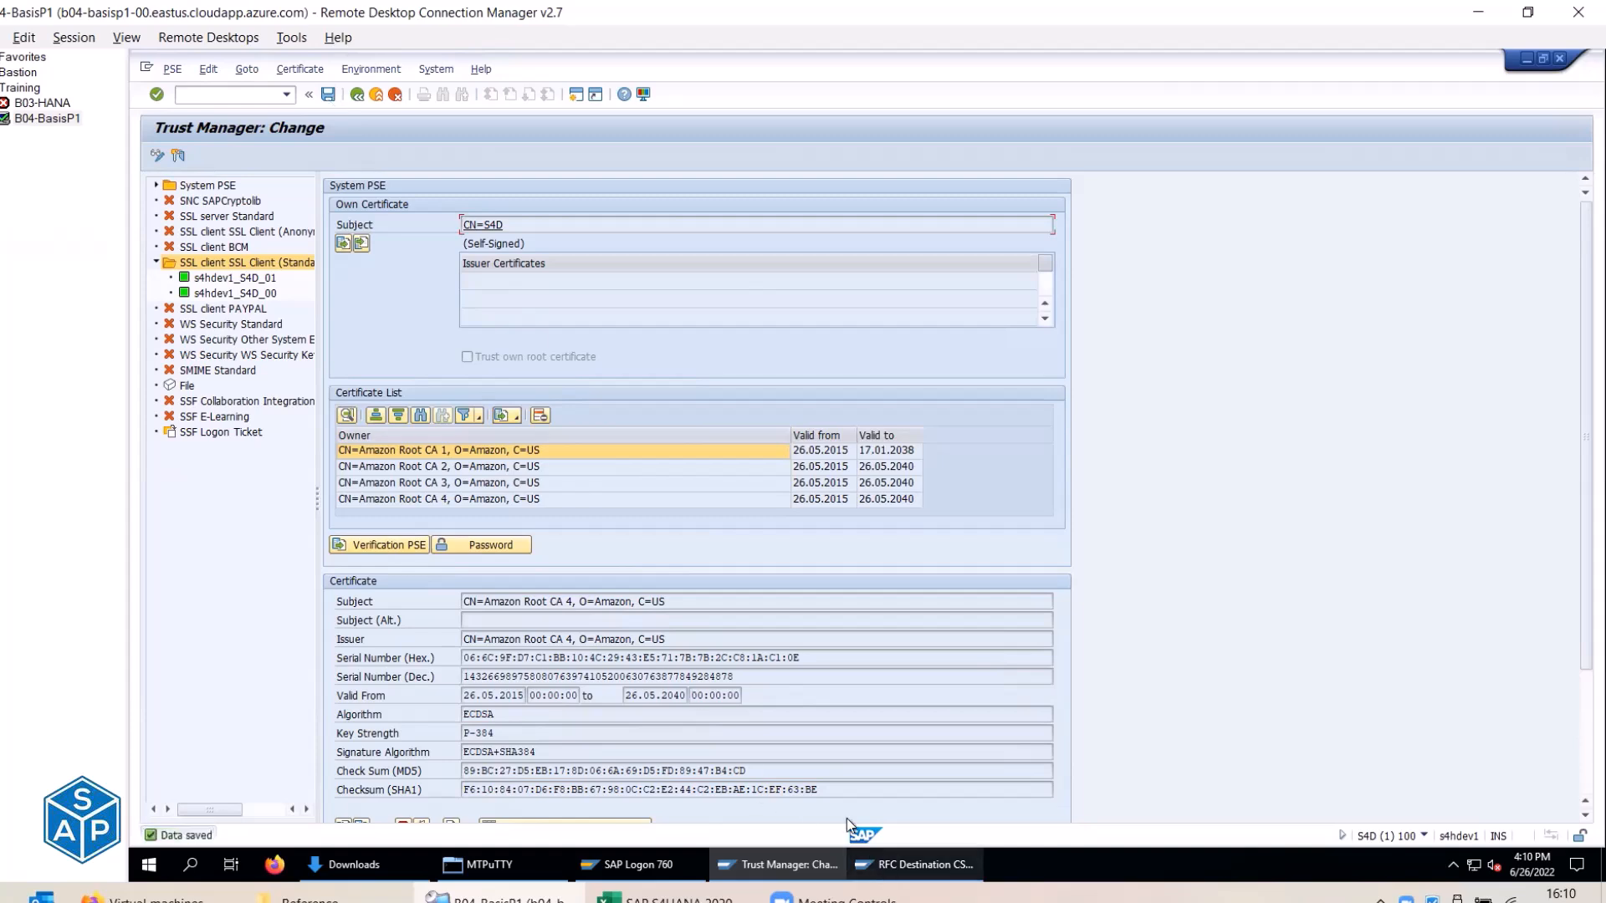
pyautogui.click(911, 865)
# Retest CSI_AWS_EC2, dismiss the certificate error, and back out to the SAP Easy Access menu.
pyautogui.click(203, 156)
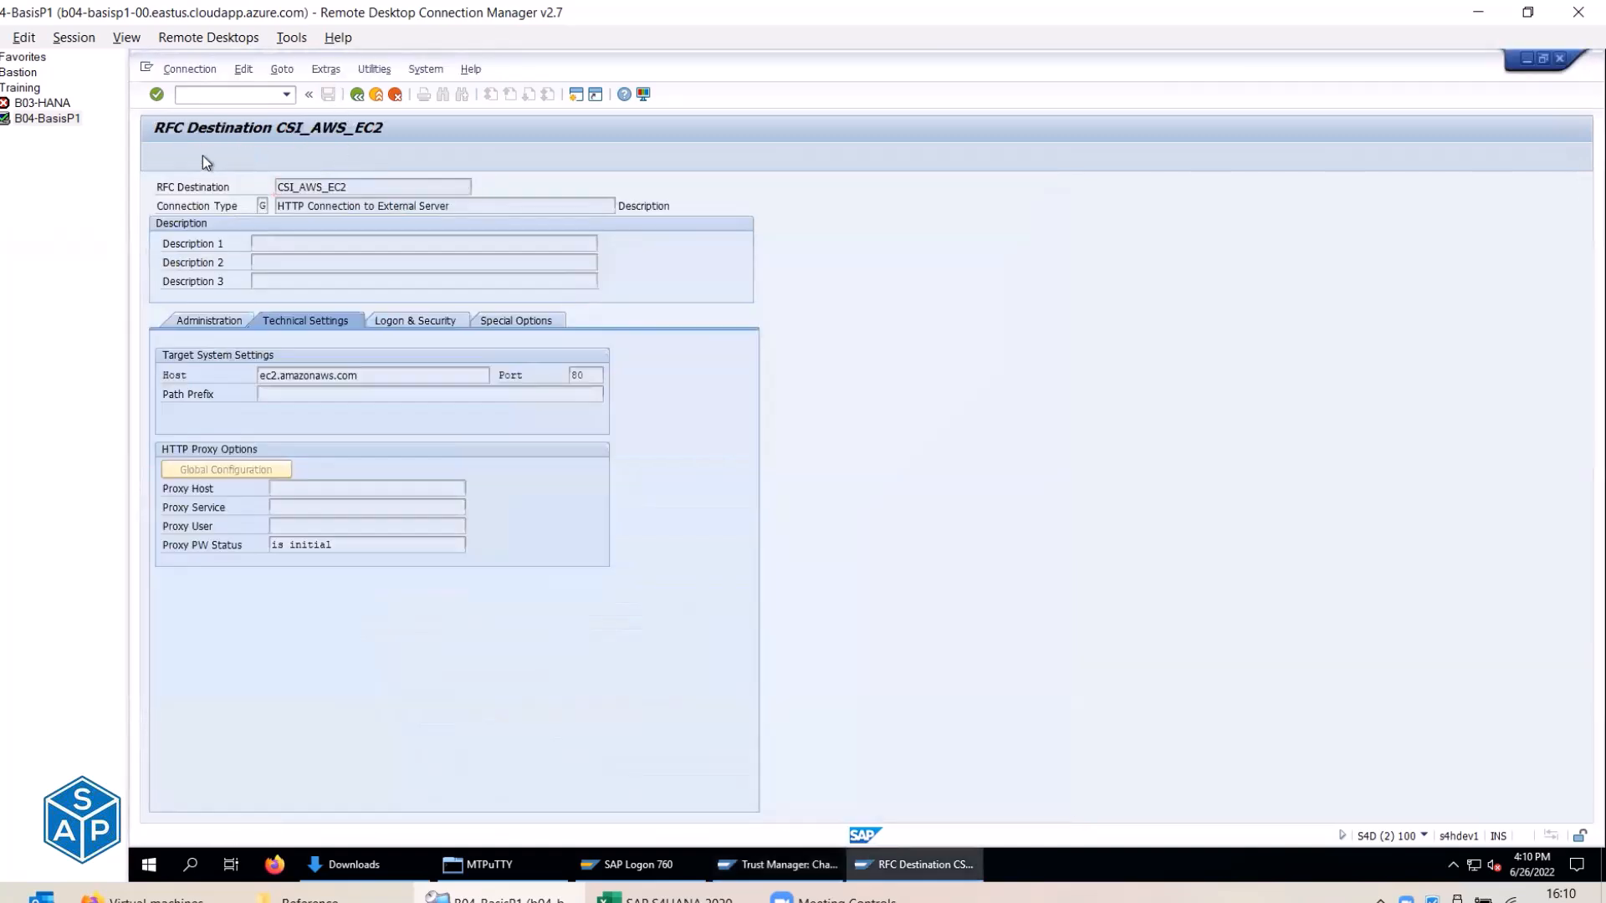
pyautogui.press('Return')
pyautogui.click(379, 102)
pyautogui.click(378, 95)
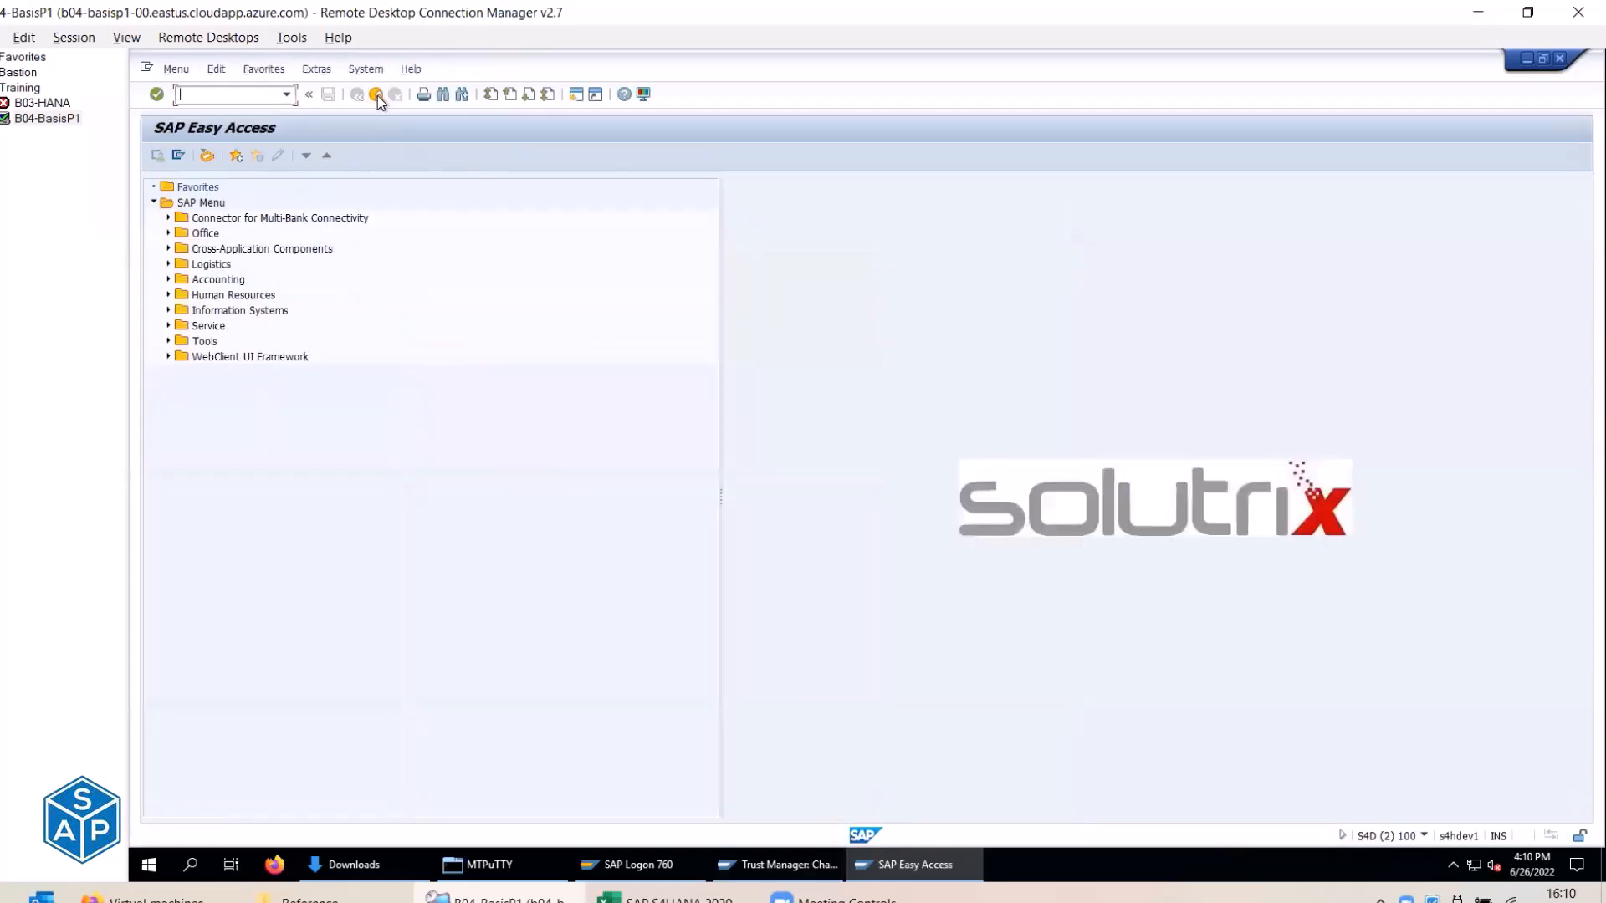
pyautogui.click(378, 95)
pyautogui.click(378, 95)
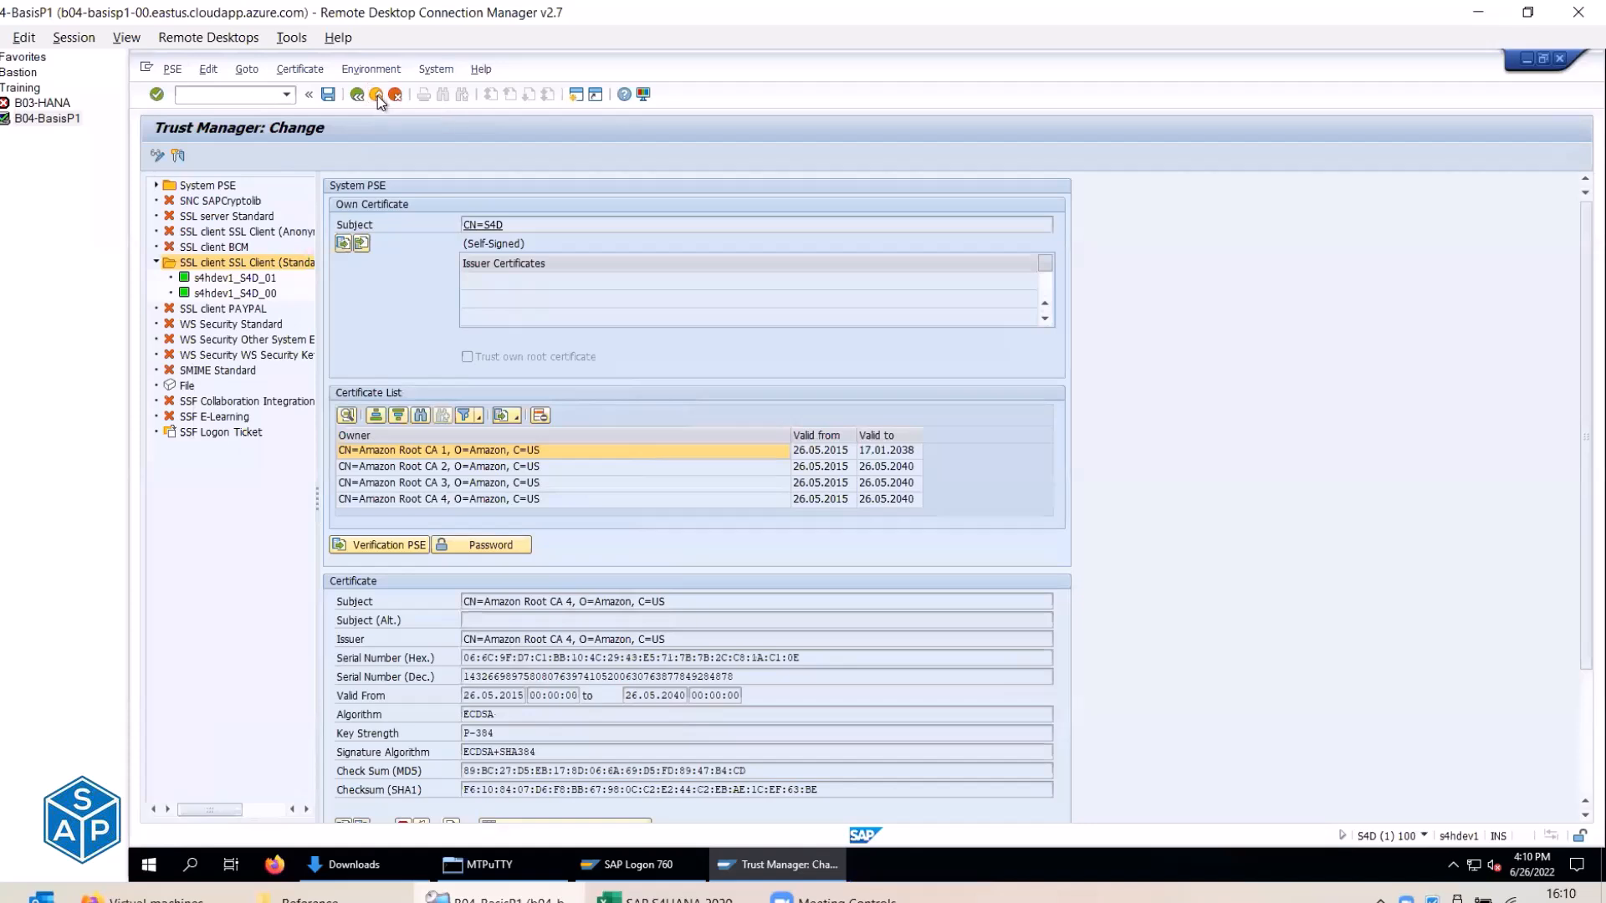
pyautogui.click(378, 95)
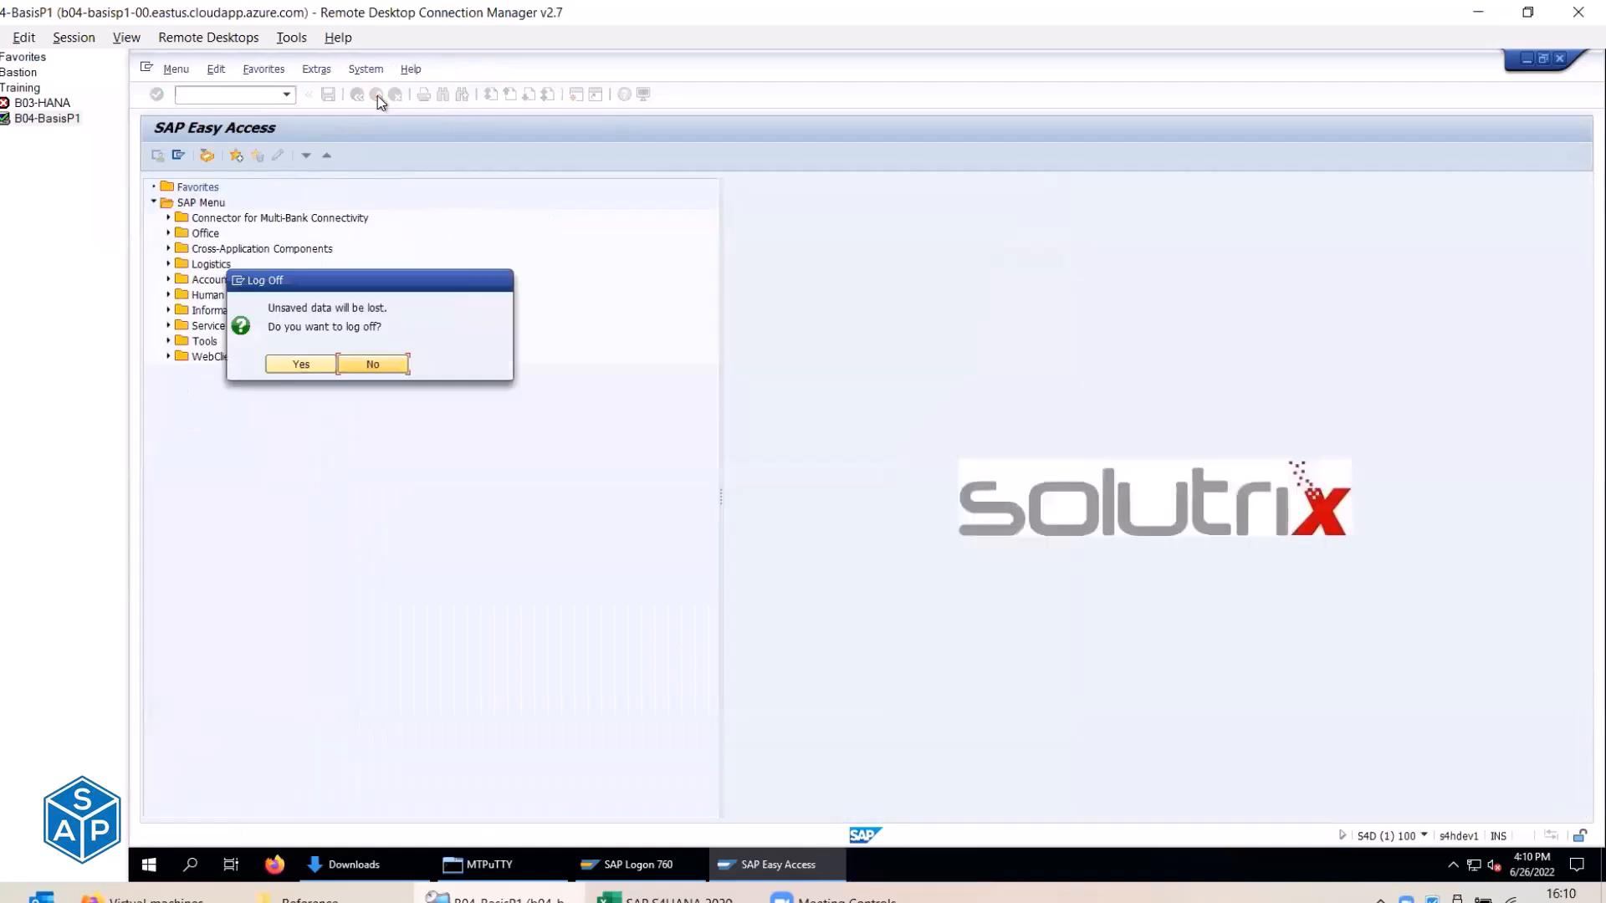
pyautogui.click(374, 365)
# Relaunch STRUST, inspect the SSL client Standard and System PSEs, and enter change mode.
pyautogui.press('Down')
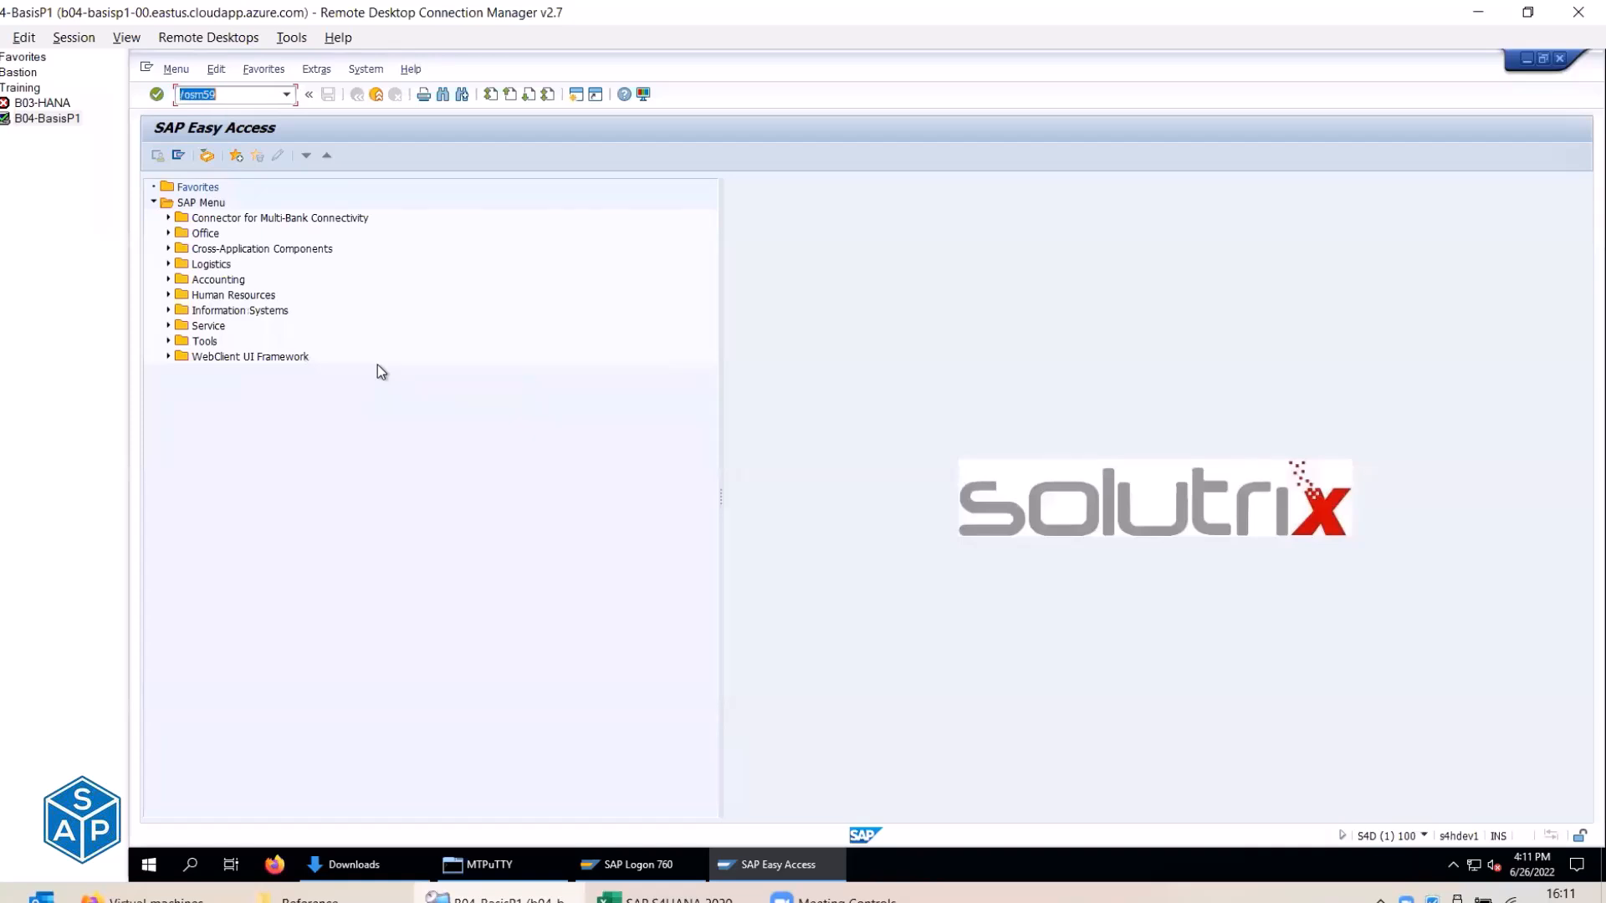
pyautogui.press('Down')
pyautogui.press('Return')
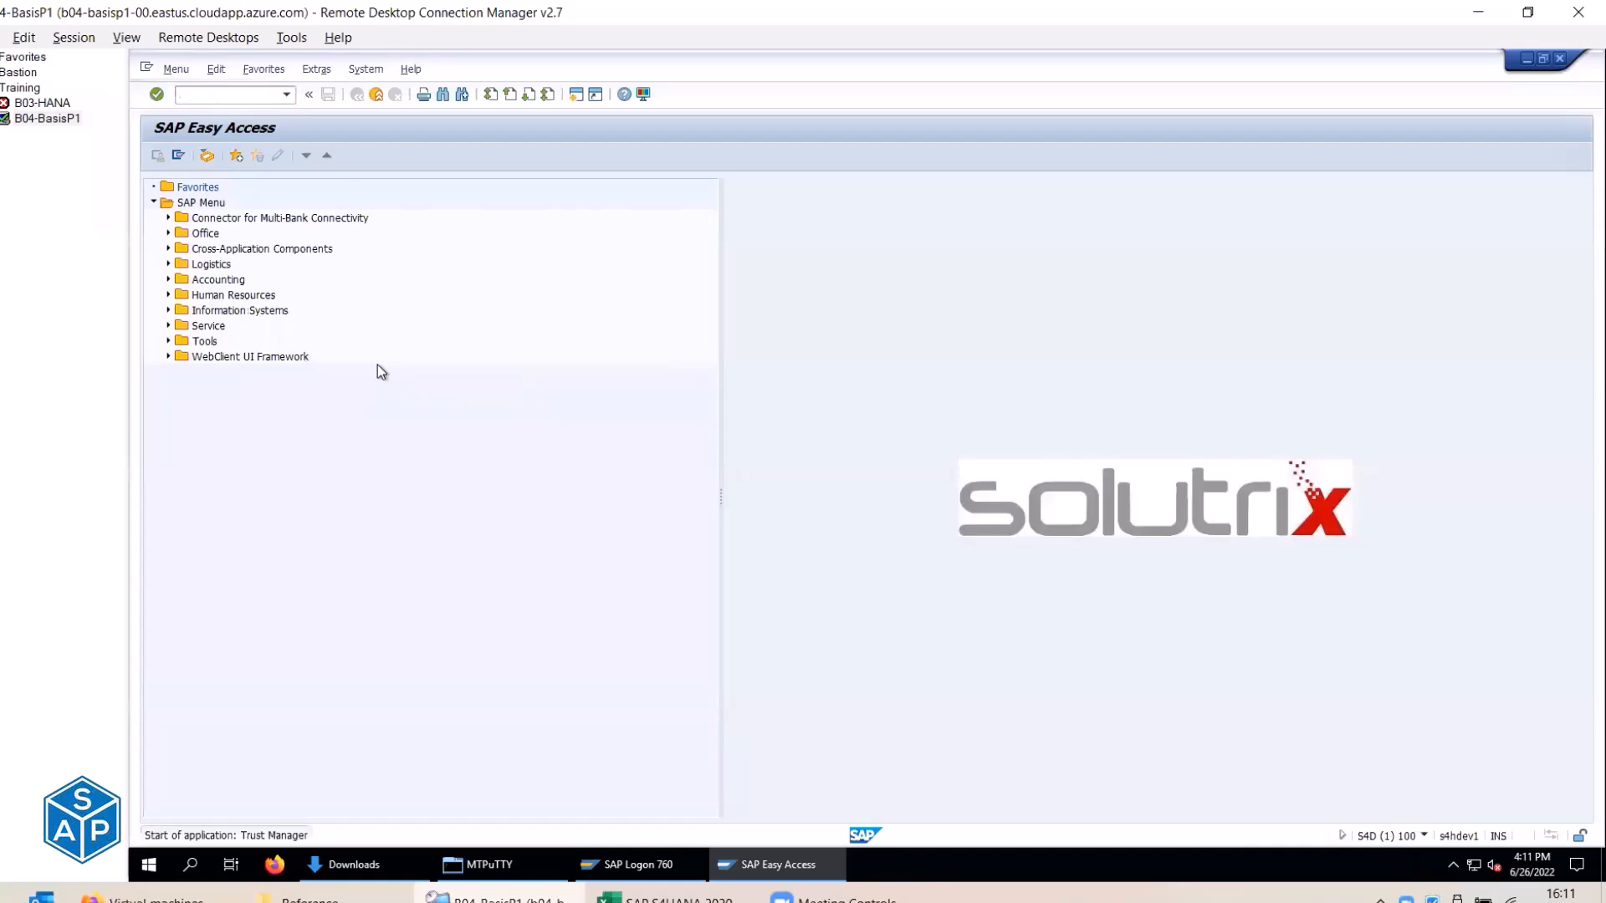
pyautogui.click(233, 261)
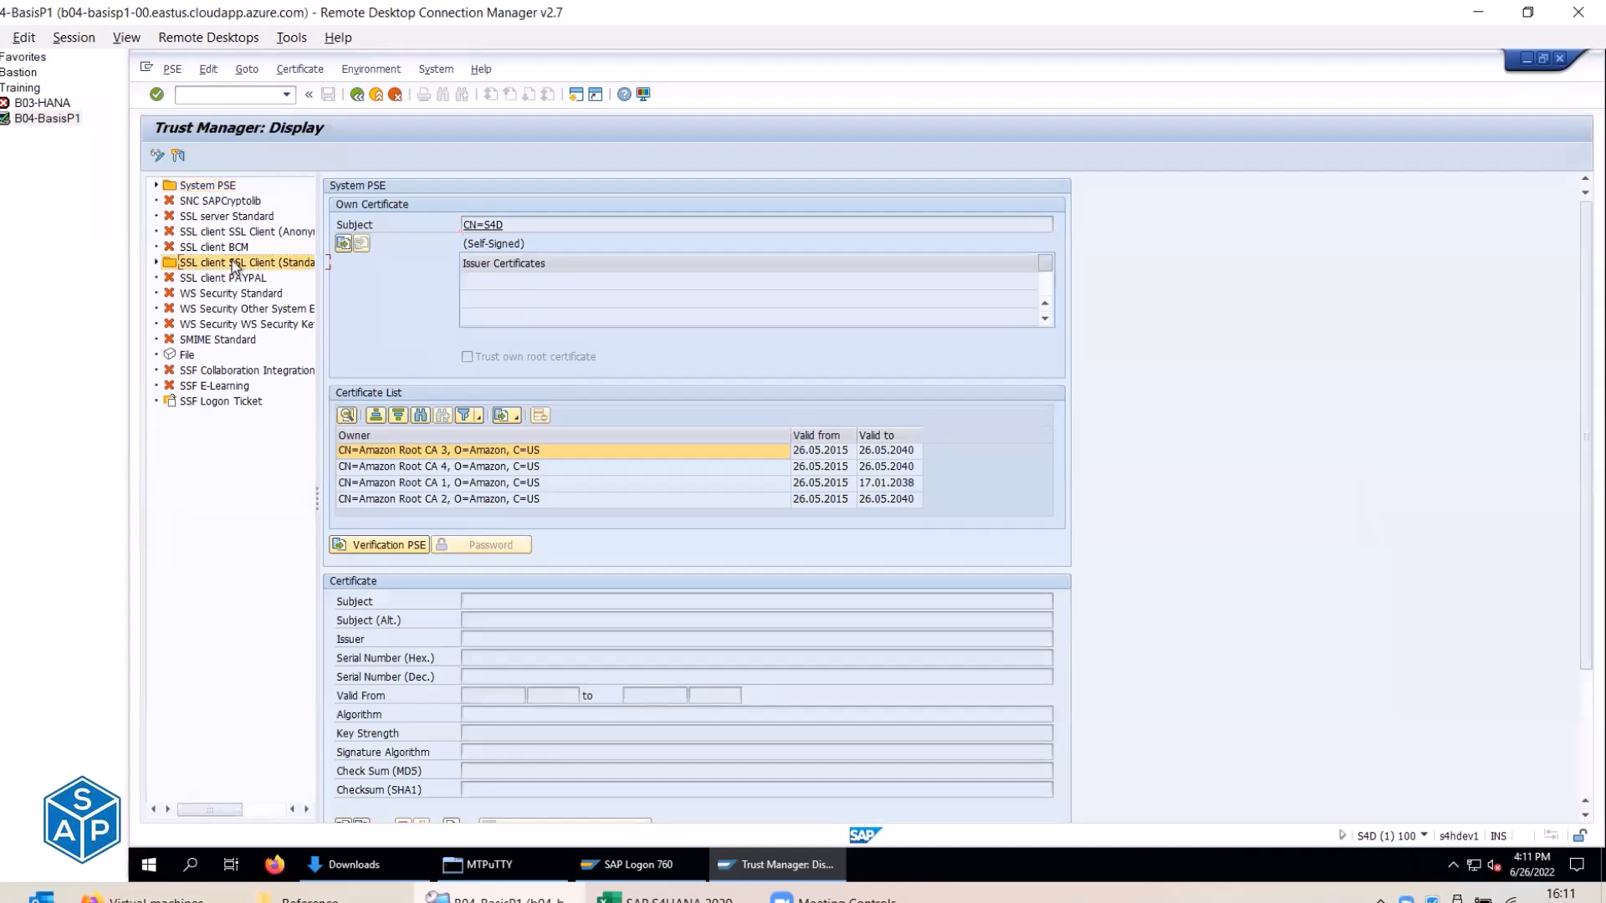
pyautogui.click(157, 263)
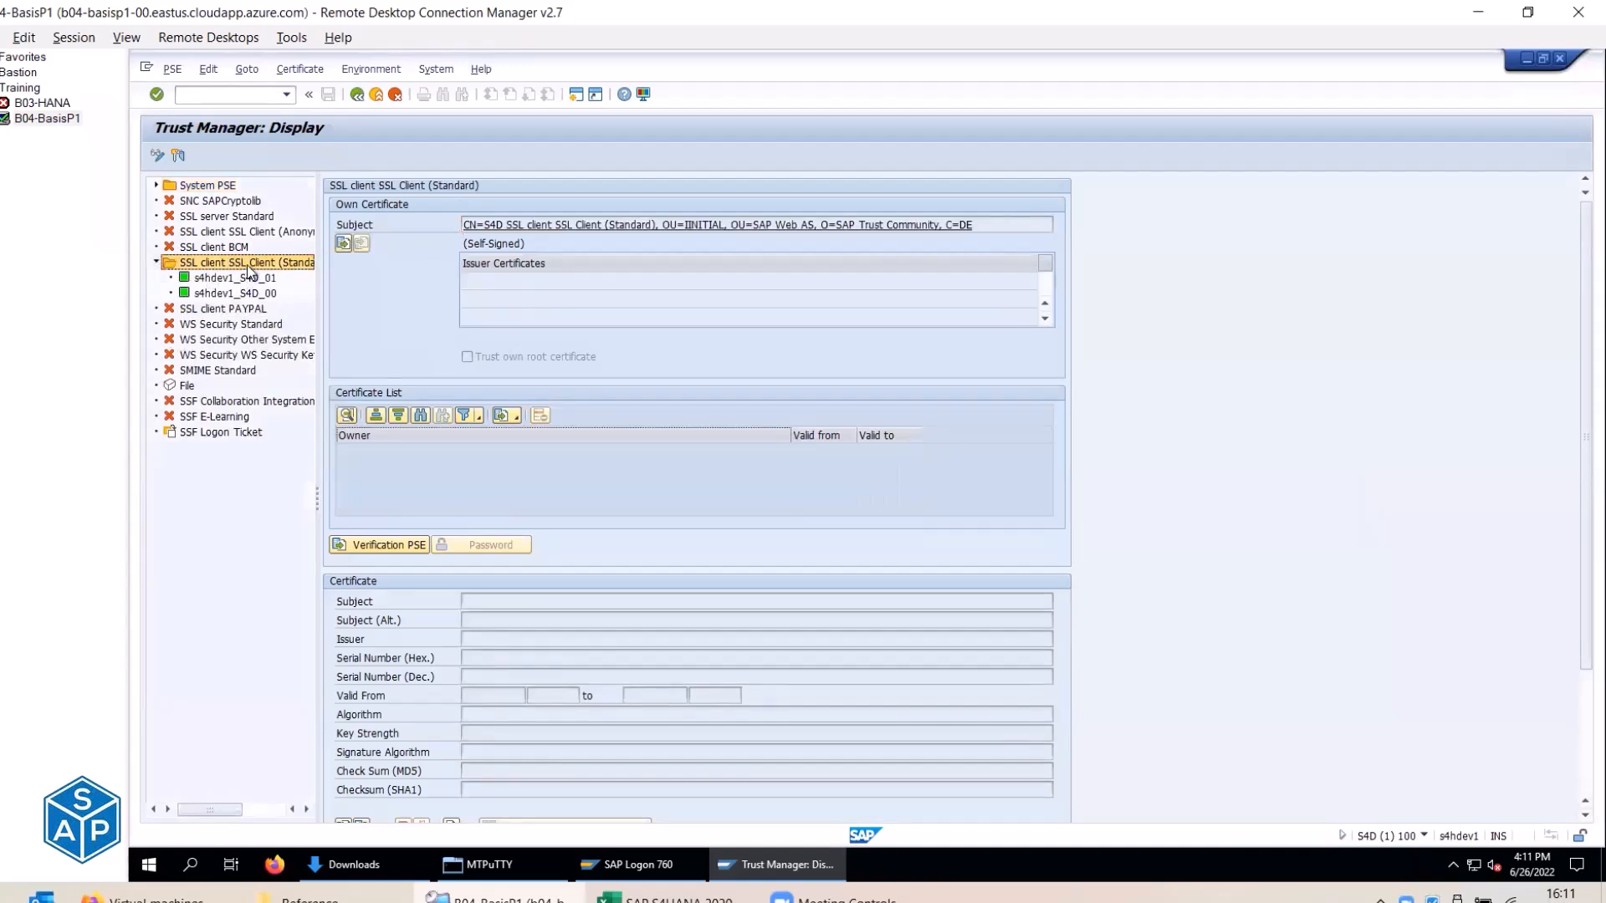
pyautogui.click(209, 186)
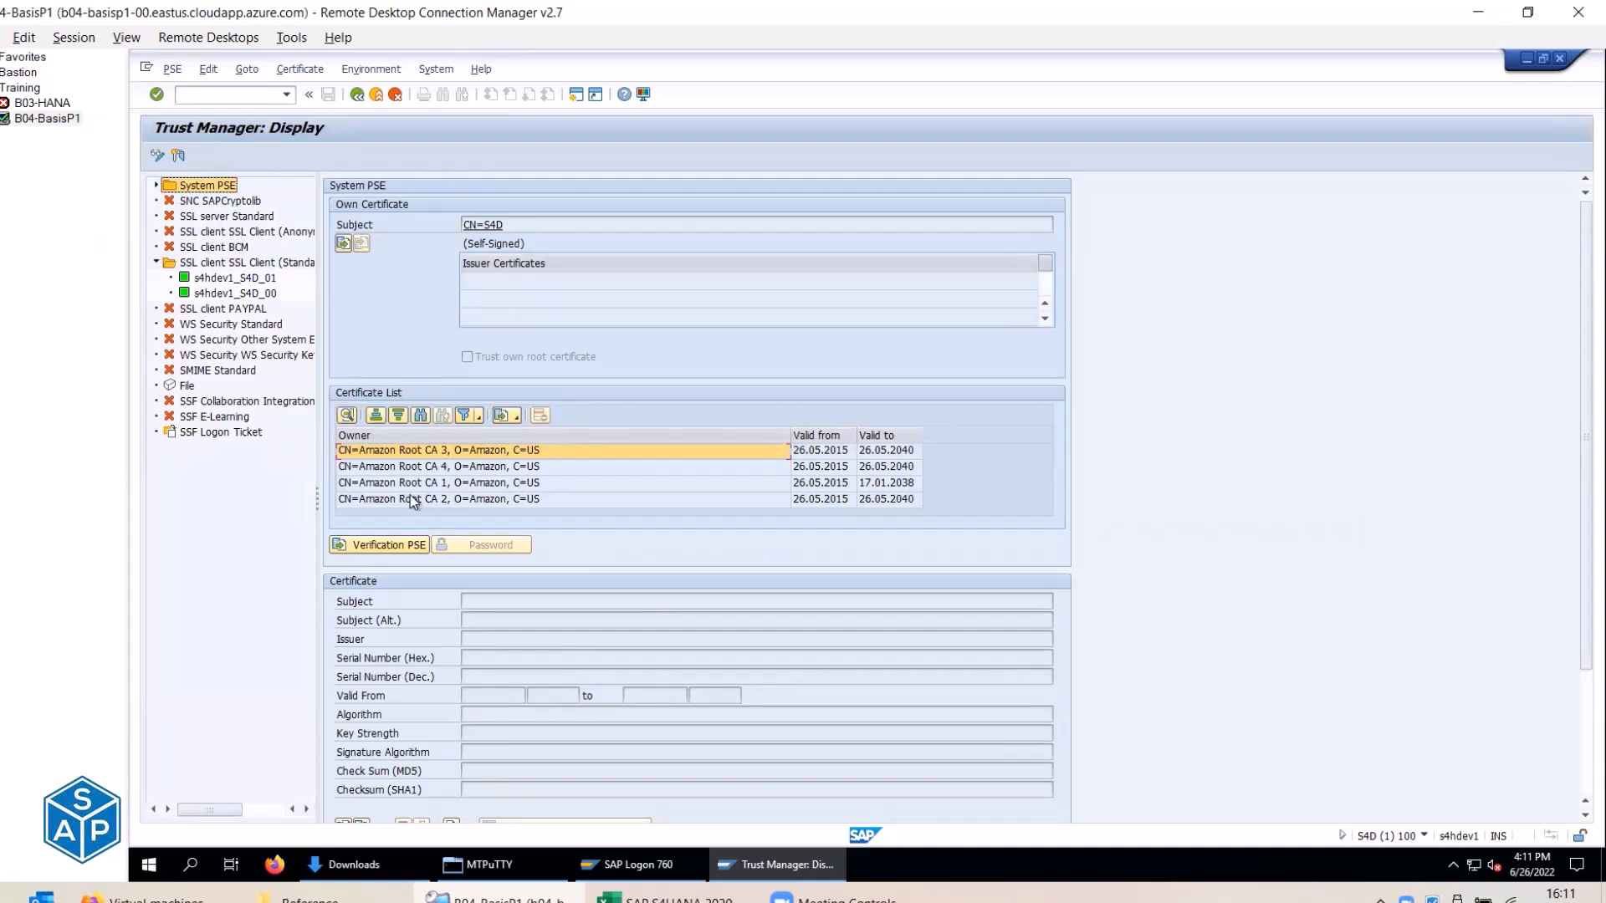
pyautogui.click(158, 159)
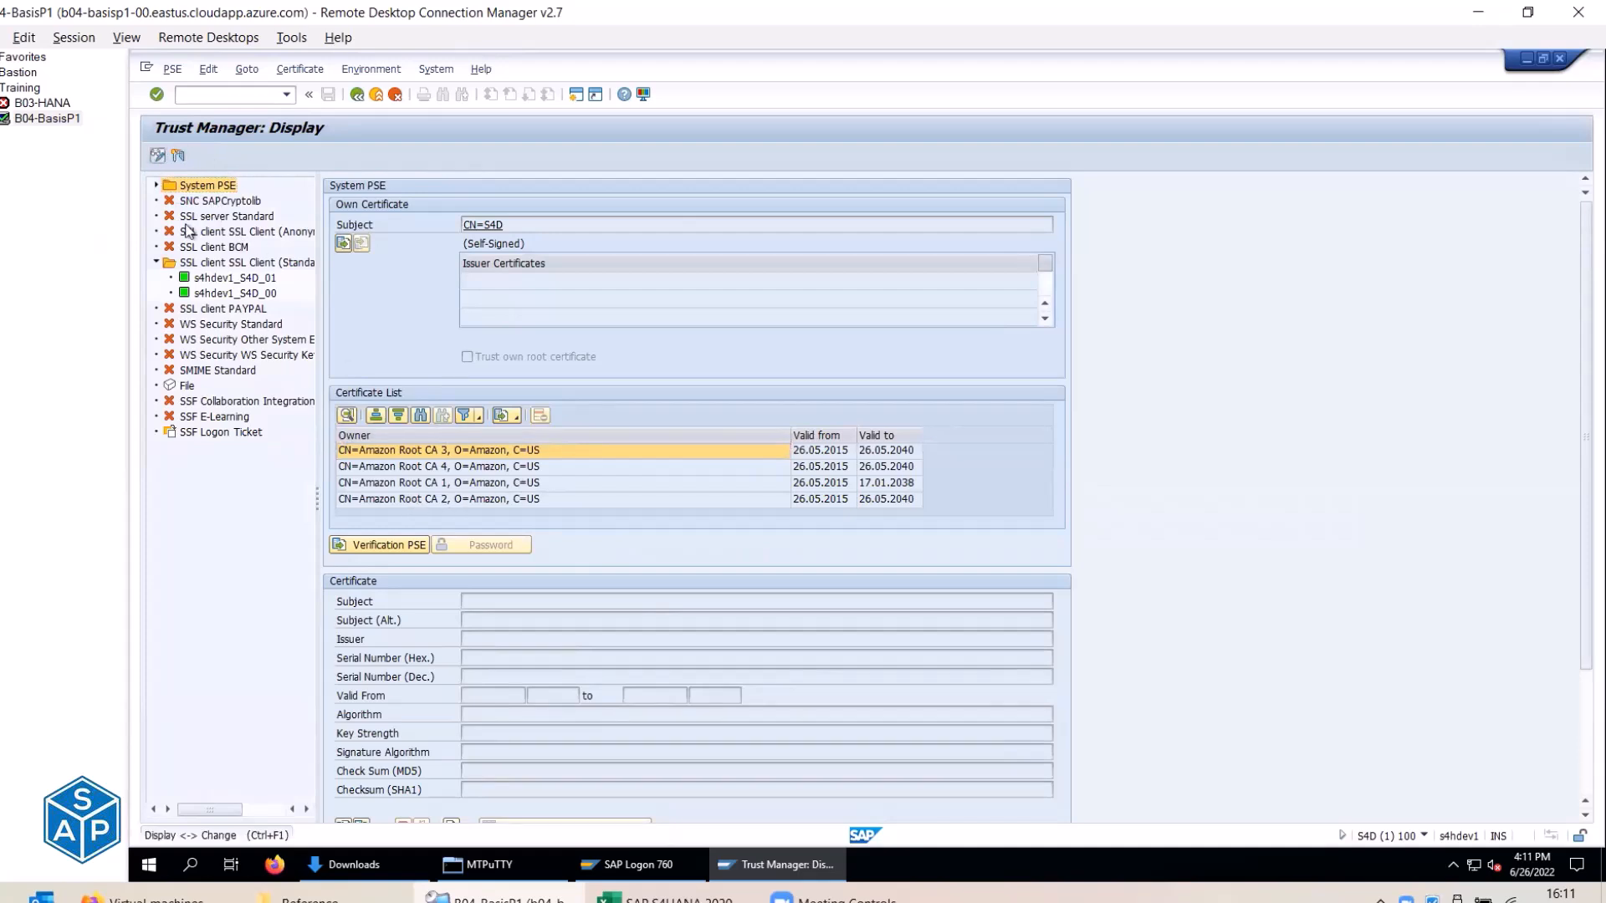
# Delete Amazon Root CA 2, 1, 4 and 3 from the System PSE and save it.
pyautogui.click(435, 500)
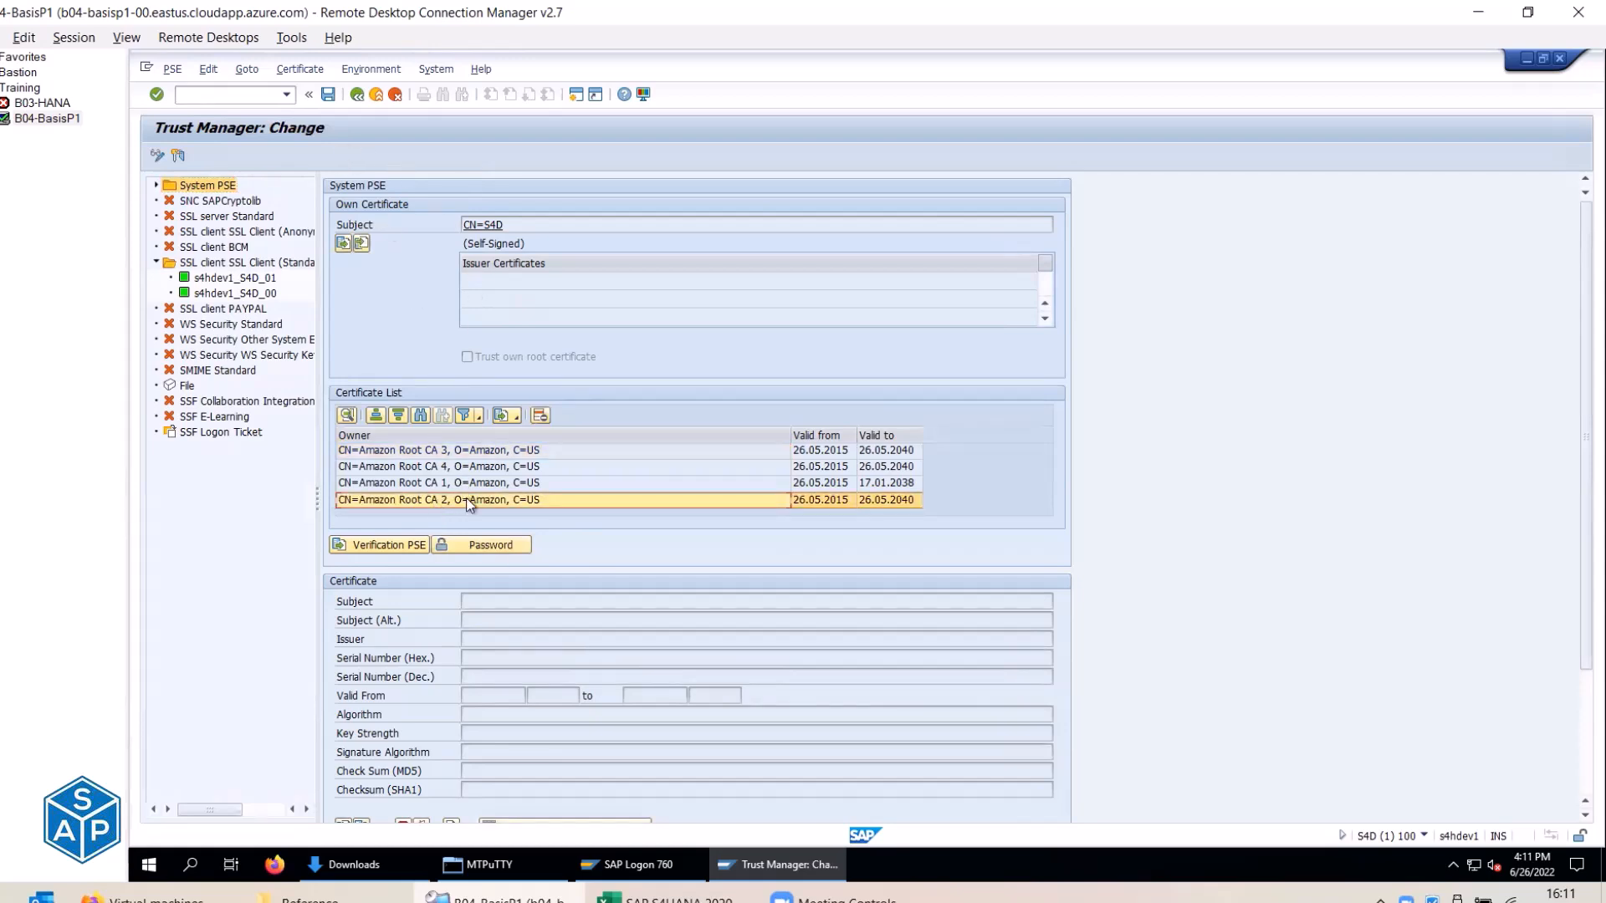
pyautogui.rightClick(469, 504)
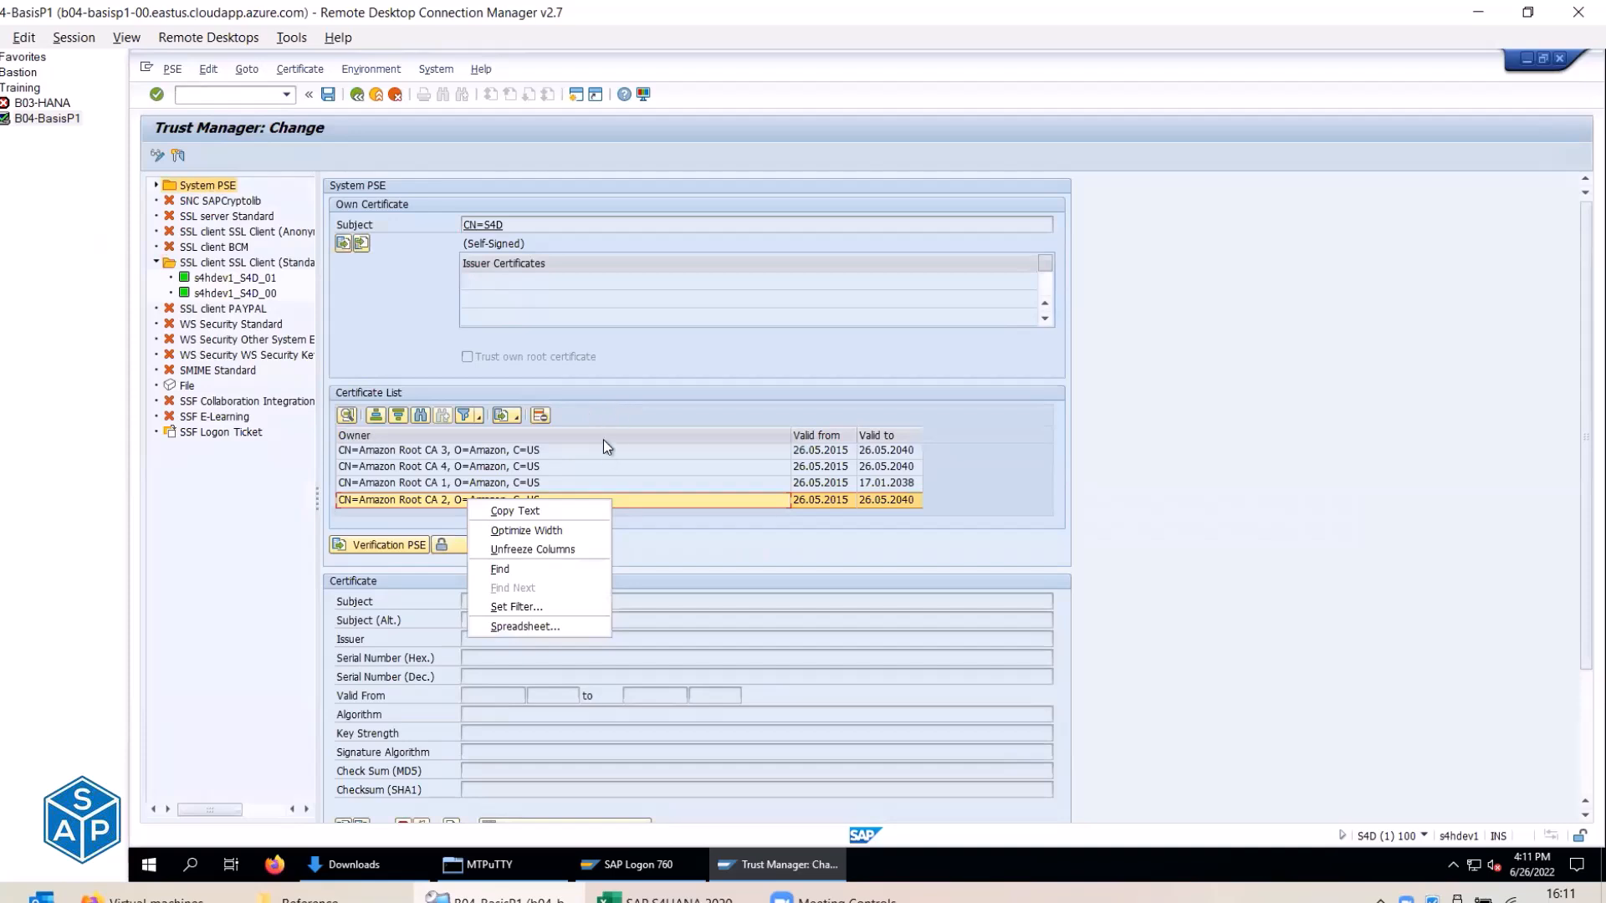
pyautogui.click(585, 424)
pyautogui.click(541, 418)
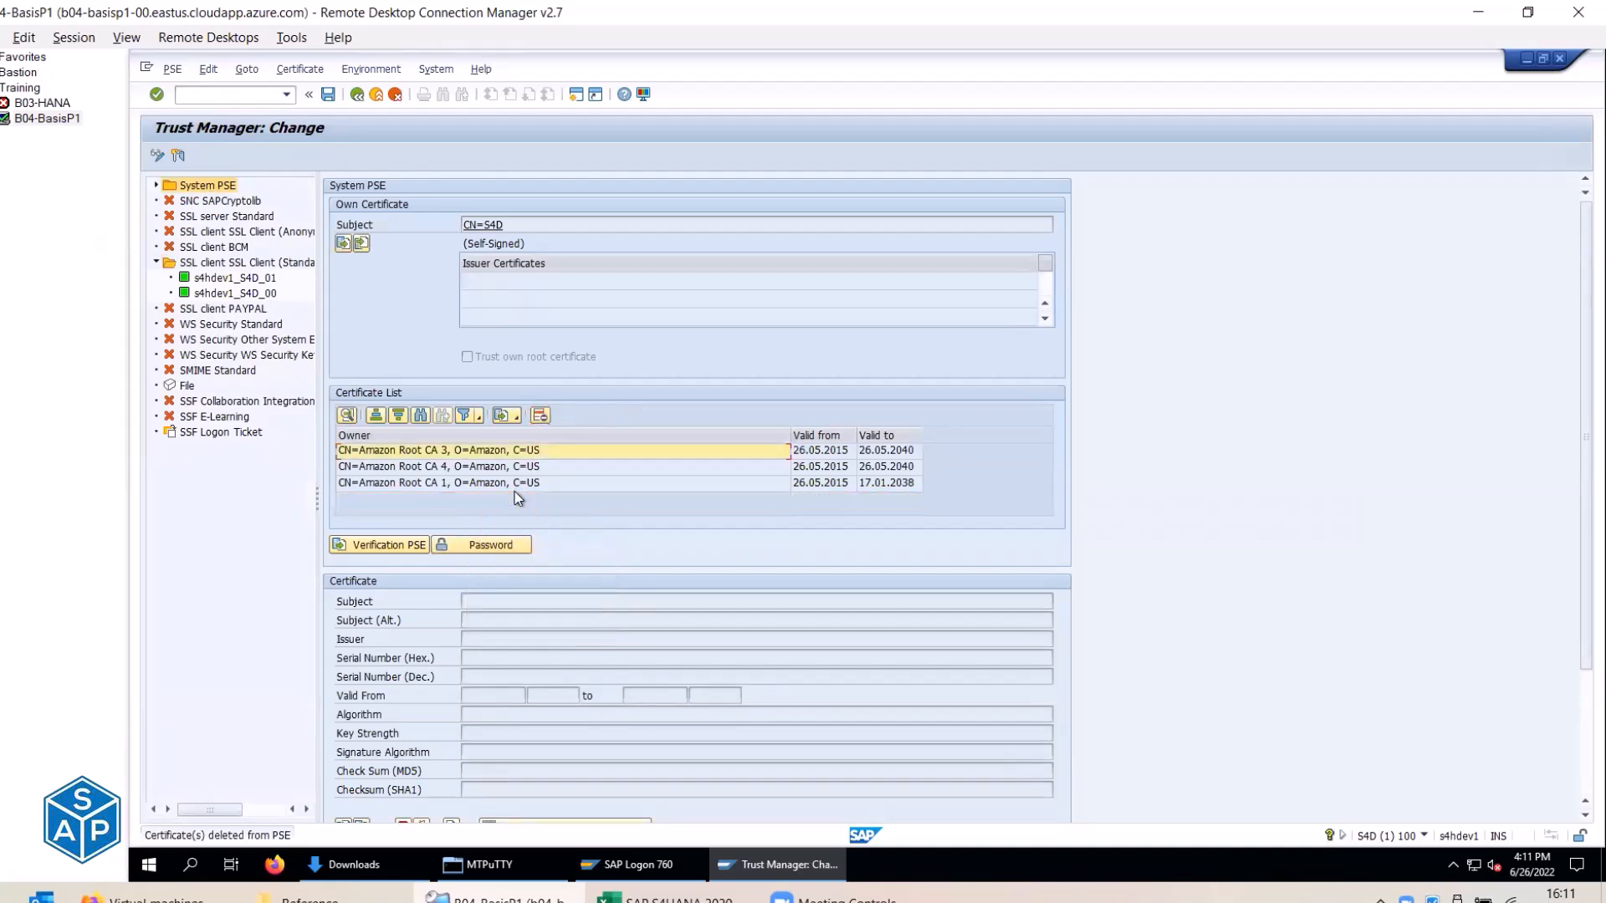
pyautogui.click(540, 418)
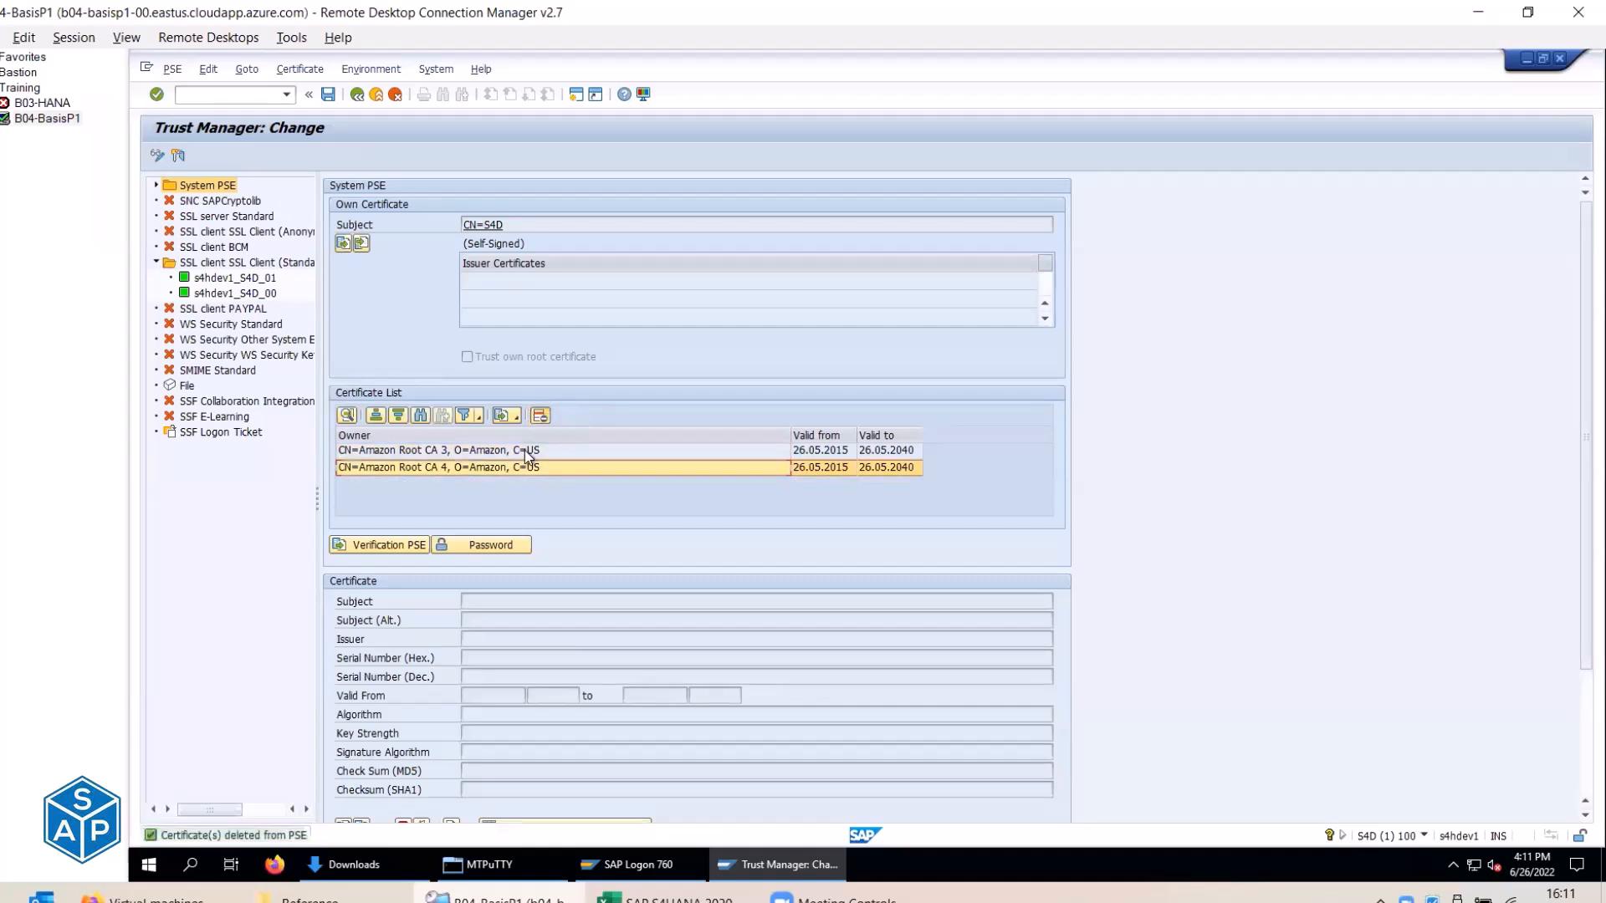
pyautogui.click(507, 456)
pyautogui.click(538, 419)
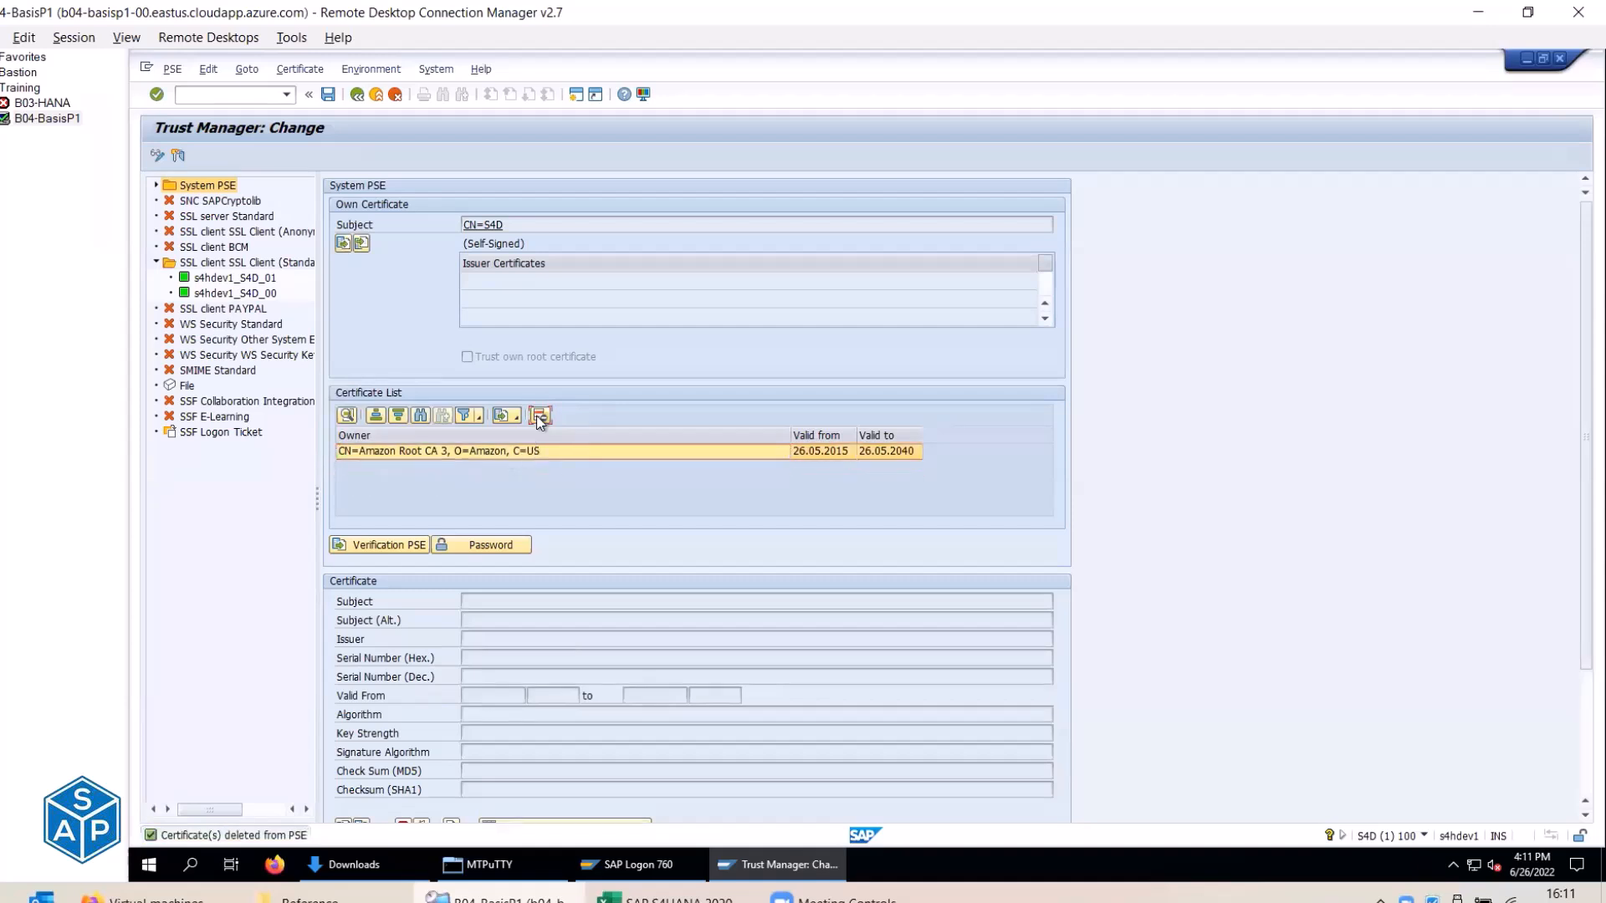
pyautogui.click(539, 418)
pyautogui.scroll(-1, 525, 500)
pyautogui.scroll(-1, 526, 506)
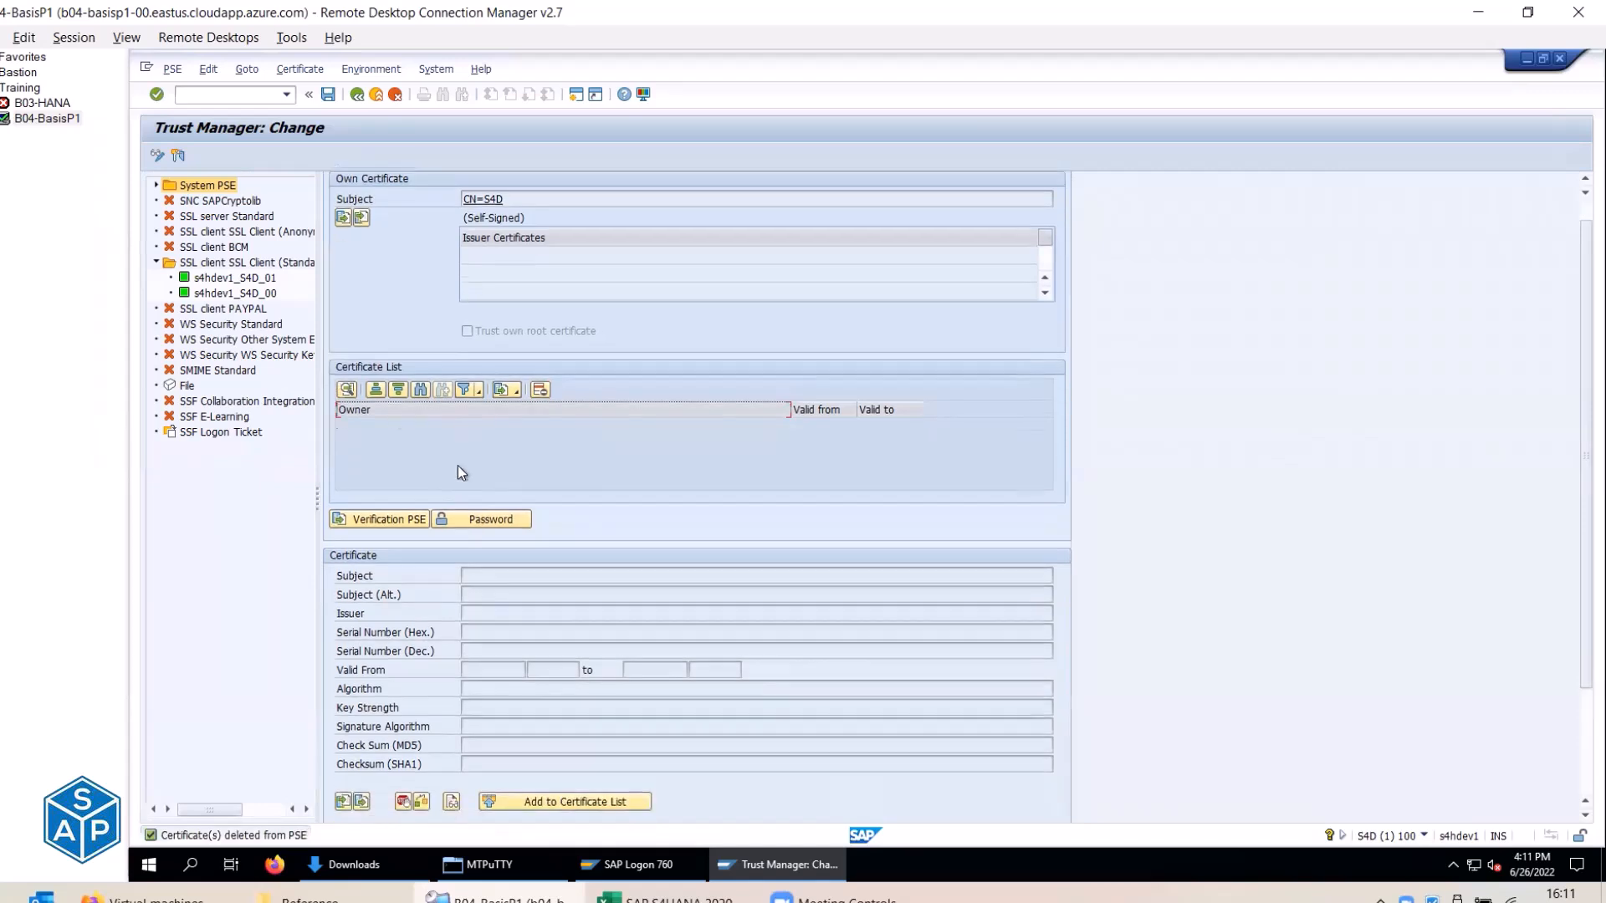
pyautogui.click(328, 94)
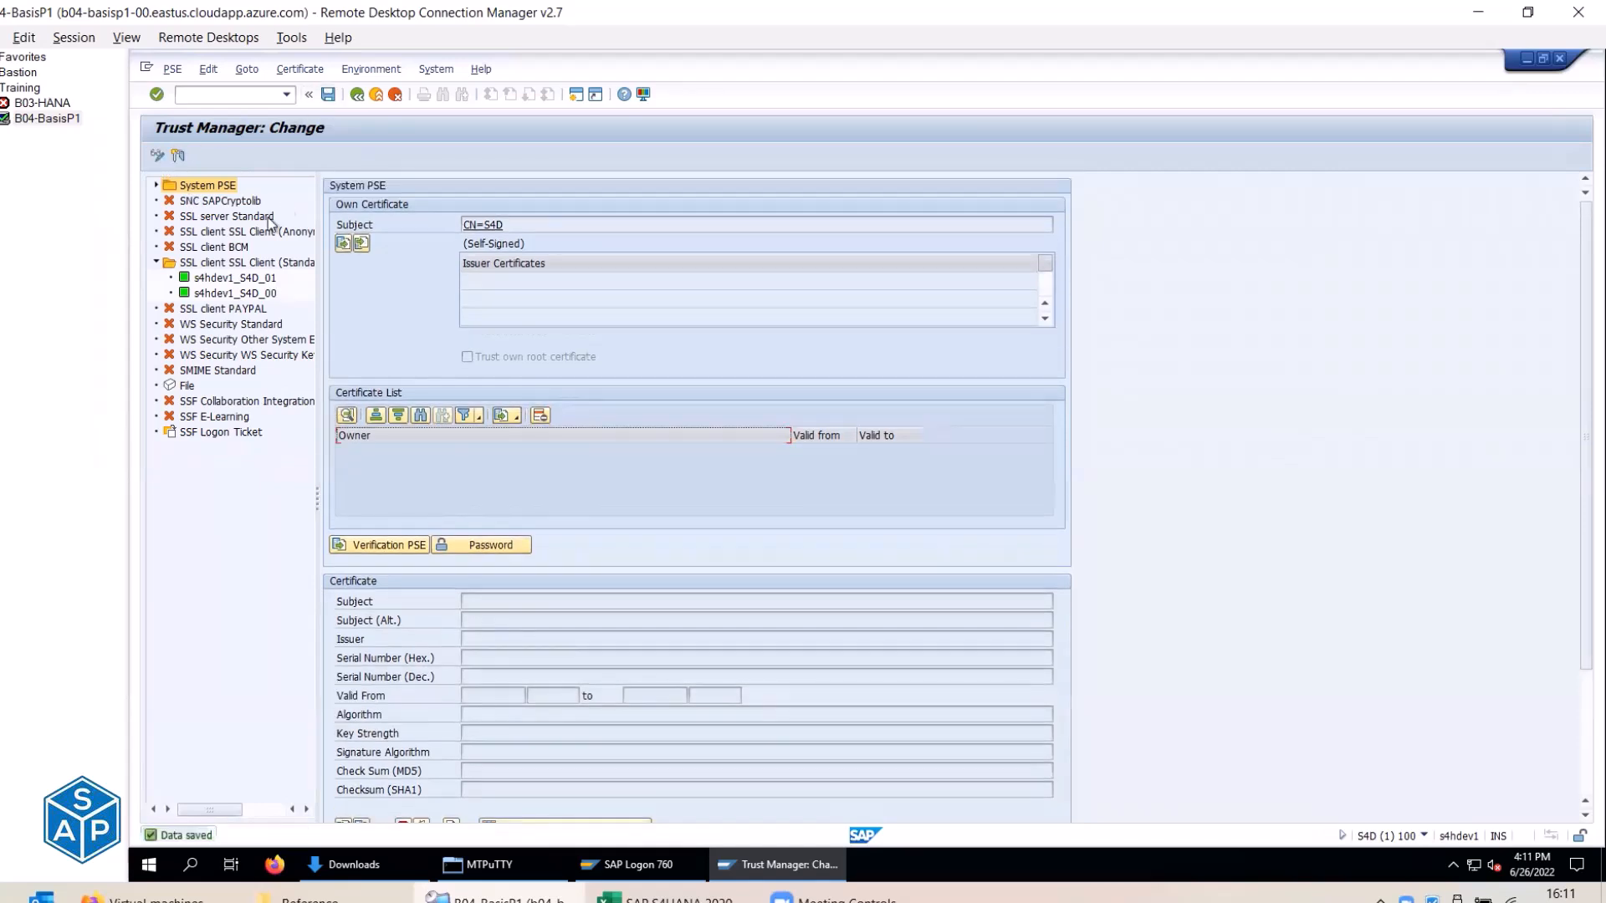
pyautogui.click(226, 266)
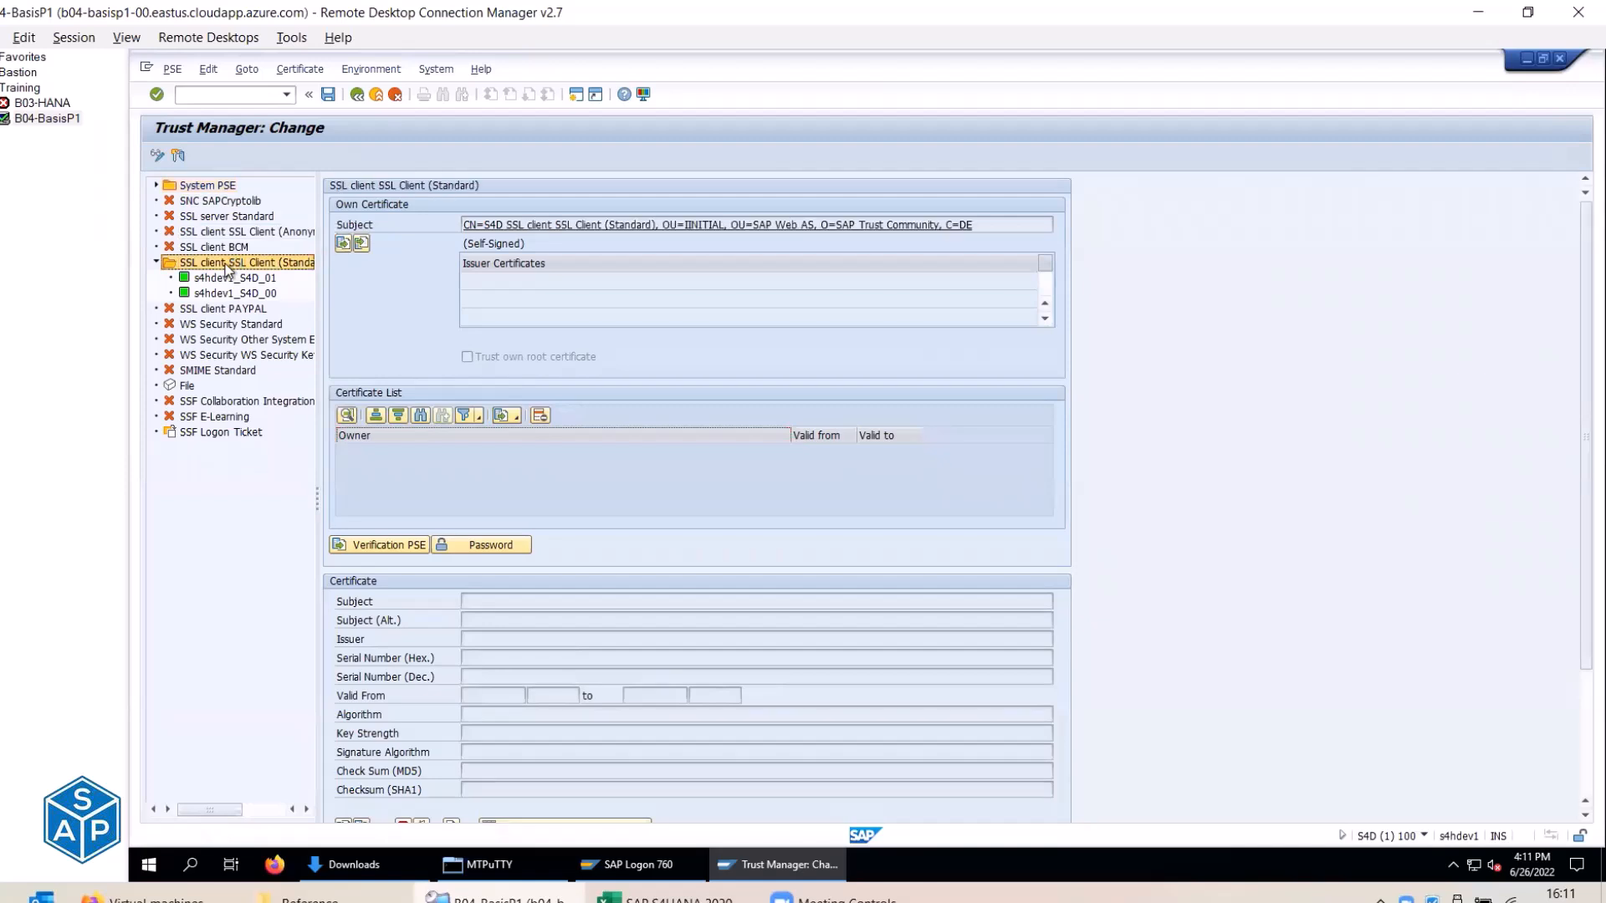
# Import the Amazon Root CA 1 file into the SSL client Standard PSE certificate list and save.
pyautogui.moveTo(1004, 225); pyautogui.dragTo(460, 226)
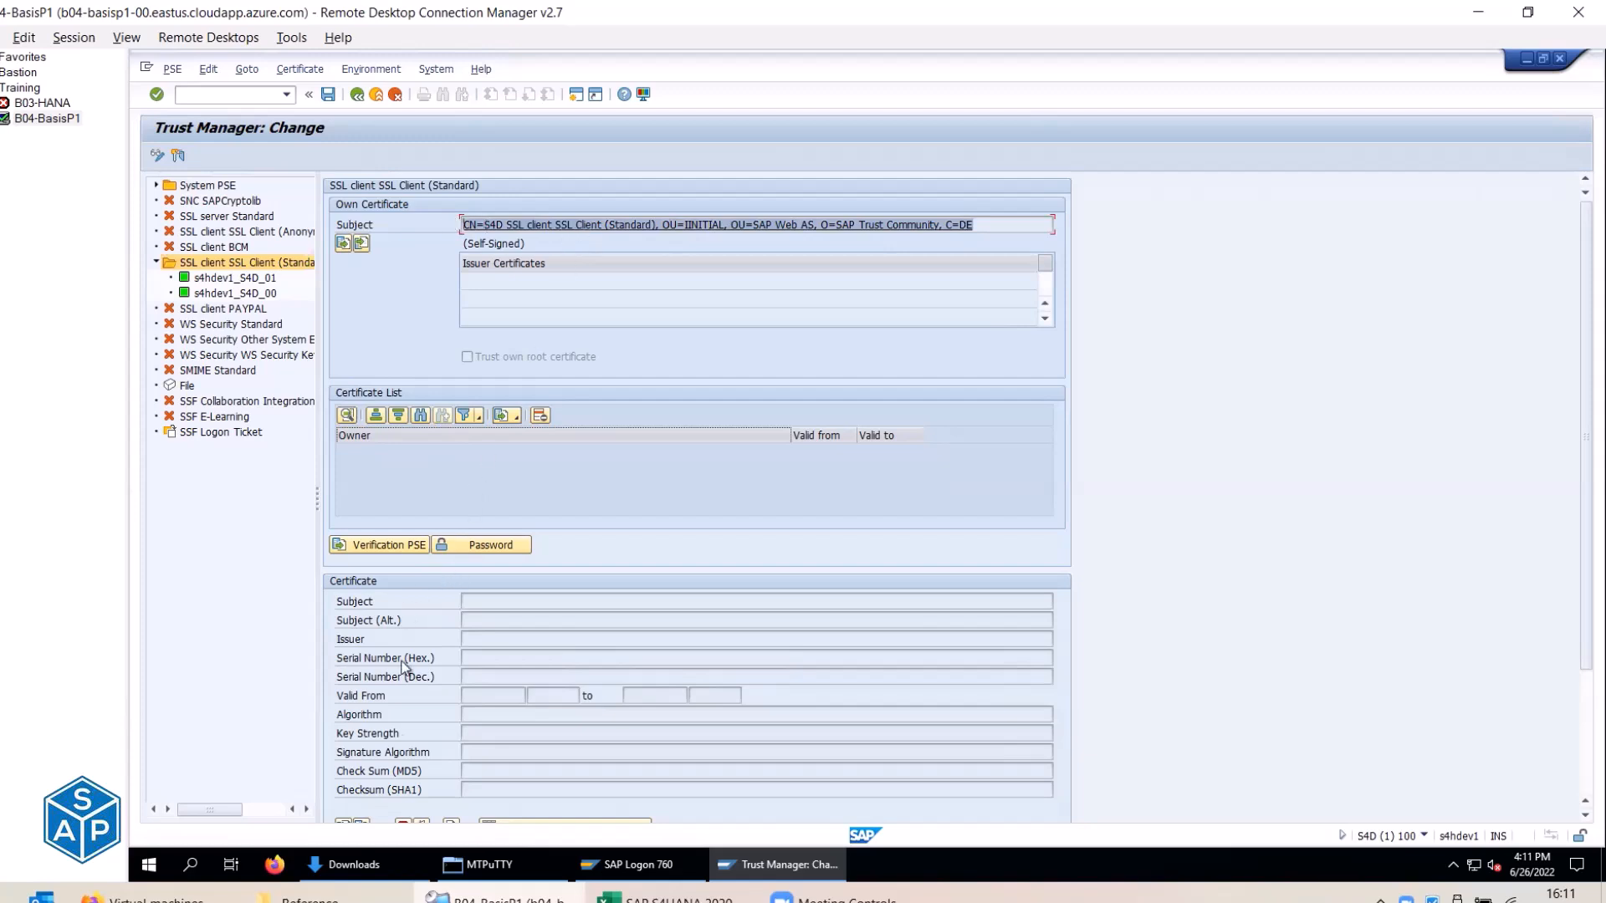
pyautogui.scroll(-1, 394, 716)
pyautogui.click(343, 789)
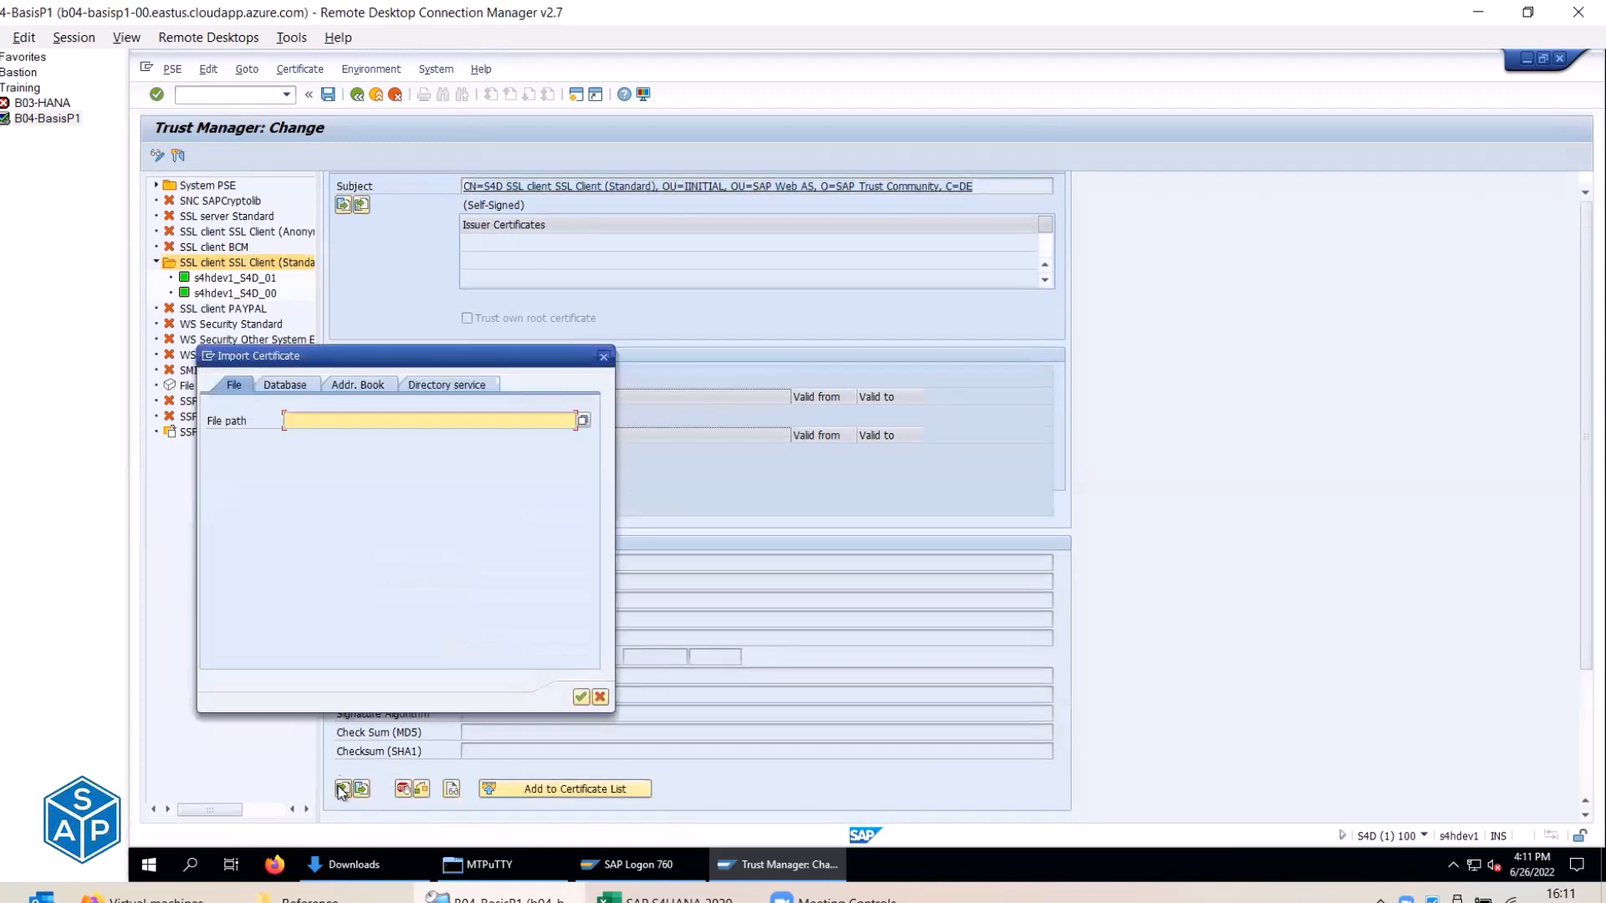
pyautogui.click(582, 420)
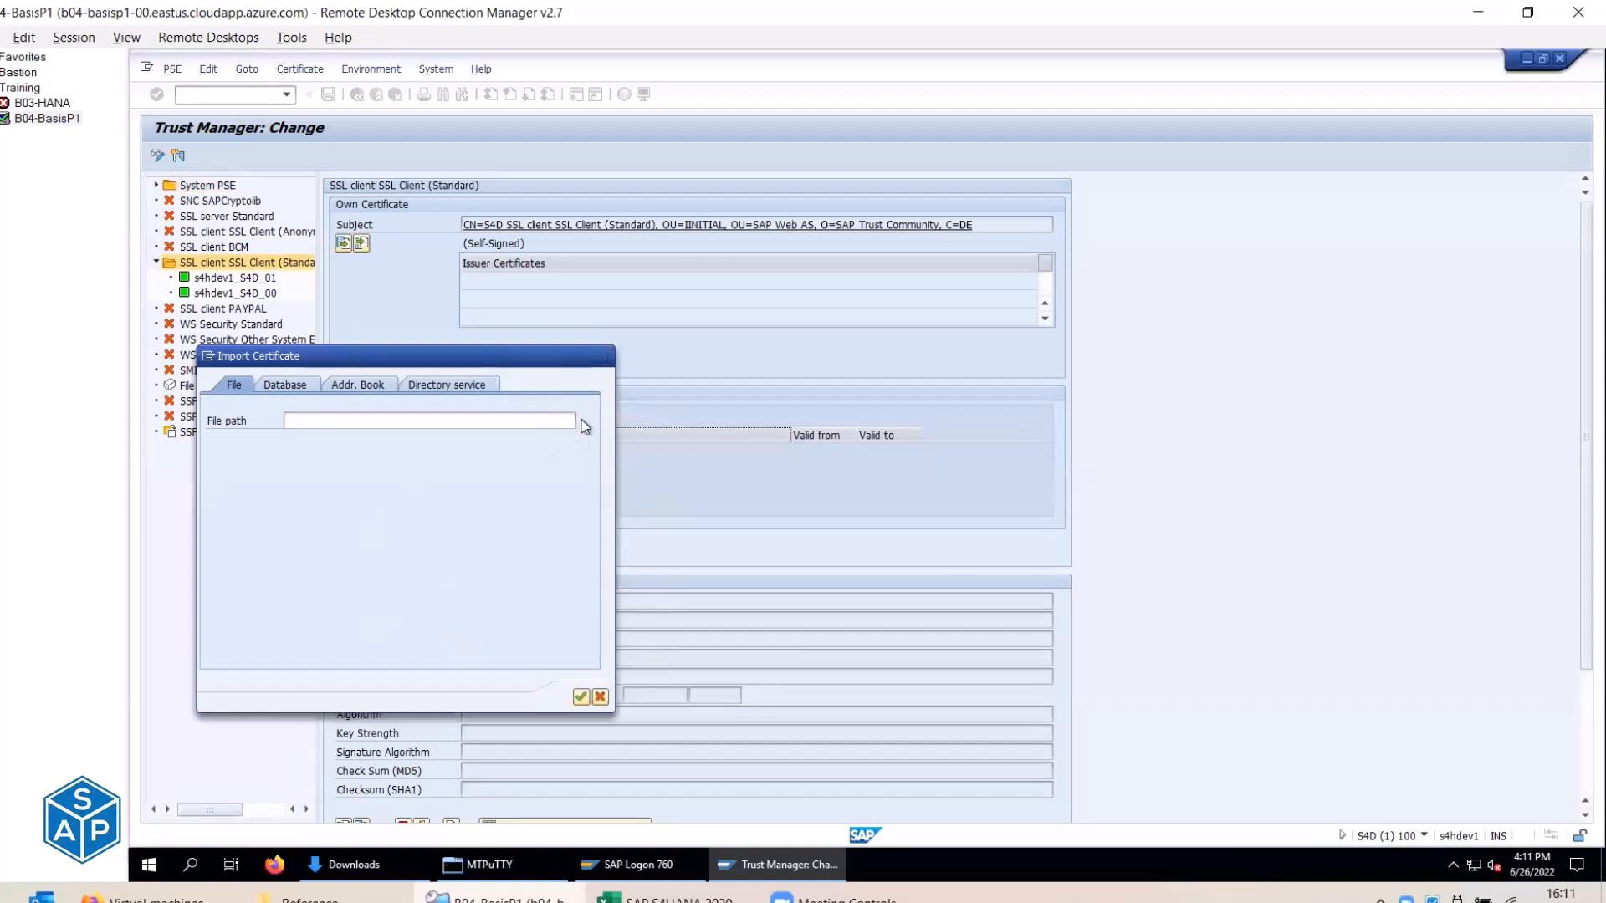
pyautogui.doubleClick(419, 431)
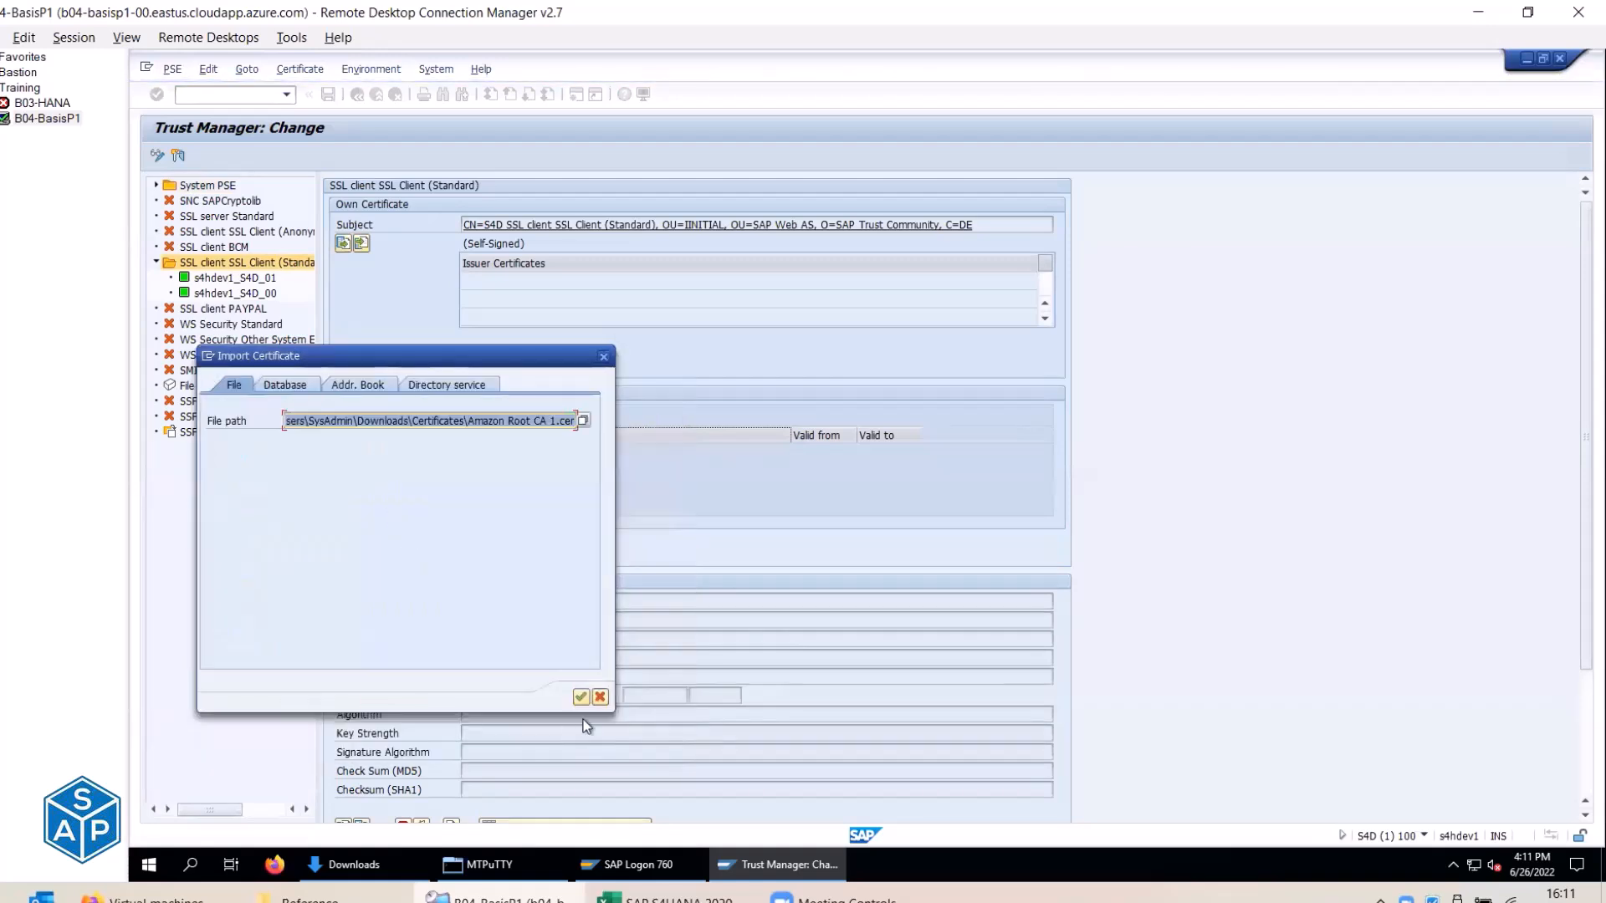
pyautogui.click(580, 696)
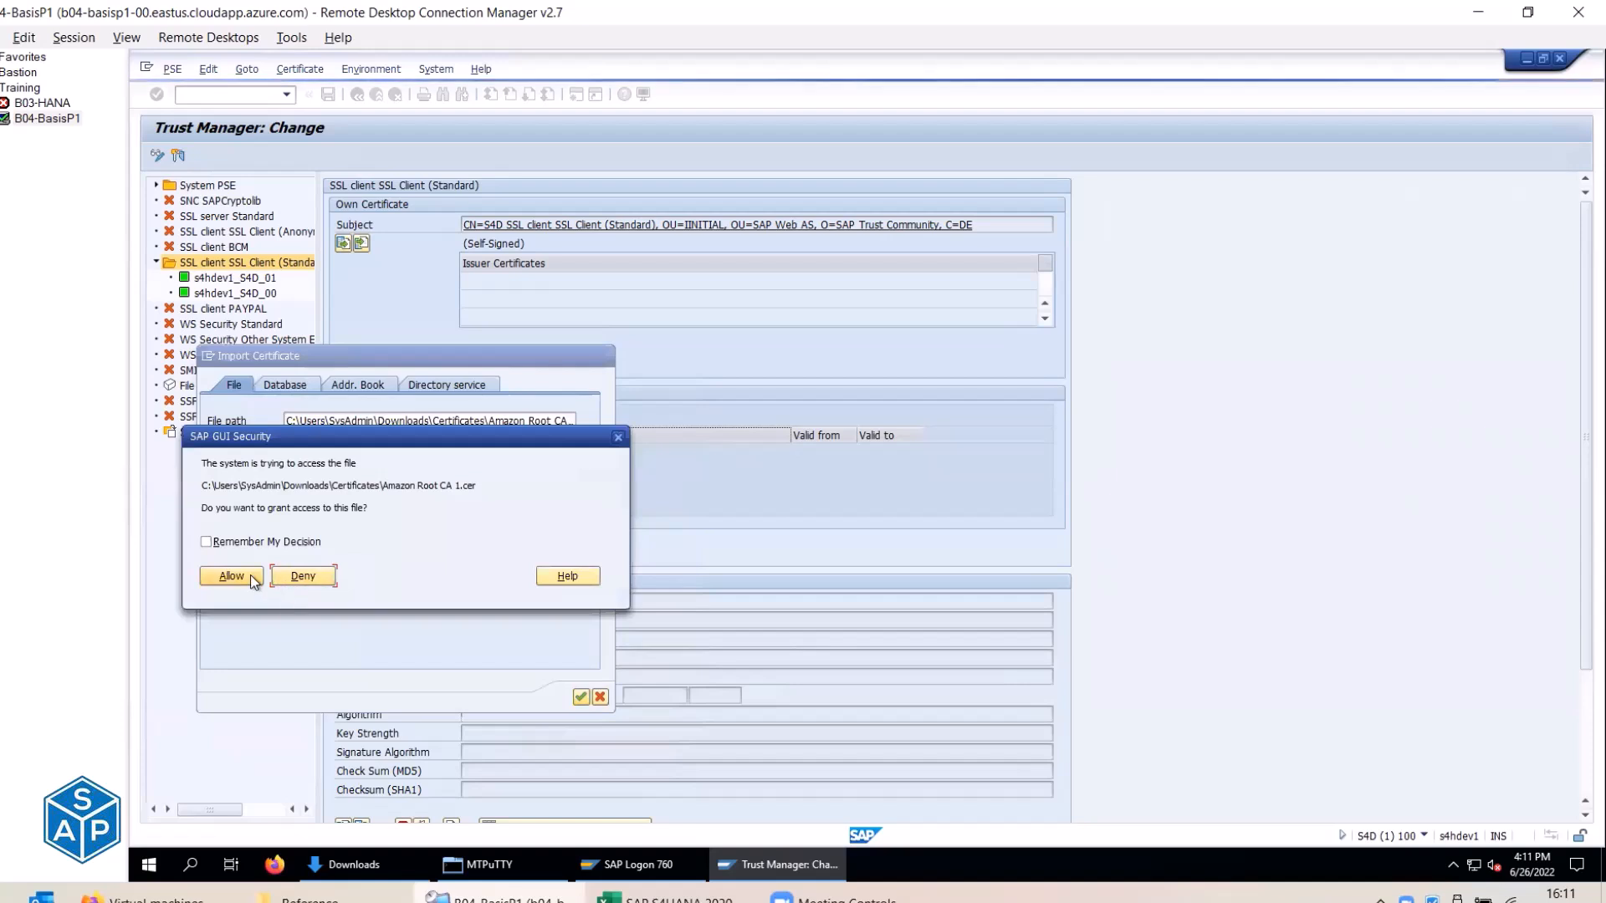
pyautogui.click(249, 574)
pyautogui.scroll(-2, 519, 794)
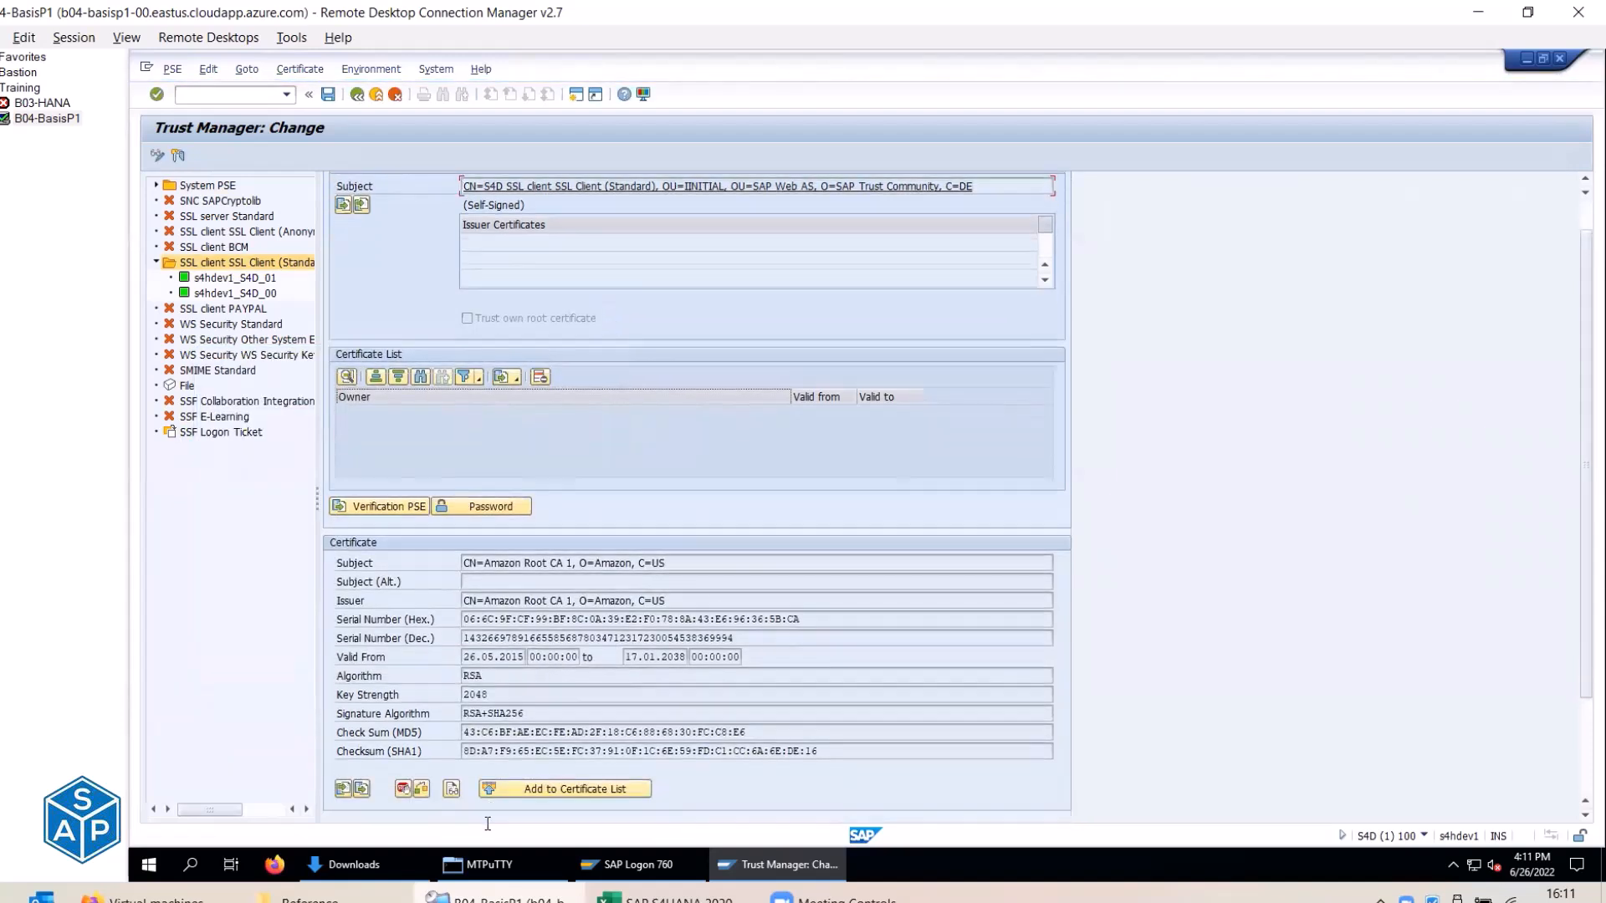
pyautogui.click(506, 790)
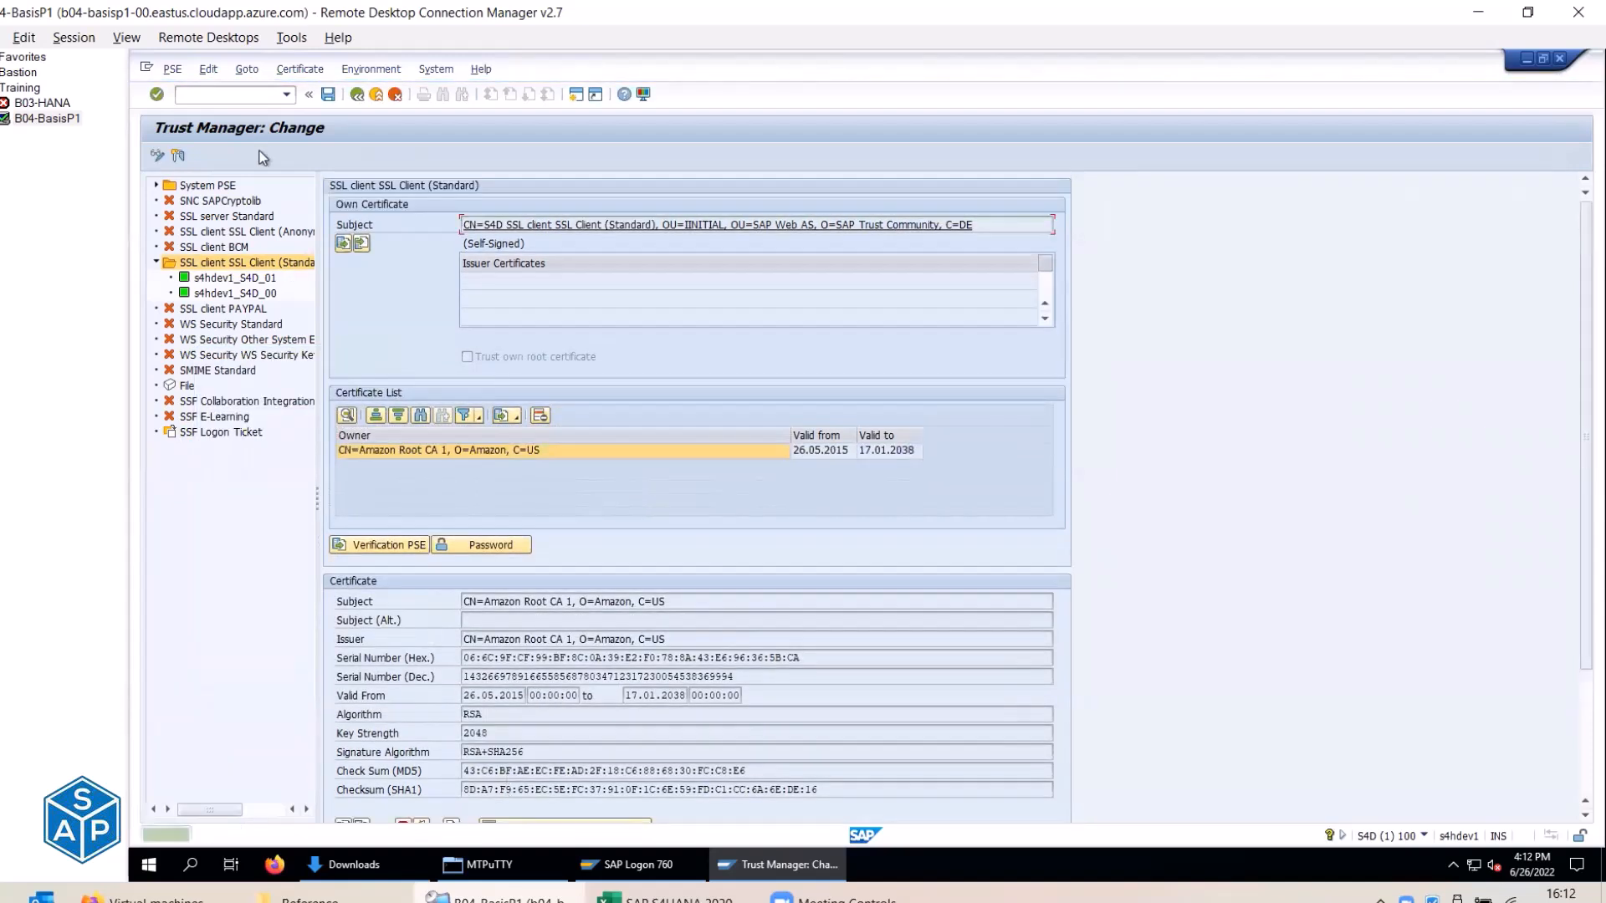
pyautogui.click(328, 96)
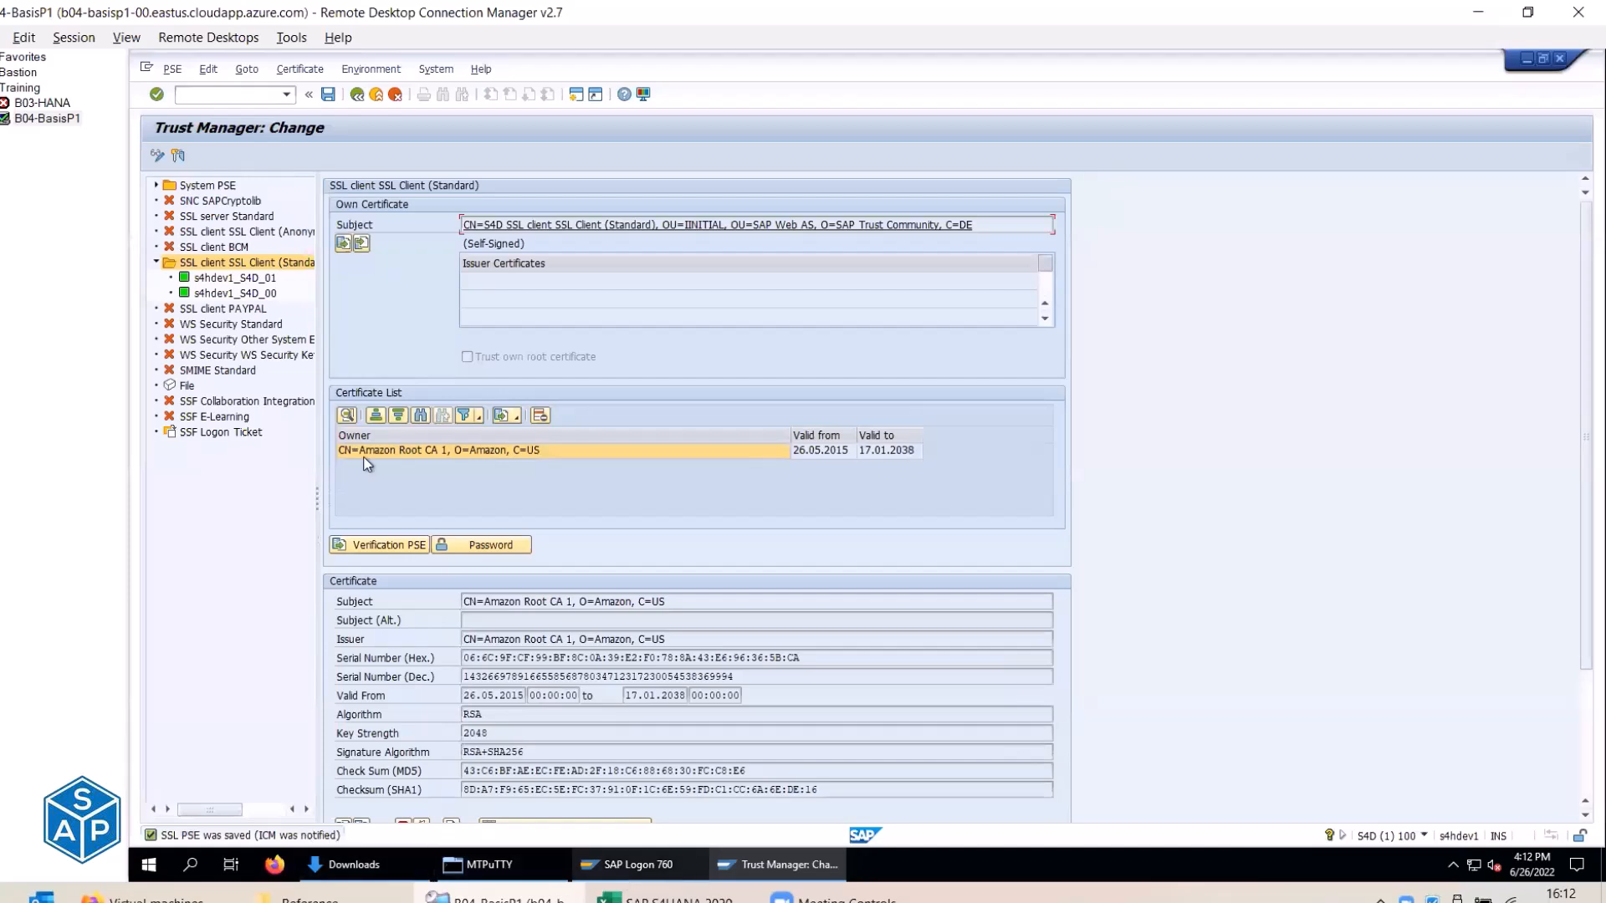
# Open SM59 in a new session and test CSI_AWS_EC2, getting HTTP 200 OK in 113 ms.
pyautogui.press('Down')
pyautogui.press('Down')
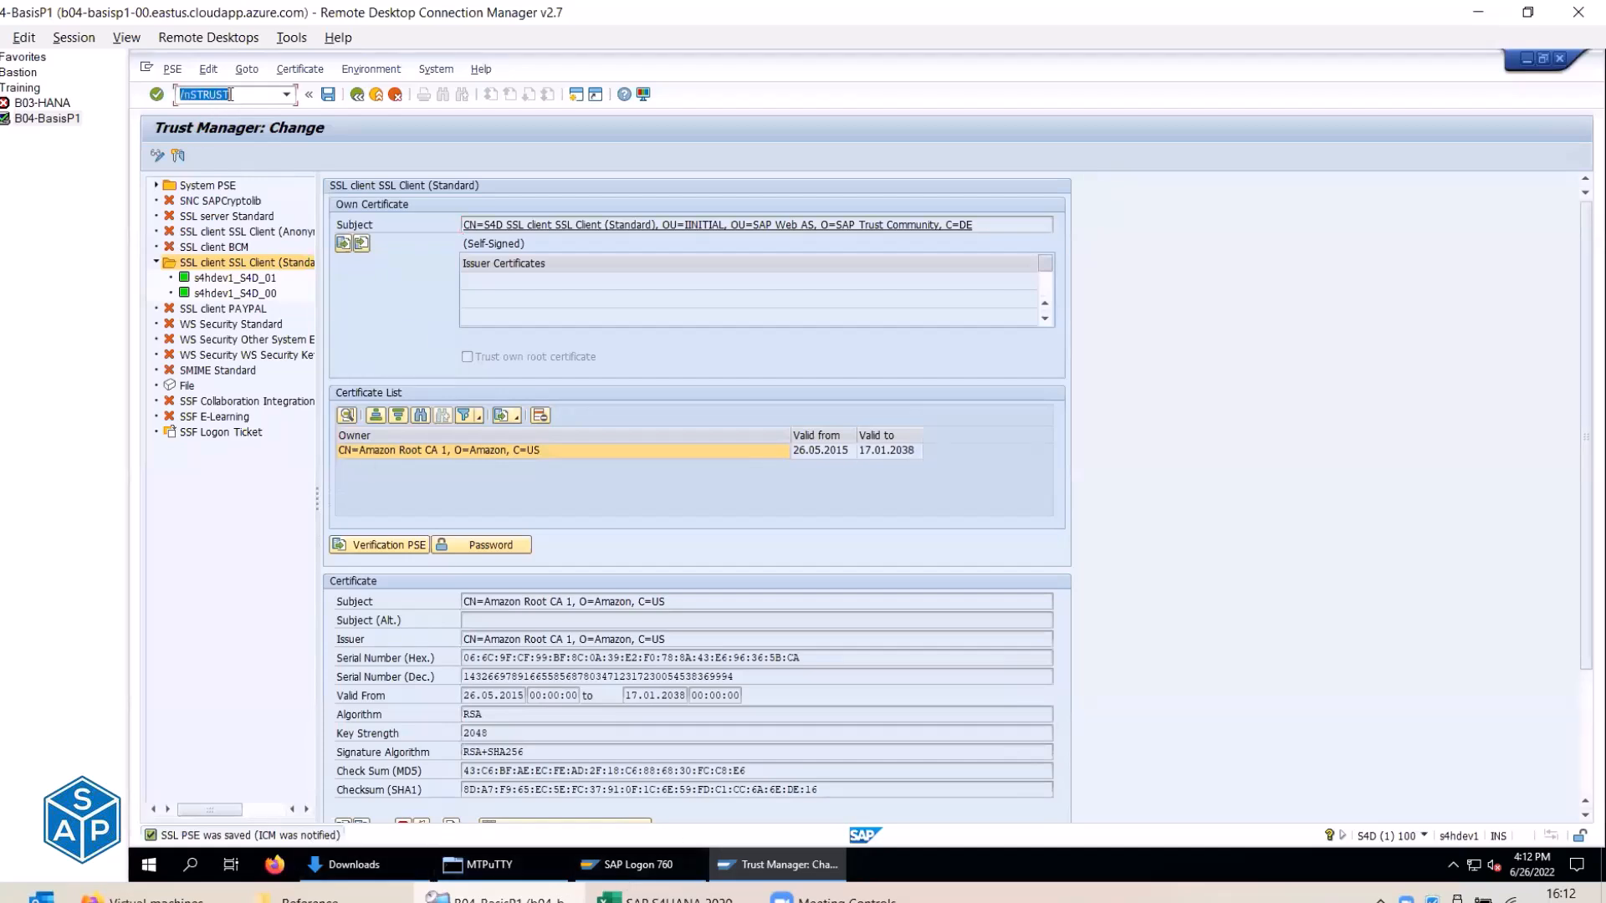
pyautogui.press('Down')
pyautogui.press('Return')
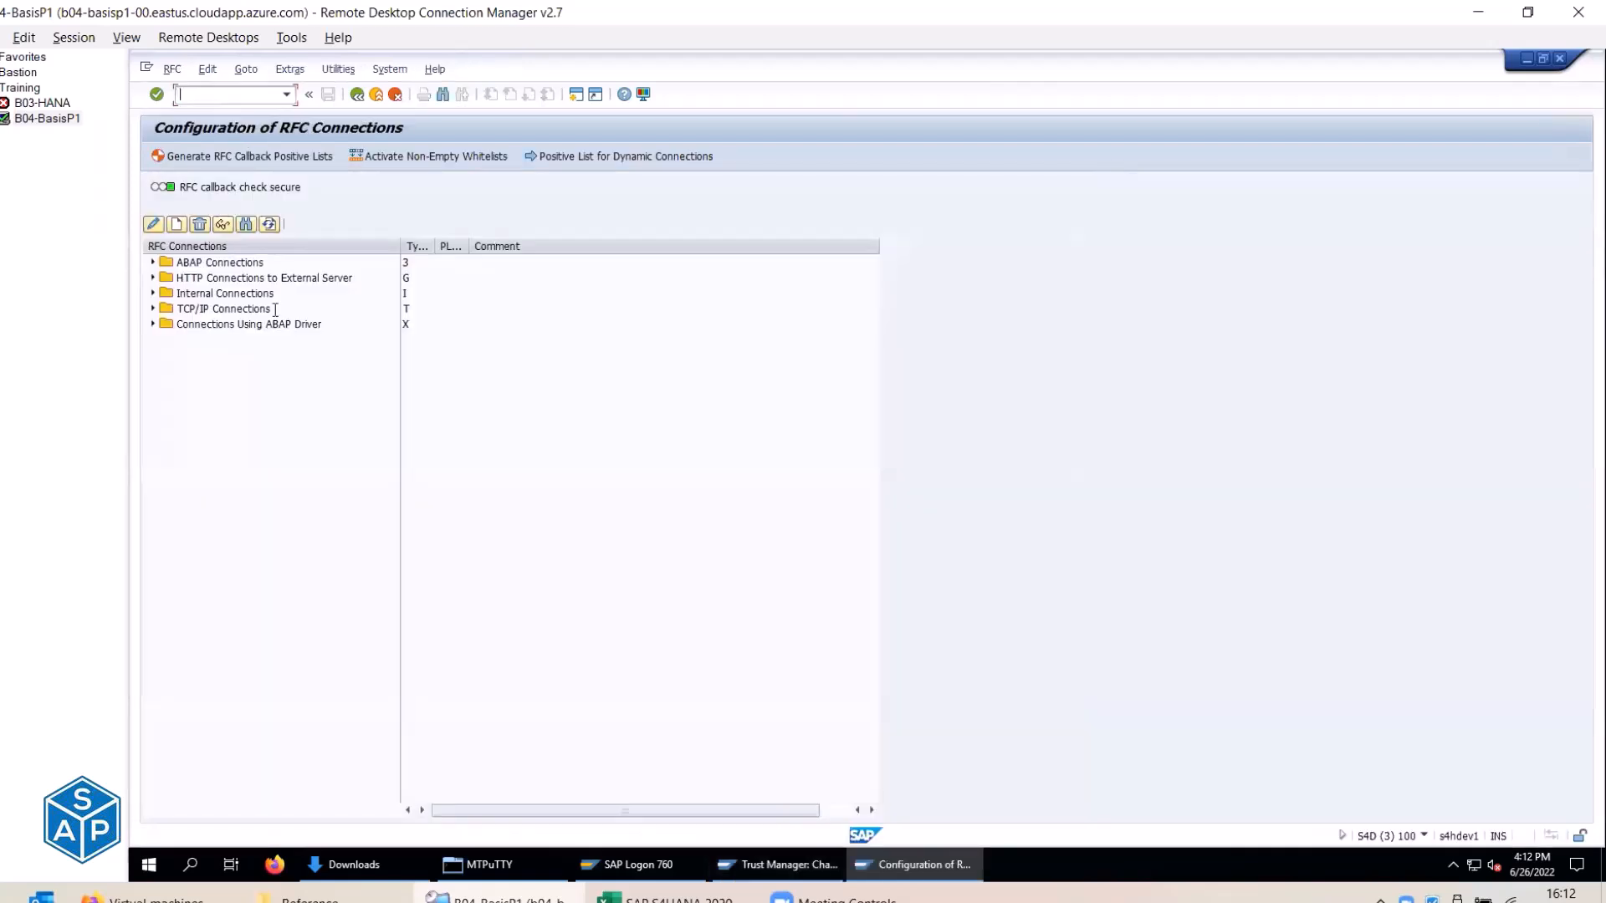
pyautogui.click(153, 278)
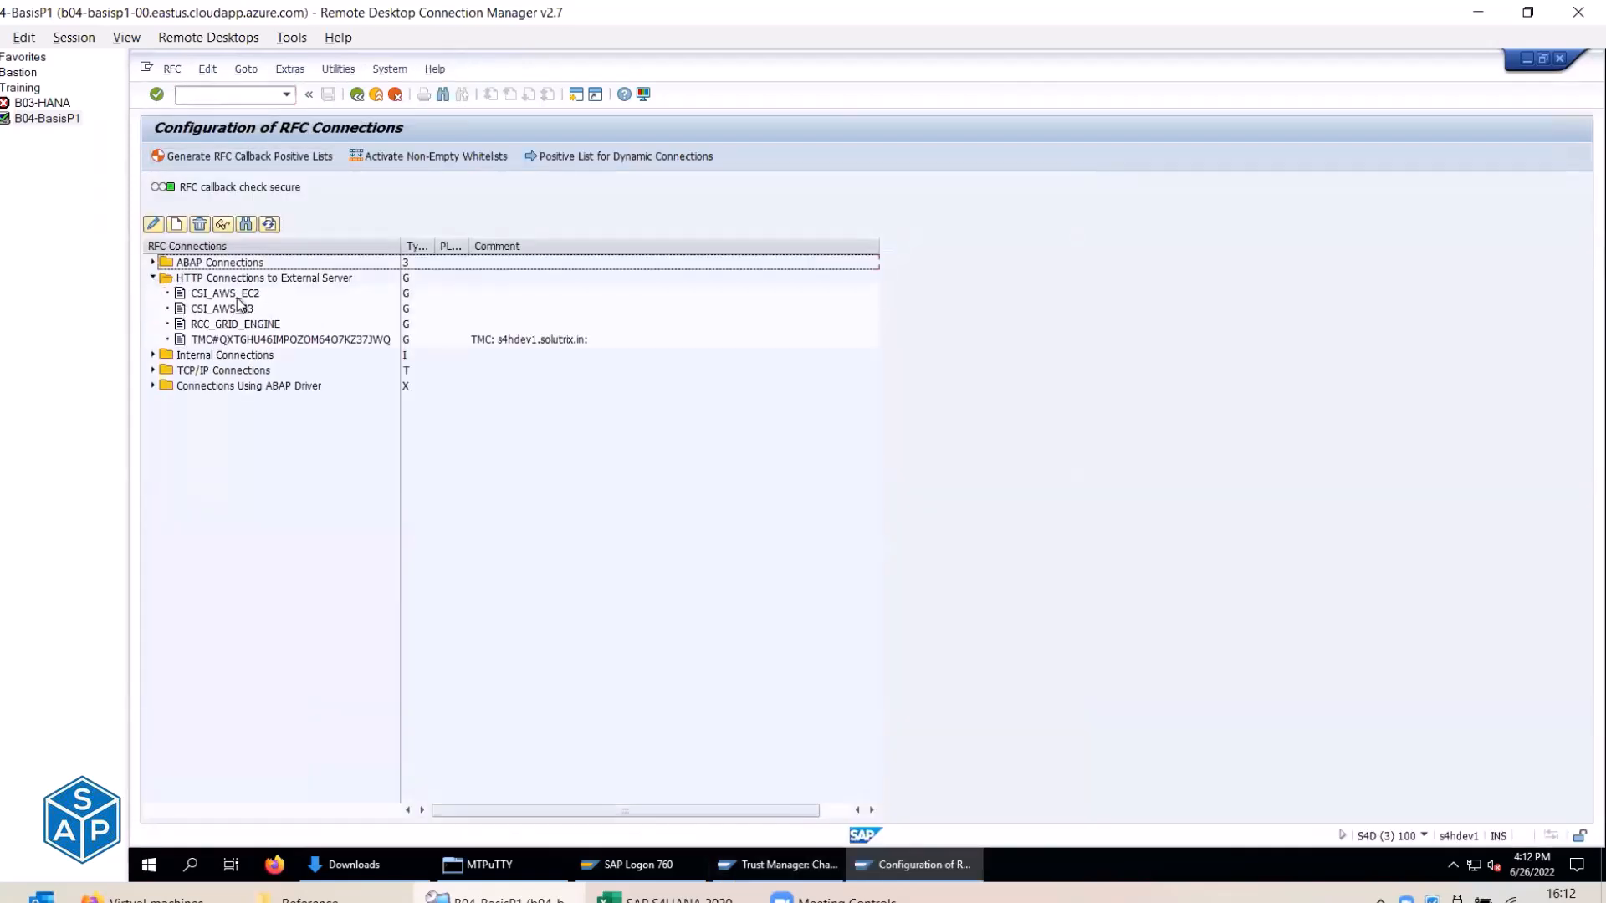
pyautogui.doubleClick(240, 294)
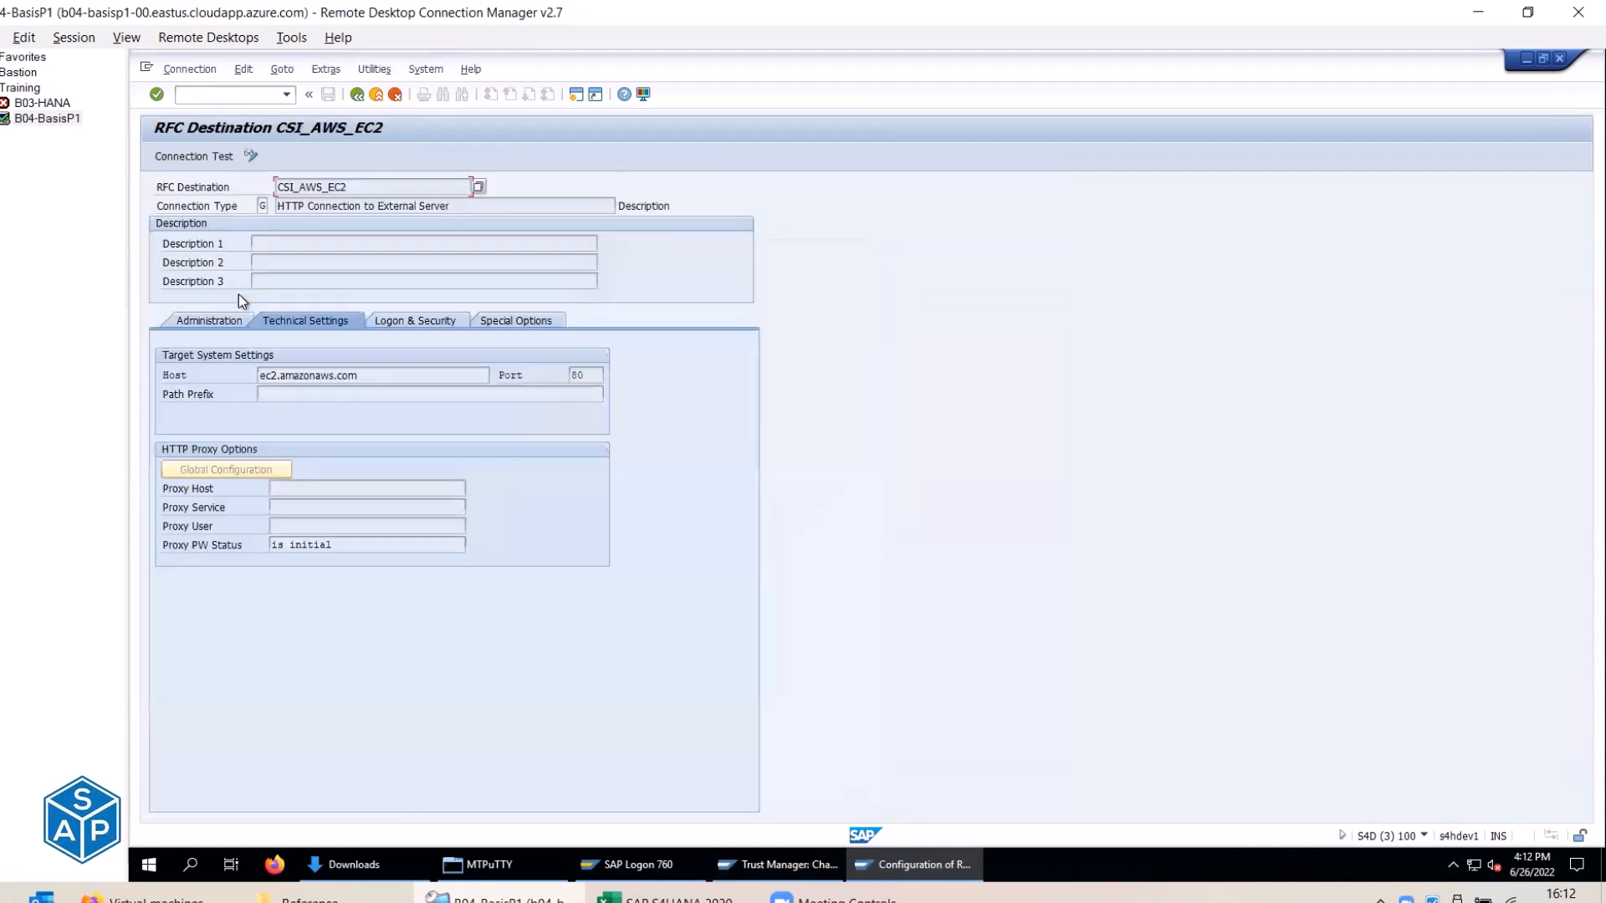
pyautogui.click(193, 156)
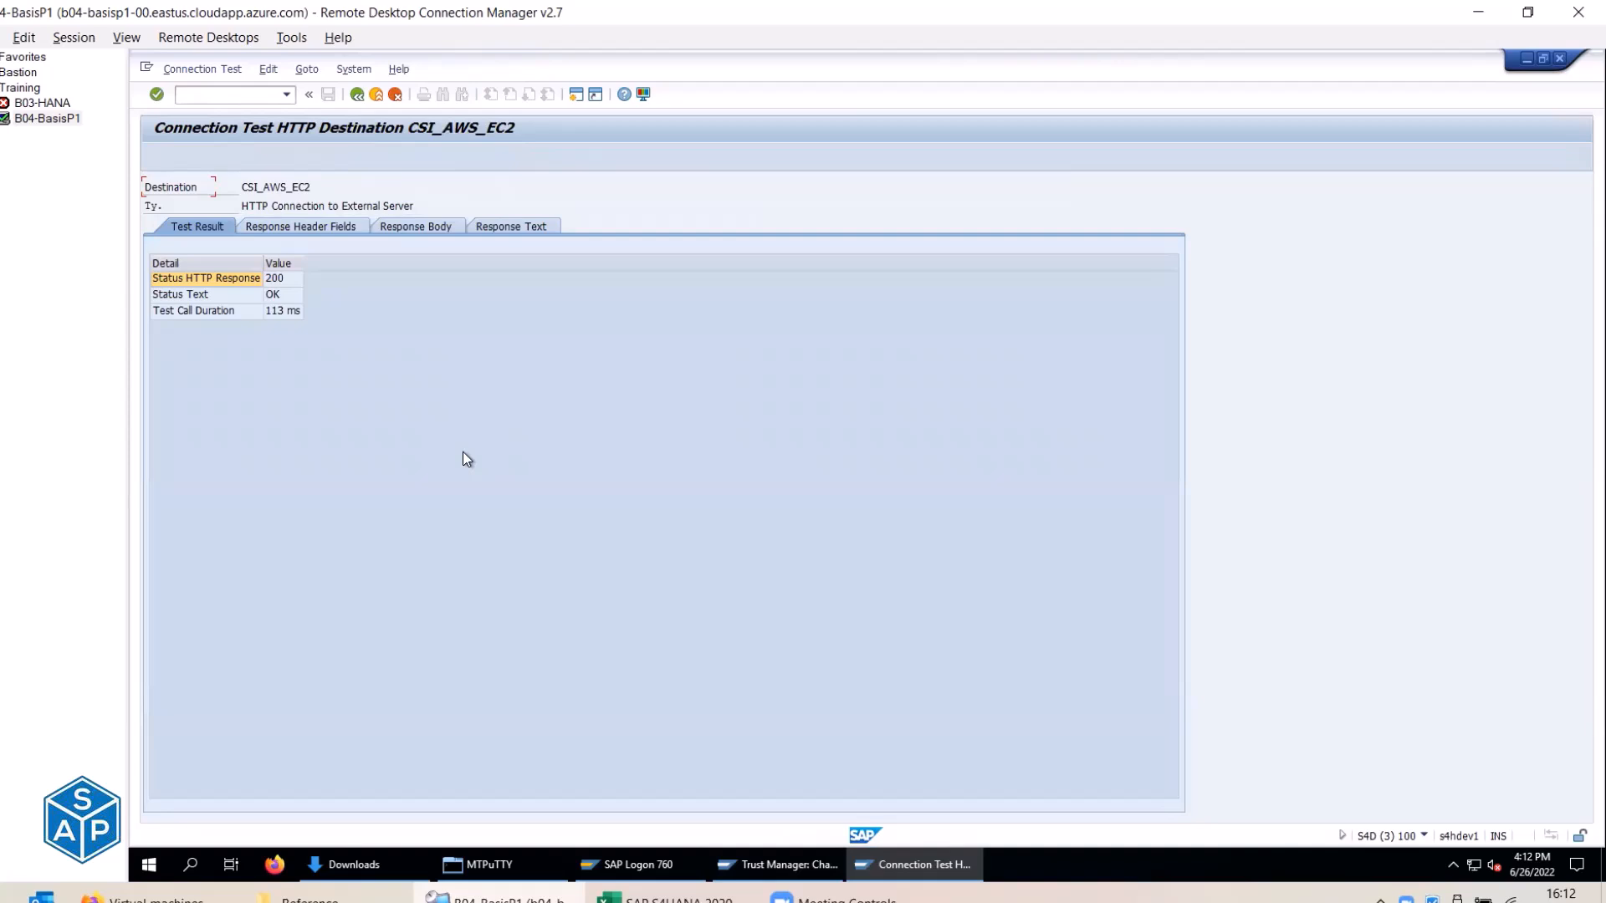
pyautogui.click(767, 75)
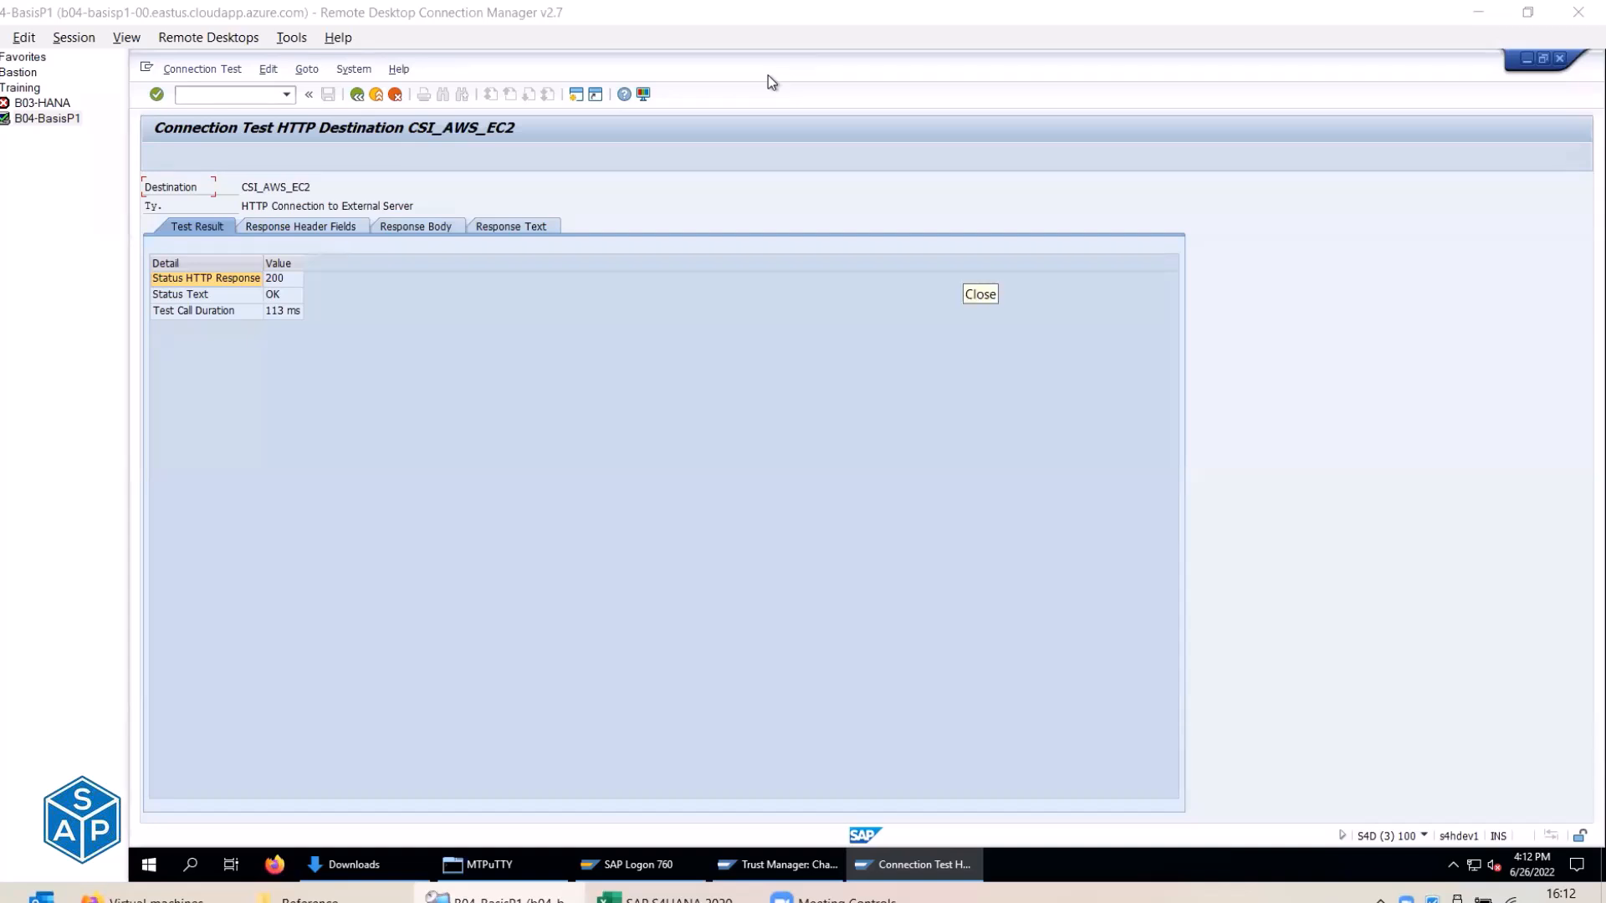
pyautogui.click(357, 97)
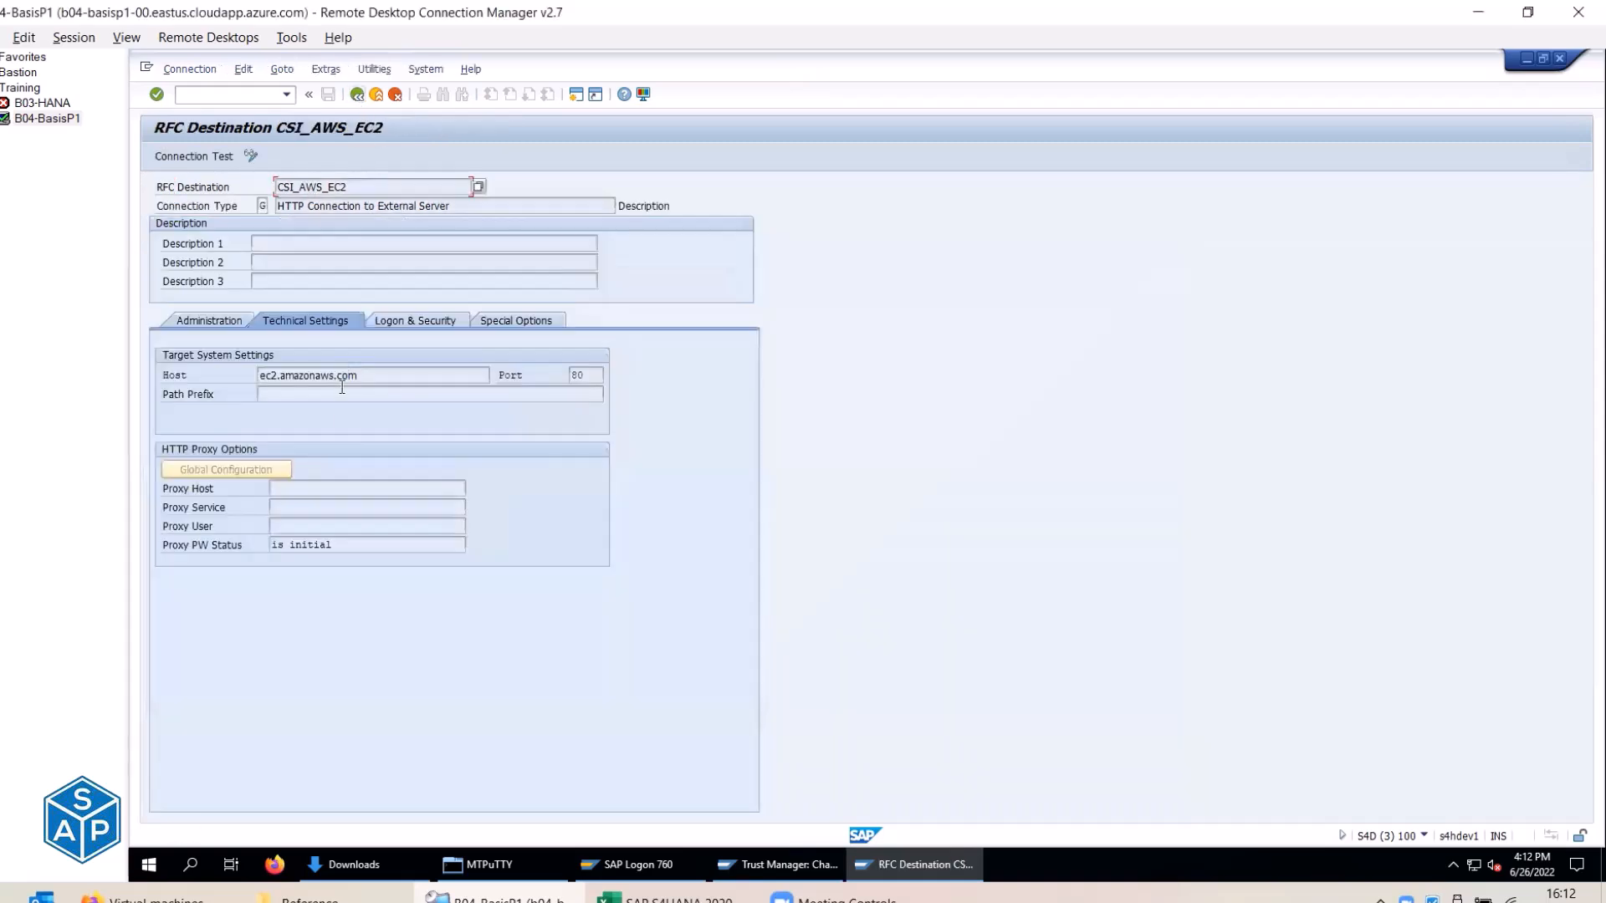
pyautogui.click(357, 93)
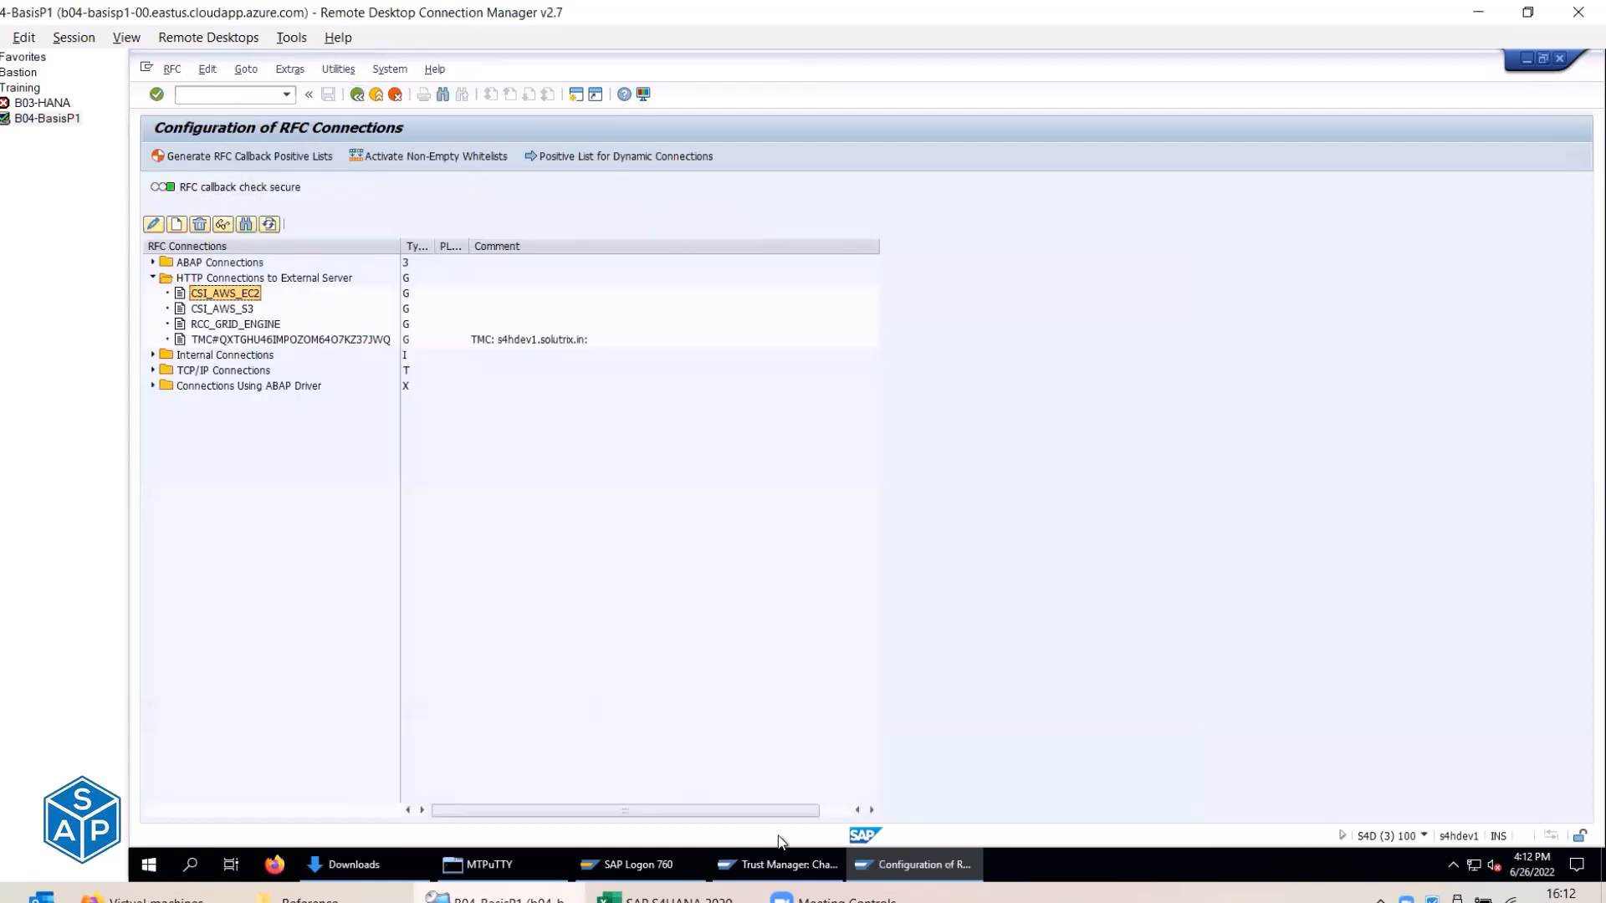
# Test CSI_AWS_S3 in SM59 (HTTP 200 OK, 69 ms), then bring up the Excel checklist.
pyautogui.click(778, 864)
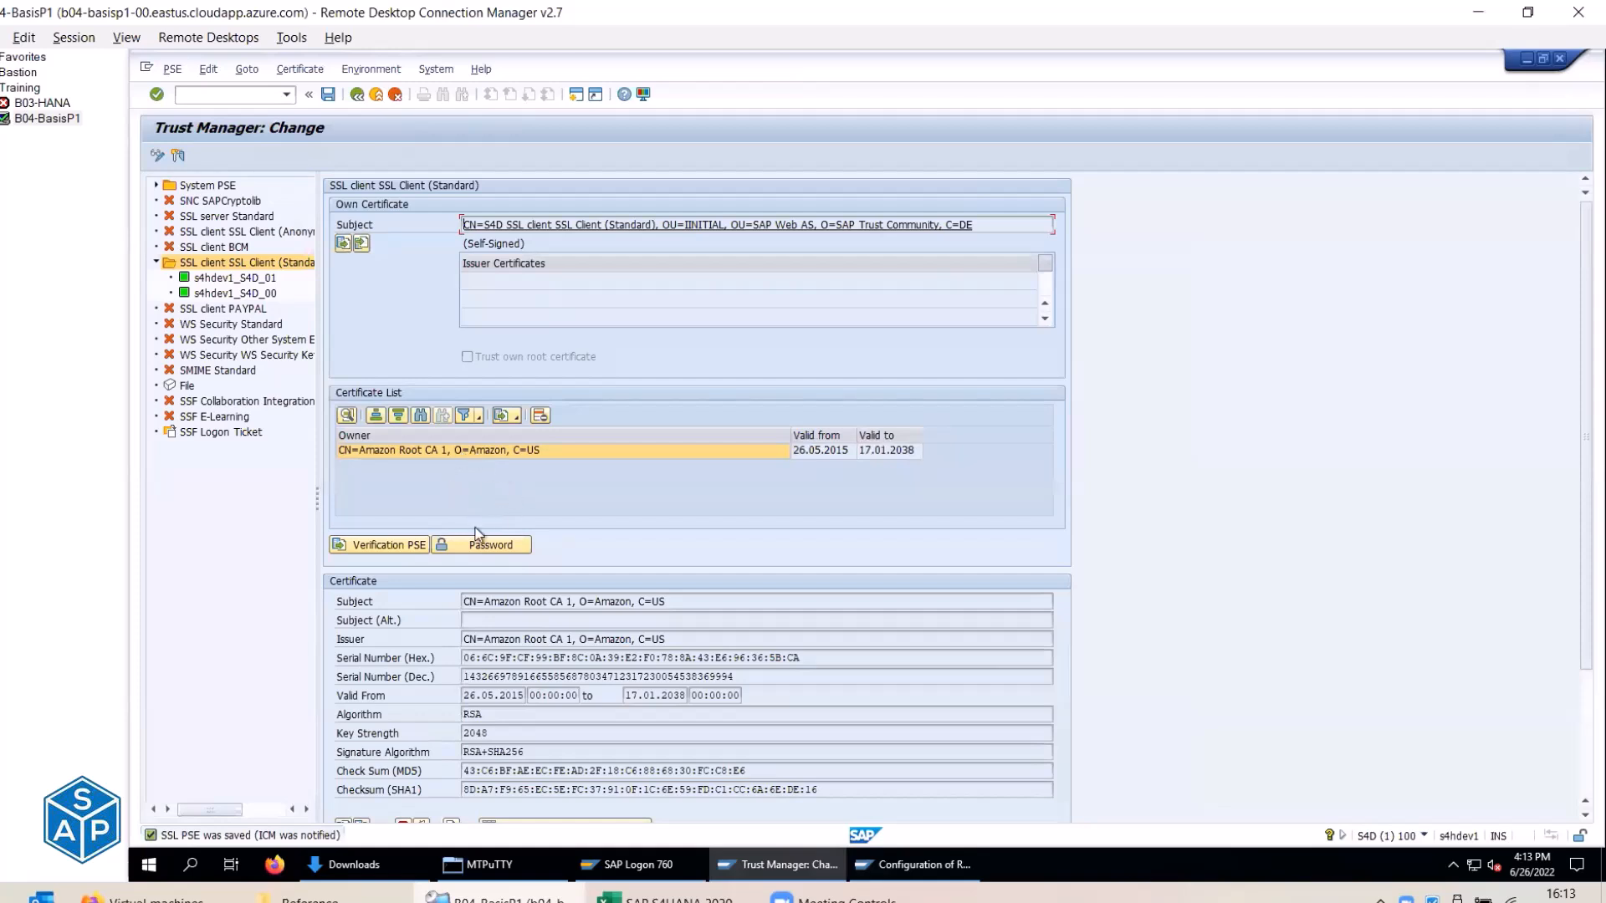
pyautogui.click(915, 863)
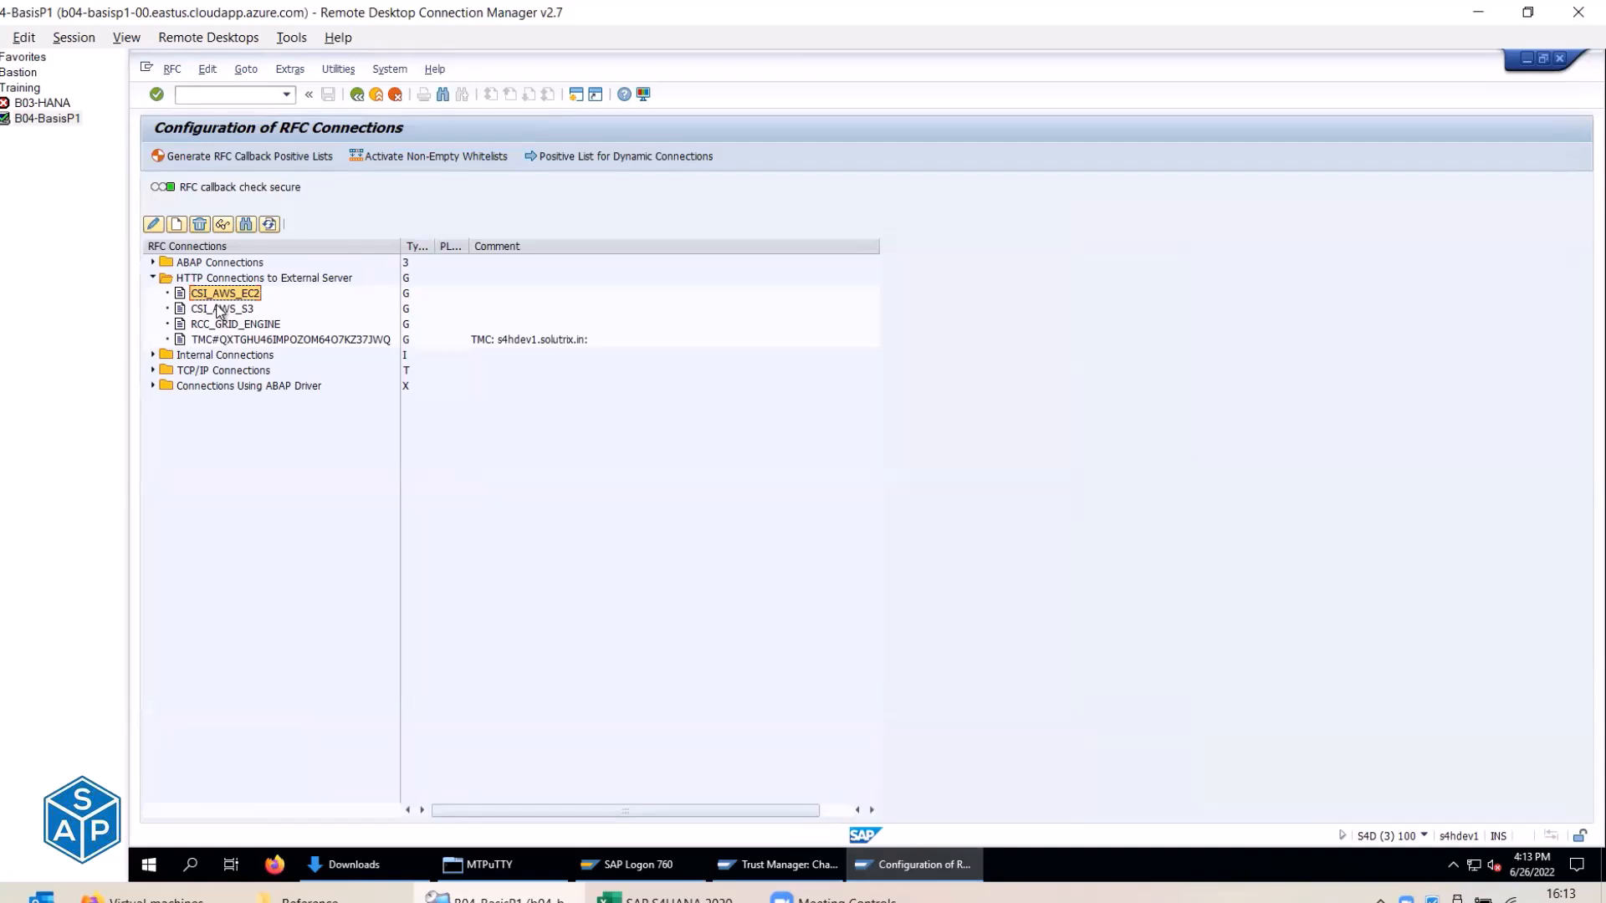
pyautogui.doubleClick(220, 308)
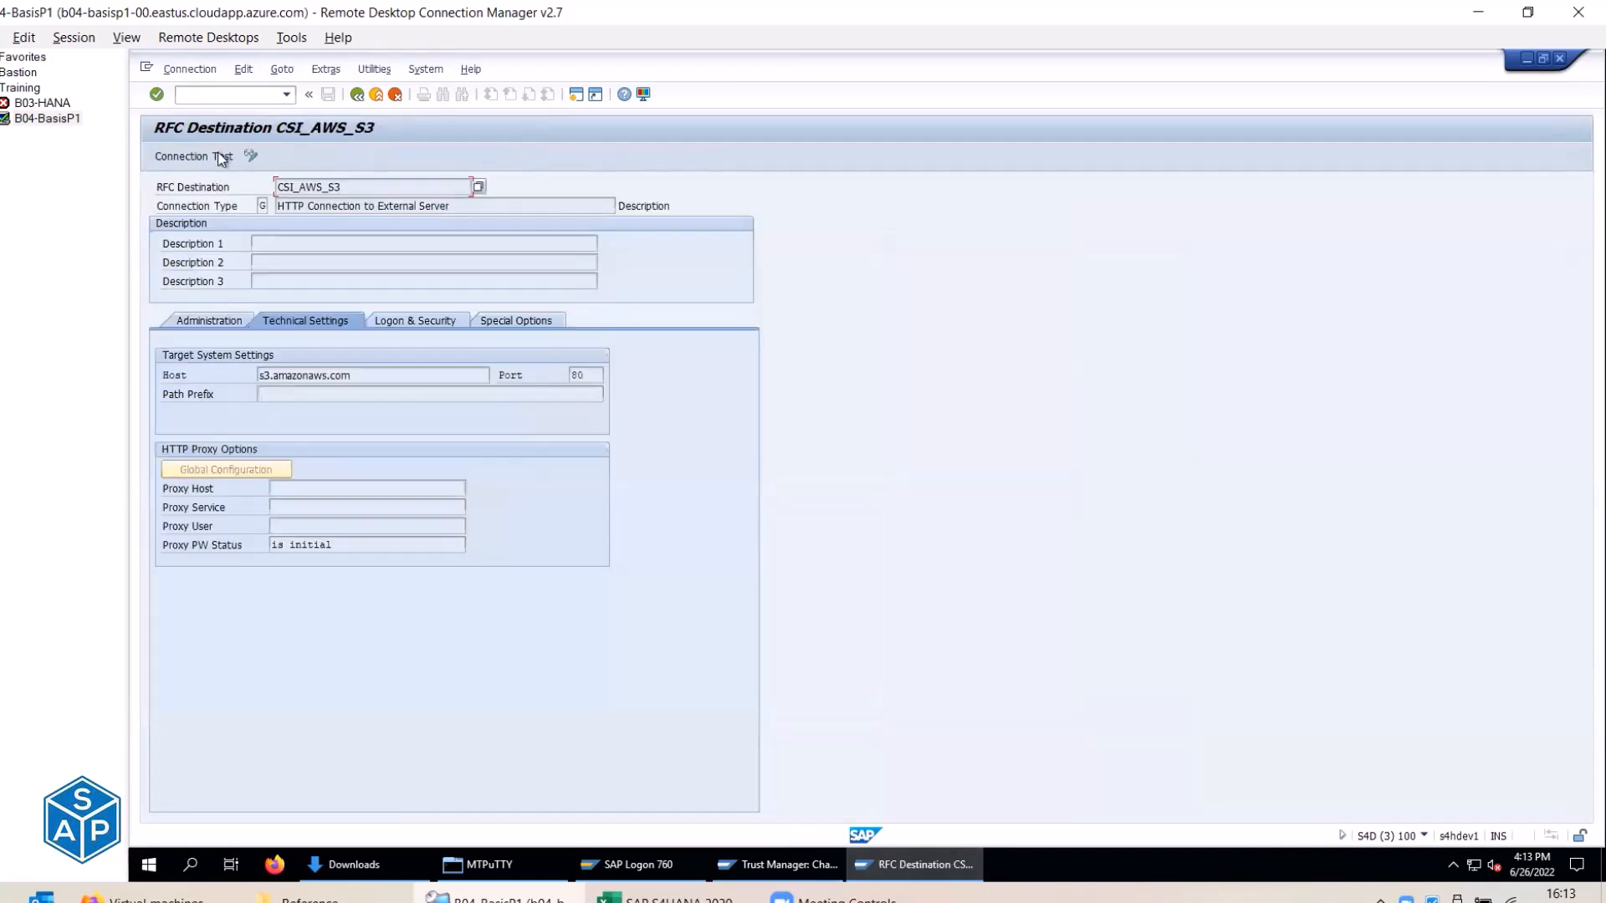
pyautogui.click(219, 157)
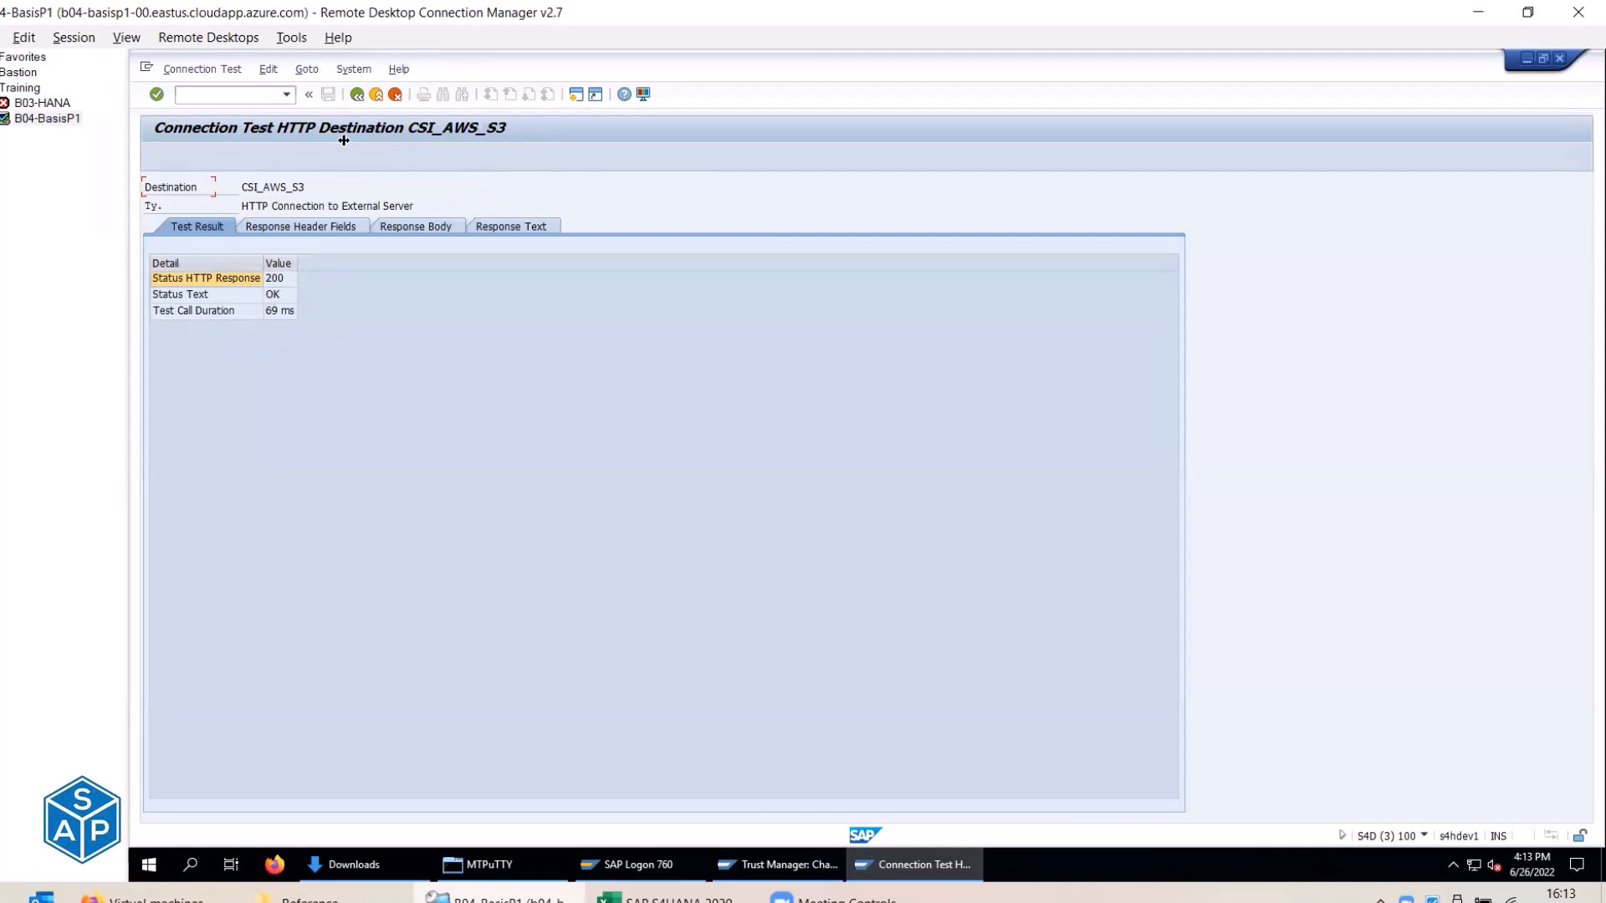
pyautogui.click(362, 98)
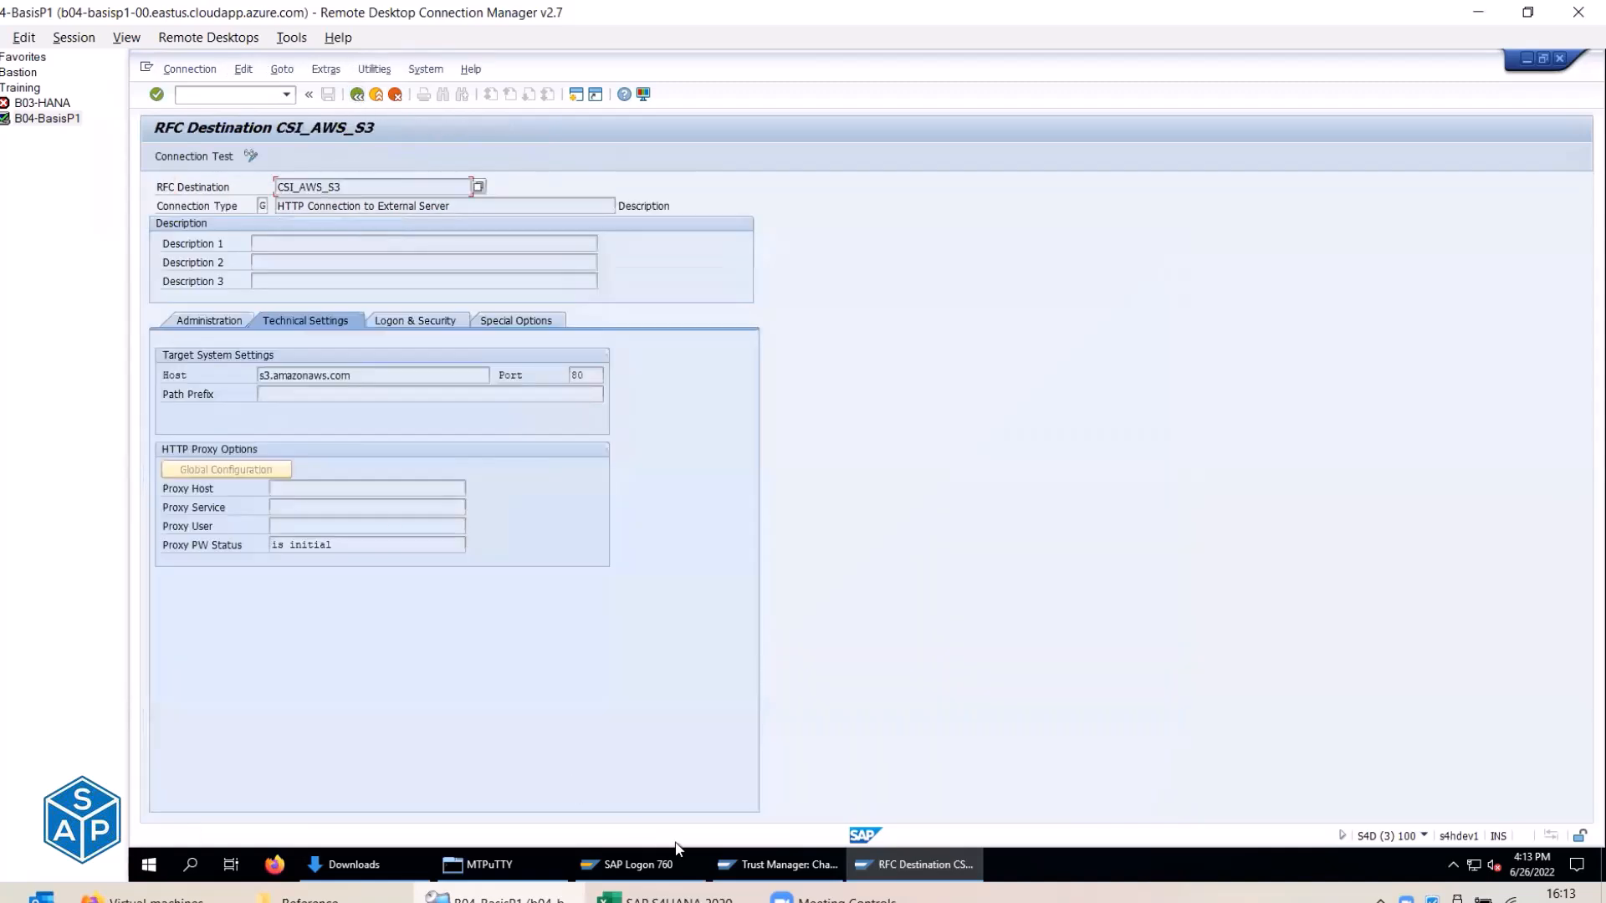
pyautogui.click(735, 865)
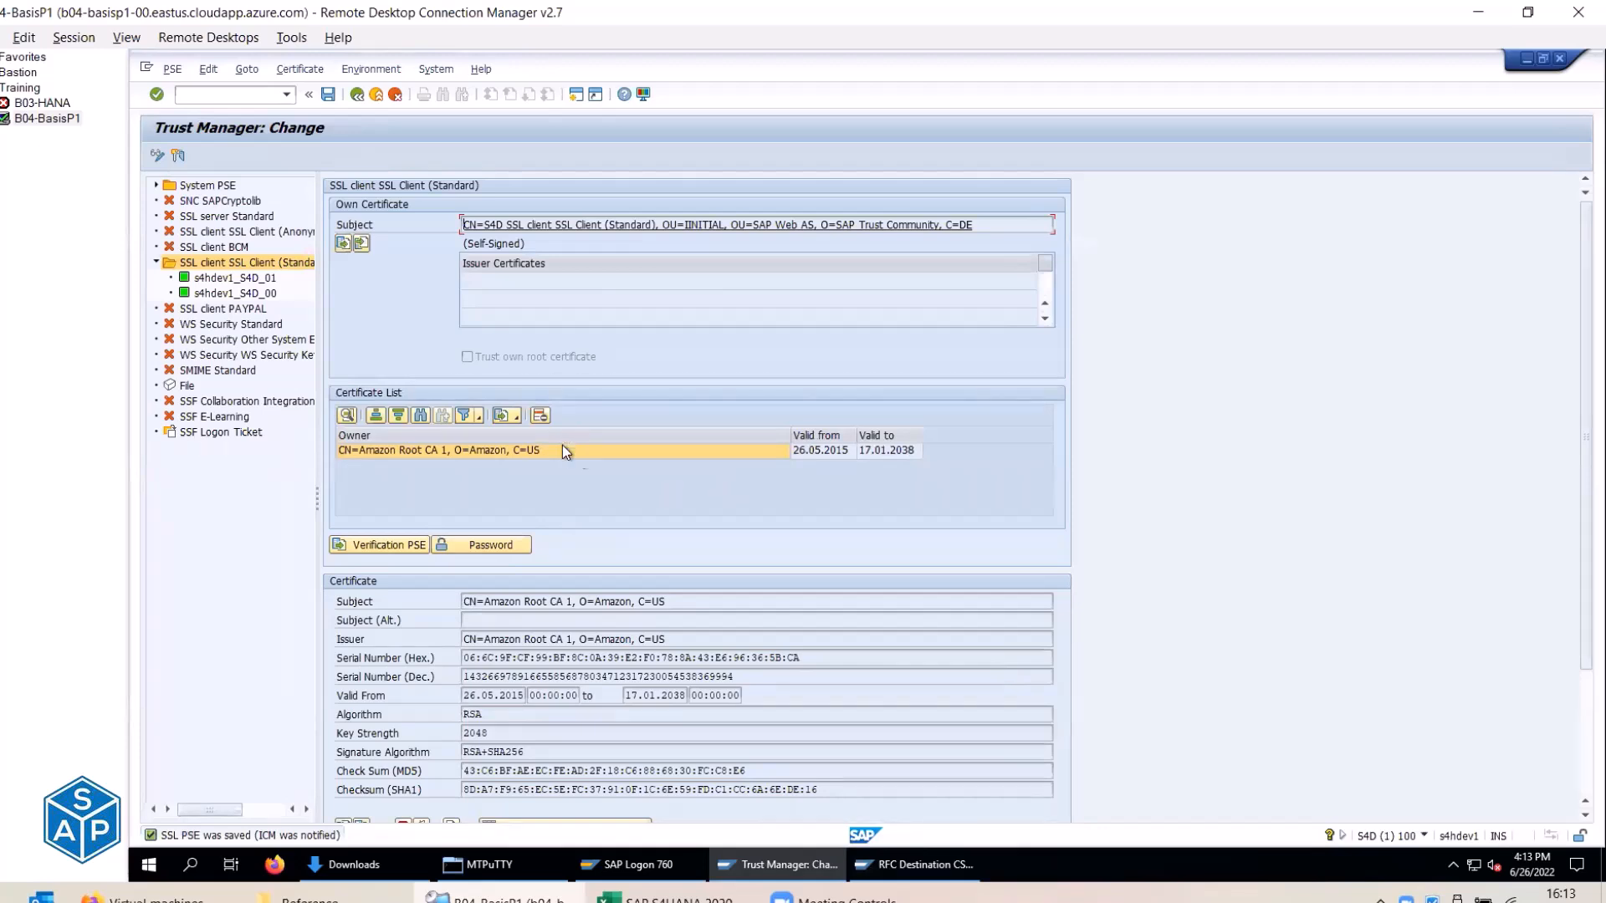
pyautogui.click(665, 899)
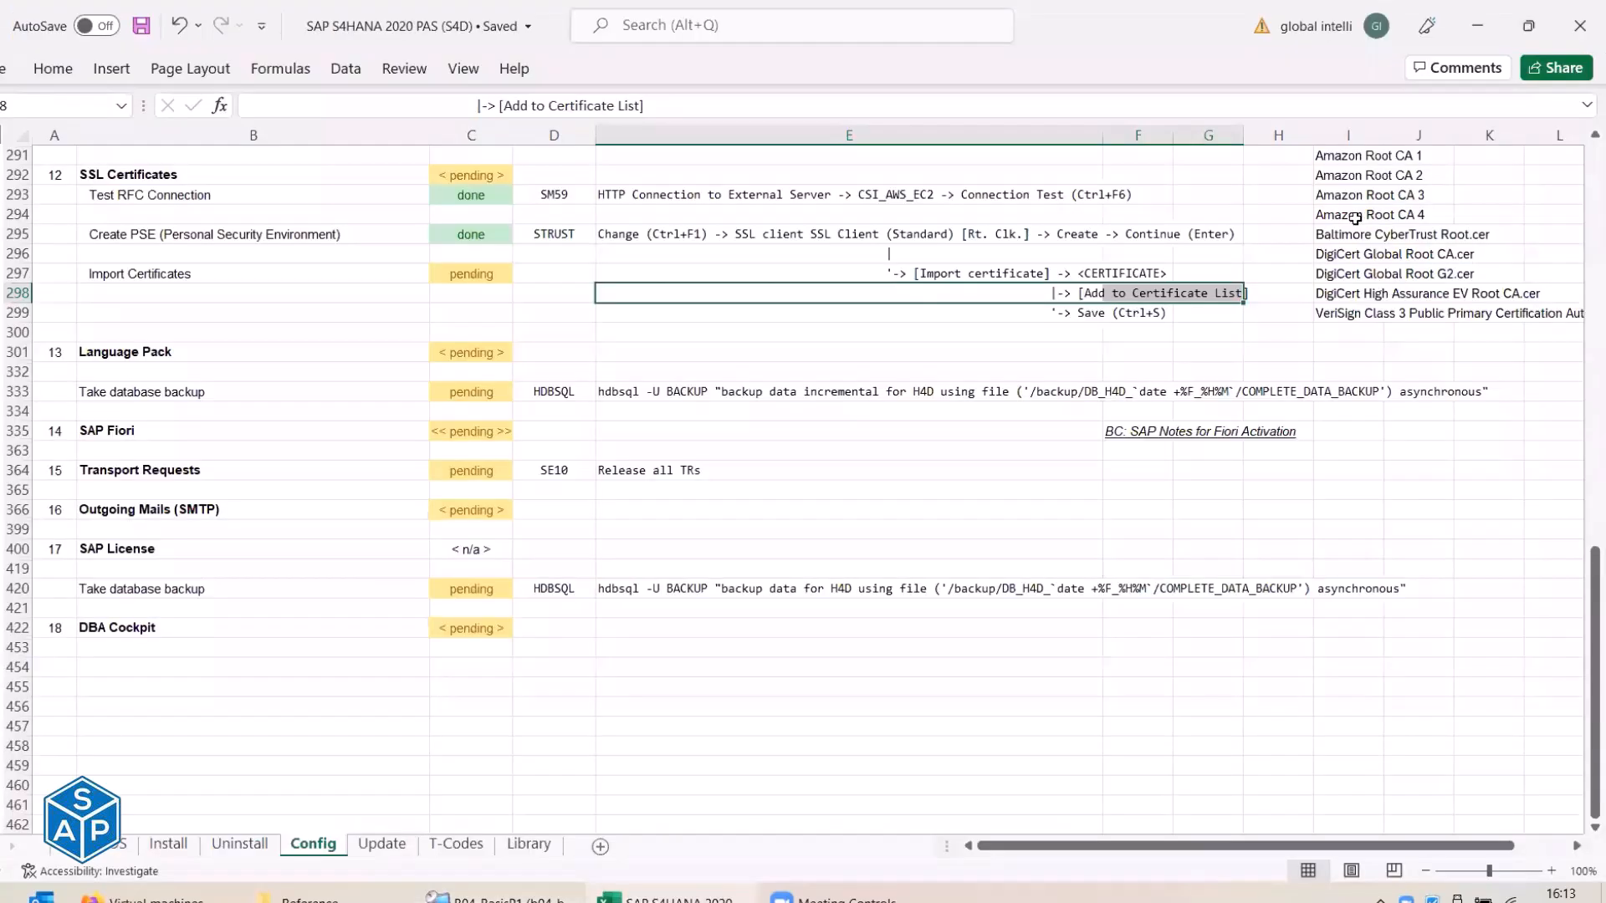
pyautogui.moveTo(1330, 159); pyautogui.dragTo(1341, 209)
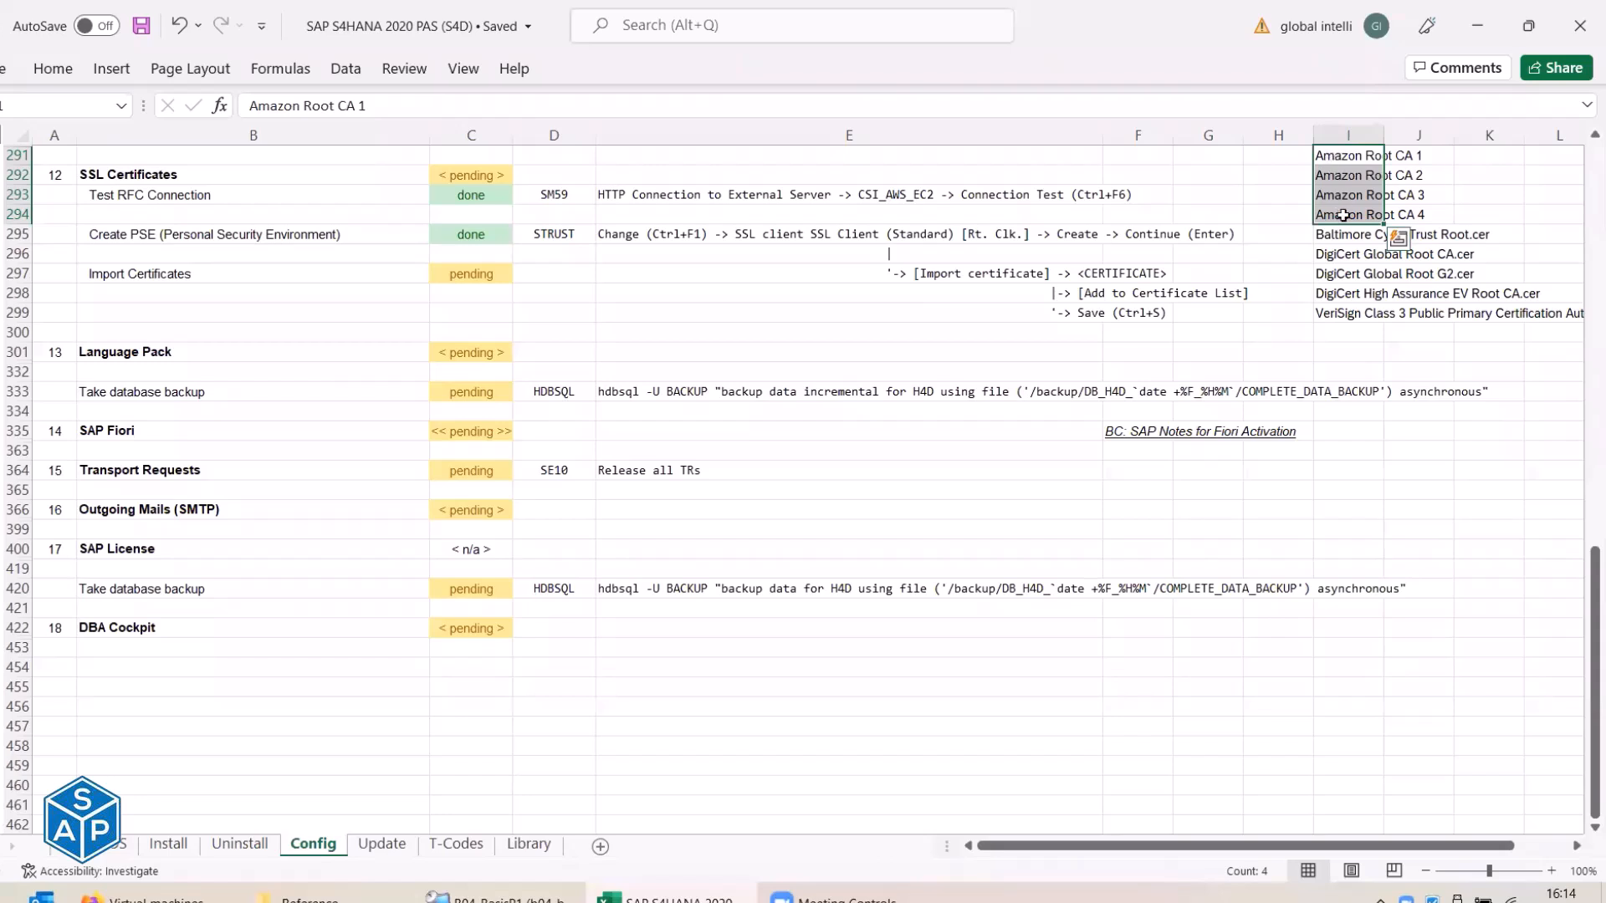
pyautogui.moveTo(1343, 234); pyautogui.dragTo(1355, 303)
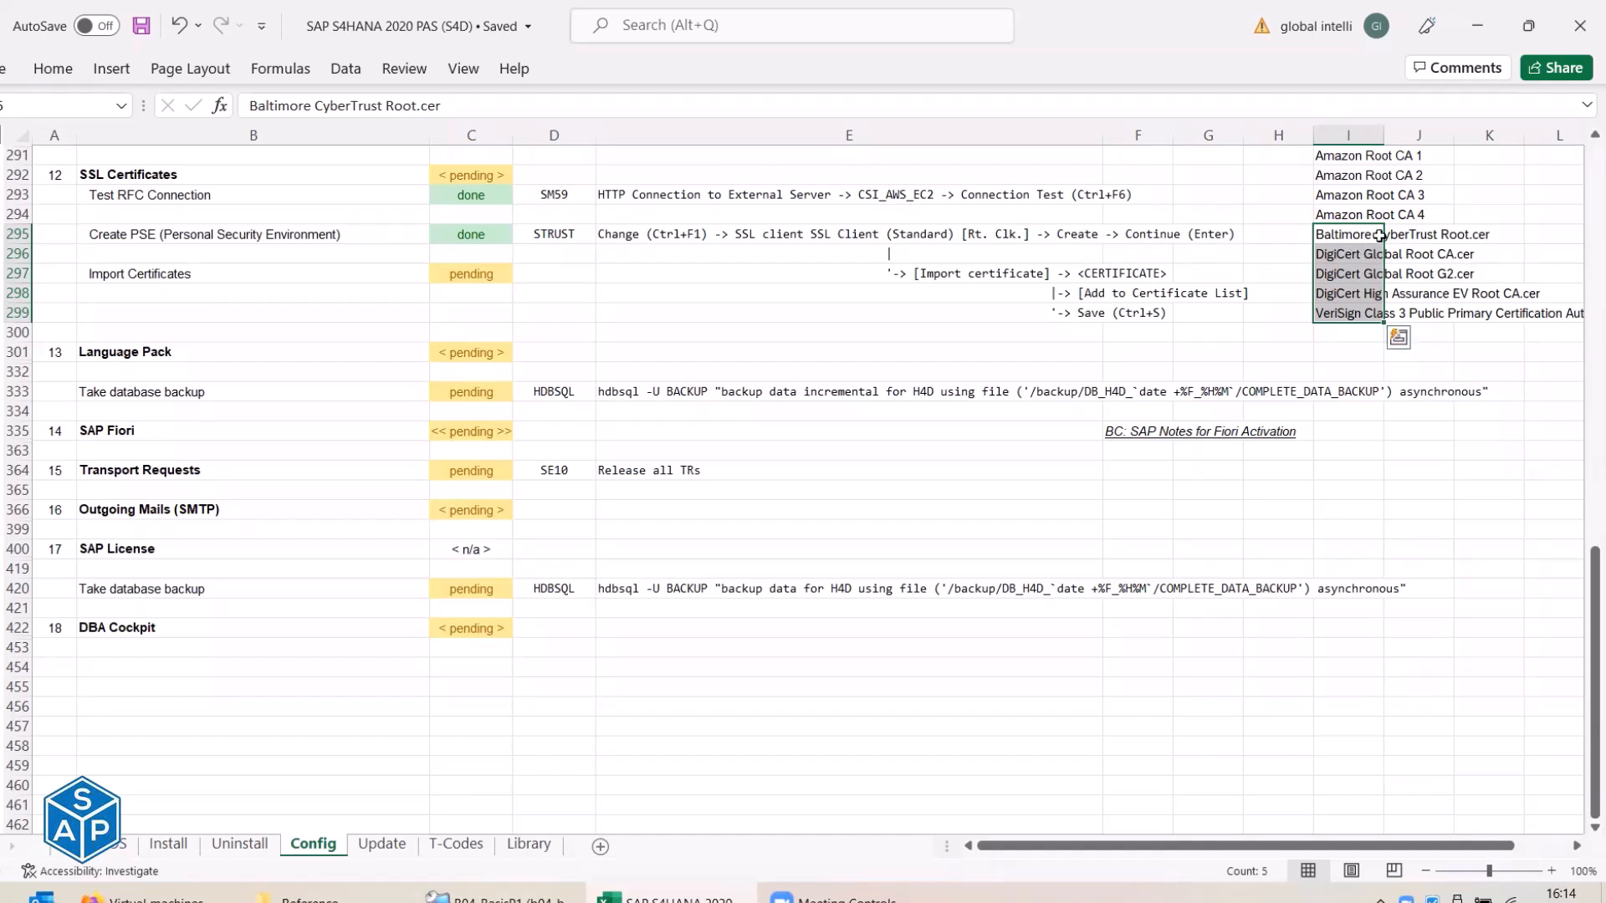
pyautogui.moveTo(1342, 156); pyautogui.dragTo(1363, 311)
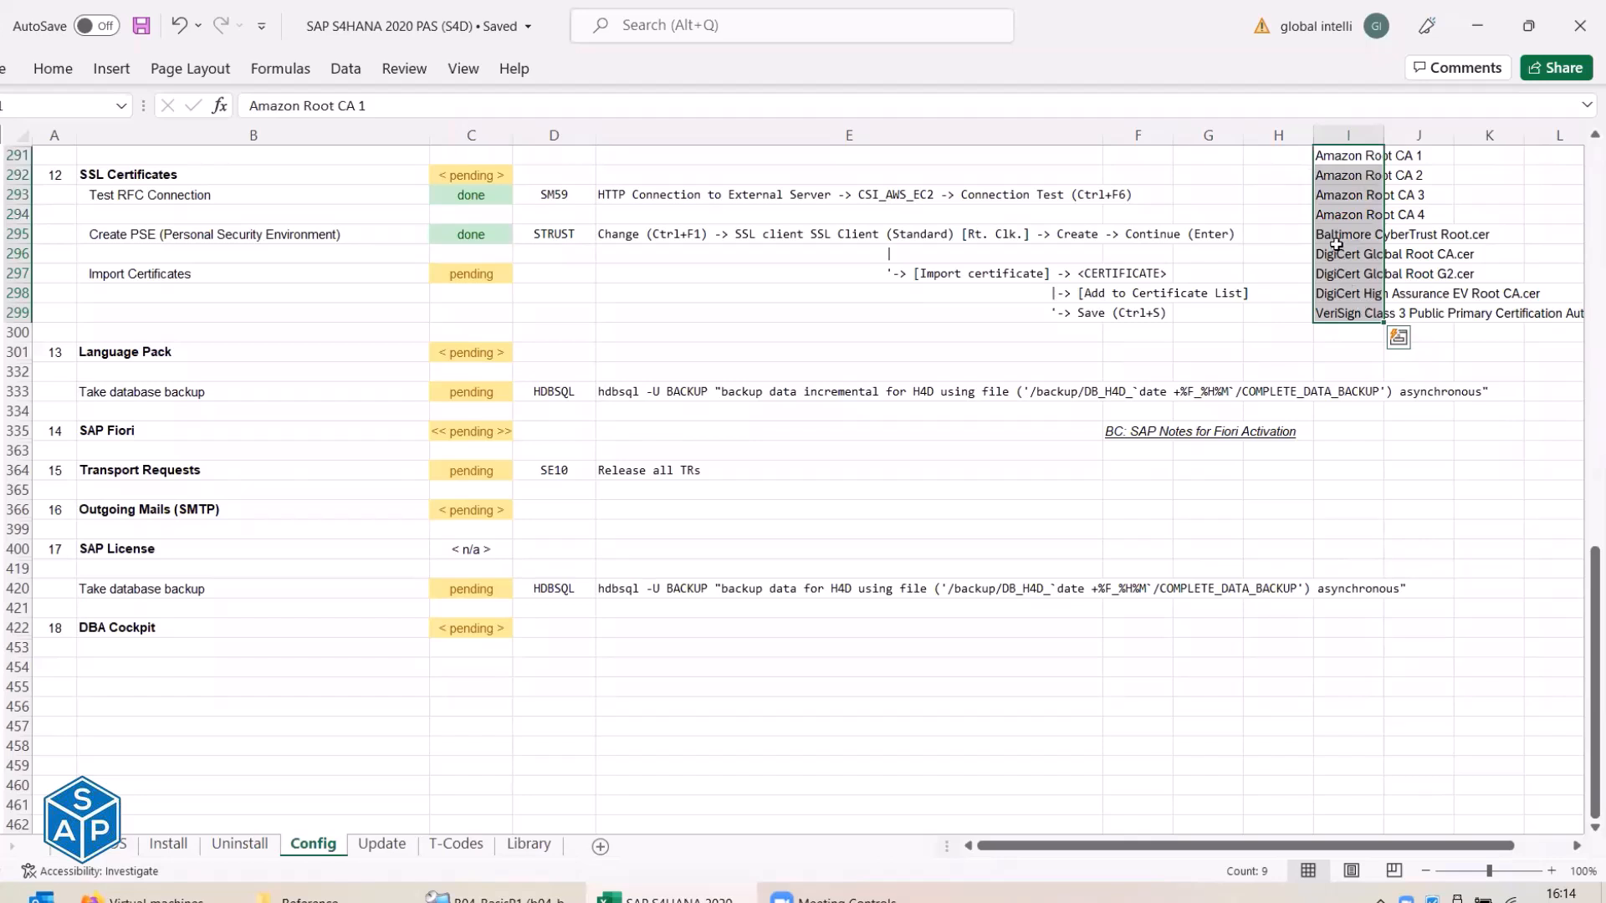
pyautogui.moveTo(1335, 237); pyautogui.dragTo(1342, 312)
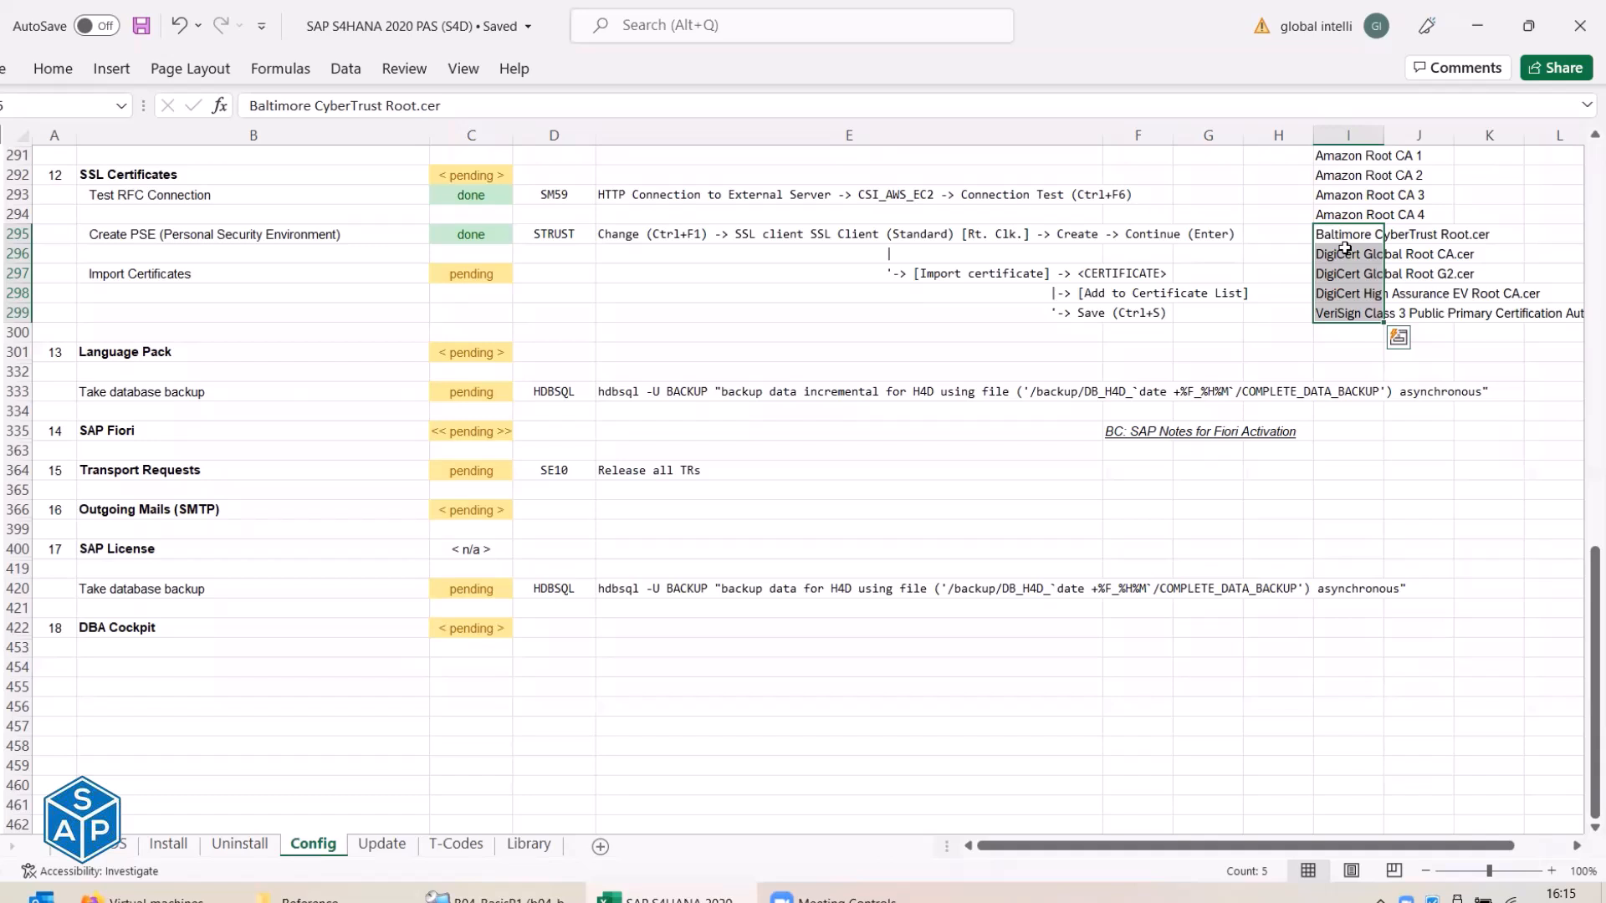
pyautogui.click(1339, 159)
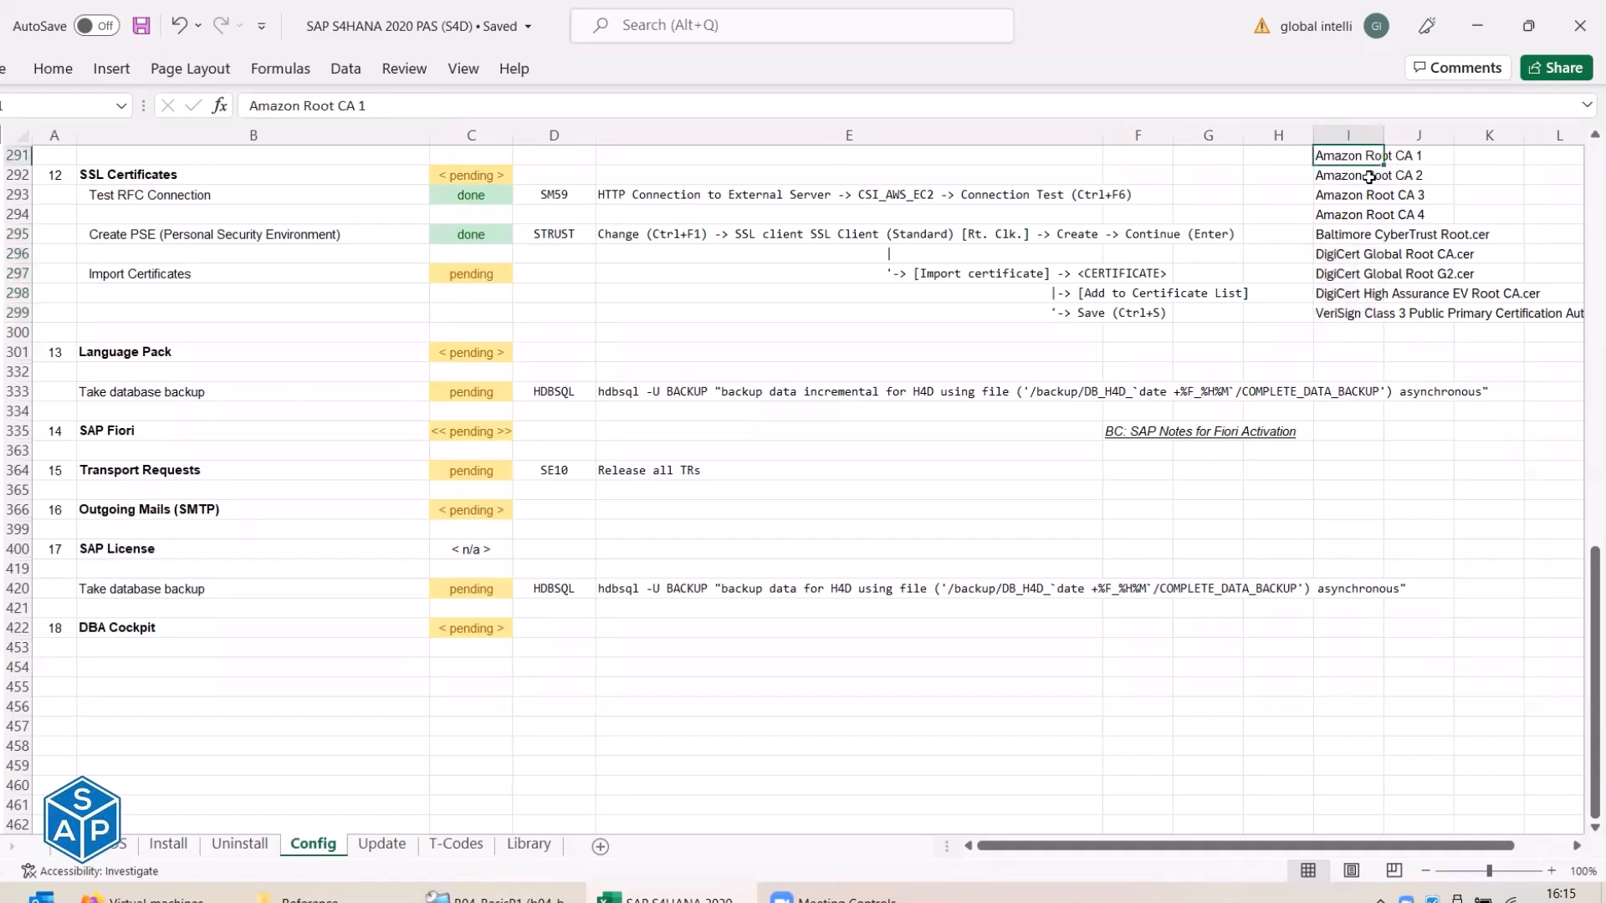
pyautogui.click(1348, 216)
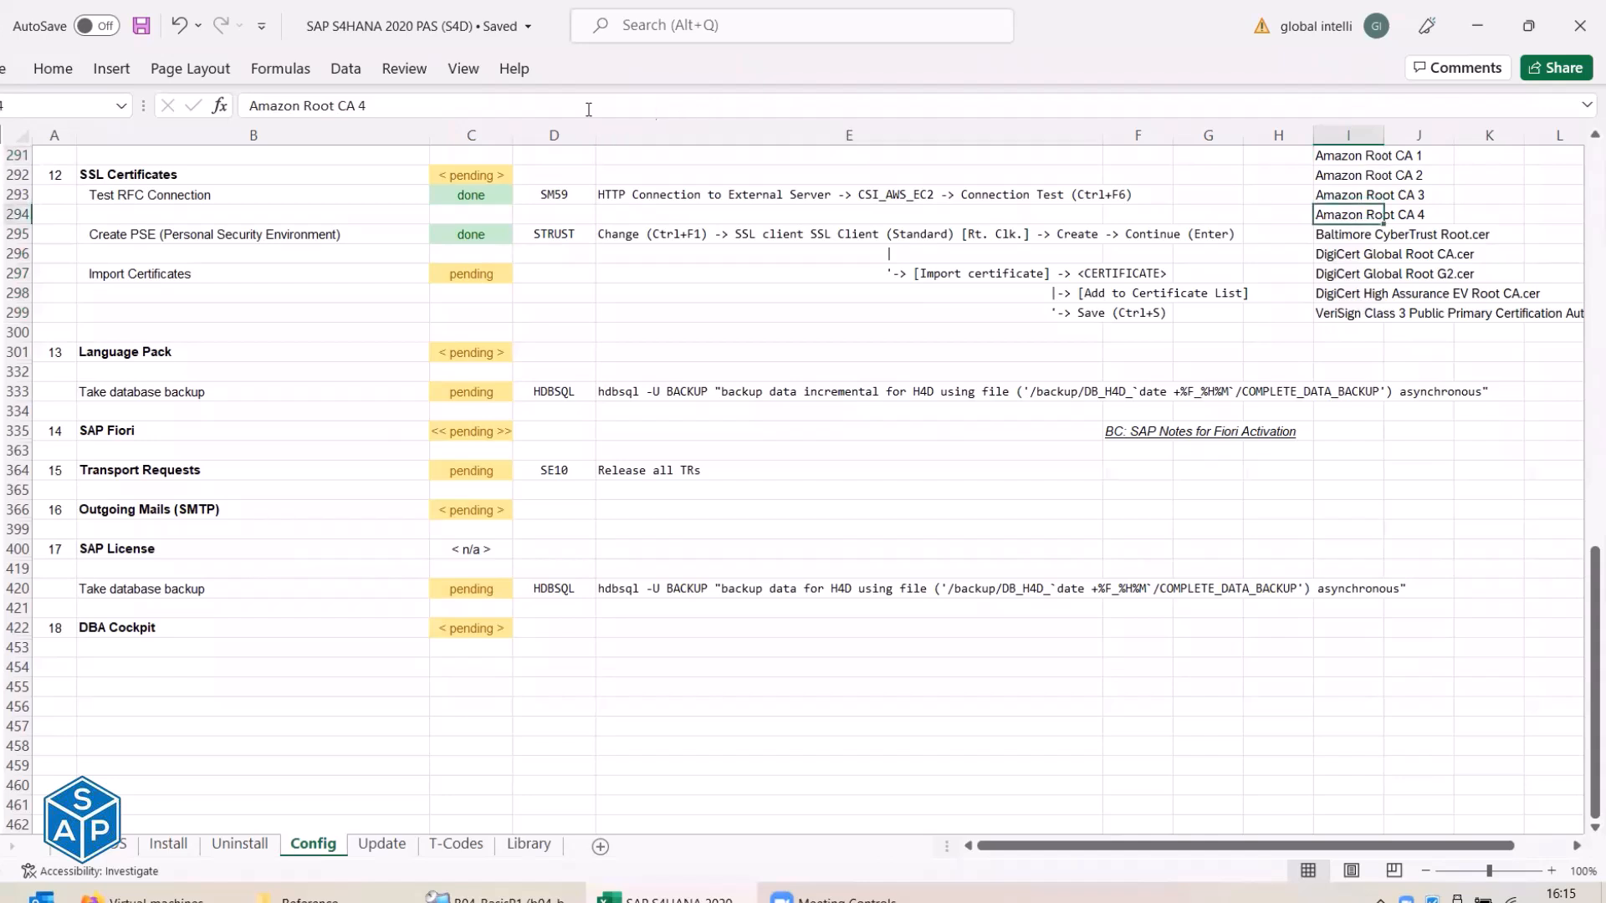
pyautogui.click(444, 101)
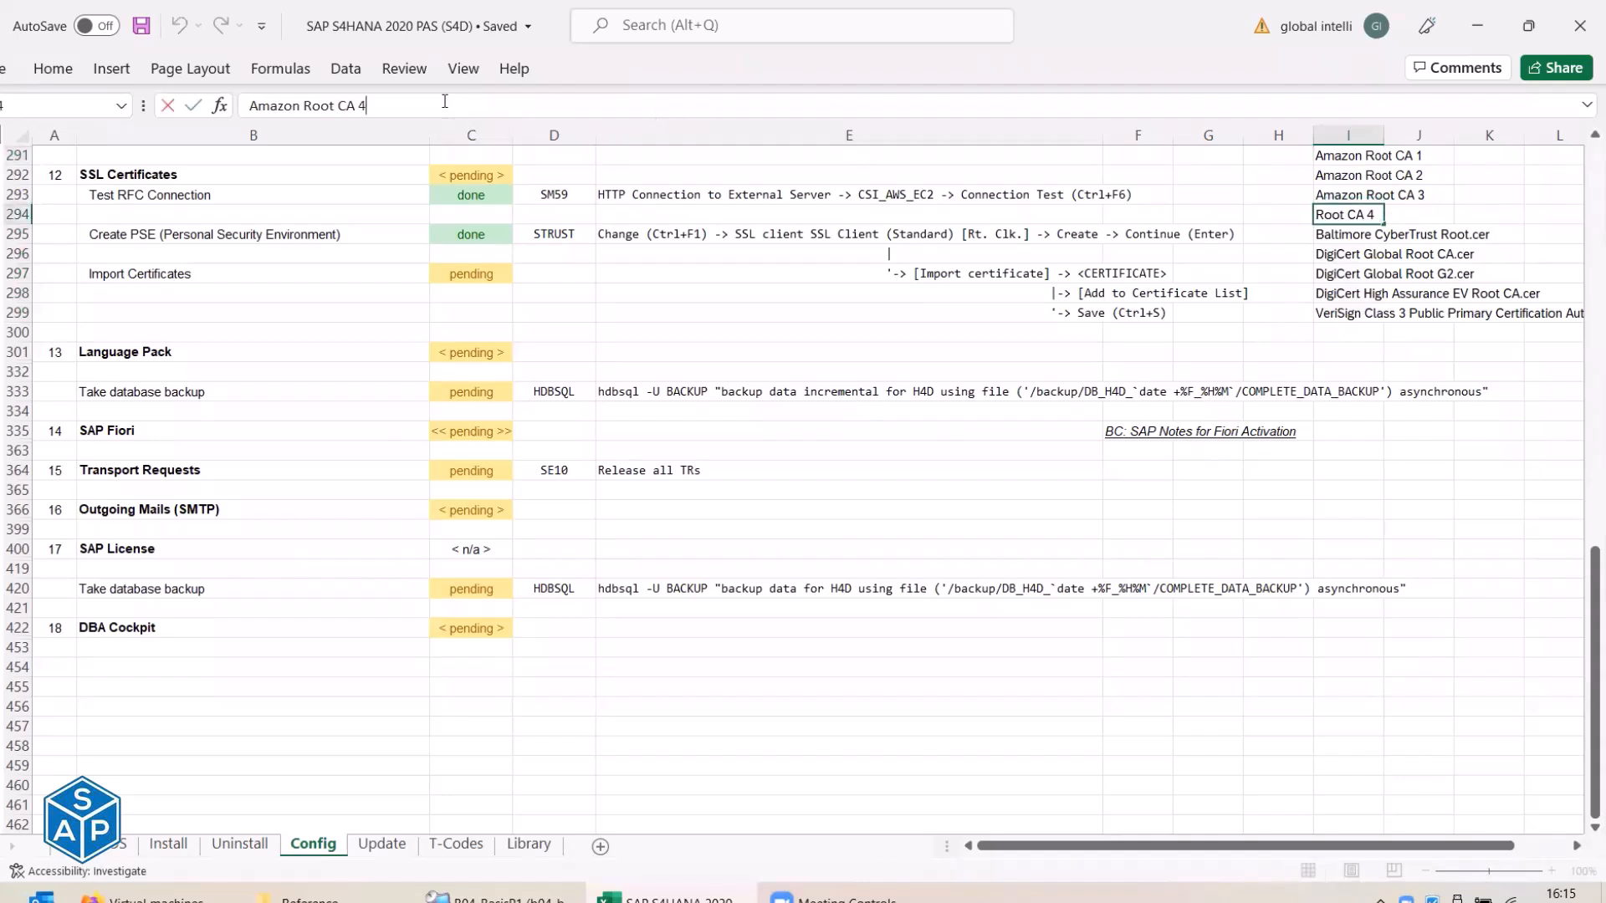
pyautogui.press('Escape')
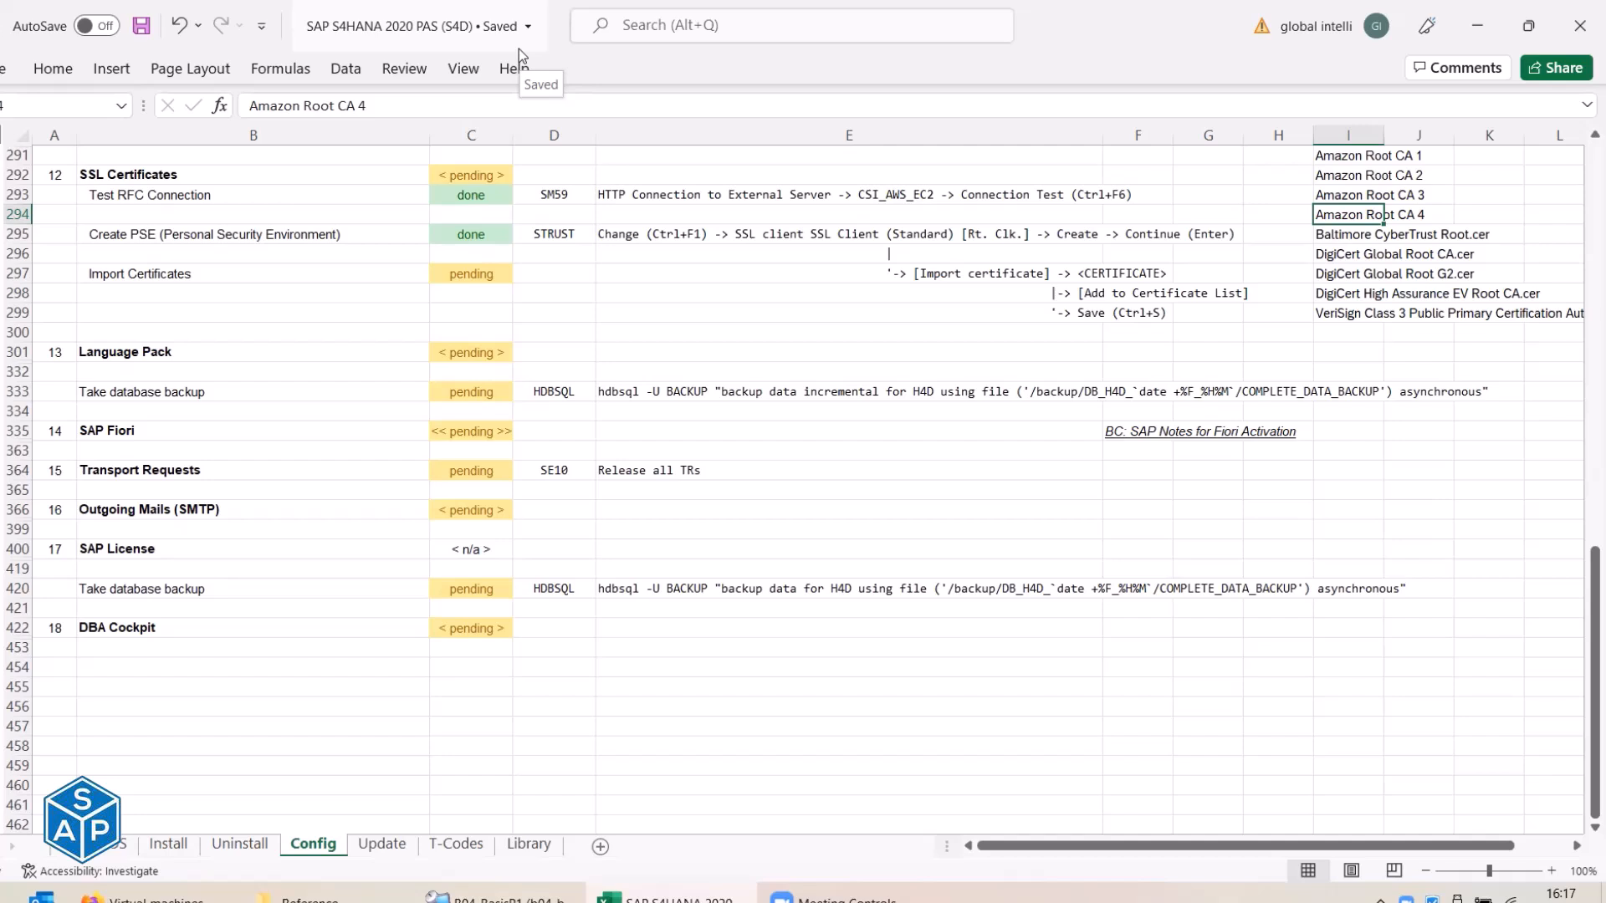
# Replace the Amazon Root CA 1–4 entries in column I with one 'Amazon Root CA' entry and save.
pyautogui.press('F2')
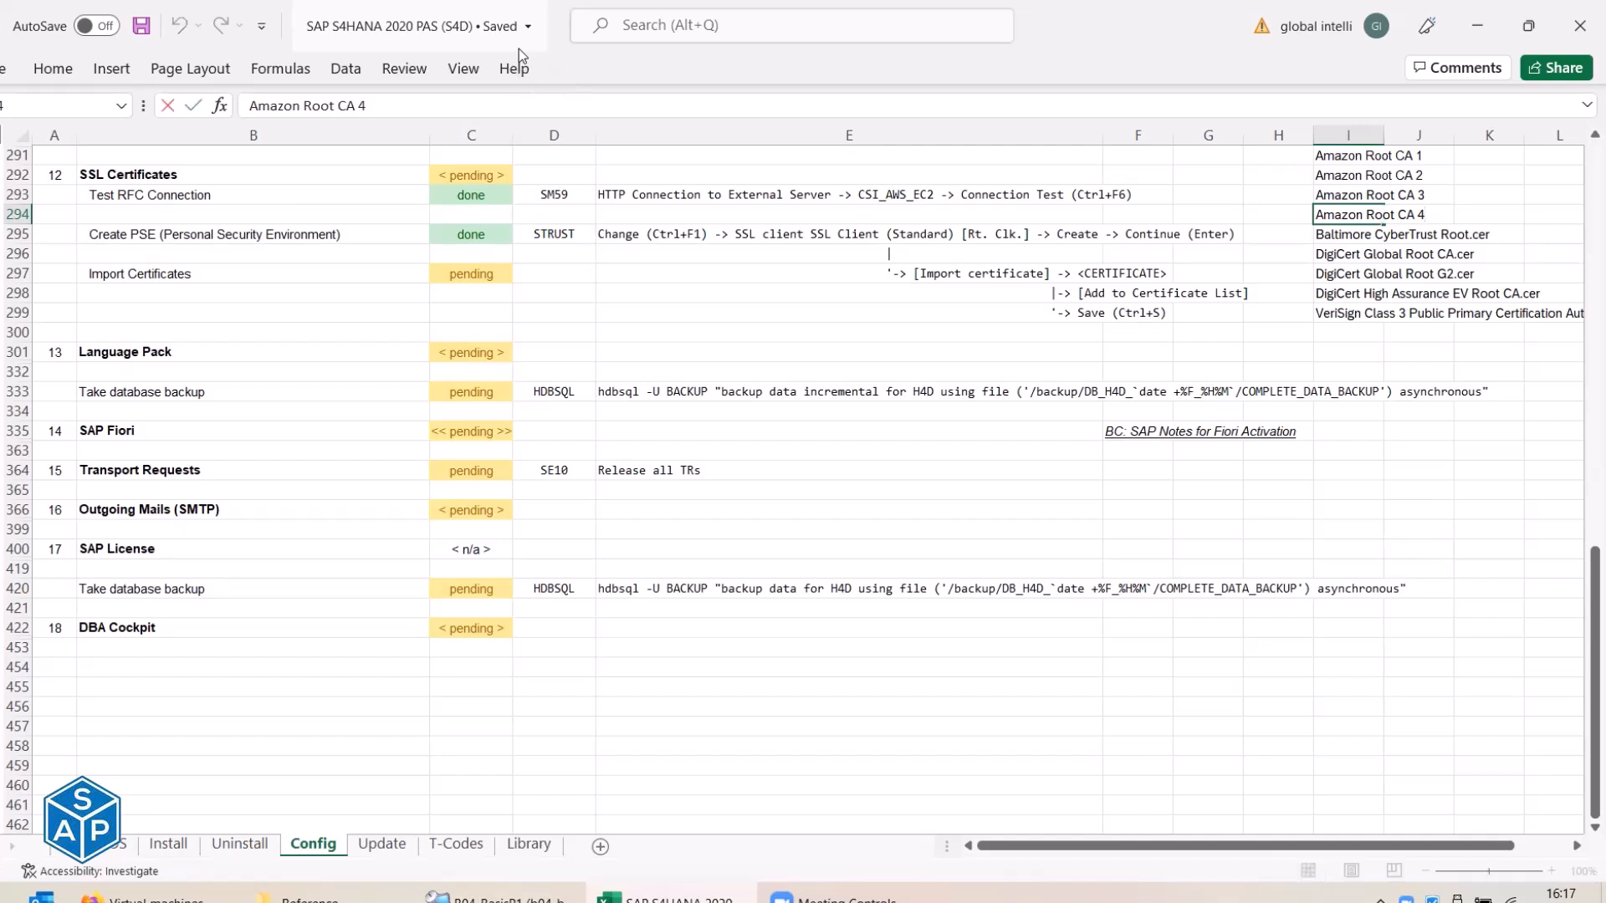
pyautogui.press('BackSpace')
pyautogui.press('BackSpace')
pyautogui.press('Return')
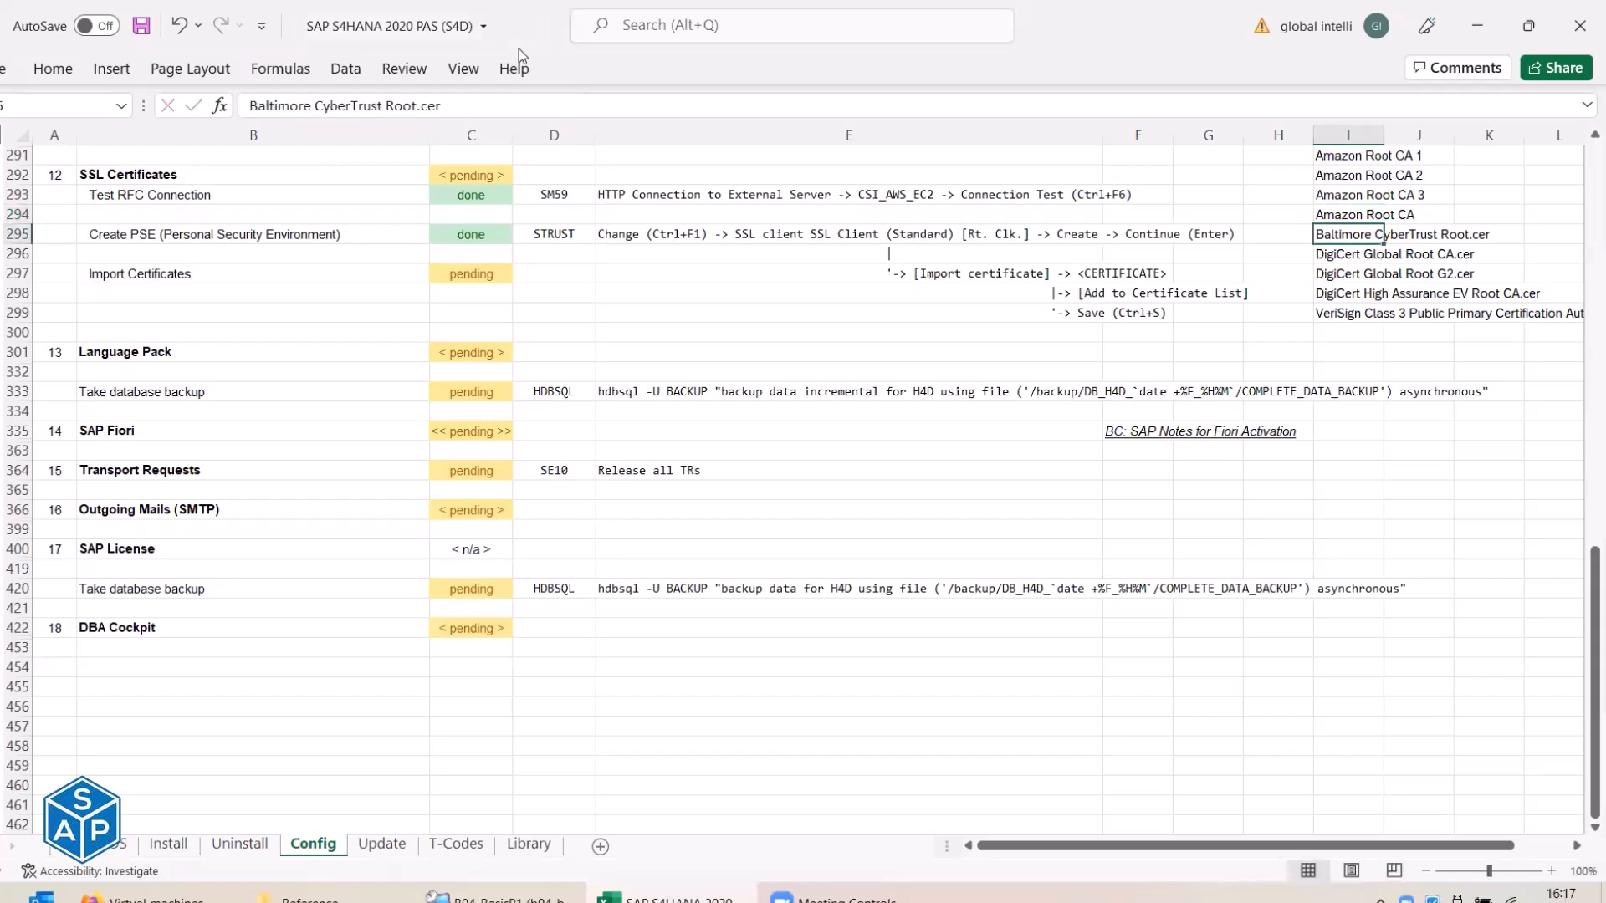
pyautogui.press('Up')
pyautogui.press('Up')
pyautogui.press('Up')
pyautogui.press('Up')
pyautogui.hotkey('shift', 'Down')
pyautogui.hotkey('shift', 'Down')
pyautogui.press('Delete')
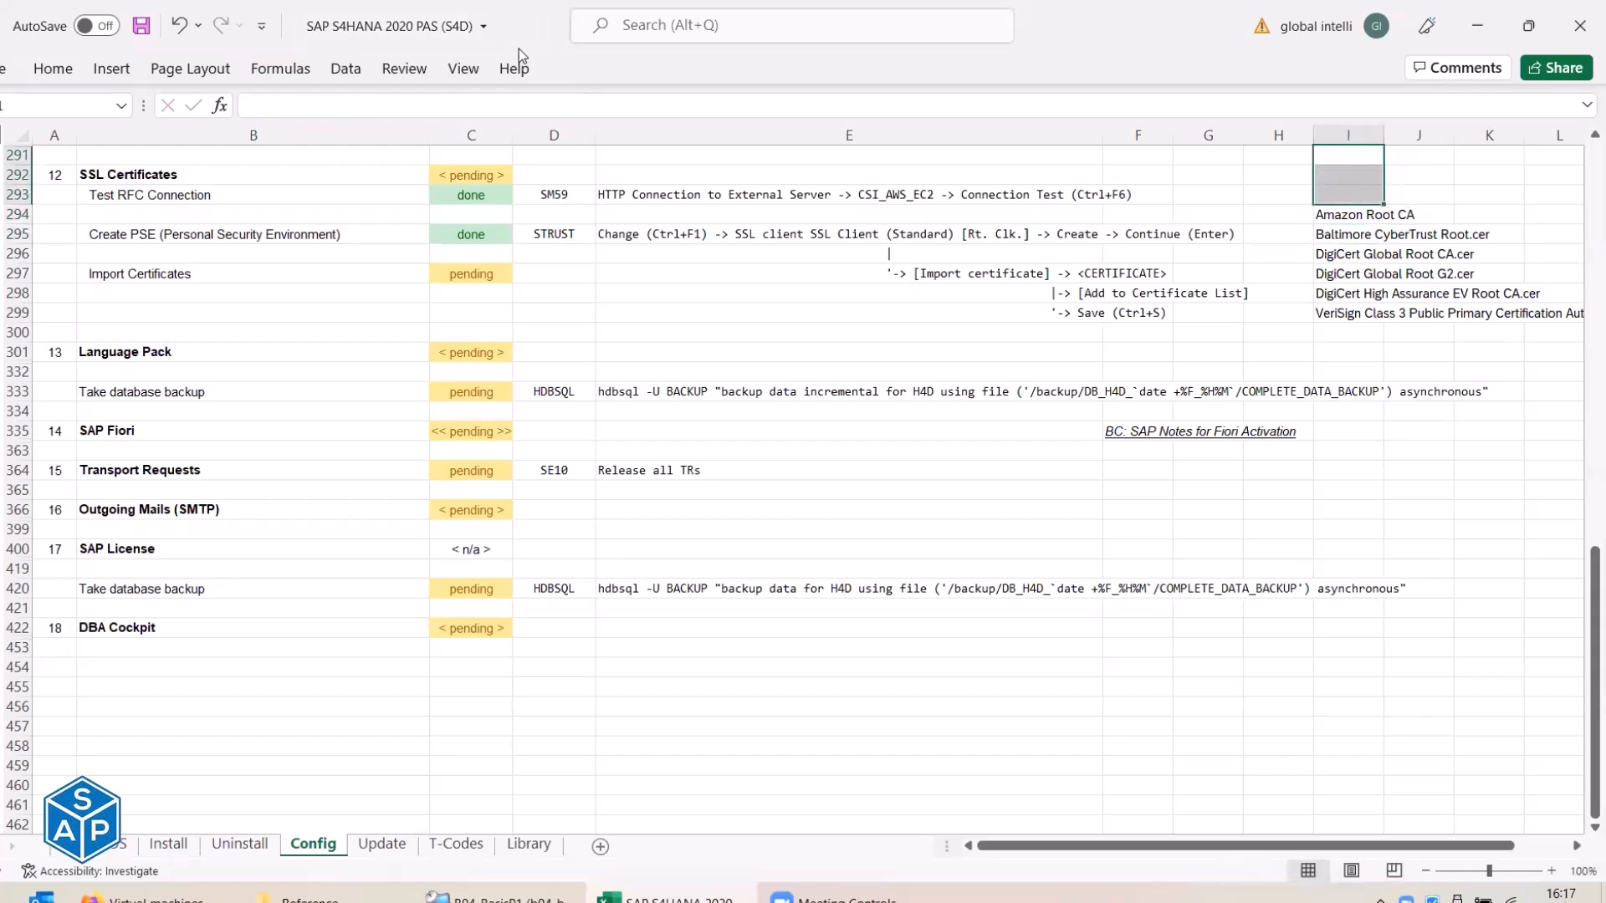
pyautogui.click(1351, 218)
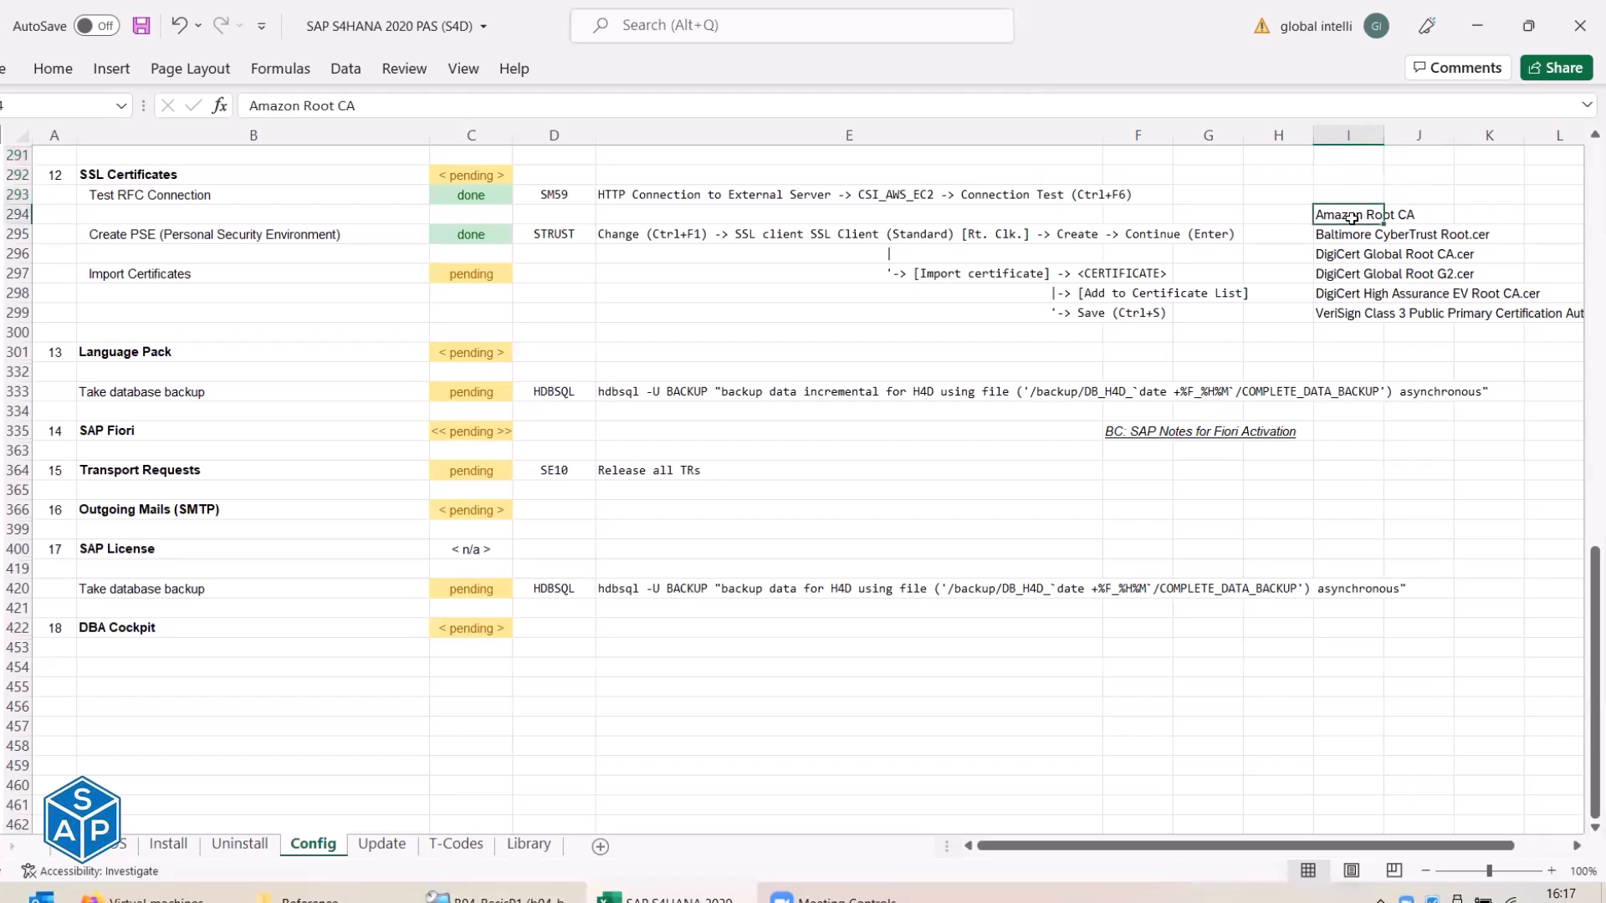
pyautogui.hotkey('ctrl', 's')
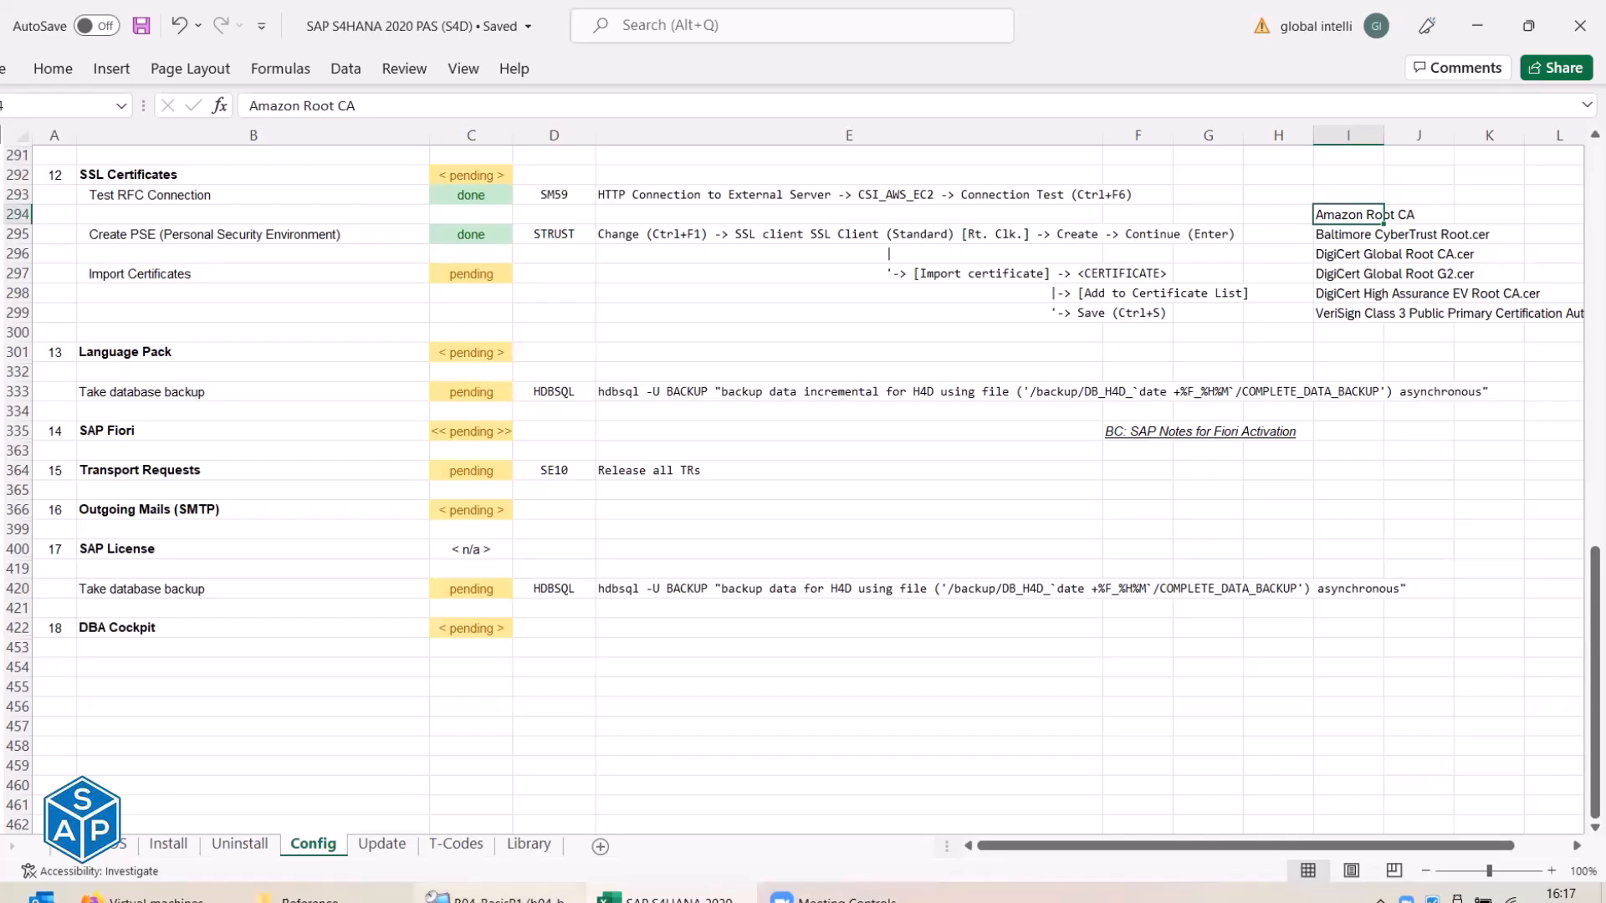
# In the remote Certificates folder, delete Amazon Root CA 2–4 and rename Amazon Root CA 1 to 'Amazon Root CA'.
pyautogui.click(494, 897)
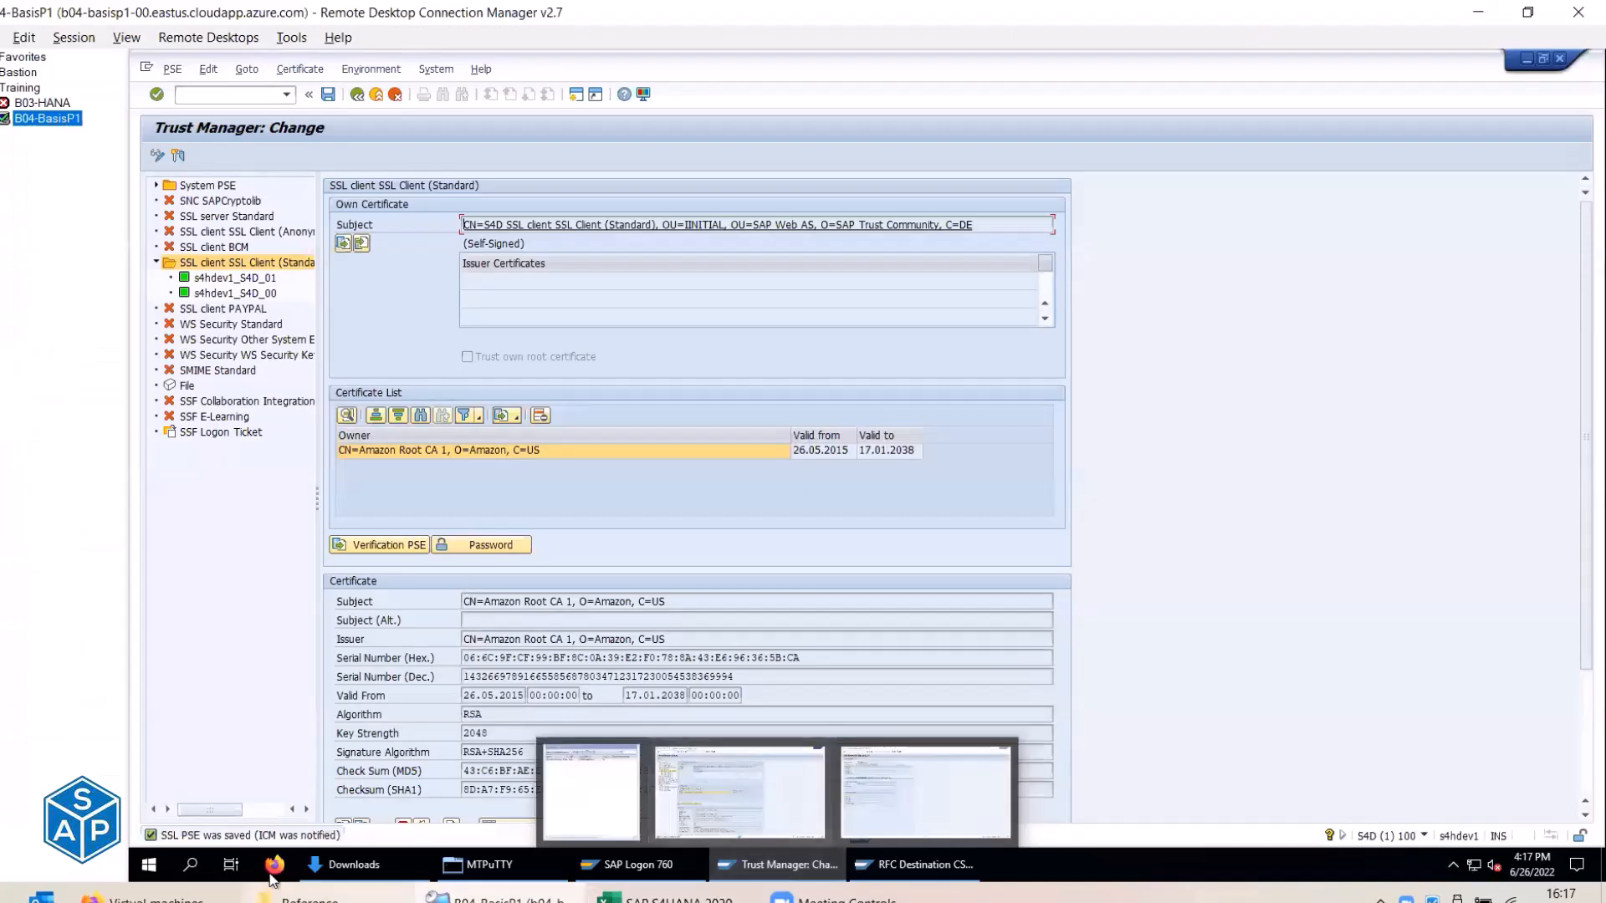
pyautogui.click(352, 864)
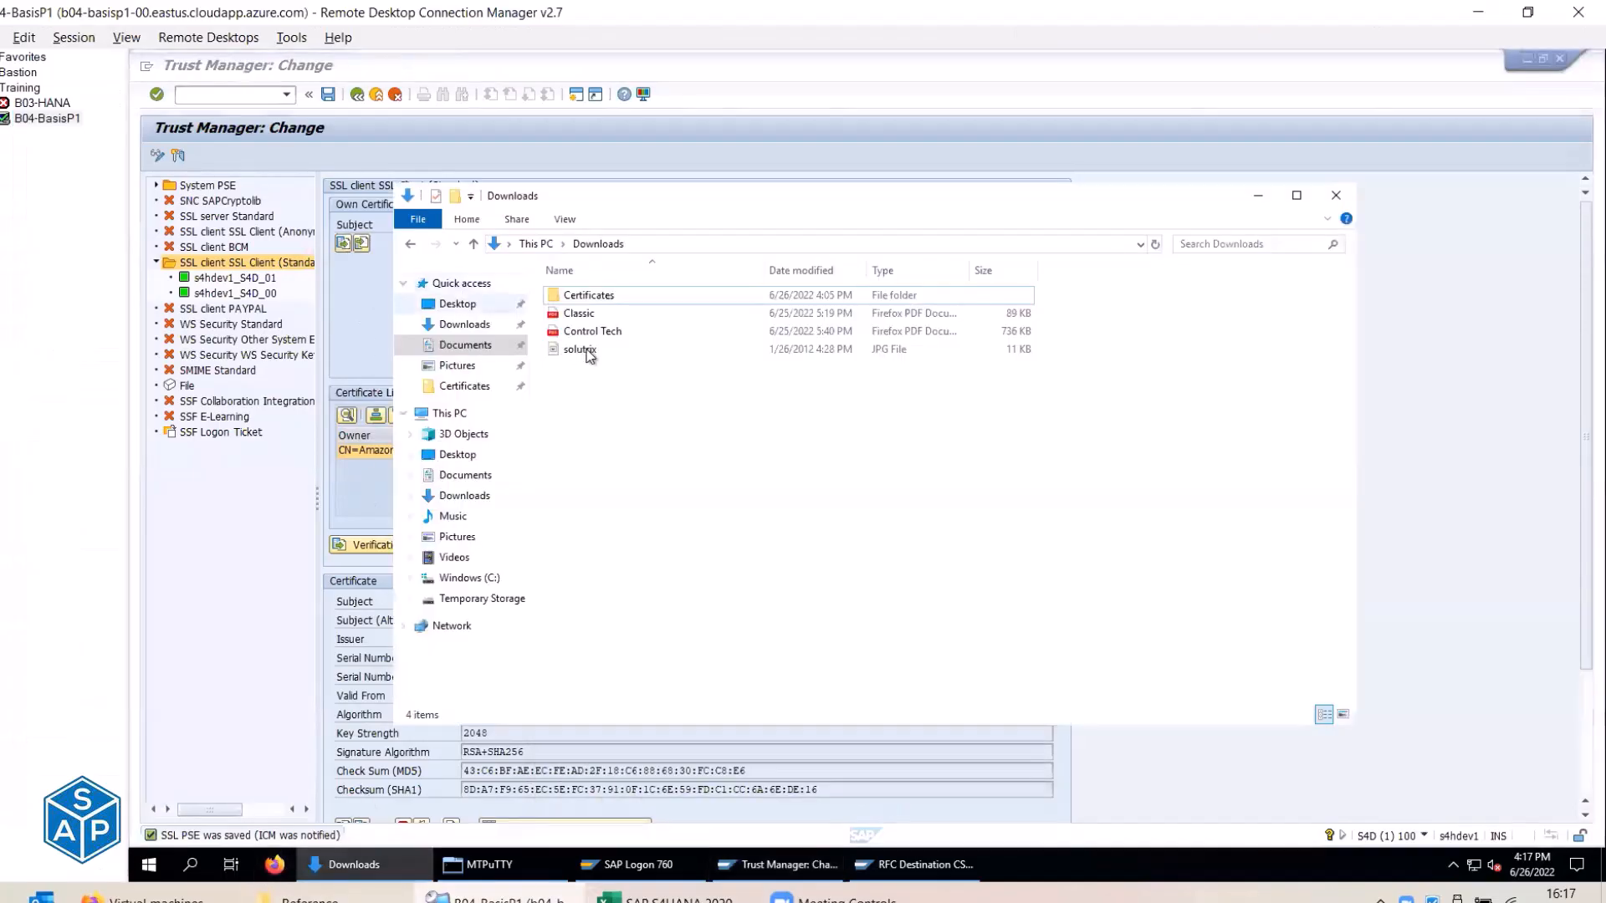
pyautogui.doubleClick(599, 294)
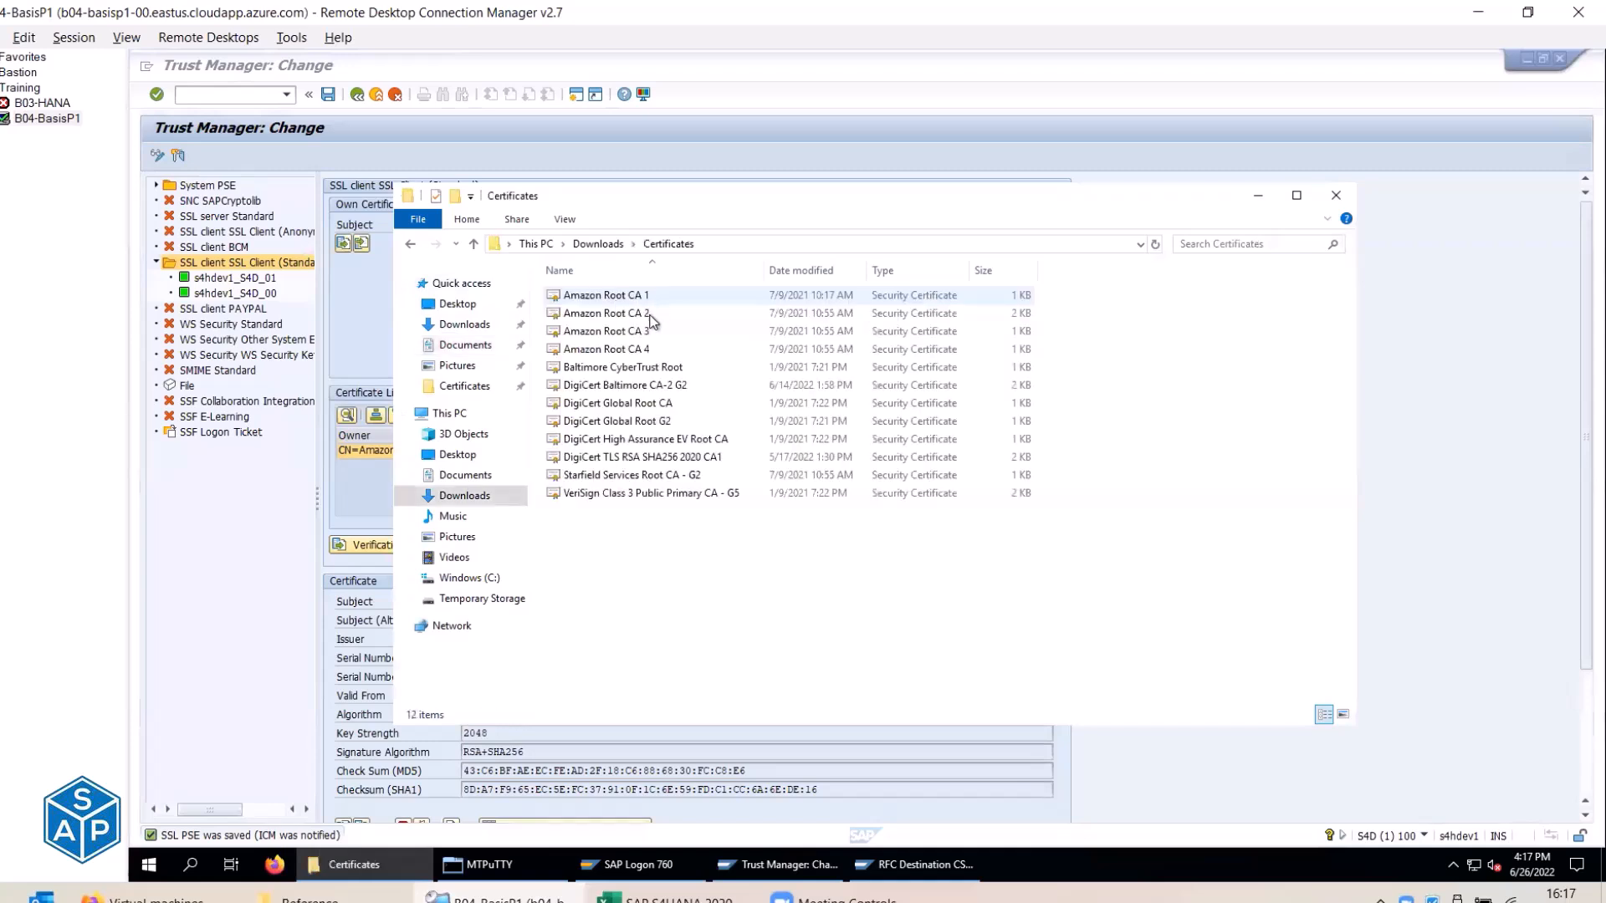
pyautogui.click(651, 314)
pyautogui.keyDown('shift'); pyautogui.click(694, 353); pyautogui.keyUp('shift')
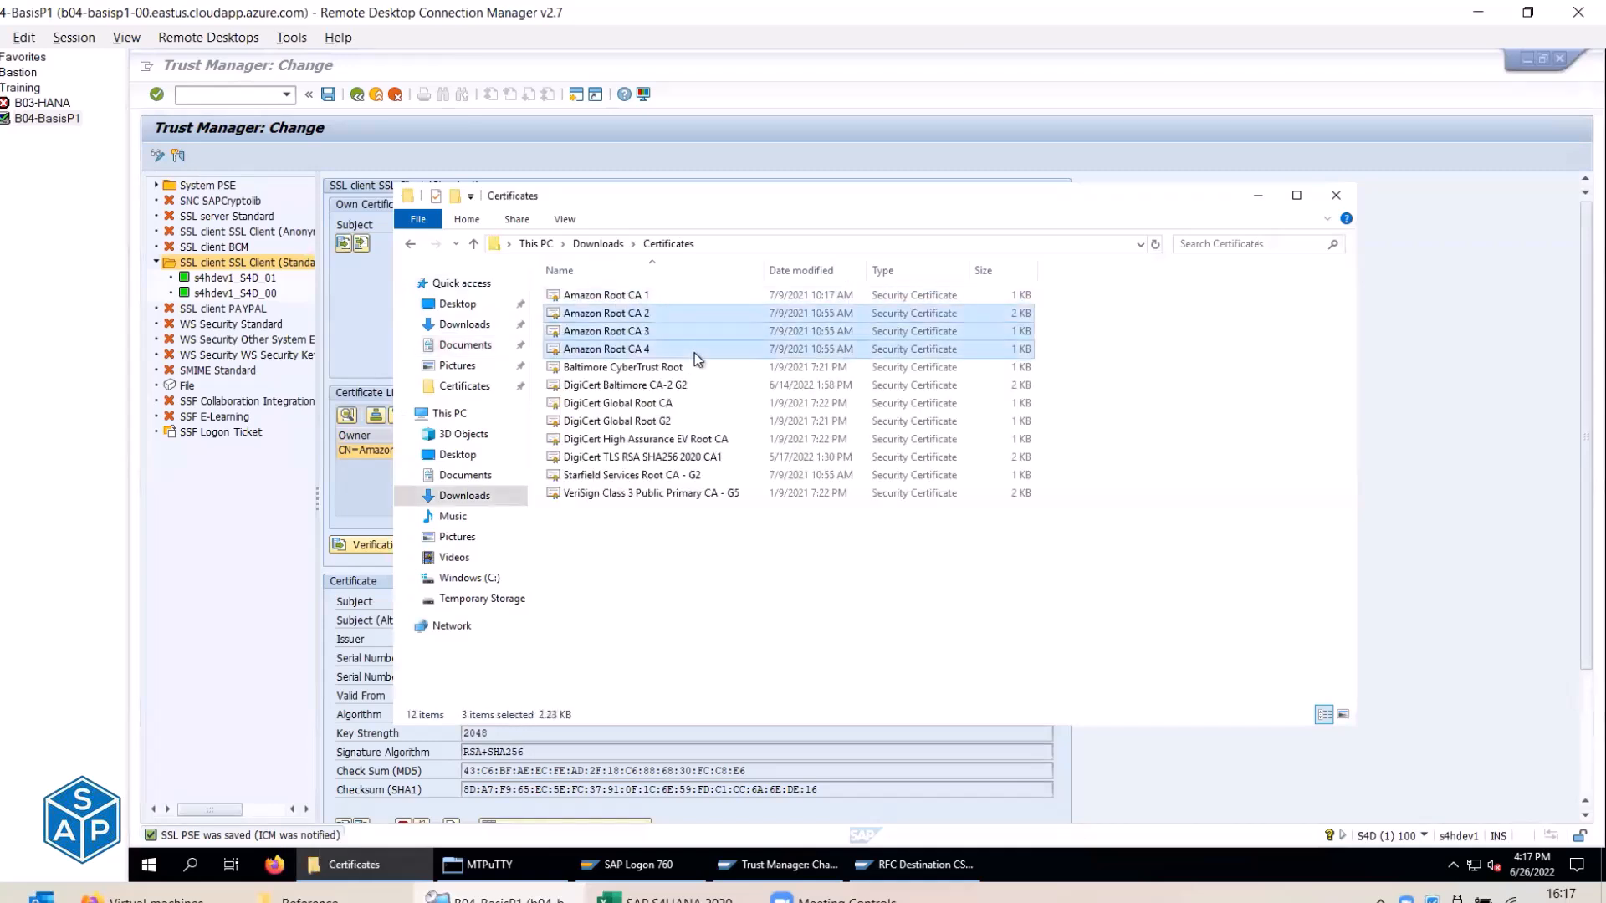
pyautogui.press('Delete')
pyautogui.press('Up')
pyautogui.press('Up')
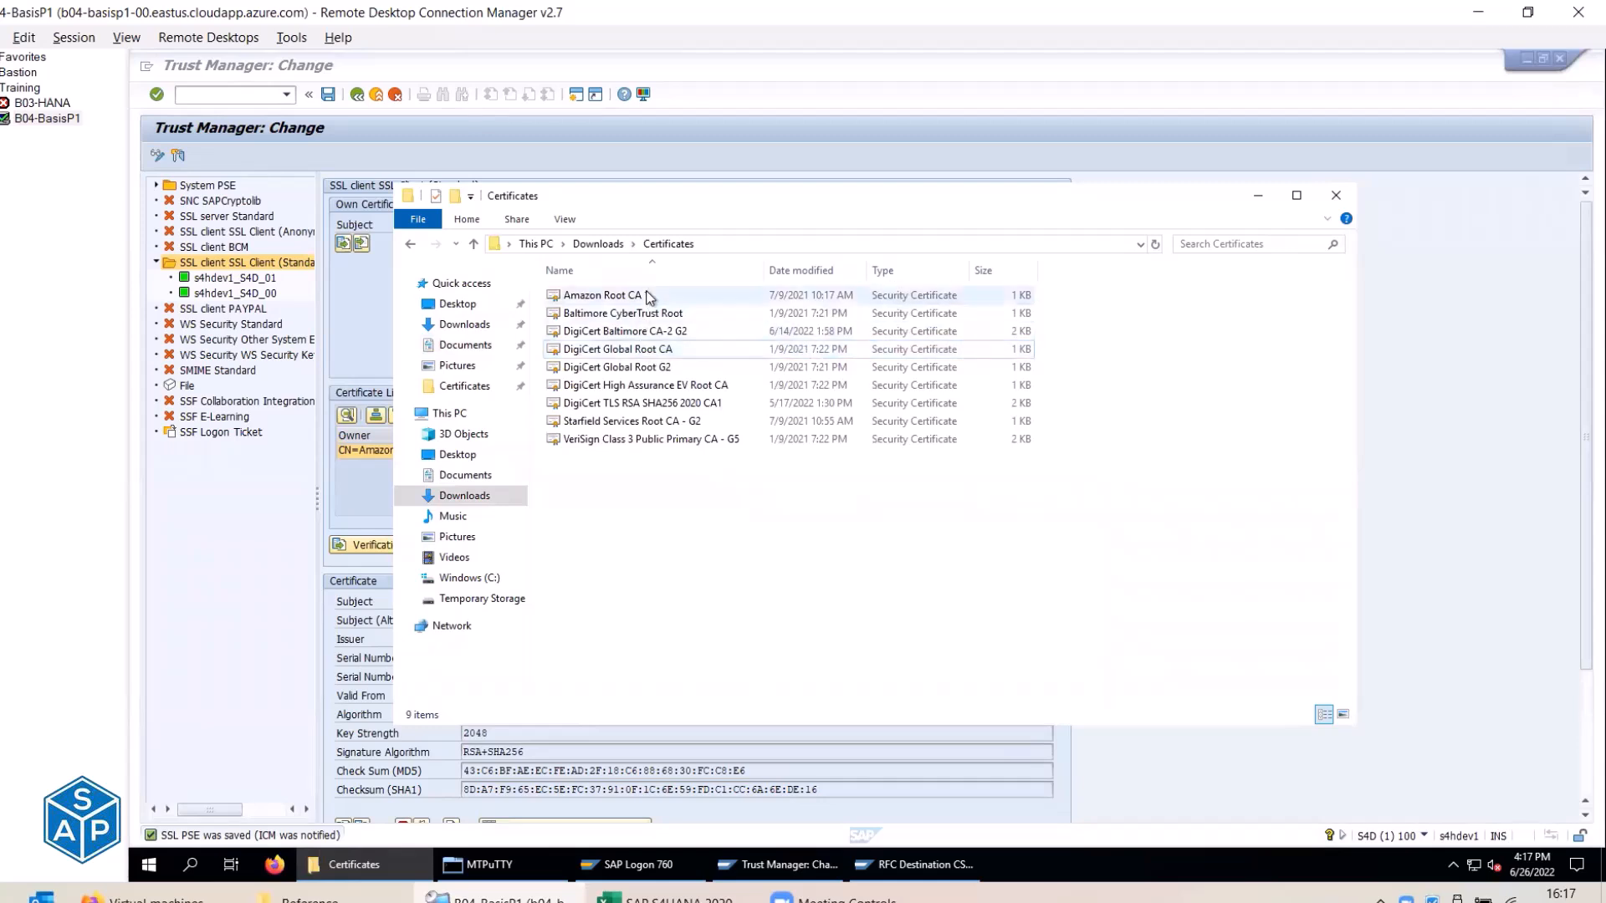
pyautogui.press('F2')
pyautogui.press('End')
pyautogui.press('BackSpace')
pyautogui.press('BackSpace')
pyautogui.press('Return')
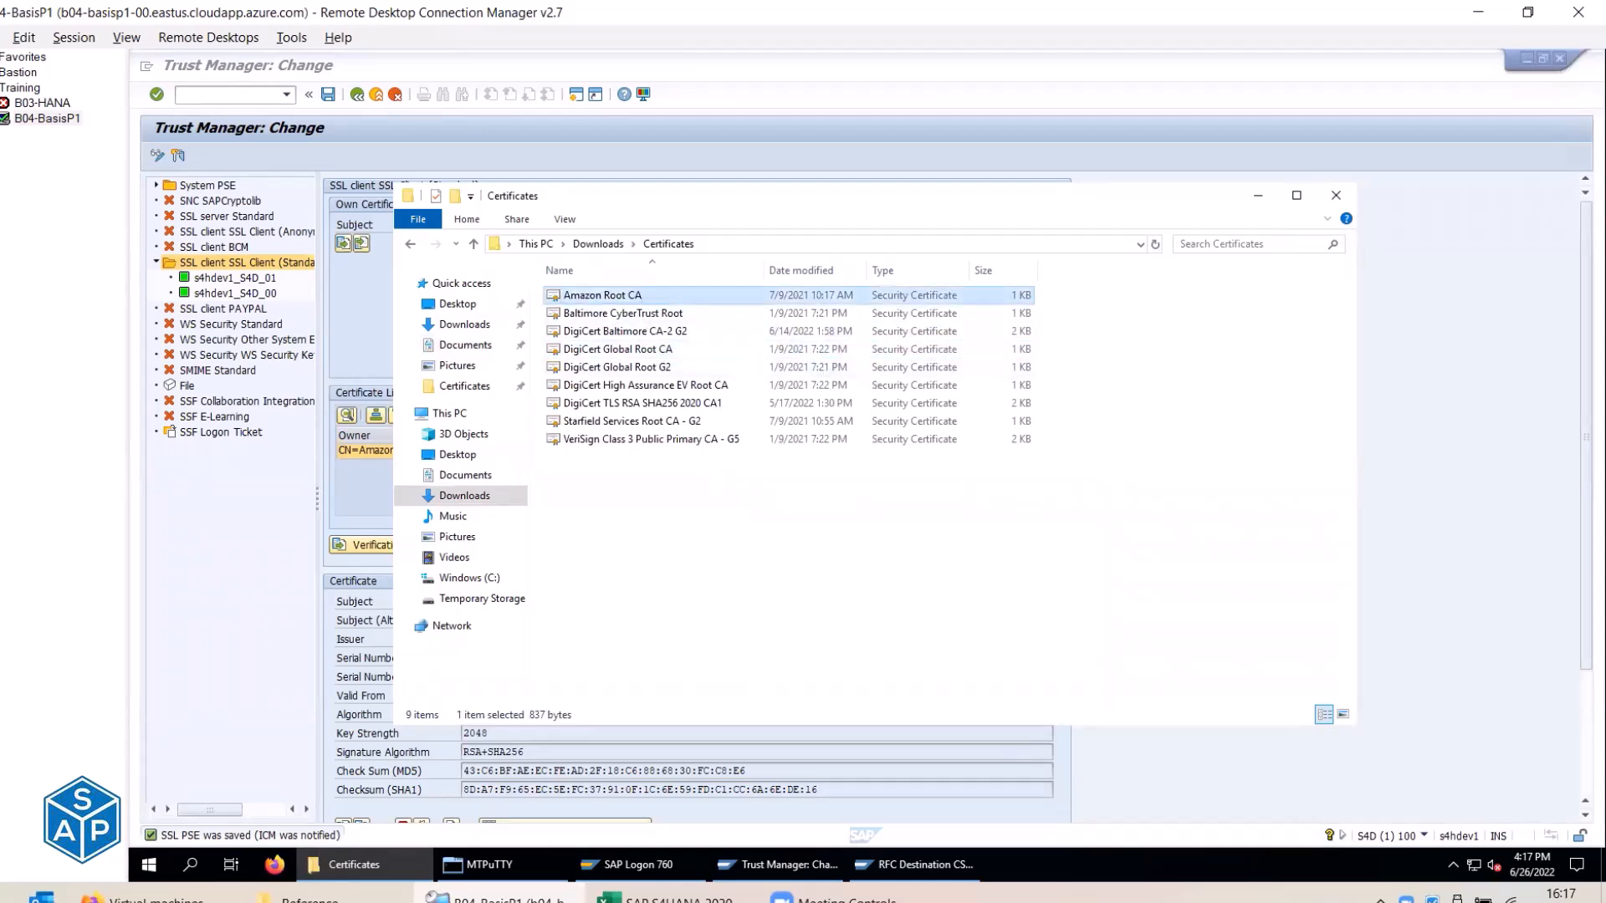
# In the local Certificates folder, rename Amazon Root CA 1 to 'Amazon Root CA' and select the nine certificates.
pyautogui.moveTo(351, 864)
pyautogui.click(334, 807)
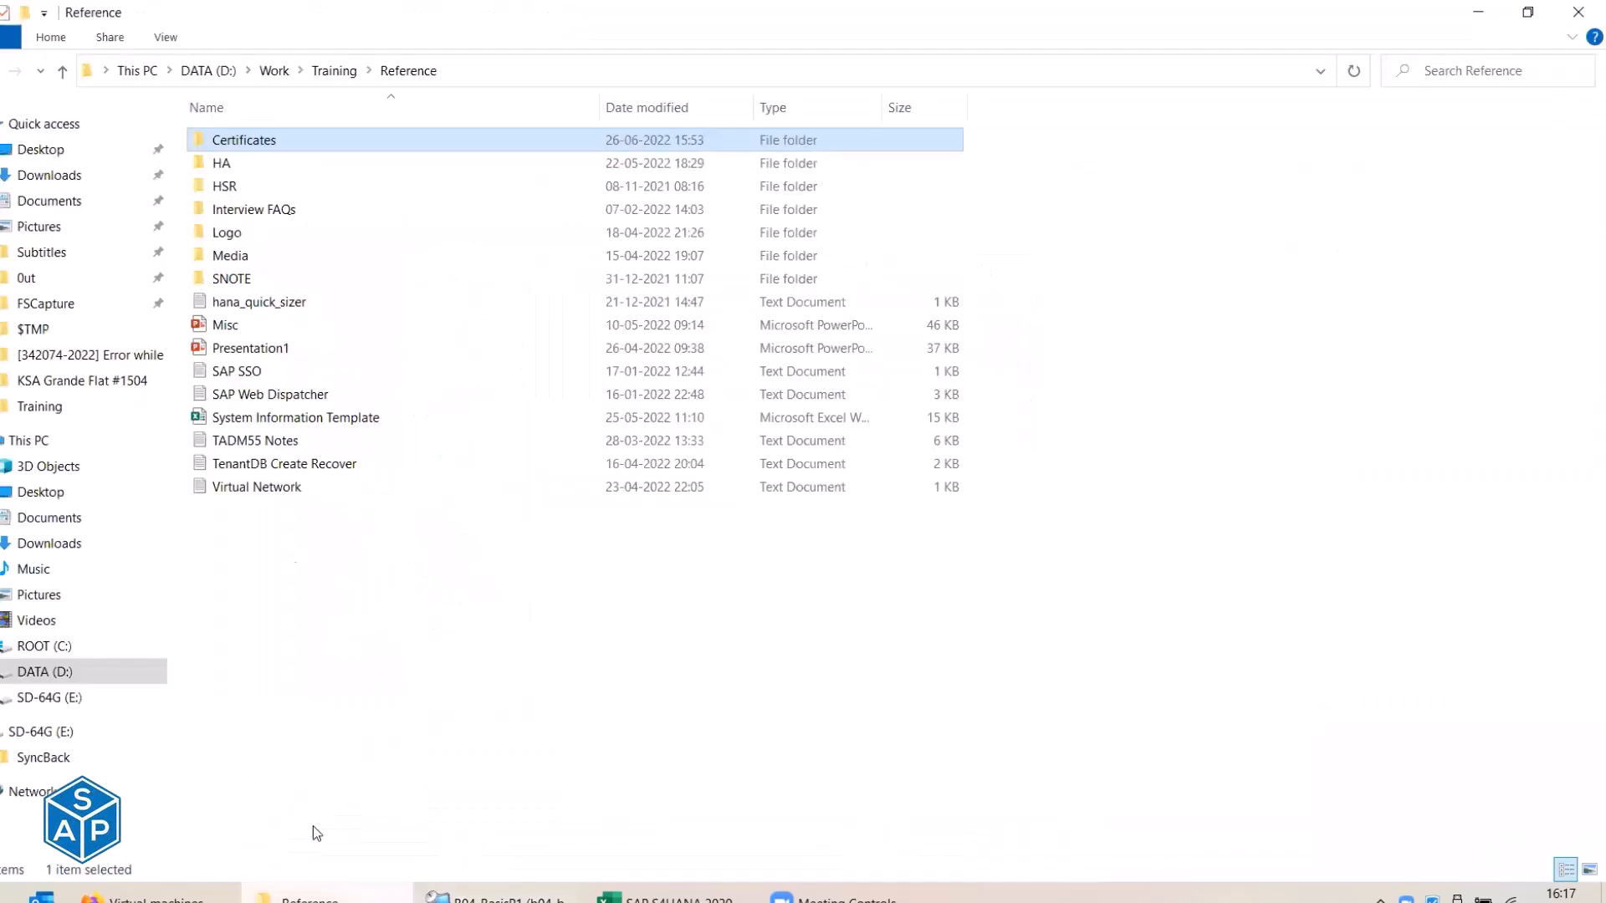
pyautogui.doubleClick(252, 144)
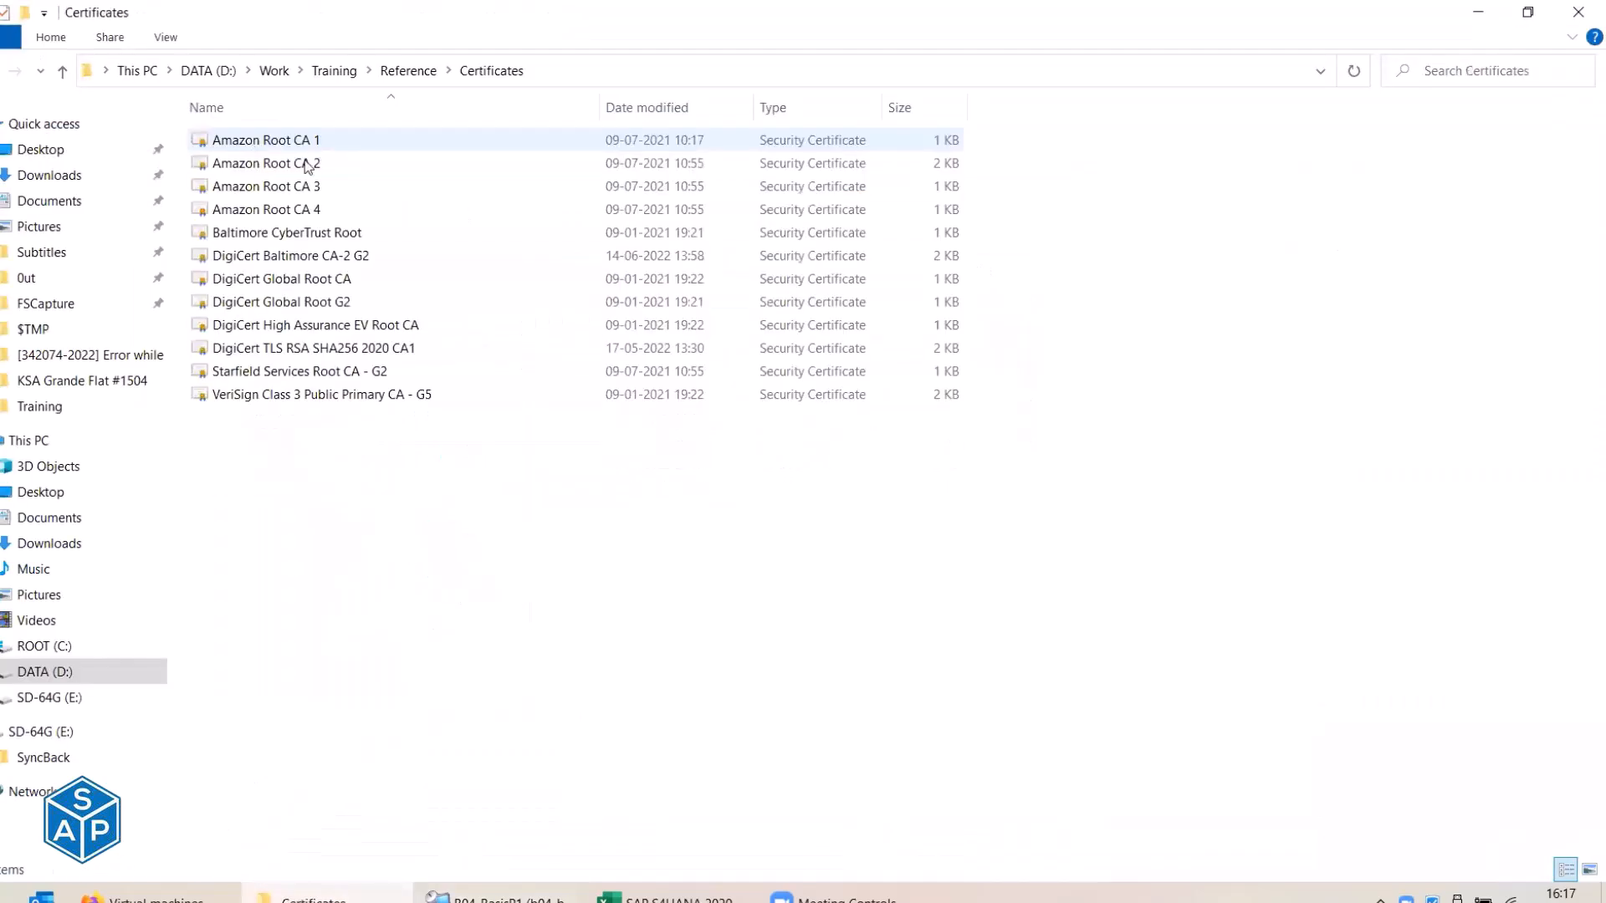
pyautogui.click(334, 144)
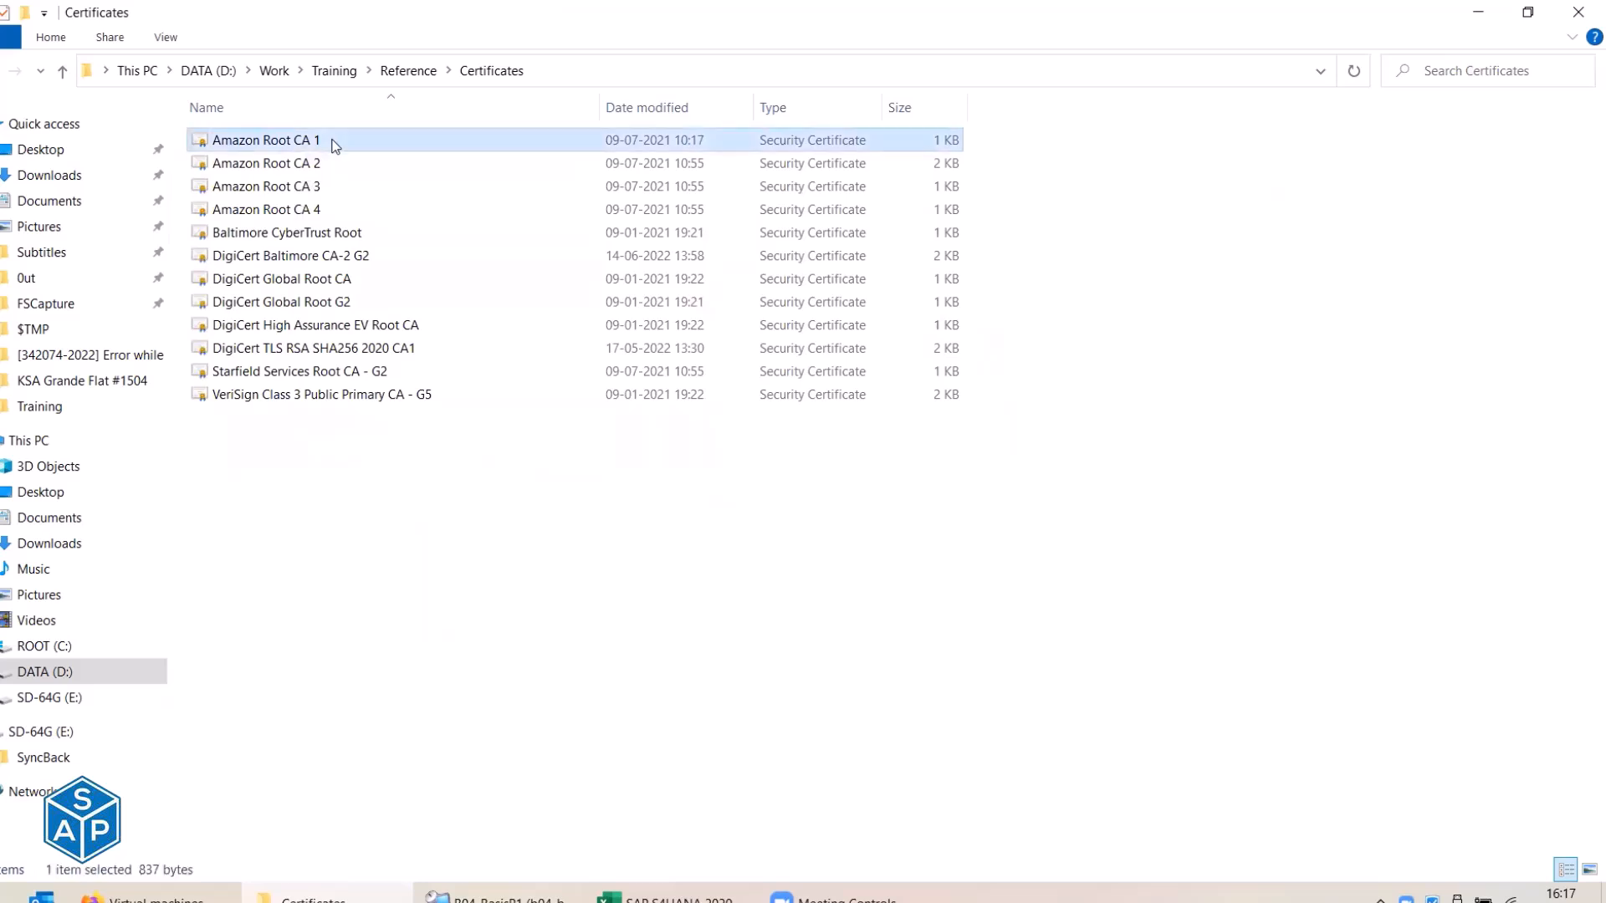
pyautogui.click(334, 143)
pyautogui.click(334, 139)
pyautogui.press('BackSpace')
pyautogui.press('BackSpace')
pyautogui.press('Return')
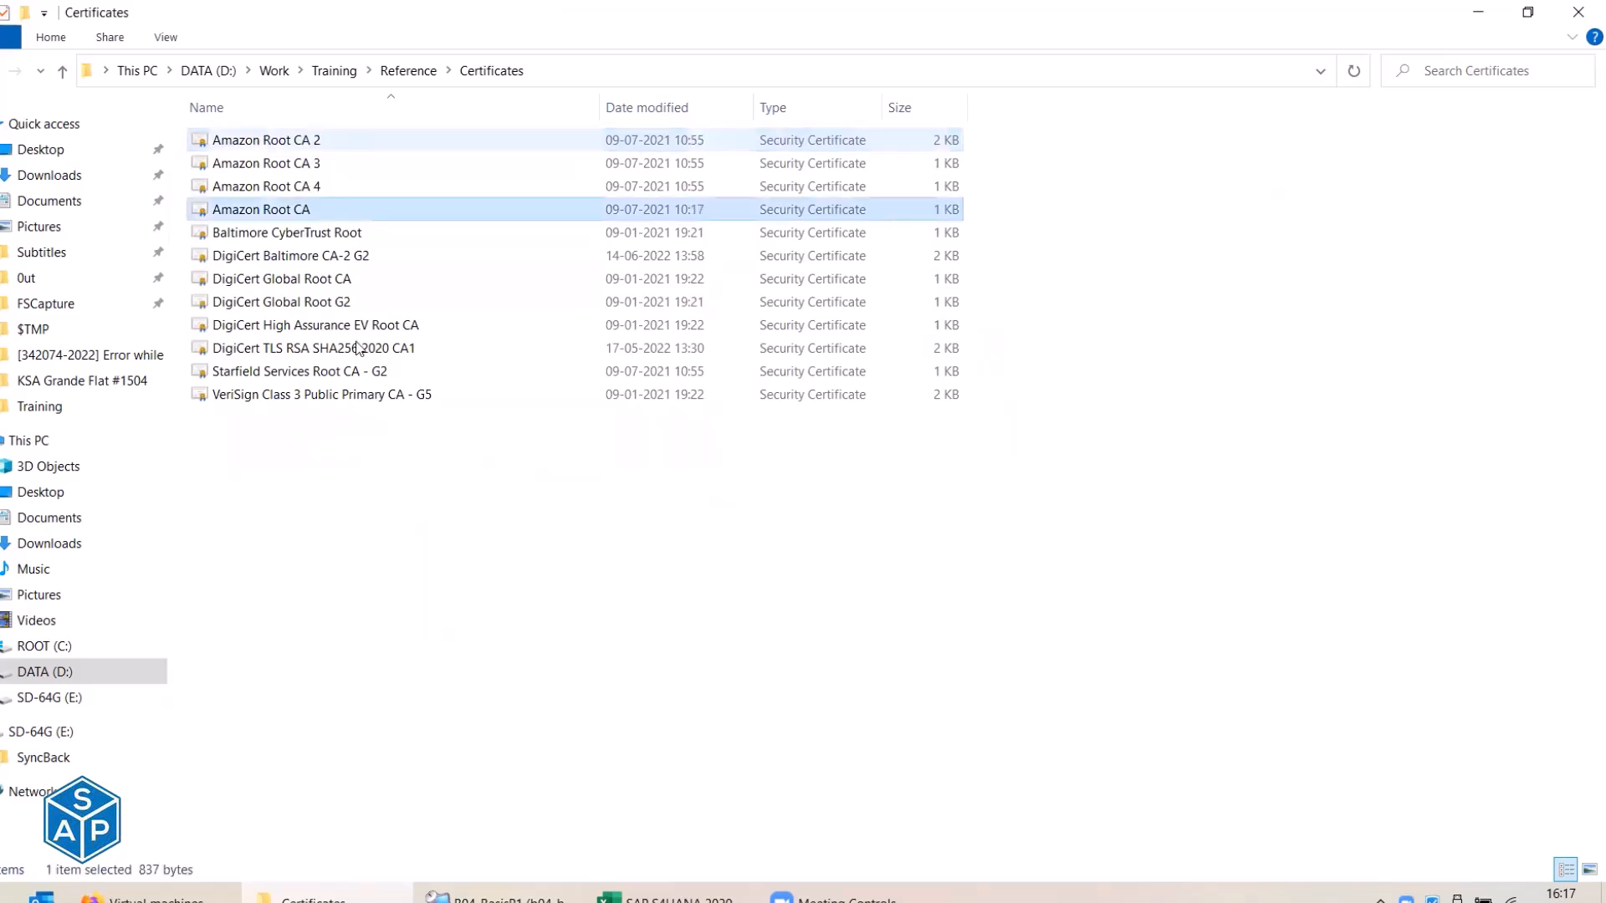
pyautogui.click(381, 476)
pyautogui.moveTo(374, 484); pyautogui.dragTo(284, 209)
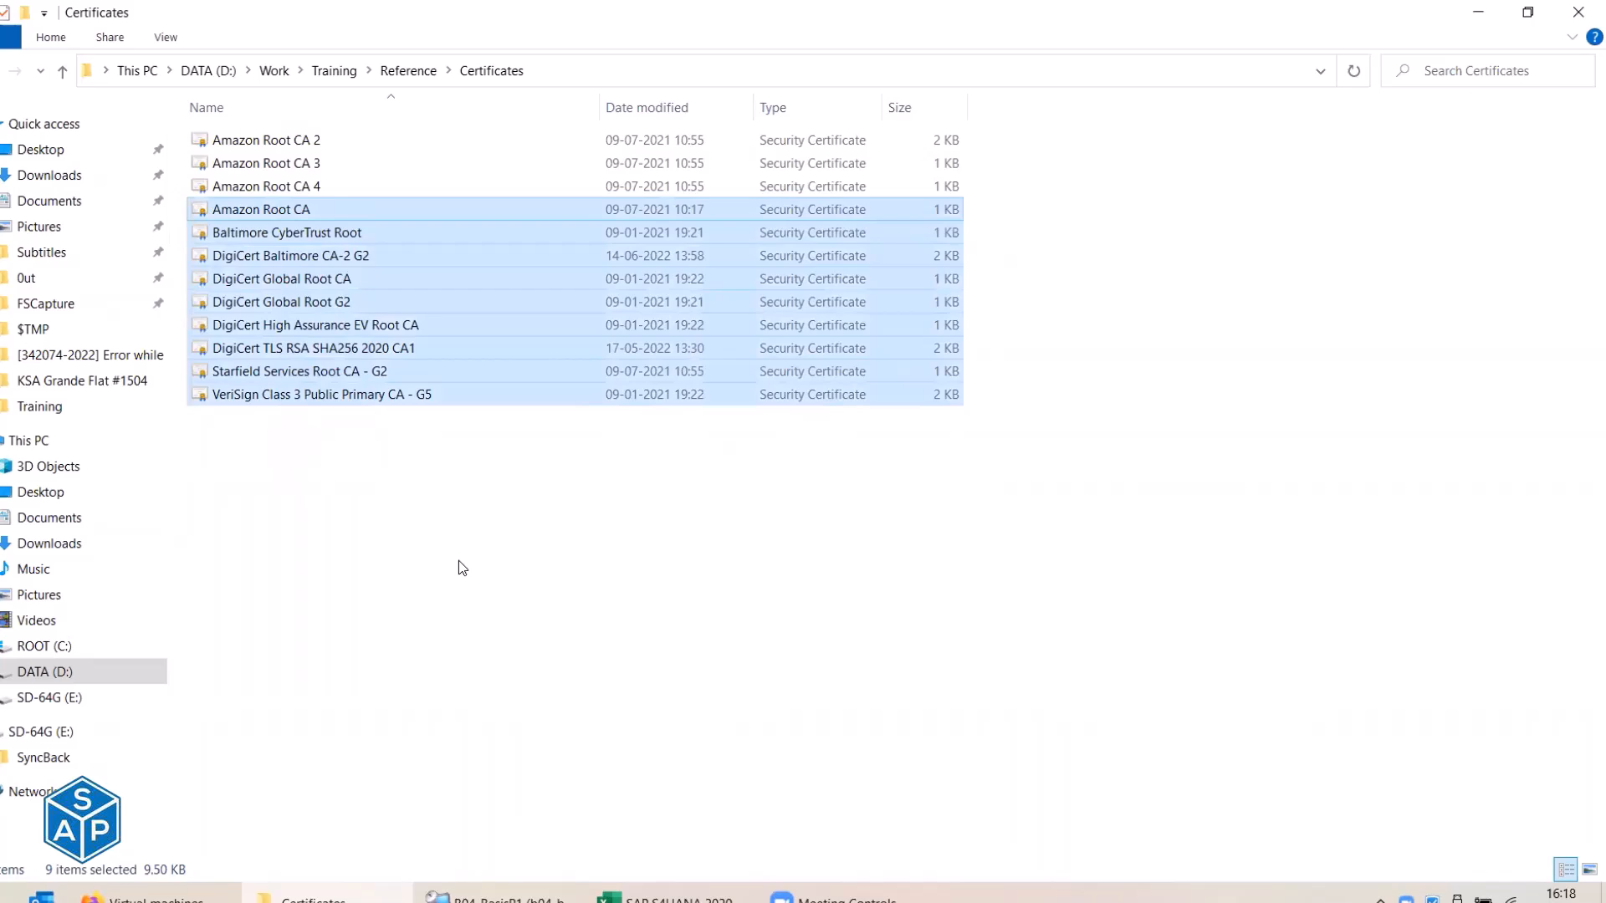
pyautogui.click(458, 560)
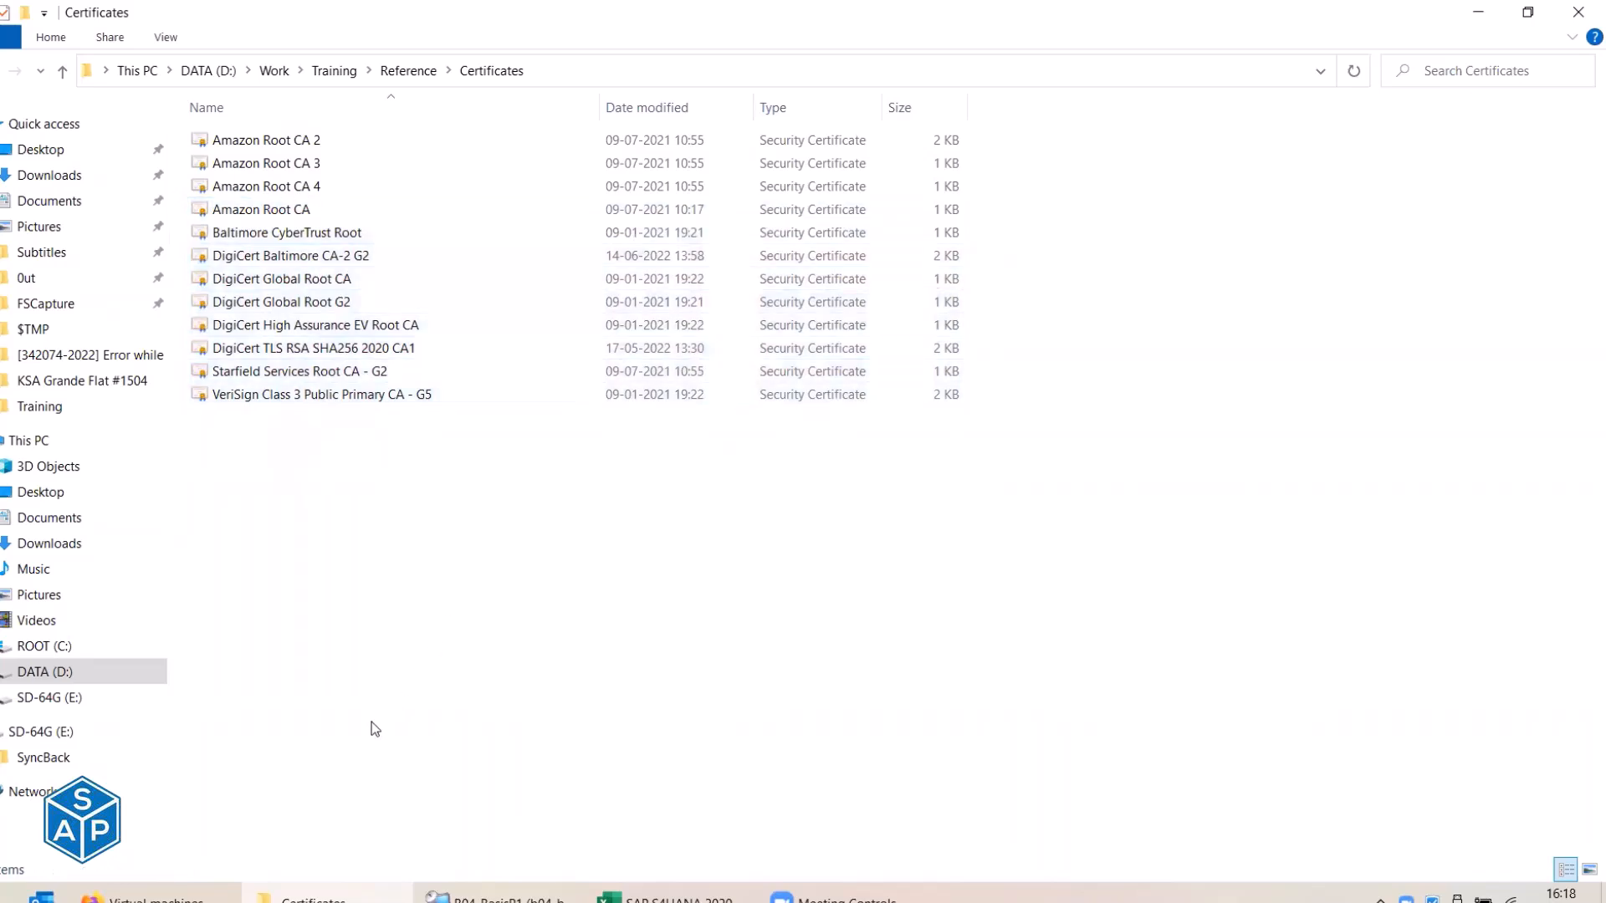
# Undo the remote rename to restore Amazon Root CA 1, then paste the certificate names into Excel column I.
pyautogui.click(494, 899)
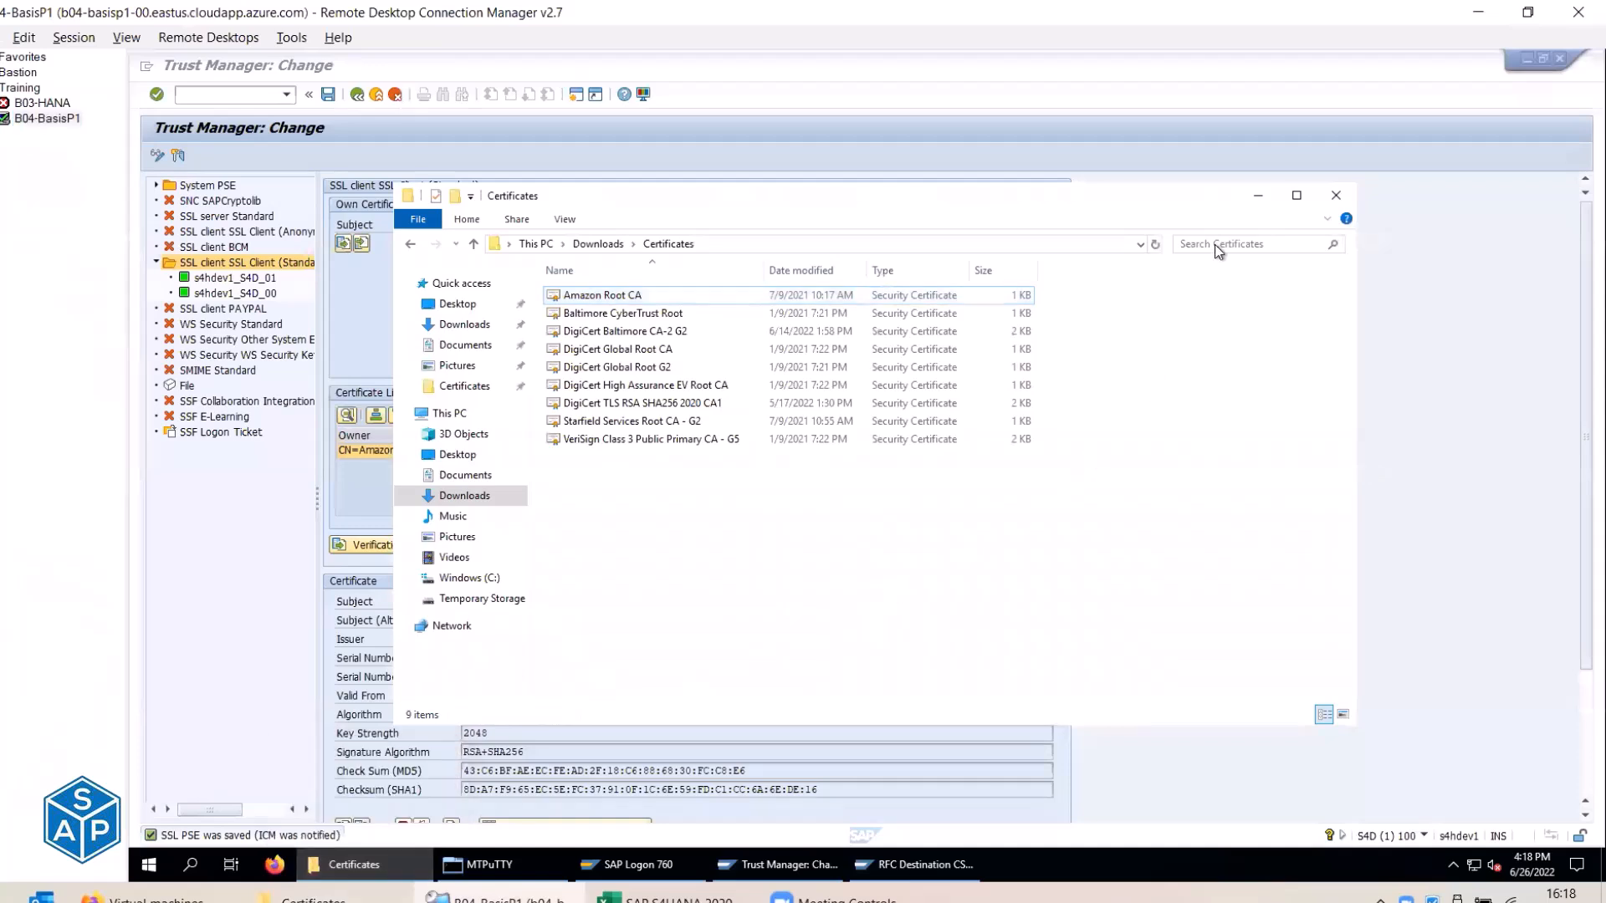
pyautogui.rightClick(707, 540)
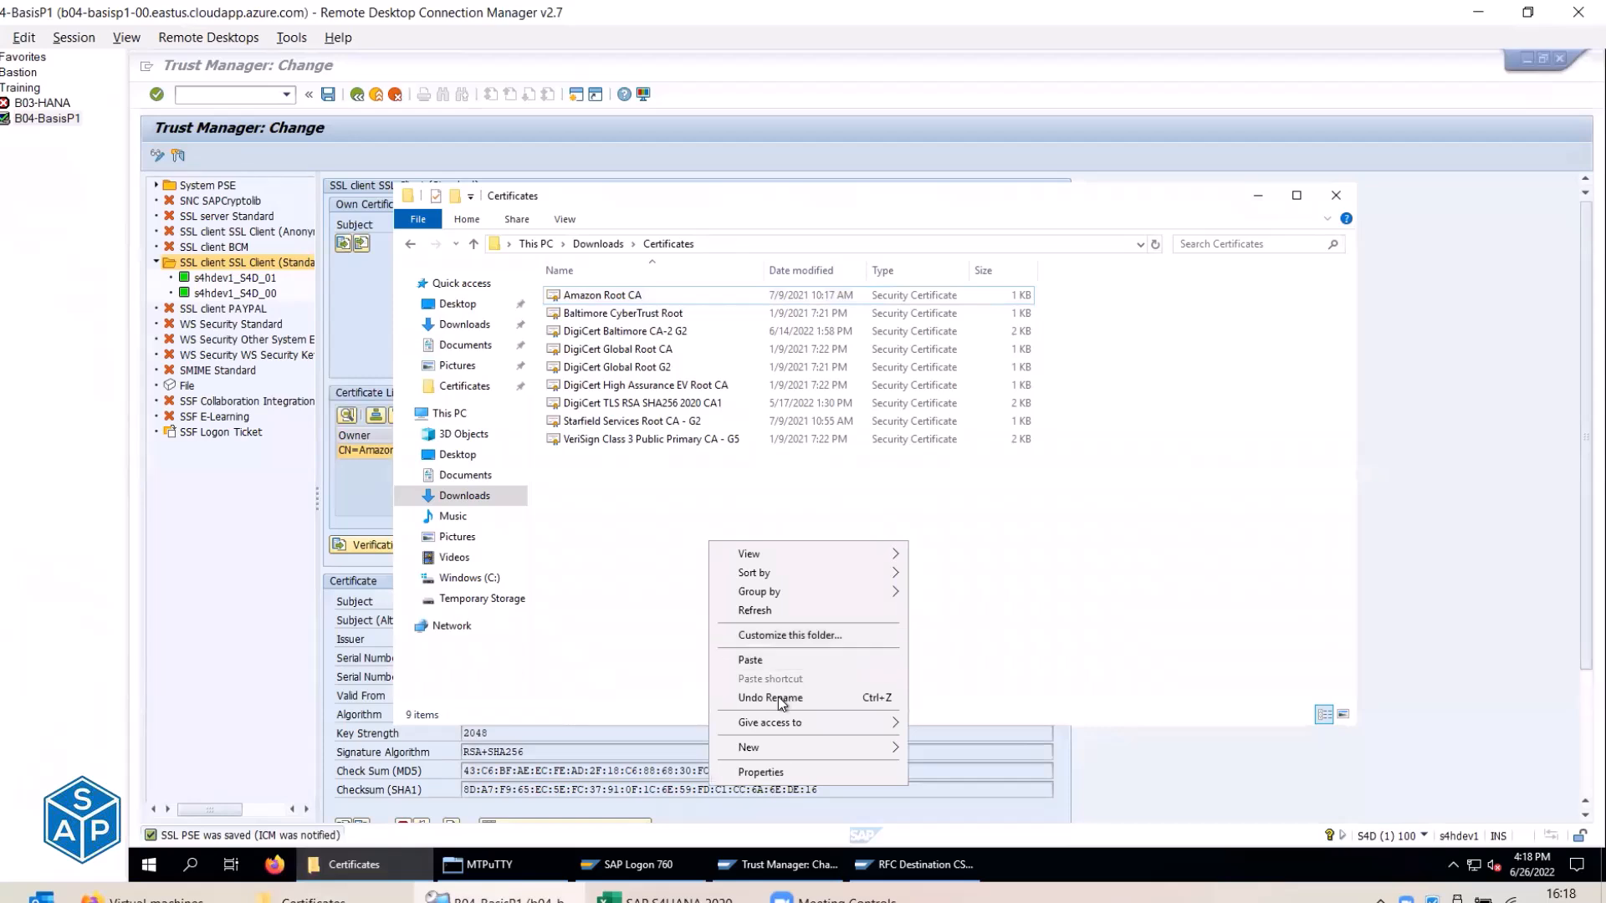
pyautogui.click(770, 697)
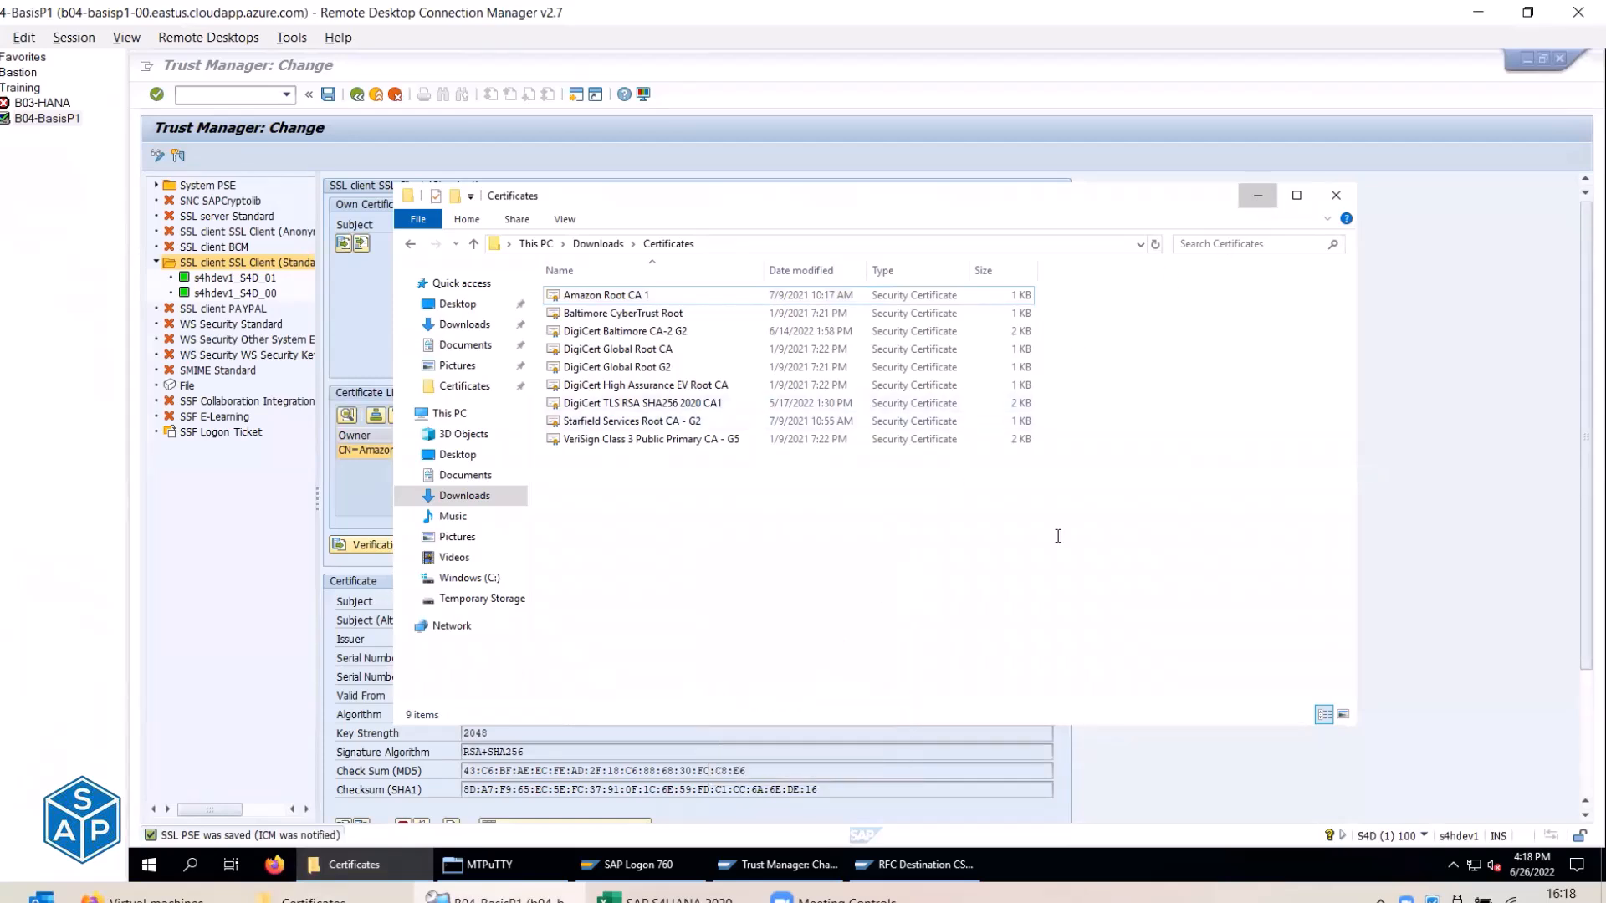
pyautogui.click(1257, 196)
pyautogui.click(679, 898)
pyautogui.press('Up')
pyautogui.press('Up')
pyautogui.press('Up')
pyautogui.write('Amazon Root CA 1 Amazon Root CA 2 Amazon Root CA 3')
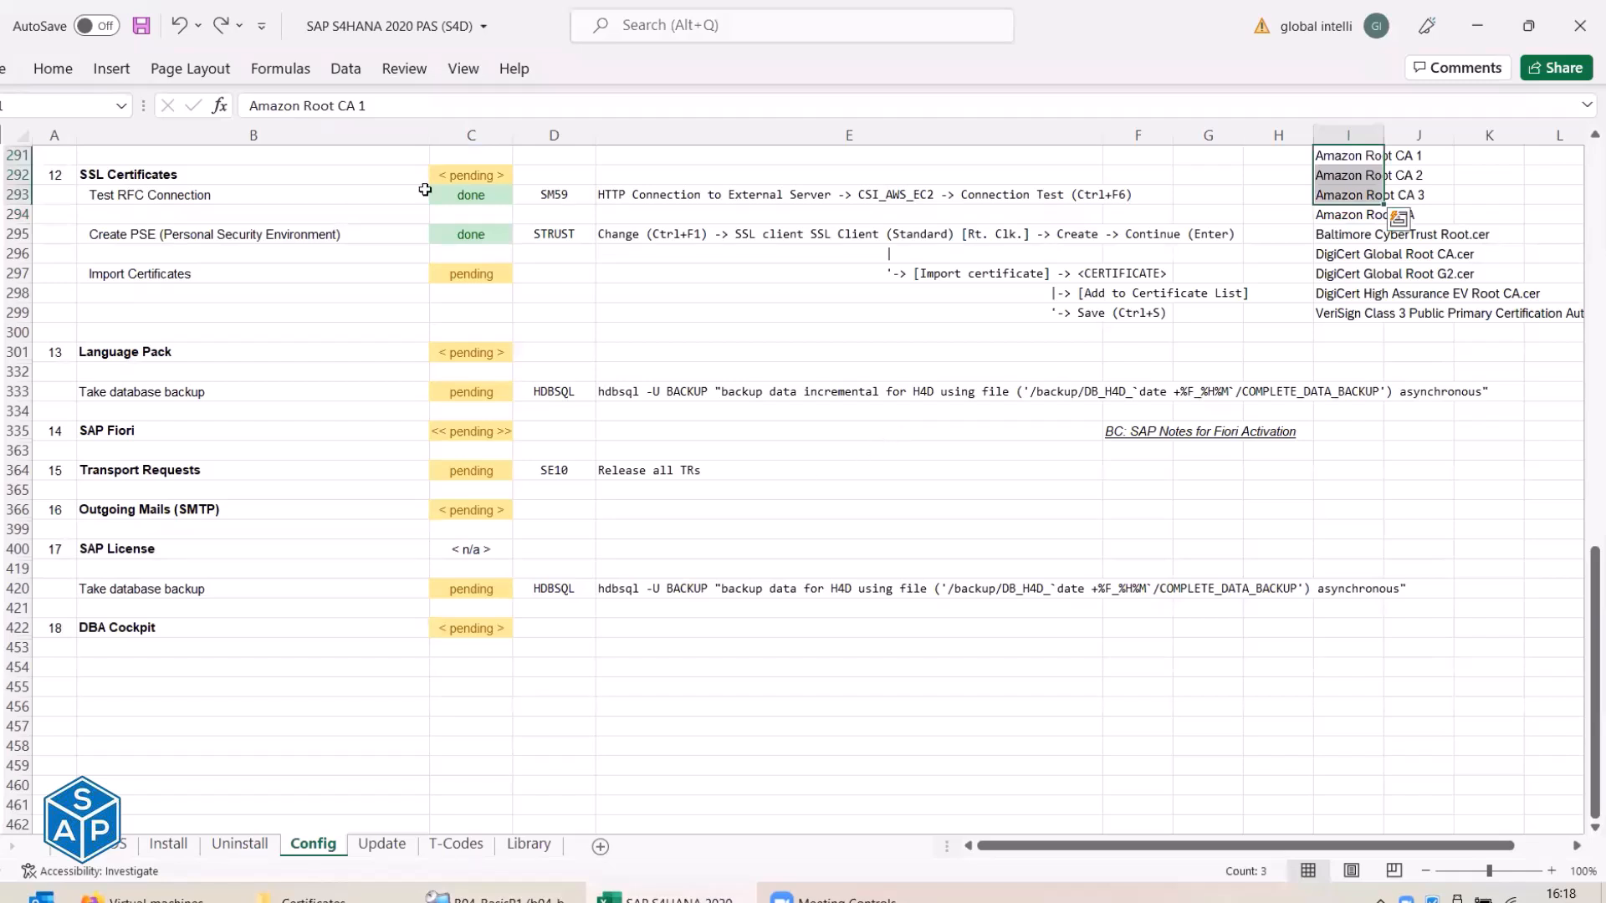
# Undo the pasted names, change cell I294 to 'Amazon Root CA 1', and switch back to Trust Manager.
pyautogui.press('Down')
pyautogui.press('Down')
pyautogui.press('Down')
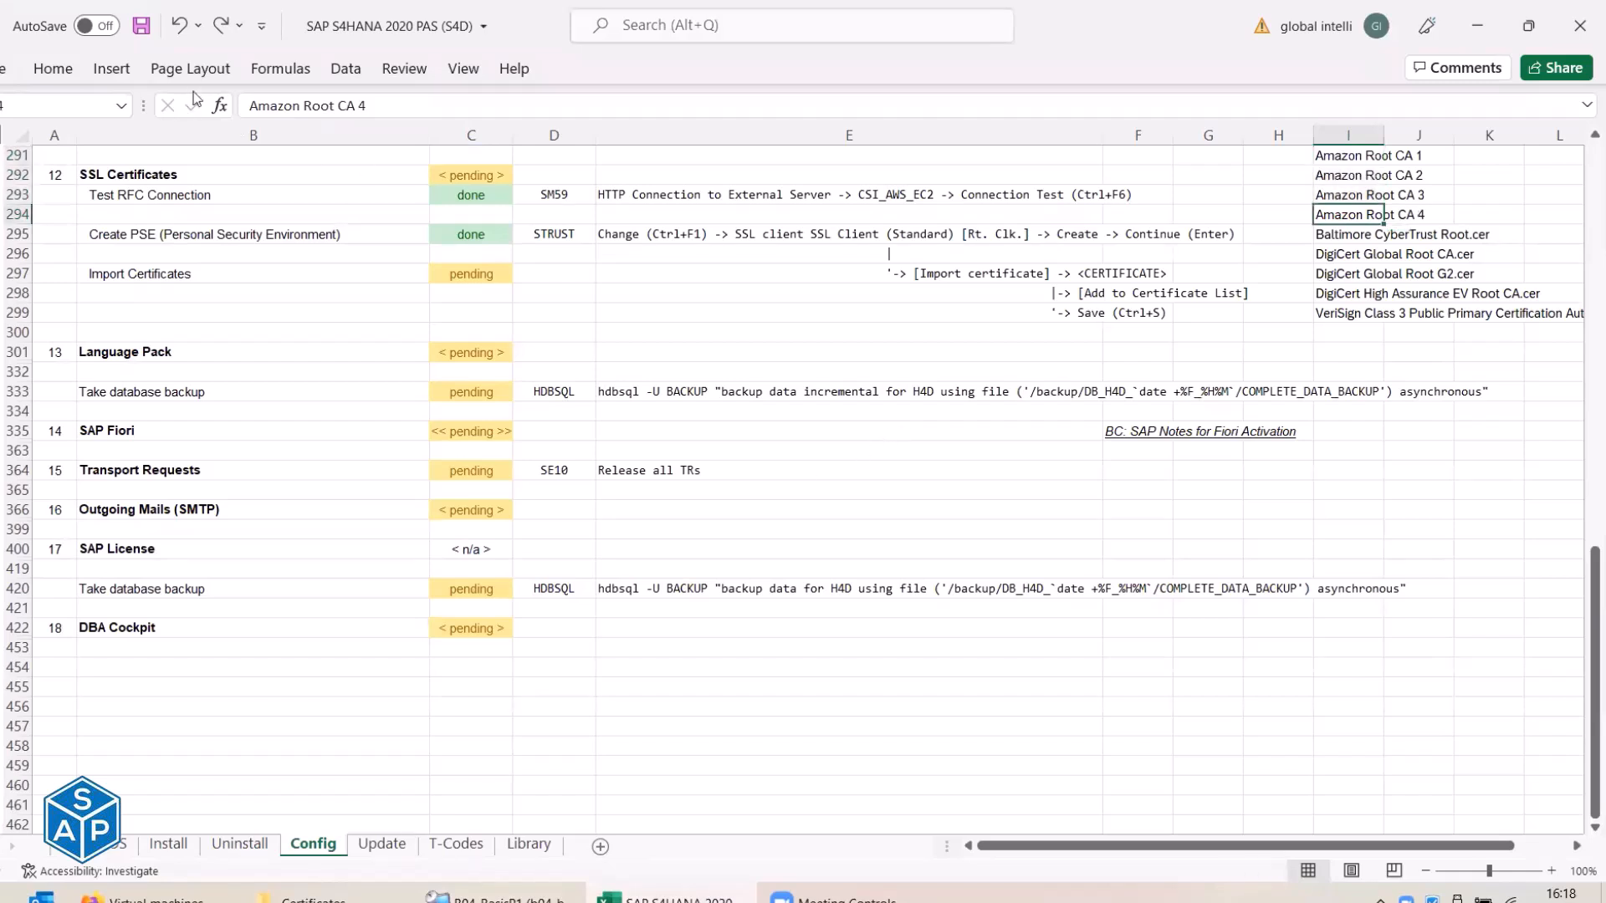
pyautogui.click(220, 22)
pyautogui.click(220, 22)
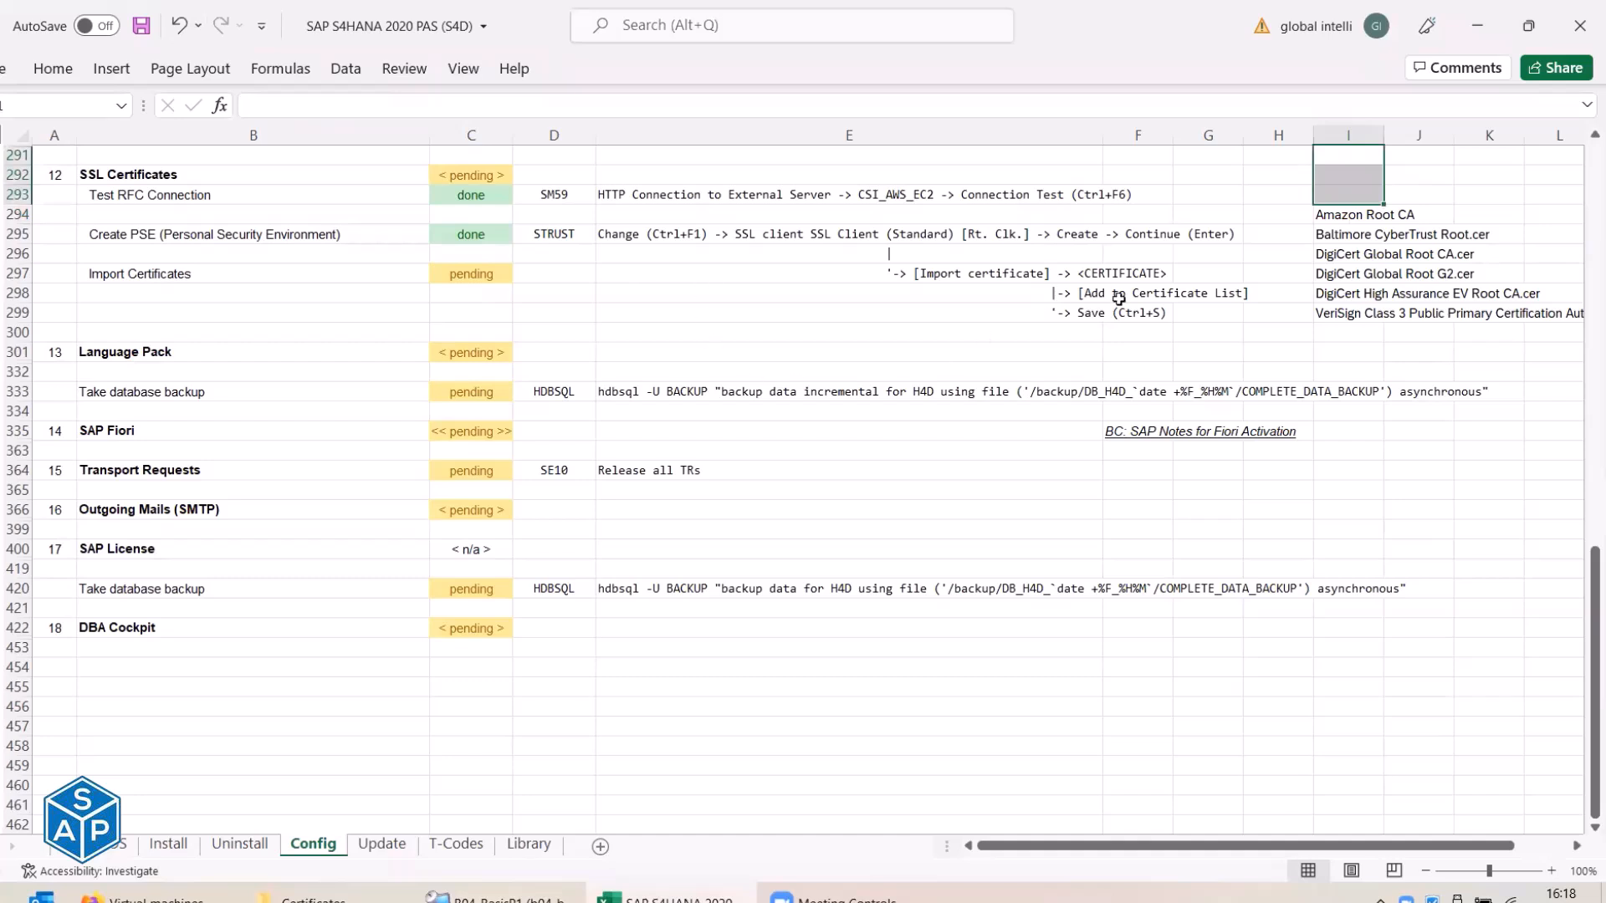
pyautogui.click(1338, 215)
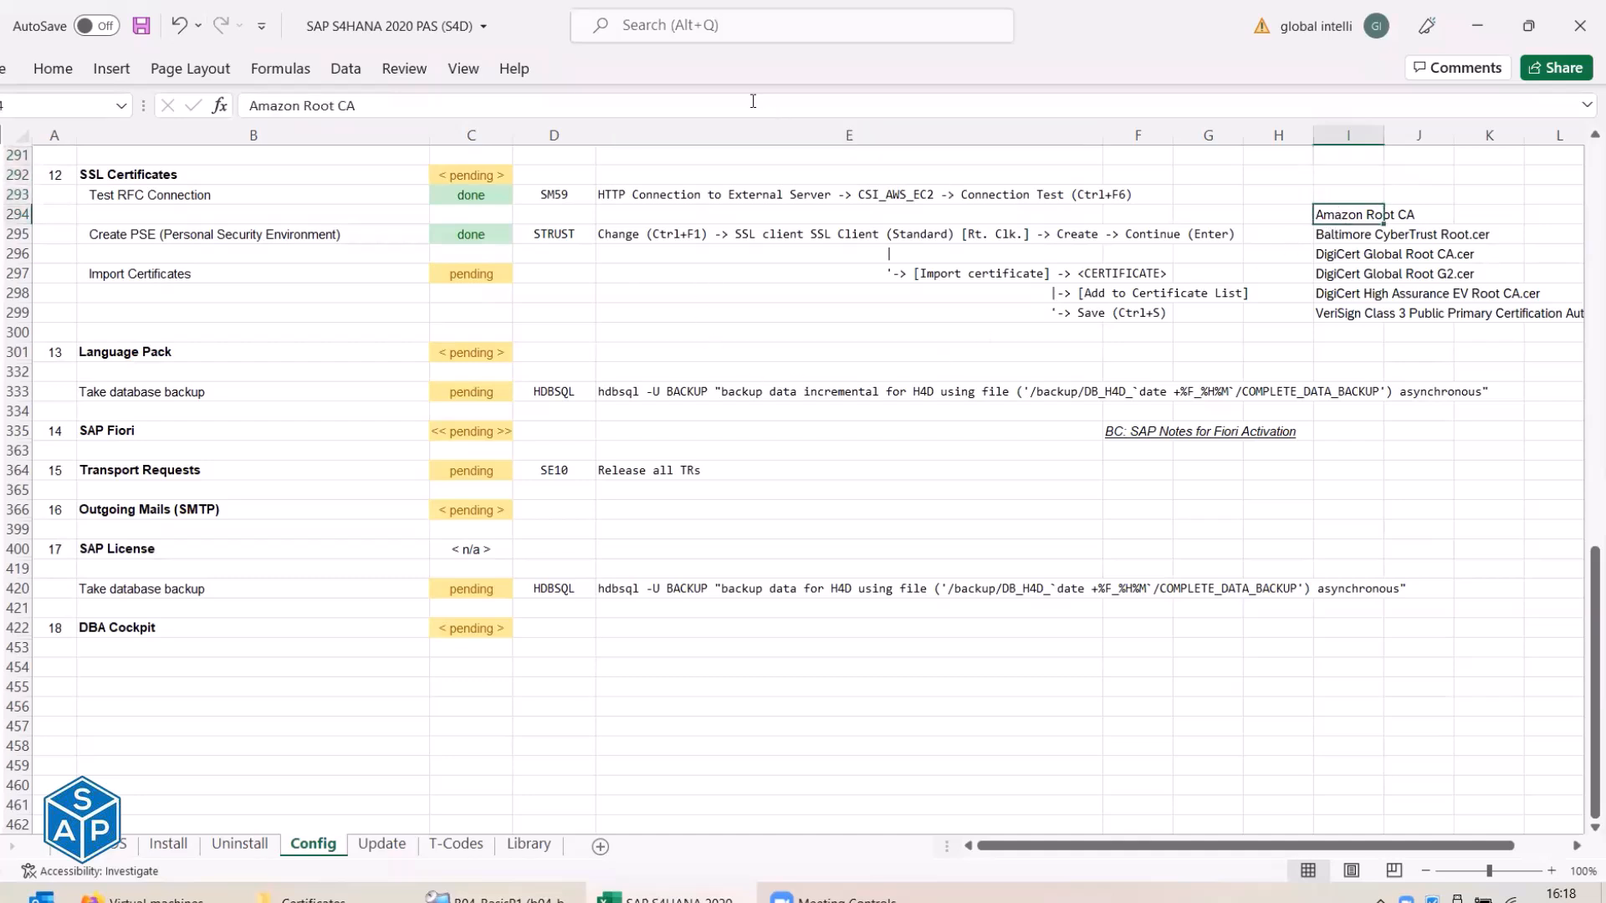
pyautogui.click(753, 101)
pyautogui.write('1')
pyautogui.press('Return')
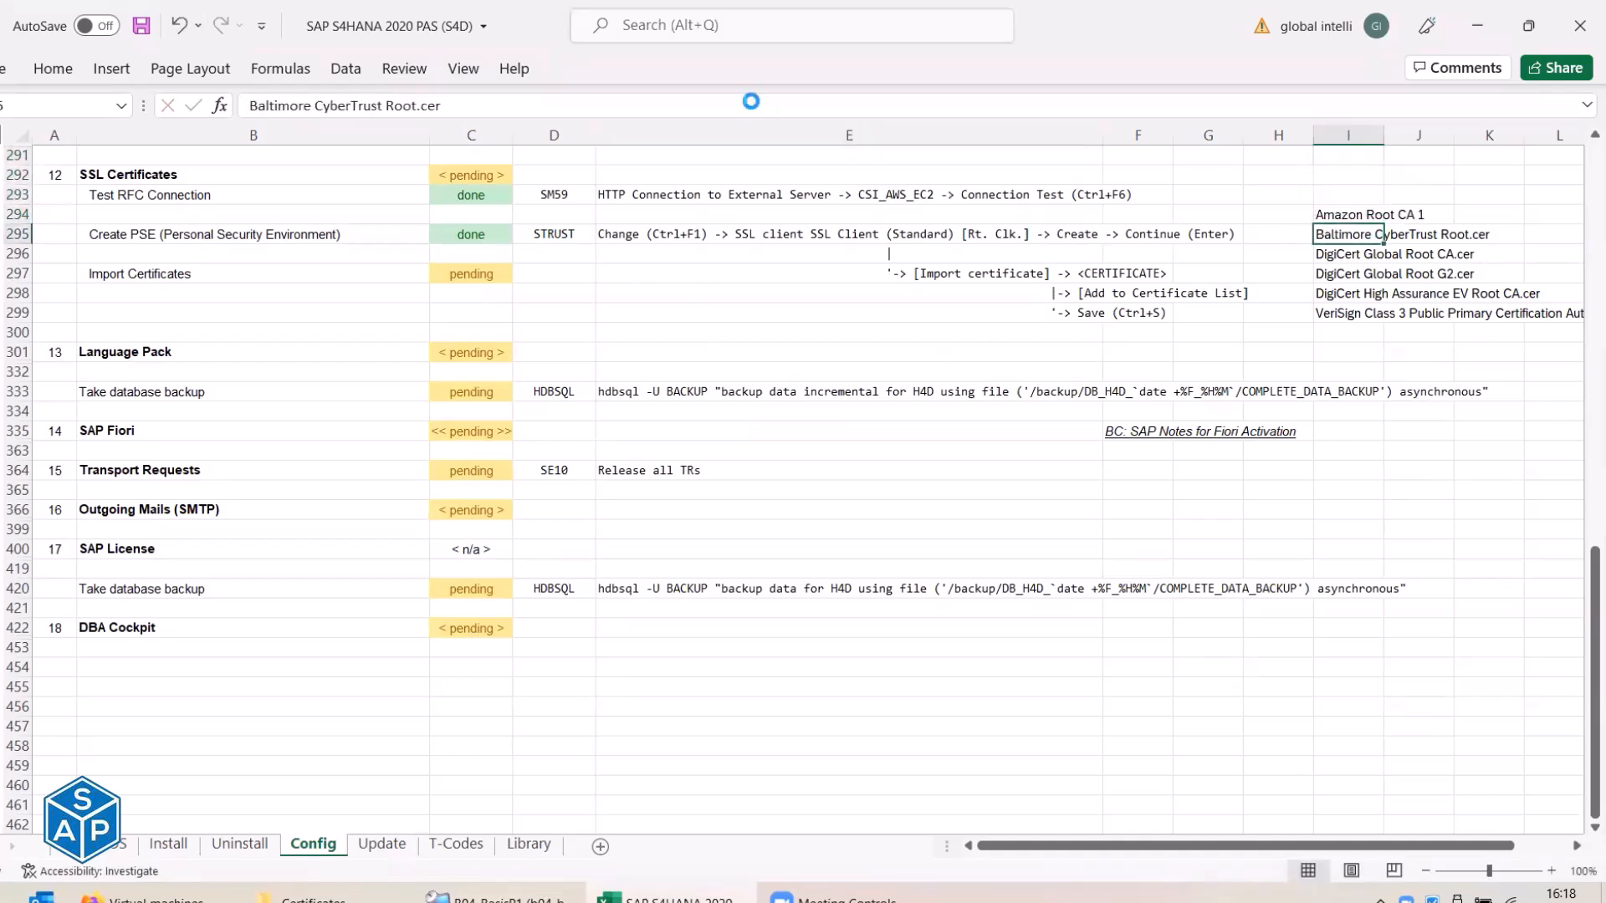
pyautogui.click(1349, 216)
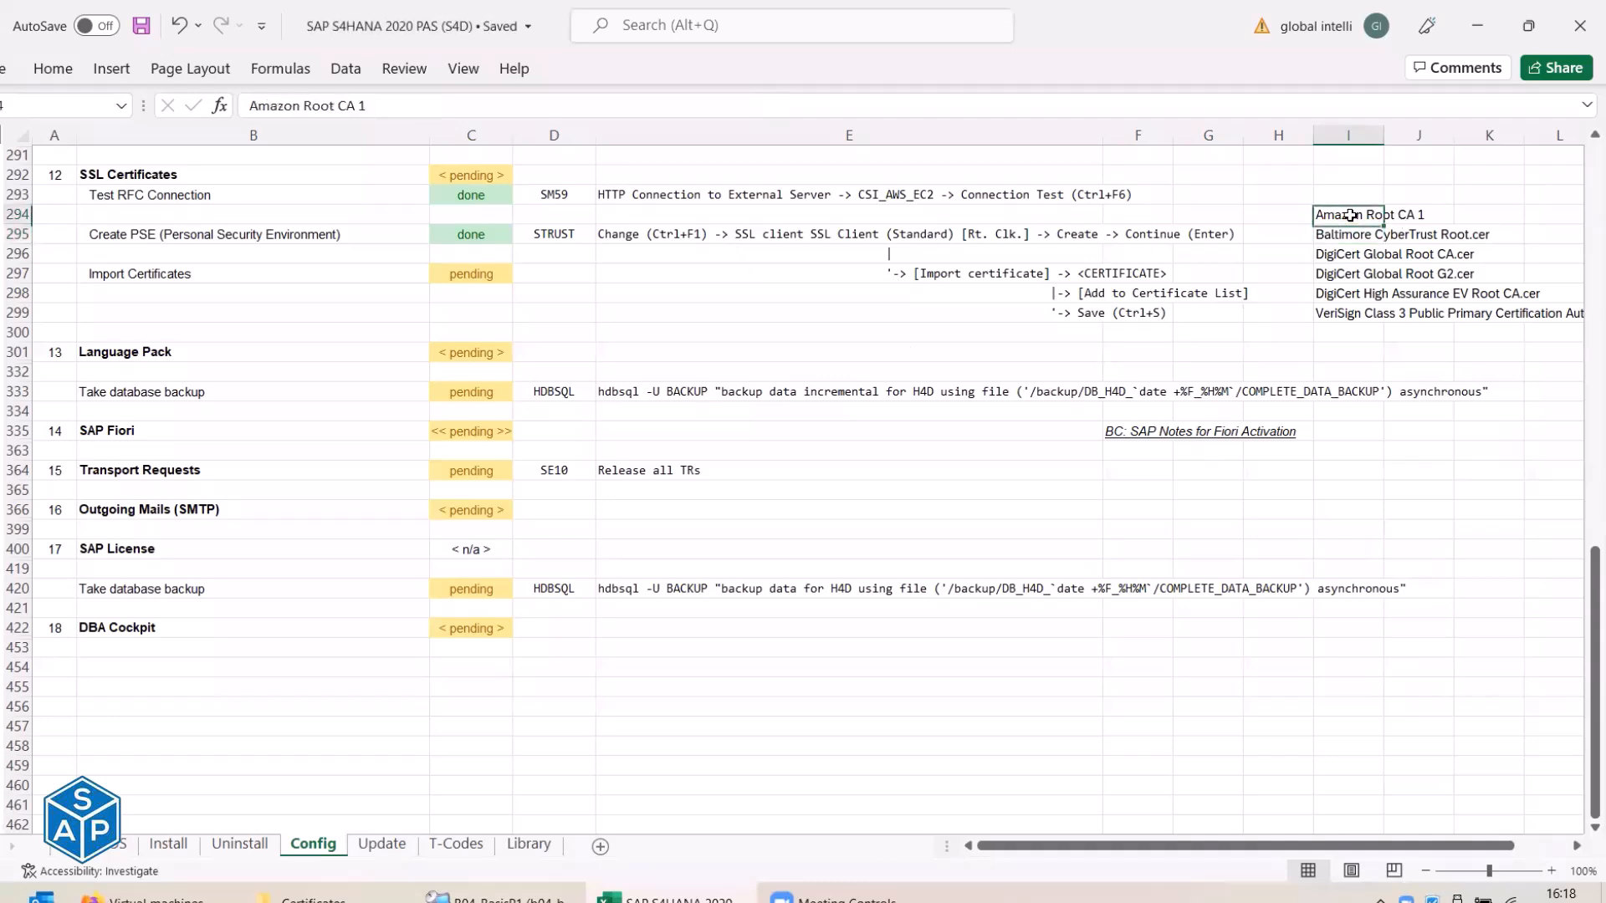
pyautogui.hotkey('alt', 'Tab')
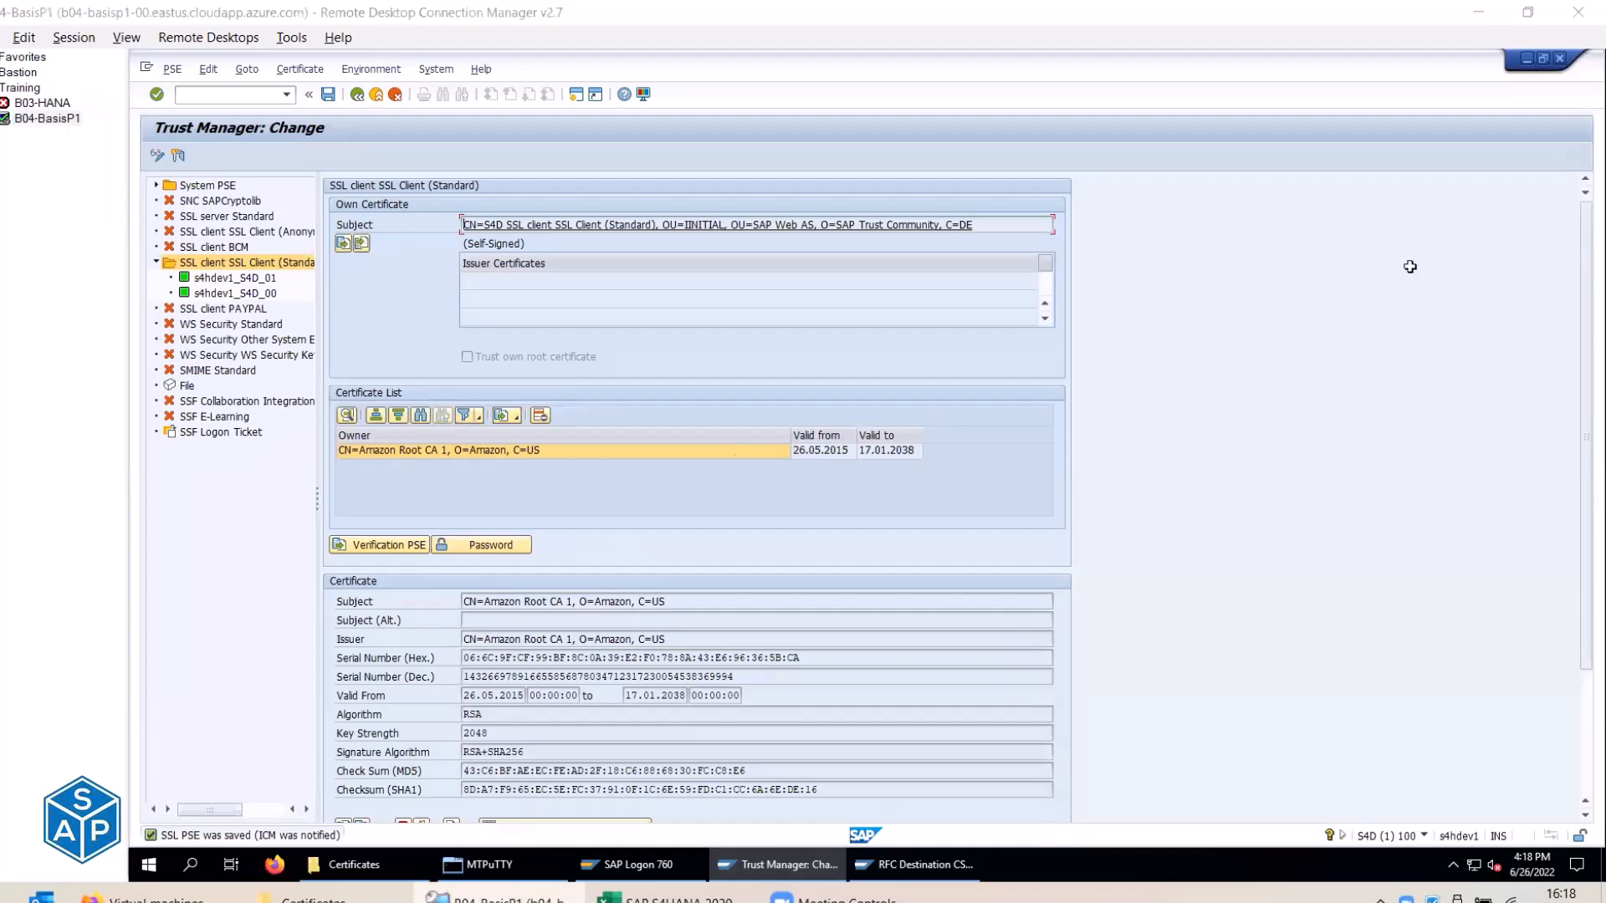
# Import the Baltimore CyberTrust Root.cer file into the SSL client PSE and allow file access.
pyautogui.hotkey('alt', 'Tab')
pyautogui.press('Down')
pyautogui.hotkey('alt', 'Tab')
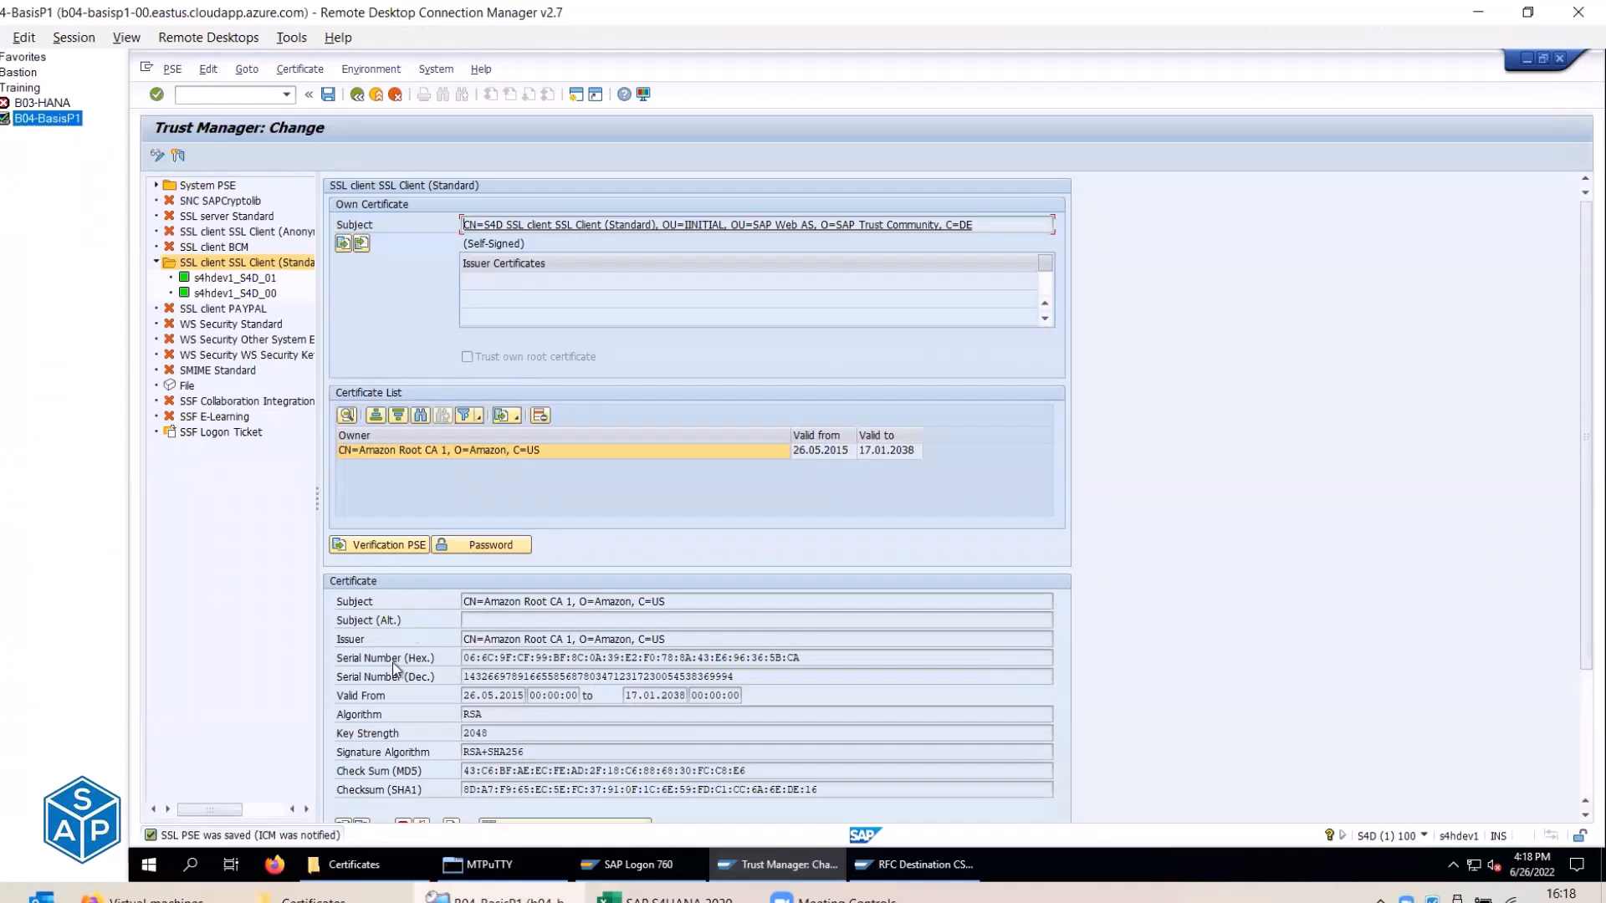
pyautogui.scroll(-1, 364, 735)
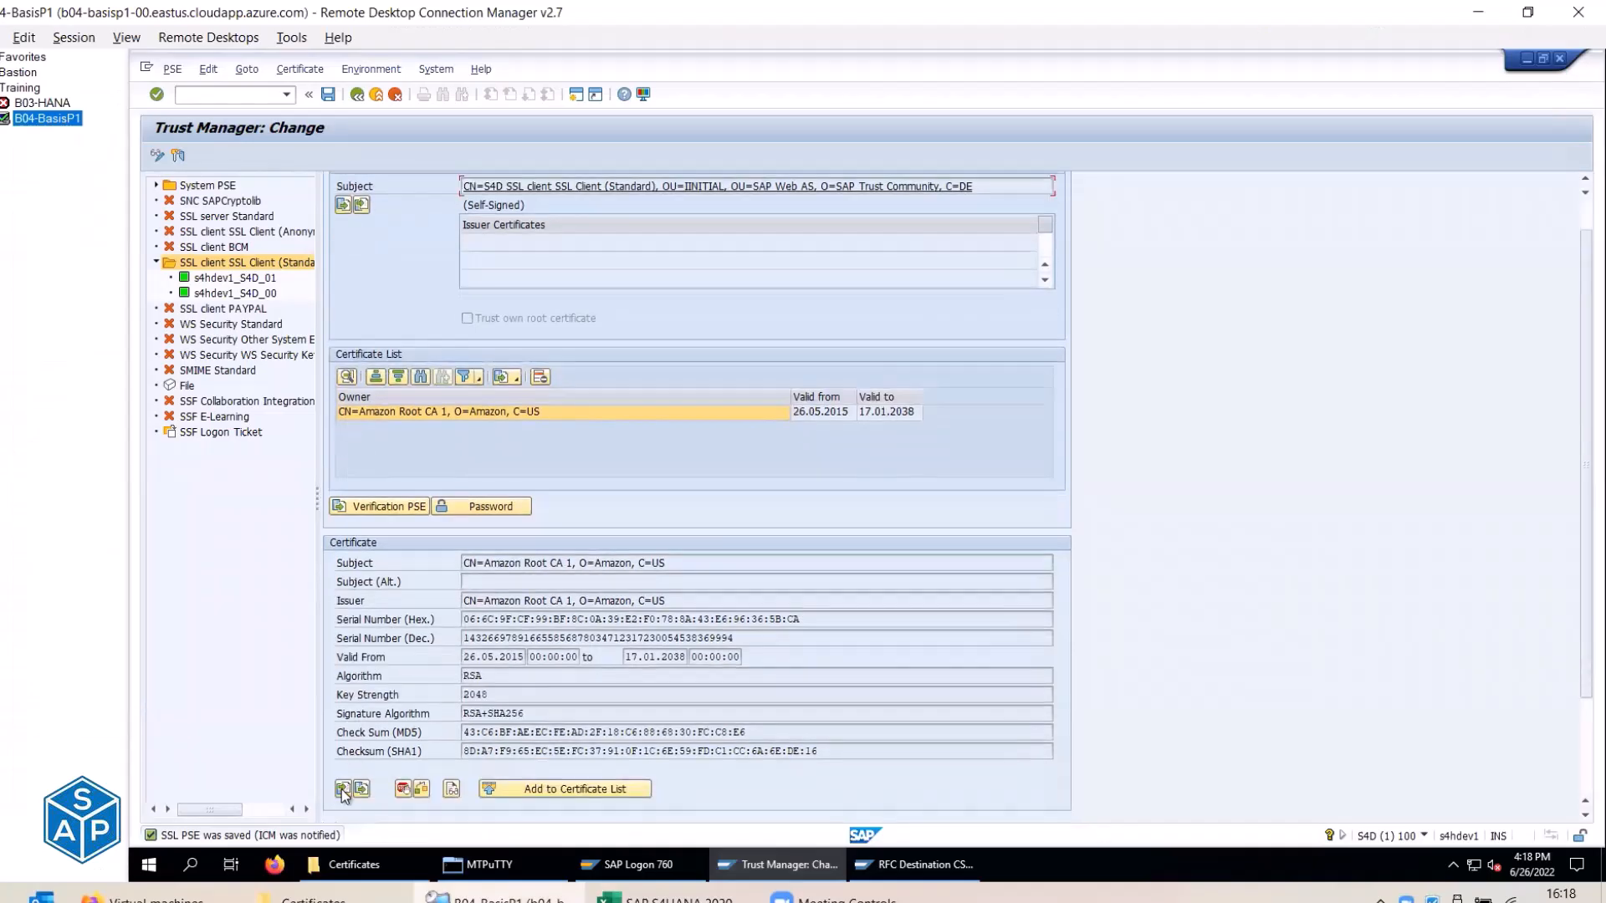
pyautogui.click(343, 789)
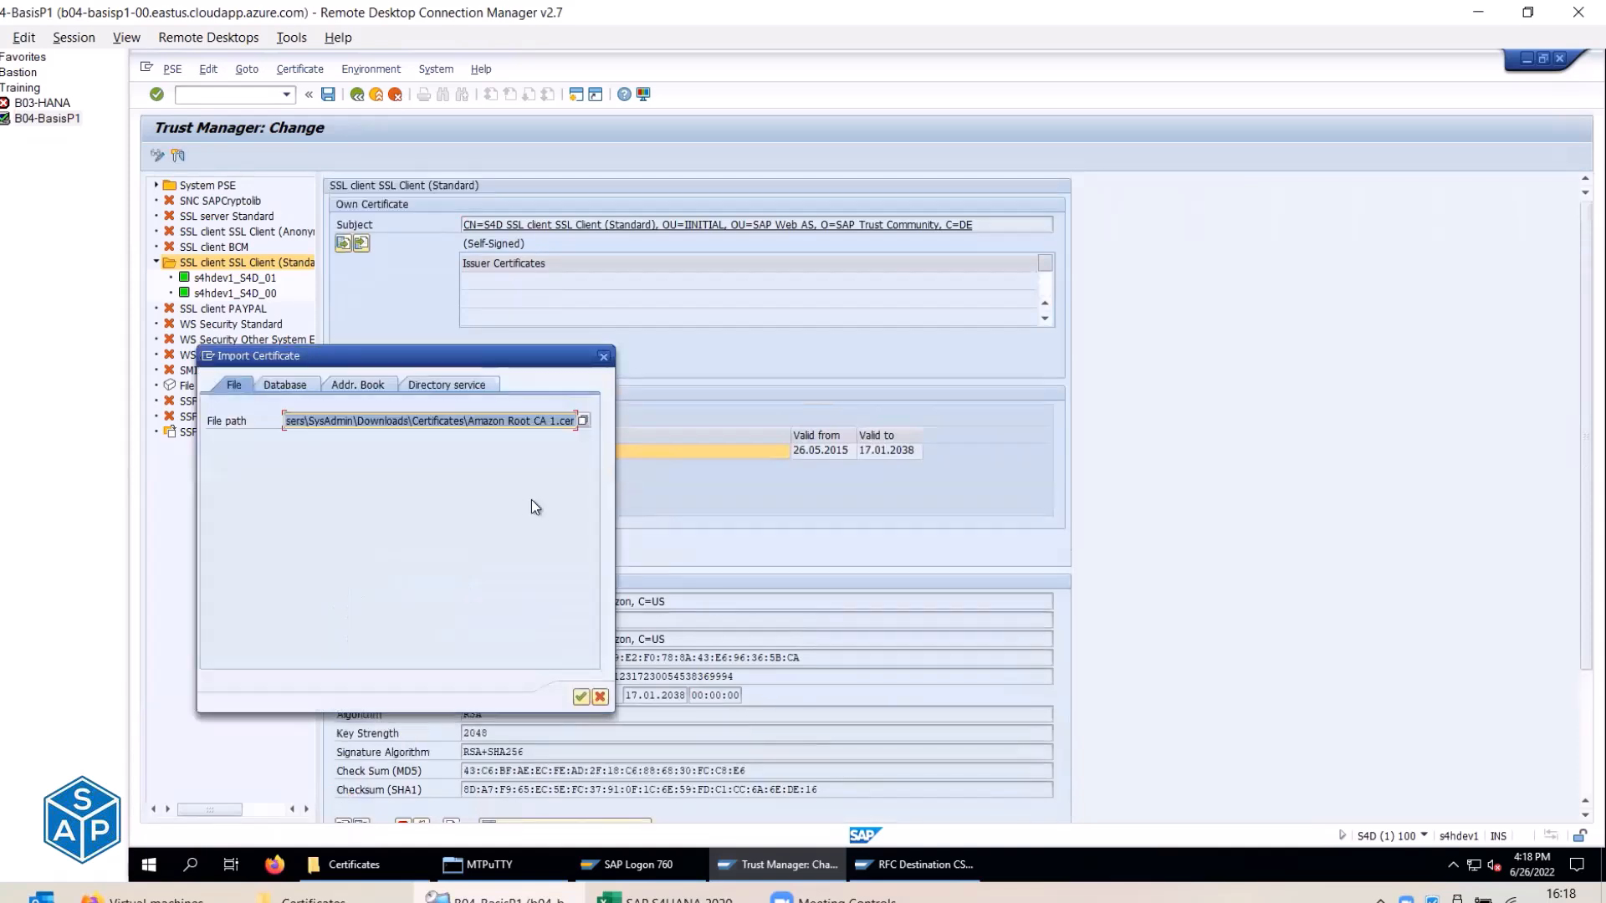
pyautogui.click(584, 420)
pyautogui.click(368, 459)
pyautogui.hotkey('alt', 'Tab')
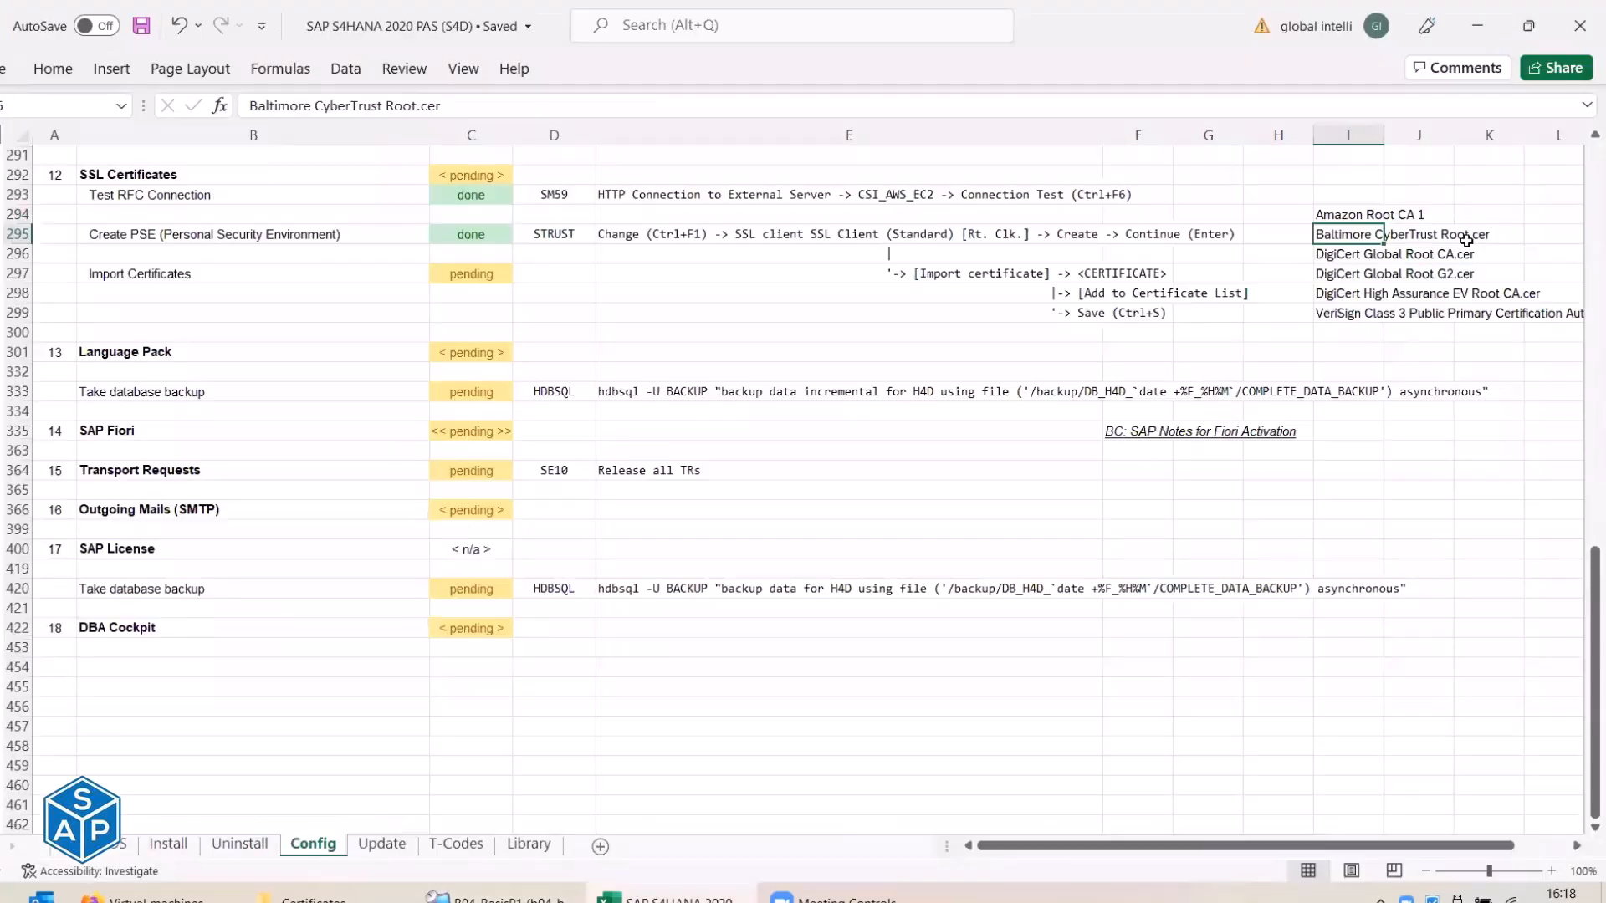
pyautogui.hotkey('alt', 'Tab')
pyautogui.click(617, 700)
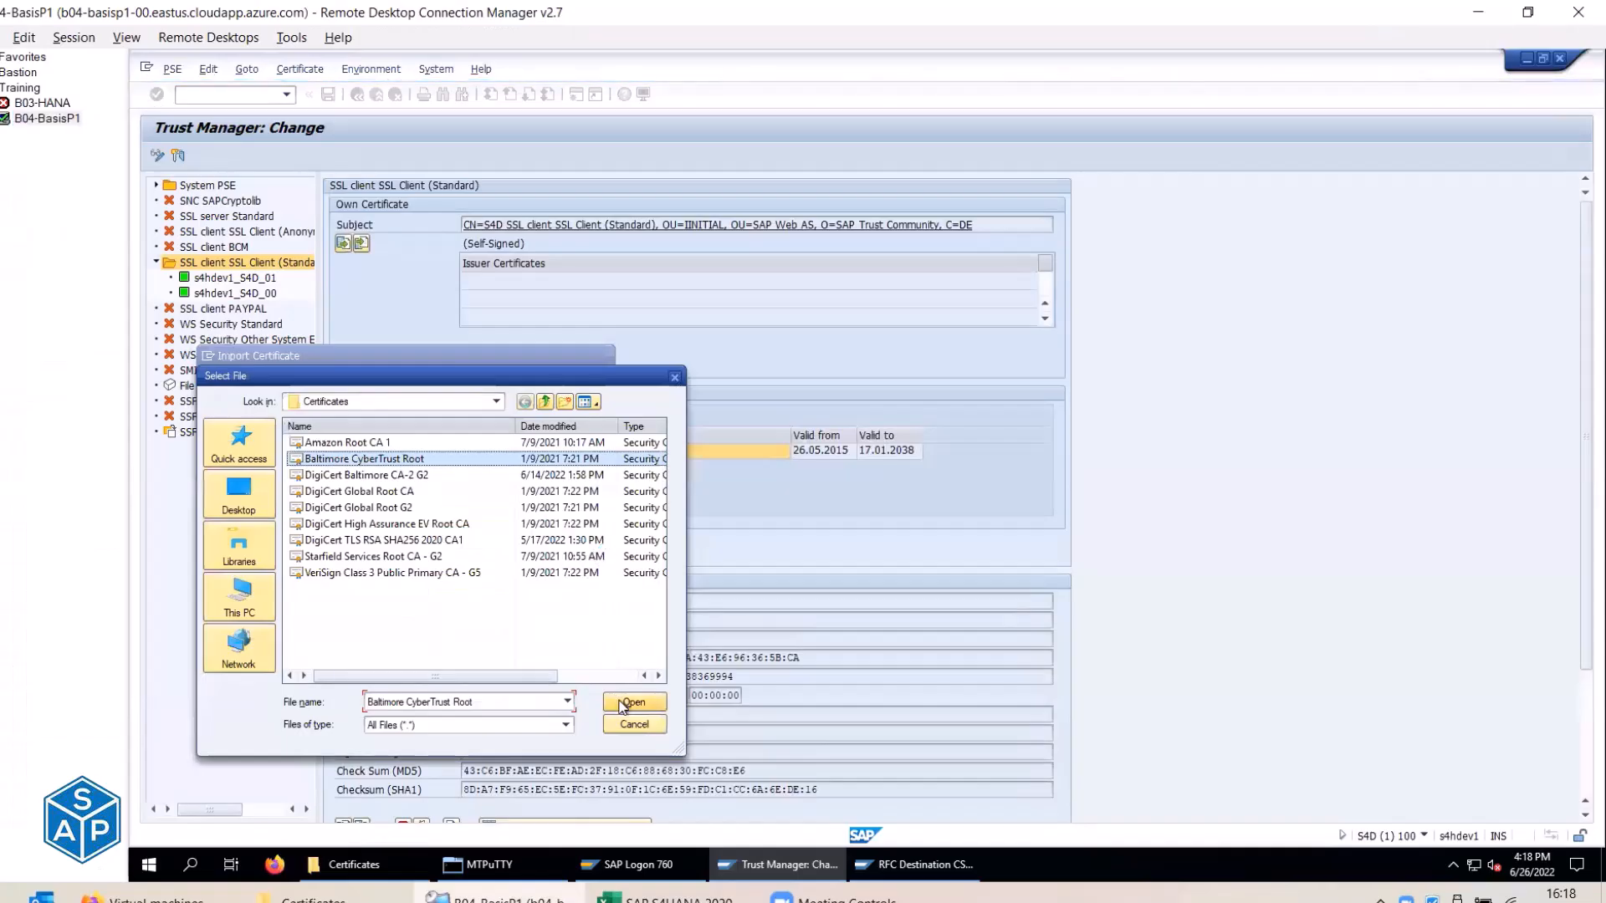
pyautogui.click(578, 698)
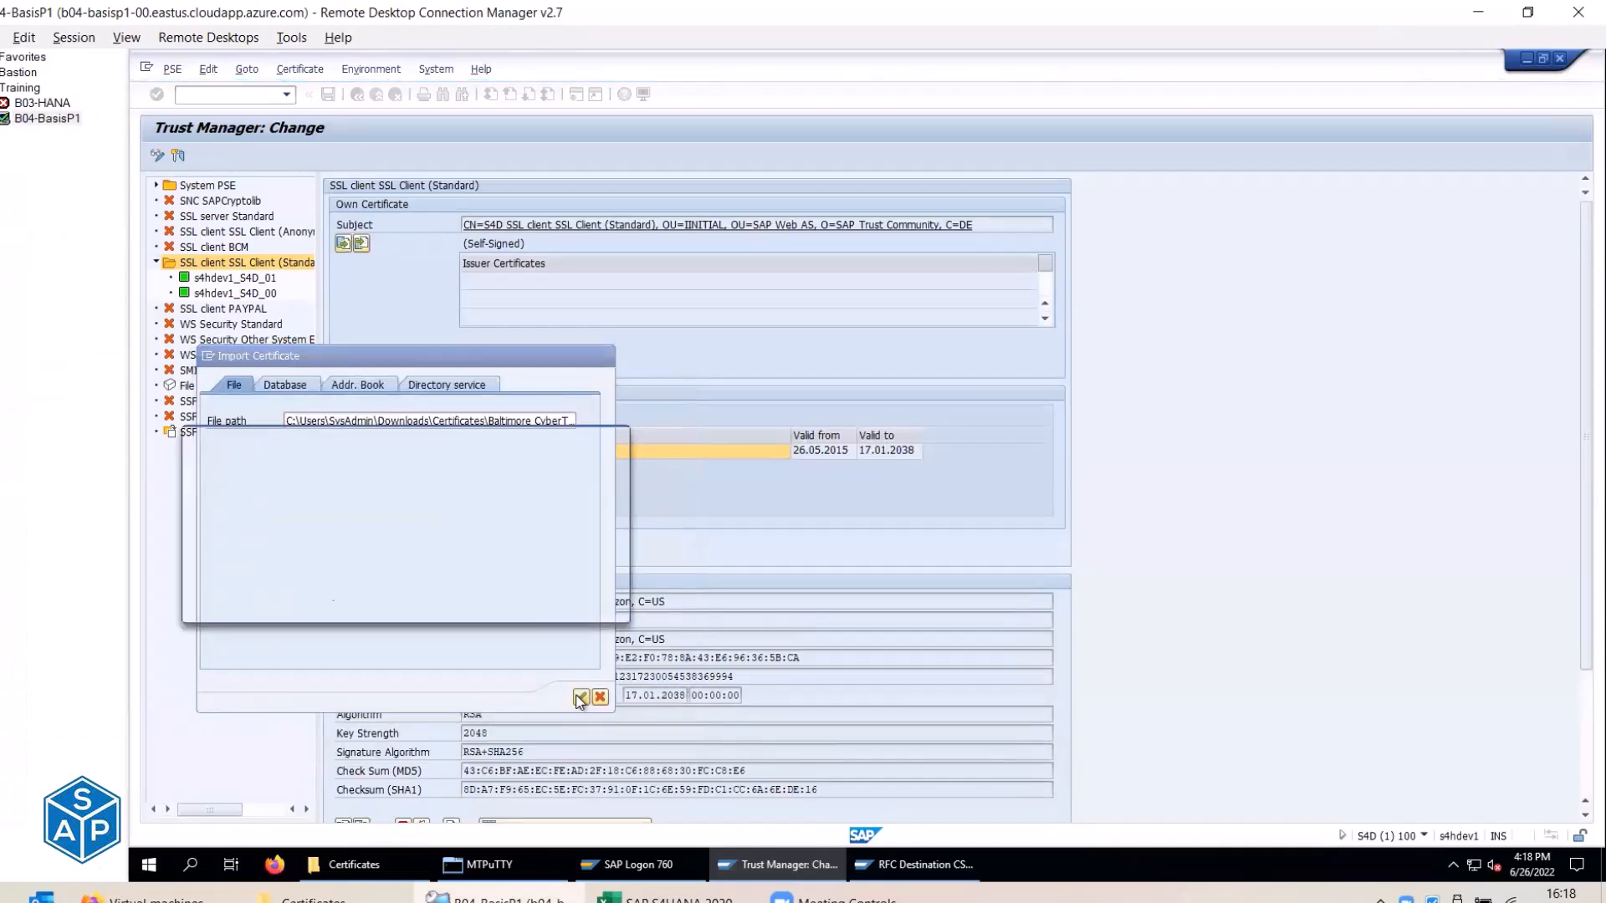
pyautogui.click(231, 590)
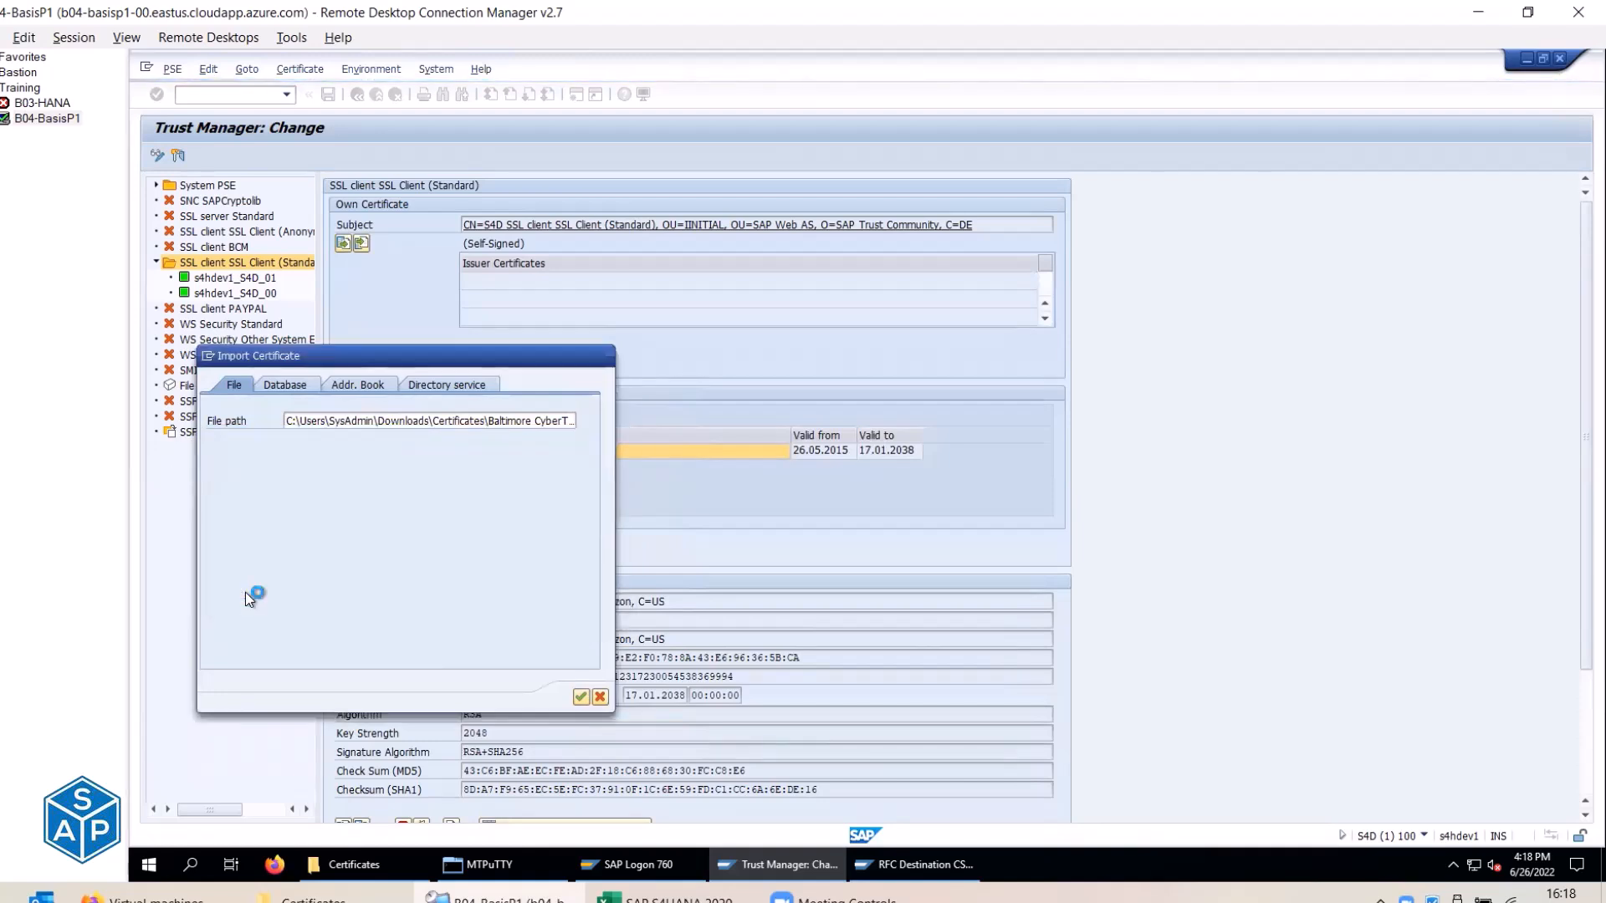
# Check the Baltimore certificate's subject, RSA algorithm and MD5 checksum, then add it to the list.
pyautogui.moveTo(466, 589); pyautogui.dragTo(752, 590)
pyautogui.scroll(-1, 752, 590)
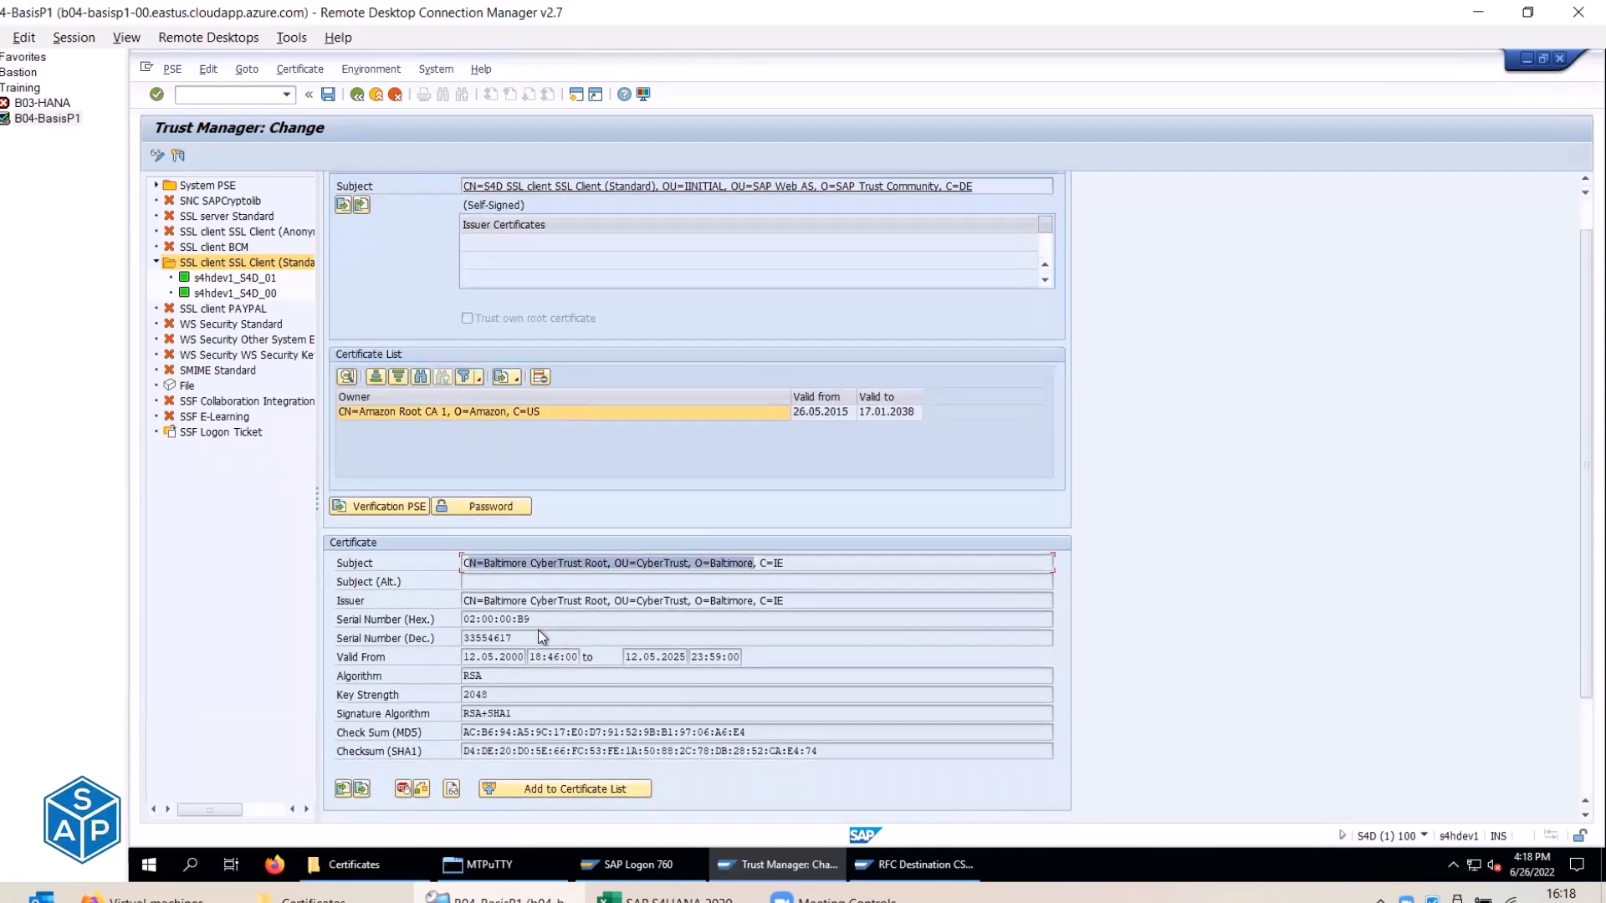
pyautogui.moveTo(465, 619); pyautogui.dragTo(530, 618)
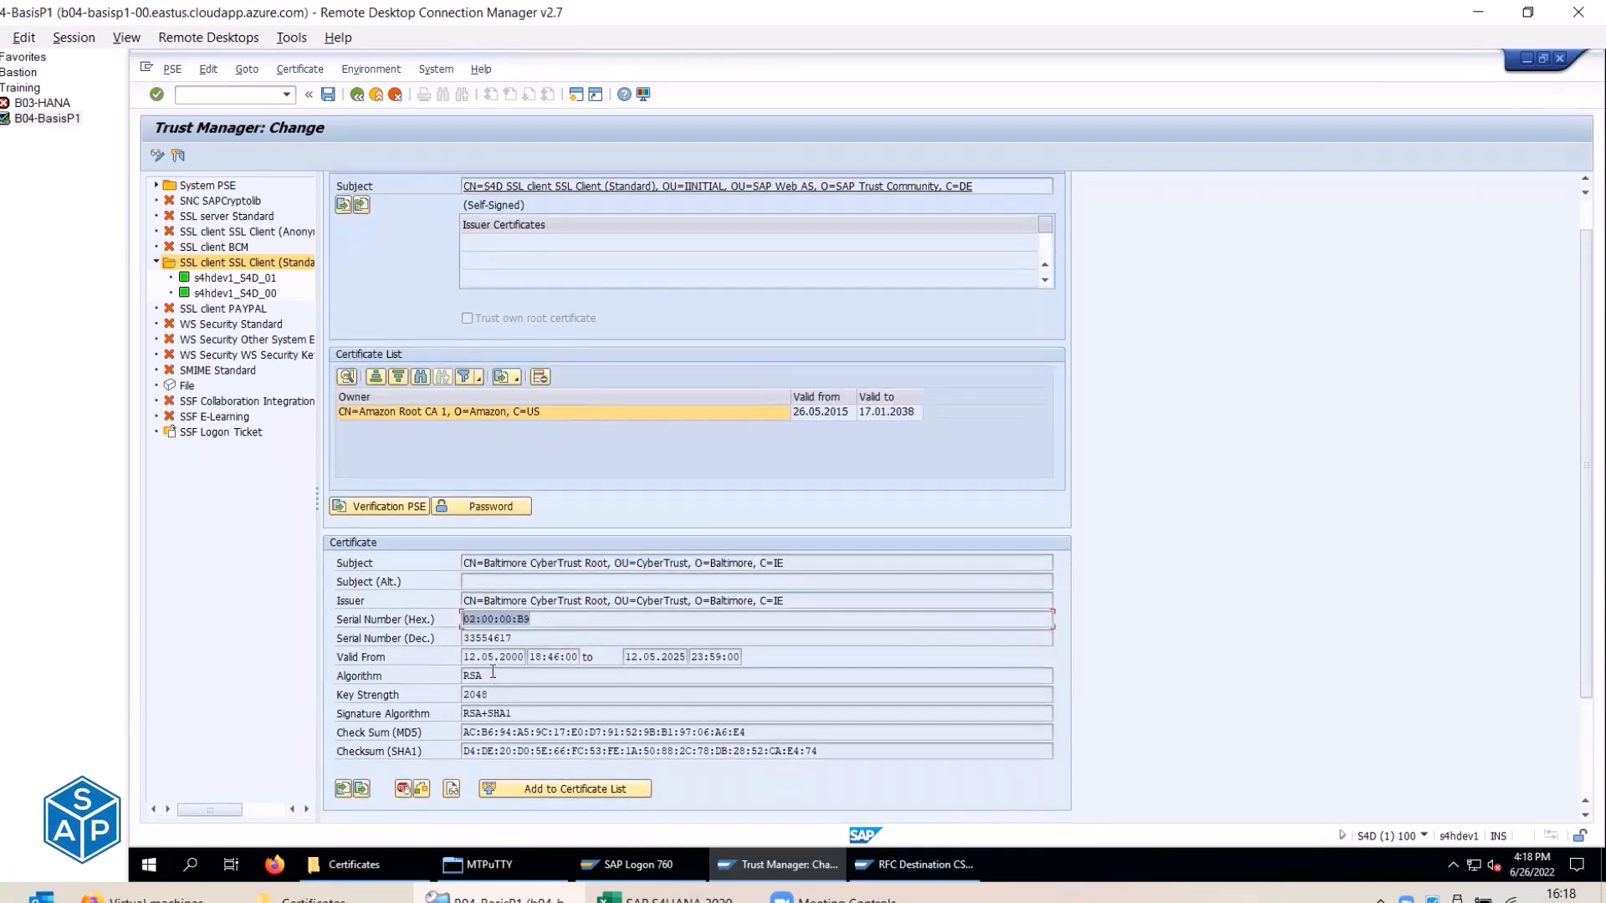
pyautogui.moveTo(489, 675); pyautogui.dragTo(461, 676)
pyautogui.moveTo(747, 732); pyautogui.dragTo(464, 732)
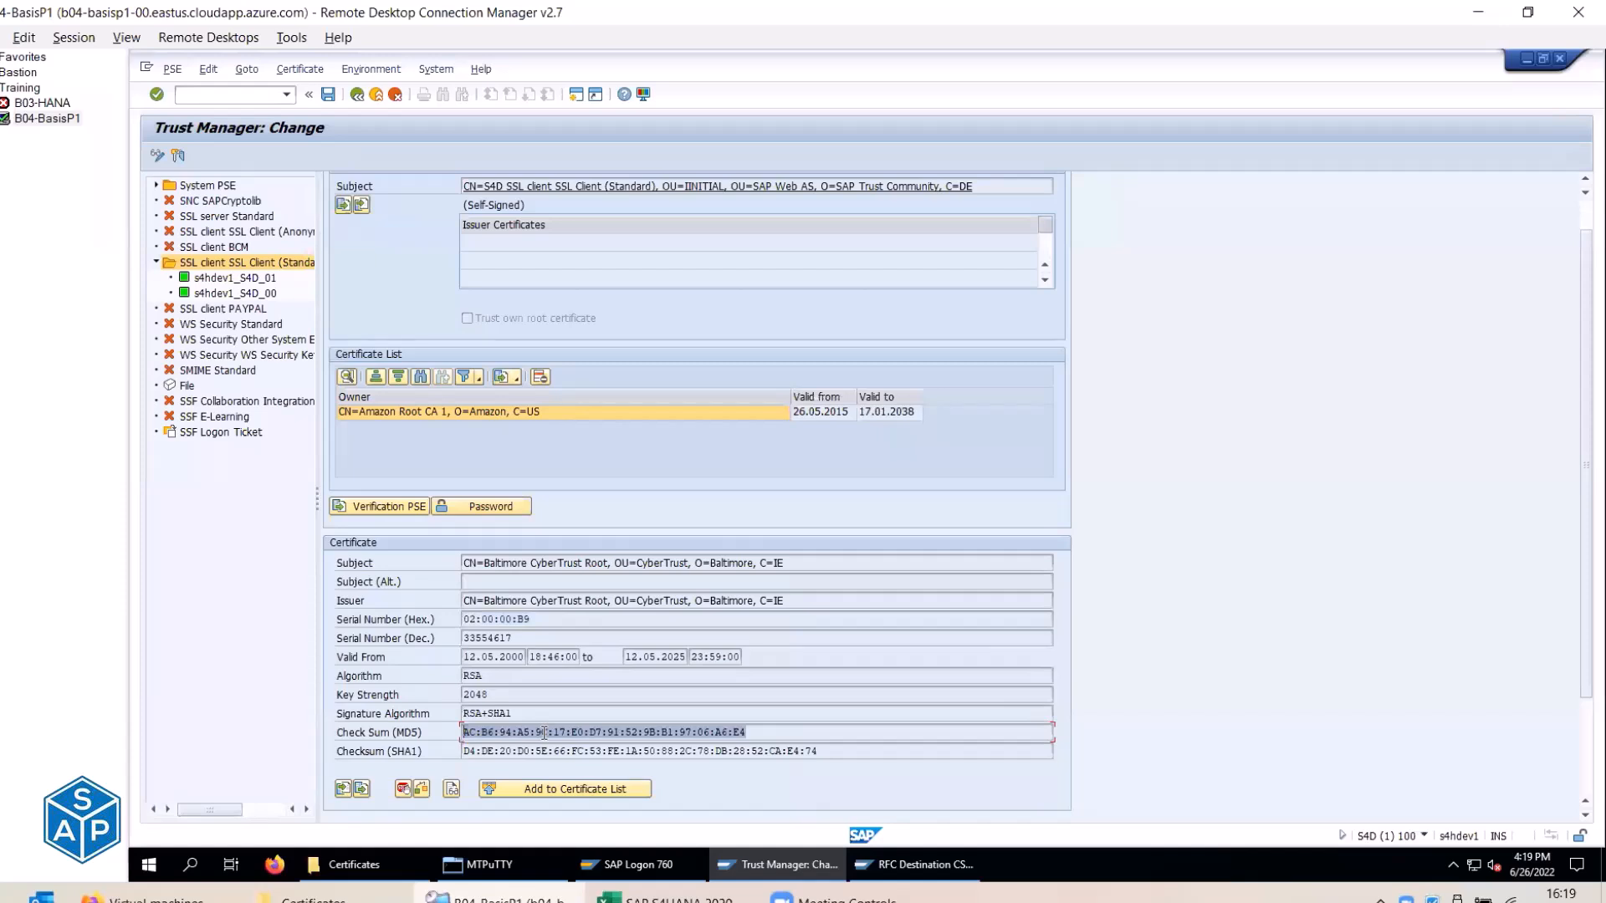
pyautogui.moveTo(485, 562); pyautogui.dragTo(610, 557)
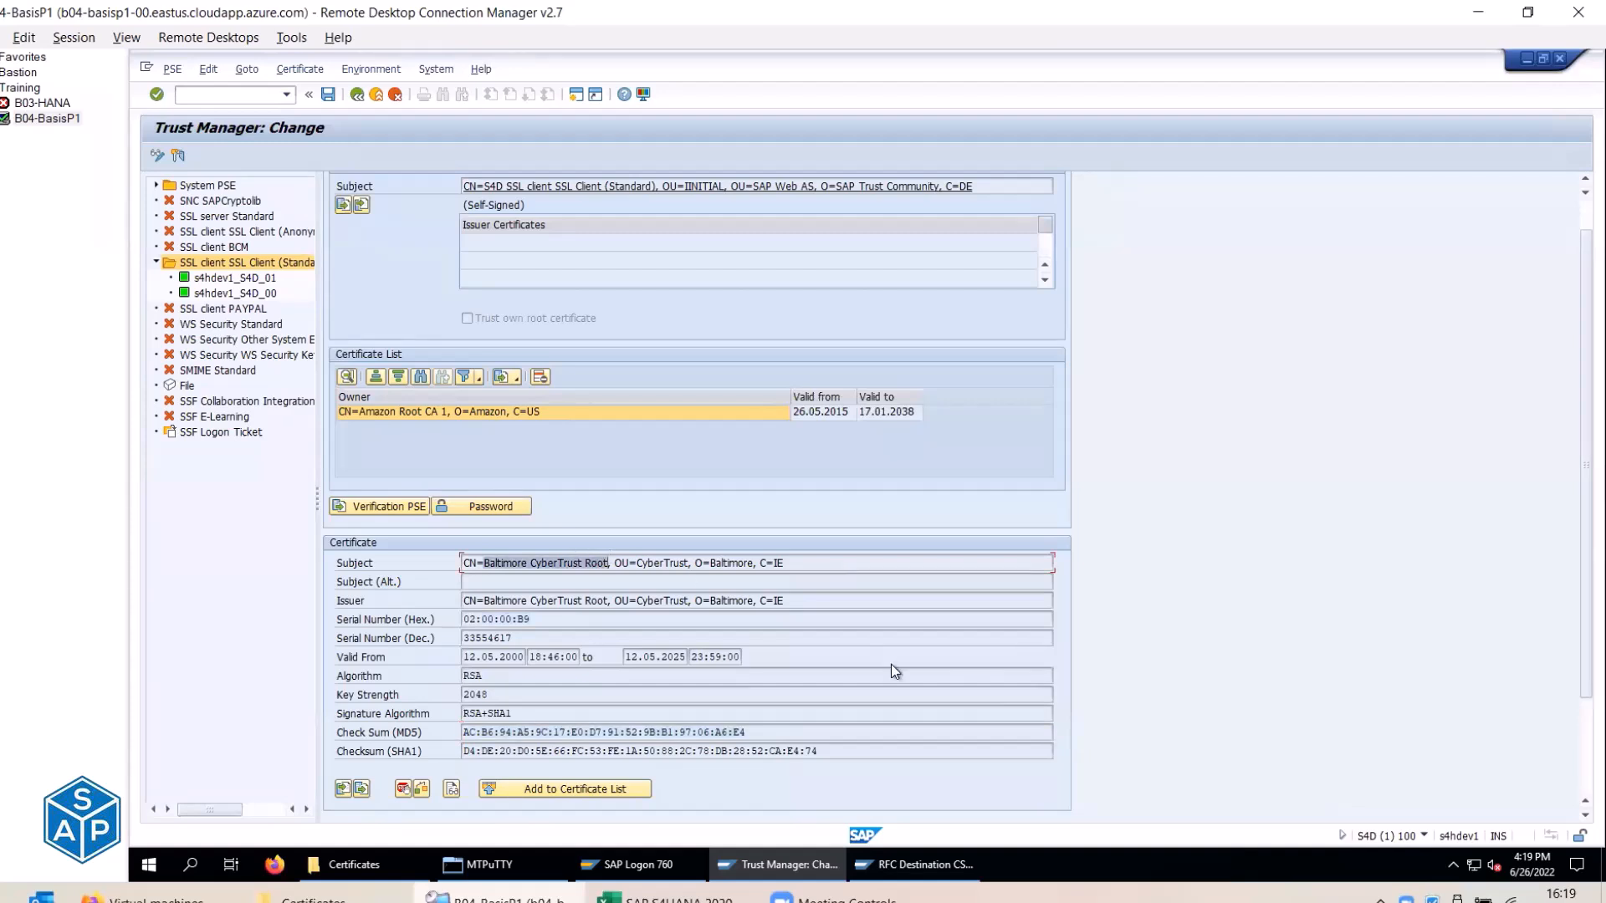
pyautogui.click(590, 790)
pyautogui.click(390, 468)
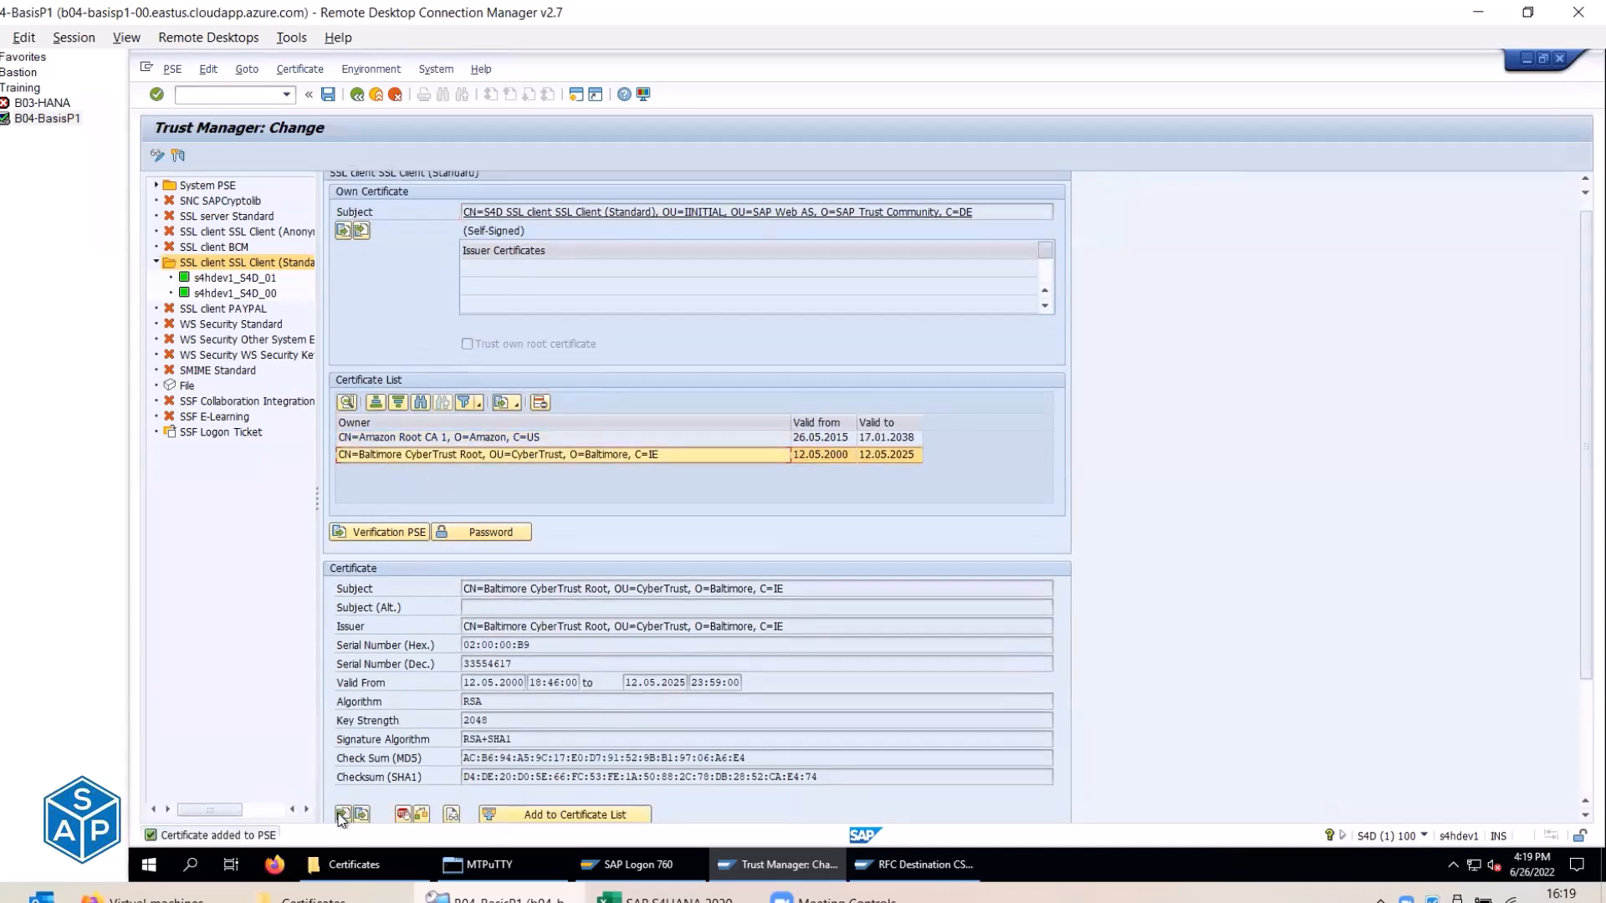
# Select DigiCert Global Root CA.cer as the next certificate to import.
pyautogui.click(342, 814)
pyautogui.click(583, 420)
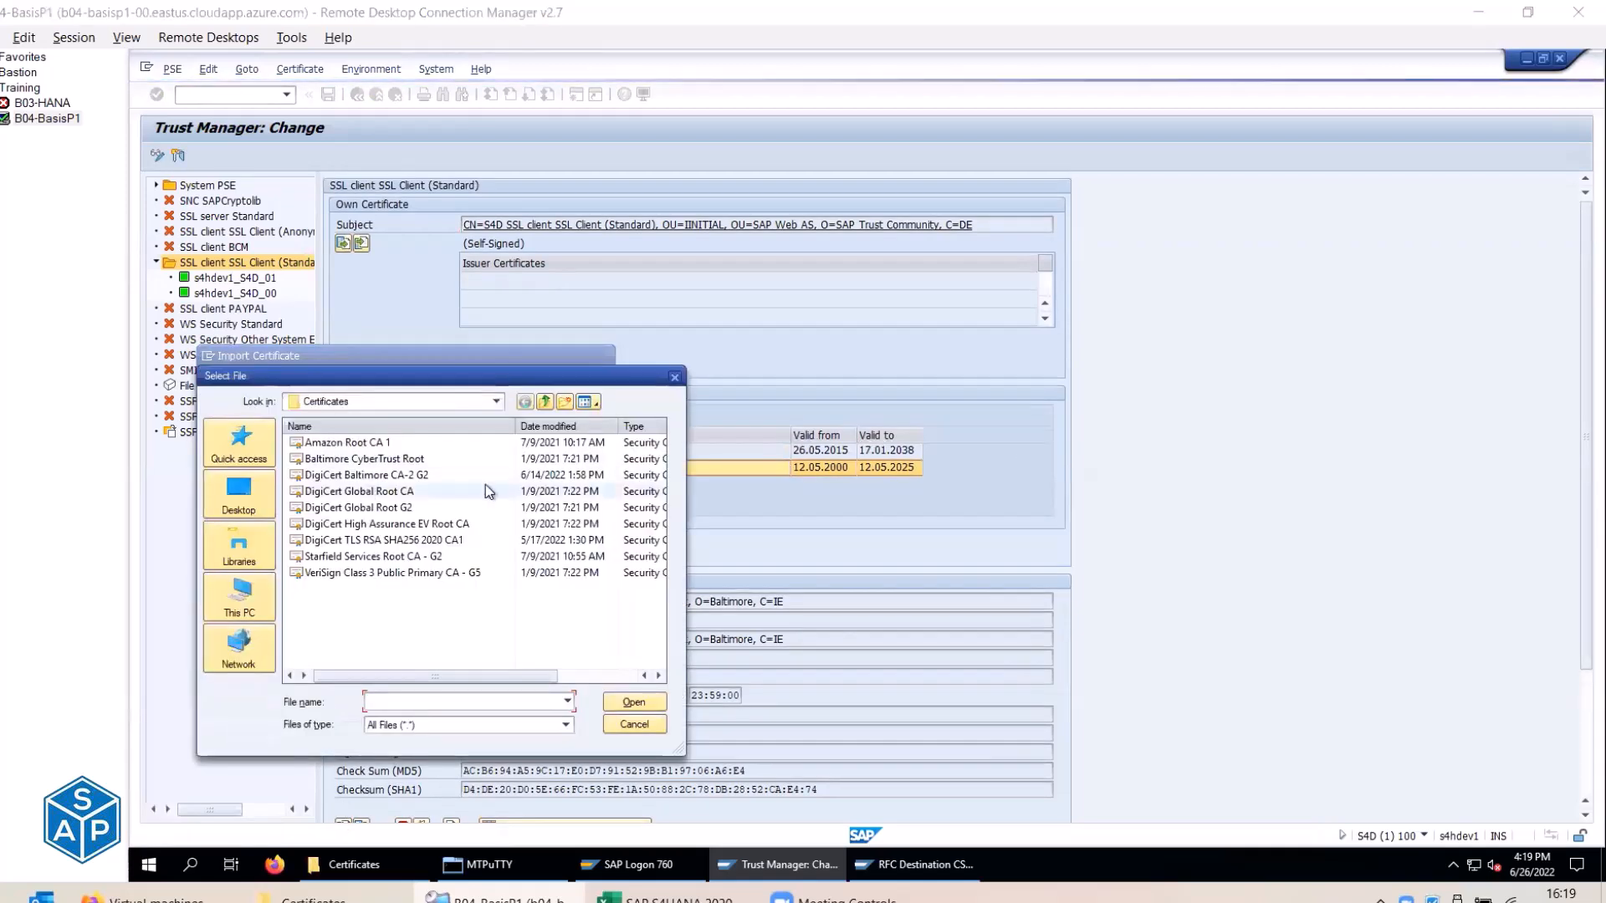
pyautogui.hotkey('alt', 'Tab')
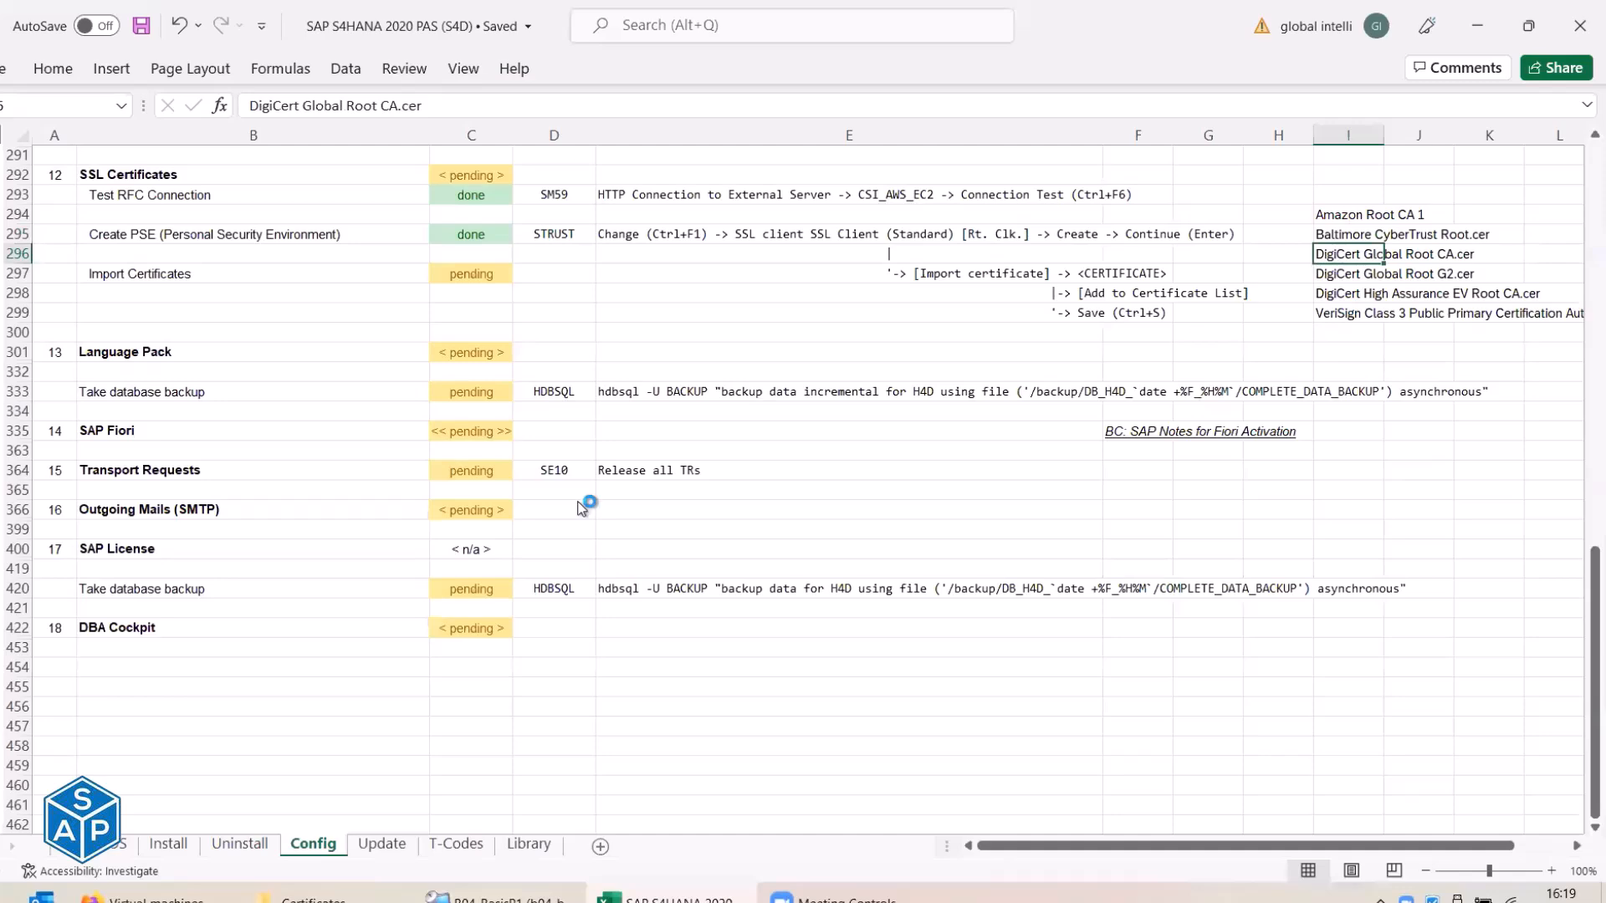
pyautogui.hotkey('alt', 'Tab')
pyautogui.click(405, 492)
pyautogui.doubleClick(405, 492)
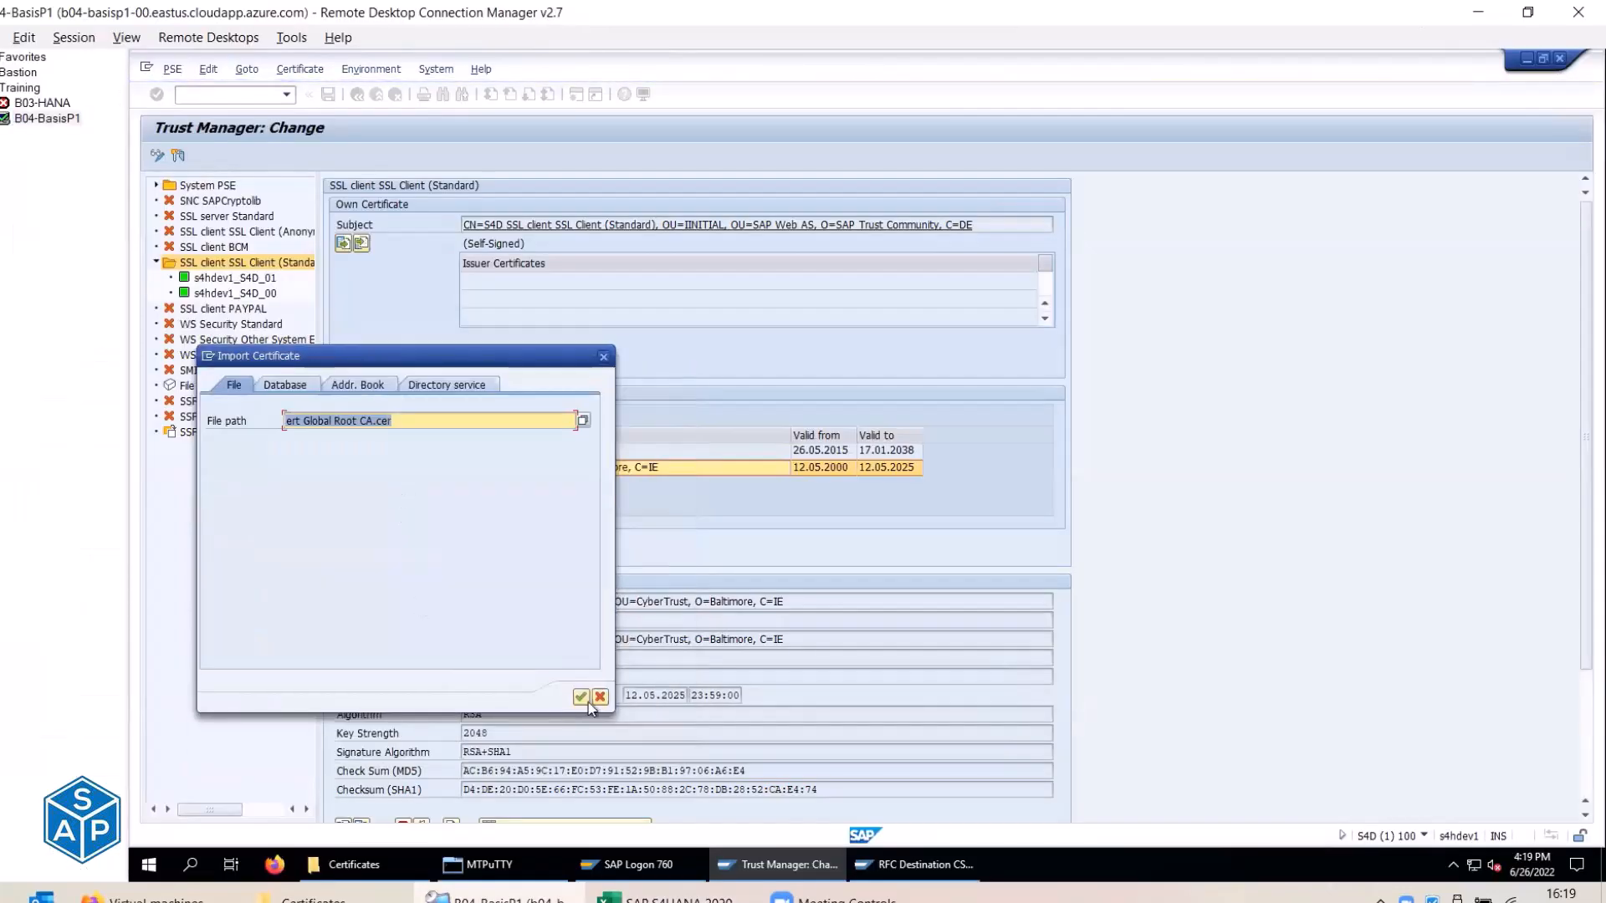
pyautogui.click(582, 698)
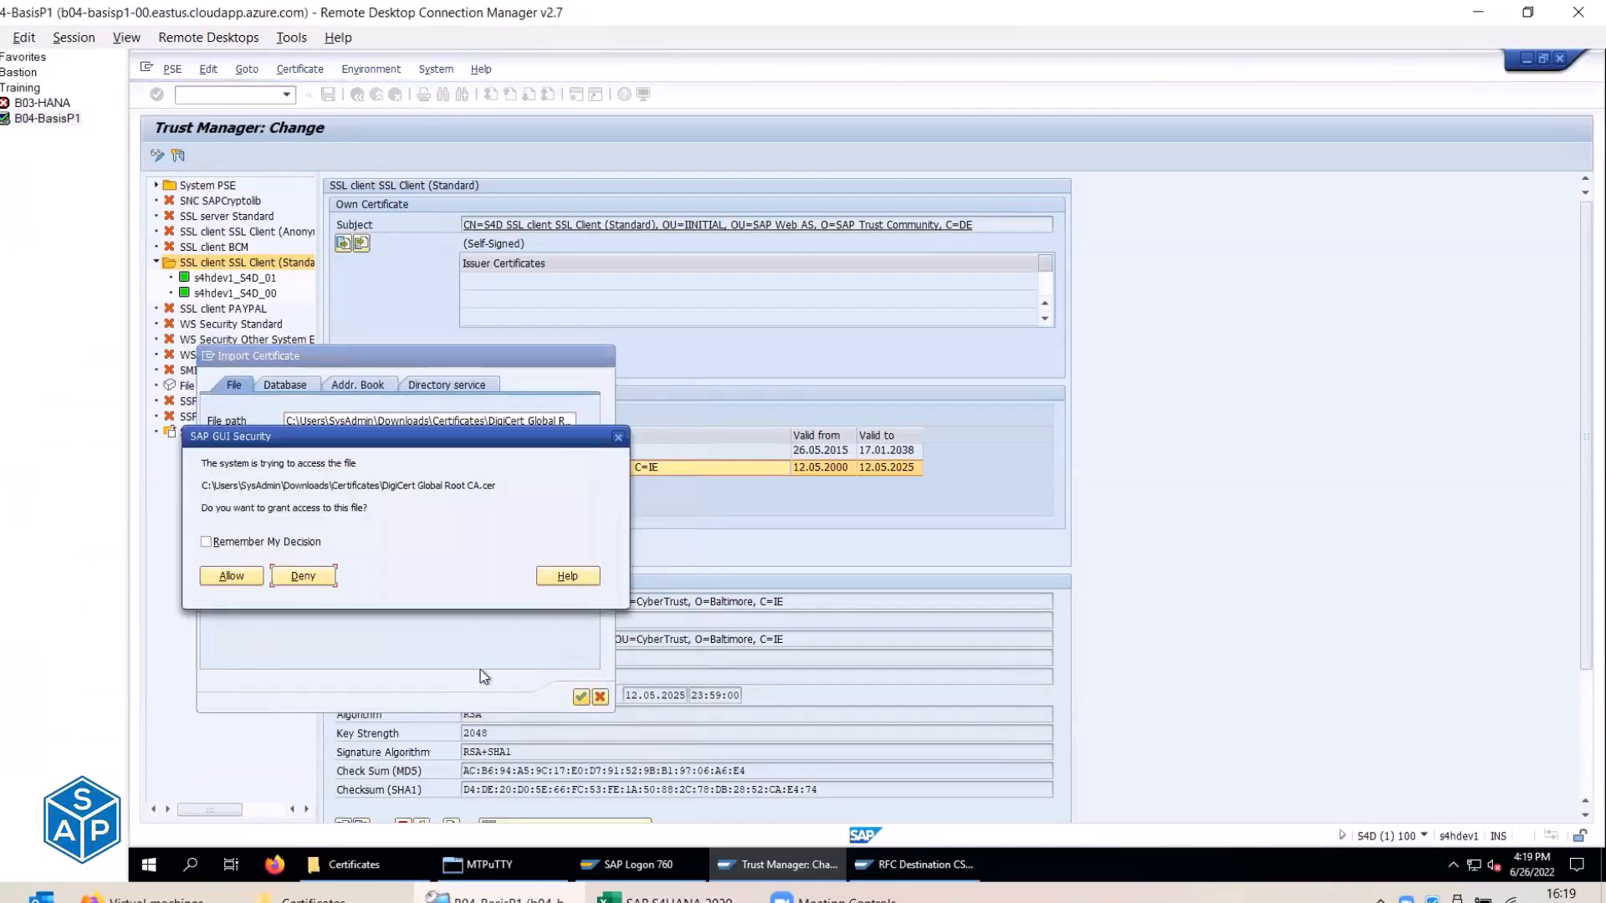
# Allow file access and add DigiCert Global Root CA to the certificate list.
pyautogui.click(231, 575)
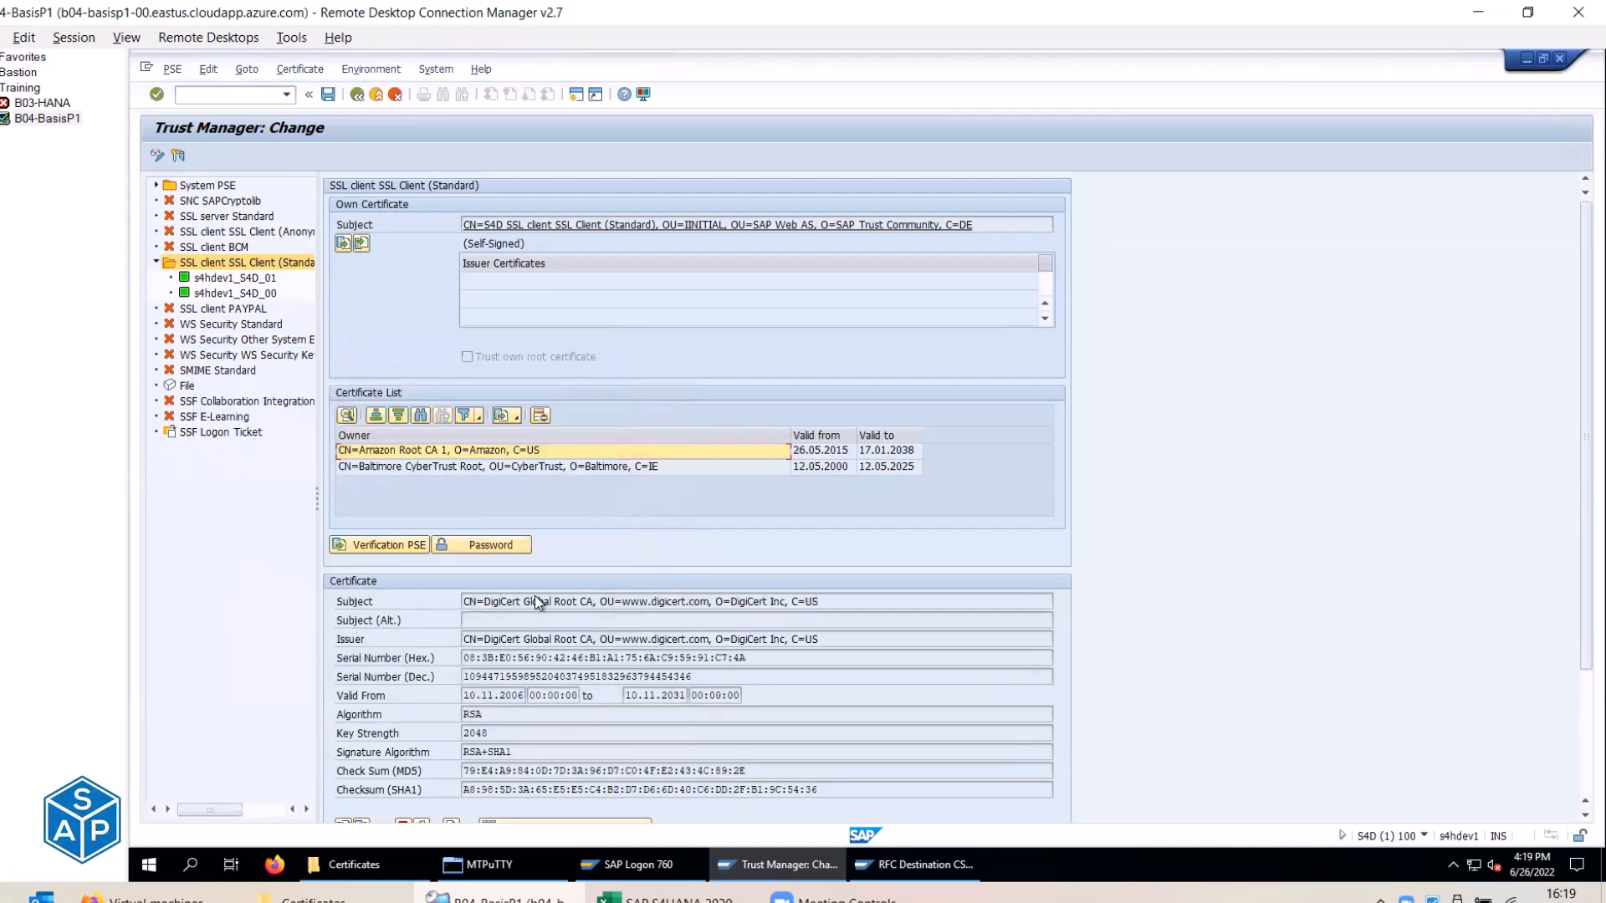
pyautogui.scroll(-1, 534, 660)
pyautogui.click(529, 814)
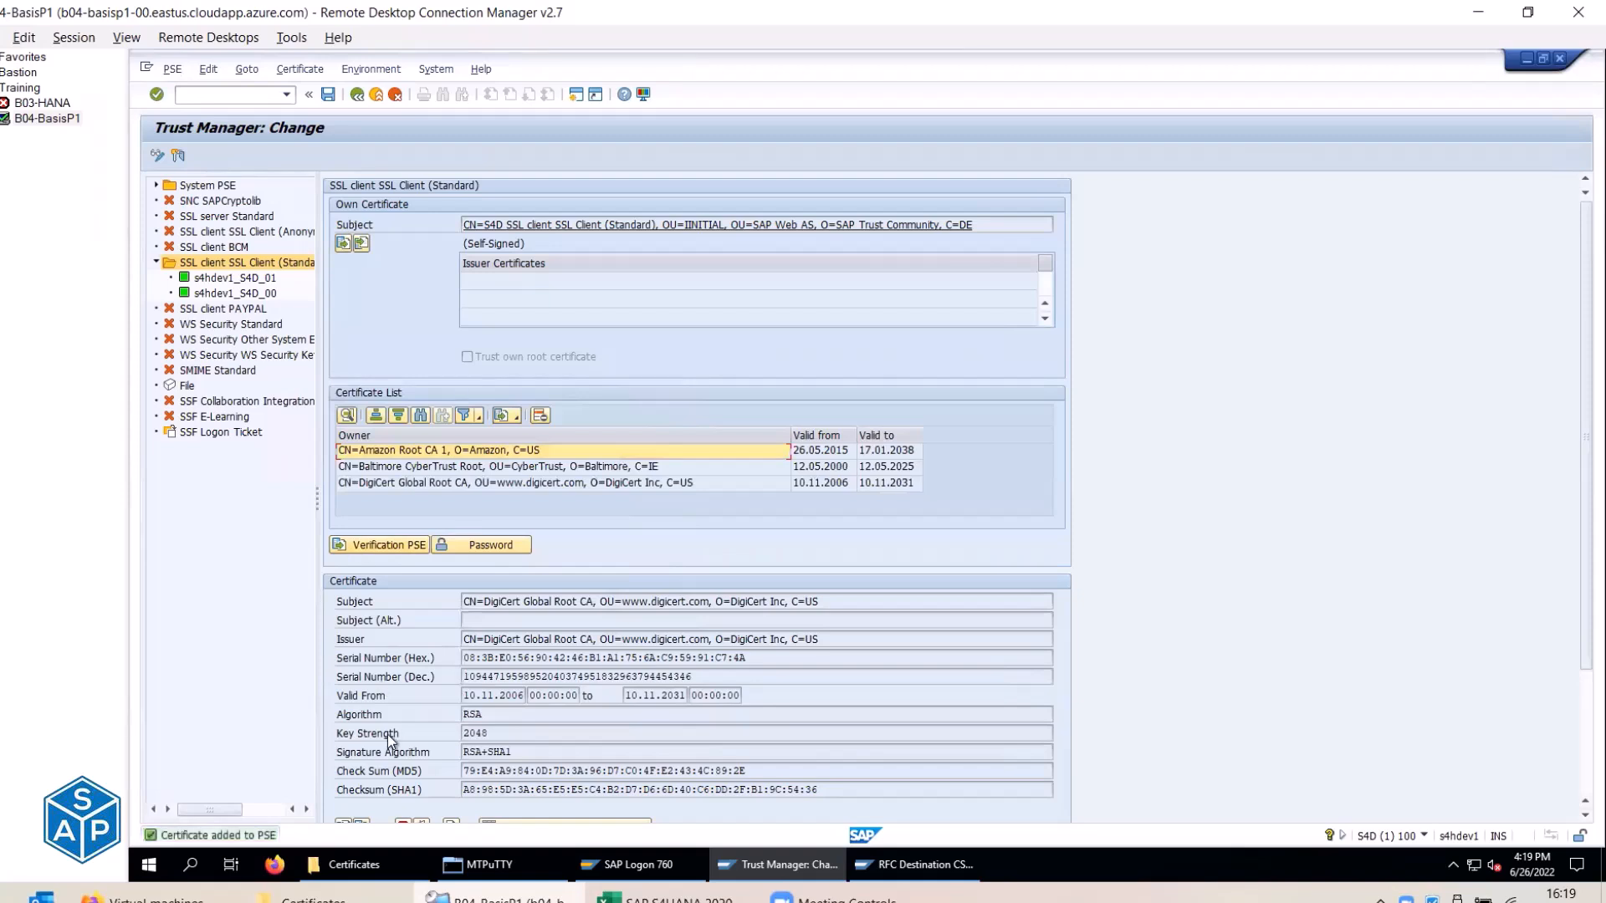
pyautogui.scroll(-2, 388, 734)
# Import DigiCert Global Root G2.cer and add it to the certificate list.
pyautogui.click(349, 802)
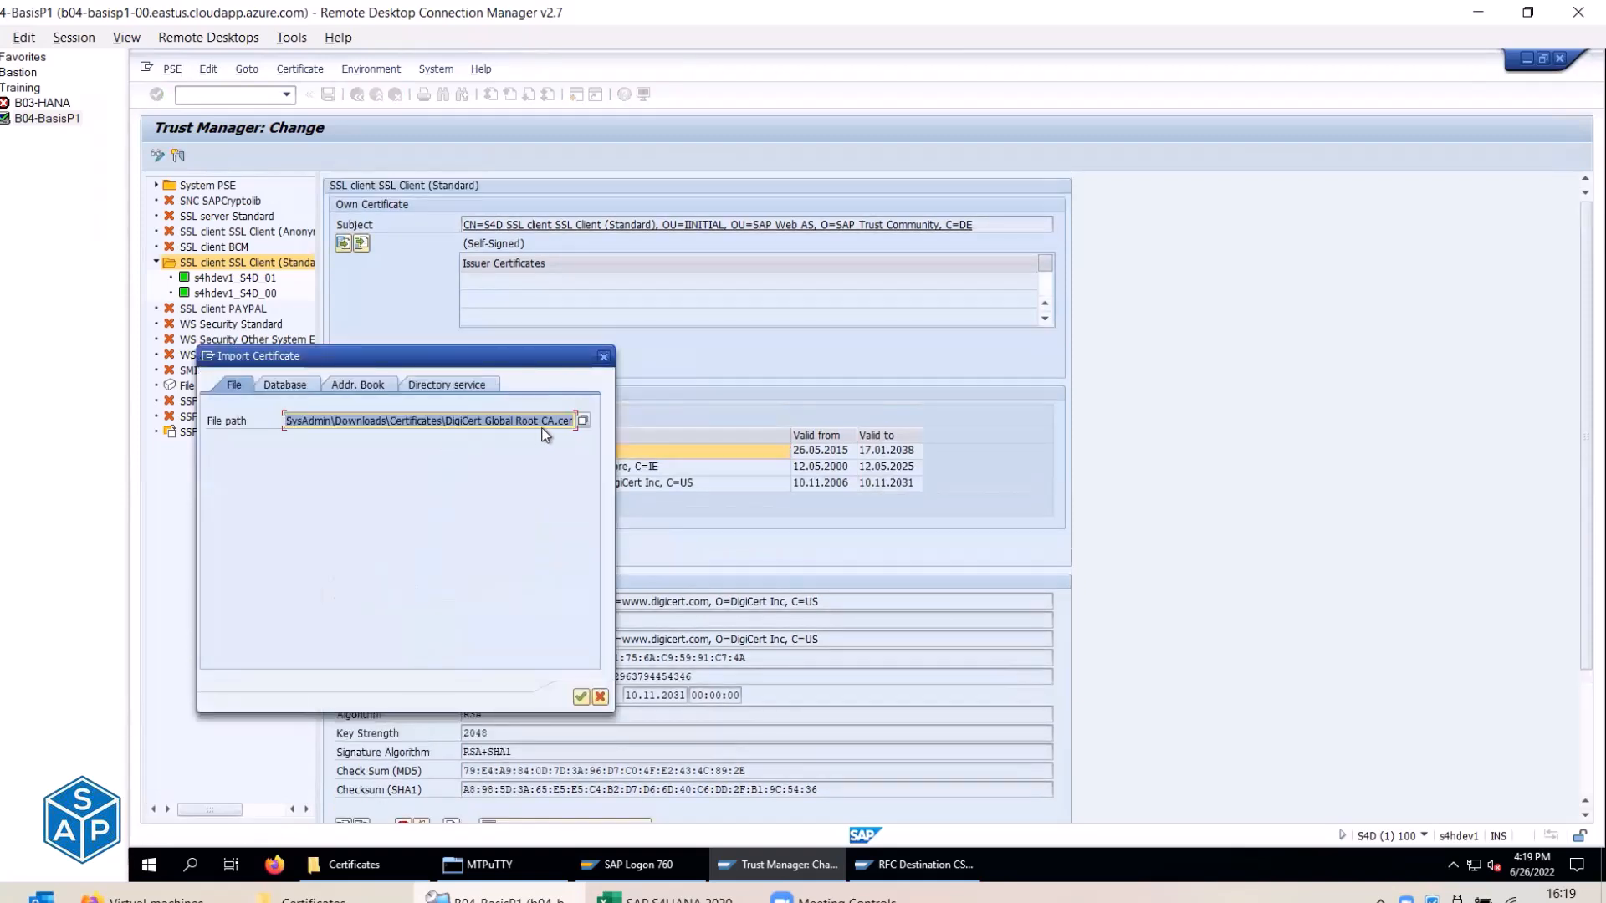
pyautogui.click(583, 420)
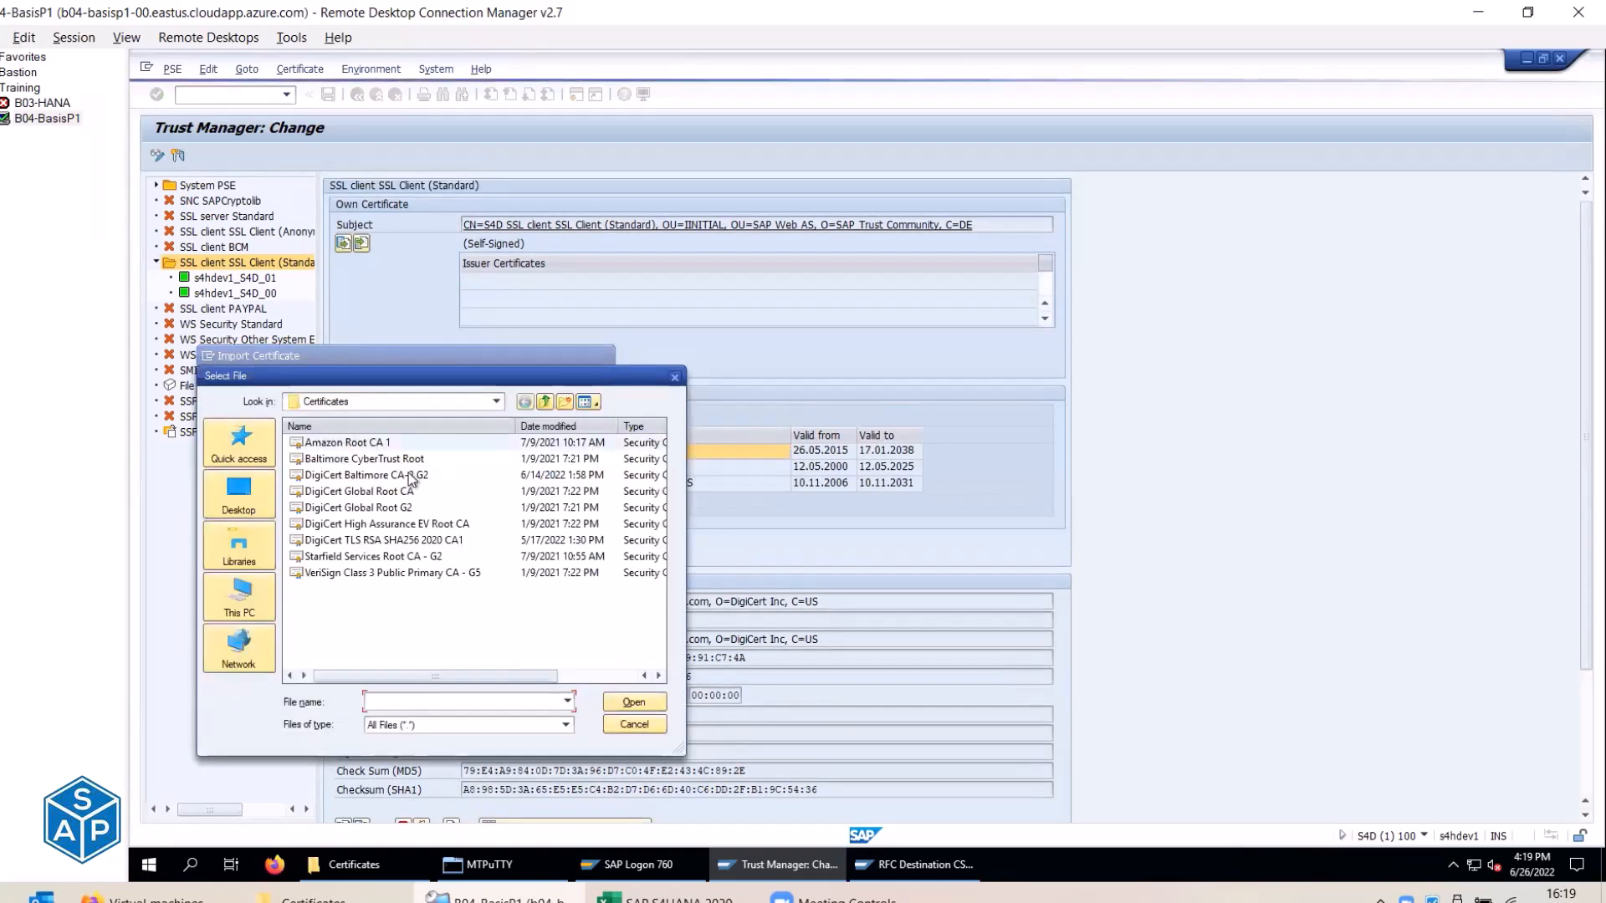
pyautogui.doubleClick(405, 515)
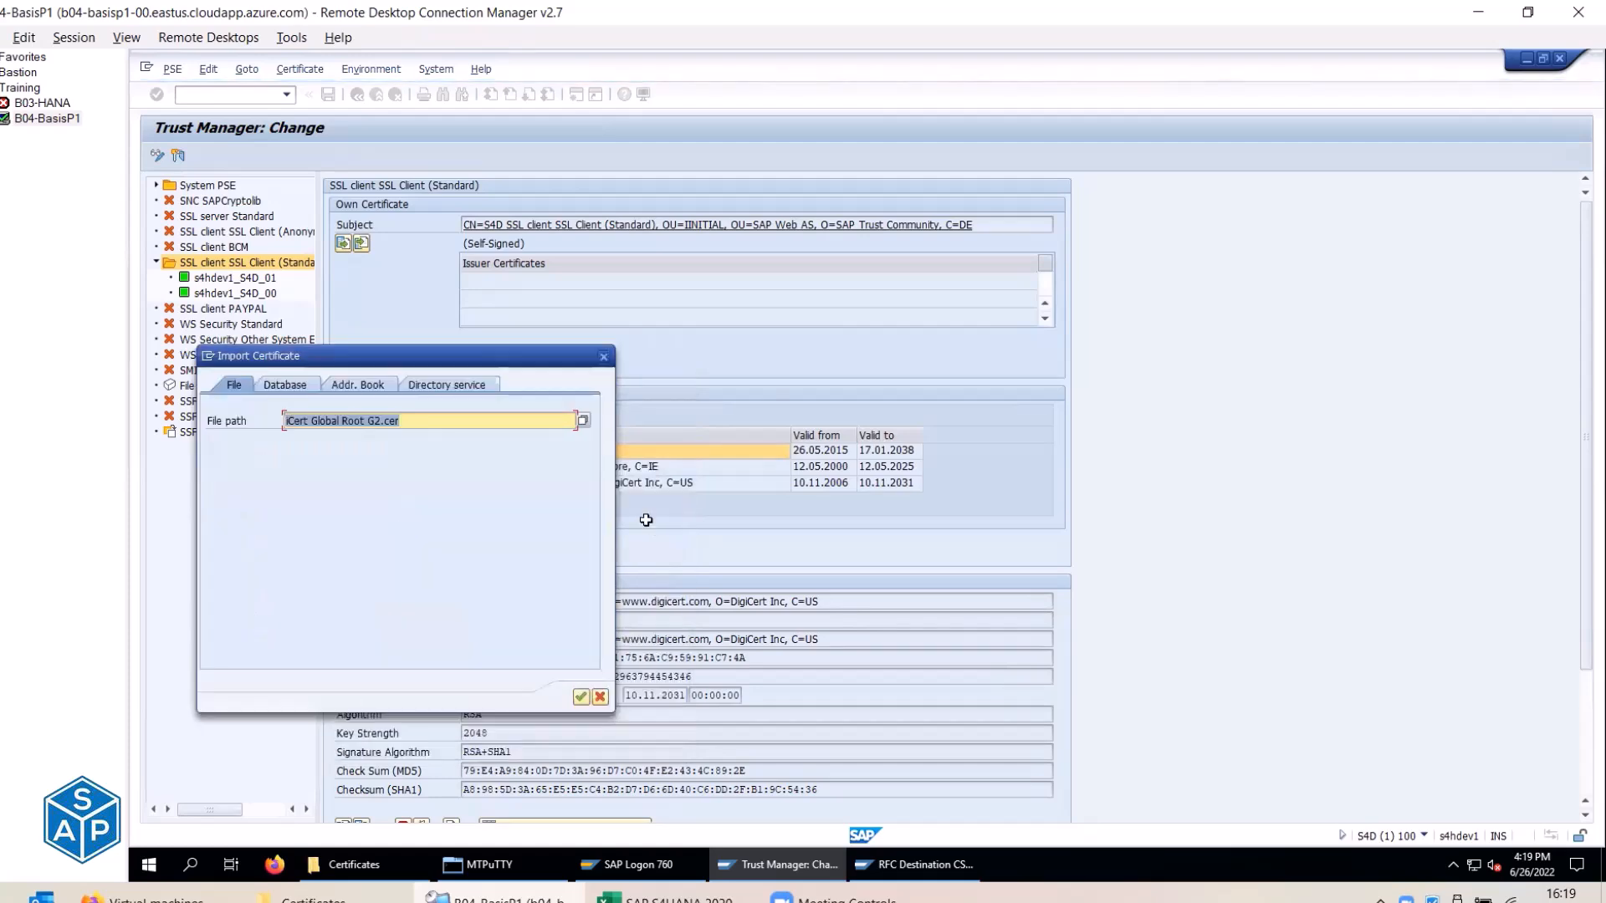
pyautogui.hotkey('alt', 'Tab')
pyautogui.click(1363, 272)
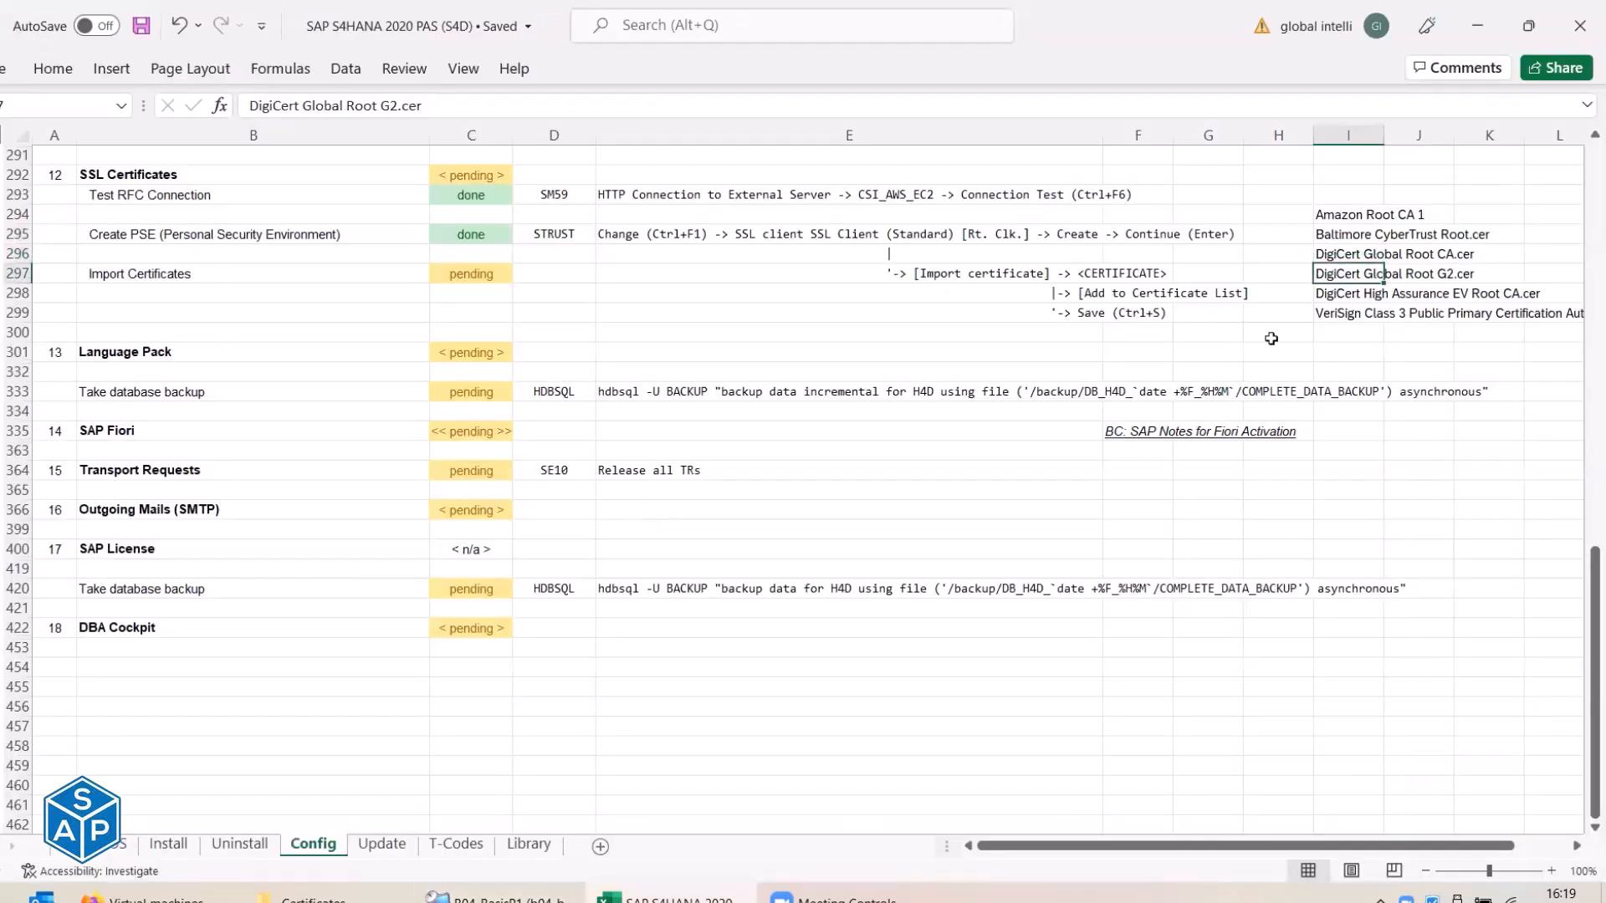
pyautogui.hotkey('alt', 'Tab')
pyautogui.click(580, 698)
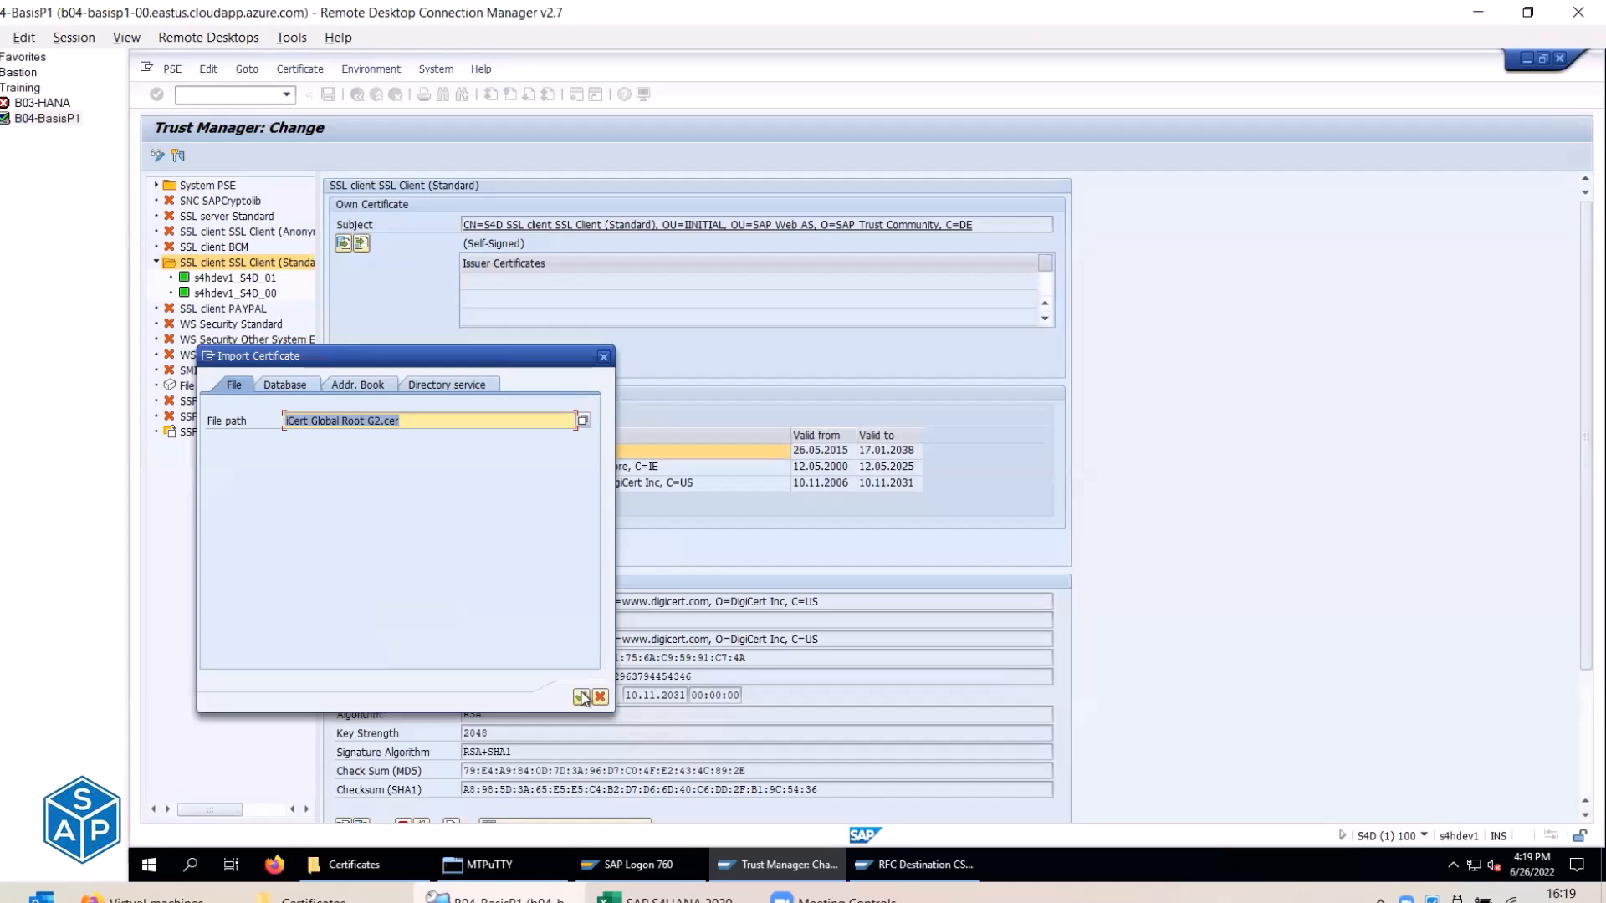
pyautogui.click(248, 574)
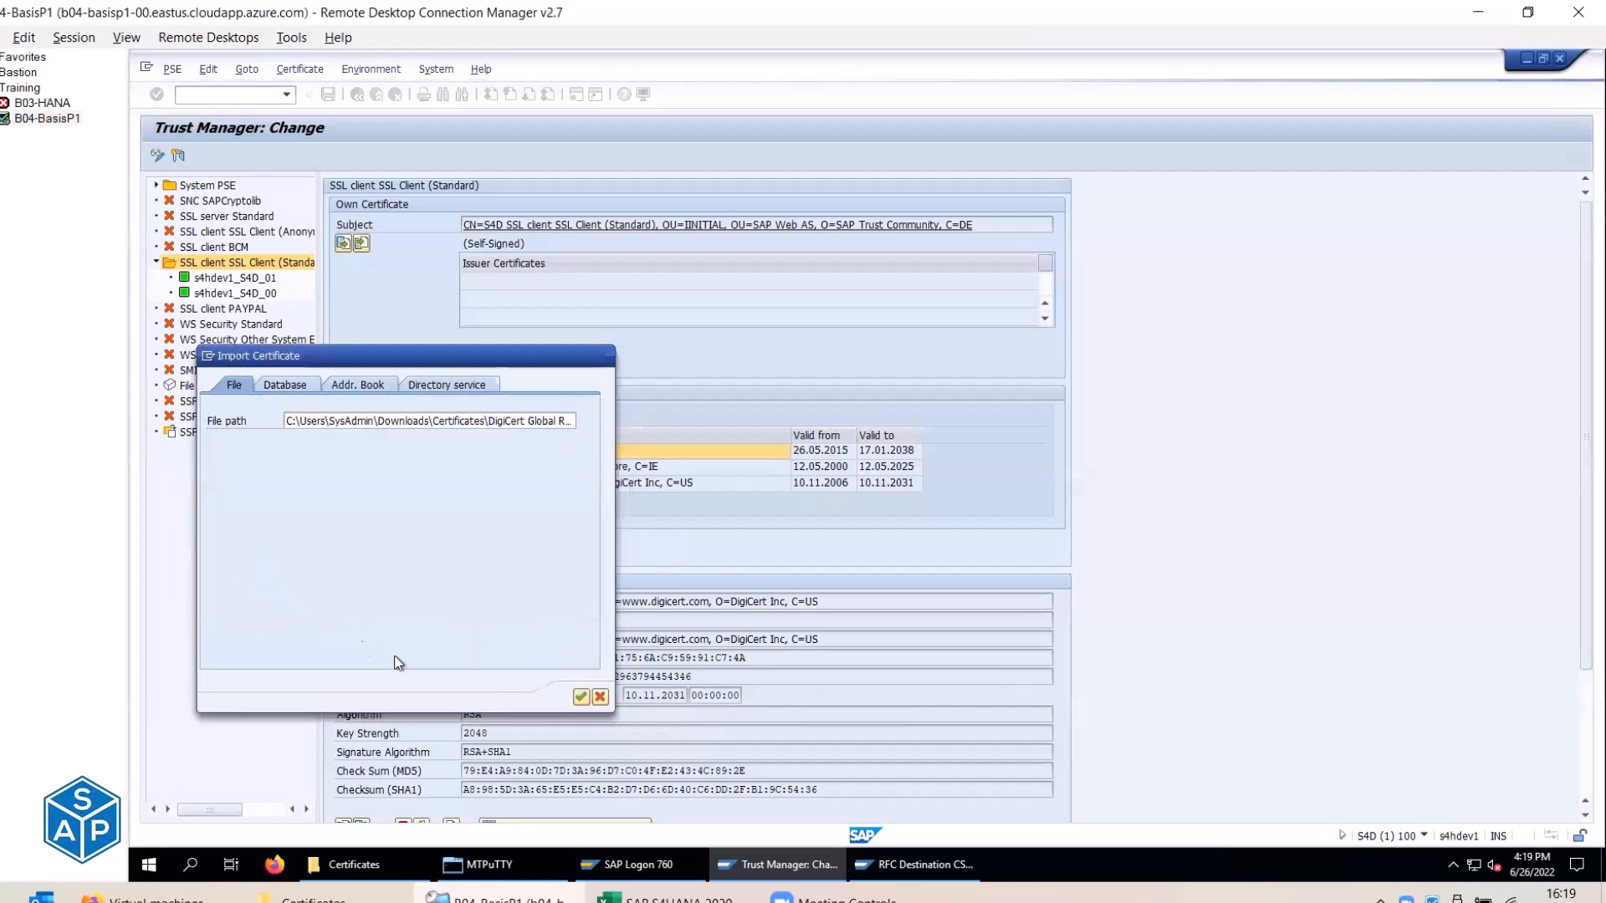
pyautogui.click(580, 697)
pyautogui.scroll(-1, 610, 753)
pyautogui.click(621, 791)
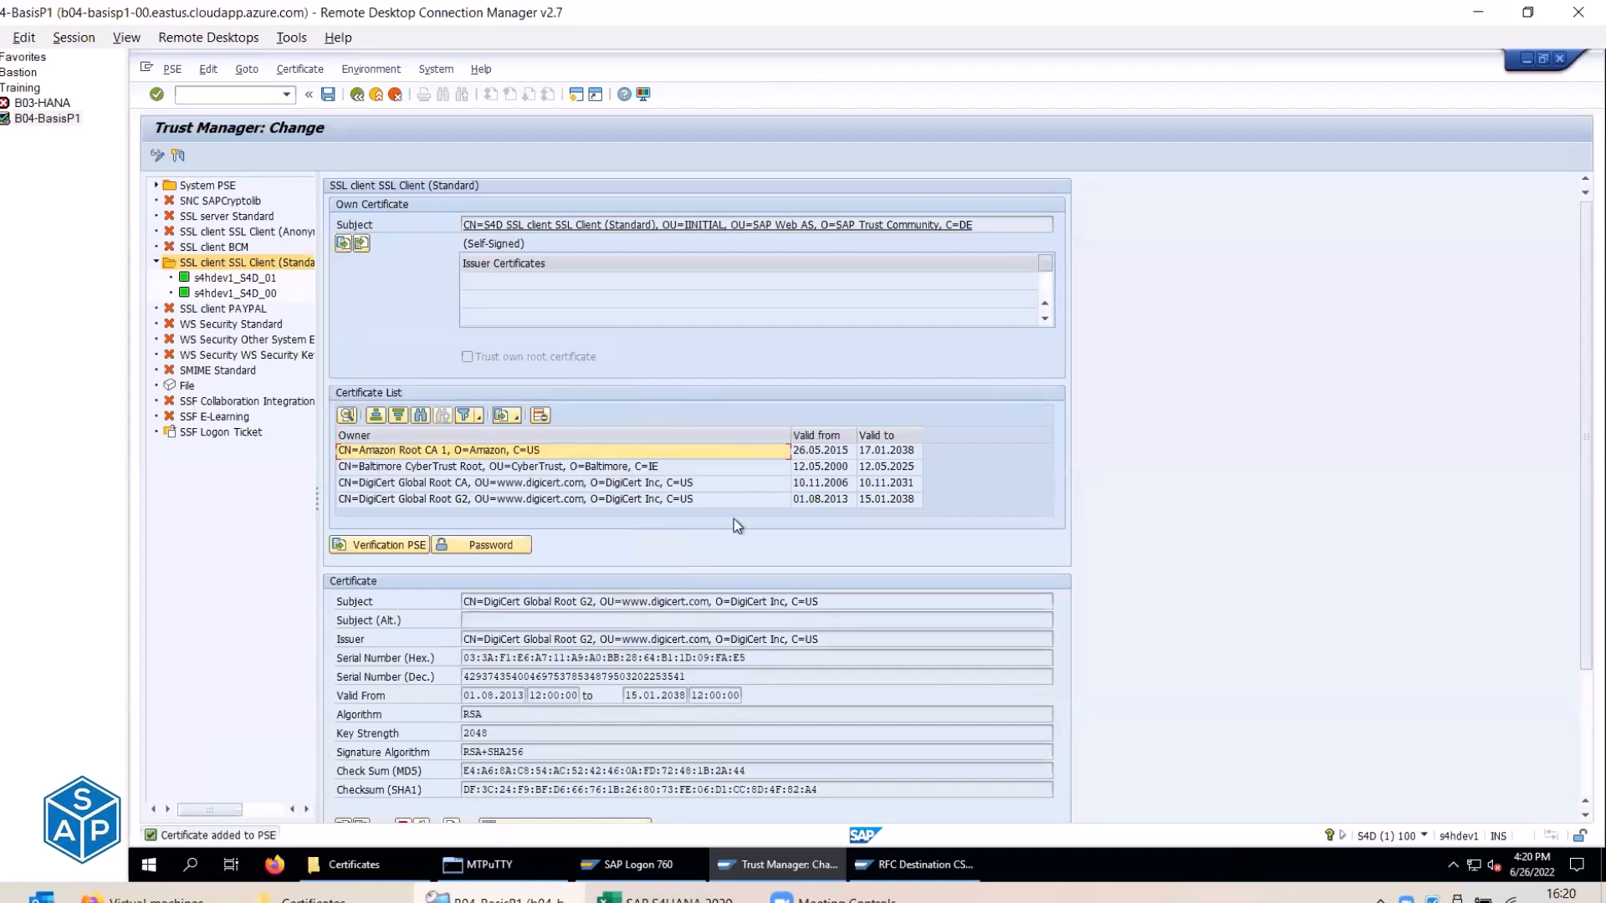
# Find DigiCert High Assurance EV Root CA in the Excel list and begin importing it.
pyautogui.hotkey('alt', 'Tab')
pyautogui.click(1330, 219)
pyautogui.click(1326, 236)
pyautogui.click(1319, 251)
pyautogui.click(1319, 271)
pyautogui.click(1317, 292)
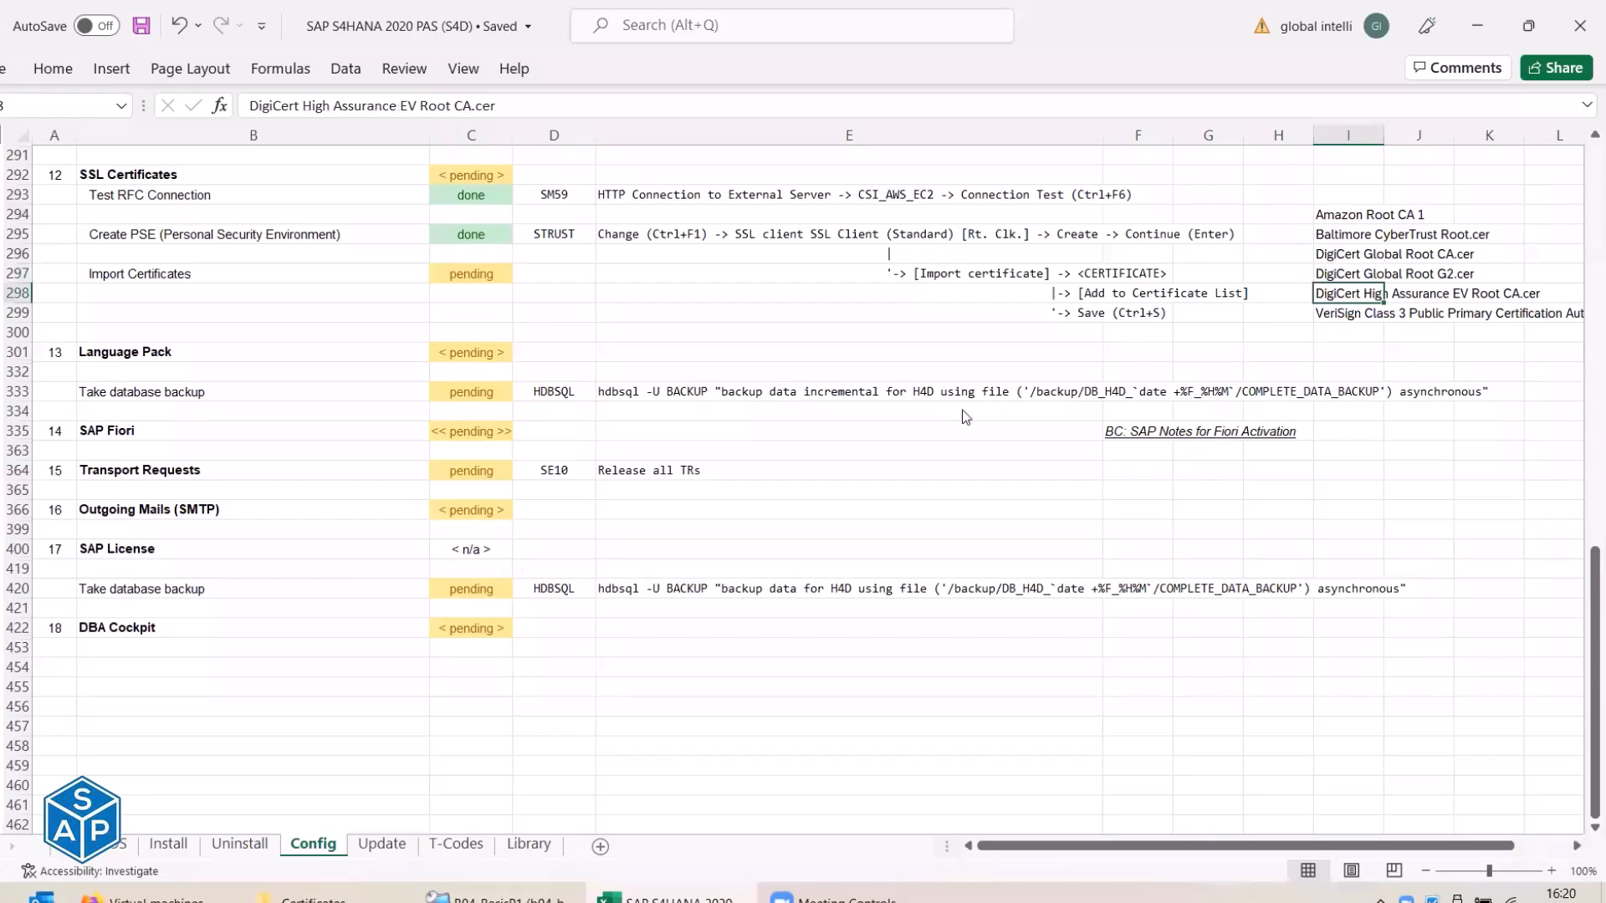
pyautogui.hotkey('alt', 'Tab')
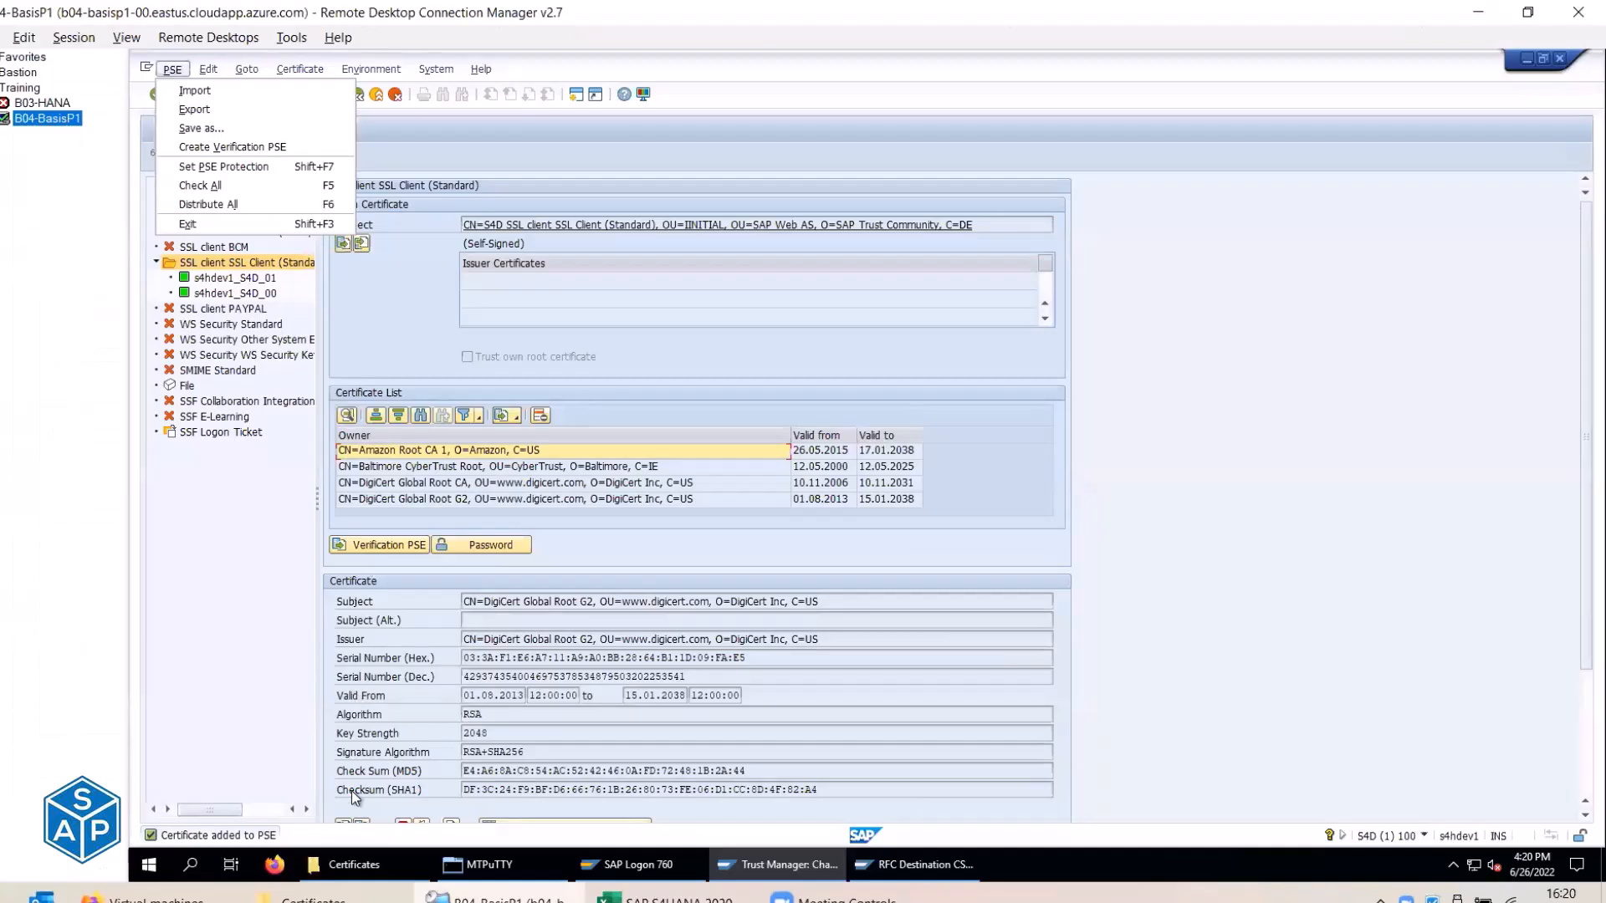
pyautogui.press('i')
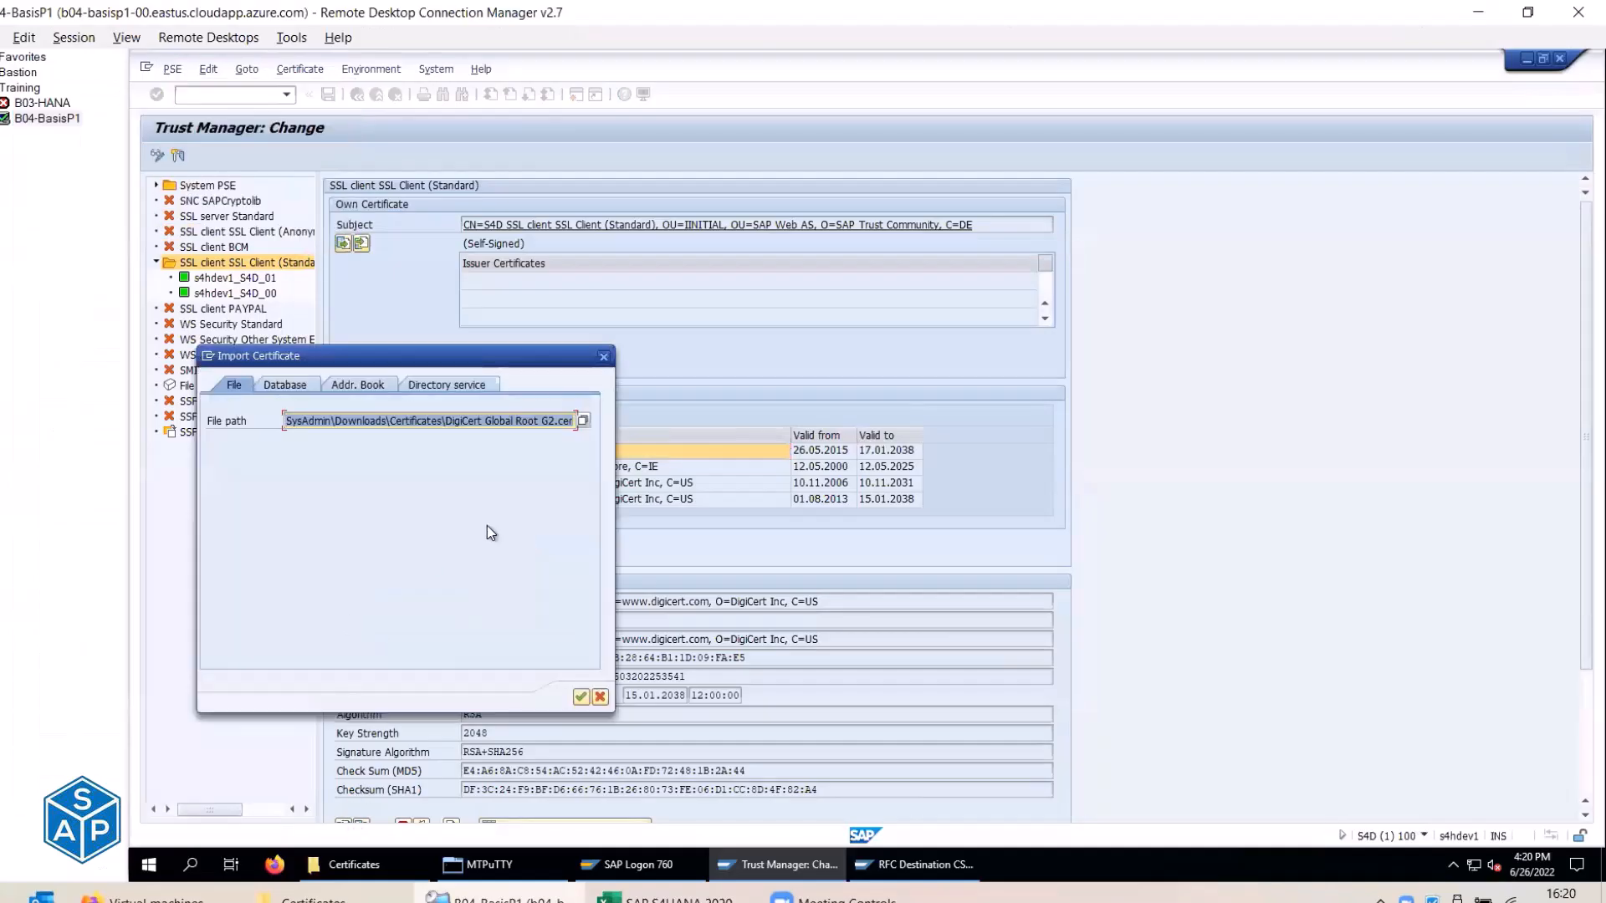
pyautogui.click(583, 422)
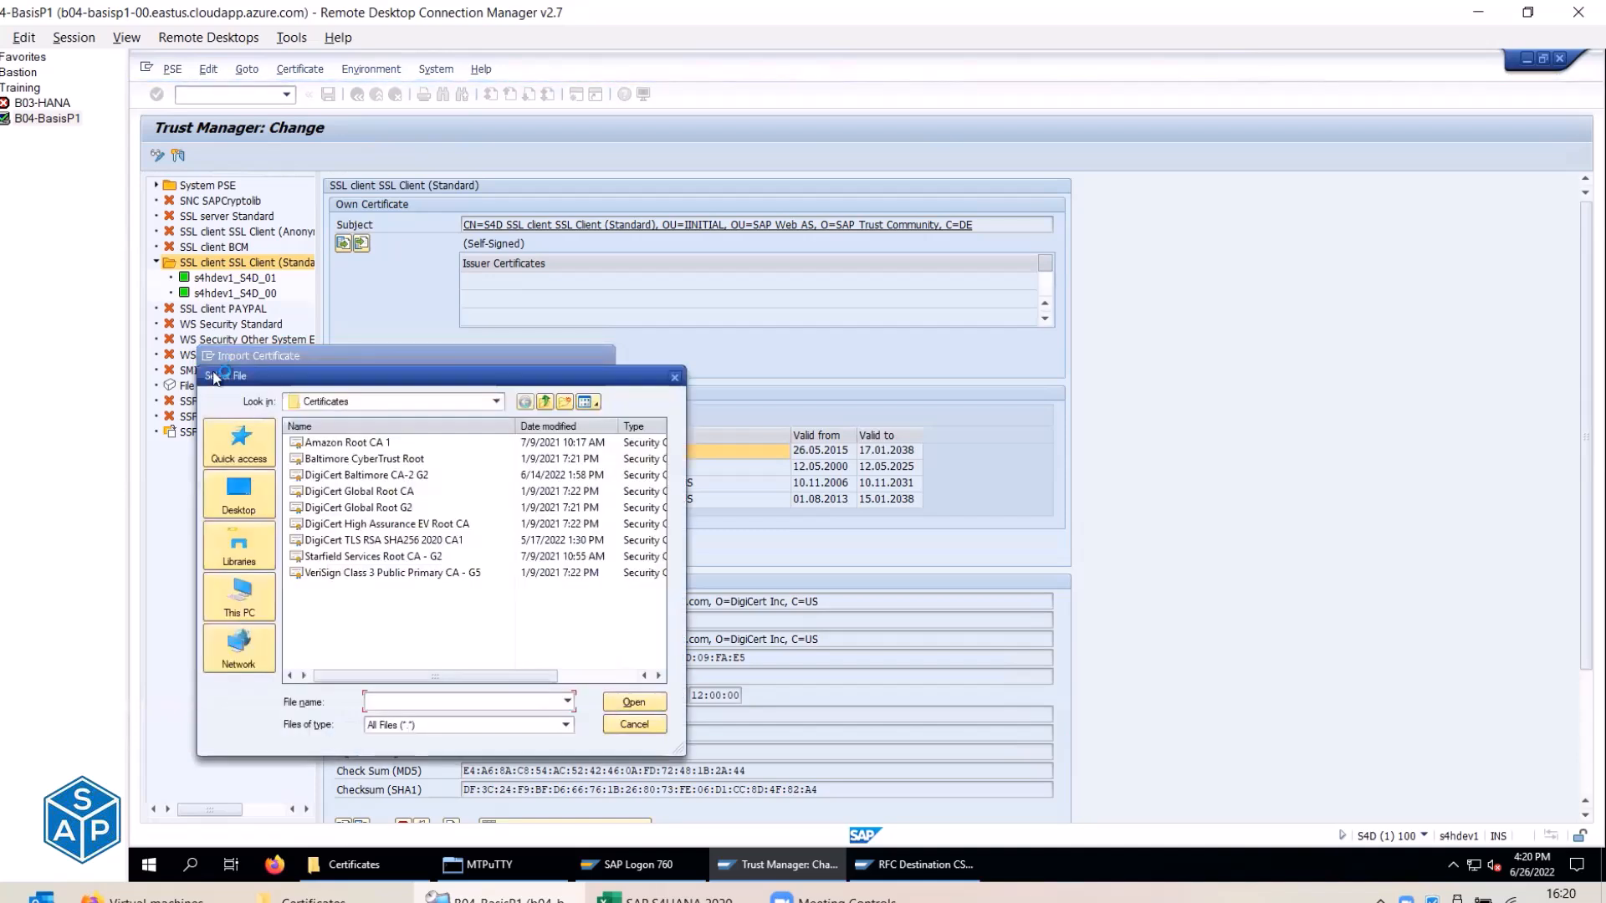
# Import DigiCert High Assurance EV Root CA and add it to the certificate list.
pyautogui.click(401, 526)
pyautogui.hotkey('alt', 'Tab')
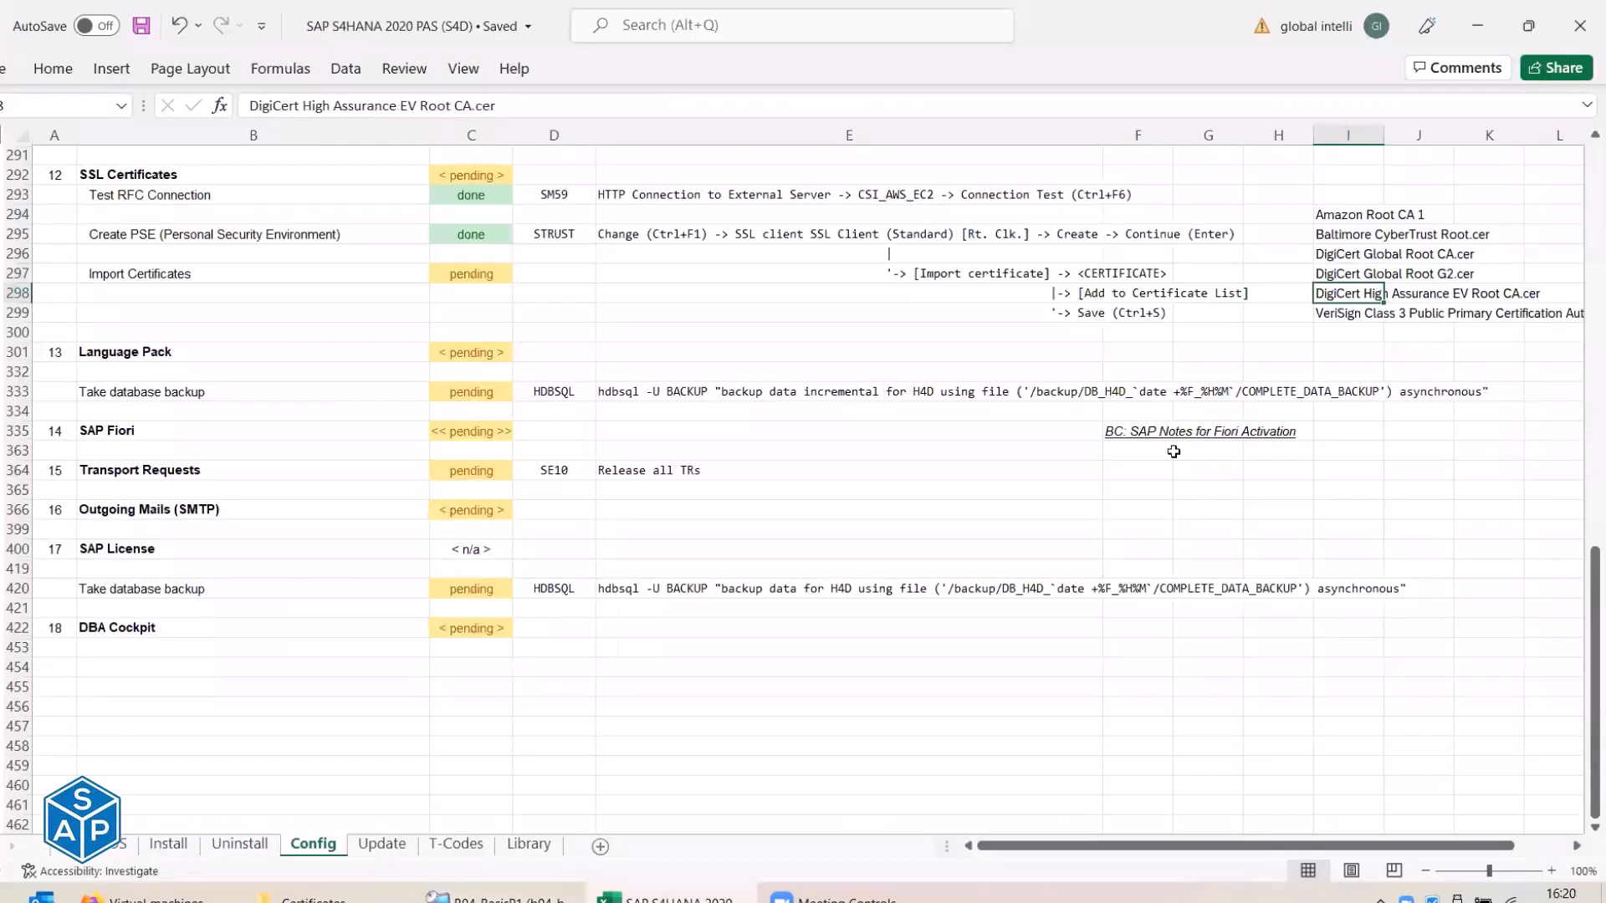
pyautogui.hotkey('alt', 'Tab')
pyautogui.click(634, 705)
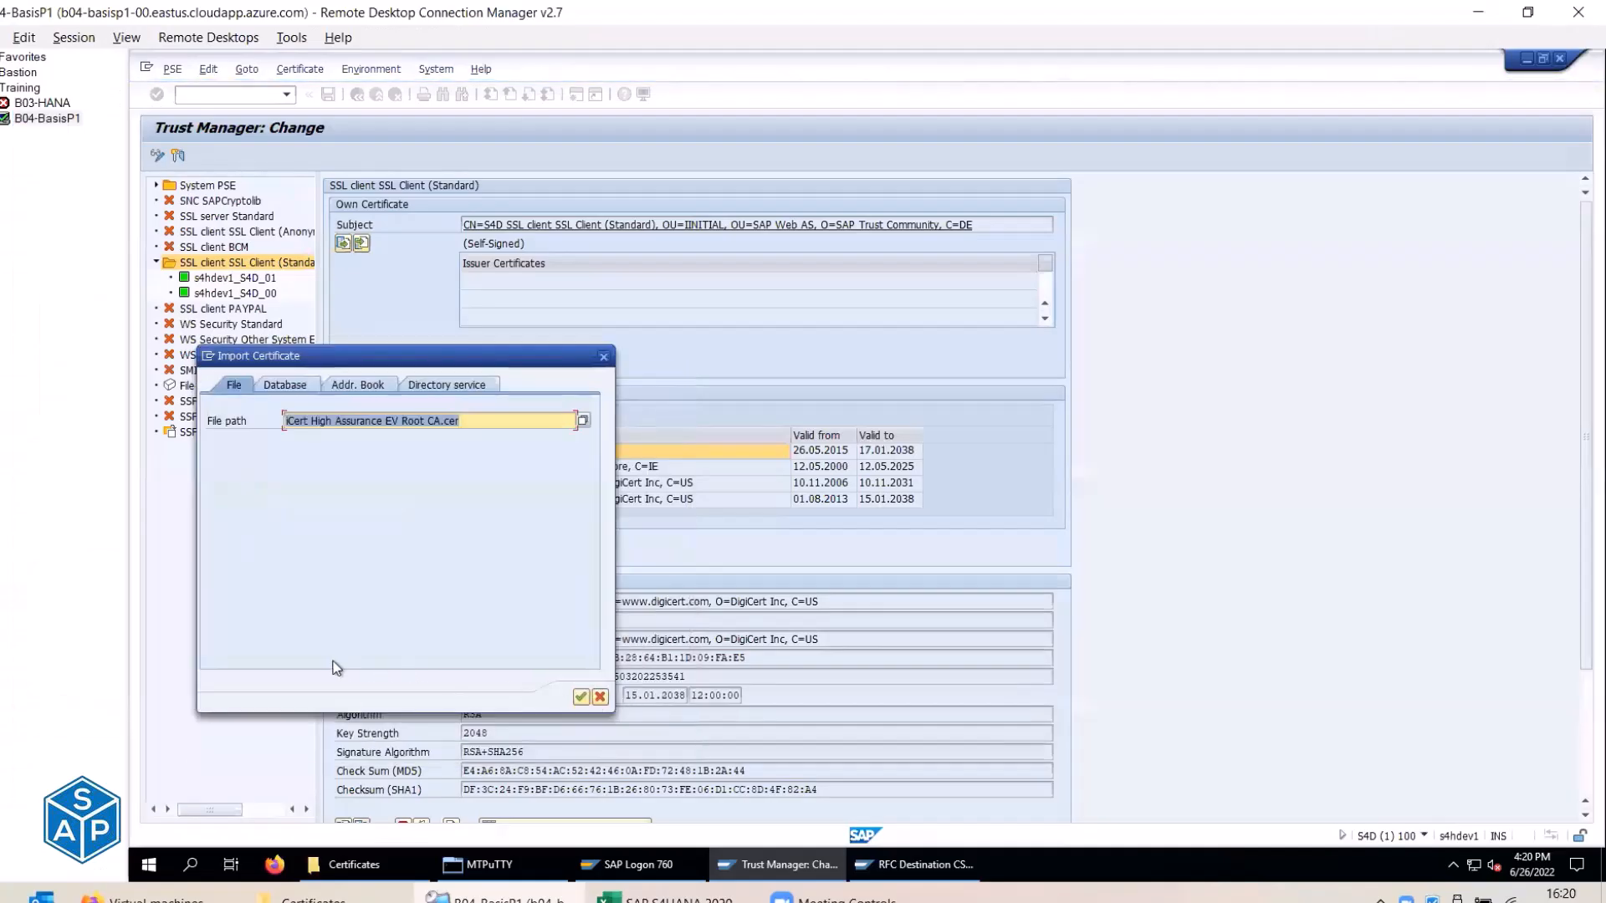
pyautogui.click(581, 697)
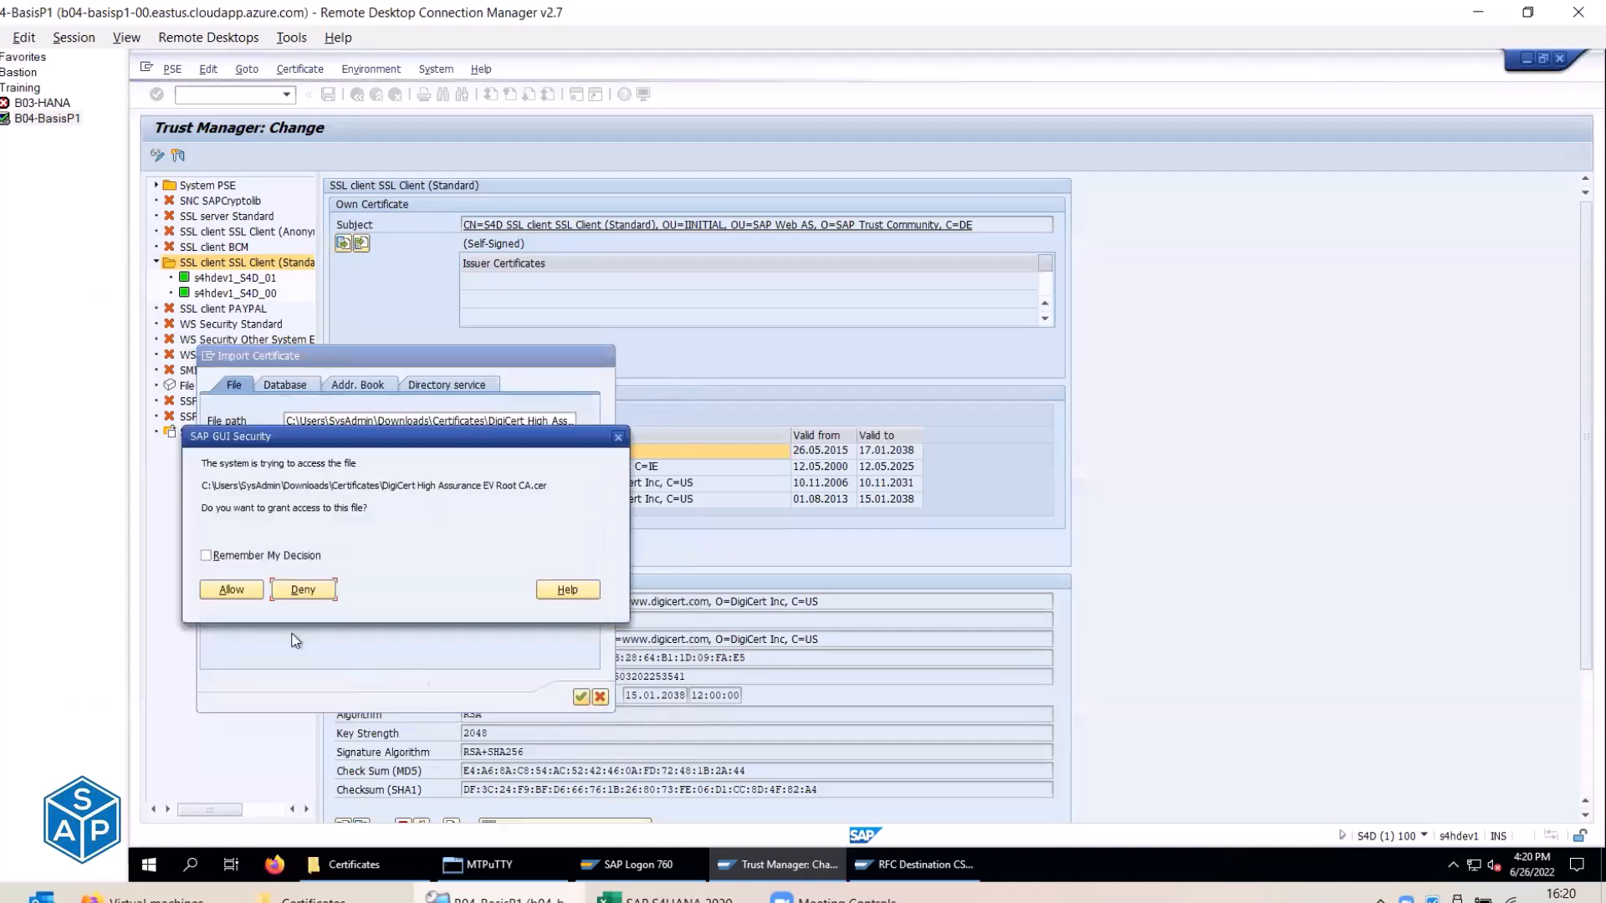
pyautogui.click(229, 590)
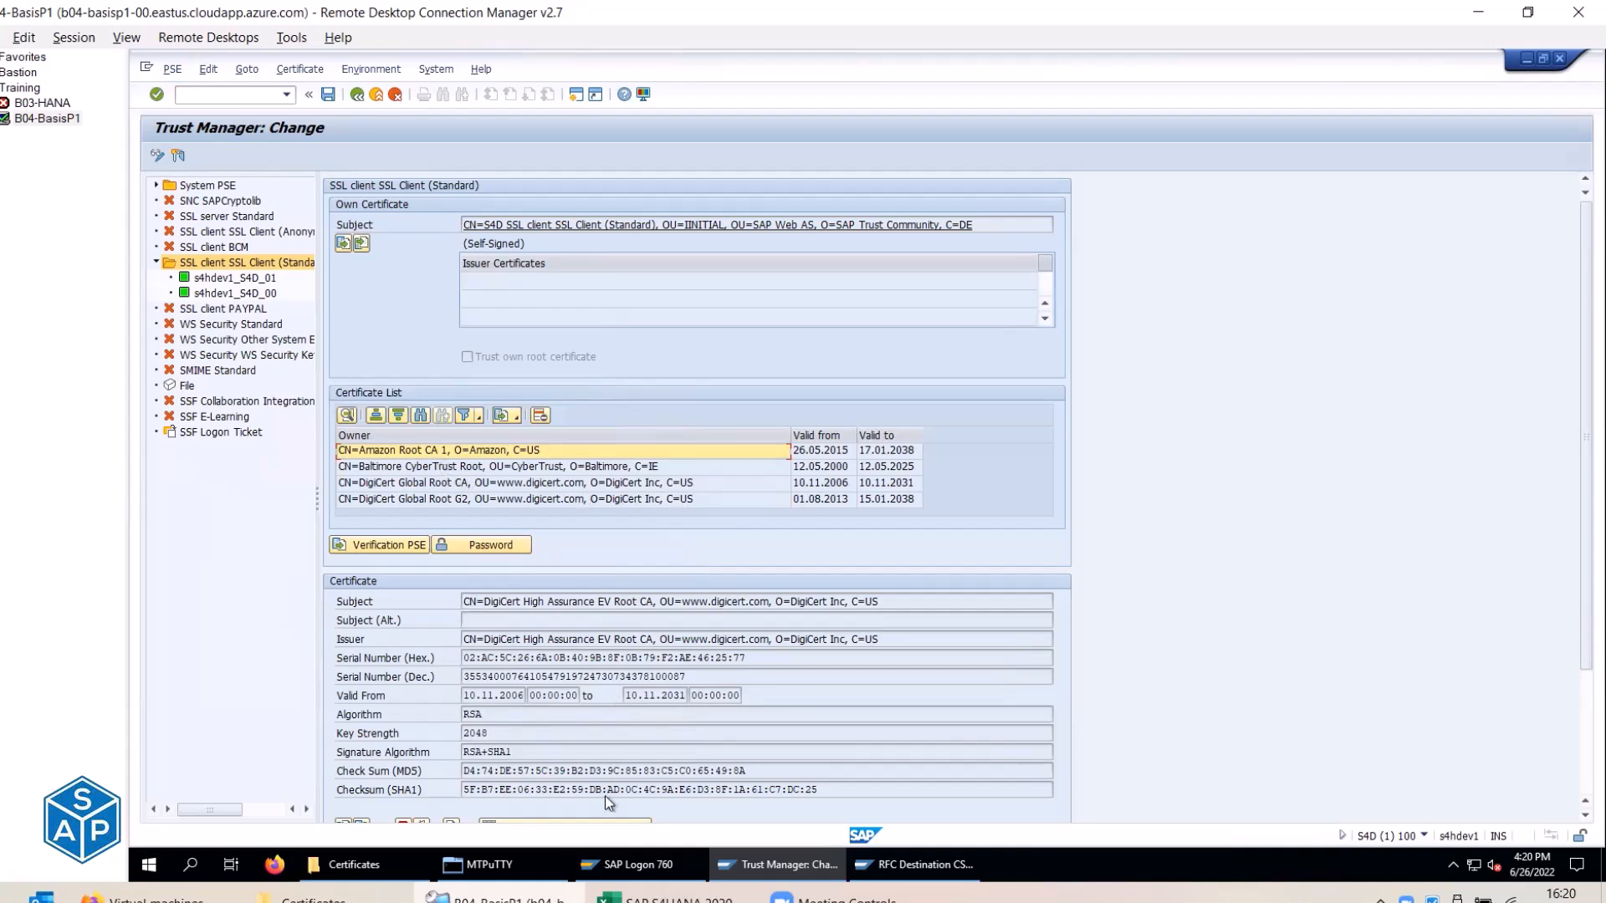
pyautogui.click(570, 815)
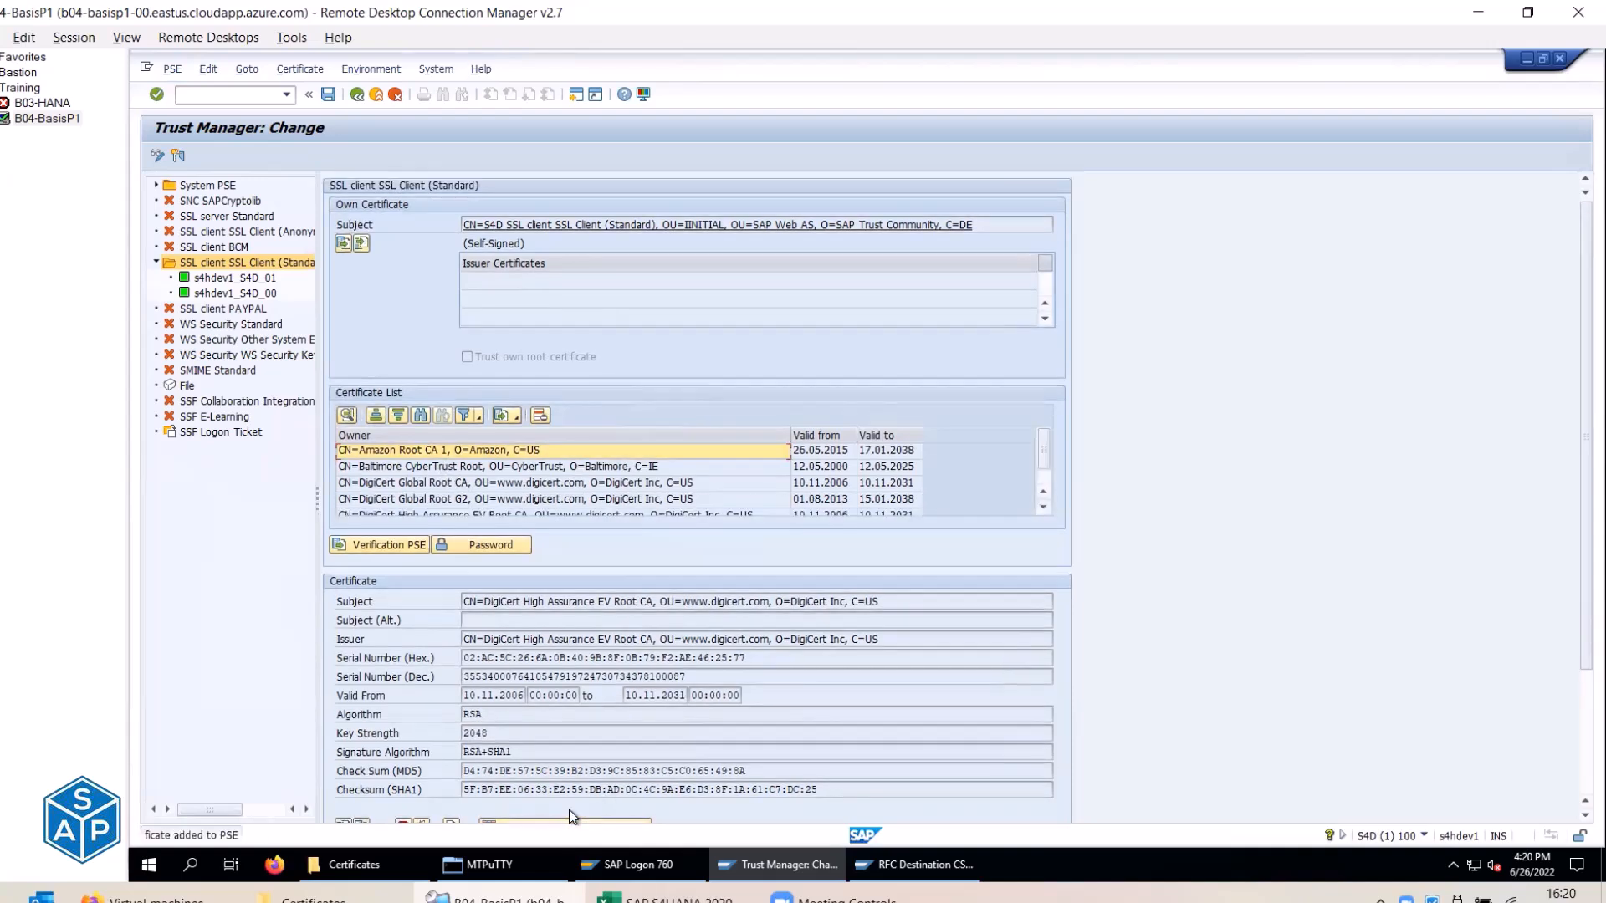
# Look up the last certificate file, VeriSign Class 3 G5, in the Excel checklist.
pyautogui.click(1043, 511)
pyautogui.hotkey('alt', 'Tab')
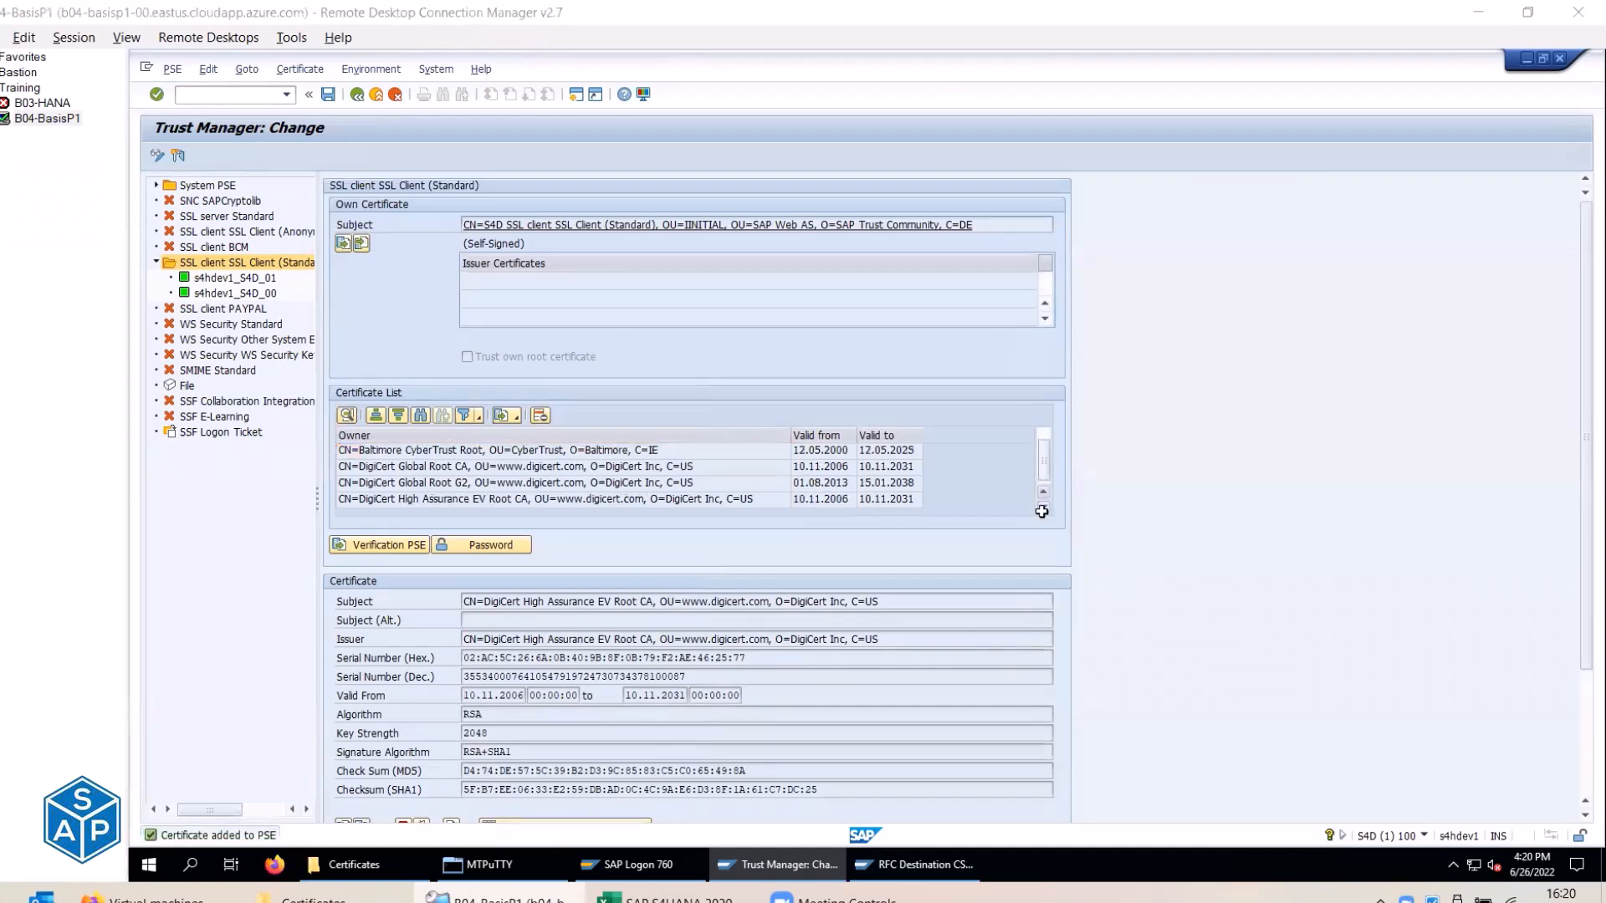
pyautogui.click(1353, 314)
pyautogui.click(1353, 314)
pyautogui.hotkey('alt', 'Tab')
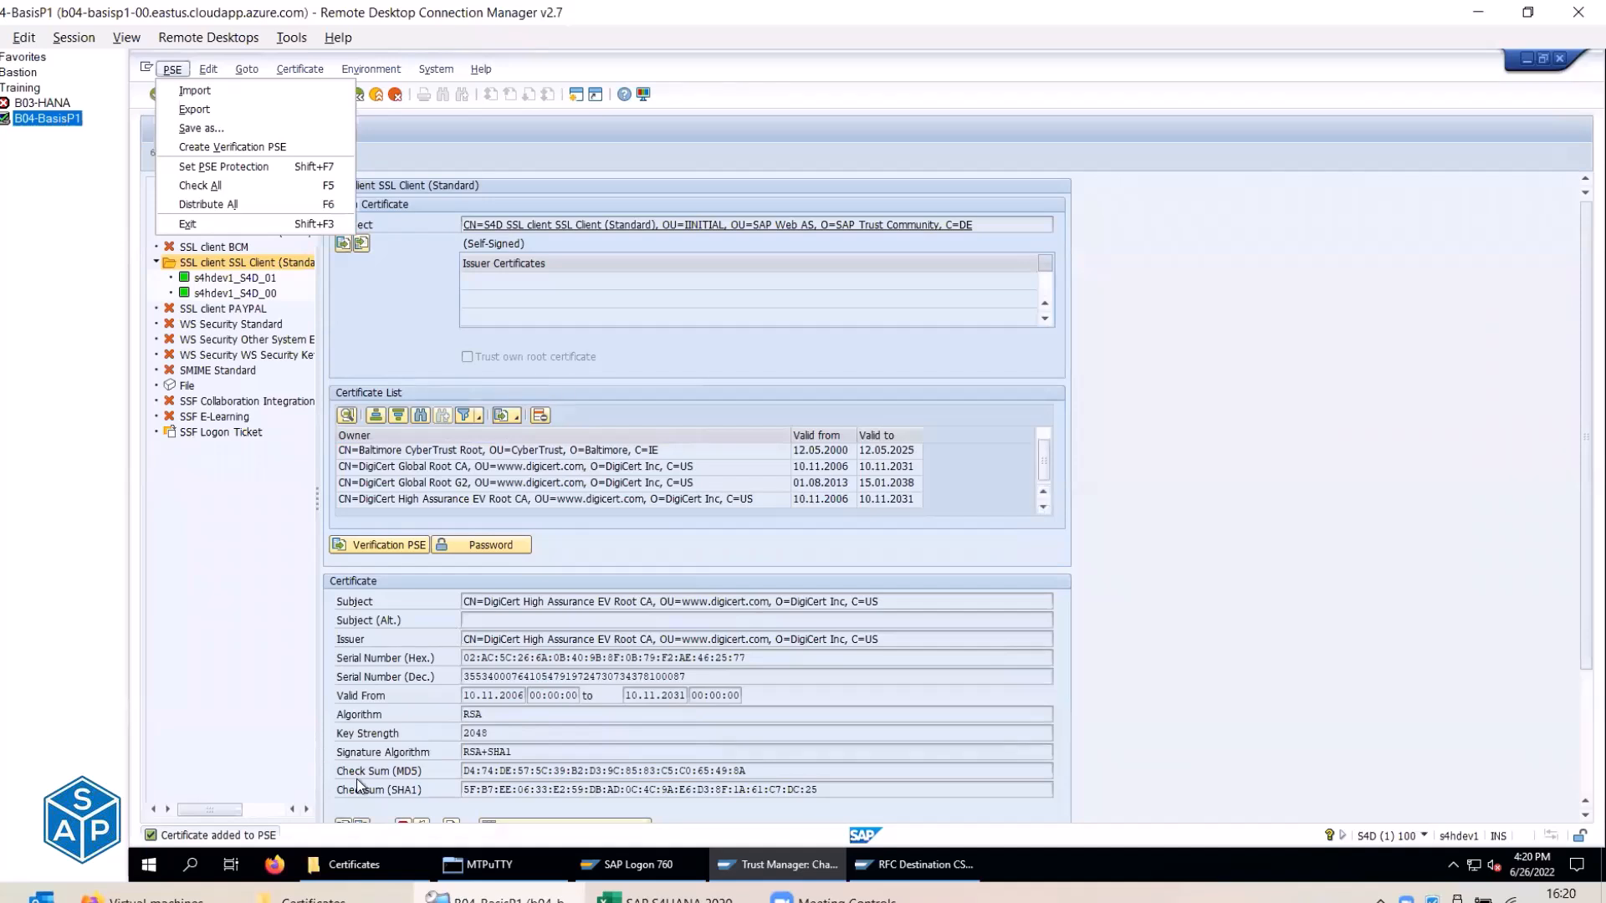
pyautogui.click(1231, 663)
# Import VeriSign Class 3 Public Primary CA - G5 and add it to the certificate list.
pyautogui.scroll(-2, 1134, 676)
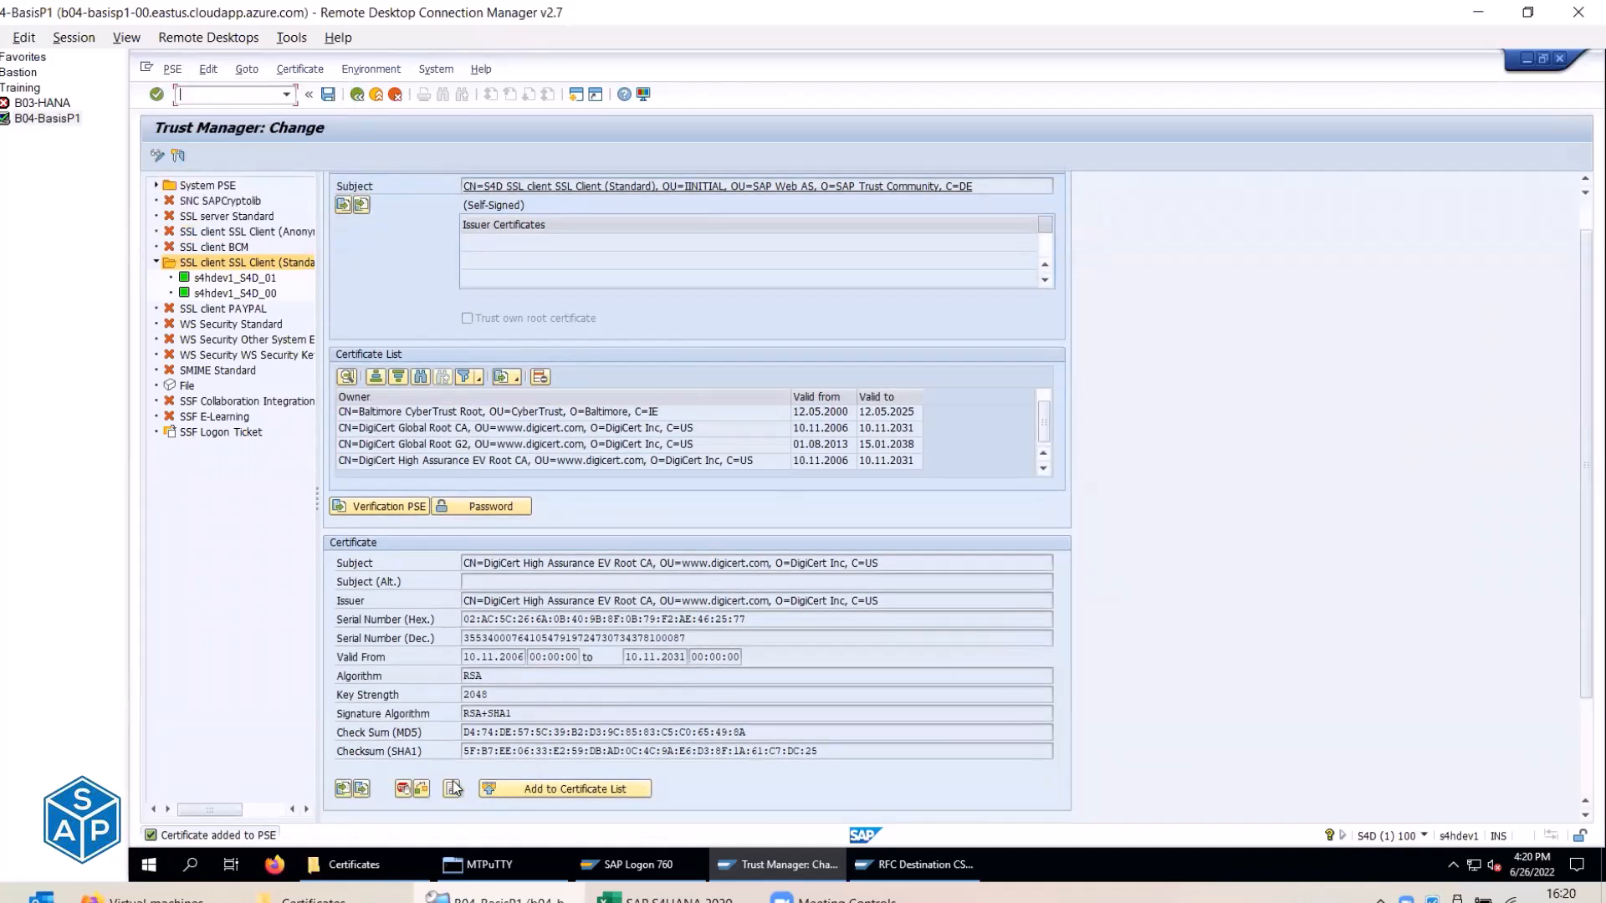
pyautogui.click(343, 788)
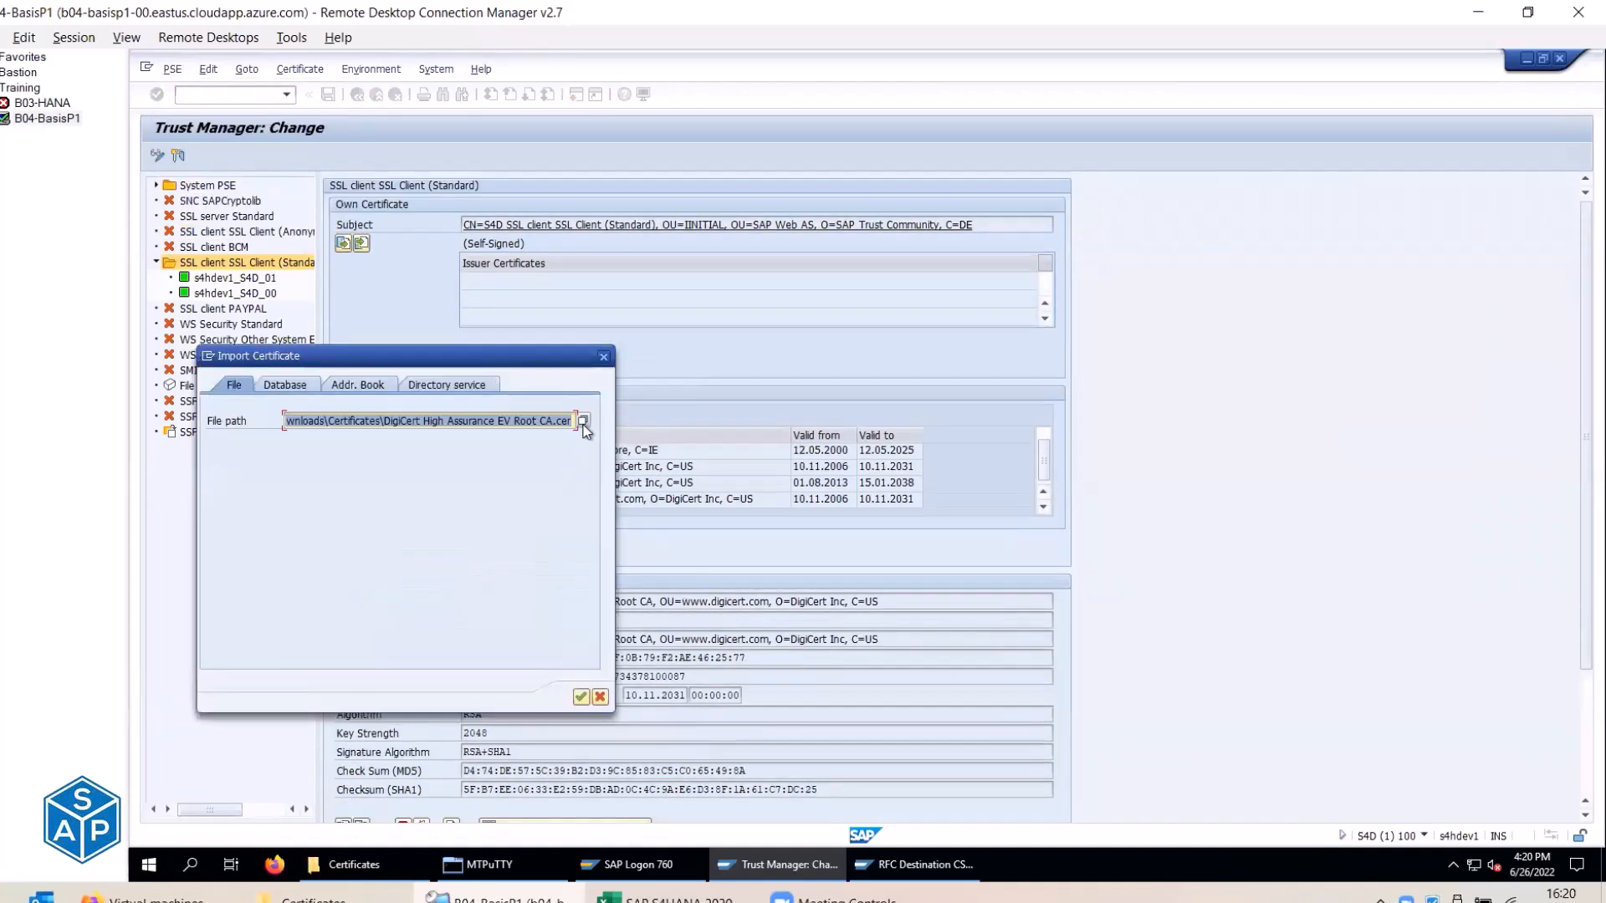
pyautogui.click(582, 421)
pyautogui.click(348, 579)
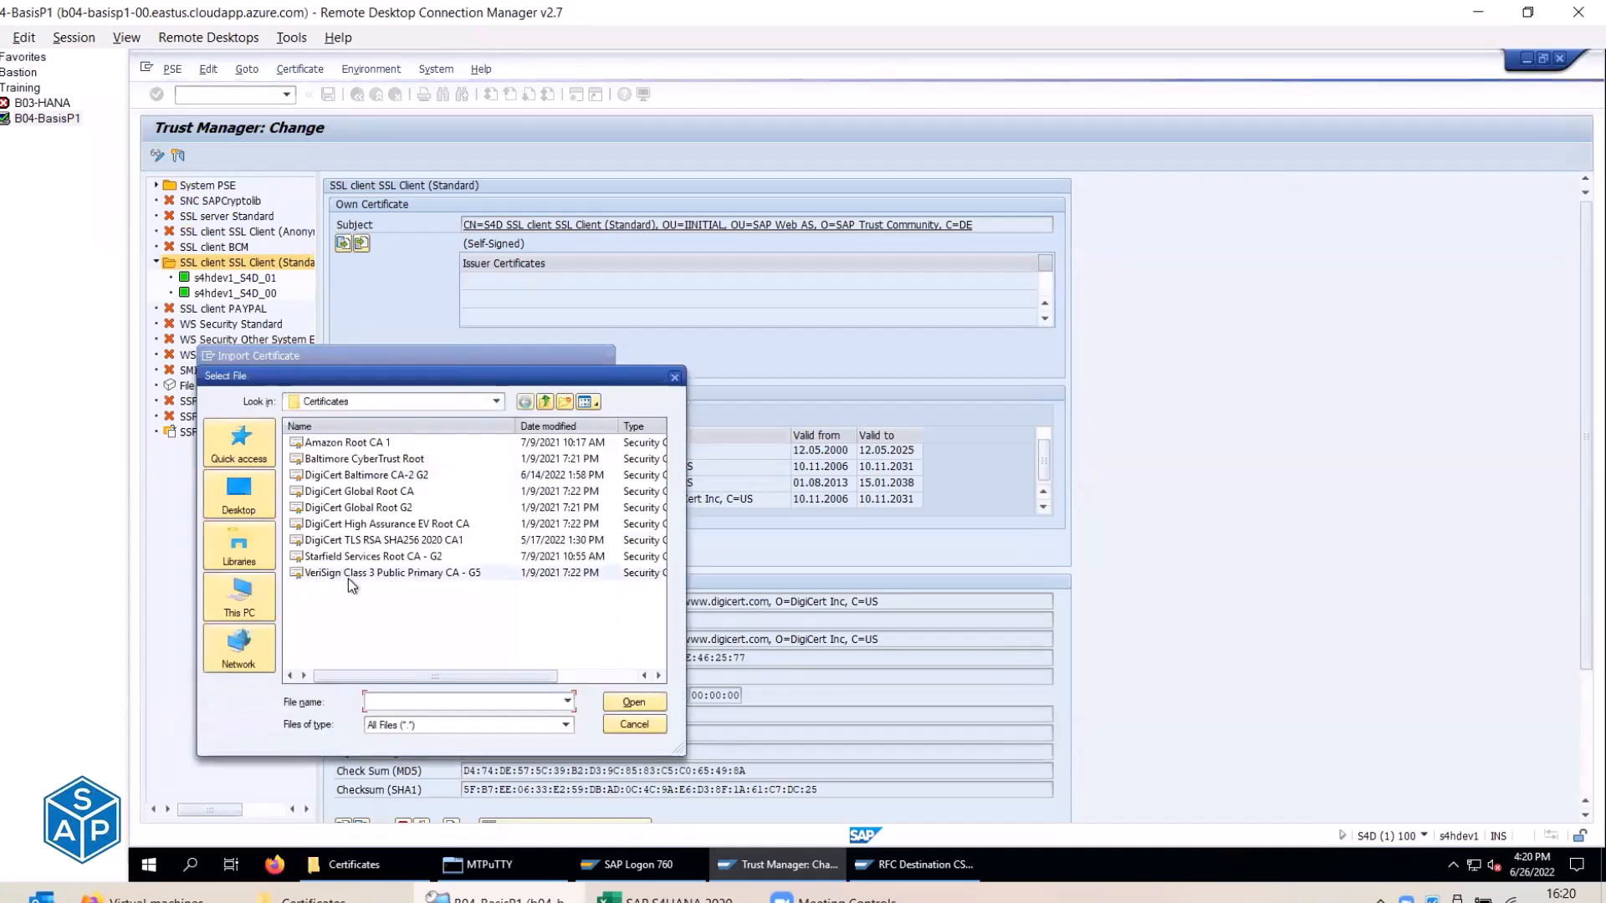
pyautogui.doubleClick(348, 579)
pyautogui.click(580, 697)
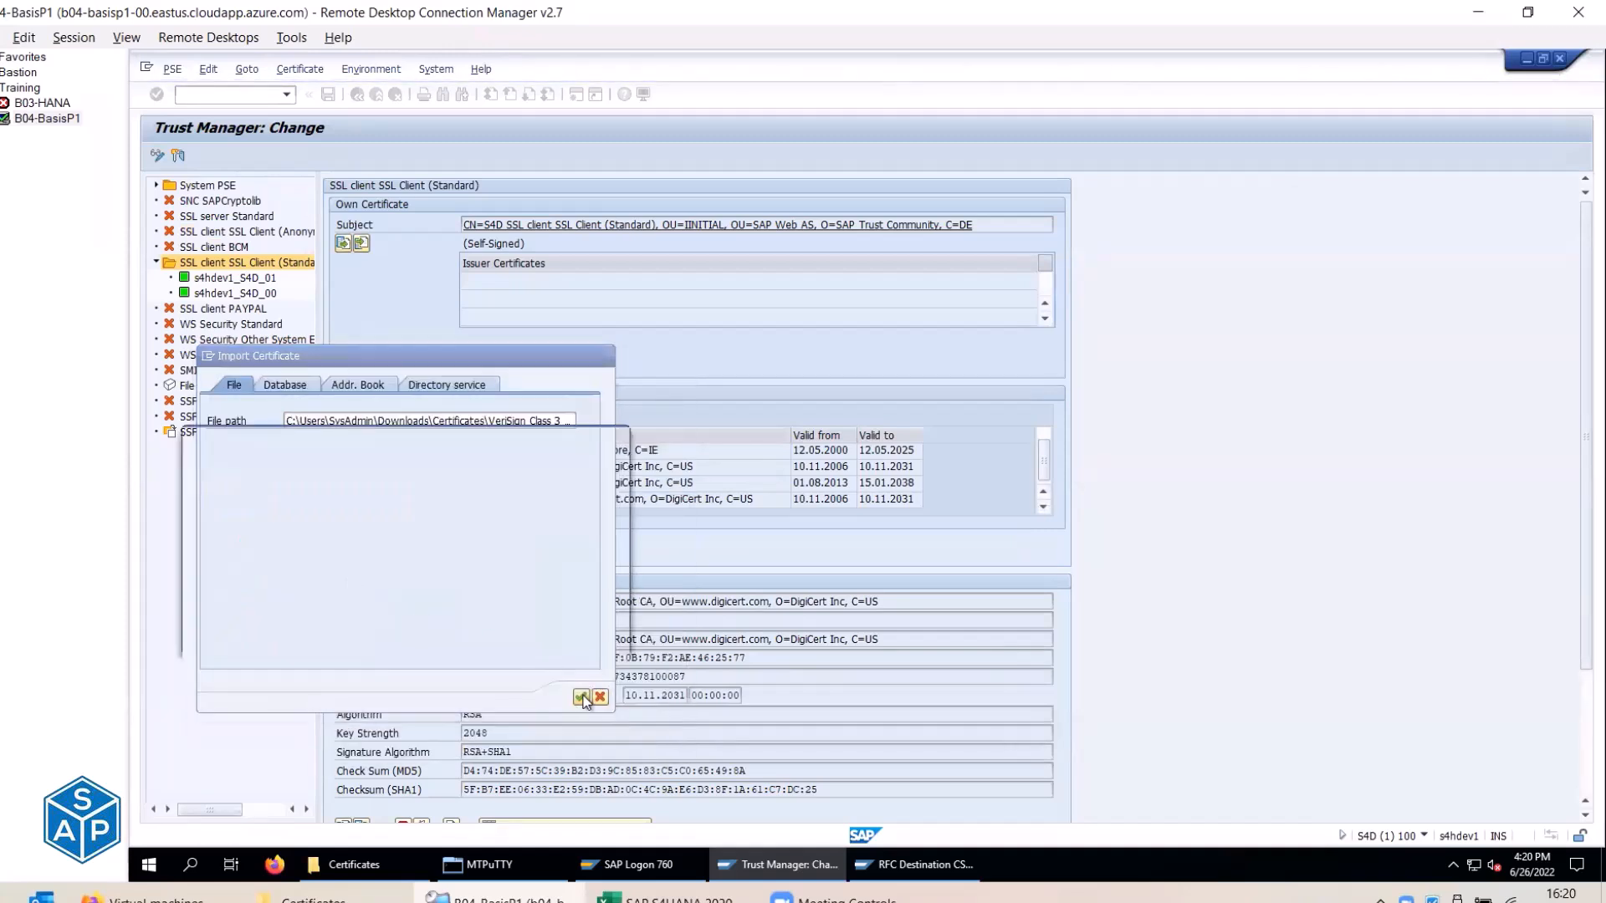
pyautogui.click(237, 594)
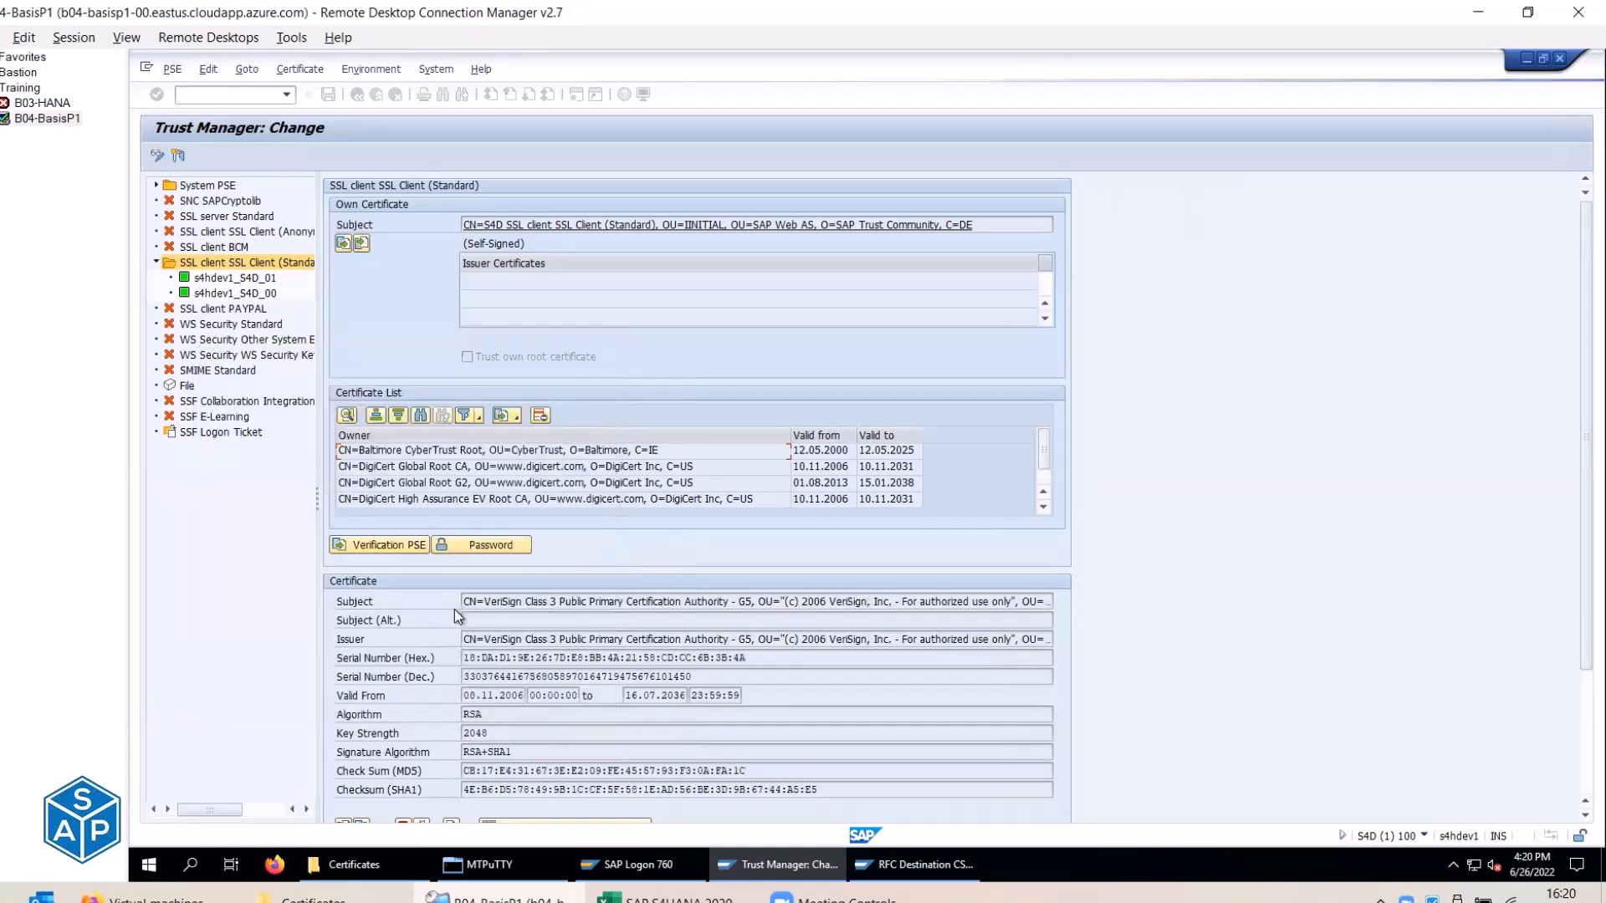
pyautogui.scroll(-2, 455, 609)
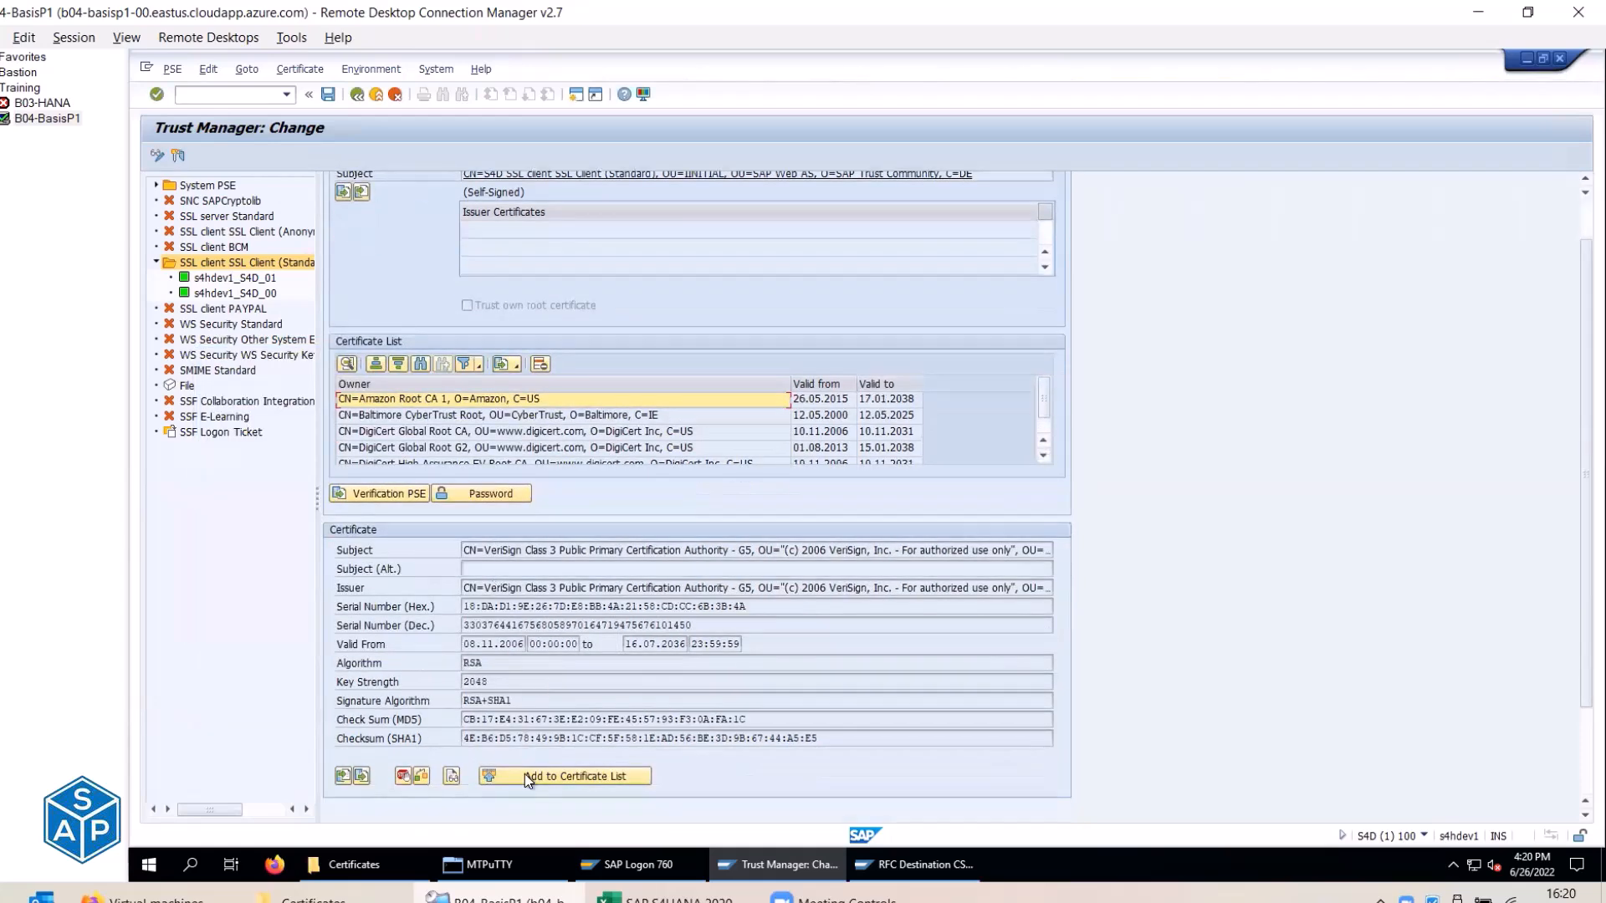
pyautogui.click(524, 774)
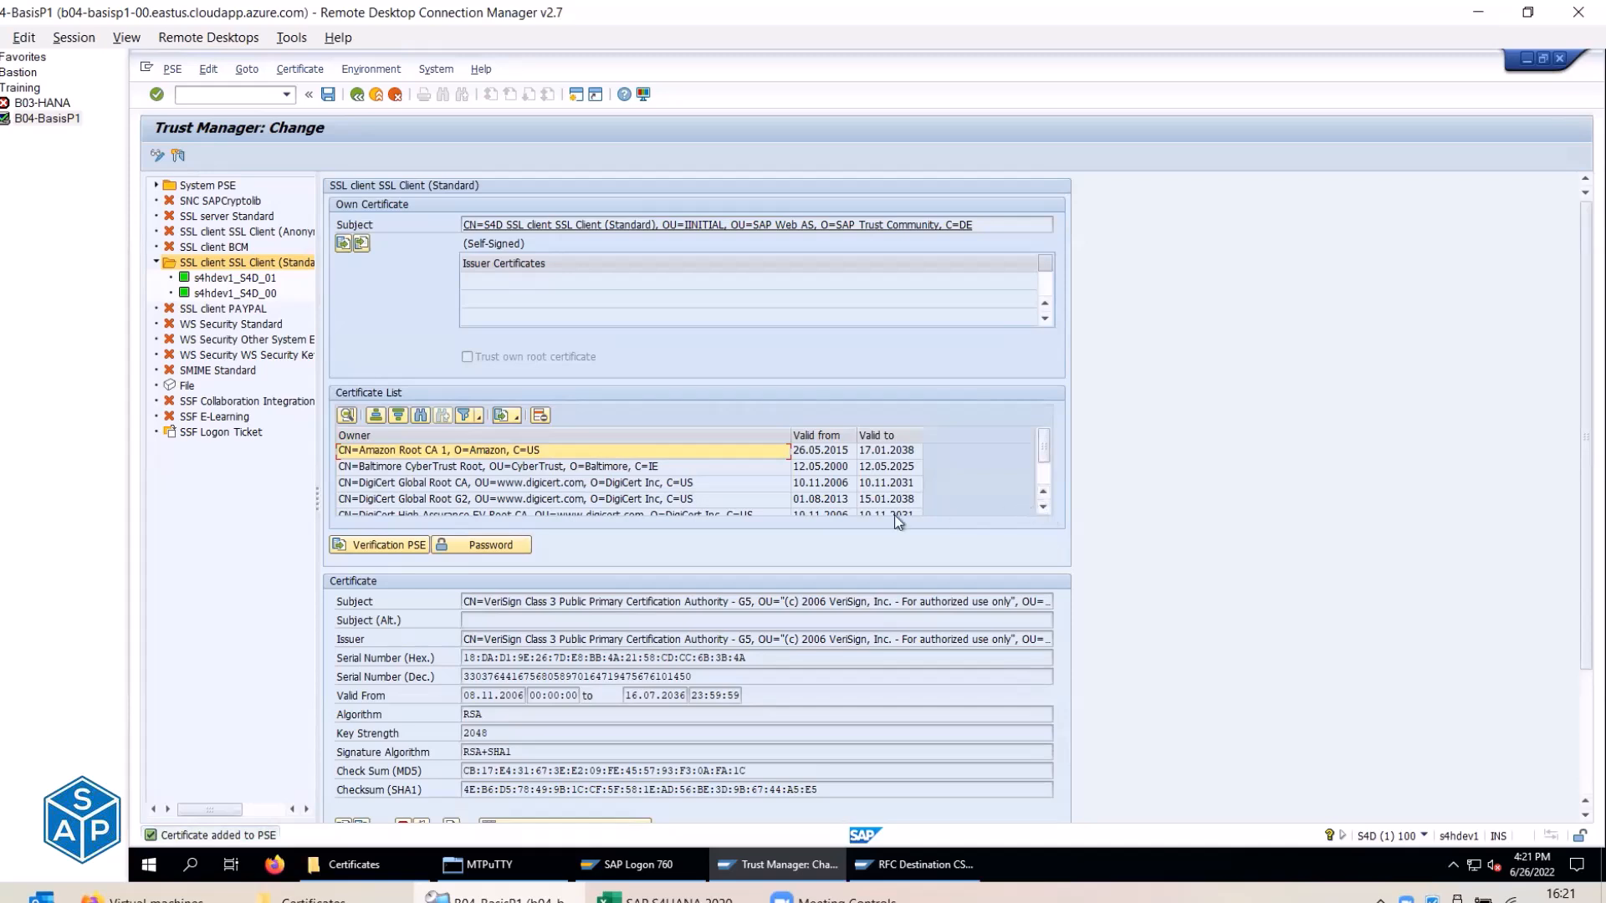
# Review the six certificate entries and save the SSL client PSE.
pyautogui.click(591, 467)
pyautogui.click(590, 486)
pyautogui.click(589, 499)
pyautogui.click(584, 512)
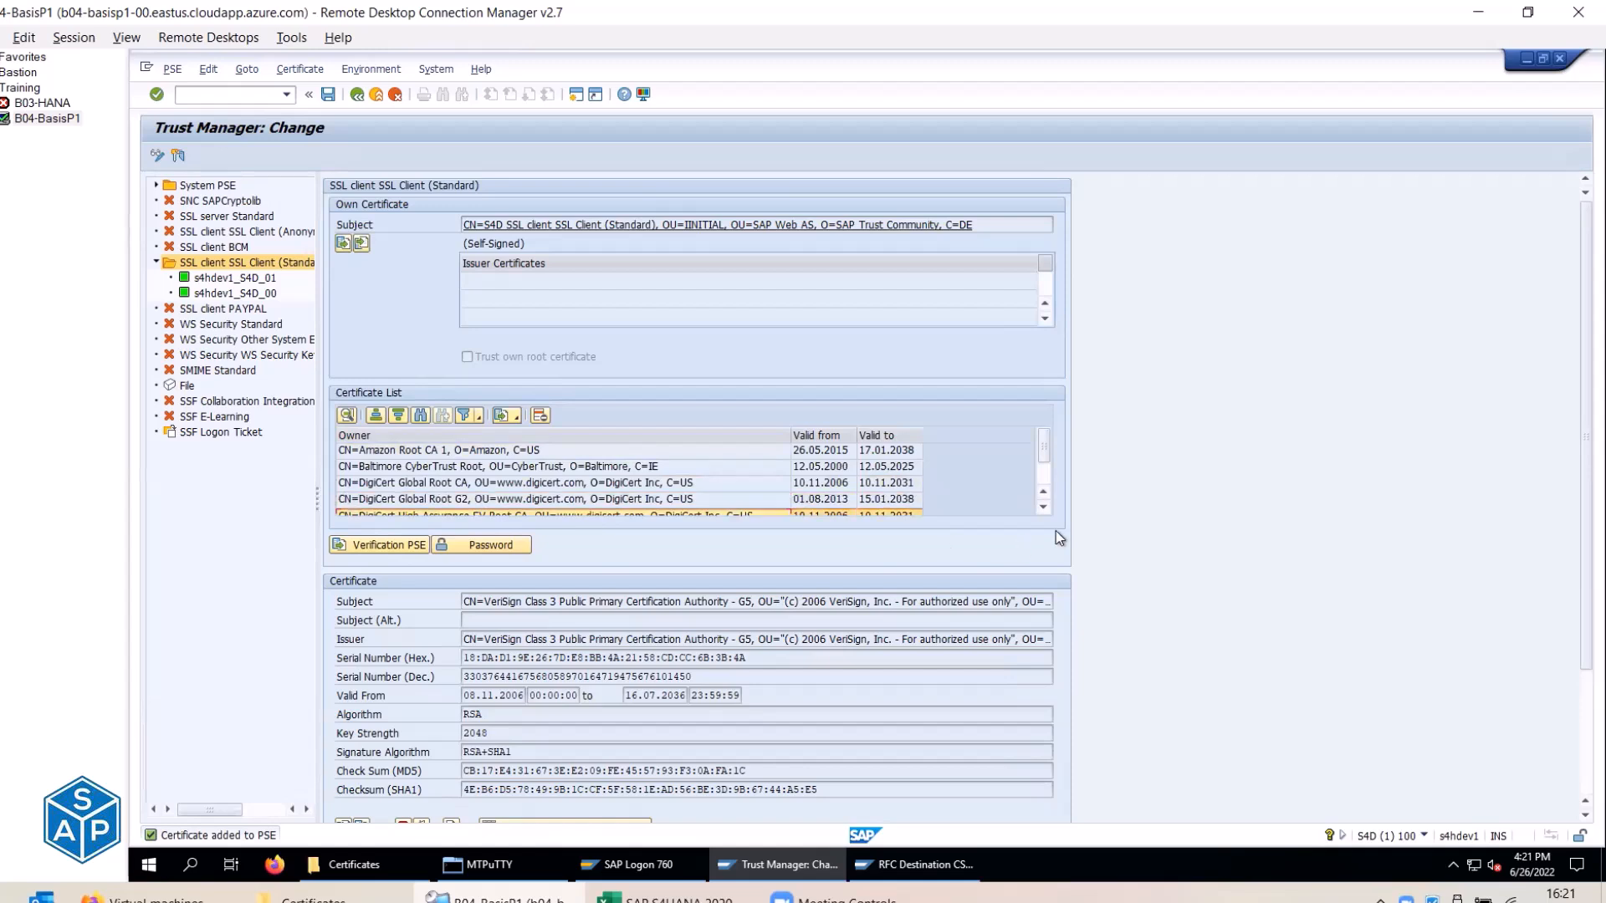
pyautogui.click(1043, 507)
pyautogui.click(1043, 507)
pyautogui.click(694, 503)
pyautogui.click(330, 95)
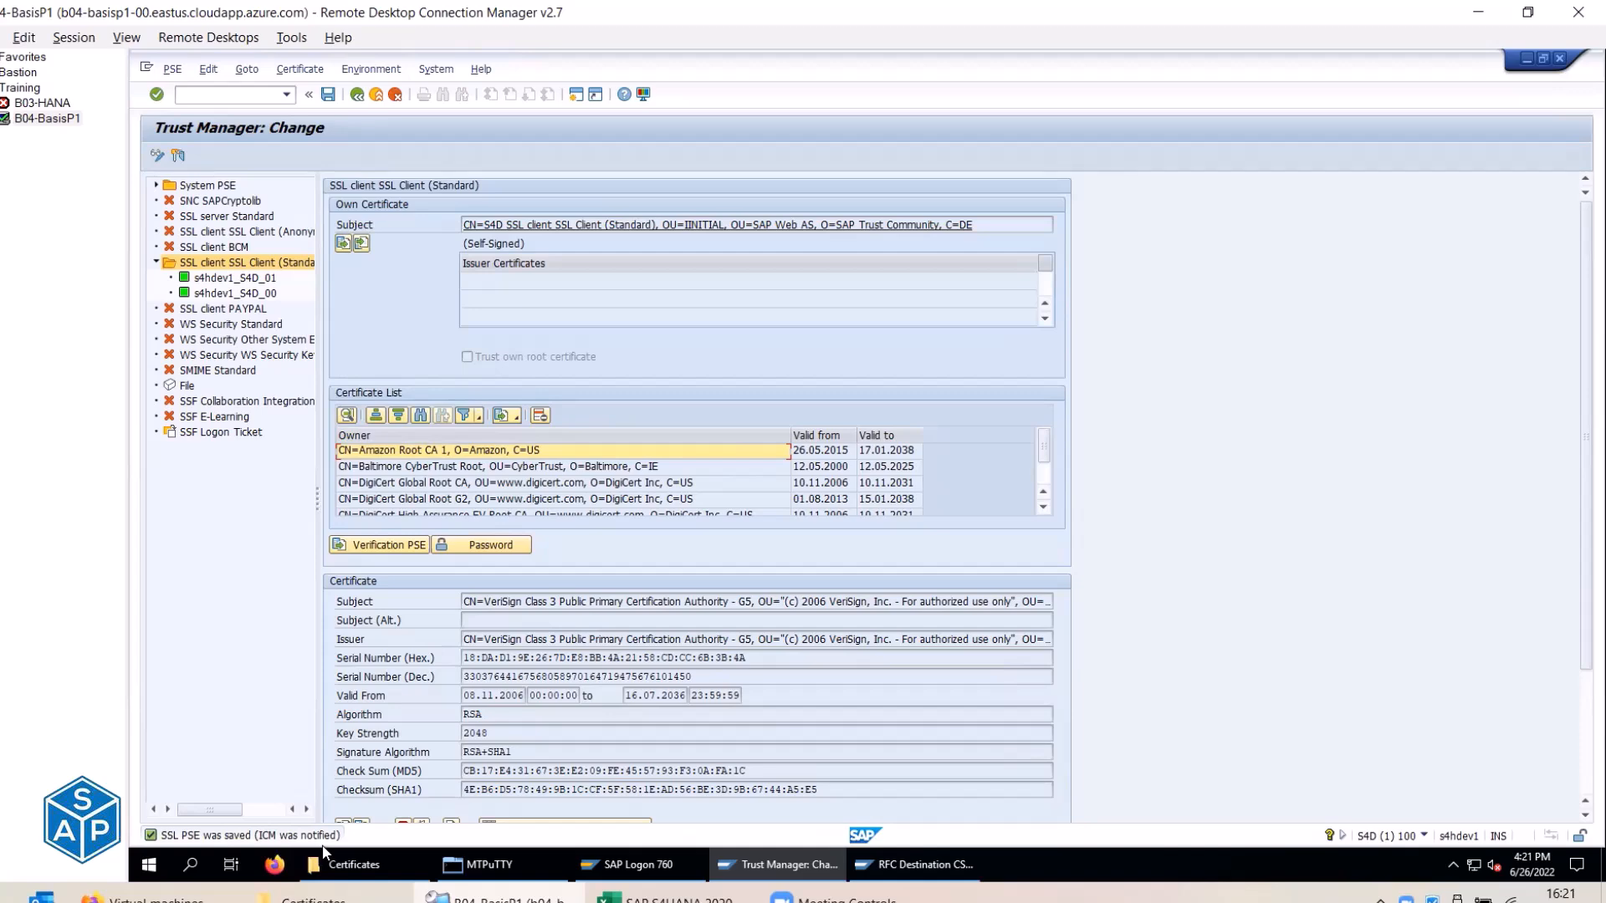
# Enter 'done' as the Import Certificates status in cell C297.
pyautogui.moveTo(489, 864)
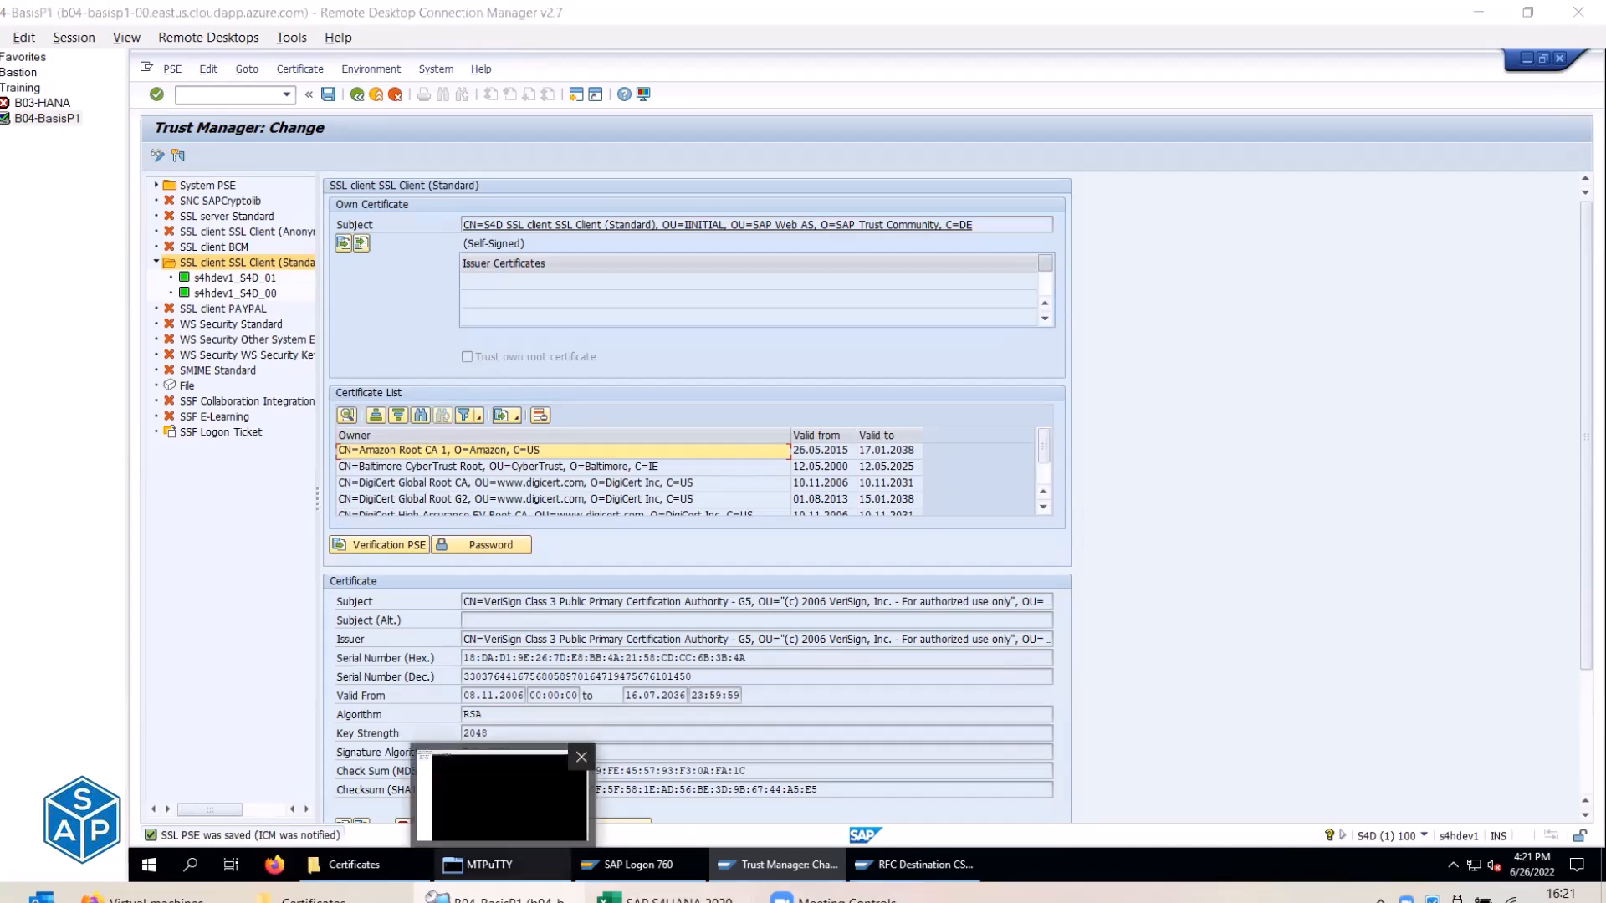
pyautogui.click(673, 899)
pyautogui.click(477, 272)
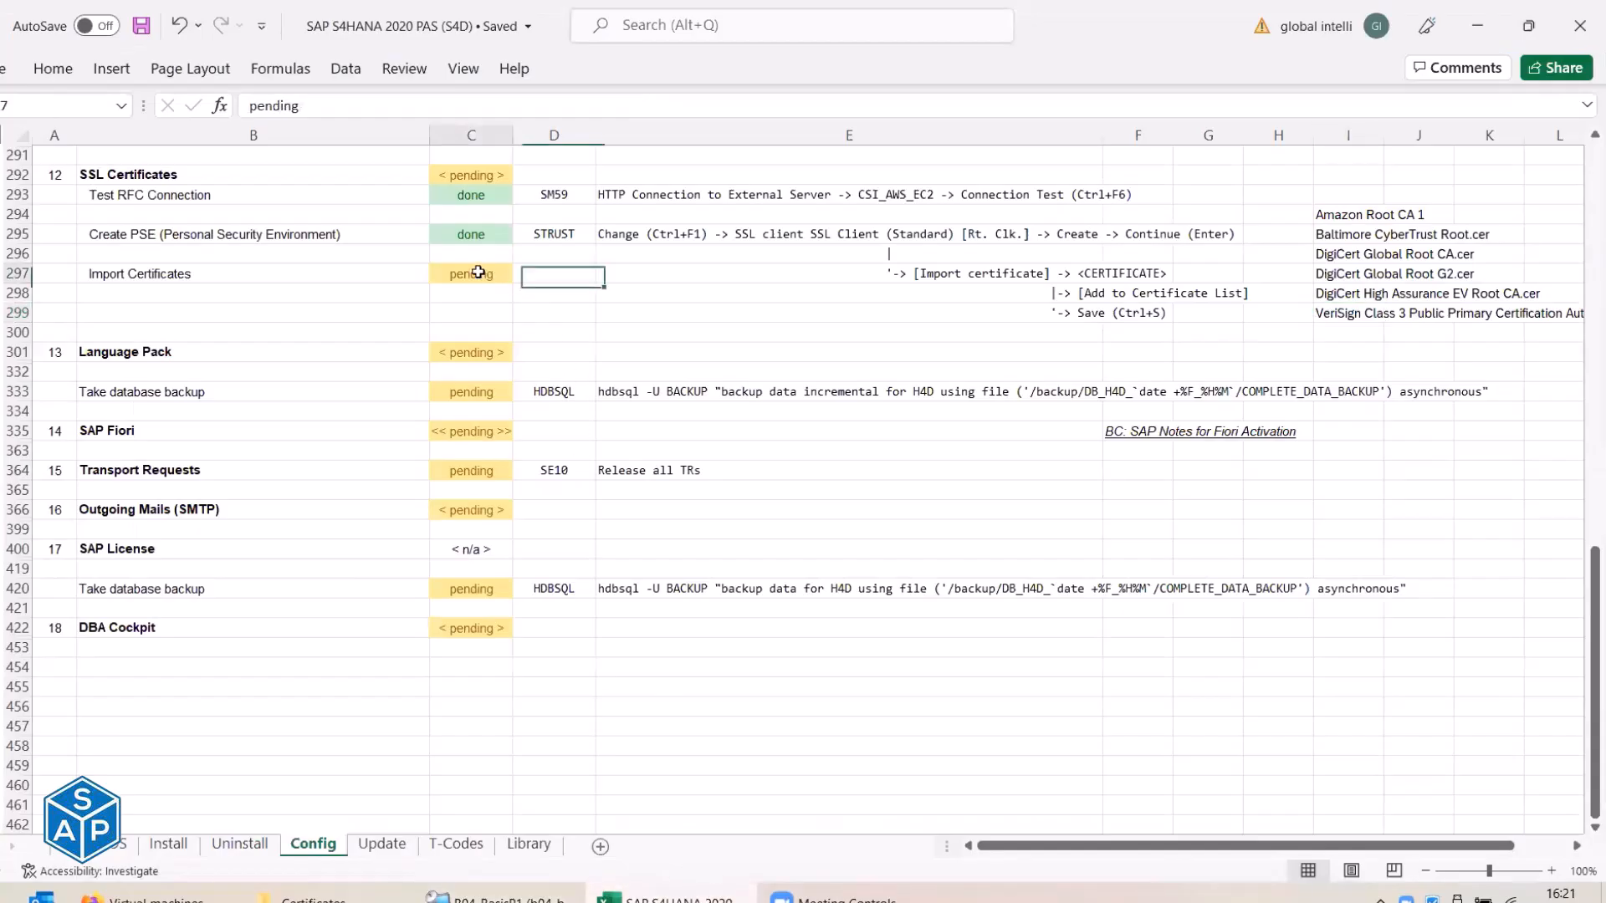
pyautogui.write('done')
pyautogui.press('Return')
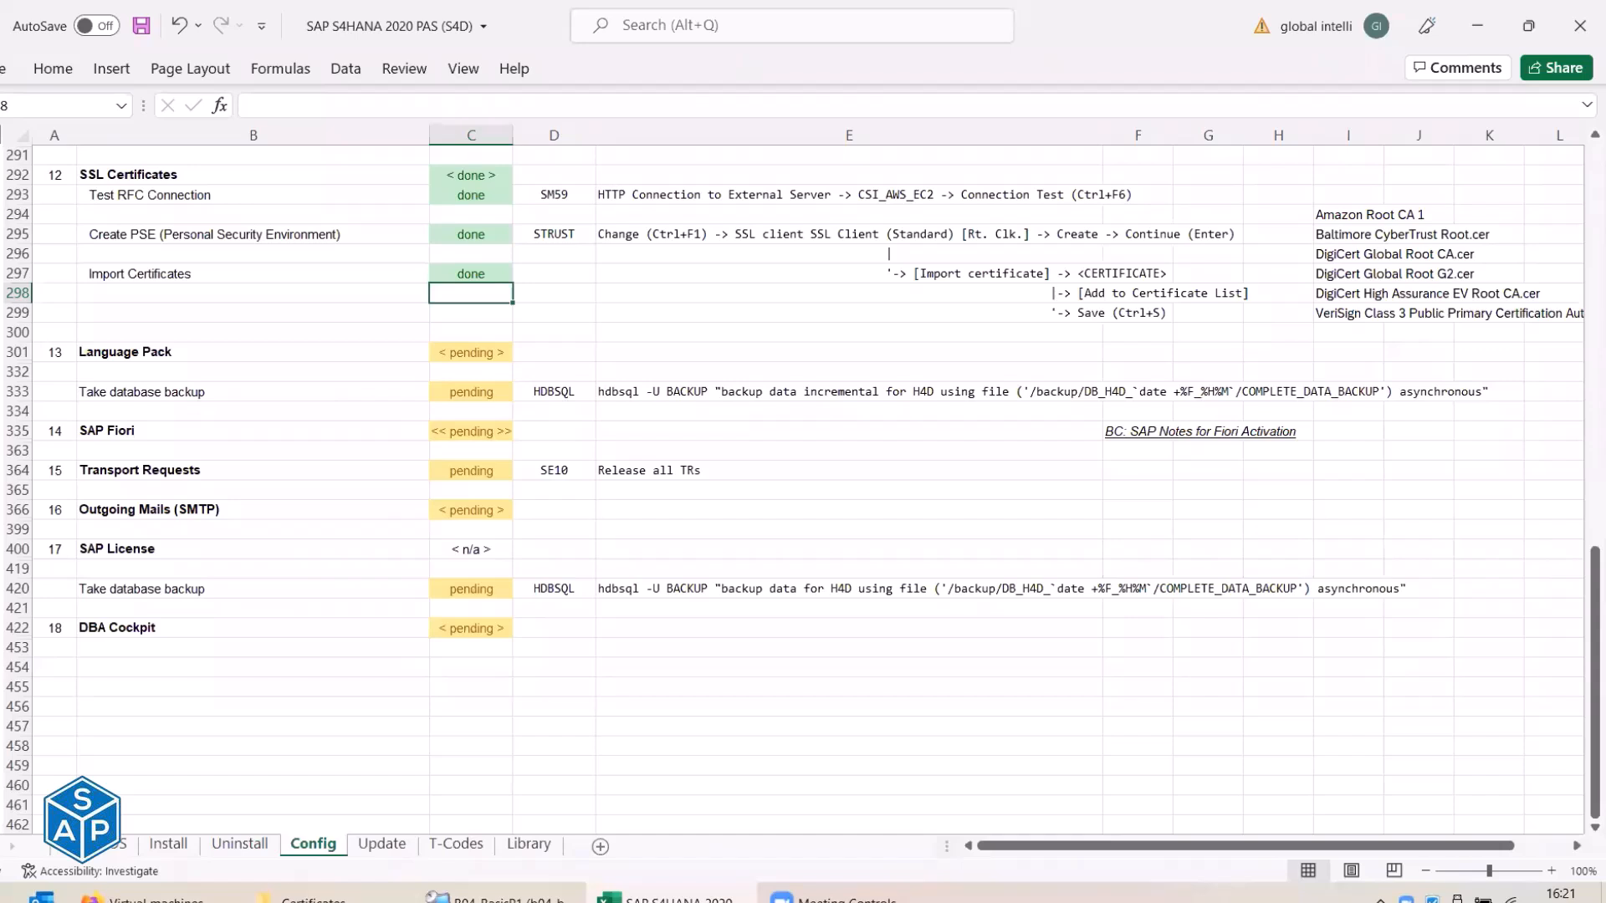
# Collapse the SSL Certificates detail rows 293–299 and save the workbook.
pyautogui.click(2, 174)
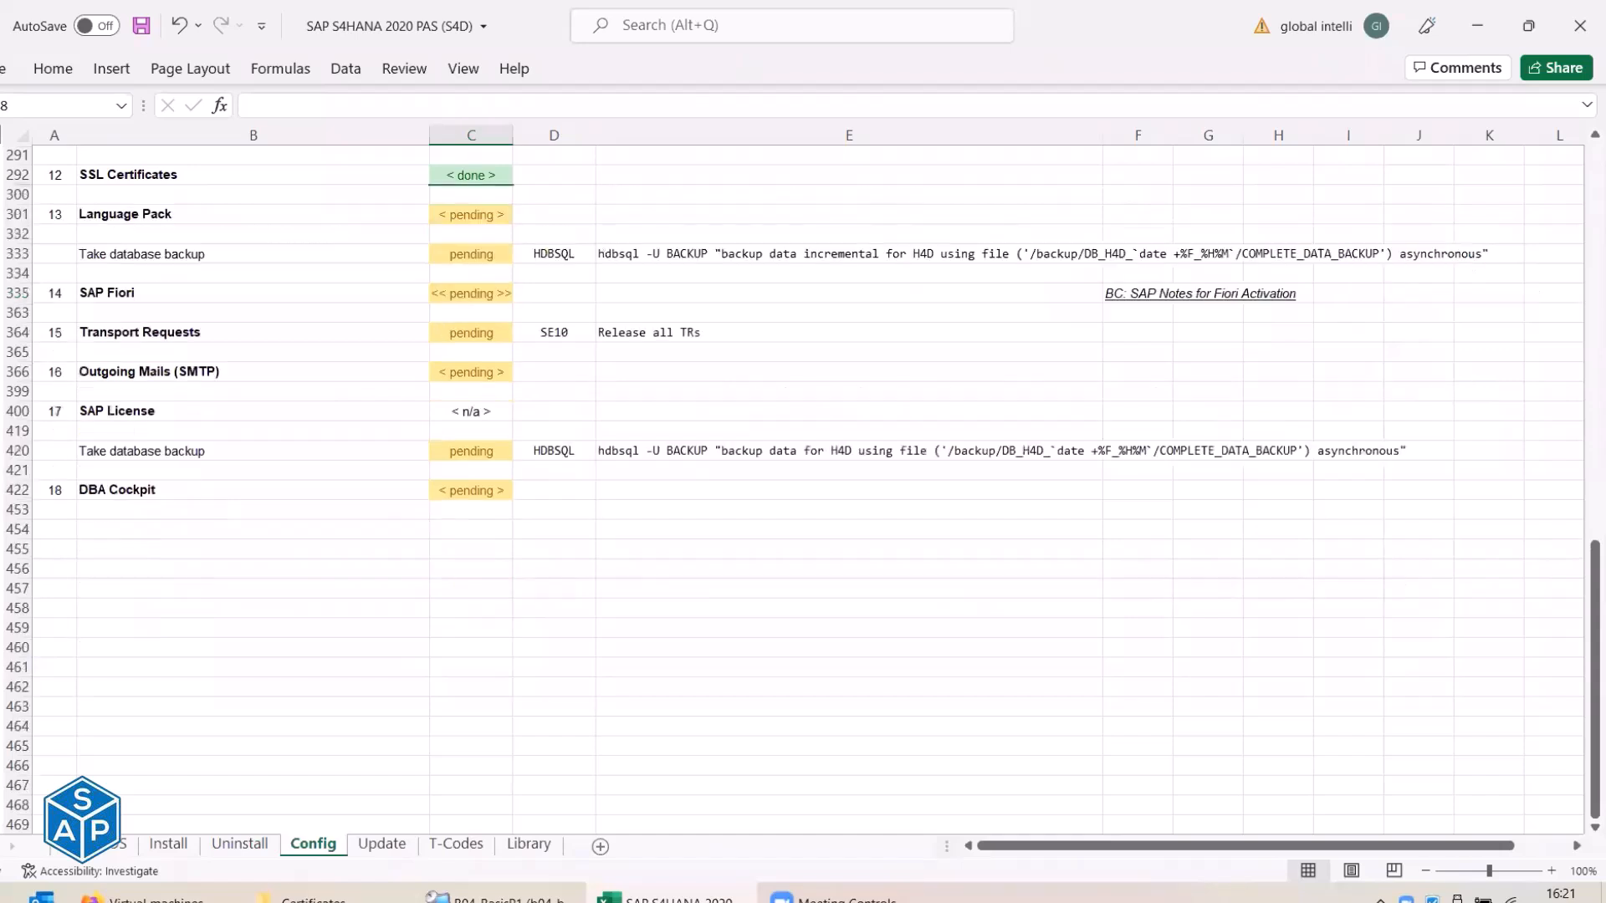
pyautogui.click(143, 25)
pyautogui.scroll(7, 251, 330)
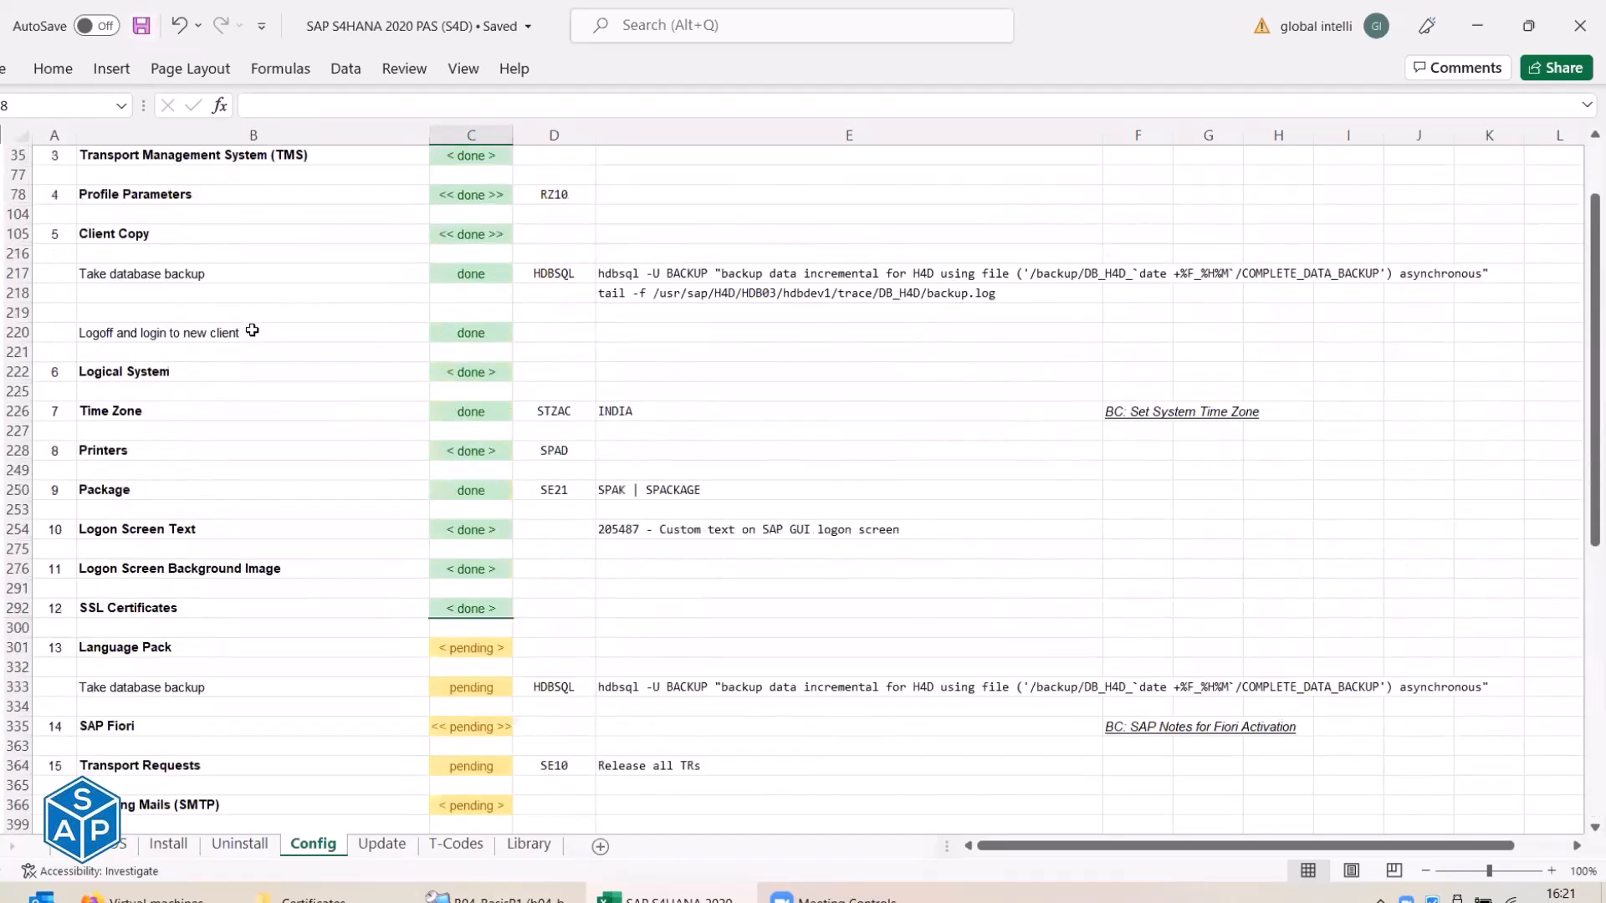
pyautogui.scroll(3, 252, 330)
pyautogui.scroll(-7, 251, 329)
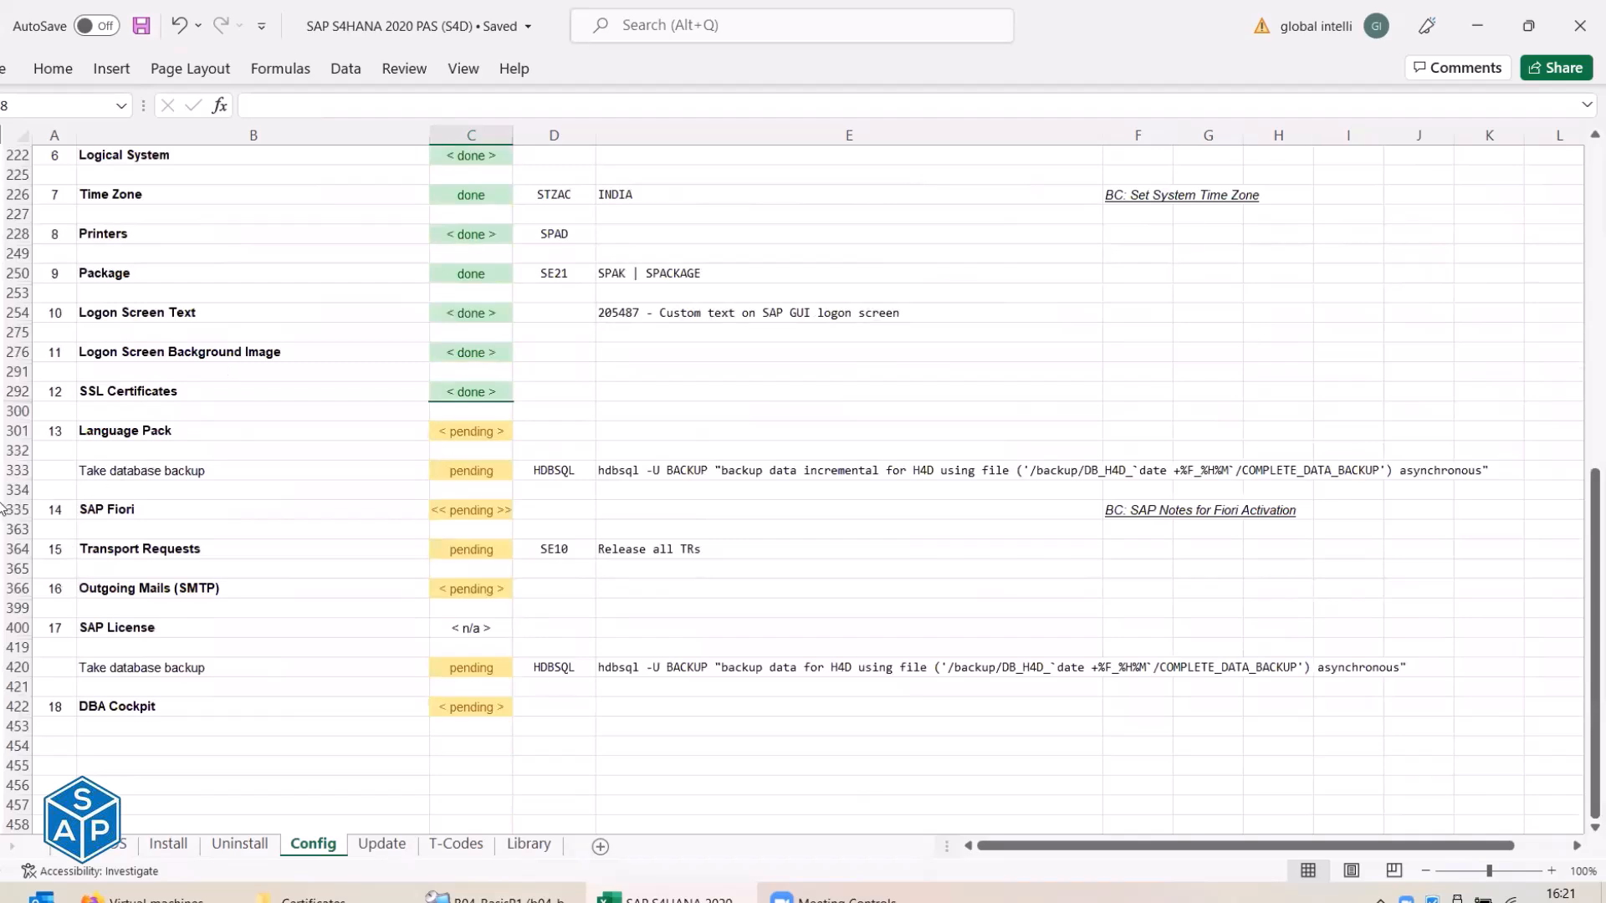
# Insert a blank row 334 below the backup step and copy cells E217:E218.
pyautogui.click(17, 451)
pyautogui.rightClick(17, 489)
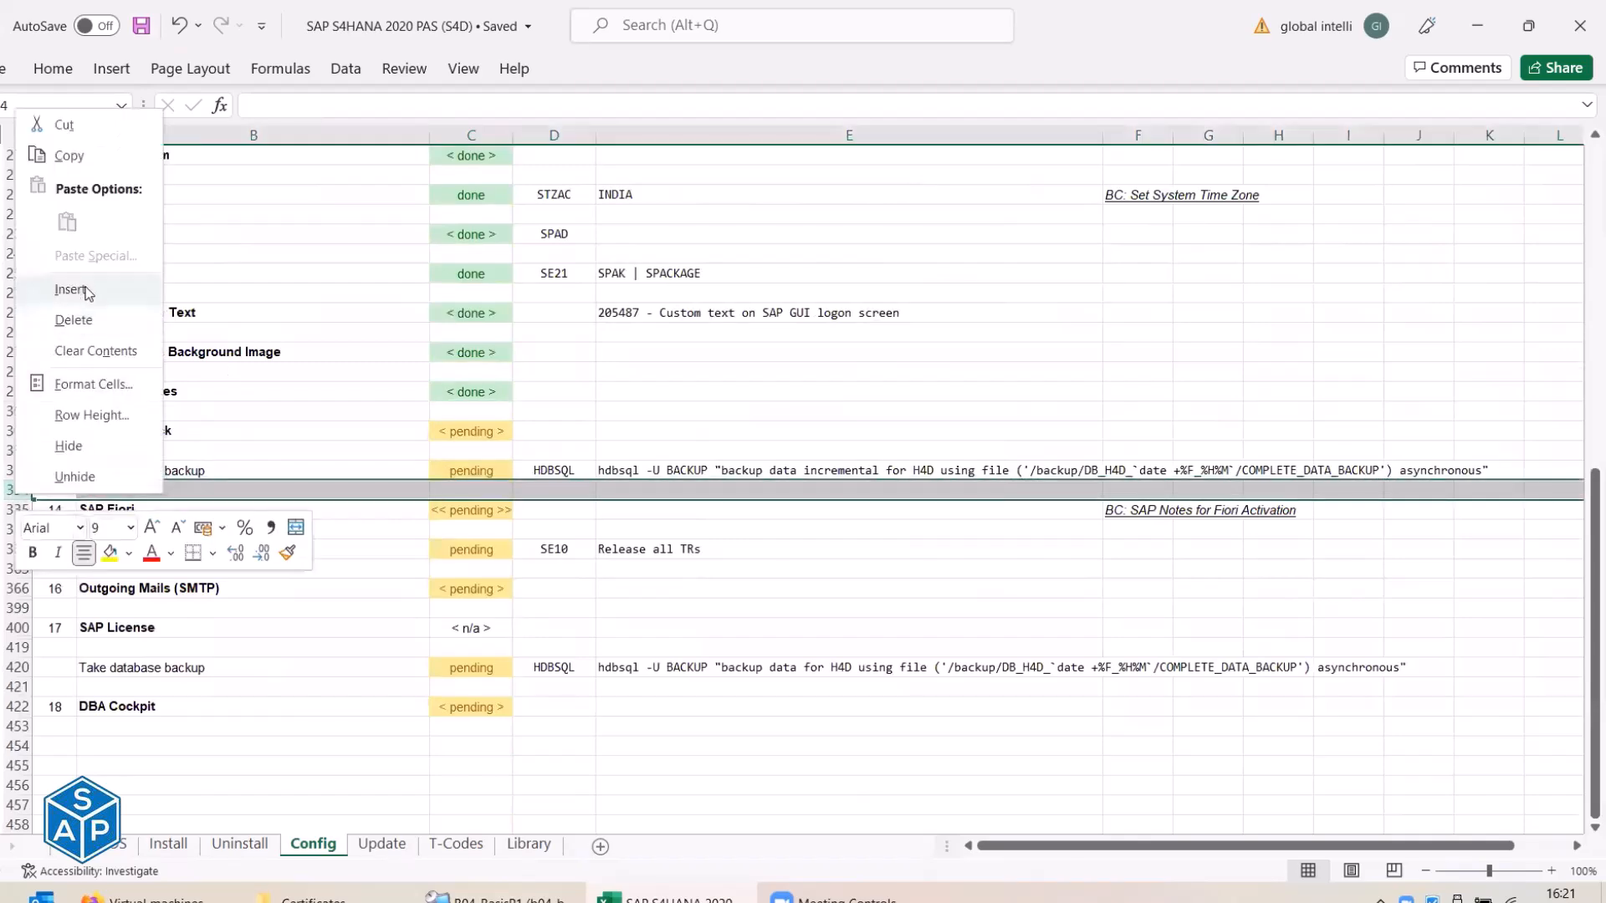
pyautogui.click(84, 291)
pyautogui.scroll(5, 636, 434)
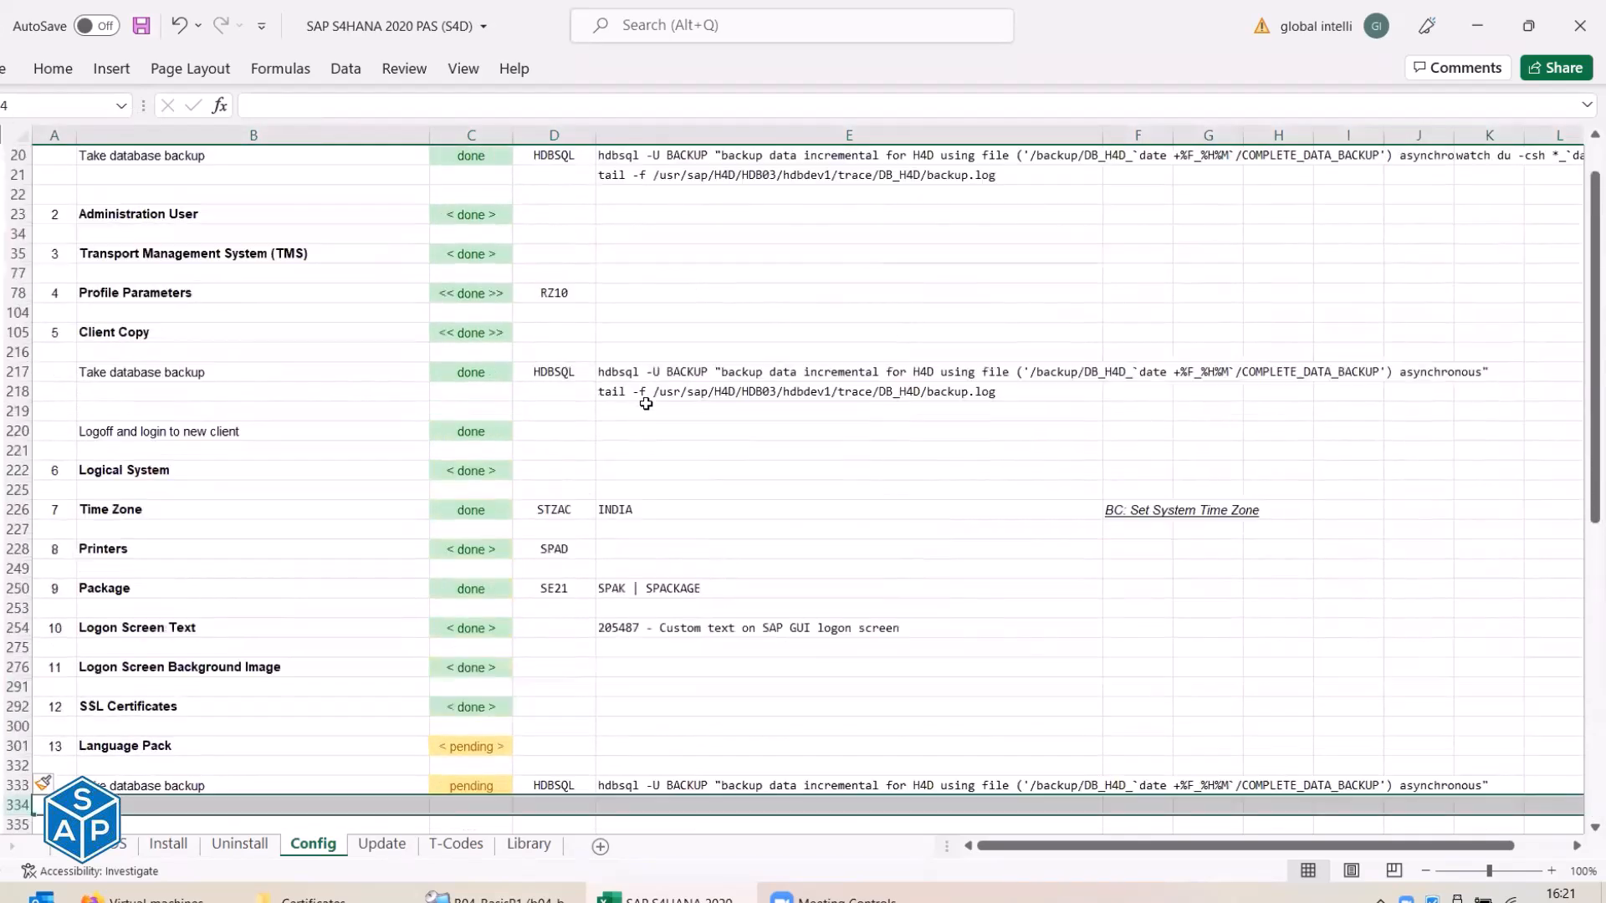
pyautogui.click(645, 371)
pyautogui.click(645, 388)
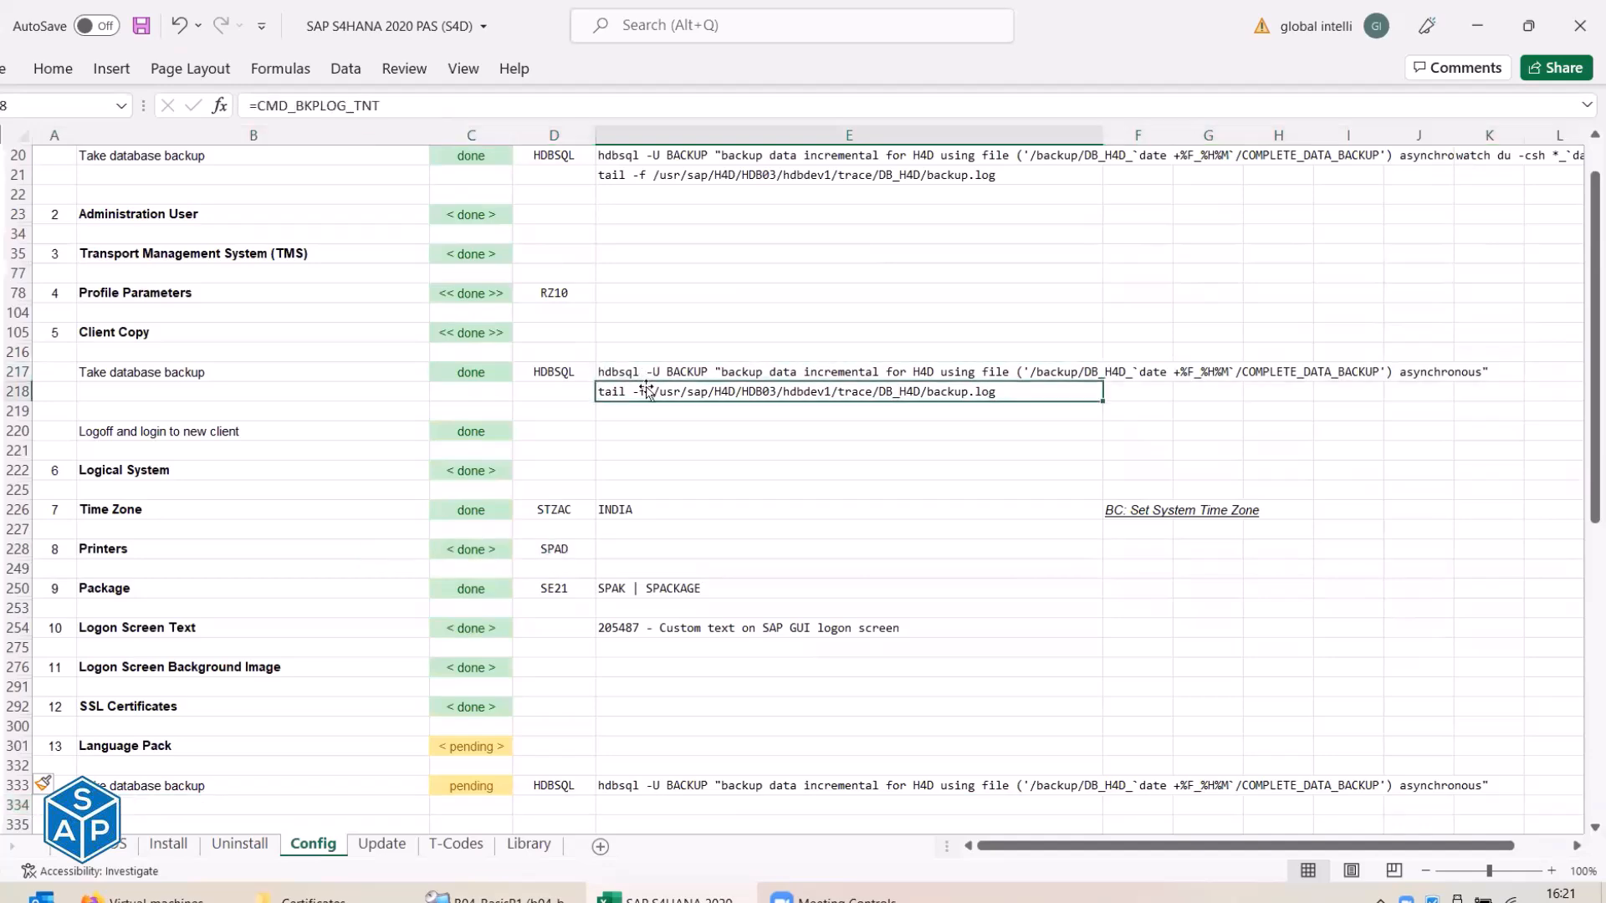
pyautogui.moveTo(646, 368); pyautogui.dragTo(647, 380)
pyautogui.hotkey('ctrl', 'c')
# Paste the backup and log-tail commands as formulas into E333:E334 and save the checklist.
pyautogui.scroll(-5, 669, 489)
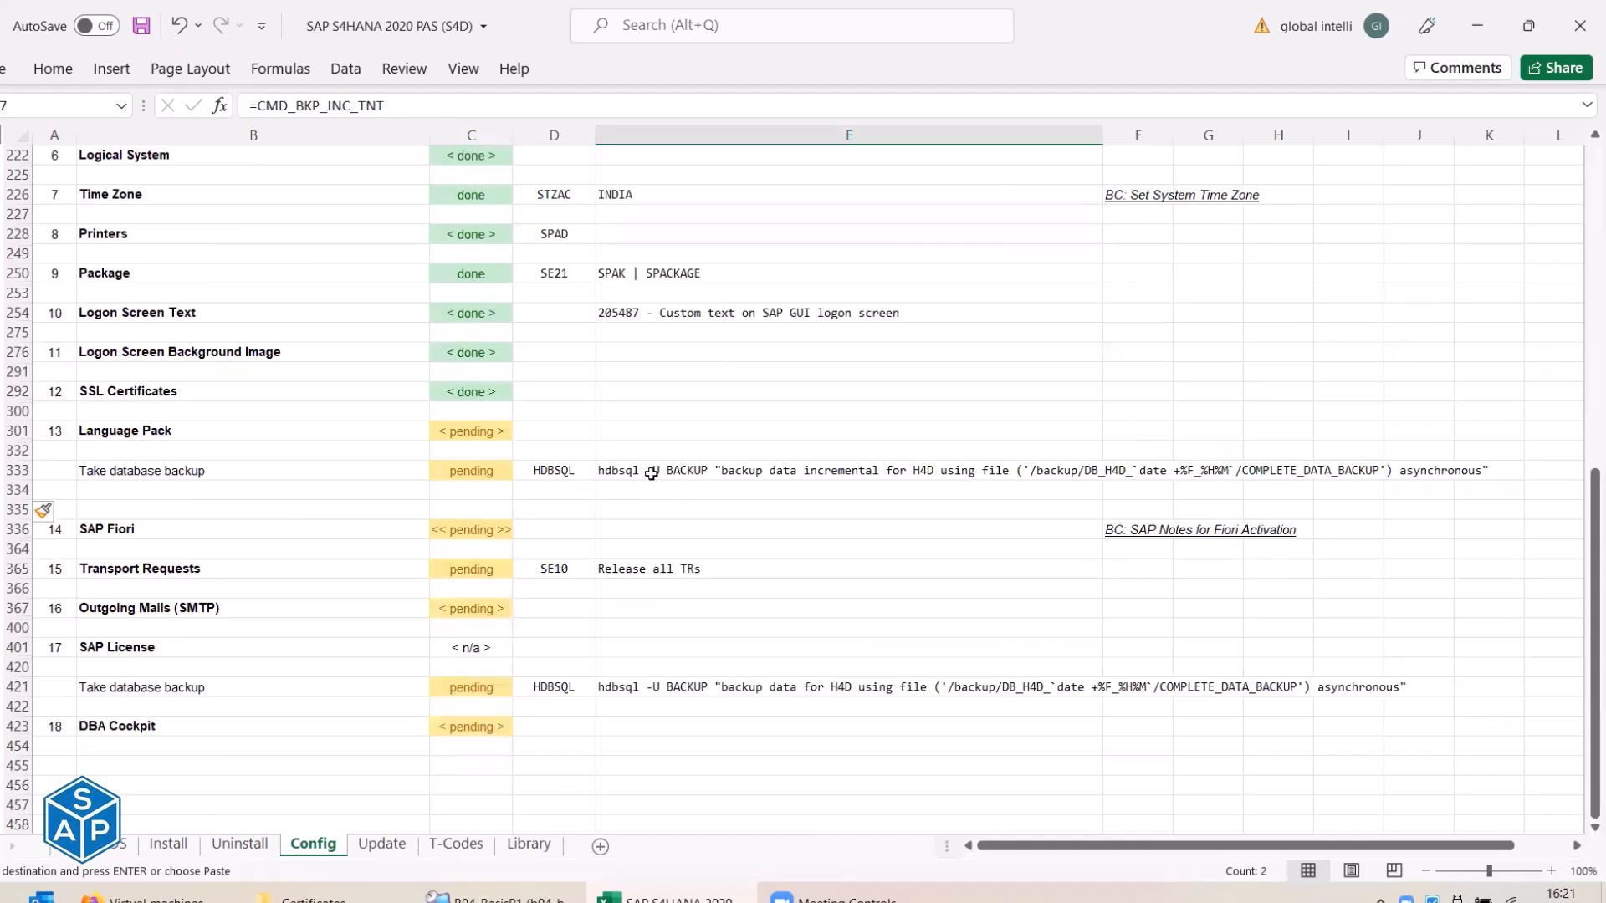
pyautogui.rightClick(653, 478)
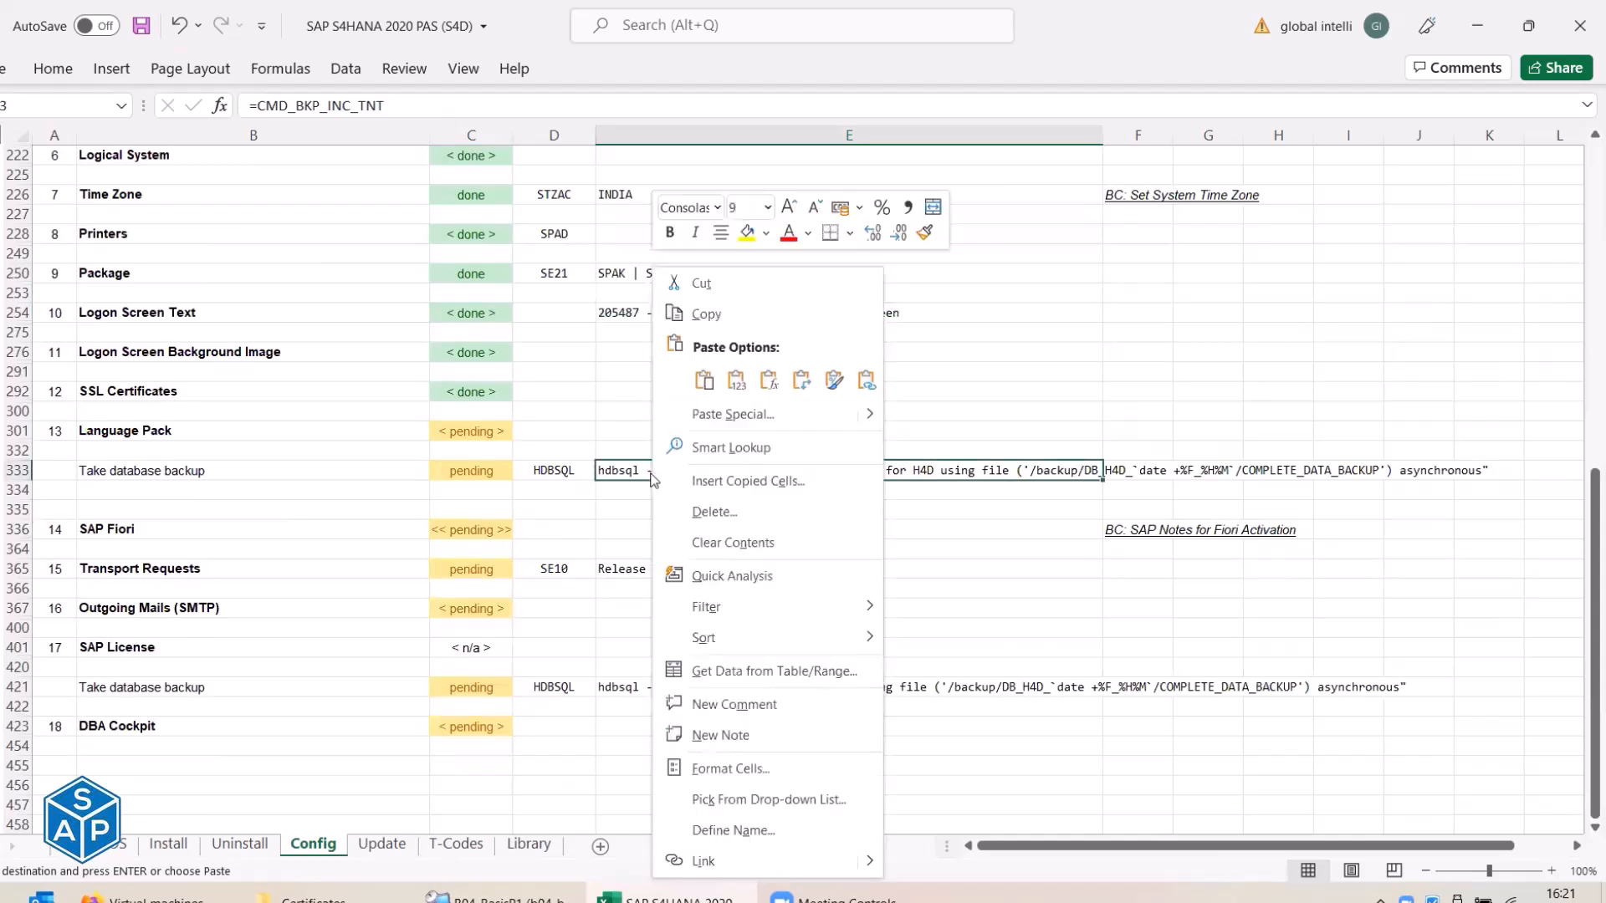
pyautogui.click(736, 381)
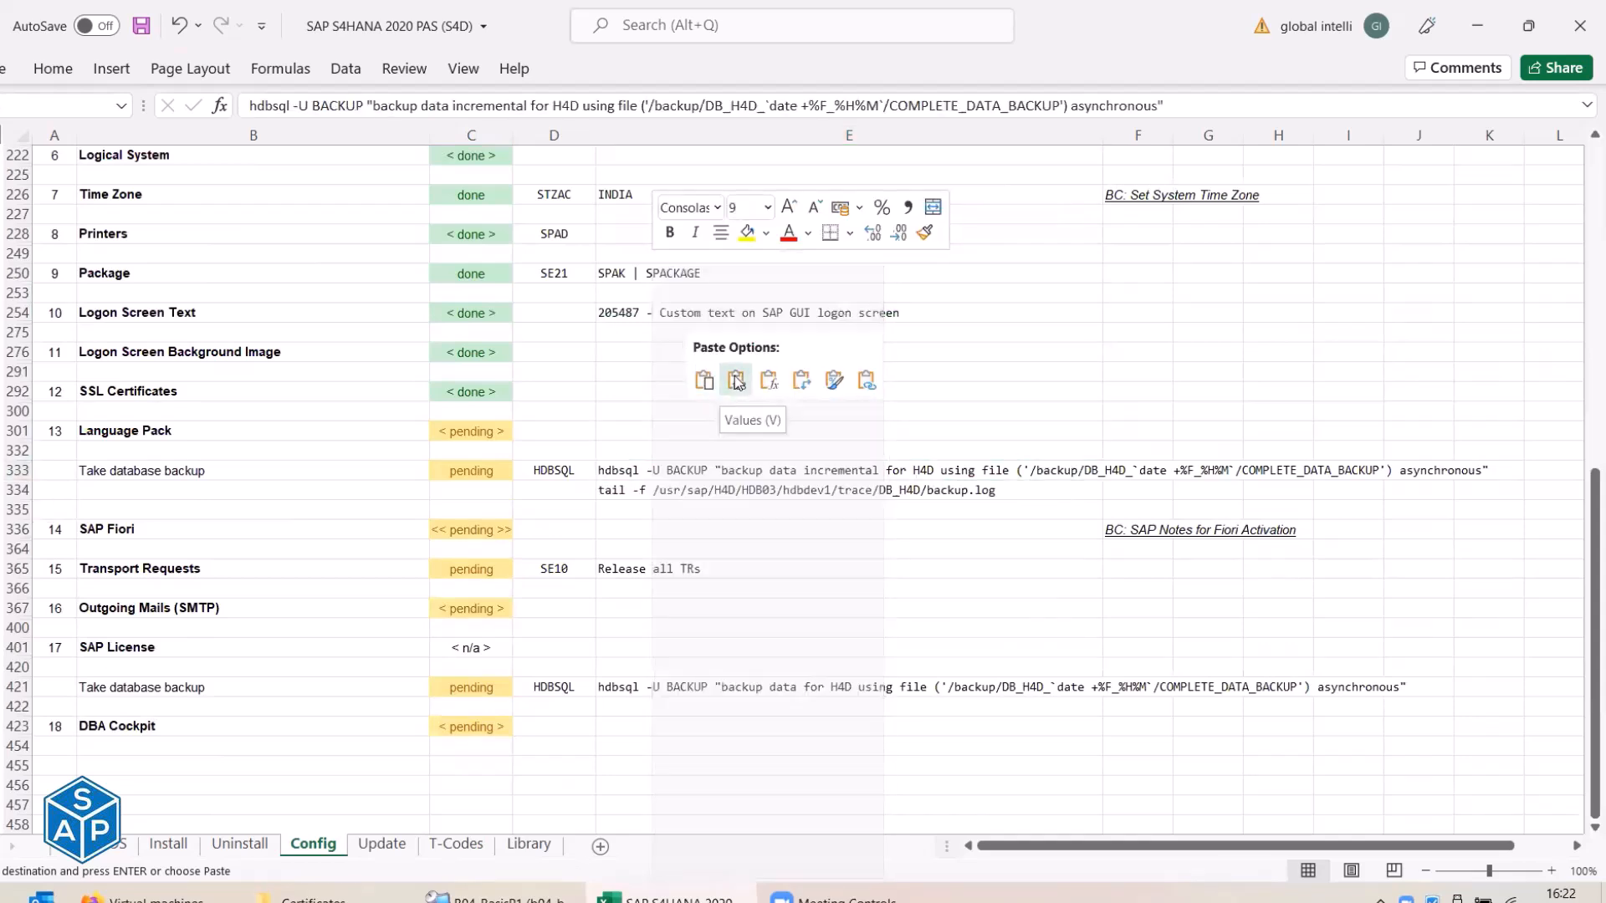
pyautogui.click(768, 381)
pyautogui.click(676, 475)
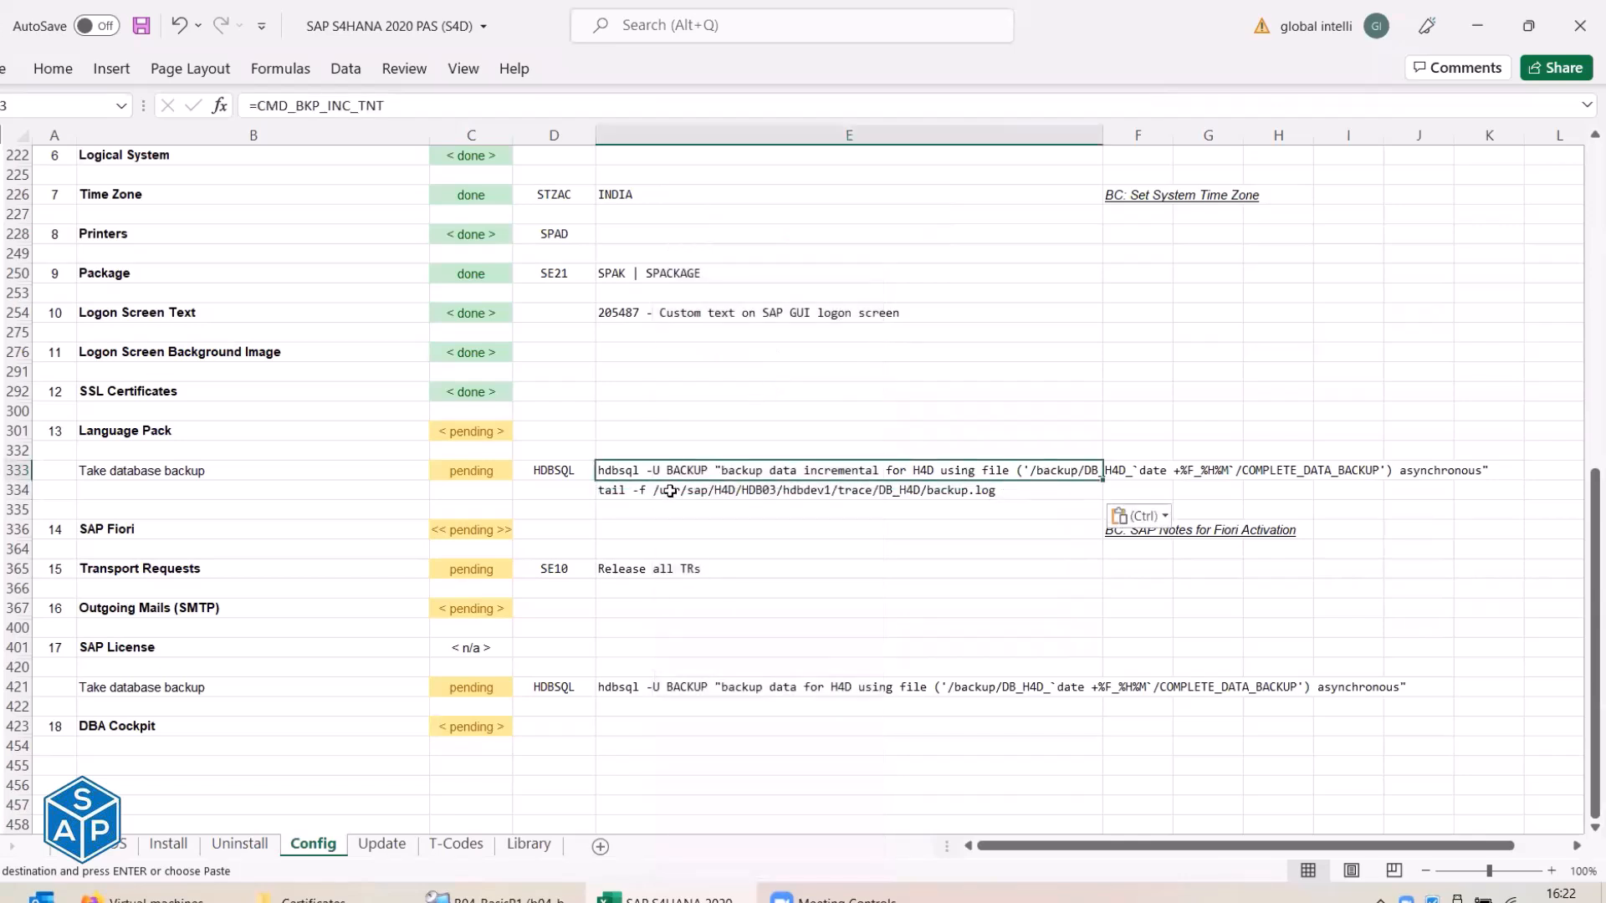
pyautogui.click(667, 494)
pyautogui.hotkey('ctrl', 's')
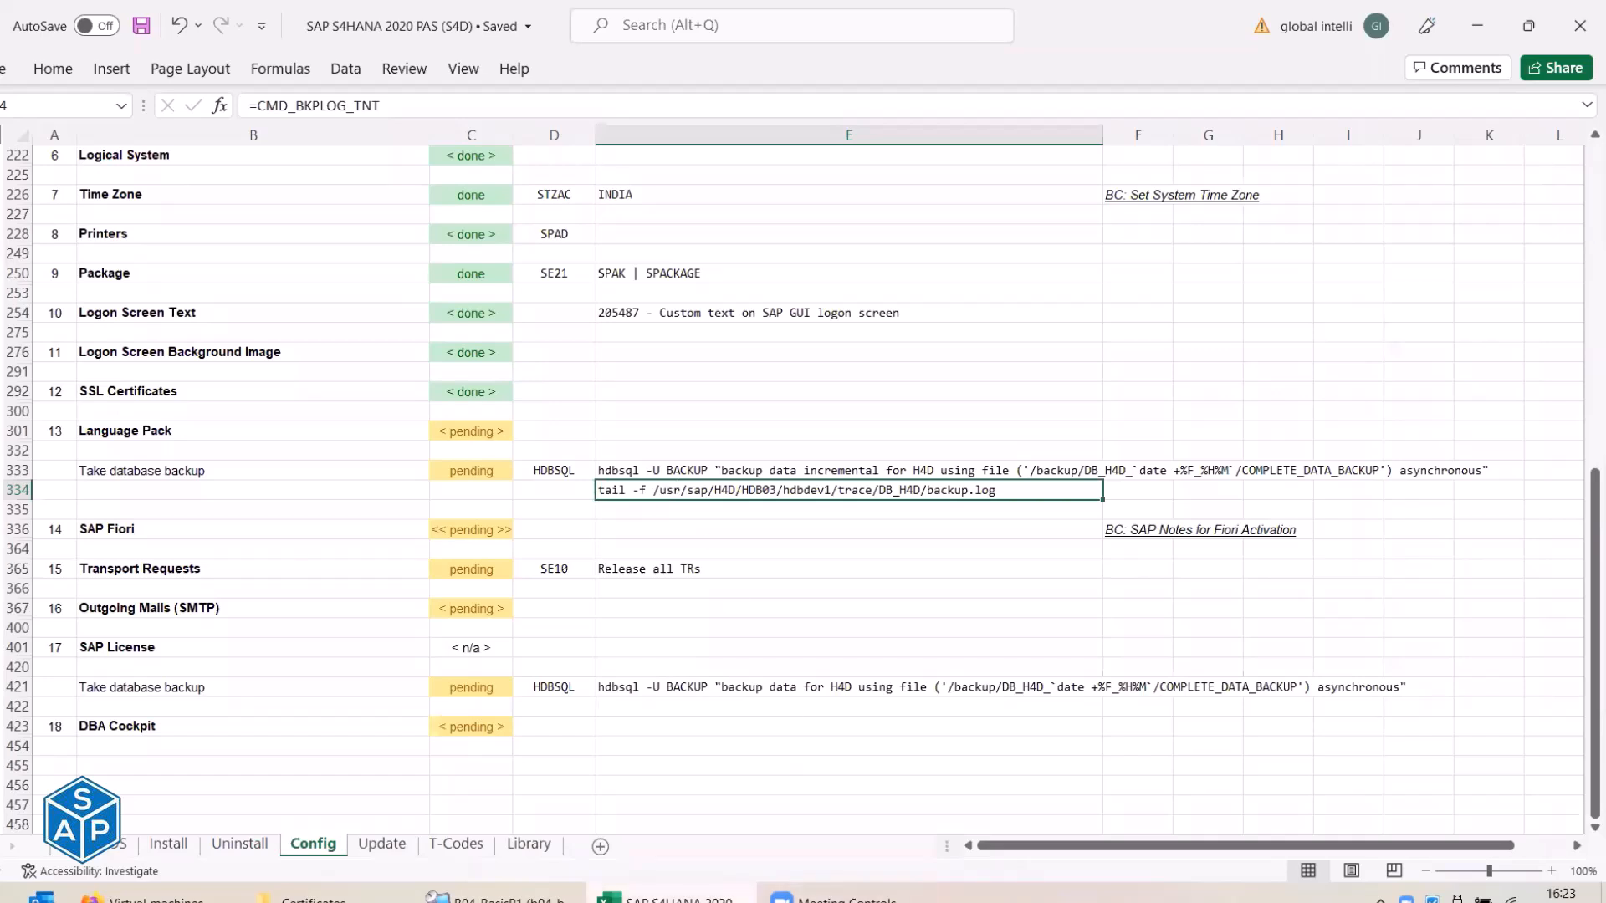
pyautogui.click(494, 896)
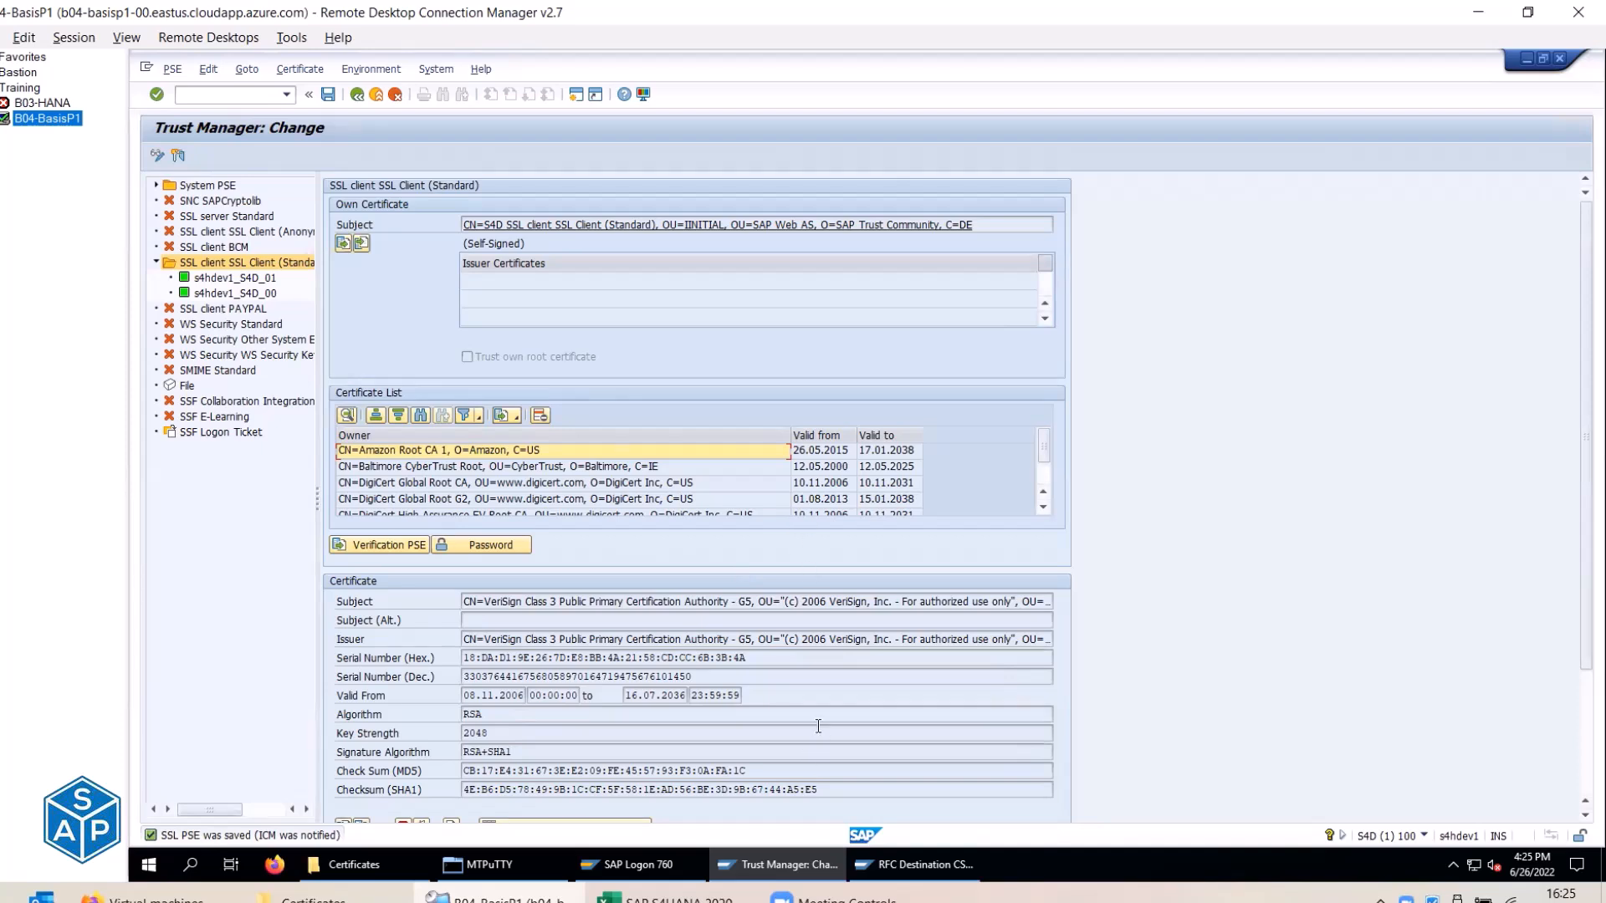
# In the Excel checklist, collapse the SSL Certificates group and expand the Language Pack group.
pyautogui.moveTo(869, 891)
pyautogui.hotkey('alt', 'Tab')
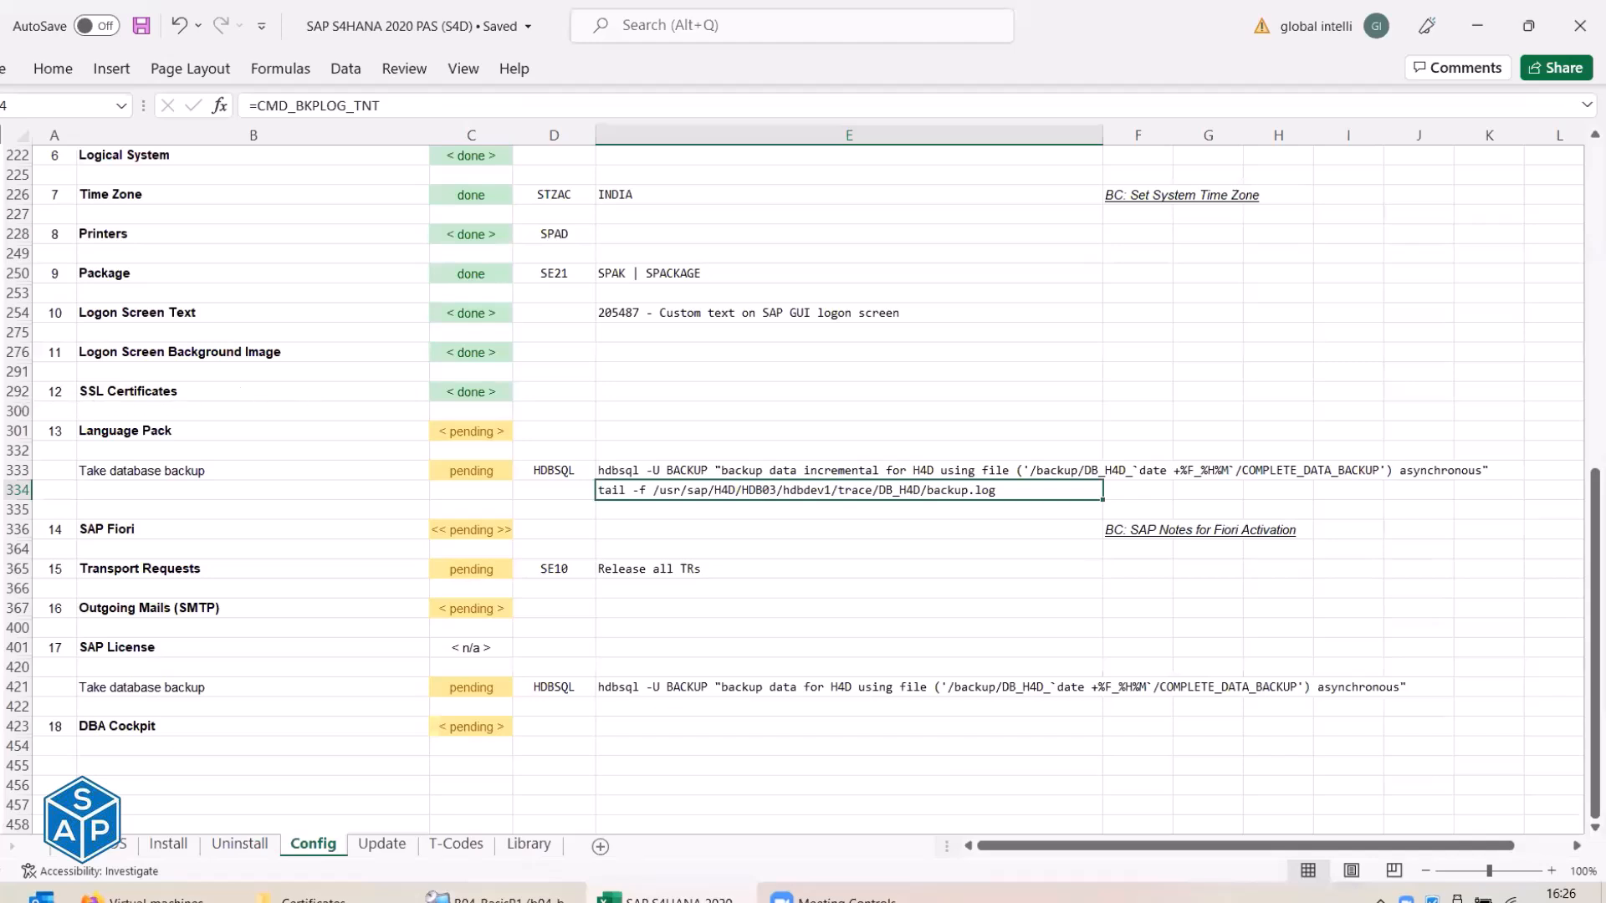
pyautogui.click(1, 411)
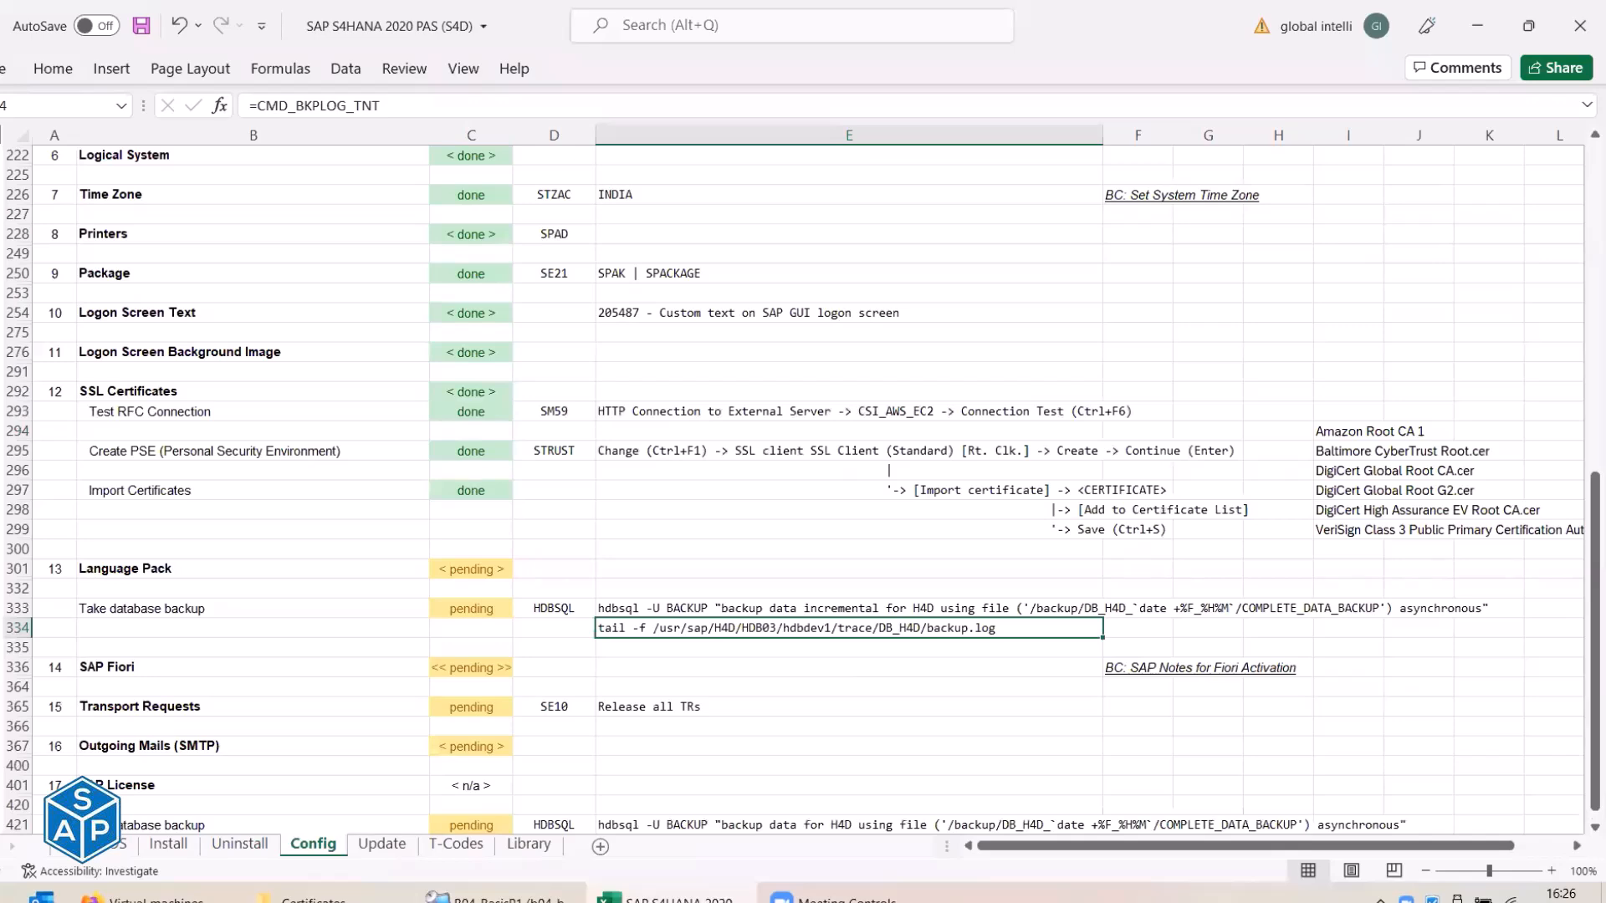
pyautogui.click(2, 548)
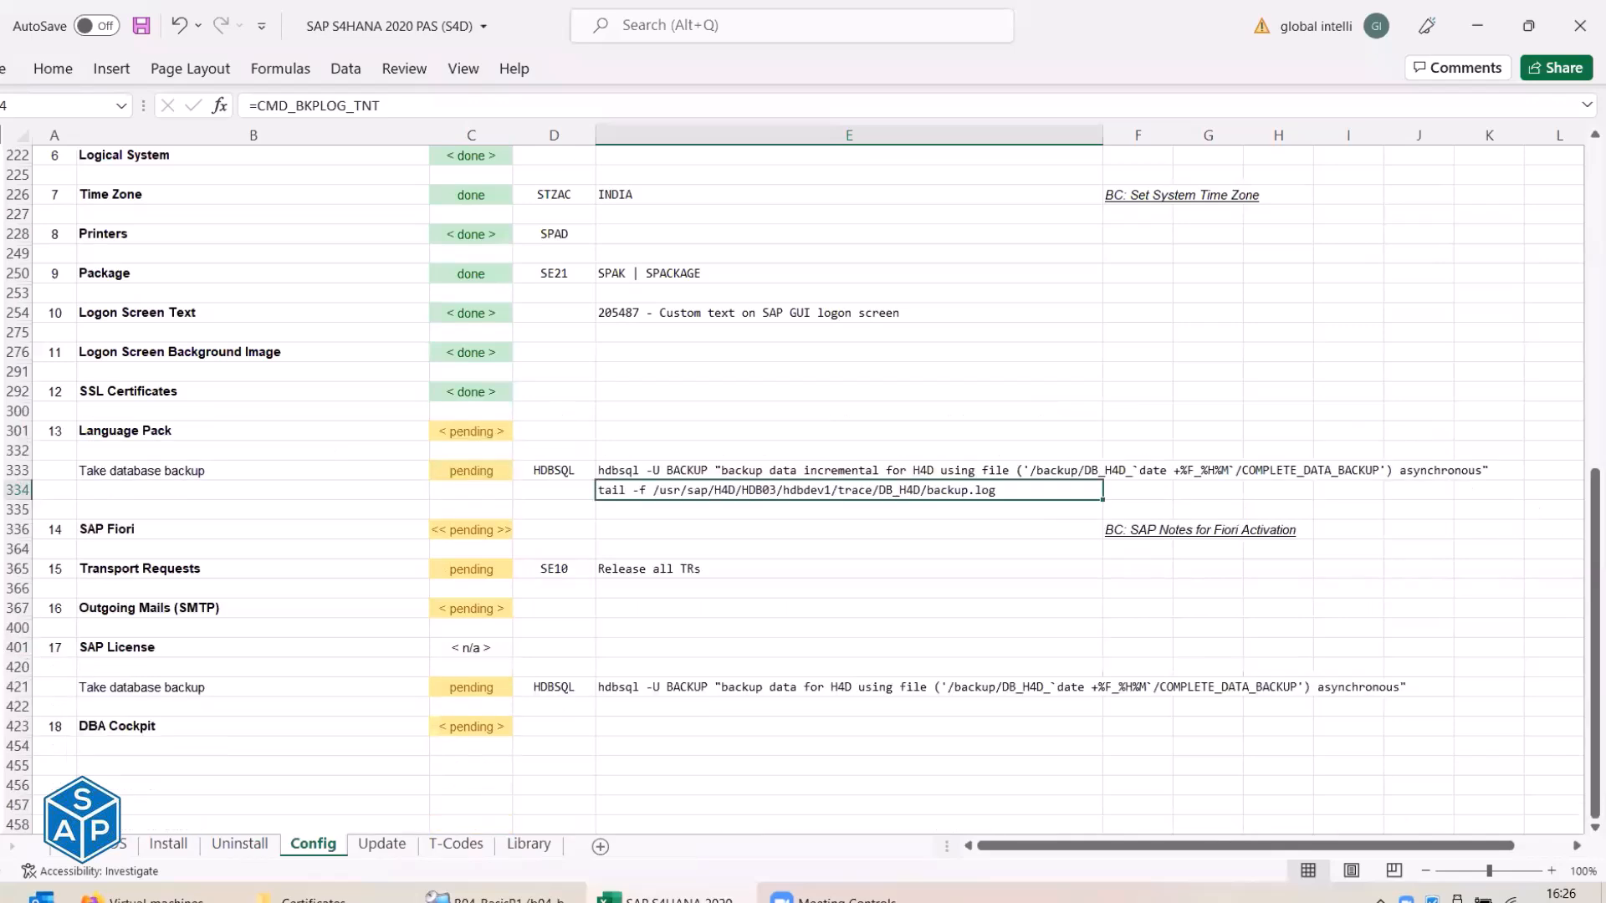
pyautogui.click(2, 451)
pyautogui.scroll(-3, 210, 292)
# Select the Language Pack heading to review its four pending steps, then return to the SAP remote session.
pyautogui.click(168, 235)
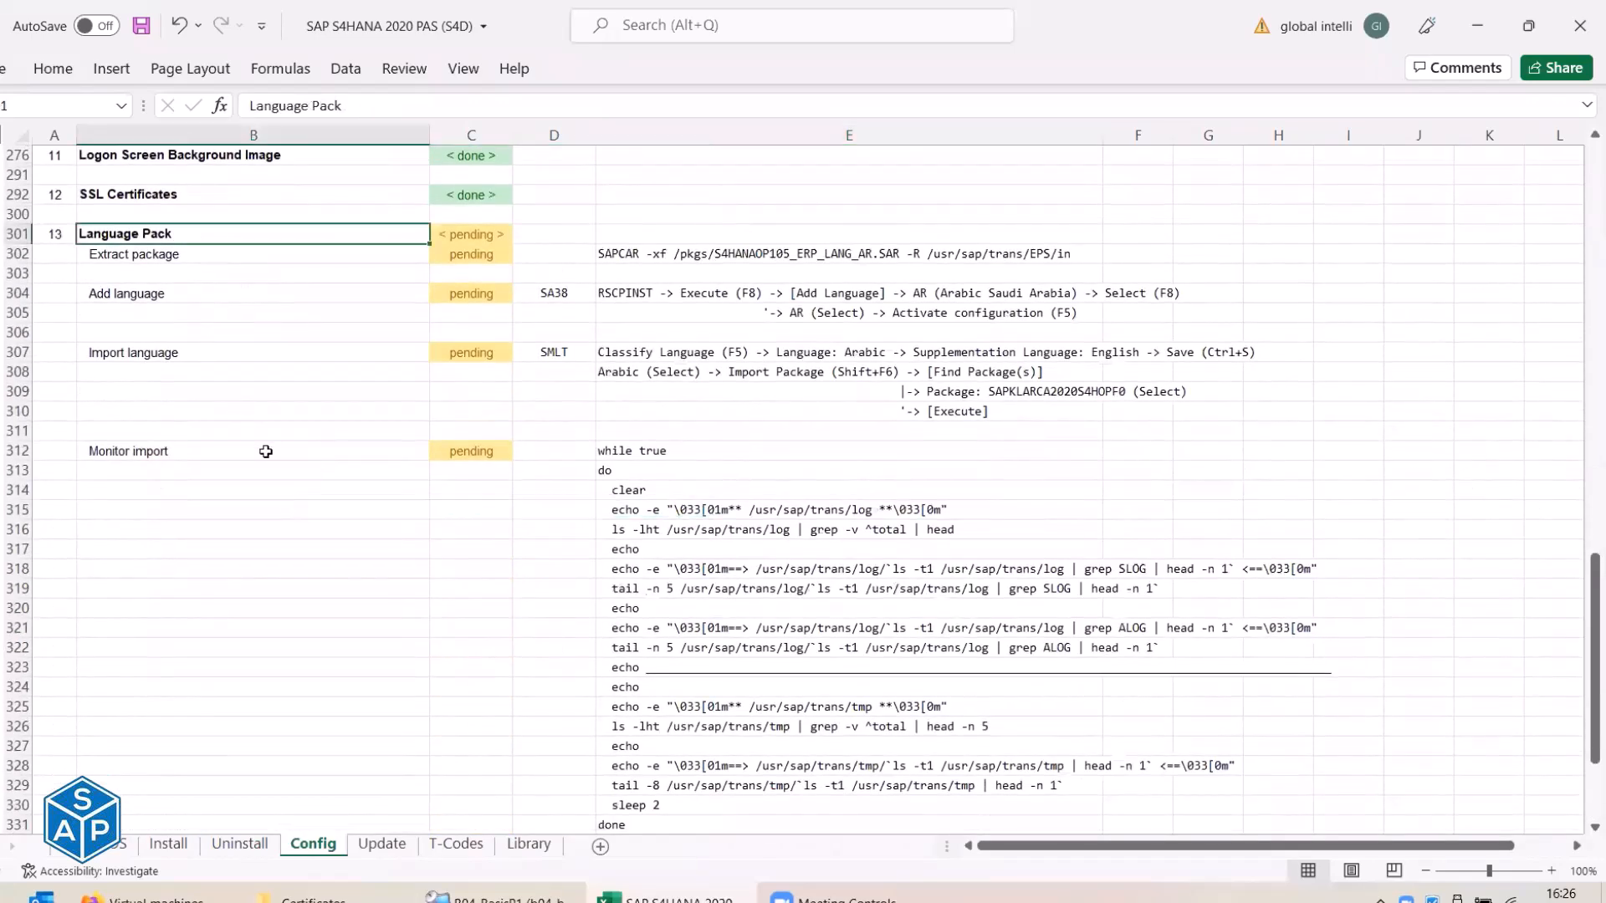
pyautogui.scroll(-1, 265, 452)
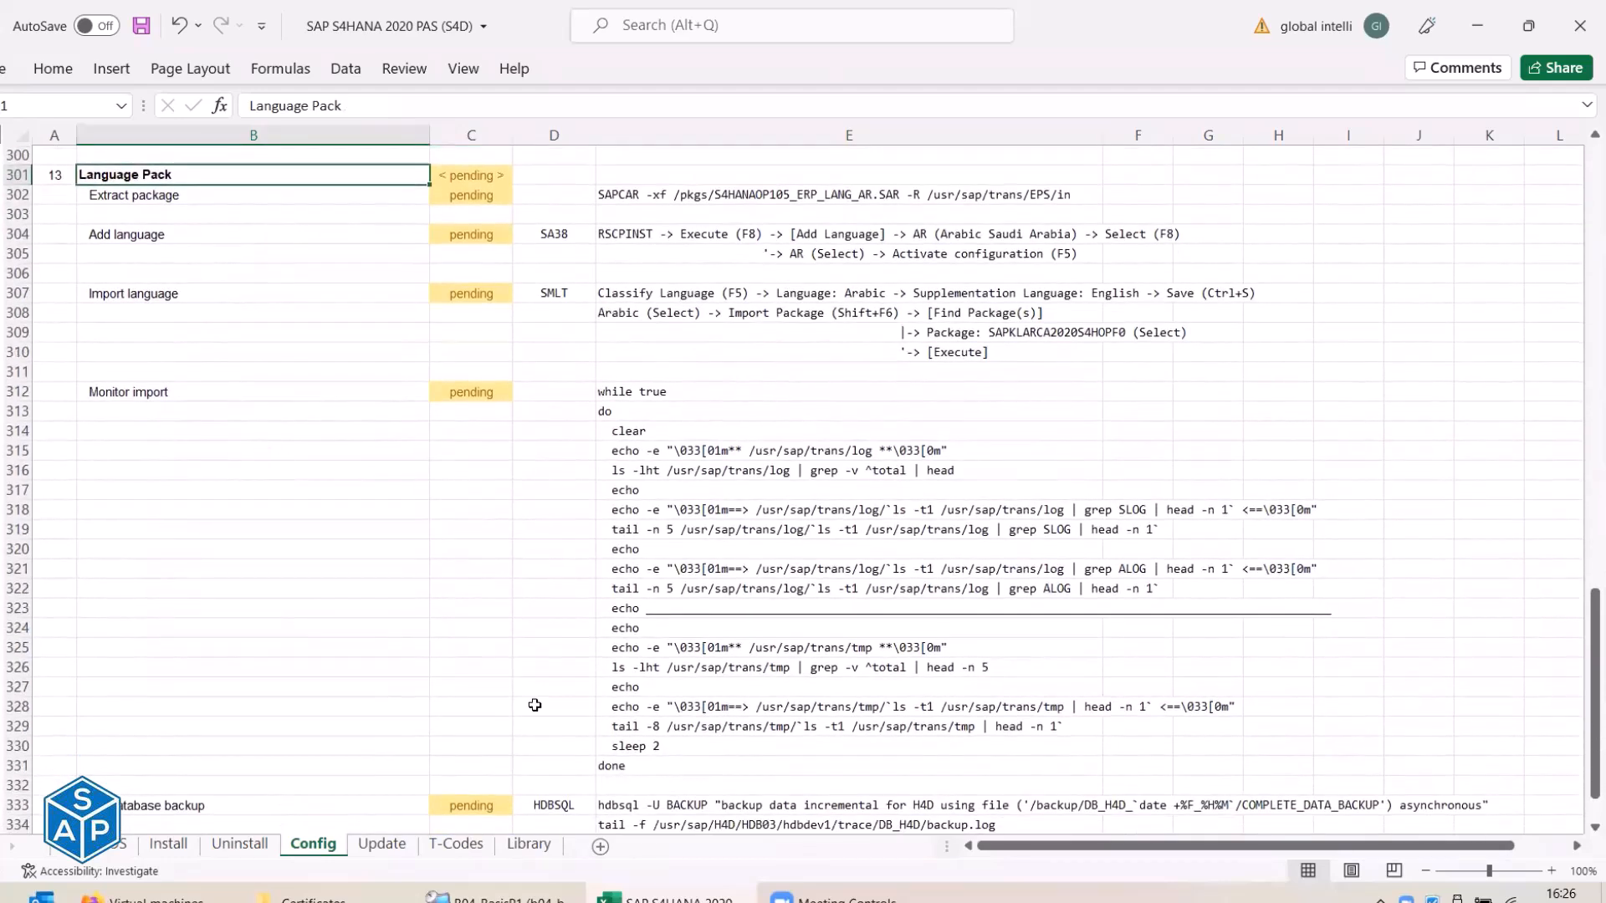
pyautogui.moveTo(498, 896)
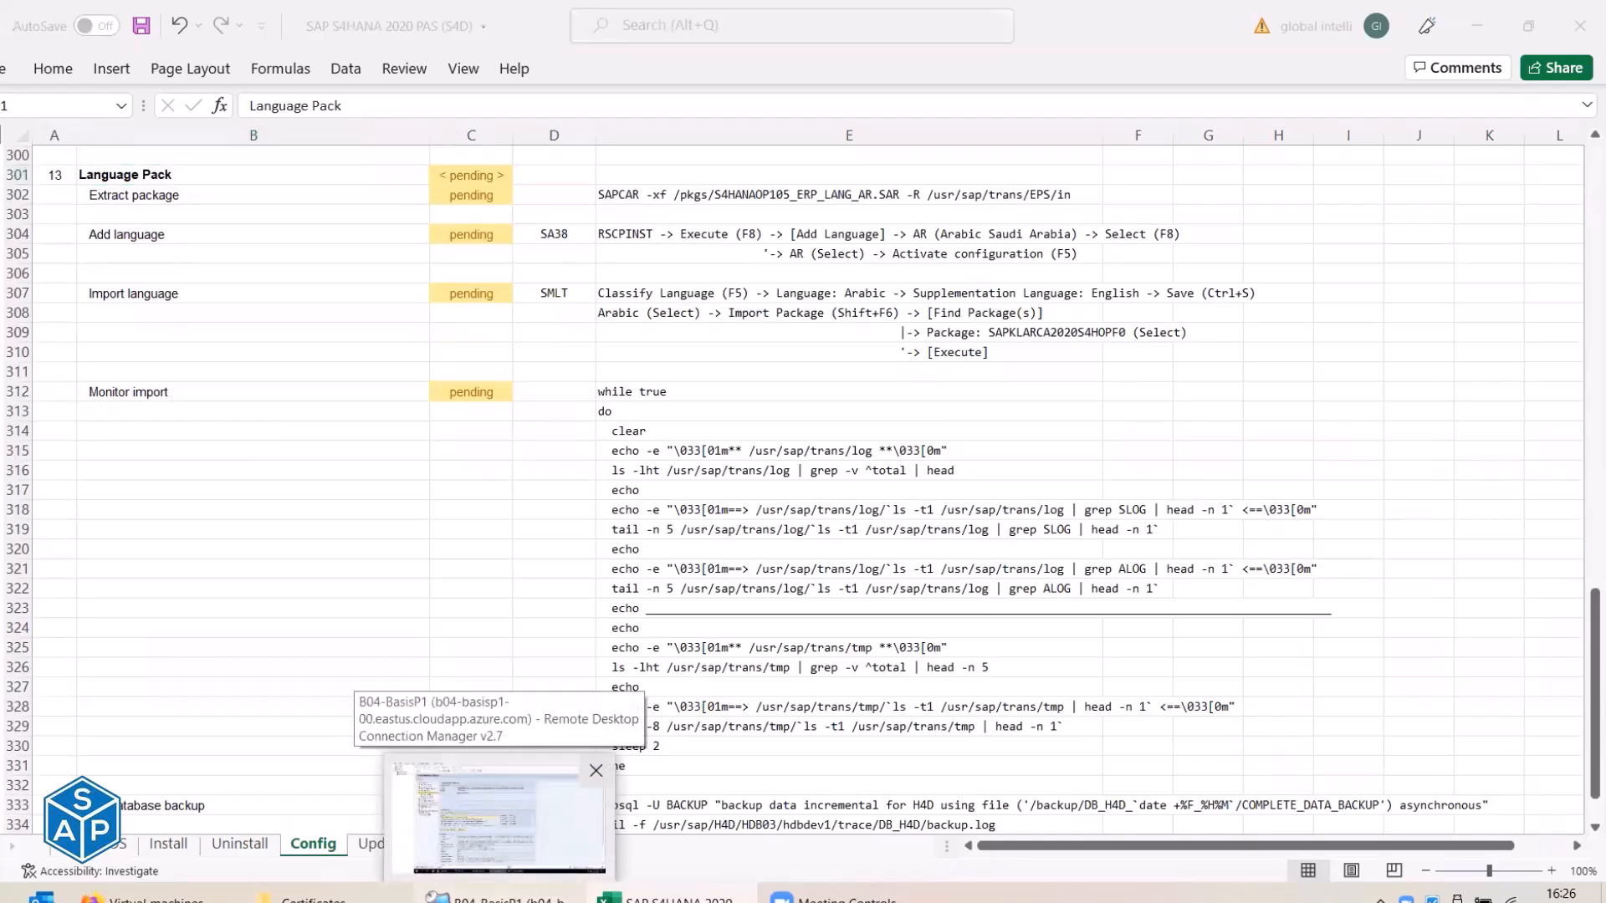
pyautogui.click(499, 815)
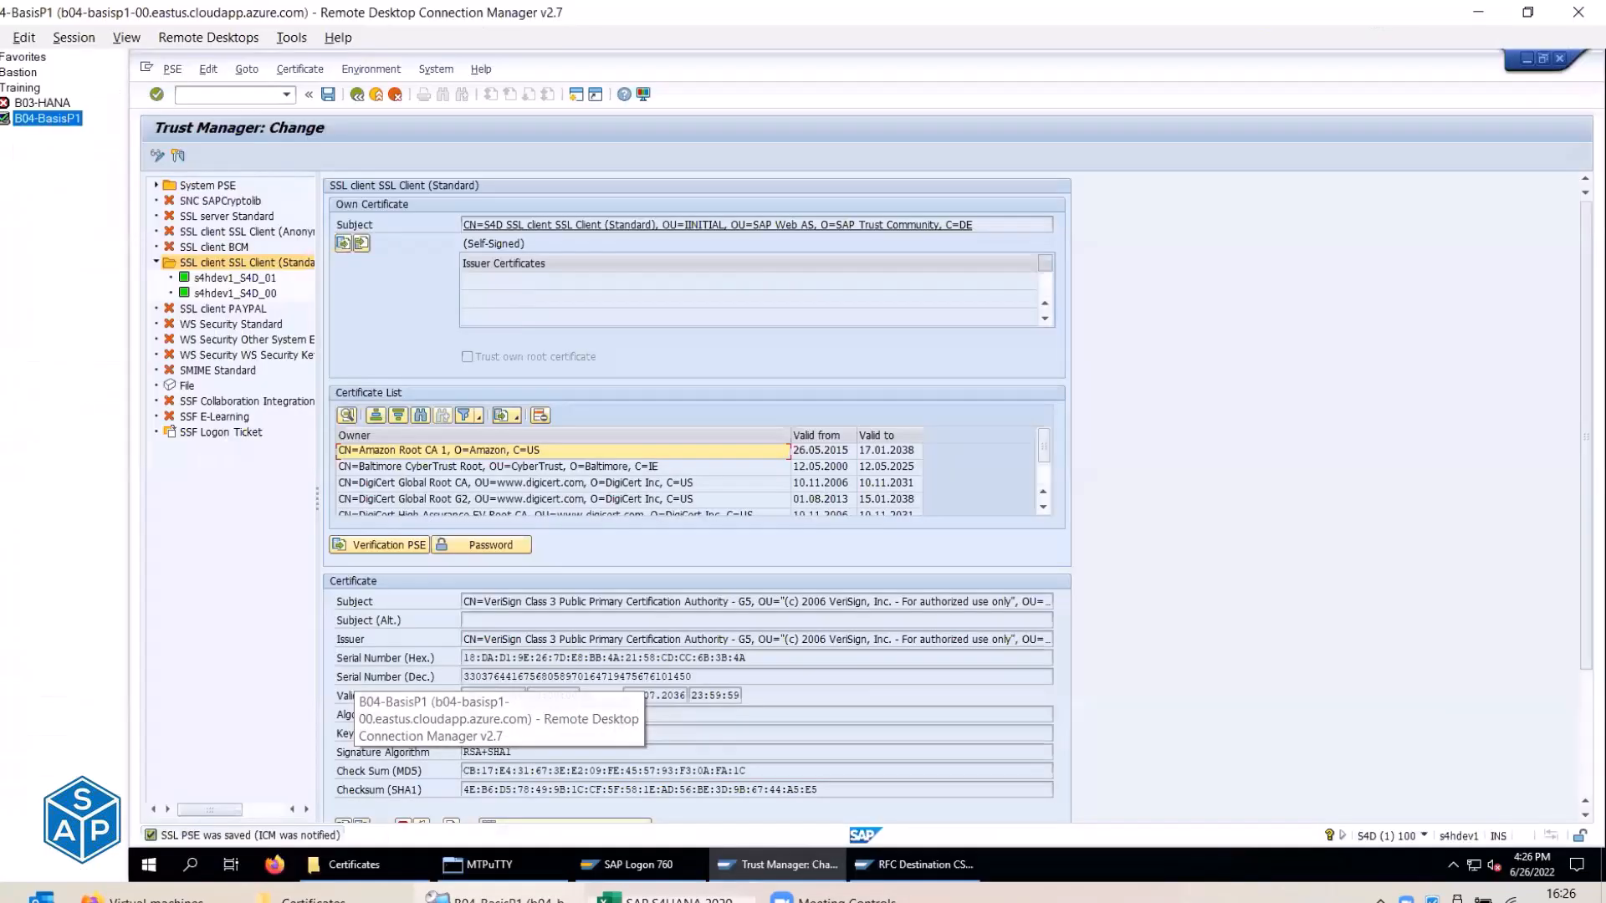
# Exit the Trust Manager and the RFC destination CSI_AWS_S3 display, closing the extra SAP session.
pyautogui.click(376, 95)
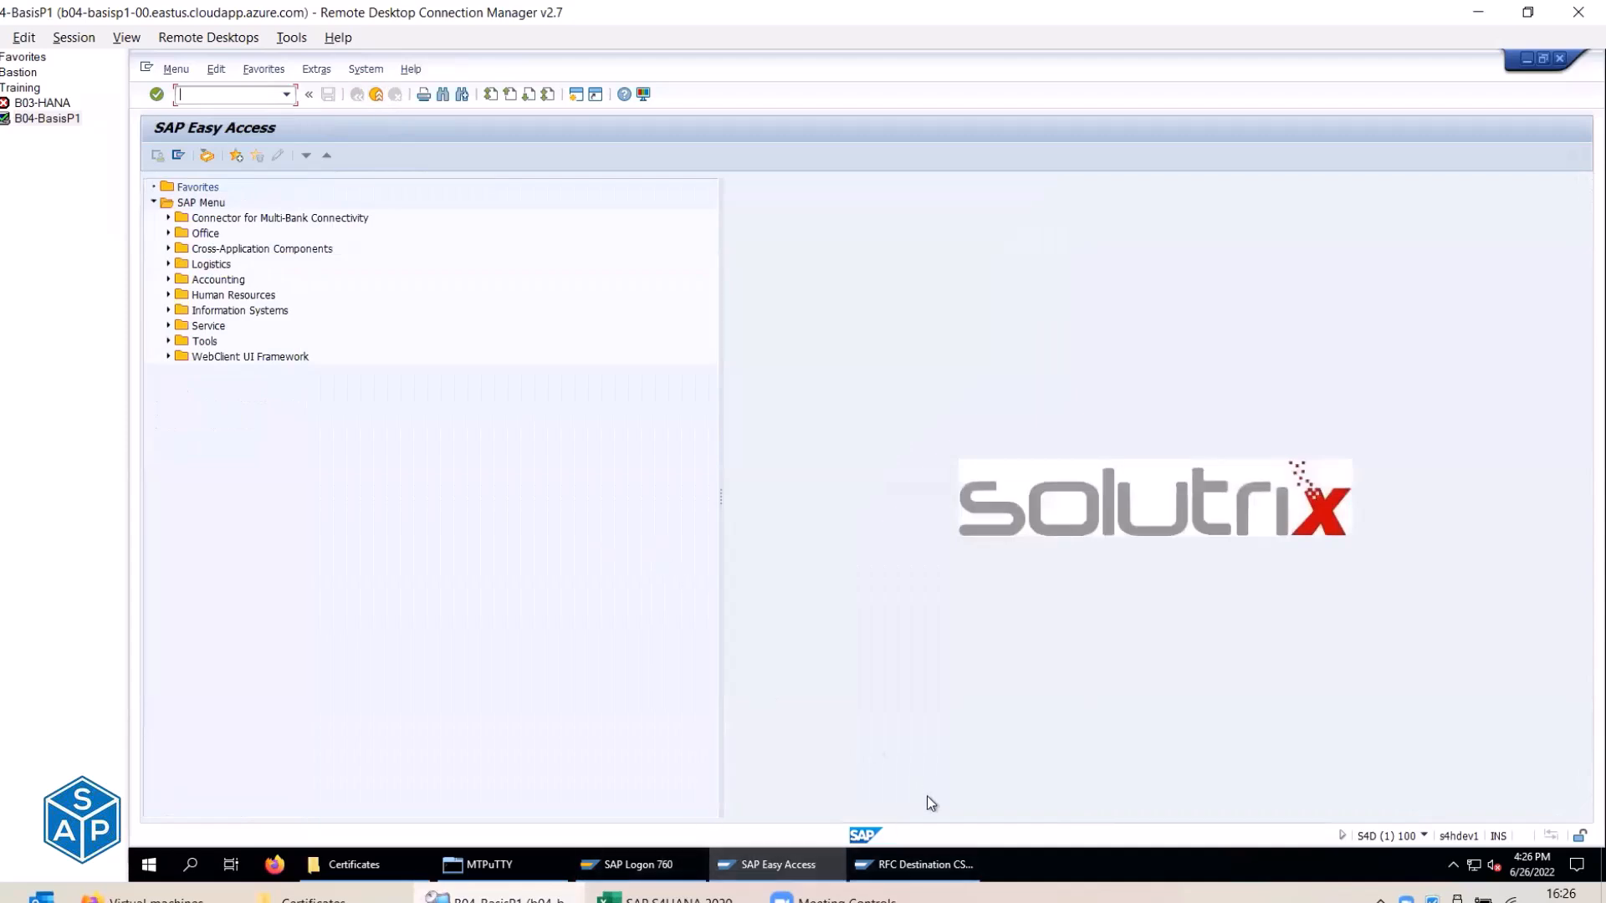
pyautogui.click(919, 863)
pyautogui.click(377, 95)
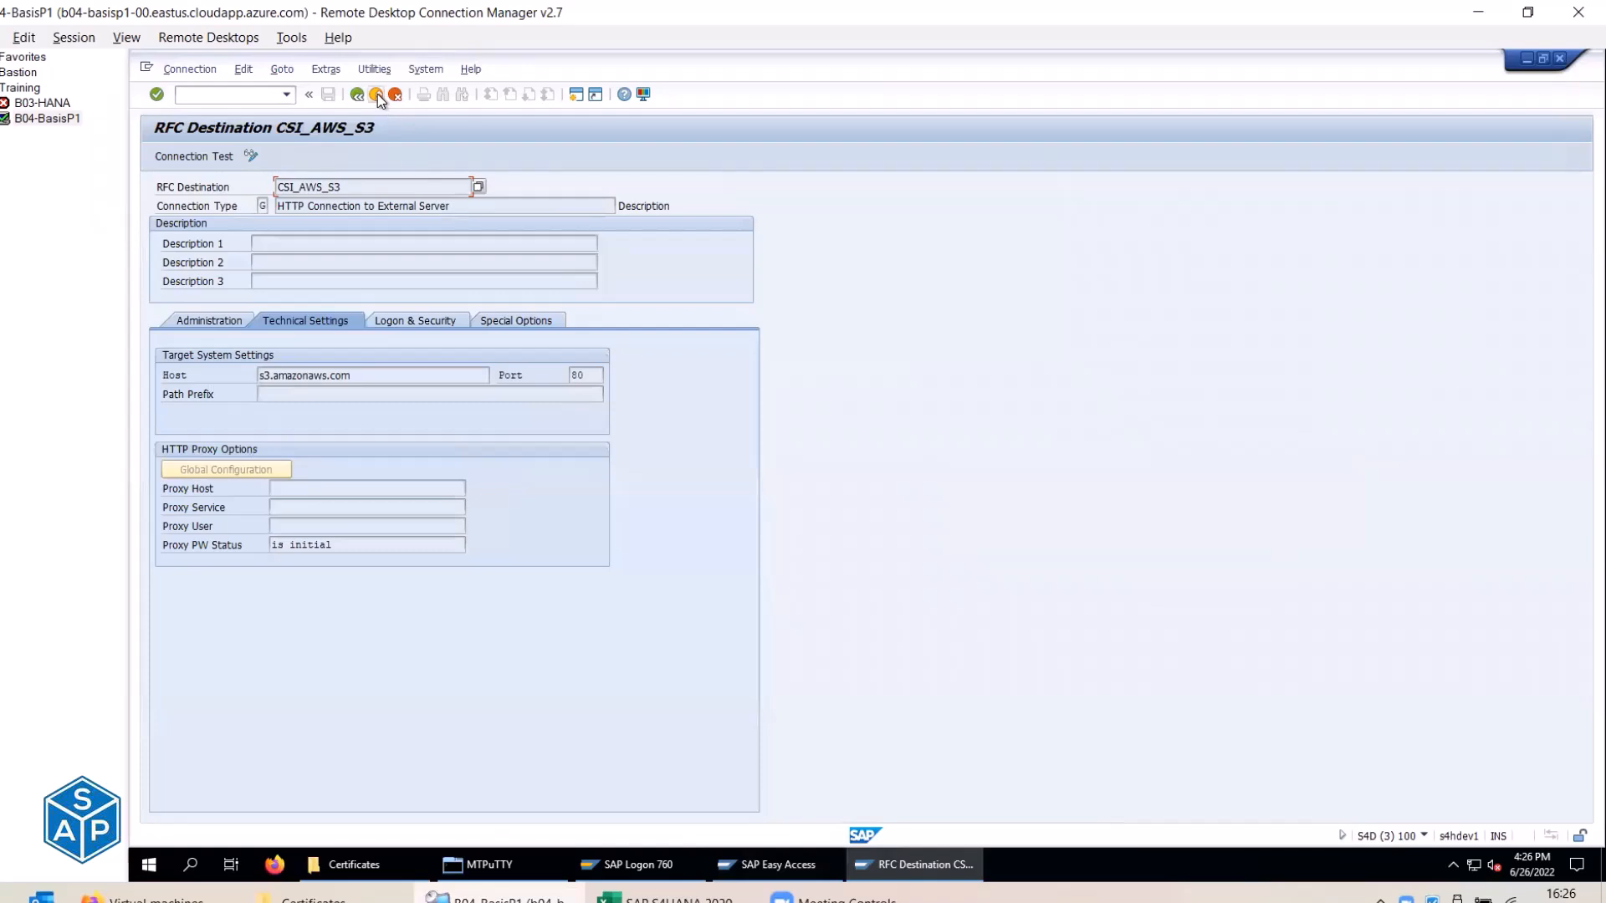
pyautogui.click(377, 95)
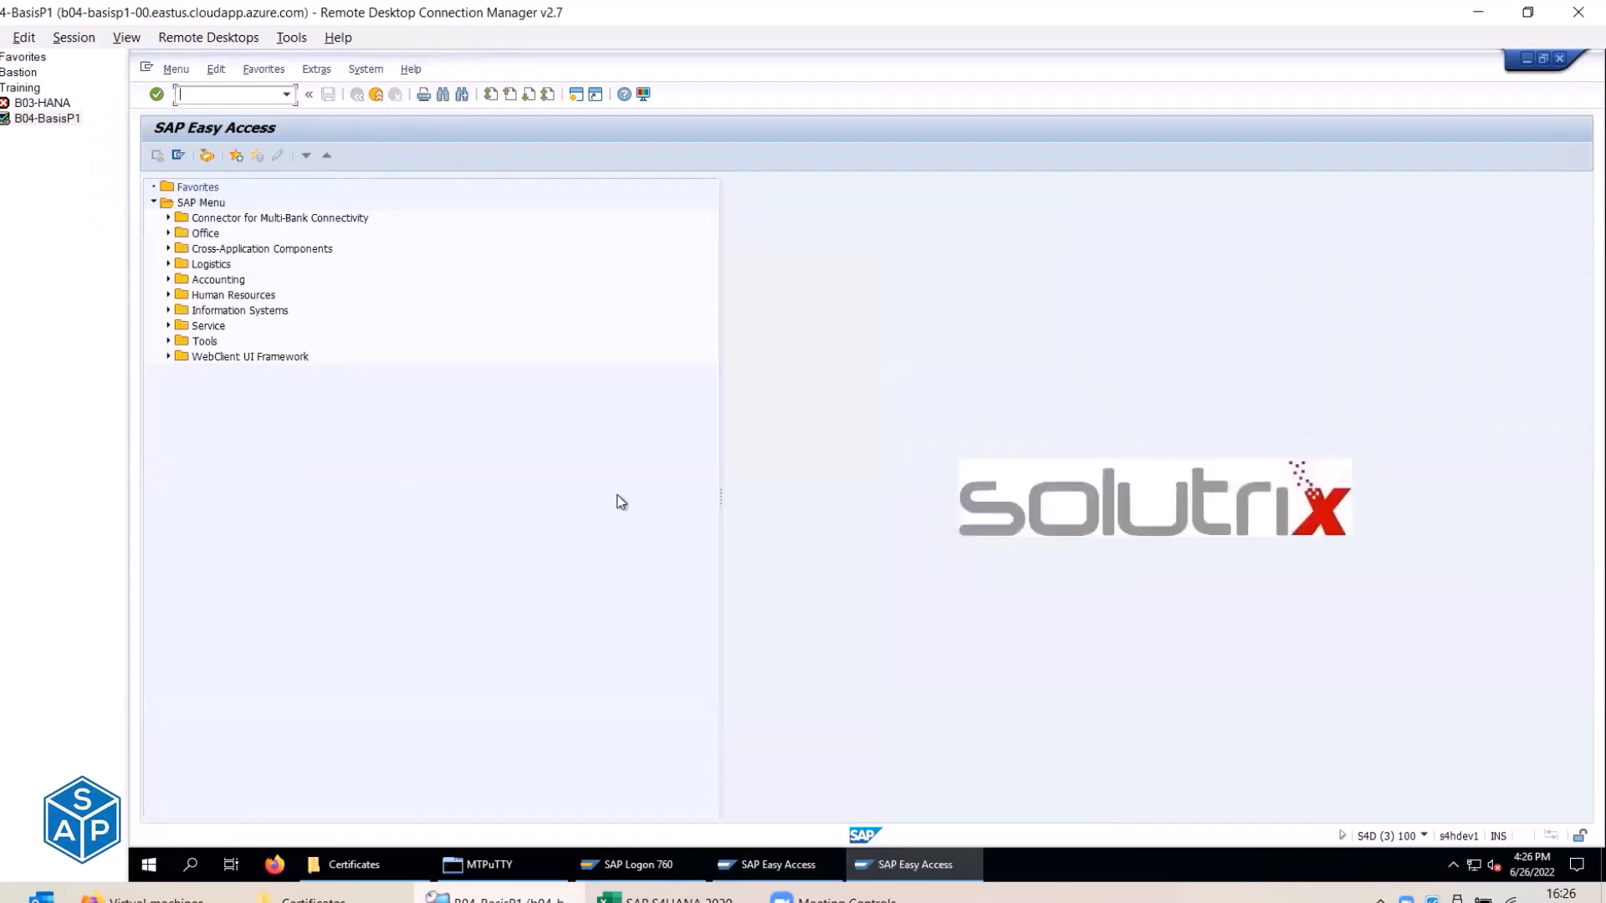
pyautogui.click(377, 96)
# Start a new logon to SAP S/4HANA 2020 from SAP Logon.
pyautogui.click(643, 864)
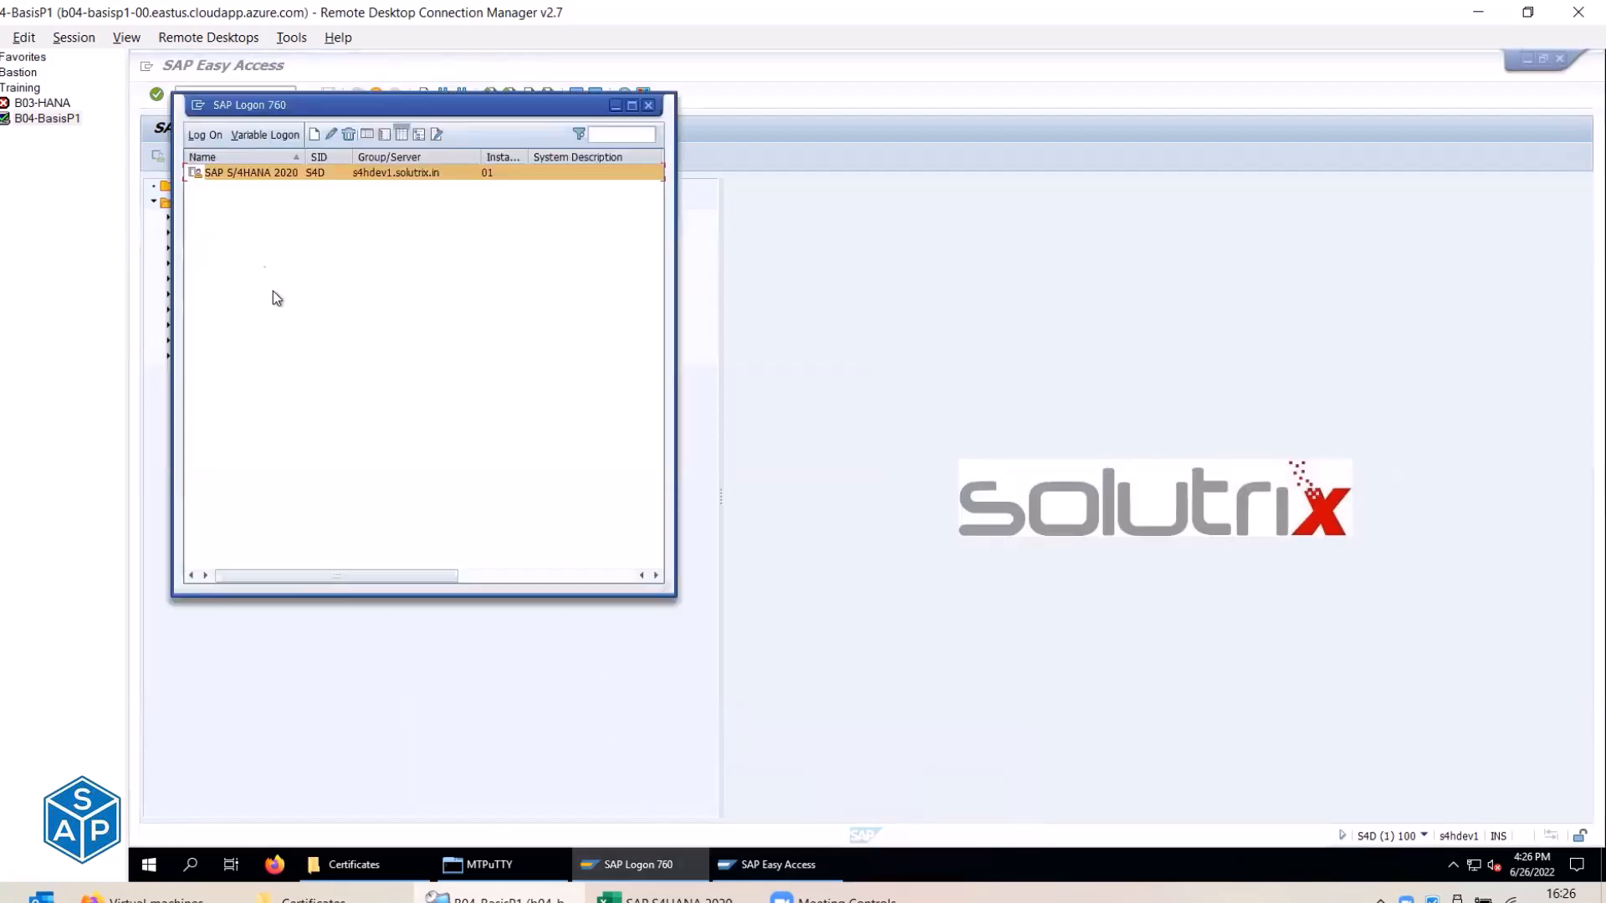
pyautogui.doubleClick(231, 172)
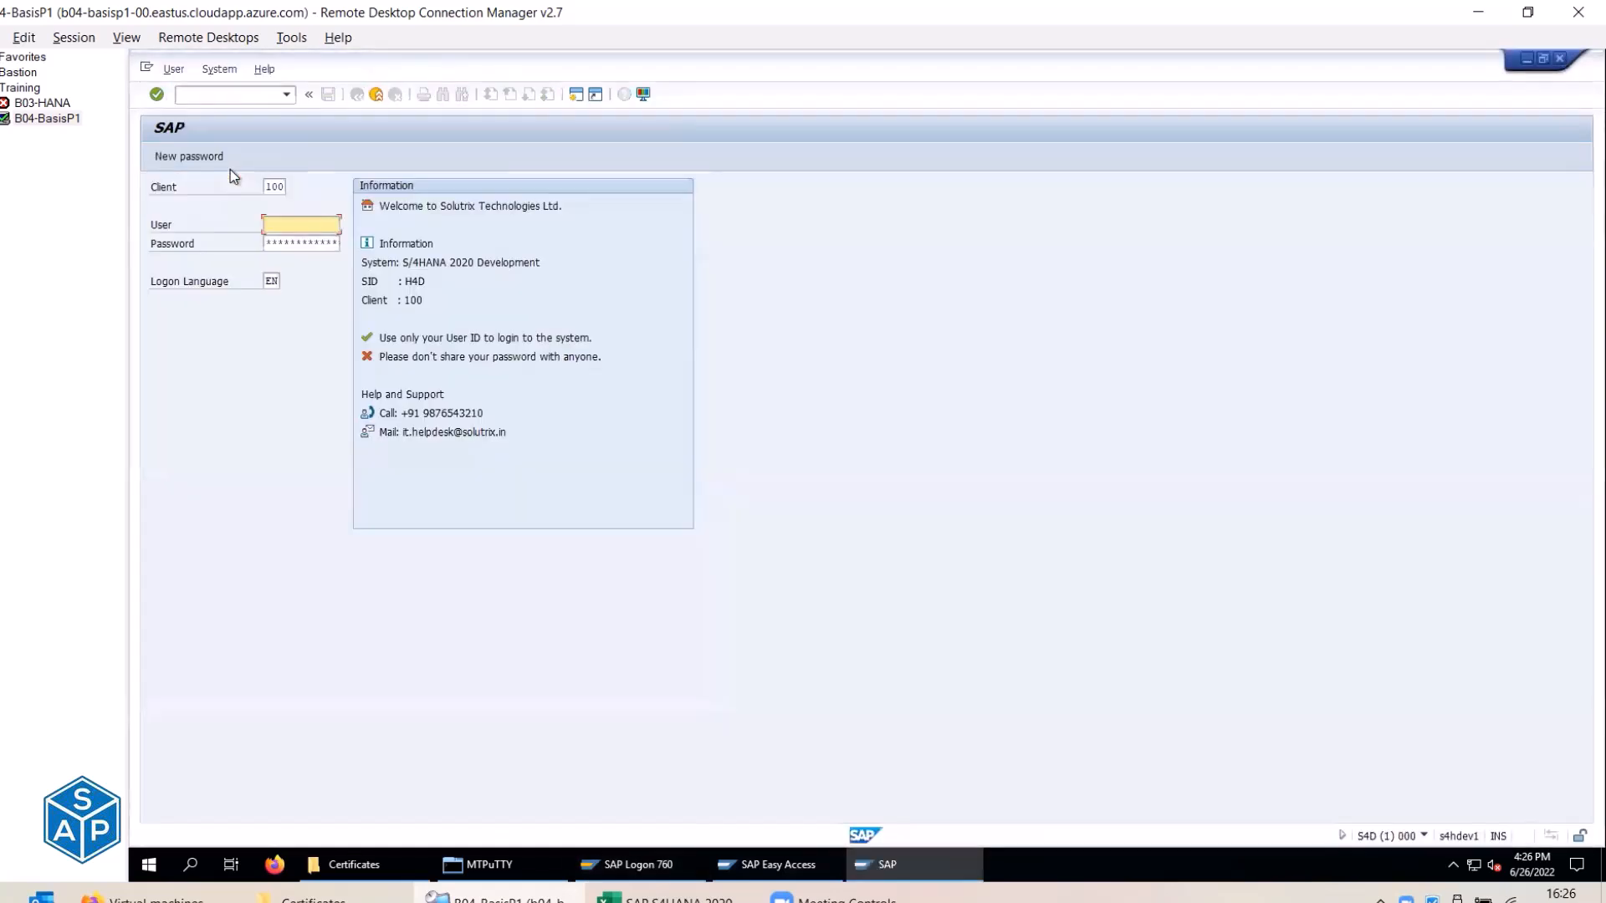
pyautogui.click(271, 281)
pyautogui.click(178, 285)
# Log on with the saved admin user and language DE, keeping existing logons and dismissing the copyright notice.
pyautogui.click(285, 226)
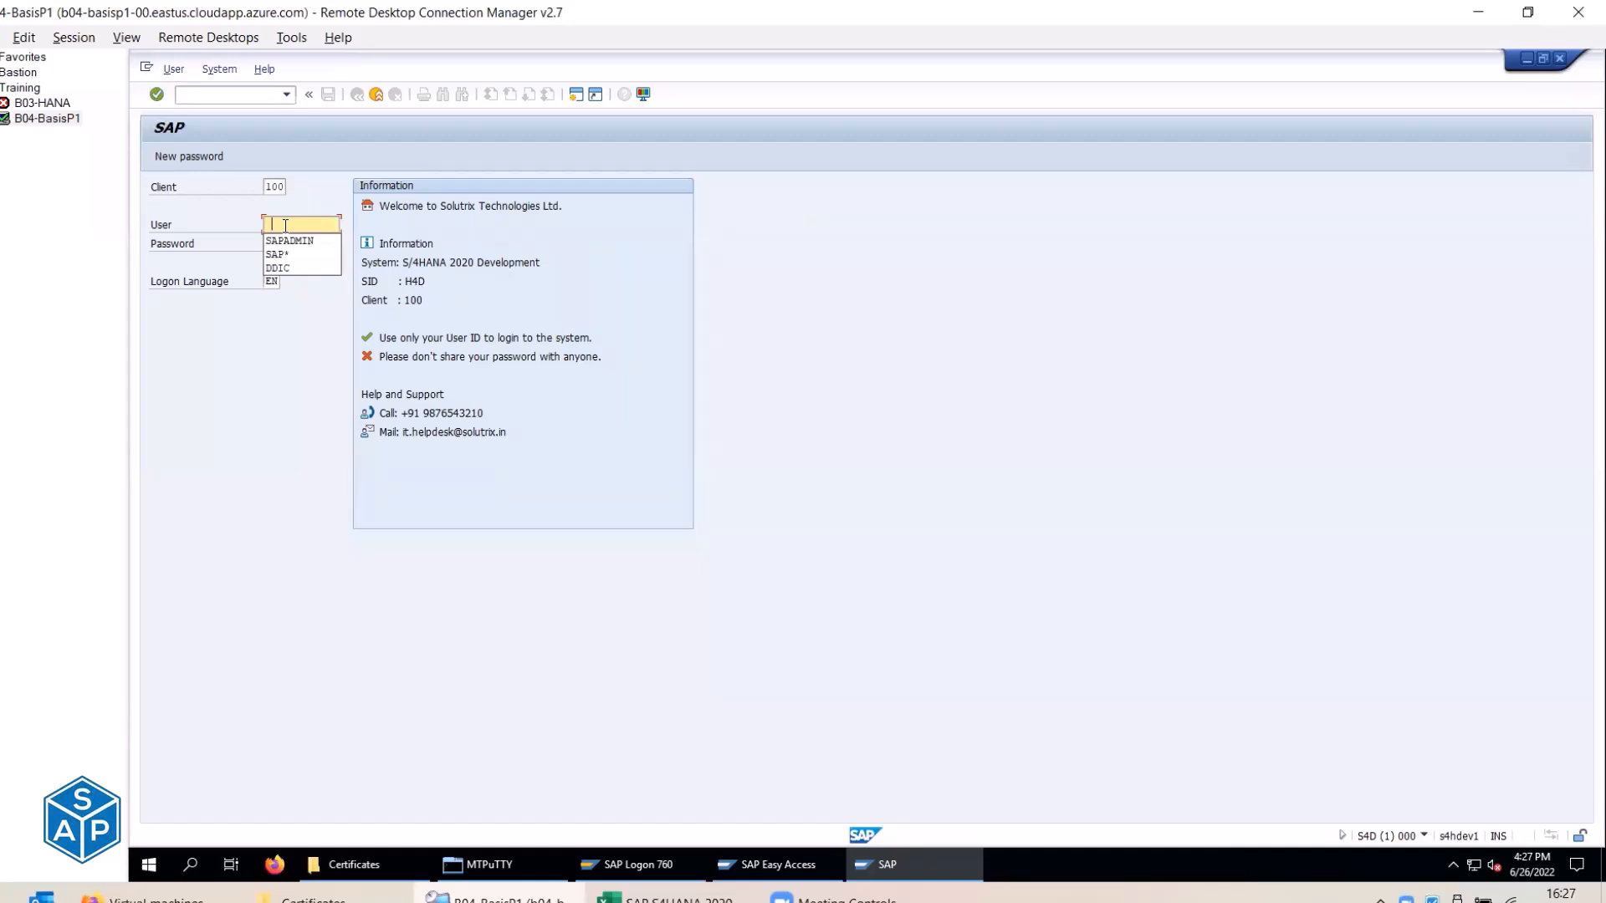
pyautogui.press('Down')
pyautogui.press('Tab')
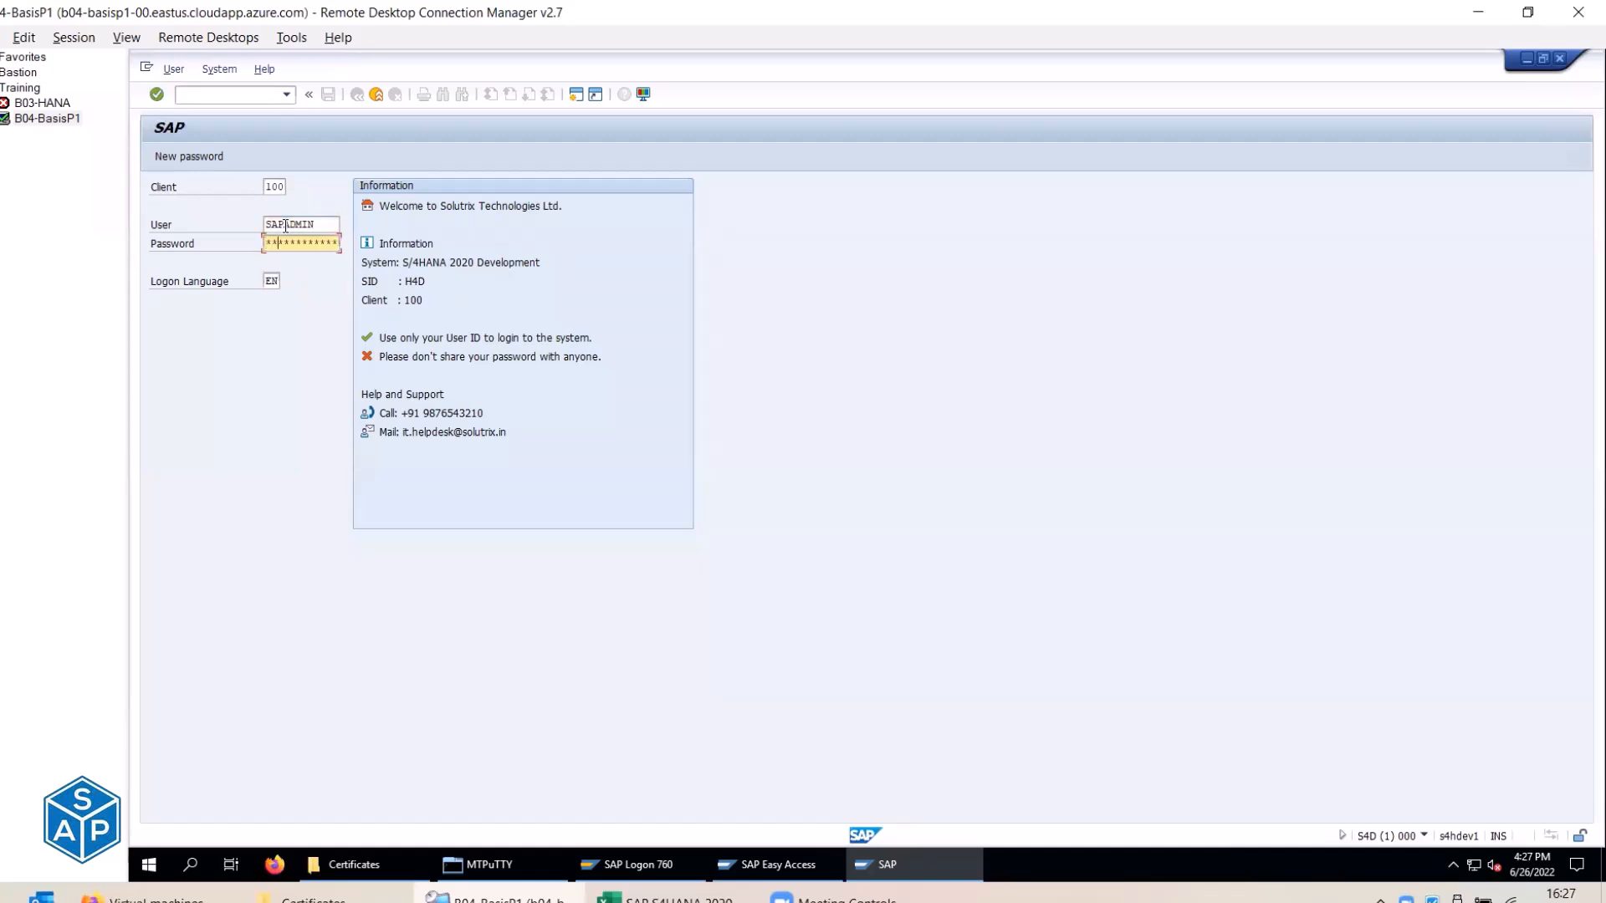
pyautogui.press('Tab')
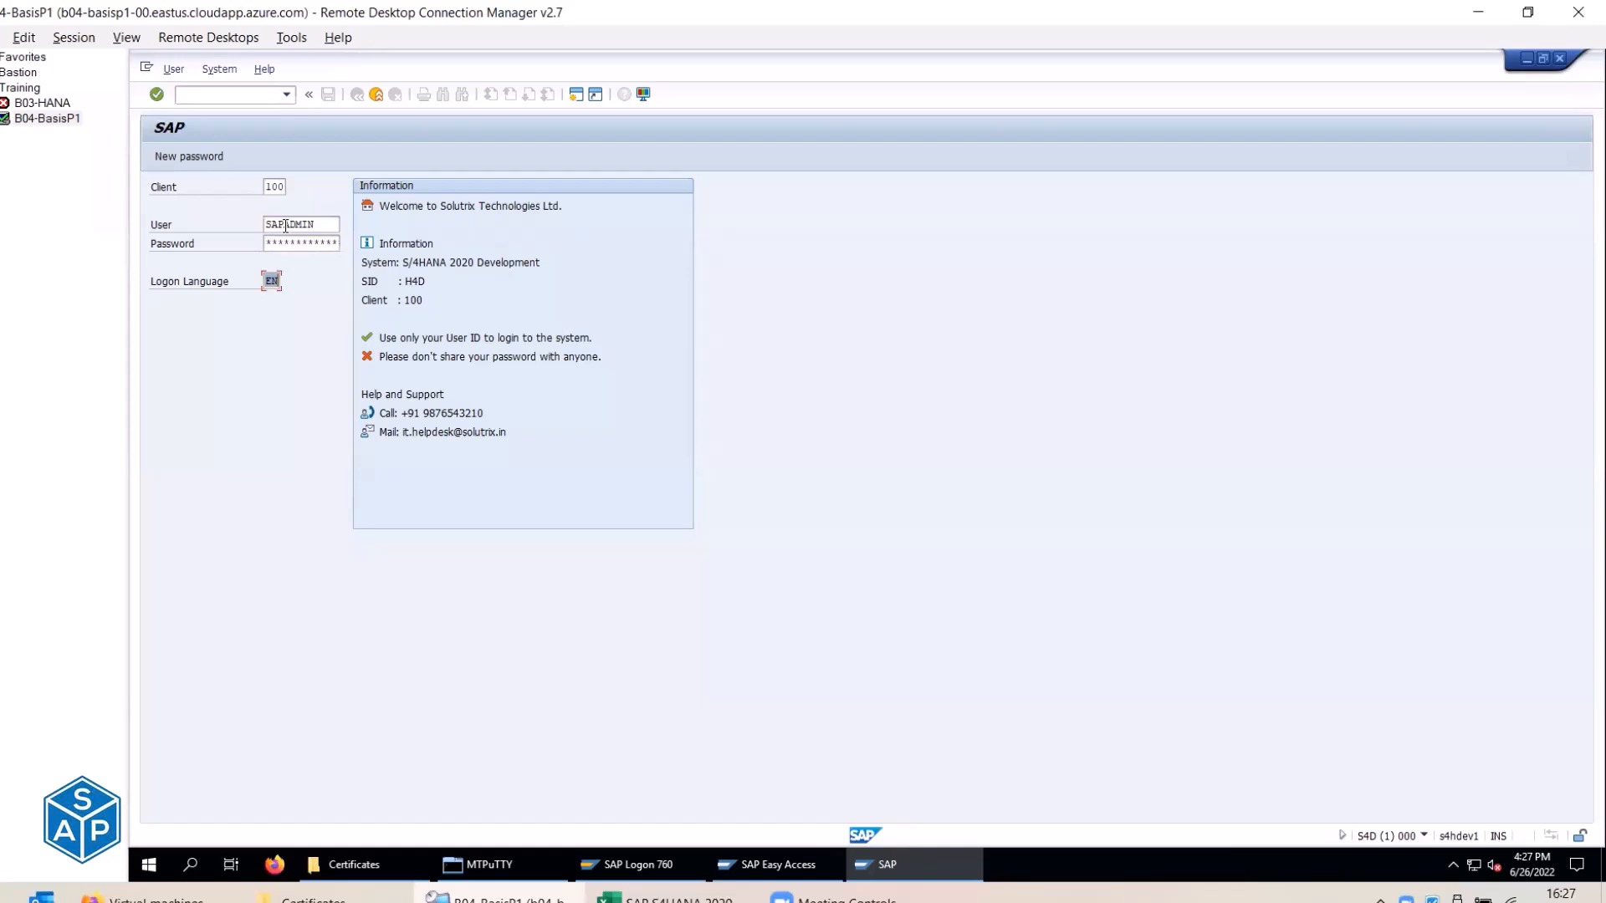
pyautogui.write('DE')
pyautogui.press('Return')
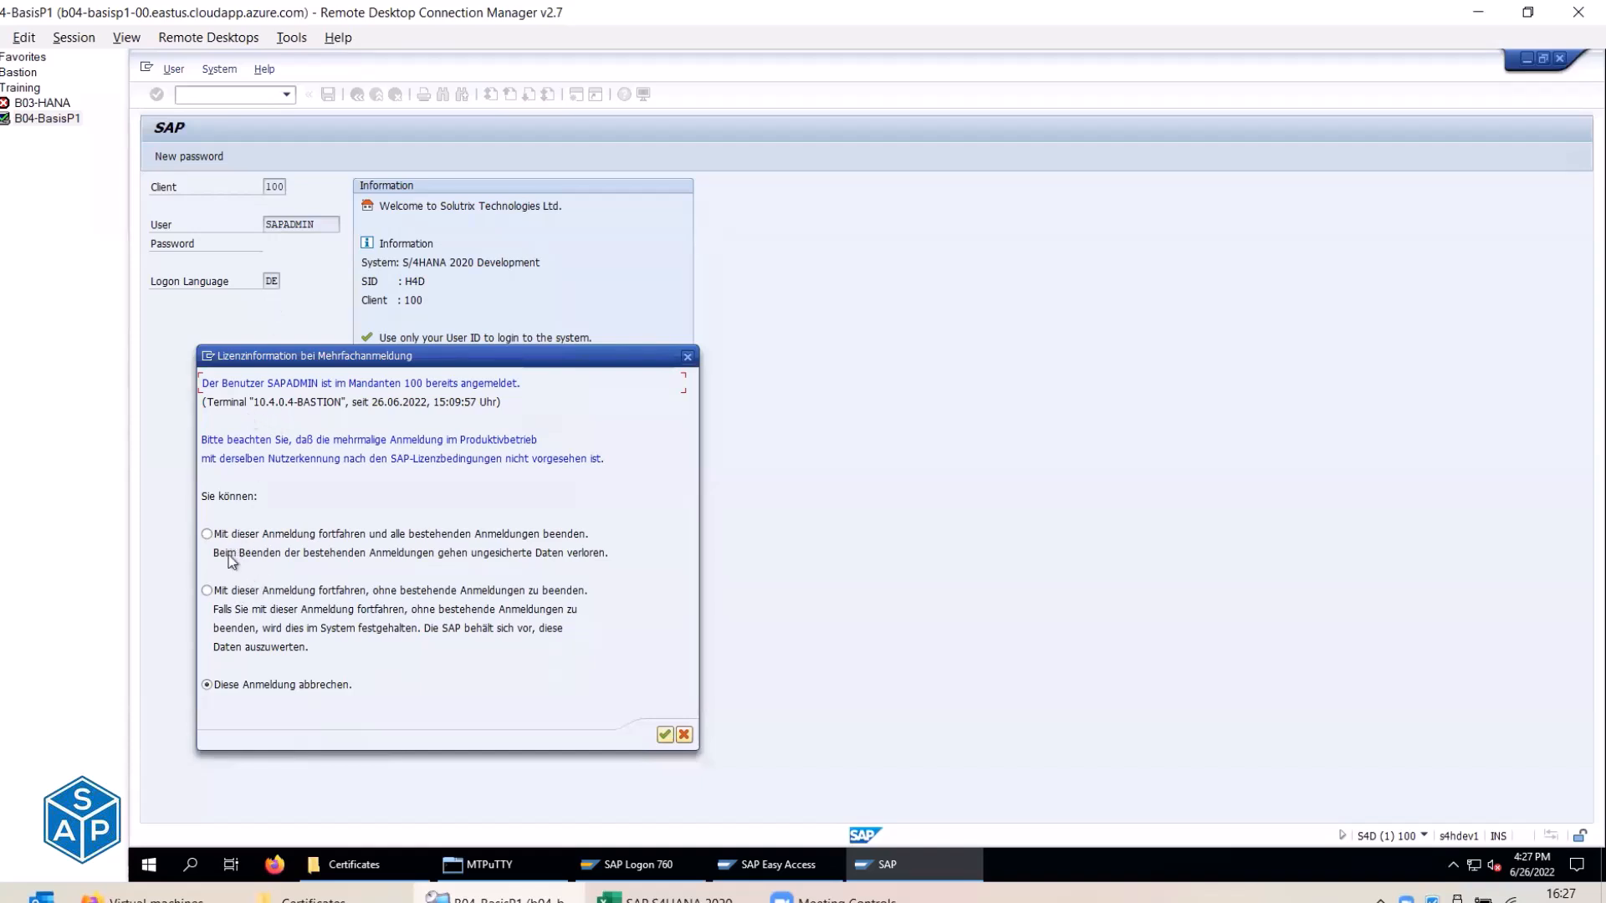
pyautogui.click(230, 594)
pyautogui.click(663, 735)
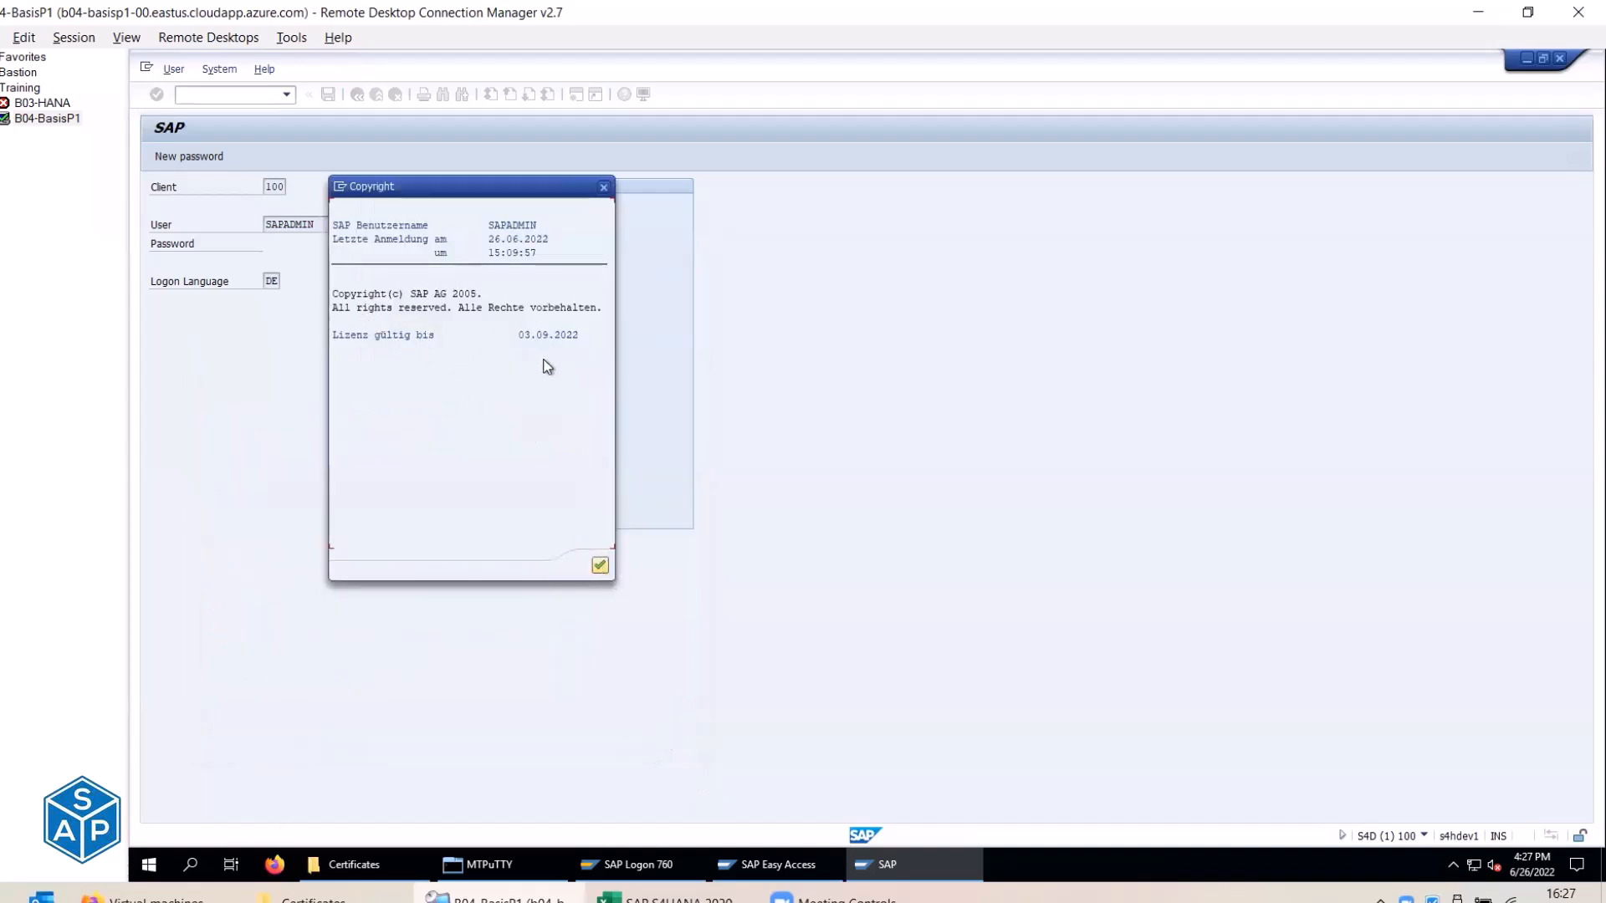
pyautogui.click(599, 567)
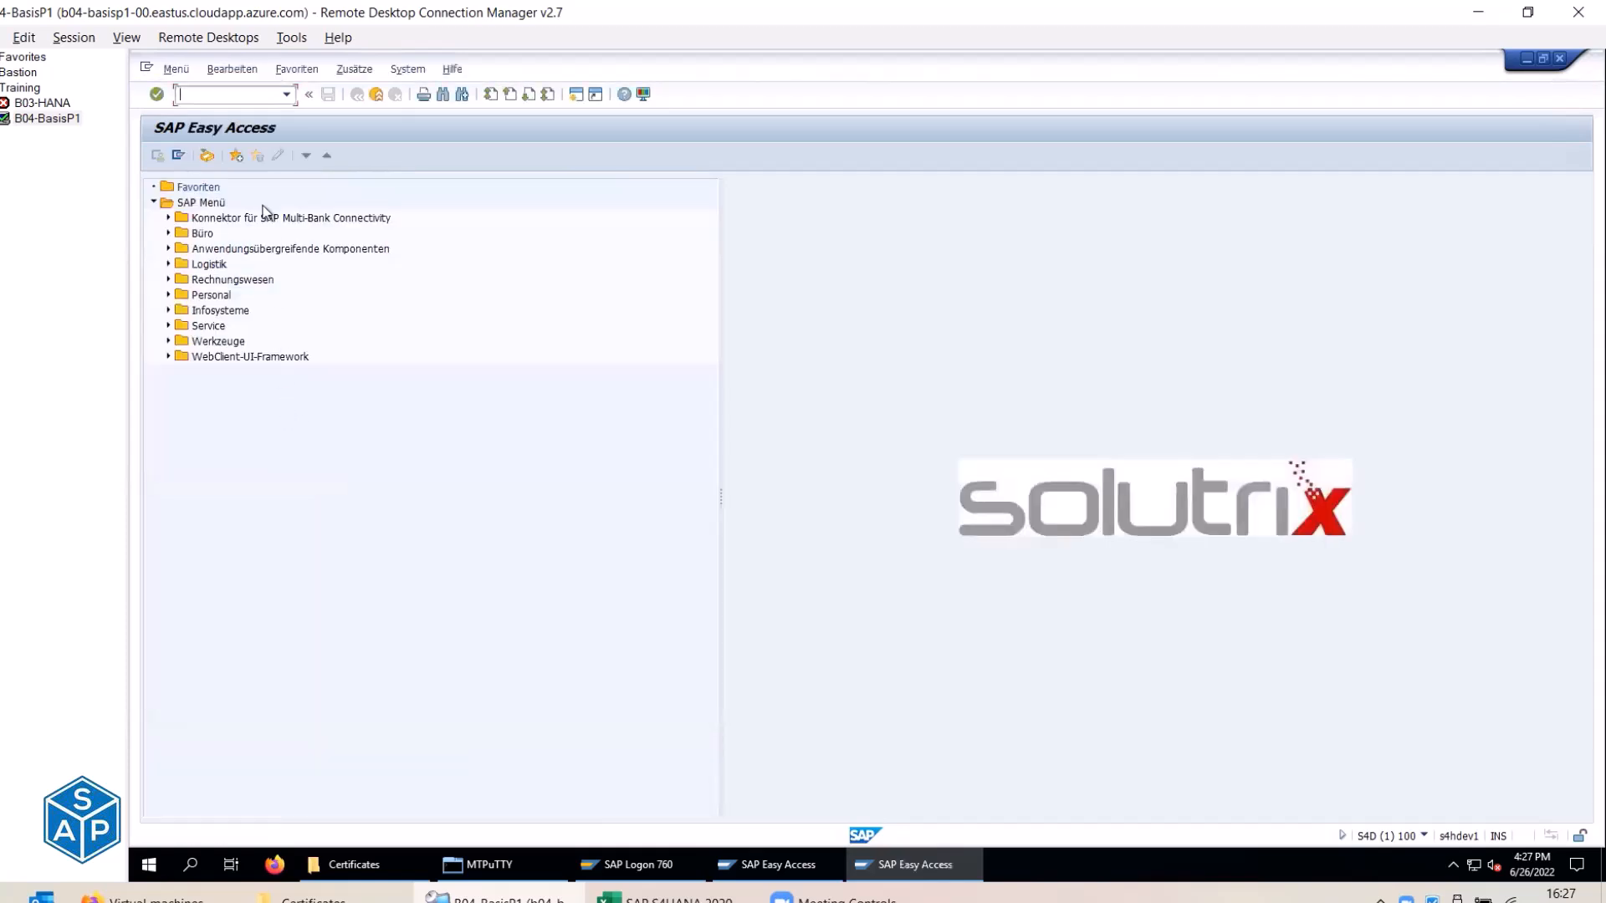
pyautogui.write('sm50')
pyautogui.press('Return')
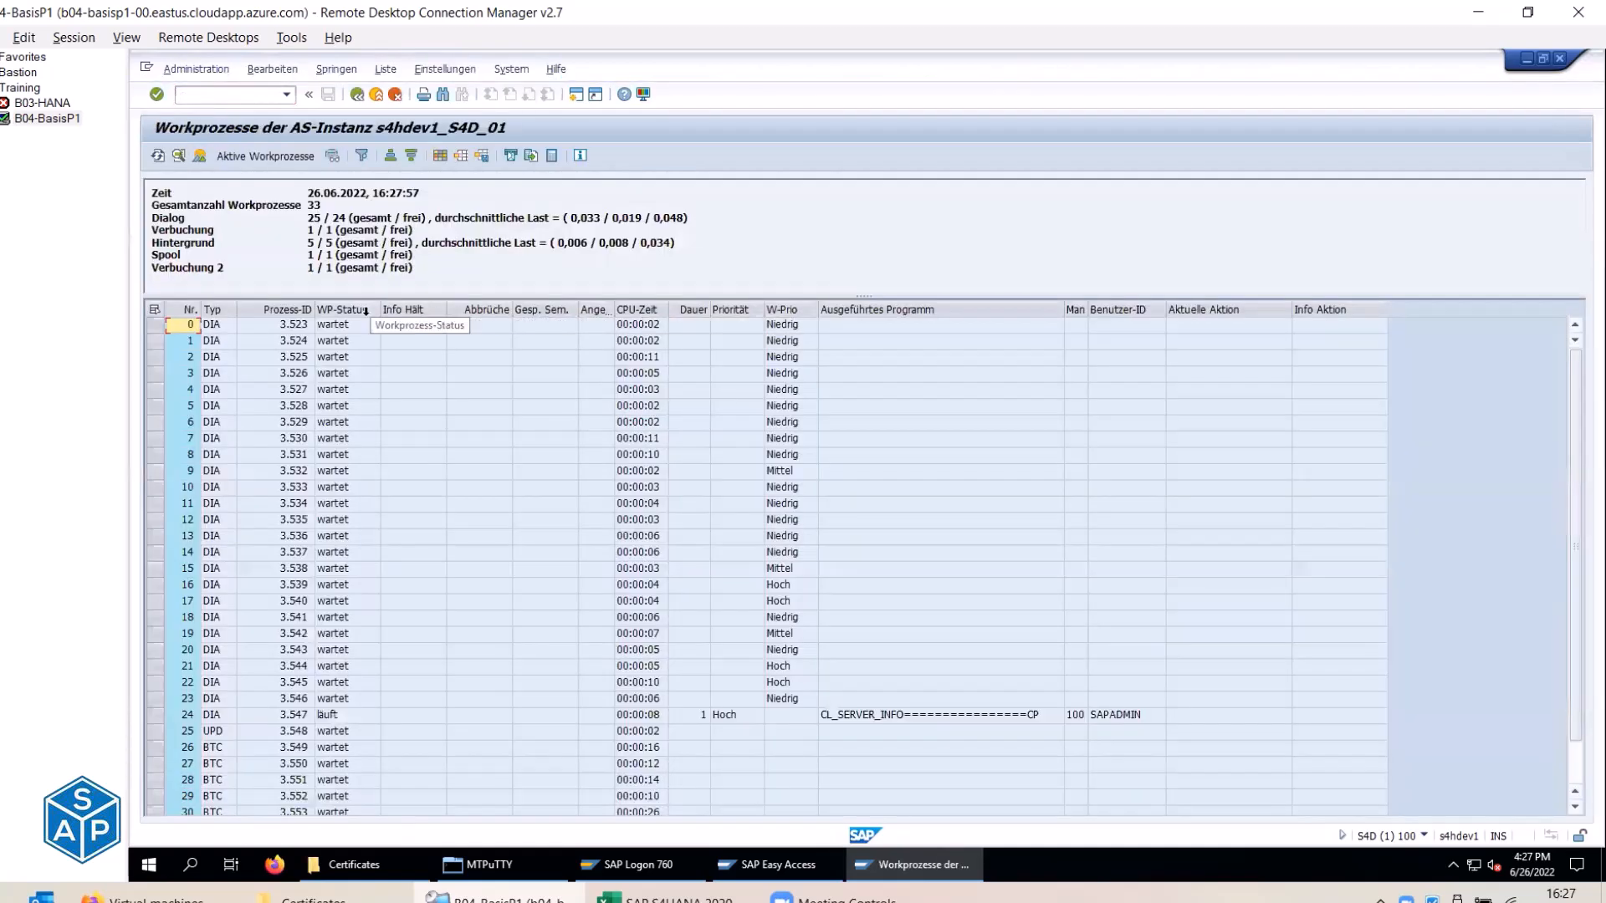
pyautogui.moveTo(152, 229); pyautogui.dragTo(216, 268)
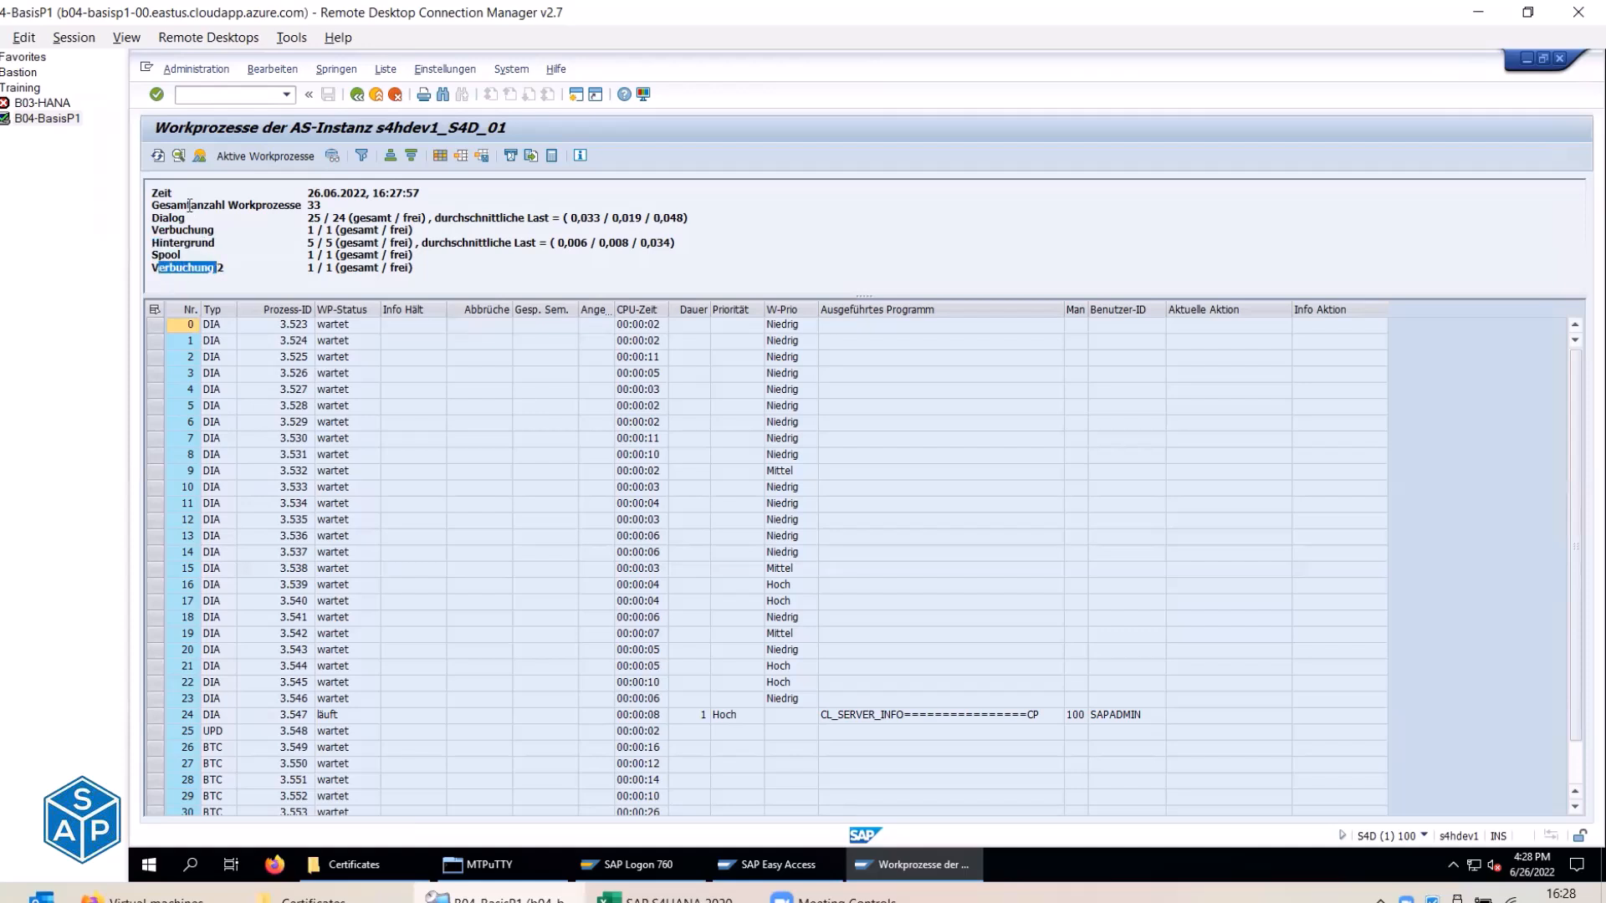
pyautogui.moveTo(154, 206); pyautogui.dragTo(287, 209)
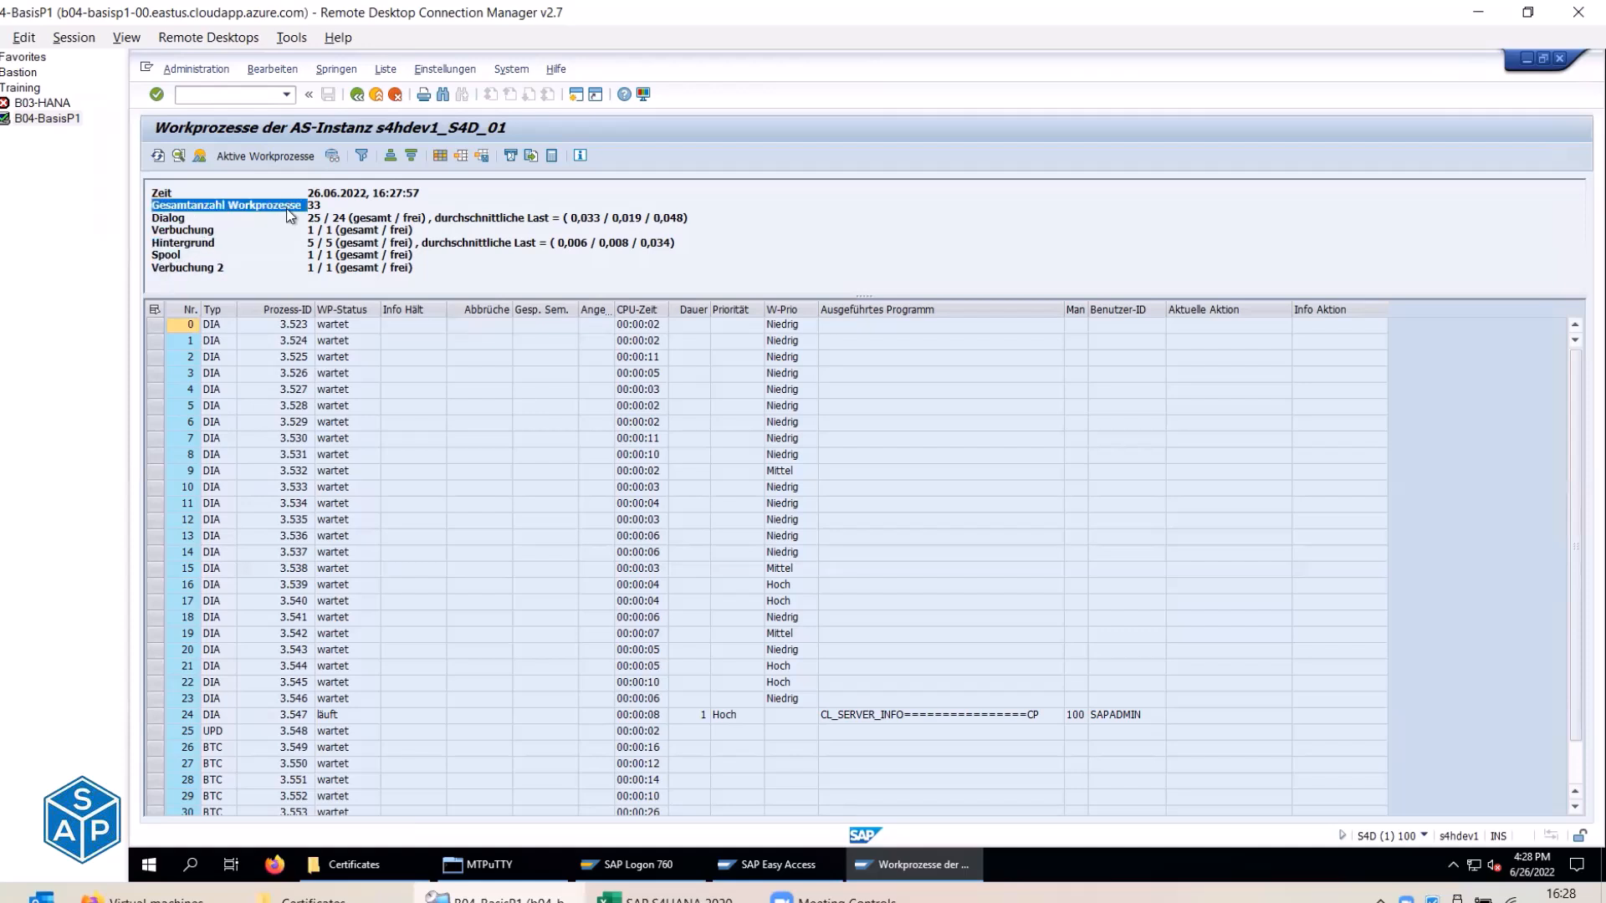
pyautogui.click(375, 94)
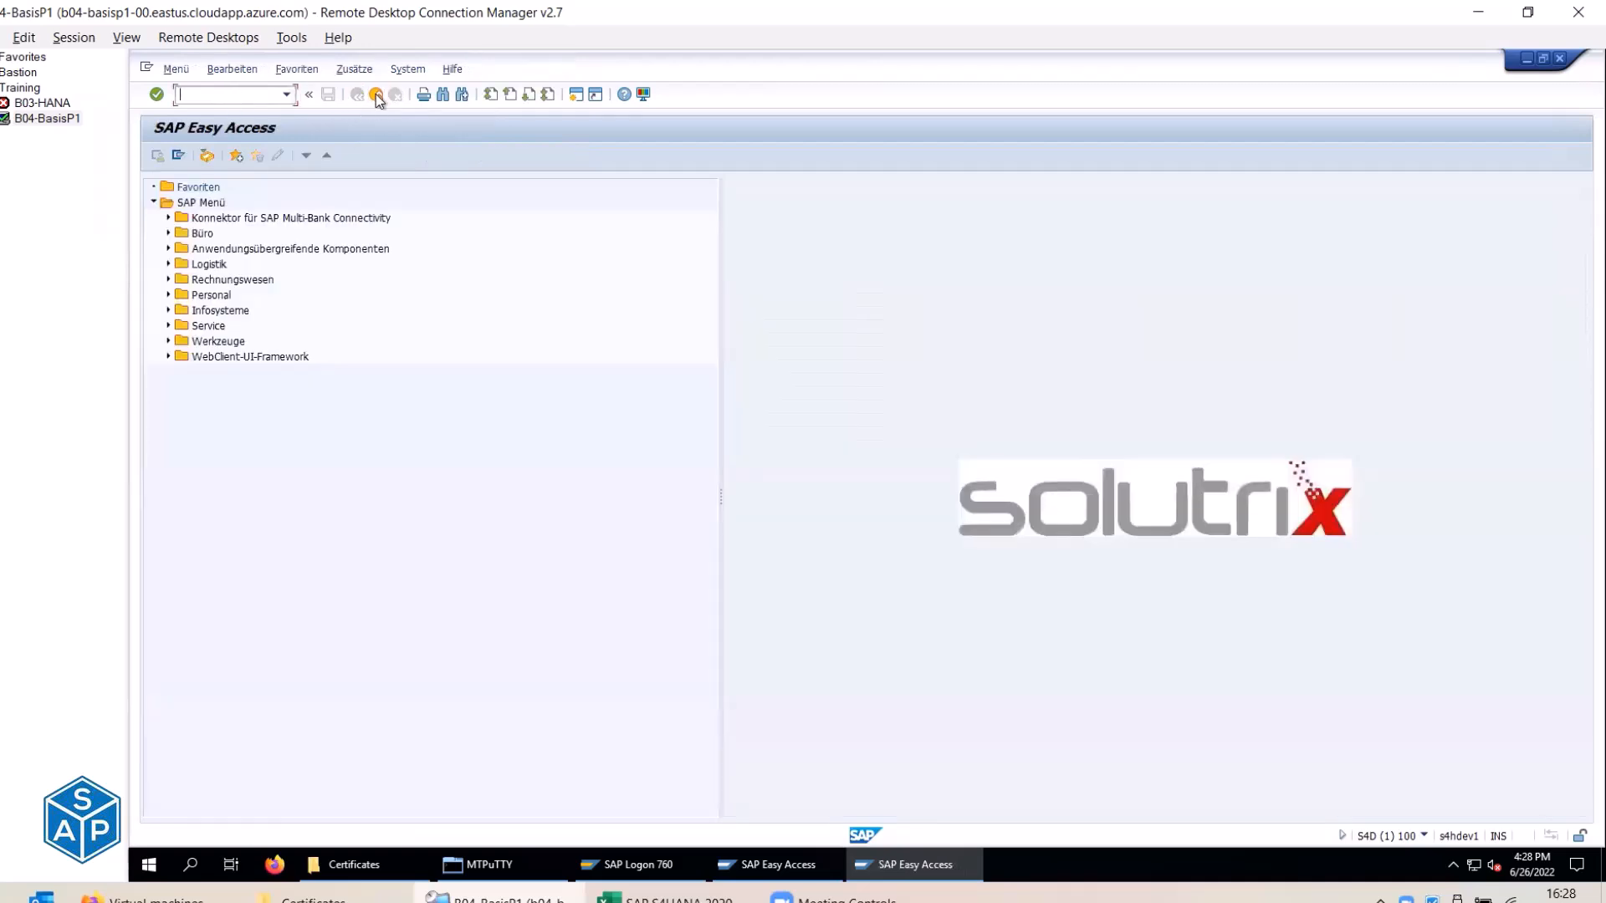
# Log off the German session and return to the remaining English Easy Access session.
pyautogui.click(374, 93)
pyautogui.click(308, 361)
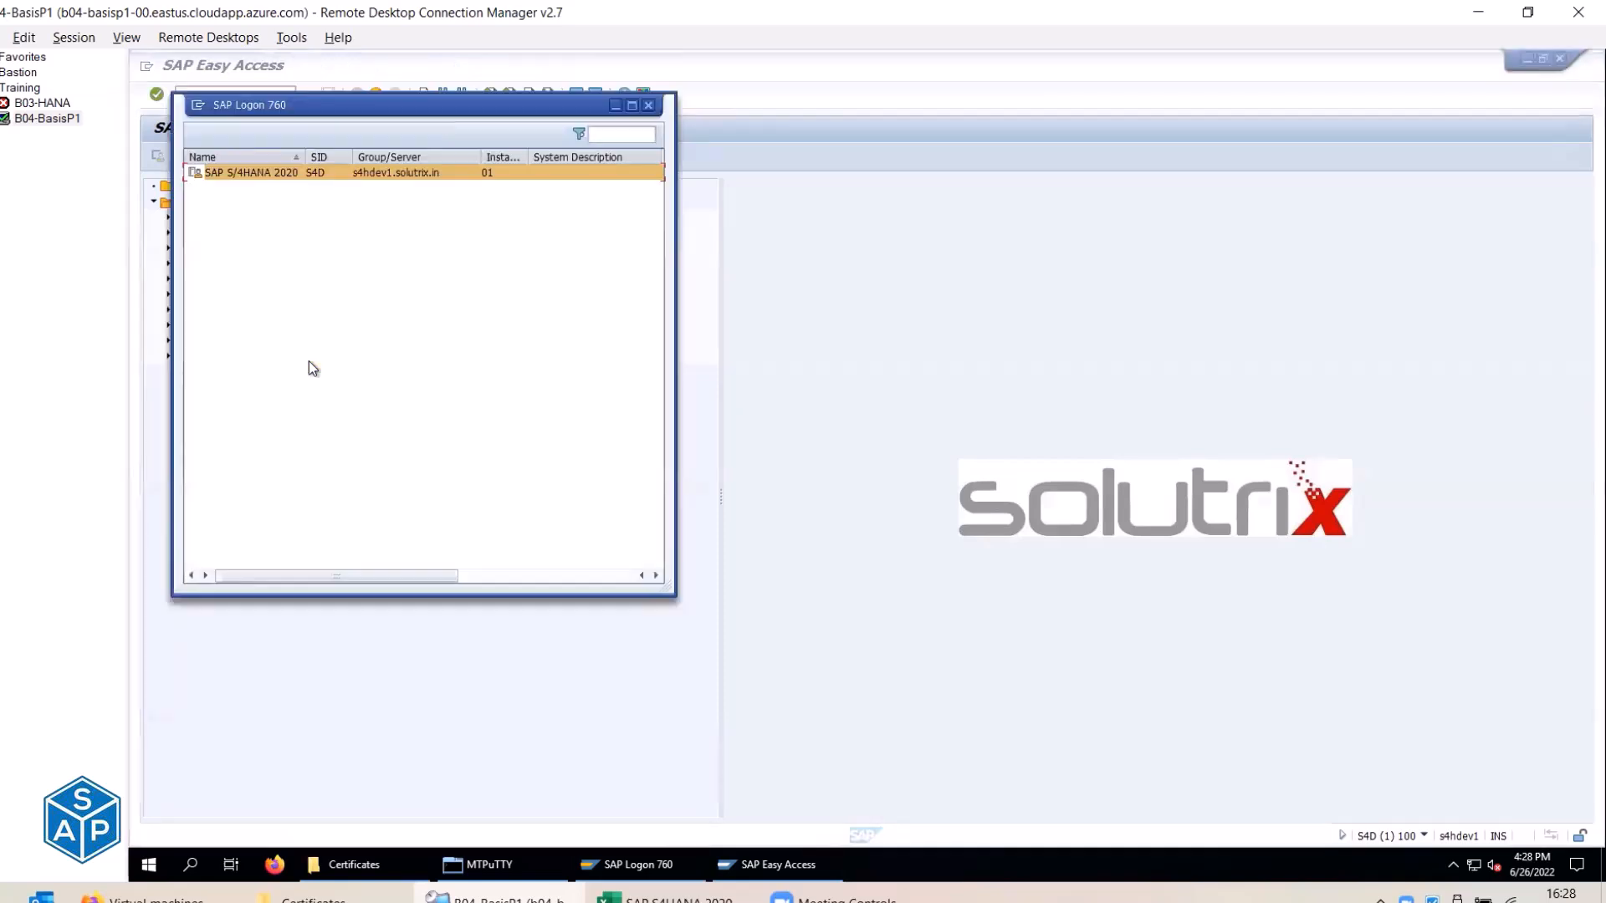
pyautogui.click(780, 724)
# Use SMLT to confirm English and German imported completely, then close Language Management.
pyautogui.click(236, 98)
pyautogui.write('smlt')
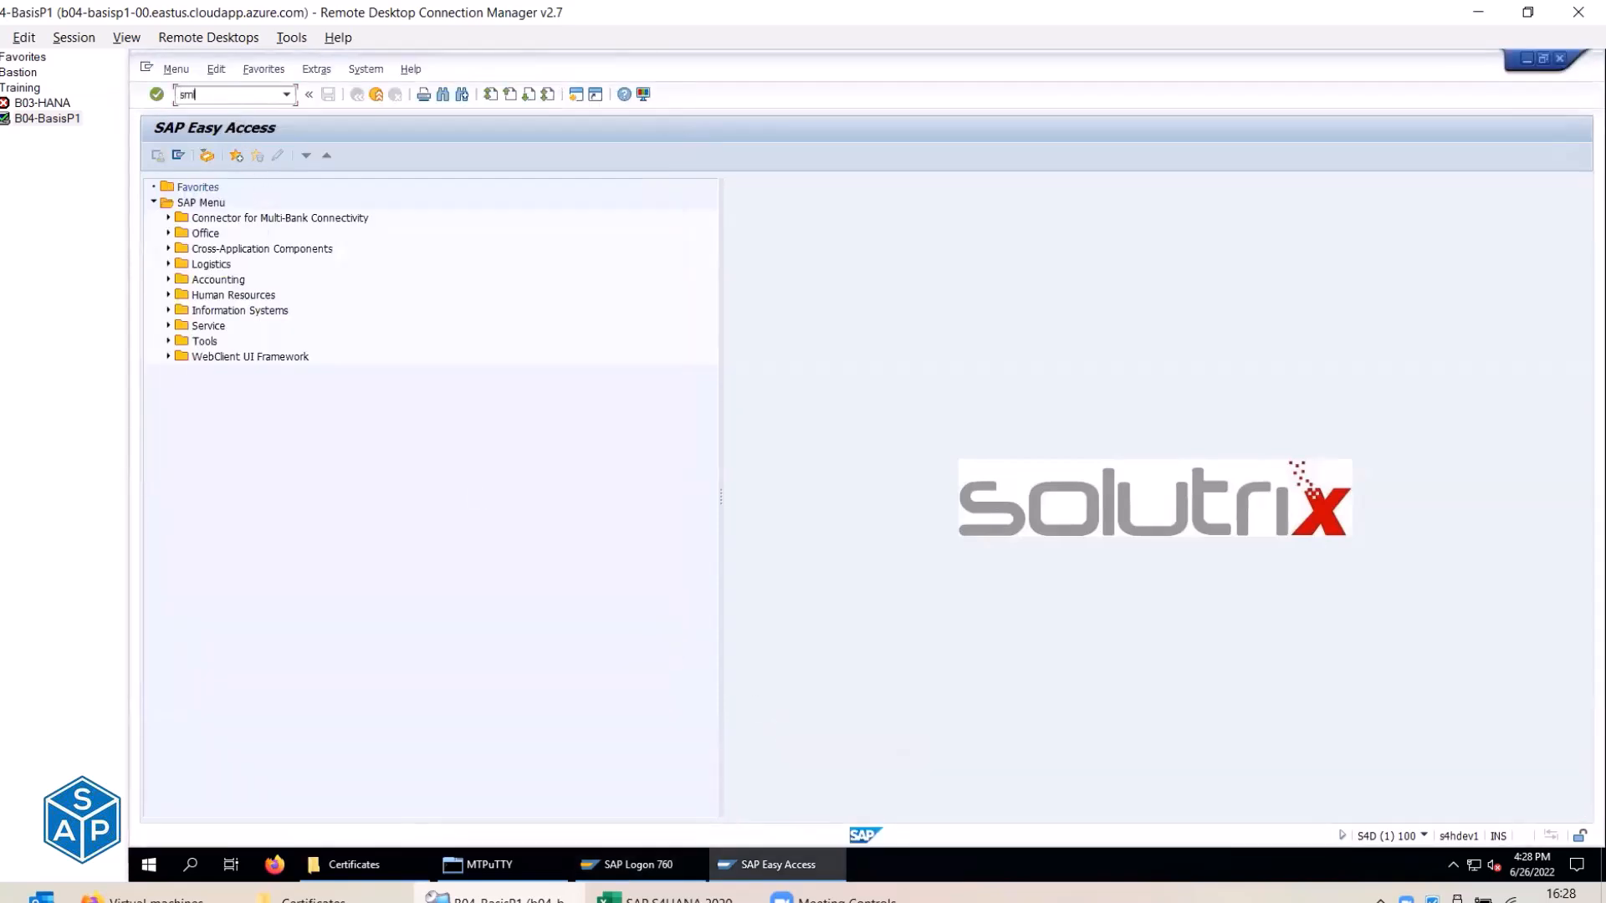
pyautogui.press('Return')
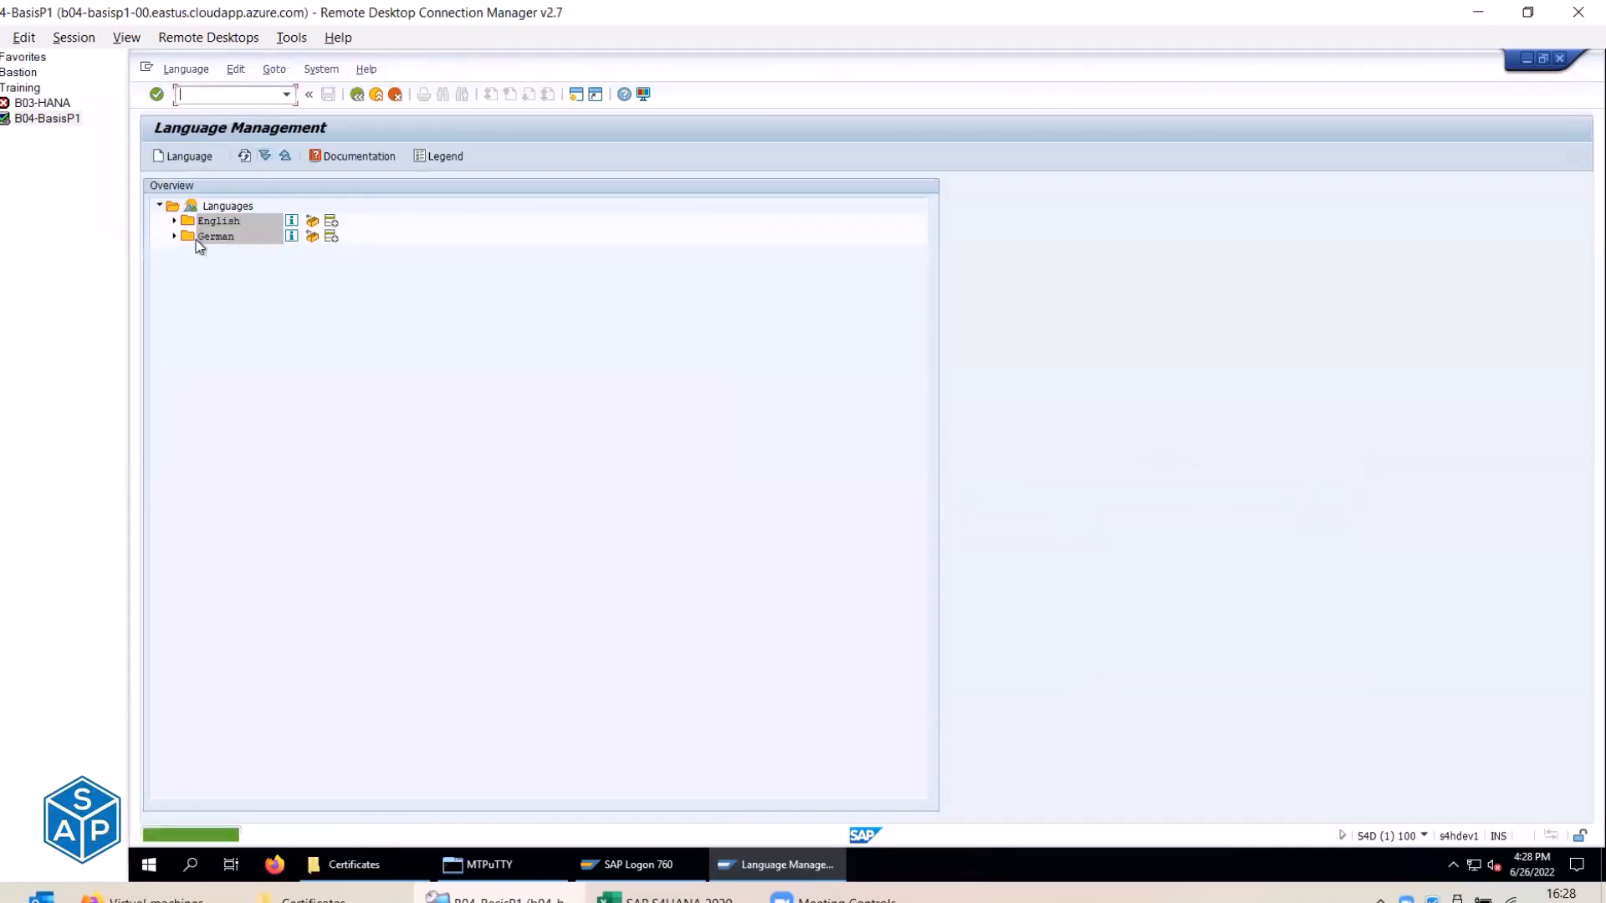
pyautogui.click(175, 222)
pyautogui.click(174, 252)
pyautogui.click(244, 235)
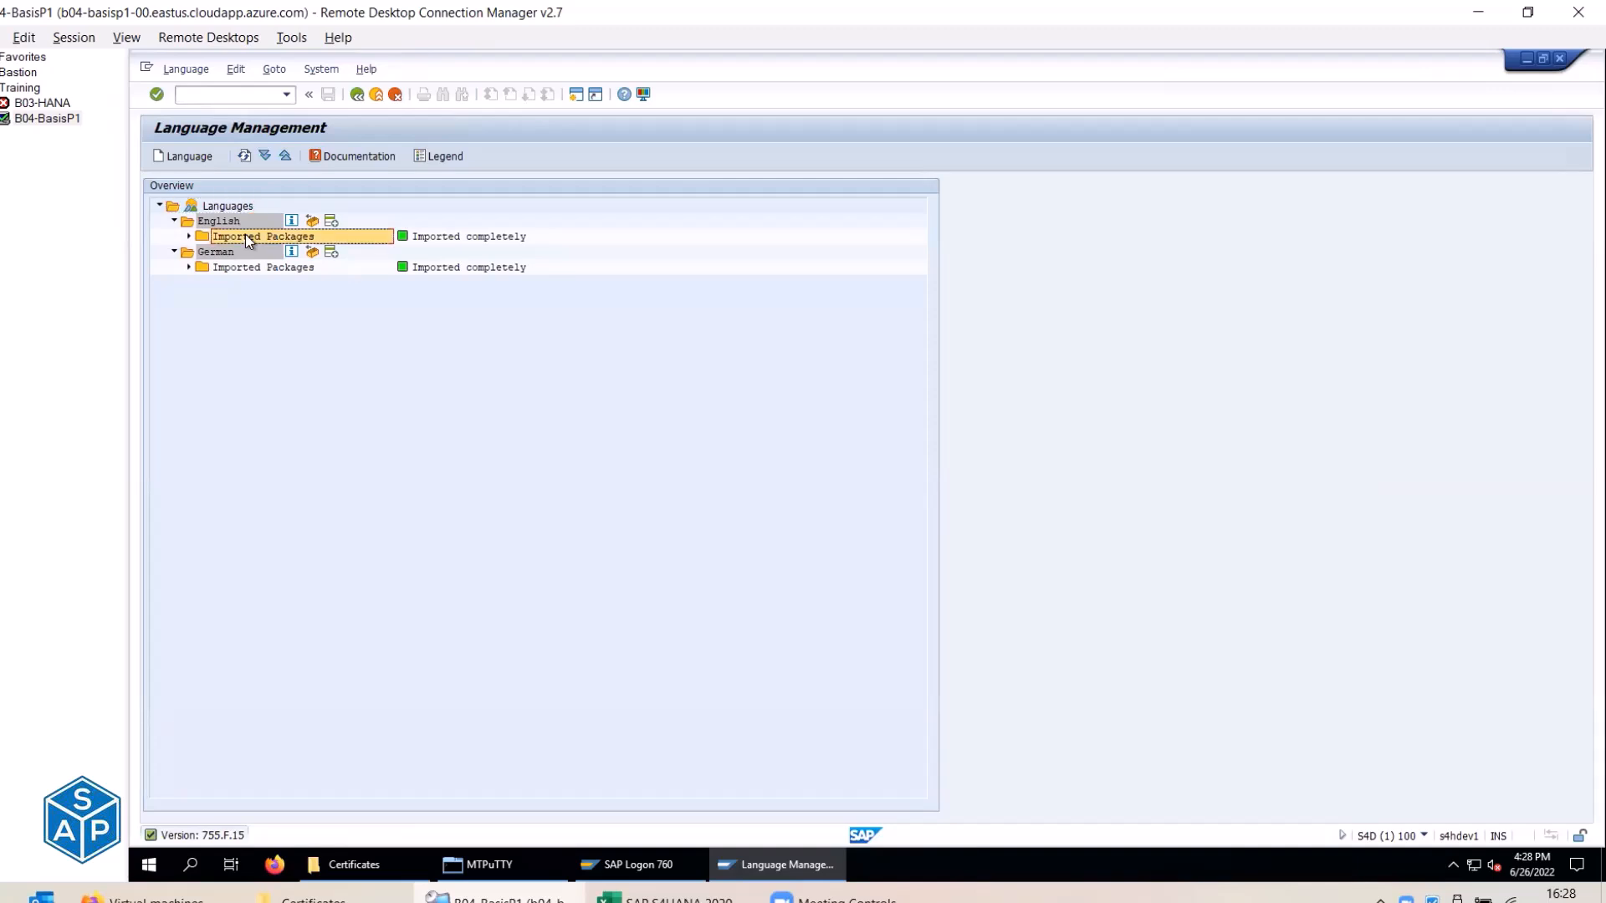
pyautogui.click(436, 239)
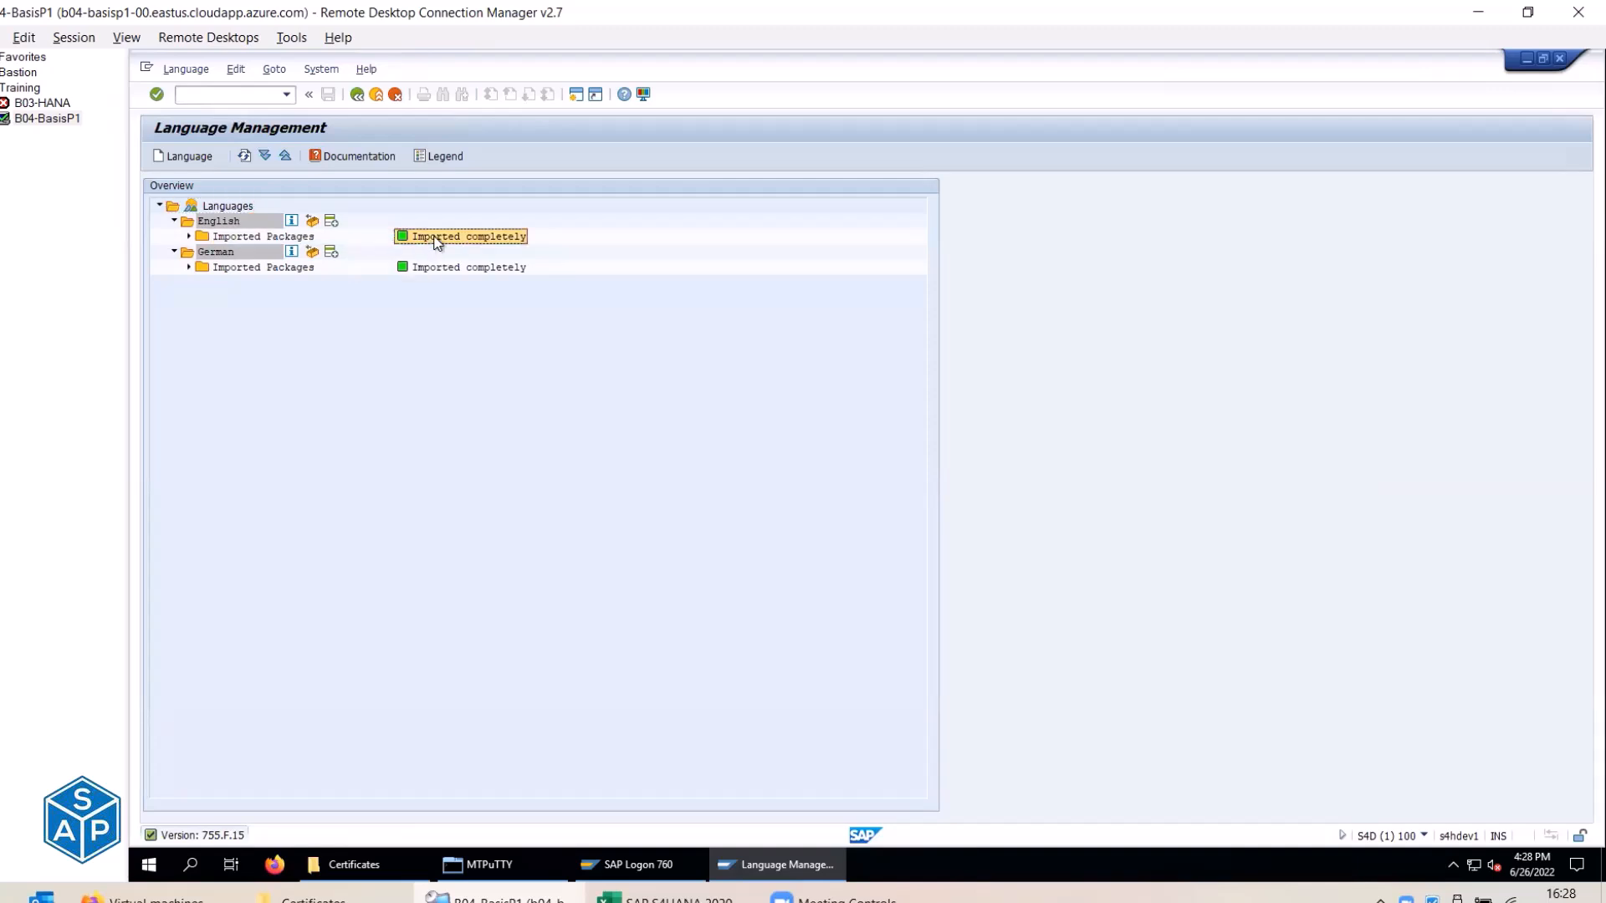
pyautogui.click(240, 265)
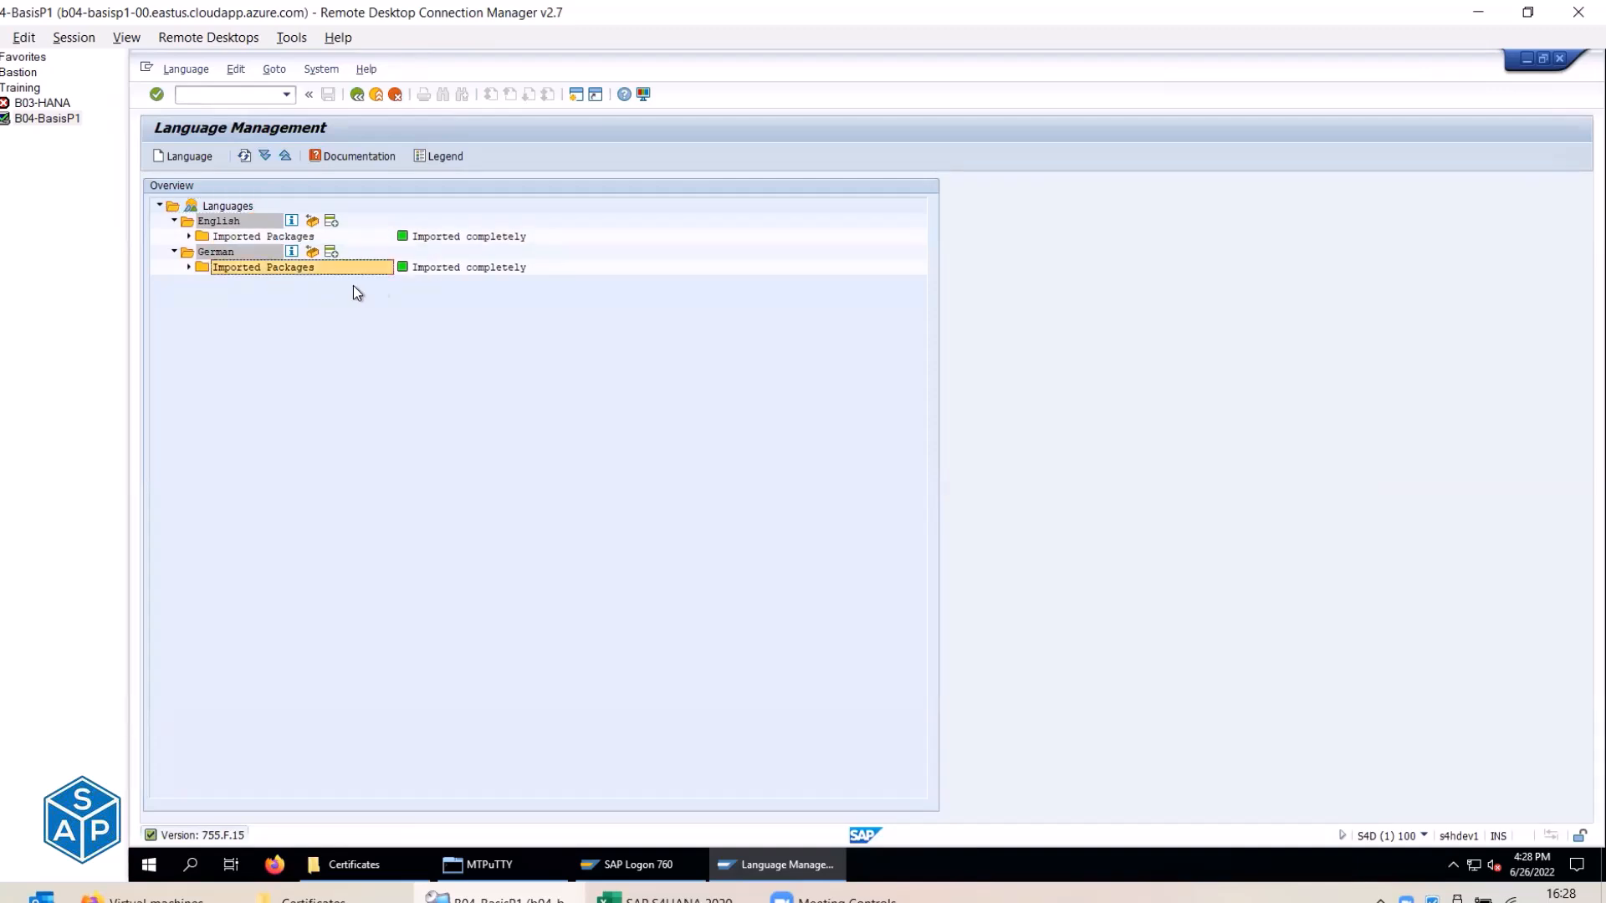
pyautogui.click(461, 269)
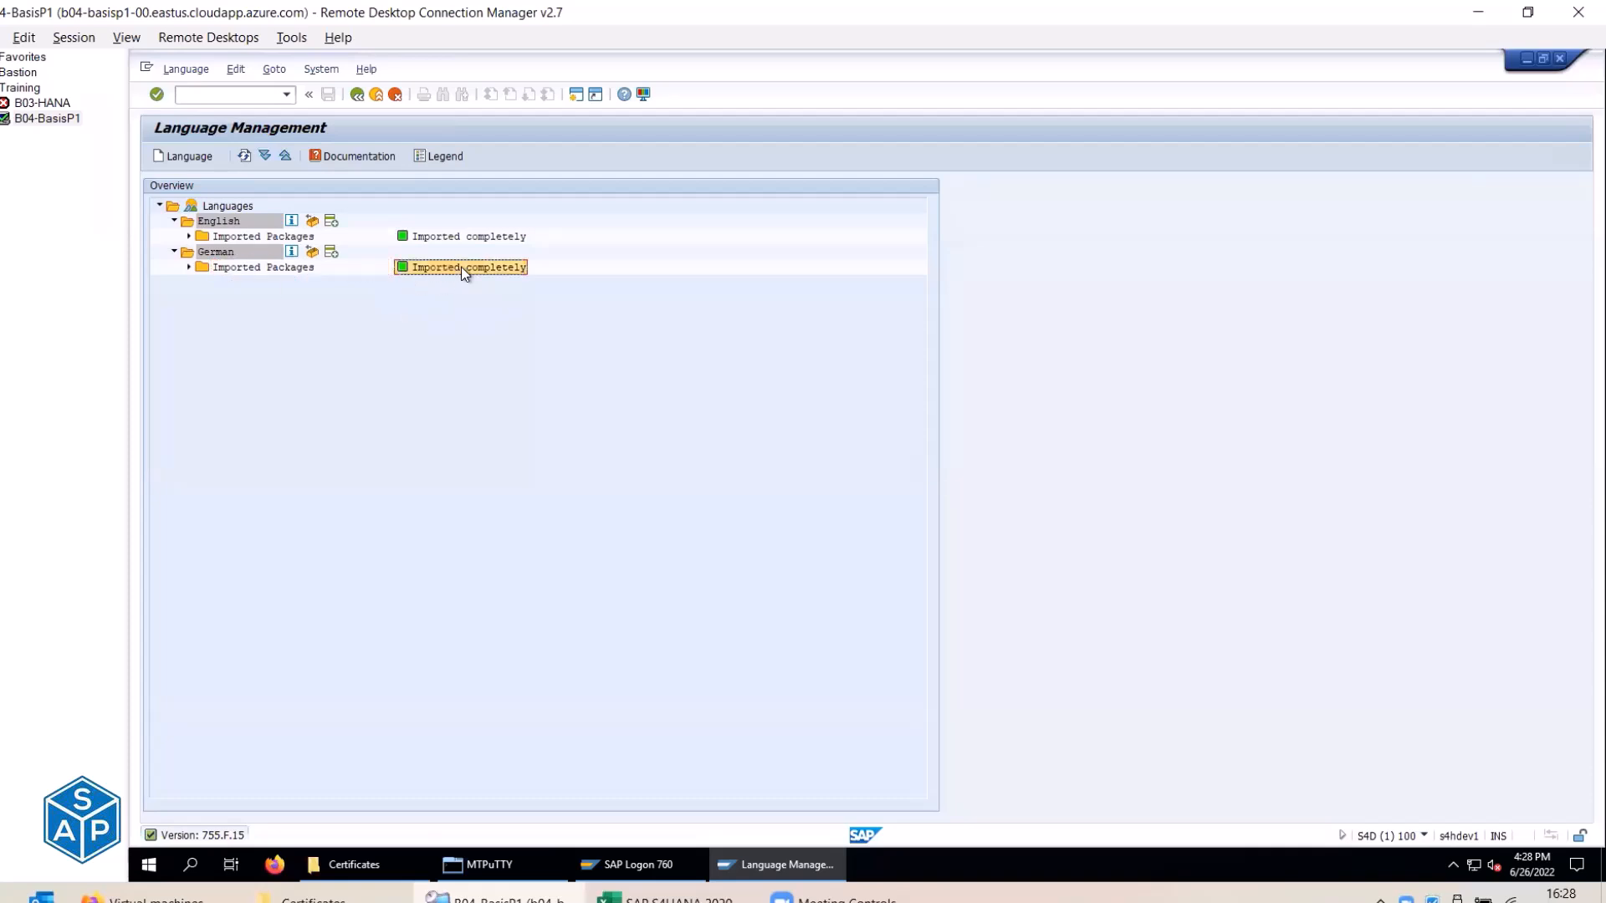
pyautogui.click(376, 95)
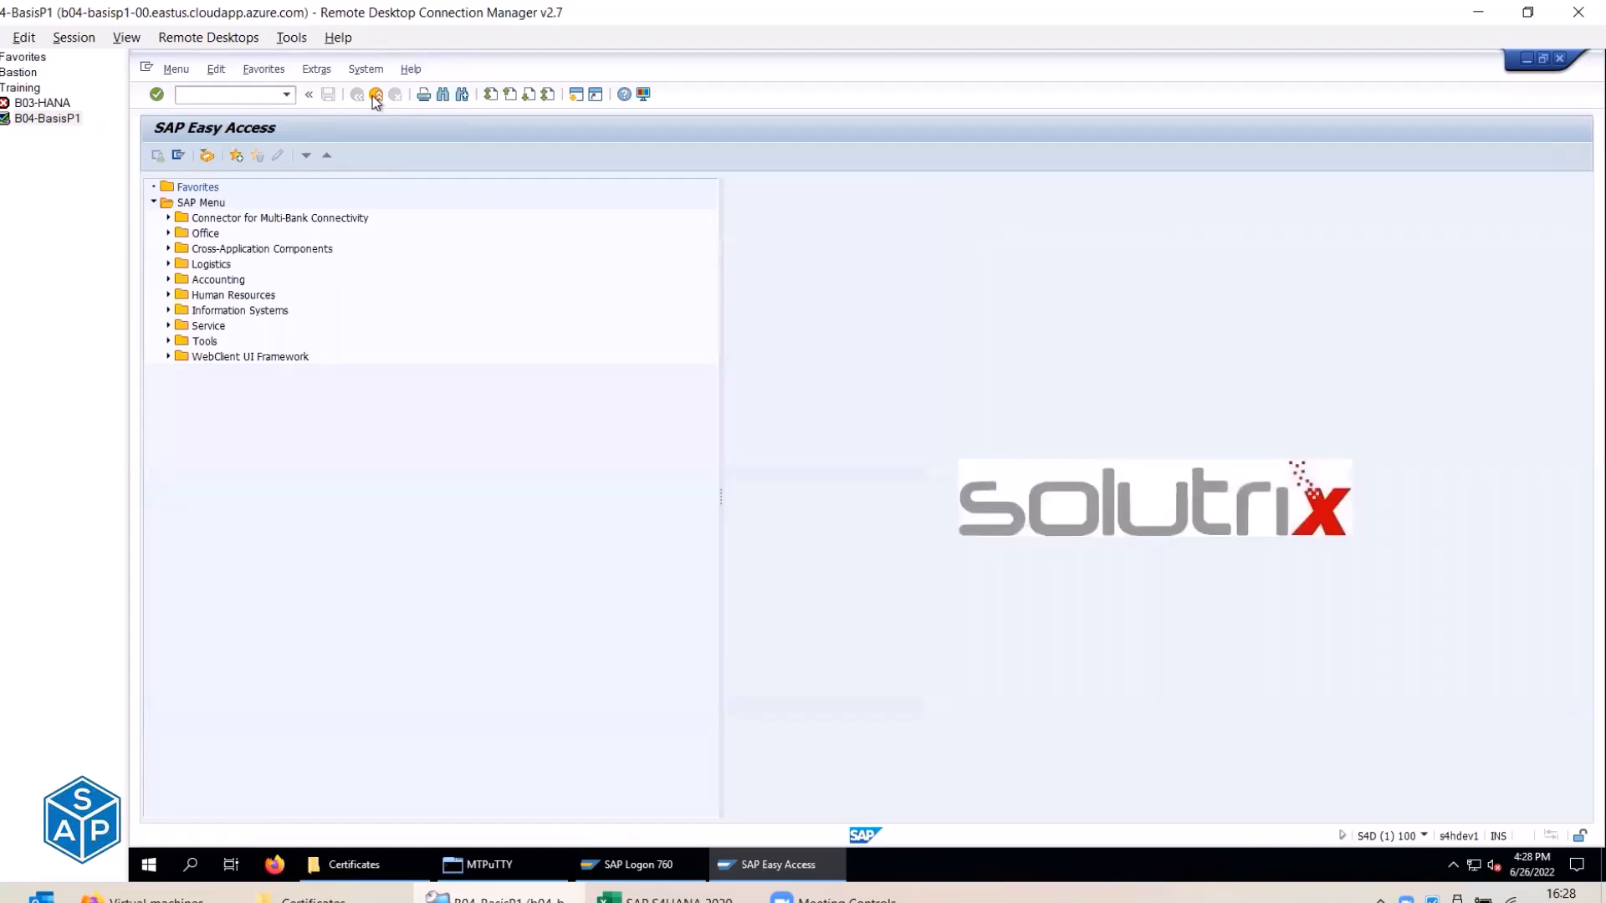
pyautogui.hotkey('alt', 'Tab')
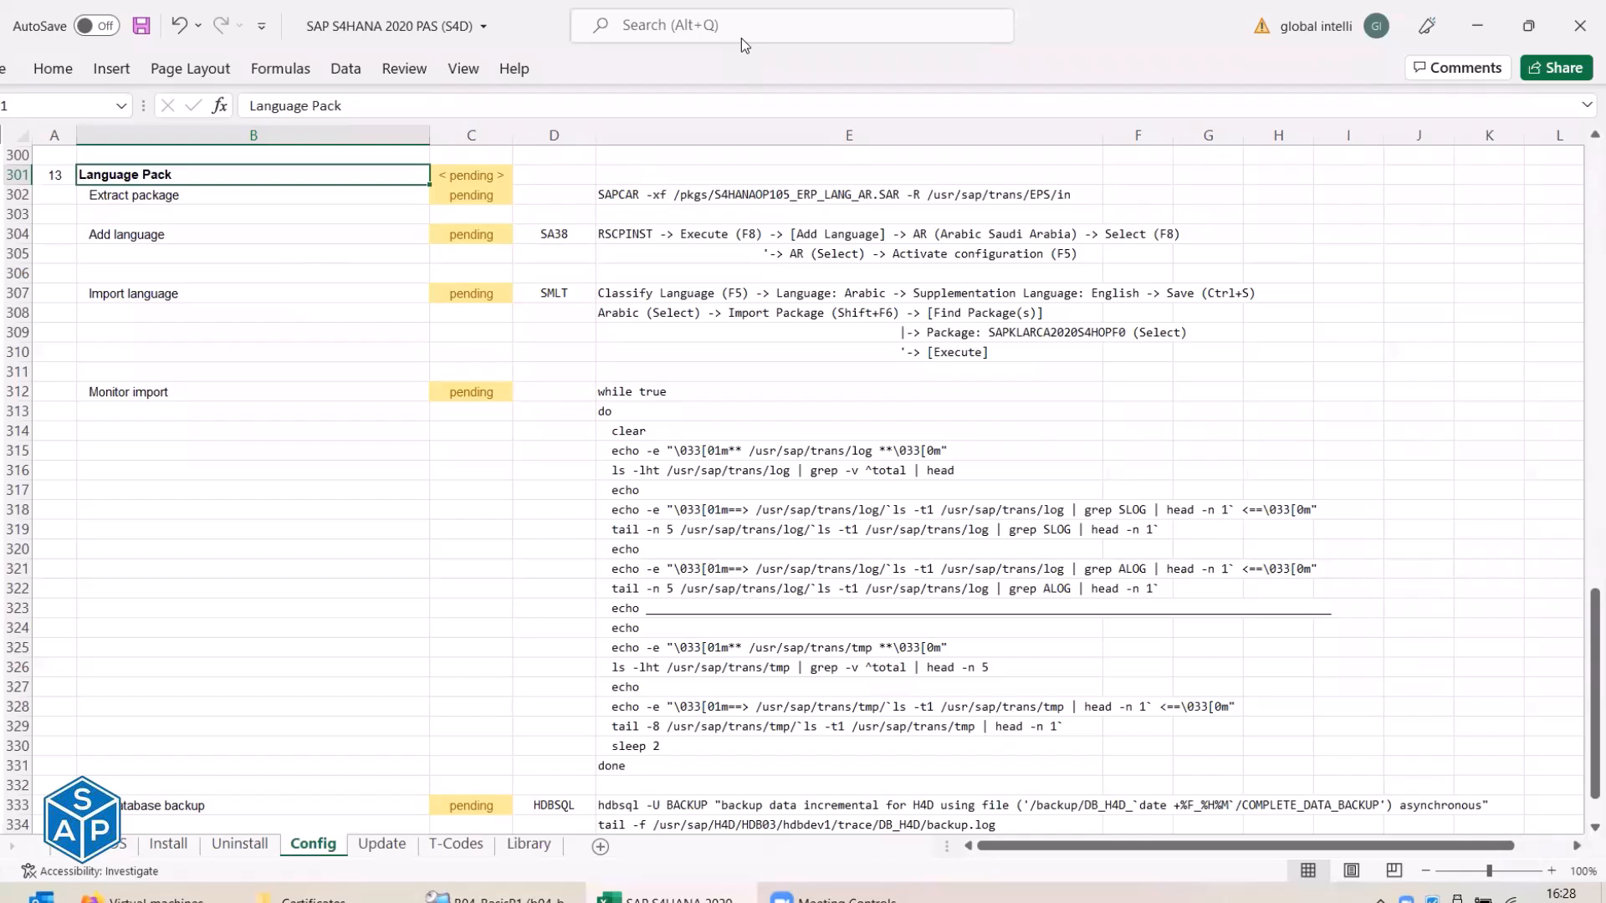
pyautogui.hotkey('alt', 'Tab')
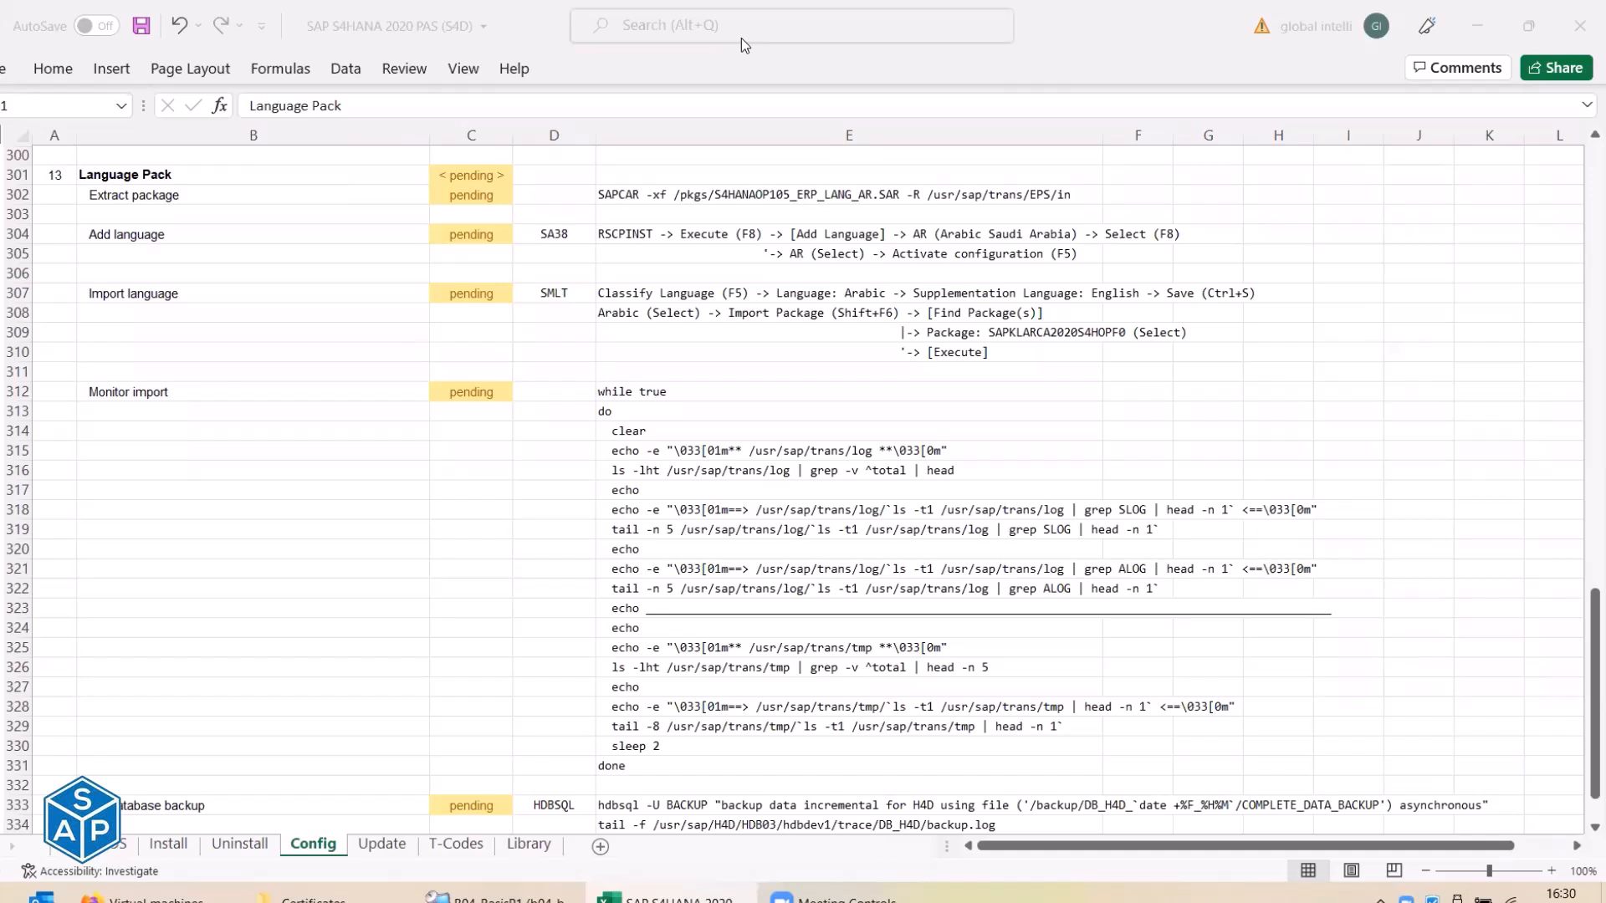
pyautogui.click(347, 111)
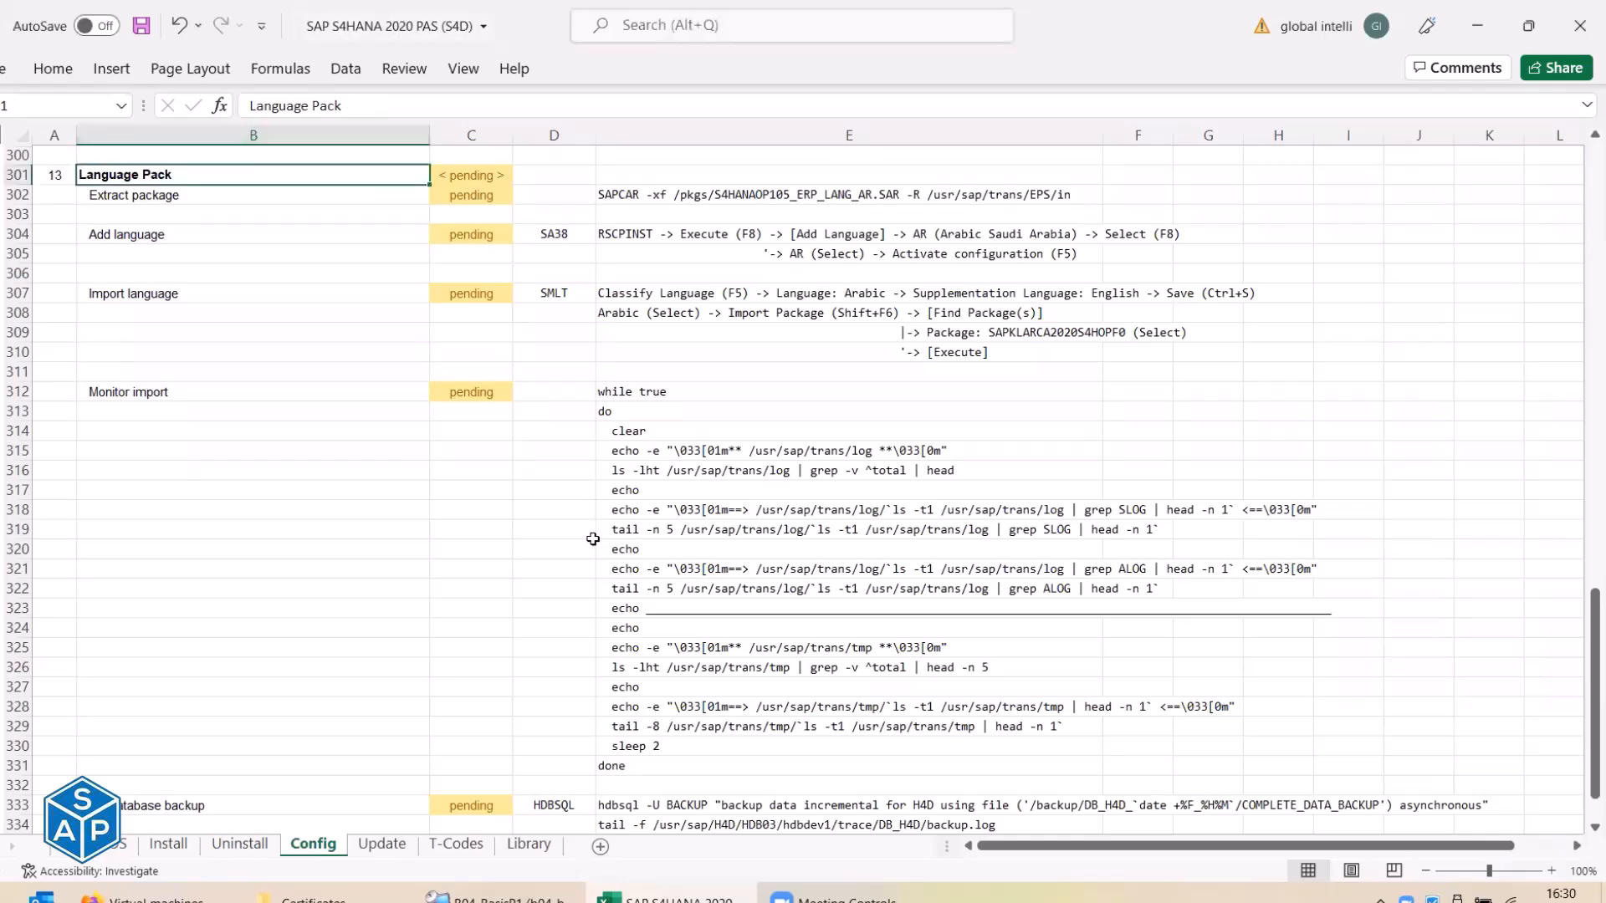
pyautogui.click(661, 897)
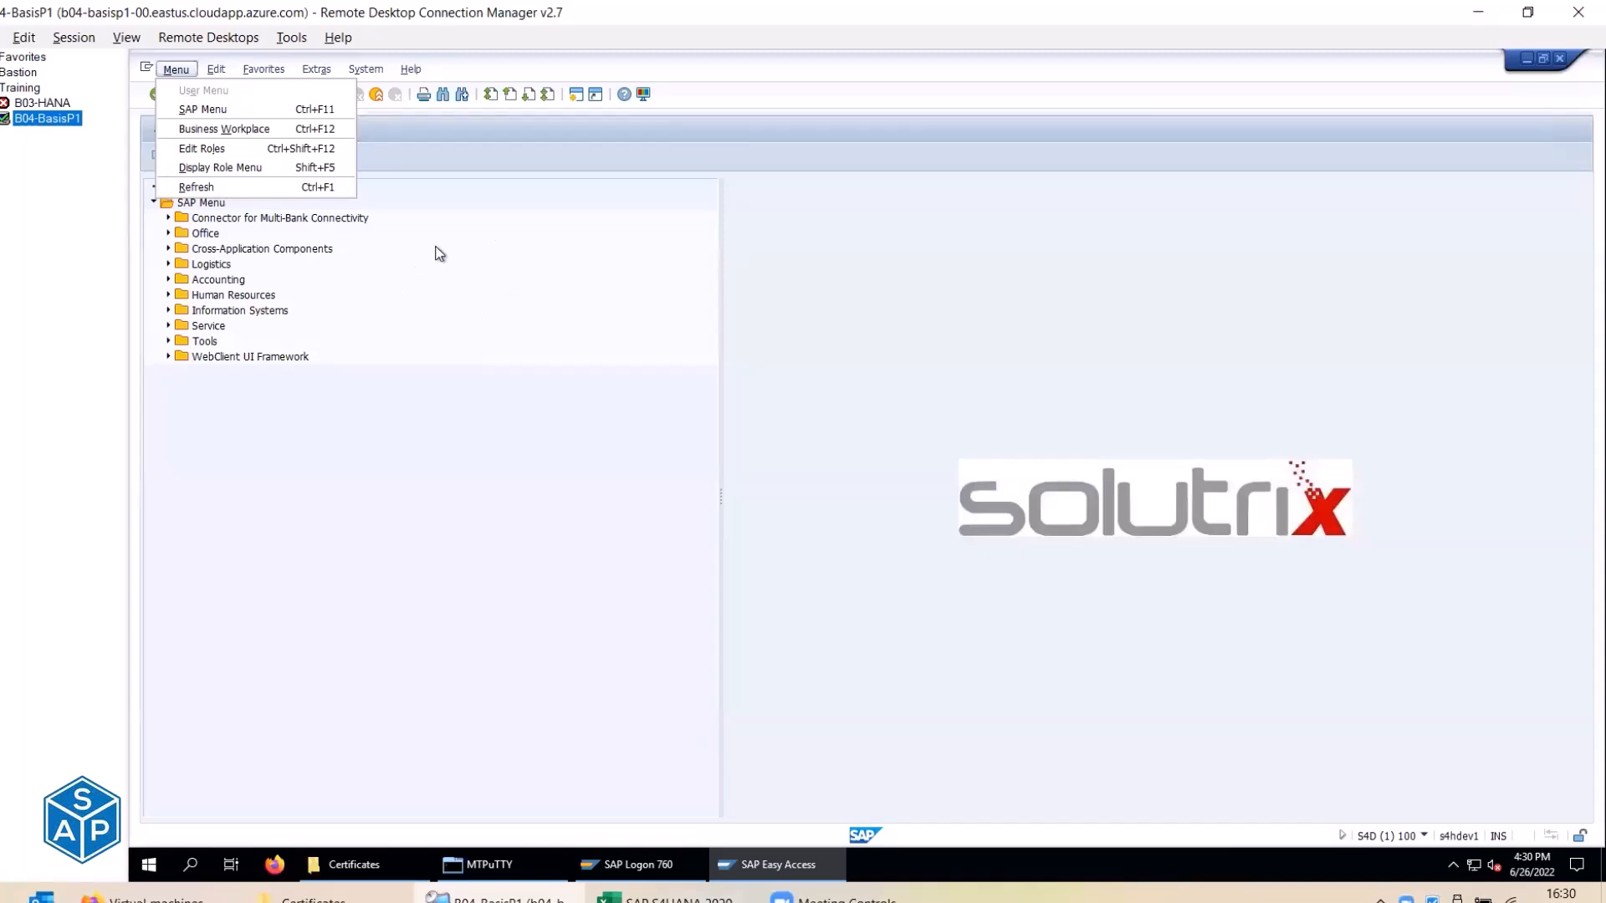
# Dismiss the open Menu dropdown, leaving the English SAP Easy Access screen in place.
pyautogui.click(399, 491)
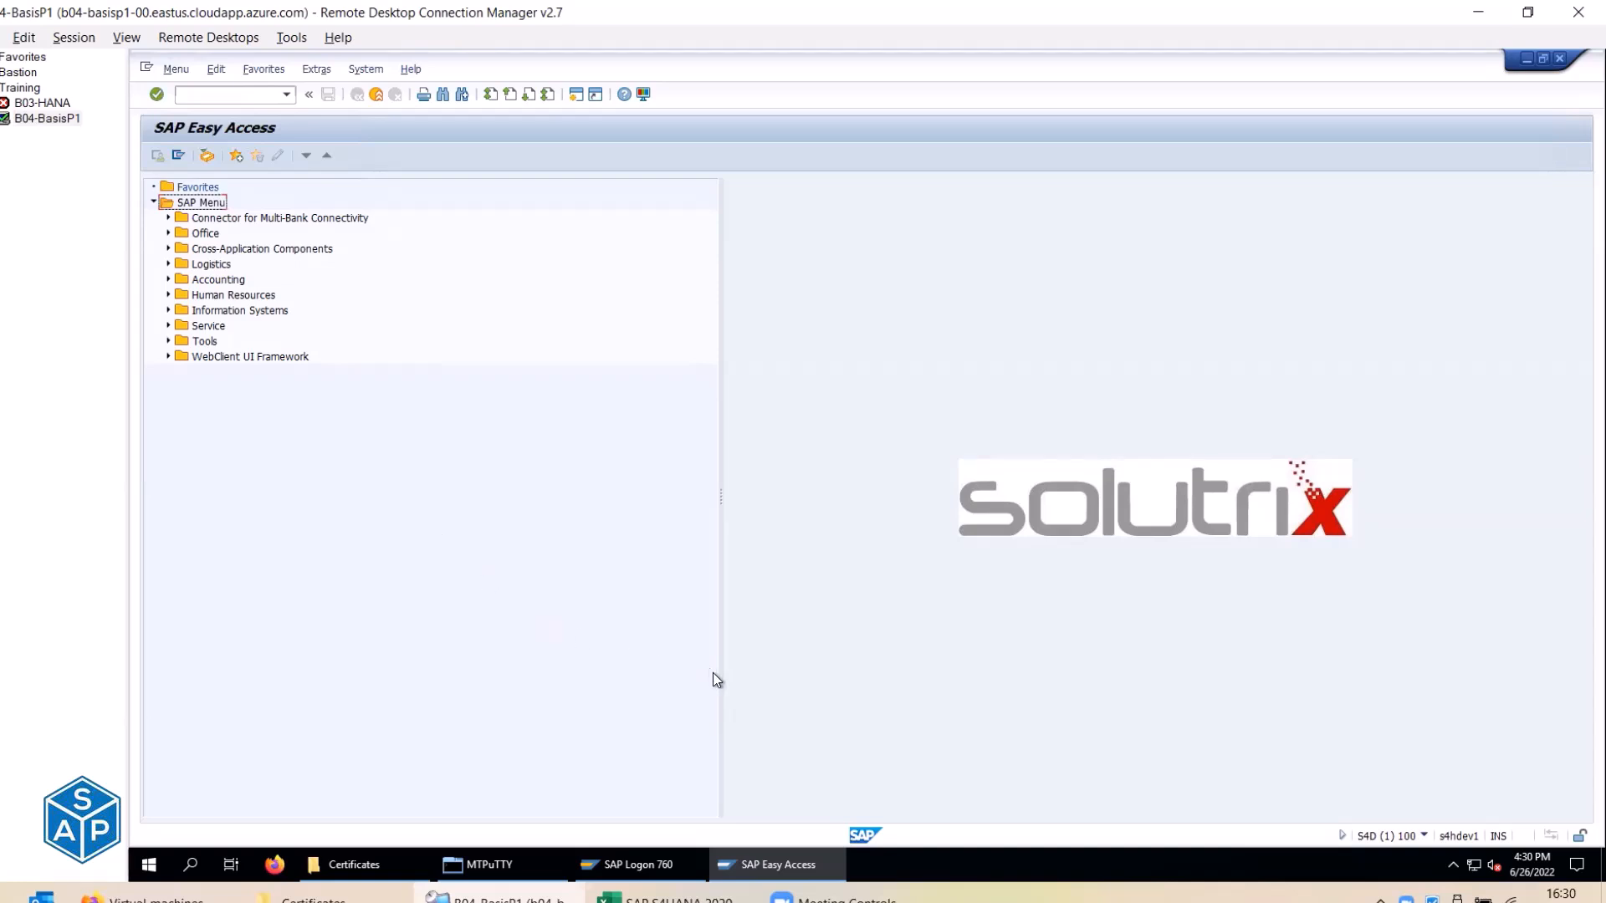
pyautogui.moveTo(746, 868)
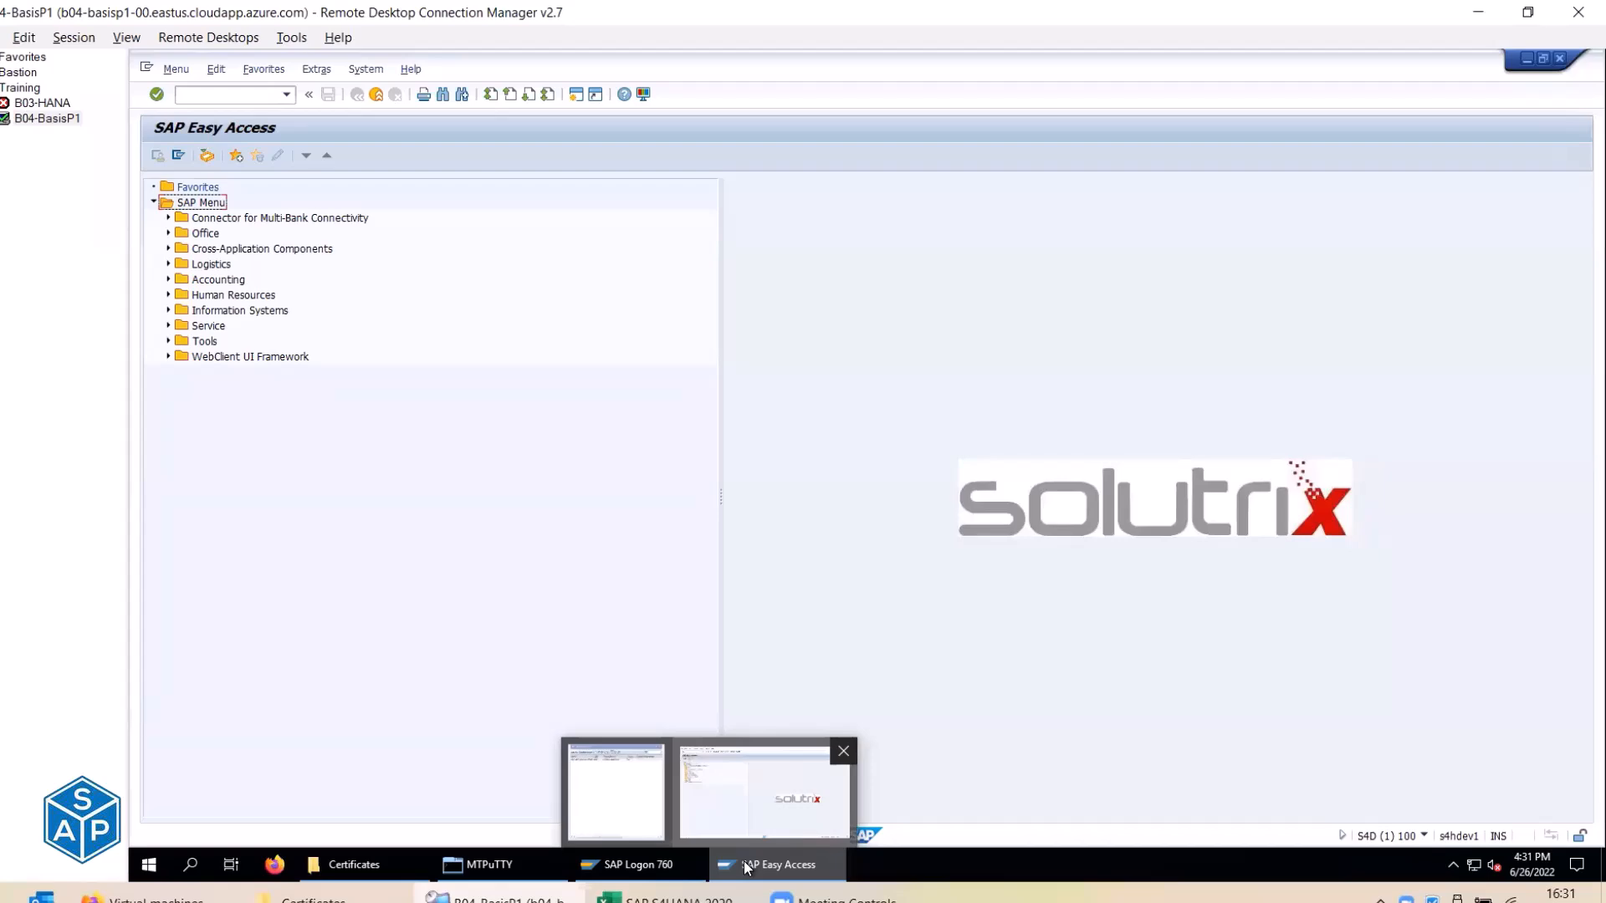
# In a new Firefox tab, open Software Downloads - SAP ONE Support Launchpad via the 'su' address suggestion.
pyautogui.click(156, 900)
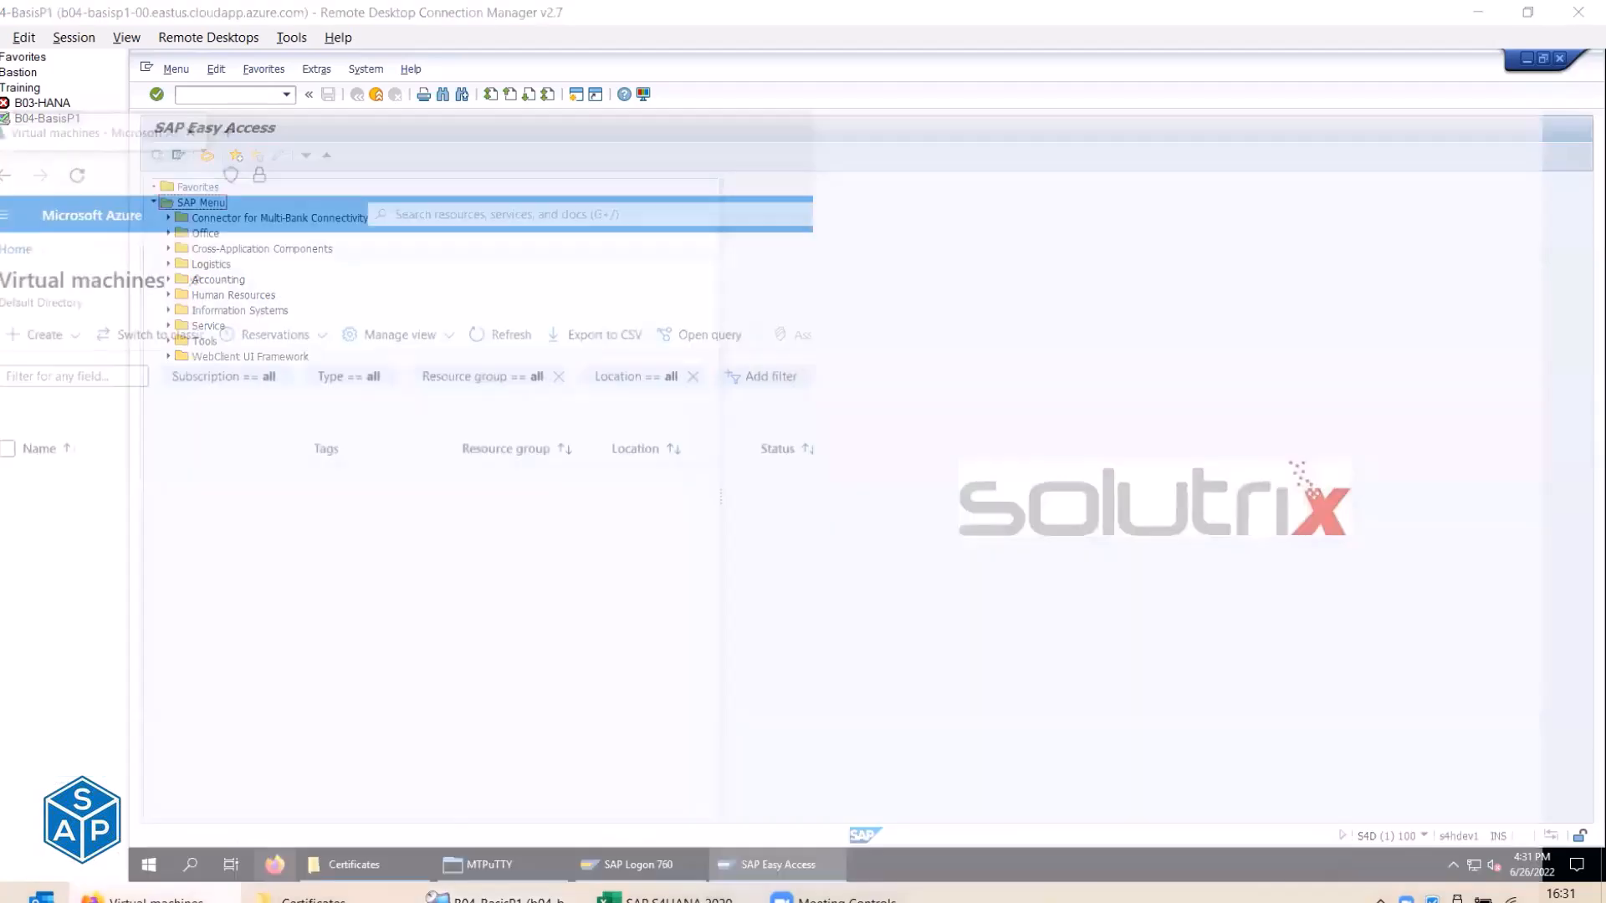
pyautogui.click(223, 27)
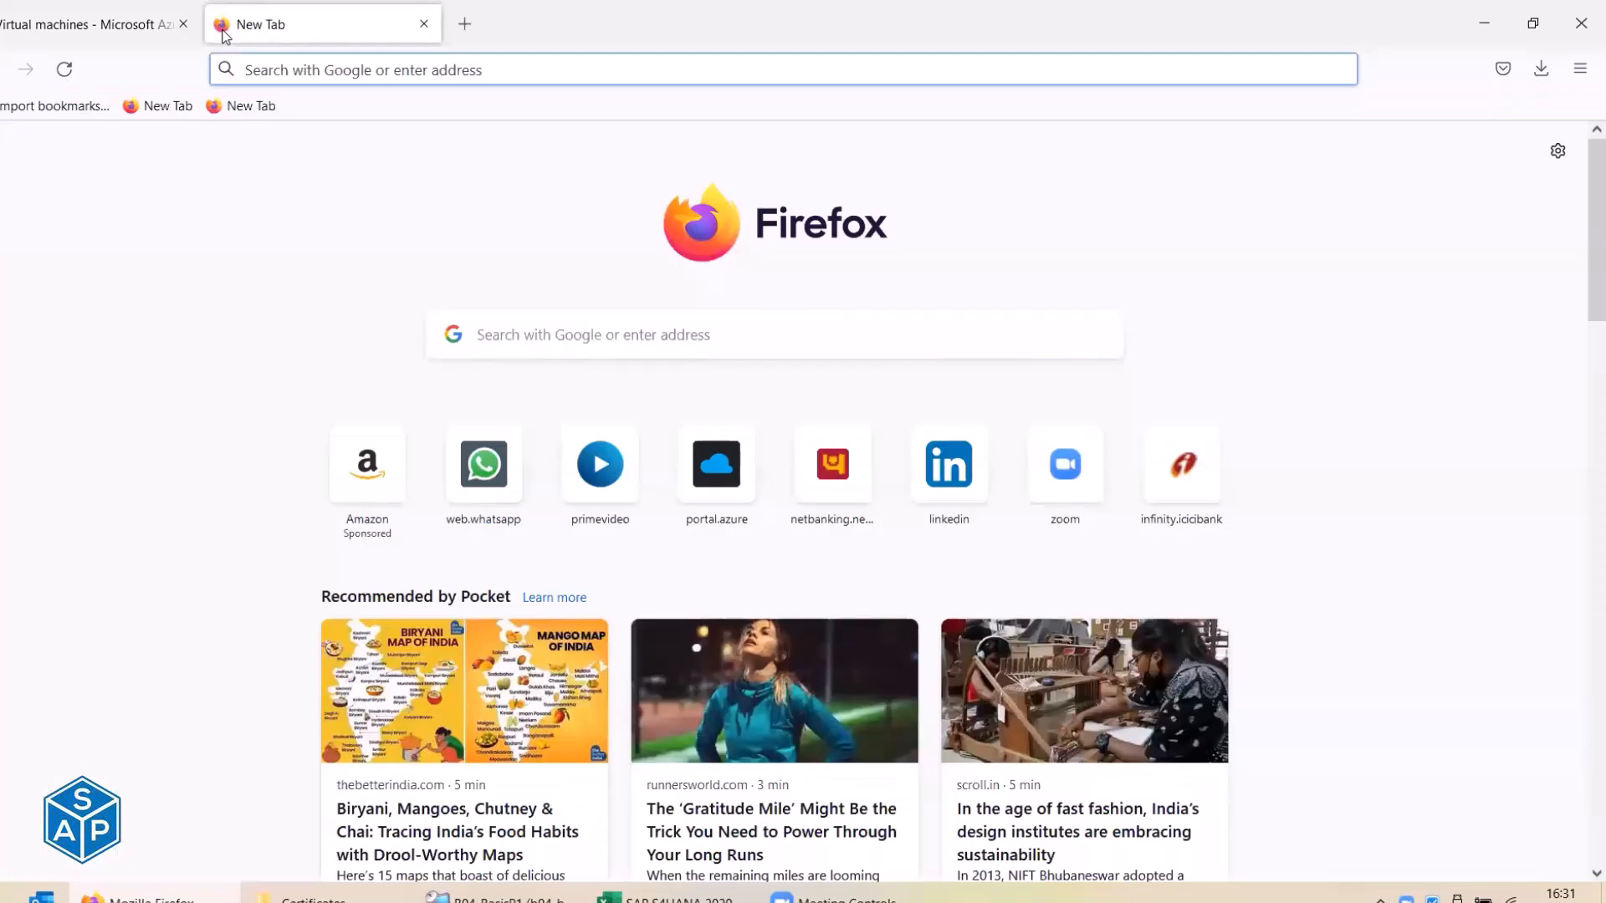
pyautogui.write('s')
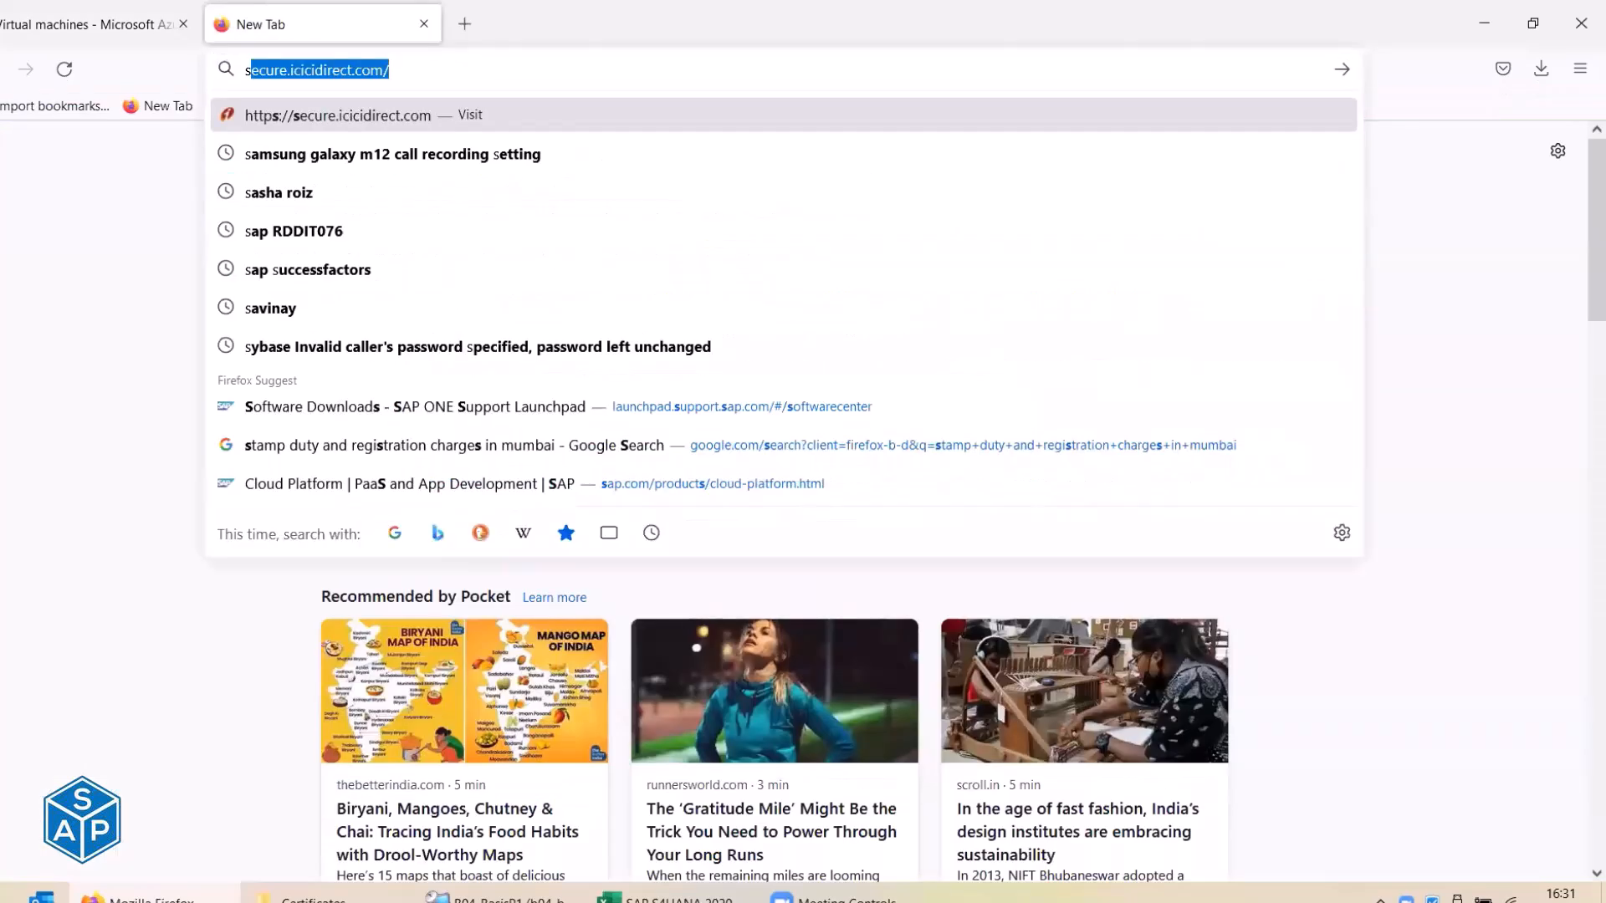
pyautogui.press('BackSpace')
pyautogui.press('BackSpace')
pyautogui.write('su')
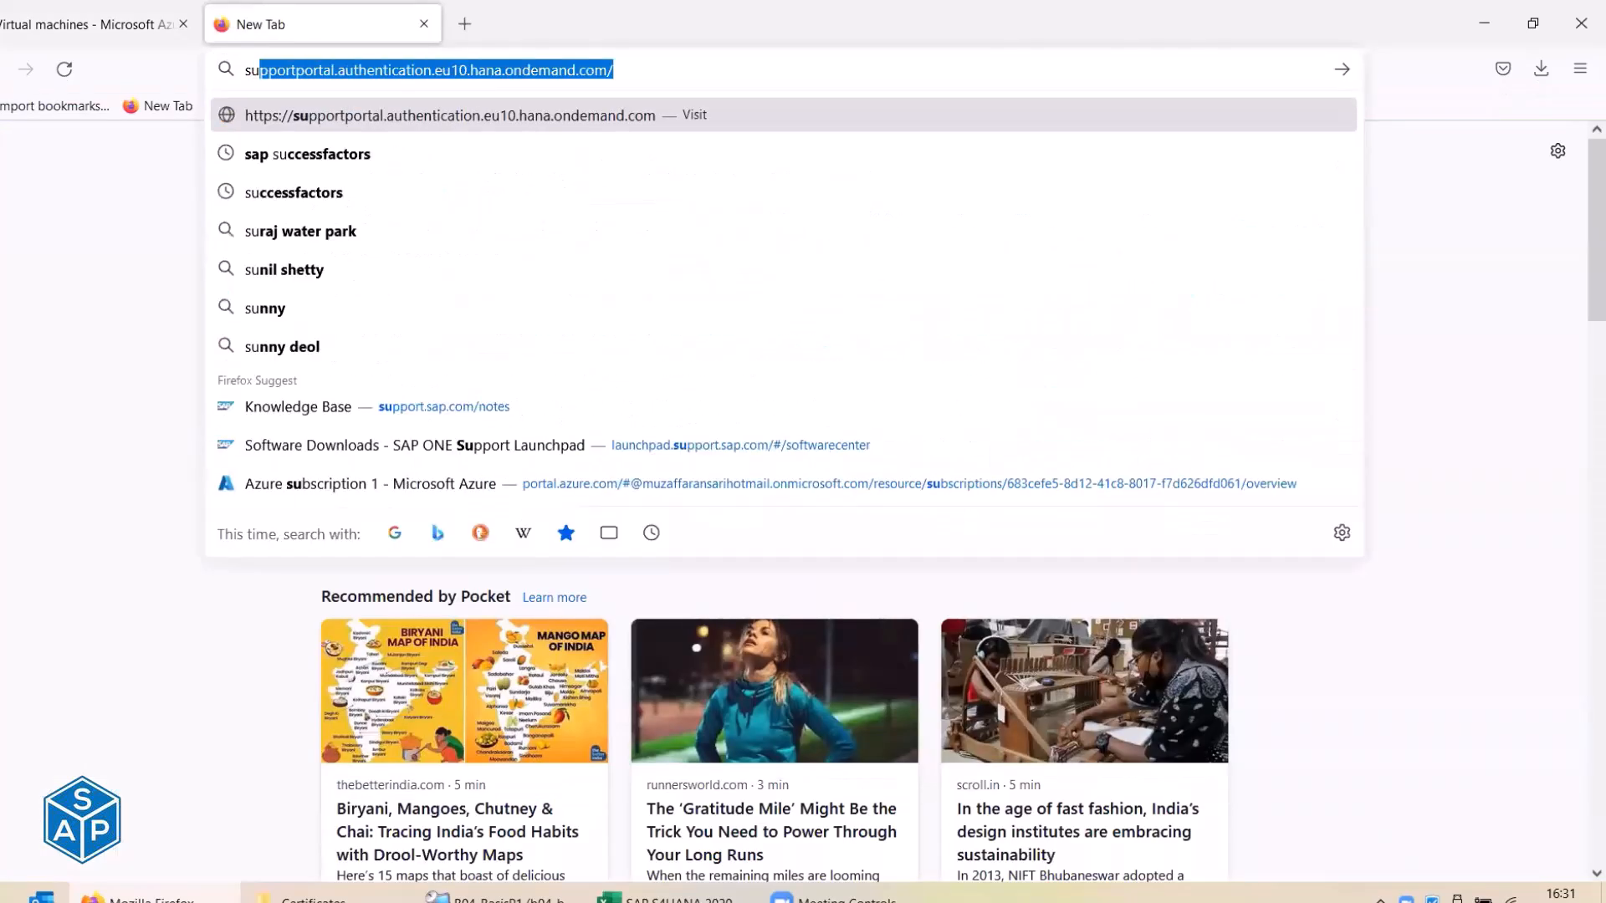
pyautogui.press('Down')
pyautogui.press('Down')
pyautogui.press('Down')
pyautogui.press('Down')
pyautogui.press('Down')
pyautogui.press('Down')
pyautogui.press('Down')
pyautogui.press('Down')
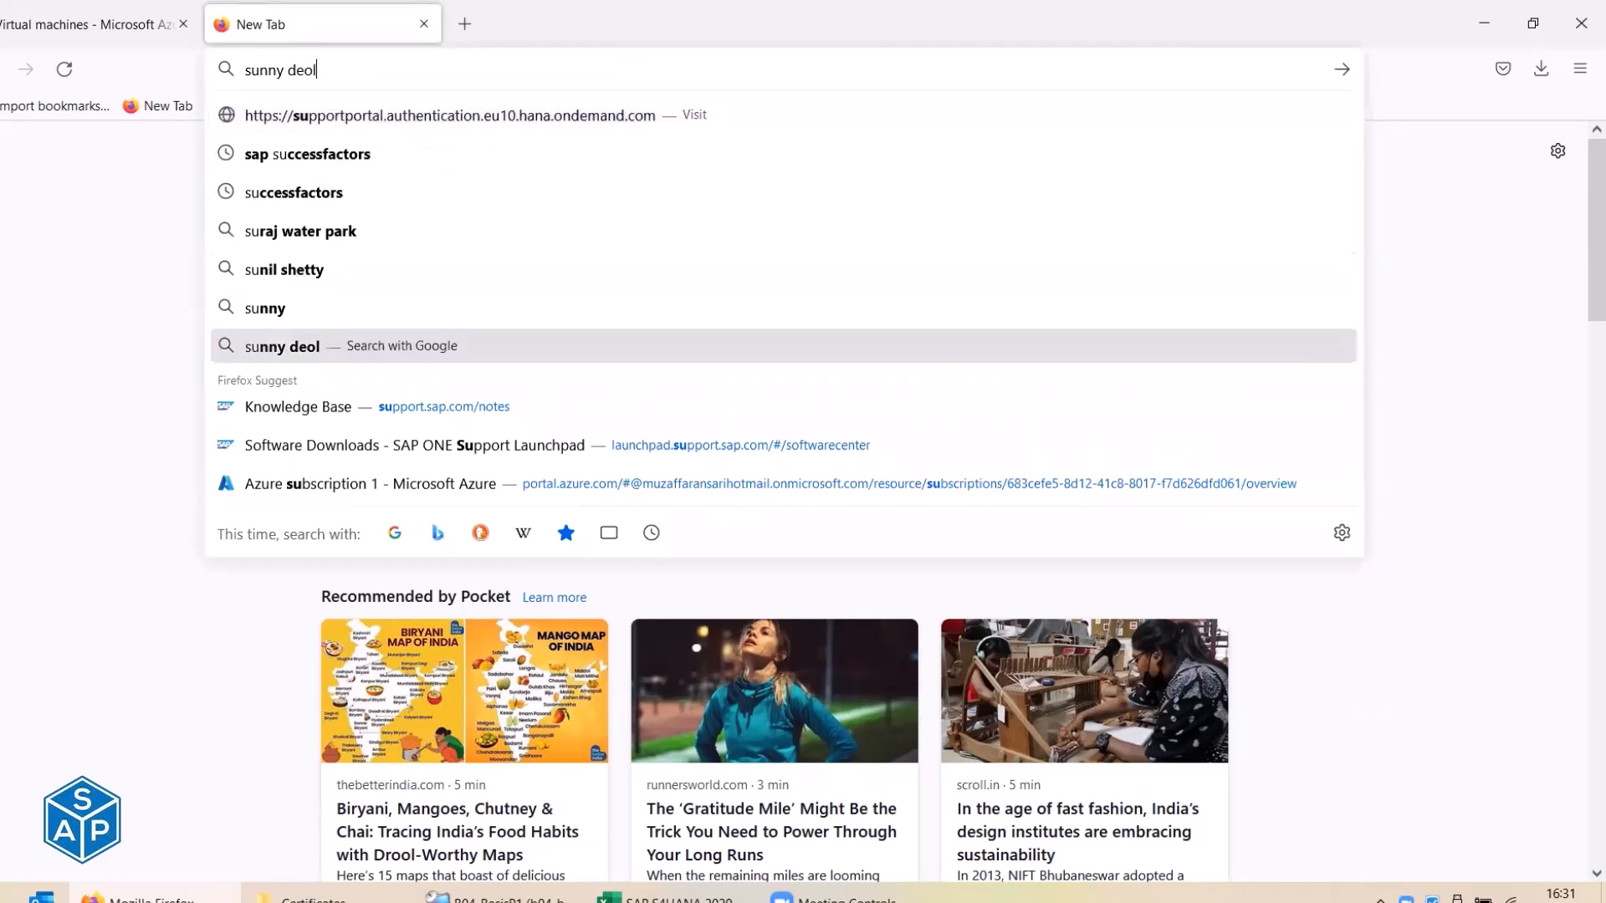
pyautogui.press('Return')
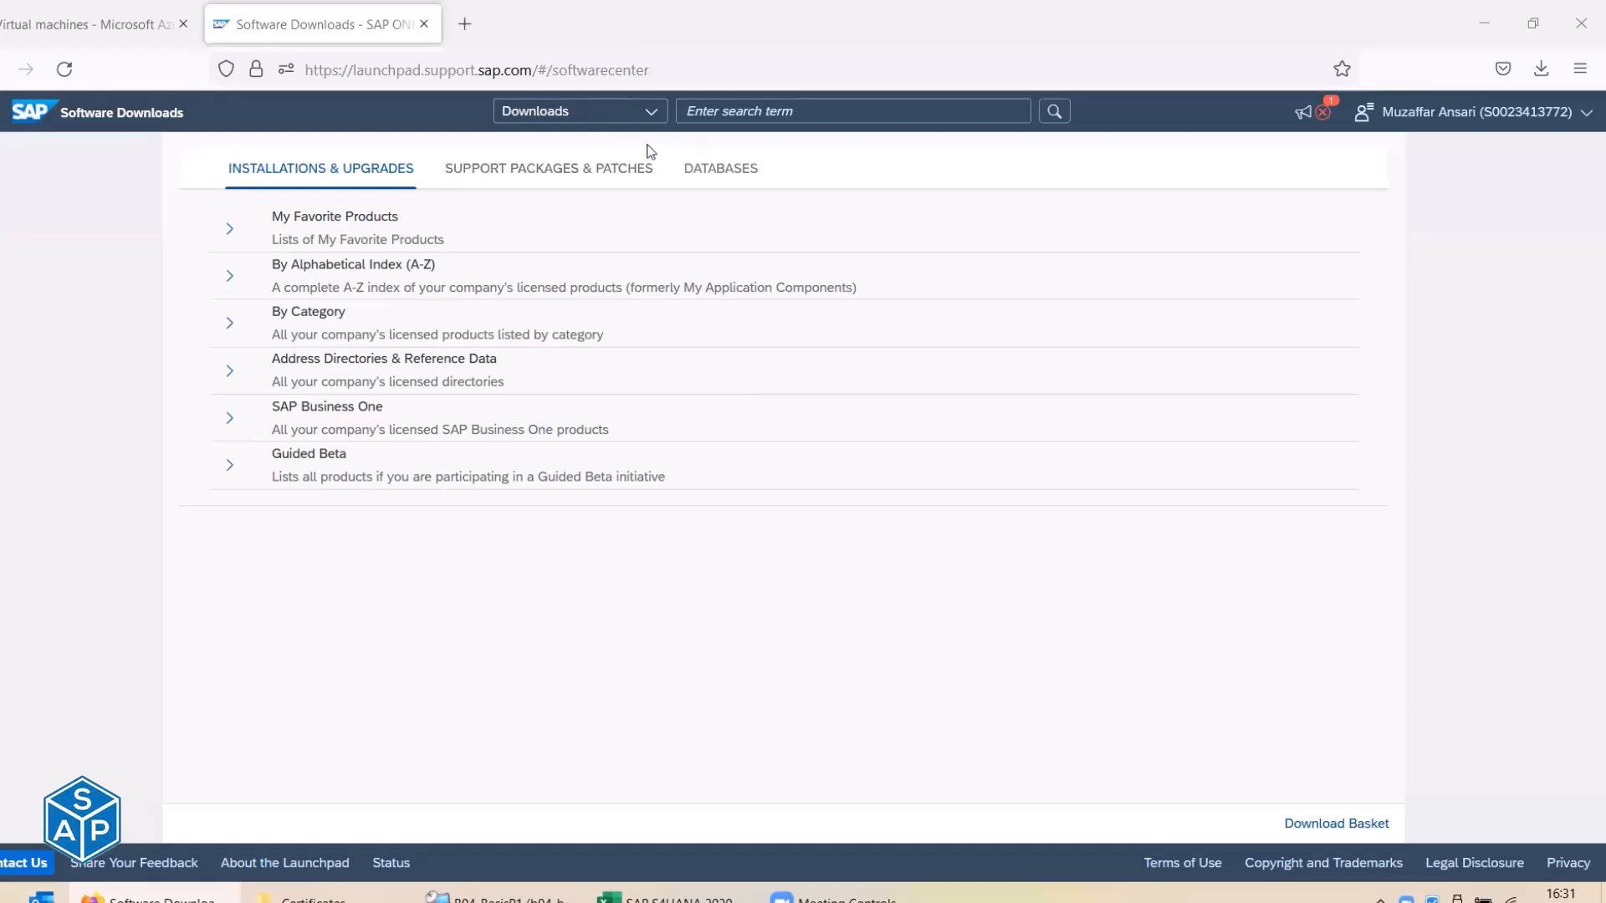
# Browse the alphabetical product index to letter S and open SAP S/4HANA.
pyautogui.click(230, 279)
pyautogui.scroll(-3, 236, 315)
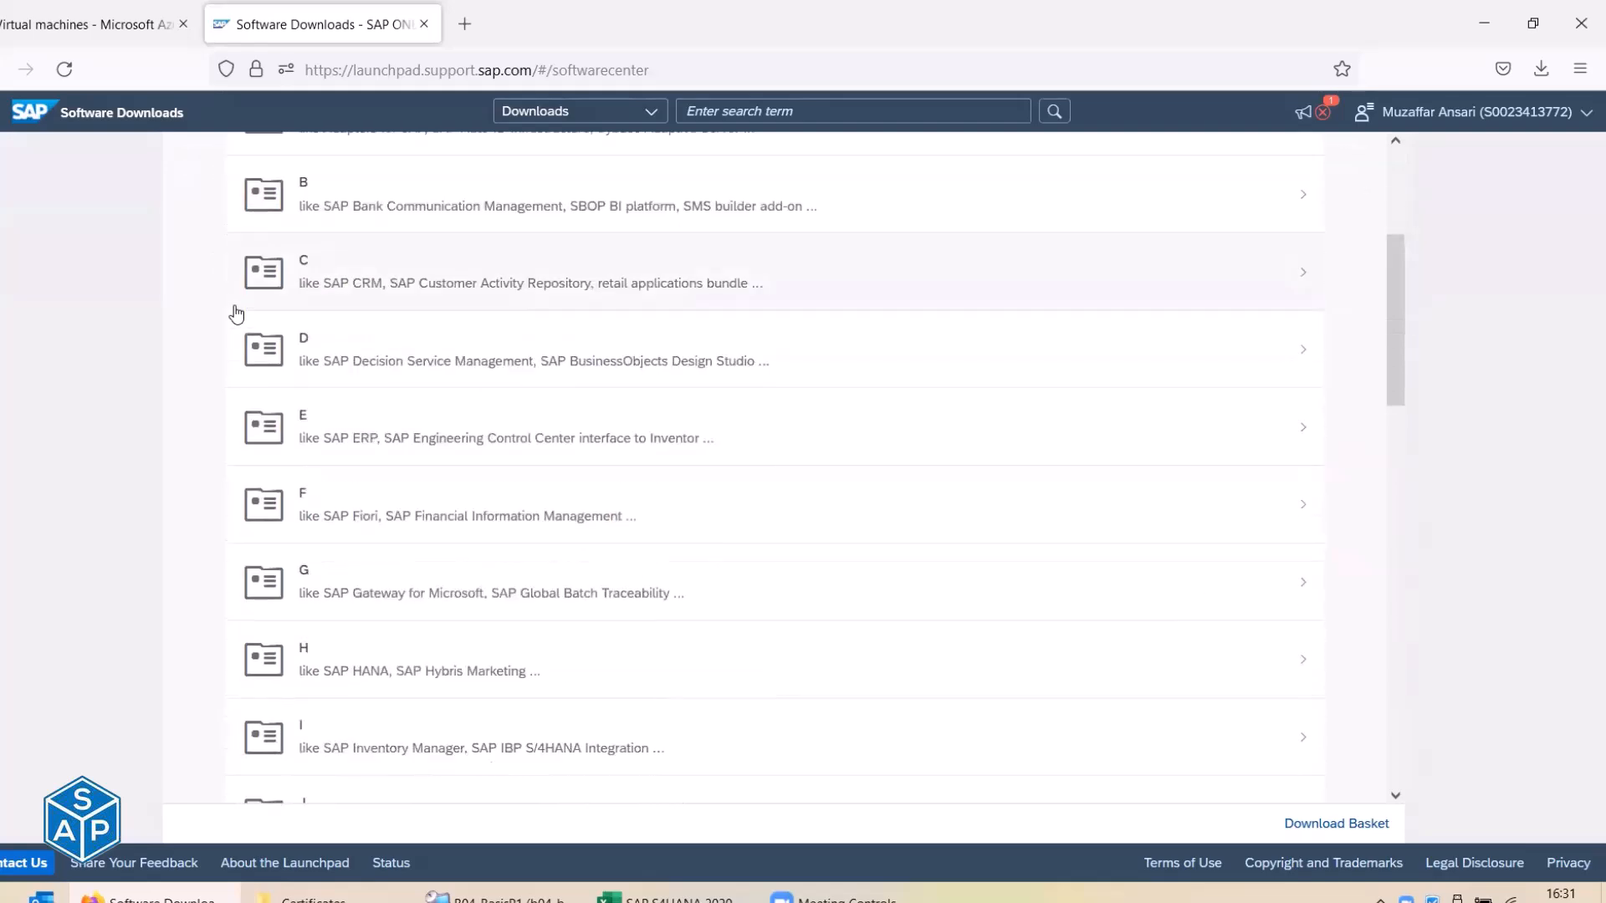
pyautogui.scroll(-3, 261, 452)
pyautogui.scroll(-5, 264, 457)
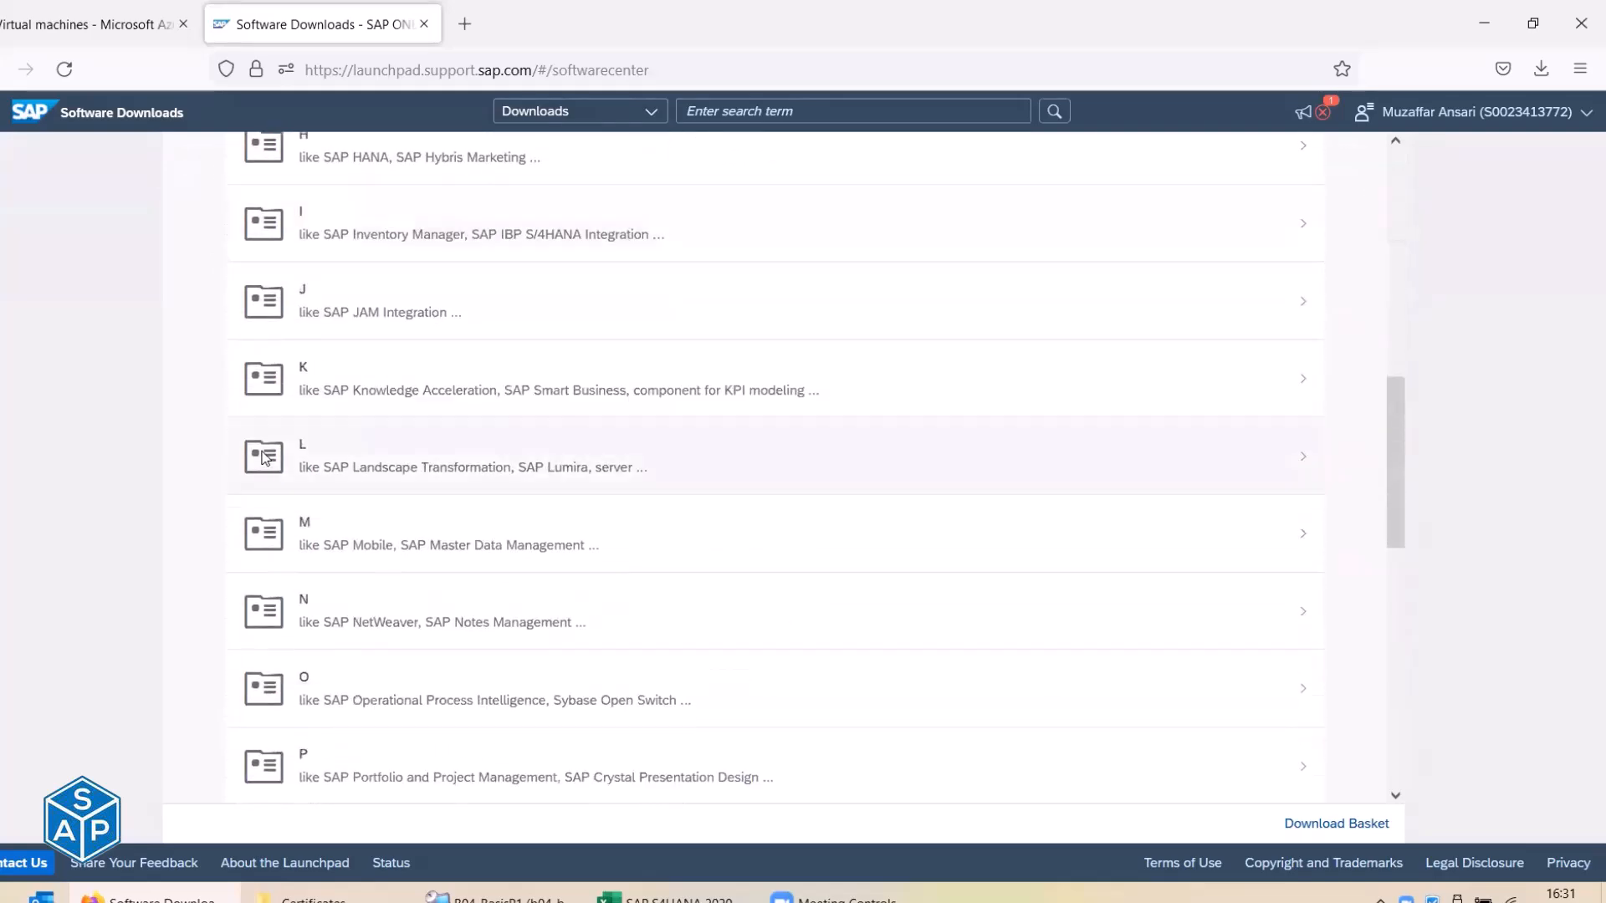
pyautogui.scroll(-4, 275, 500)
pyautogui.click(329, 495)
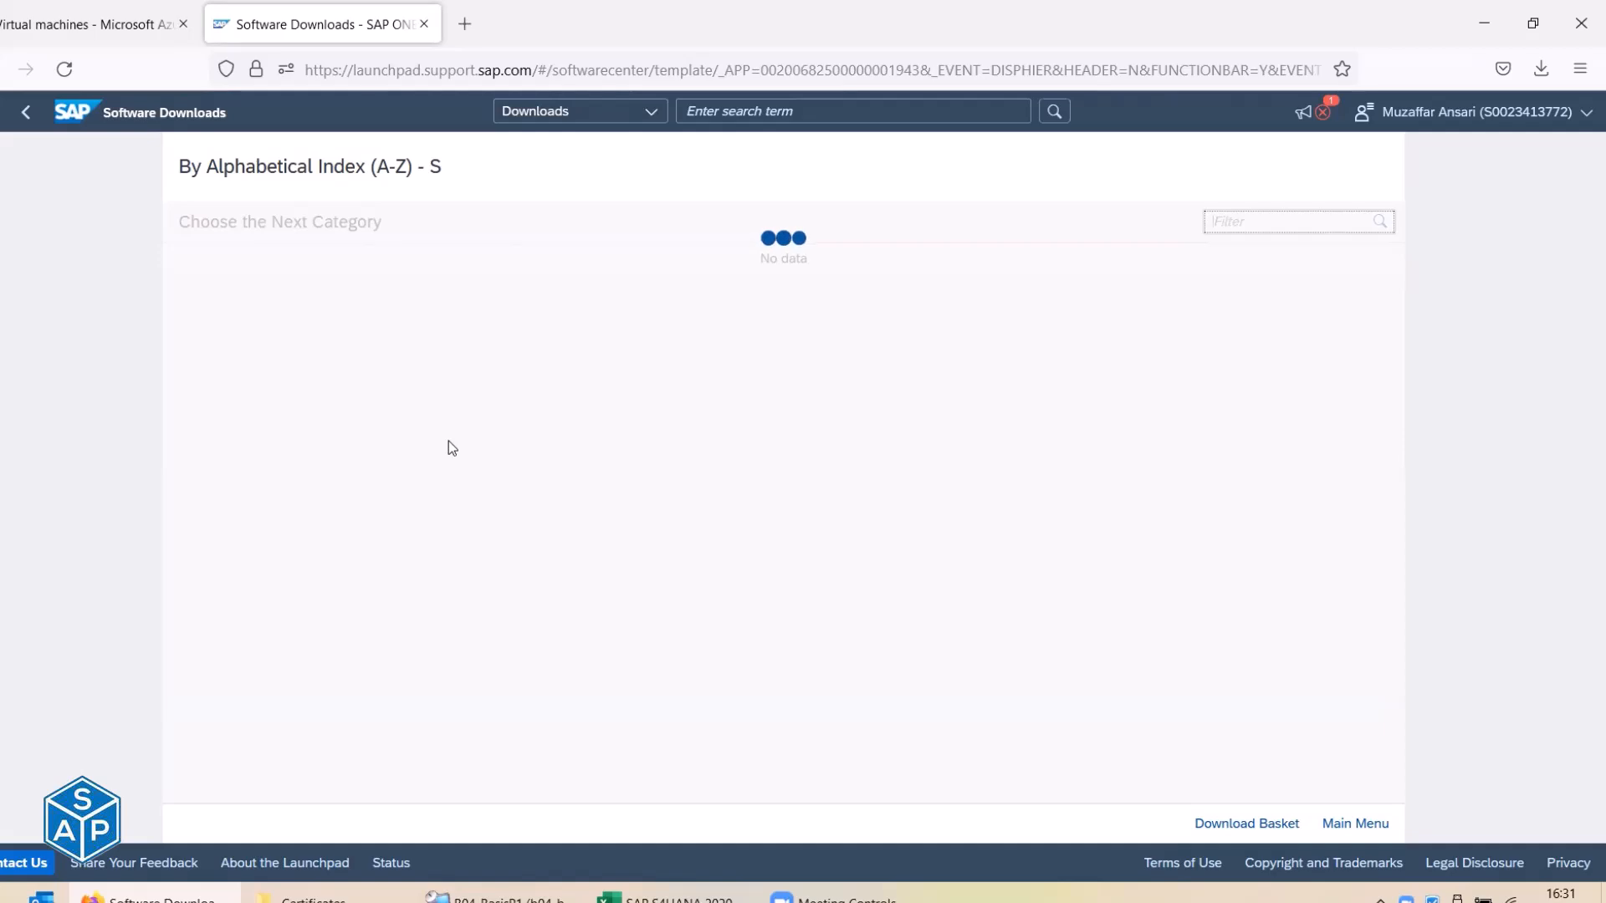
pyautogui.scroll(-2, 450, 449)
pyautogui.scroll(-10, 450, 449)
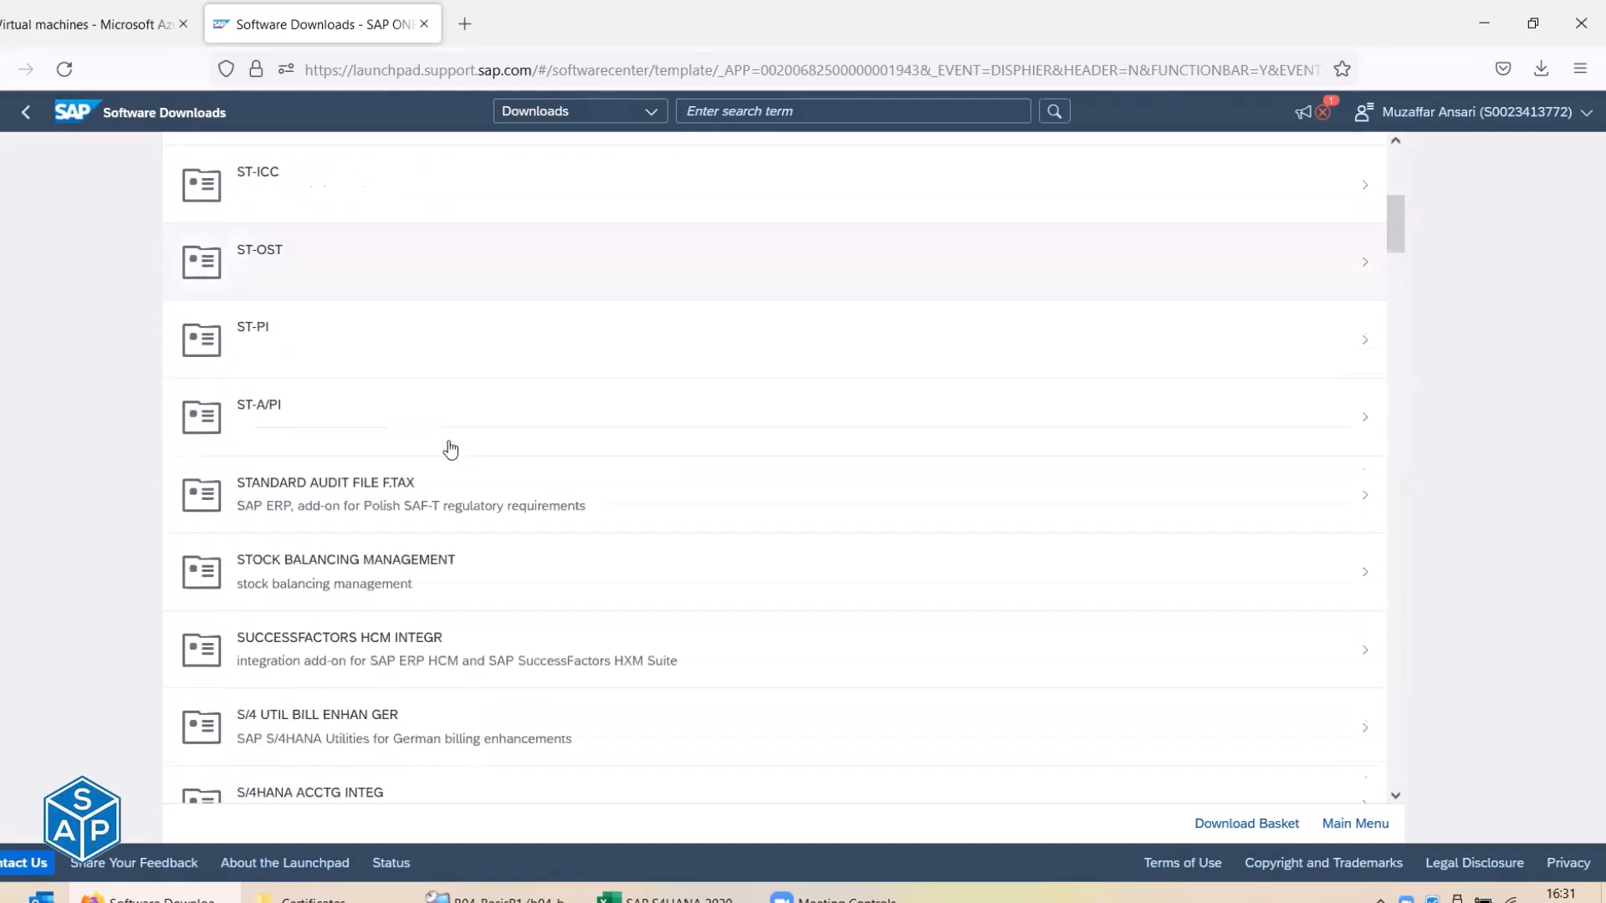
pyautogui.scroll(-12, 450, 449)
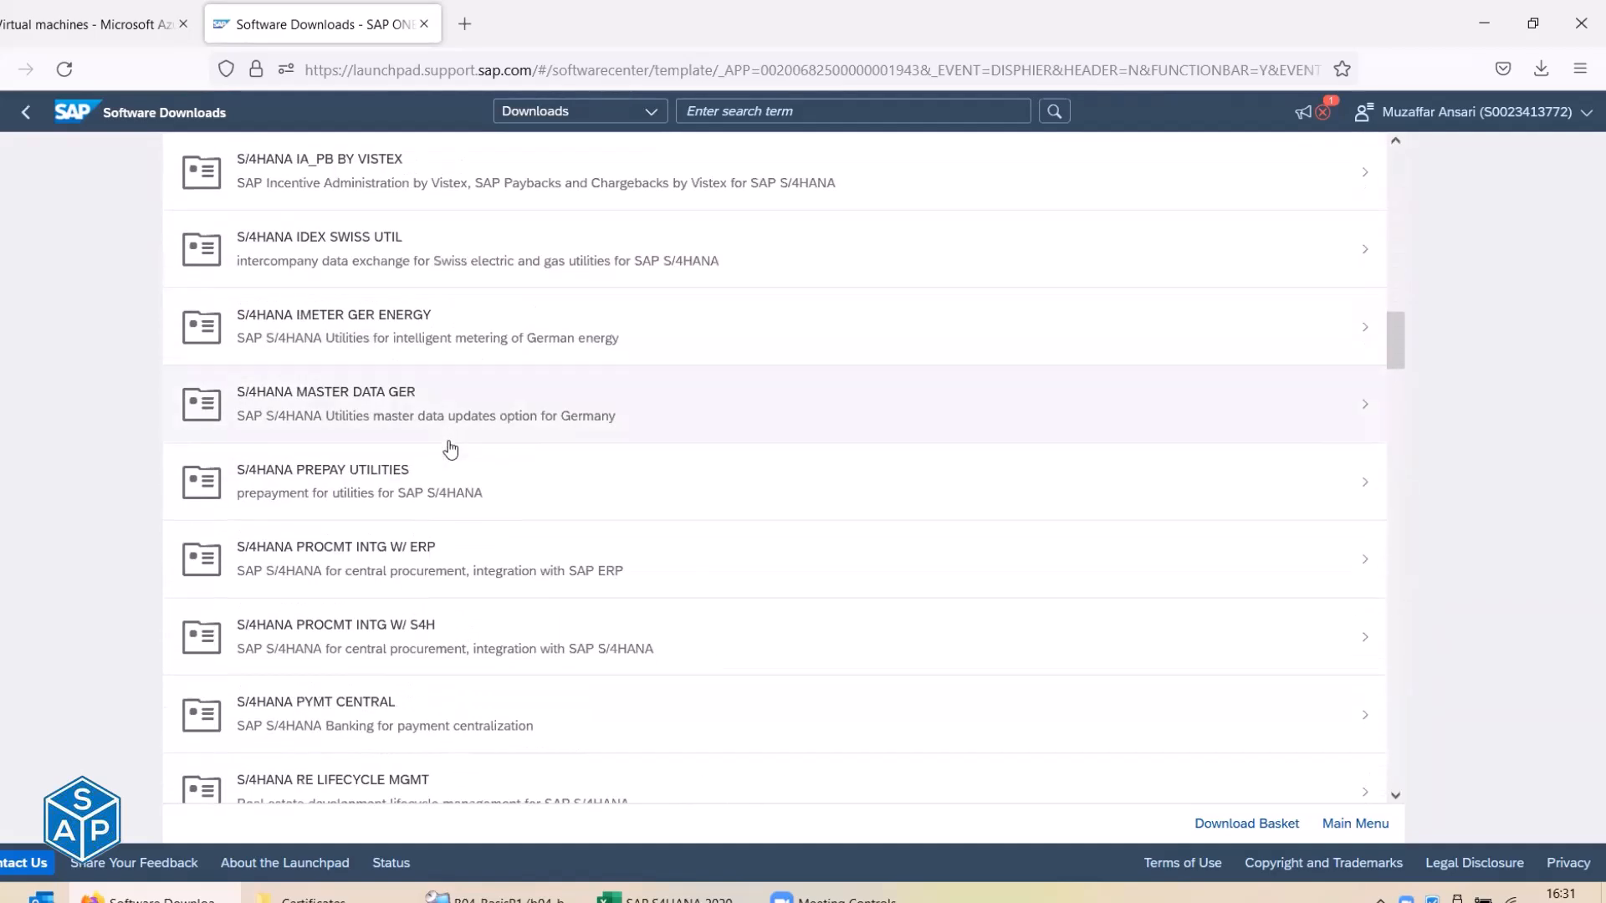
pyautogui.click(315, 762)
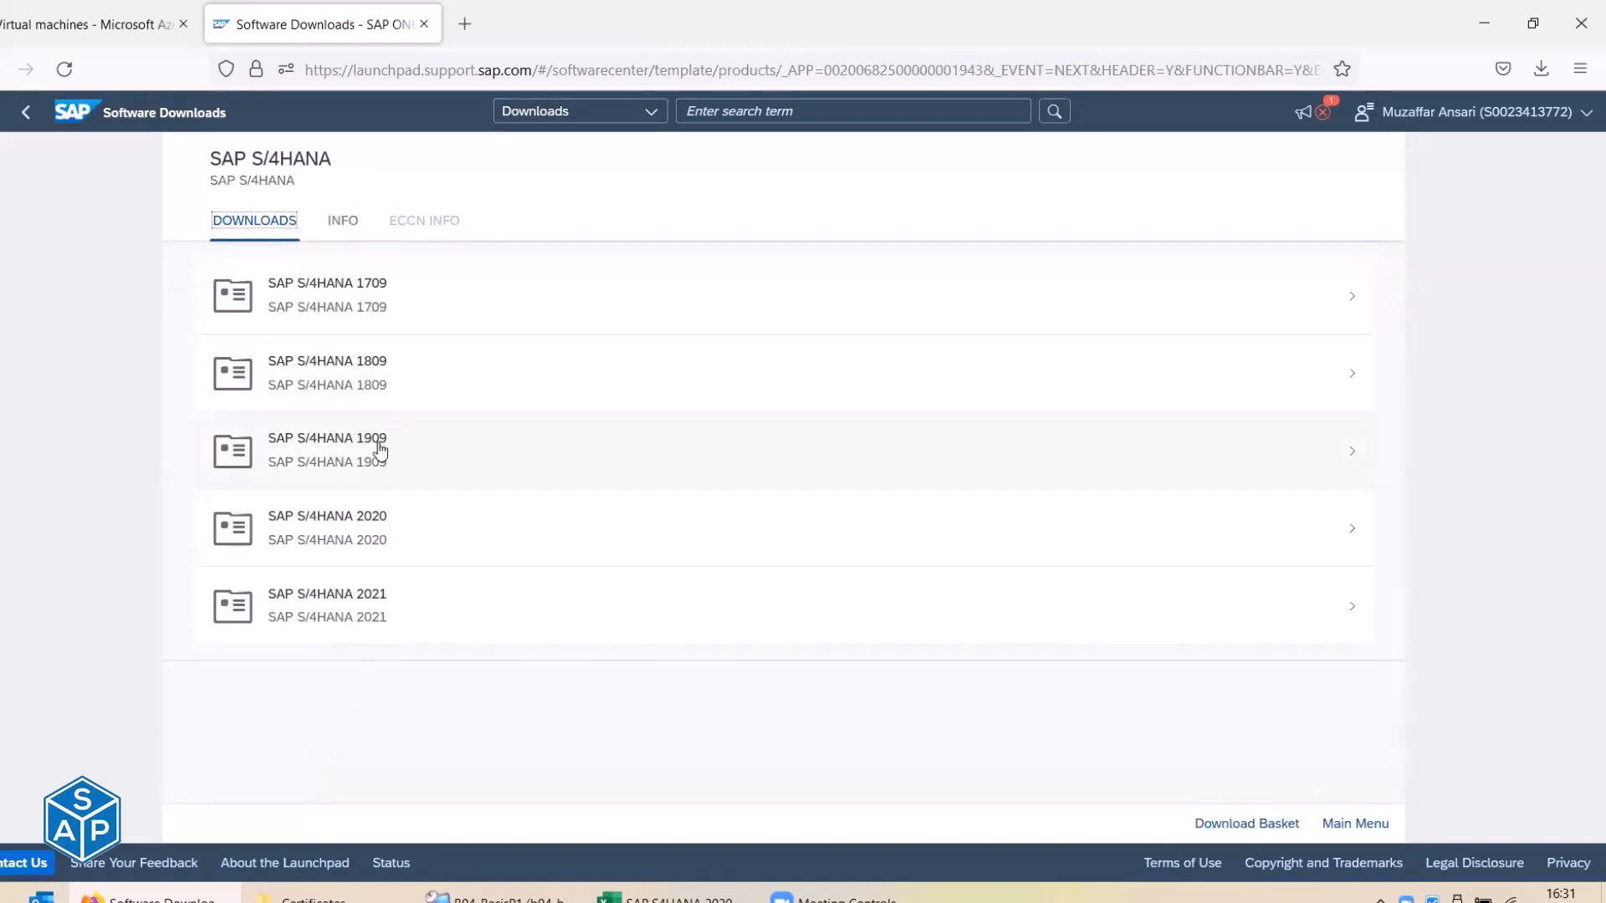
# Open the SAP S/4HANA 2020 INSTALLATION (AUTOM. DOWNLOAD) items list.
pyautogui.click(374, 525)
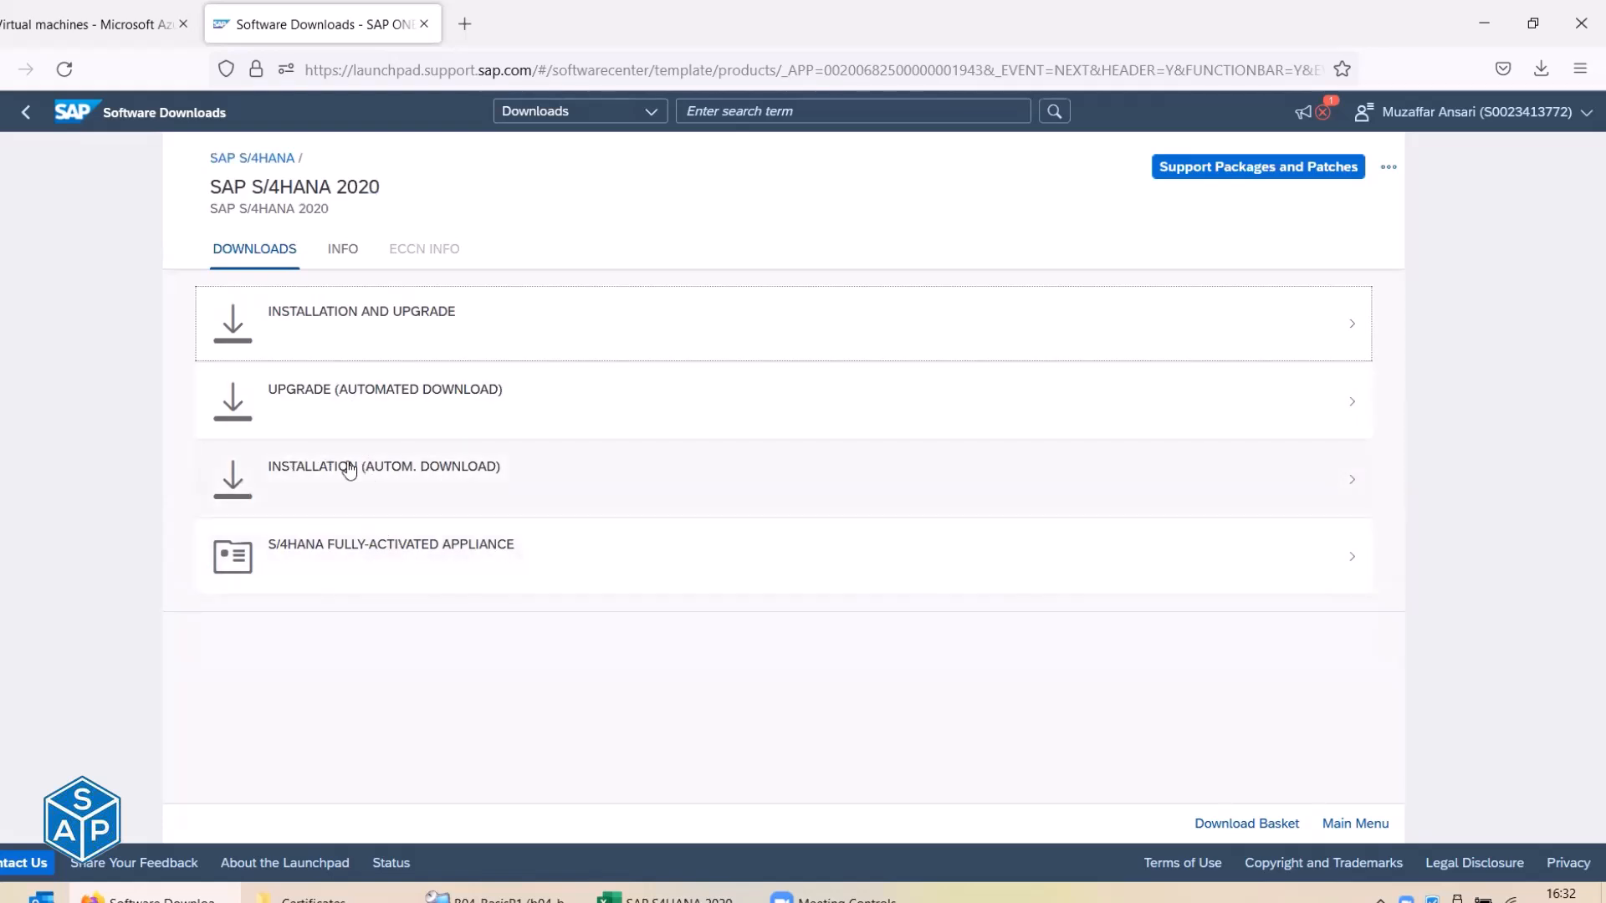
pyautogui.moveTo(267, 471); pyautogui.dragTo(501, 480)
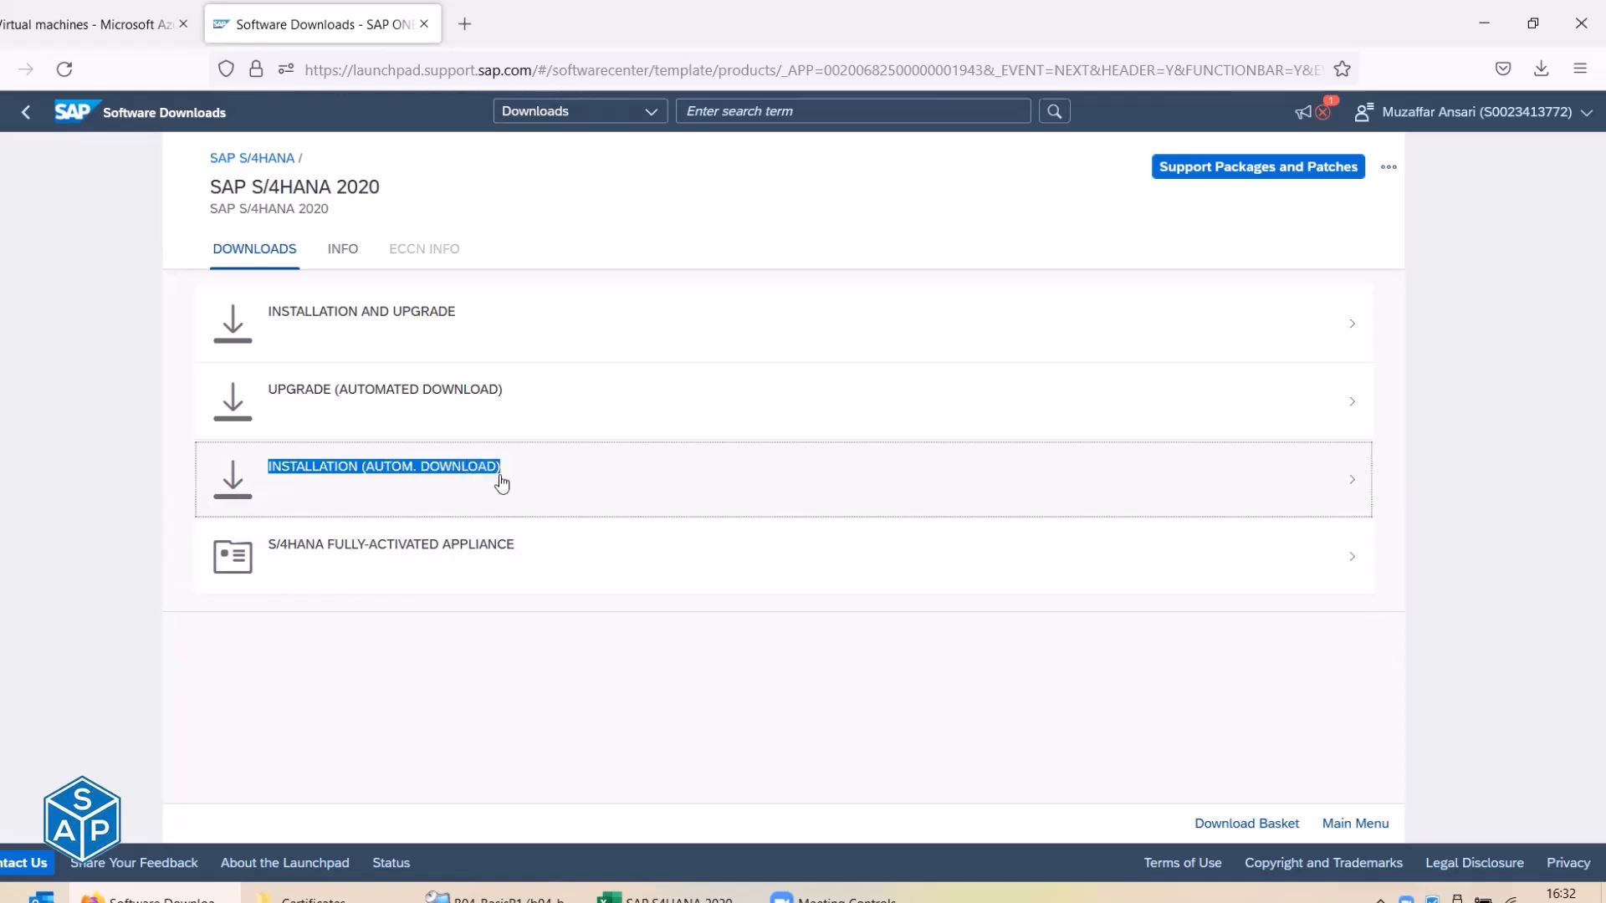
pyautogui.click(395, 475)
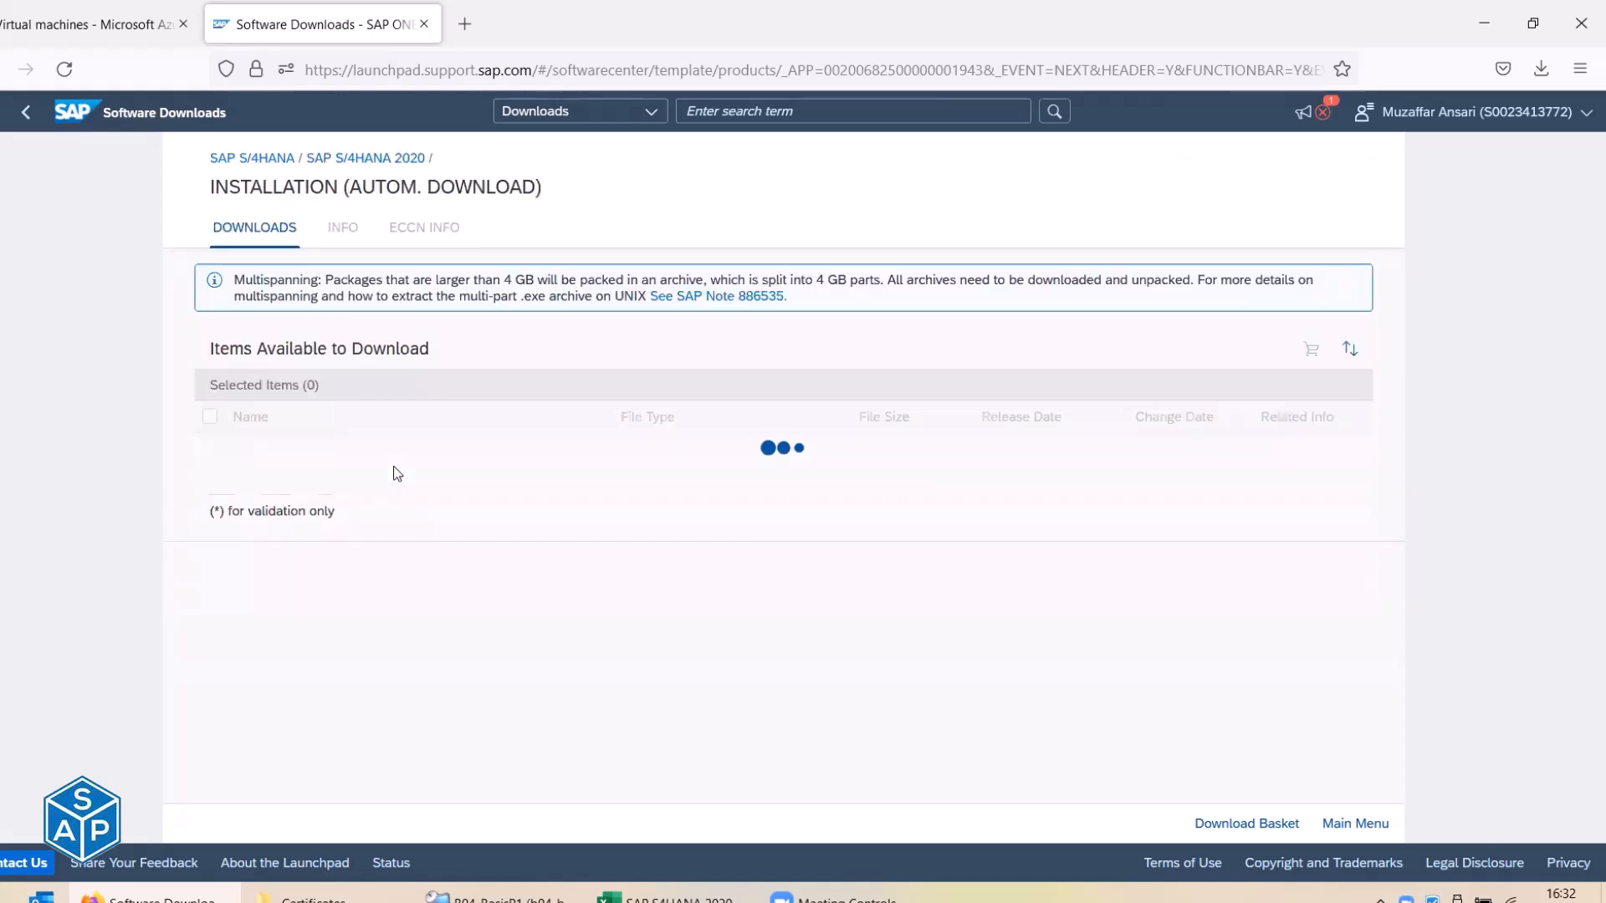
pyautogui.scroll(-1, 395, 473)
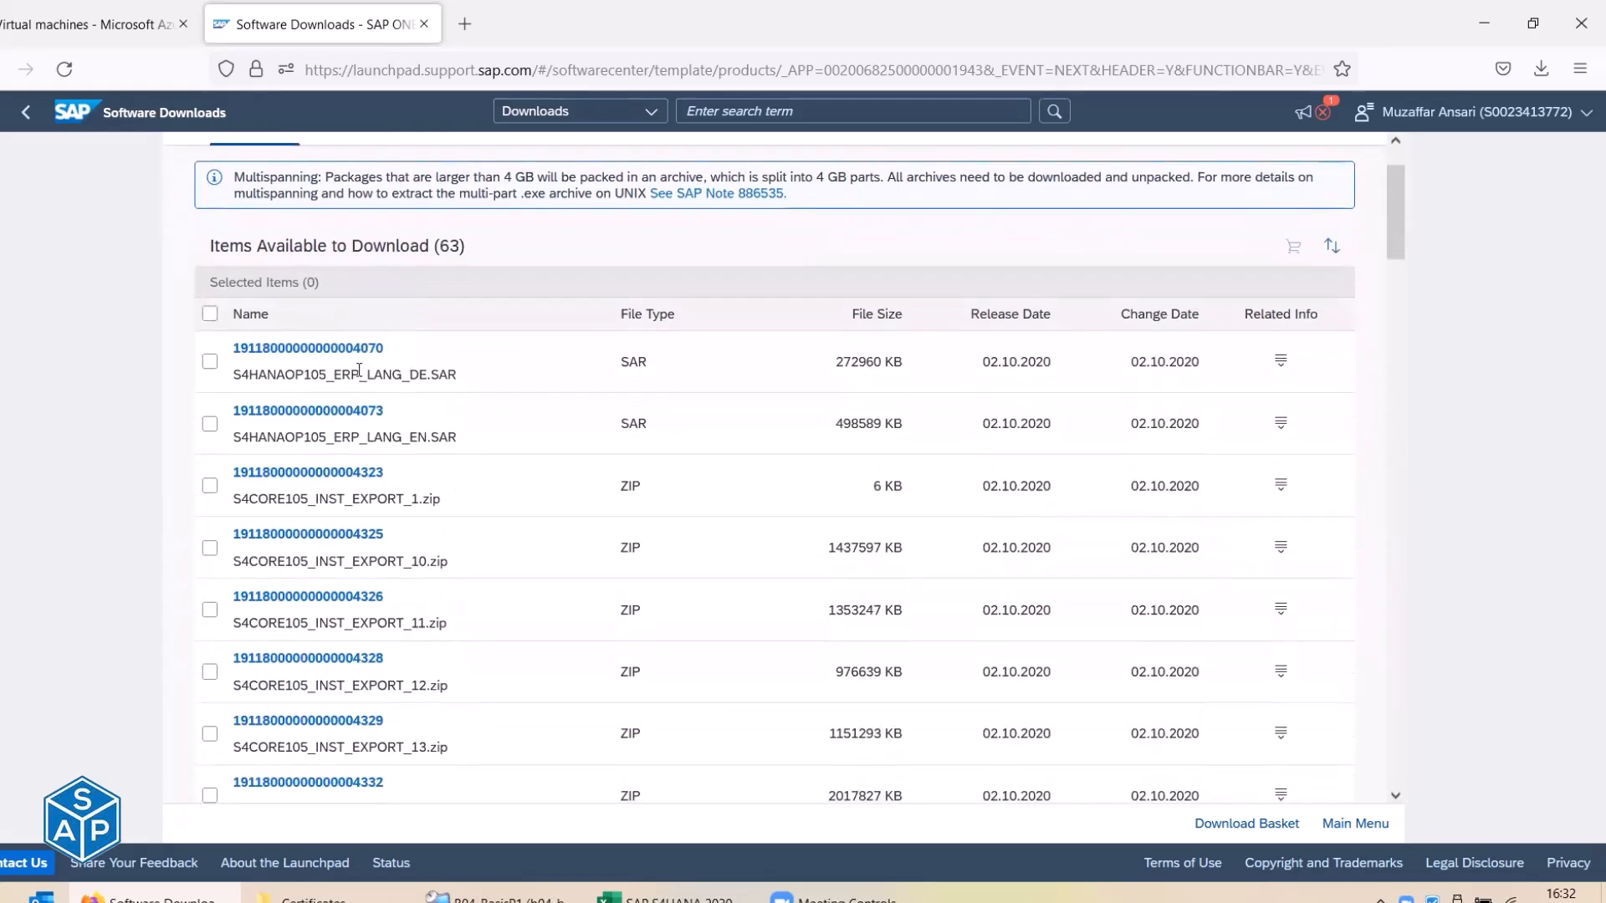
# Compare the ERP_LANG_DE and ERP_LANG_EN files and select the S4HANAOP105_ERP_LANG_ prefix.
pyautogui.moveTo(337, 371); pyautogui.dragTo(408, 373)
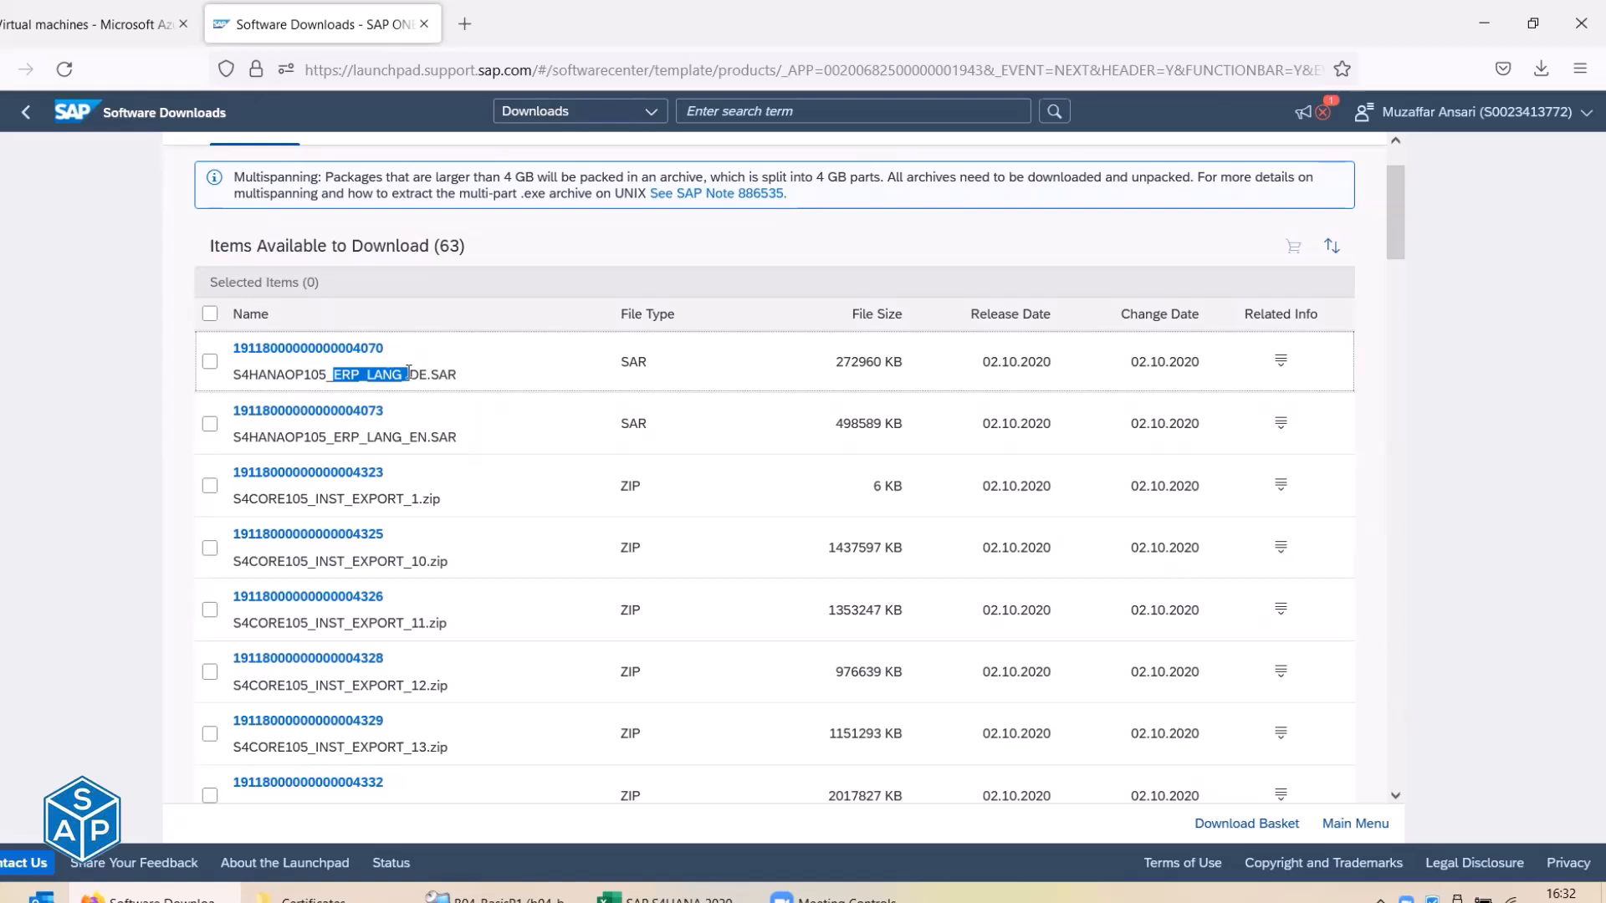
pyautogui.moveTo(409, 376); pyautogui.dragTo(427, 377)
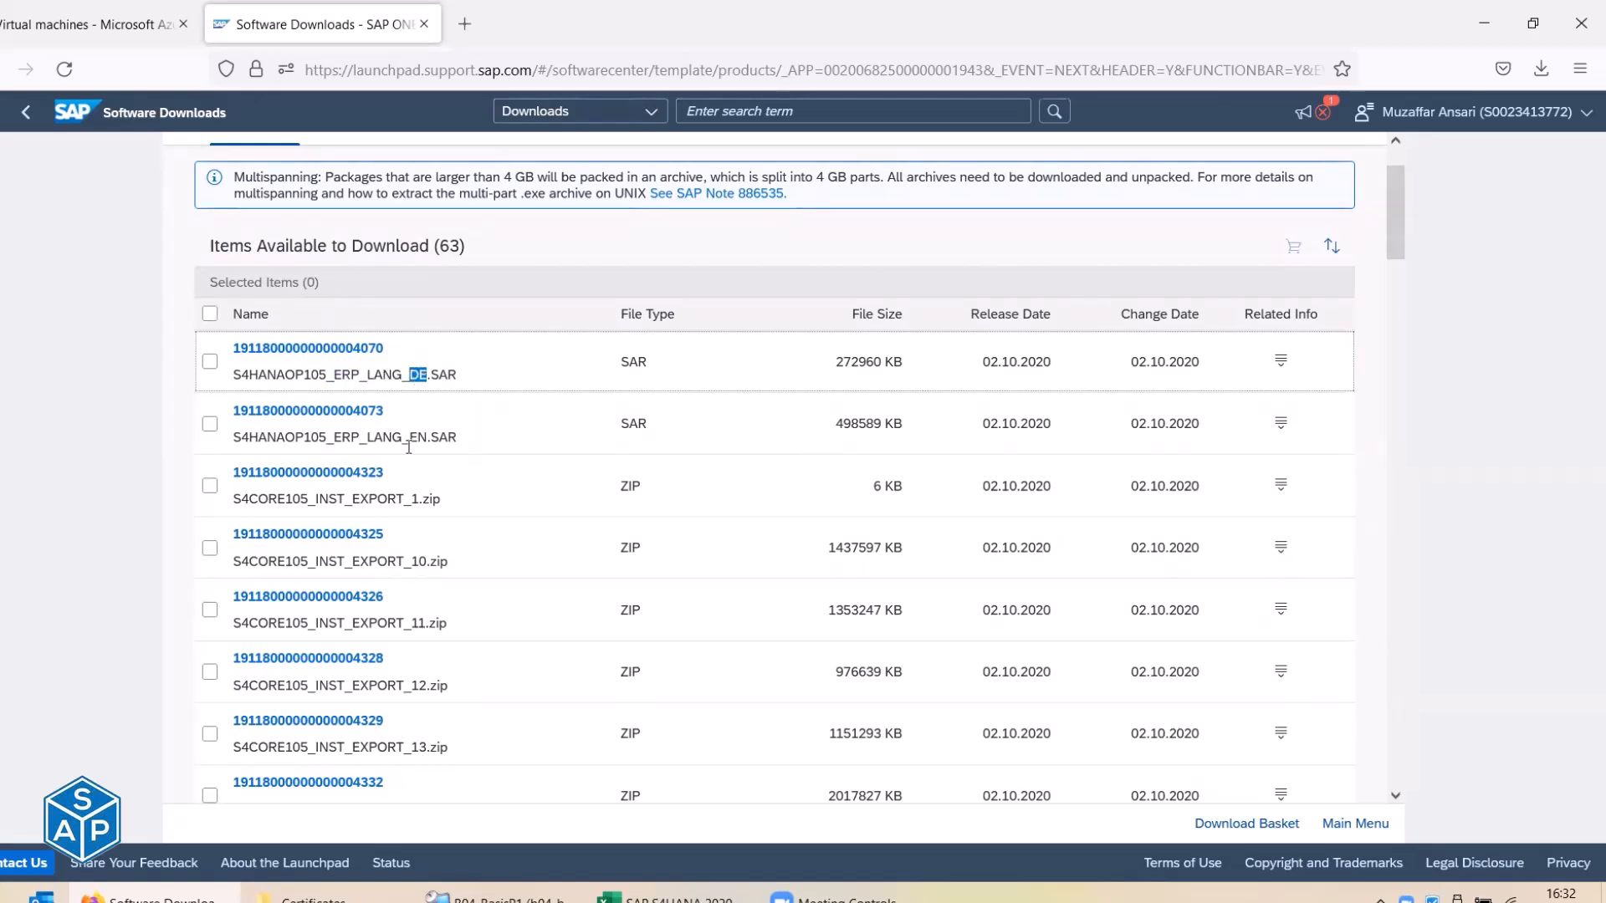
pyautogui.moveTo(409, 437); pyautogui.dragTo(426, 438)
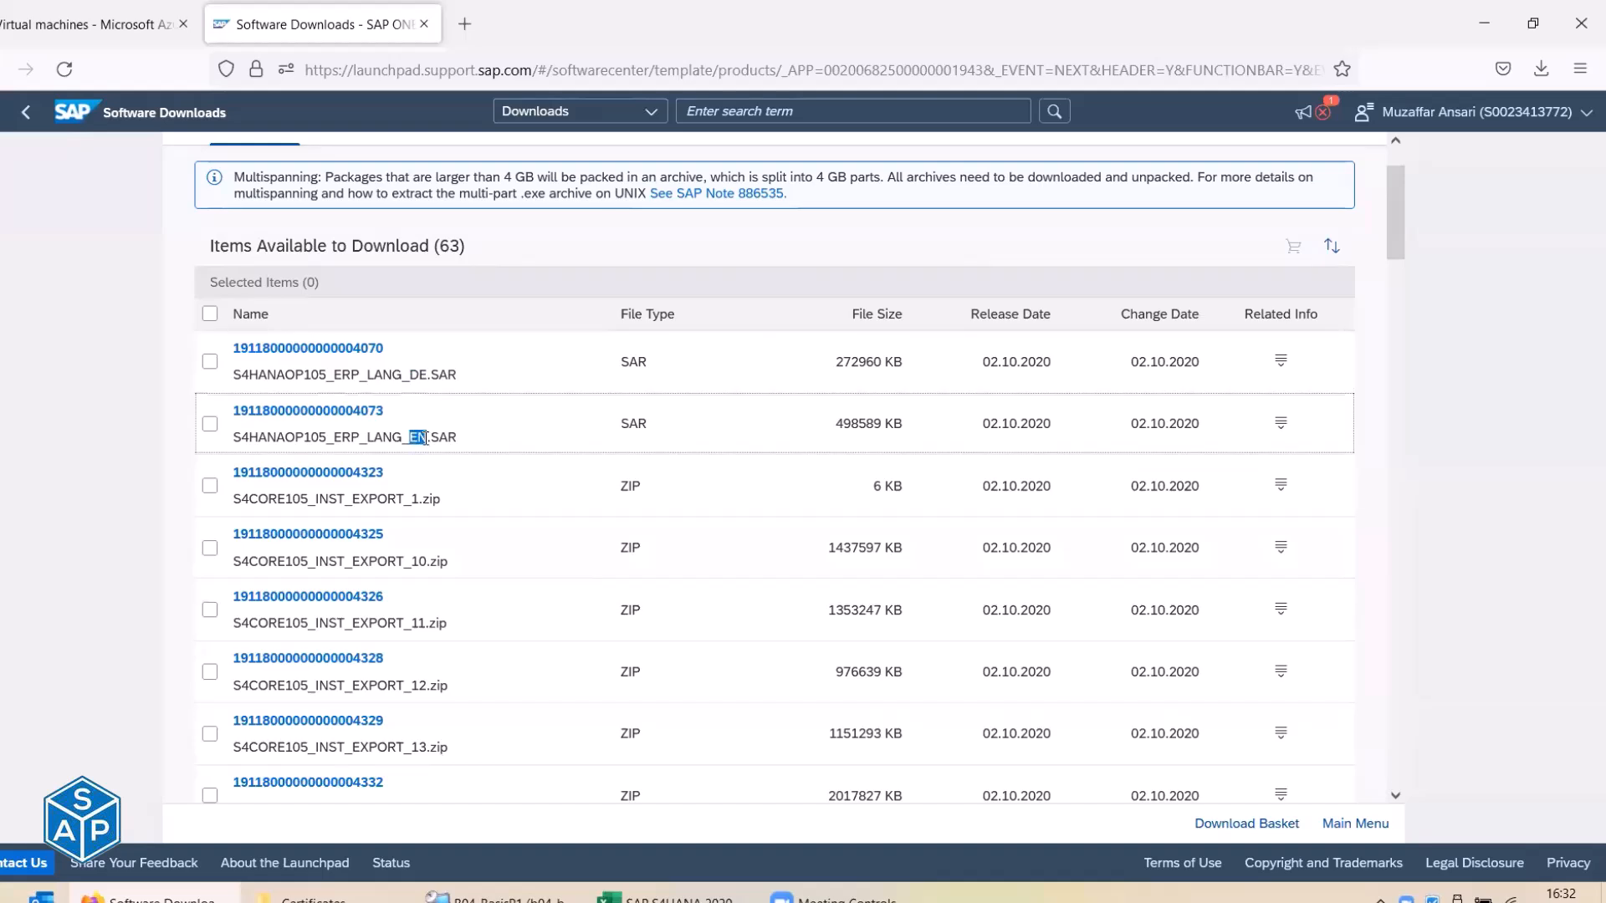
pyautogui.scroll(-1, 426, 437)
pyautogui.scroll(2, 424, 436)
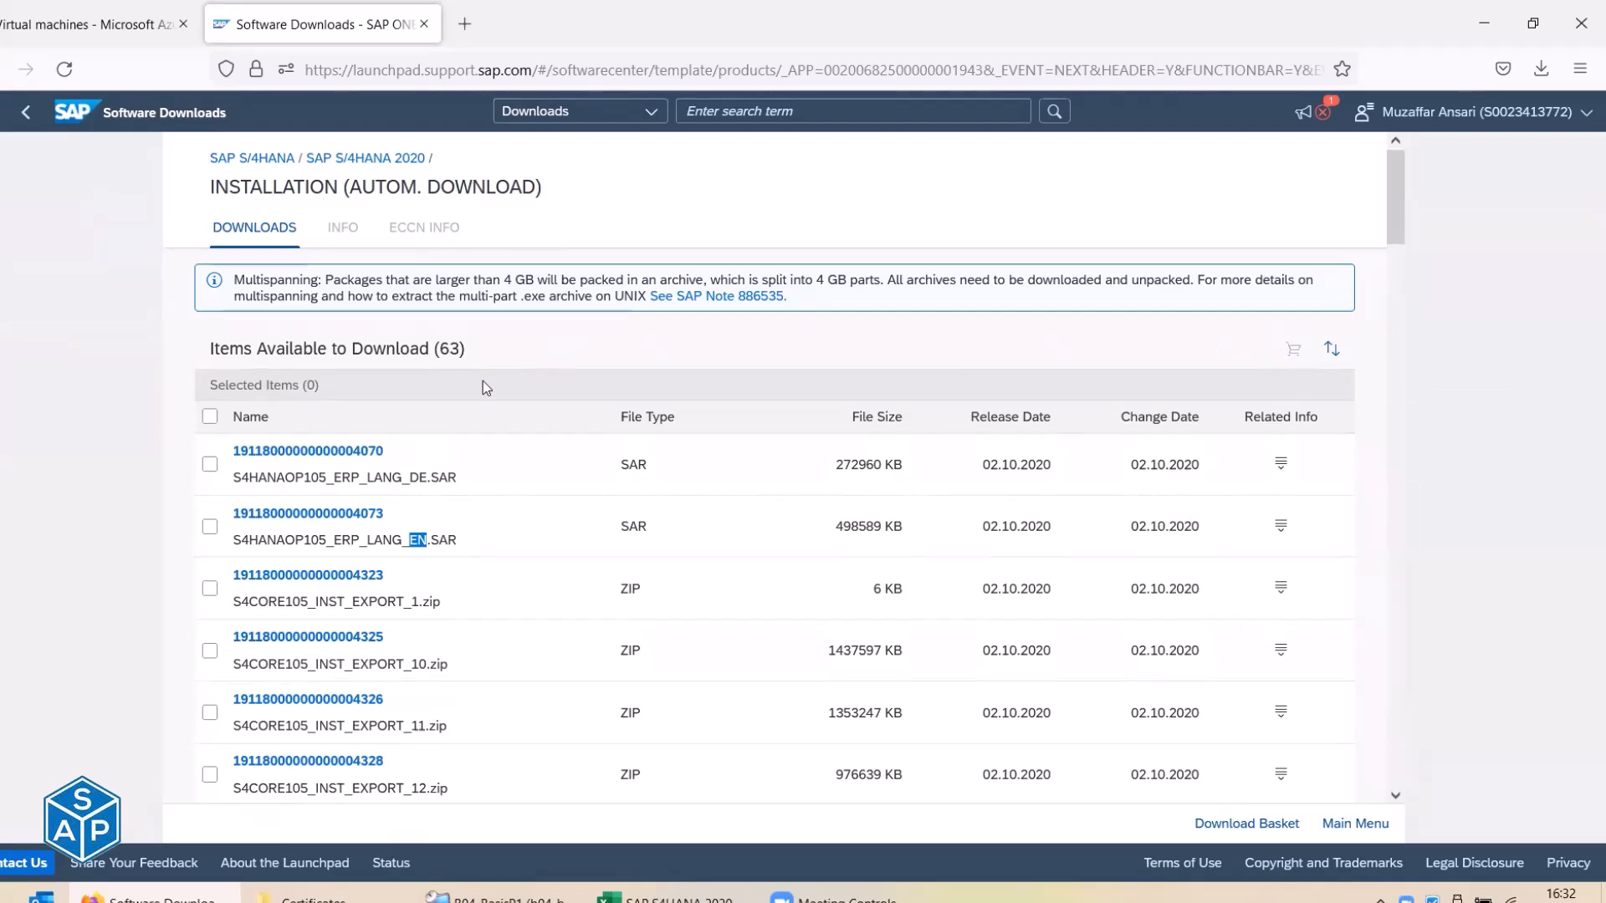
pyautogui.scroll(-3, 483, 384)
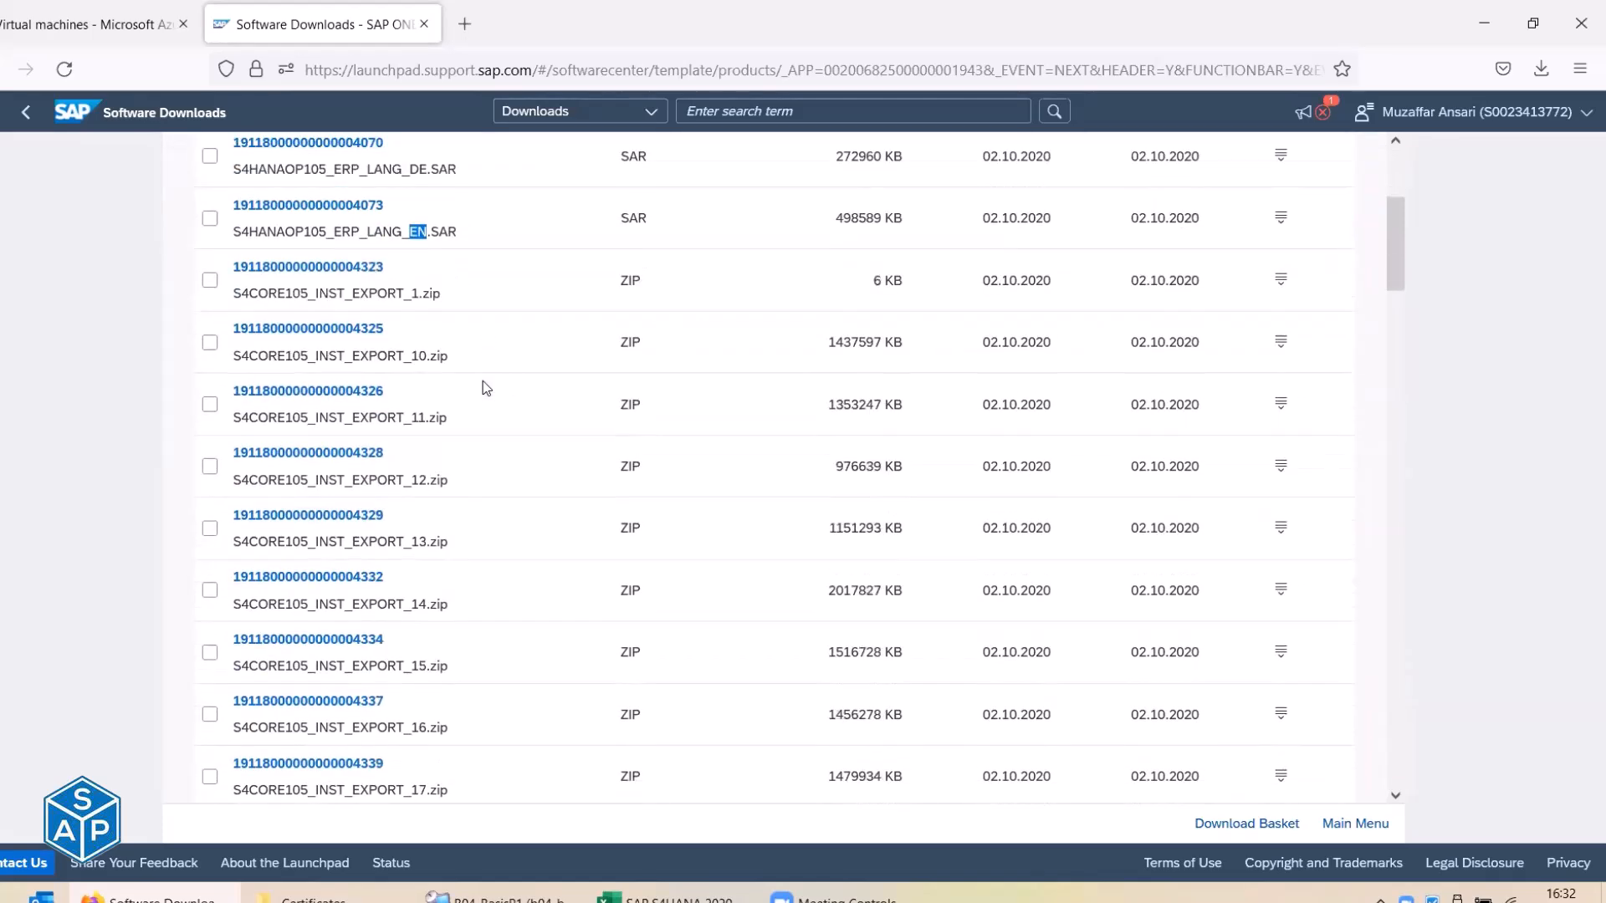
pyautogui.scroll(-3, 483, 387)
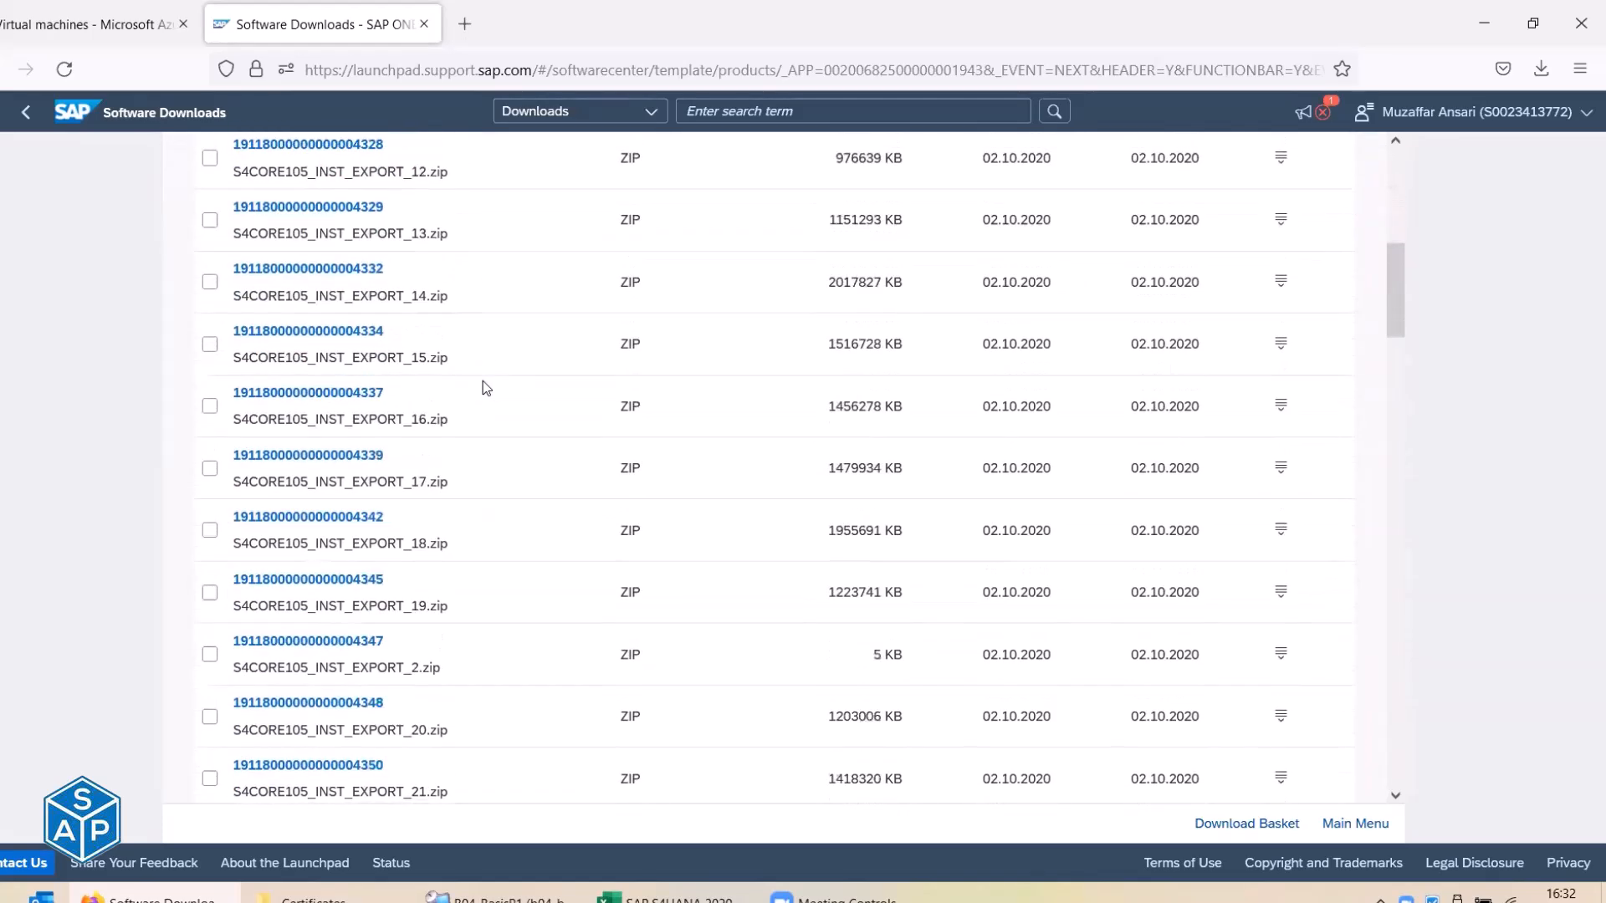
pyautogui.scroll(6, 483, 380)
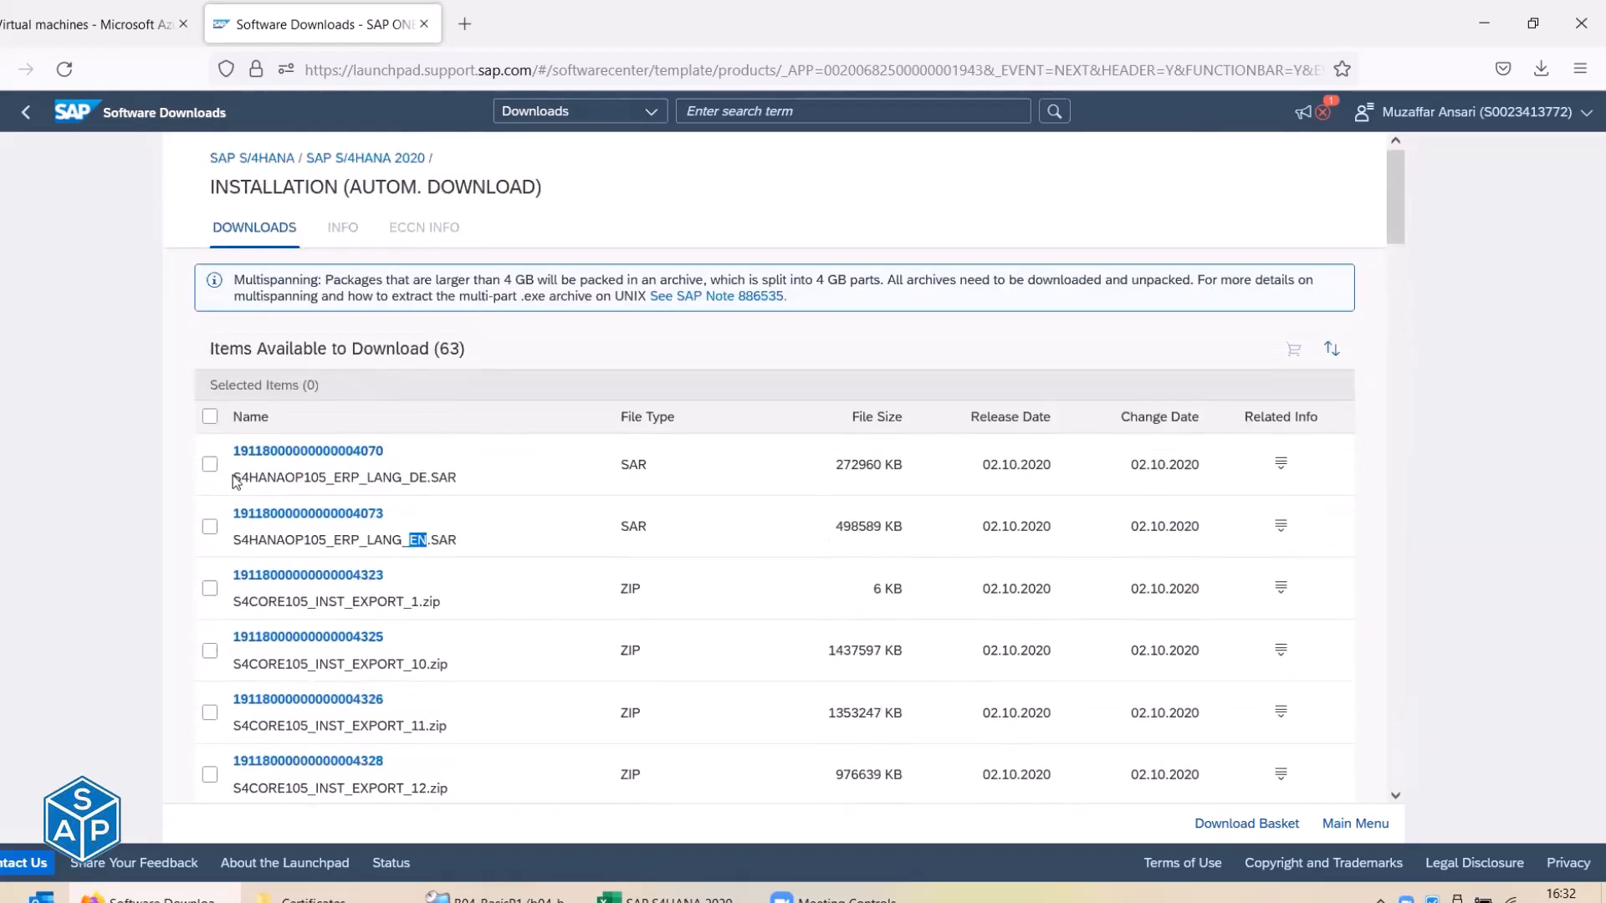
pyautogui.moveTo(234, 477); pyautogui.dragTo(410, 483)
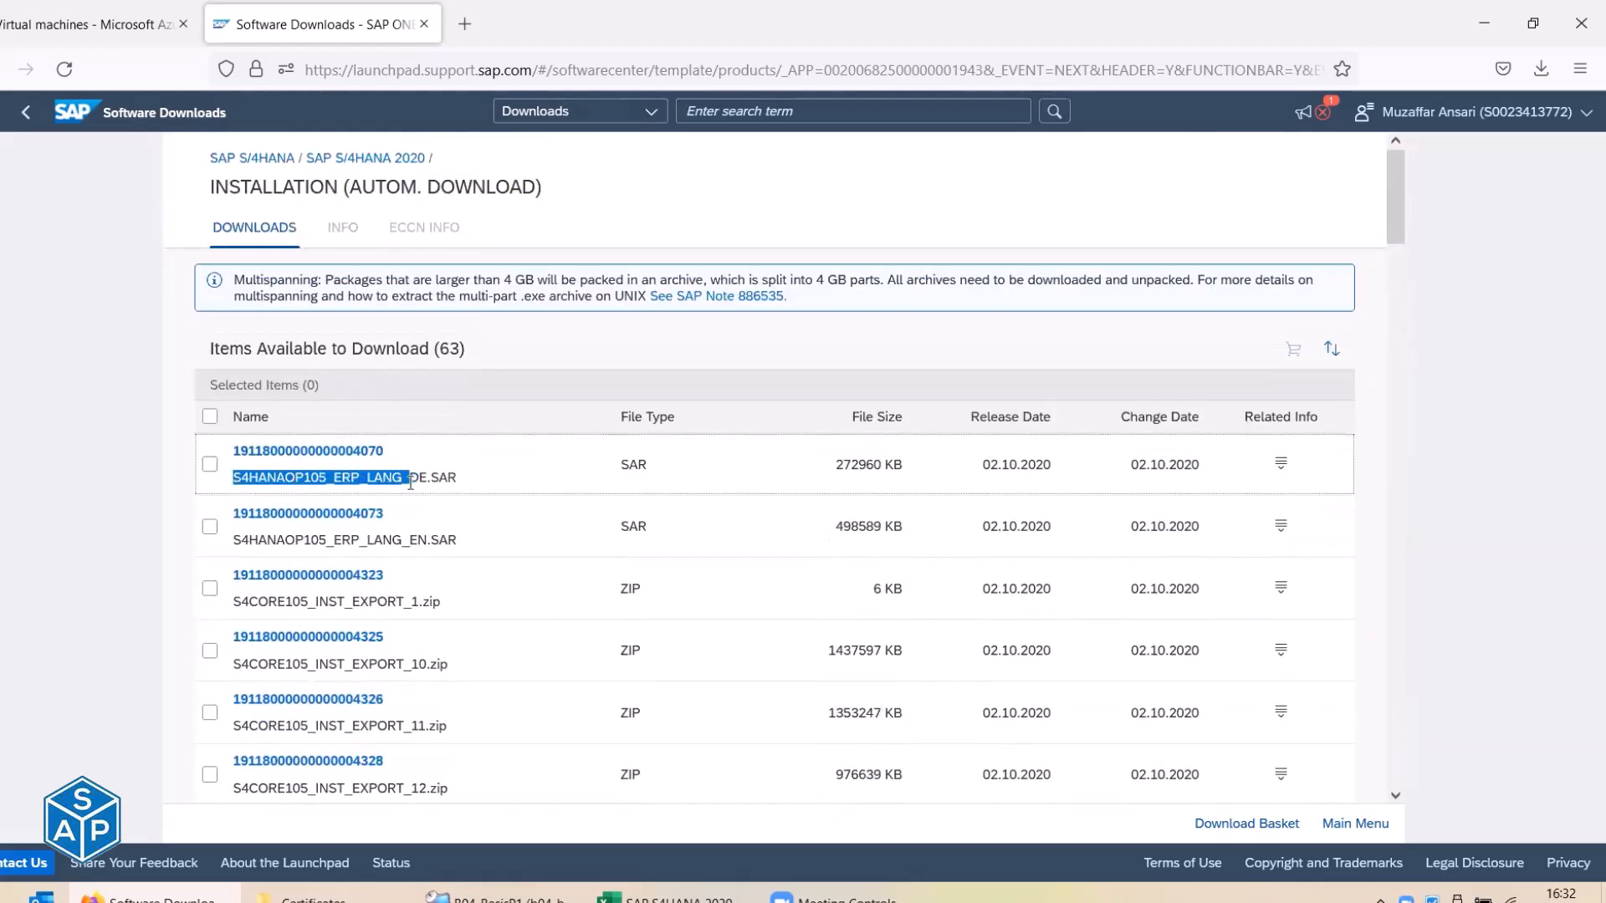
# Search the downloads for the copied S4HANAOP105_ERP_LANG_ prefix.
pyautogui.hotkey('ctrl', 'c')
pyautogui.click(740, 111)
pyautogui.hotkey('ctrl', 'v')
pyautogui.press('Return')
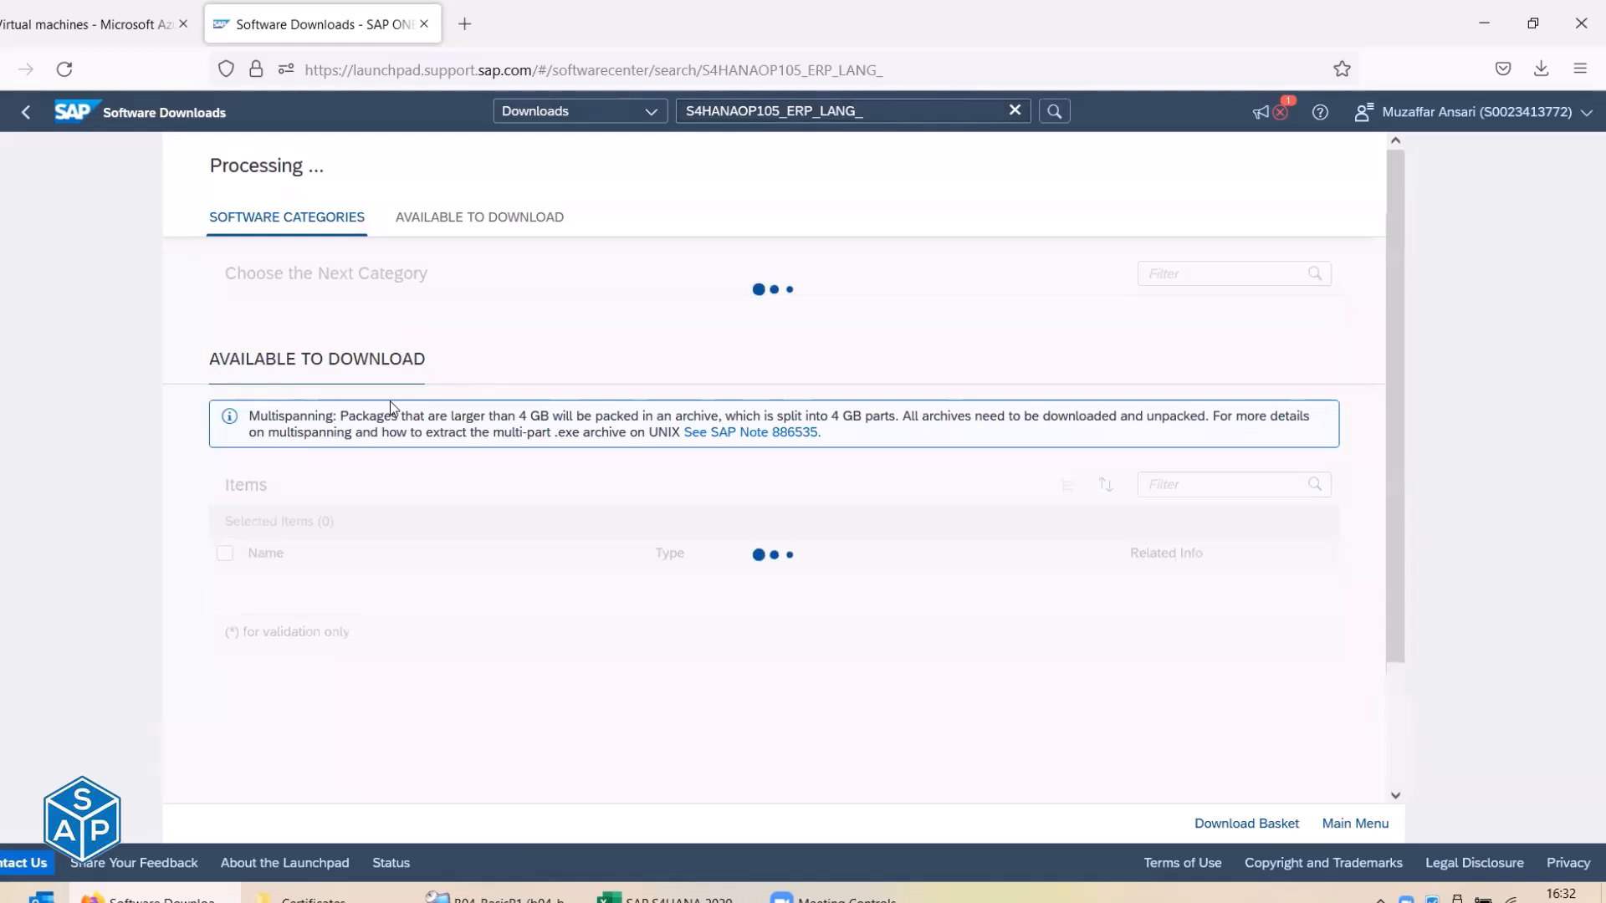
pyautogui.scroll(-3, 390, 402)
pyautogui.scroll(-1, 390, 400)
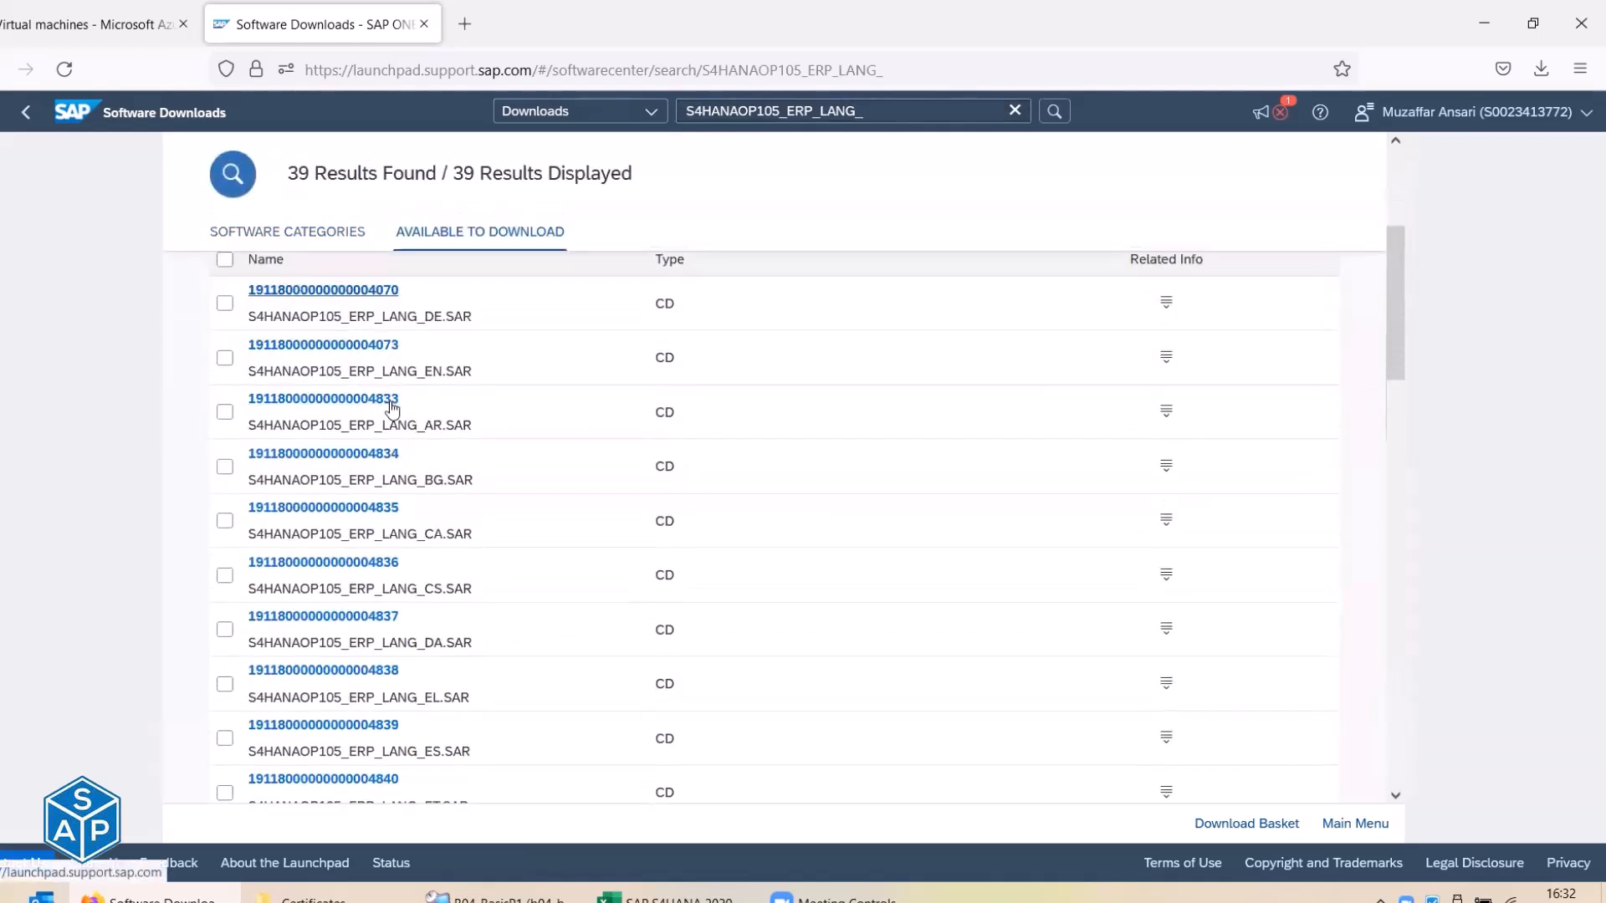
# Scan the results' language codes (BG, CA, CS, EL) and note the 39 Results Found count.
pyautogui.moveTo(424, 317); pyautogui.dragTo(444, 425)
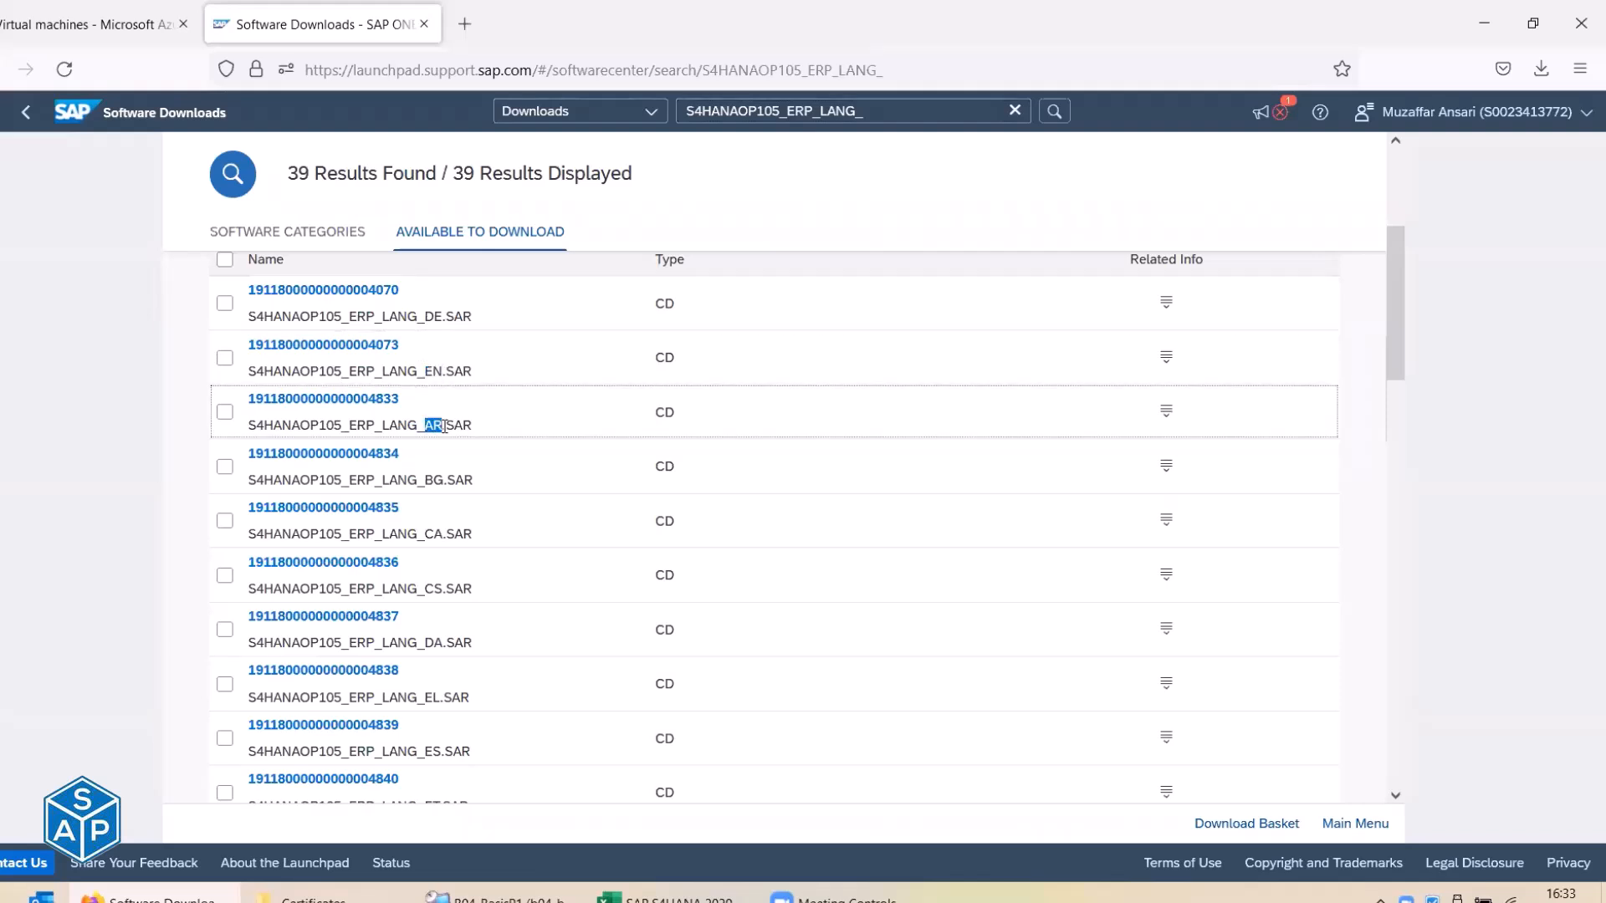
pyautogui.moveTo(424, 480); pyautogui.dragTo(444, 534)
pyautogui.moveTo(424, 588); pyautogui.dragTo(444, 589)
pyautogui.click(422, 644)
pyautogui.moveTo(422, 644); pyautogui.dragTo(443, 752)
pyautogui.scroll(-3, 464, 669)
pyautogui.scroll(-10, 465, 669)
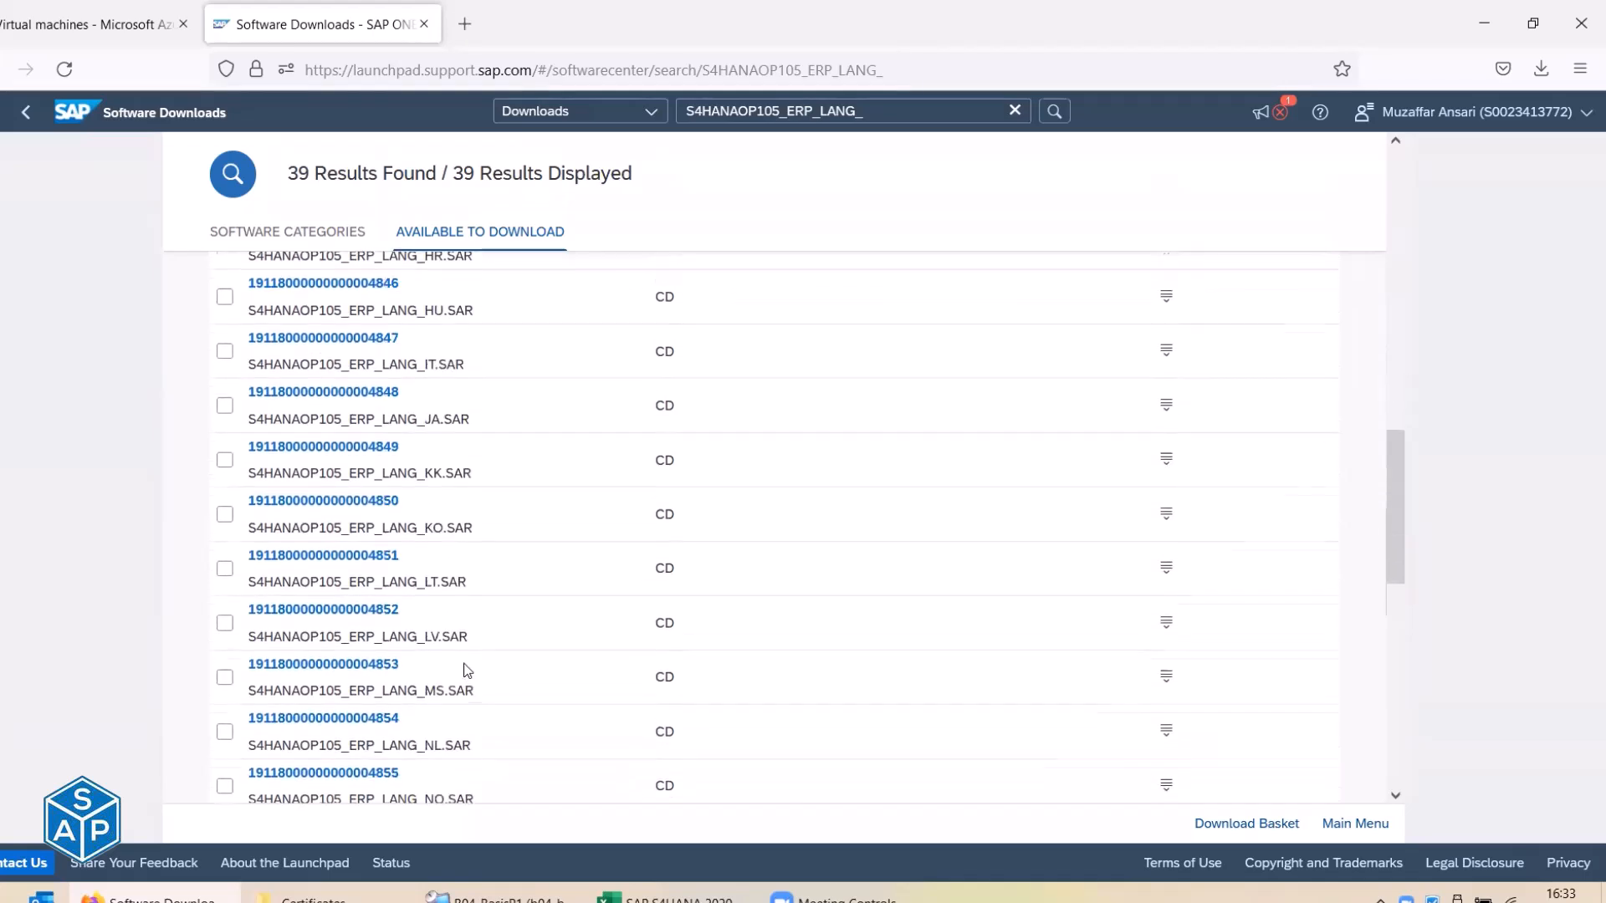
pyautogui.scroll(-10, 466, 669)
pyautogui.scroll(15, 465, 669)
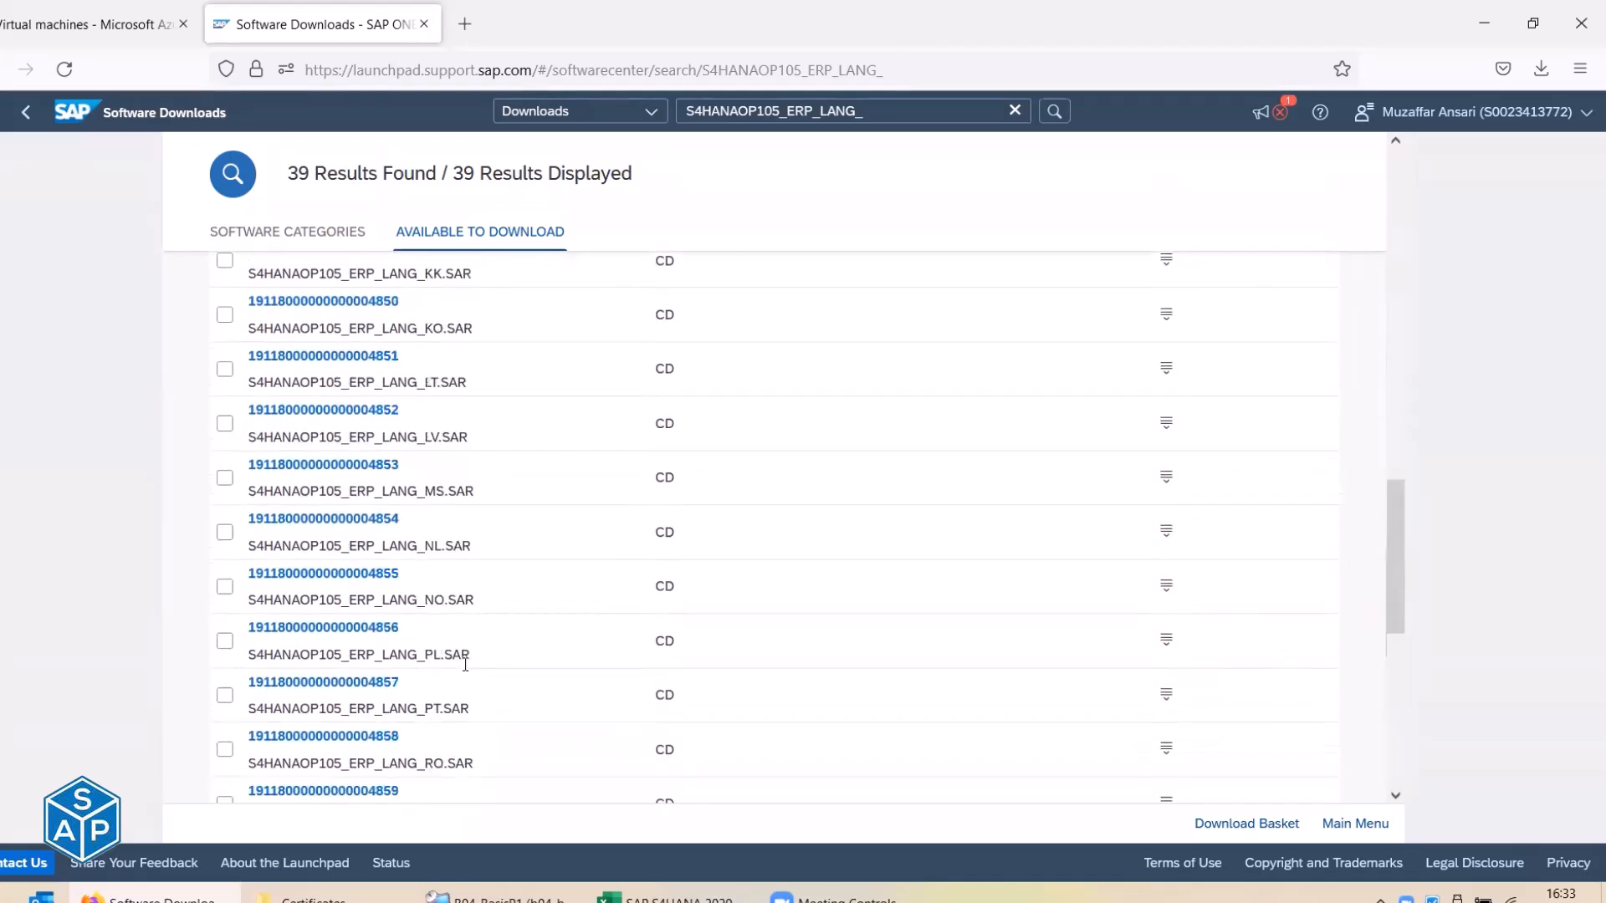
pyautogui.moveTo(293, 176); pyautogui.dragTo(434, 182)
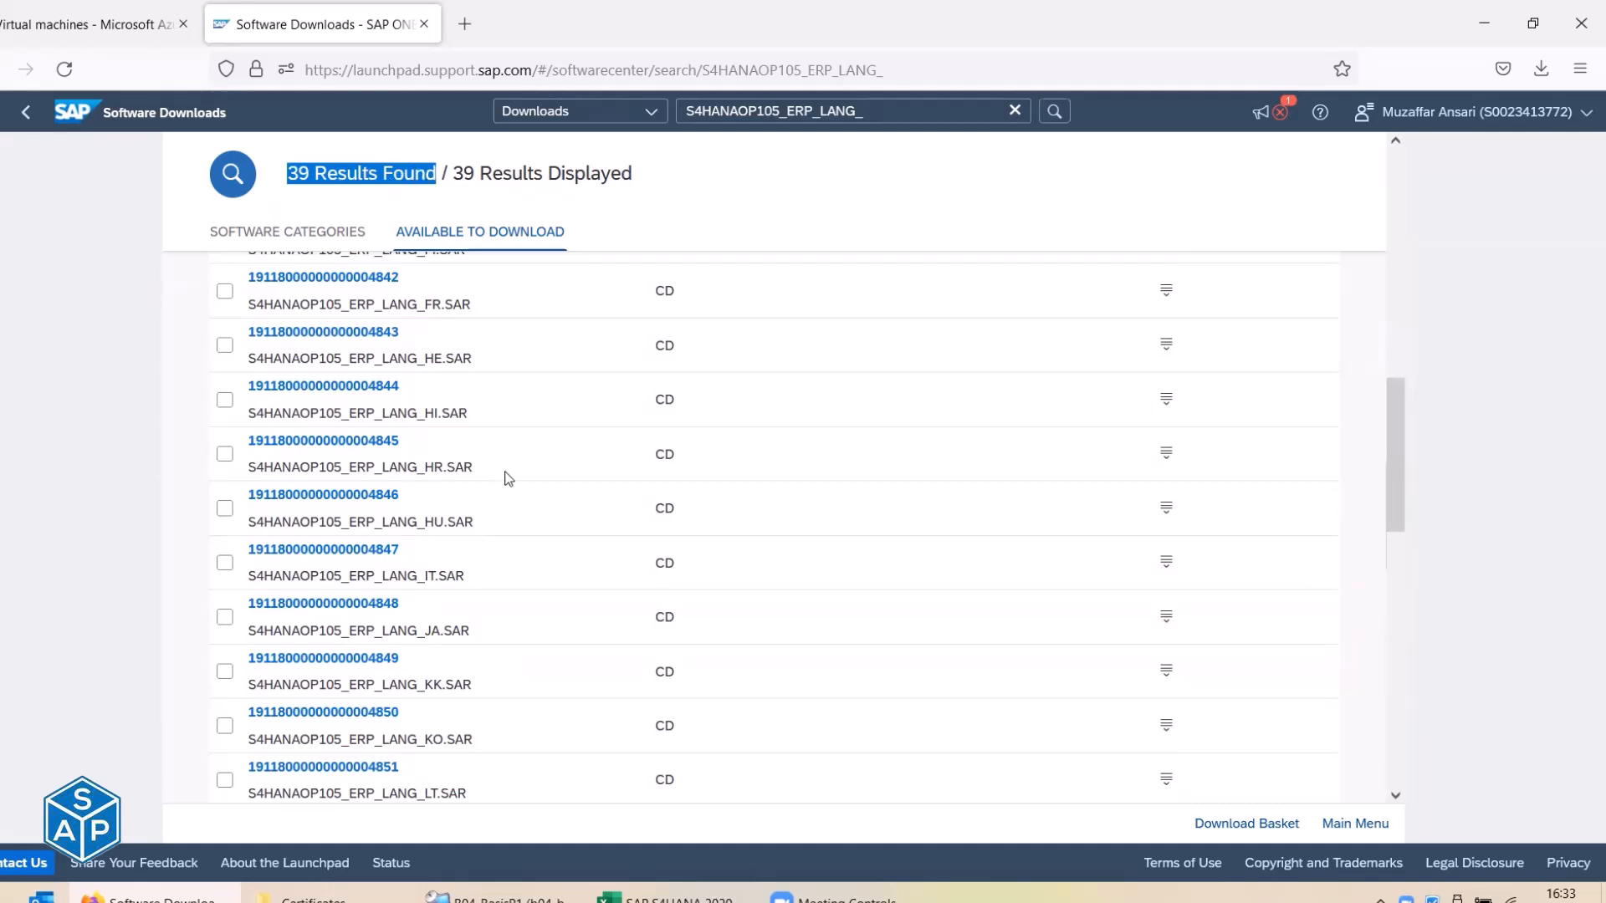
pyautogui.scroll(-12, 509, 479)
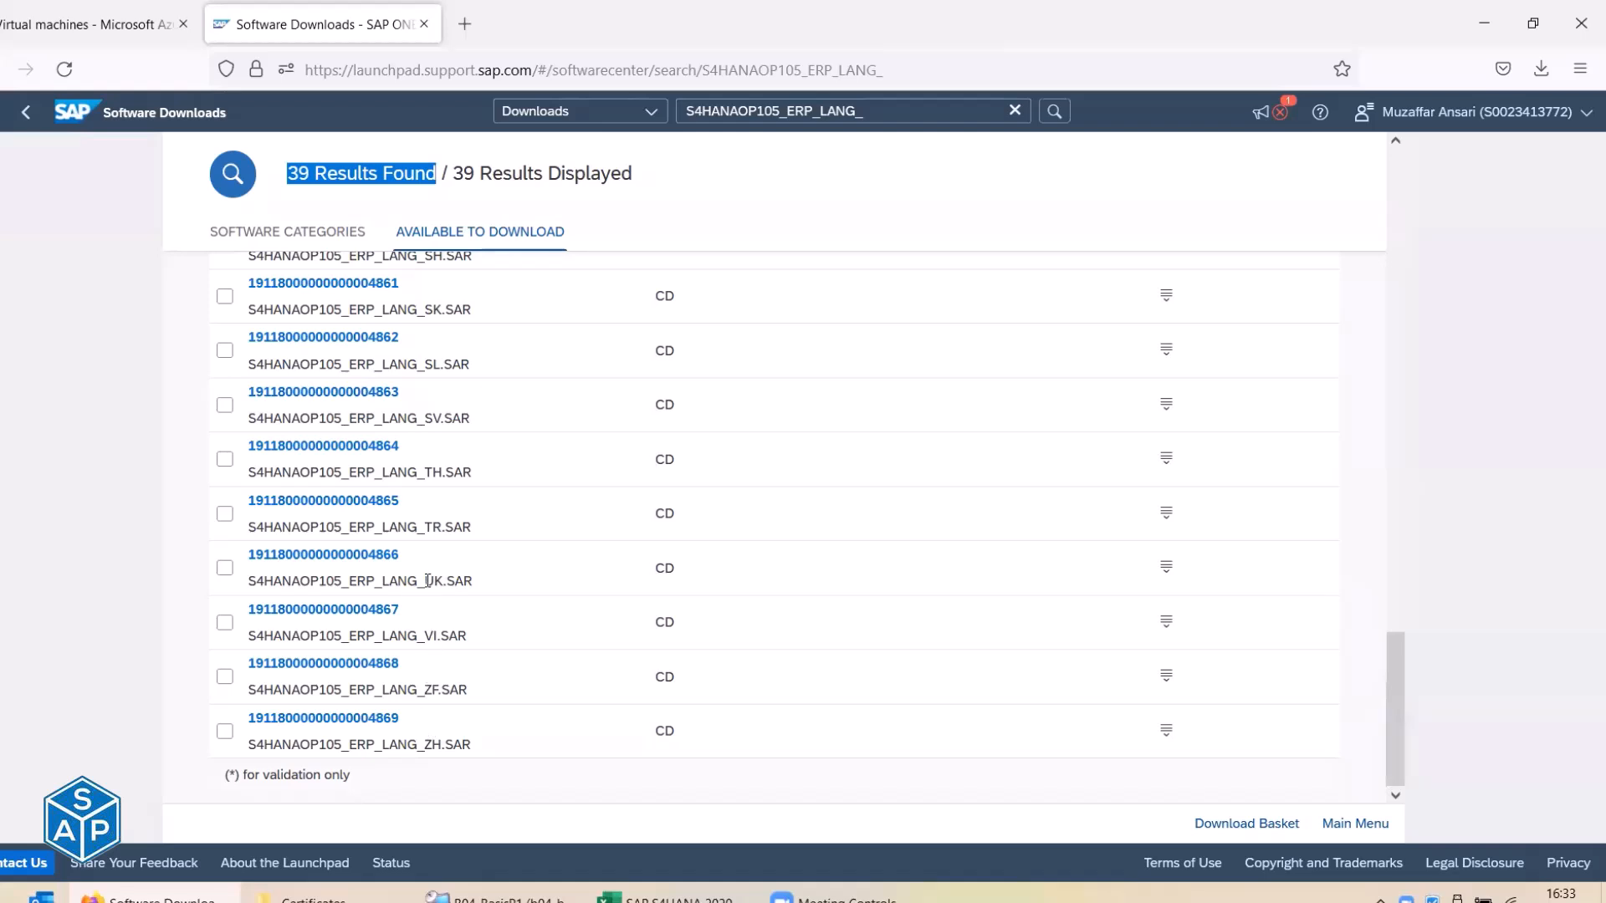
# Mark the UK, RU and JA language codes while scrolling through the search results.
pyautogui.moveTo(426, 581); pyautogui.dragTo(443, 581)
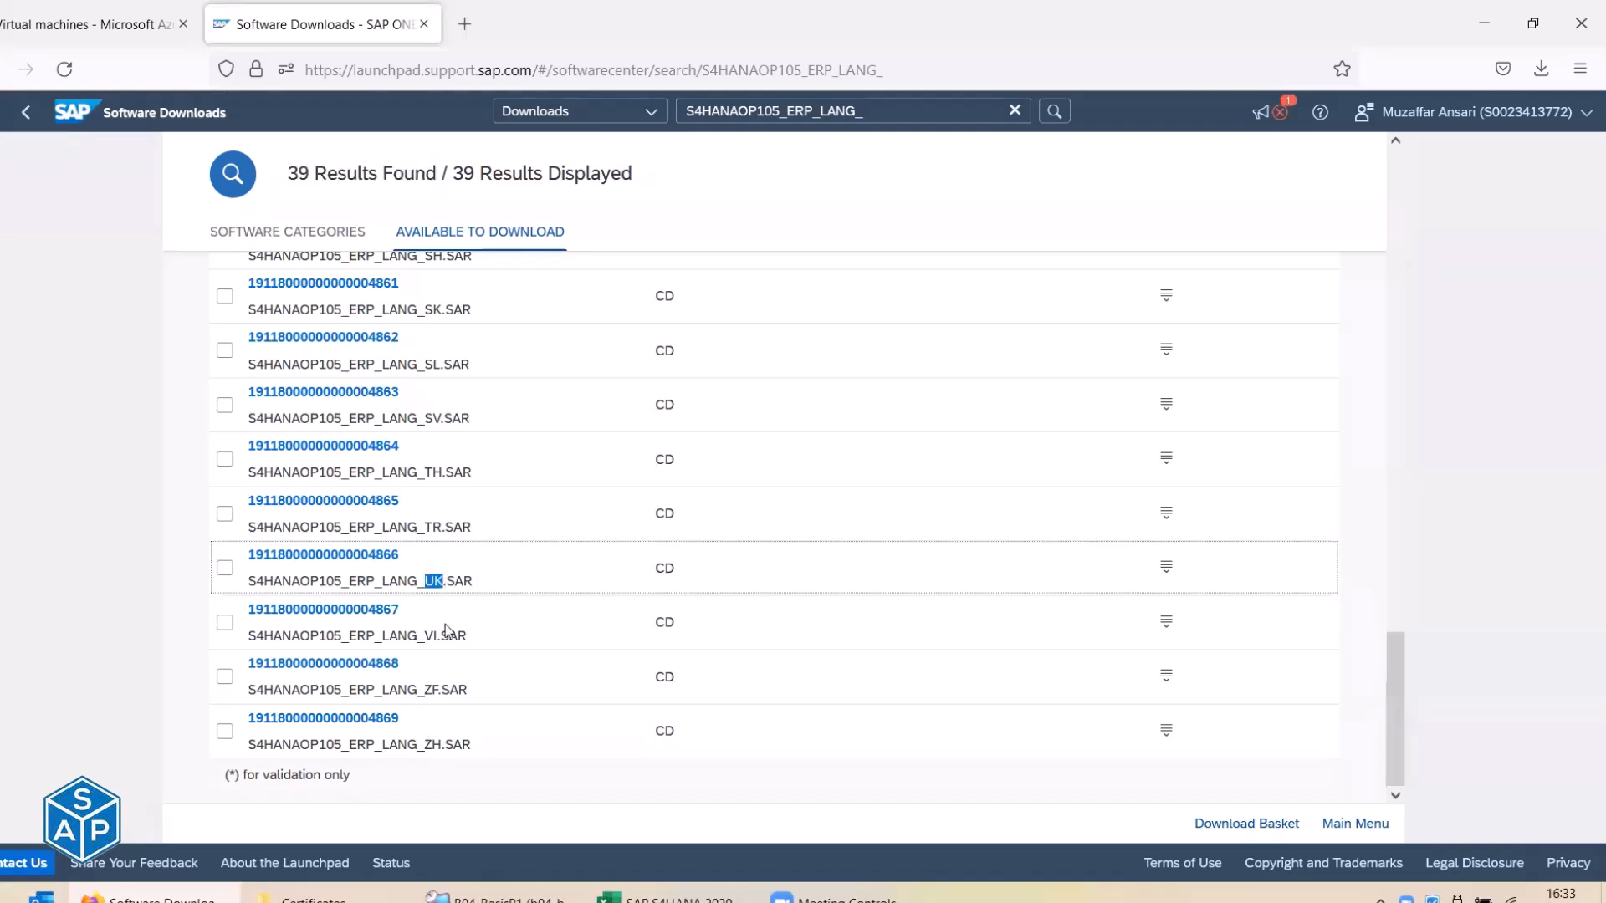
pyautogui.scroll(3, 446, 630)
pyautogui.click(434, 408)
pyautogui.moveTo(425, 407); pyautogui.dragTo(443, 409)
pyautogui.scroll(5, 443, 409)
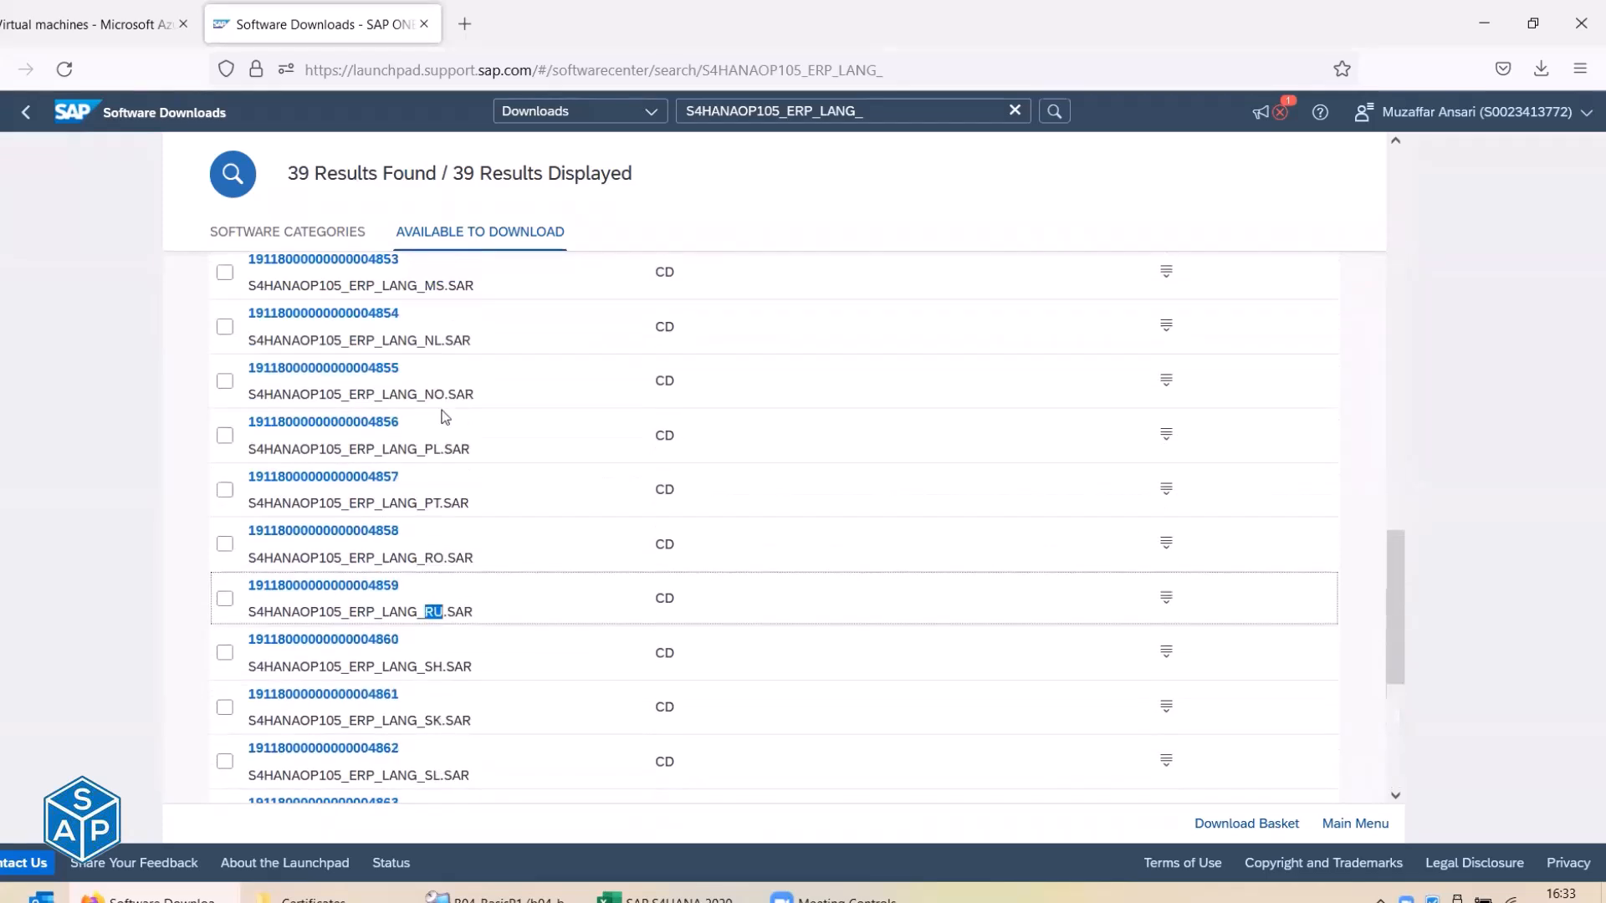
pyautogui.scroll(3, 444, 416)
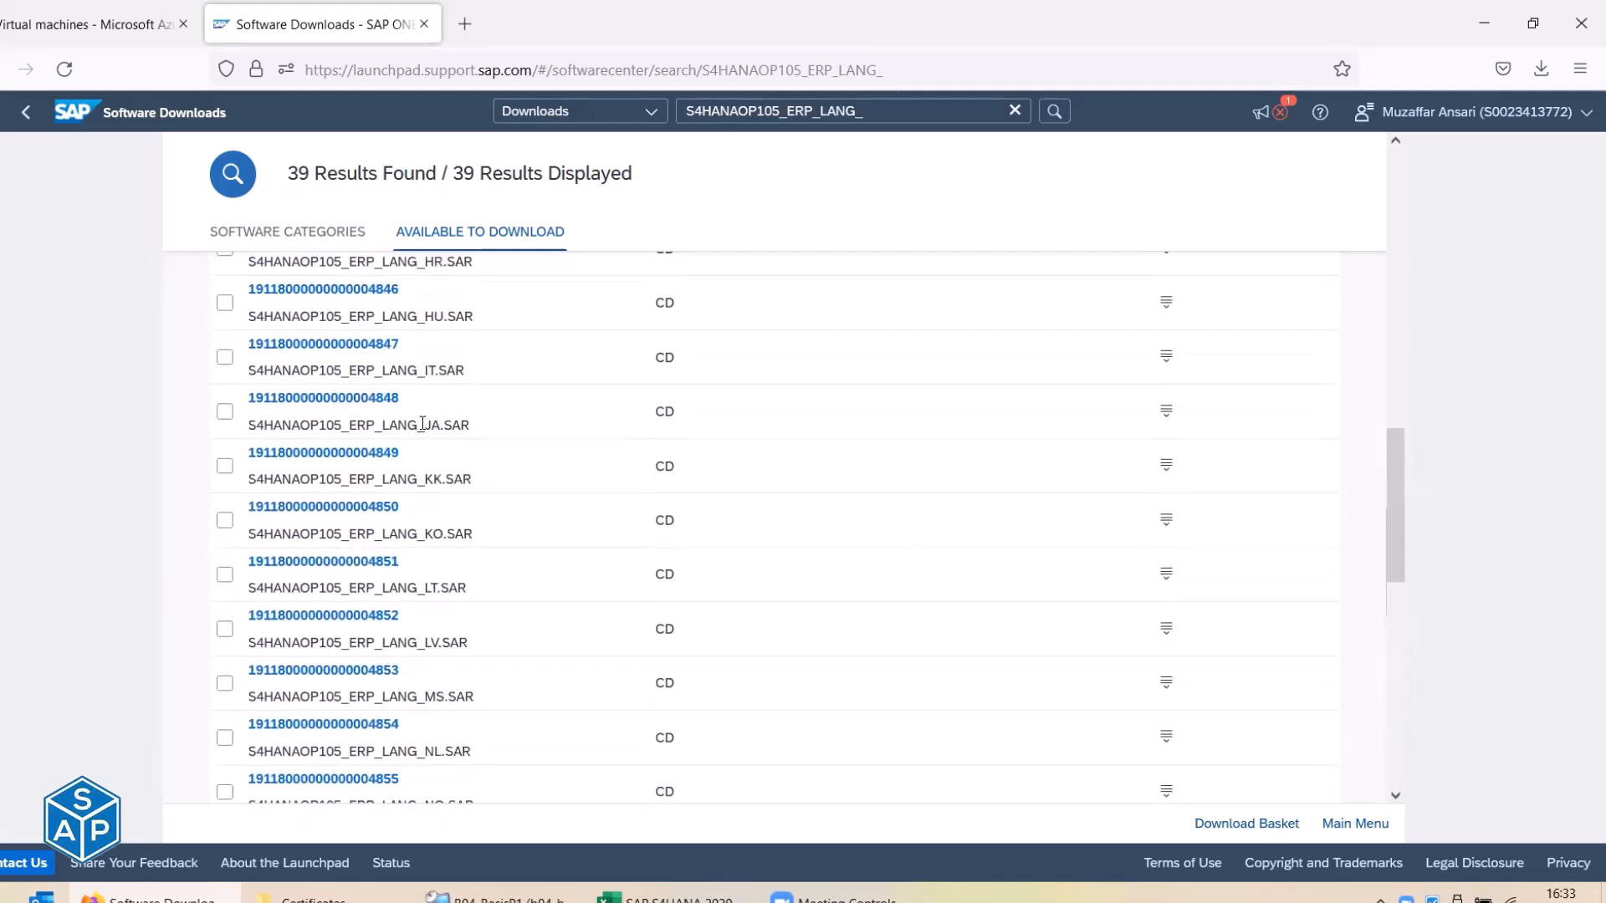
pyautogui.moveTo(424, 424); pyautogui.dragTo(441, 424)
pyautogui.scroll(3, 443, 426)
pyautogui.scroll(5, 445, 433)
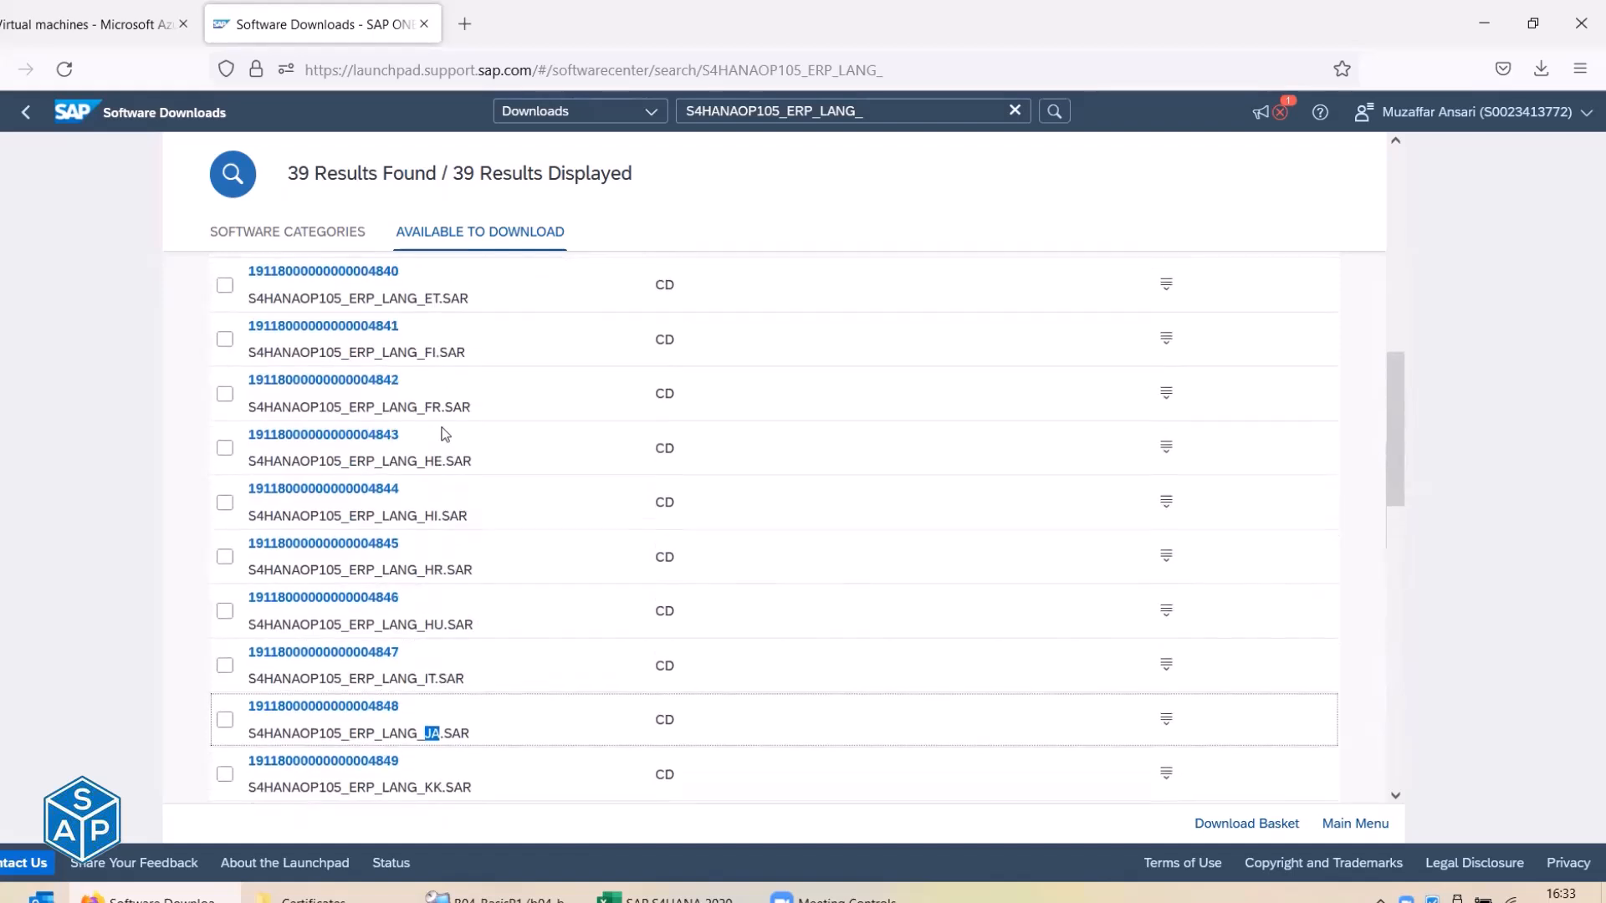
pyautogui.scroll(2, 445, 432)
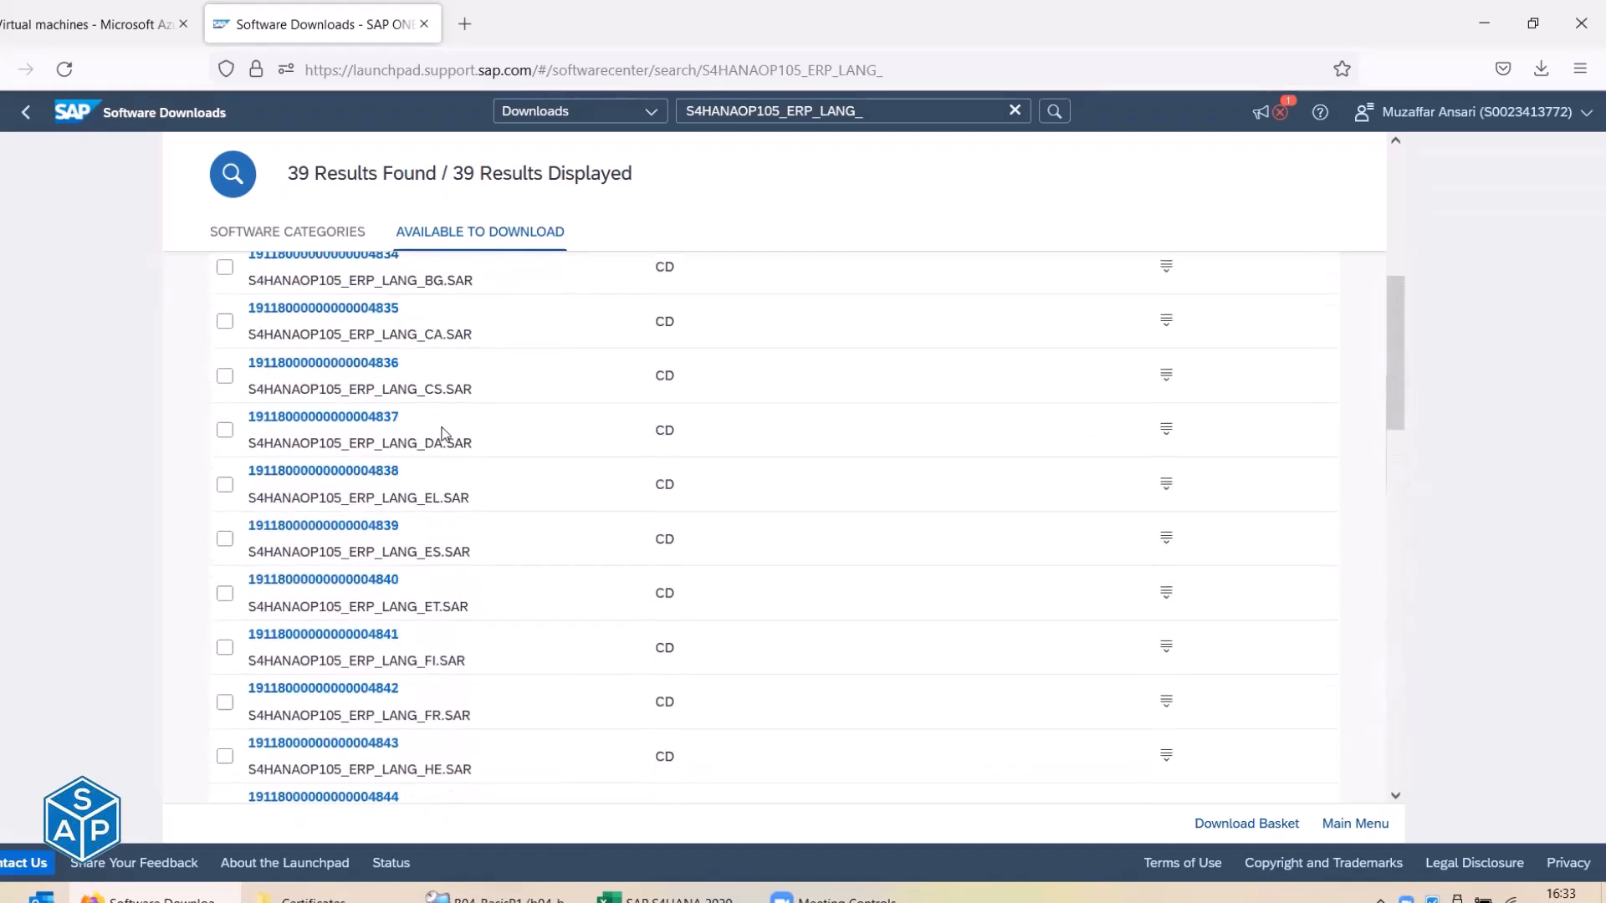
pyautogui.scroll(4, 444, 434)
pyautogui.scroll(-12, 443, 434)
pyautogui.scroll(-10, 444, 433)
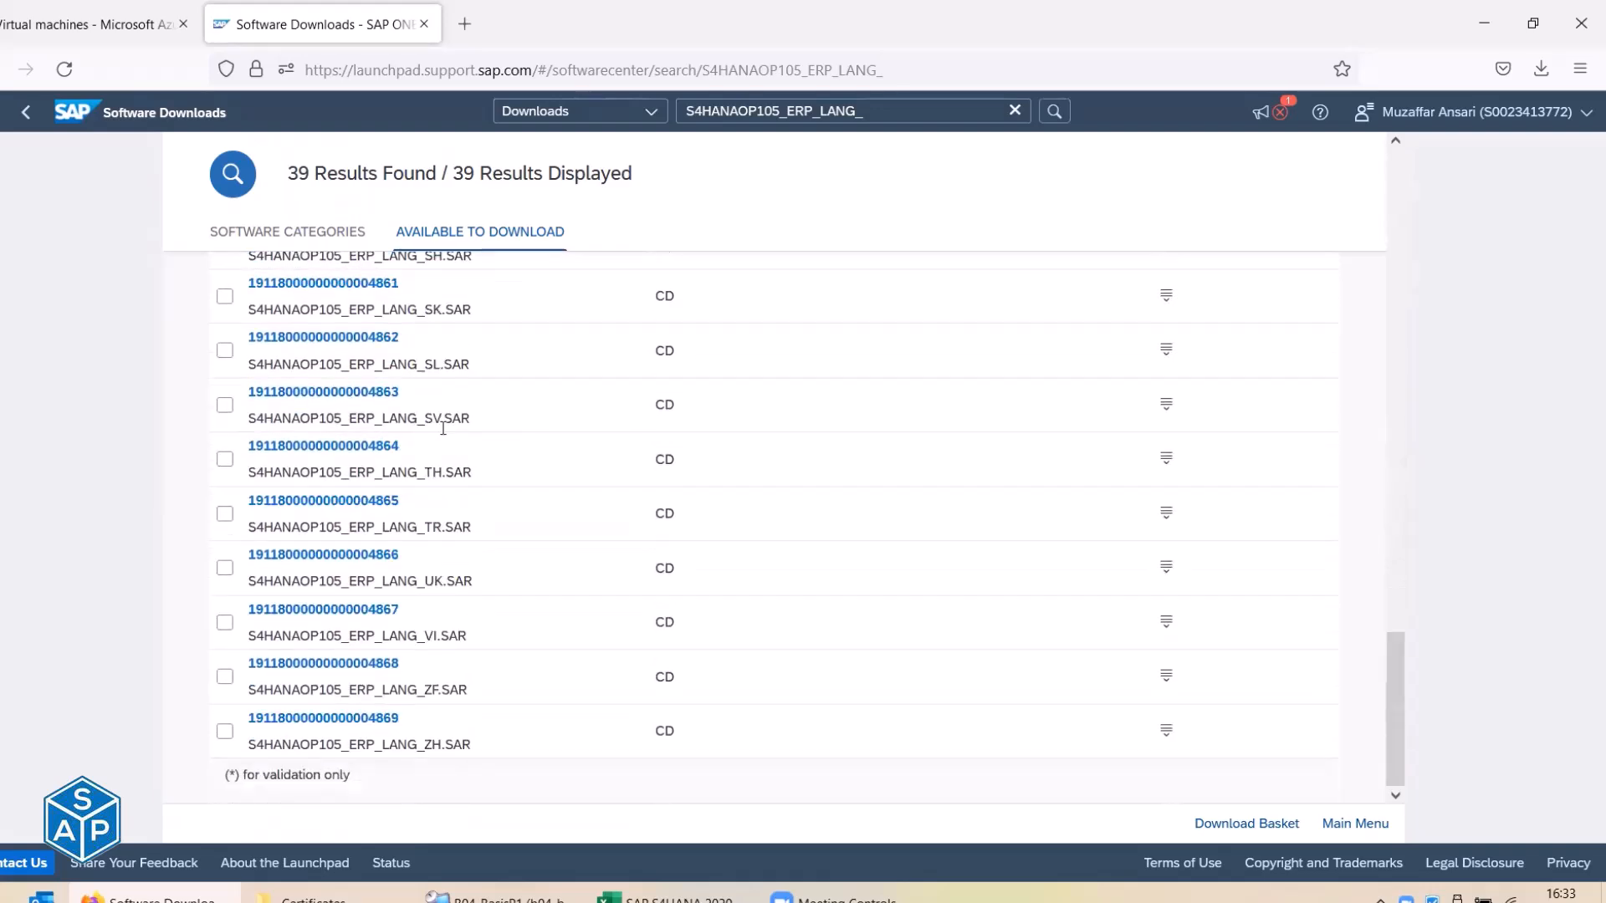
pyautogui.scroll(20, 443, 429)
pyautogui.scroll(3, 422, 502)
pyautogui.scroll(-3, 286, 514)
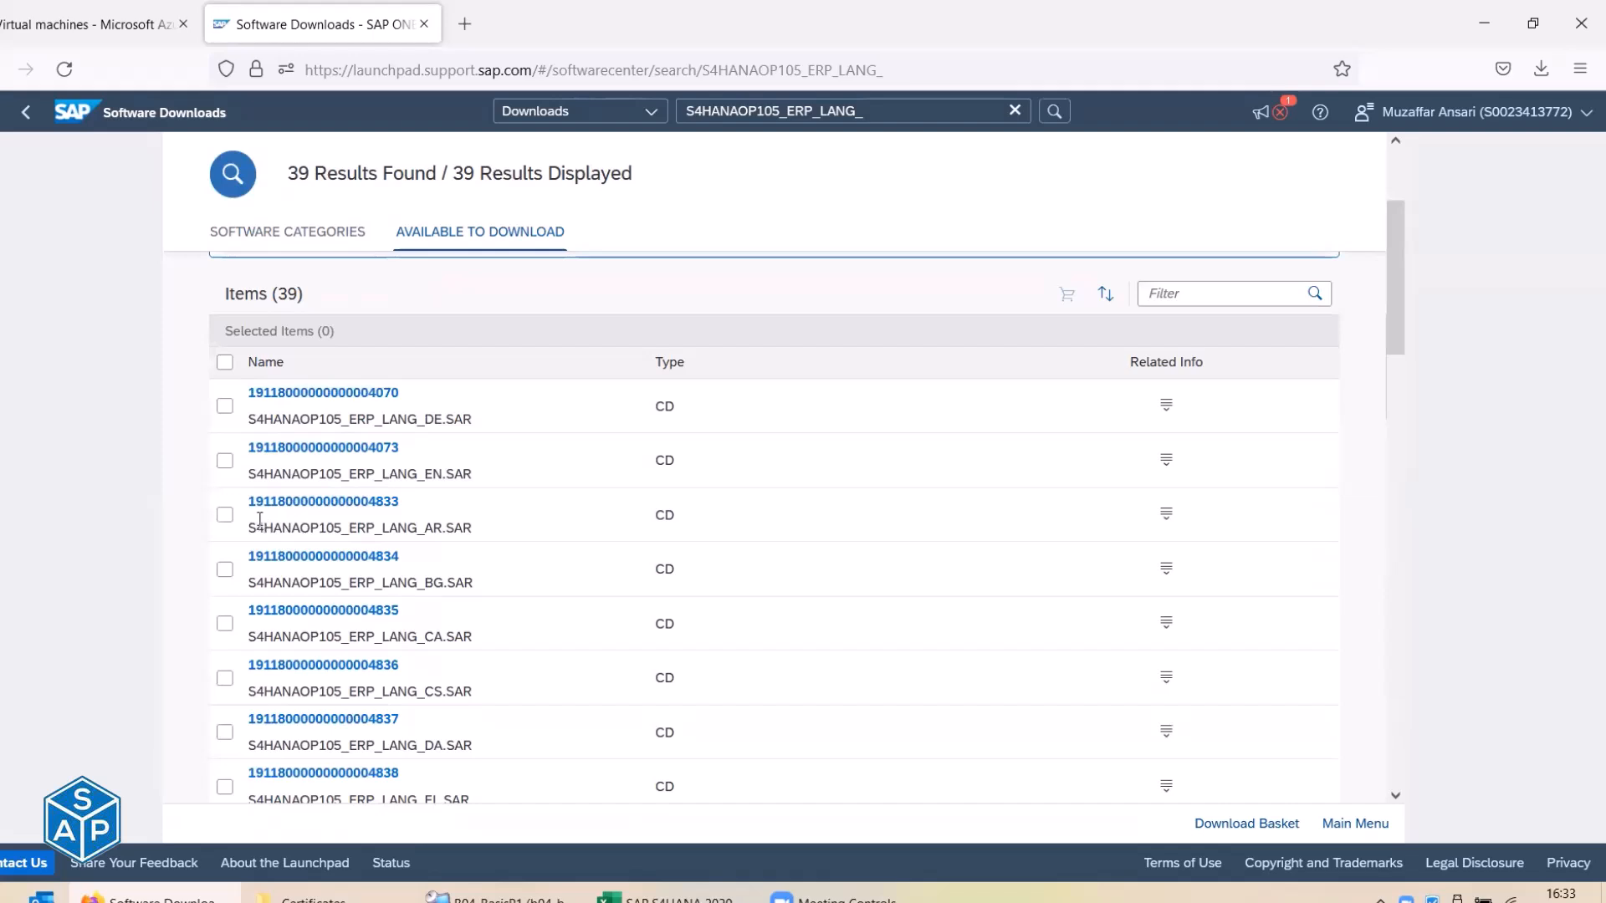
# Highlight the S4HANAOP105_ERP_LANG_AR.SAR file name and compare the DE, EN and AR codes.
pyautogui.moveTo(250, 528); pyautogui.dragTo(481, 532)
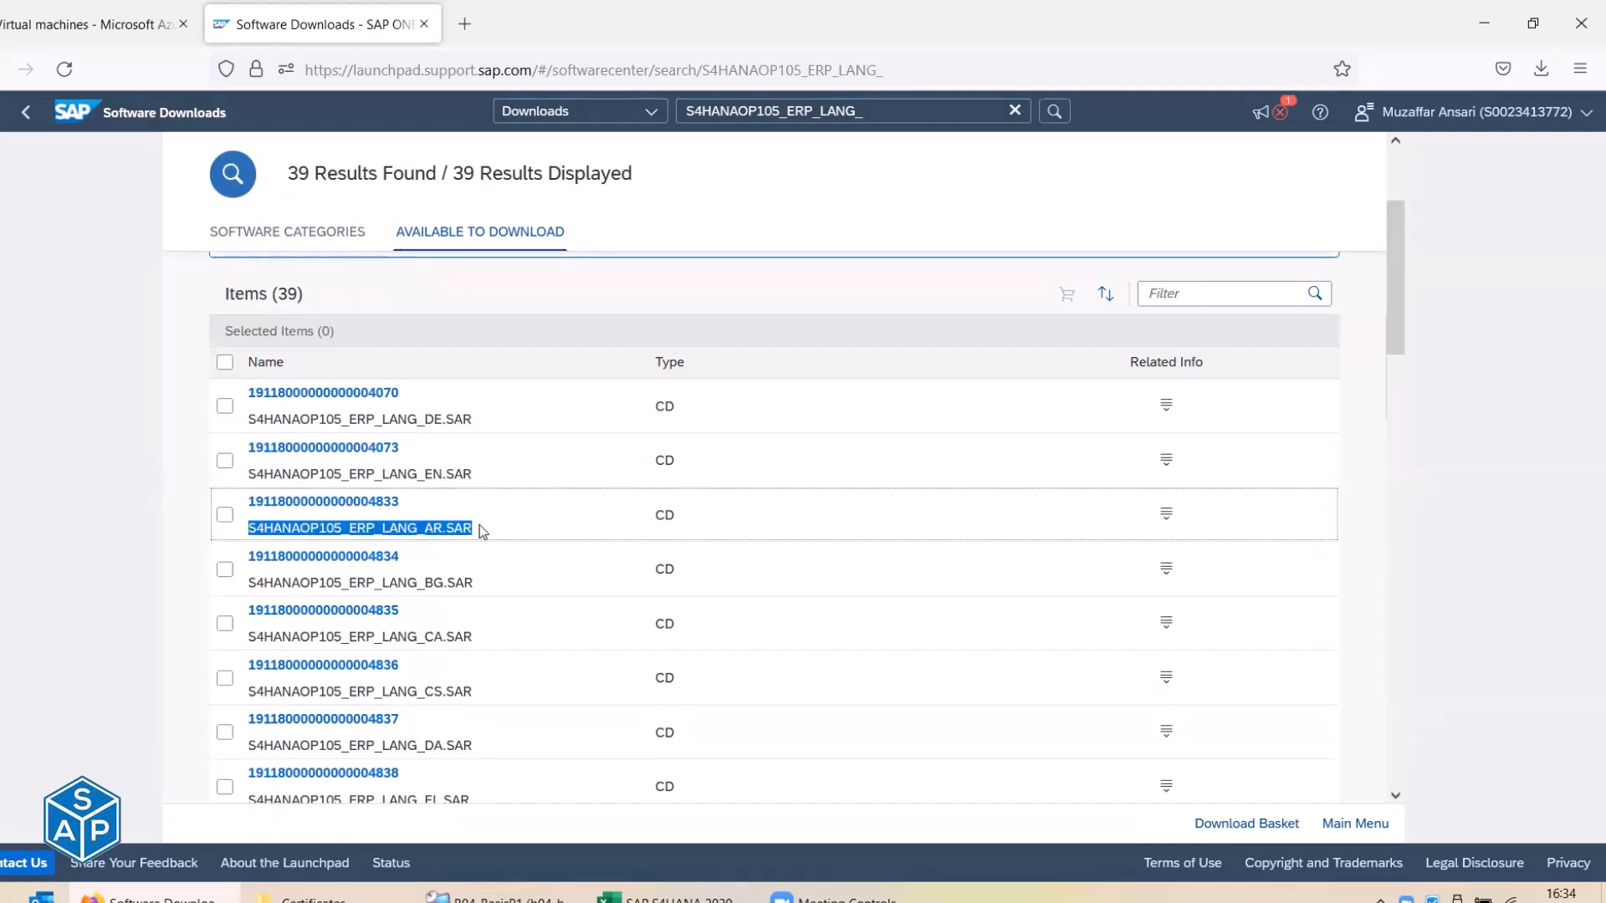
pyautogui.moveTo(417, 420); pyautogui.dragTo(448, 423)
pyautogui.moveTo(417, 474); pyautogui.dragTo(442, 475)
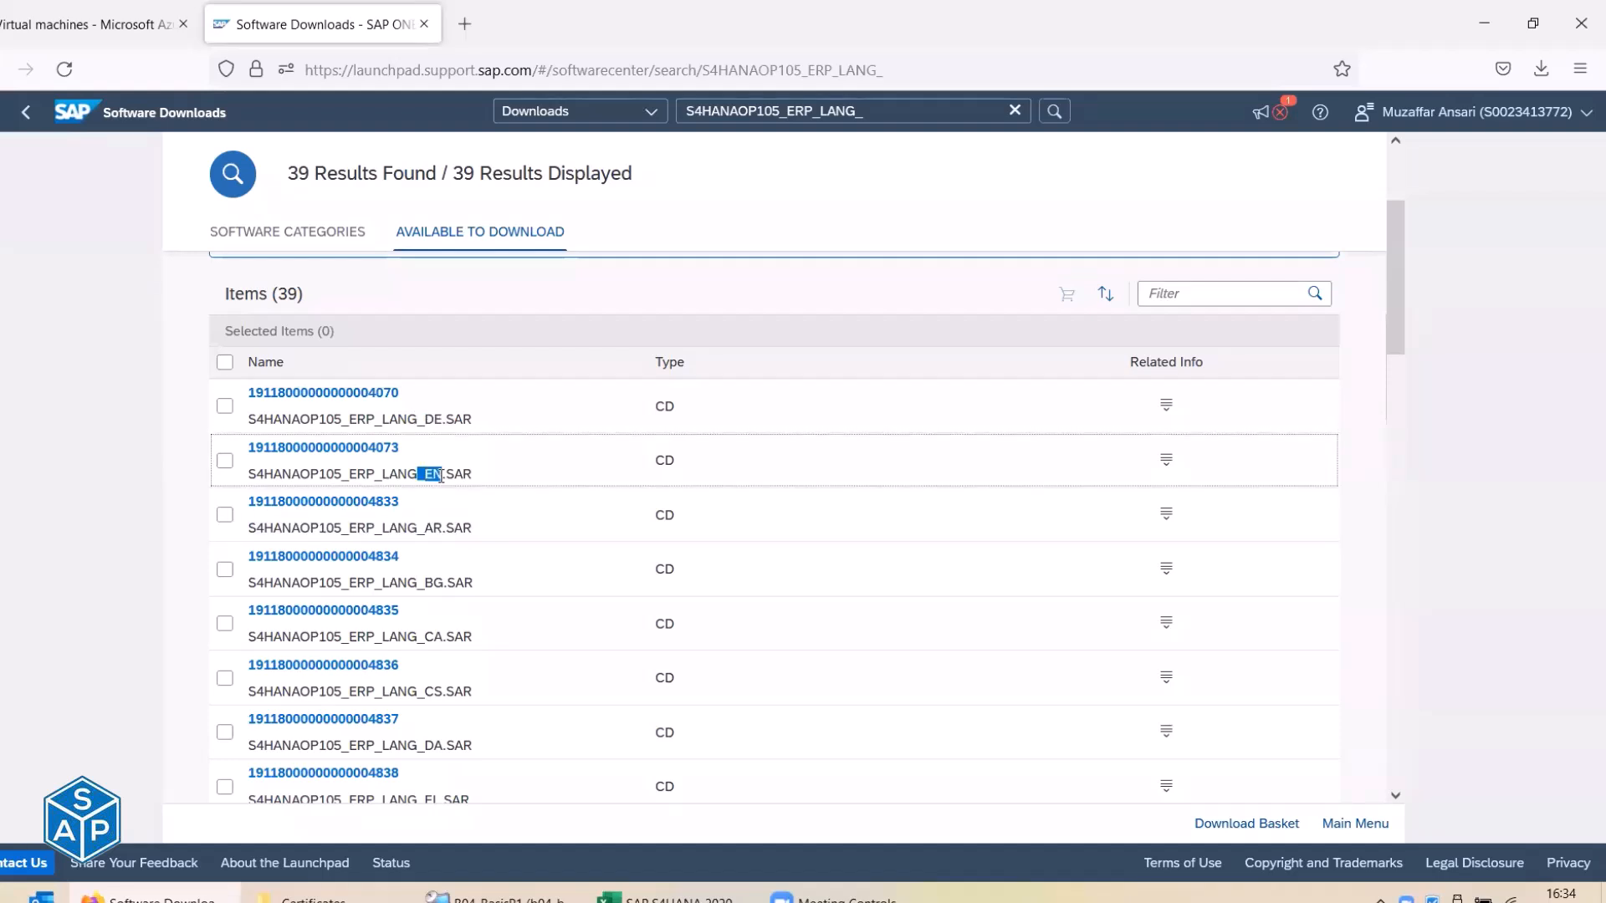
pyautogui.moveTo(416, 528); pyautogui.dragTo(440, 530)
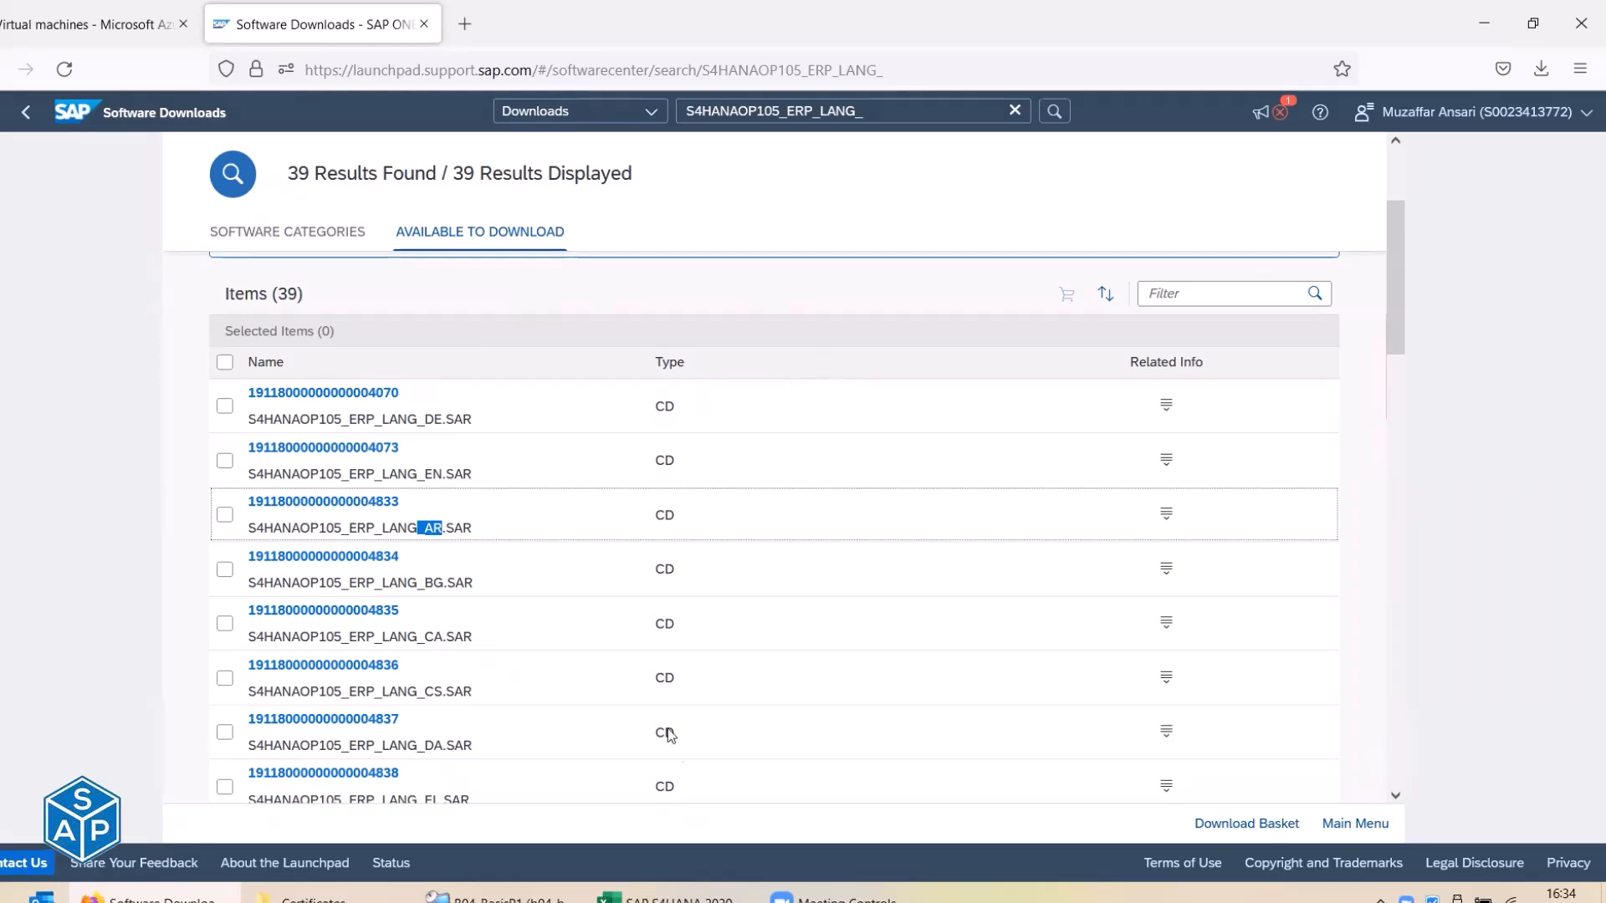
# Switch from the browser to the MTPuTTY terminal on the remote desktop.
pyautogui.click(672, 899)
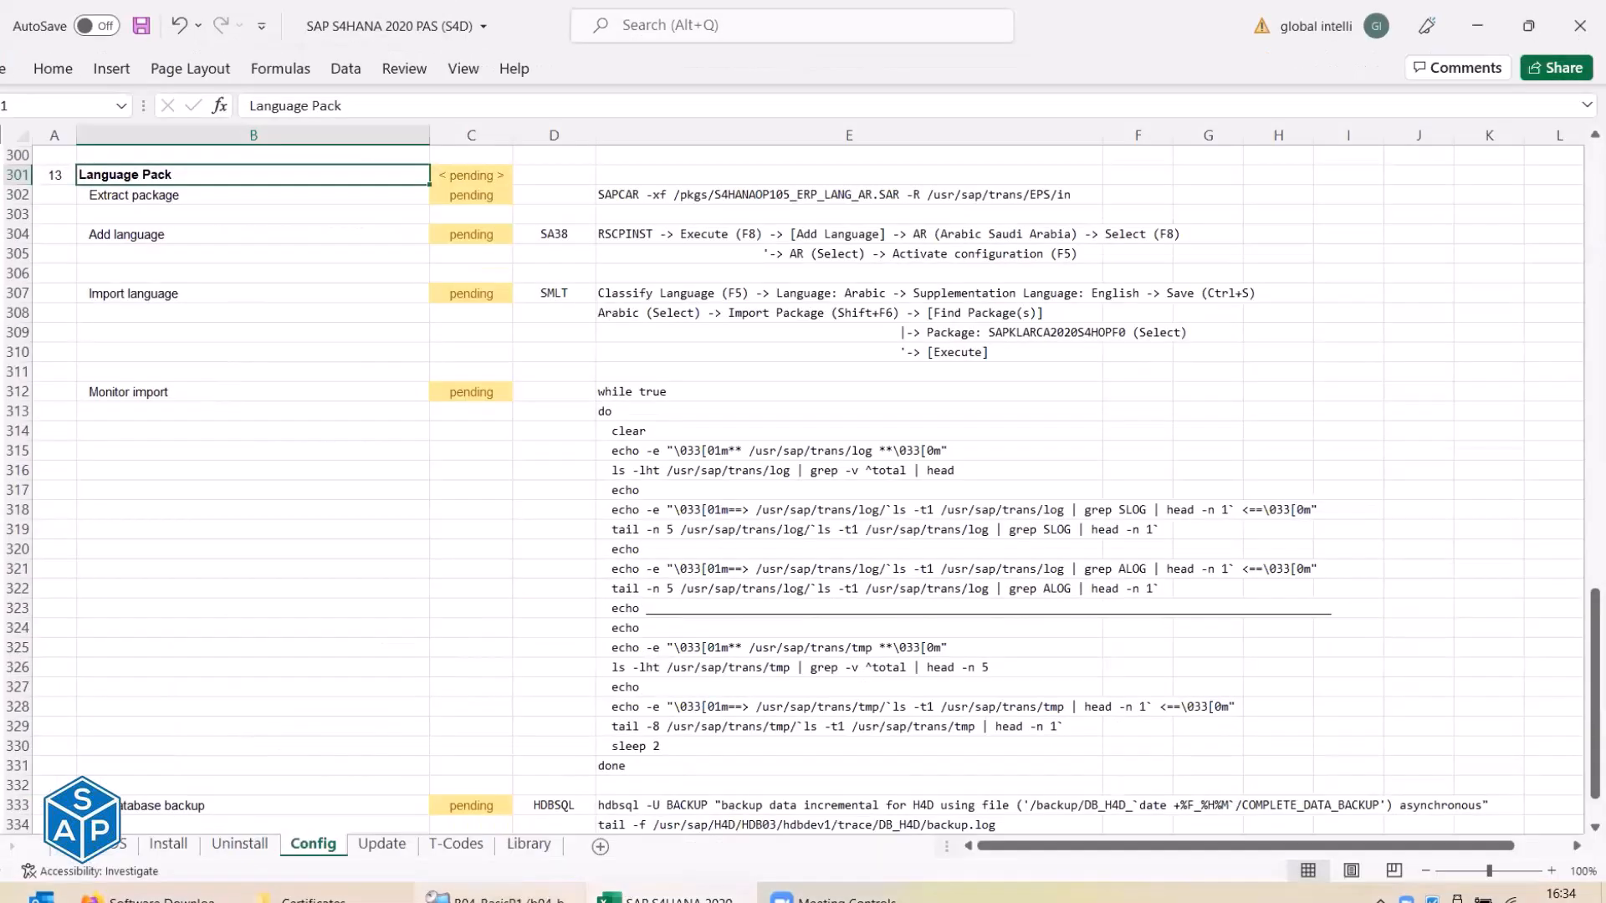
pyautogui.click(529, 895)
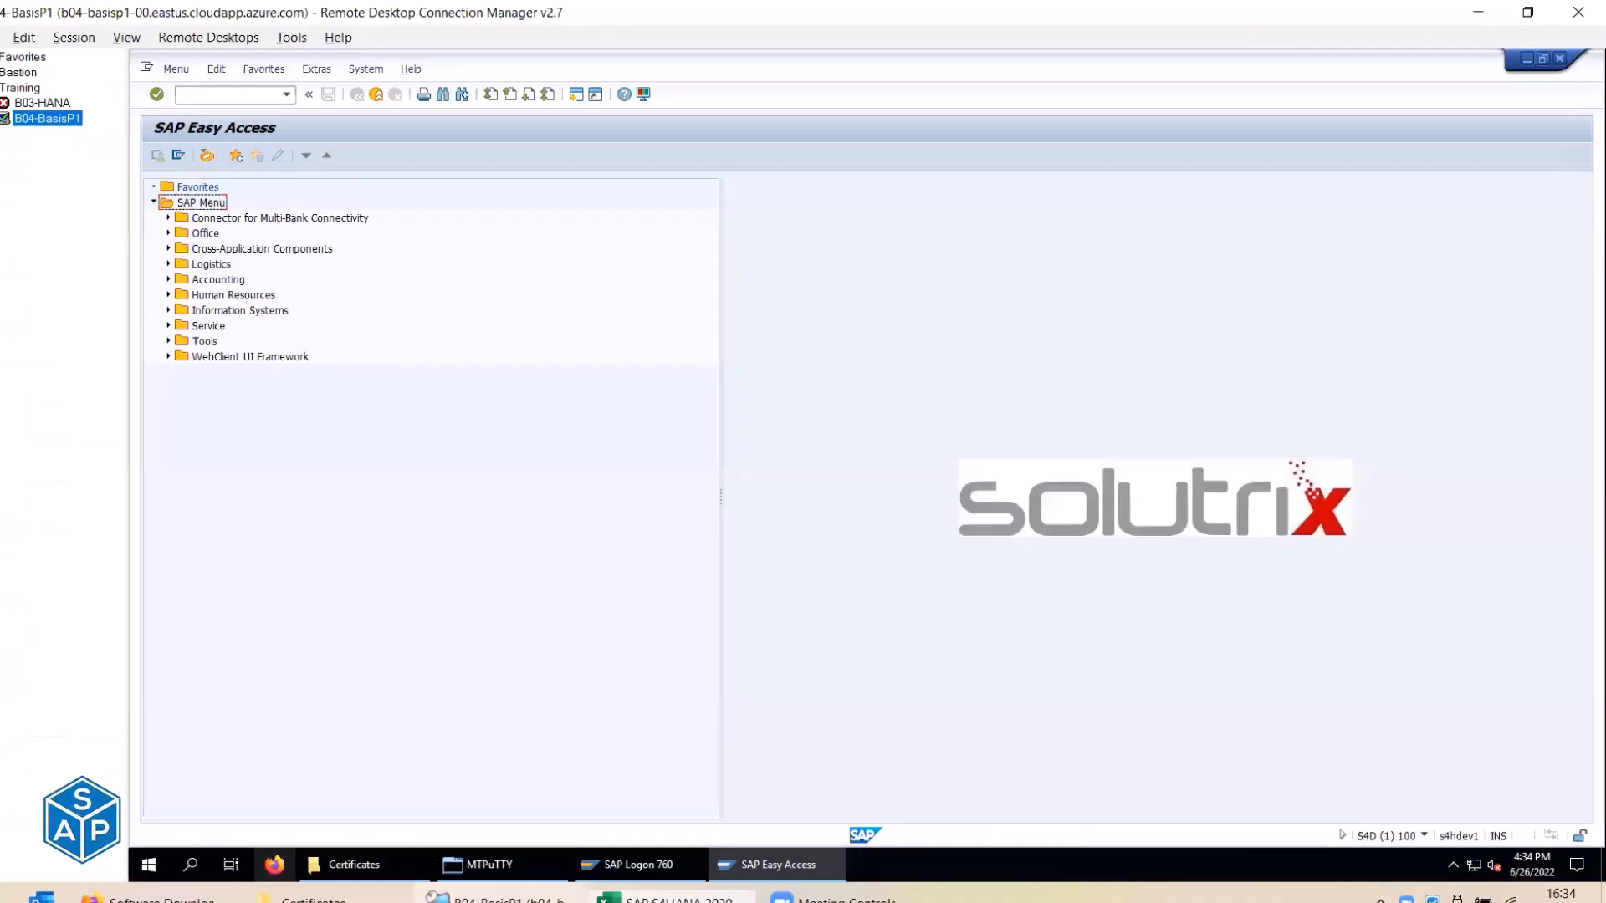
pyautogui.click(518, 861)
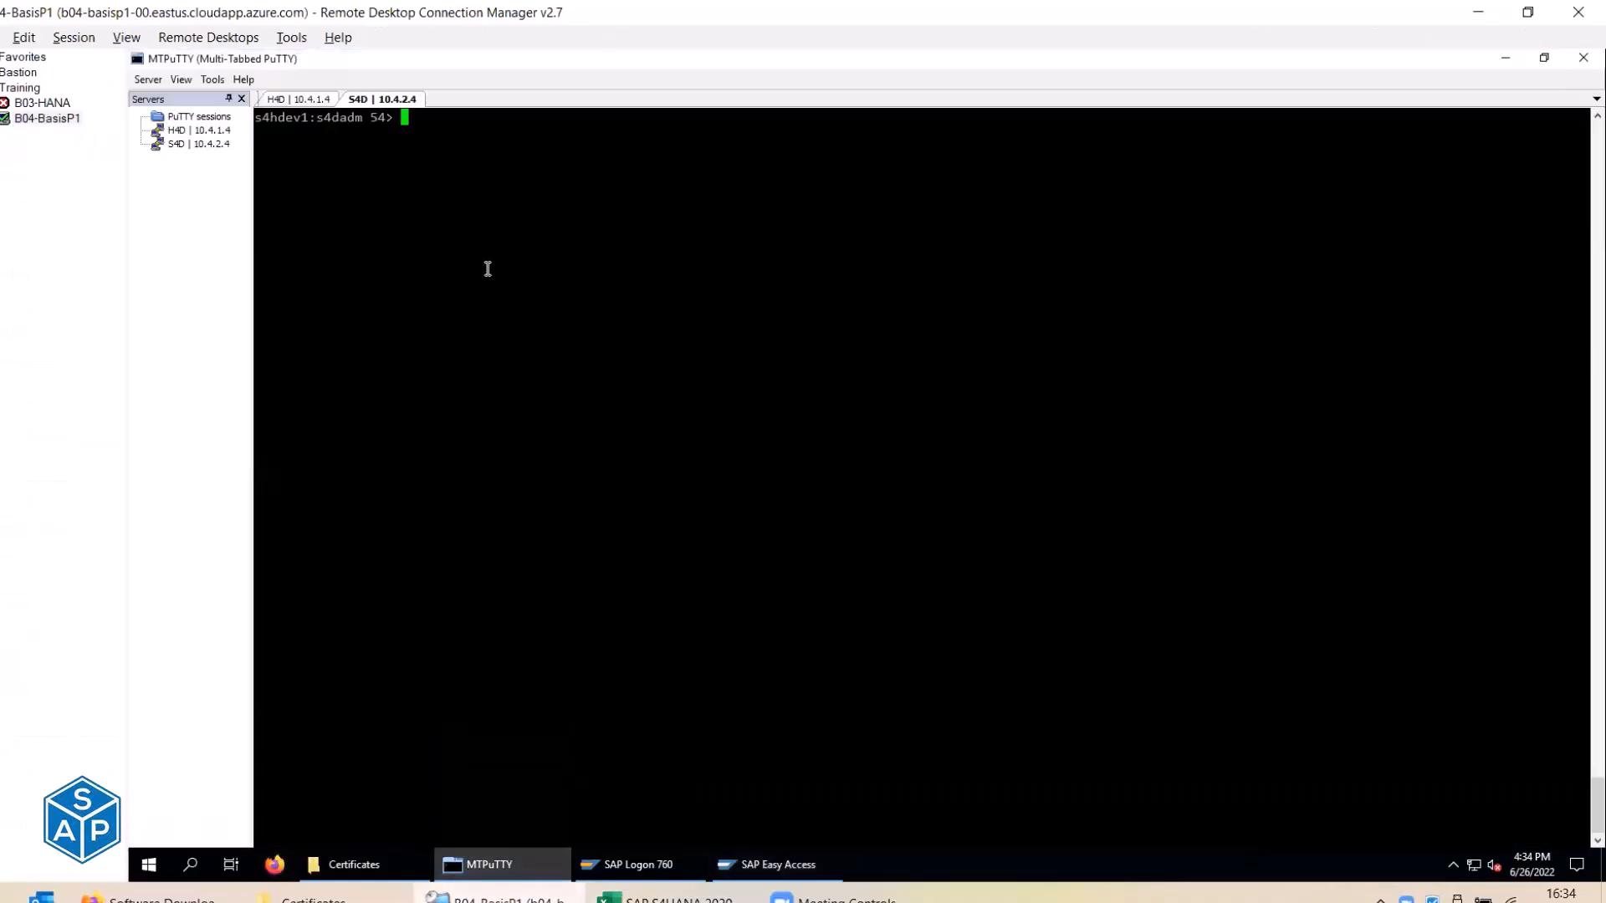
# Run cd /pkgs/ and ls, select S4HANAOP105_ERP_LANG_AR.SAR in the listing, then switch to Excel.
pyautogui.write('cd /pkgs/')
pyautogui.press('Return')
pyautogui.write('ls')
pyautogui.press('Return')
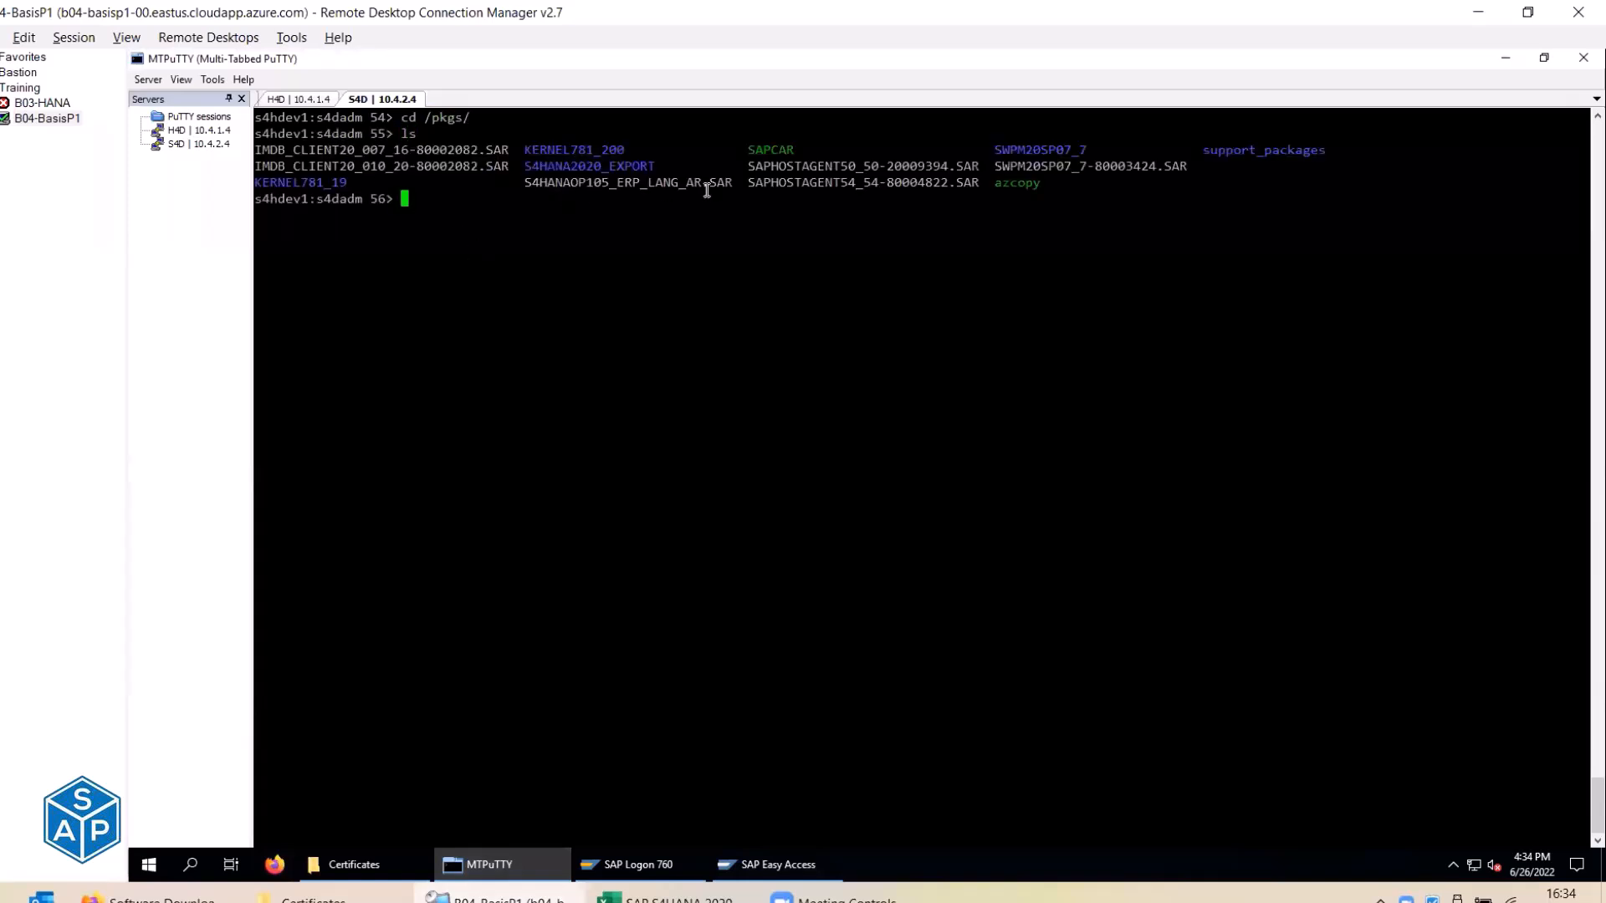
pyautogui.doubleClick(584, 182)
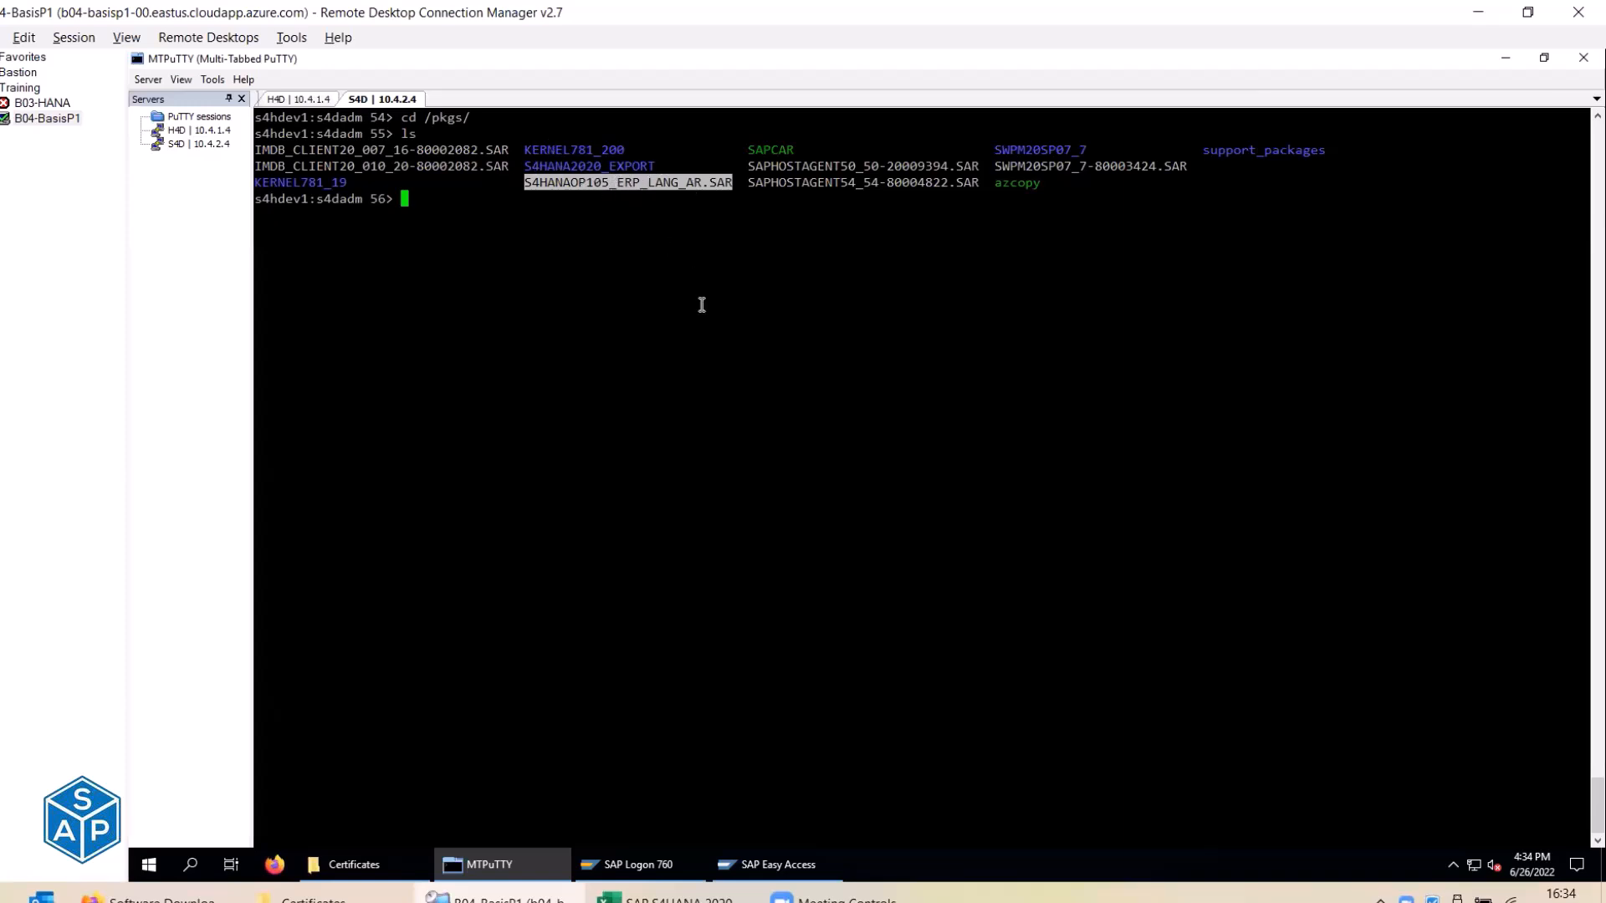
pyautogui.click(665, 897)
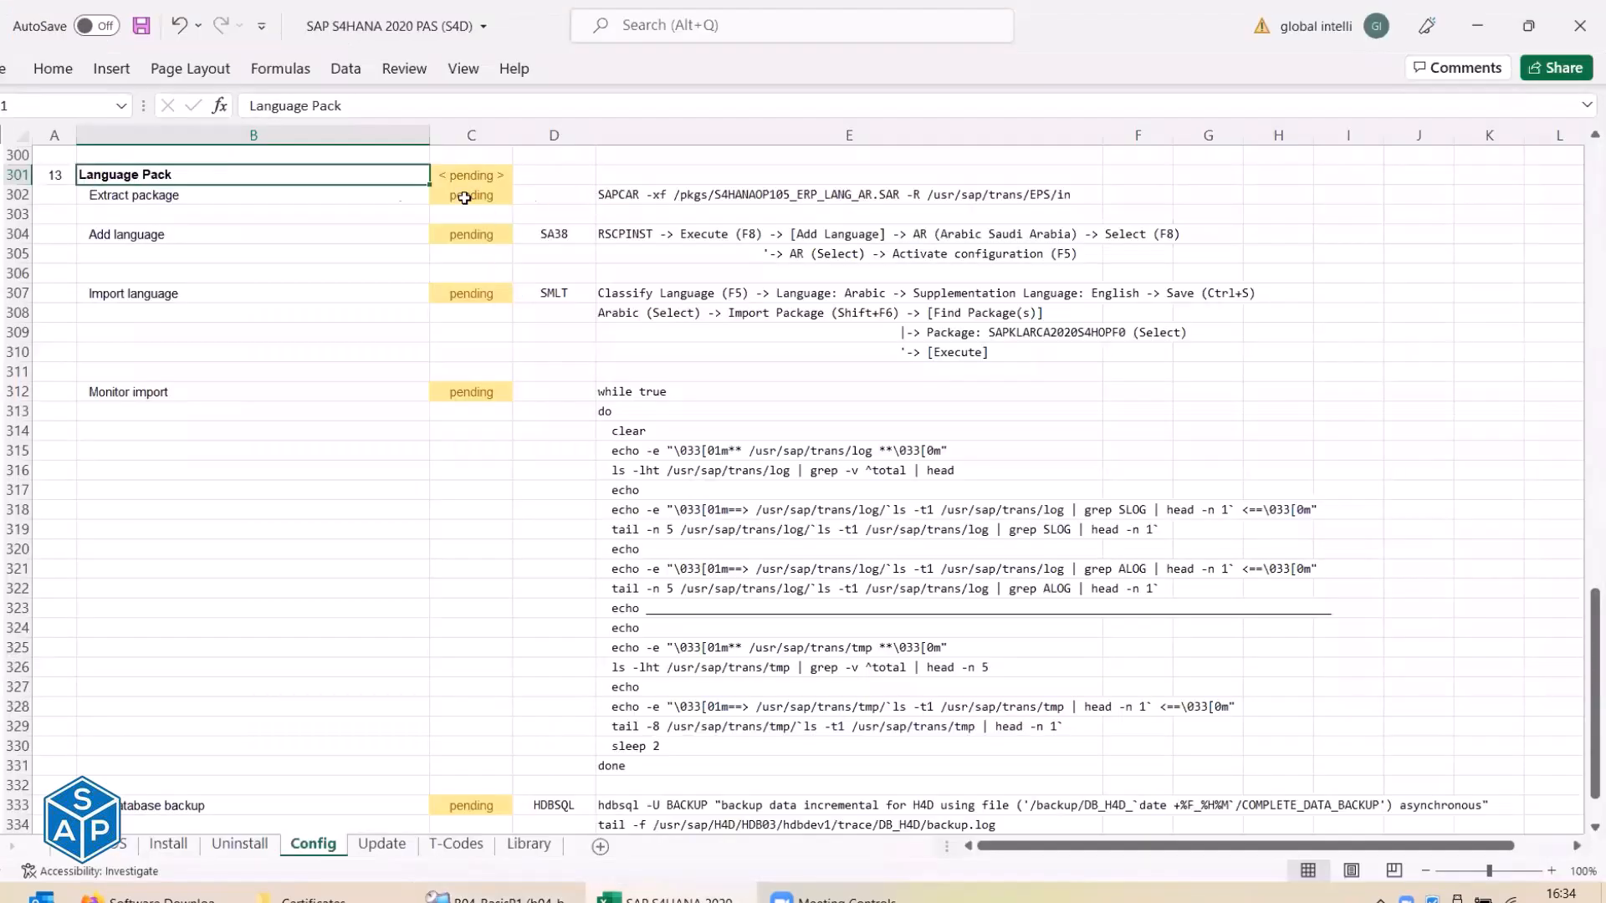
# Copy the Arabic package's SAPCAR extract command from cell E302 in the checklist.
pyautogui.click(215, 194)
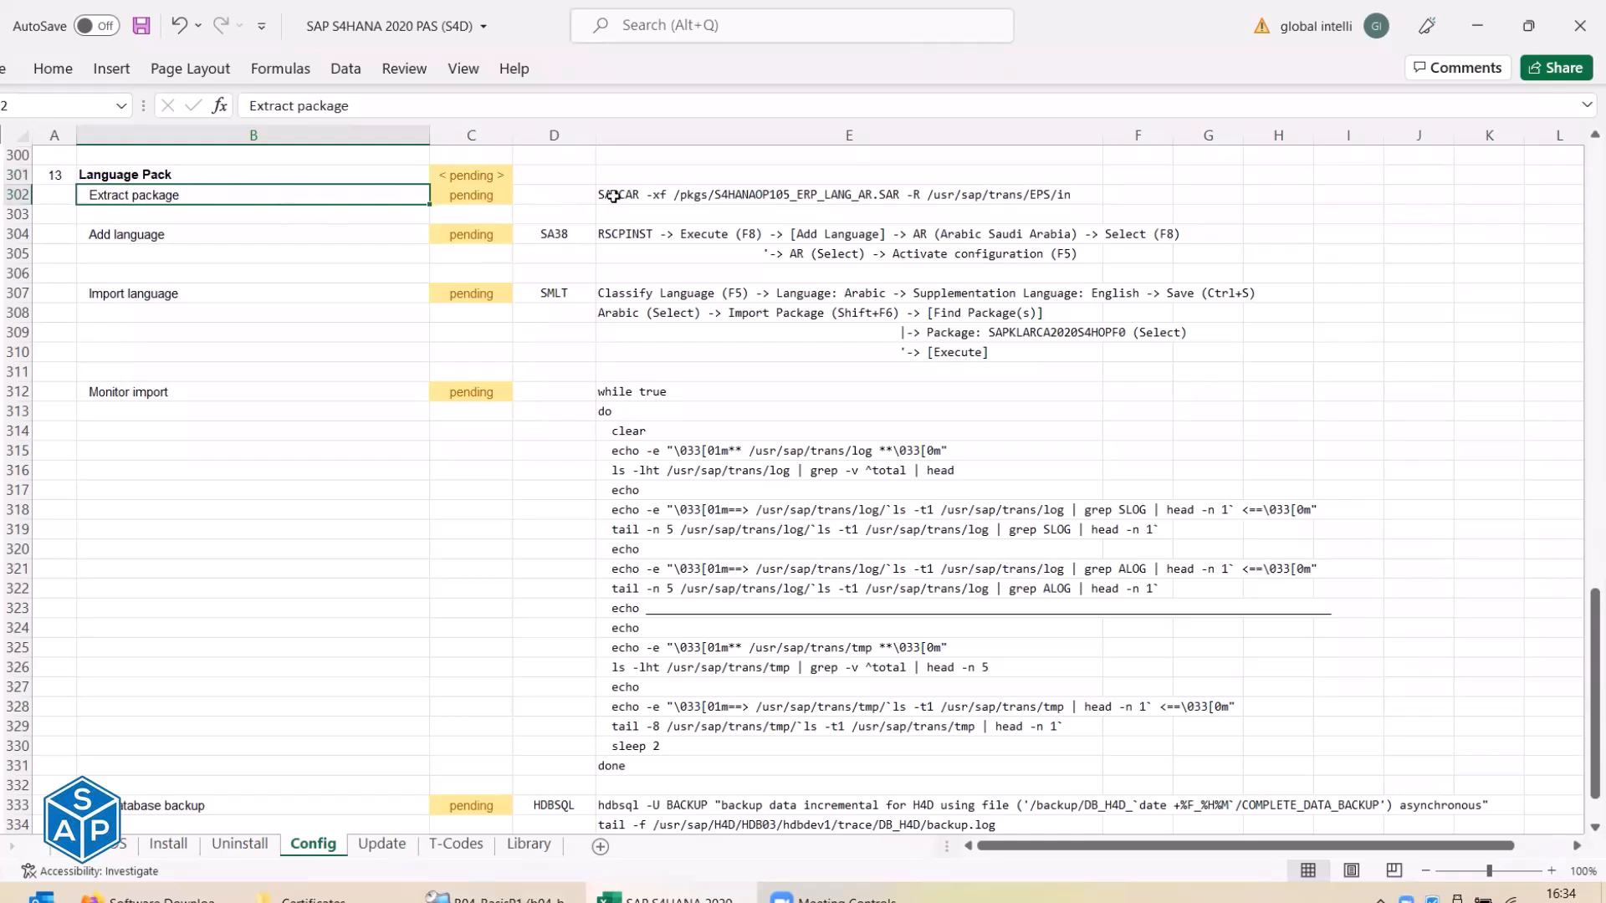
pyautogui.click(613, 195)
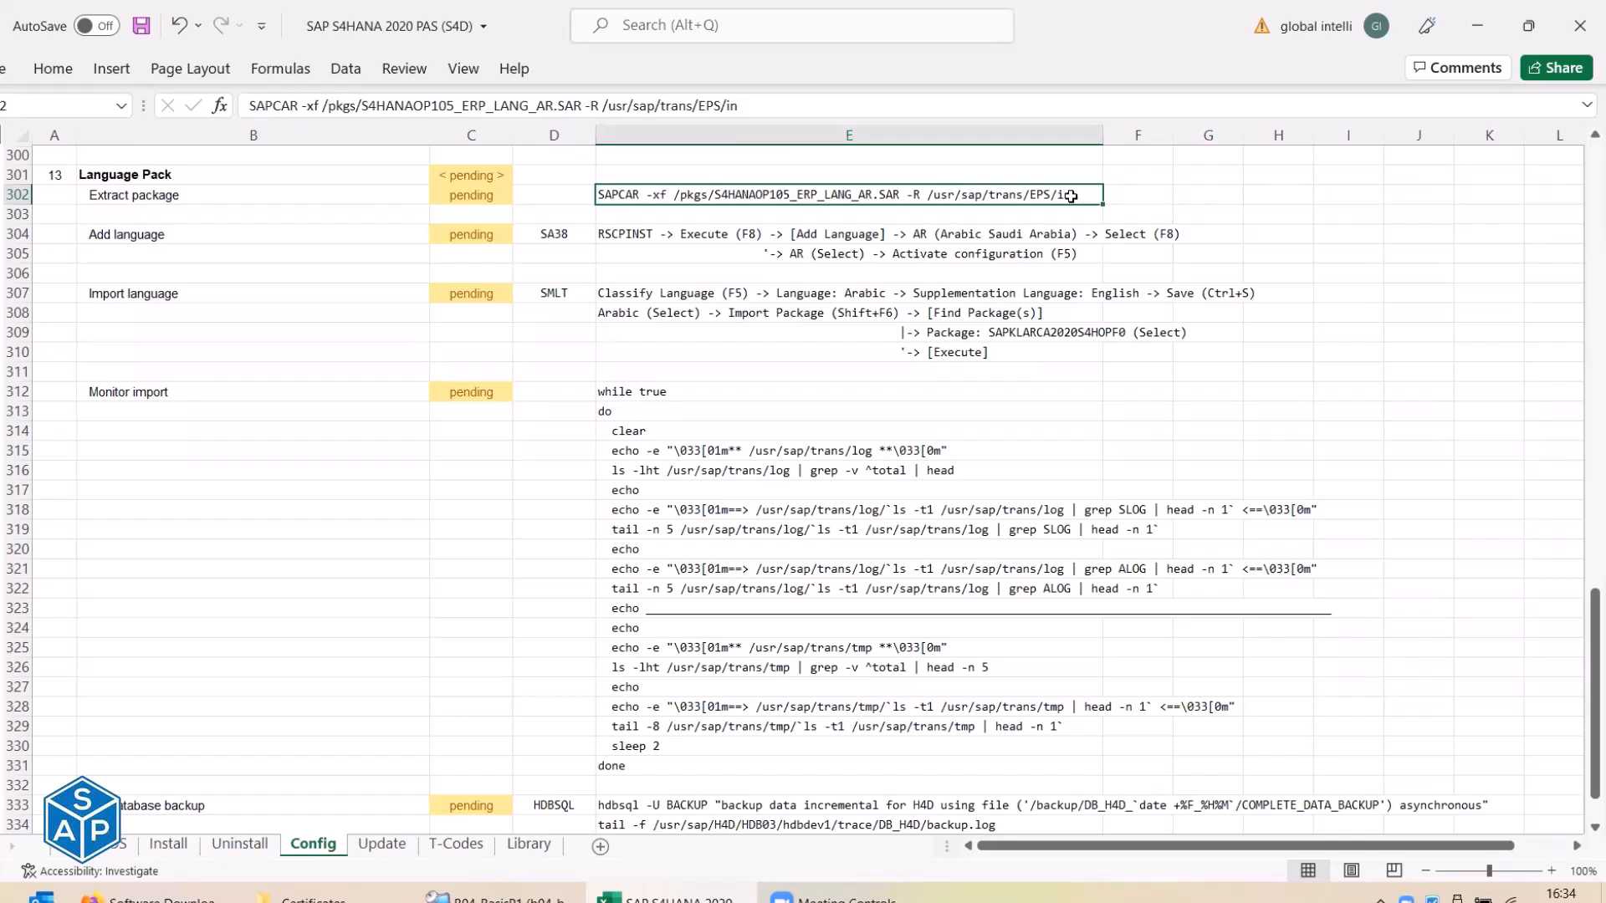
pyautogui.hotkey('ctrl', 'c')
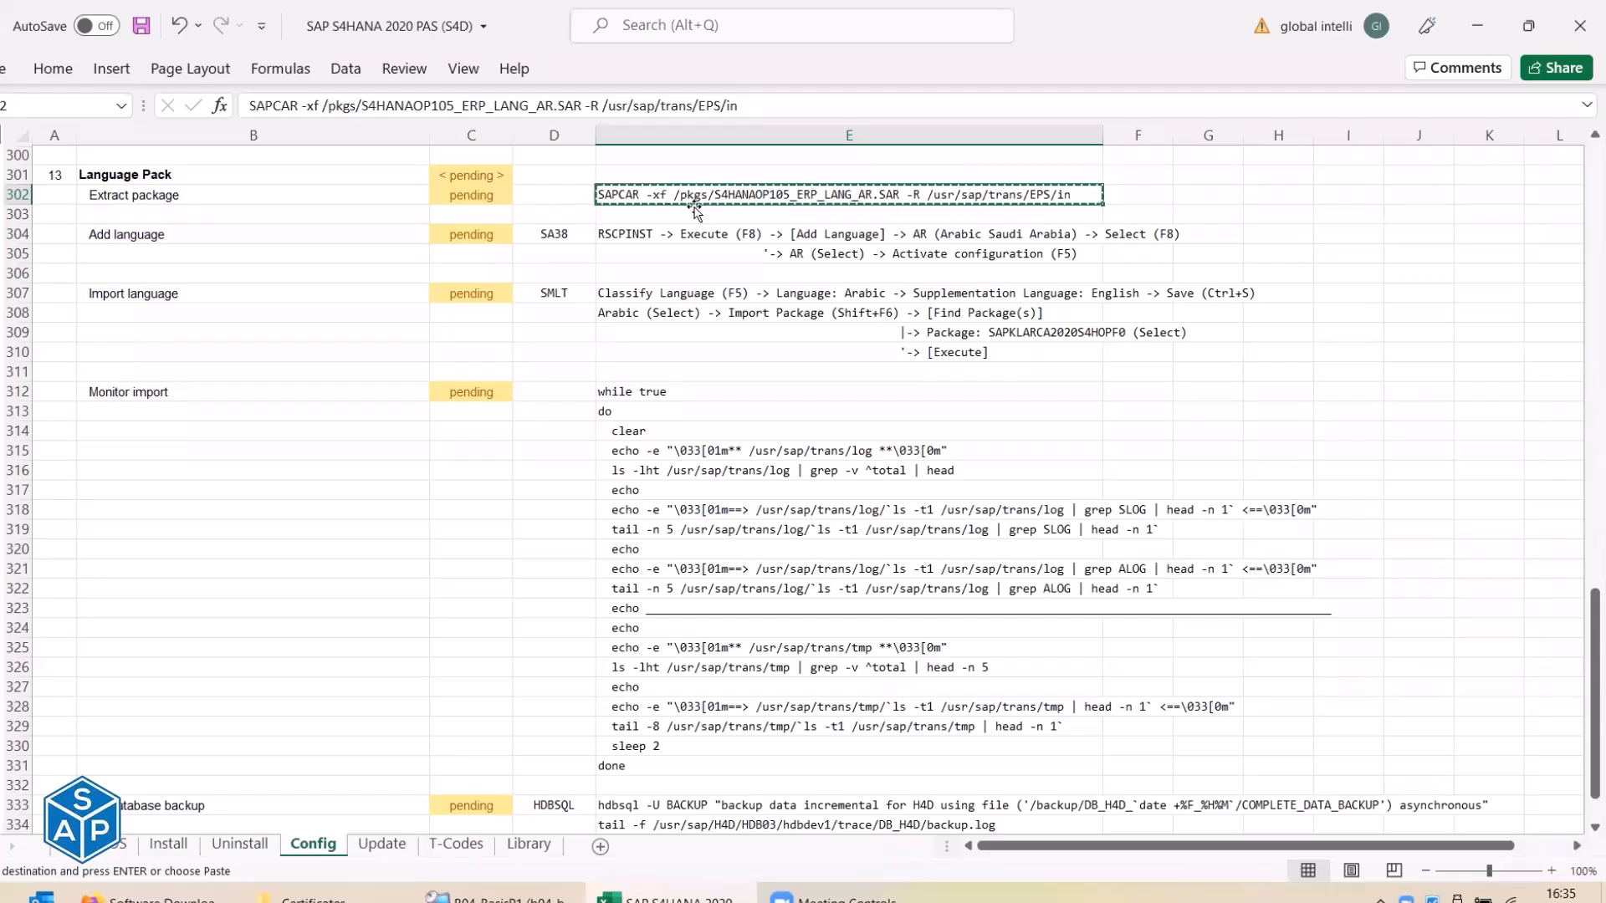
pyautogui.hotkey('alt', 'Tab')
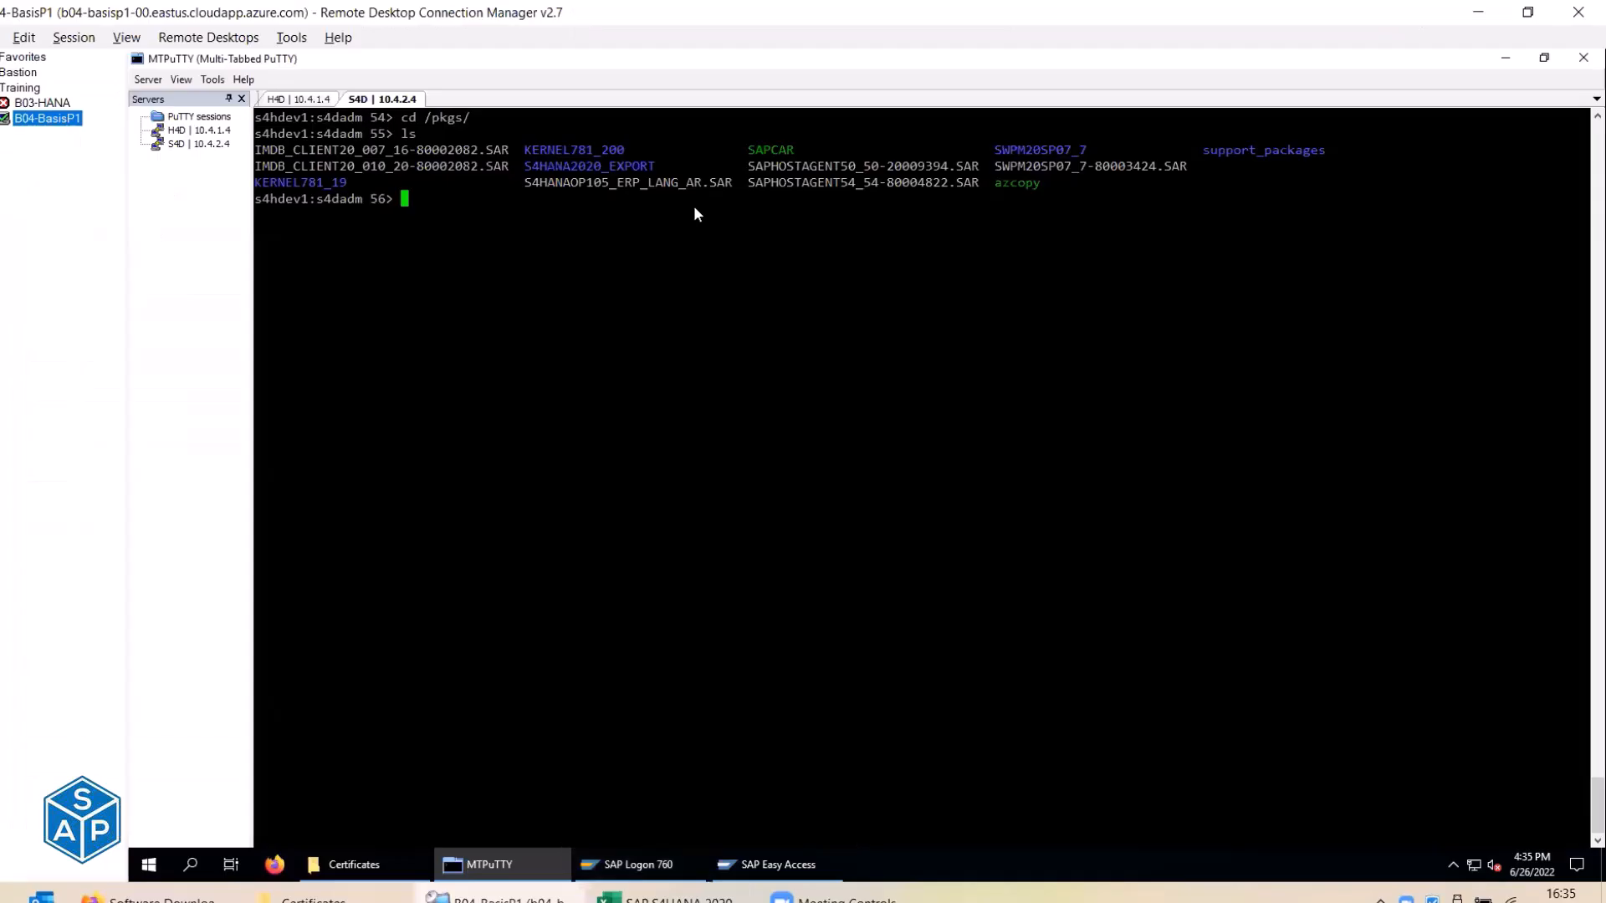
# Run the pasted SAPCAR -xf command to extract the Arabic package into /usr/sap/trans/EPS/in.
pyautogui.click(638, 255)
pyautogui.write('ls /usr/sap/')
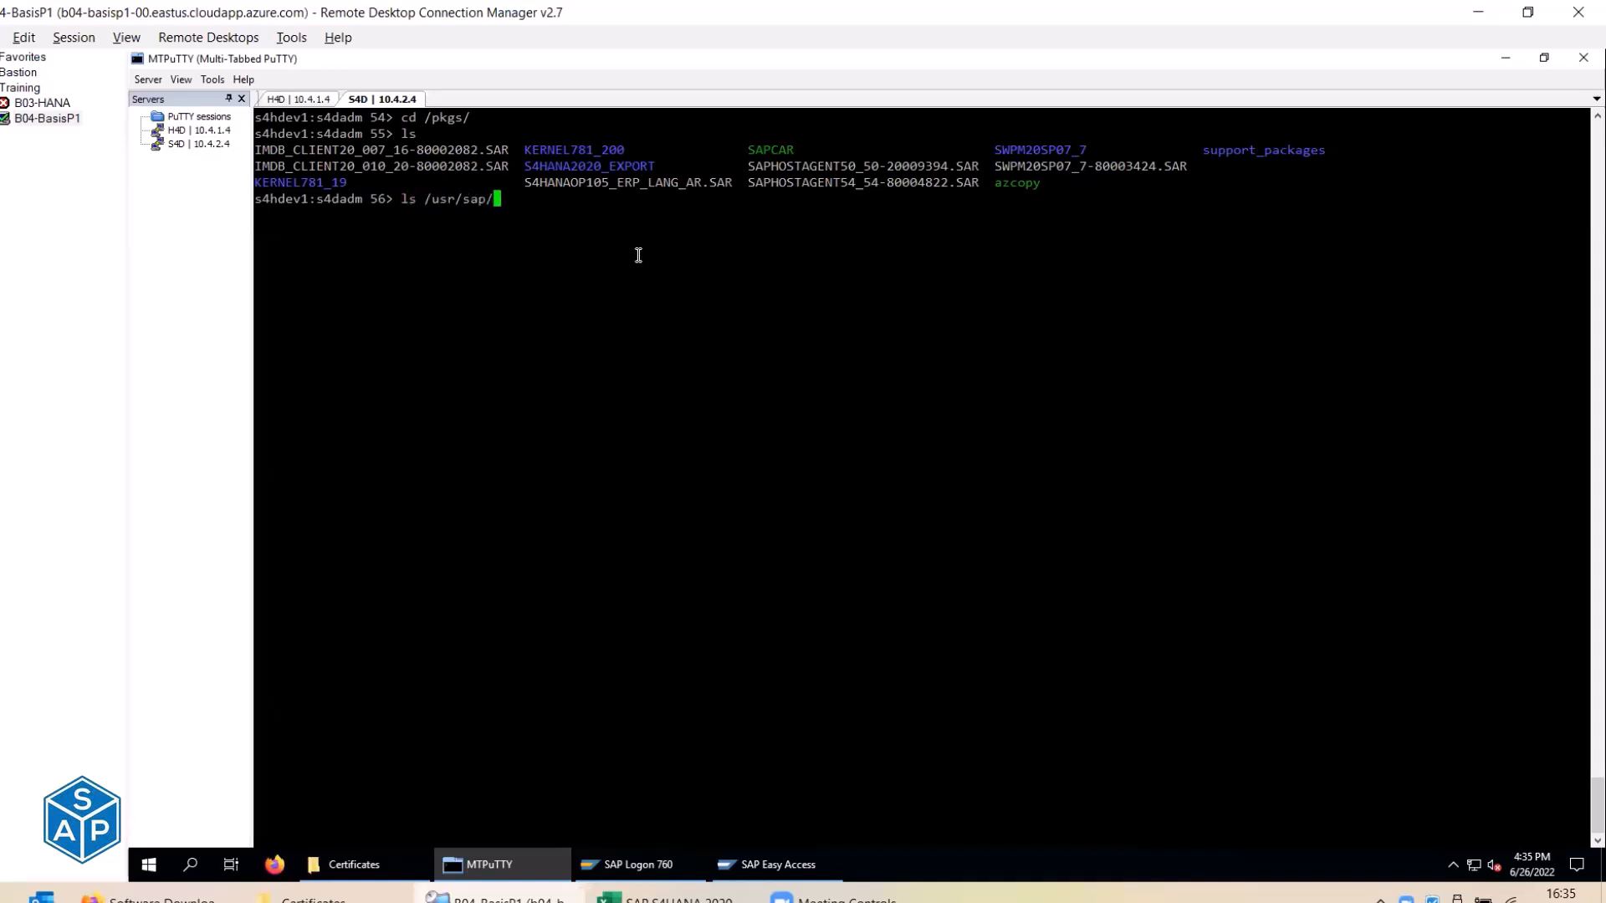
pyautogui.write('trans/EPS/in')
pyautogui.press('Return')
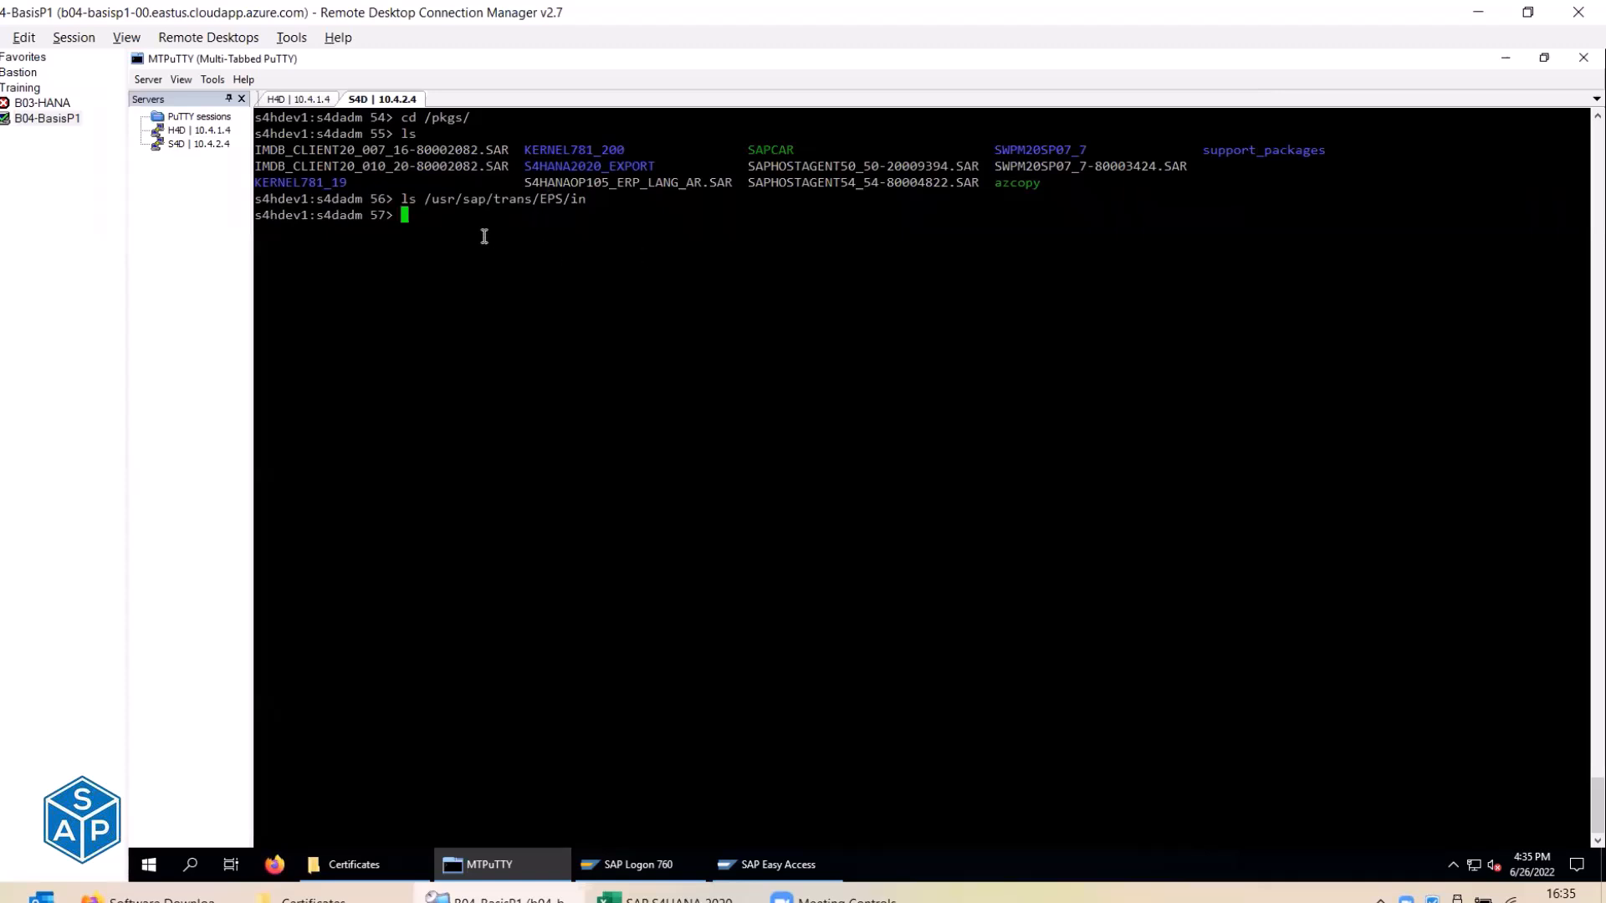
pyautogui.write('ls')
pyautogui.press('Return')
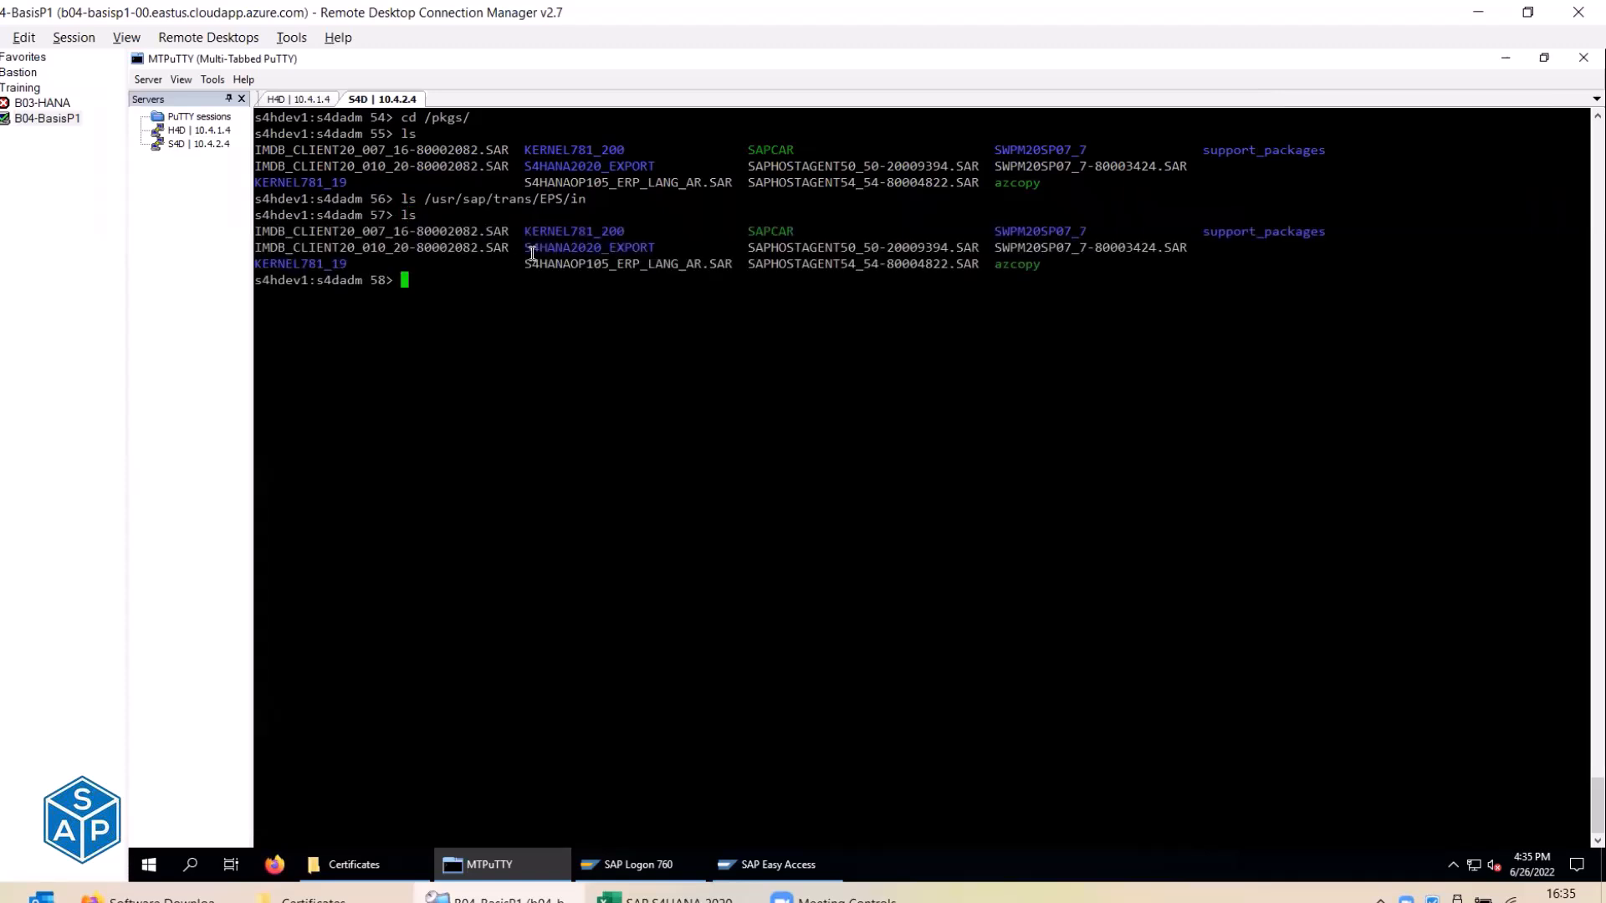
pyautogui.rightClick(527, 345)
pyautogui.press('Return')
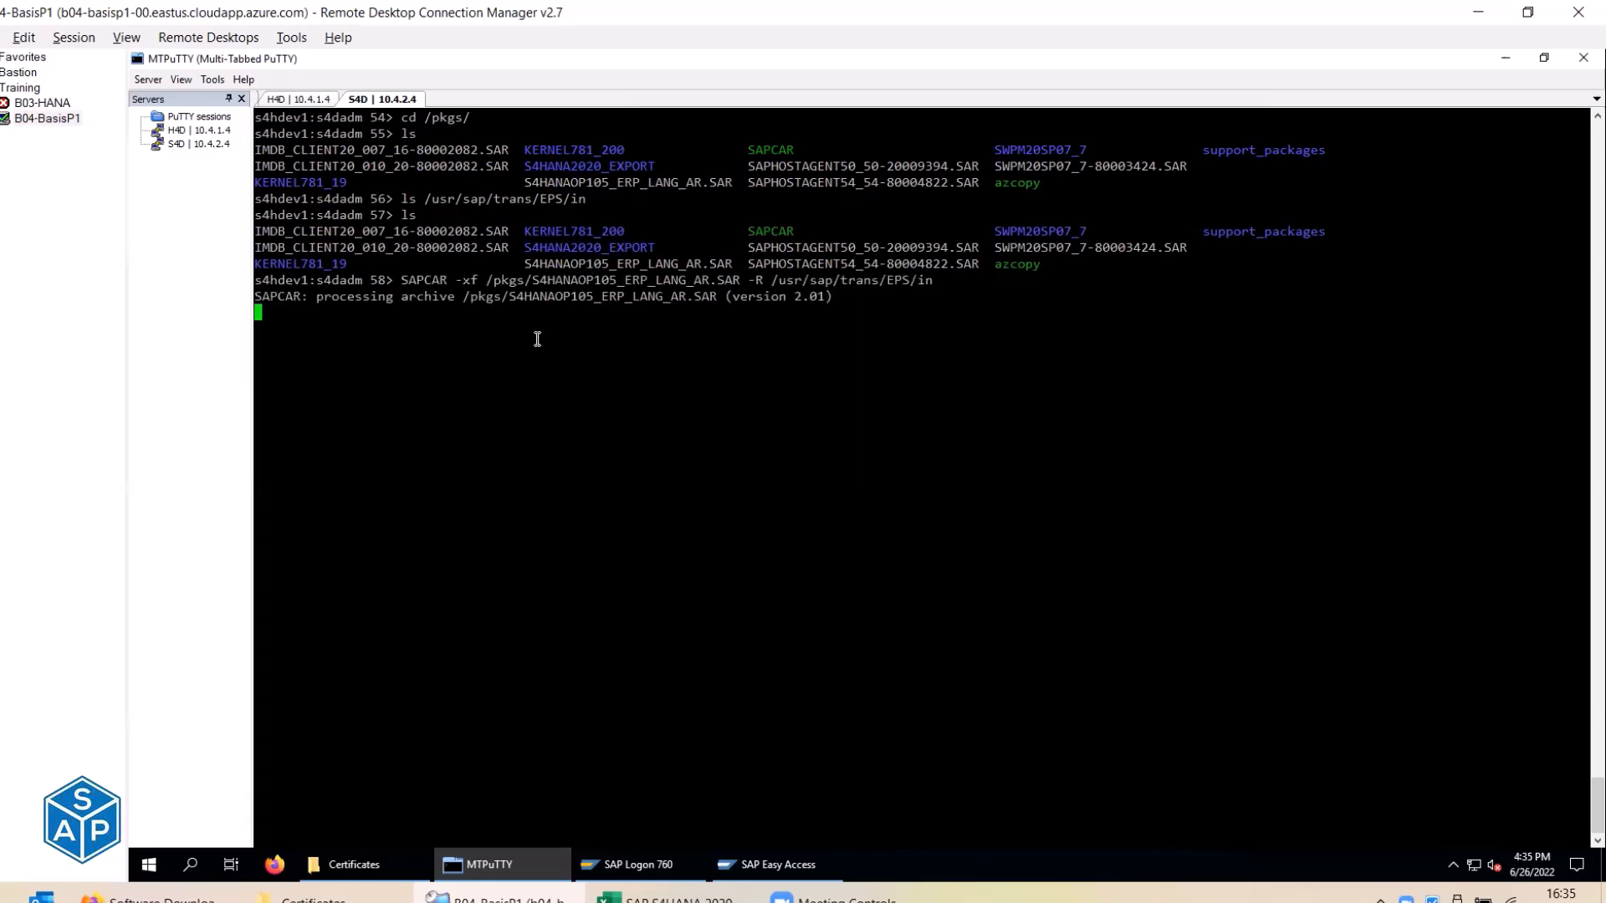
# List /usr/sap/trans/EPS/in to confirm the two extracted Arabic package files.
pyautogui.hotkey('alt', 'Tab')
pyautogui.click(464, 201)
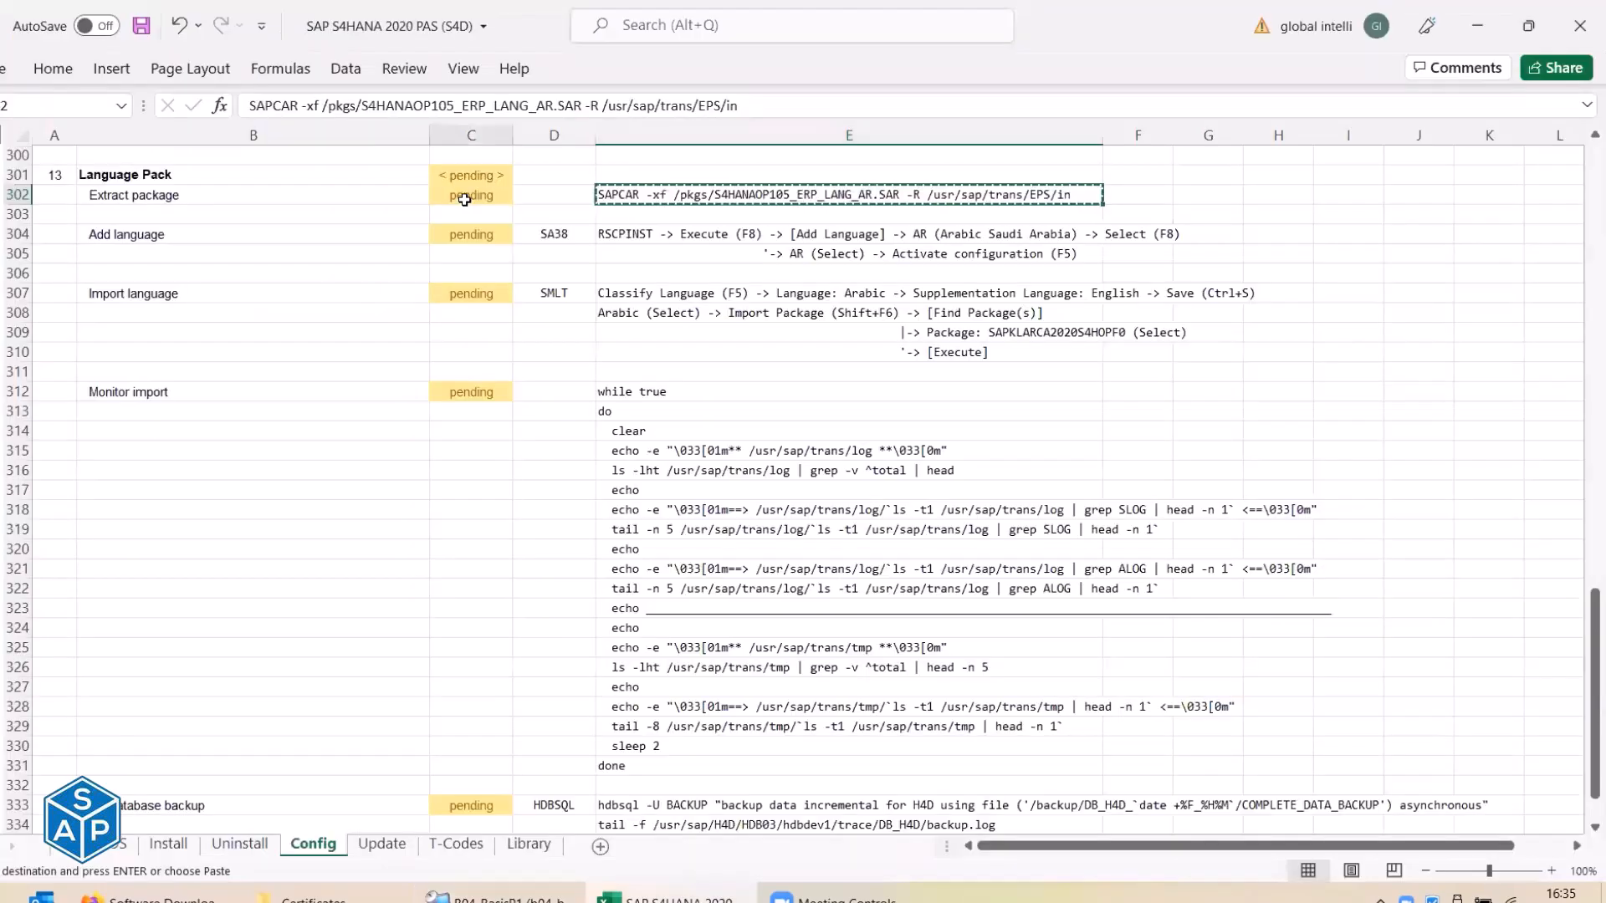
pyautogui.hotkey('alt', 'Tab')
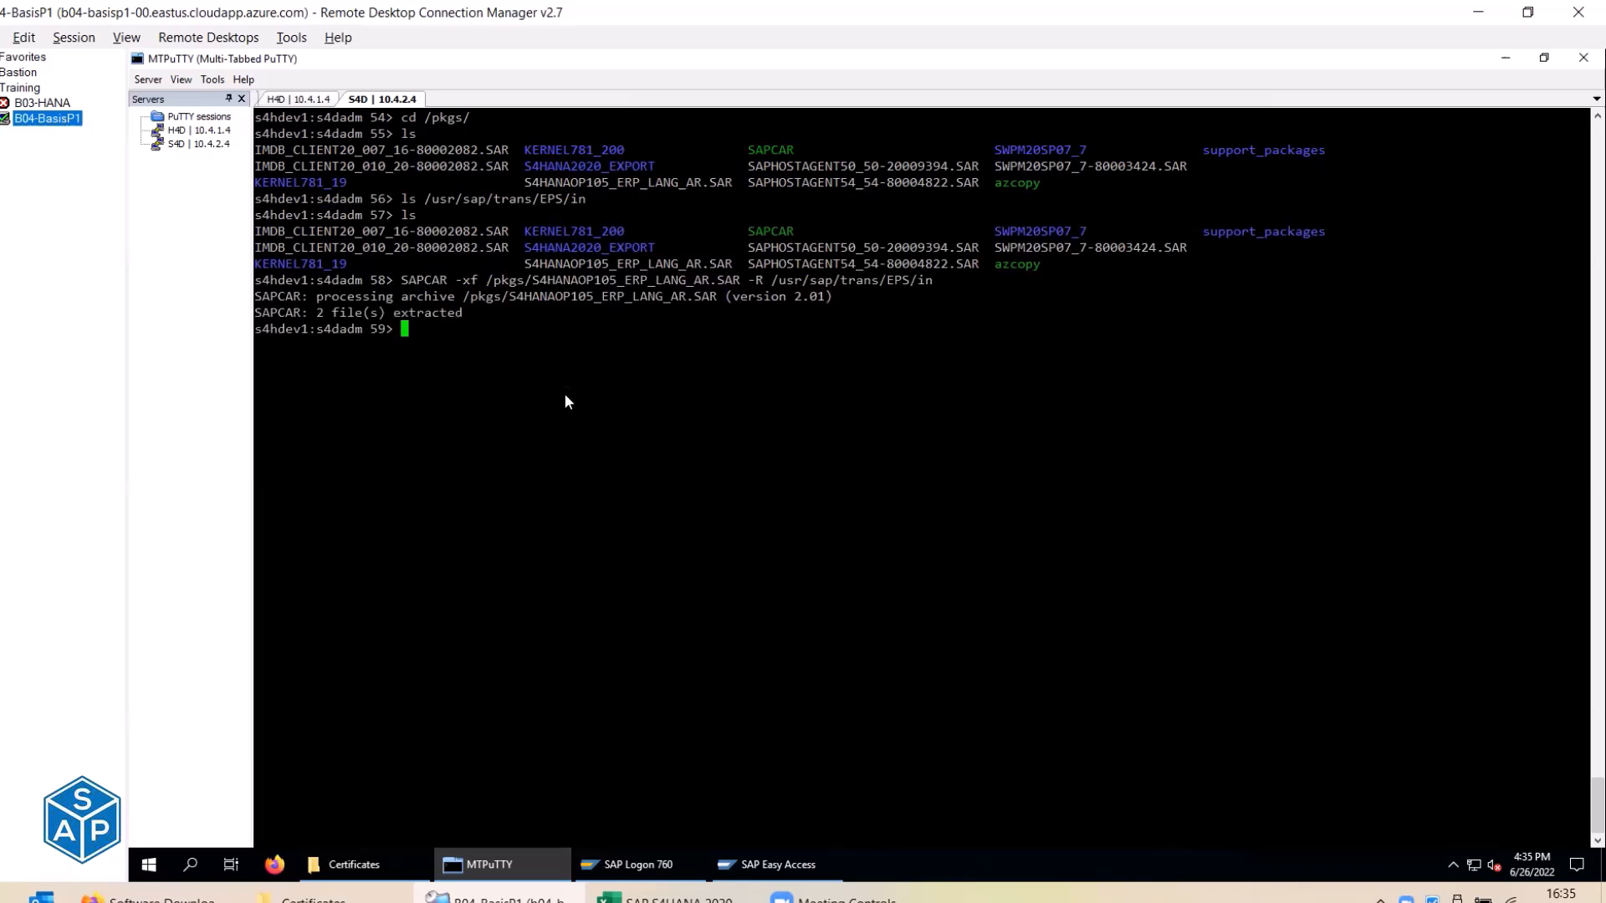
pyautogui.press('Up')
pyautogui.press('Up')
pyautogui.press('Down')
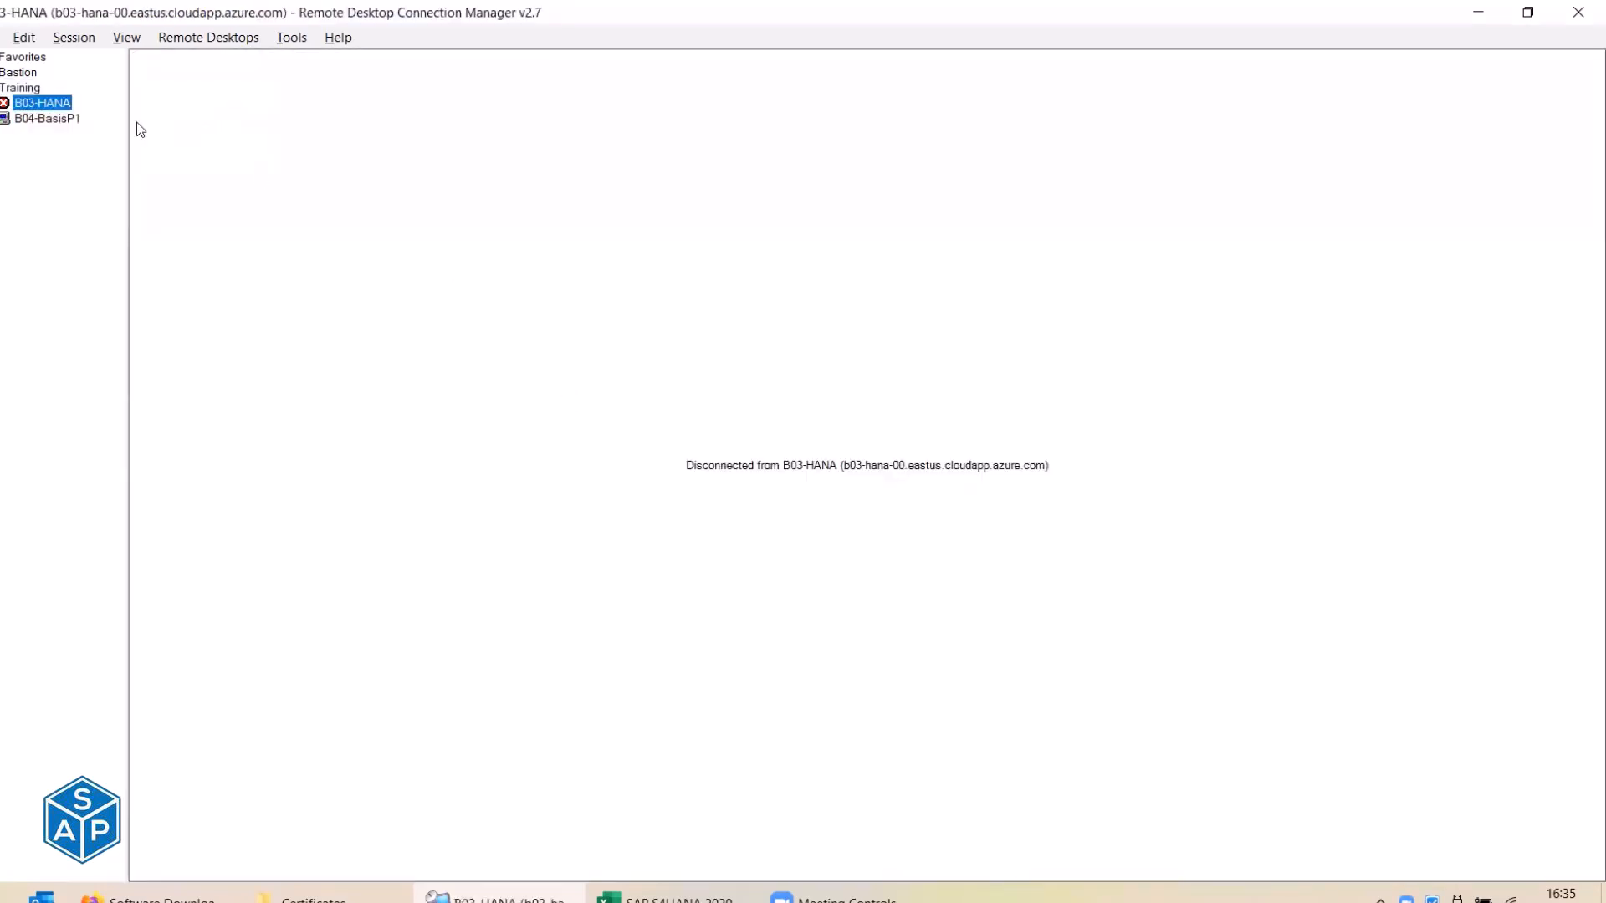
pyautogui.press('Down')
pyautogui.write('ls')
pyautogui.press('Up')
pyautogui.press('Return')
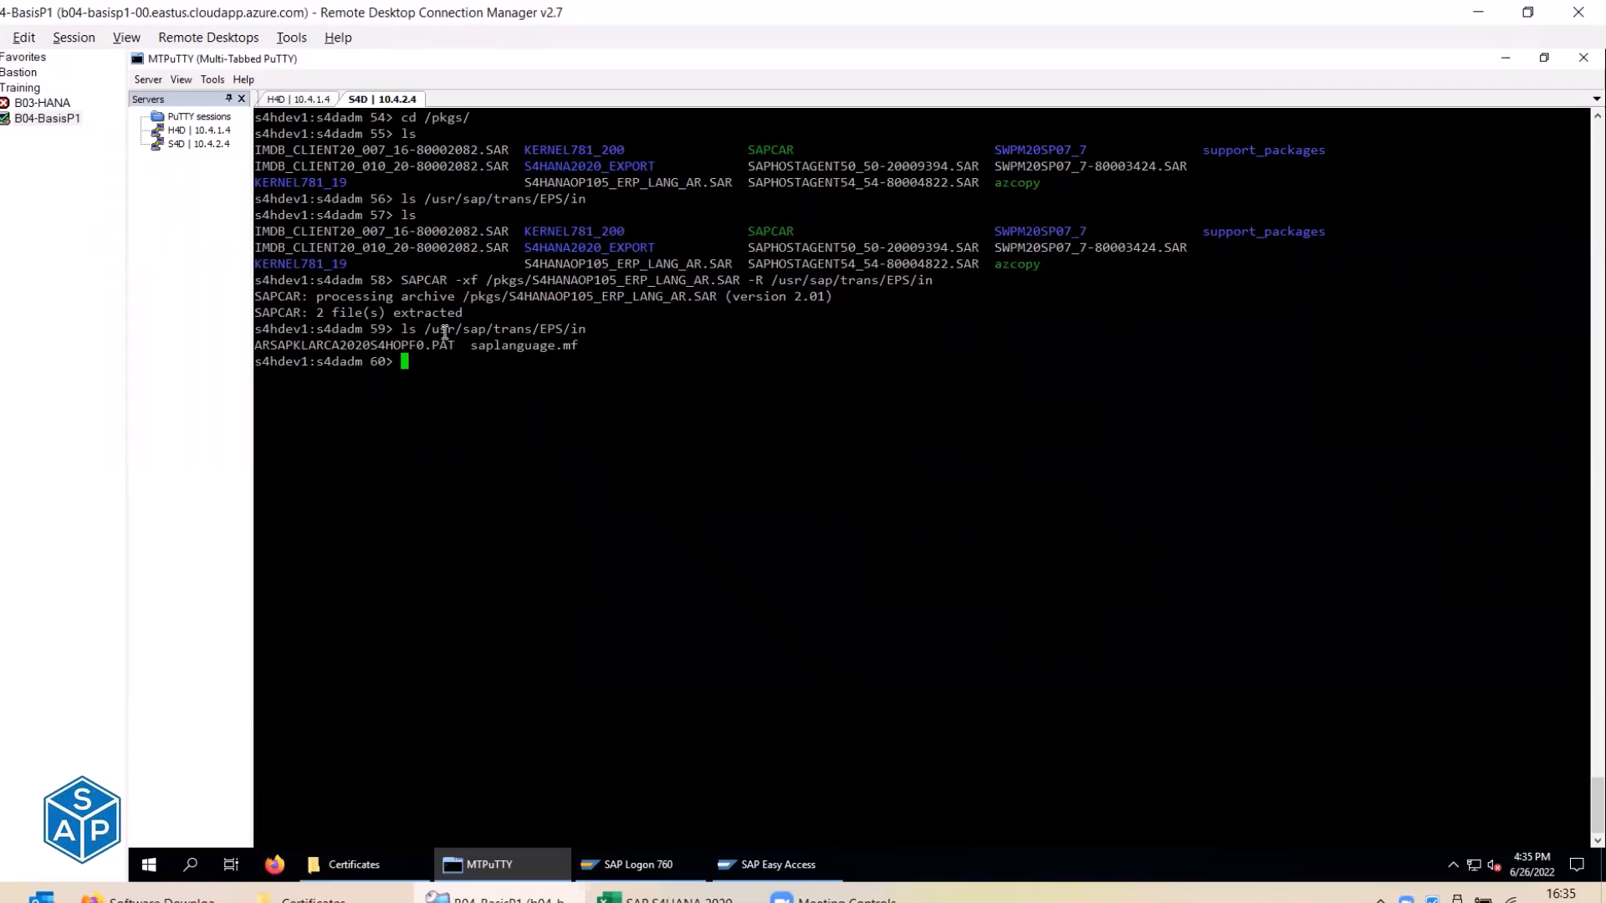
# Mark the Extract package status in C302 as done.
pyautogui.hotkey('alt', 'Tab')
pyautogui.write('done')
pyautogui.press('Return')
# Save the checklist and review the Add language step's SA38 instructions in row 304.
pyautogui.hotkey('ctrl', 's')
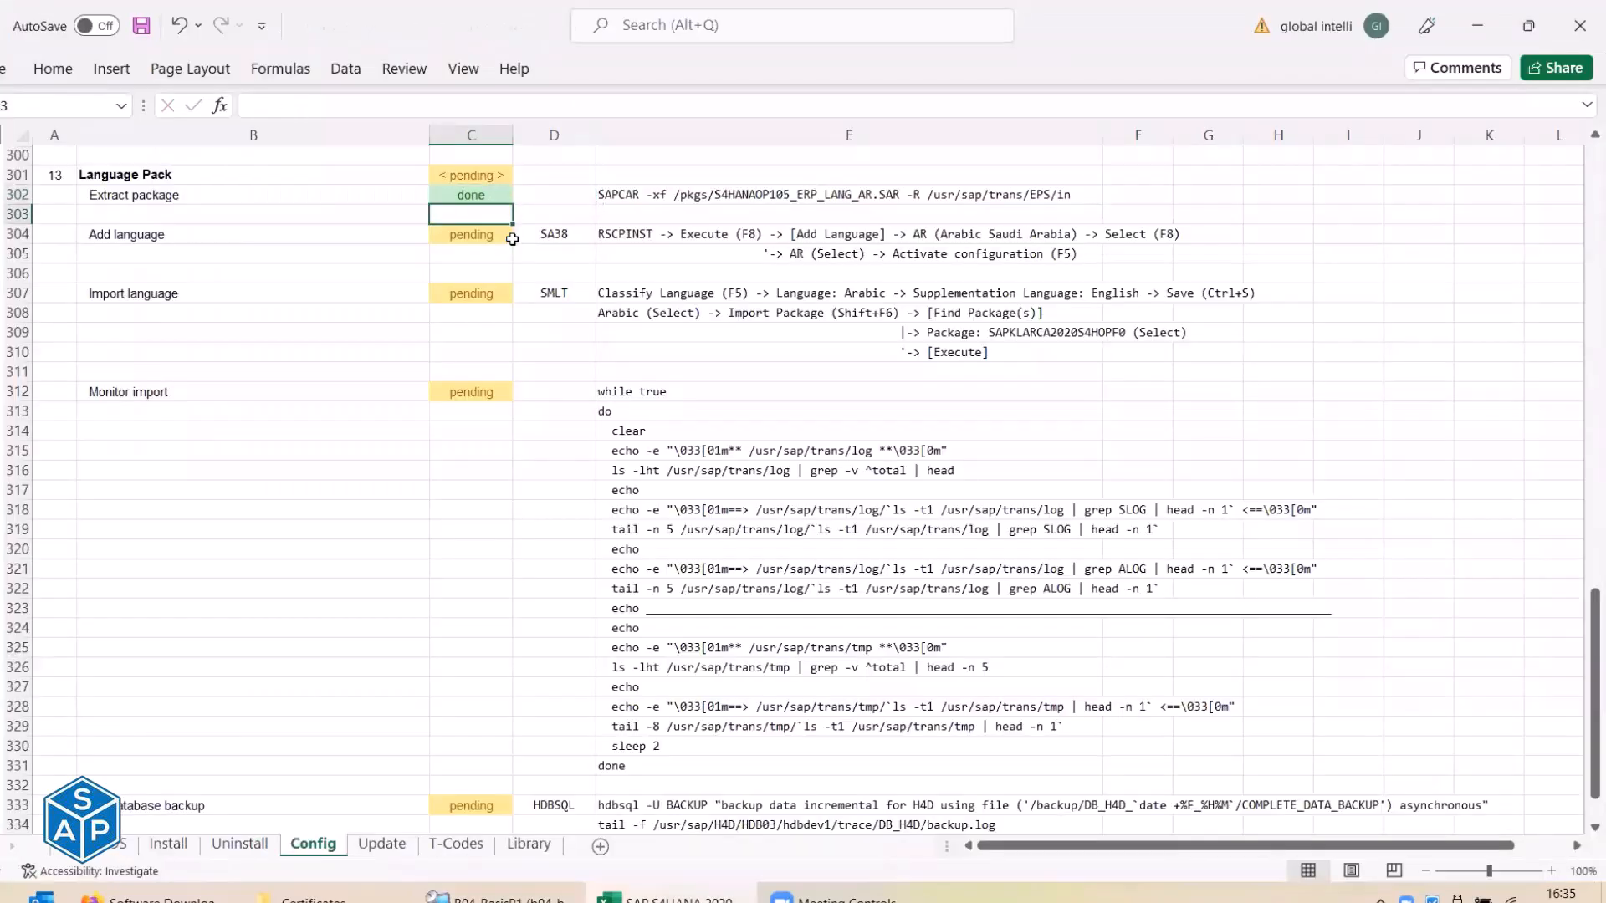
pyautogui.click(180, 231)
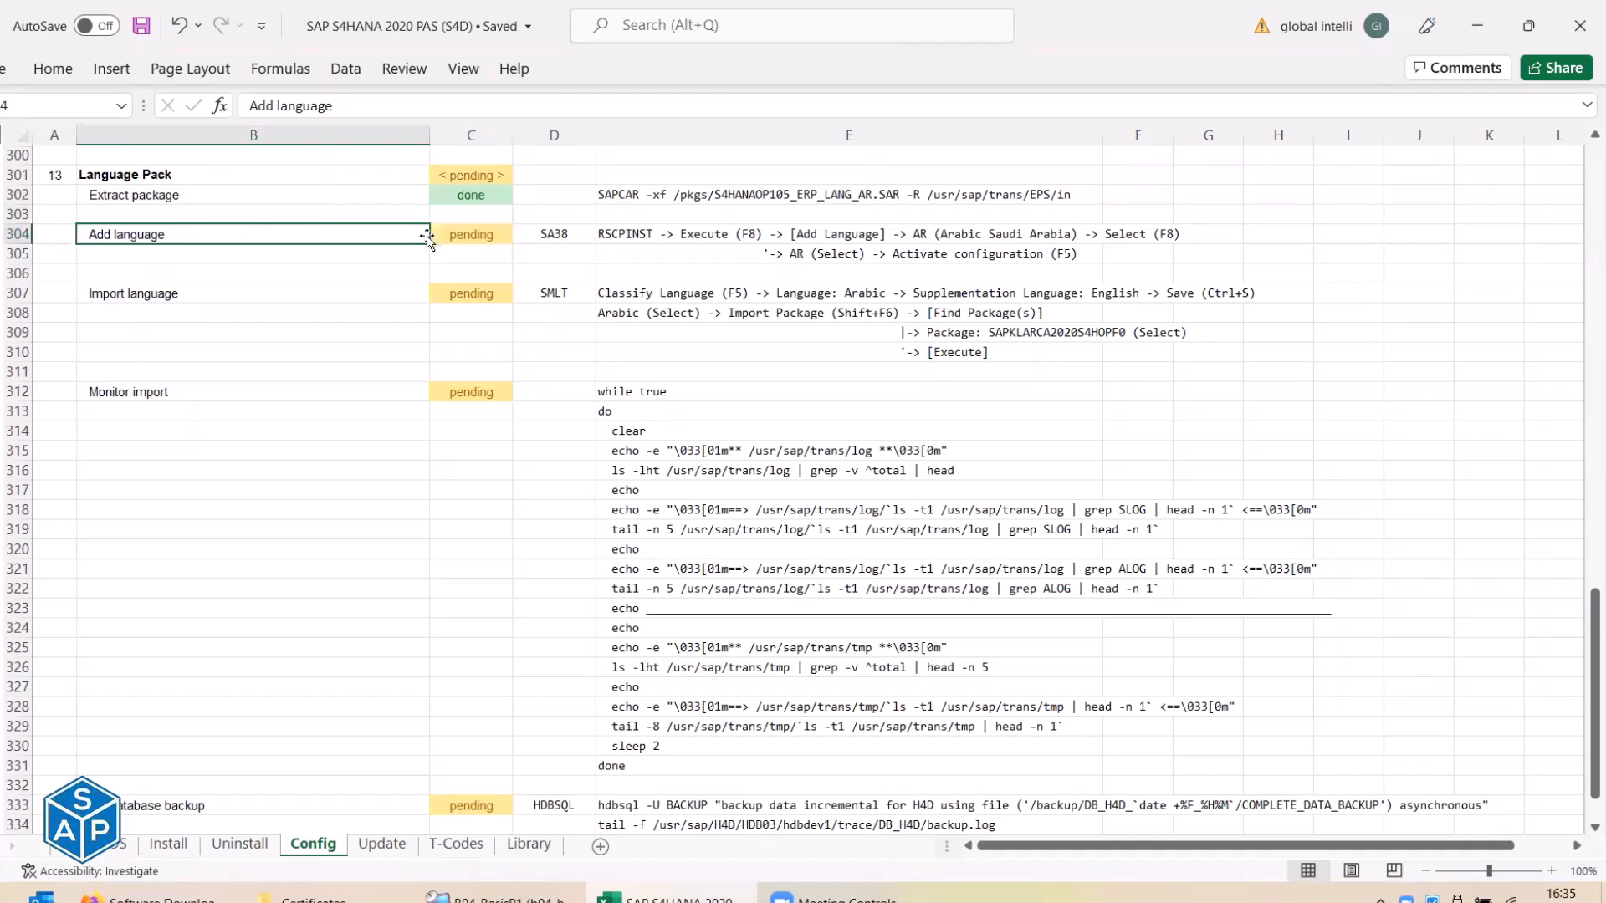
pyautogui.click(549, 234)
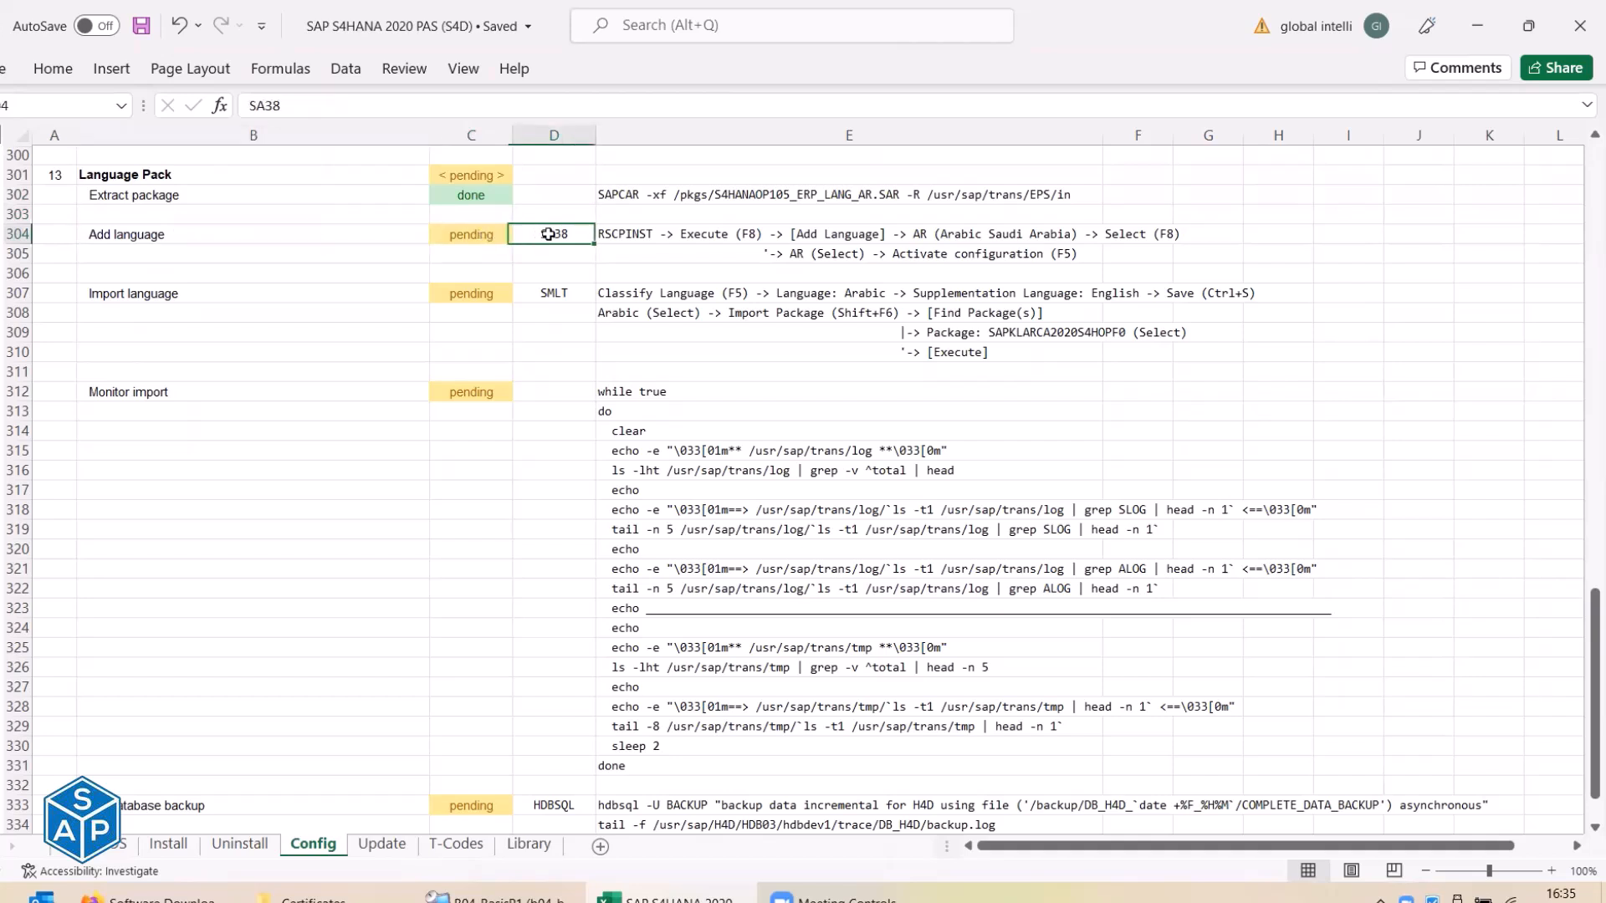
pyautogui.click(612, 233)
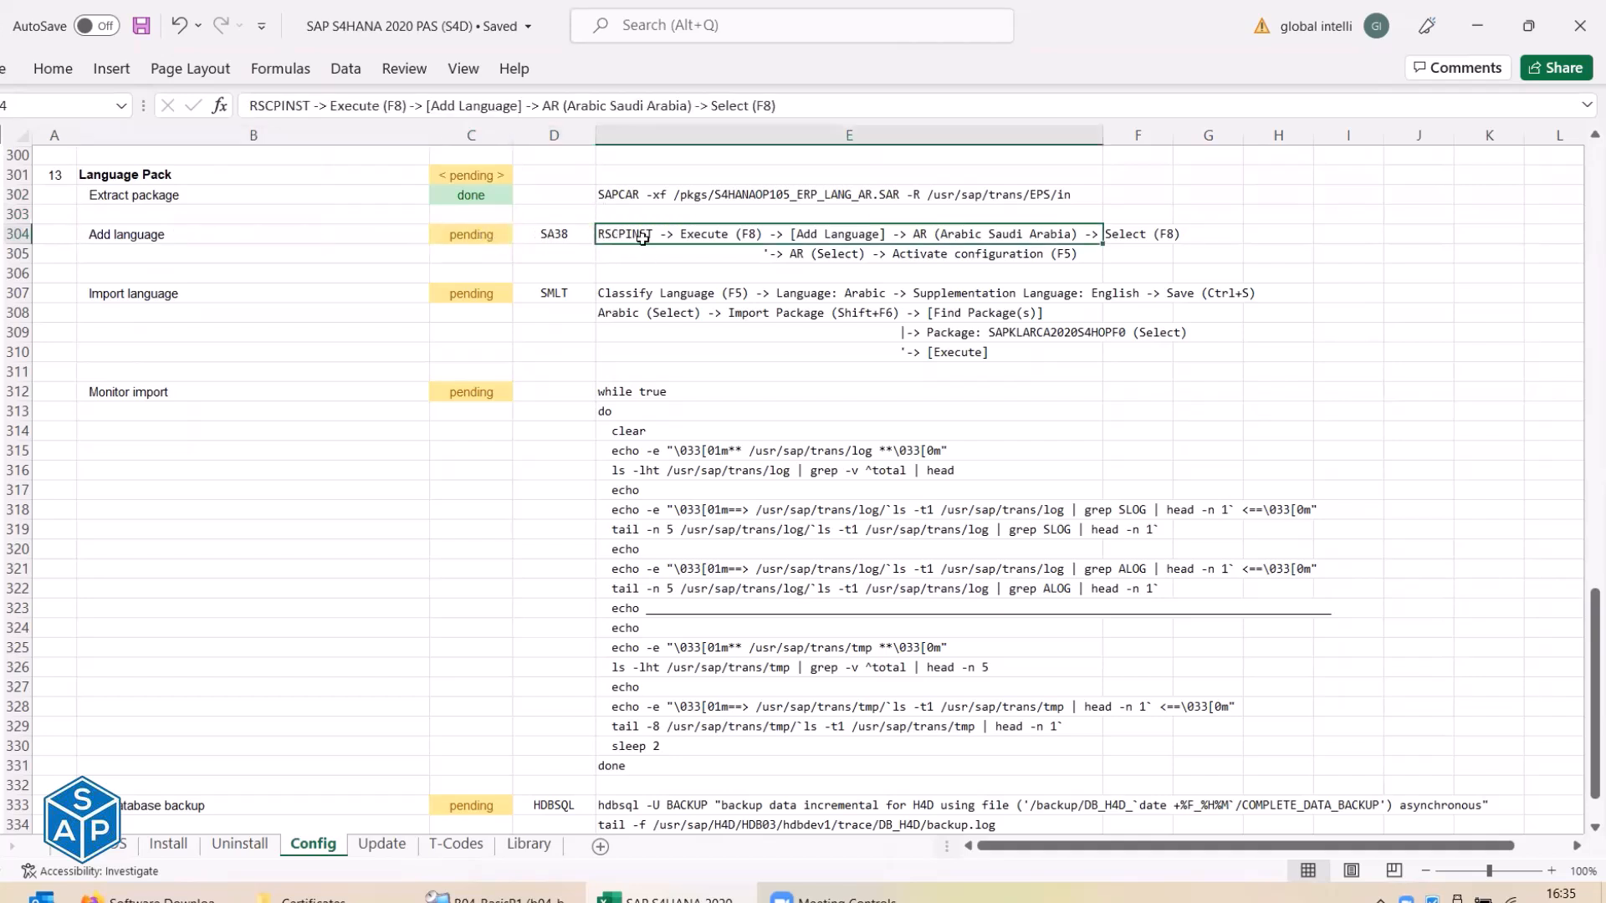
pyautogui.click(564, 236)
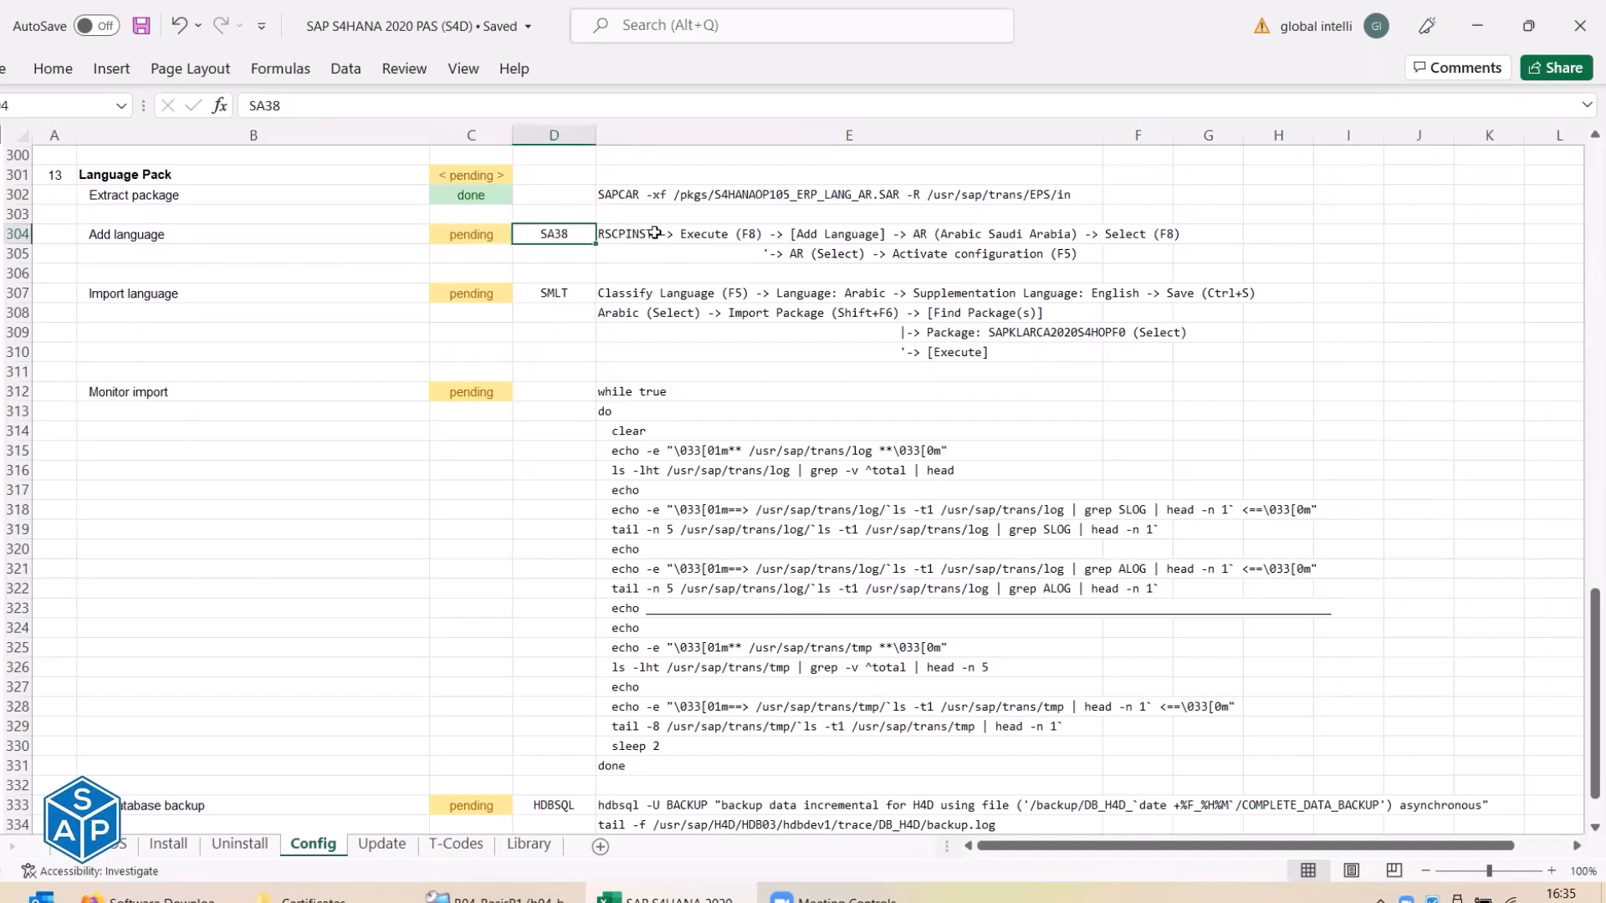
# Bring SAP GUI forward and focus its command field.
pyautogui.hotkey('alt', 'Tab')
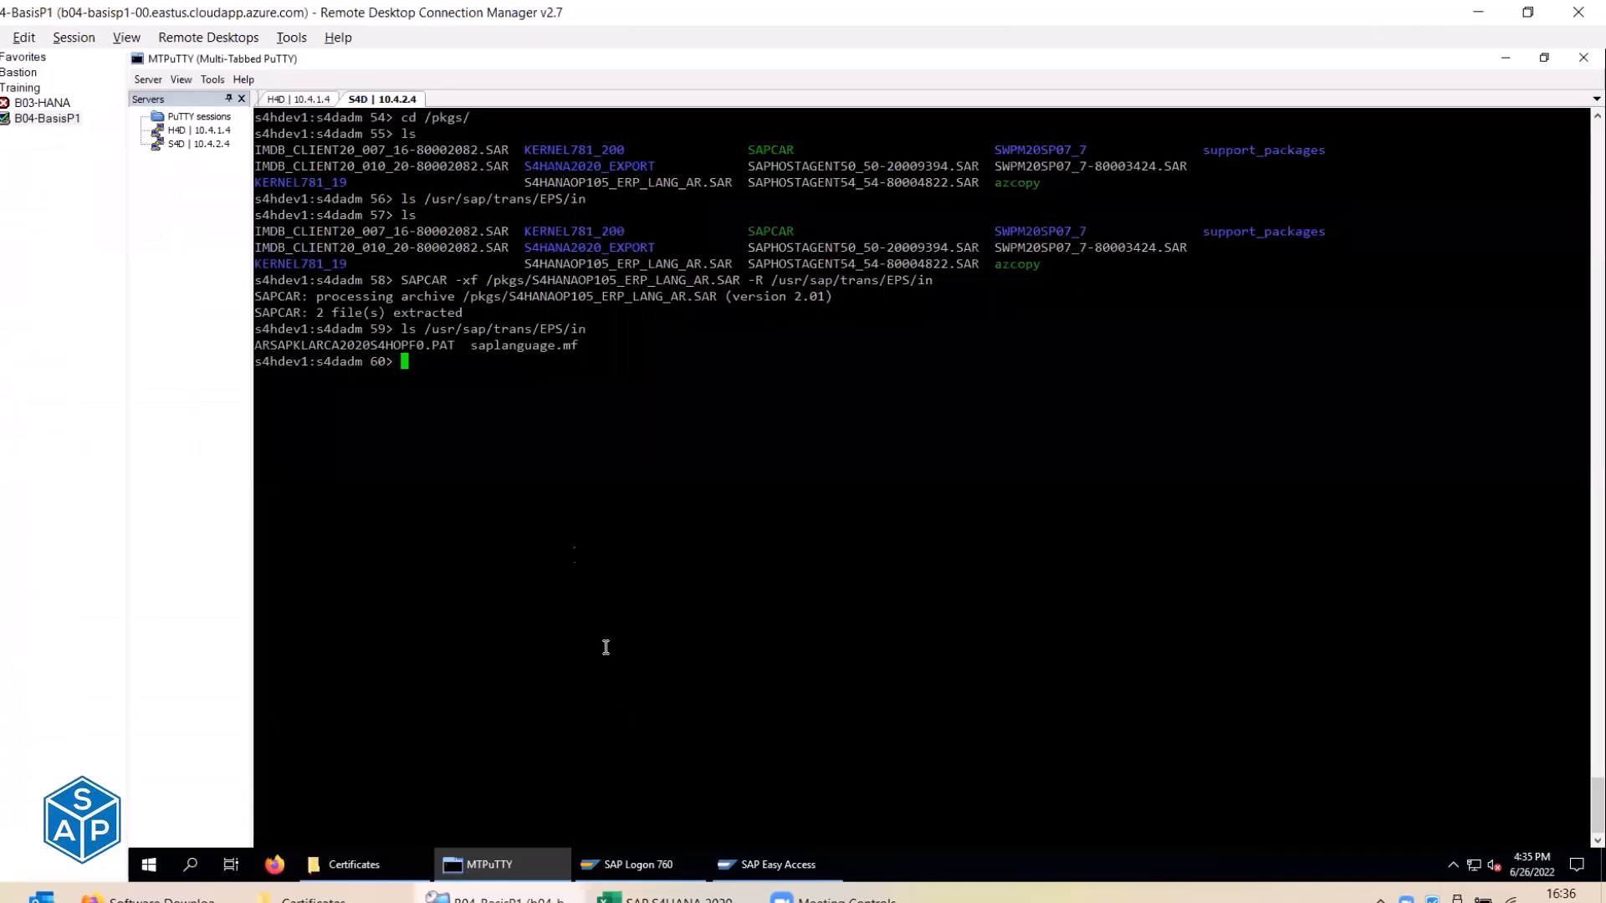
pyautogui.click(541, 861)
pyautogui.click(251, 94)
# Open transaction sa38 and focus the Program field.
pyautogui.write('sa38')
pyautogui.press('Return')
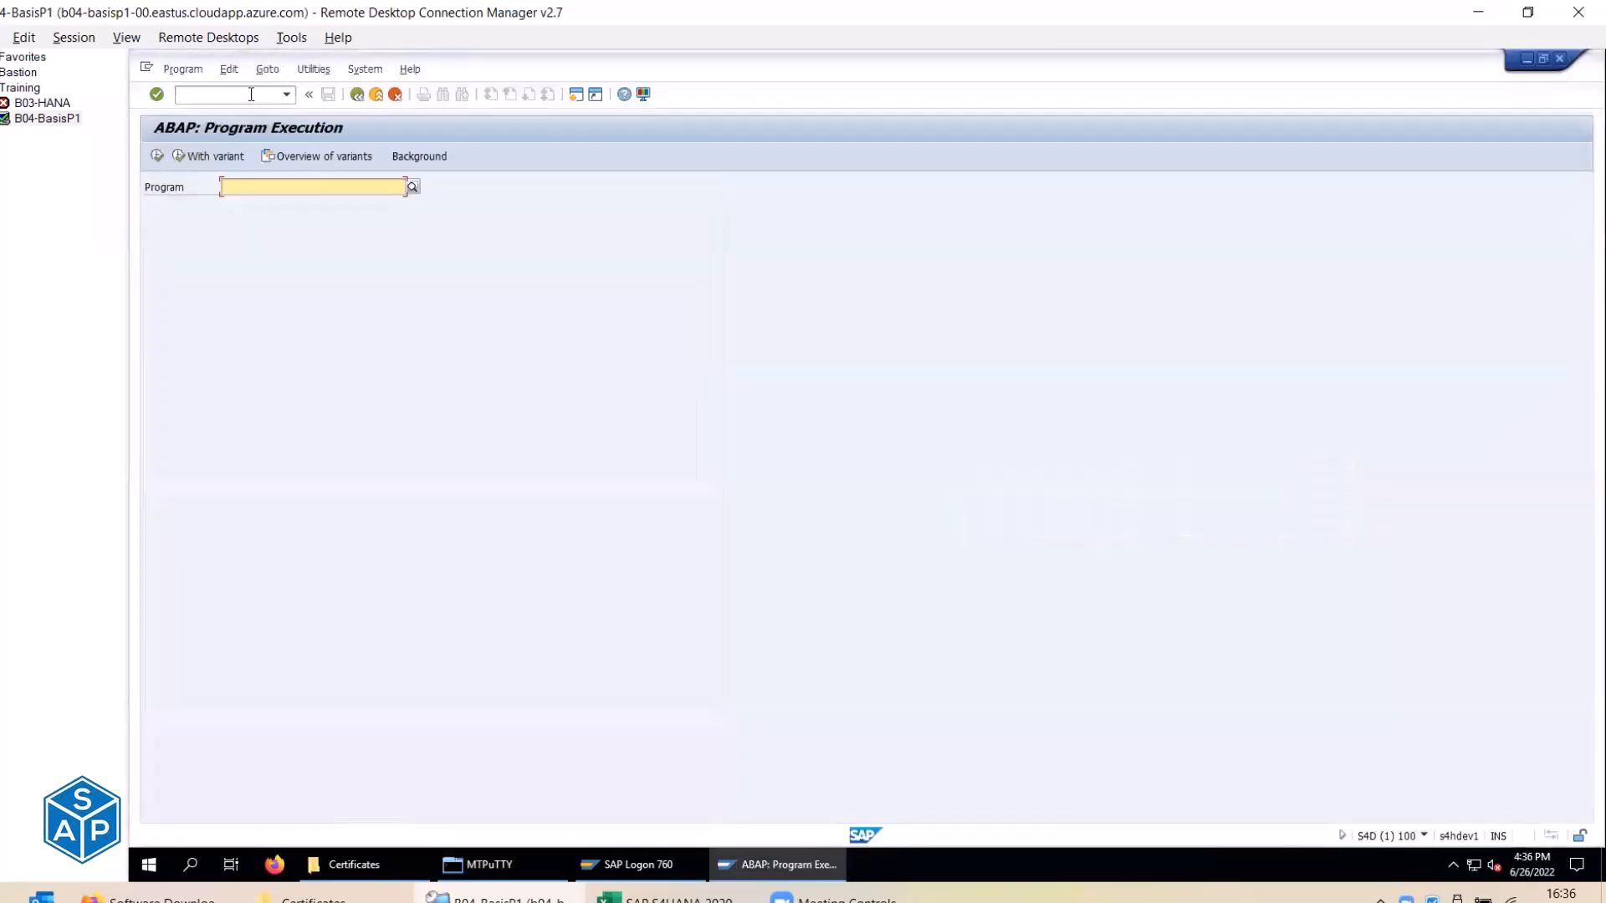
pyautogui.click(253, 186)
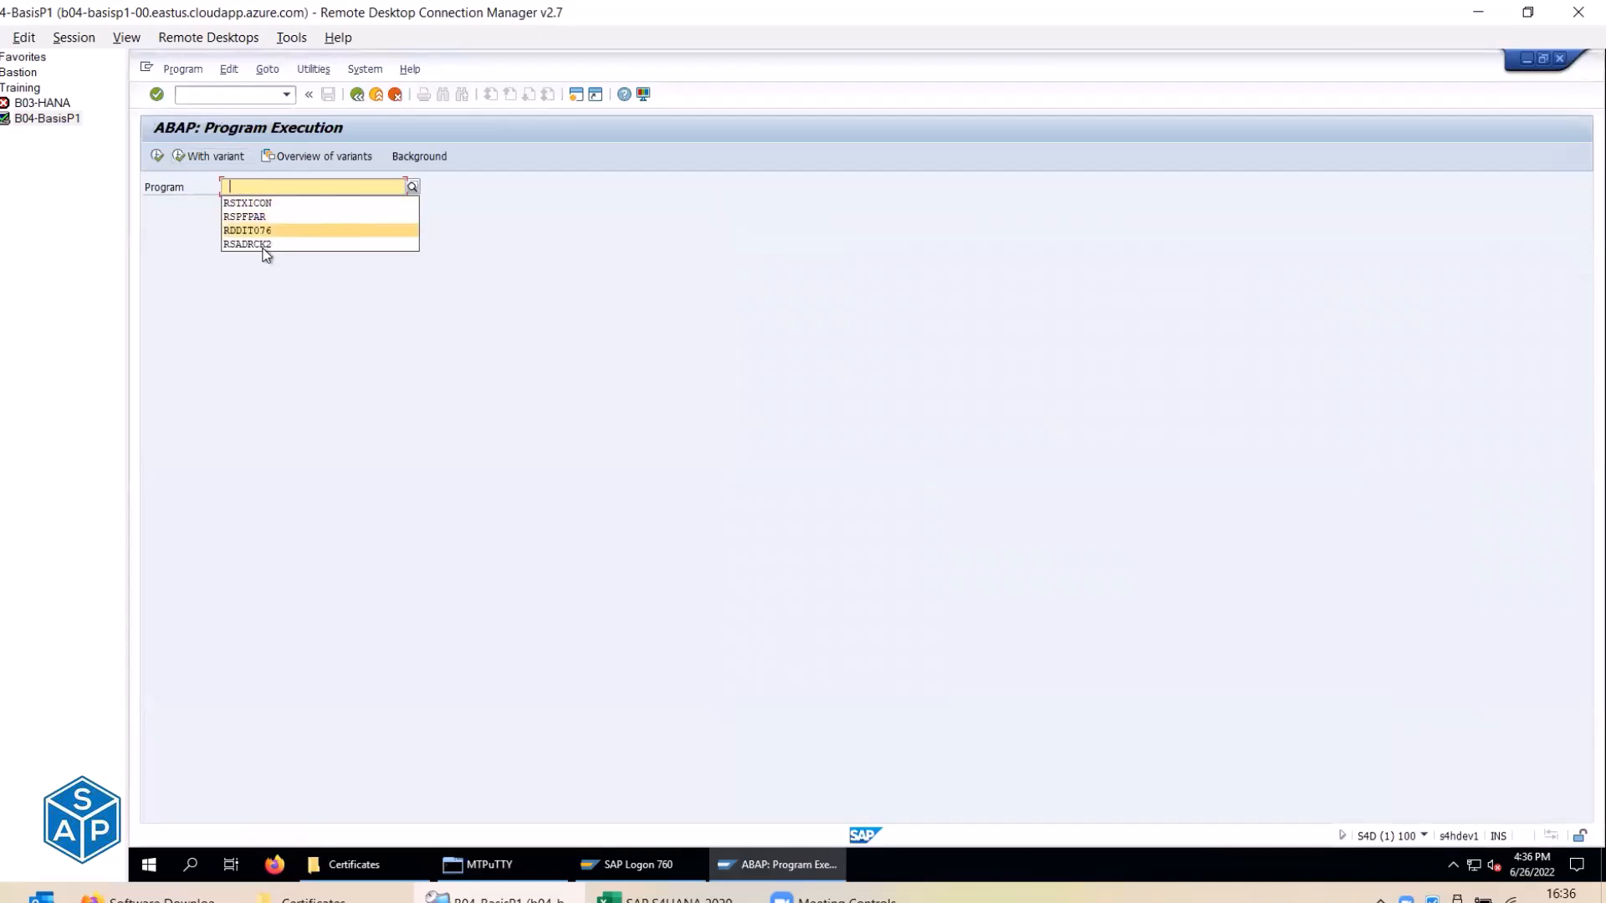
# Copy RSCPINST from cell E304 into the Program field and execute it.
pyautogui.hotkey('alt', 'Tab')
pyautogui.click(627, 234)
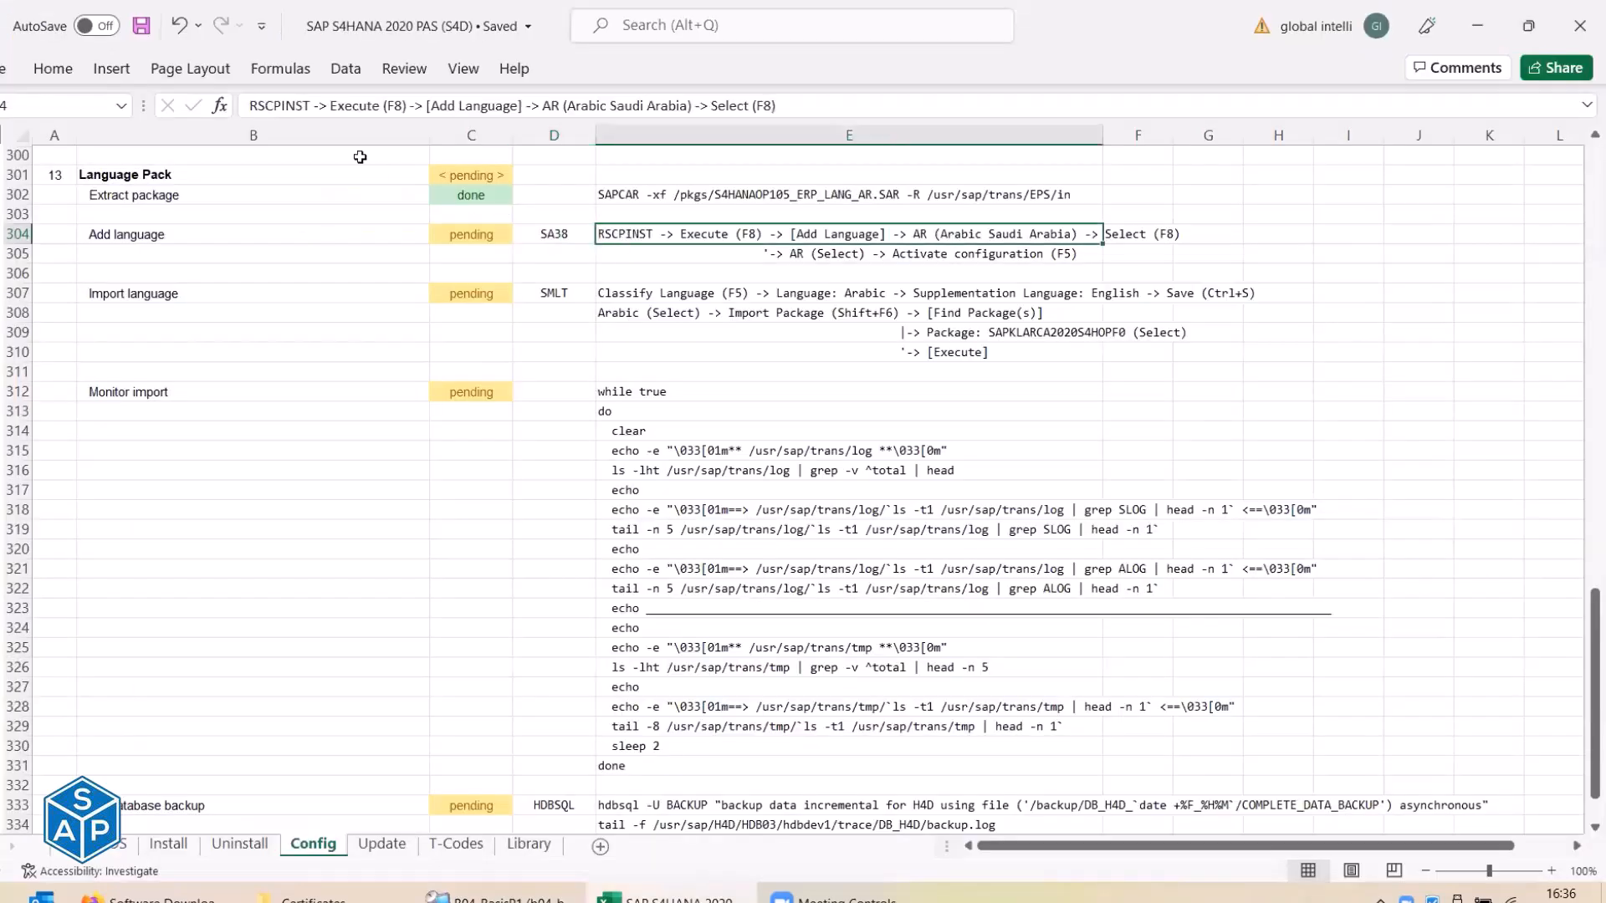
pyautogui.doubleClick(285, 109)
pyautogui.hotkey('ctrl', 'c')
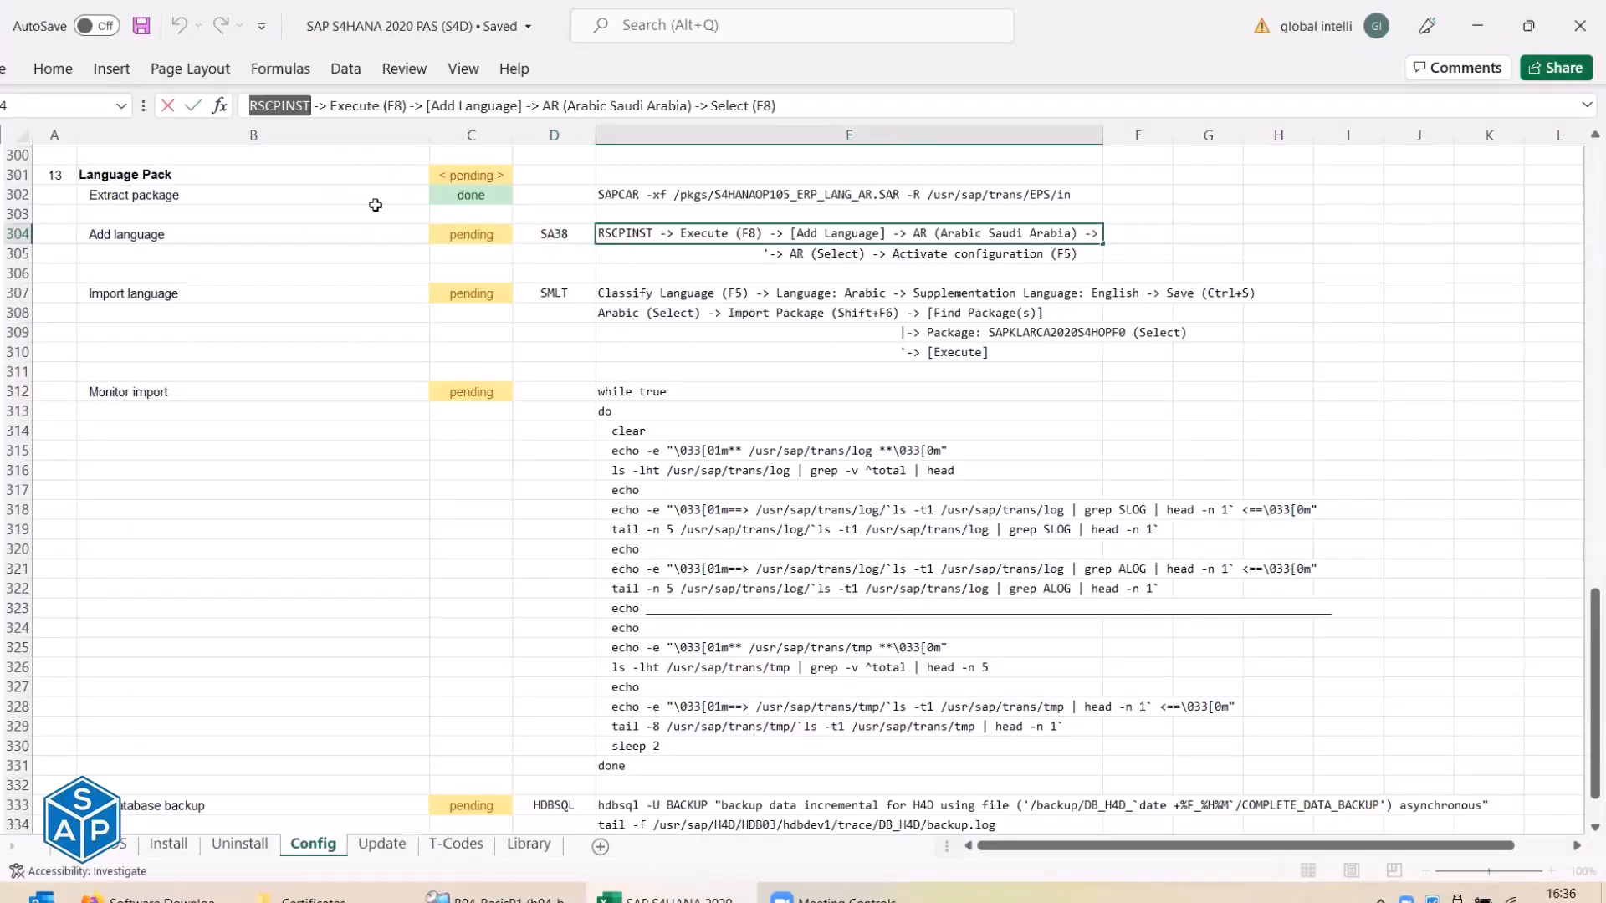
pyautogui.press('Escape')
pyautogui.hotkey('alt', 'Tab')
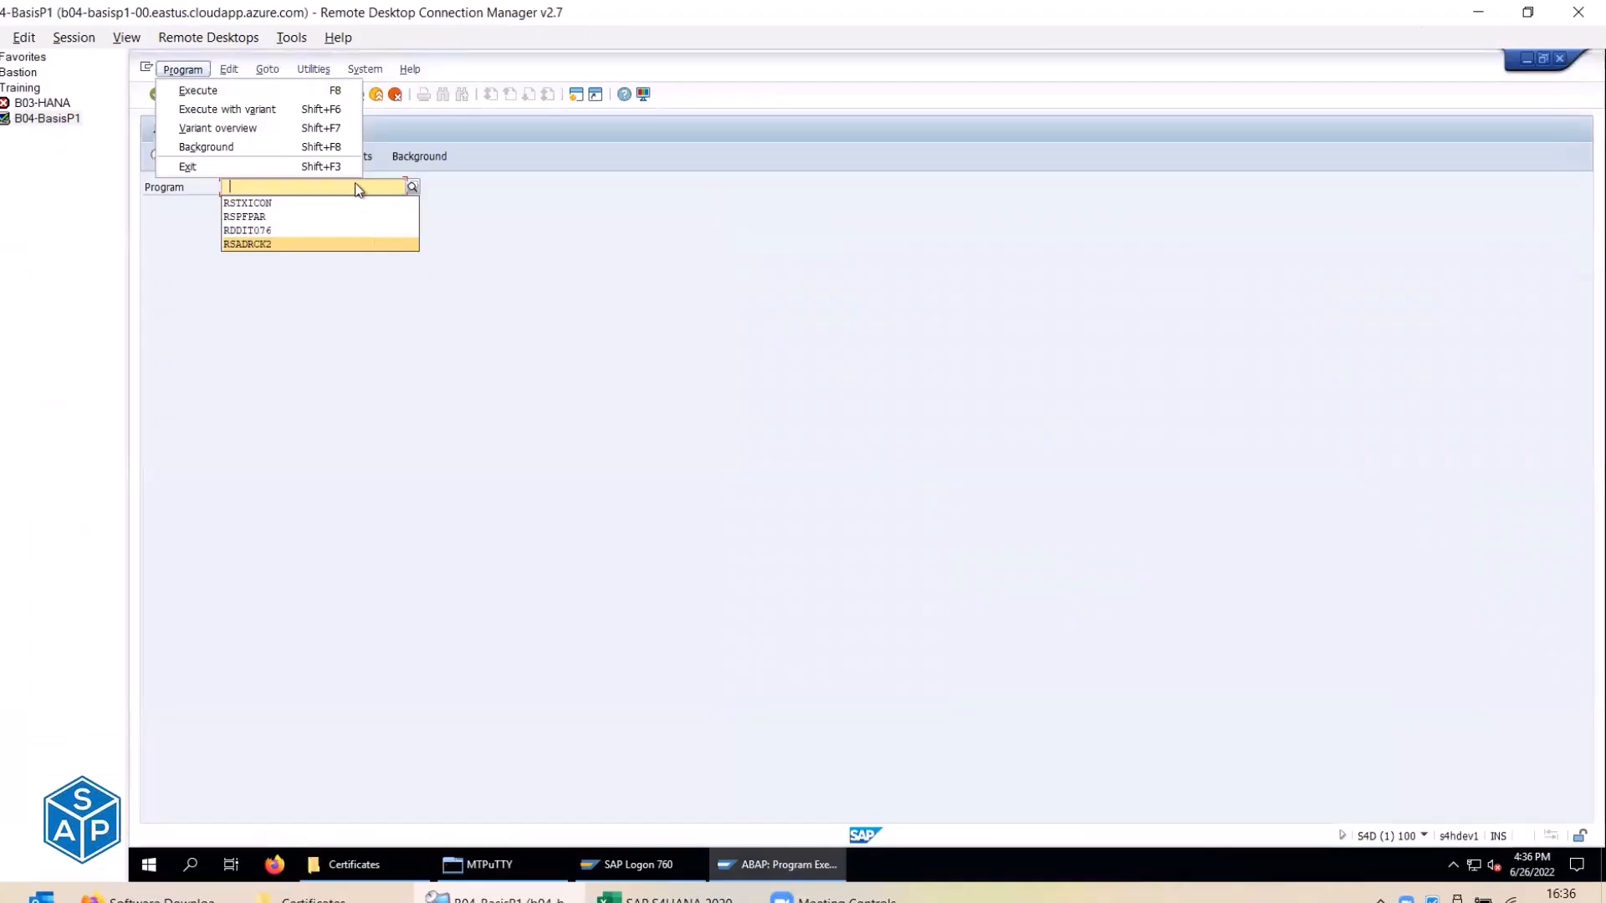
pyautogui.click(357, 184)
pyautogui.hotkey('ctrl', 'v')
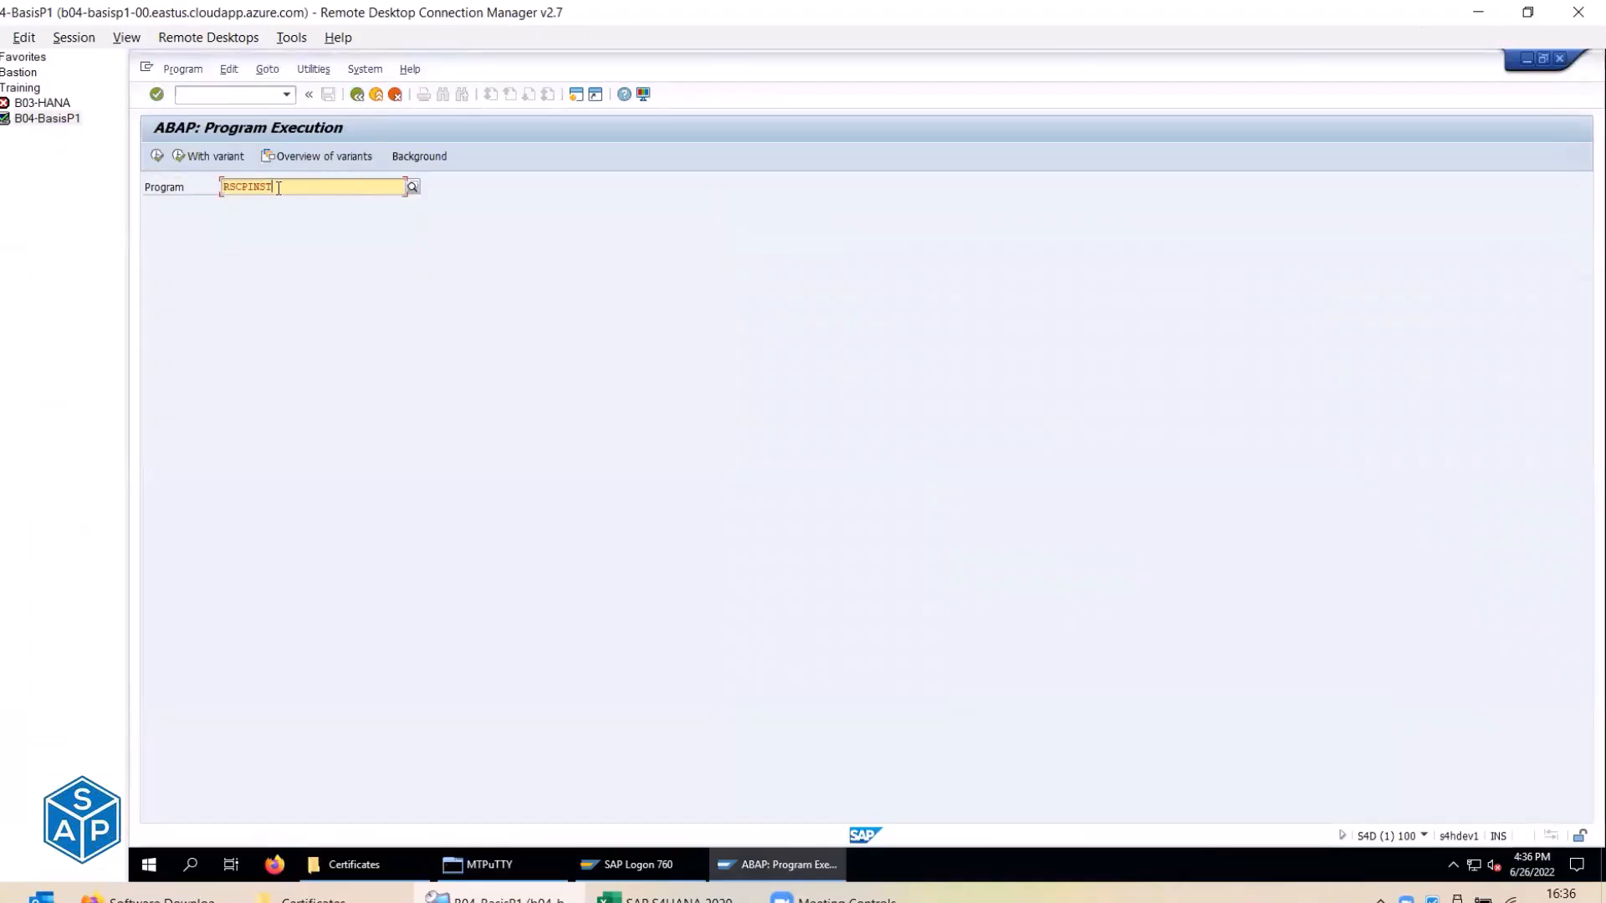
pyautogui.click(158, 156)
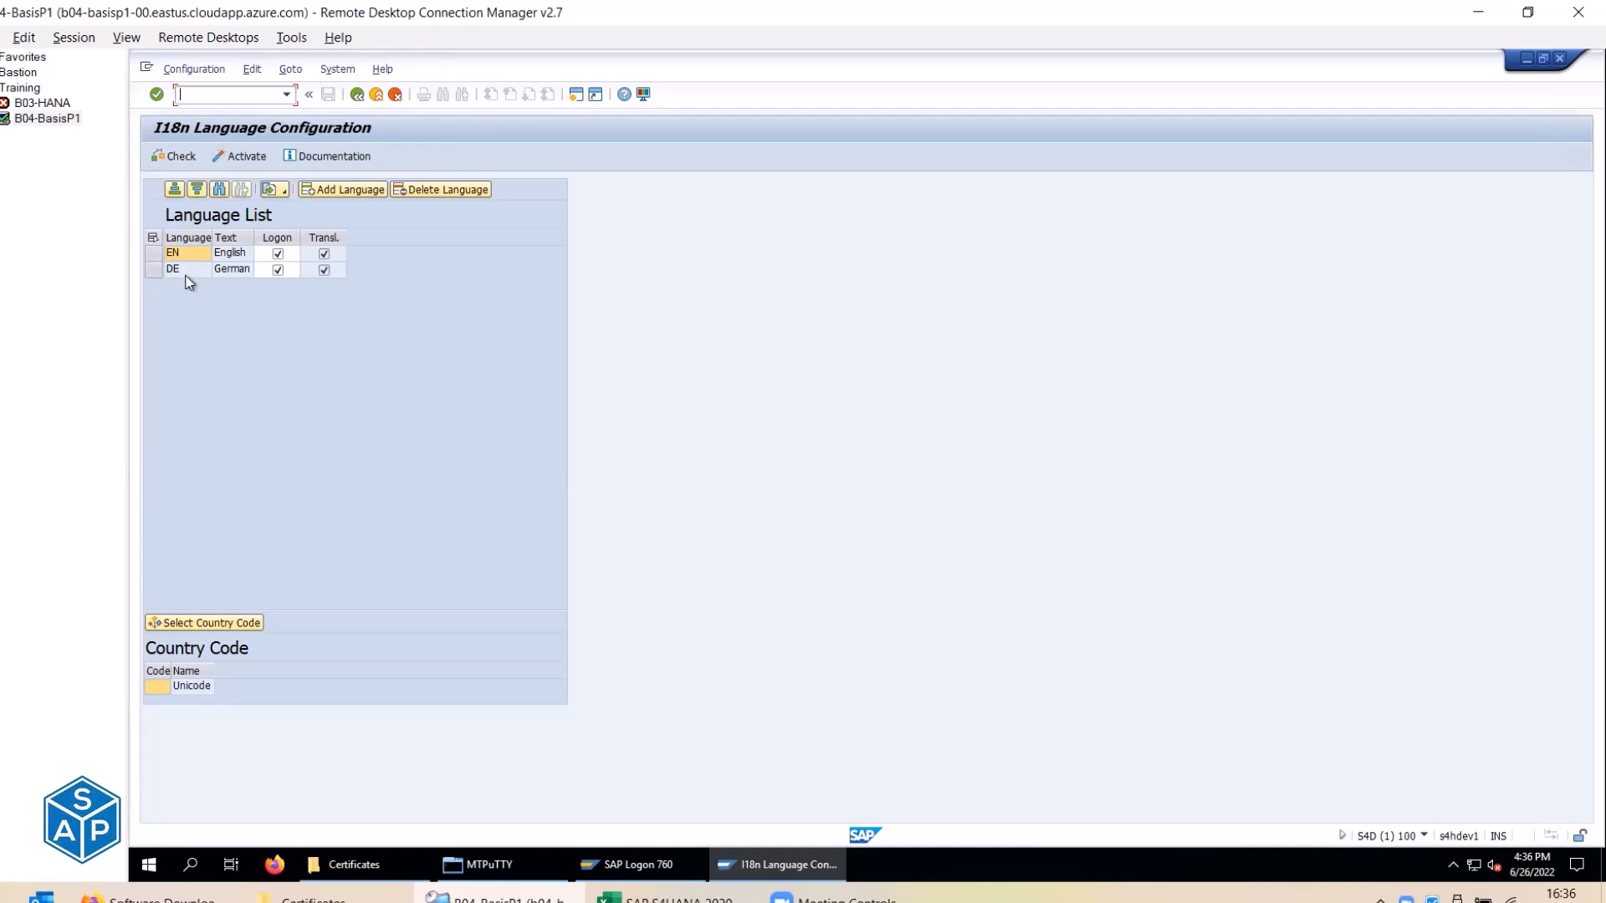
# Start adding a new language in I18n Language Configuration.
pyautogui.hotkey('alt', 'Tab')
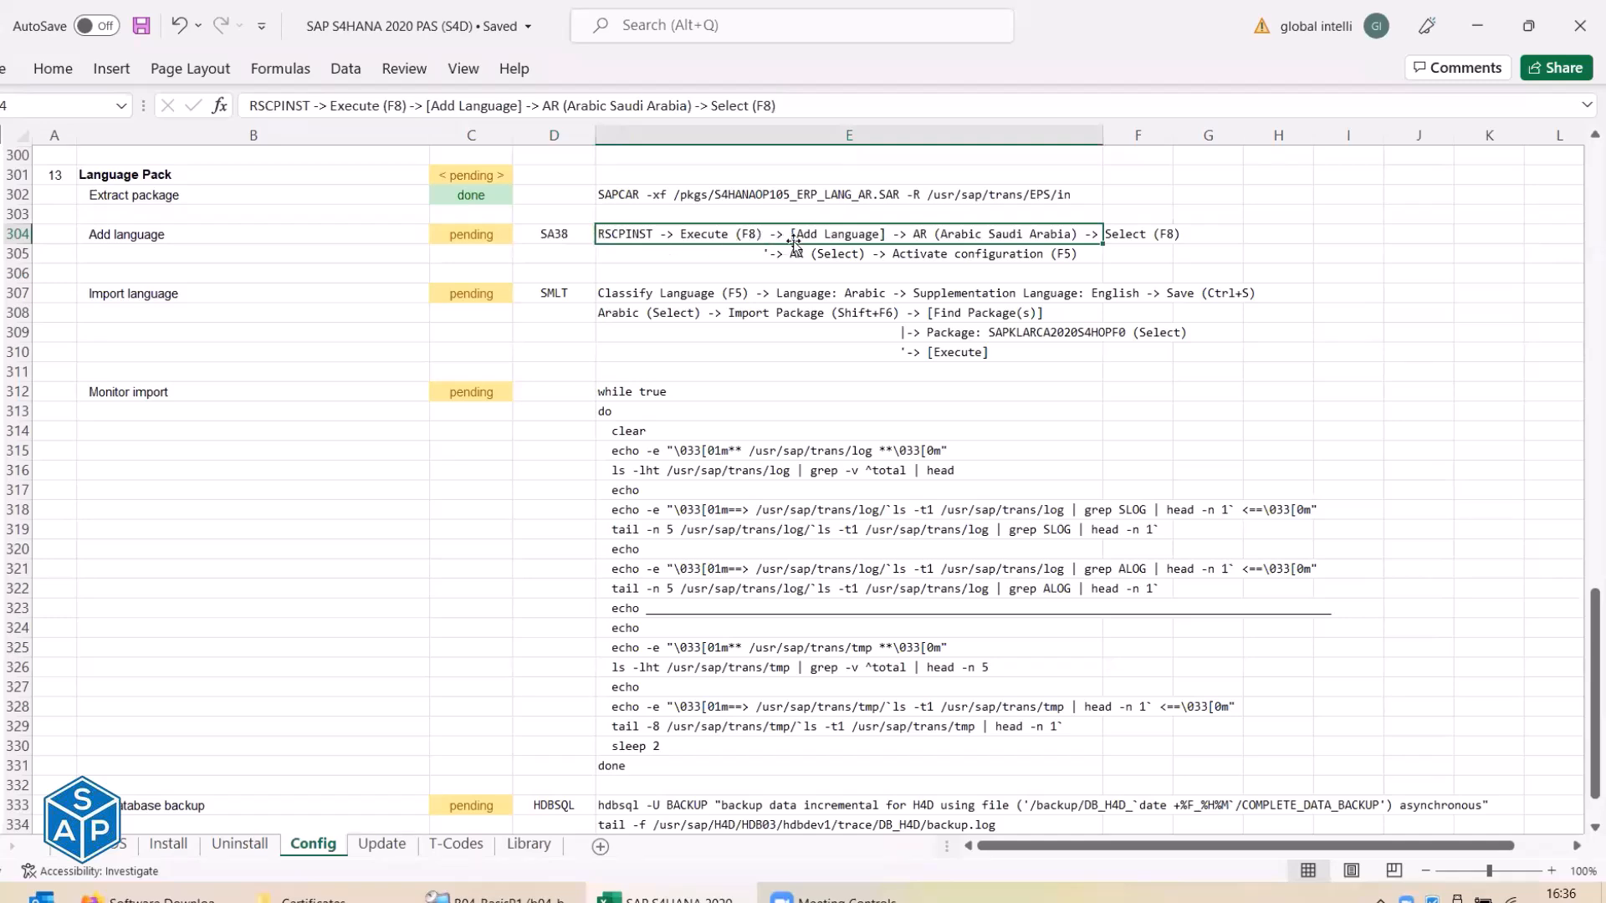
pyautogui.hotkey('alt', 'Tab')
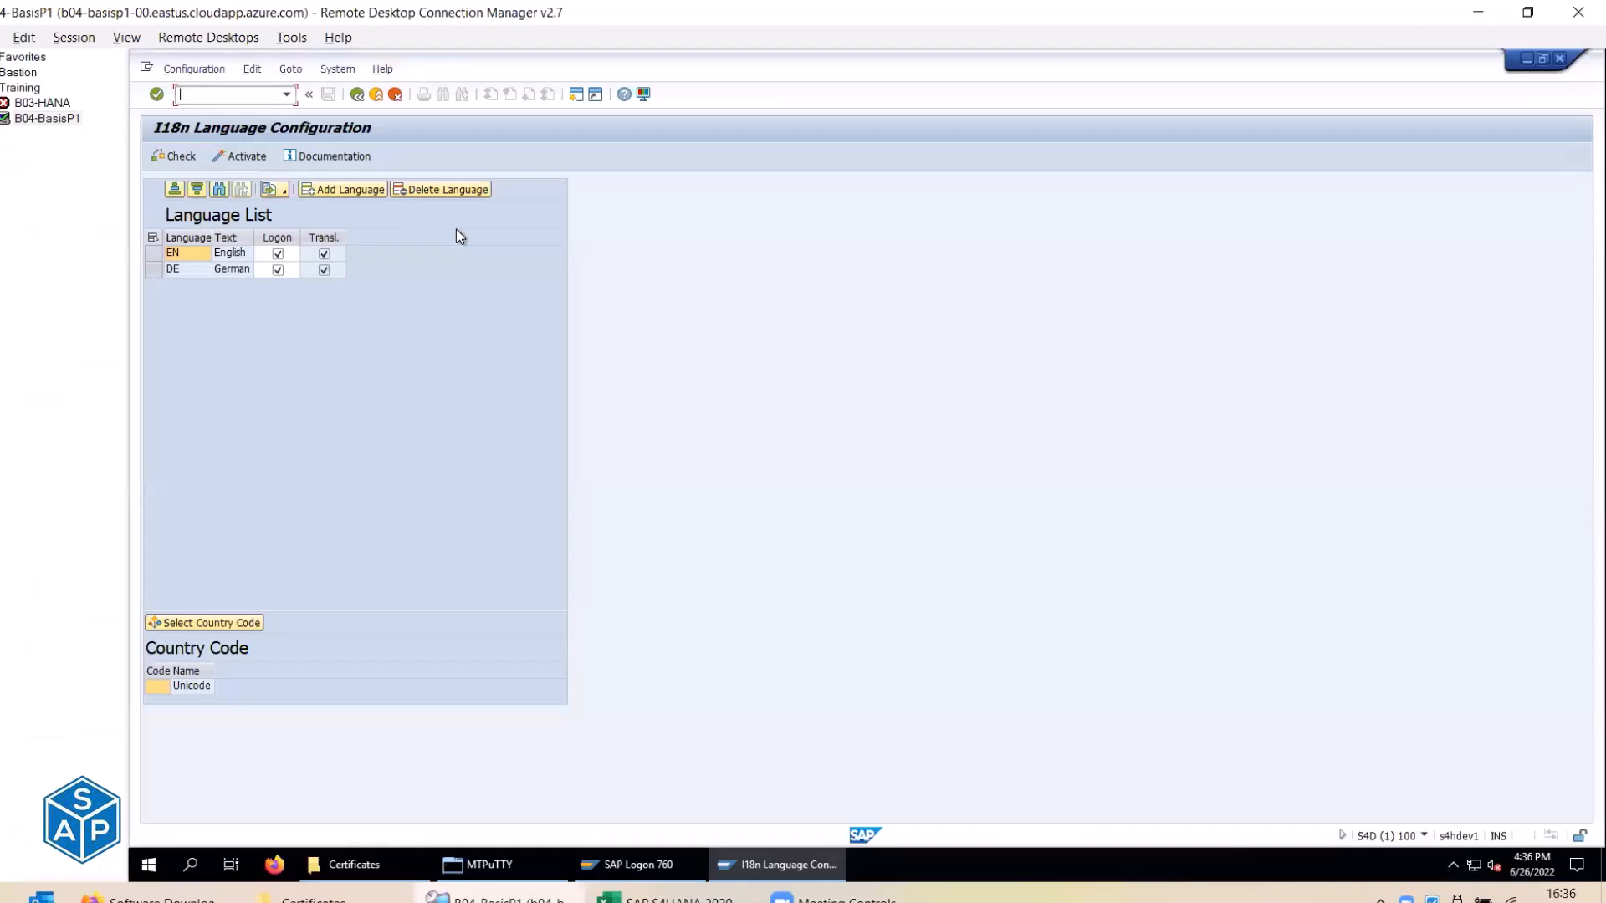
pyautogui.click(365, 191)
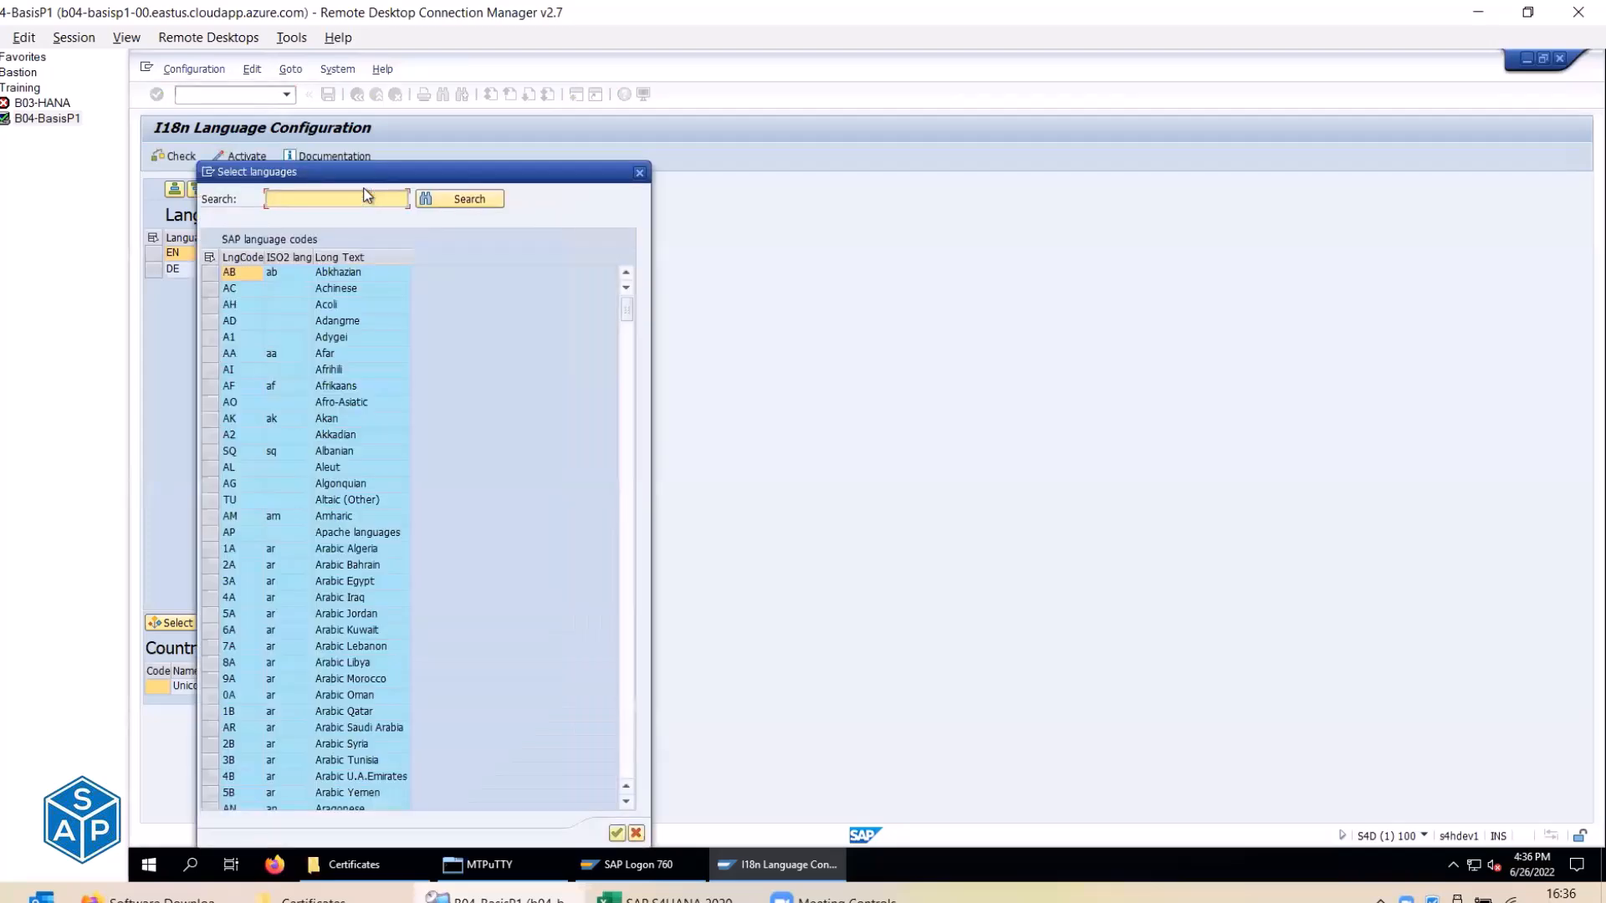
# Select AR Arabic (Saudi Arabia) in Select languages and confirm adding it.
pyautogui.hotkey('alt', 'Tab')
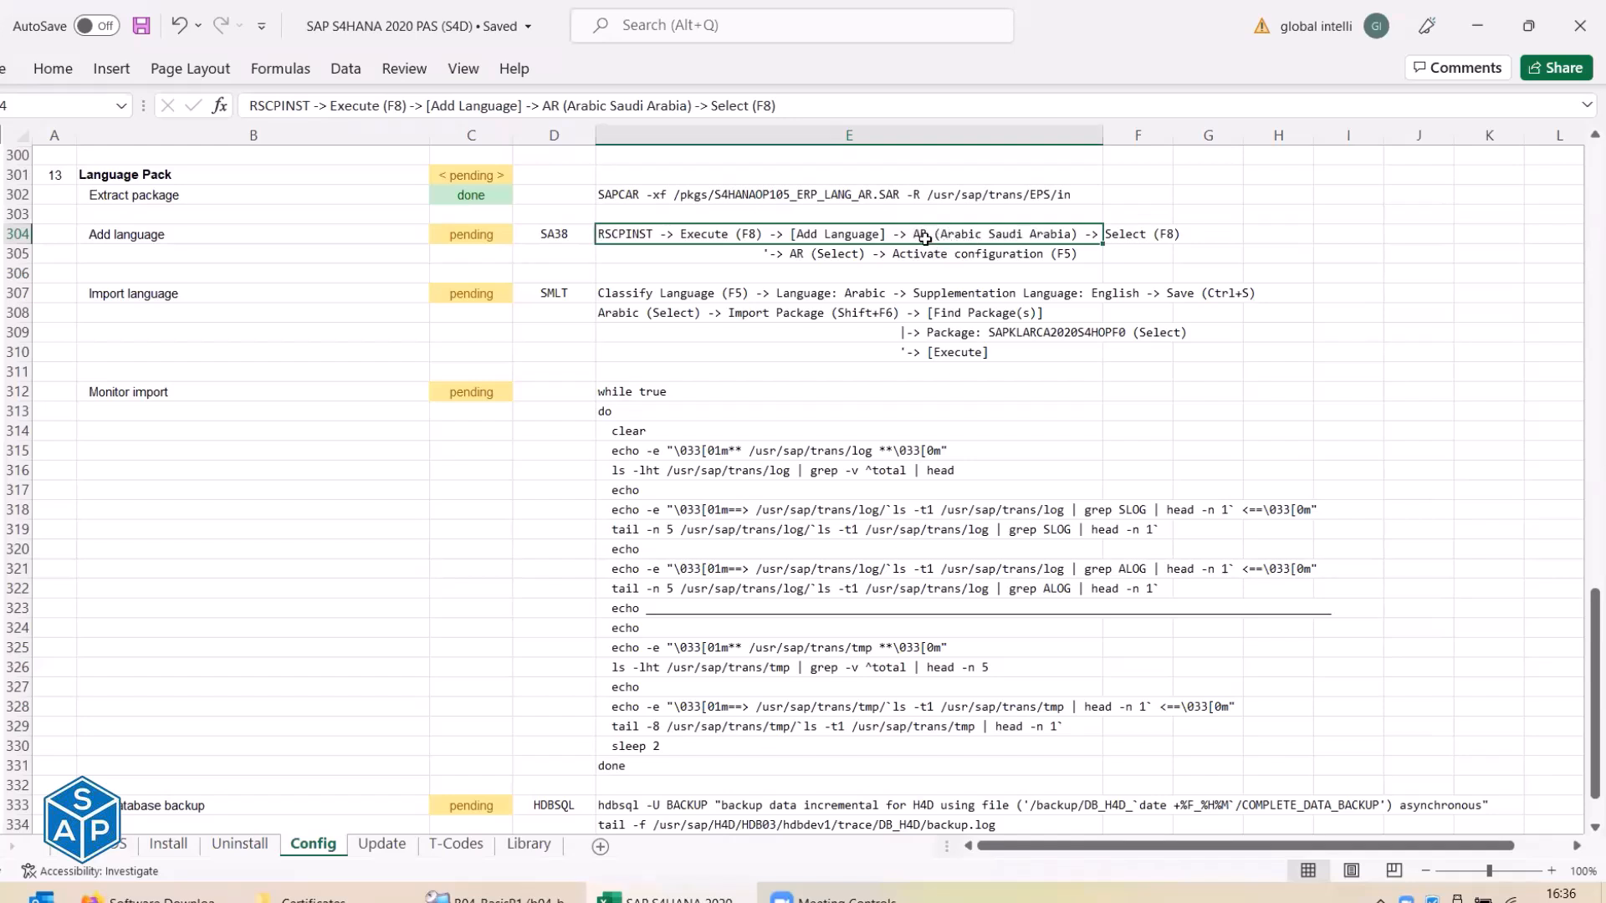
pyautogui.hotkey('alt', 'Tab')
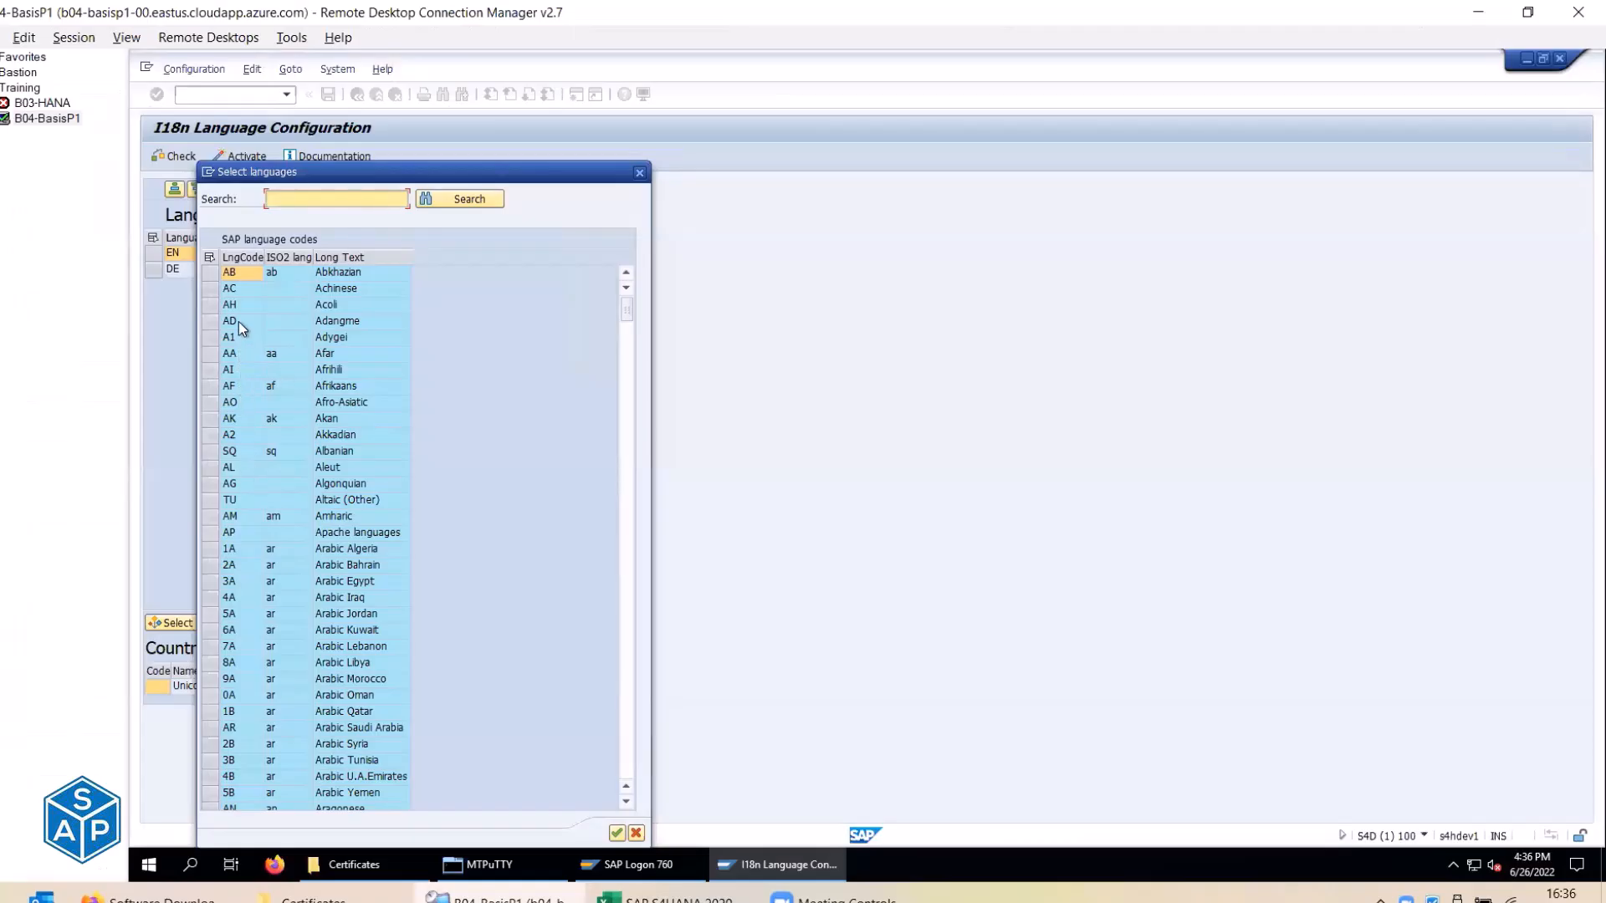
pyautogui.scroll(-2, 238, 321)
pyautogui.moveTo(217, 452); pyautogui.dragTo(222, 693)
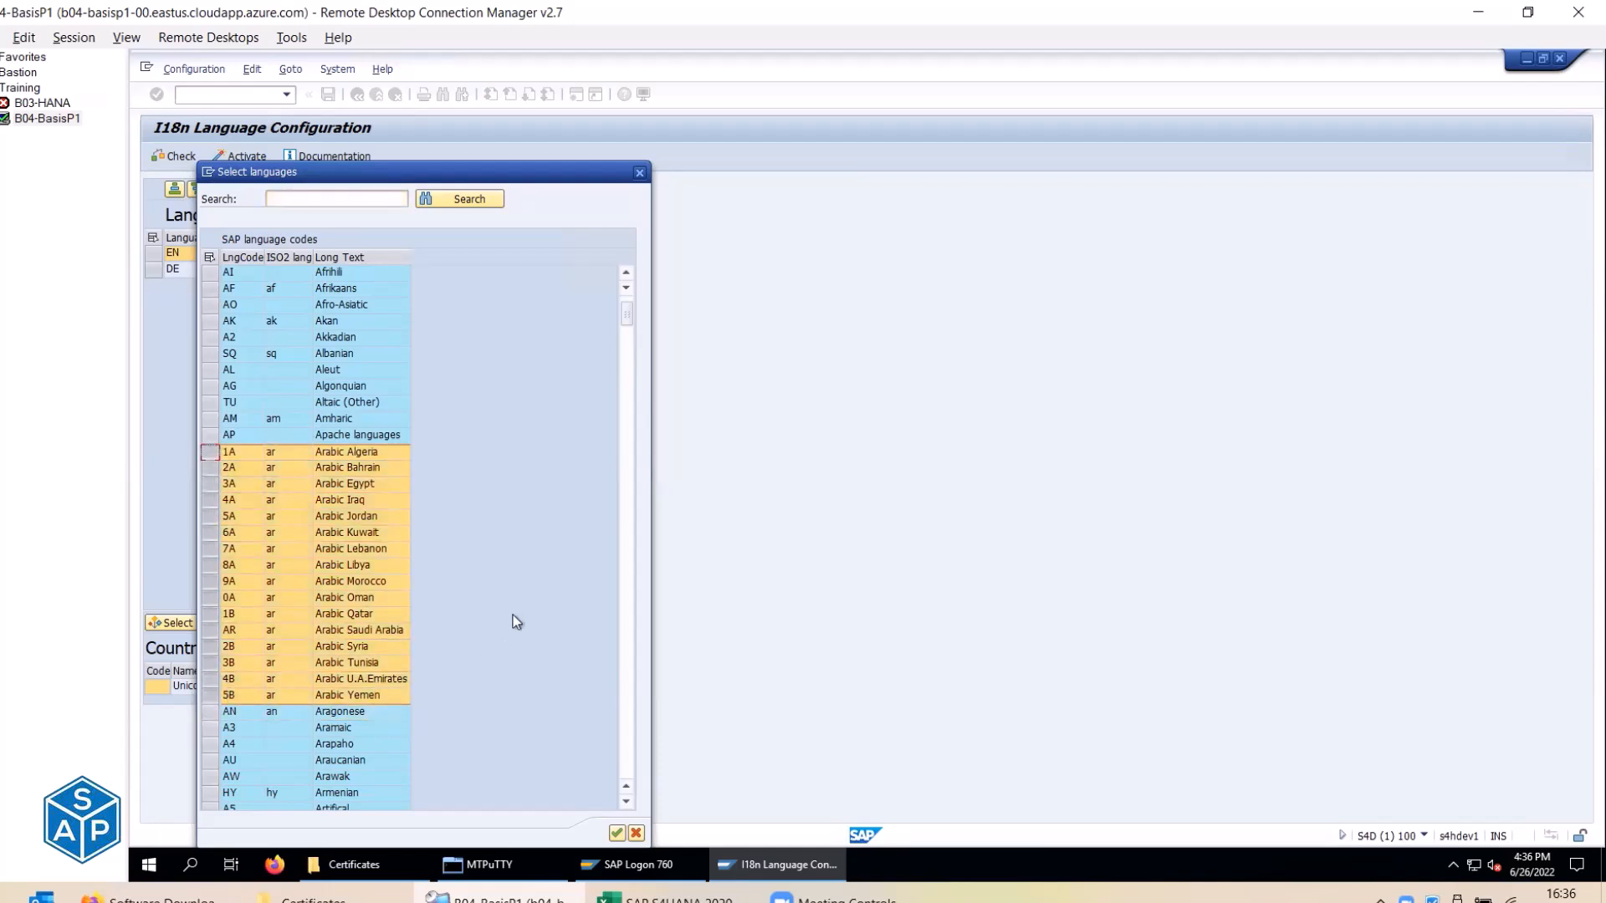
pyautogui.click(229, 632)
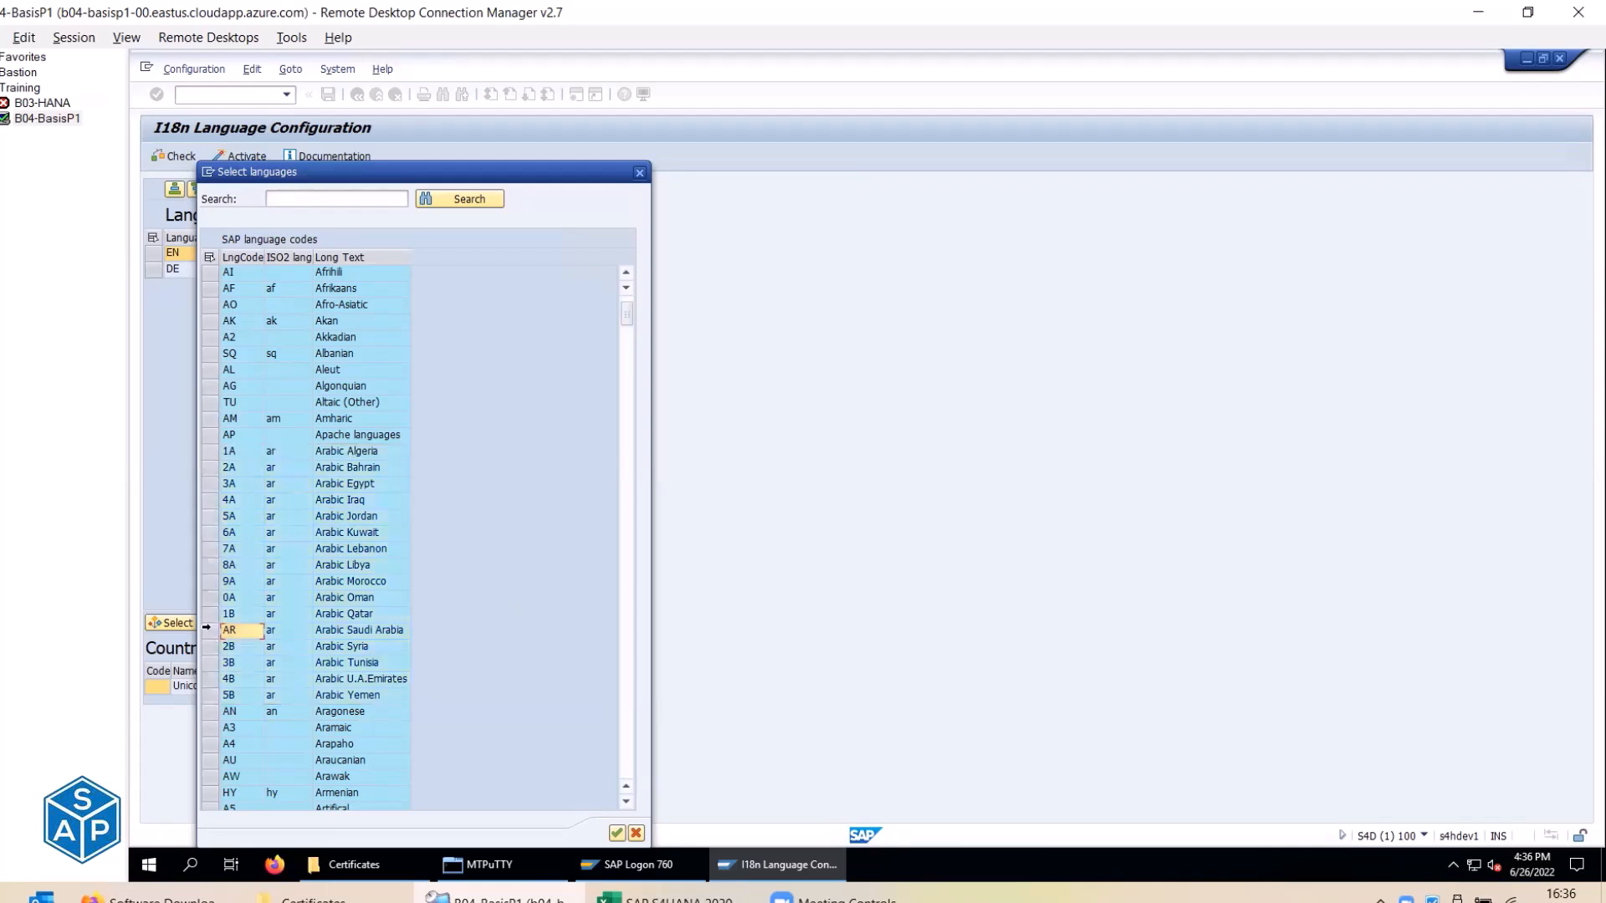
pyautogui.click(365, 630)
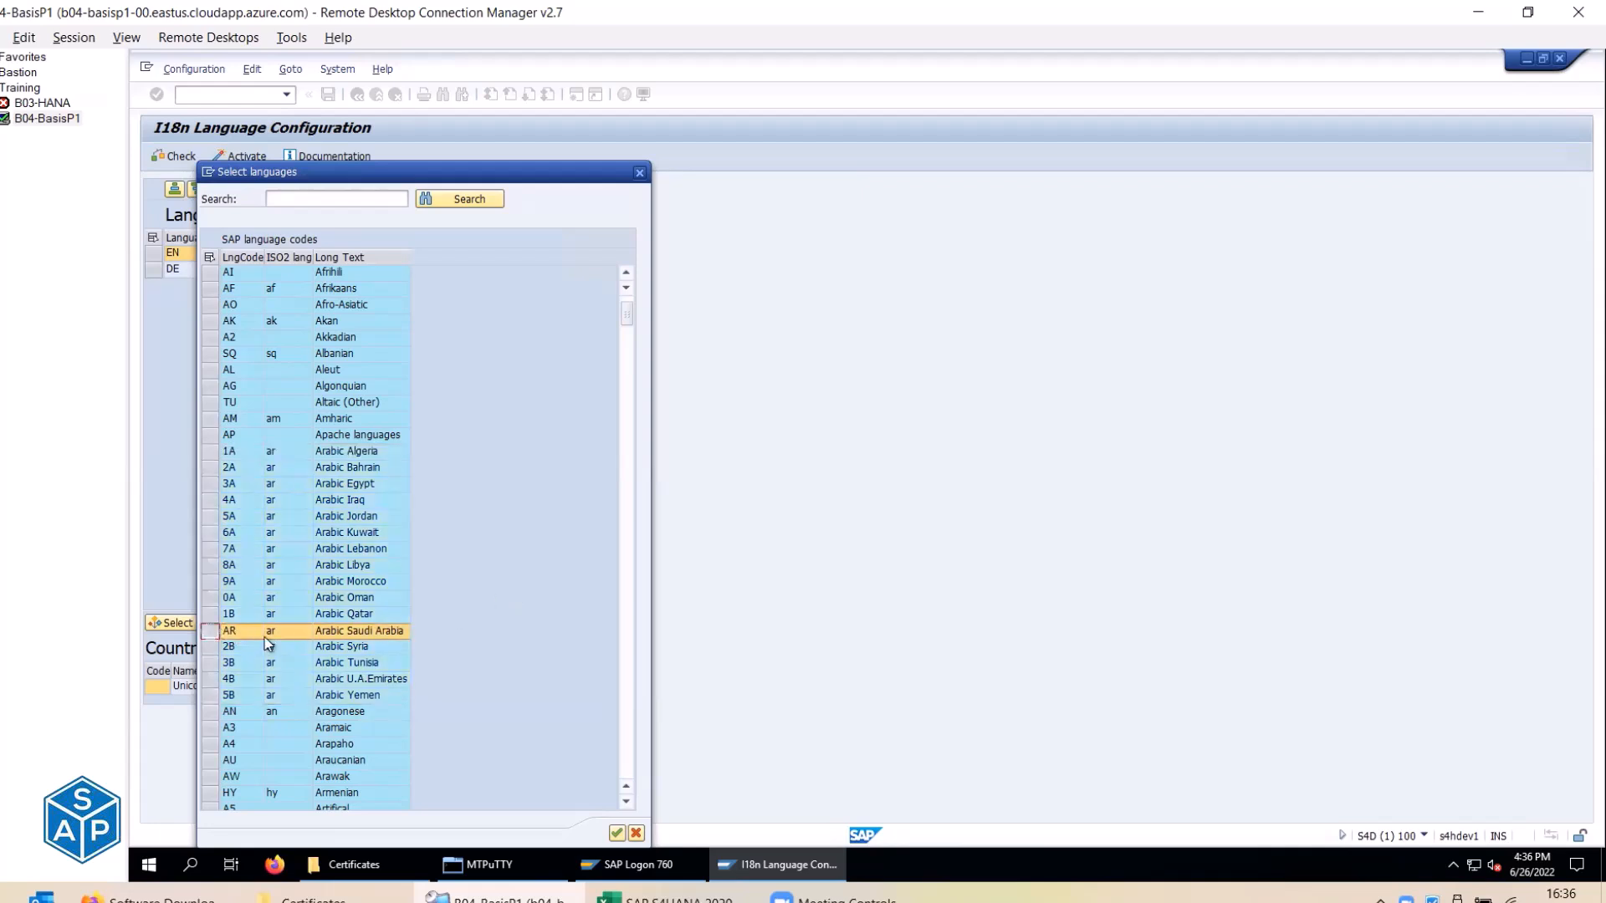
pyautogui.click(372, 638)
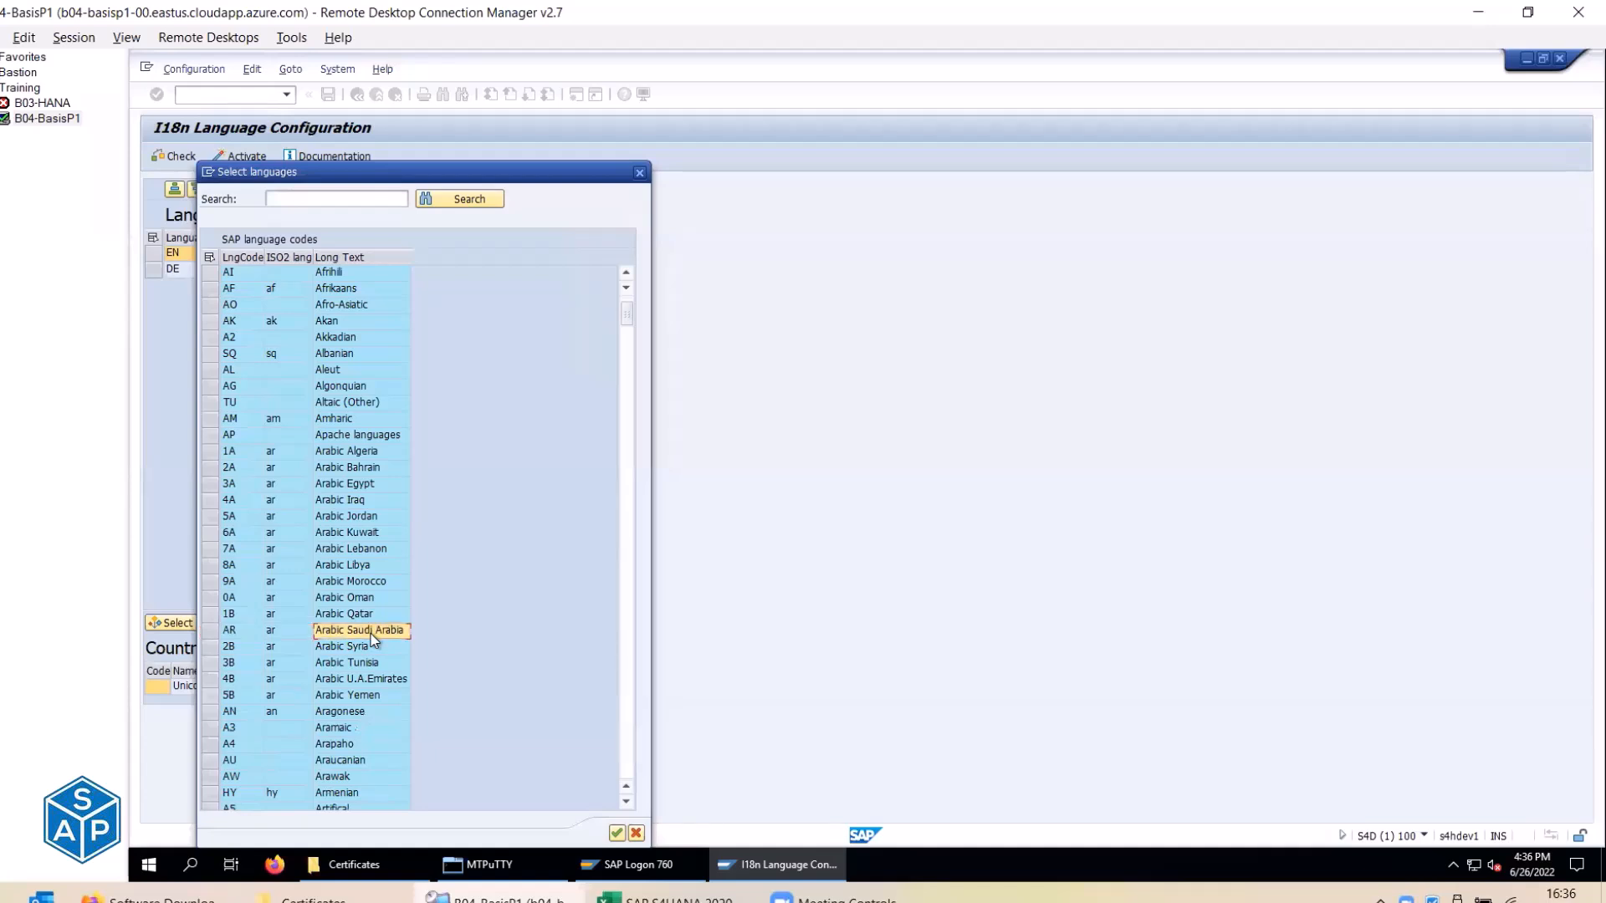
pyautogui.click(209, 630)
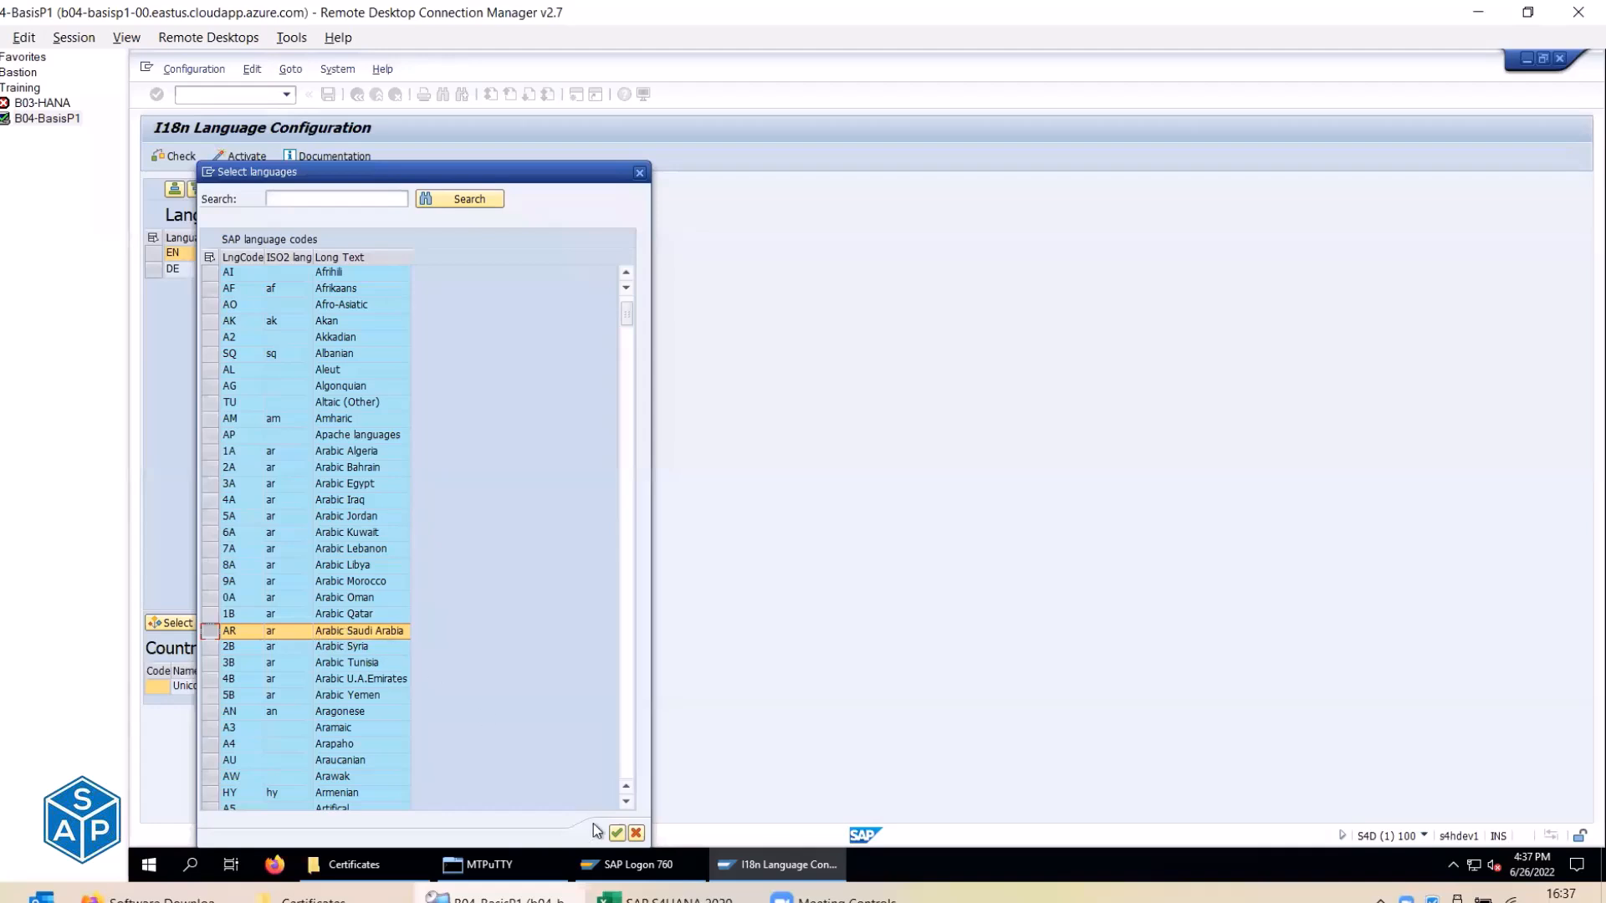
pyautogui.click(616, 834)
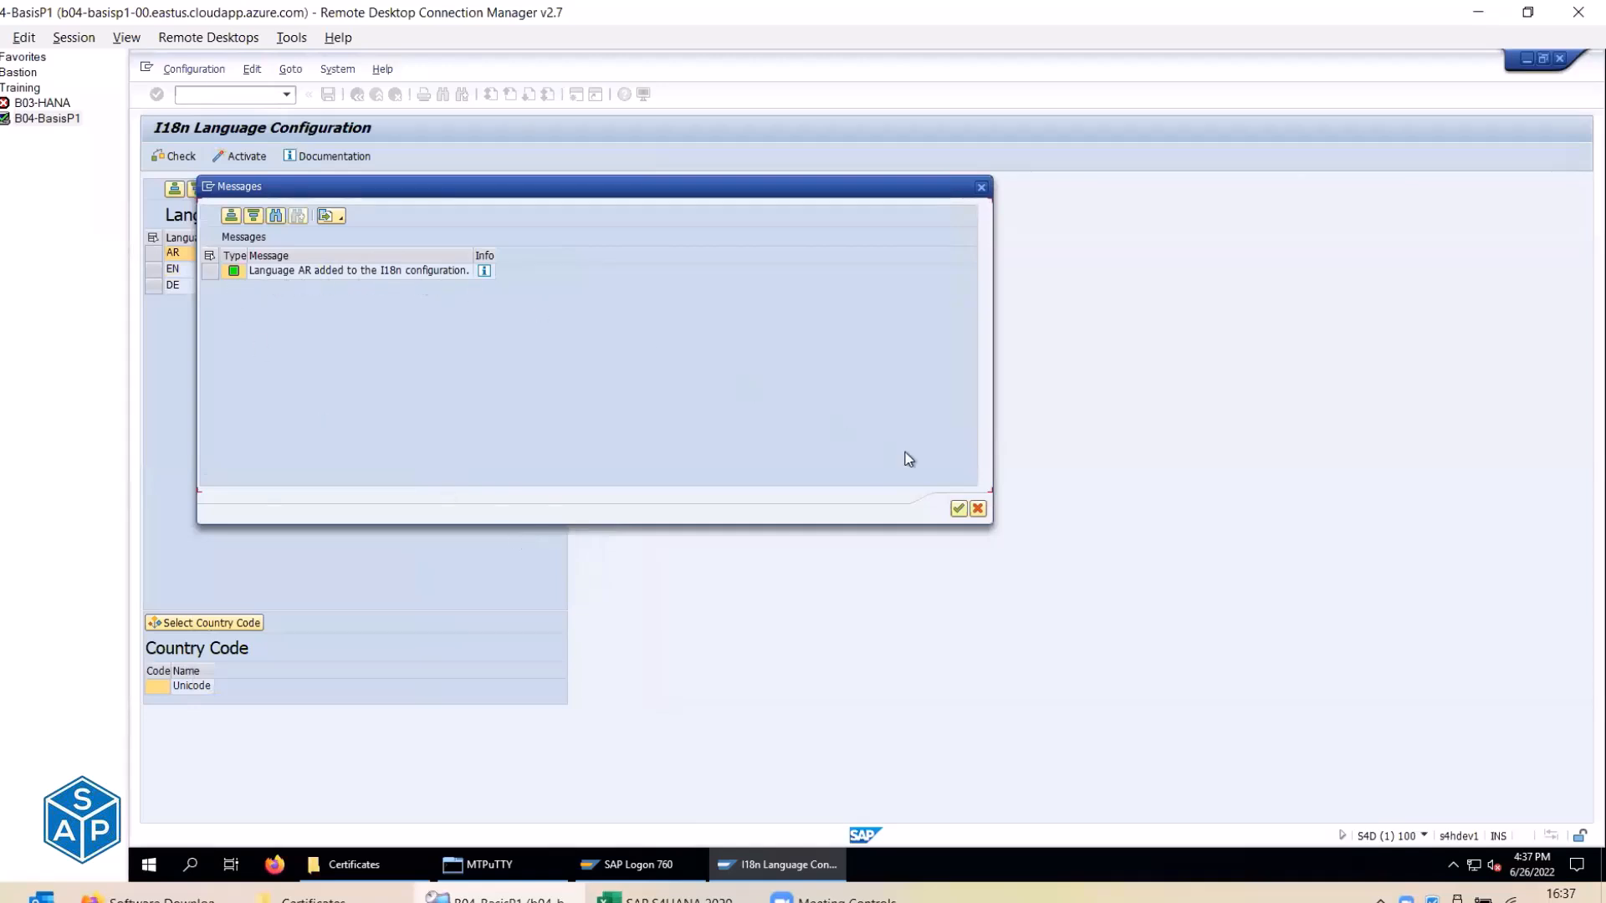
pyautogui.click(961, 509)
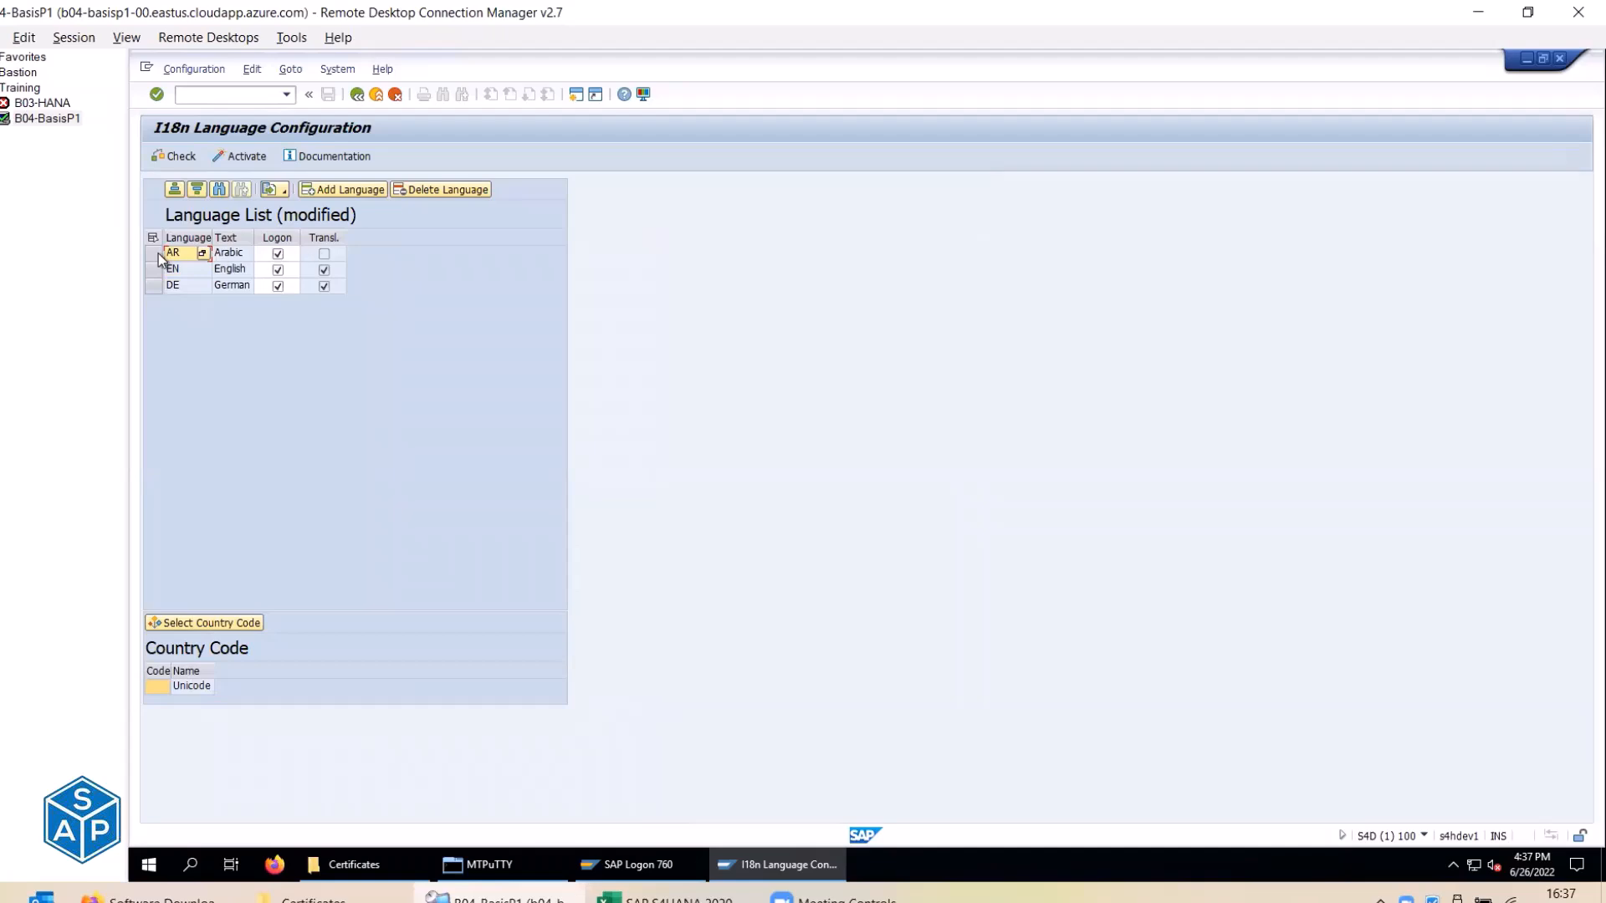
# Select the AR entry, activate the I18n configuration with Yes, and close the messages.
pyautogui.hotkey('alt', 'Tab')
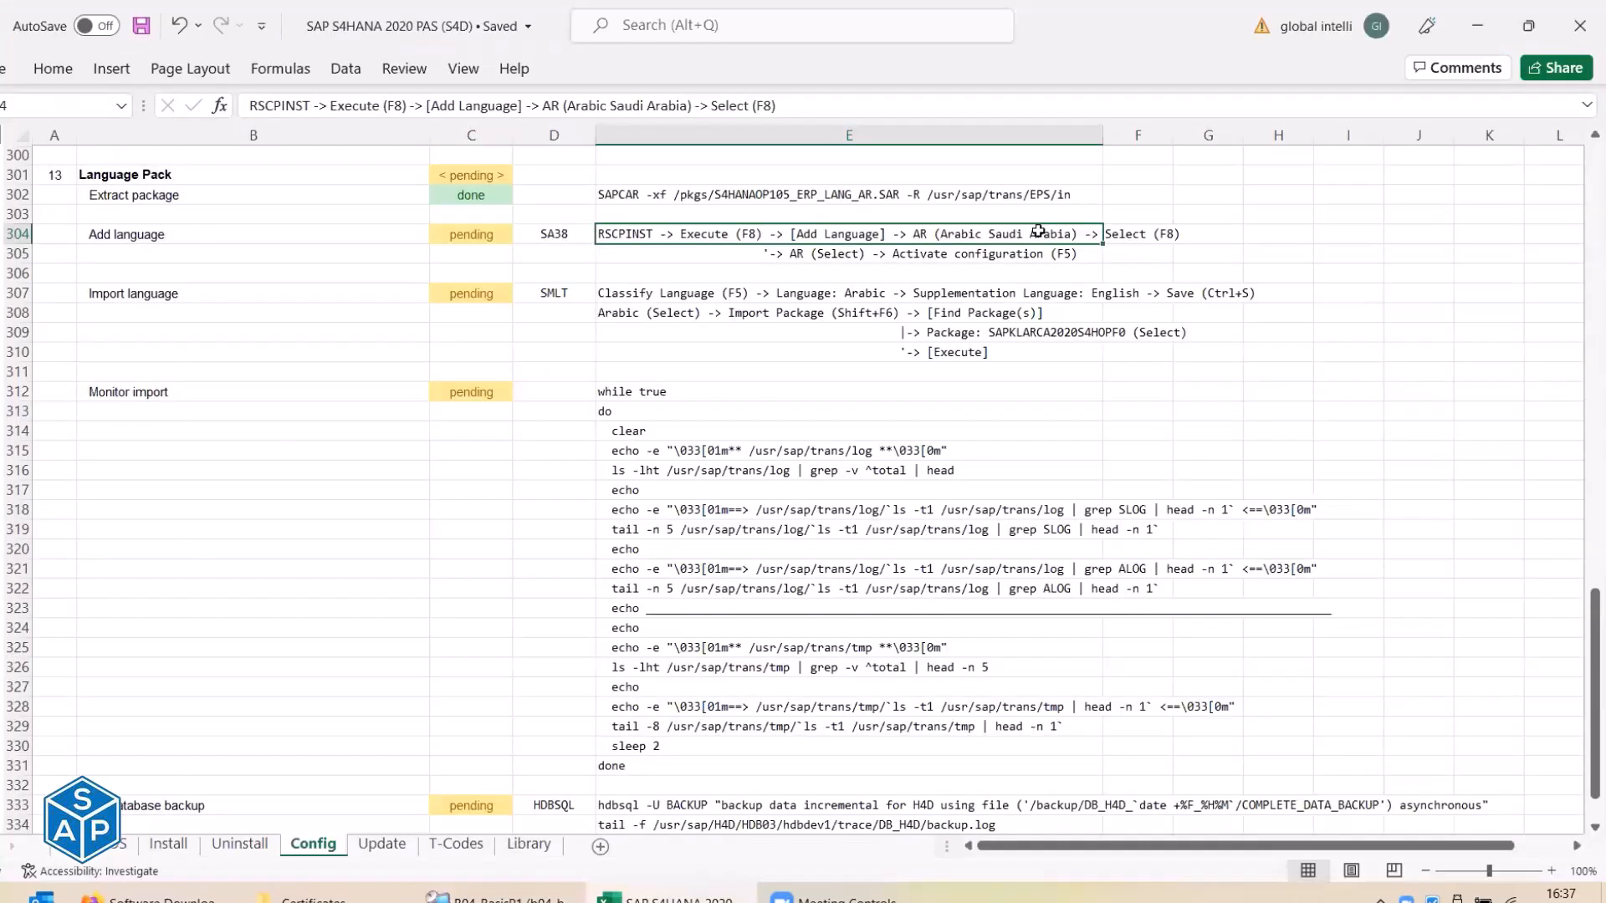
pyautogui.click(815, 252)
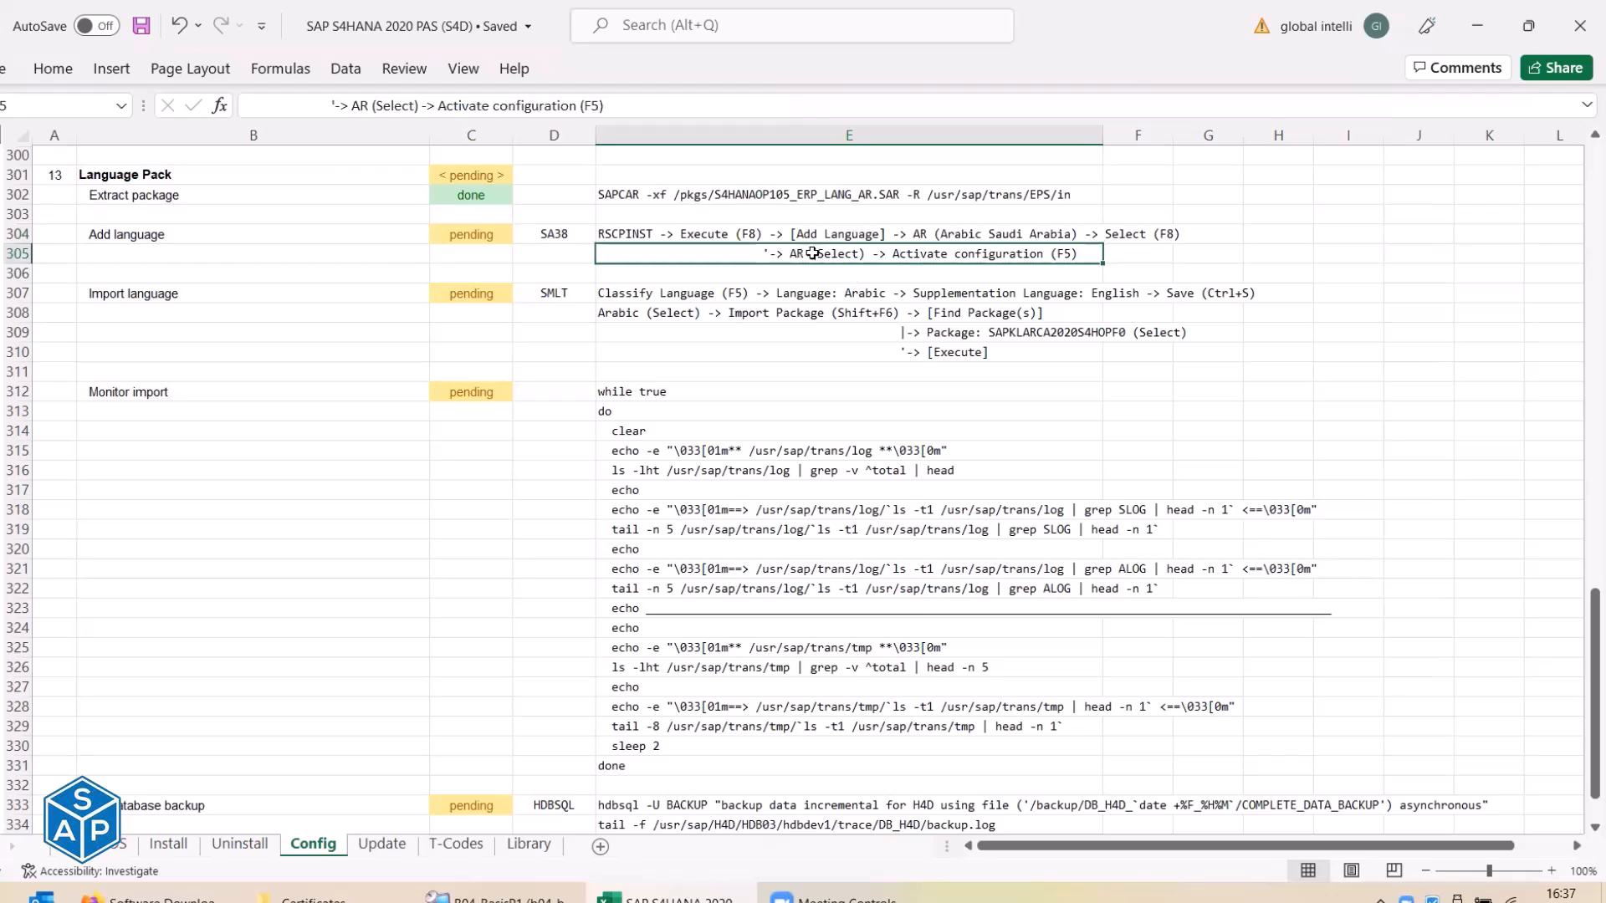
pyautogui.hotkey('alt', 'Tab')
pyautogui.click(153, 253)
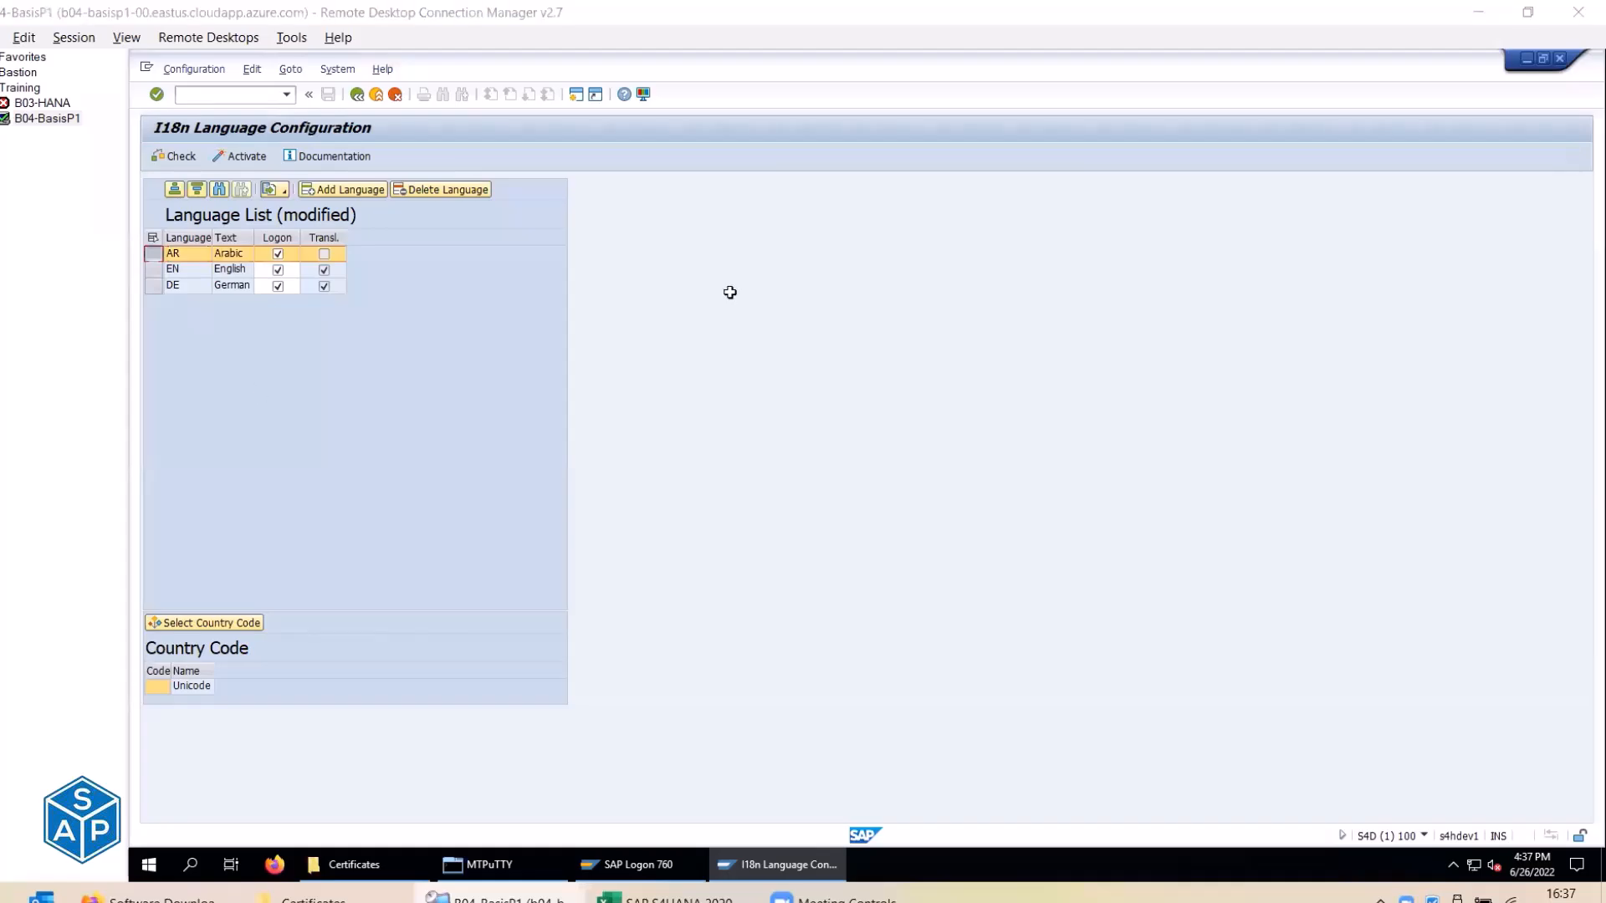
pyautogui.hotkey('alt', 'Tab')
pyautogui.hotkey('alt', 'Tab')
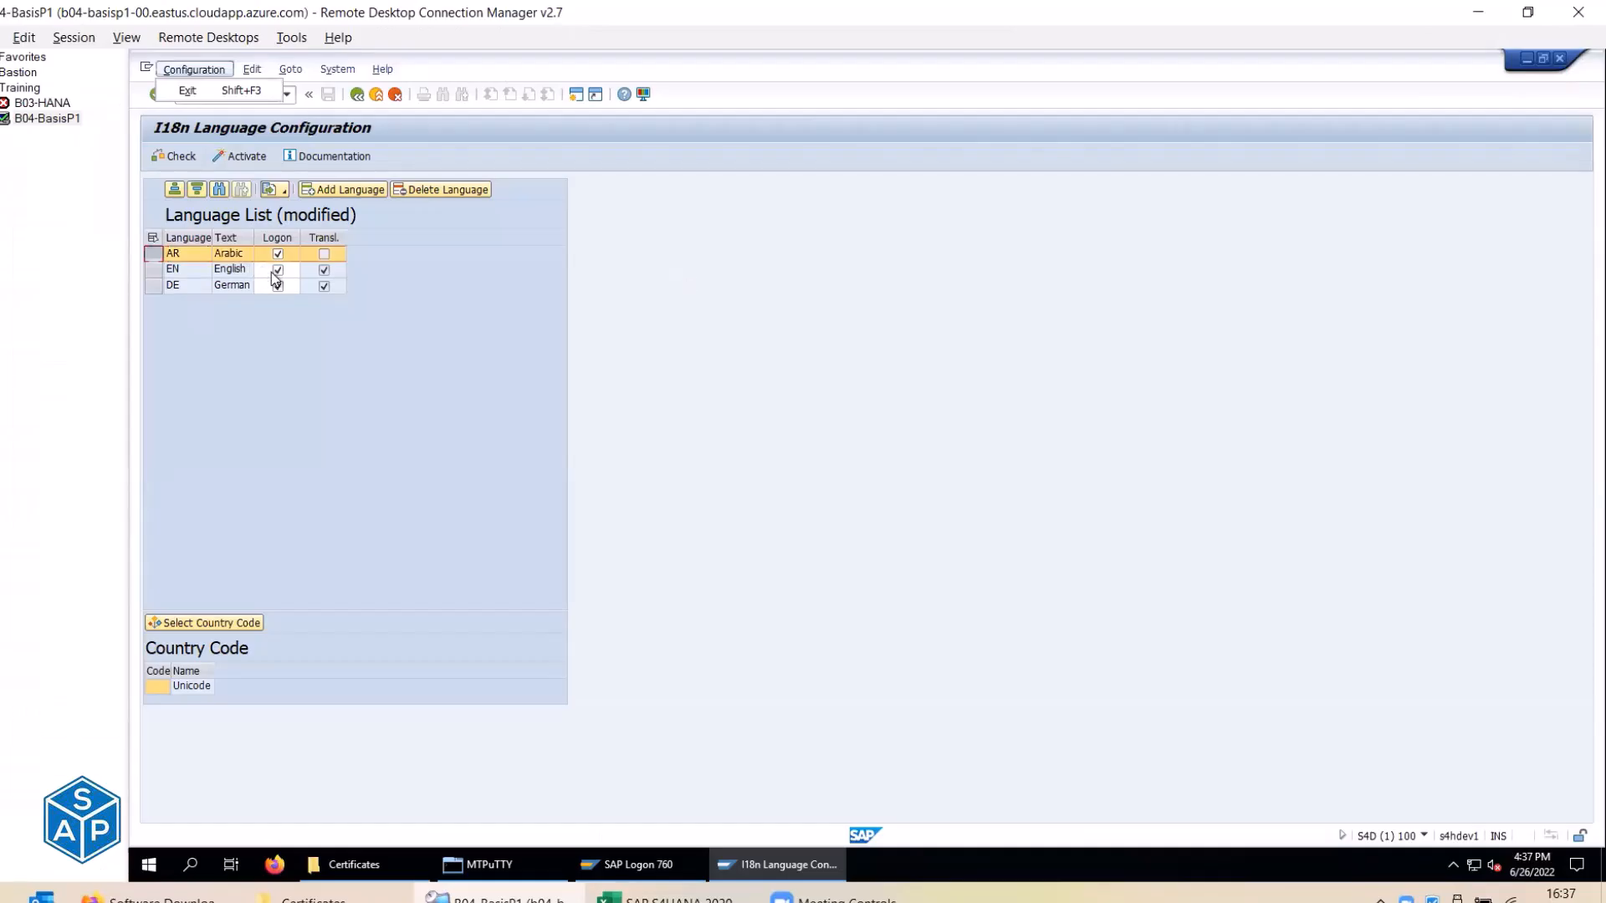
pyautogui.hotkey('alt', 'Tab')
pyautogui.hotkey('alt', 'Tab')
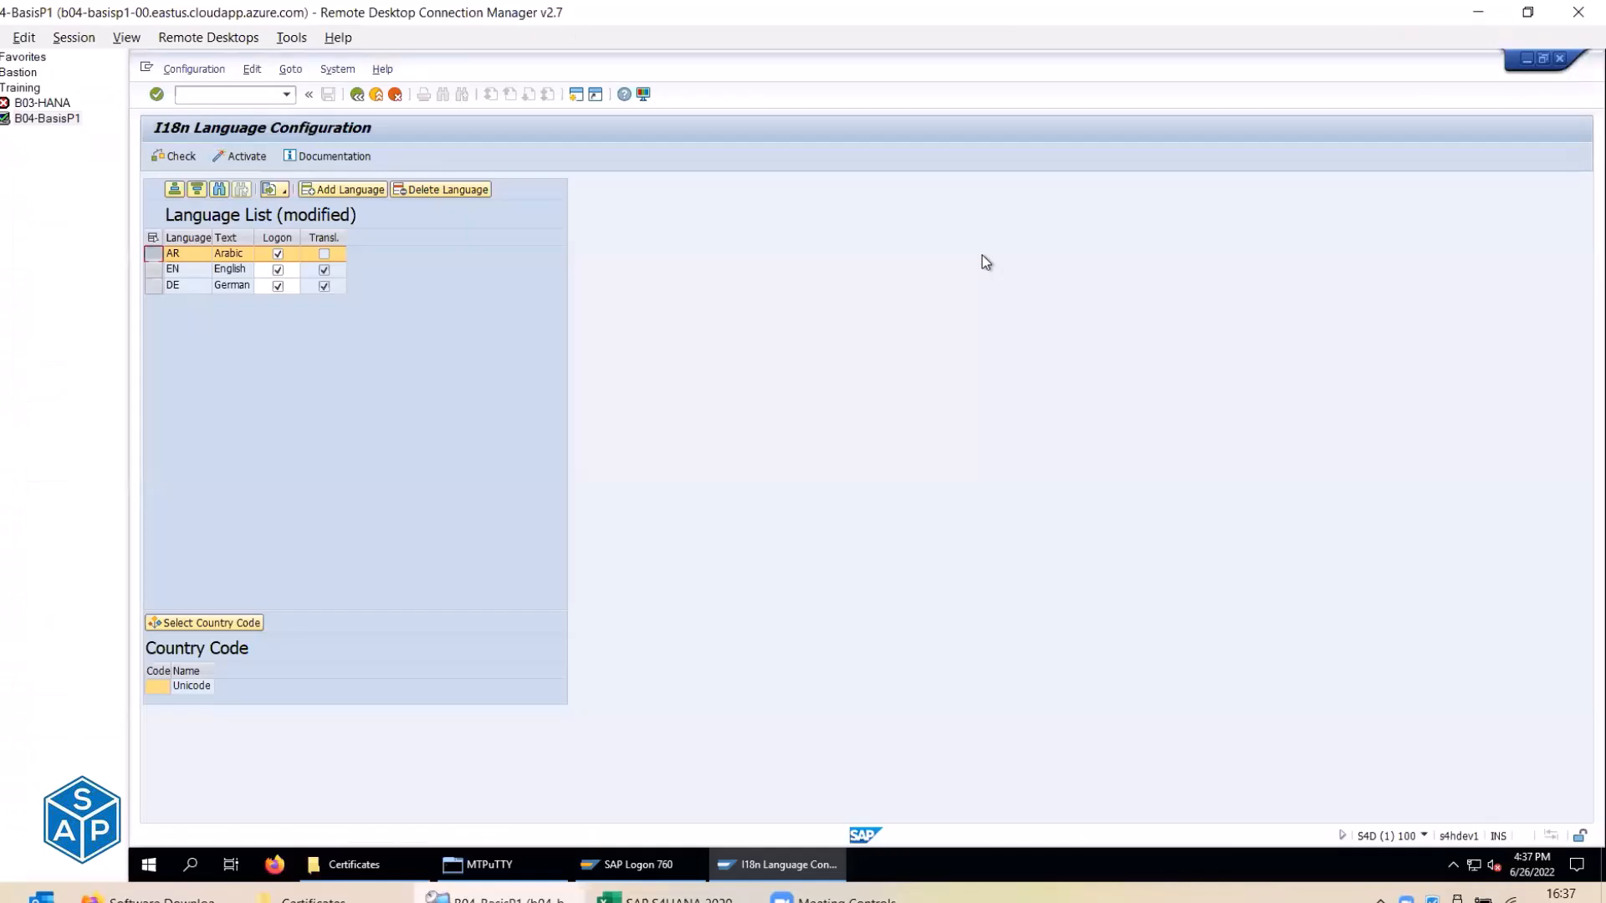
pyautogui.click(233, 159)
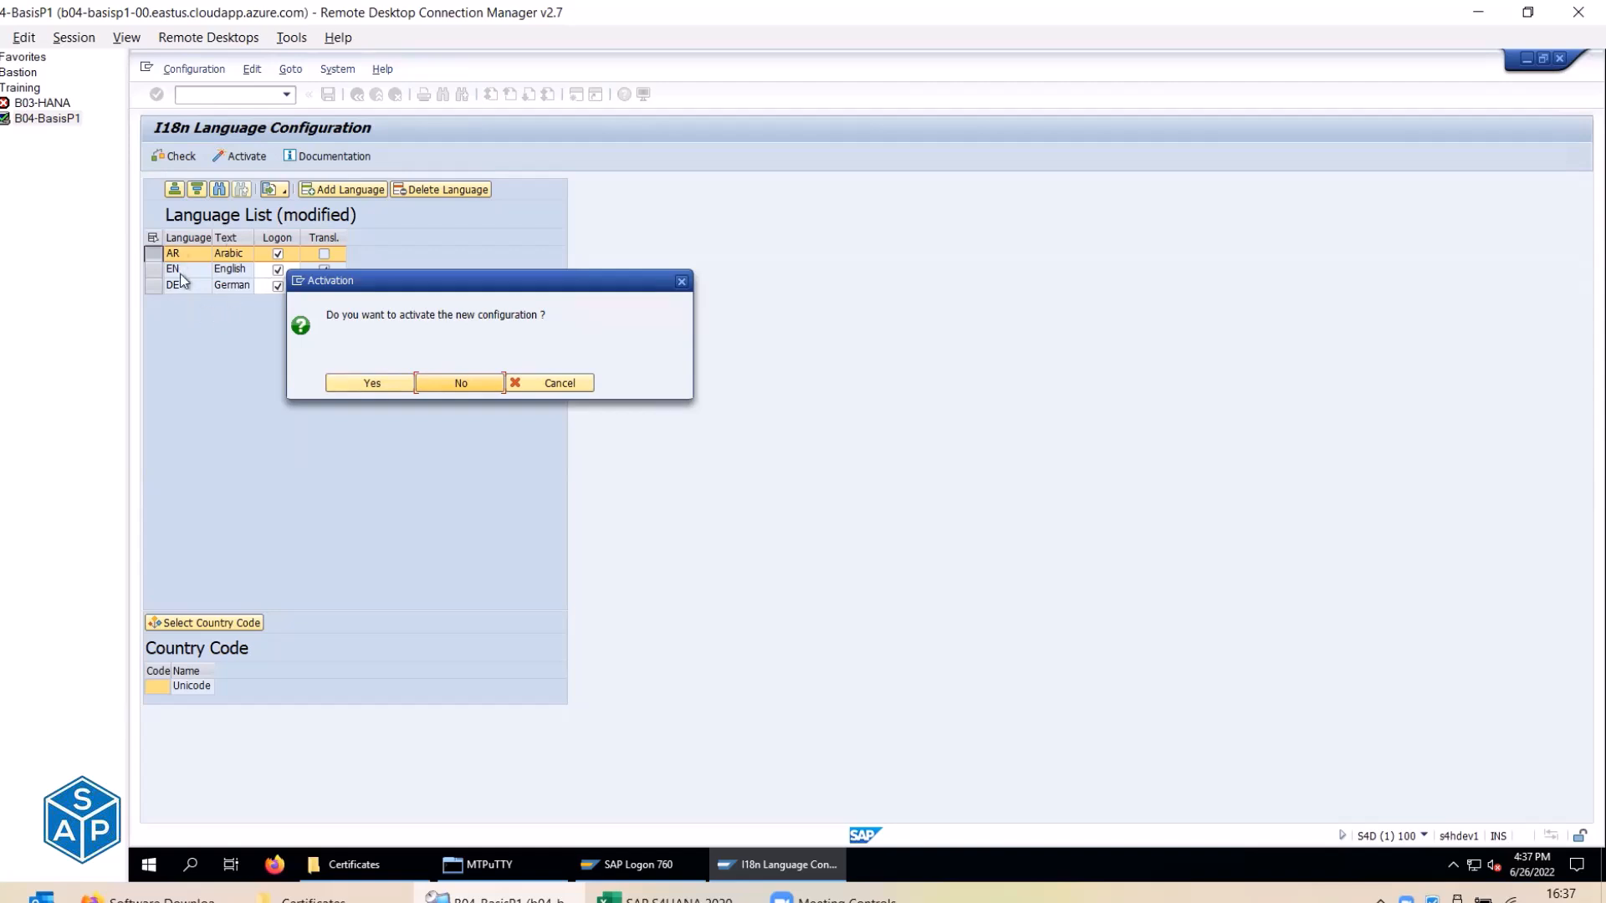
pyautogui.click(336, 385)
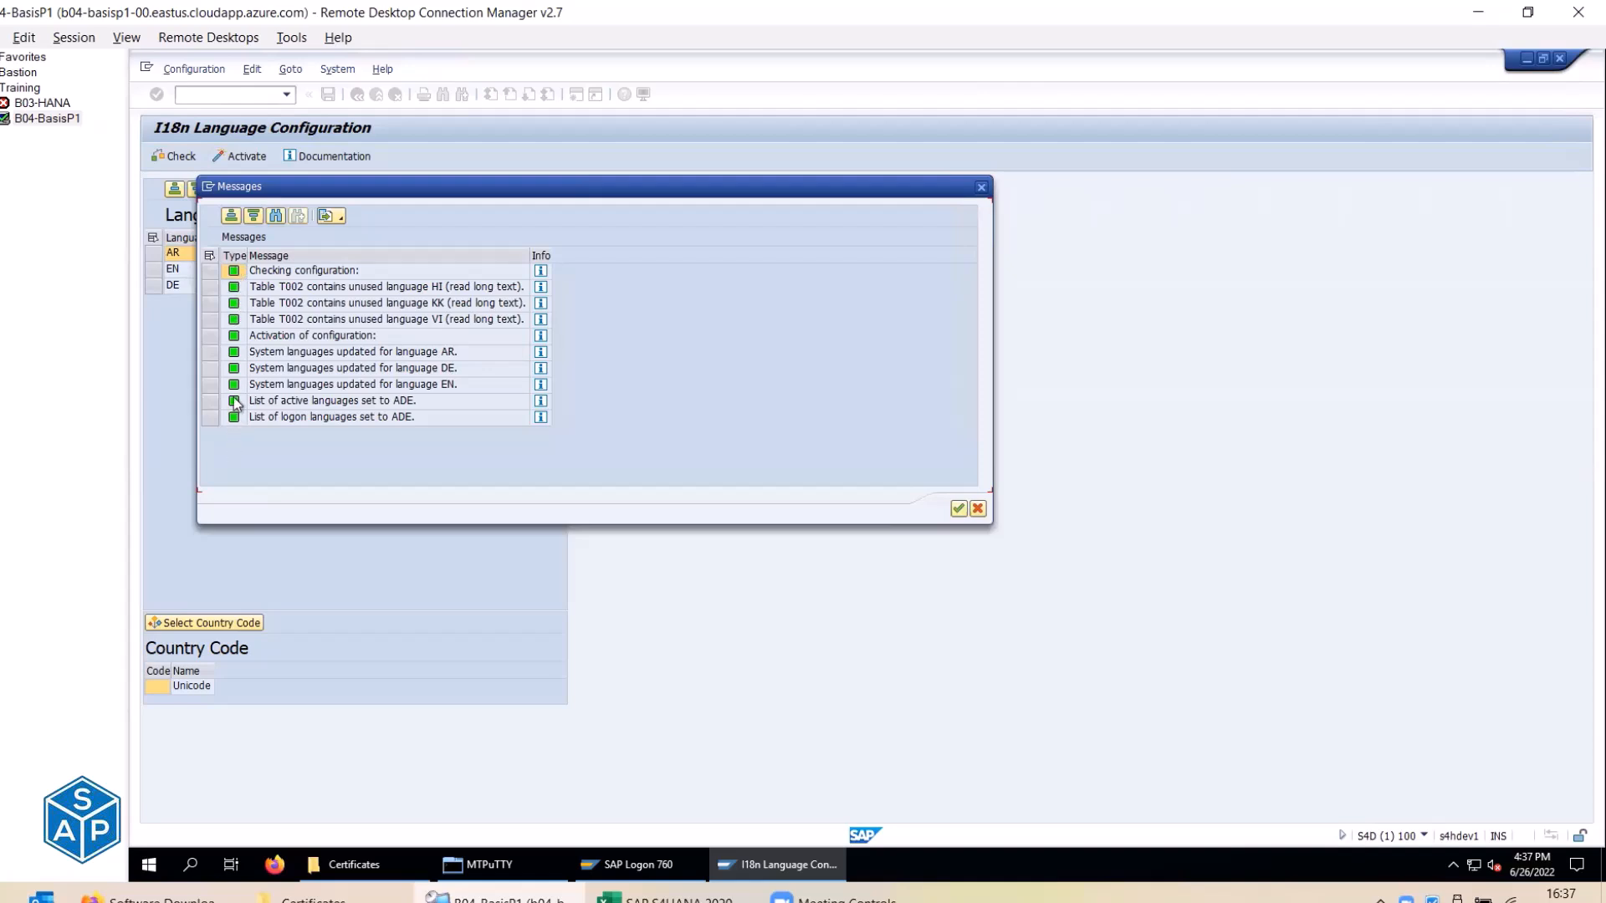
pyautogui.click(959, 509)
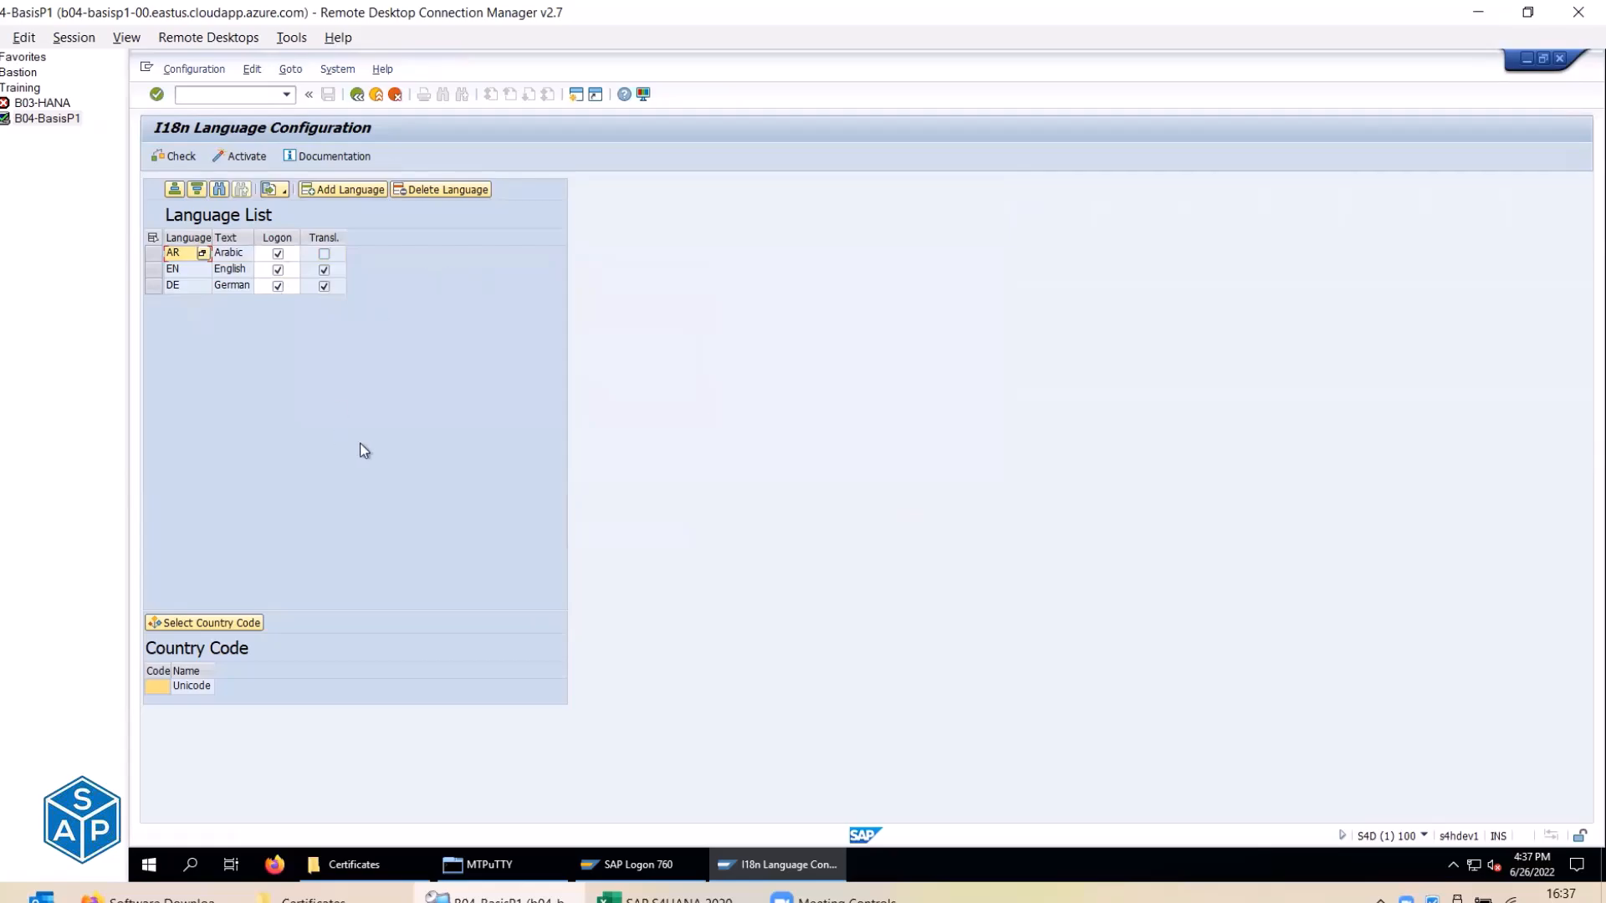
pyautogui.hotkey('alt', 'Tab')
# Set the Add language status in C304 to done.
pyautogui.click(441, 232)
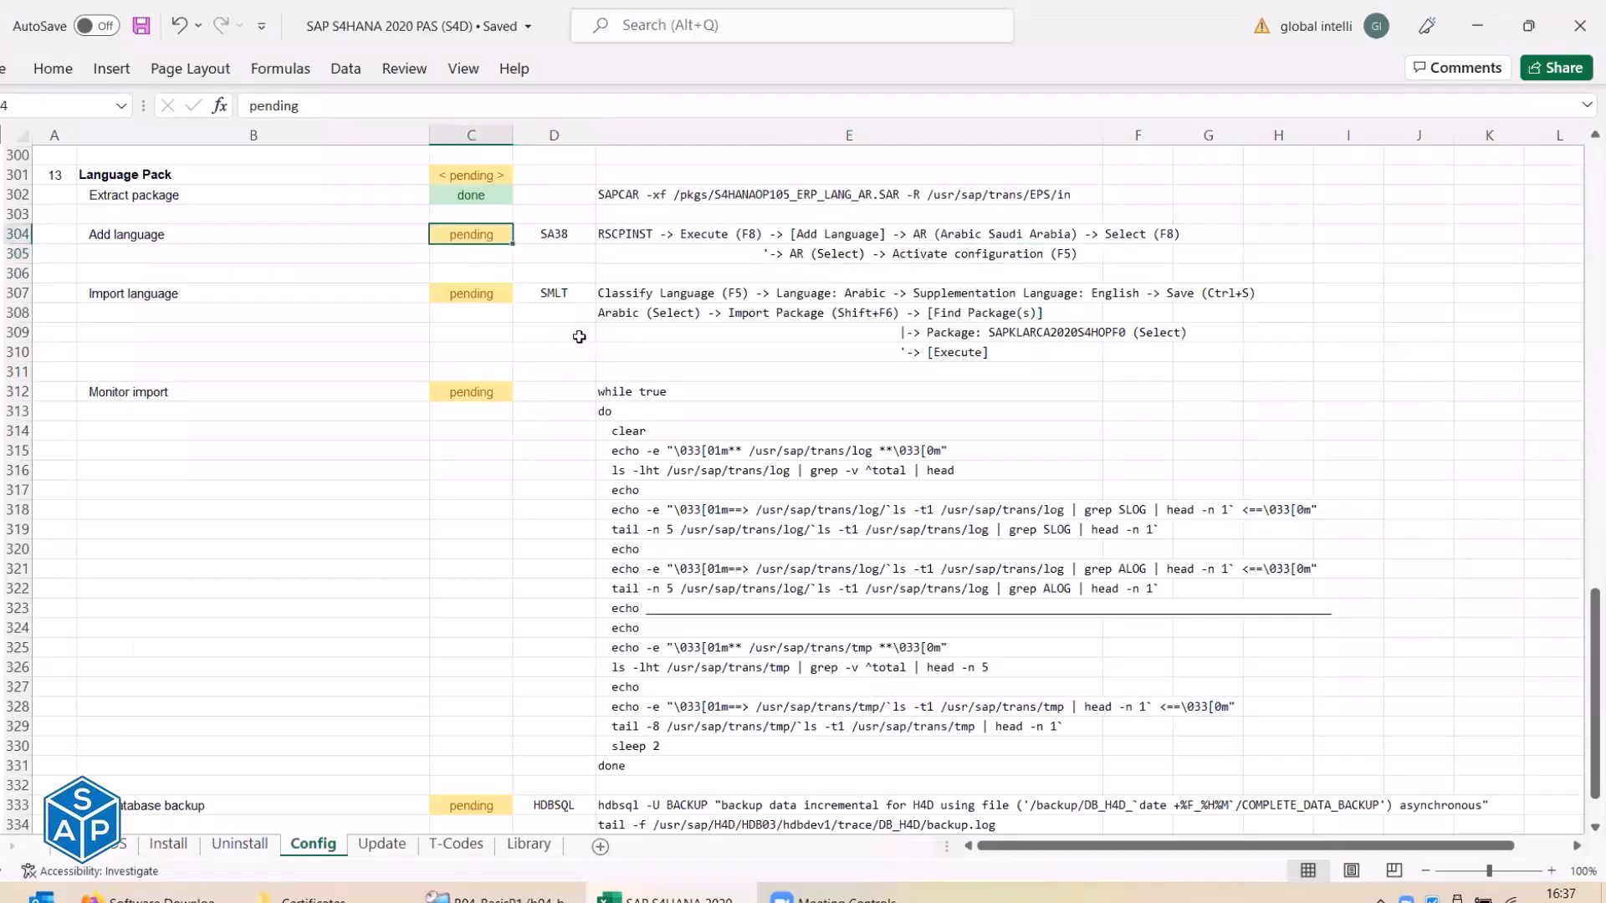
pyautogui.write('done')
pyautogui.press('Return')
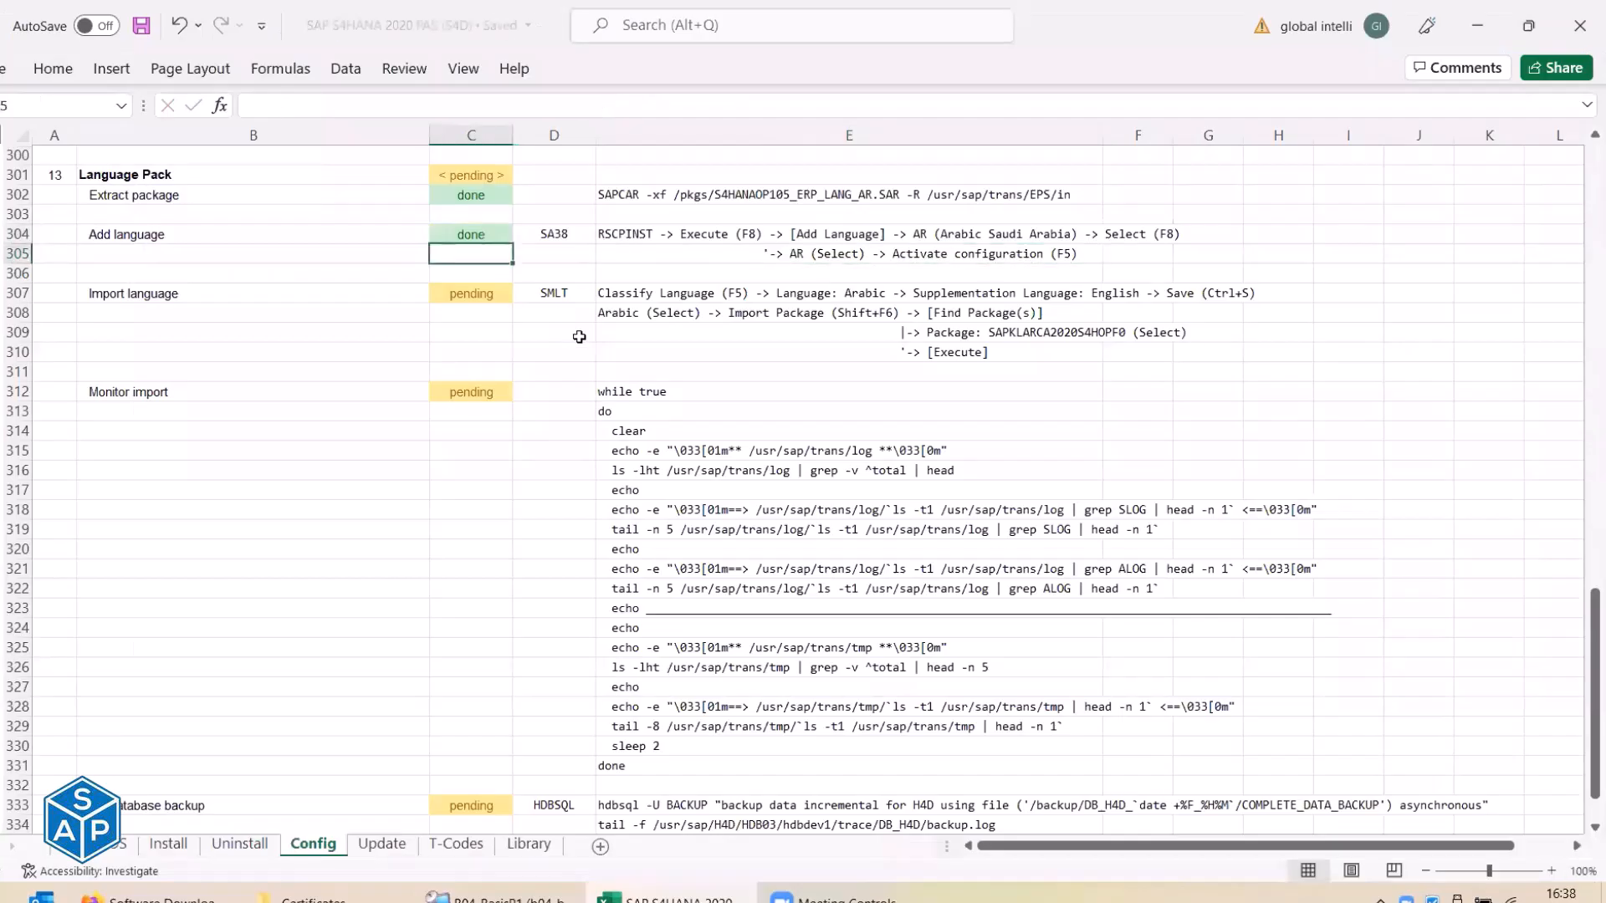
# Copy SMLT from cell D307 into SAP's command field.
pyautogui.click(231, 301)
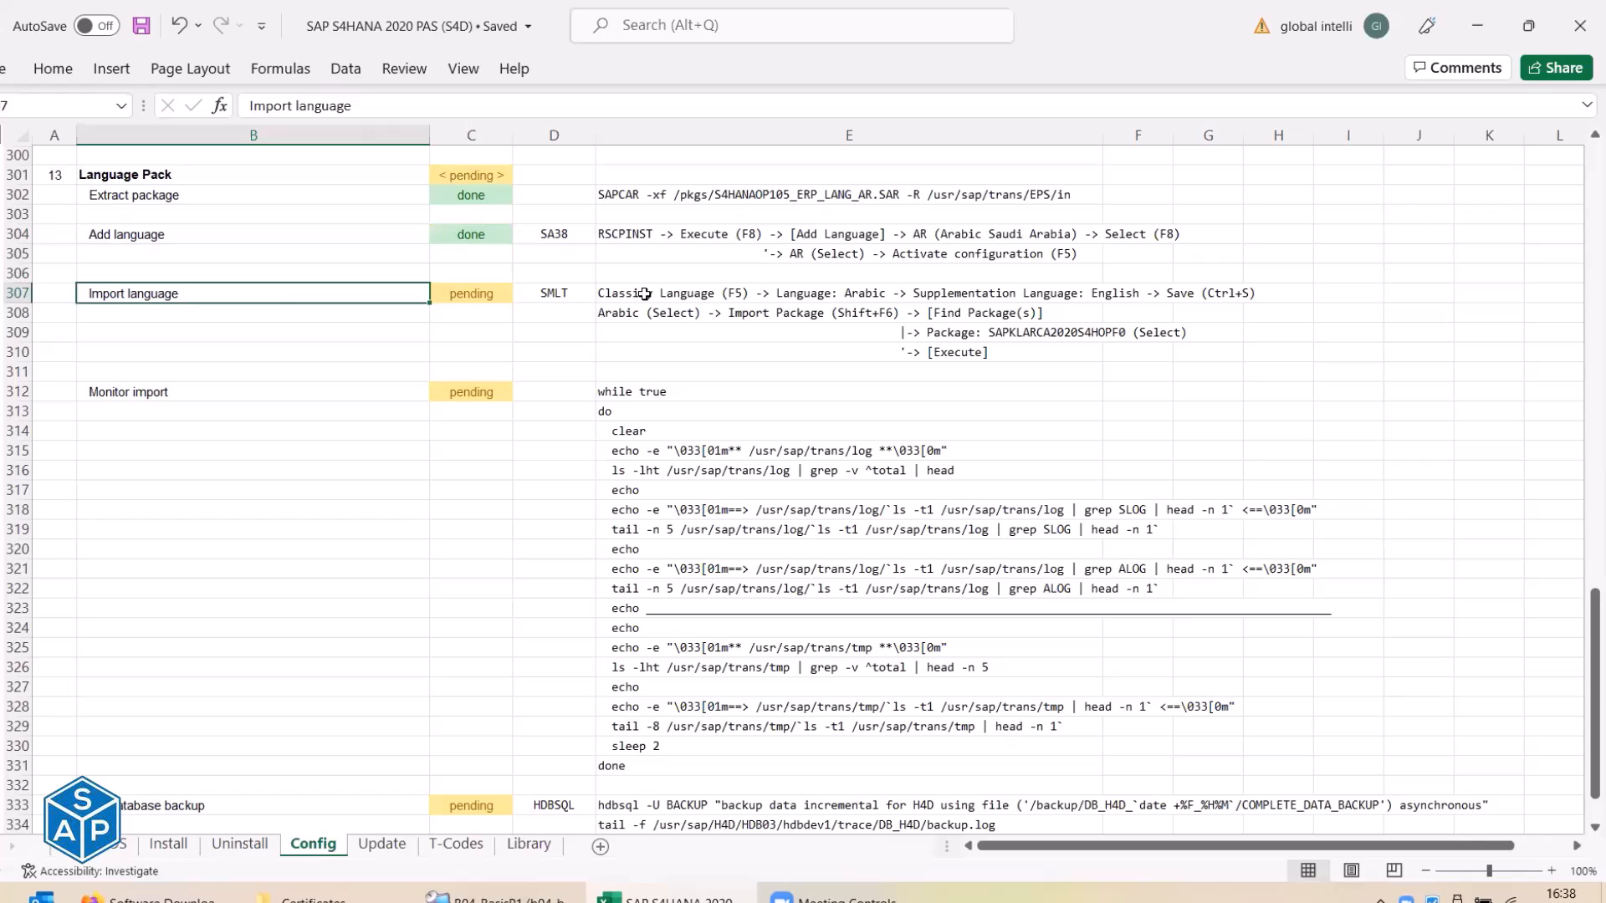
pyautogui.click(561, 294)
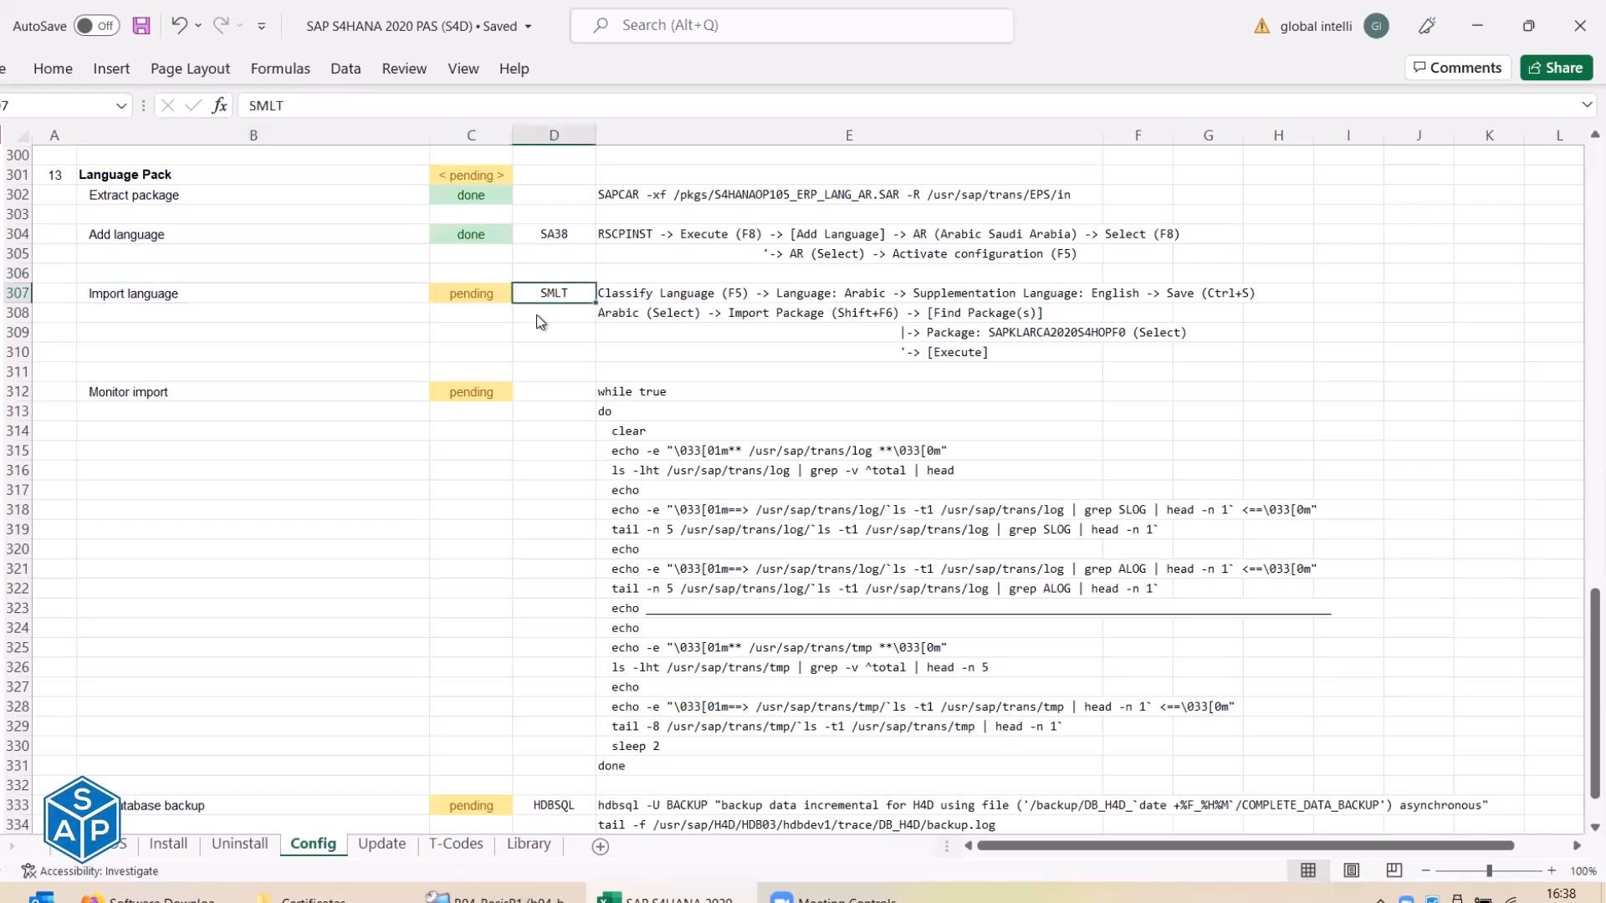
pyautogui.hotkey('alt', 'Tab')
pyautogui.hotkey('alt', 'Tab')
pyautogui.hotkey('ctrl', 'c')
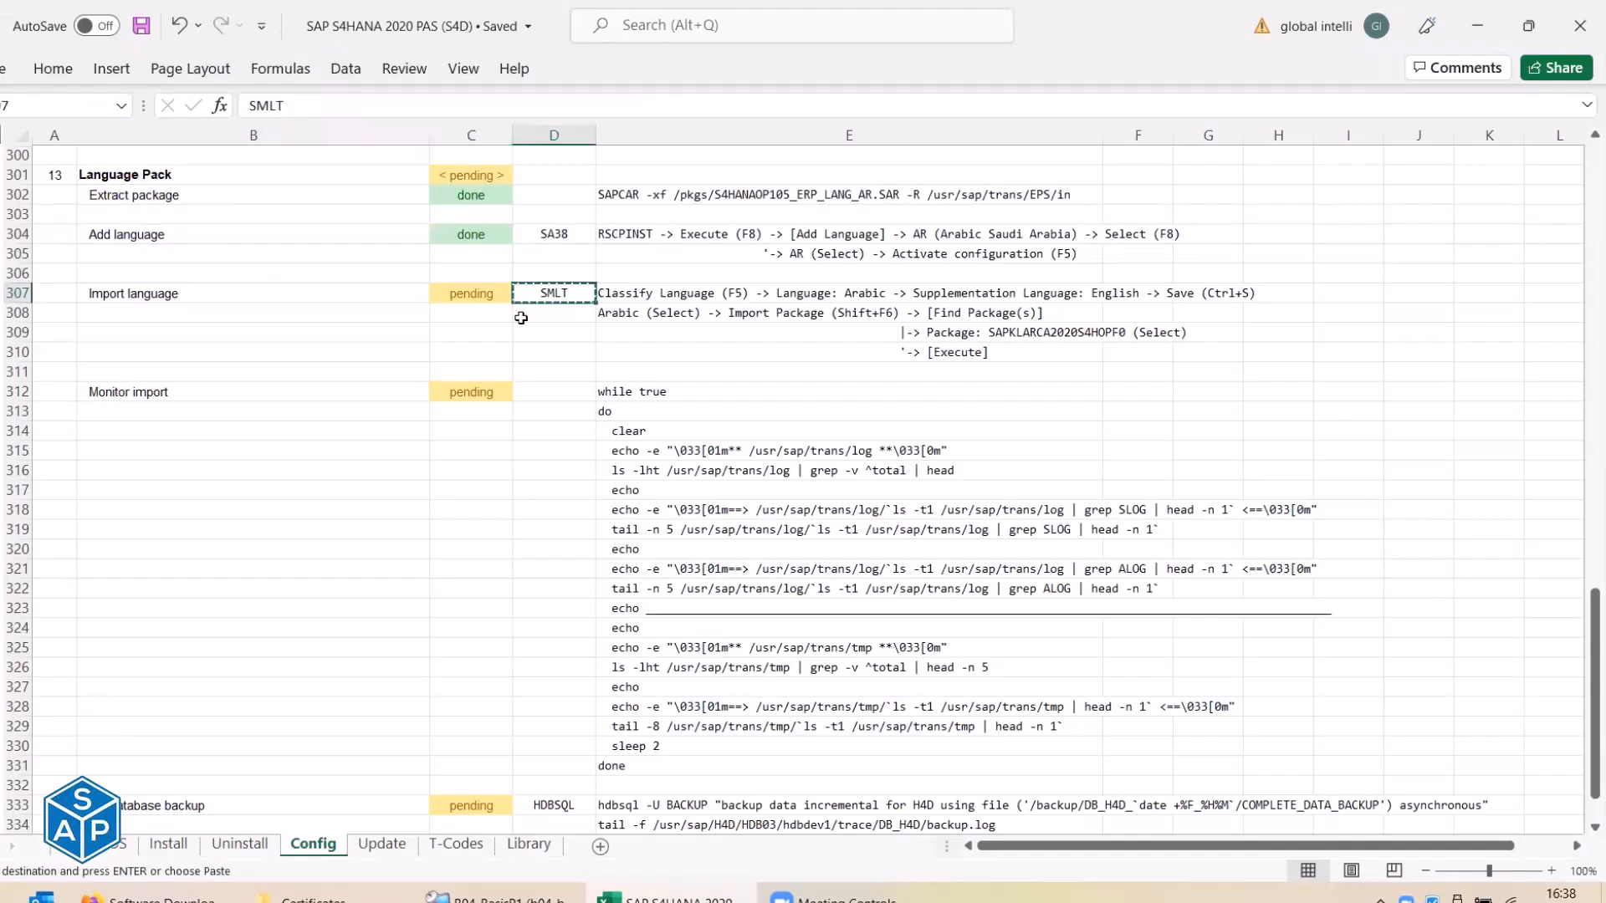
pyautogui.hotkey('alt', 'Tab')
pyautogui.hotkey('ctrl', 'v')
# Run SMLT to open Language Management and select the Languages overview.
pyautogui.press('Return')
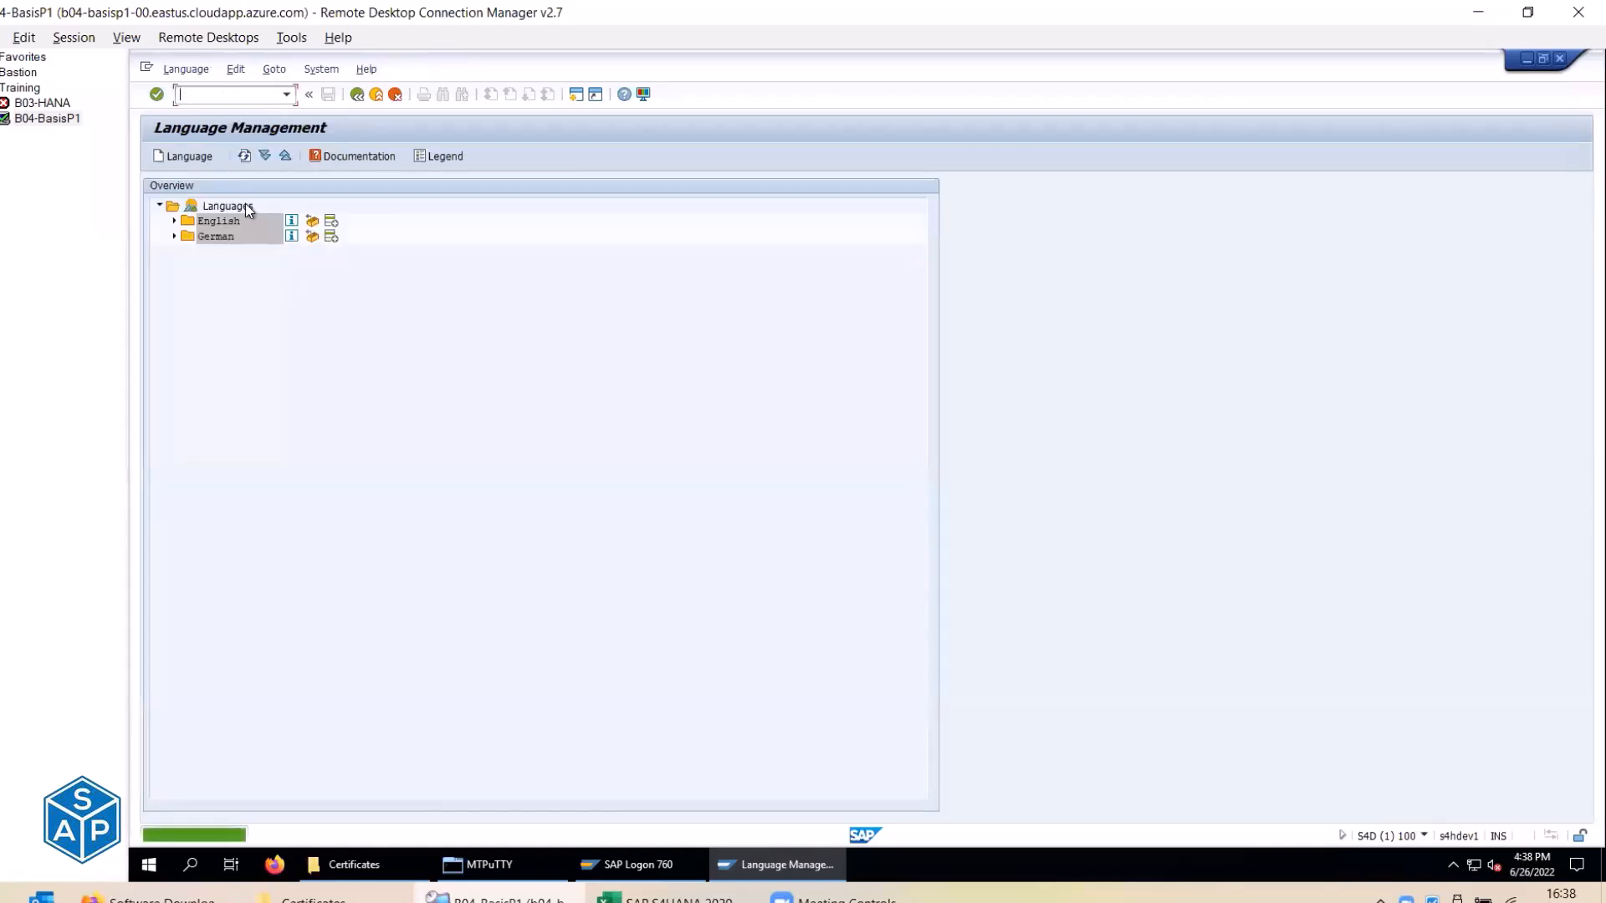
pyautogui.hotkey('alt', 'Tab')
pyautogui.click(673, 297)
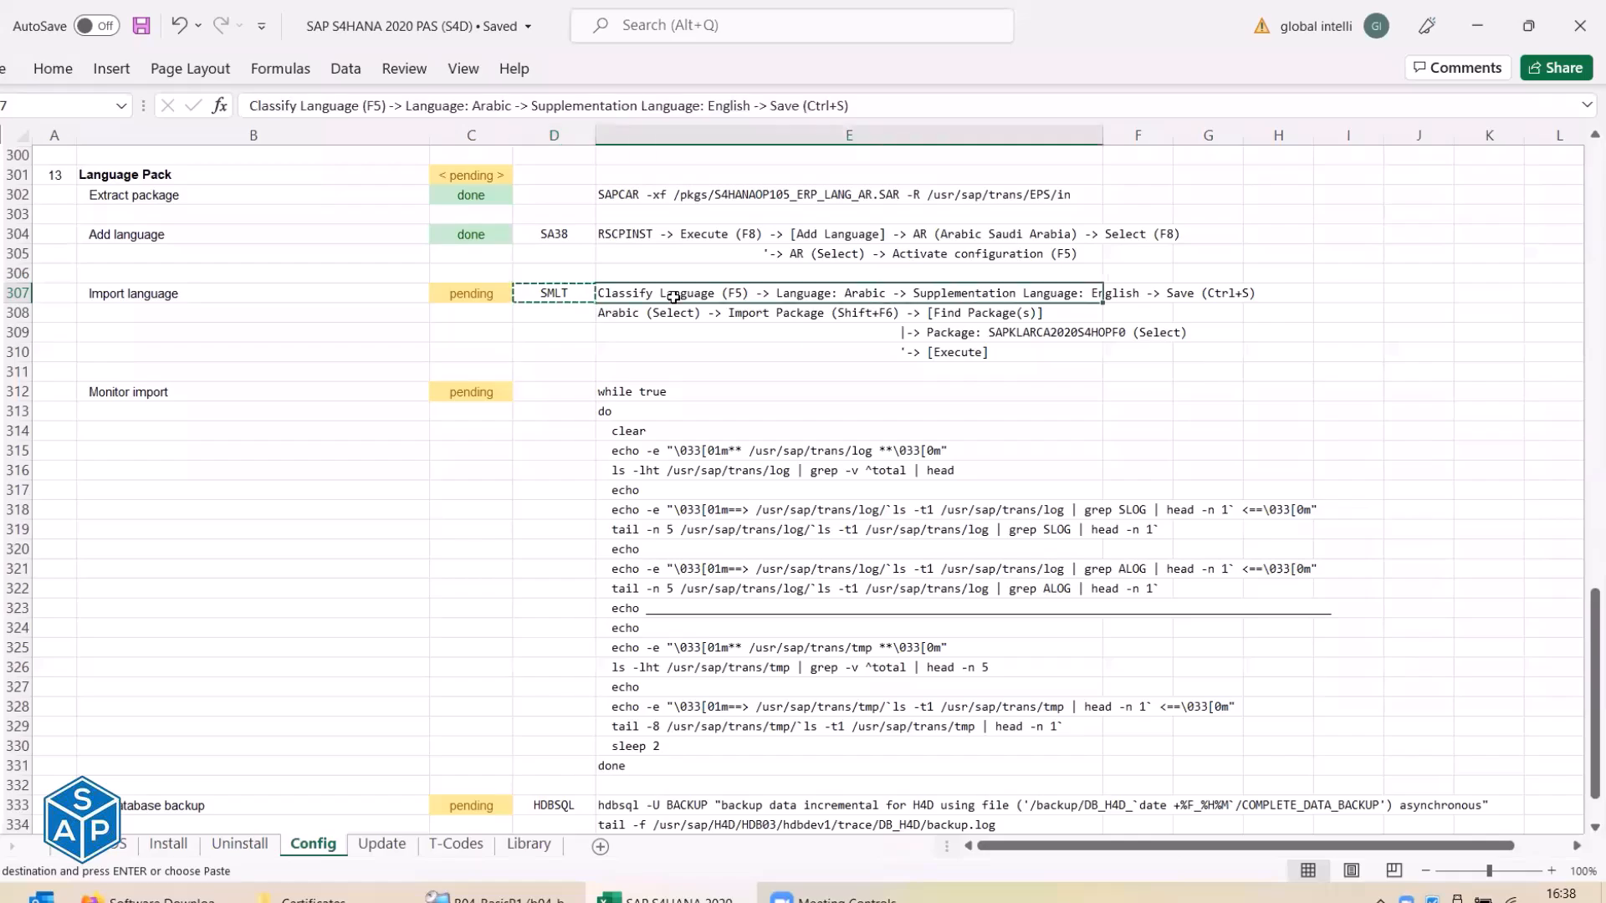
pyautogui.hotkey('alt', 'Tab')
pyautogui.click(225, 208)
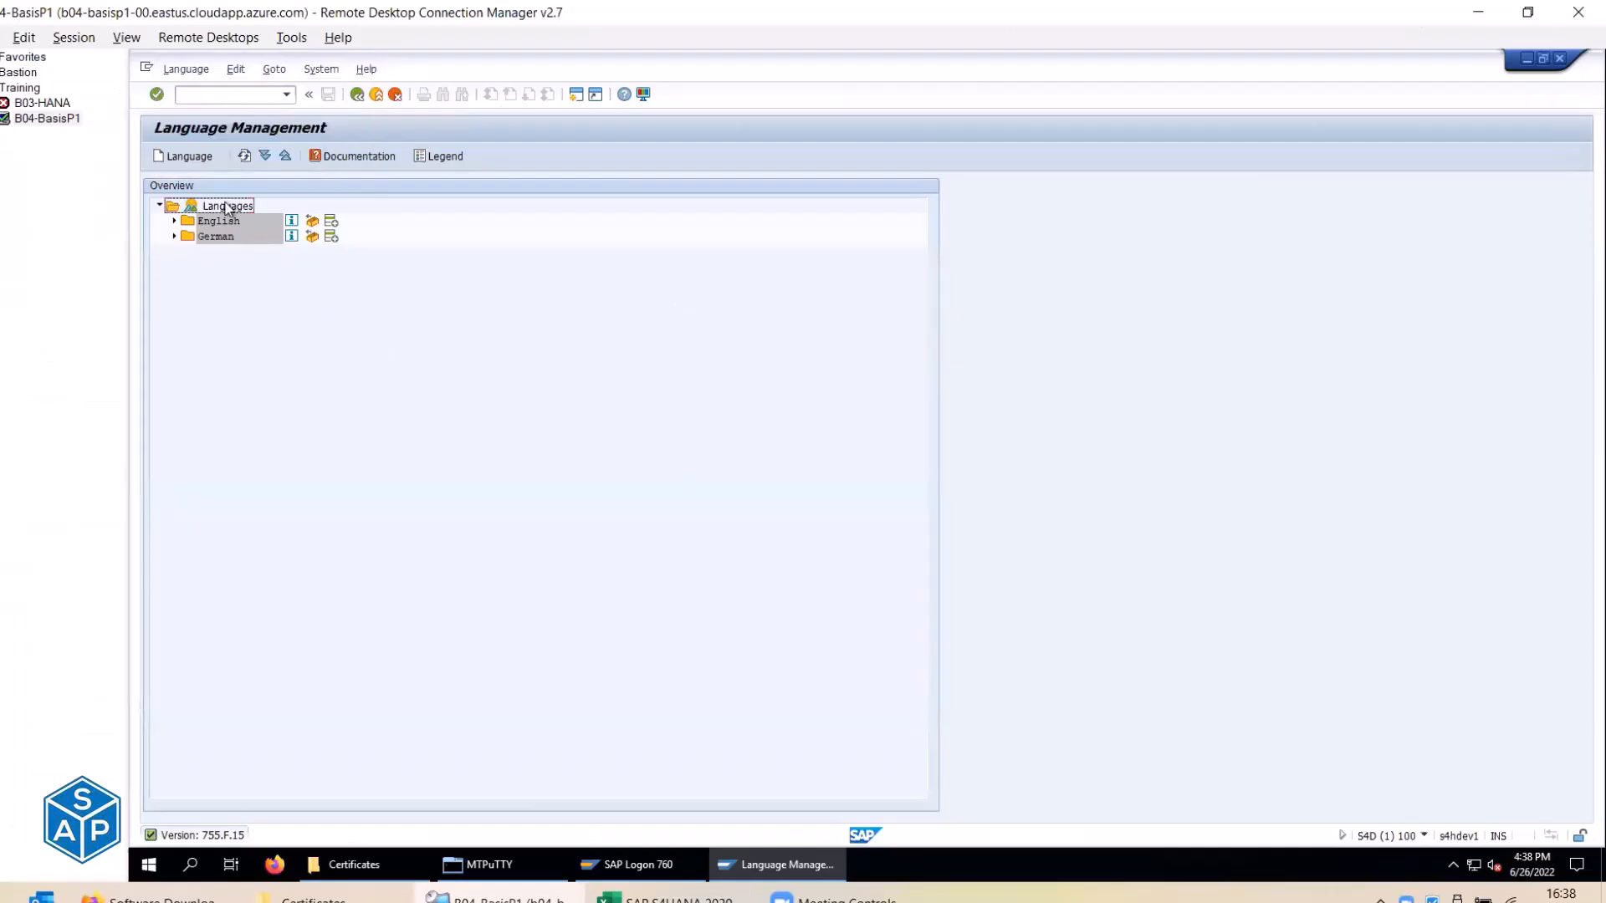
# Start Classify Language and choose Arabic as the language to classify.
pyautogui.click(194, 159)
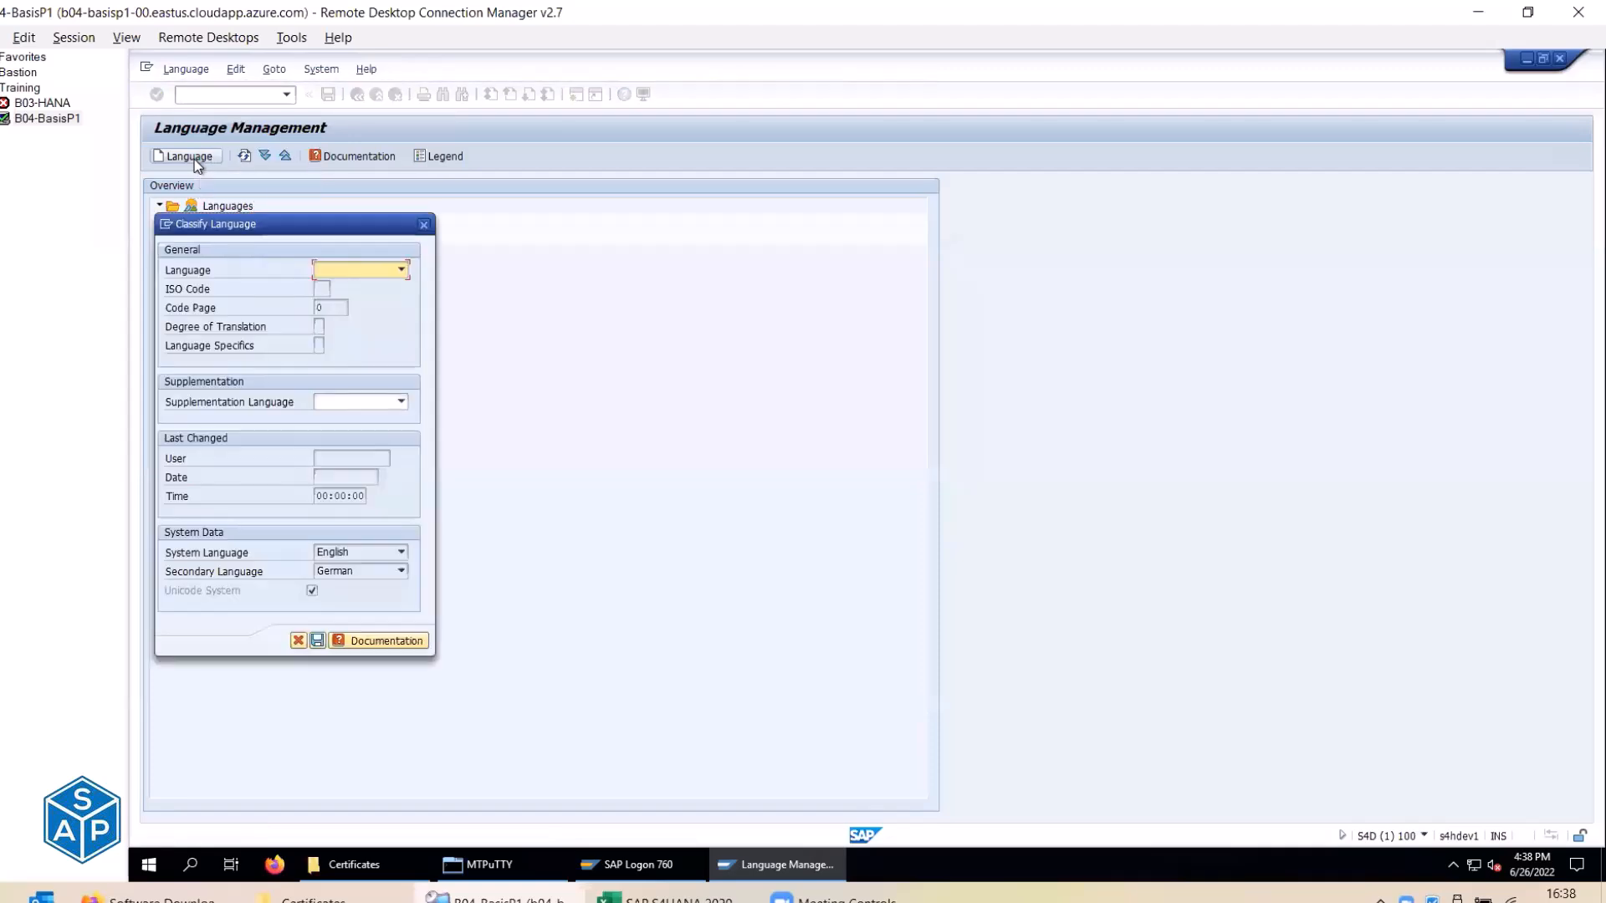
pyautogui.hotkey('alt', 'Tab')
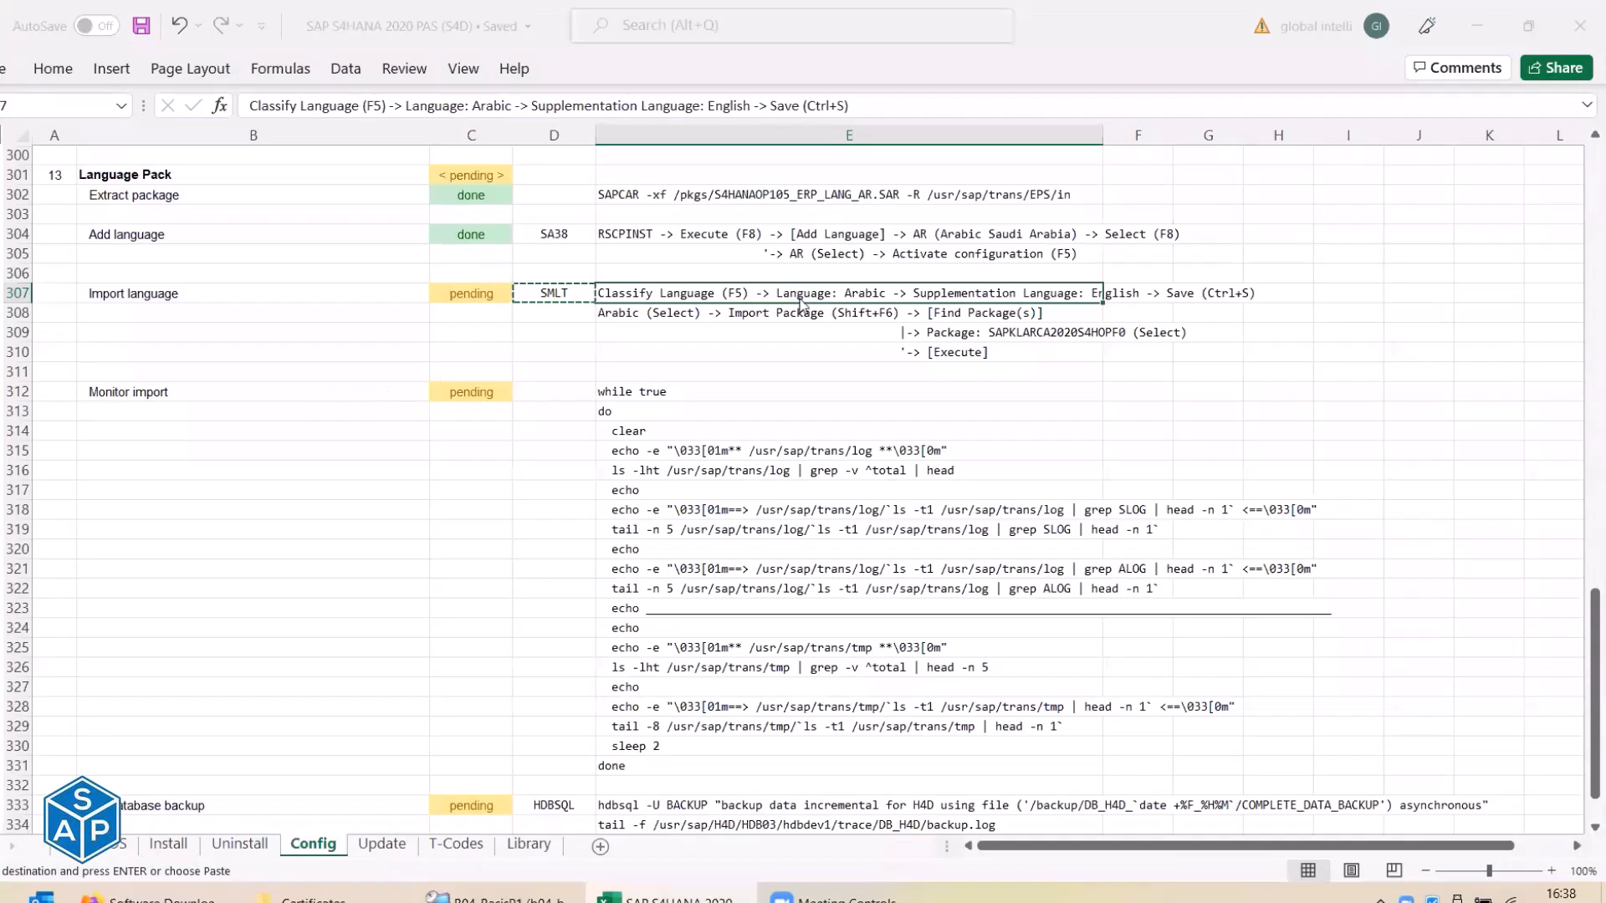
pyautogui.hotkey('alt', 'Tab')
pyautogui.click(406, 268)
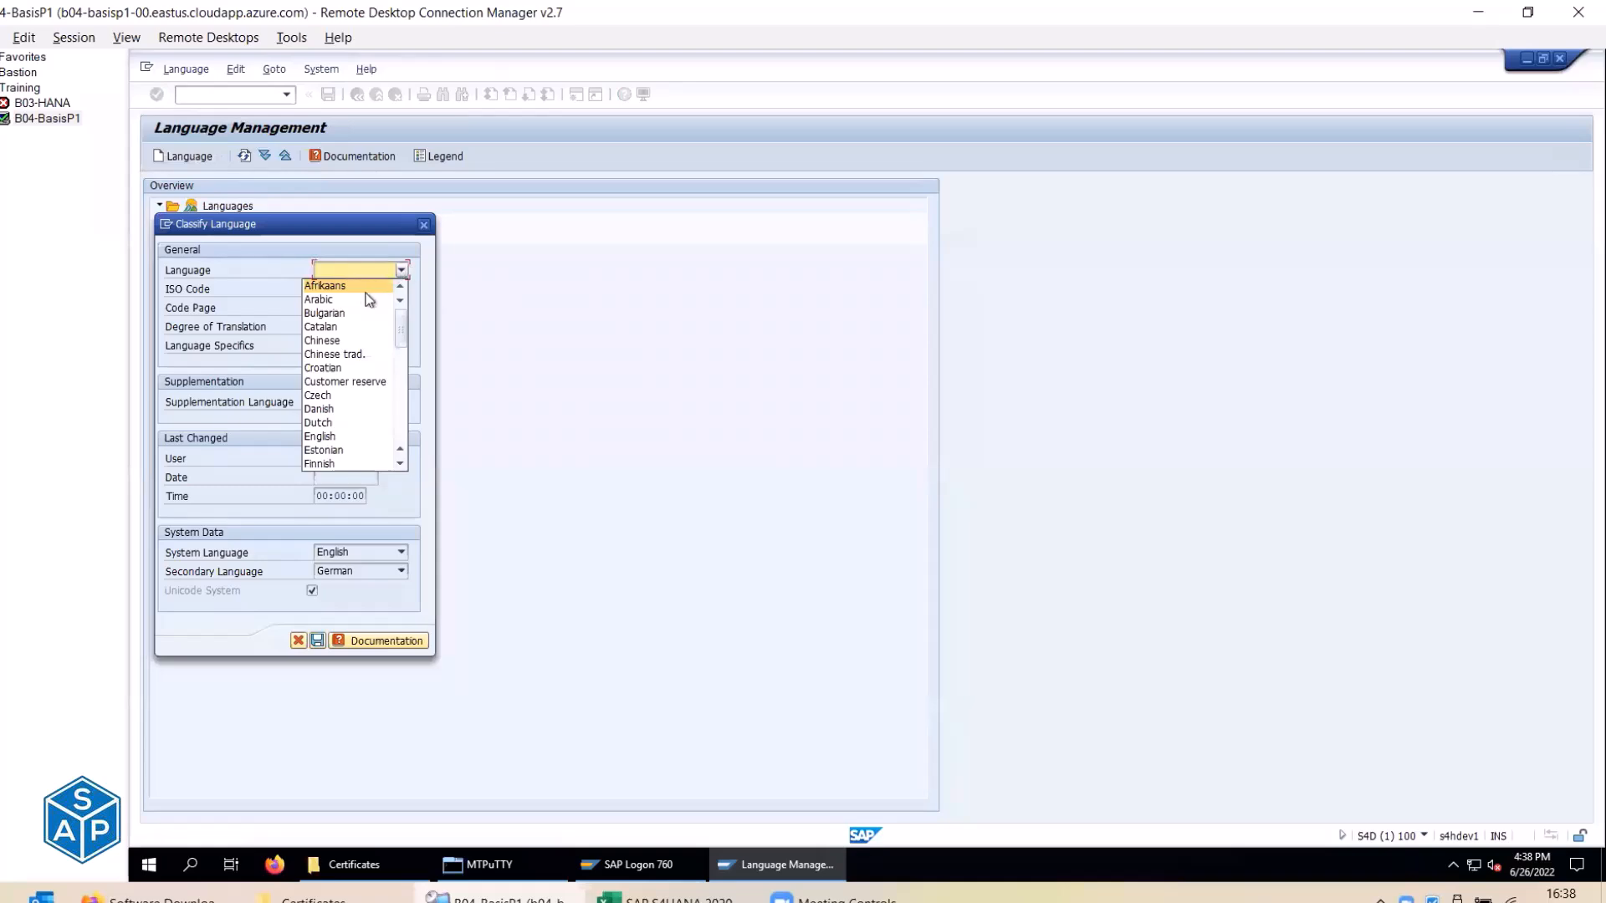
pyautogui.click(332, 302)
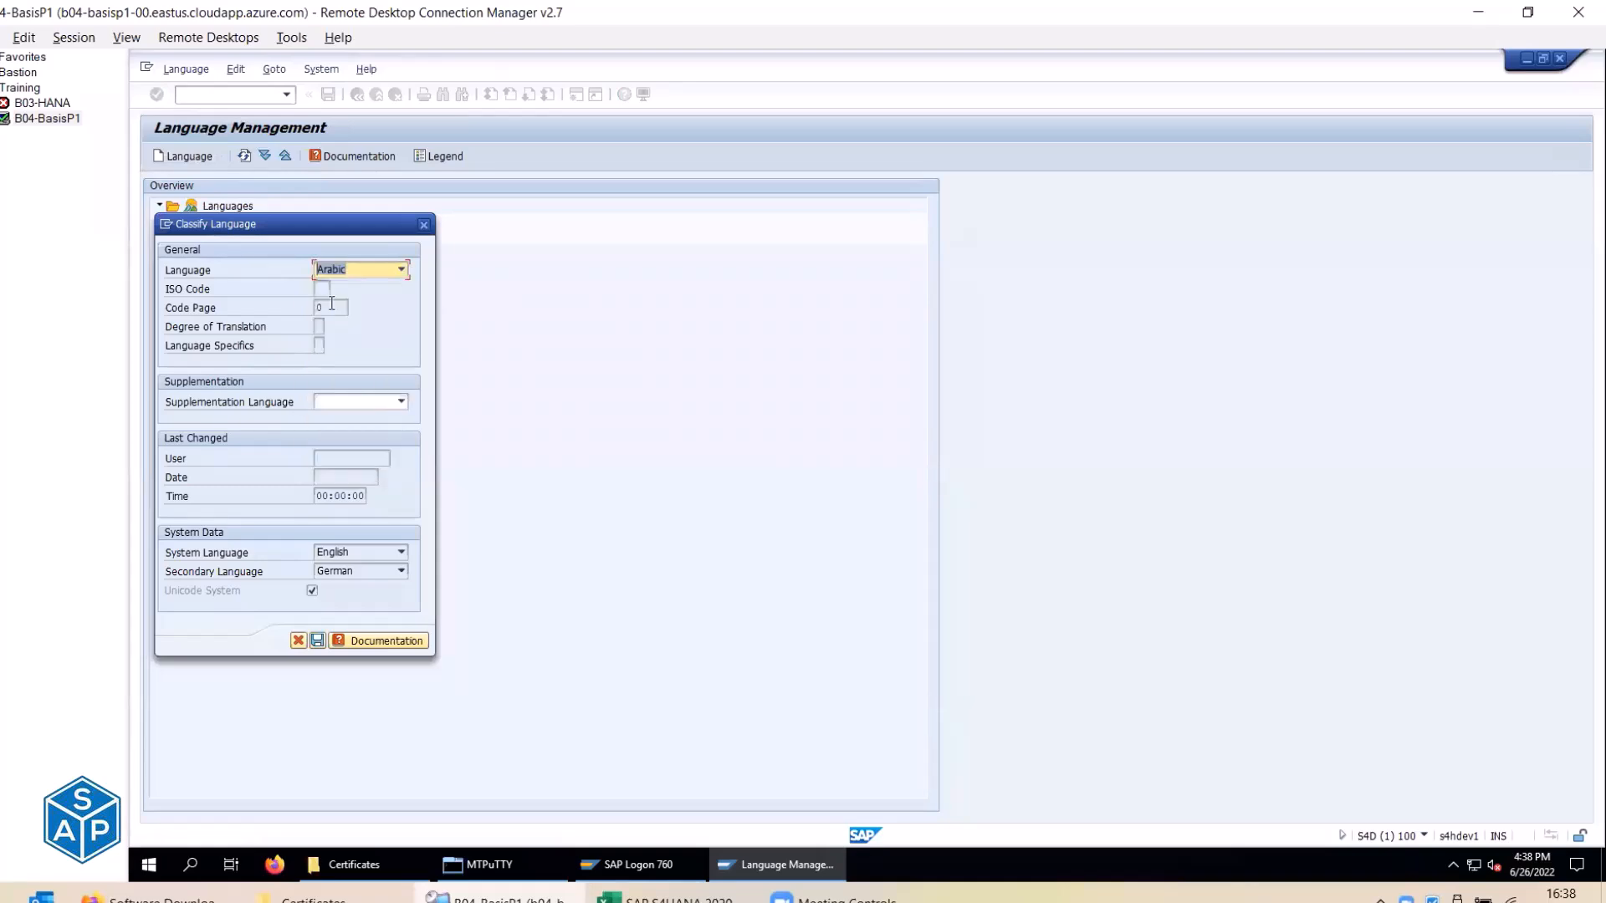
pyautogui.hotkey('alt', 'Tab')
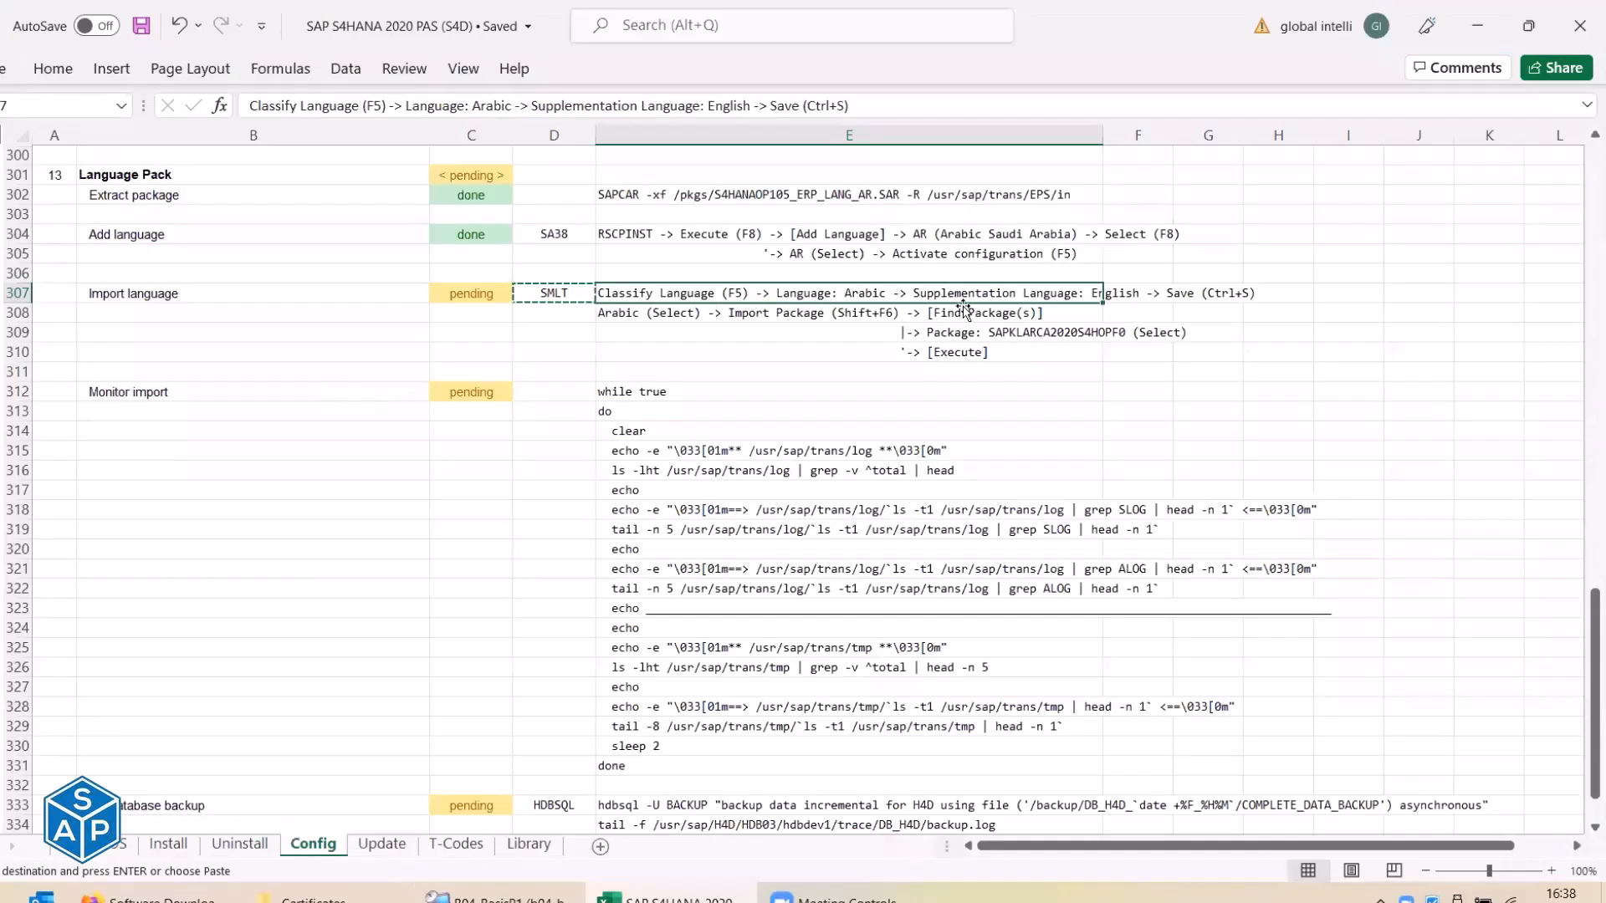
pyautogui.hotkey('alt', 'Tab')
pyautogui.click(395, 402)
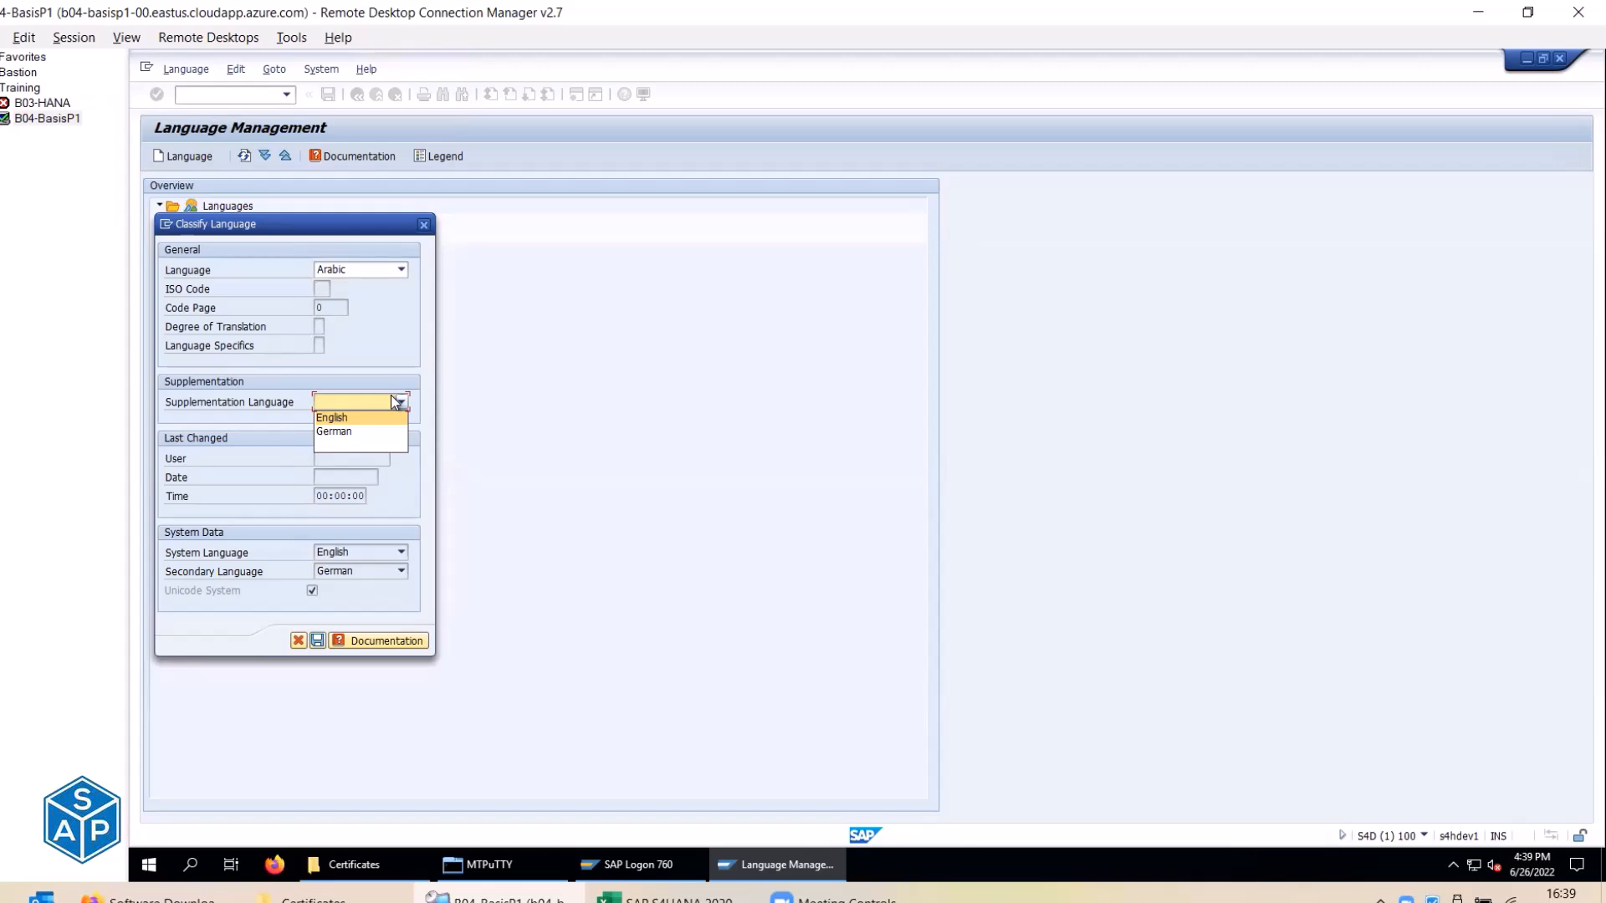
# Set English as Arabic's supplementation language, save with Yes, and dismiss the confirmation.
pyautogui.click(331, 419)
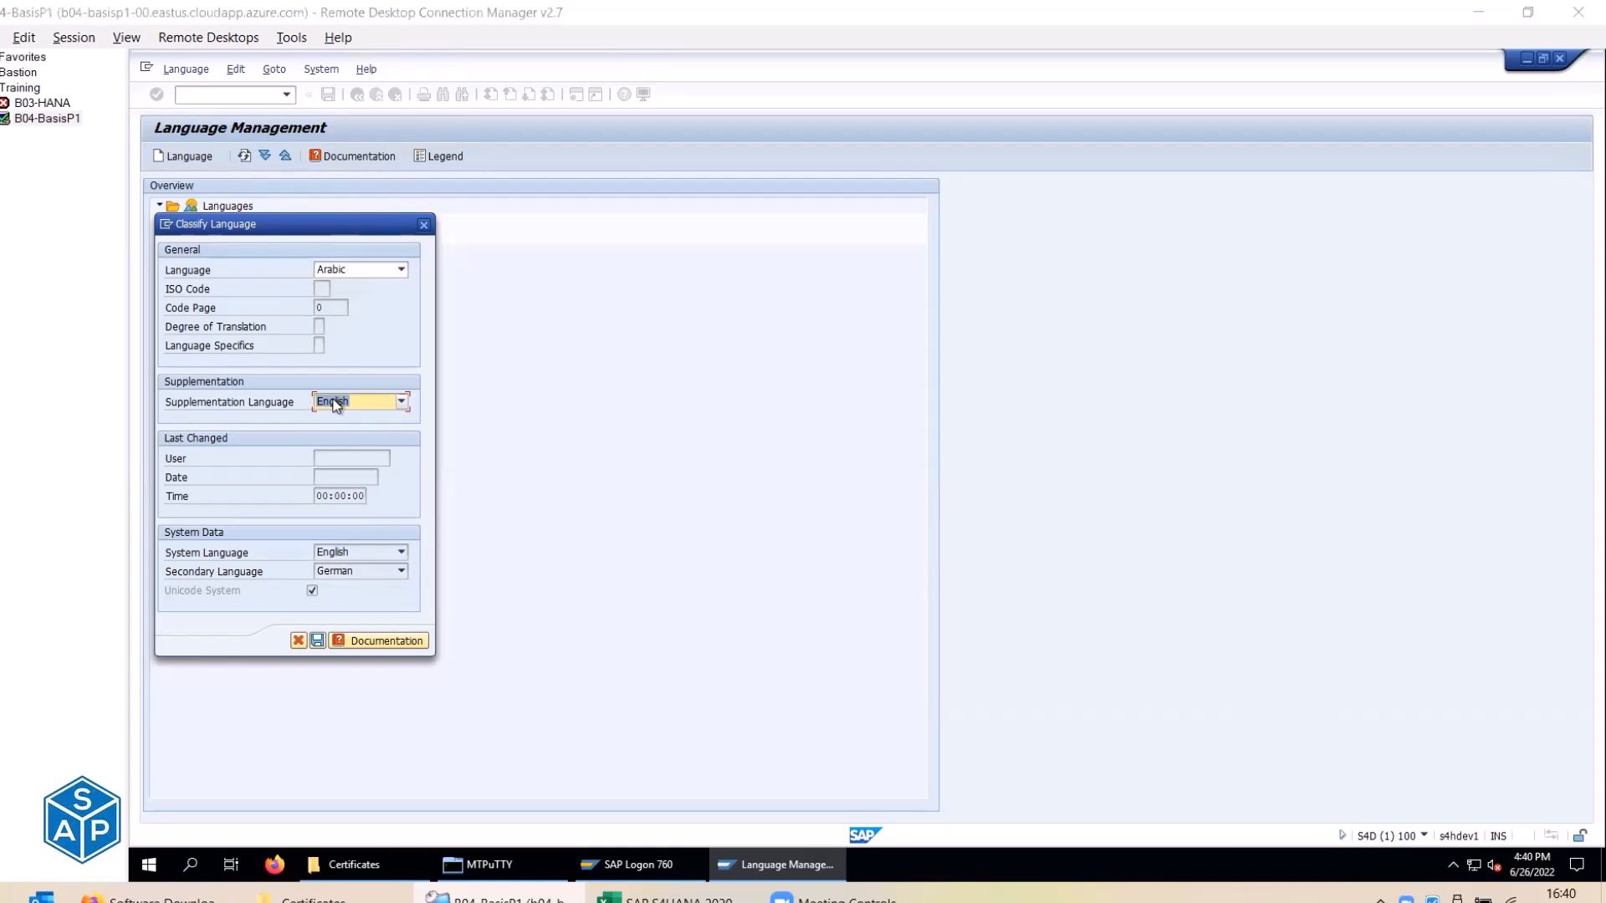
pyautogui.hotkey('alt', 'Tab')
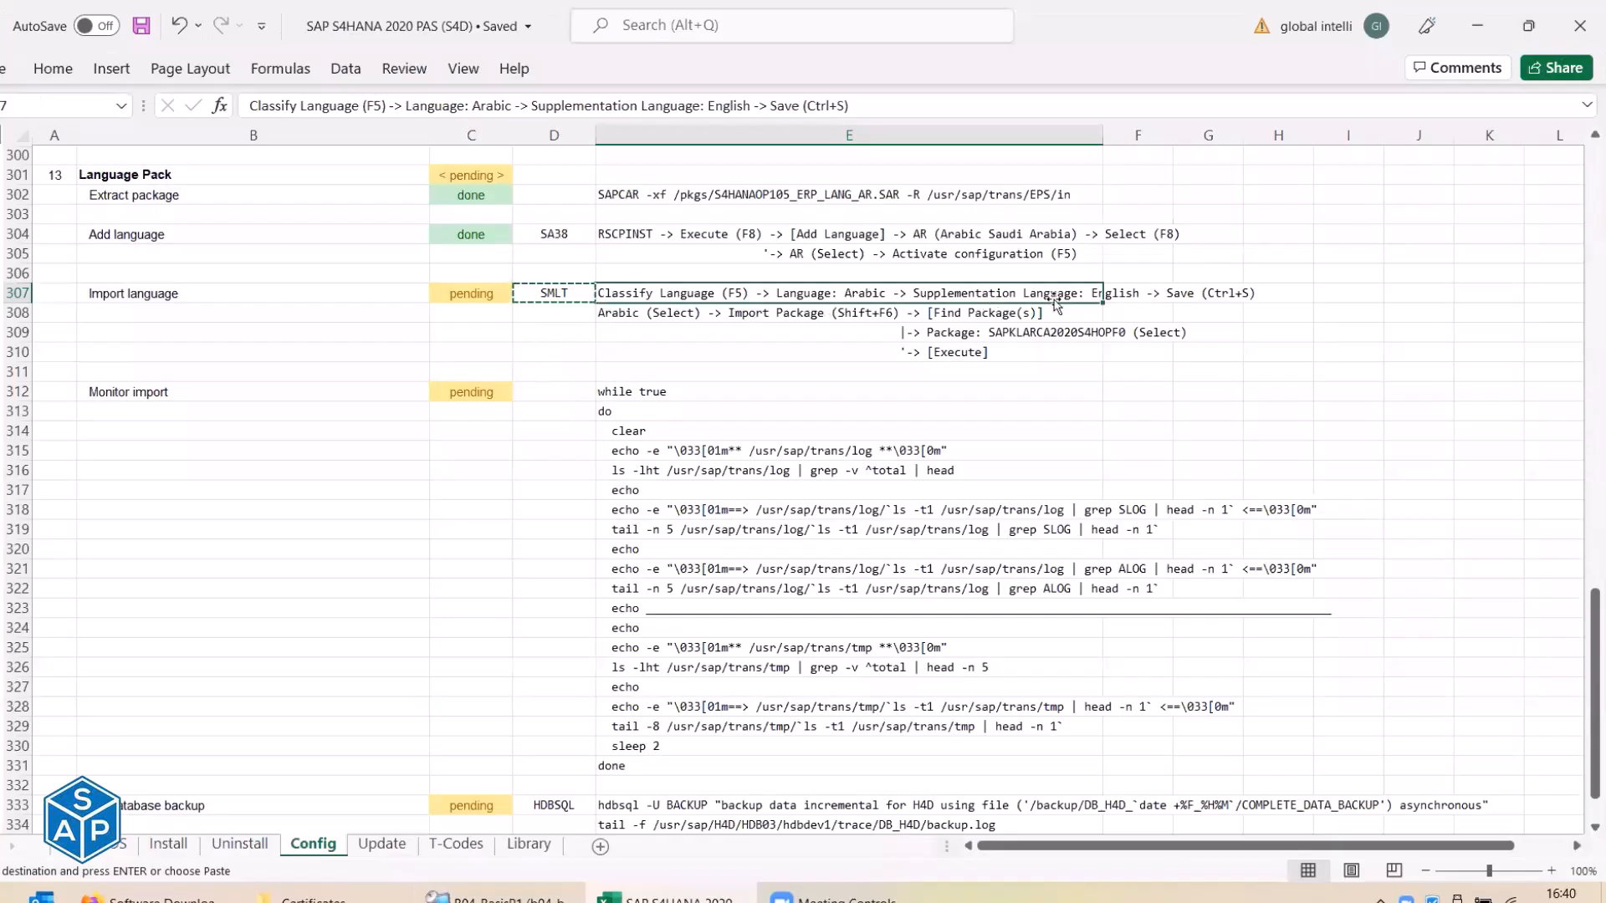
pyautogui.hotkey('alt', 'Tab')
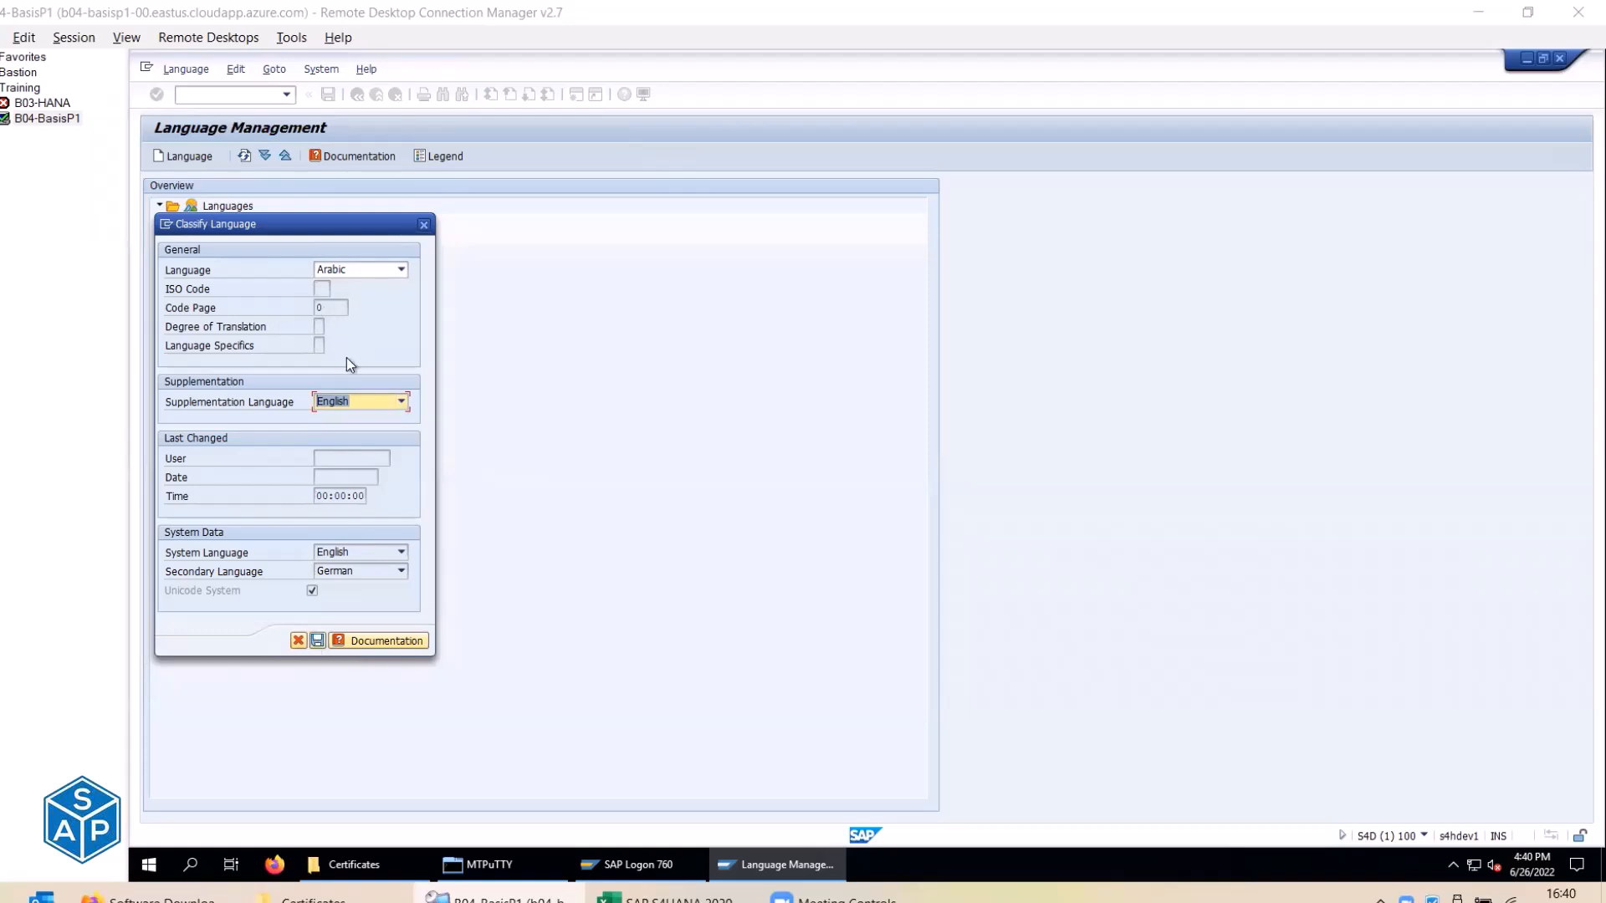
pyautogui.click(318, 641)
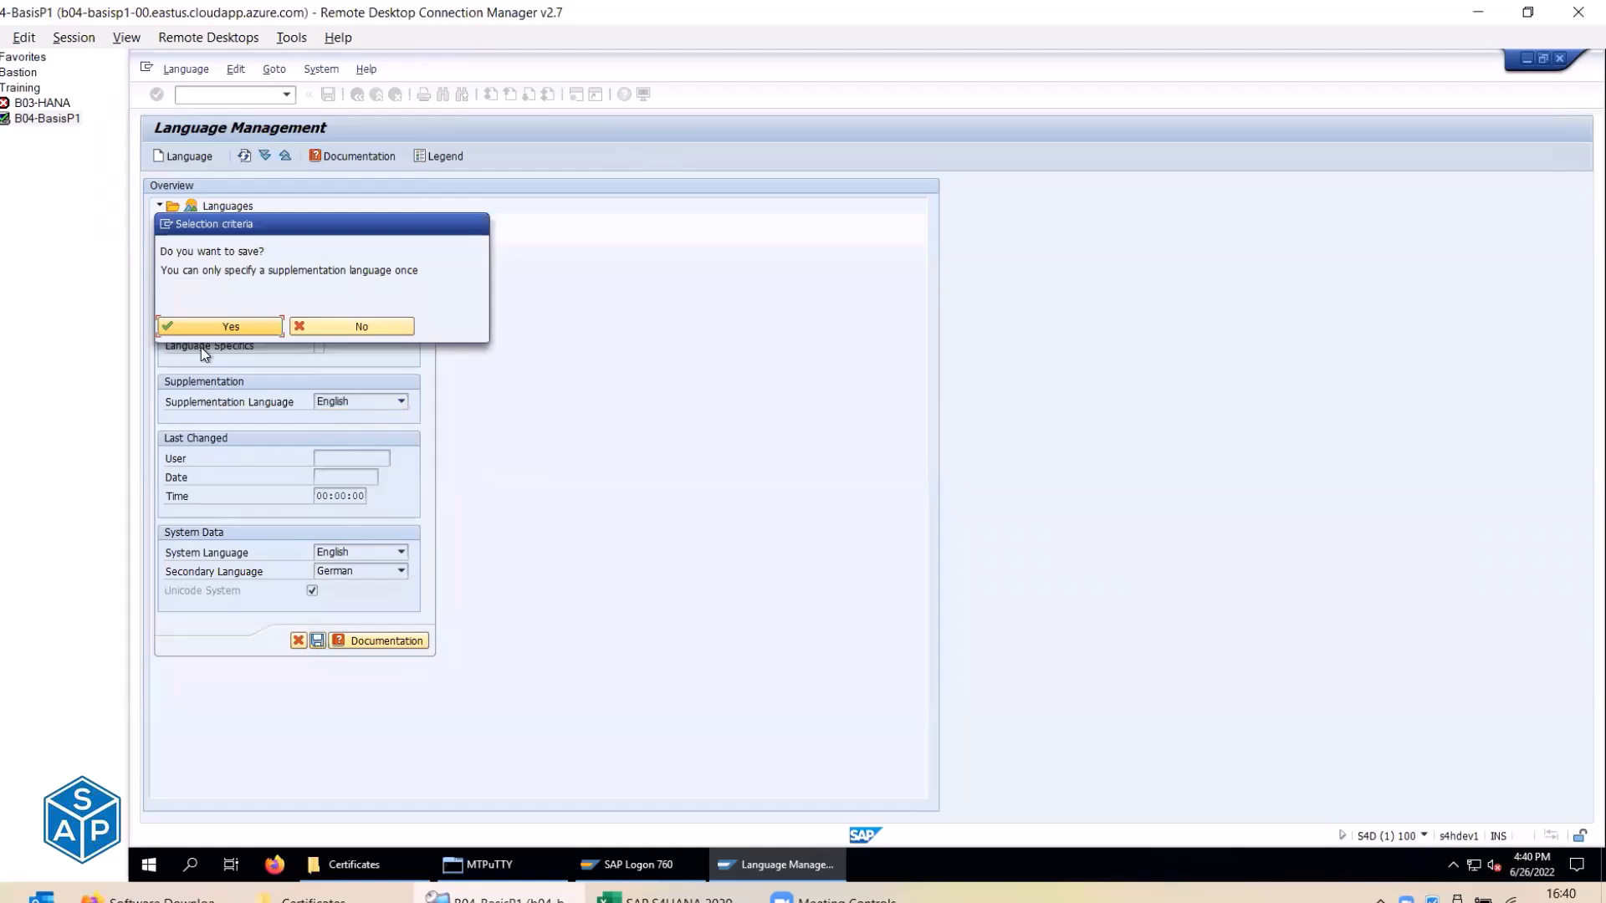
pyautogui.moveTo(284, 271); pyautogui.dragTo(425, 271)
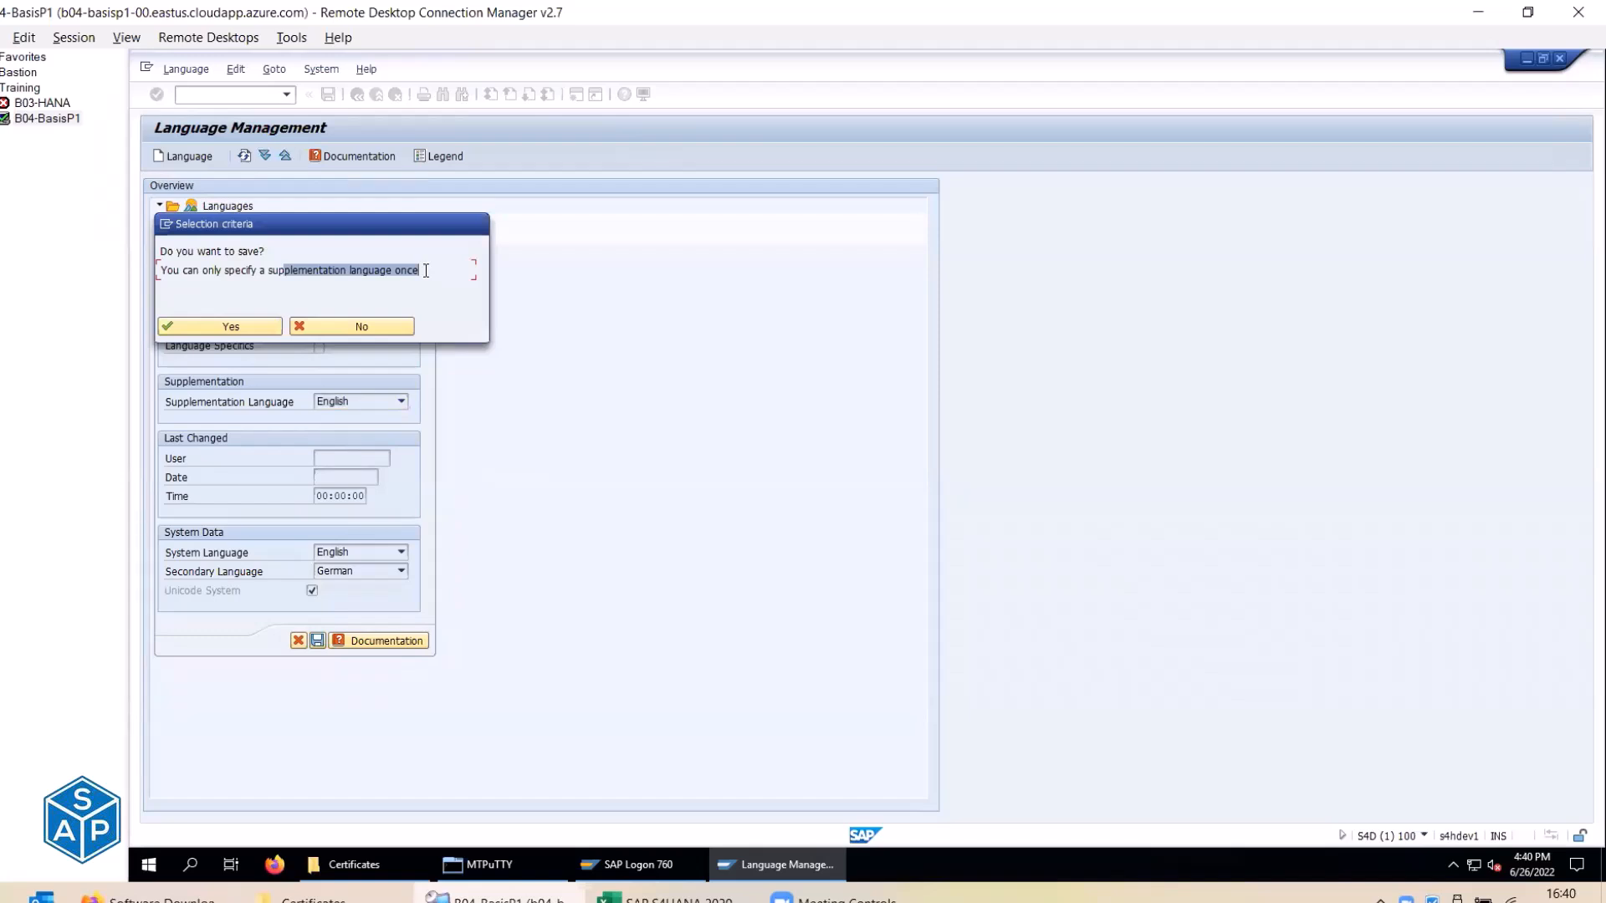
pyautogui.click(211, 327)
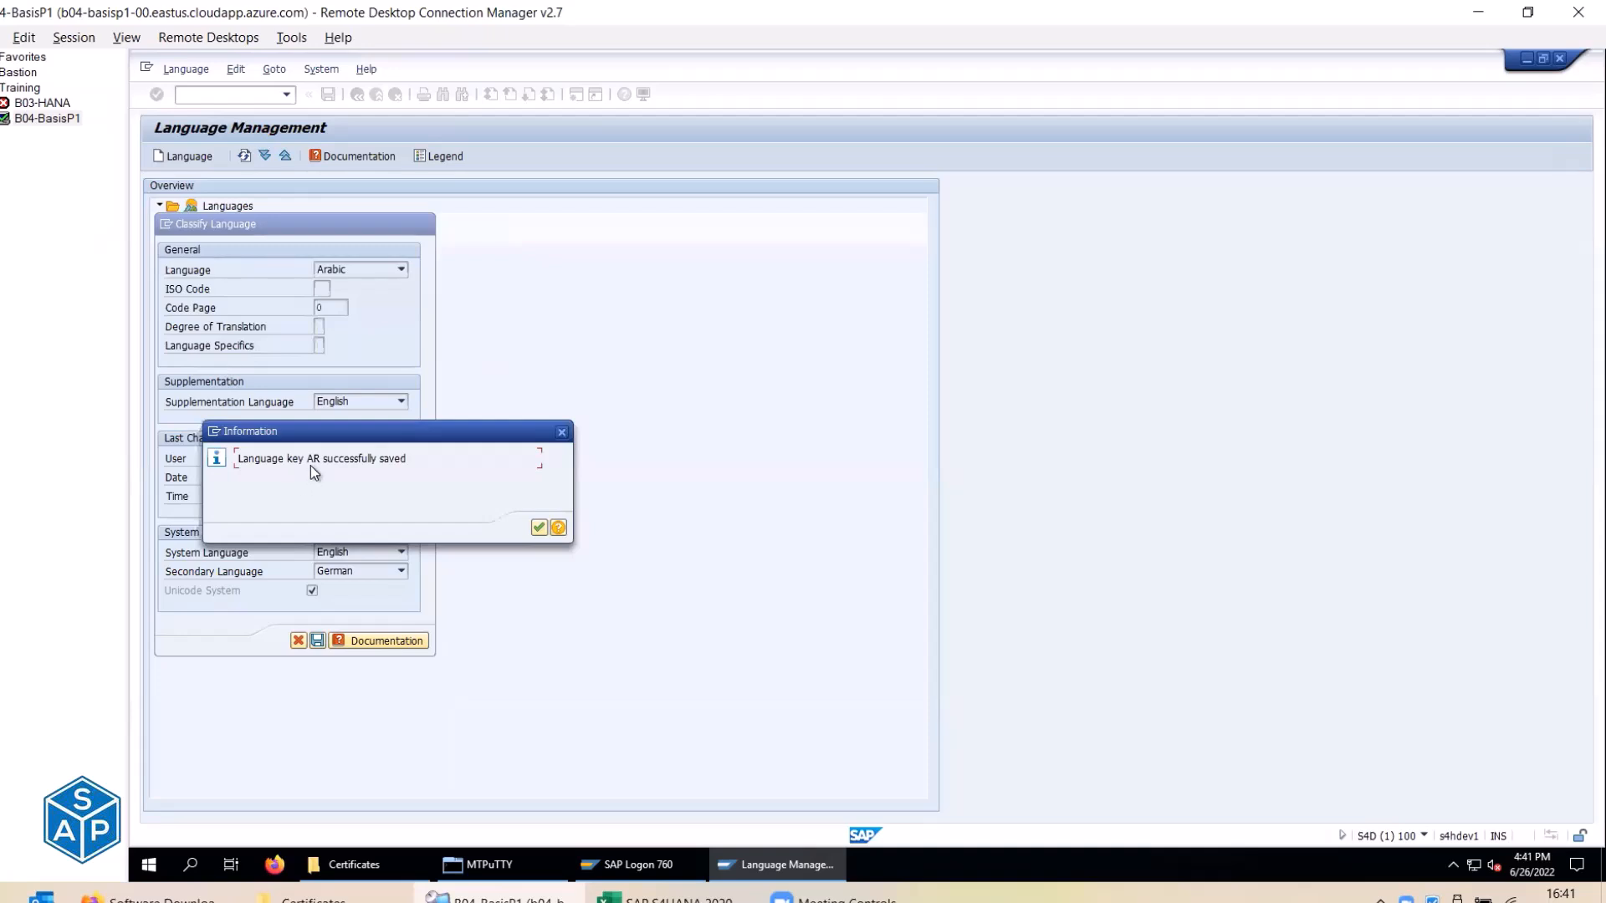
pyautogui.moveTo(320, 461); pyautogui.dragTo(405, 460)
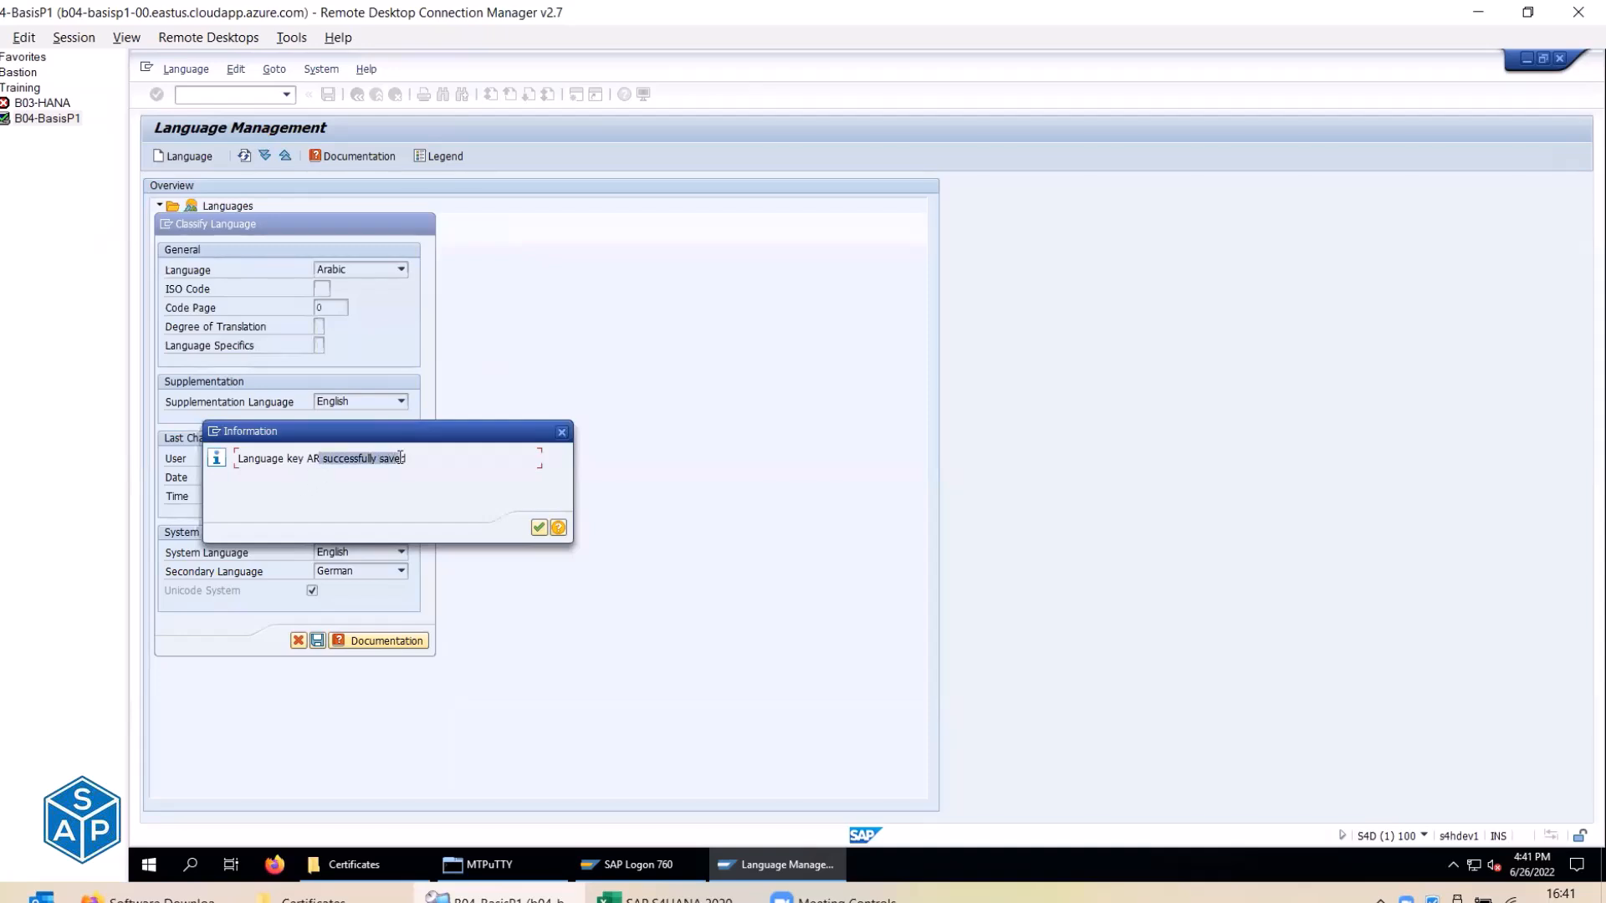
pyautogui.click(540, 528)
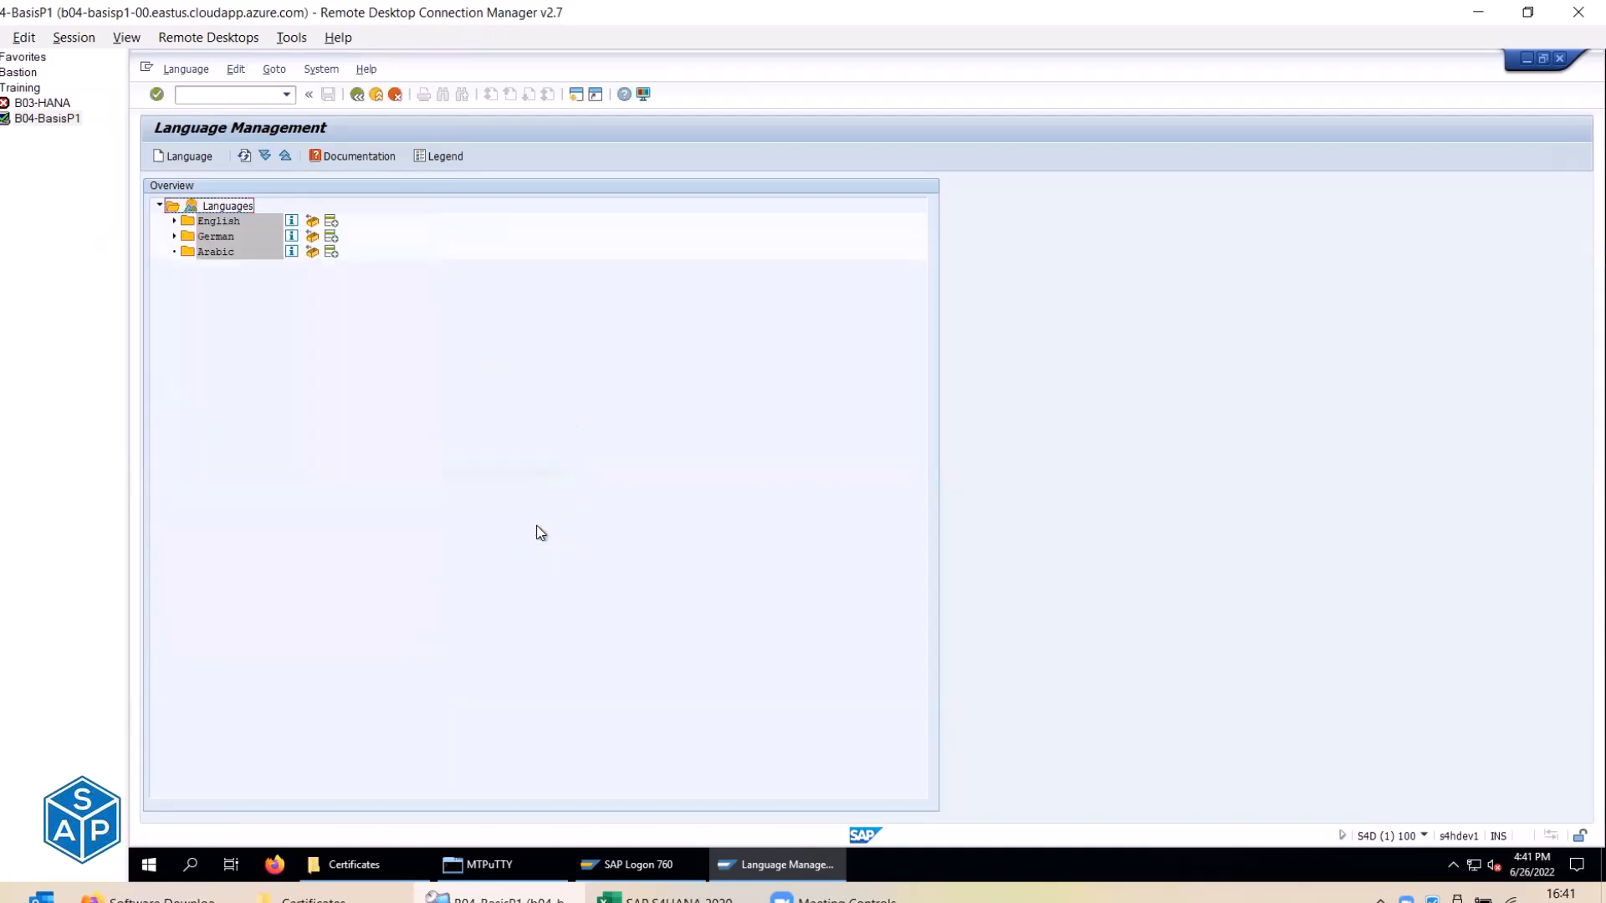
# Select Arabic in the Languages tree and start its package import.
pyautogui.click(174, 236)
pyautogui.click(174, 221)
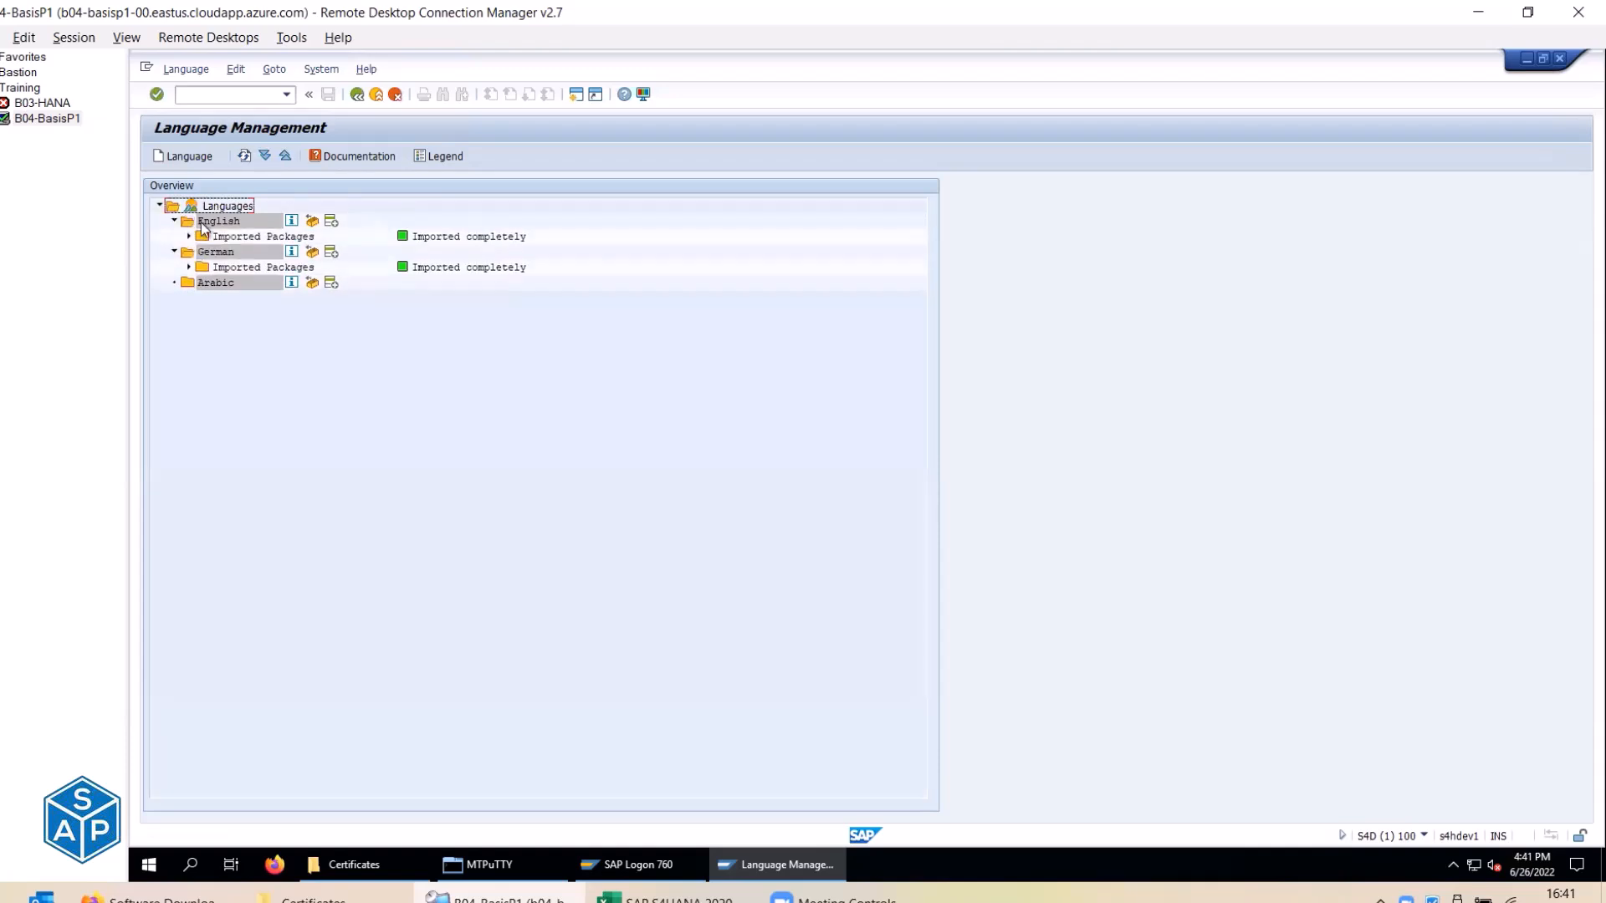
pyautogui.click(201, 284)
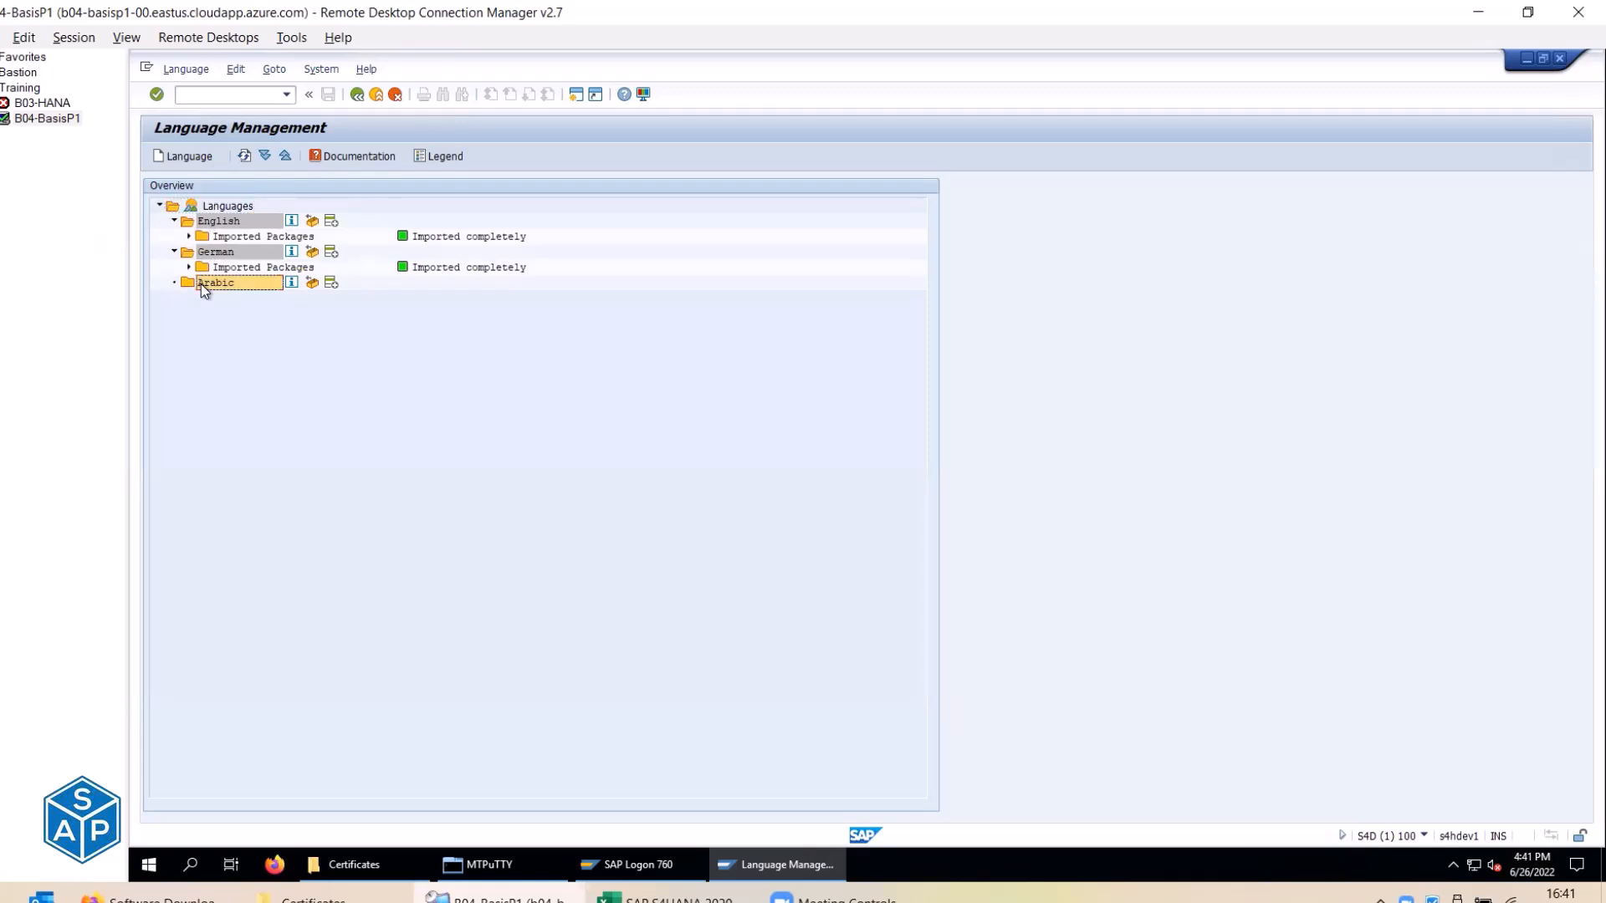
pyautogui.hotkey('alt', 'l')
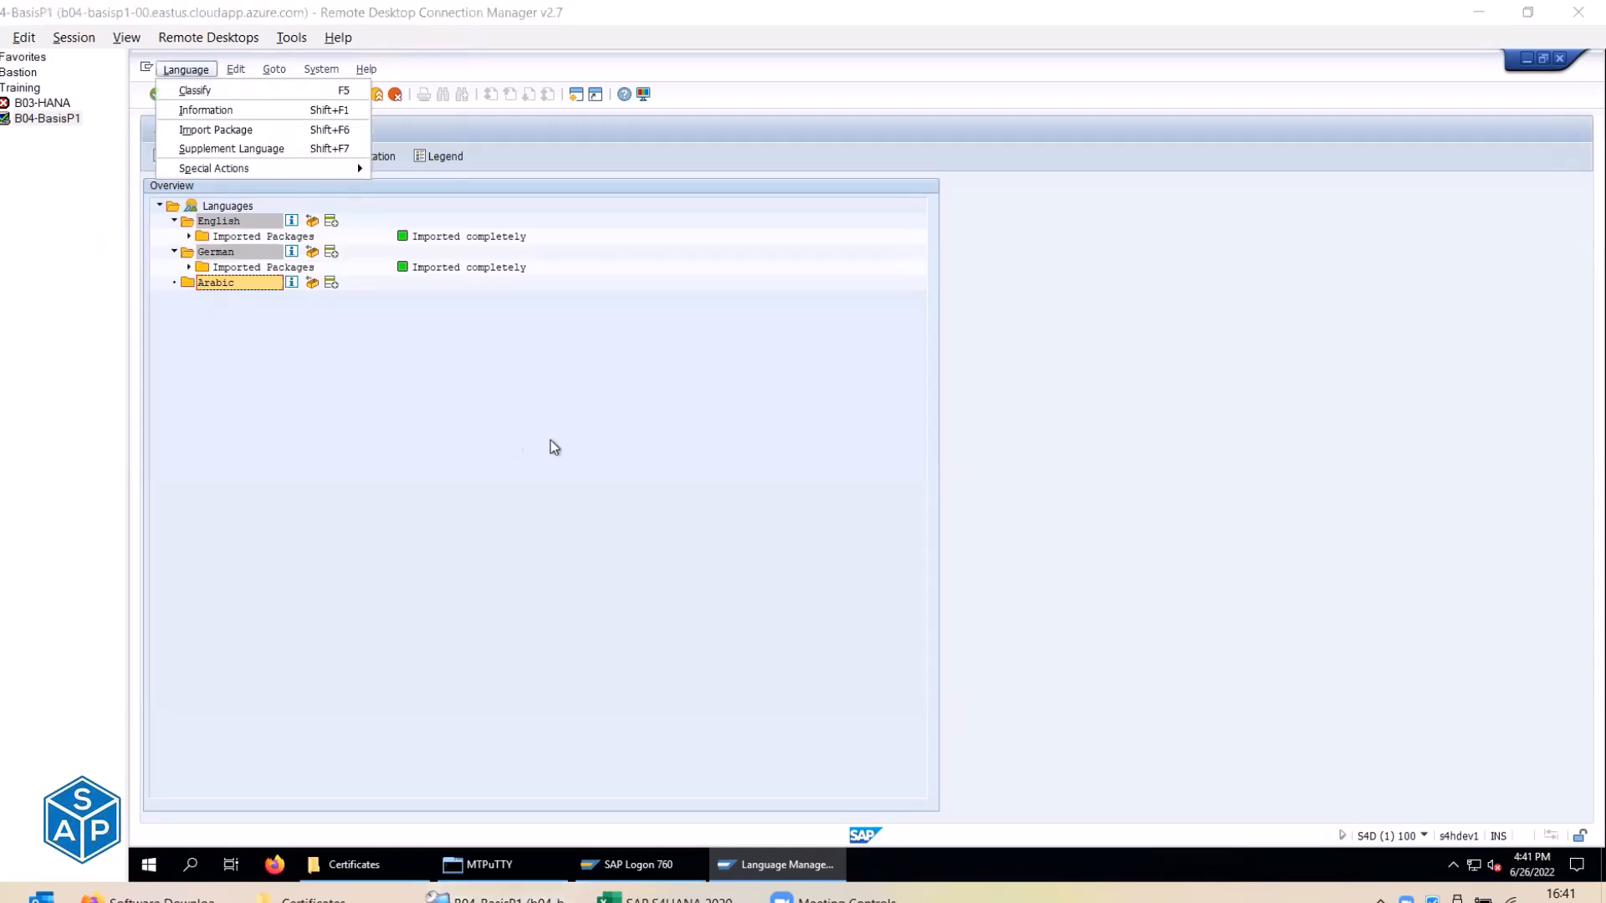
pyautogui.press('Escape')
pyautogui.hotkey('alt', 'Tab')
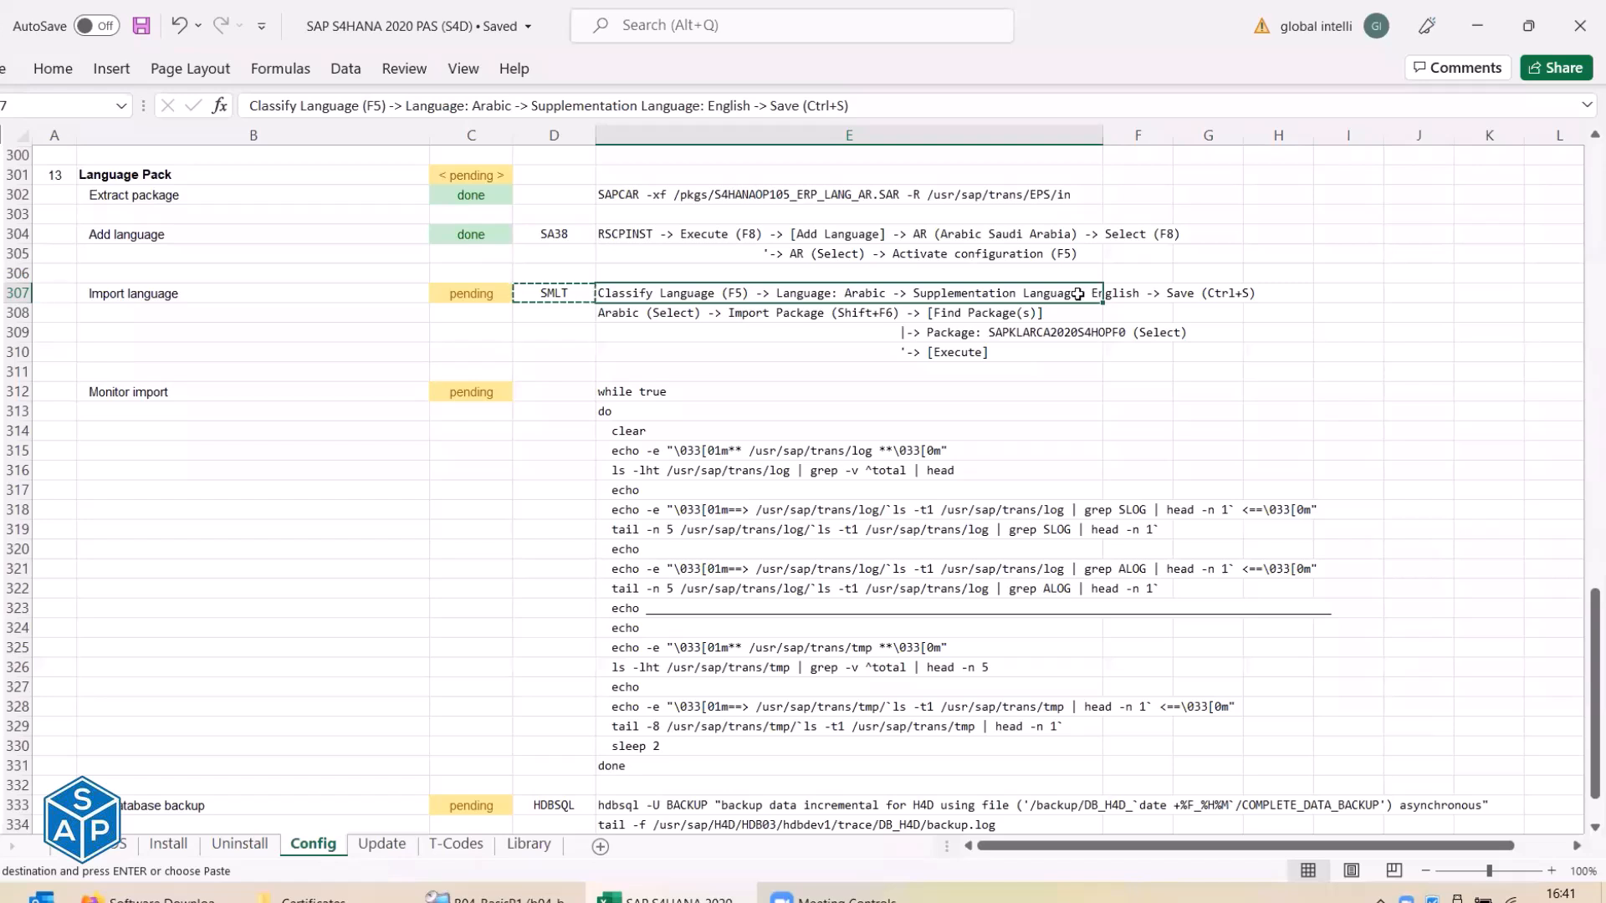
pyautogui.click(637, 311)
pyautogui.hotkey('alt', 'Tab')
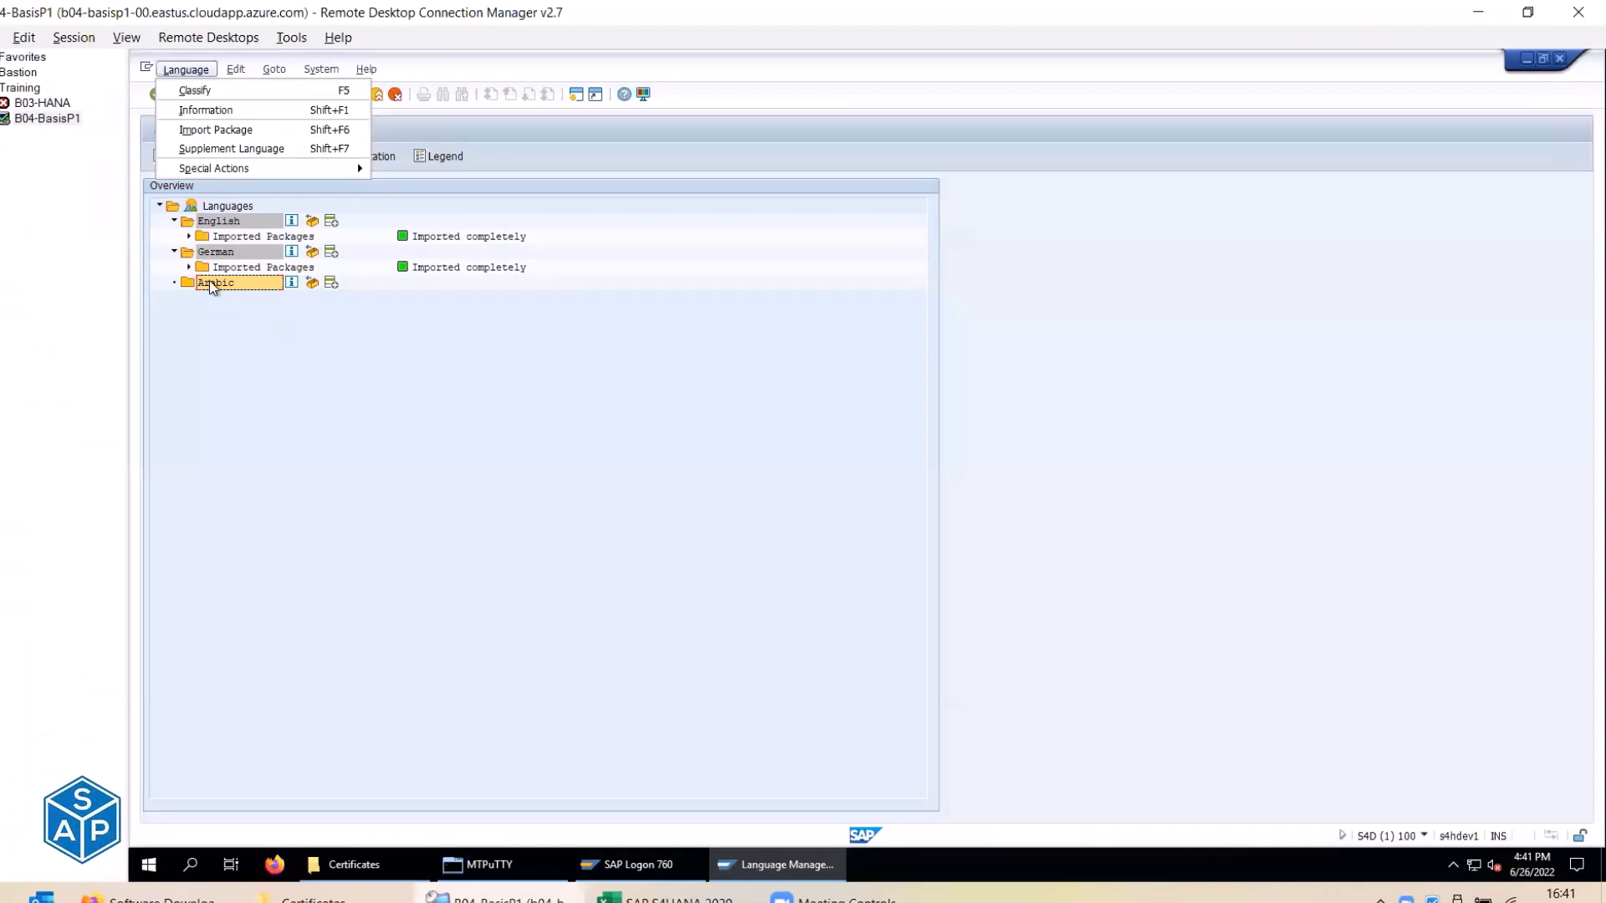
pyautogui.hotkey('alt', 'Tab')
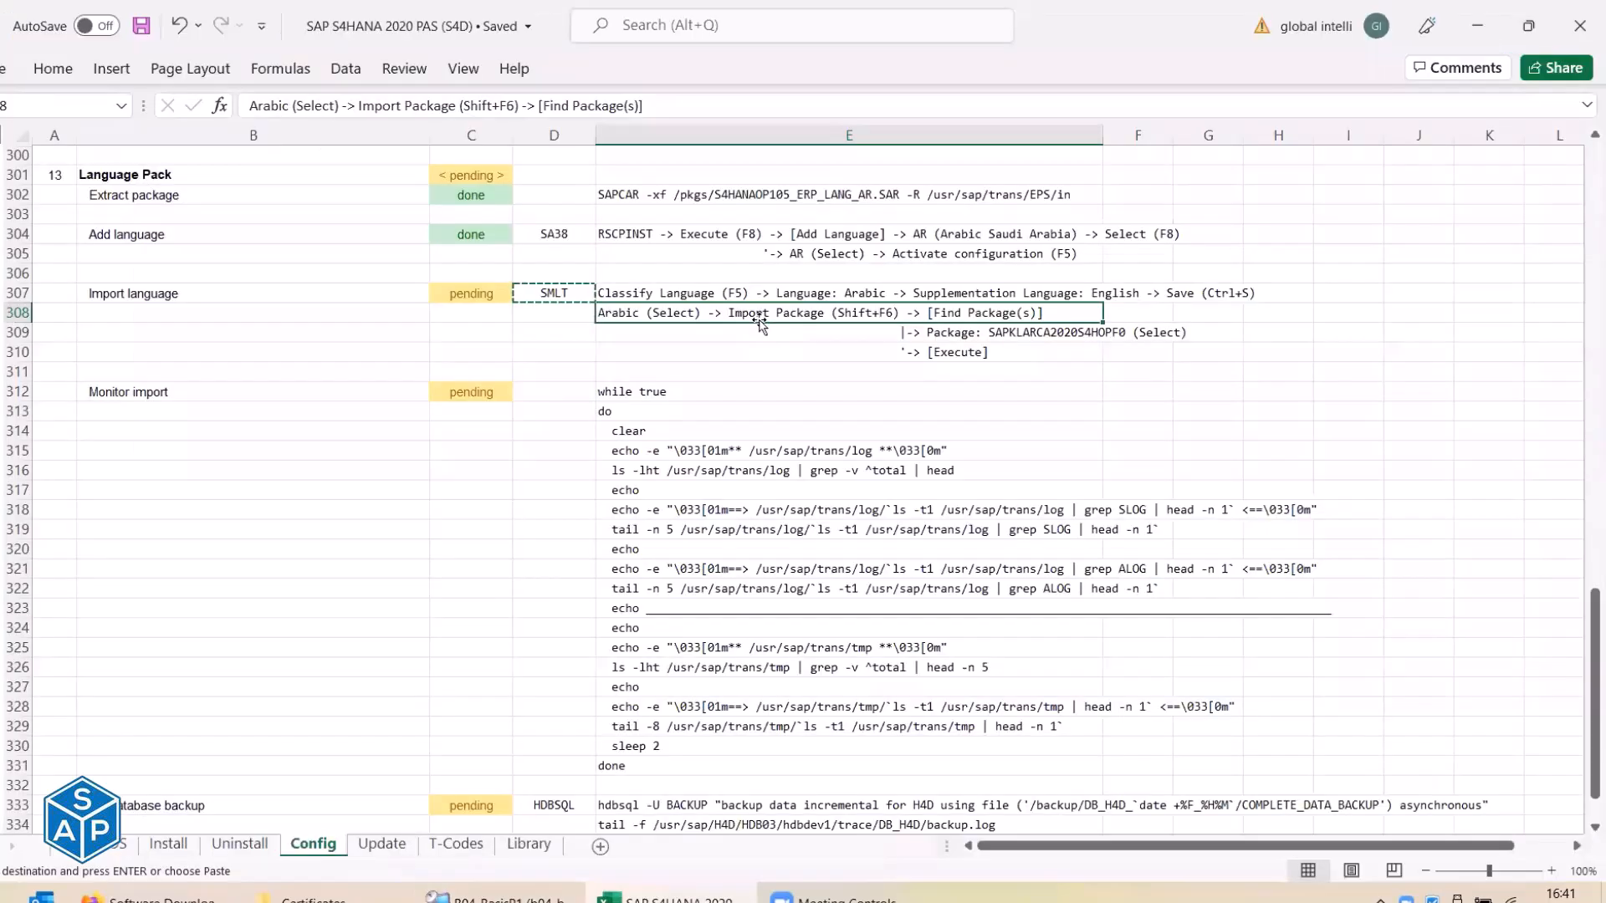
pyautogui.hotkey('alt', 'Tab')
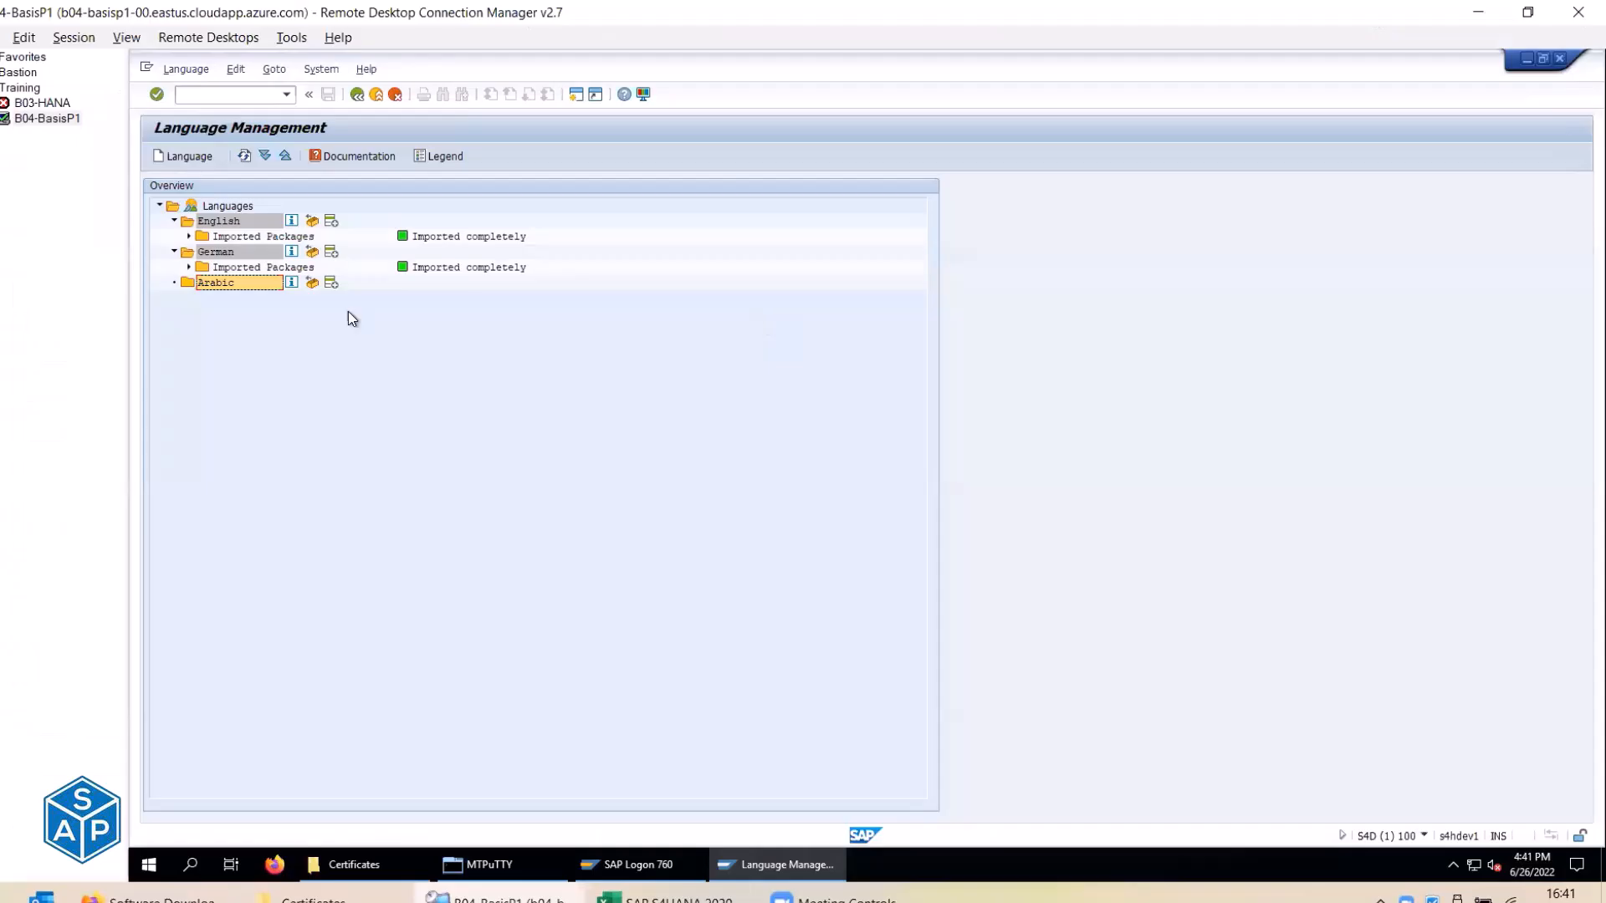
pyautogui.click(311, 285)
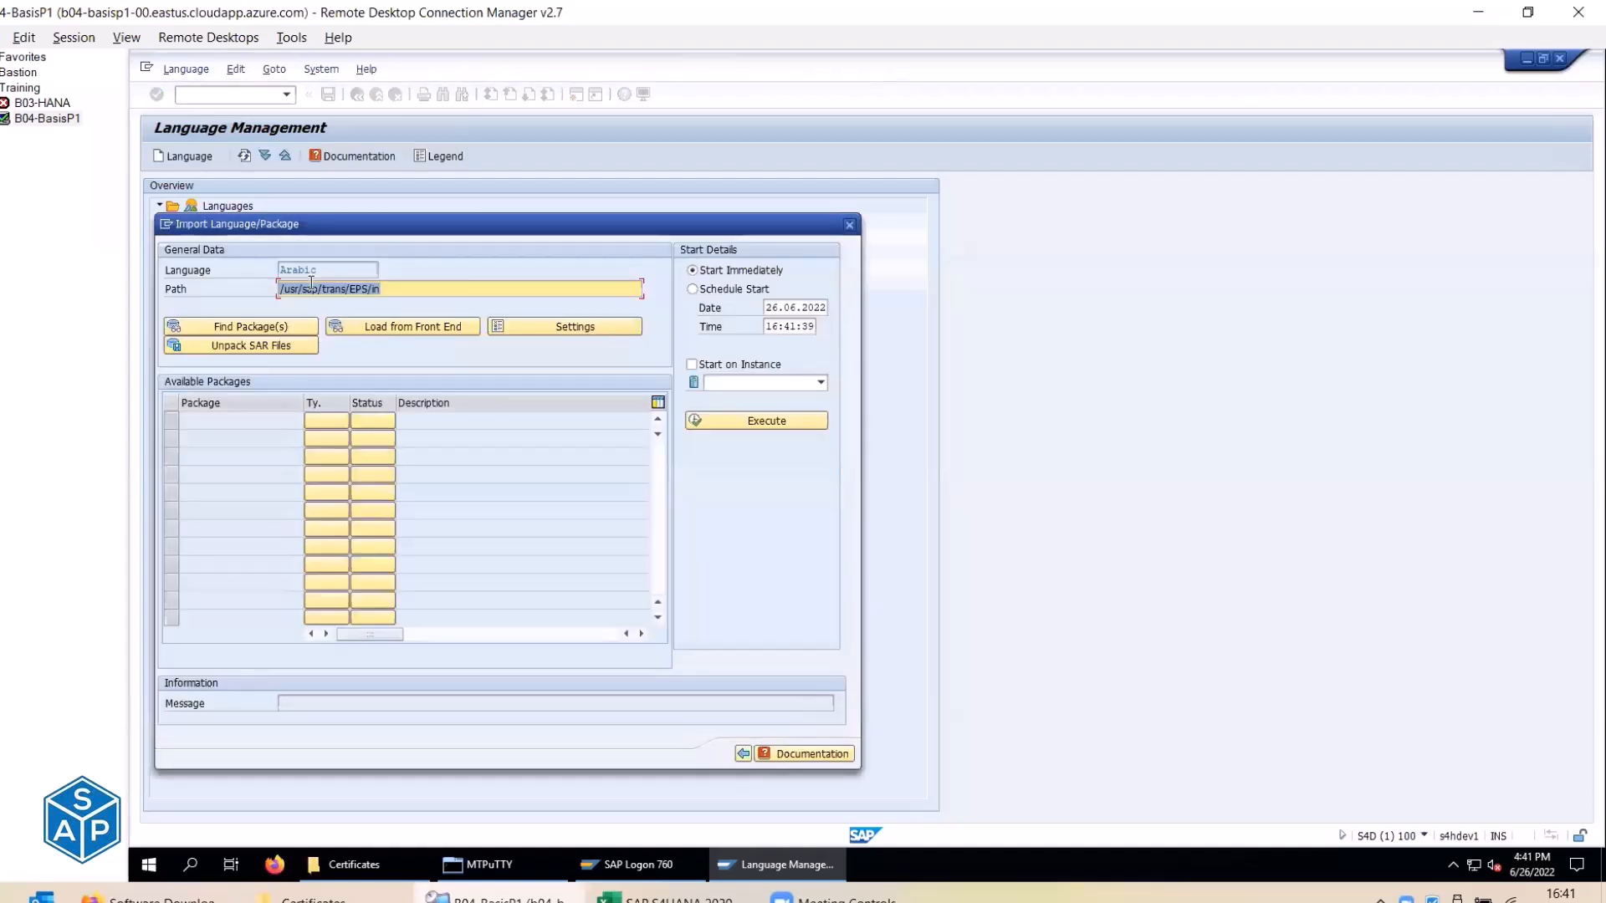
# Search for the available Arabic language packages and highlight the listed package name.
pyautogui.hotkey('alt', 'Tab')
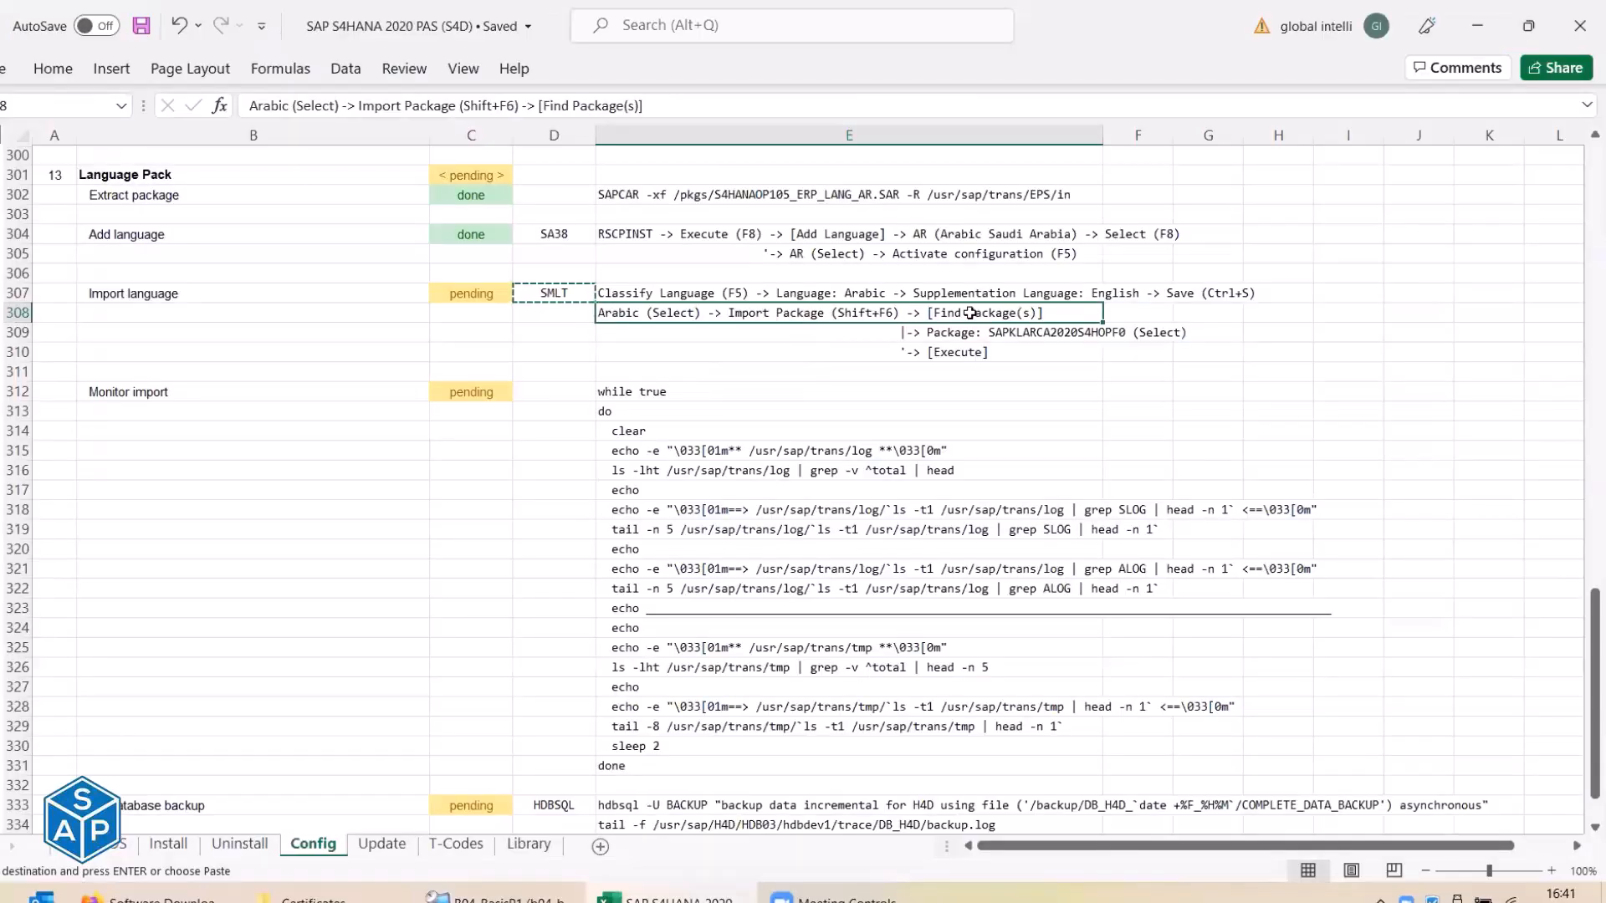
pyautogui.hotkey('alt', 'Tab')
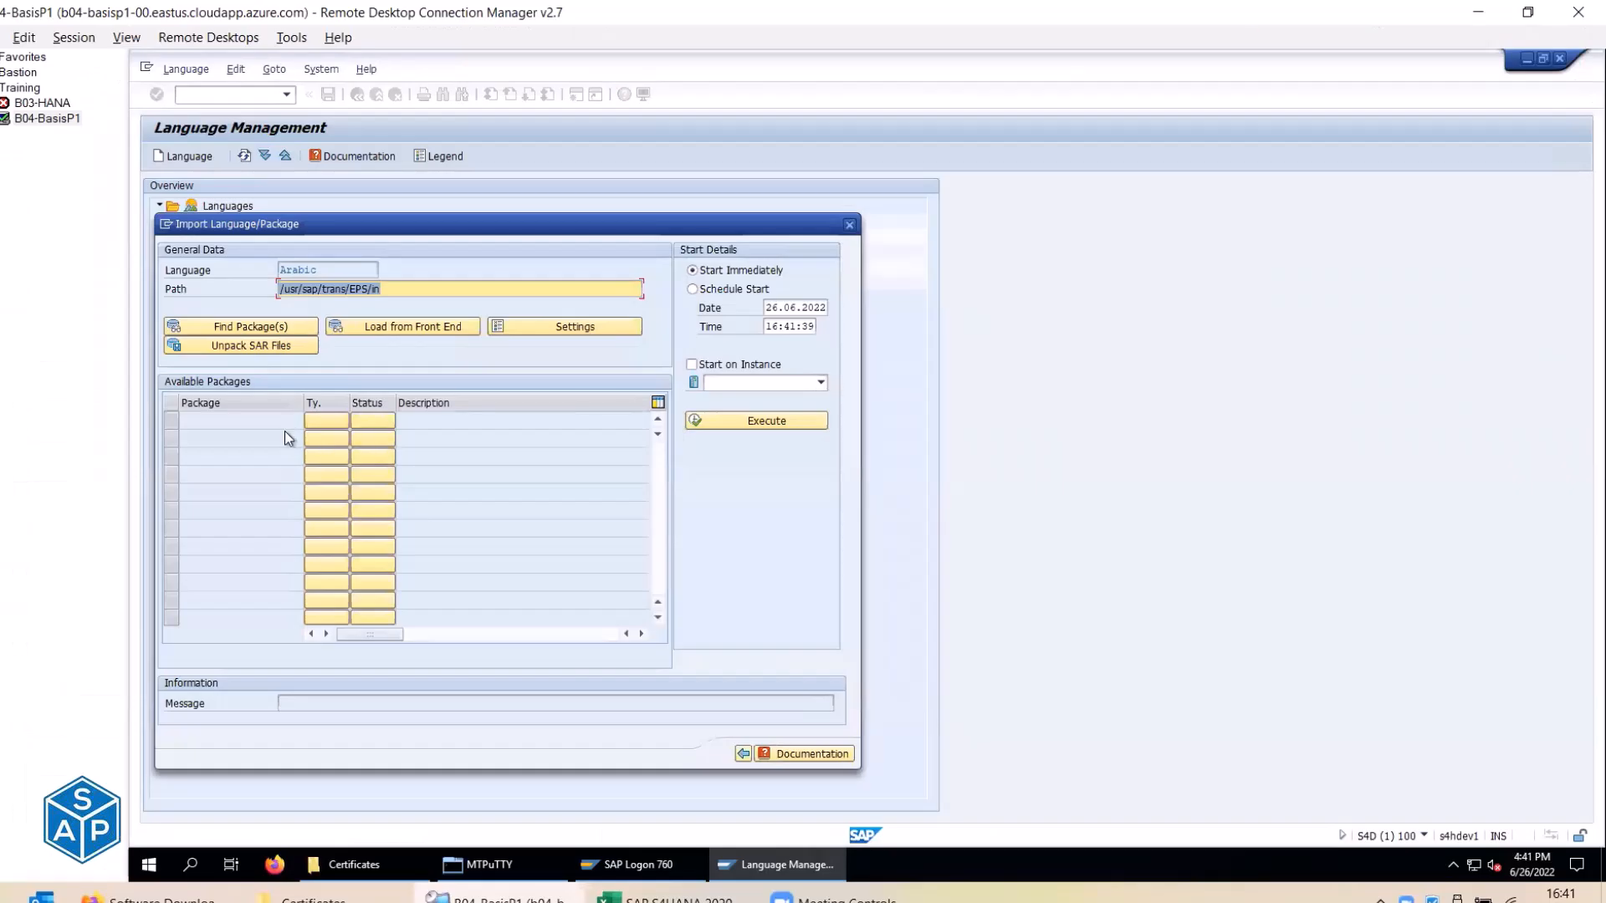
pyautogui.click(256, 327)
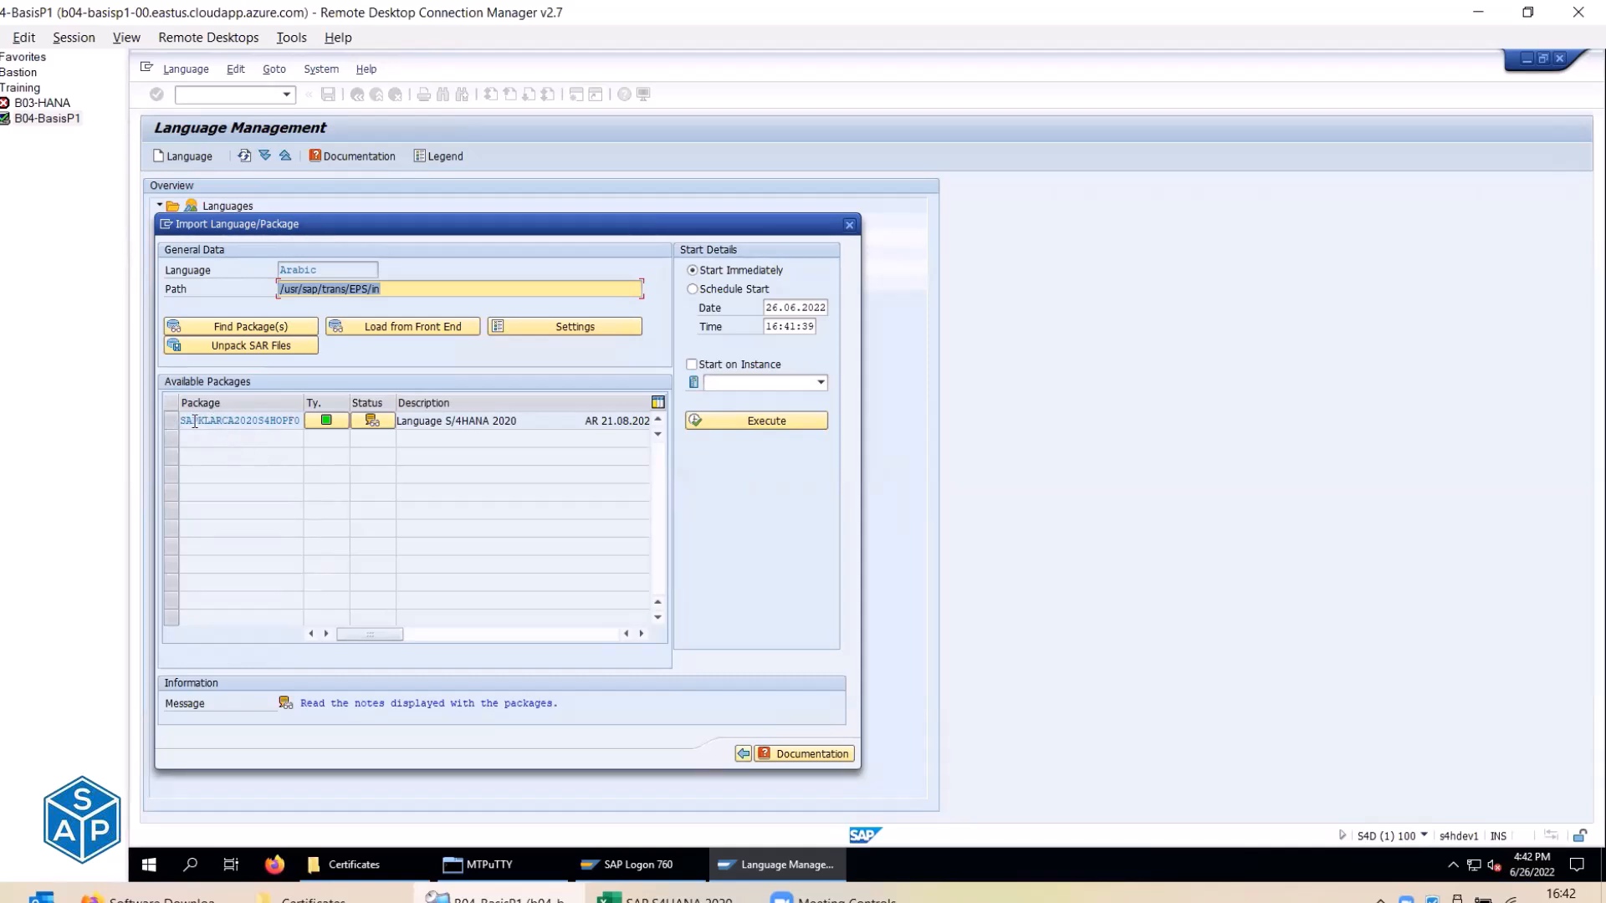
pyautogui.moveTo(199, 422); pyautogui.dragTo(290, 426)
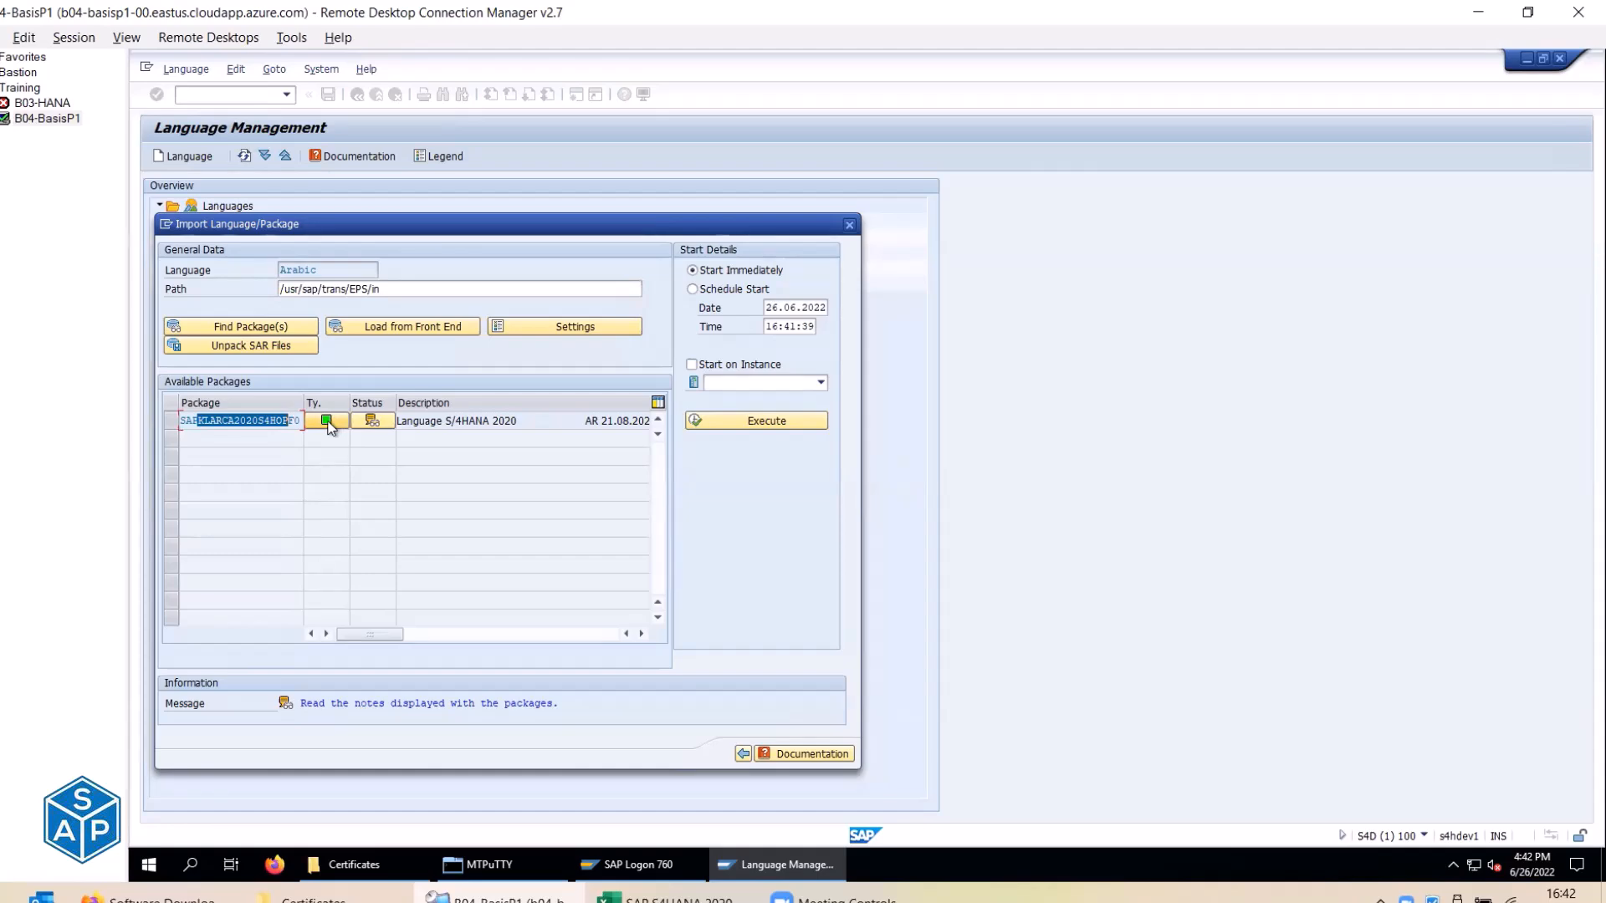
# Select package SAPKLARCA2020S4HOPF0, following checklist steps in cells E309 and E310.
pyautogui.hotkey('alt', 'Tab')
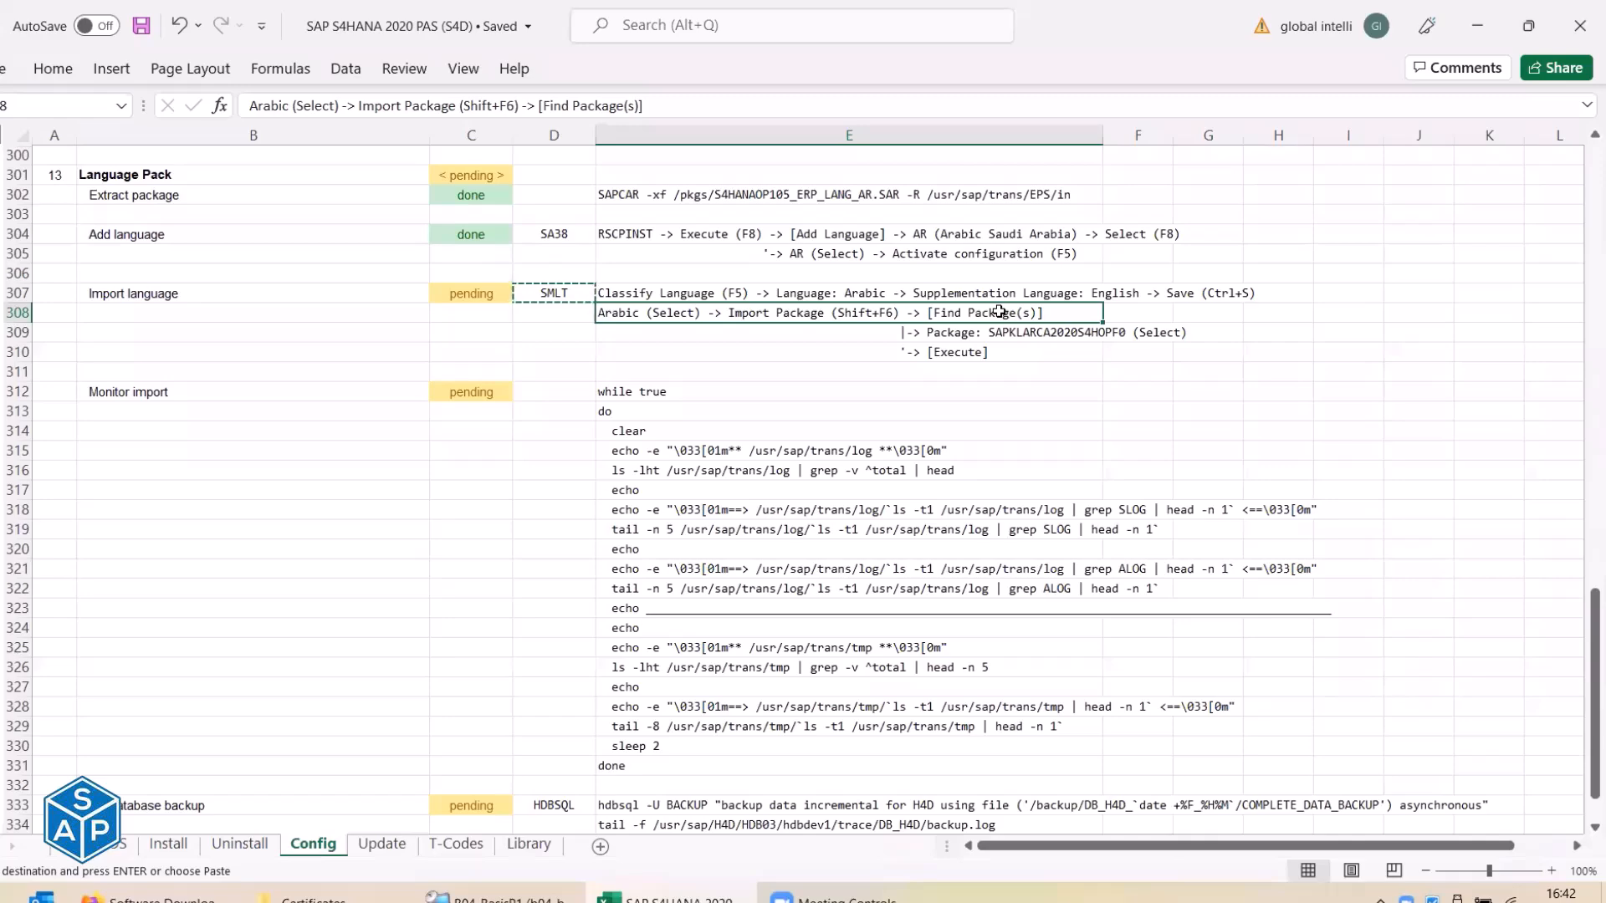
pyautogui.click(982, 332)
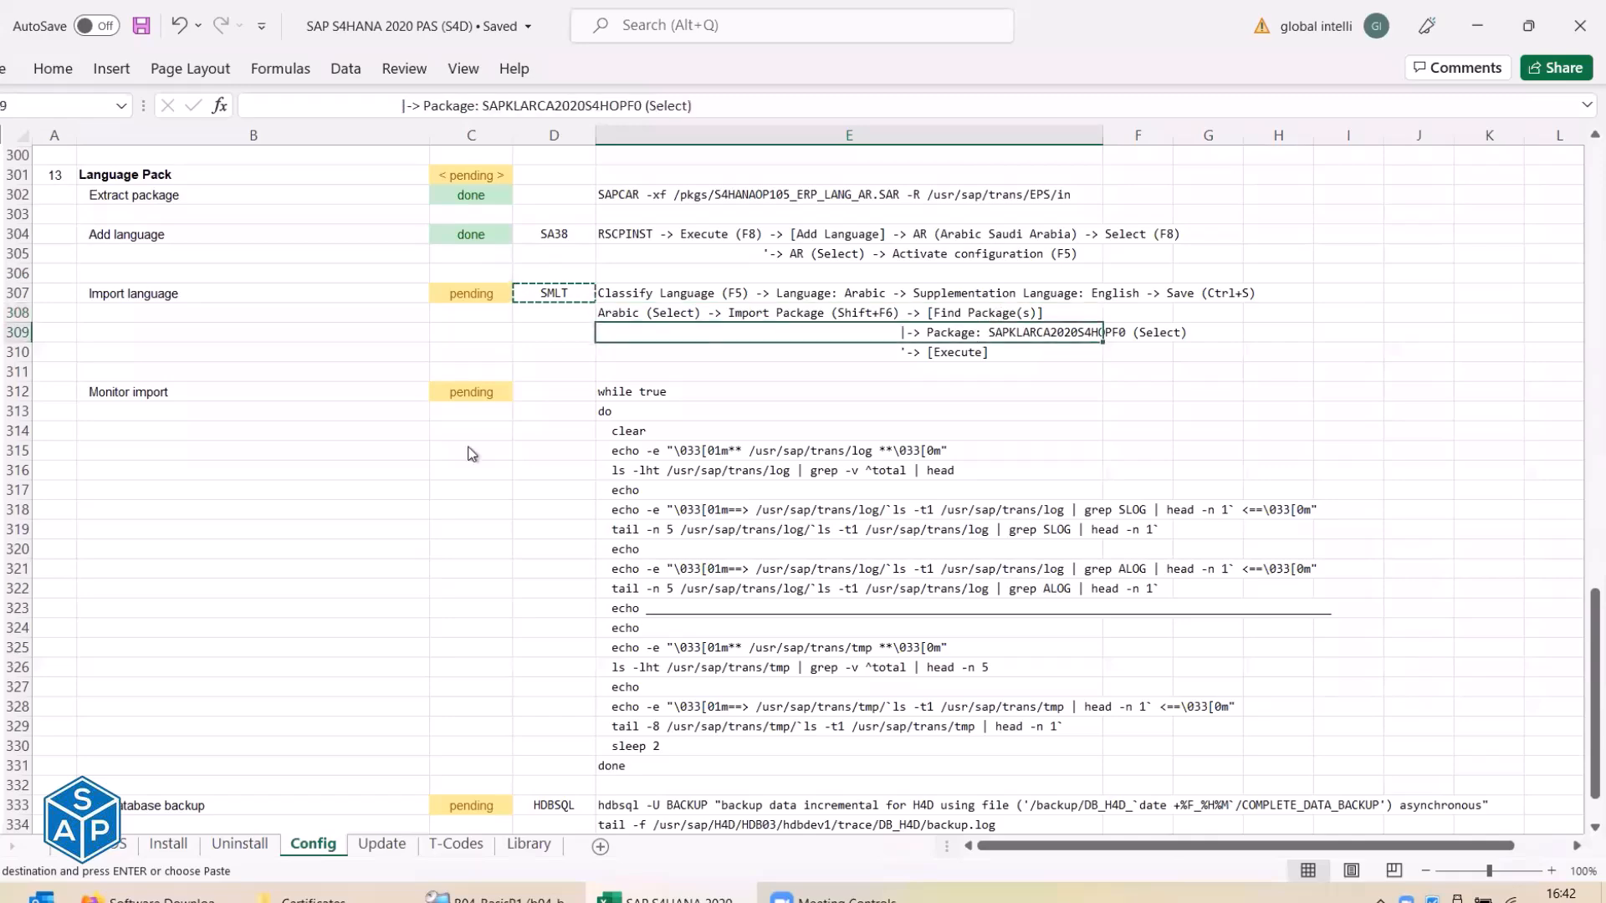
pyautogui.hotkey('alt', 'Tab')
pyautogui.click(168, 419)
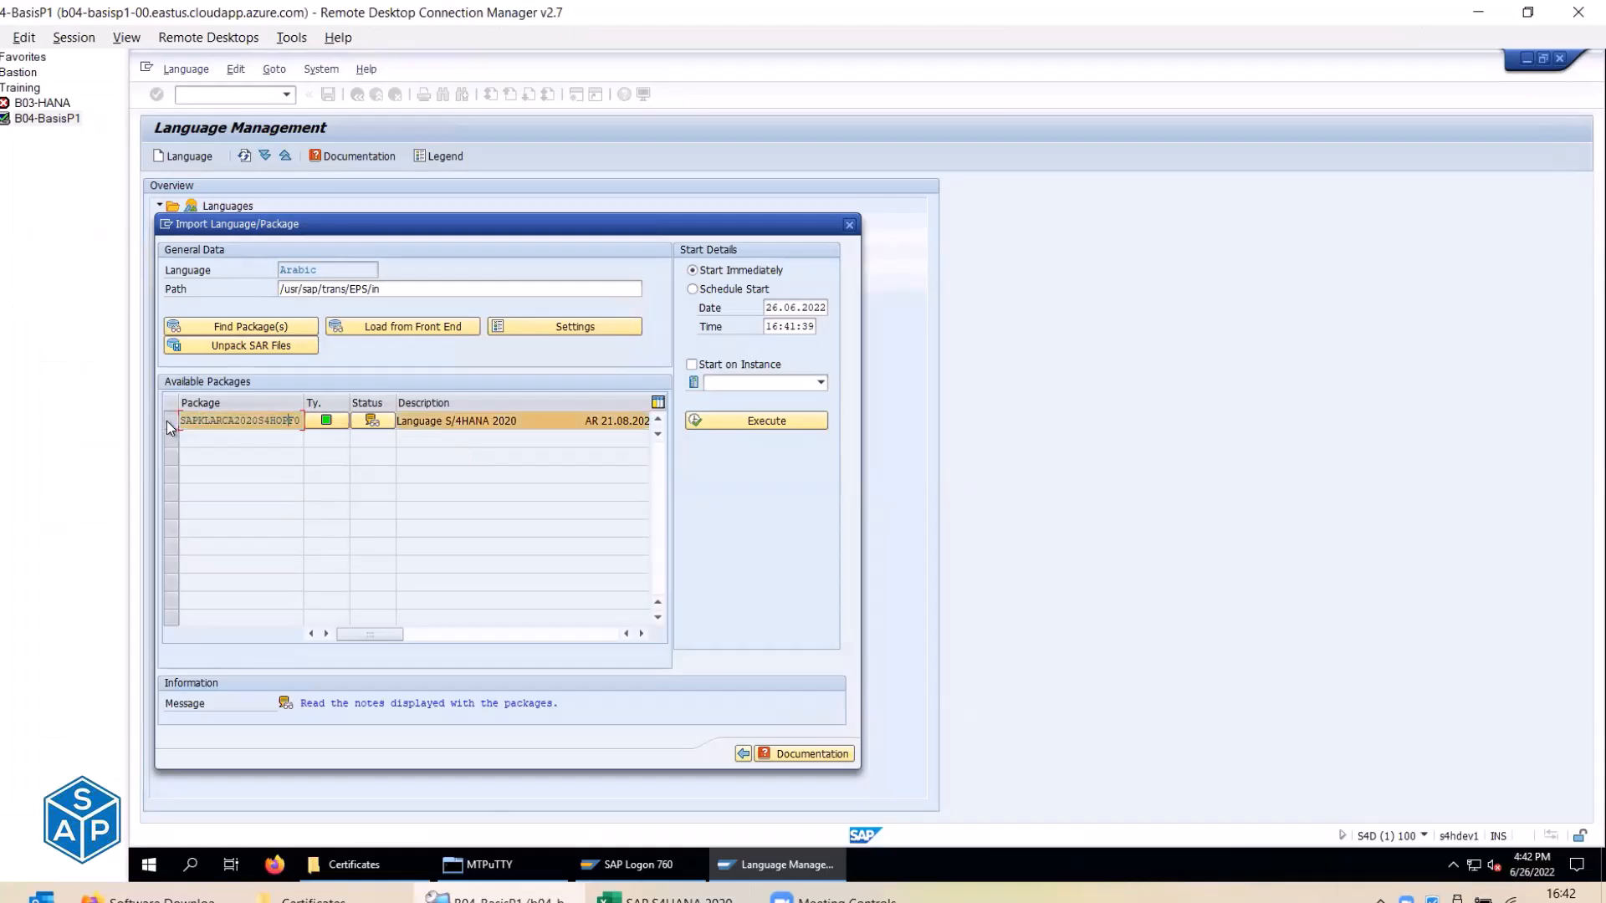
pyautogui.hotkey('alt', 'Tab')
pyautogui.click(949, 352)
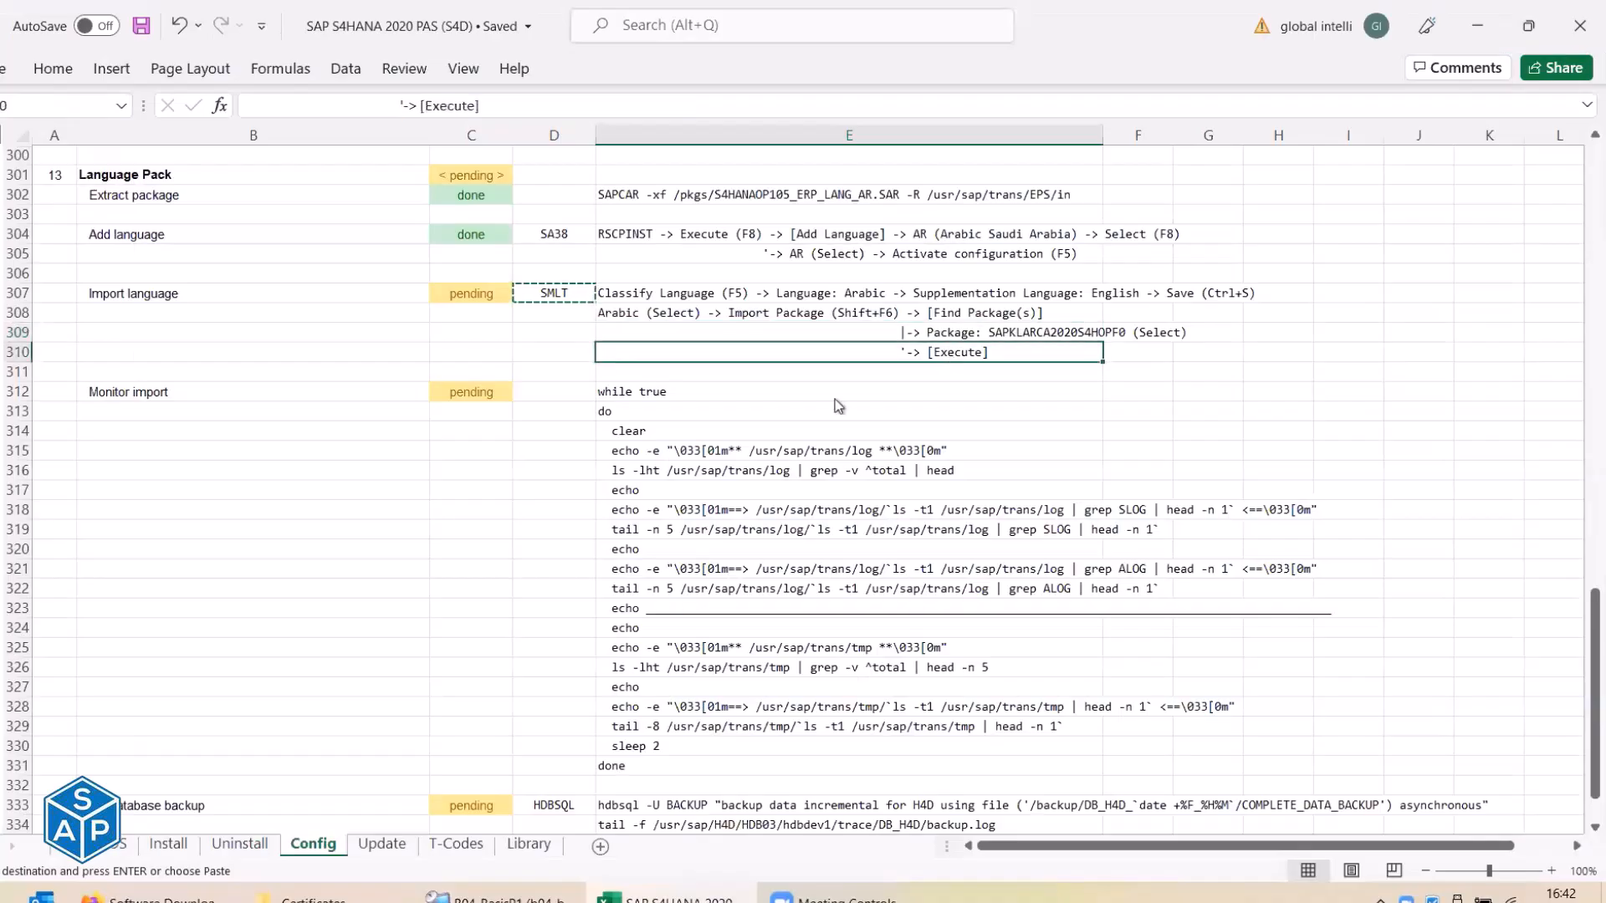
pyautogui.hotkey('alt', 'Tab')
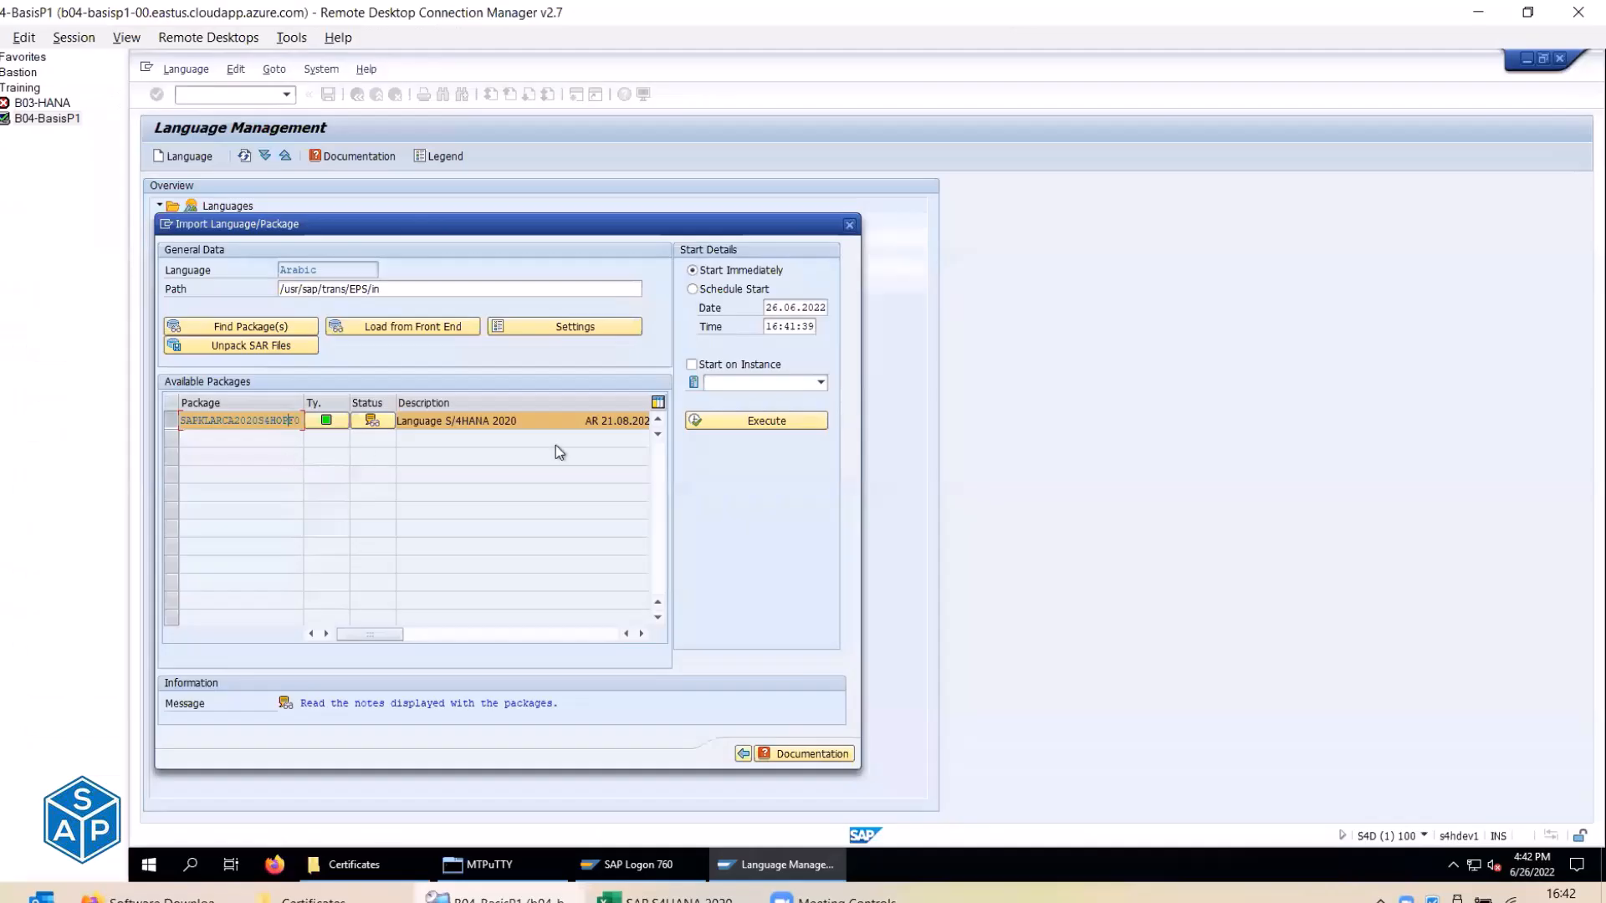
# Execute the import, confirm with Yes, acknowledge the Import scheduled message and close the dialog.
pyautogui.click(756, 421)
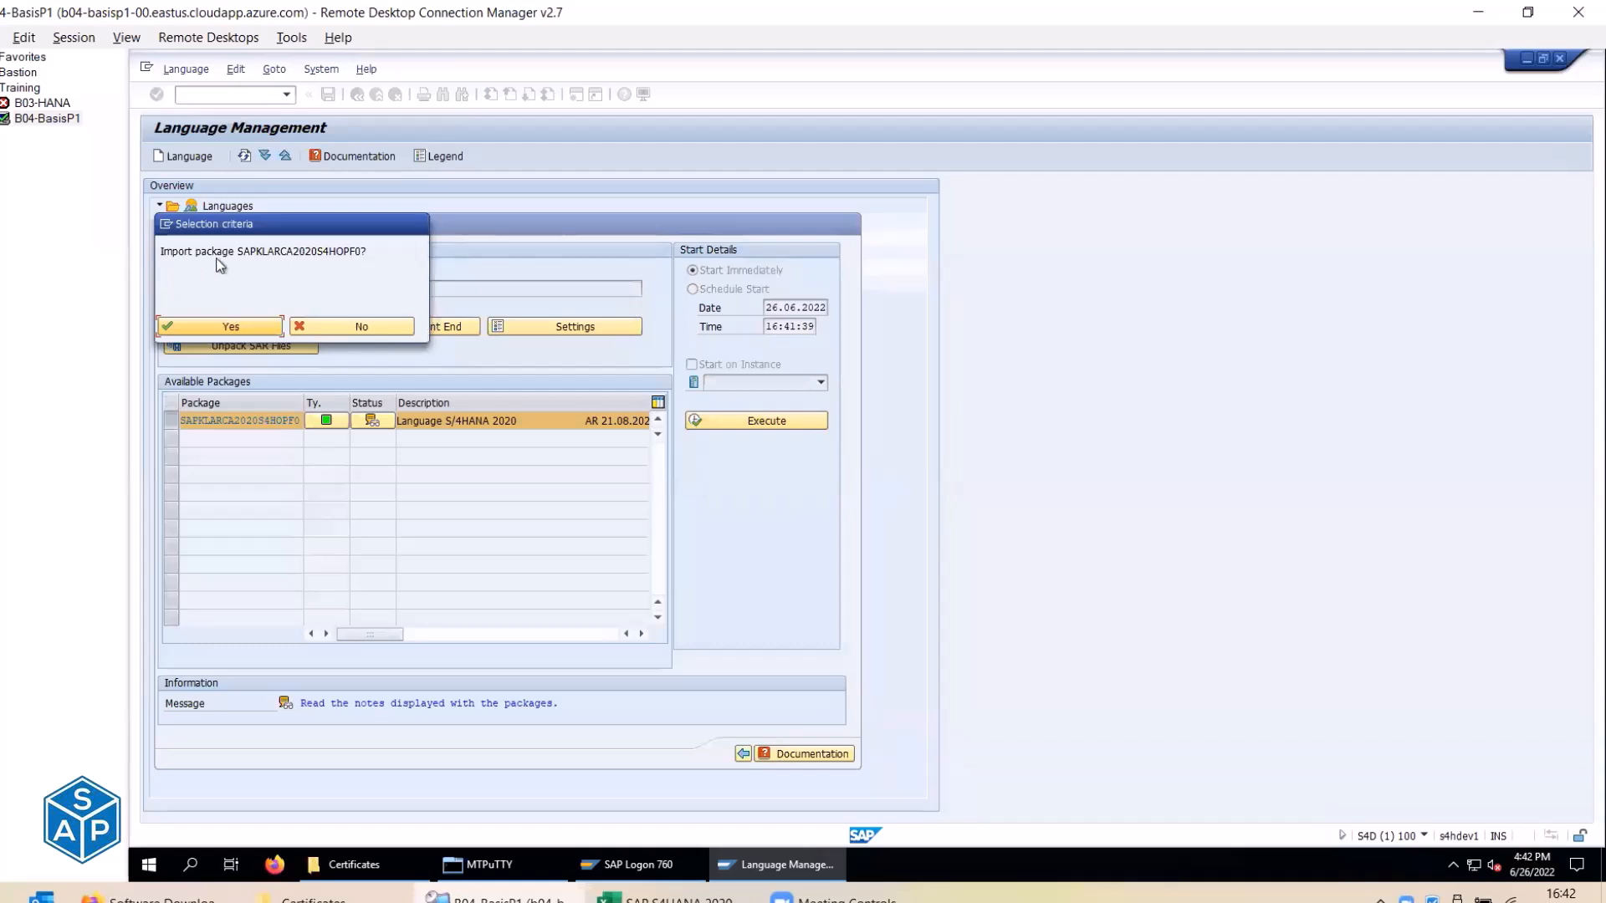
pyautogui.click(220, 328)
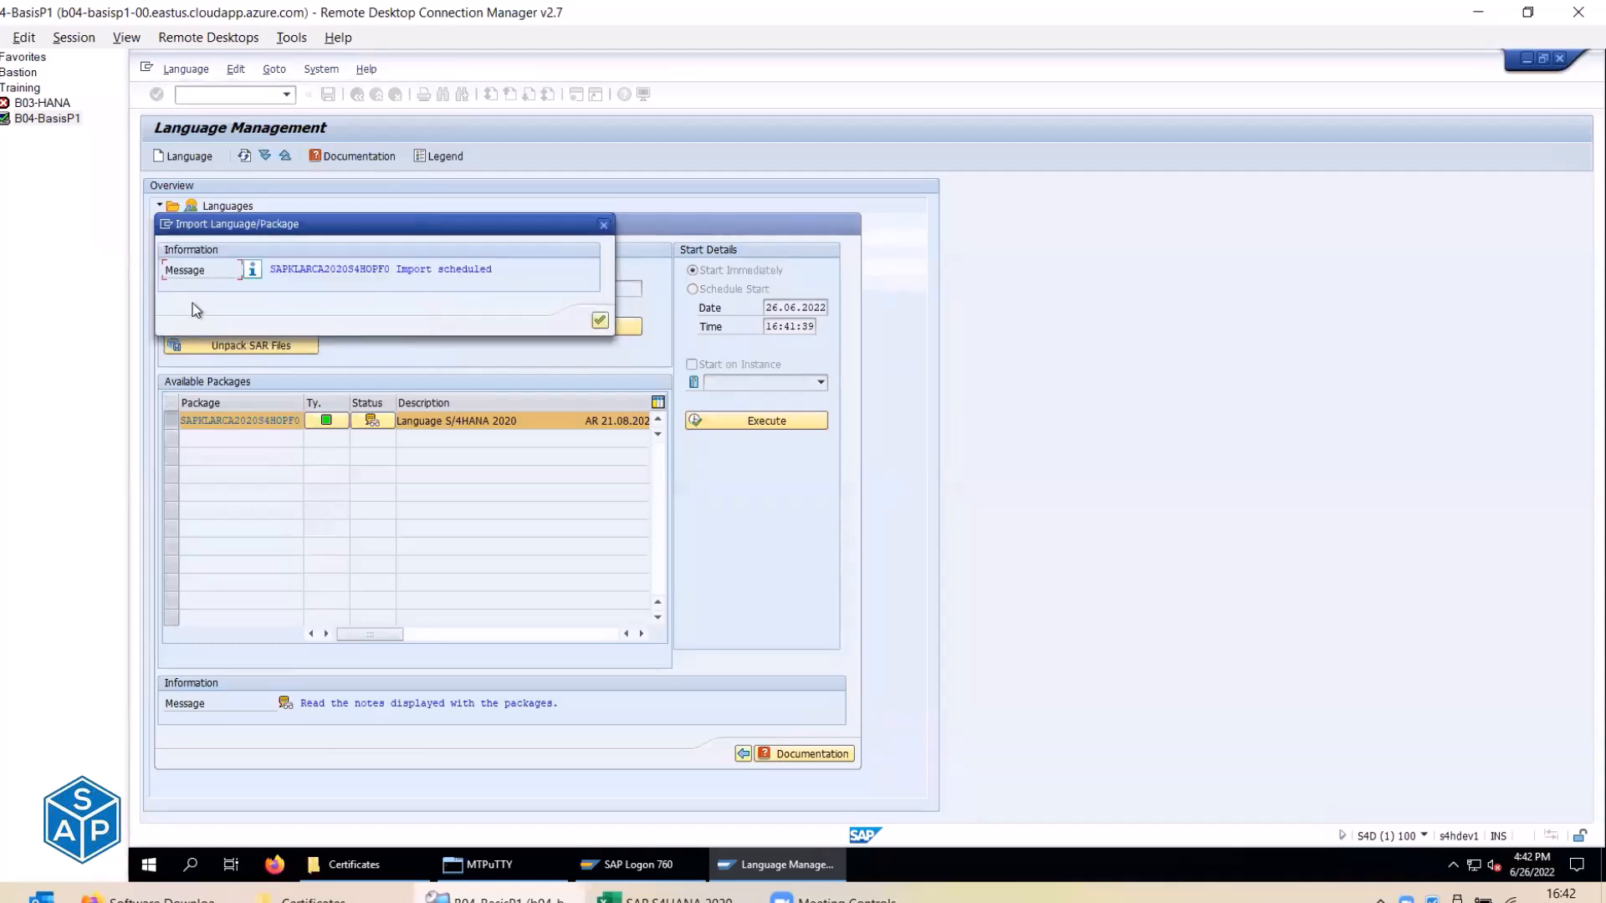
pyautogui.click(293, 271)
pyautogui.click(600, 321)
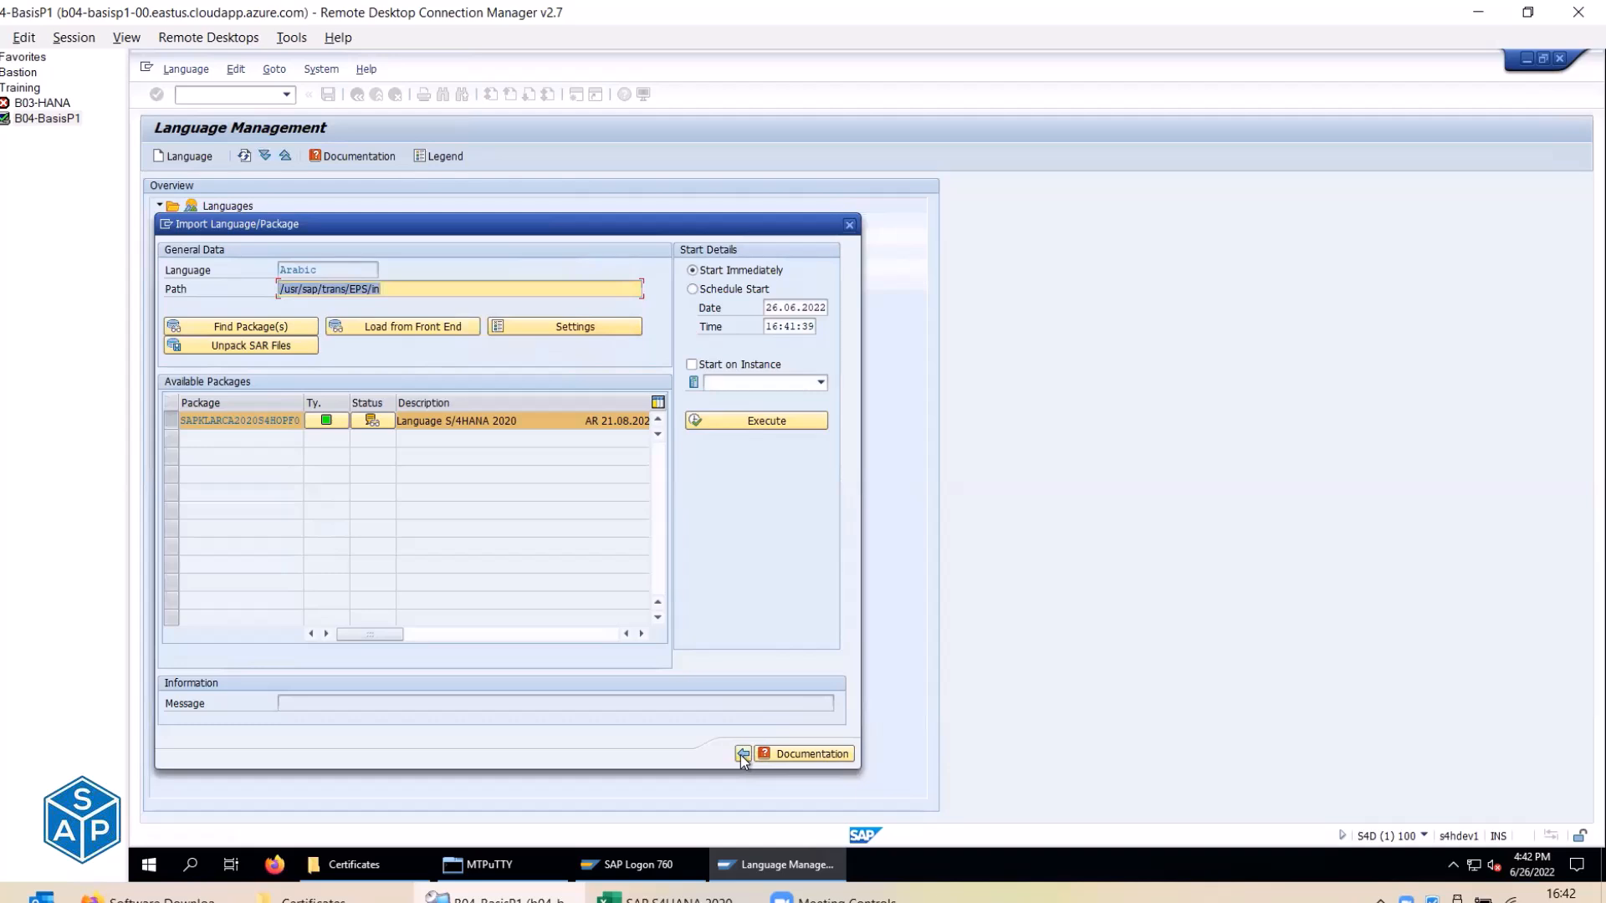
pyautogui.click(745, 753)
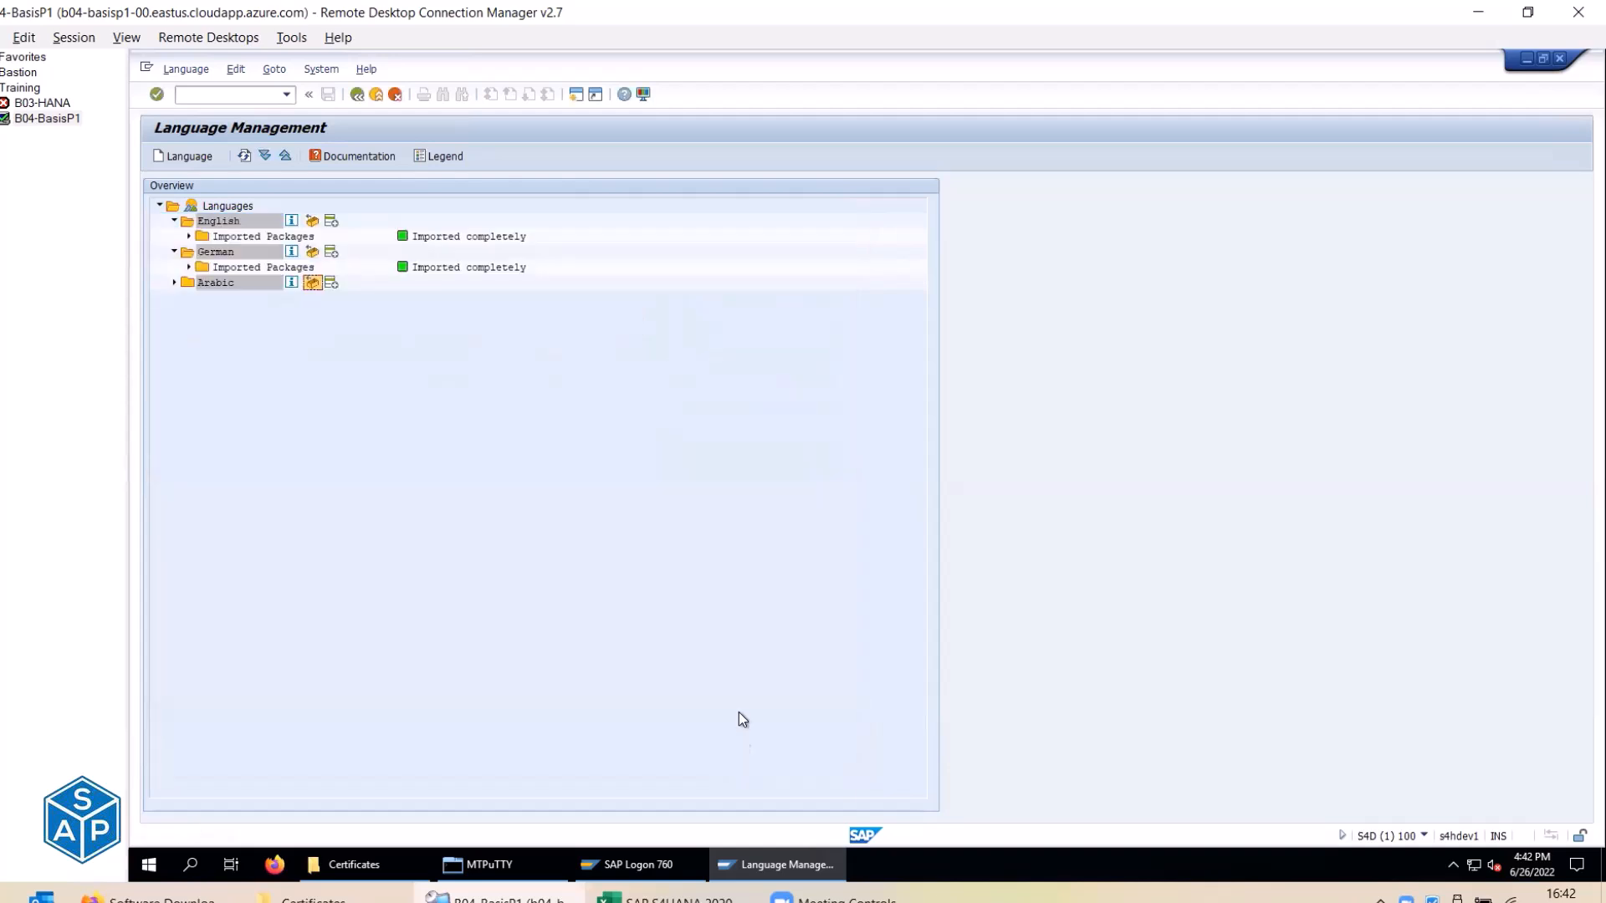
# Expand Arabic's imported packages and view the transport logs for SAPKLARCA2020S4HOPF0.
pyautogui.click(175, 282)
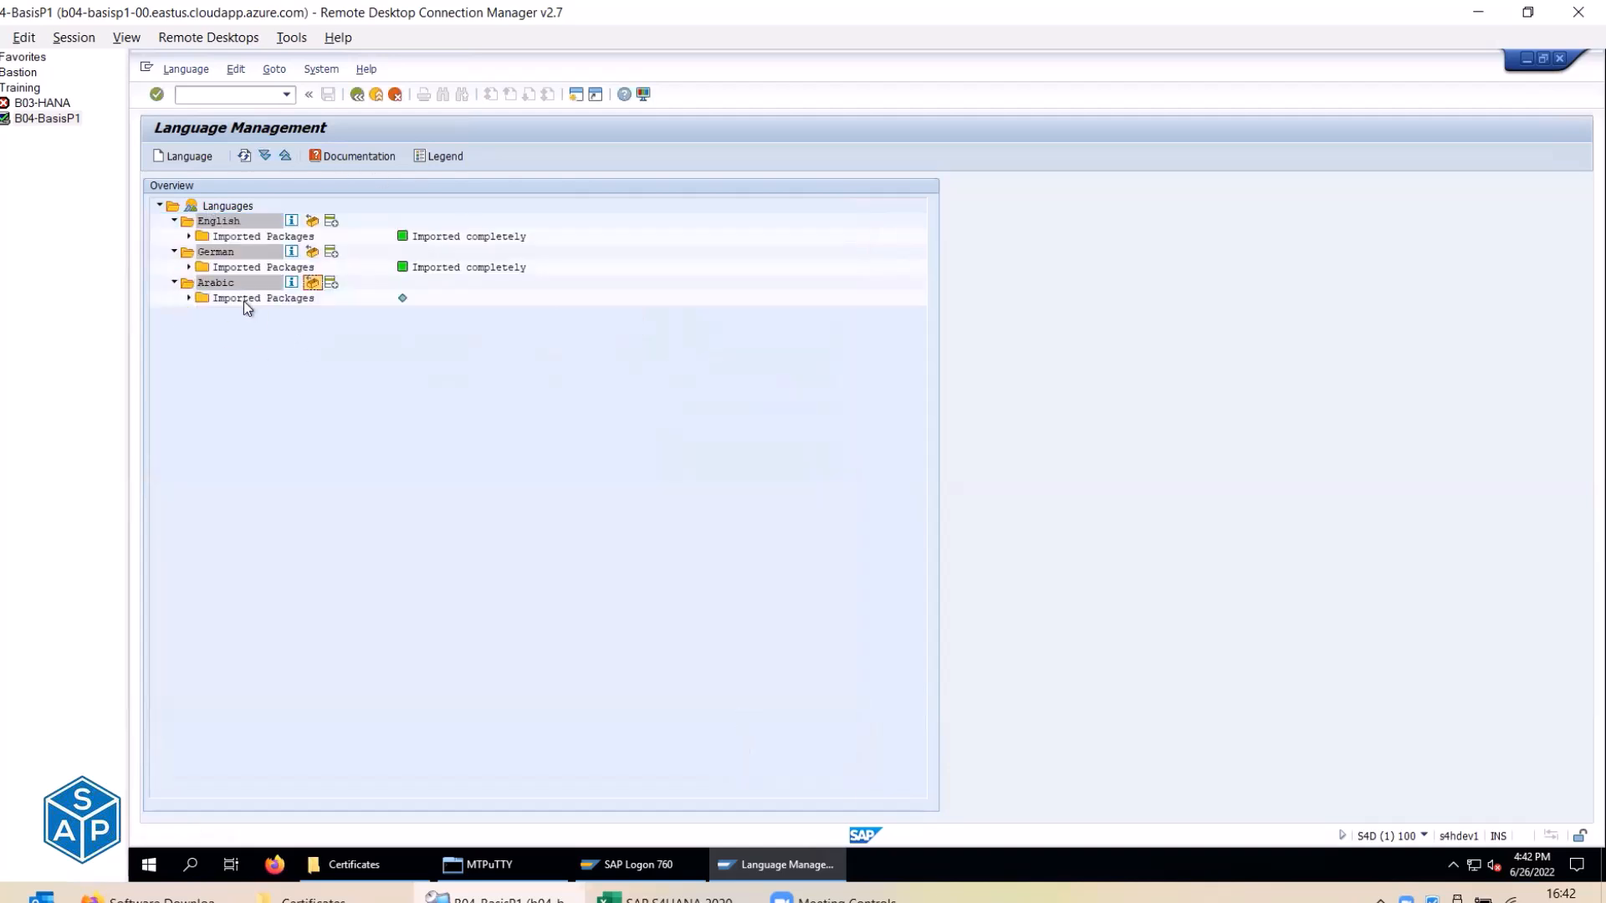
pyautogui.click(243, 299)
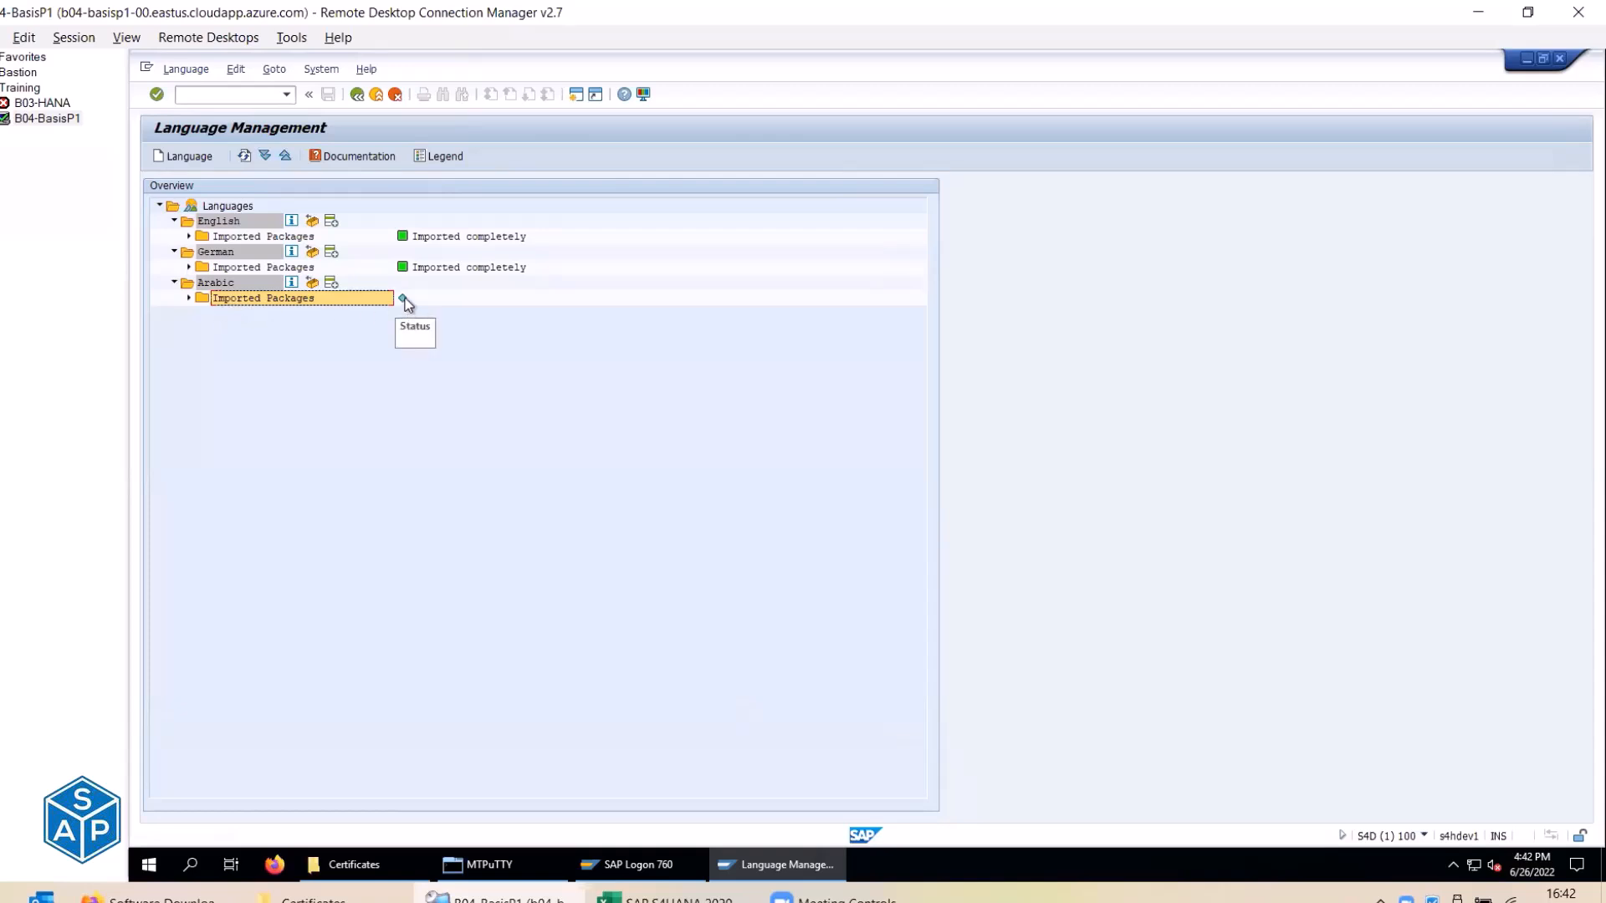
pyautogui.click(189, 299)
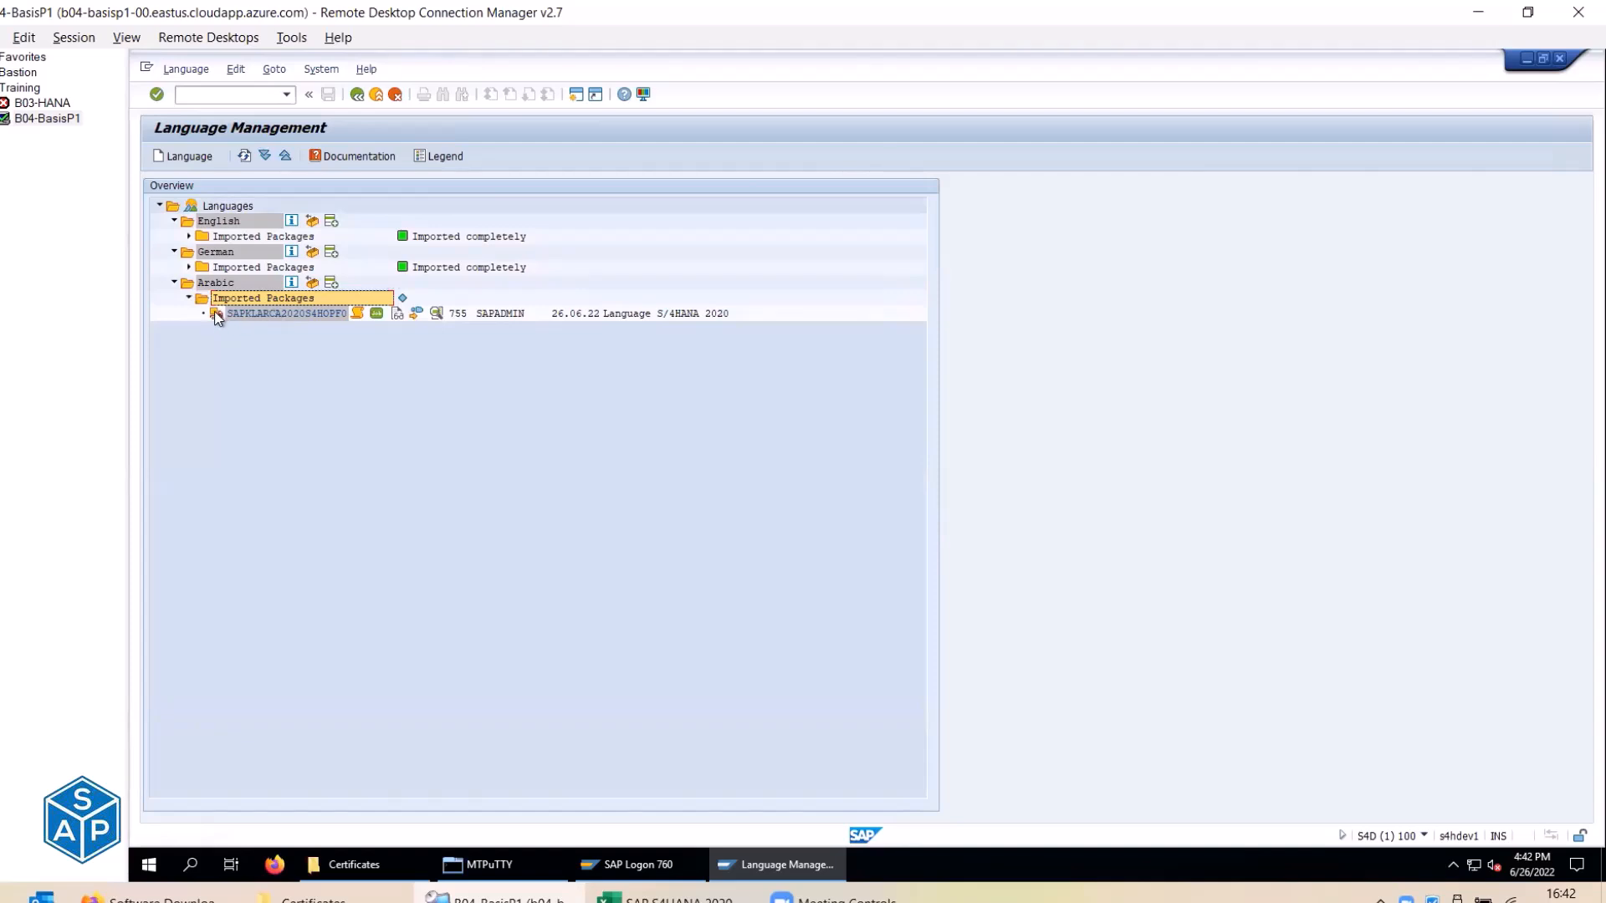
pyautogui.click(358, 316)
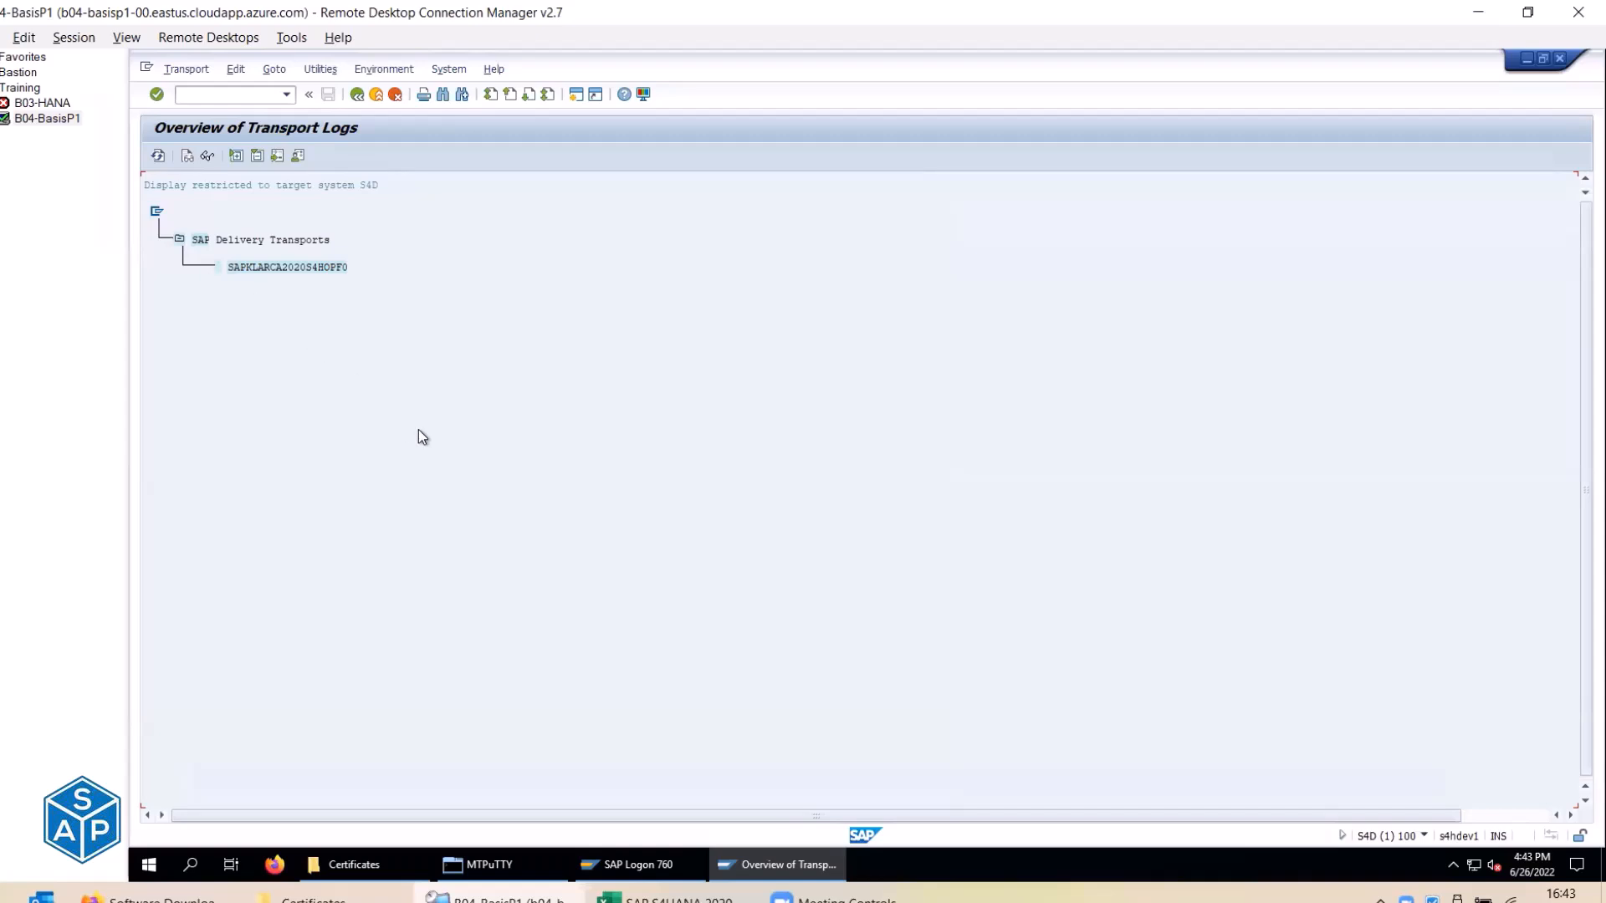
pyautogui.click(357, 93)
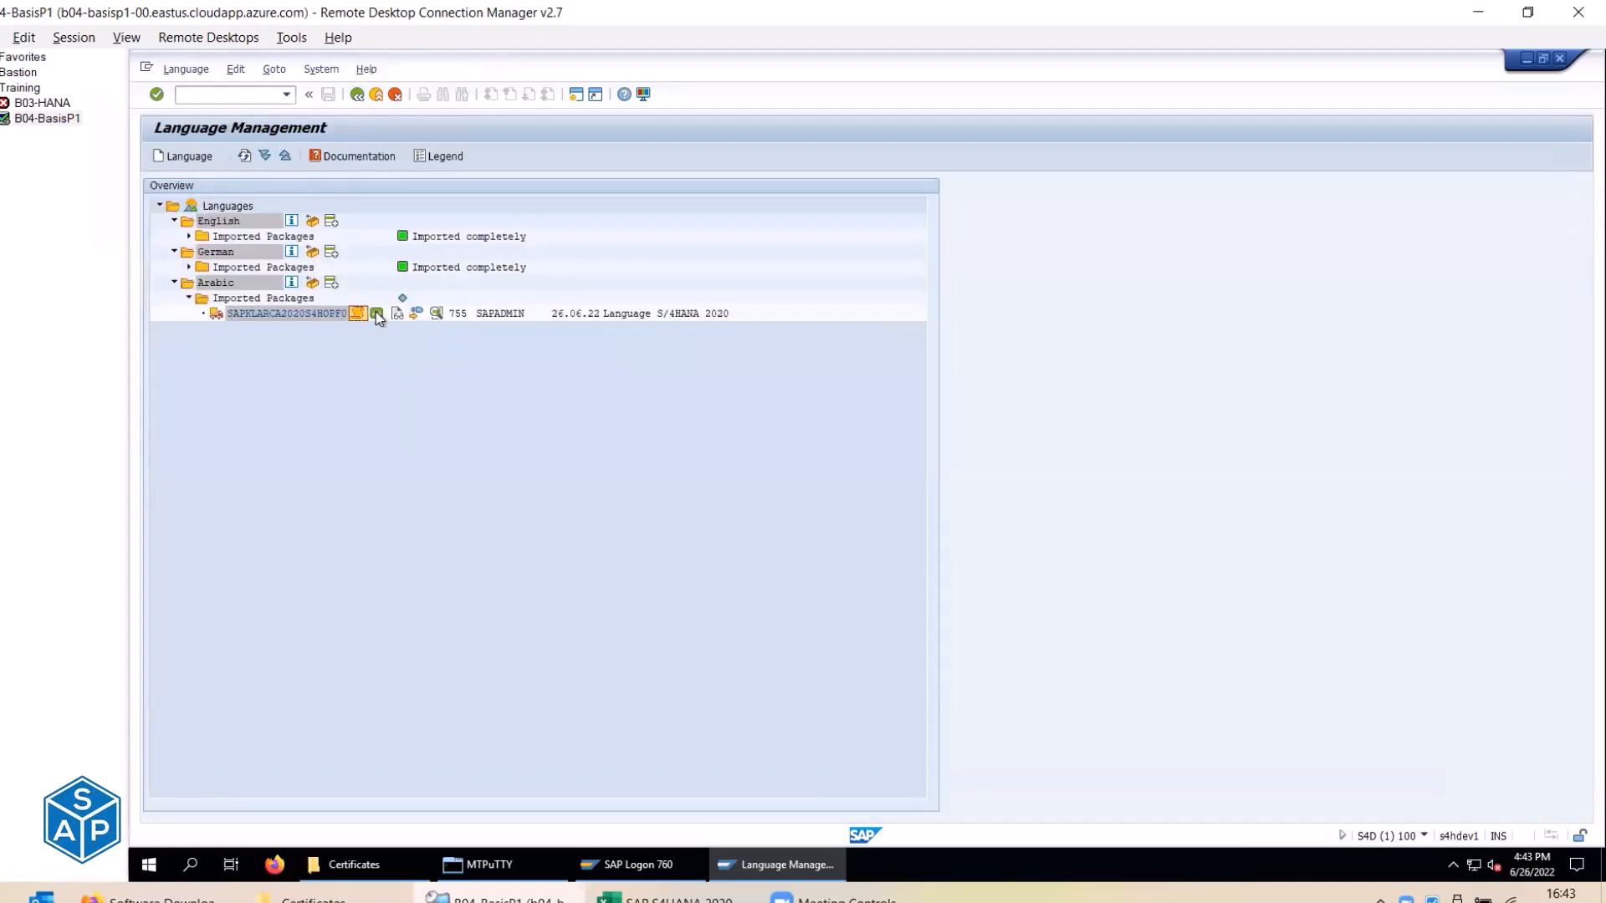
# Open the import job's details and verify its job log ends with Job finished.
pyautogui.click(376, 315)
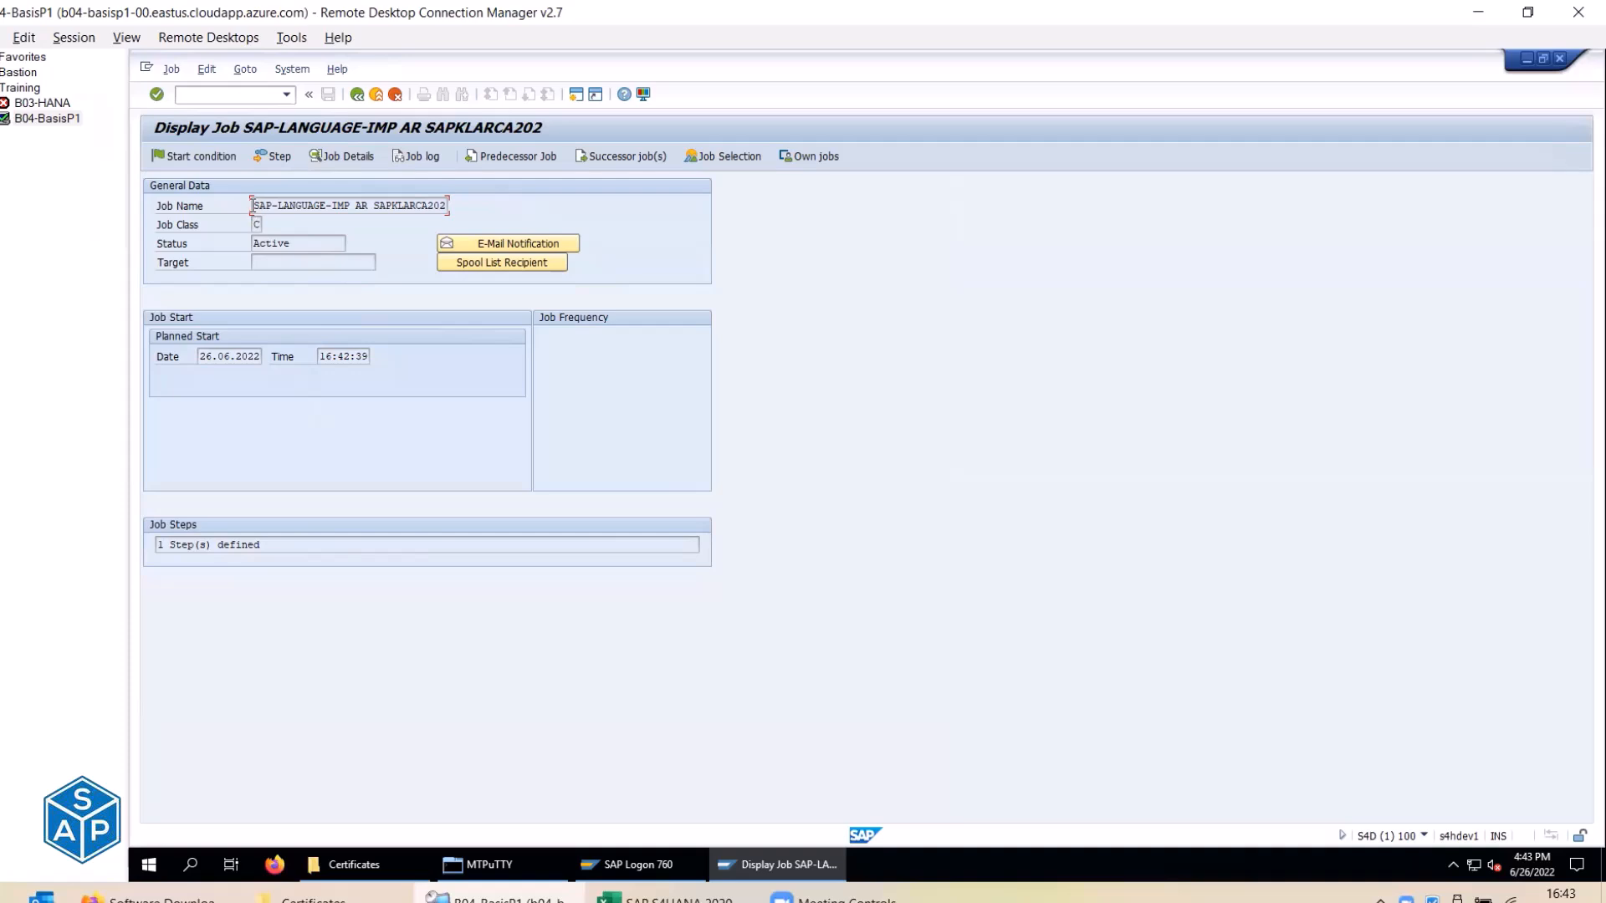
pyautogui.moveTo(252, 204); pyautogui.dragTo(444, 208)
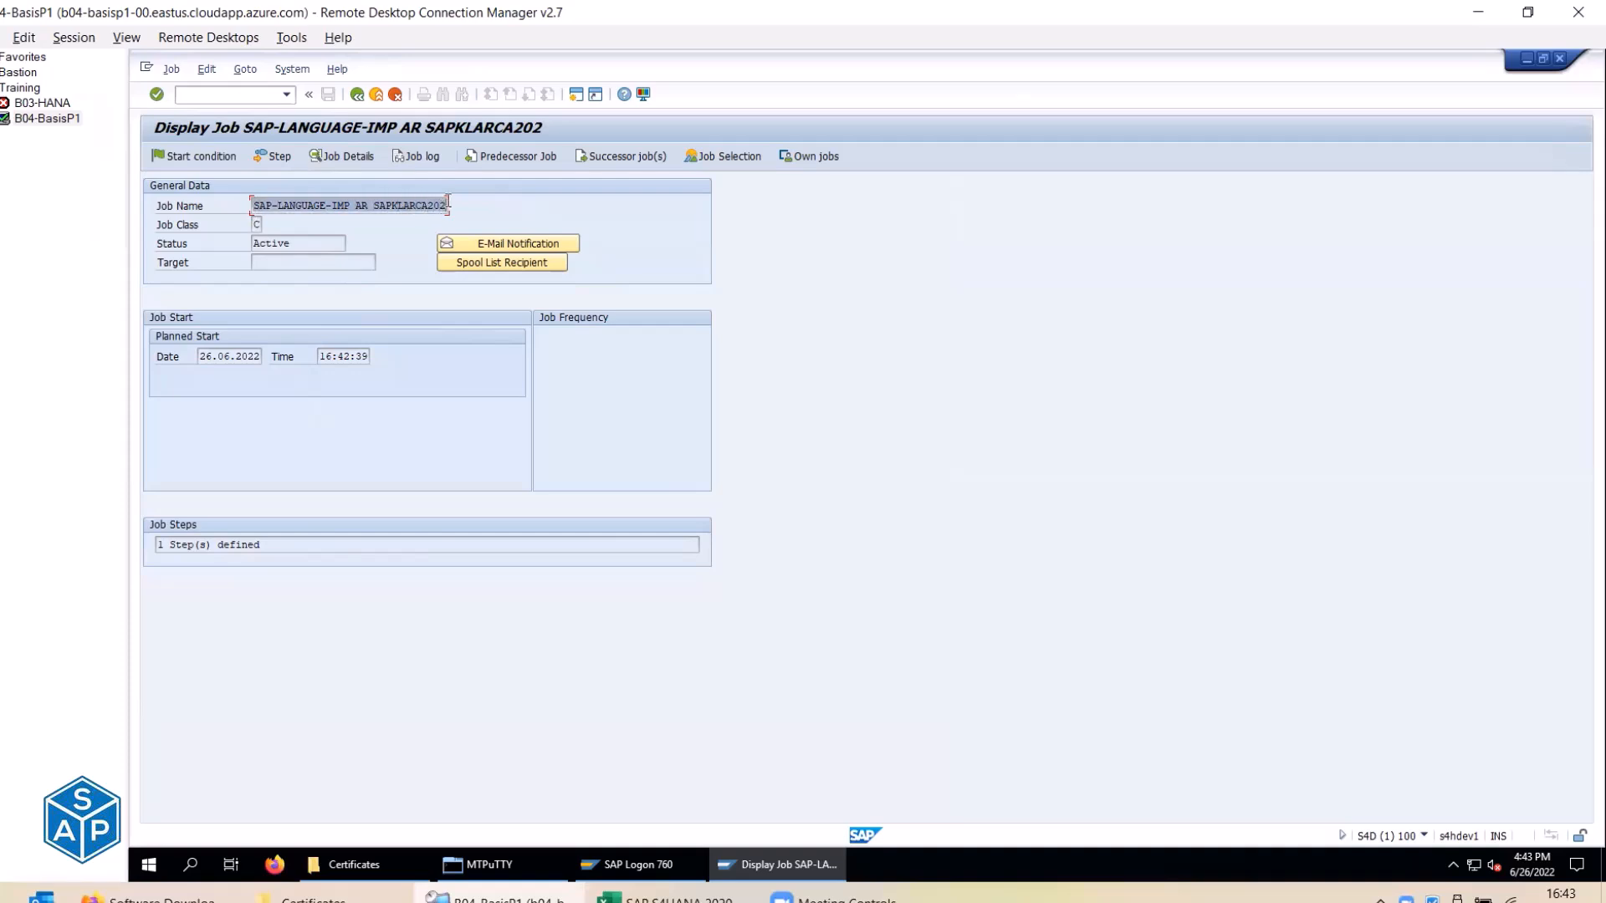
pyautogui.click(407, 159)
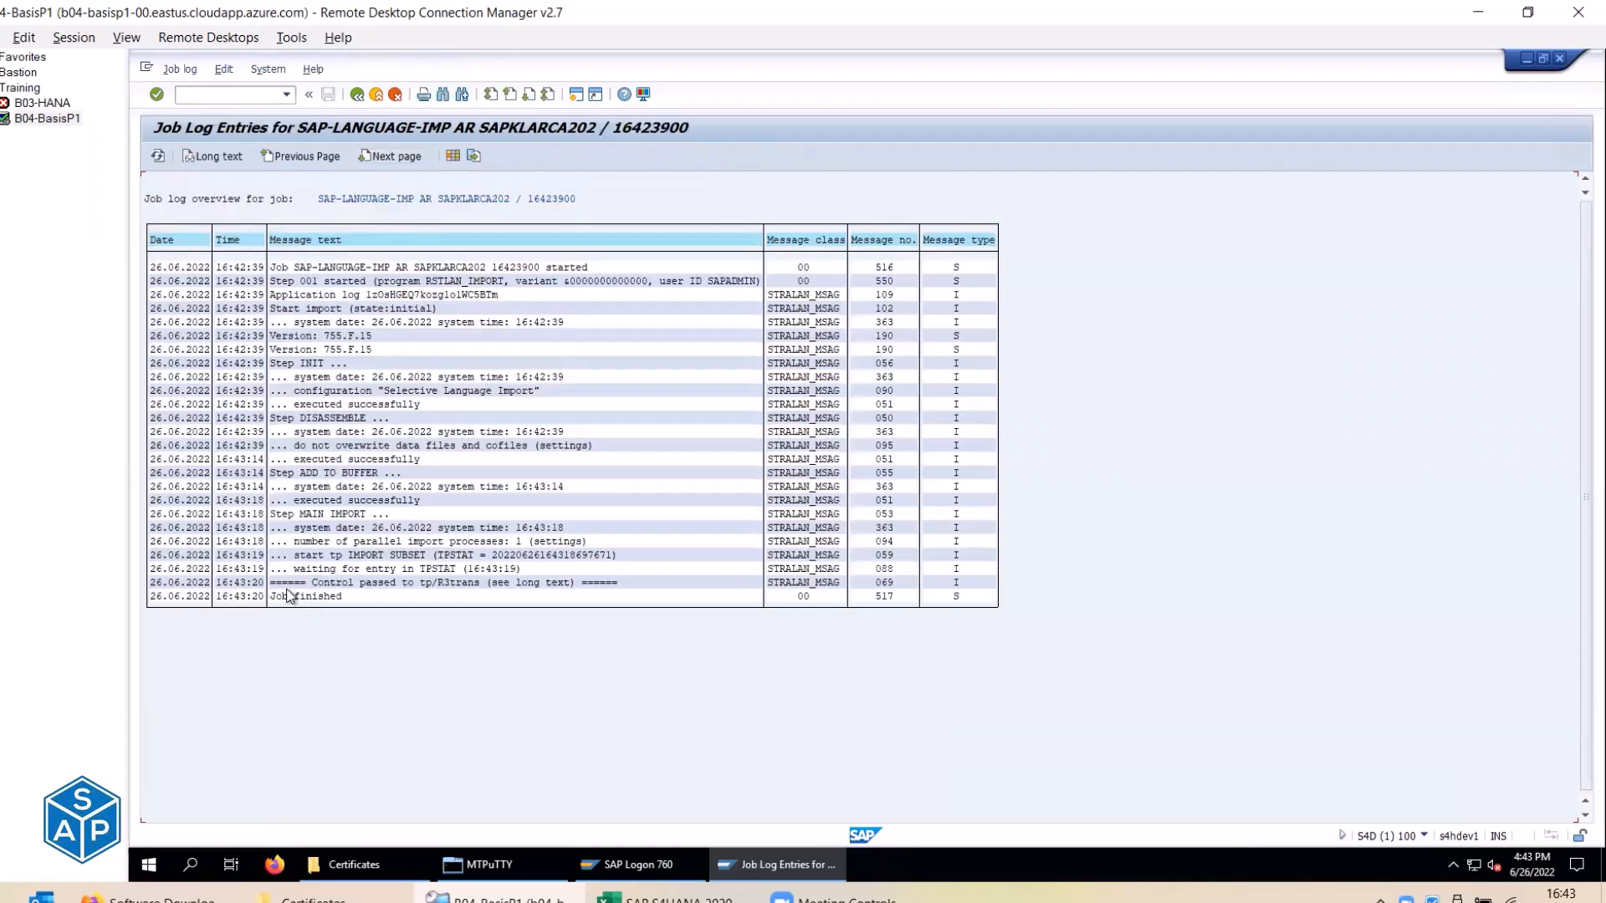
pyautogui.click(273, 595)
pyautogui.click(356, 95)
# Return to Language Management and review, then close, the package's import log.
pyautogui.click(354, 95)
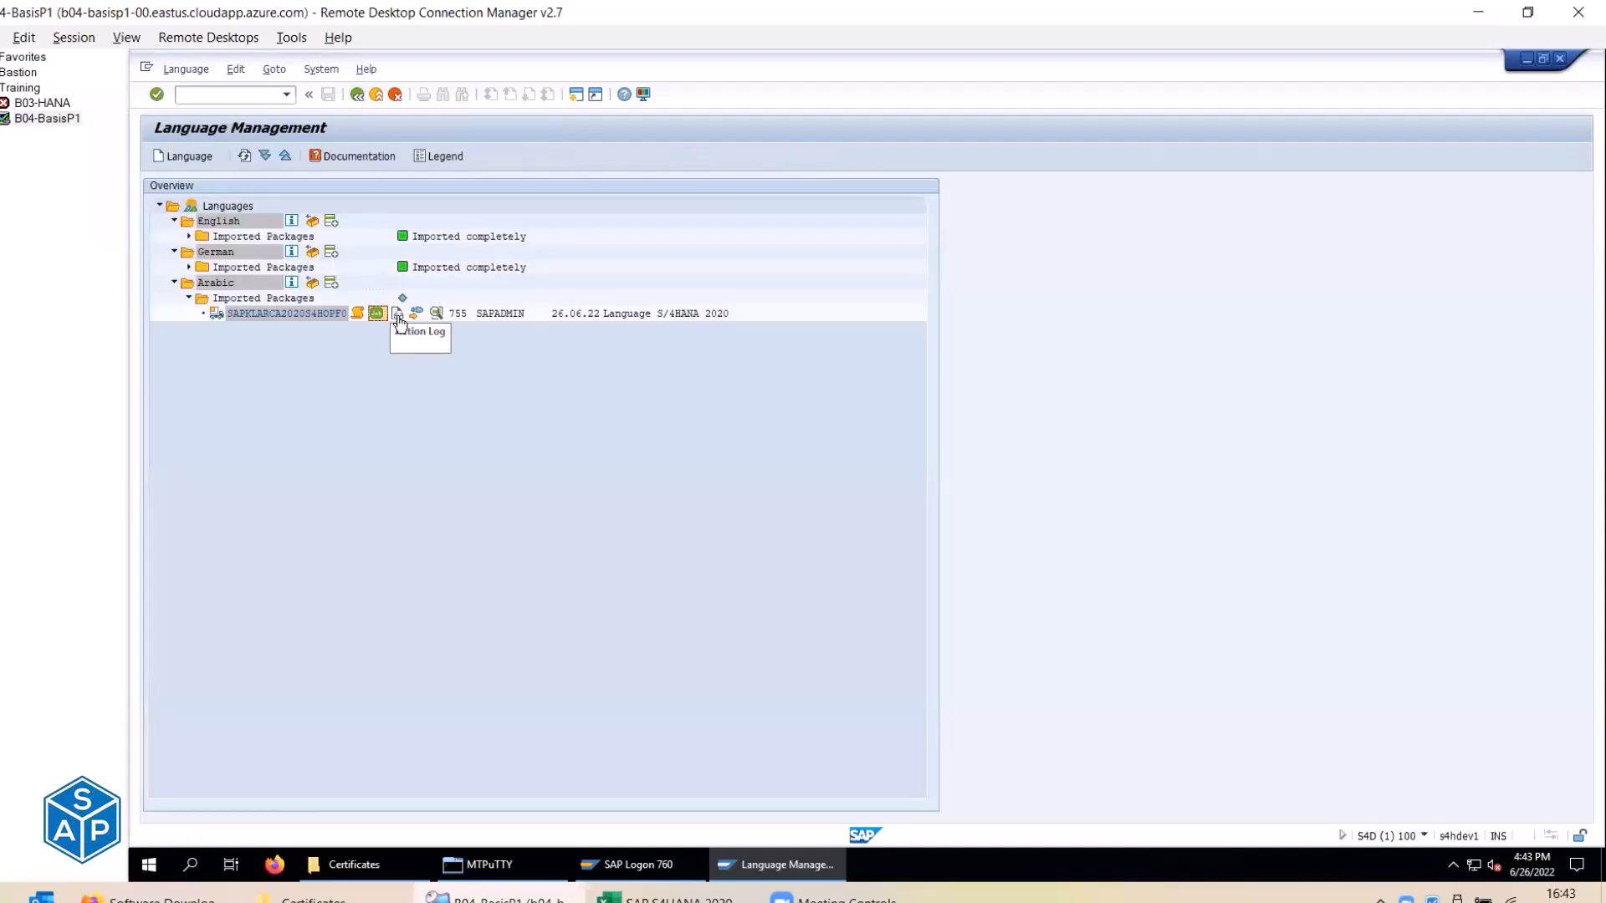
pyautogui.click(400, 316)
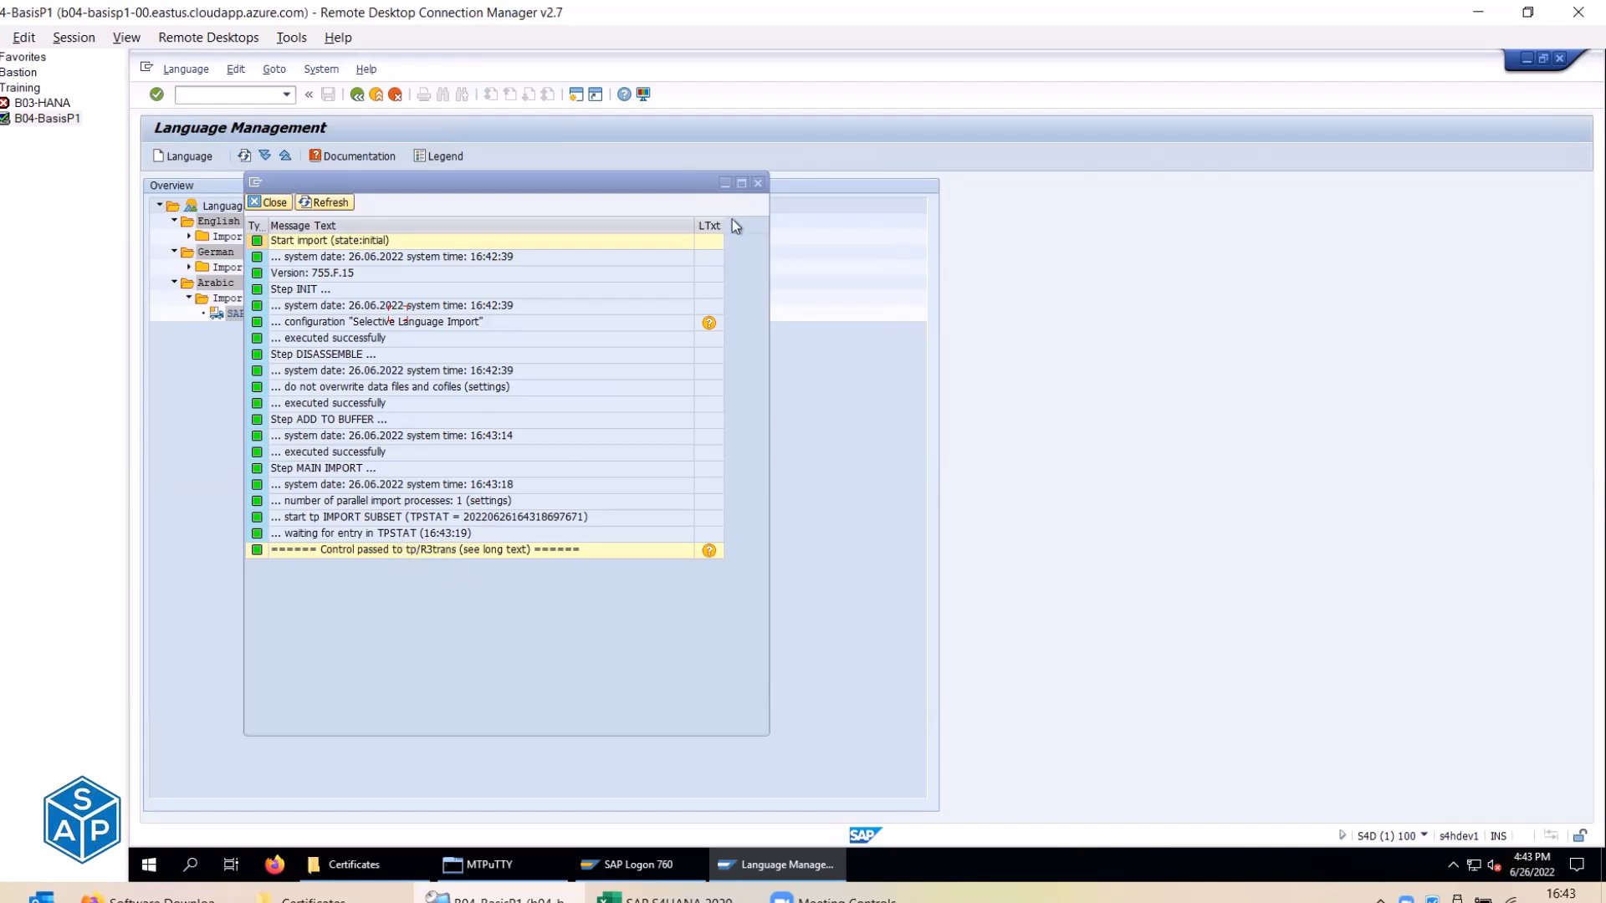
pyautogui.click(758, 184)
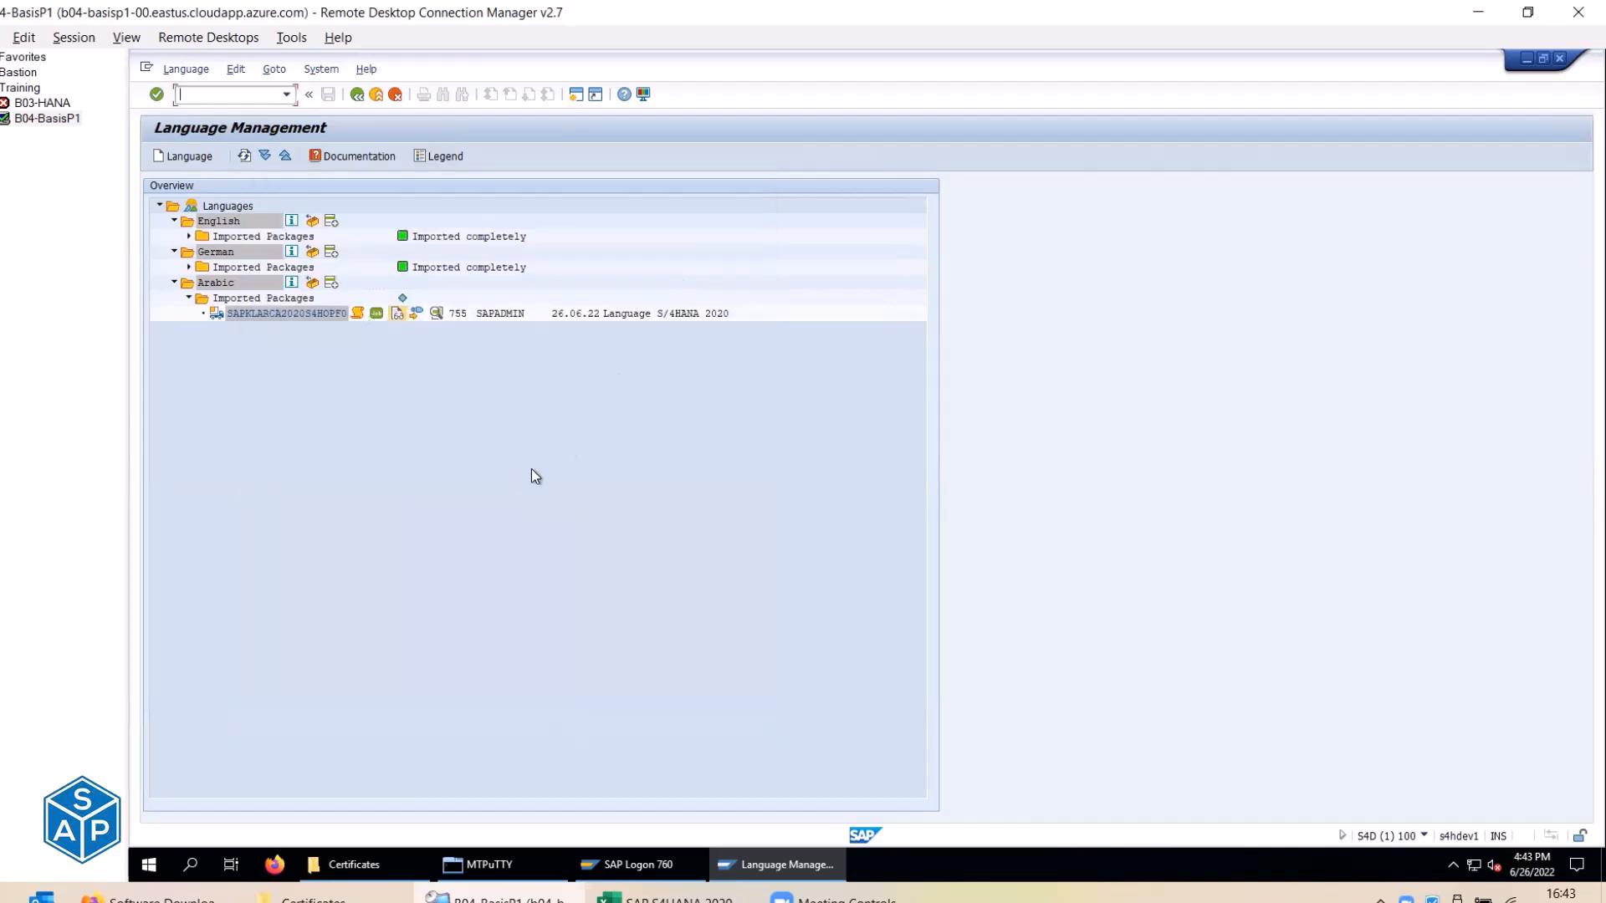
# Check that the Arabic package's List of Checks ends with All import conditions met.
pyautogui.click(440, 315)
pyautogui.scroll(-20, 360, 414)
pyautogui.scroll(-10, 363, 431)
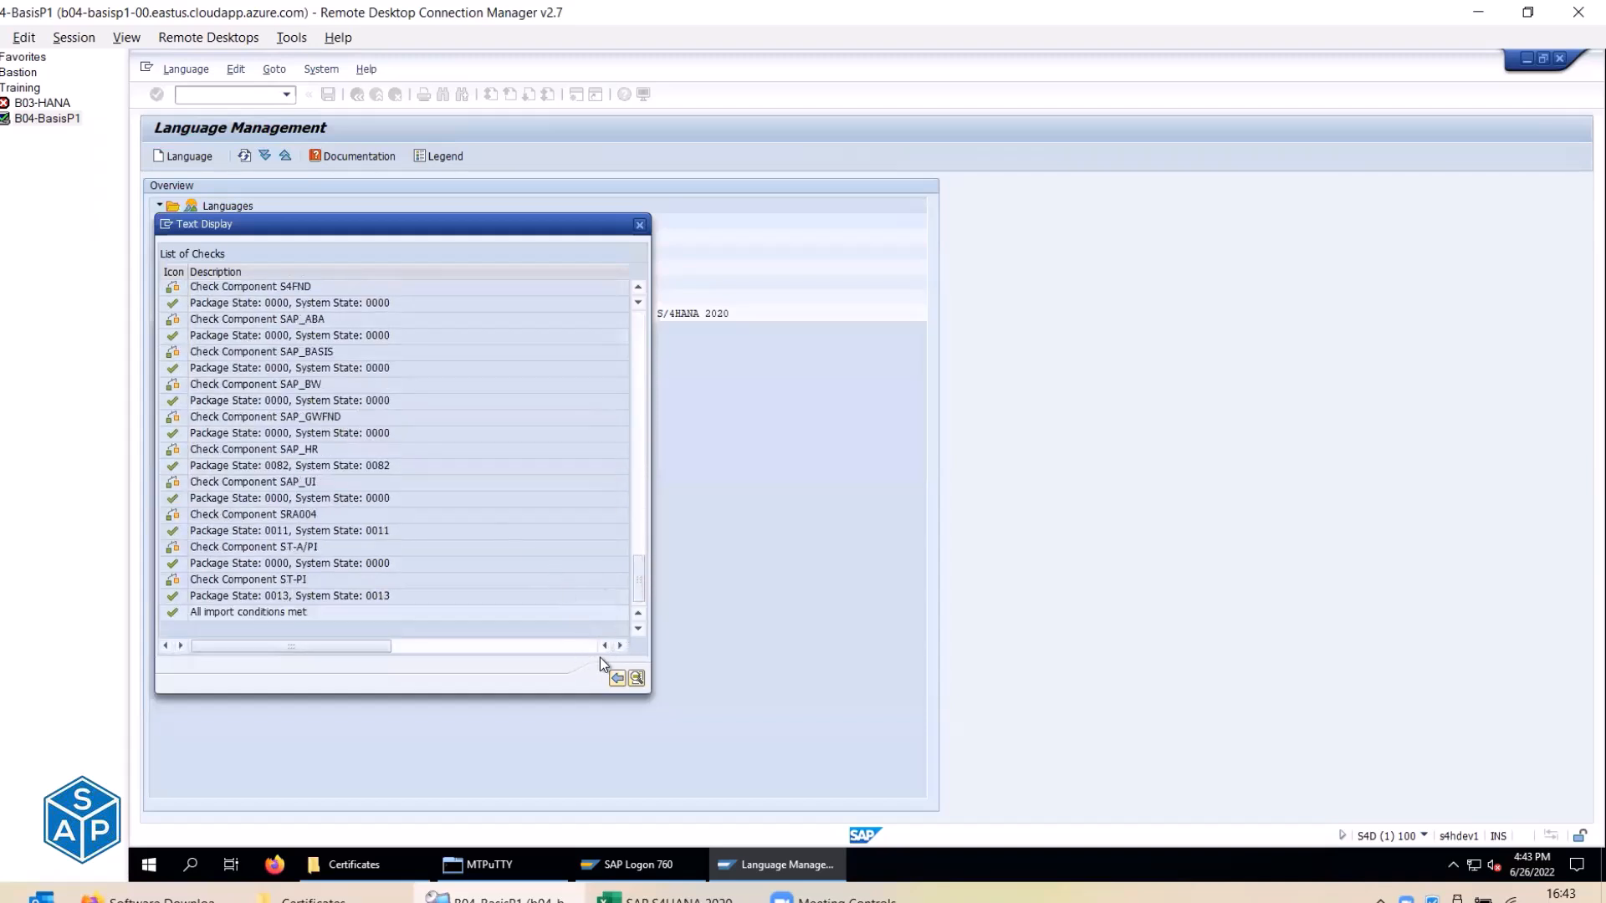
pyautogui.click(616, 677)
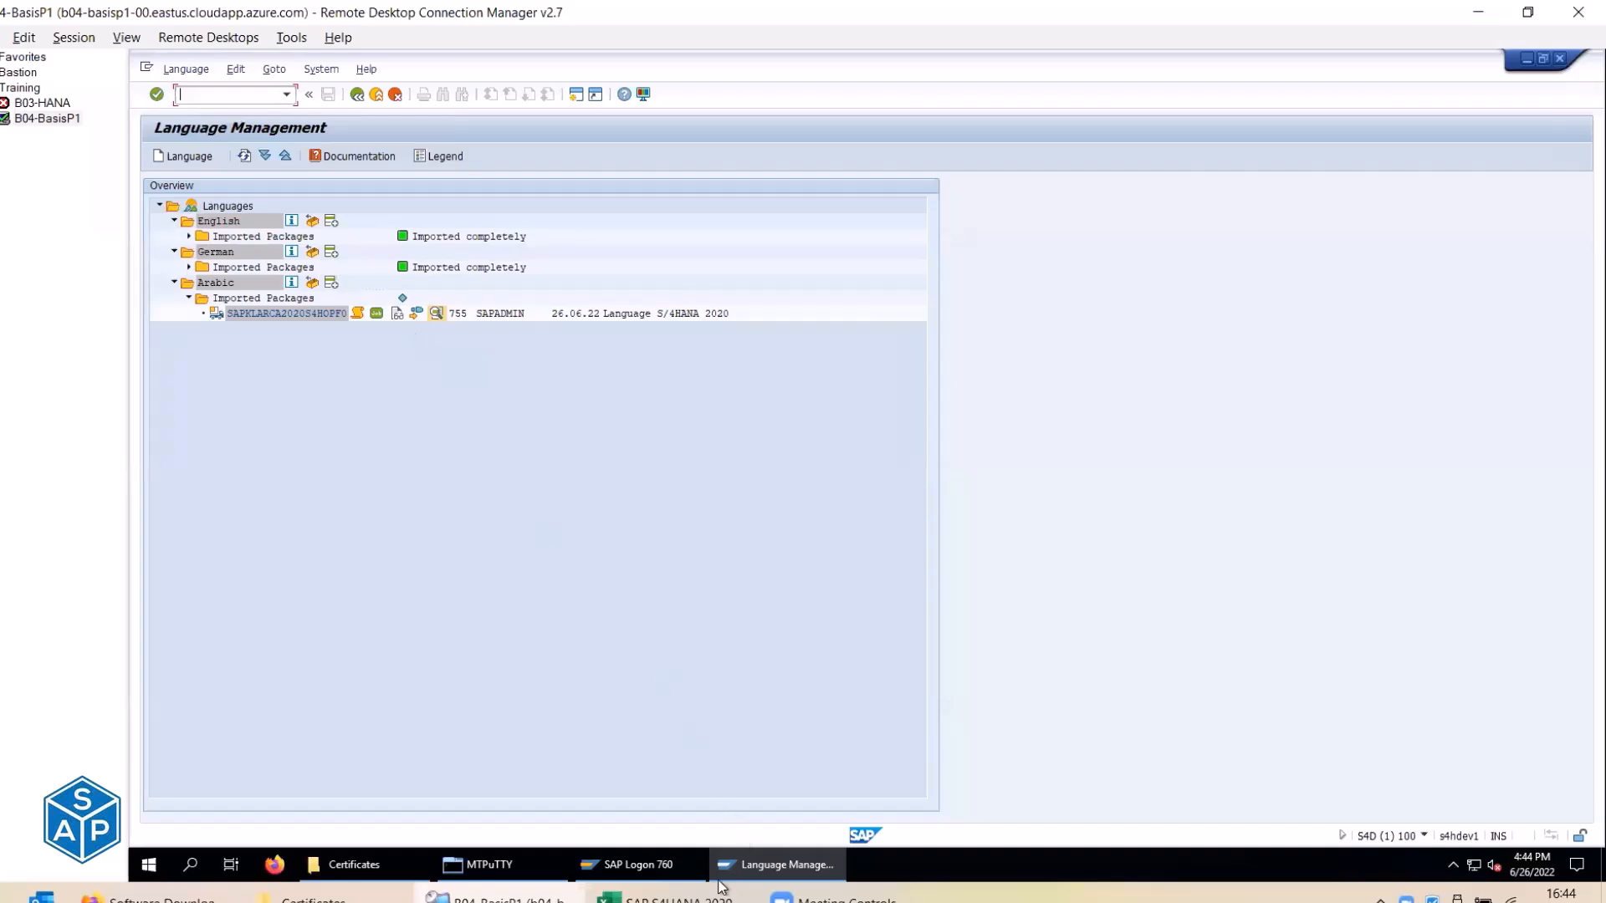
# Copy the Monitor import script from checklist cells E312:E331.
pyautogui.hotkey('alt', 'Tab')
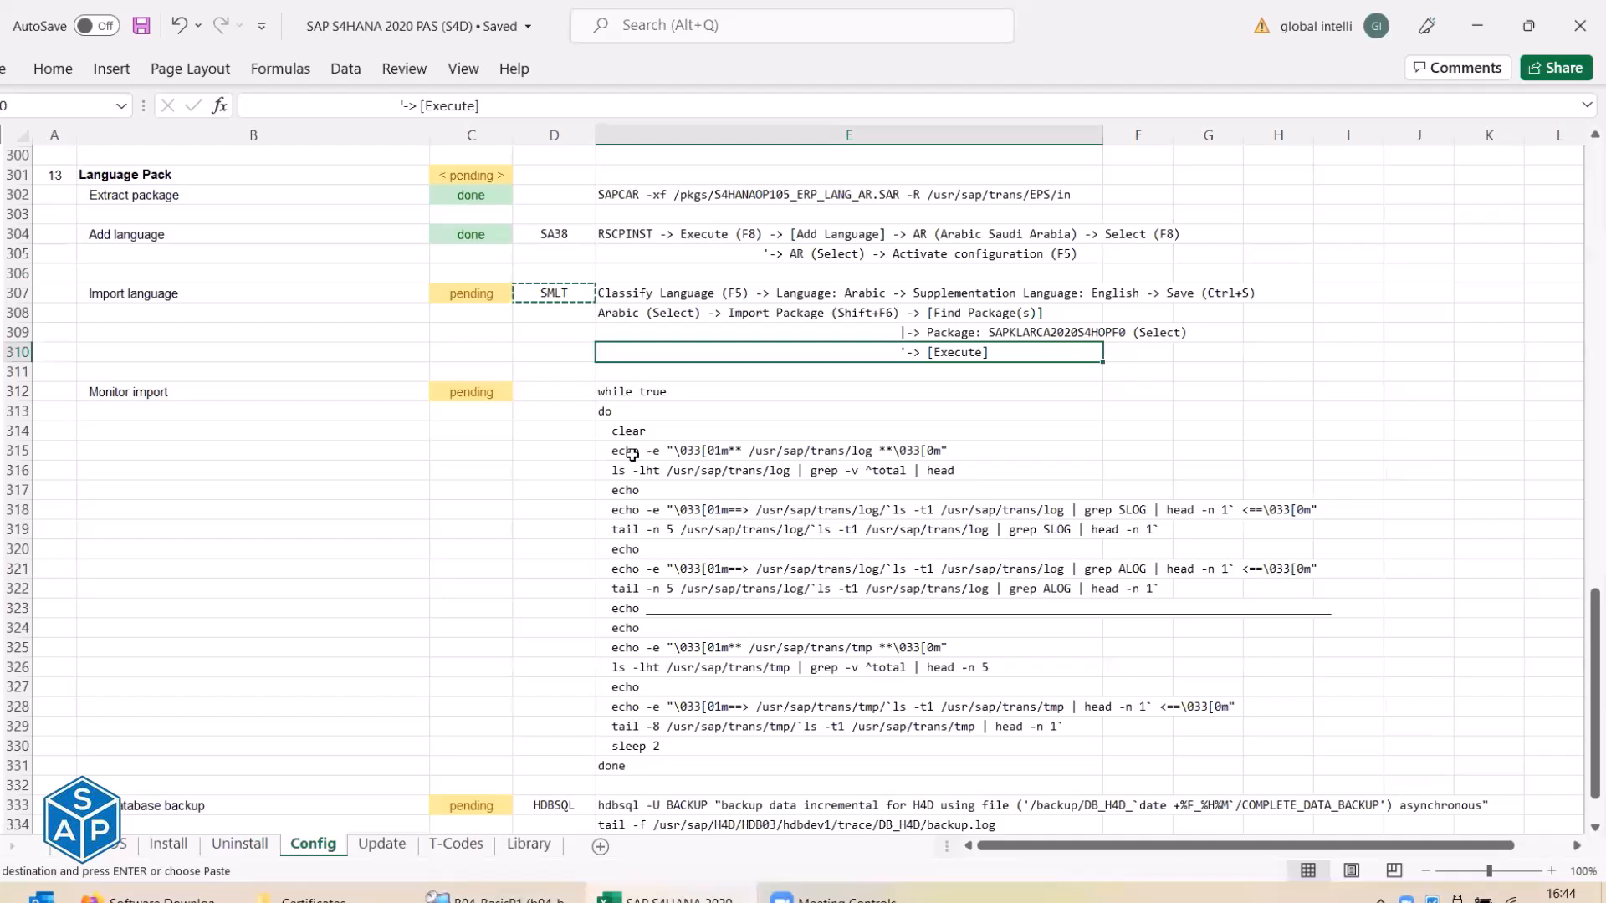
pyautogui.moveTo(640, 391); pyautogui.dragTo(656, 765)
pyautogui.hotkey('ctrl', 'c')
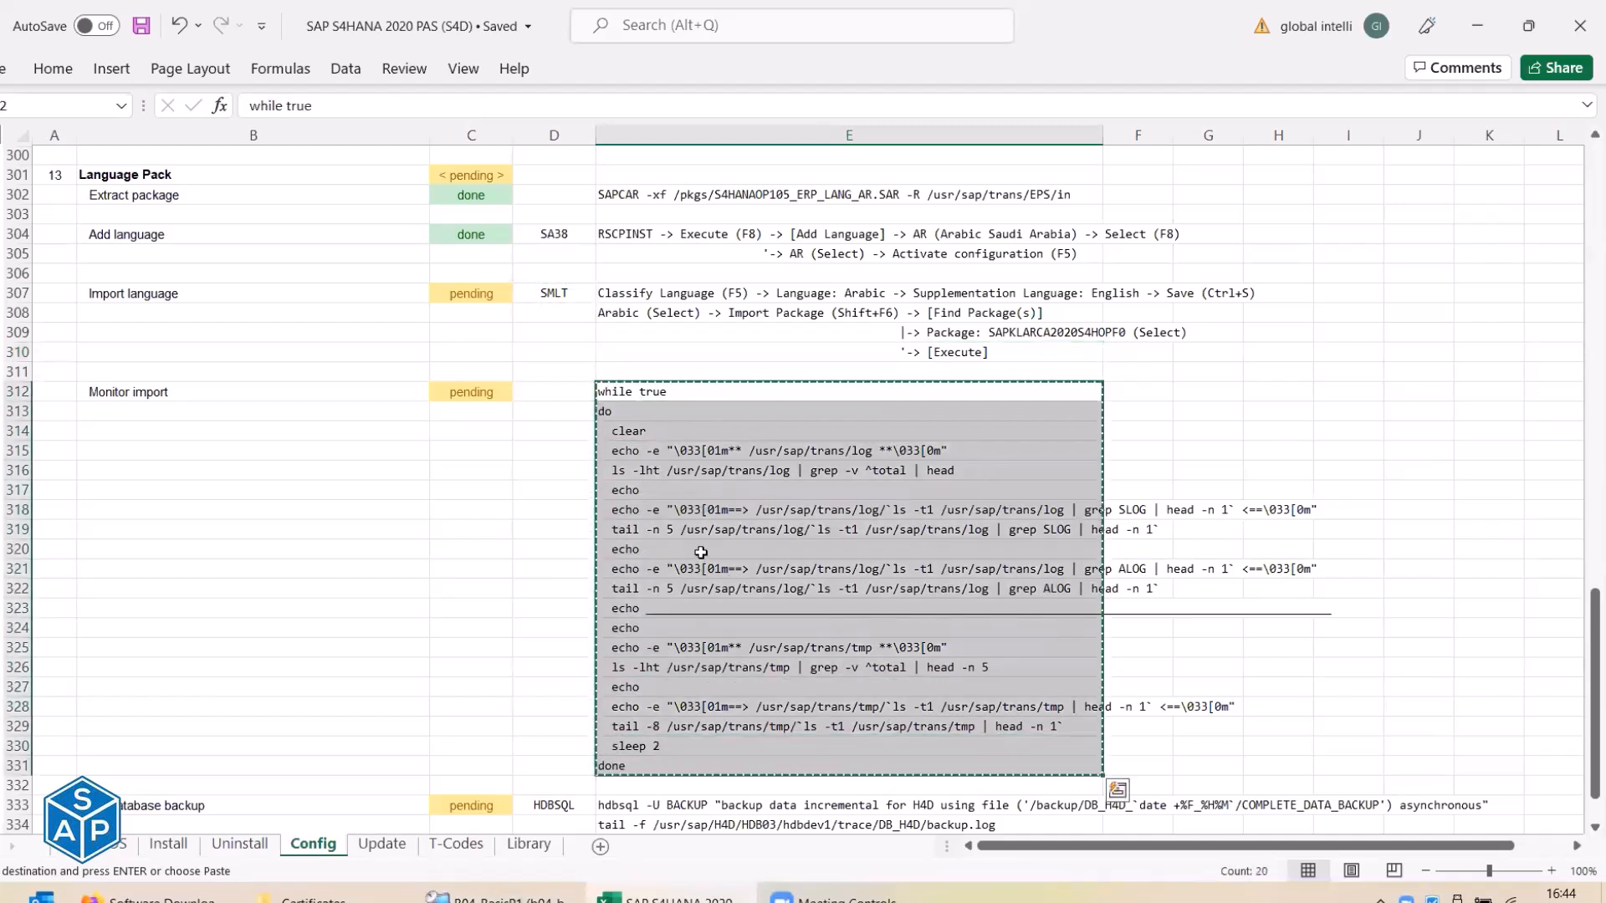
# Clear the terminal, log out from s4dadm to root, and paste and run the monitoring loop.
pyautogui.hotkey('alt', 'Tab')
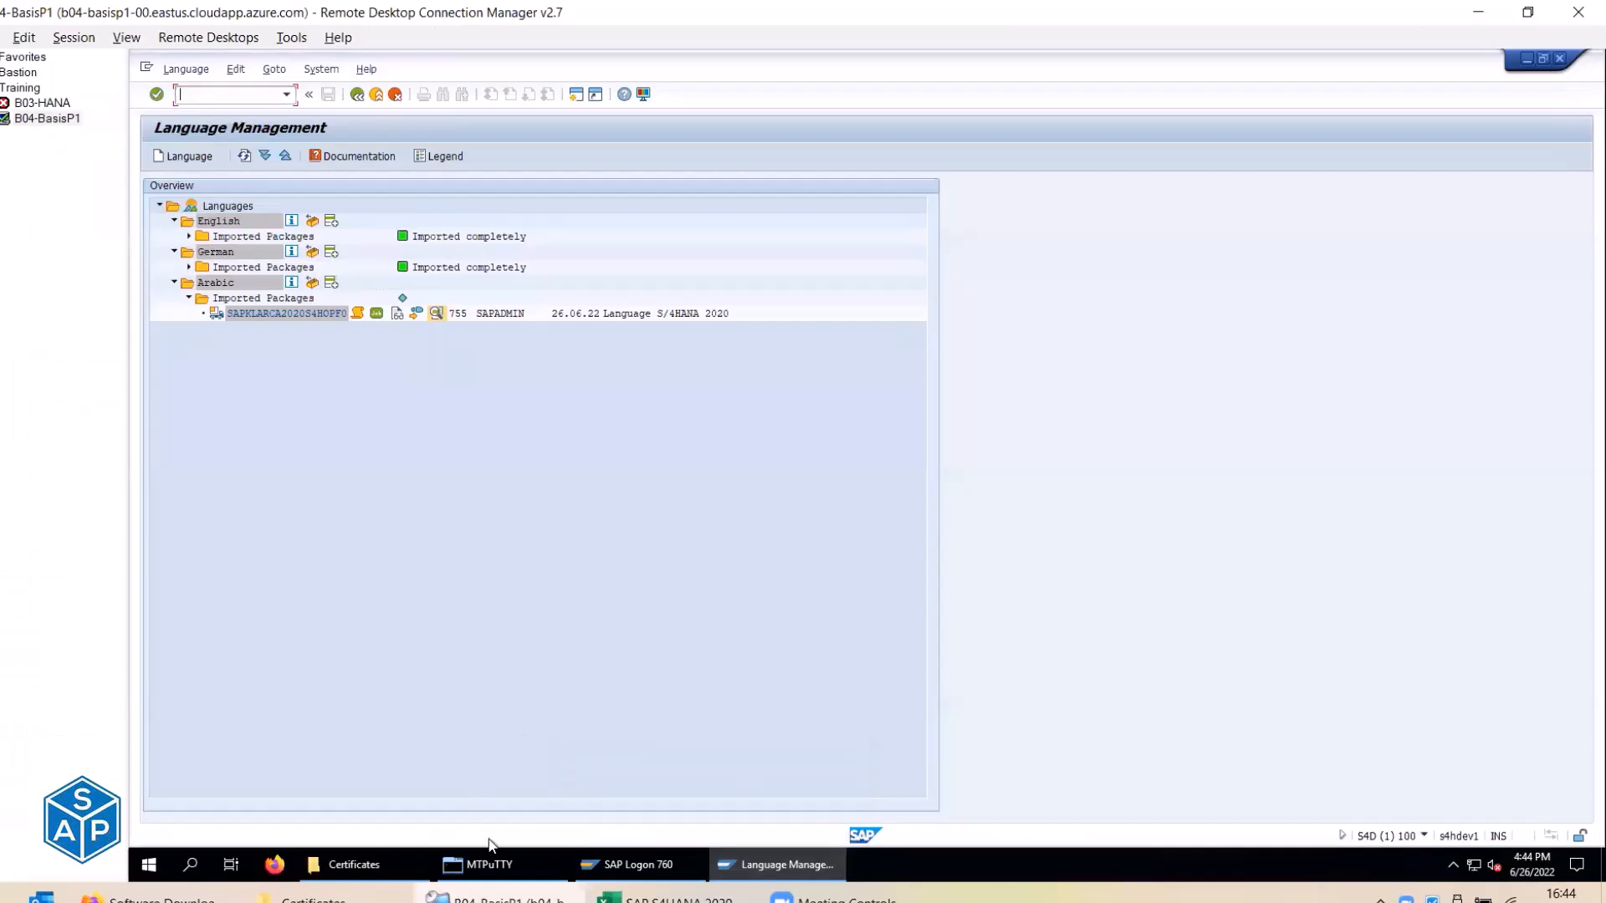
pyautogui.click(485, 864)
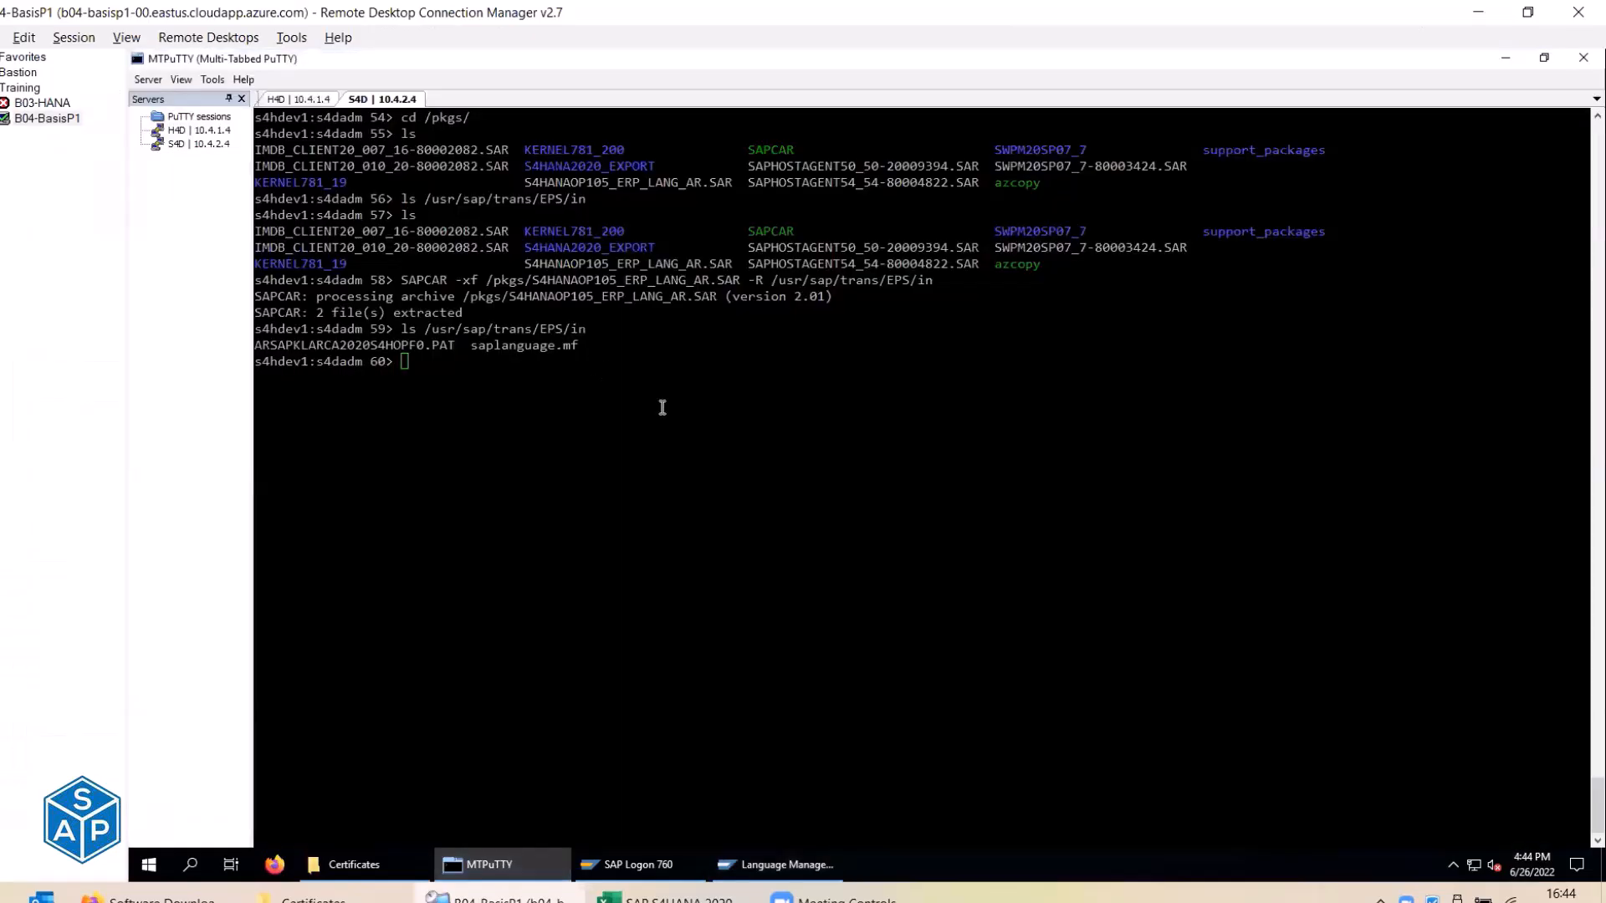
pyautogui.hotkey('ctrl', 'l')
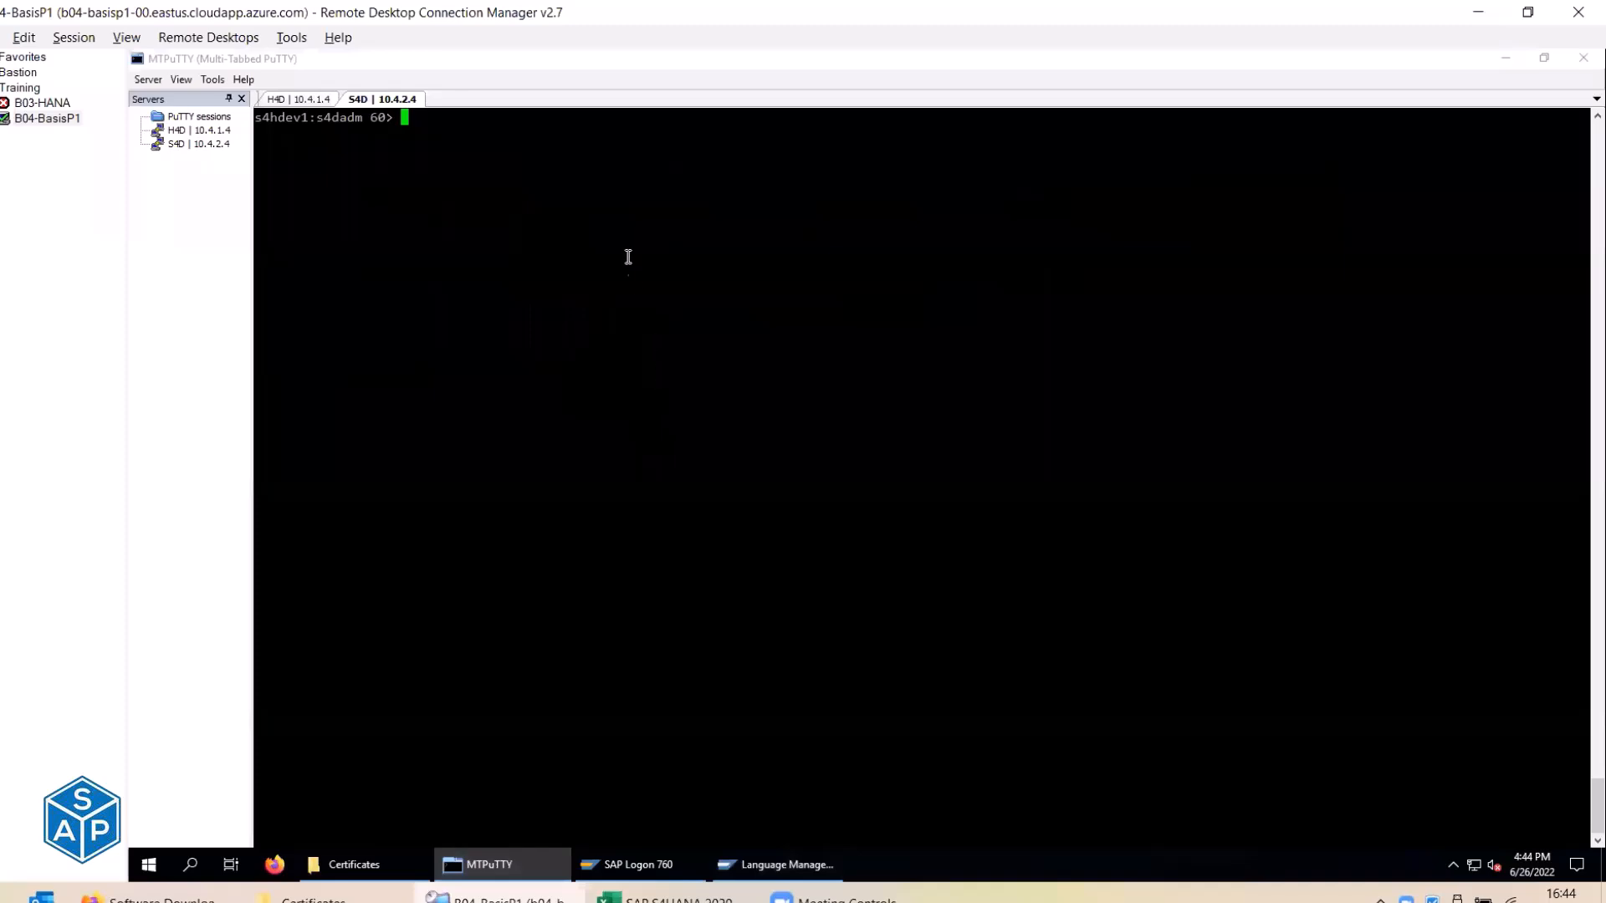
pyautogui.rightClick(625, 243)
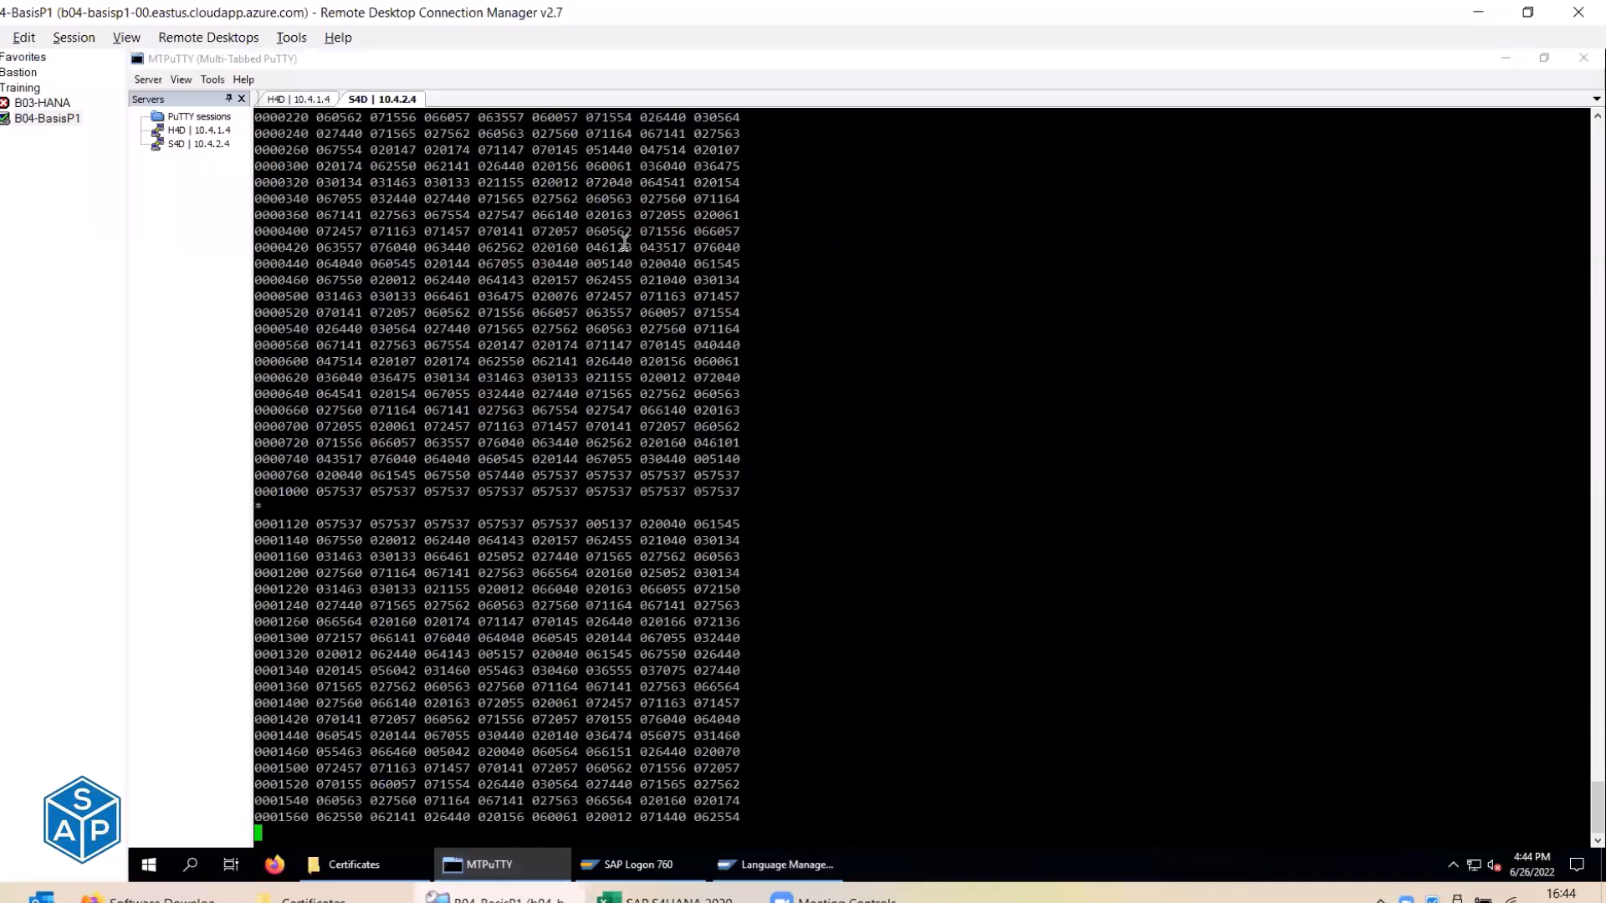
pyautogui.scroll(7, 753, 330)
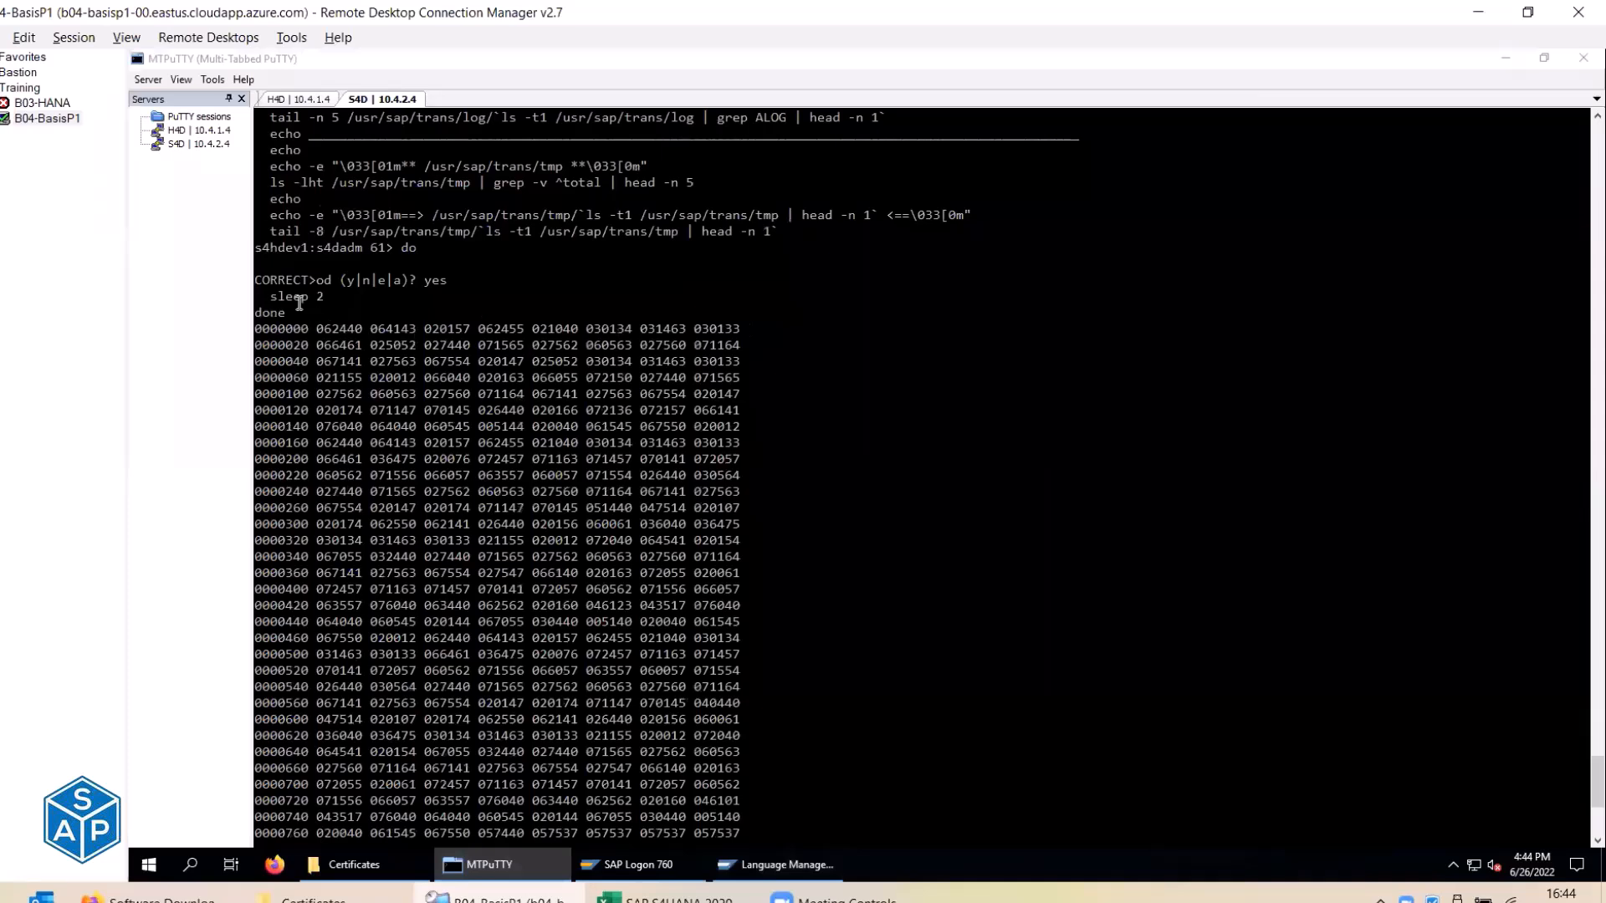
pyautogui.write('clear')
pyautogui.press('Return')
pyautogui.hotkey('ctrl', 'd')
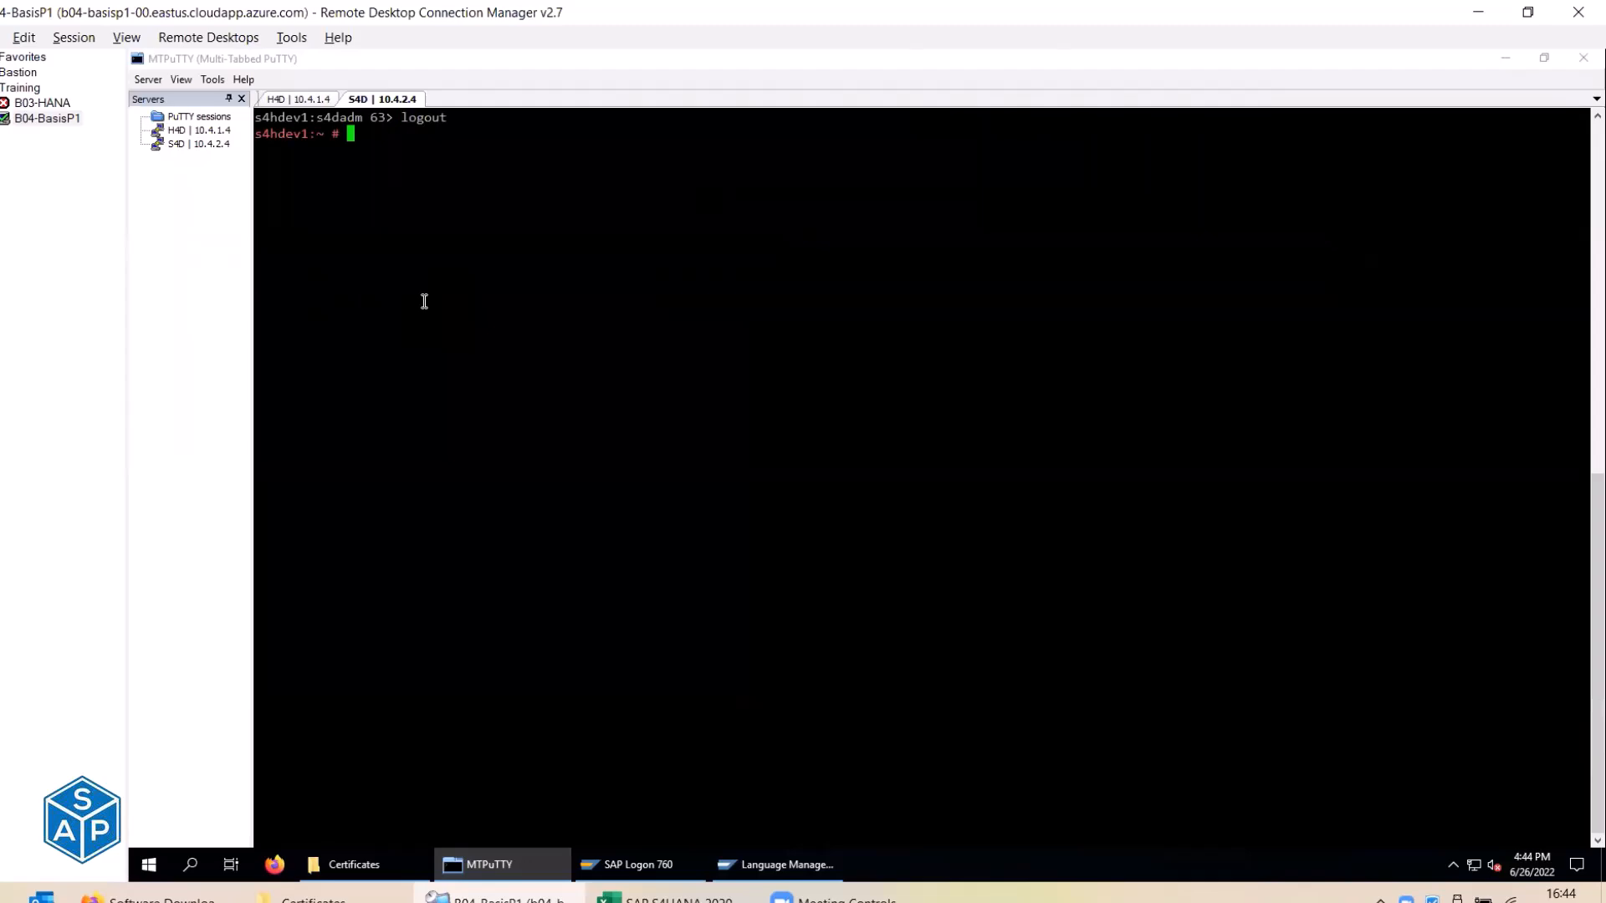
pyautogui.rightClick(450, 199)
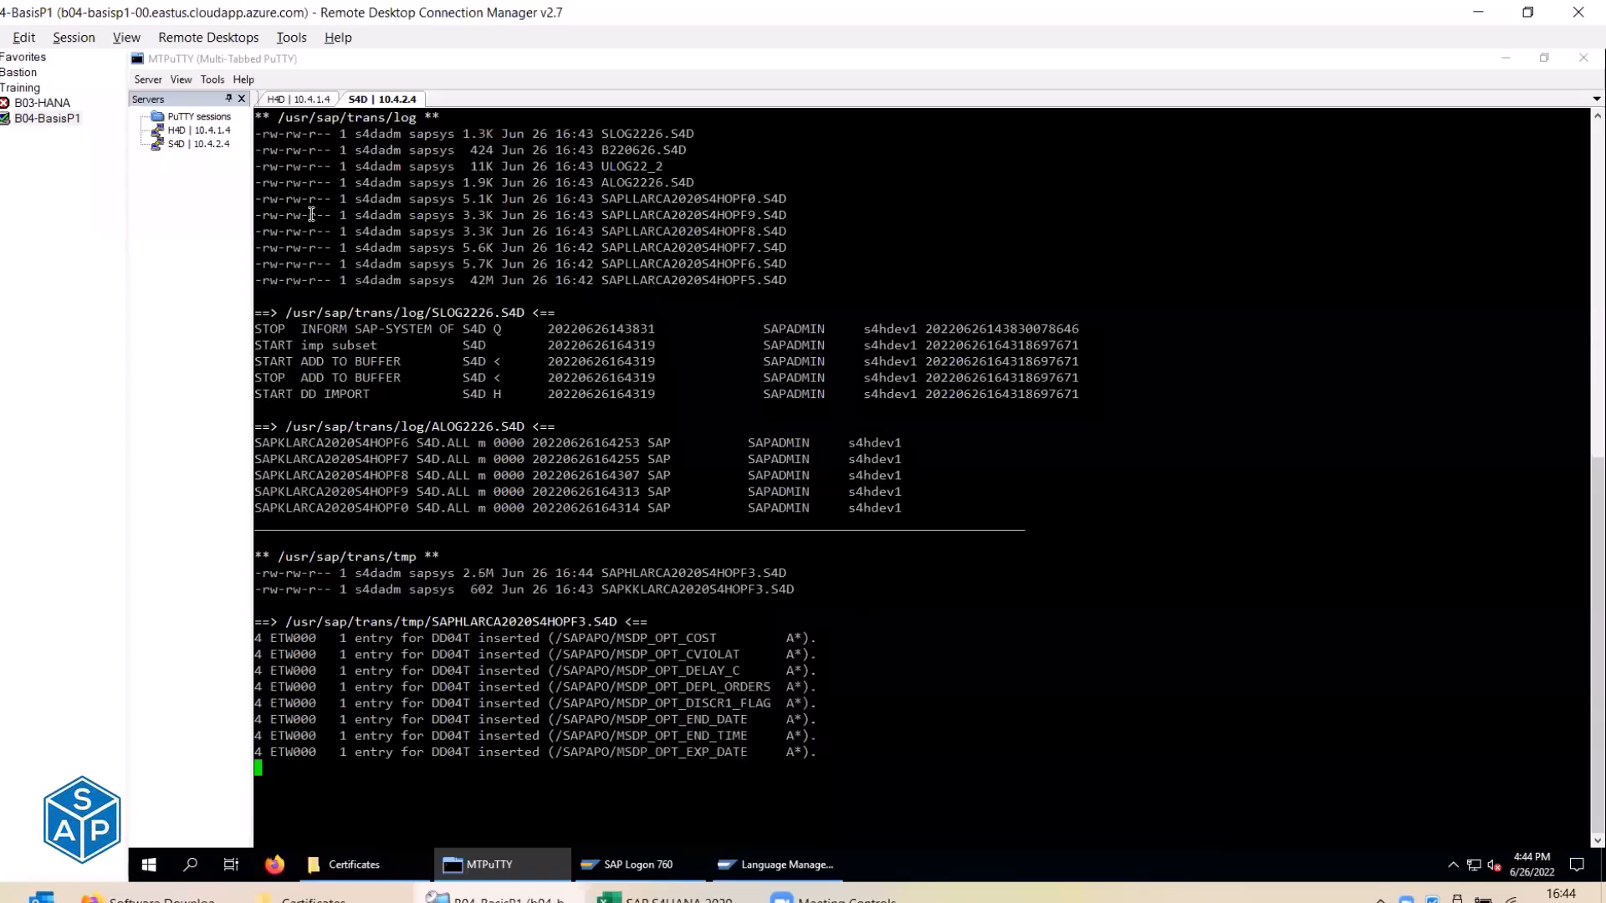
pyautogui.moveTo(282, 119); pyautogui.dragTo(412, 116)
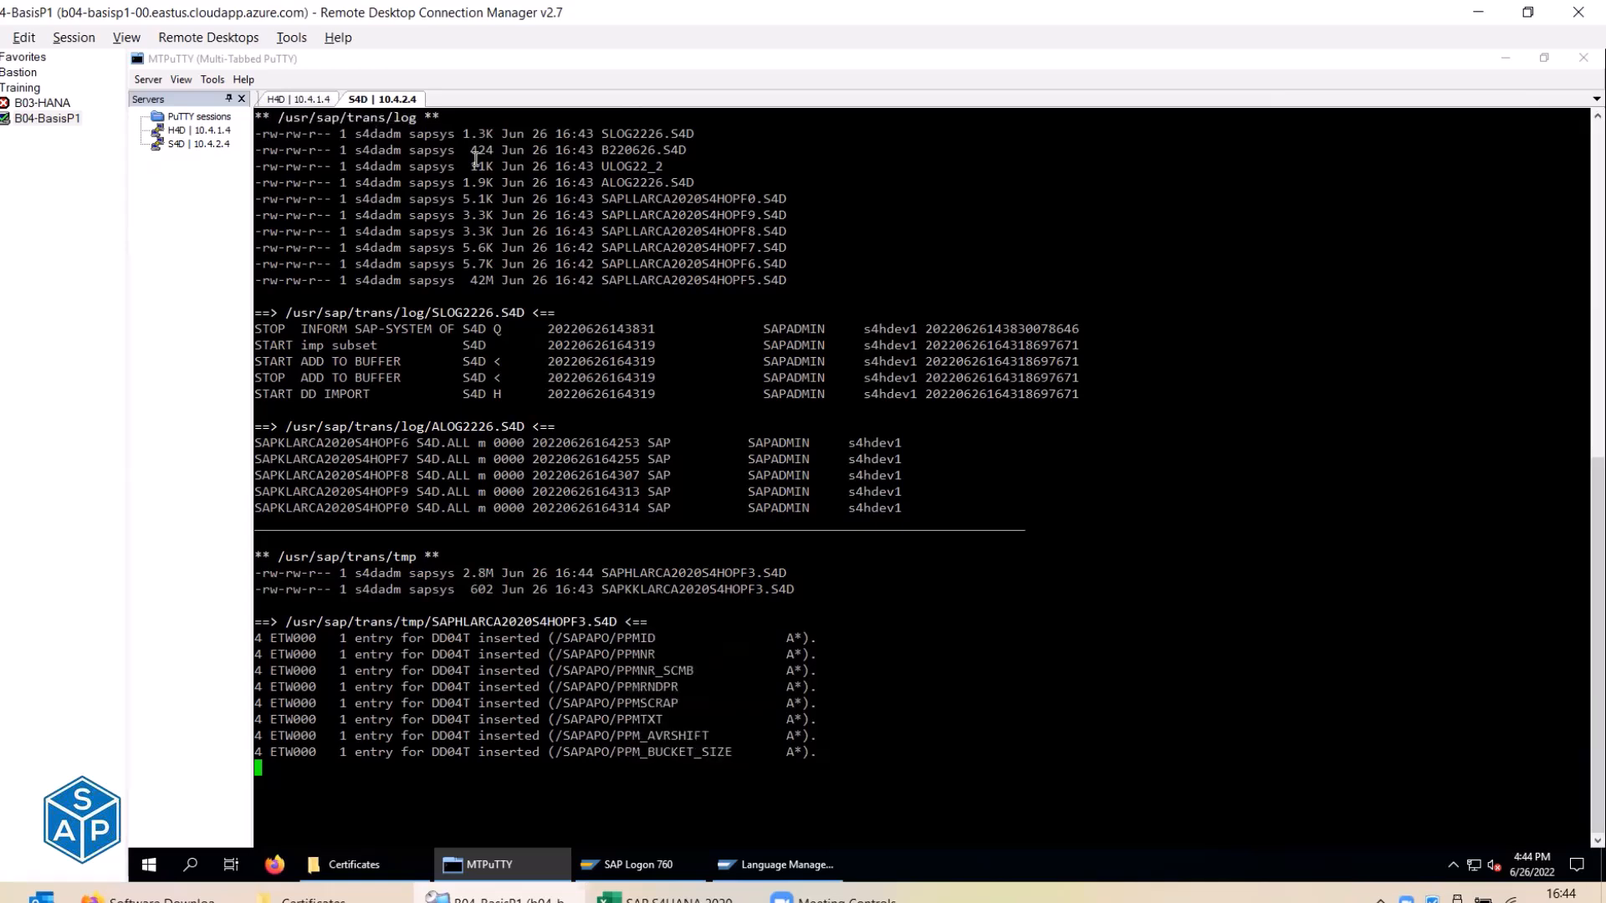
pyautogui.moveTo(602, 134); pyautogui.dragTo(827, 285)
pyautogui.moveTo(523, 135); pyautogui.dragTo(567, 182)
pyautogui.moveTo(536, 237); pyautogui.dragTo(608, 267)
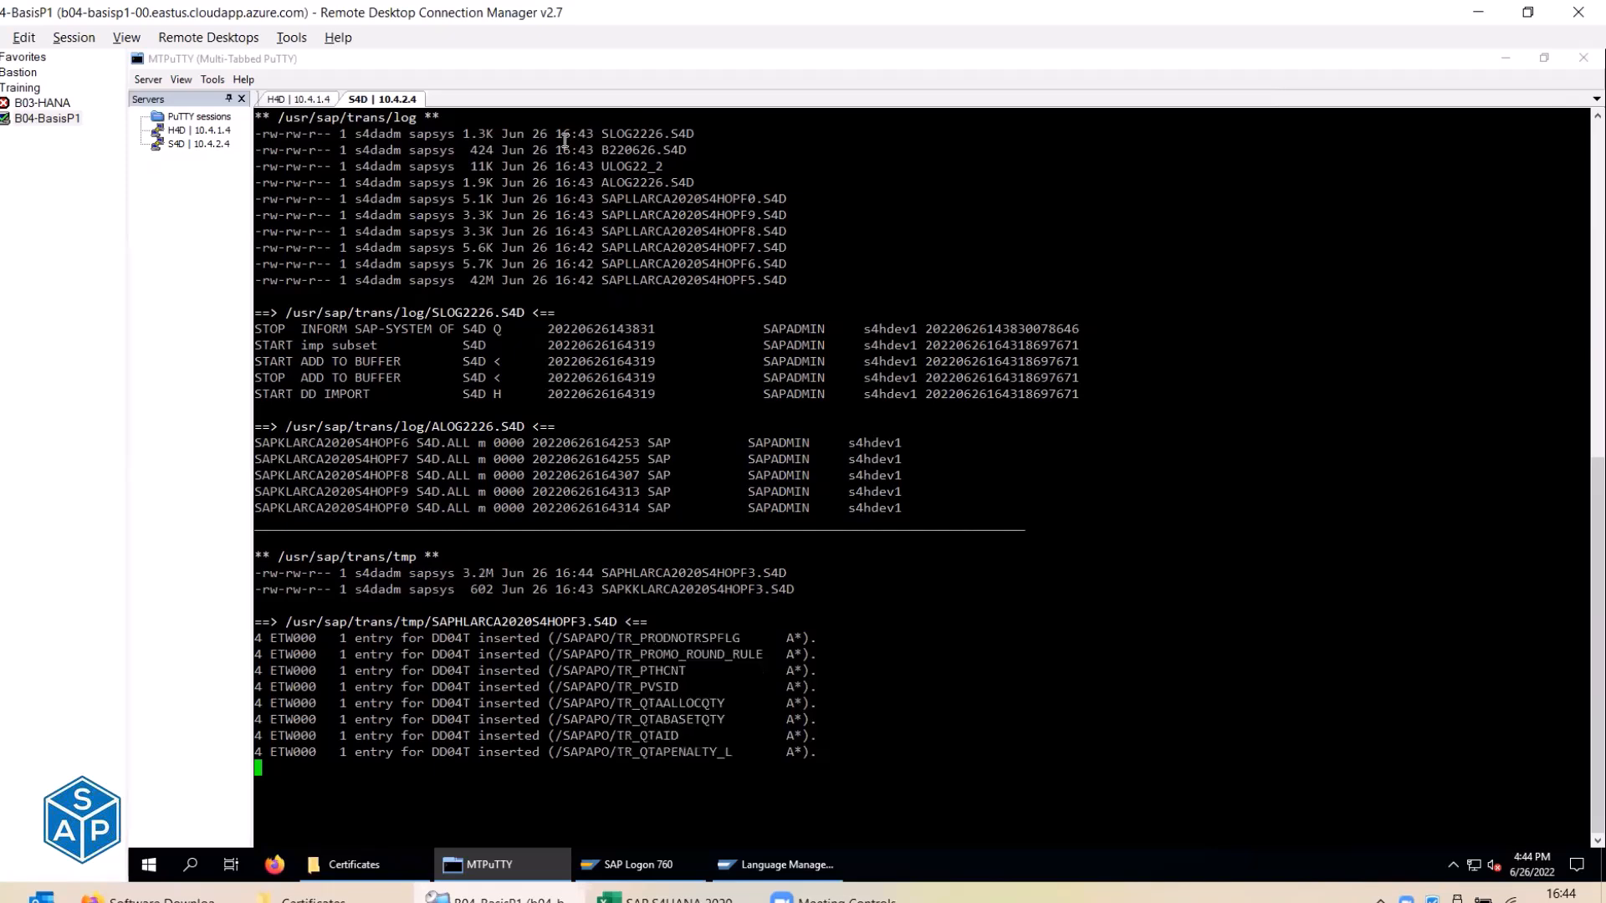
pyautogui.moveTo(551, 134); pyautogui.dragTo(598, 151)
pyautogui.moveTo(548, 281); pyautogui.dragTo(600, 281)
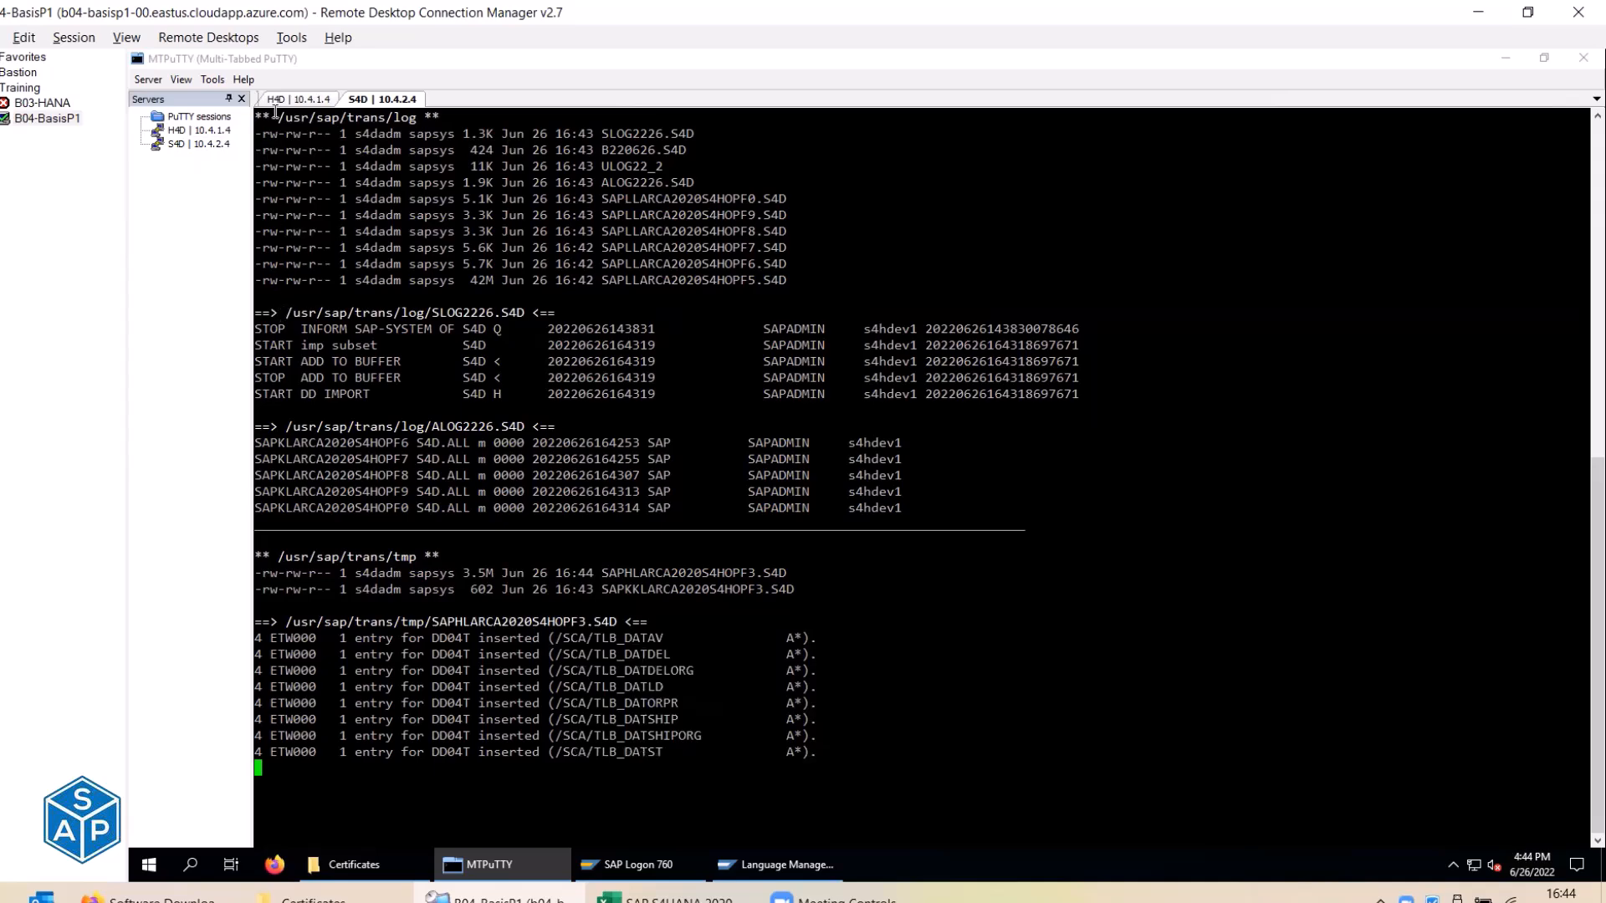
pyautogui.moveTo(262, 151); pyautogui.dragTo(786, 284)
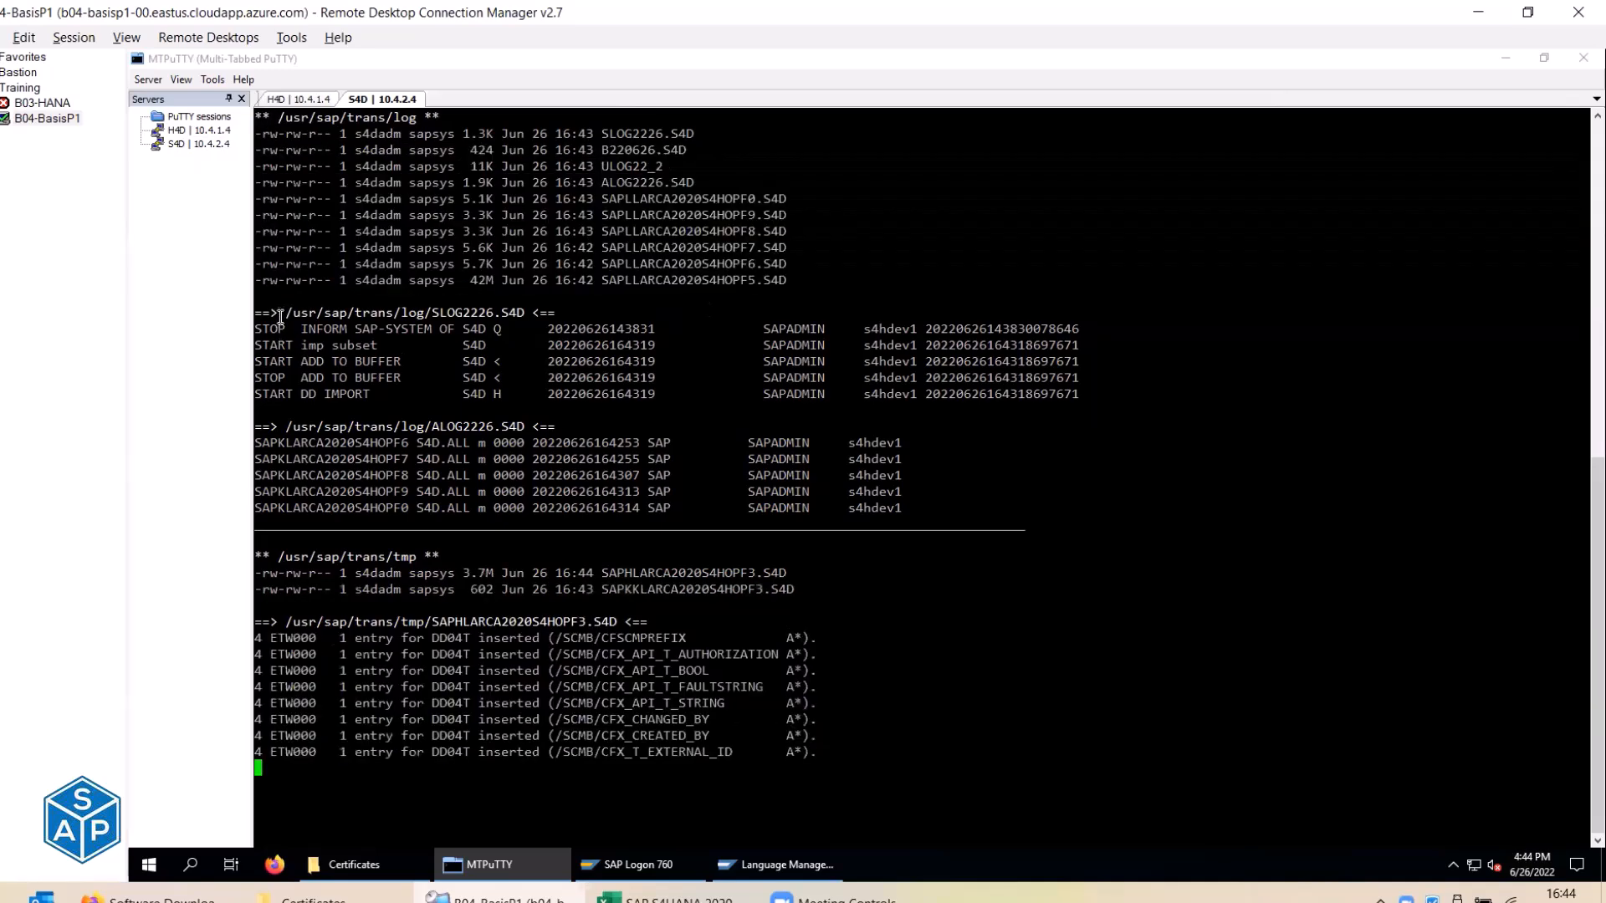
pyautogui.moveTo(287, 315); pyautogui.dragTo(525, 315)
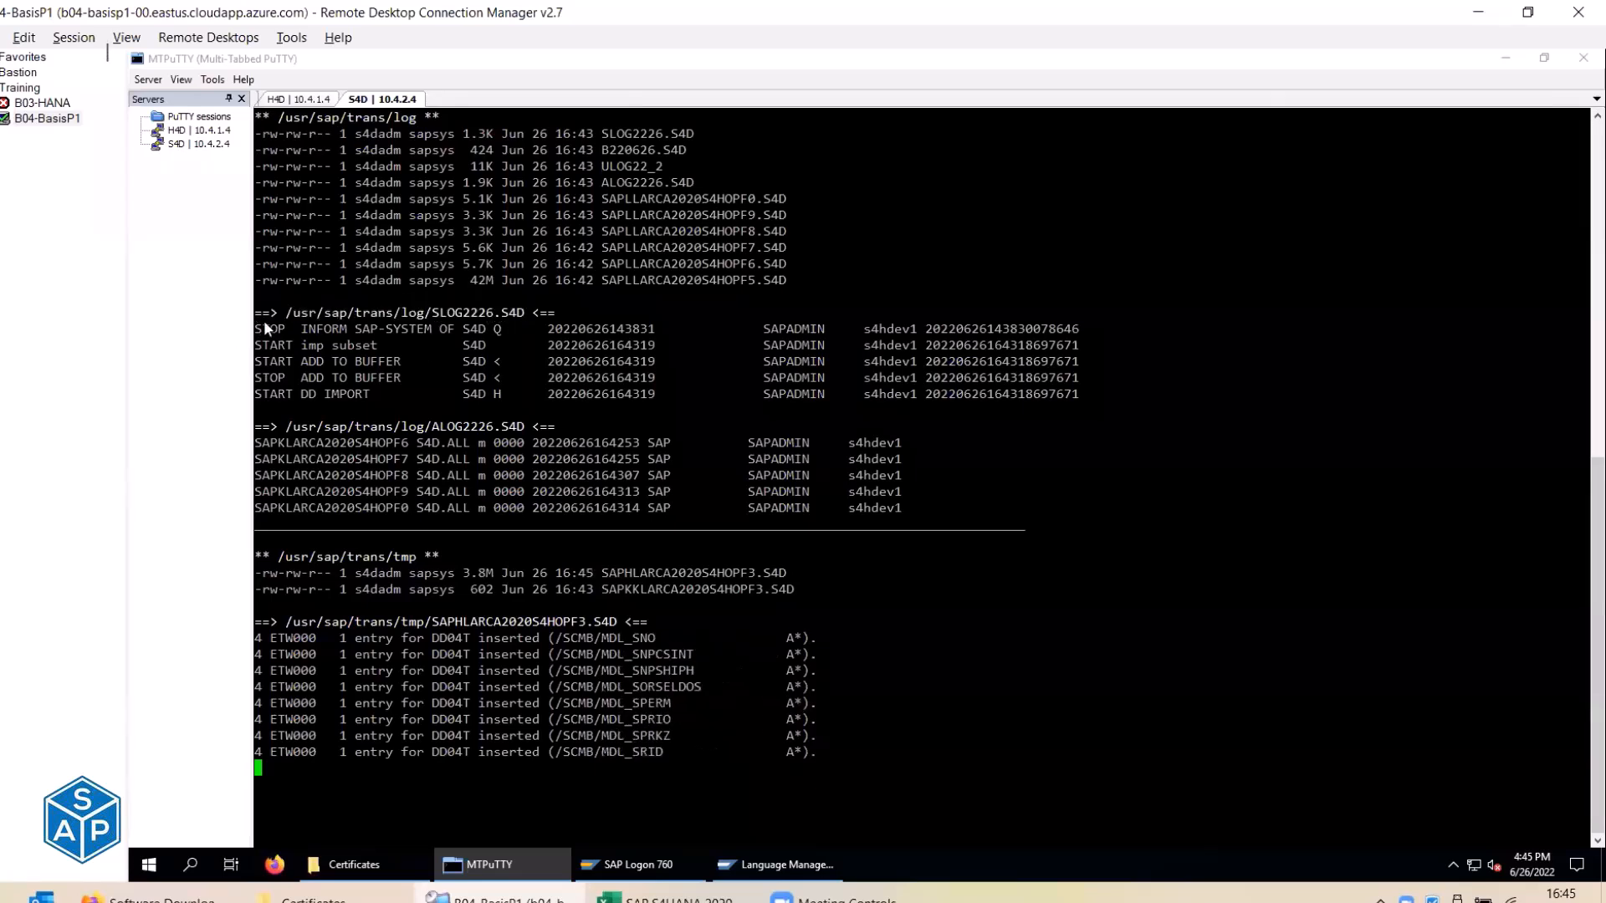
pyautogui.moveTo(261, 325); pyautogui.dragTo(1117, 393)
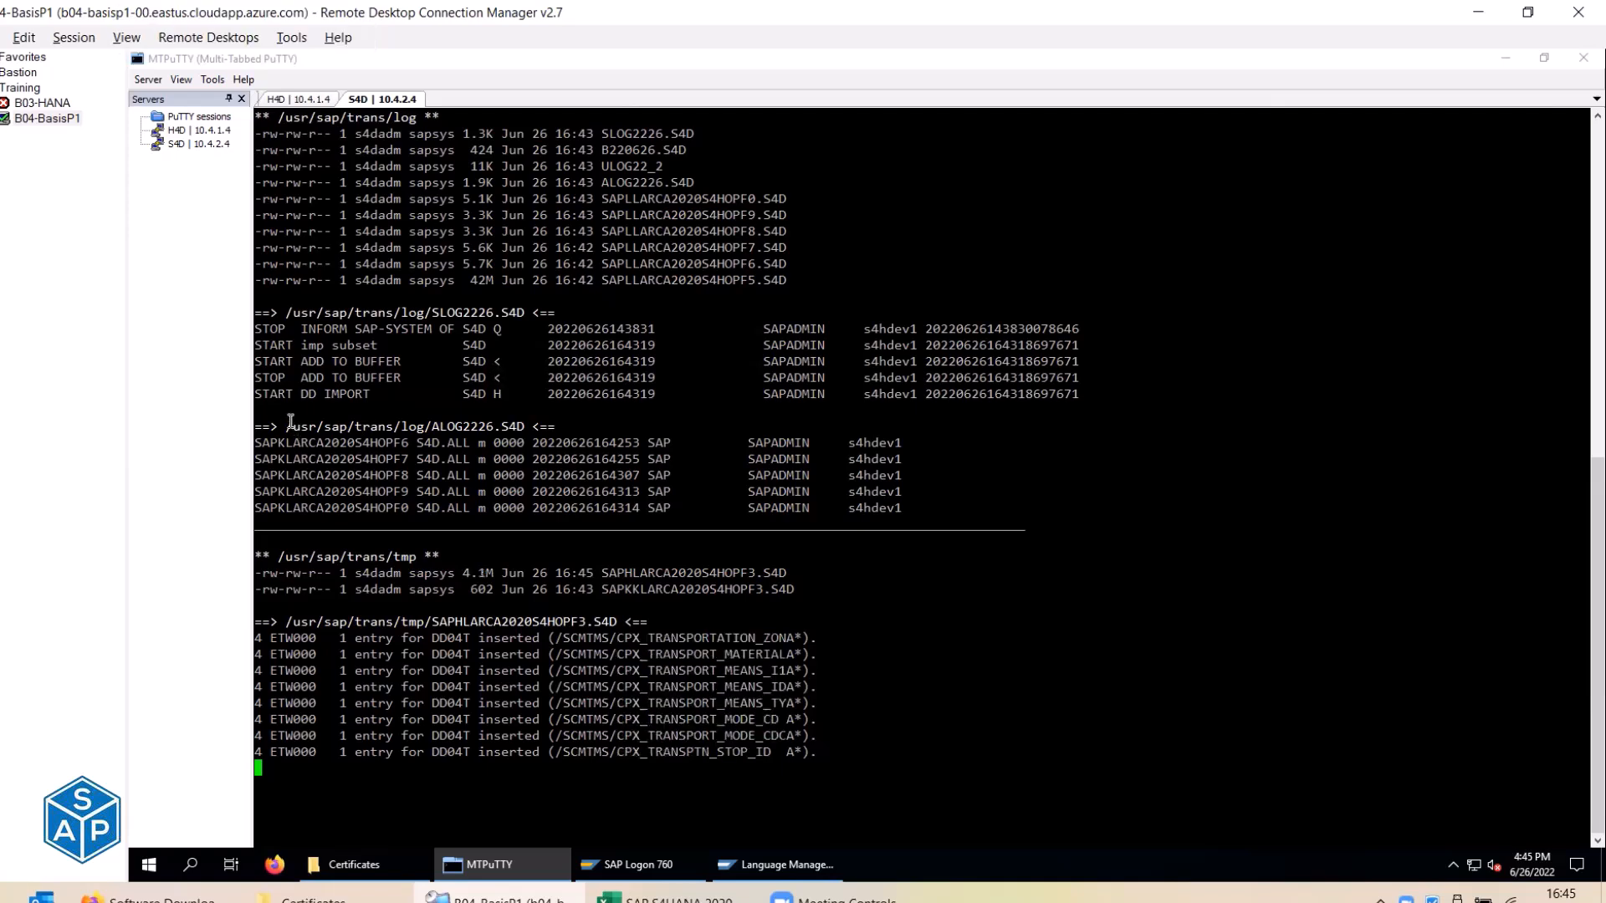
pyautogui.moveTo(264, 427); pyautogui.dragTo(547, 426)
pyautogui.moveTo(424, 312); pyautogui.dragTo(491, 314)
pyautogui.moveTo(432, 426); pyautogui.dragTo(497, 428)
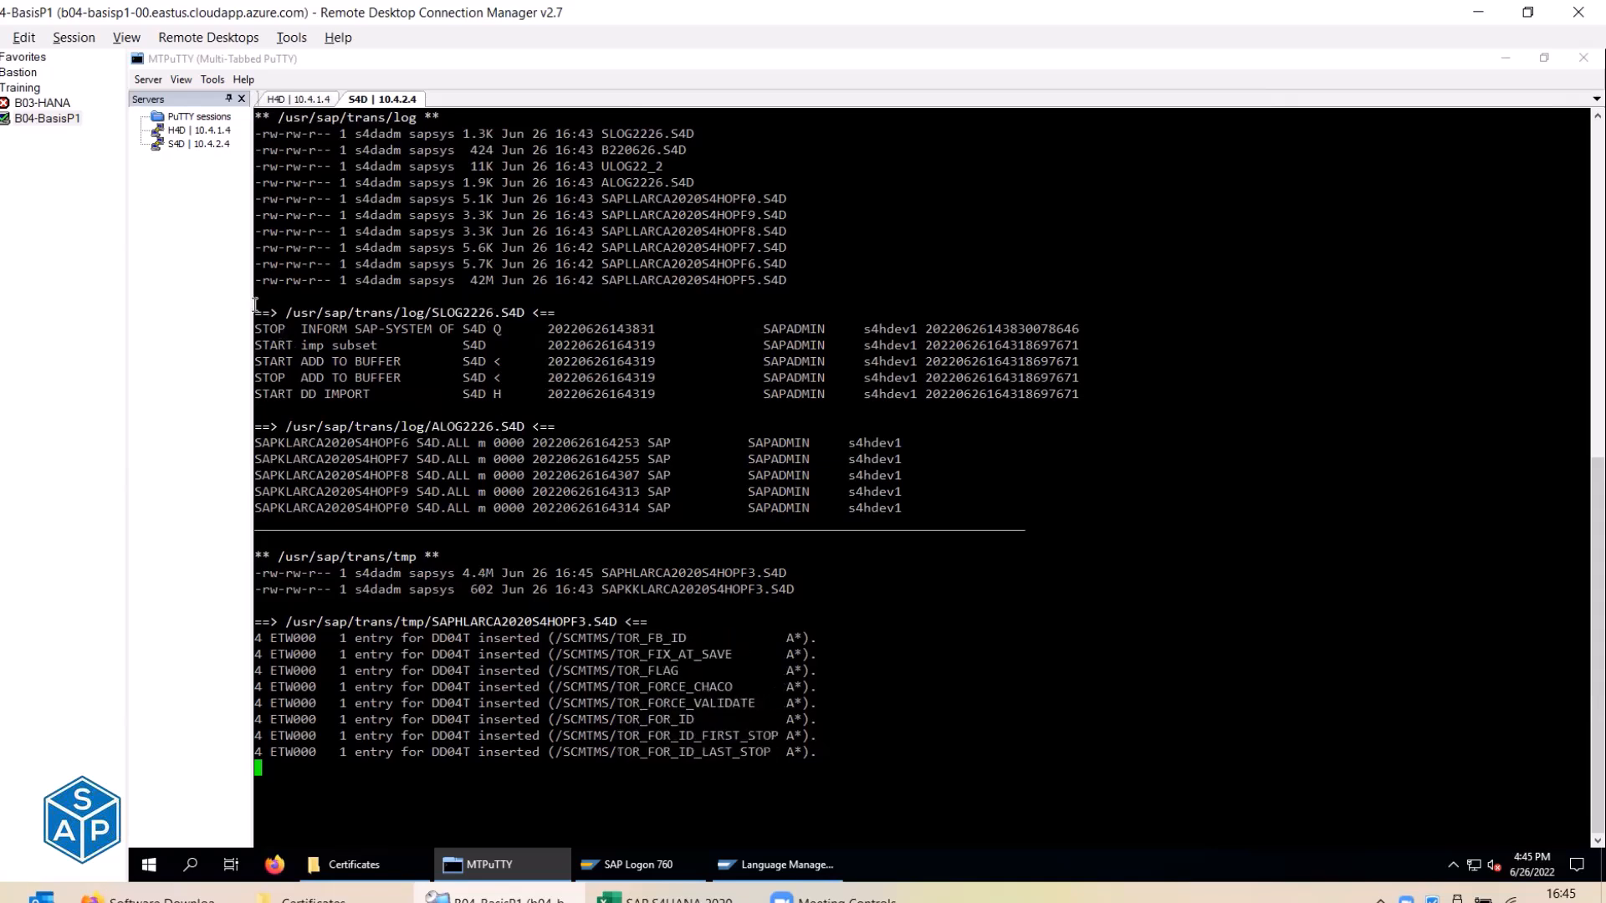
pyautogui.moveTo(255, 306); pyautogui.dragTo(1129, 387)
pyautogui.moveTo(258, 424); pyautogui.dragTo(920, 507)
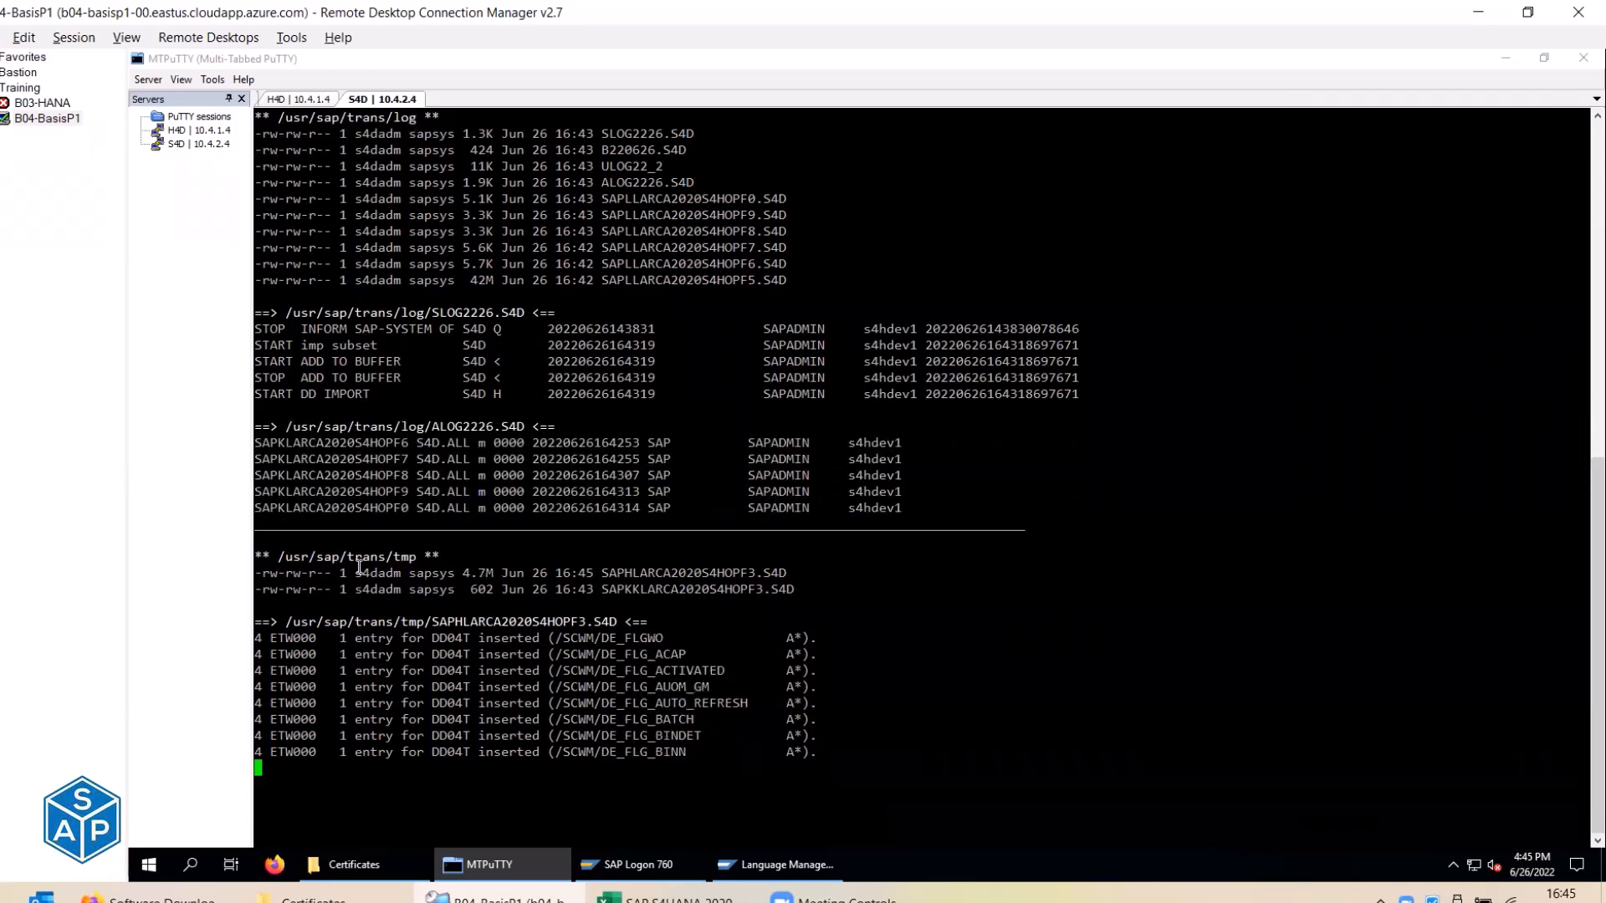
pyautogui.moveTo(342, 556); pyautogui.dragTo(416, 556)
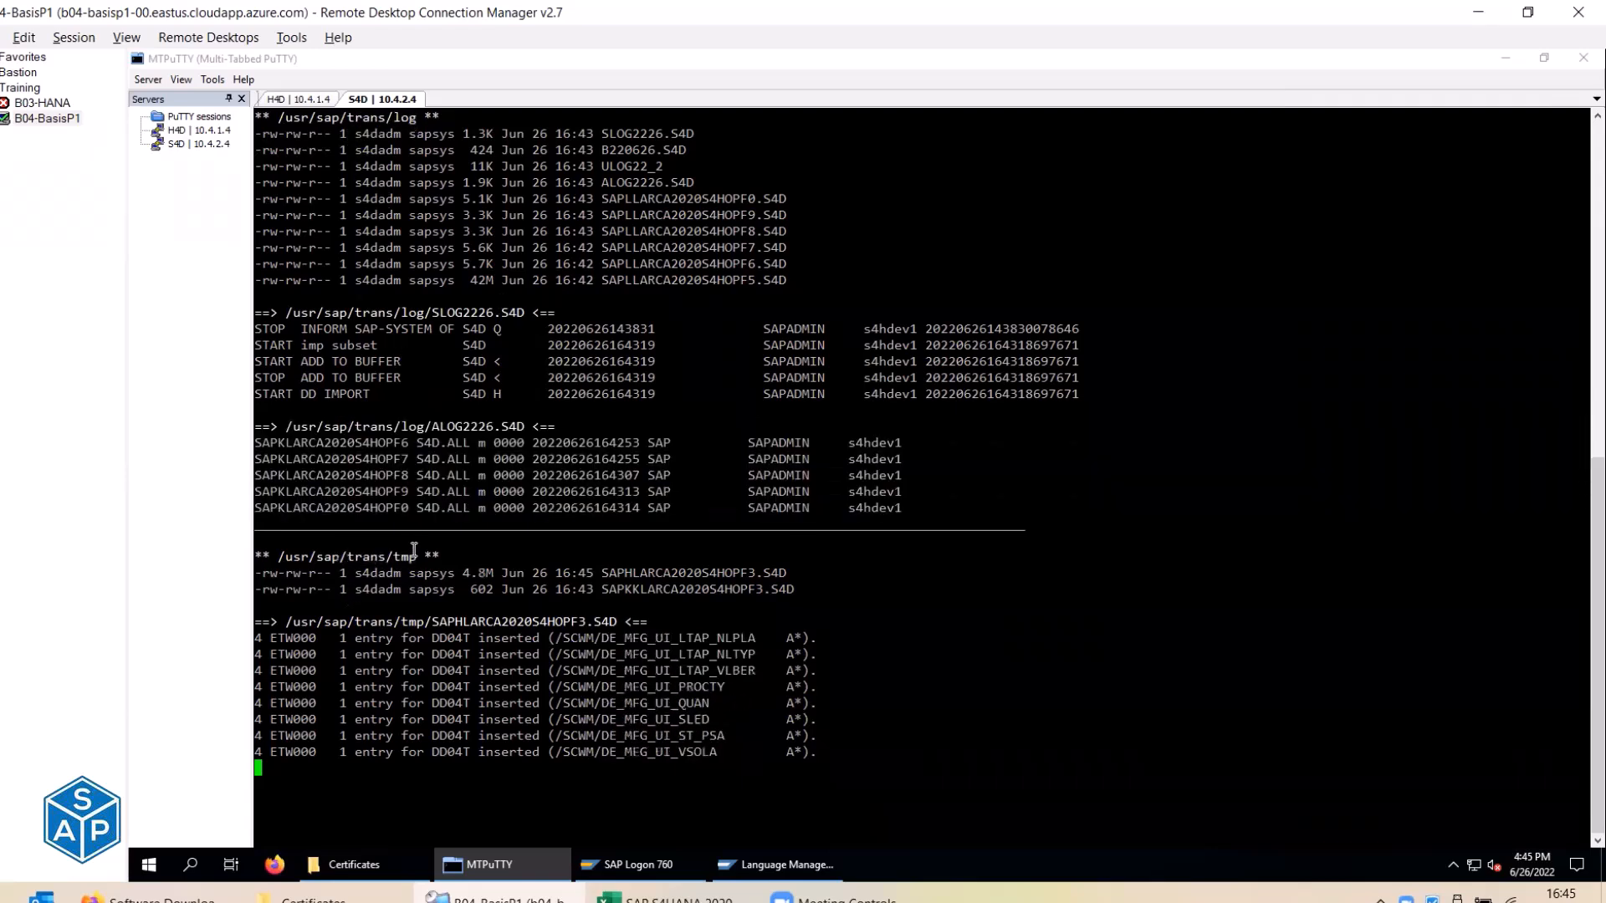
pyautogui.moveTo(256, 638); pyautogui.dragTo(825, 763)
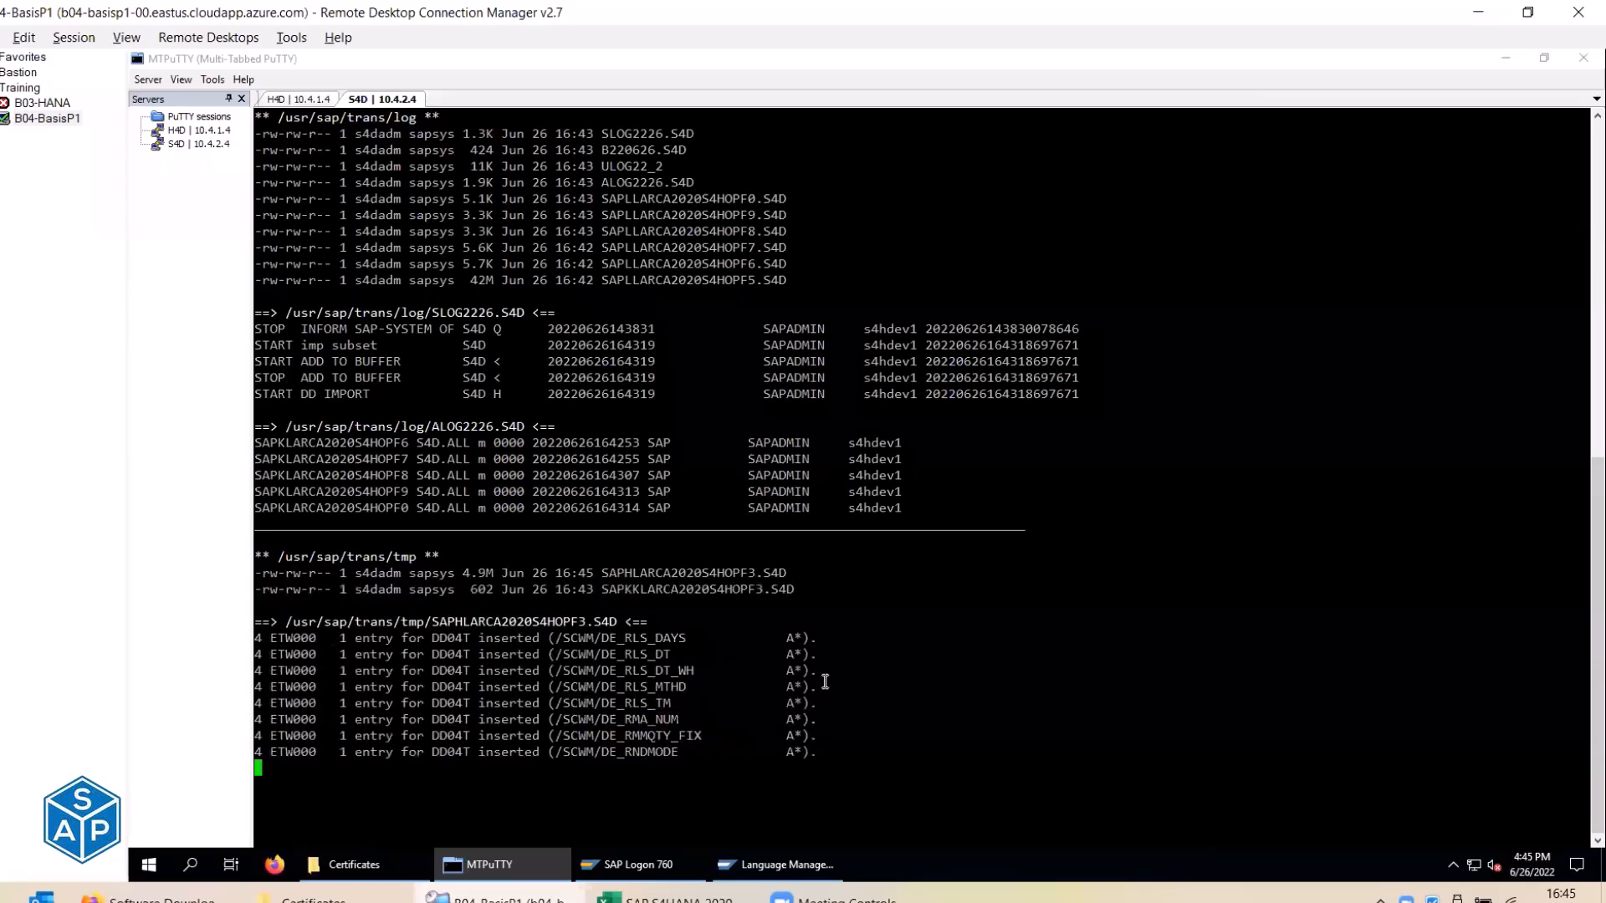
pyautogui.moveTo(431, 622); pyautogui.dragTo(490, 627)
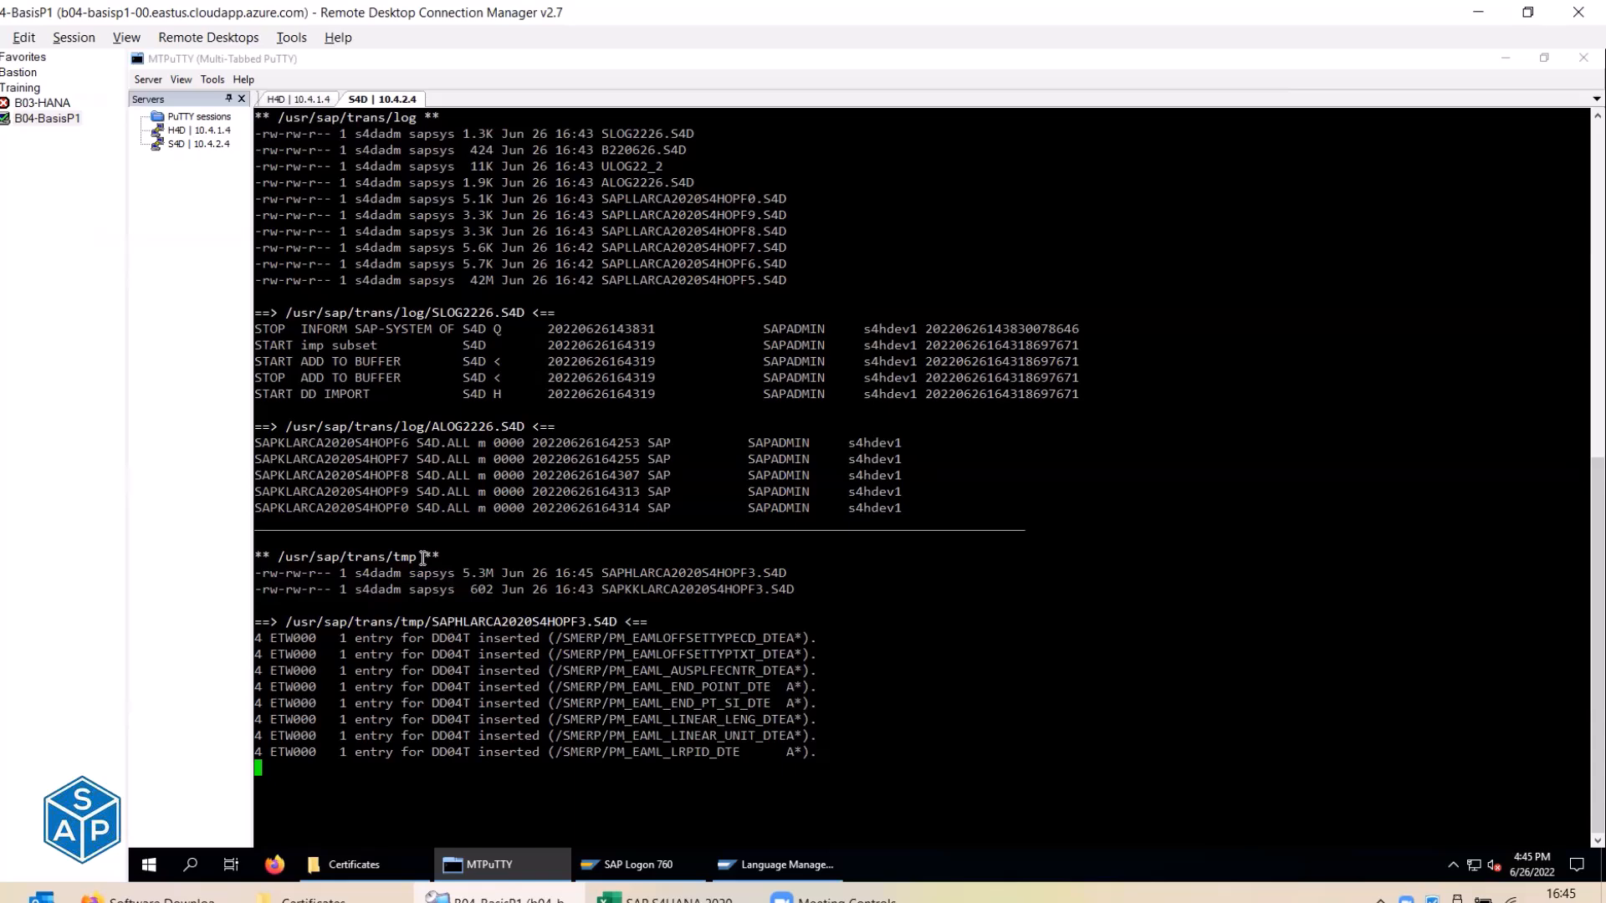
pyautogui.moveTo(386, 556); pyautogui.dragTo(658, 724)
pyautogui.moveTo(392, 242); pyautogui.dragTo(700, 485)
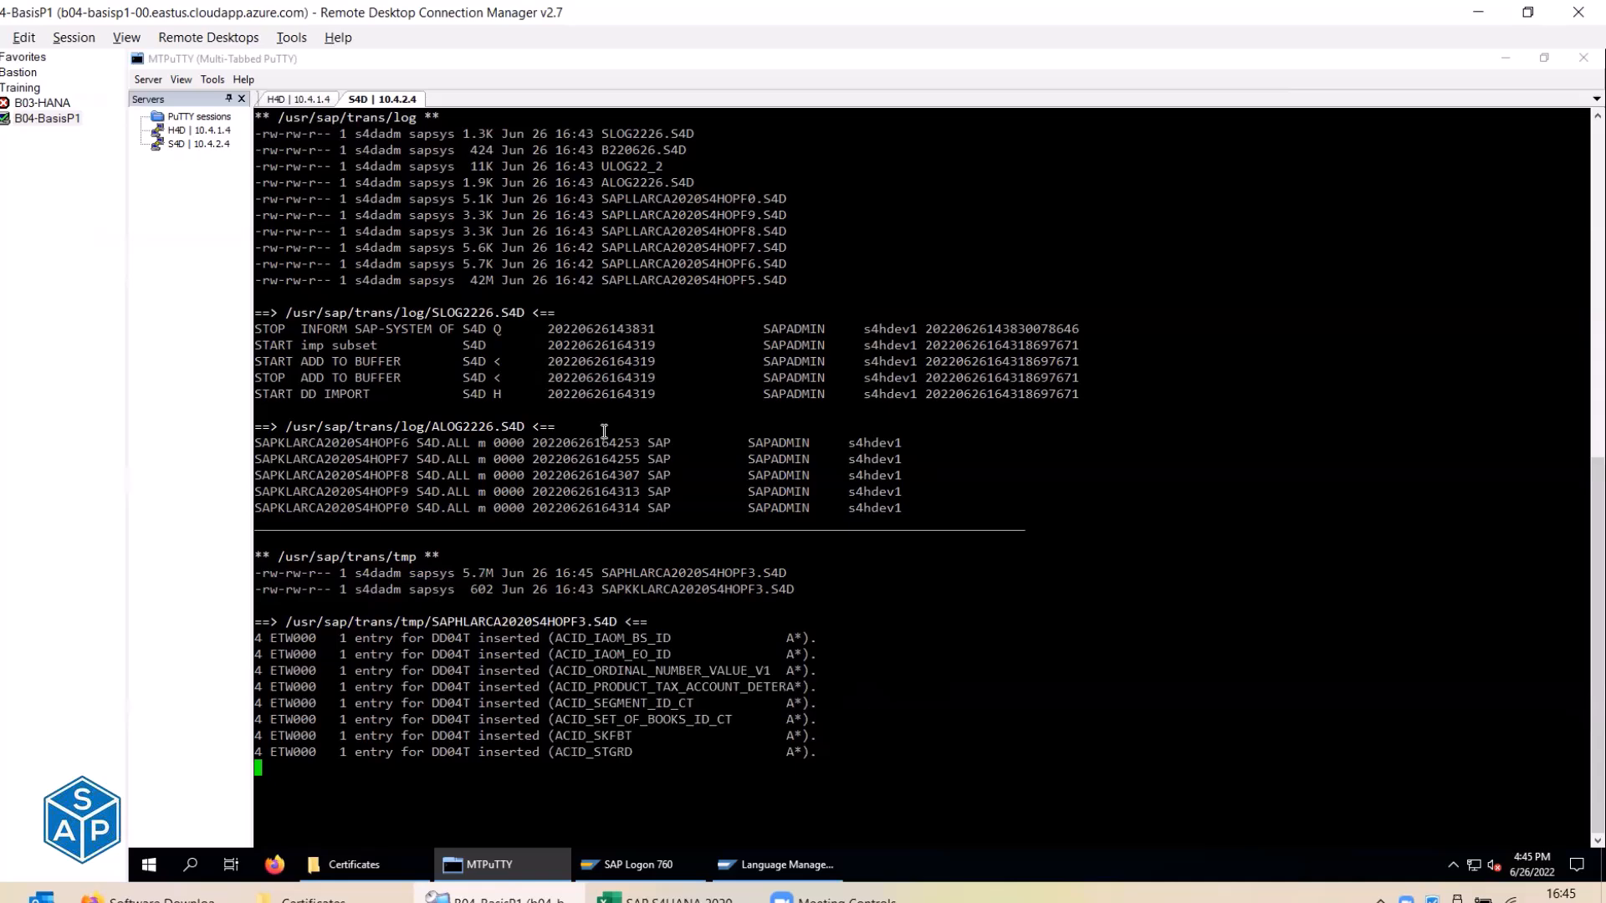
pyautogui.moveTo(778, 864)
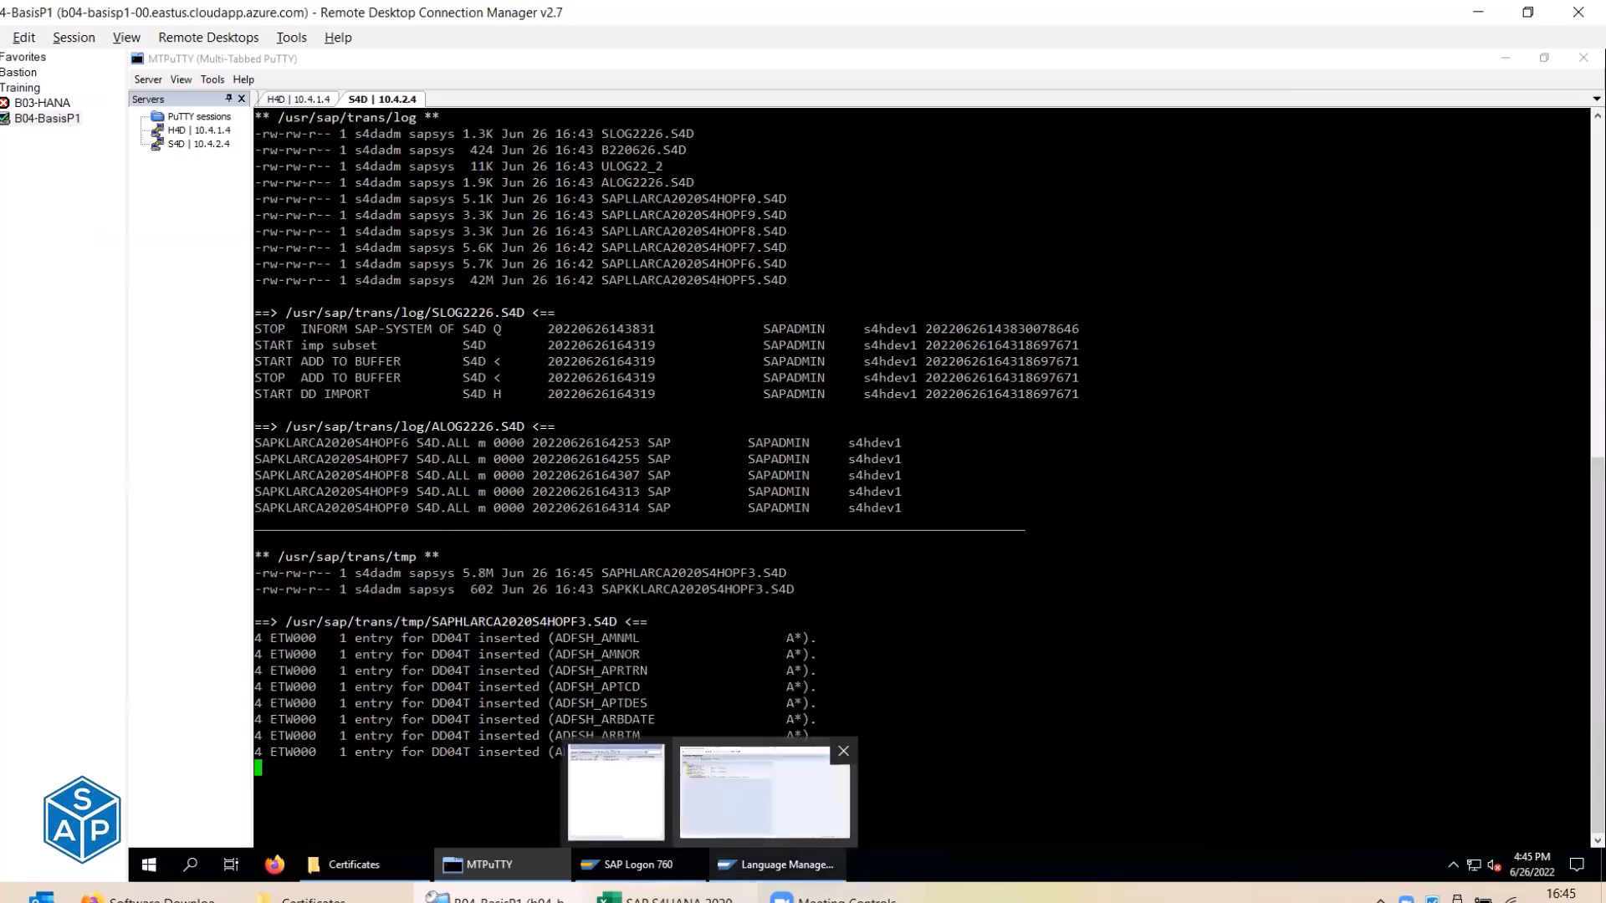
# Mark Import language as done and Monitor import as in process.
pyautogui.click(665, 898)
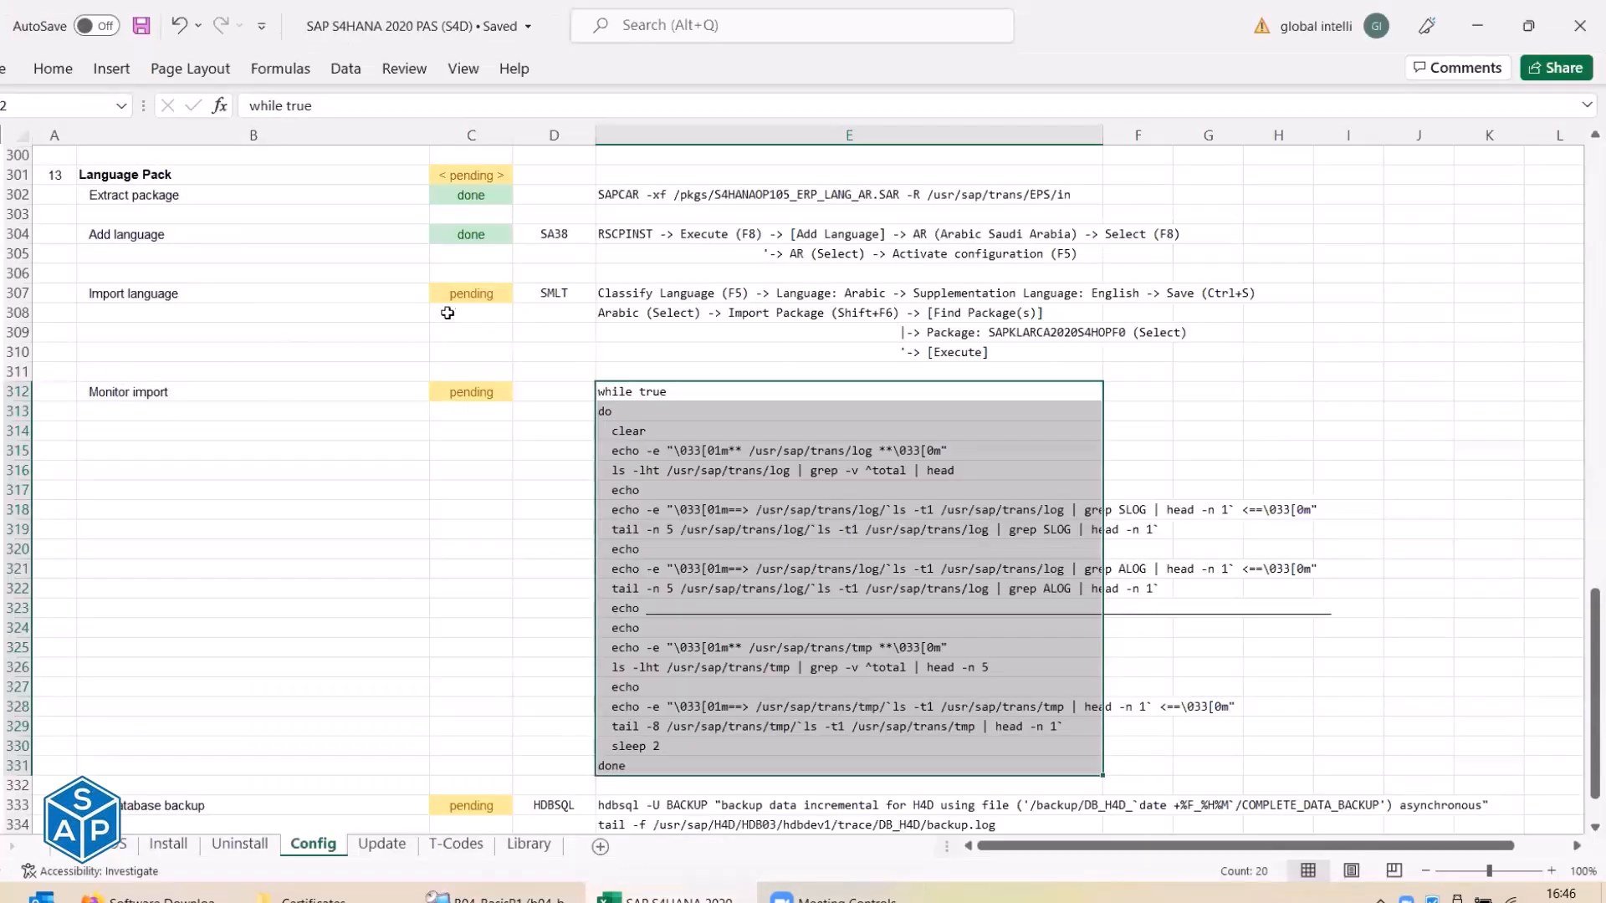
pyautogui.click(469, 295)
pyautogui.write('done')
pyautogui.press('Down')
pyautogui.press('Down')
pyautogui.press('Down')
pyautogui.press('Down')
pyautogui.press('Down')
pyautogui.write('im')
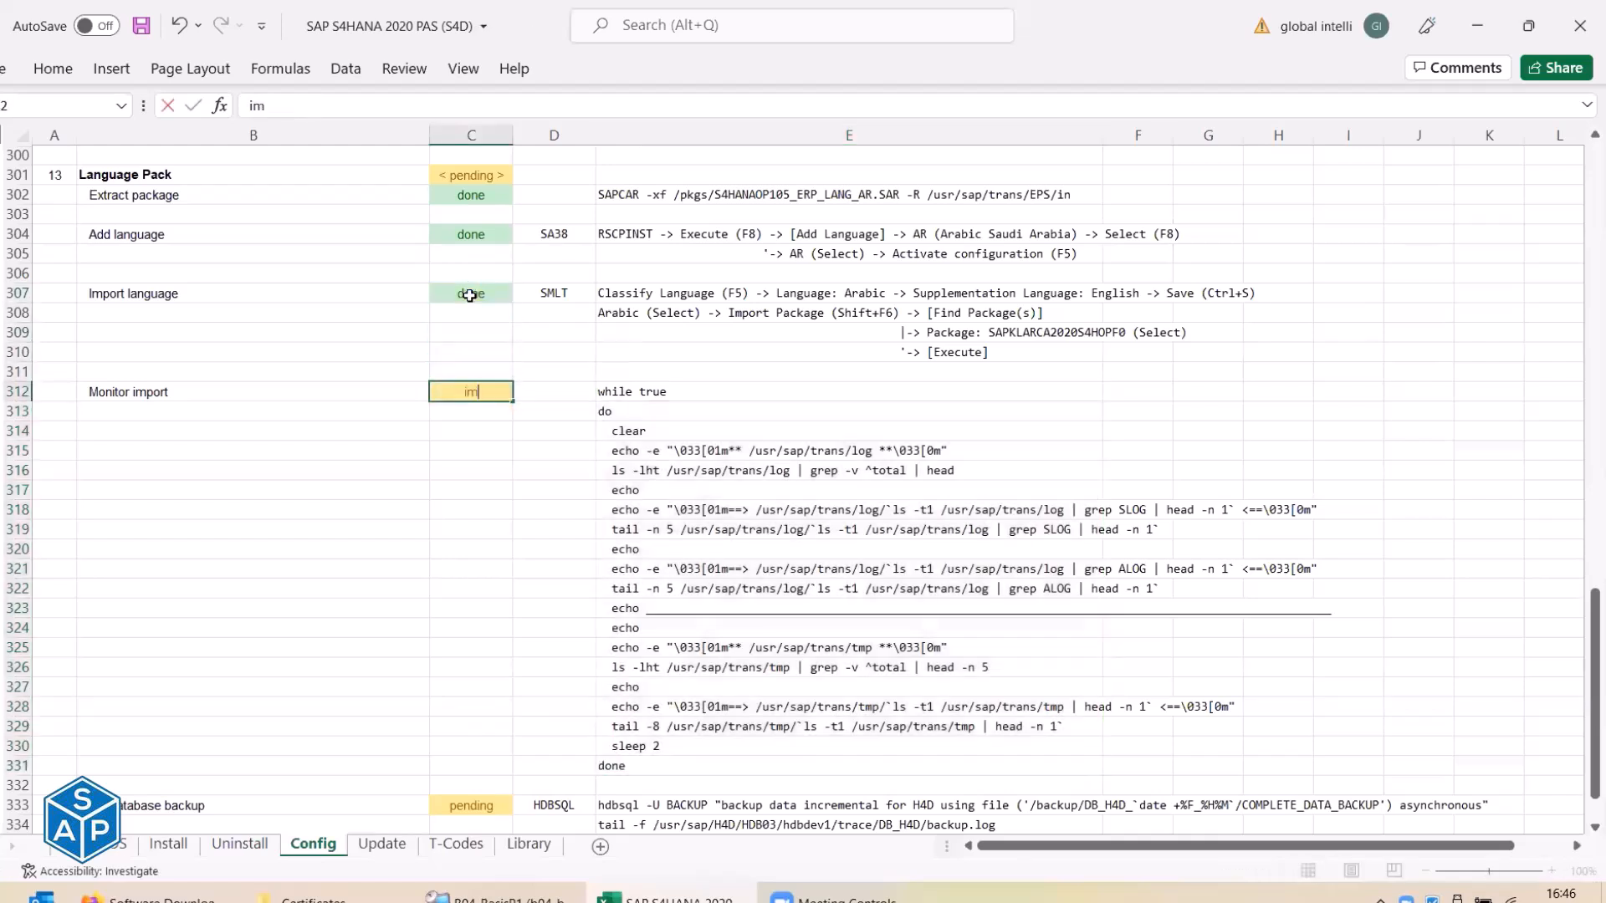
pyautogui.write('po')
pyautogui.press('Escape')
pyautogui.write('i')
pyautogui.write('n pr')
pyautogui.press('BackSpace')
pyautogui.write('process')
pyautogui.press('Return')
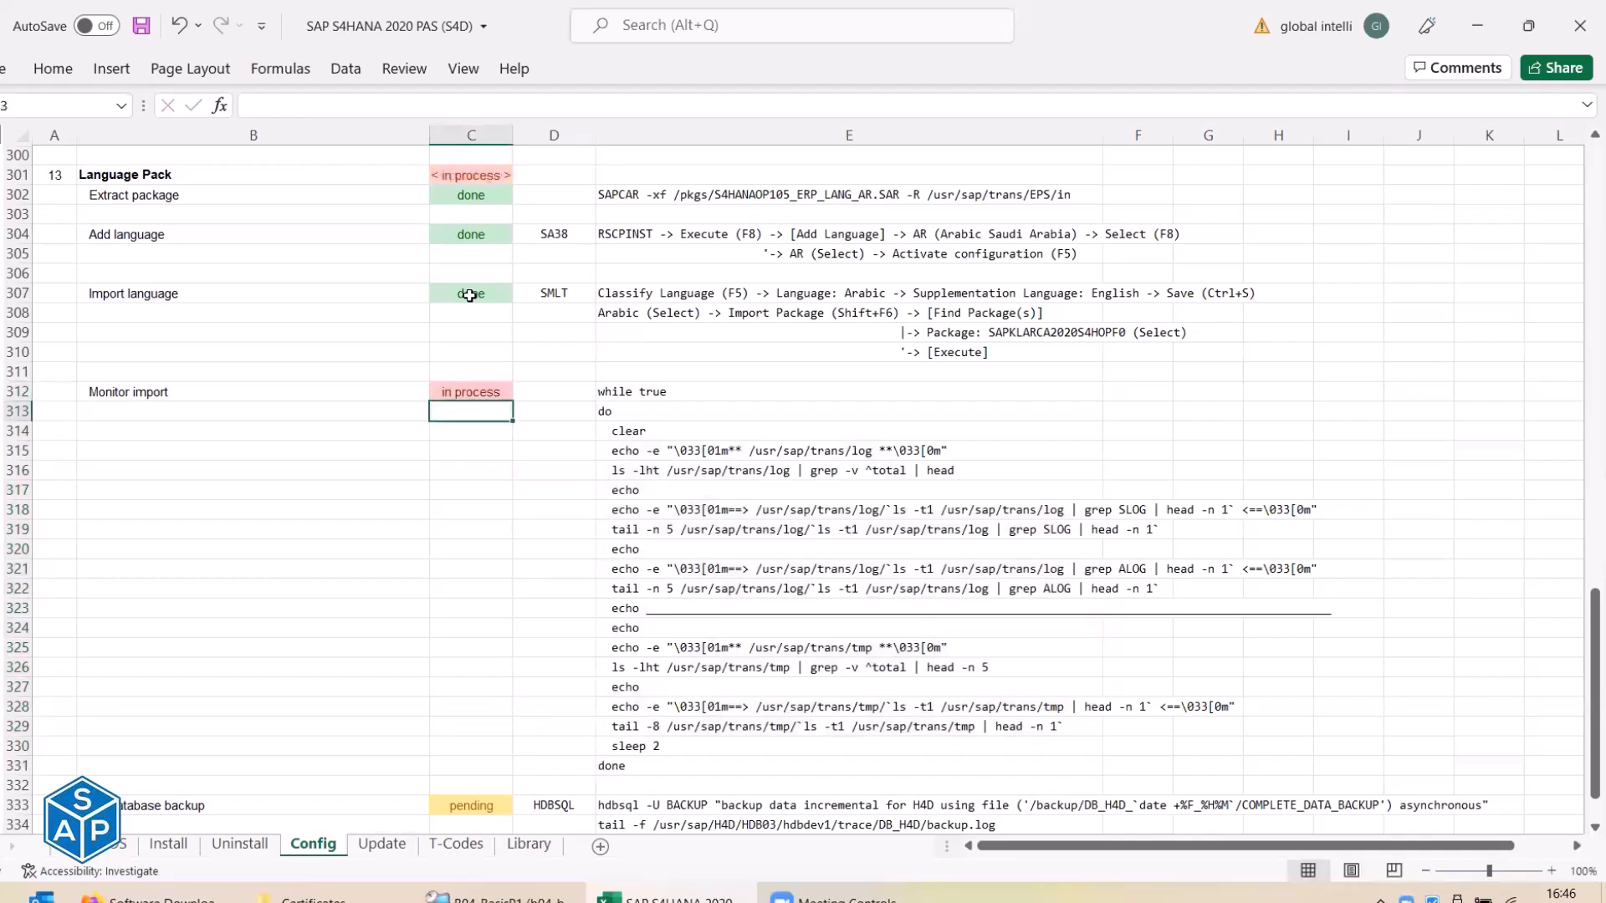
# Collapse the Language Pack detail rows and select the Take database backup step.
pyautogui.scroll(-1, 339, 520)
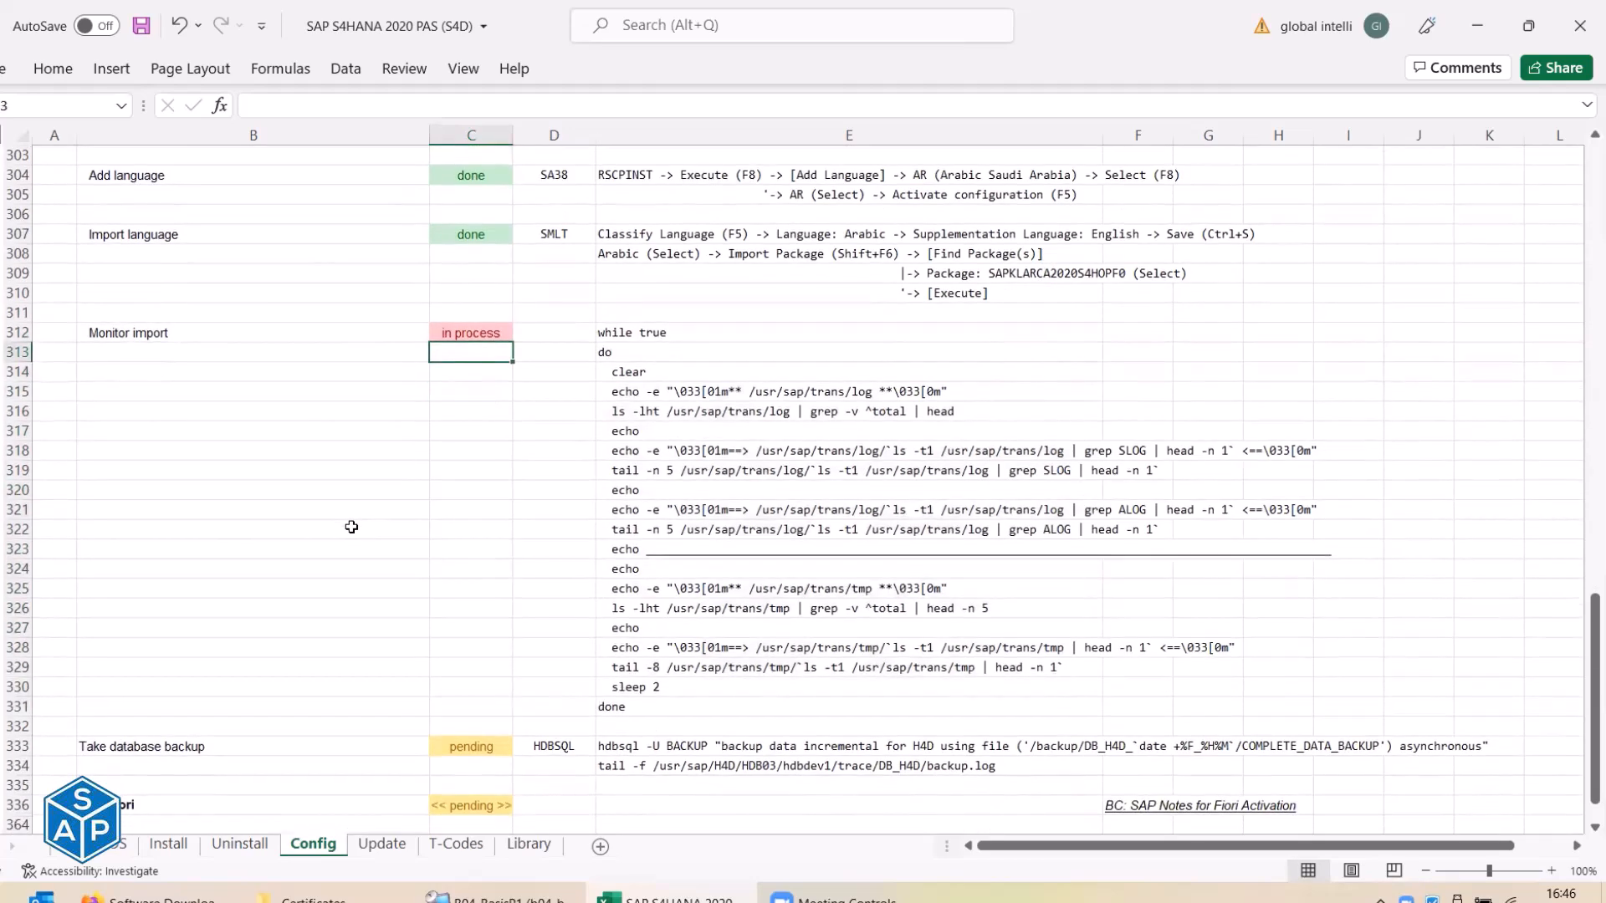
pyautogui.scroll(1, 15, 254)
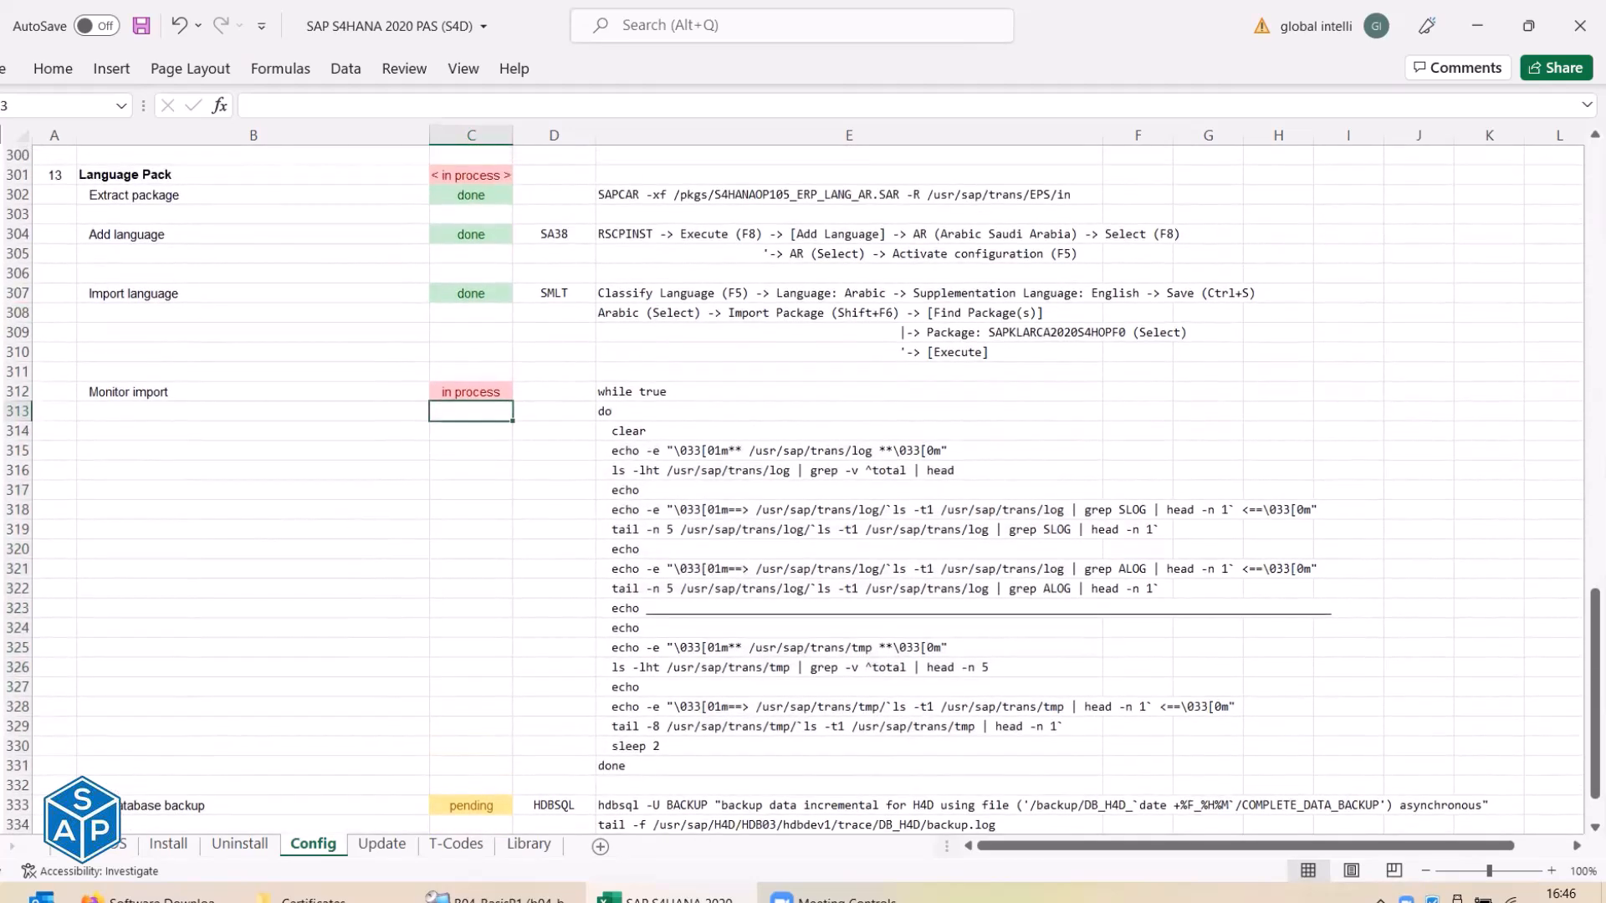
pyautogui.click(2, 175)
pyautogui.click(132, 220)
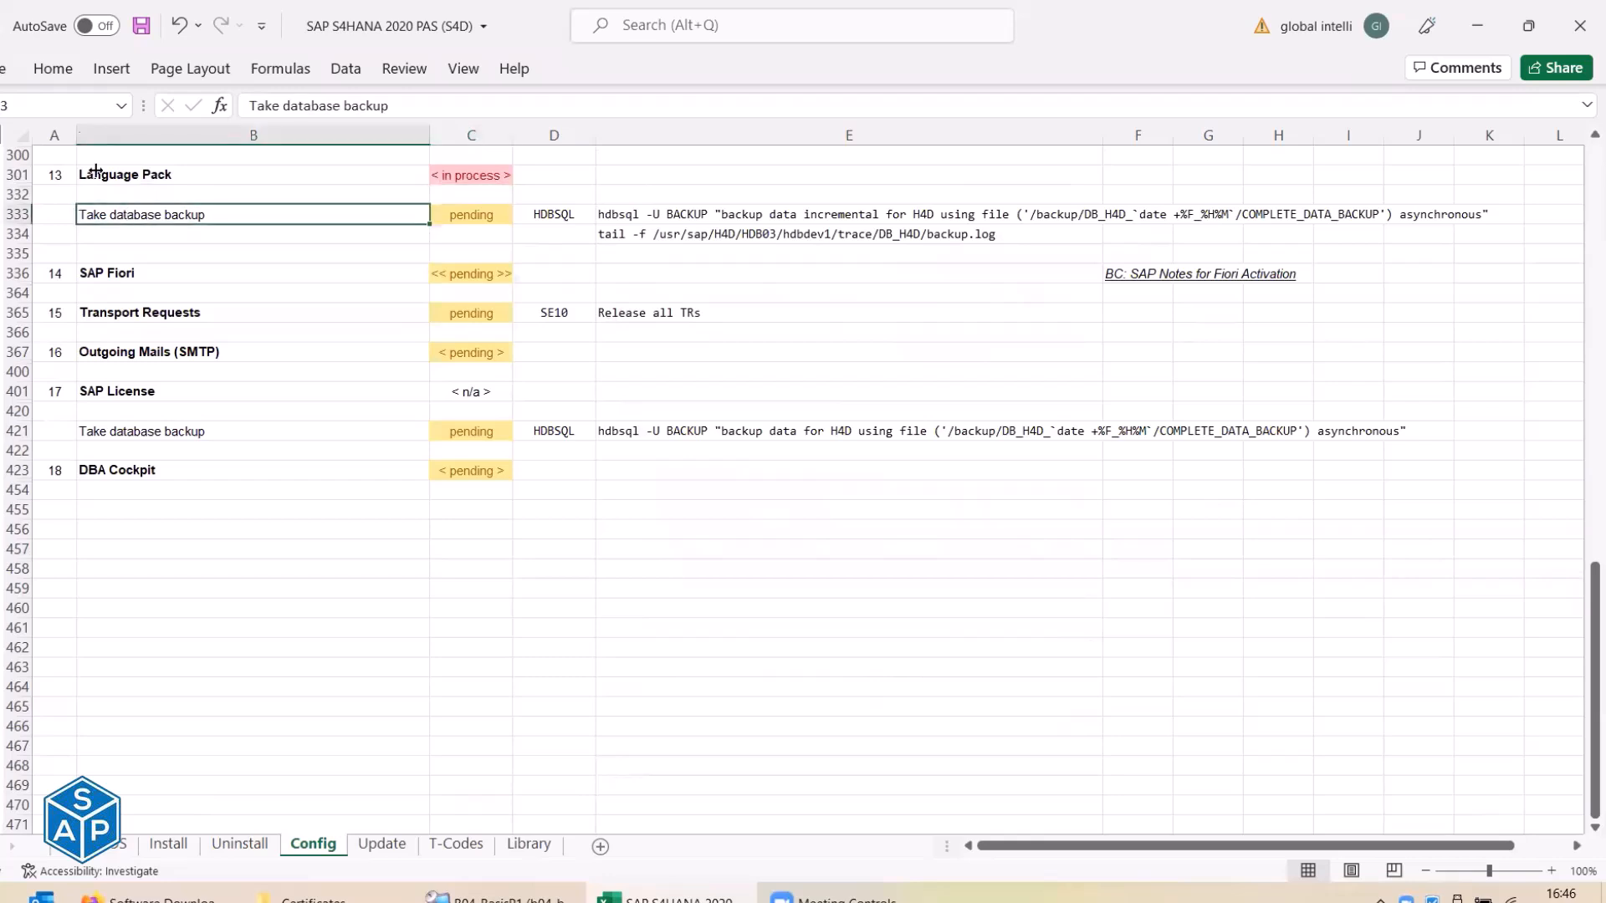
# Save the checklist workbook and bring the MTPuTTY import monitor to the front.
pyautogui.click(144, 28)
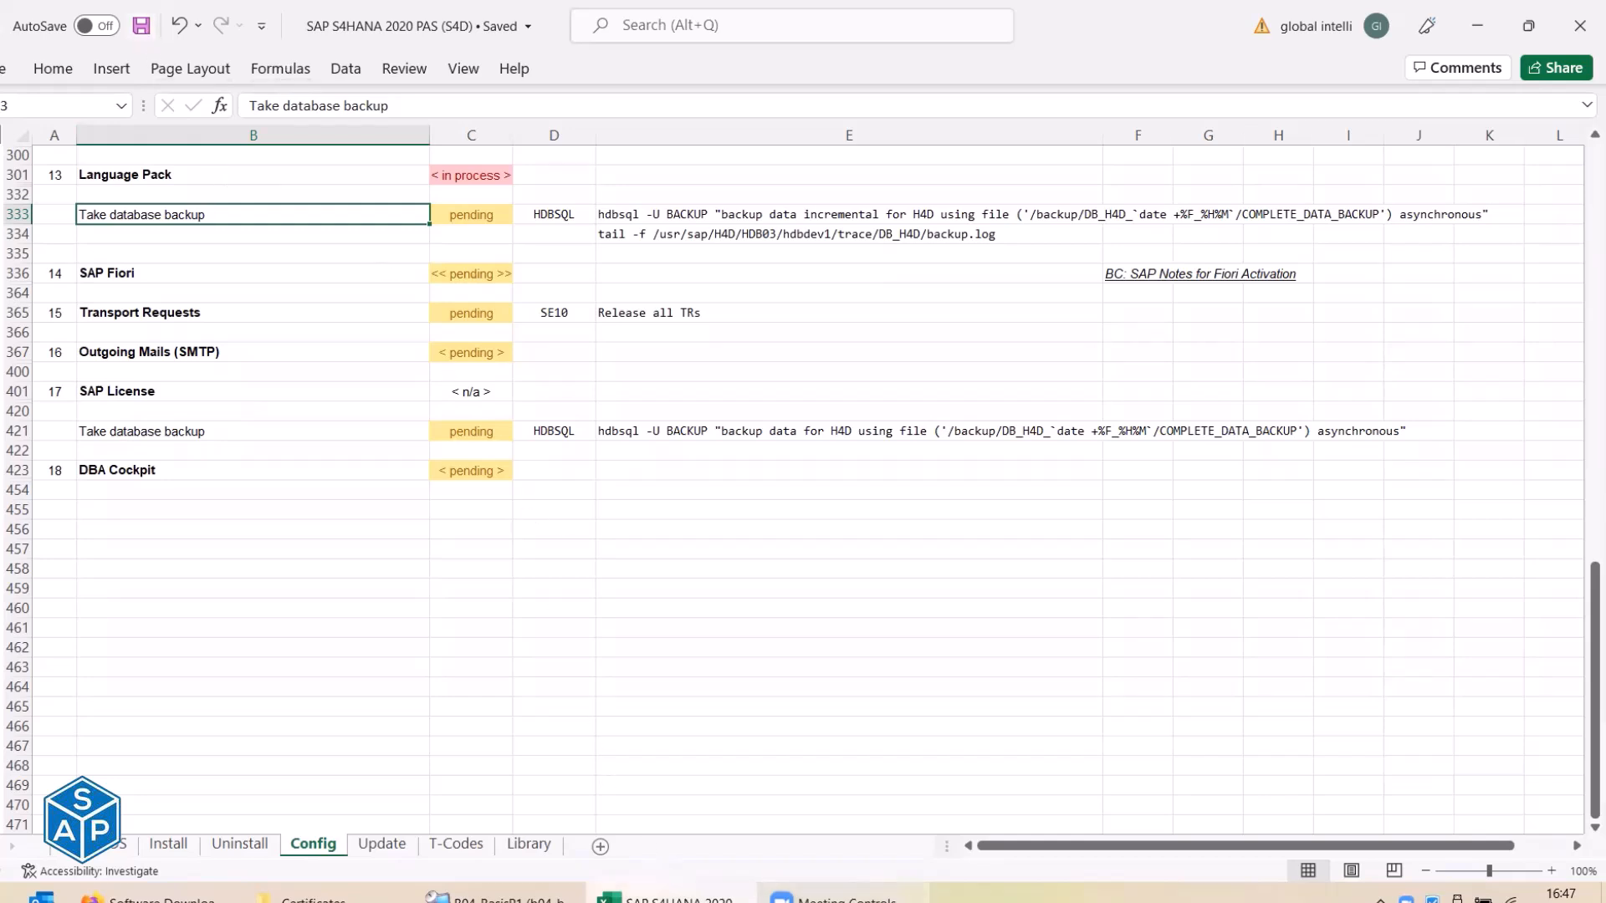
pyautogui.click(672, 899)
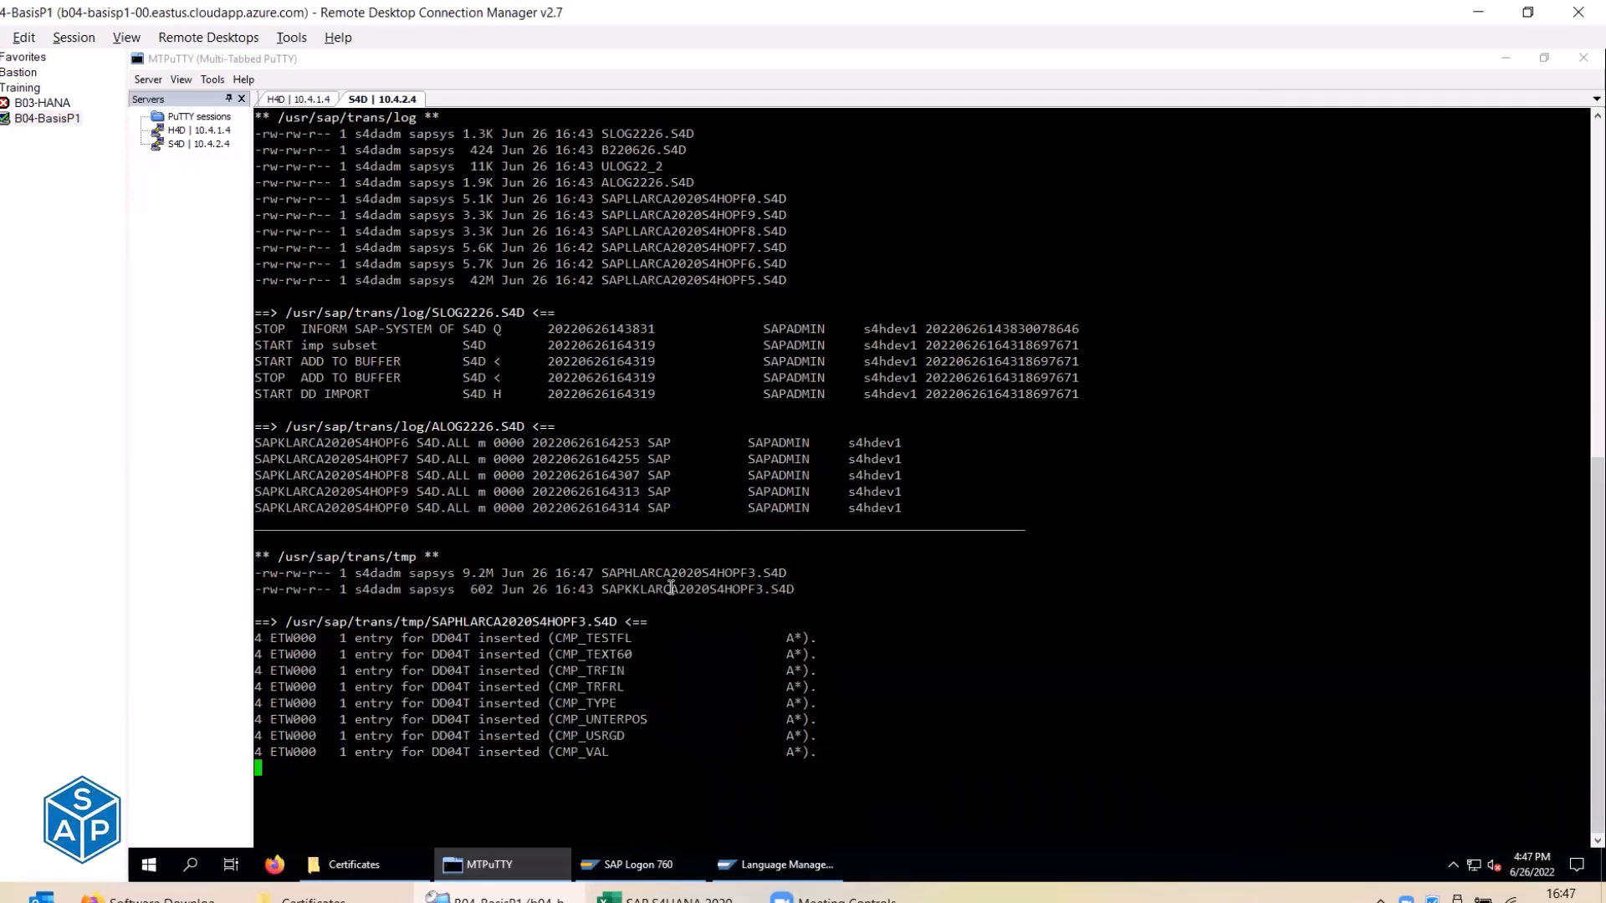
# Show German's imported packages in Language Management, then bring up and minimise SAP Logon.
pyautogui.click(757, 870)
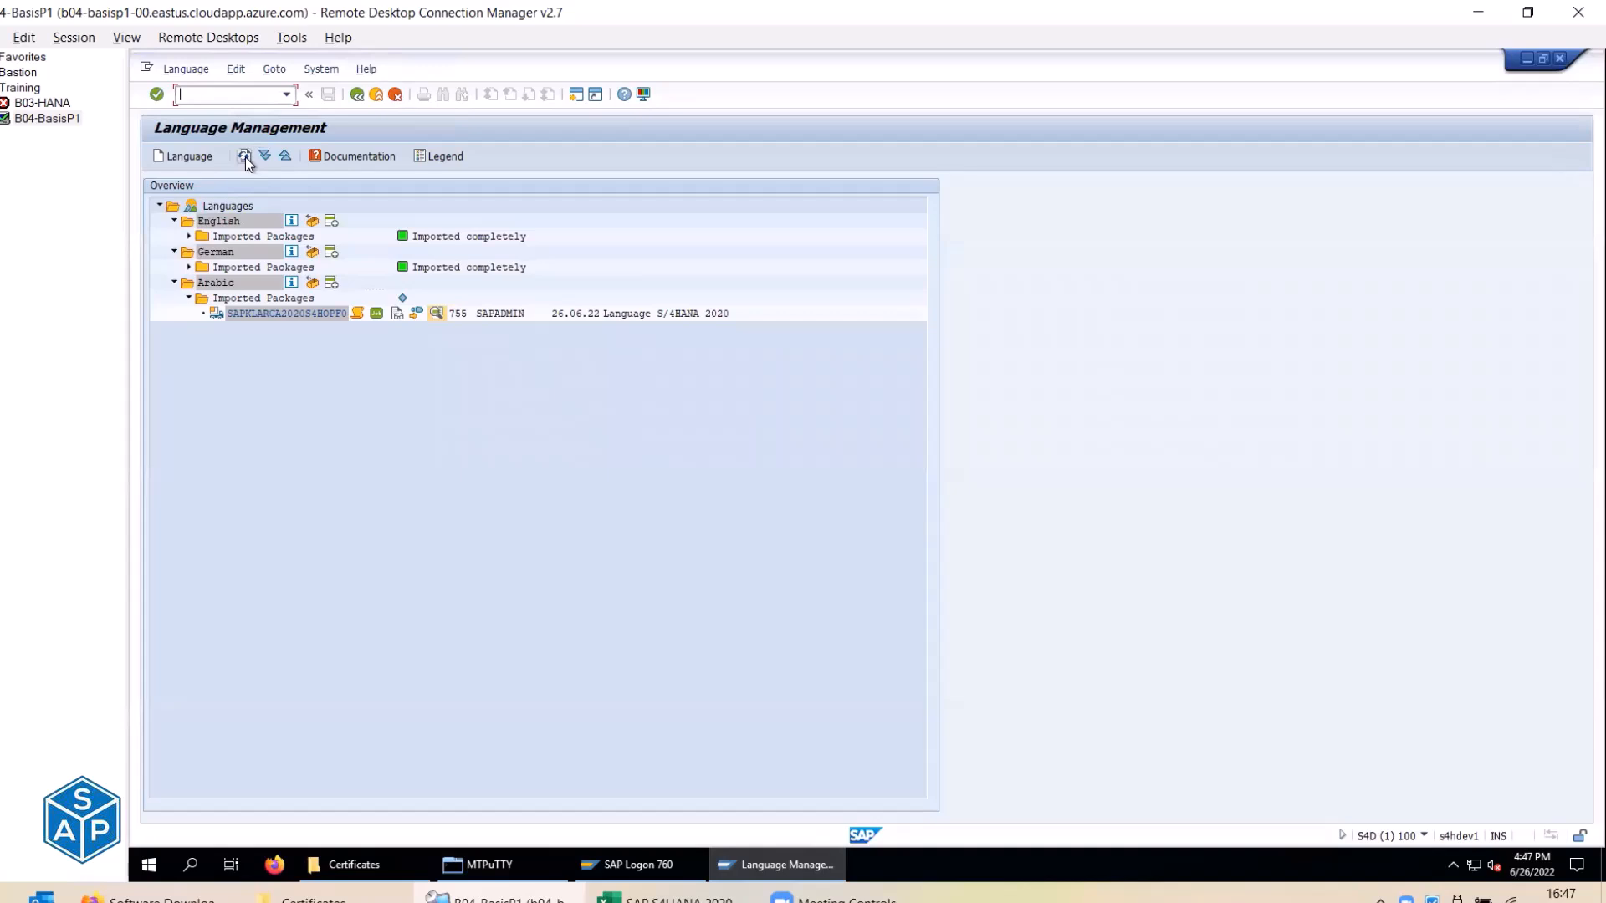
pyautogui.click(189, 268)
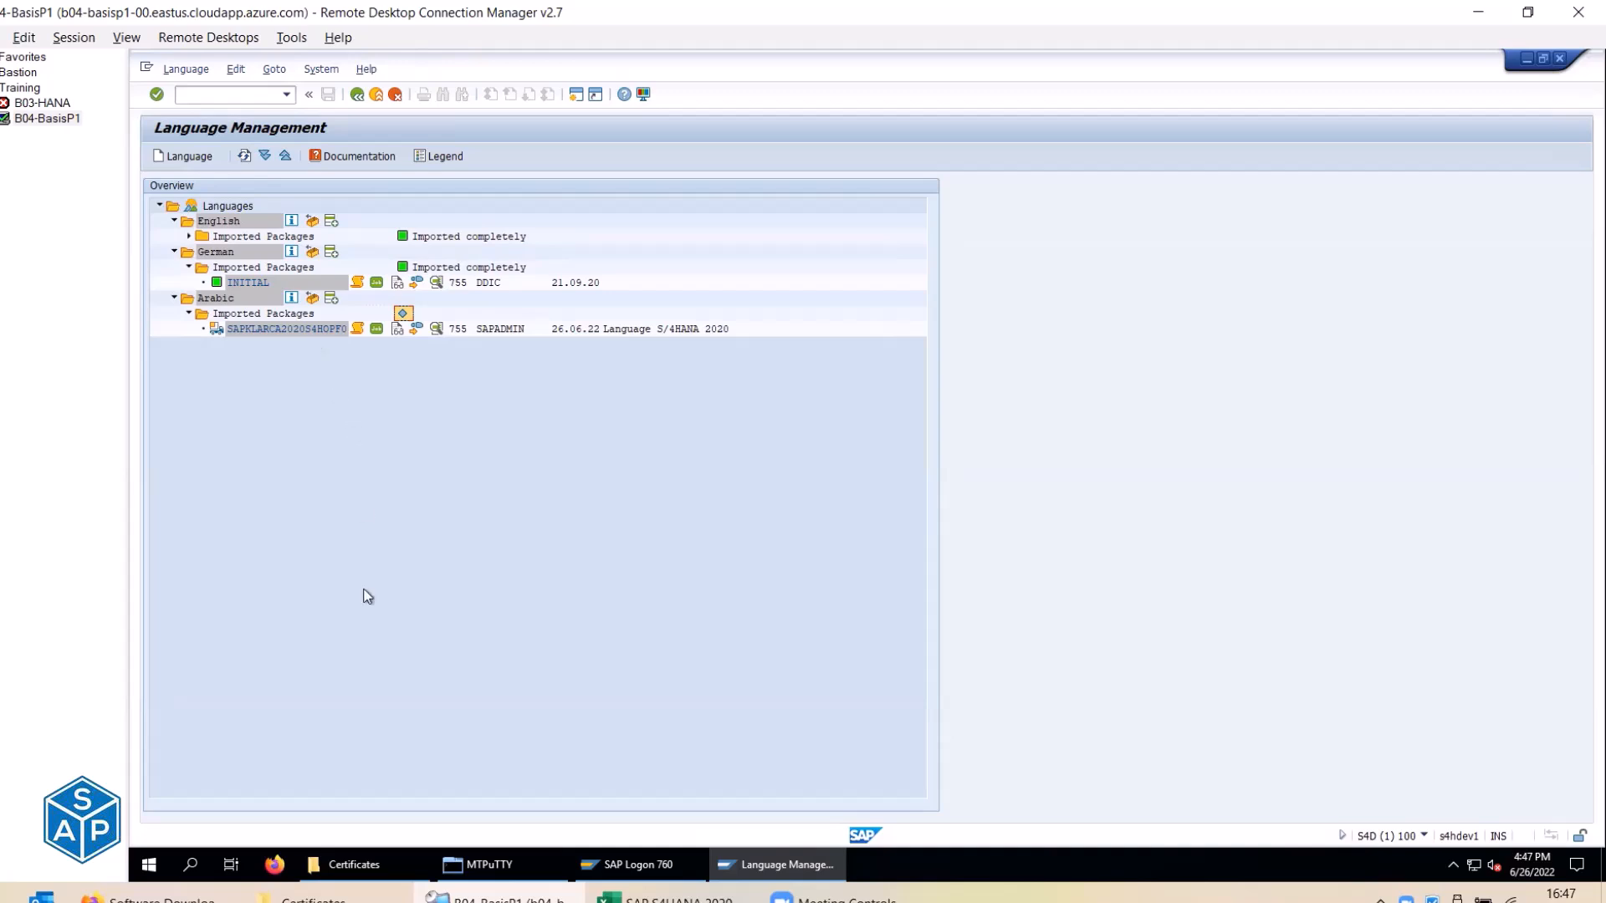
pyautogui.click(626, 864)
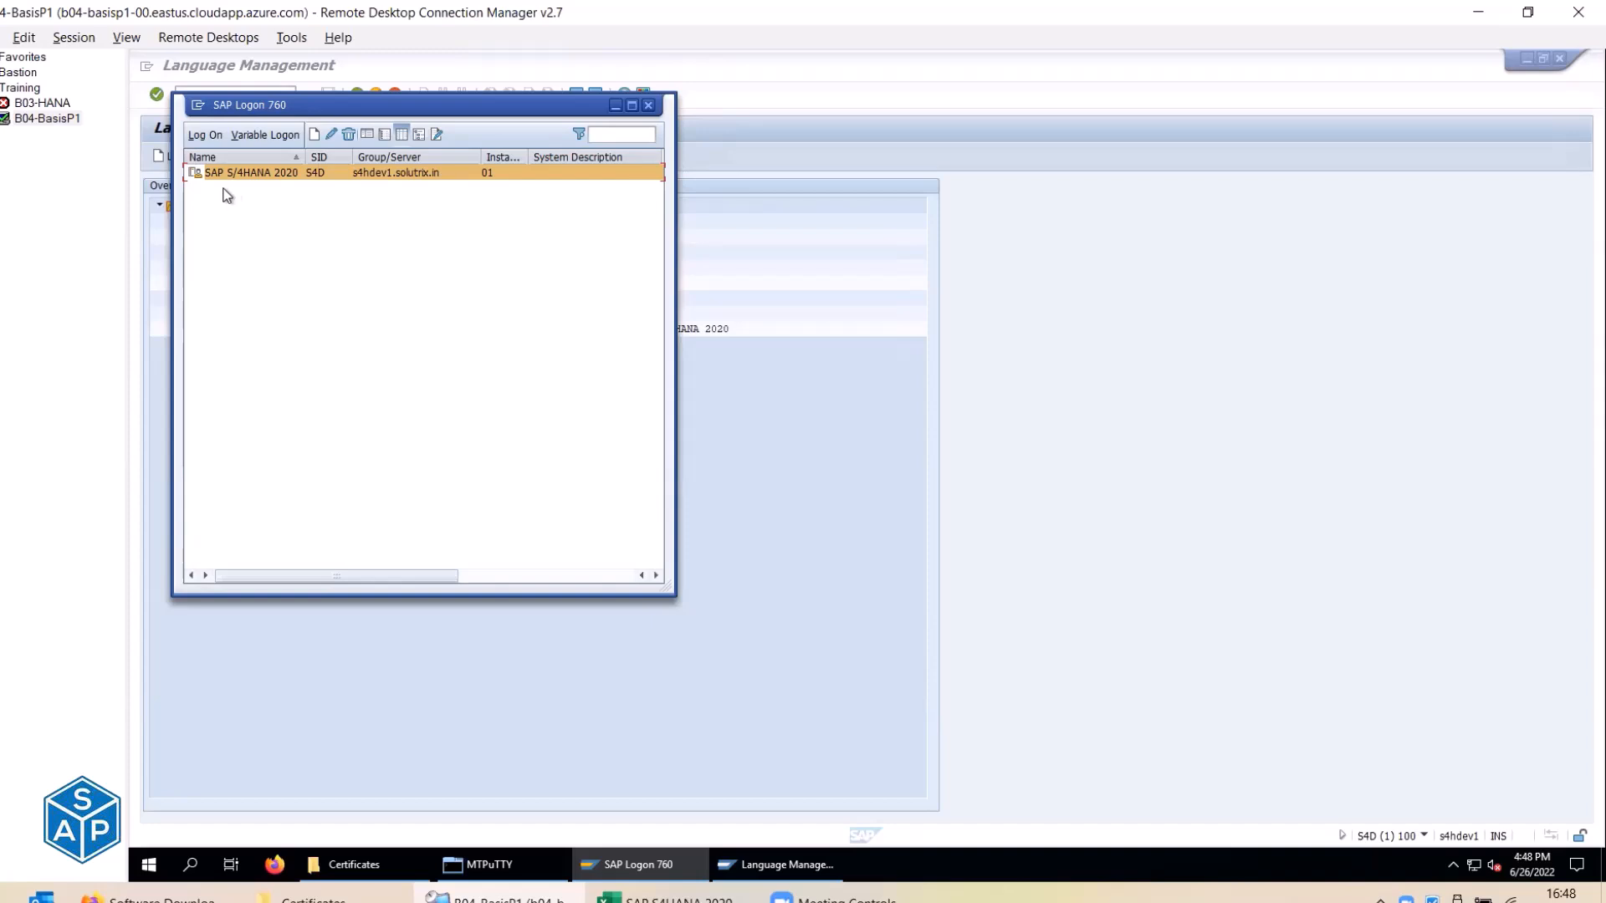
pyautogui.click(616, 104)
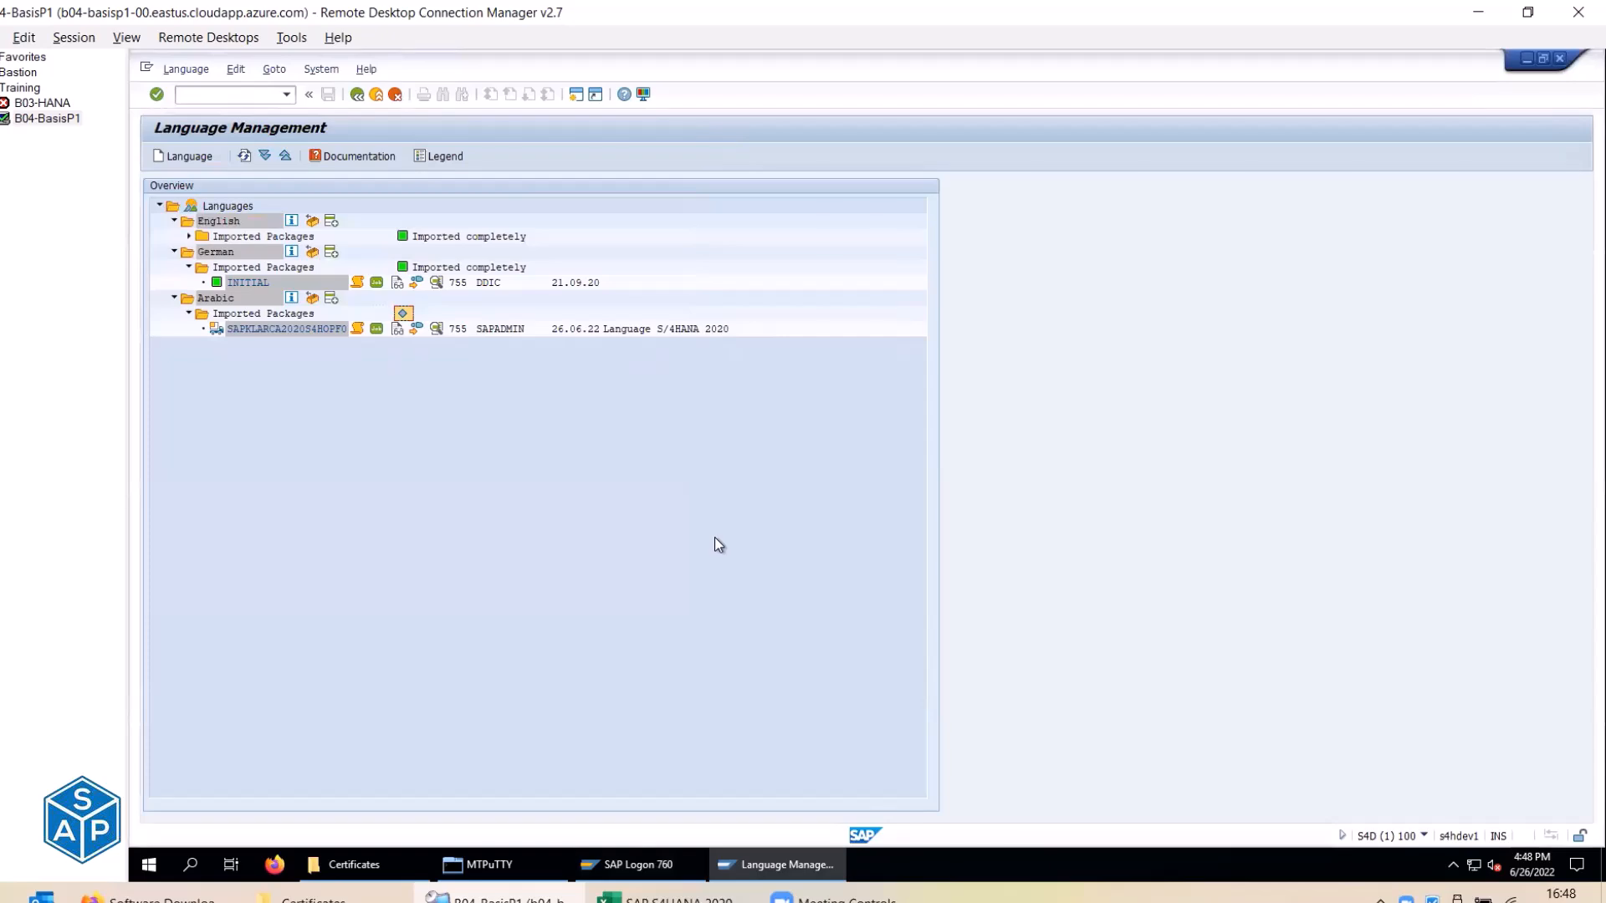
# Follow the SAPHLARCA2020S4HOPF3.S4D import log, marking the latest lines and package file name.
pyautogui.hotkey('alt', 'Tab')
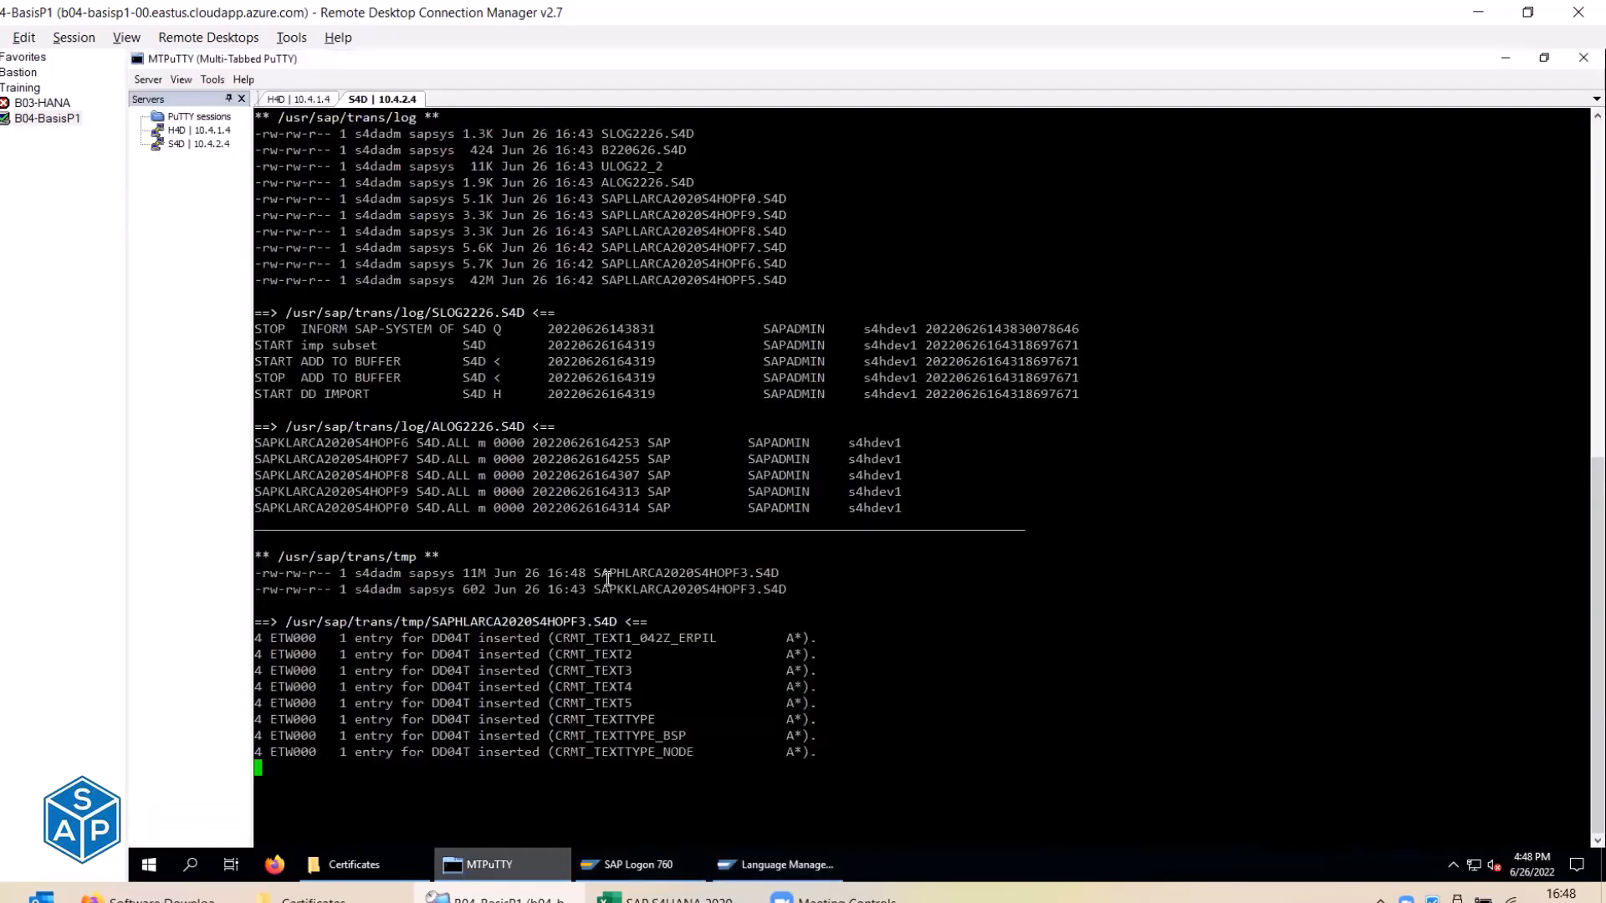
pyautogui.moveTo(543, 642); pyautogui.dragTo(709, 747)
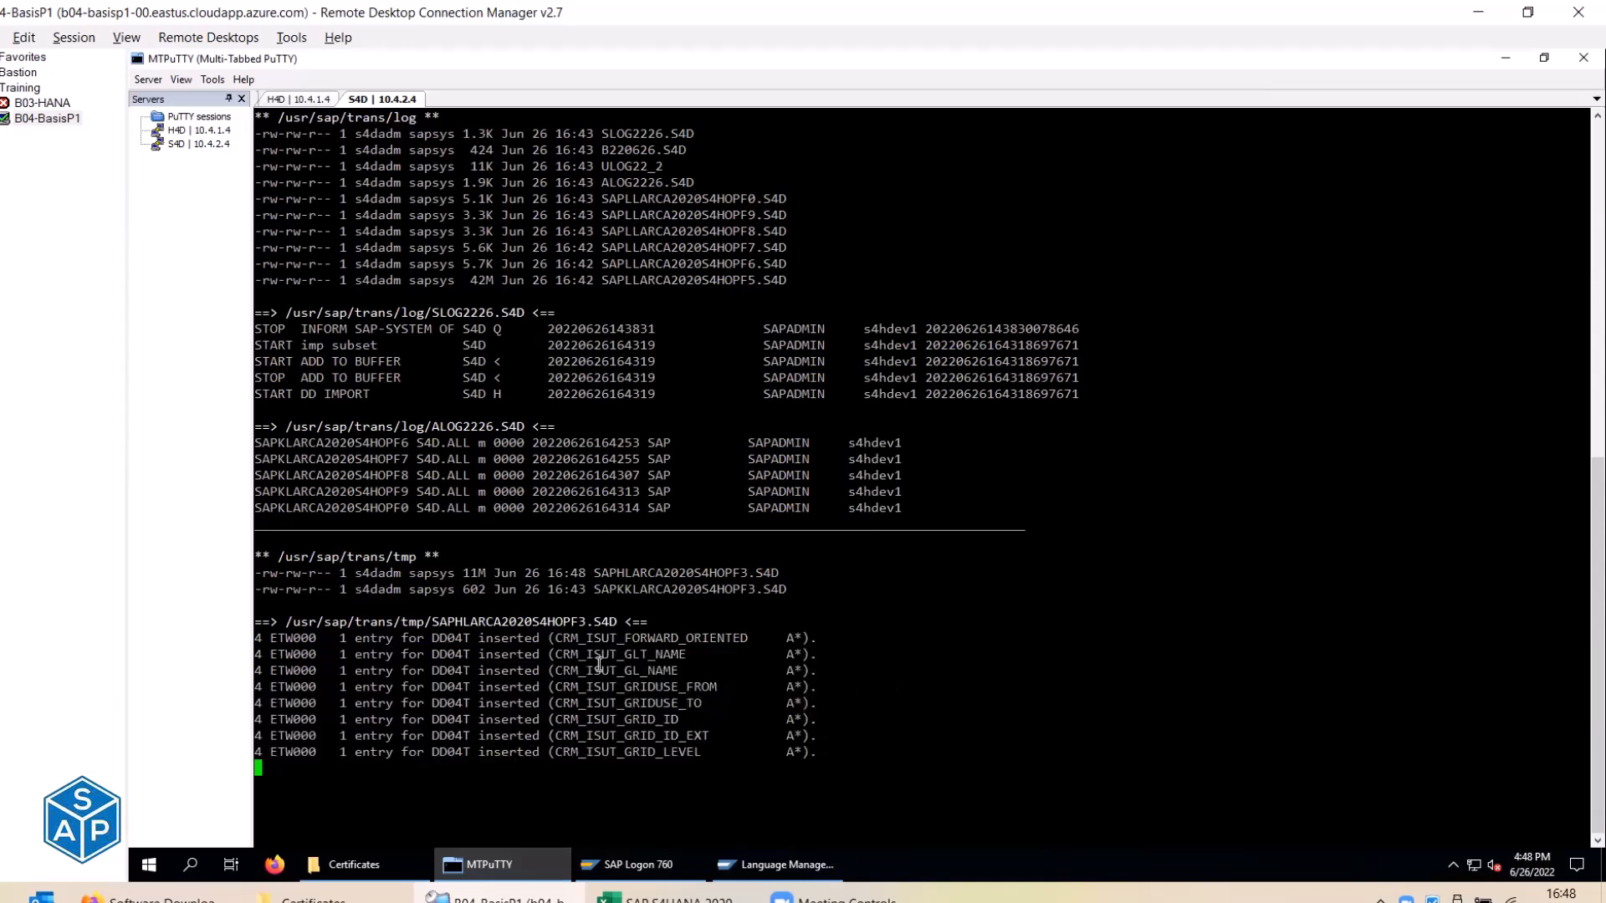
pyautogui.moveTo(432, 621); pyautogui.dragTo(485, 622)
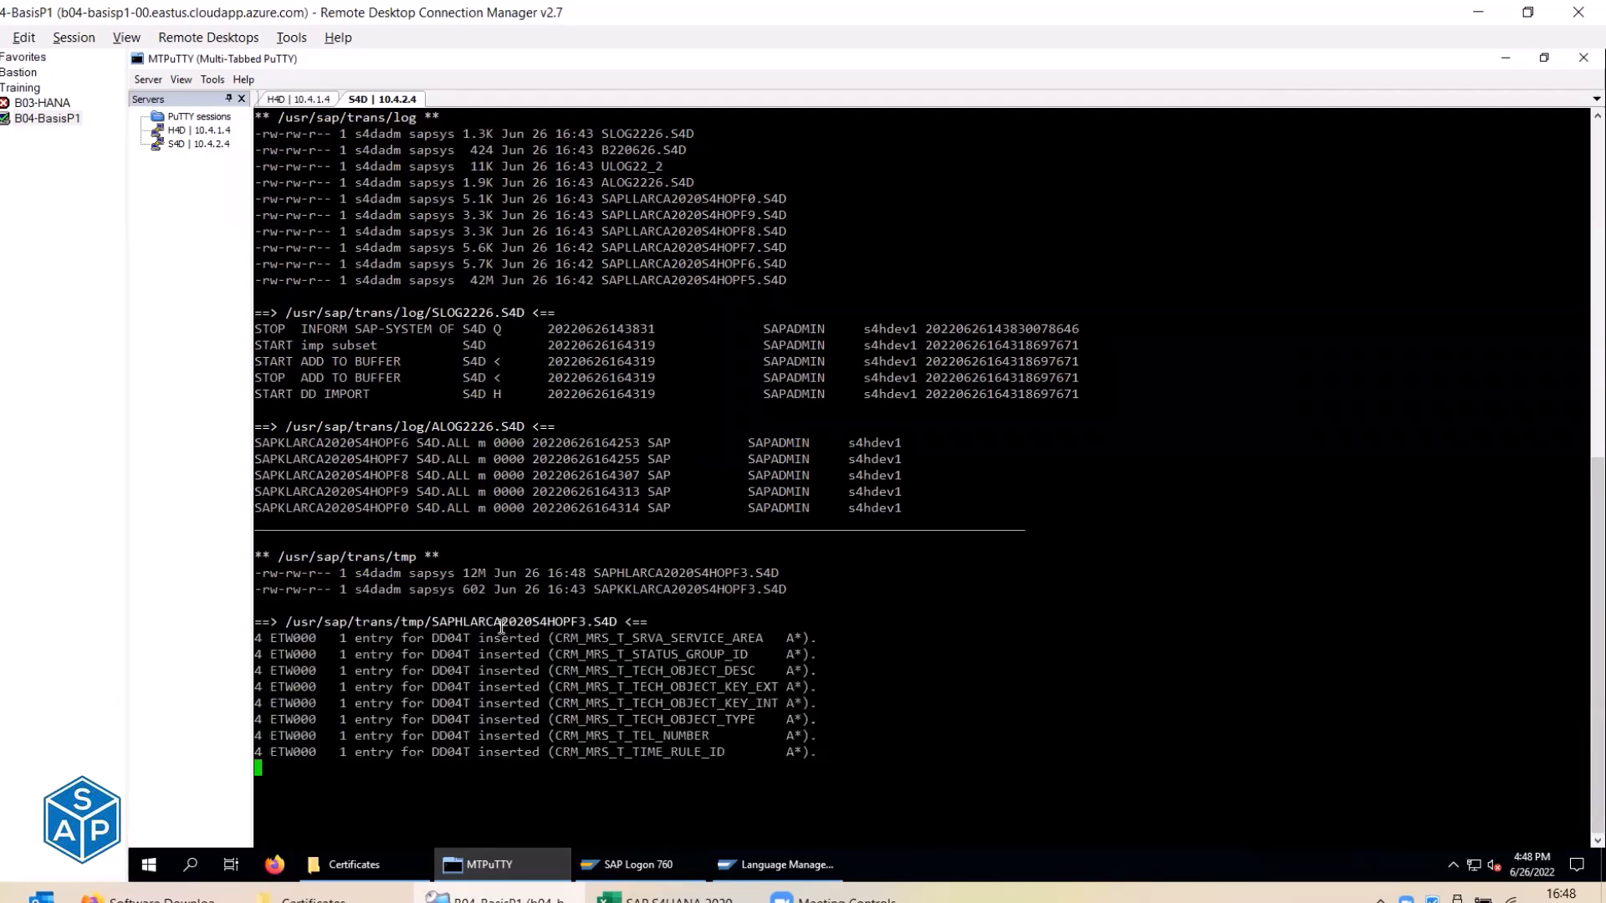
pyautogui.moveTo(502, 623); pyautogui.dragTo(587, 623)
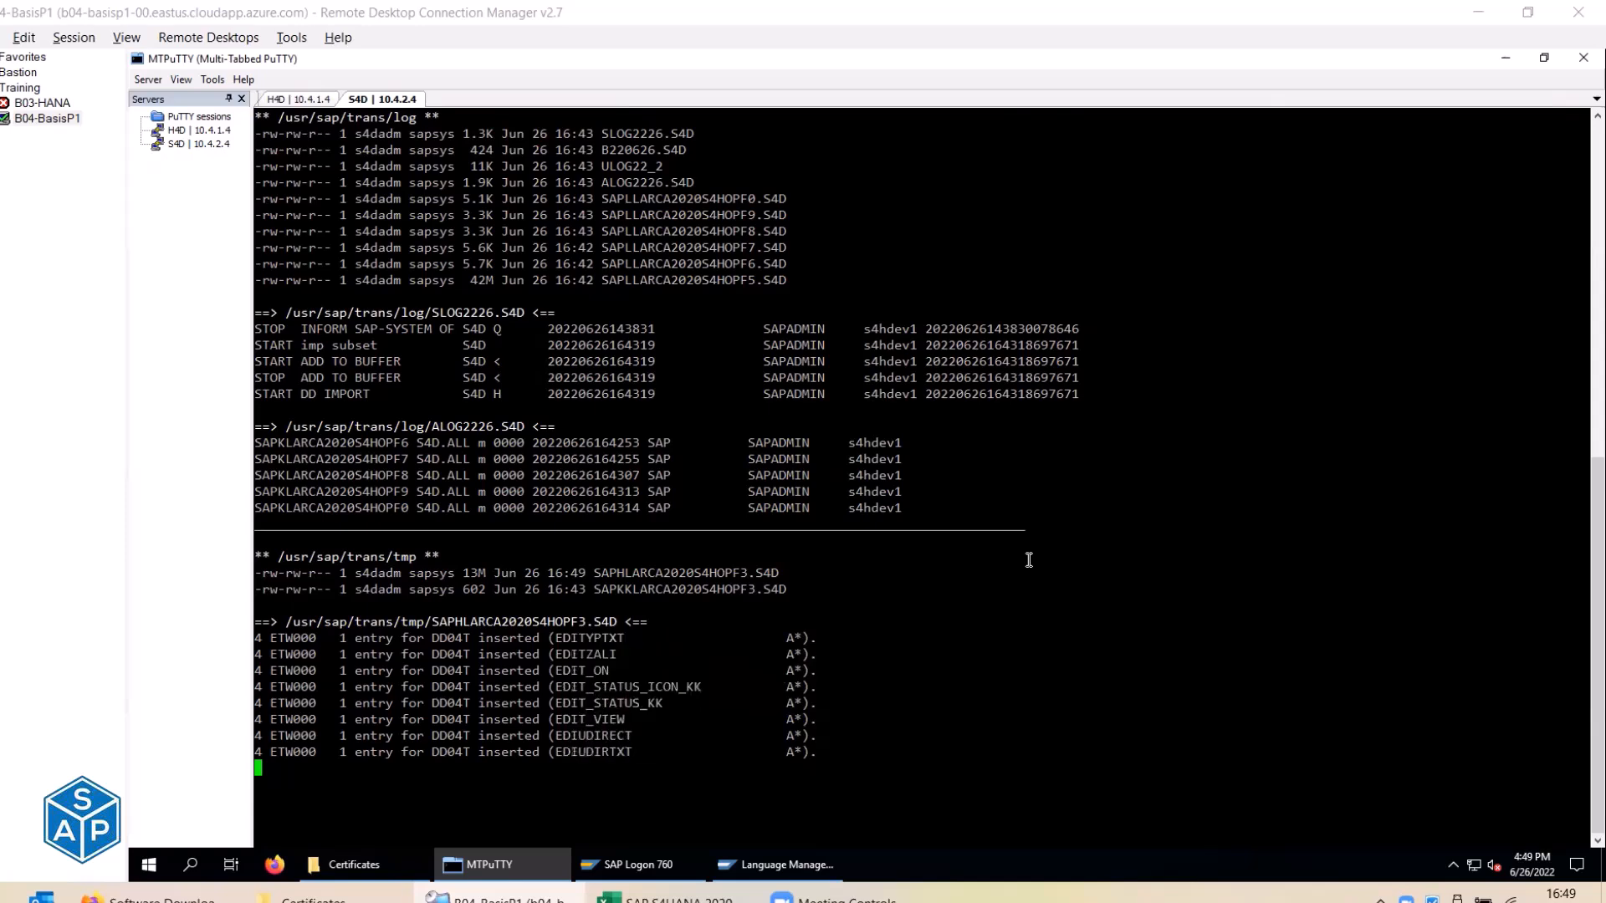
pyautogui.click(666, 891)
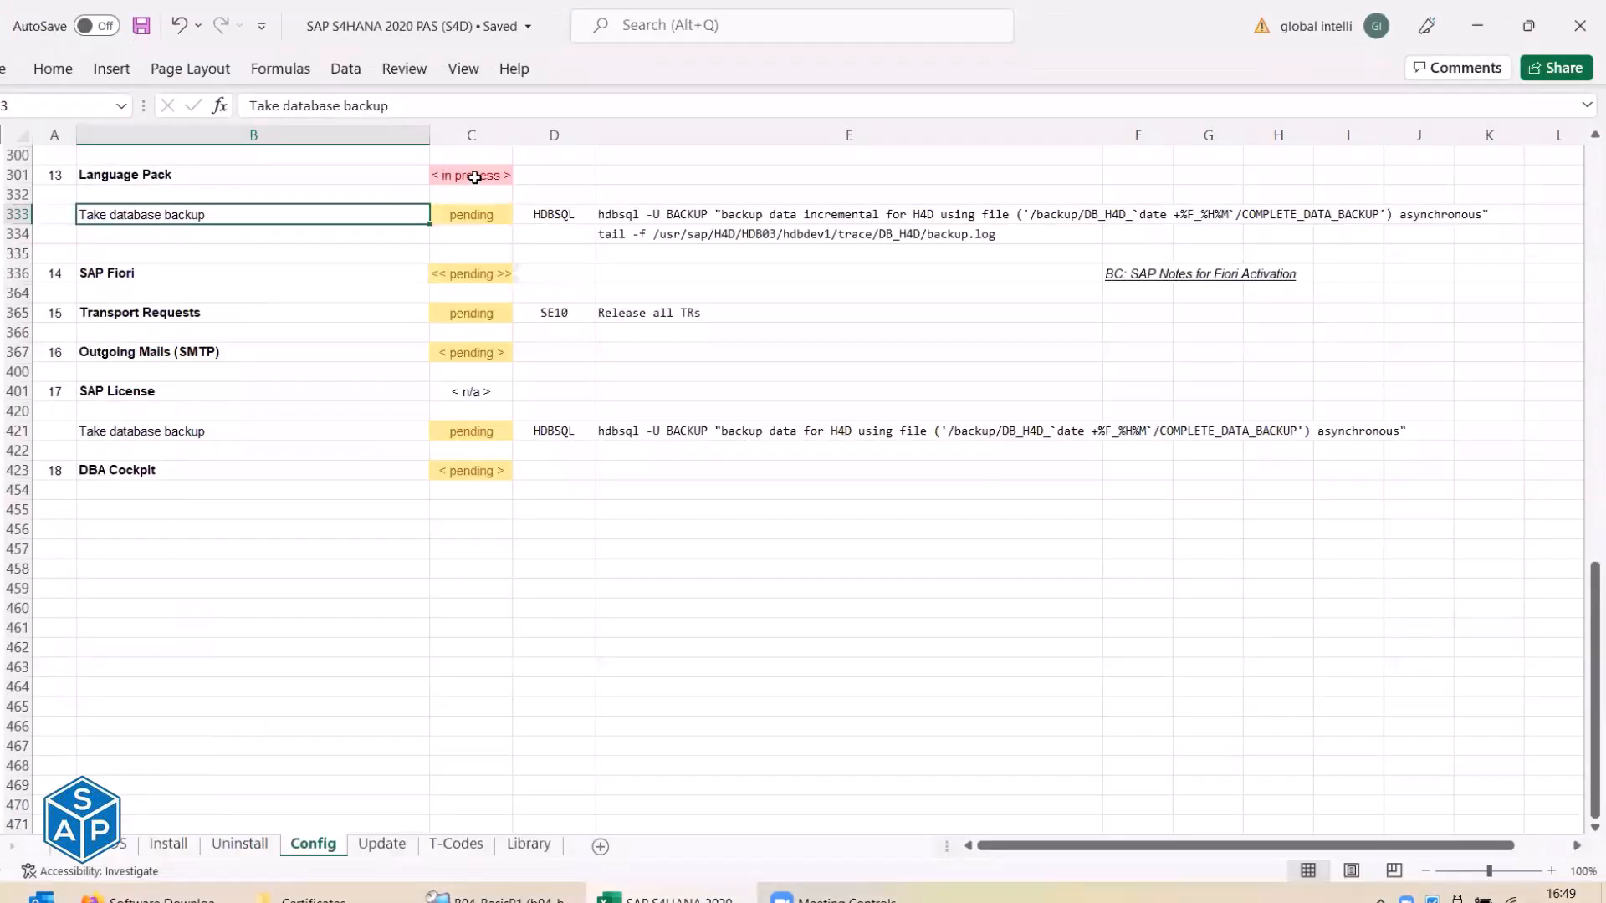
# Select the Language Pack status cell in the Config checklist.
pyautogui.click(474, 178)
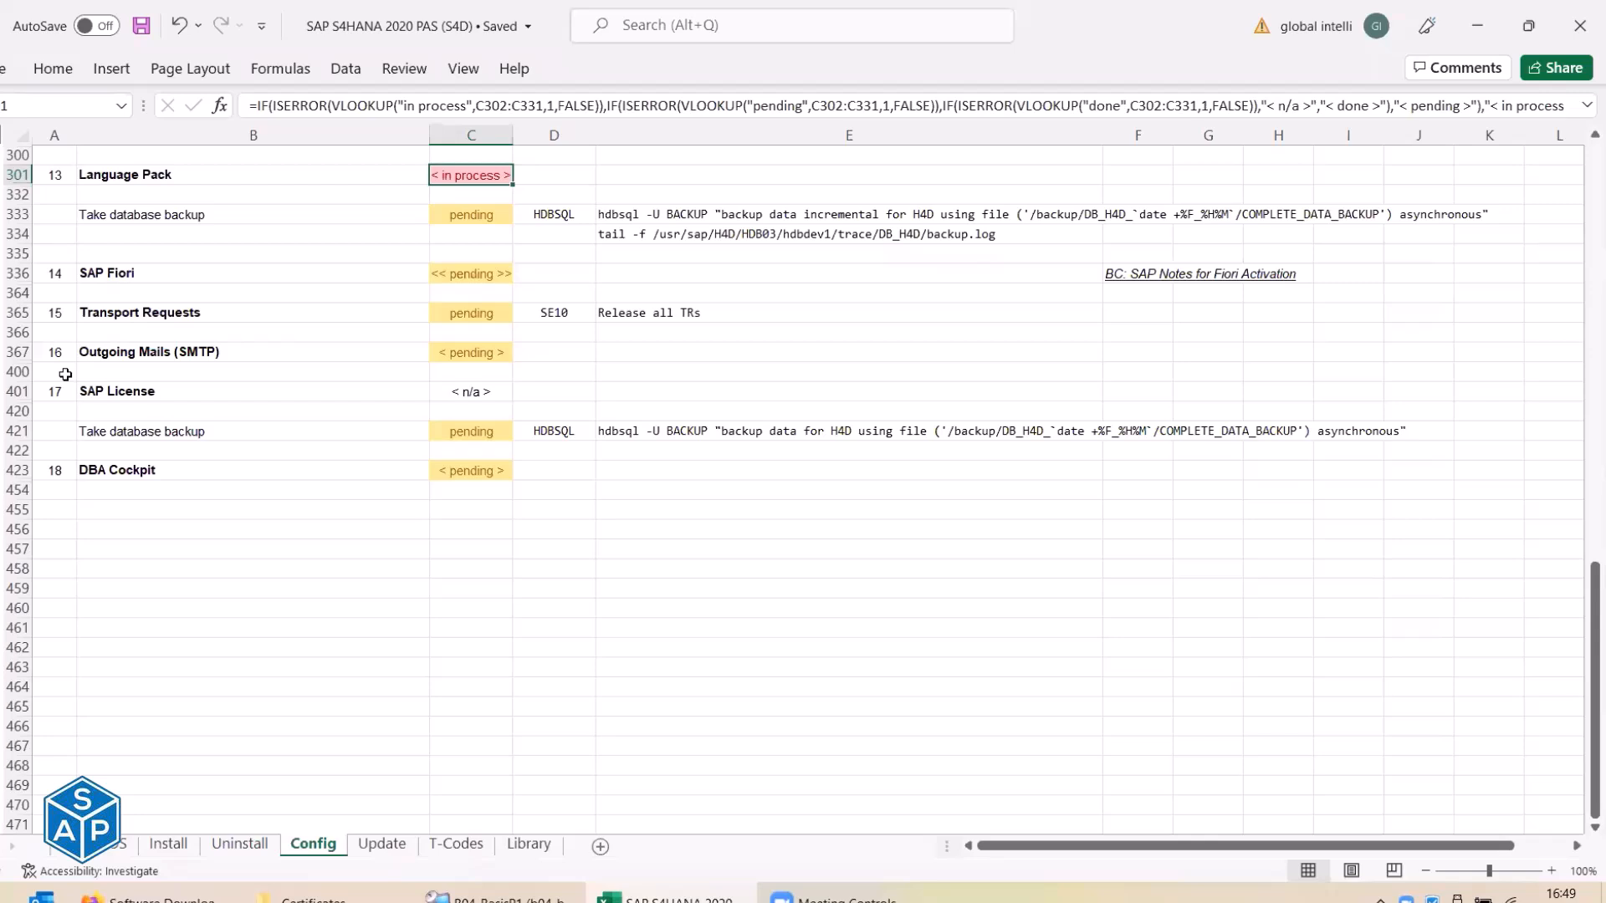
# Move the Outgoing Mails (SMTP) section rows to sit above SAP Fiori.
pyautogui.click(3, 371)
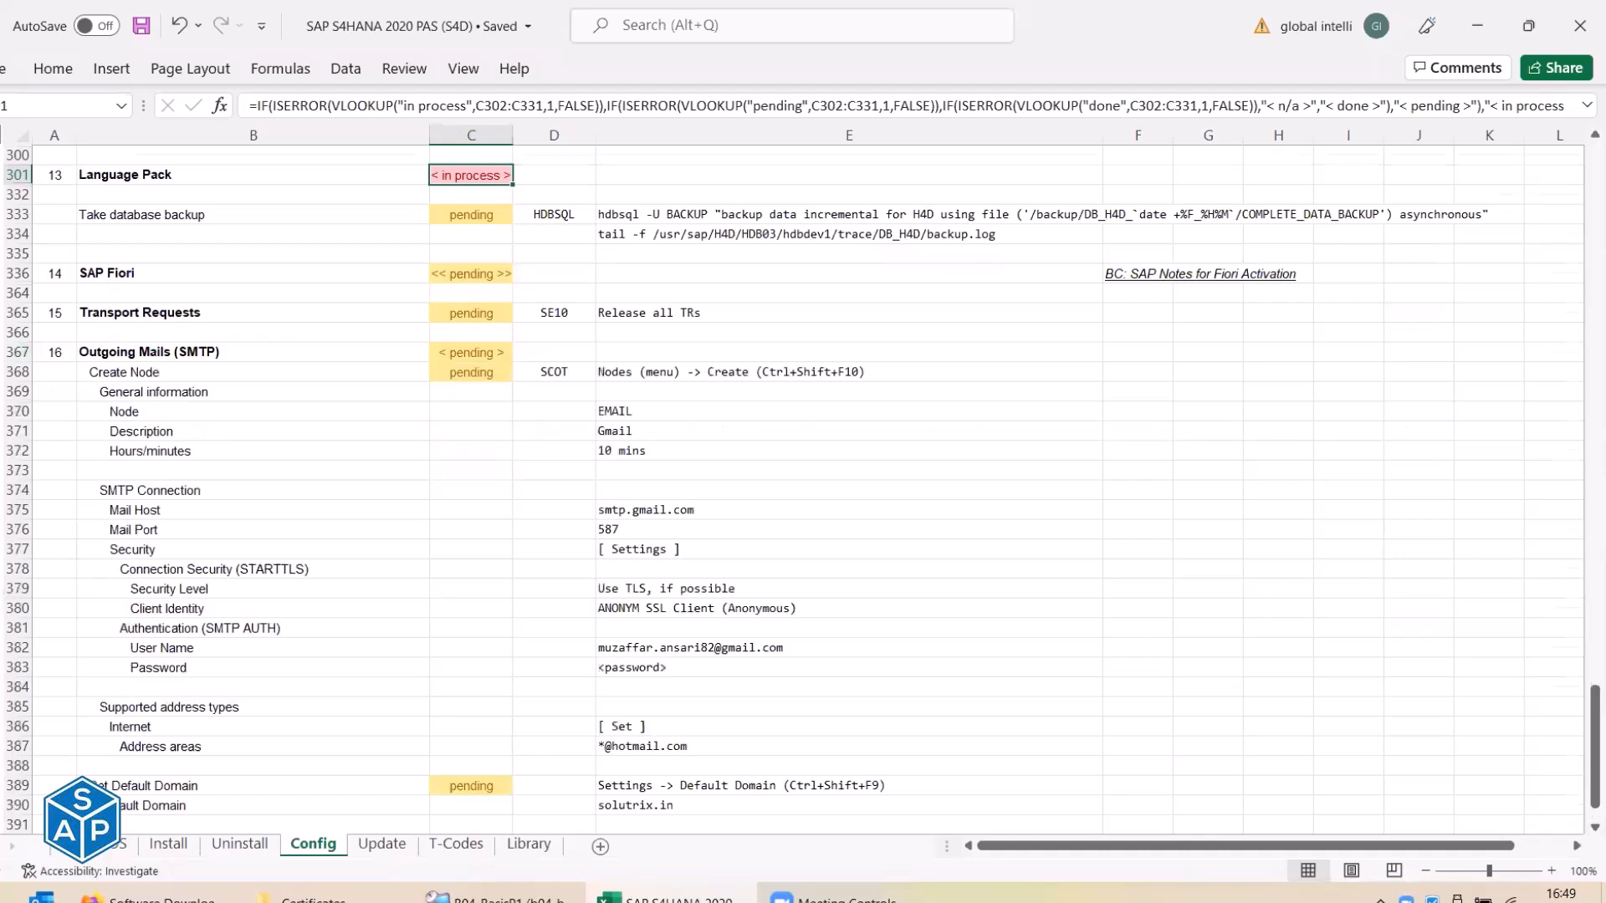
pyautogui.scroll(-3, 7, 251)
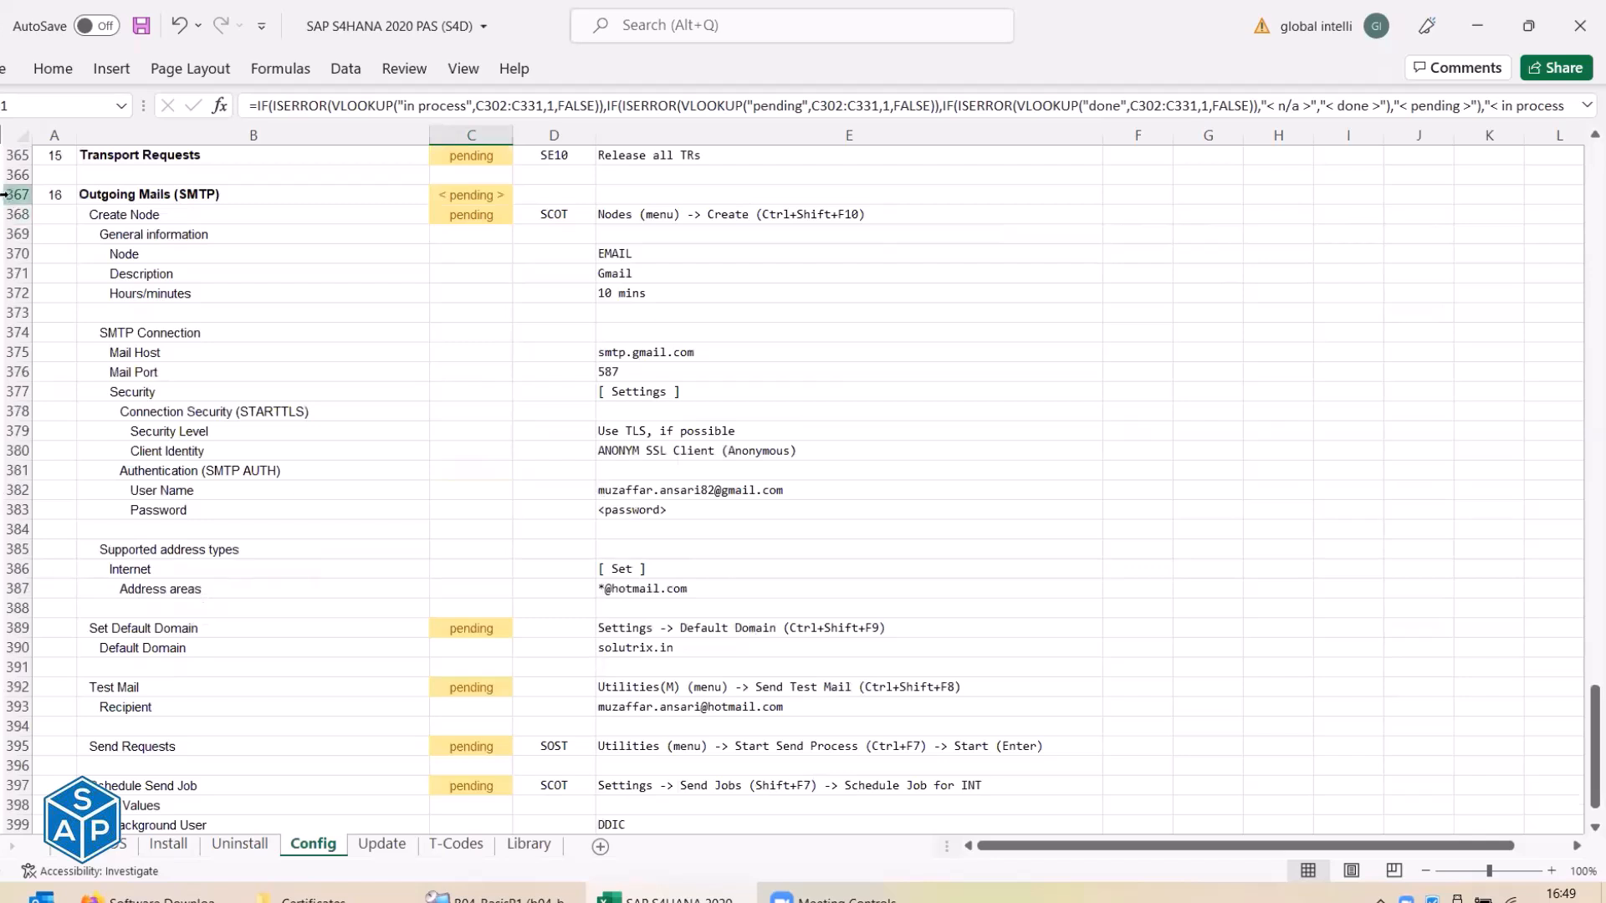
pyautogui.click(2, 197)
pyautogui.moveTo(18, 196); pyautogui.dragTo(13, 214)
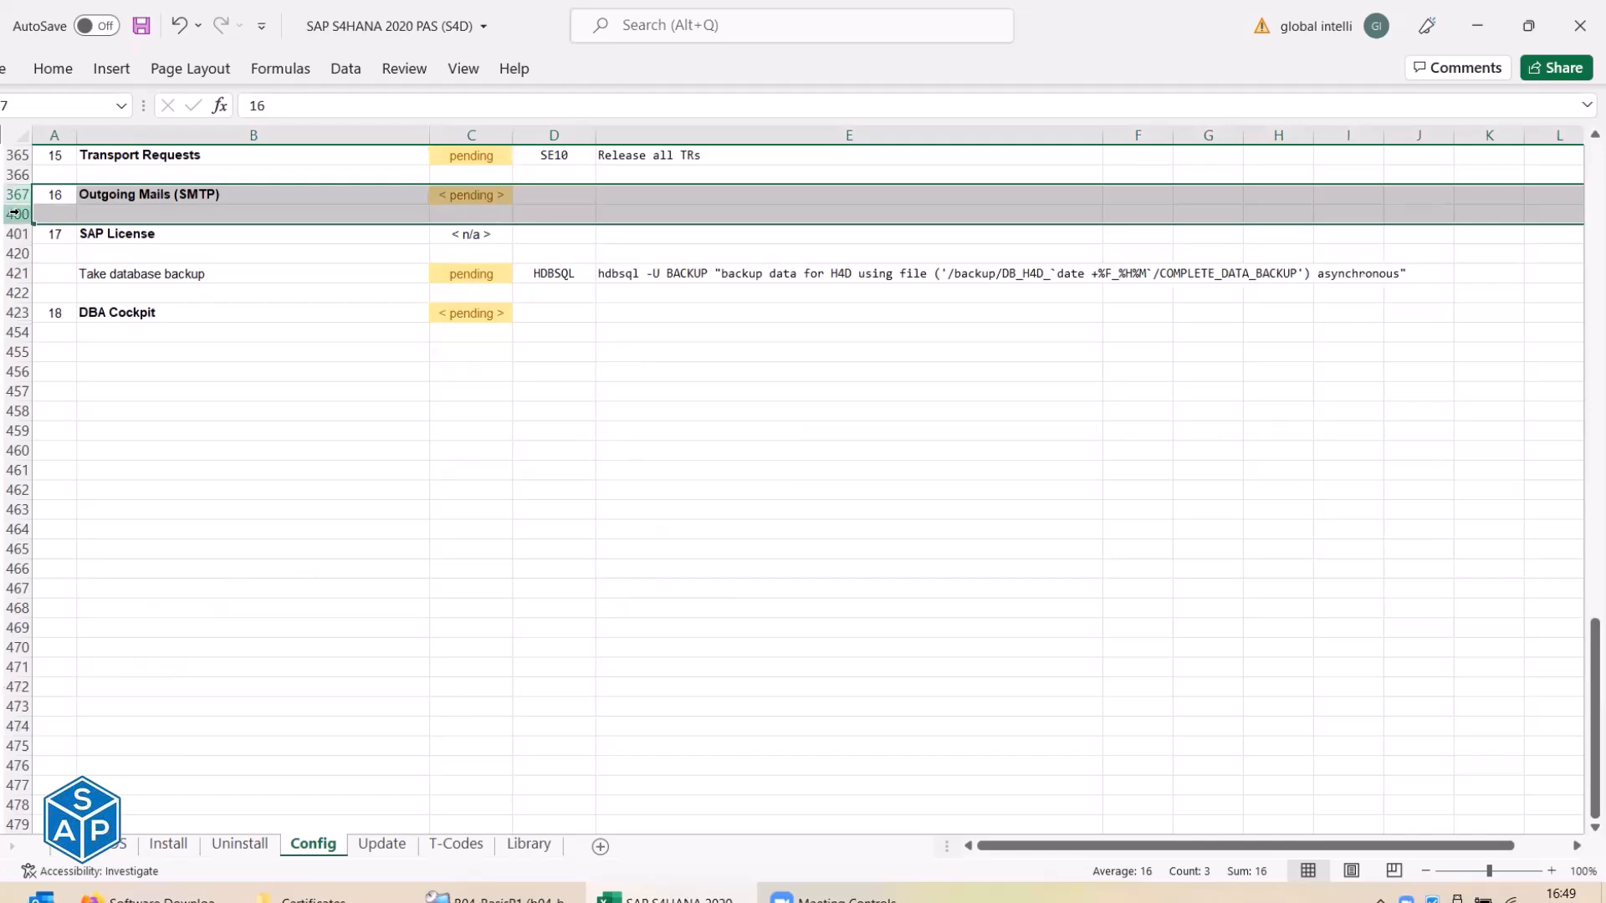
pyautogui.hotkey('ctrl', 'c')
pyautogui.scroll(3, 15, 215)
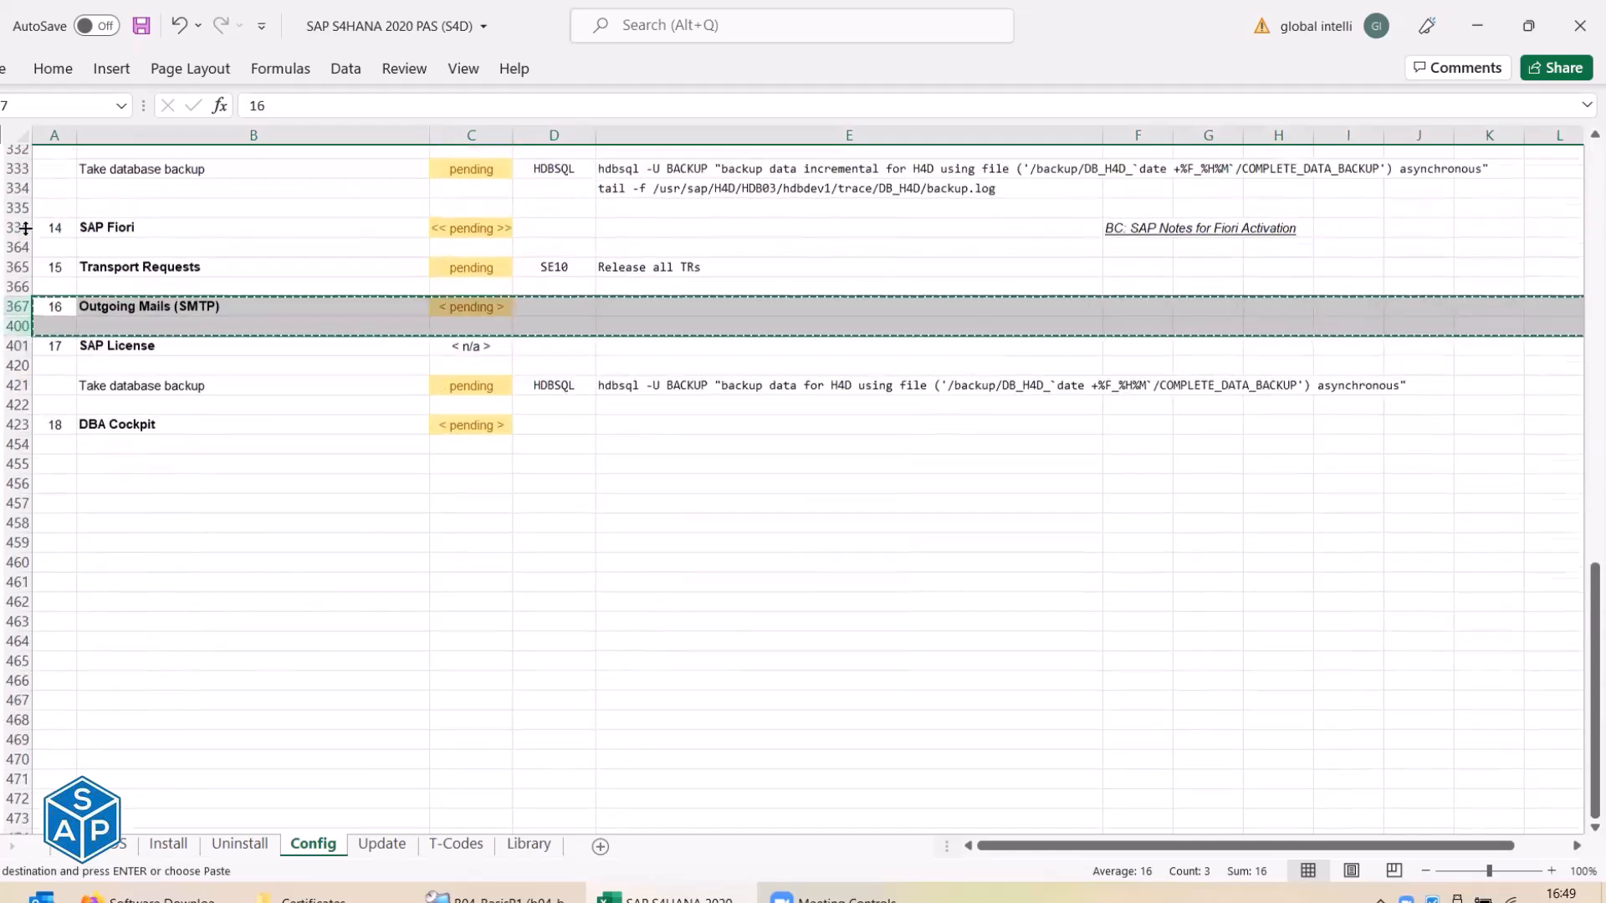
pyautogui.rightClick(18, 290)
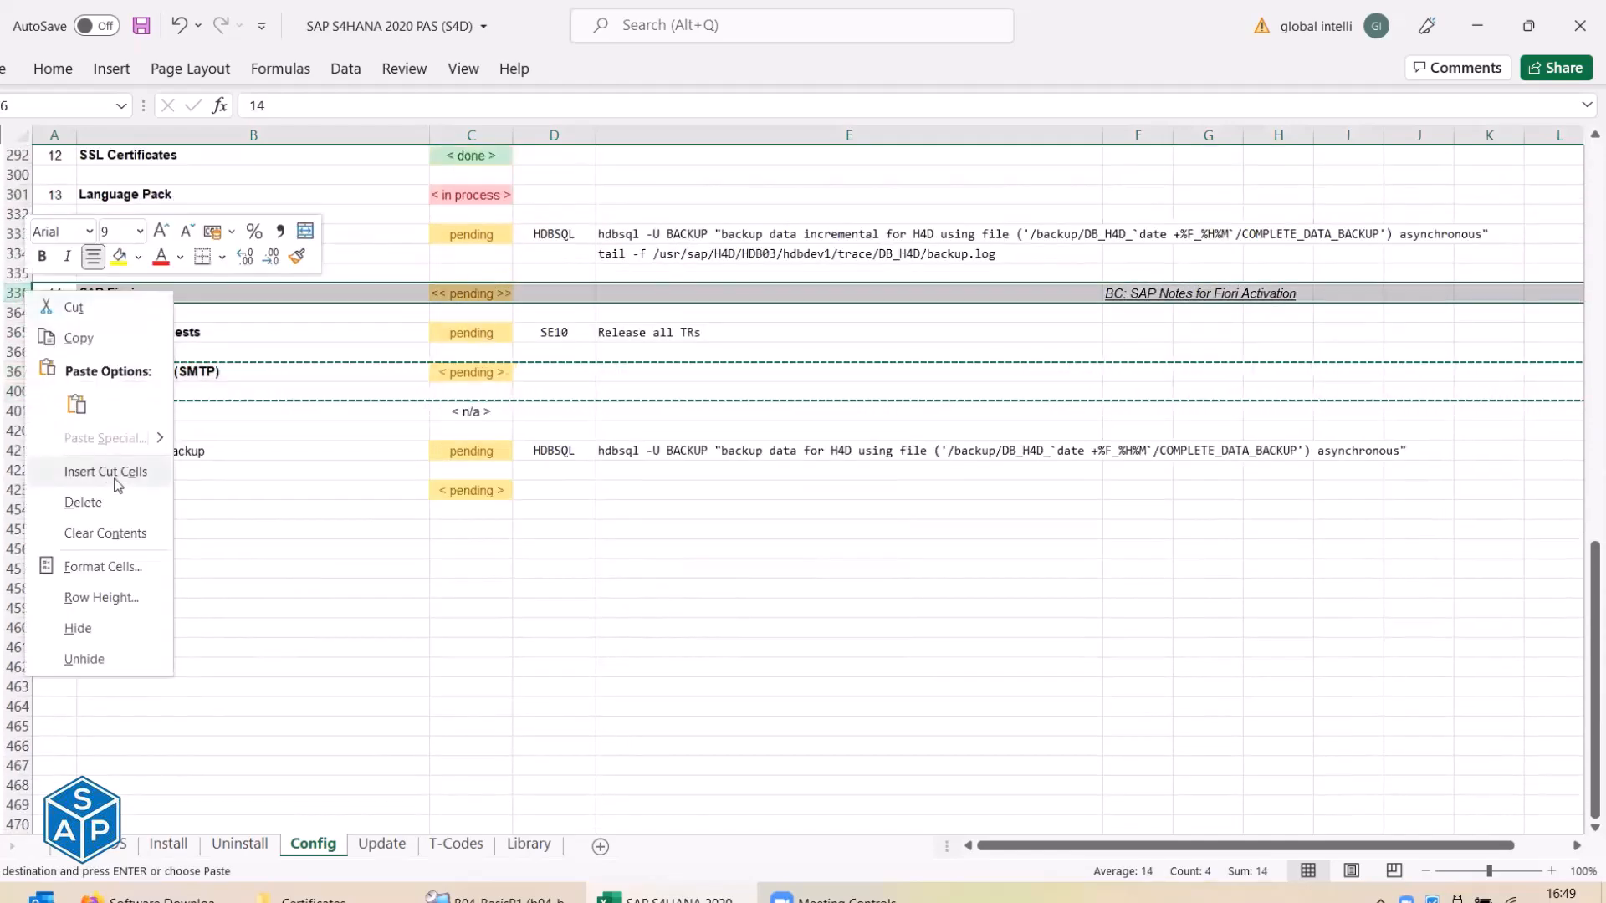
pyautogui.click(111, 470)
# Renumber the three sections as steps 14, 15 and 16.
pyautogui.click(56, 293)
pyautogui.write('14')
pyautogui.press('Return')
pyautogui.press('Return')
pyautogui.write('15')
pyautogui.press('Return')
pyautogui.press('Return')
pyautogui.write('16')
pyautogui.press('Return')
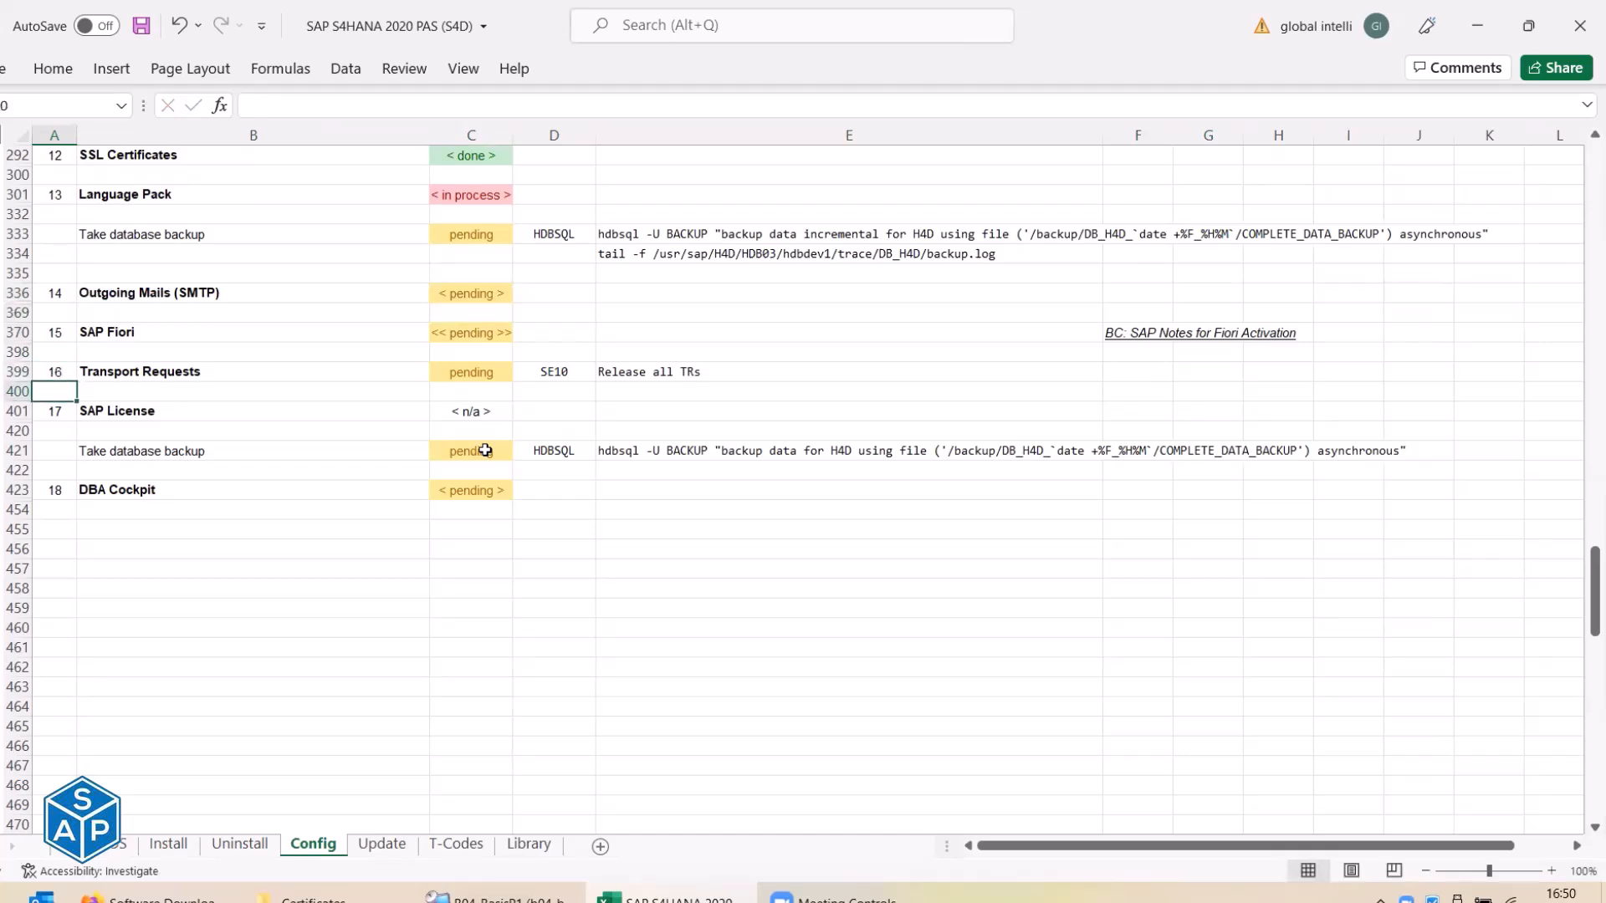
# Insert a blank row at 422 and copy the backup commands in E333:E334.
pyautogui.rightClick(19, 471)
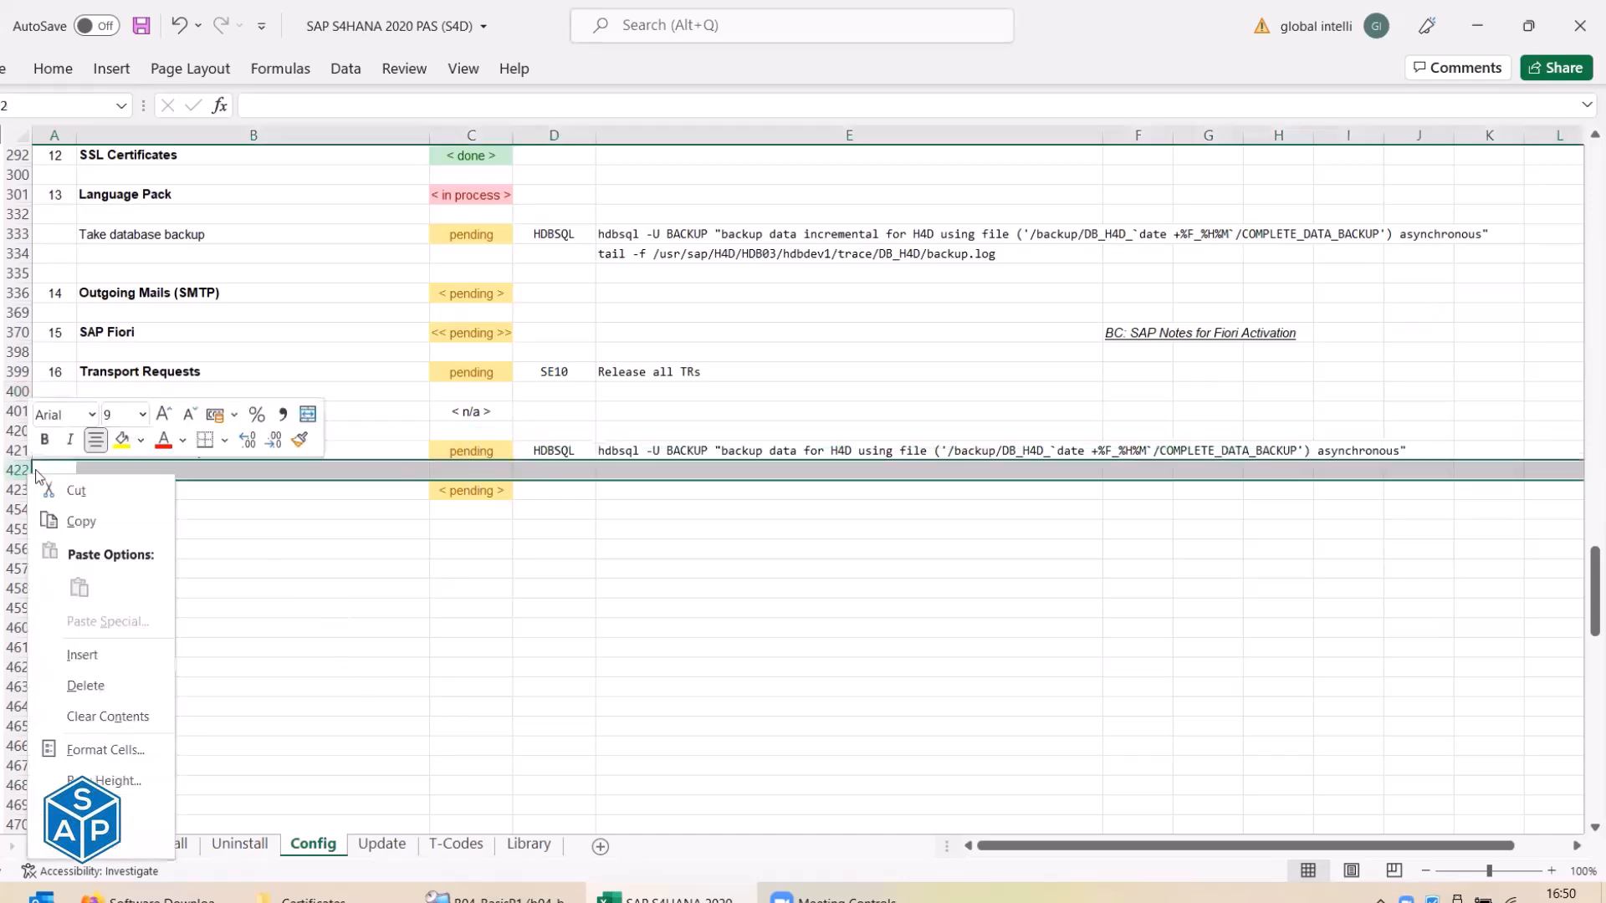
pyautogui.click(117, 654)
pyautogui.click(613, 242)
pyautogui.press('Down')
pyautogui.press('Up')
pyautogui.press('Down')
pyautogui.press('Up')
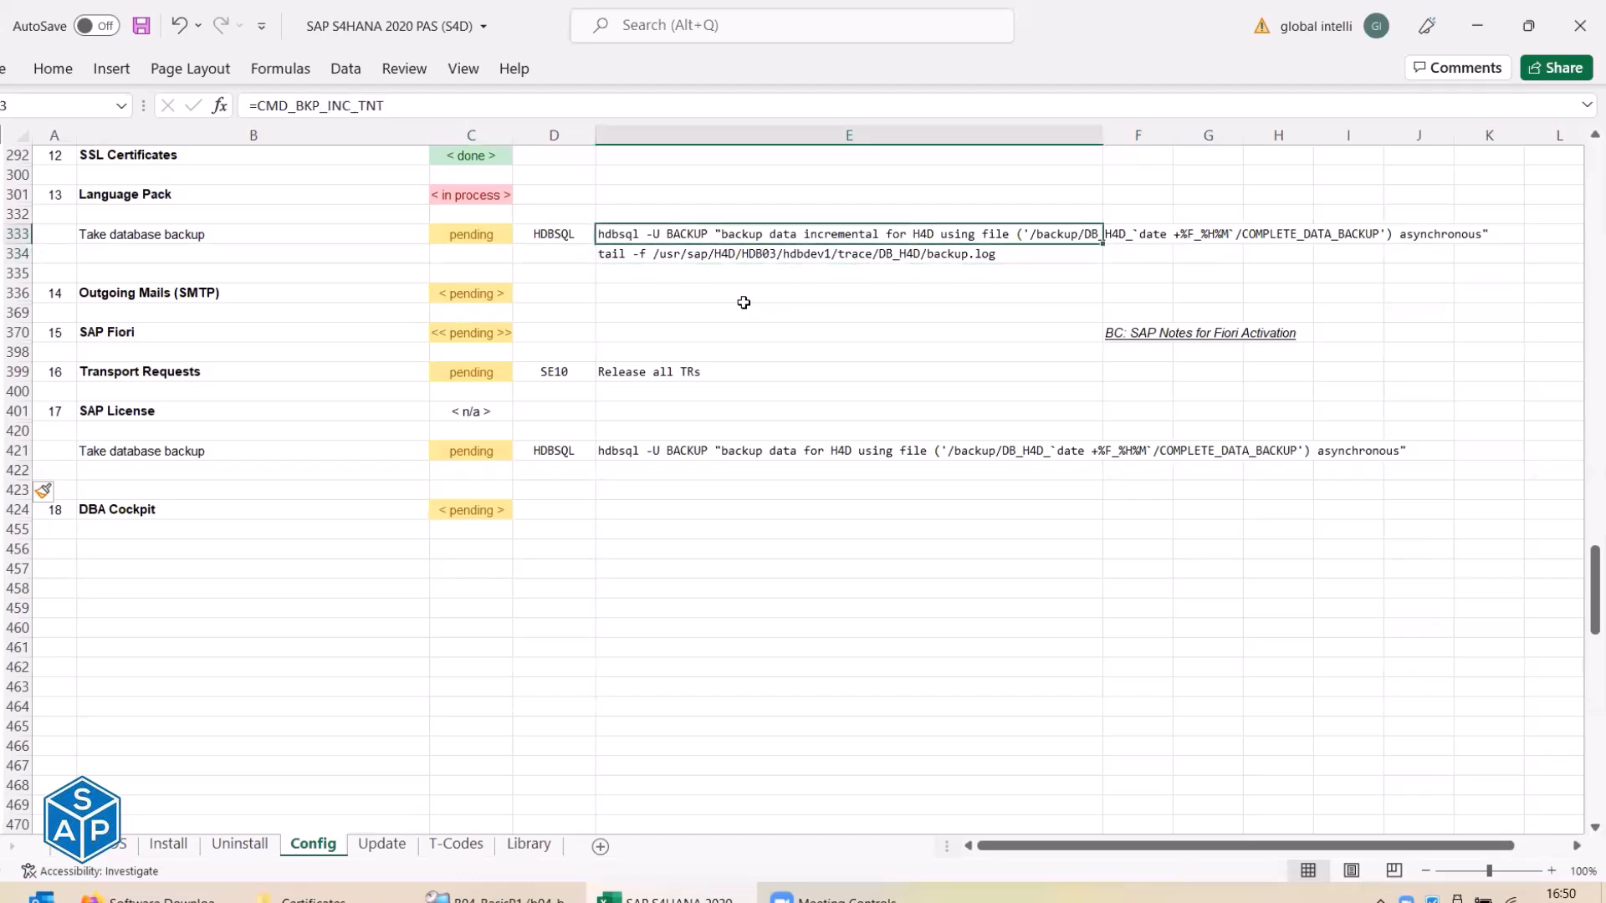
pyautogui.press('Down')
pyautogui.press('Up')
pyautogui.hotkey('shift', 'Down')
pyautogui.hotkey('ctrl', 'c')
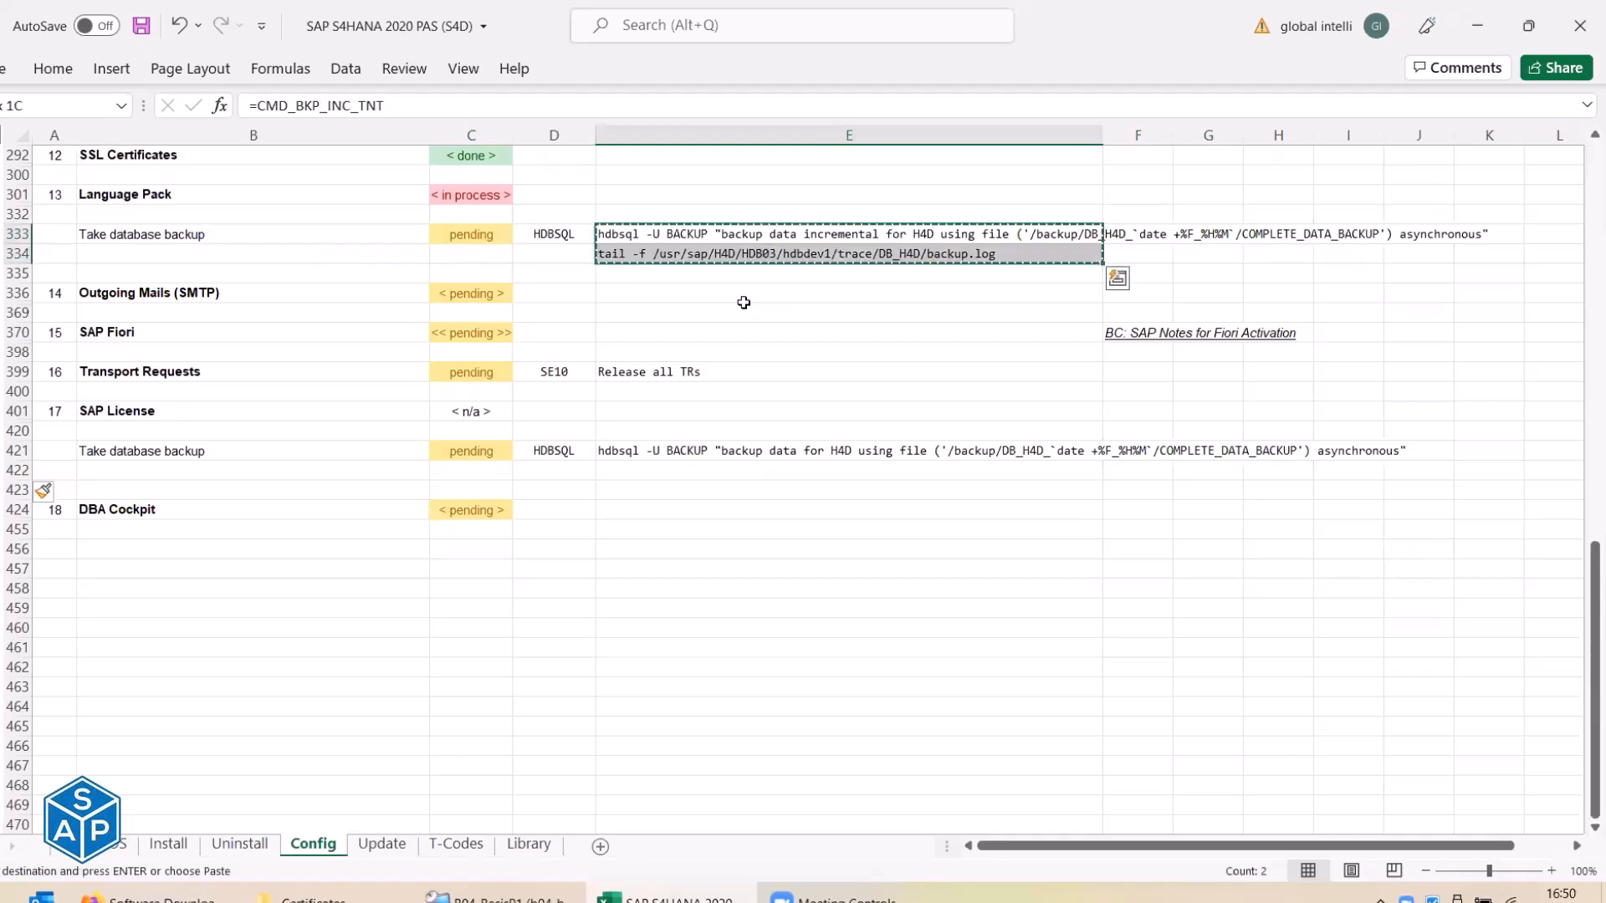
# Paste the incremental backup and log-tail commands into E421:E422 of the later backup step.
pyautogui.click(728, 452)
pyautogui.rightClick(729, 452)
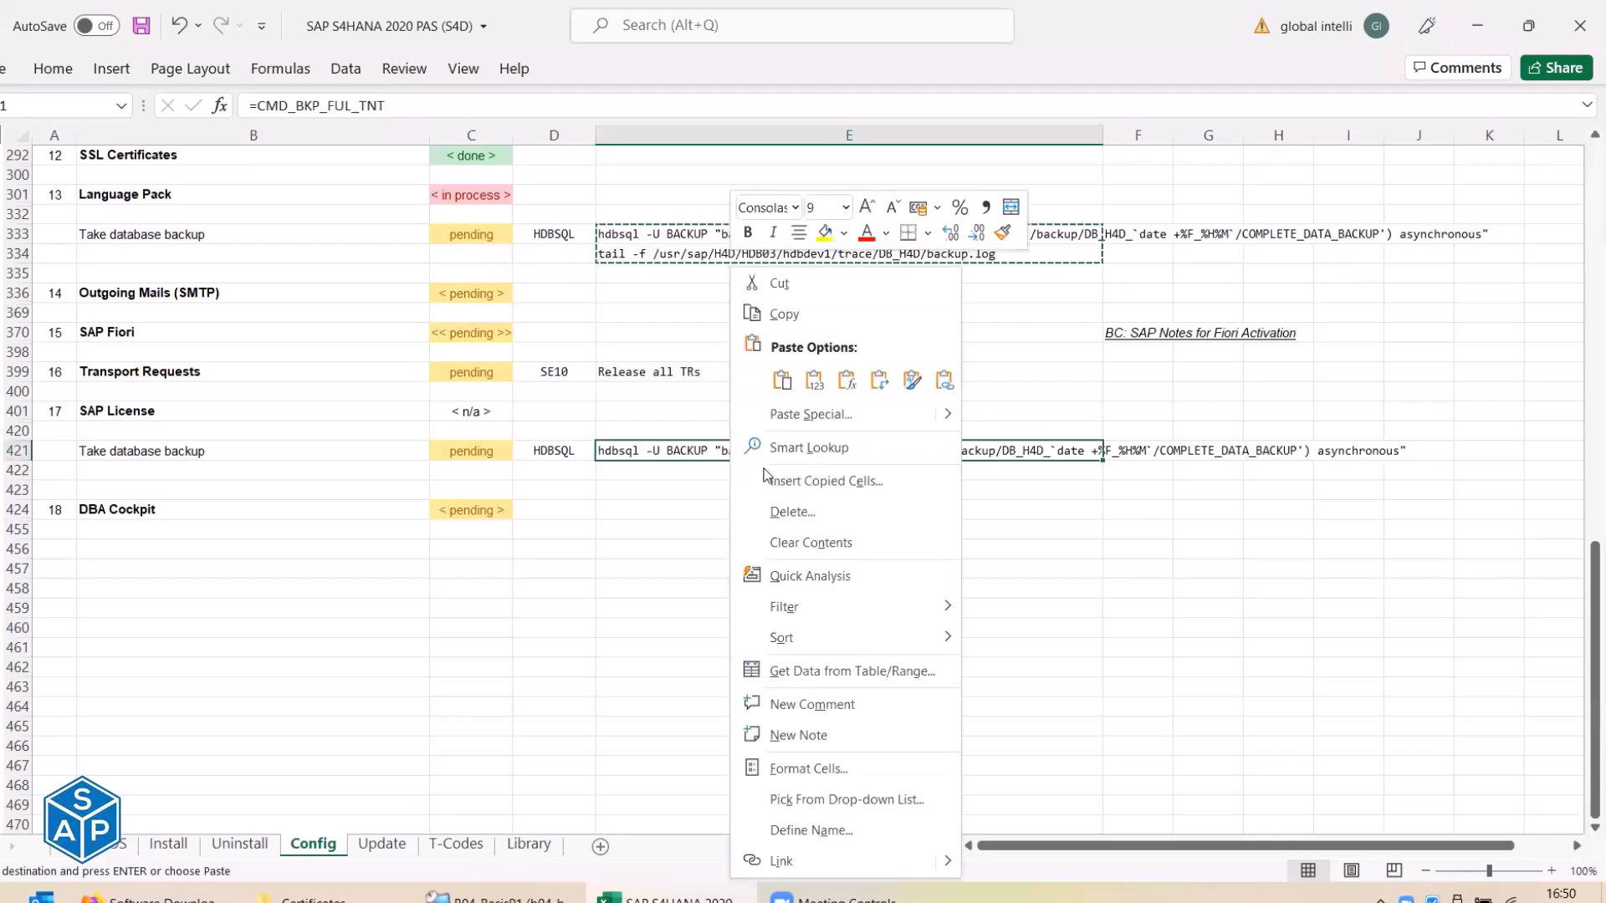
pyautogui.click(845, 379)
pyautogui.click(674, 470)
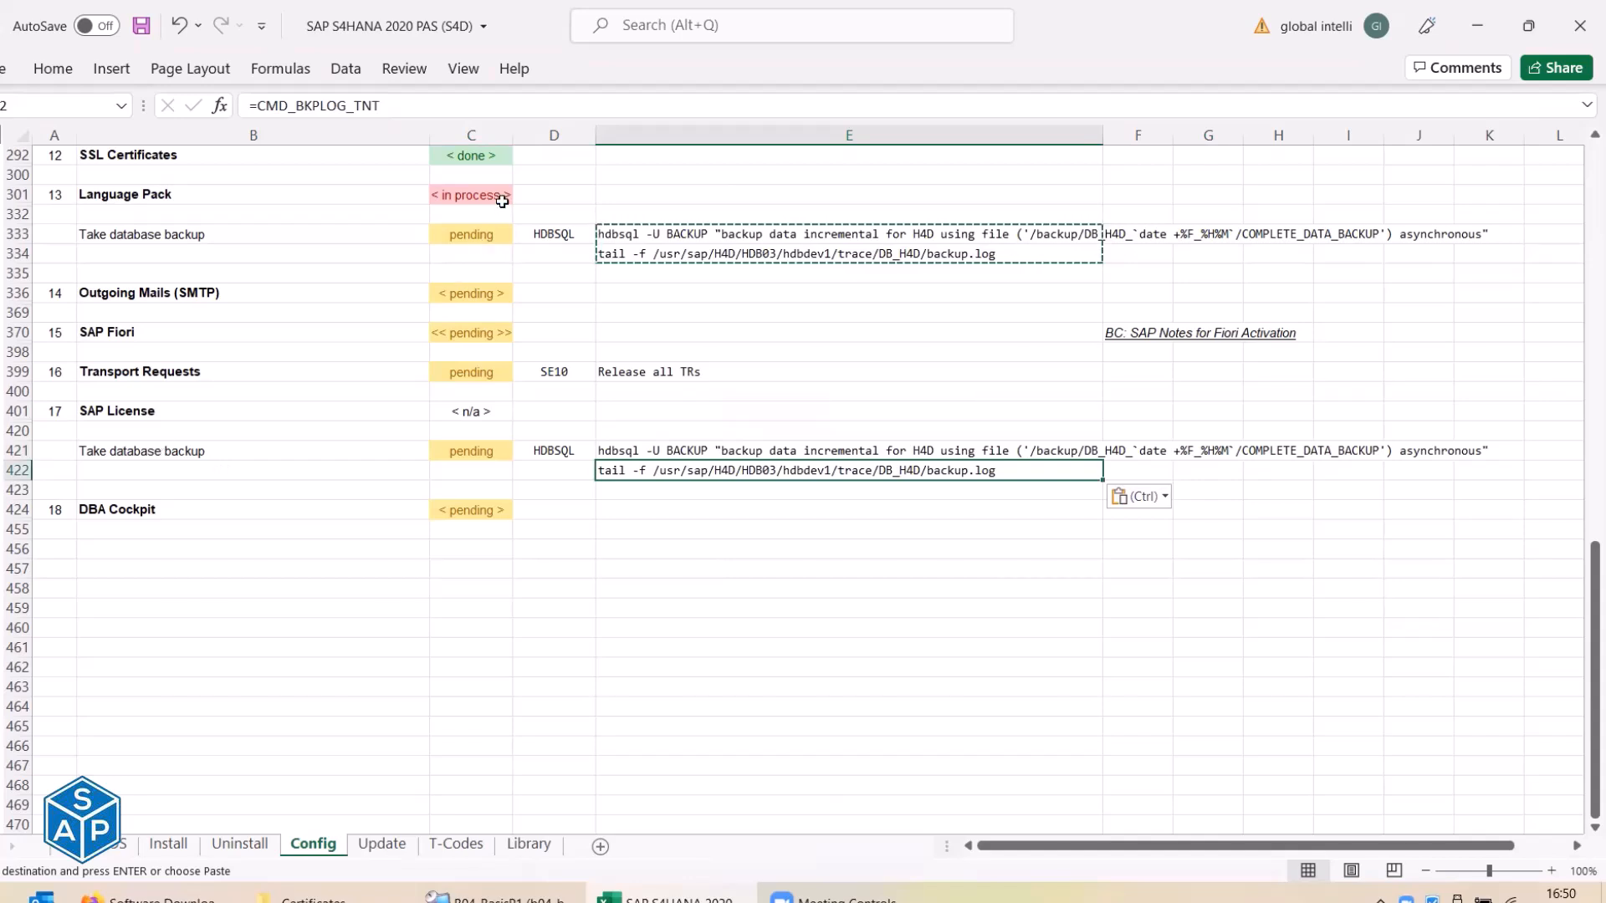
# Save the checklist workbook and go back to the Remote Desktop terminal.
pyautogui.click(470, 194)
pyautogui.click(138, 28)
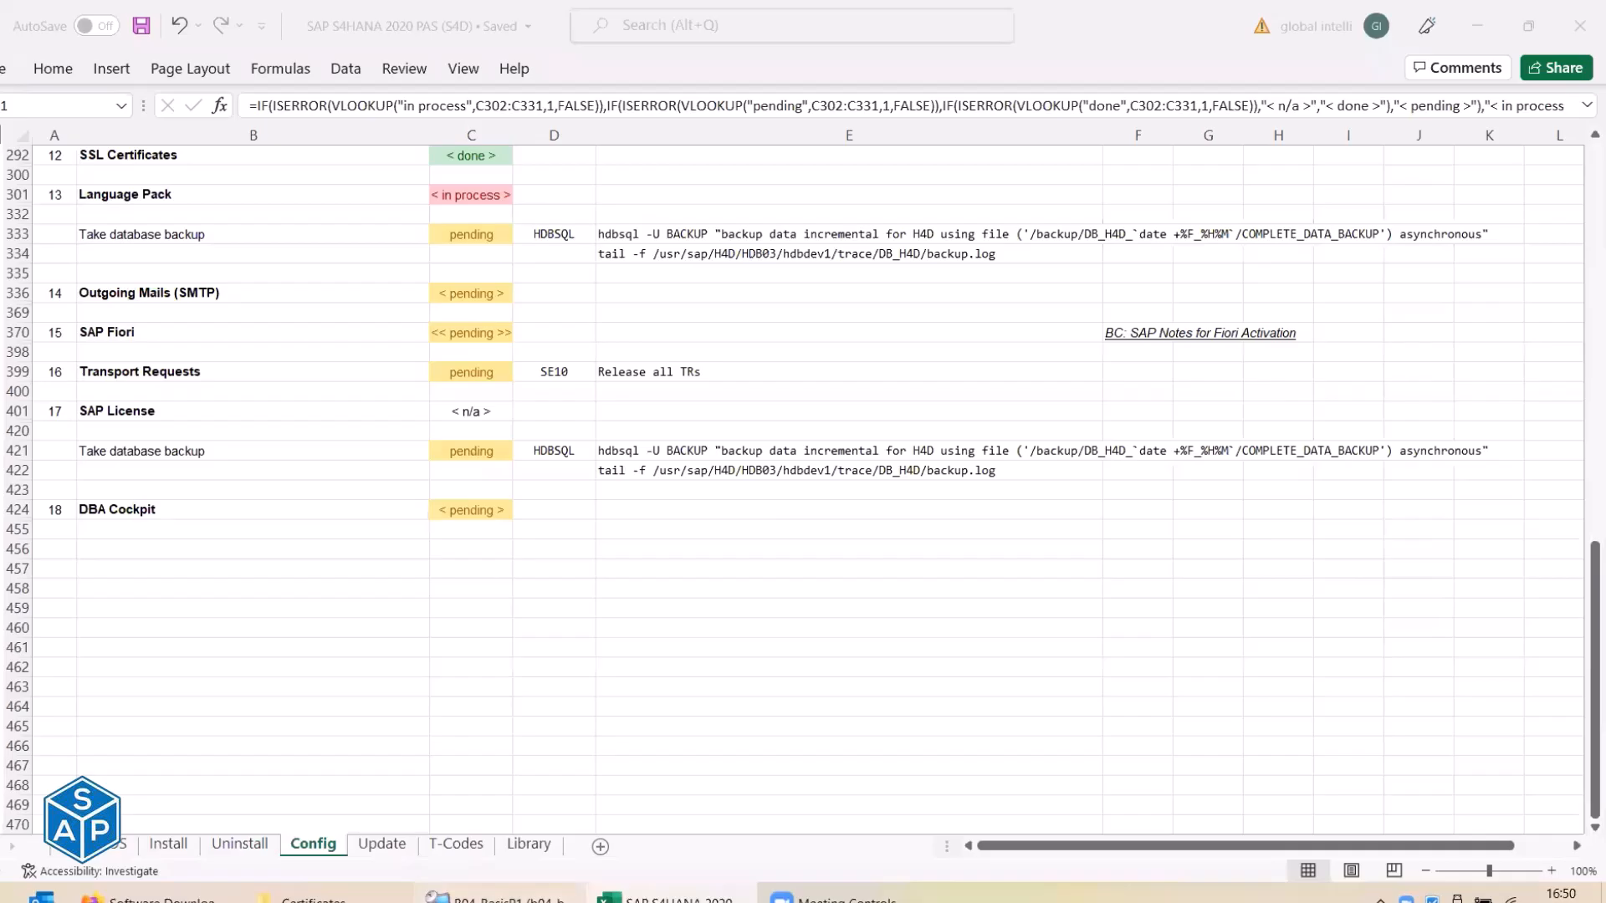
pyautogui.click(505, 898)
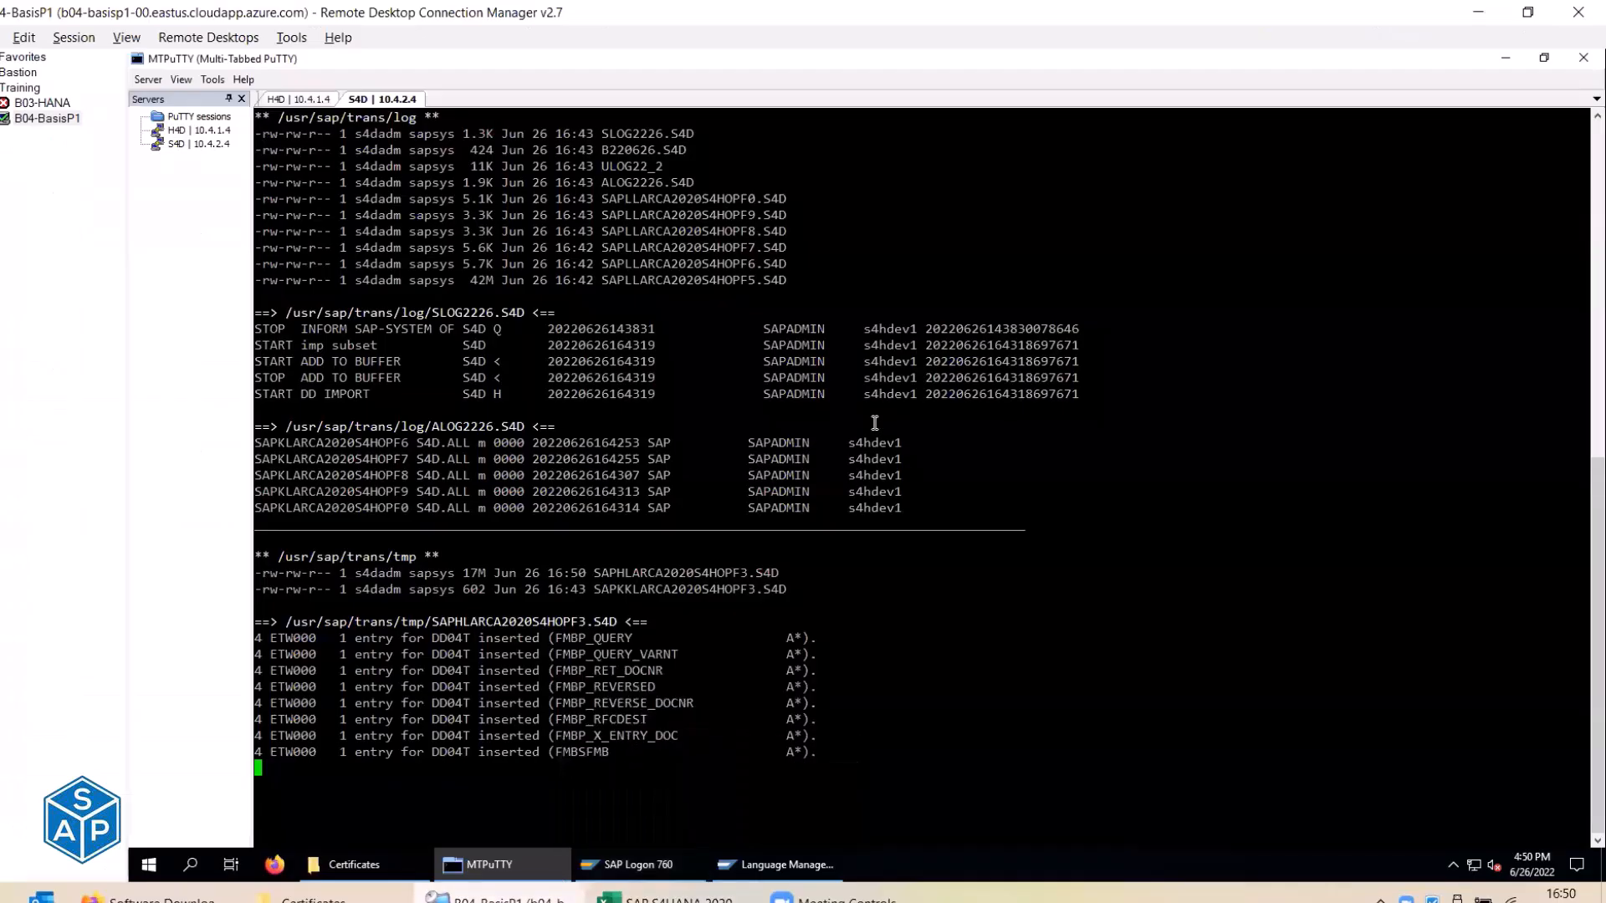